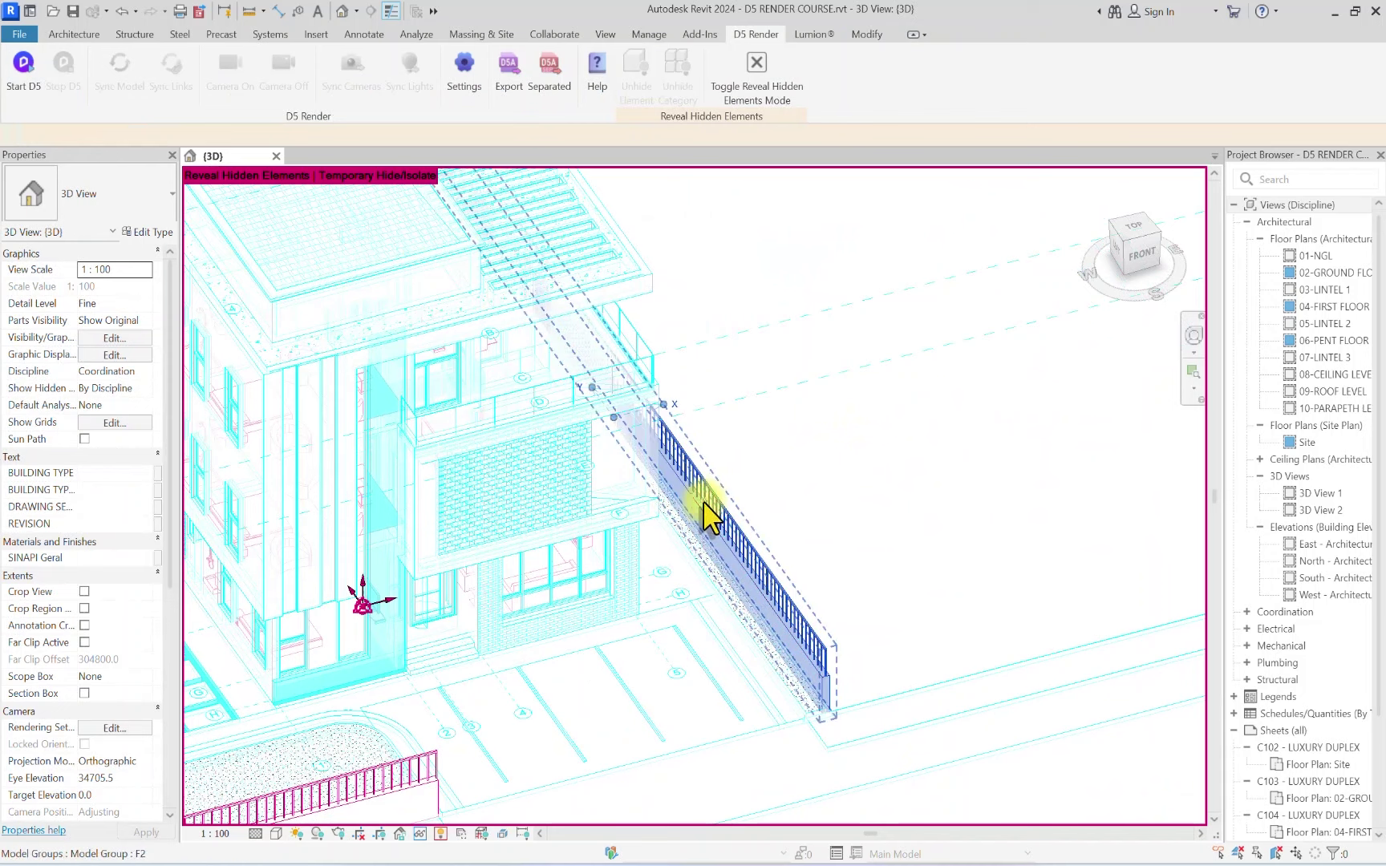
Unhide the hidden F2 fence group in the 3D view and leave the reveal hidden elements mode
{"action": "left_click", "coordinate": [705, 466]}
{"action": "right_click", "coordinate": [705, 466]}
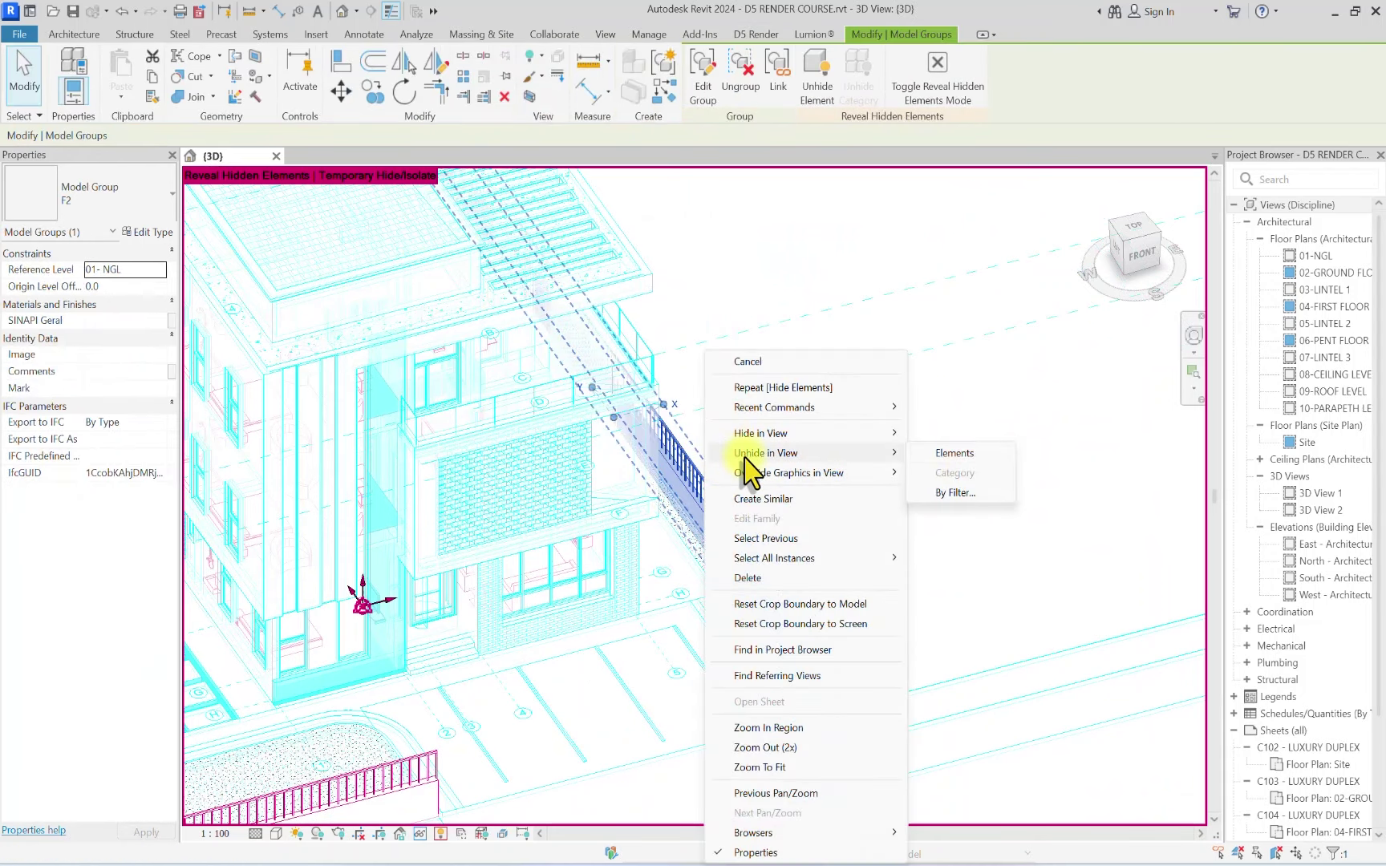
{"action": "left_click", "coordinate": [955, 454]}
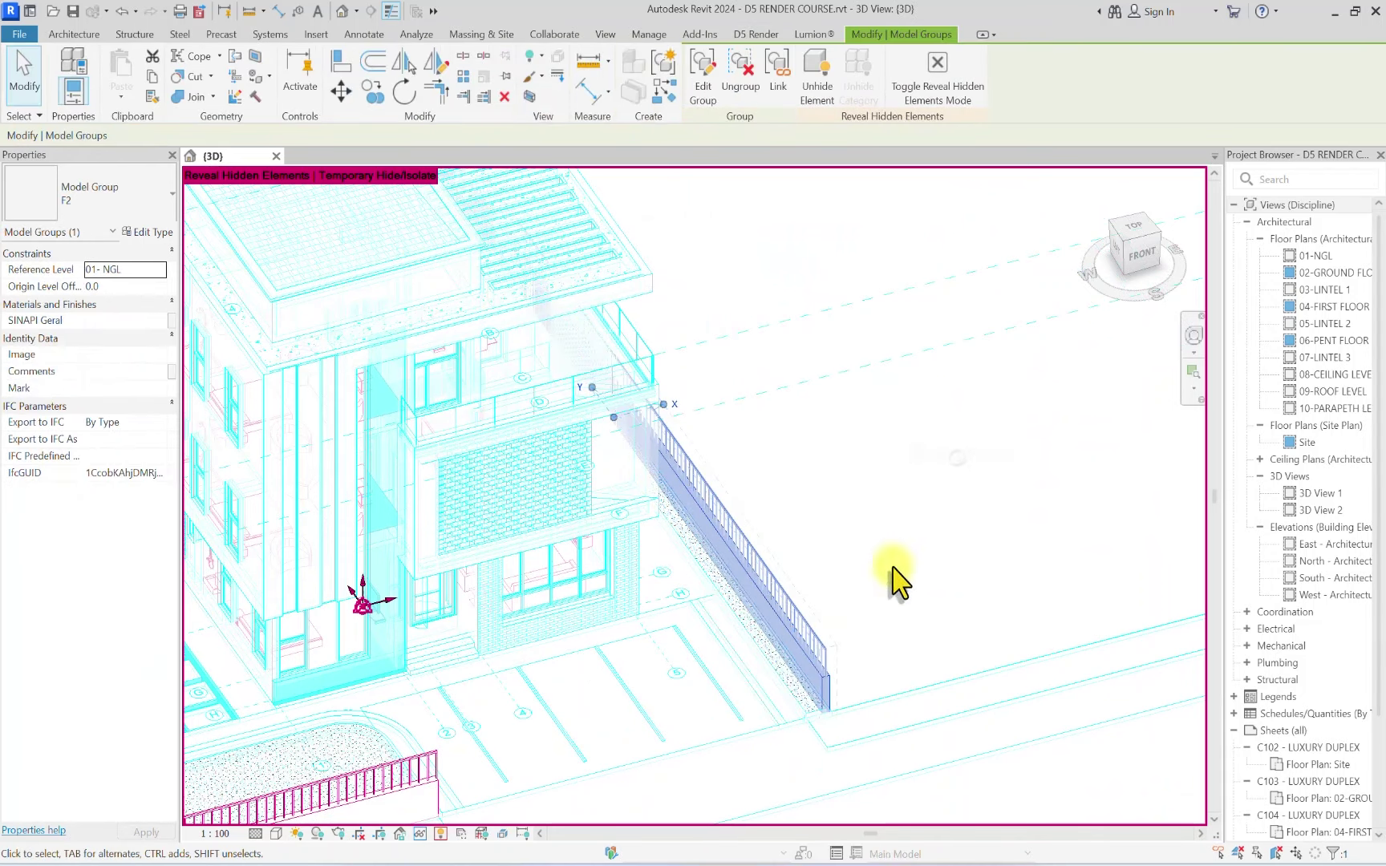
{"action": "left_click", "coordinate": [441, 833]}
{"action": "scroll", "coordinate": [421, 800], "scroll_direction": "down", "scroll_amount": 1}
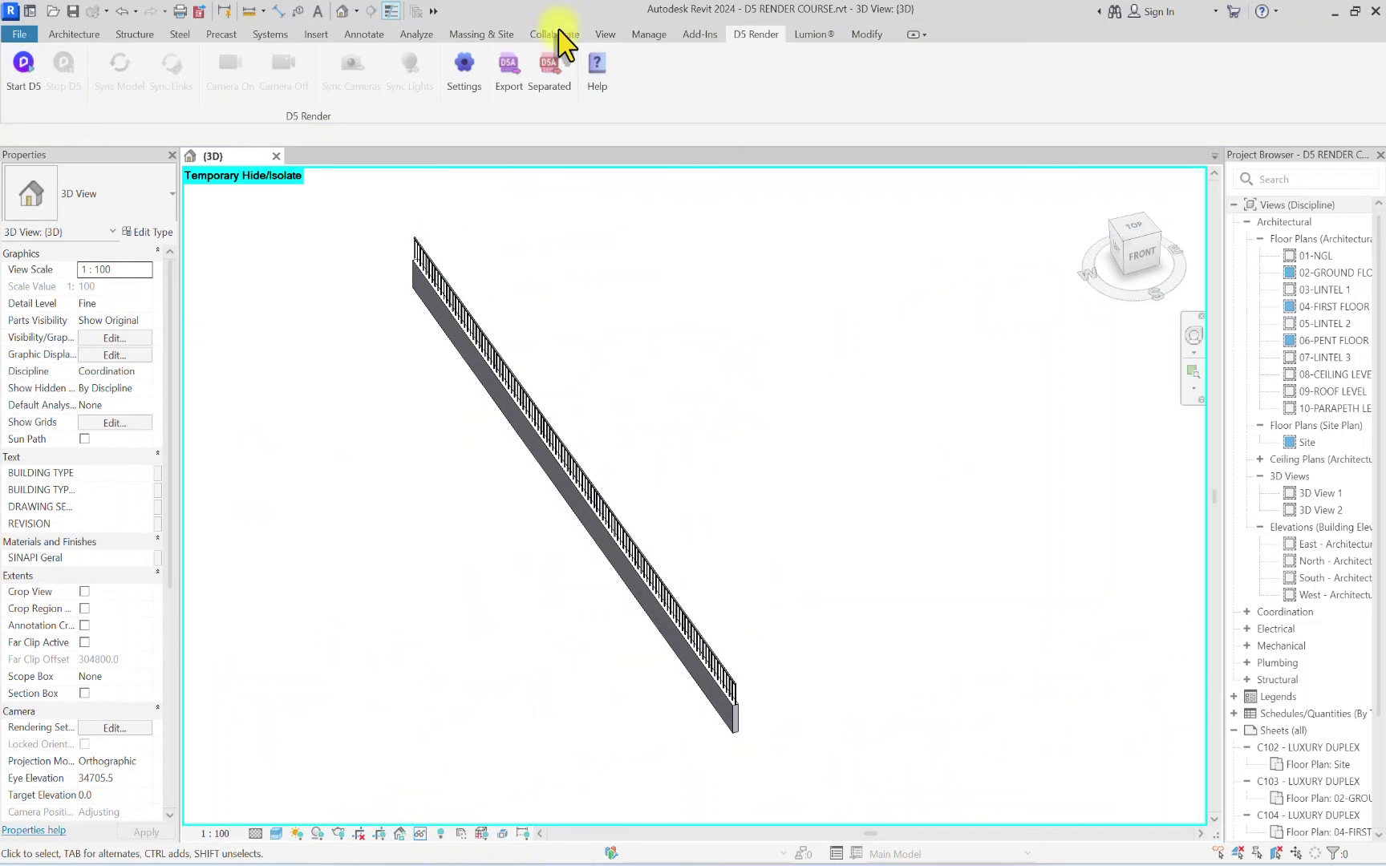
Export the isolated F2 fence group as its own D5A file in the 56-D5 RENDER AFRO-CONTEMPORARY folder
{"action": "left_click", "coordinate": [1194, 335]}
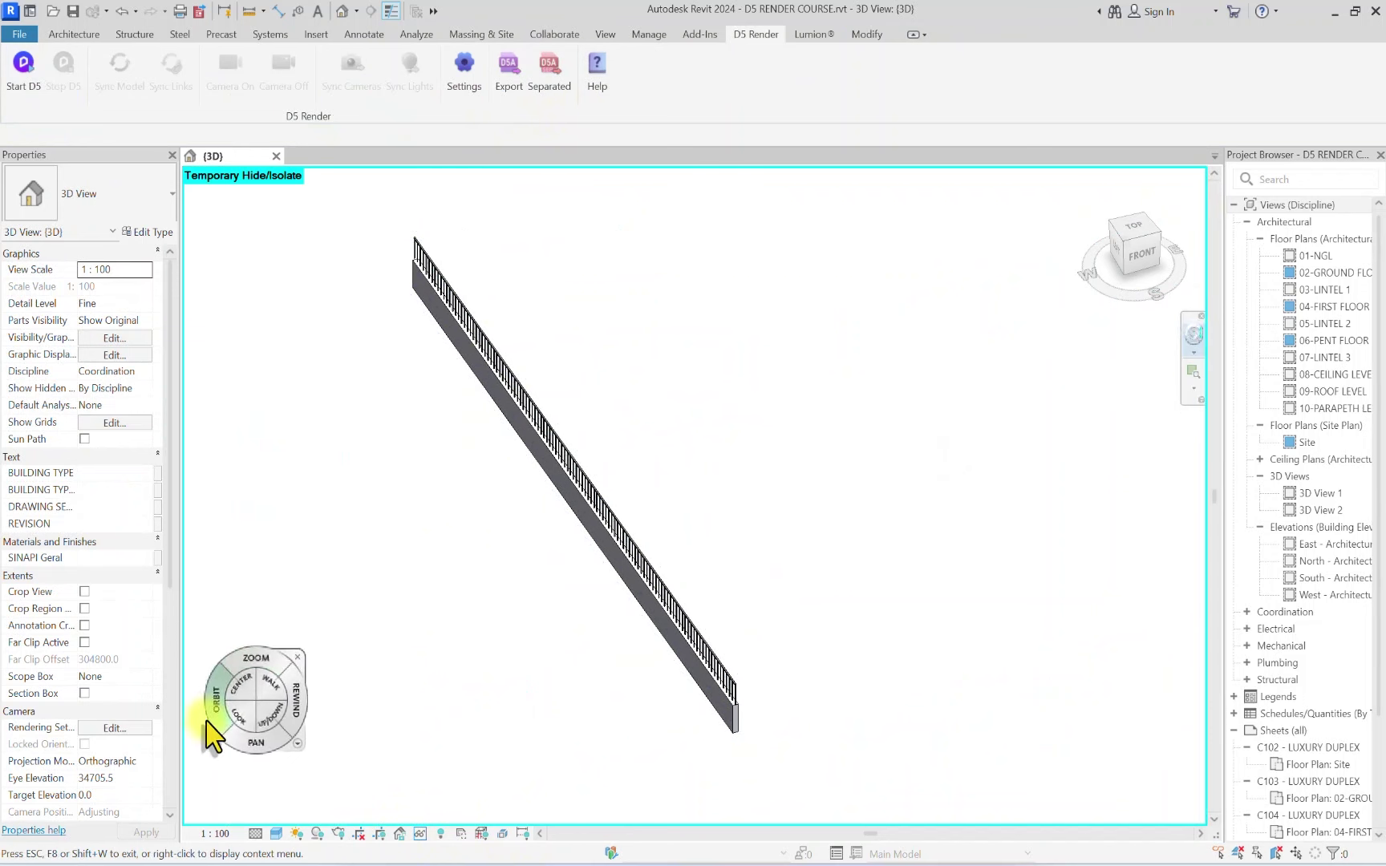
{"action": "scroll", "coordinate": [417, 513], "scroll_direction": "up", "scroll_amount": 3}
{"action": "scroll", "coordinate": [373, 525], "scroll_direction": "up", "scroll_amount": 3}
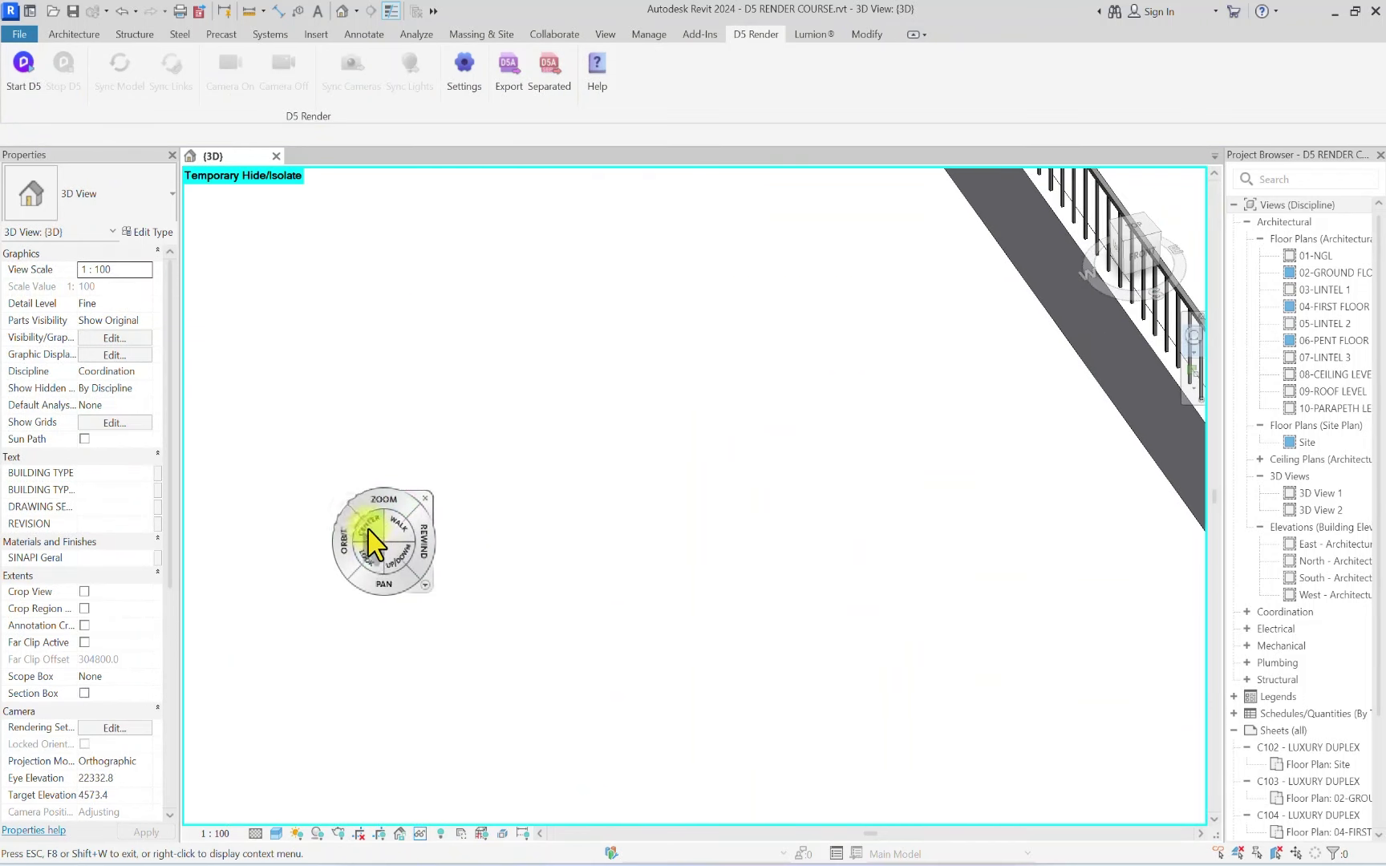
{"action": "left_click_drag", "start_coordinate": [368, 533], "coordinate": [1124, 259]}
{"action": "left_click_drag", "start_coordinate": [1039, 317], "coordinate": [1029, 298]}
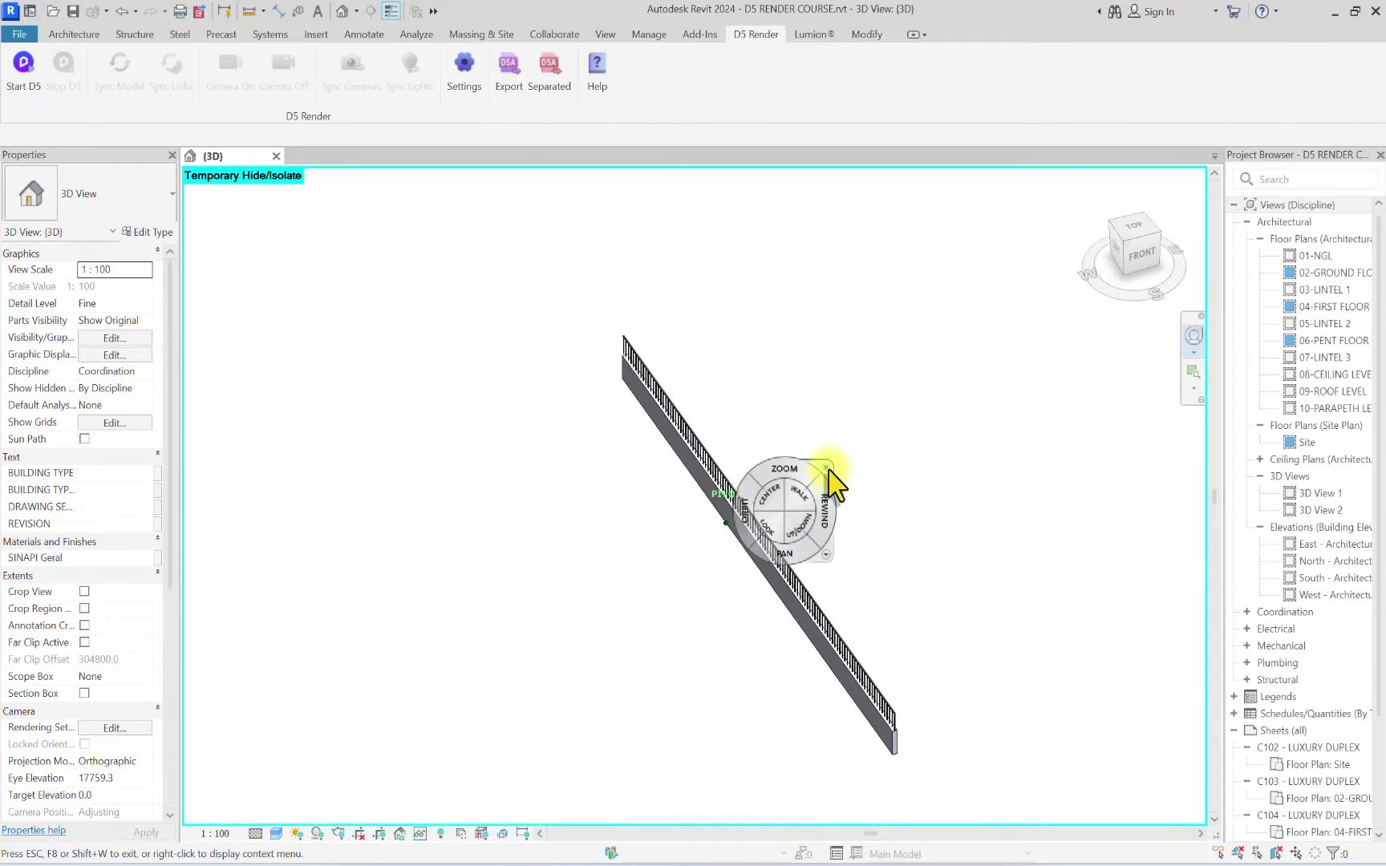
{"action": "left_click", "coordinate": [825, 468]}
{"action": "left_click", "coordinate": [501, 71]}
{"action": "left_click", "coordinate": [678, 531]}
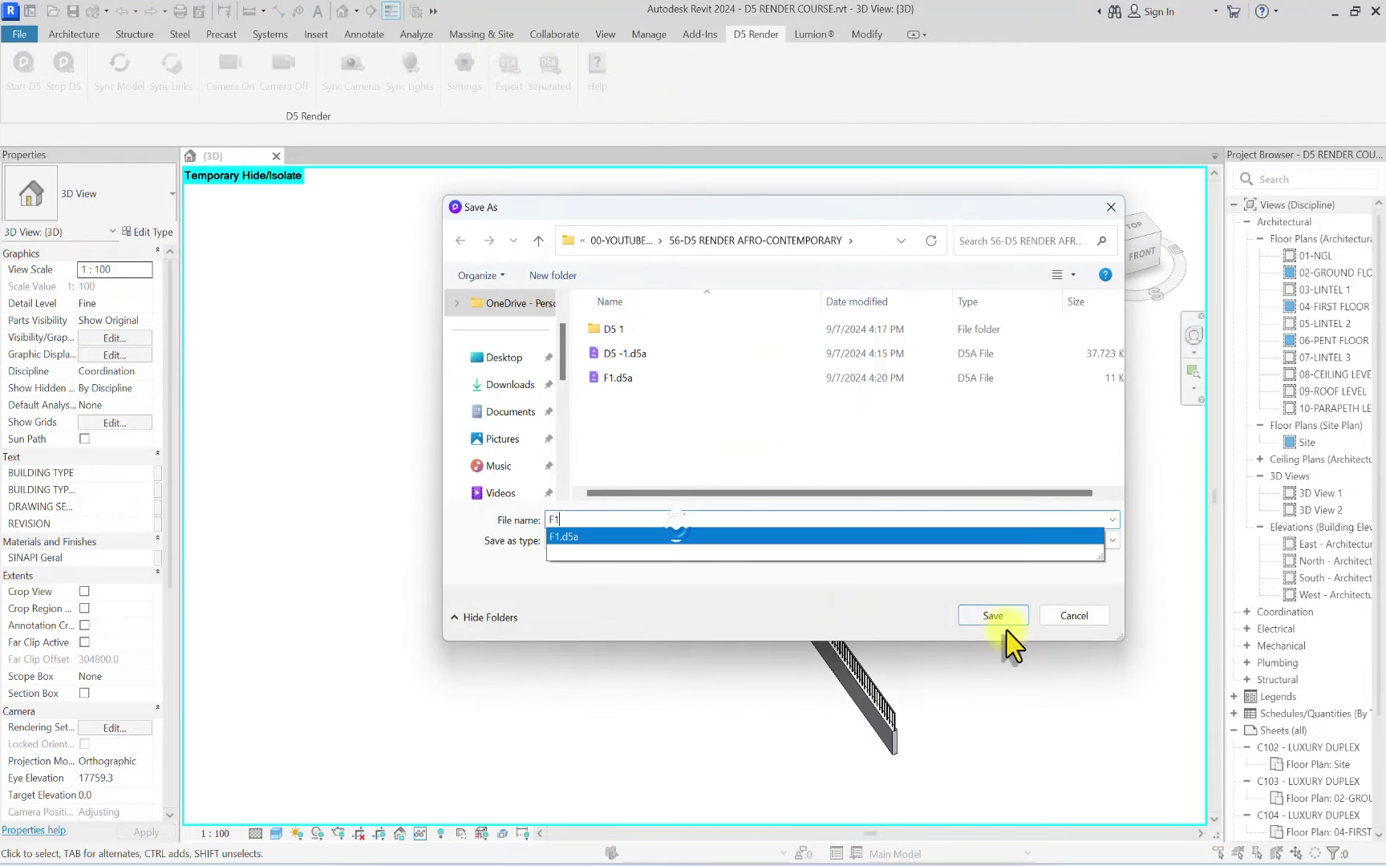
{"action": "left_click", "coordinate": [1066, 706]}
Hide the exported F2 fence group in the 3D view
{"action": "scroll", "coordinate": [629, 527], "scroll_direction": "down", "scroll_amount": 2}
{"action": "right_click", "coordinate": [697, 521]}
{"action": "mouse_move", "coordinate": [823, 111]}
{"action": "left_click", "coordinate": [939, 113]}
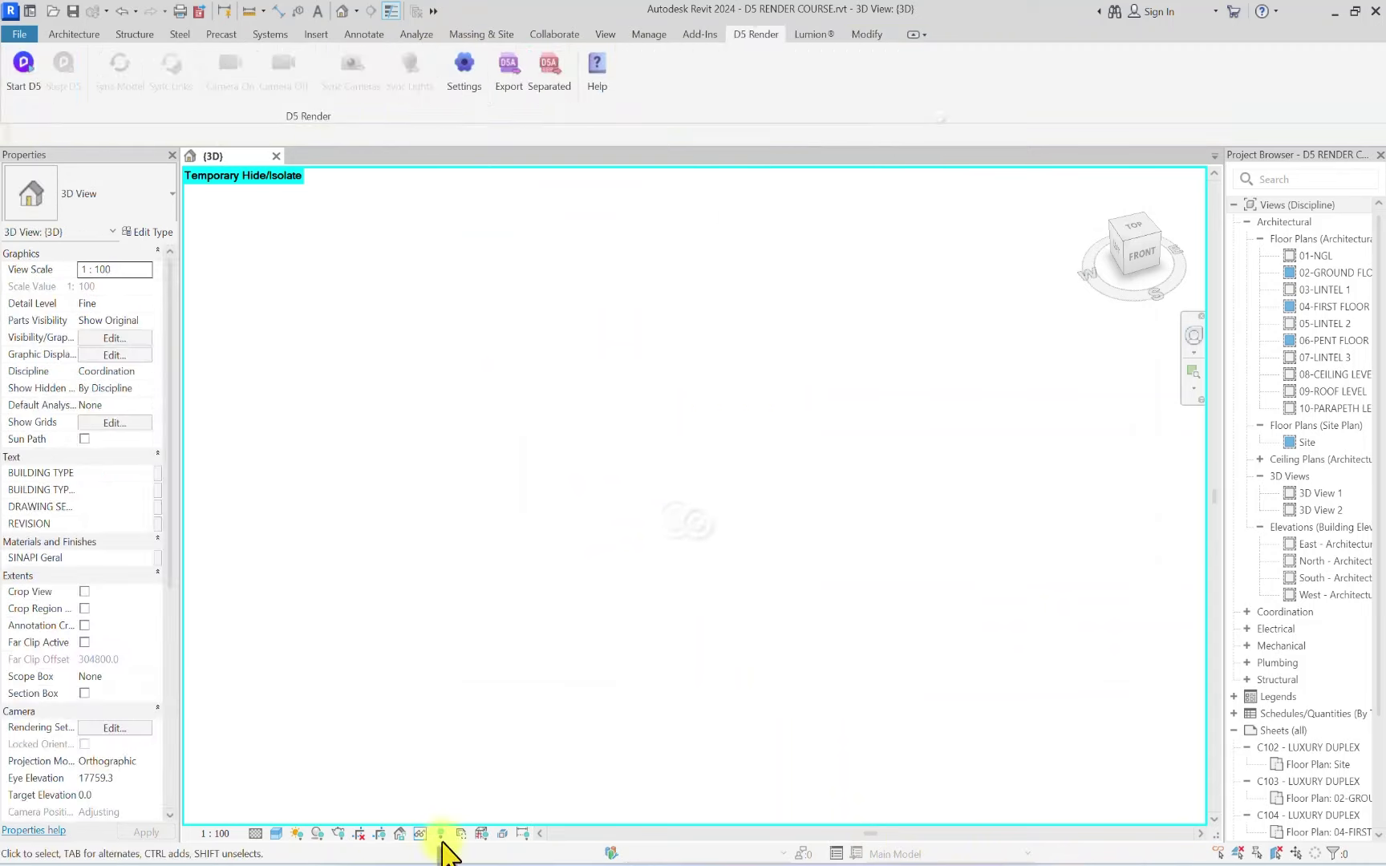
Reveal the hidden elements, unhide the F3 fence group, and return to the normal view
{"action": "left_click", "coordinate": [440, 834]}
{"action": "right_click", "coordinate": [443, 470]}
{"action": "mouse_move", "coordinate": [517, 433]}
{"action": "left_click", "coordinate": [692, 452]}
{"action": "left_click", "coordinate": [440, 834]}
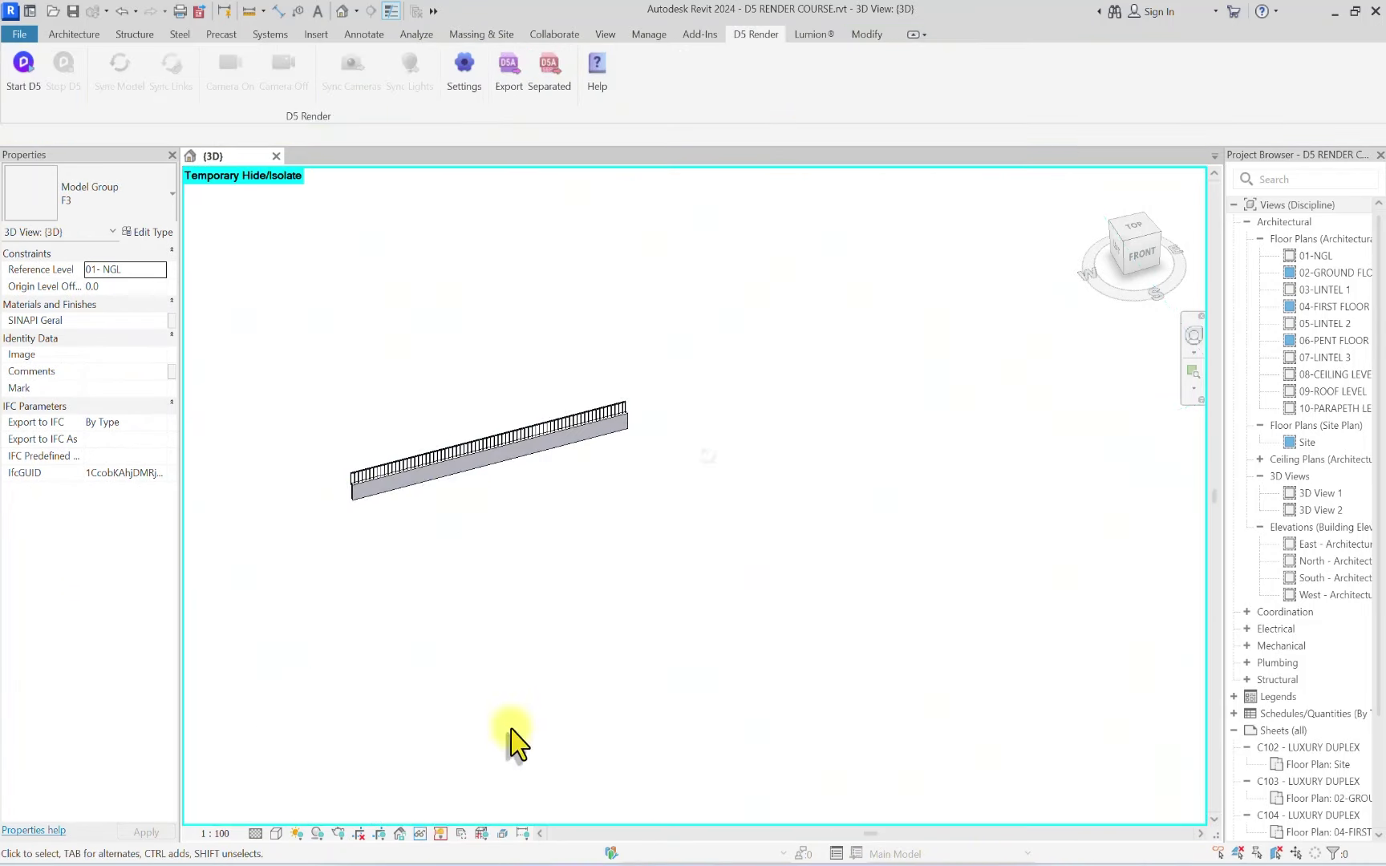
Export the isolated F3 fence group as a D5A file named F3
{"action": "left_click", "coordinate": [1192, 337]}
{"action": "scroll", "coordinate": [343, 502], "scroll_direction": "up", "scroll_amount": 3}
{"action": "left_click", "coordinate": [561, 425]}
{"action": "key", "text": "Escape"}
{"action": "left_click", "coordinate": [503, 72]}
{"action": "left_click", "coordinate": [677, 531]}
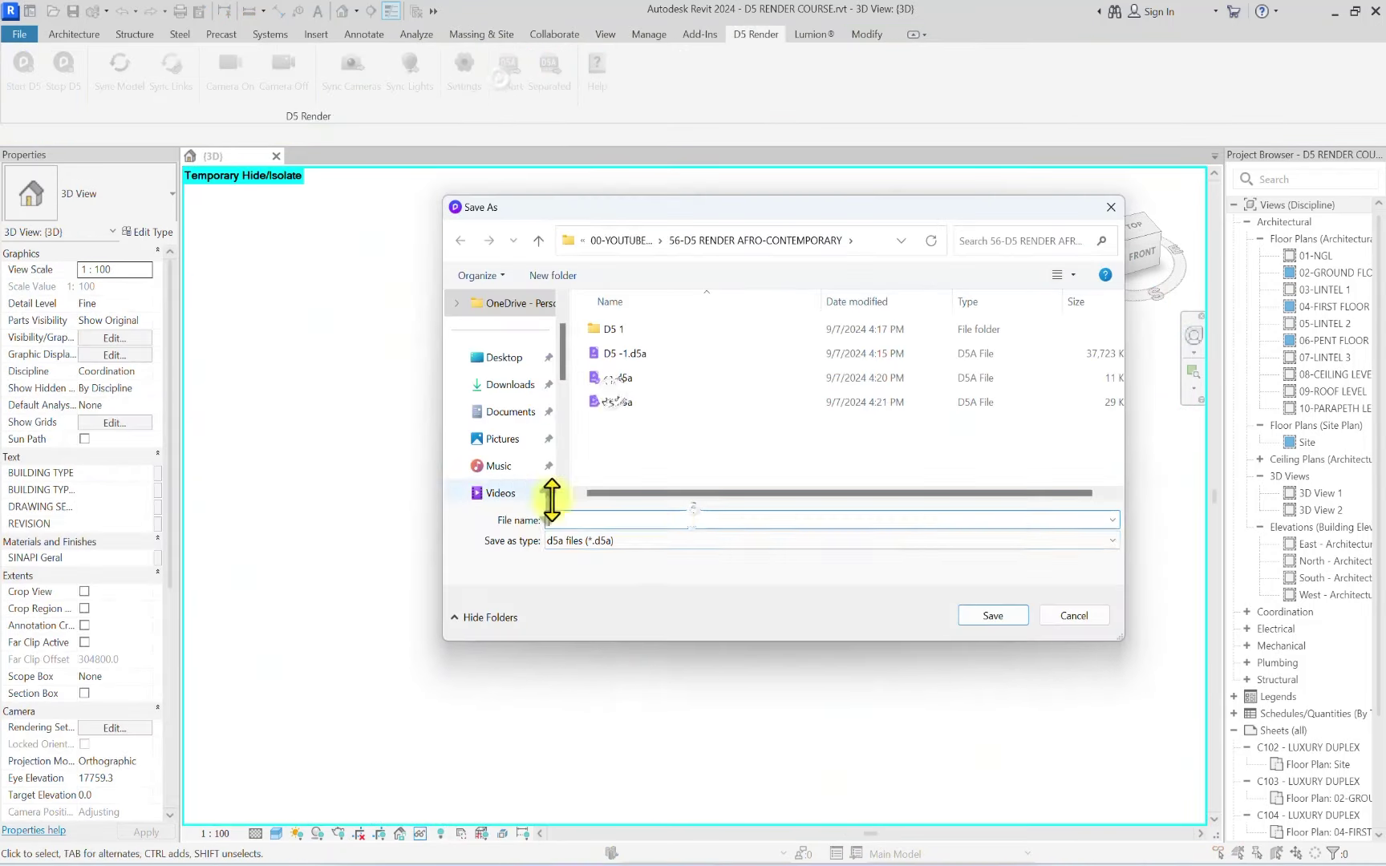
{"action": "type", "text": "F3"}
{"action": "left_click", "coordinate": [984, 617]}
Hide the exported F3 fence group in the 3D view
{"action": "scroll", "coordinate": [576, 573], "scroll_direction": "down", "scroll_amount": 5}
{"action": "left_click", "coordinate": [575, 562]}
{"action": "right_click", "coordinate": [574, 561]}
{"action": "mouse_move", "coordinate": [696, 151]}
{"action": "left_click", "coordinate": [812, 152]}
Reveal the hidden elements, unhide the F4 fence group beside the pool, and turn the reveal mode off
{"action": "left_click", "coordinate": [440, 834]}
{"action": "left_click", "coordinate": [563, 603]}
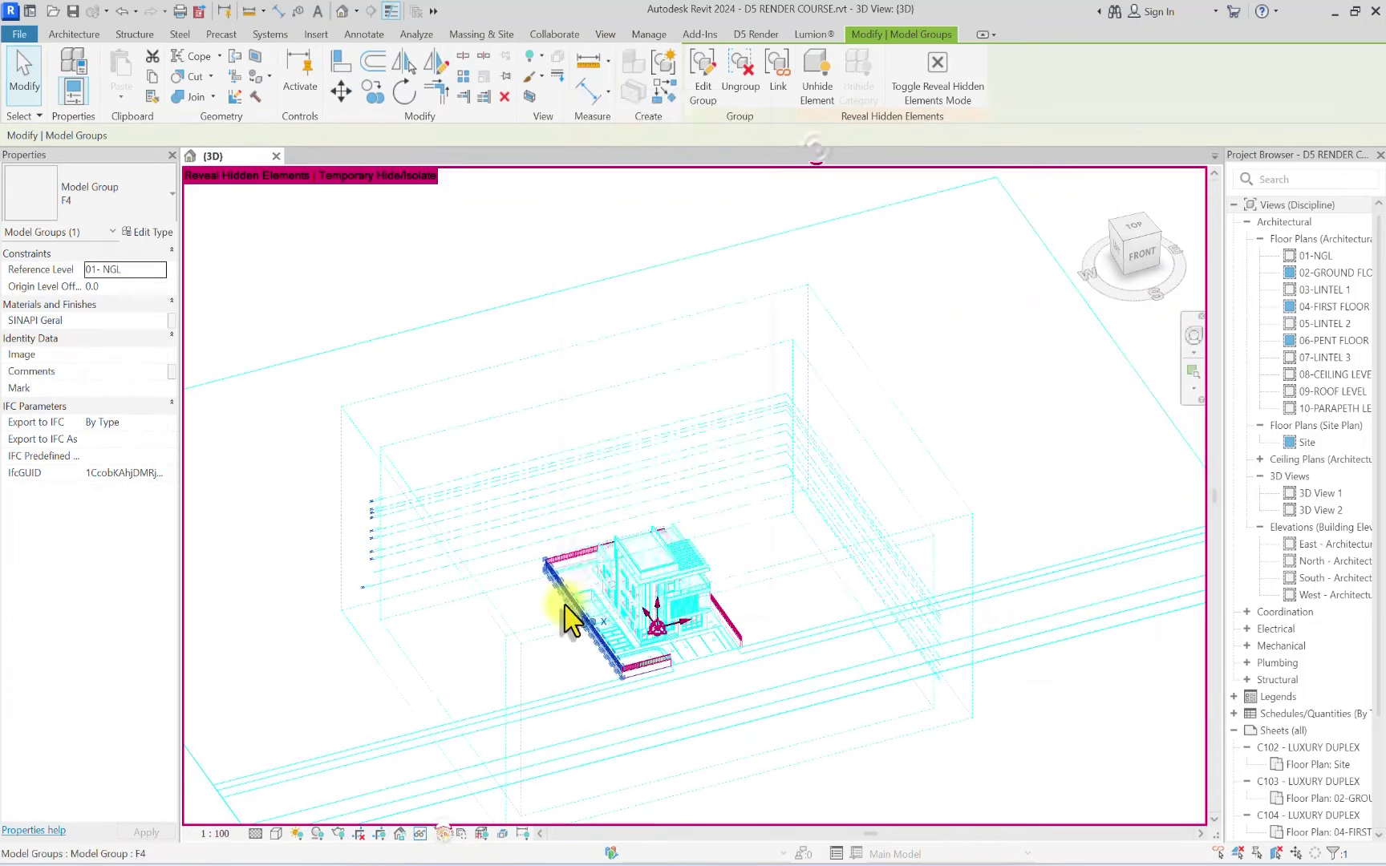
{"action": "right_click", "coordinate": [563, 603]}
{"action": "mouse_move", "coordinate": [696, 195]}
{"action": "left_click", "coordinate": [815, 194]}
{"action": "left_click", "coordinate": [441, 834]}
Export the isolated F4 fence group to its own D5A file
{"action": "scroll", "coordinate": [490, 585], "scroll_direction": "up", "scroll_amount": 5}
{"action": "left_click", "coordinate": [1192, 336]}
{"action": "middle_click_drag", "start_coordinate": [906, 773], "coordinate": [721, 572]}
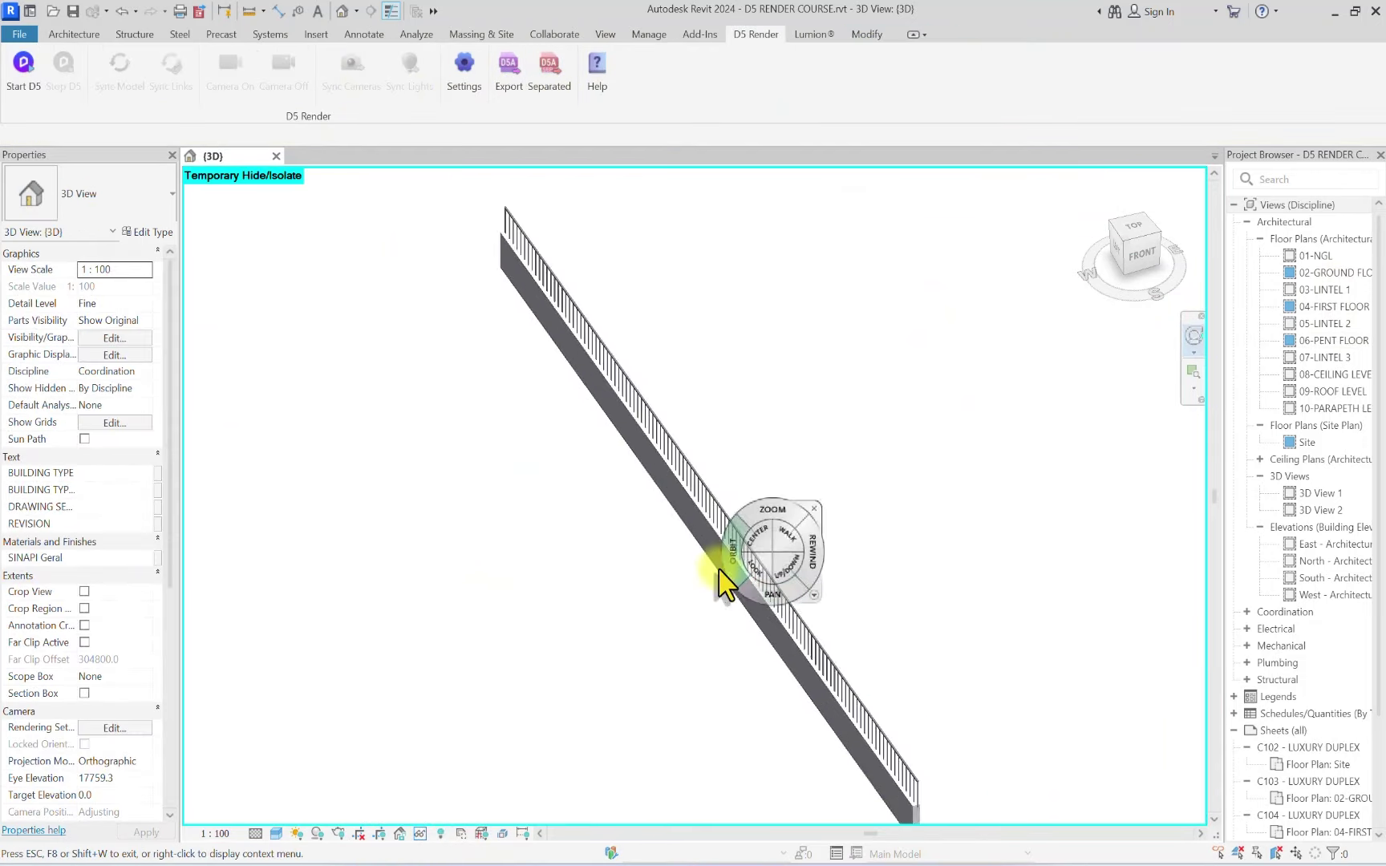
{"action": "scroll", "coordinate": [721, 572], "scroll_direction": "up", "scroll_amount": 2}
{"action": "left_click", "coordinate": [723, 463]}
{"action": "key", "text": "Escape"}
{"action": "left_click", "coordinate": [549, 64]}
{"action": "key", "text": "Return"}
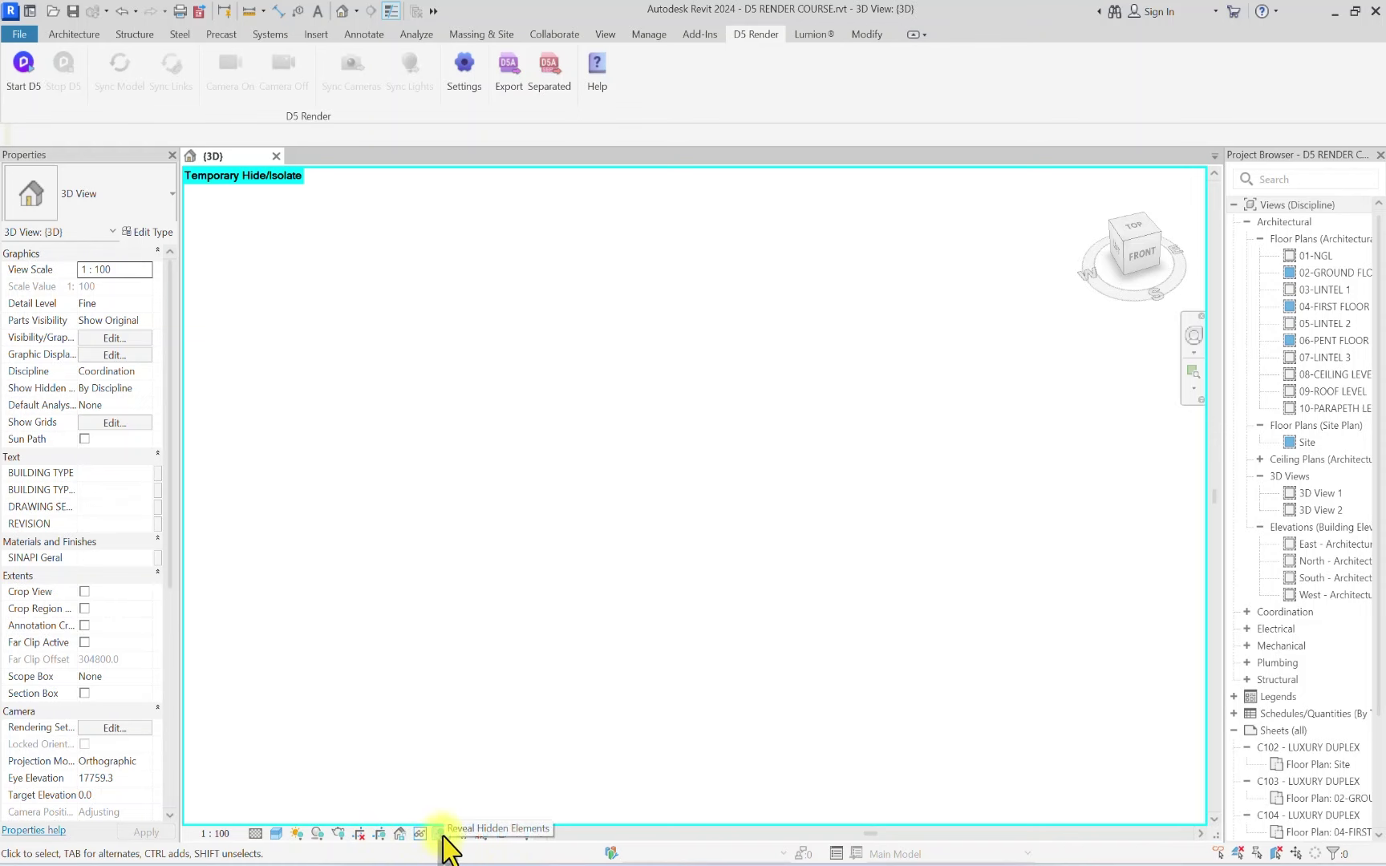
Reset the temporary hide/isolate to bring the house and site back into the 3D view
{"action": "key", "text": "r"}
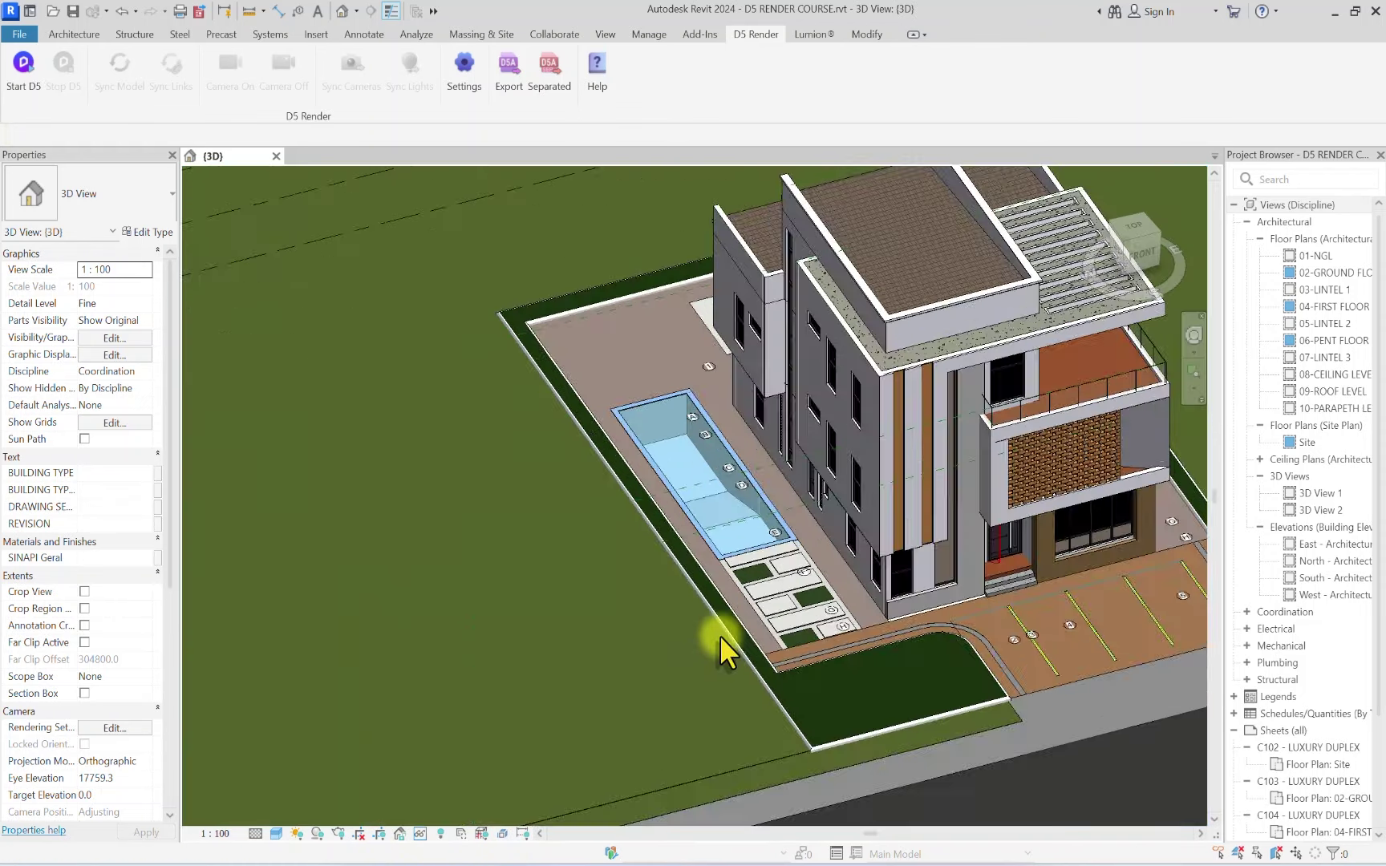
{"action": "scroll", "coordinate": [719, 636], "scroll_direction": "down", "scroll_amount": 3}
{"action": "scroll", "coordinate": [656, 578], "scroll_direction": "up", "scroll_amount": 1}
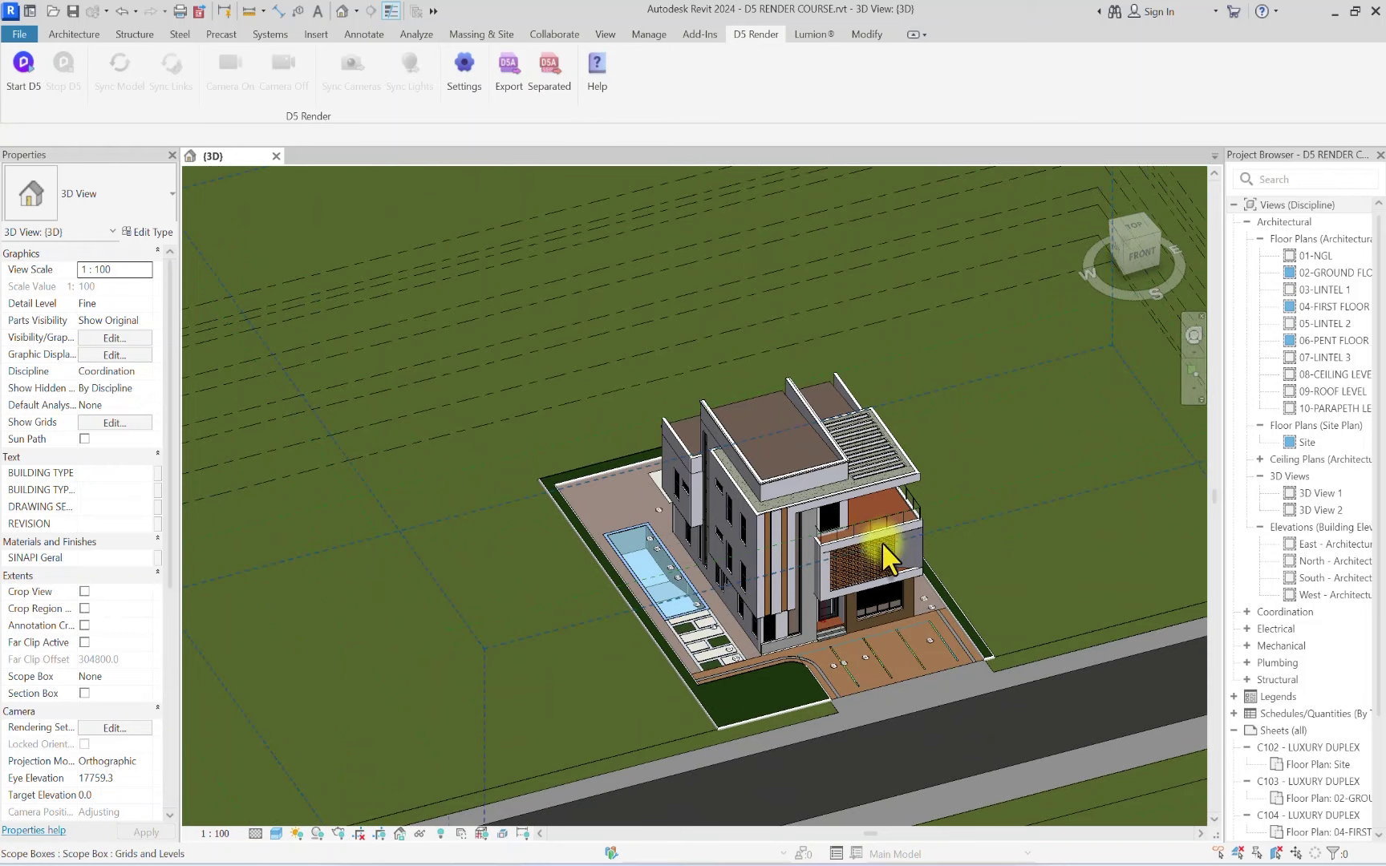
{"action": "scroll", "coordinate": [807, 599], "scroll_direction": "up", "scroll_amount": 4}
{"action": "middle_click_drag", "start_coordinate": [792, 726], "coordinate": [637, 471]}
{"action": "scroll", "coordinate": [523, 468], "scroll_direction": "down", "scroll_amount": 1}
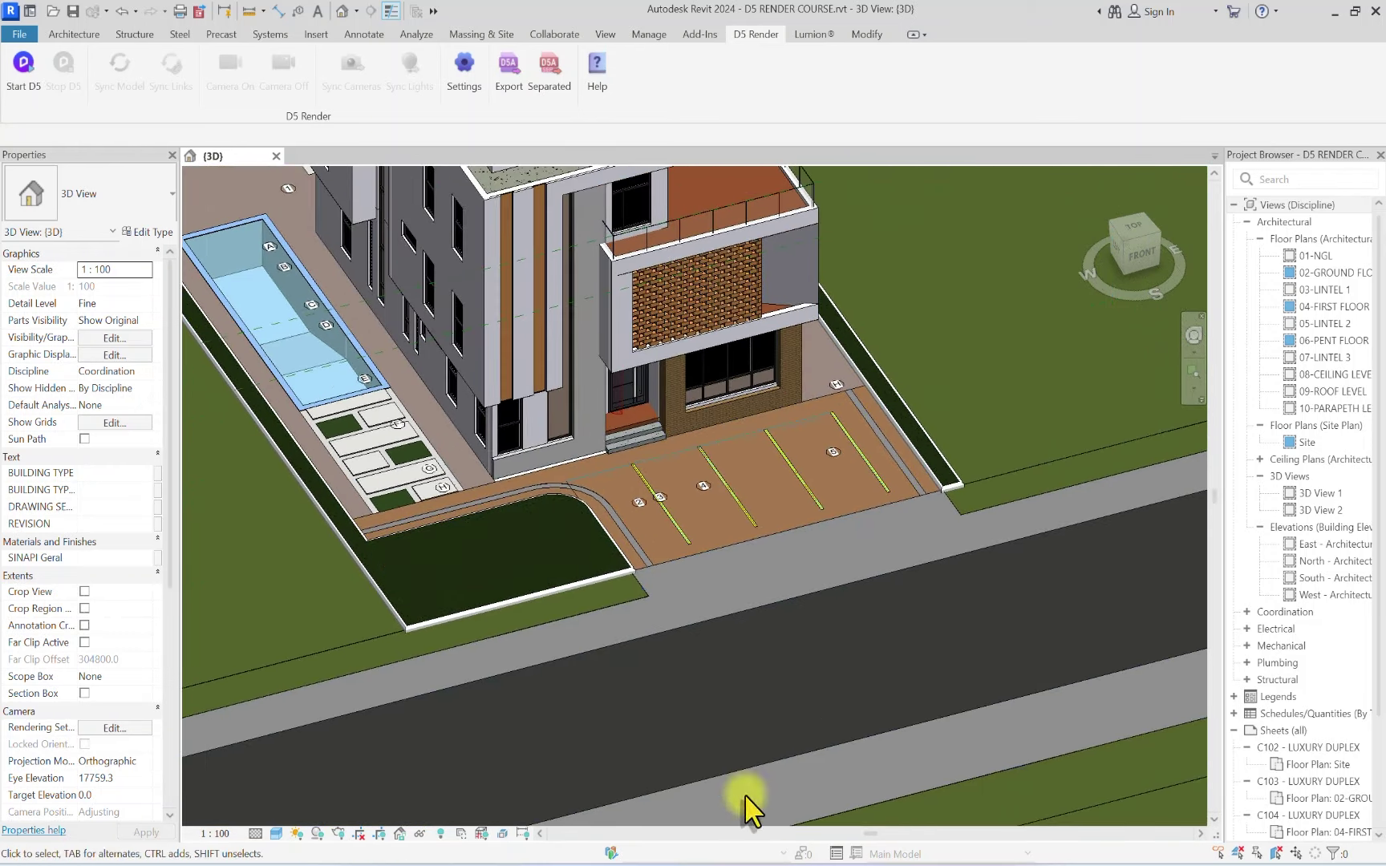
Switch to D5 Render and examine the joint between the driveway paving and the house's front wall
{"action": "mouse_move", "coordinate": [899, 860]}
{"action": "left_click", "coordinate": [962, 860]}
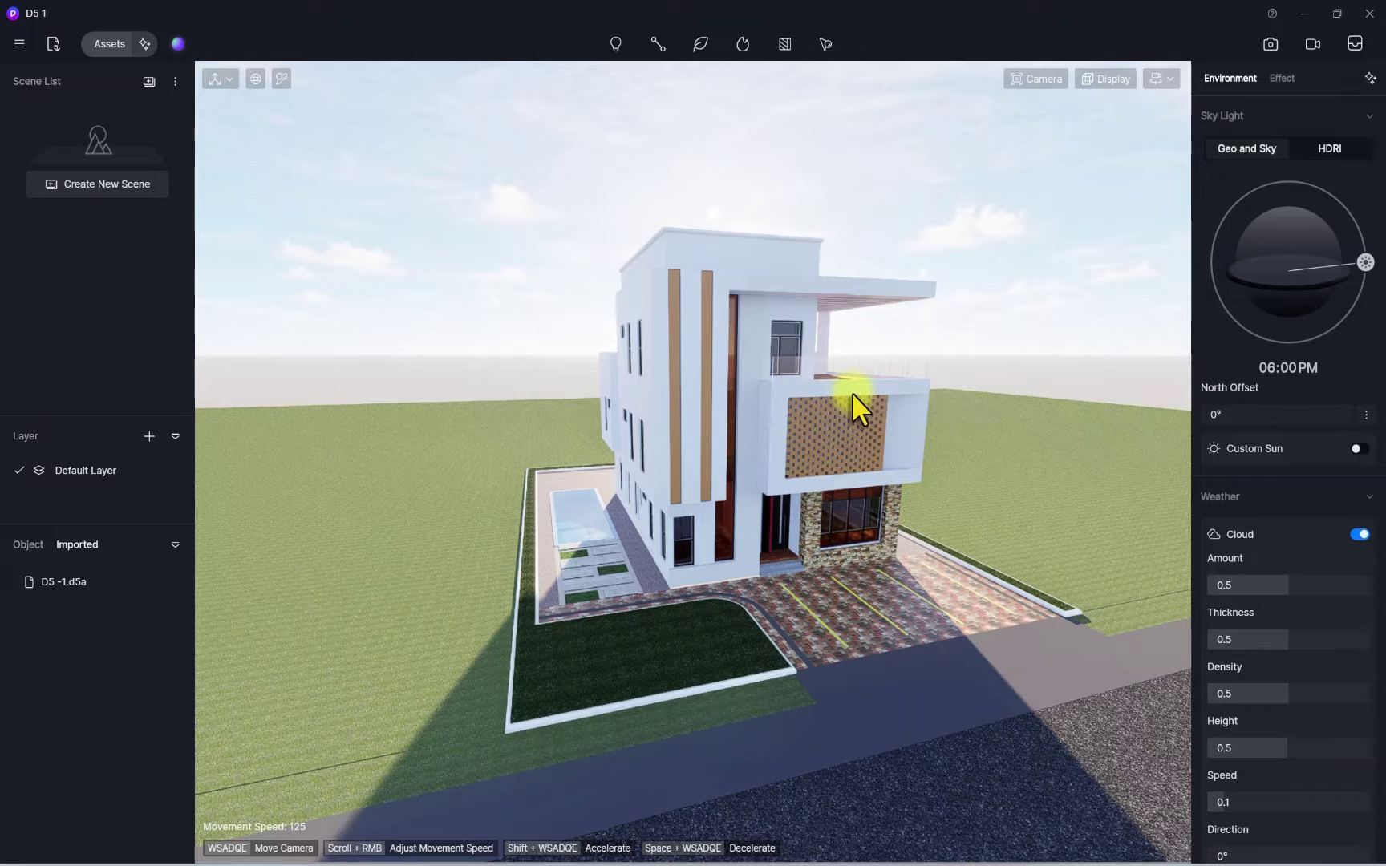
{"action": "scroll", "coordinate": [637, 557], "scroll_direction": "up", "scroll_amount": 5}
{"action": "scroll", "coordinate": [752, 534], "scroll_direction": "down", "scroll_amount": 3}
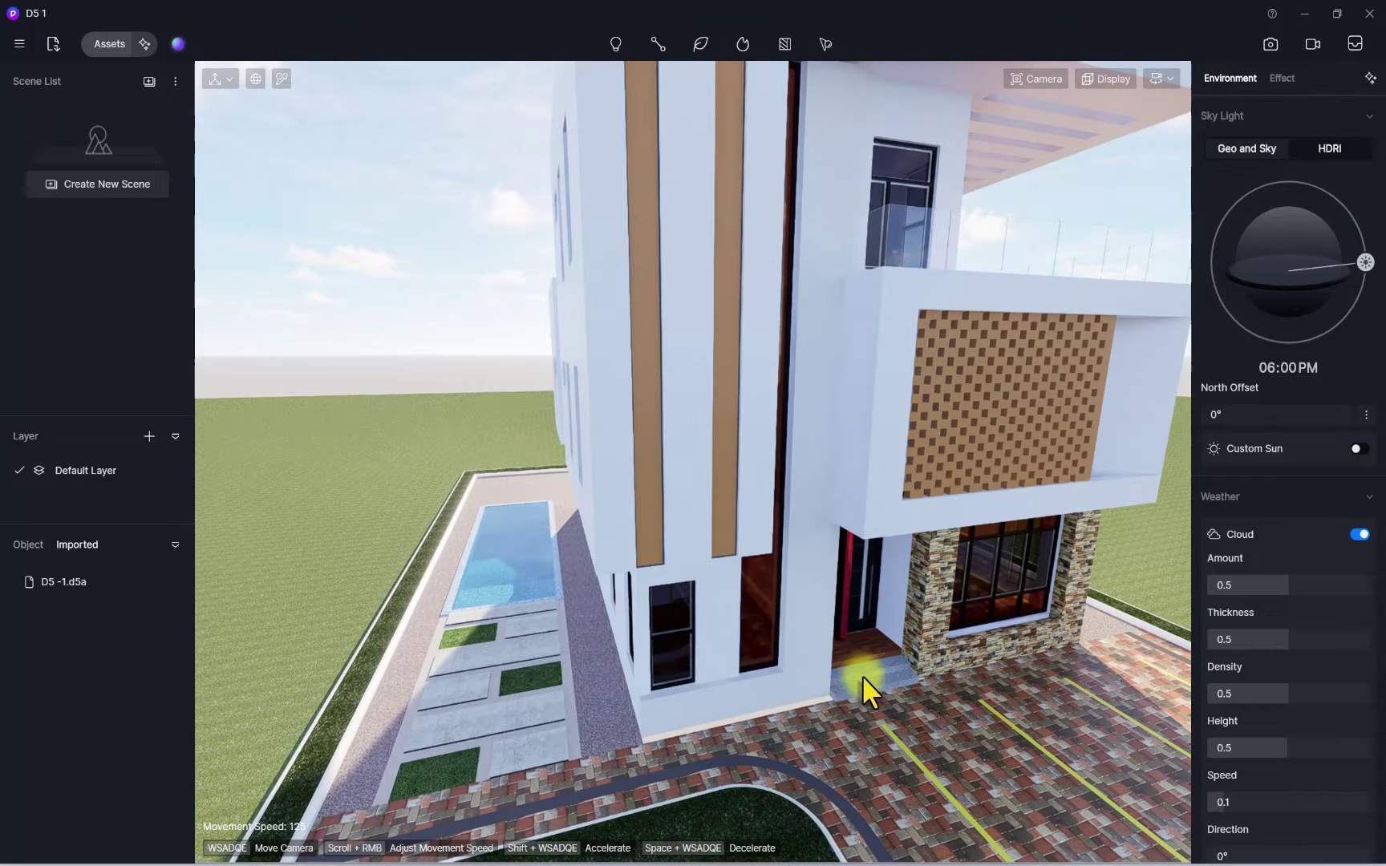
{"action": "right_click_drag", "start_coordinate": [646, 659], "coordinate": [696, 768]}
{"action": "scroll", "coordinate": [696, 768], "scroll_direction": "up", "scroll_amount": 5}
{"action": "scroll", "coordinate": [532, 470], "scroll_direction": "down", "scroll_amount": 6}
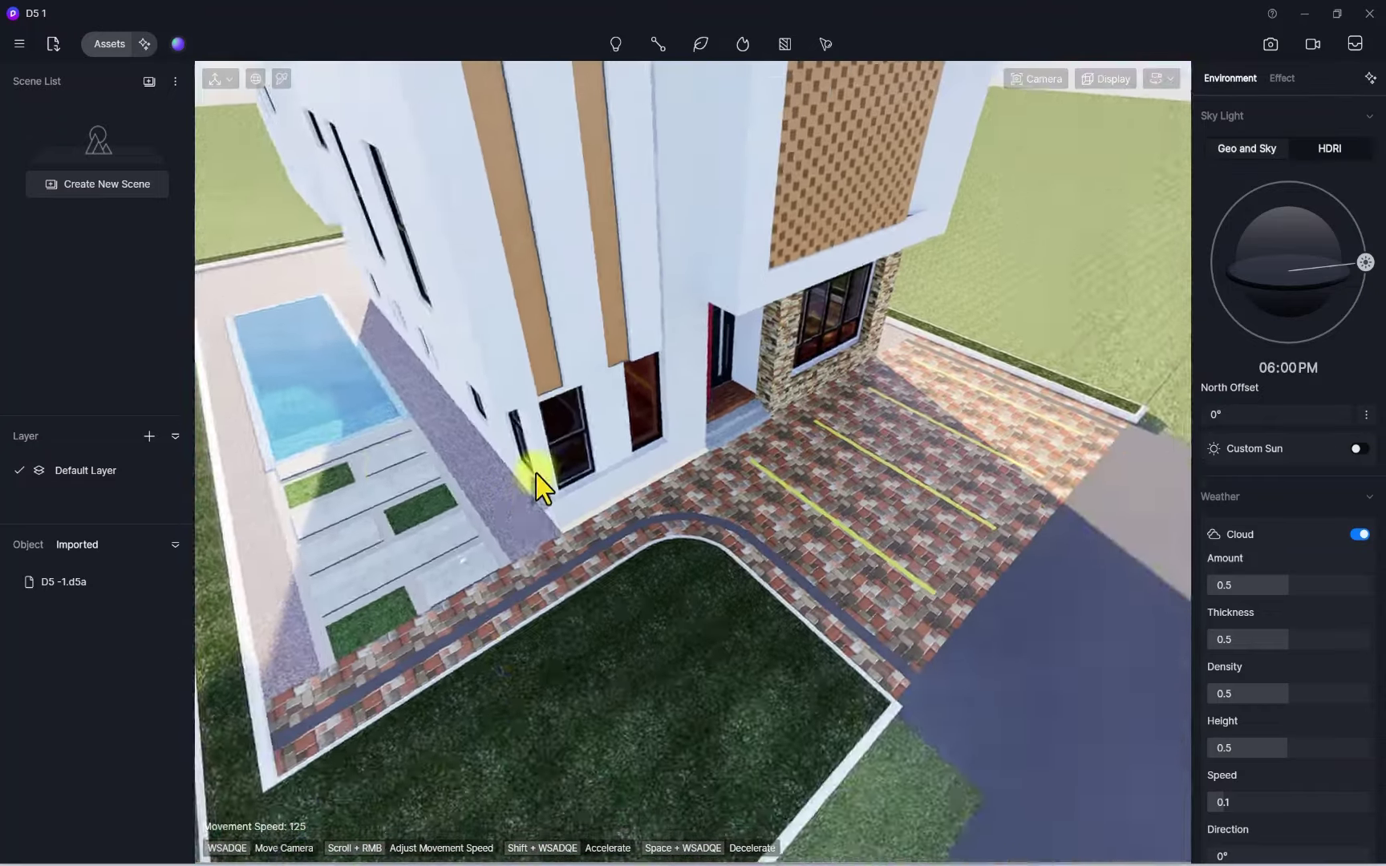
{"action": "scroll", "coordinate": [693, 485], "scroll_direction": "up", "scroll_amount": 4}
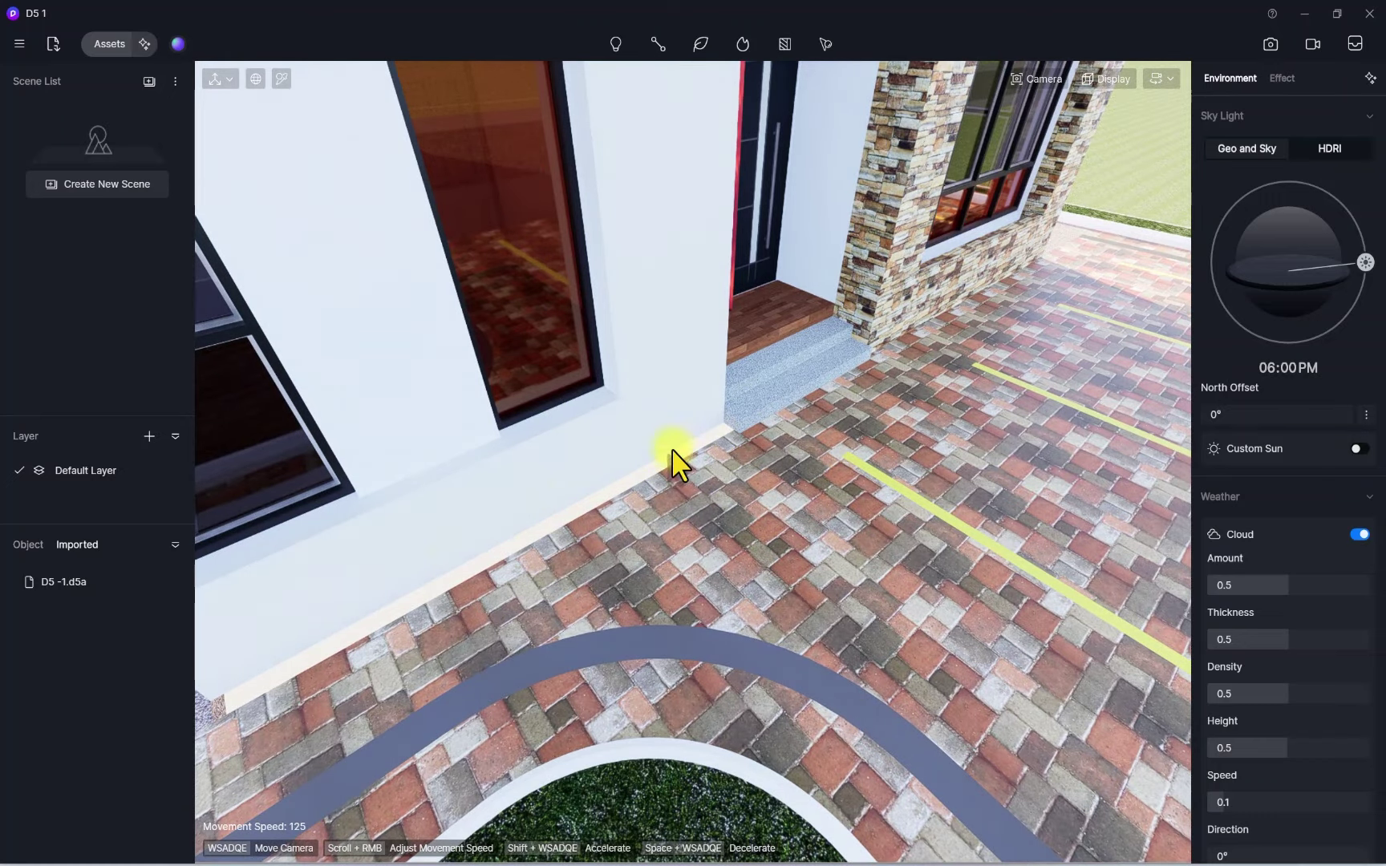
{"action": "scroll", "coordinate": [674, 458], "scroll_direction": "down", "scroll_amount": 6}
{"action": "scroll", "coordinate": [838, 427], "scroll_direction": "up", "scroll_amount": 6}
{"action": "scroll", "coordinate": [680, 437], "scroll_direction": "down", "scroll_amount": 4}
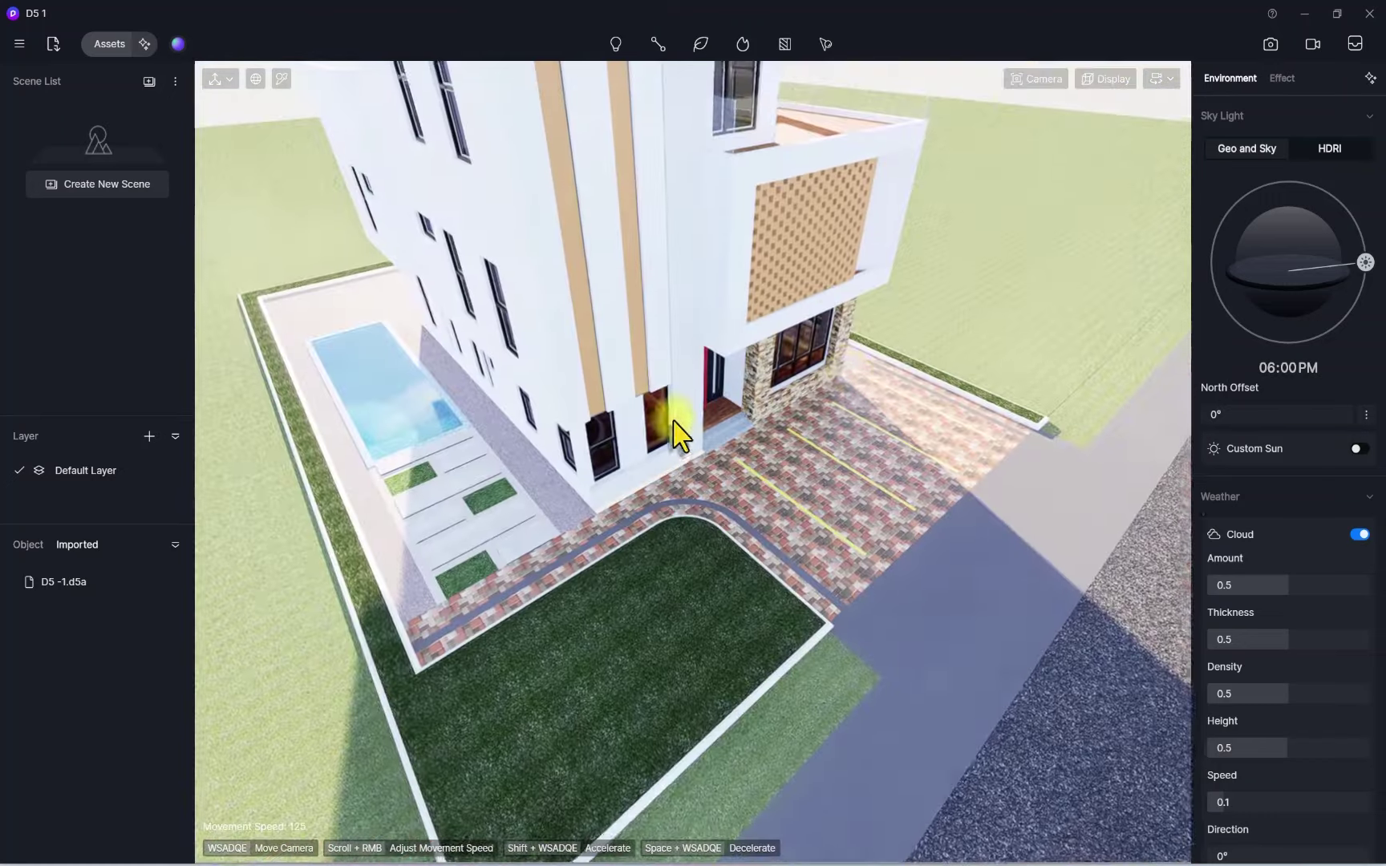
{"action": "scroll", "coordinate": [827, 390], "scroll_direction": "up", "scroll_amount": 5}
{"action": "scroll", "coordinate": [773, 321], "scroll_direction": "down", "scroll_amount": 4}
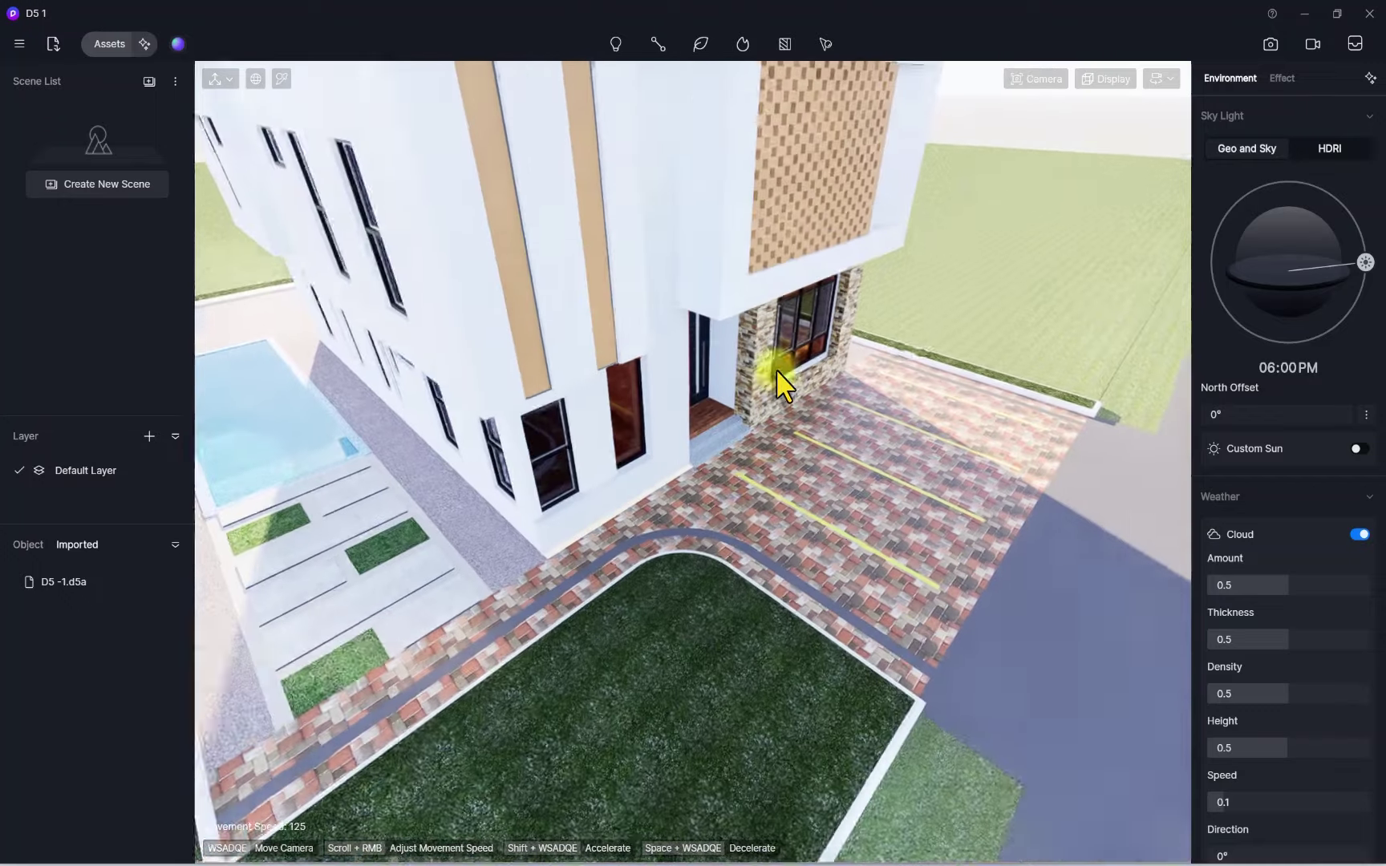
{"action": "scroll", "coordinate": [561, 450], "scroll_direction": "down", "scroll_amount": 5}
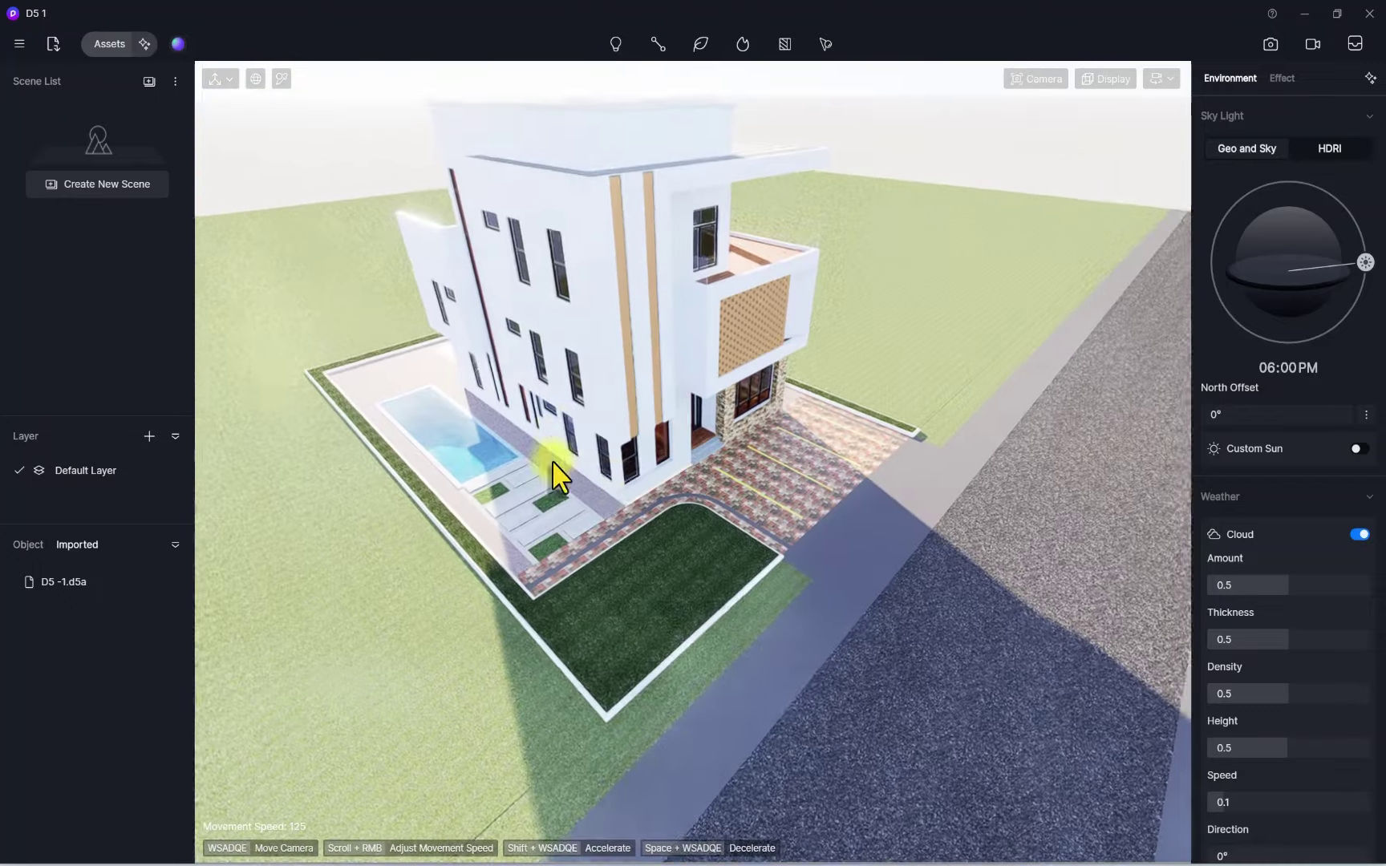
Switch back to the Revit model and open the boundary of the MY INTERLOCKING TILES floor for editing
{"action": "mouse_move", "coordinate": [875, 863]}
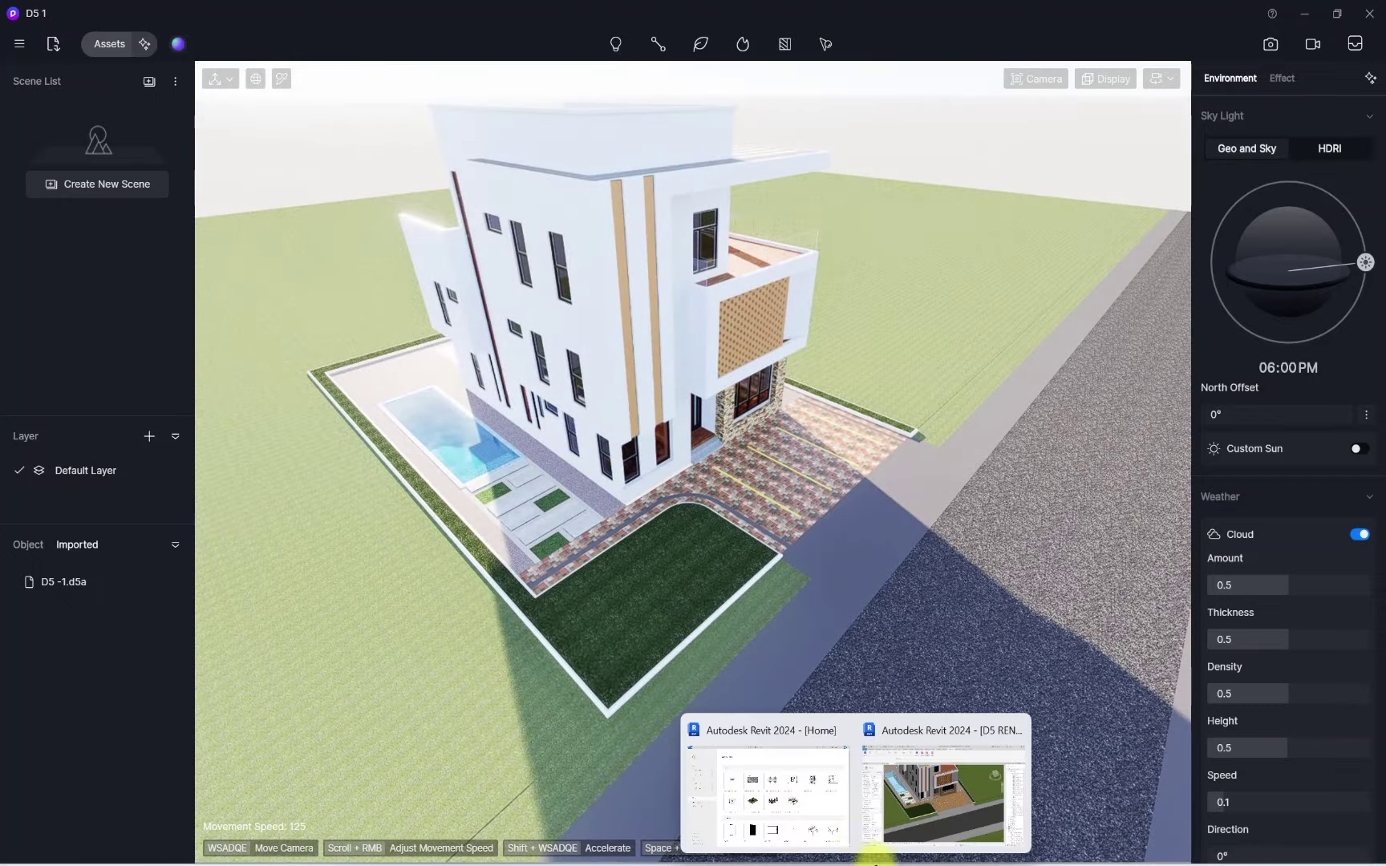
{"action": "left_click", "coordinate": [913, 812]}
{"action": "scroll", "coordinate": [606, 502], "scroll_direction": "up", "scroll_amount": 5}
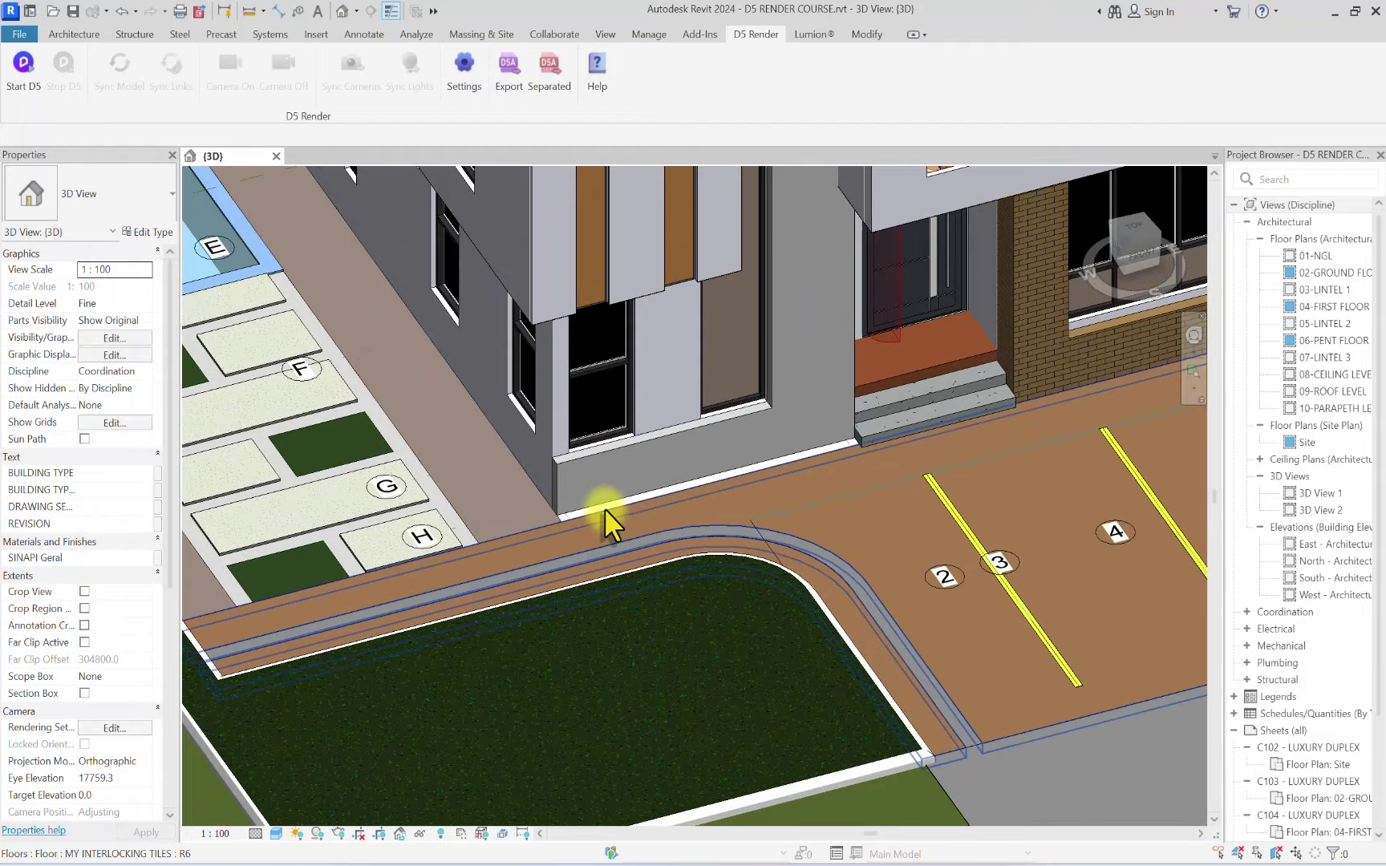
{"action": "left_click", "coordinate": [604, 508]}
{"action": "scroll", "coordinate": [600, 545], "scroll_direction": "down", "scroll_amount": 3}
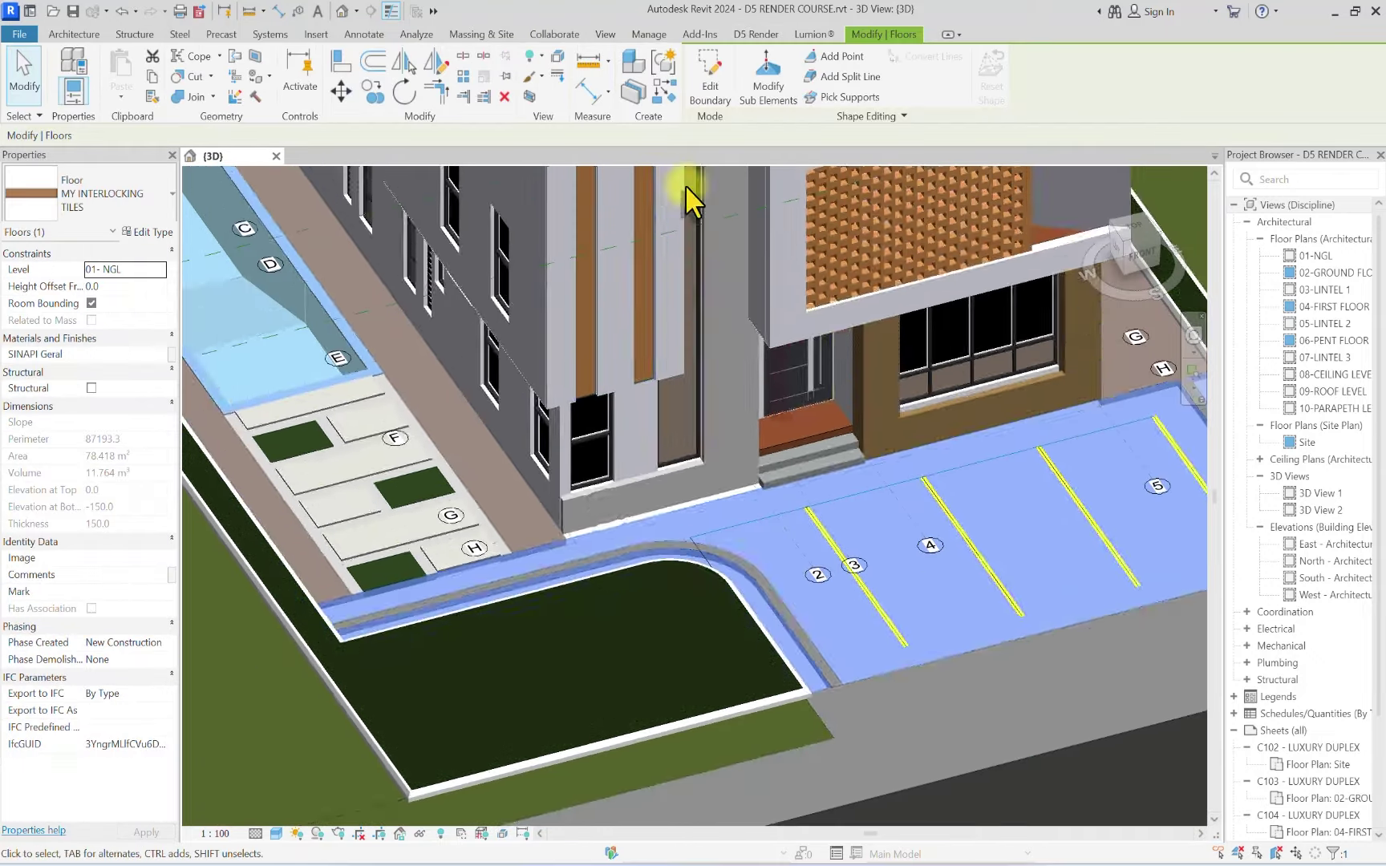
{"action": "left_click", "coordinate": [706, 76]}
Add floor boundary lines picked from the base of the front wall and the side of the entrance steps
{"action": "scroll", "coordinate": [578, 546], "scroll_direction": "up", "scroll_amount": 10}
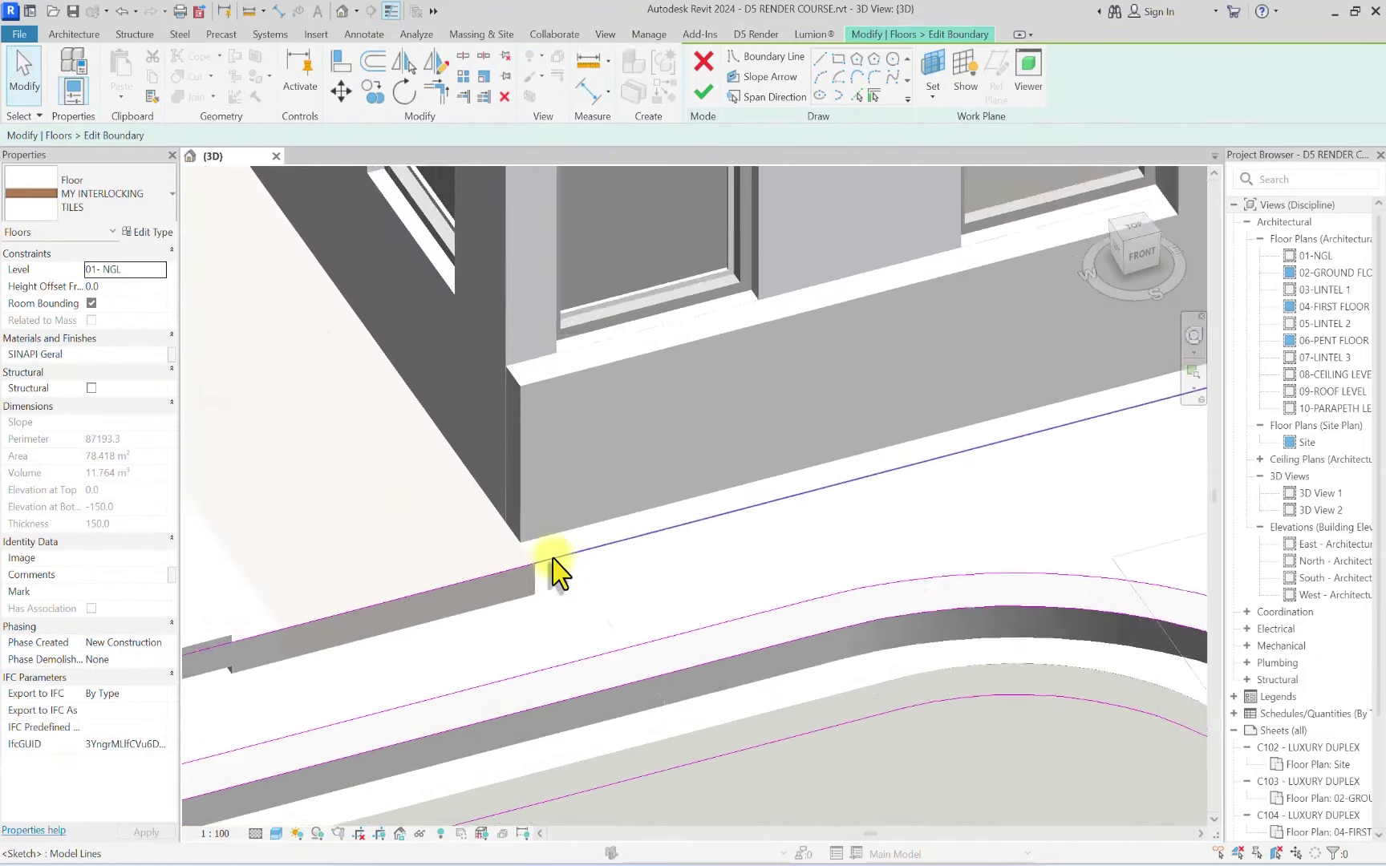
{"action": "left_click", "coordinate": [859, 93]}
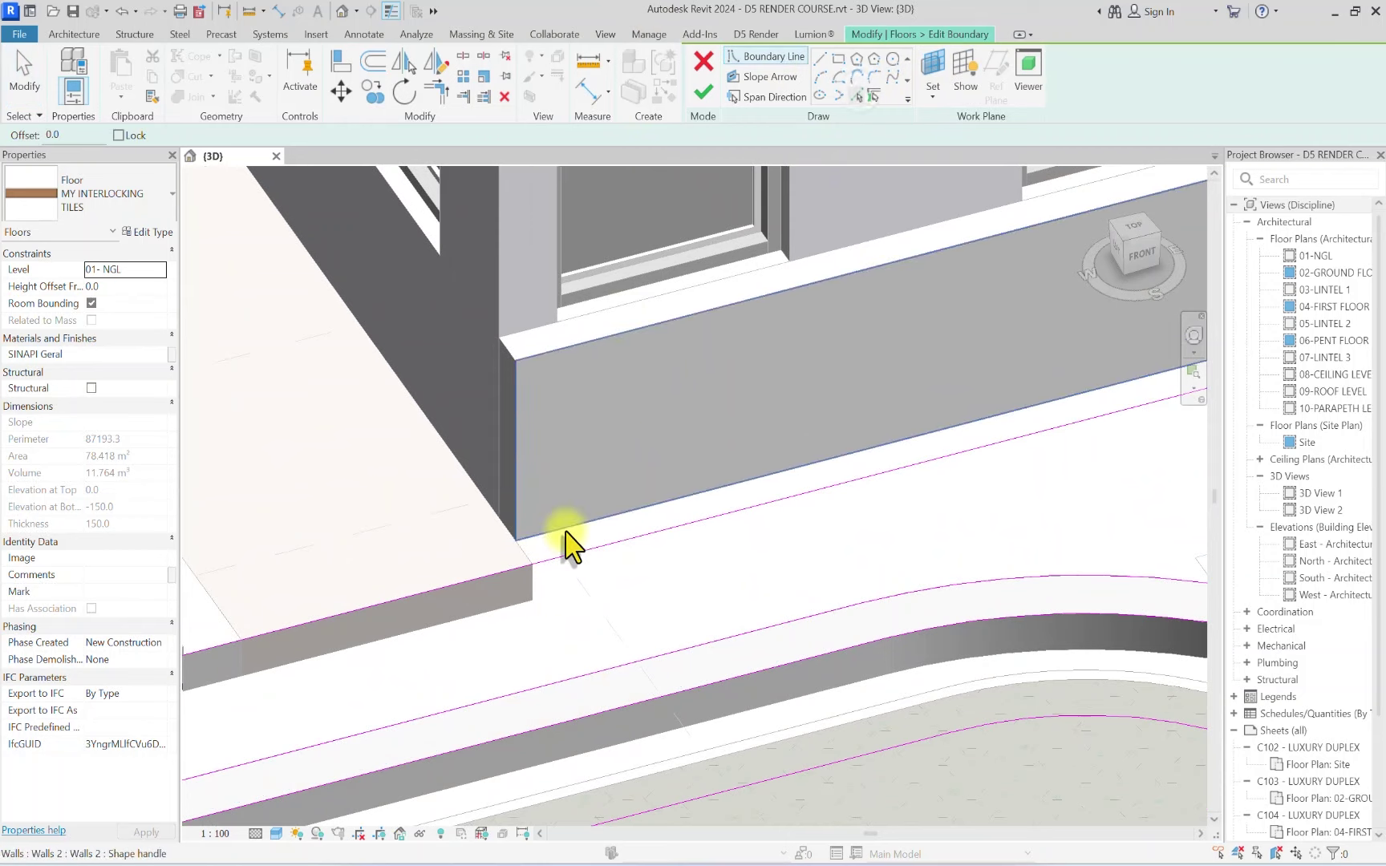
{"action": "scroll", "coordinate": [532, 566], "scroll_direction": "up", "scroll_amount": 4}
{"action": "scroll", "coordinate": [963, 481], "scroll_direction": "down", "scroll_amount": 4}
{"action": "scroll", "coordinate": [962, 413], "scroll_direction": "up", "scroll_amount": 4}
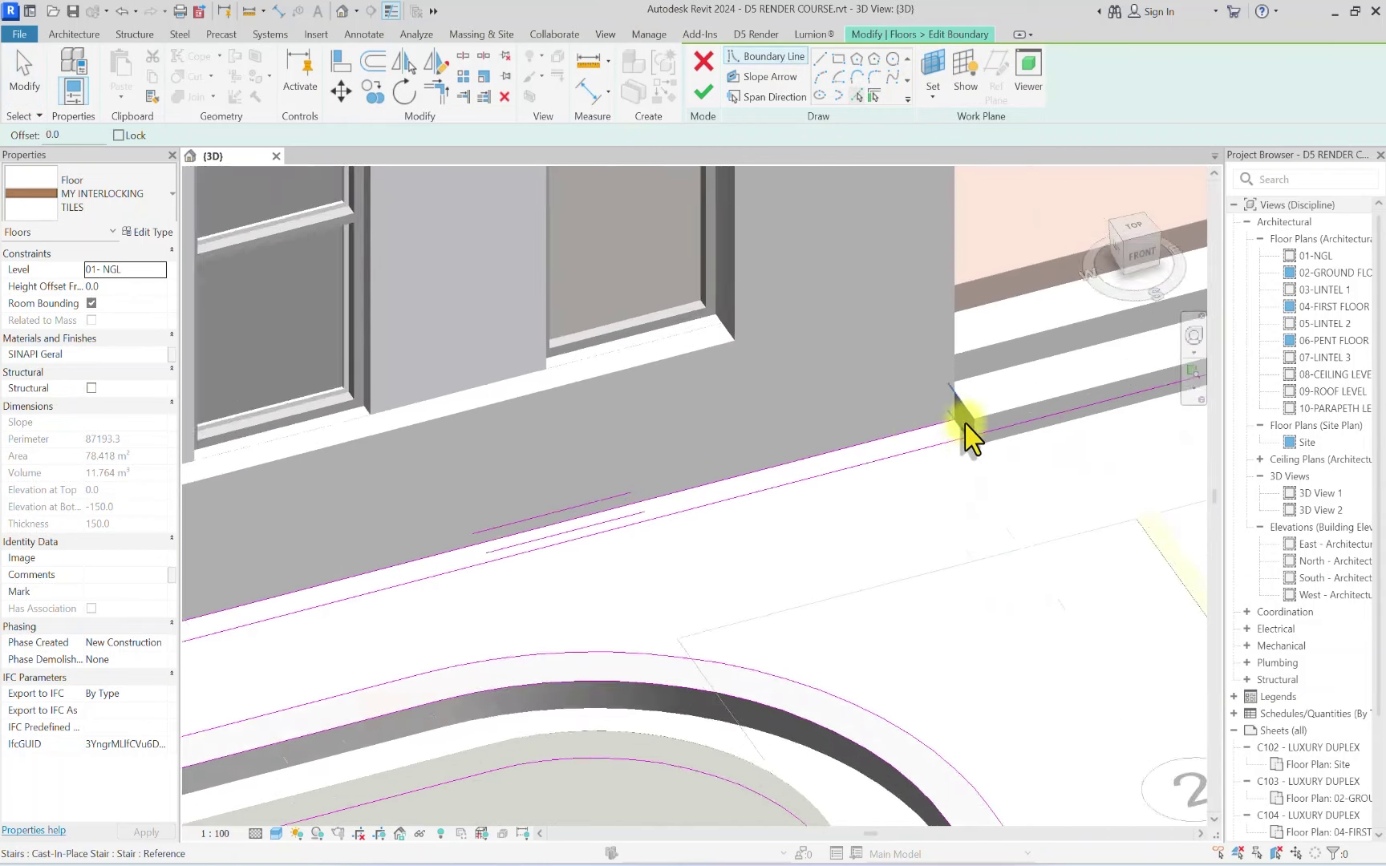
{"action": "scroll", "coordinate": [963, 414], "scroll_direction": "down", "scroll_amount": 3}
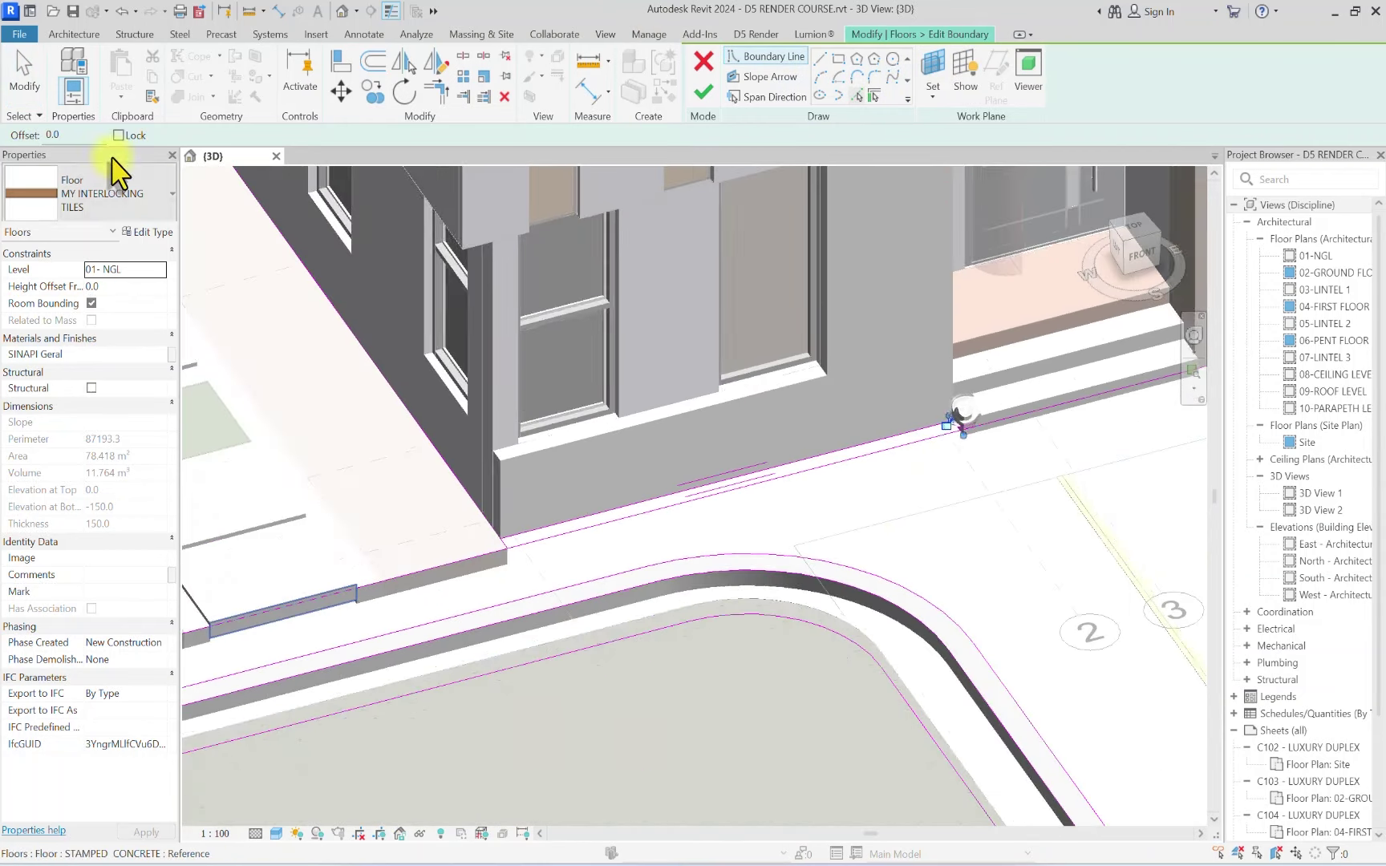
Trim the floor boundary lines into corners at the house's front wall corner and beside the entrance steps
{"action": "left_click", "coordinate": [463, 57]}
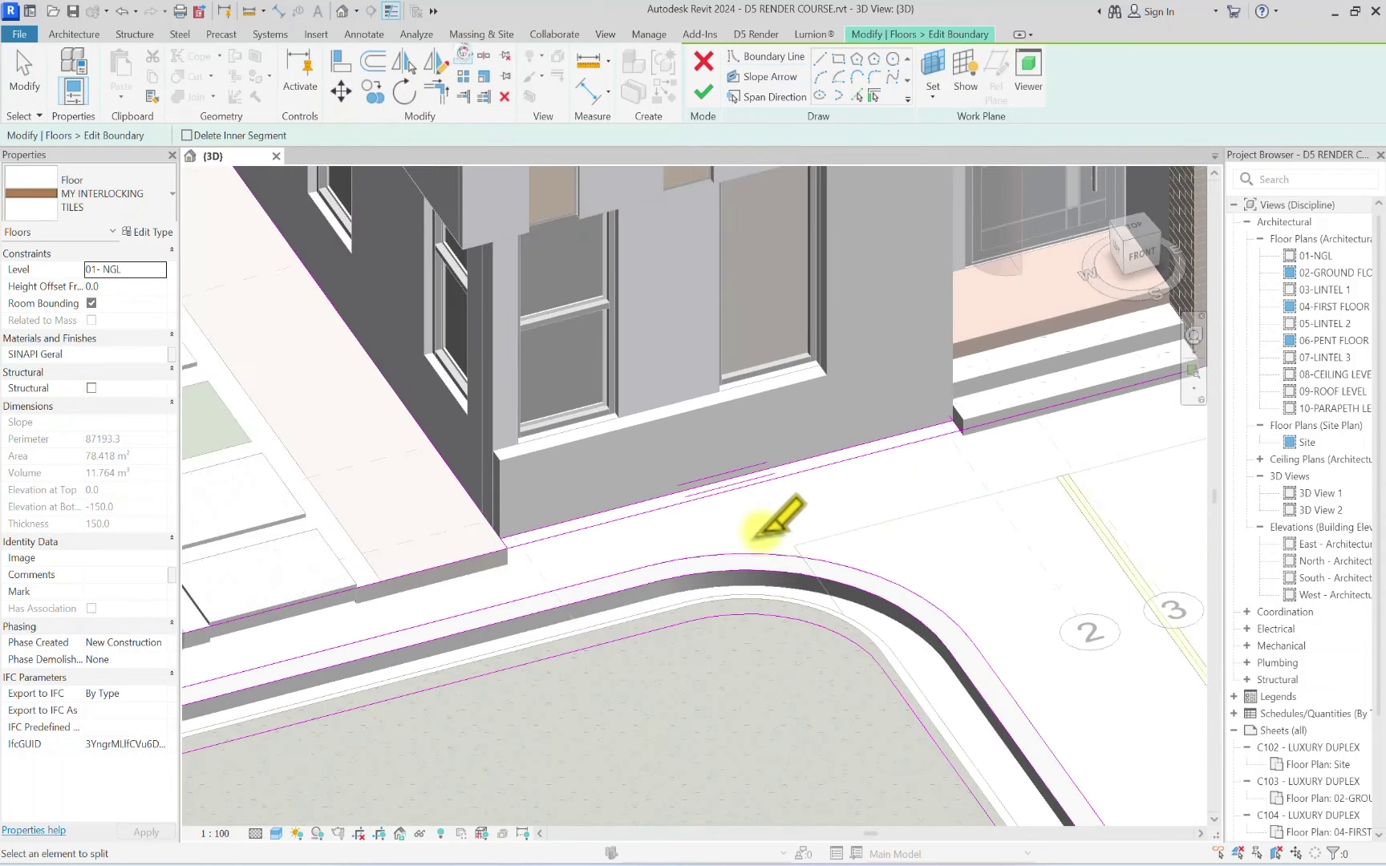
{"action": "left_click", "coordinate": [431, 93]}
{"action": "scroll", "coordinate": [497, 553], "scroll_direction": "up", "scroll_amount": 6}
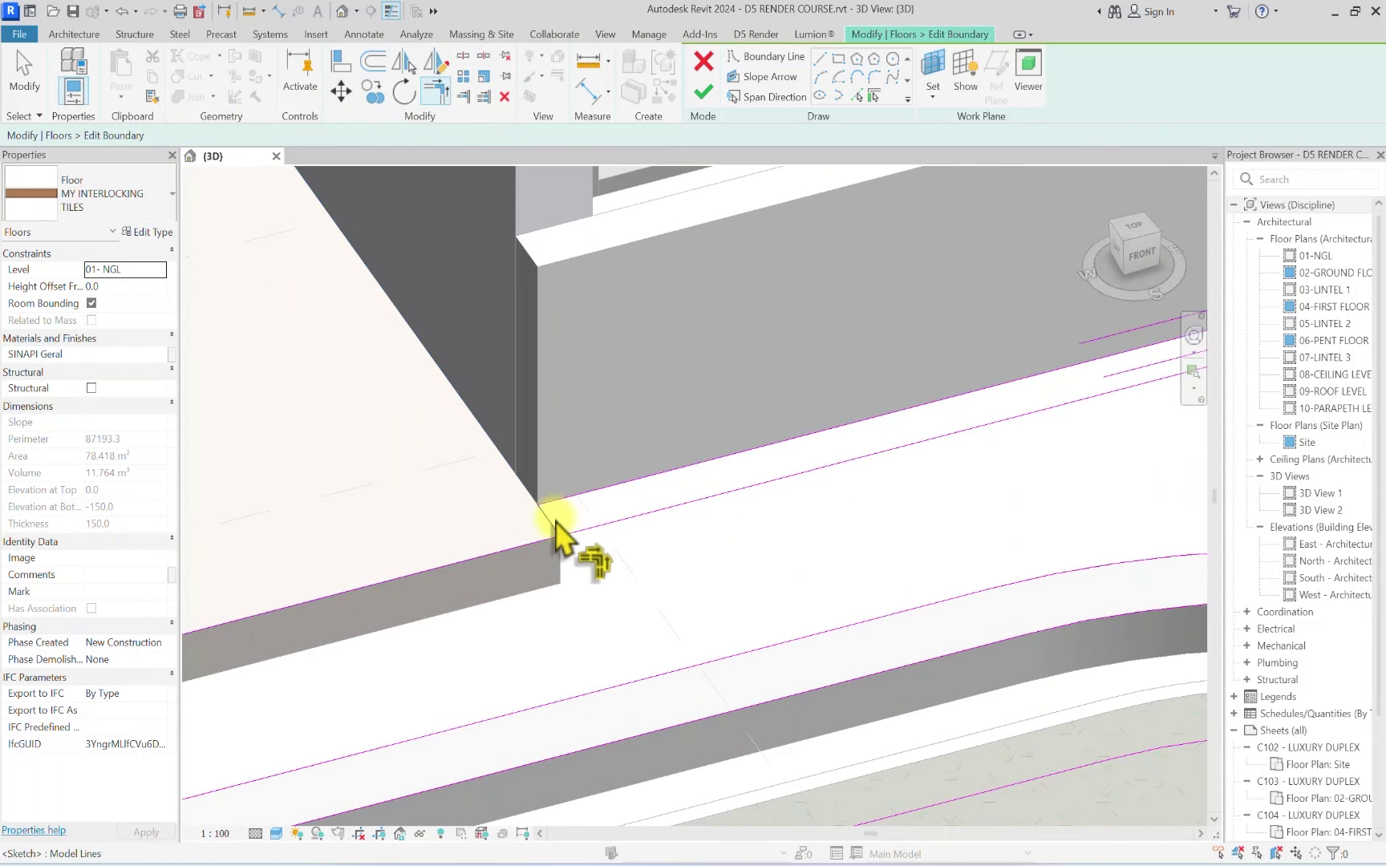
{"action": "scroll", "coordinate": [536, 548], "scroll_direction": "down", "scroll_amount": 4}
{"action": "scroll", "coordinate": [618, 581], "scroll_direction": "up", "scroll_amount": 6}
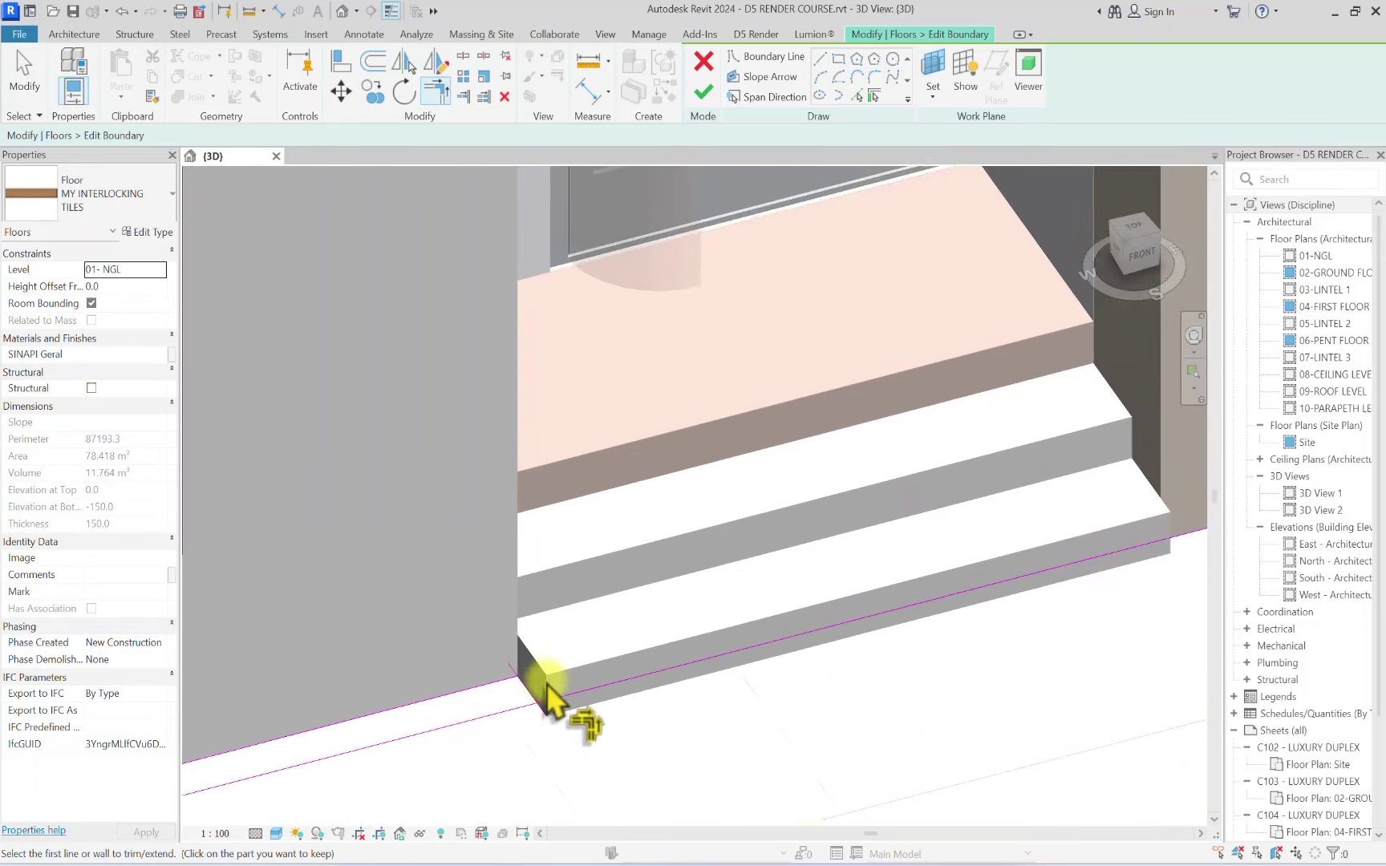
{"action": "scroll", "coordinate": [550, 695], "scroll_direction": "down", "scroll_amount": 2}
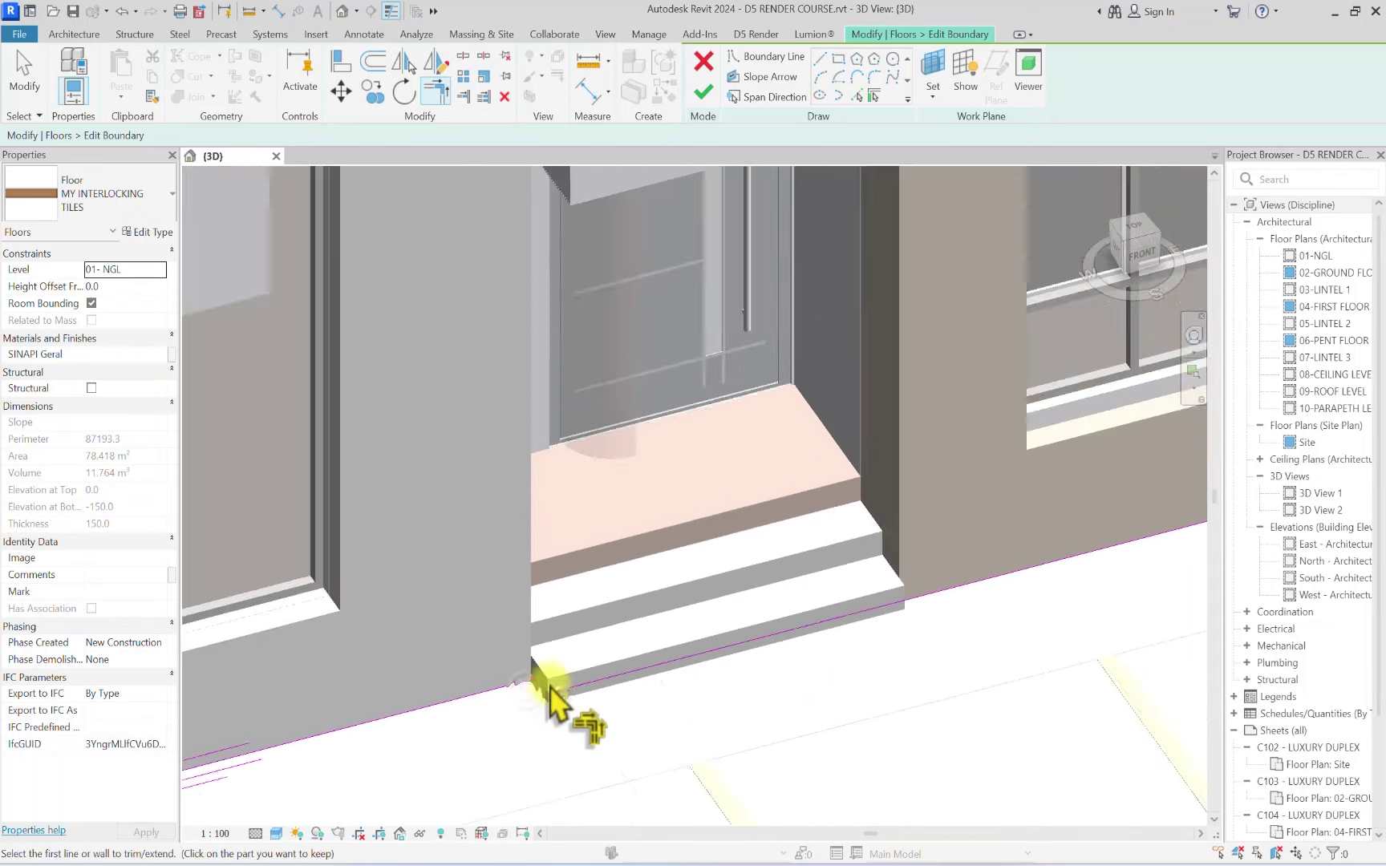
{"action": "scroll", "coordinate": [551, 695], "scroll_direction": "down", "scroll_amount": 3}
{"action": "key", "text": "Escape"}
{"action": "left_click", "coordinate": [319, 747]}
{"action": "key", "text": "Escape"}
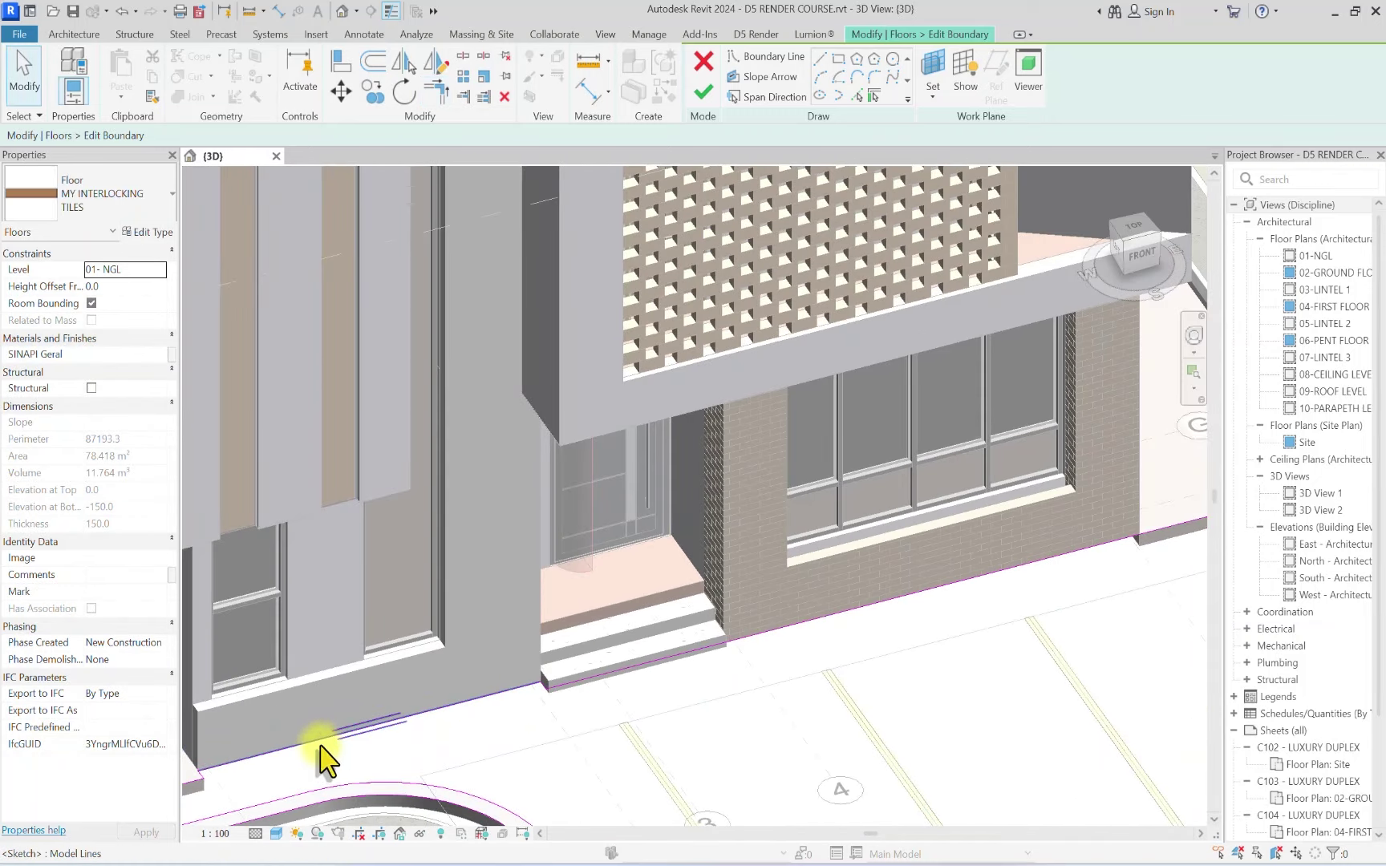
Finish the boundary edit of the driveway's MY INTERLOCKING TILES floor
{"action": "scroll", "coordinate": [380, 665], "scroll_direction": "down", "scroll_amount": 4}
{"action": "left_click", "coordinate": [703, 92]}
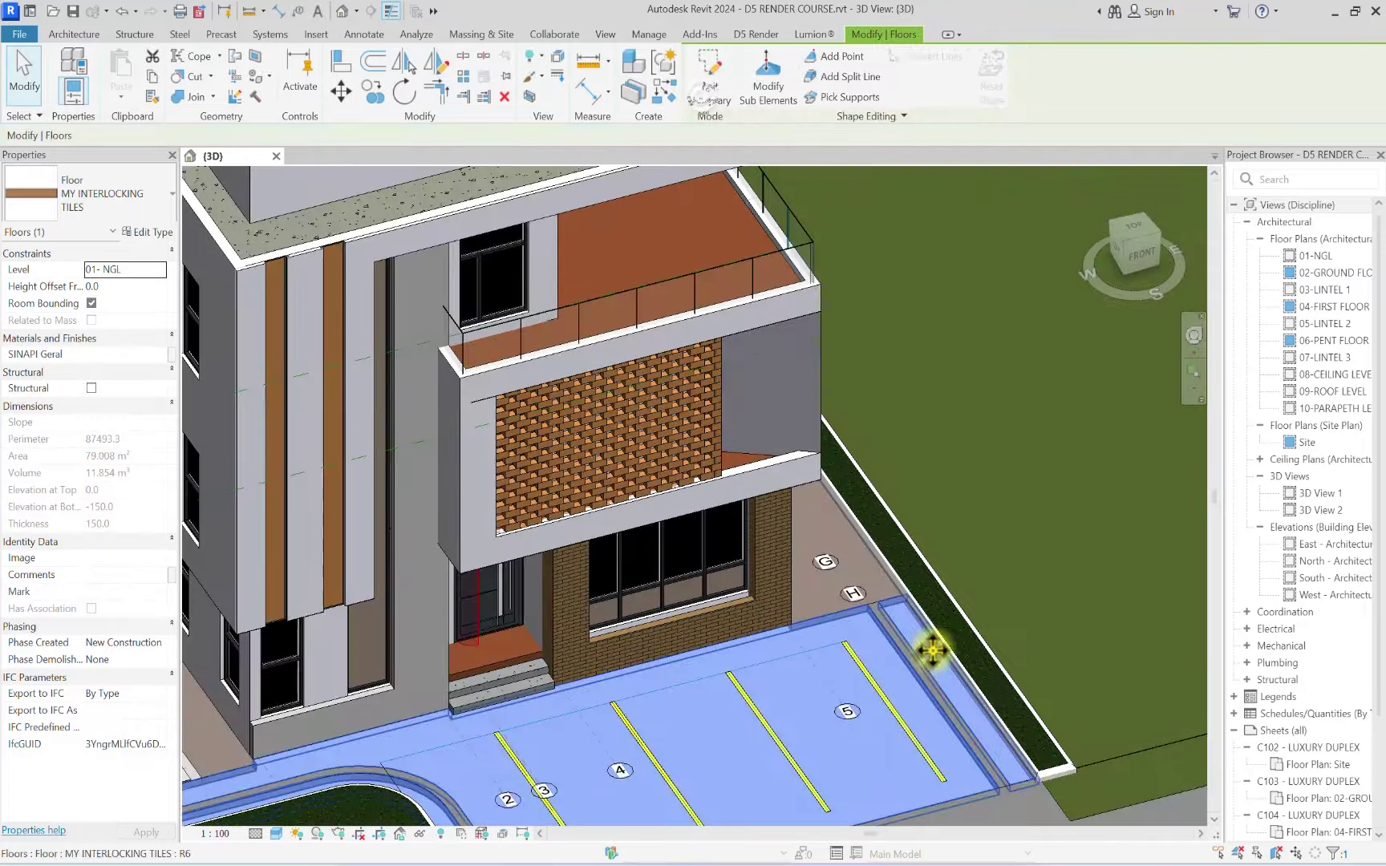
Create an in-place model in the Casework category, accepting the suggested name Casework 6
{"action": "scroll", "coordinate": [495, 610], "scroll_direction": "up", "scroll_amount": 4}
{"action": "scroll", "coordinate": [693, 653], "scroll_direction": "up", "scroll_amount": 3}
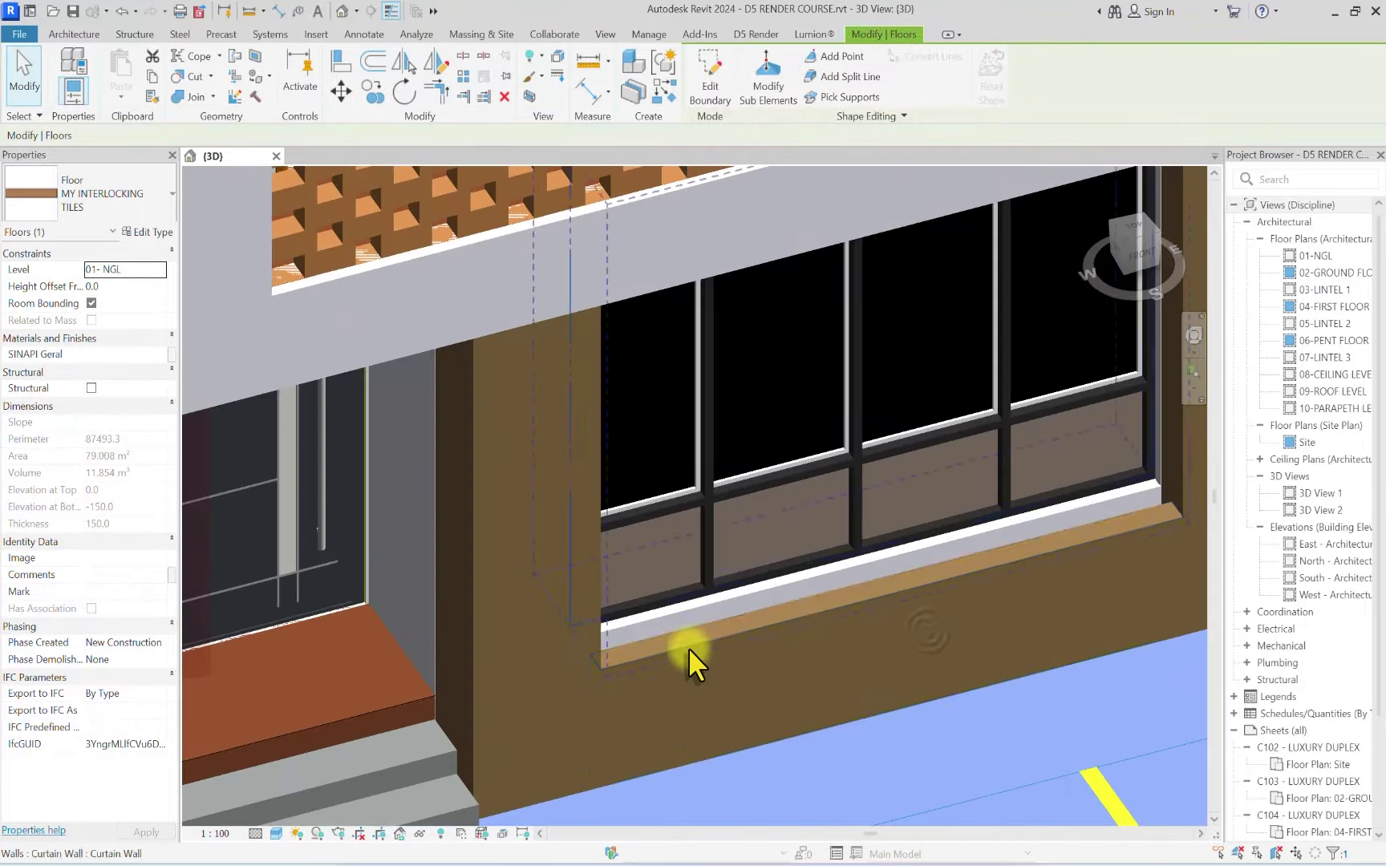
{"action": "left_click", "coordinate": [74, 34]}
{"action": "left_click", "coordinate": [191, 96]}
{"action": "left_click", "coordinate": [229, 135]}
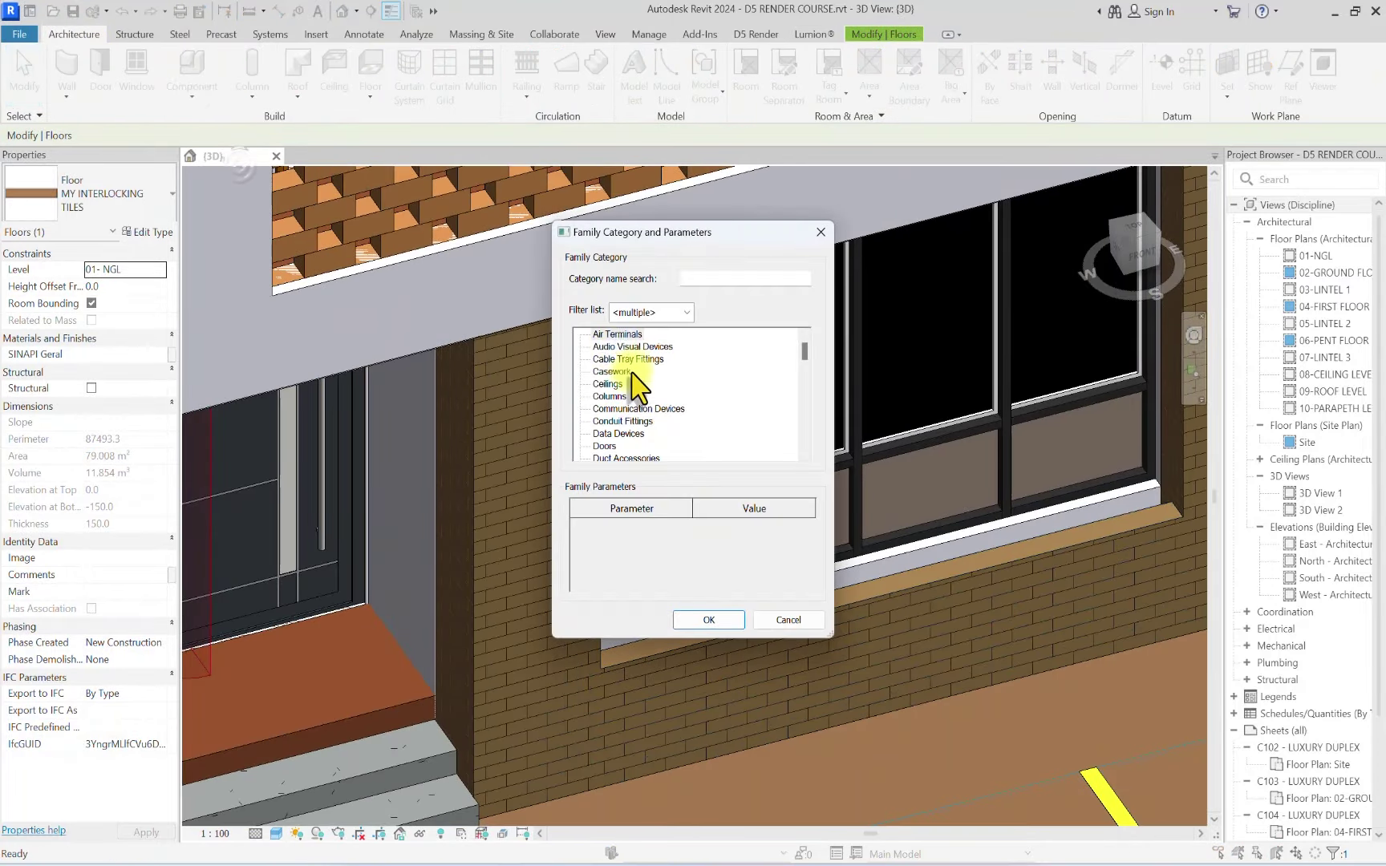
{"action": "left_click", "coordinate": [709, 620]}
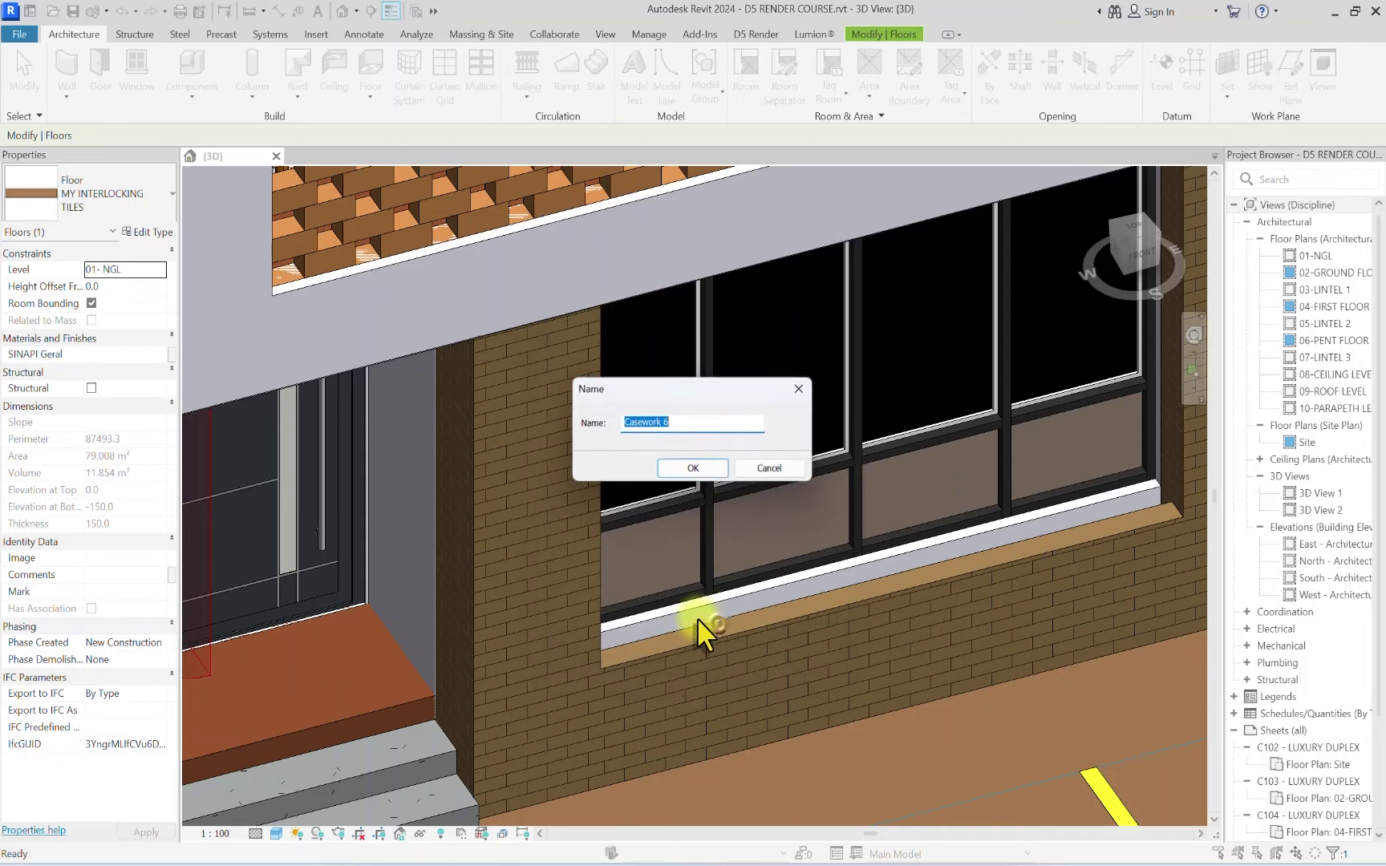
{"action": "left_click", "coordinate": [684, 471]}
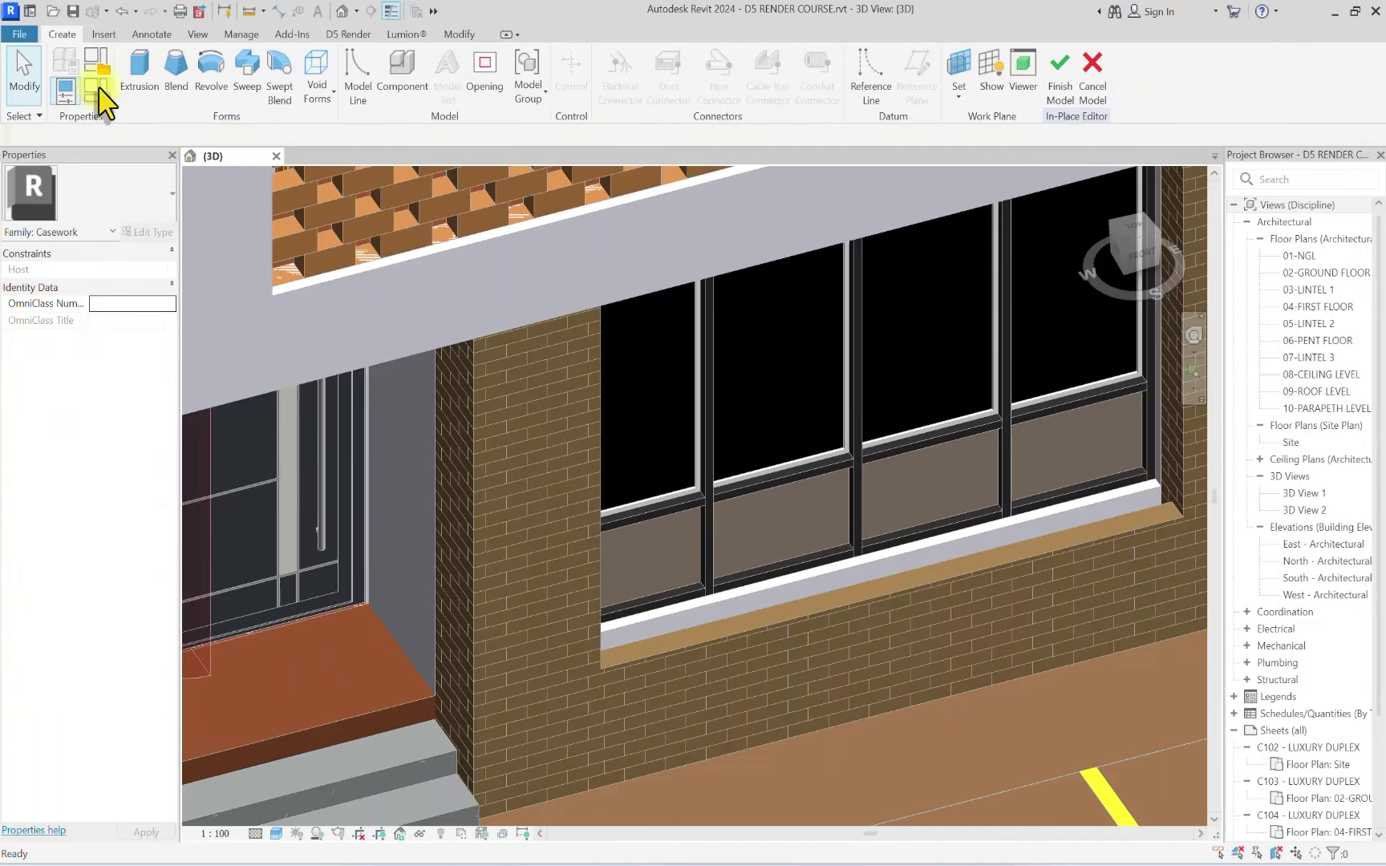
Start an extrusion and set its work plane to the face of the stone wall below the ground-floor front window
{"action": "left_click", "coordinate": [138, 80]}
{"action": "left_click", "coordinate": [747, 93]}
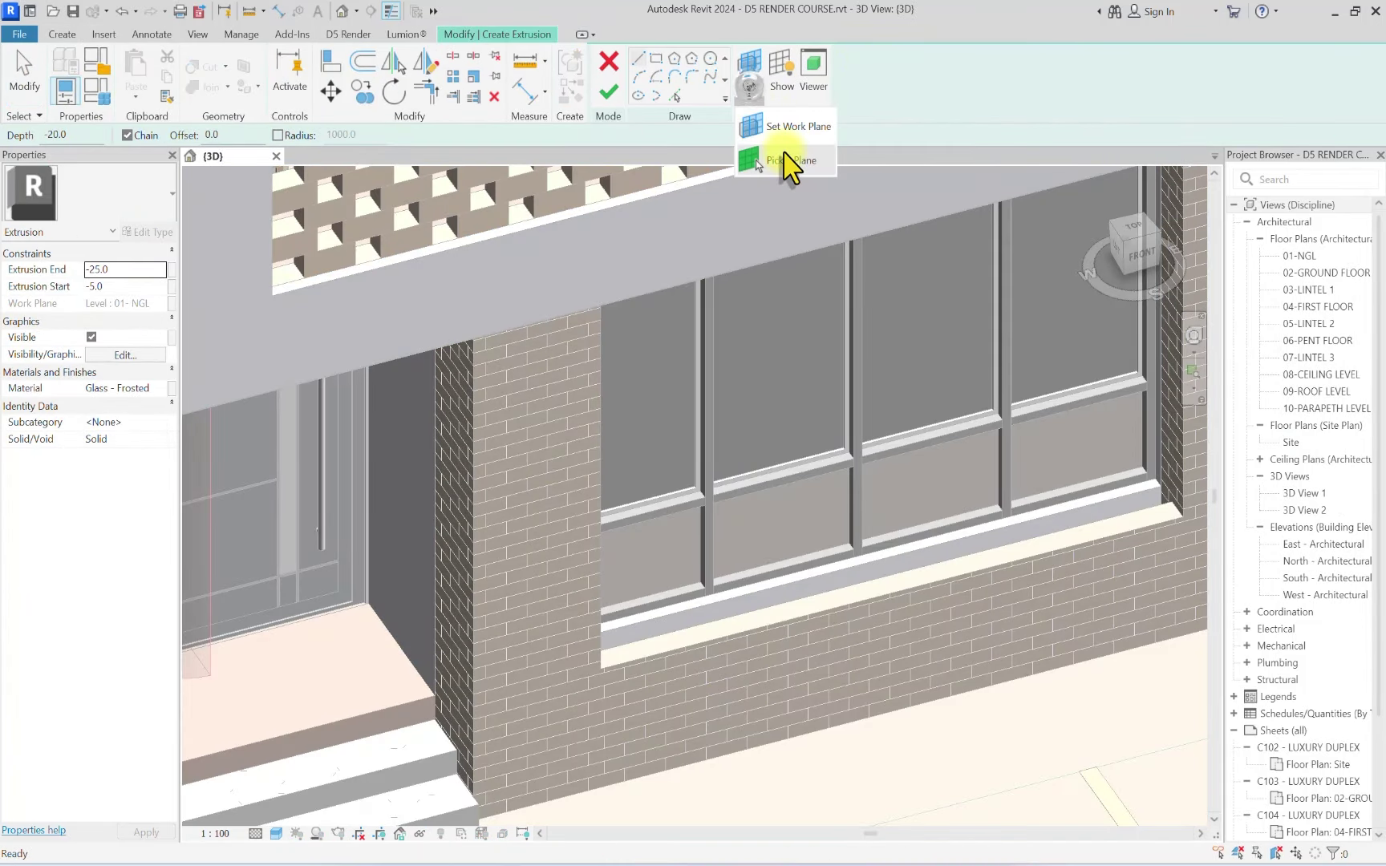
{"action": "left_click", "coordinate": [789, 160]}
{"action": "scroll", "coordinate": [621, 688], "scroll_direction": "up", "scroll_amount": 3}
{"action": "left_click", "coordinate": [697, 601]}
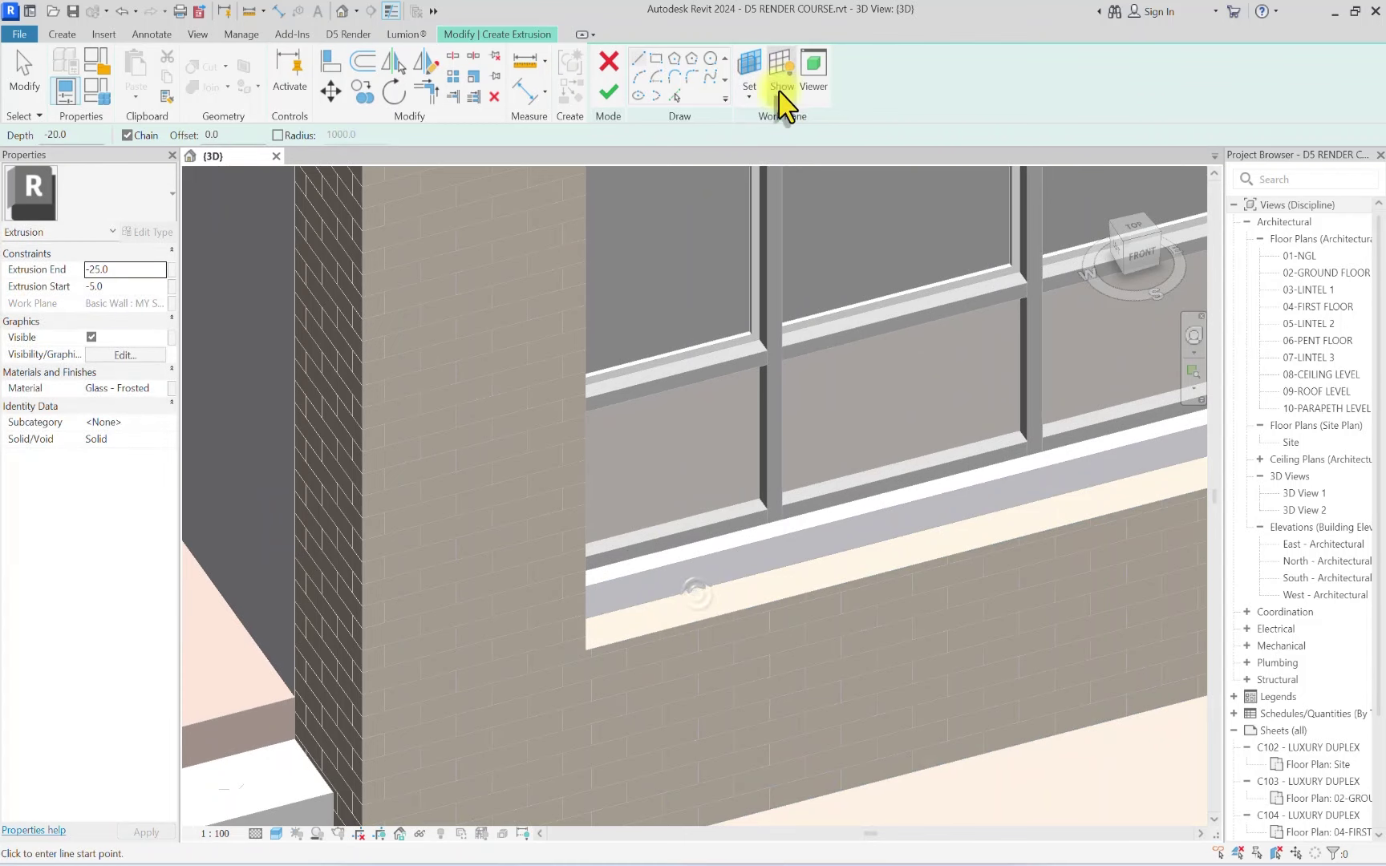
Add extrusion sketch lines picked from the lower, upper and side edges of the ledge beneath the front window
{"action": "left_click", "coordinate": [676, 94]}
{"action": "left_click", "coordinate": [738, 609]}
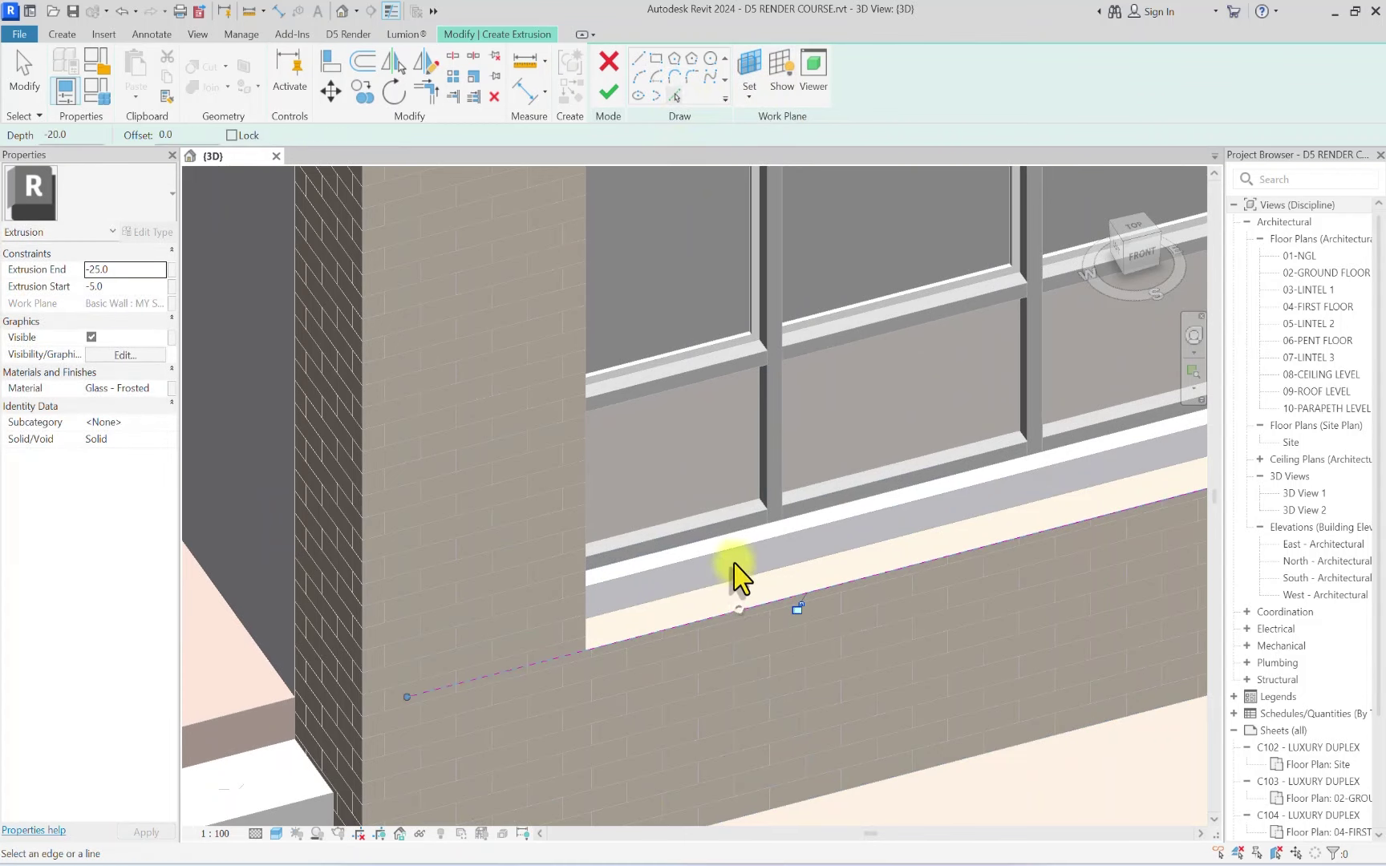
{"action": "middle_click_drag", "start_coordinate": [737, 555], "coordinate": [50, 712]}
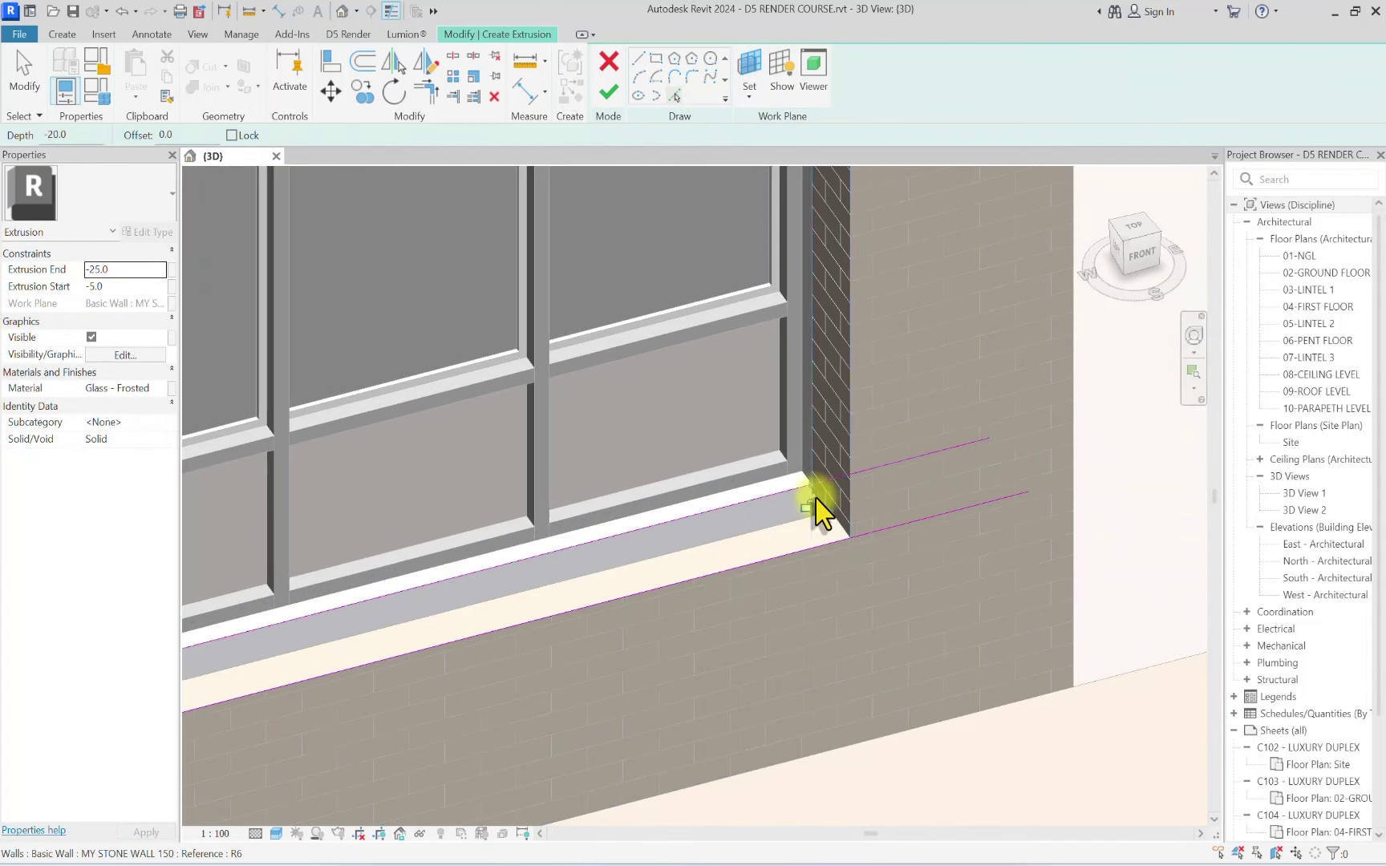
{"action": "middle_click_drag", "start_coordinate": [826, 517], "coordinate": [1163, 503]}
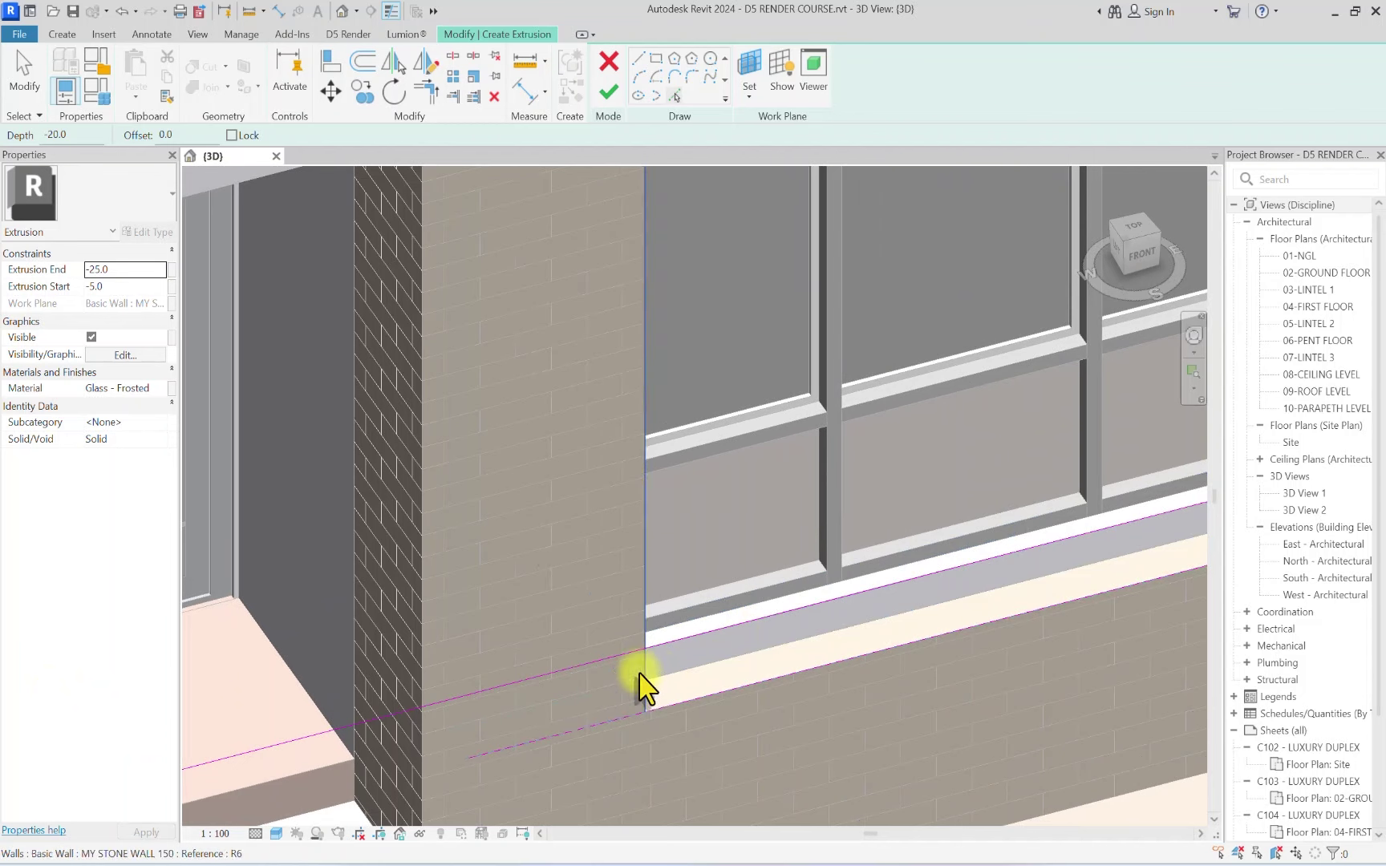
{"action": "scroll", "coordinate": [650, 666], "scroll_direction": "down", "scroll_amount": 4}
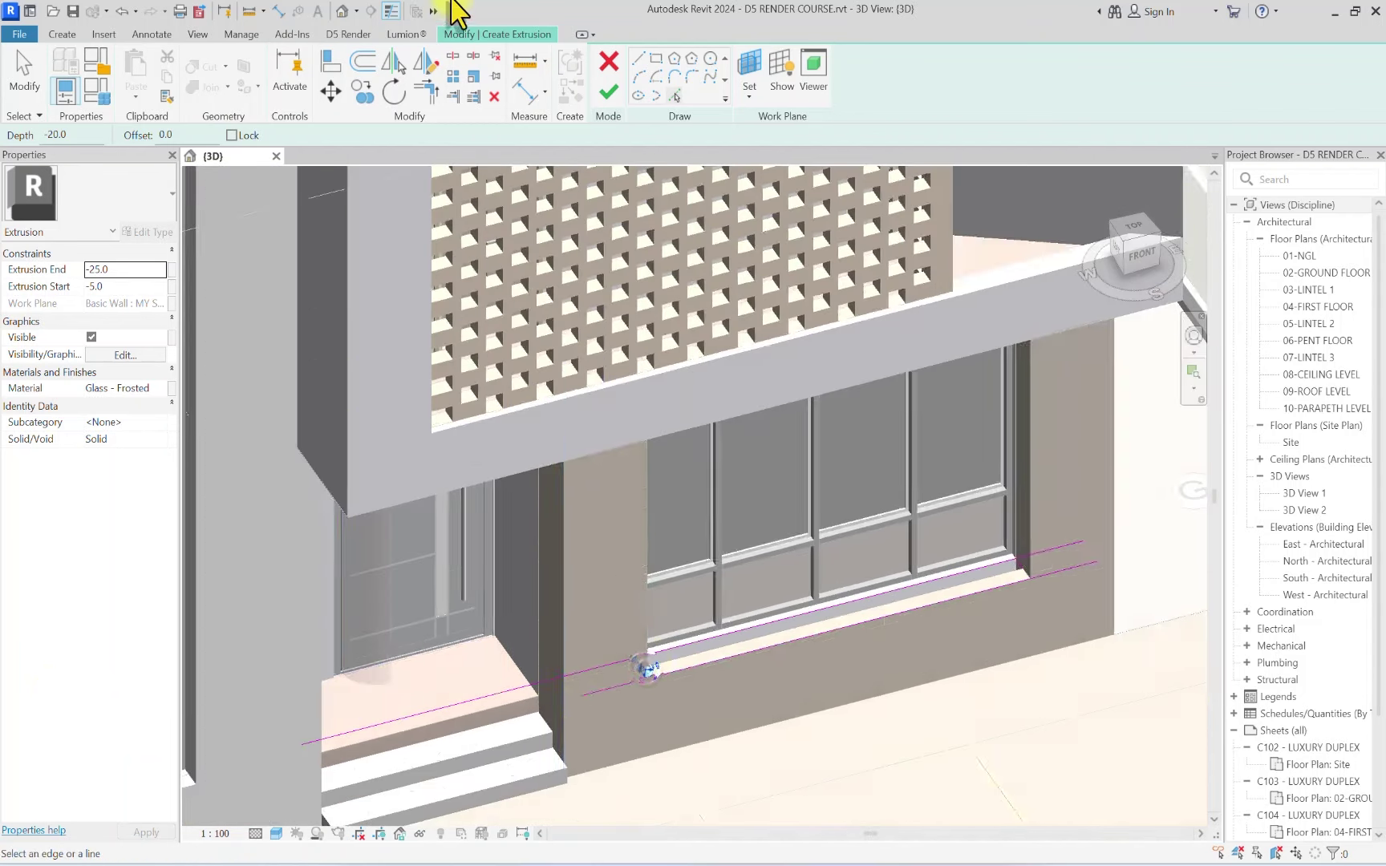
Trim the extrusion sketch lines into corners at both ends of the window ledge to close the outline
{"action": "left_click", "coordinate": [433, 93]}
{"action": "scroll", "coordinate": [637, 666], "scroll_direction": "up", "scroll_amount": 4}
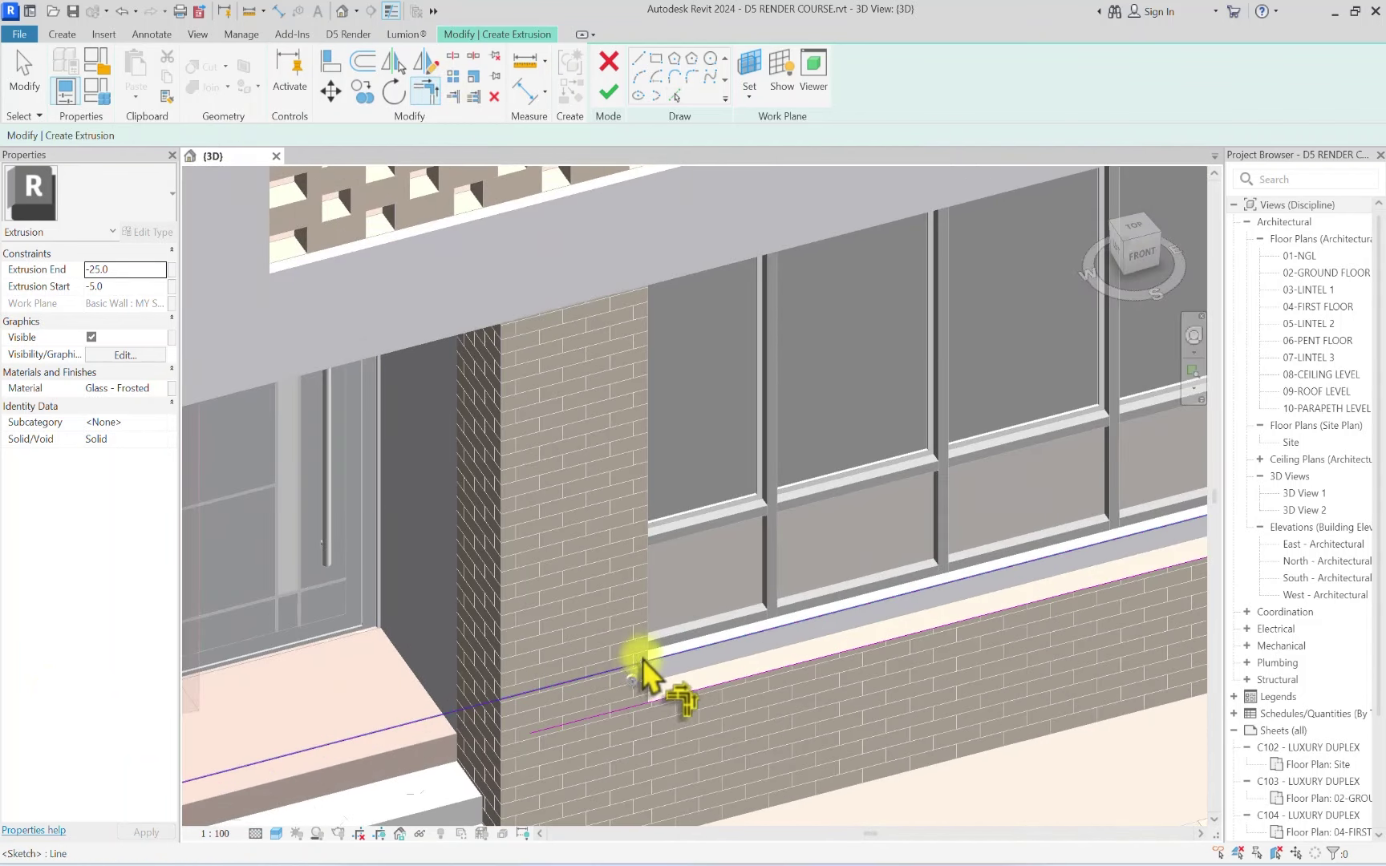
{"action": "left_click", "coordinate": [642, 686]}
{"action": "left_click", "coordinate": [657, 696]}
{"action": "middle_click_drag", "start_coordinate": [1122, 610], "coordinate": [584, 728]}
{"action": "left_click", "coordinate": [758, 630]}
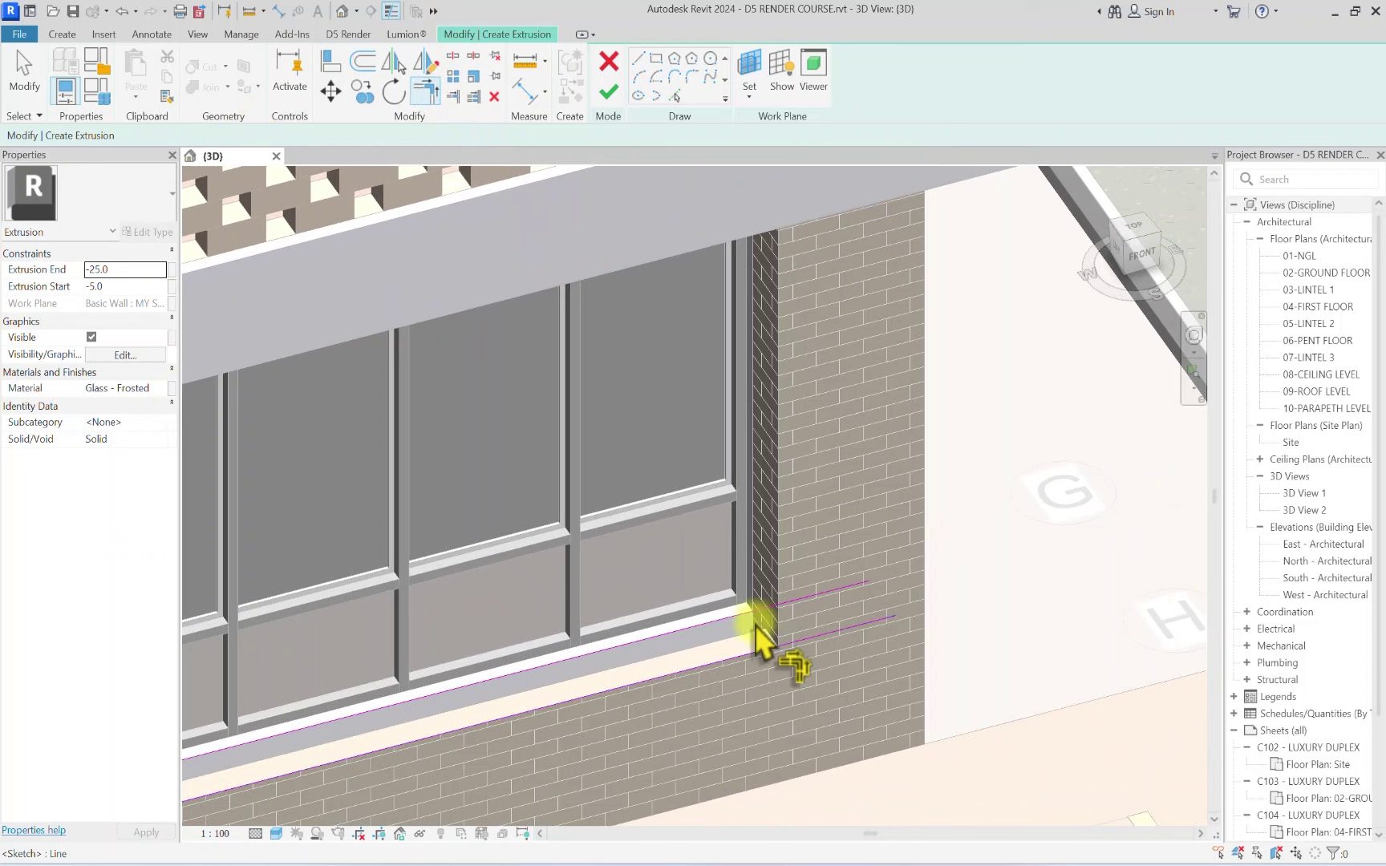
{"action": "left_click", "coordinate": [744, 656]}
{"action": "left_click", "coordinate": [743, 656]}
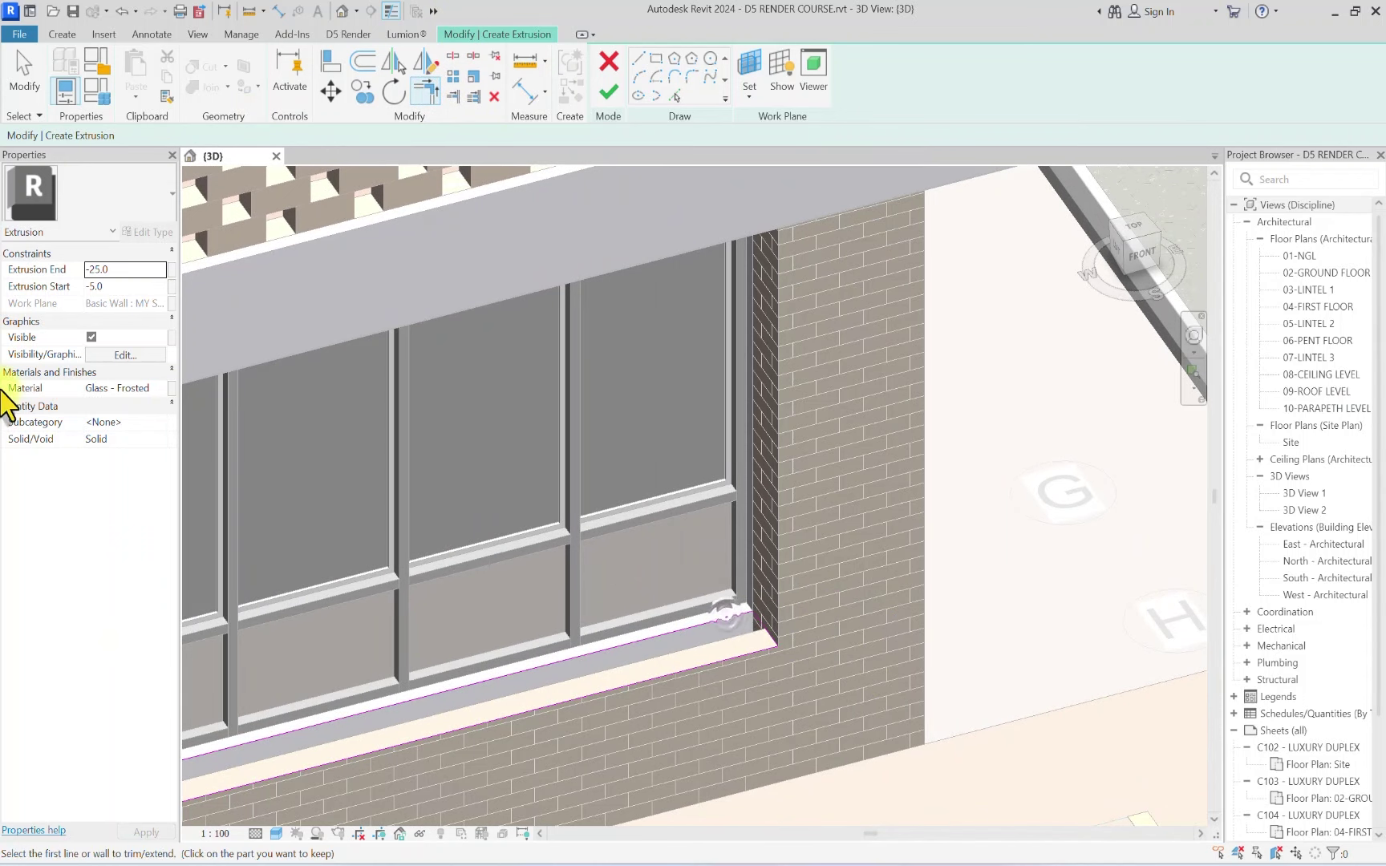
Set the extrusion start to 0 and the end to 25, and assign it the MY WHITE PLASTER material
{"action": "left_click", "coordinate": [128, 287]}
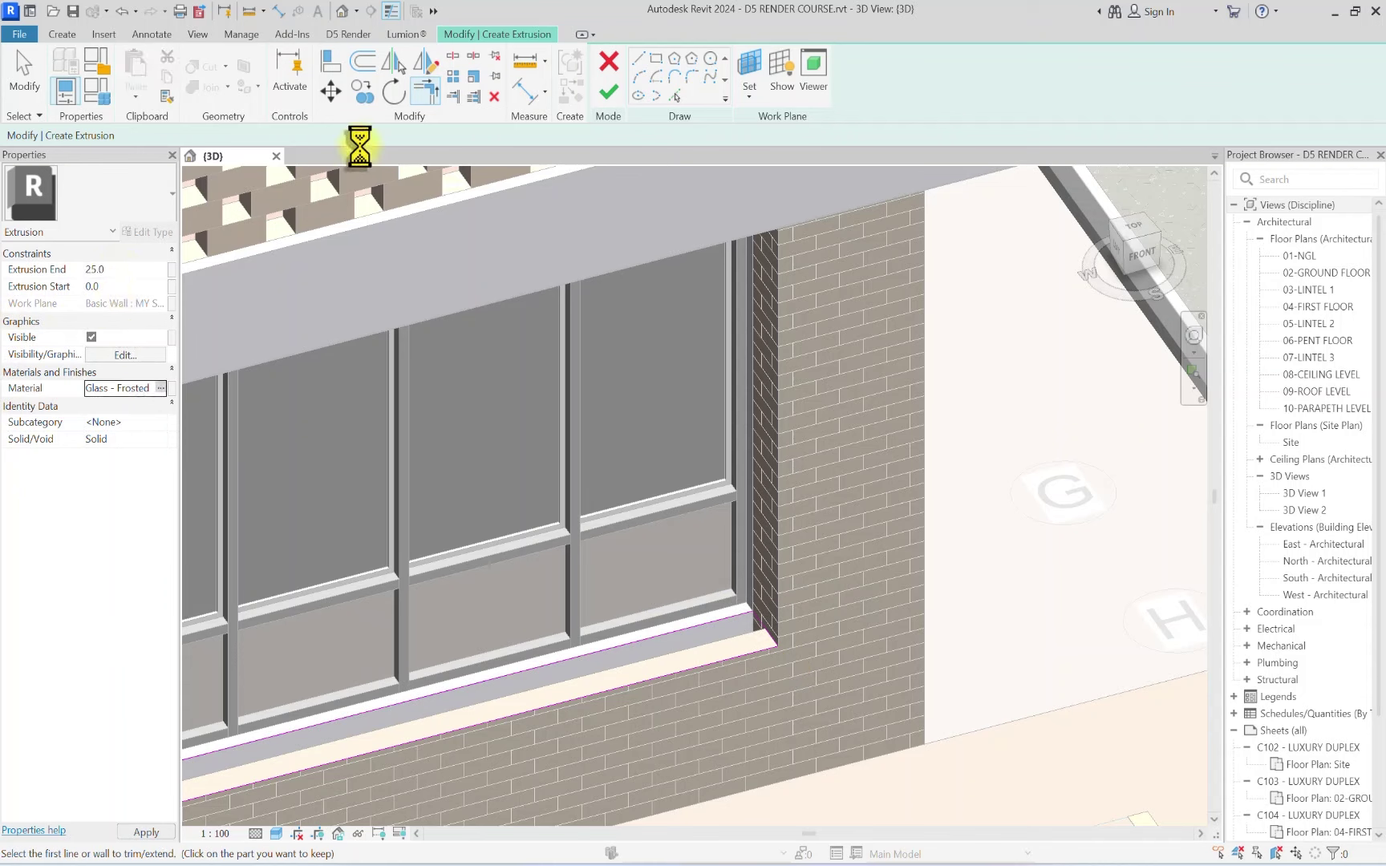
{"action": "left_click", "coordinate": [161, 387]}
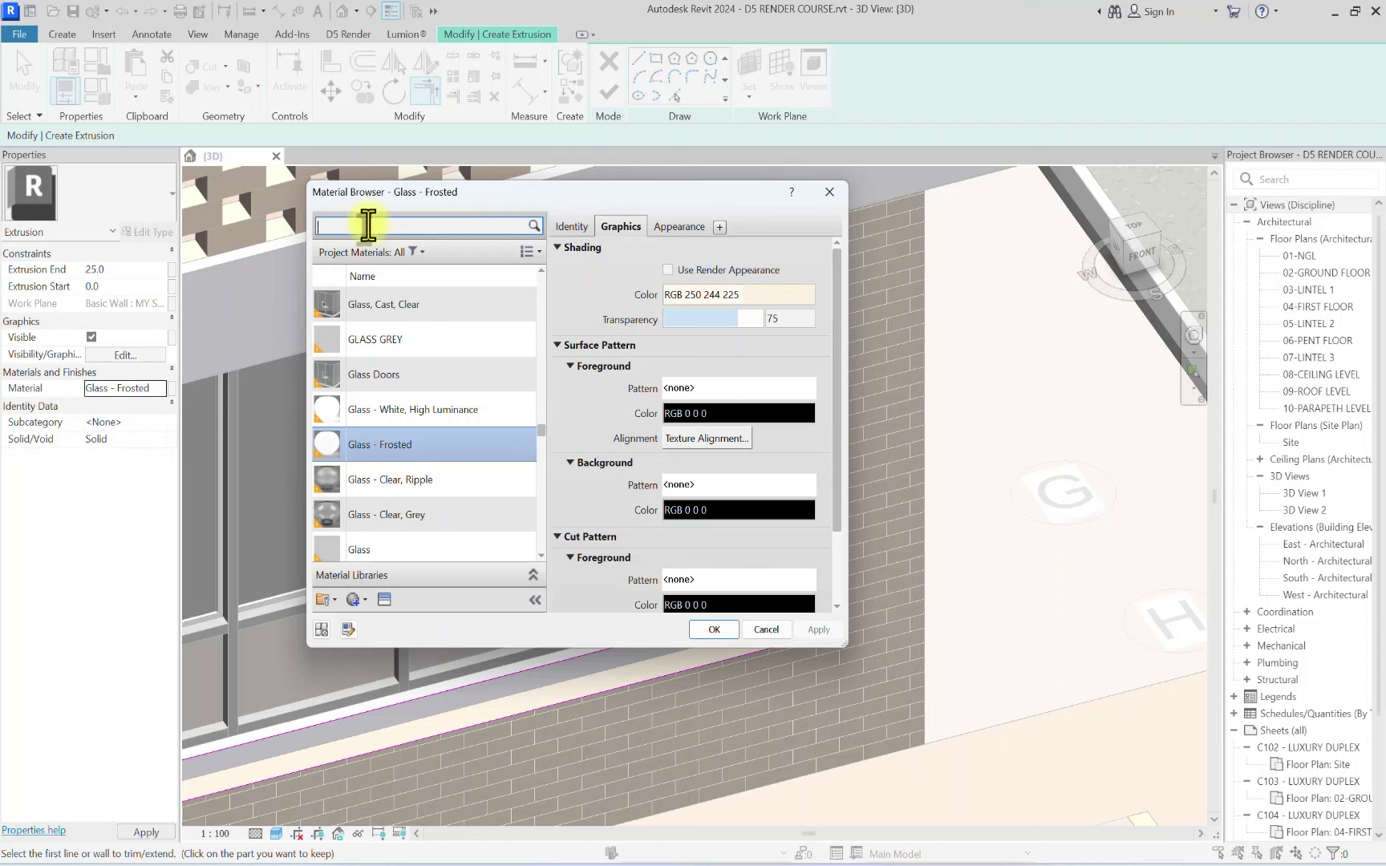
{"action": "left_click", "coordinate": [328, 225]}
{"action": "type", "text": "TER"}
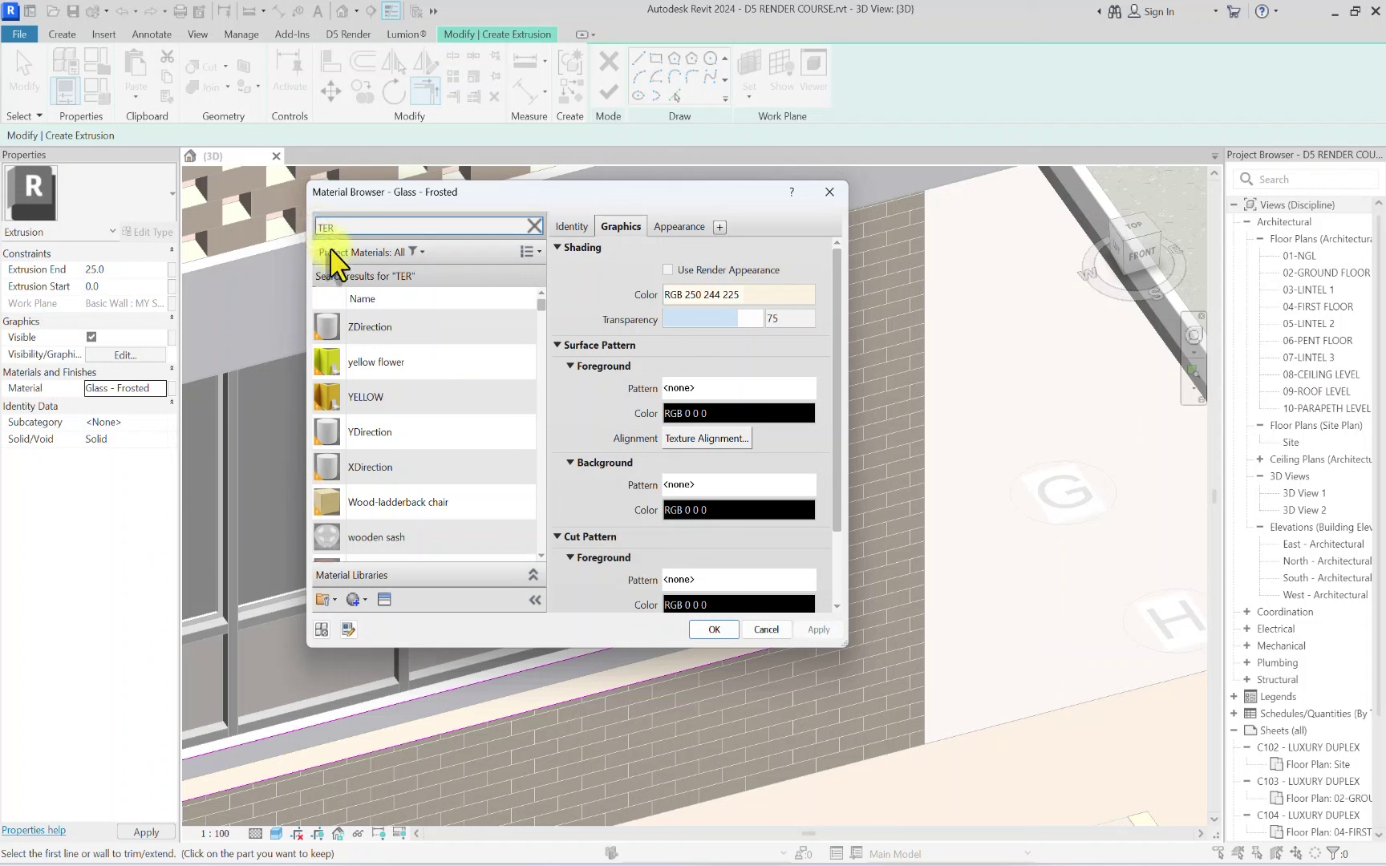
{"action": "type", "text": "R"}
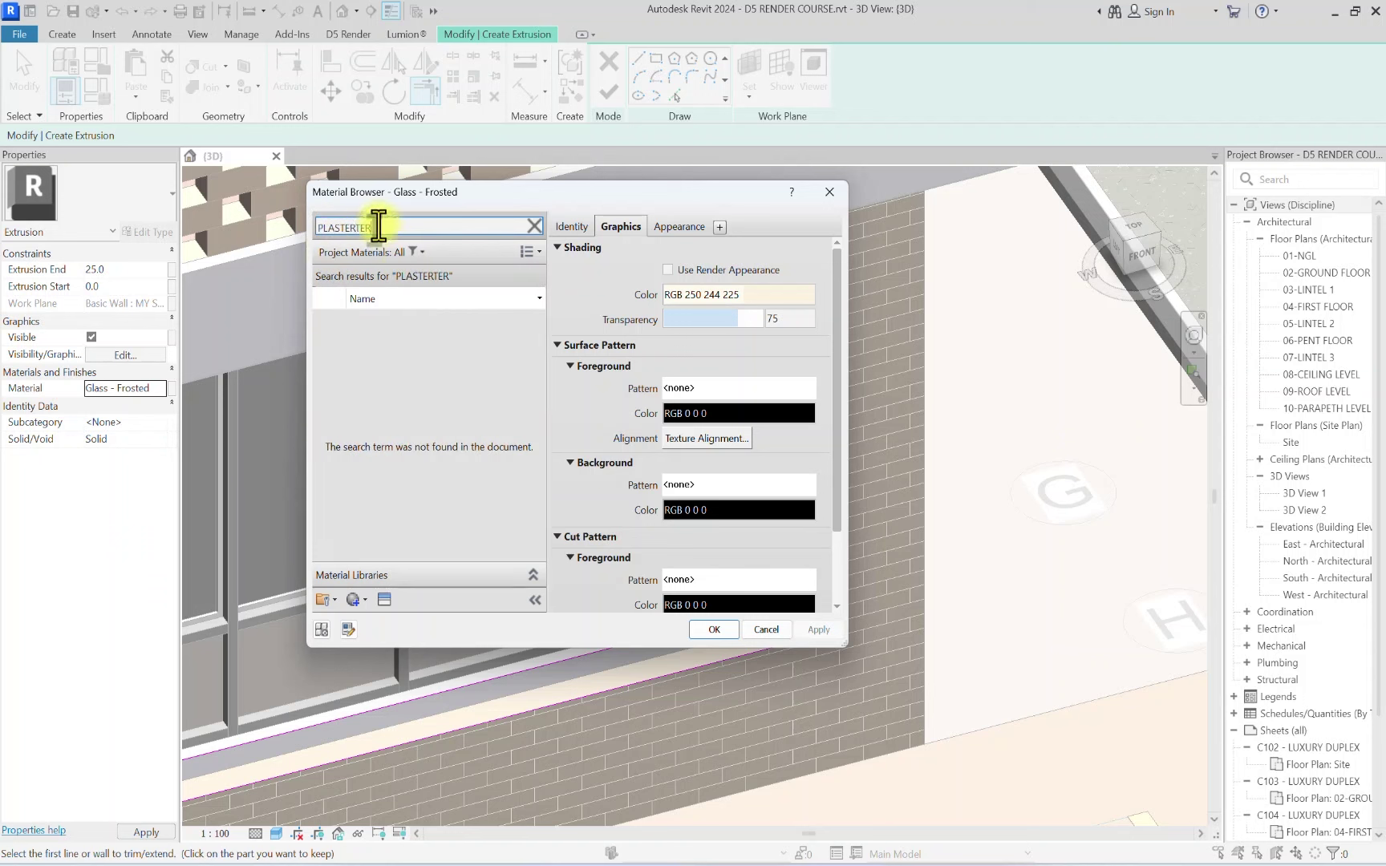
{"action": "key", "text": "BackSpace"}
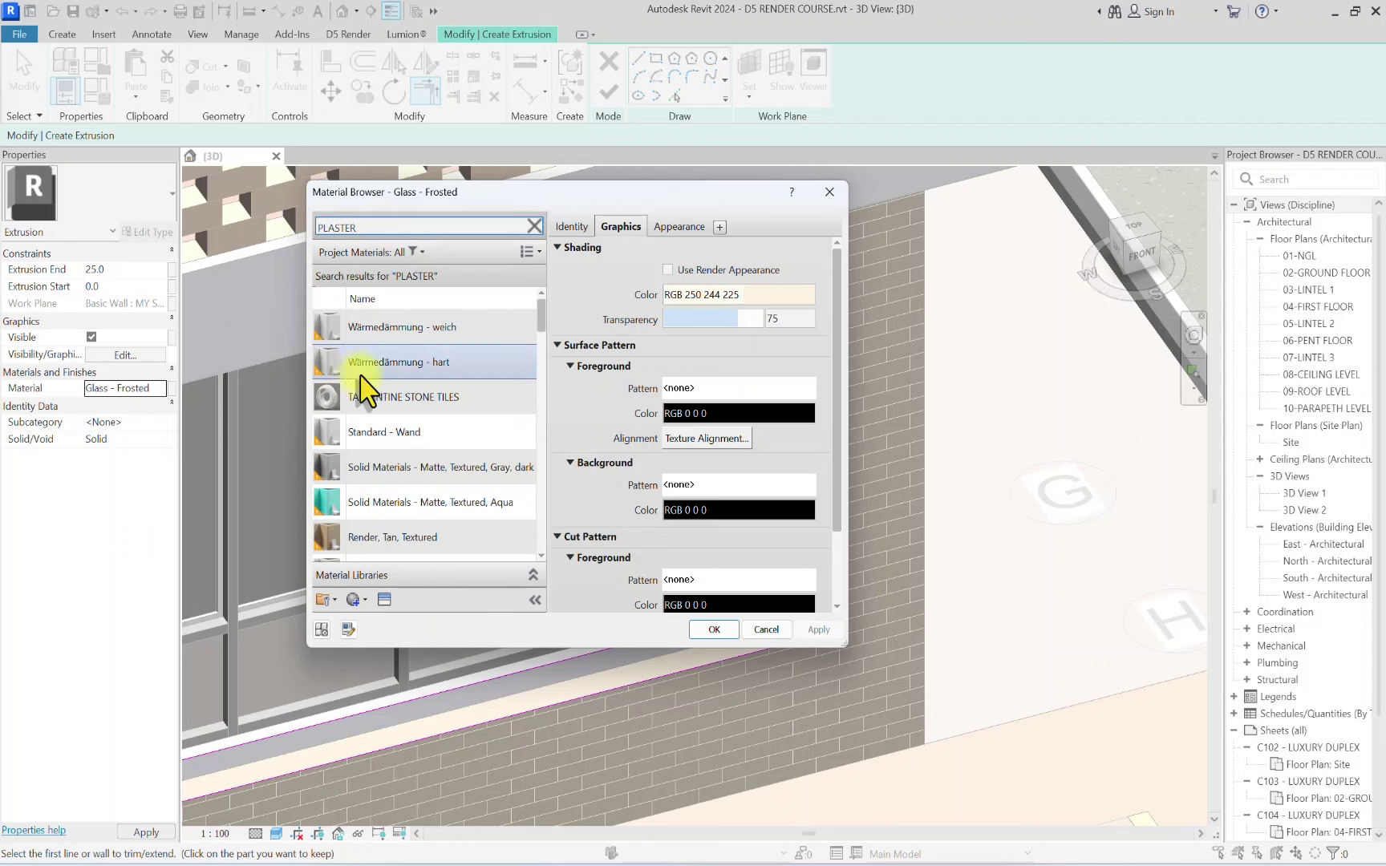
{"action": "scroll", "coordinate": [430, 389], "scroll_direction": "down", "scroll_amount": 2}
{"action": "scroll", "coordinate": [426, 375], "scroll_direction": "down", "scroll_amount": 3}
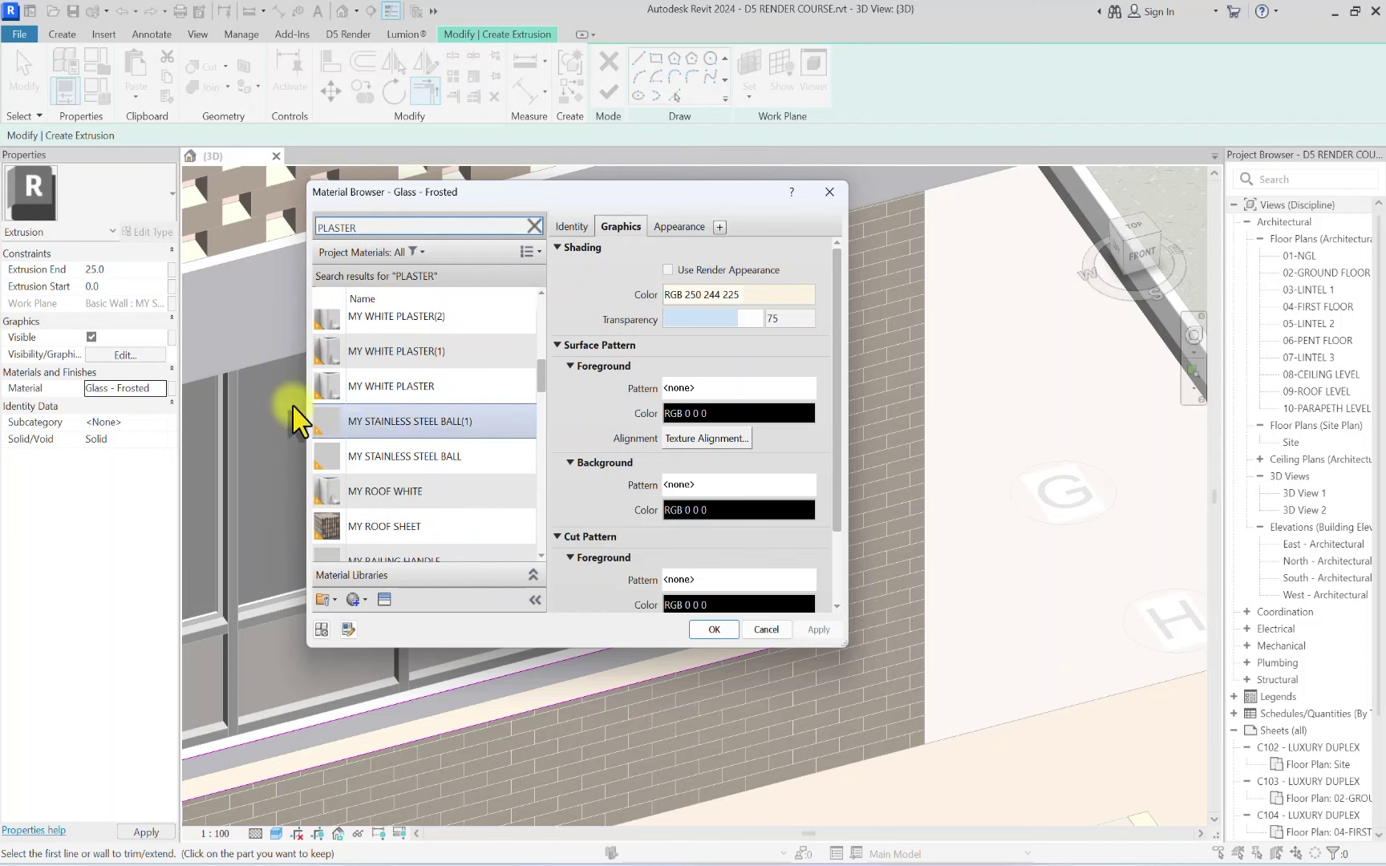
{"action": "left_click", "coordinate": [398, 391]}
{"action": "left_click", "coordinate": [714, 630]}
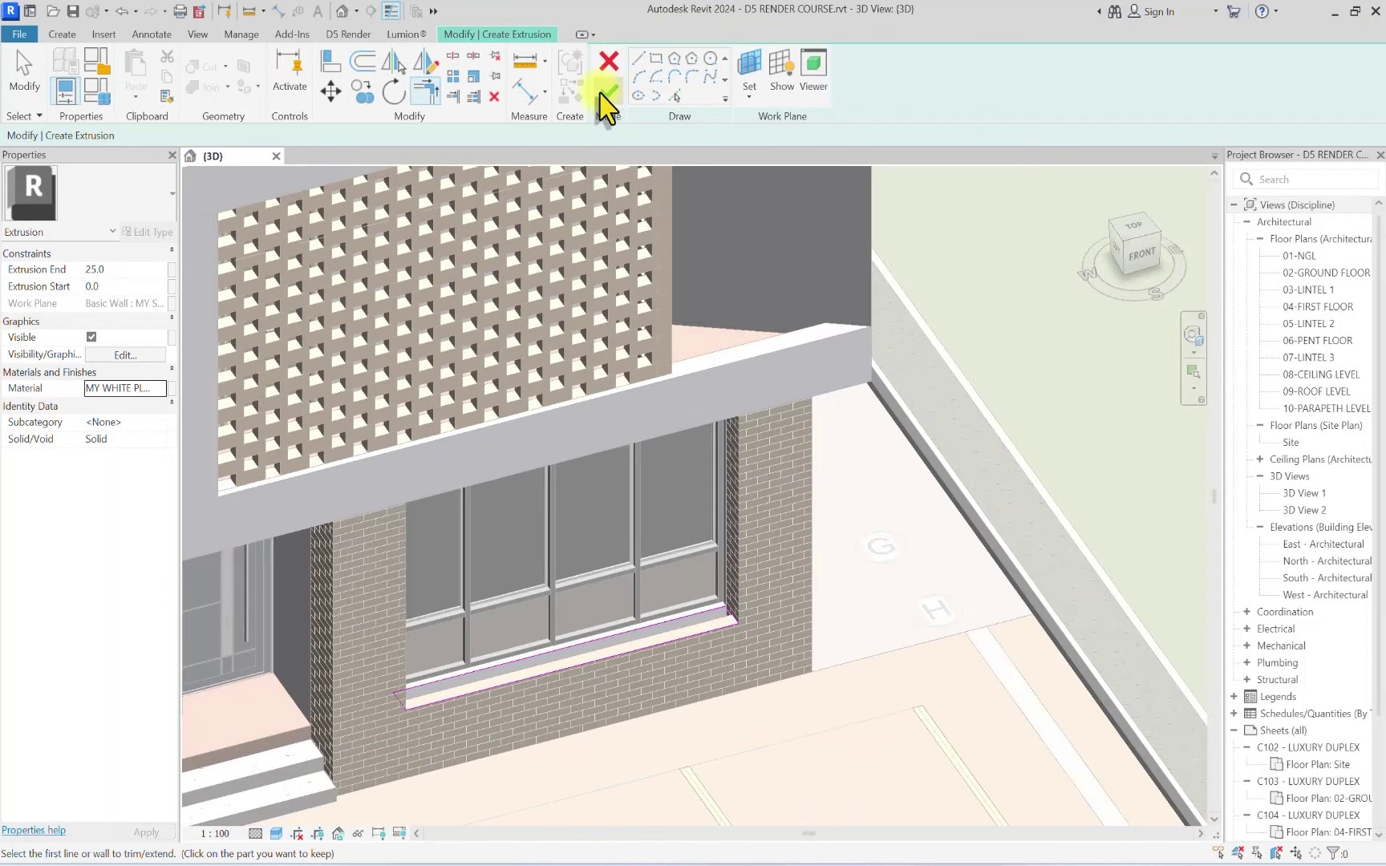
Finish the window ledge extrusion and complete the in-place model
{"action": "left_click", "coordinate": [609, 90]}
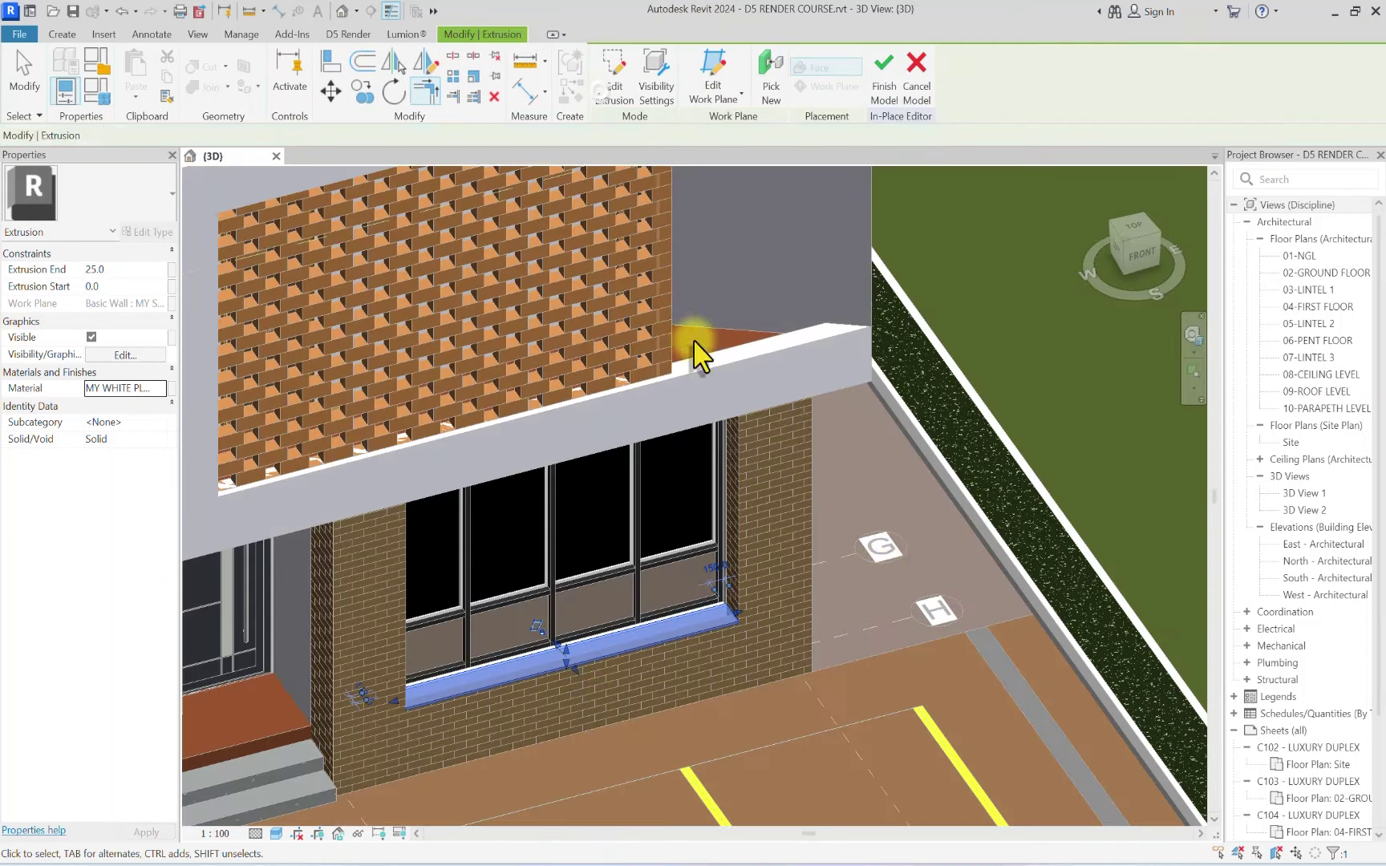
{"action": "left_click", "coordinate": [886, 571]}
{"action": "left_click", "coordinate": [605, 85]}
{"action": "scroll", "coordinate": [757, 504], "scroll_direction": "down", "scroll_amount": 8}
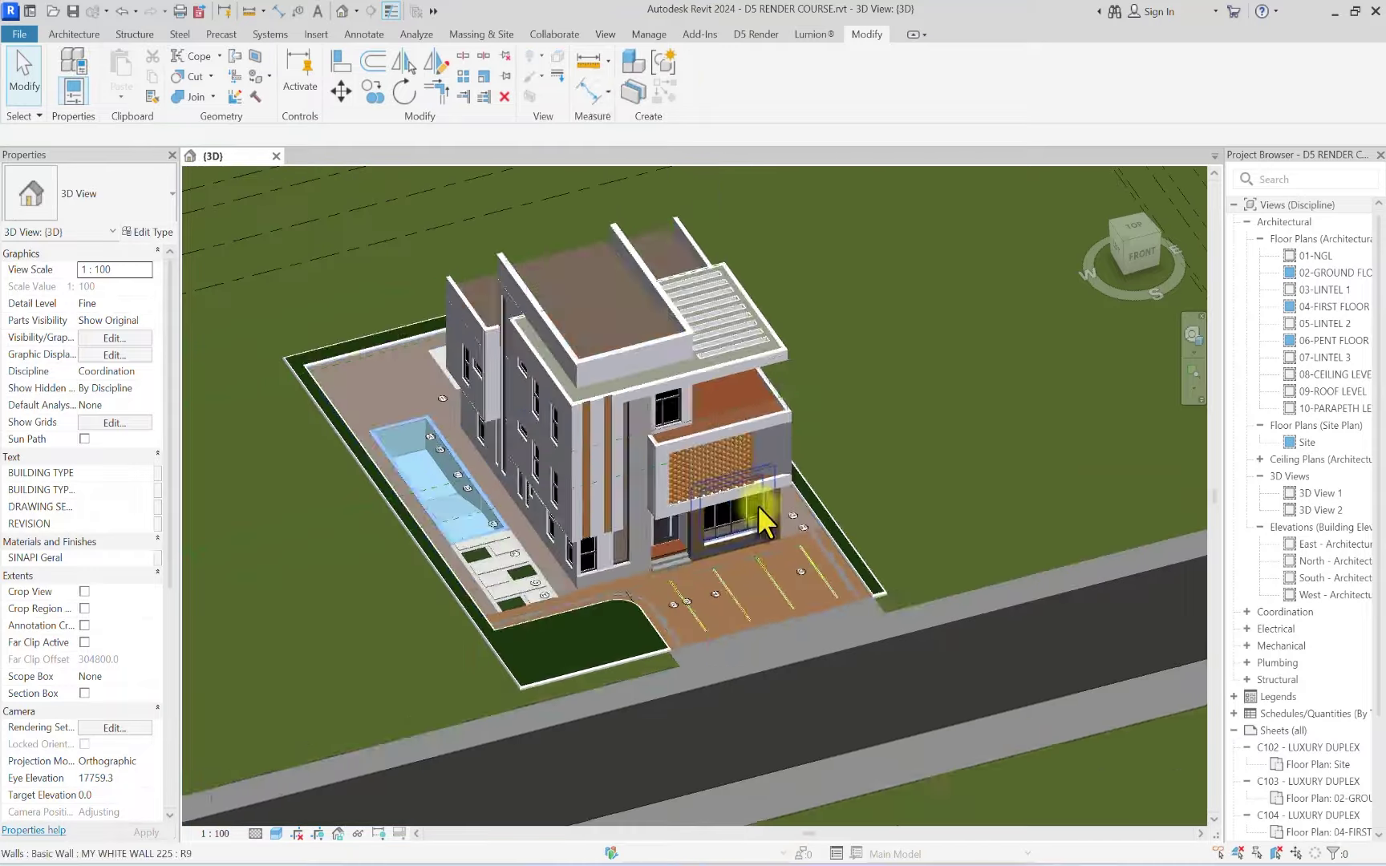
Recentre the 3D view's orbit on the house and examine its front and side facades
{"action": "left_click_drag", "start_coordinate": [1142, 282], "coordinate": [963, 736]}
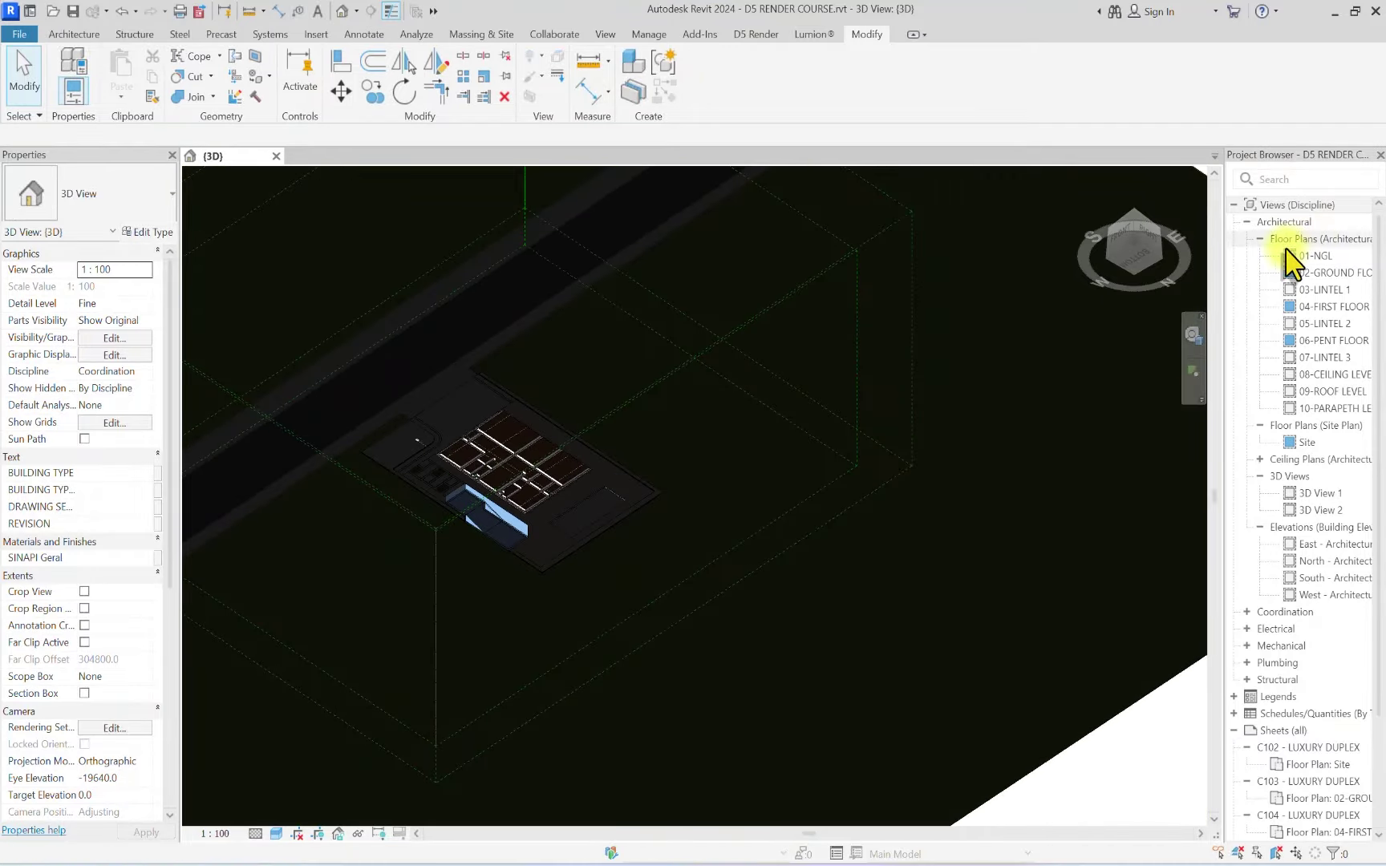
{"action": "left_click", "coordinate": [1193, 337]}
{"action": "scroll", "coordinate": [532, 557], "scroll_direction": "up", "scroll_amount": 3}
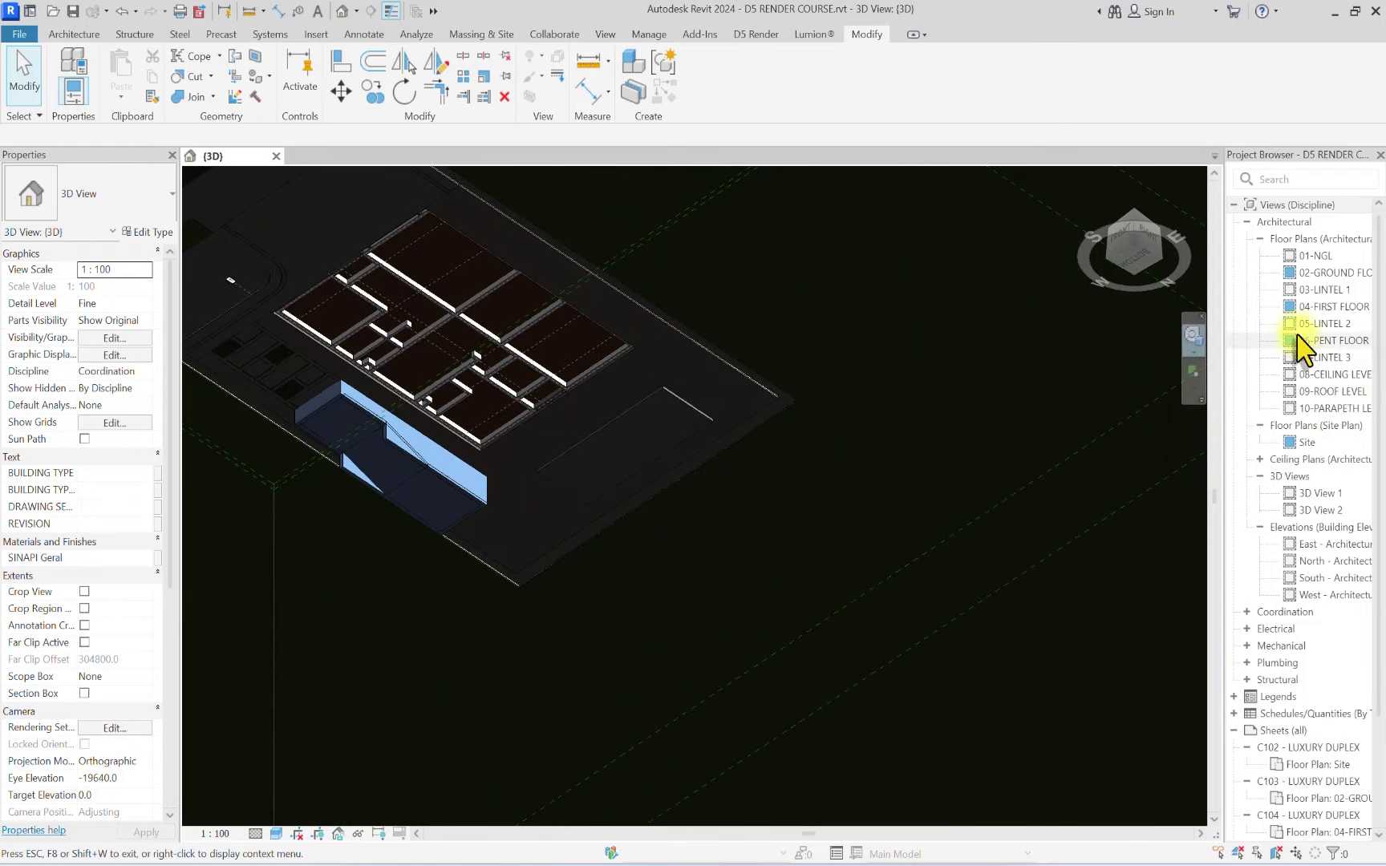
{"action": "scroll", "coordinate": [497, 351], "scroll_direction": "up", "scroll_amount": 3}
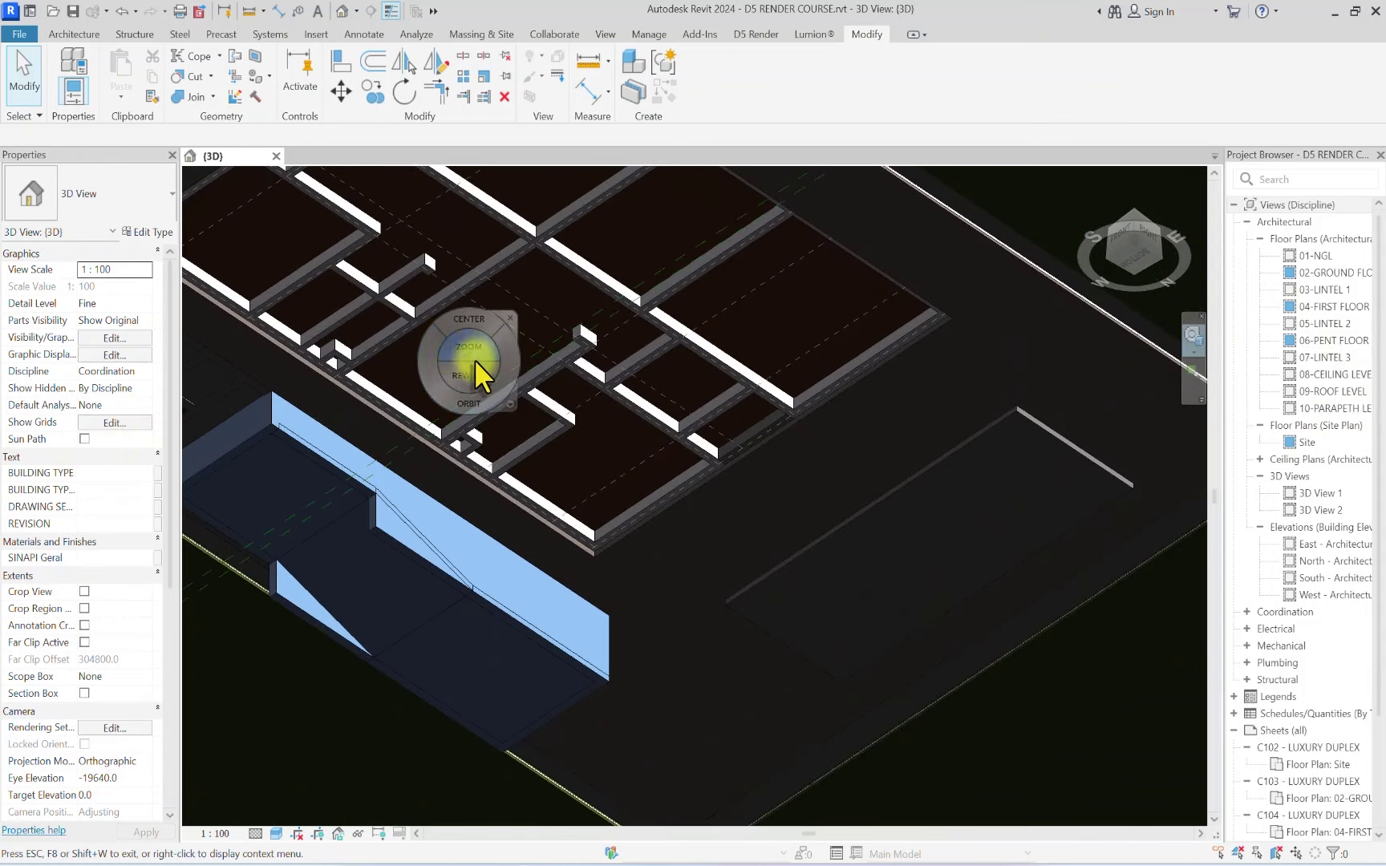
{"action": "scroll", "coordinate": [477, 345], "scroll_direction": "up", "scroll_amount": 3}
{"action": "left_click_drag", "start_coordinate": [456, 324], "coordinate": [569, 207]}
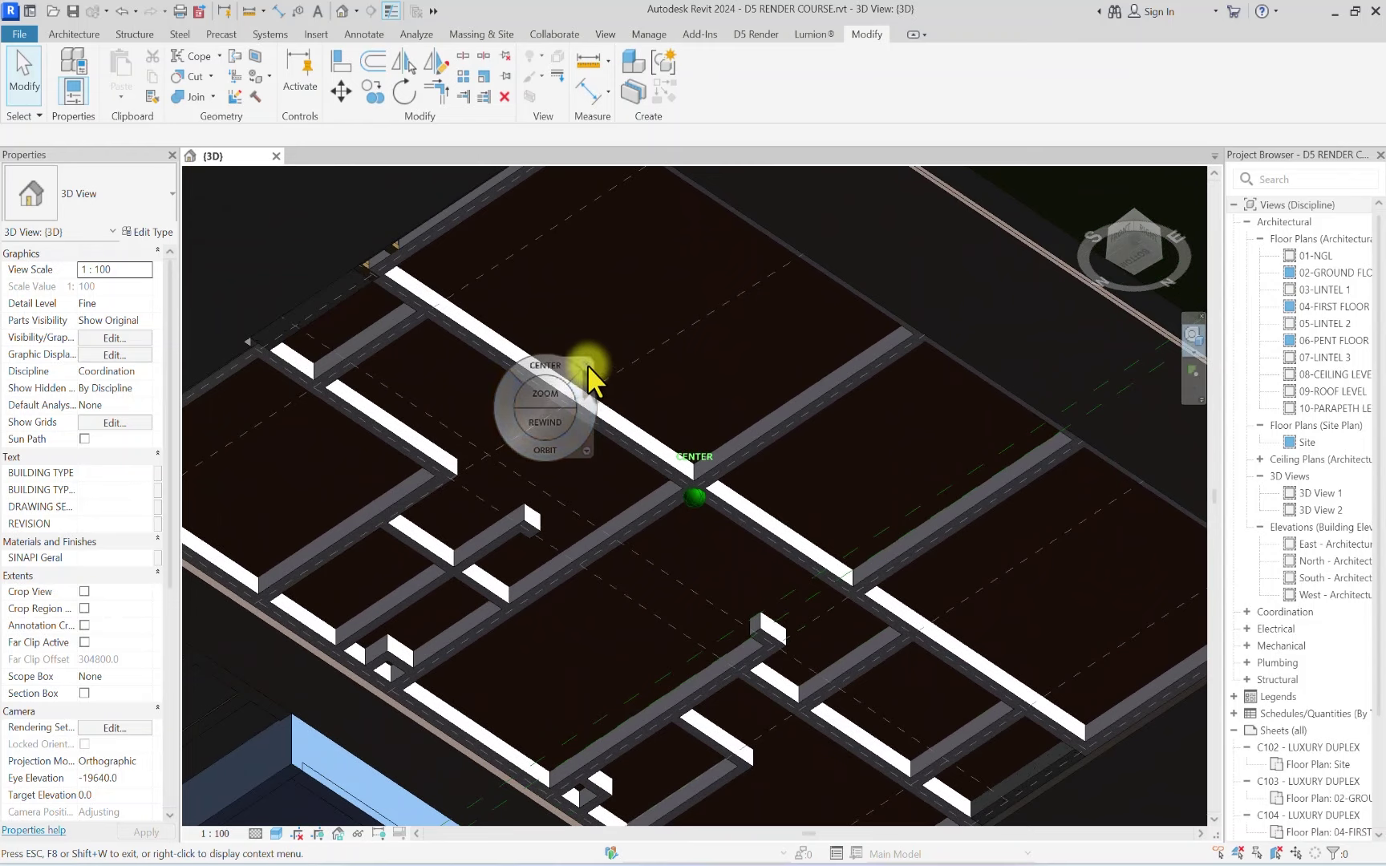
{"action": "left_click", "coordinate": [588, 366]}
{"action": "scroll", "coordinate": [601, 377], "scroll_direction": "down", "scroll_amount": 4}
{"action": "mouse_move", "coordinate": [1111, 249]}
{"action": "left_mouse_down"}
{"action": "mouse_move", "coordinate": [1138, 340]}
{"action": "mouse_move", "coordinate": [1116, 236]}
{"action": "left_mouse_up"}
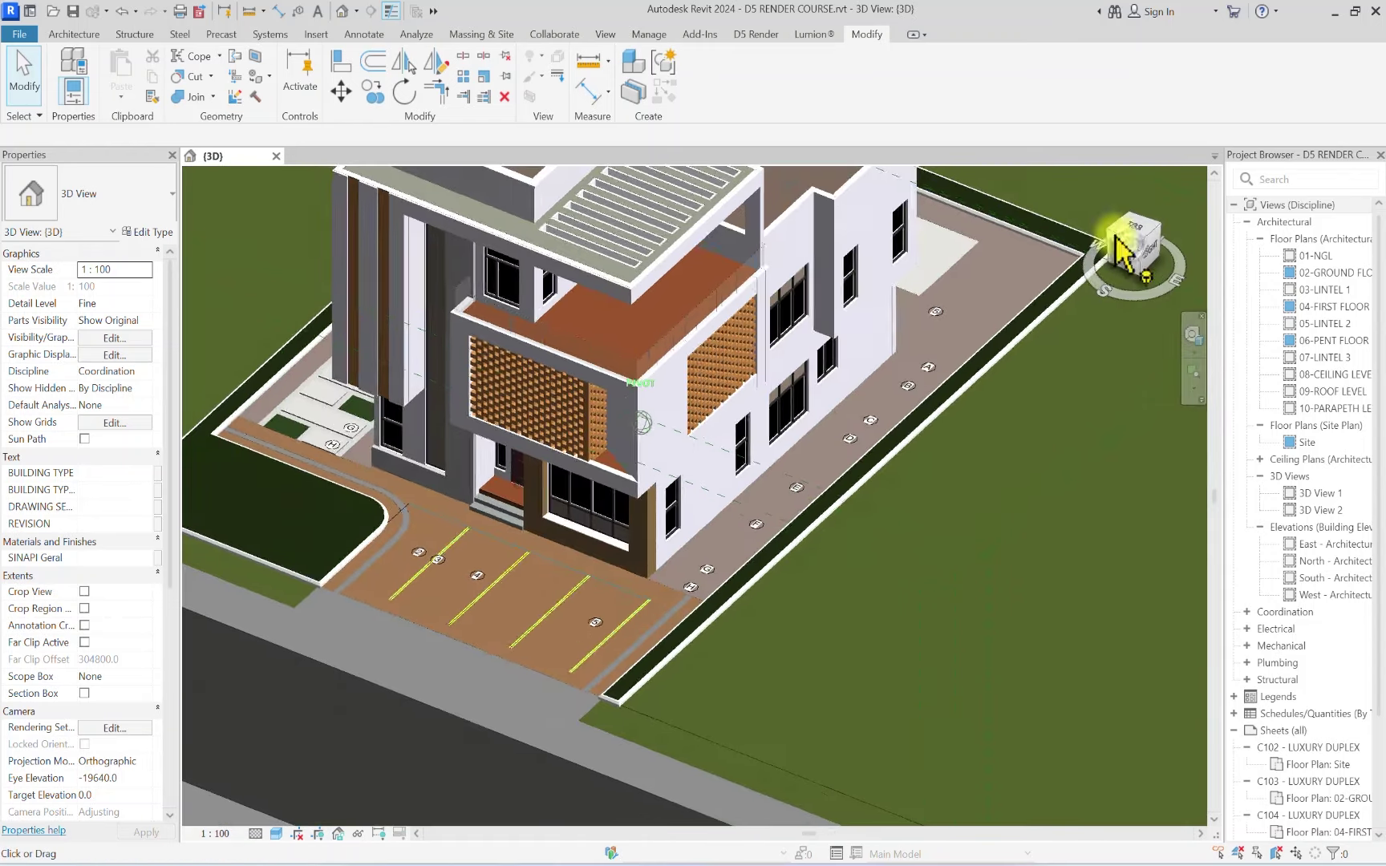
Export the updated model to D5A format, replacing the existing D5 -1.d5a file
{"action": "left_click", "coordinate": [758, 36]}
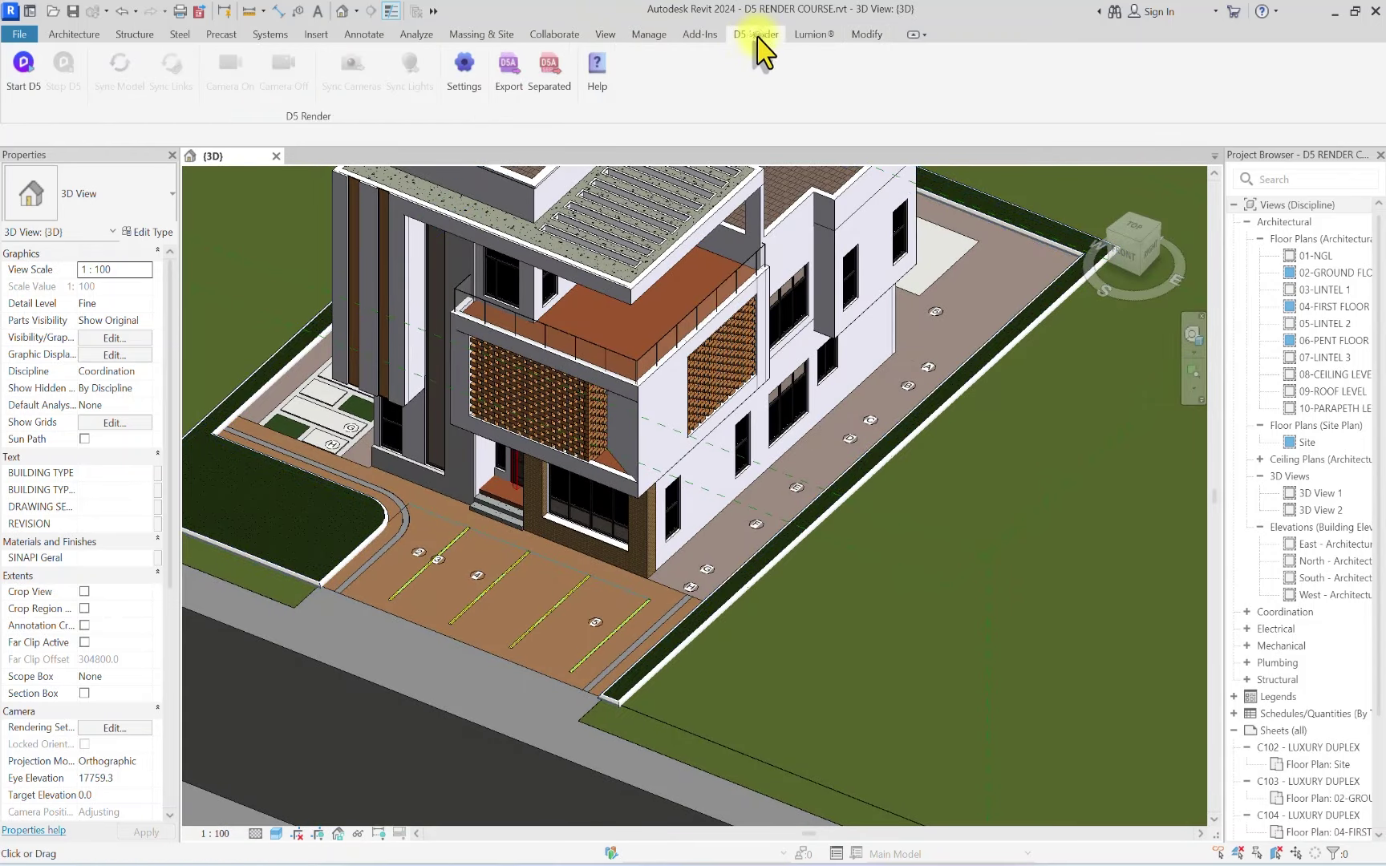
{"action": "left_click", "coordinate": [506, 77]}
{"action": "left_click", "coordinate": [725, 532]}
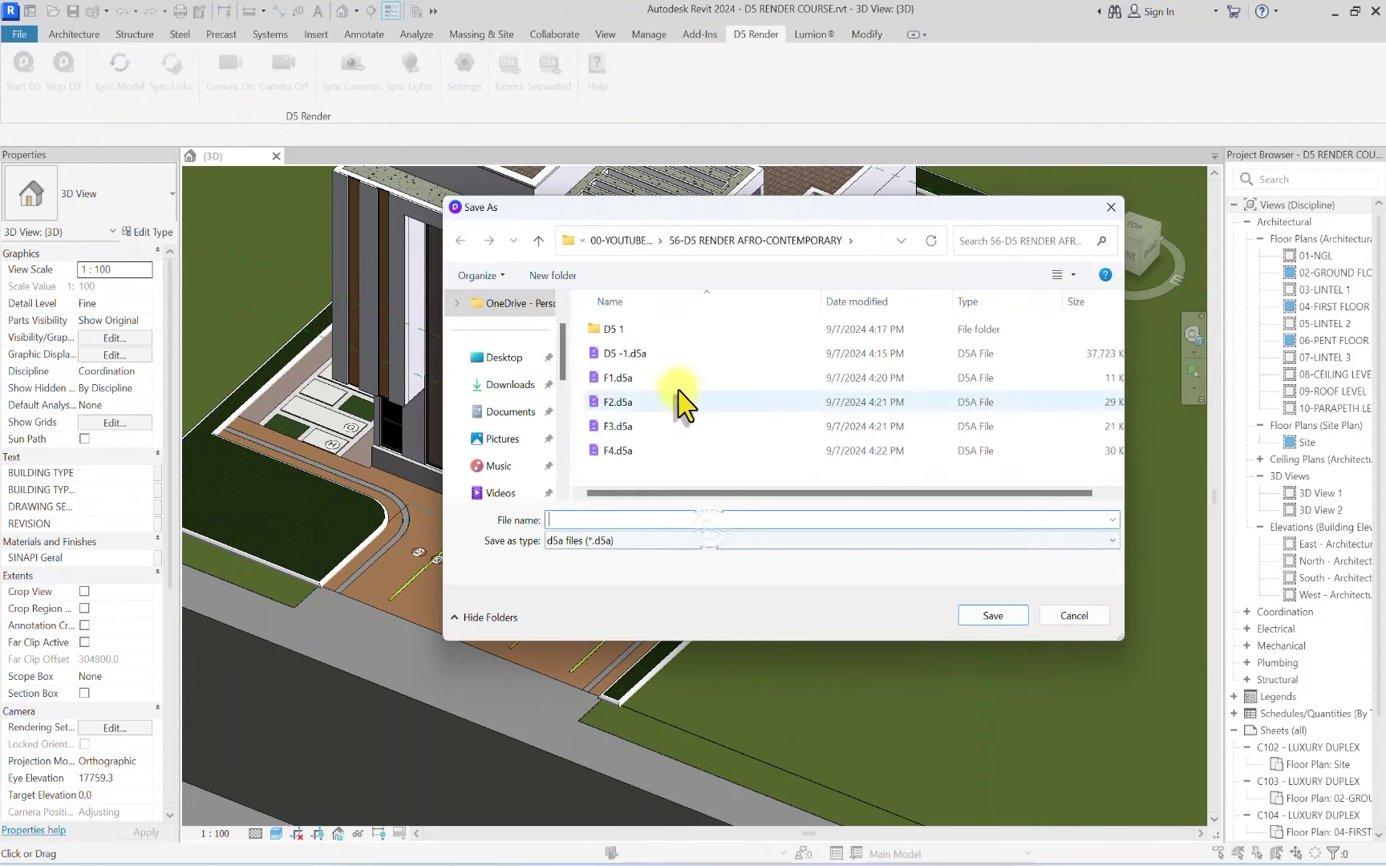
{"action": "left_click", "coordinate": [669, 360]}
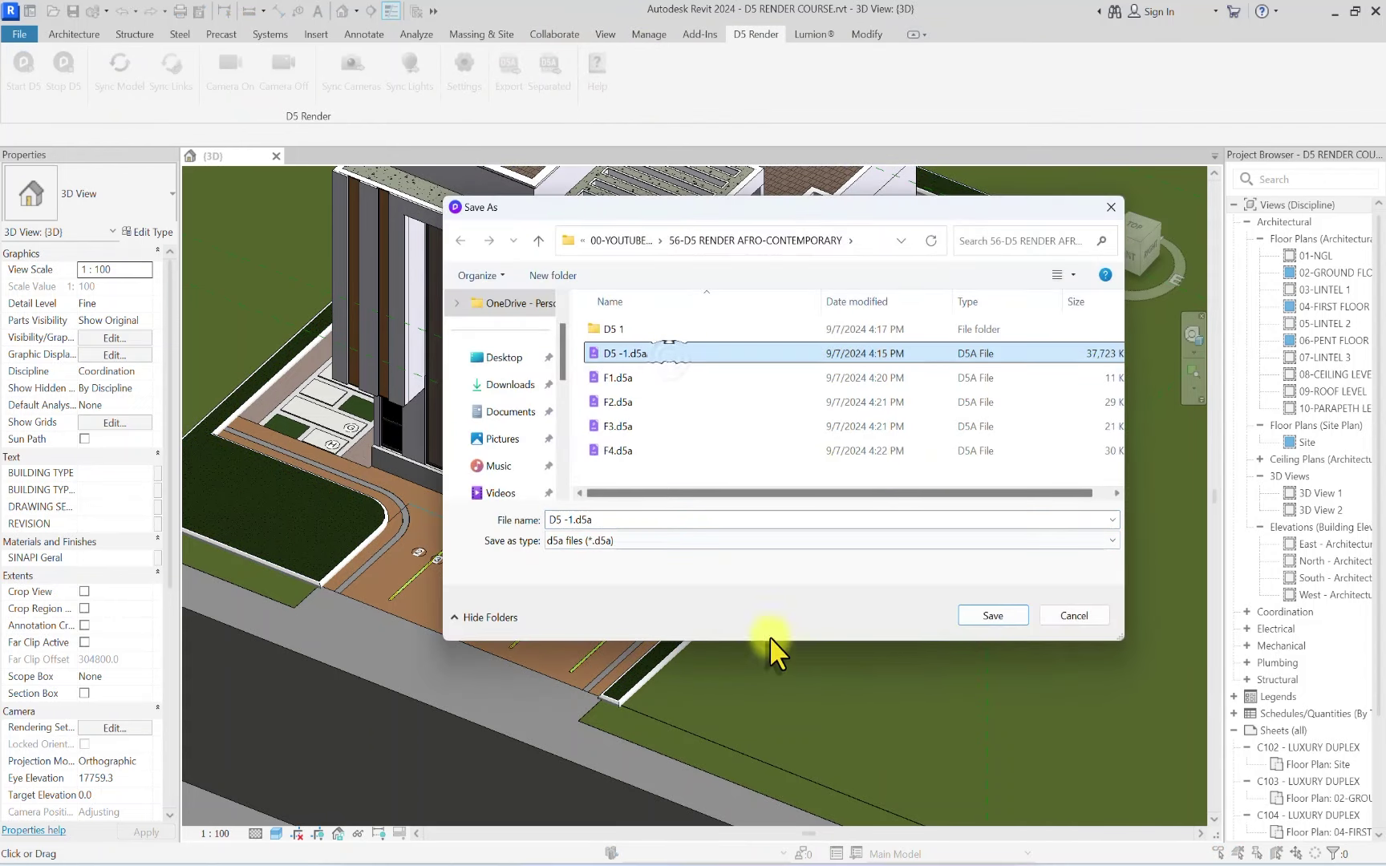
{"action": "left_click", "coordinate": [993, 616]}
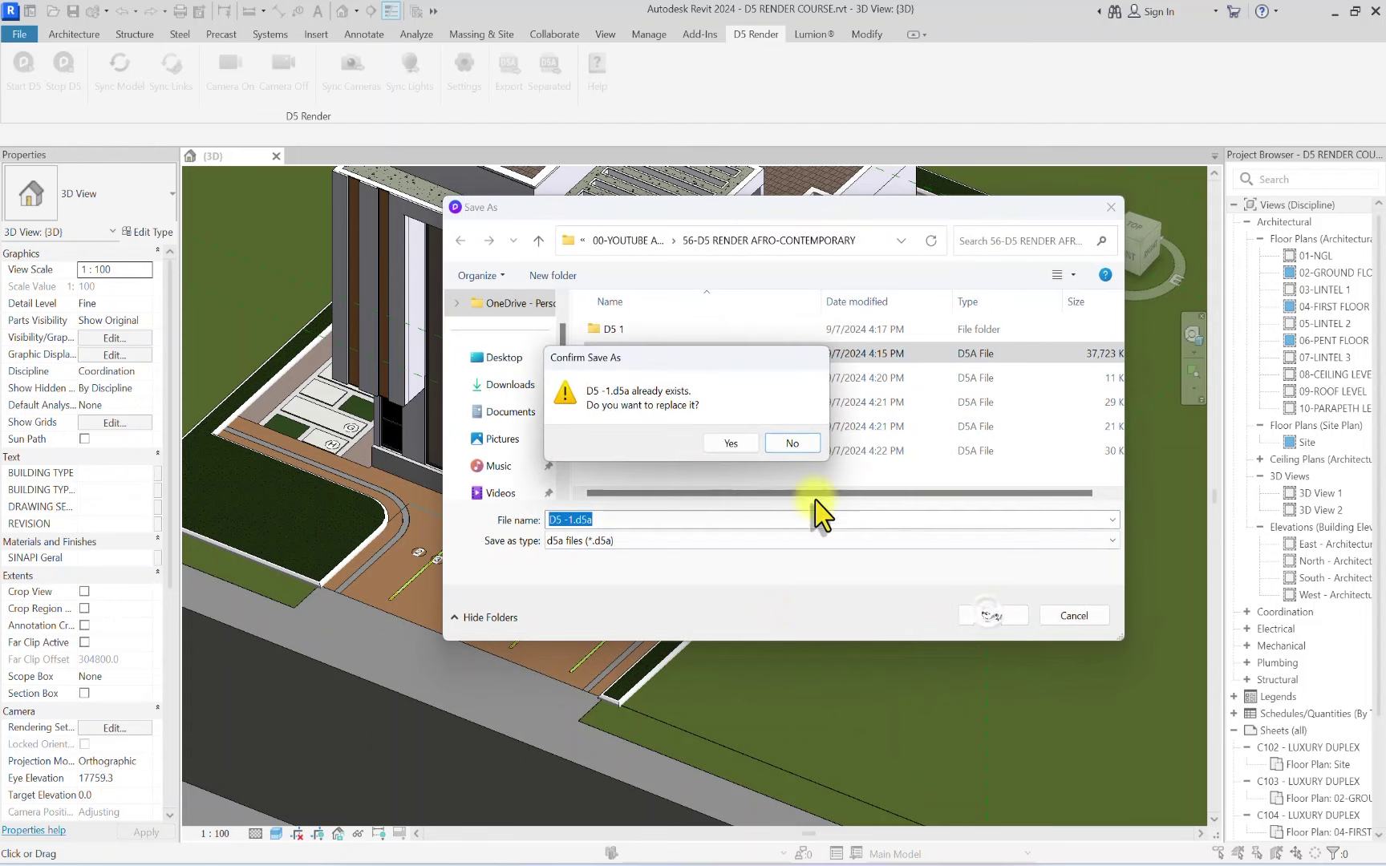
{"action": "left_click", "coordinate": [721, 443]}
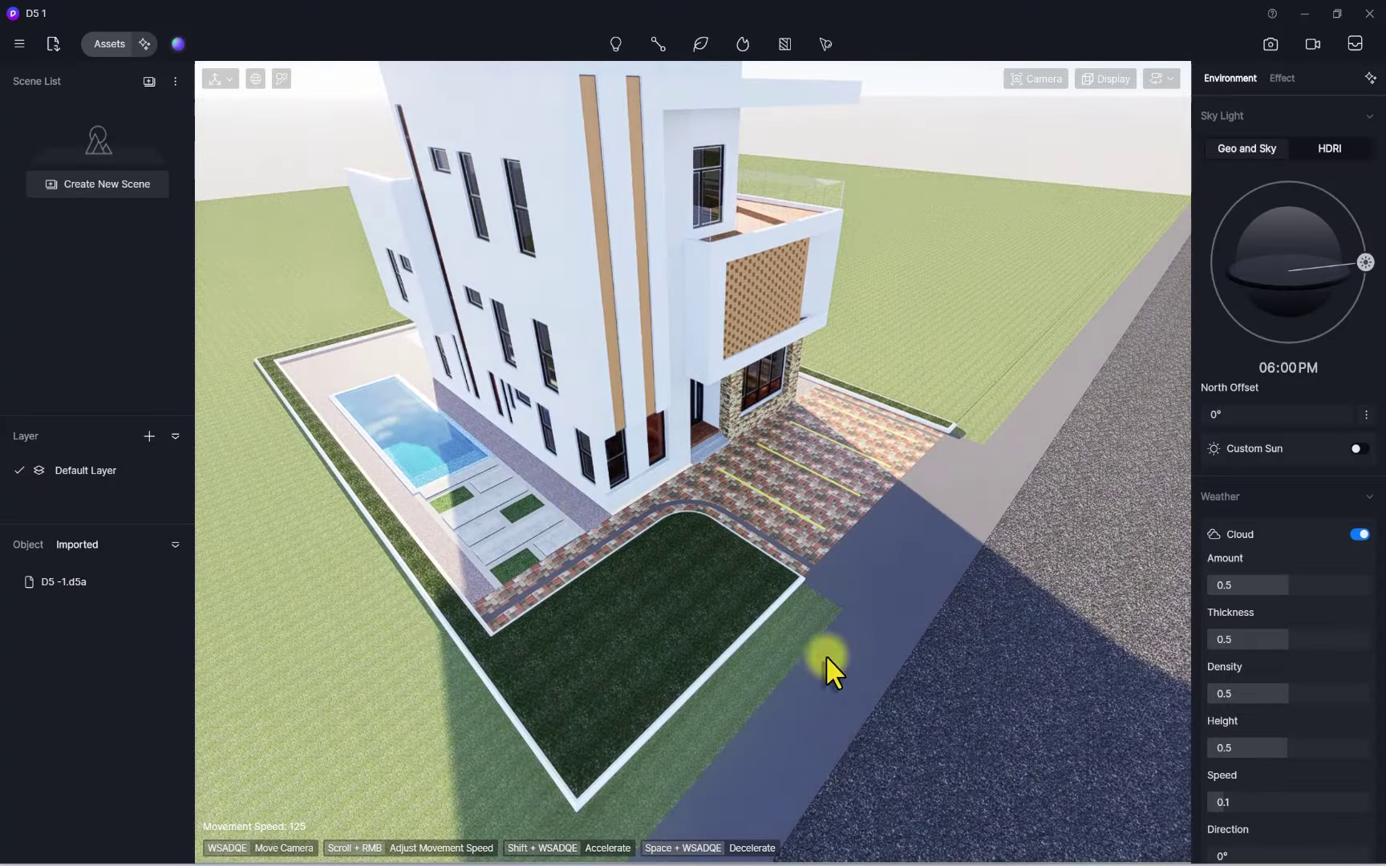
Switch to D5 Render and examine the imported house from the pool side and the driveway front
{"action": "right_click_drag", "start_coordinate": [825, 656], "coordinate": [674, 532]}
{"action": "scroll", "coordinate": [675, 532], "scroll_direction": "down", "scroll_amount": 4}
{"action": "scroll", "coordinate": [742, 578], "scroll_direction": "up", "scroll_amount": 3}
{"action": "scroll", "coordinate": [742, 578], "scroll_direction": "down", "scroll_amount": 2}
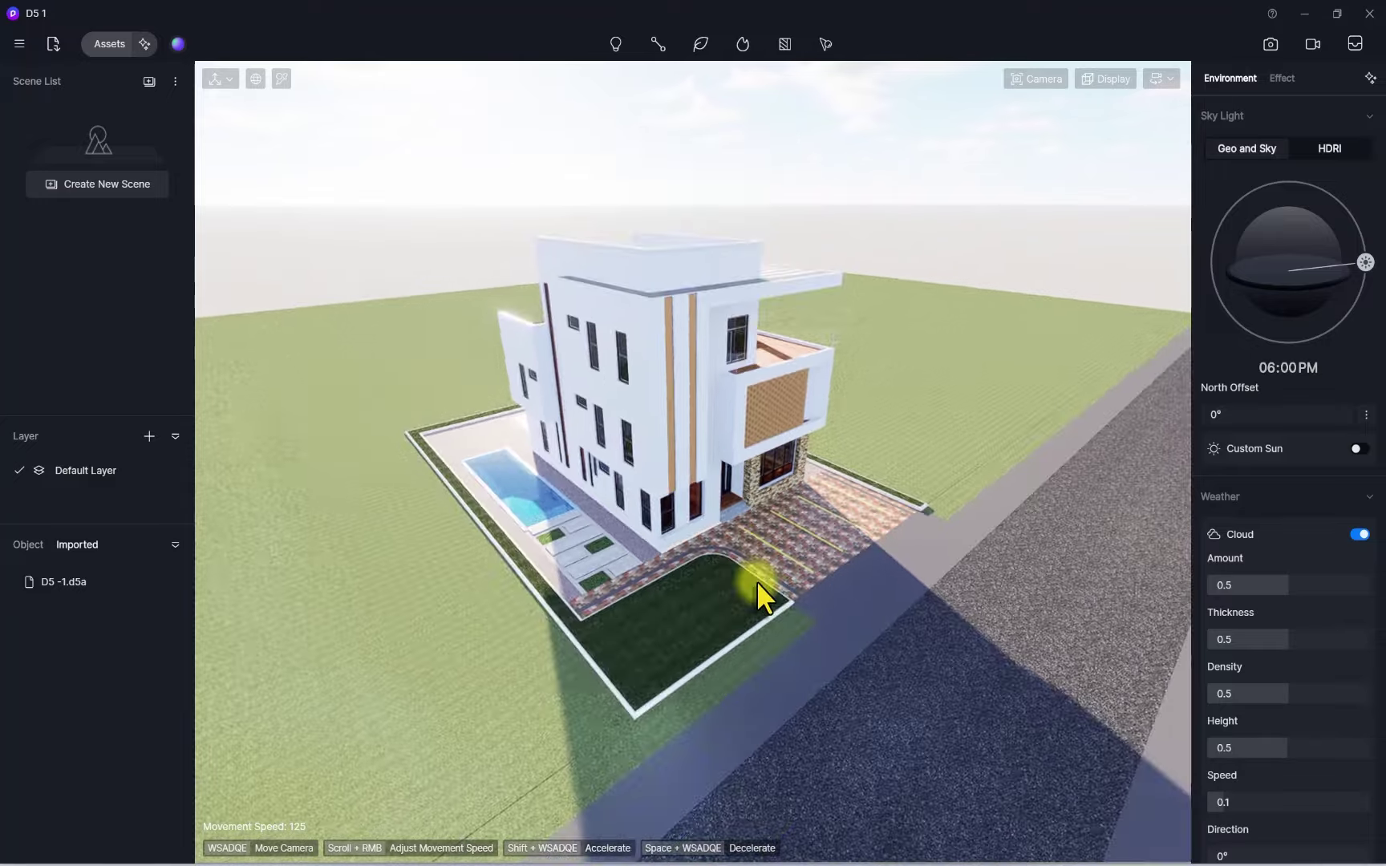
{"action": "scroll", "coordinate": [755, 486], "scroll_direction": "up", "scroll_amount": 5}
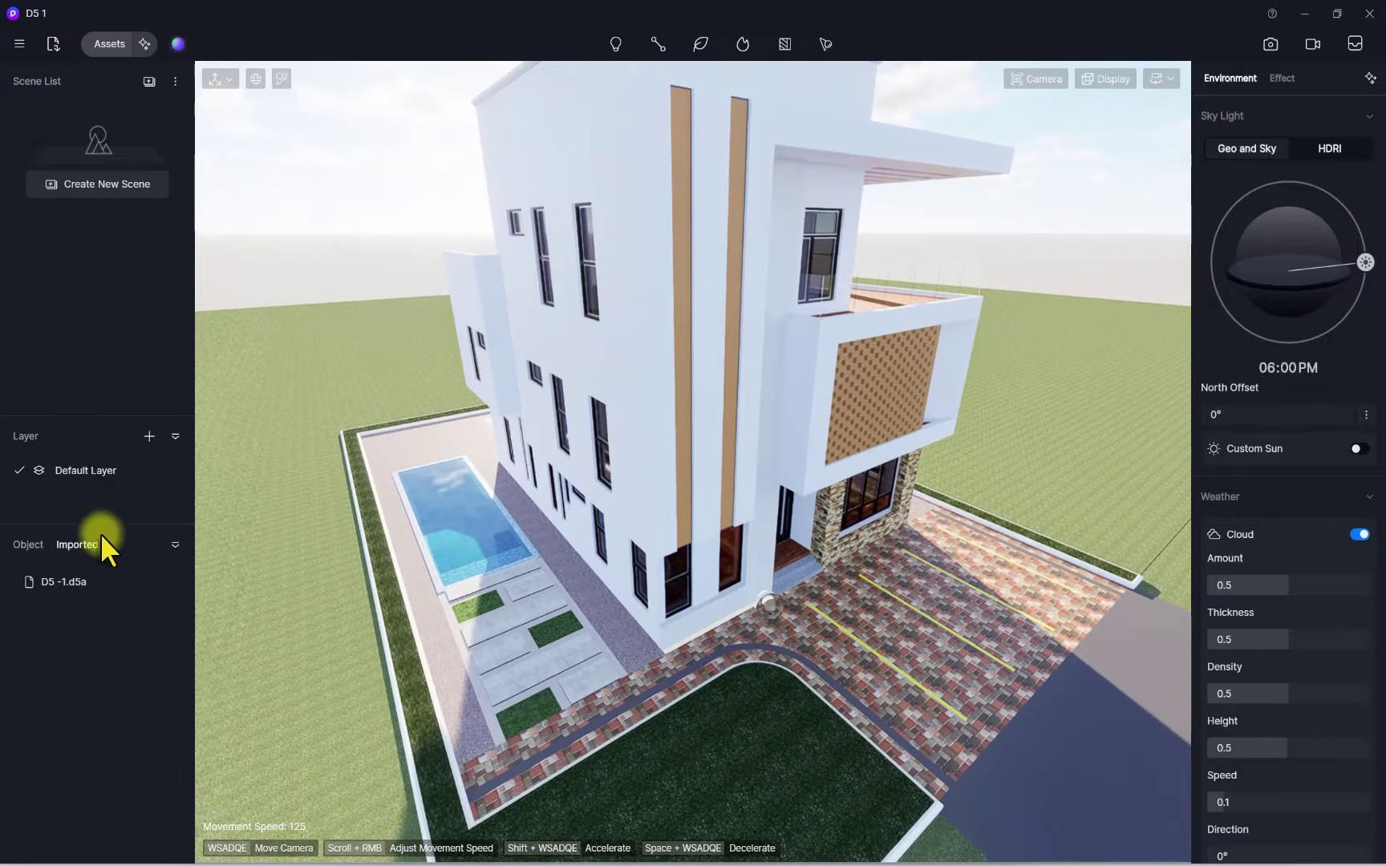
Import the fence files F1.d5a, F2.d5a, F3.d5a and F4.d5a into the scene
{"action": "left_click", "coordinate": [53, 45]}
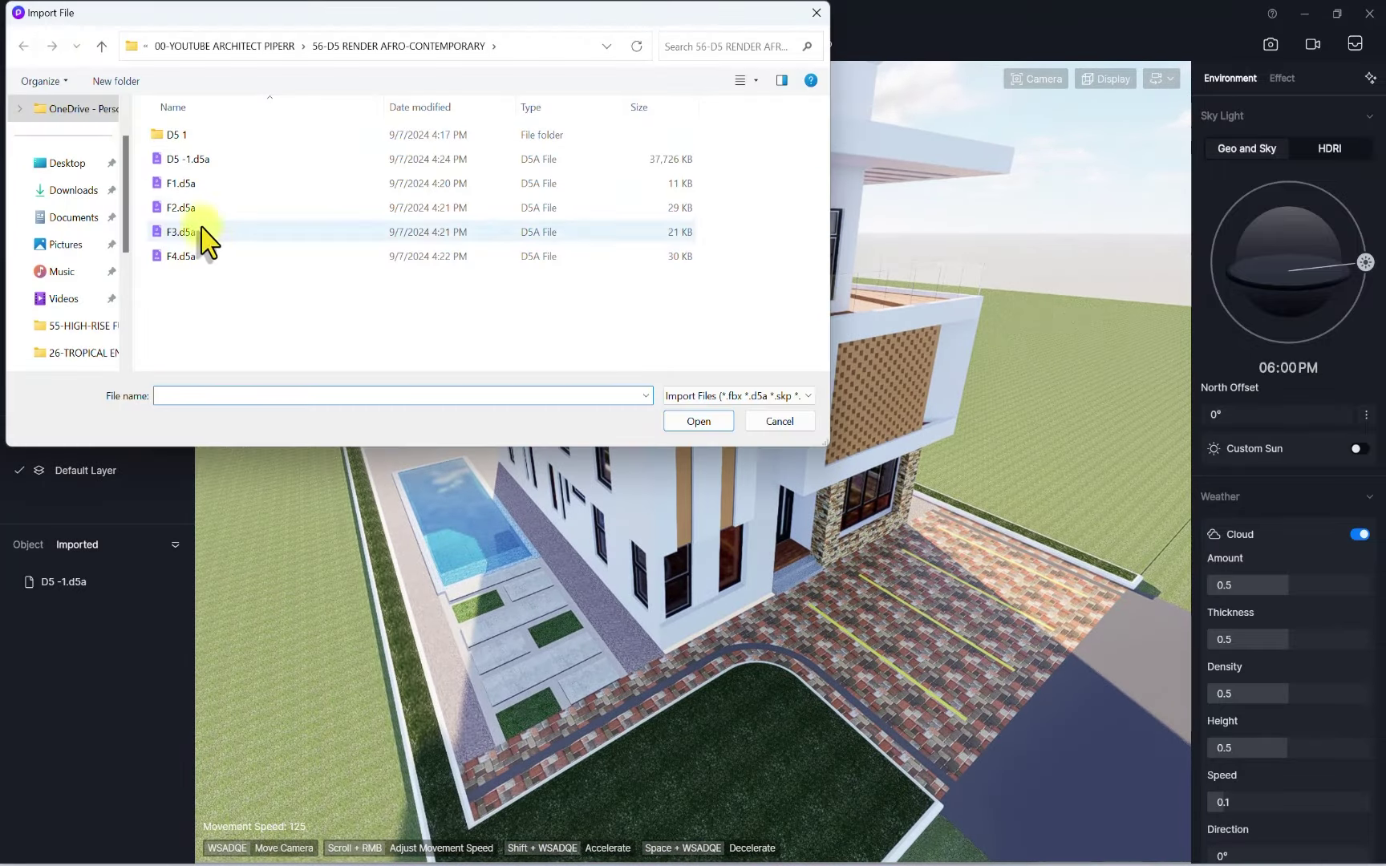
{"action": "left_click", "coordinate": [209, 184]}
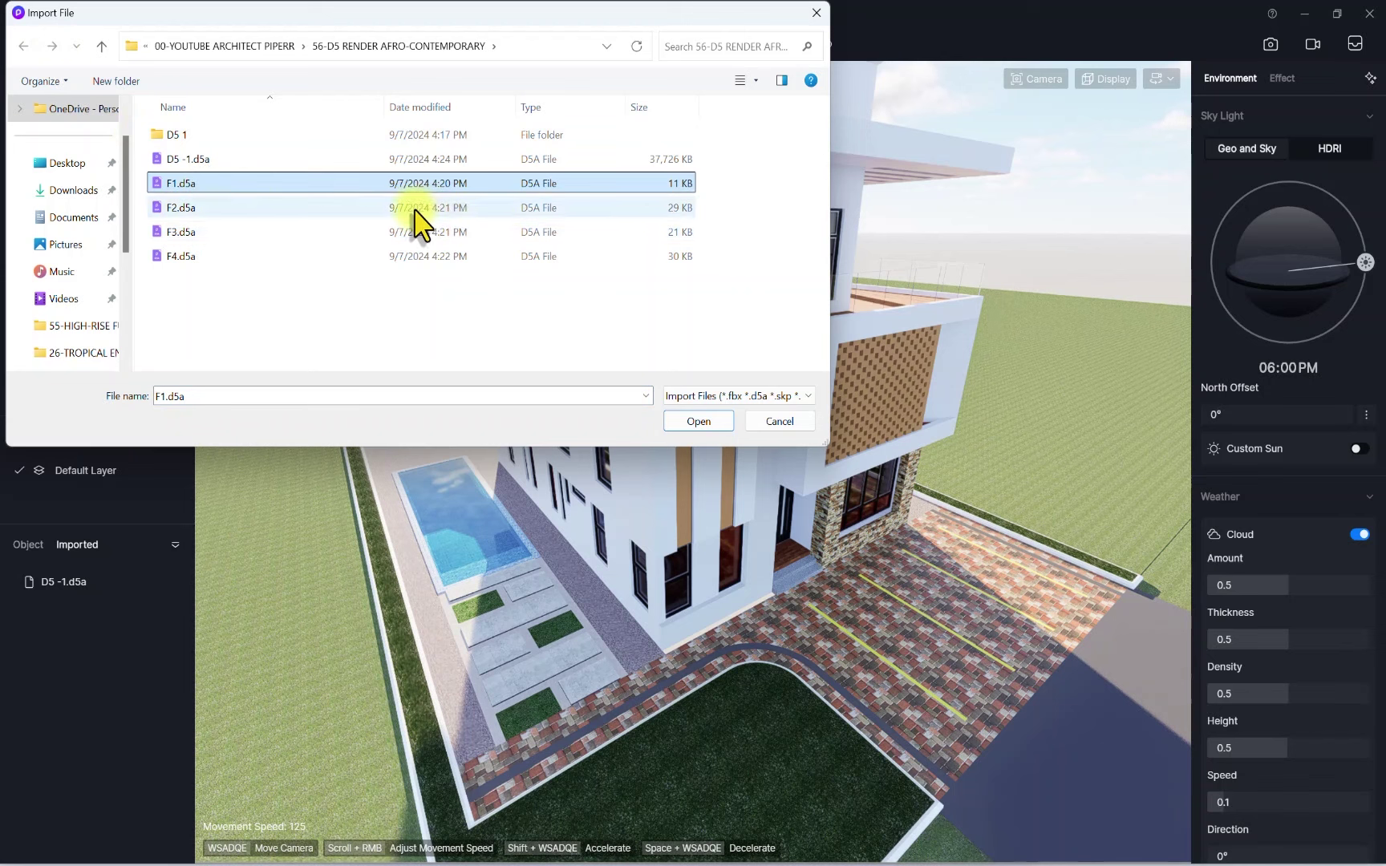
{"action": "left_click", "coordinate": [377, 255], "text": "shift"}
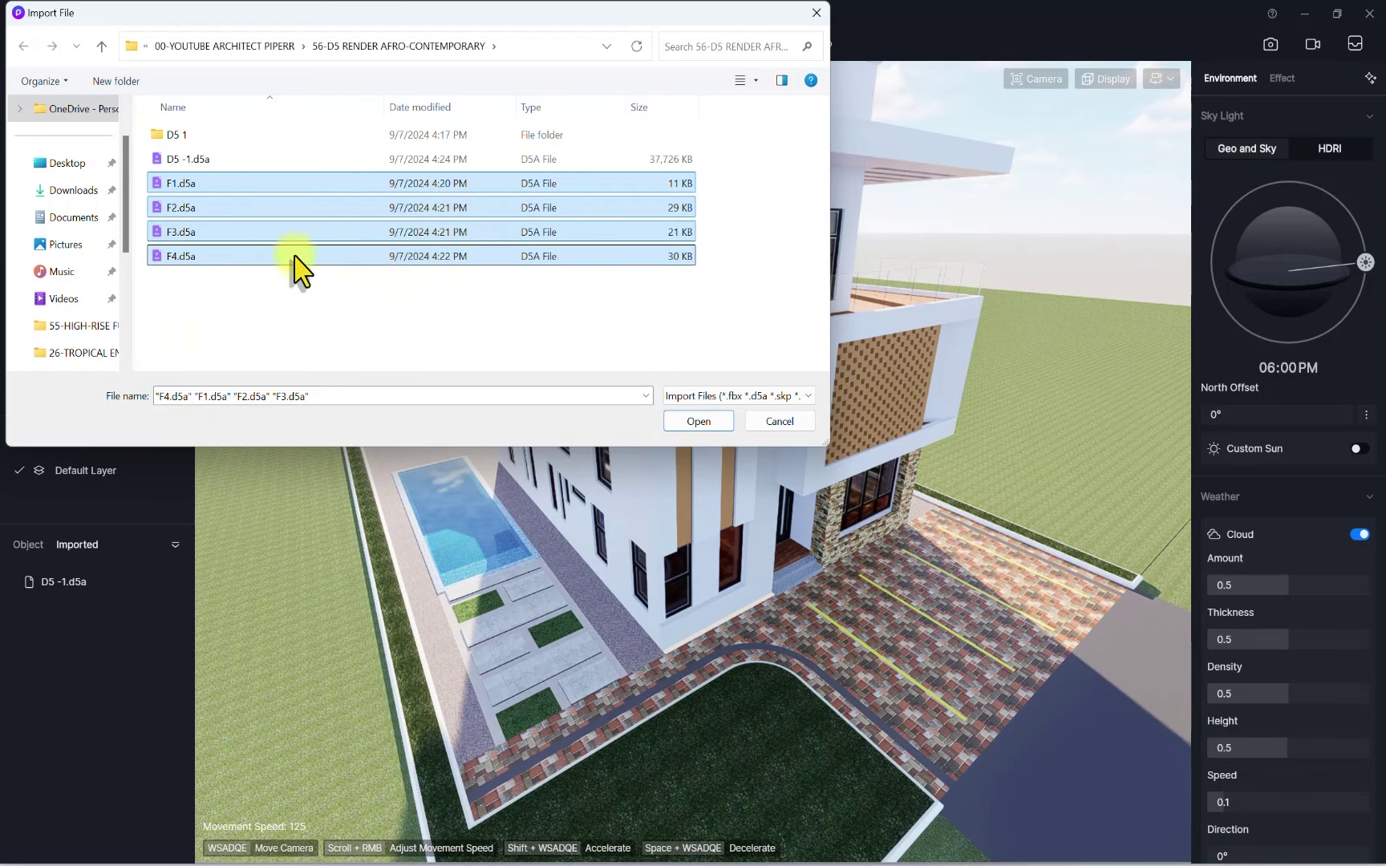
{"action": "left_click", "coordinate": [698, 421]}
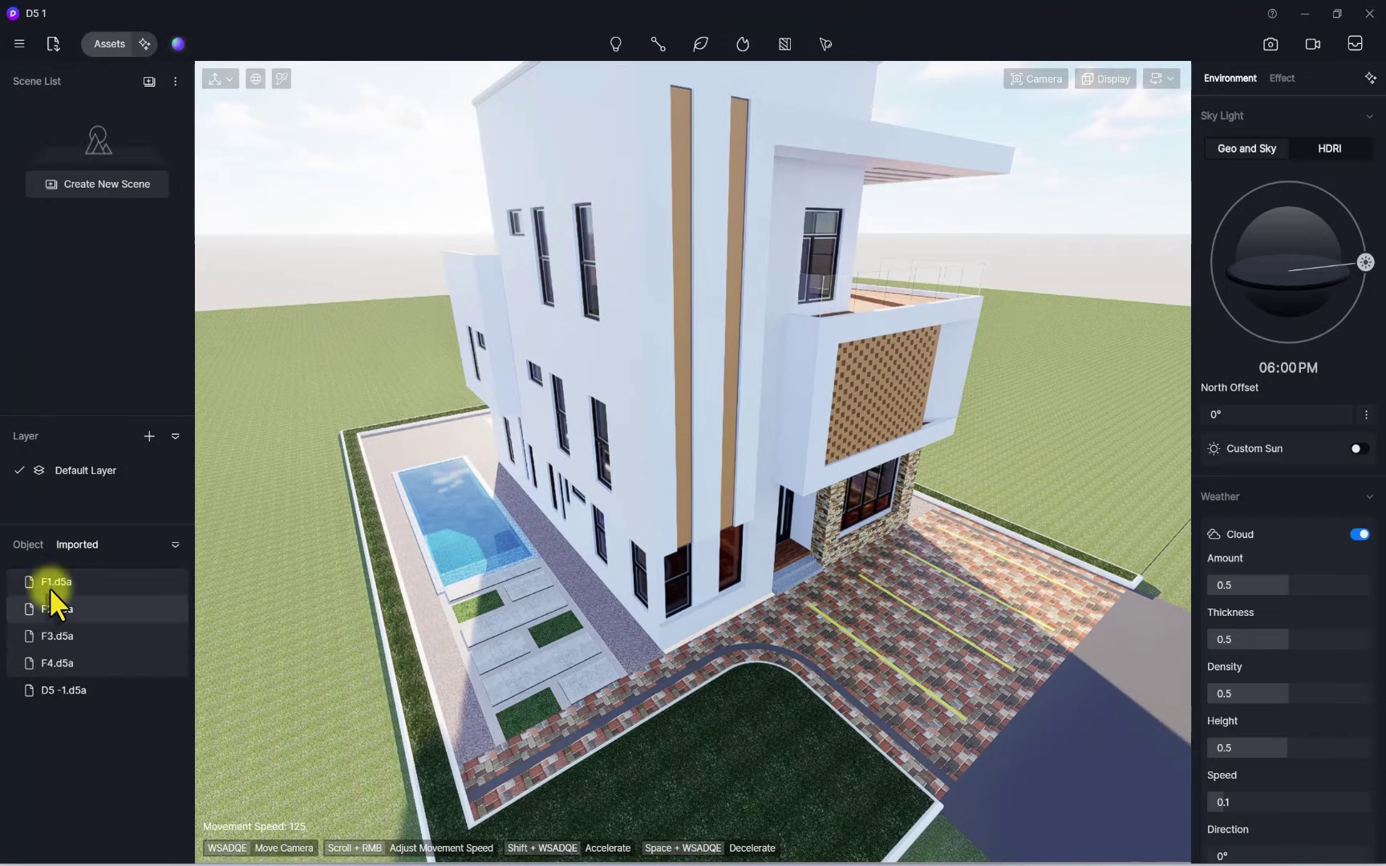
Place the F1 fence along the front edge of the lawn beside the road
{"action": "scroll", "coordinate": [668, 645], "scroll_direction": "down", "scroll_amount": 5}
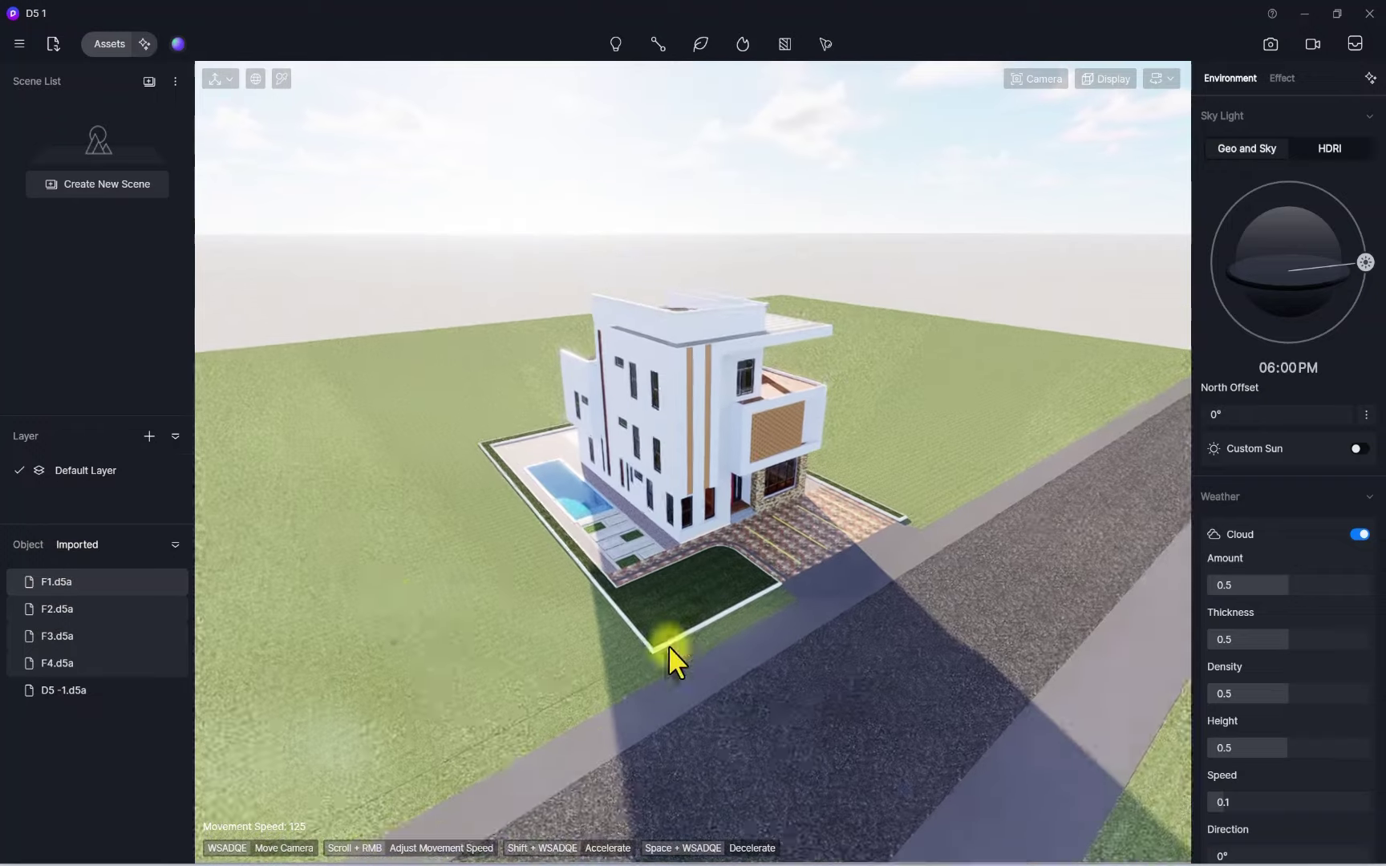
{"action": "scroll", "coordinate": [938, 508], "scroll_direction": "up", "scroll_amount": 3}
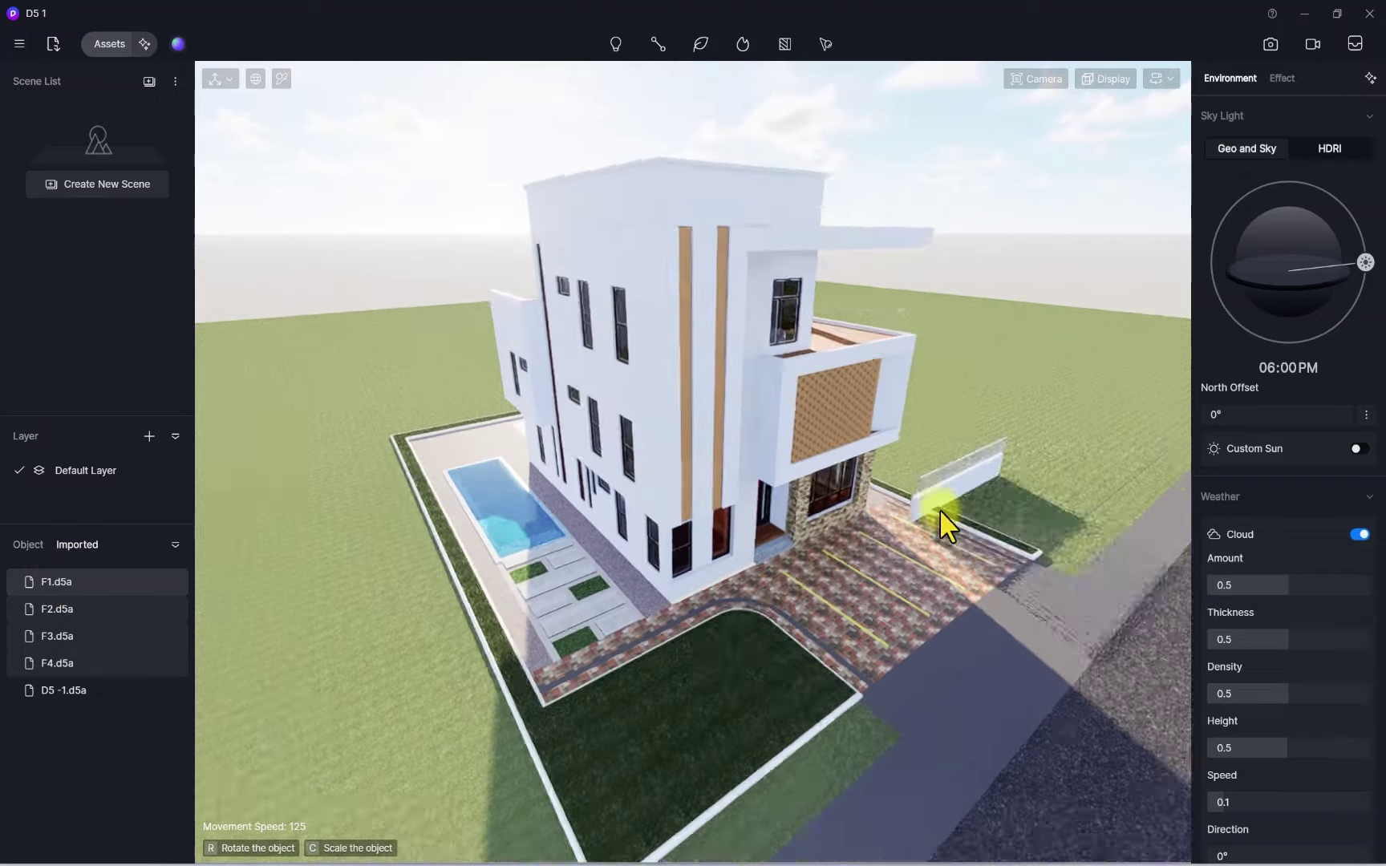
{"action": "scroll", "coordinate": [743, 760], "scroll_direction": "down", "scroll_amount": 1}
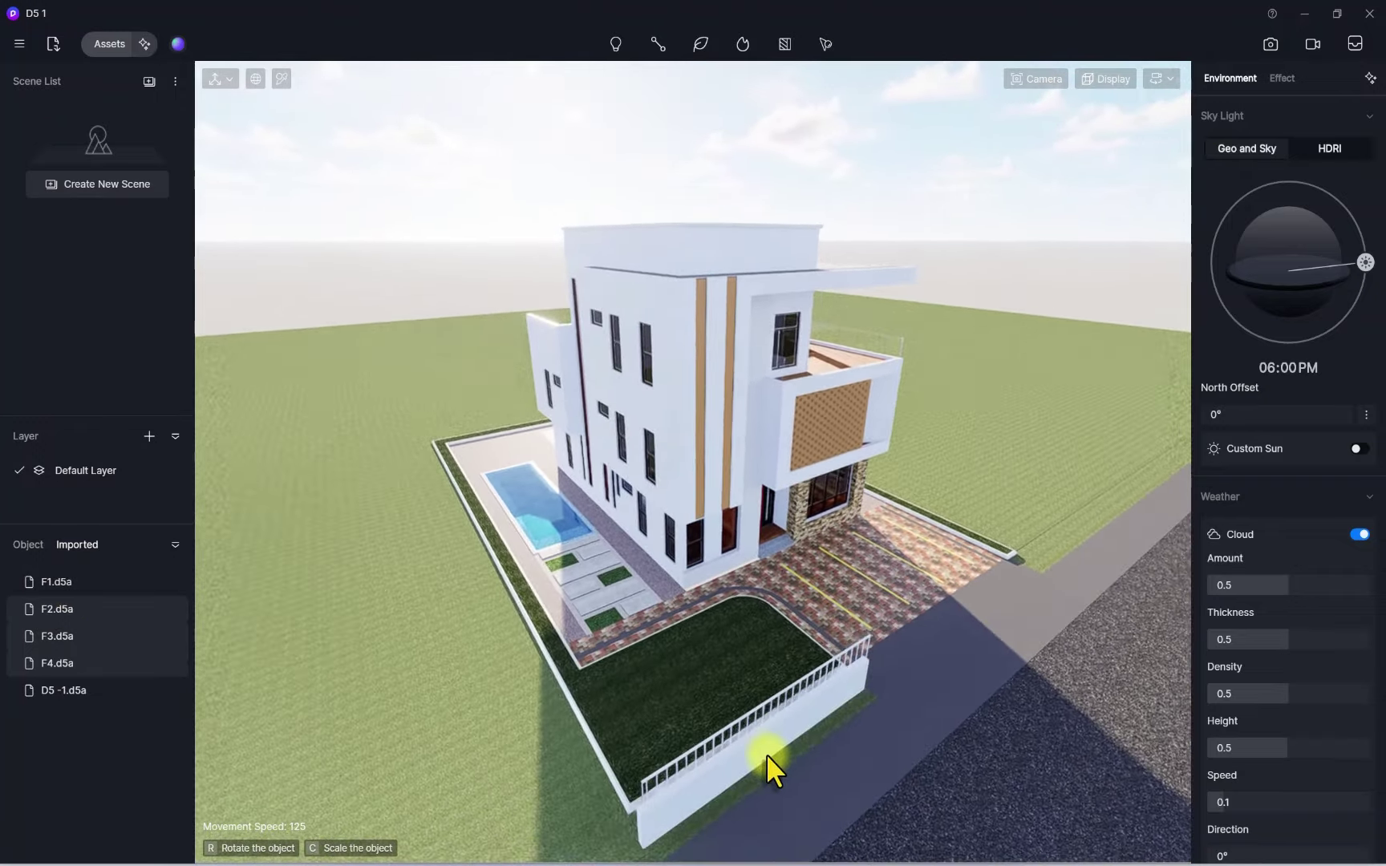
{"action": "left_click", "coordinate": [764, 753]}
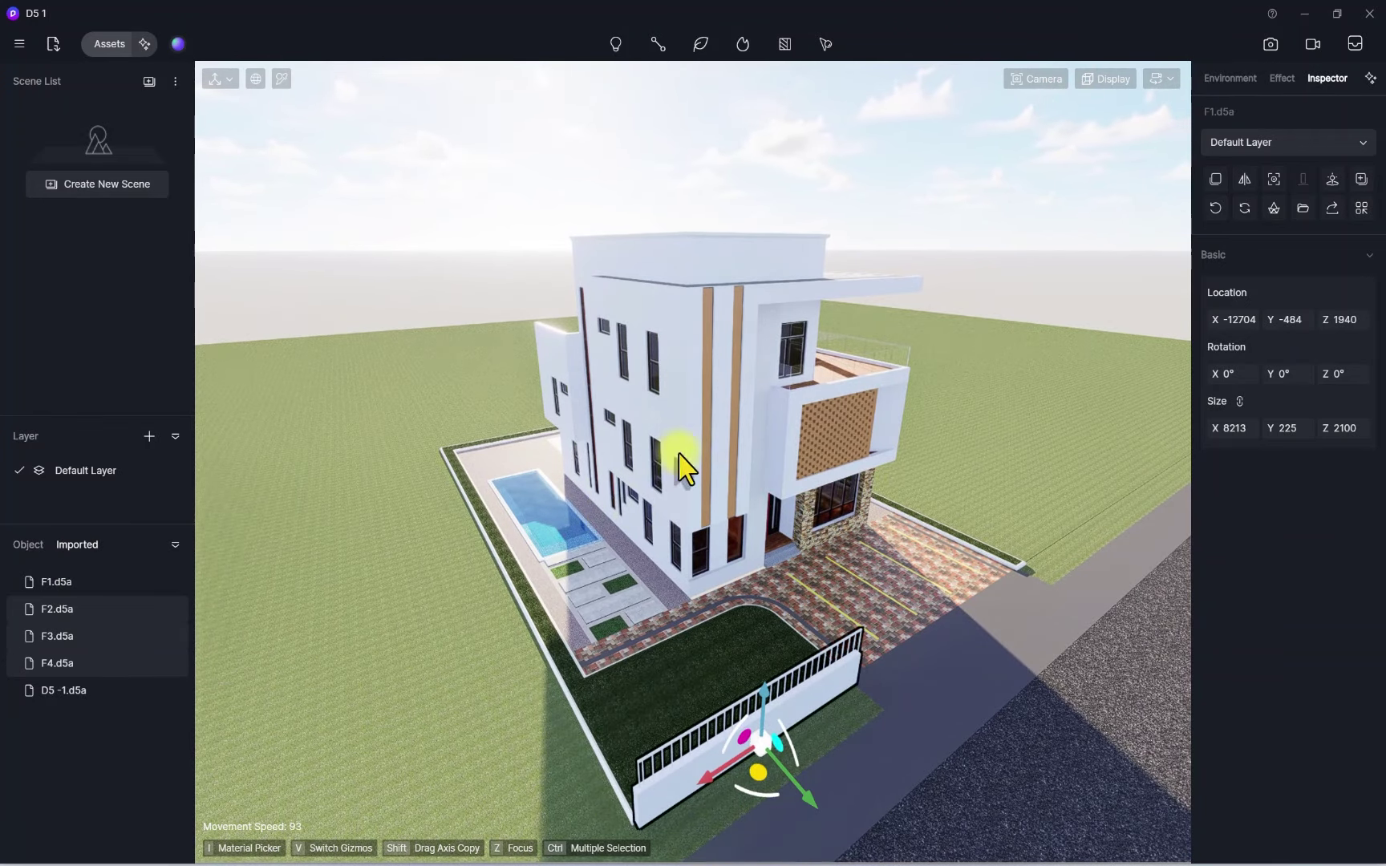
Switch to the top view and align the F1 fence with the lawn's front kerb, at about X -12763, Y -543
{"action": "right_click_drag", "start_coordinate": [836, 526], "coordinate": [544, 595]}
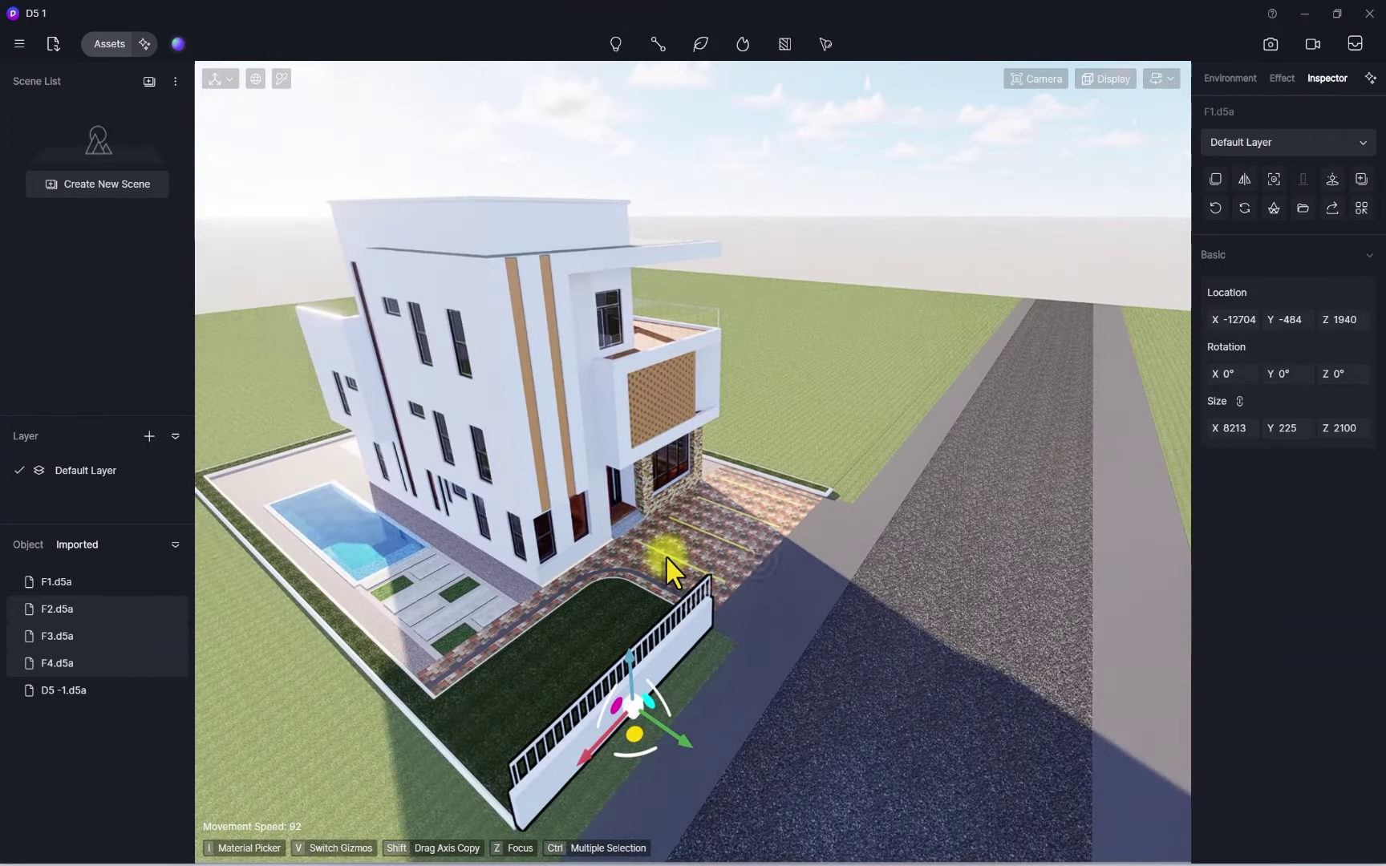
{"action": "key", "text": "t"}
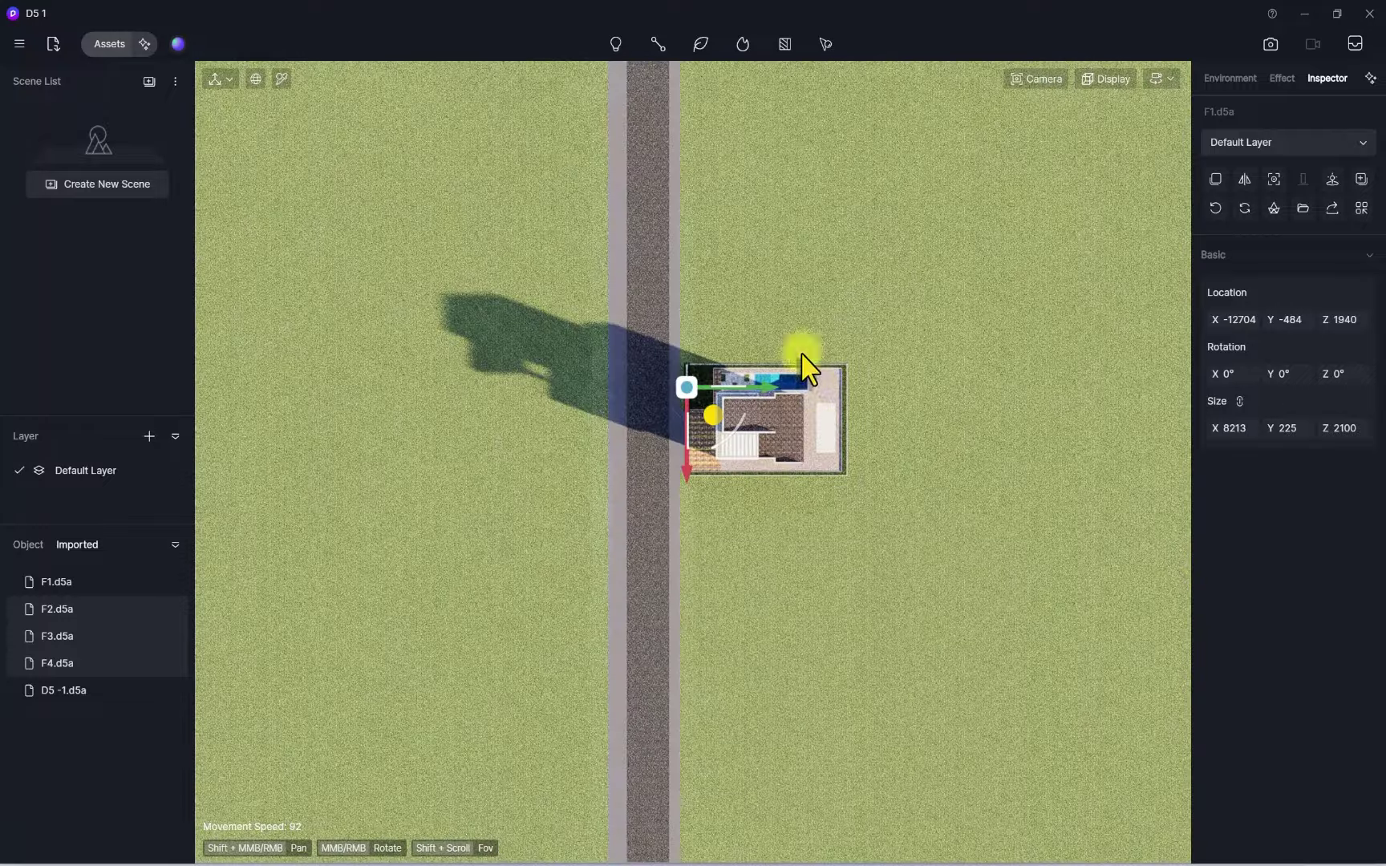
{"action": "scroll", "coordinate": [721, 418], "scroll_direction": "up", "scroll_amount": 2}
{"action": "scroll", "coordinate": [707, 310], "scroll_direction": "up", "scroll_amount": 3}
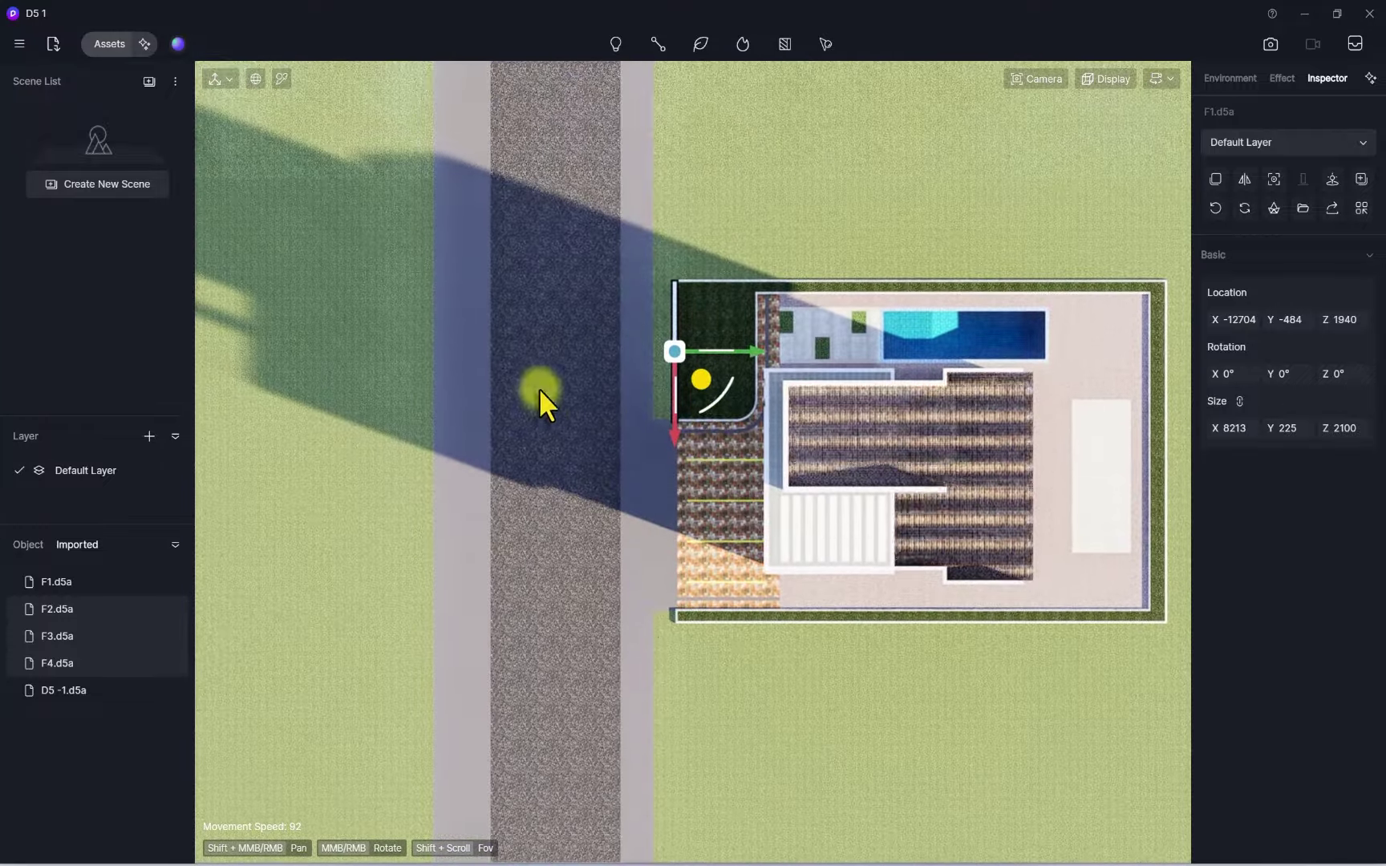
{"action": "scroll", "coordinate": [708, 277], "scroll_direction": "up", "scroll_amount": 8}
{"action": "right_click_drag", "start_coordinate": [657, 316], "coordinate": [675, 616], "text": "shift"}
{"action": "scroll", "coordinate": [696, 532], "scroll_direction": "up", "scroll_amount": 4}
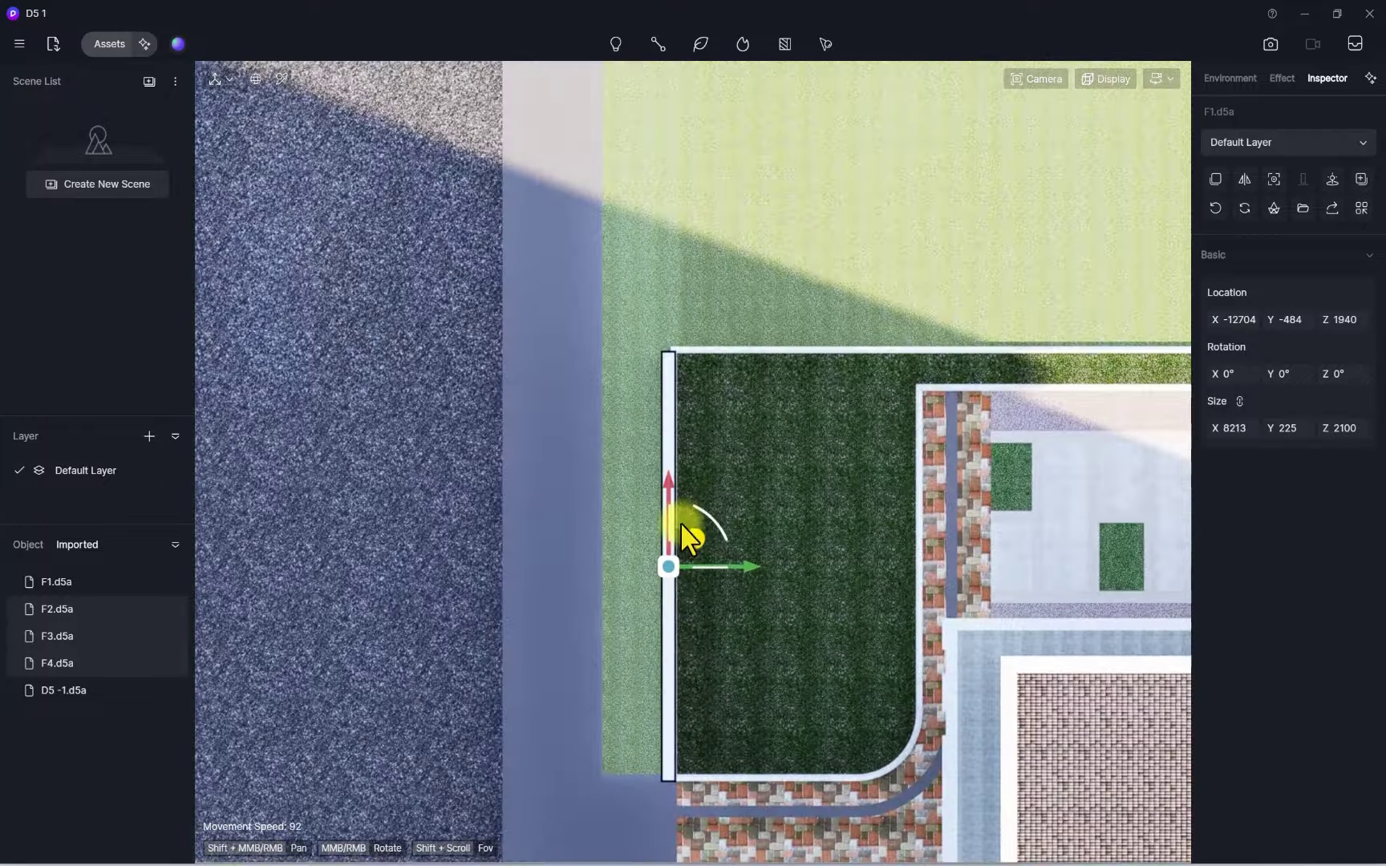
{"action": "left_click_drag", "start_coordinate": [689, 549], "coordinate": [691, 552]}
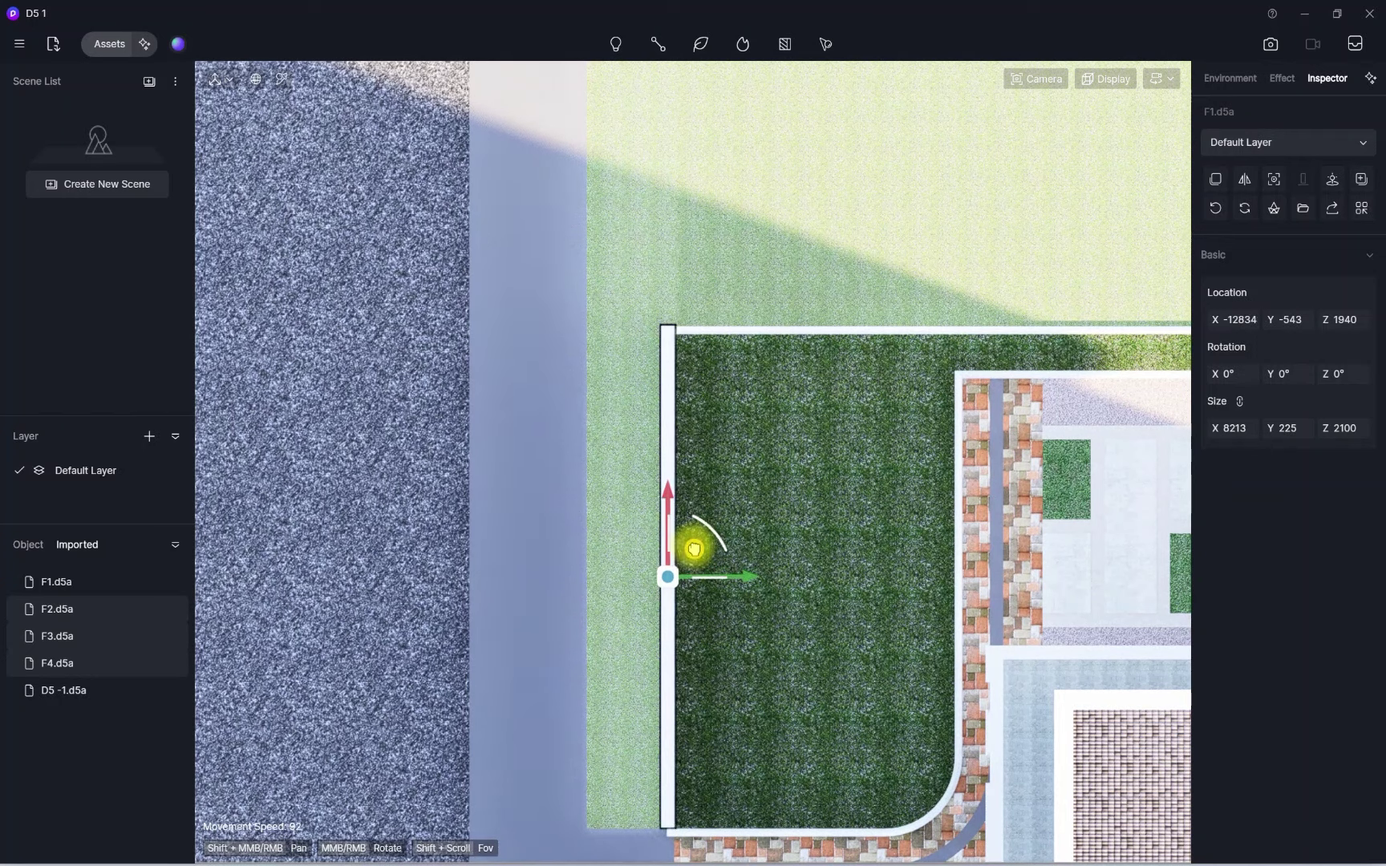
{"action": "right_click_drag", "start_coordinate": [653, 655], "coordinate": [536, 631], "text": "shift"}
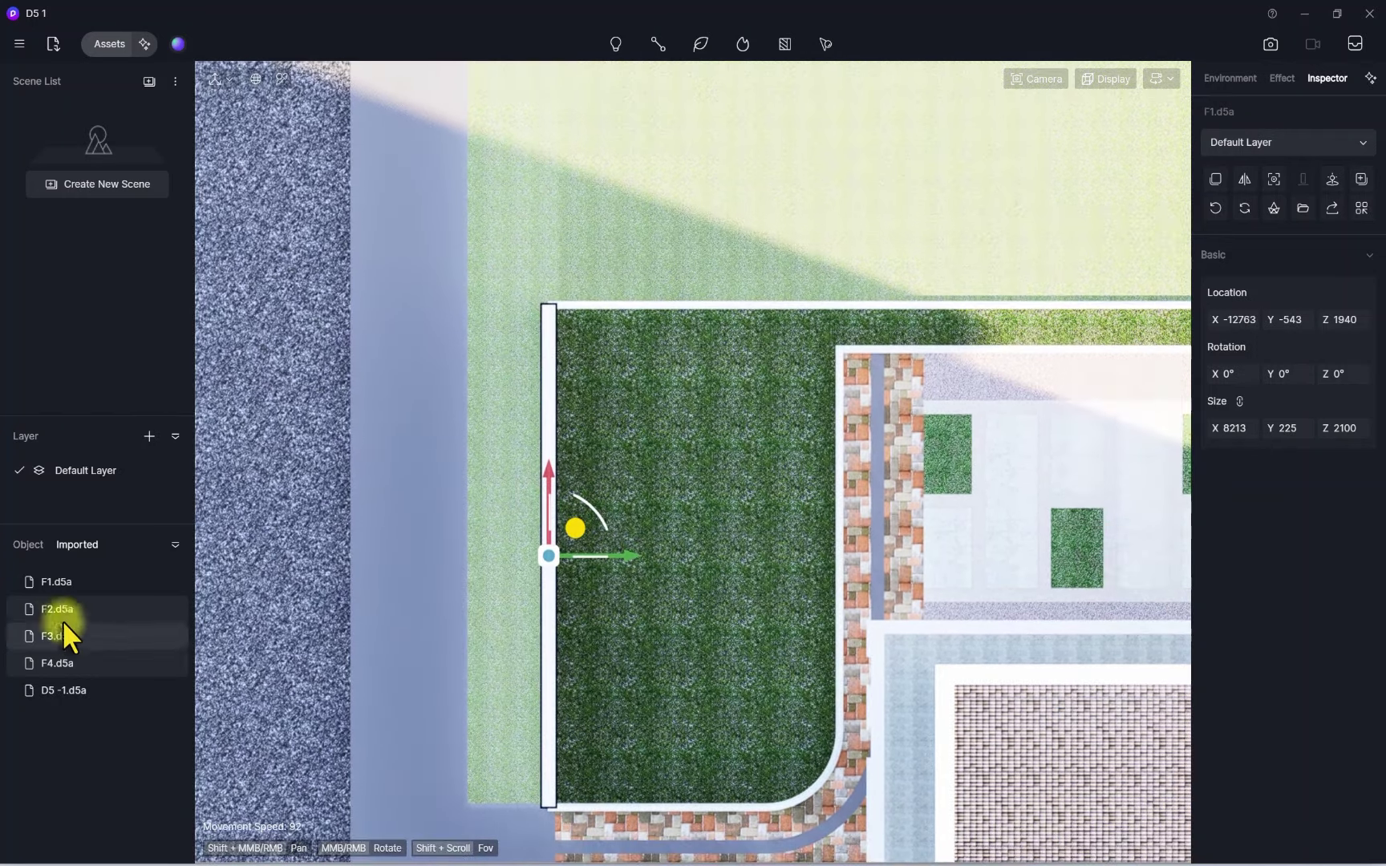
Place the F2 fence along the long plot boundary on the driveway side, opposite the pool
{"action": "left_click", "coordinate": [69, 606]}
{"action": "scroll", "coordinate": [475, 401], "scroll_direction": "down", "scroll_amount": 3}
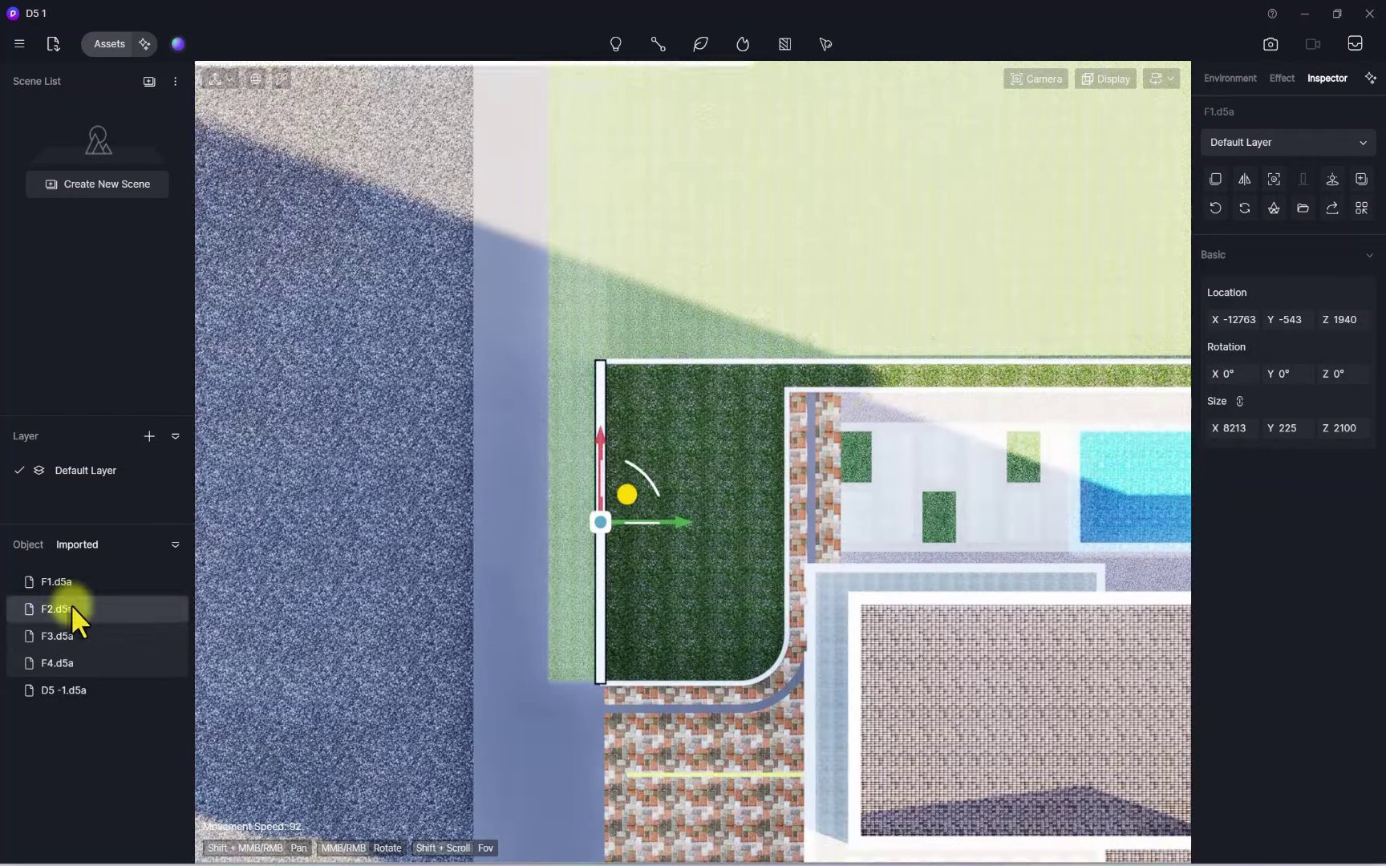
{"action": "left_click", "coordinate": [71, 604]}
{"action": "scroll", "coordinate": [848, 421], "scroll_direction": "down", "scroll_amount": 4}
{"action": "middle_click_drag", "start_coordinate": [1071, 805], "coordinate": [877, 415], "text": "shift"}
{"action": "scroll", "coordinate": [740, 500], "scroll_direction": "up", "scroll_amount": 3}
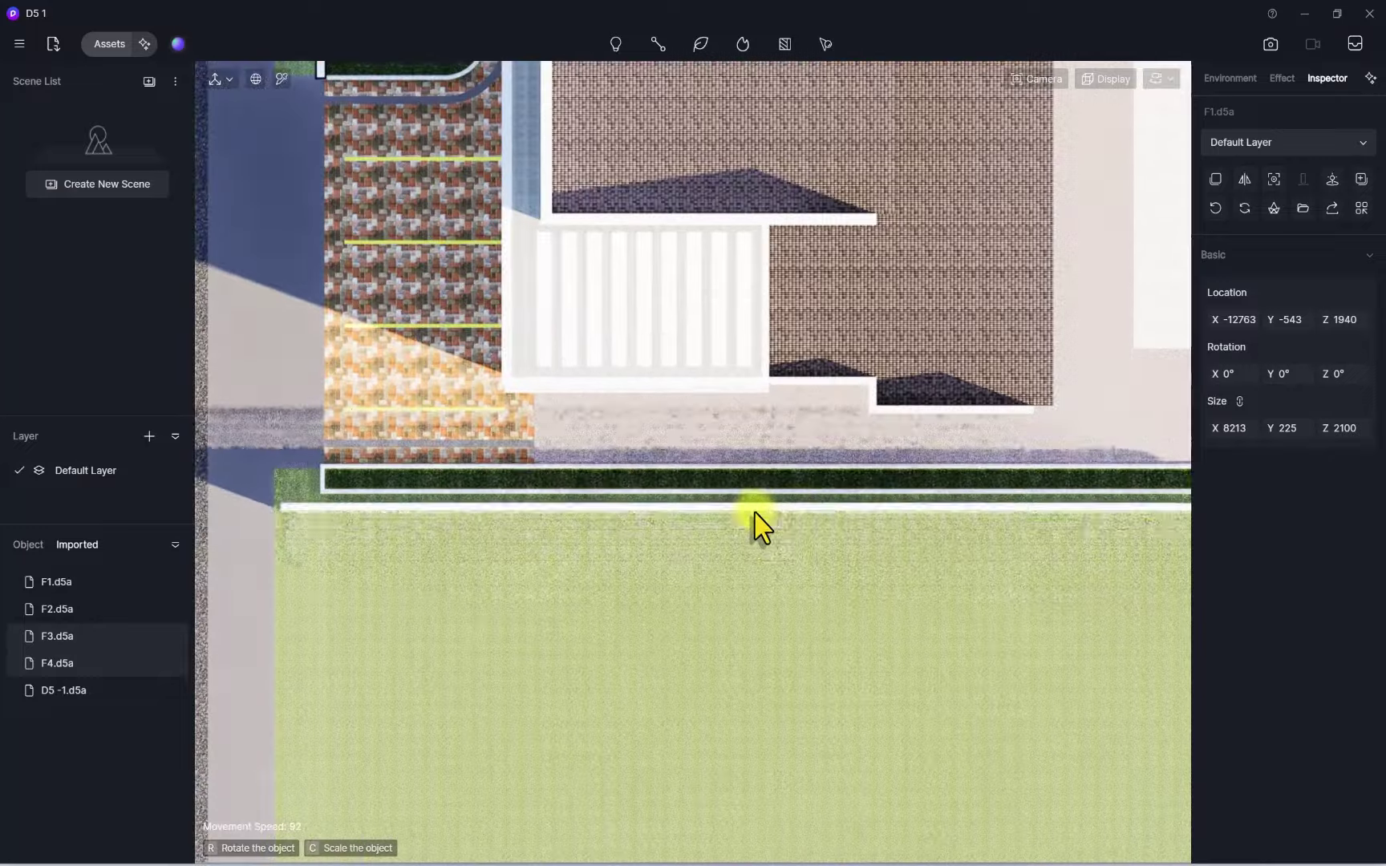
{"action": "left_click", "coordinate": [812, 515]}
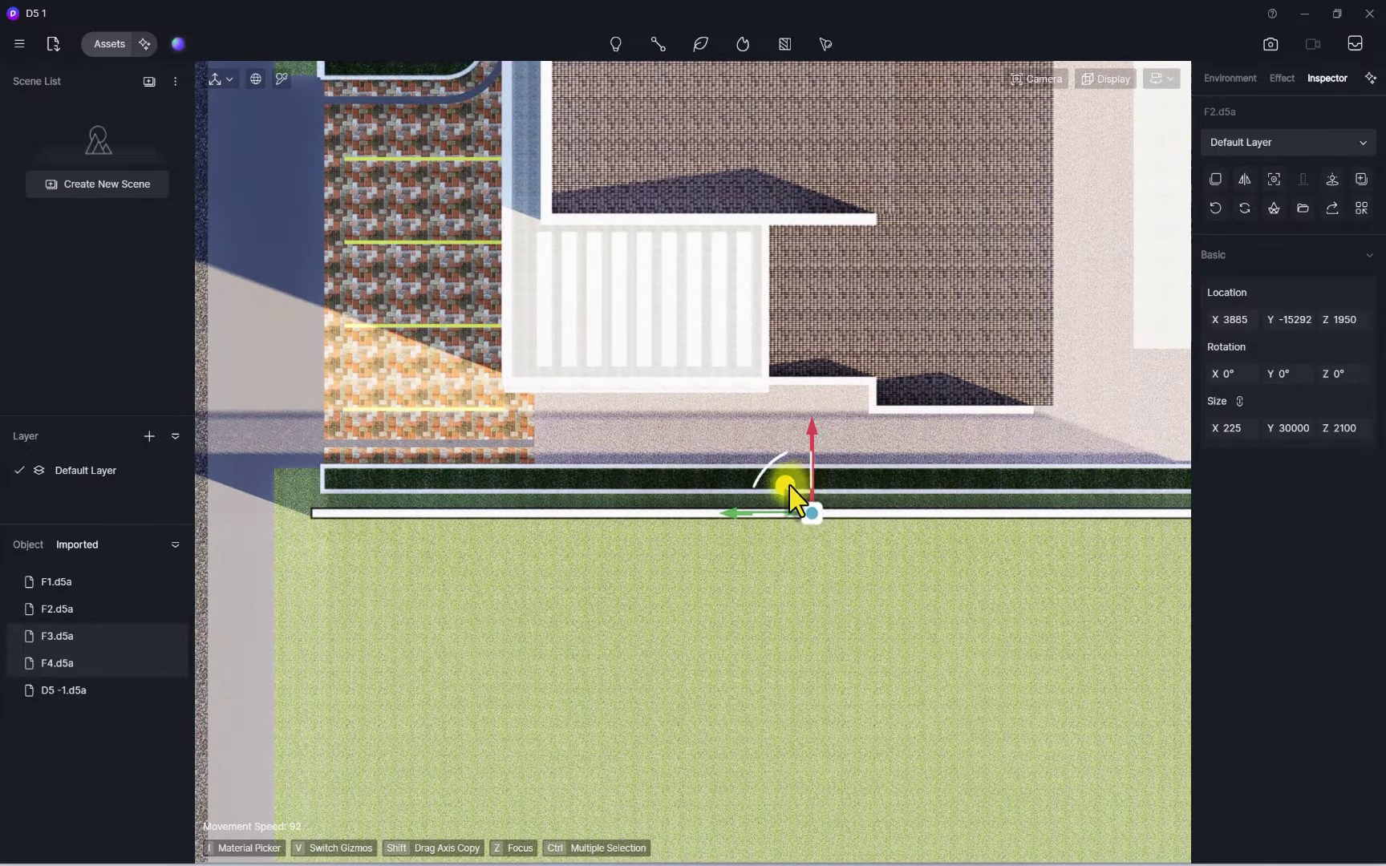
Align the F2 fence with the boundary kerb and plot corners, at about X 3491, Y -15671
{"action": "left_click_drag", "start_coordinate": [789, 486], "coordinate": [794, 465]}
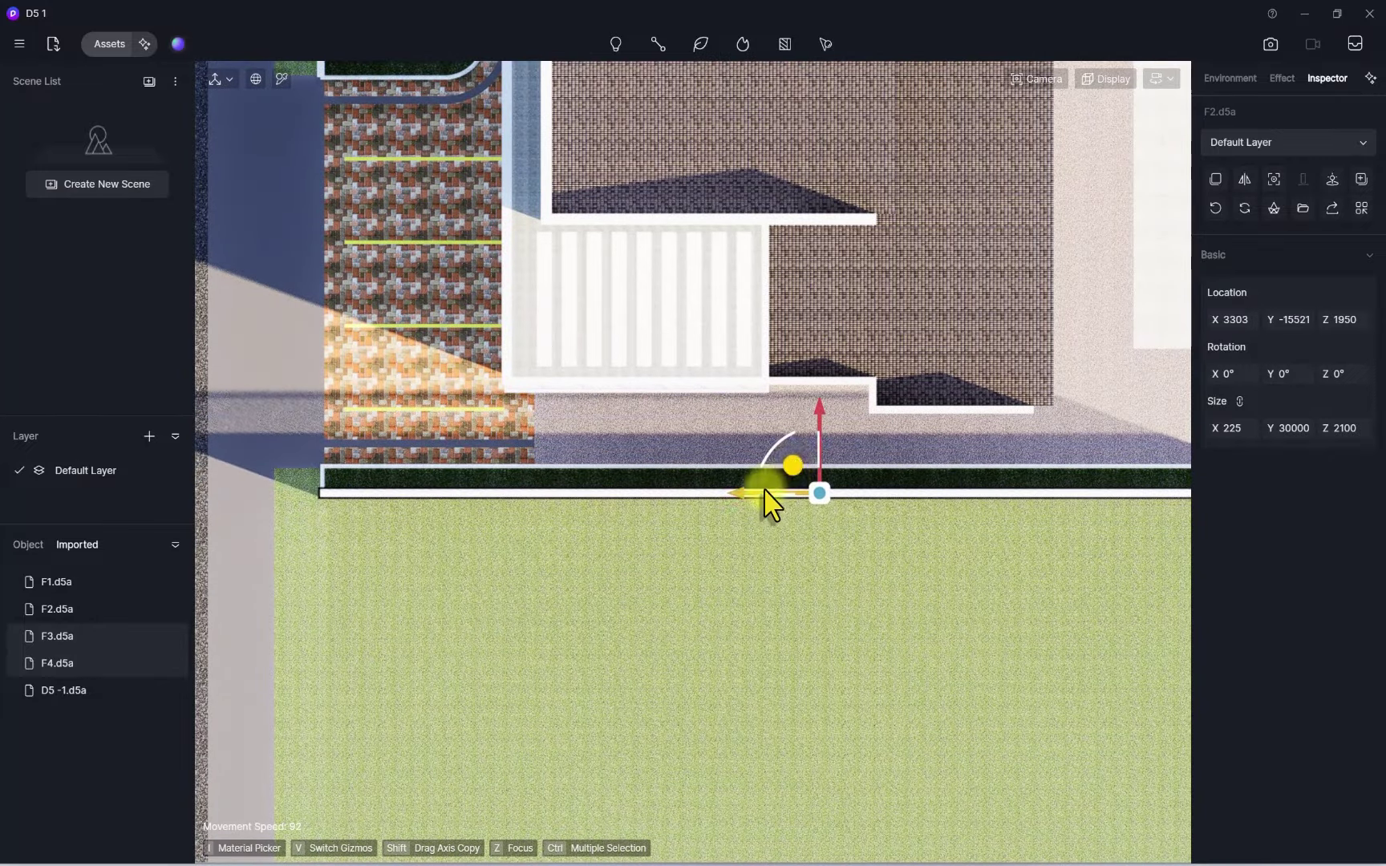
{"action": "scroll", "coordinate": [766, 501], "scroll_direction": "down", "scroll_amount": 5}
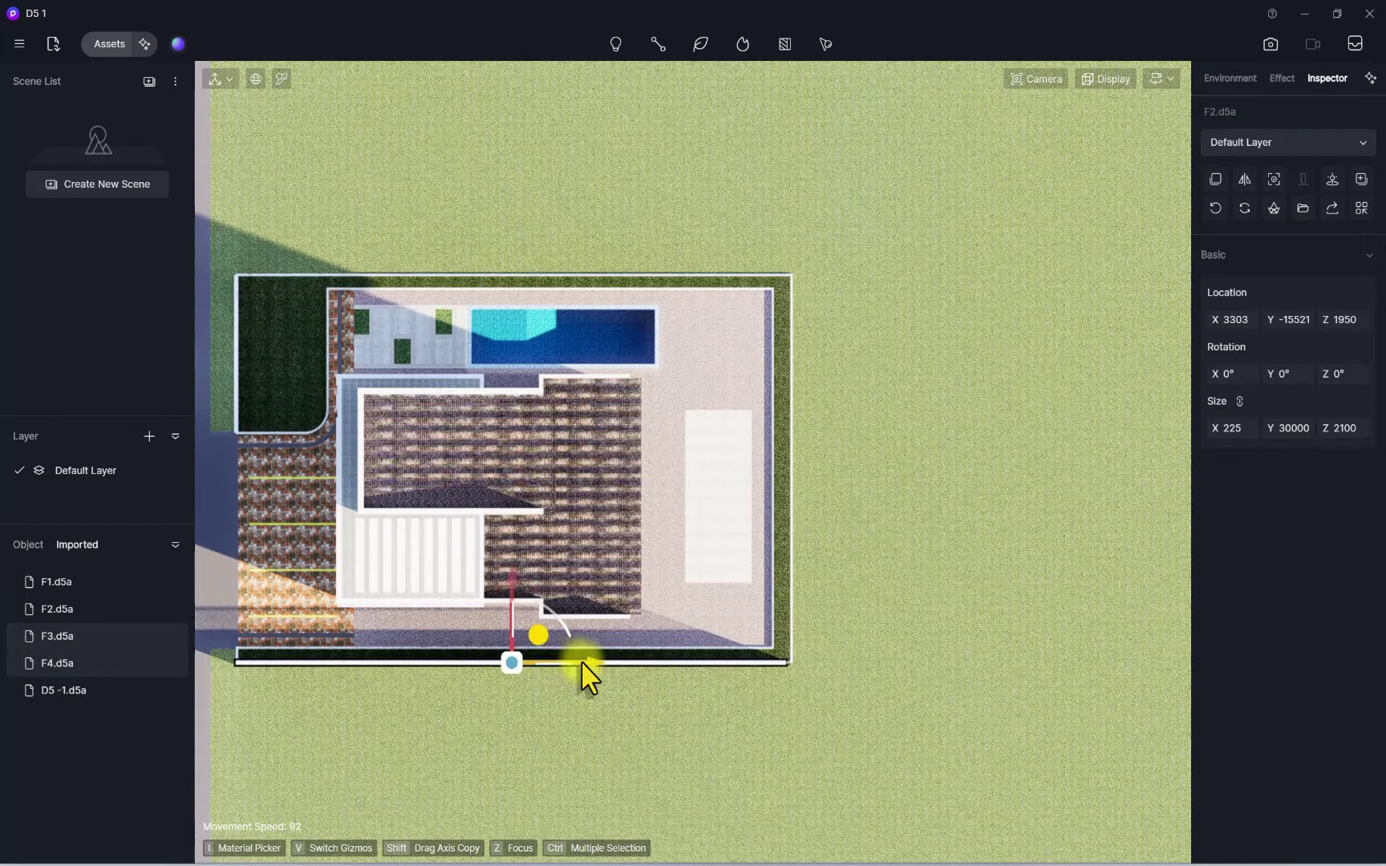
{"action": "left_click_drag", "start_coordinate": [582, 663], "coordinate": [584, 663]}
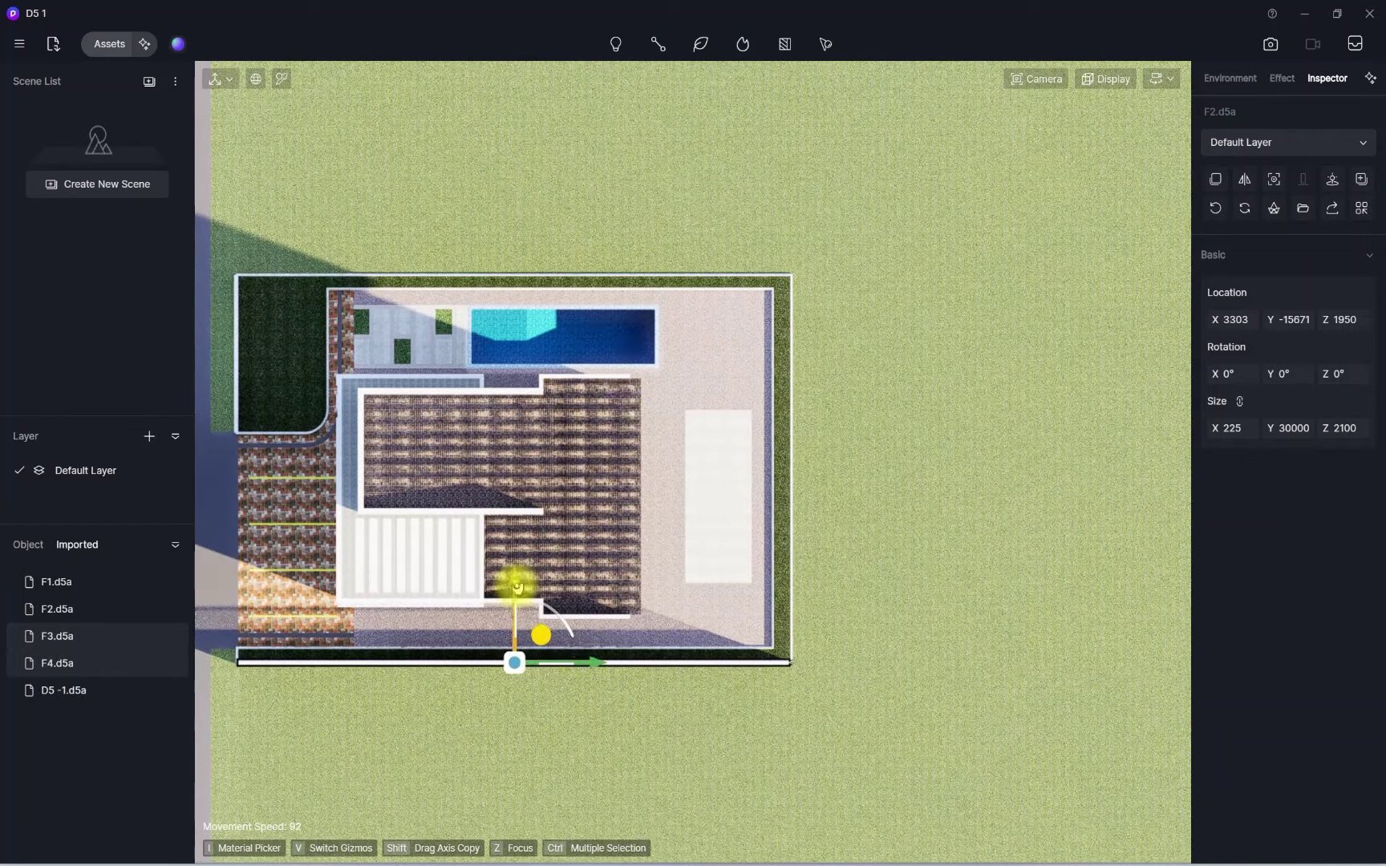
{"action": "left_click_drag", "start_coordinate": [517, 587], "coordinate": [517, 591]}
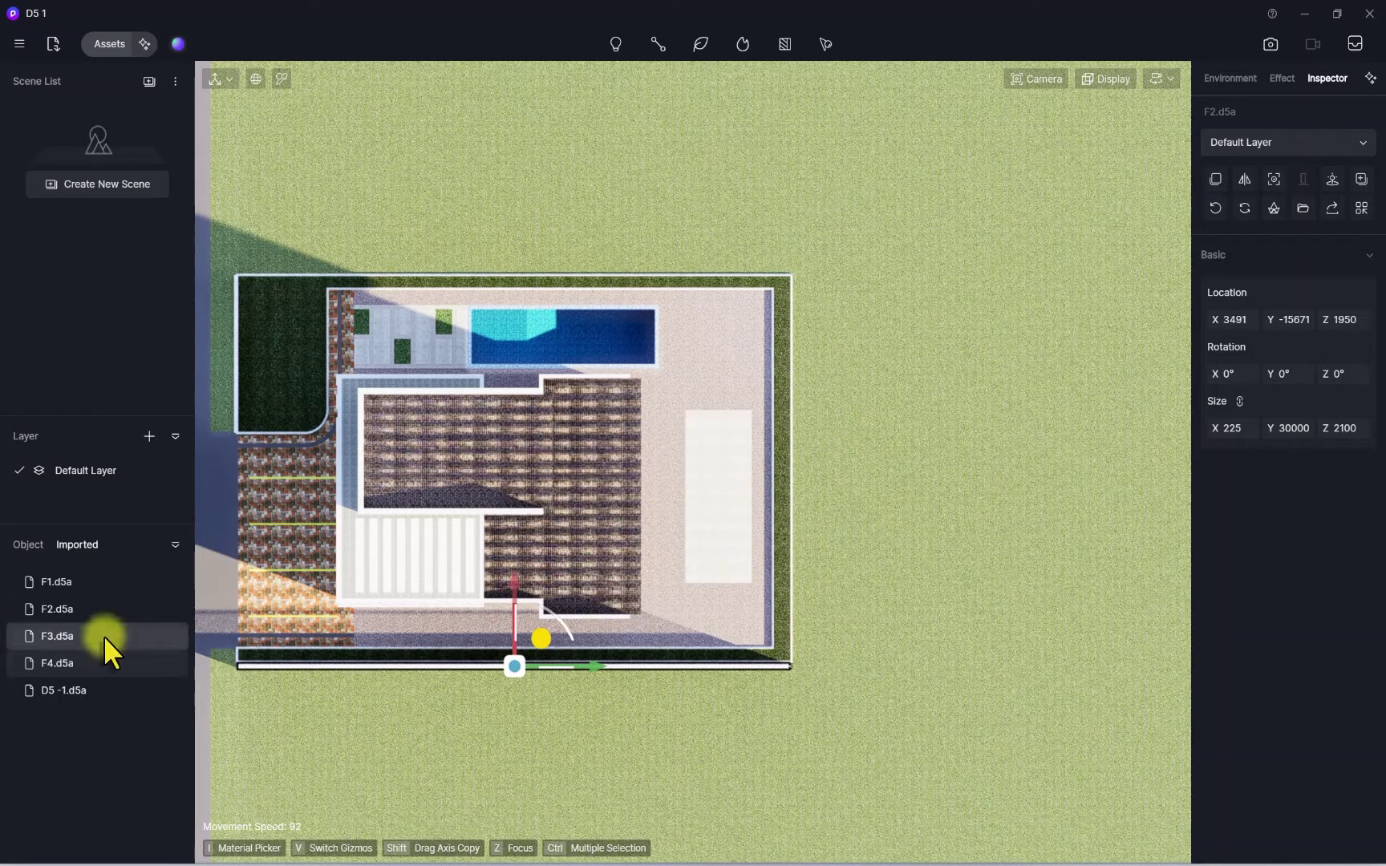
Place the F3 fence along the rear plot boundary and the F4 fence along the pool-side boundary
{"action": "scroll", "coordinate": [802, 493], "scroll_direction": "up", "scroll_amount": 4}
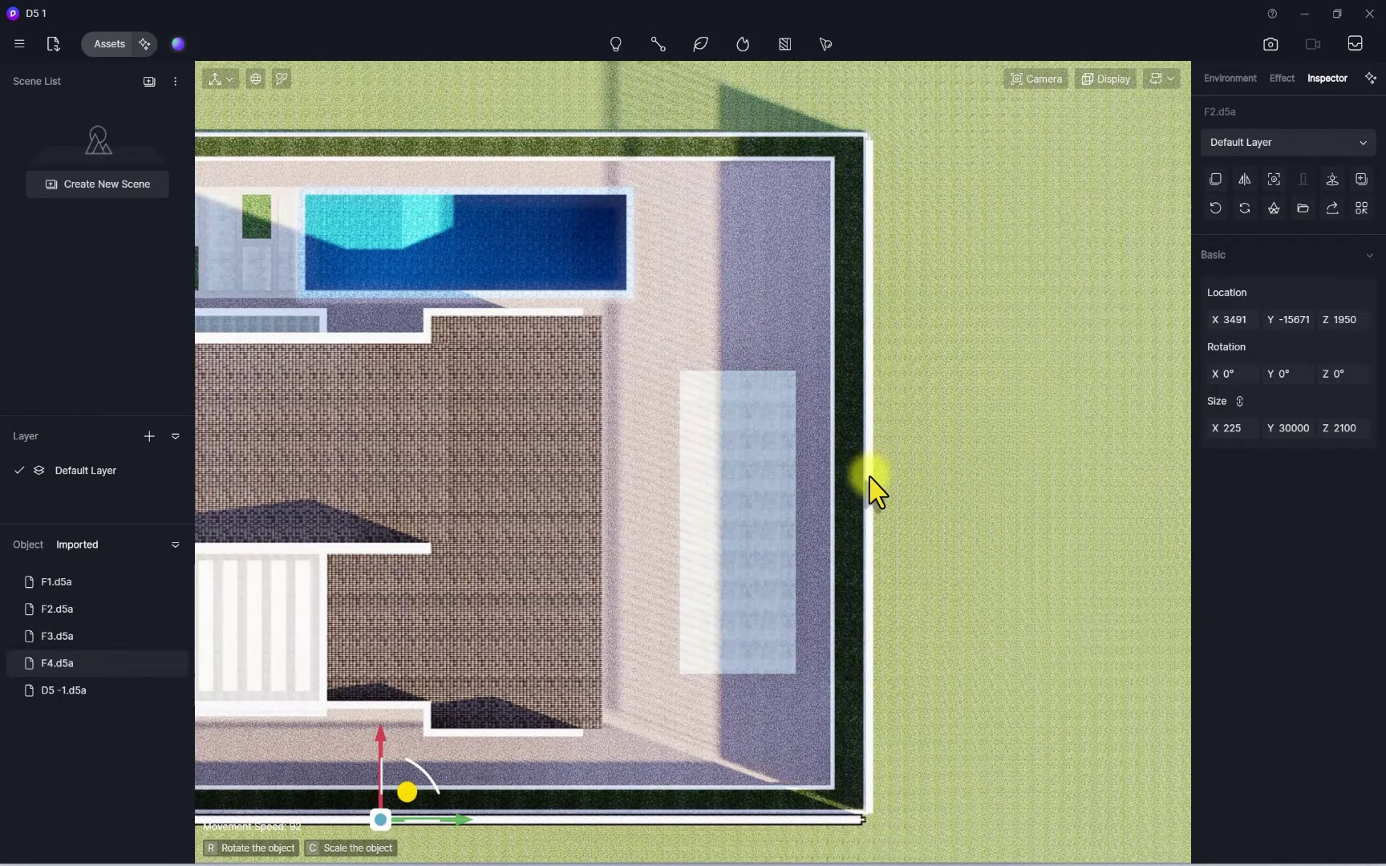
{"action": "left_click", "coordinate": [874, 486]}
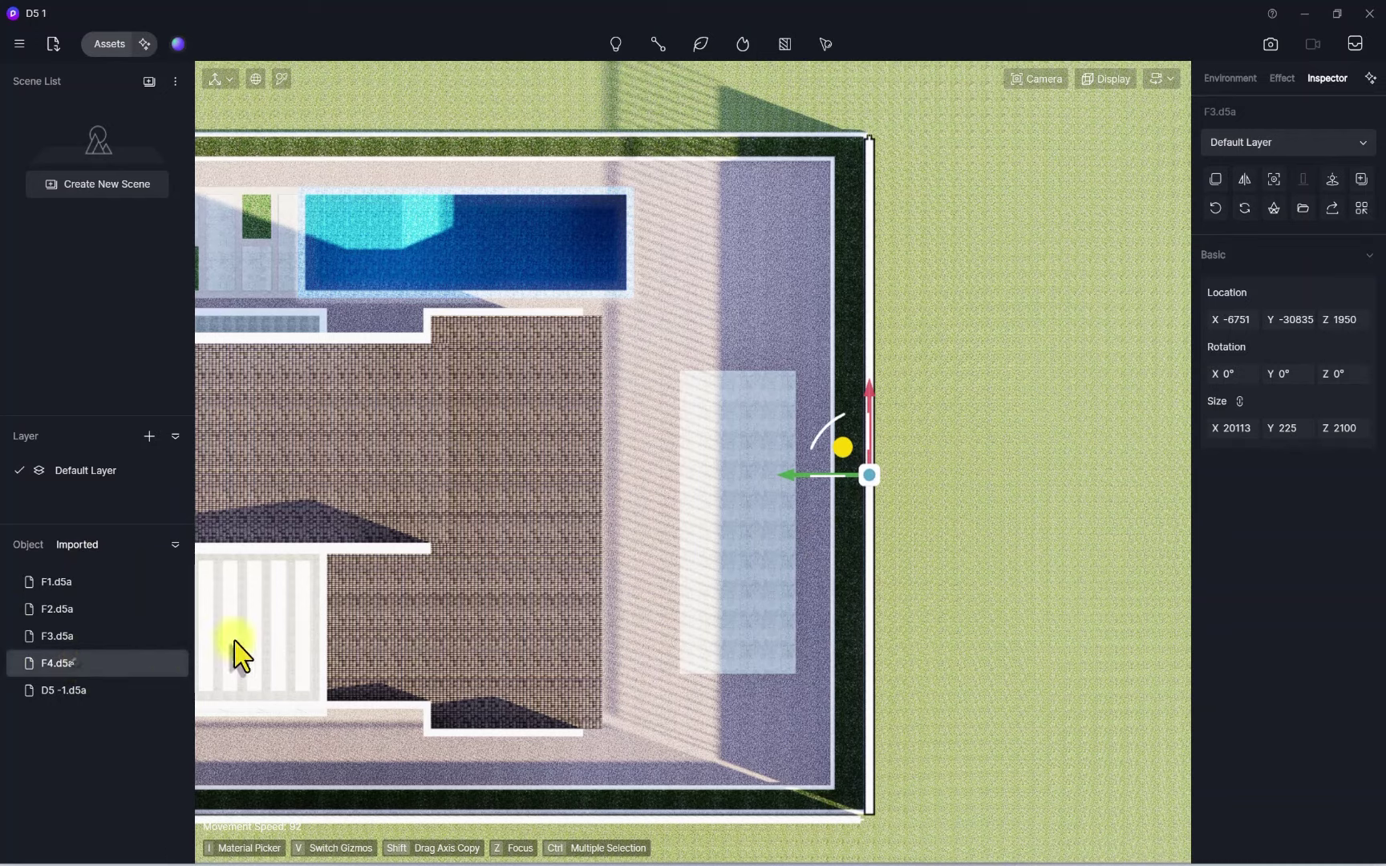
{"action": "scroll", "coordinate": [602, 551], "scroll_direction": "down", "scroll_amount": 5}
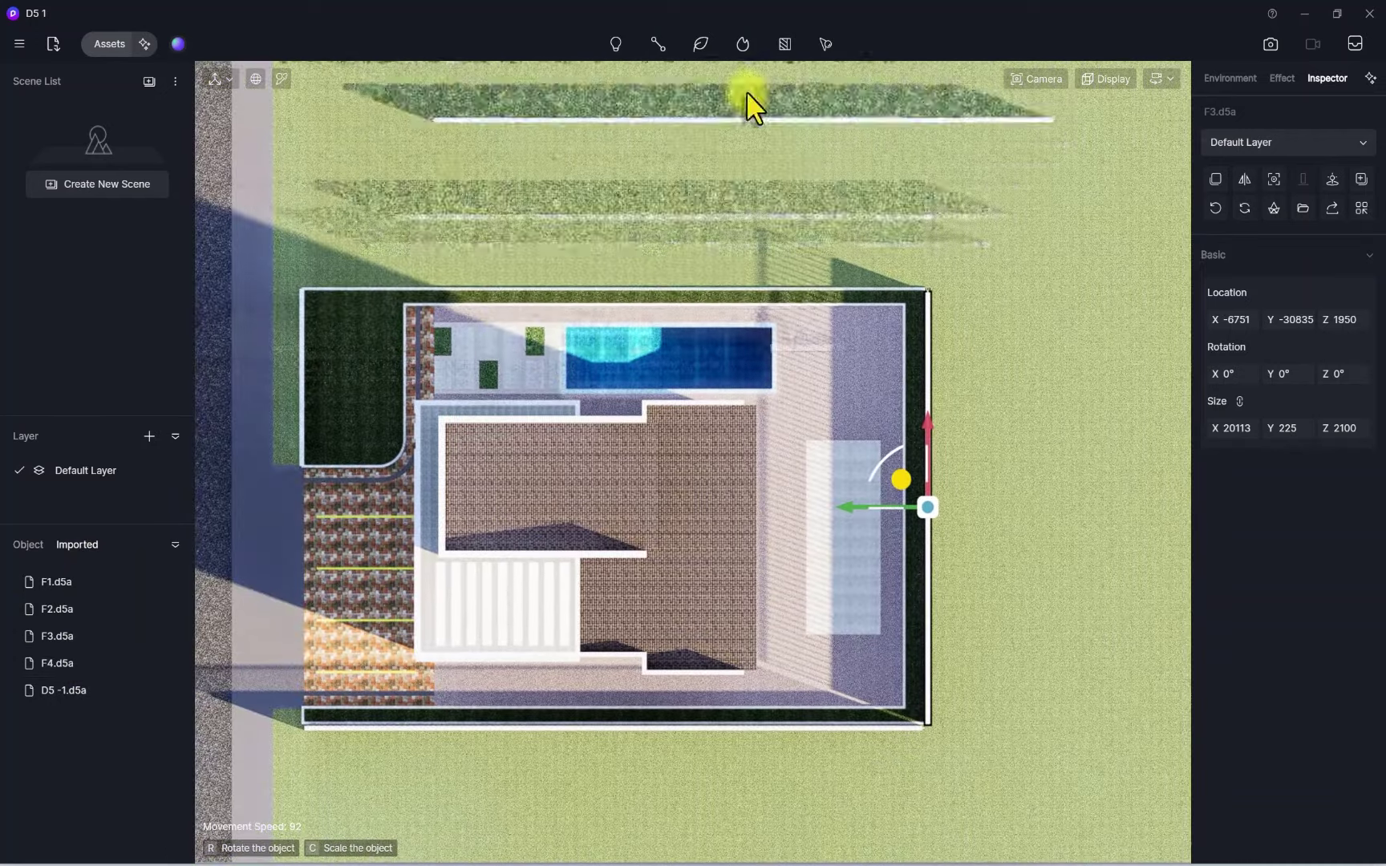
{"action": "scroll", "coordinate": [520, 310], "scroll_direction": "up", "scroll_amount": 5}
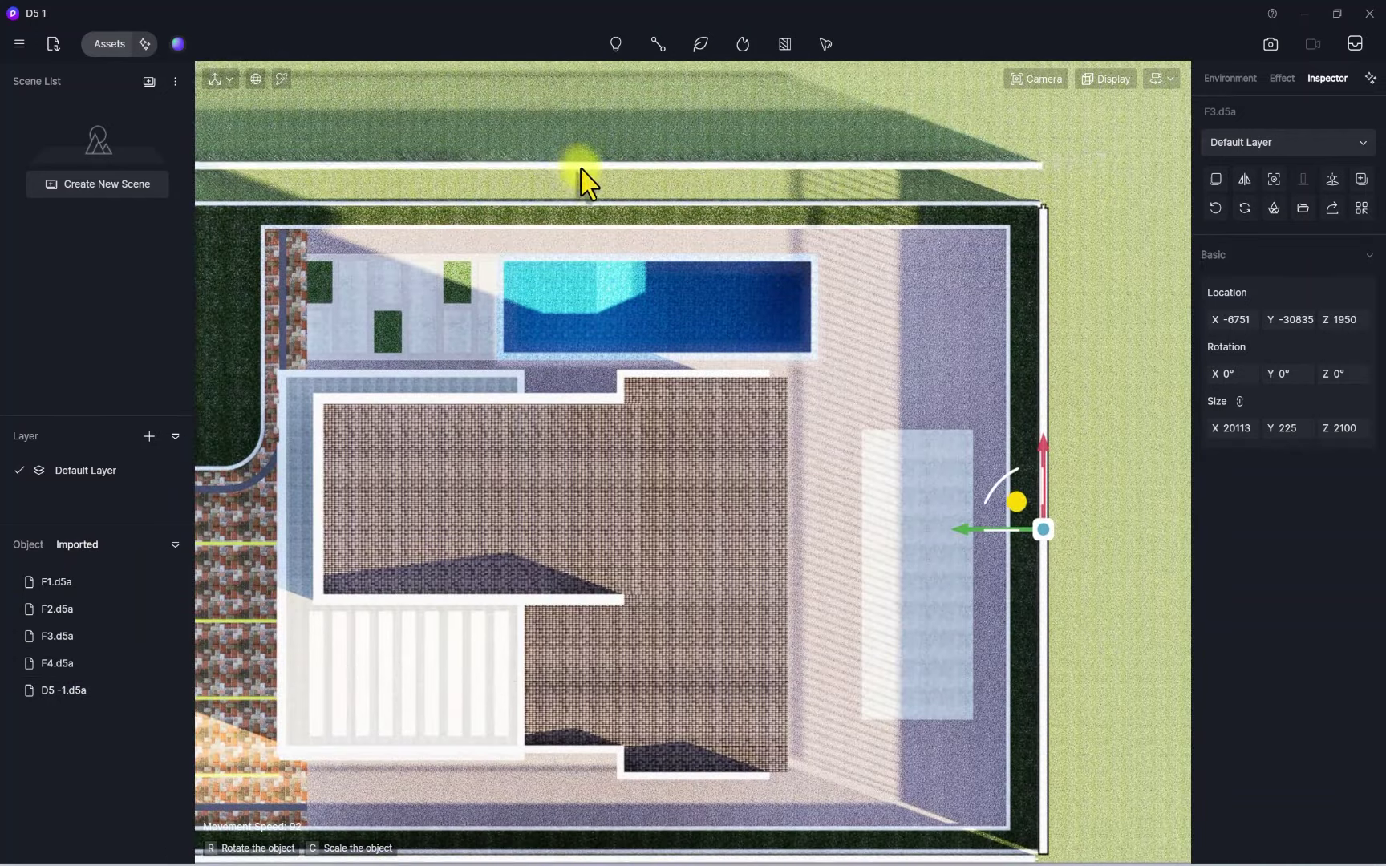
{"action": "left_click", "coordinate": [585, 207]}
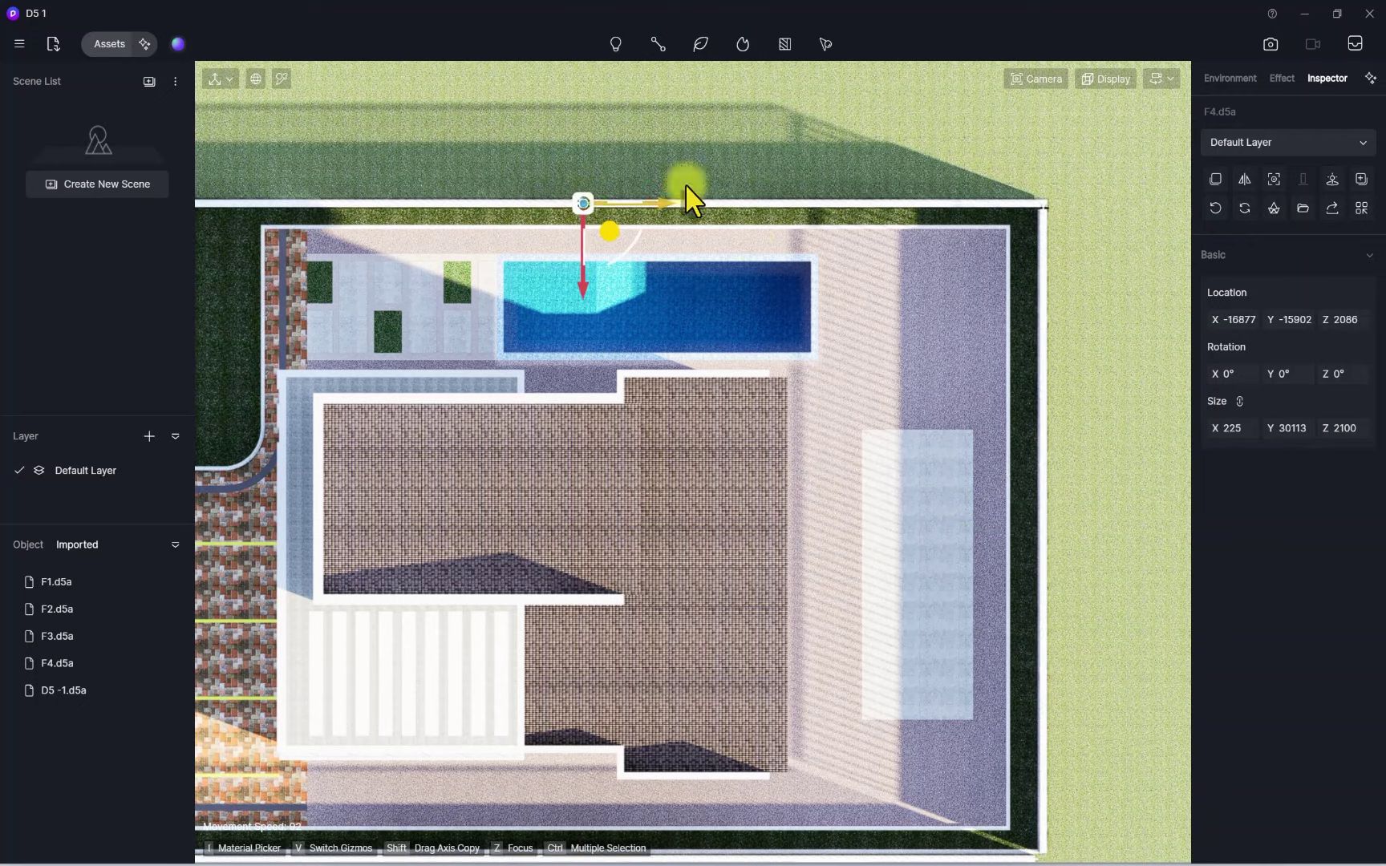
Examine the placed fences around the whole plot from above and from the front of the house
{"action": "scroll", "coordinate": [690, 201], "scroll_direction": "down", "scroll_amount": 5}
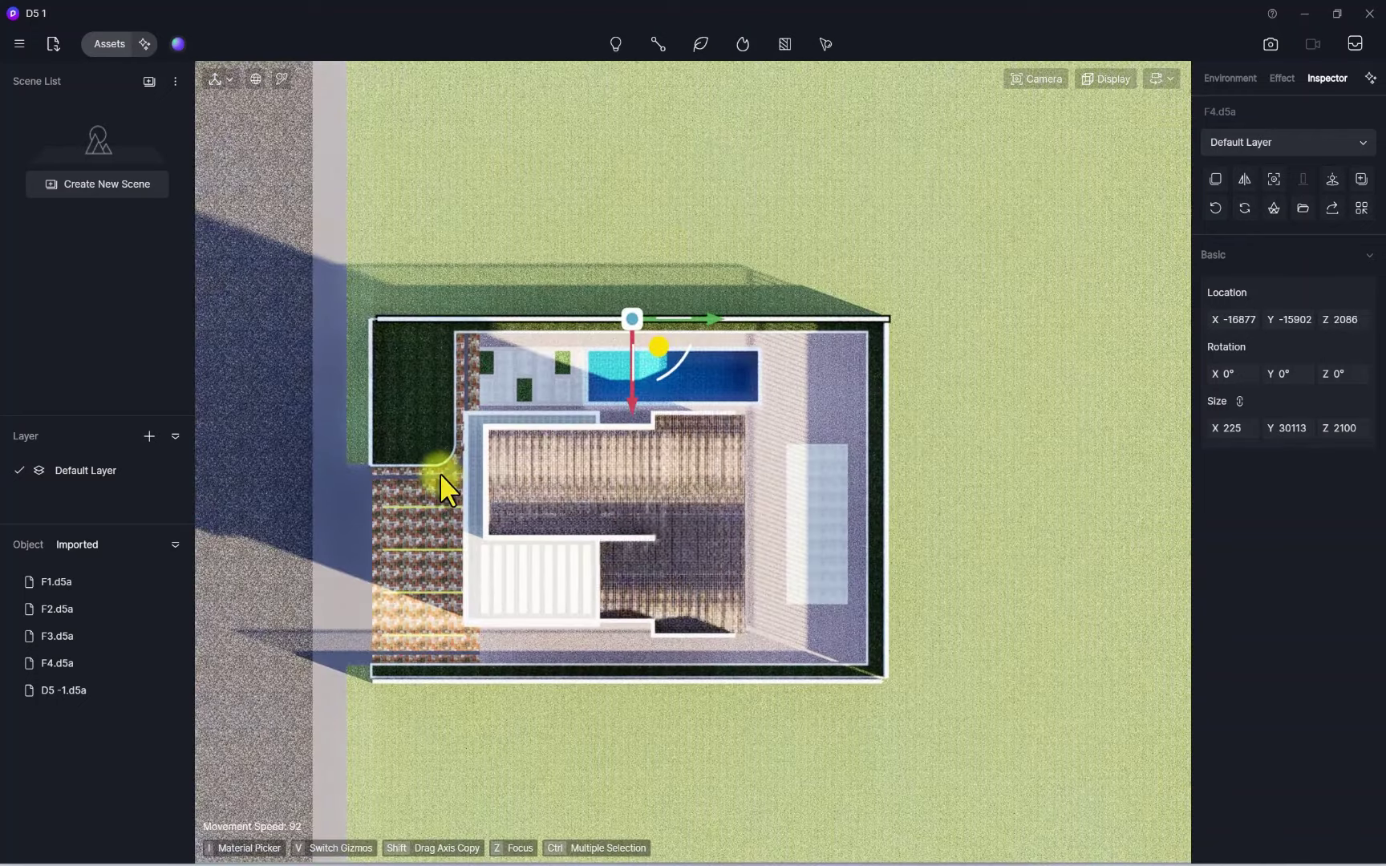
{"action": "right_click_drag", "start_coordinate": [440, 472], "coordinate": [516, 478]}
{"action": "scroll", "coordinate": [549, 567], "scroll_direction": "up", "scroll_amount": 8}
{"action": "right_click_drag", "start_coordinate": [723, 650], "coordinate": [832, 561]}
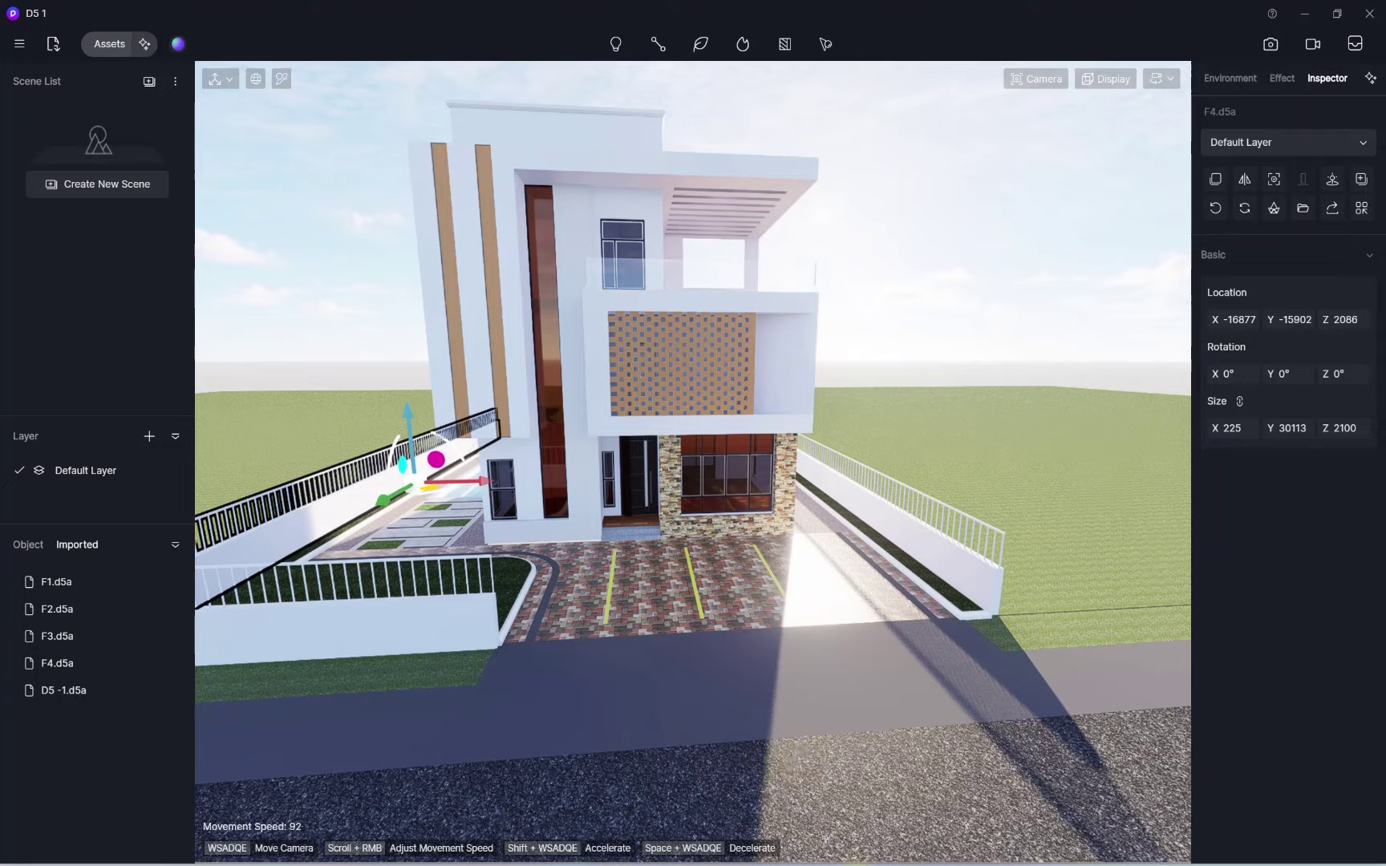
Switch to Revit and examine the driveway and front entrance of the house model
{"action": "mouse_move", "coordinate": [855, 863]}
{"action": "left_click", "coordinate": [970, 805]}
{"action": "scroll", "coordinate": [458, 495], "scroll_direction": "down", "scroll_amount": 5}
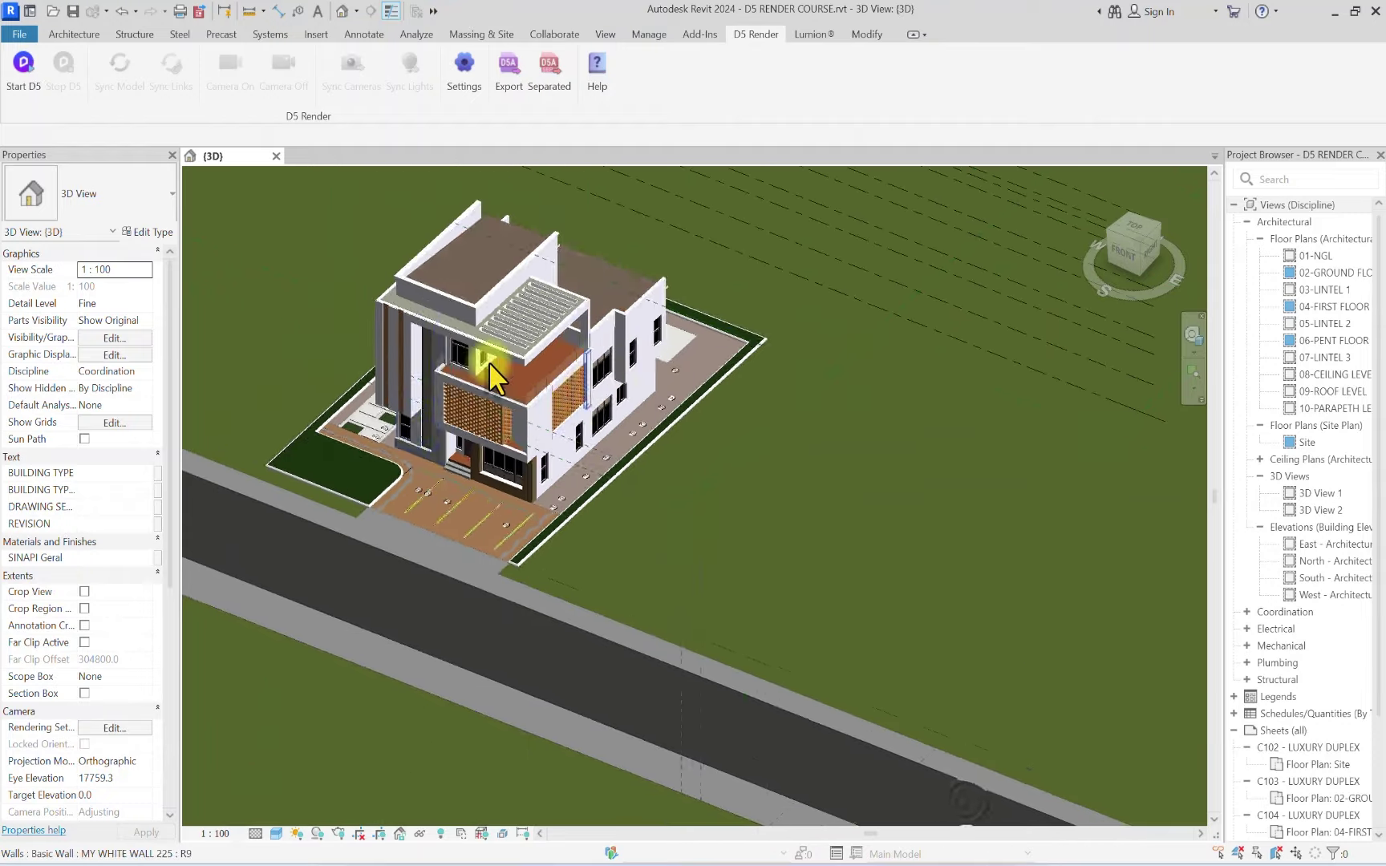
{"action": "scroll", "coordinate": [486, 412], "scroll_direction": "up", "scroll_amount": 5}
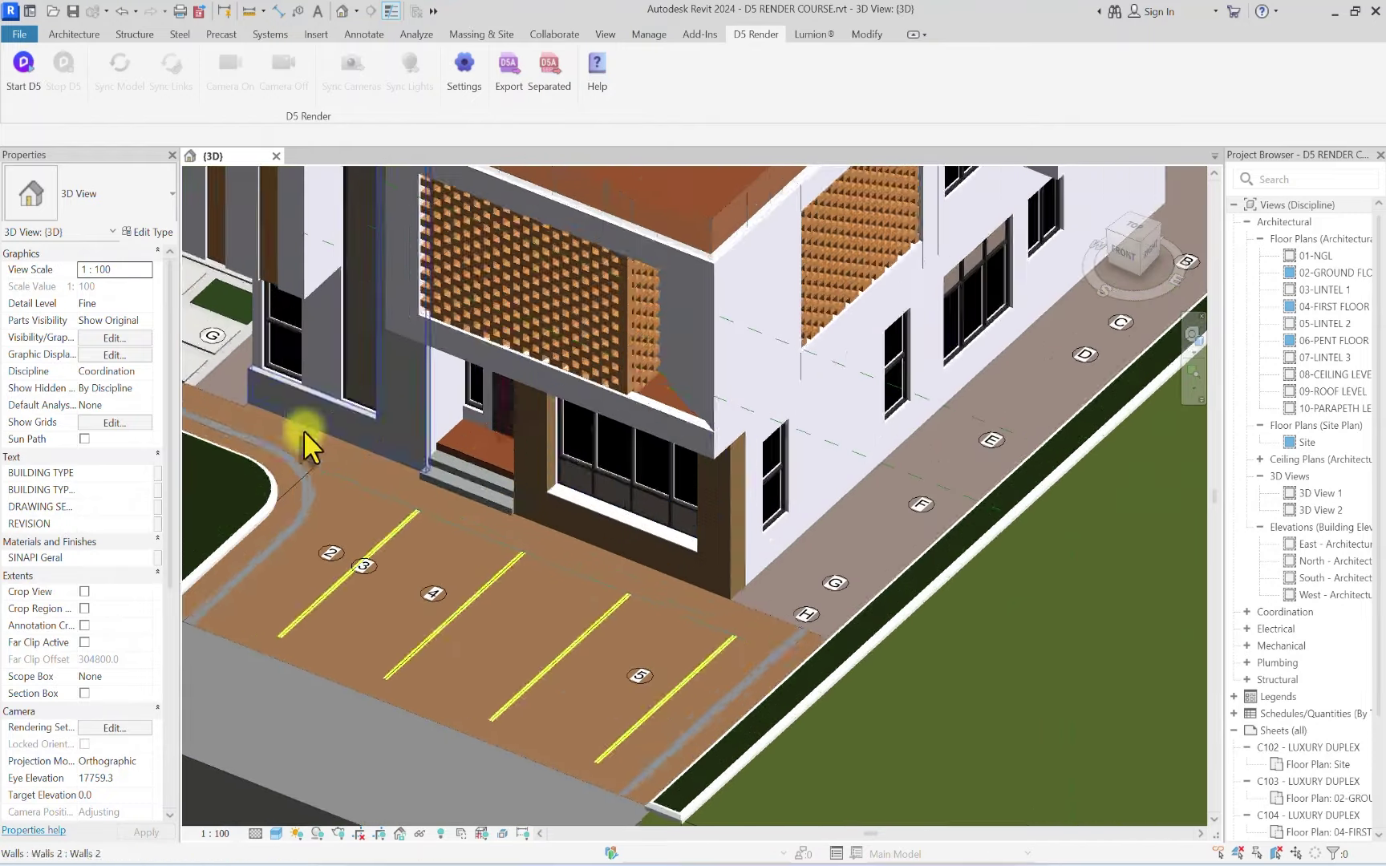
Return to D5 Render and examine the front entrance, window ledge and driveway paving up close
{"action": "mouse_move", "coordinate": [855, 864]}
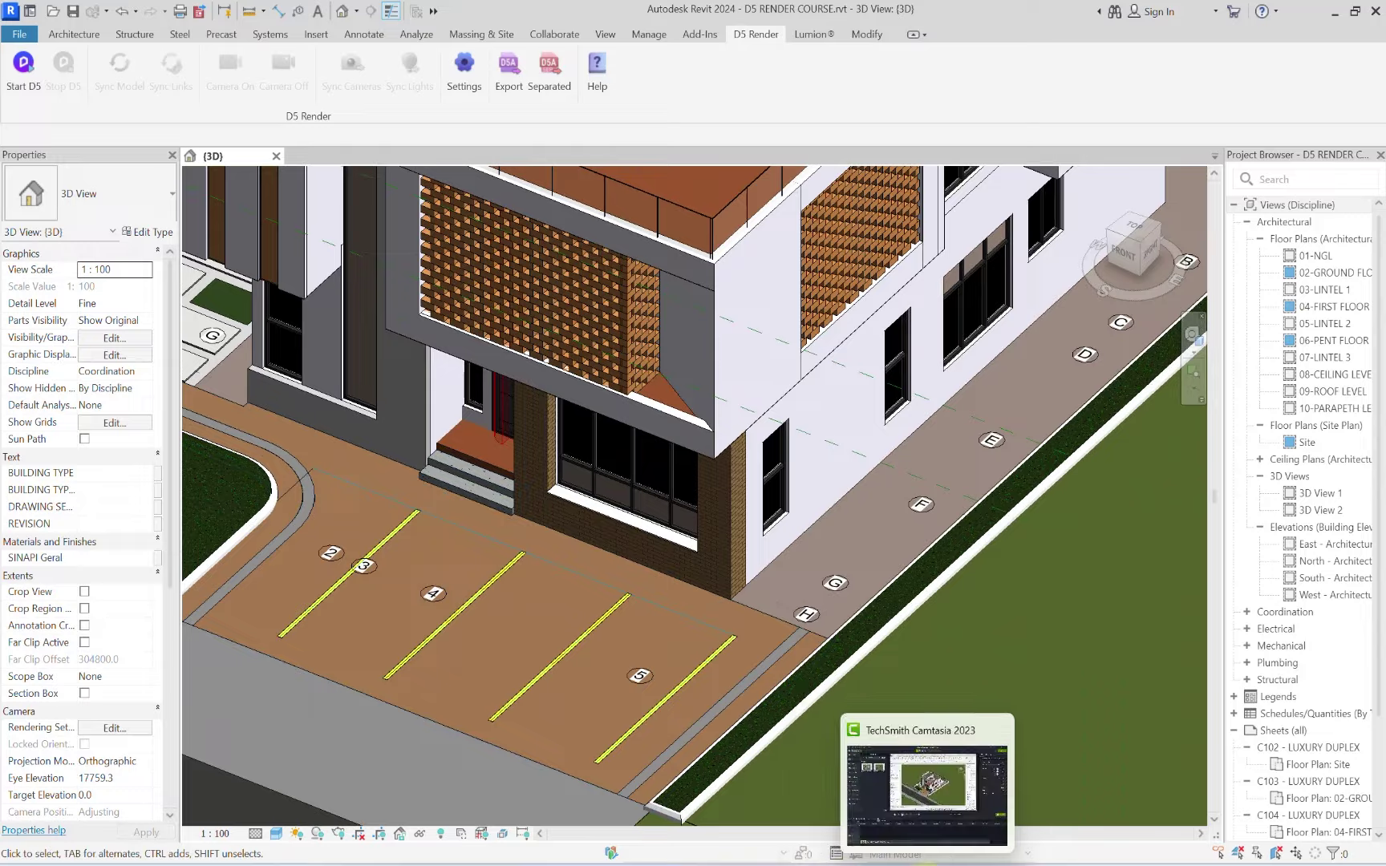
{"action": "mouse_move", "coordinate": [966, 862]}
{"action": "left_click", "coordinate": [967, 790]}
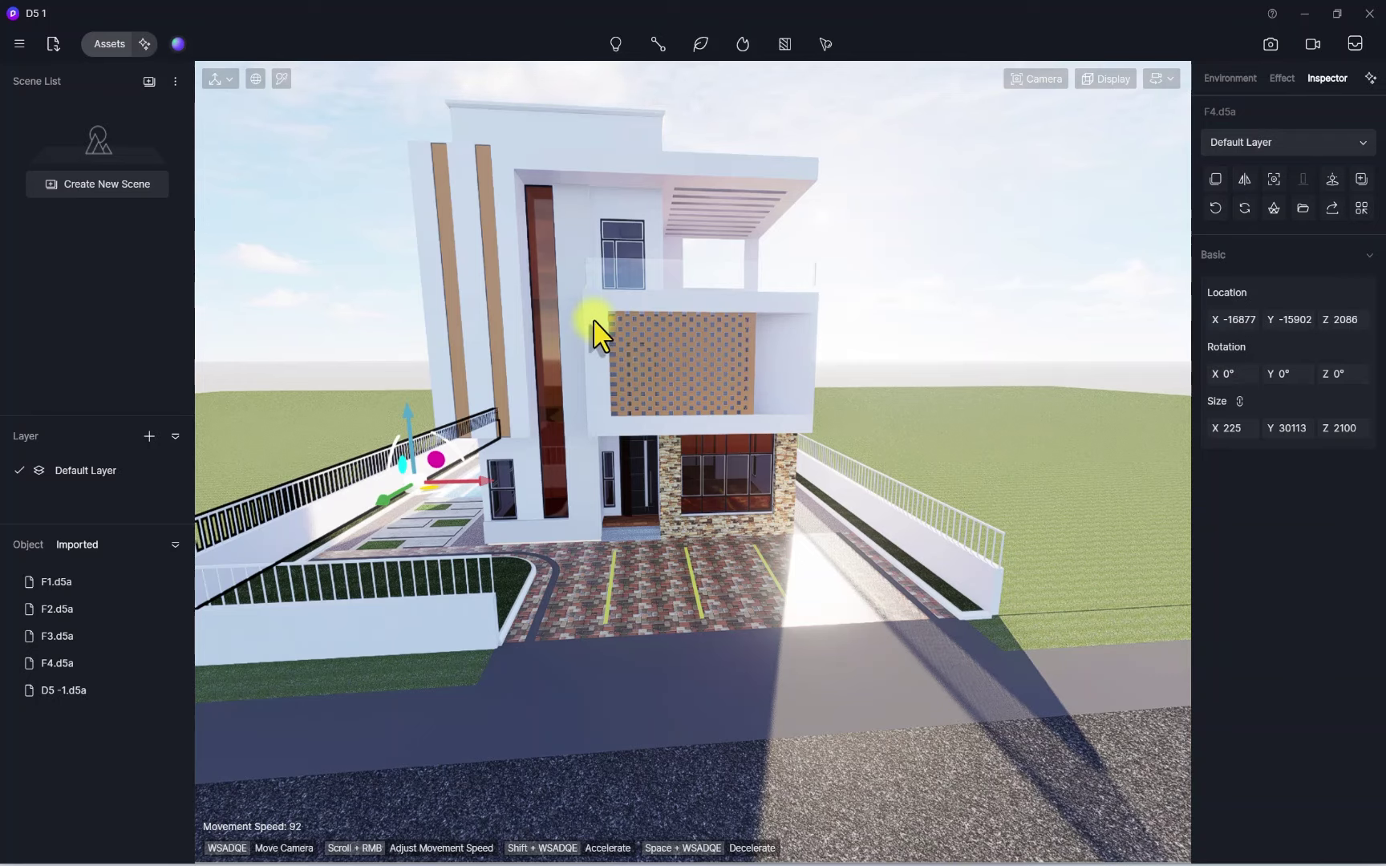
{"action": "scroll", "coordinate": [542, 563], "scroll_direction": "up", "scroll_amount": 5}
{"action": "scroll", "coordinate": [542, 563], "scroll_direction": "down", "scroll_amount": 2}
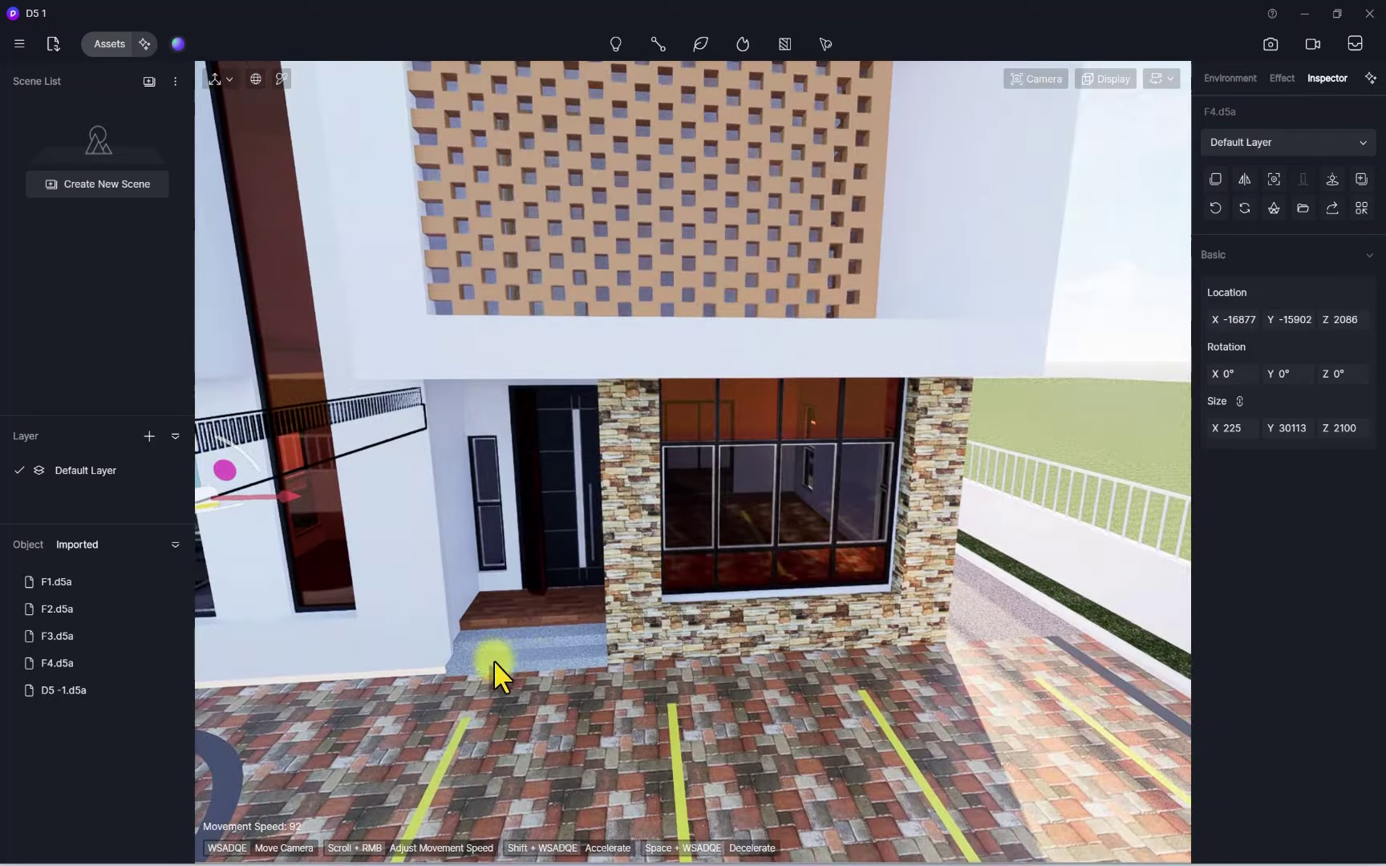
{"action": "scroll", "coordinate": [494, 661], "scroll_direction": "down", "scroll_amount": 5}
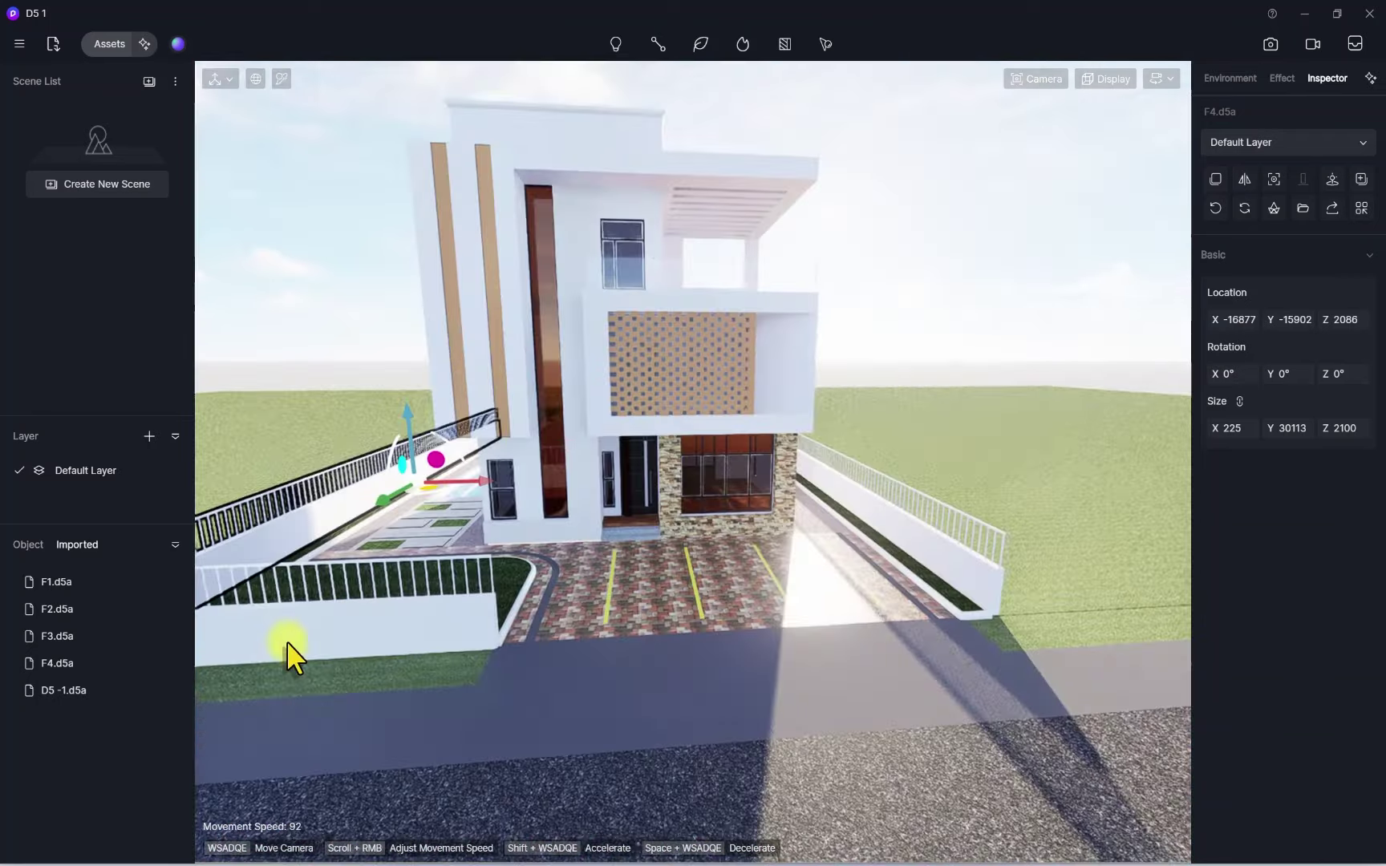
Reload the D5 -1 house model from its source file
{"action": "left_click", "coordinate": [607, 334]}
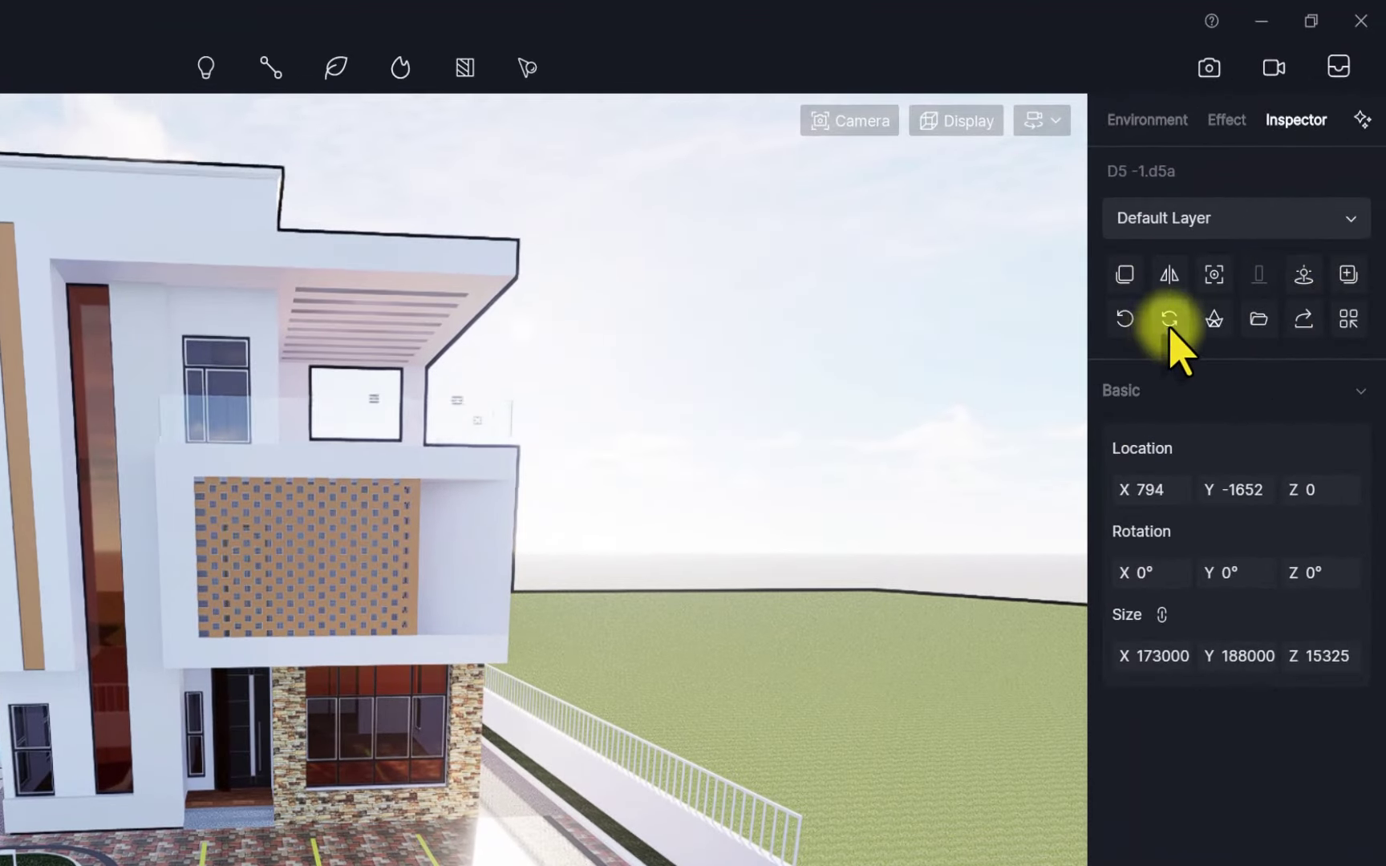
{"action": "left_click", "coordinate": [1169, 319]}
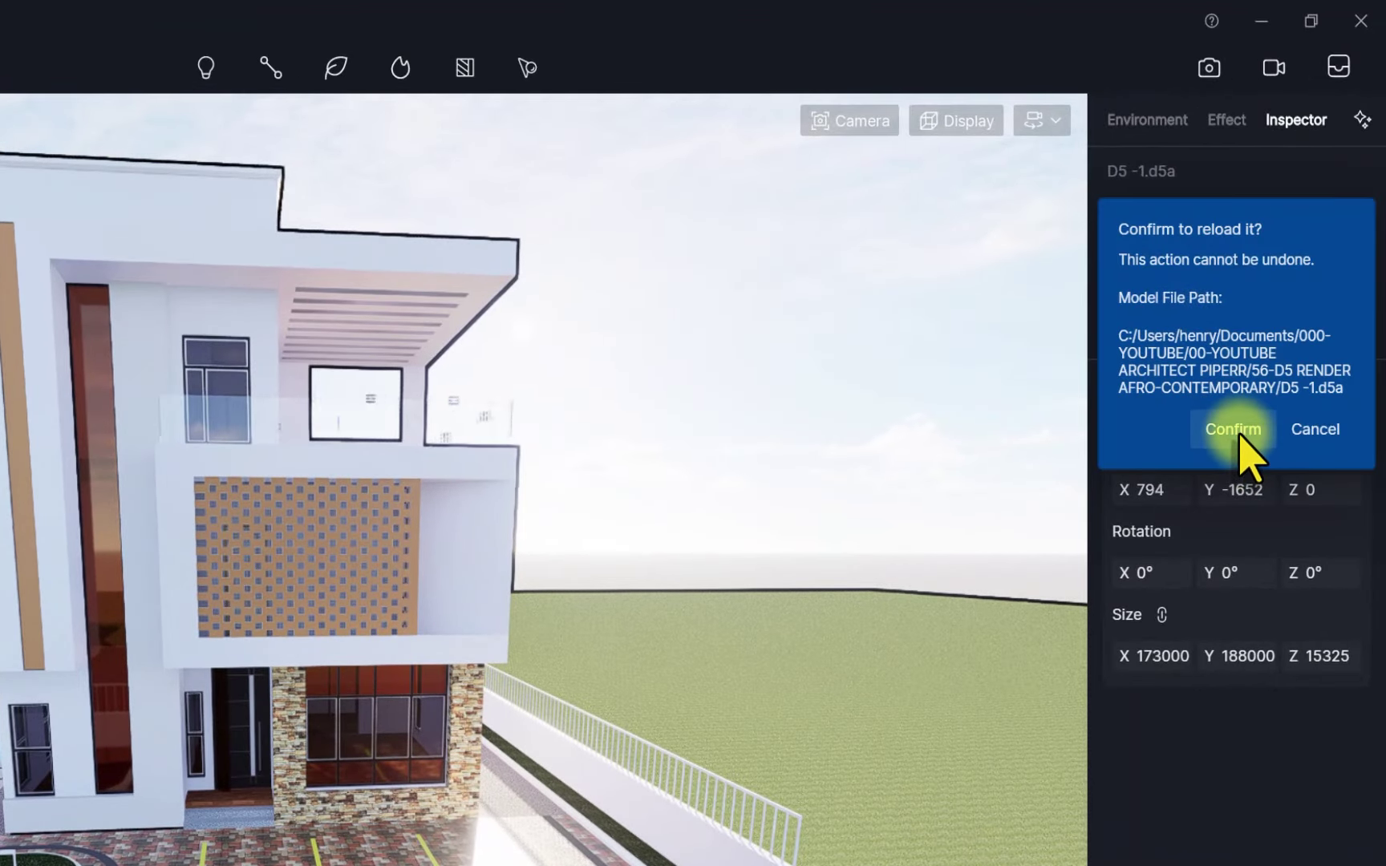
{"action": "left_click", "coordinate": [1235, 429]}
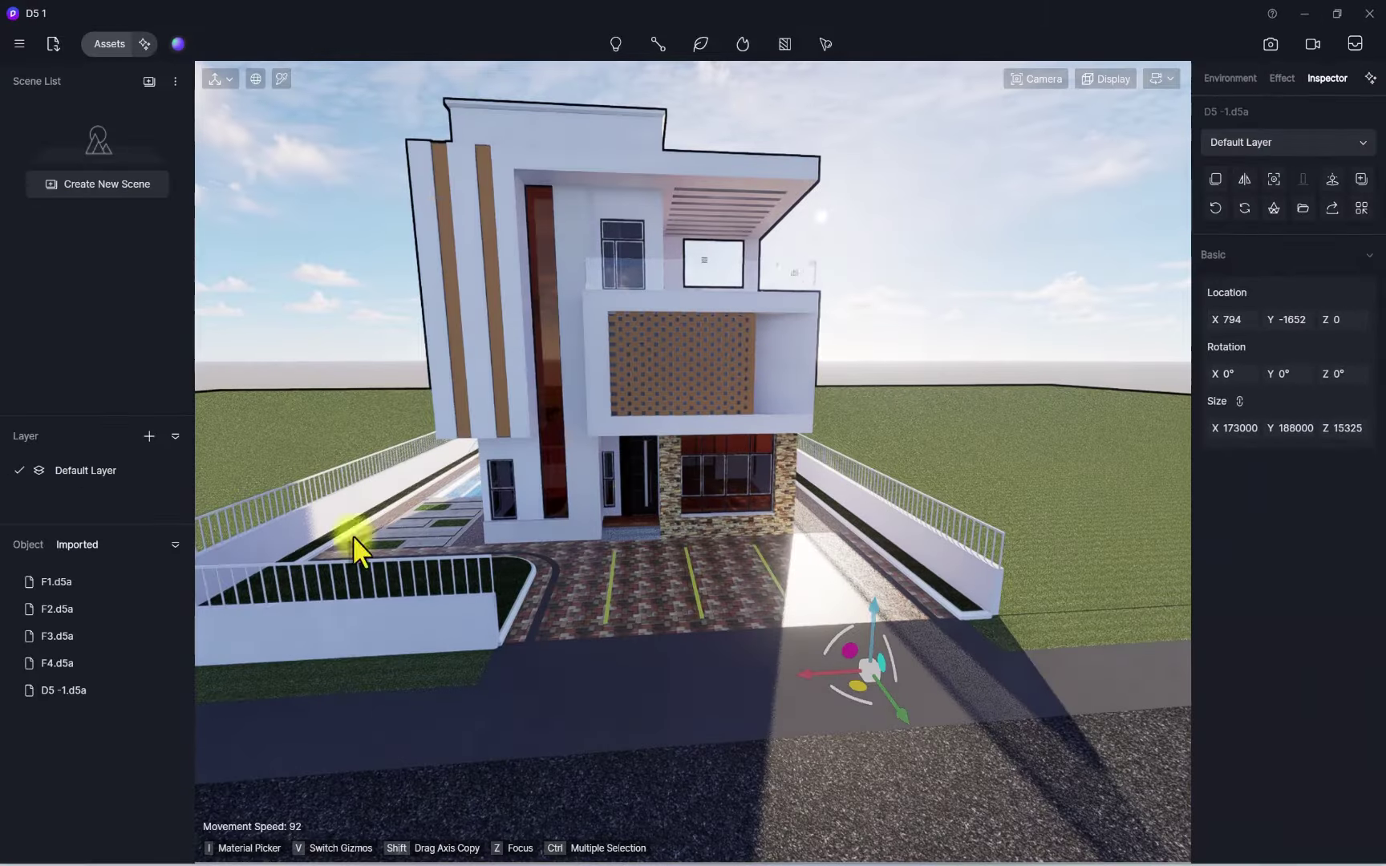
Examine the reloaded house from the front entrance, the pool side and the street
{"action": "scroll", "coordinate": [540, 520], "scroll_direction": "down", "scroll_amount": 5}
{"action": "scroll", "coordinate": [569, 687], "scroll_direction": "up", "scroll_amount": 4}
{"action": "scroll", "coordinate": [822, 635], "scroll_direction": "down", "scroll_amount": 2}
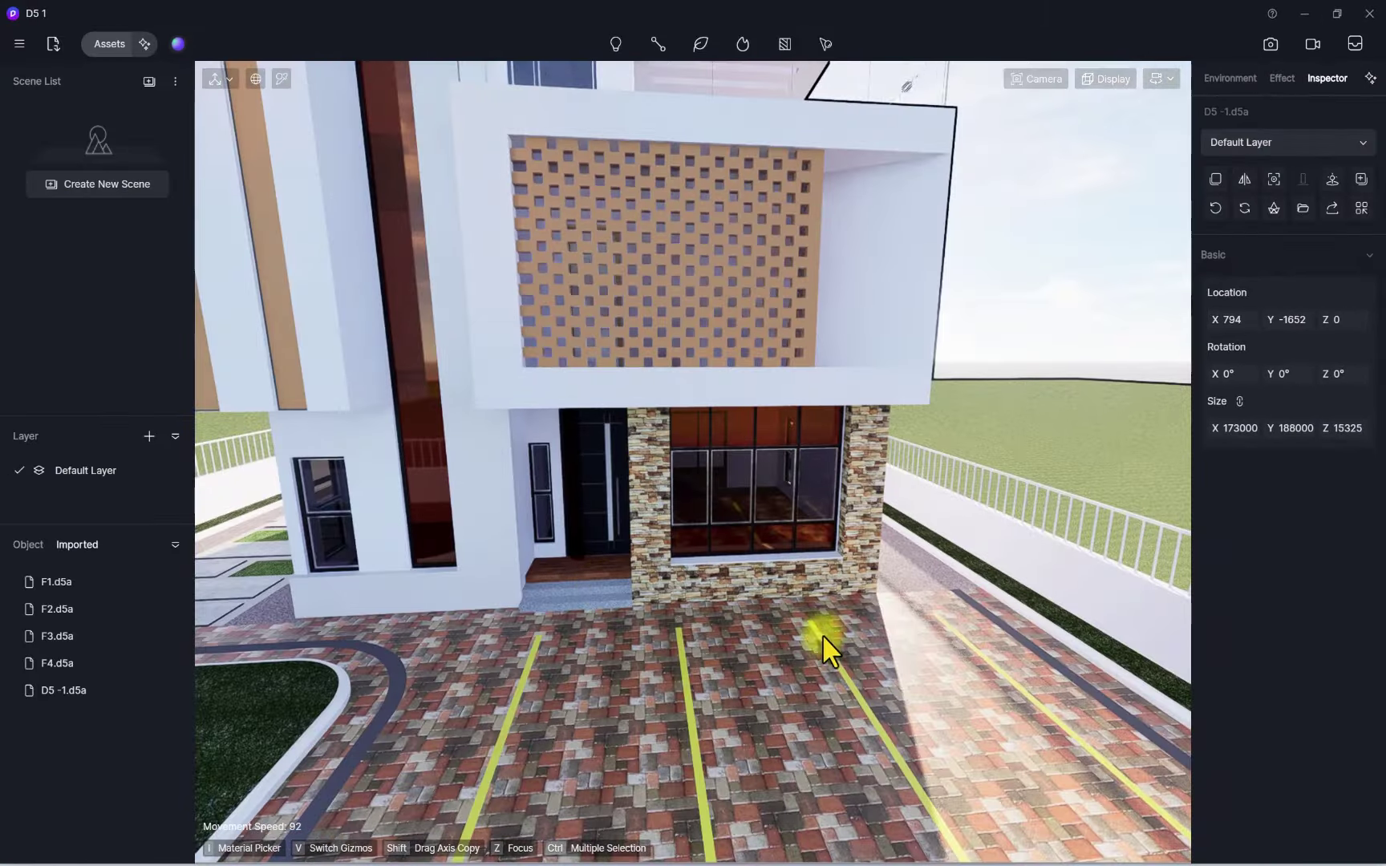
{"action": "scroll", "coordinate": [628, 520], "scroll_direction": "up", "scroll_amount": 6}
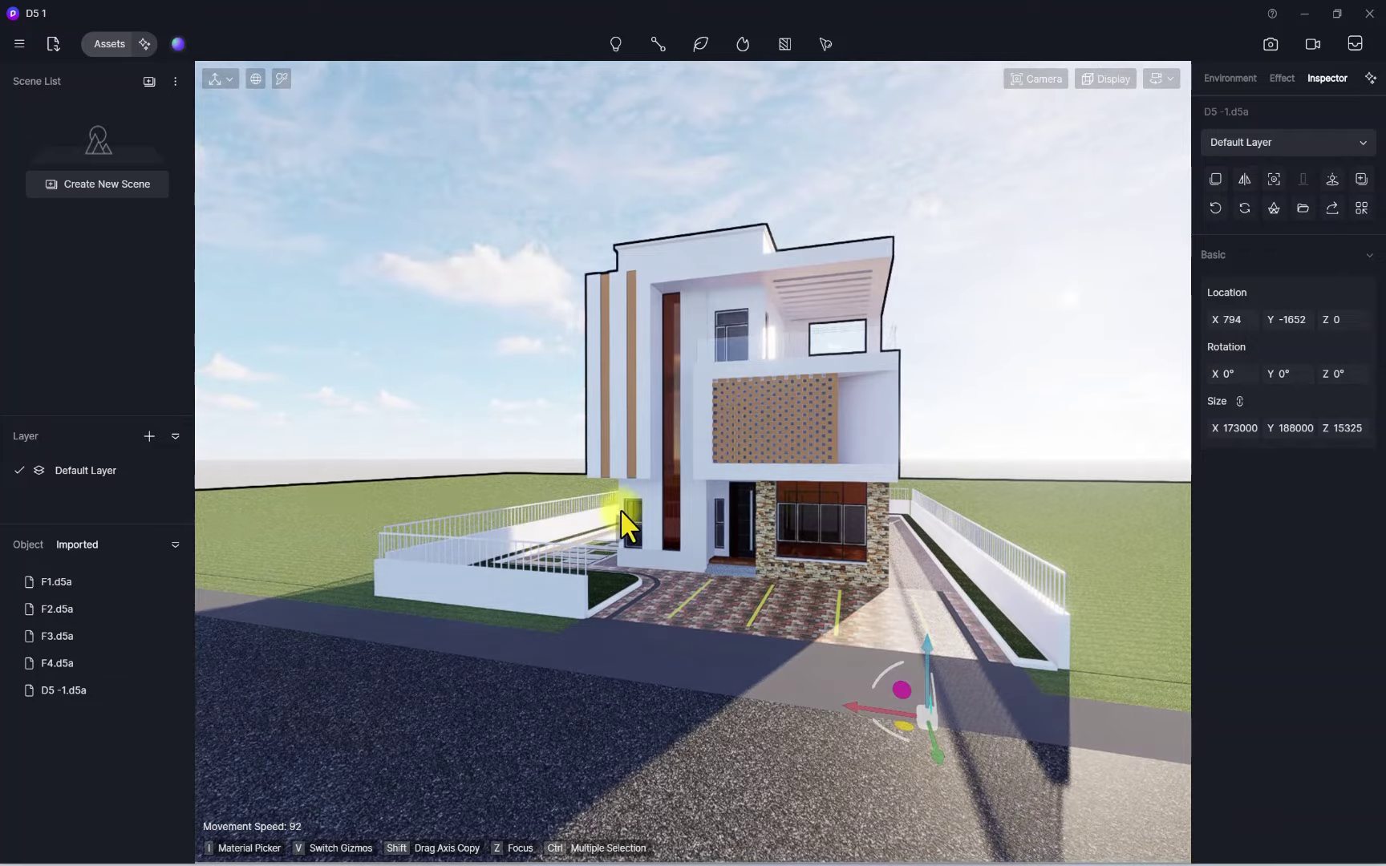
{"action": "scroll", "coordinate": [520, 523], "scroll_direction": "down", "scroll_amount": 3}
{"action": "scroll", "coordinate": [493, 531], "scroll_direction": "up", "scroll_amount": 6}
{"action": "right_click_drag", "start_coordinate": [491, 531], "coordinate": [715, 536]}
{"action": "scroll", "coordinate": [494, 545], "scroll_direction": "down", "scroll_amount": 4}
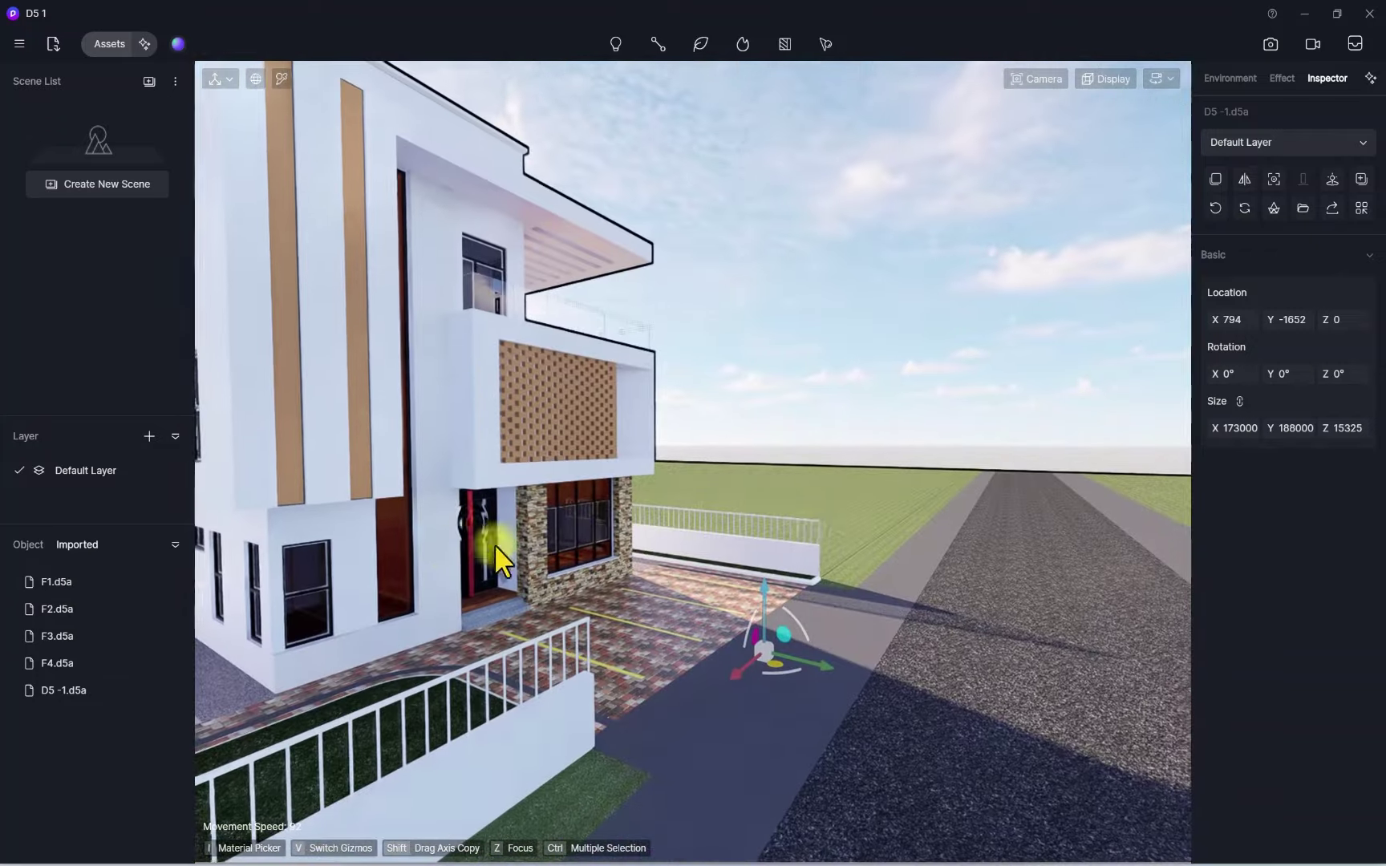
{"action": "scroll", "coordinate": [494, 543], "scroll_direction": "up", "scroll_amount": 6}
{"action": "scroll", "coordinate": [359, 566], "scroll_direction": "down", "scroll_amount": 5}
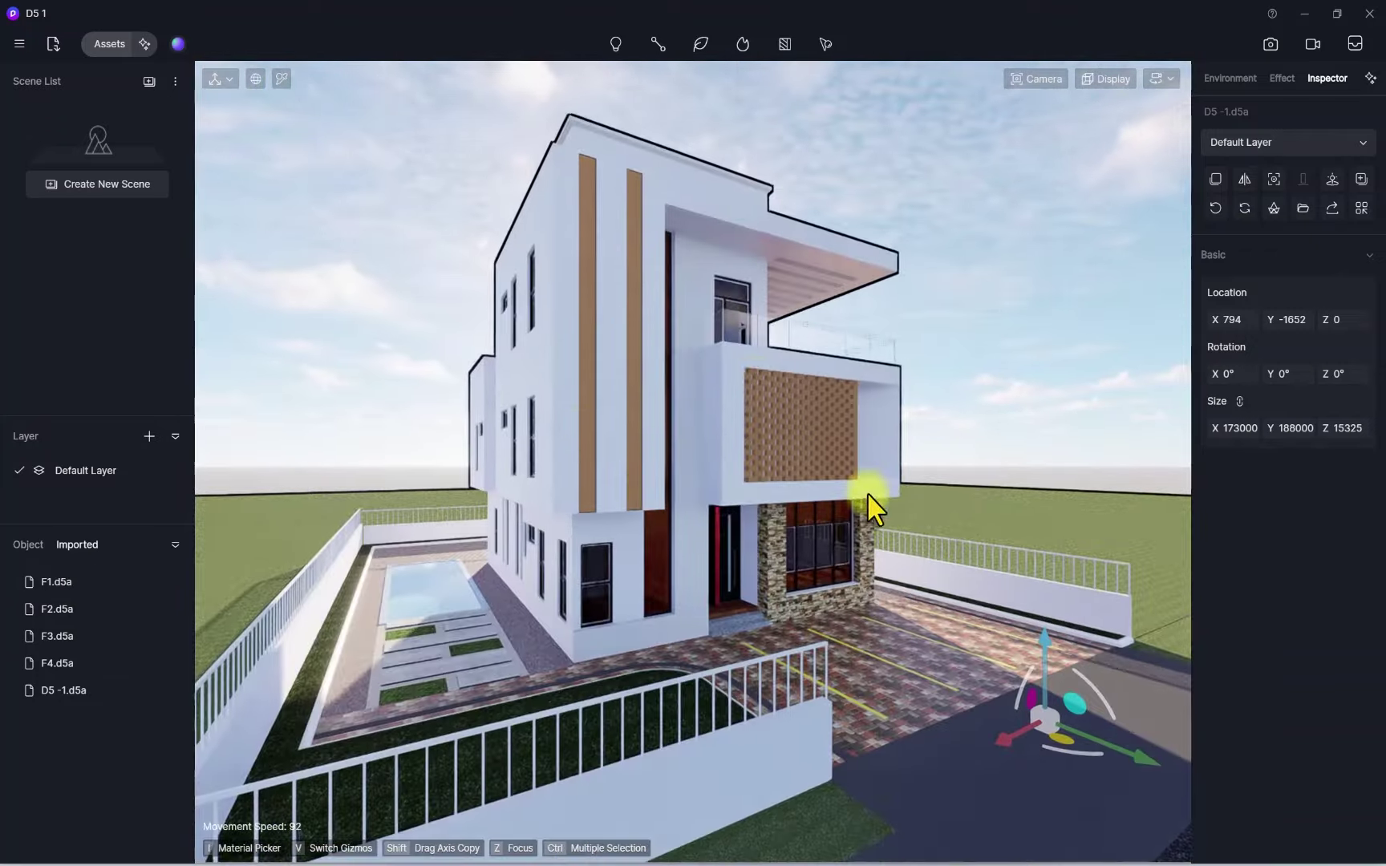
{"action": "right_click_drag", "start_coordinate": [867, 493], "coordinate": [783, 516]}
{"action": "scroll", "coordinate": [783, 516], "scroll_direction": "up", "scroll_amount": 6}
{"action": "right_click_drag", "start_coordinate": [592, 502], "coordinate": [492, 551]}
{"action": "scroll", "coordinate": [492, 551], "scroll_direction": "down", "scroll_amount": 6}
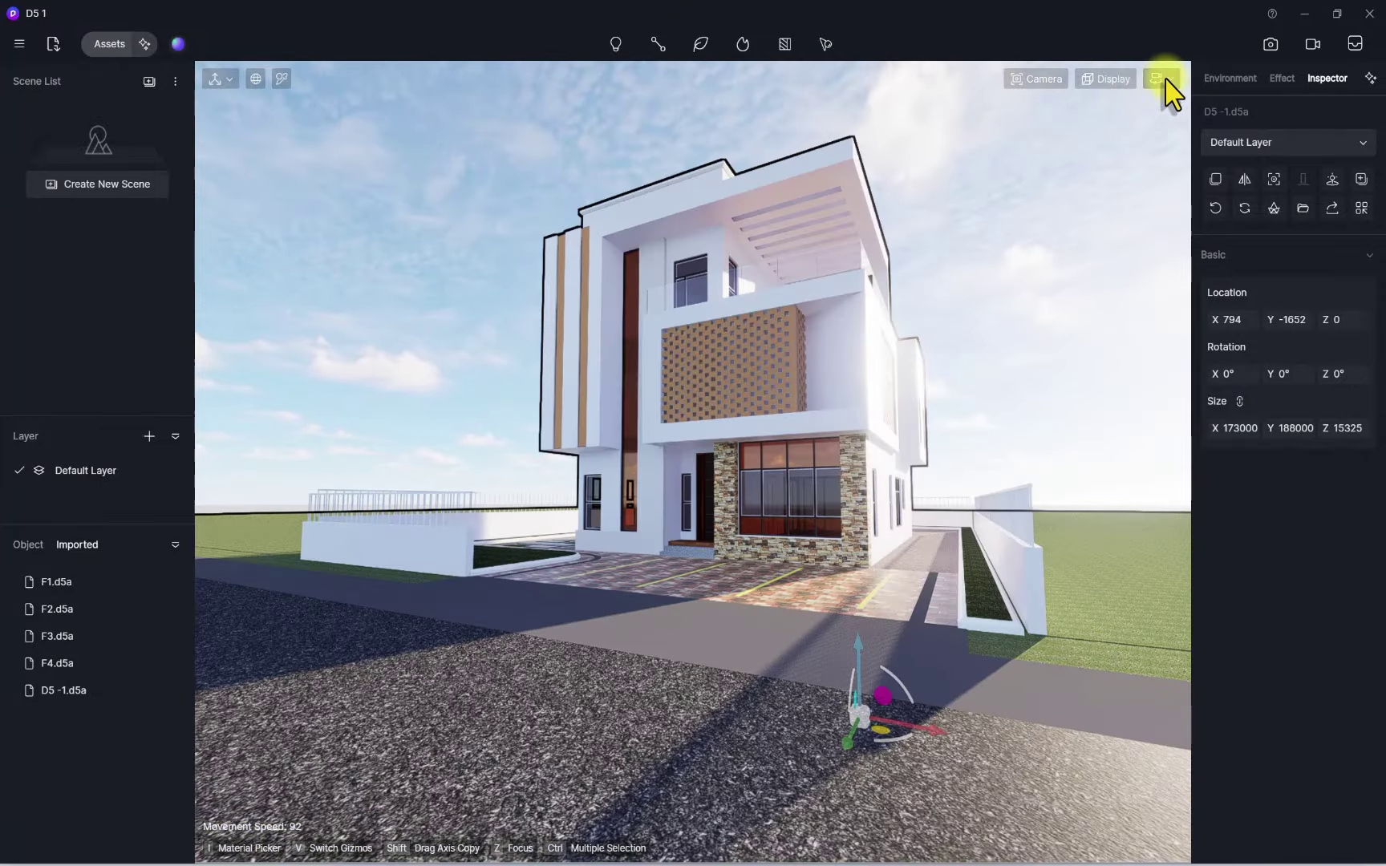
Set the fly navigation speed to 1 and move the camera sideways to a corner view of the front facade
{"action": "left_click", "coordinate": [1163, 78]}
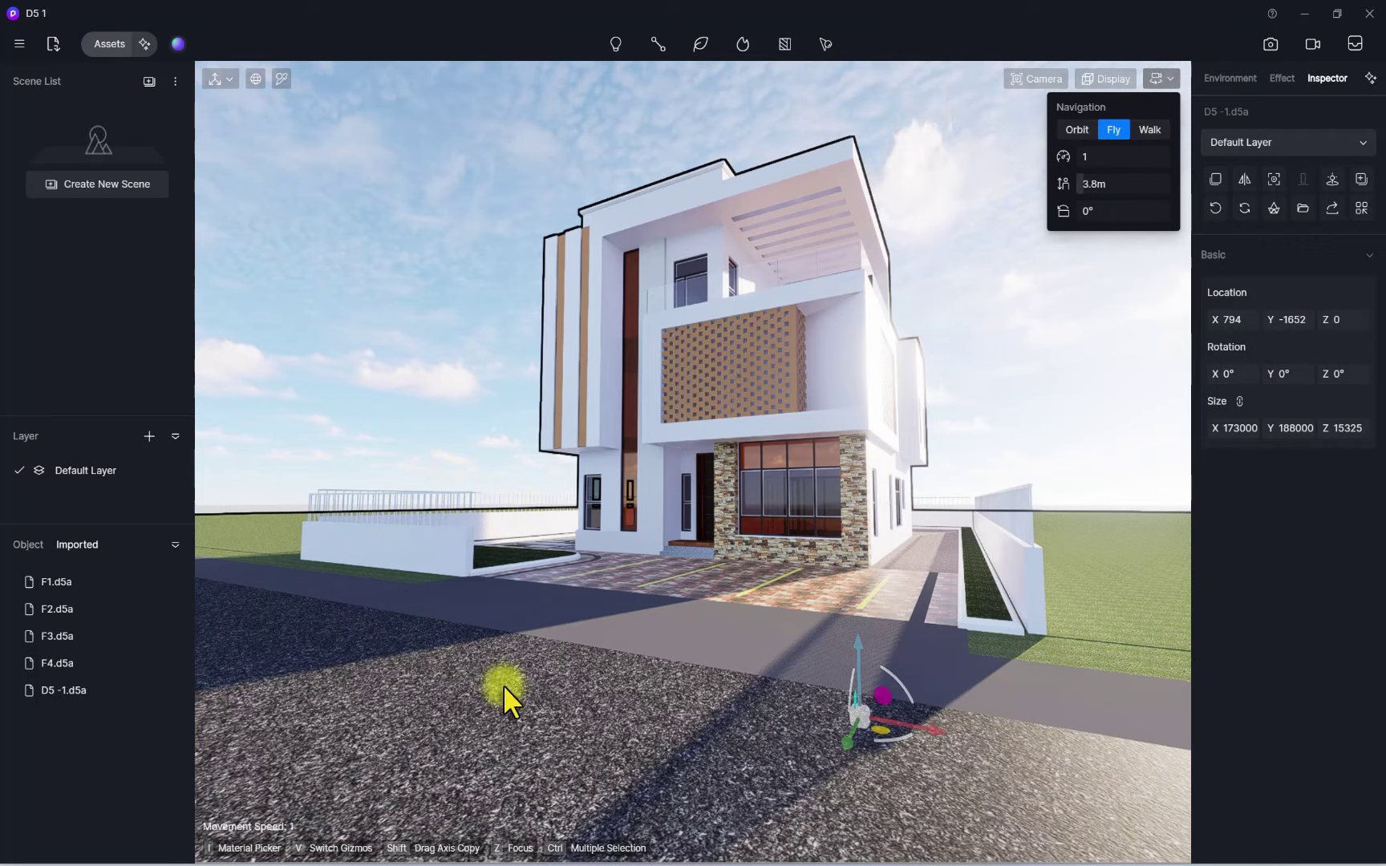
{"action": "key", "text": "d"}
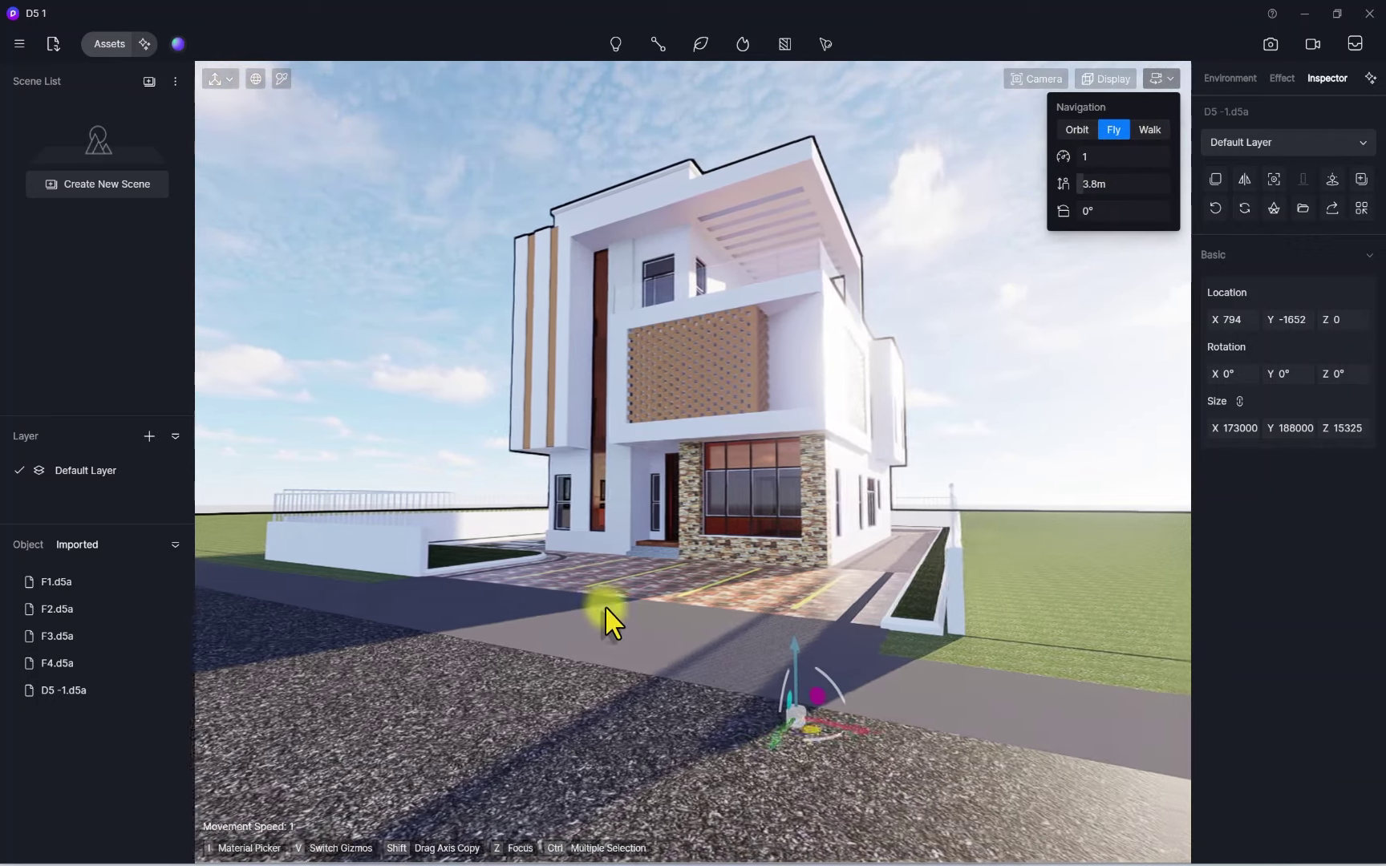
{"action": "key", "text": "d"}
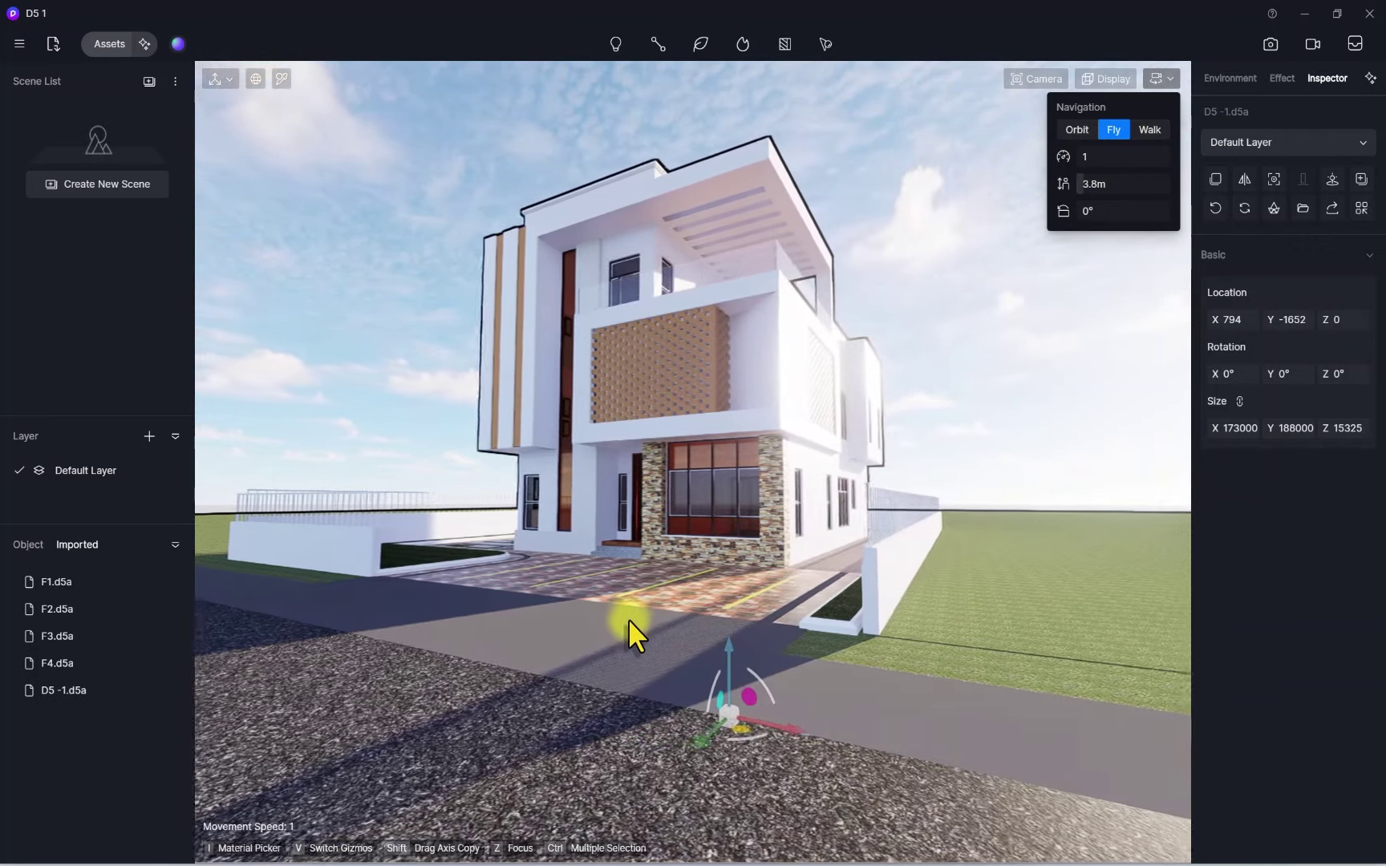
{"action": "key", "text": "d"}
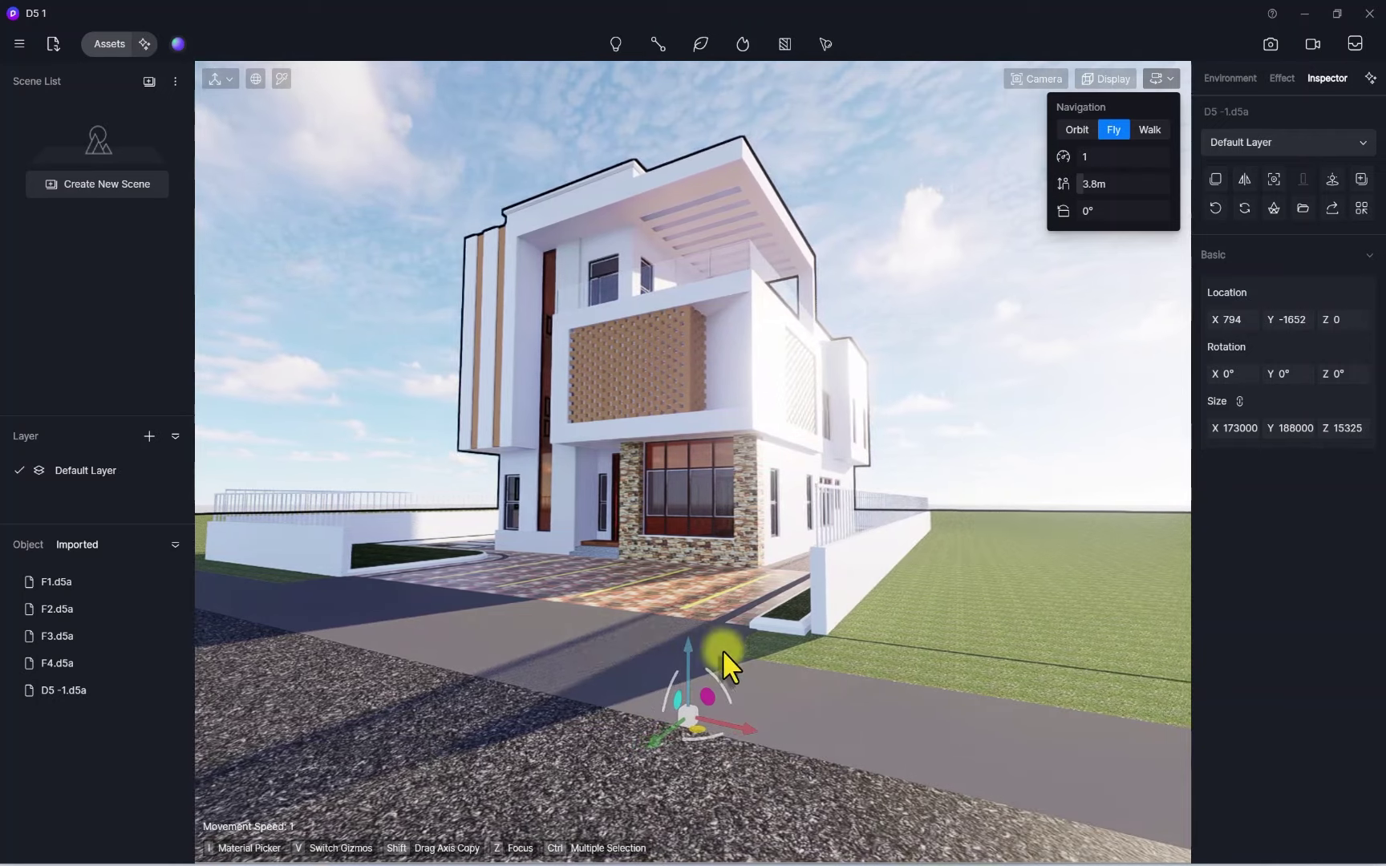
Set the camera's field of view to 75°
{"action": "left_click", "coordinate": [1036, 75]}
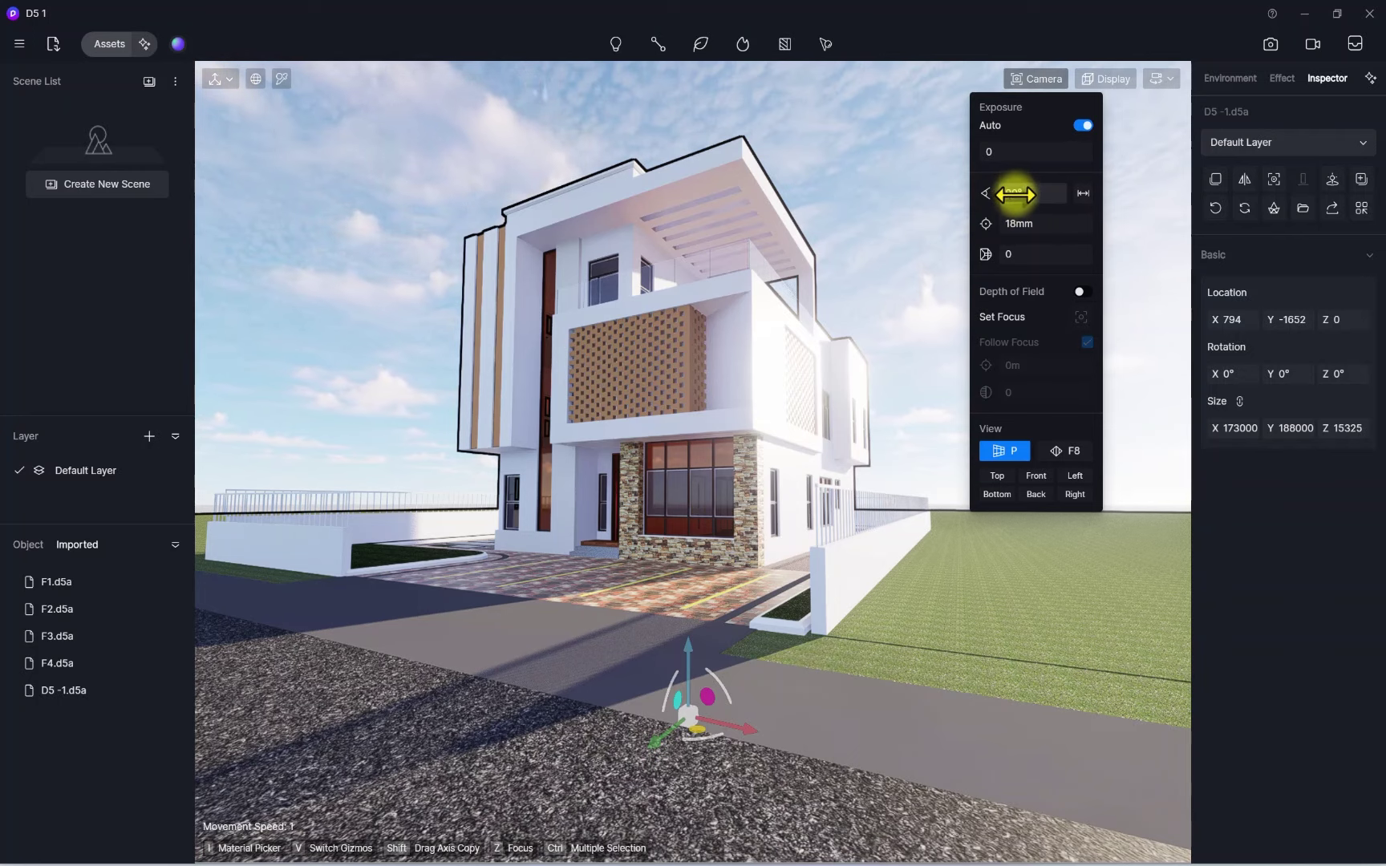
{"action": "left_click_drag", "start_coordinate": [1019, 193], "coordinate": [1020, 195]}
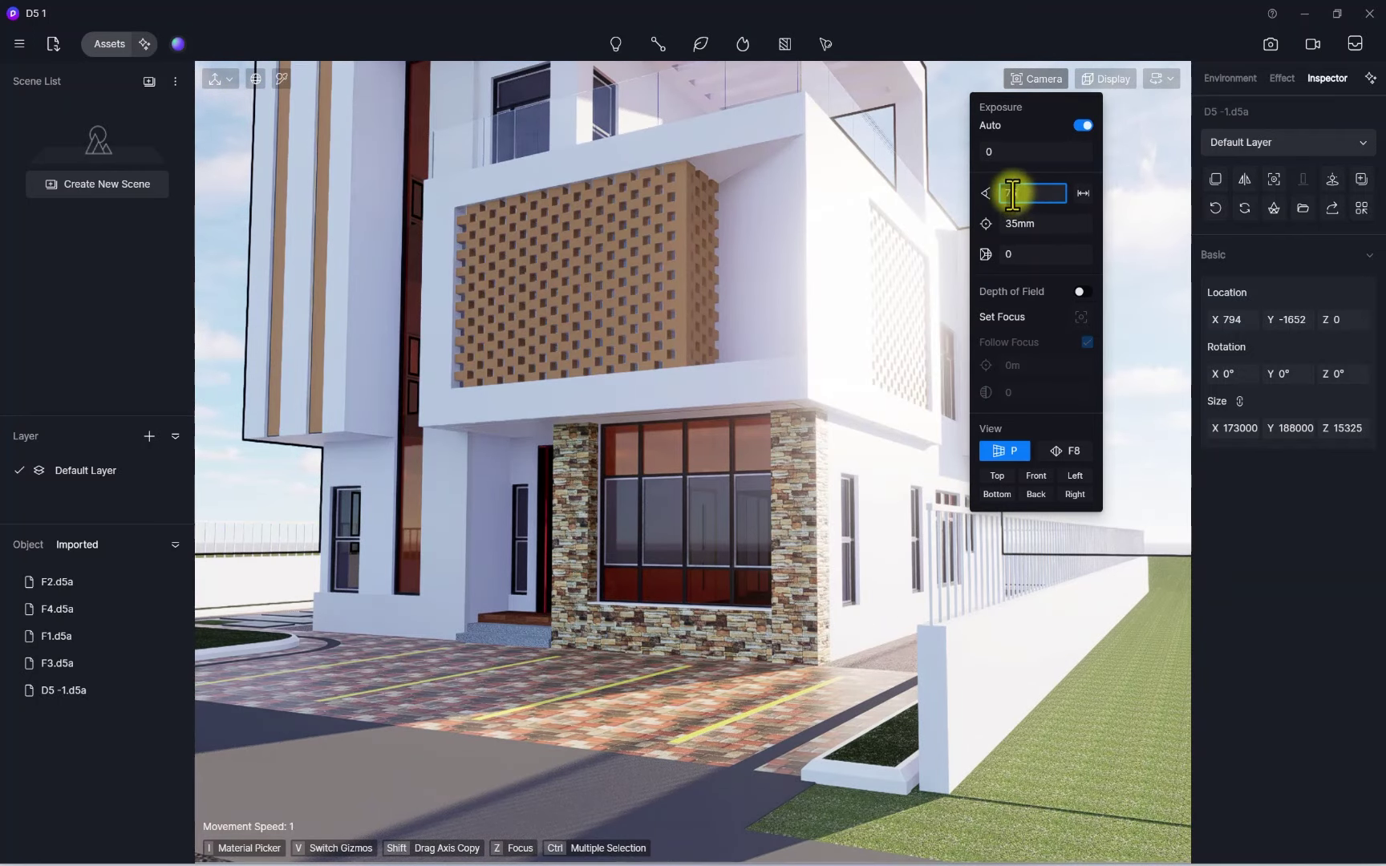
{"action": "key", "text": "Return"}
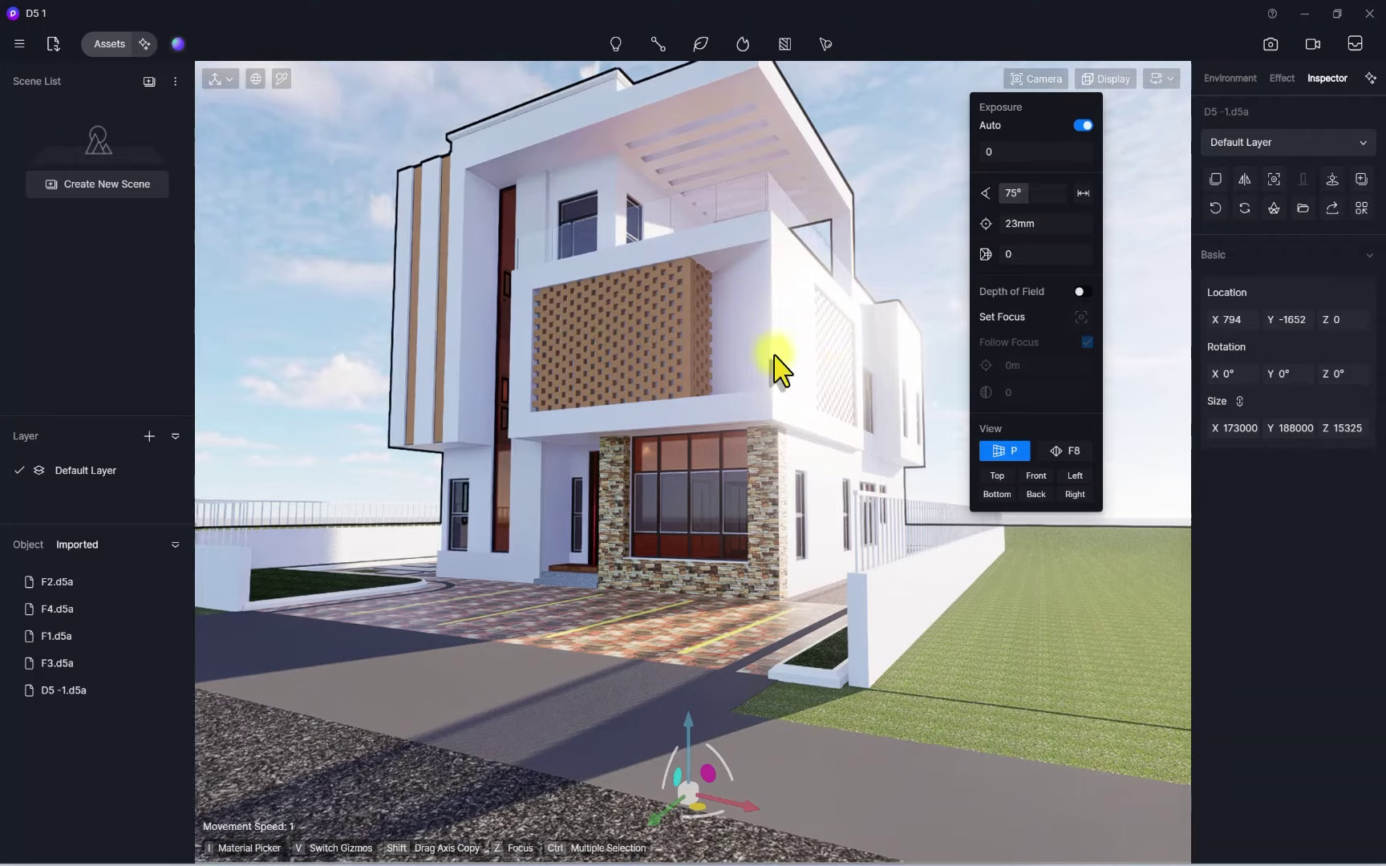
Frame the whole house in the corner view, bringing the camera slightly lower and keeping the roof in the picture
{"action": "right_click_drag", "start_coordinate": [773, 361], "coordinate": [773, 475]}
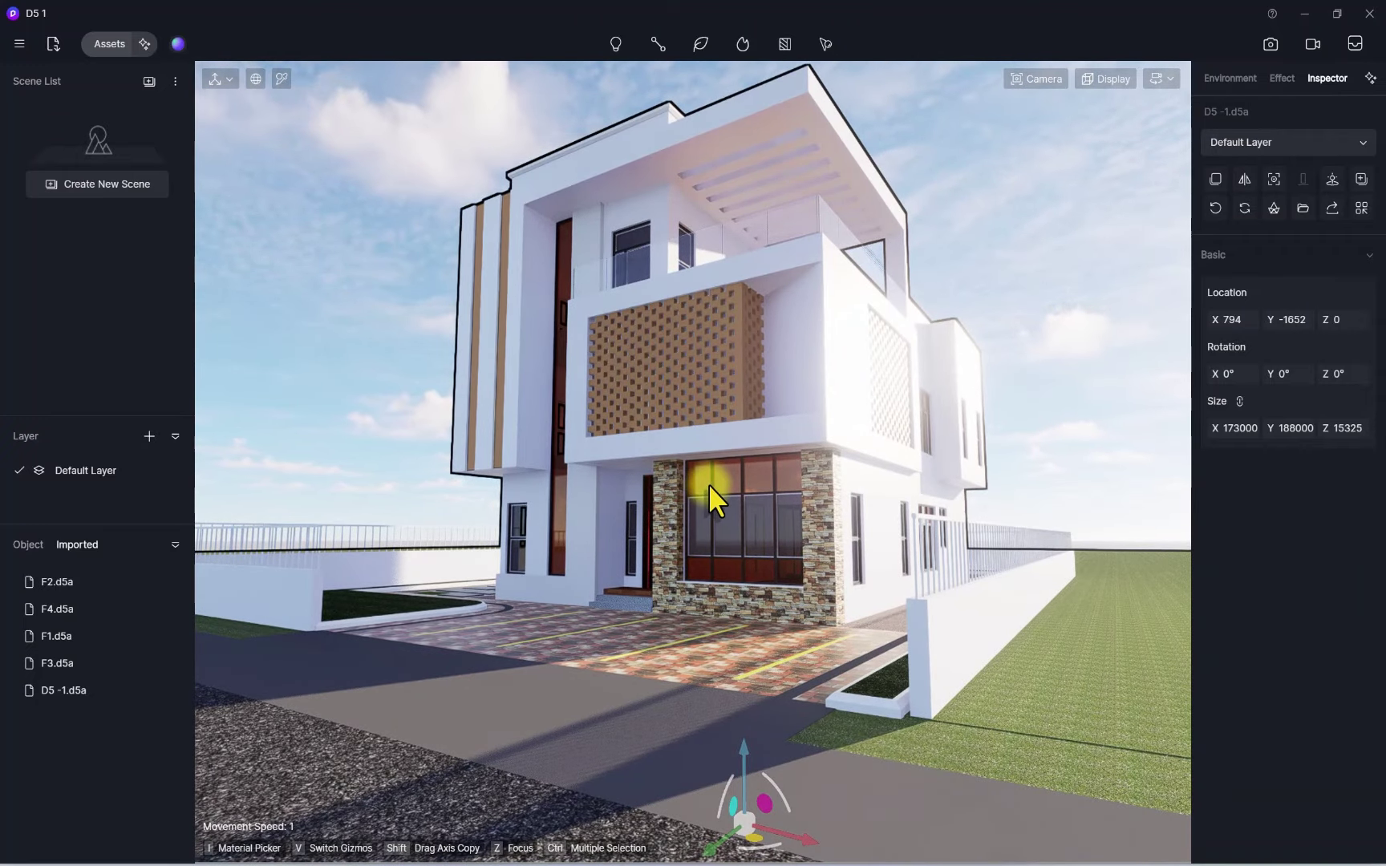
{"action": "key", "text": "q"}
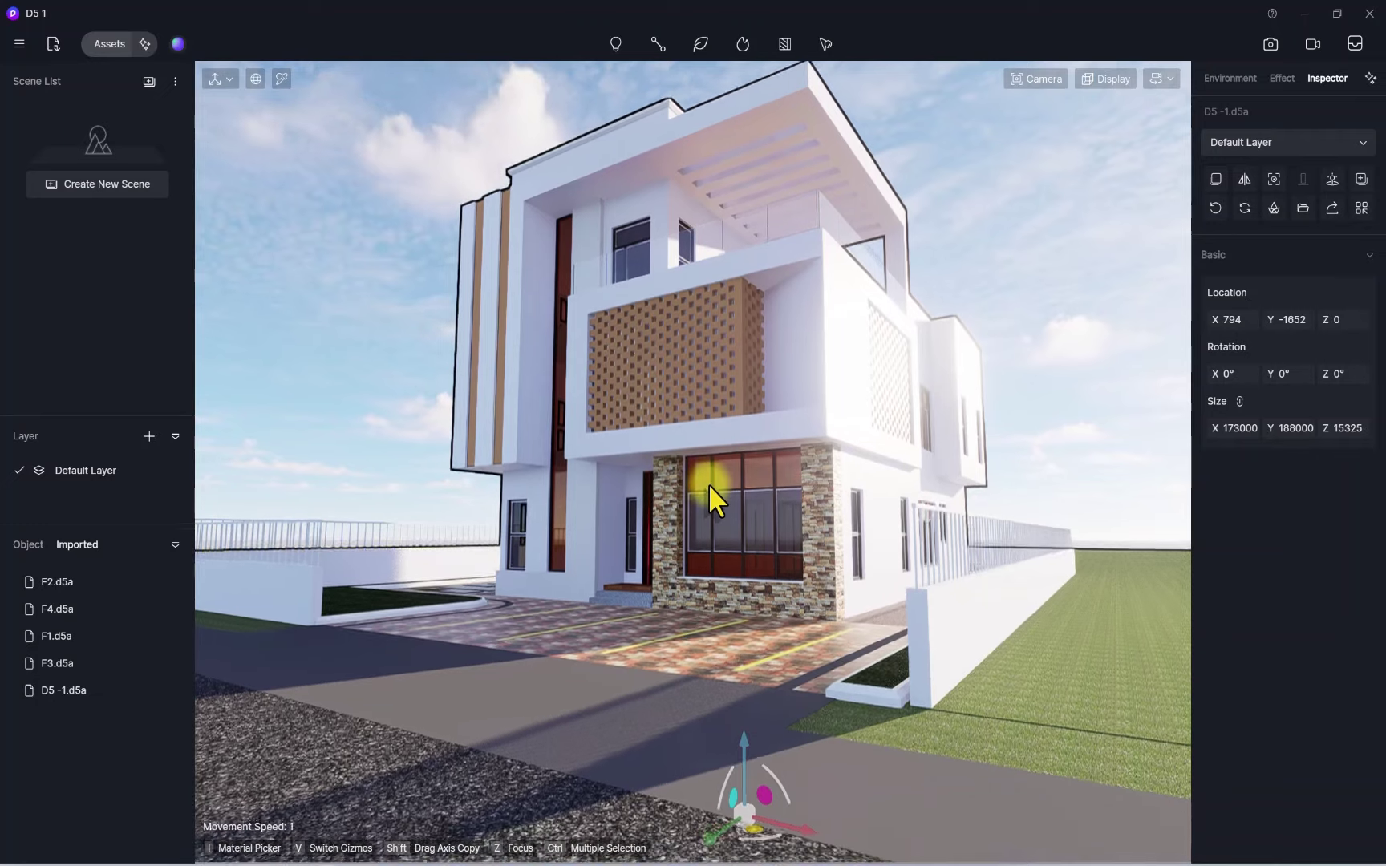
{"action": "key", "text": "w"}
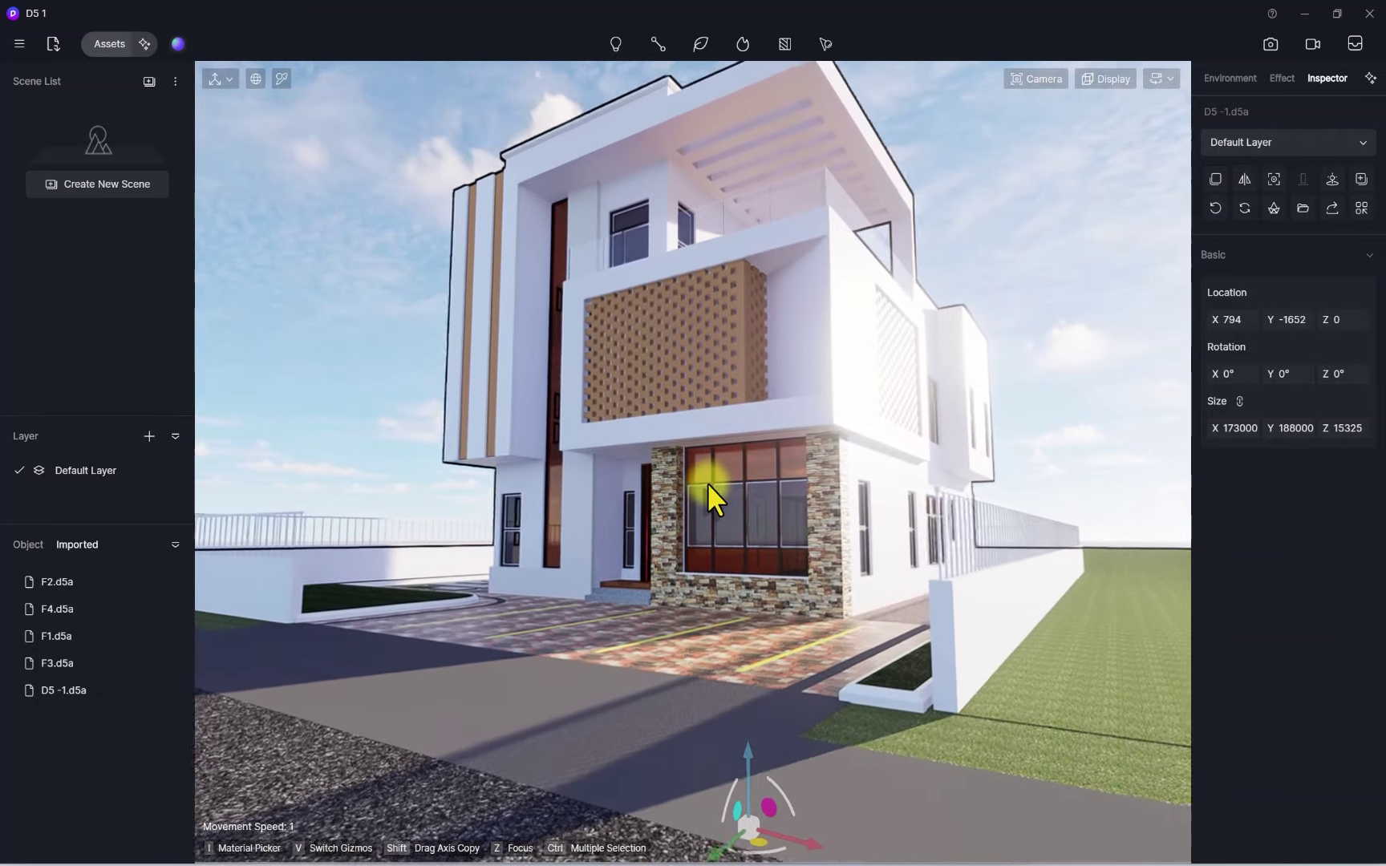
{"action": "key", "text": "a"}
{"action": "key", "text": "s"}
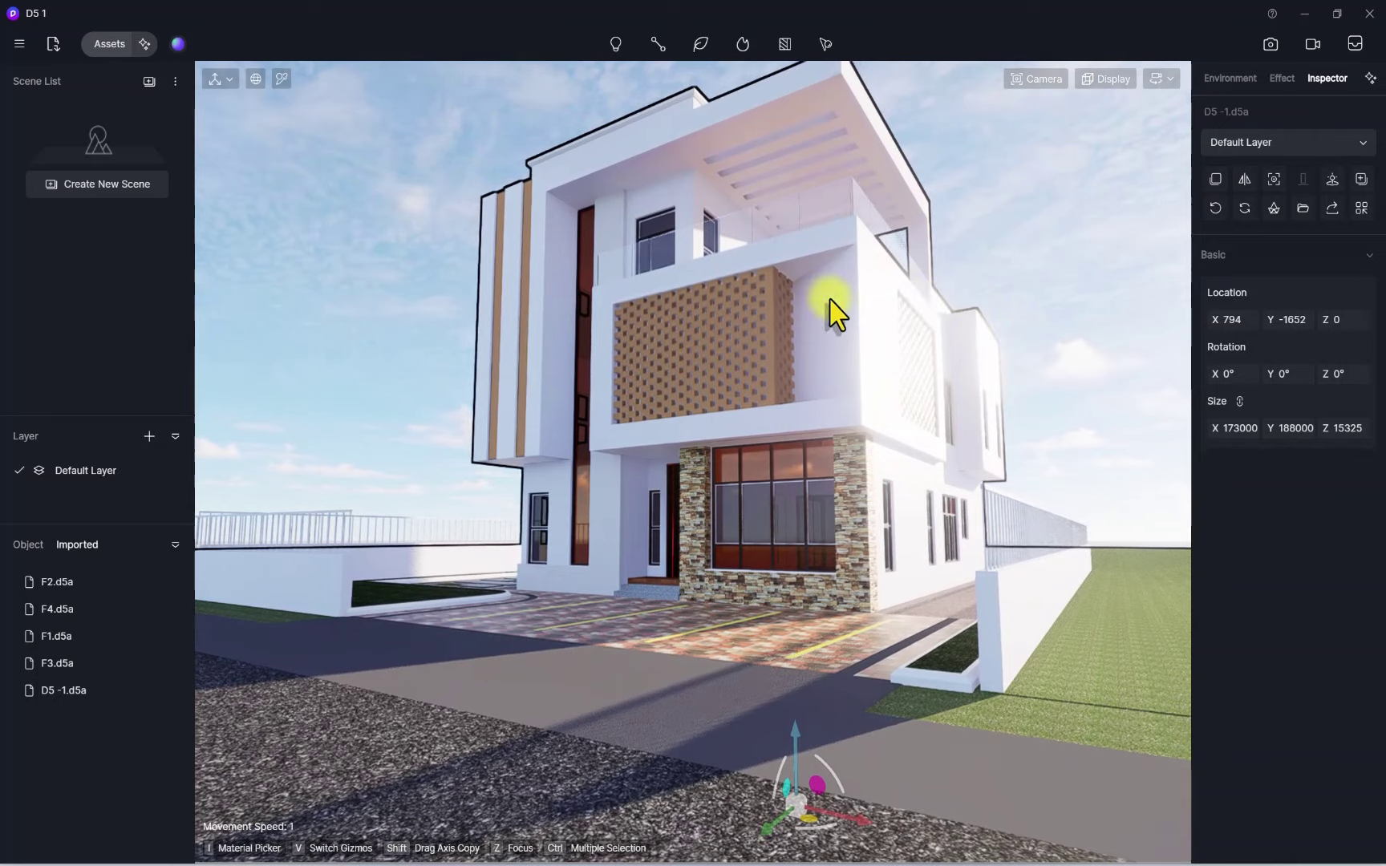
{"action": "key", "text": "q"}
{"action": "key", "text": "w"}
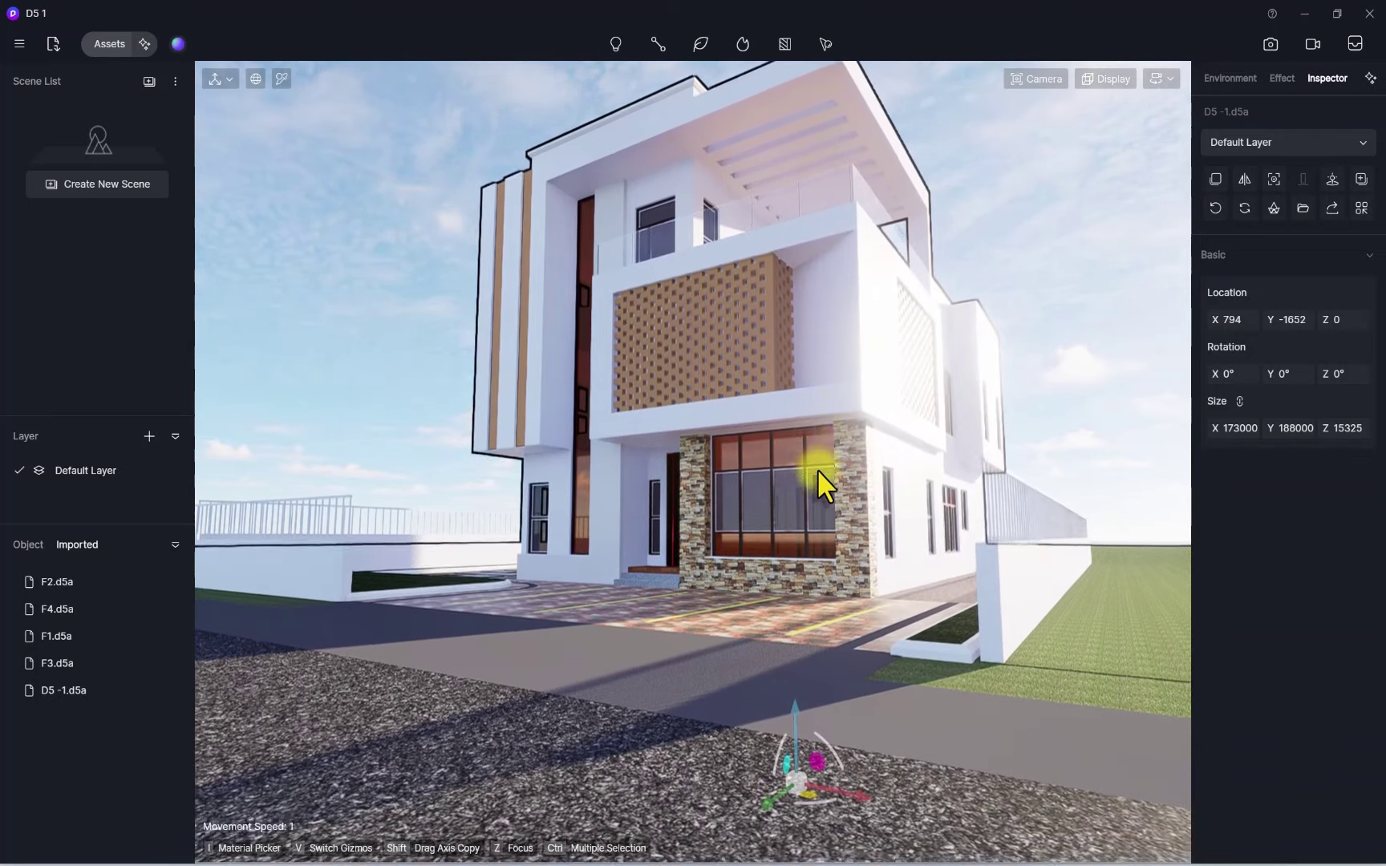
{"action": "right_click_drag", "start_coordinate": [816, 469], "coordinate": [816, 446]}
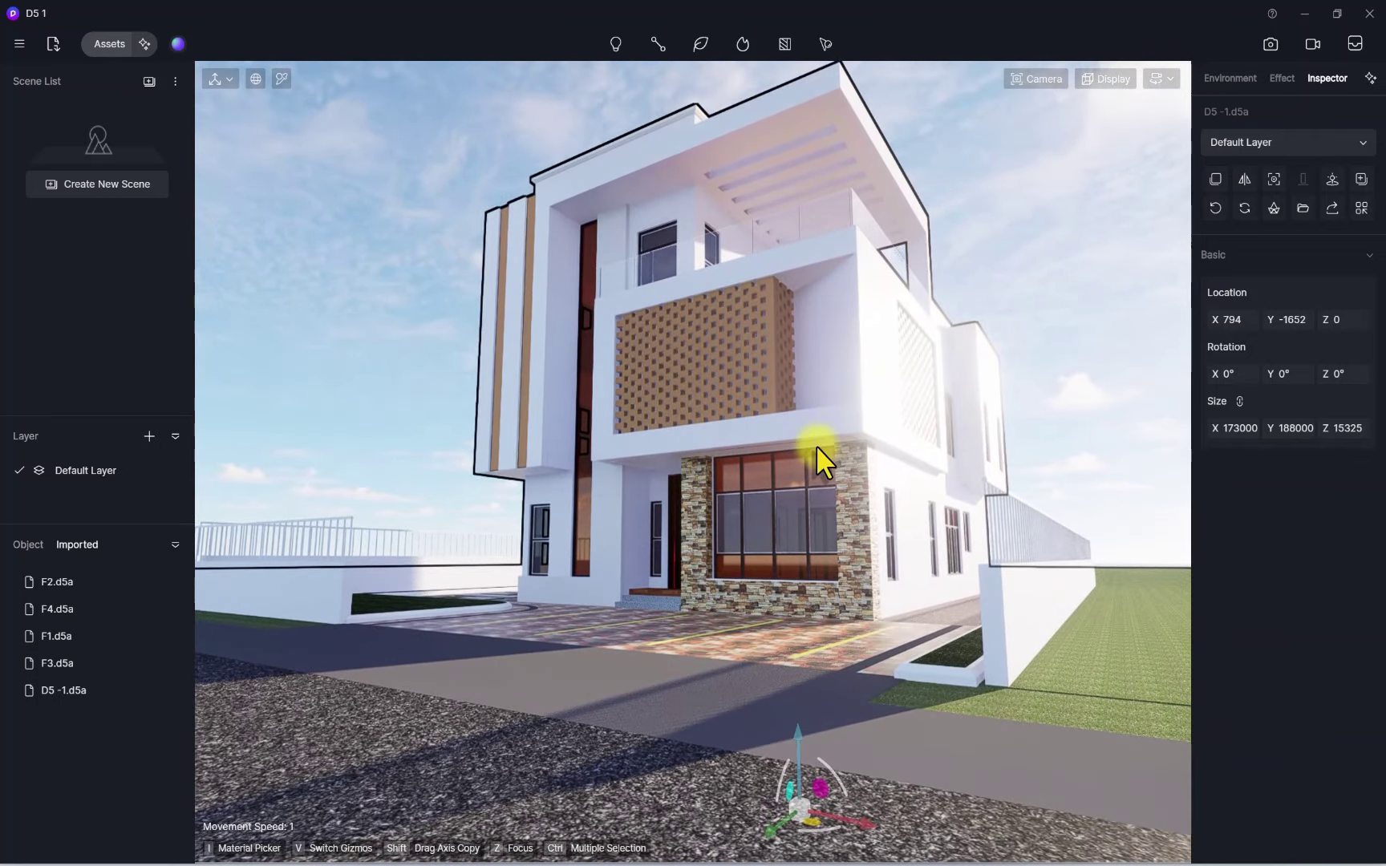
Switch the camera from normal perspective to two-point perspective with the house model selected
{"action": "key", "text": "super+p"}
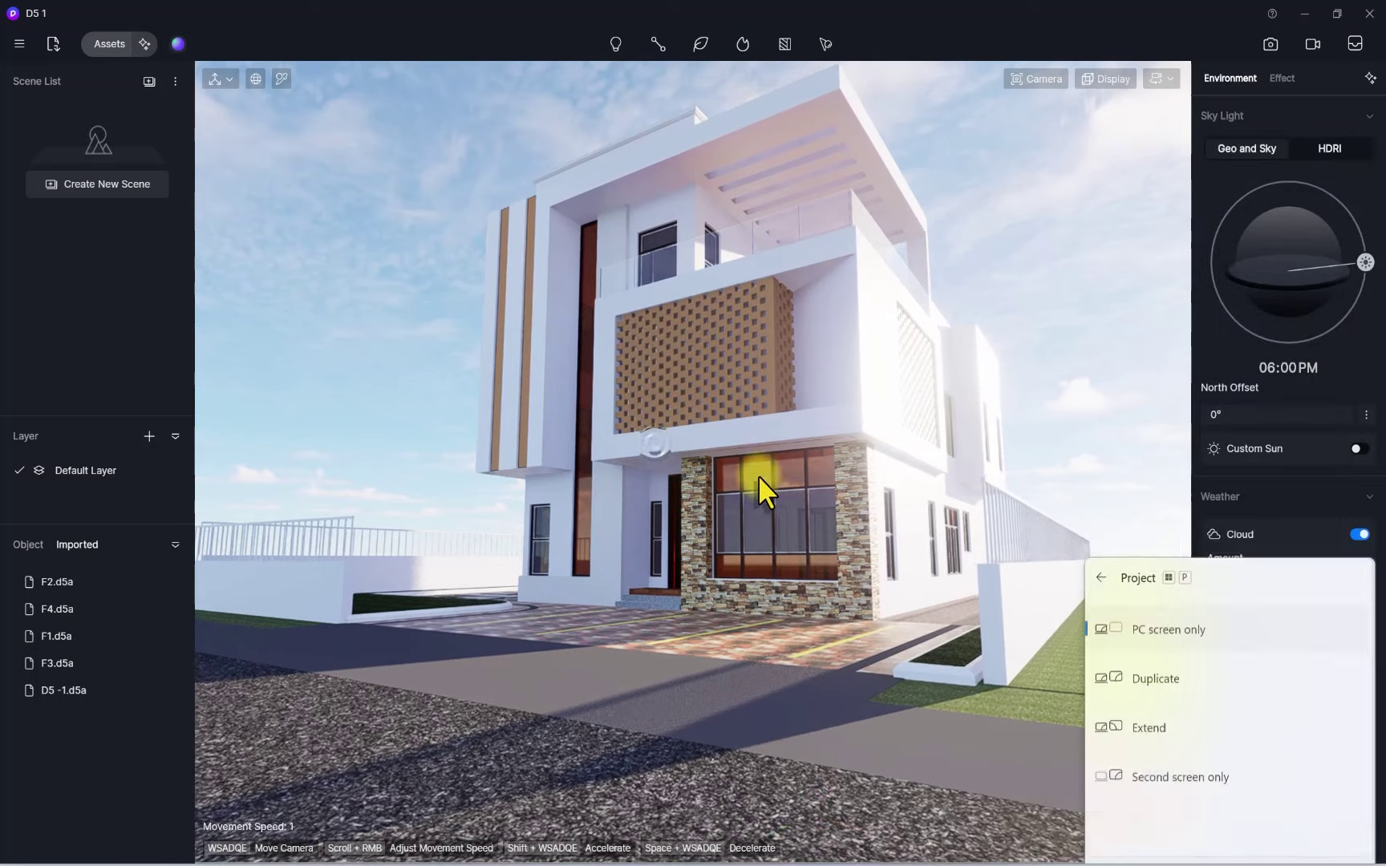
{"action": "left_click", "coordinate": [716, 561]}
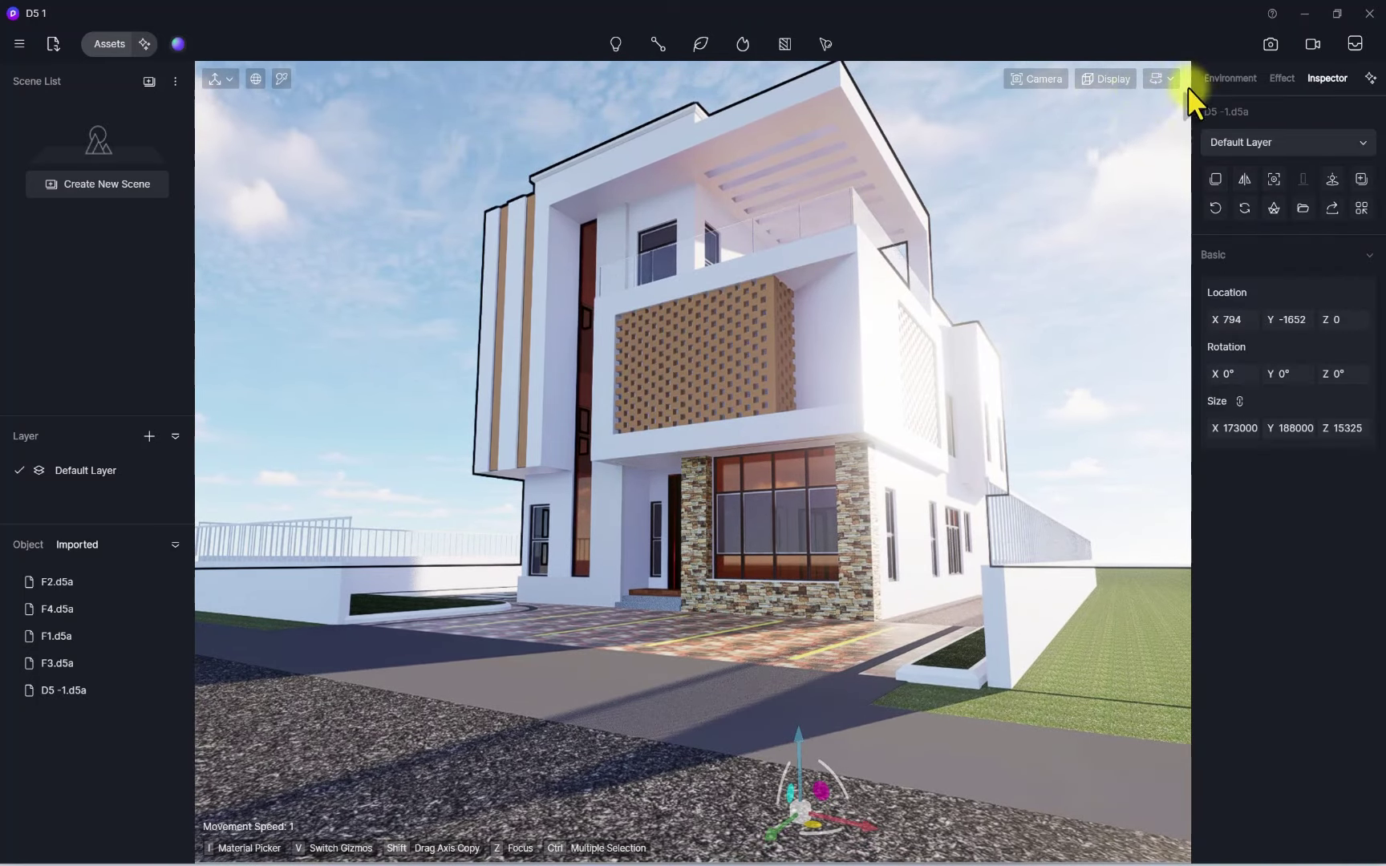
{"action": "left_click", "coordinate": [1028, 78]}
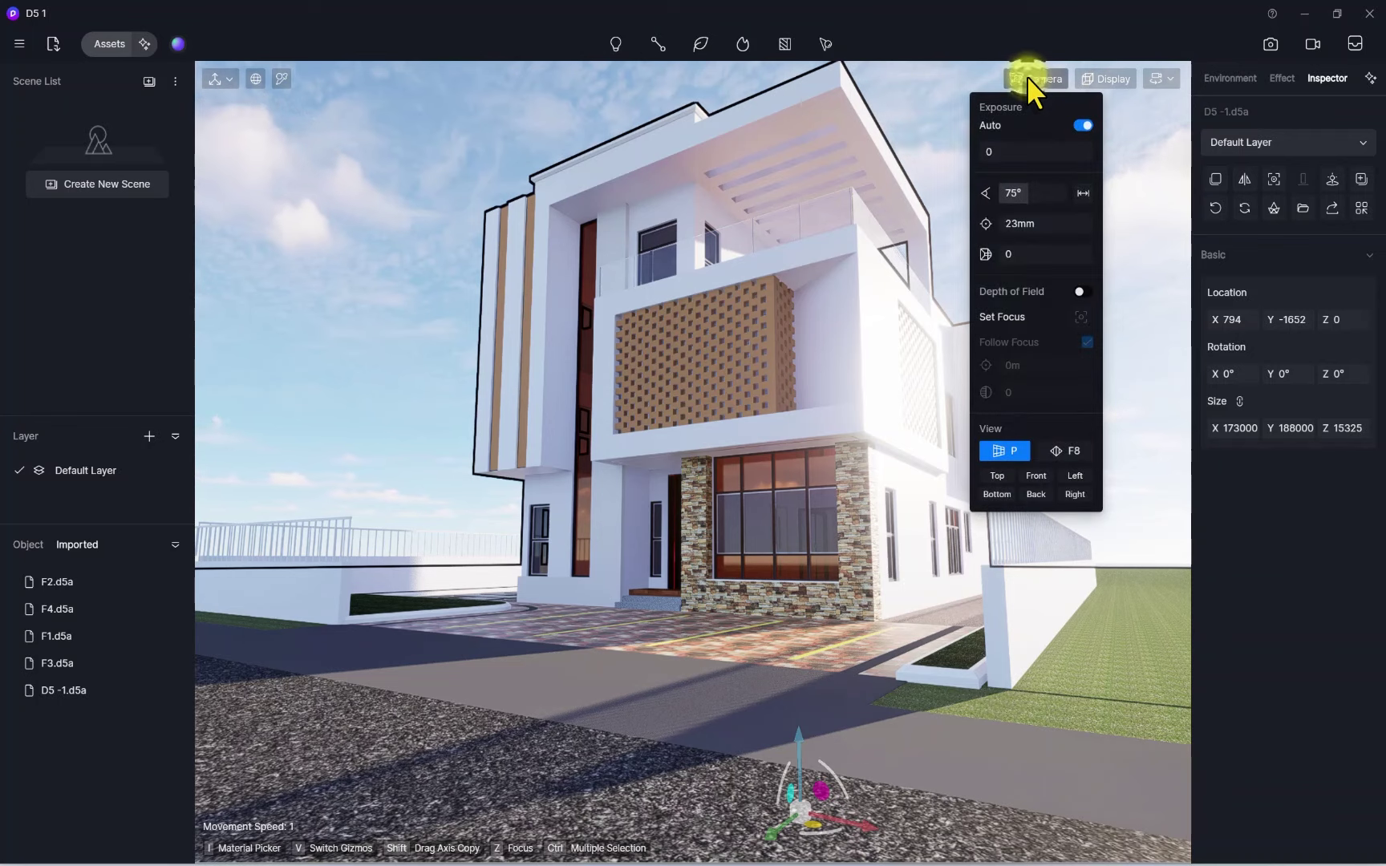
{"action": "left_click", "coordinate": [1055, 449]}
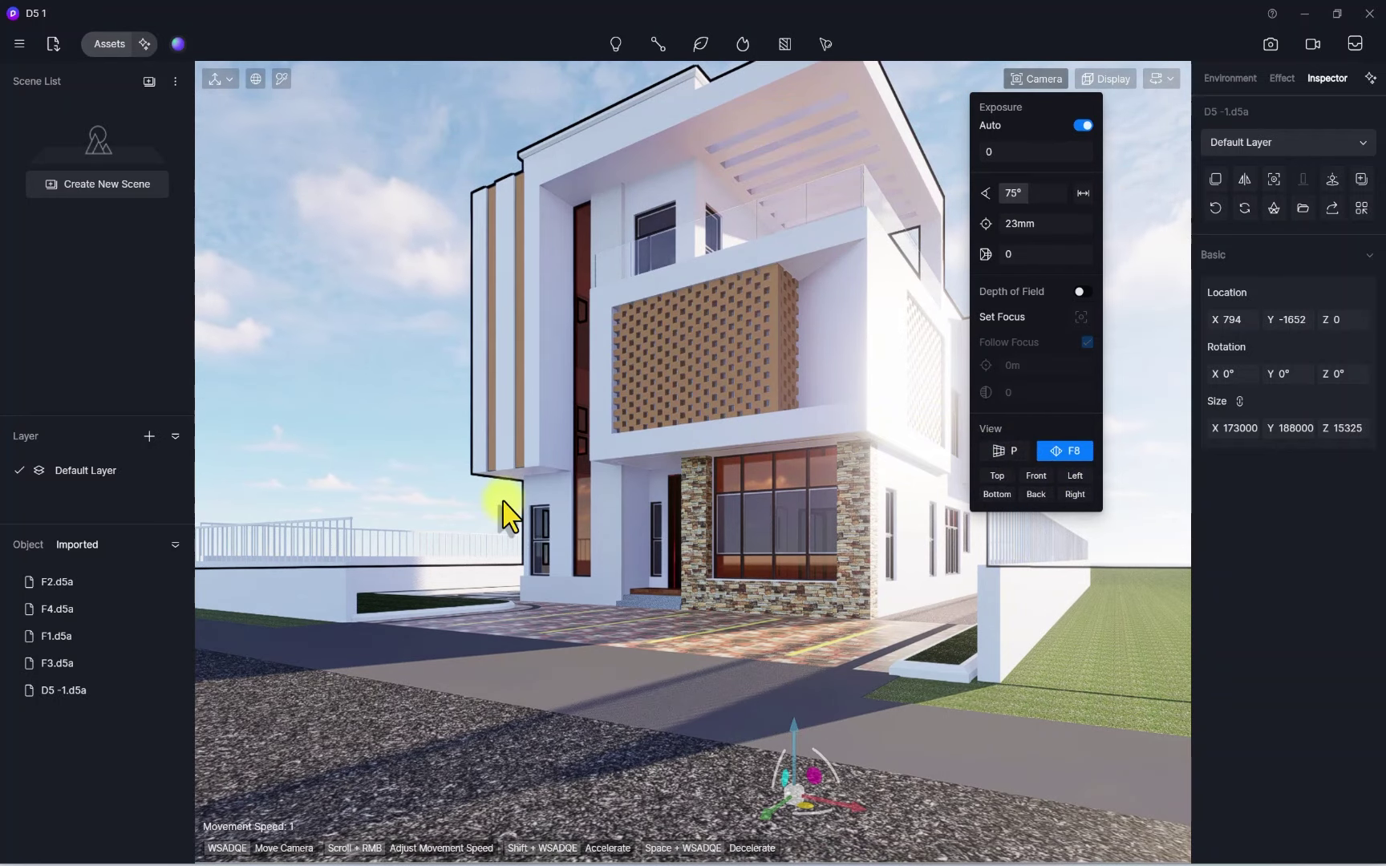
Reposition the camera farther around the side boundary wall so both the front facade and the perforated side wall are framed
{"action": "right_click_drag", "start_coordinate": [497, 599], "coordinate": [841, 218]}
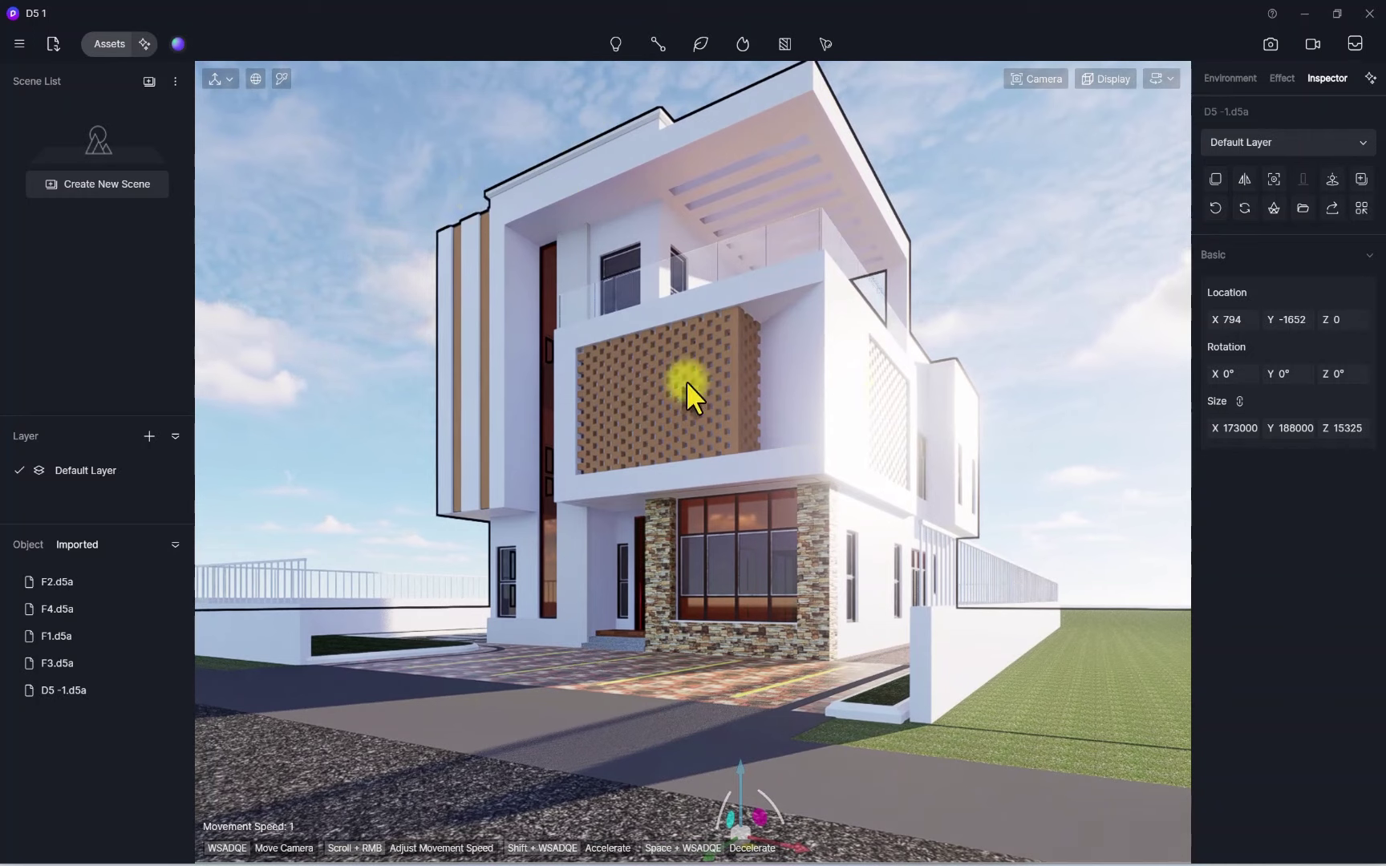
{"action": "key", "text": "s"}
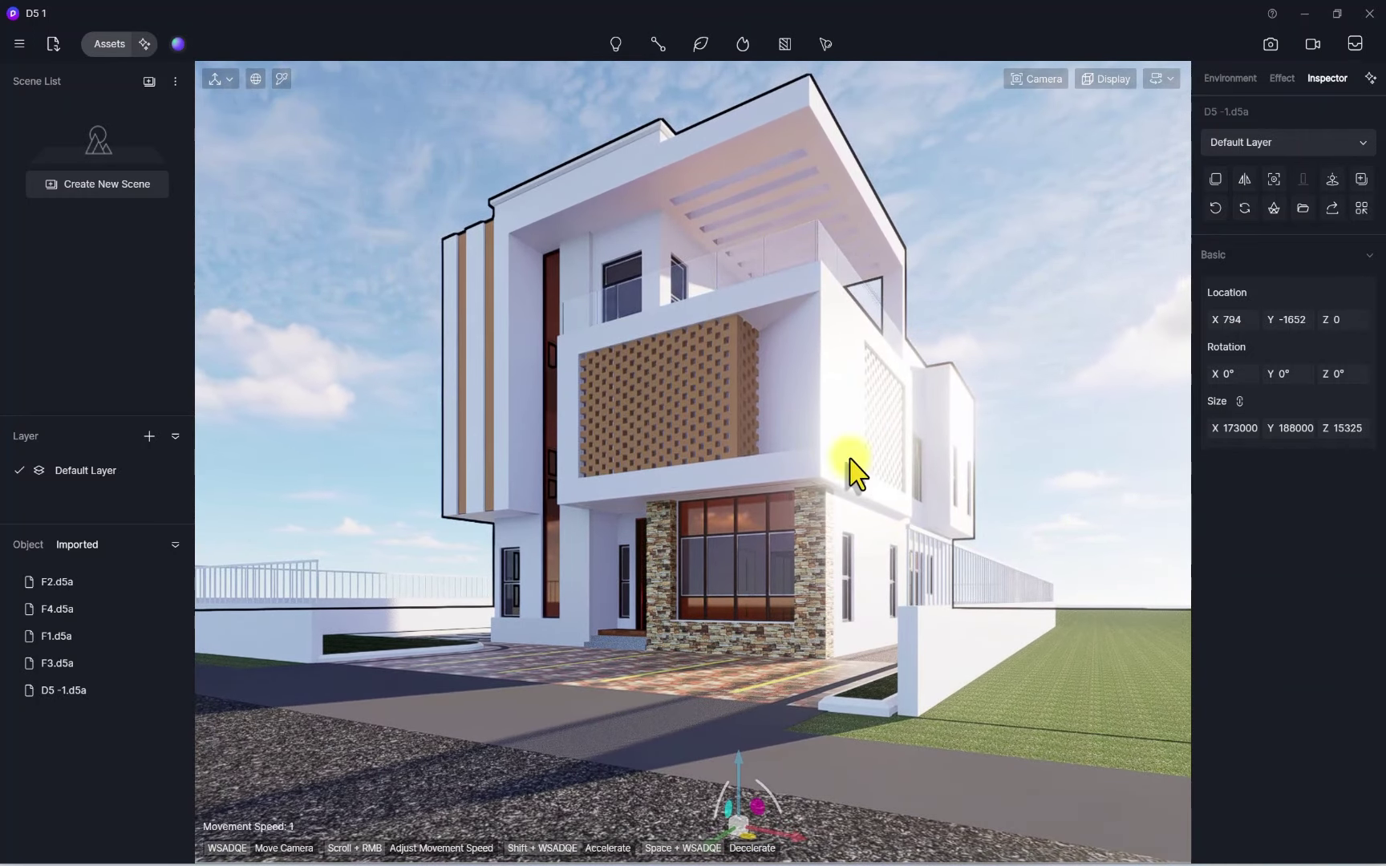
{"action": "right_click_drag", "start_coordinate": [863, 547], "coordinate": [830, 538]}
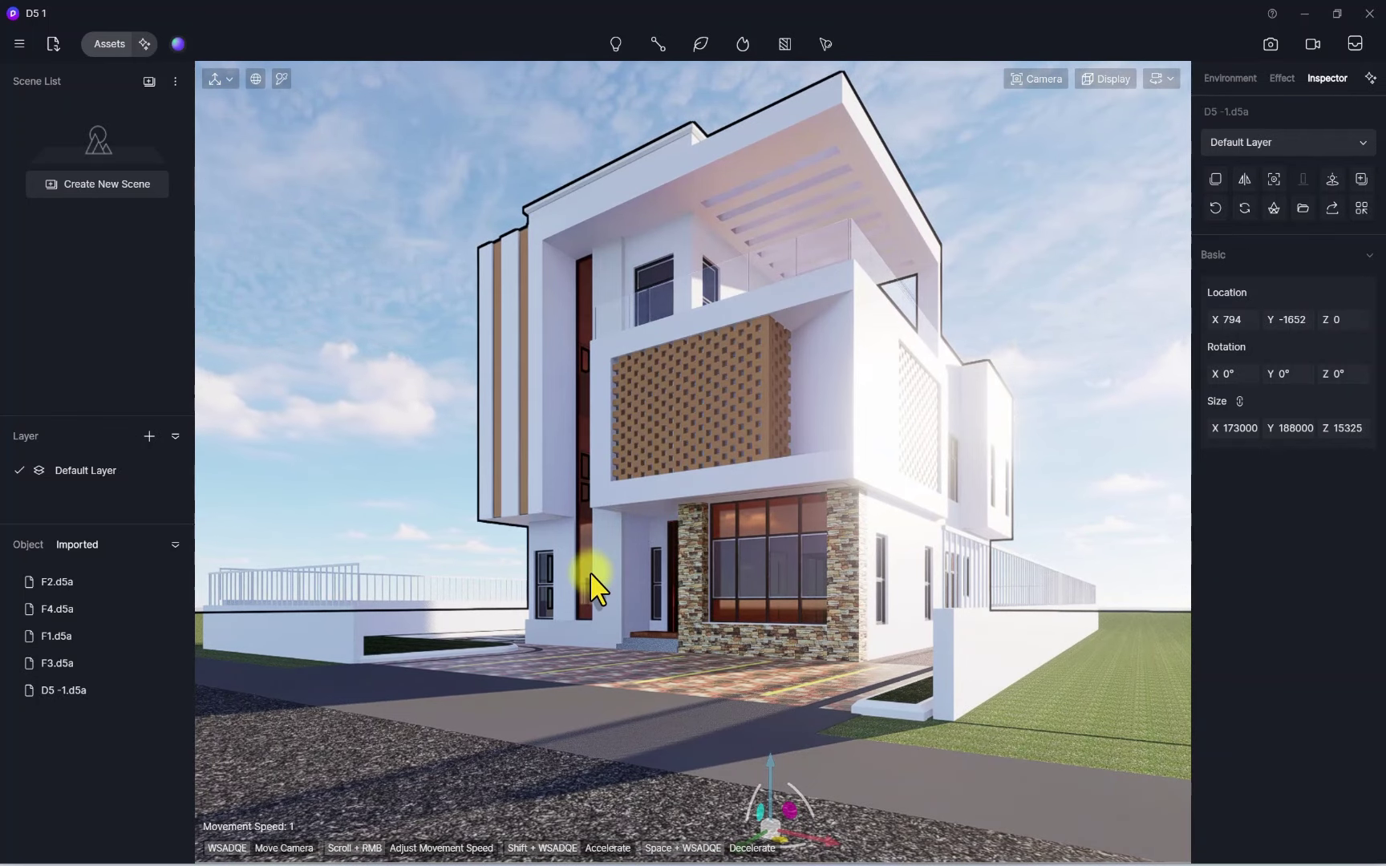
{"action": "key", "text": "d"}
{"action": "key", "text": "d"}
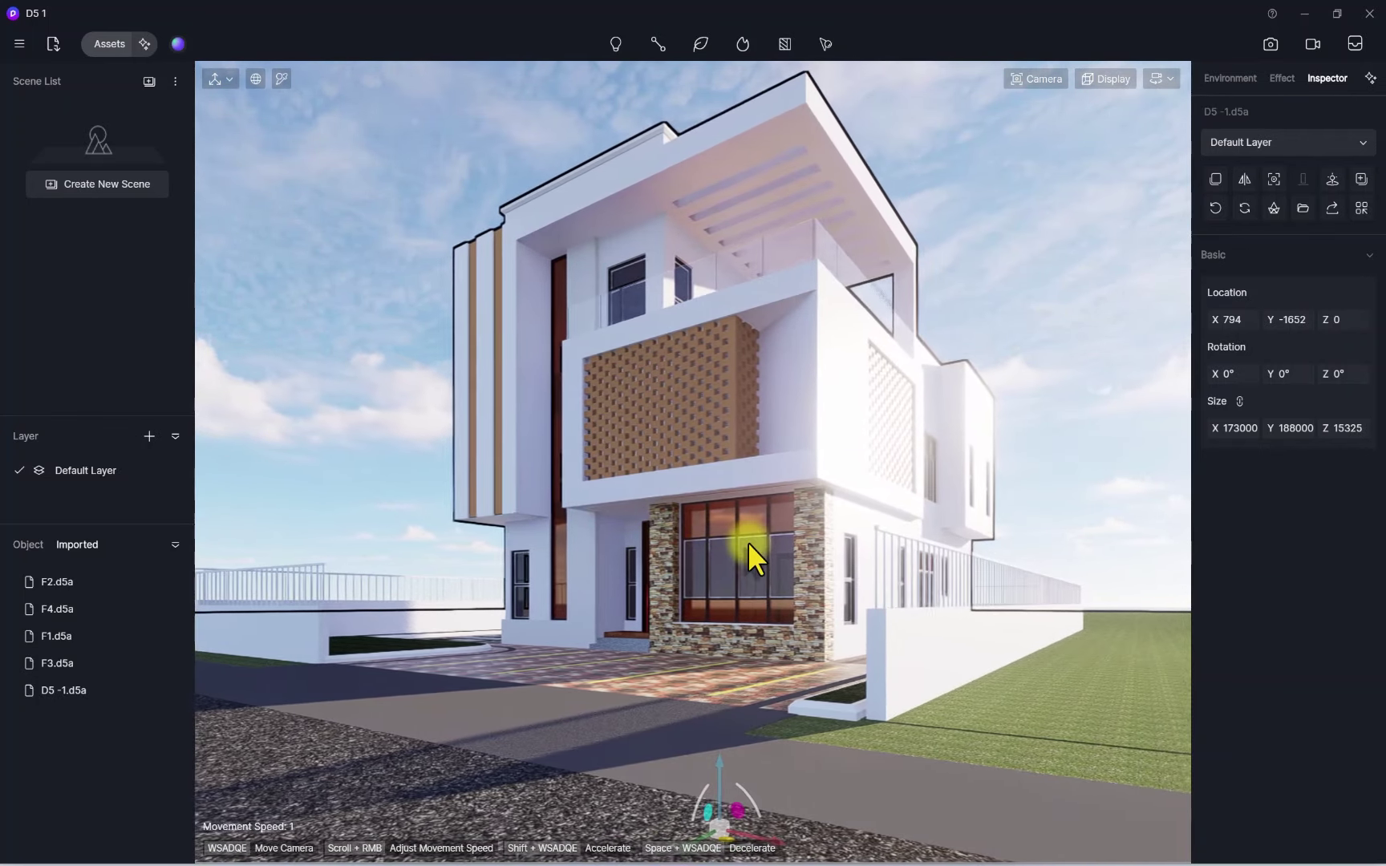
{"action": "key", "text": "d"}
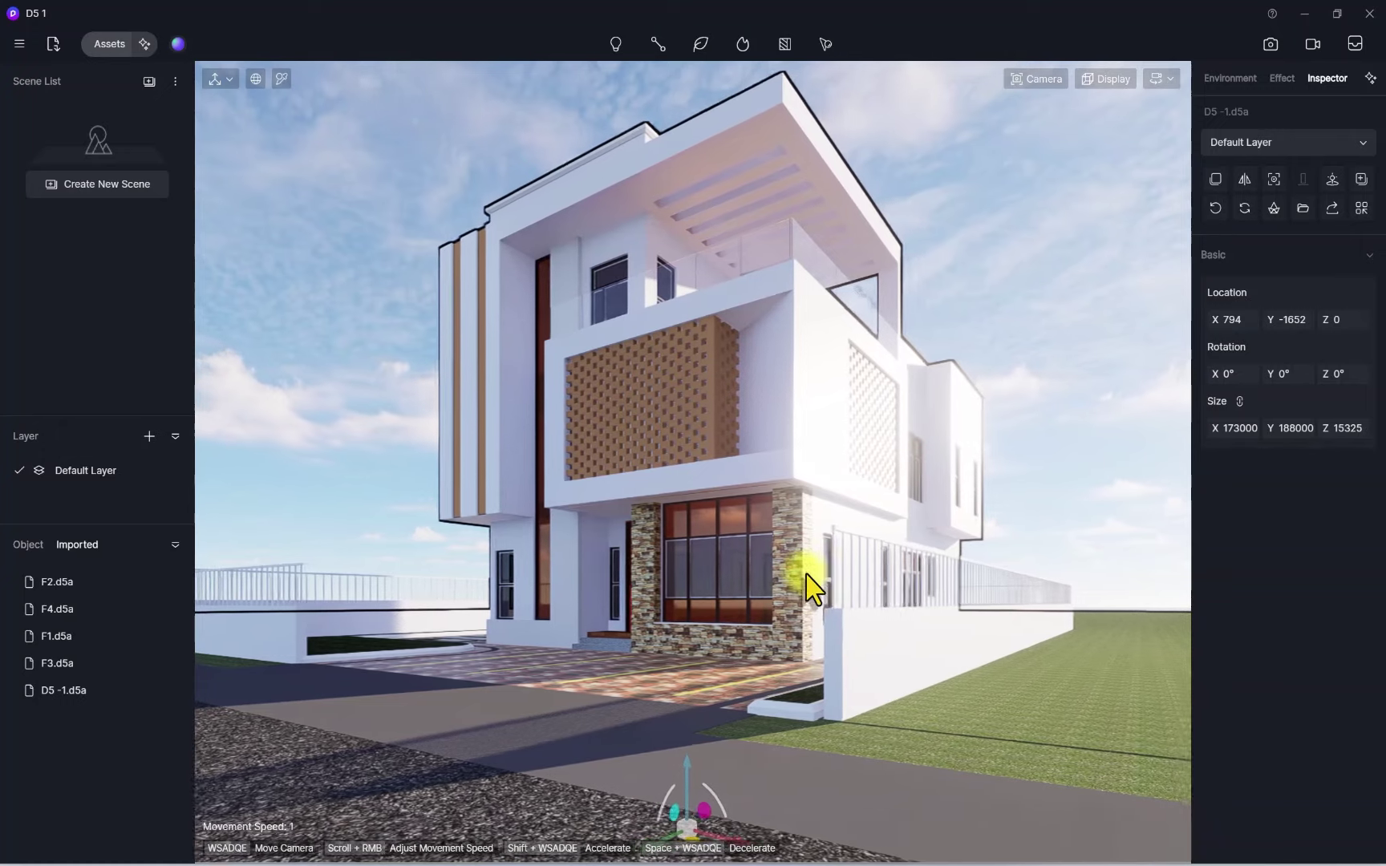
{"action": "right_click_drag", "start_coordinate": [700, 577], "coordinate": [665, 573]}
{"action": "key", "text": "d"}
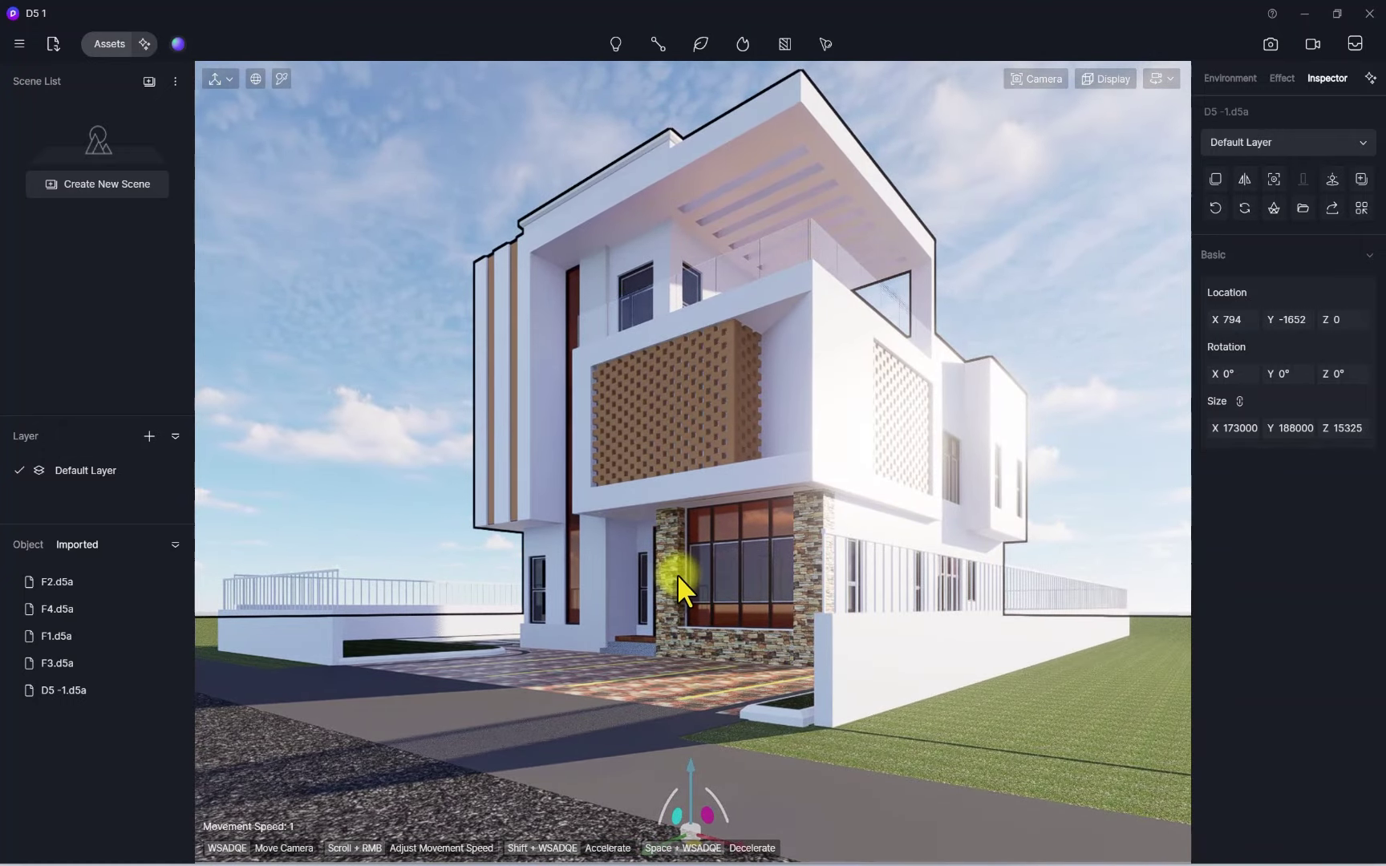
Lower the camera towards street level and adjust its distance and tilt to keep the full roof in frame
{"action": "key", "text": "q"}
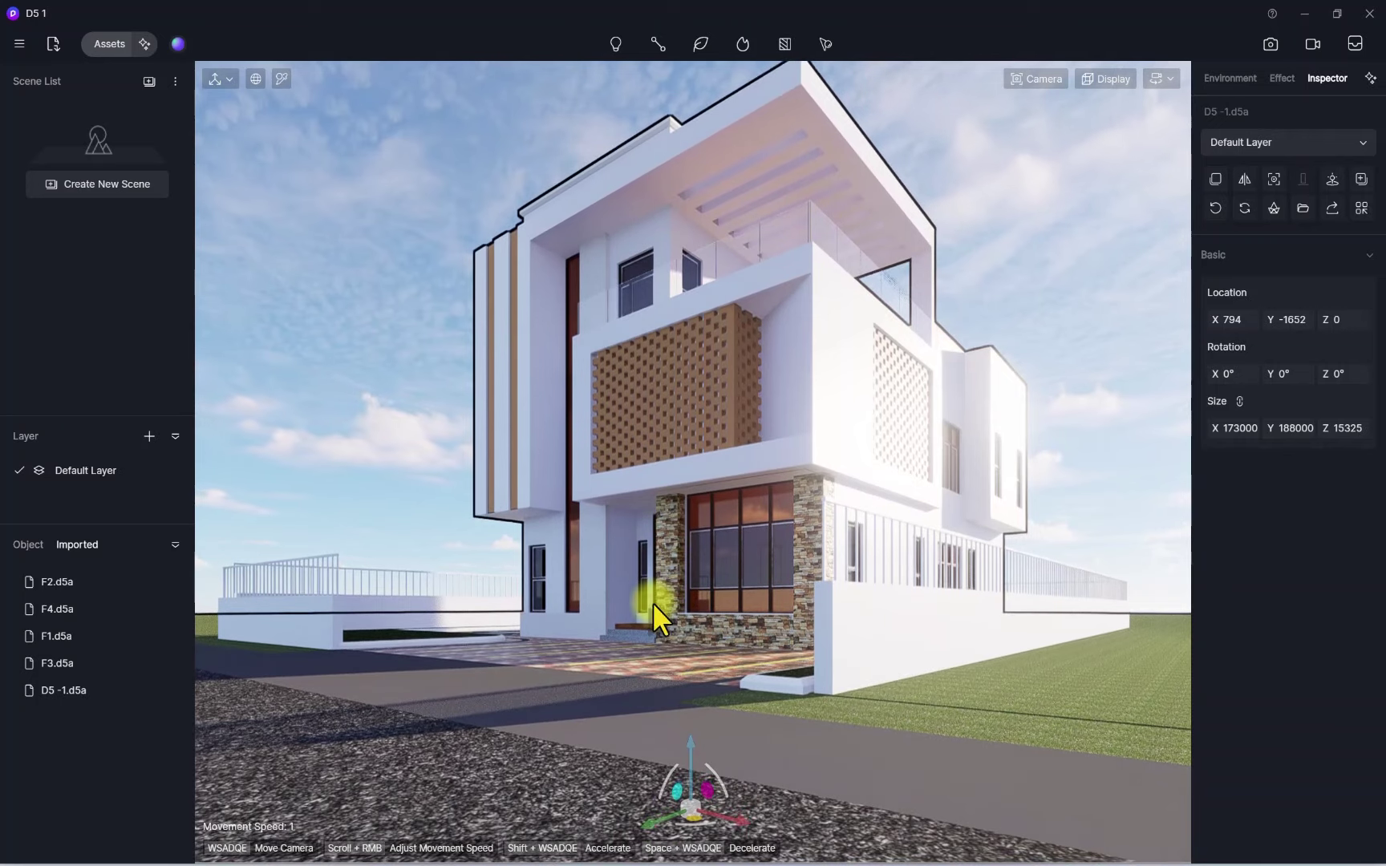
{"action": "right_click_drag", "start_coordinate": [652, 602], "coordinate": [651, 576]}
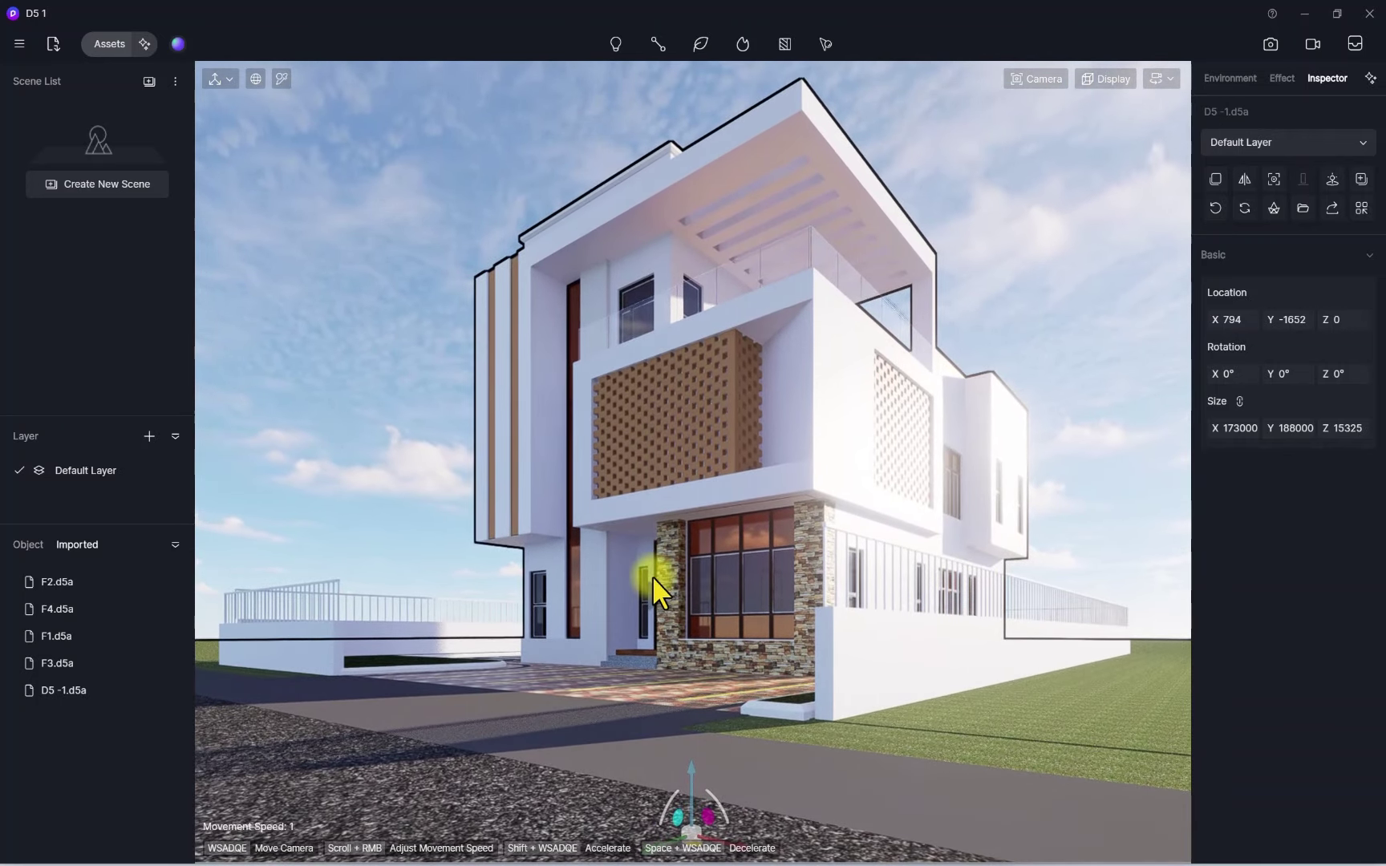
{"action": "key", "text": "w"}
{"action": "key", "text": "s"}
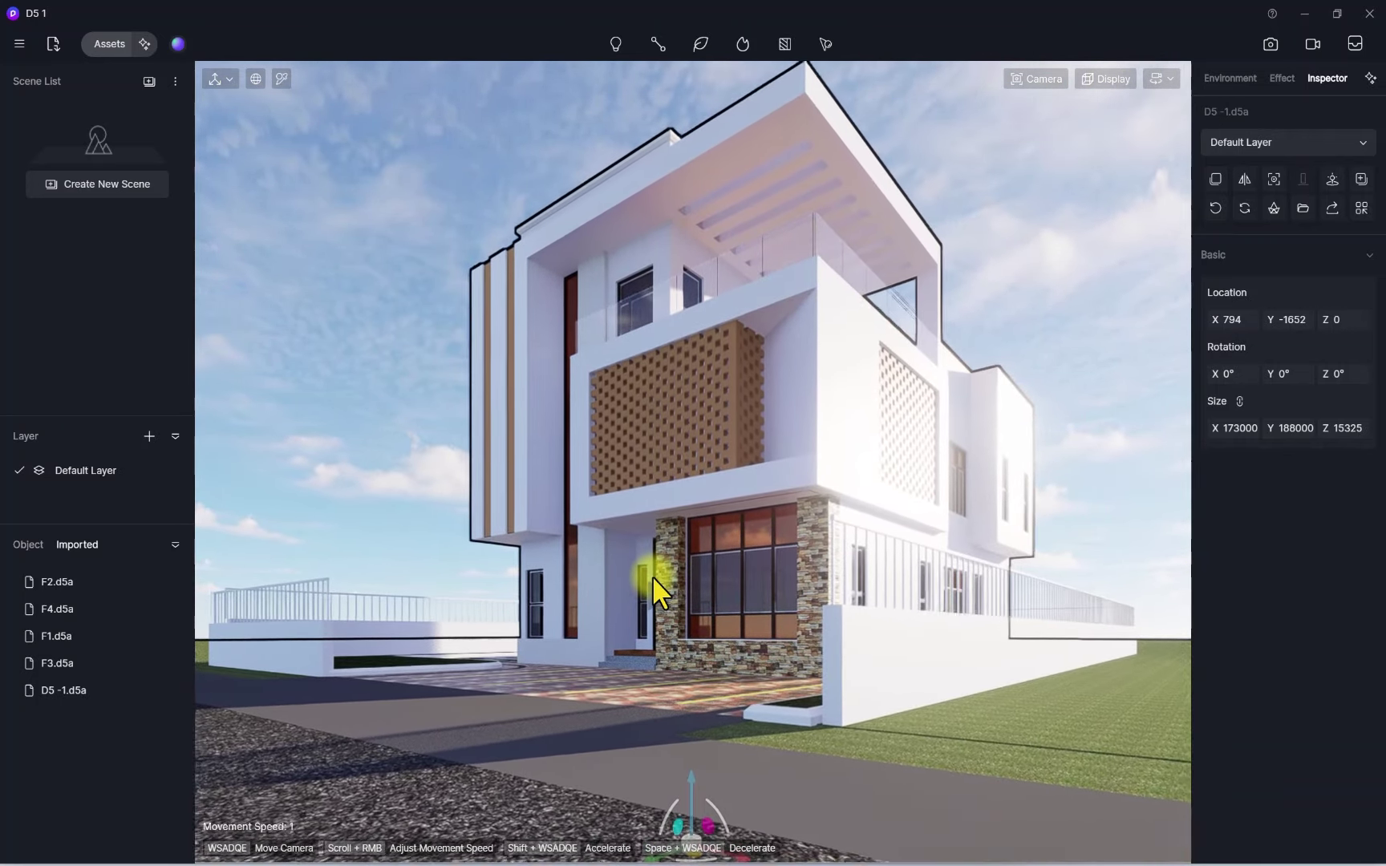
{"action": "right_click_drag", "start_coordinate": [652, 576], "coordinate": [654, 566]}
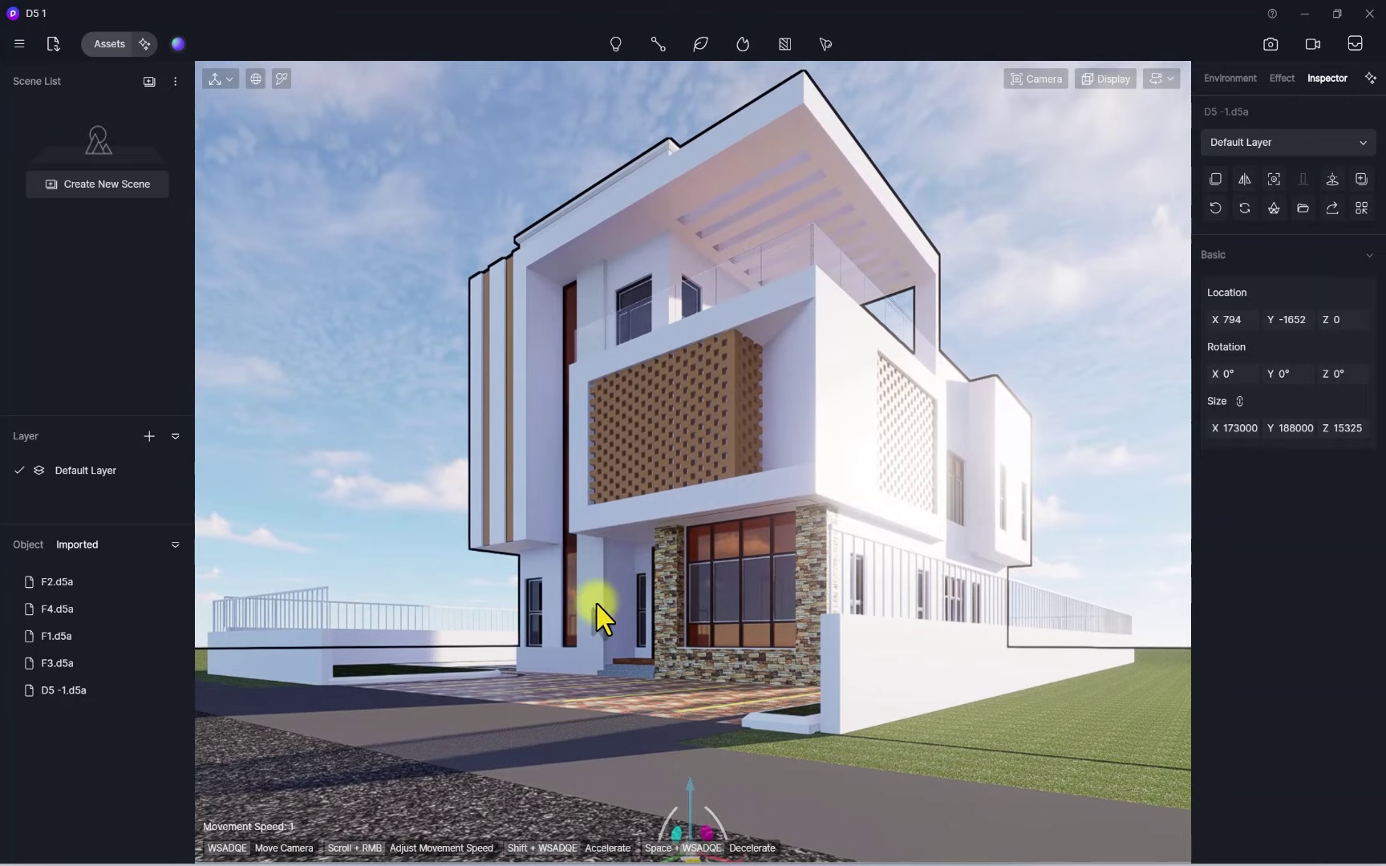
Shift the street-level corner view slightly sideways to centre the house and save it as the first scene
{"action": "key", "text": "a"}
{"action": "right_click_drag", "start_coordinate": [595, 602], "coordinate": [655, 584]}
{"action": "key", "text": "a"}
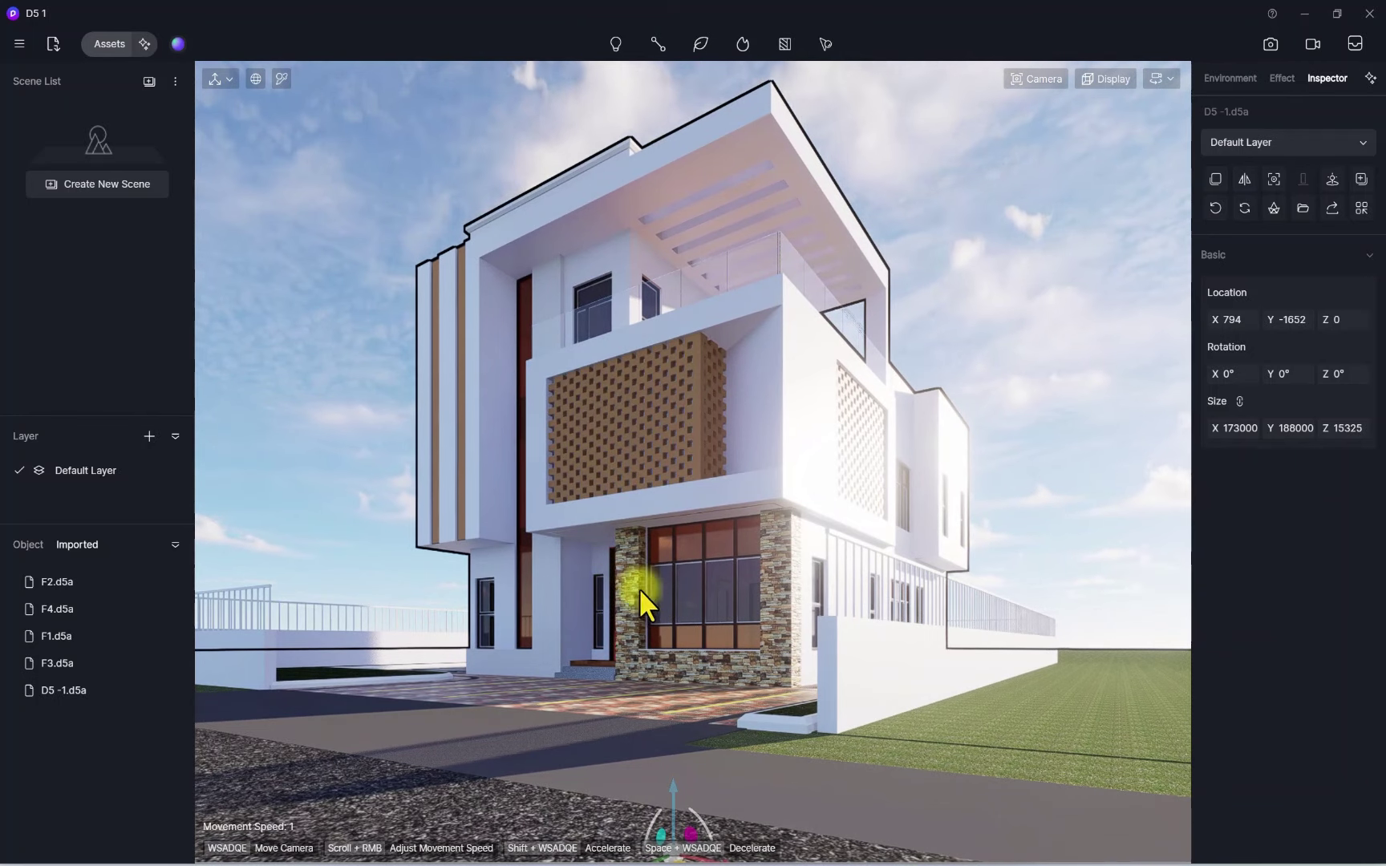
{"action": "left_click", "coordinate": [44, 188]}
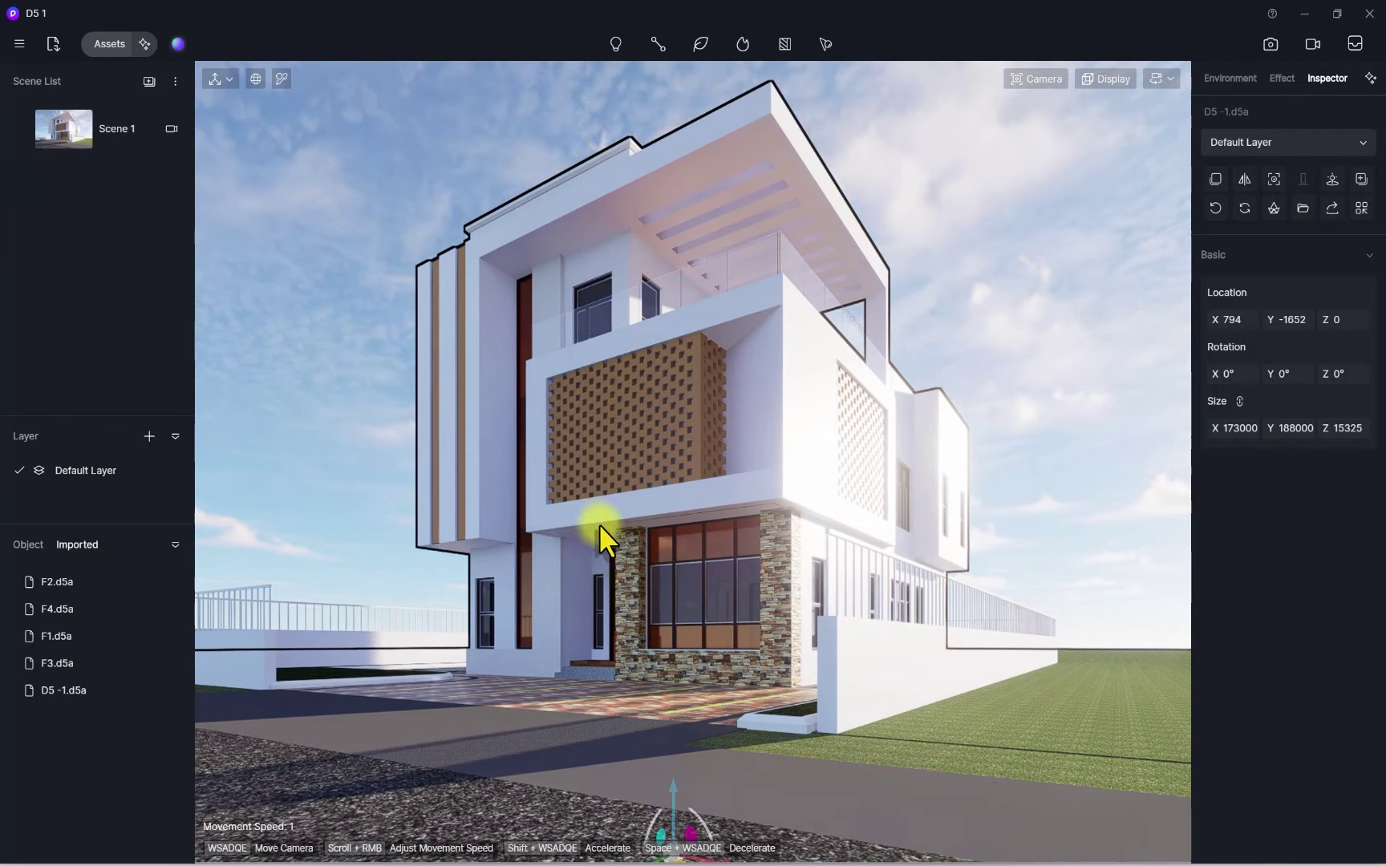
Try deleting the side fence F2.d5a from the object list, and undo the deletion
{"action": "left_click", "coordinate": [851, 678]}
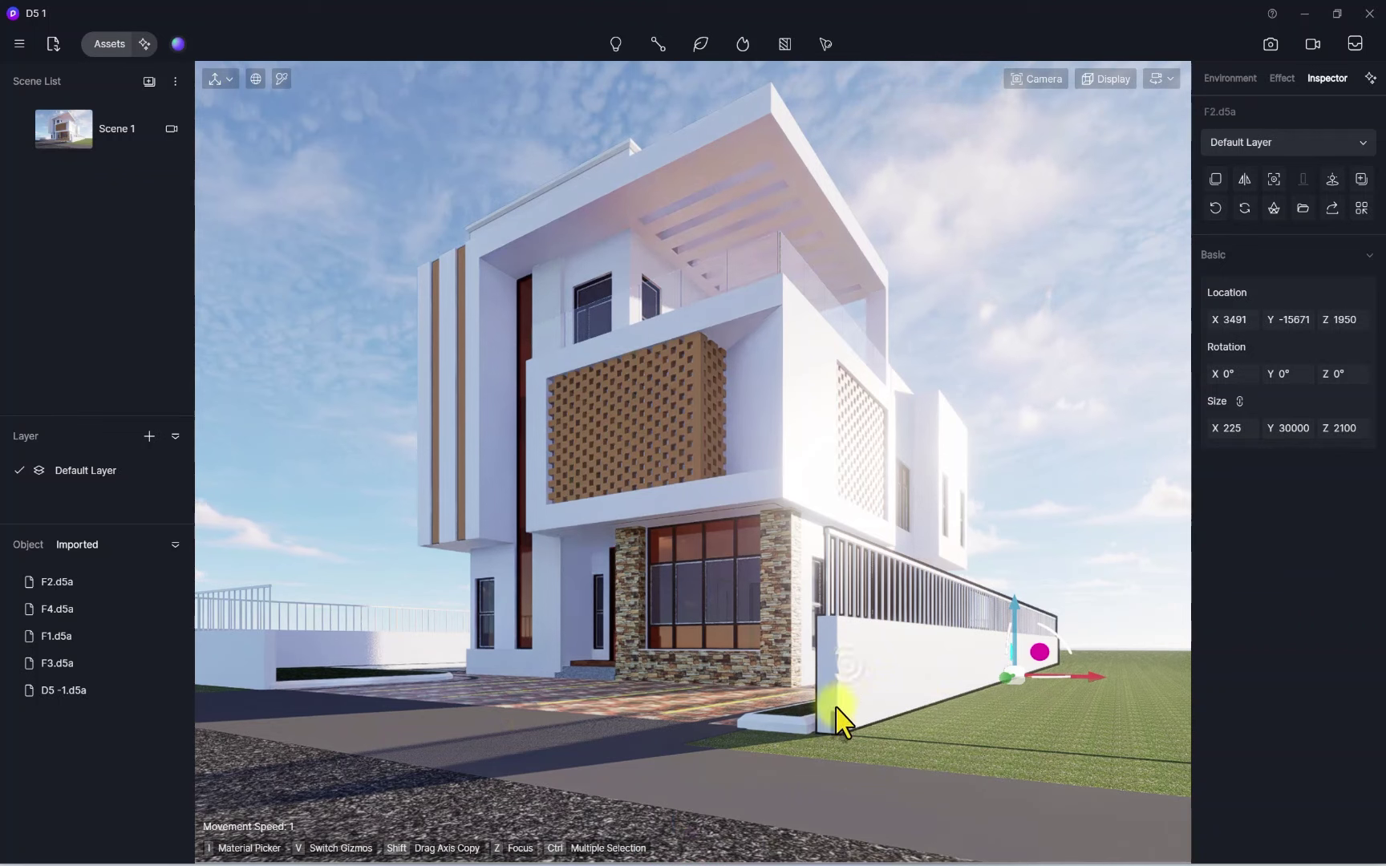
{"action": "left_click", "coordinate": [29, 545]}
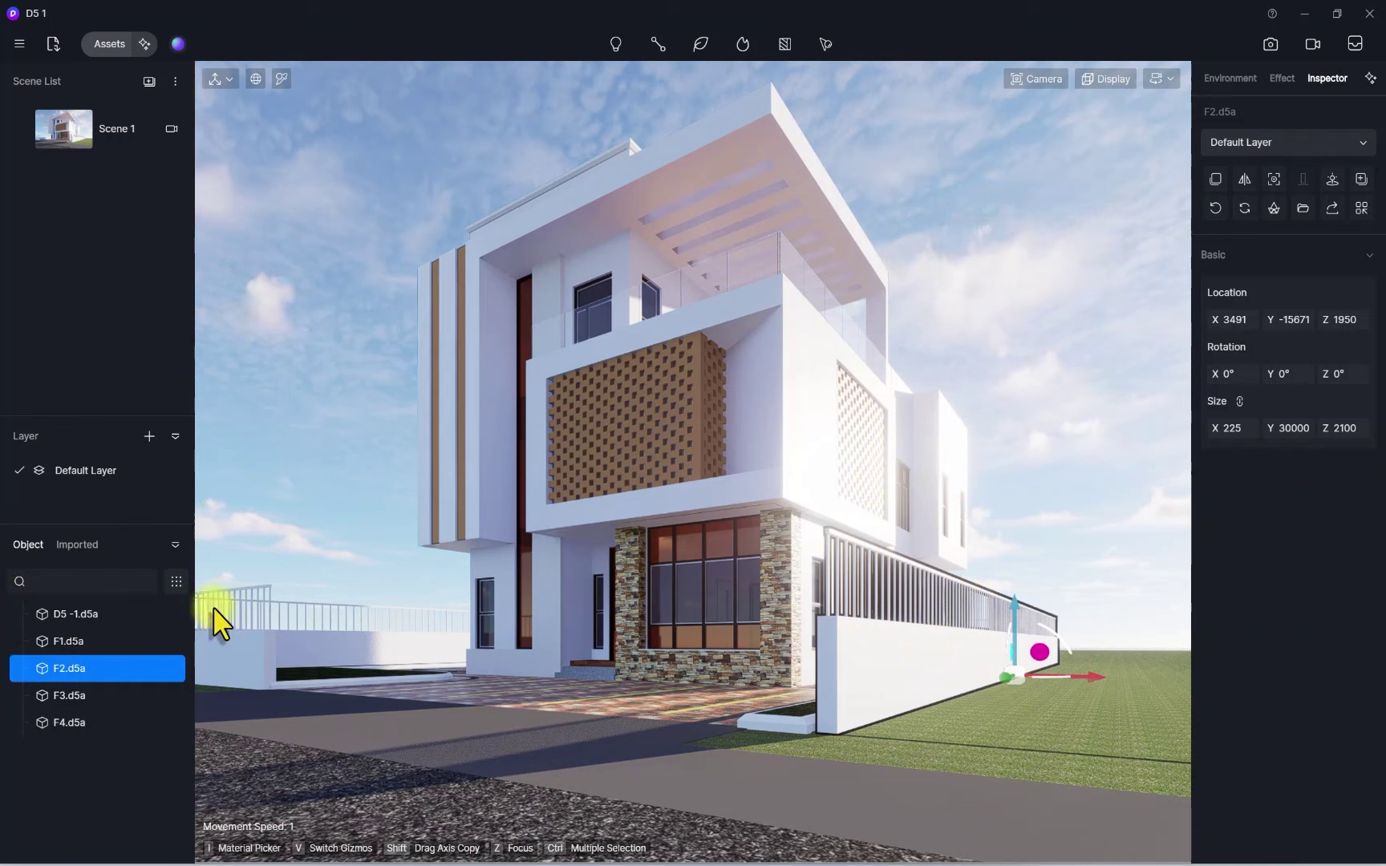
{"action": "left_click", "coordinate": [77, 544]}
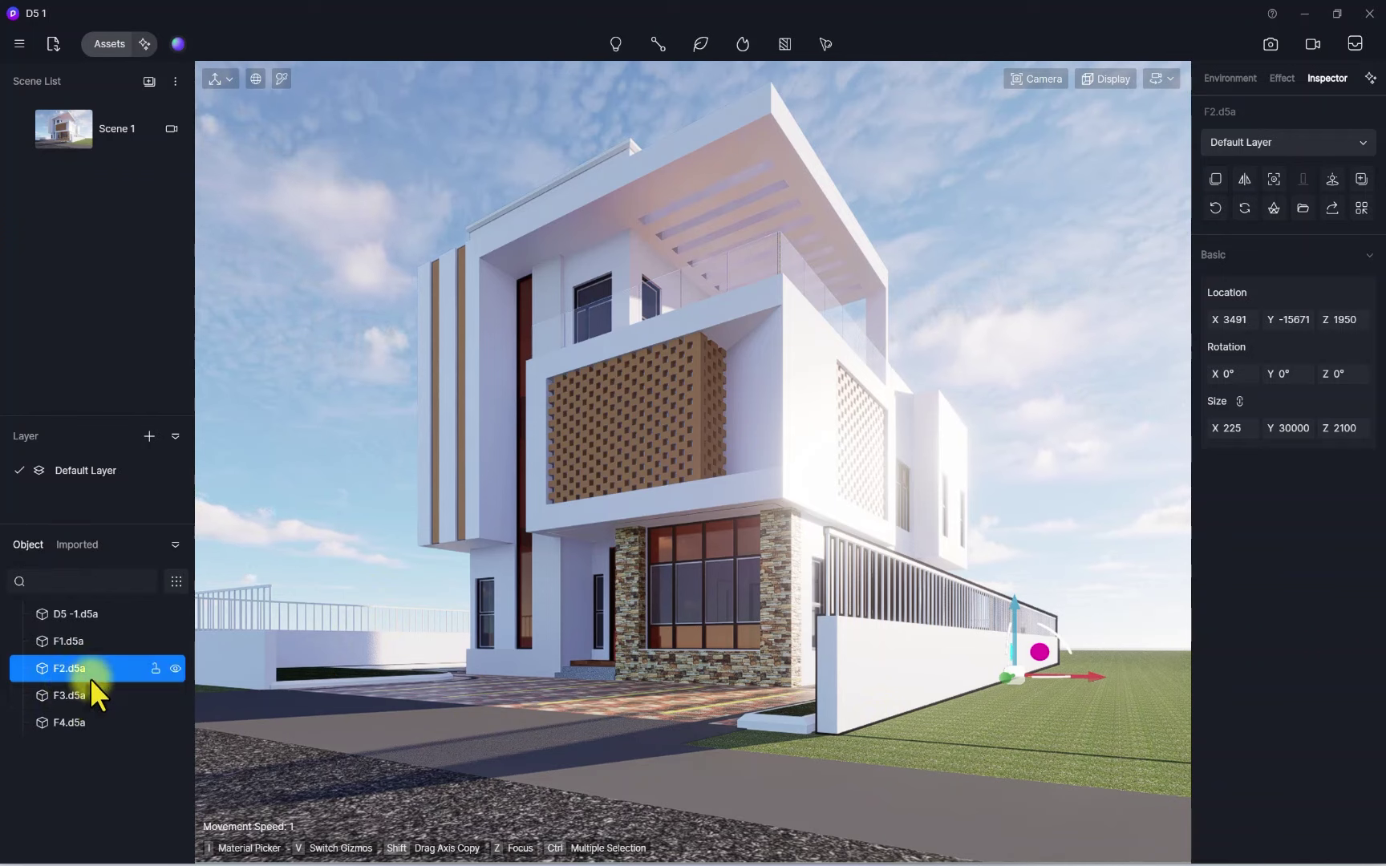
{"action": "key", "text": "Delete"}
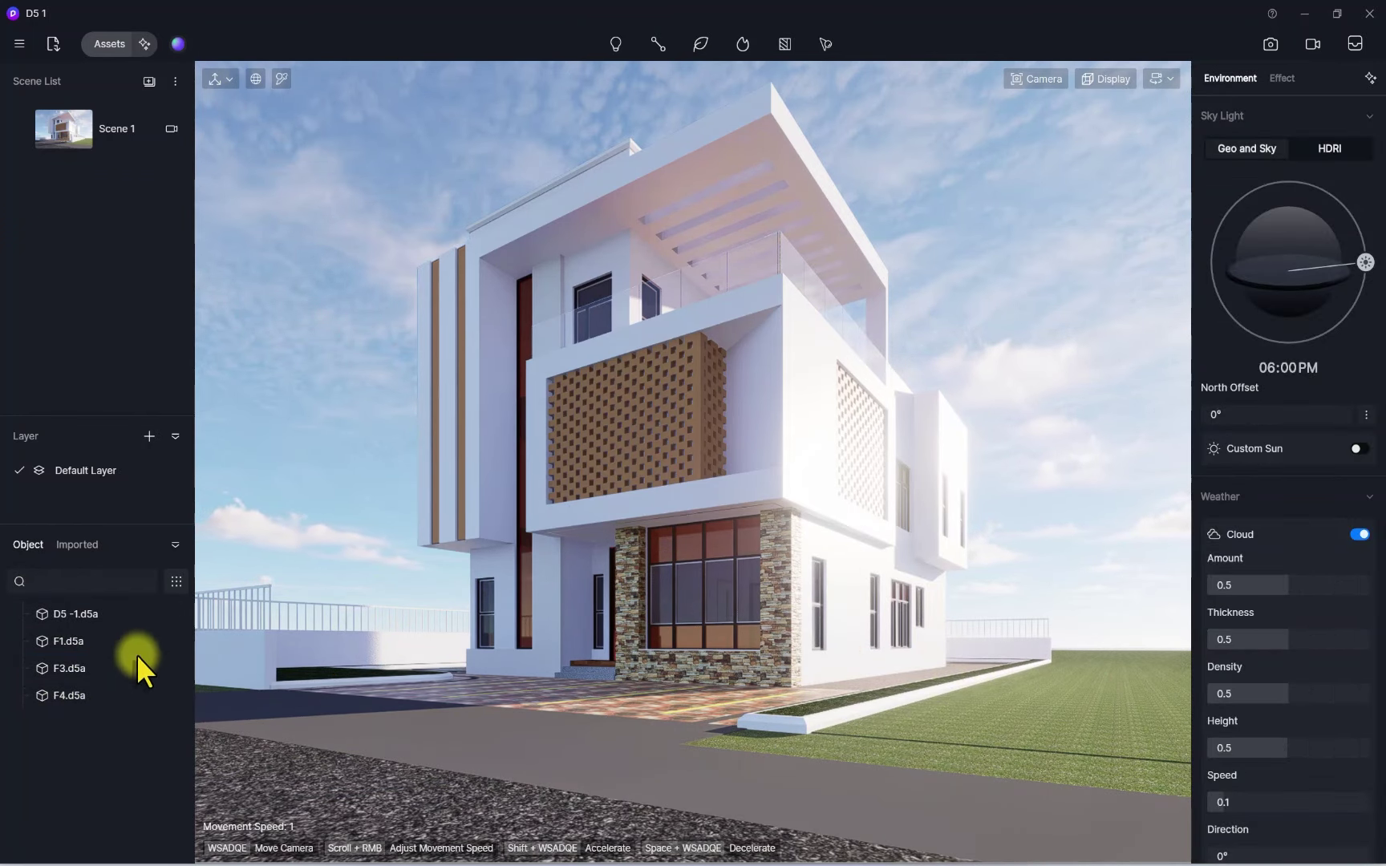
{"action": "key", "text": "ctrl+z"}
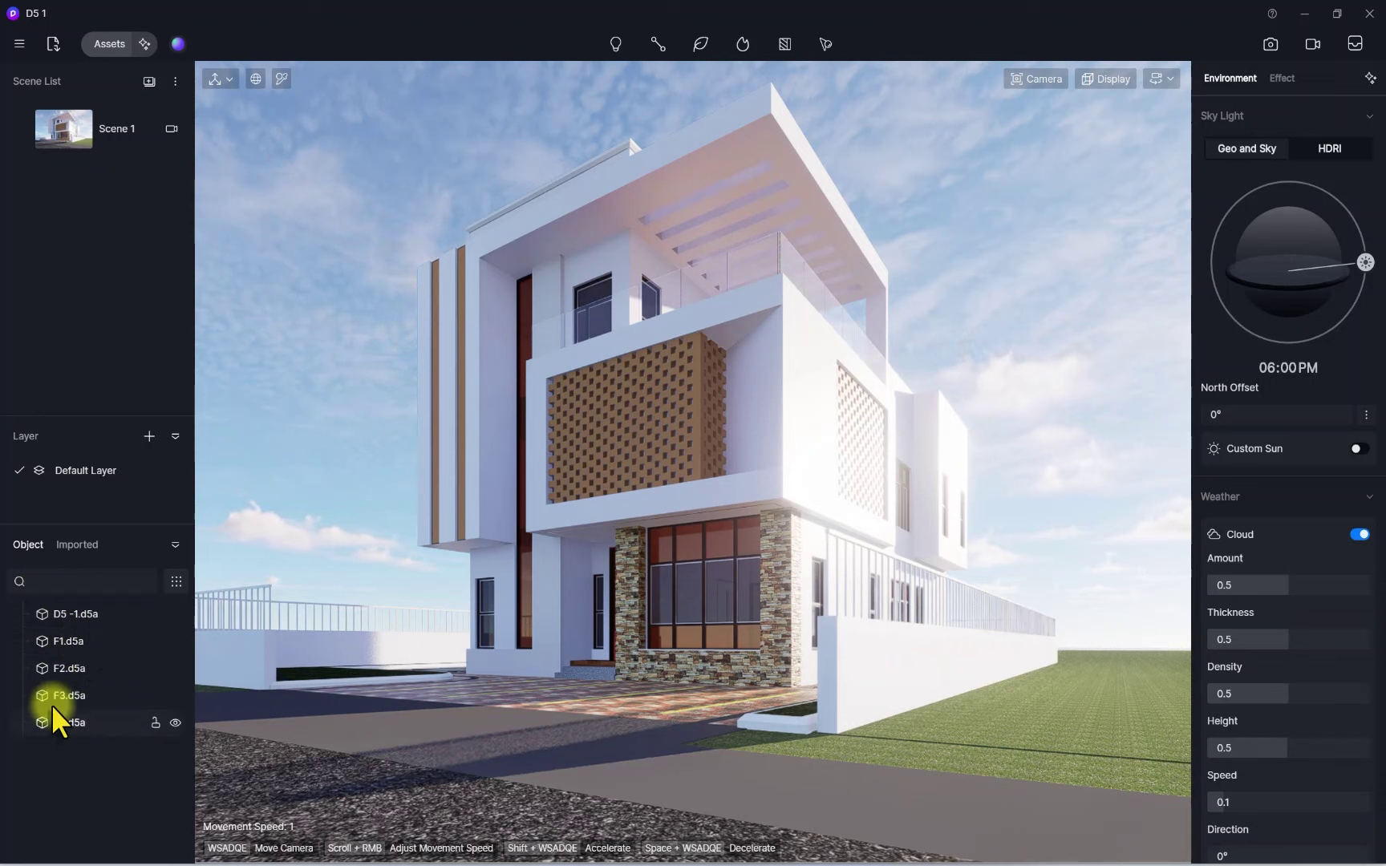
Try hiding the side fence F2.d5a, and show it again
{"action": "left_click", "coordinate": [876, 692]}
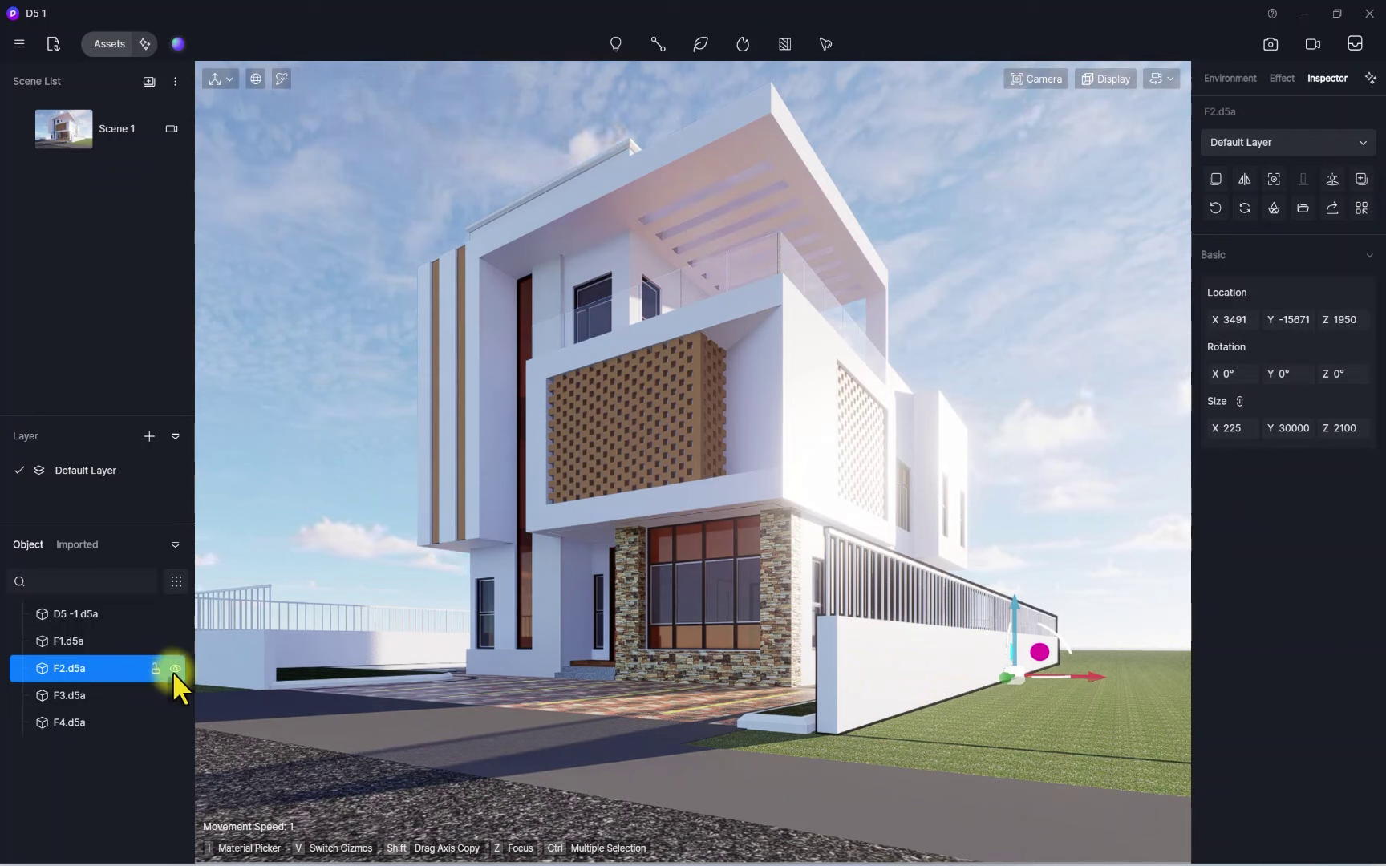
{"action": "left_click", "coordinate": [175, 669]}
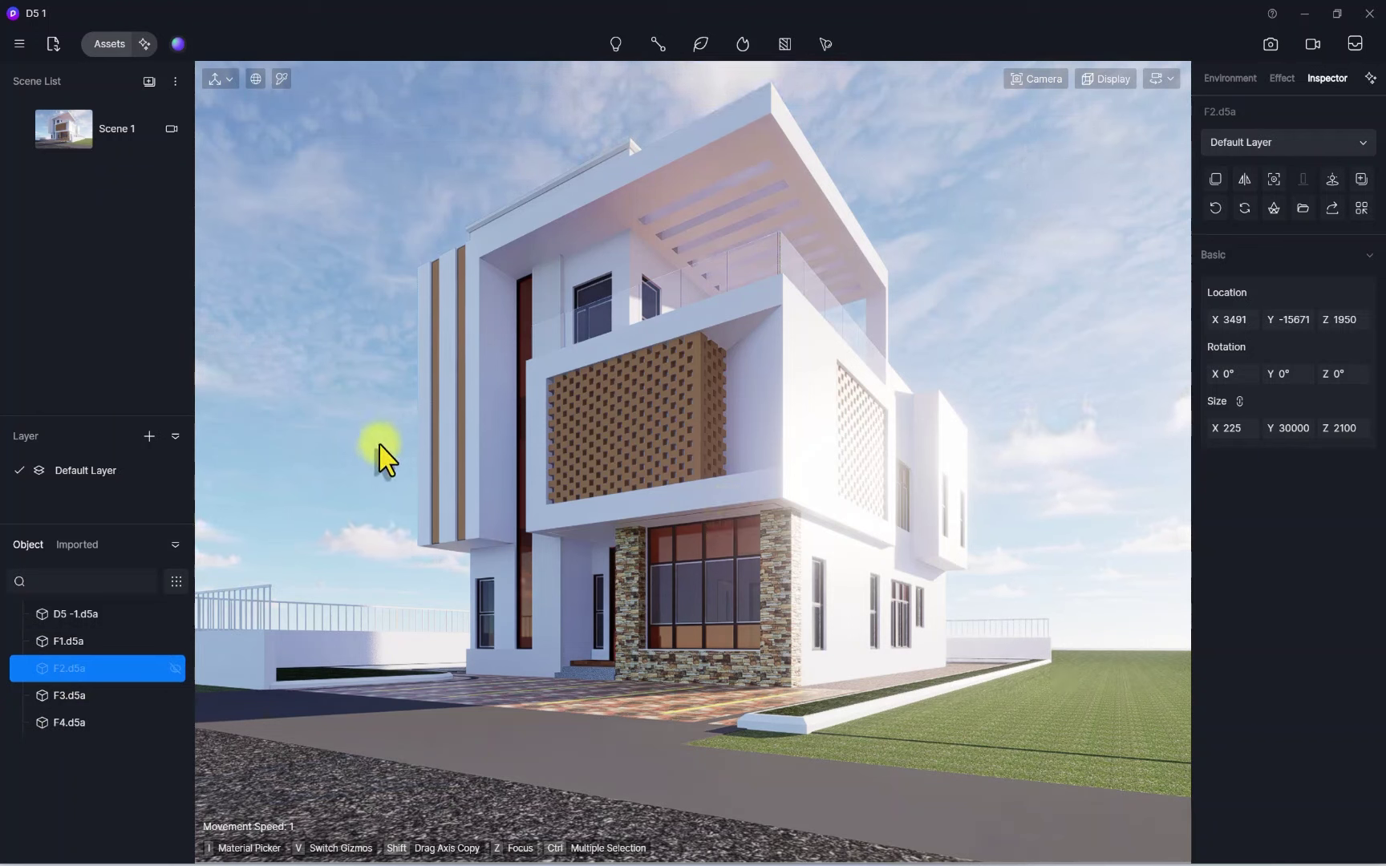
{"action": "left_click", "coordinate": [175, 669]}
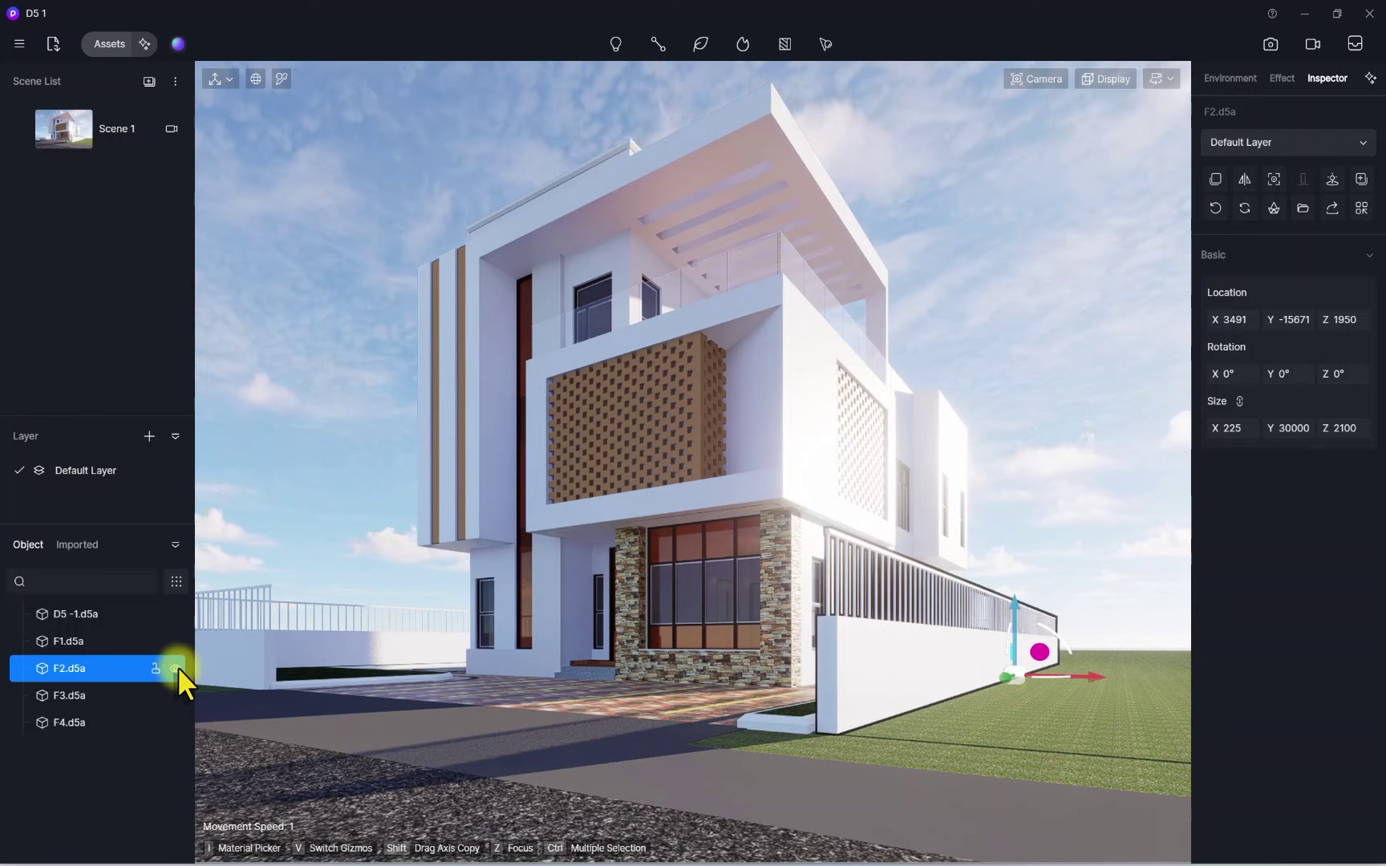
Add a second scene, hide the side fence F2.d5a, shift the view slightly and update the scene with it
{"action": "left_click", "coordinate": [148, 81]}
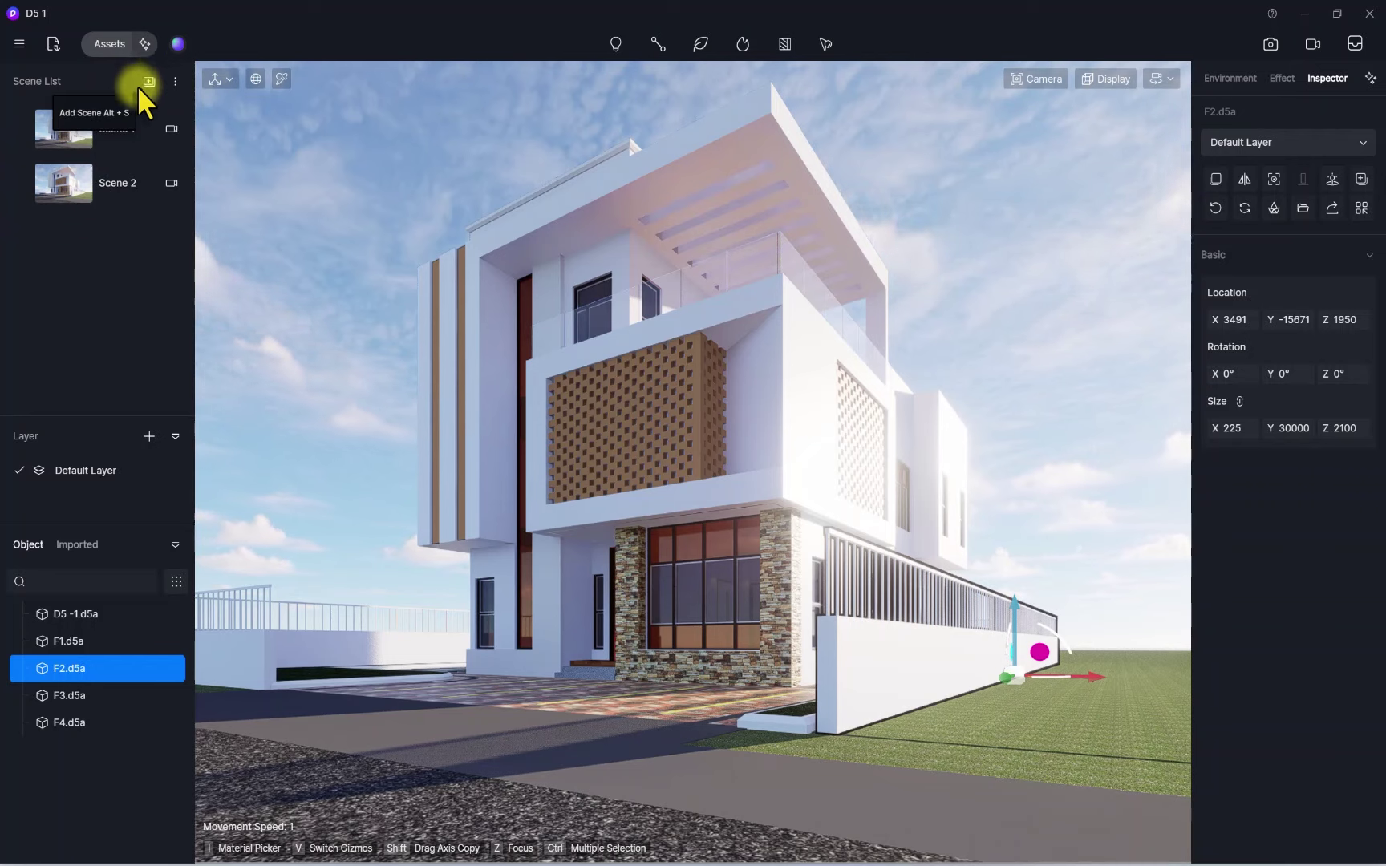
{"action": "left_click", "coordinate": [174, 668]}
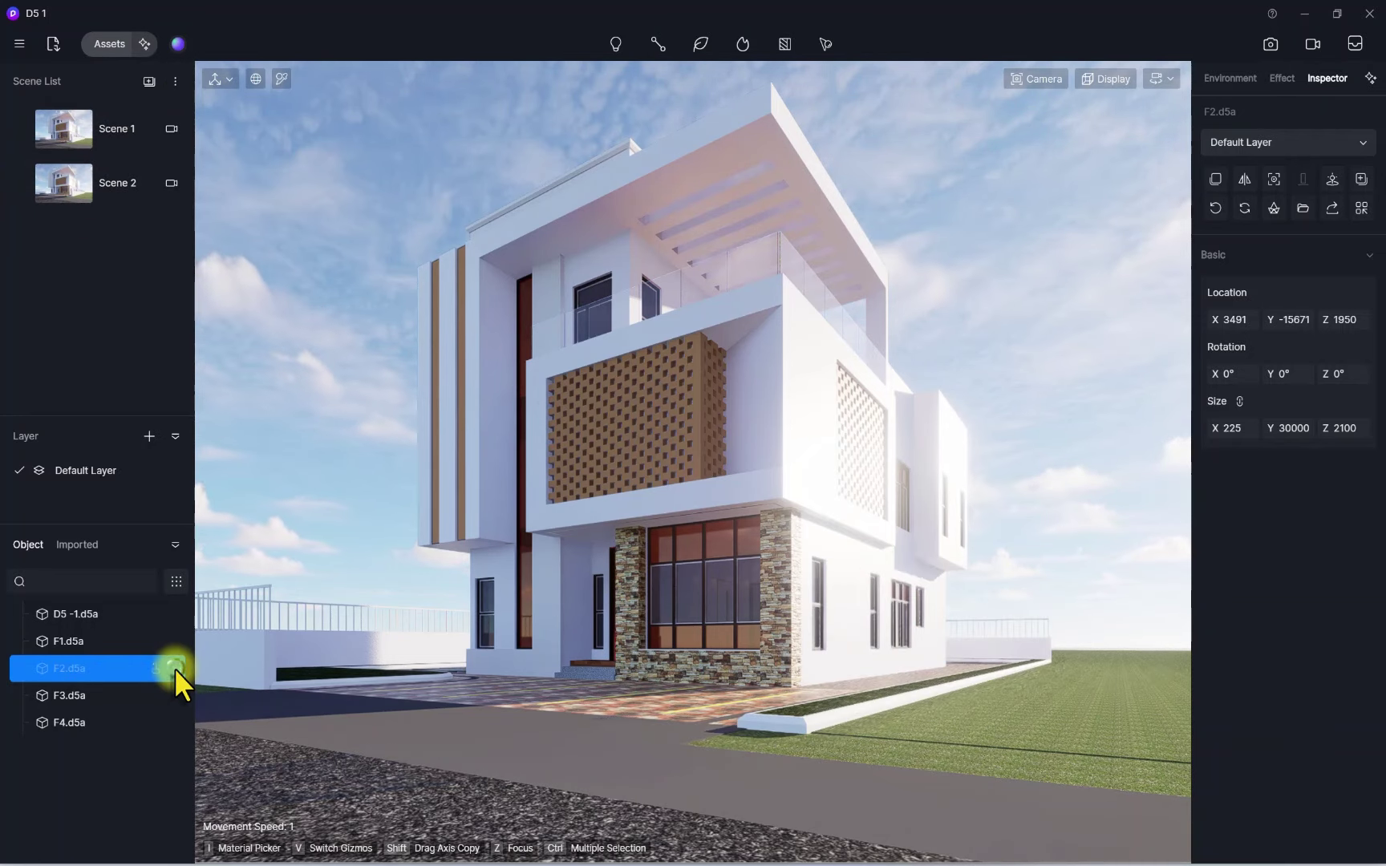
{"action": "mouse_move", "coordinate": [790, 521]}
{"action": "right_mouse_down"}
{"action": "mouse_move", "coordinate": [752, 517]}
{"action": "mouse_move", "coordinate": [767, 518]}
{"action": "right_mouse_up"}
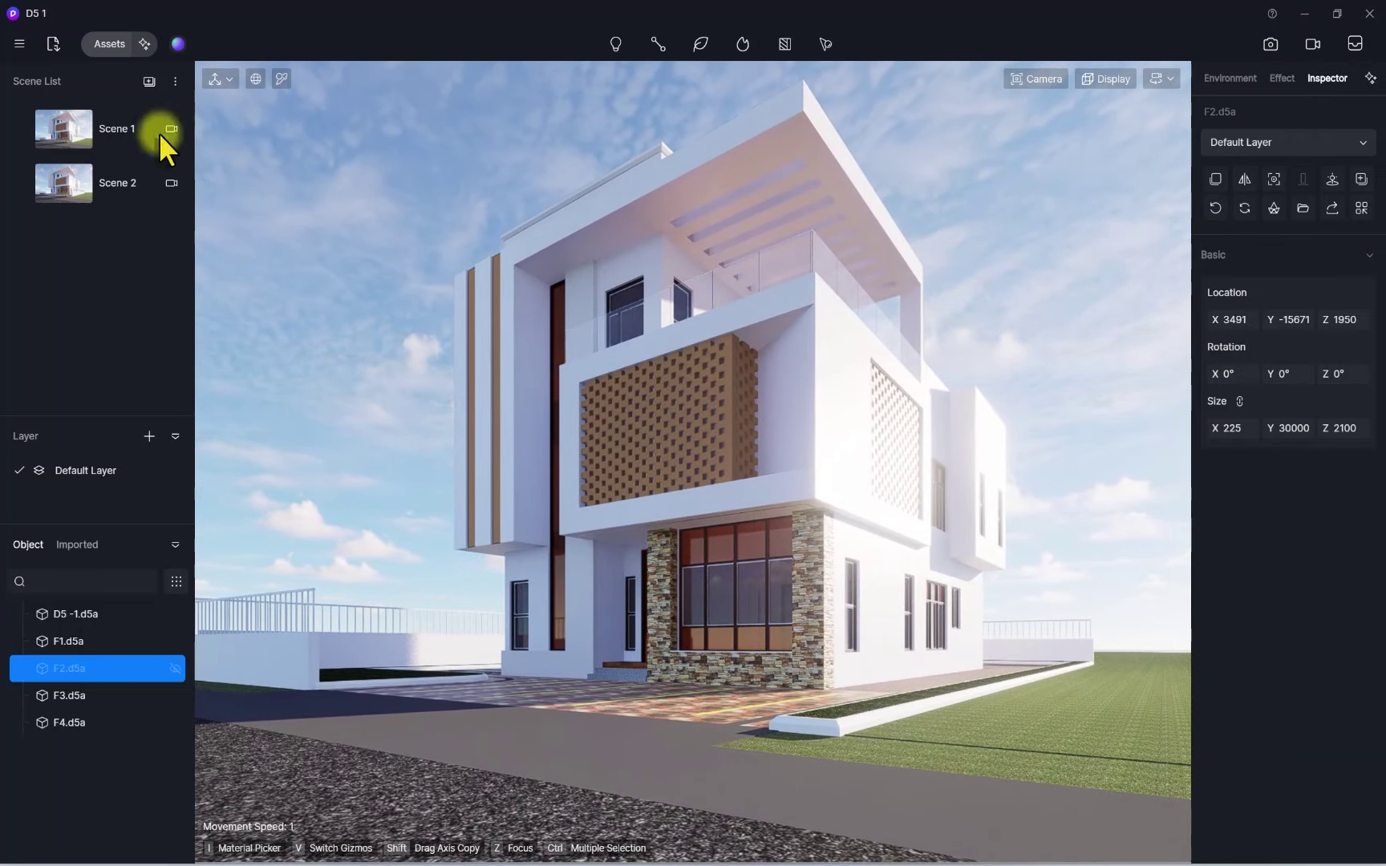
{"action": "mouse_move", "coordinate": [13, 195]}
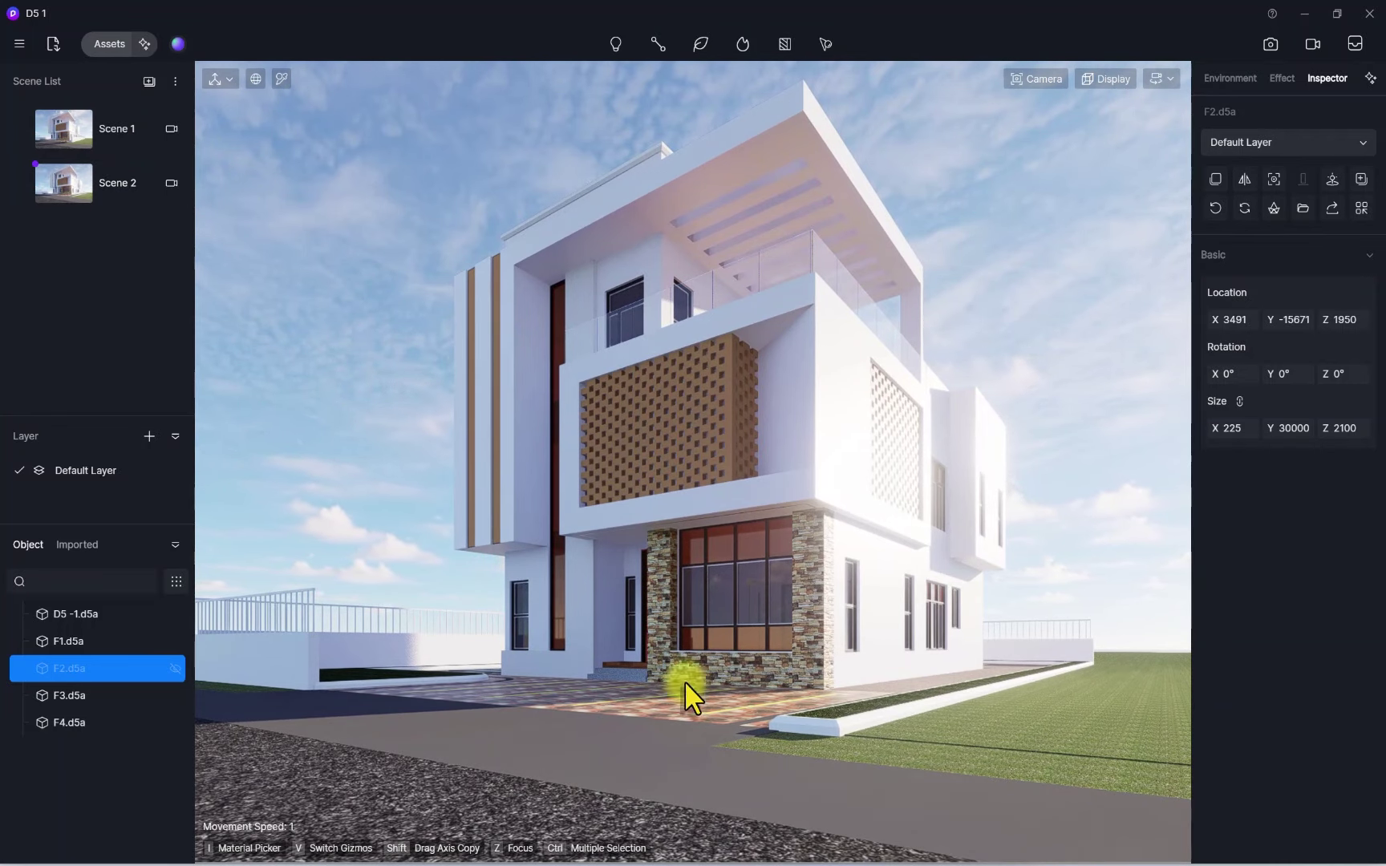
Recall Scene 1, raise the fly speed to 58 and move the camera around to the house's opposite front corner
{"action": "left_click", "coordinate": [82, 116]}
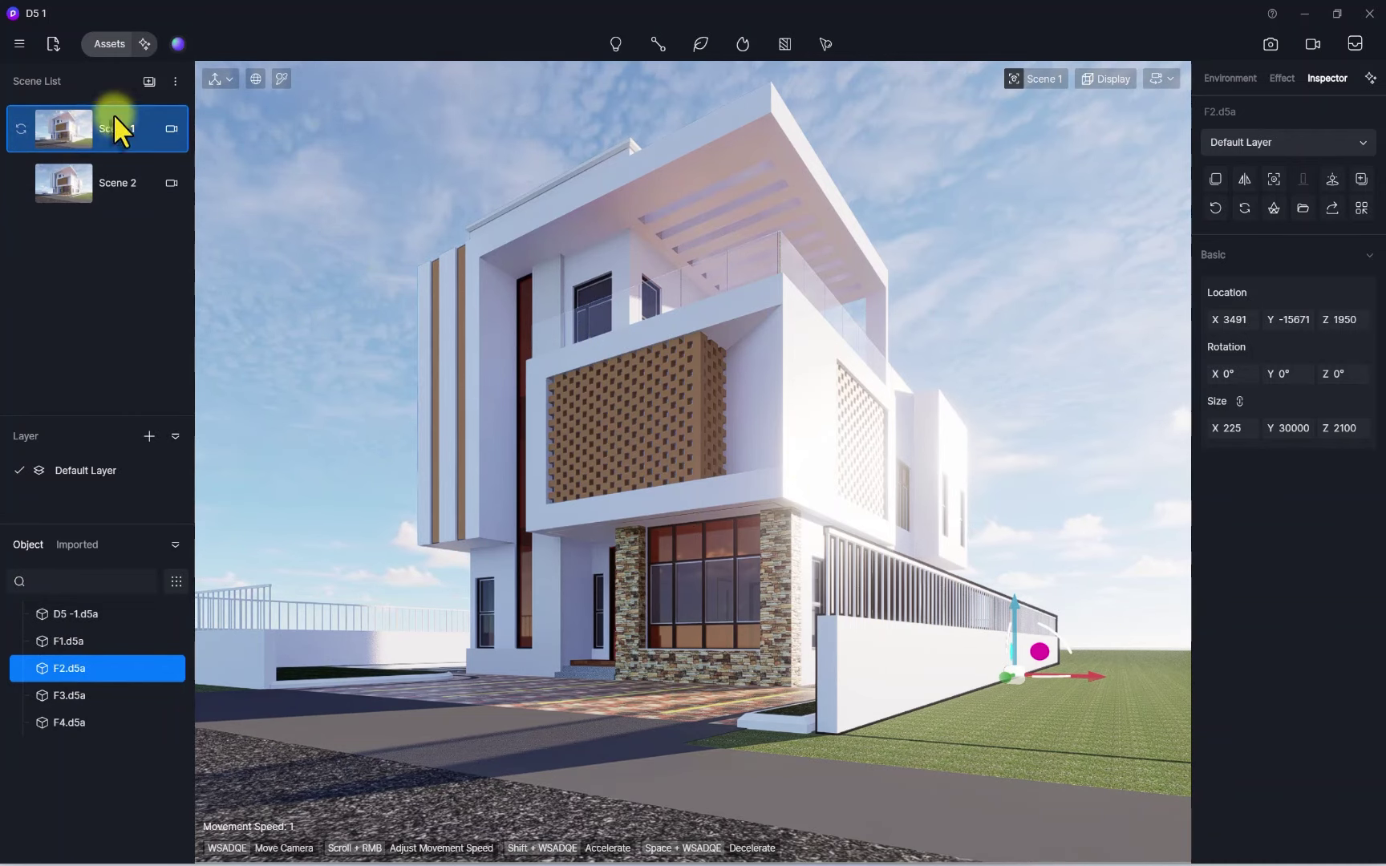
{"action": "right_click_drag", "start_coordinate": [796, 434], "coordinate": [410, 427]}
{"action": "key", "text": "a"}
{"action": "left_click", "coordinate": [1167, 77]}
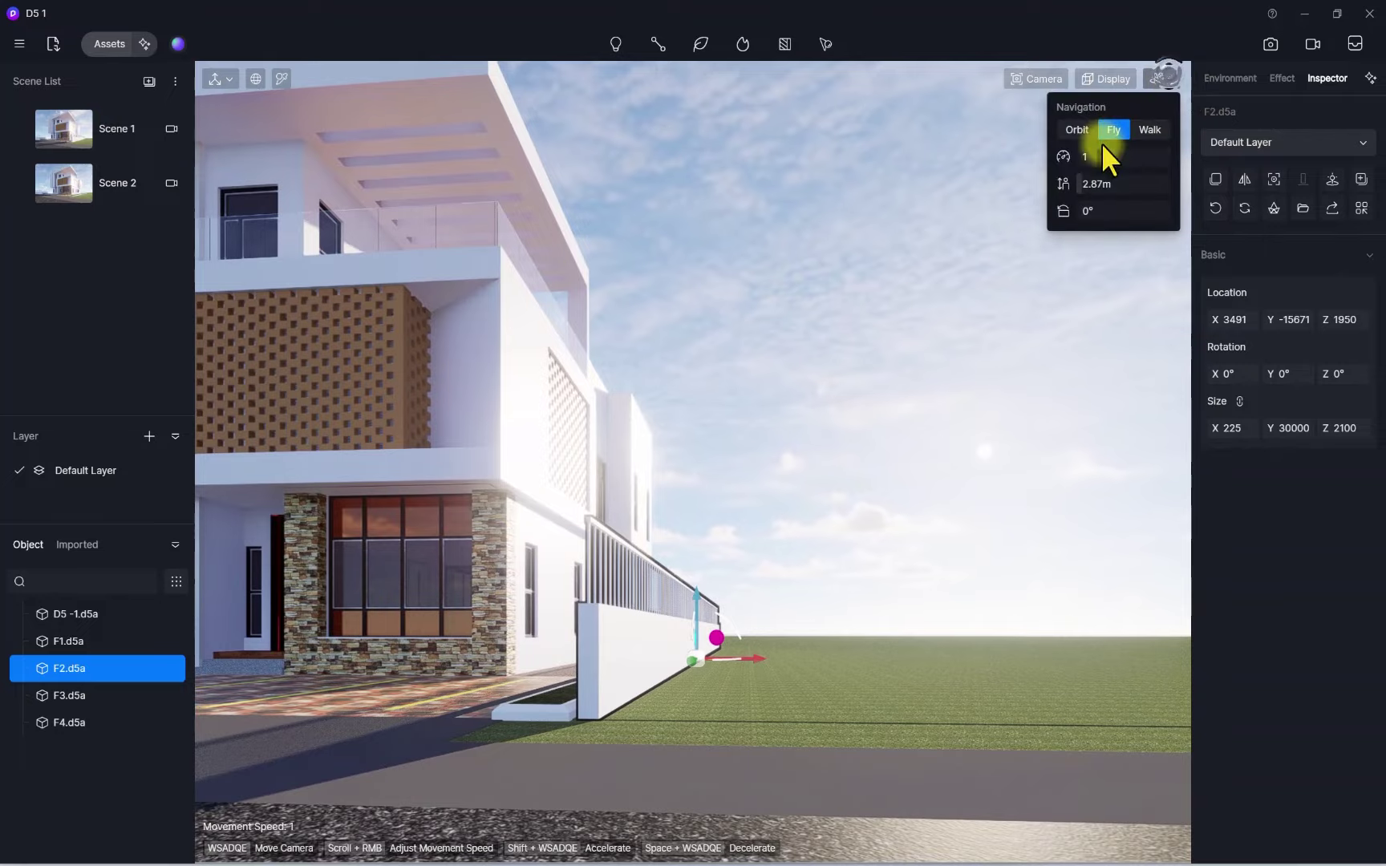
{"action": "left_click_drag", "start_coordinate": [1102, 156], "coordinate": [1107, 156]}
{"action": "key", "text": "a"}
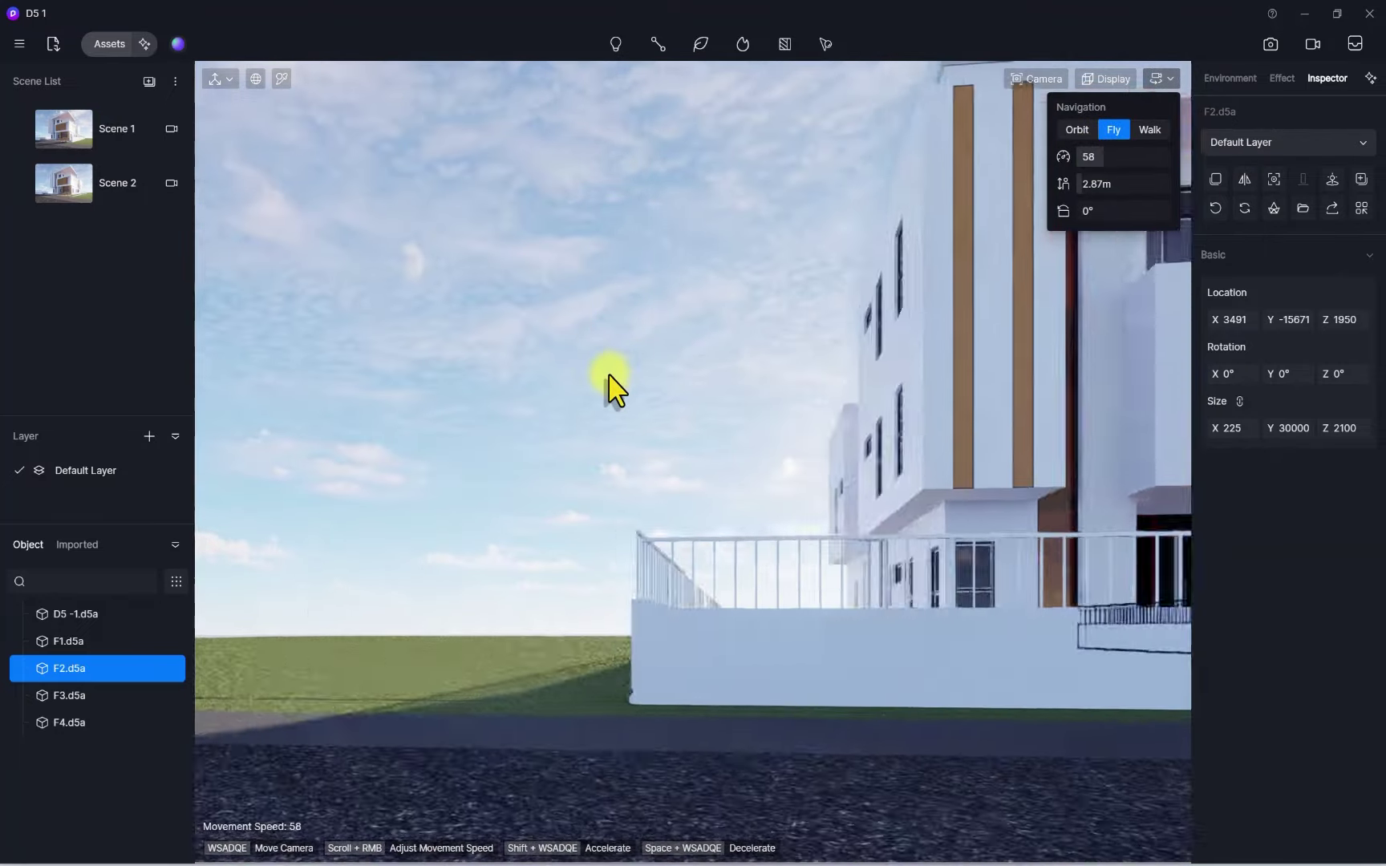
{"action": "right_click_drag", "start_coordinate": [610, 371], "coordinate": [680, 408]}
{"action": "key", "text": "w"}
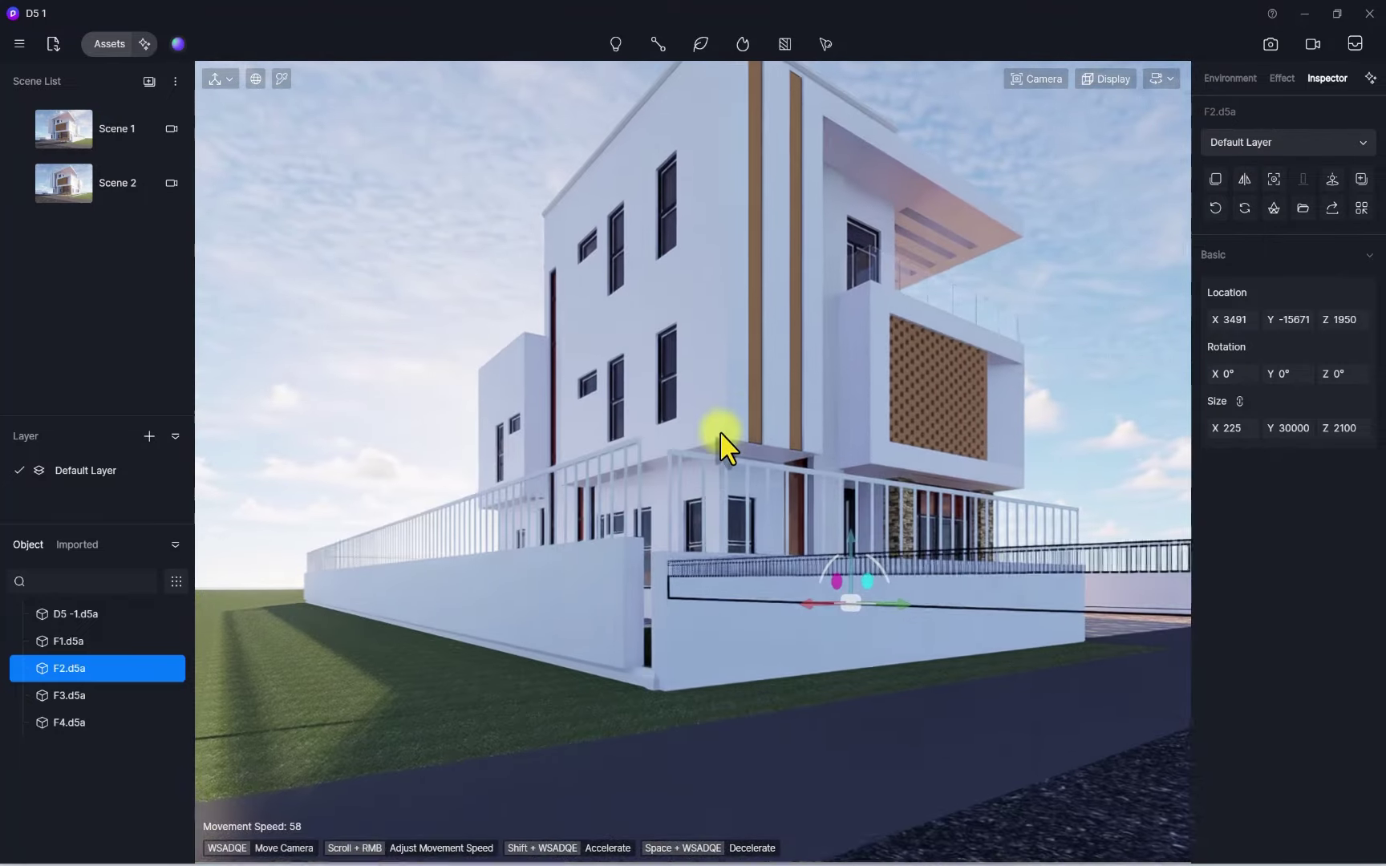
{"action": "key", "text": "w"}
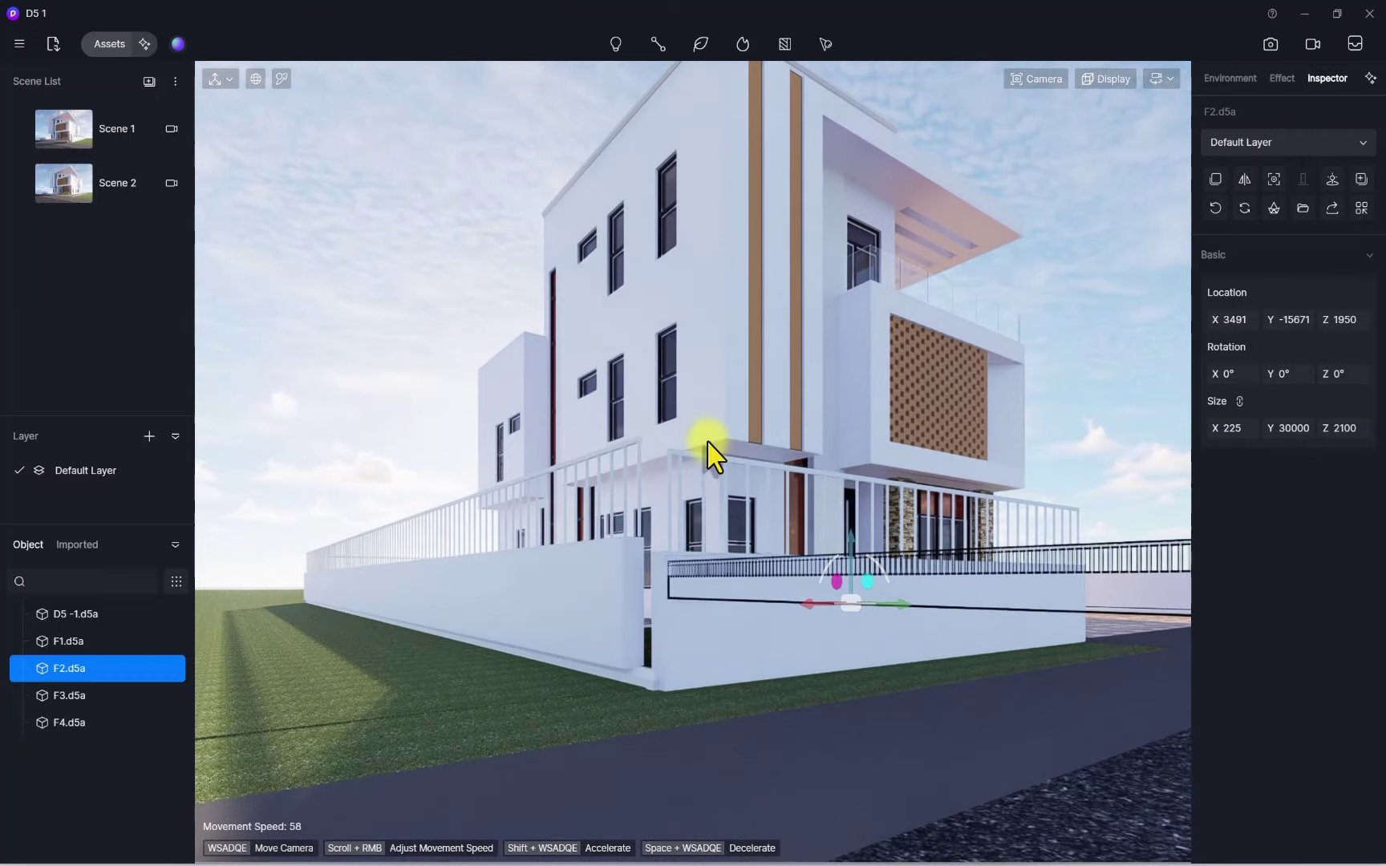
Reduce the fly speed to 1 and fine-tune the camera position at the fenced corner
{"action": "left_click", "coordinate": [1162, 78]}
{"action": "left_click_drag", "start_coordinate": [1081, 161], "coordinate": [1067, 158]}
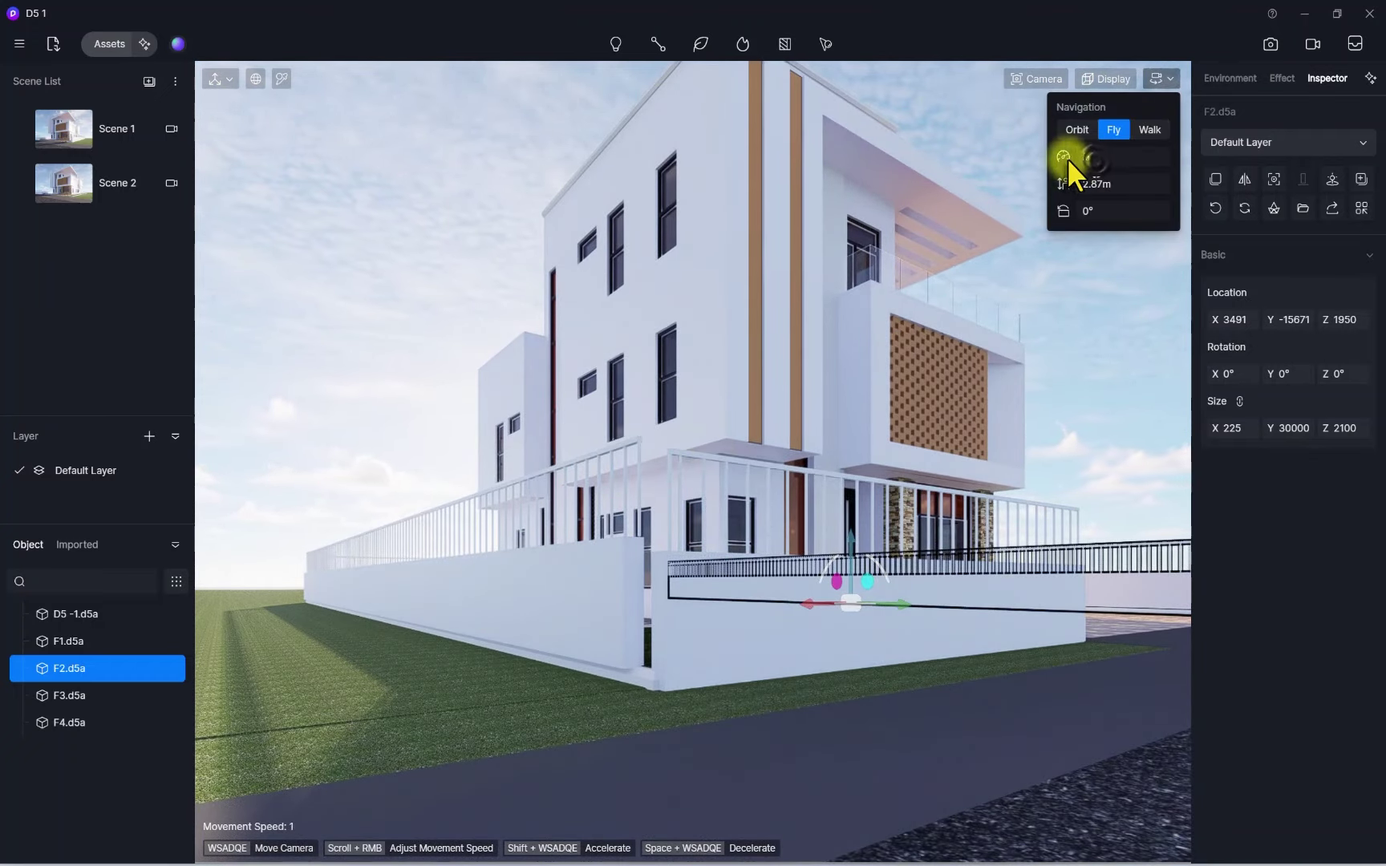
{"action": "key", "text": "w"}
{"action": "key", "text": "d"}
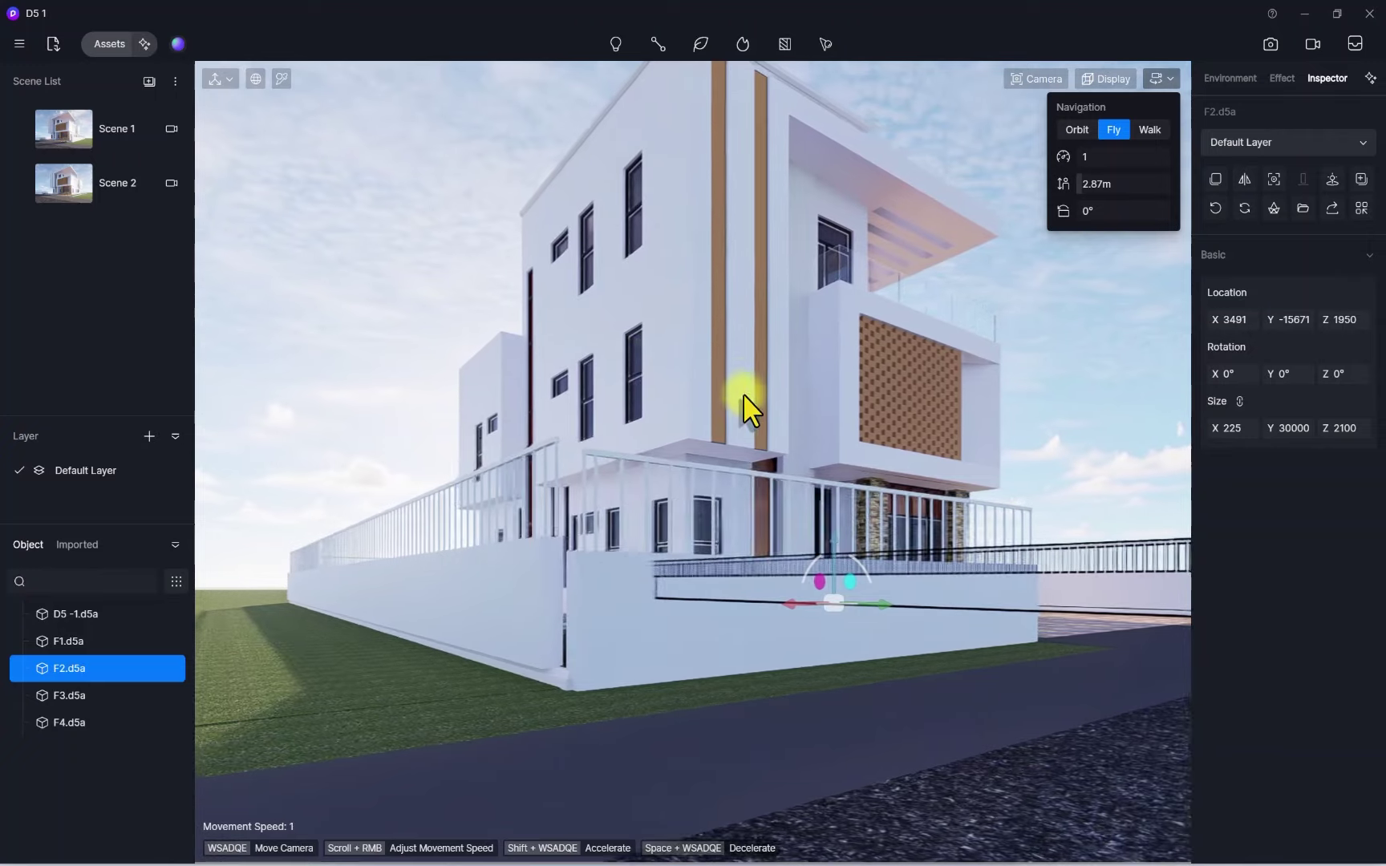
Hide the side fence F4.d5a and the front fence F1.d5a
{"action": "left_click", "coordinate": [487, 625]}
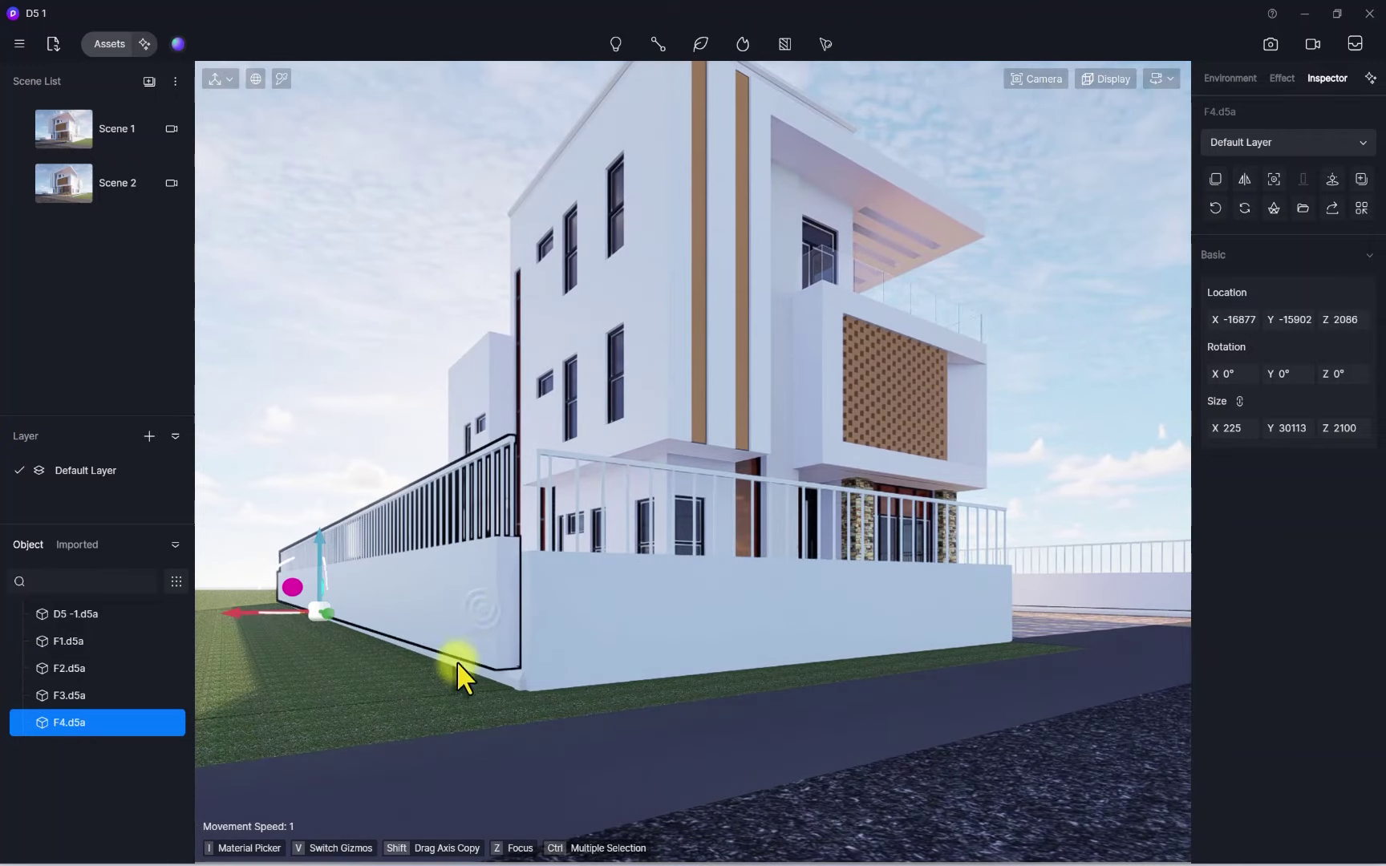
{"action": "left_click", "coordinate": [174, 724]}
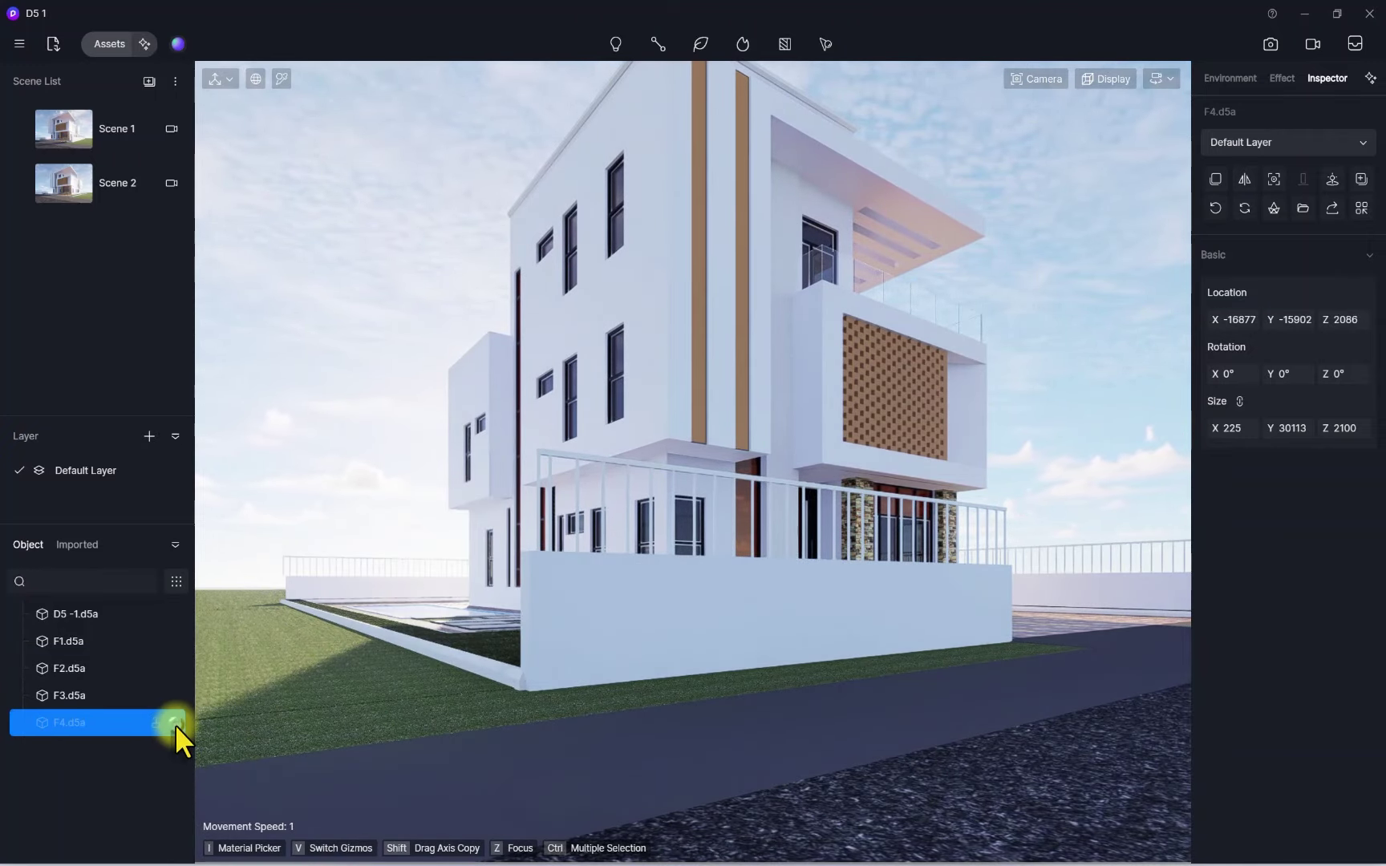
{"action": "left_click", "coordinate": [565, 636]}
{"action": "left_click", "coordinate": [173, 641]}
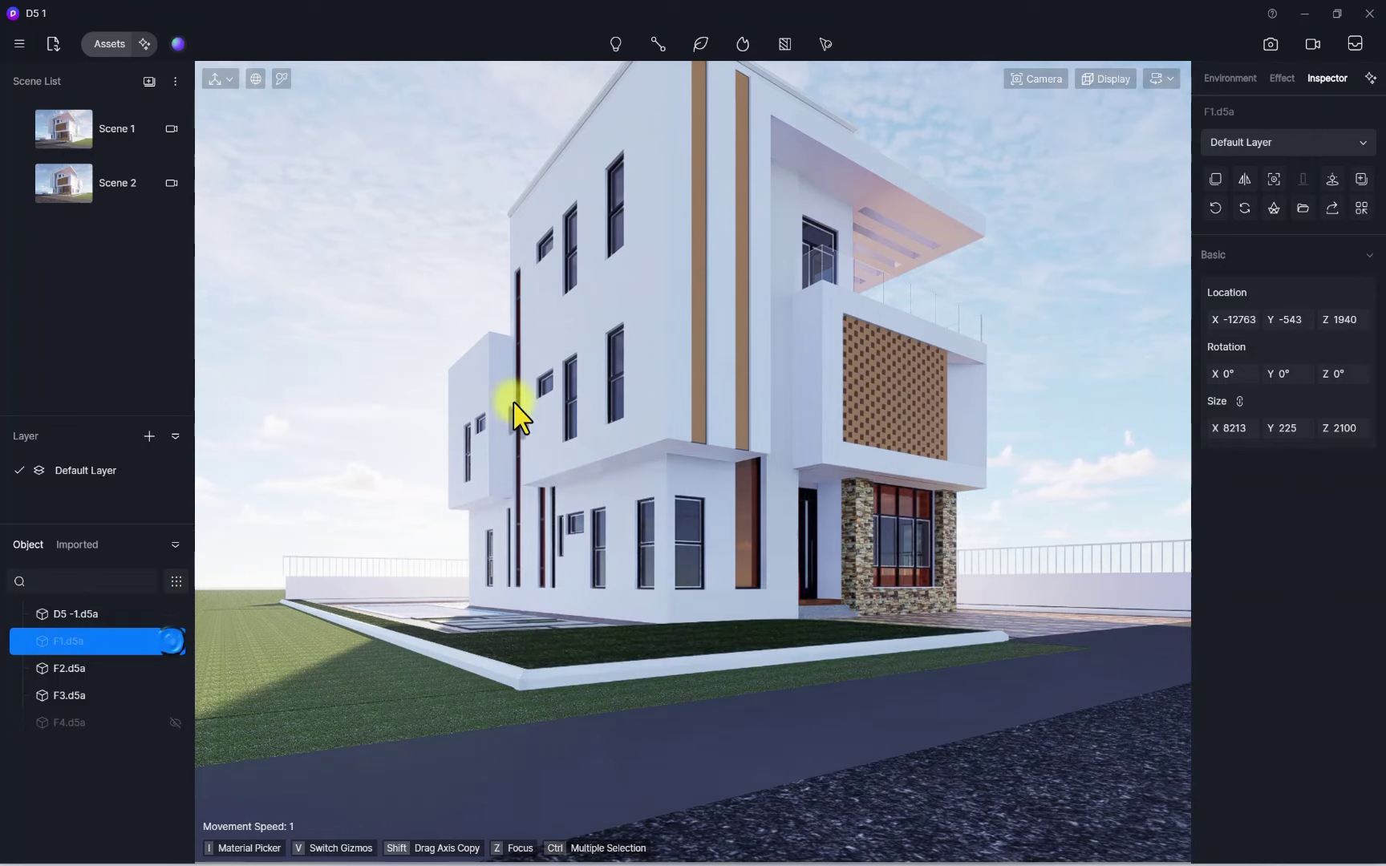
Lower the camera and frame the whole house with its full roof in this corner view, and save it as a new scene
{"action": "right_click_drag", "start_coordinate": [640, 440], "coordinate": [682, 435]}
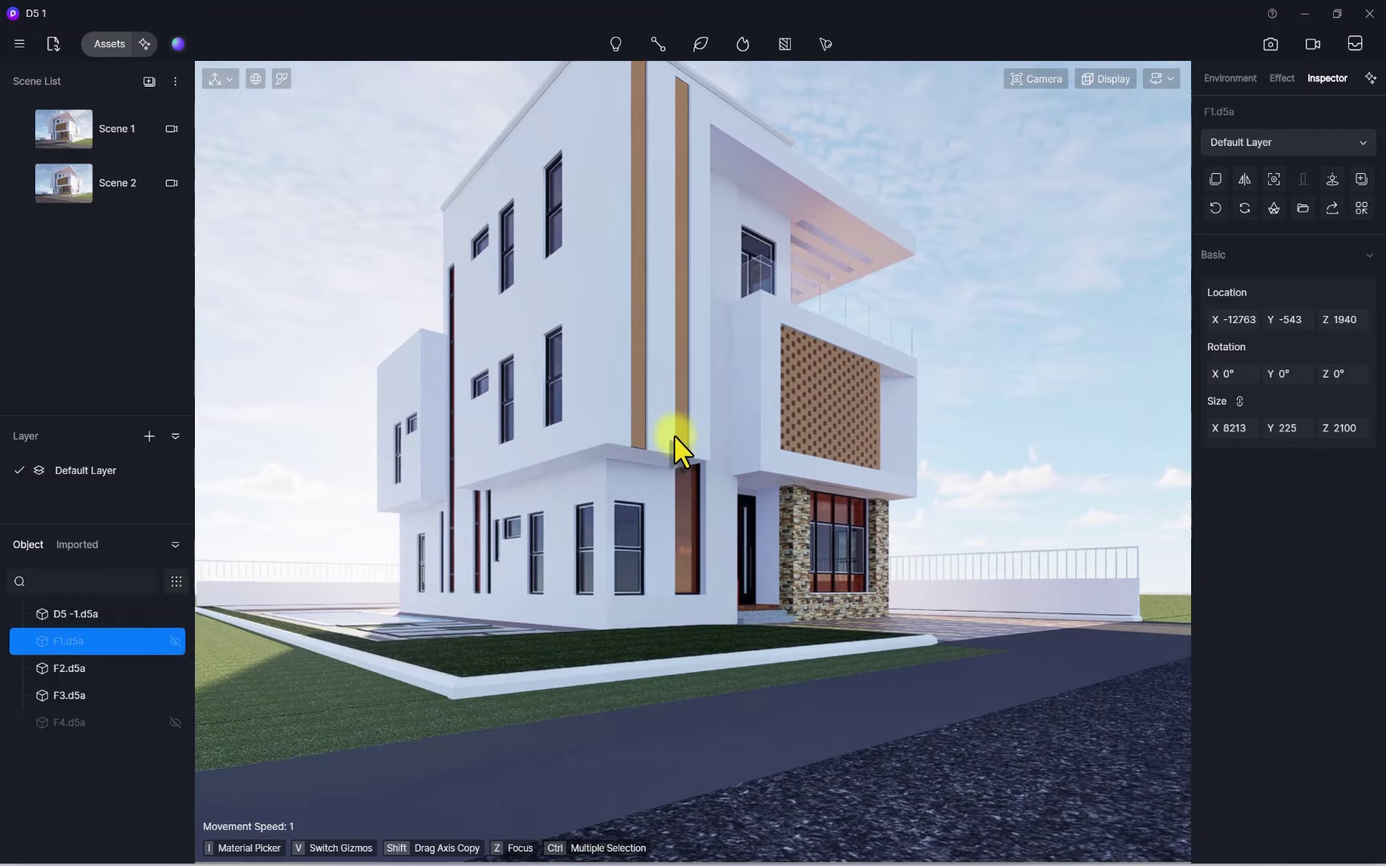
{"action": "key", "text": "s"}
{"action": "key", "text": "s"}
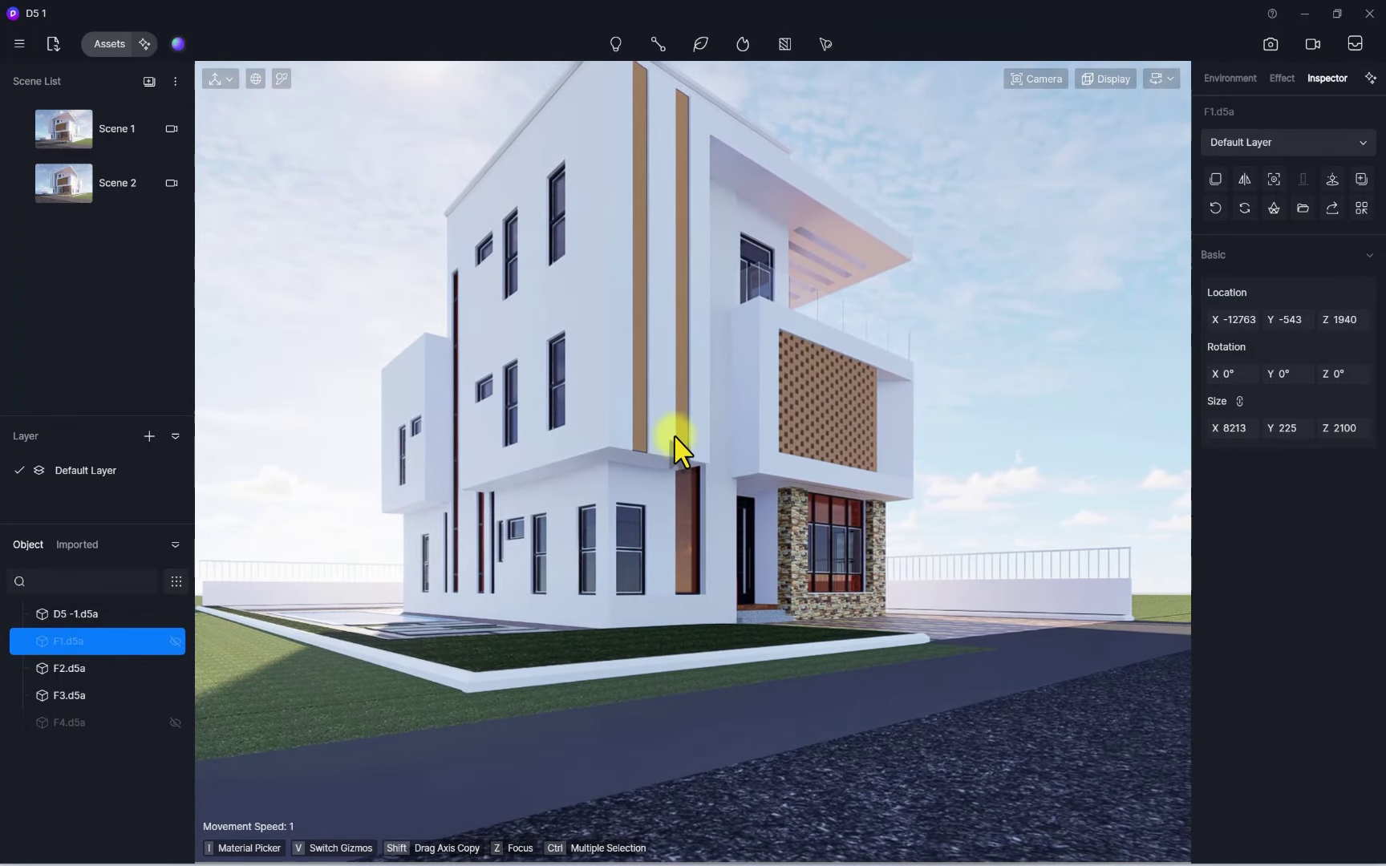
{"action": "right_click_drag", "start_coordinate": [676, 436], "coordinate": [708, 426]}
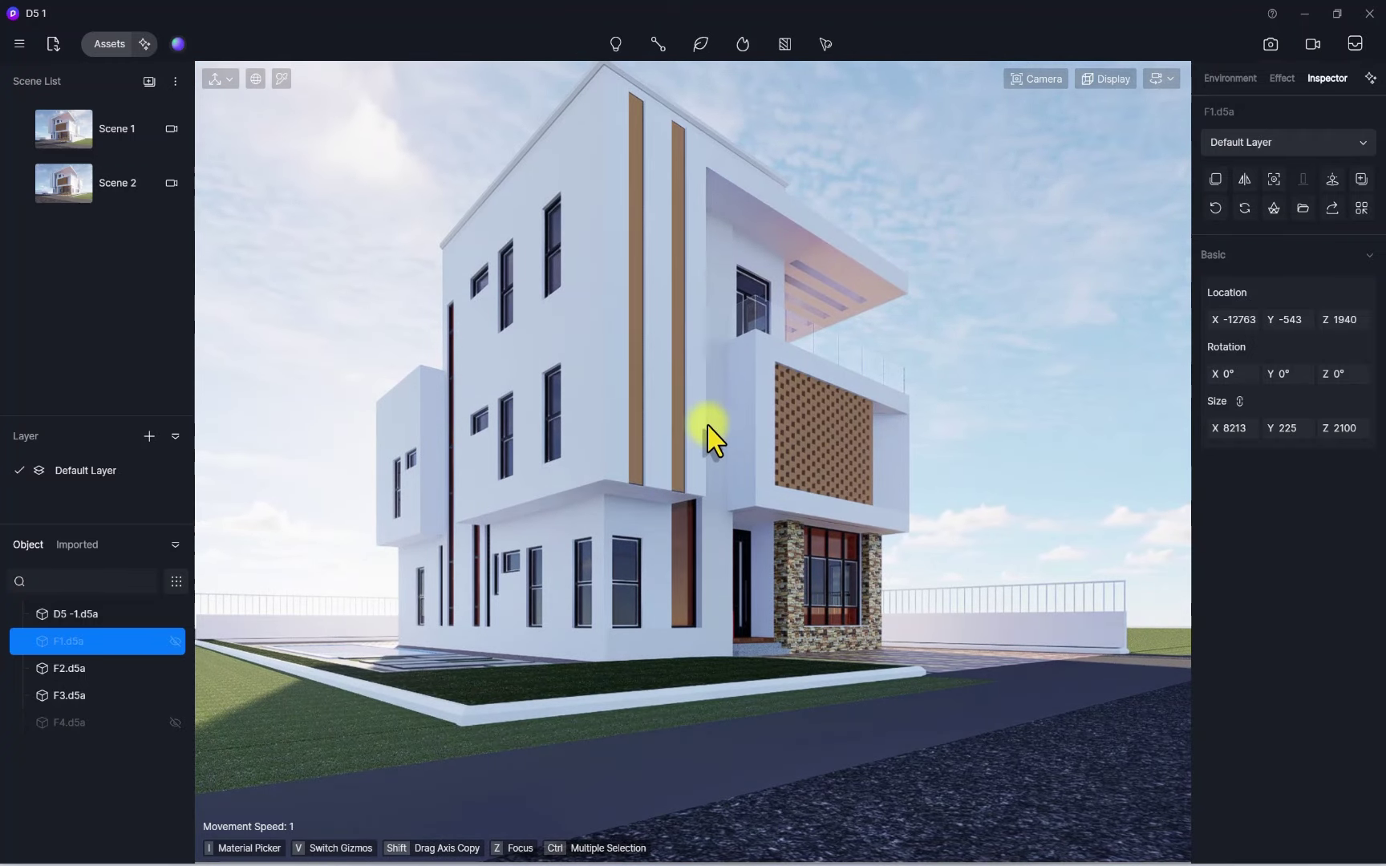
{"action": "key", "text": "q"}
{"action": "key", "text": "q"}
{"action": "right_click_drag", "start_coordinate": [708, 423], "coordinate": [700, 390]}
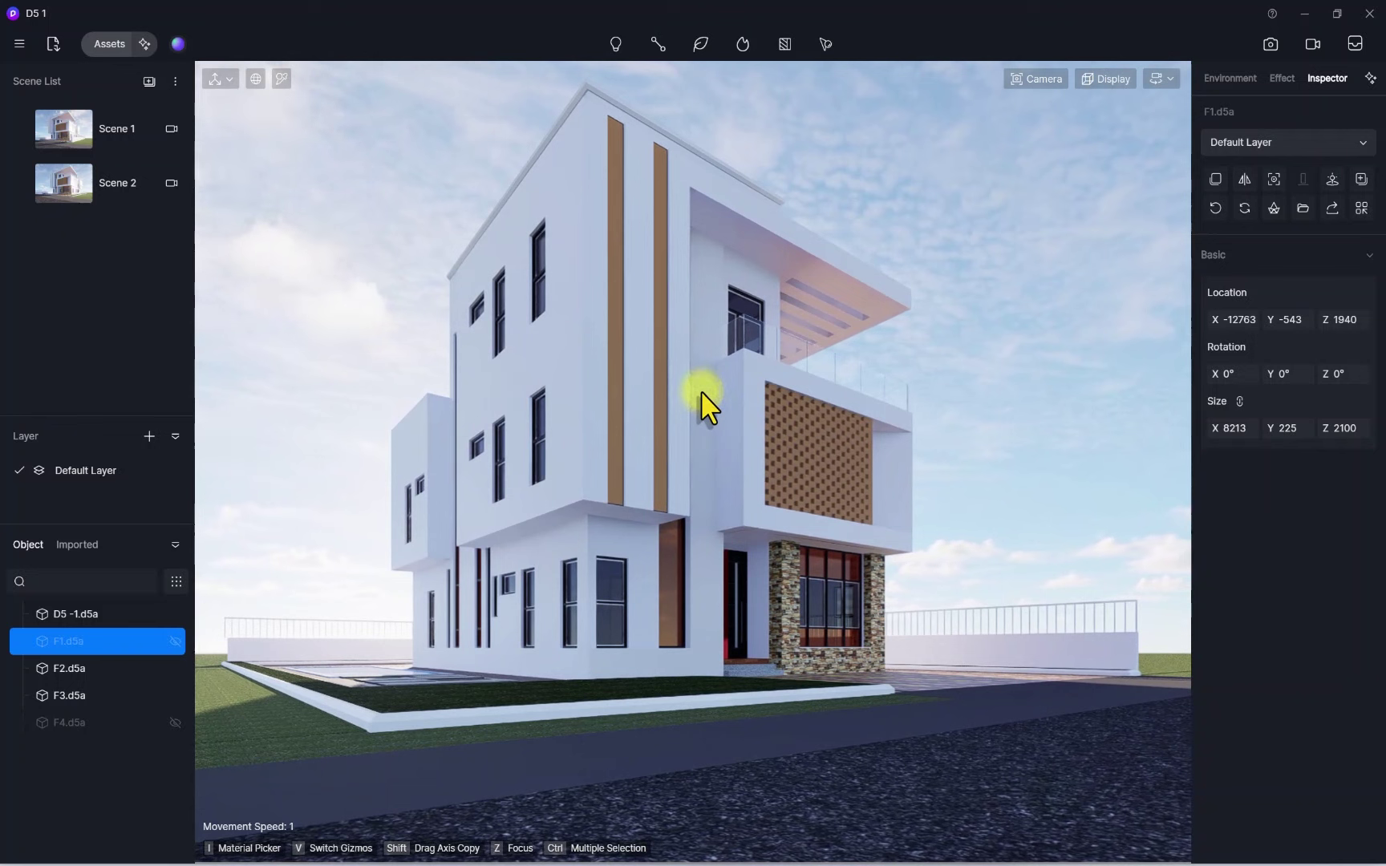
{"action": "left_click", "coordinate": [148, 82]}
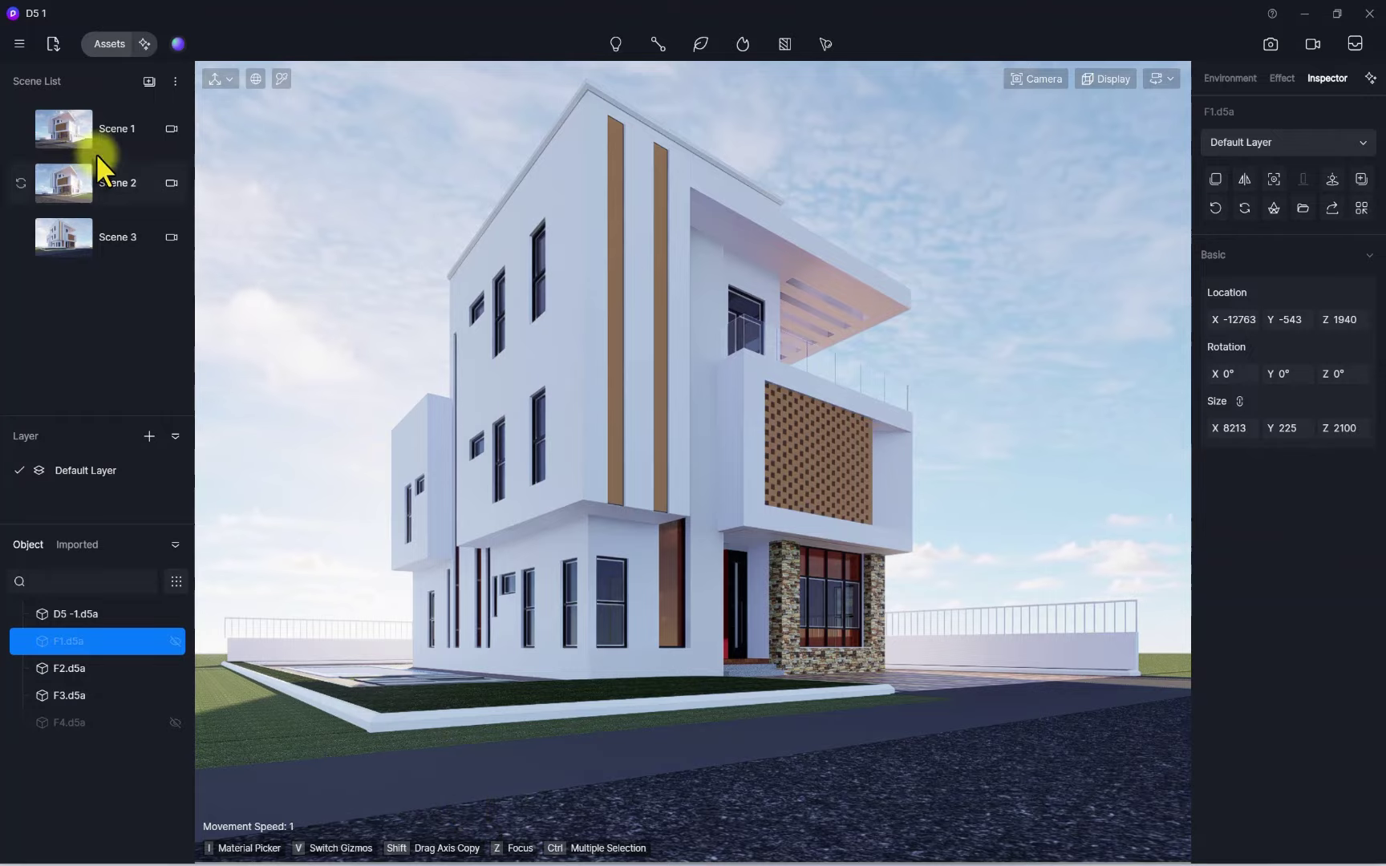
Recall Scene 1, set the fly speed to 32 and move the camera straight in front of the facade with the full roof framed
{"action": "left_click", "coordinate": [99, 129]}
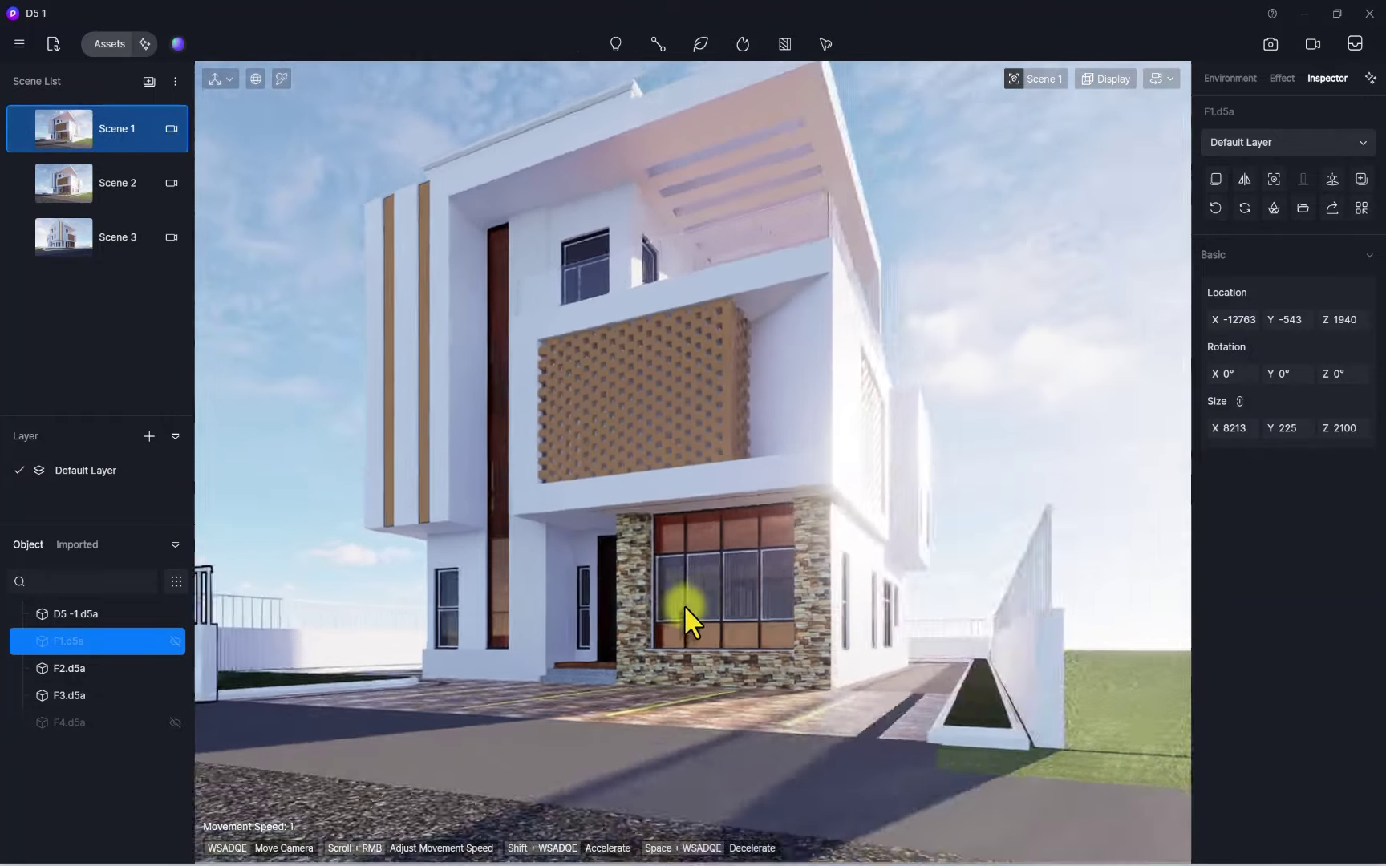
{"action": "right_click_drag", "start_coordinate": [713, 623], "coordinate": [390, 539]}
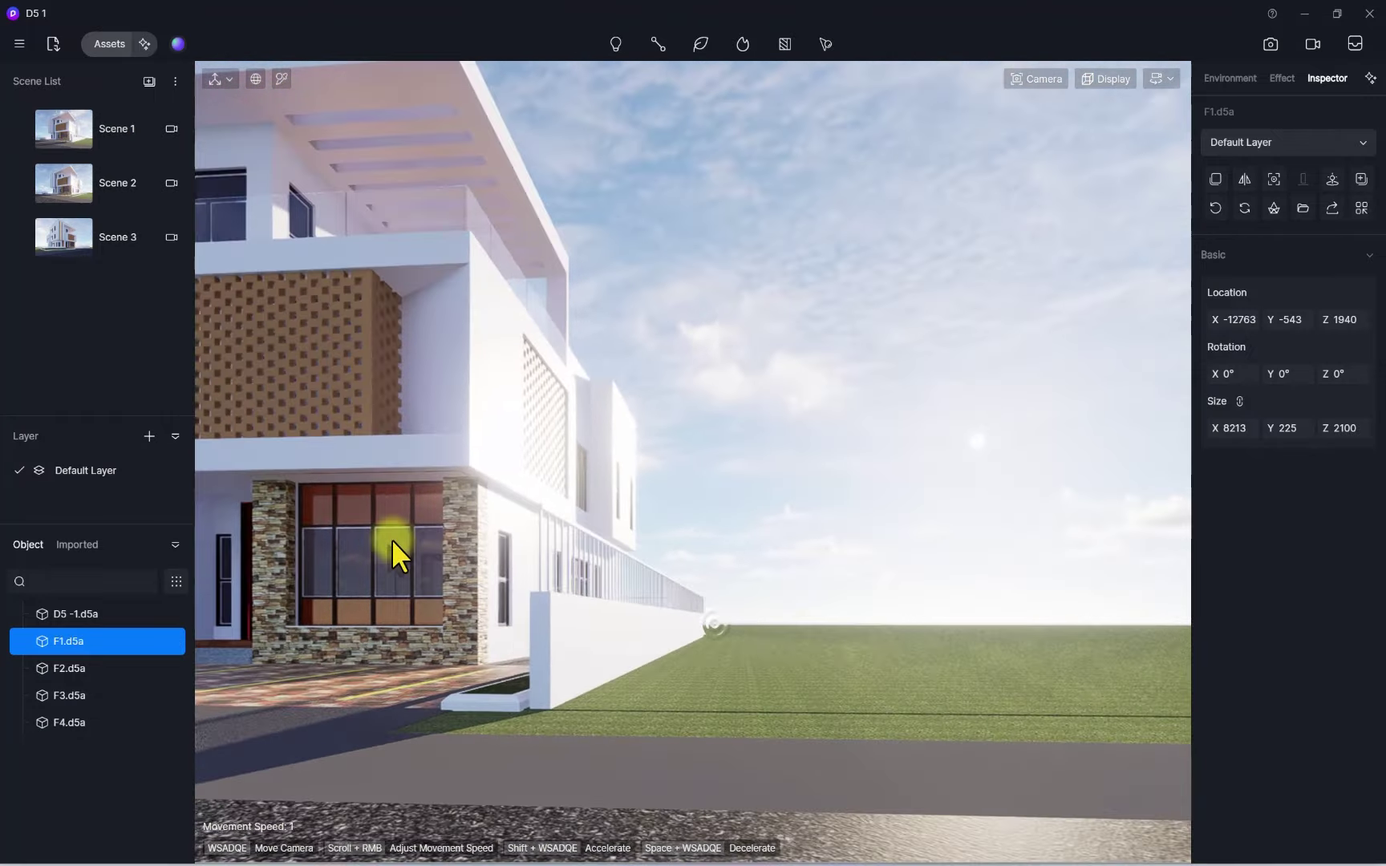
{"action": "middle_click_drag", "start_coordinate": [391, 539], "coordinate": [526, 532]}
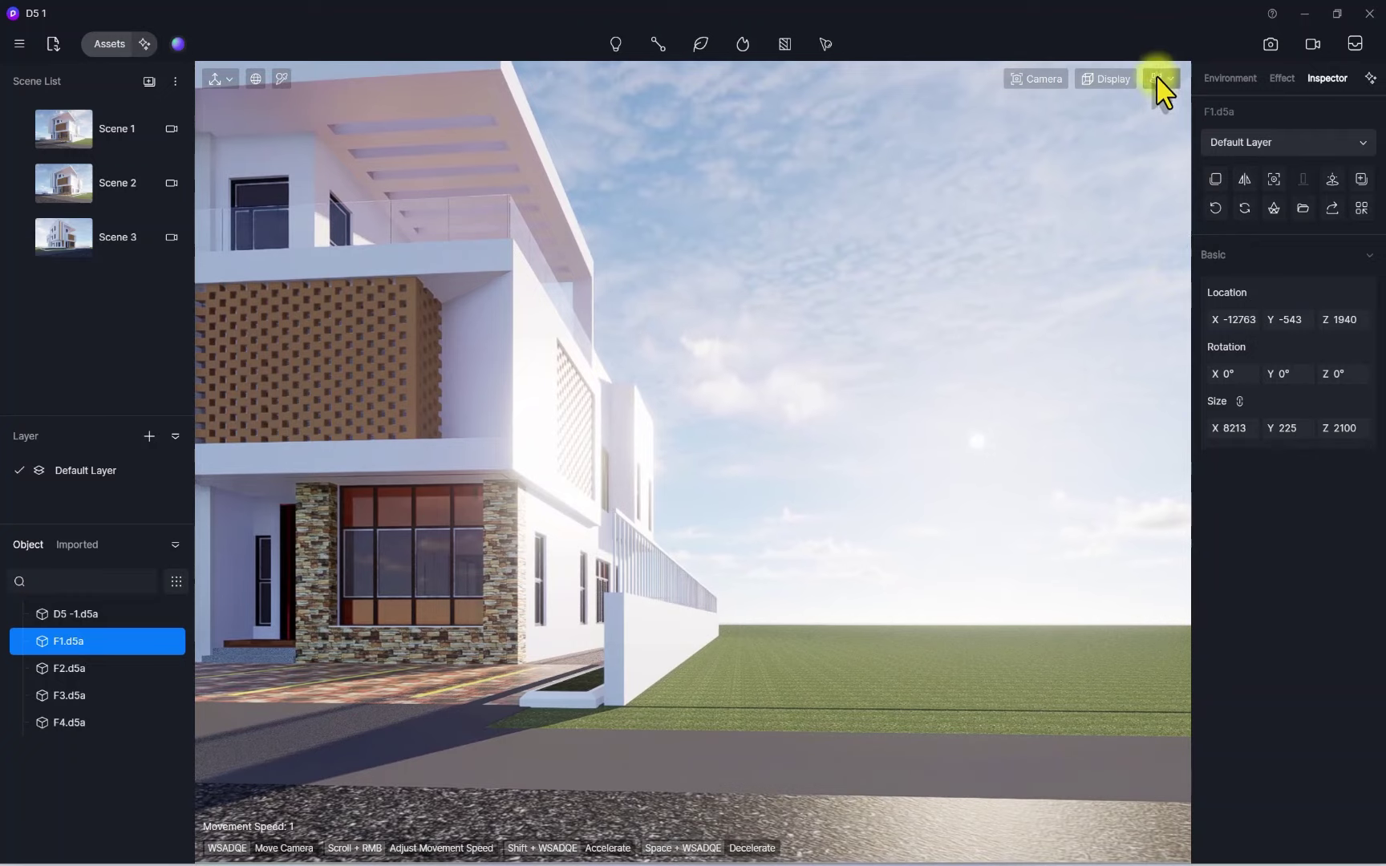
{"action": "left_click", "coordinate": [1159, 79]}
{"action": "key", "text": "a"}
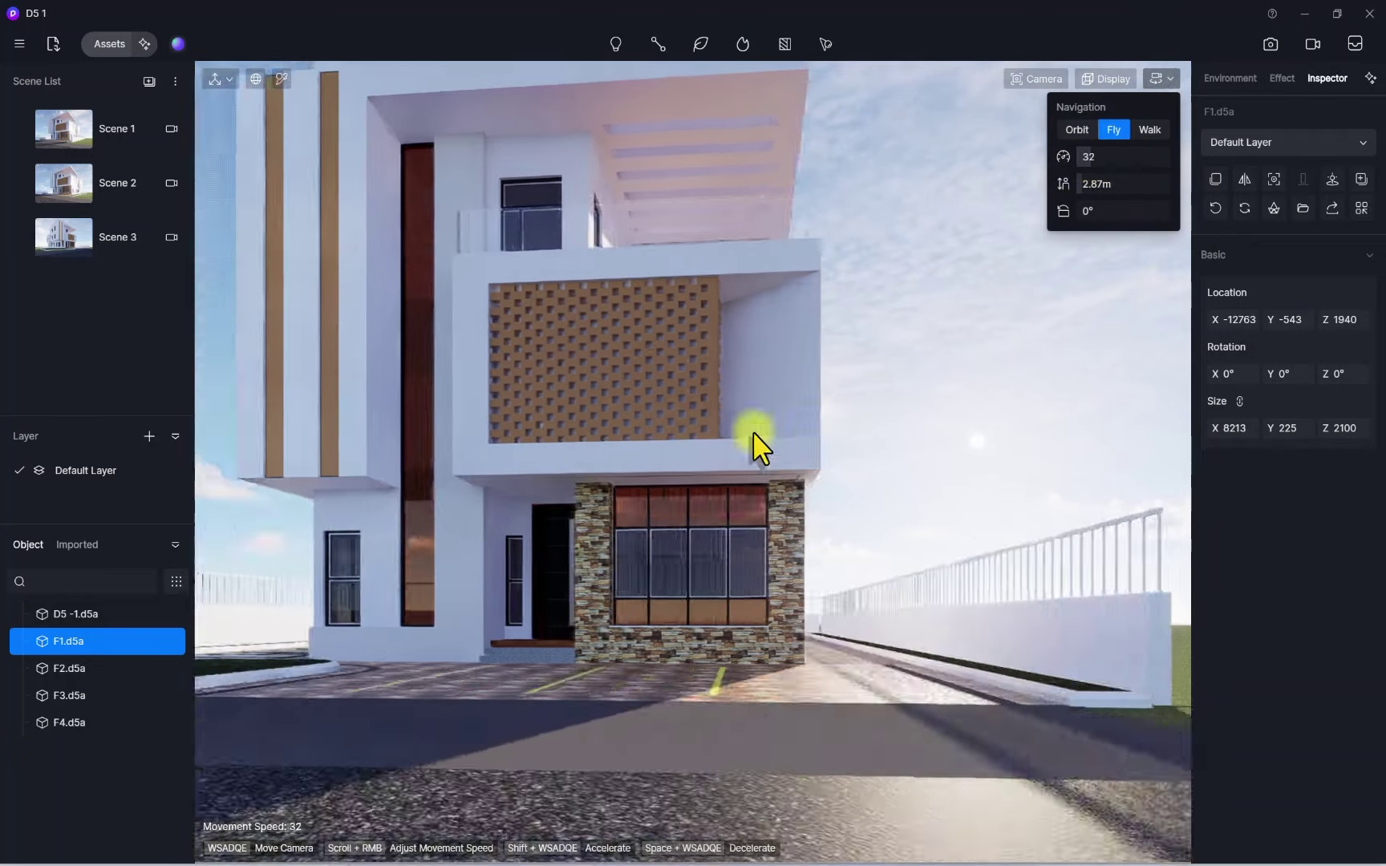
{"action": "left_click", "coordinate": [620, 478]}
{"action": "key", "text": "d"}
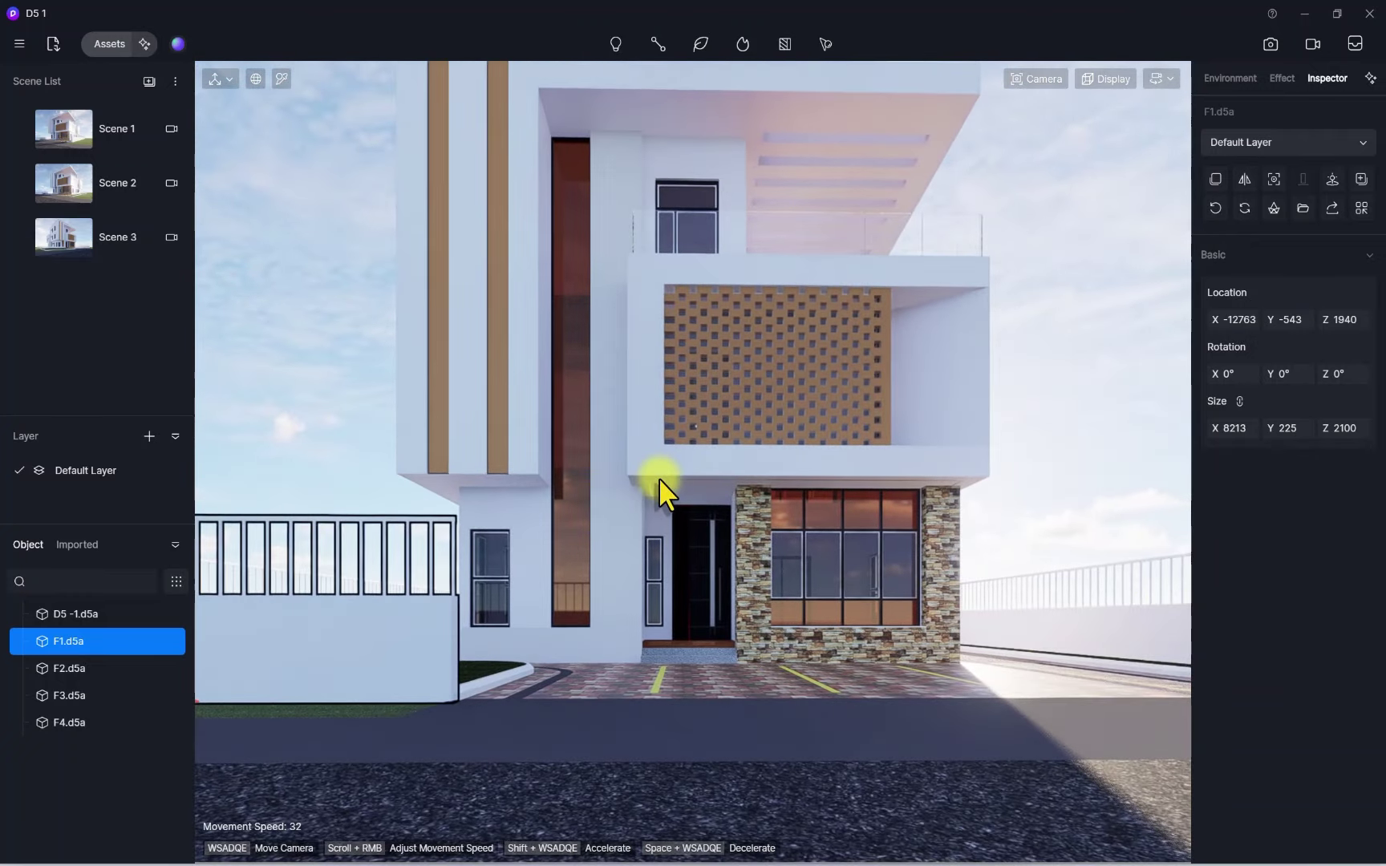
{"action": "key", "text": "s"}
{"action": "key", "text": "w"}
{"action": "right_click_drag", "start_coordinate": [657, 475], "coordinate": [646, 476]}
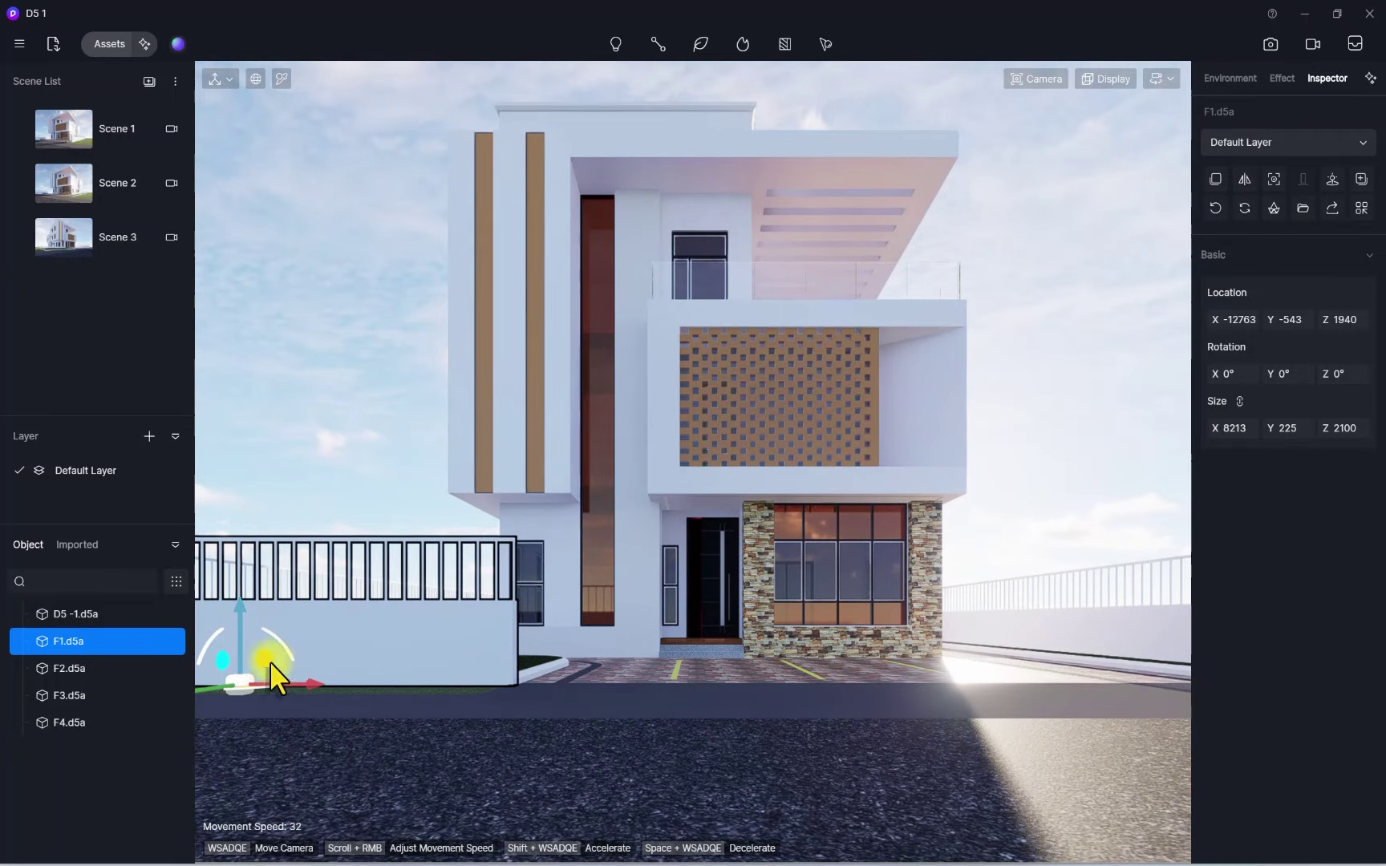
Hide the front fence F1.d5a that blocks the facade
{"action": "left_click", "coordinate": [462, 646]}
{"action": "left_click", "coordinate": [416, 658]}
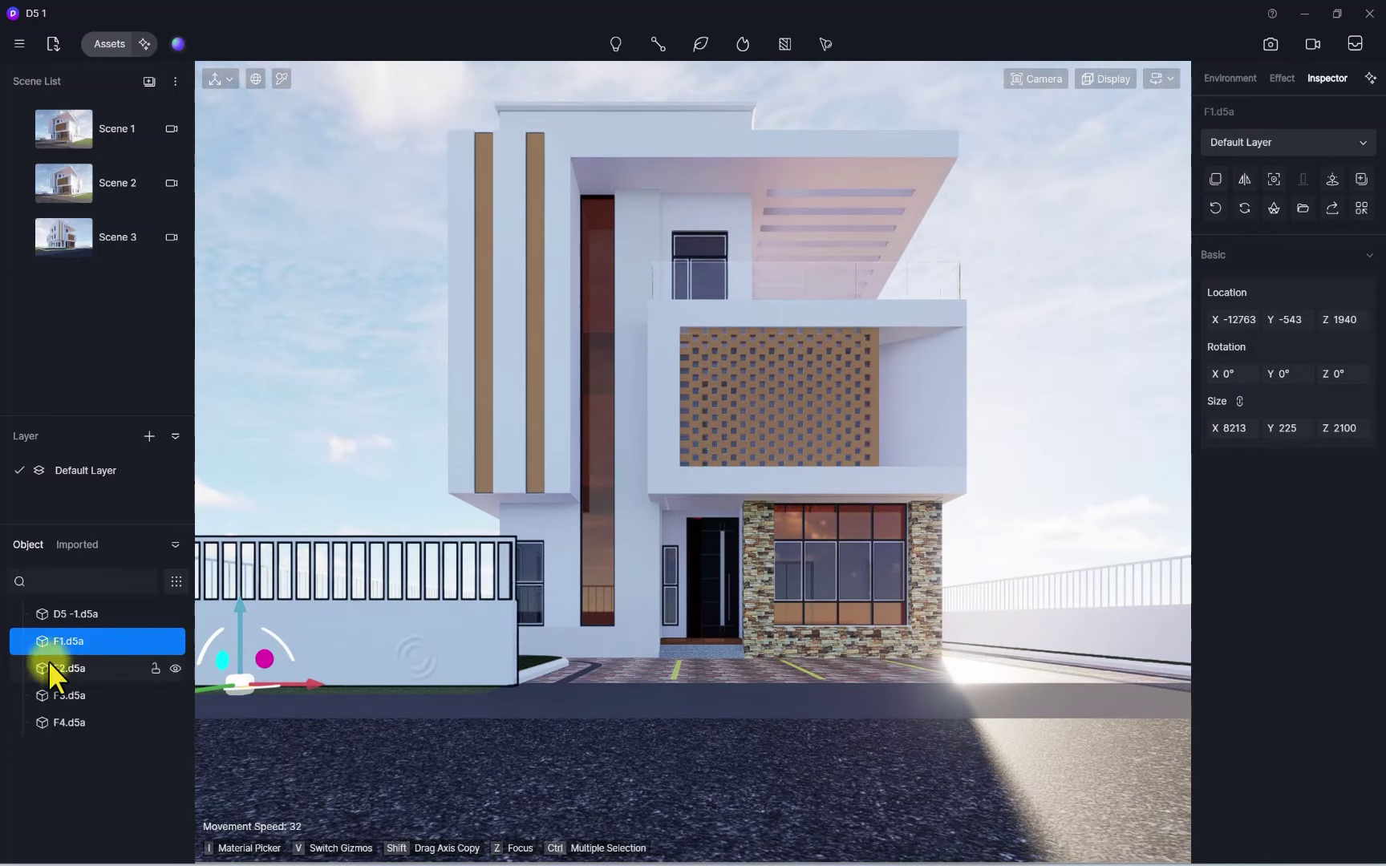
{"action": "left_click", "coordinate": [175, 641]}
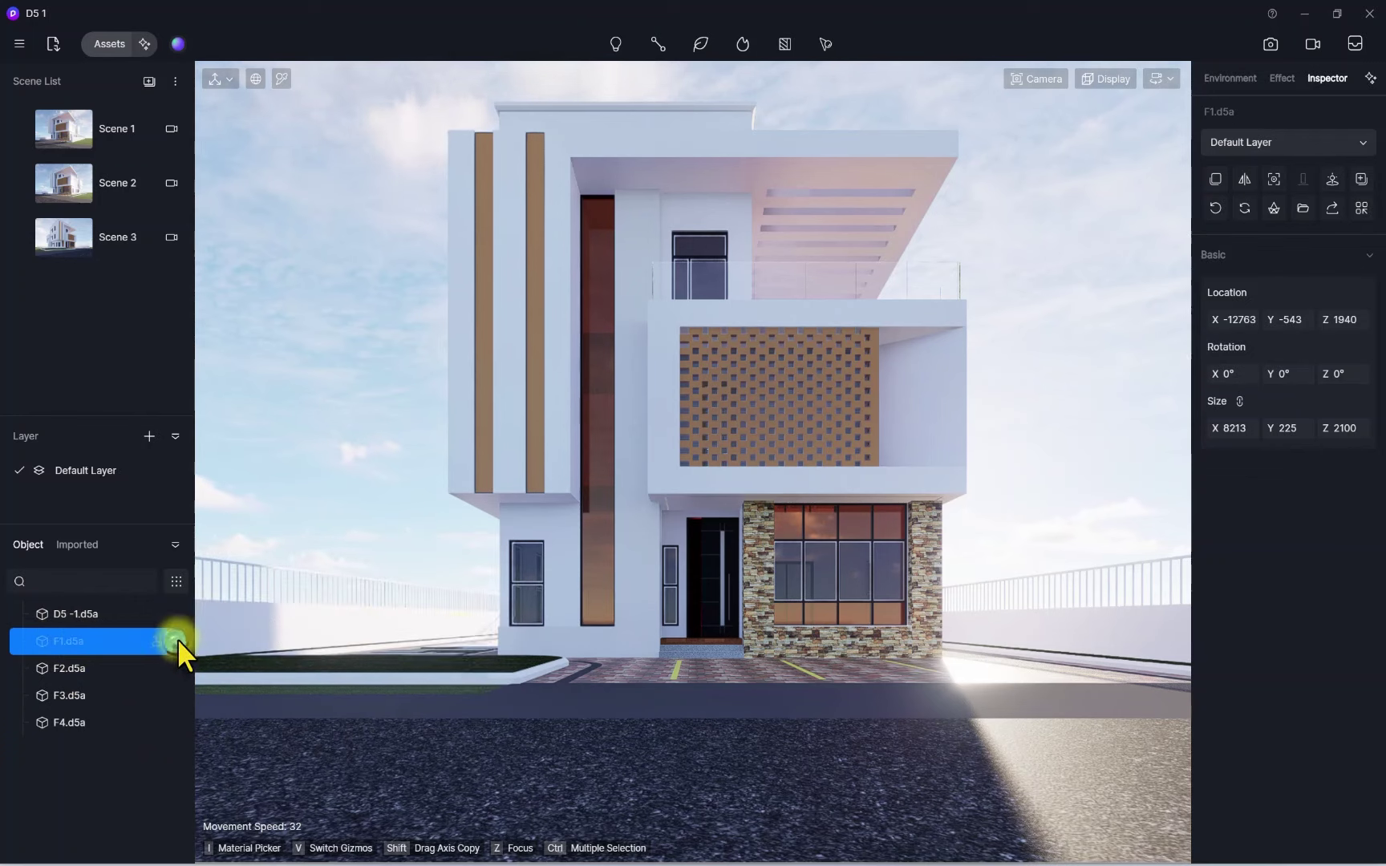
Move the camera slightly back from the facade and save this front view as a new scene
{"action": "left_click", "coordinate": [508, 526]}
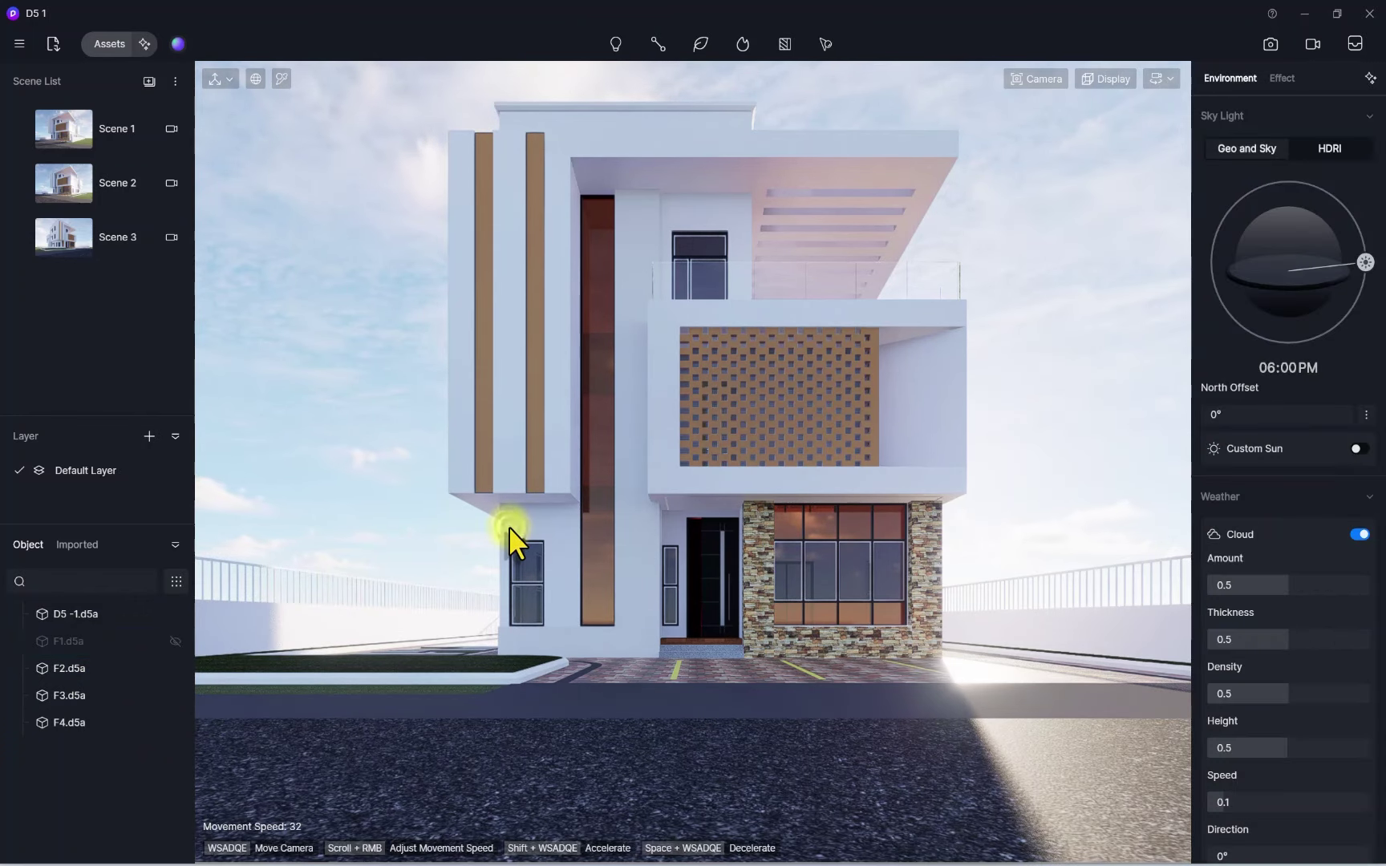
{"action": "scroll", "coordinate": [509, 526], "scroll_direction": "down", "scroll_amount": 1}
{"action": "scroll", "coordinate": [509, 526], "scroll_direction": "up", "scroll_amount": 1}
{"action": "scroll", "coordinate": [508, 526], "scroll_direction": "down", "scroll_amount": 1}
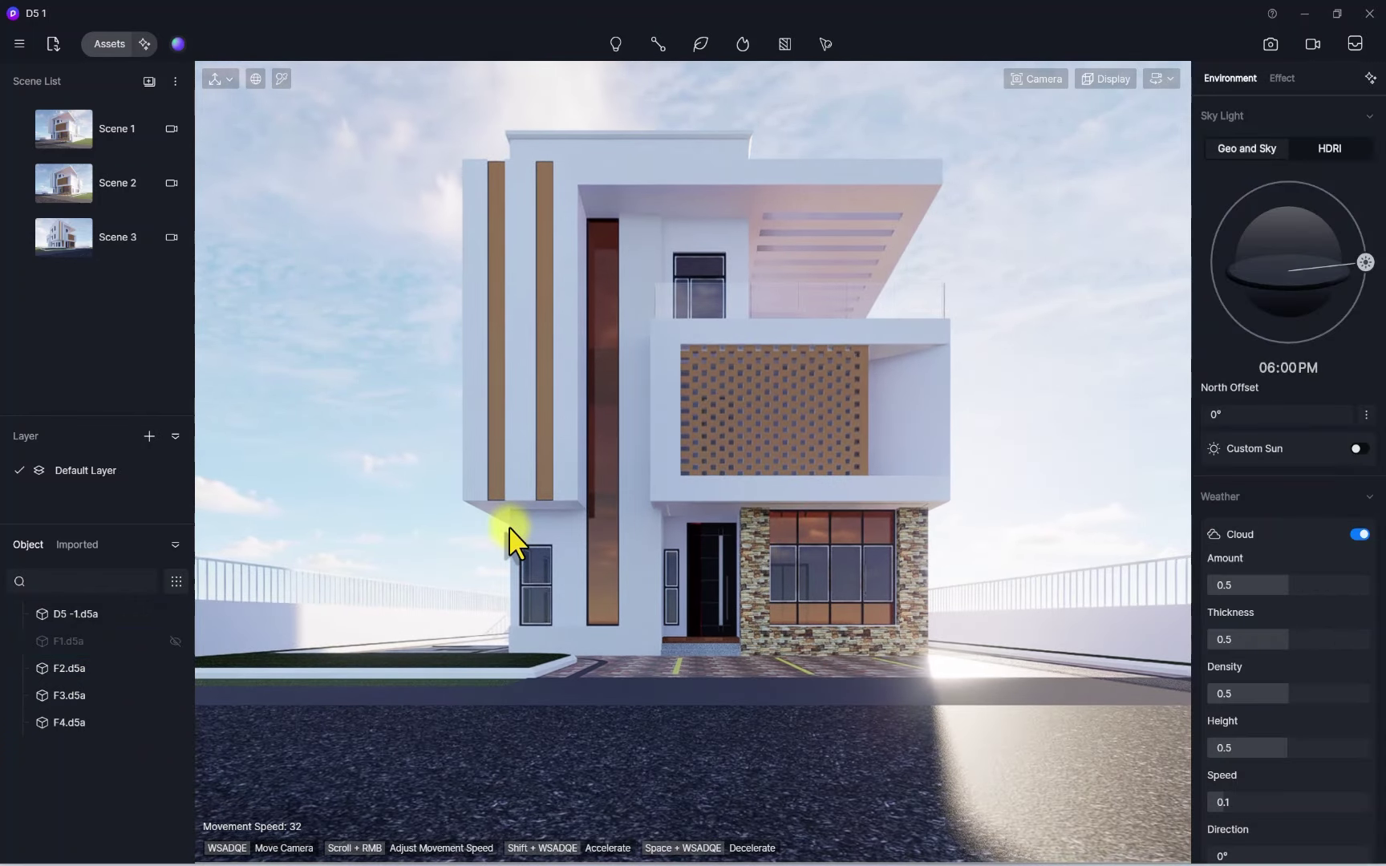
{"action": "left_click", "coordinate": [145, 80]}
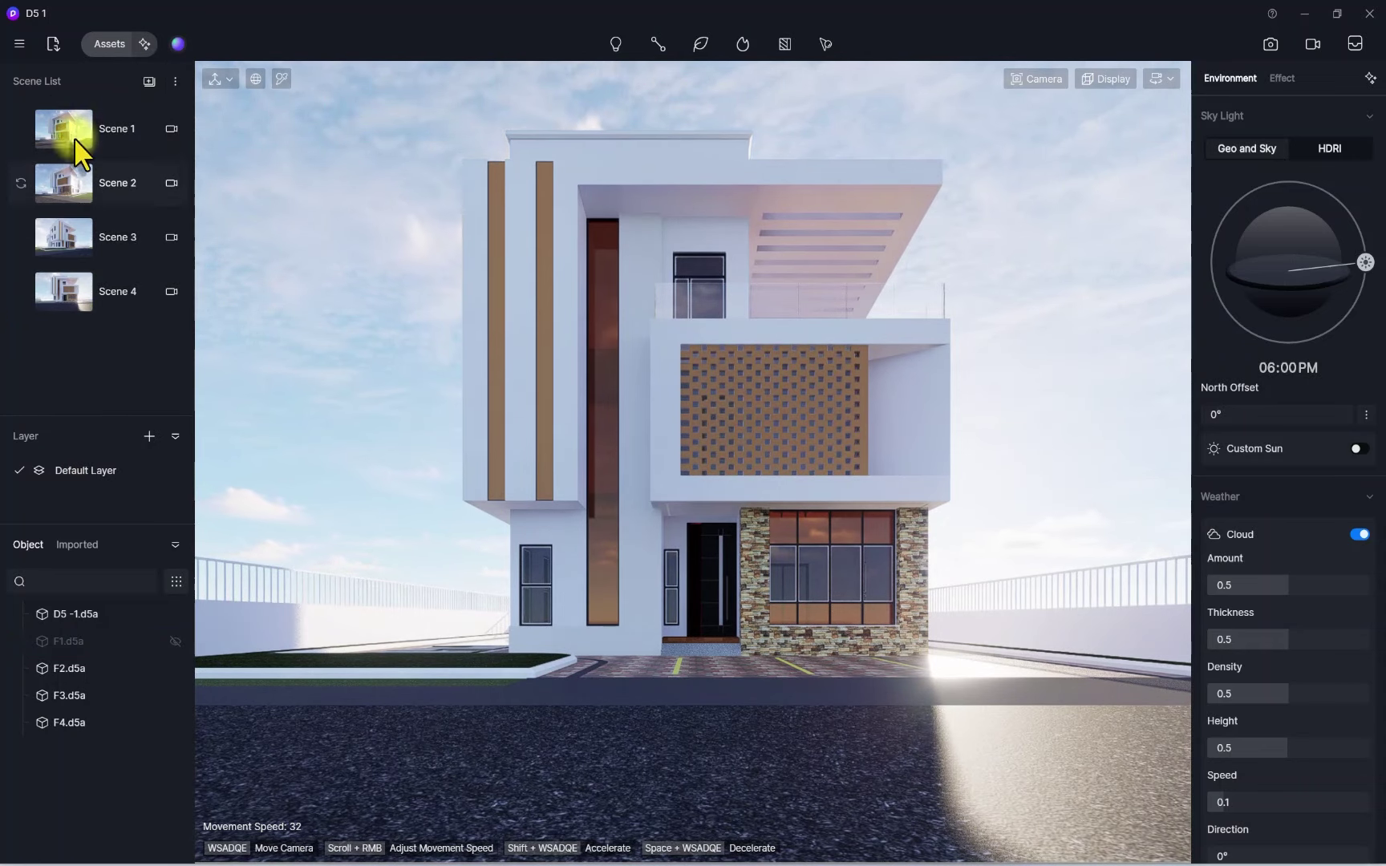
{"action": "left_click", "coordinate": [89, 124]}
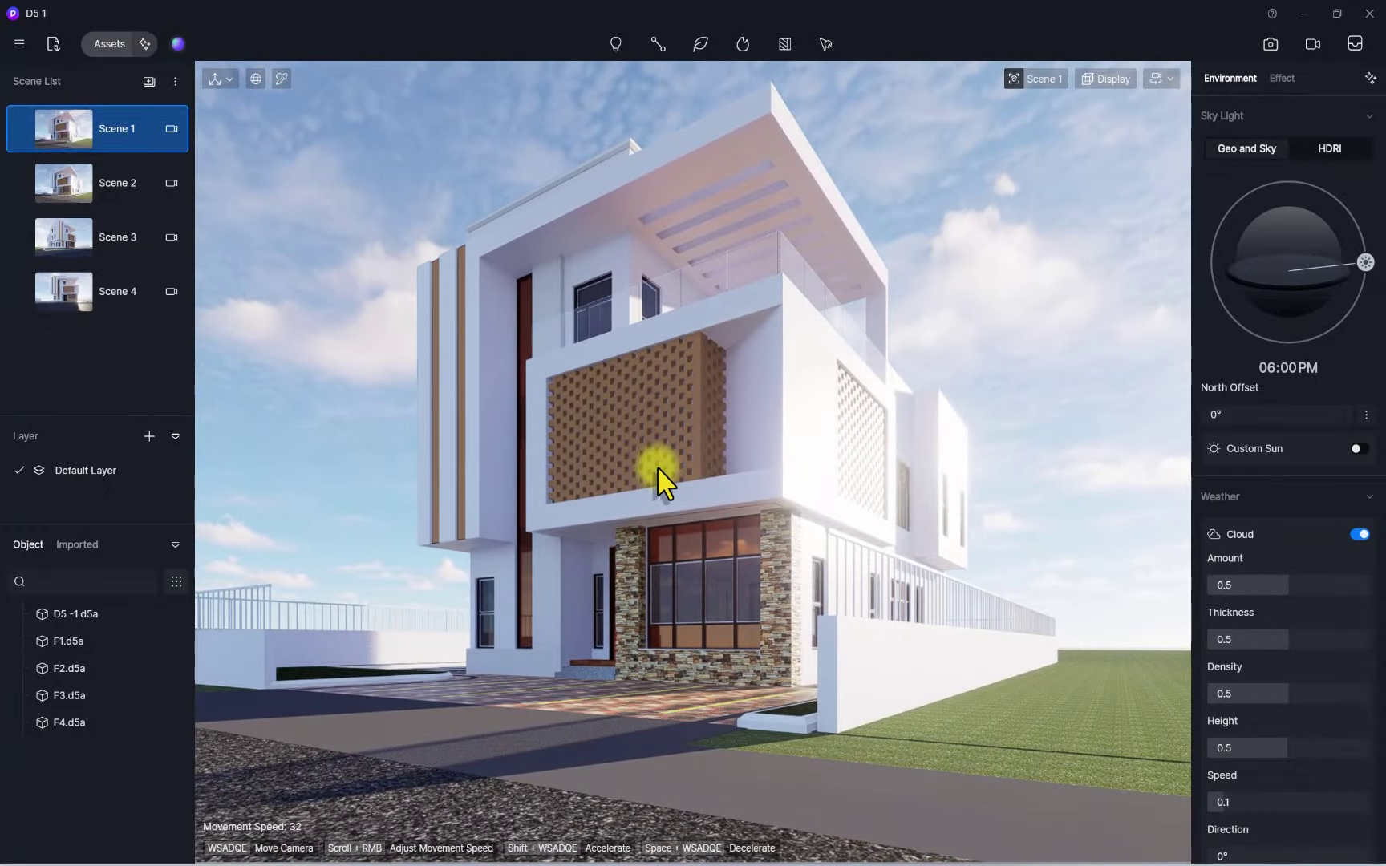
{"action": "key", "text": "5"}
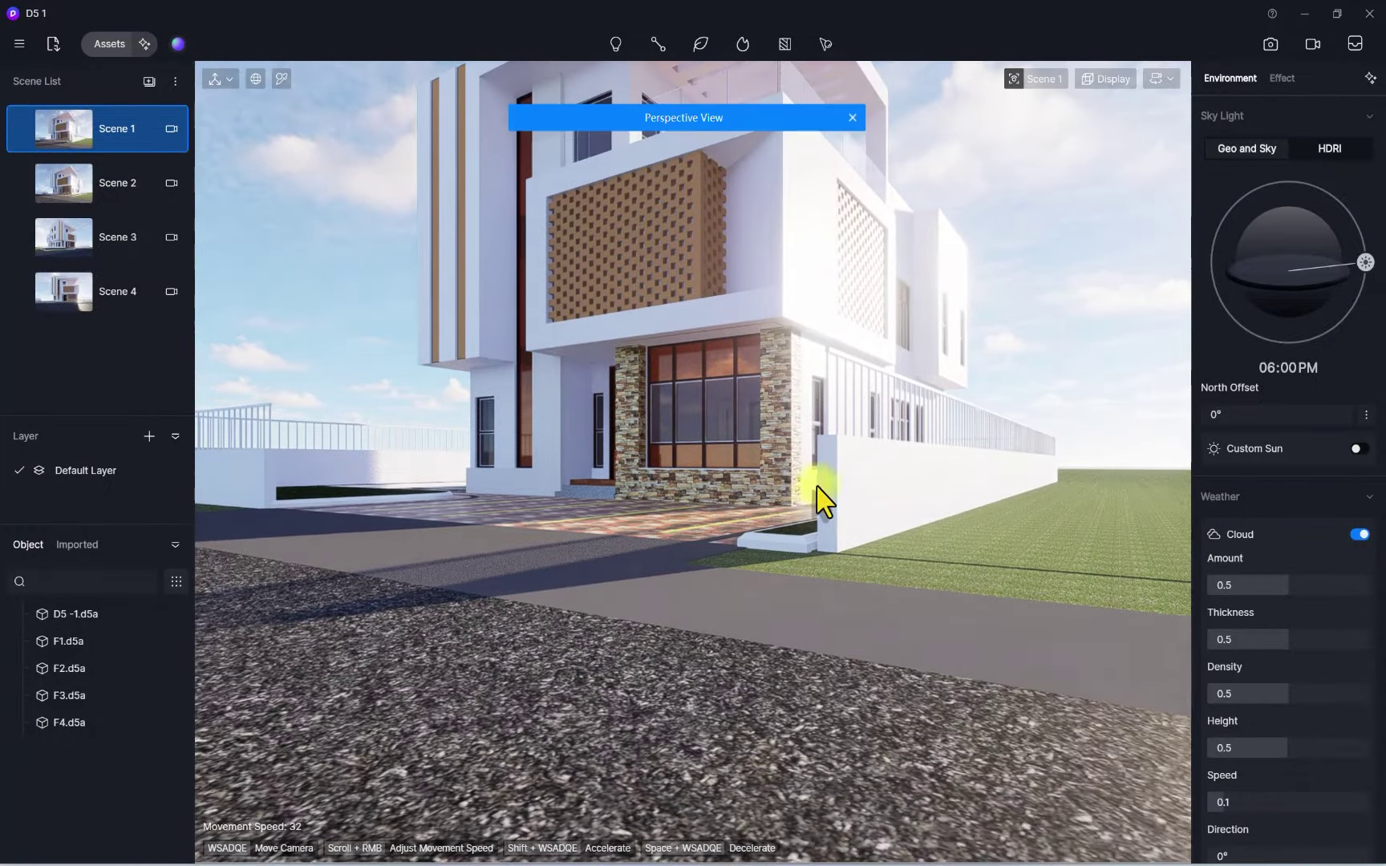
{"action": "right_click_drag", "start_coordinate": [643, 689], "coordinate": [631, 614]}
{"action": "scroll", "coordinate": [632, 615], "scroll_direction": "up", "scroll_amount": 3}
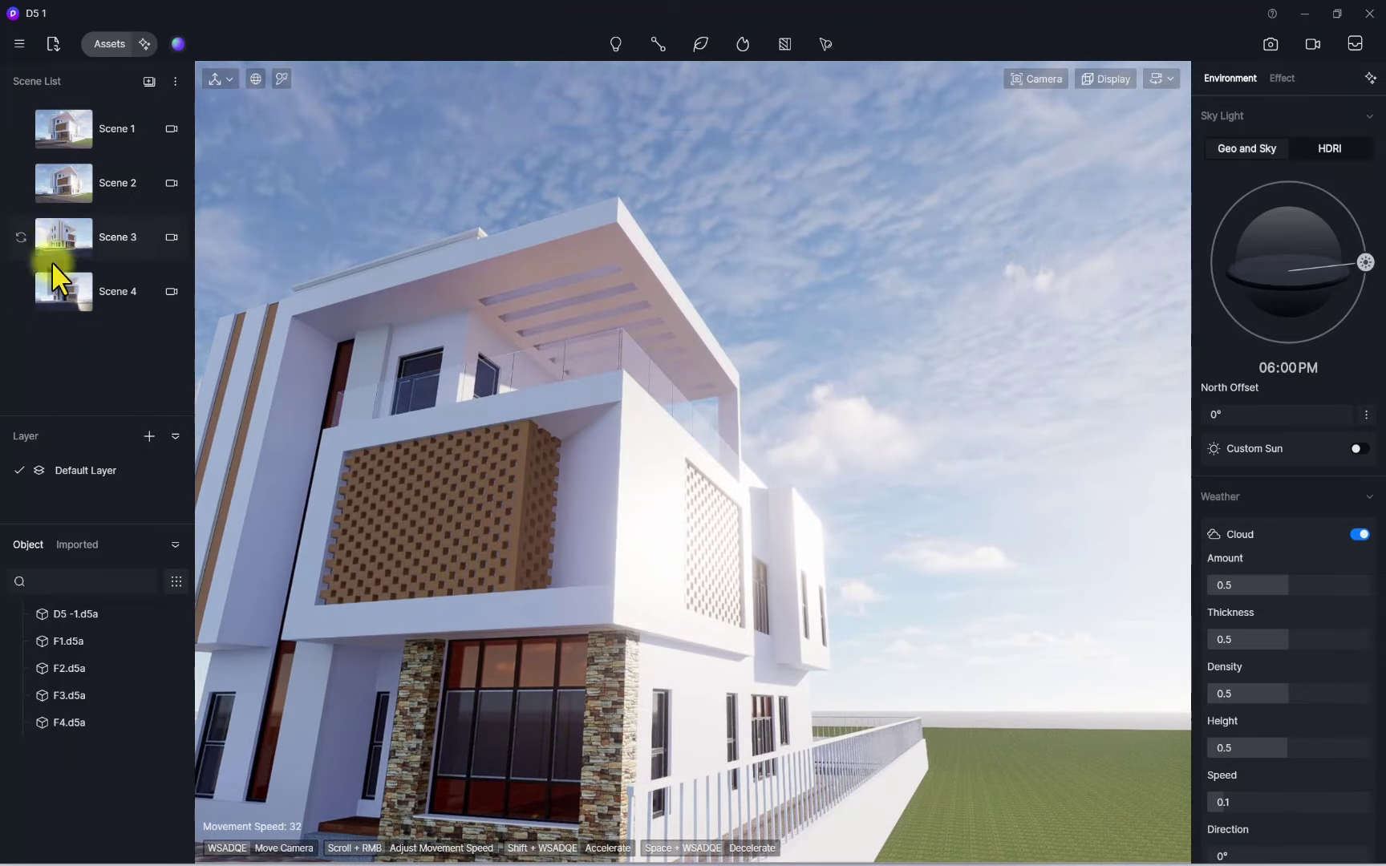
Recall Scene 4 and raise the camera movement speed to 88
{"action": "left_click", "coordinate": [61, 287]}
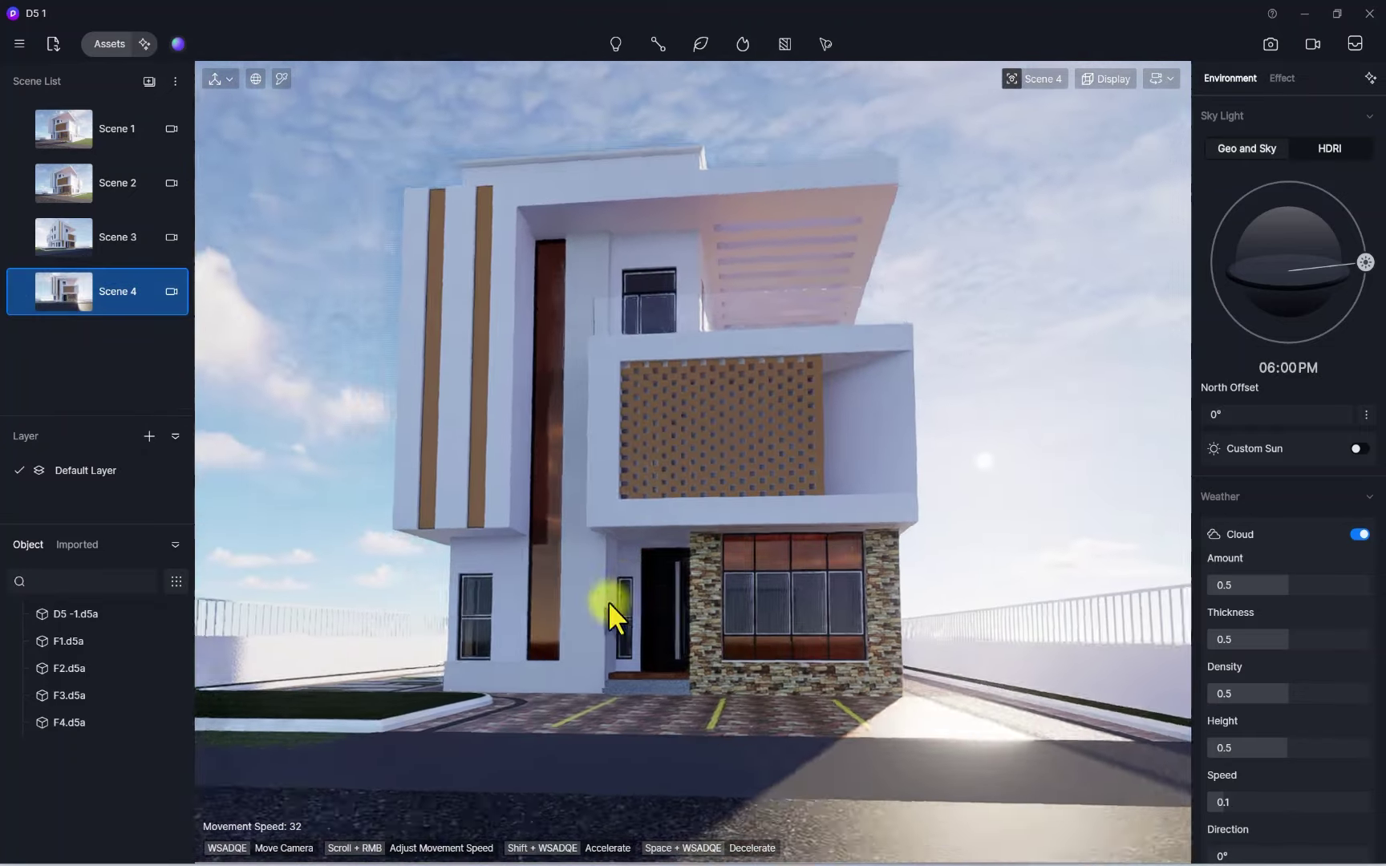
{"action": "key", "text": "F8"}
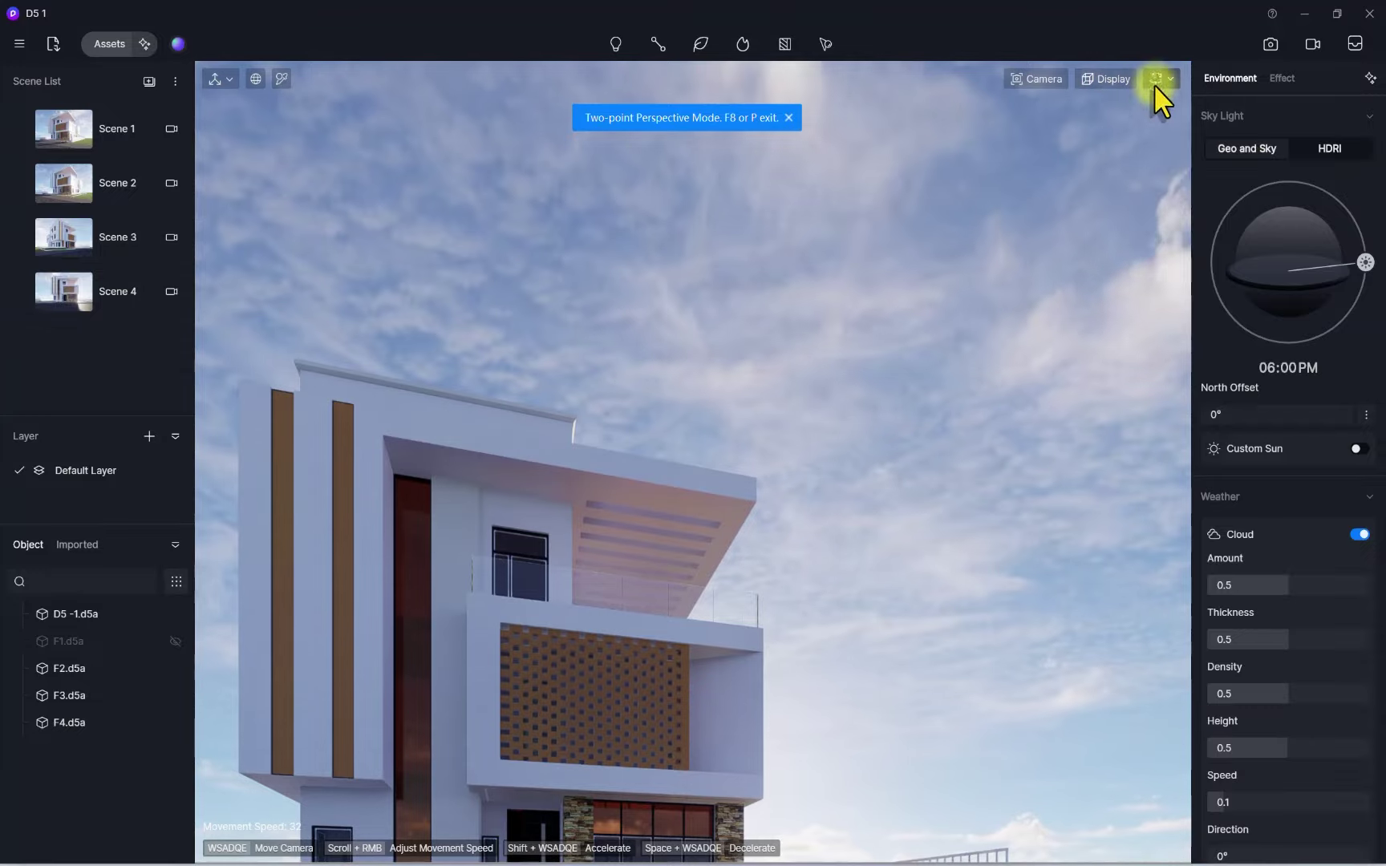
{"action": "left_click", "coordinate": [1155, 80]}
{"action": "left_click_drag", "start_coordinate": [1080, 161], "coordinate": [1114, 160]}
{"action": "scroll", "coordinate": [501, 638], "scroll_direction": "up", "scroll_amount": 5}
Fly the camera up to an aerial perspective showing the house, its plot and the road
{"action": "right_click_drag", "start_coordinate": [519, 617], "coordinate": [607, 646]}
{"action": "key", "text": "s"}
{"action": "right_click_drag", "start_coordinate": [620, 583], "coordinate": [610, 532]}
{"action": "right_click_drag", "start_coordinate": [609, 792], "coordinate": [614, 11]}
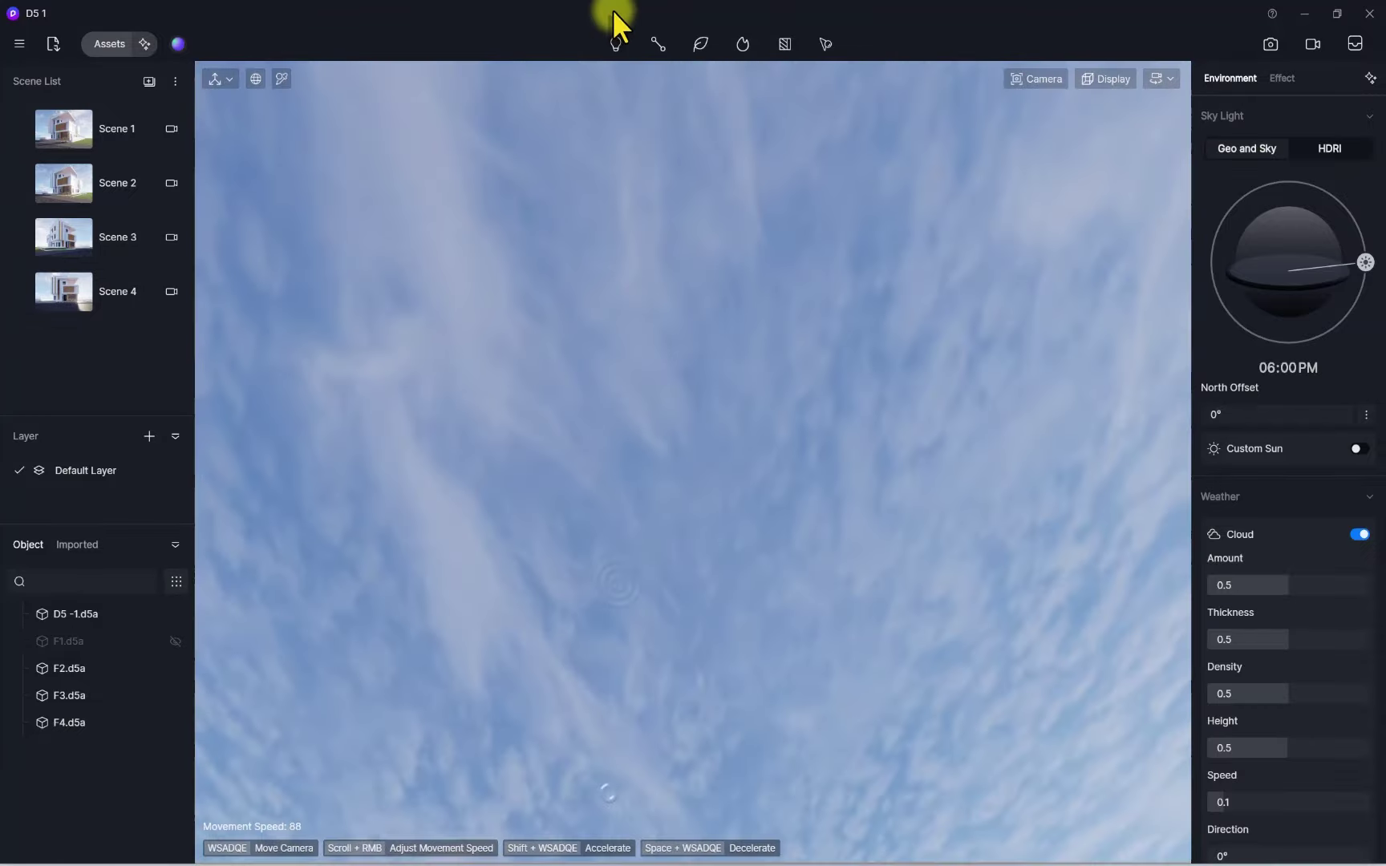
{"action": "right_click_drag", "start_coordinate": [582, 650], "coordinate": [776, 503]}
{"action": "scroll", "coordinate": [775, 503], "scroll_direction": "up", "scroll_amount": 2}
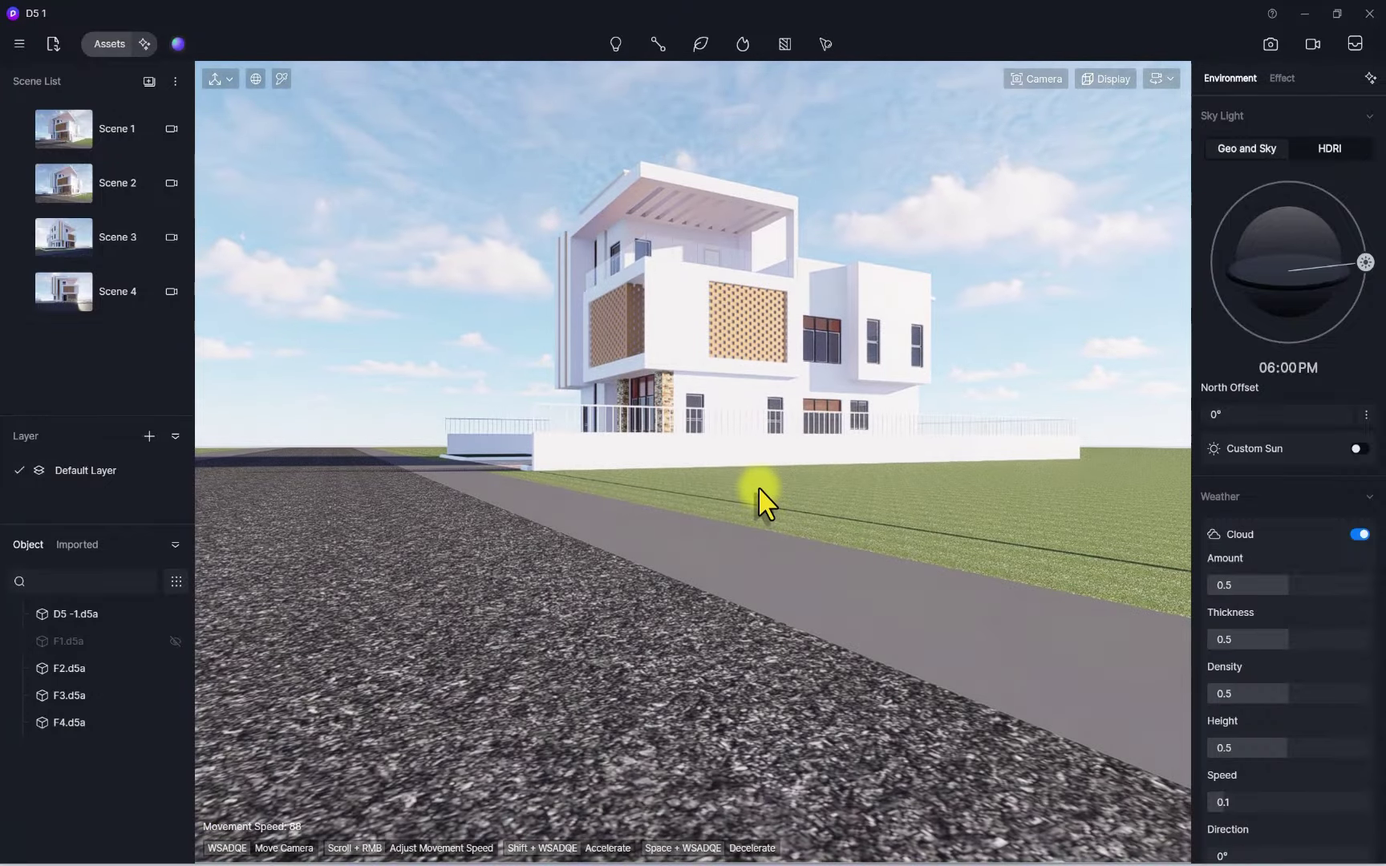
{"action": "key", "text": "w"}
{"action": "right_click_drag", "start_coordinate": [544, 488], "coordinate": [559, 402]}
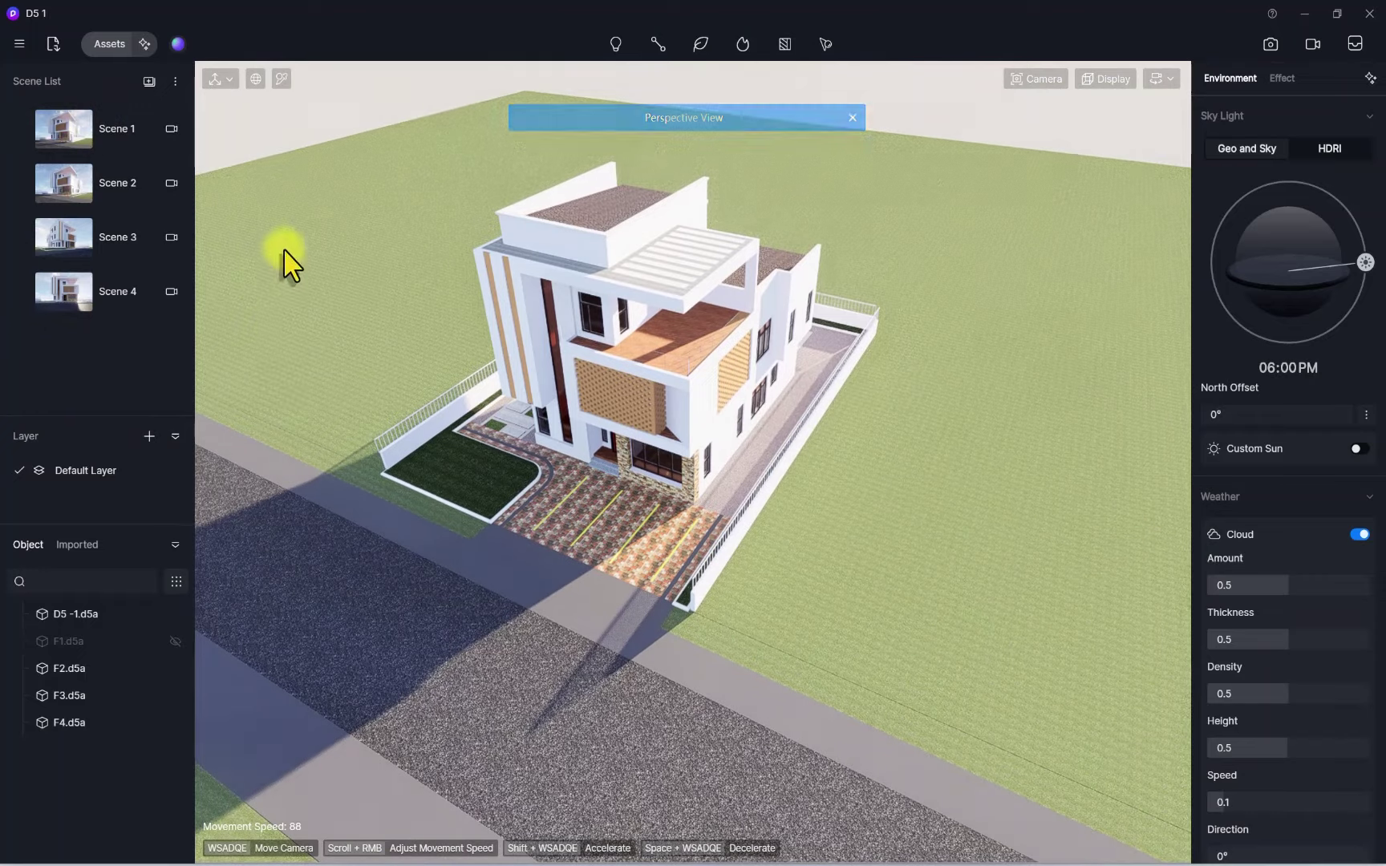
{"action": "right_click_drag", "start_coordinate": [574, 413], "coordinate": [647, 339]}
{"action": "scroll", "coordinate": [647, 339], "scroll_direction": "down", "scroll_amount": 2}
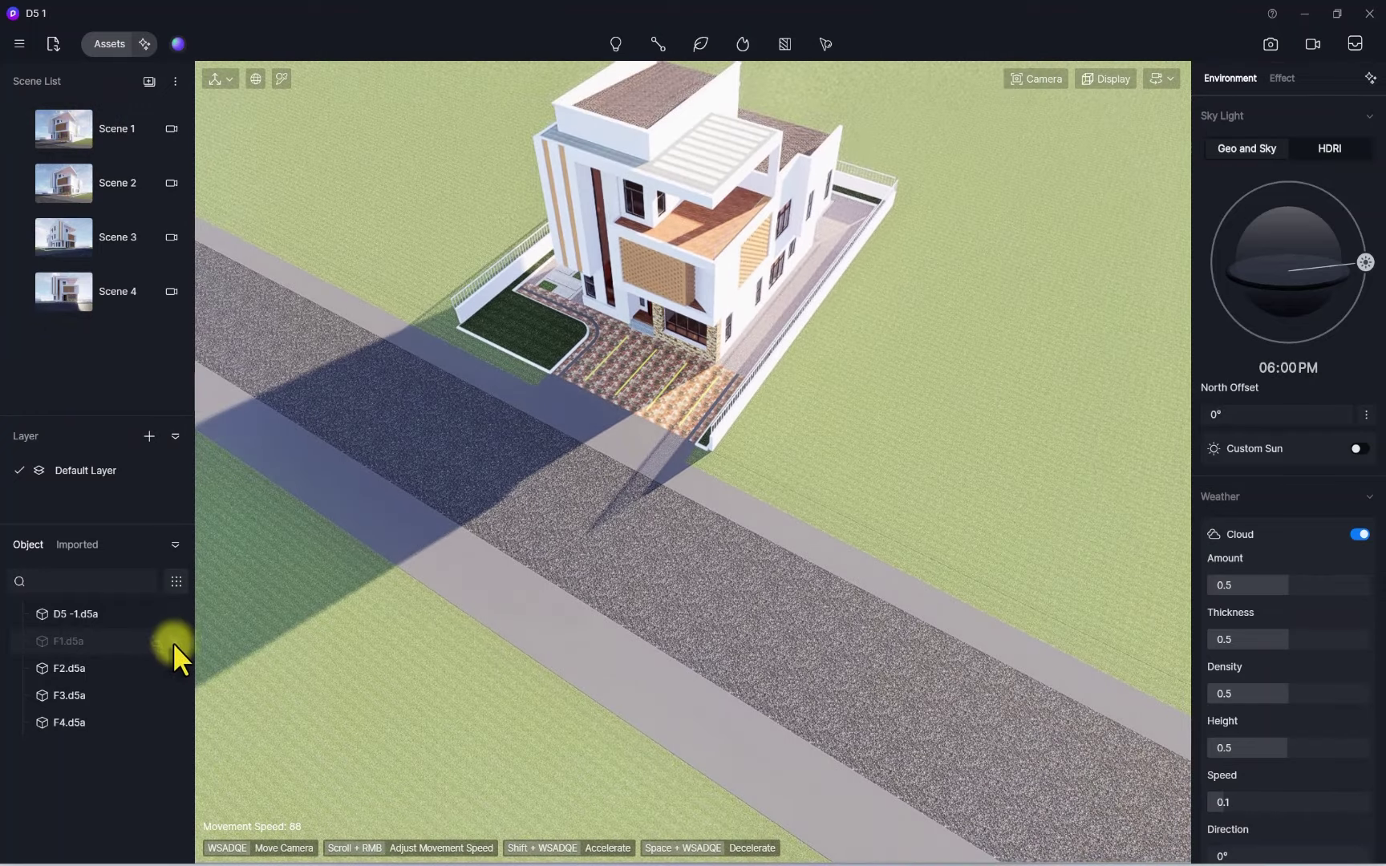
Show the front fence F1.d5a again and tilt the camera to a steeper aerial view of the fenced plot
{"action": "scroll", "coordinate": [662, 513], "scroll_direction": "up", "scroll_amount": 10}
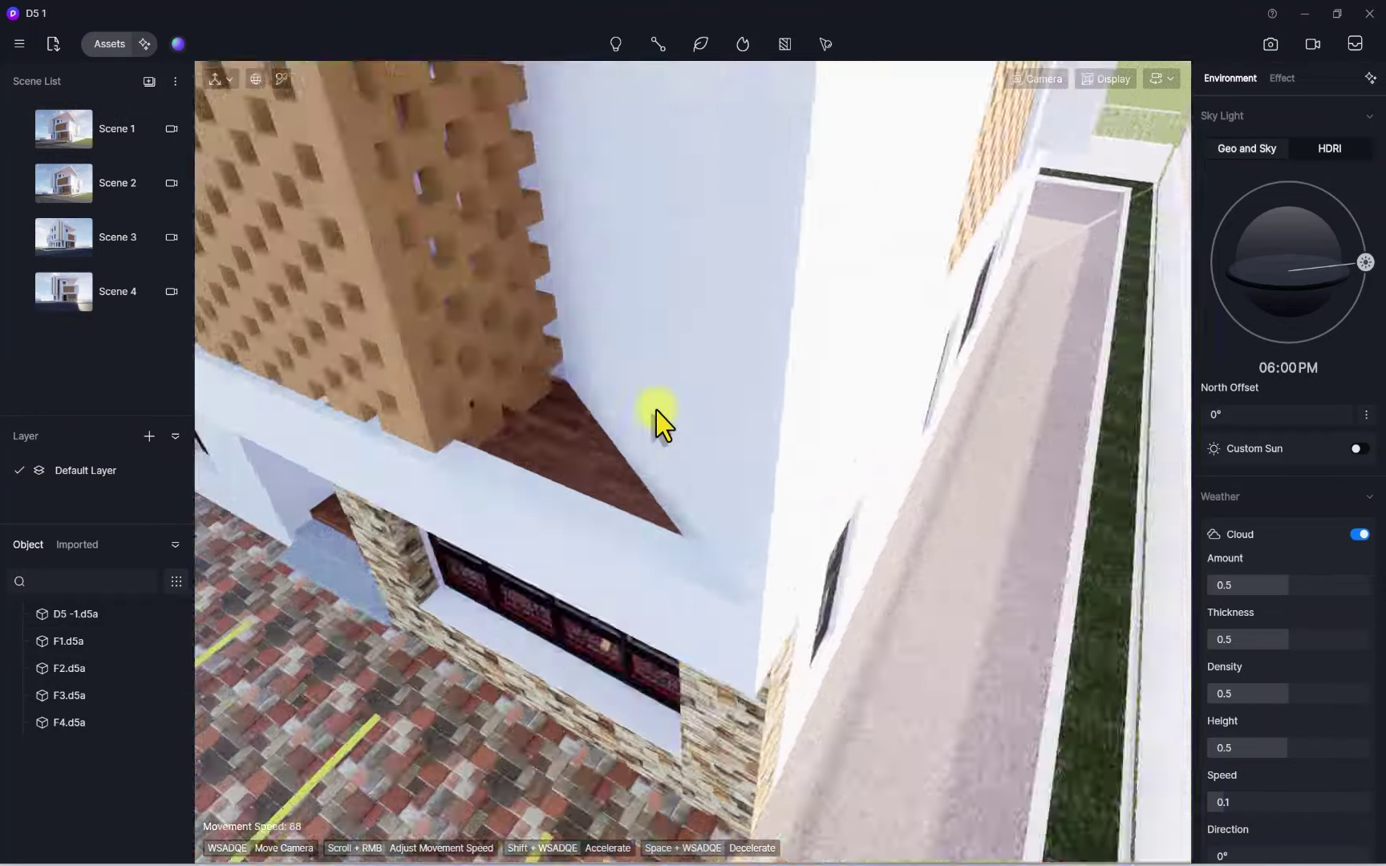
{"action": "scroll", "coordinate": [619, 629], "scroll_direction": "down", "scroll_amount": 10}
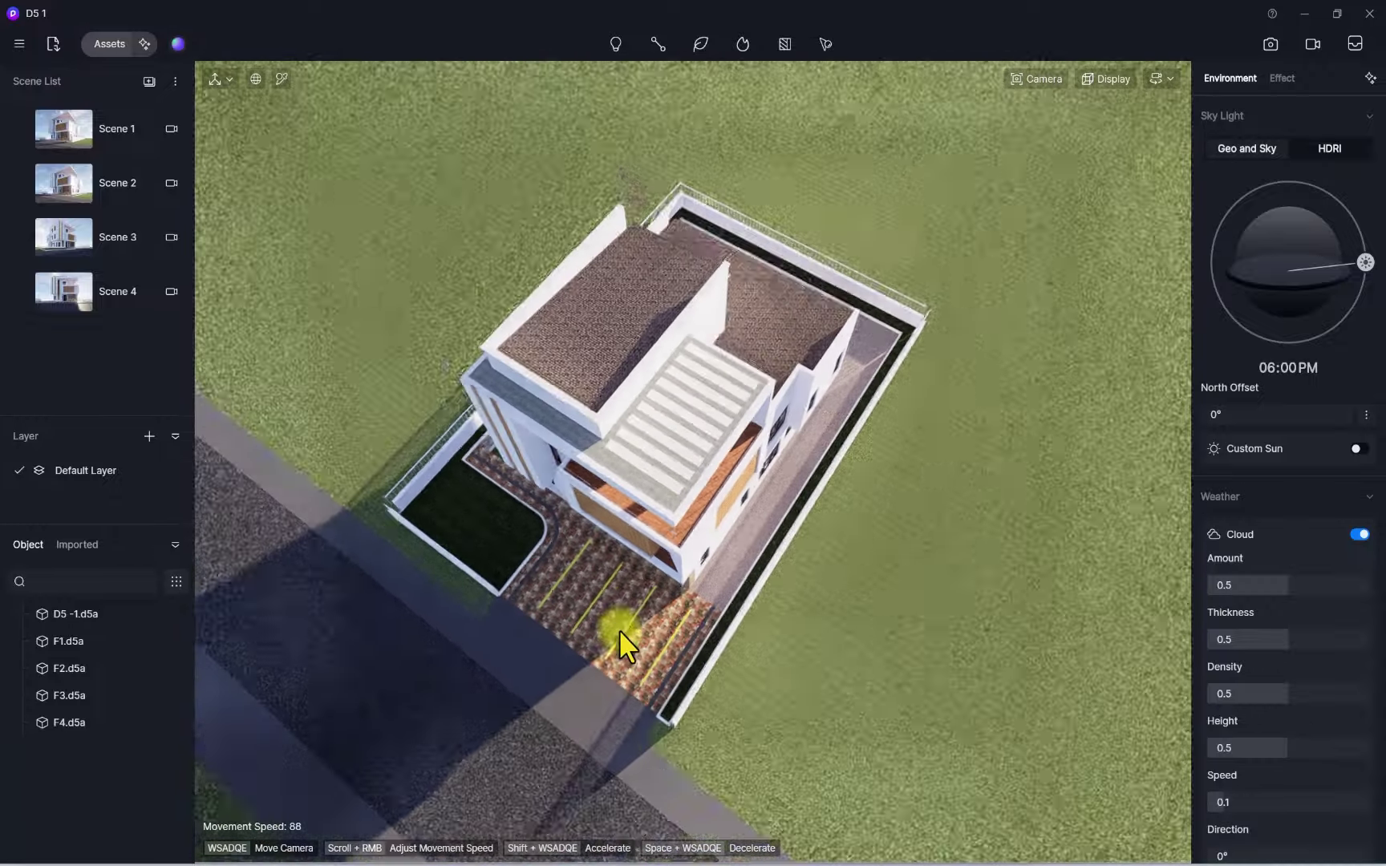
{"action": "right_click_drag", "start_coordinate": [542, 720], "coordinate": [613, 612]}
{"action": "scroll", "coordinate": [614, 613], "scroll_direction": "down", "scroll_amount": 2}
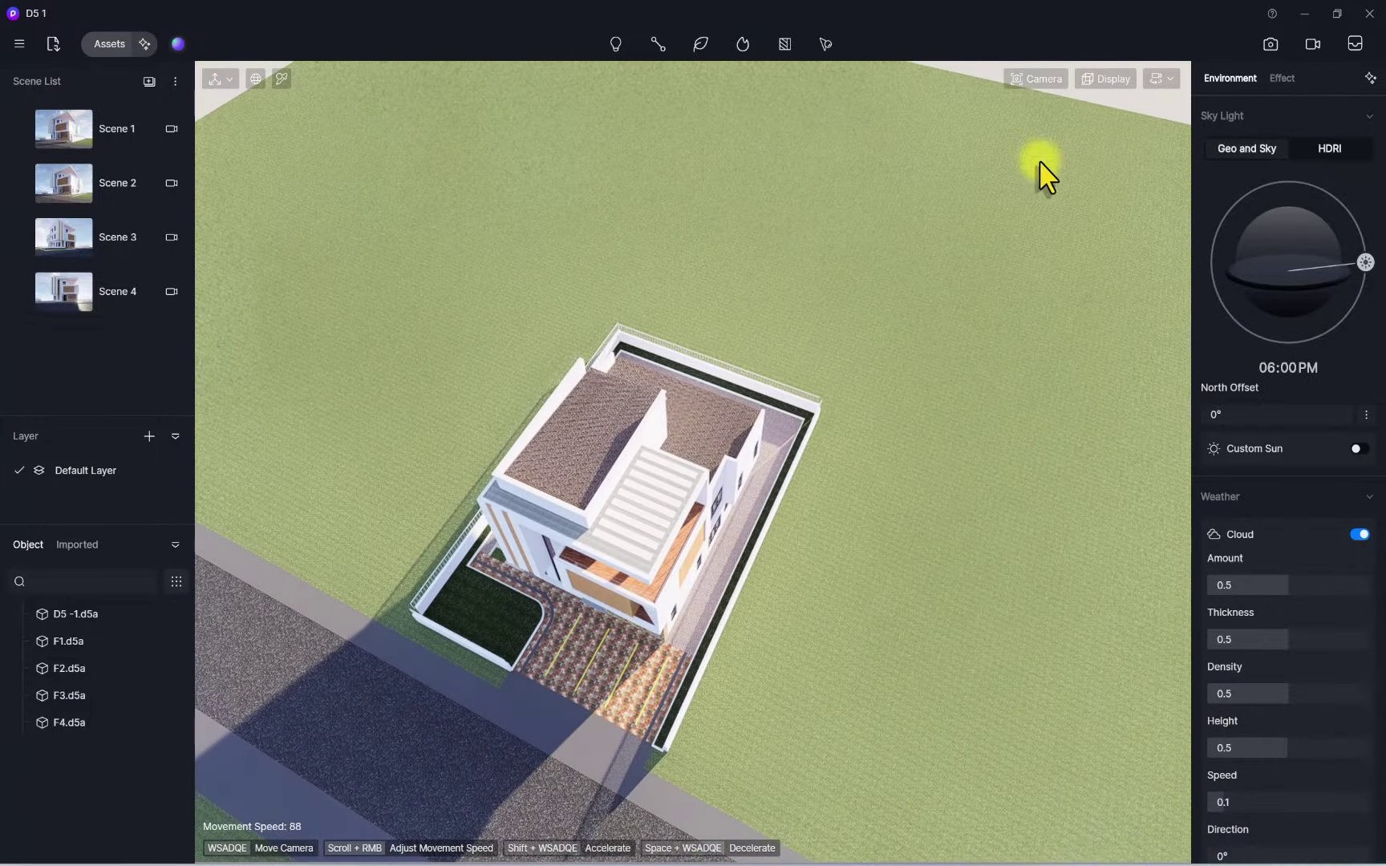
Set the camera's field of view to 45°
{"action": "left_click", "coordinate": [1036, 78]}
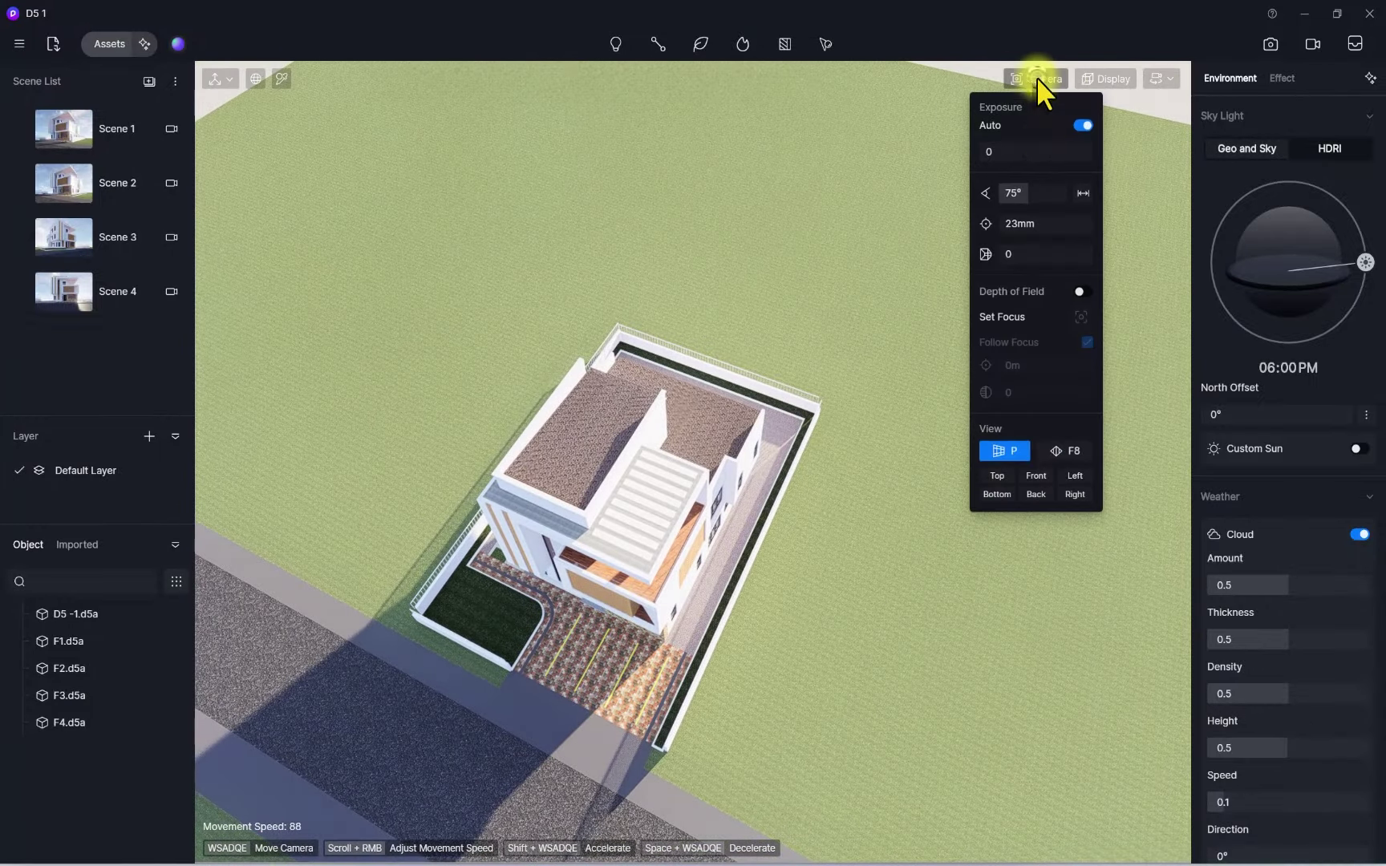
{"action": "left_click", "coordinate": [1017, 194]}
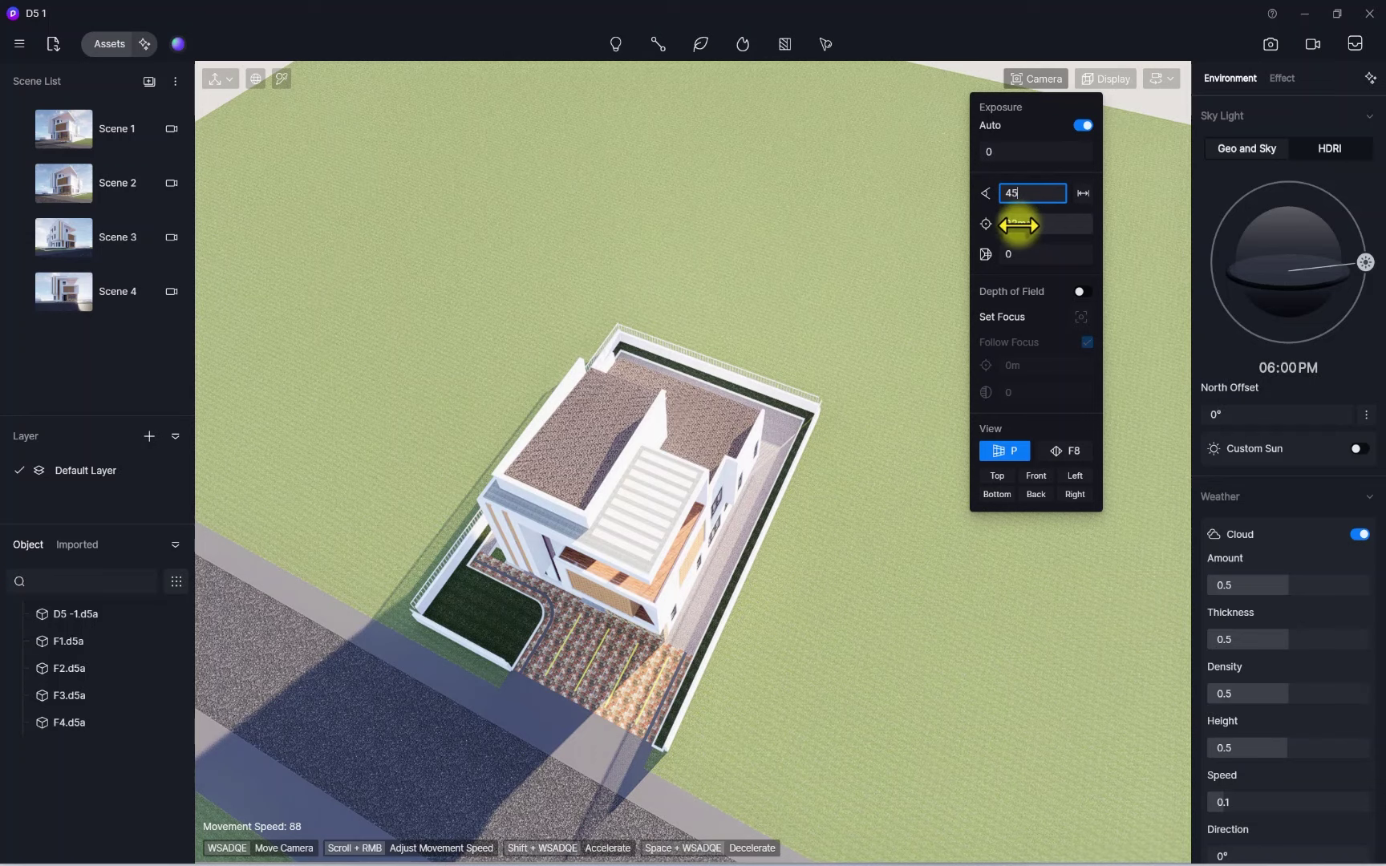
{"action": "type", "text": "45"}
{"action": "key", "text": "Return"}
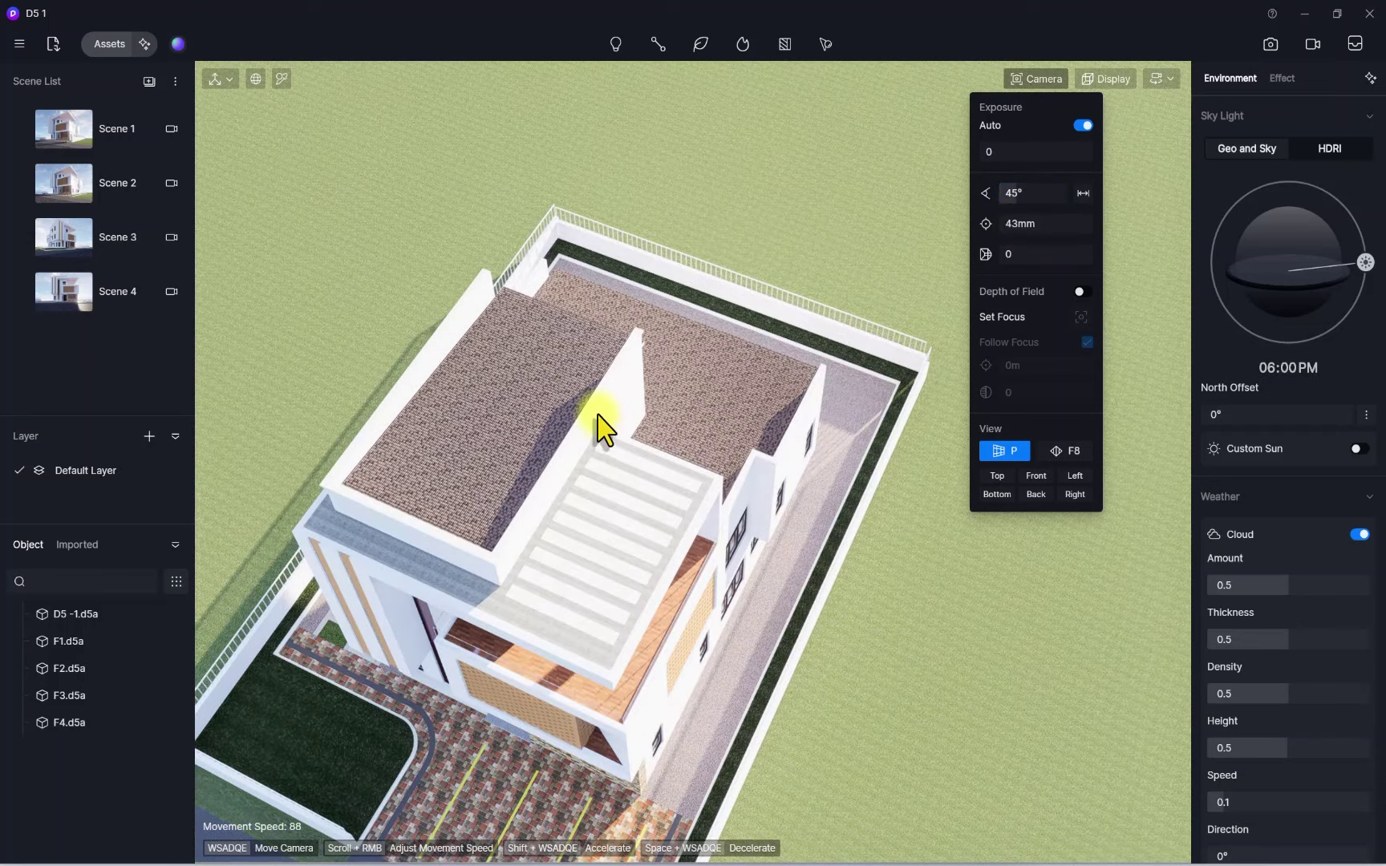
Frame the whole fenced plot from above the corner on the pool side, and save the aerial view as a new scene
{"action": "key", "text": "s"}
{"action": "right_click_drag", "start_coordinate": [806, 411], "coordinate": [694, 347]}
{"action": "key", "text": "s"}
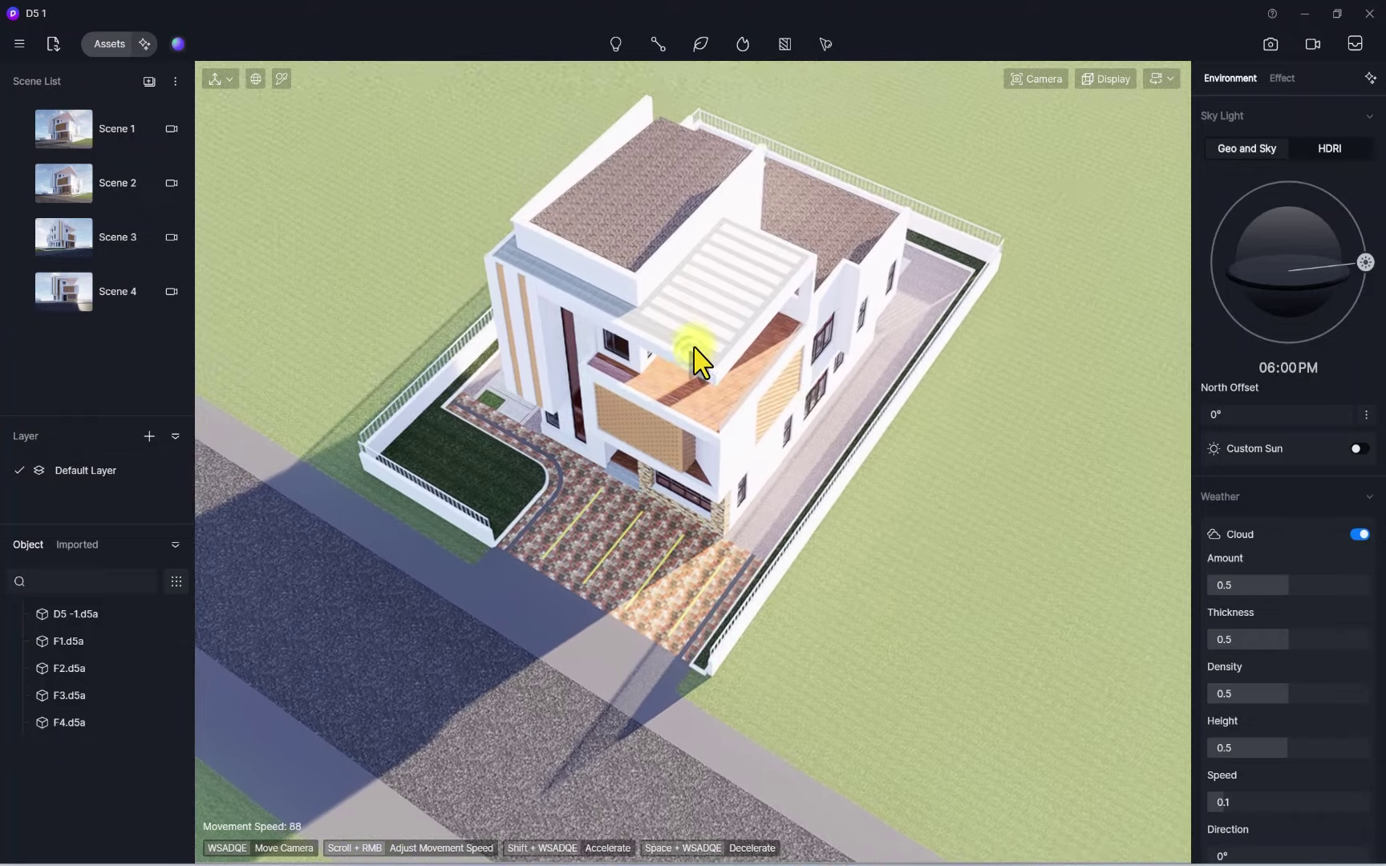
{"action": "key", "text": "a"}
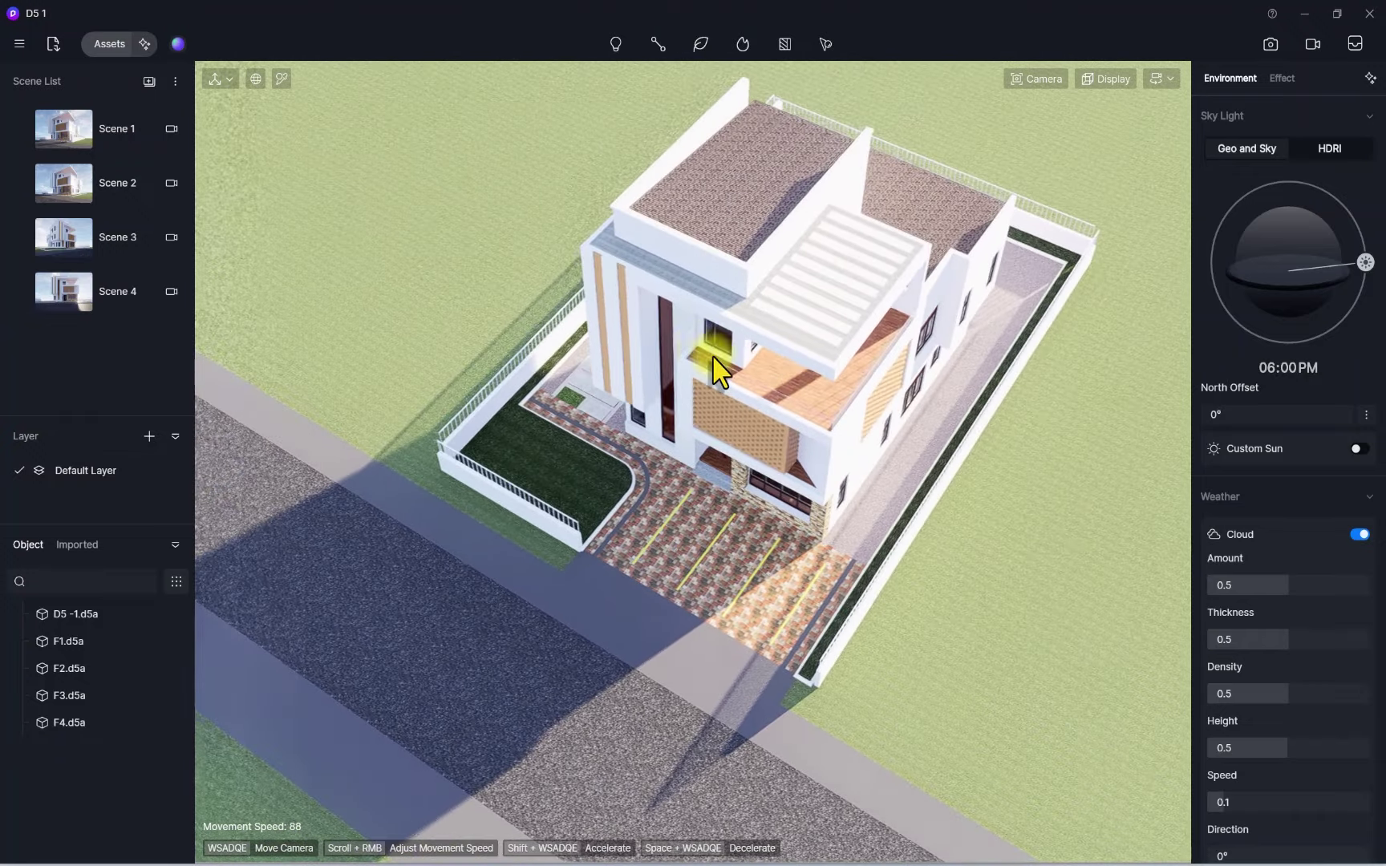
{"action": "key", "text": "w"}
{"action": "key", "text": "d"}
{"action": "key", "text": "w"}
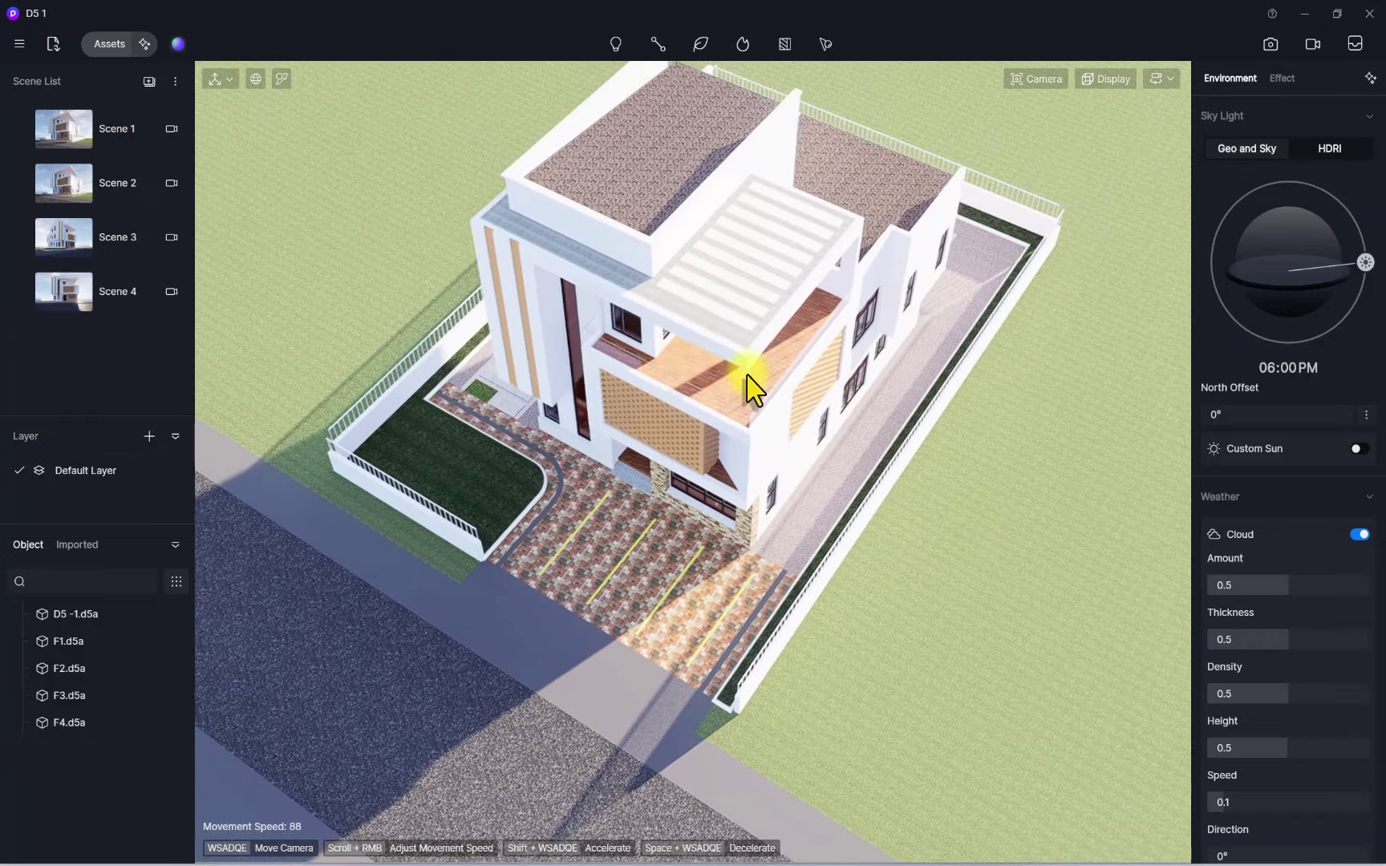
{"action": "key", "text": "s"}
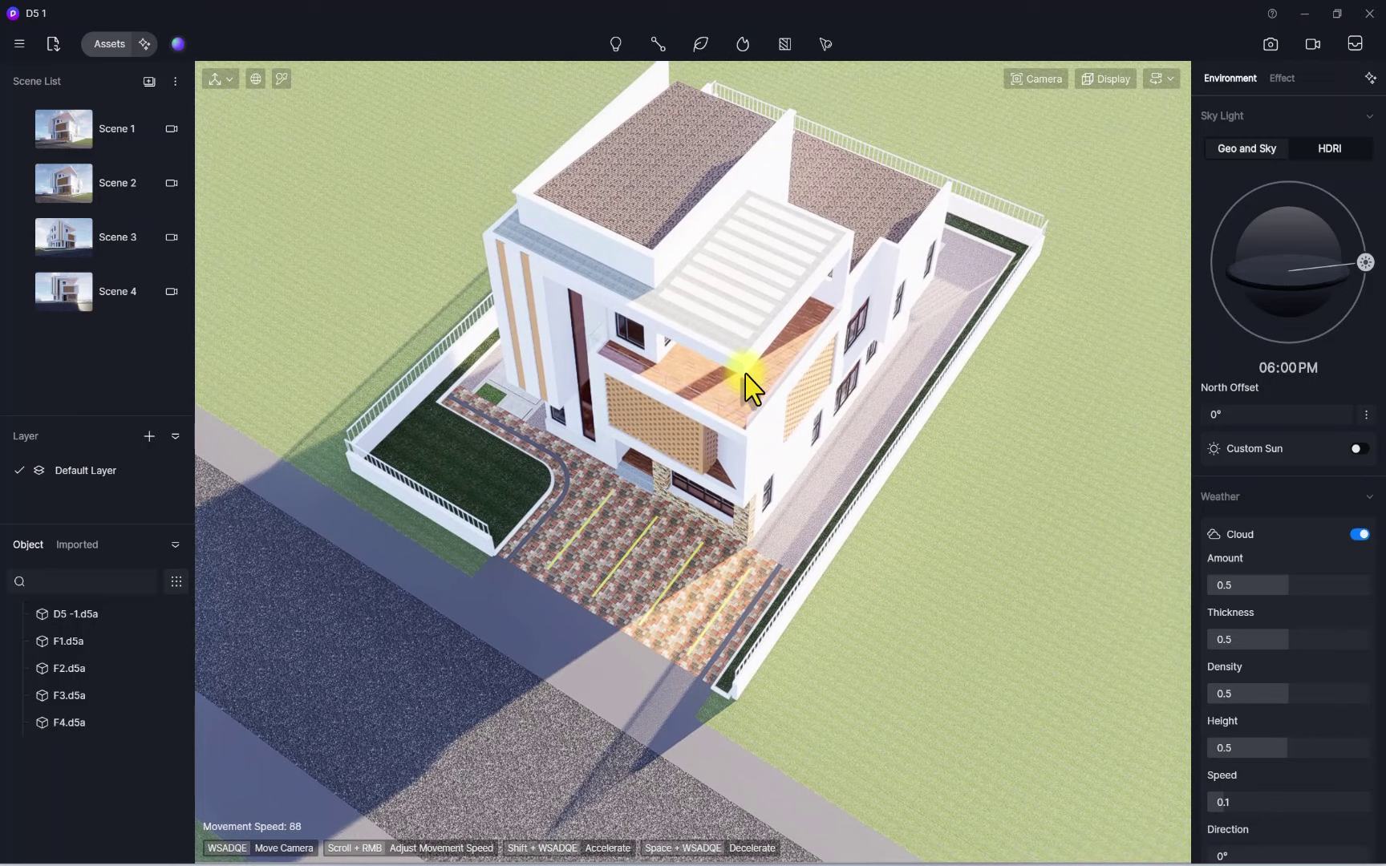
{"action": "right_click_drag", "start_coordinate": [745, 374], "coordinate": [740, 341]}
{"action": "key", "text": "a"}
{"action": "key", "text": "w"}
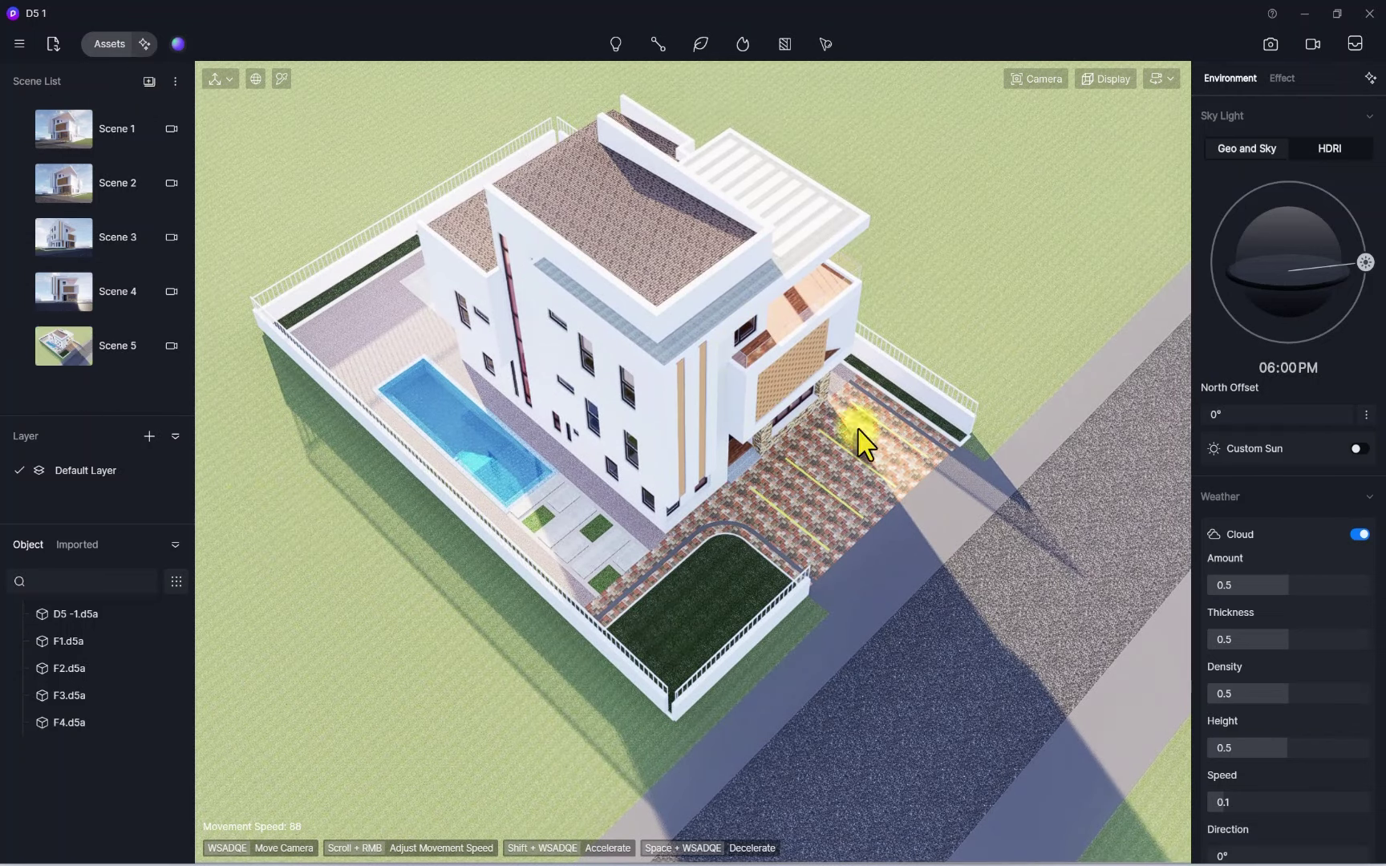
Recall Scene 2, preview the HDRI sky light and return to Geo and Sky
{"action": "left_click", "coordinate": [63, 182]}
{"action": "left_click", "coordinate": [160, 180]}
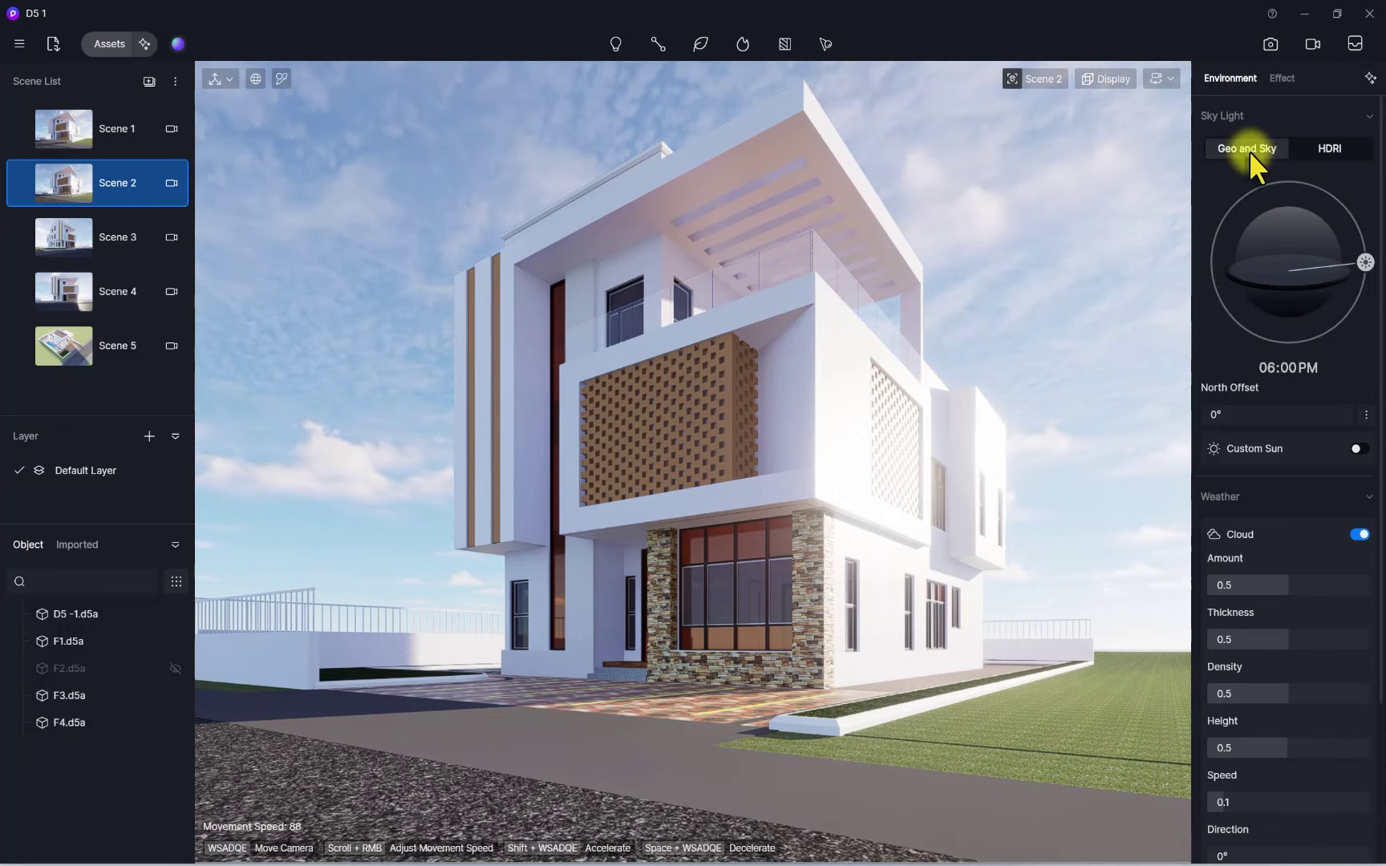
{"action": "left_click", "coordinate": [1340, 150]}
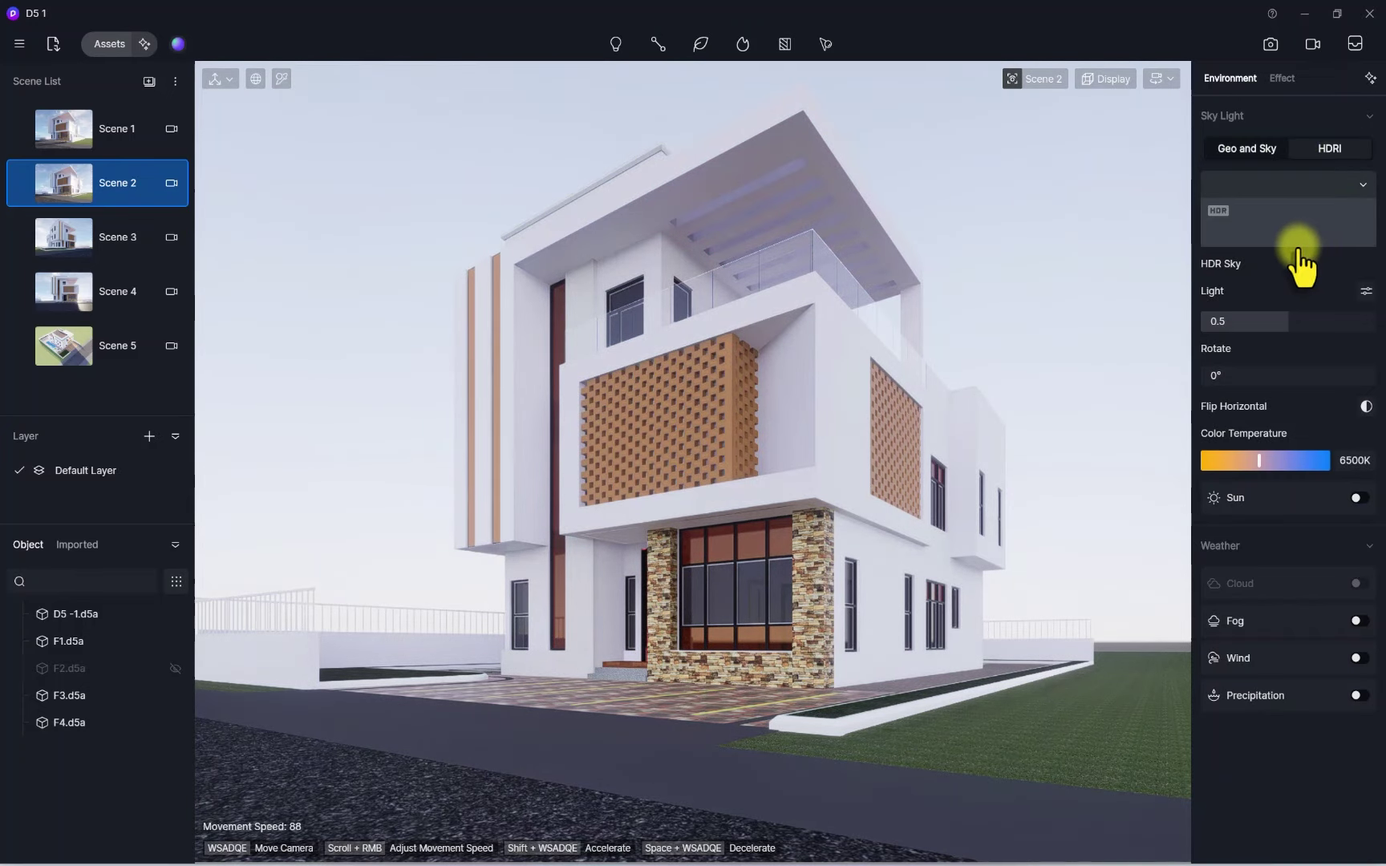
{"action": "left_click", "coordinate": [1247, 149]}
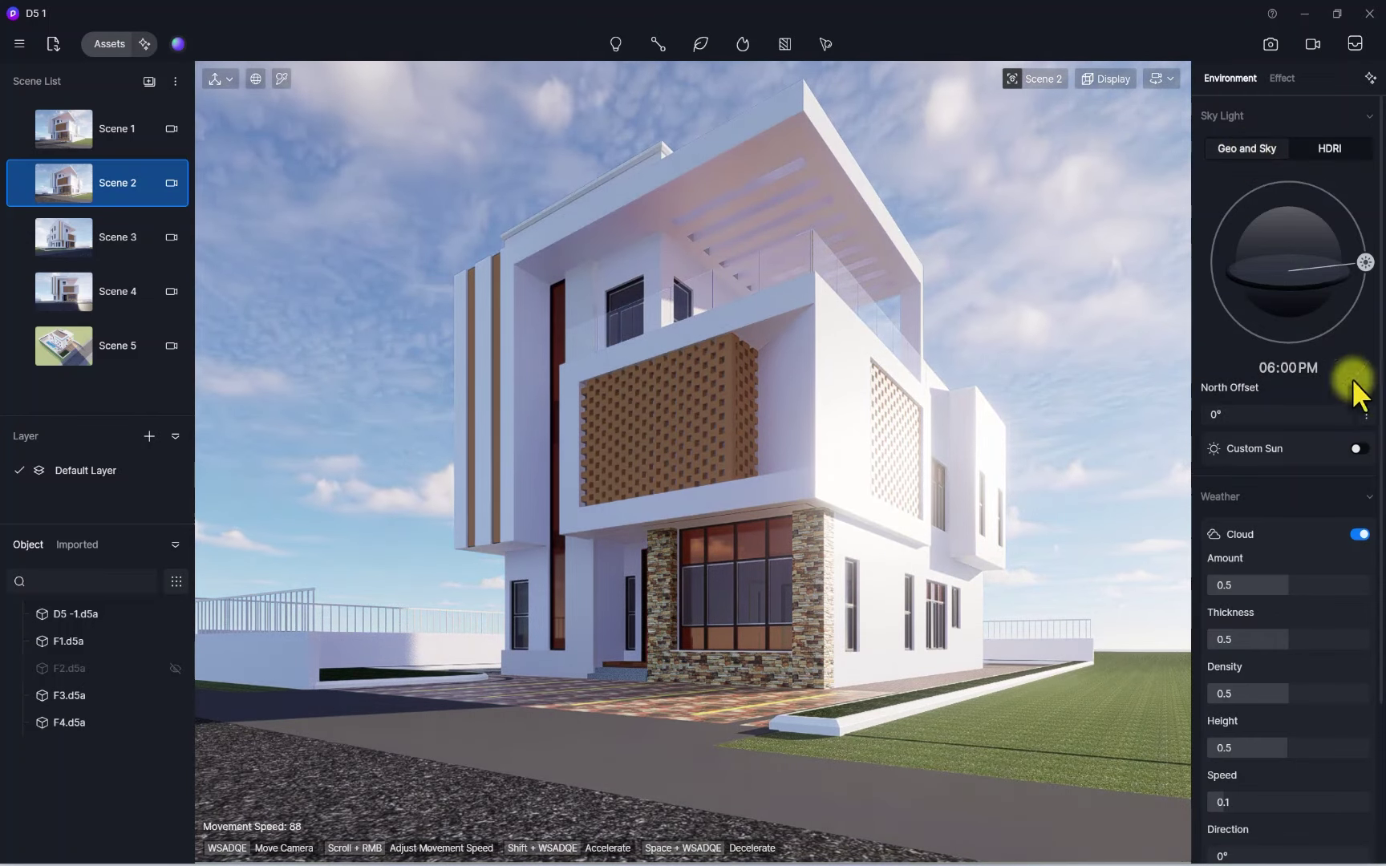
Turn on the custom sun and turn off automatic exposure in post-processing
{"action": "left_click", "coordinate": [1355, 450]}
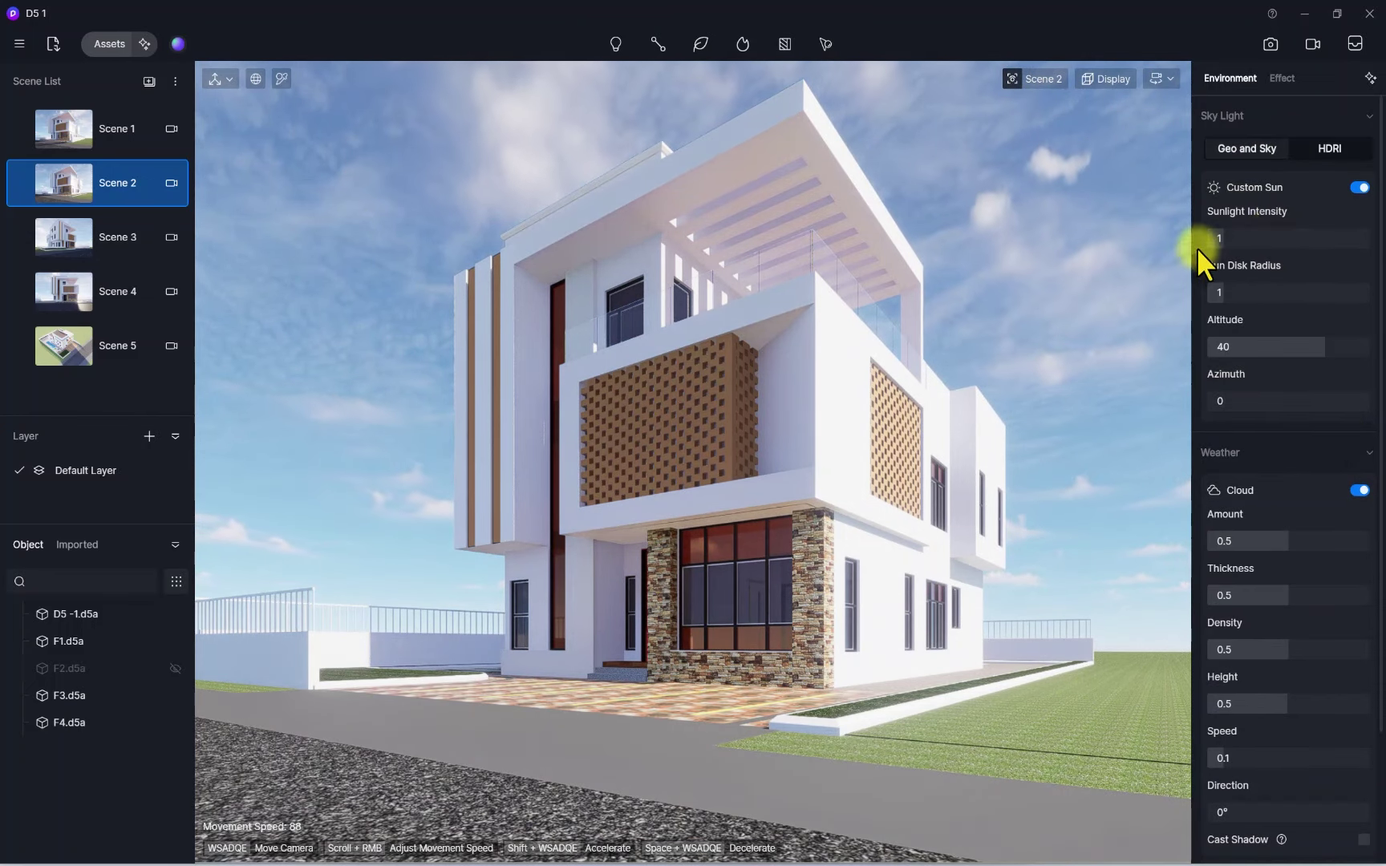
{"action": "left_click", "coordinate": [1282, 78]}
{"action": "left_click", "coordinate": [1359, 331]}
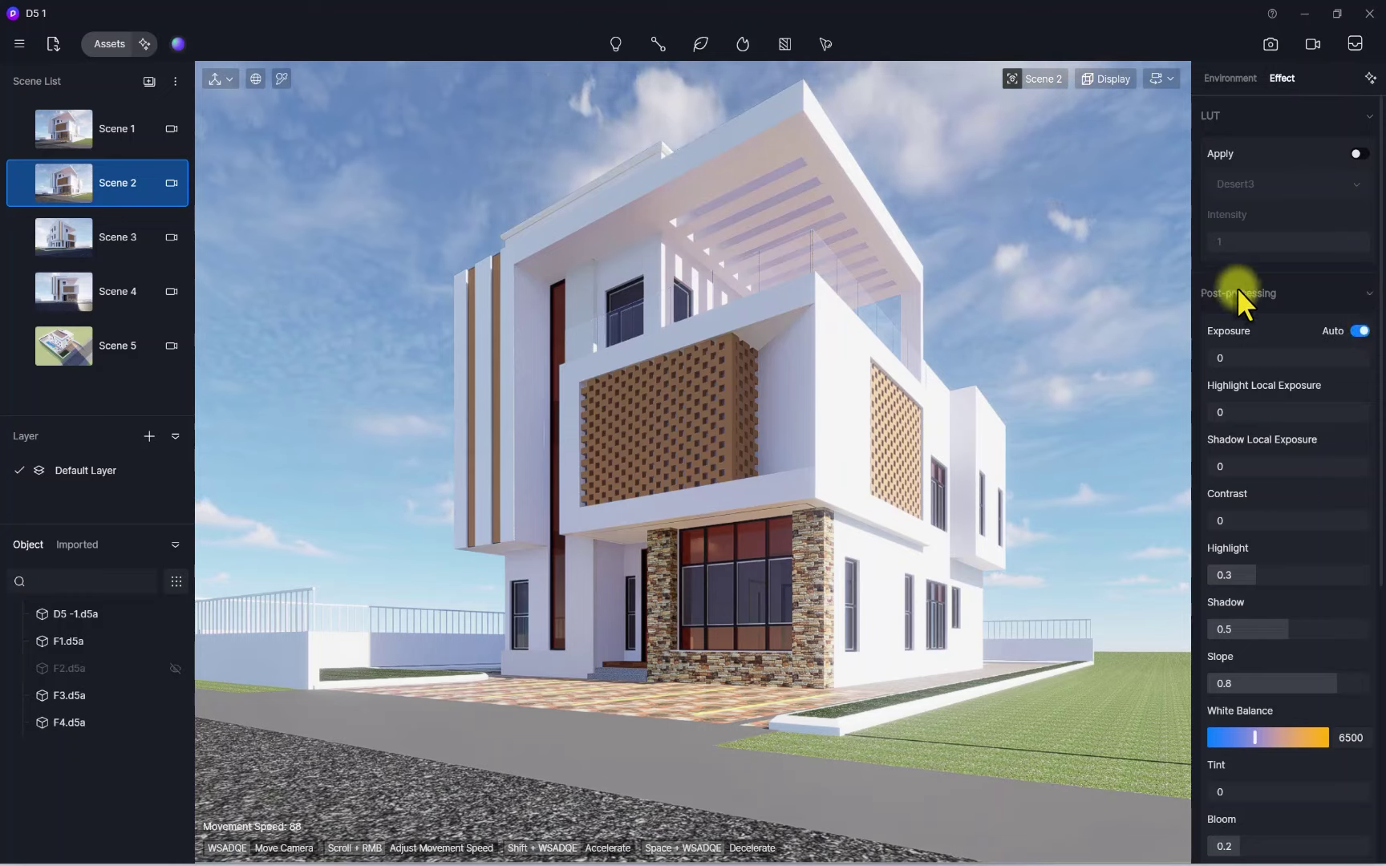
Adjust the sunlight intensity and set the post-processing exposure to -0.15
{"action": "left_click", "coordinate": [1233, 80]}
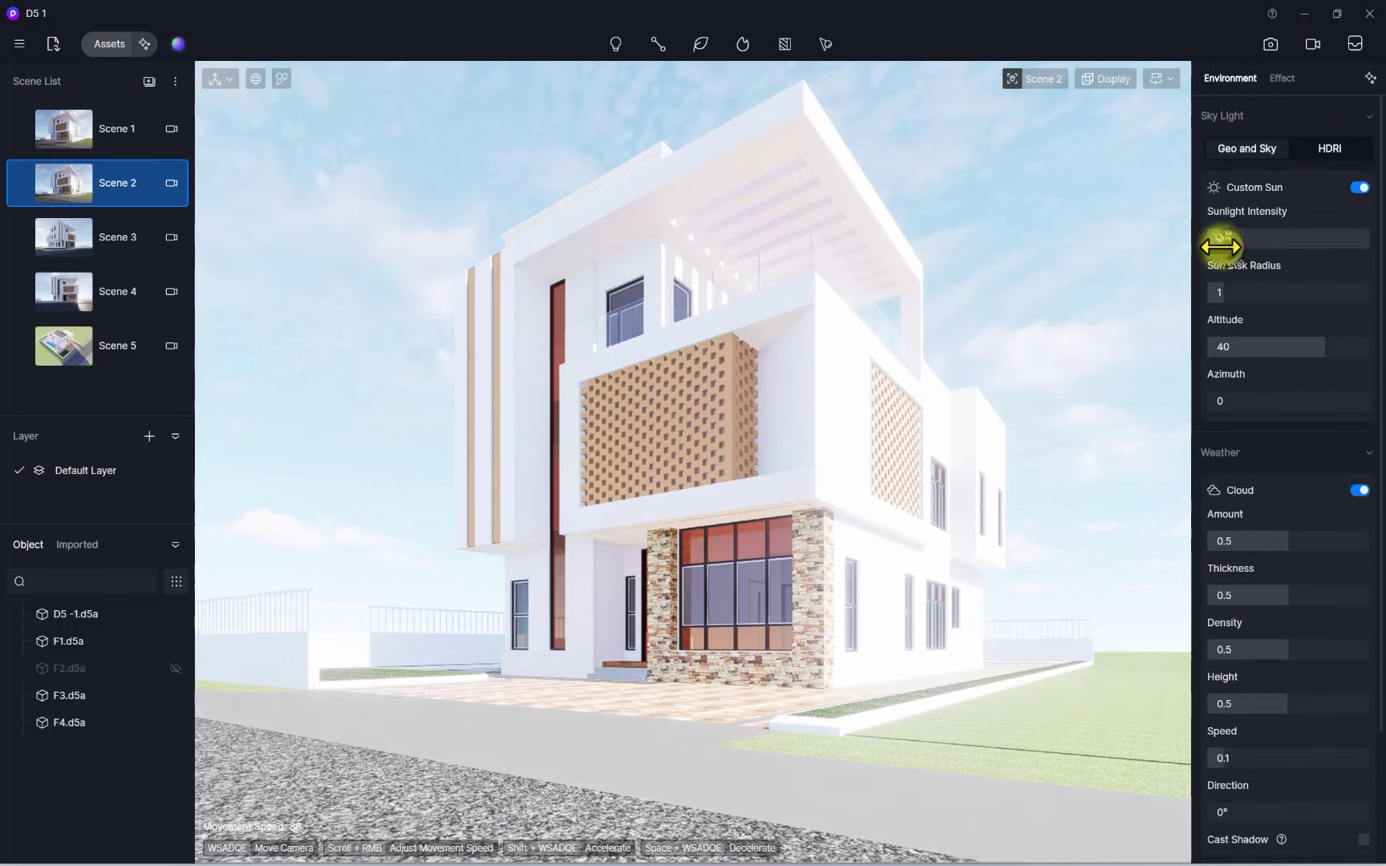
{"action": "left_click", "coordinate": [1277, 78]}
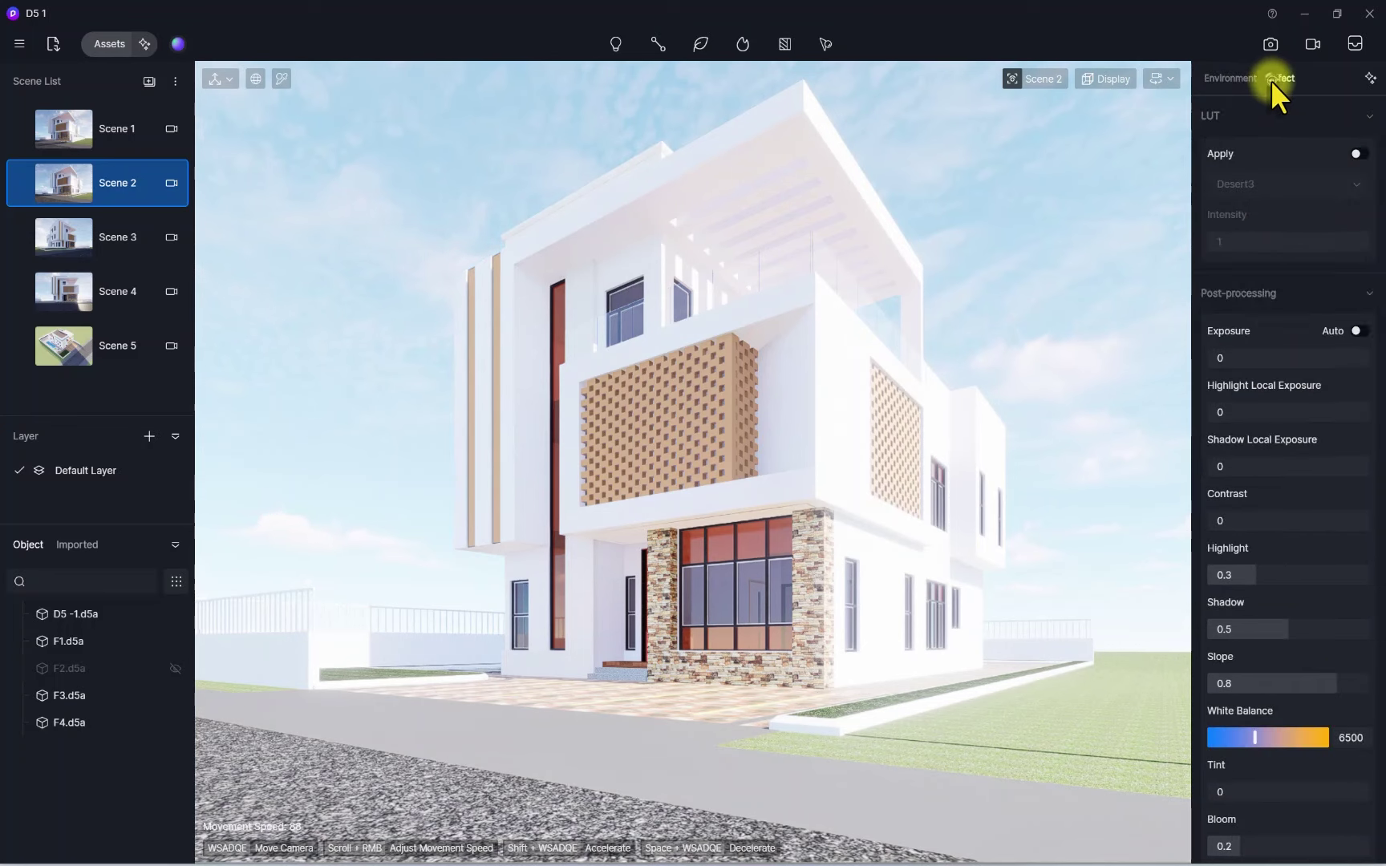
{"action": "left_click_drag", "start_coordinate": [1306, 358], "coordinate": [1282, 364]}
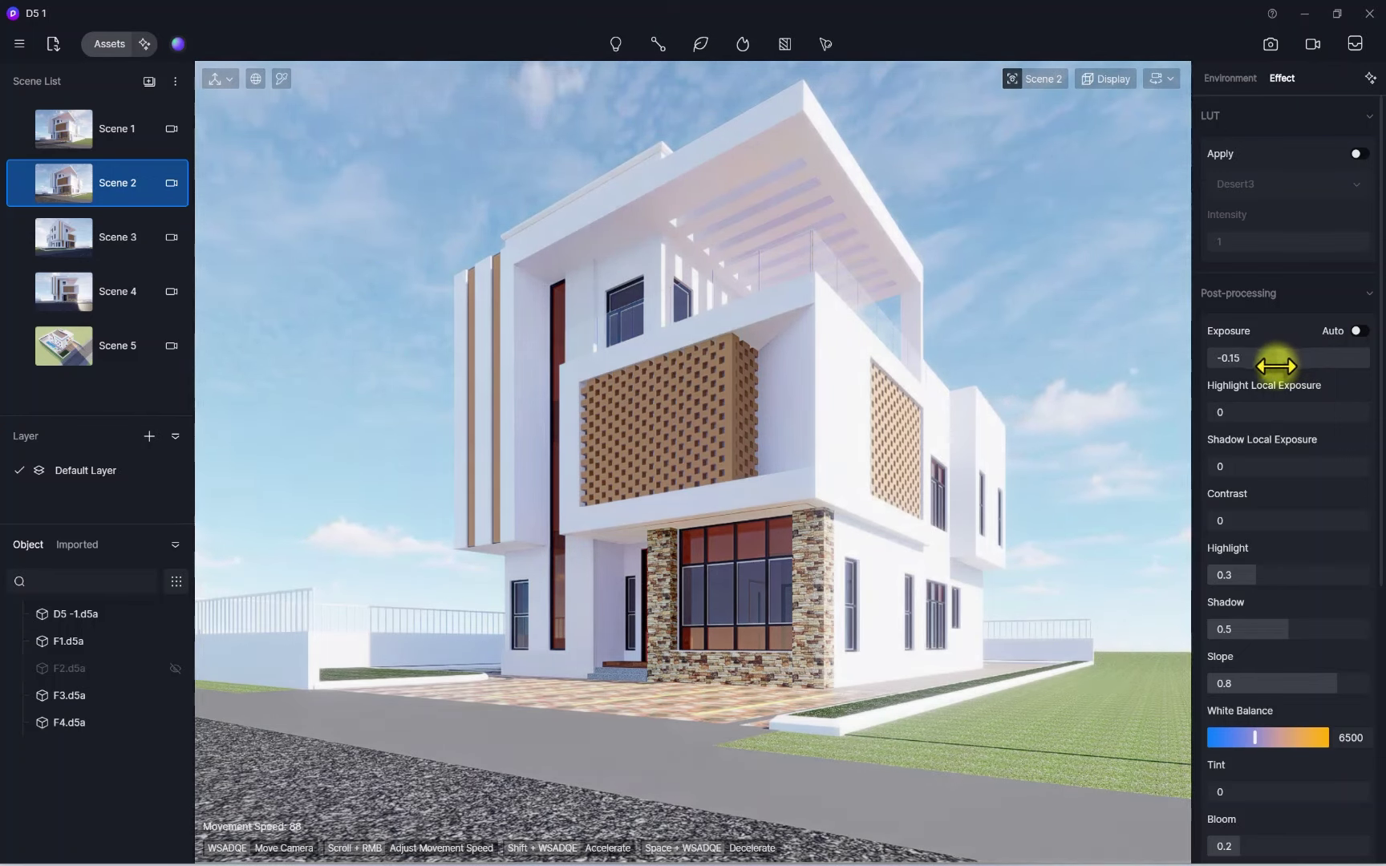
Set the custom sun's intensity to 0.65, disk radius to 5.9 and altitude to 20.7
{"action": "left_click", "coordinate": [1229, 79]}
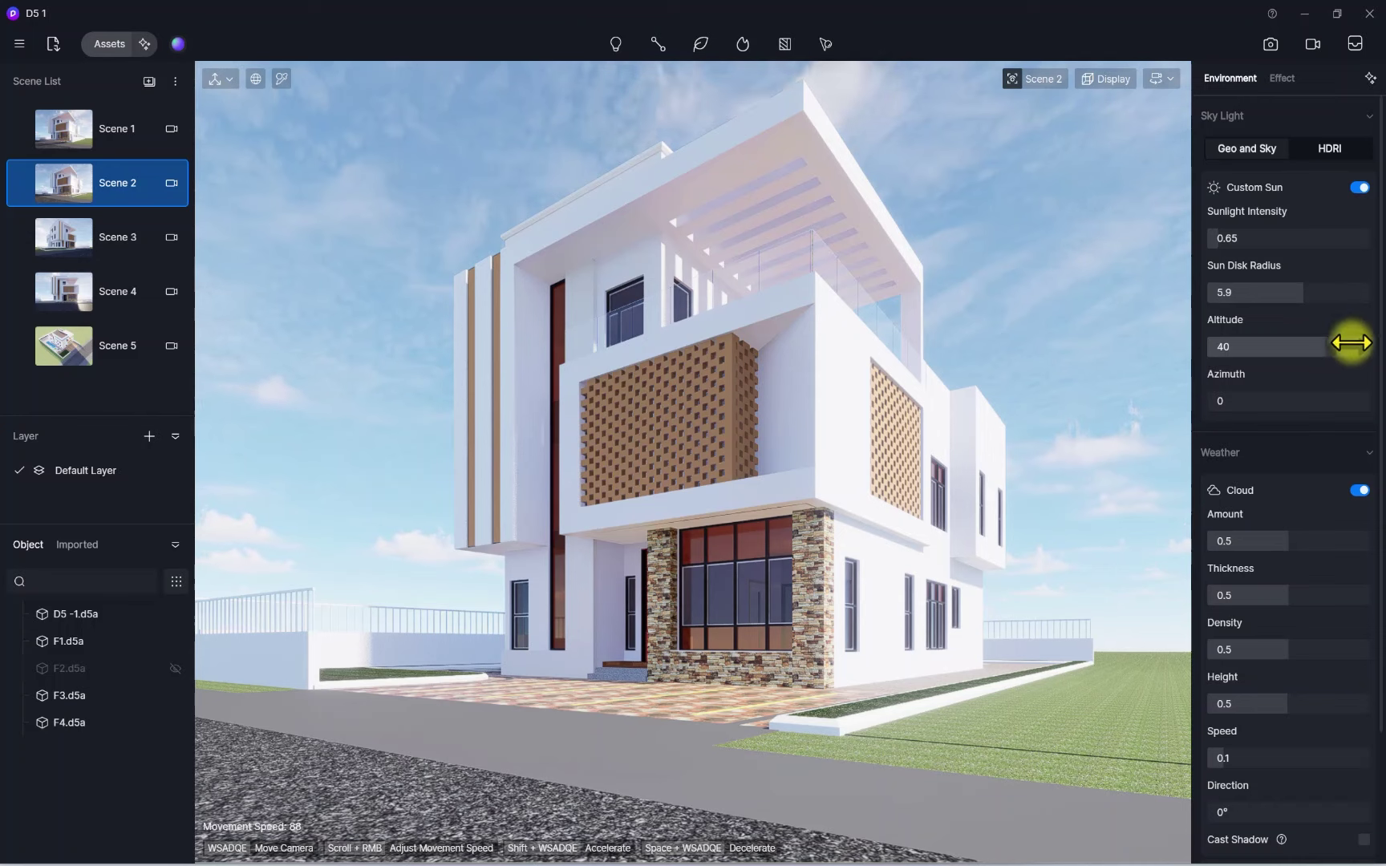
{"action": "left_click_drag", "start_coordinate": [1329, 348], "coordinate": [1287, 351]}
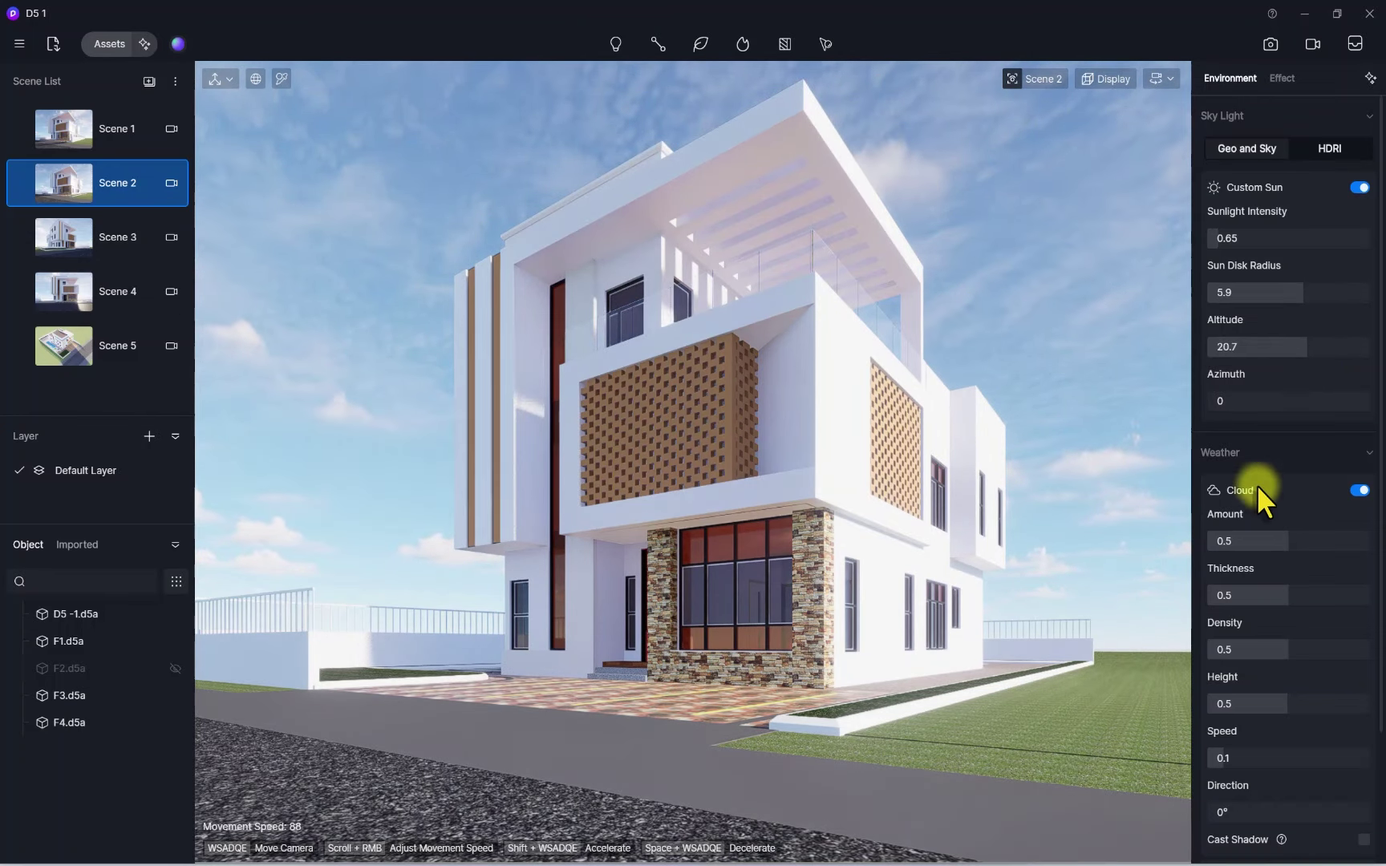
Set the cloud amount to 0.62, and the custom sun's altitude to 15.3 and azimuth to 172.8
{"action": "left_click_drag", "start_coordinate": [1275, 541], "coordinate": [1312, 542]}
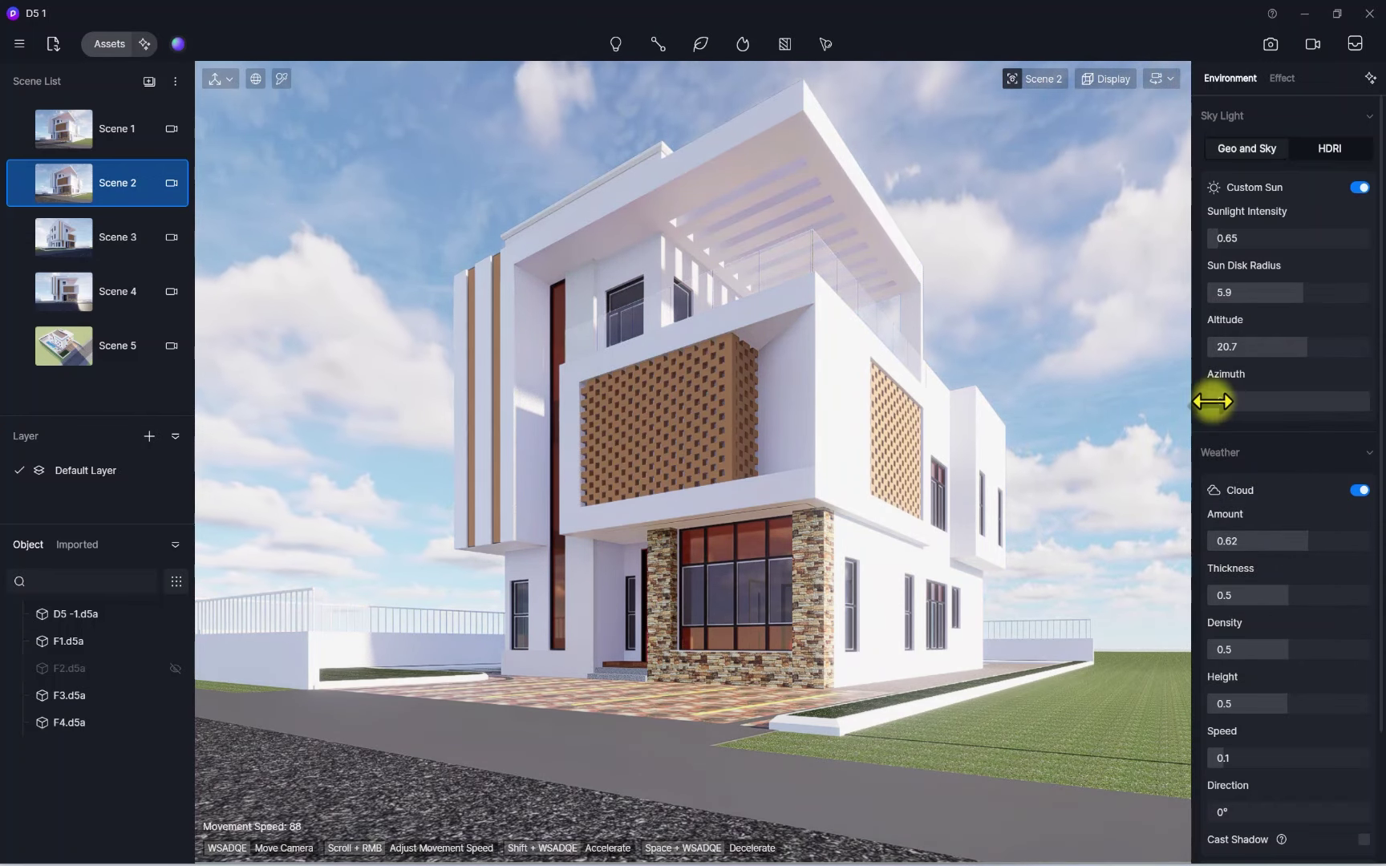
{"action": "left_click_drag", "start_coordinate": [1213, 399], "coordinate": [1275, 421]}
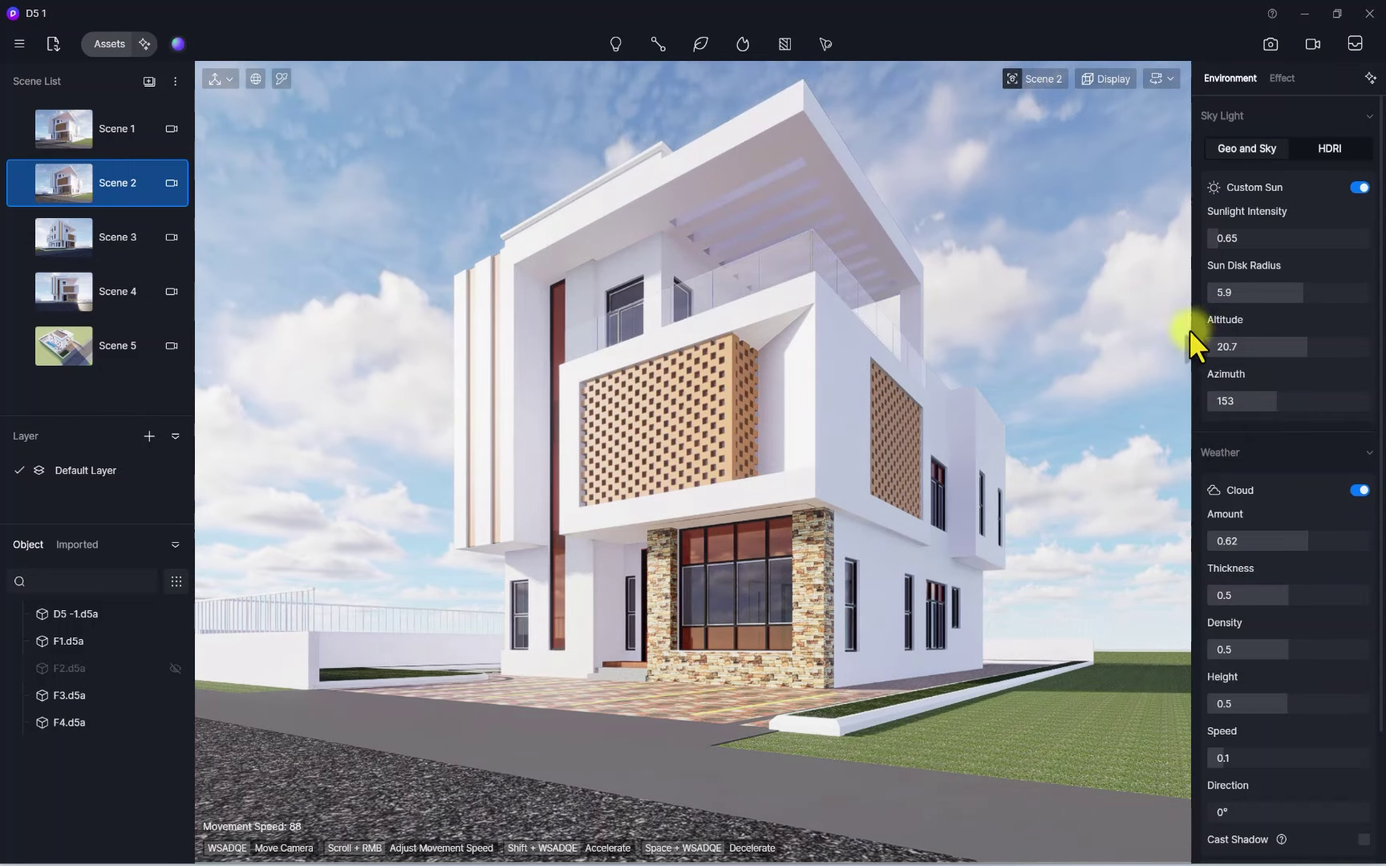
{"action": "left_click_drag", "start_coordinate": [1299, 349], "coordinate": [1284, 405]}
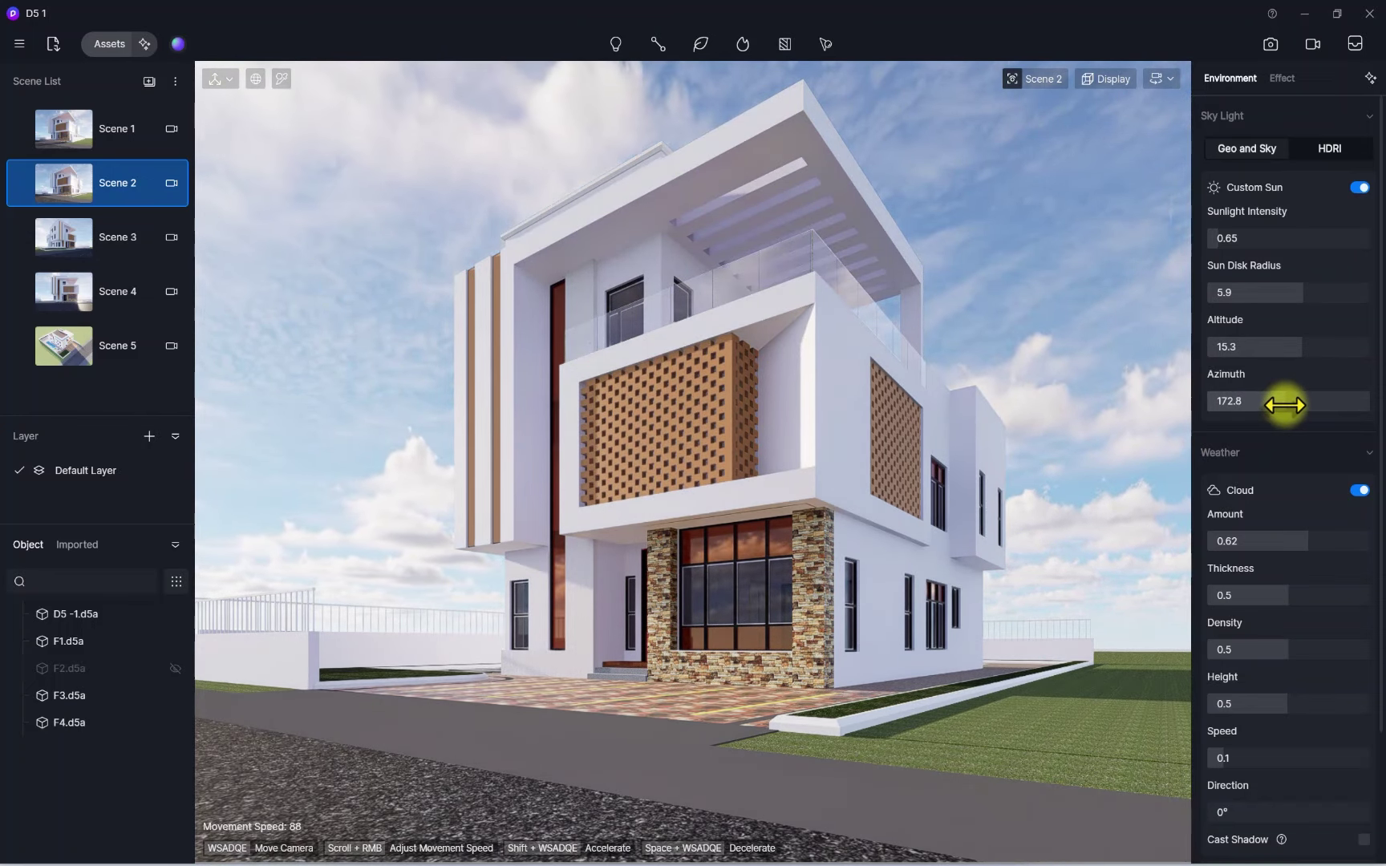
Set the post-processing white balance to 6247 and the tint to 0.06
{"action": "left_click", "coordinate": [1282, 78]}
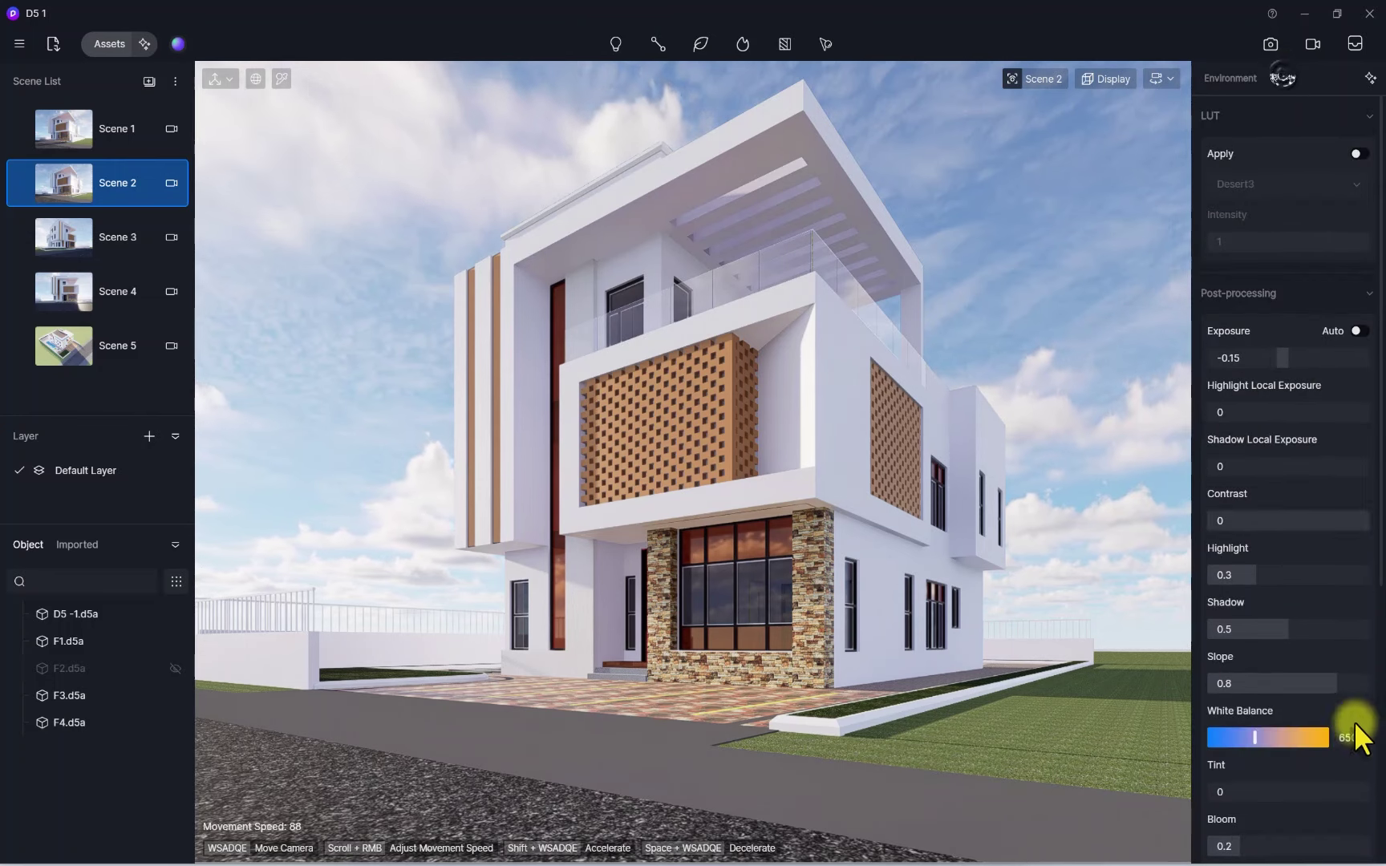
{"action": "left_click_drag", "start_coordinate": [1255, 738], "coordinate": [1248, 738]}
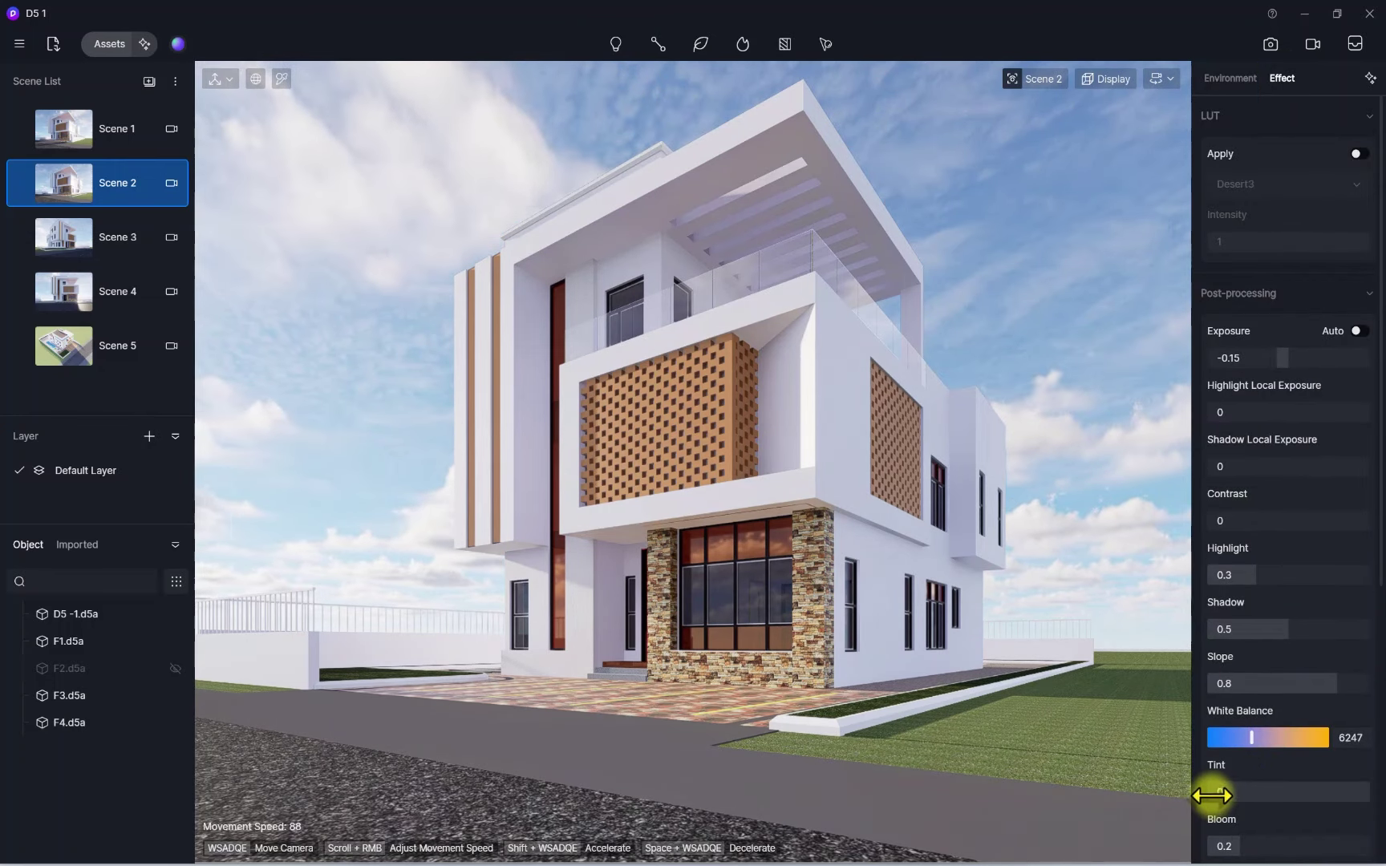
{"action": "left_click_drag", "start_coordinate": [1211, 795], "coordinate": [1293, 798]}
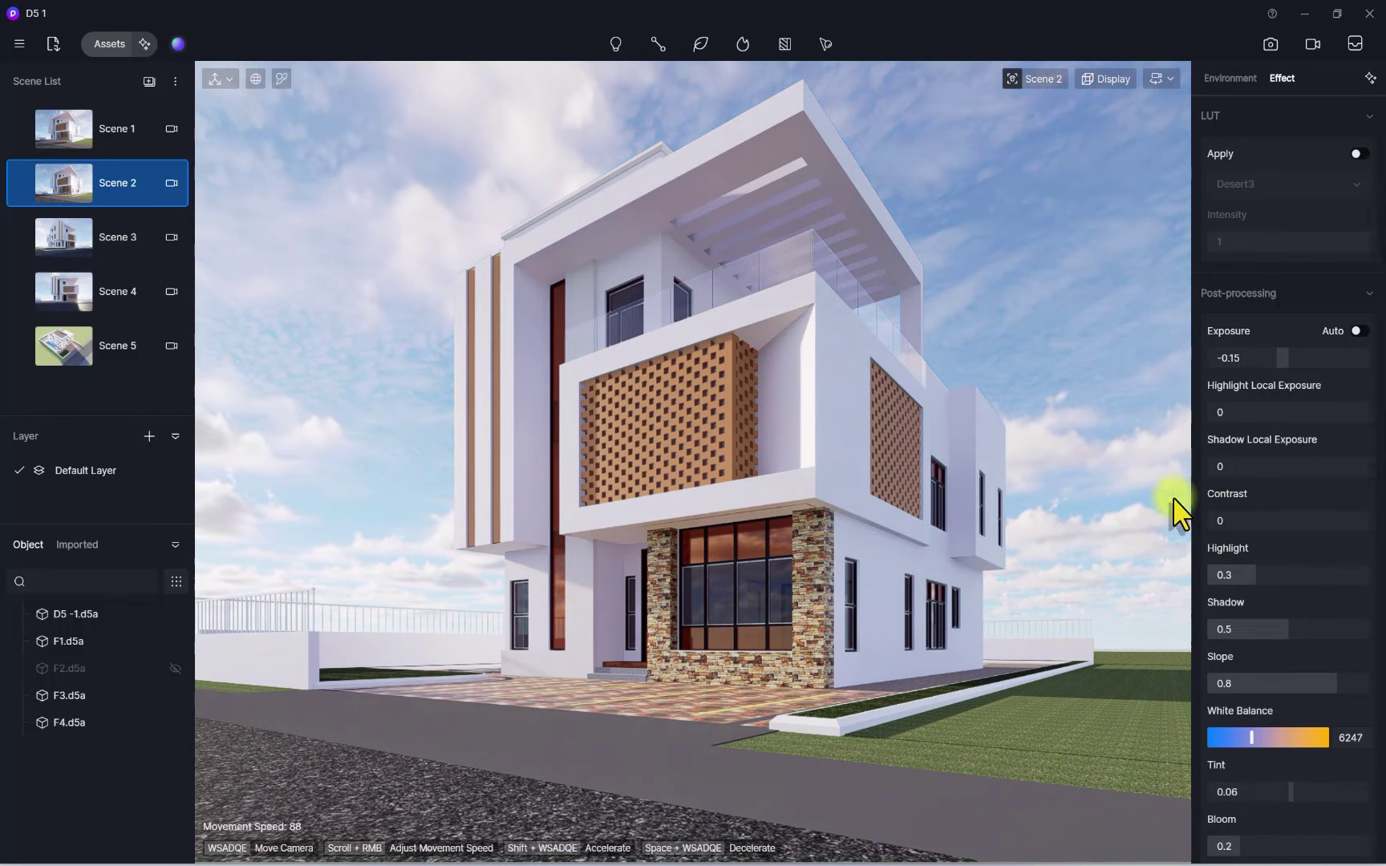
Fine-tune the custom sun to an altitude of 18.9 and an azimuth of 171
{"action": "left_click", "coordinate": [1230, 78]}
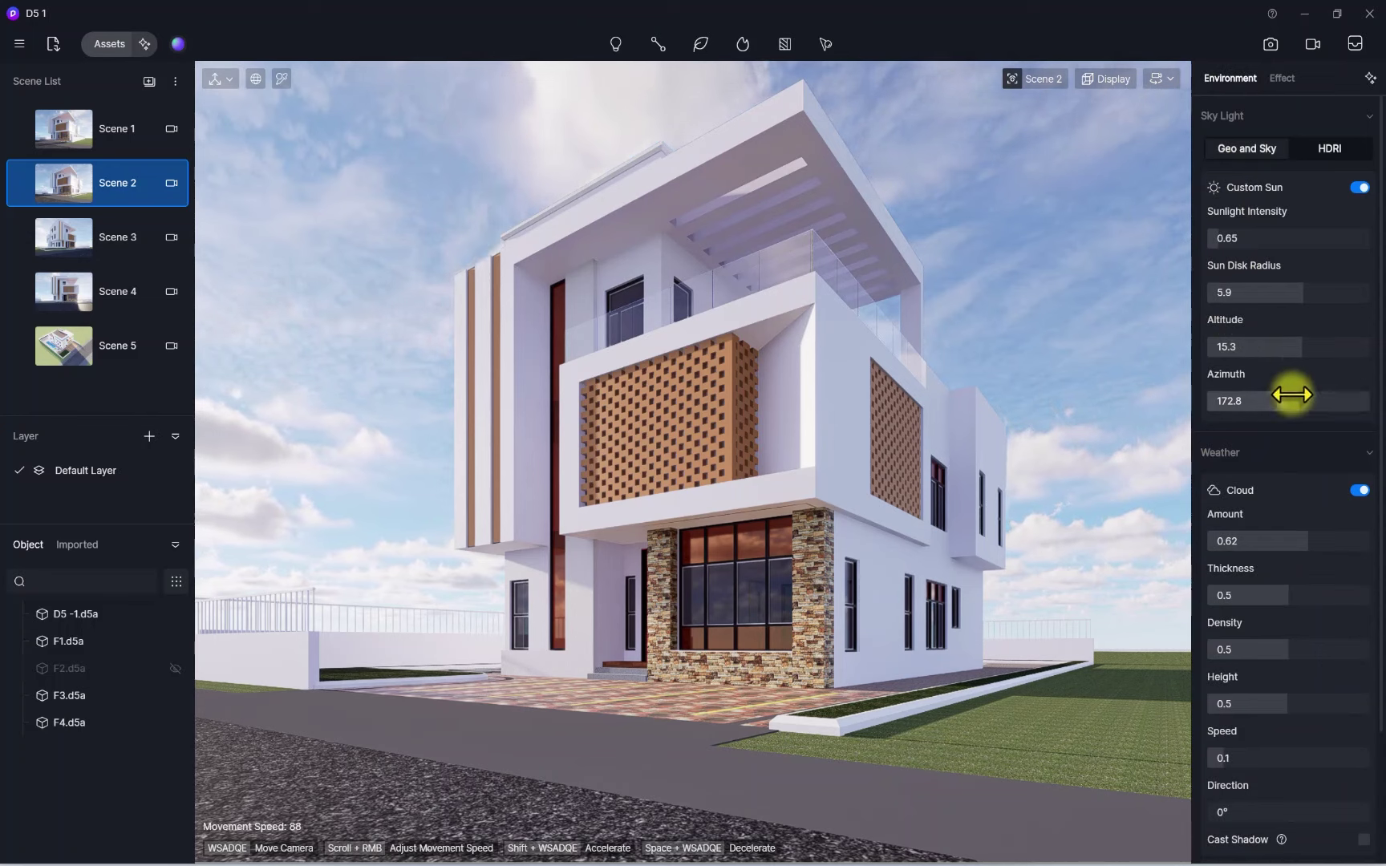
{"action": "left_click_drag", "start_coordinate": [1299, 349], "coordinate": [1300, 356]}
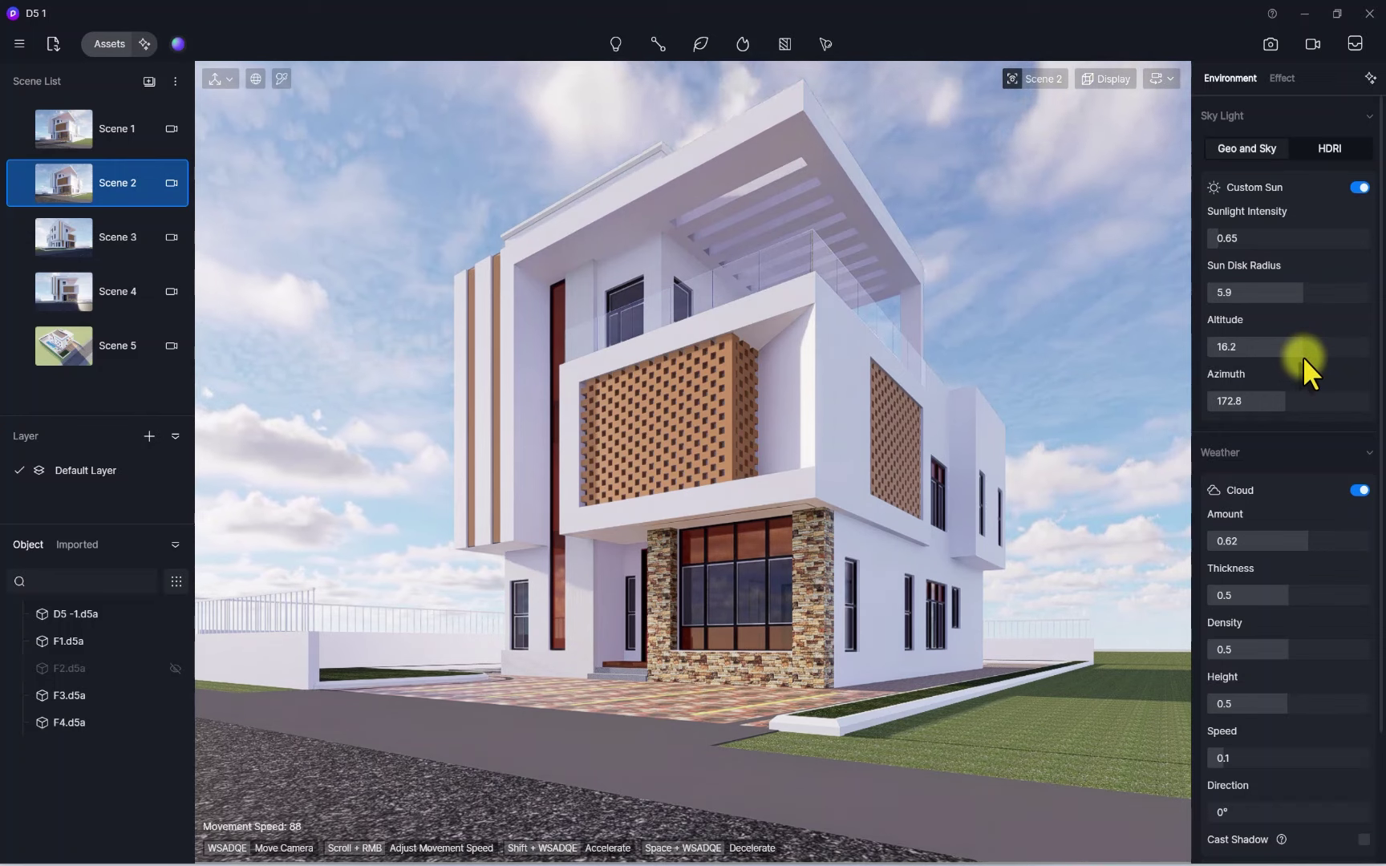
{"action": "left_click", "coordinate": [1278, 407]}
{"action": "left_click_drag", "start_coordinate": [1277, 409], "coordinate": [1283, 406]}
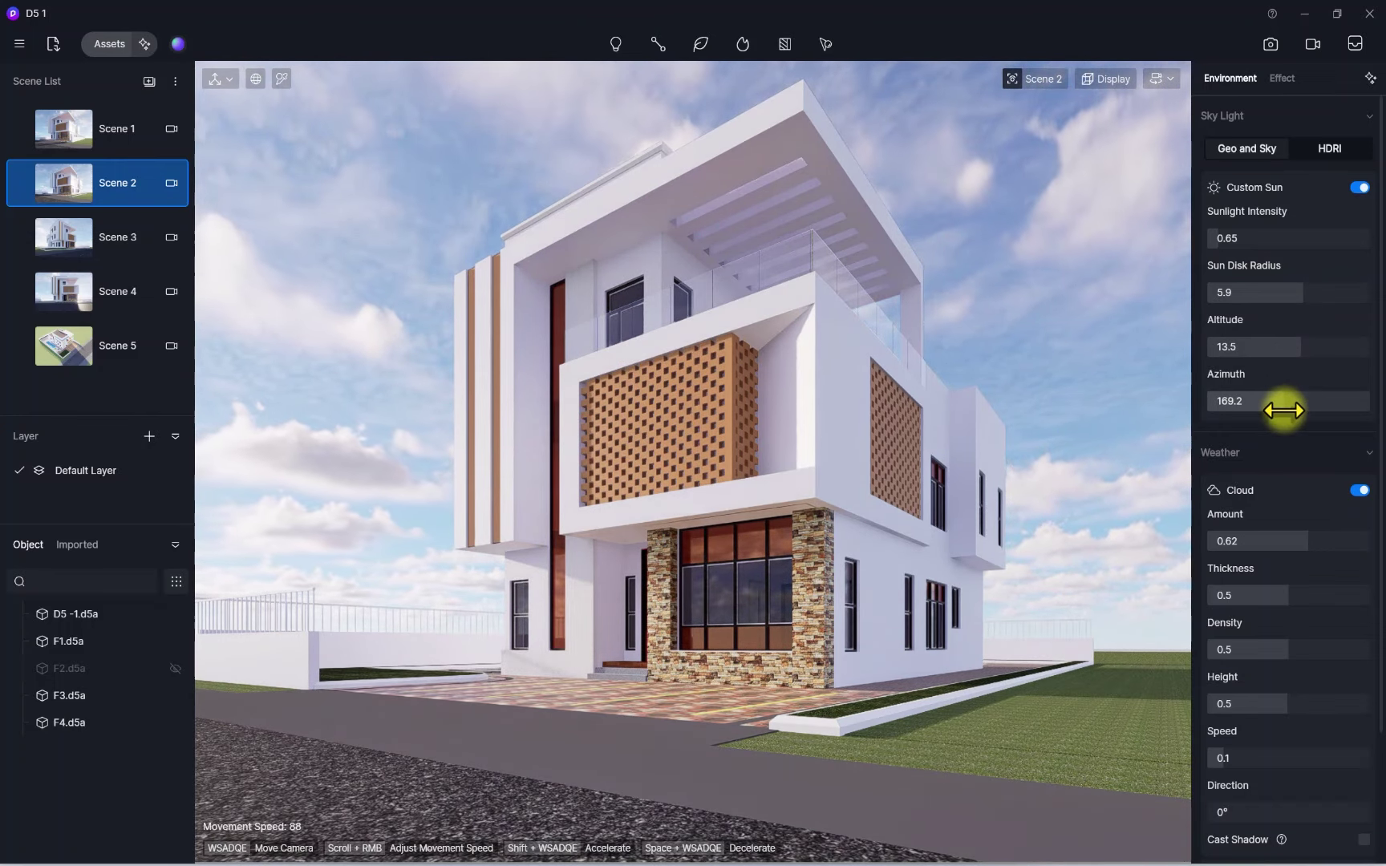
{"action": "left_click_drag", "start_coordinate": [1277, 349], "coordinate": [1304, 354]}
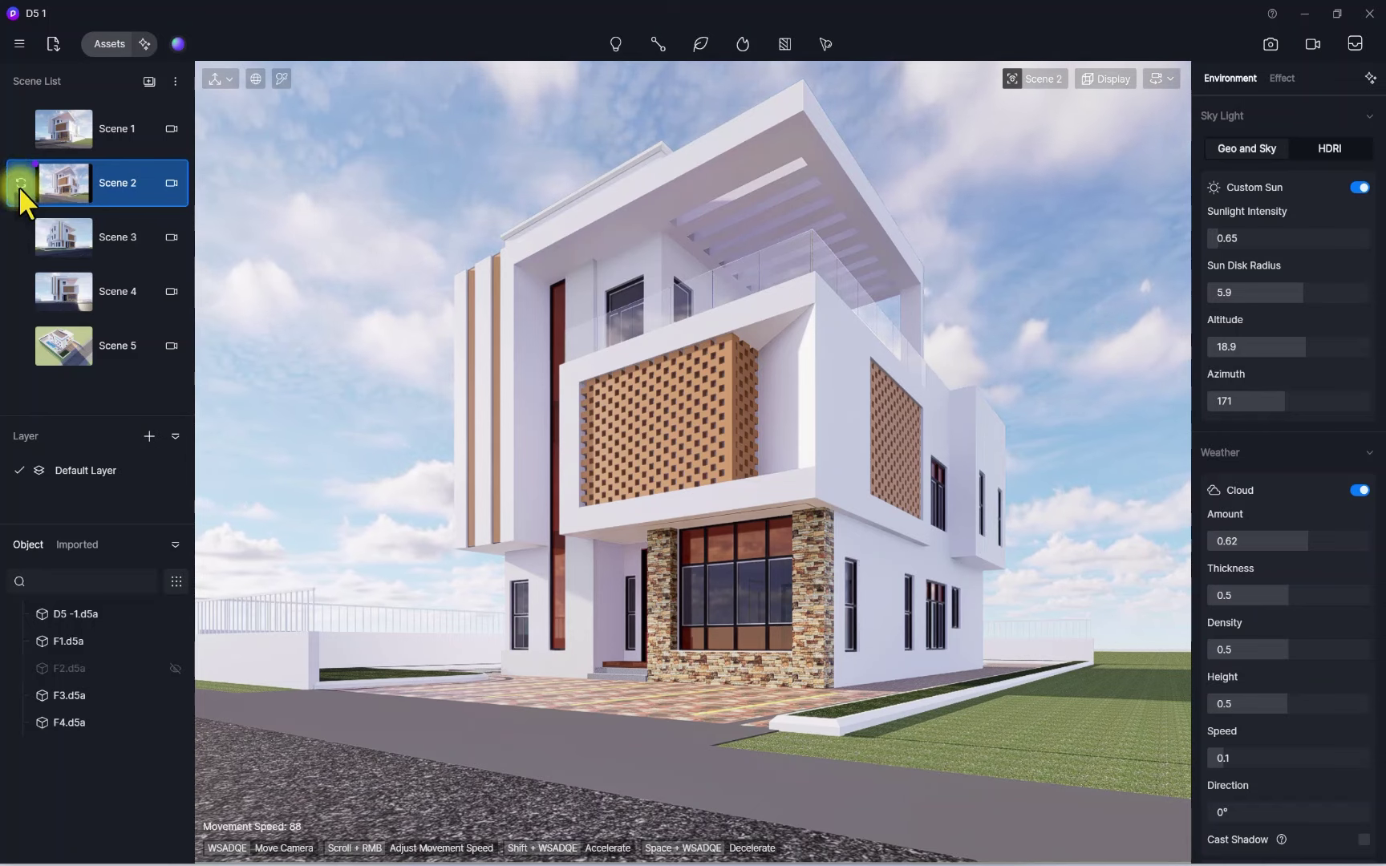
Copy the parameters of Scene 2 and paste them onto Scene 3
{"action": "right_click", "coordinate": [44, 184]}
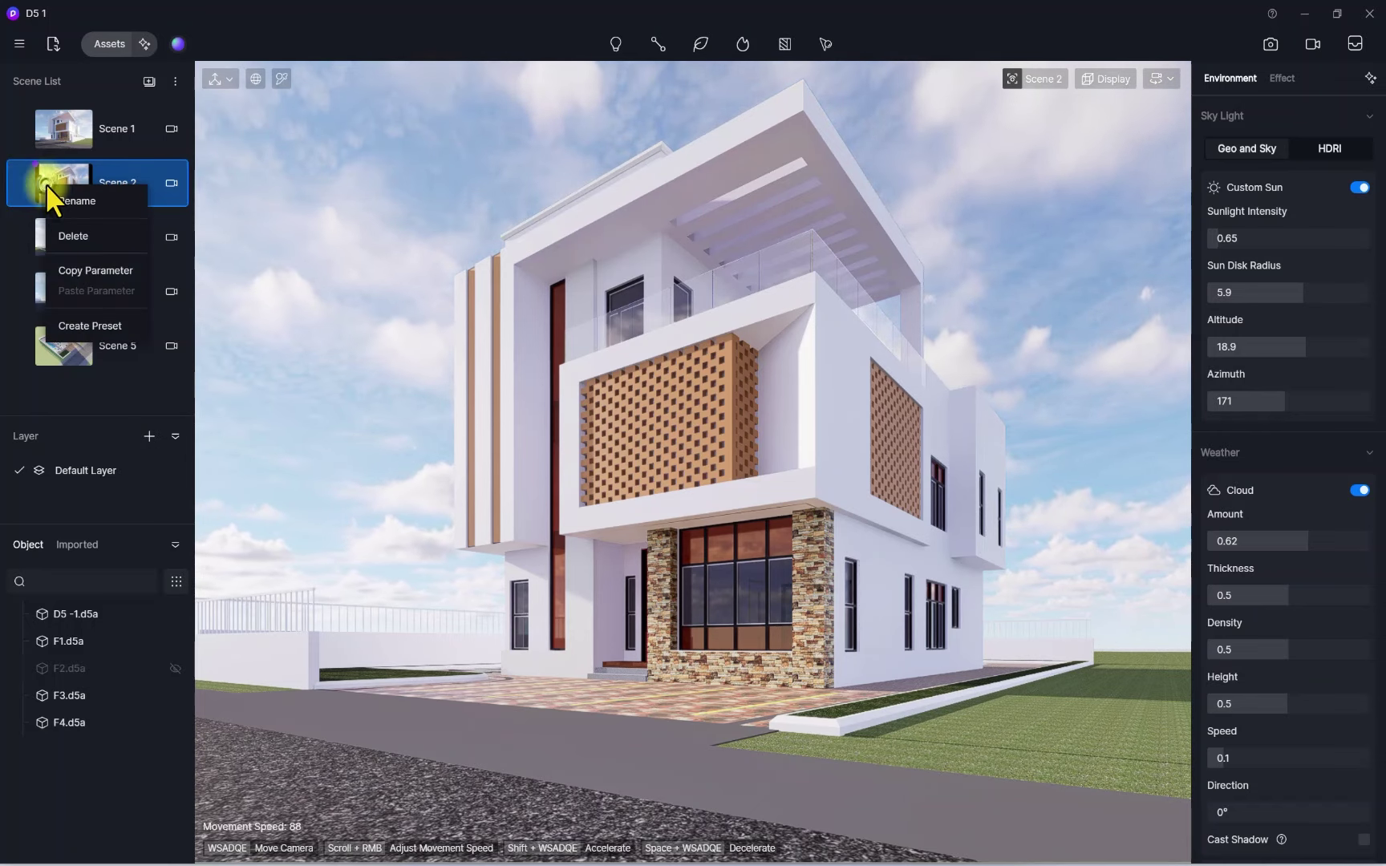
{"action": "left_click", "coordinate": [91, 270]}
{"action": "left_click", "coordinate": [59, 239]}
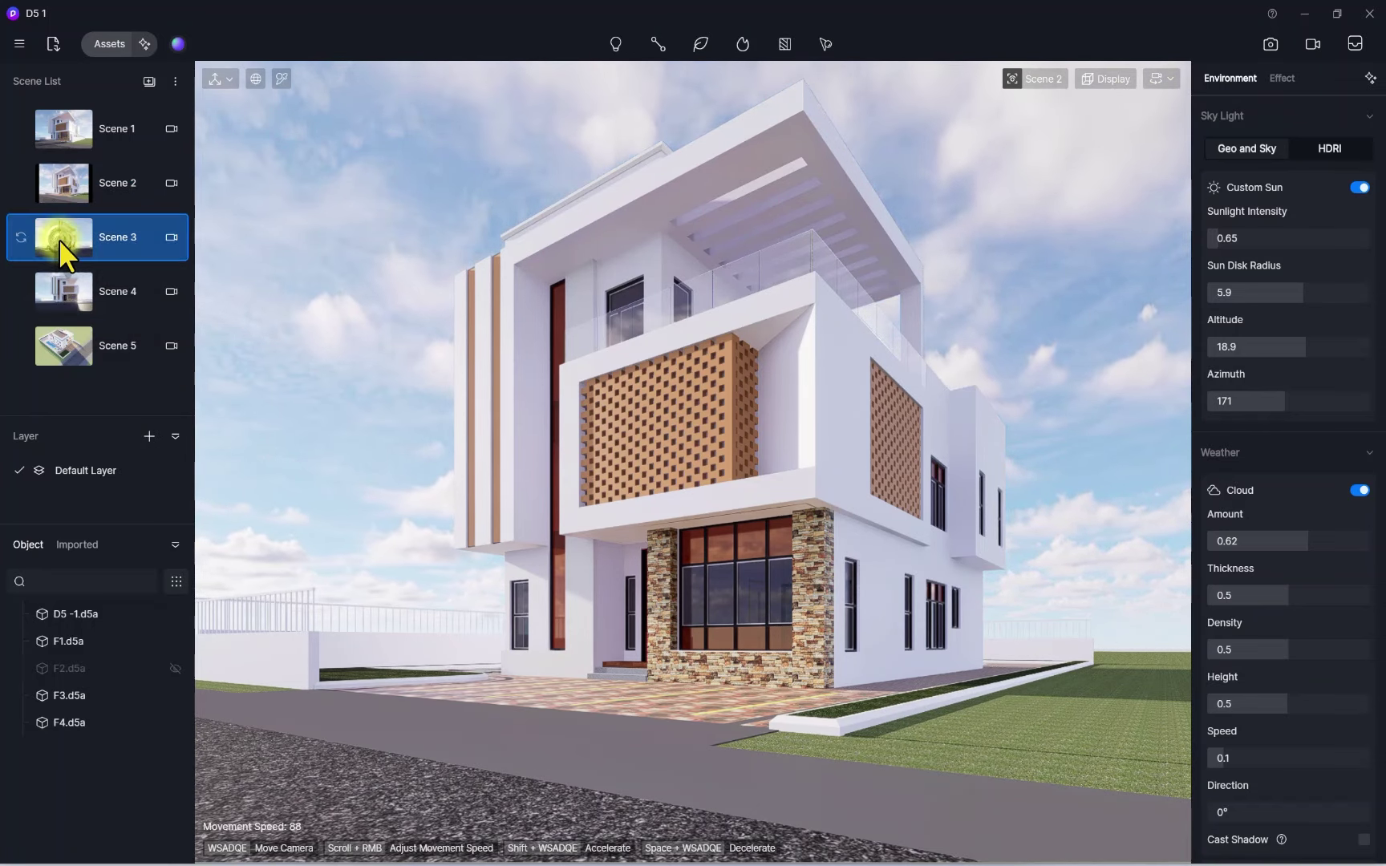
{"action": "right_click", "coordinate": [58, 239]}
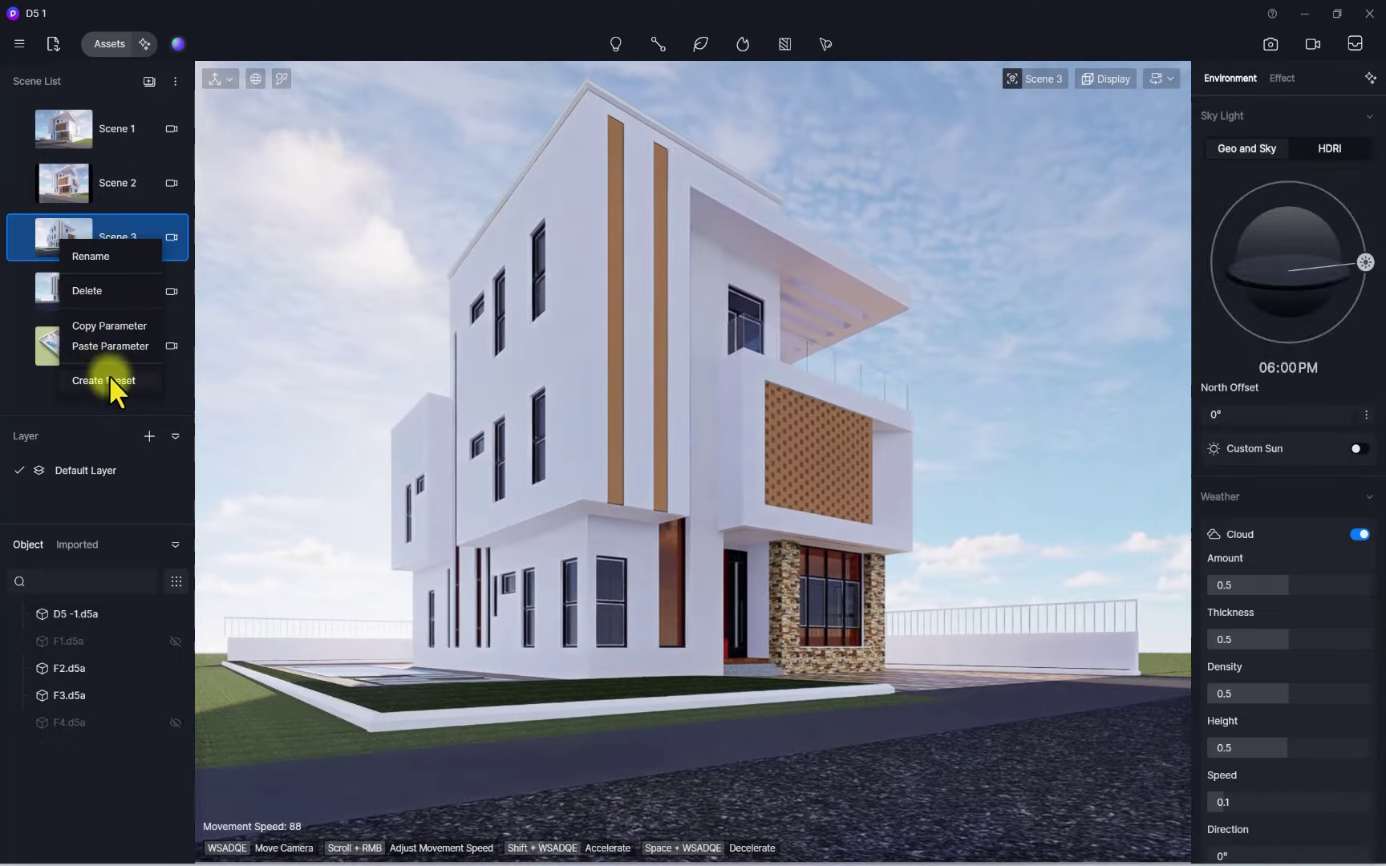
{"action": "left_click", "coordinate": [109, 346]}
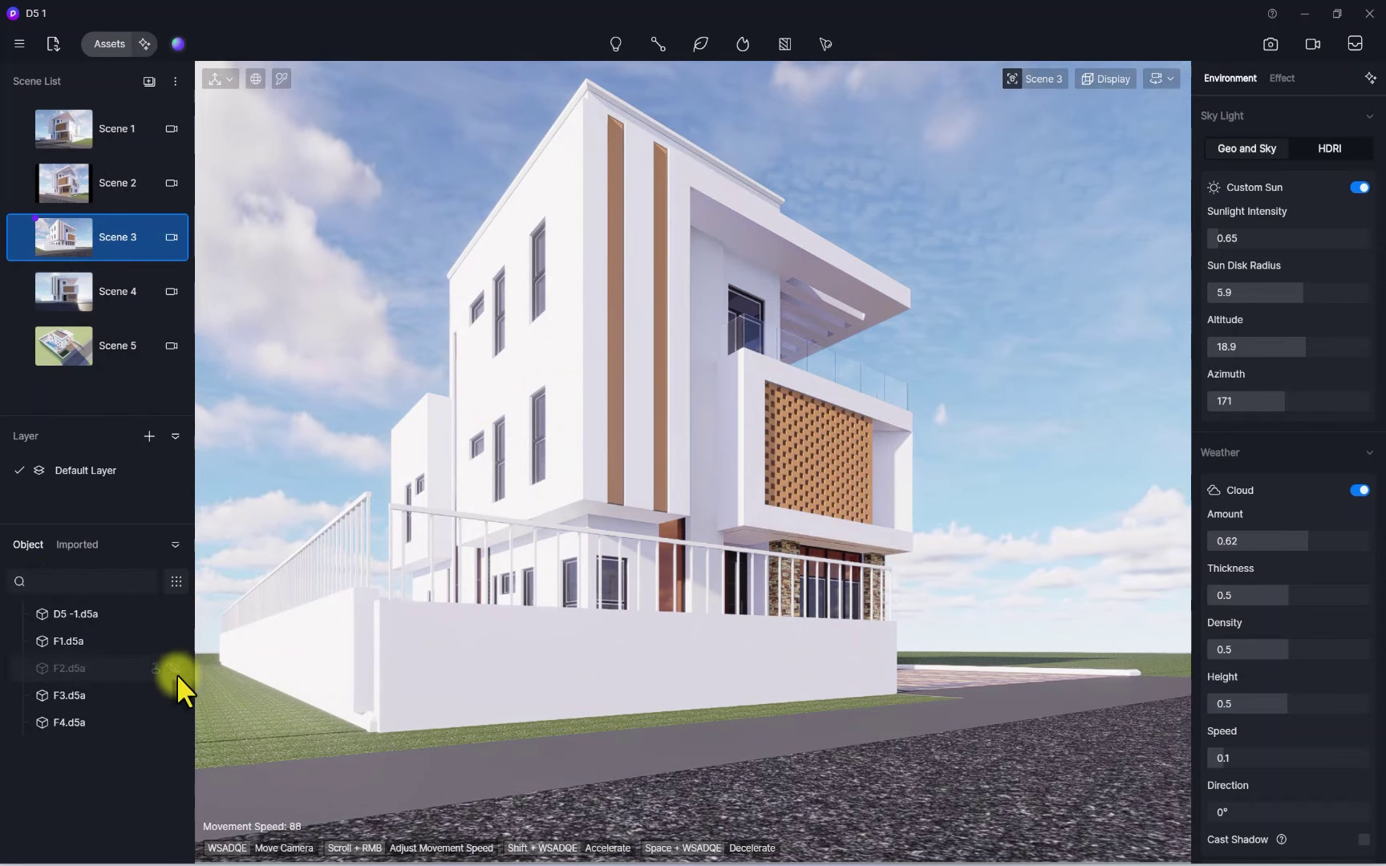
Show fence F2, hide the blocking fences F1 and F4, and update Scene 3 with this visibility
{"action": "left_click", "coordinate": [387, 670]}
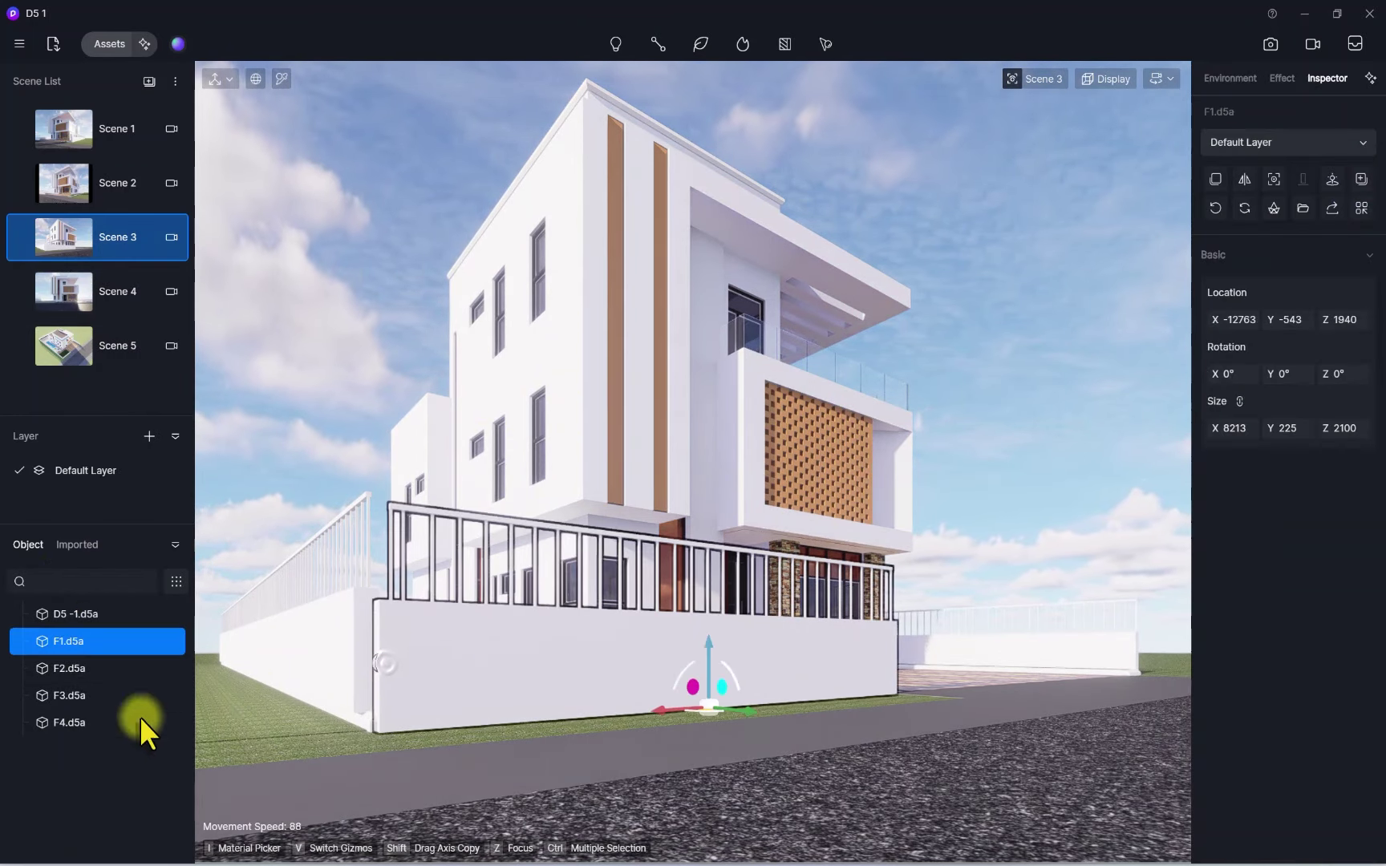
{"action": "left_click", "coordinate": [175, 642]}
{"action": "left_click", "coordinate": [215, 682]}
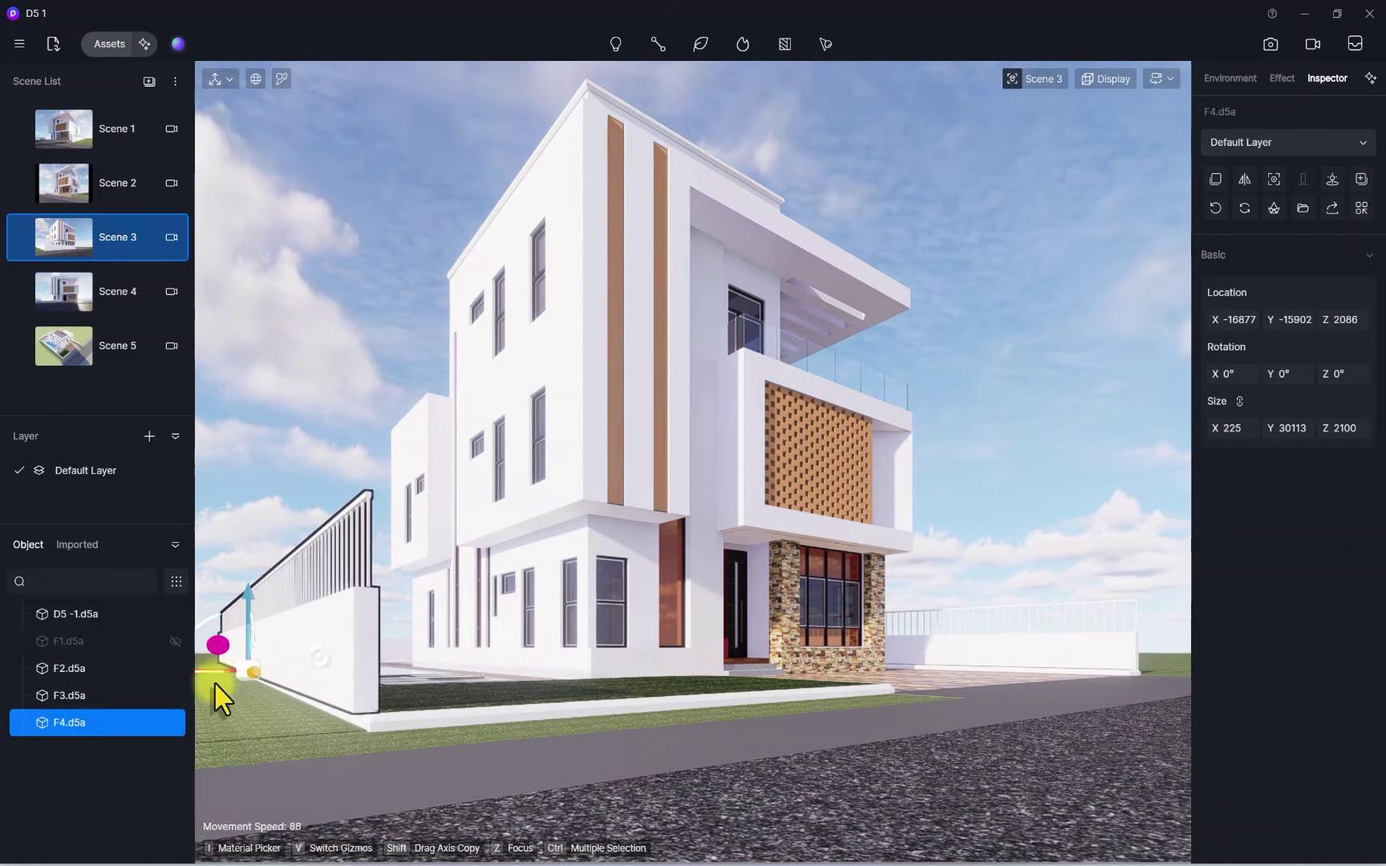
{"action": "left_click", "coordinate": [174, 722]}
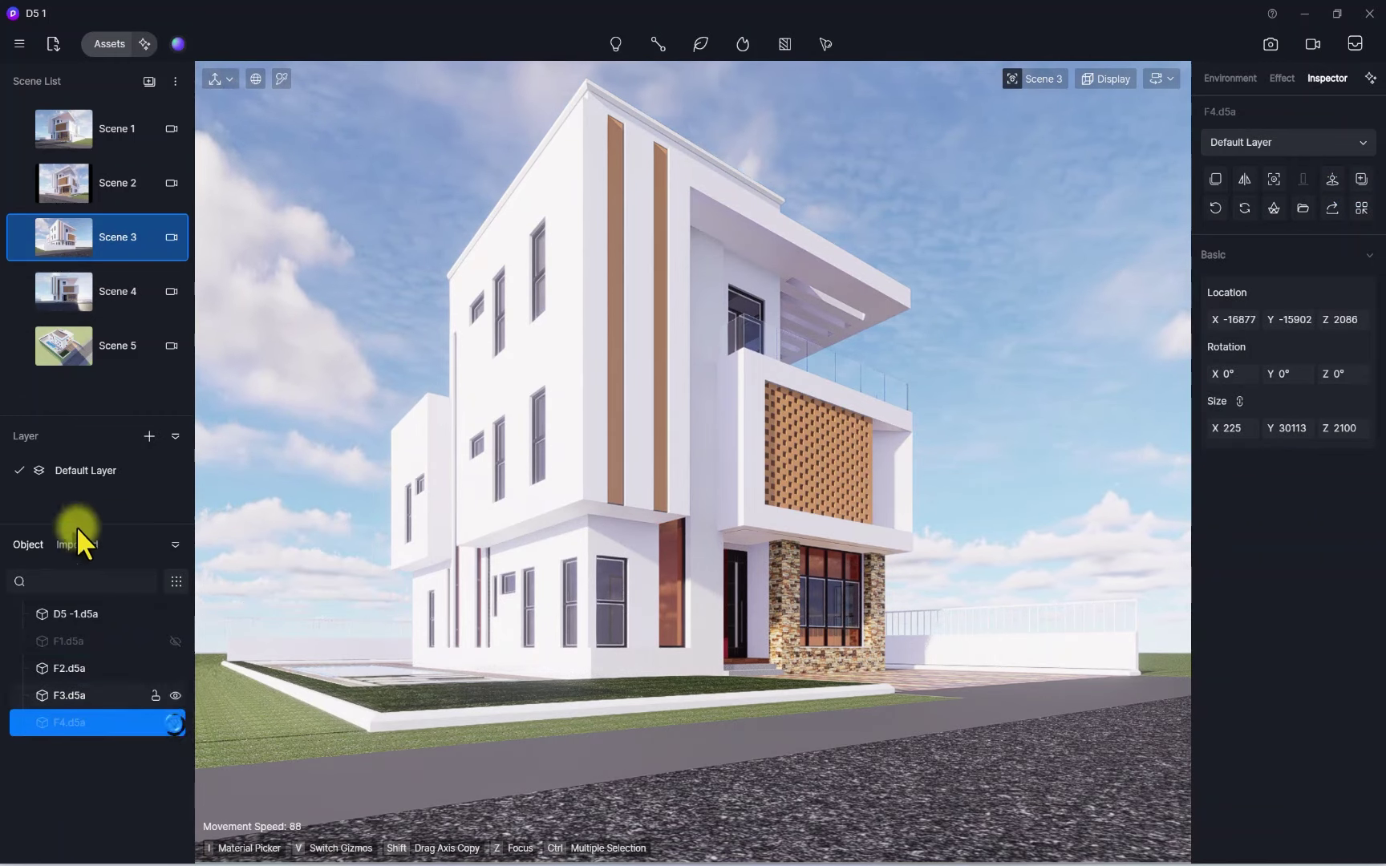
{"action": "left_click", "coordinate": [20, 239]}
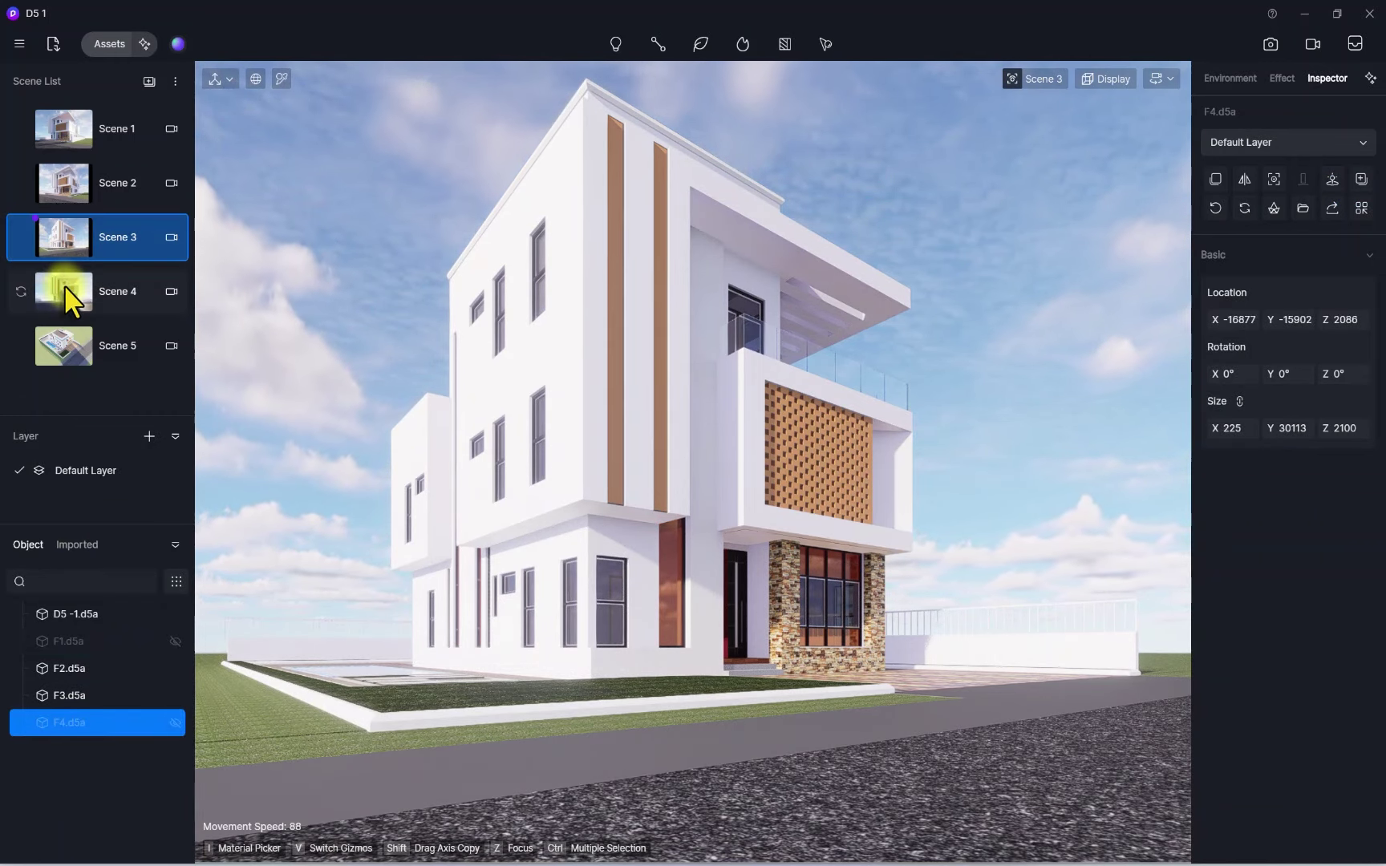
Recall Scene 4 and paste the copied scene parameters onto it
{"action": "left_click", "coordinate": [65, 287]}
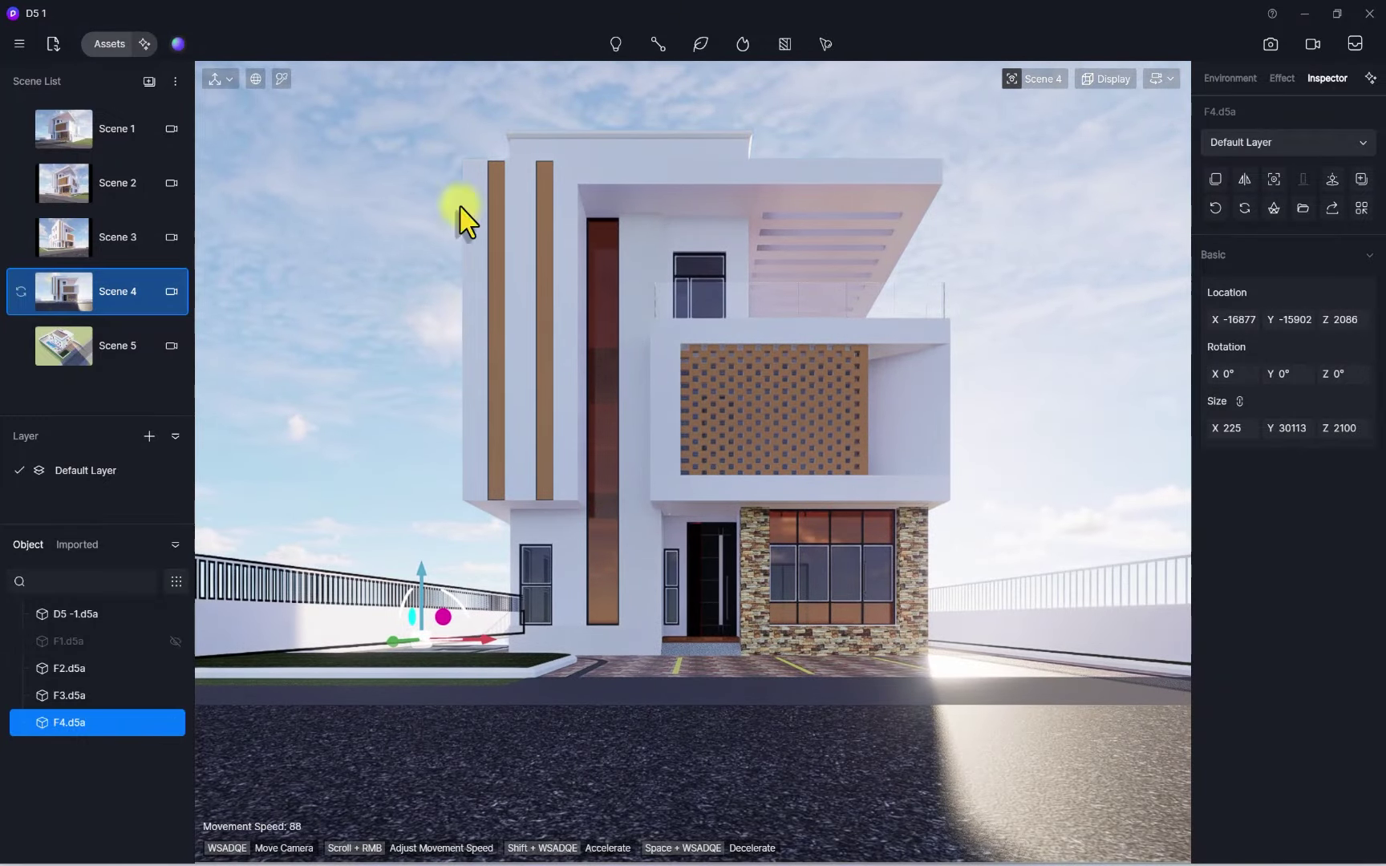
{"action": "right_click", "coordinate": [64, 291]}
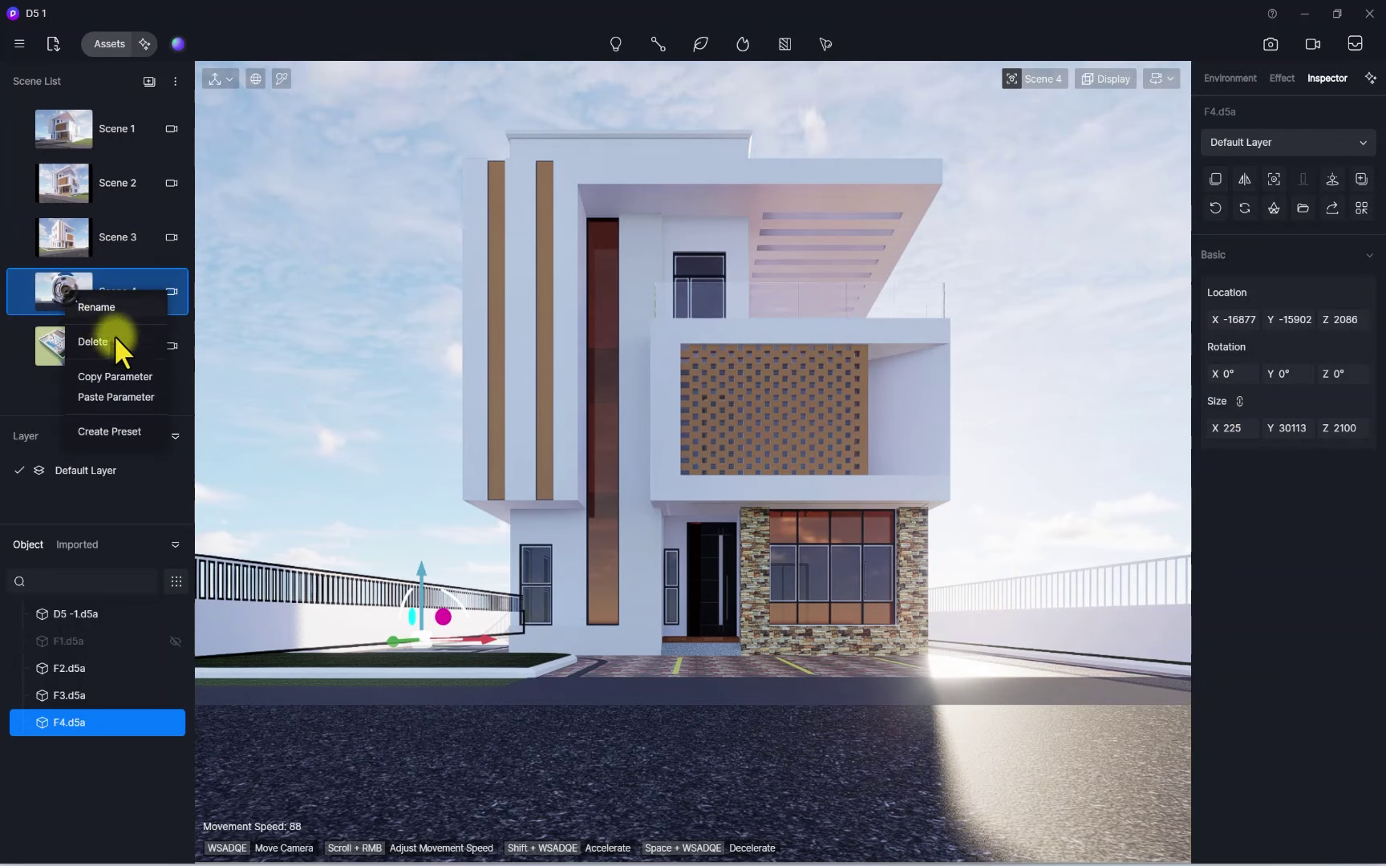
{"action": "left_click", "coordinate": [102, 397]}
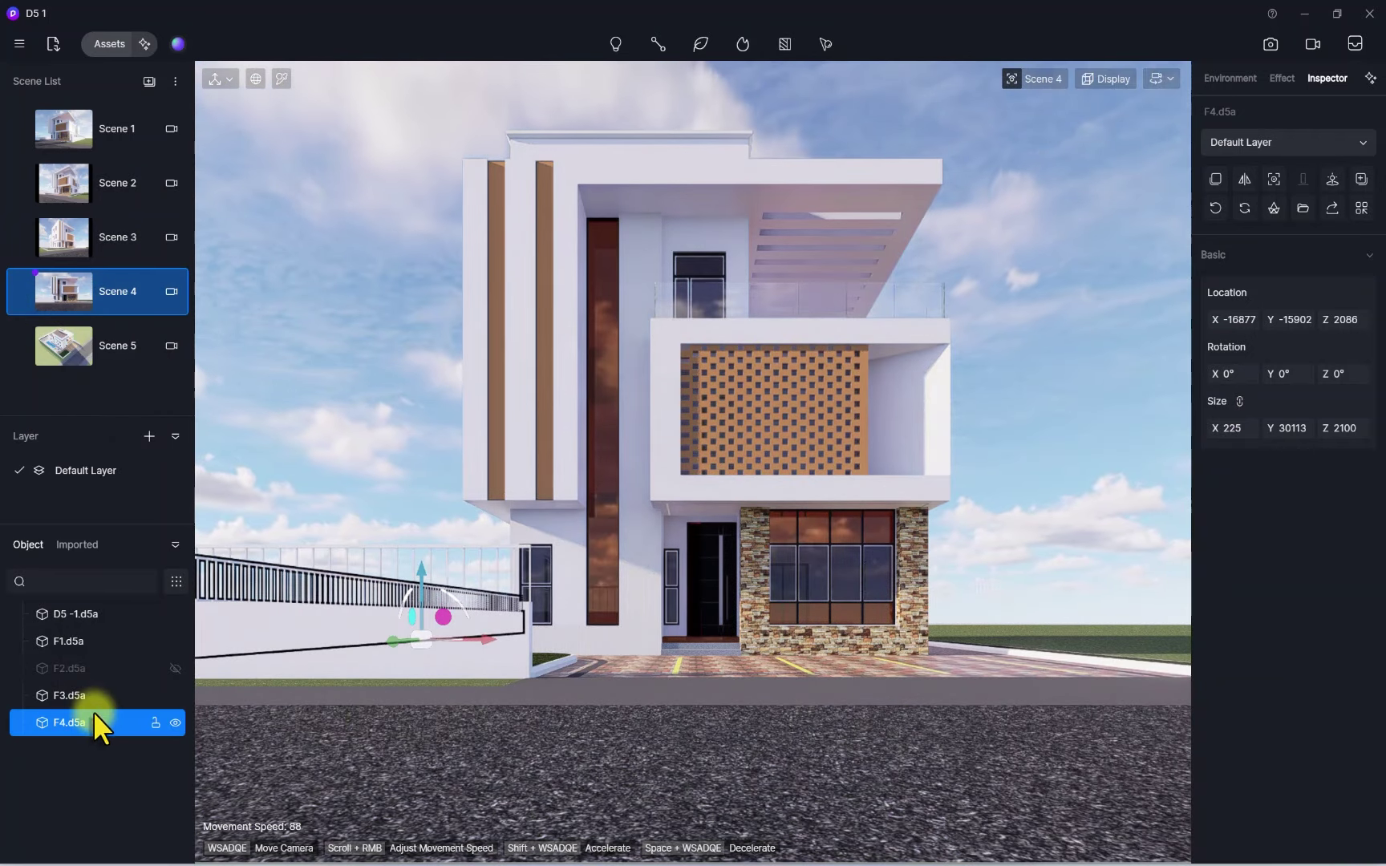
Show fence F2 and hide the front fence F1 in the Scene 4 view
{"action": "left_click", "coordinate": [174, 669]}
{"action": "left_click", "coordinate": [513, 674]}
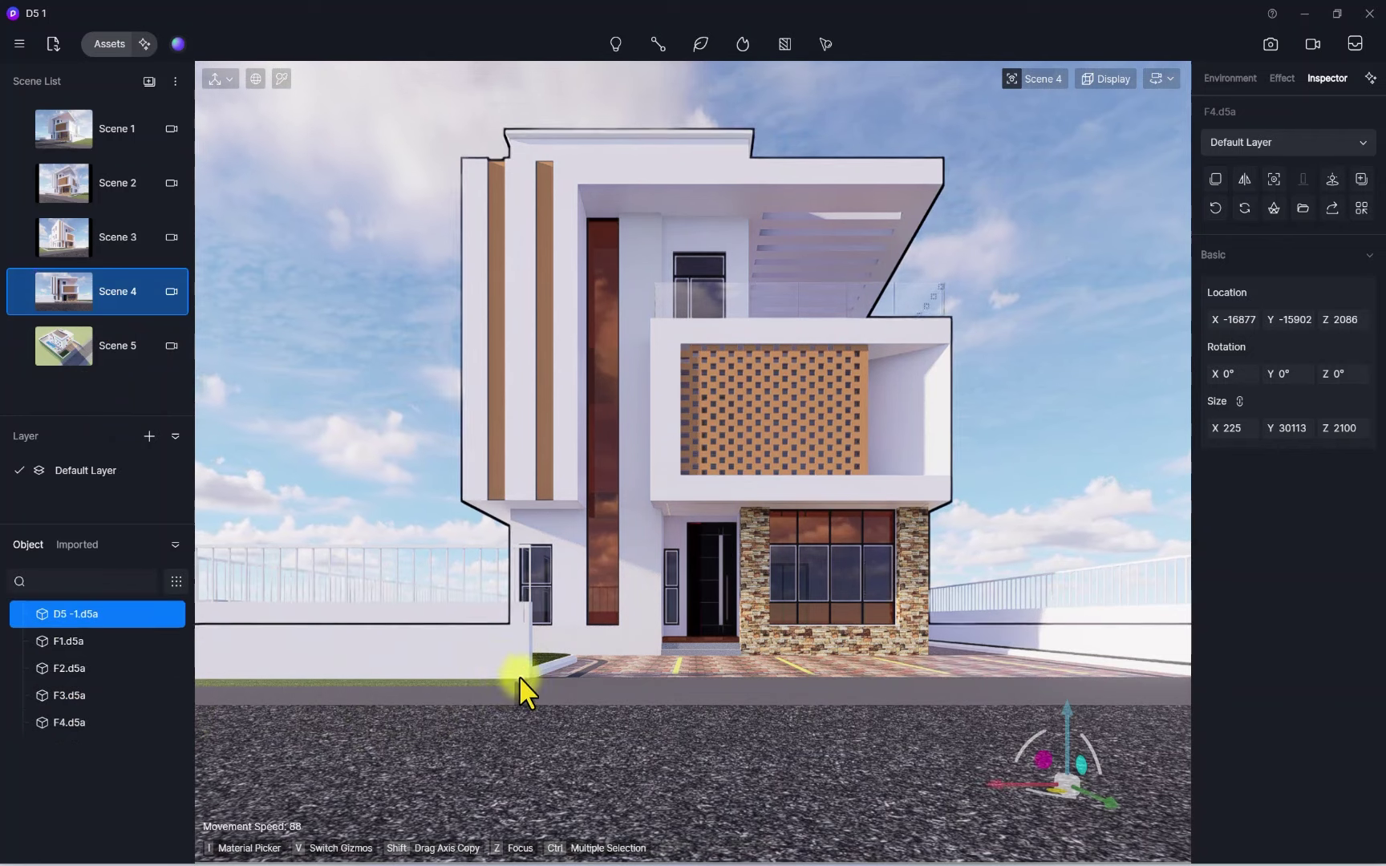
{"action": "left_click", "coordinate": [491, 662]}
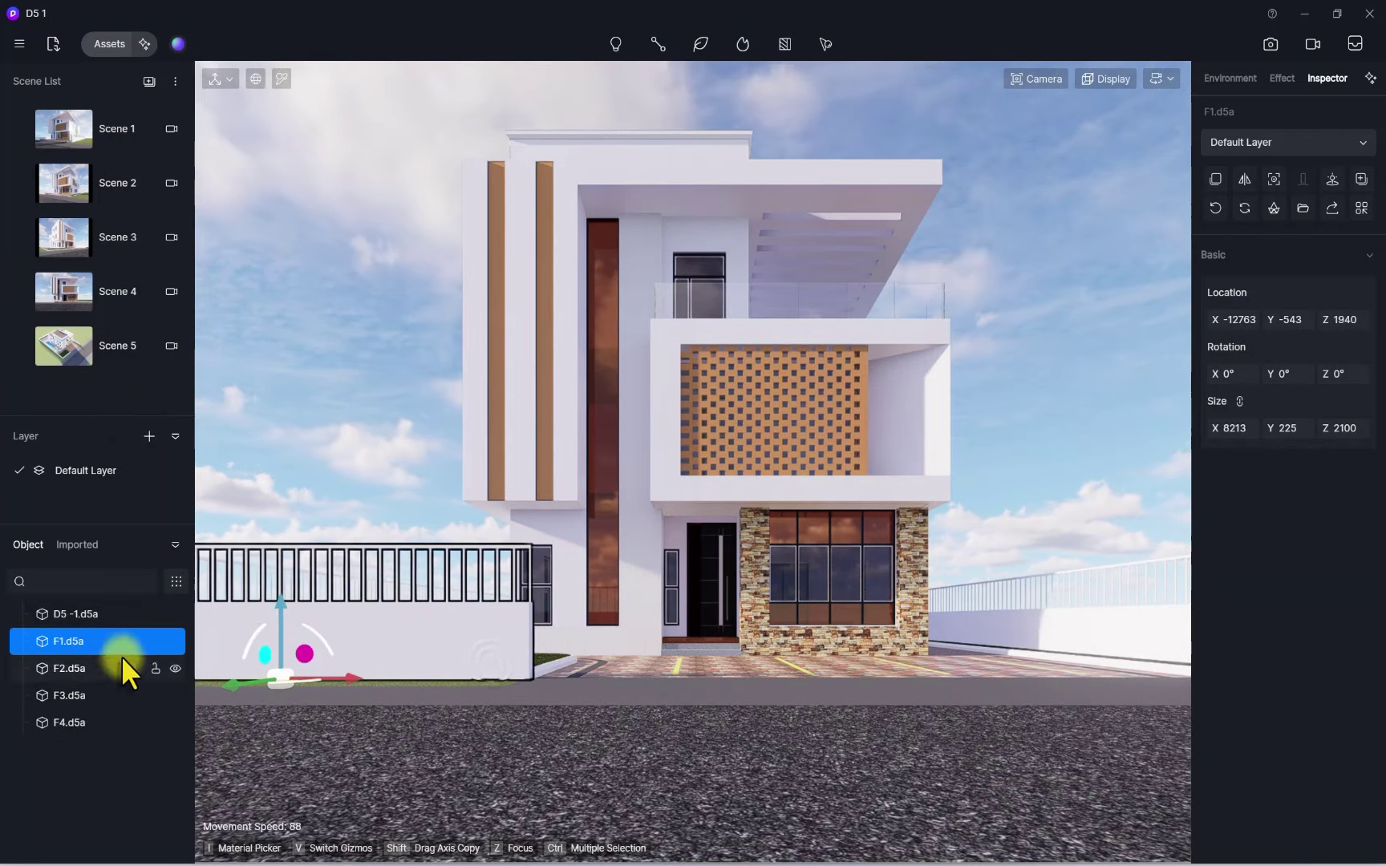
{"action": "left_click", "coordinate": [174, 641]}
Recall Scene 1 and examine the house and its compound from an elevated perspective
{"action": "left_click", "coordinate": [63, 128]}
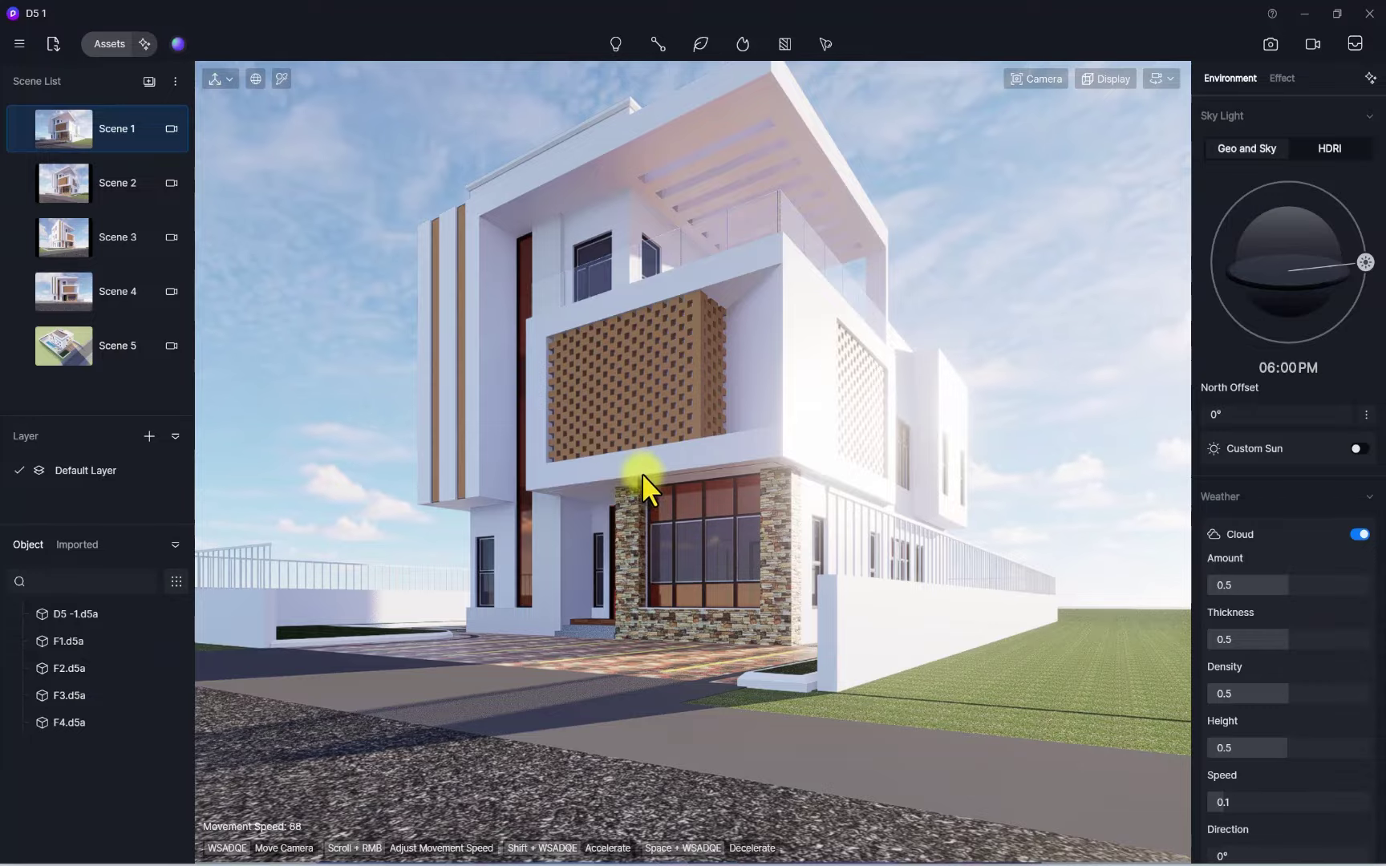
{"action": "scroll", "coordinate": [583, 496], "scroll_direction": "down", "scroll_amount": 3}
{"action": "scroll", "coordinate": [503, 449], "scroll_direction": "up", "scroll_amount": 3}
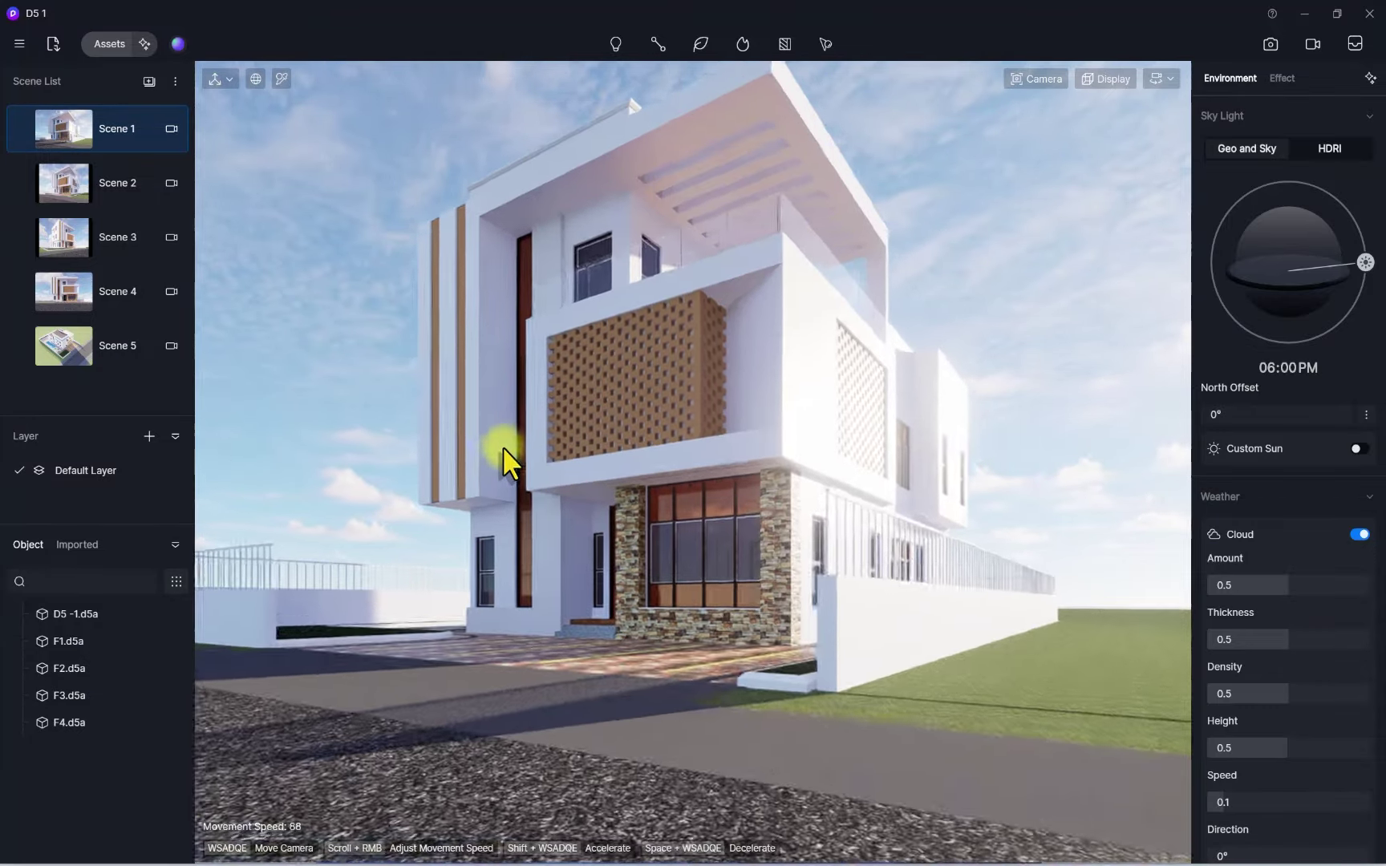
{"action": "right_click_drag", "start_coordinate": [616, 437], "coordinate": [695, 511]}
{"action": "scroll", "coordinate": [760, 561], "scroll_direction": "down", "scroll_amount": 5}
{"action": "scroll", "coordinate": [700, 534], "scroll_direction": "down", "scroll_amount": 3}
{"action": "scroll", "coordinate": [700, 534], "scroll_direction": "up", "scroll_amount": 3}
{"action": "key", "text": "1"}
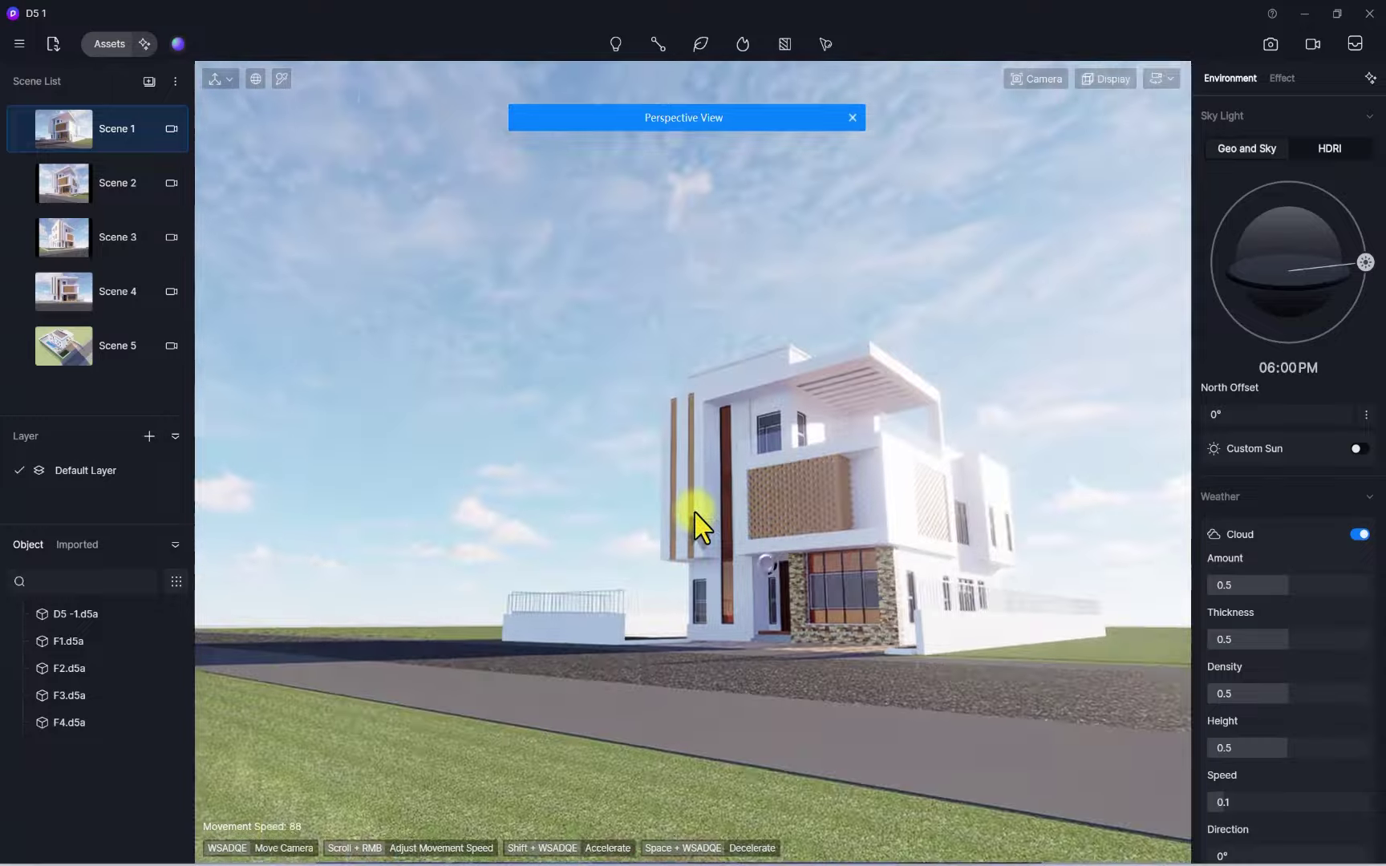
{"action": "scroll", "coordinate": [810, 640], "scroll_direction": "up", "scroll_amount": 3}
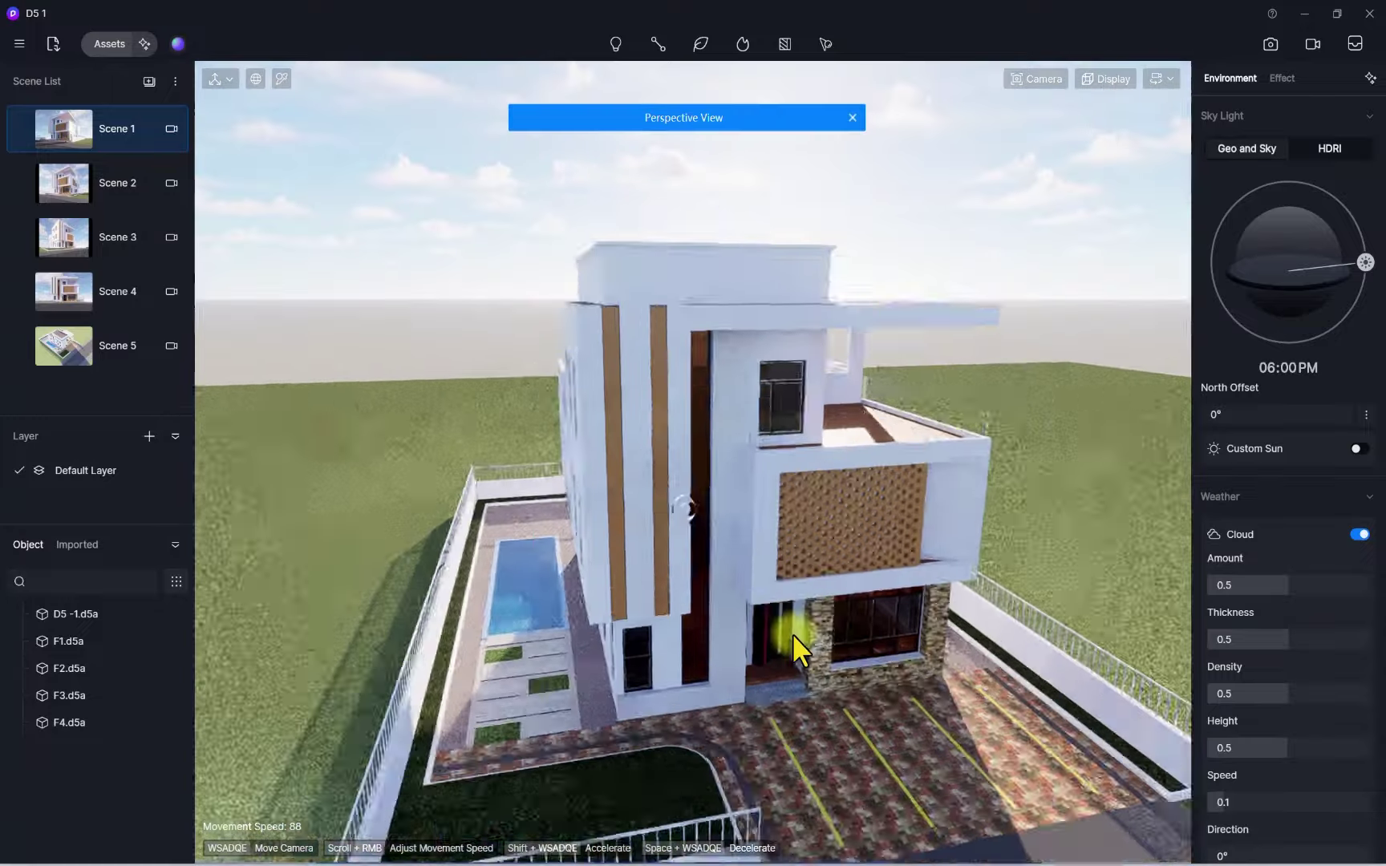
{"action": "scroll", "coordinate": [789, 644], "scroll_direction": "down", "scroll_amount": 2}
{"action": "scroll", "coordinate": [767, 571], "scroll_direction": "up", "scroll_amount": 2}
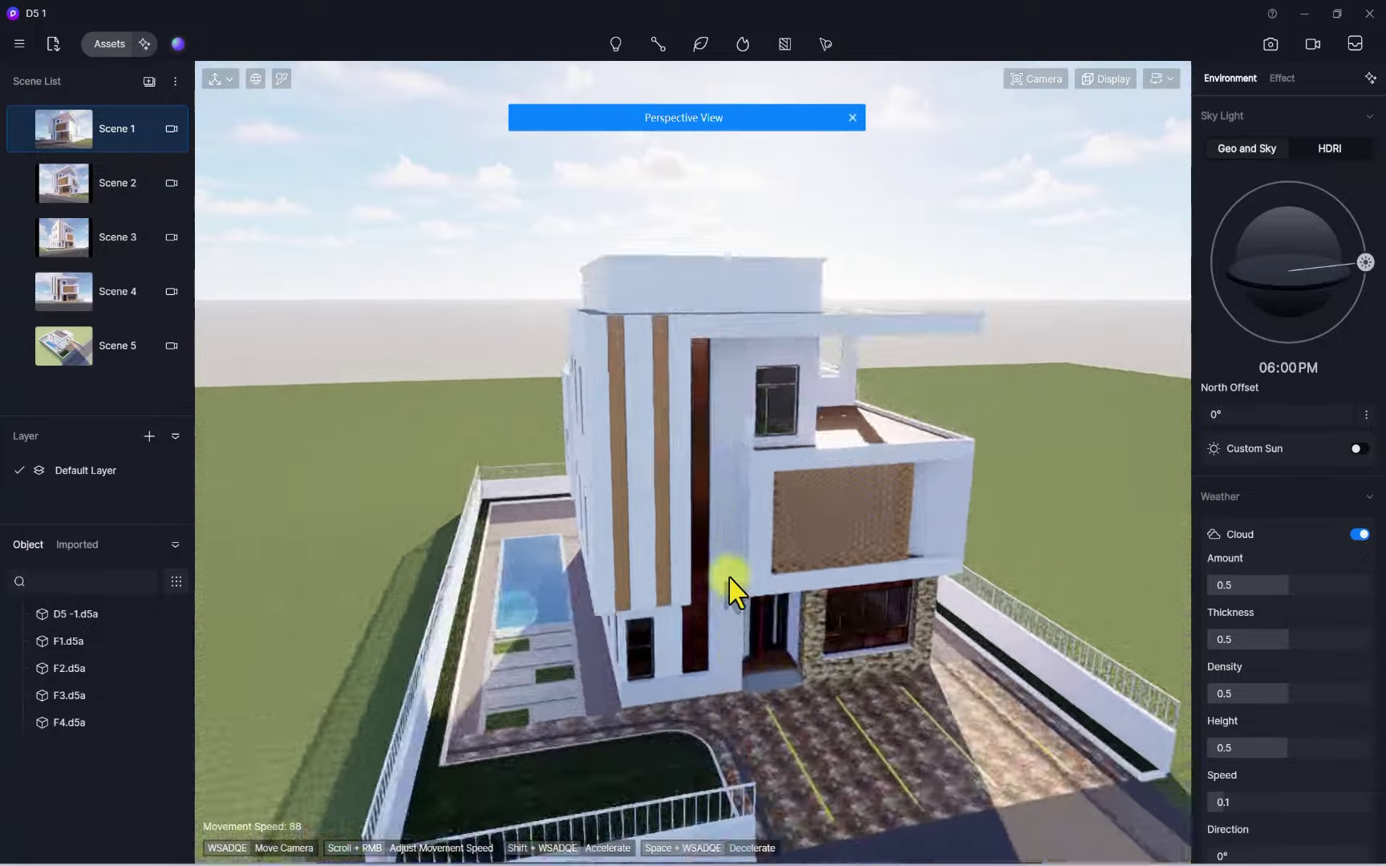
{"action": "scroll", "coordinate": [731, 575], "scroll_direction": "up", "scroll_amount": 4}
{"action": "right_click_drag", "start_coordinate": [733, 576], "coordinate": [425, 604]}
{"action": "scroll", "coordinate": [718, 576], "scroll_direction": "down", "scroll_amount": 5}
{"action": "right_click_drag", "start_coordinate": [718, 575], "coordinate": [807, 568]}
{"action": "scroll", "coordinate": [723, 590], "scroll_direction": "up", "scroll_amount": 2}
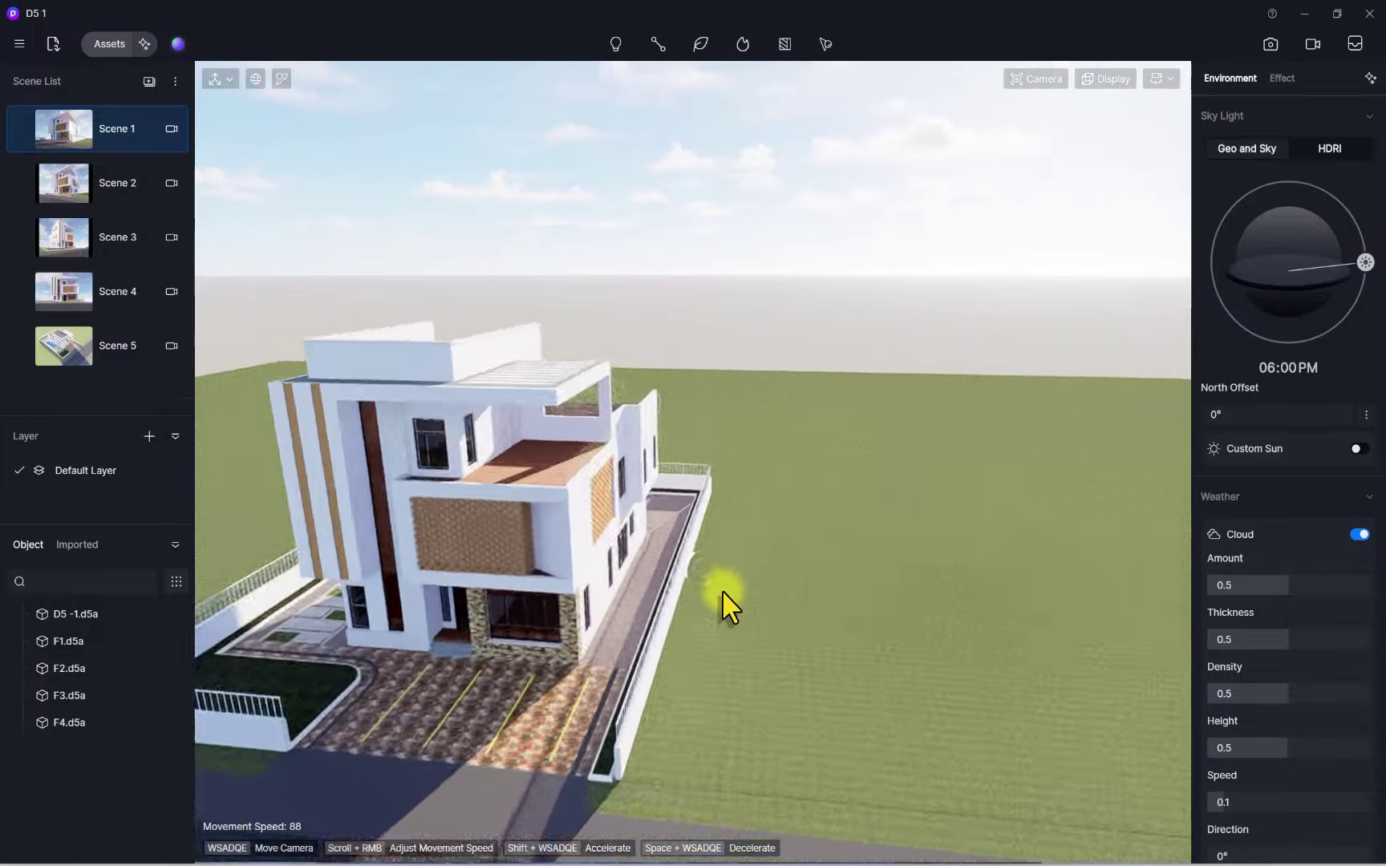
{"action": "scroll", "coordinate": [716, 573], "scroll_direction": "up", "scroll_amount": 2}
{"action": "scroll", "coordinate": [690, 512], "scroll_direction": "down", "scroll_amount": 4}
{"action": "right_click_drag", "start_coordinate": [633, 480], "coordinate": [321, 601]}
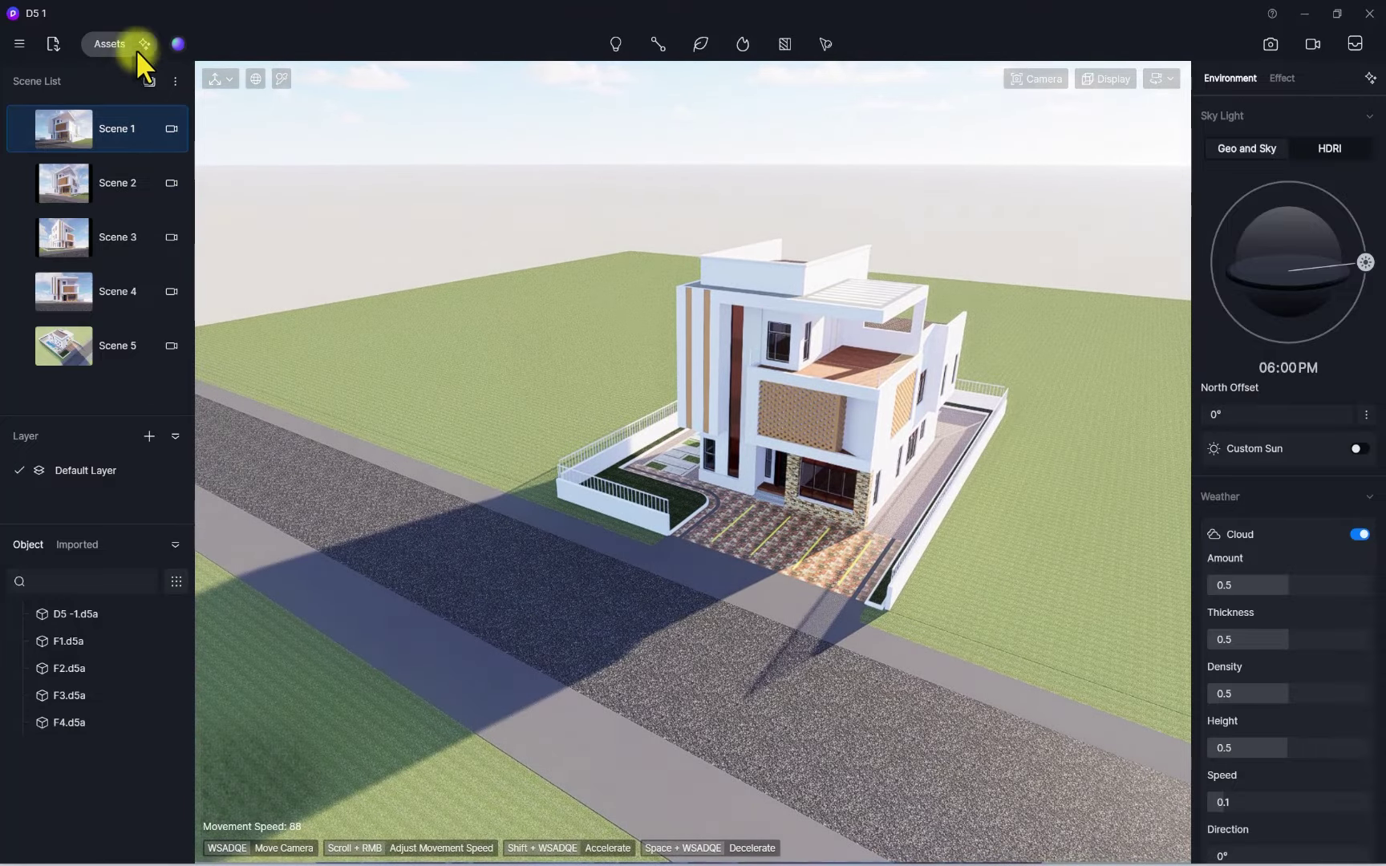
Open the asset library's materials and inspect the base color map of the driveway's interlocking paving material
{"action": "left_click", "coordinate": [110, 42]}
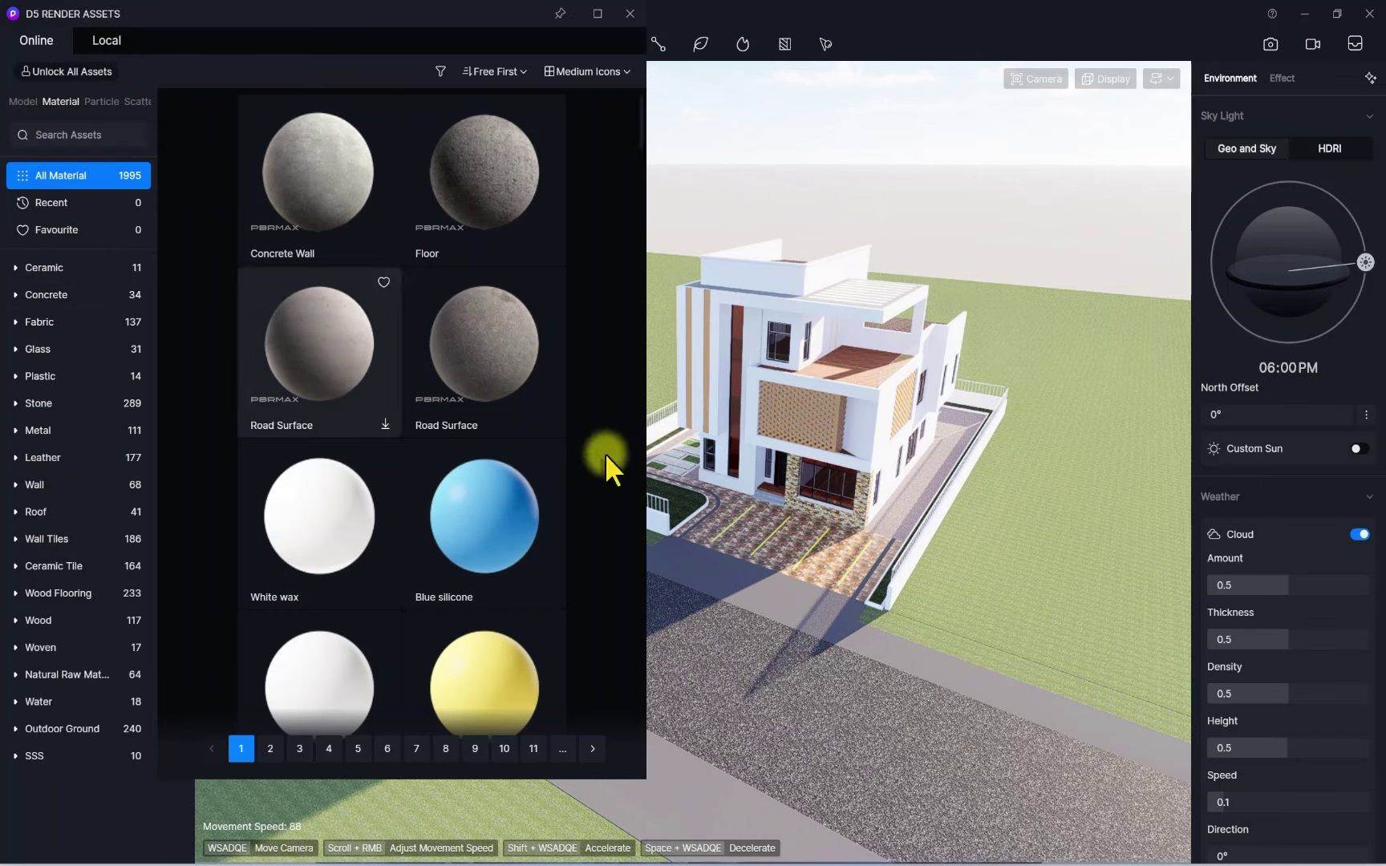
{"action": "scroll", "coordinate": [707, 570], "scroll_direction": "up", "scroll_amount": 5}
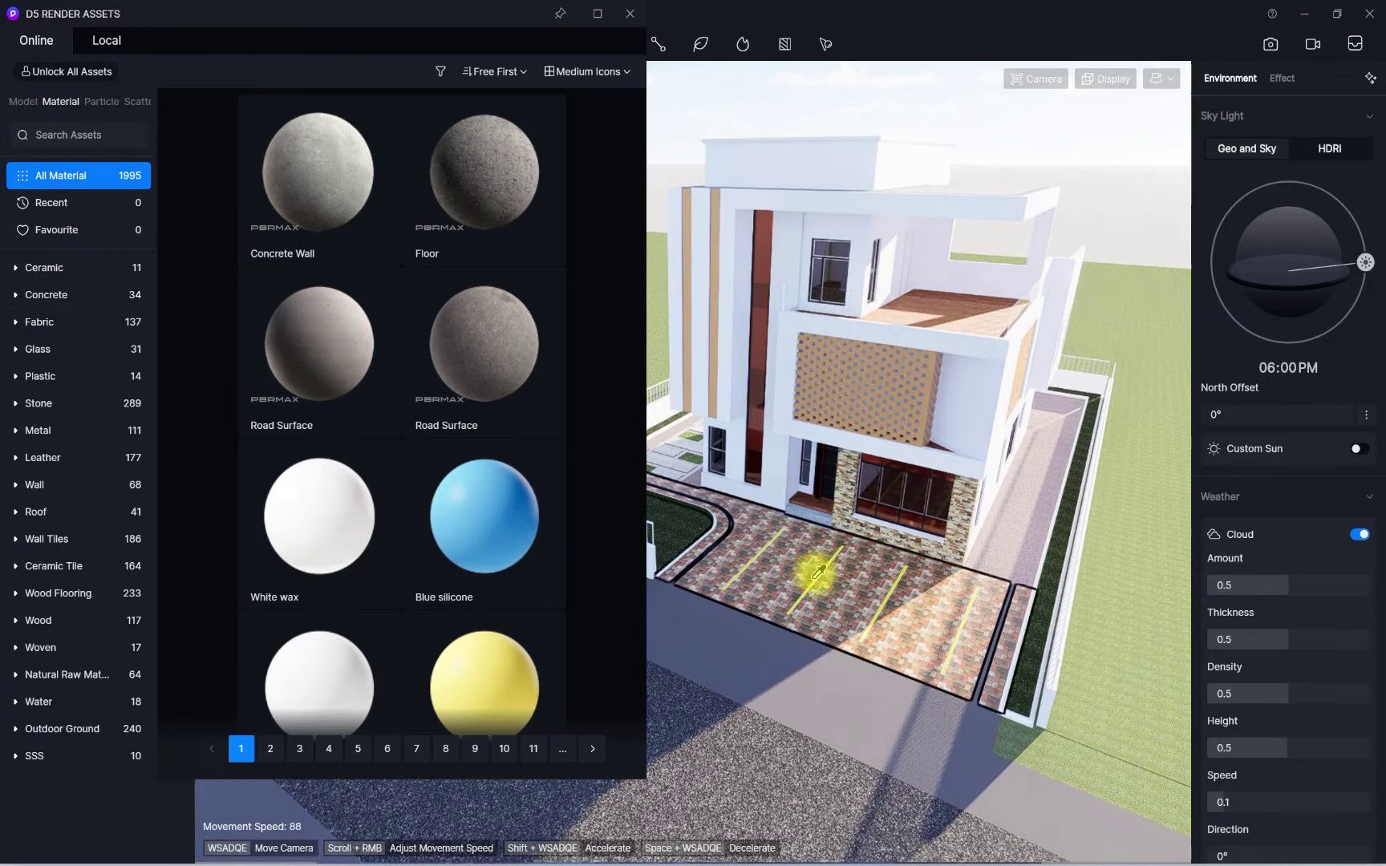
{"action": "left_click", "coordinate": [804, 559]}
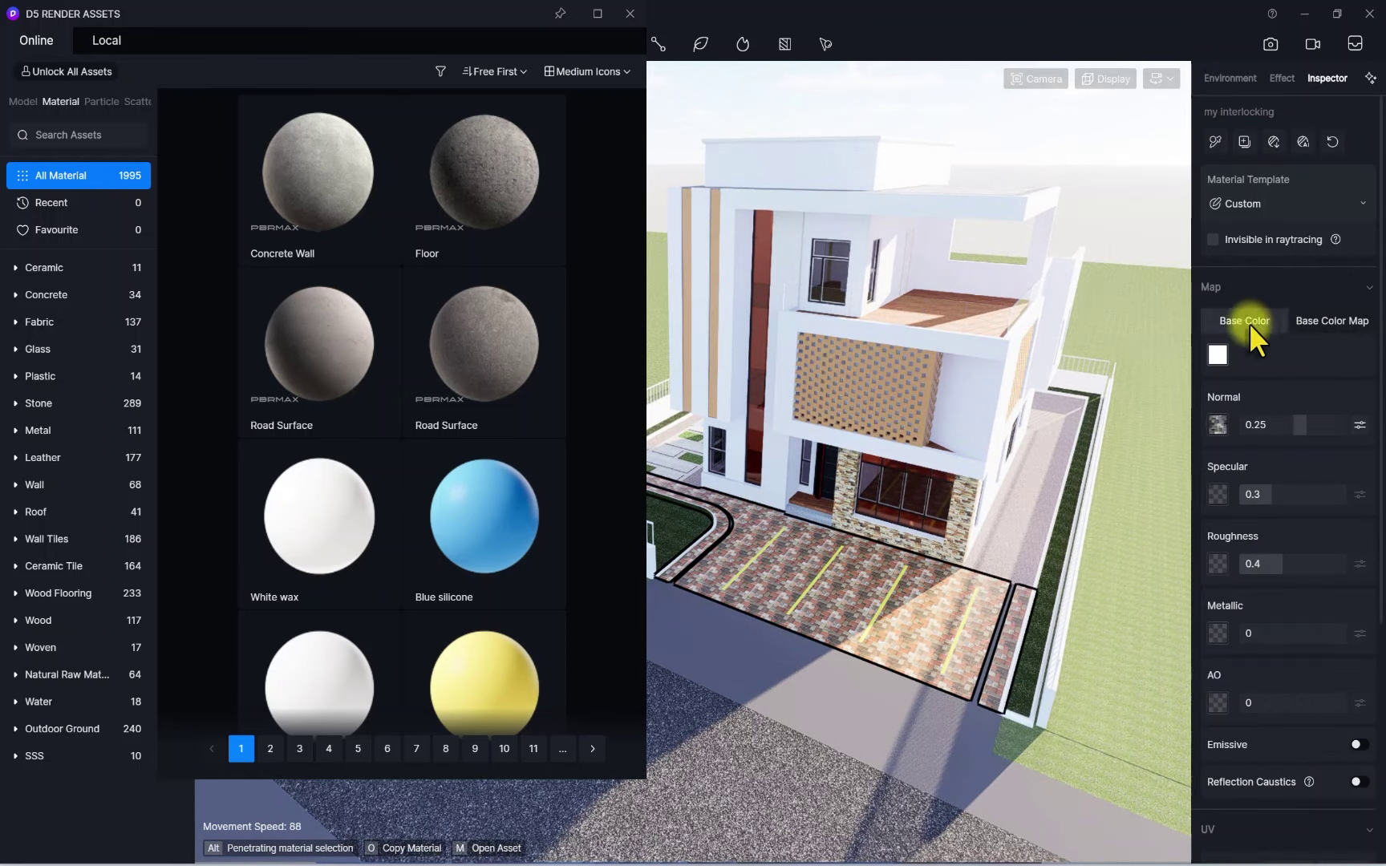
{"action": "left_click", "coordinate": [1311, 320]}
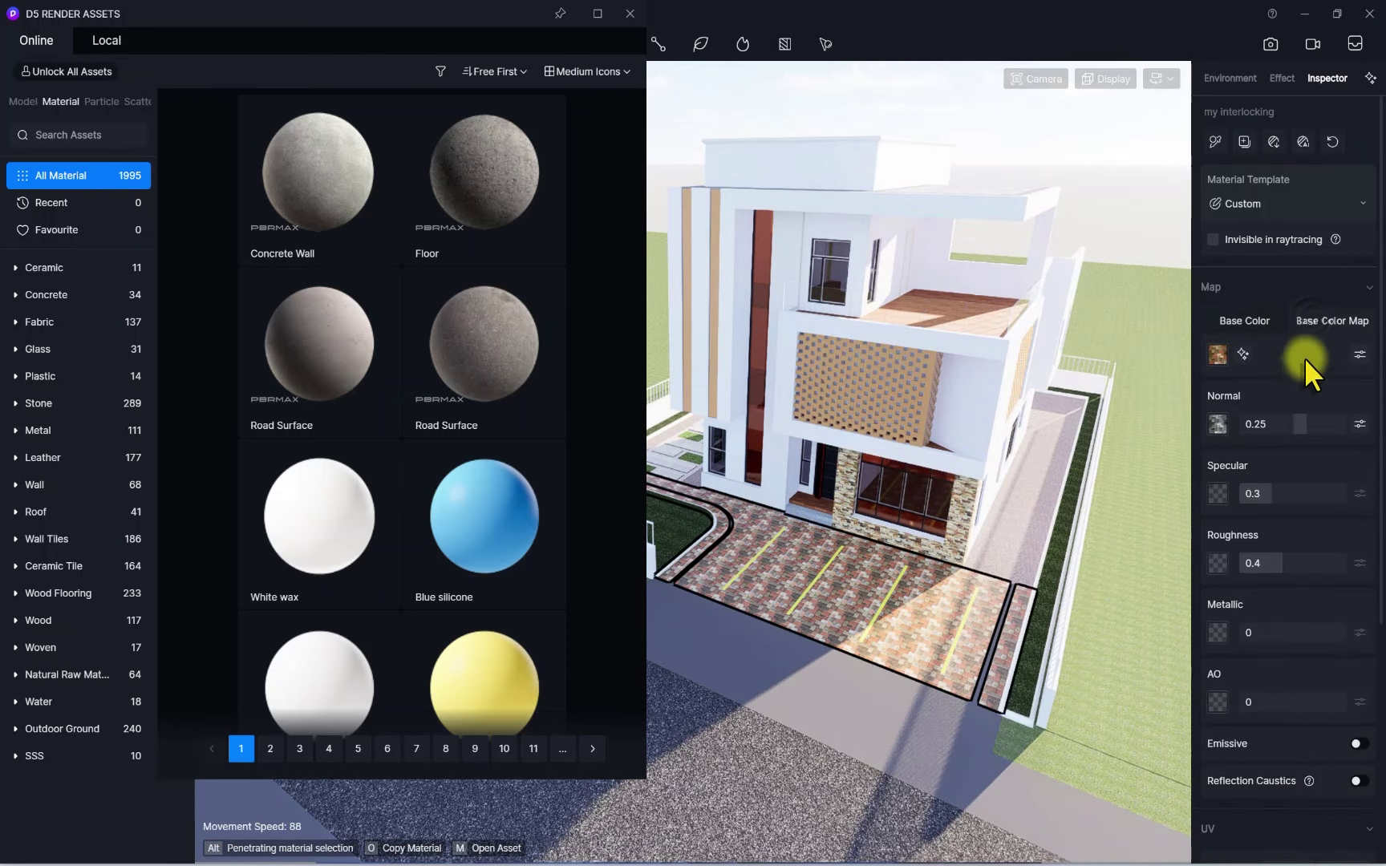
{"action": "left_click", "coordinate": [1218, 354]}
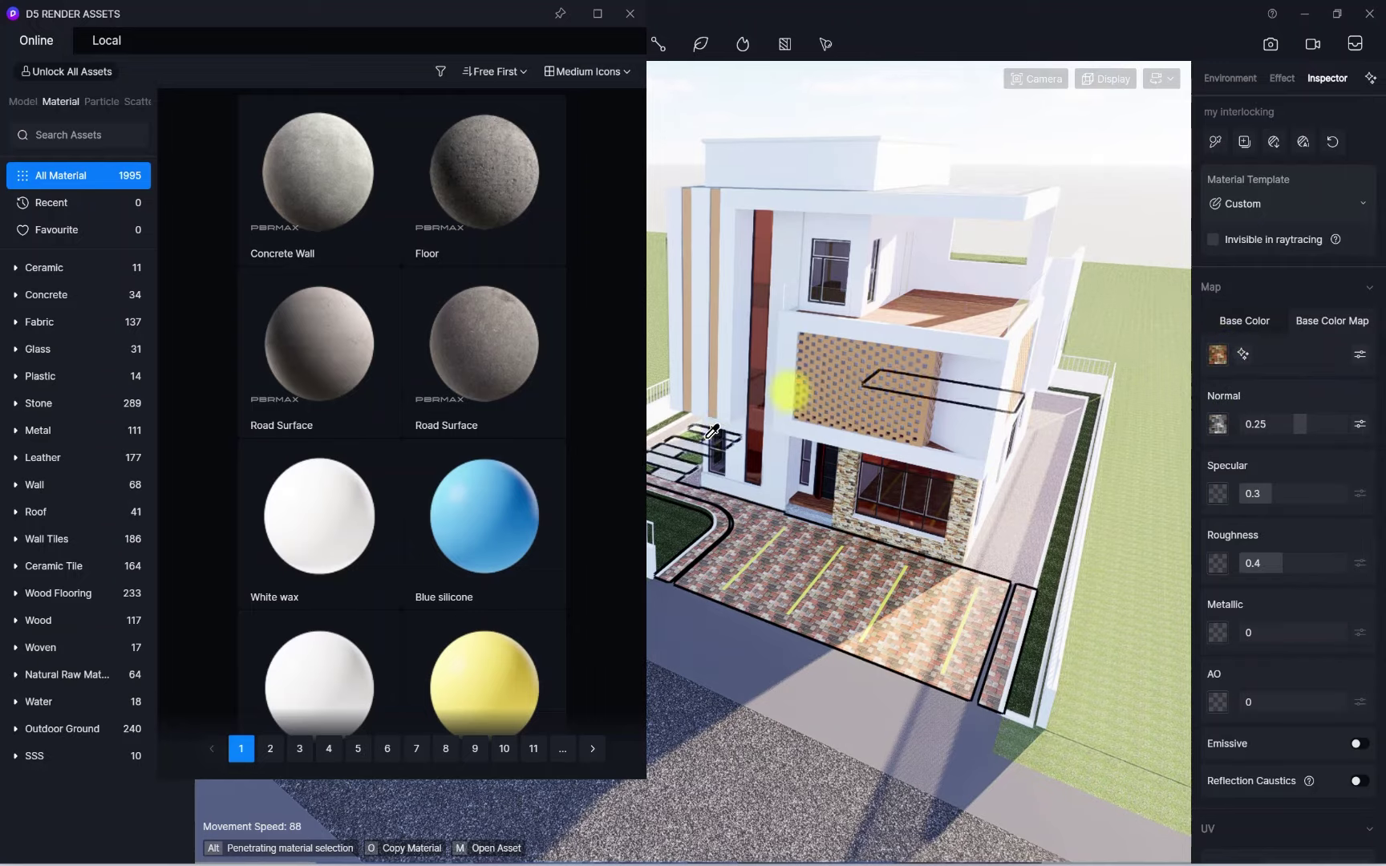
Examine the interlocking driveway, side planting strip and perimeter fence from several viewpoints
{"action": "scroll", "coordinate": [847, 521], "scroll_direction": "down", "scroll_amount": 3}
{"action": "scroll", "coordinate": [878, 487], "scroll_direction": "up", "scroll_amount": 5}
{"action": "right_click_drag", "start_coordinate": [856, 486], "coordinate": [953, 421]}
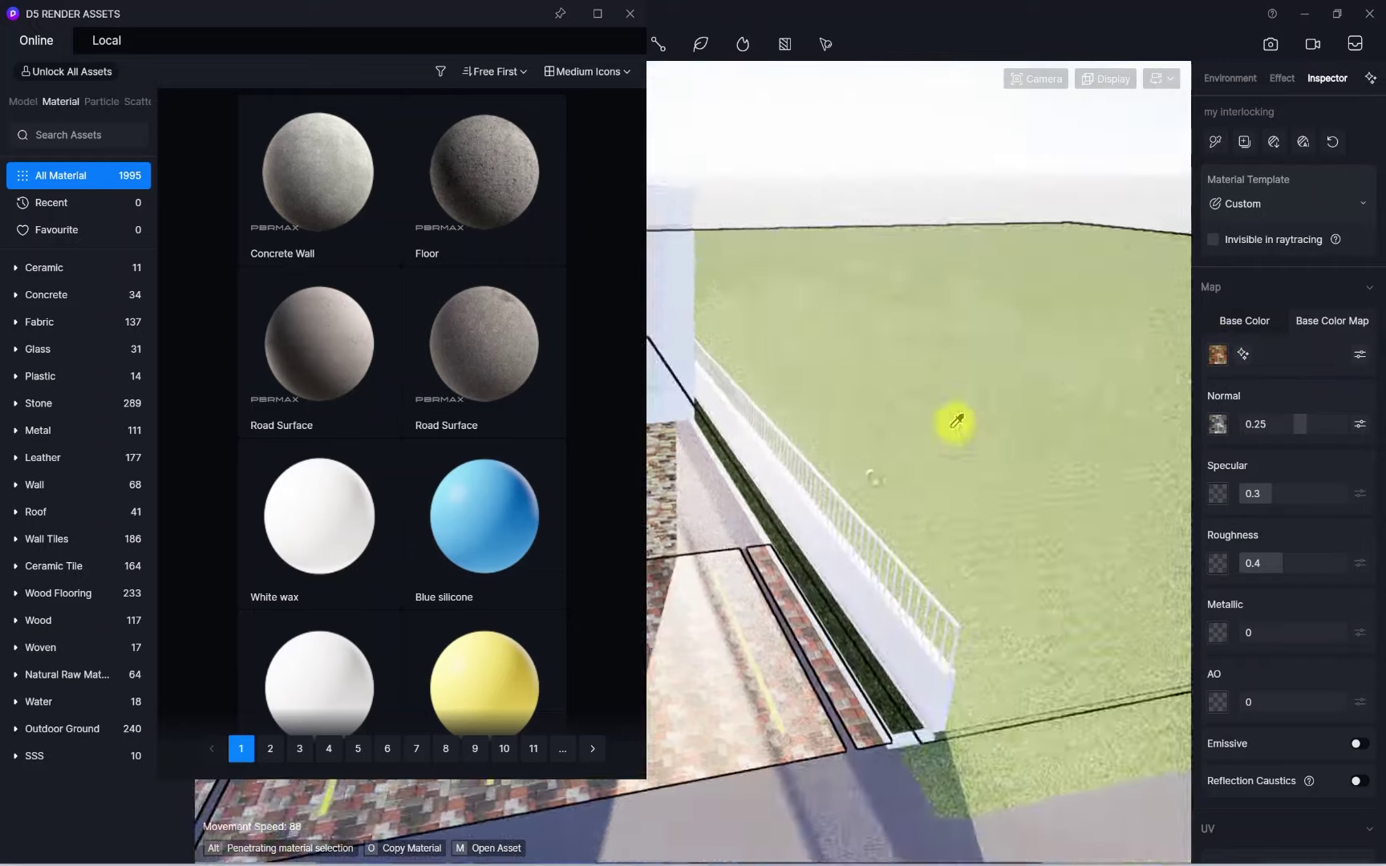
{"action": "scroll", "coordinate": [922, 422], "scroll_direction": "up", "scroll_amount": 5}
{"action": "scroll", "coordinate": [889, 422], "scroll_direction": "down", "scroll_amount": 6}
{"action": "right_click_drag", "start_coordinate": [860, 438], "coordinate": [727, 439]}
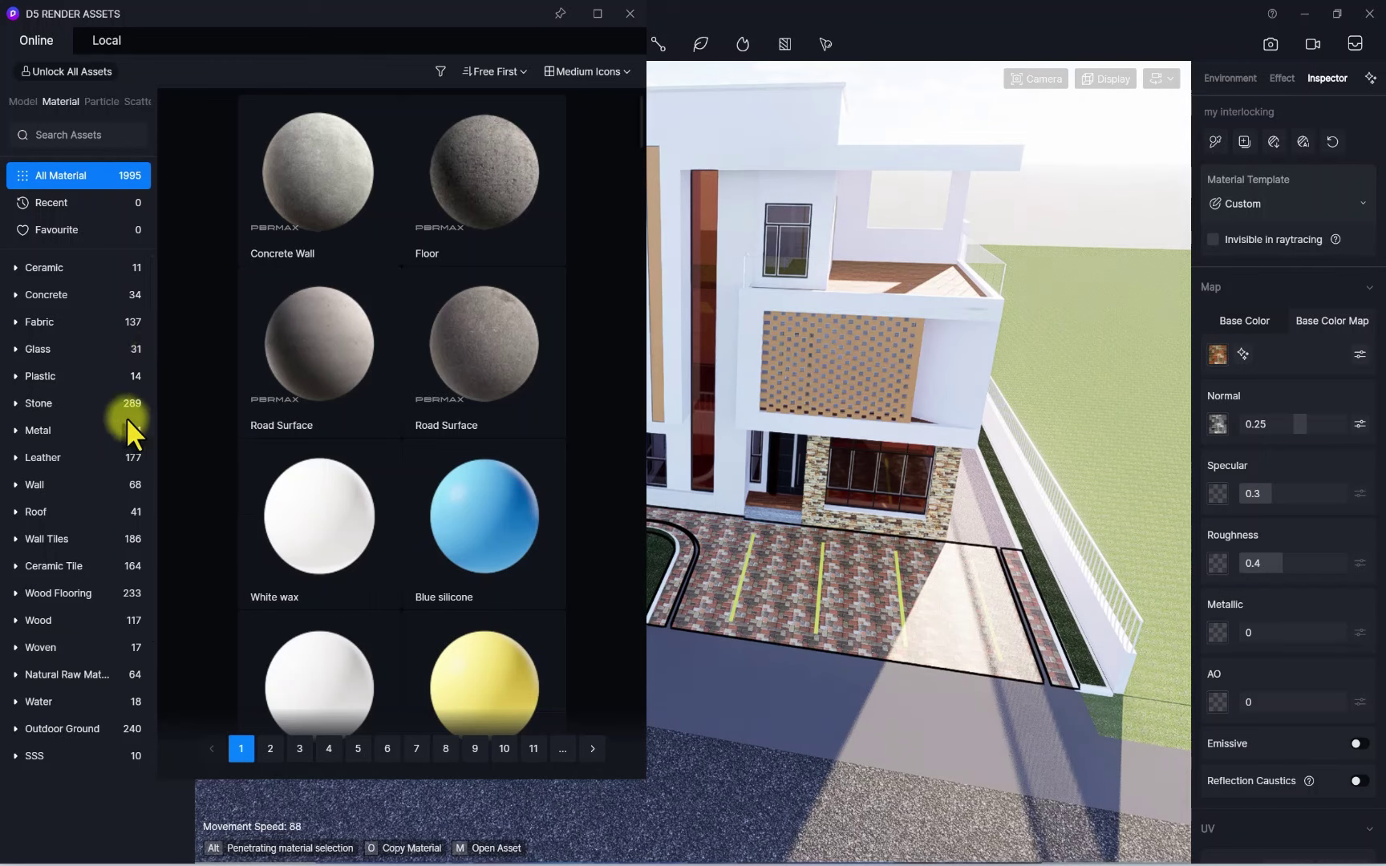
{"action": "scroll", "coordinate": [726, 509], "scroll_direction": "down", "scroll_amount": 3}
{"action": "scroll", "coordinate": [725, 510], "scroll_direction": "up", "scroll_amount": 4}
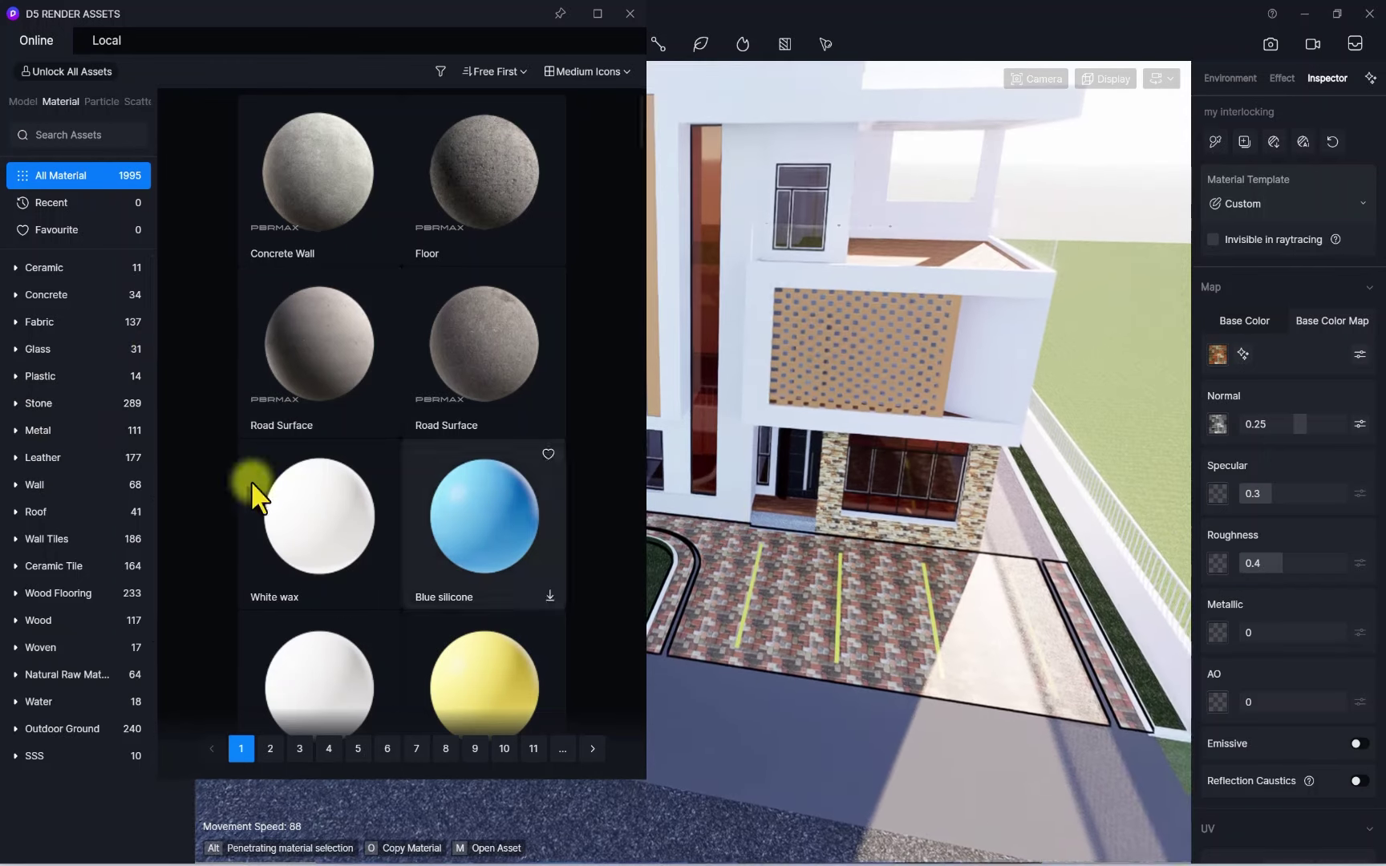
Apply the Exterior paving 114 material from the Outdoor Ground category to the parking driveway
{"action": "scroll", "coordinate": [87, 502], "scroll_direction": "down", "scroll_amount": 1}
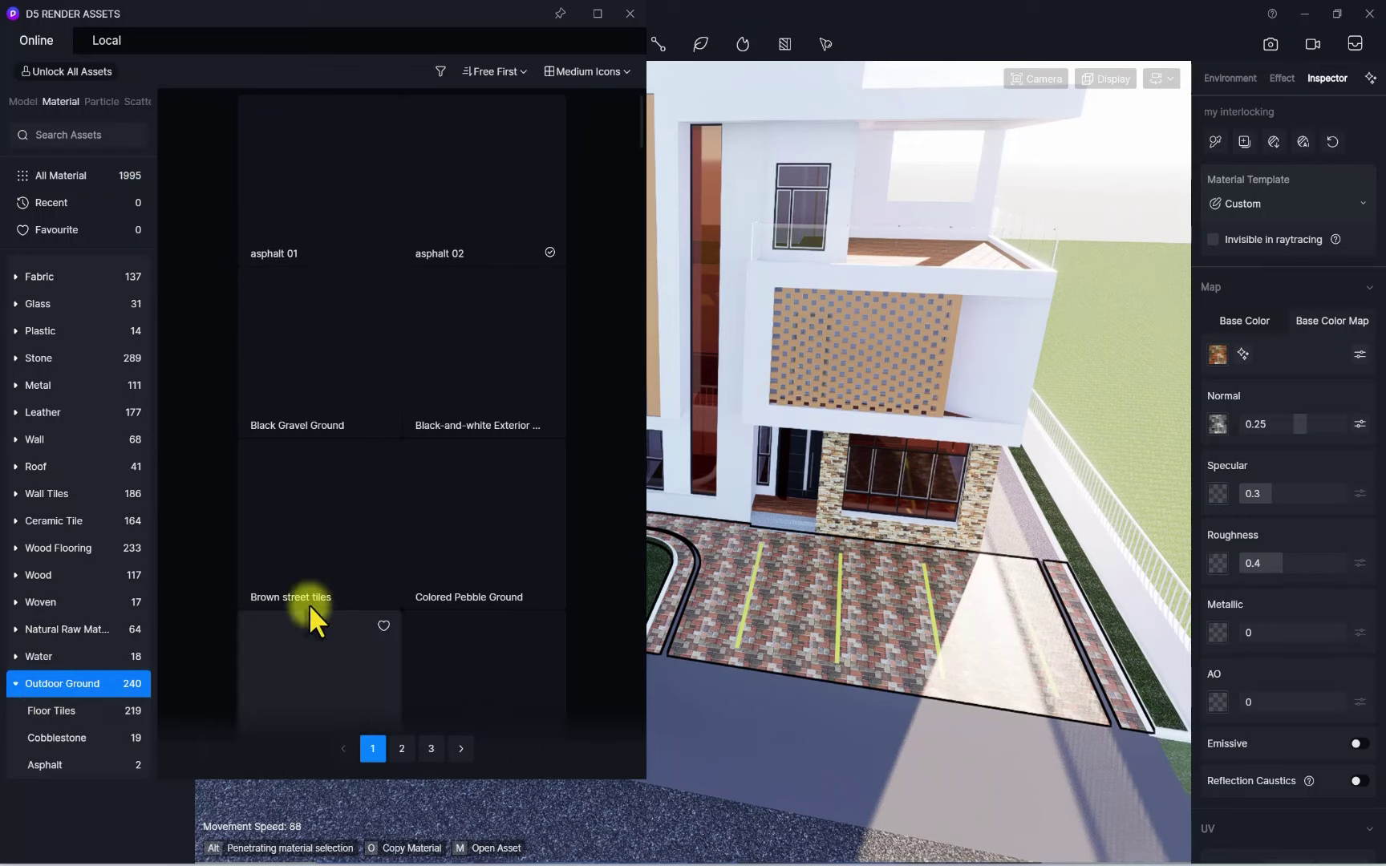
{"action": "scroll", "coordinate": [239, 401], "scroll_direction": "down", "scroll_amount": 3}
{"action": "scroll", "coordinate": [337, 381], "scroll_direction": "down", "scroll_amount": 10}
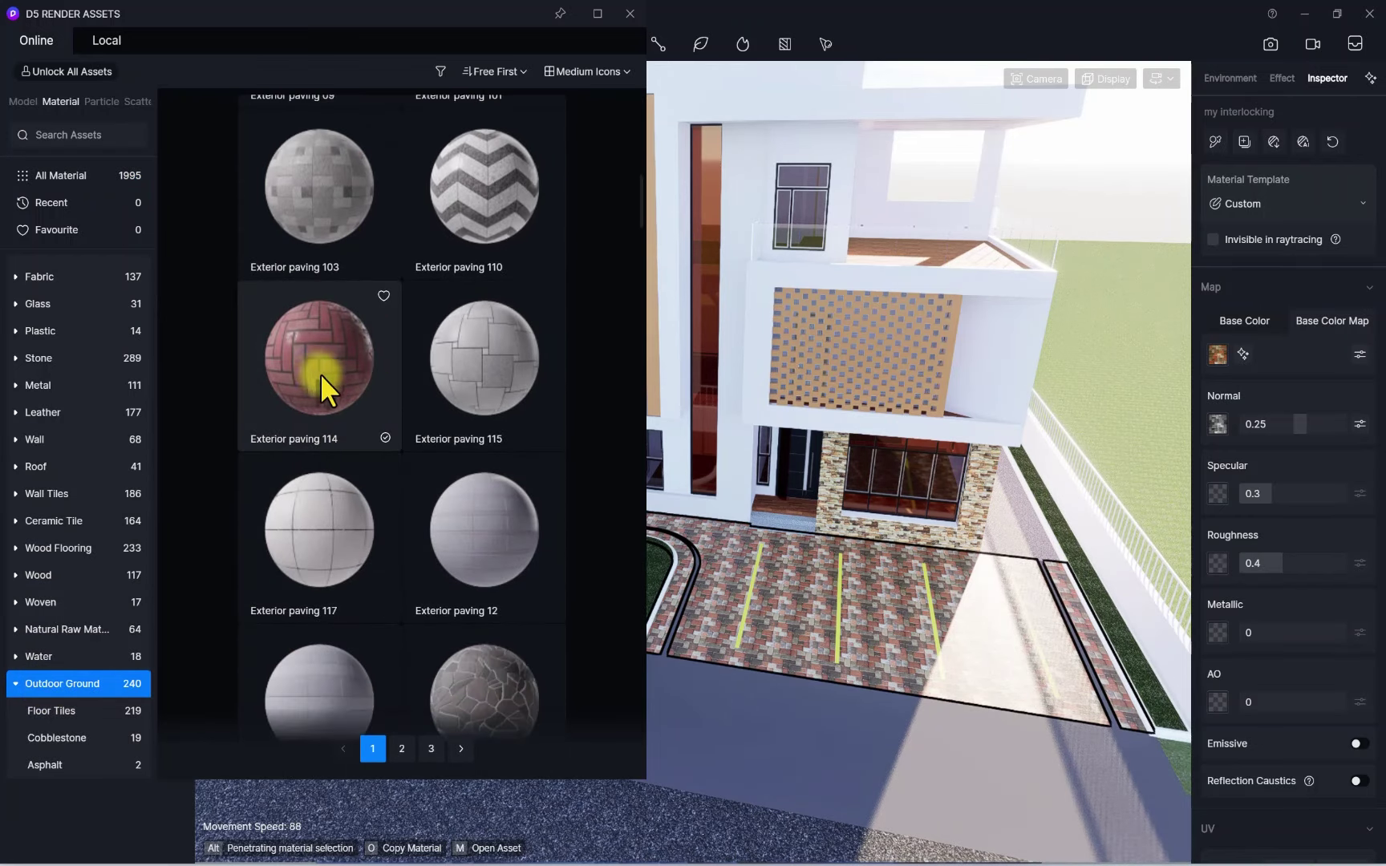
{"action": "right_click_drag", "start_coordinate": [675, 557], "coordinate": [630, 554]}
{"action": "scroll", "coordinate": [631, 554], "scroll_direction": "up", "scroll_amount": 2}
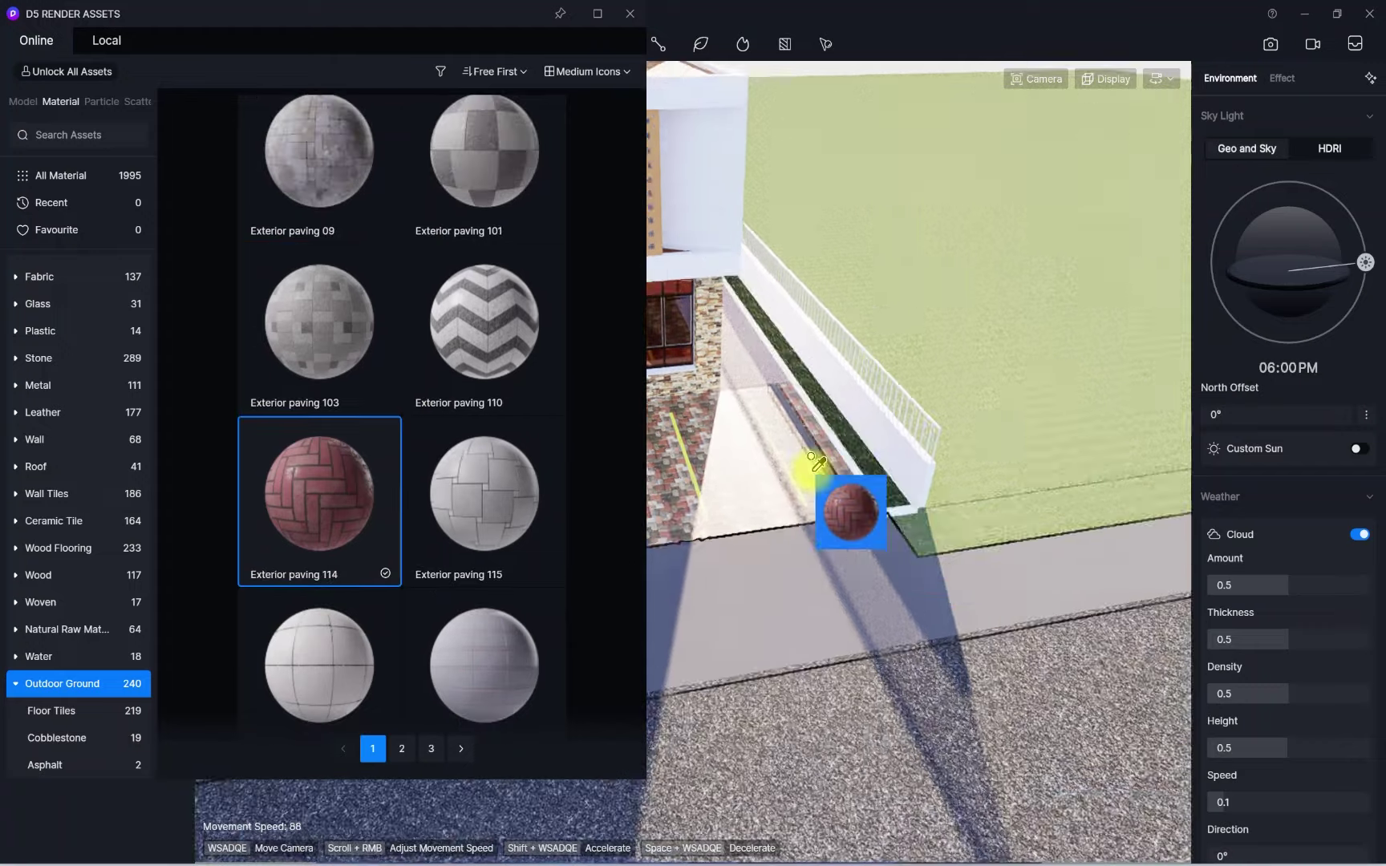
{"action": "scroll", "coordinate": [812, 473], "scroll_direction": "up", "scroll_amount": 5}
{"action": "left_click_drag", "start_coordinate": [848, 481], "coordinate": [800, 521]}
{"action": "left_click_drag", "start_coordinate": [914, 555], "coordinate": [785, 519]}
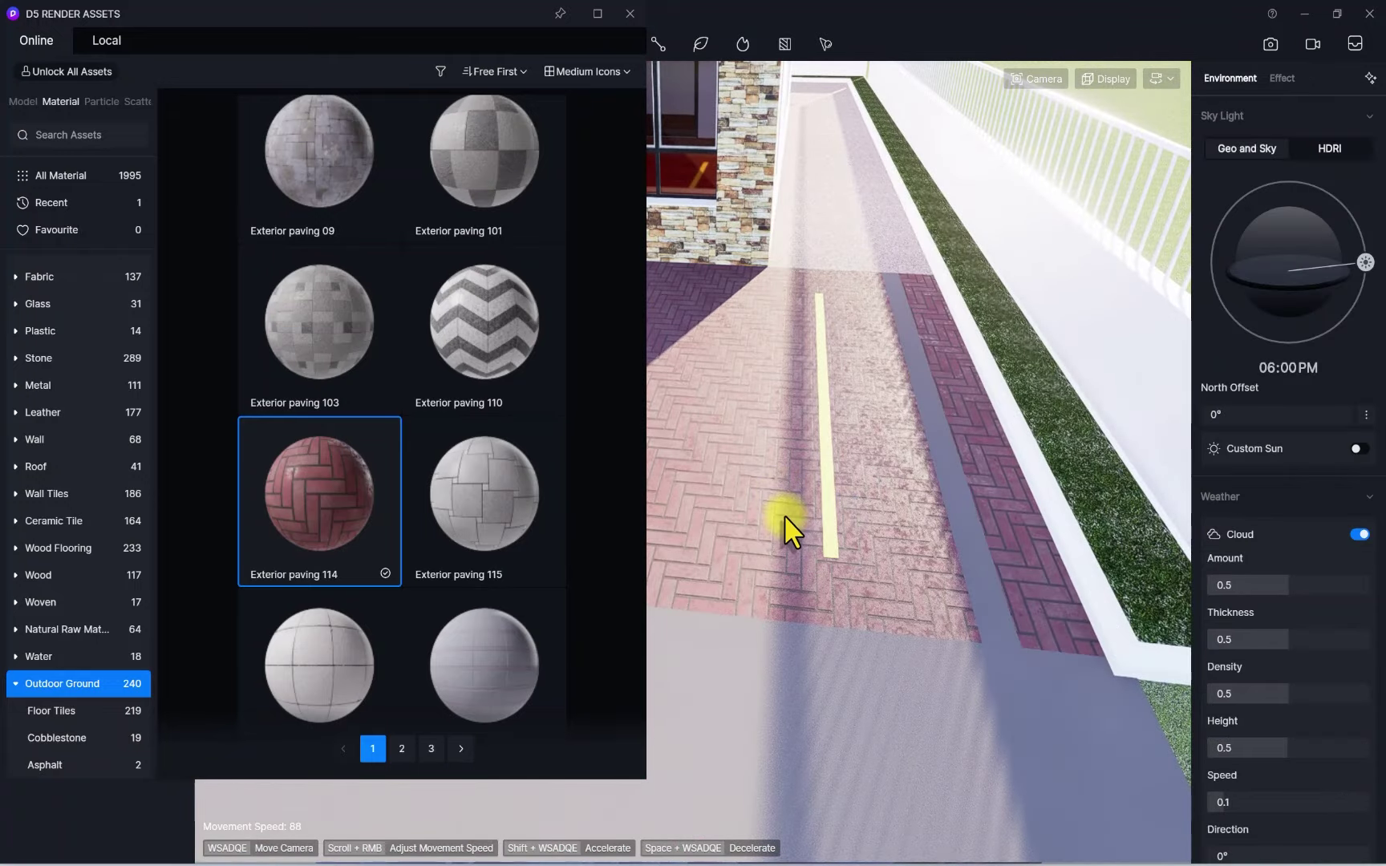
Adjust the driveway paving's base color map to saturation -3 and brightness 6
{"action": "left_click", "coordinate": [885, 579]}
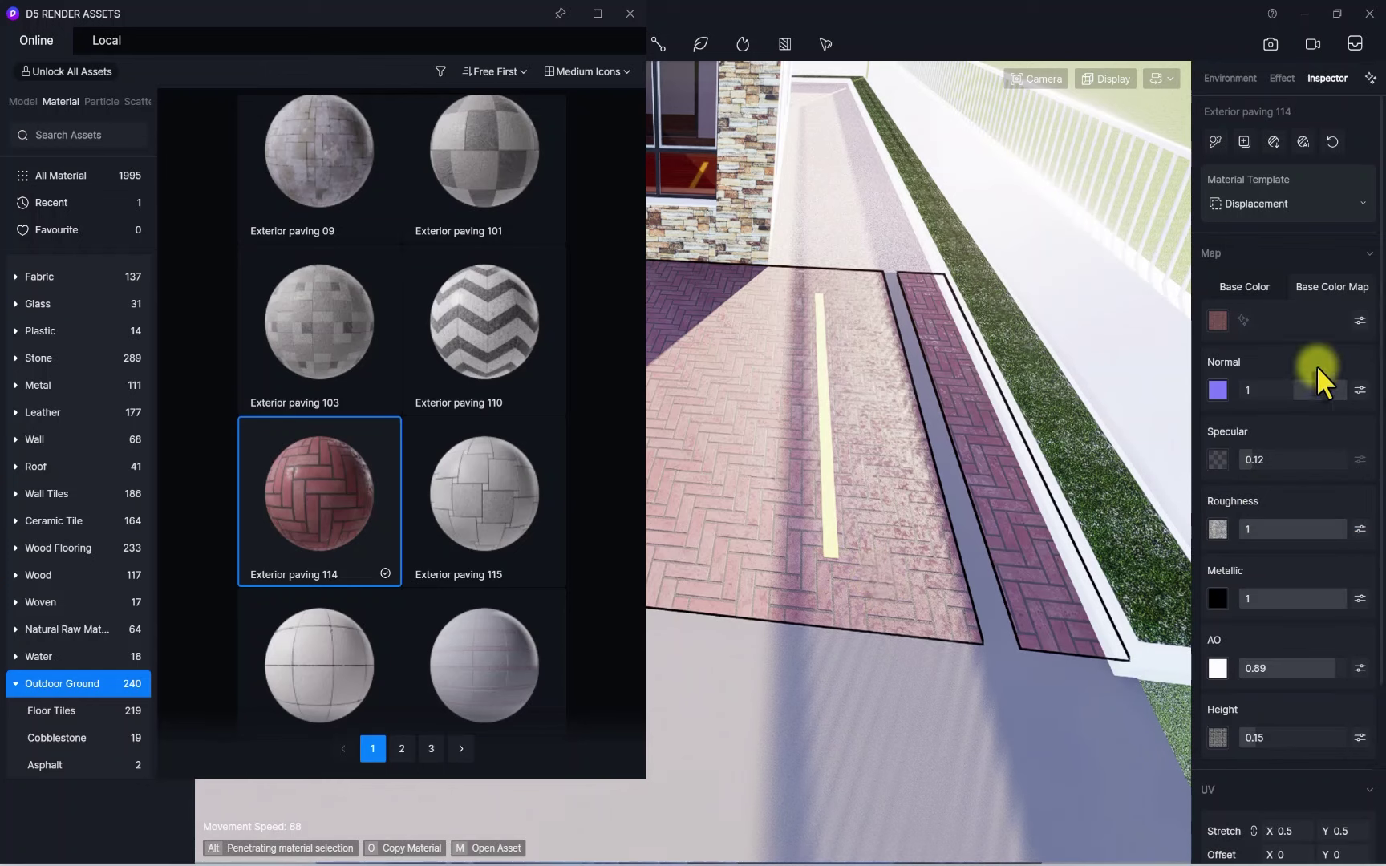
{"action": "left_click", "coordinate": [1360, 320]}
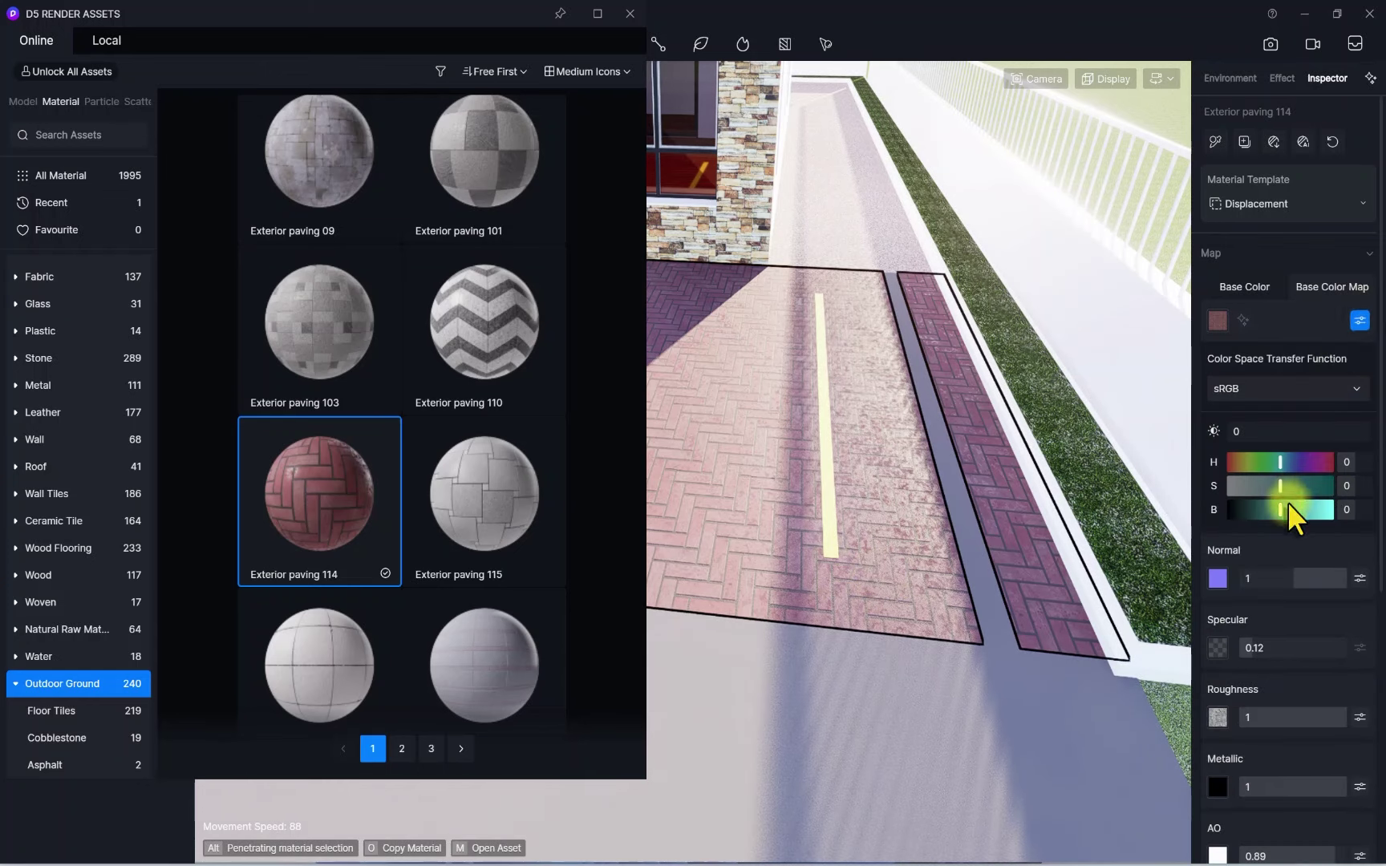
{"action": "left_click_drag", "start_coordinate": [1280, 510], "coordinate": [1286, 514]}
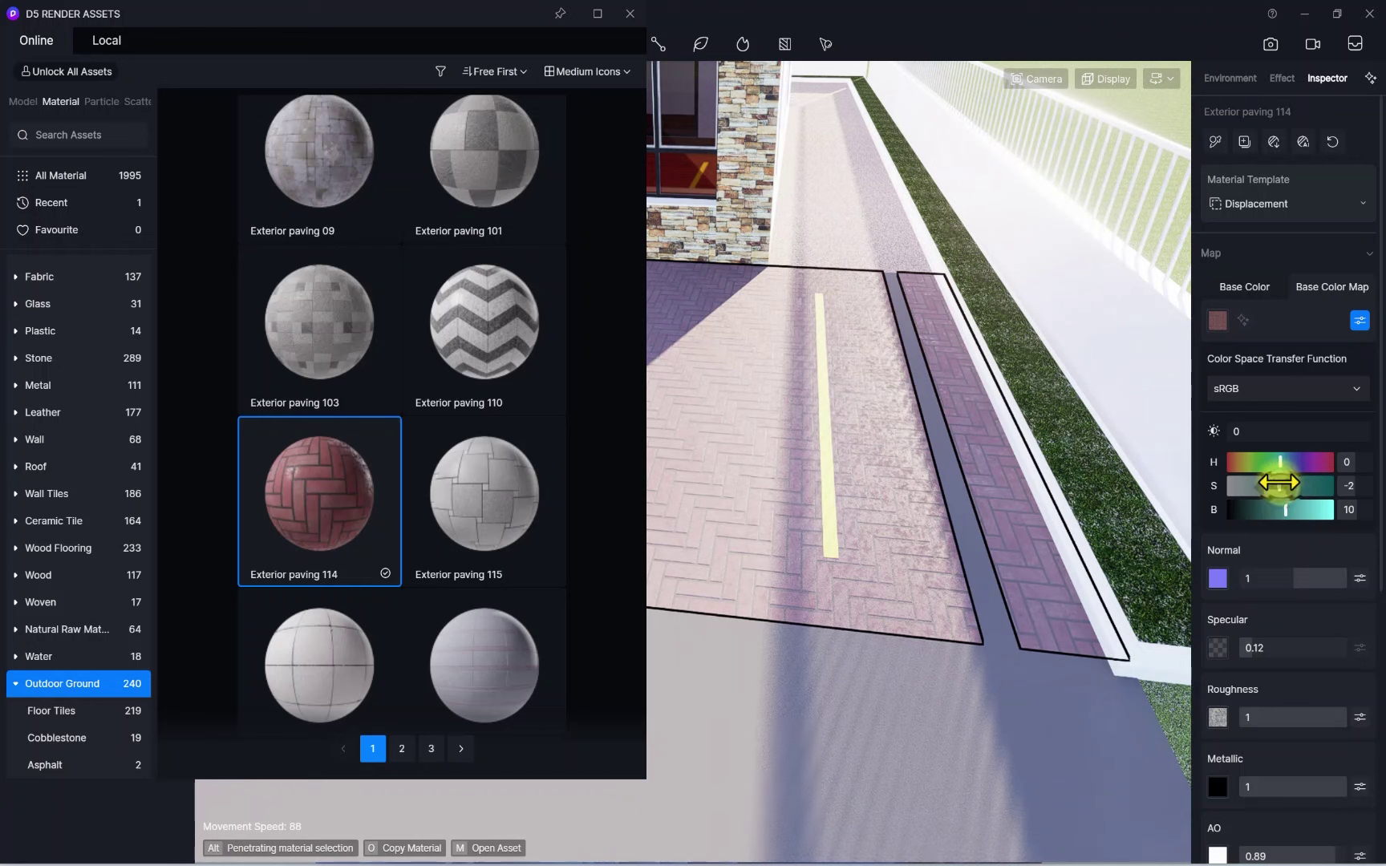
{"action": "left_click_drag", "start_coordinate": [1287, 505], "coordinate": [1283, 507]}
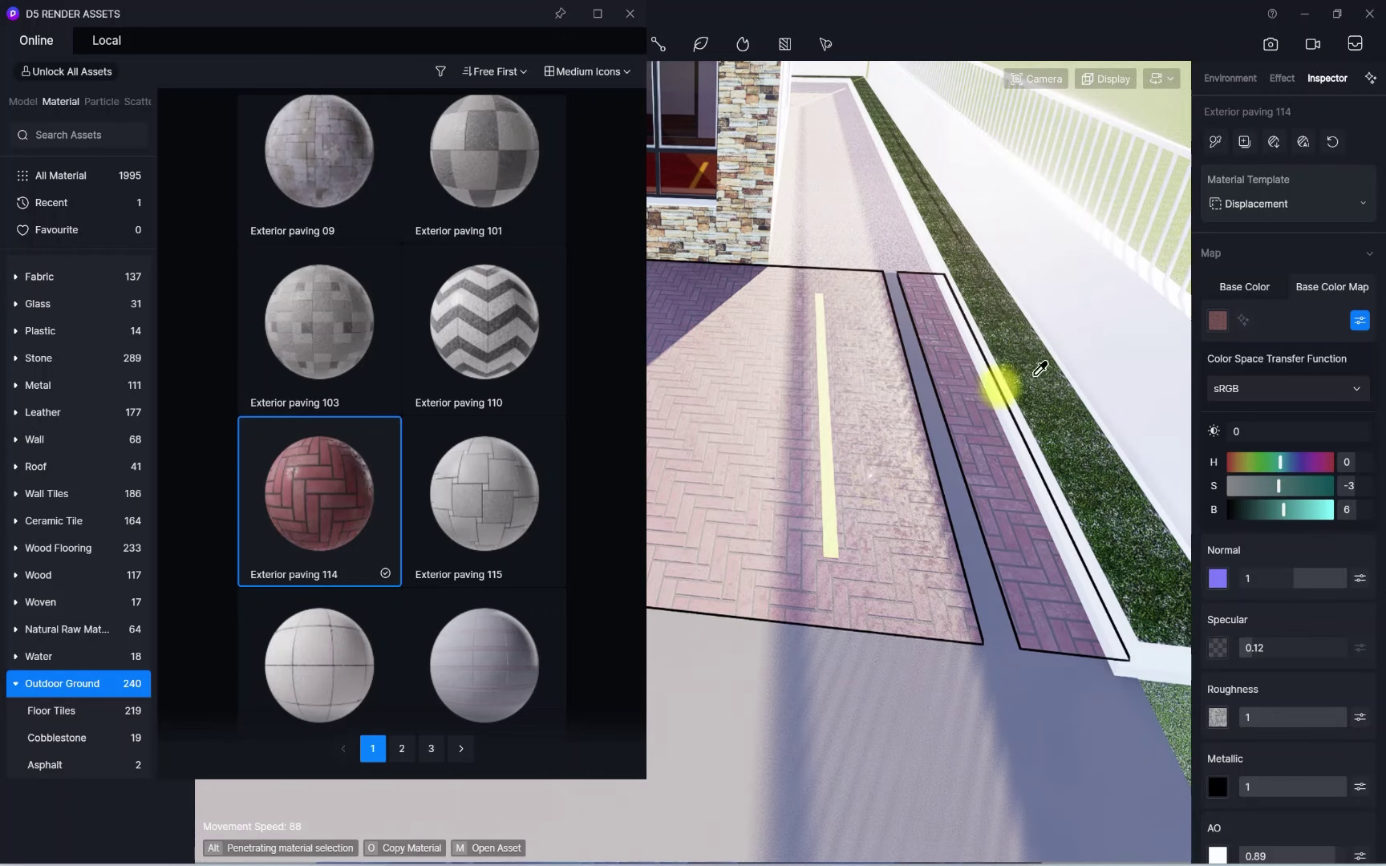
Apply Exterior paving 114 to the walkway between the compound and the road, and close the asset library
{"action": "left_click", "coordinate": [938, 431]}
{"action": "key", "text": "s"}
{"action": "key", "text": "d"}
{"action": "right_click_drag", "start_coordinate": [942, 440], "coordinate": [833, 575]}
{"action": "key", "text": "w"}
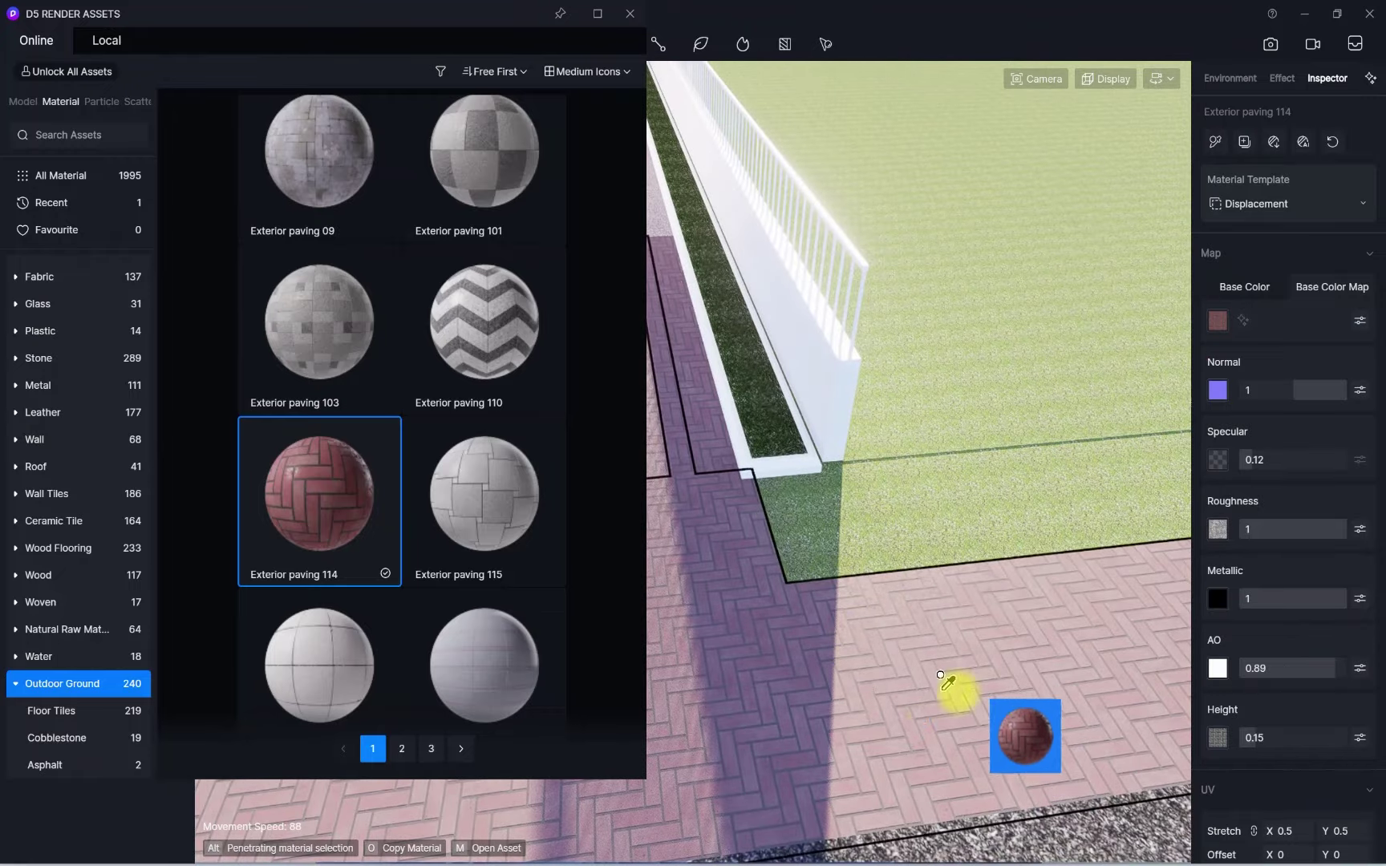
{"action": "right_click_drag", "start_coordinate": [878, 637], "coordinate": [826, 670]}
{"action": "key", "text": "Escape"}
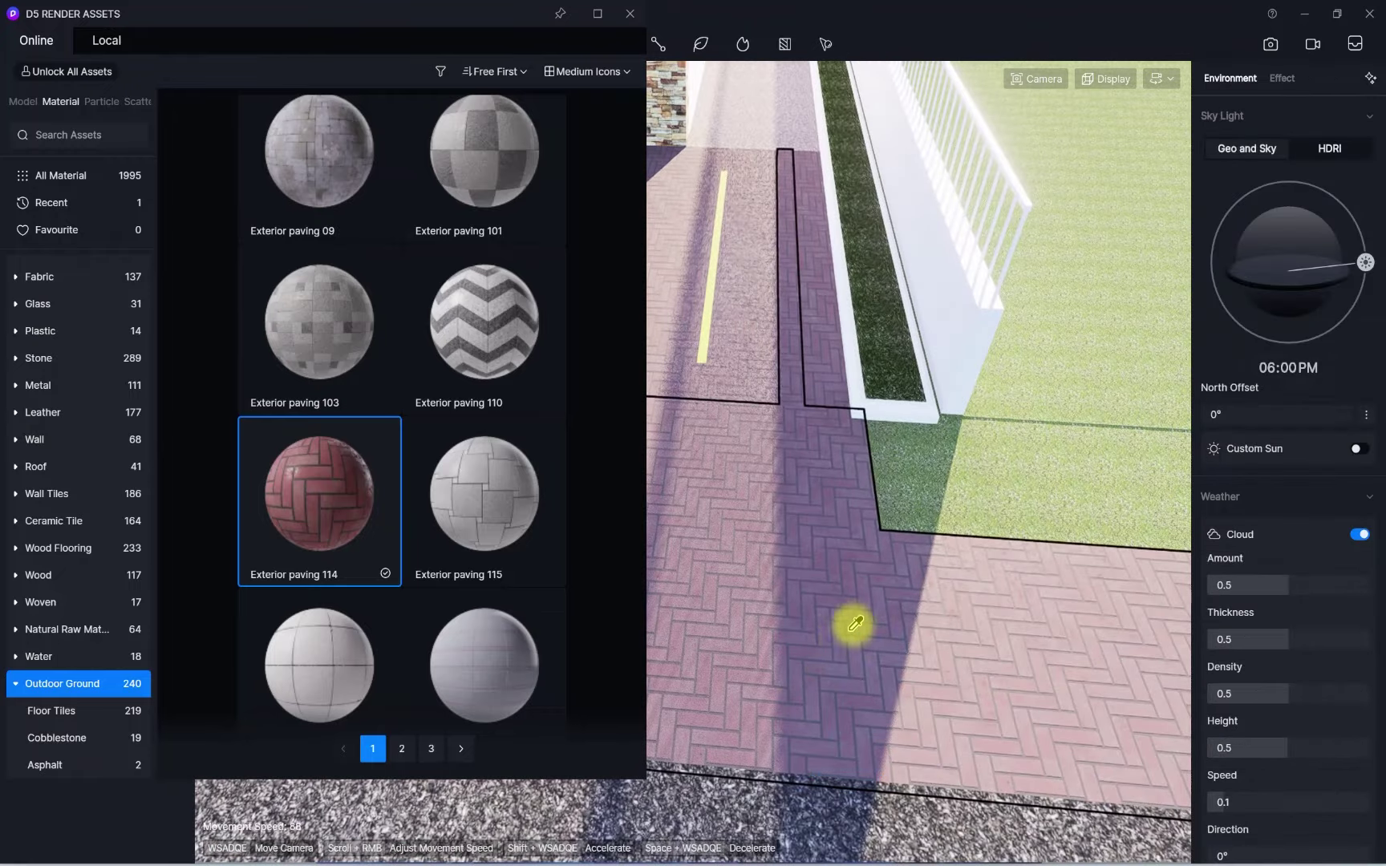
{"action": "left_click", "coordinate": [826, 620]}
{"action": "left_click", "coordinate": [629, 14]}
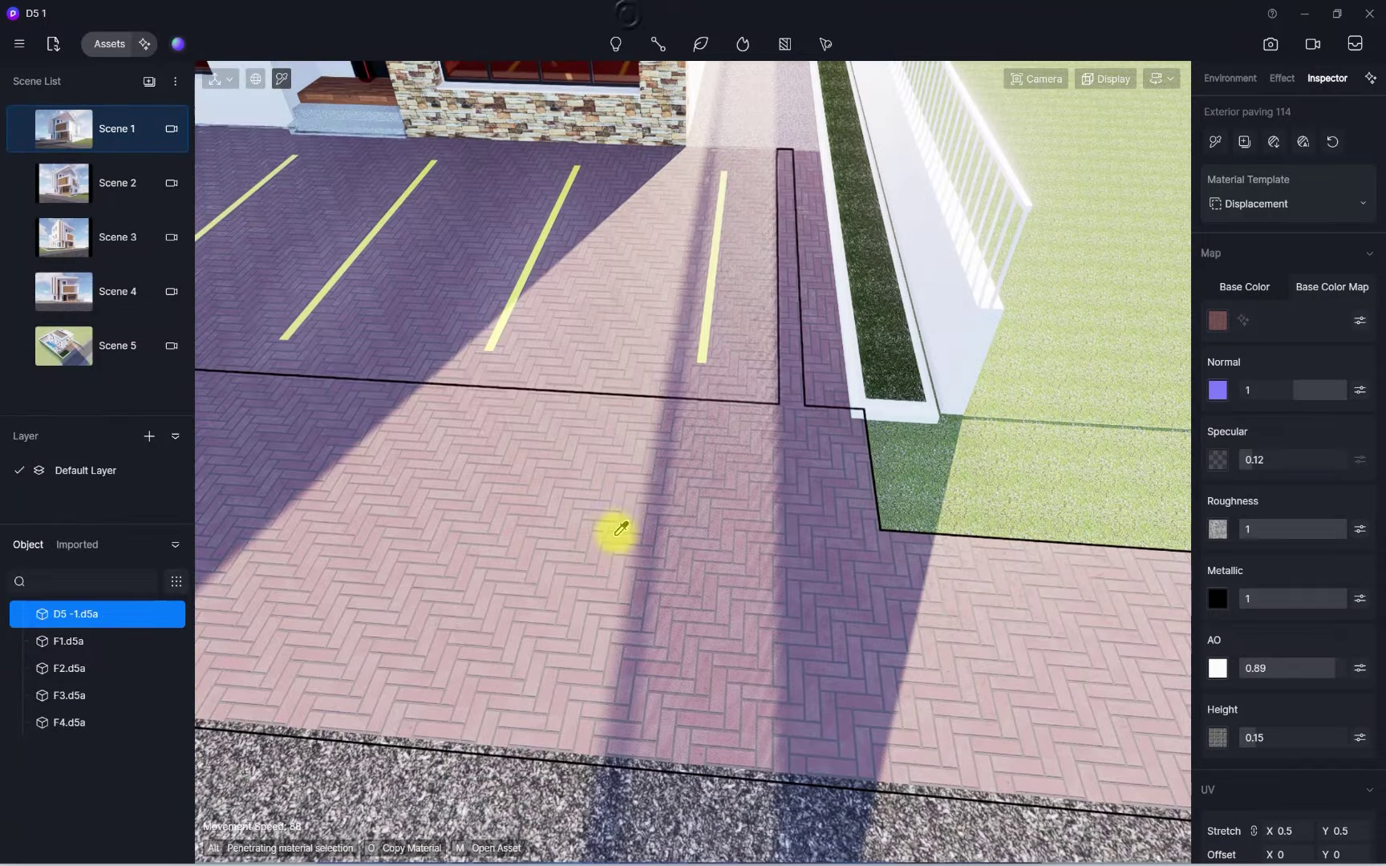
Set the roadside walkway paving's base color map to saturation -100 and brightness 13
{"action": "scroll", "coordinate": [285, 309], "scroll_direction": "down", "scroll_amount": 5}
{"action": "scroll", "coordinate": [628, 485], "scroll_direction": "up", "scroll_amount": 3}
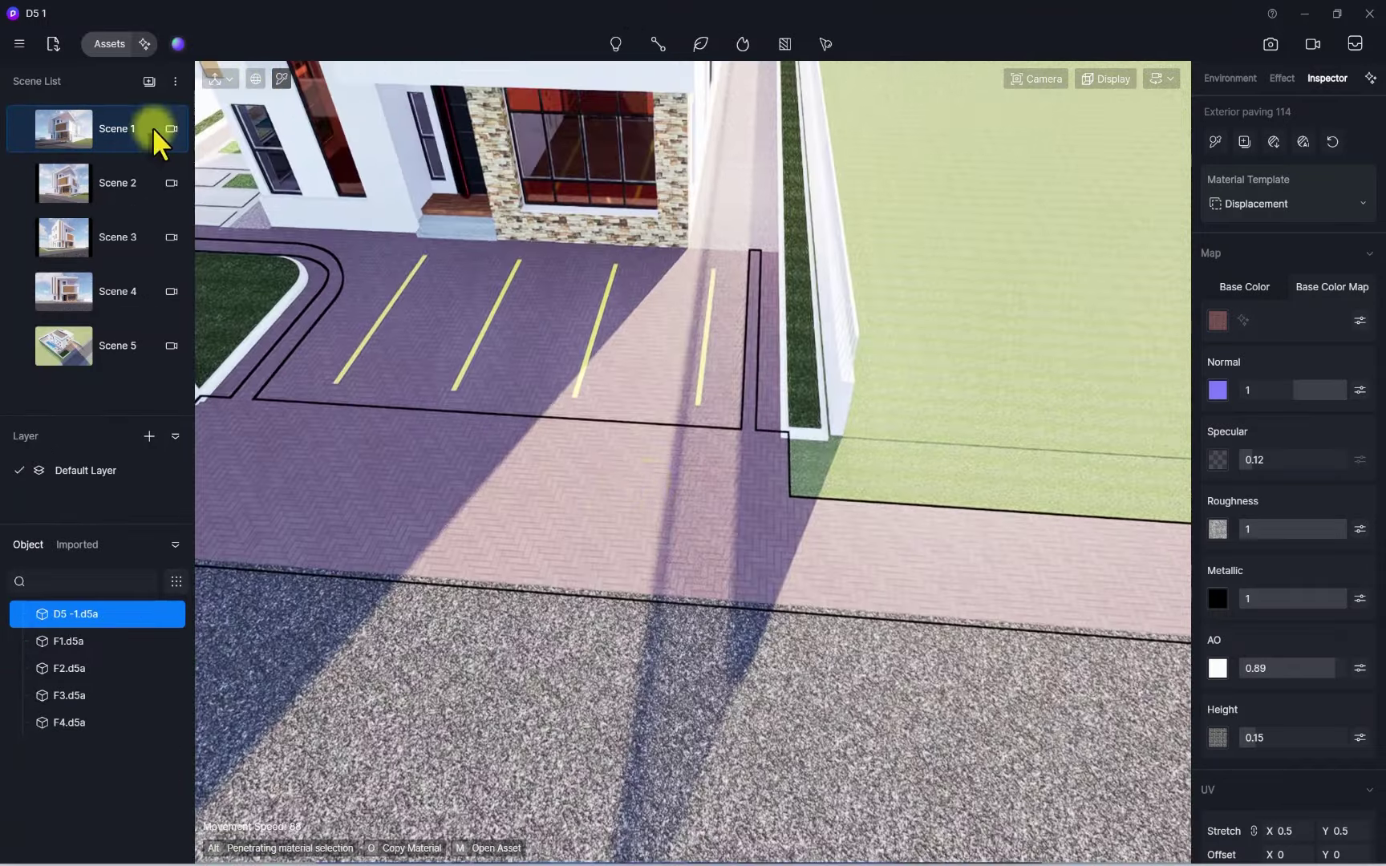
{"action": "scroll", "coordinate": [696, 542], "scroll_direction": "up", "scroll_amount": 5}
{"action": "scroll", "coordinate": [733, 543], "scroll_direction": "down", "scroll_amount": 3}
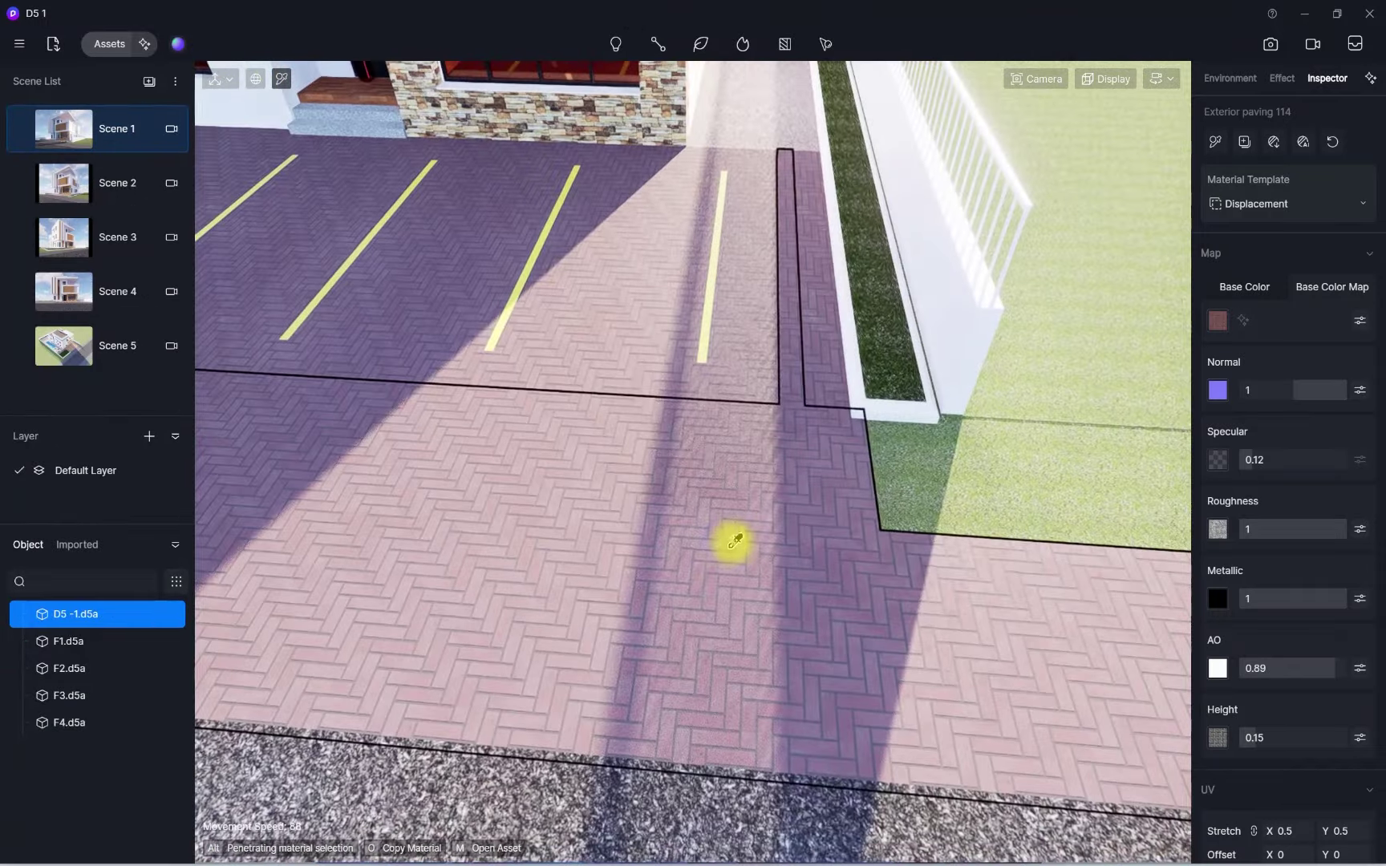
{"action": "left_click", "coordinate": [1358, 321]}
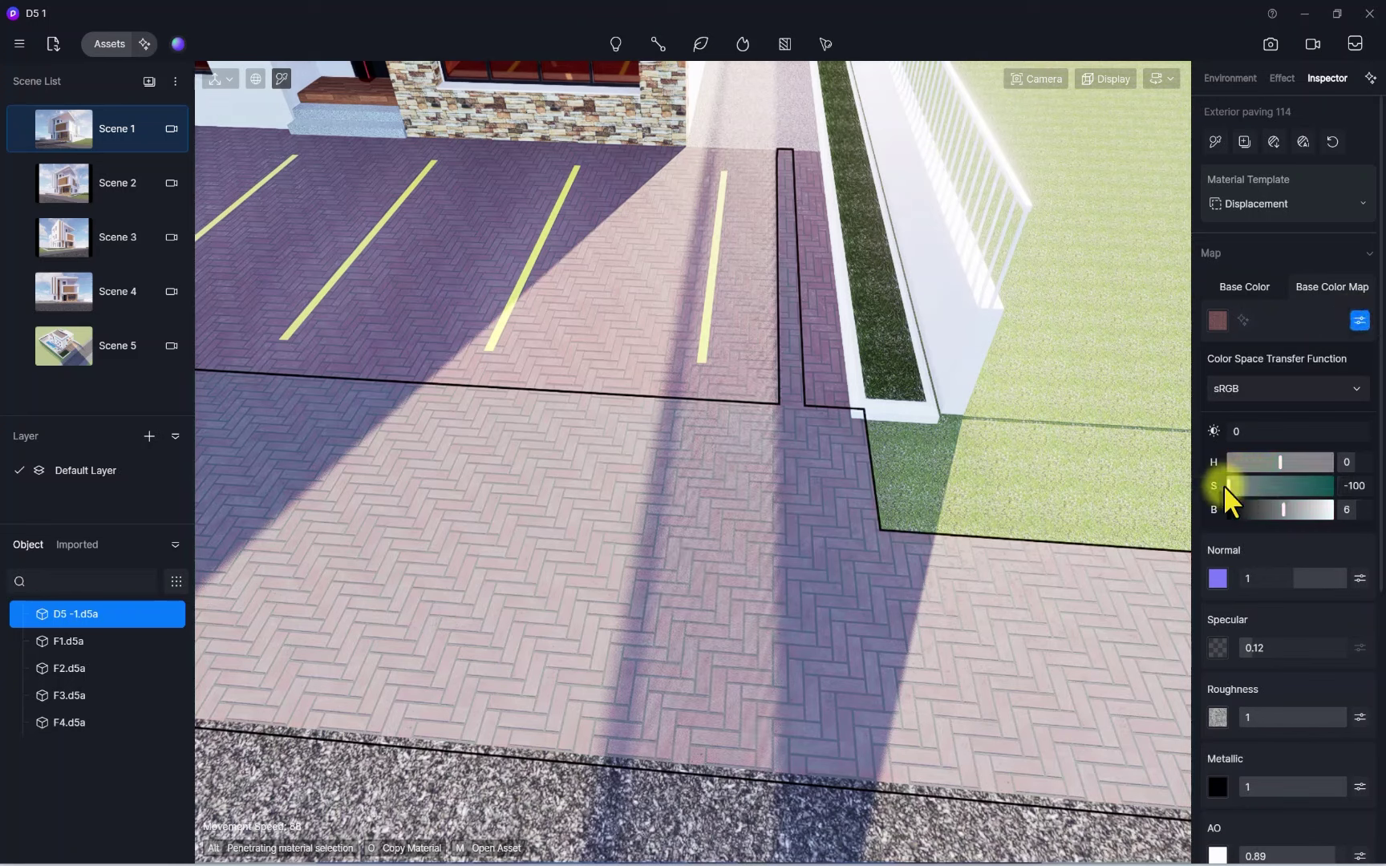
{"action": "left_click_drag", "start_coordinate": [1281, 510], "coordinate": [1284, 508]}
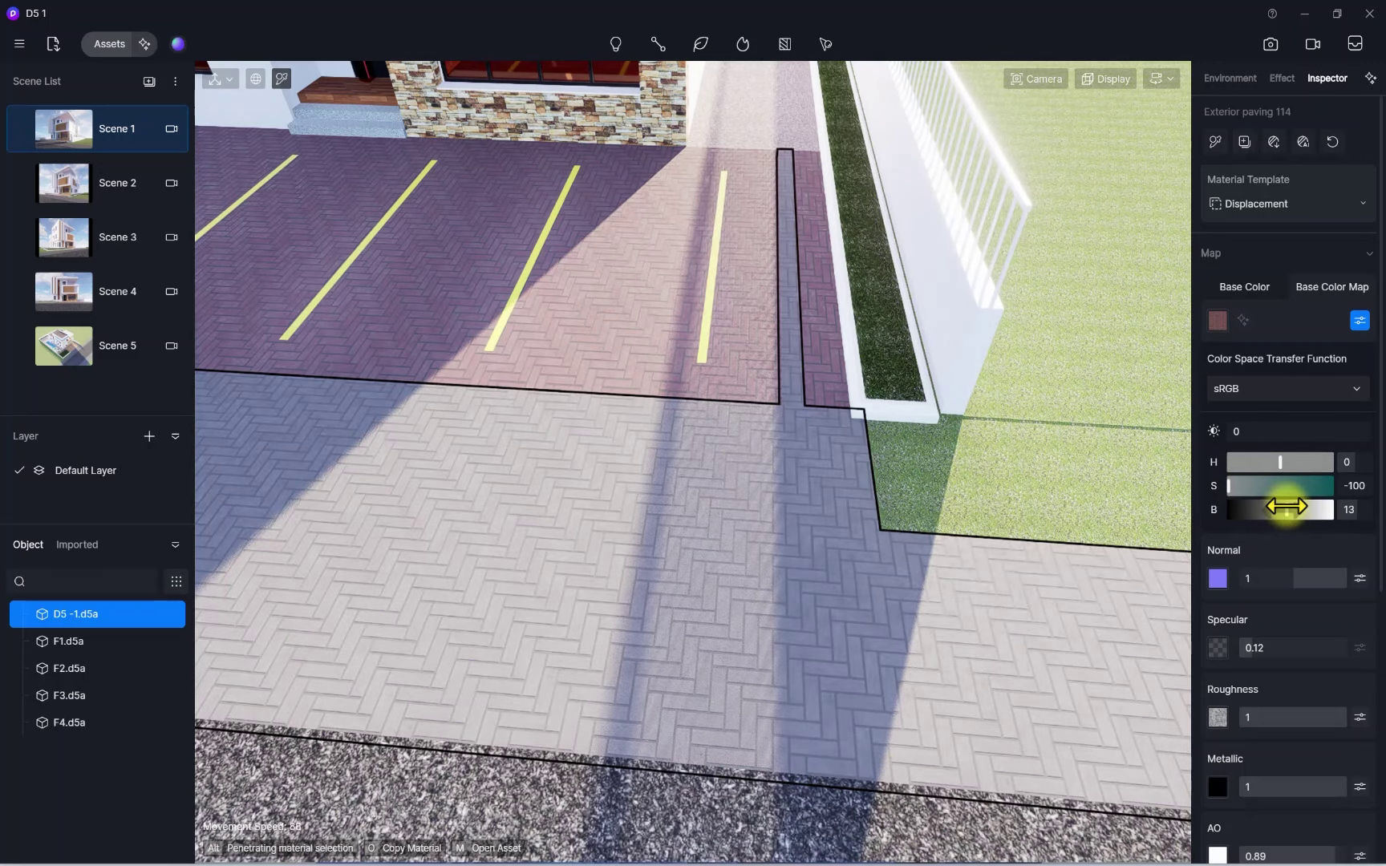
Switch the roadside walkway paving from its color map to a plain base color and set it to white, value 100
{"action": "scroll", "coordinate": [842, 517], "scroll_direction": "up", "scroll_amount": 5}
{"action": "scroll", "coordinate": [841, 517], "scroll_direction": "down", "scroll_amount": 4}
{"action": "right_click_drag", "start_coordinate": [1064, 467], "coordinate": [346, 520]}
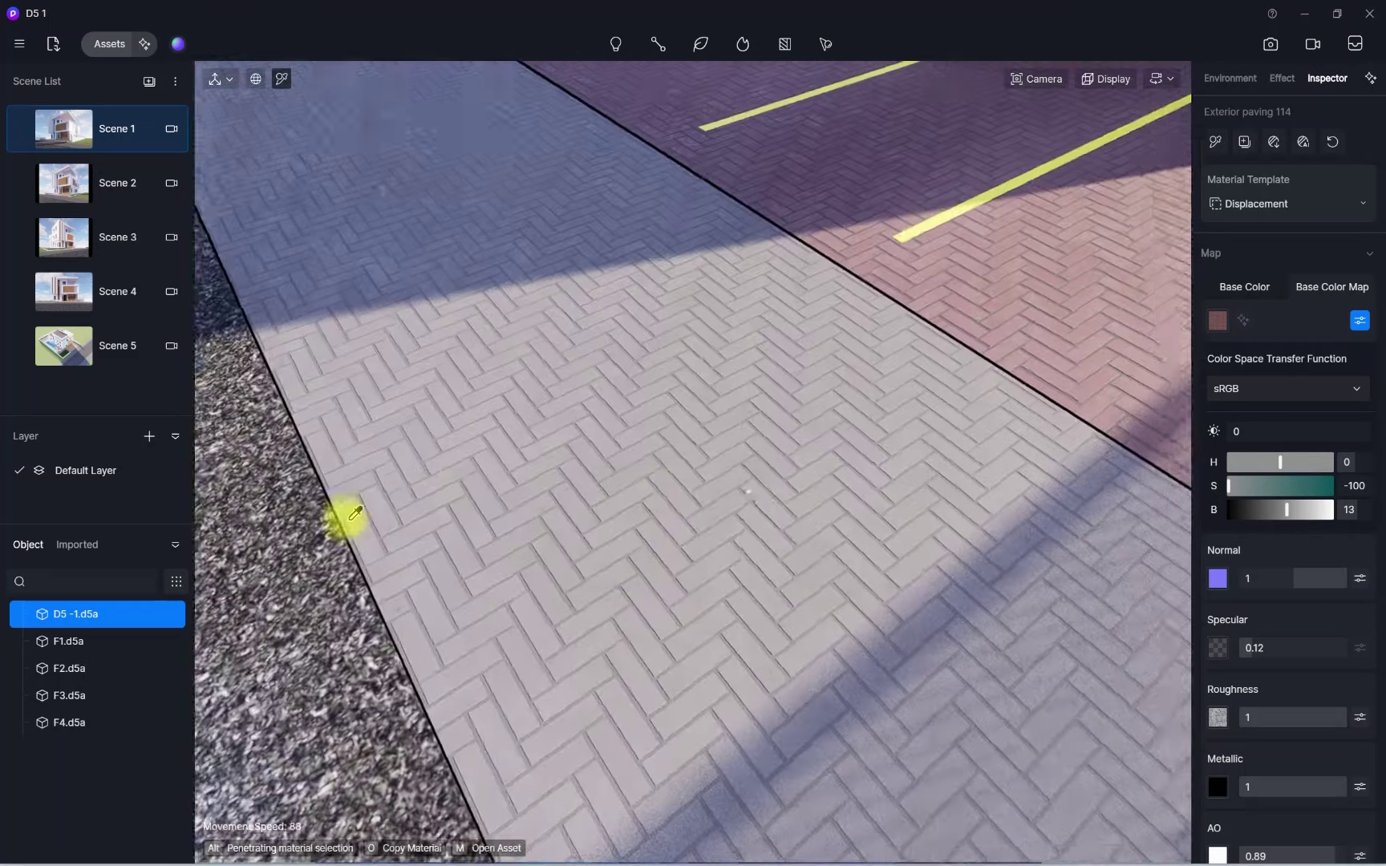
{"action": "scroll", "coordinate": [683, 482], "scroll_direction": "up", "scroll_amount": 5}
{"action": "left_click", "coordinate": [1241, 288]}
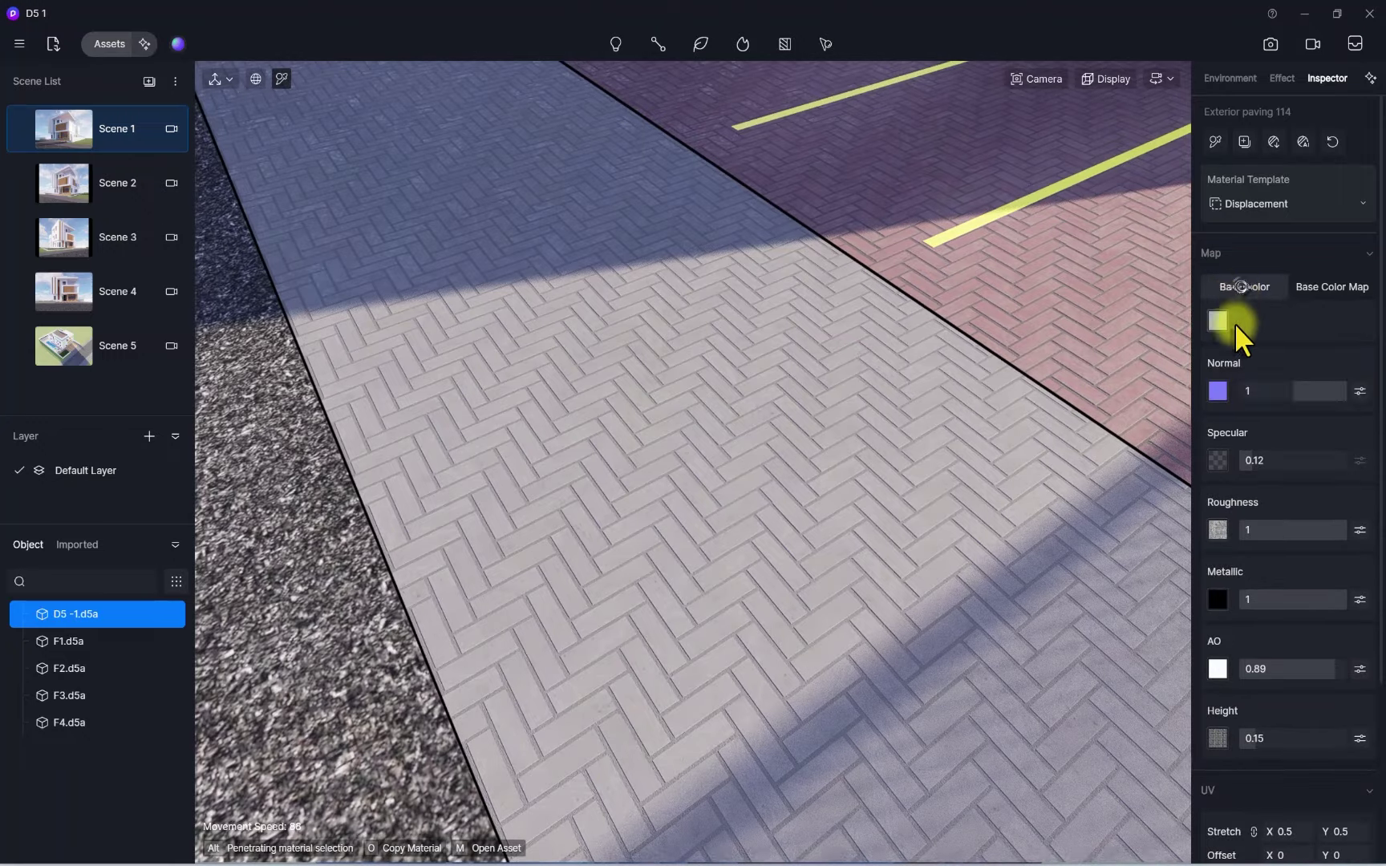
{"action": "left_click", "coordinate": [1219, 323]}
{"action": "left_click", "coordinate": [1218, 322]}
{"action": "left_click", "coordinate": [1216, 327]}
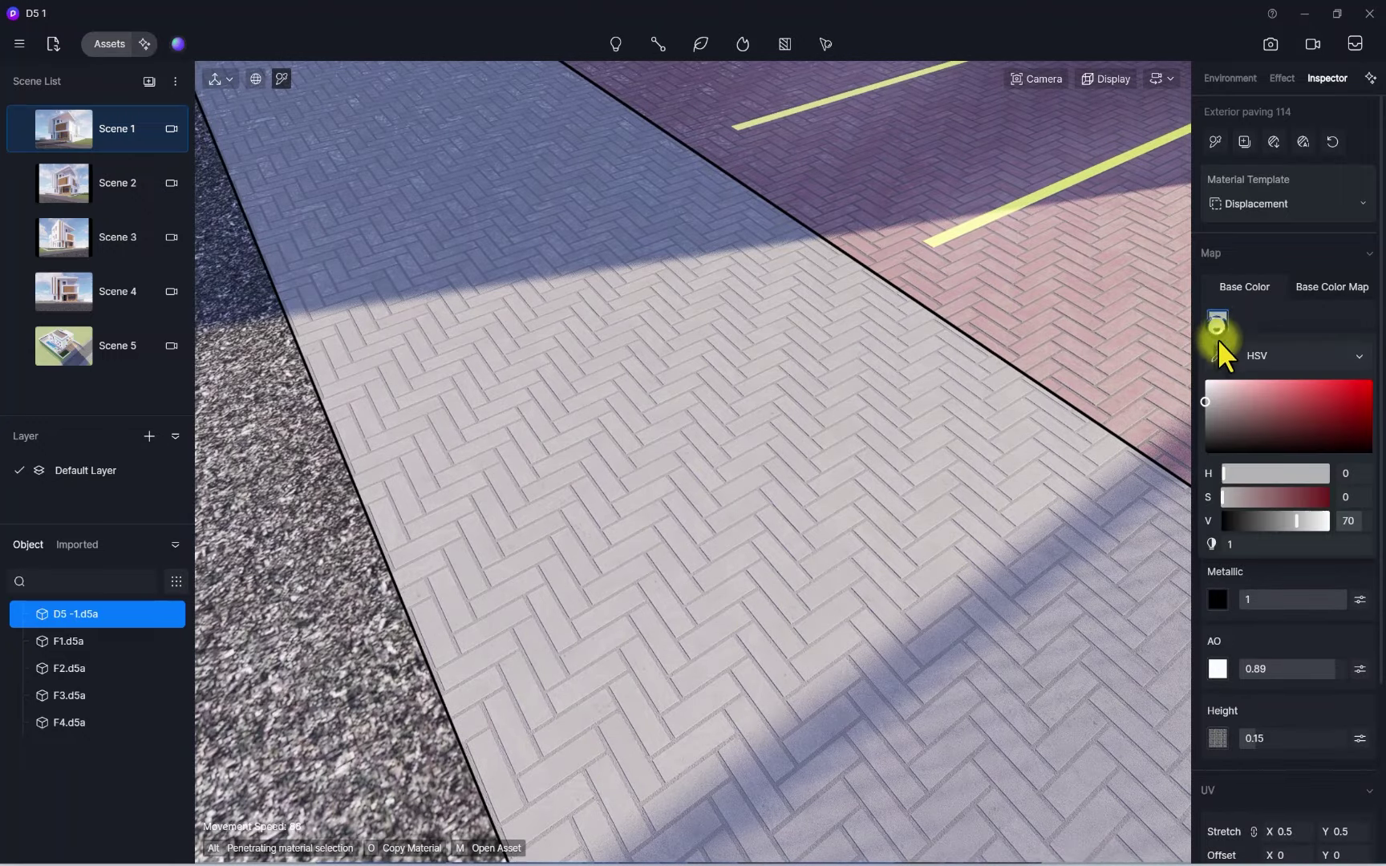
{"action": "left_click_drag", "start_coordinate": [1222, 395], "coordinate": [1163, 371]}
{"action": "scroll", "coordinate": [693, 421], "scroll_direction": "down", "scroll_amount": 8}
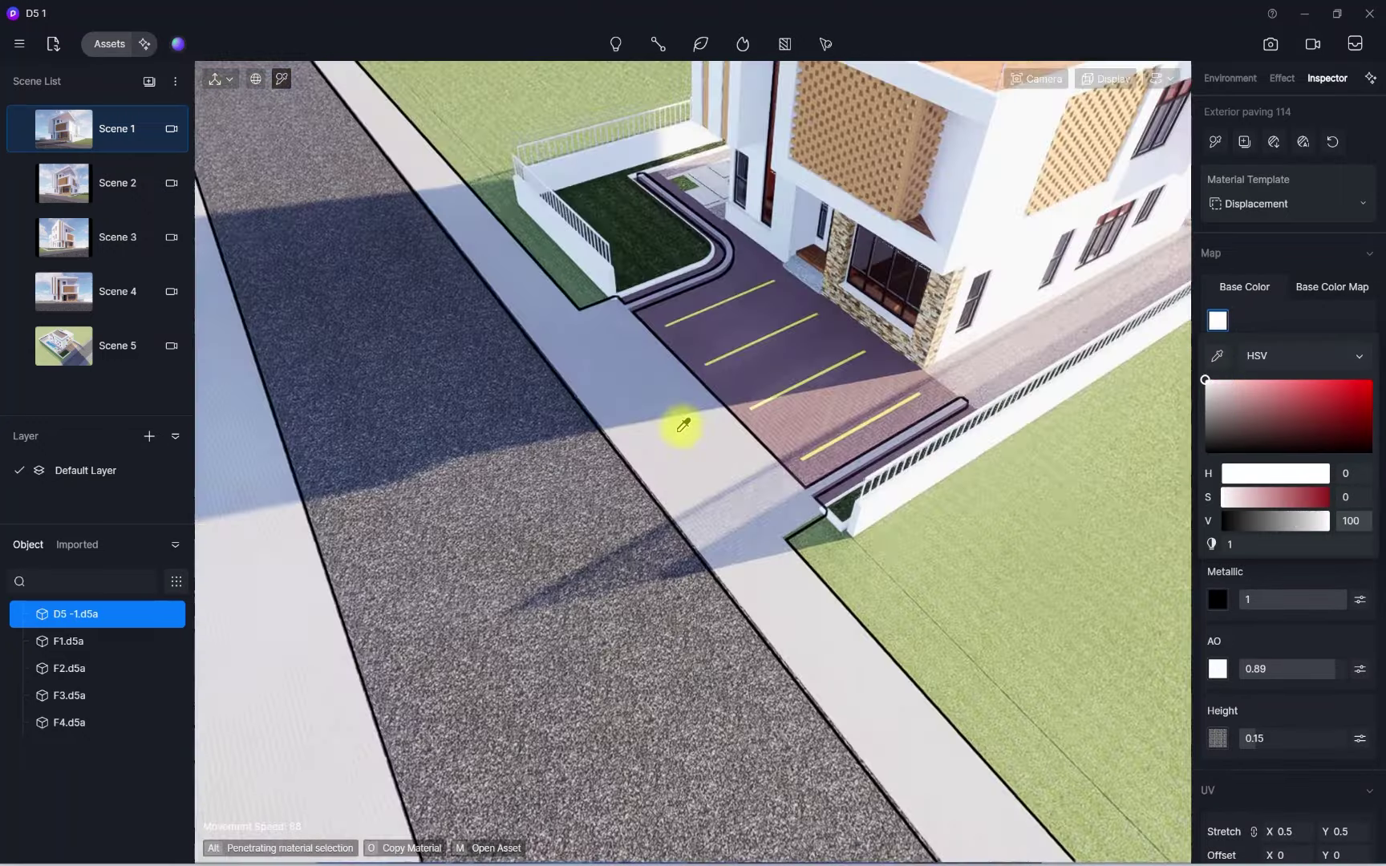
Copy the walkway's white paving material onto the side passage between the house and the perimeter fence
{"action": "right_click_drag", "start_coordinate": [673, 433], "coordinate": [718, 481]}
{"action": "scroll", "coordinate": [706, 425], "scroll_direction": "up", "scroll_amount": 5}
{"action": "right_click_drag", "start_coordinate": [683, 421], "coordinate": [708, 390]}
{"action": "scroll", "coordinate": [709, 394], "scroll_direction": "up", "scroll_amount": 2}
{"action": "left_click", "coordinate": [1216, 142]}
{"action": "scroll", "coordinate": [750, 372], "scroll_direction": "down", "scroll_amount": 5}
{"action": "scroll", "coordinate": [709, 391], "scroll_direction": "up", "scroll_amount": 3}
{"action": "left_click", "coordinate": [756, 402]}
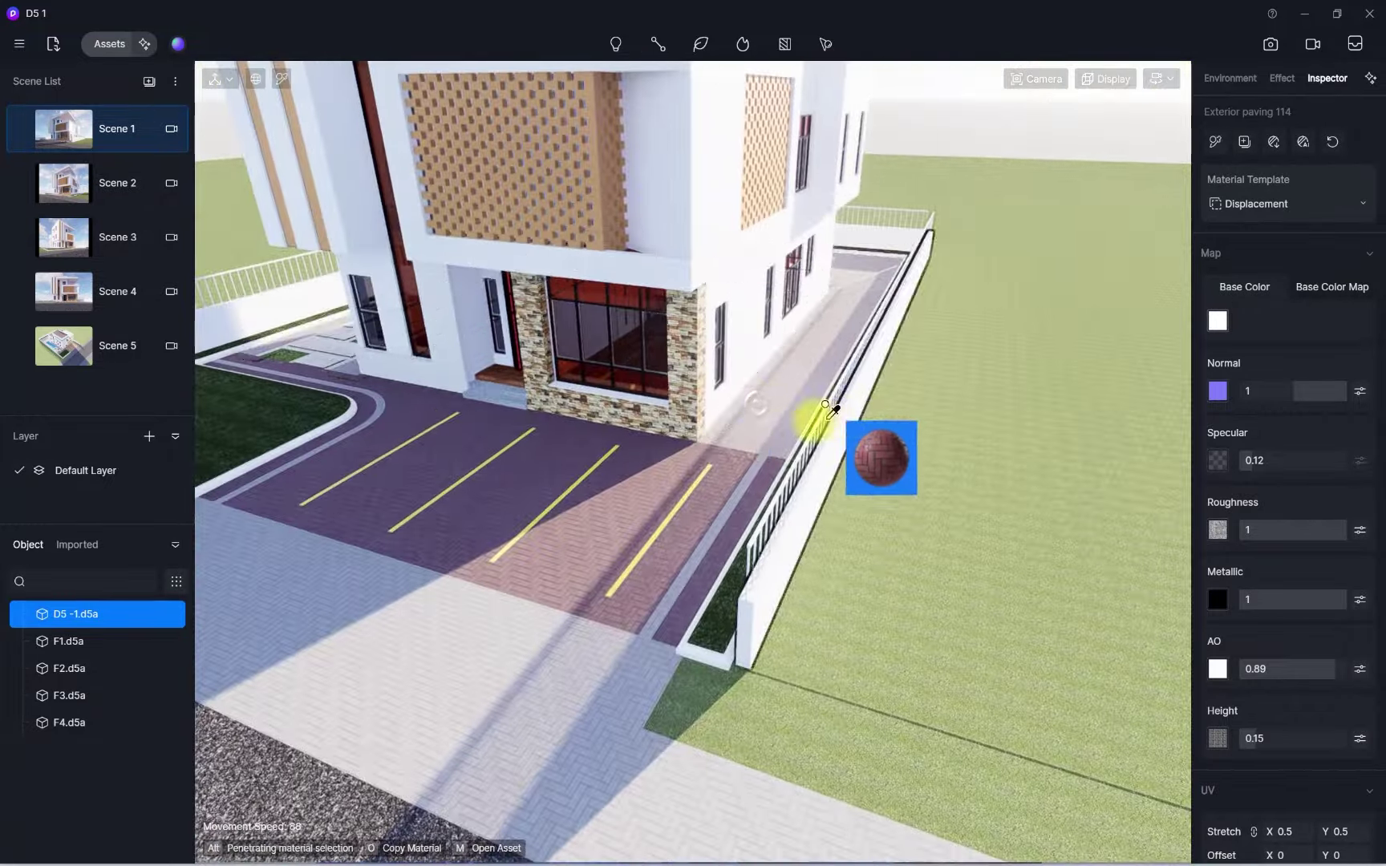
{"action": "right_click_drag", "start_coordinate": [831, 411], "coordinate": [251, 561]}
{"action": "scroll", "coordinate": [798, 600], "scroll_direction": "down", "scroll_amount": 3}
{"action": "scroll", "coordinate": [813, 551], "scroll_direction": "up", "scroll_amount": 5}
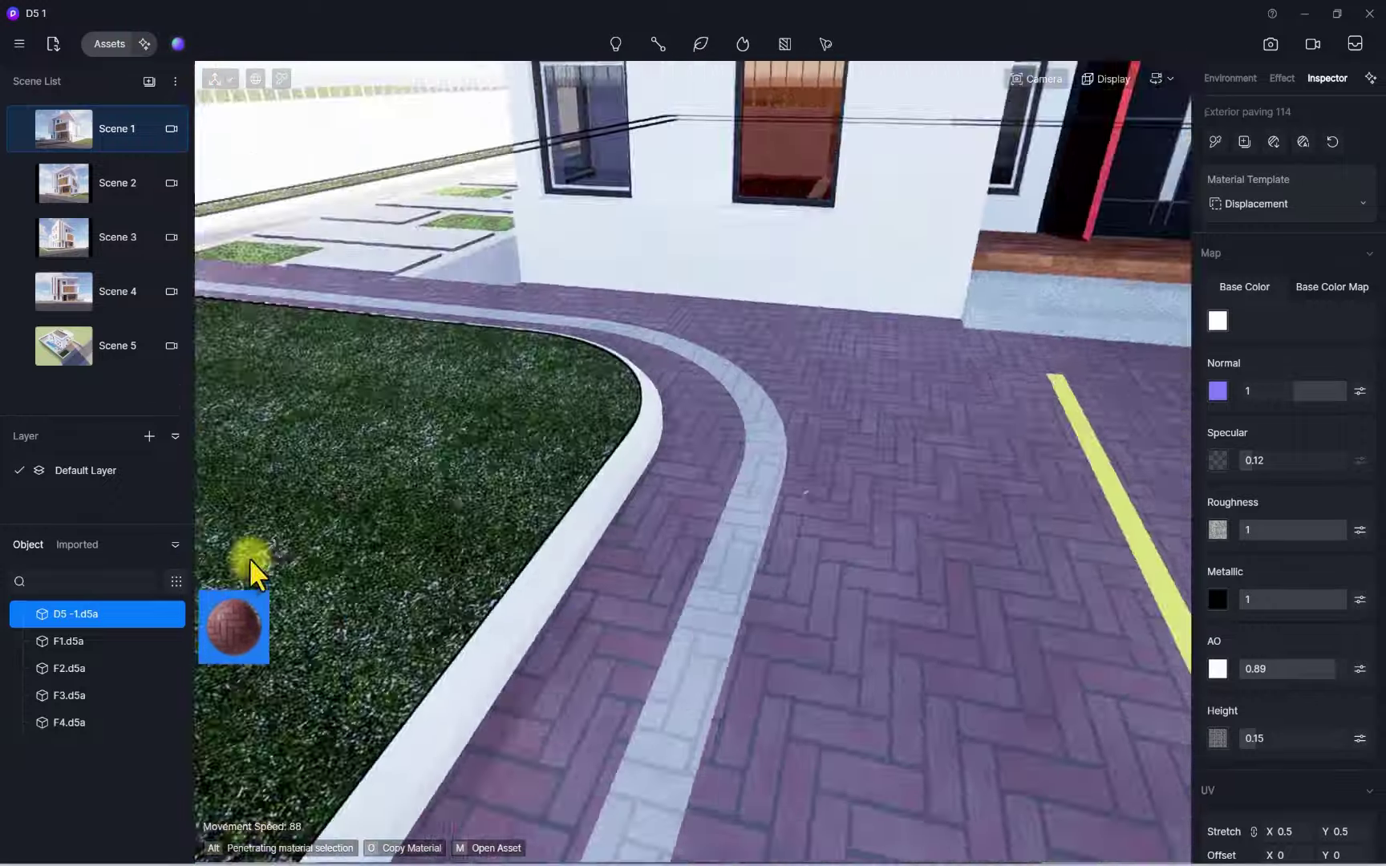
{"action": "scroll", "coordinate": [473, 493], "scroll_direction": "down", "scroll_amount": 5}
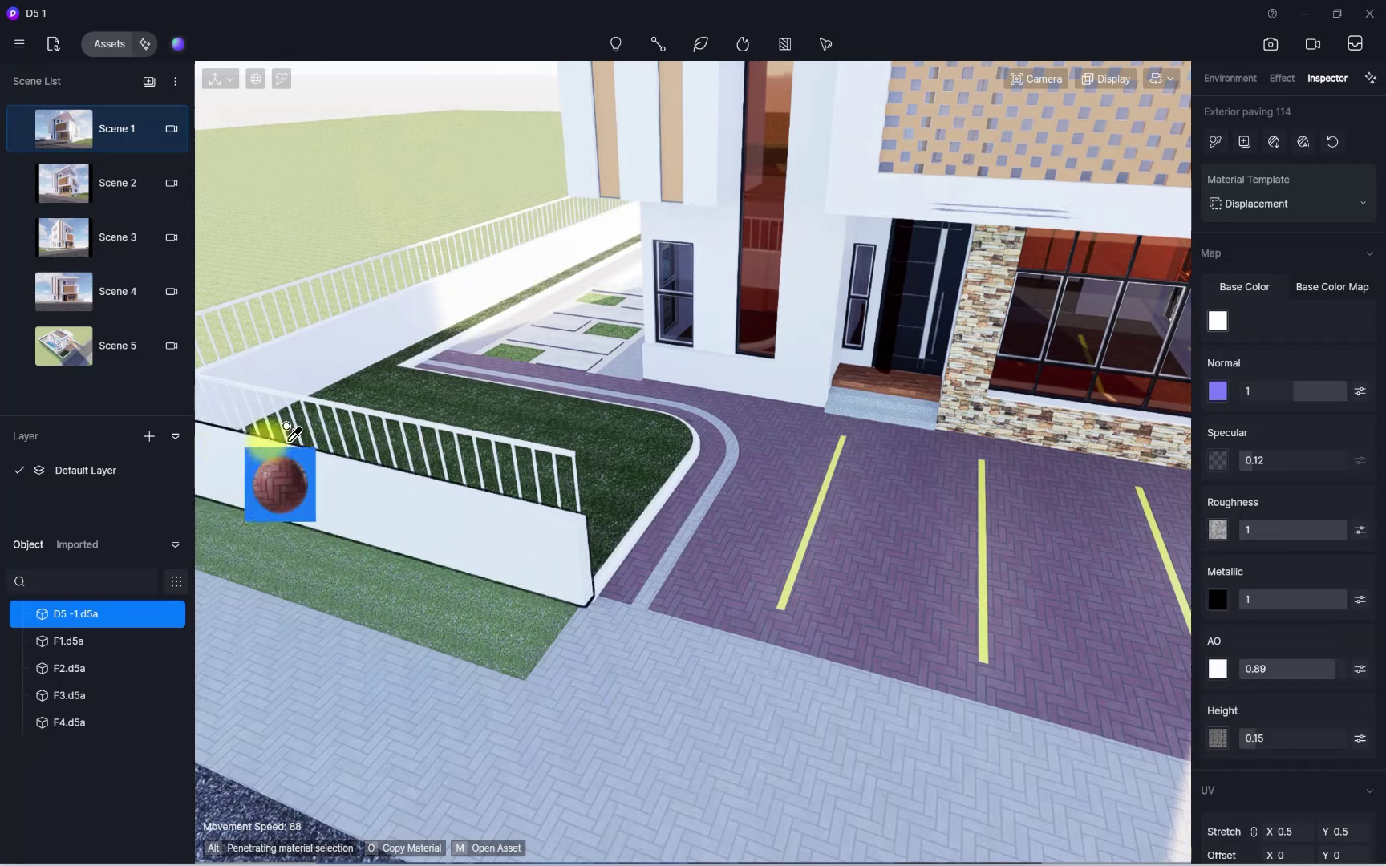
{"action": "key", "text": "Escape"}
Apply the Rough Concrete 09 material from the Concrete category to the curb around the front lawn
{"action": "scroll", "coordinate": [591, 508], "scroll_direction": "up", "scroll_amount": 7}
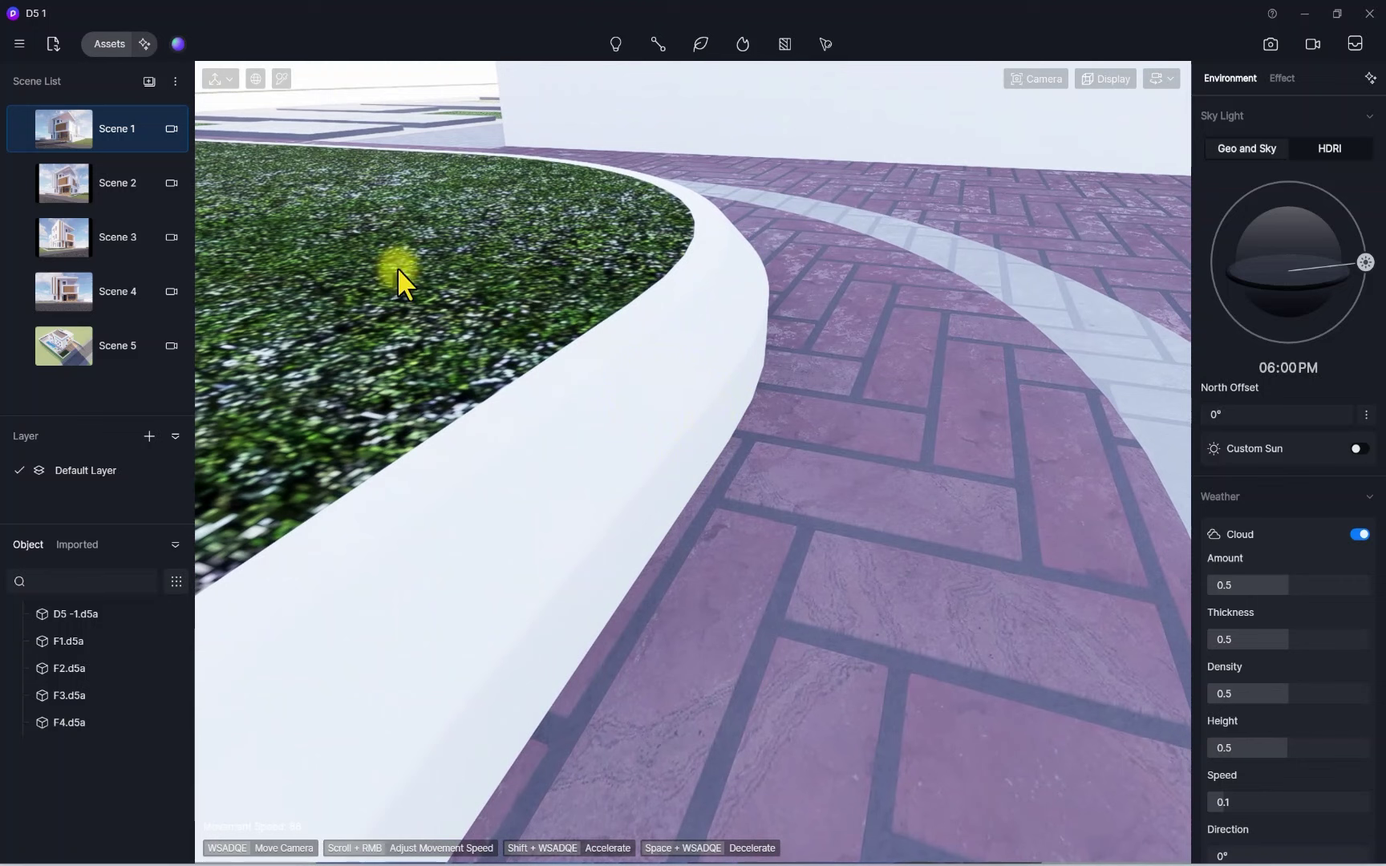
{"action": "left_click", "coordinate": [103, 41]}
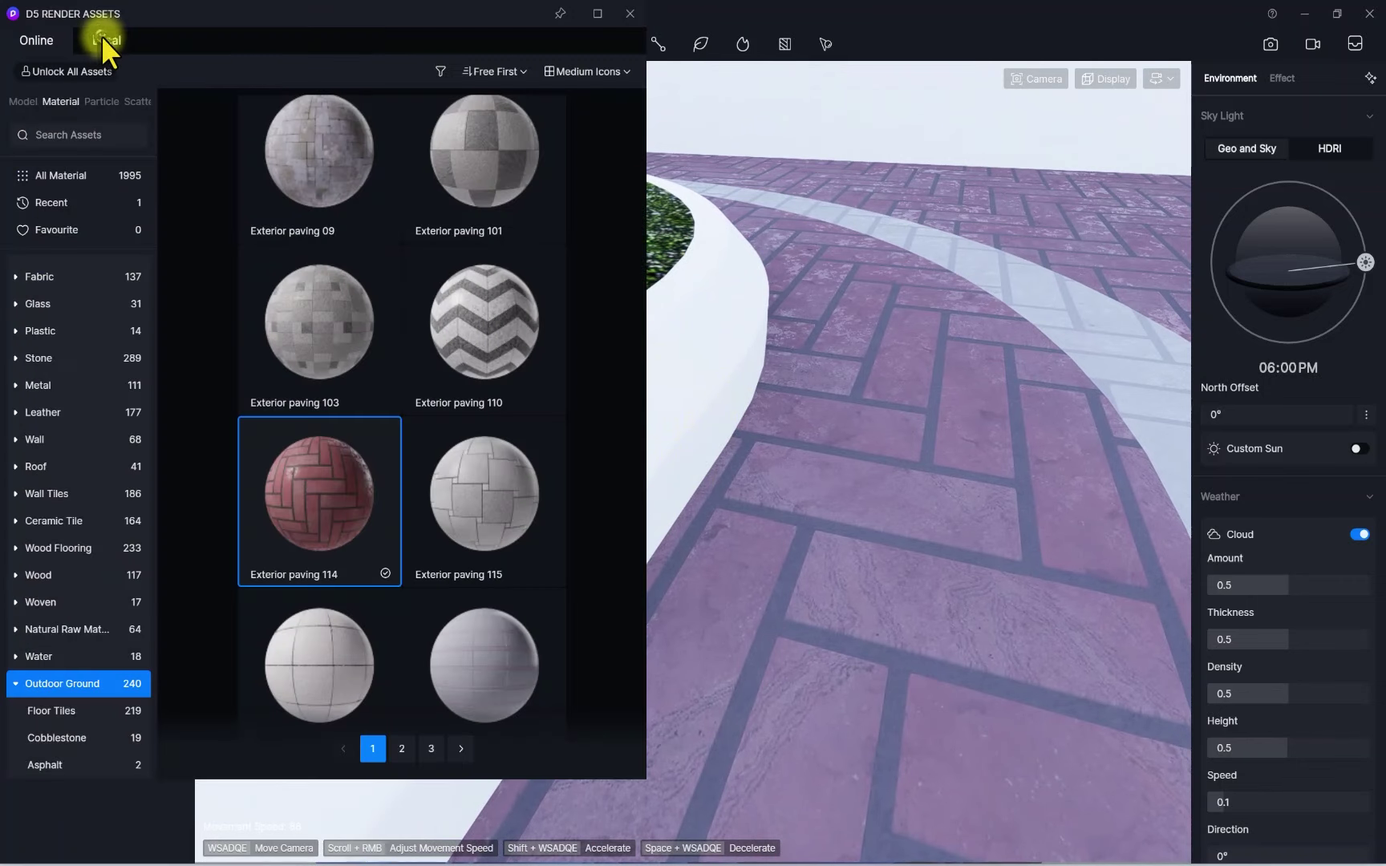
{"action": "scroll", "coordinate": [91, 434], "scroll_direction": "up", "scroll_amount": 2}
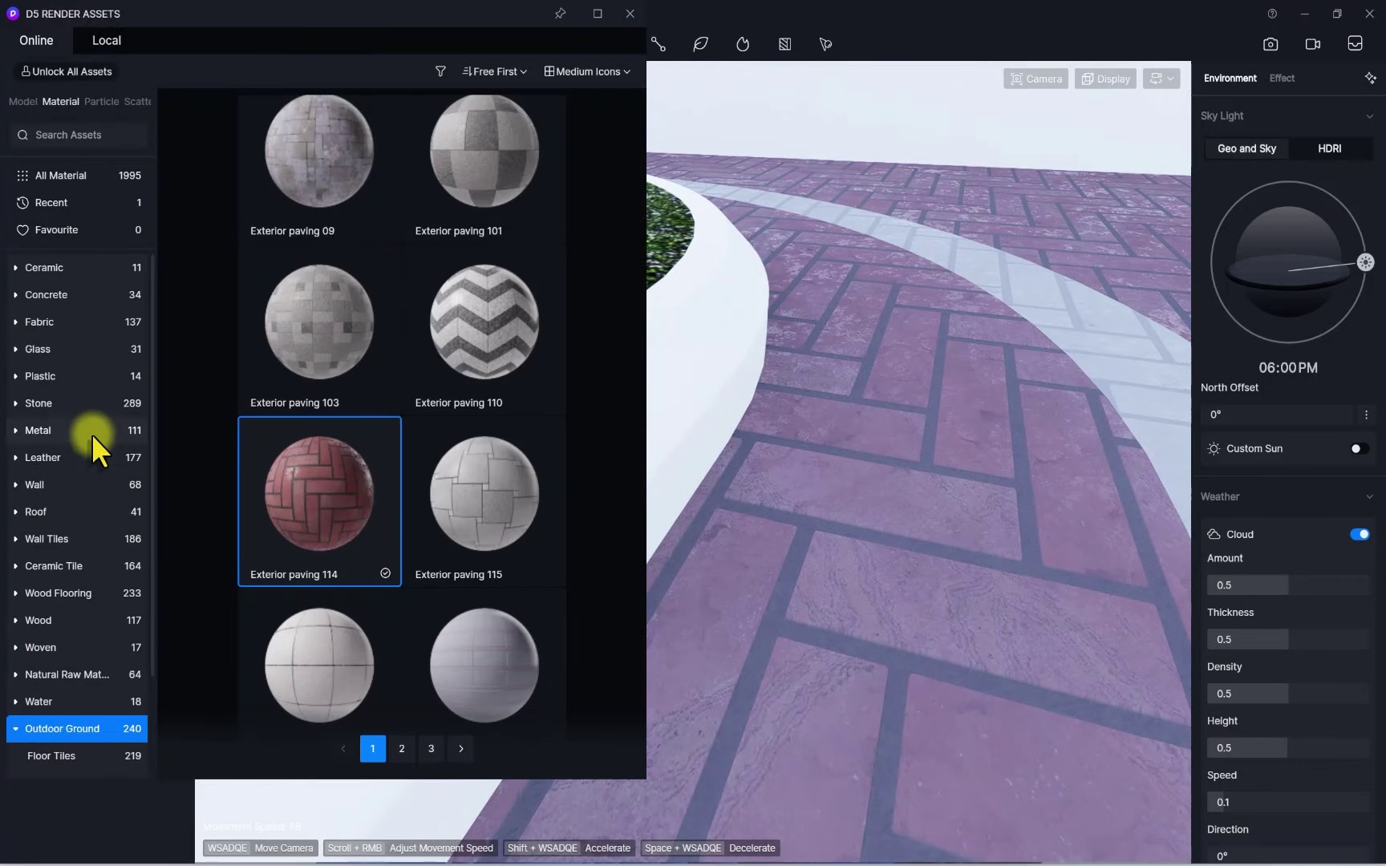
{"action": "left_click", "coordinate": [87, 295]}
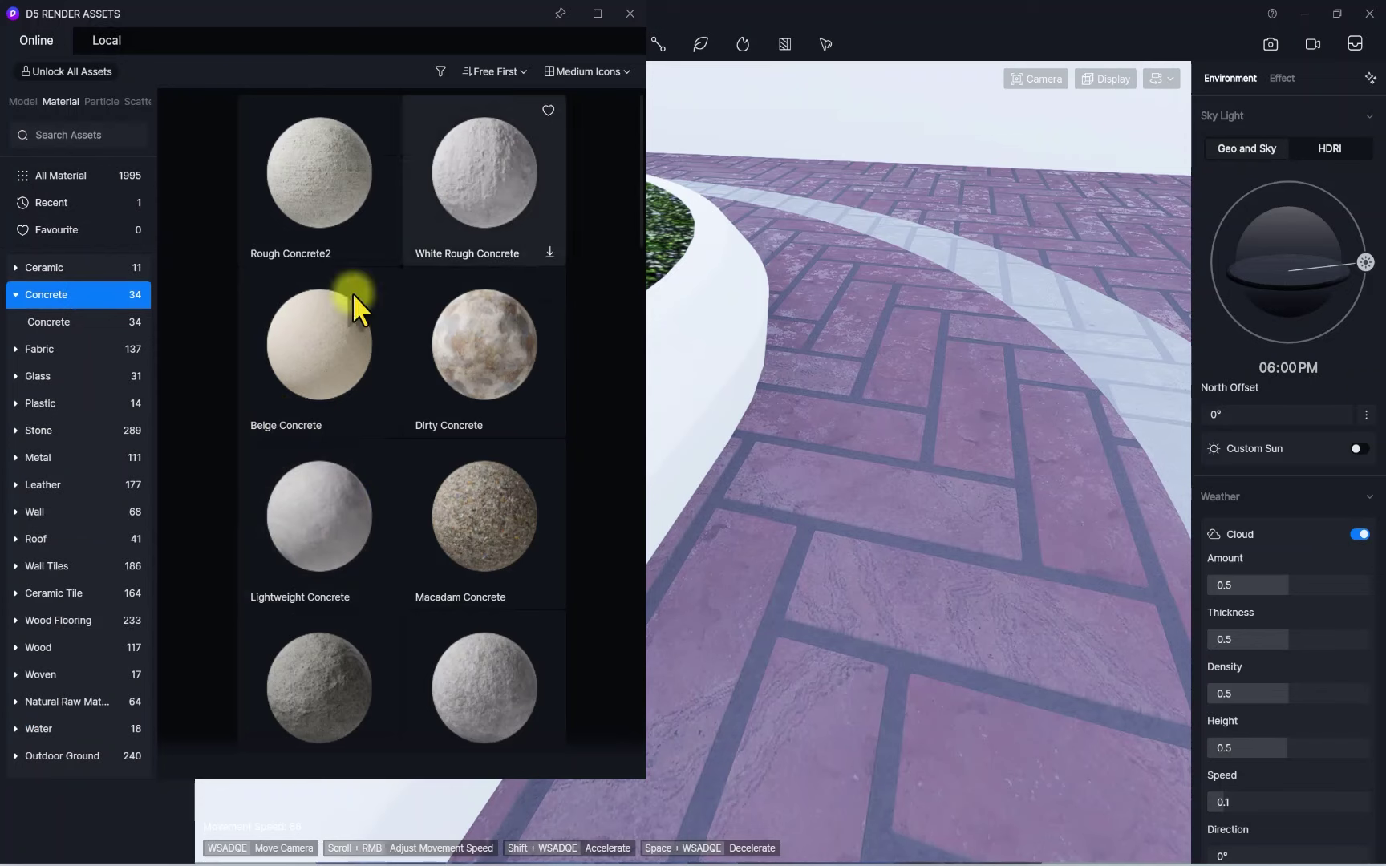
{"action": "scroll", "coordinate": [352, 292], "scroll_direction": "down", "scroll_amount": 10}
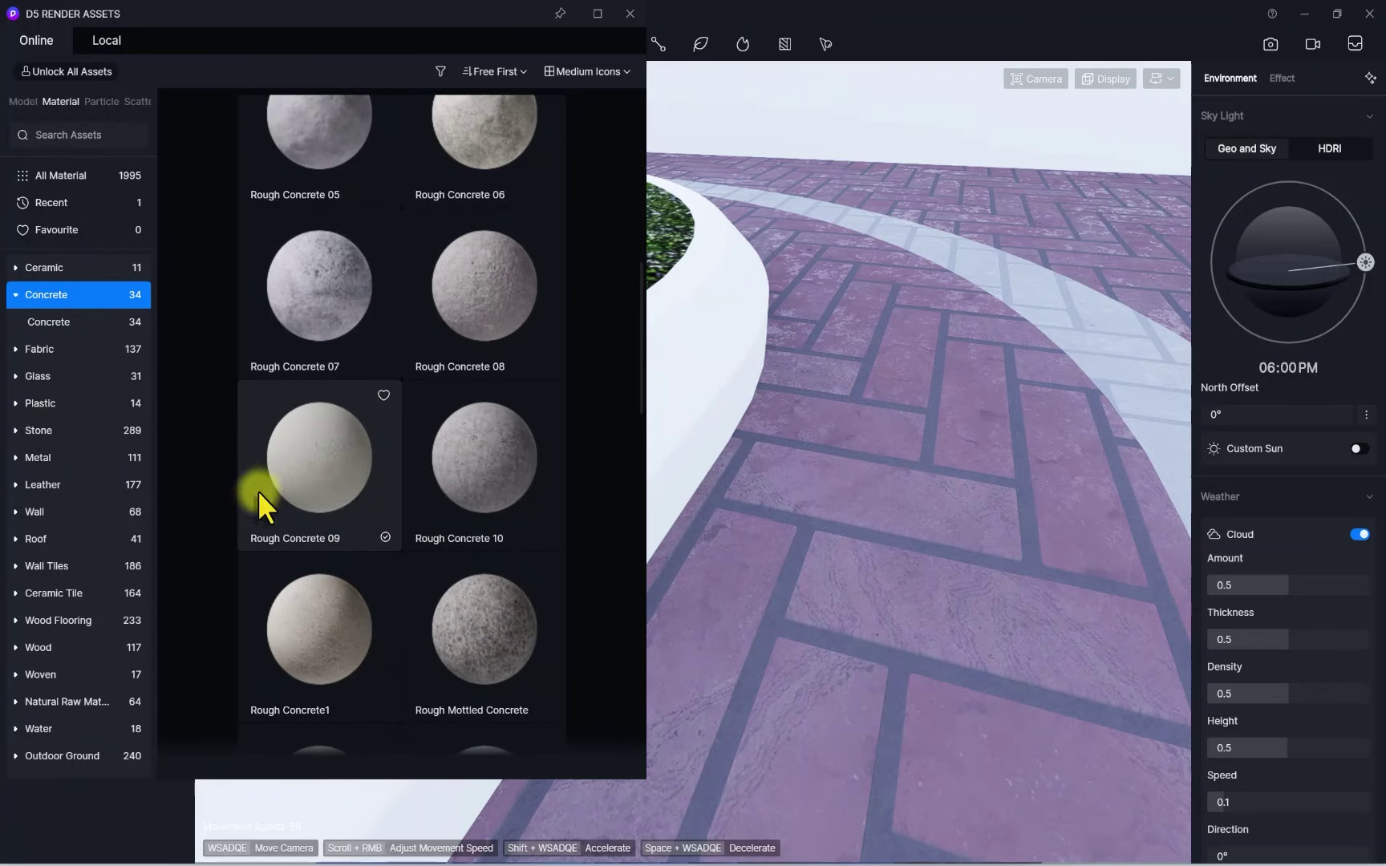
{"action": "scroll", "coordinate": [257, 490], "scroll_direction": "down", "scroll_amount": 2}
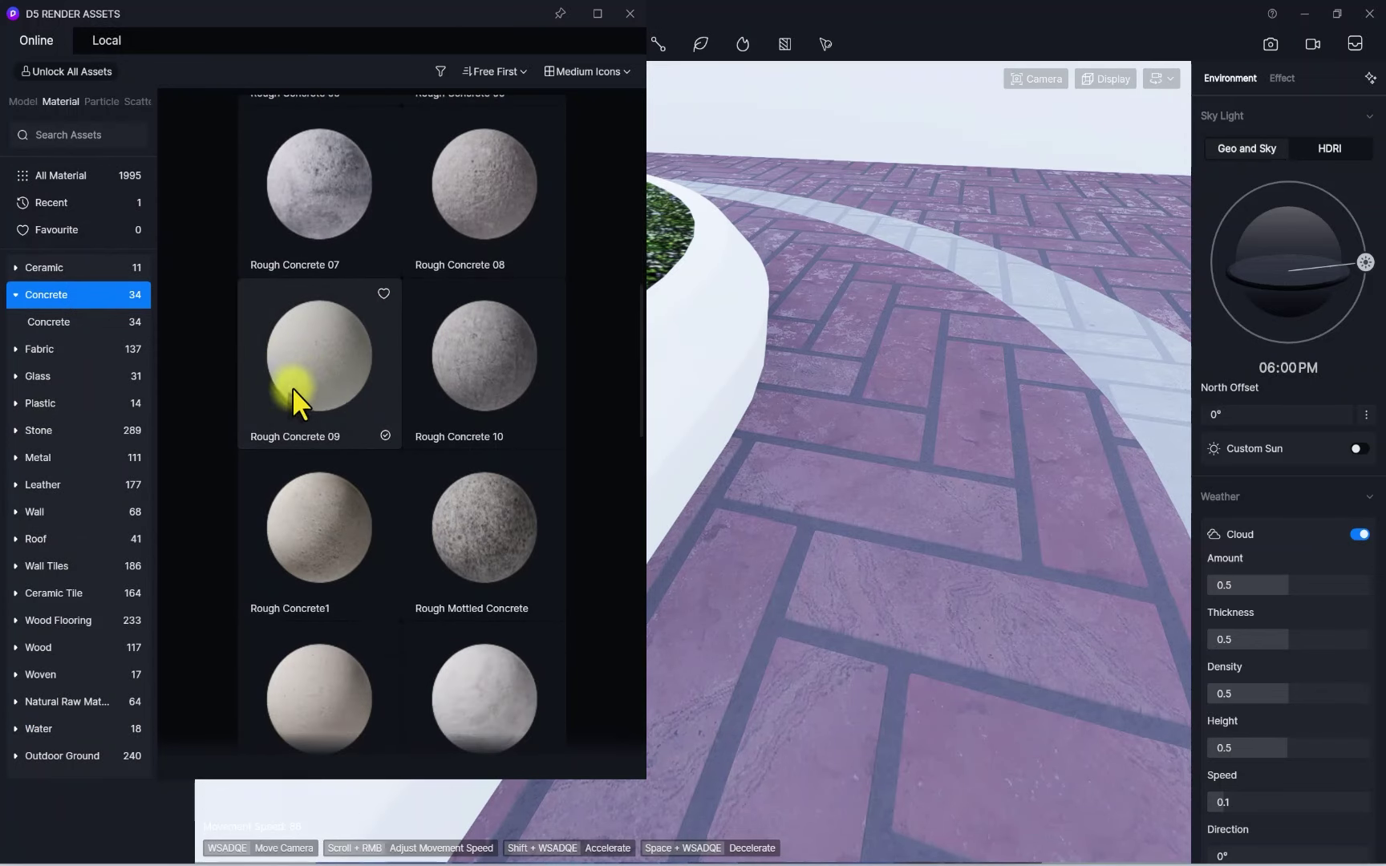
{"action": "left_click_drag", "start_coordinate": [659, 460], "coordinate": [679, 417]}
{"action": "left_click", "coordinate": [666, 397]}
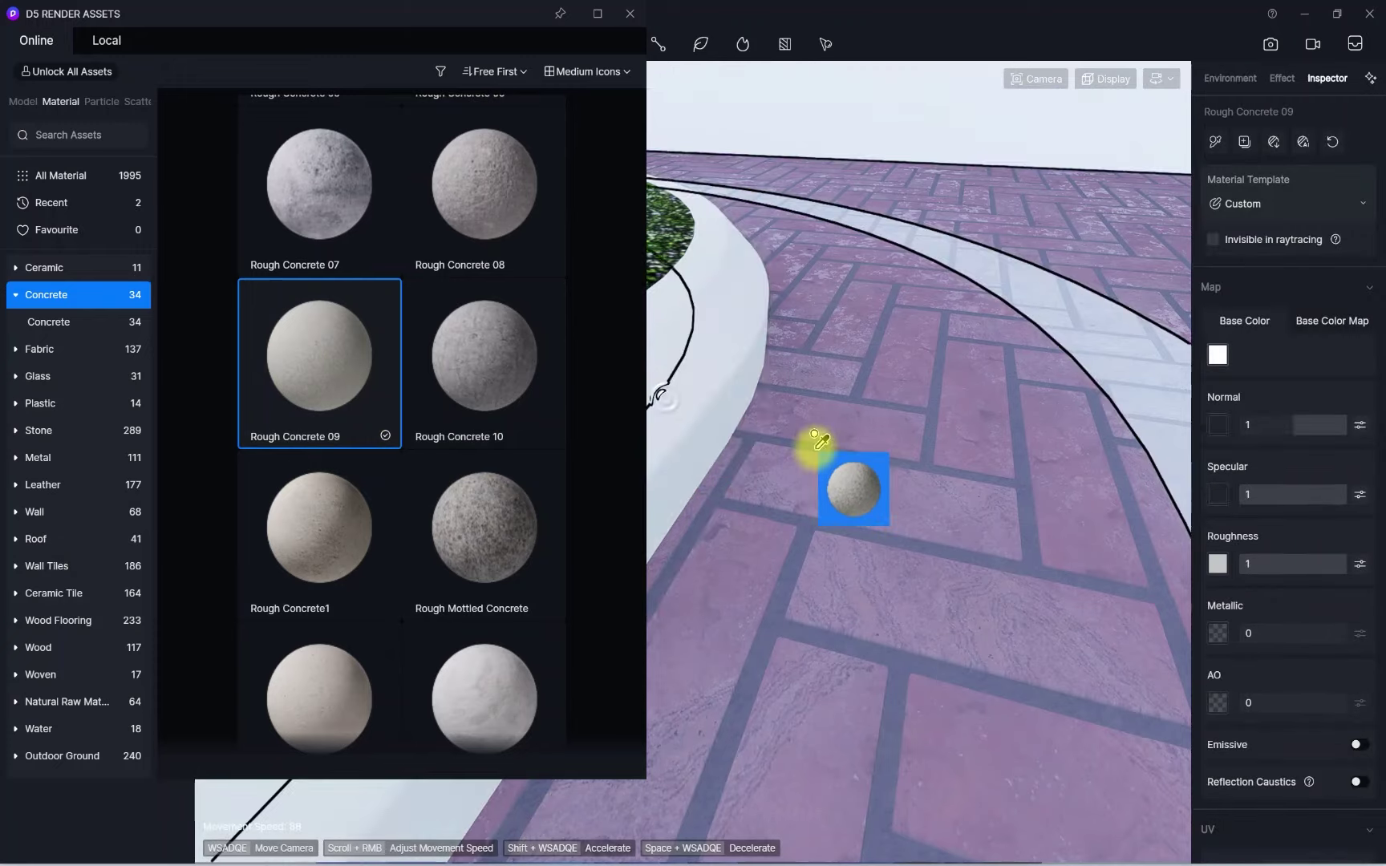
{"action": "right_click_drag", "start_coordinate": [817, 457], "coordinate": [747, 443]}
{"action": "scroll", "coordinate": [764, 478], "scroll_direction": "up", "scroll_amount": 3}
{"action": "scroll", "coordinate": [761, 479], "scroll_direction": "down", "scroll_amount": 3}
{"action": "scroll", "coordinate": [764, 473], "scroll_direction": "down", "scroll_amount": 3}
{"action": "scroll", "coordinate": [756, 446], "scroll_direction": "up", "scroll_amount": 3}
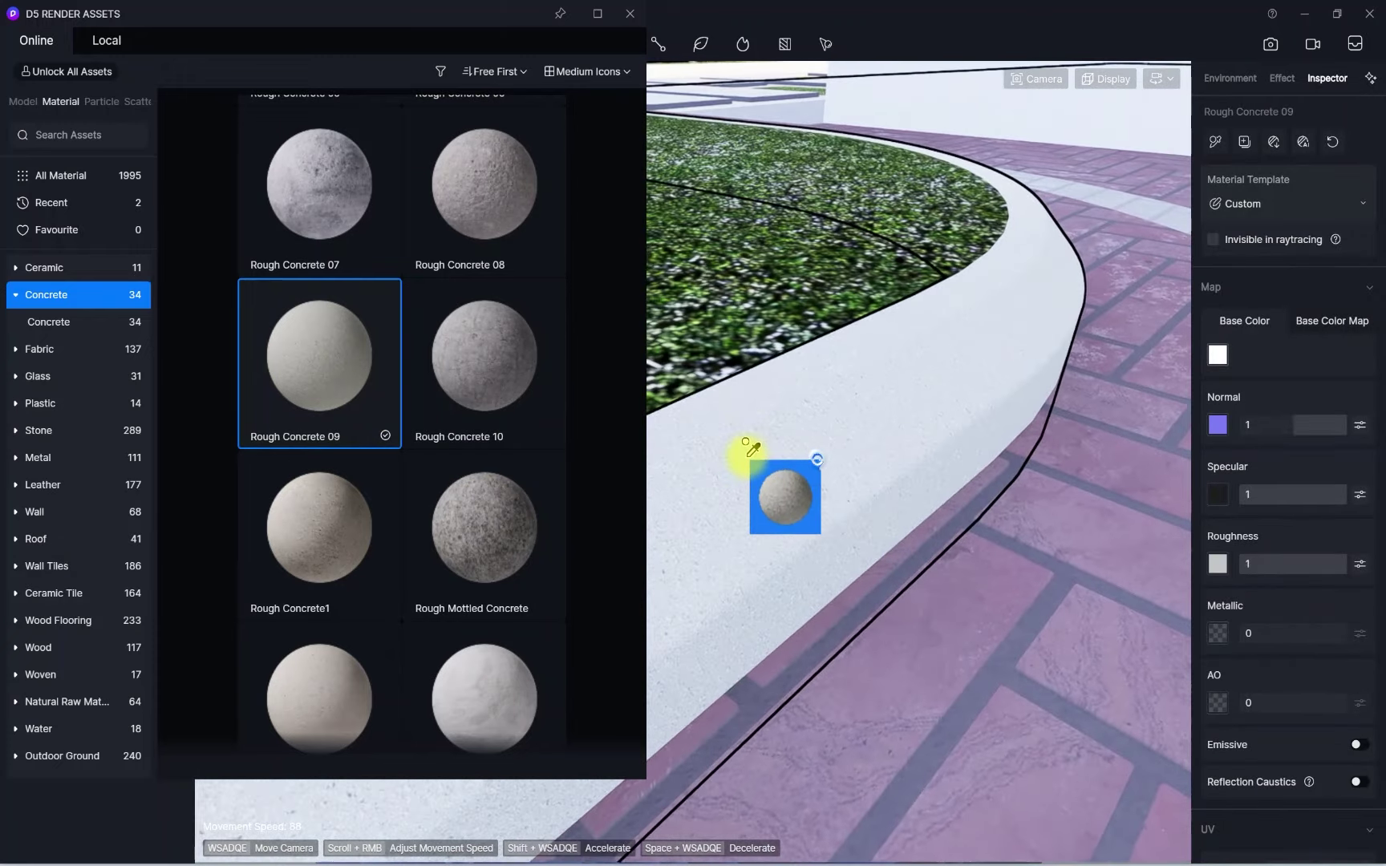
{"action": "key", "text": "Escape"}
Select the lawn curb's concrete material and inspect its map and UV settings
{"action": "left_click", "coordinate": [776, 463]}
{"action": "scroll", "coordinate": [776, 462], "scroll_direction": "down", "scroll_amount": 3}
{"action": "scroll", "coordinate": [1285, 641], "scroll_direction": "down", "scroll_amount": 2}
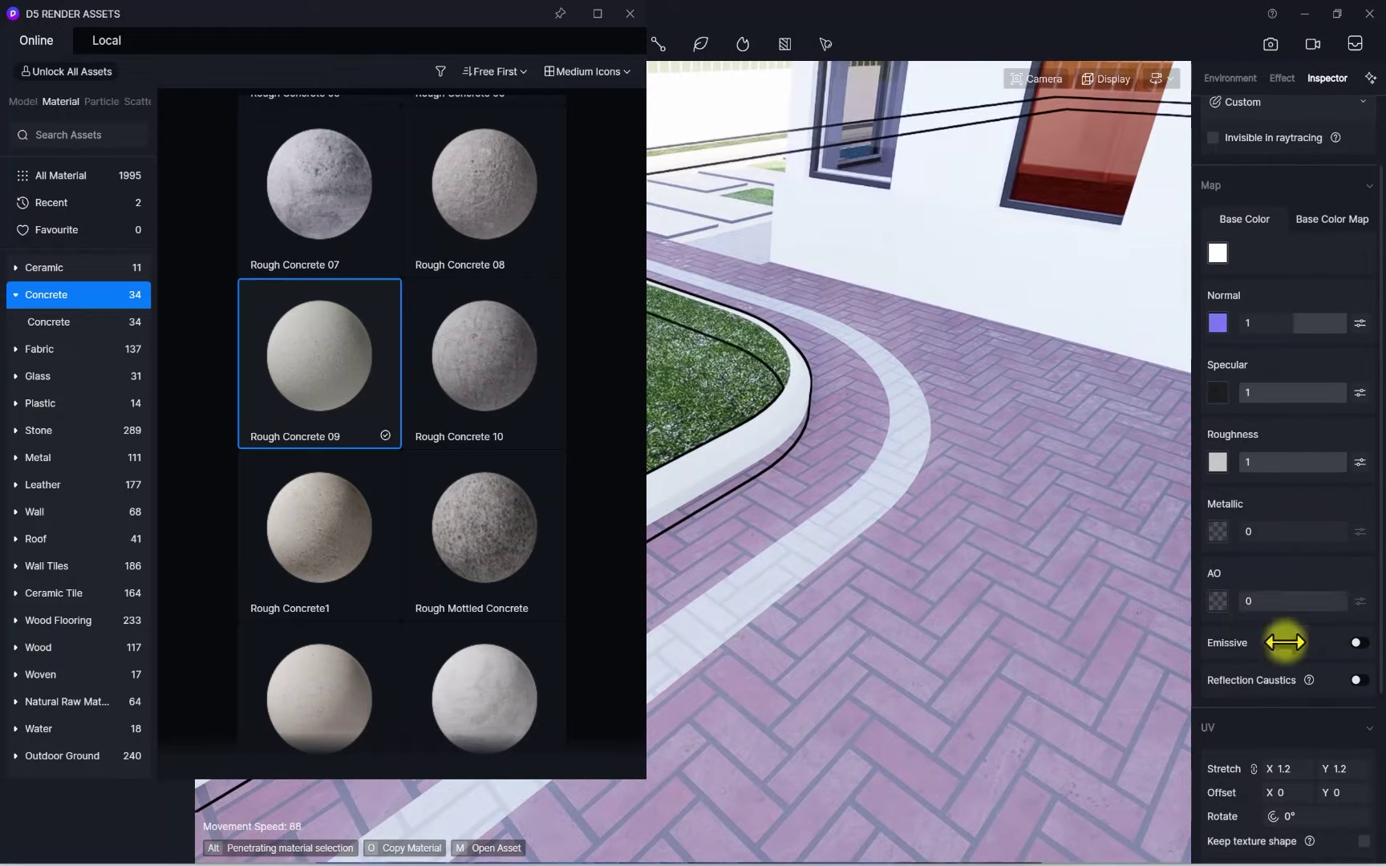
{"action": "scroll", "coordinate": [1278, 671], "scroll_direction": "down", "scroll_amount": 5}
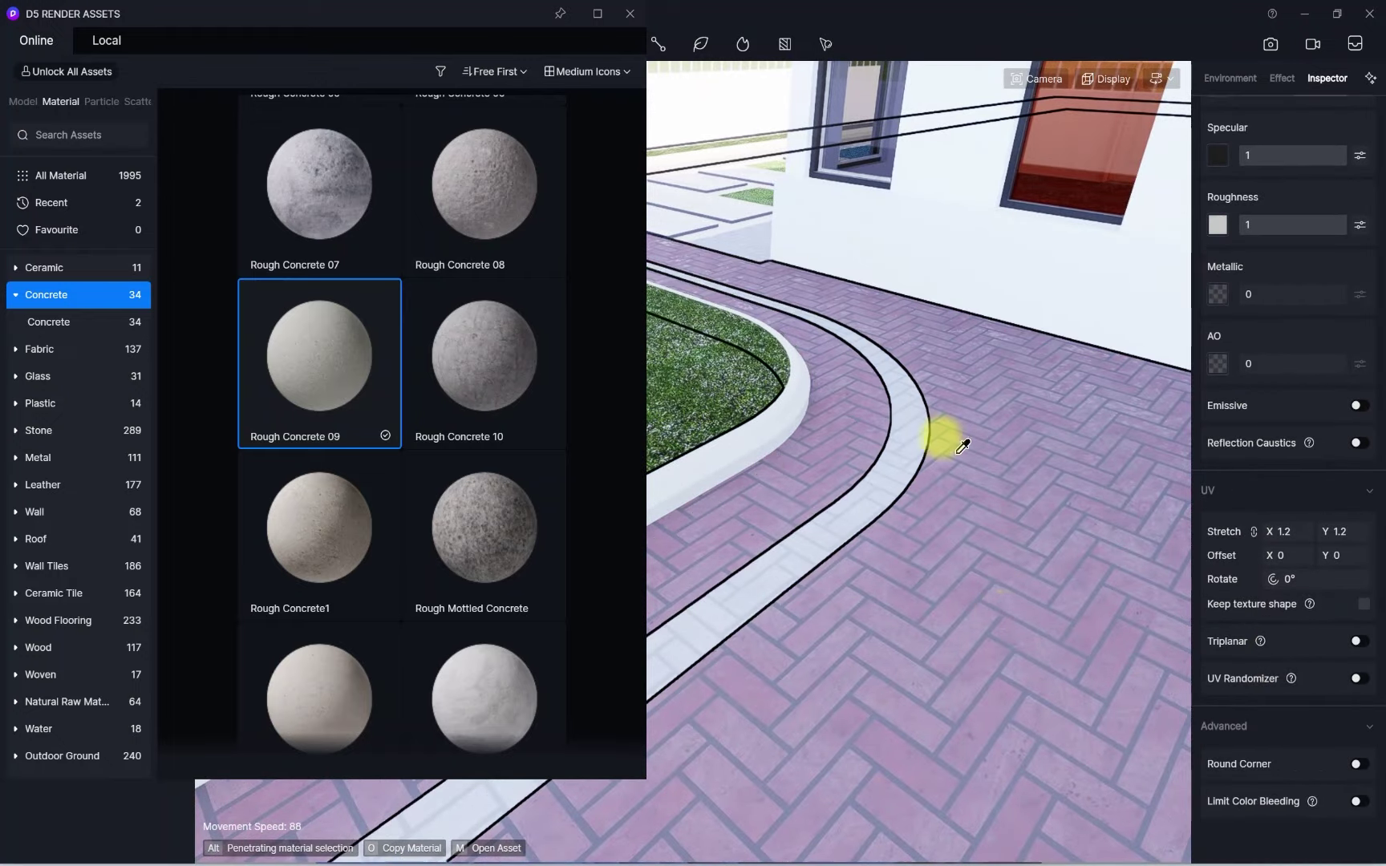
Enable triplanar mapping and round corners with a 3.8 radius on the lawn curb's concrete, and narrow the asset library window
{"action": "scroll", "coordinate": [996, 560], "scroll_direction": "up", "scroll_amount": 3}
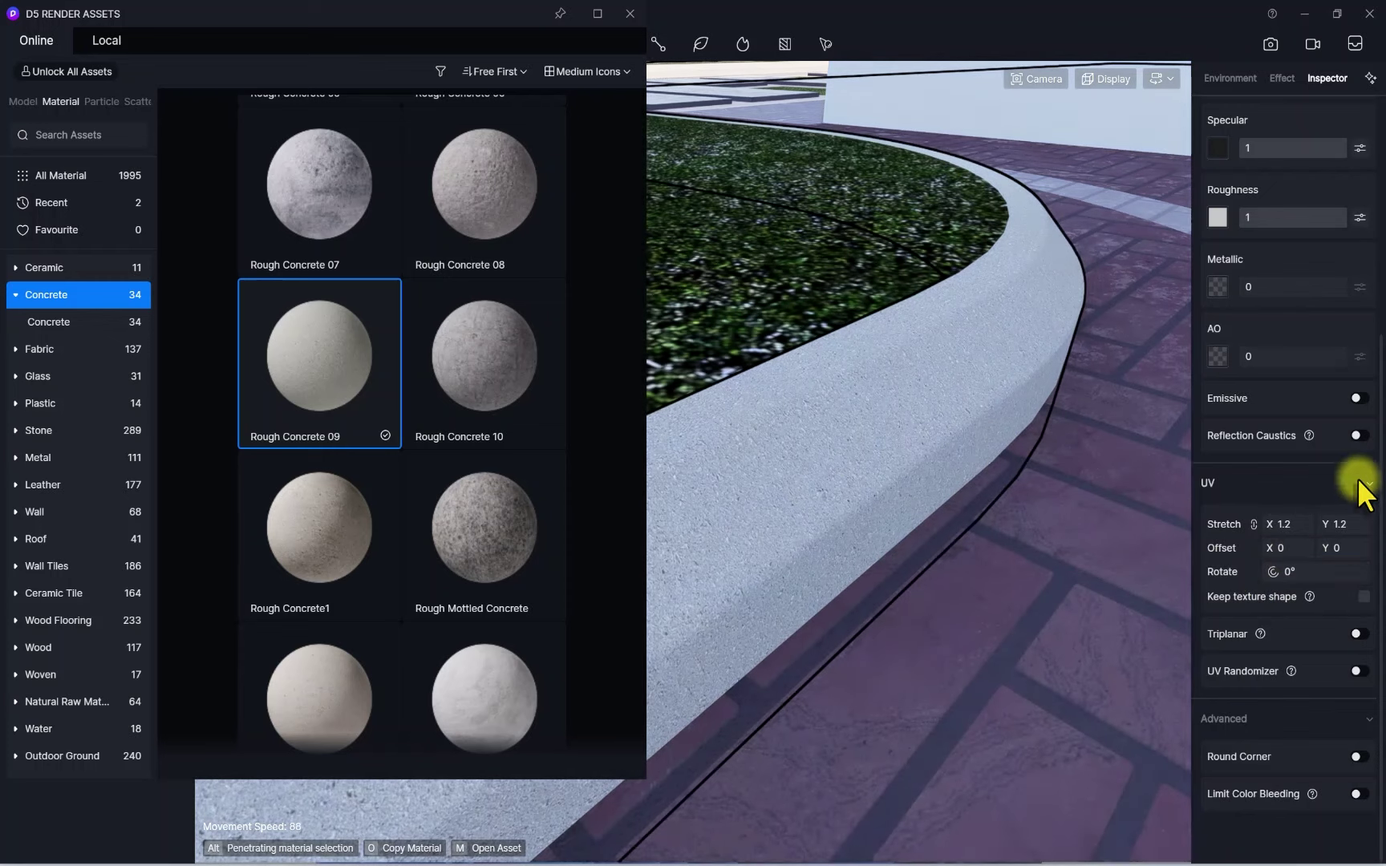
{"action": "left_click", "coordinate": [1357, 634]}
{"action": "scroll", "coordinate": [1363, 706], "scroll_direction": "down", "scroll_amount": 1}
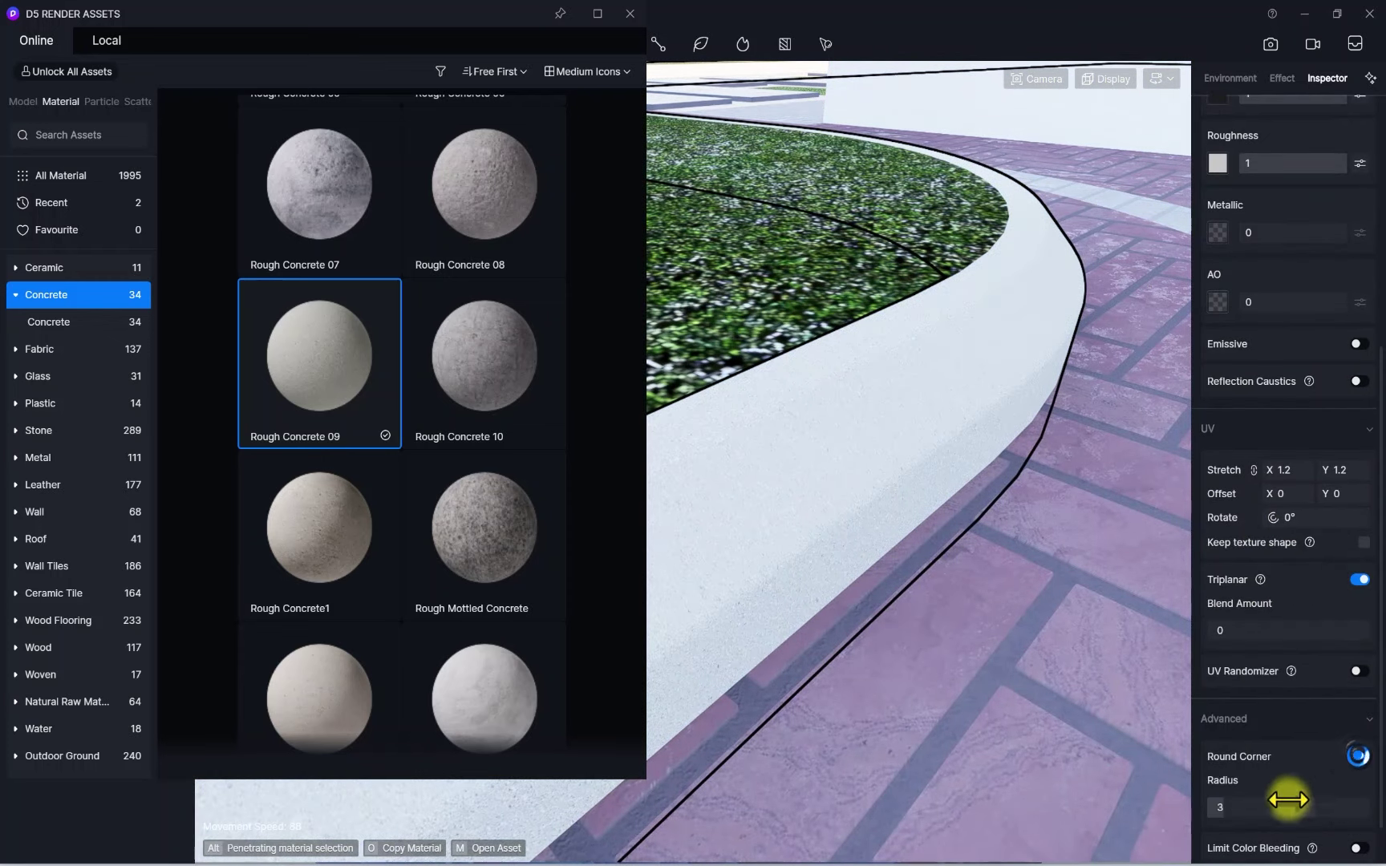
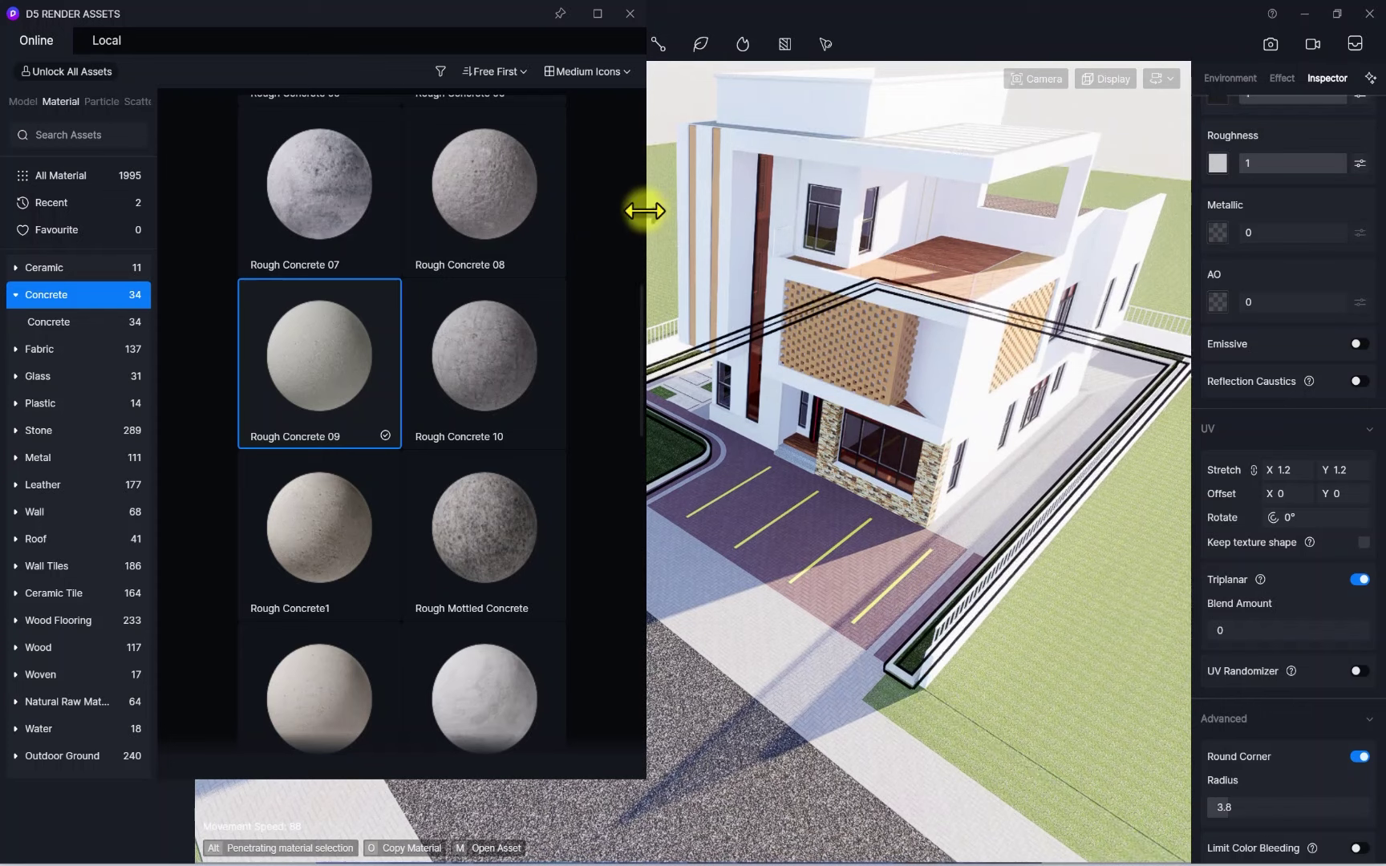
{"action": "left_click_drag", "start_coordinate": [645, 213], "coordinate": [418, 238]}
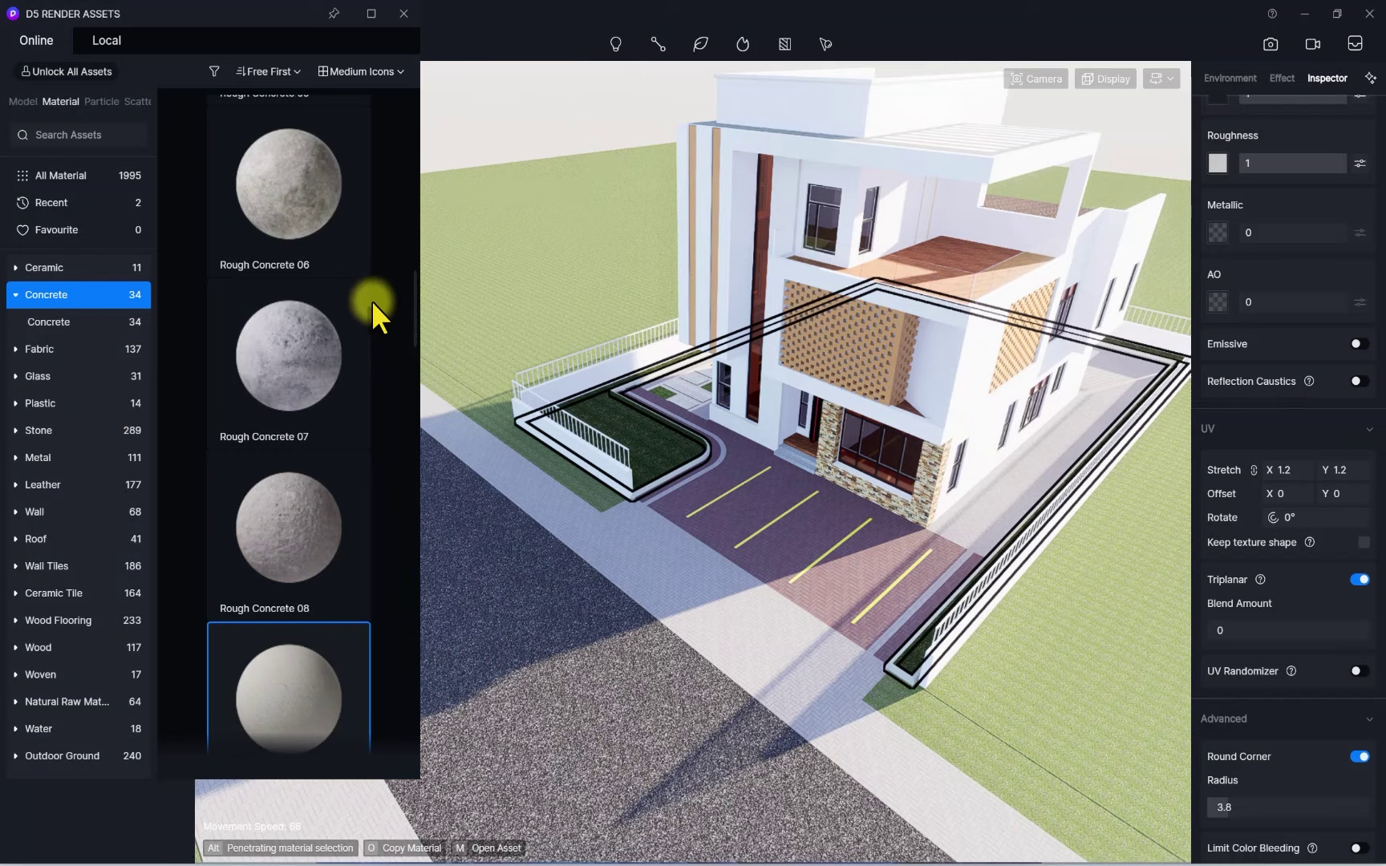
Set the base color of the parking stripe material on the driveway paving to white
{"action": "scroll", "coordinate": [613, 433], "scroll_direction": "up", "scroll_amount": 3}
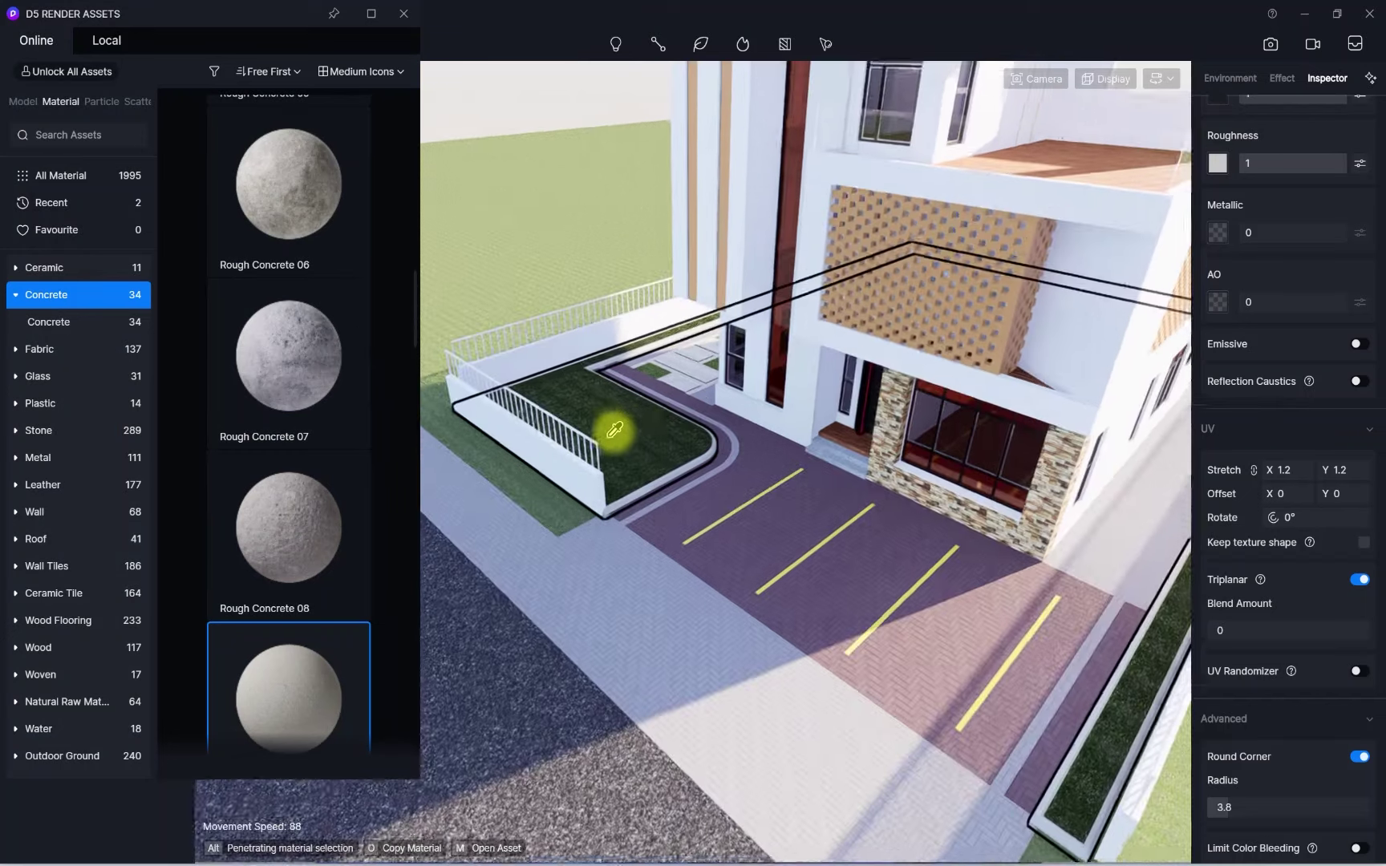
{"action": "right_click_drag", "start_coordinate": [668, 436], "coordinate": [758, 643]}
{"action": "scroll", "coordinate": [835, 522], "scroll_direction": "up", "scroll_amount": 2}
{"action": "scroll", "coordinate": [758, 643], "scroll_direction": "up", "scroll_amount": 4}
{"action": "right_click_drag", "start_coordinate": [750, 580], "coordinate": [852, 551]}
{"action": "scroll", "coordinate": [838, 530], "scroll_direction": "down", "scroll_amount": 5}
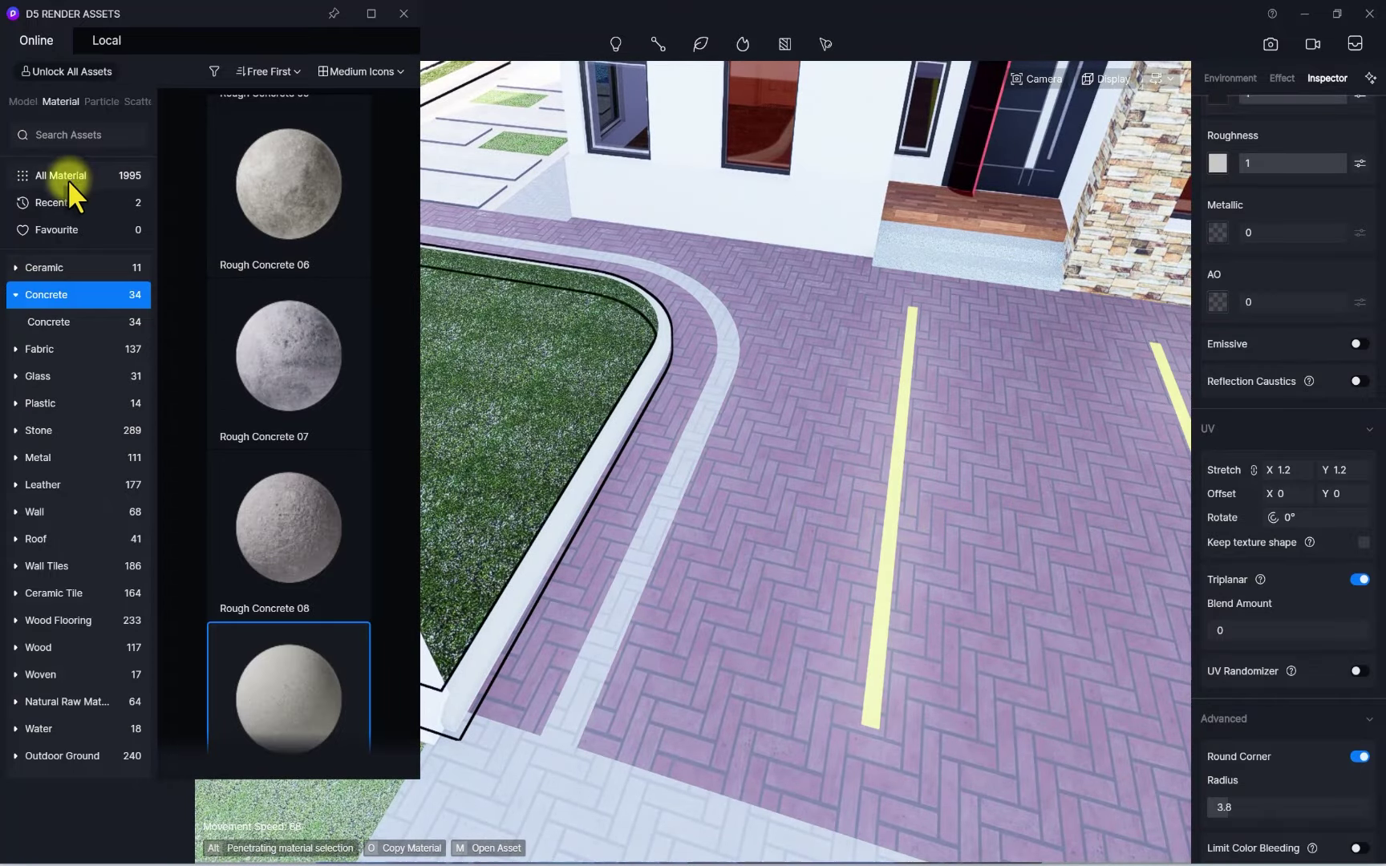
{"action": "left_click", "coordinate": [897, 479]}
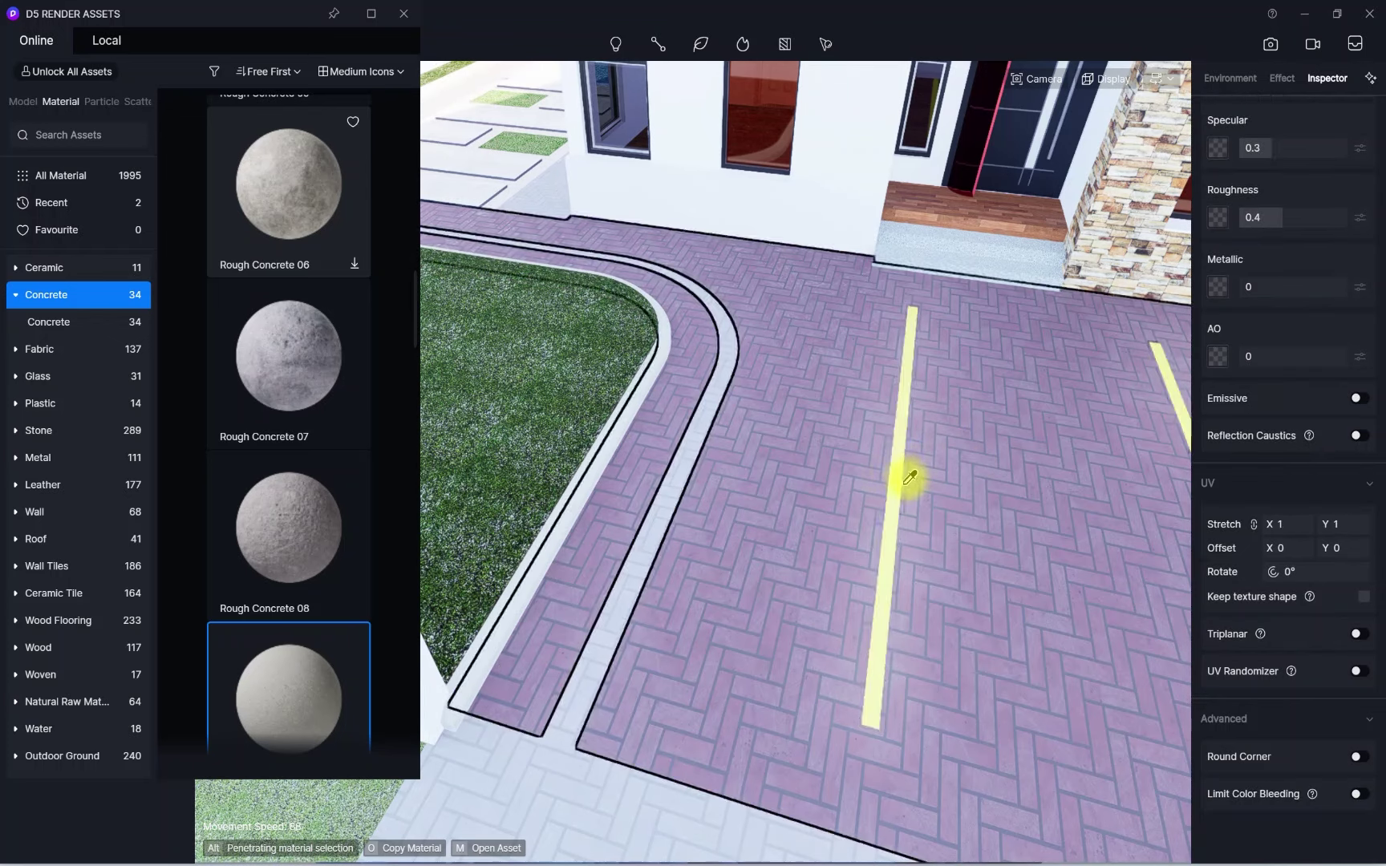
{"action": "key", "text": "Escape"}
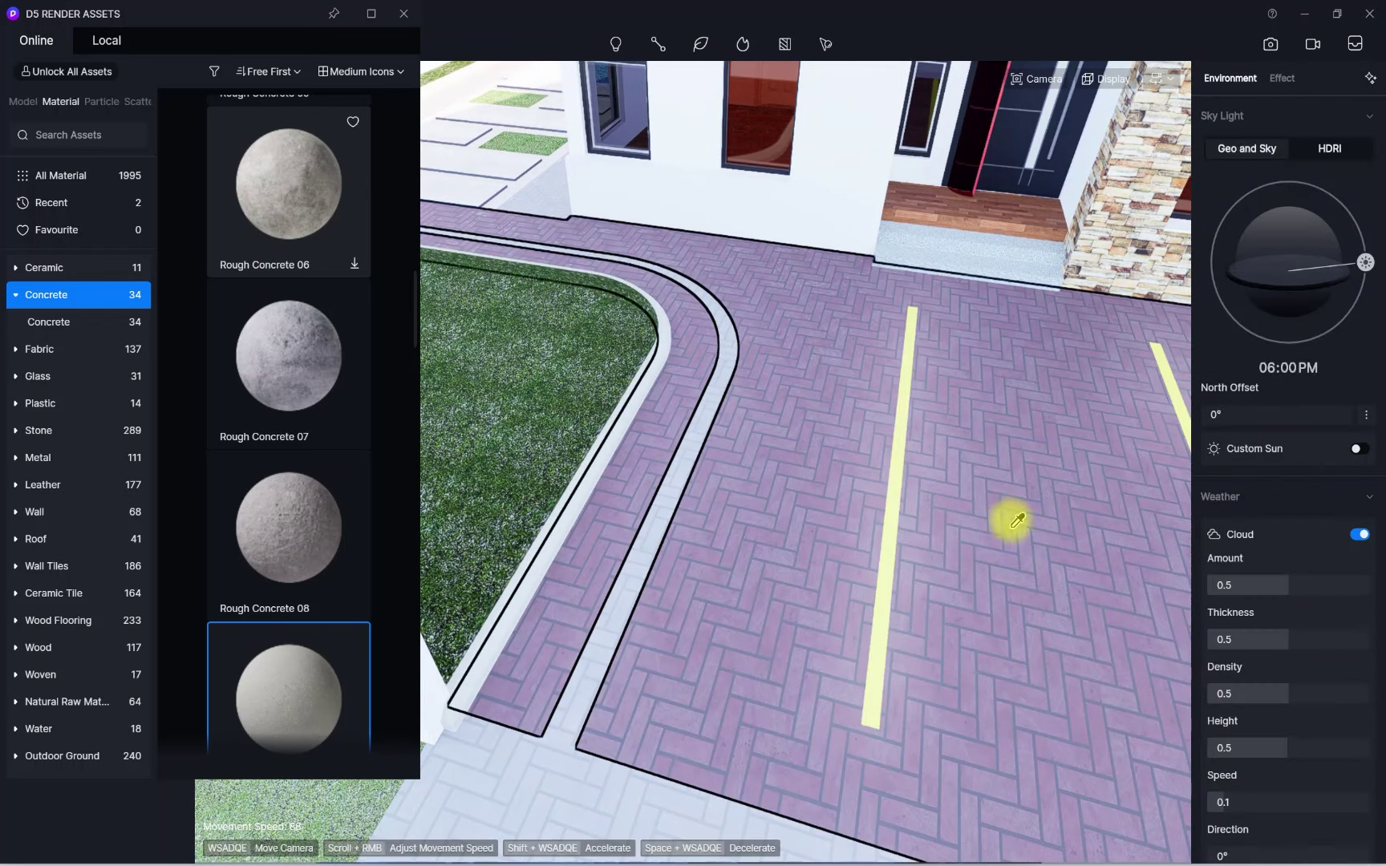
{"action": "left_click", "coordinate": [903, 480]}
{"action": "scroll", "coordinate": [1239, 264], "scroll_direction": "up", "scroll_amount": 4}
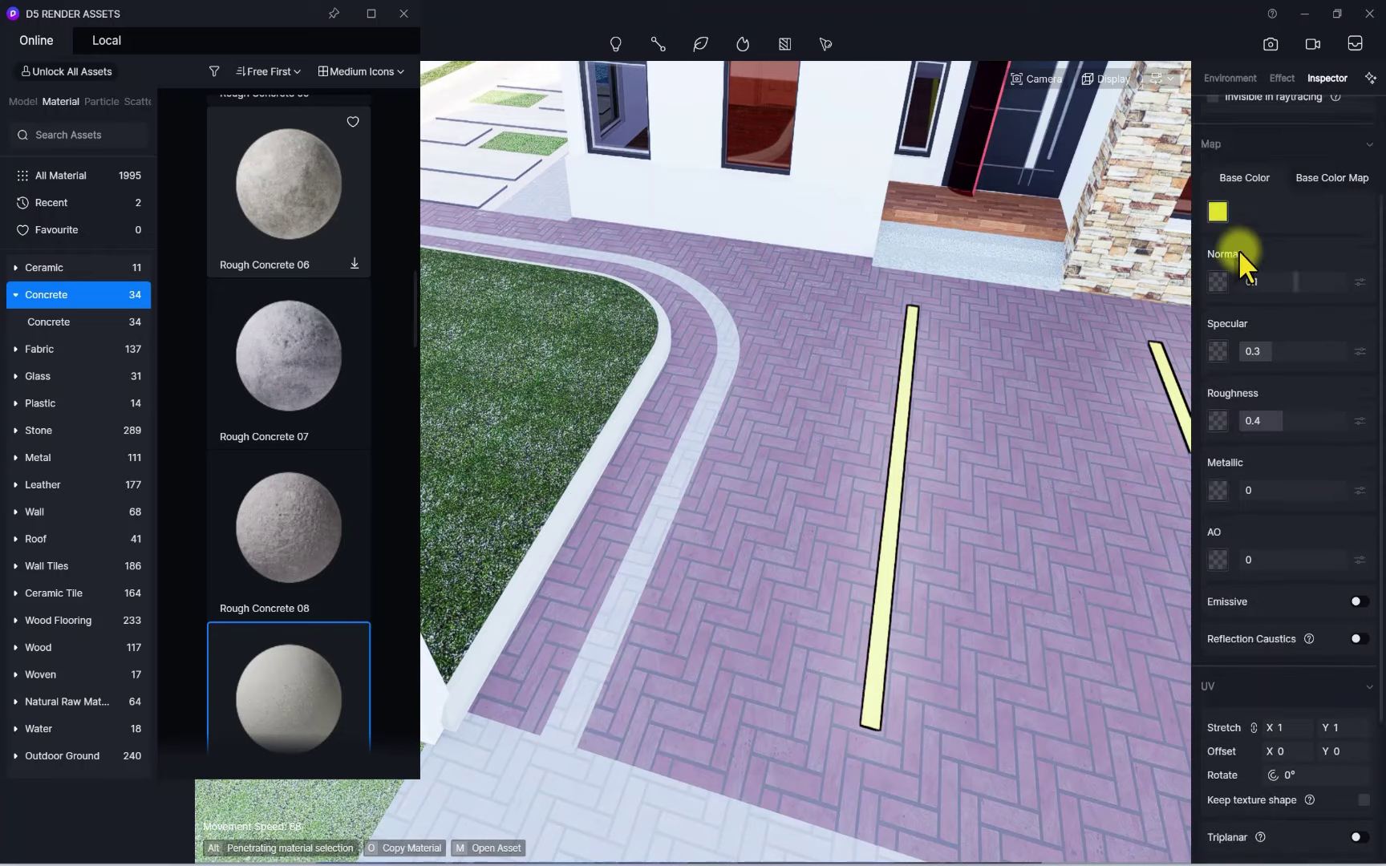
{"action": "left_click", "coordinate": [1217, 353]}
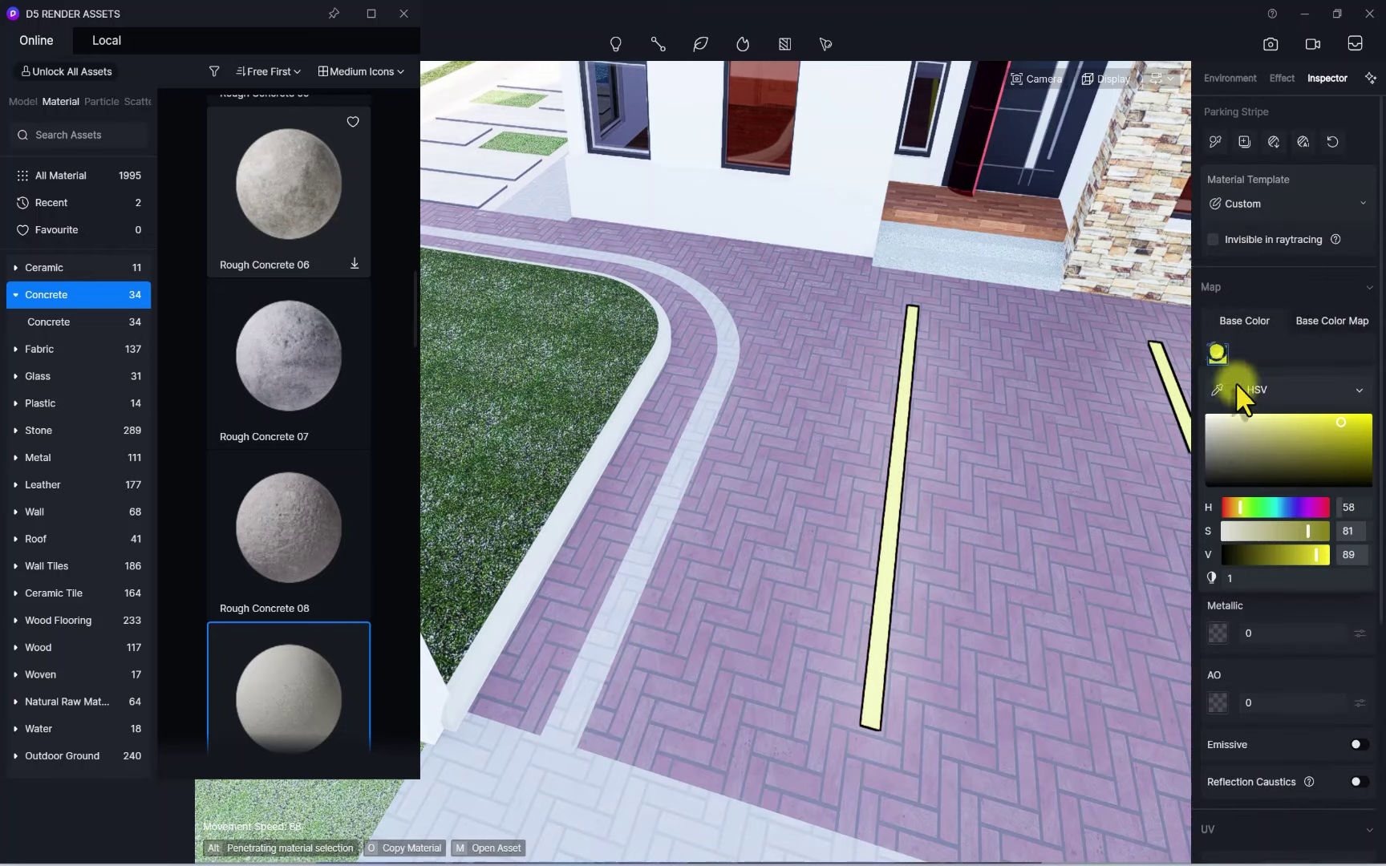
{"action": "left_click", "coordinate": [1222, 416]}
Apply the Small Stones material from the Natural Raw Materials category to the gravel area around the slabs and grass squares near the pool
{"action": "scroll", "coordinate": [942, 365], "scroll_direction": "down", "scroll_amount": 5}
{"action": "right_click_drag", "start_coordinate": [792, 328], "coordinate": [678, 600]}
{"action": "scroll", "coordinate": [718, 273], "scroll_direction": "up", "scroll_amount": 4}
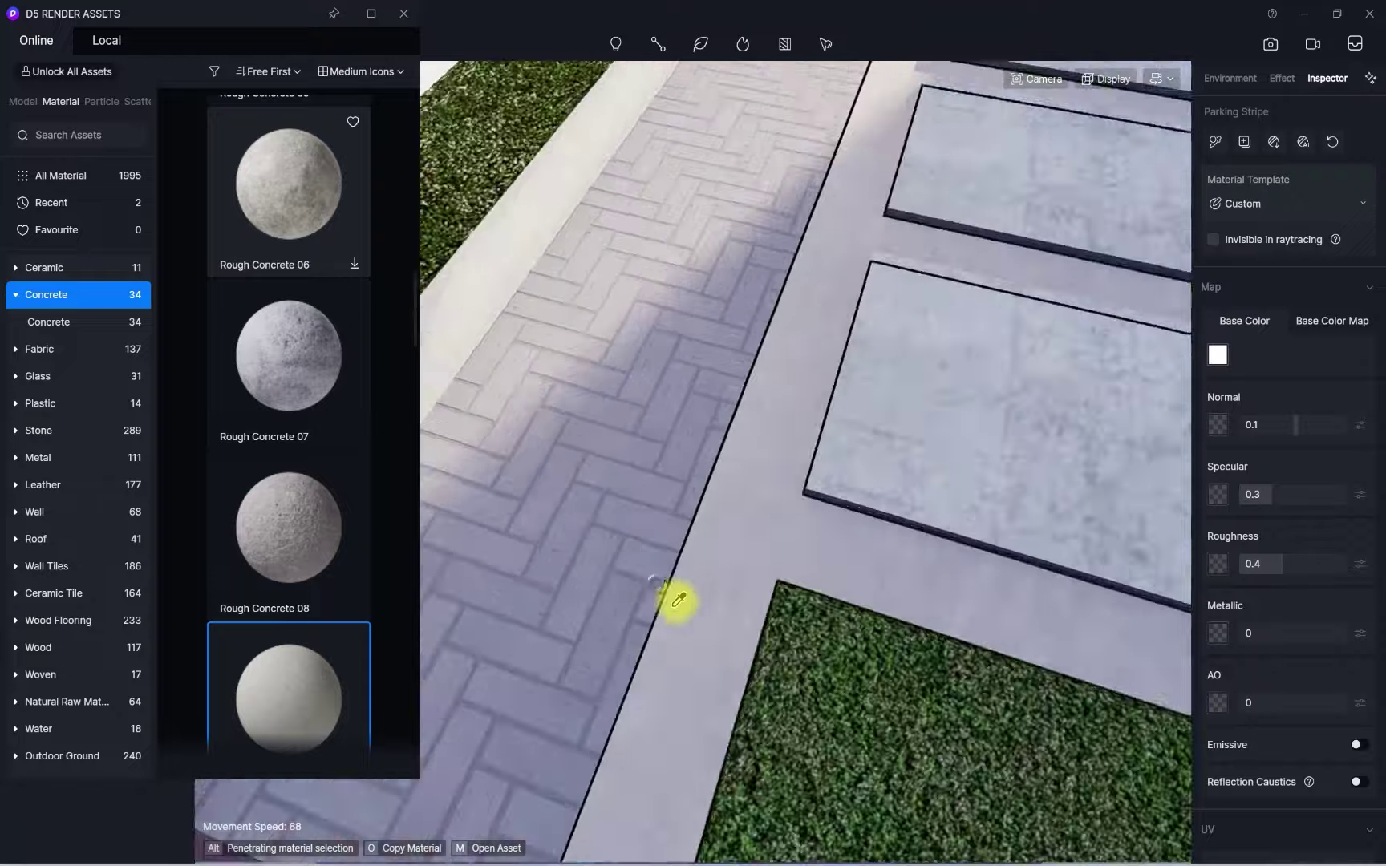
{"action": "scroll", "coordinate": [677, 600], "scroll_direction": "down", "scroll_amount": 3}
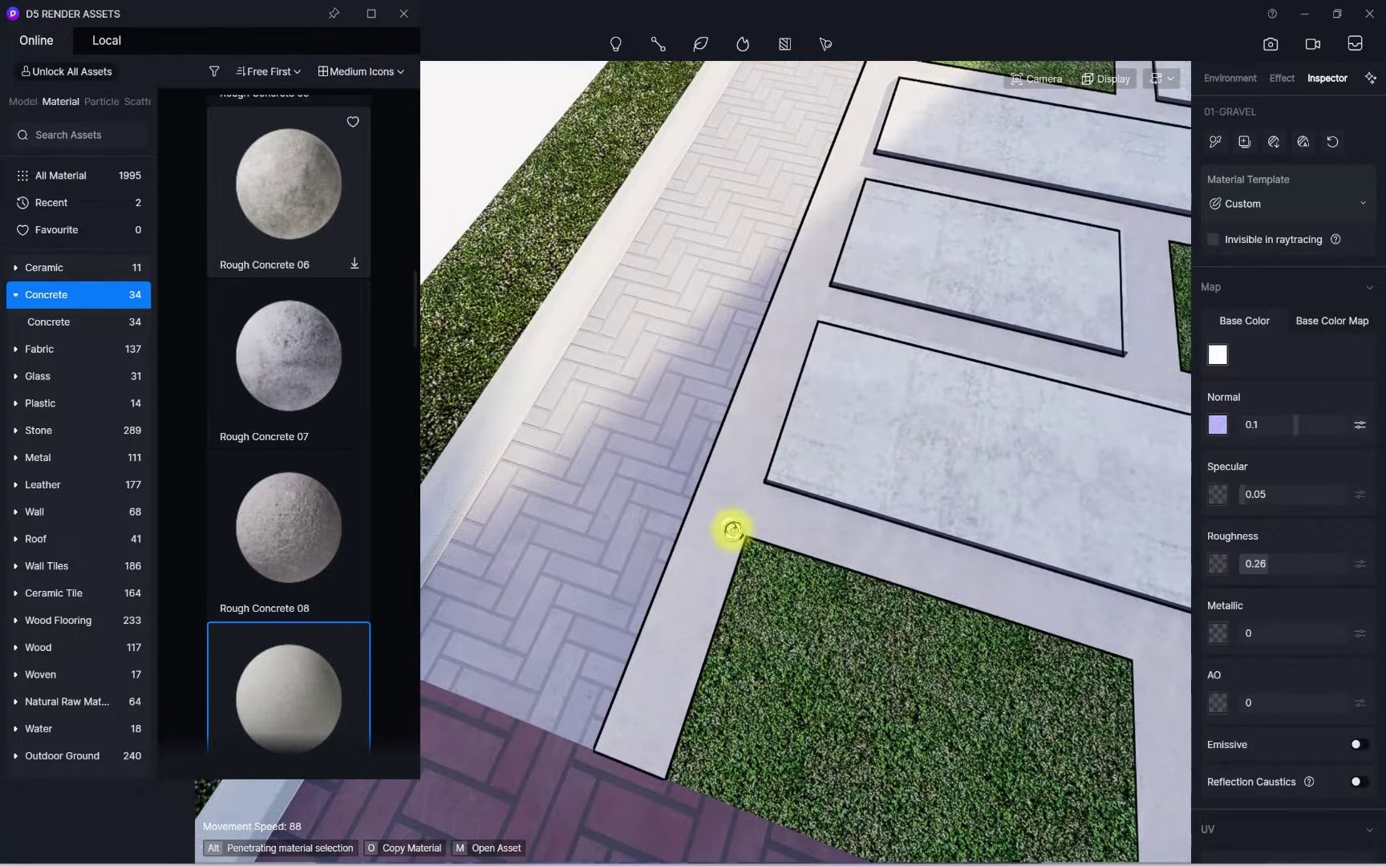
{"action": "right_click_drag", "start_coordinate": [731, 529], "coordinate": [633, 458]}
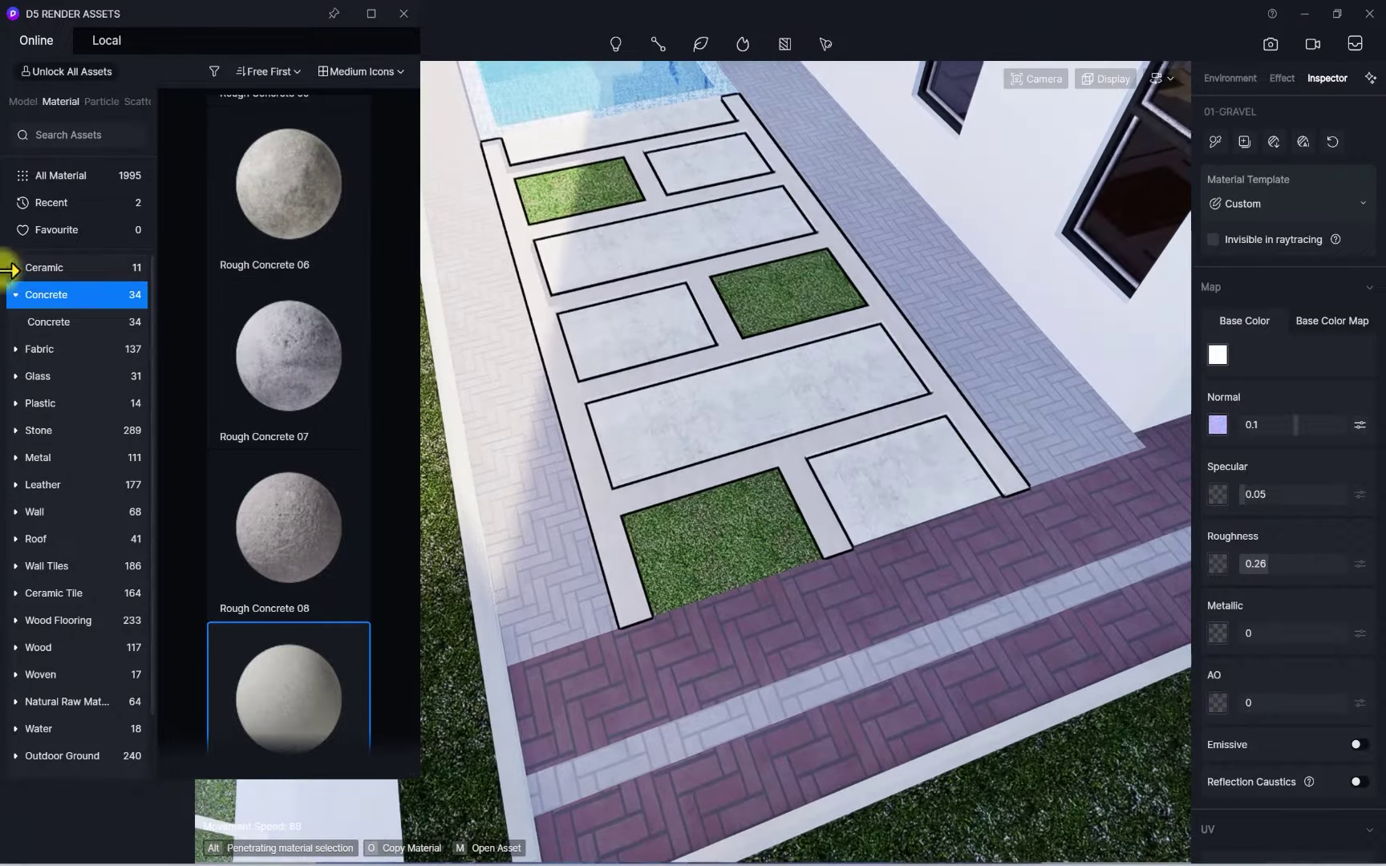
{"action": "left_click", "coordinate": [65, 702]}
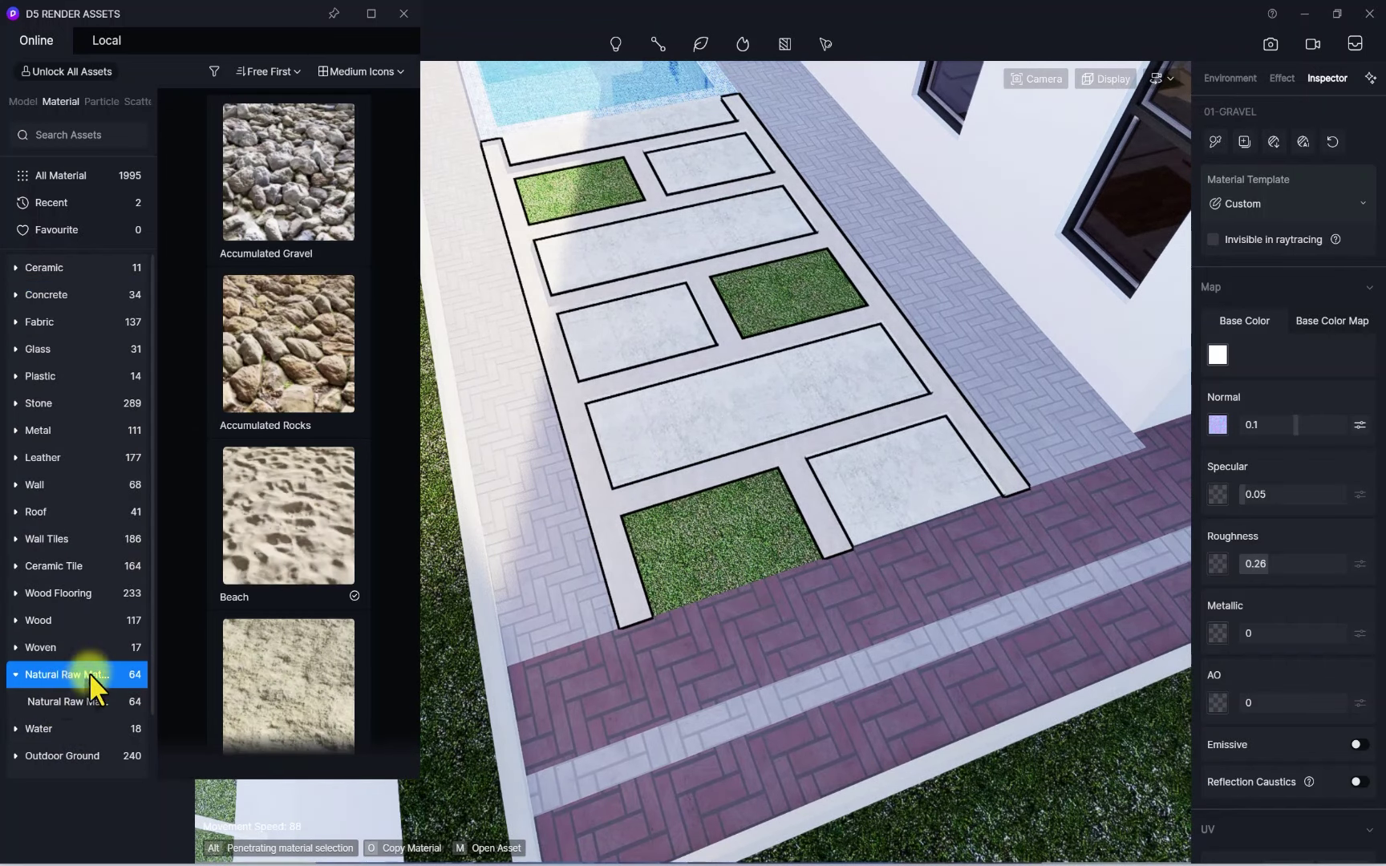
{"action": "scroll", "coordinate": [273, 321], "scroll_direction": "down", "scroll_amount": 5}
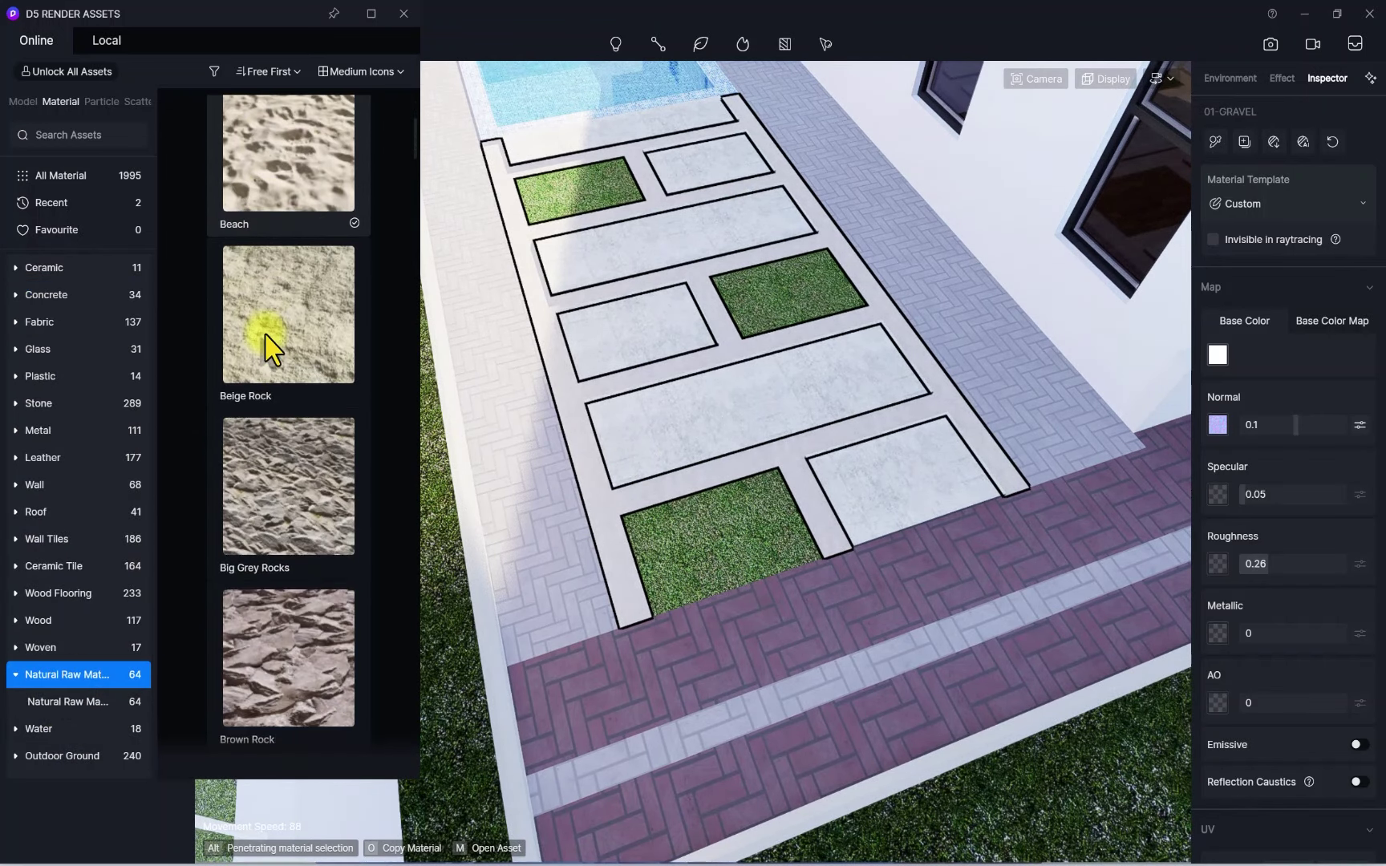
{"action": "scroll", "coordinate": [265, 335], "scroll_direction": "down", "scroll_amount": 2}
{"action": "scroll", "coordinate": [289, 349], "scroll_direction": "down", "scroll_amount": 8}
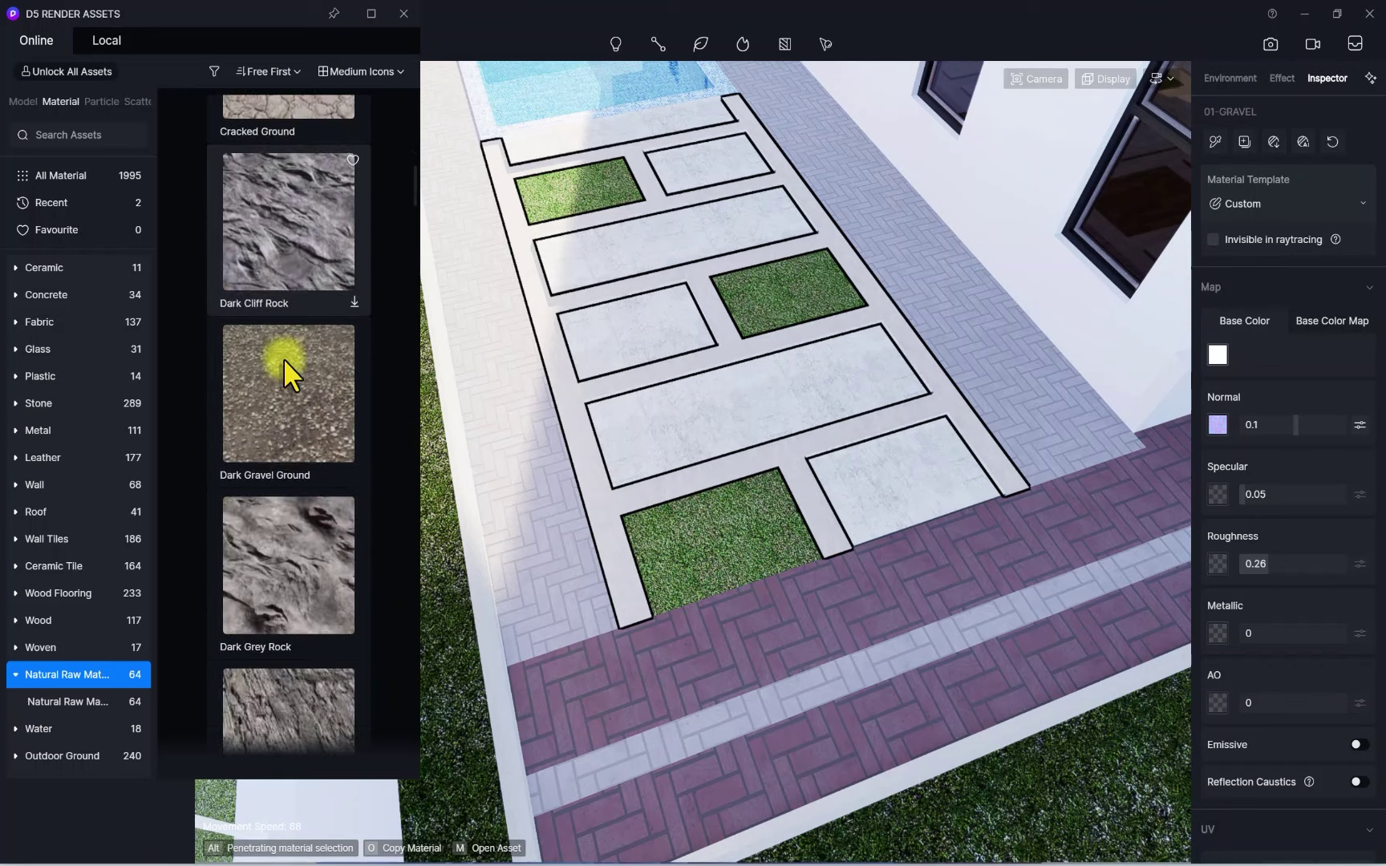
{"action": "scroll", "coordinate": [283, 358], "scroll_direction": "down", "scroll_amount": 15}
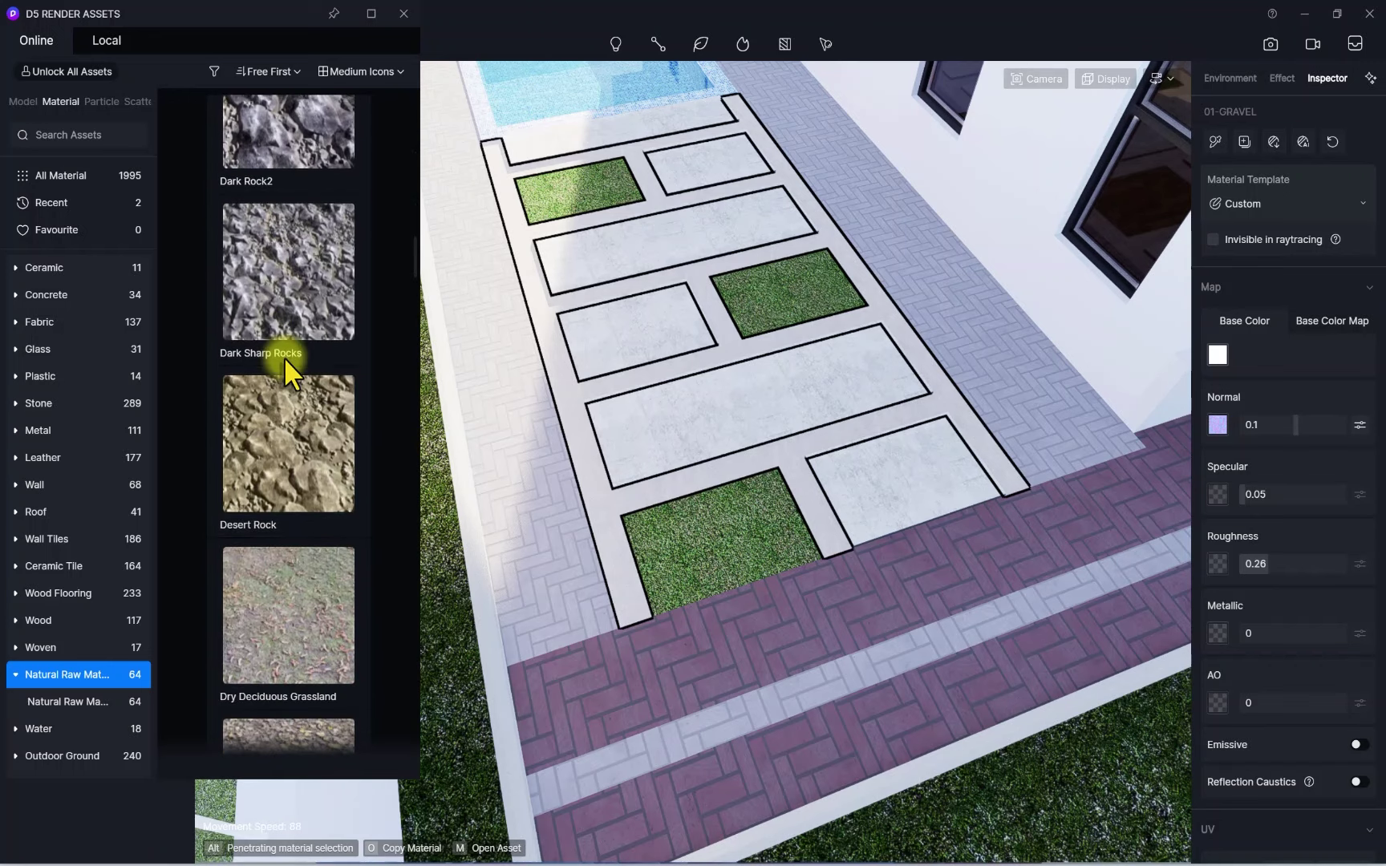
{"action": "scroll", "coordinate": [284, 357], "scroll_direction": "down", "scroll_amount": 15}
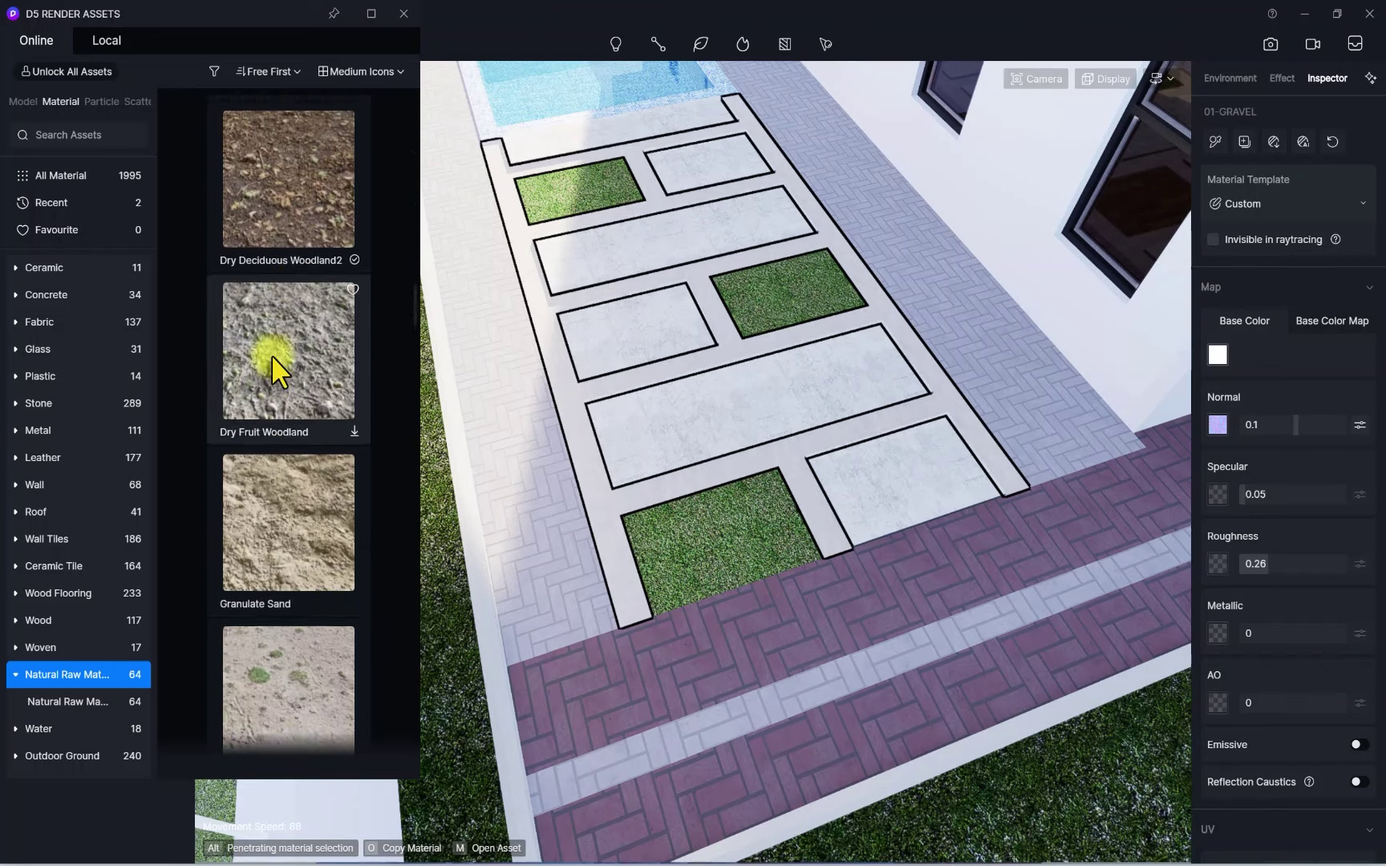
{"action": "scroll", "coordinate": [285, 359], "scroll_direction": "down", "scroll_amount": 15}
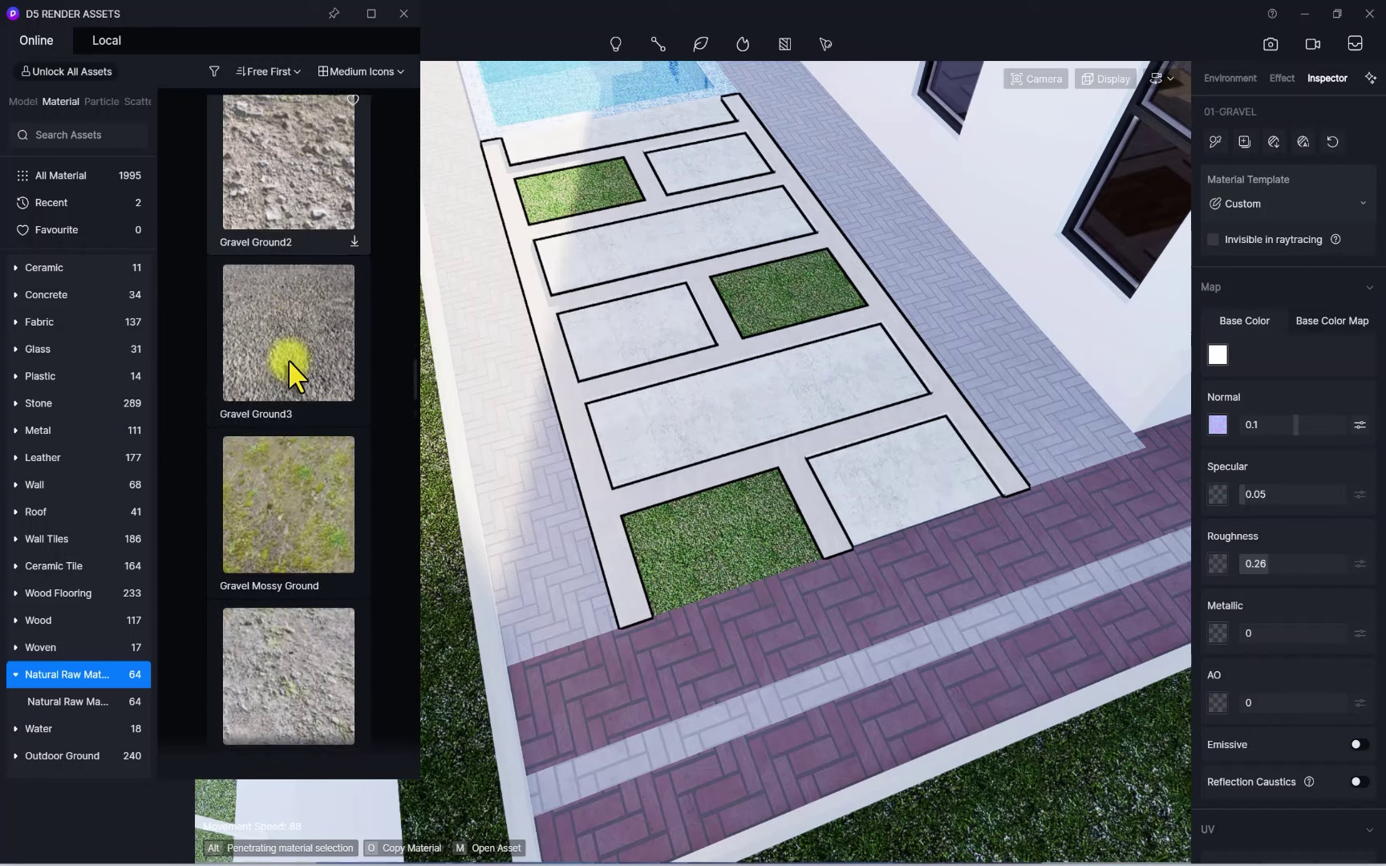
{"action": "scroll", "coordinate": [287, 359], "scroll_direction": "down", "scroll_amount": 15}
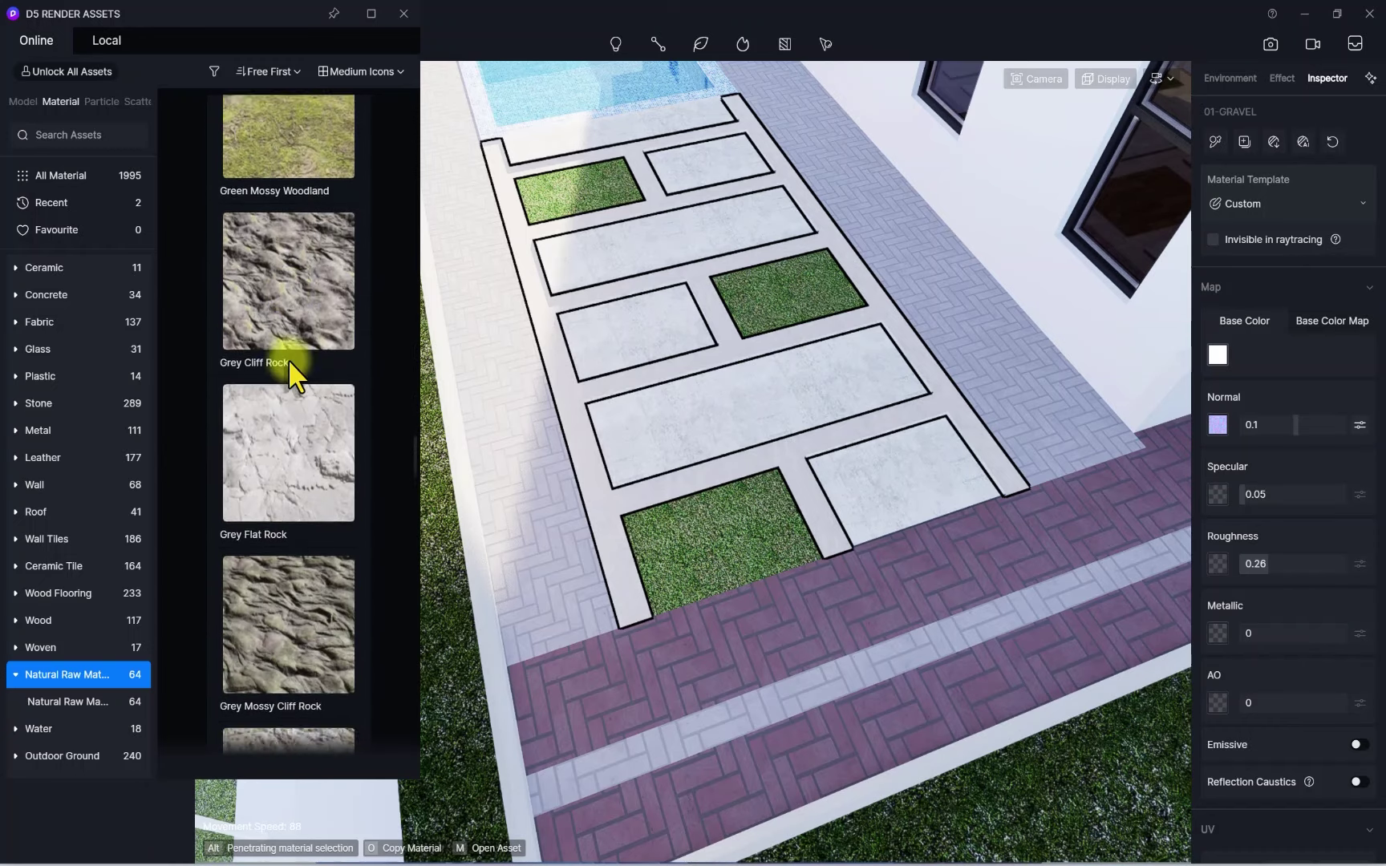
{"action": "scroll", "coordinate": [288, 359], "scroll_direction": "down", "scroll_amount": 8}
{"action": "scroll", "coordinate": [290, 369], "scroll_direction": "down", "scroll_amount": 8}
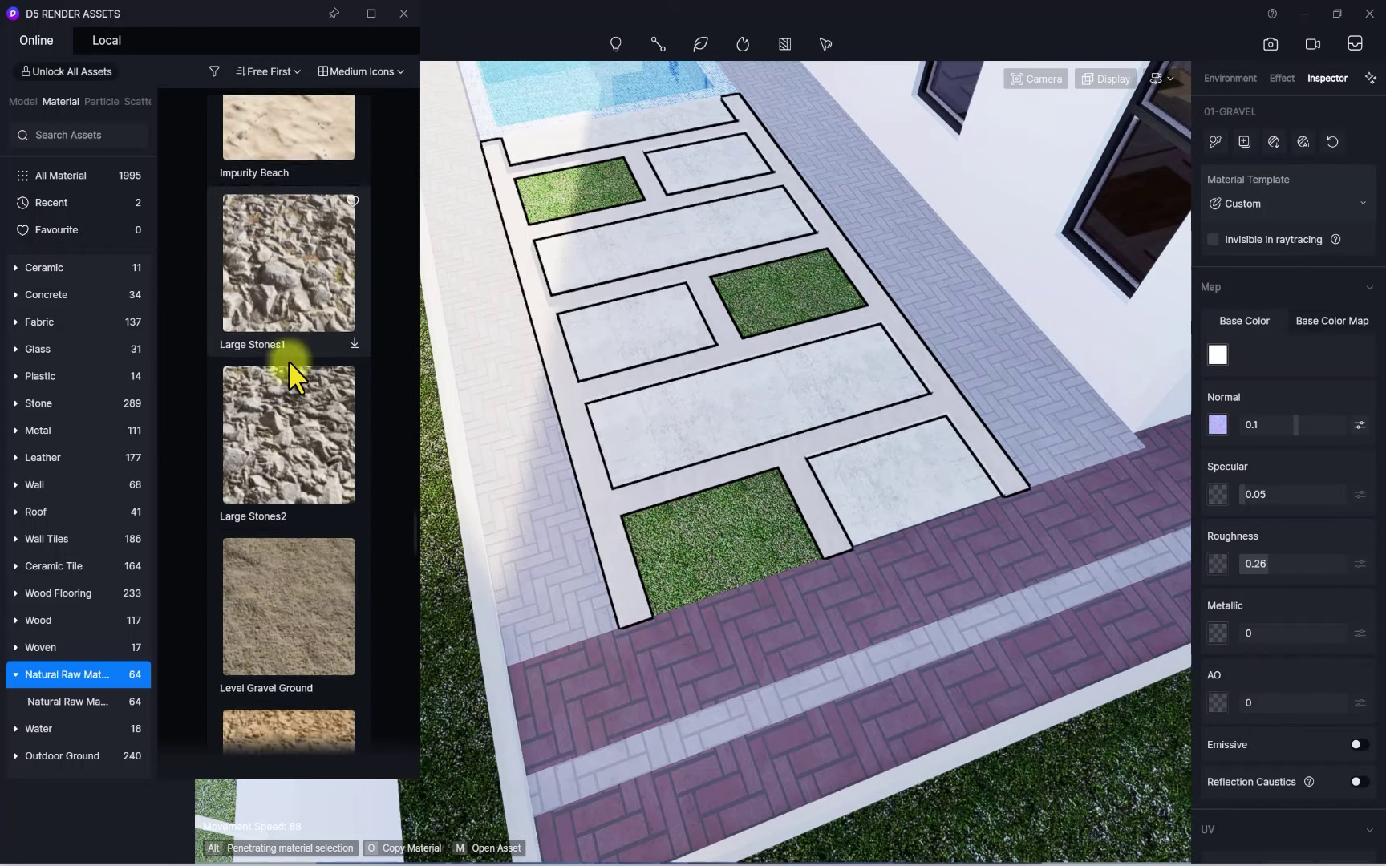
{"action": "scroll", "coordinate": [289, 363], "scroll_direction": "down", "scroll_amount": 15}
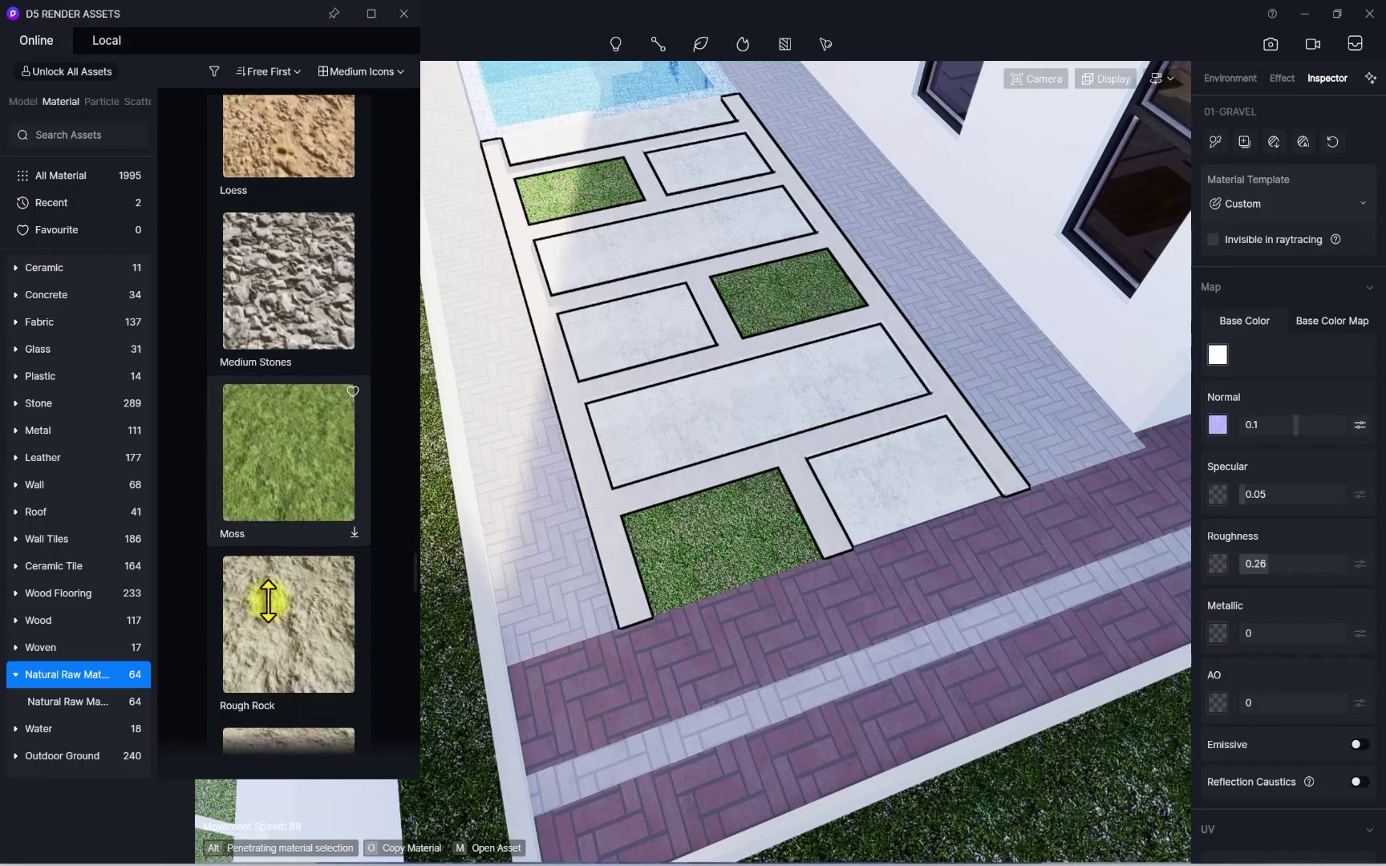
{"action": "scroll", "coordinate": [294, 317], "scroll_direction": "up", "scroll_amount": 3}
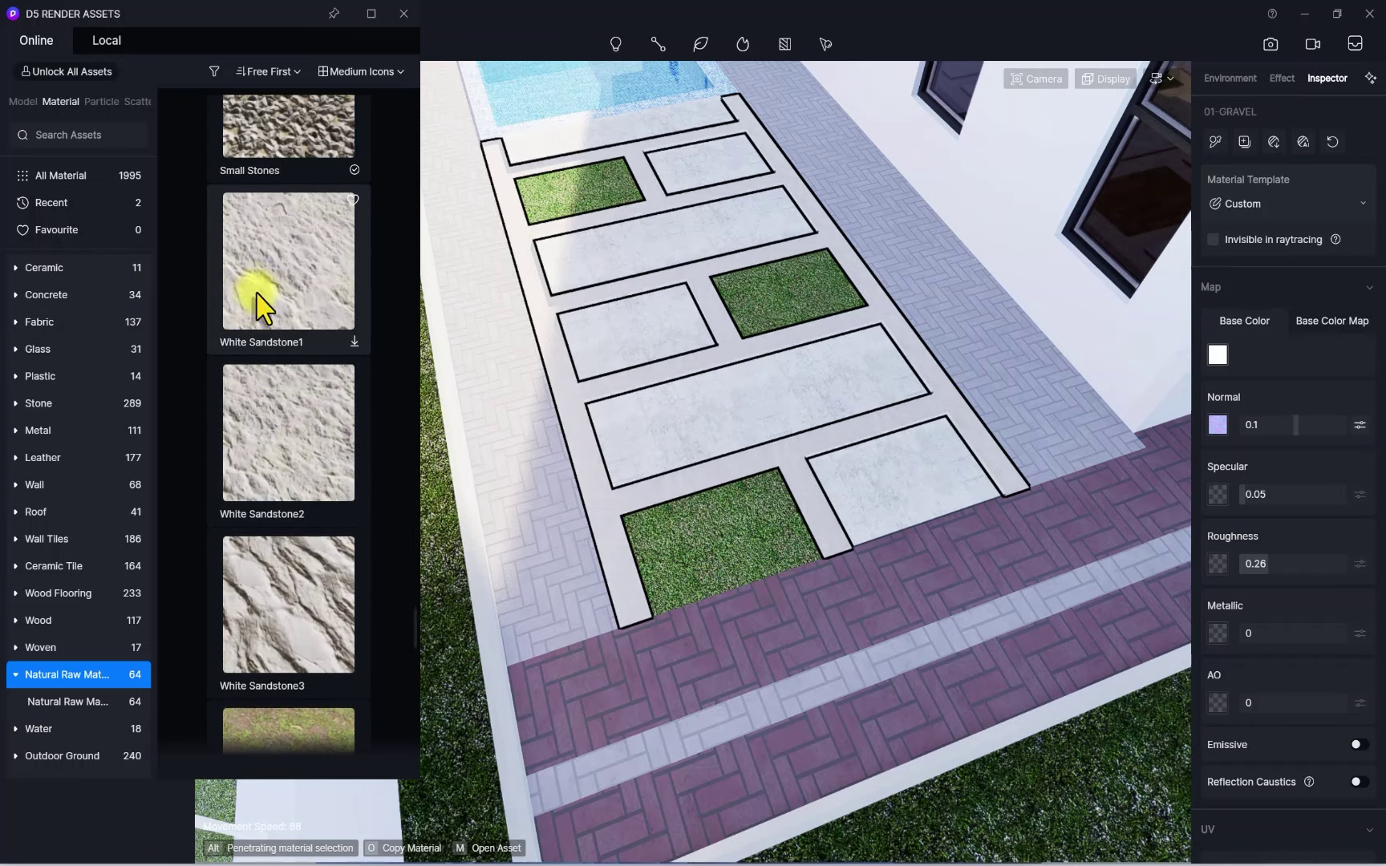
{"action": "left_click_drag", "start_coordinate": [284, 194], "coordinate": [675, 464]}
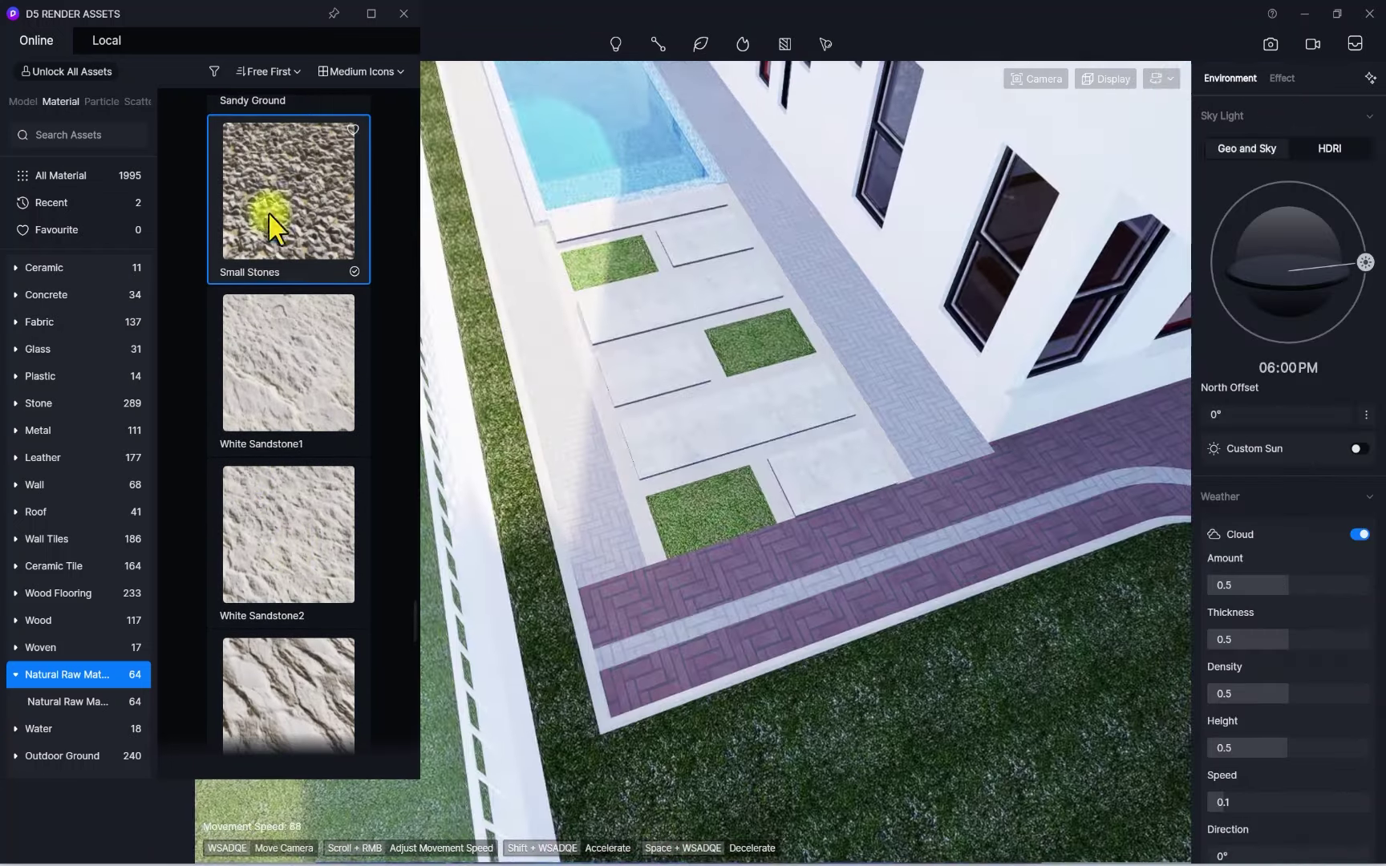
{"action": "left_click", "coordinate": [269, 215]}
{"action": "scroll", "coordinate": [780, 483], "scroll_direction": "up", "scroll_amount": 5}
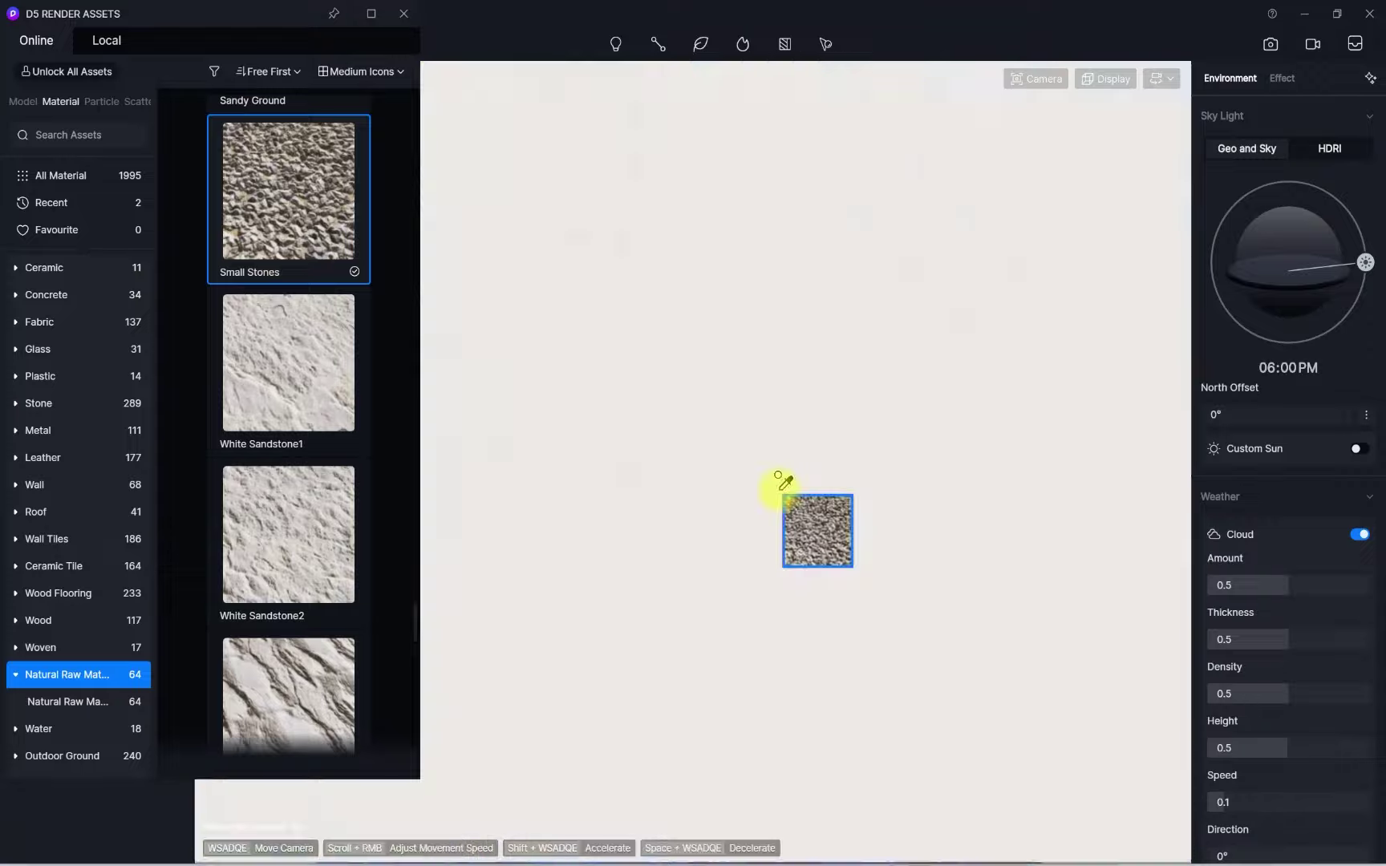
{"action": "scroll", "coordinate": [780, 483], "scroll_direction": "down", "scroll_amount": 3}
{"action": "left_click", "coordinate": [875, 439]}
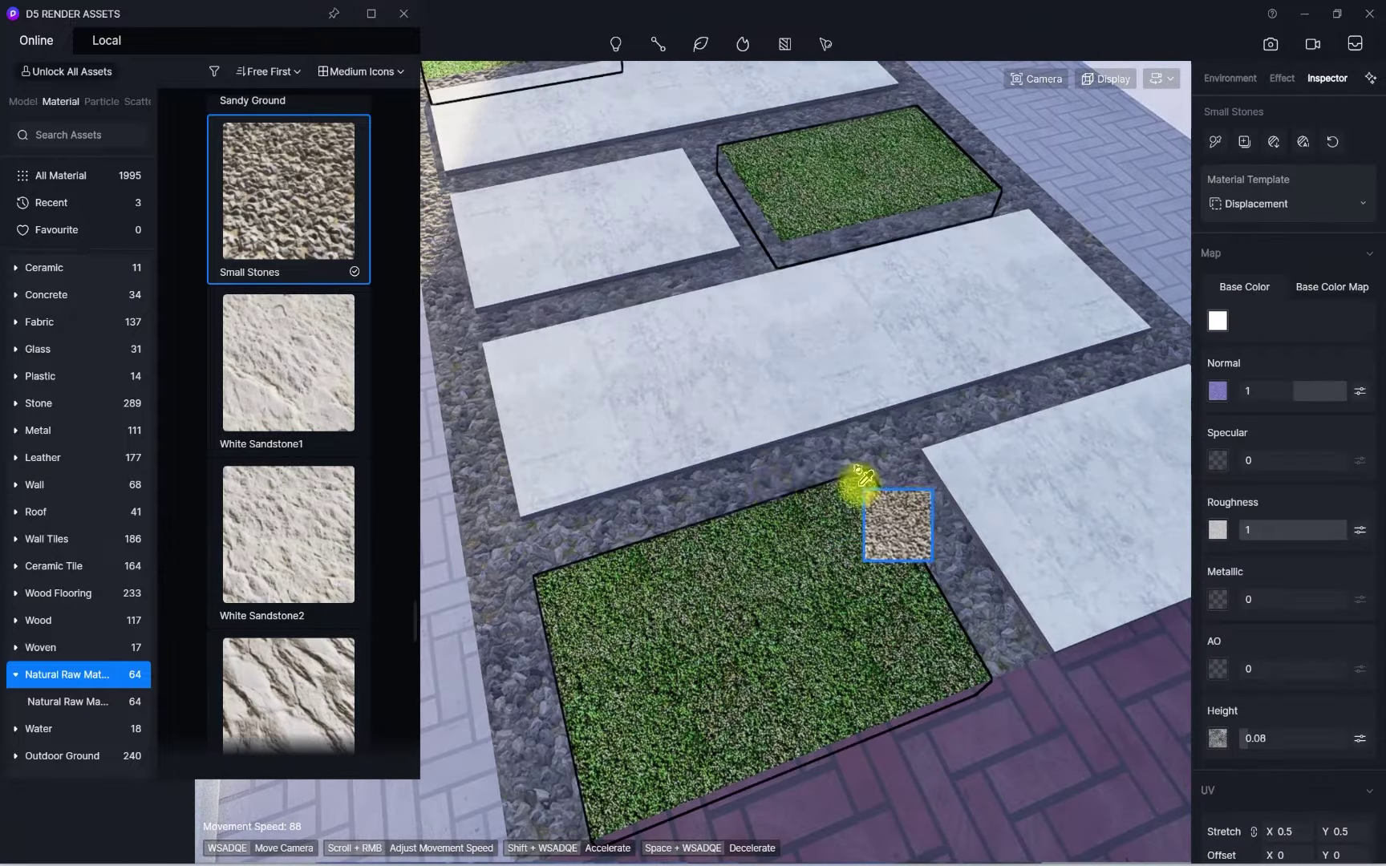
Examine the scale and relief of the Small Stones gravel around the slabs and grass squares up close
{"action": "right_click_drag", "start_coordinate": [857, 474], "coordinate": [724, 504]}
{"action": "scroll", "coordinate": [701, 478], "scroll_direction": "up", "scroll_amount": 5}
{"action": "scroll", "coordinate": [701, 478], "scroll_direction": "down", "scroll_amount": 5}
{"action": "key", "text": "Escape"}
{"action": "scroll", "coordinate": [724, 503], "scroll_direction": "up", "scroll_amount": 2}
{"action": "scroll", "coordinate": [724, 504], "scroll_direction": "up", "scroll_amount": 3}
{"action": "scroll", "coordinate": [724, 504], "scroll_direction": "down", "scroll_amount": 3}
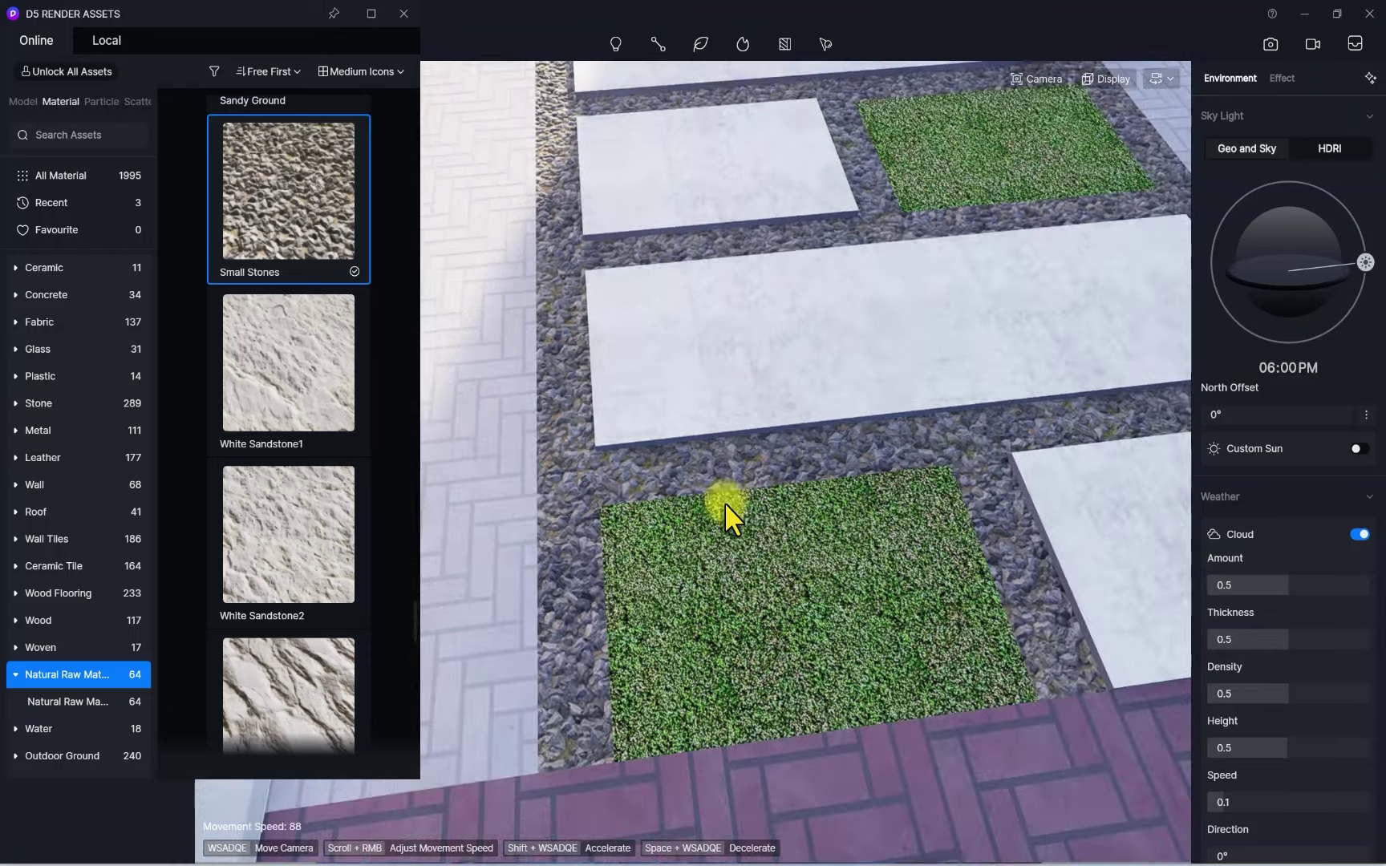
Set the Small Stones gravel's UV stretch to 0.32 and its base color map saturation to -40
{"action": "key", "text": "i"}
{"action": "left_click", "coordinate": [785, 454]}
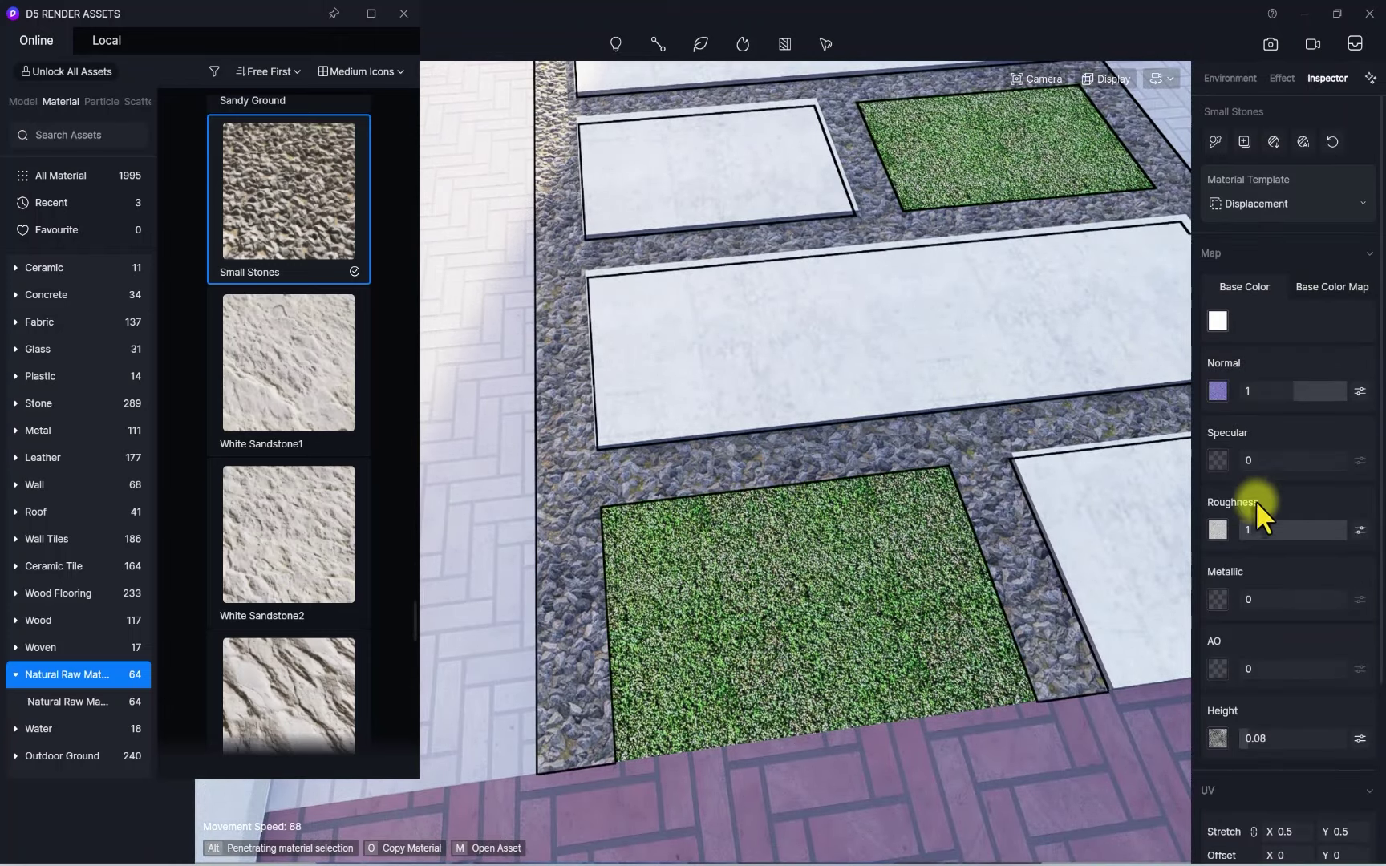
{"action": "scroll", "coordinate": [1274, 718], "scroll_direction": "down", "scroll_amount": 2}
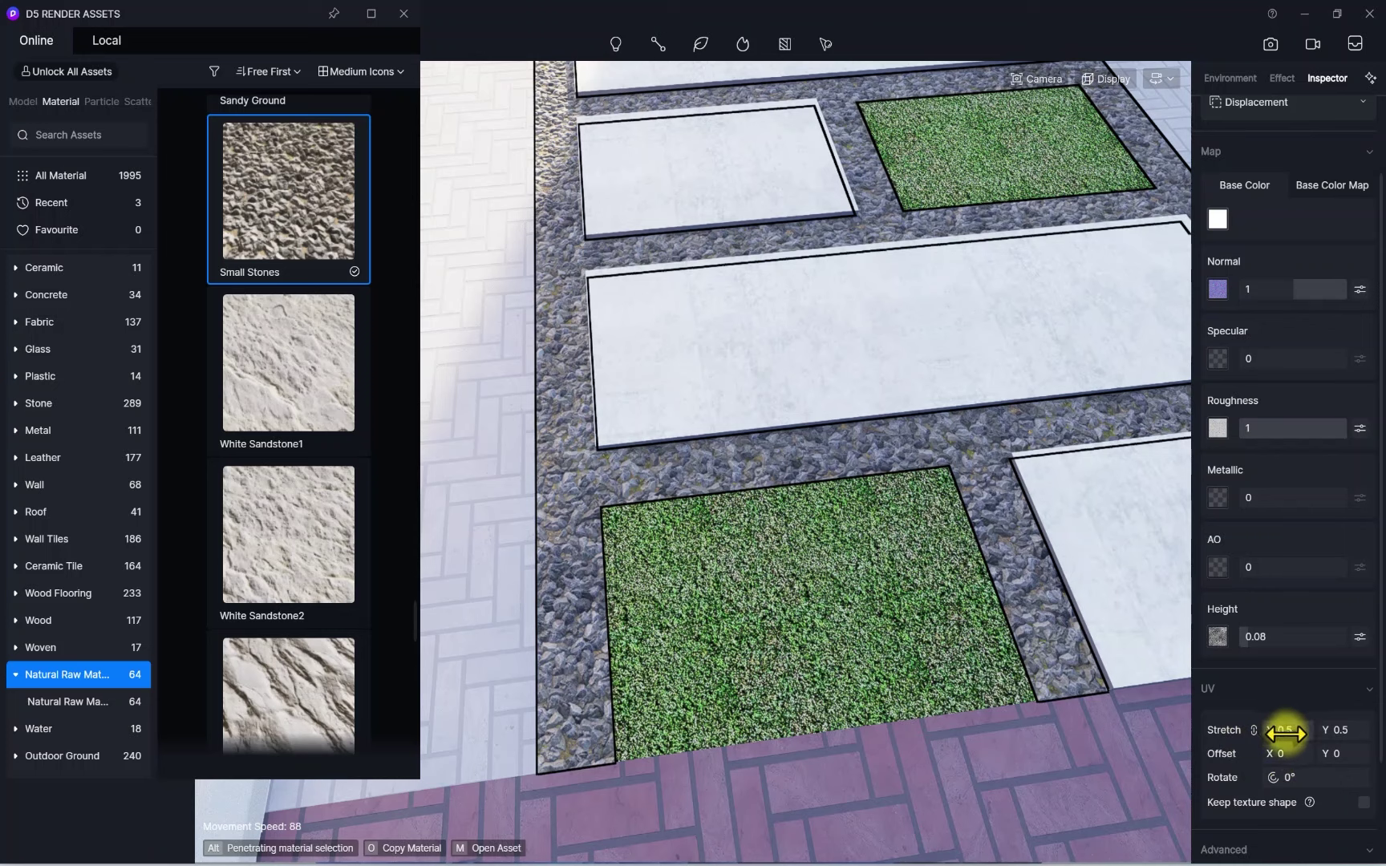
{"action": "mouse_move", "coordinate": [1285, 733]}
{"action": "left_mouse_down"}
{"action": "mouse_move", "coordinate": [1271, 733]}
{"action": "mouse_move", "coordinate": [1274, 721]}
{"action": "left_mouse_up"}
{"action": "scroll", "coordinate": [1274, 321], "scroll_direction": "up", "scroll_amount": 2}
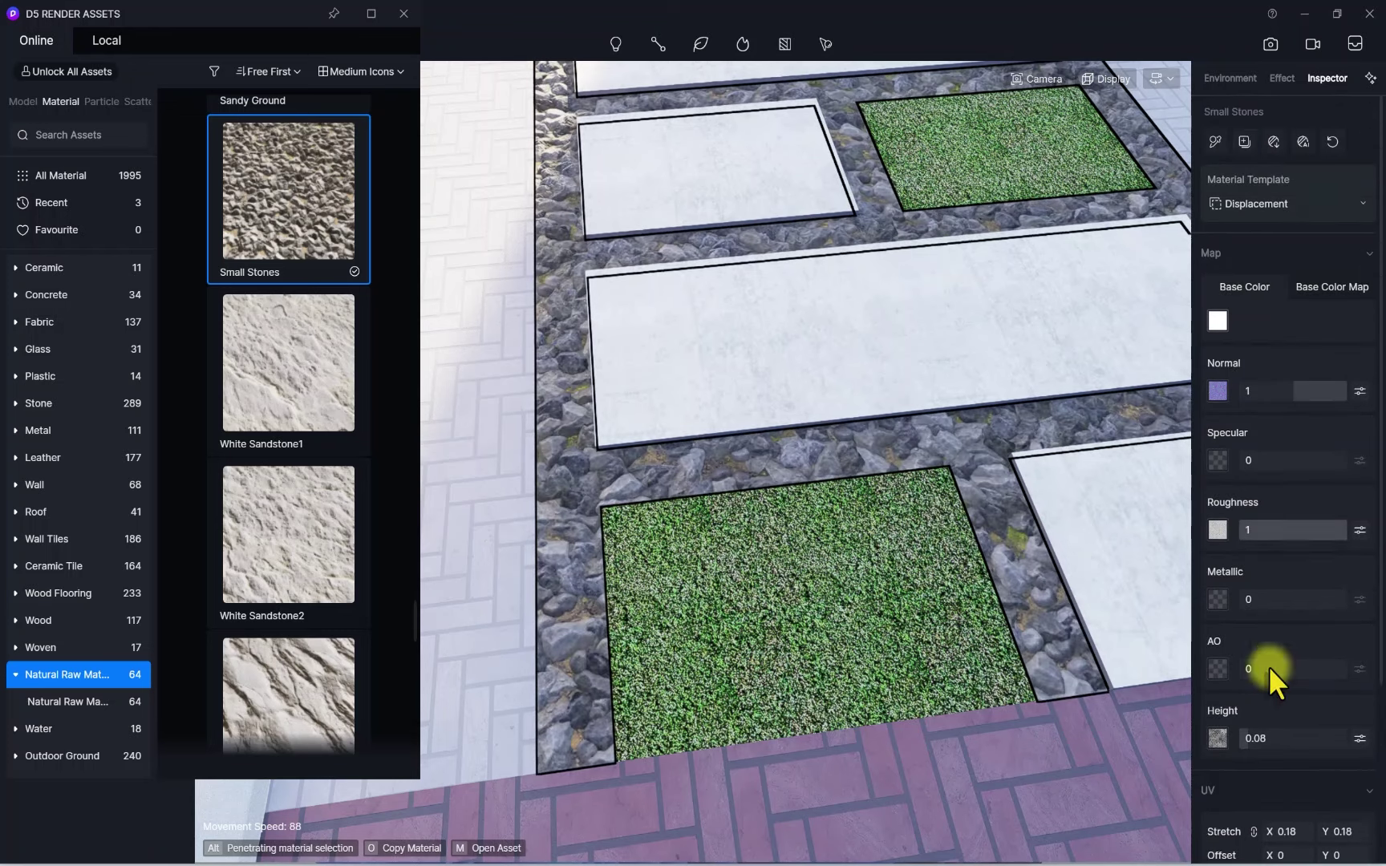
{"action": "scroll", "coordinate": [1260, 784], "scroll_direction": "down", "scroll_amount": 1}
{"action": "left_click_drag", "start_coordinate": [1294, 767], "coordinate": [1295, 769]}
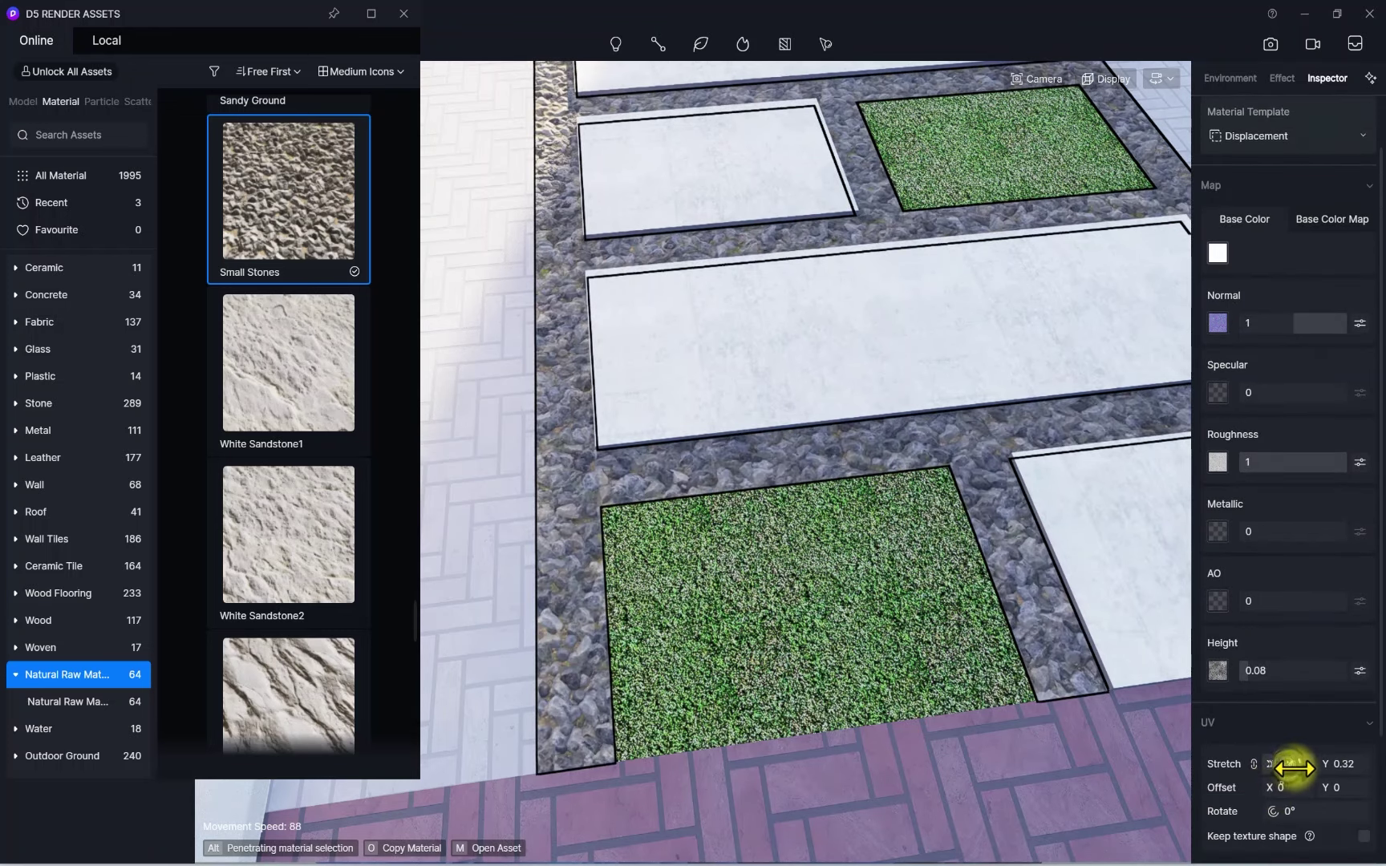
{"action": "left_click", "coordinate": [1329, 221]}
{"action": "left_click", "coordinate": [1359, 253]}
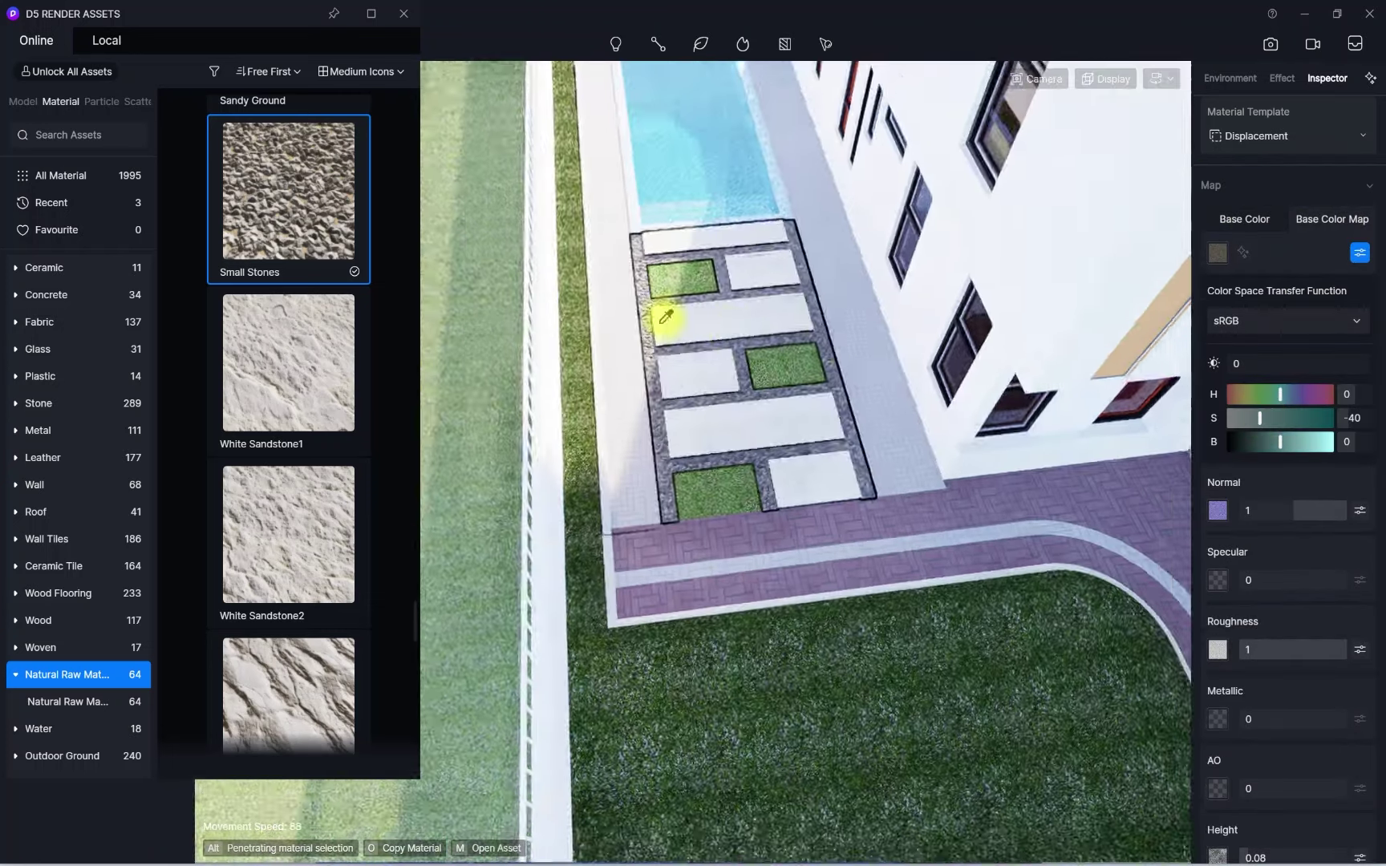
Pick up the Rough Concrete 09 material from the white curb bordering the paving near the pool for copying
{"action": "scroll", "coordinate": [660, 313], "scroll_direction": "up", "scroll_amount": 10}
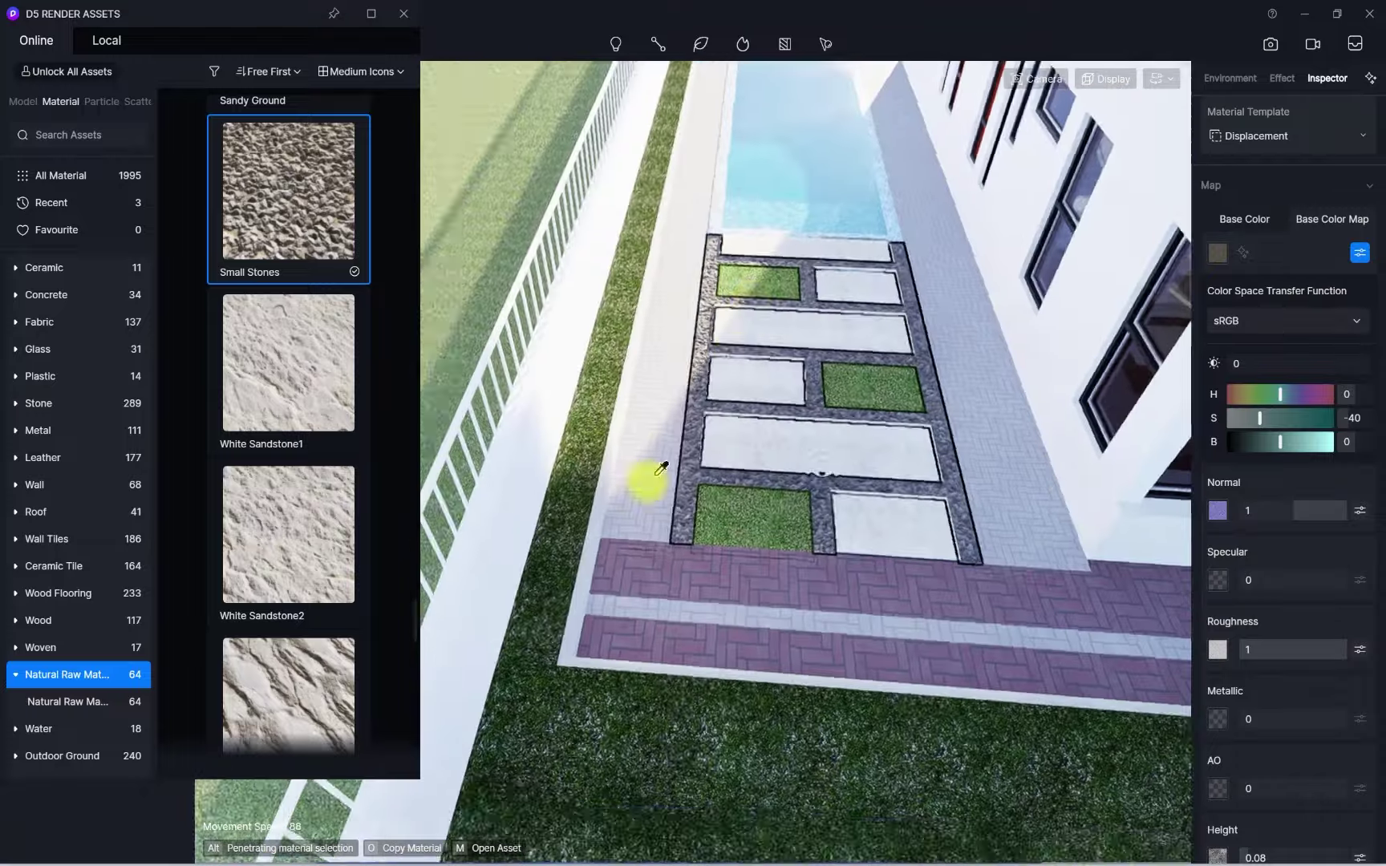
{"action": "scroll", "coordinate": [671, 479], "scroll_direction": "up", "scroll_amount": 8}
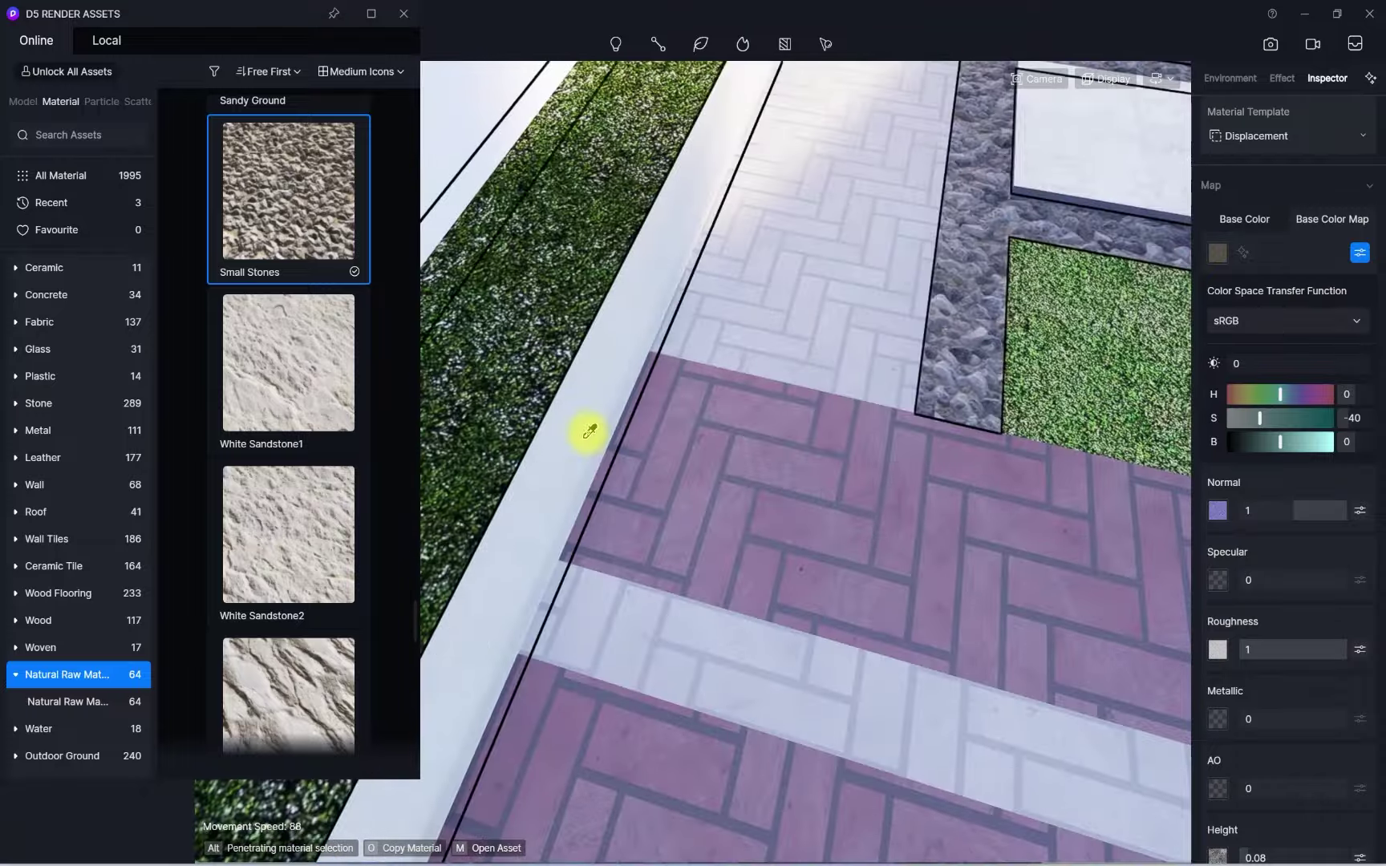
{"action": "left_click", "coordinate": [586, 431]}
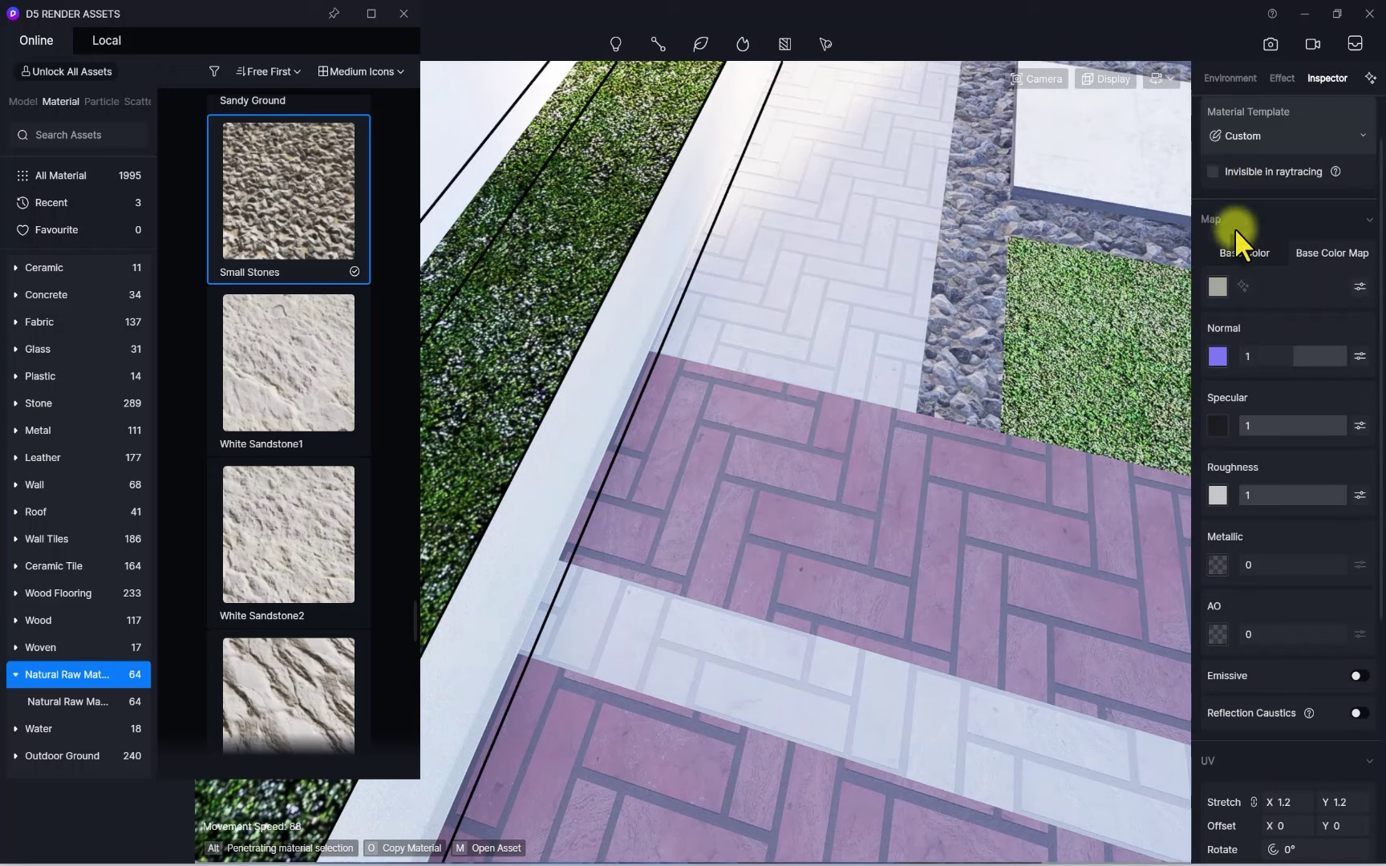
{"action": "scroll", "coordinate": [1223, 210], "scroll_direction": "up", "scroll_amount": 1}
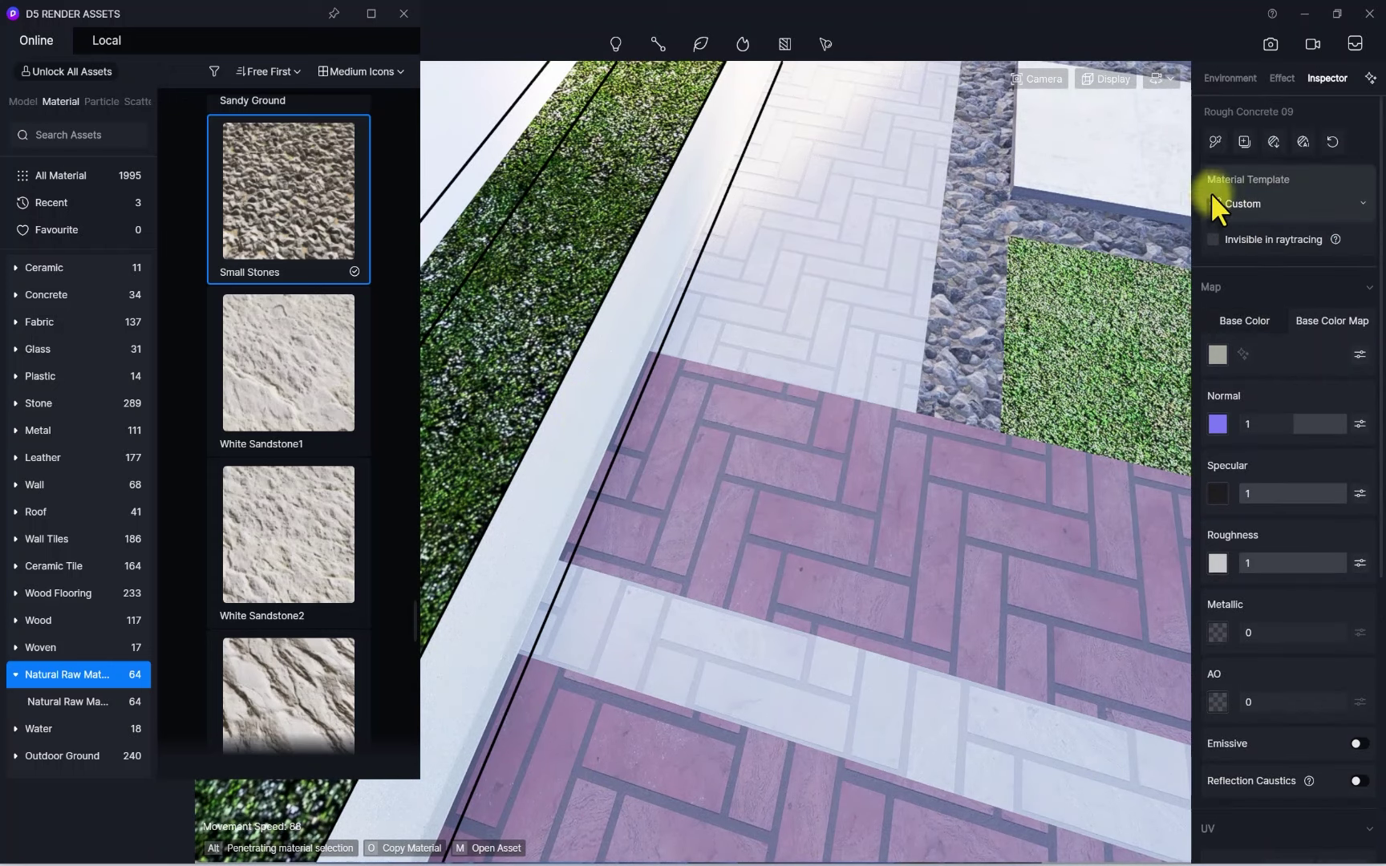
{"action": "left_click", "coordinate": [1213, 141]}
Set the fly movement speed to 1 and apply the copied Rough Concrete 09 to the side faces of the slabs in the gravel
{"action": "right_click_drag", "start_coordinate": [1147, 149], "coordinate": [1115, 154]}
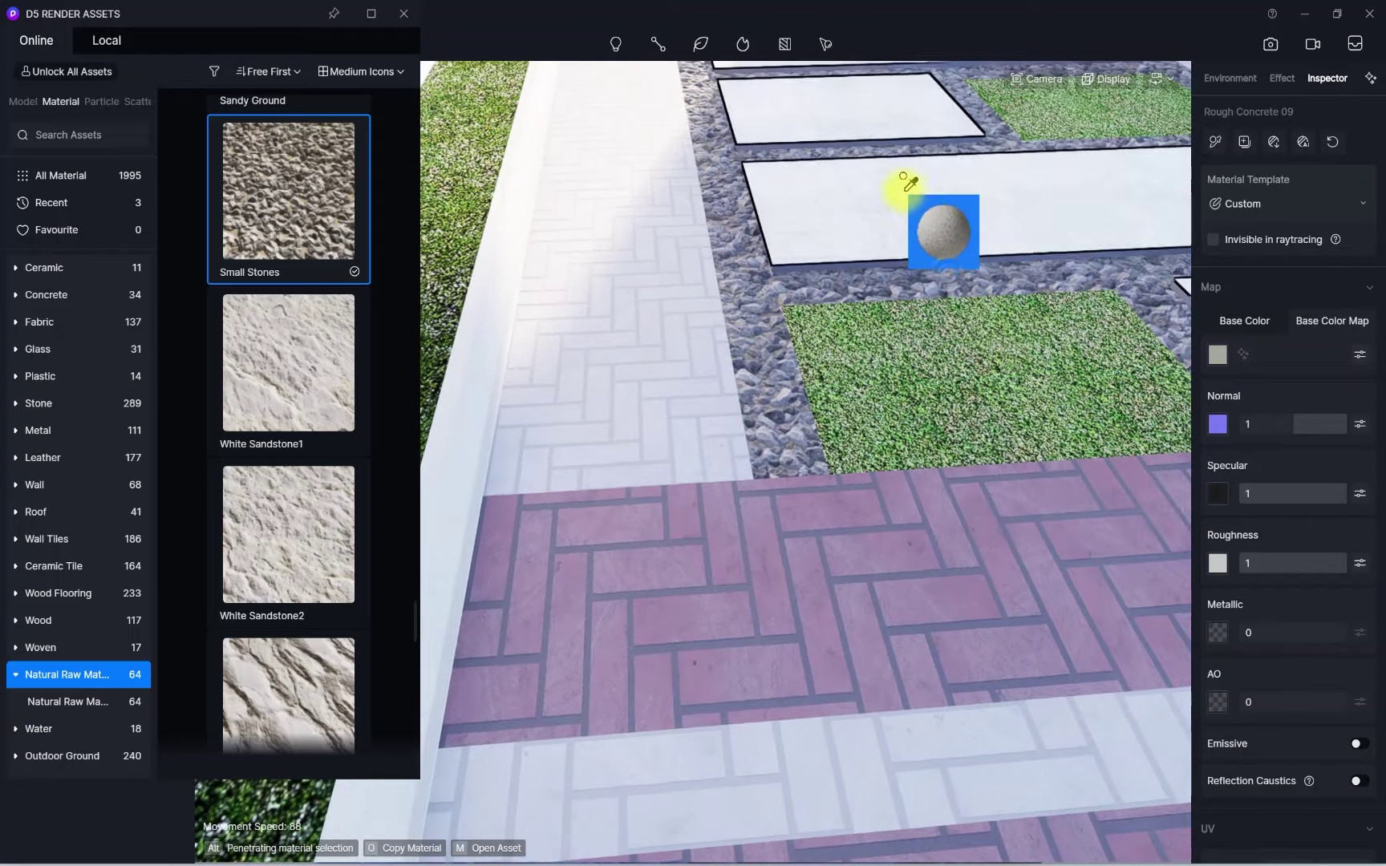
{"action": "scroll", "coordinate": [905, 193], "scroll_direction": "down", "scroll_amount": 5}
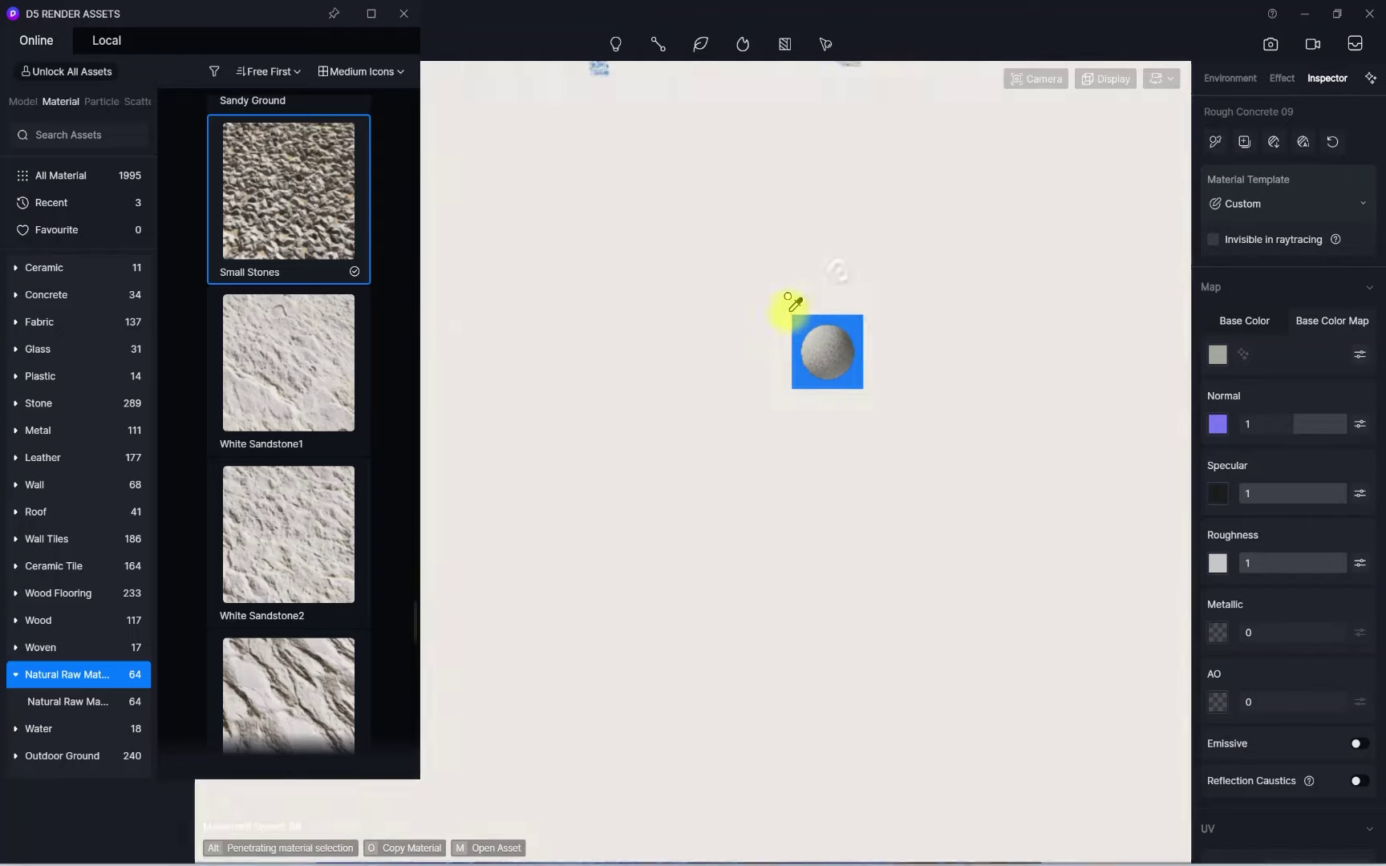
{"action": "scroll", "coordinate": [782, 350], "scroll_direction": "up", "scroll_amount": 6}
{"action": "scroll", "coordinate": [783, 346], "scroll_direction": "down", "scroll_amount": 5}
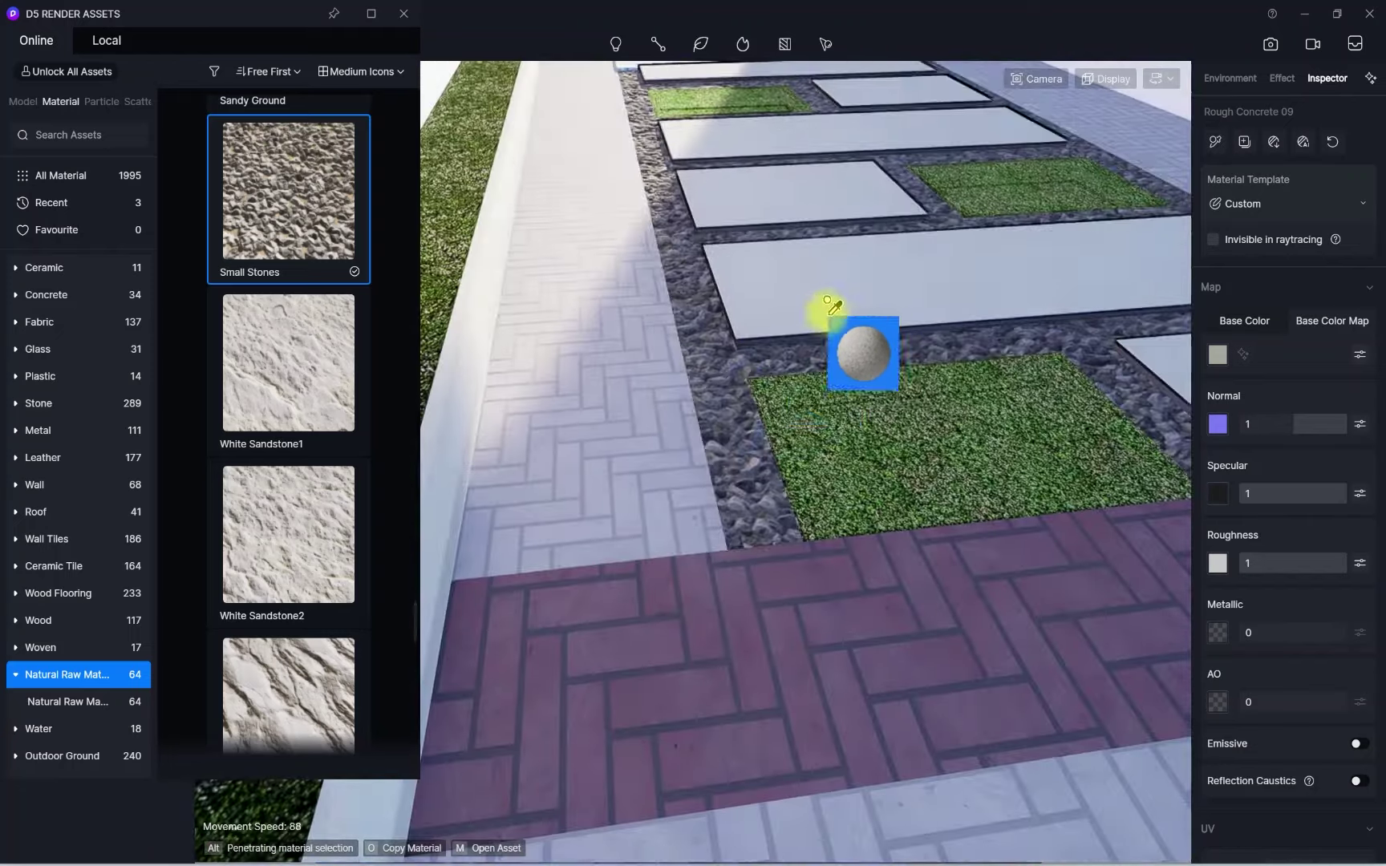
{"action": "middle_click_drag", "start_coordinate": [828, 298], "coordinate": [848, 330]}
{"action": "left_click", "coordinate": [1152, 82]}
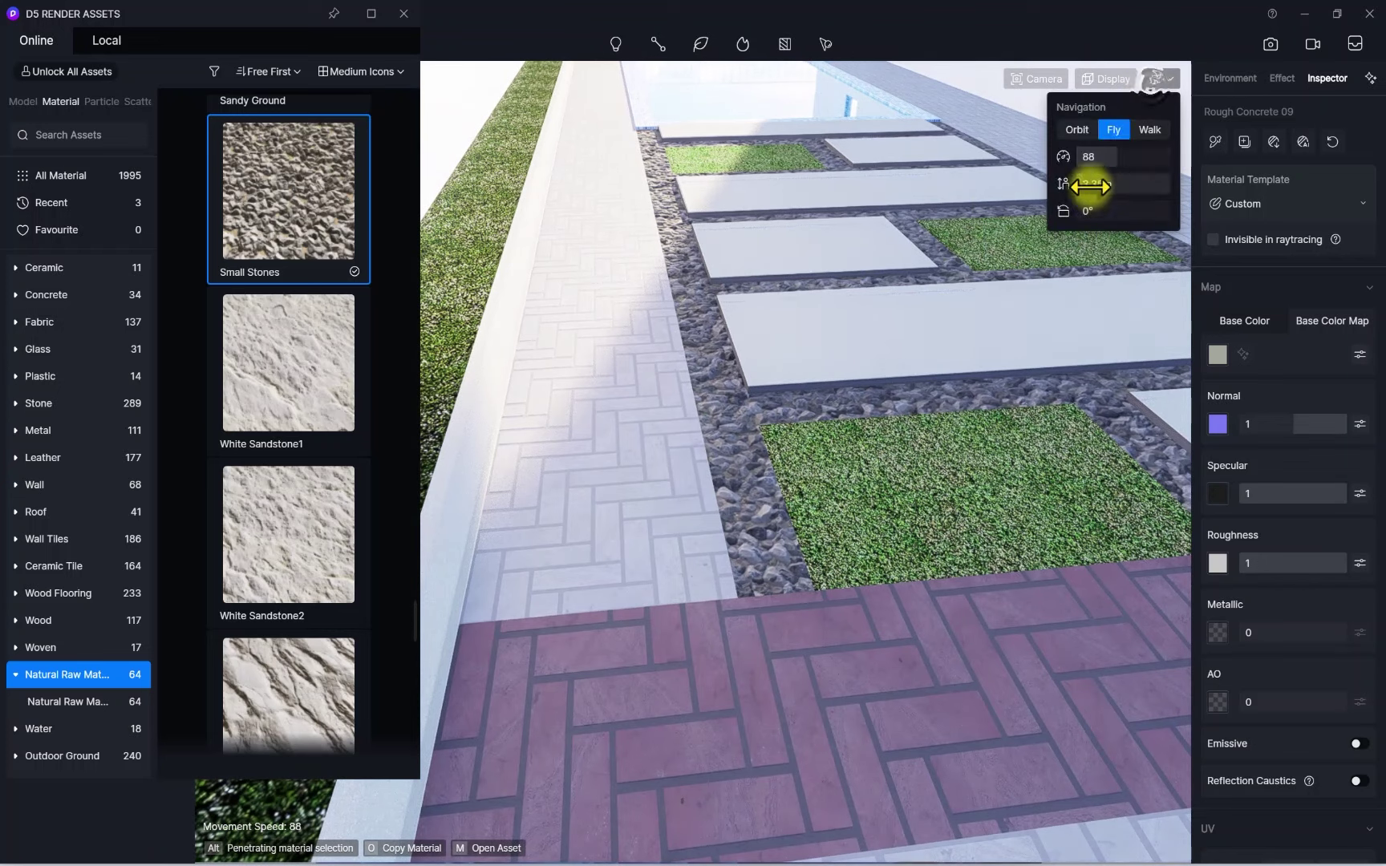
{"action": "scroll", "coordinate": [782, 393], "scroll_direction": "up", "scroll_amount": 6}
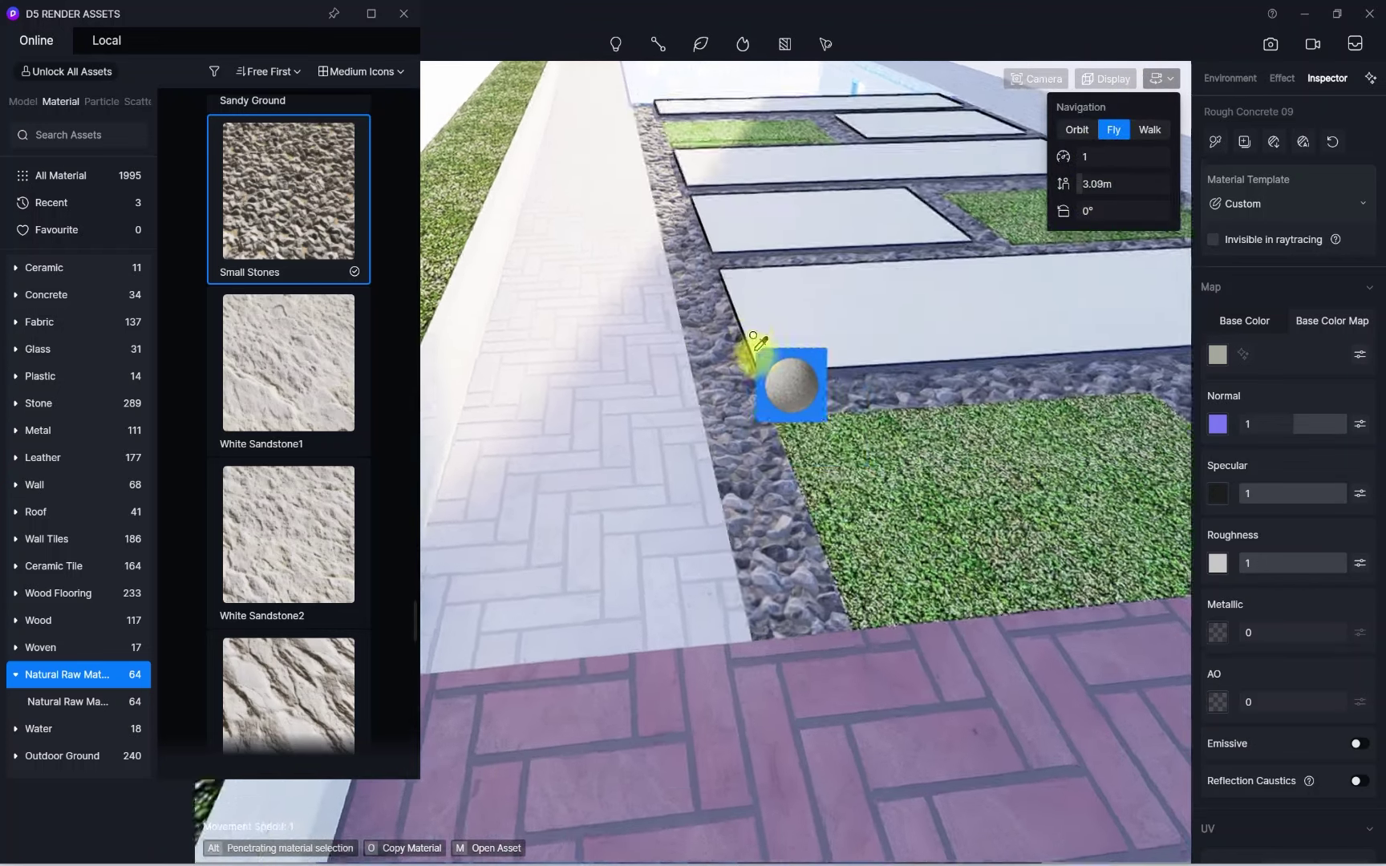
{"action": "scroll", "coordinate": [794, 335], "scroll_direction": "up", "scroll_amount": 3}
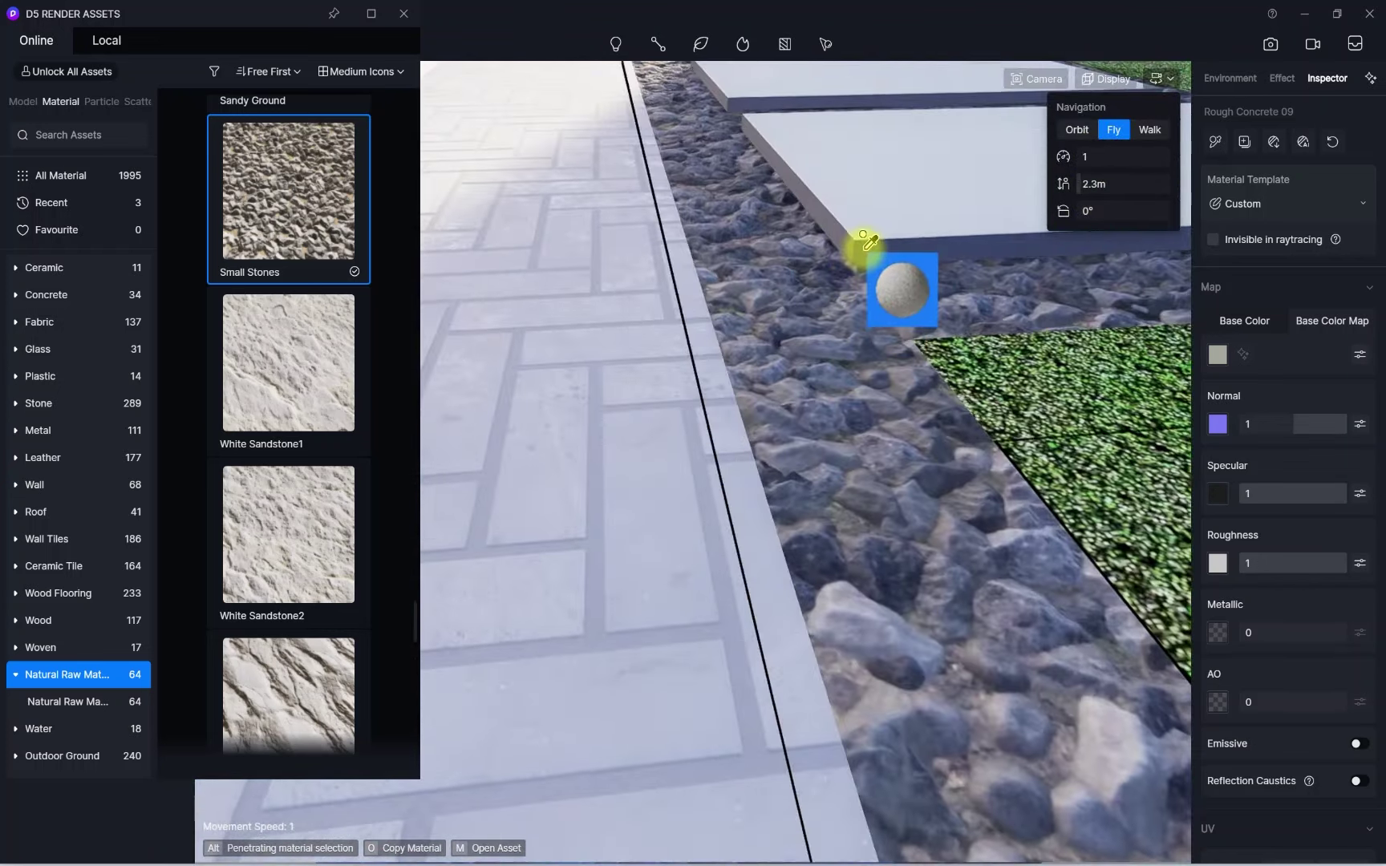
{"action": "left_click", "coordinate": [862, 252]}
Set the fly navigation movement speed to 46
{"action": "scroll", "coordinate": [834, 291], "scroll_direction": "down", "scroll_amount": 4}
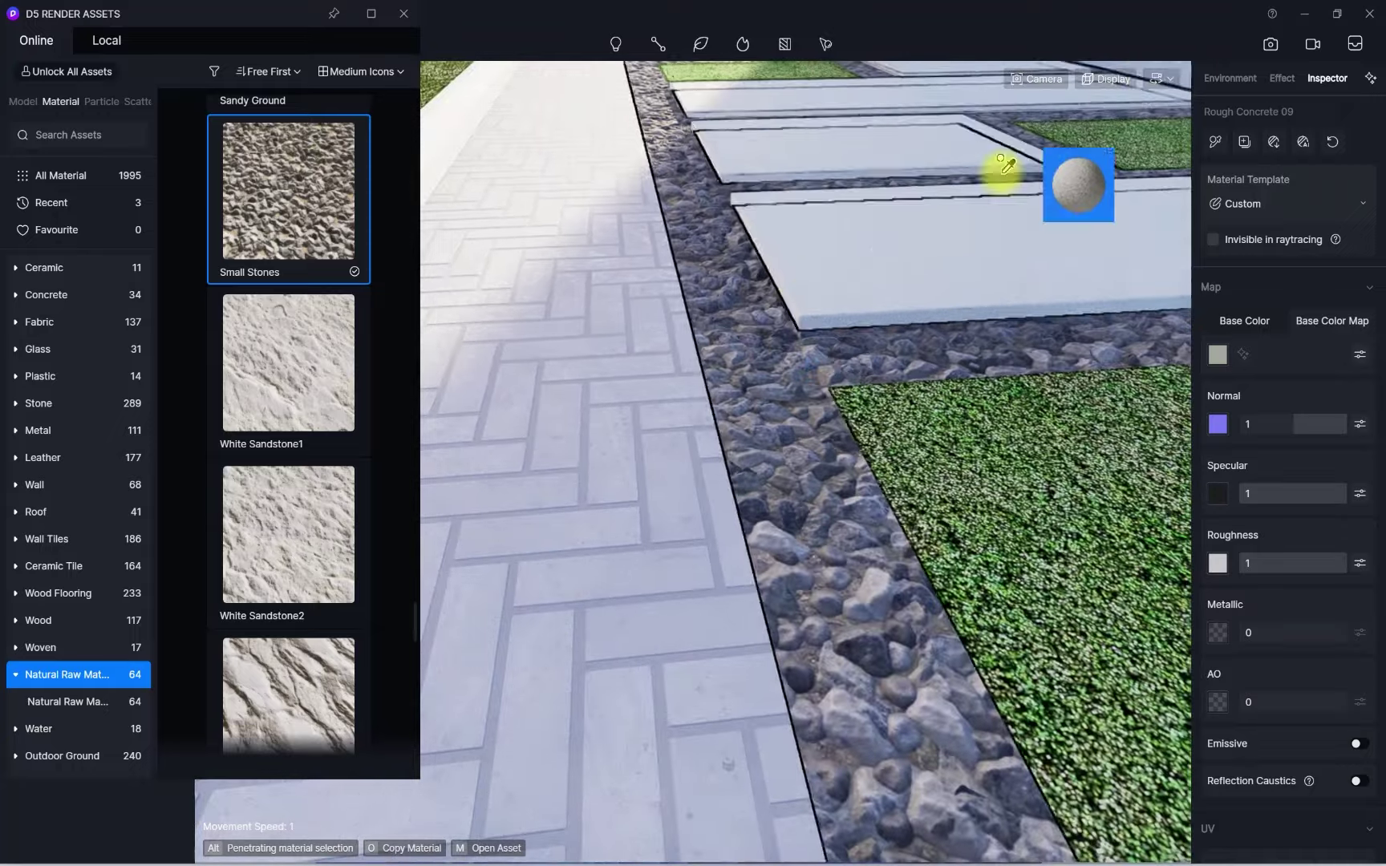
{"action": "left_click", "coordinate": [1151, 77]}
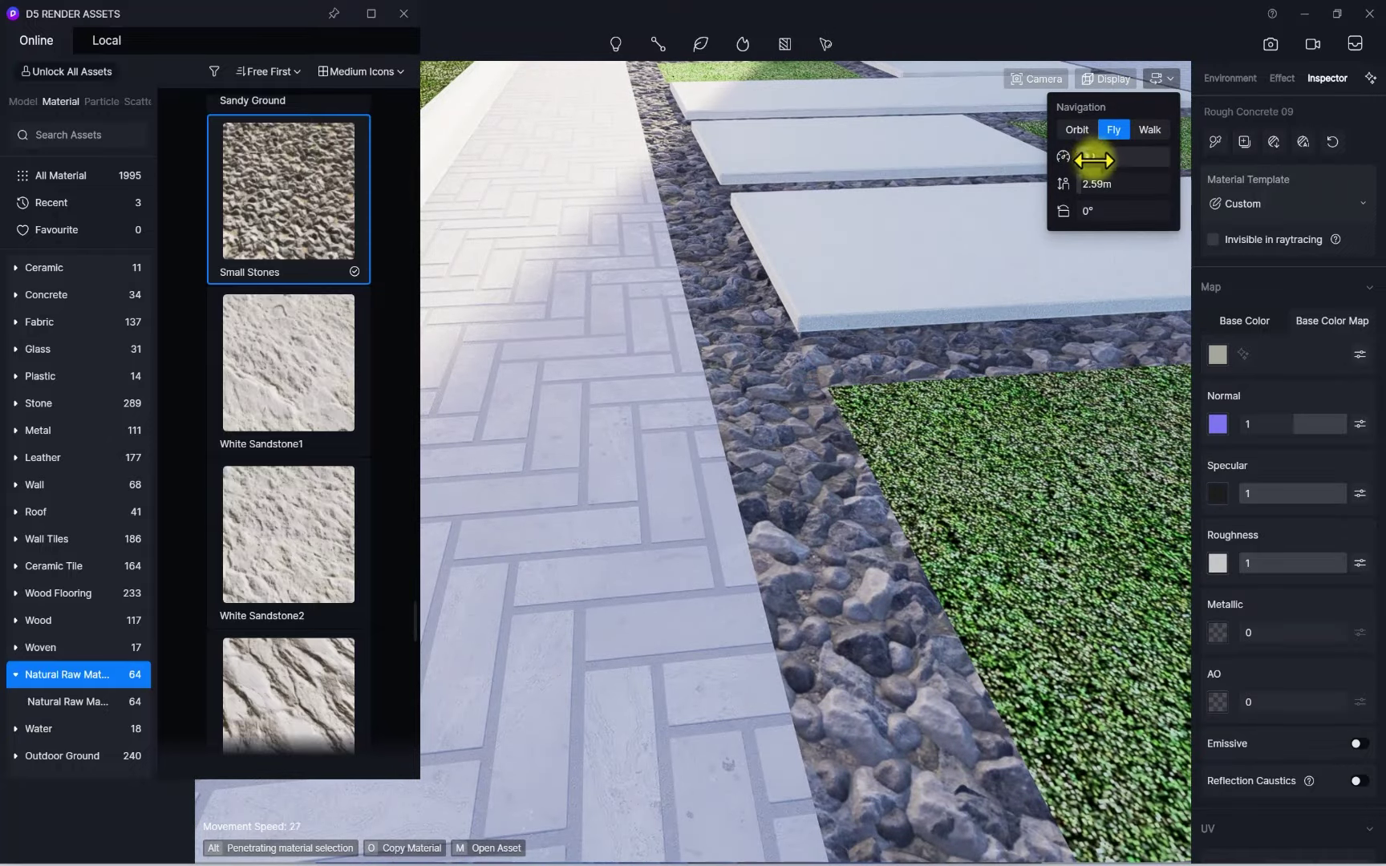
{"action": "left_click_drag", "start_coordinate": [1093, 160], "coordinate": [1127, 160]}
Examine the slabs, paving border and front lawn beside the pool, and stop copying the concrete material
{"action": "scroll", "coordinate": [751, 376], "scroll_direction": "down", "scroll_amount": 5}
{"action": "scroll", "coordinate": [641, 396], "scroll_direction": "up", "scroll_amount": 2}
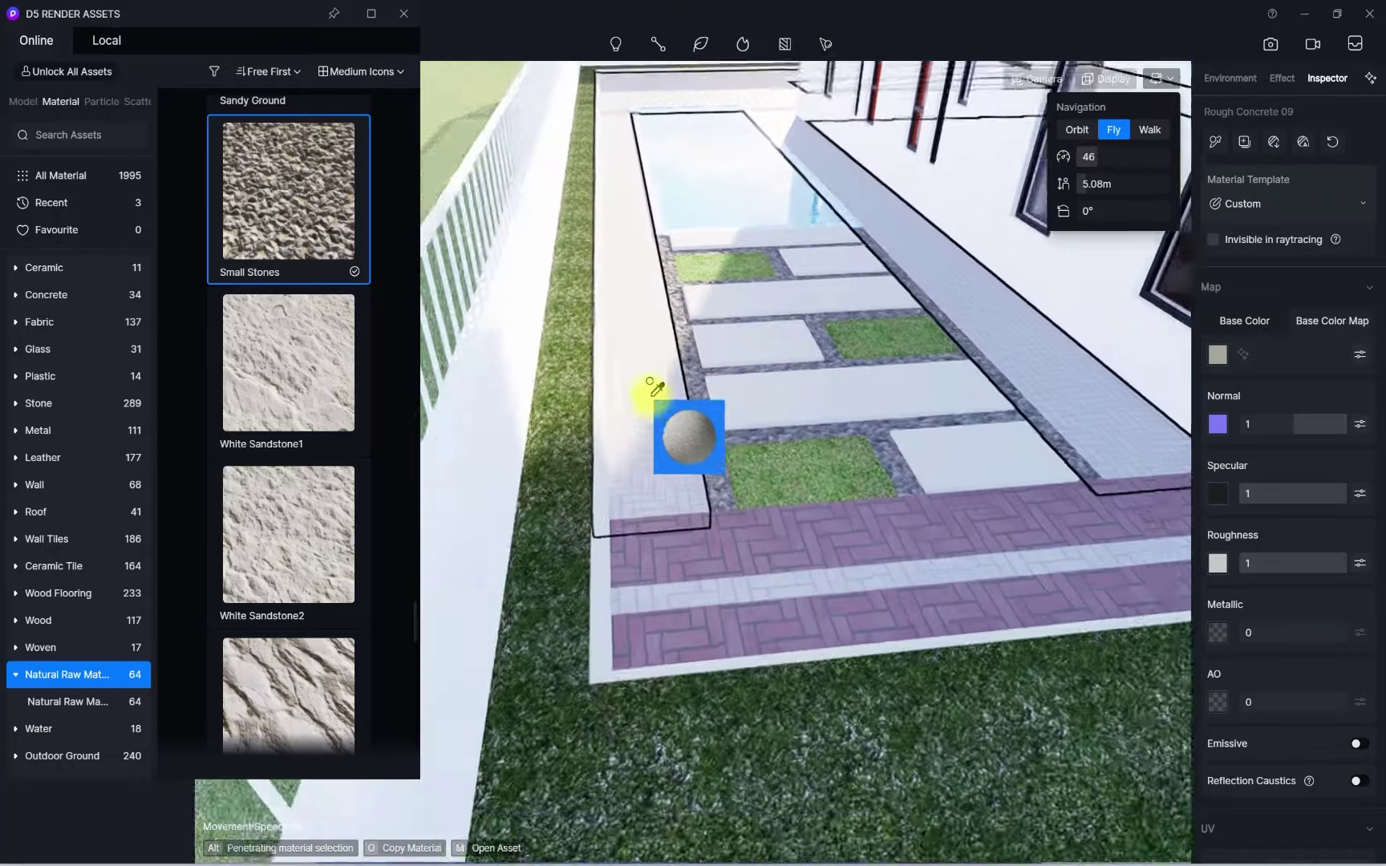
{"action": "scroll", "coordinate": [594, 315], "scroll_direction": "down", "scroll_amount": 4}
{"action": "scroll", "coordinate": [585, 326], "scroll_direction": "down", "scroll_amount": 2}
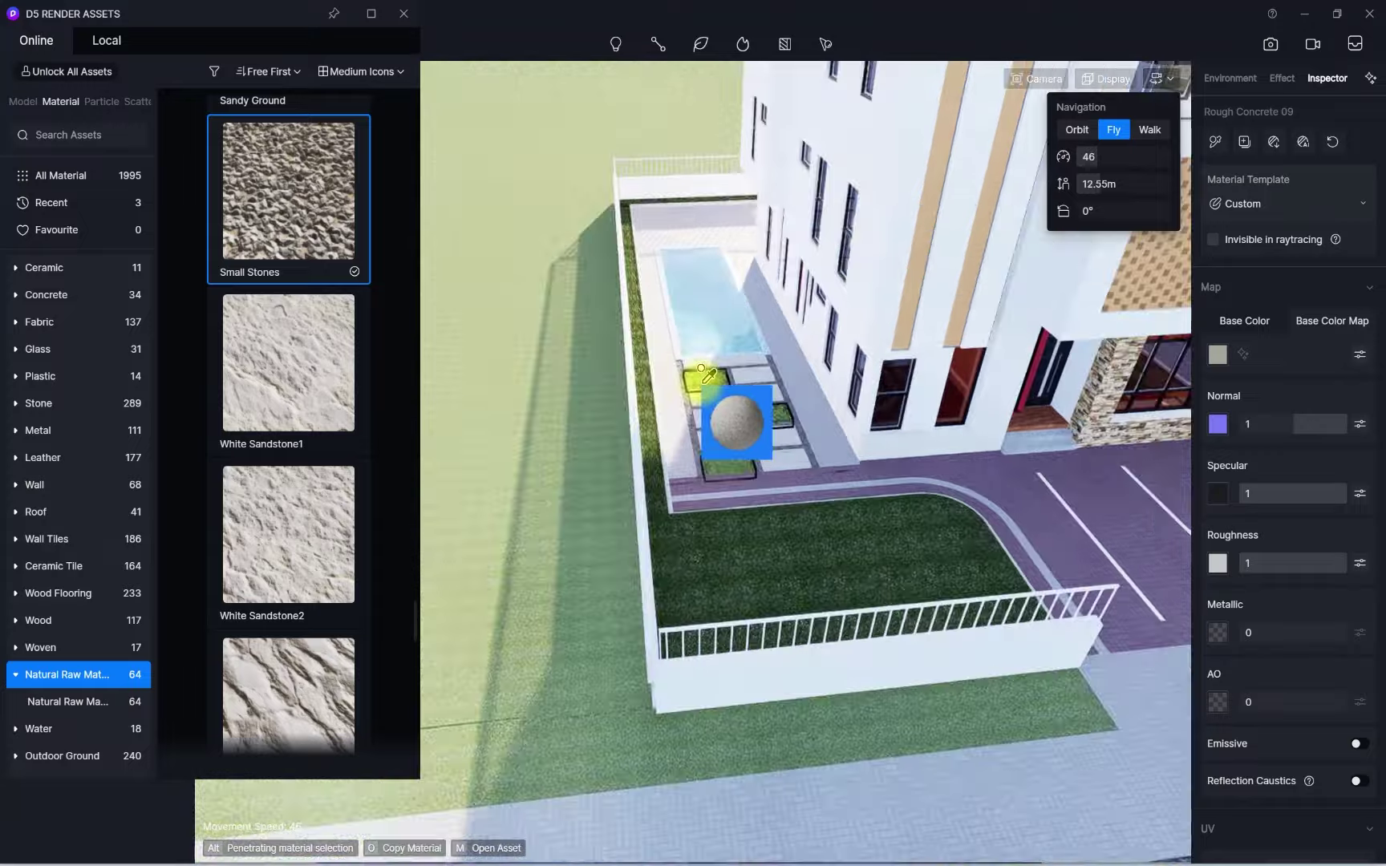
{"action": "right_click_drag", "start_coordinate": [699, 383], "coordinate": [912, 467]}
{"action": "scroll", "coordinate": [781, 458], "scroll_direction": "up", "scroll_amount": 3}
{"action": "right_click_drag", "start_coordinate": [782, 450], "coordinate": [483, 324]}
{"action": "scroll", "coordinate": [620, 313], "scroll_direction": "up", "scroll_amount": 2}
{"action": "left_click_drag", "start_coordinate": [621, 317], "coordinate": [585, 305]}
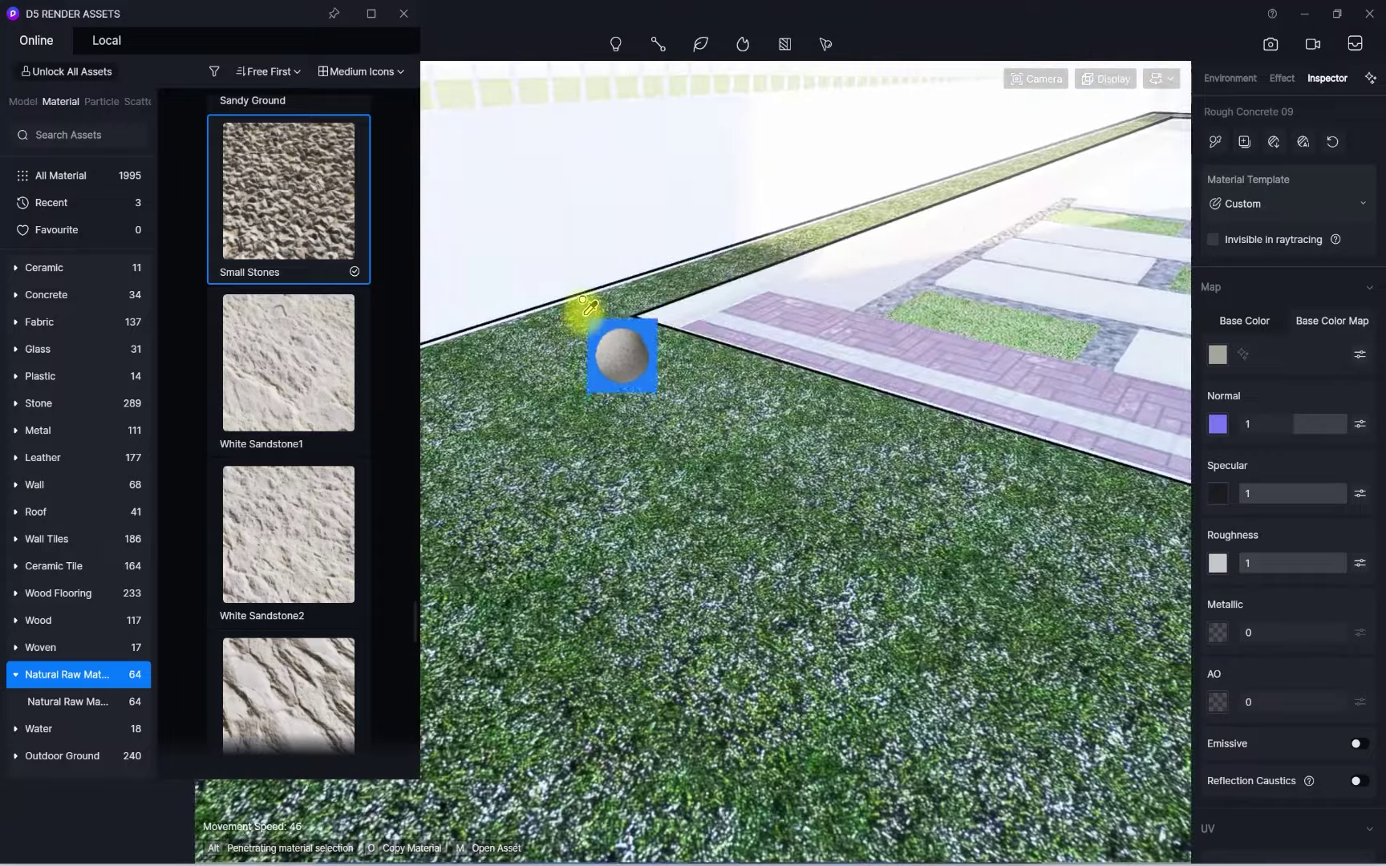
{"action": "key", "text": "Escape"}
{"action": "scroll", "coordinate": [730, 433], "scroll_direction": "down", "scroll_amount": 3}
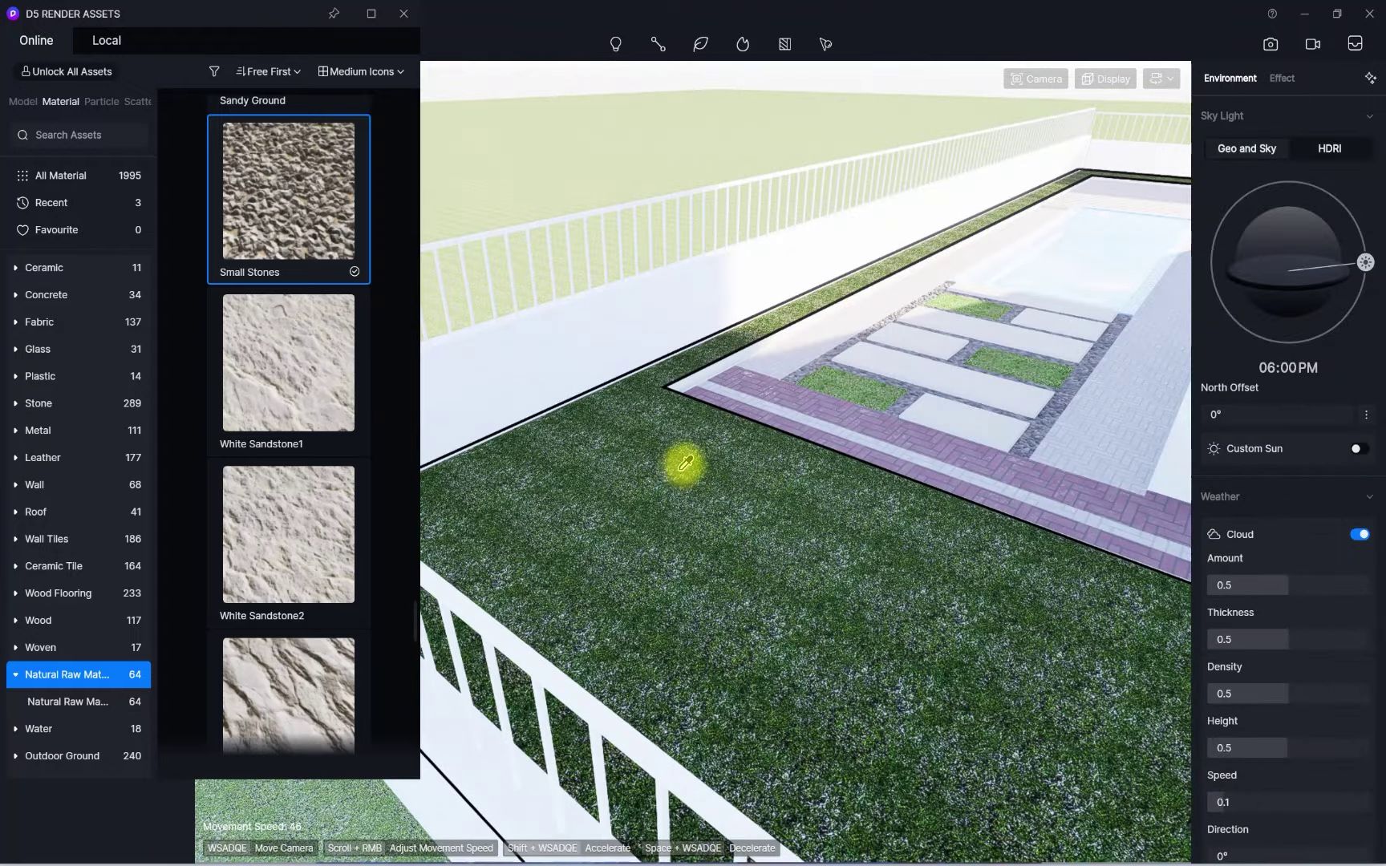
Change the front green area's material template to Grass and inspect the blades up close
{"action": "left_click", "coordinate": [685, 462]}
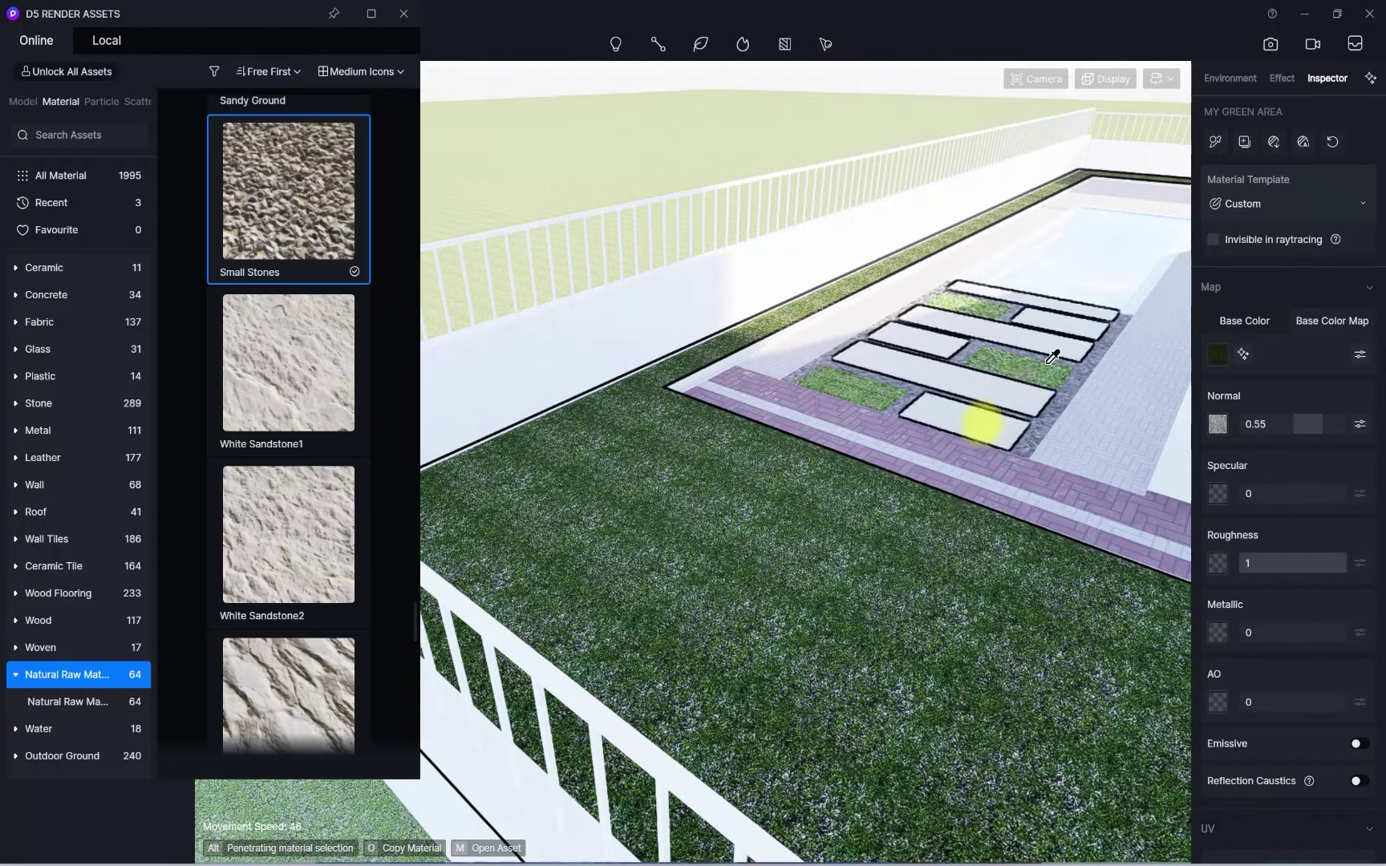
{"action": "scroll", "coordinate": [690, 449], "scroll_direction": "up", "scroll_amount": 5}
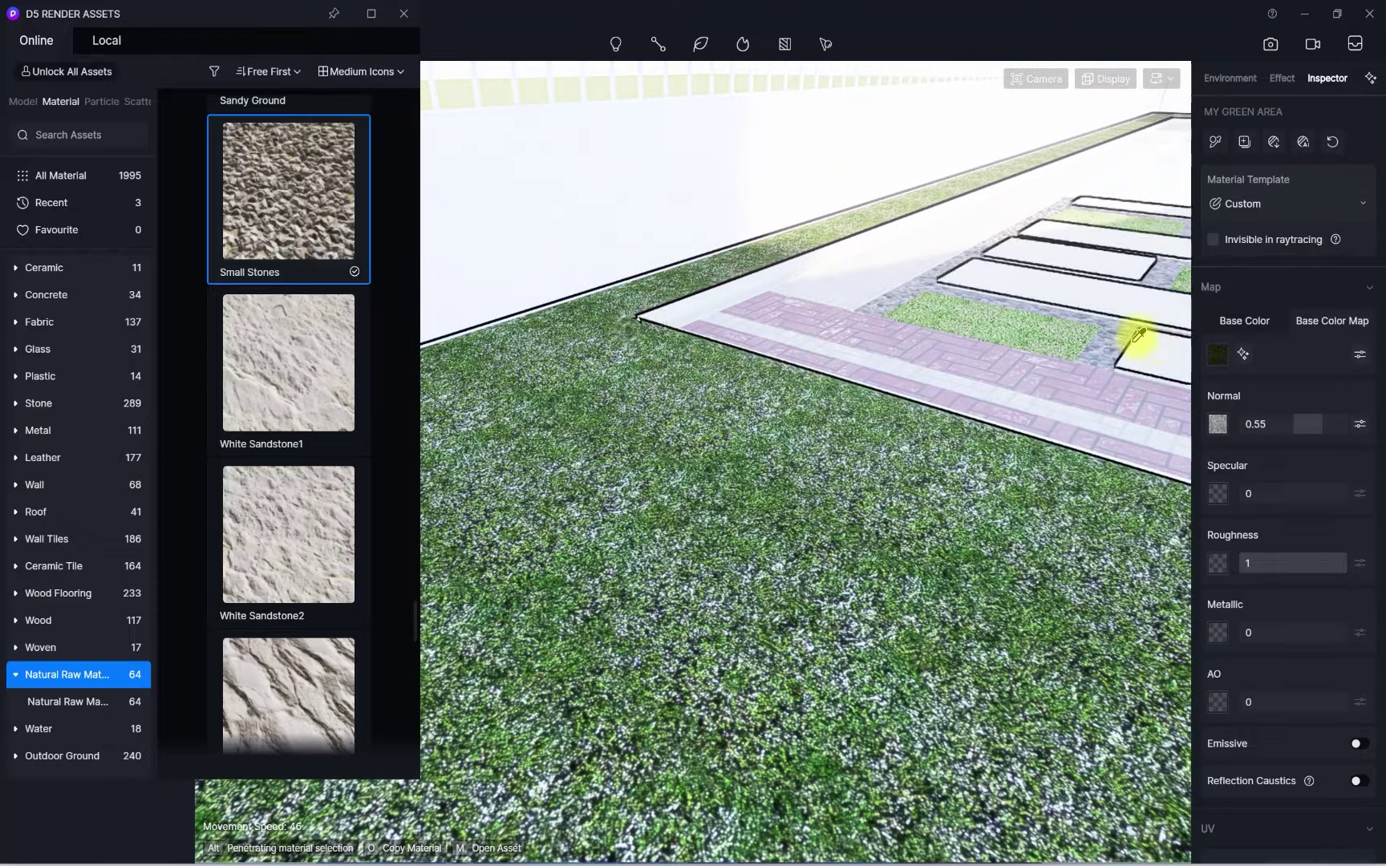
{"action": "left_click", "coordinate": [1334, 196]}
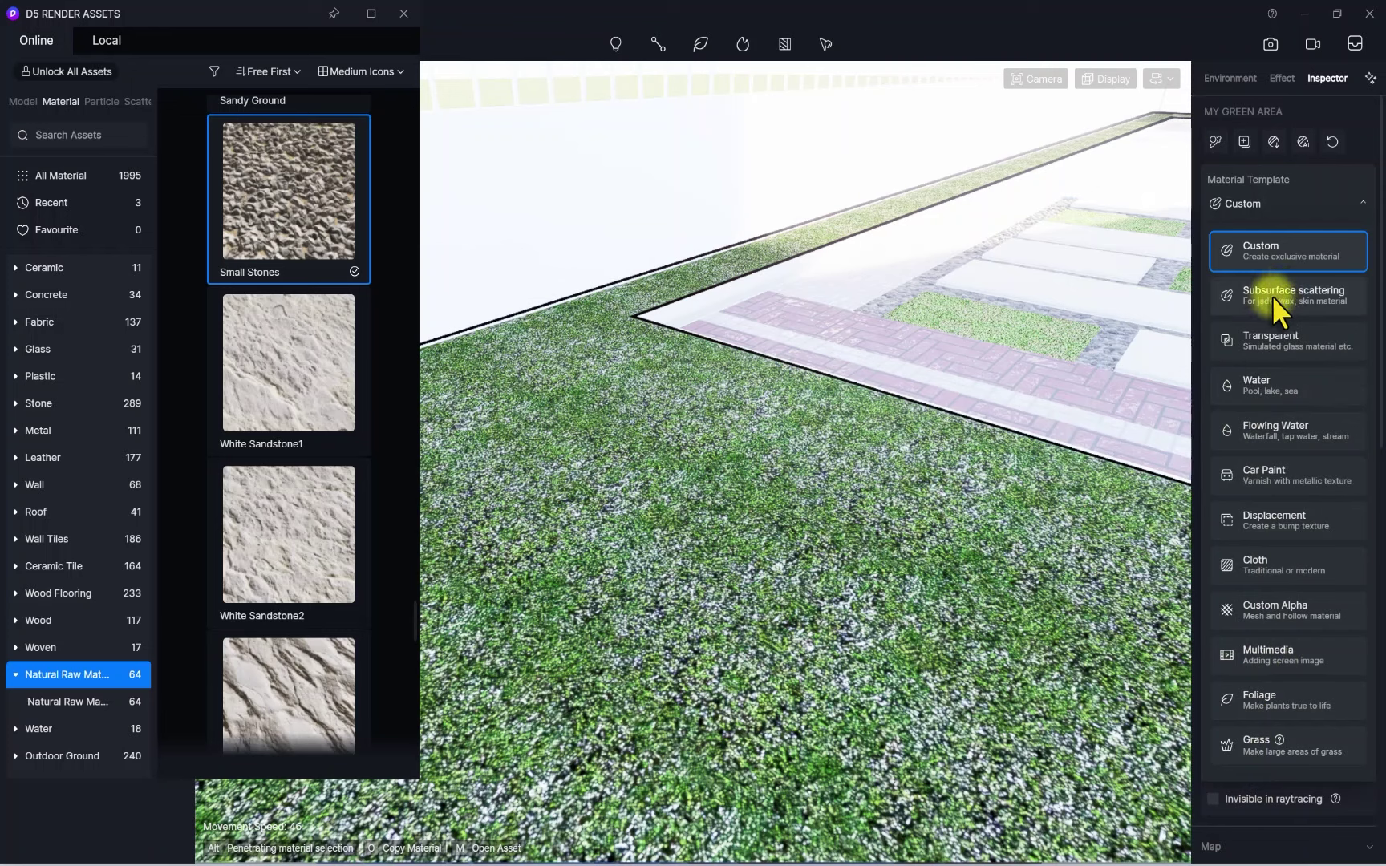
{"action": "left_click", "coordinate": [1247, 741]}
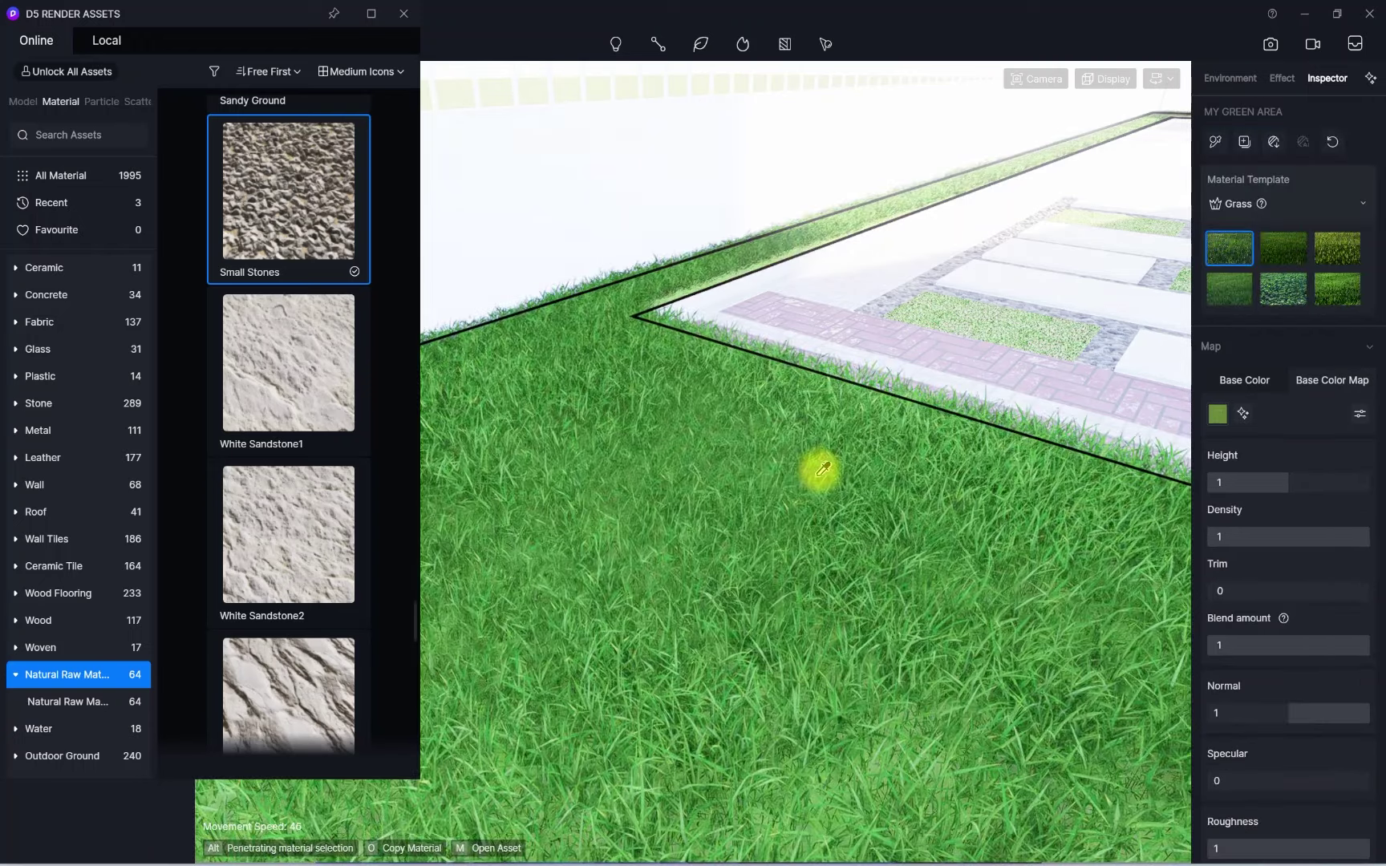
{"action": "scroll", "coordinate": [680, 498], "scroll_direction": "up", "scroll_amount": 3}
{"action": "scroll", "coordinate": [680, 498], "scroll_direction": "down", "scroll_amount": 3}
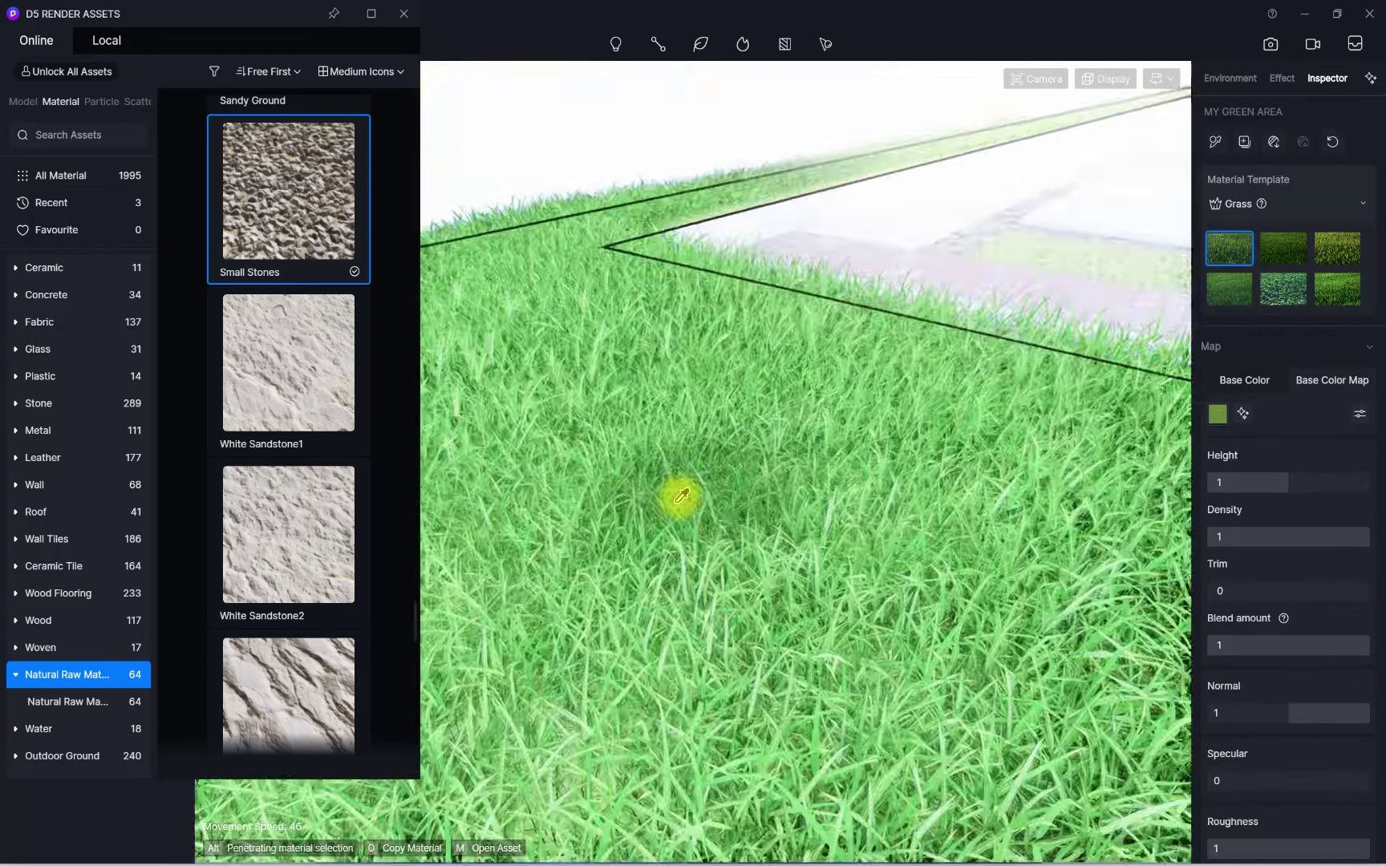
{"action": "right_click_drag", "start_coordinate": [681, 497], "coordinate": [349, 451]}
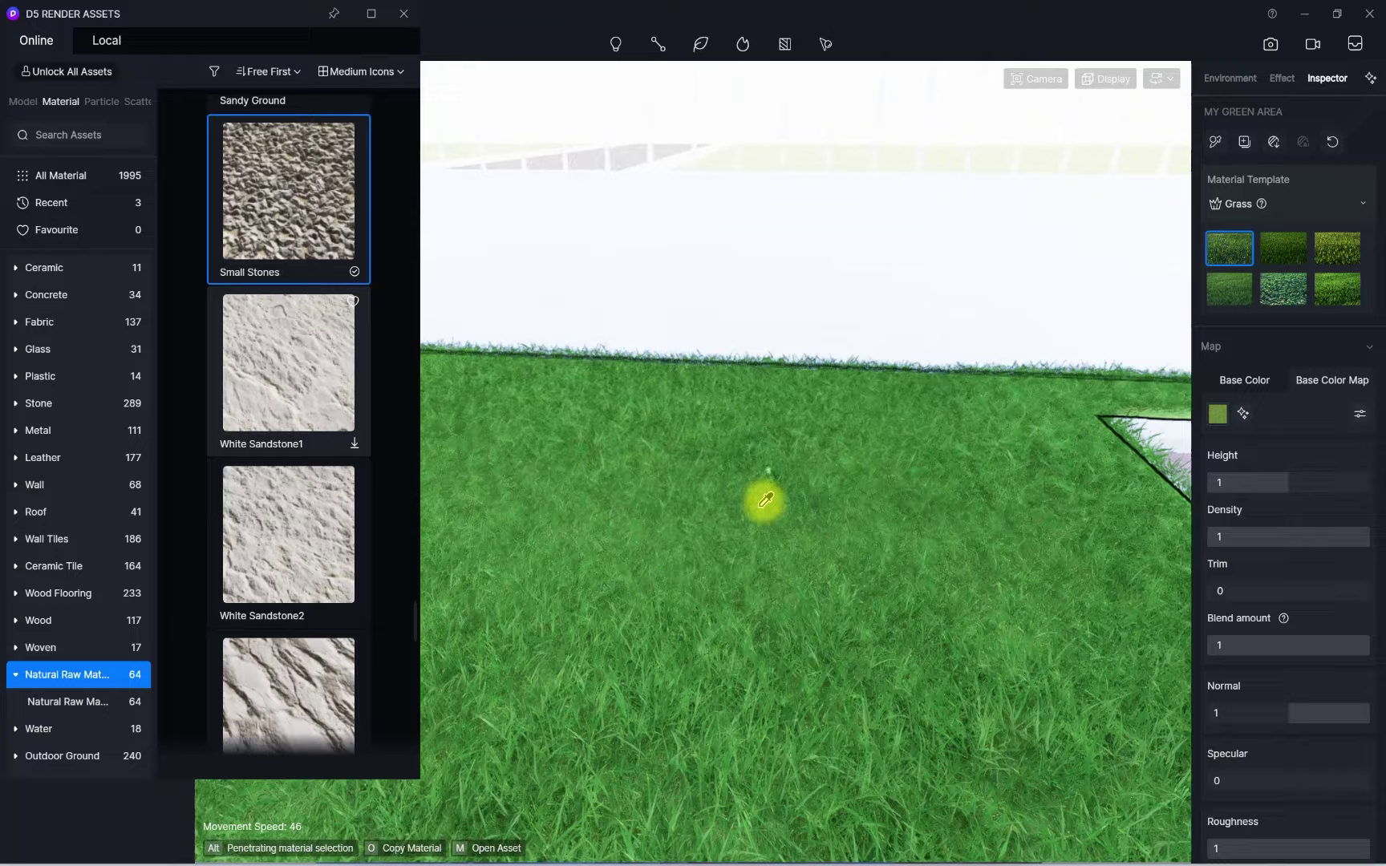
{"action": "scroll", "coordinate": [761, 500], "scroll_direction": "up", "scroll_amount": 3}
{"action": "right_click_drag", "start_coordinate": [761, 501], "coordinate": [983, 470]}
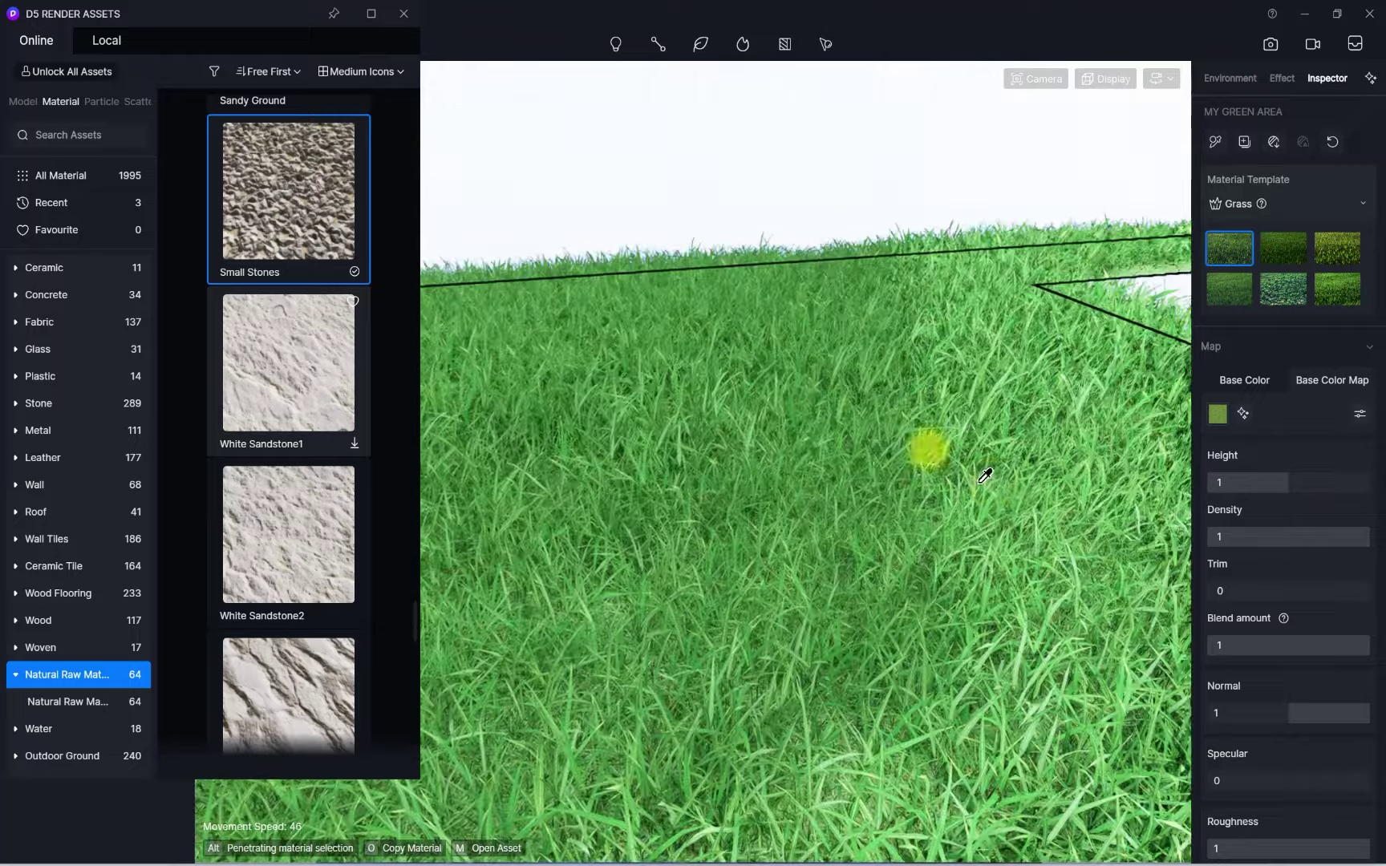
Try the sixth and third grass presets on the green area and return its template to Custom
{"action": "left_click", "coordinate": [1334, 290]}
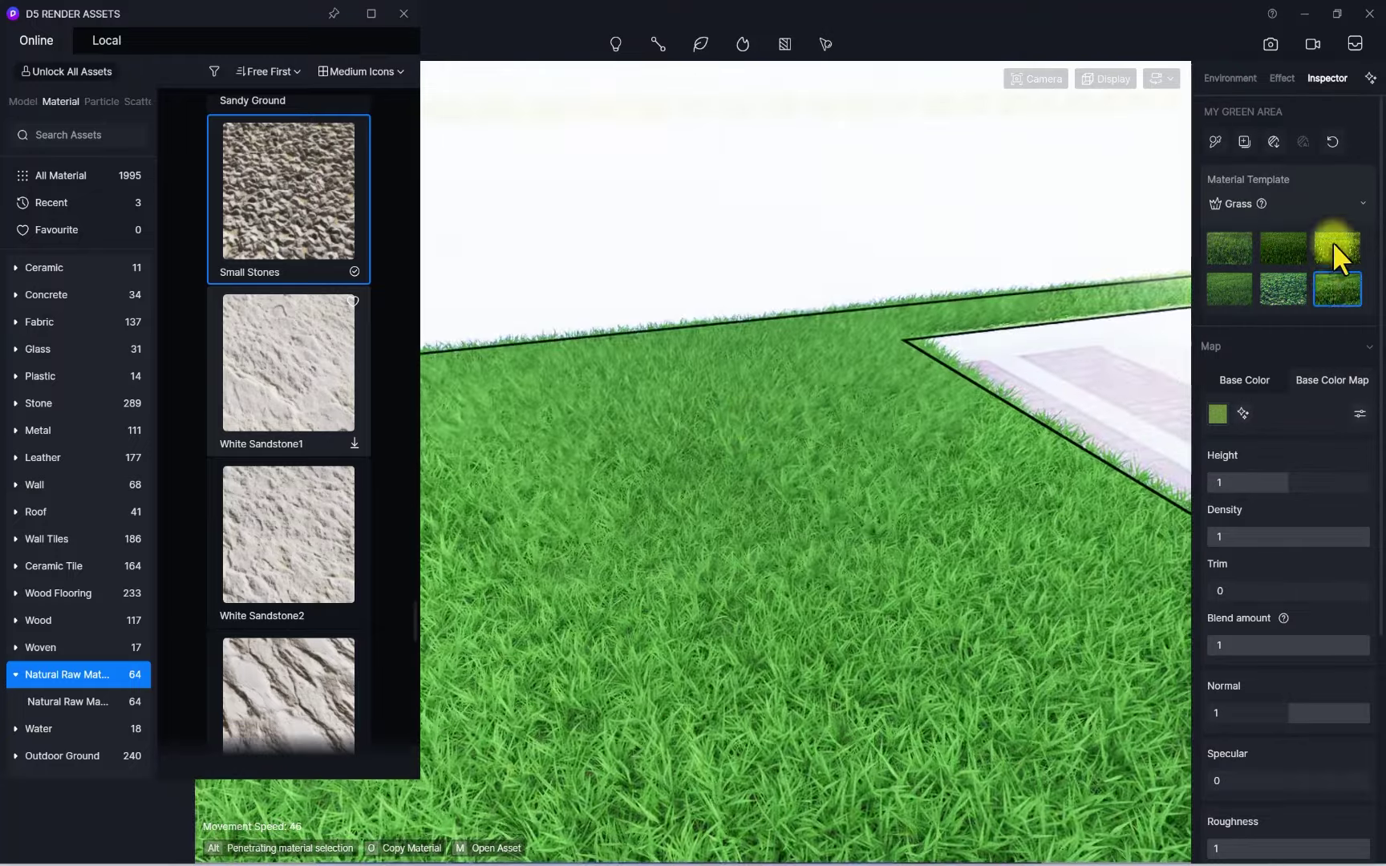
{"action": "left_click", "coordinate": [1332, 241]}
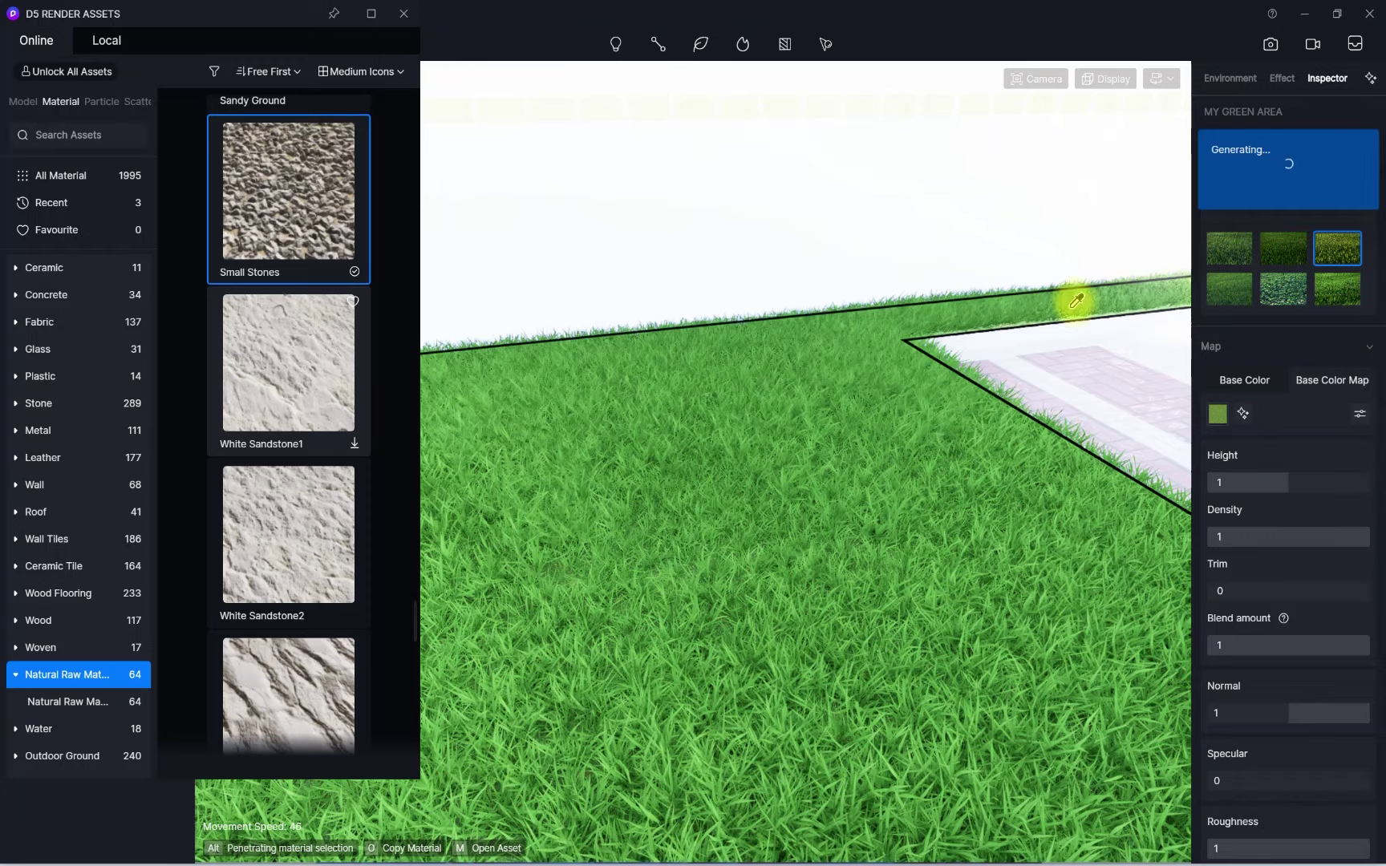
{"action": "right_click_drag", "start_coordinate": [569, 466], "coordinate": [609, 455]}
{"action": "scroll", "coordinate": [741, 500], "scroll_direction": "down", "scroll_amount": 5}
{"action": "scroll", "coordinate": [769, 504], "scroll_direction": "up", "scroll_amount": 3}
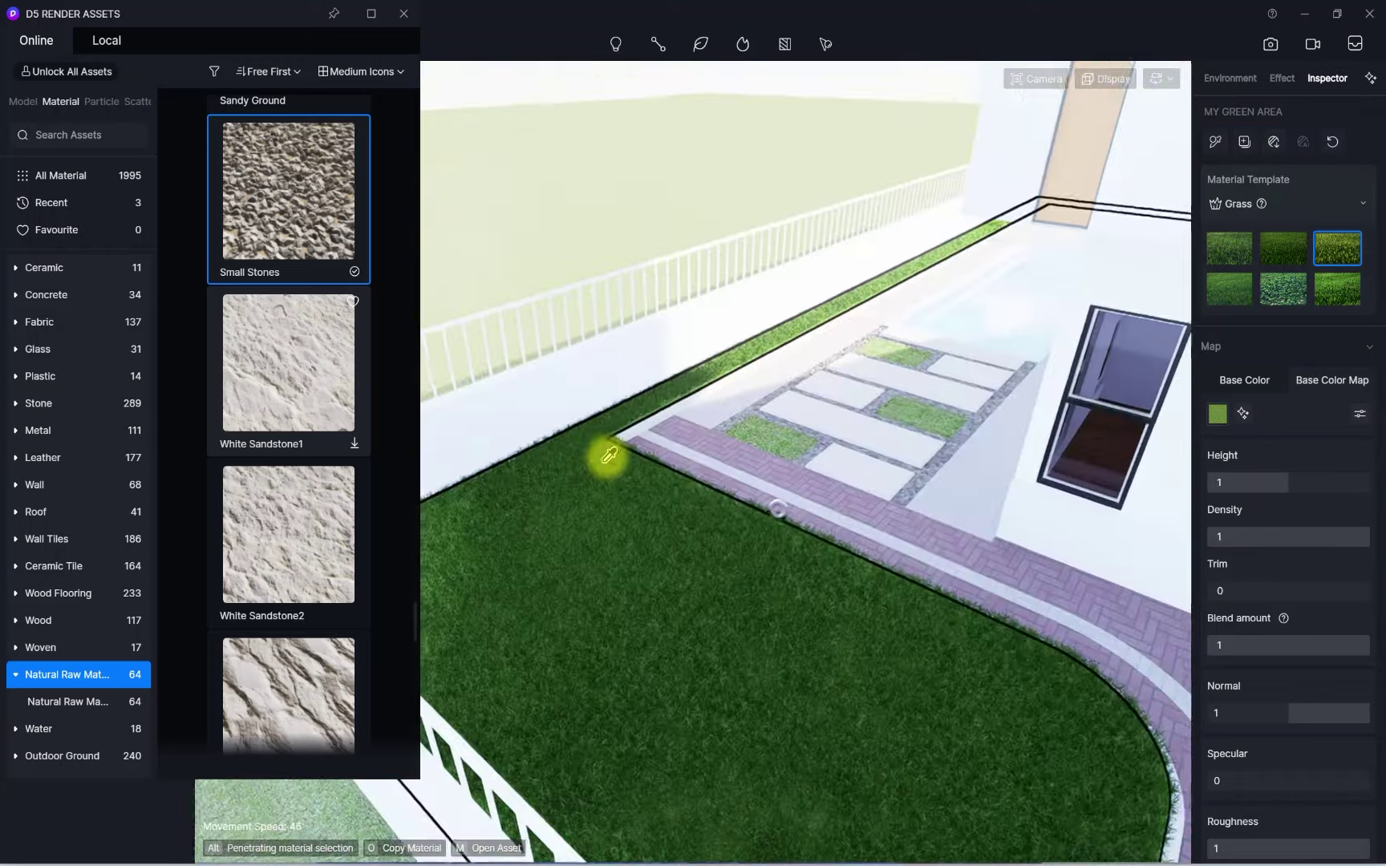
{"action": "scroll", "coordinate": [608, 456], "scroll_direction": "up", "scroll_amount": 3}
{"action": "right_click_drag", "start_coordinate": [742, 539], "coordinate": [520, 489]}
{"action": "scroll", "coordinate": [519, 489], "scroll_direction": "up", "scroll_amount": 3}
{"action": "right_click_drag", "start_coordinate": [724, 467], "coordinate": [1123, 353]}
{"action": "scroll", "coordinate": [667, 521], "scroll_direction": "down", "scroll_amount": 3}
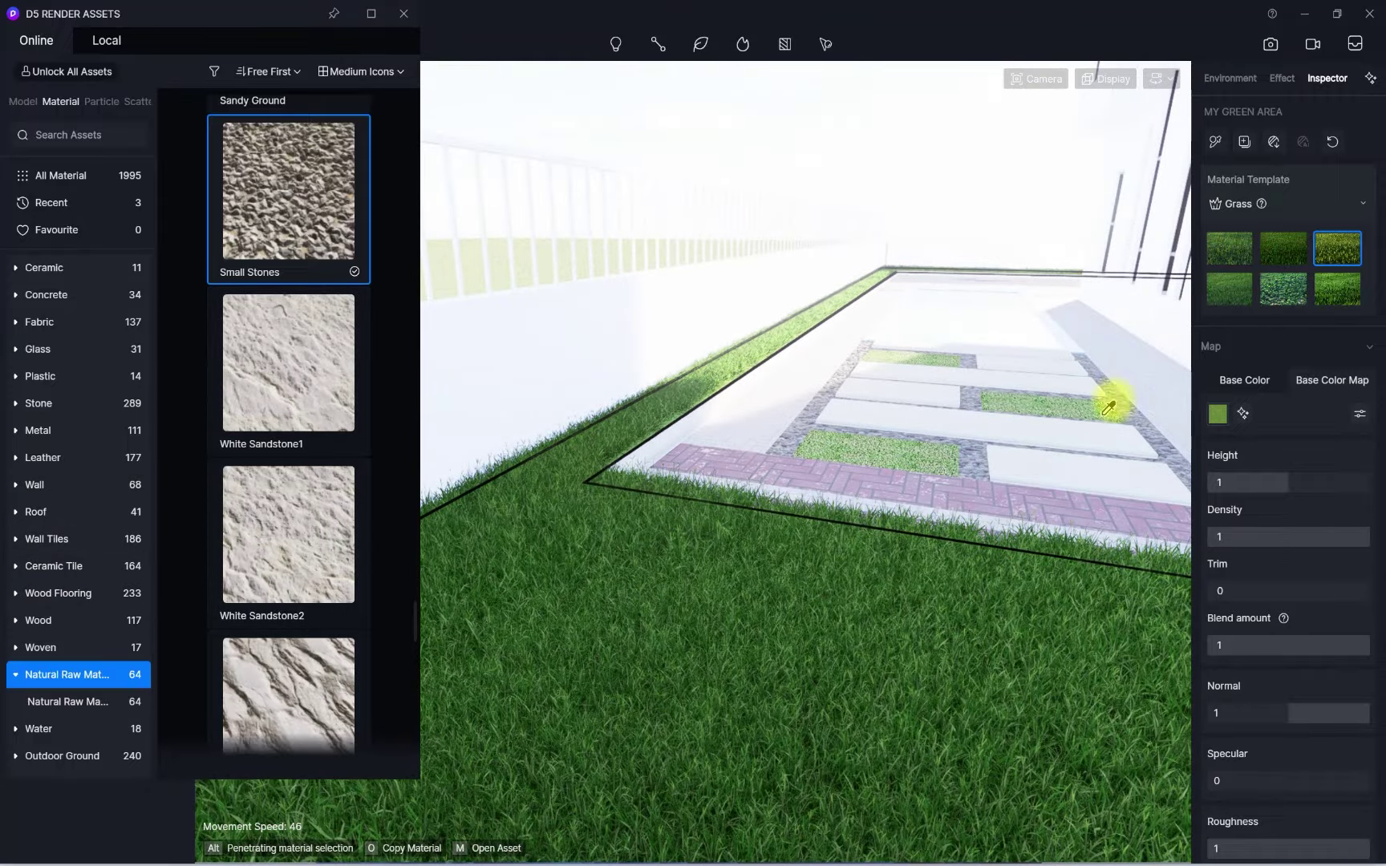
{"action": "left_click", "coordinate": [1277, 202]}
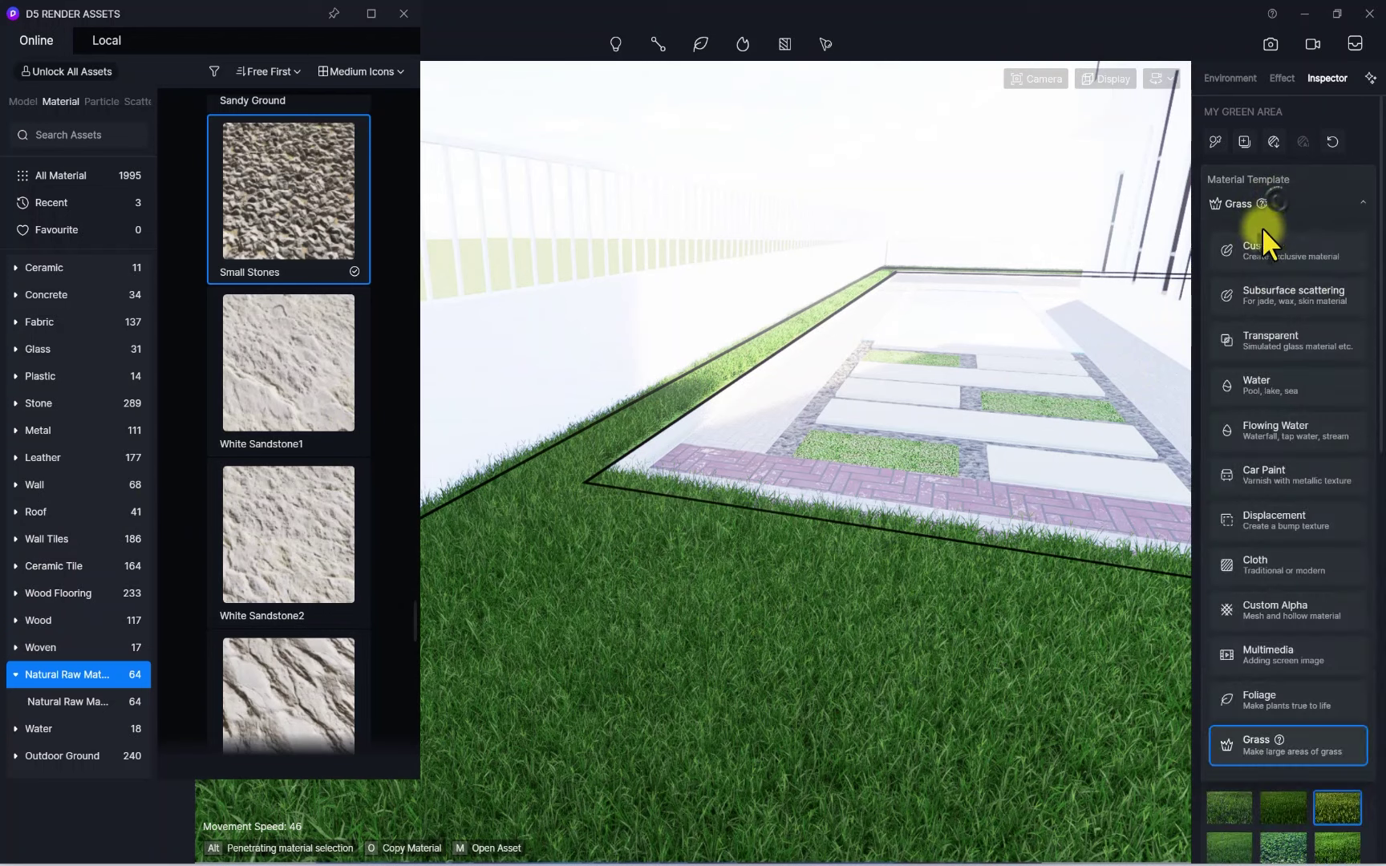
{"action": "left_click", "coordinate": [1260, 250]}
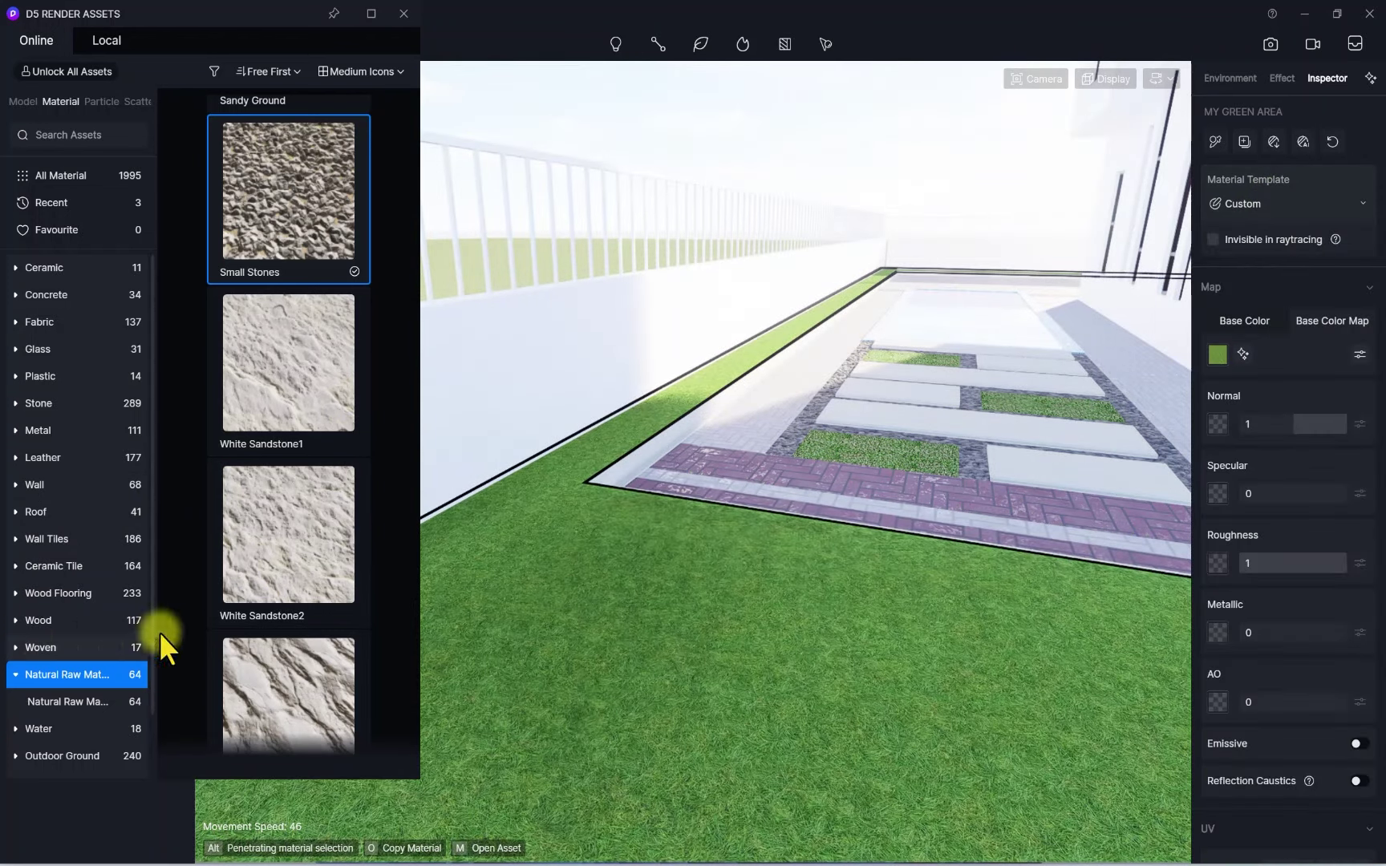
Apply the Dry Deciduous Woodland2 material from the Natural Raw Materials category to the front green area
{"action": "left_click", "coordinate": [55, 673]}
{"action": "scroll", "coordinate": [289, 546], "scroll_direction": "down", "scroll_amount": 6}
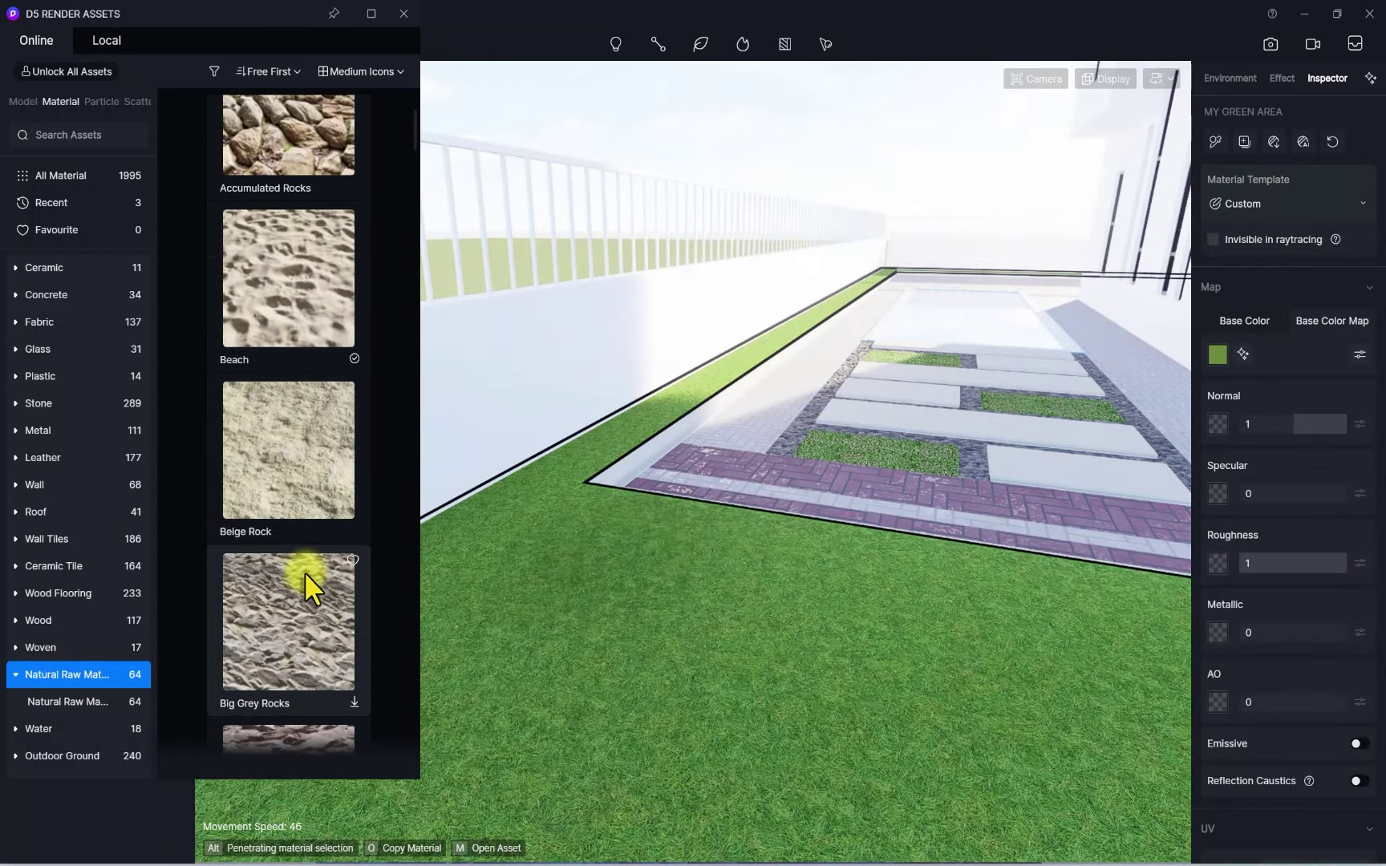
{"action": "scroll", "coordinate": [301, 562], "scroll_direction": "down", "scroll_amount": 9}
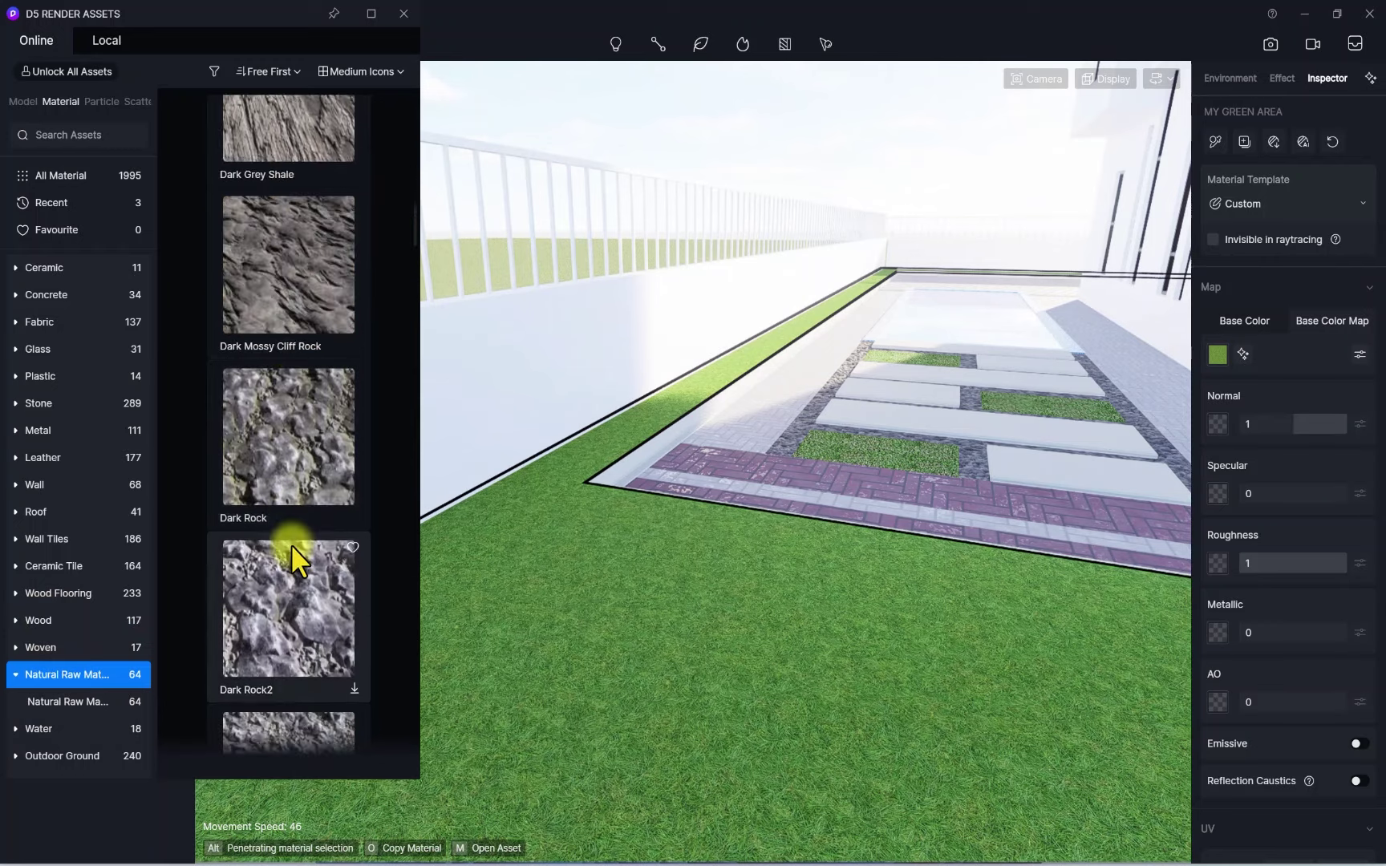
{"action": "scroll", "coordinate": [296, 534], "scroll_direction": "down", "scroll_amount": 8}
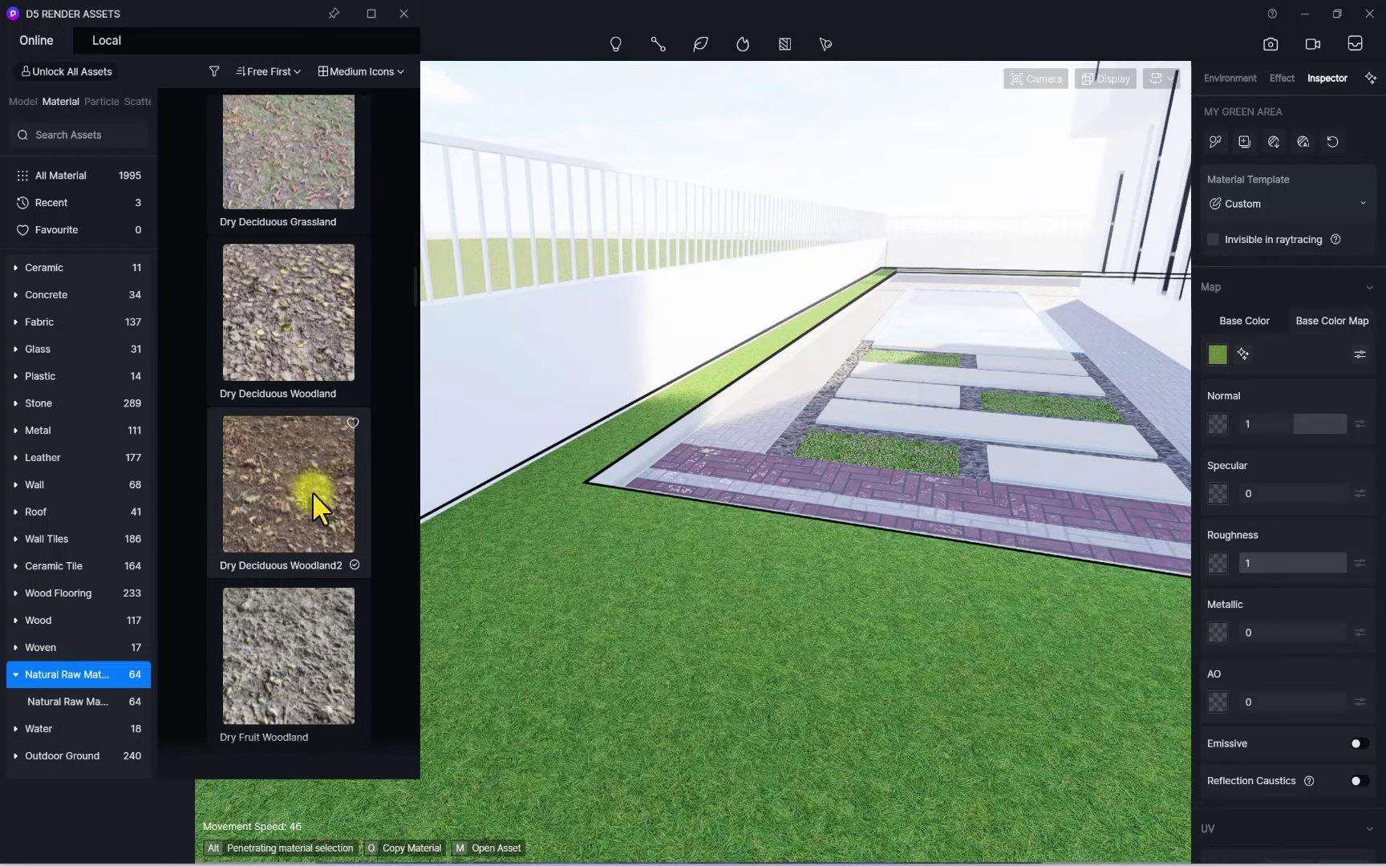
{"action": "left_click_drag", "start_coordinate": [326, 494], "coordinate": [600, 631]}
{"action": "left_click", "coordinate": [598, 629]}
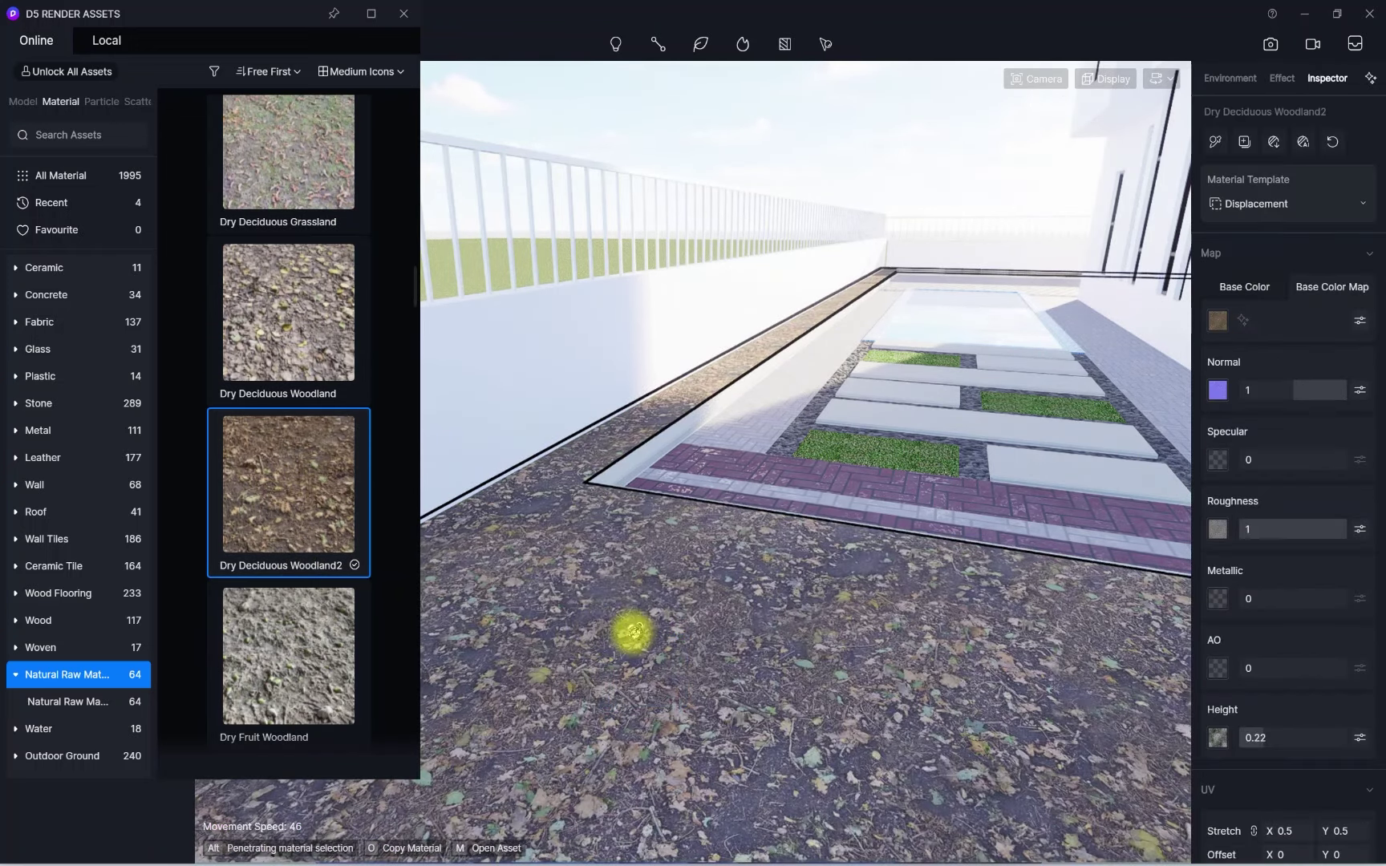
Set the woodland ground material's UV stretch to 0.82 in X and Y
{"action": "left_click", "coordinate": [1260, 286]}
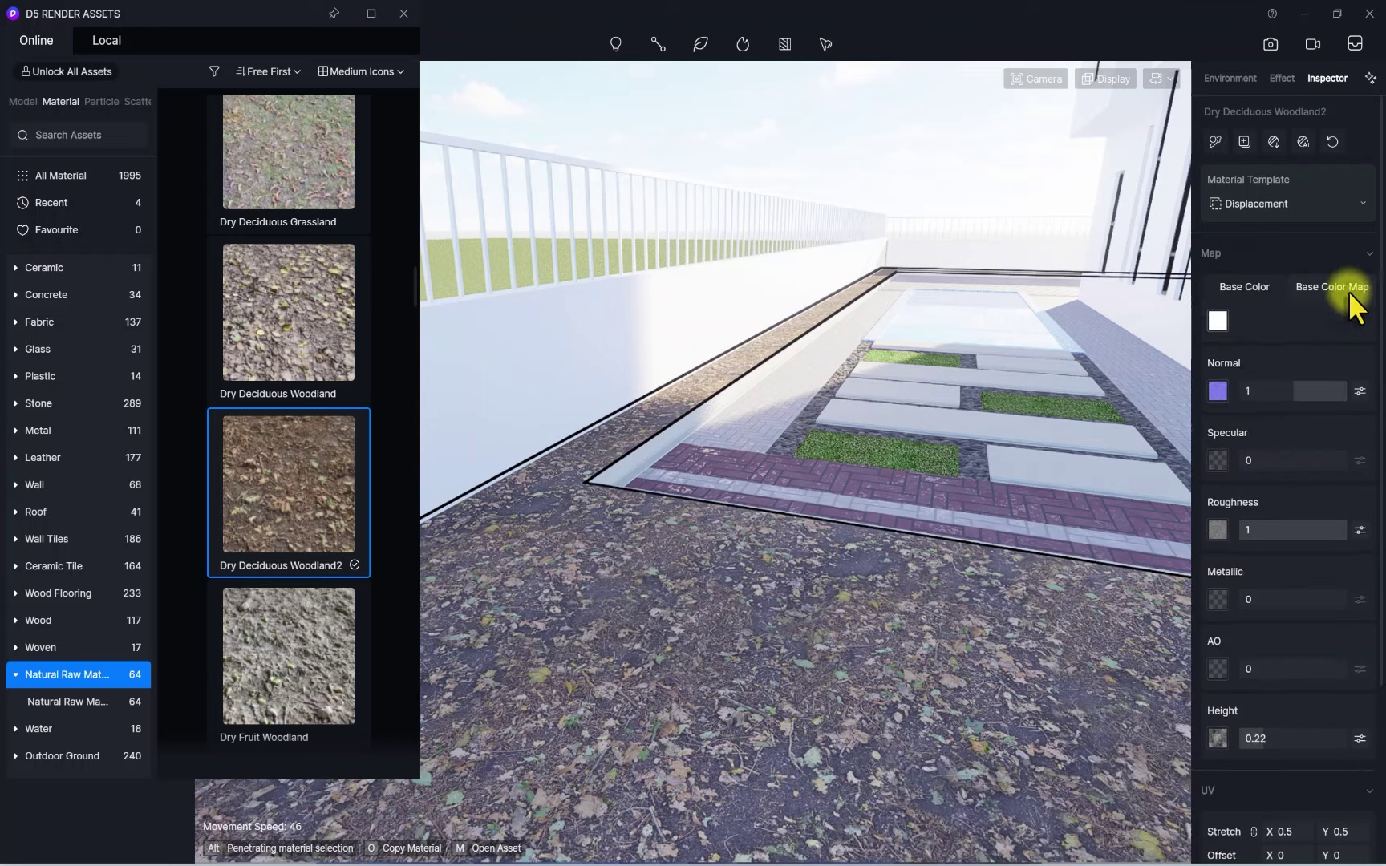
{"action": "scroll", "coordinate": [1296, 561], "scroll_direction": "down", "scroll_amount": 3}
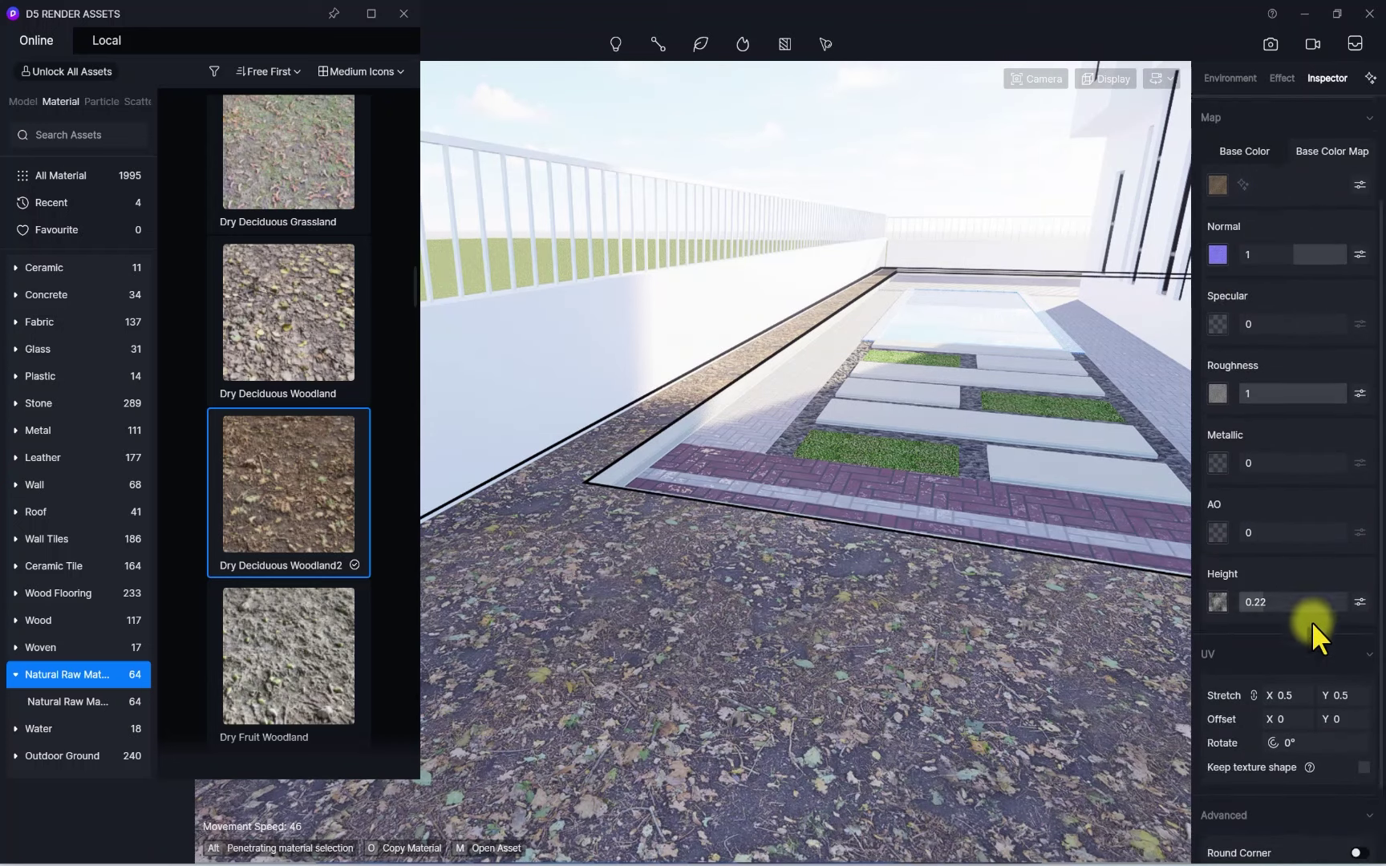
{"action": "left_click_drag", "start_coordinate": [1288, 664], "coordinate": [1305, 666]}
{"action": "scroll", "coordinate": [1319, 740], "scroll_direction": "down", "scroll_amount": 1}
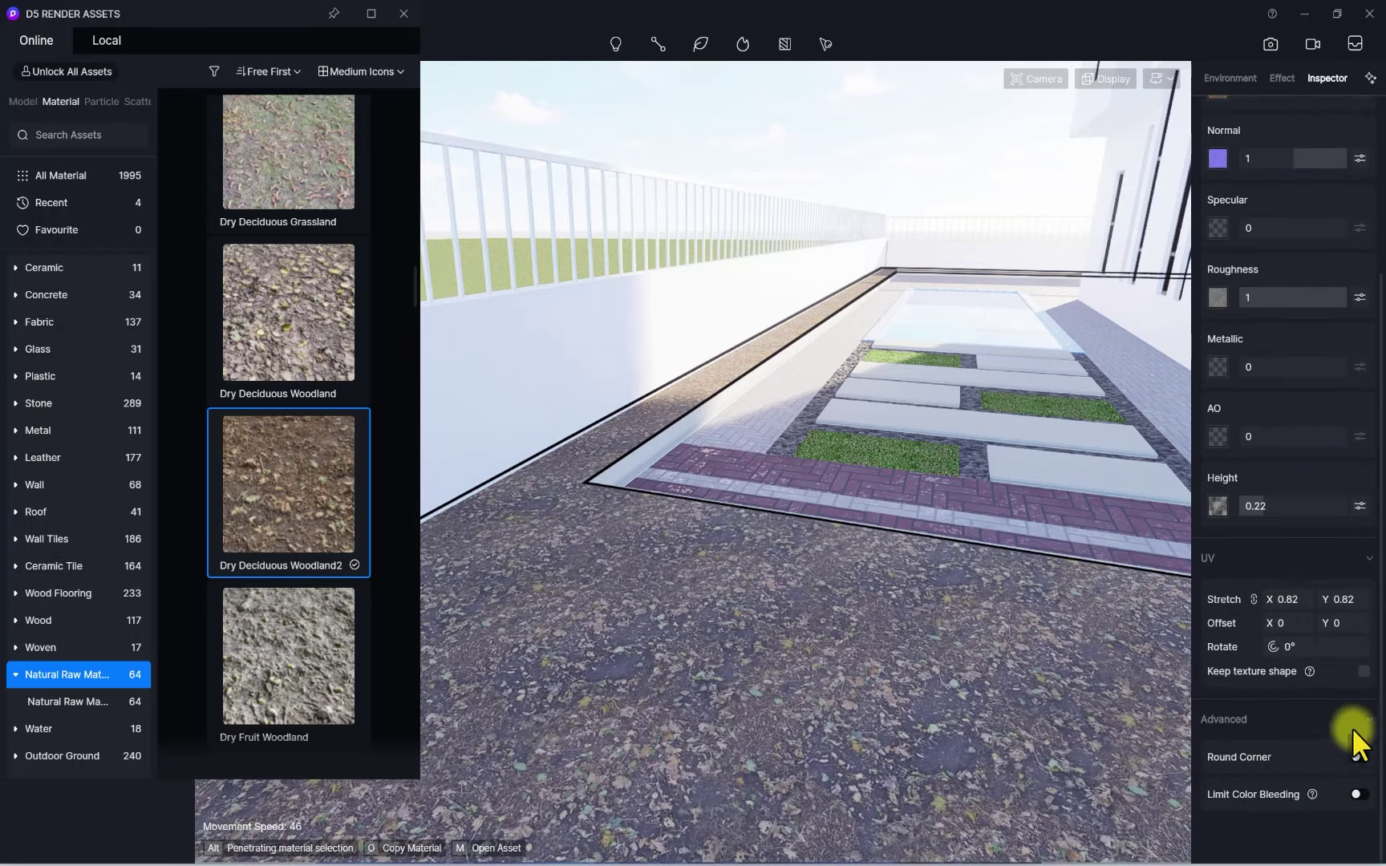
{"action": "scroll", "coordinate": [1361, 665], "scroll_direction": "up", "scroll_amount": 4}
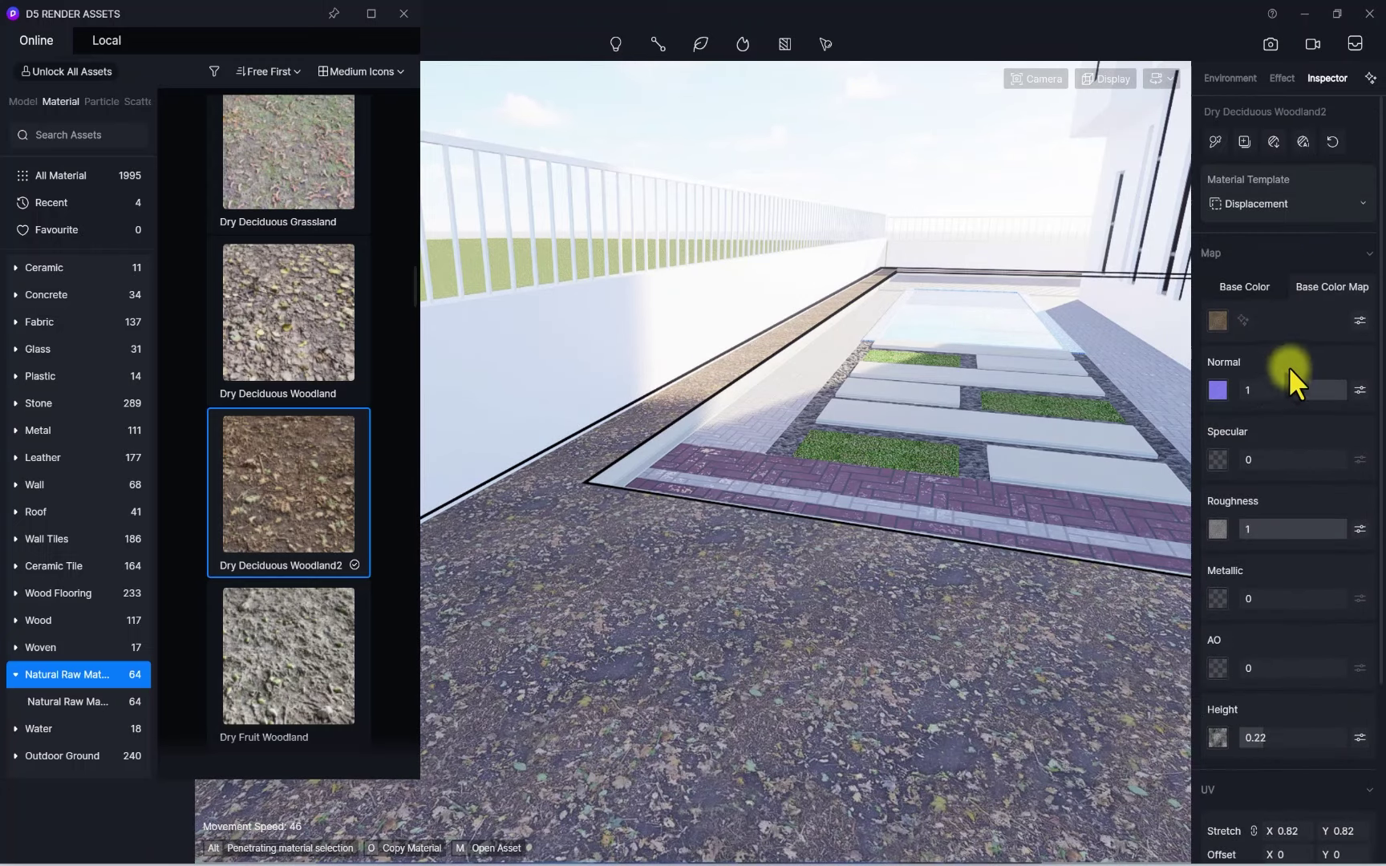
Switch the woodland ground material to the Custom template and enable UV Randomizer
{"action": "left_click", "coordinate": [1349, 205]}
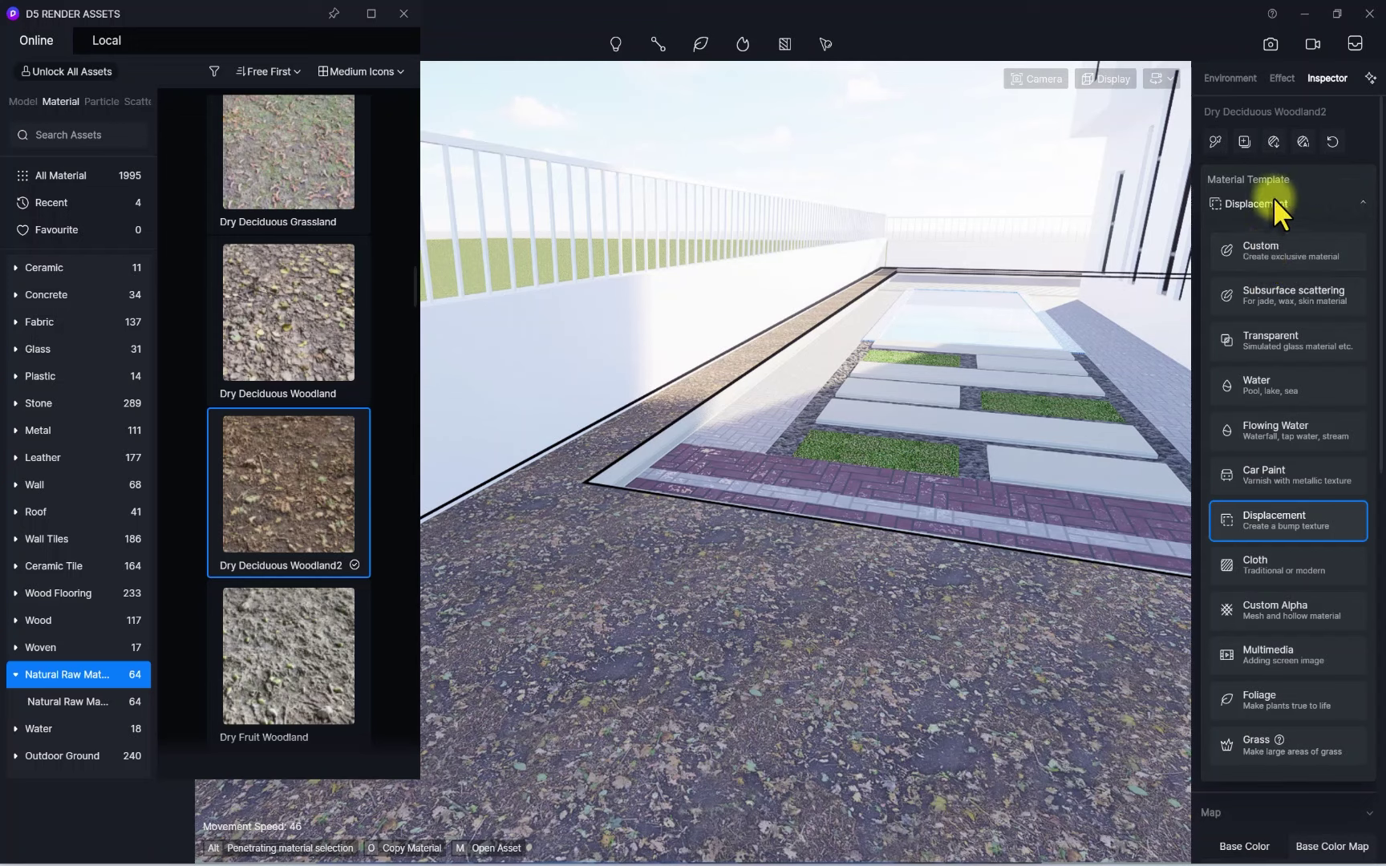
{"action": "left_click", "coordinate": [1253, 241]}
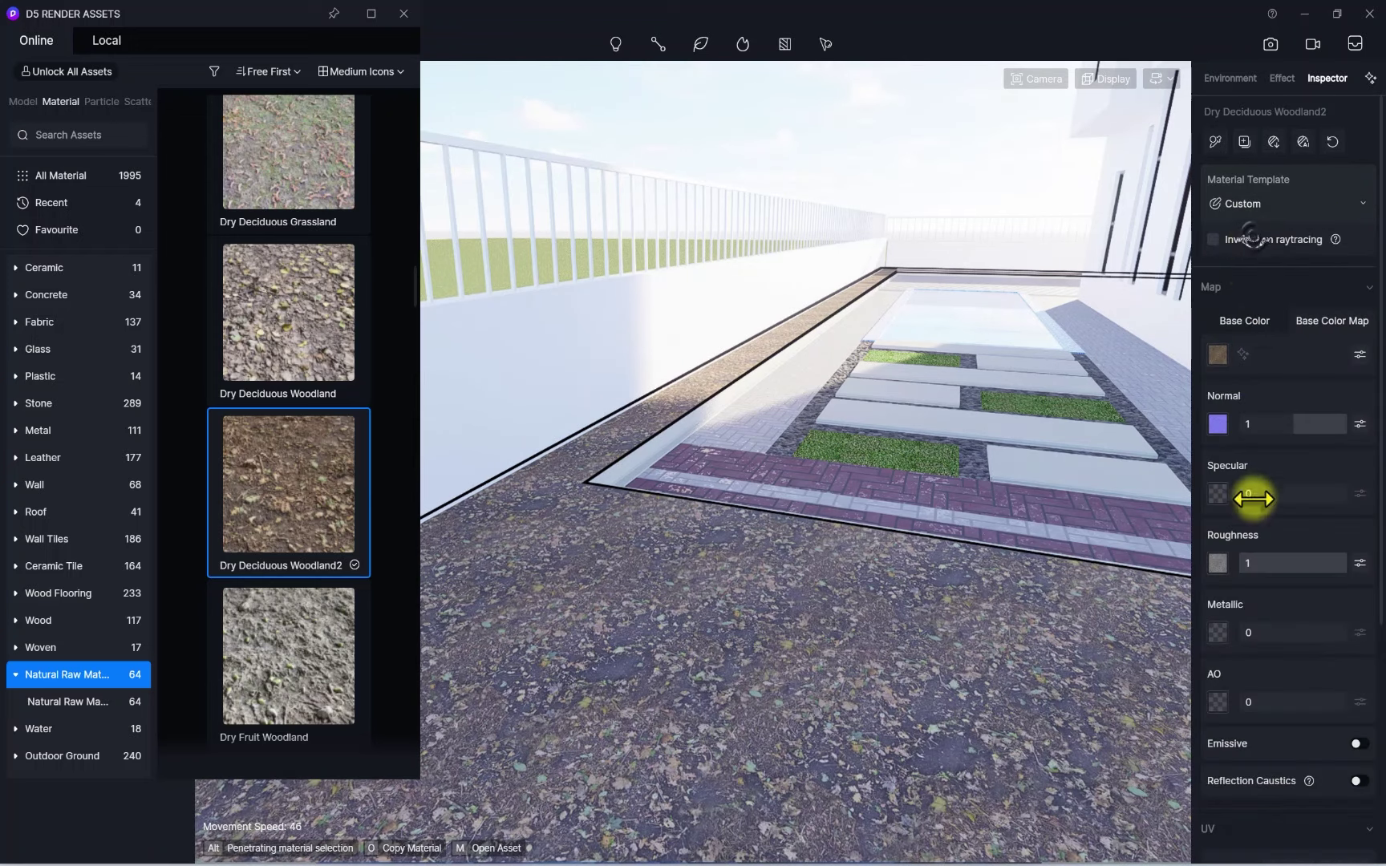
{"action": "scroll", "coordinate": [1317, 674], "scroll_direction": "down", "scroll_amount": 3}
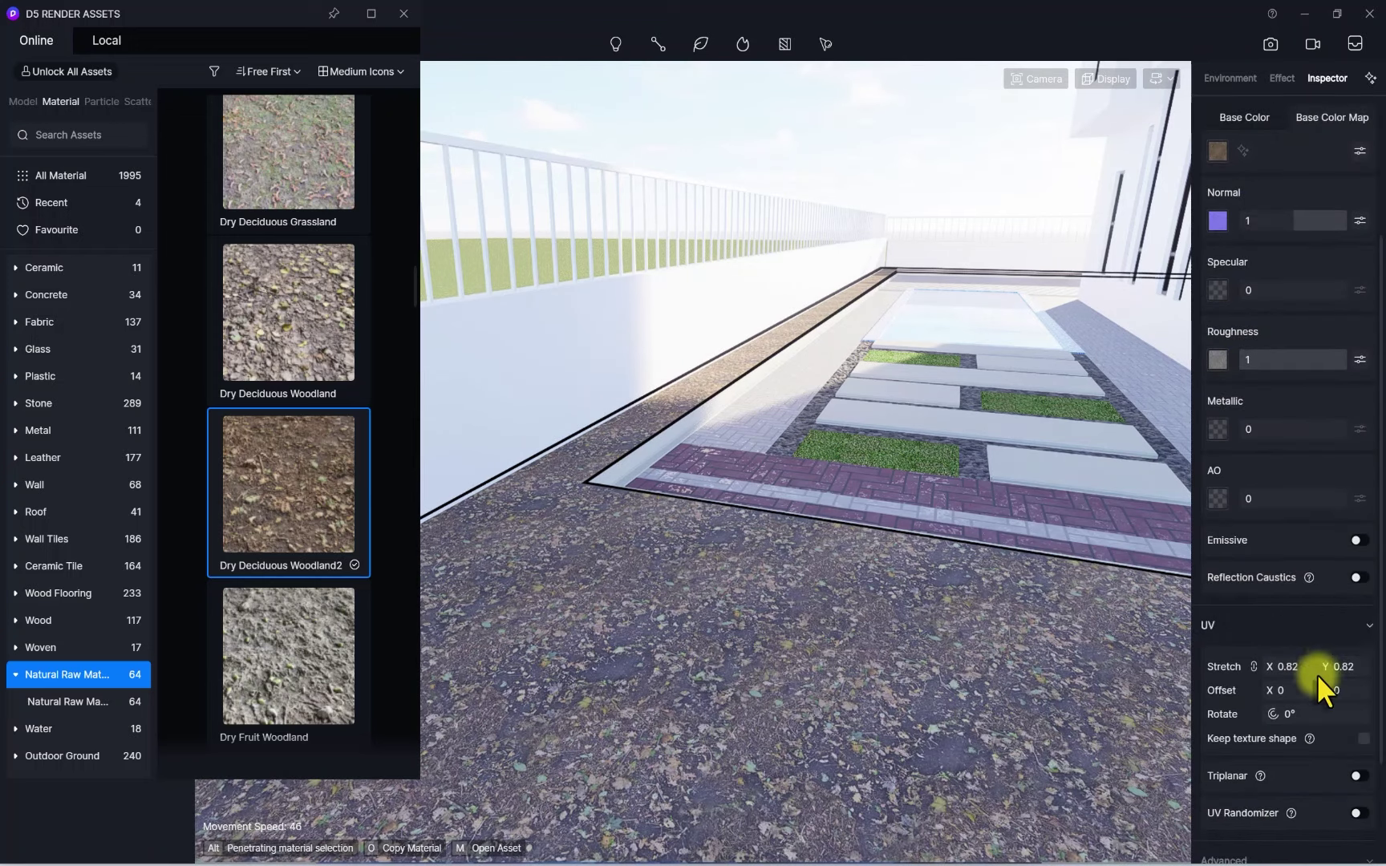
{"action": "left_click", "coordinate": [1359, 813]}
Examine the texture scale and tiling of the woodland ground around the front of the house
{"action": "scroll", "coordinate": [1030, 600], "scroll_direction": "down", "scroll_amount": 5}
{"action": "scroll", "coordinate": [877, 557], "scroll_direction": "up", "scroll_amount": 5}
{"action": "right_click_drag", "start_coordinate": [876, 556], "coordinate": [962, 826]}
{"action": "scroll", "coordinate": [736, 595], "scroll_direction": "down", "scroll_amount": 5}
{"action": "scroll", "coordinate": [726, 545], "scroll_direction": "up", "scroll_amount": 2}
{"action": "scroll", "coordinate": [706, 477], "scroll_direction": "down", "scroll_amount": 4}
{"action": "right_click_drag", "start_coordinate": [688, 486], "coordinate": [1003, 513]}
{"action": "right_click_drag", "start_coordinate": [748, 469], "coordinate": [454, 468]}
{"action": "scroll", "coordinate": [694, 358], "scroll_direction": "up", "scroll_amount": 4}
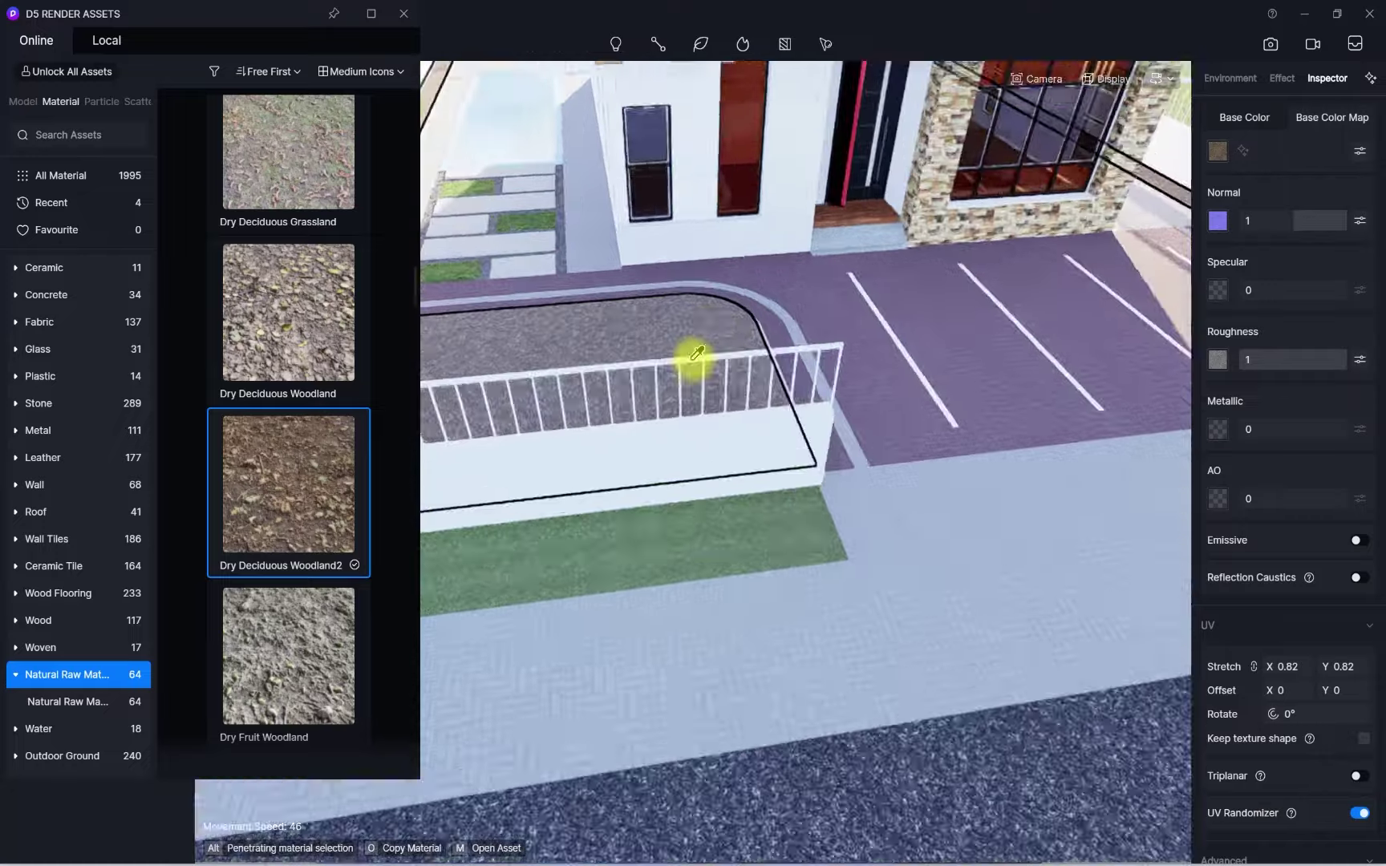
{"action": "right_click_drag", "start_coordinate": [696, 353], "coordinate": [645, 450]}
Copy the woodland ground material onto the grass patches between the paving slabs and the verges outside the boundary walls
{"action": "scroll", "coordinate": [1245, 198], "scroll_direction": "up", "scroll_amount": 3}
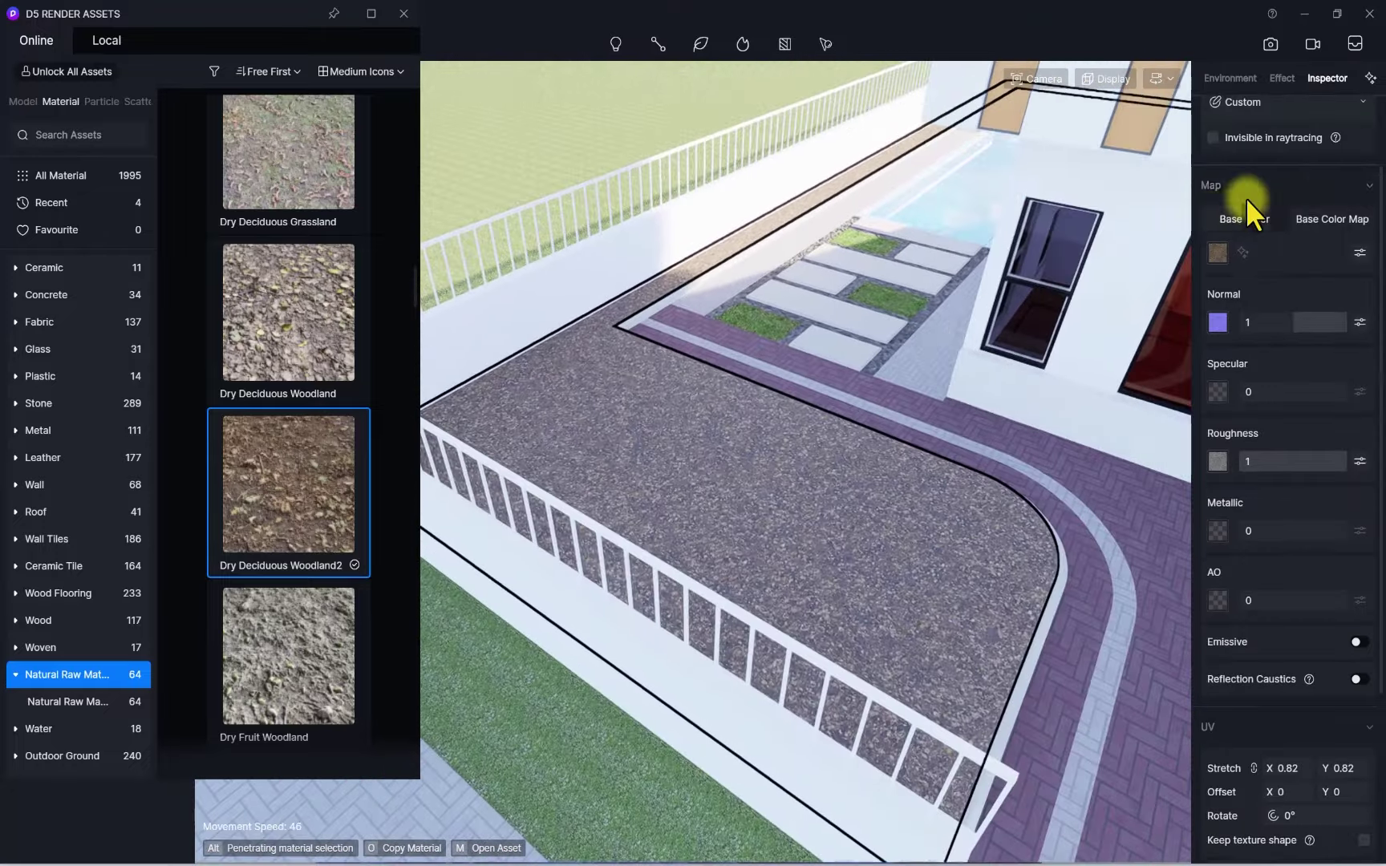
{"action": "left_click", "coordinate": [1216, 143]}
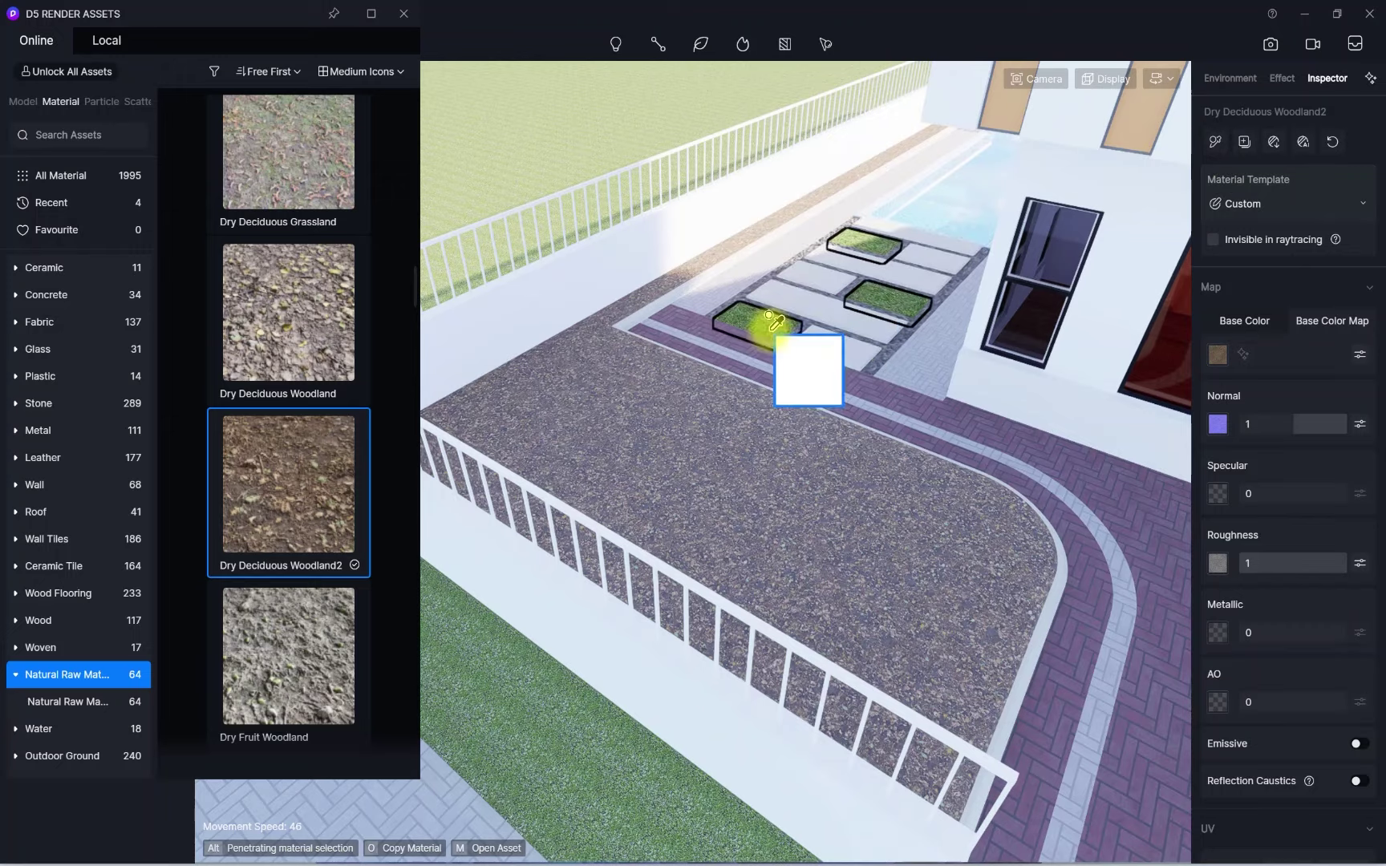
{"action": "scroll", "coordinate": [780, 327], "scroll_direction": "down", "scroll_amount": 5}
{"action": "right_click_drag", "start_coordinate": [607, 541], "coordinate": [1363, 650]}
{"action": "right_click_drag", "start_coordinate": [842, 526], "coordinate": [503, 449]}
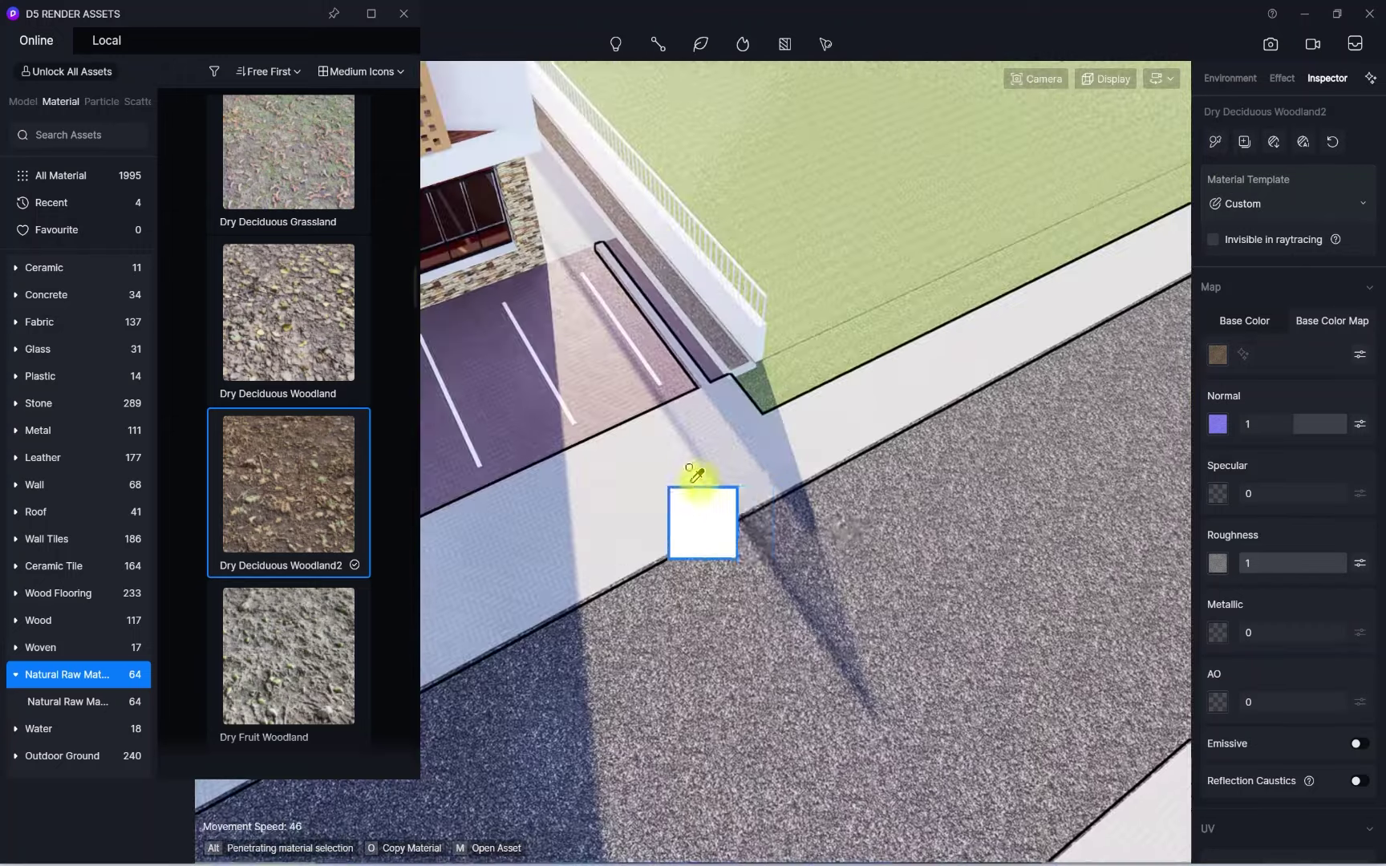
{"action": "scroll", "coordinate": [699, 479], "scroll_direction": "up", "scroll_amount": 3}
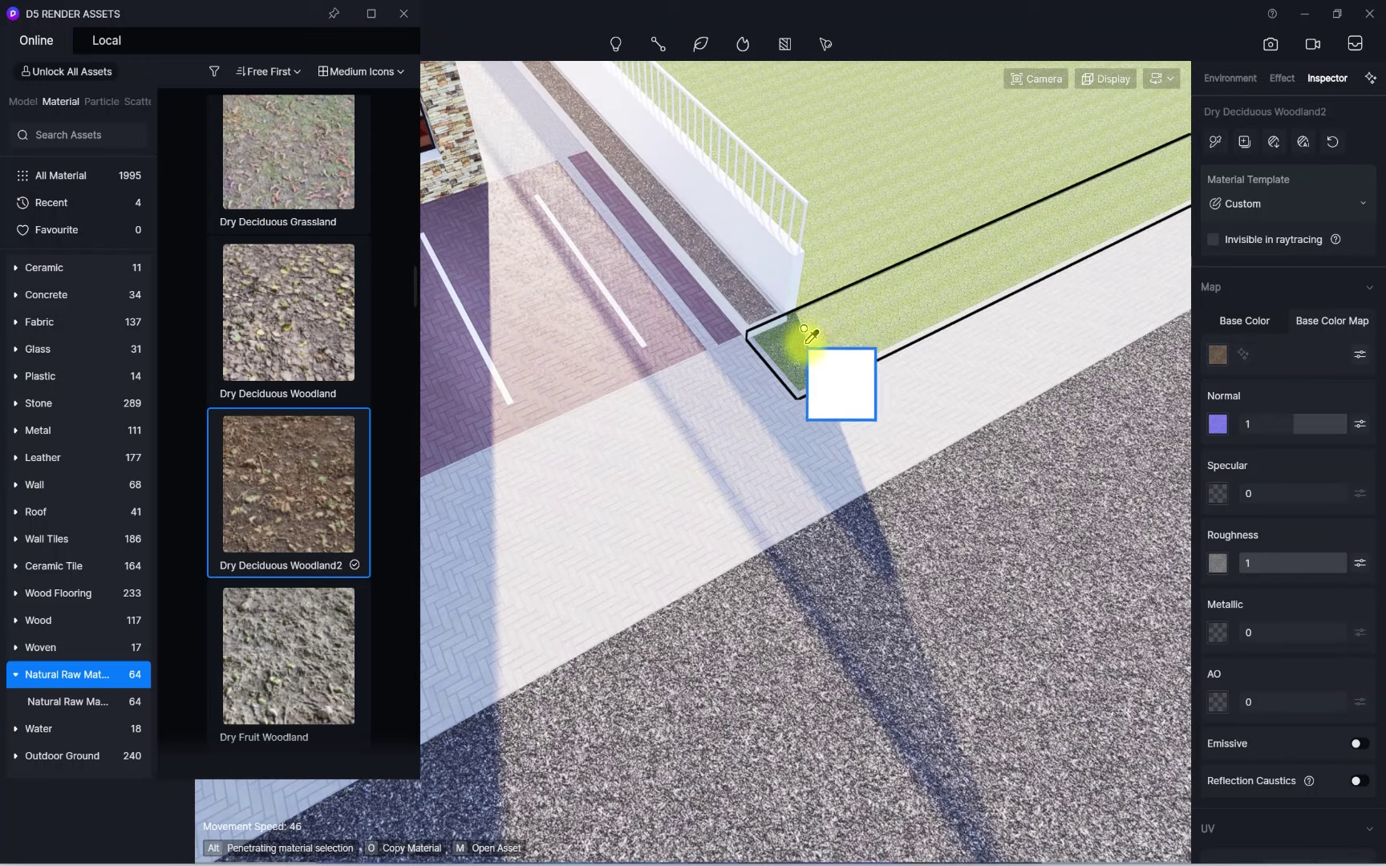
{"action": "scroll", "coordinate": [815, 333], "scroll_direction": "down", "scroll_amount": 4}
{"action": "right_click_drag", "start_coordinate": [414, 498], "coordinate": [600, 440]}
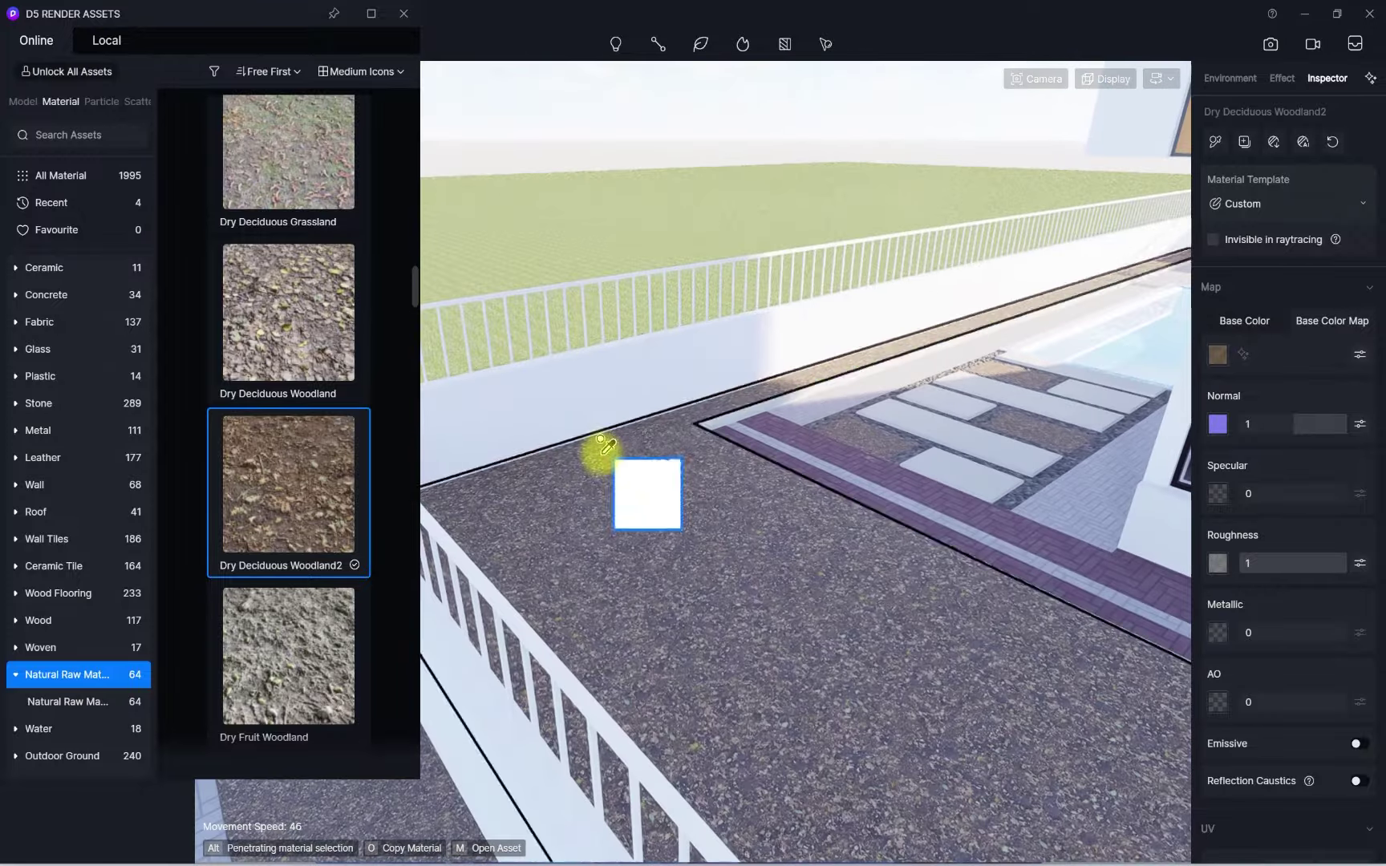
Browse the online Nature models for ornamental grass plants
{"action": "left_click", "coordinate": [23, 102]}
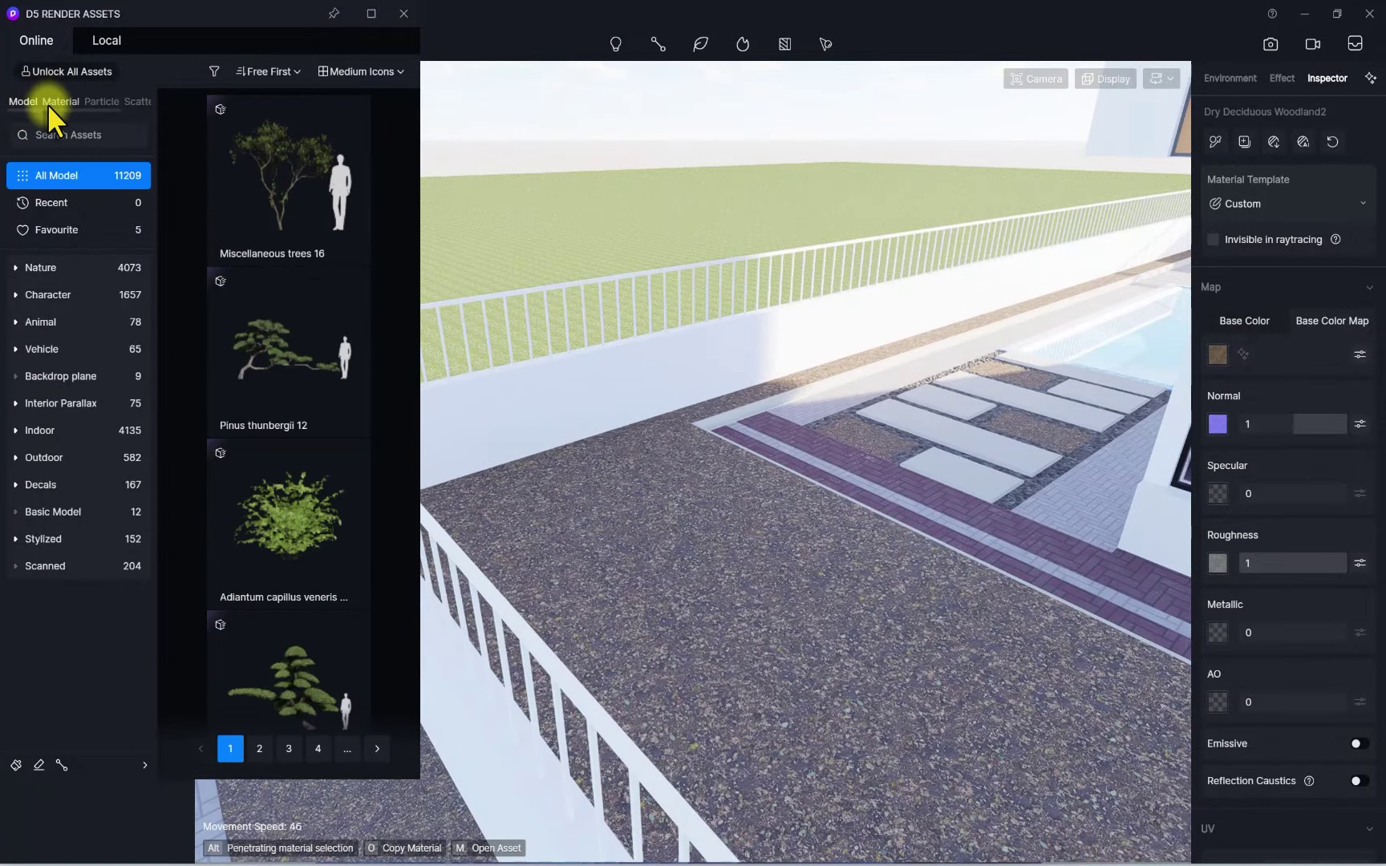
{"action": "left_click", "coordinate": [48, 102]}
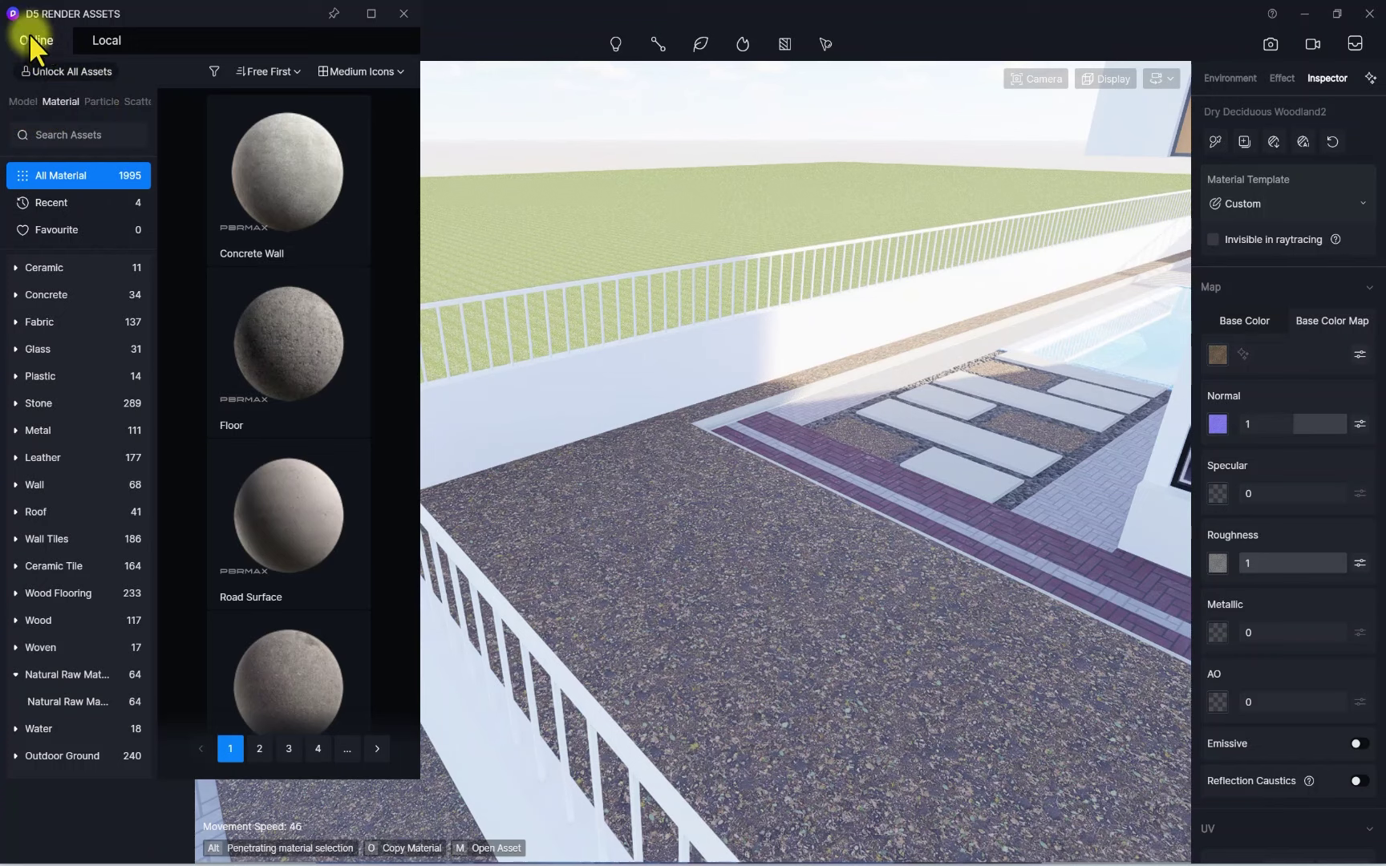
{"action": "left_click", "coordinate": [21, 101]}
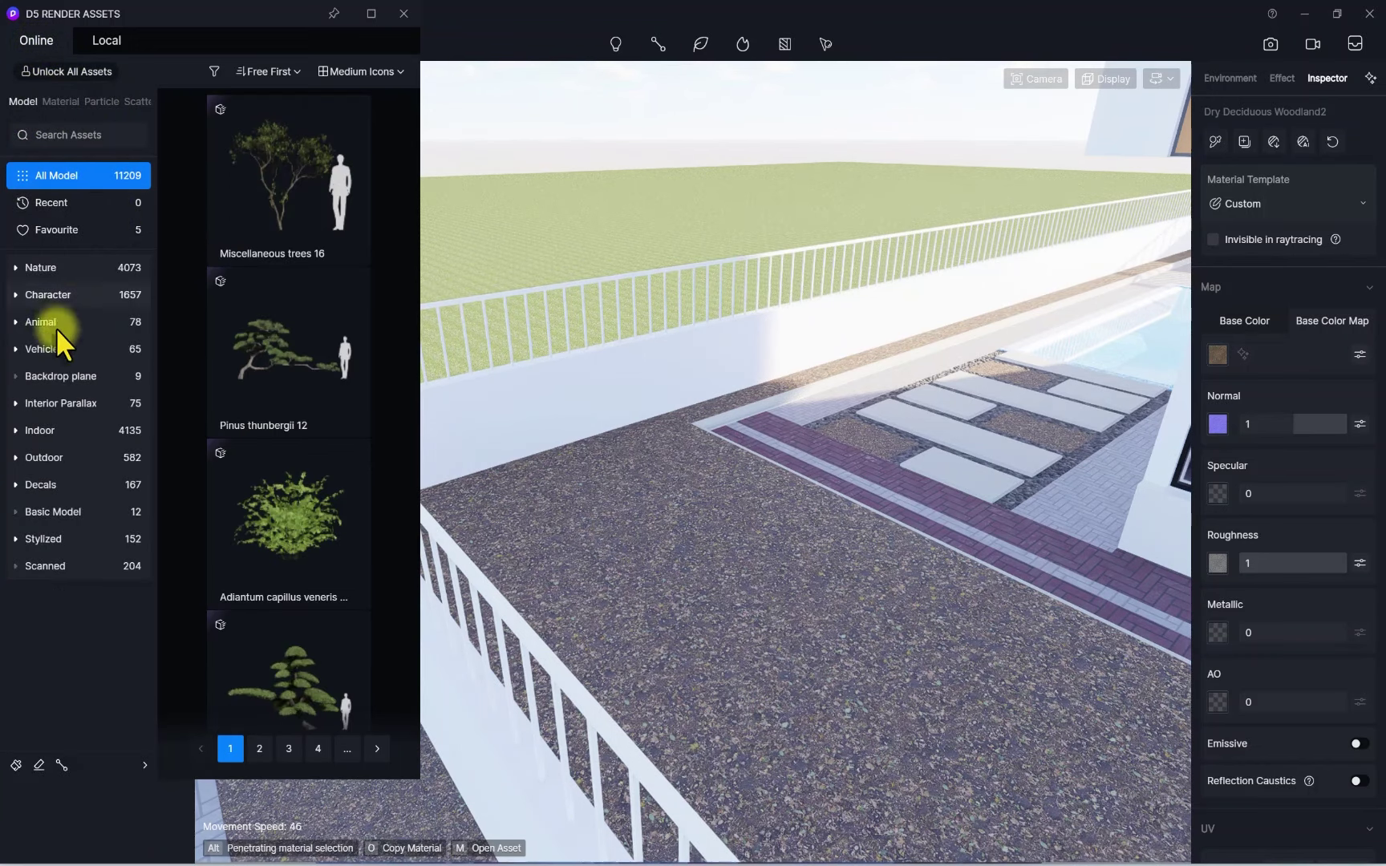
{"action": "left_click", "coordinate": [40, 268]}
{"action": "left_click", "coordinate": [32, 457]}
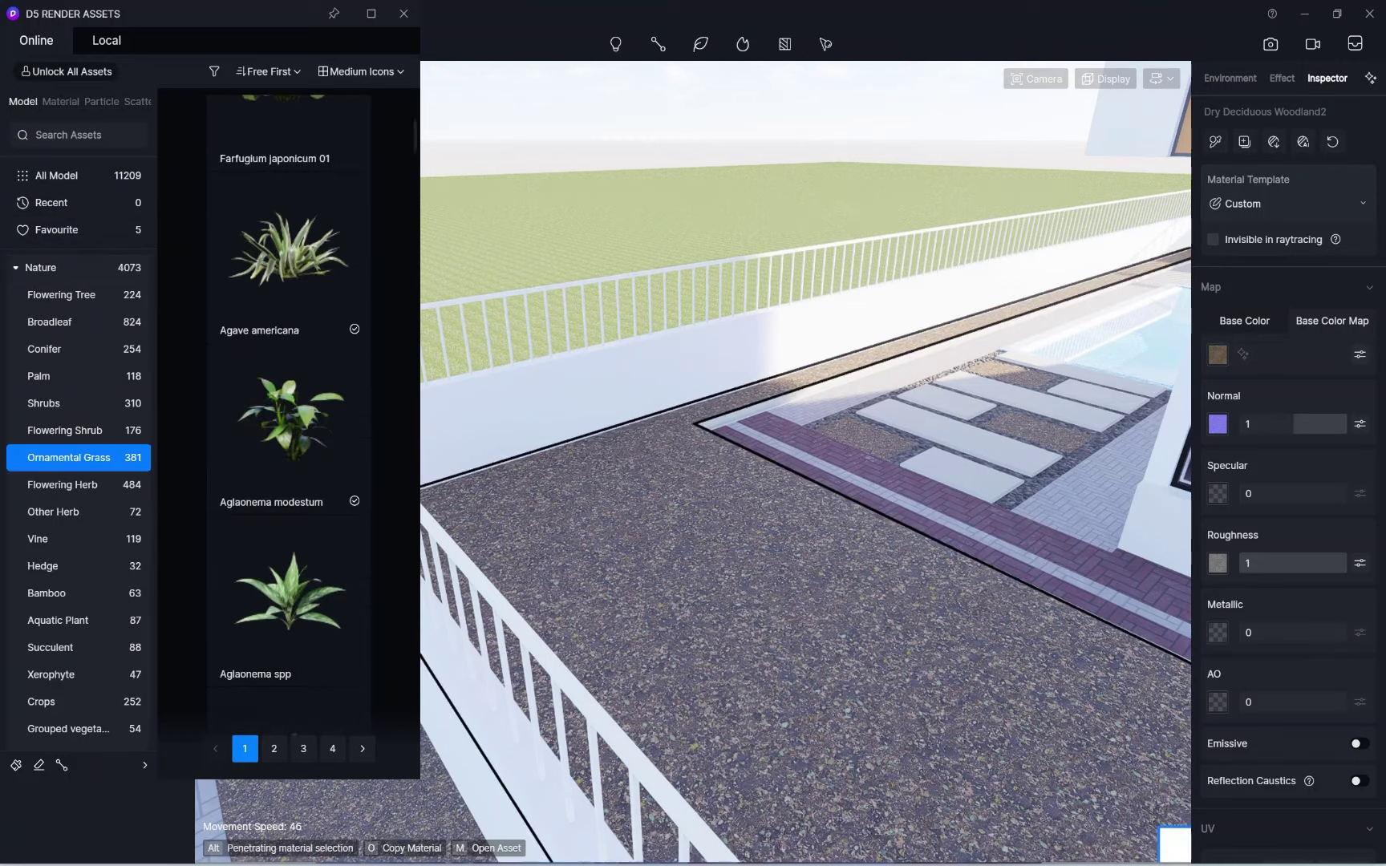
{"action": "left_click", "coordinate": [77, 456]}
{"action": "scroll", "coordinate": [272, 469], "scroll_direction": "down", "scroll_amount": 8}
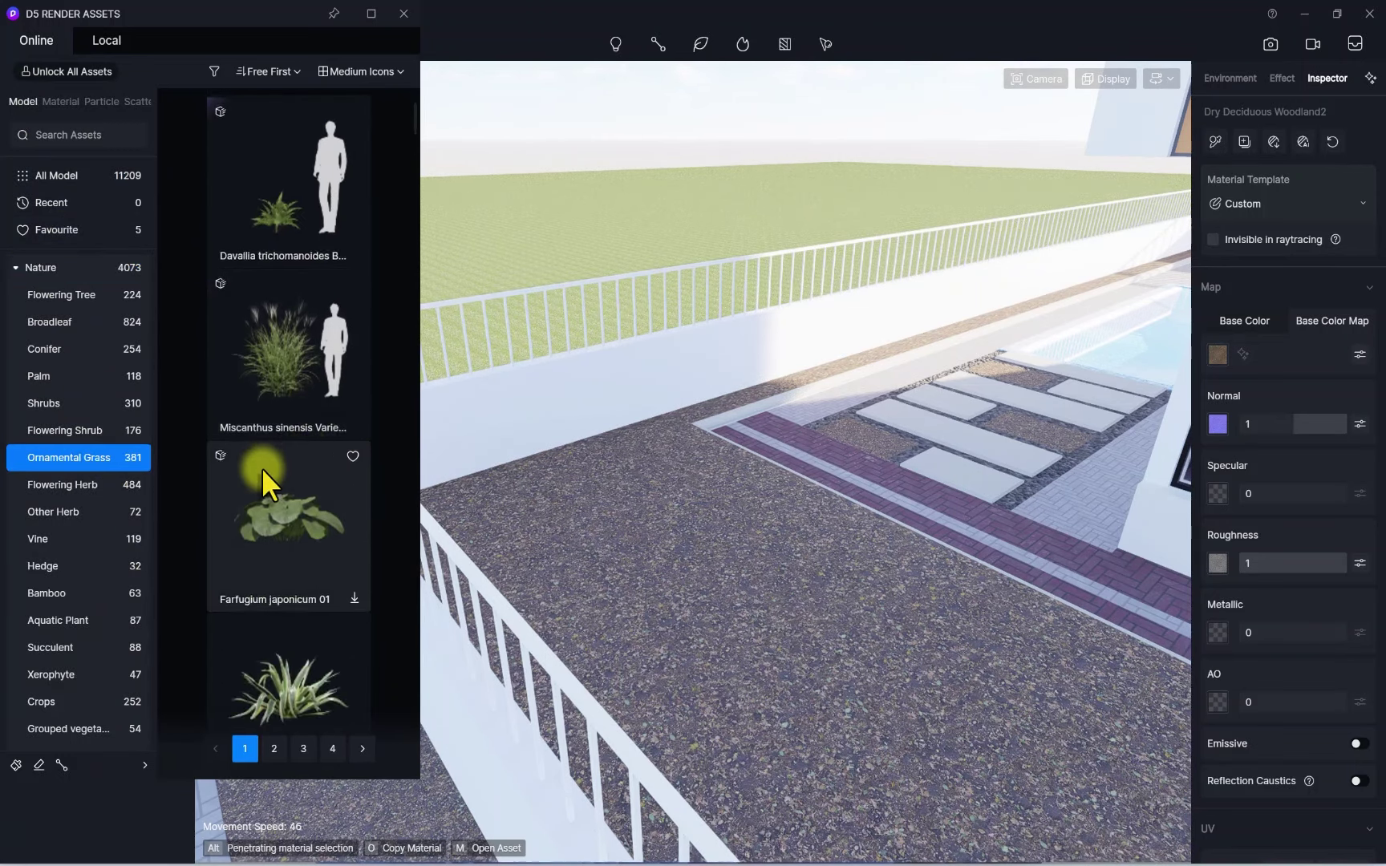
{"action": "scroll", "coordinate": [301, 449], "scroll_direction": "down", "scroll_amount": 3}
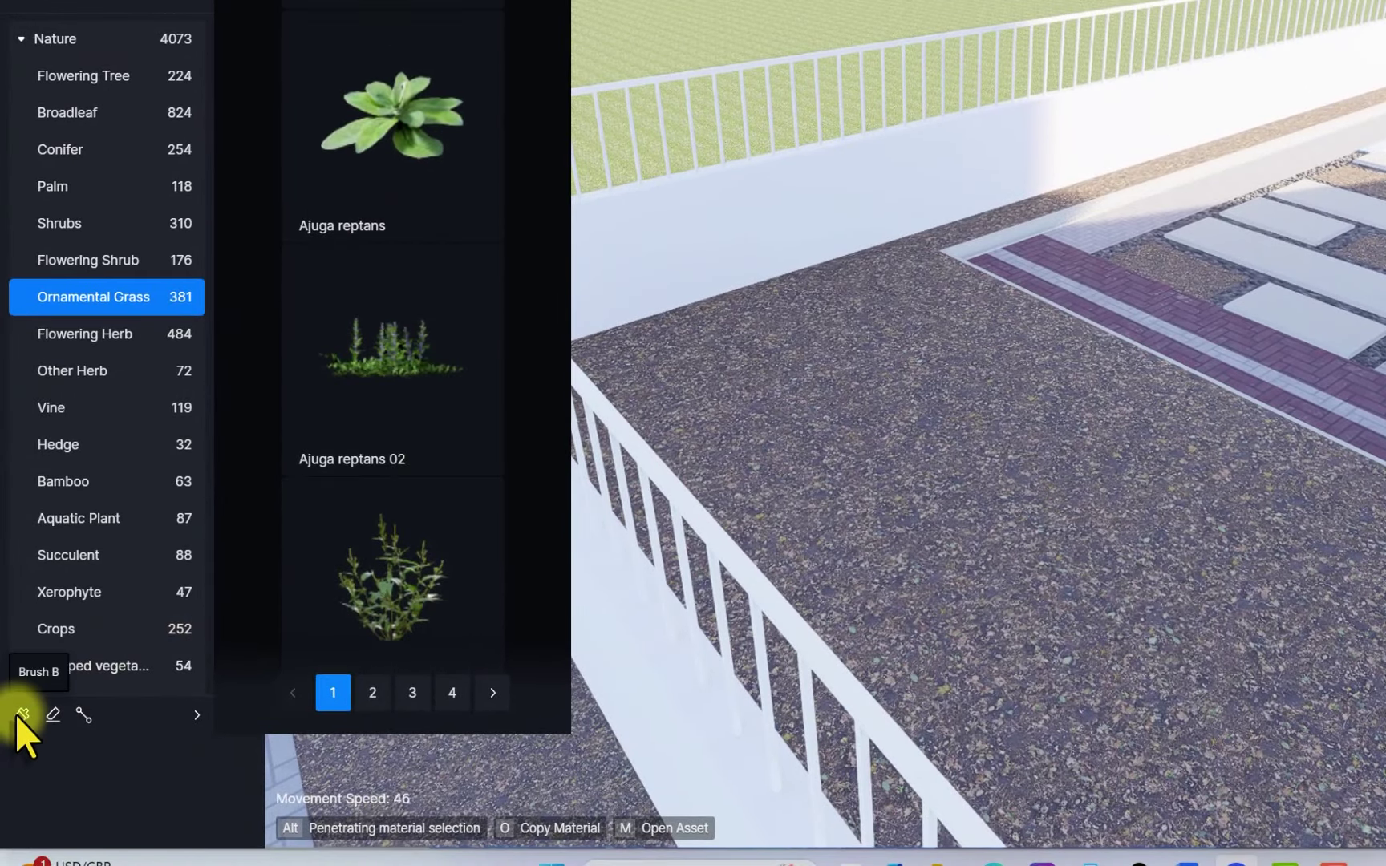
Set up the planting brush in fill mode with a high density, a small size and a slight random size
{"action": "left_click", "coordinate": [22, 715]}
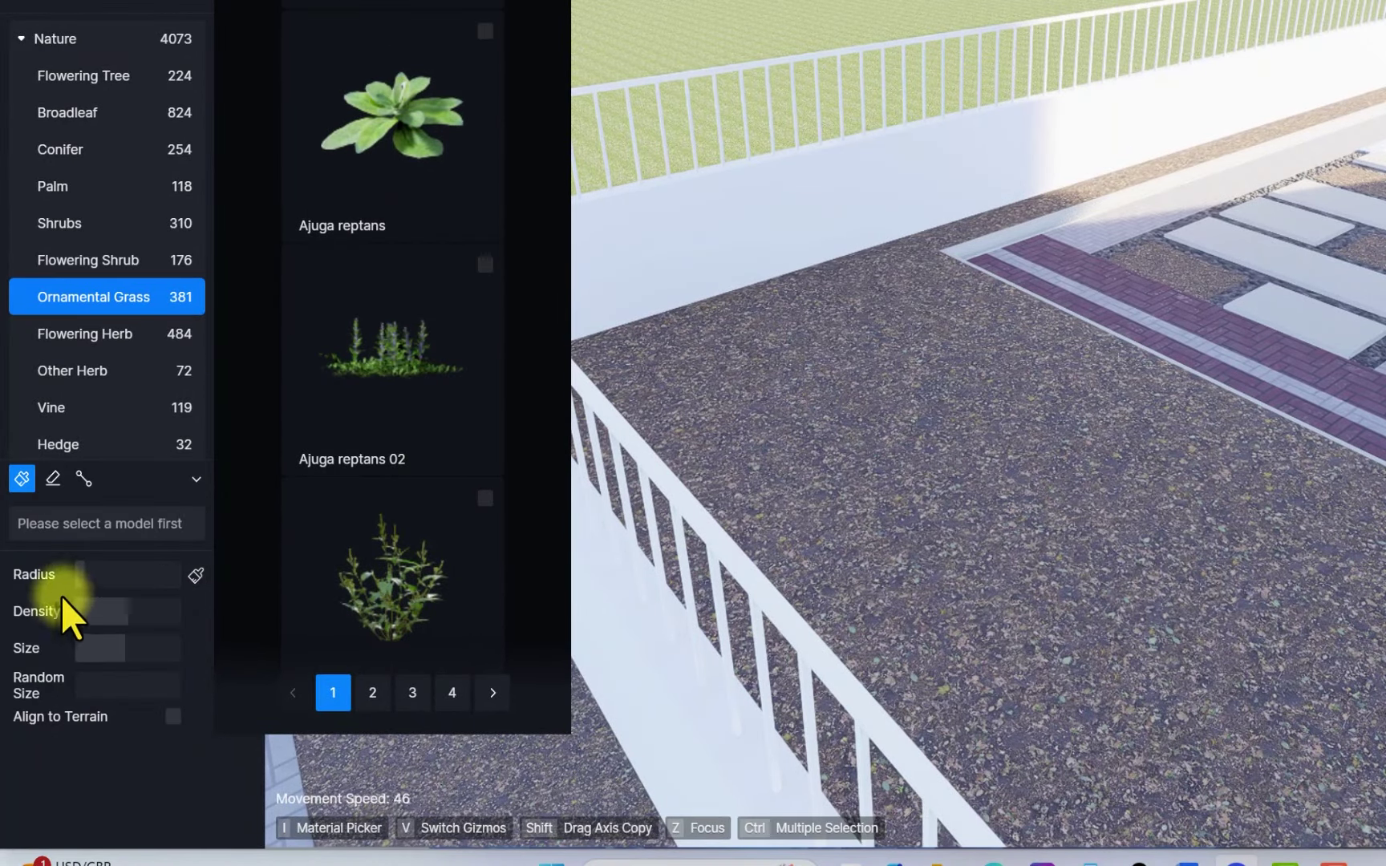
{"action": "left_click_drag", "start_coordinate": [77, 574], "coordinate": [238, 573]}
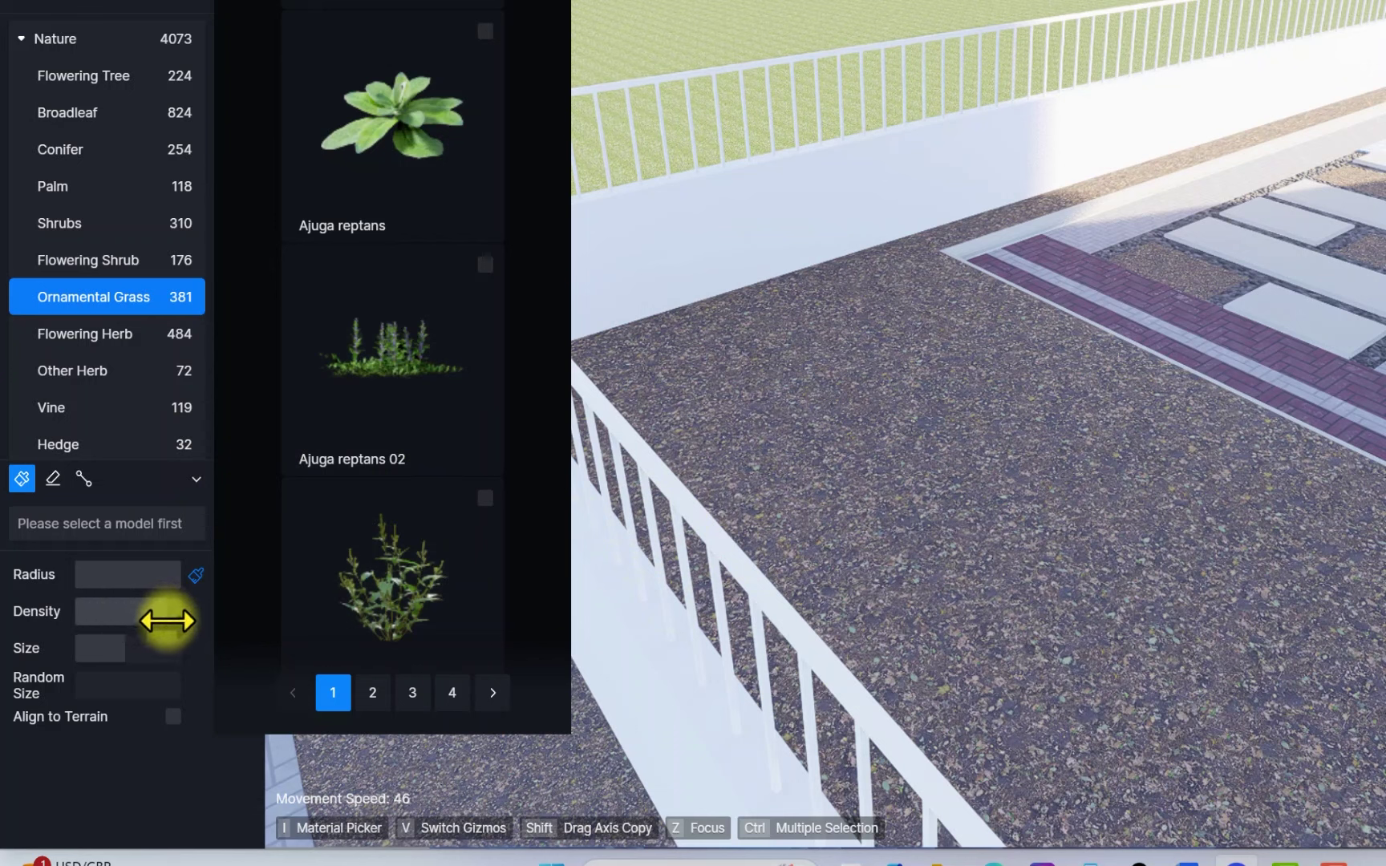
{"action": "left_click", "coordinate": [124, 647]}
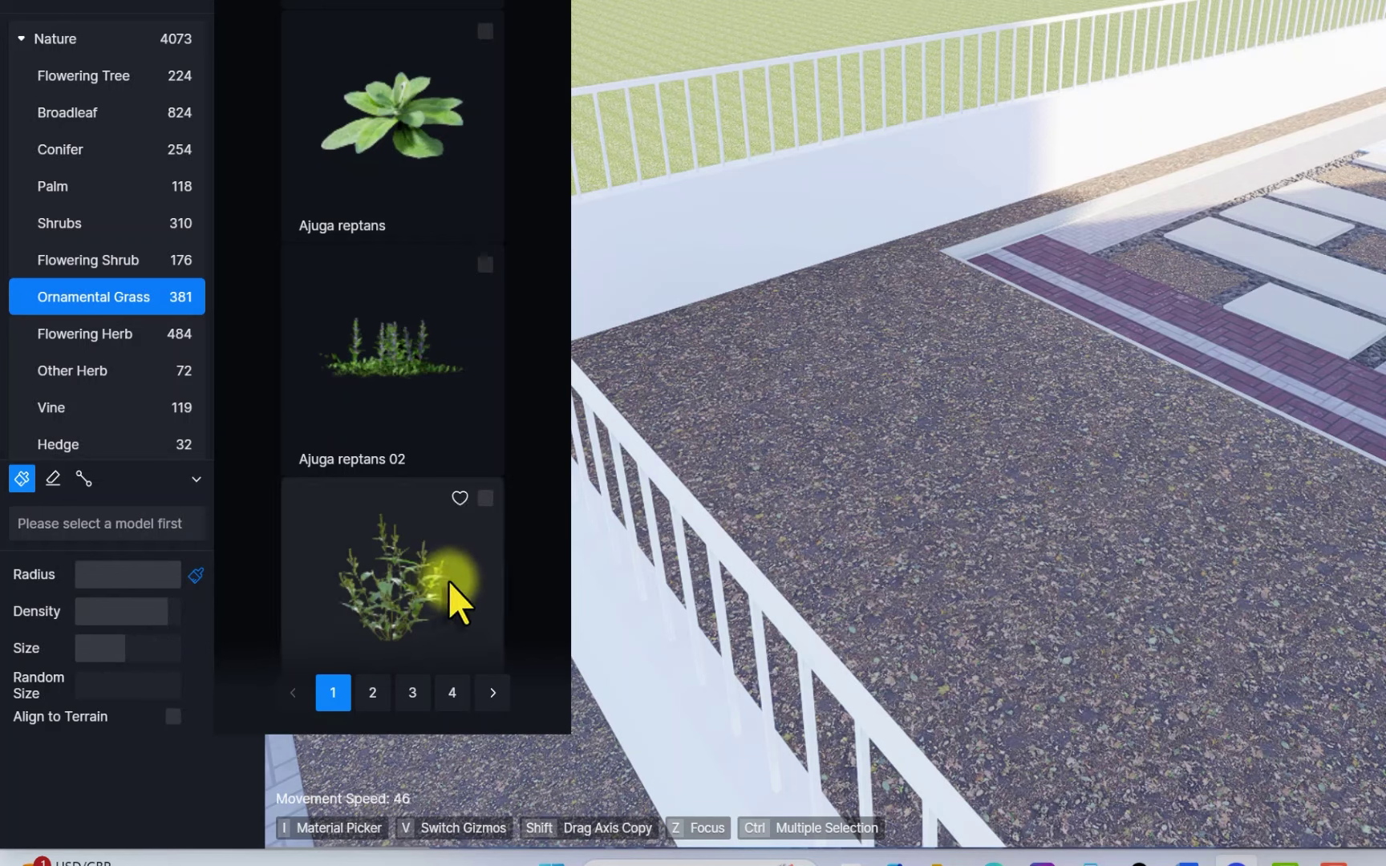
{"action": "left_click", "coordinate": [127, 652]}
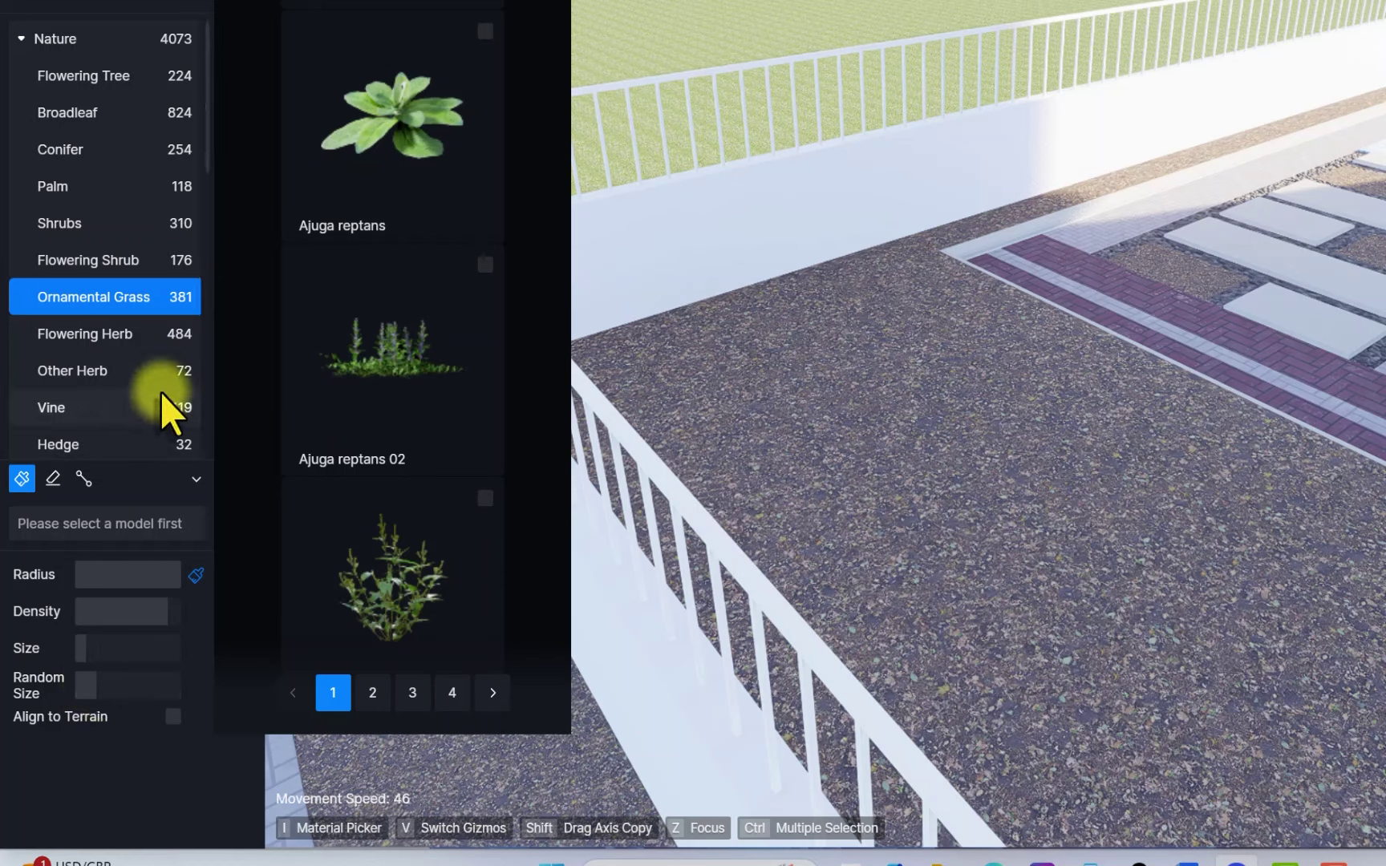
Fill the front garden bed with the Grass09 Cluster model from the ornamental grasses
{"action": "scroll", "coordinate": [387, 184], "scroll_direction": "down", "scroll_amount": 5}
{"action": "scroll", "coordinate": [418, 217], "scroll_direction": "down", "scroll_amount": 10}
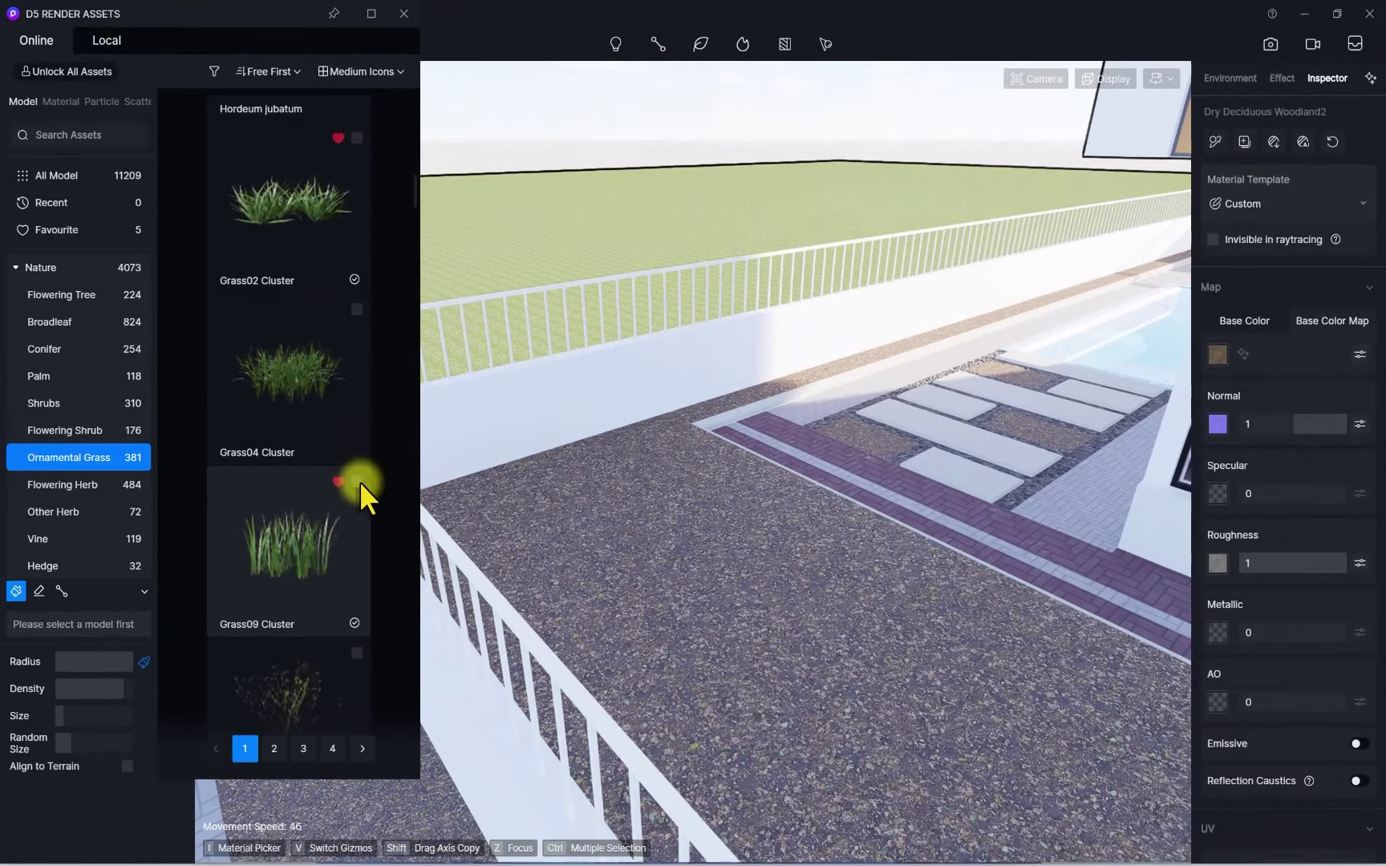
{"action": "left_click", "coordinate": [358, 482]}
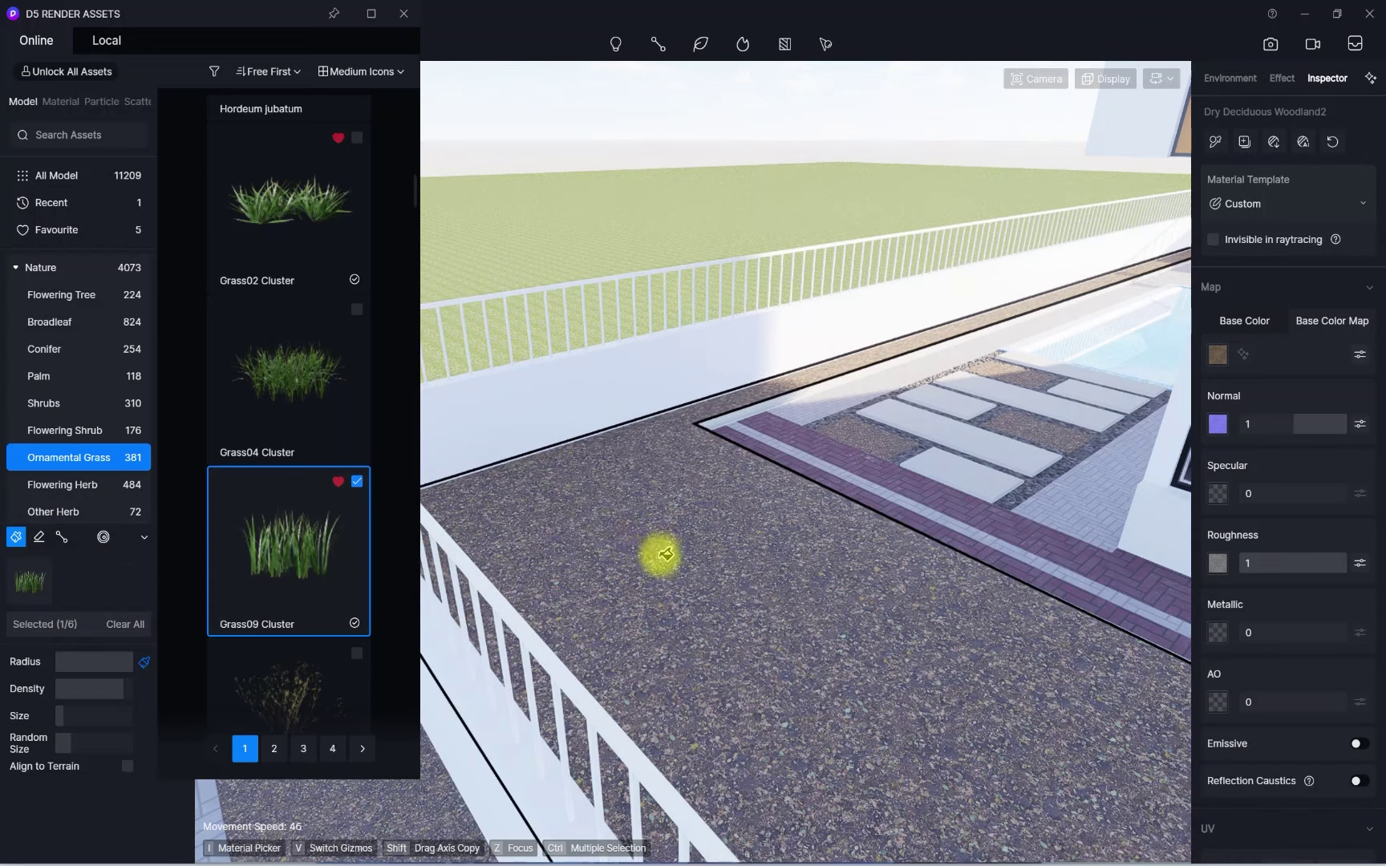
{"action": "left_click", "coordinate": [798, 485]}
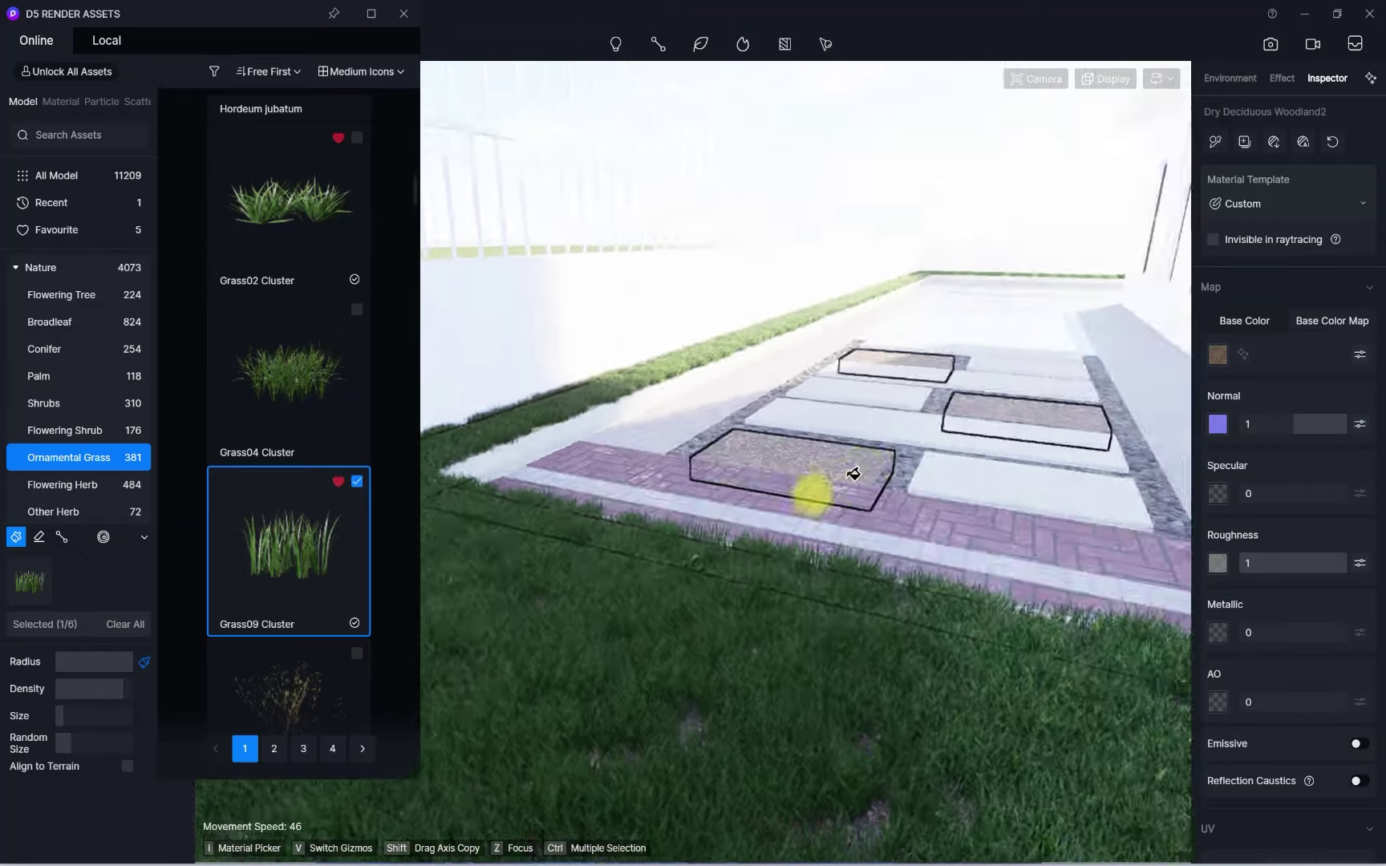
Fill the woodland patches between the poolside paving slabs with Grass09 Cluster
{"action": "scroll", "coordinate": [854, 474], "scroll_direction": "up", "scroll_amount": 3}
{"action": "right_click_drag", "start_coordinate": [597, 560], "coordinate": [531, 584]}
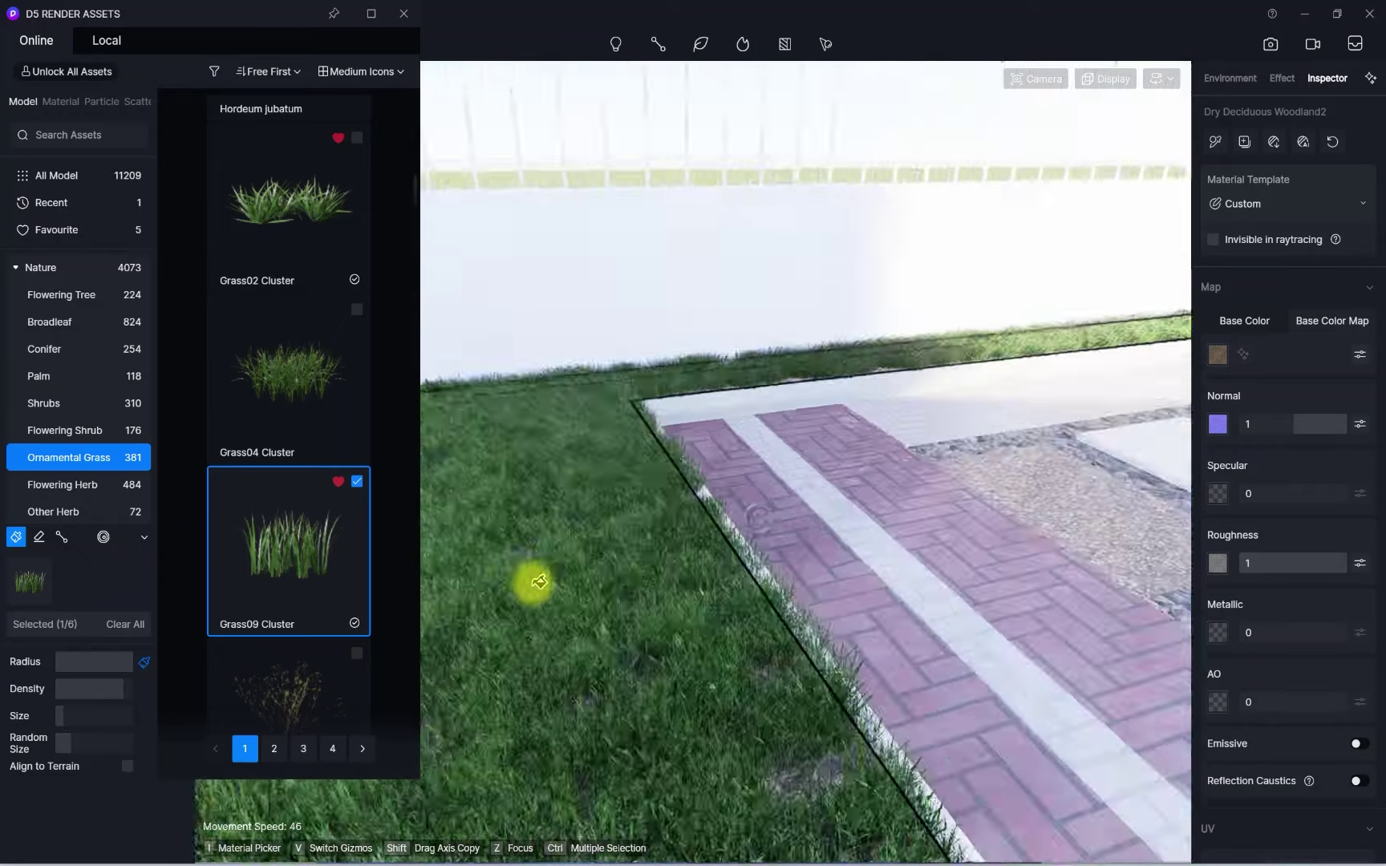
{"action": "scroll", "coordinate": [531, 585], "scroll_direction": "down", "scroll_amount": 2}
{"action": "scroll", "coordinate": [699, 668], "scroll_direction": "up", "scroll_amount": 2}
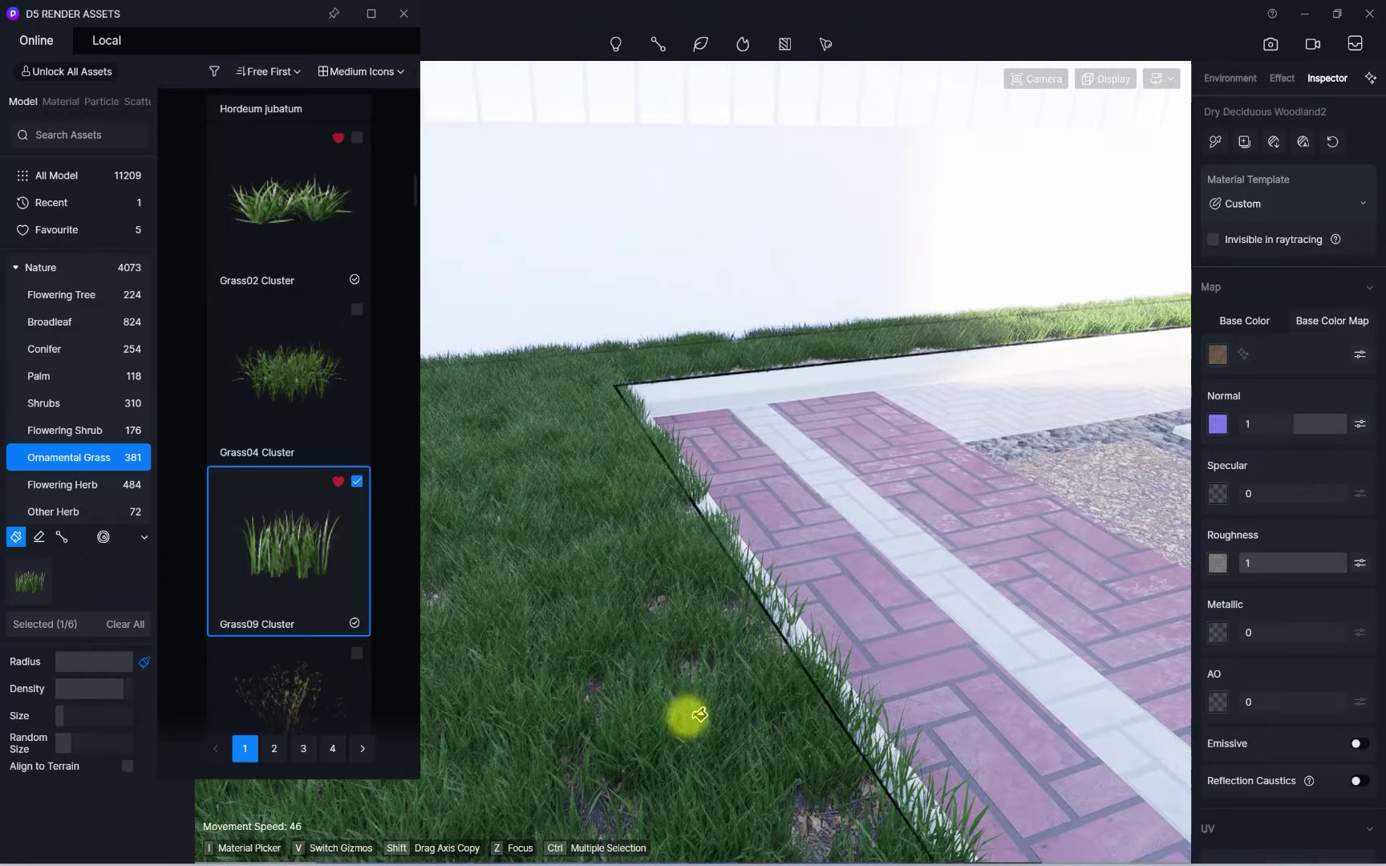
{"action": "right_click_drag", "start_coordinate": [831, 600], "coordinate": [1138, 622]}
{"action": "left_click", "coordinate": [644, 450]}
{"action": "scroll", "coordinate": [718, 427], "scroll_direction": "down", "scroll_amount": 8}
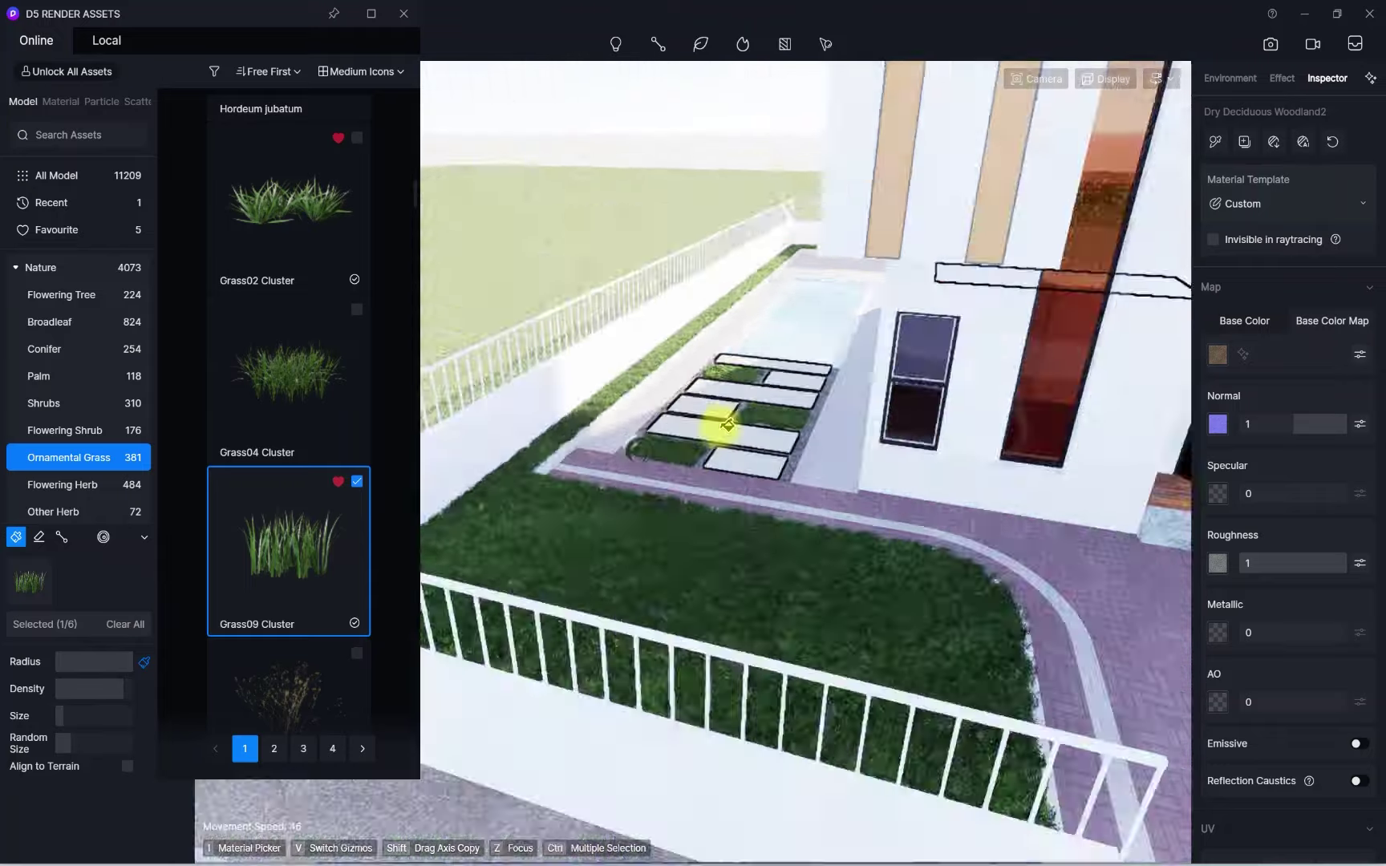
{"action": "scroll", "coordinate": [659, 703], "scroll_direction": "up", "scroll_amount": 2}
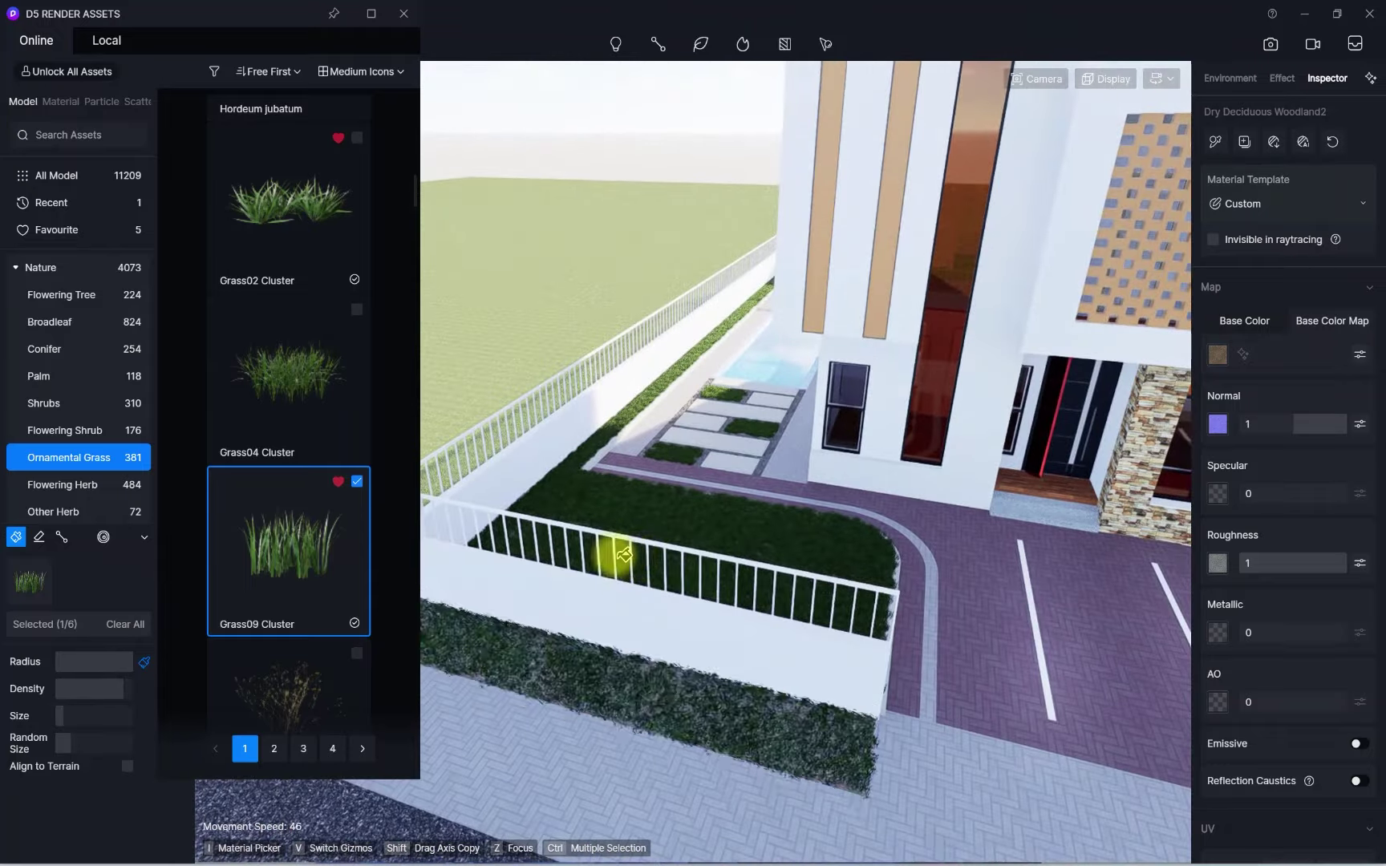
Cover the remaining side beds and outer verges around the house with Grass09 Cluster
{"action": "scroll", "coordinate": [696, 541], "scroll_direction": "down", "scroll_amount": 8}
{"action": "right_click_drag", "start_coordinate": [696, 541], "coordinate": [1119, 635]}
{"action": "scroll", "coordinate": [705, 432], "scroll_direction": "up", "scroll_amount": 2}
{"action": "right_click_drag", "start_coordinate": [705, 431], "coordinate": [581, 423]}
{"action": "scroll", "coordinate": [711, 489], "scroll_direction": "up", "scroll_amount": 3}
{"action": "scroll", "coordinate": [710, 488], "scroll_direction": "up", "scroll_amount": 3}
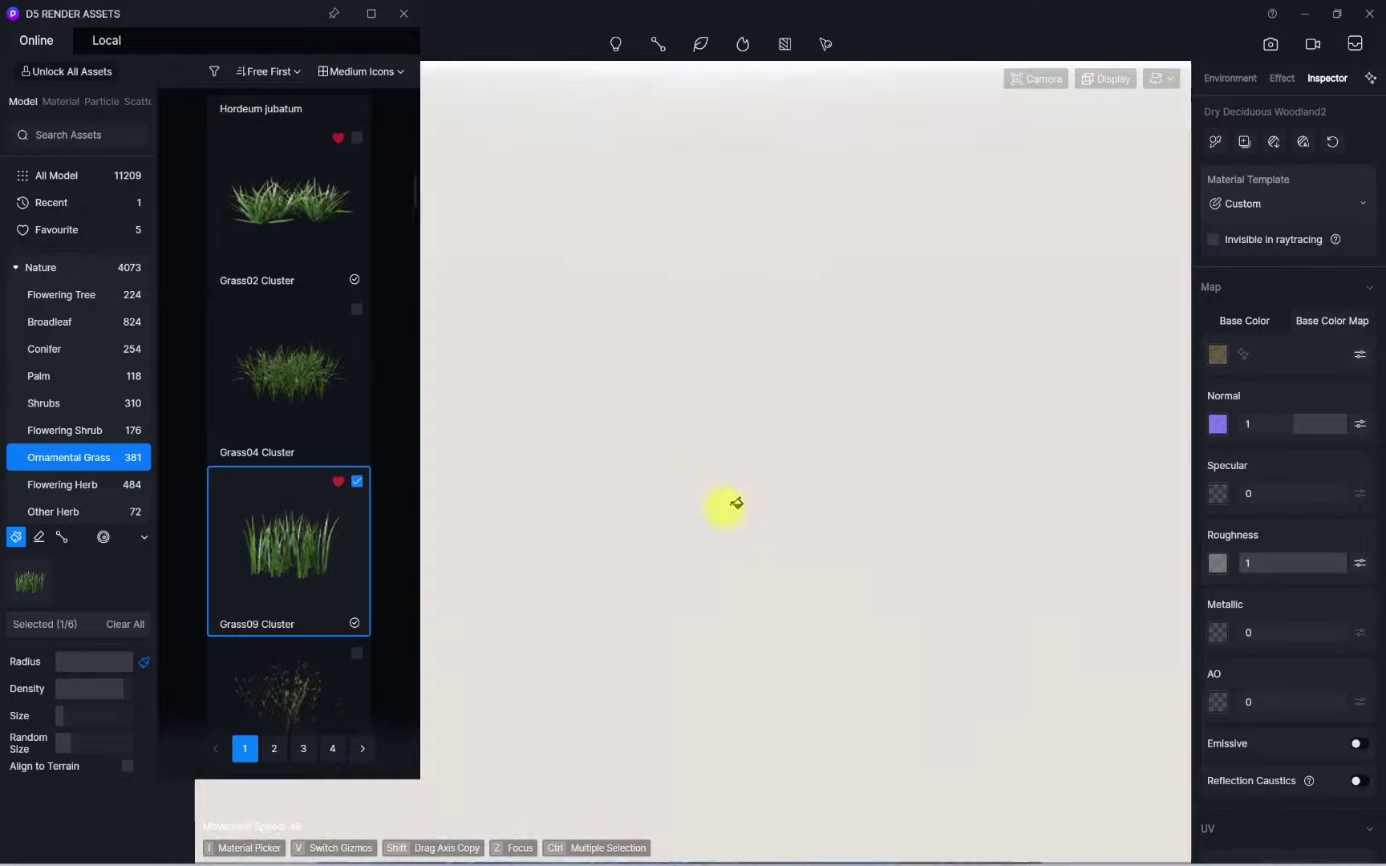
{"action": "scroll", "coordinate": [736, 504], "scroll_direction": "down", "scroll_amount": 4}
{"action": "right_click_drag", "start_coordinate": [737, 504], "coordinate": [488, 322]}
{"action": "scroll", "coordinate": [488, 321], "scroll_direction": "up", "scroll_amount": 4}
{"action": "right_click_drag", "start_coordinate": [657, 398], "coordinate": [382, 475]}
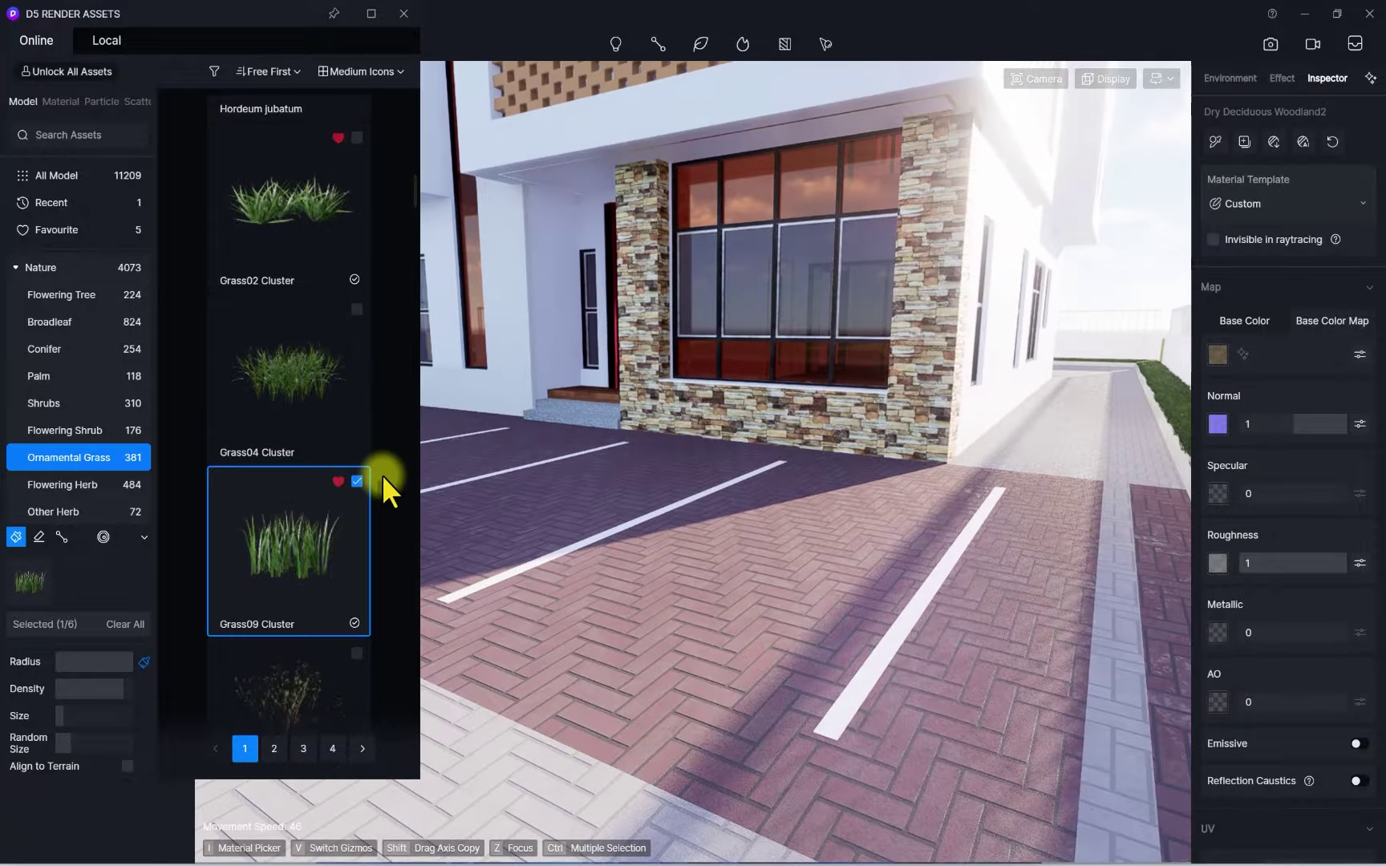
Replace the brush model with Grass02 Cluster, lower the density and scatter it over the lawn areas
{"action": "left_click", "coordinate": [357, 482]}
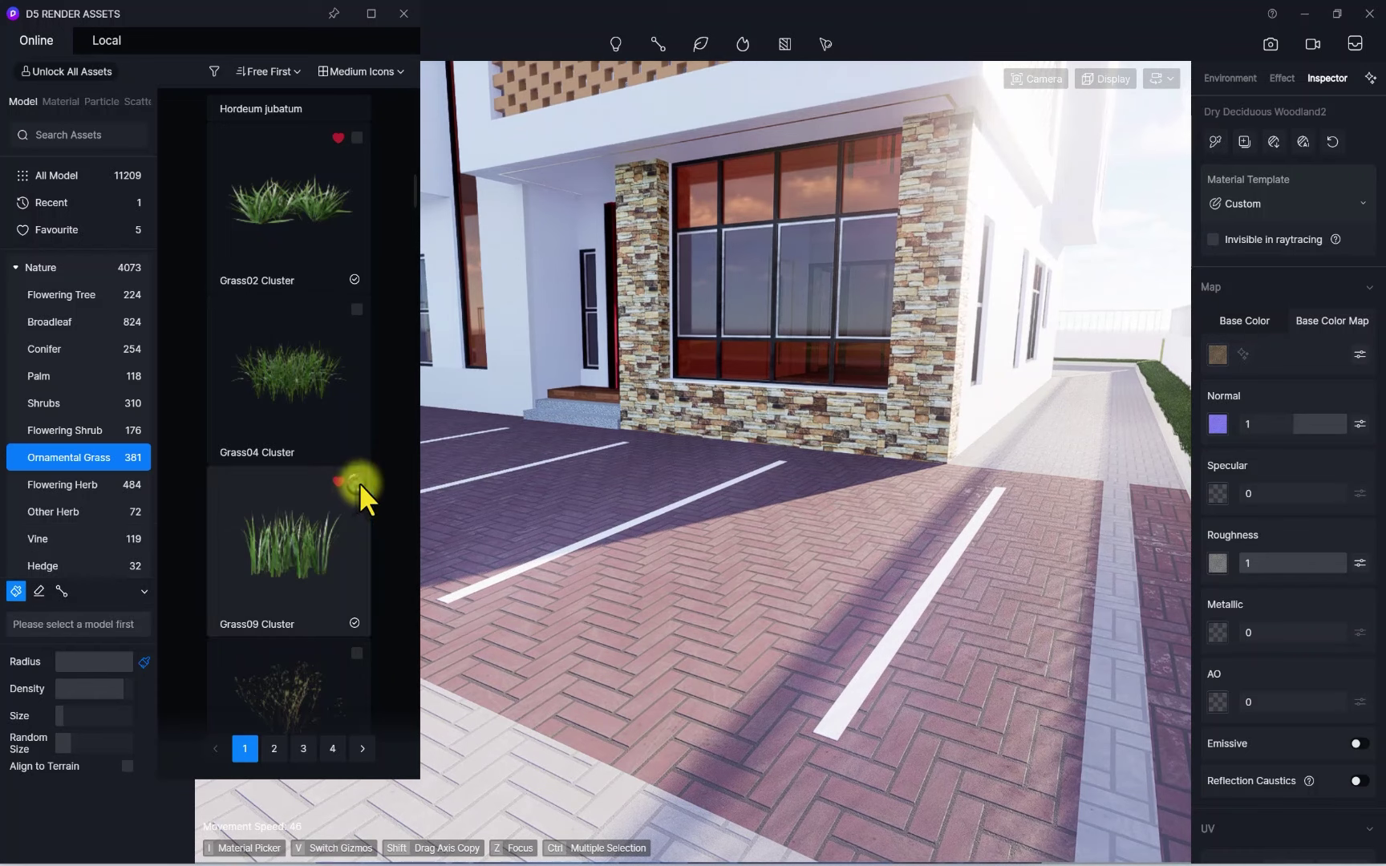
{"action": "left_click", "coordinate": [359, 134]}
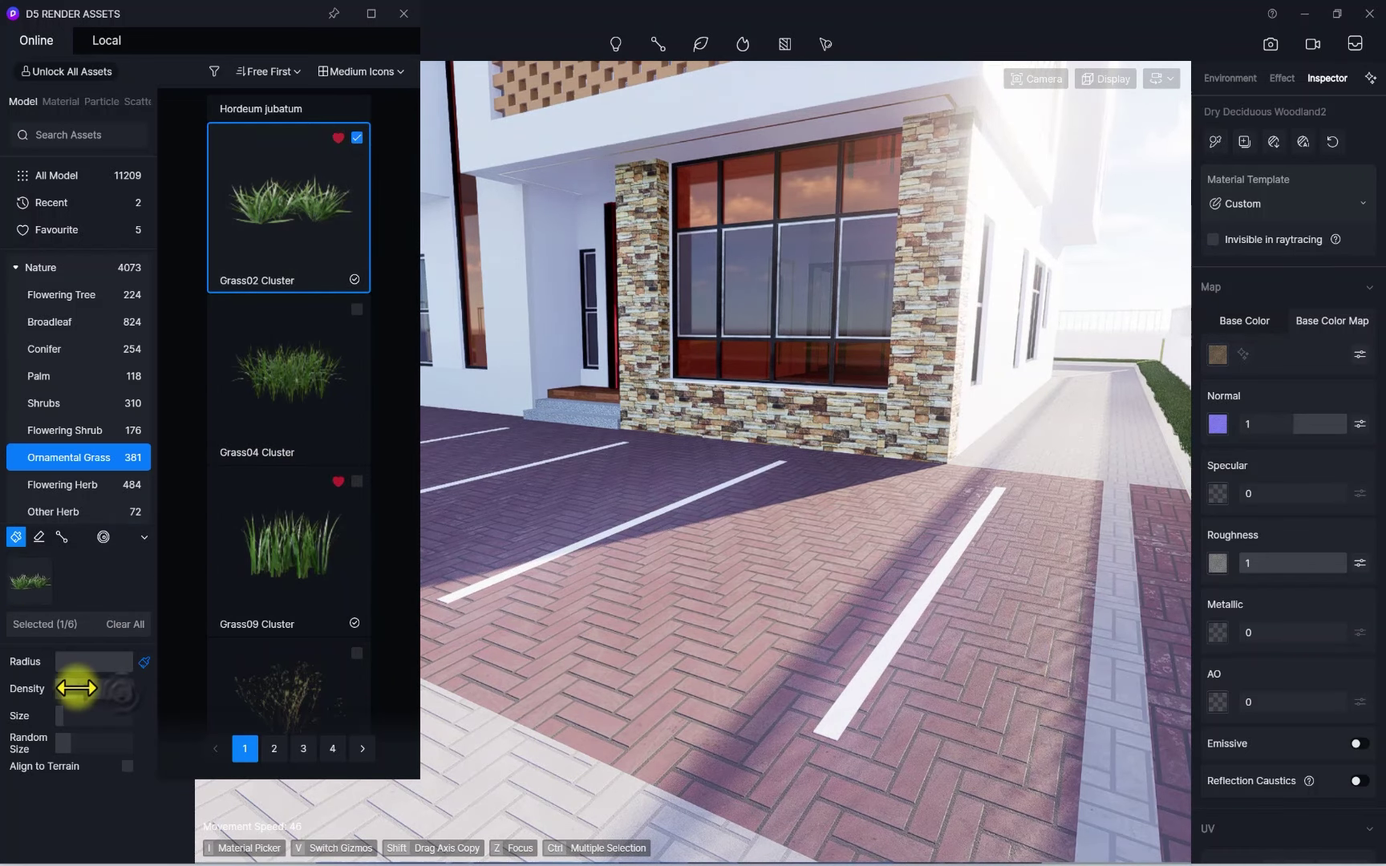
{"action": "right_click_drag", "start_coordinate": [709, 609], "coordinate": [907, 638]}
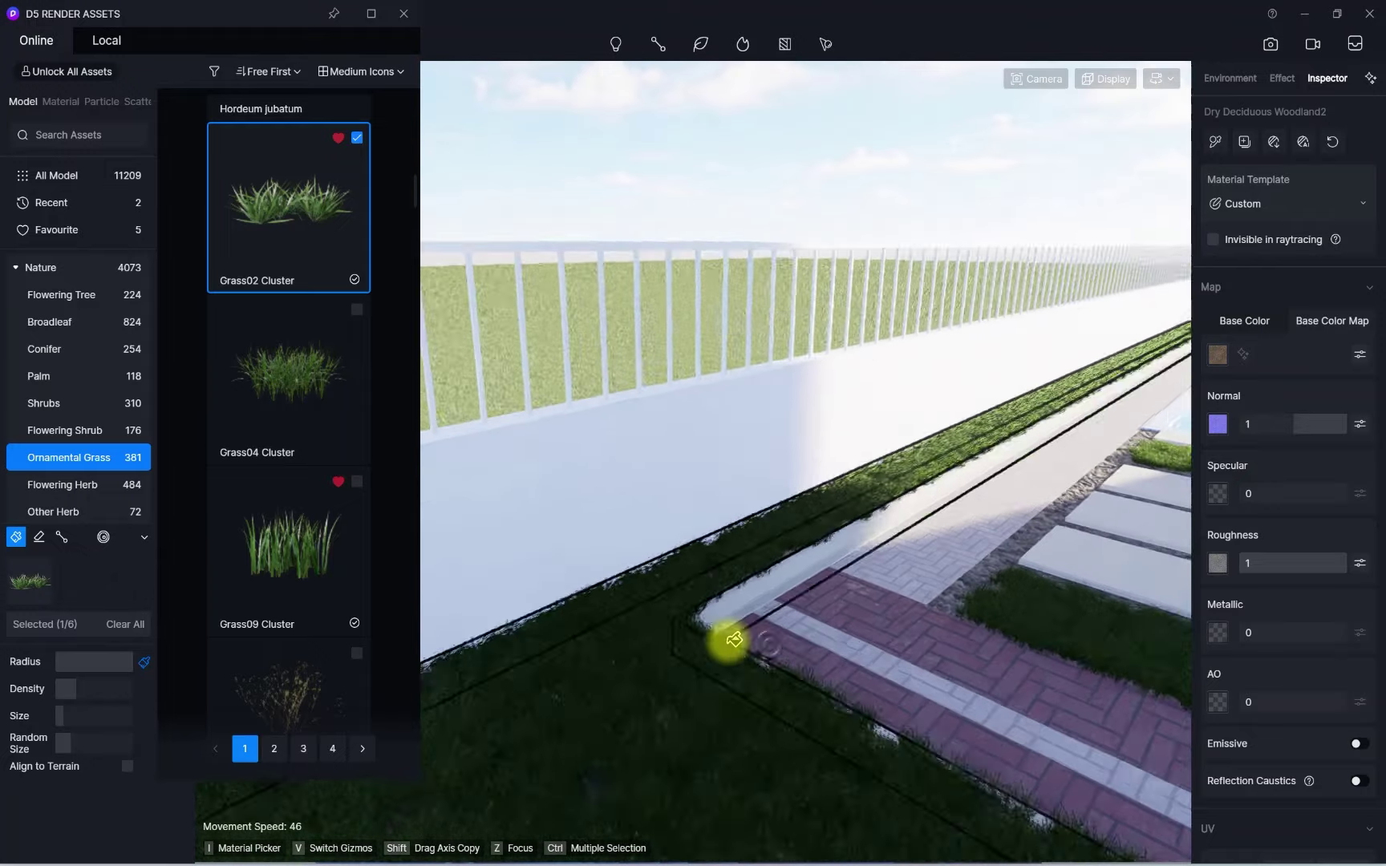
{"action": "scroll", "coordinate": [734, 640], "scroll_direction": "down", "scroll_amount": 2}
{"action": "right_click_drag", "start_coordinate": [649, 570], "coordinate": [543, 604]}
{"action": "scroll", "coordinate": [554, 589], "scroll_direction": "down", "scroll_amount": 3}
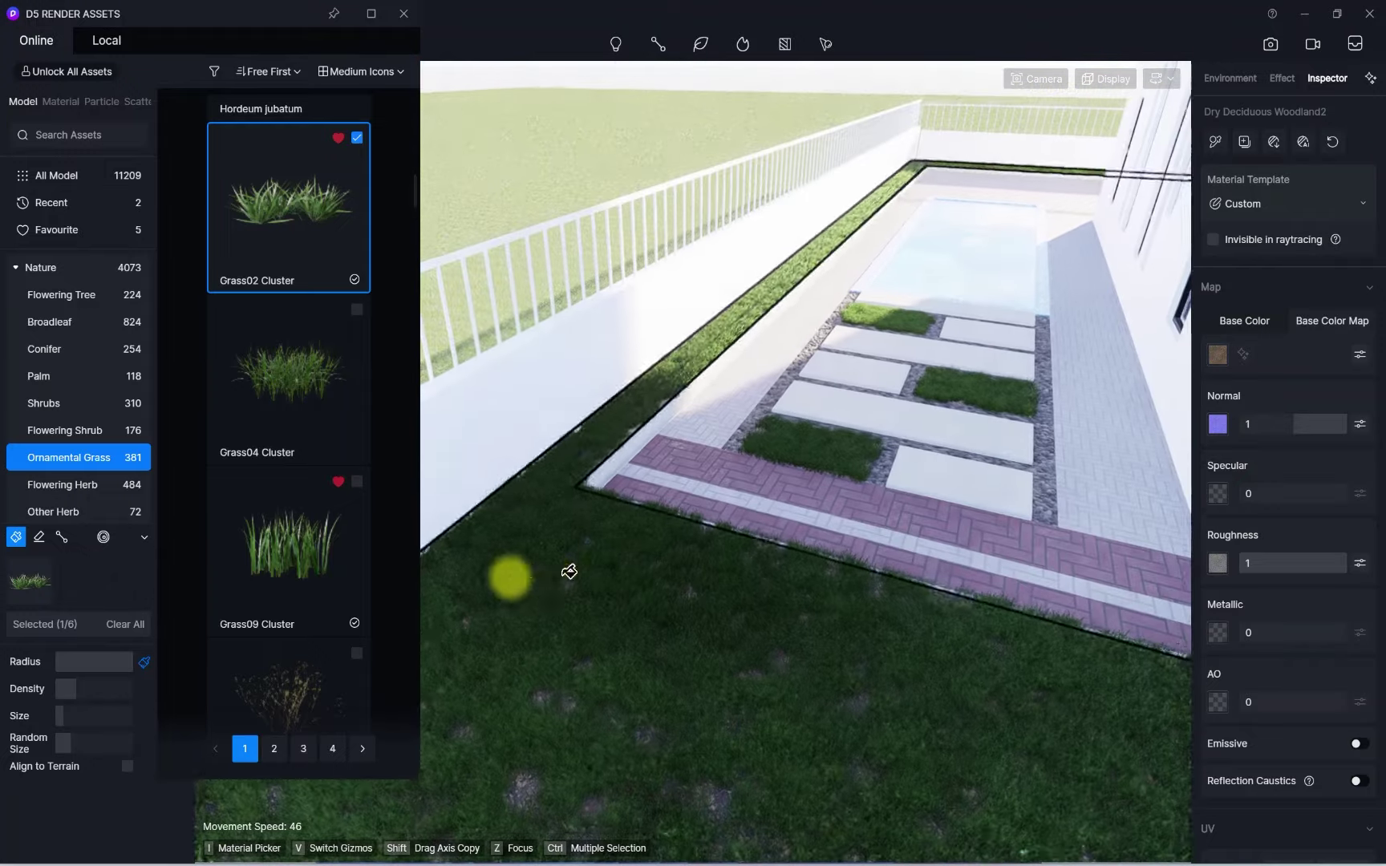
{"action": "scroll", "coordinate": [286, 259], "scroll_direction": "up", "scroll_amount": 2}
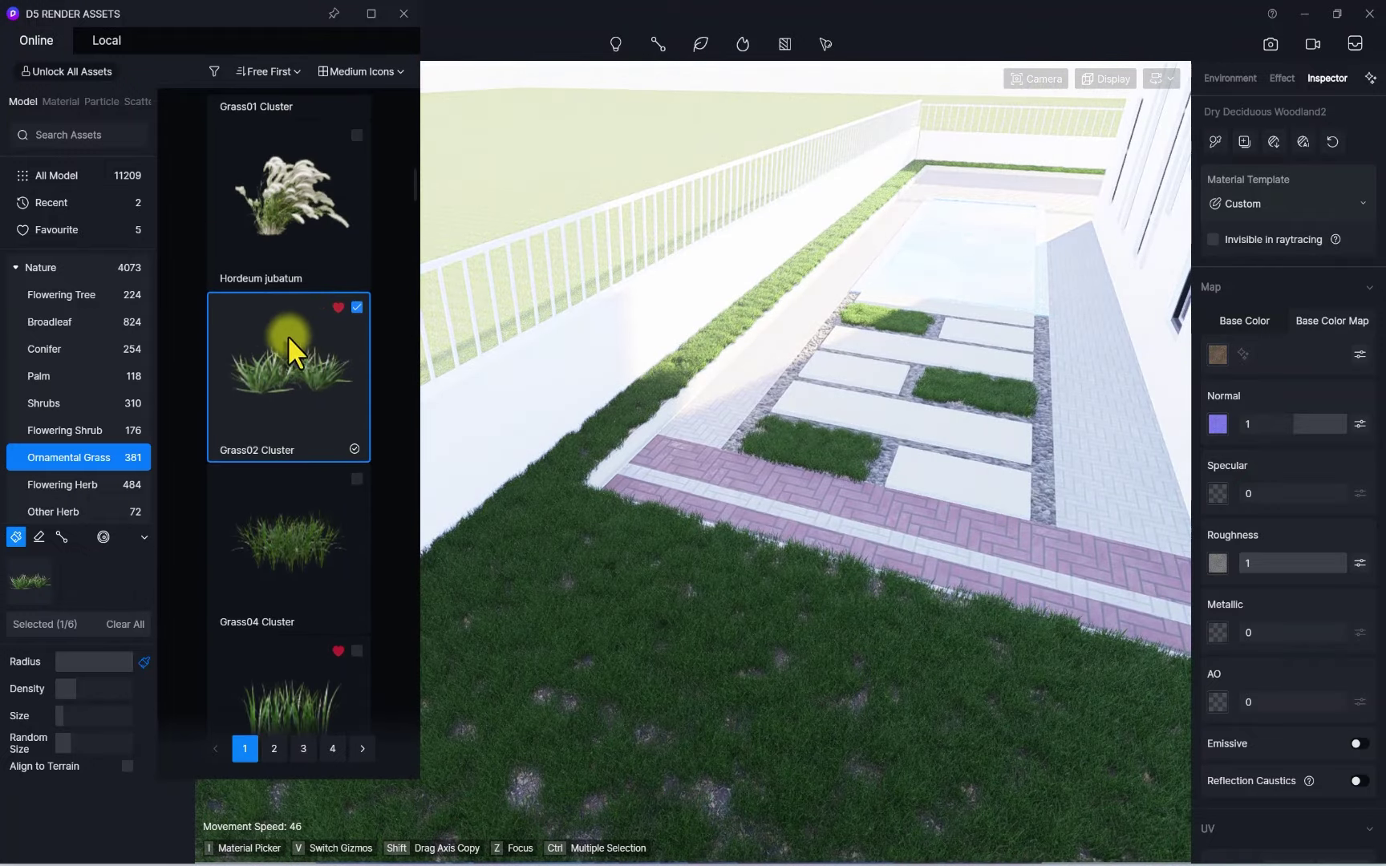
Replace the brush model with Aglaonema modestum at minimal density and size, and scatter it over the front lawn
{"action": "left_click", "coordinate": [357, 306]}
{"action": "scroll", "coordinate": [307, 335], "scroll_direction": "up", "scroll_amount": 6}
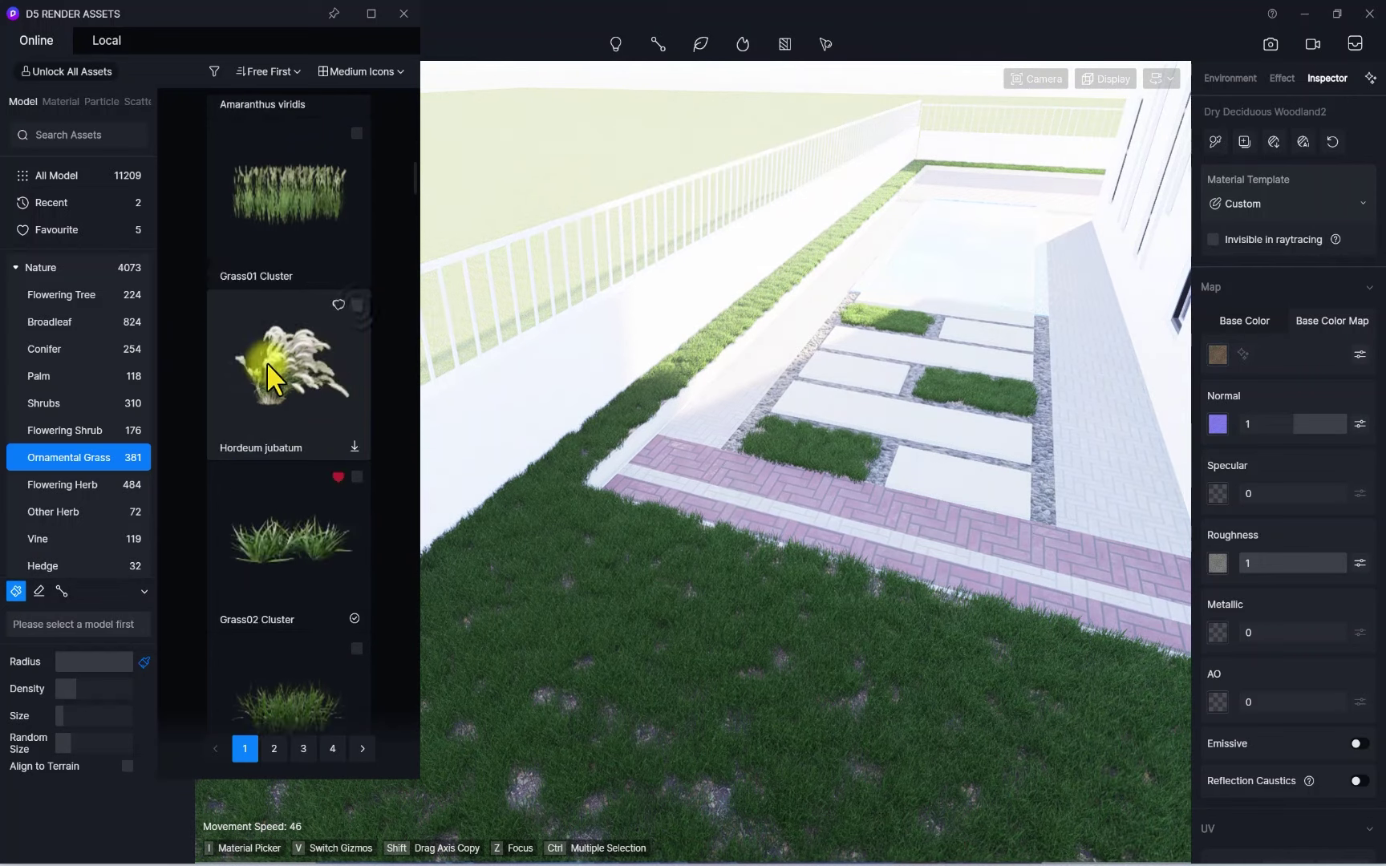
{"action": "scroll", "coordinate": [297, 337], "scroll_direction": "up", "scroll_amount": 6}
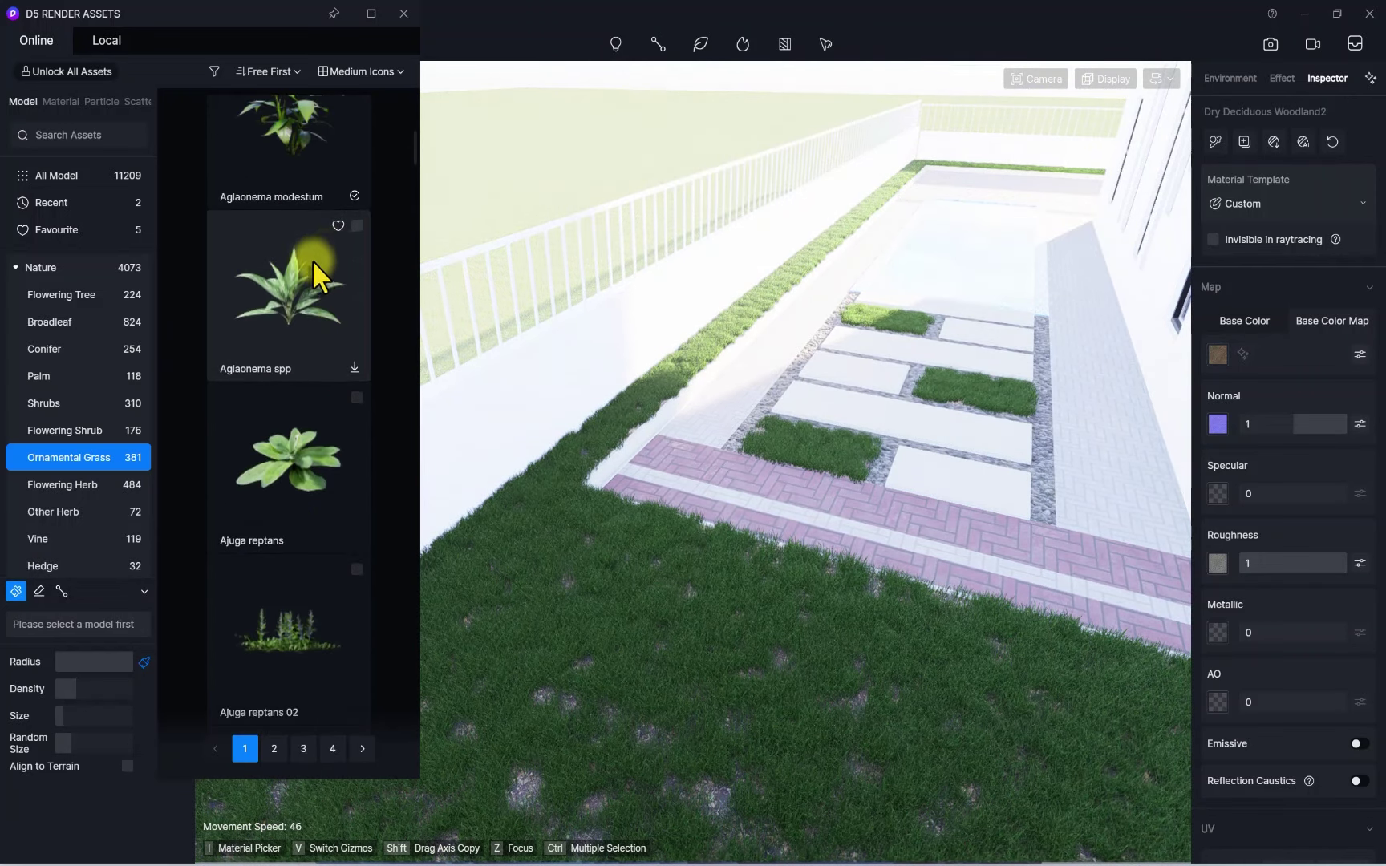
{"action": "left_click", "coordinate": [355, 218]}
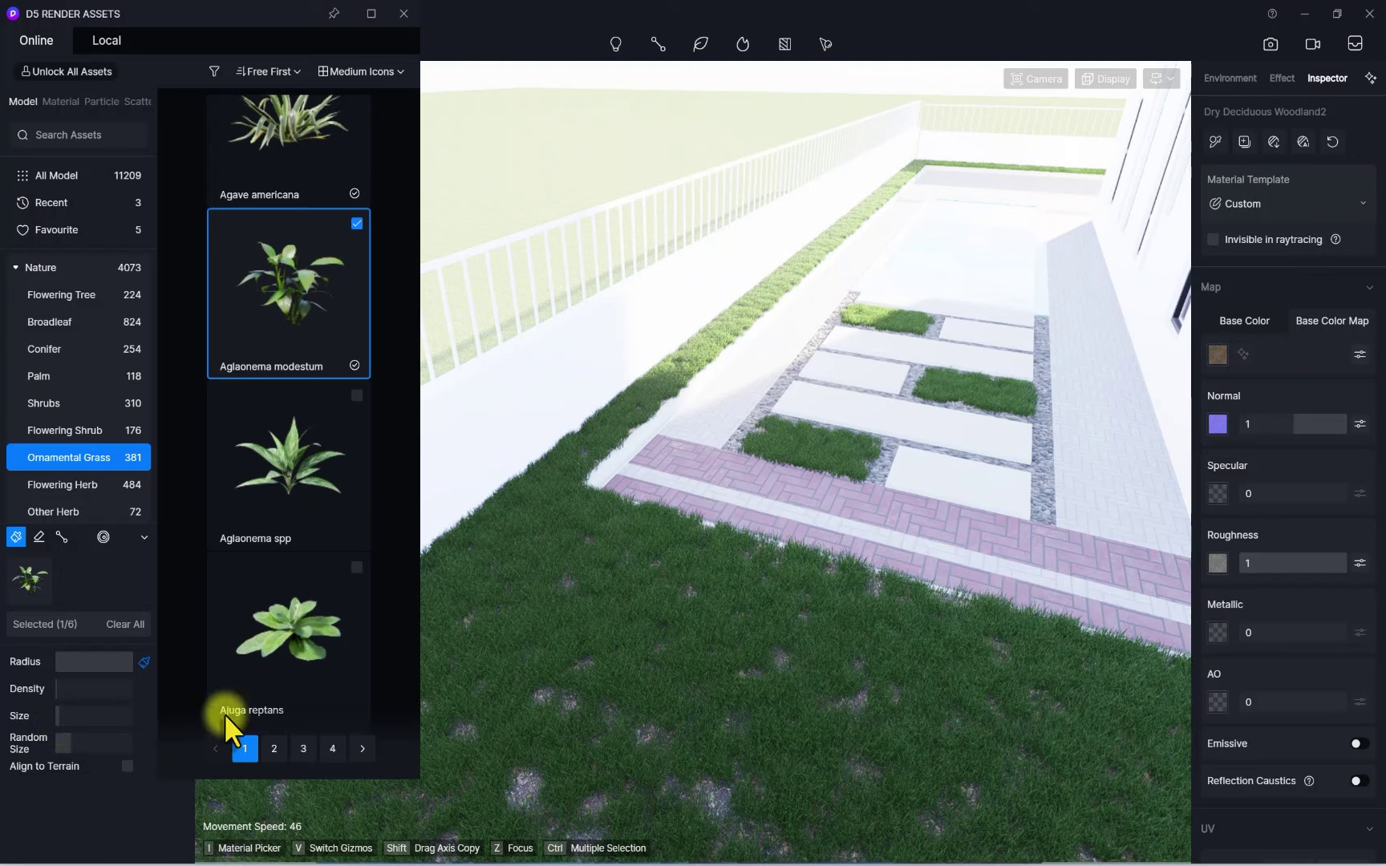
{"action": "scroll", "coordinate": [678, 693], "scroll_direction": "up", "scroll_amount": 3}
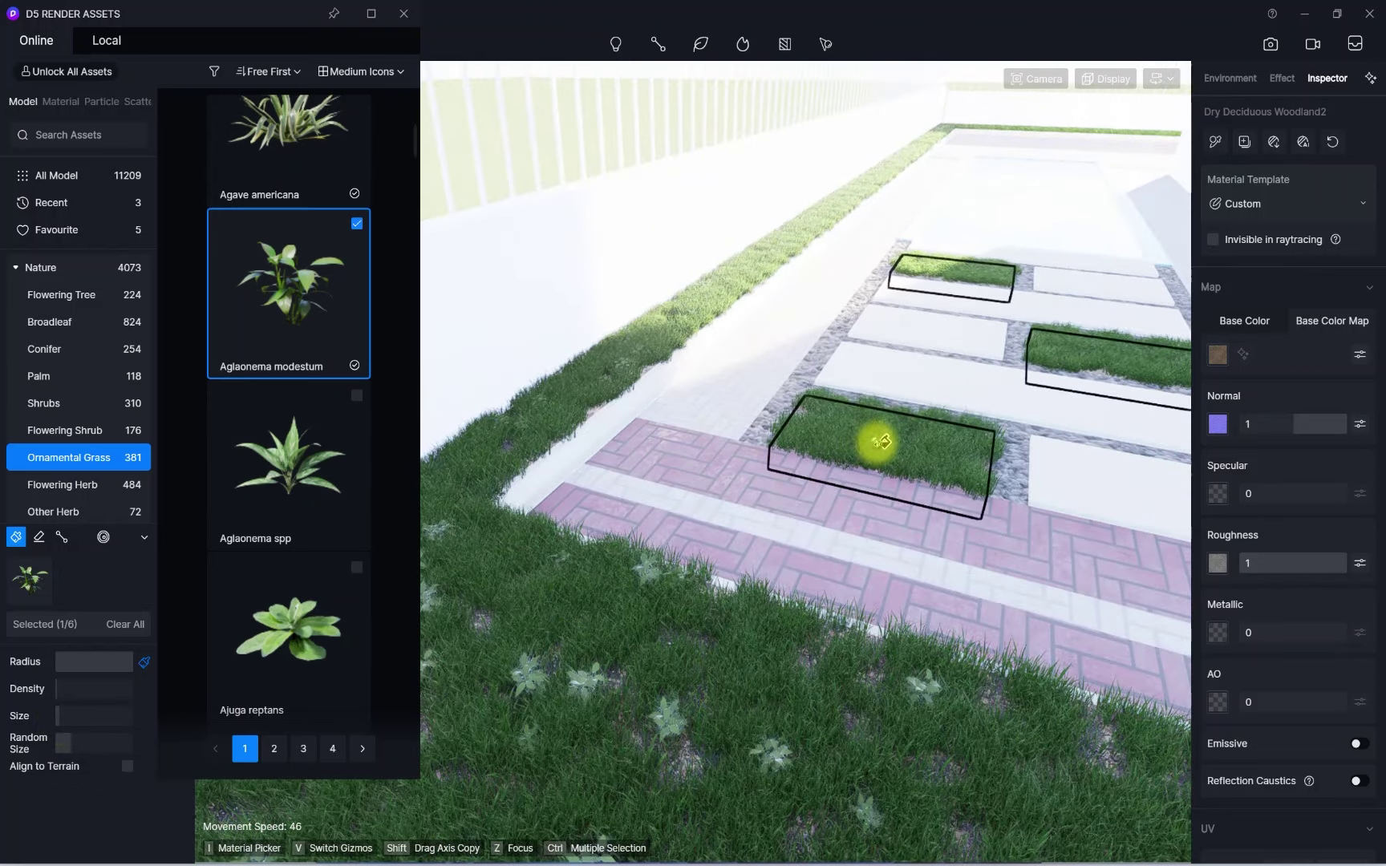
Scatter Aglaonema modestum over the verge outside the front boundary wall and finish the brush planting
{"action": "scroll", "coordinate": [818, 440], "scroll_direction": "down", "scroll_amount": 5}
{"action": "middle_click_drag", "start_coordinate": [1080, 566], "coordinate": [609, 401]}
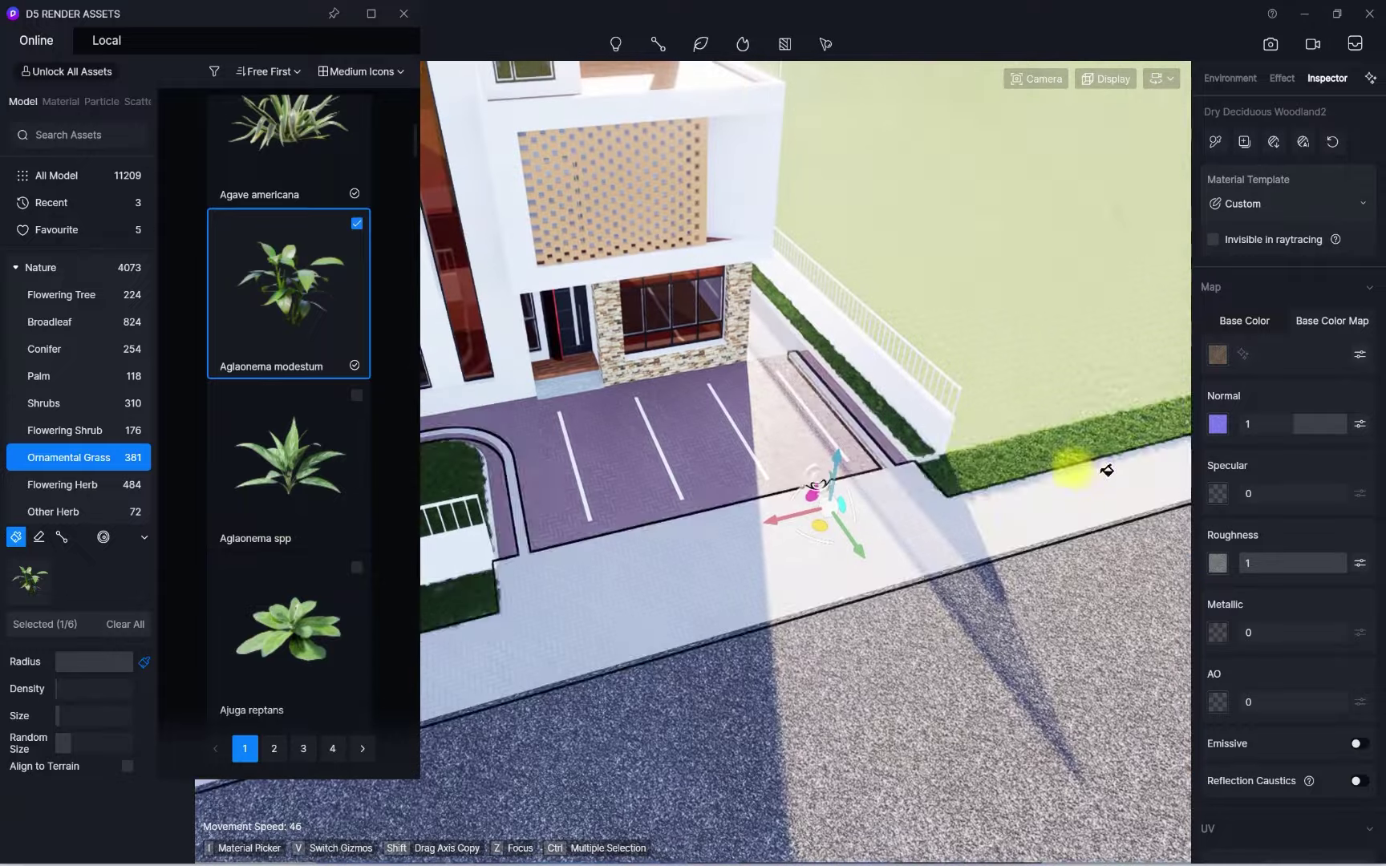
{"action": "right_click_drag", "start_coordinate": [802, 448], "coordinate": [773, 401]}
{"action": "scroll", "coordinate": [798, 483], "scroll_direction": "up", "scroll_amount": 3}
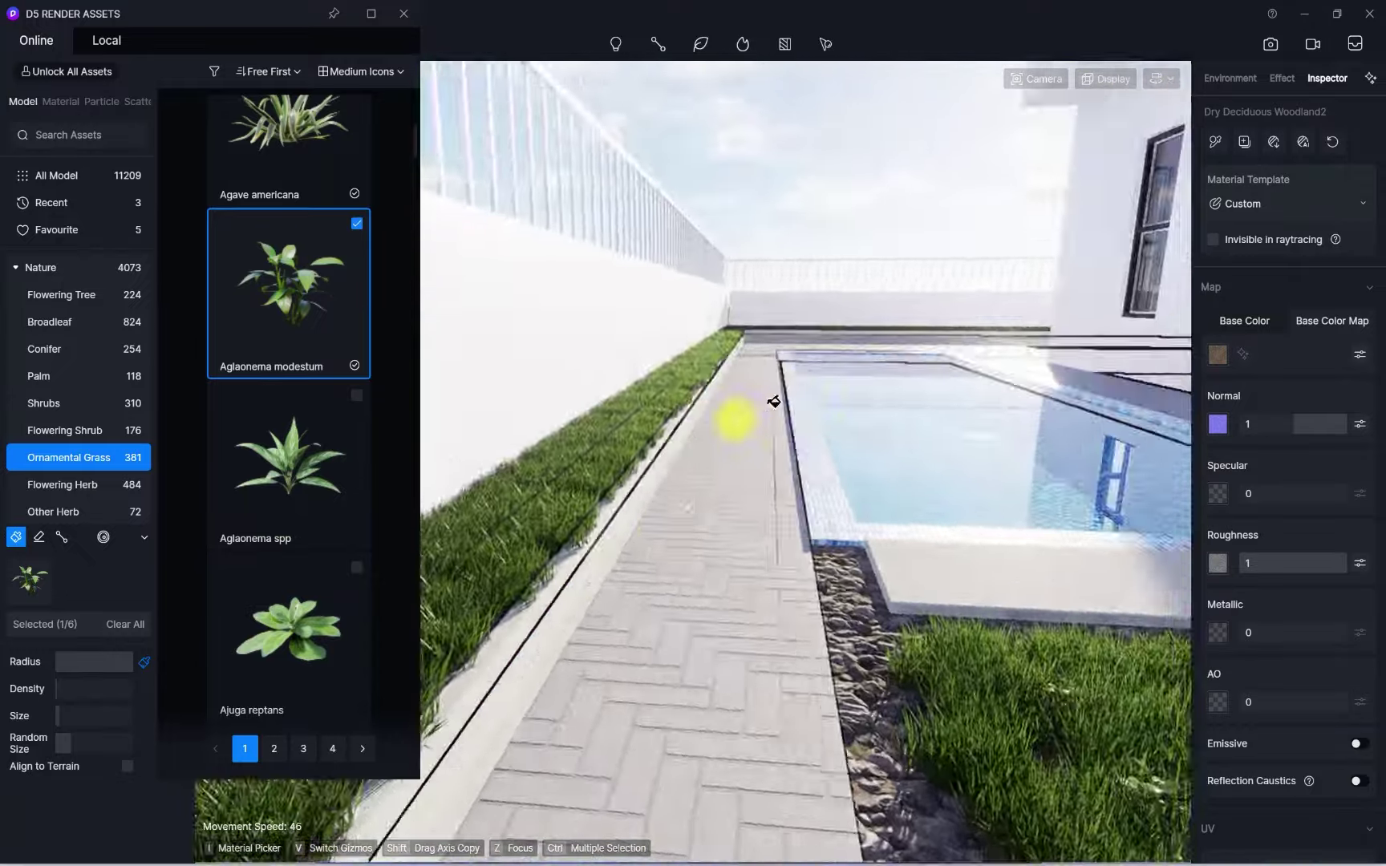
{"action": "scroll", "coordinate": [773, 402], "scroll_direction": "up", "scroll_amount": 4}
{"action": "scroll", "coordinate": [684, 458], "scroll_direction": "down", "scroll_amount": 3}
{"action": "right_click_drag", "start_coordinate": [656, 470], "coordinate": [634, 597]}
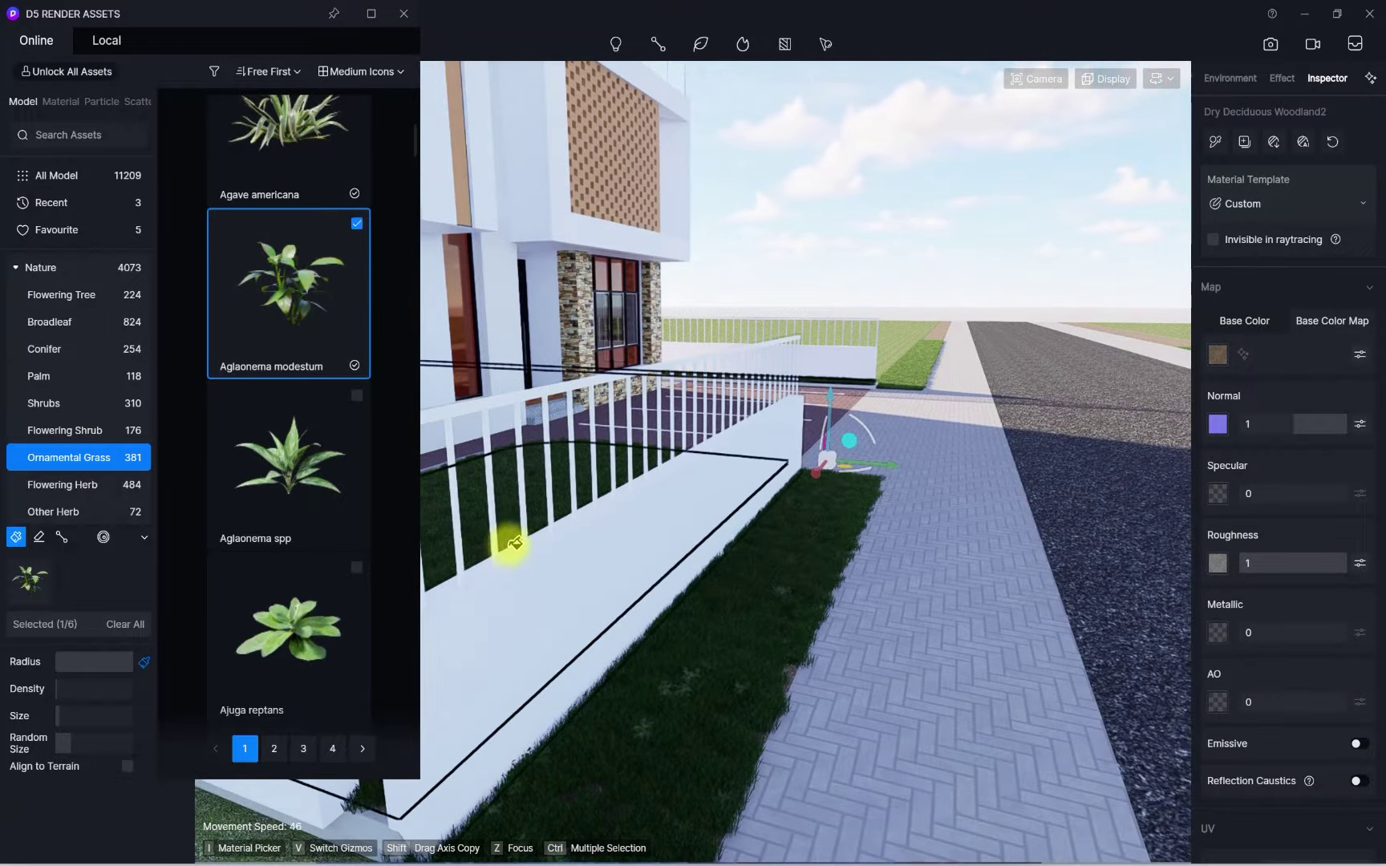
{"action": "key", "text": "Escape"}
{"action": "left_click", "coordinate": [405, 15]}
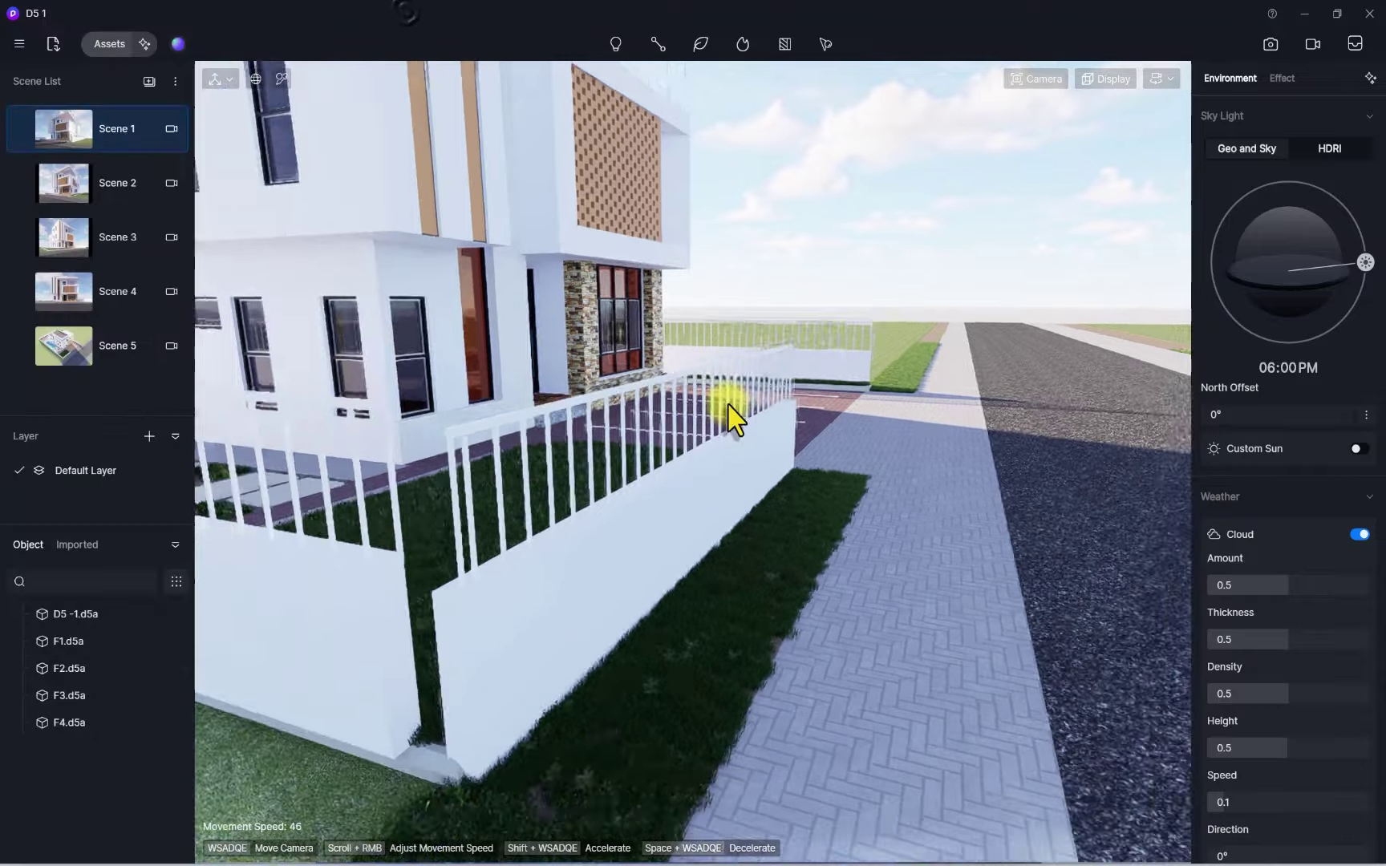
Open the Asphalt subcategory of the Outdoor Ground materials in the asset library
{"action": "right_click_drag", "start_coordinate": [730, 402], "coordinate": [625, 526]}
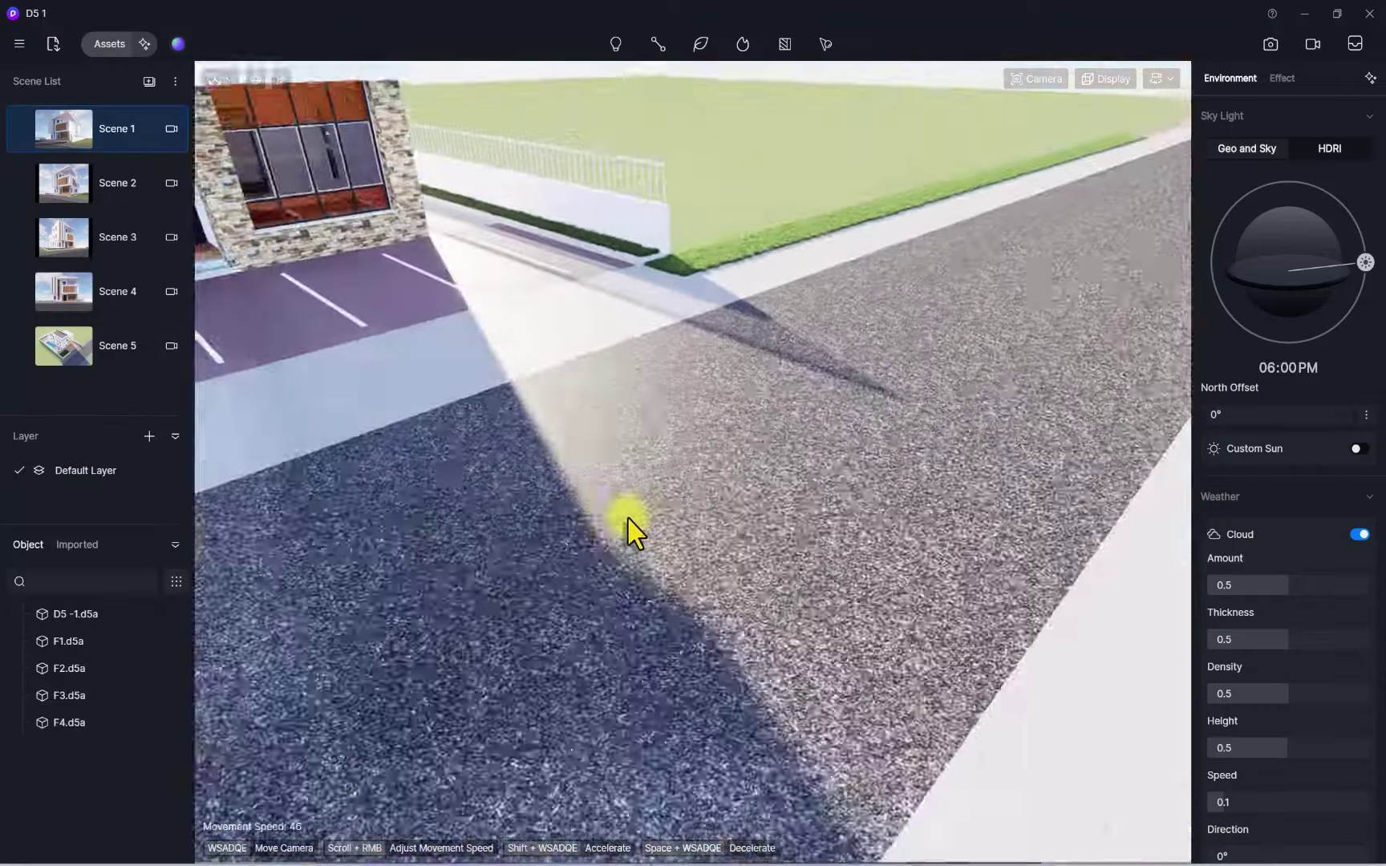
{"action": "left_click", "coordinate": [95, 46]}
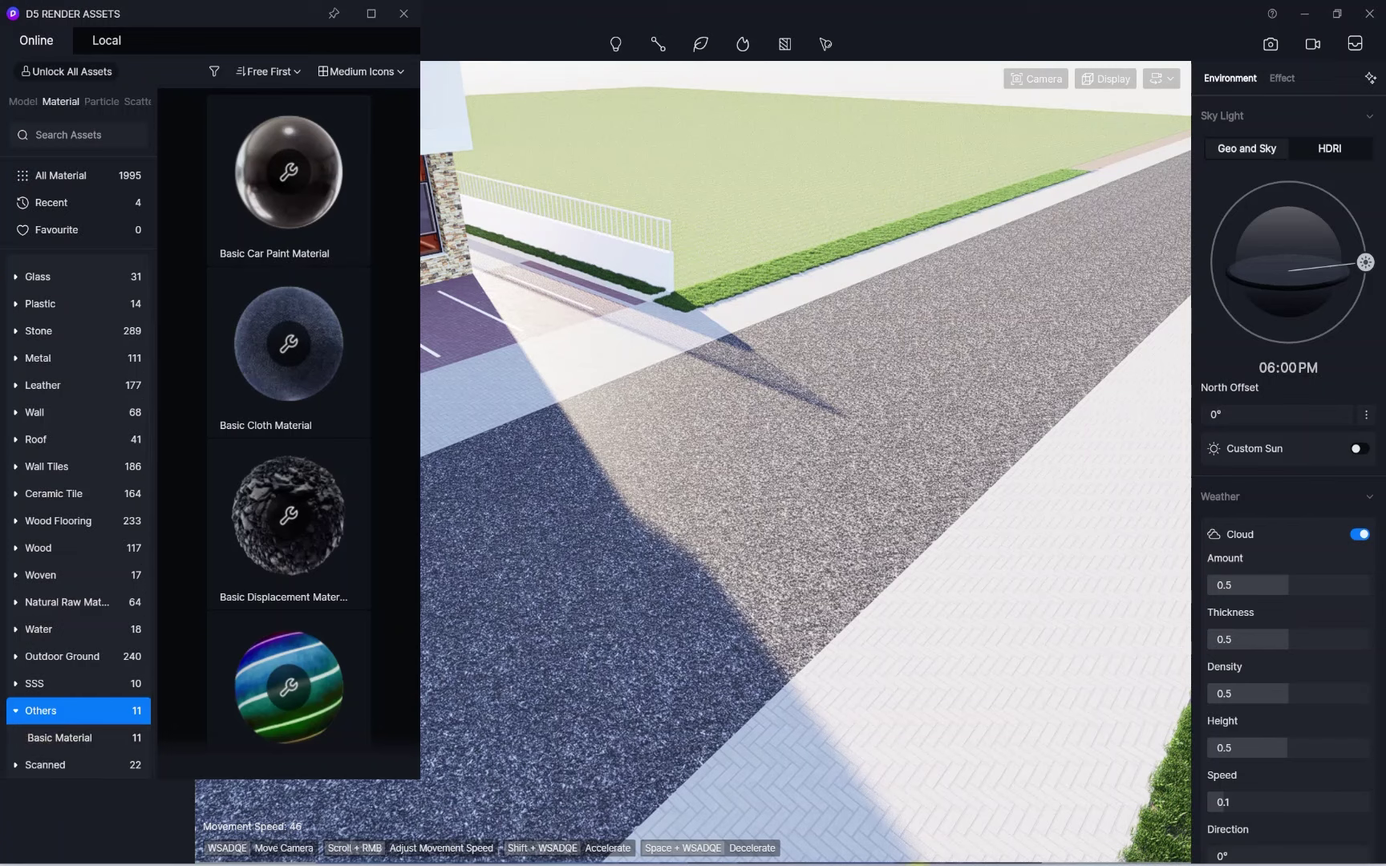
{"action": "left_click", "coordinate": [61, 656]}
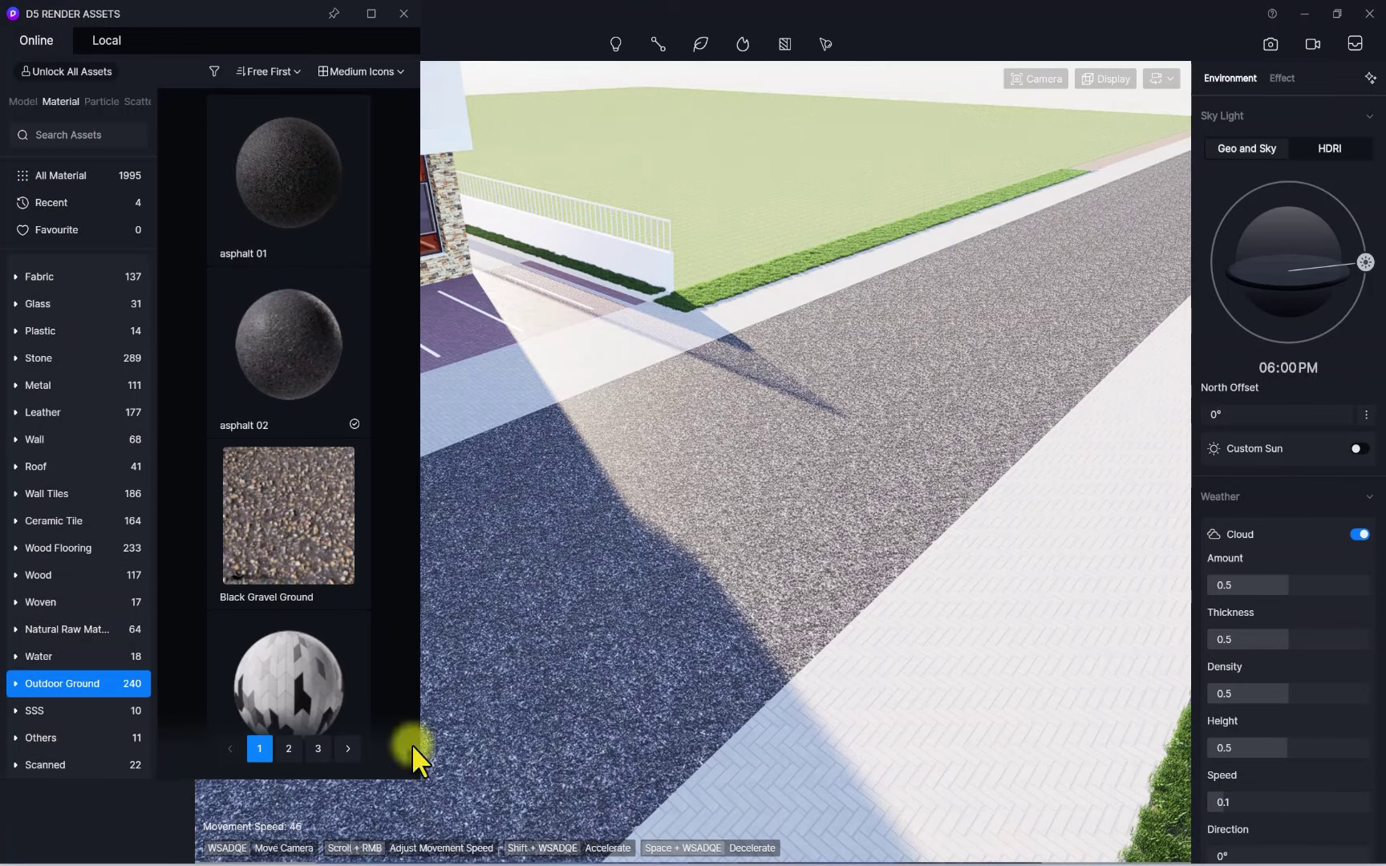
{"action": "left_click", "coordinate": [14, 683]}
{"action": "left_click", "coordinate": [55, 677]}
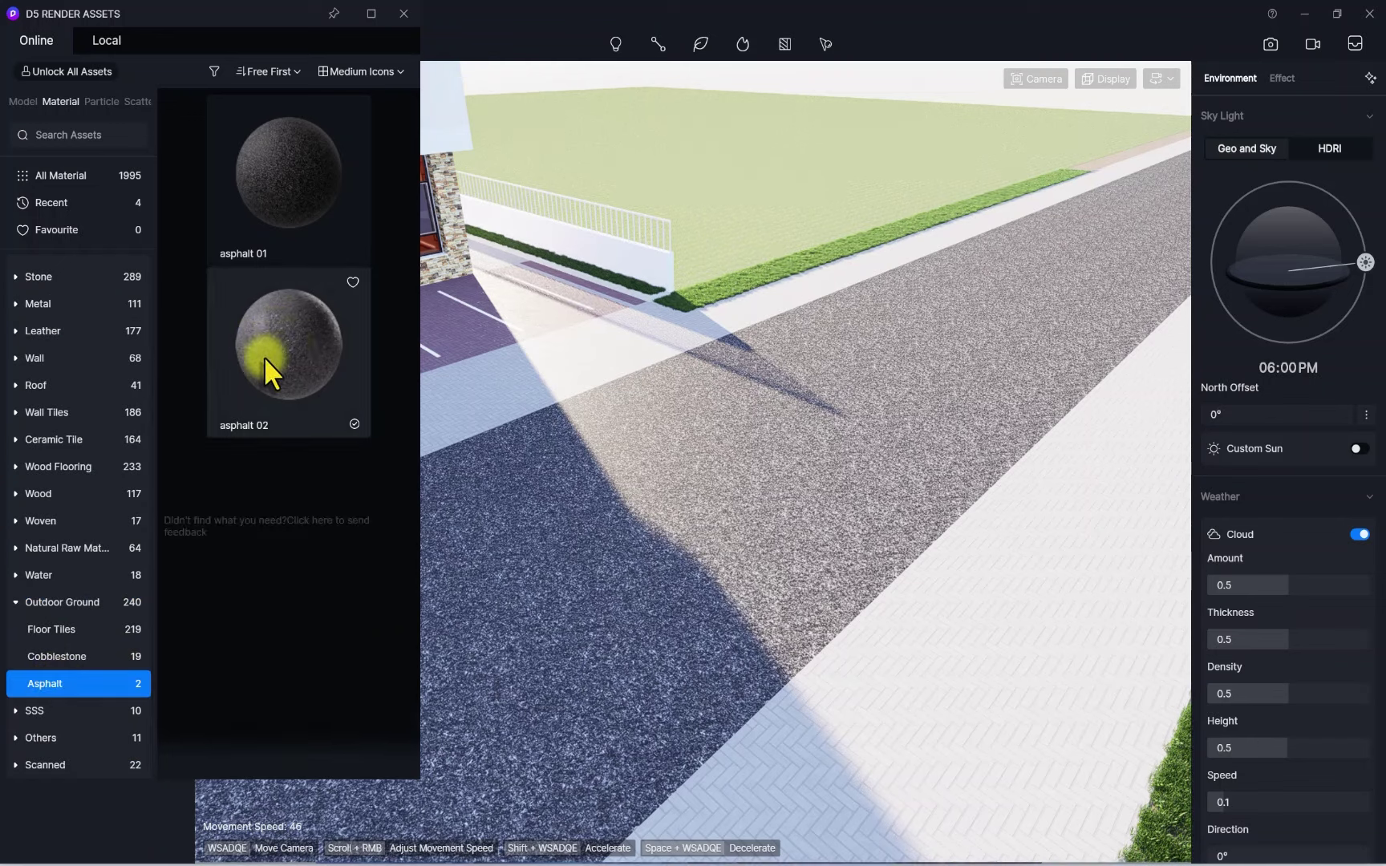
Apply the asphalt 02 material to the road in front of the house
{"action": "left_click_drag", "start_coordinate": [270, 363], "coordinate": [663, 523]}
{"action": "left_click", "coordinate": [687, 484]}
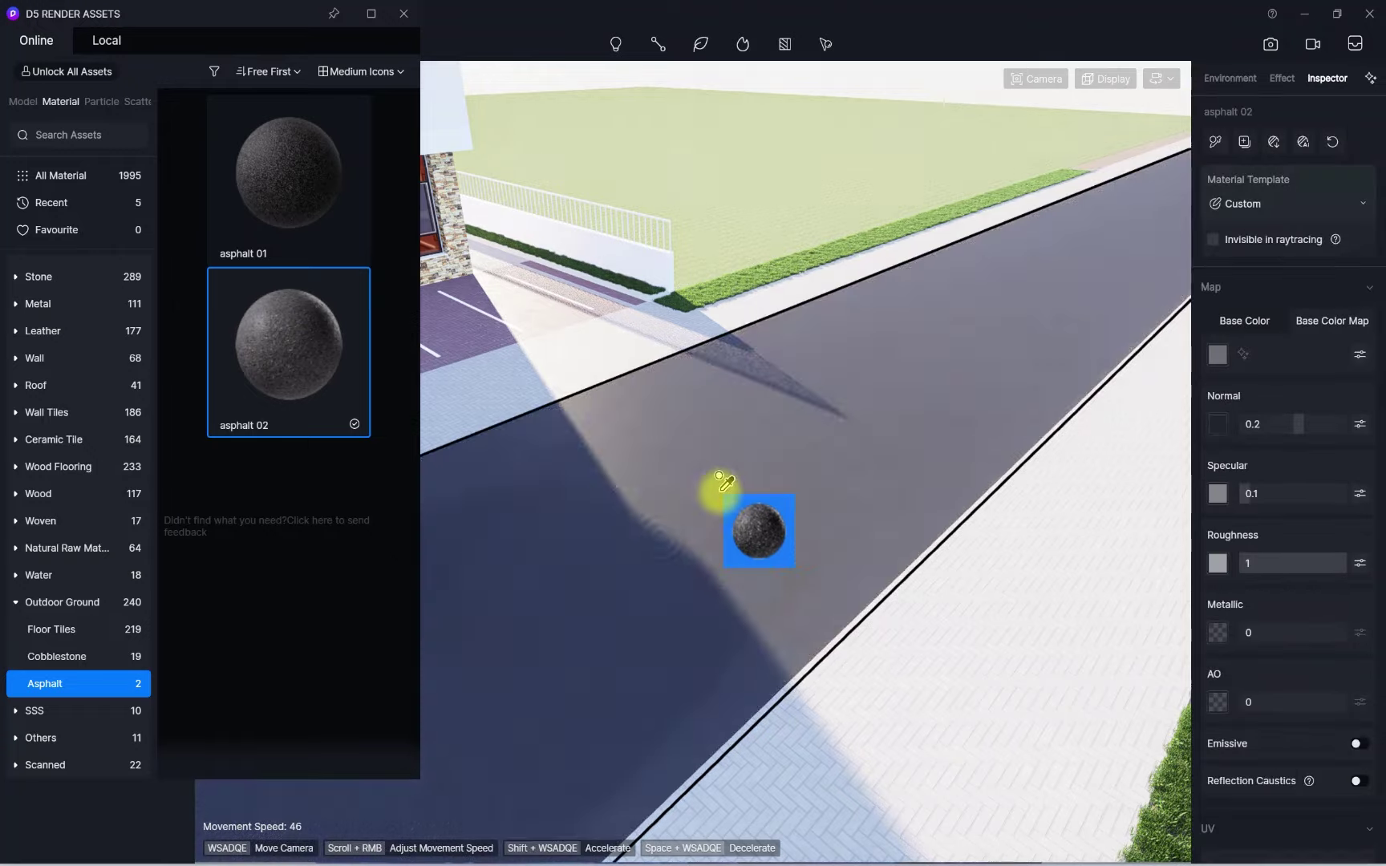
{"action": "scroll", "coordinate": [718, 480], "scroll_direction": "up", "scroll_amount": 3}
{"action": "scroll", "coordinate": [704, 481], "scroll_direction": "down", "scroll_amount": 1}
{"action": "scroll", "coordinate": [693, 482], "scroll_direction": "up", "scroll_amount": 3}
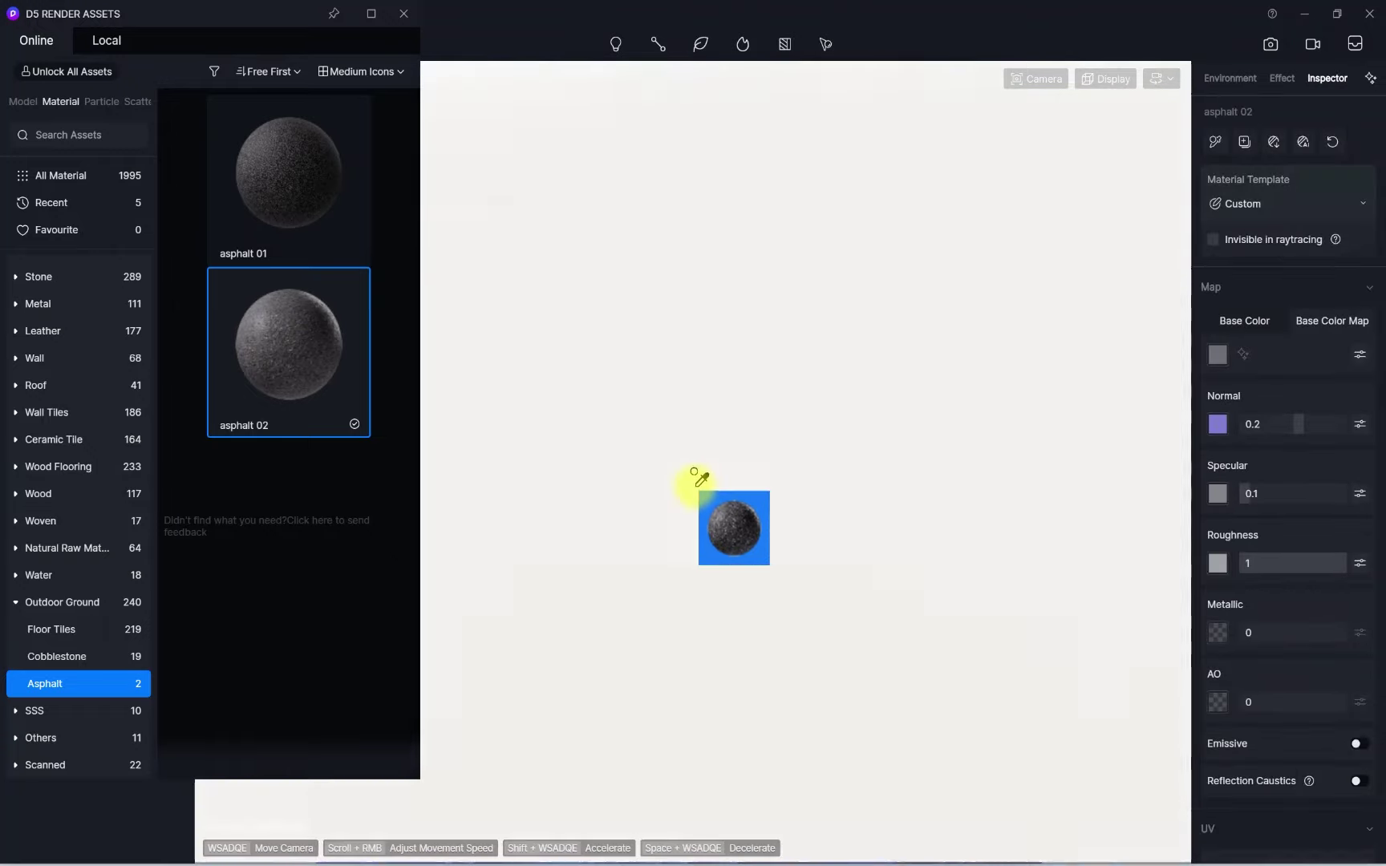
{"action": "scroll", "coordinate": [693, 482], "scroll_direction": "down", "scroll_amount": 3}
{"action": "right_click_drag", "start_coordinate": [689, 482], "coordinate": [650, 409]}
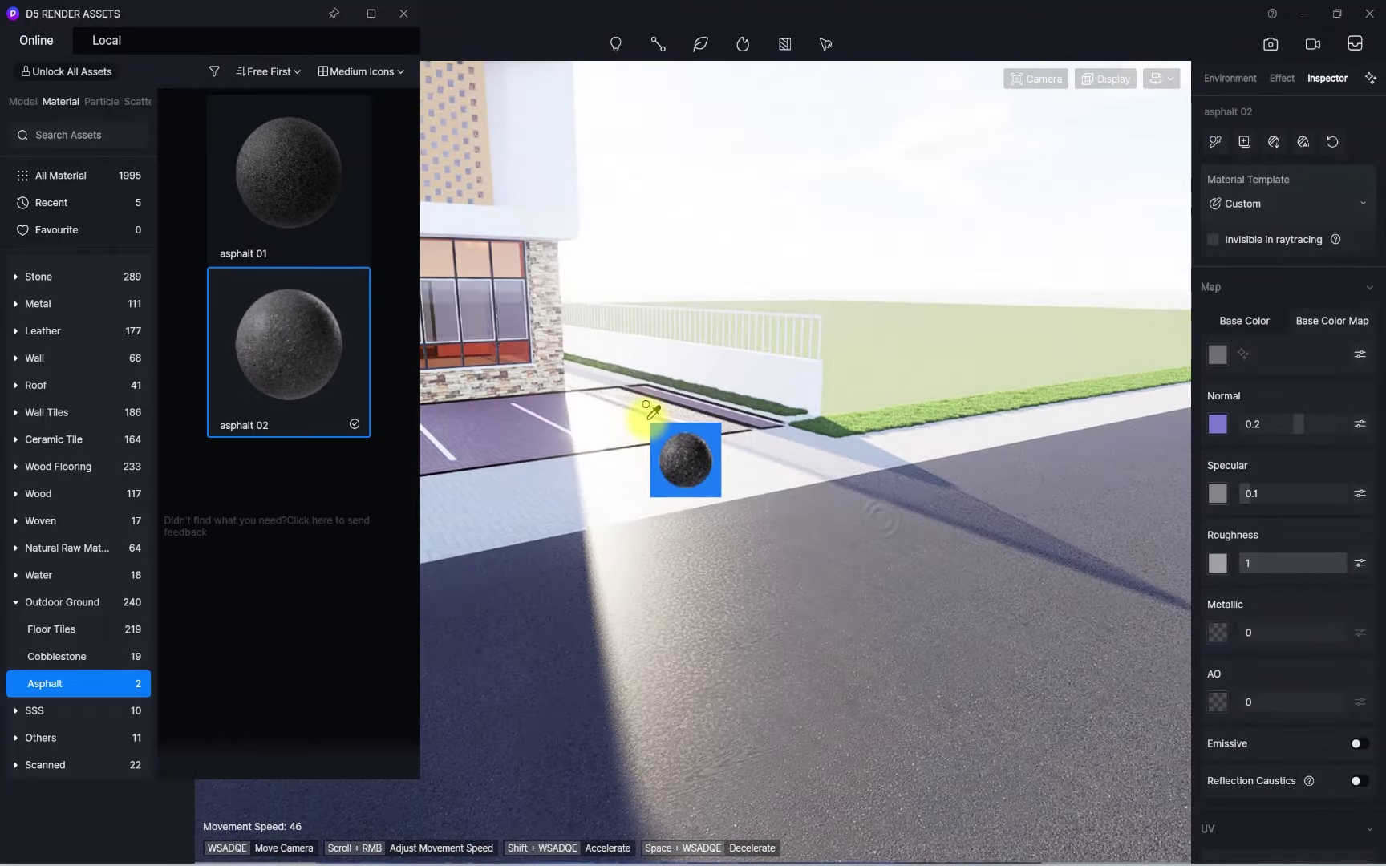
{"action": "key", "text": "Escape"}
Enable Triplanar mapping on the road's asphalt 02 material
{"action": "left_click", "coordinate": [770, 603]}
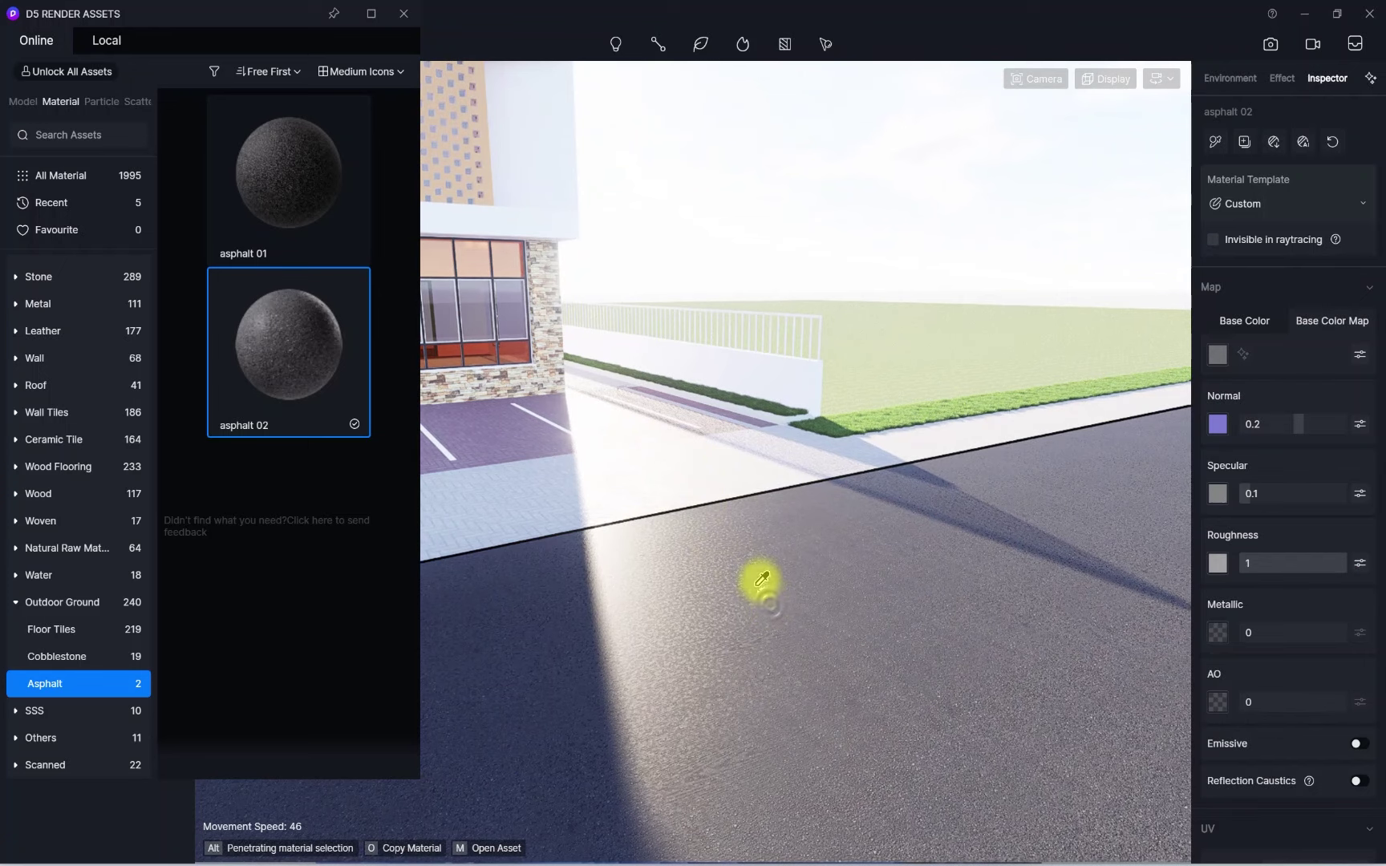
{"action": "scroll", "coordinate": [1288, 593], "scroll_direction": "down", "scroll_amount": 3}
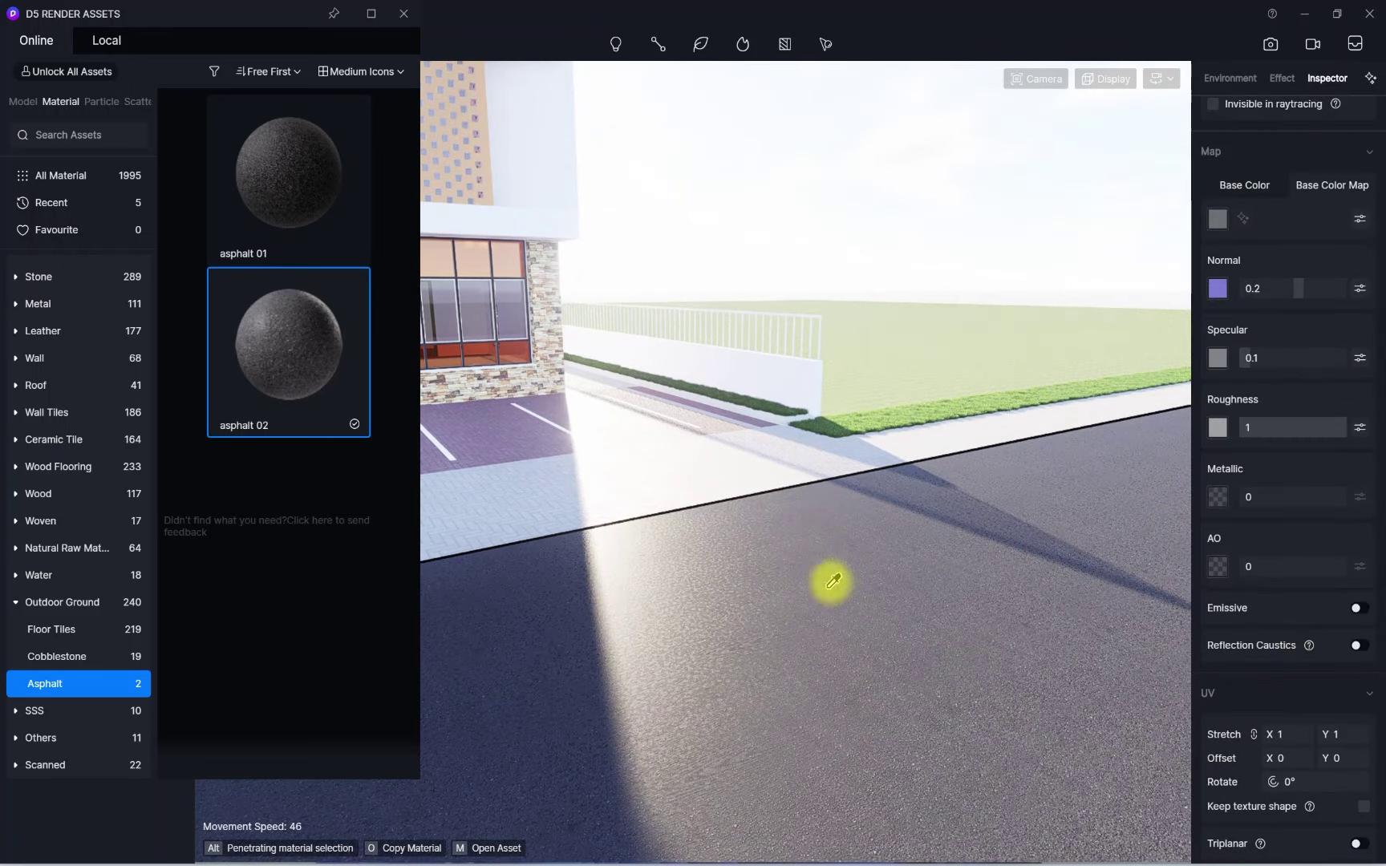
{"action": "scroll", "coordinate": [770, 594], "scroll_direction": "up", "scroll_amount": 2}
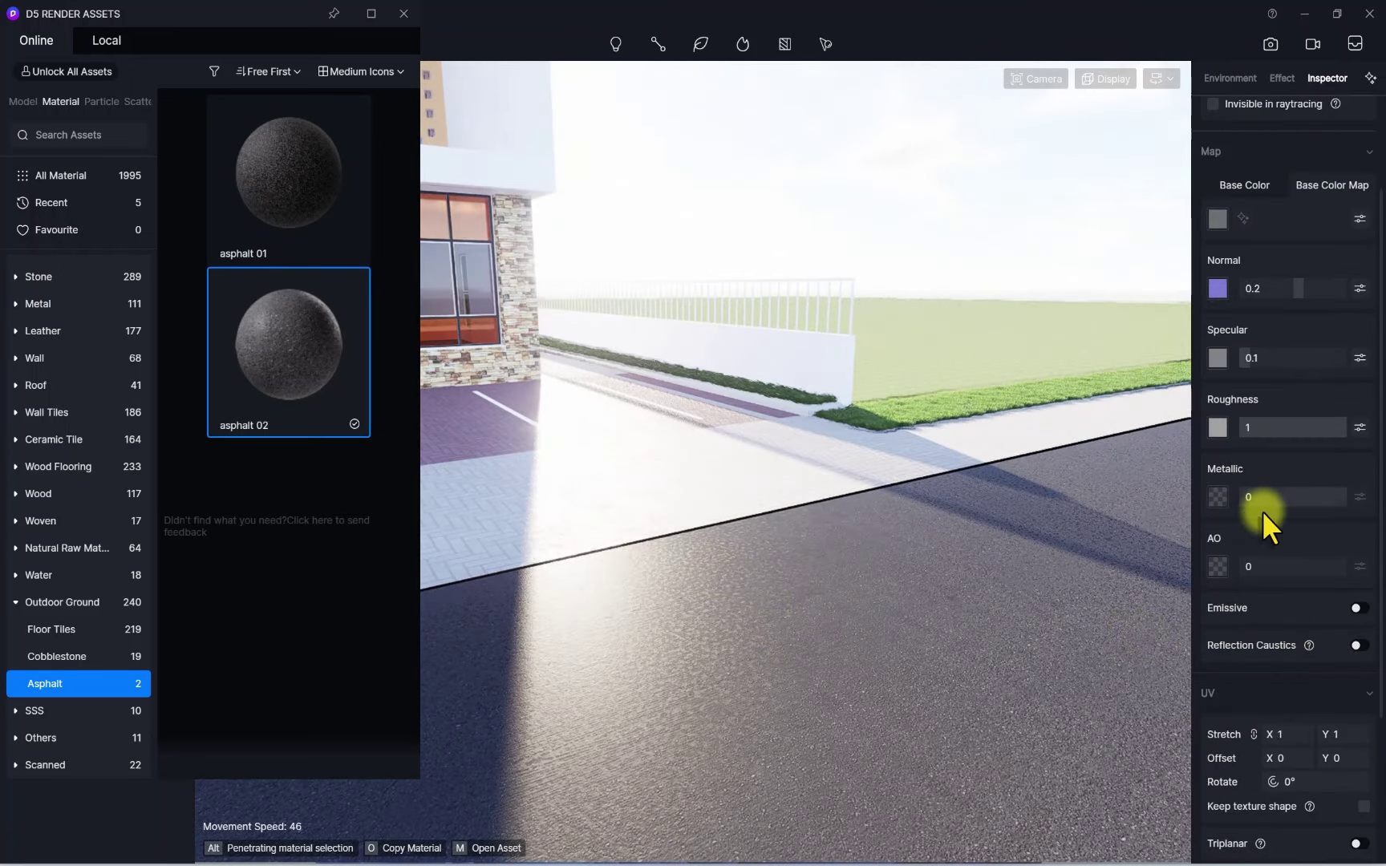
{"action": "scroll", "coordinate": [1319, 649], "scroll_direction": "down", "scroll_amount": 1}
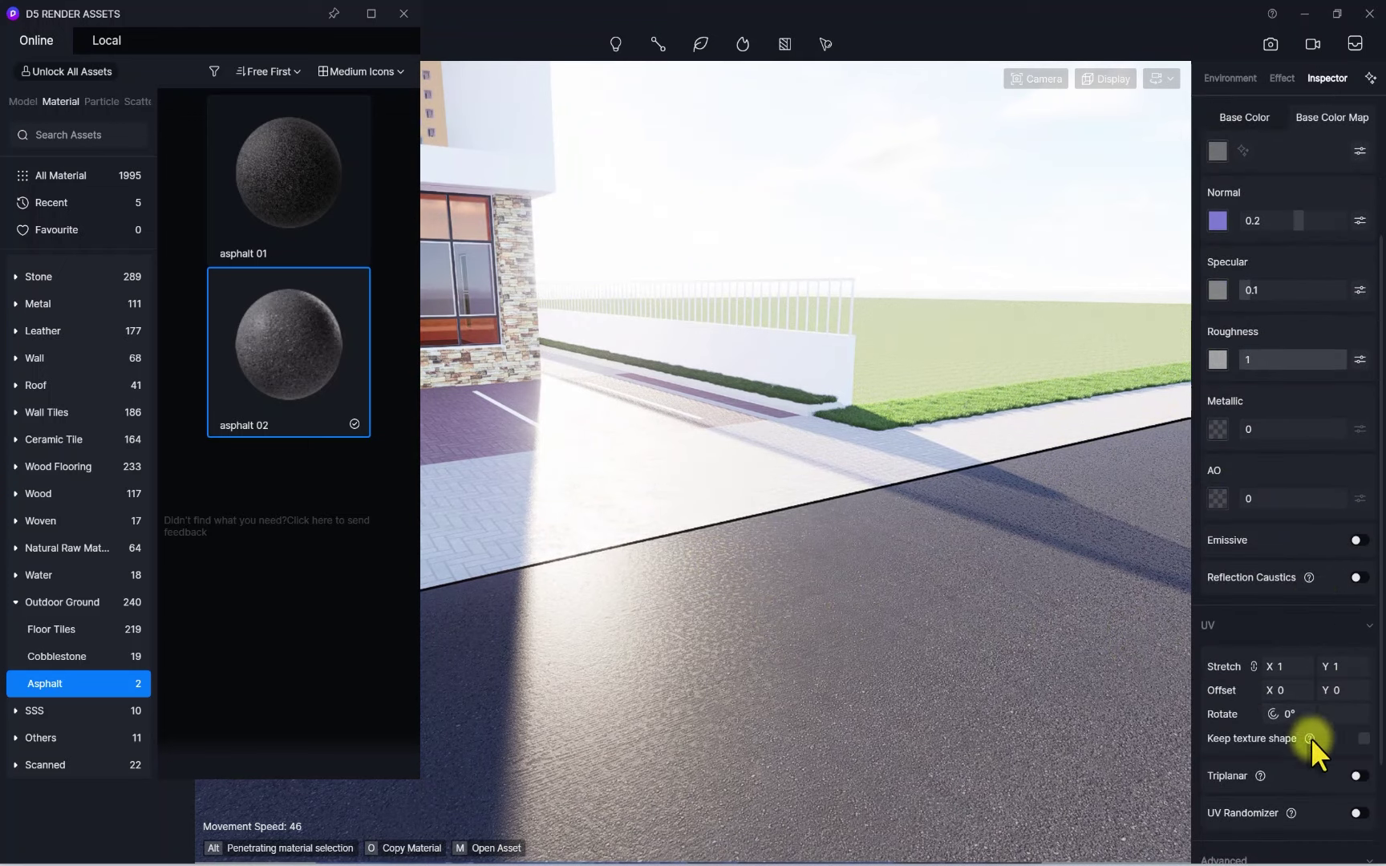
{"action": "left_click", "coordinate": [1356, 776]}
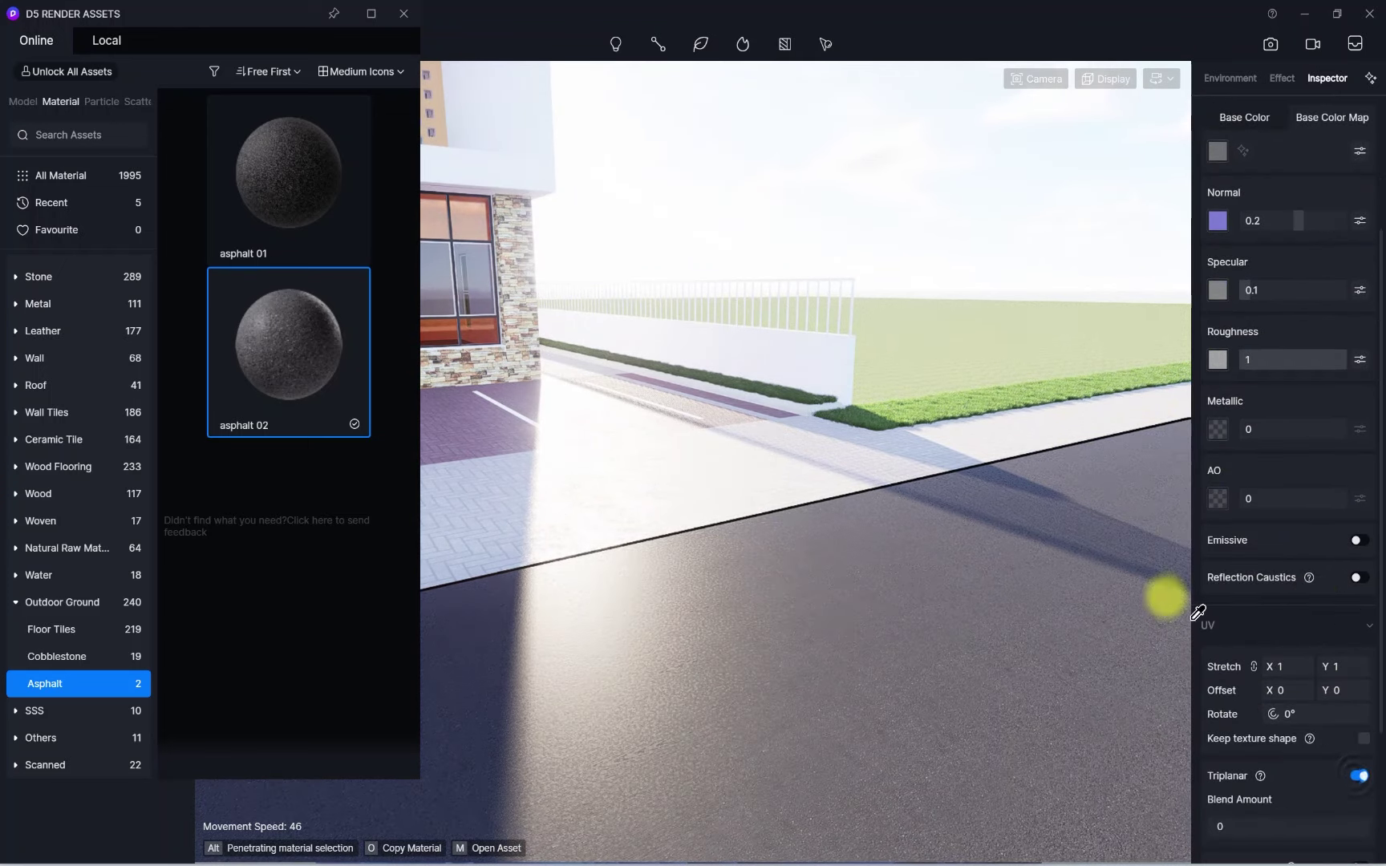
{"action": "scroll", "coordinate": [1284, 513], "scroll_direction": "up", "scroll_amount": 3}
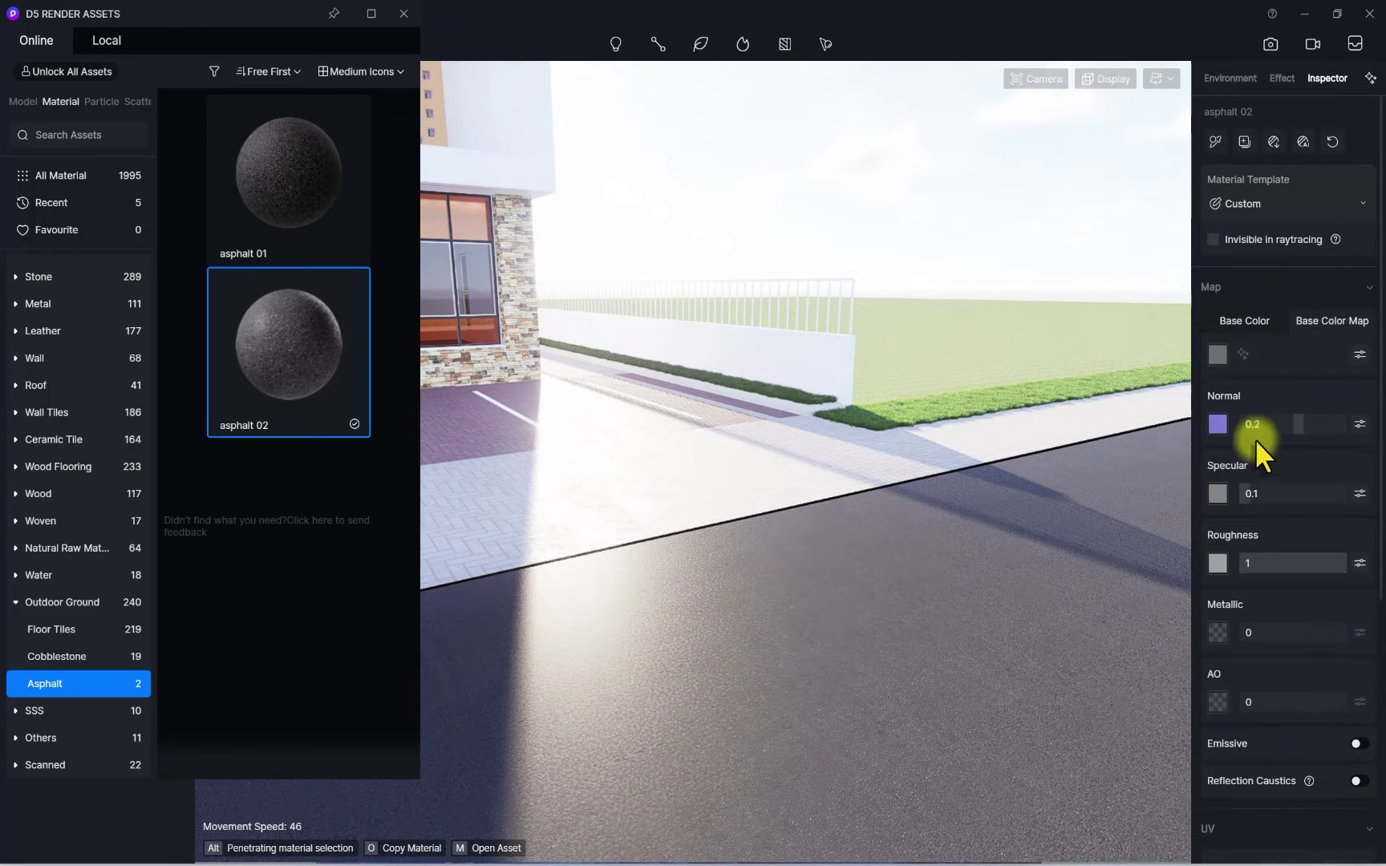
Change the road asphalt's base color to a lighter grey and set its specular to 0.02
{"action": "left_click", "coordinate": [1216, 352]}
{"action": "left_click", "coordinate": [818, 15]}
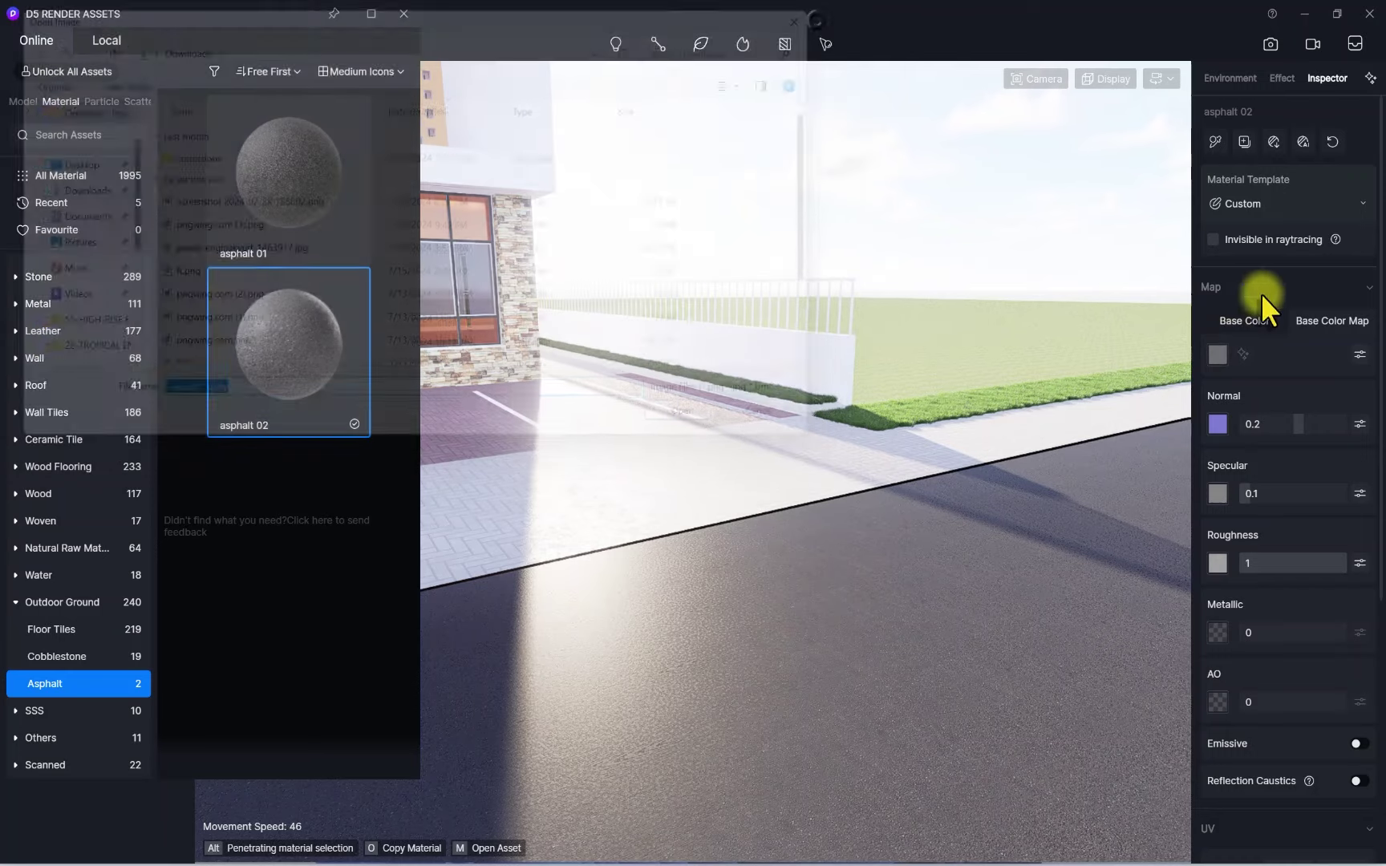
{"action": "left_click", "coordinate": [1219, 355]}
{"action": "left_click_drag", "start_coordinate": [1213, 453], "coordinate": [1241, 495]}
{"action": "left_click", "coordinate": [1298, 668]}
Set the road asphalt's UV stretch to 0.61 in X and Y, and deselect the material
{"action": "scroll", "coordinate": [1265, 658], "scroll_direction": "down", "scroll_amount": 2}
{"action": "scroll", "coordinate": [1275, 722], "scroll_direction": "down", "scroll_amount": 3}
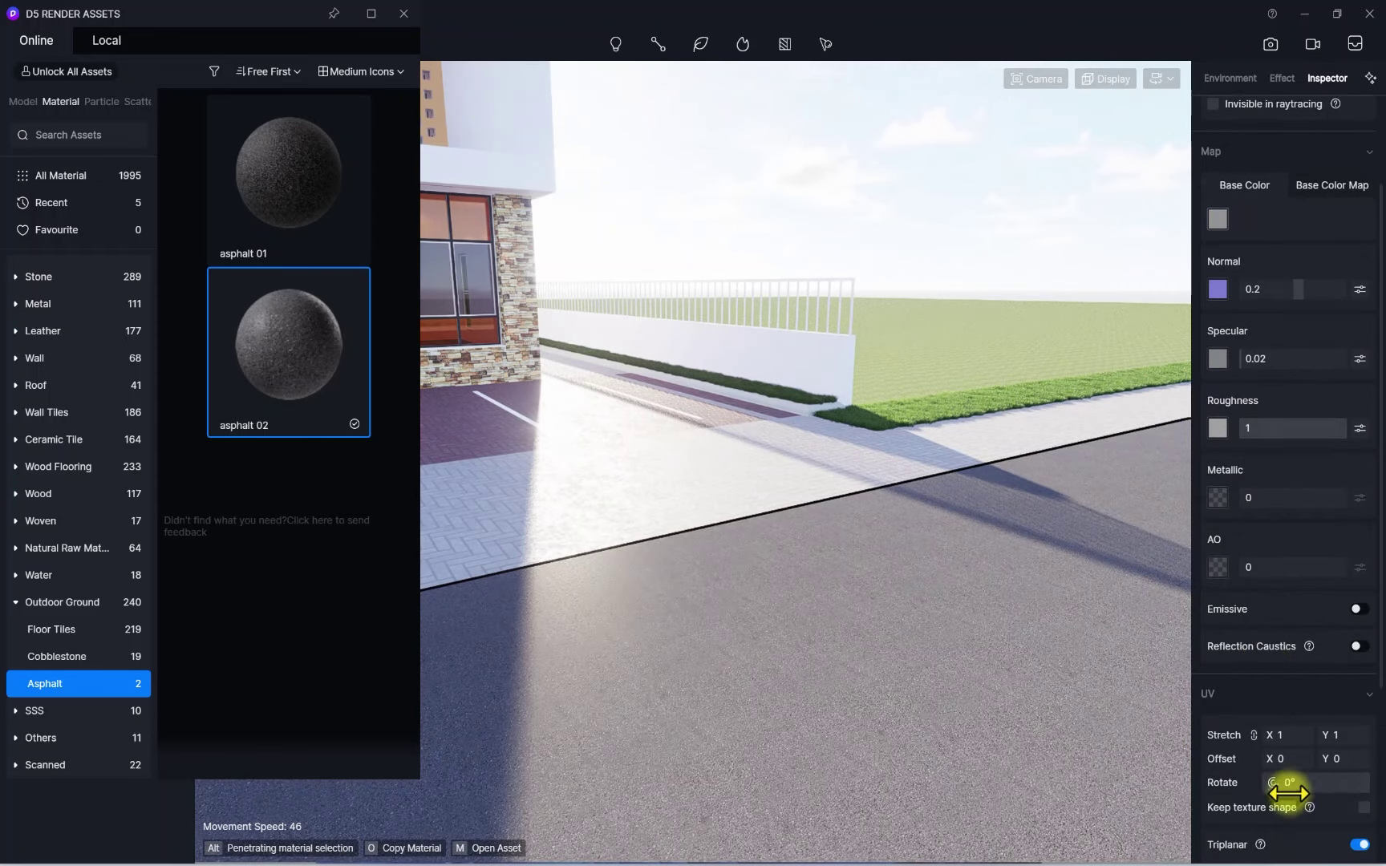
{"action": "left_click_drag", "start_coordinate": [1281, 673], "coordinate": [1250, 668]}
{"action": "right_click_drag", "start_coordinate": [906, 601], "coordinate": [734, 588]}
{"action": "key", "text": "w"}
{"action": "key", "text": "s"}
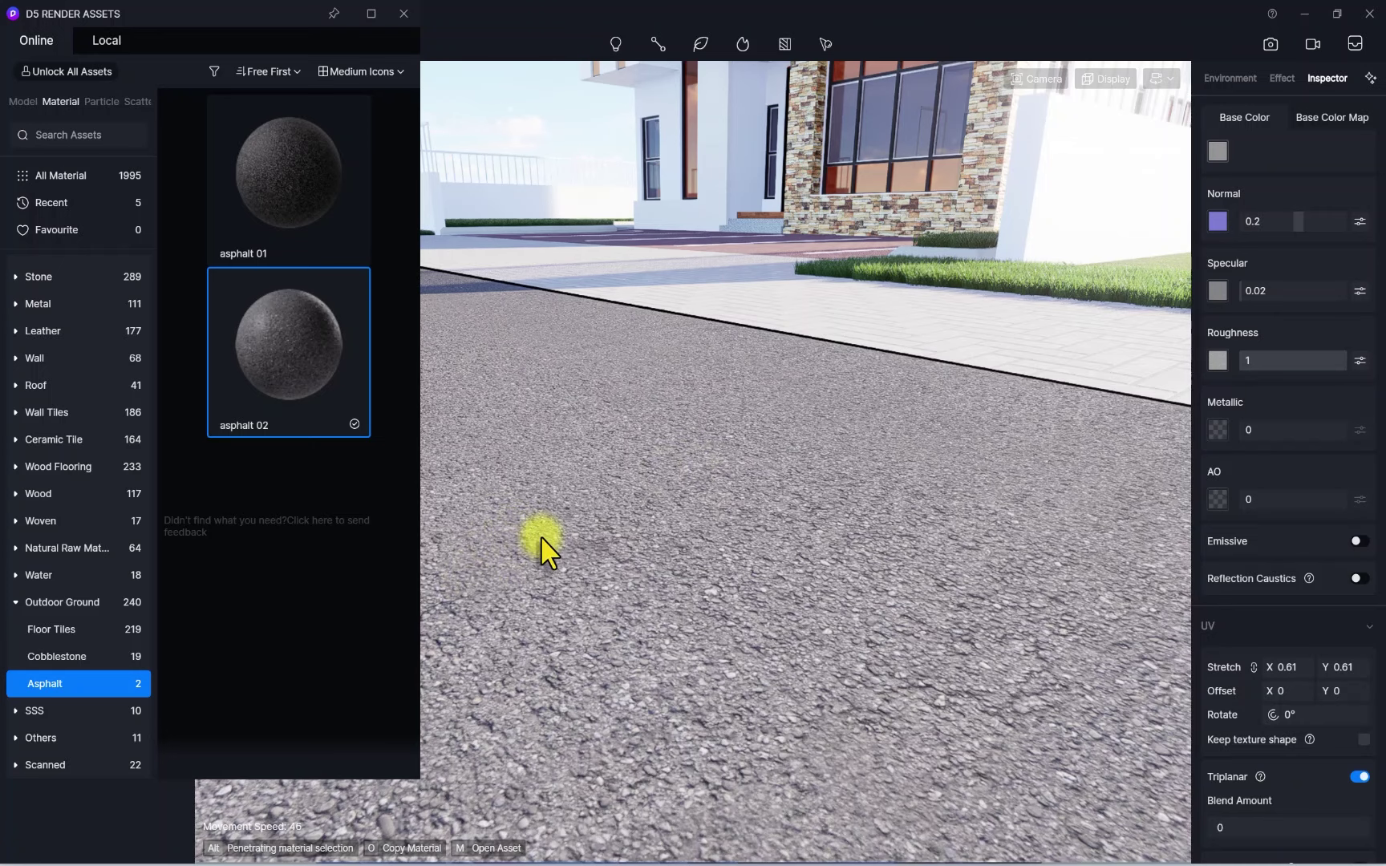
{"action": "scroll", "coordinate": [794, 638], "scroll_direction": "down", "scroll_amount": 3}
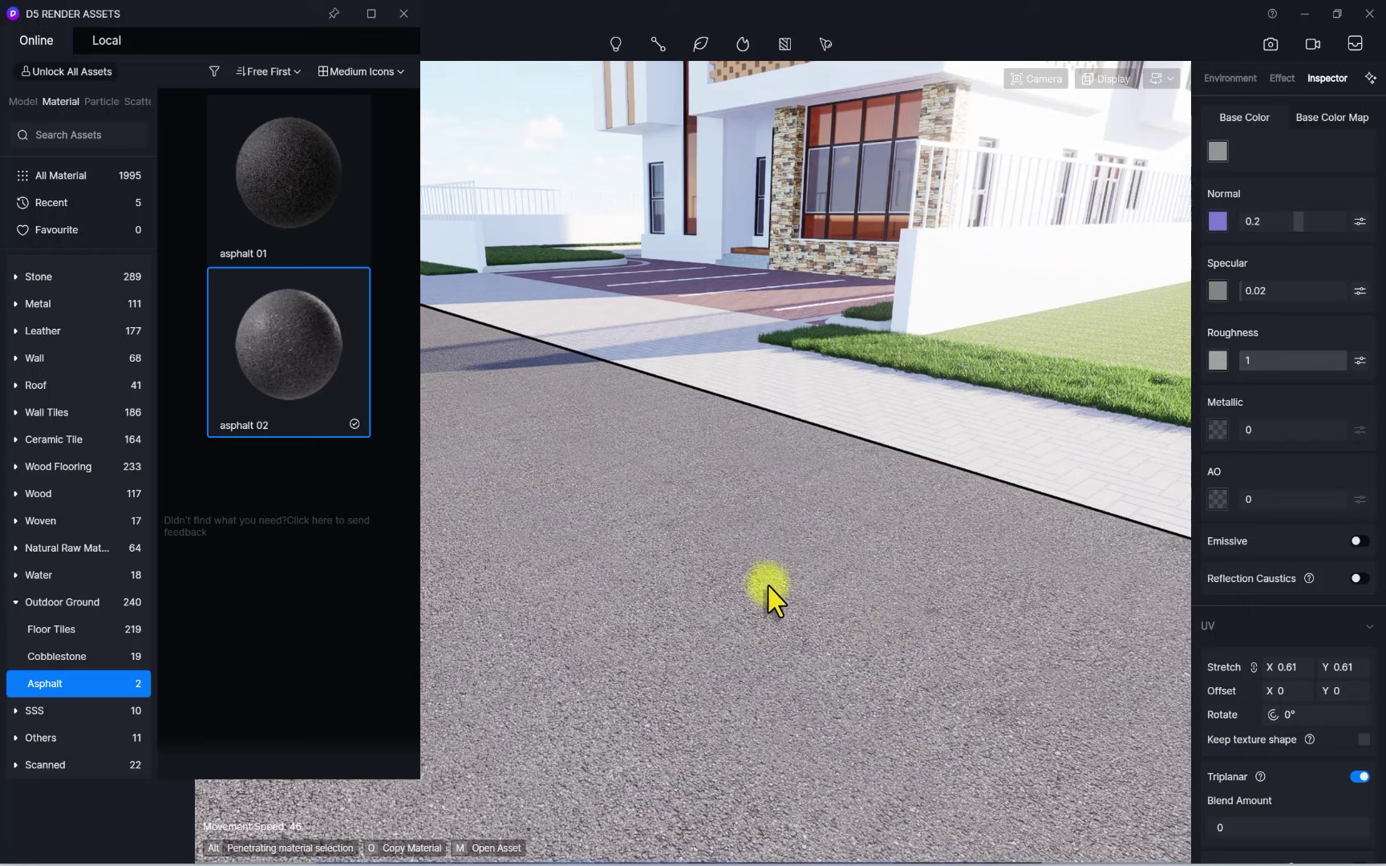
{"action": "key", "text": "Escape"}
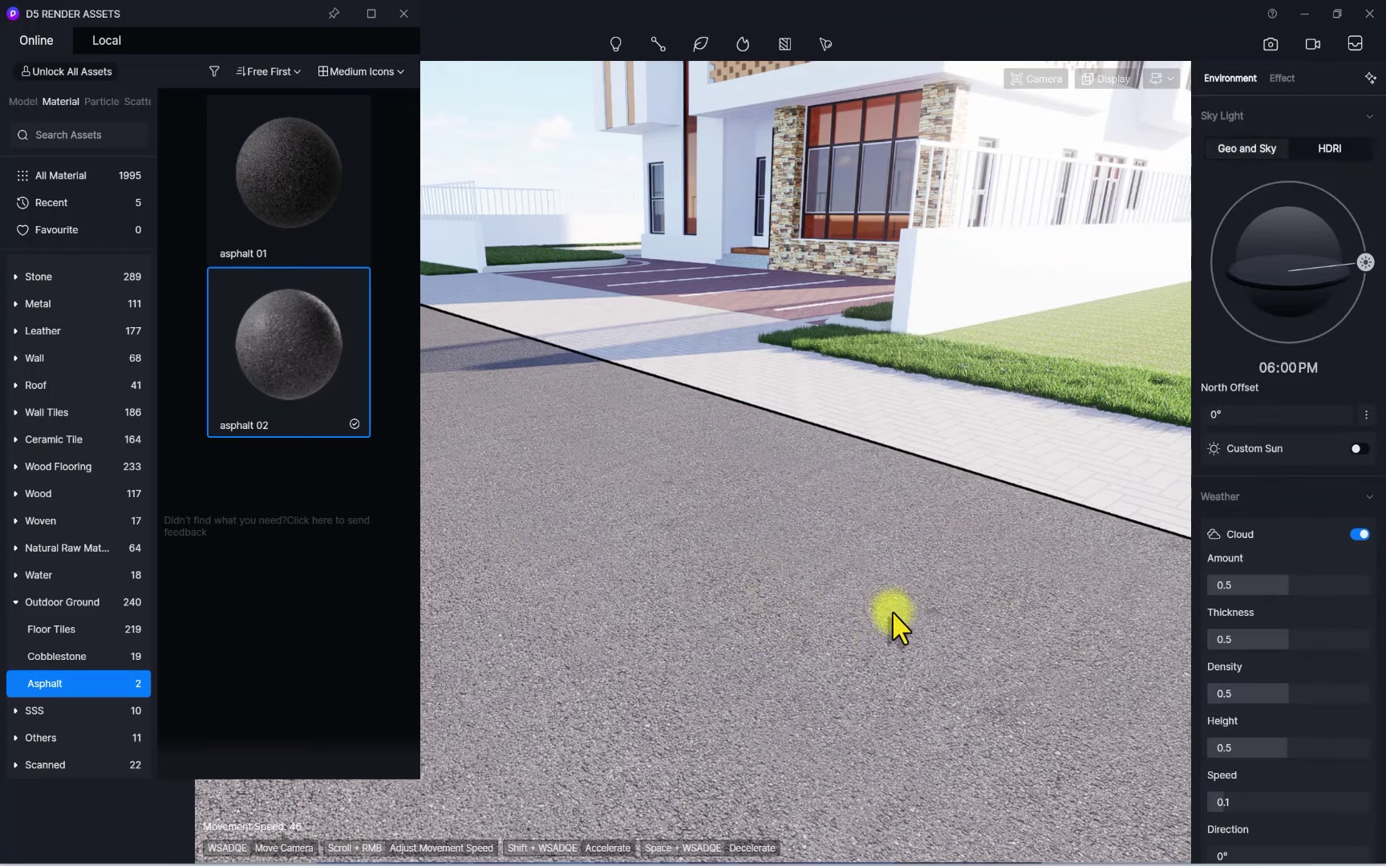
{"action": "left_click", "coordinate": [892, 616]}
{"action": "scroll", "coordinate": [898, 607], "scroll_direction": "down", "scroll_amount": 5}
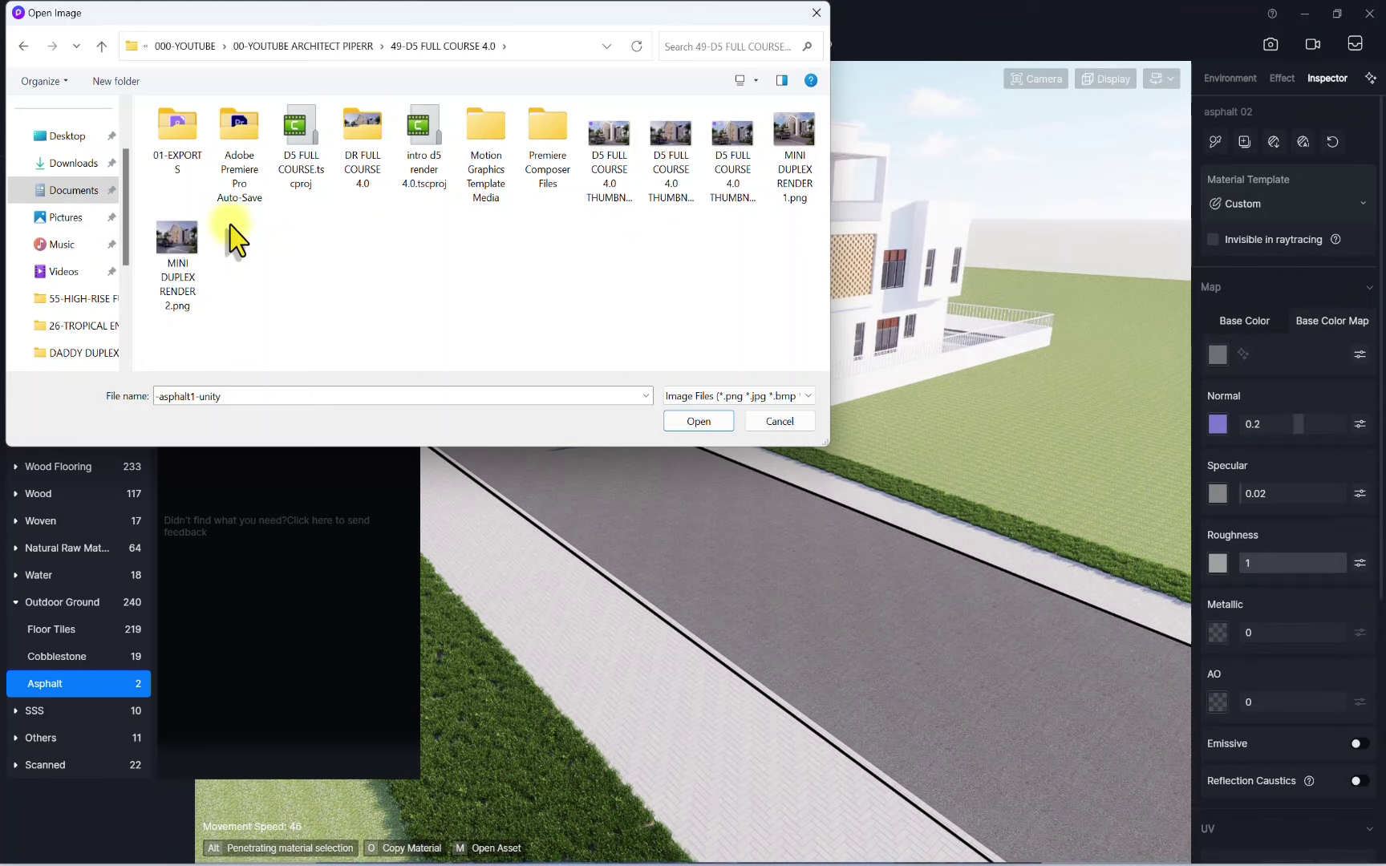
{"action": "left_click", "coordinate": [816, 12]}
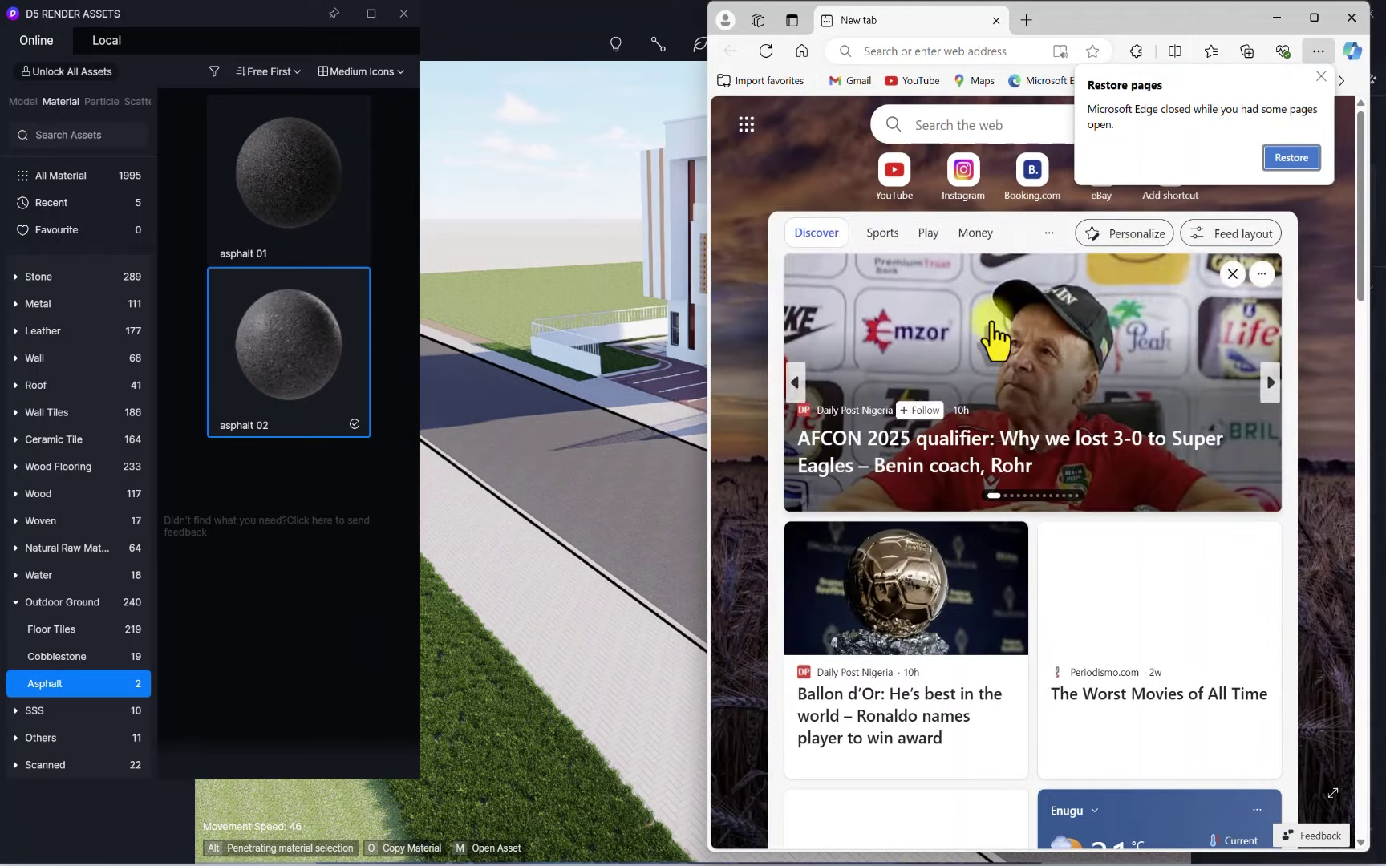
Switch to the Microsoft Edge browser and search the web for "free pbr materials"
{"action": "left_click", "coordinate": [1314, 17]}
{"action": "left_click", "coordinate": [356, 48]}
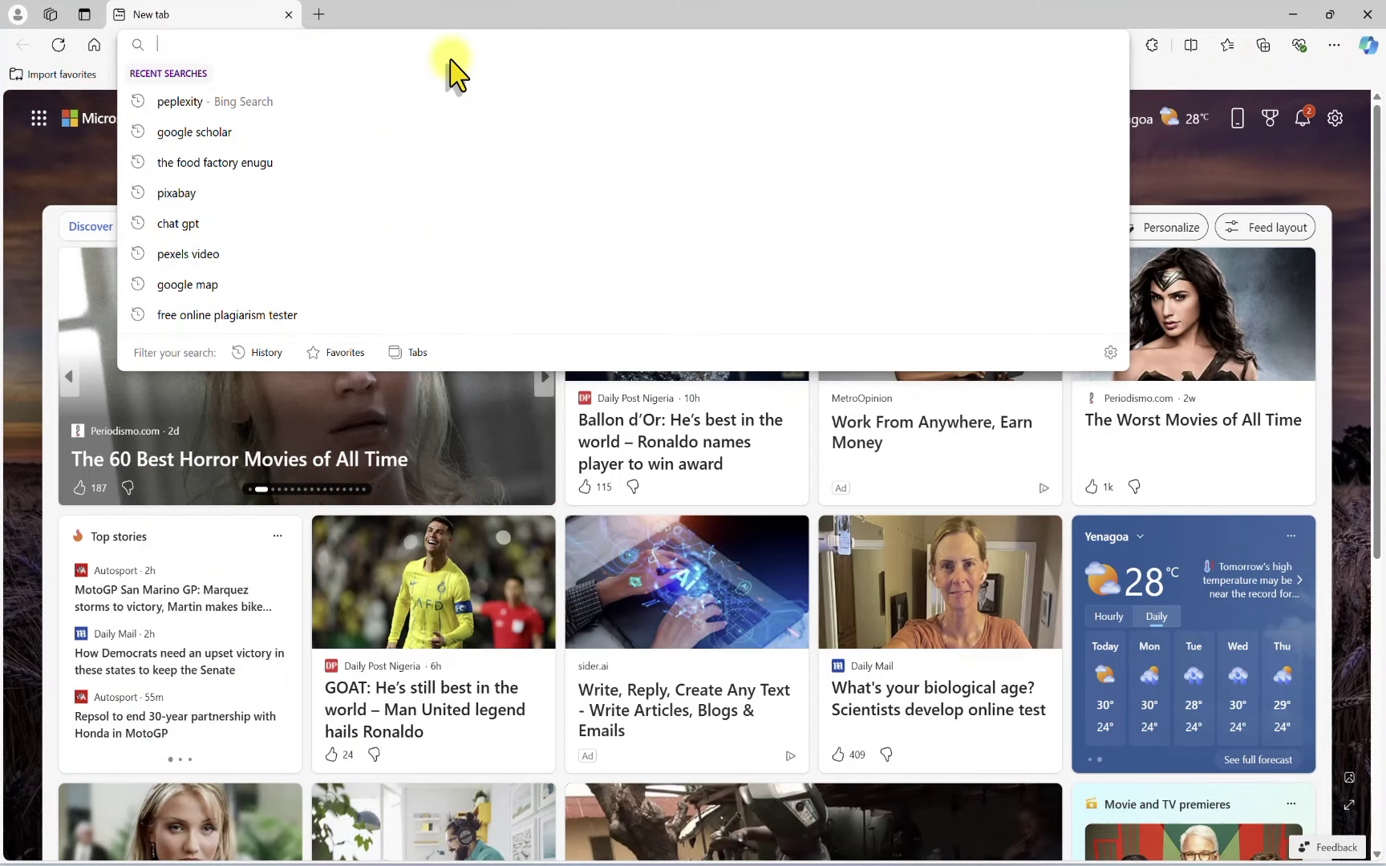
{"action": "type", "text": "free"}
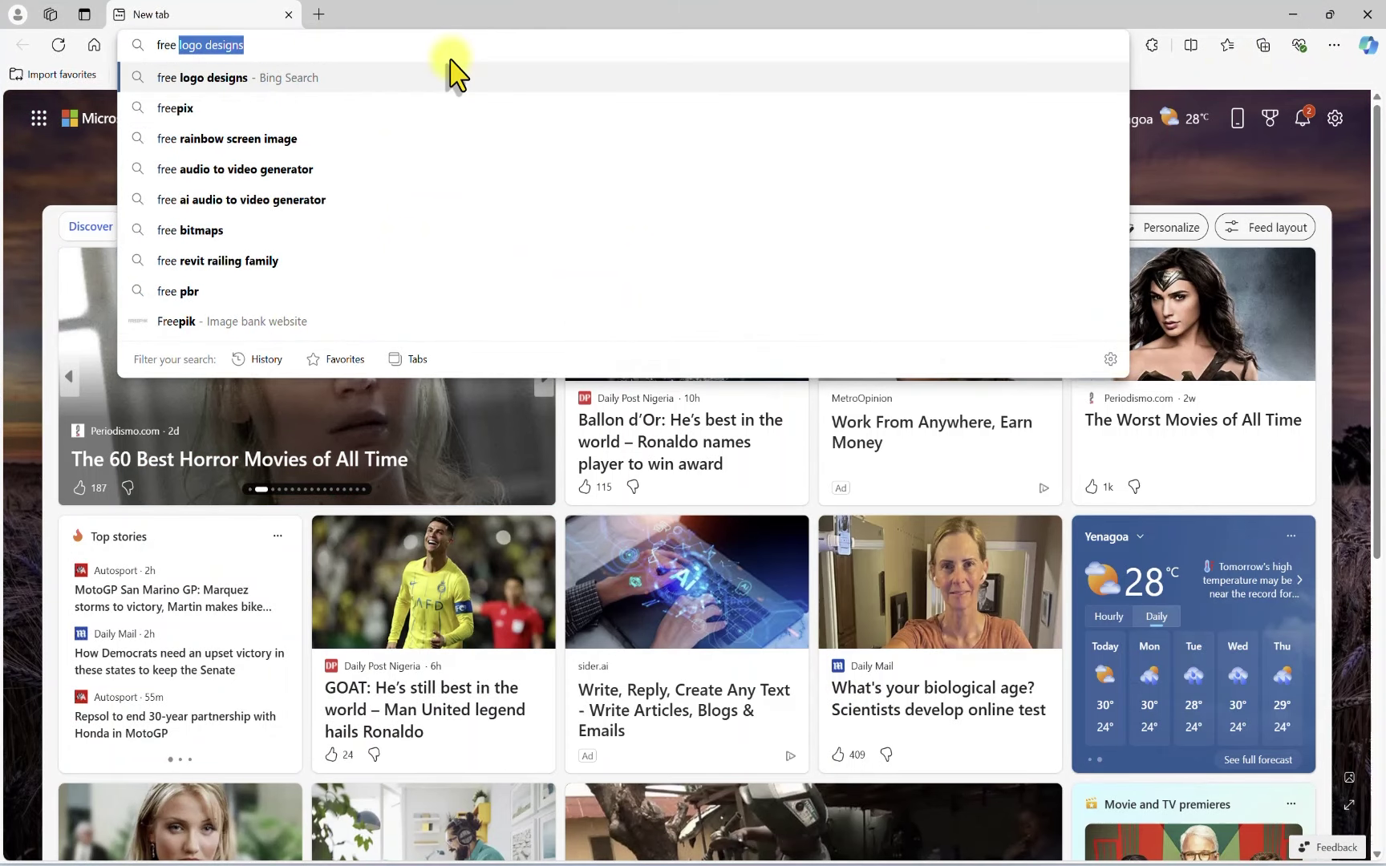
{"action": "type", "text": " pbr"}
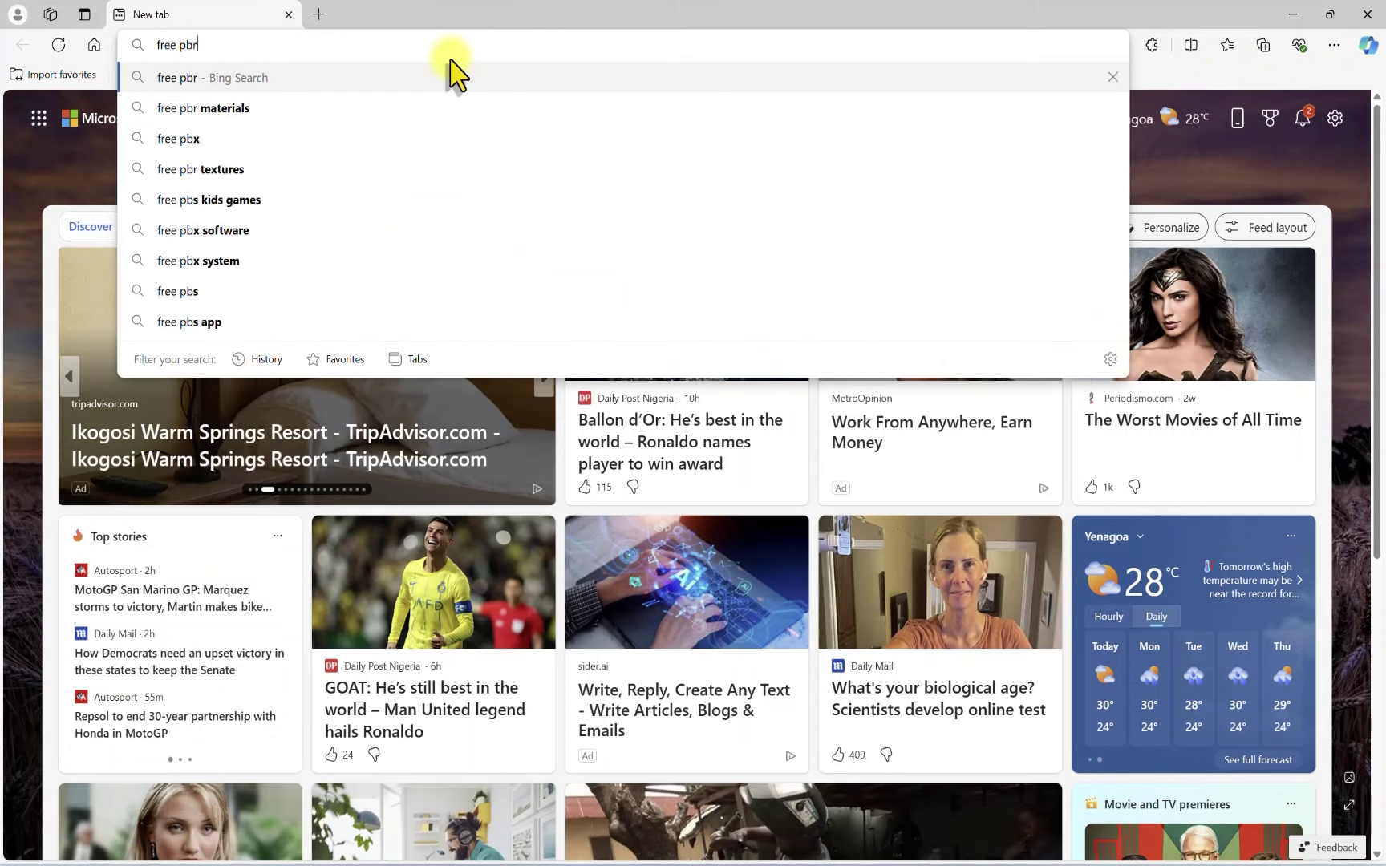
{"action": "type", "text": " materials"}
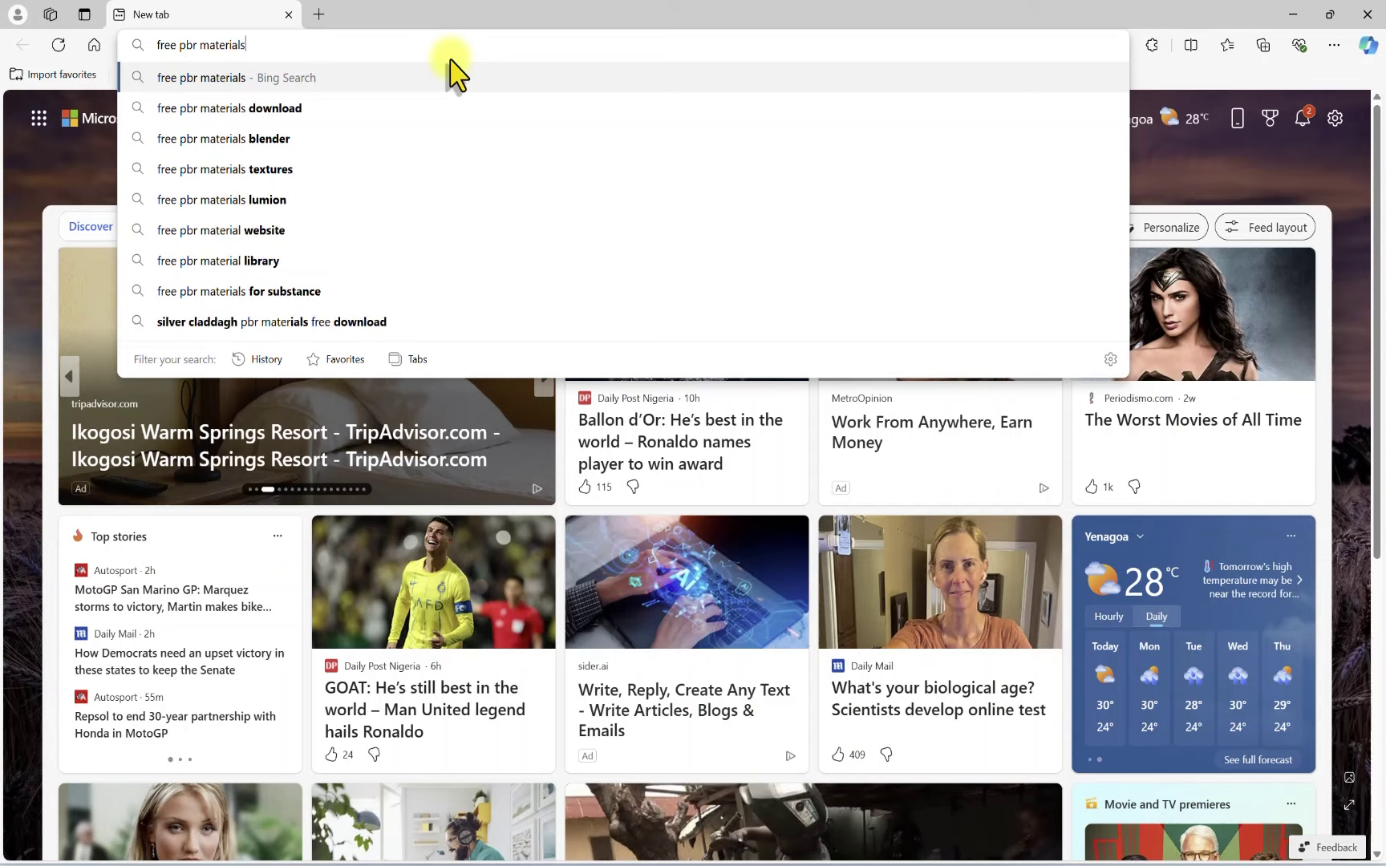
{"action": "key", "text": "Return"}
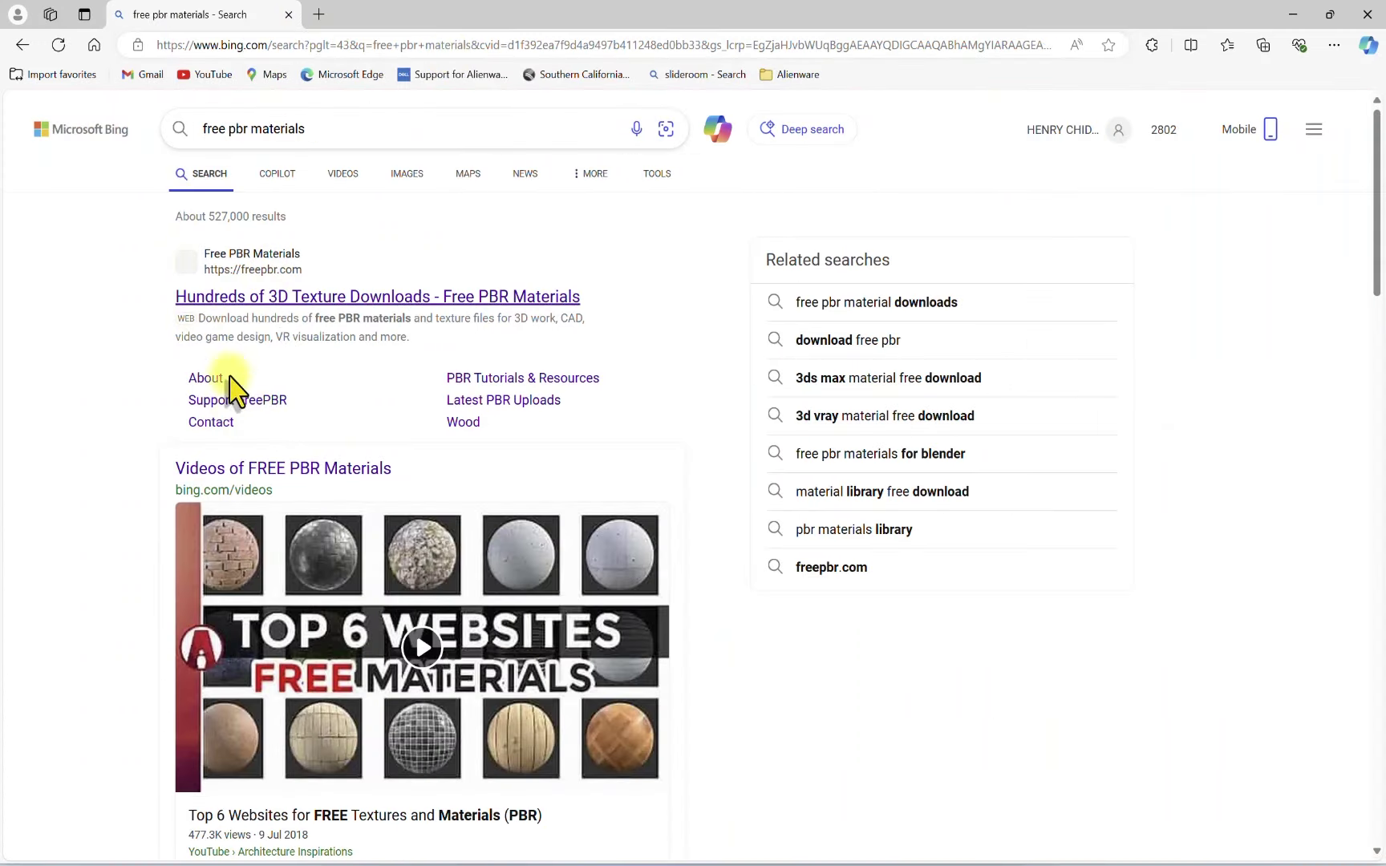
Open the Free PBR website from the results and search it for "asphalt"
{"action": "left_click", "coordinate": [229, 311]}
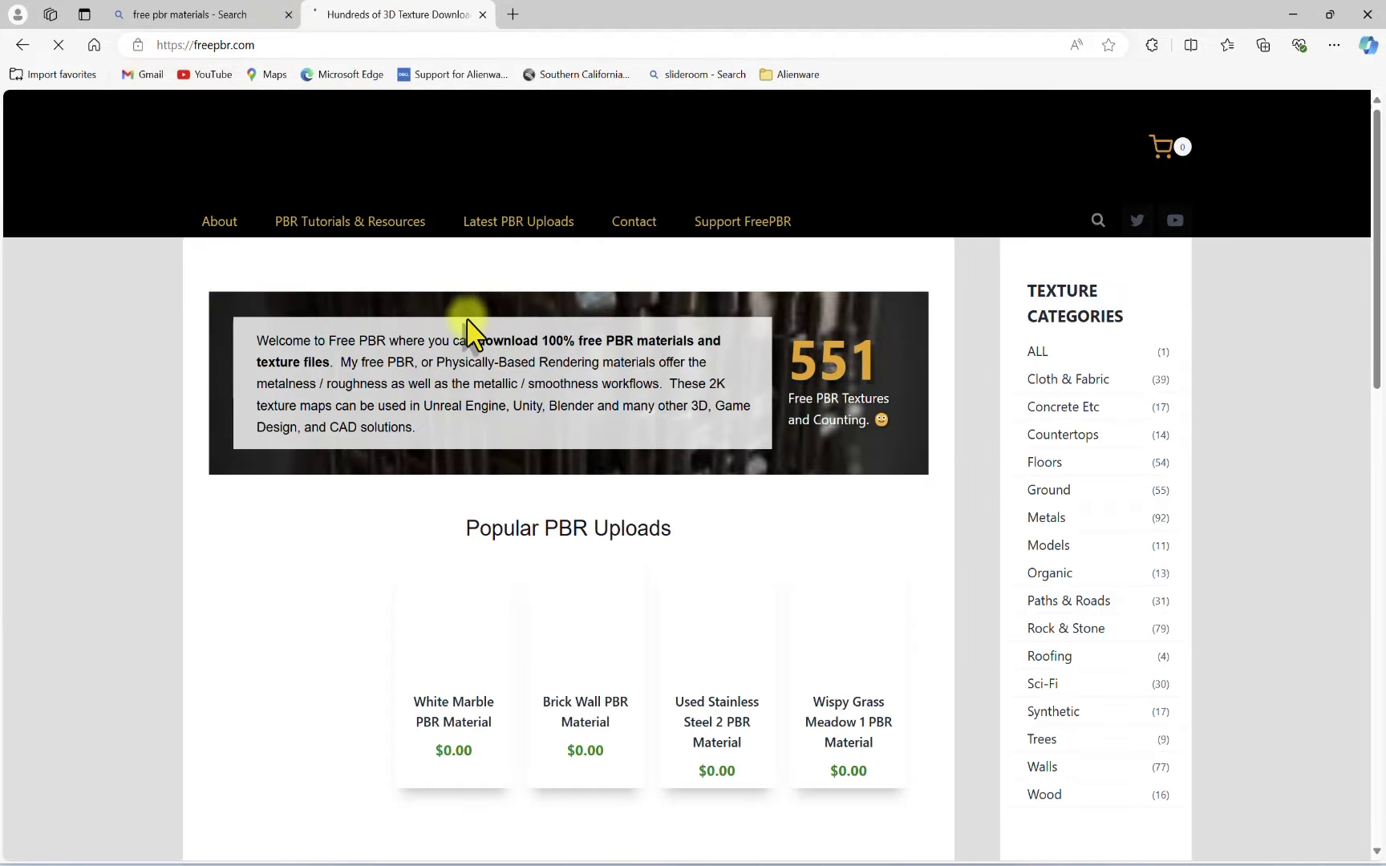
{"action": "scroll", "coordinate": [476, 371], "scroll_direction": "down", "scroll_amount": 5}
{"action": "scroll", "coordinate": [507, 377], "scroll_direction": "up", "scroll_amount": 5}
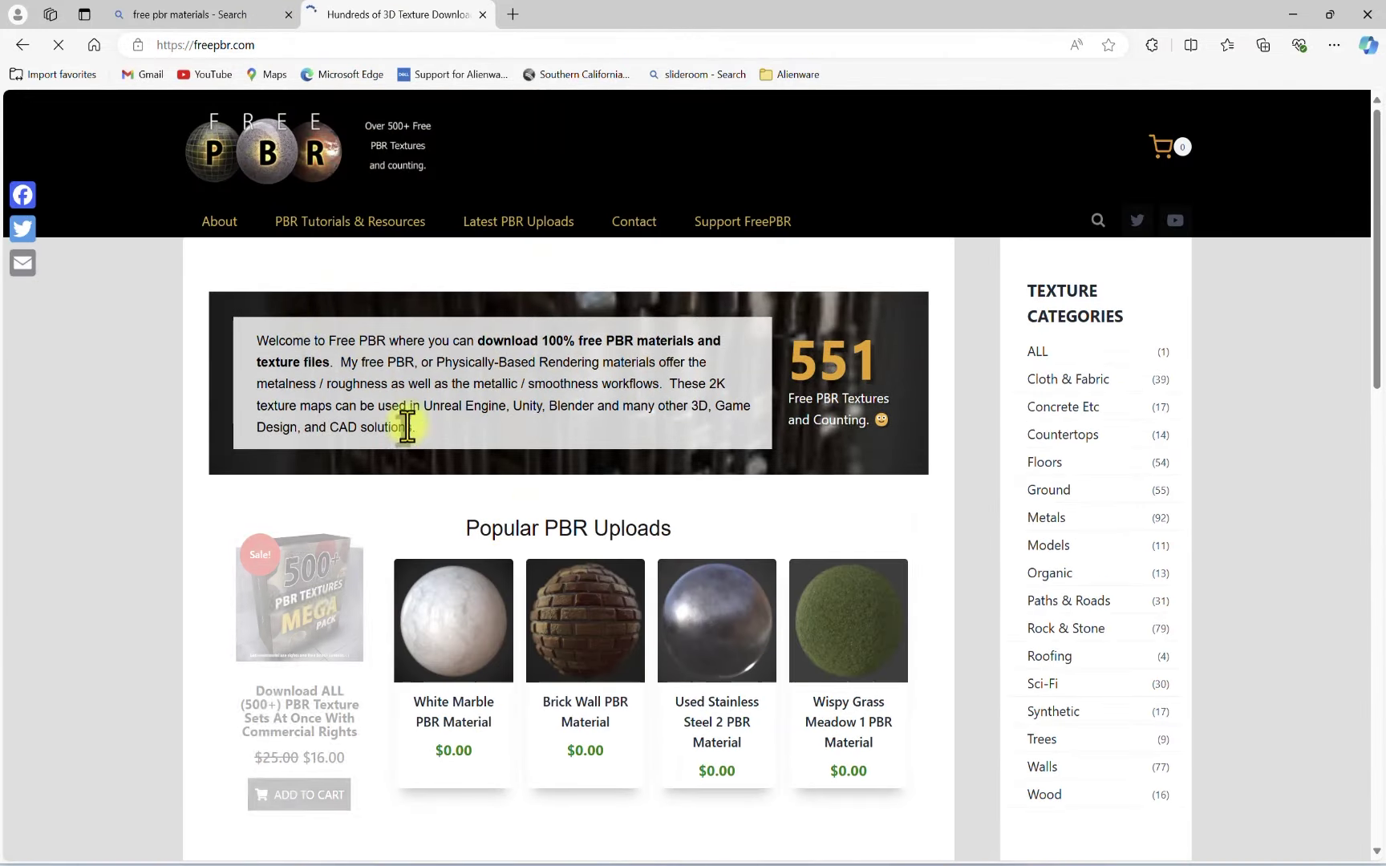
{"action": "scroll", "coordinate": [396, 541], "scroll_direction": "down", "scroll_amount": 5}
{"action": "scroll", "coordinate": [520, 495], "scroll_direction": "up", "scroll_amount": 5}
{"action": "left_click", "coordinate": [1091, 222]}
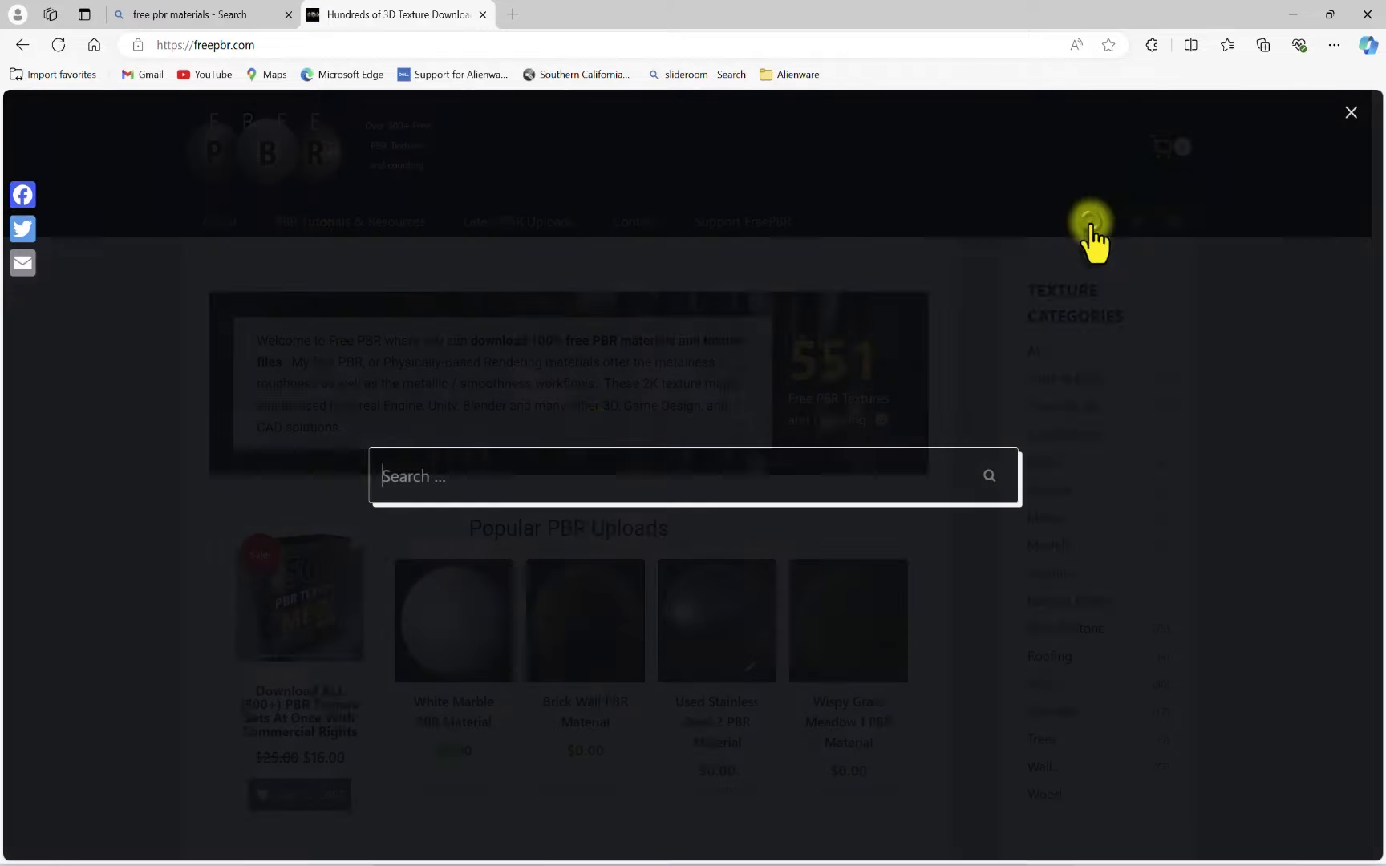
{"action": "type", "text": "asphalt"}
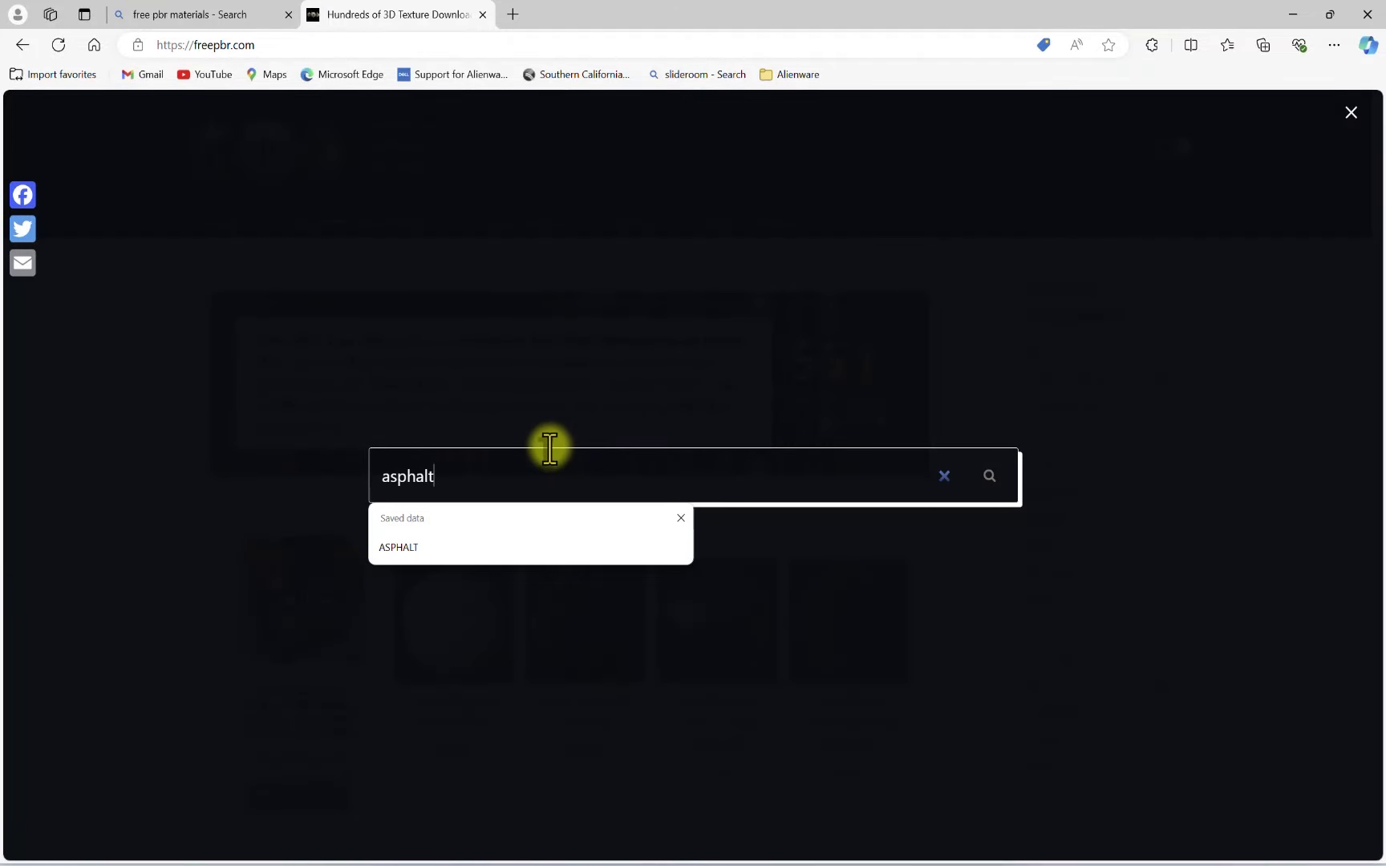
{"action": "key", "text": "Return"}
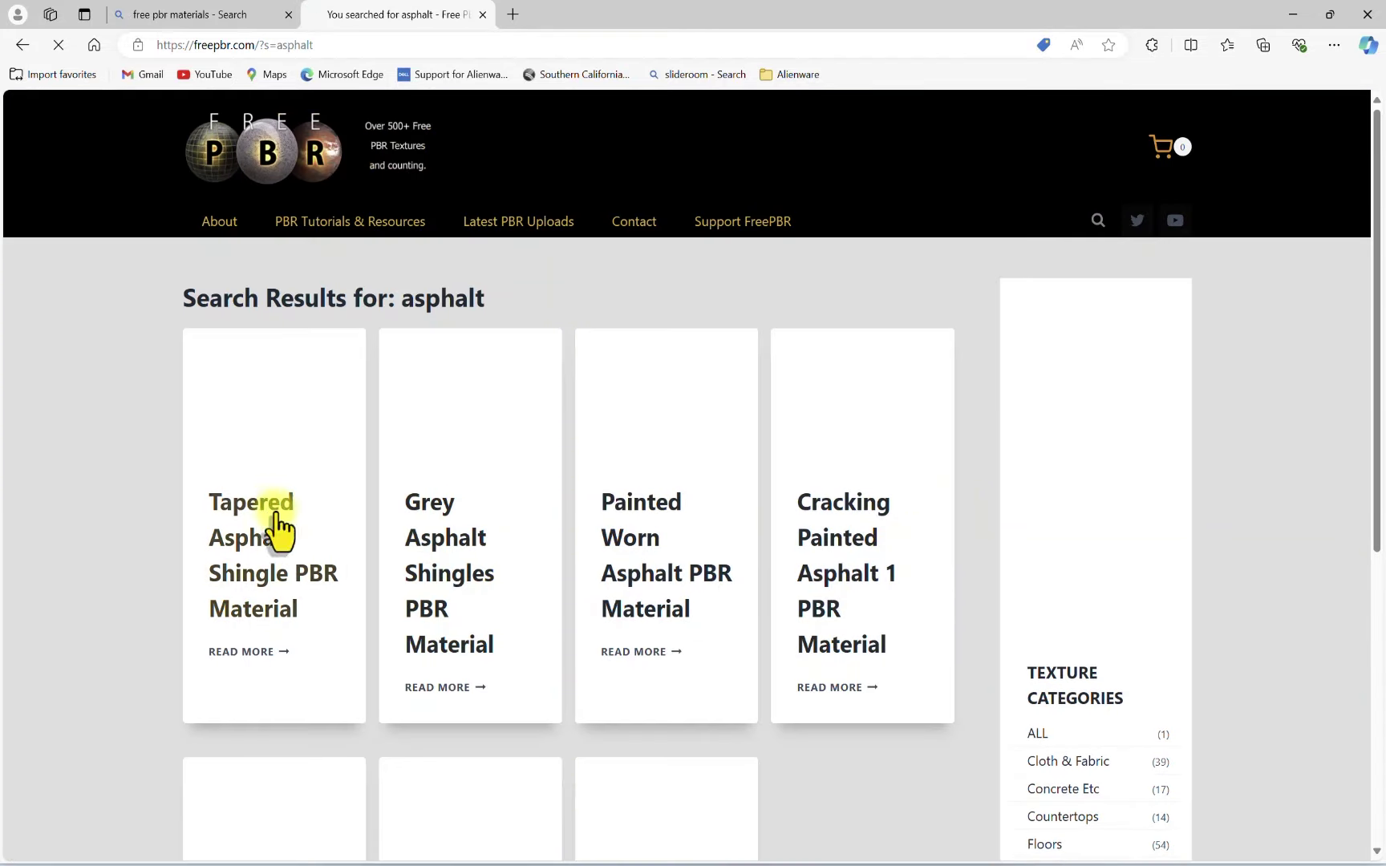
Open the Pebbled Asphalt 1 PBR Material page from the search results and look over its available downloads
{"action": "scroll", "coordinate": [303, 498], "scroll_direction": "down", "scroll_amount": 2}
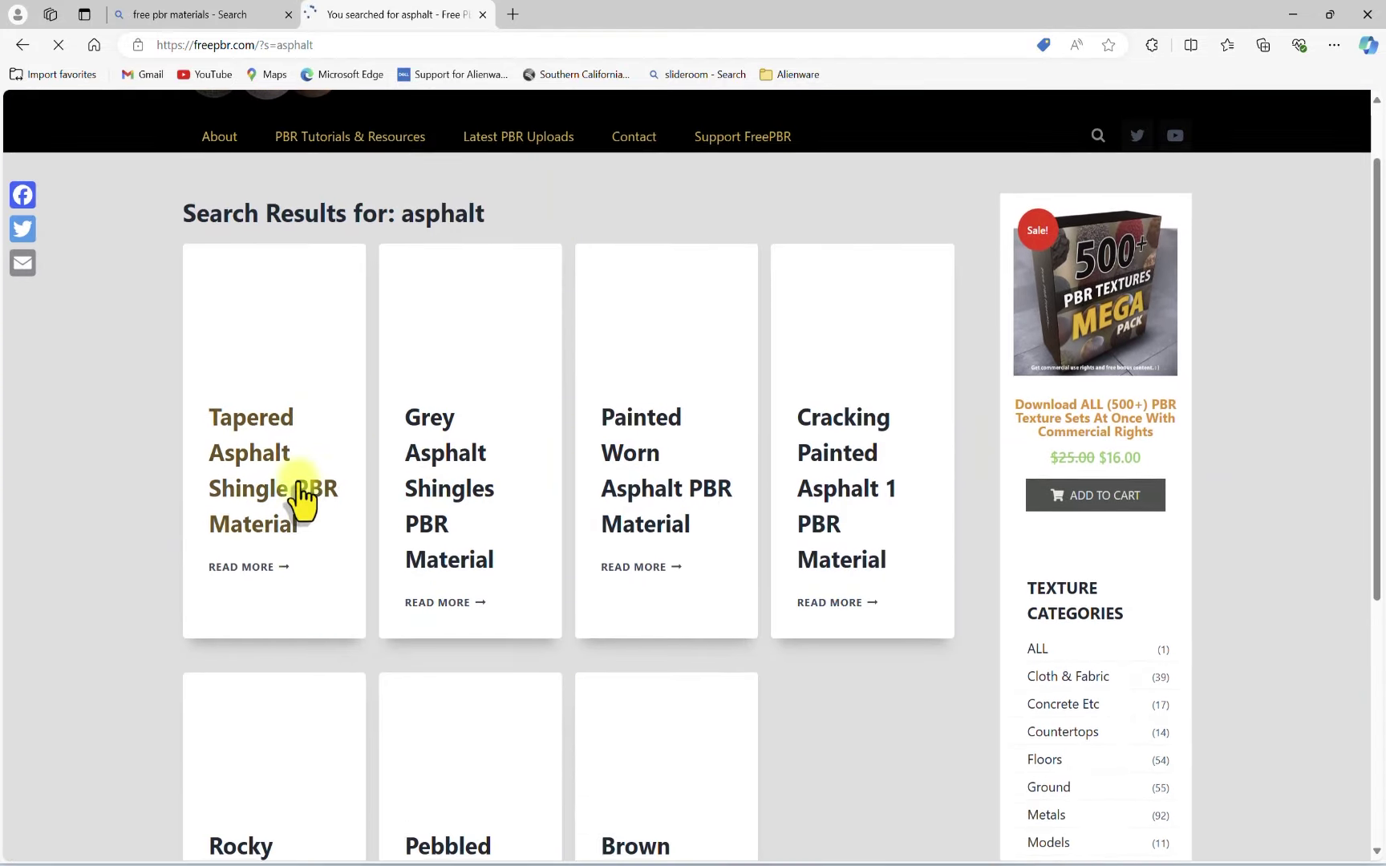
{"action": "scroll", "coordinate": [303, 497], "scroll_direction": "down", "scroll_amount": 3}
{"action": "scroll", "coordinate": [205, 551], "scroll_direction": "up", "scroll_amount": 3}
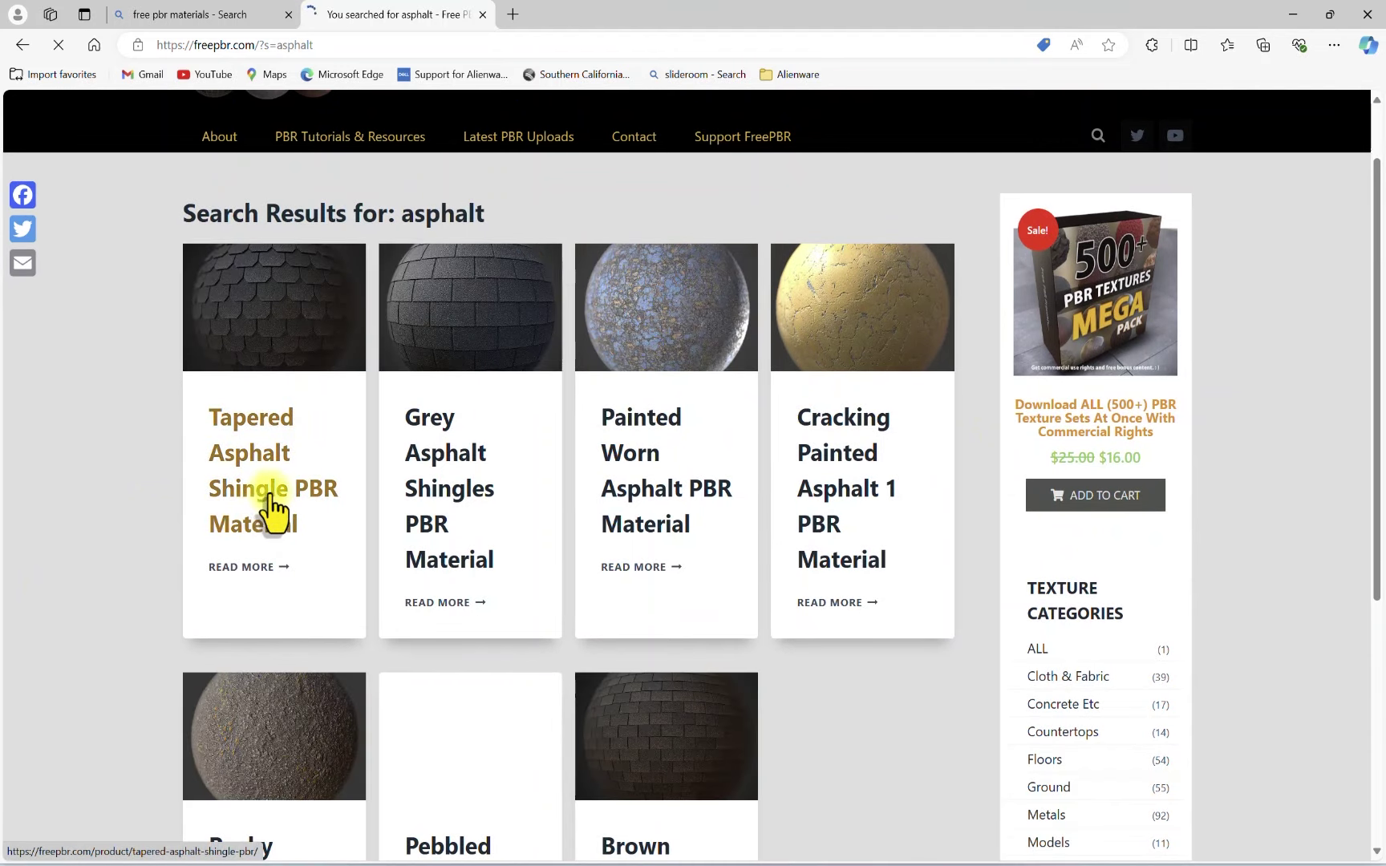
{"action": "scroll", "coordinate": [628, 427], "scroll_direction": "down", "scroll_amount": 4}
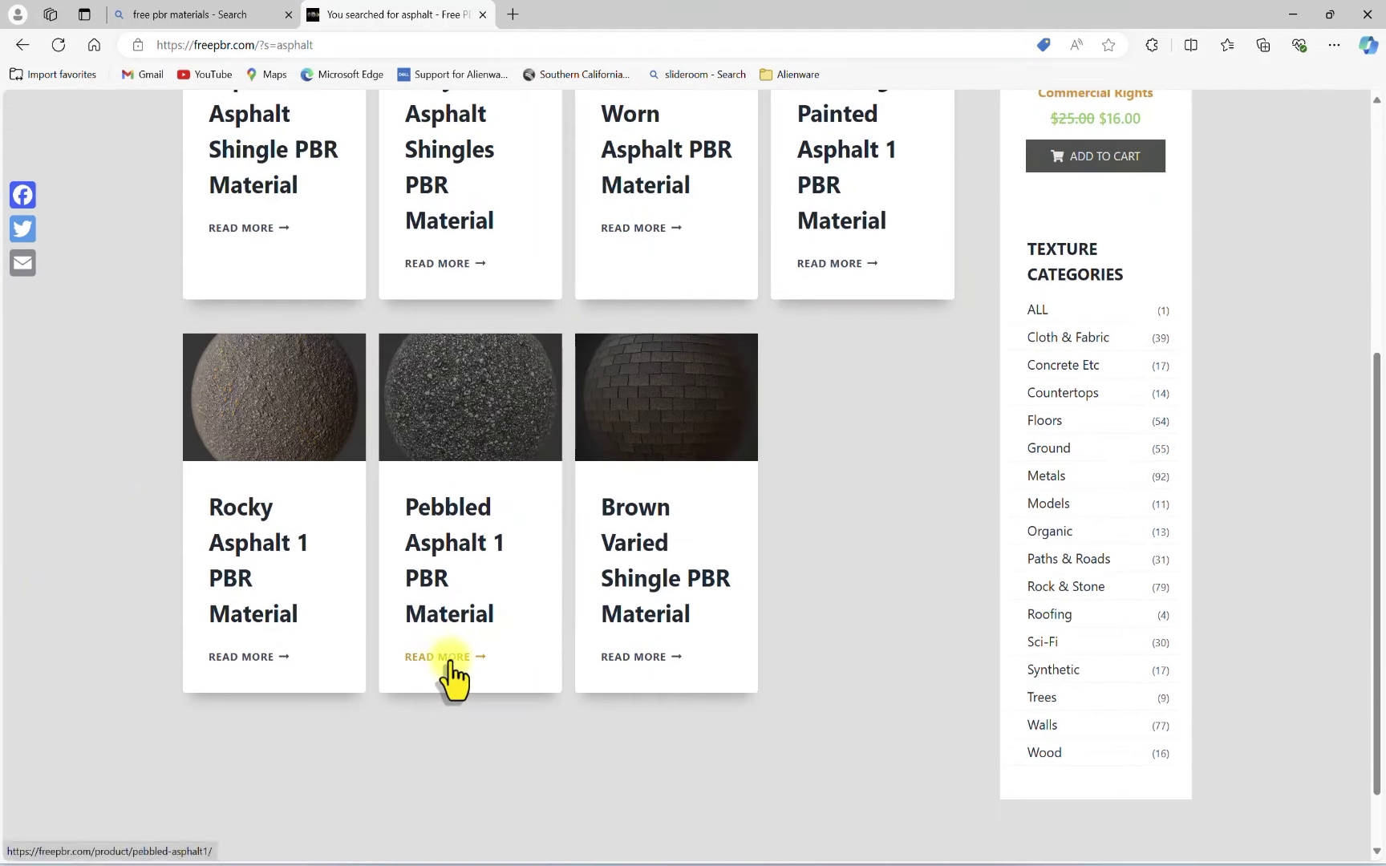
{"action": "left_click", "coordinate": [449, 659]}
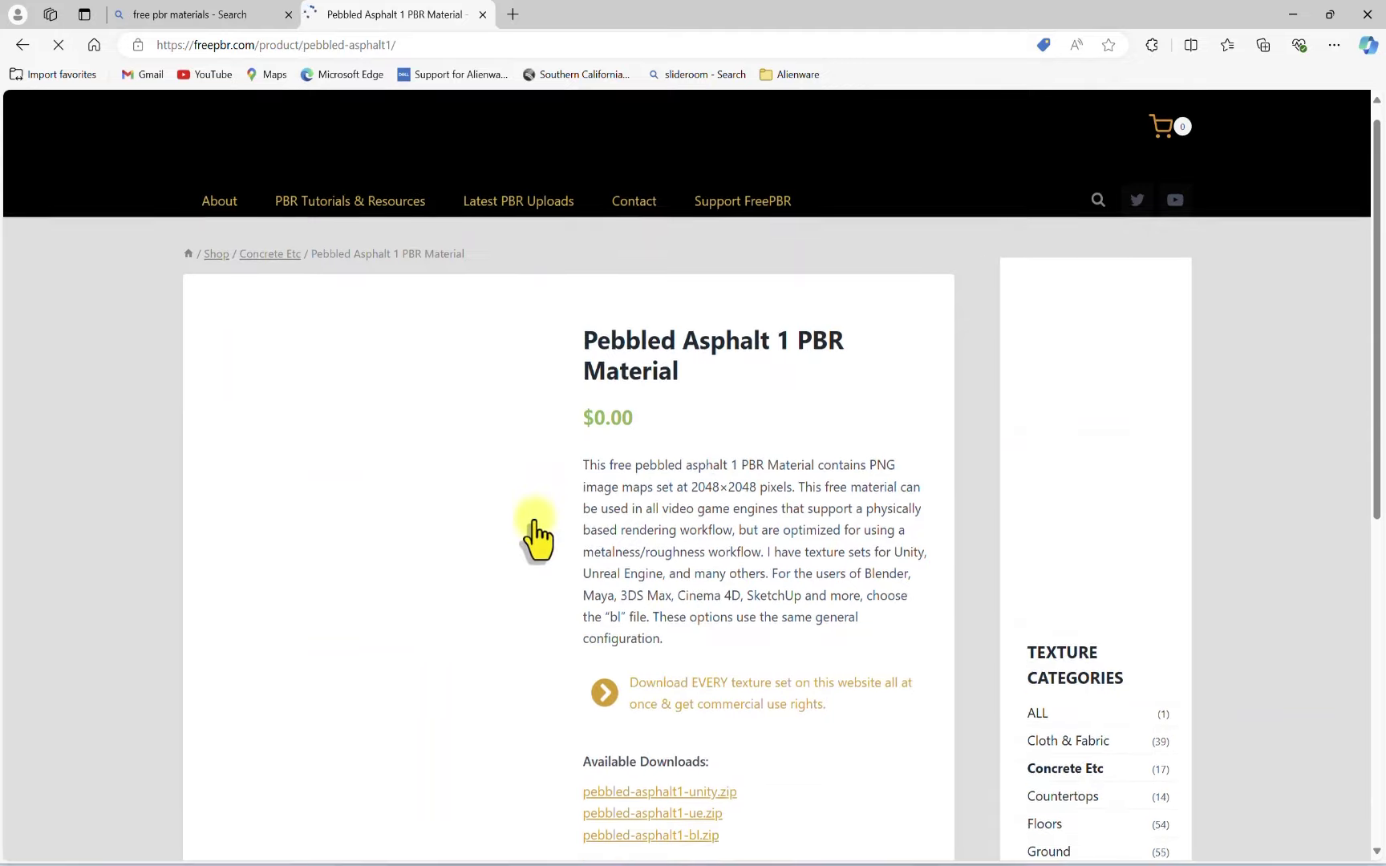
{"action": "scroll", "coordinate": [529, 541], "scroll_direction": "down", "scroll_amount": 6}
{"action": "scroll", "coordinate": [559, 424], "scroll_direction": "up", "scroll_amount": 3}
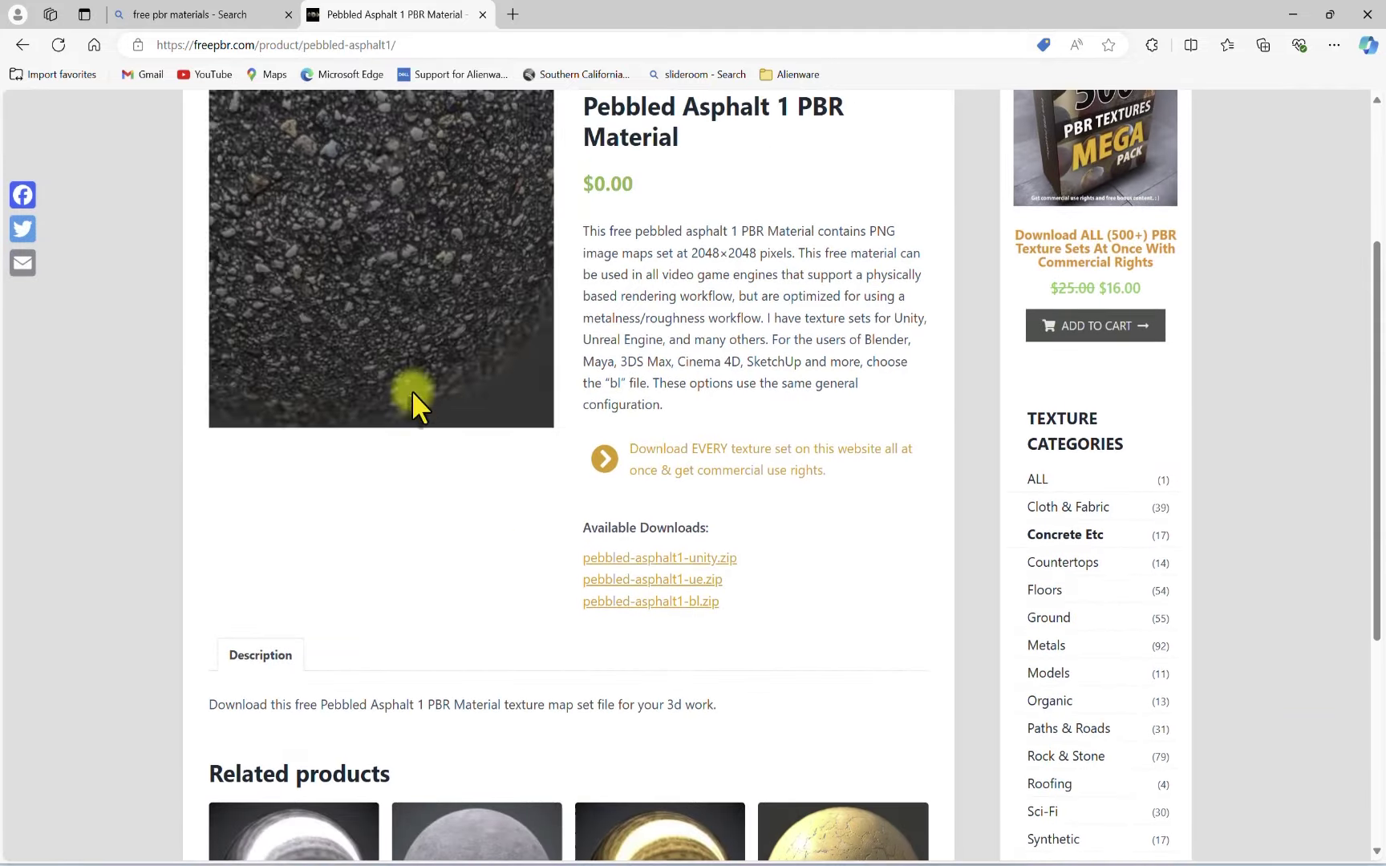
Download the pebbled-asphalt1-unity.zip texture set from the Pebbled Asphalt 1 page
{"action": "scroll", "coordinate": [321, 277], "scroll_direction": "up", "scroll_amount": 3}
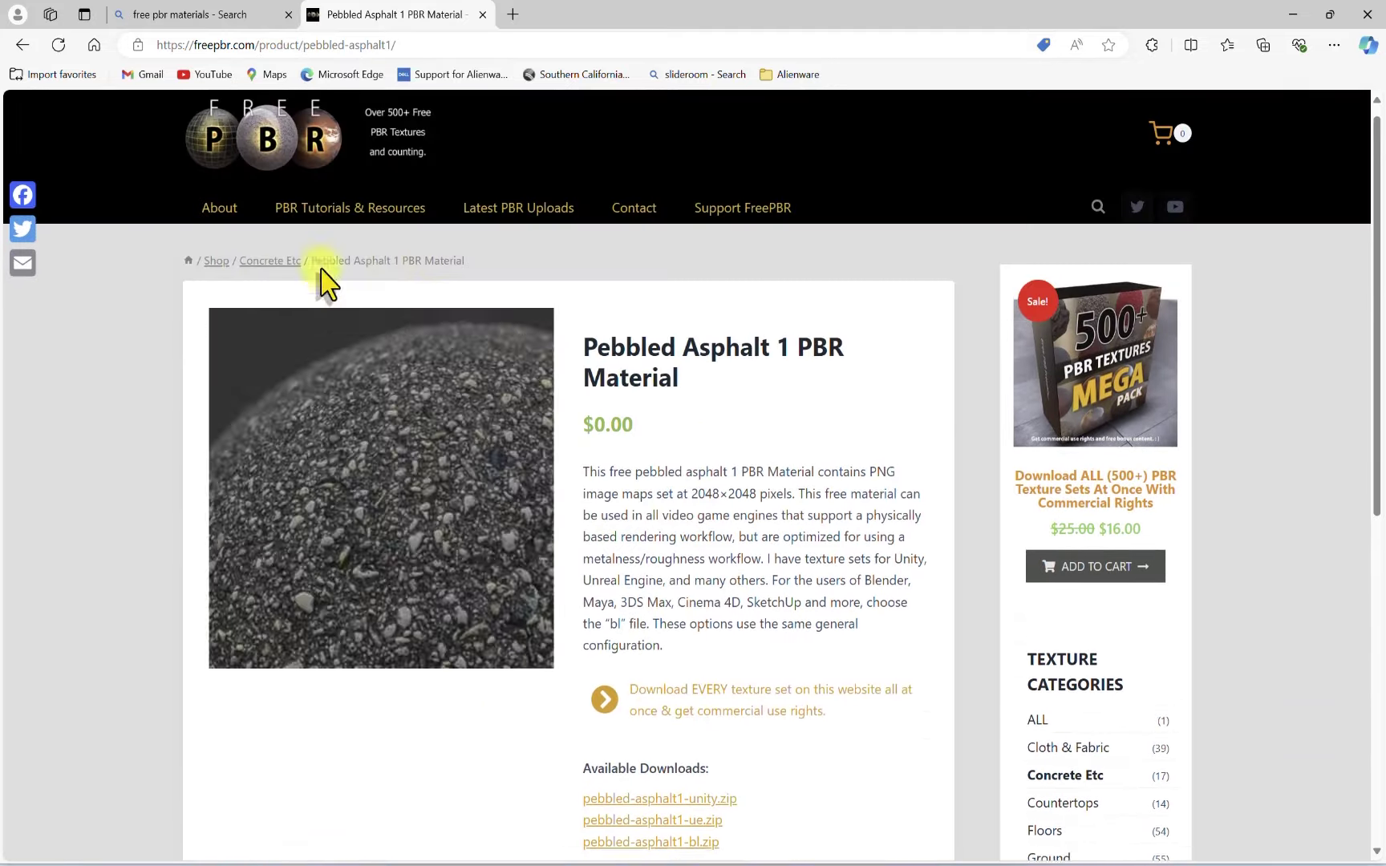
{"action": "scroll", "coordinate": [669, 738], "scroll_direction": "down", "scroll_amount": 1}
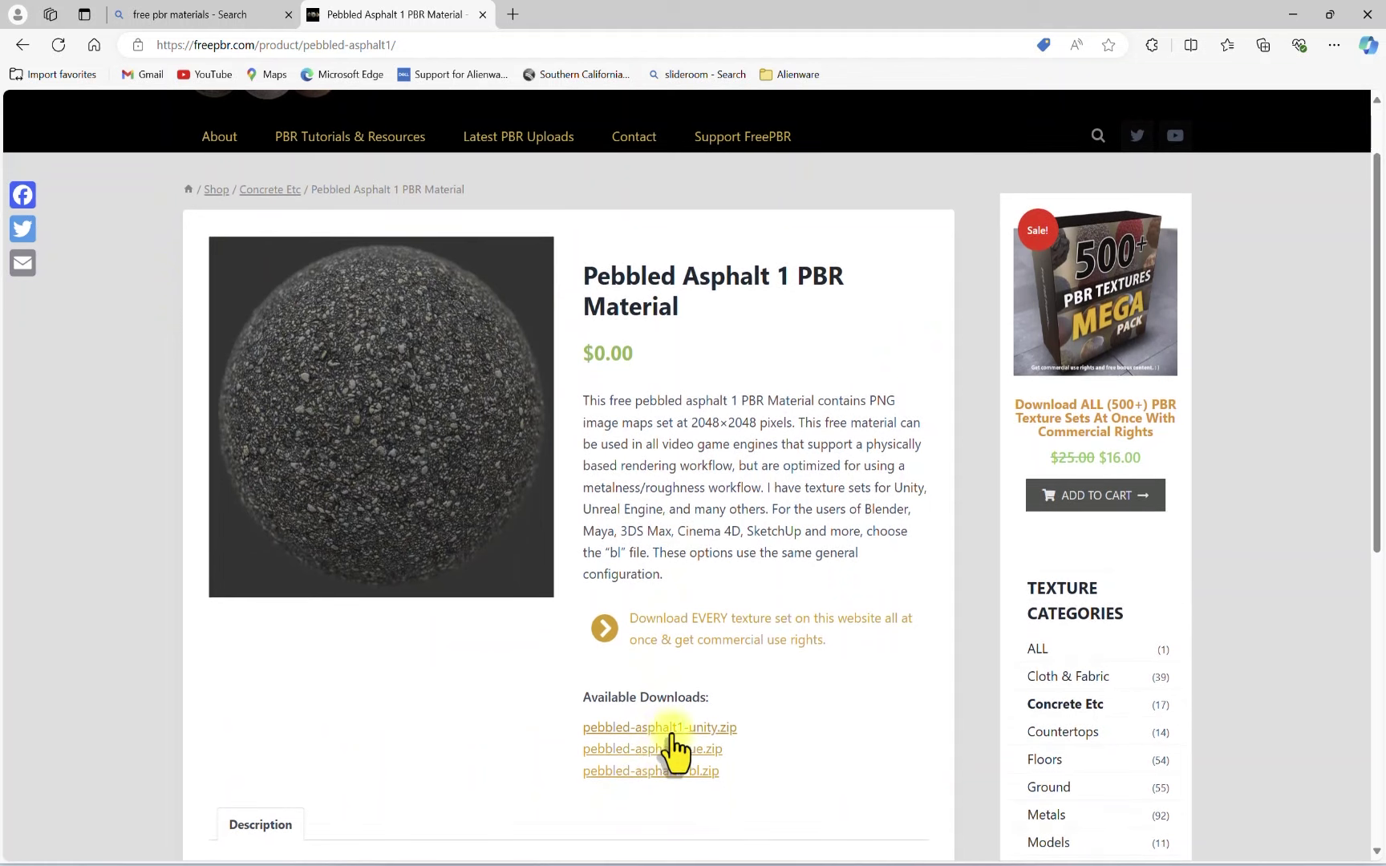
{"action": "left_click", "coordinate": [666, 750]}
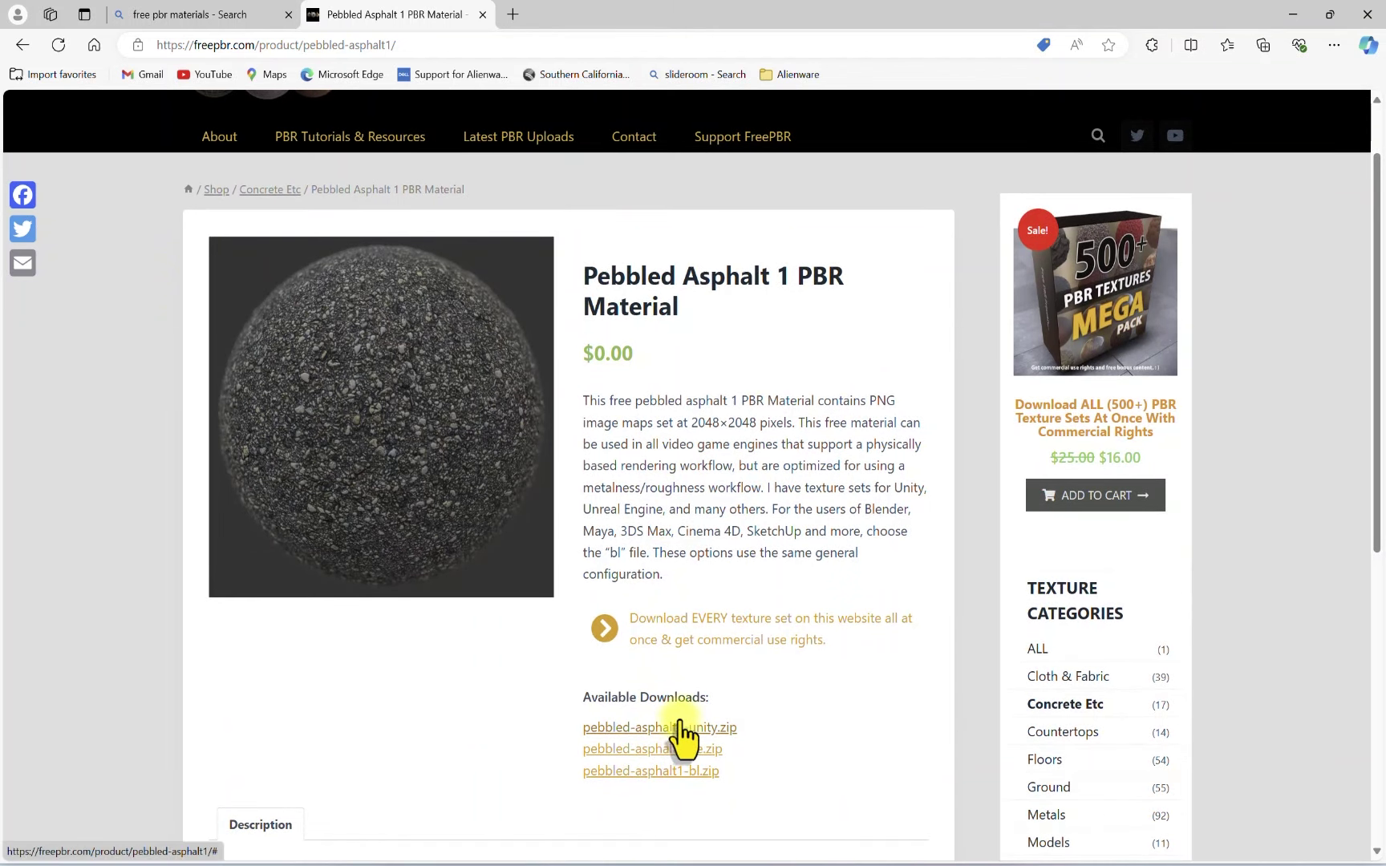
{"action": "left_click", "coordinate": [678, 728]}
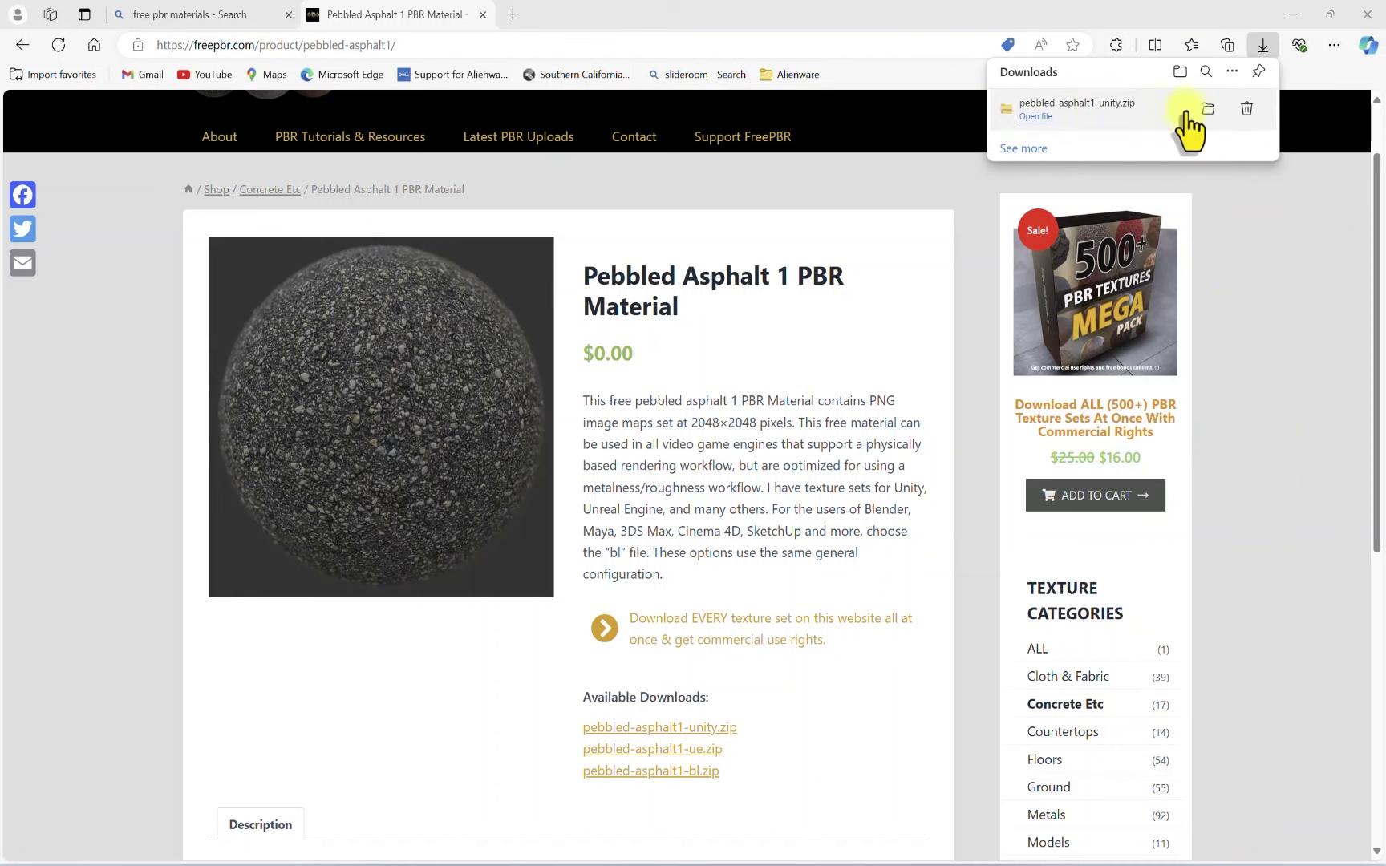
Show the downloaded pebbled-asphalt1-unity.zip in the Downloads folder and extract it there with WinRAR
{"action": "left_click", "coordinate": [1207, 108]}
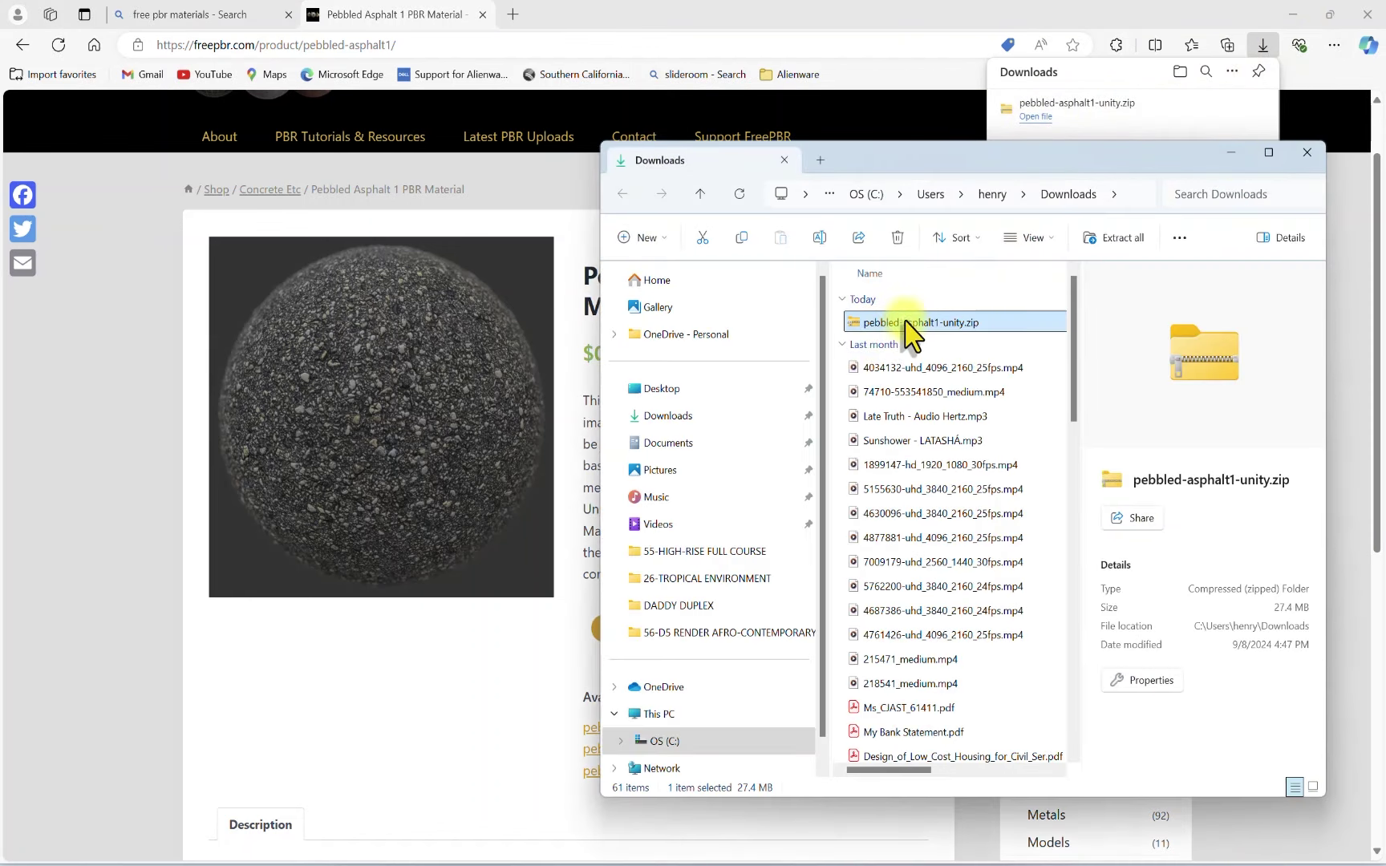
{"action": "right_click", "coordinate": [908, 329]}
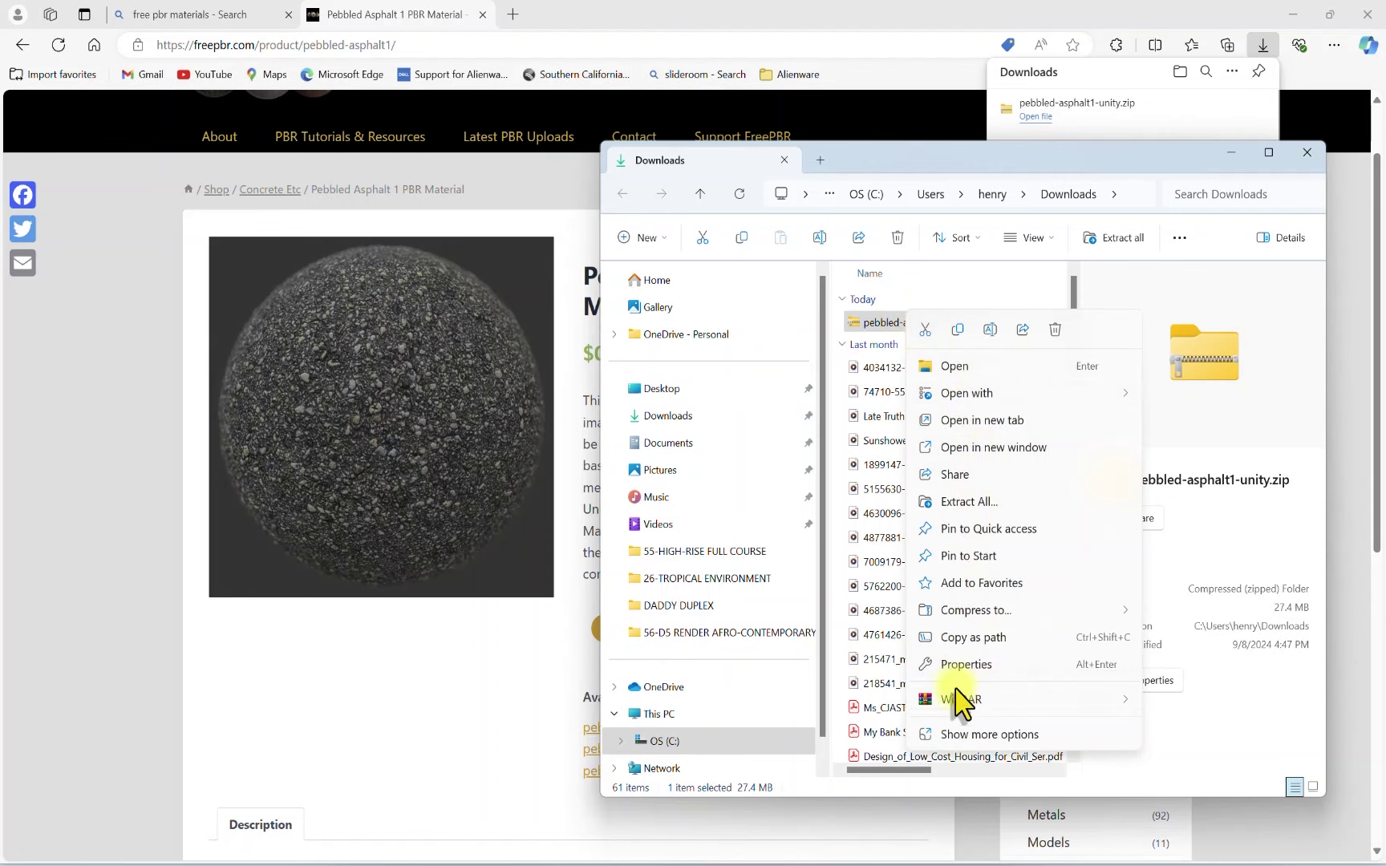
{"action": "mouse_move", "coordinate": [973, 706]}
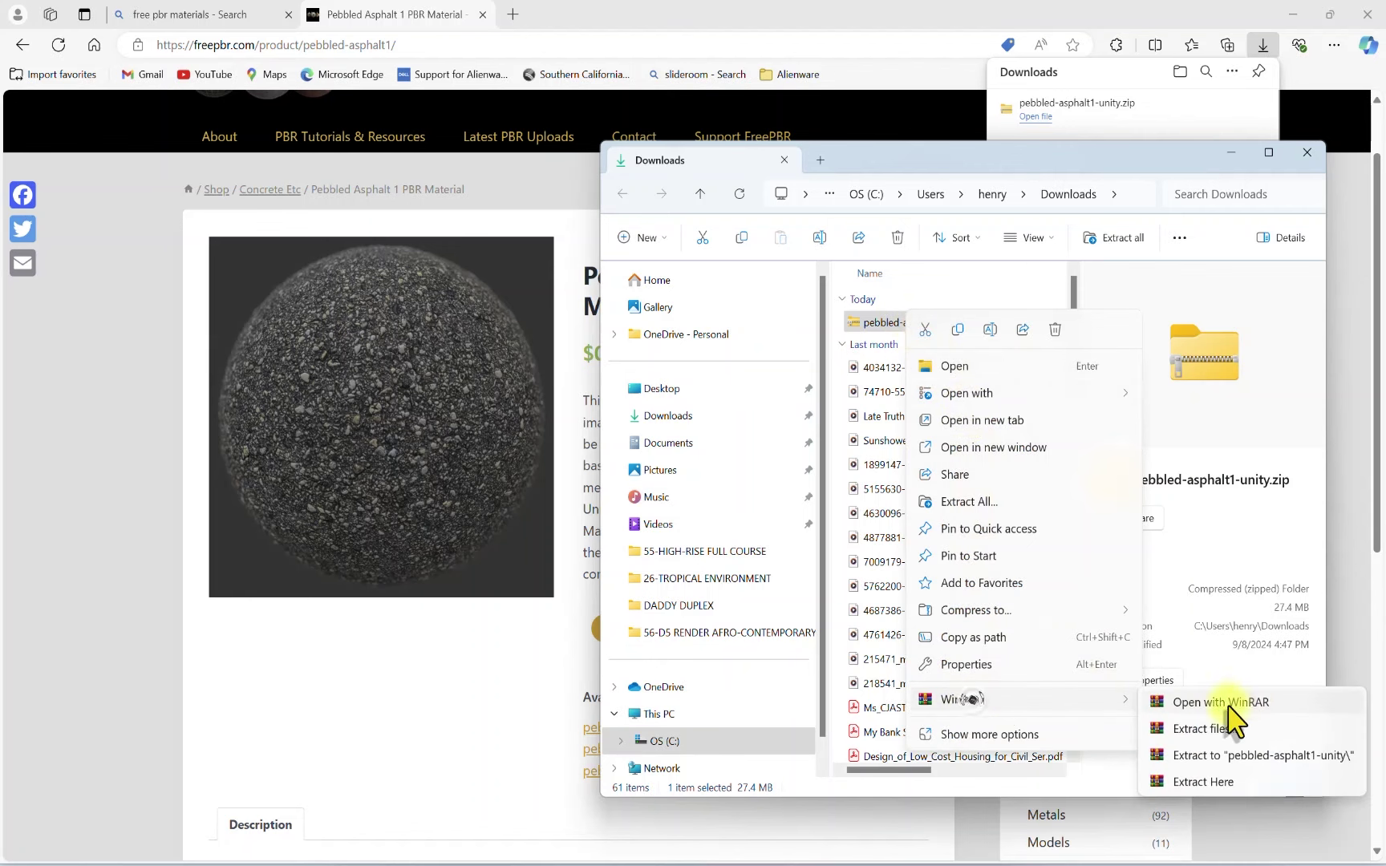
{"action": "left_click", "coordinate": [1207, 781]}
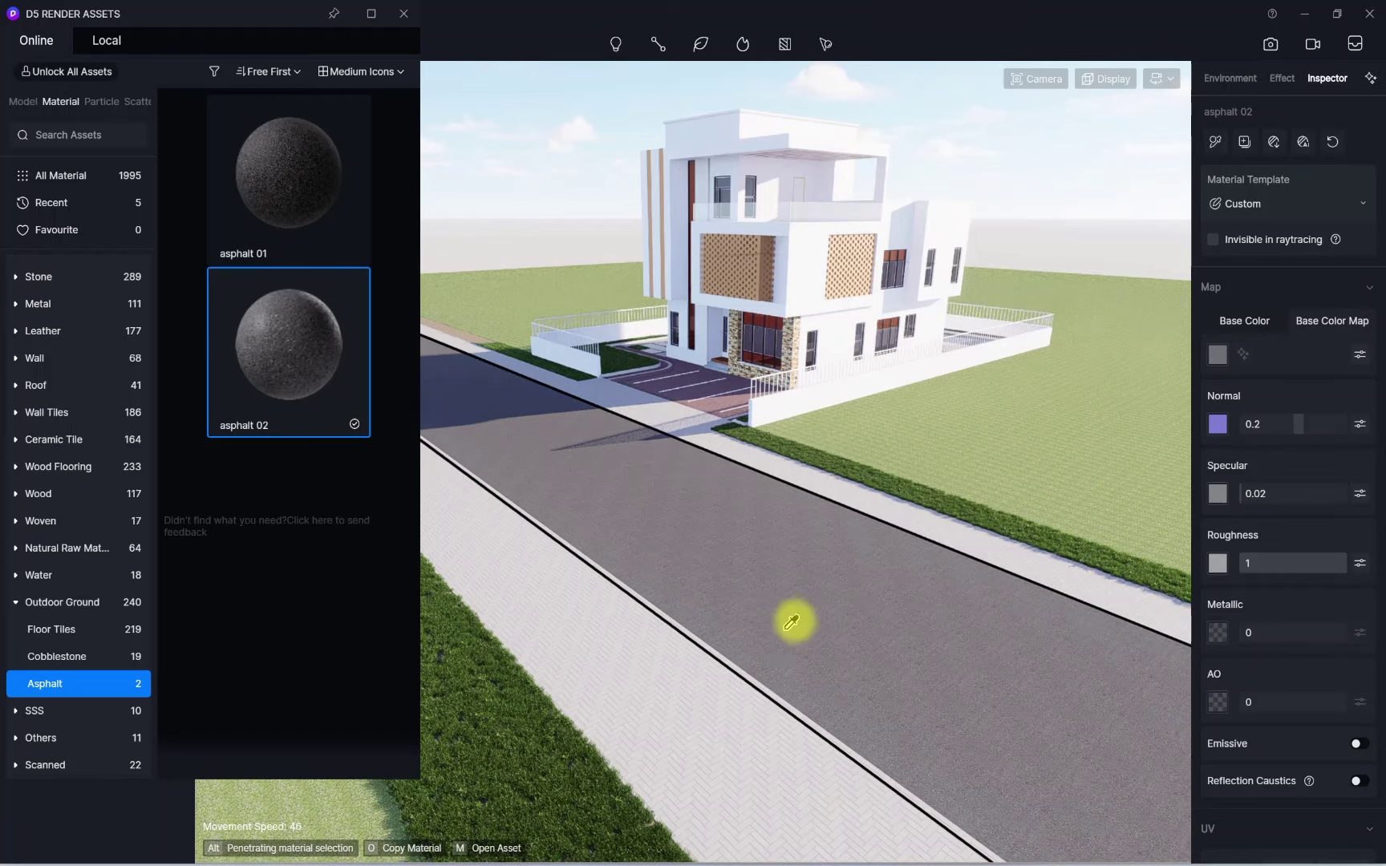
Switch to D5 Render and load pebbled_asphalt_albedo.png from the pebbled-asphalt1-unity folder as the road material's base color map
{"action": "left_click", "coordinate": [825, 597]}
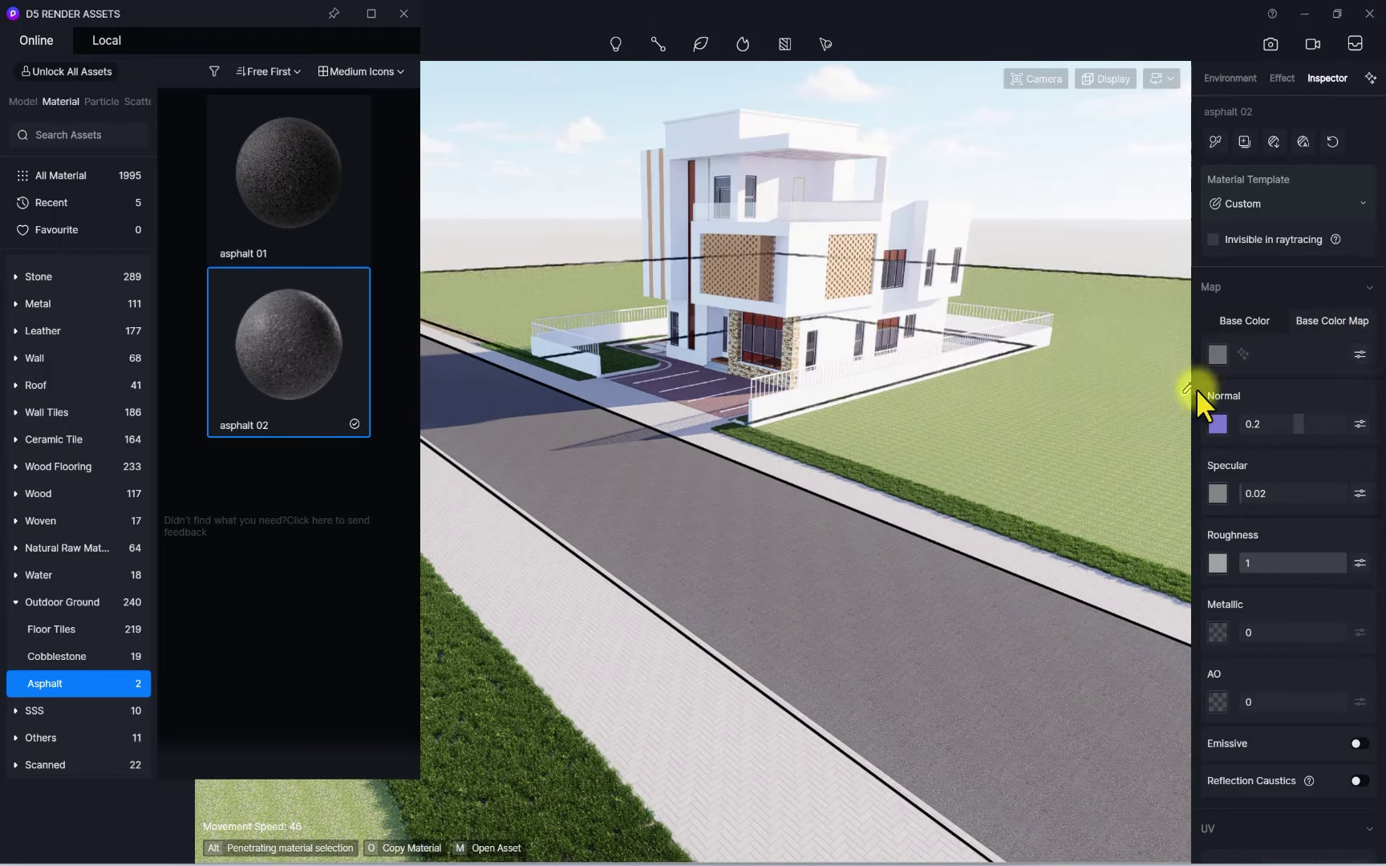
{"action": "left_click", "coordinate": [1222, 355]}
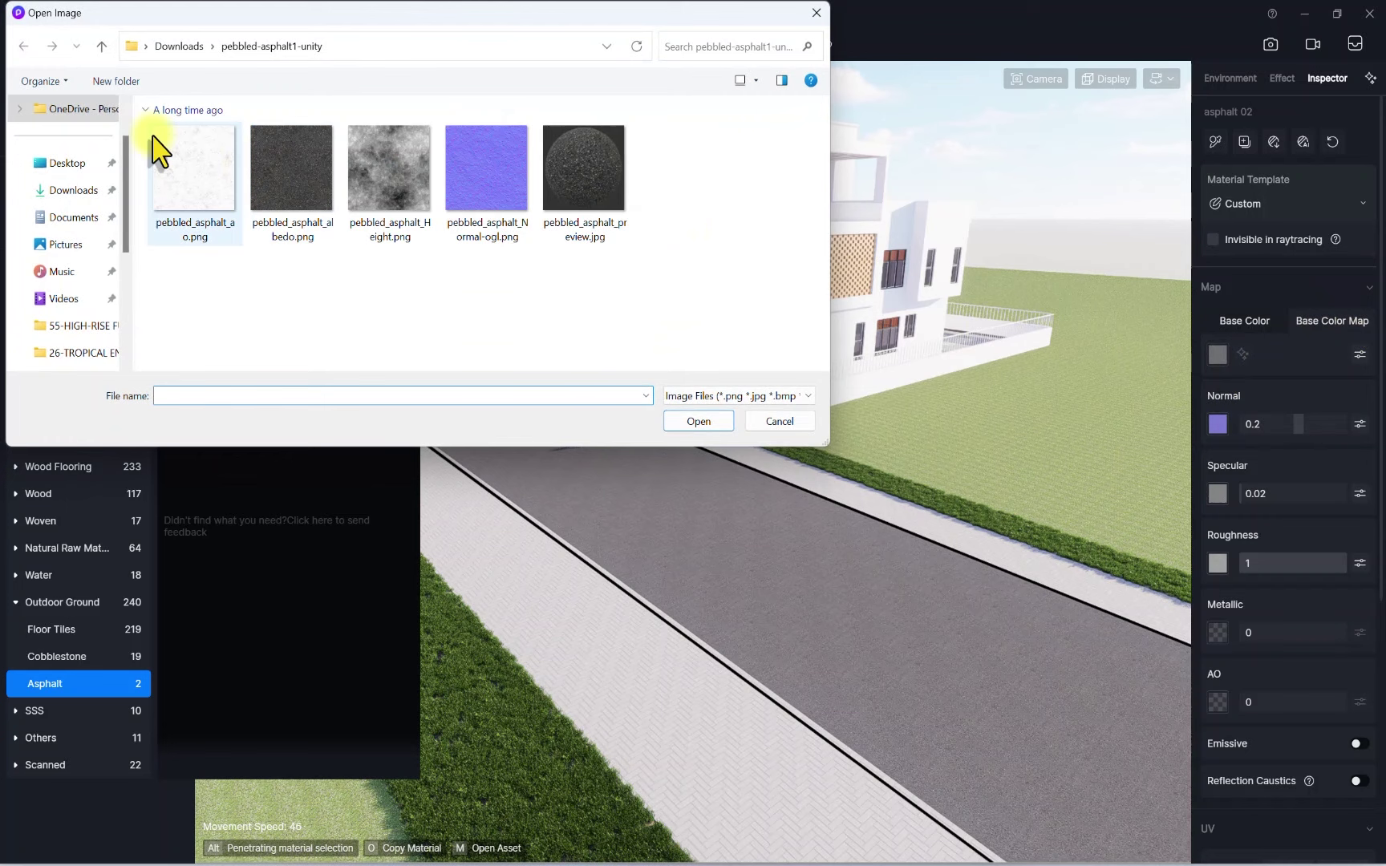
{"action": "left_click", "coordinate": [178, 45]}
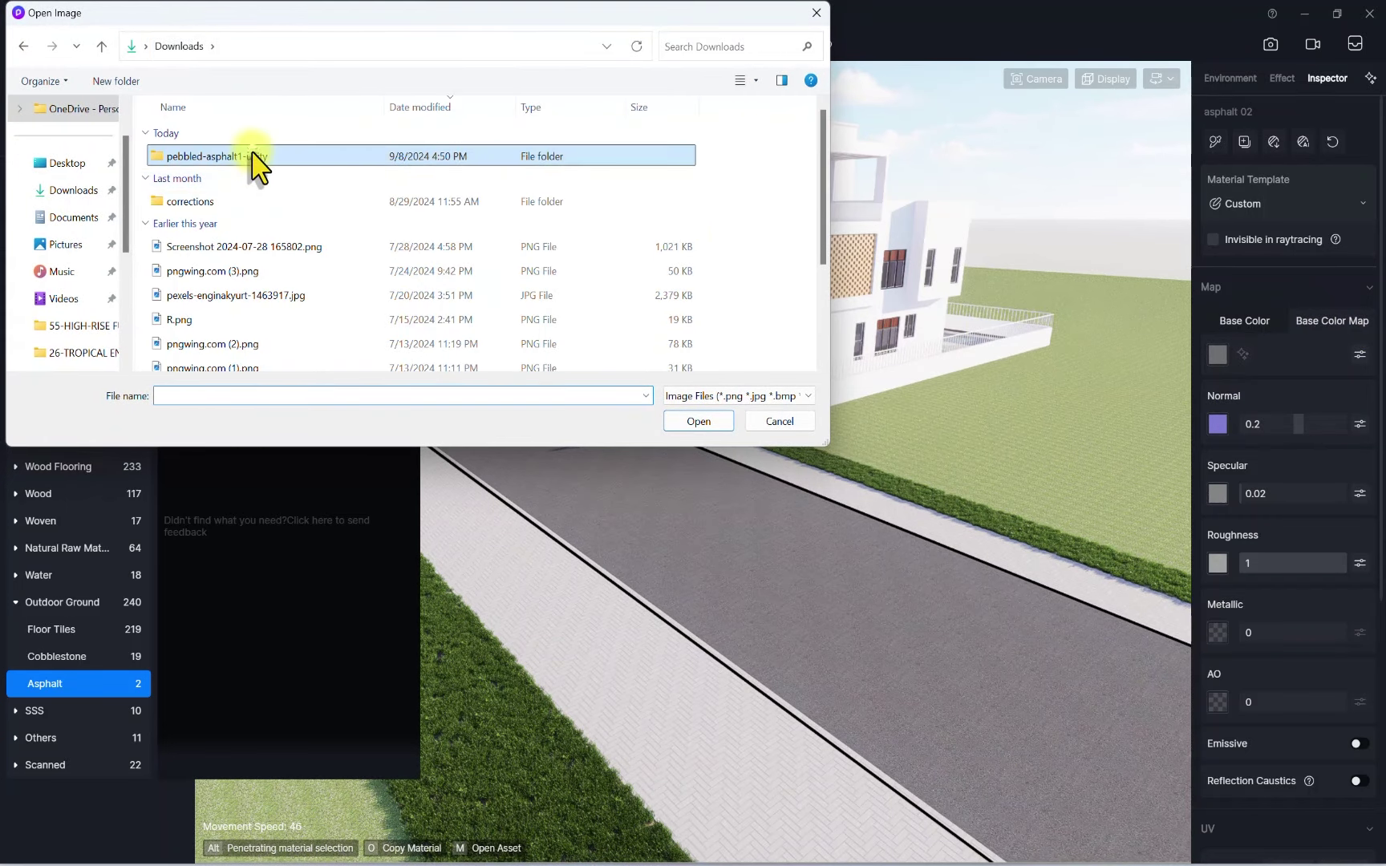
{"action": "double_click", "coordinate": [255, 157]}
{"action": "left_click", "coordinate": [292, 184]}
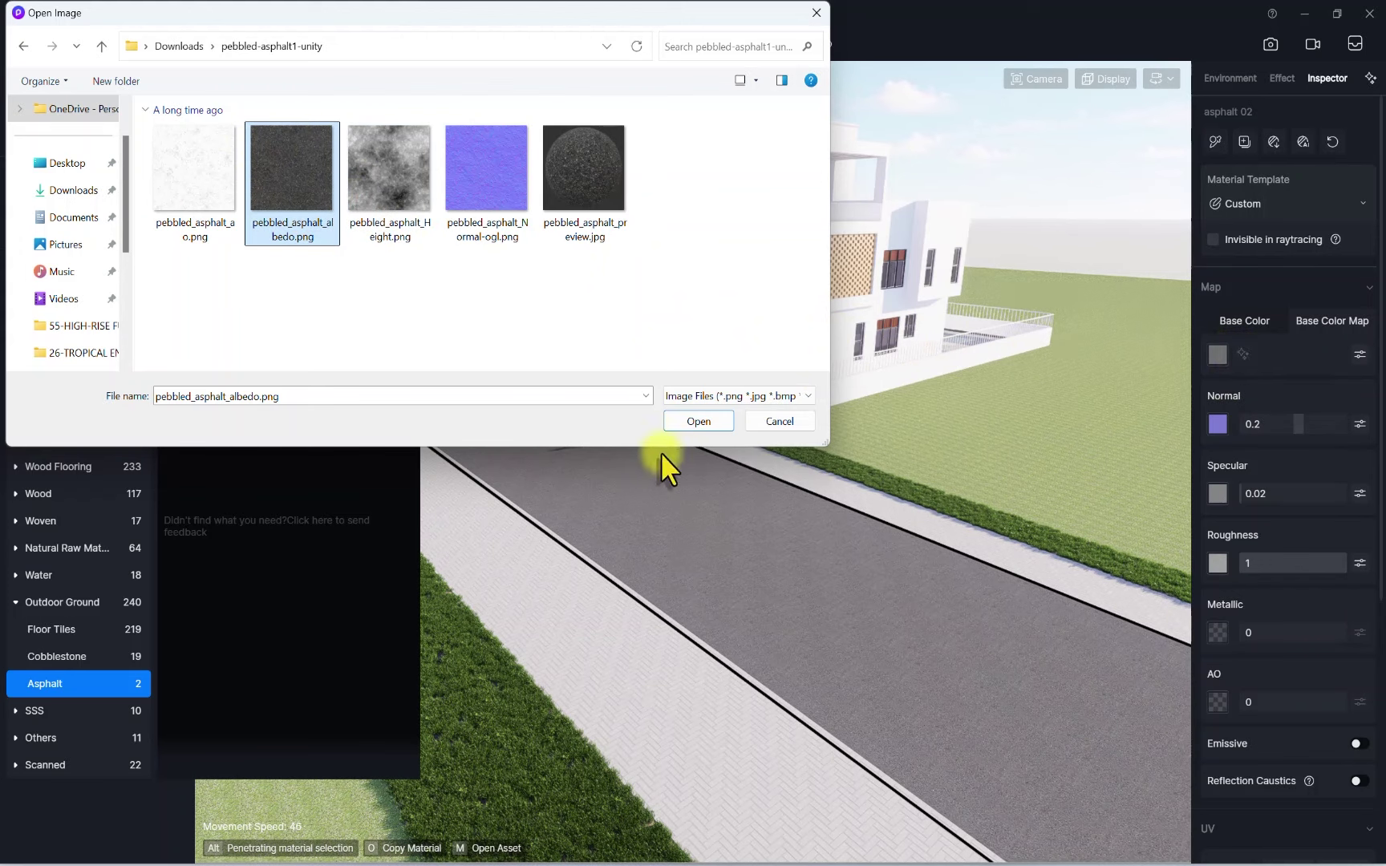
{"action": "left_click", "coordinate": [728, 416]}
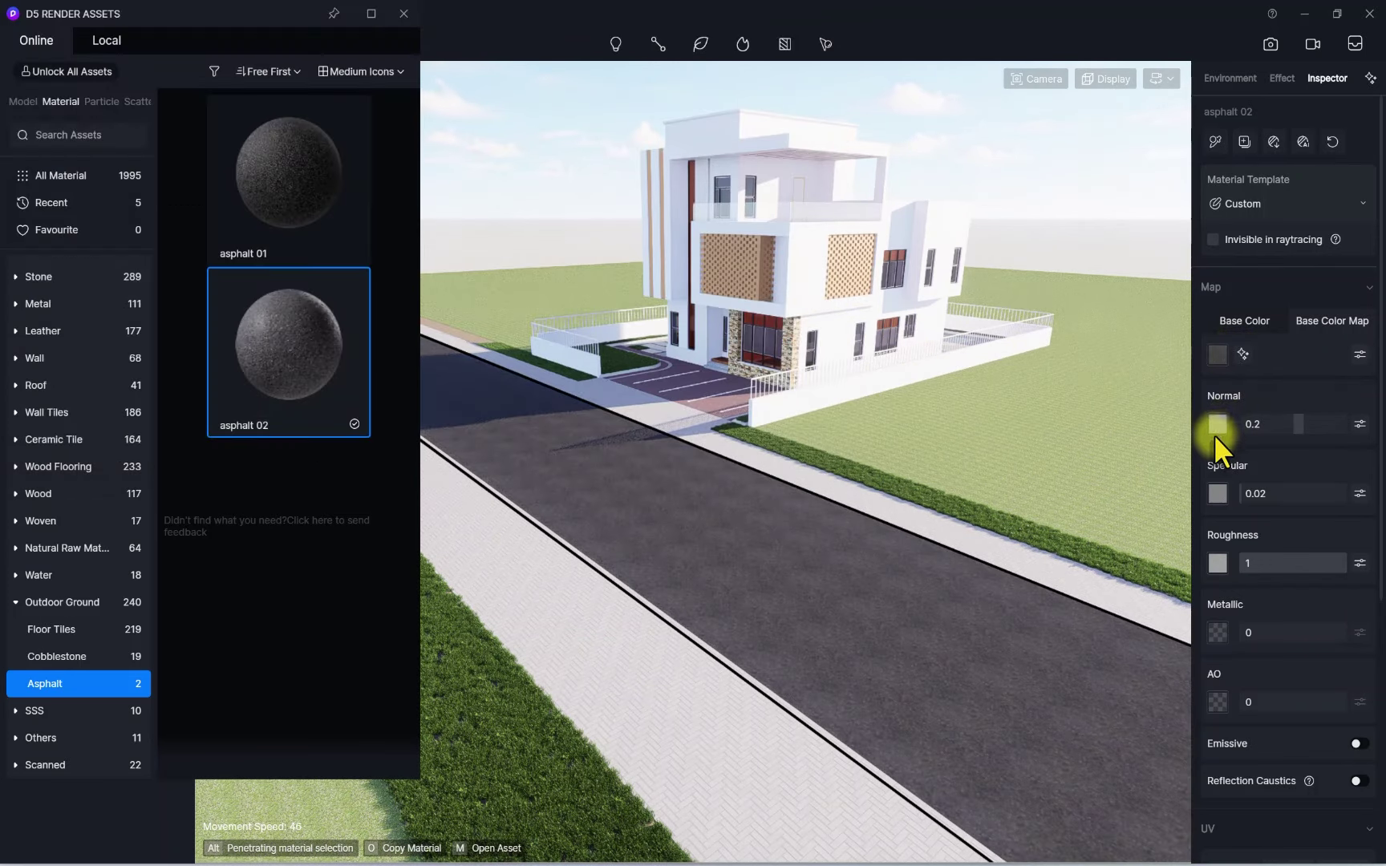
Replace the road material's normal map with pebbled_asphalt_Normal-ogl.png
{"action": "left_click", "coordinate": [1218, 422]}
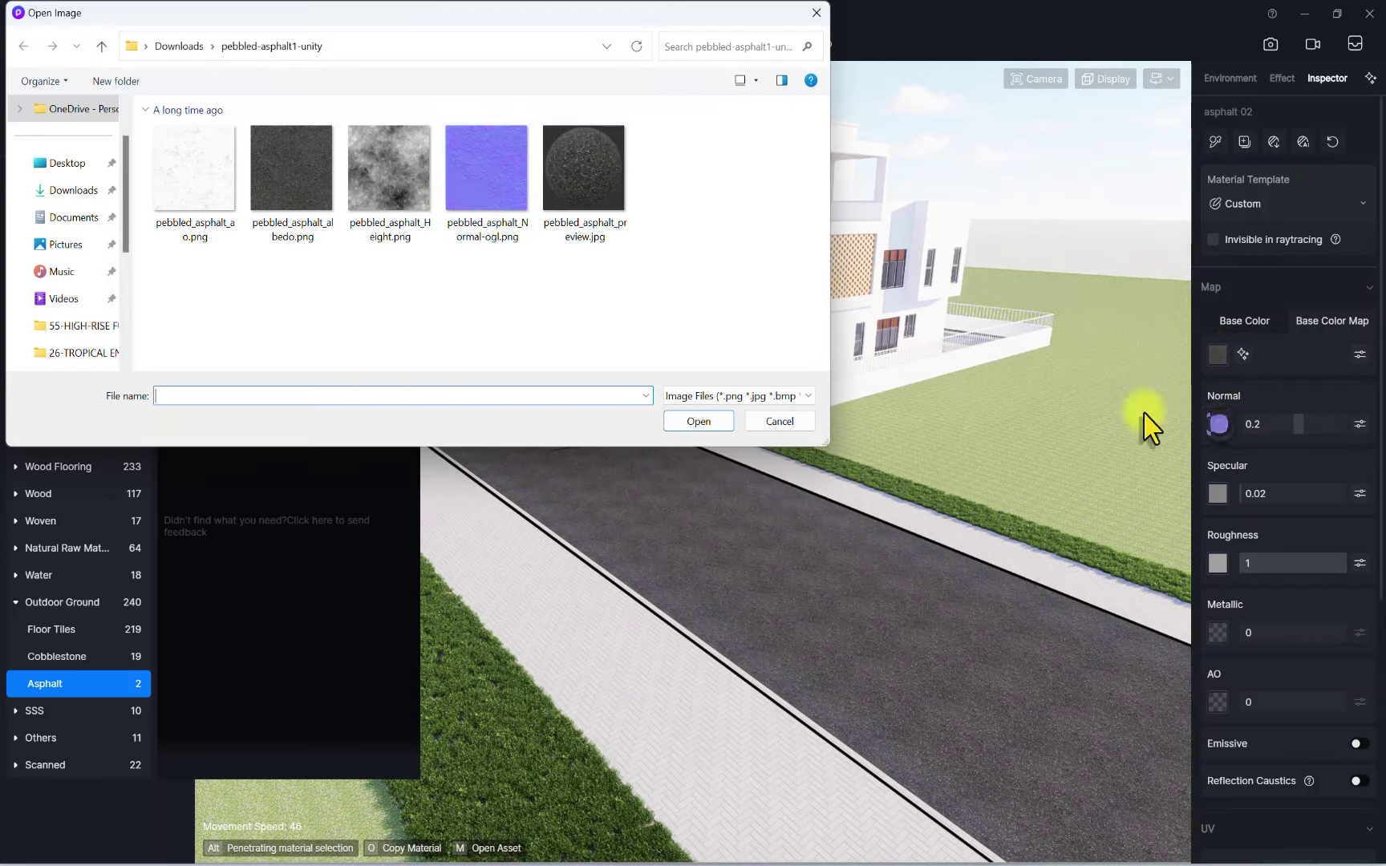
{"action": "left_click", "coordinate": [491, 174]}
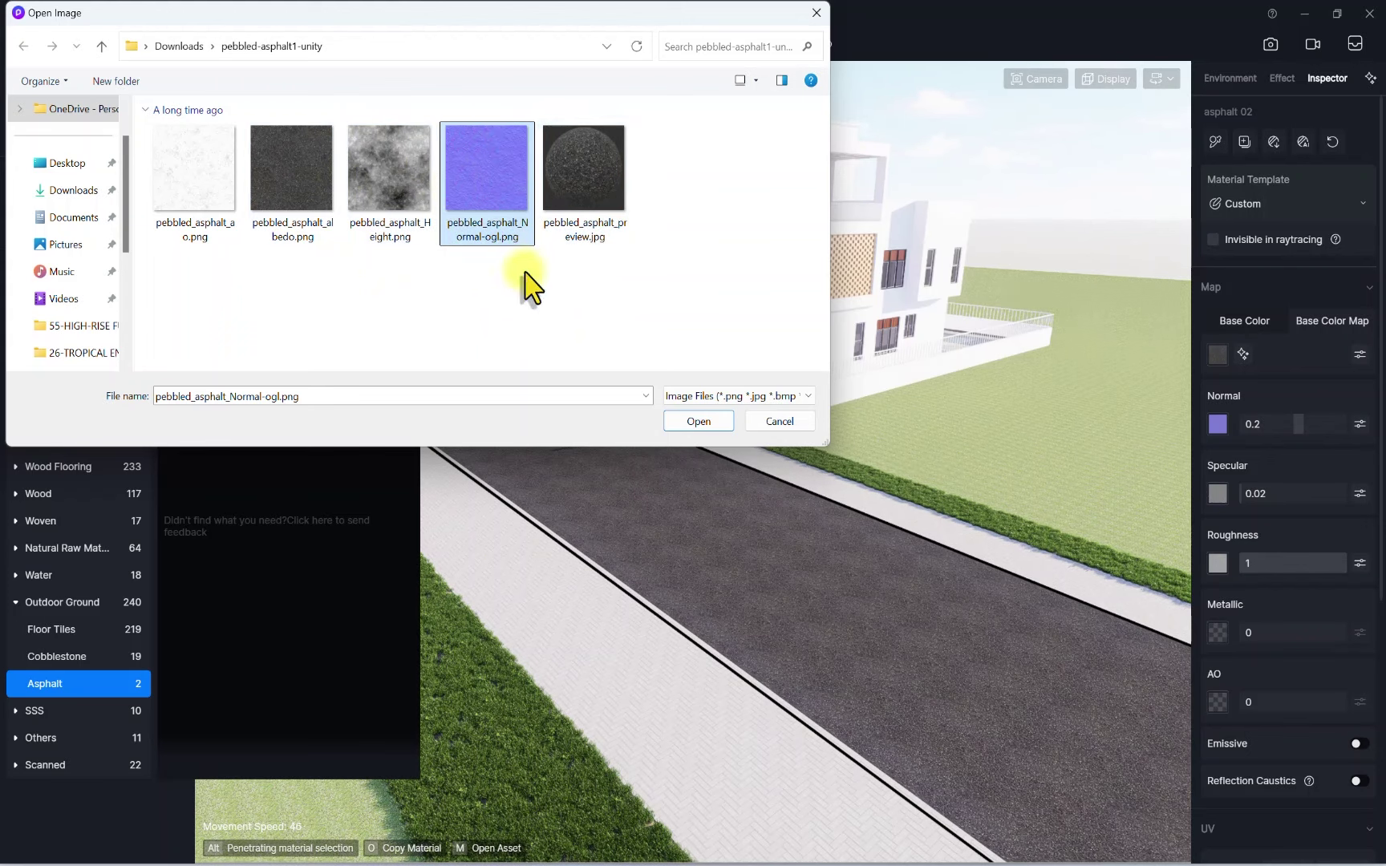
{"action": "left_click", "coordinate": [714, 423]}
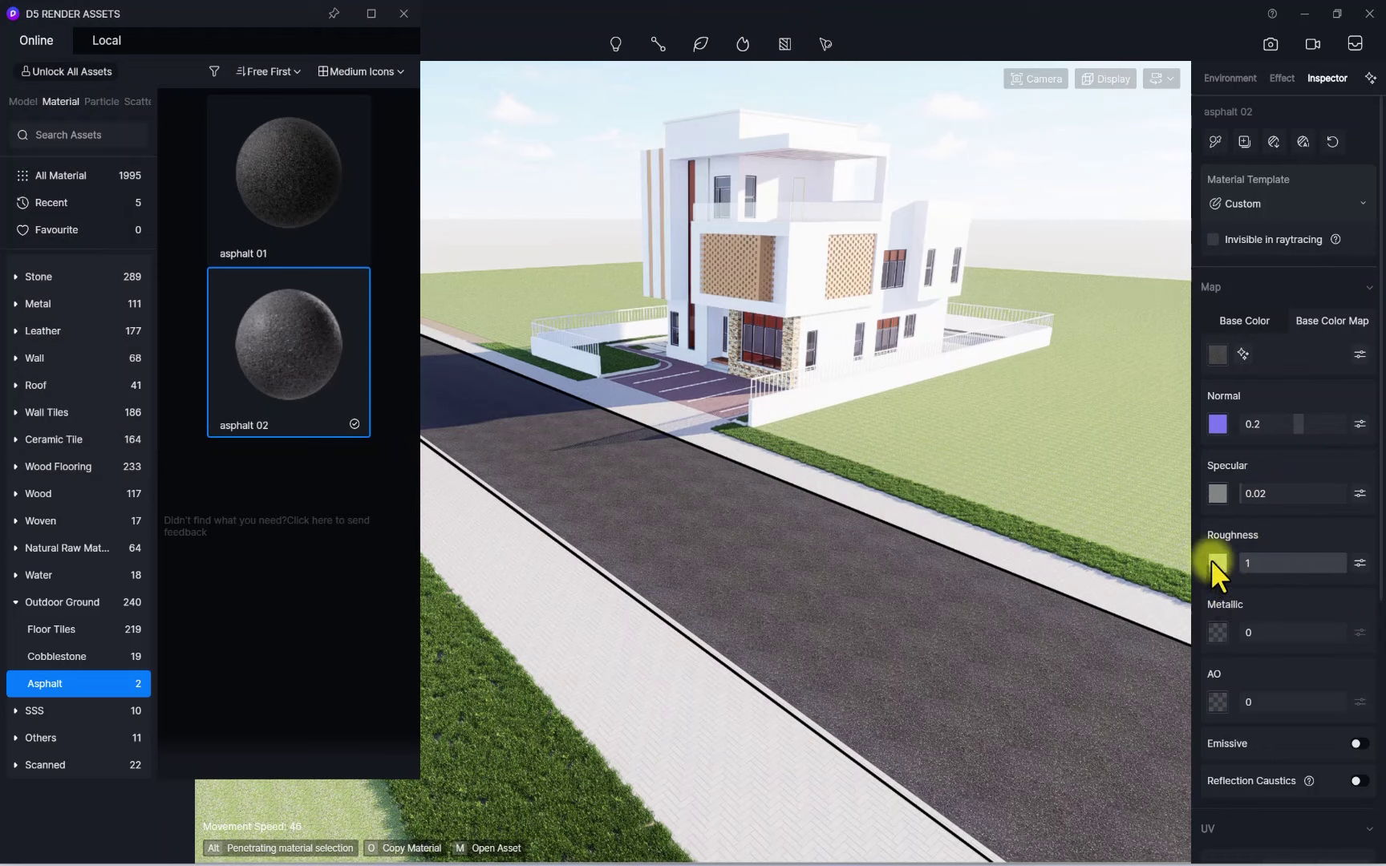
Delete the road material's specular map and load pebbled_asphalt_Height.png as its roughness map
{"action": "left_click", "coordinate": [1218, 495]}
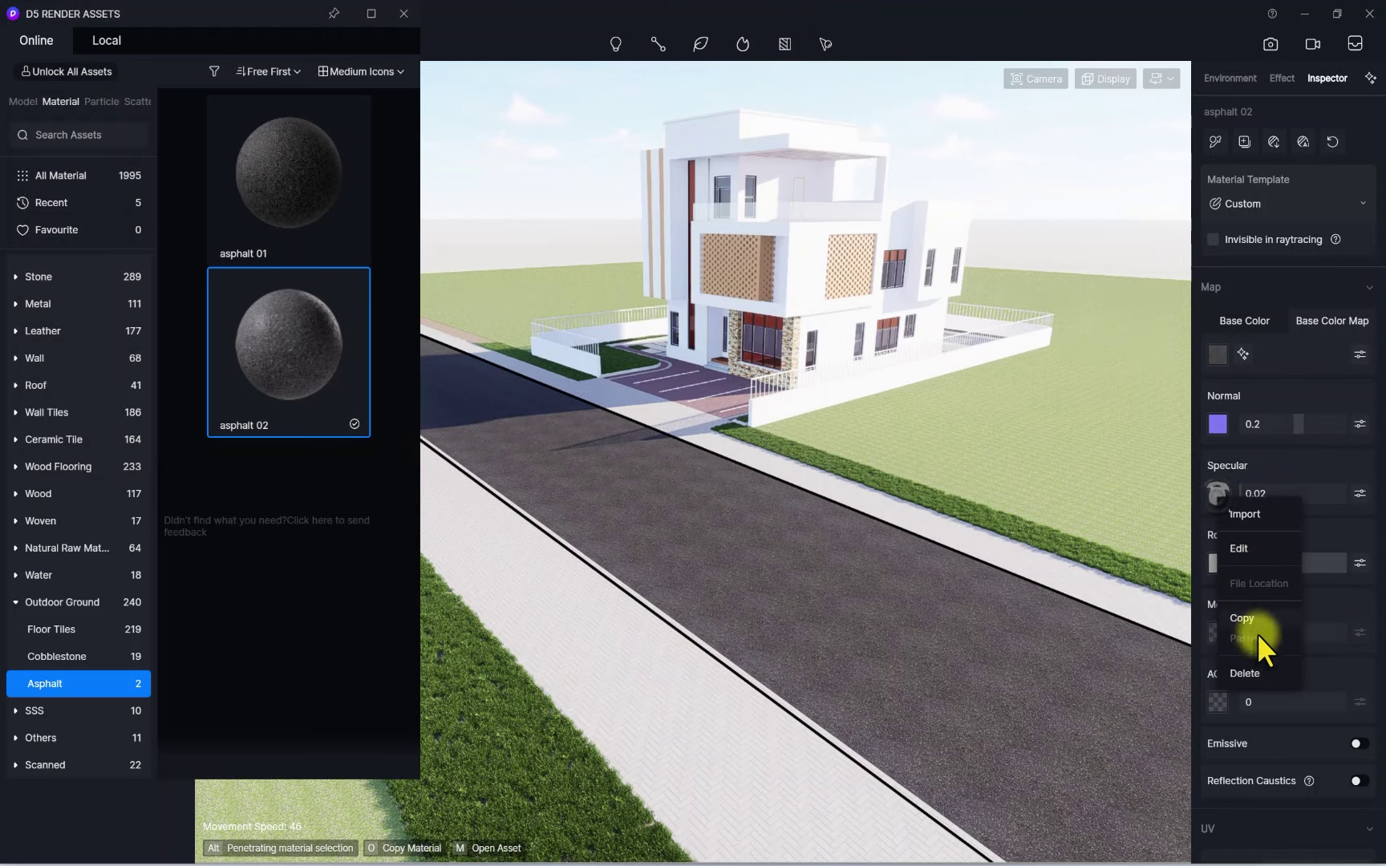
{"action": "left_click", "coordinate": [1245, 673]}
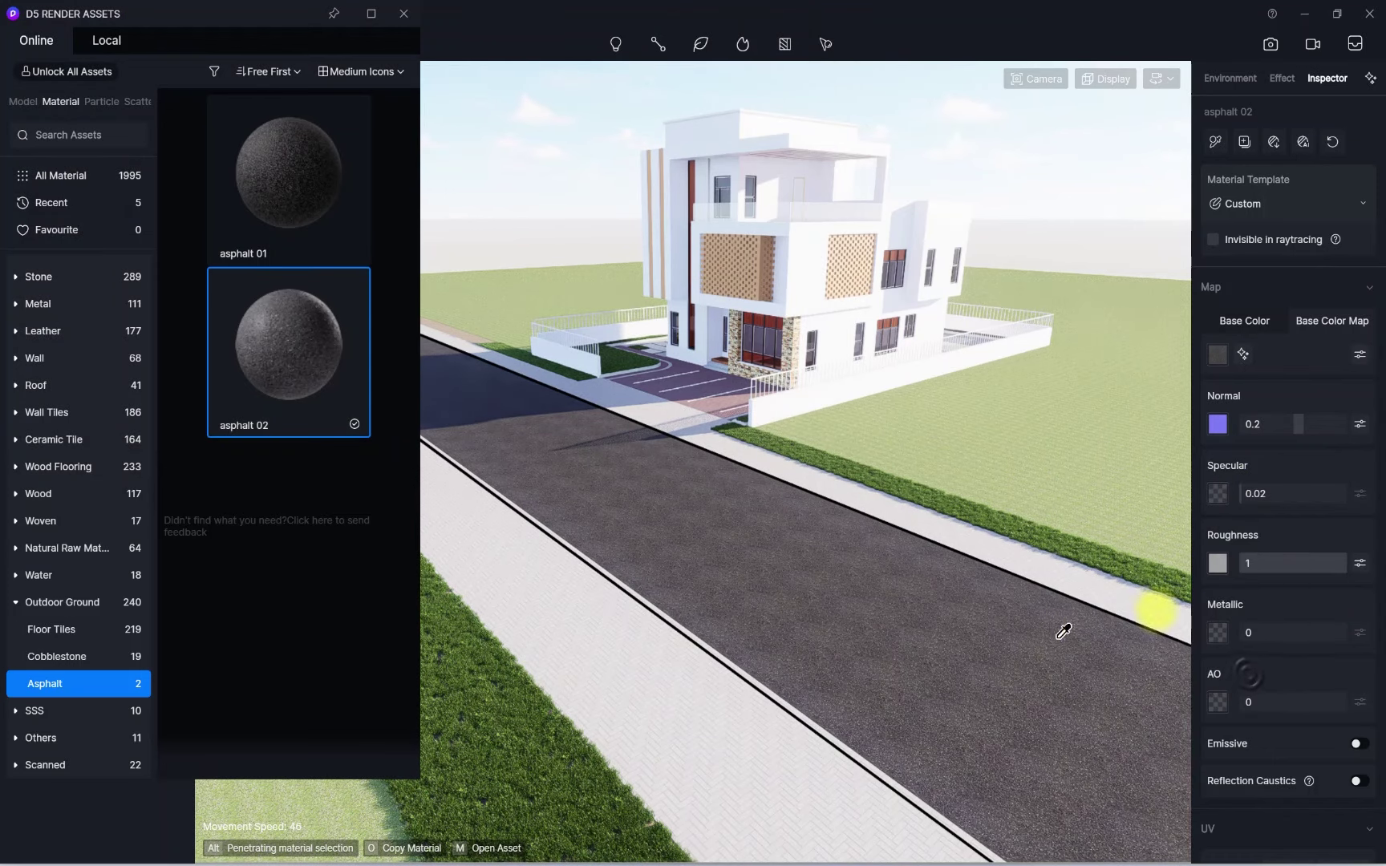
{"action": "left_click", "coordinate": [1217, 564]}
{"action": "left_click", "coordinate": [375, 170]}
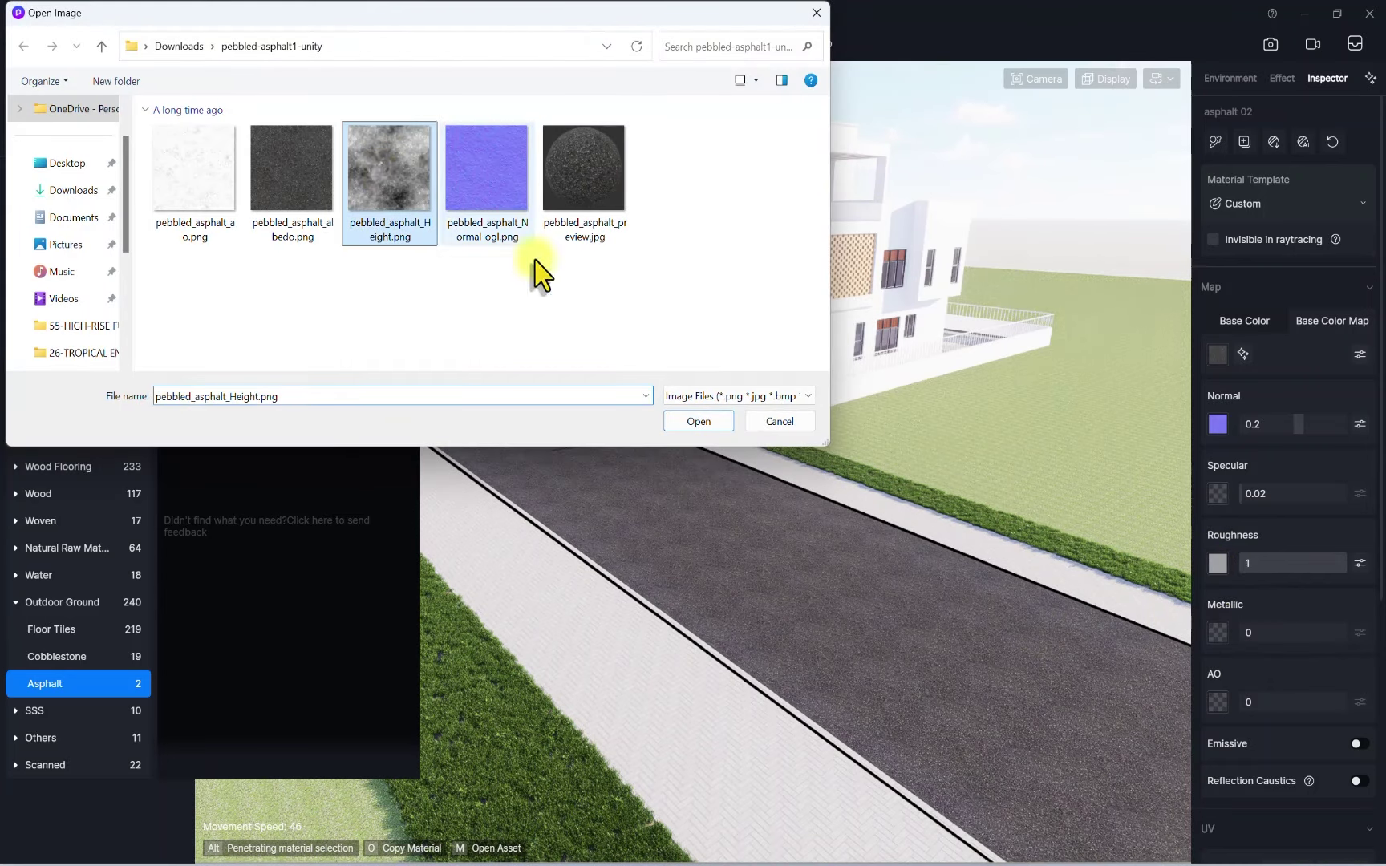
{"action": "left_click", "coordinate": [698, 421]}
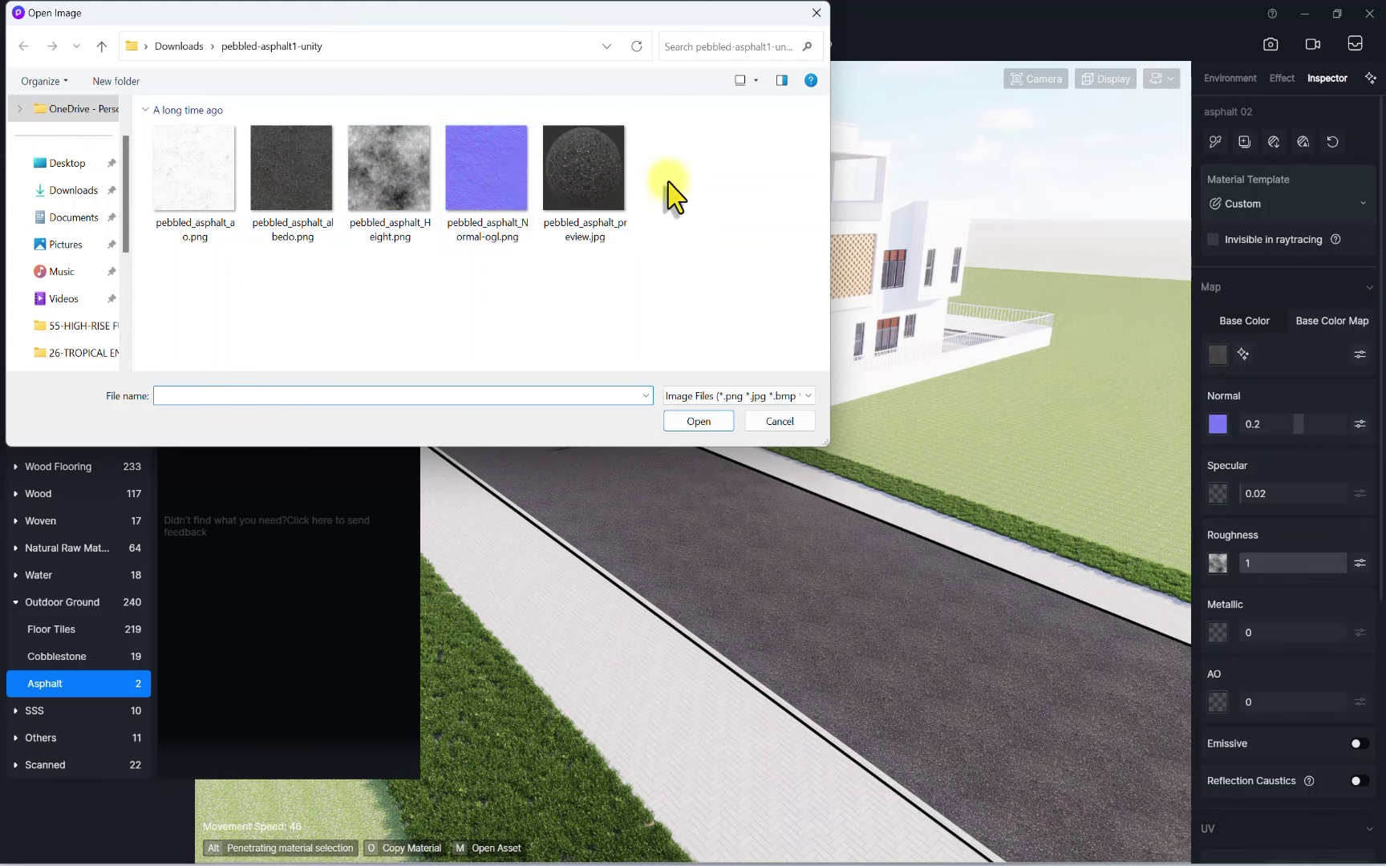
Load pebbled_asphalt_ao.png as the road material's AO map and set its specular value to 0
{"action": "left_click", "coordinate": [199, 170]}
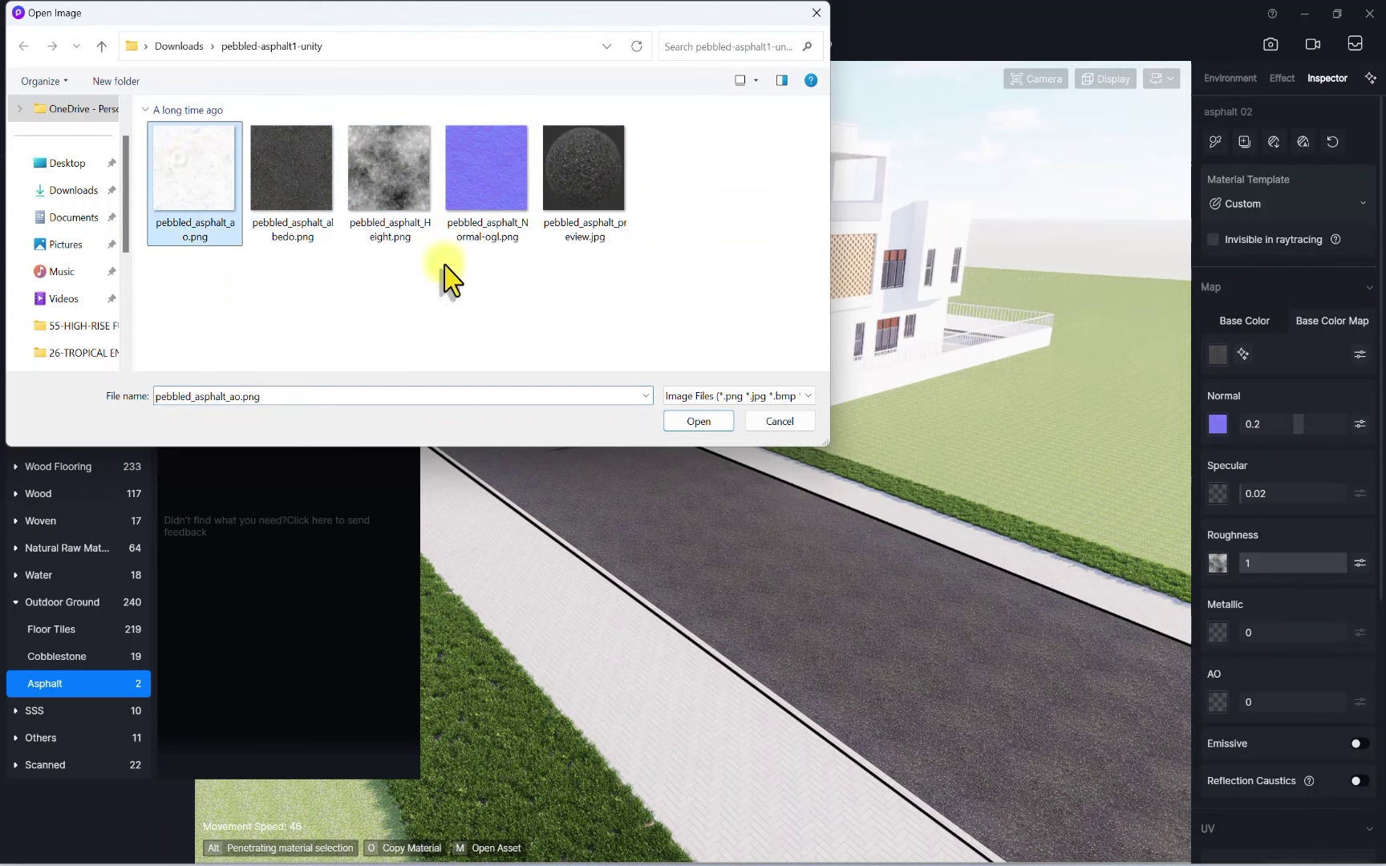
{"action": "left_click", "coordinate": [698, 421]}
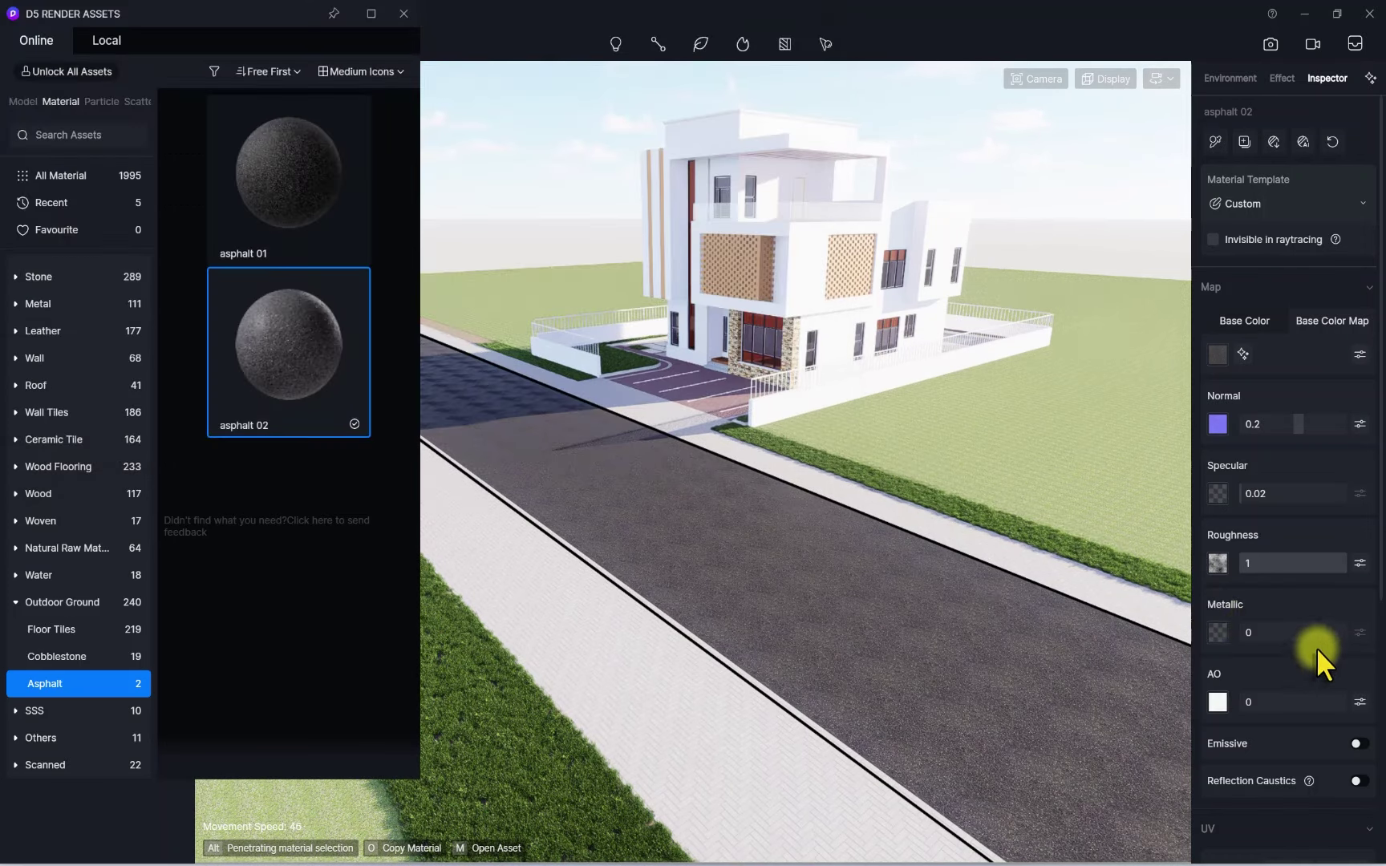
{"action": "scroll", "coordinate": [1319, 653], "scroll_direction": "down", "scroll_amount": 2}
{"action": "scroll", "coordinate": [1313, 654], "scroll_direction": "up", "scroll_amount": 2}
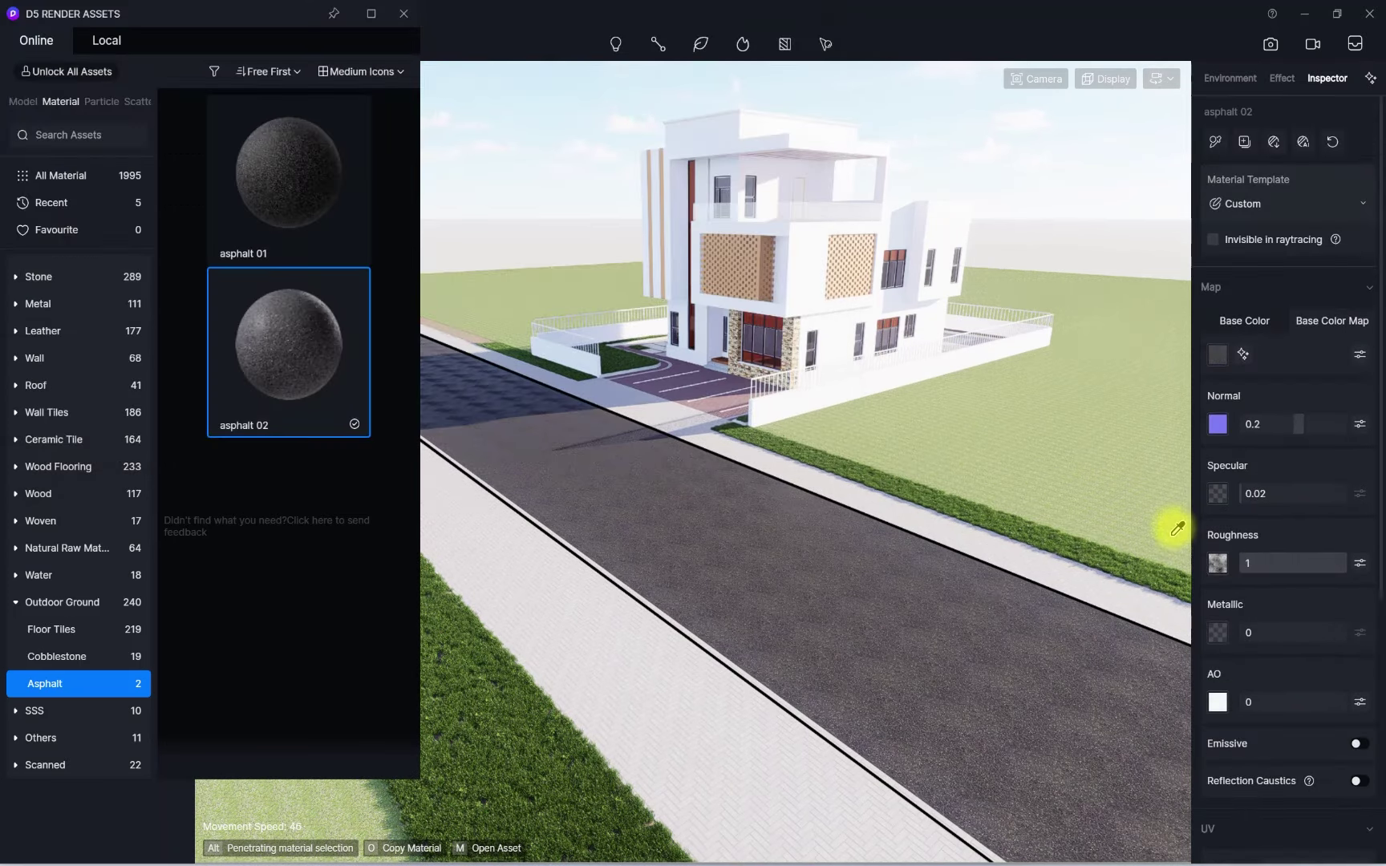
{"action": "left_click", "coordinate": [1248, 320]}
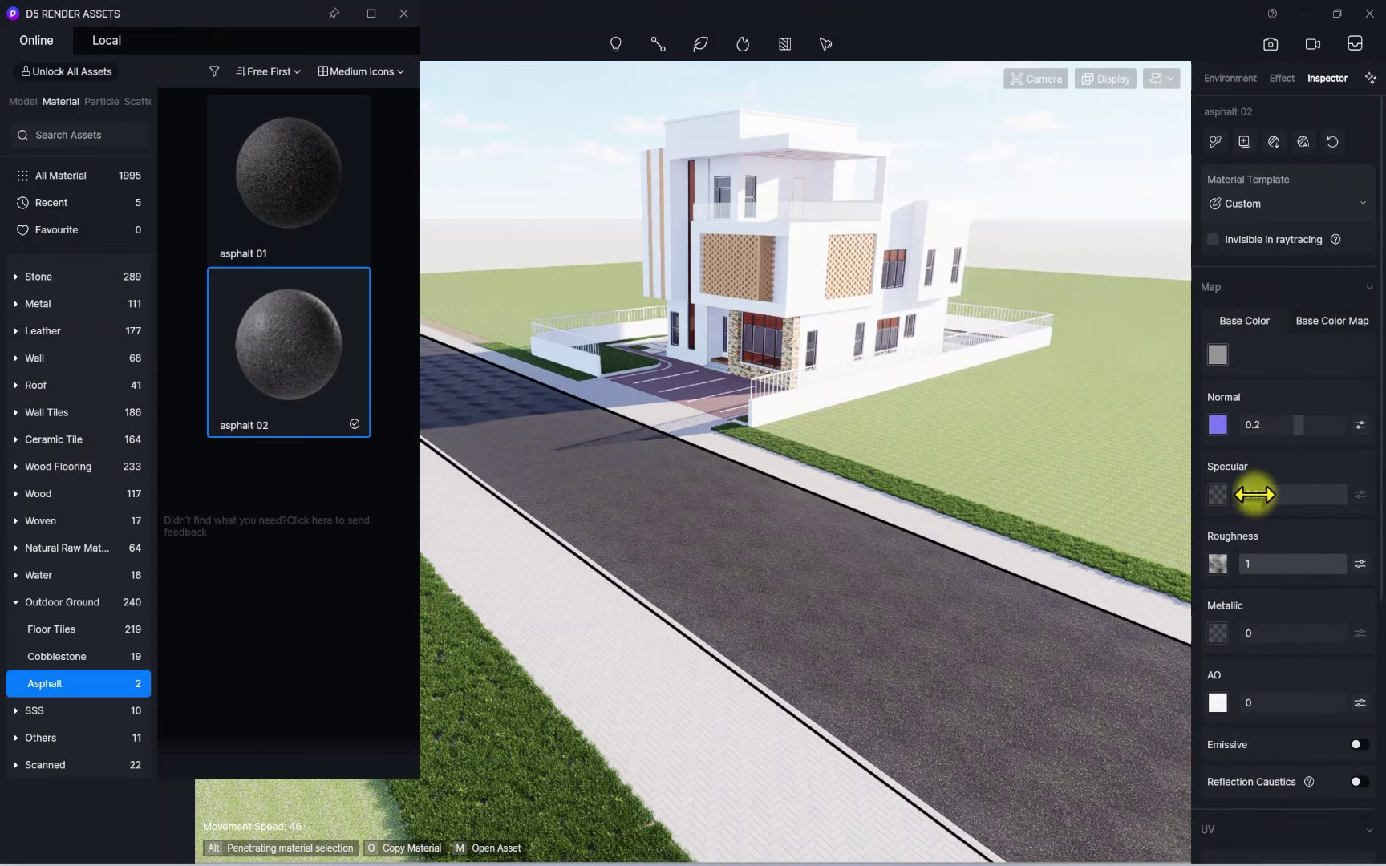
{"action": "left_click_drag", "start_coordinate": [1253, 494], "coordinate": [1245, 494]}
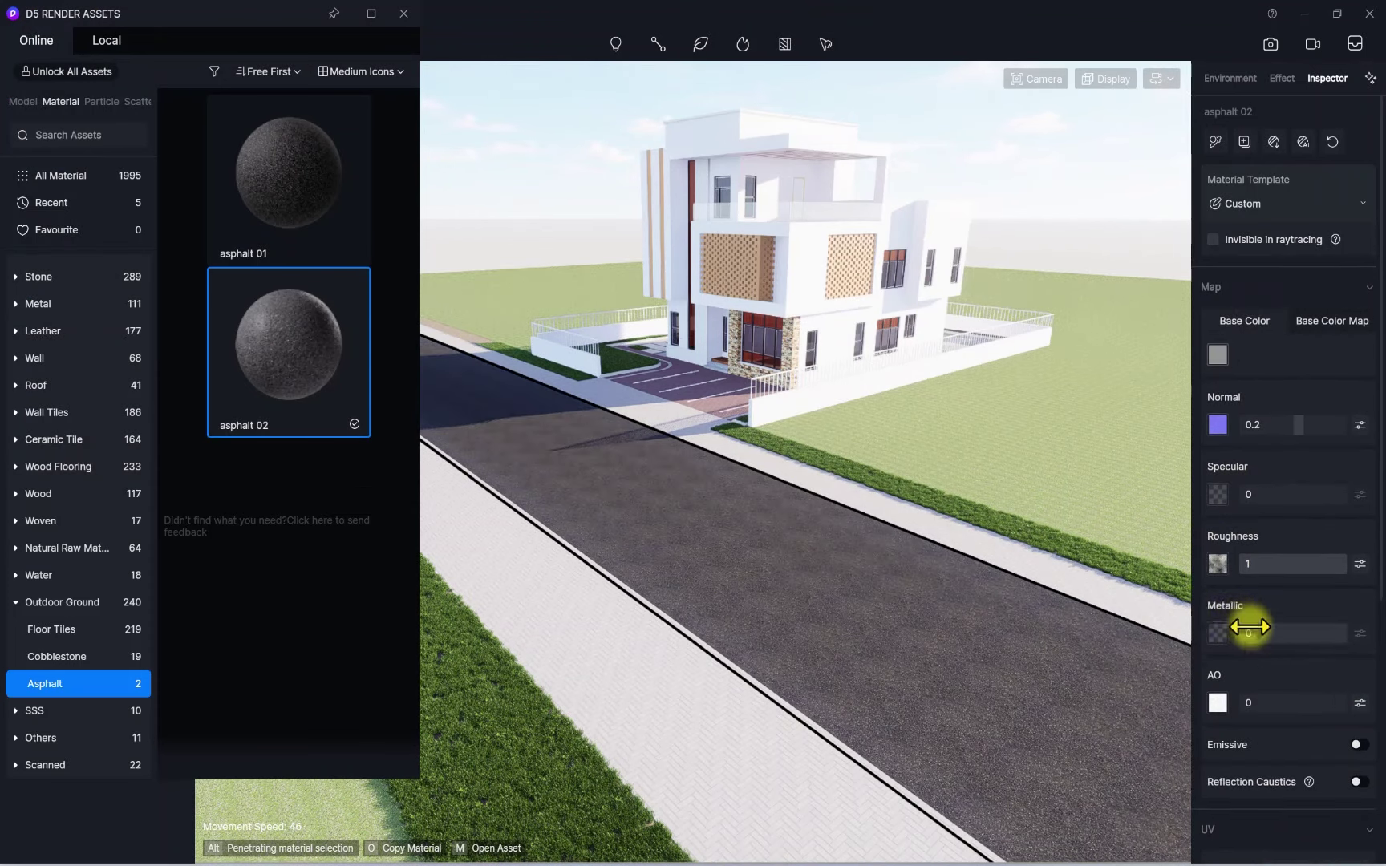
Enable the UV Randomizer and turn off Triplanar mapping for the road material
{"action": "scroll", "coordinate": [1275, 658], "scroll_direction": "down", "scroll_amount": 2}
{"action": "scroll", "coordinate": [1299, 706], "scroll_direction": "down", "scroll_amount": 2}
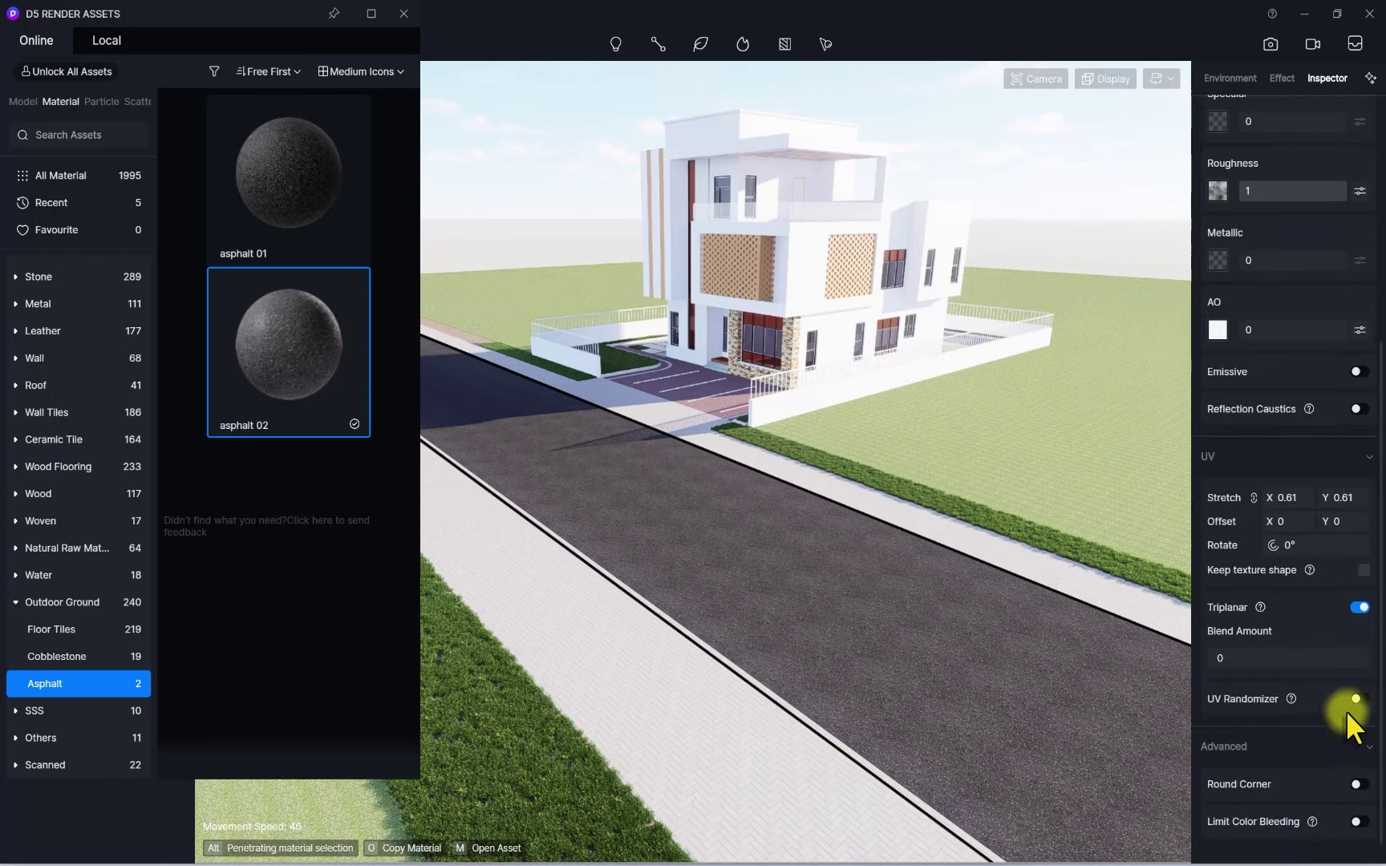
{"action": "scroll", "coordinate": [1206, 402], "scroll_direction": "up", "scroll_amount": 1}
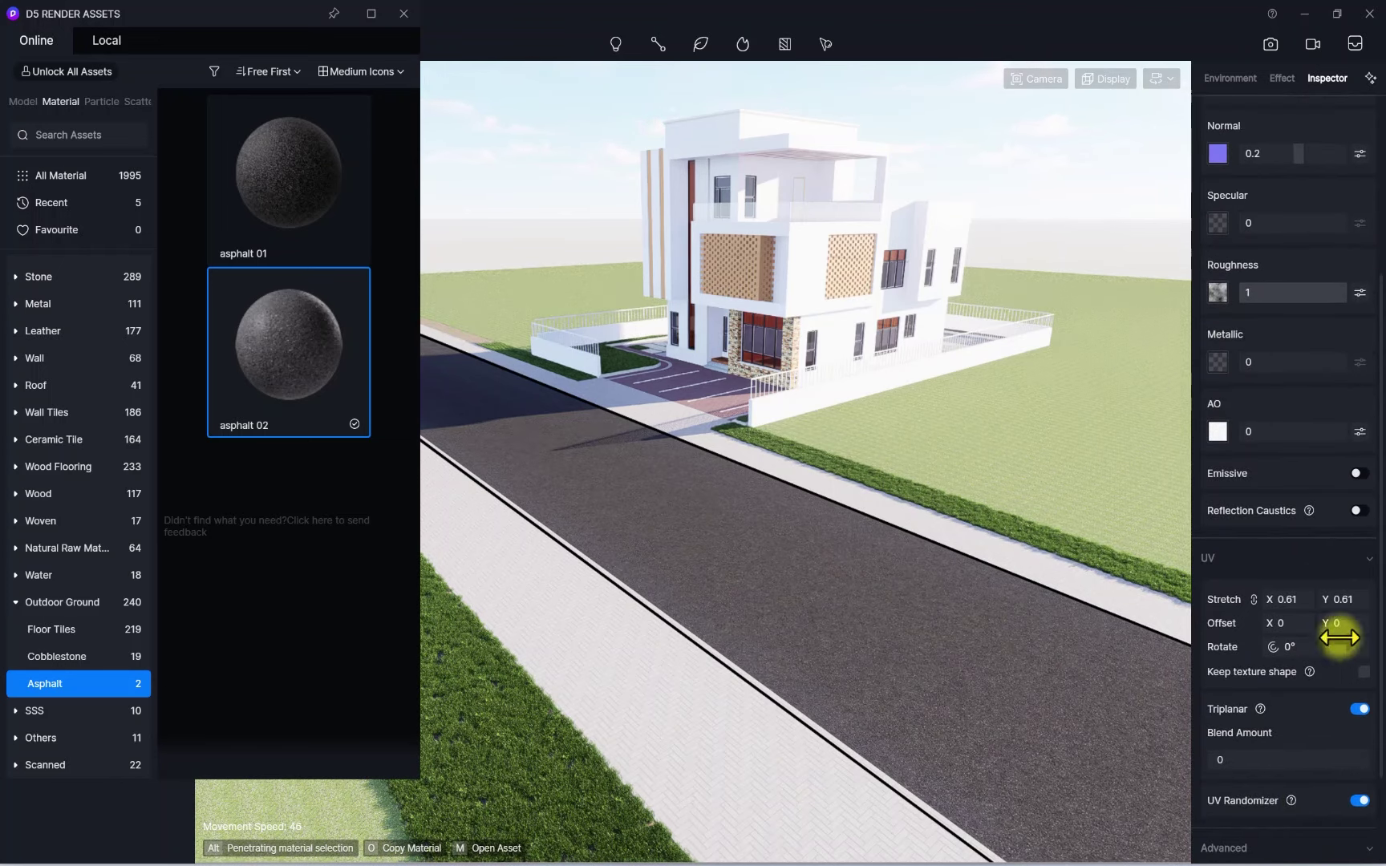
{"action": "left_click", "coordinate": [1359, 709]}
{"action": "scroll", "coordinate": [1328, 593], "scroll_direction": "up", "scroll_amount": 2}
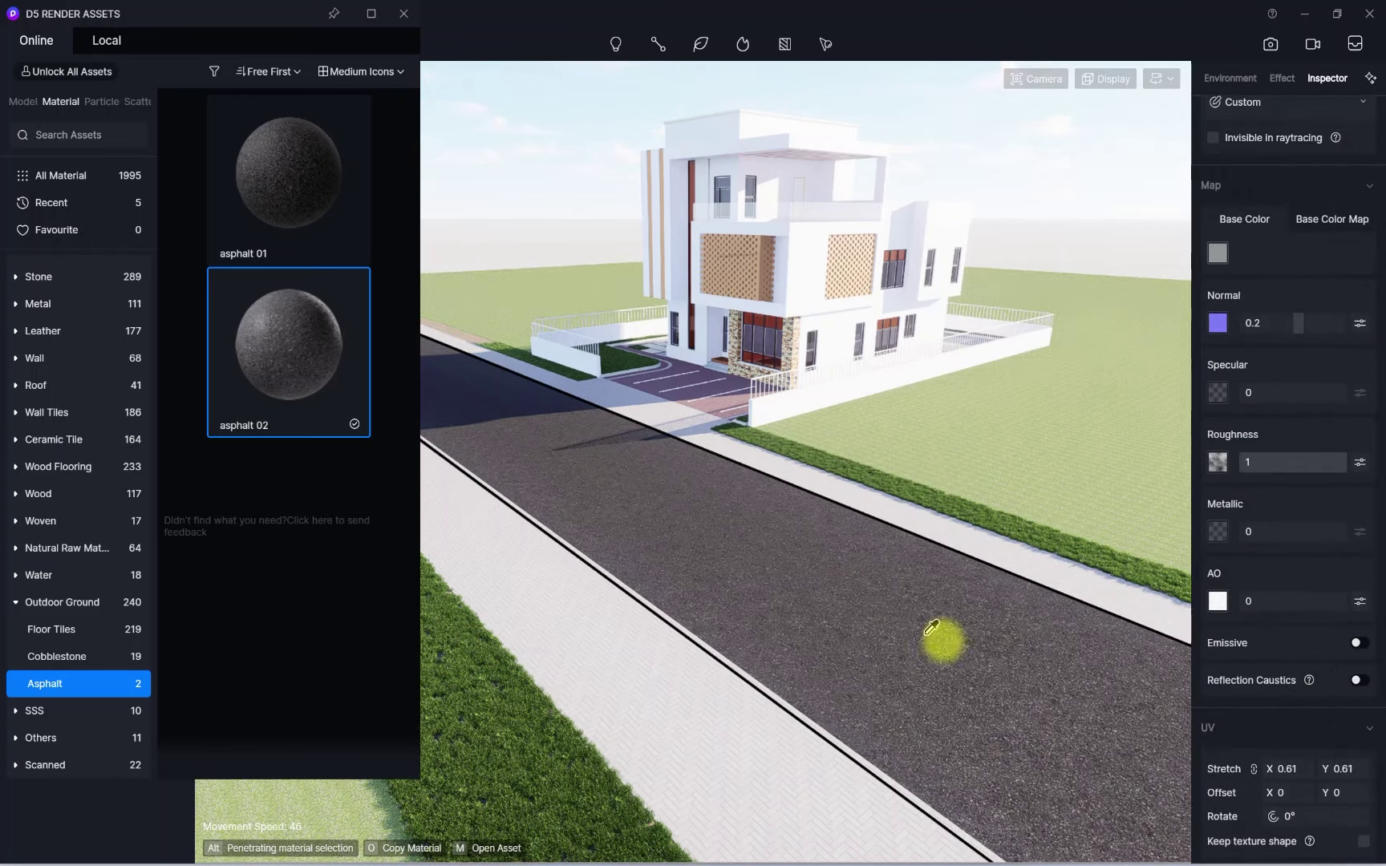
Lighten the road material's base color to a slightly brighter grey
{"action": "scroll", "coordinate": [930, 639], "scroll_direction": "up", "scroll_amount": 3}
{"action": "scroll", "coordinate": [1261, 497], "scroll_direction": "up", "scroll_amount": 1}
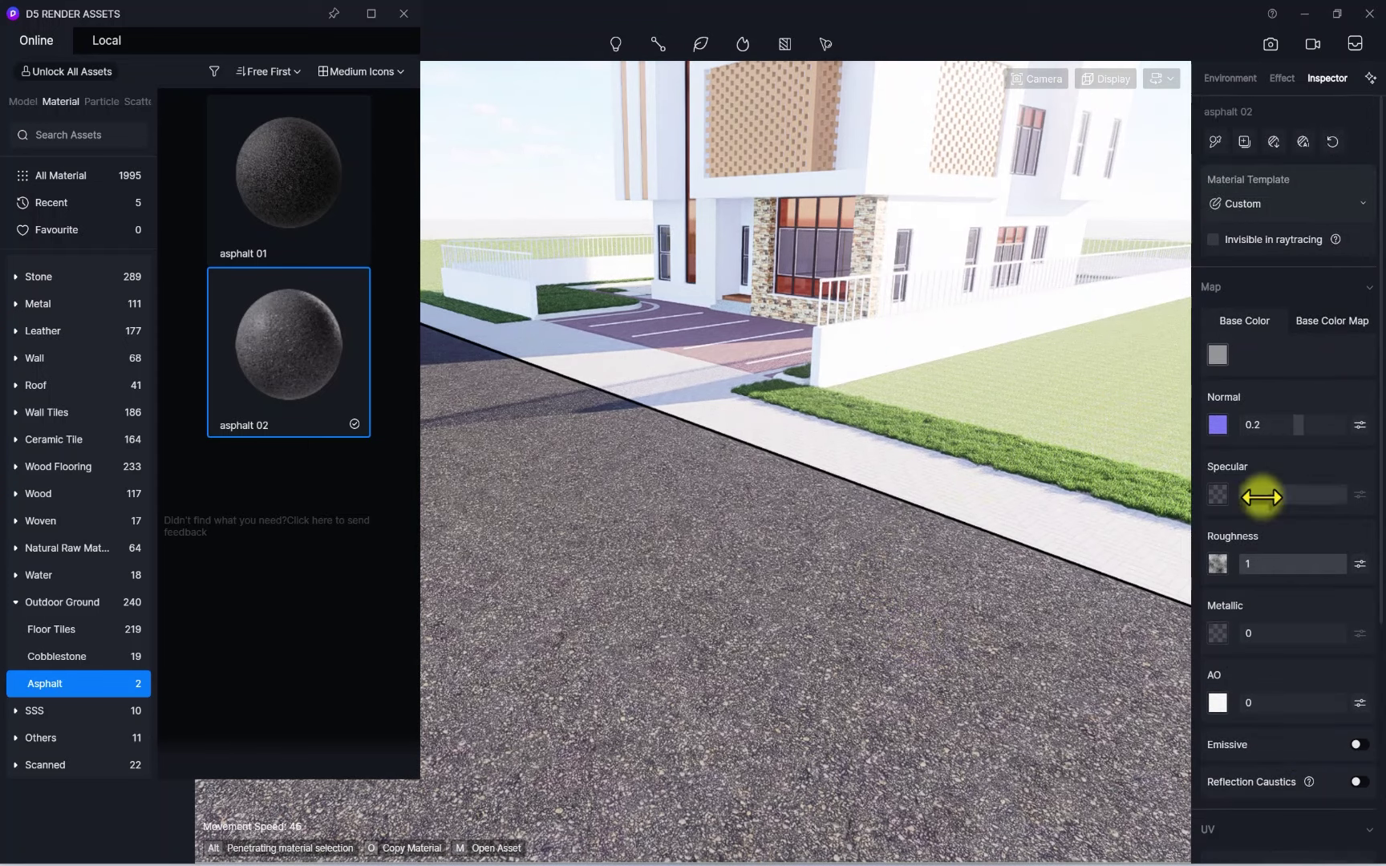
{"action": "left_click", "coordinate": [1216, 354]}
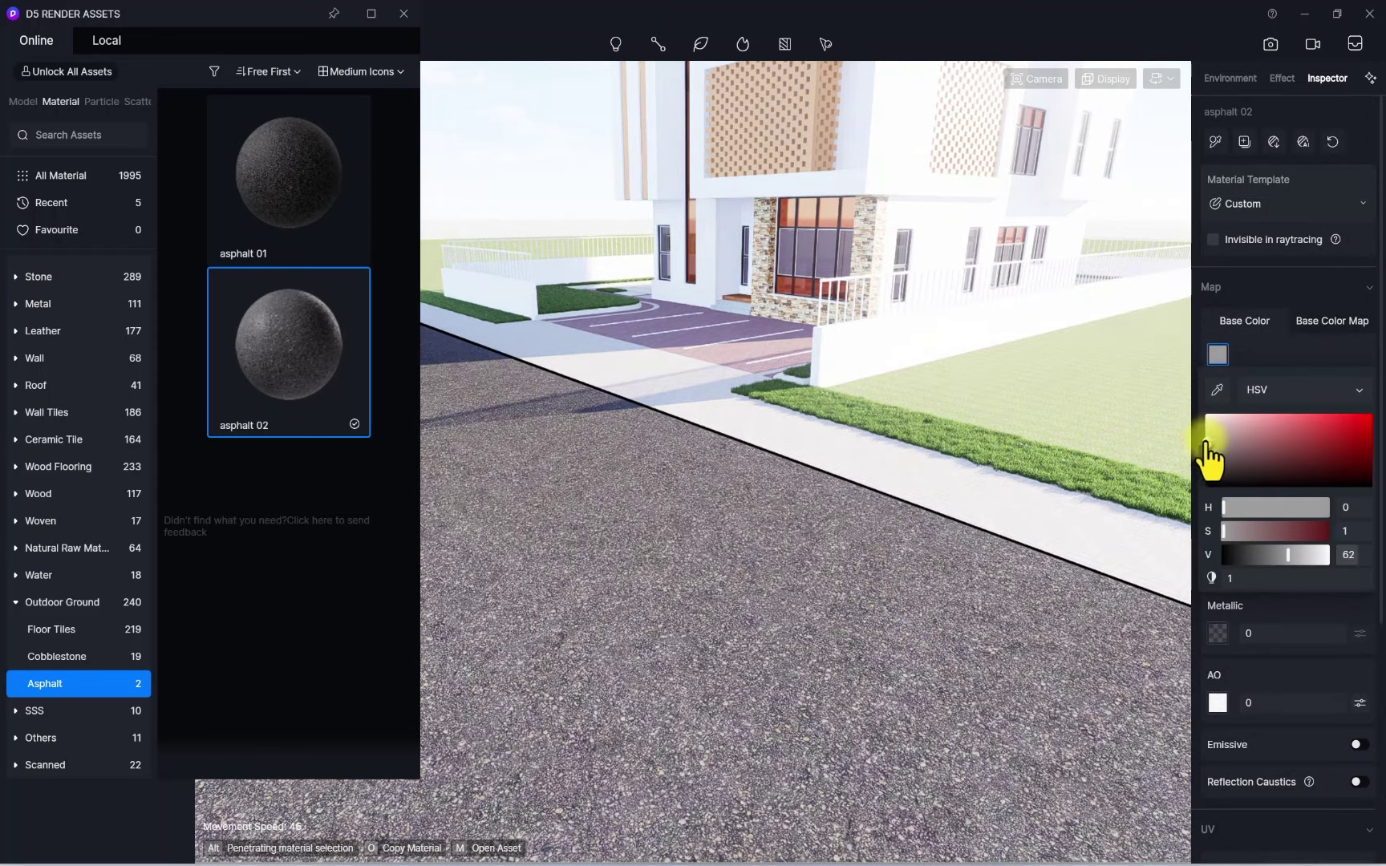
{"action": "left_click_drag", "start_coordinate": [1206, 443], "coordinate": [1202, 441]}
{"action": "left_click", "coordinate": [1282, 348]}
Examine the road's asphalt texture up close and from farther away, and review the material's UV settings
{"action": "scroll", "coordinate": [795, 523], "scroll_direction": "down", "scroll_amount": 3}
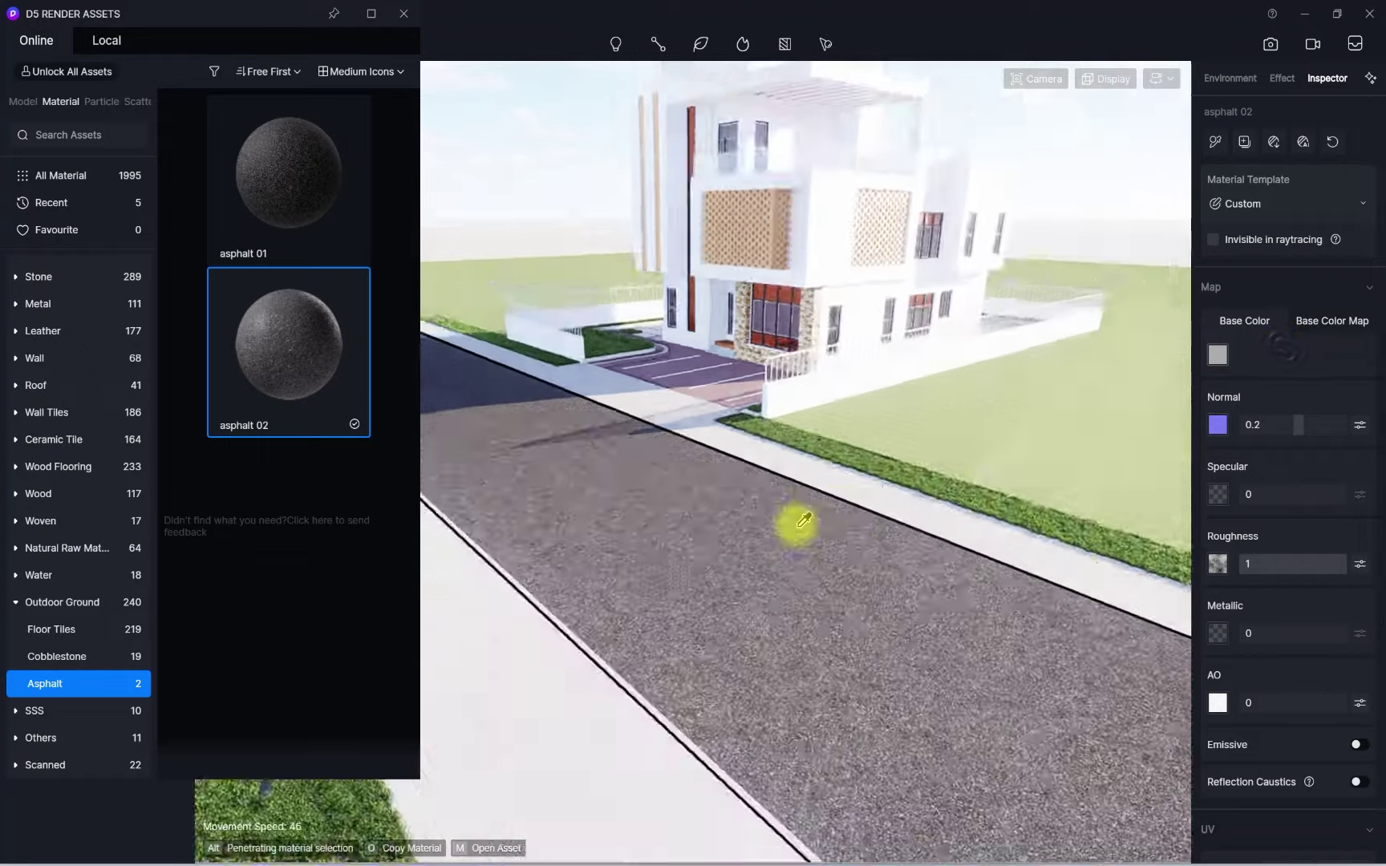
{"action": "scroll", "coordinate": [789, 541], "scroll_direction": "up", "scroll_amount": 4}
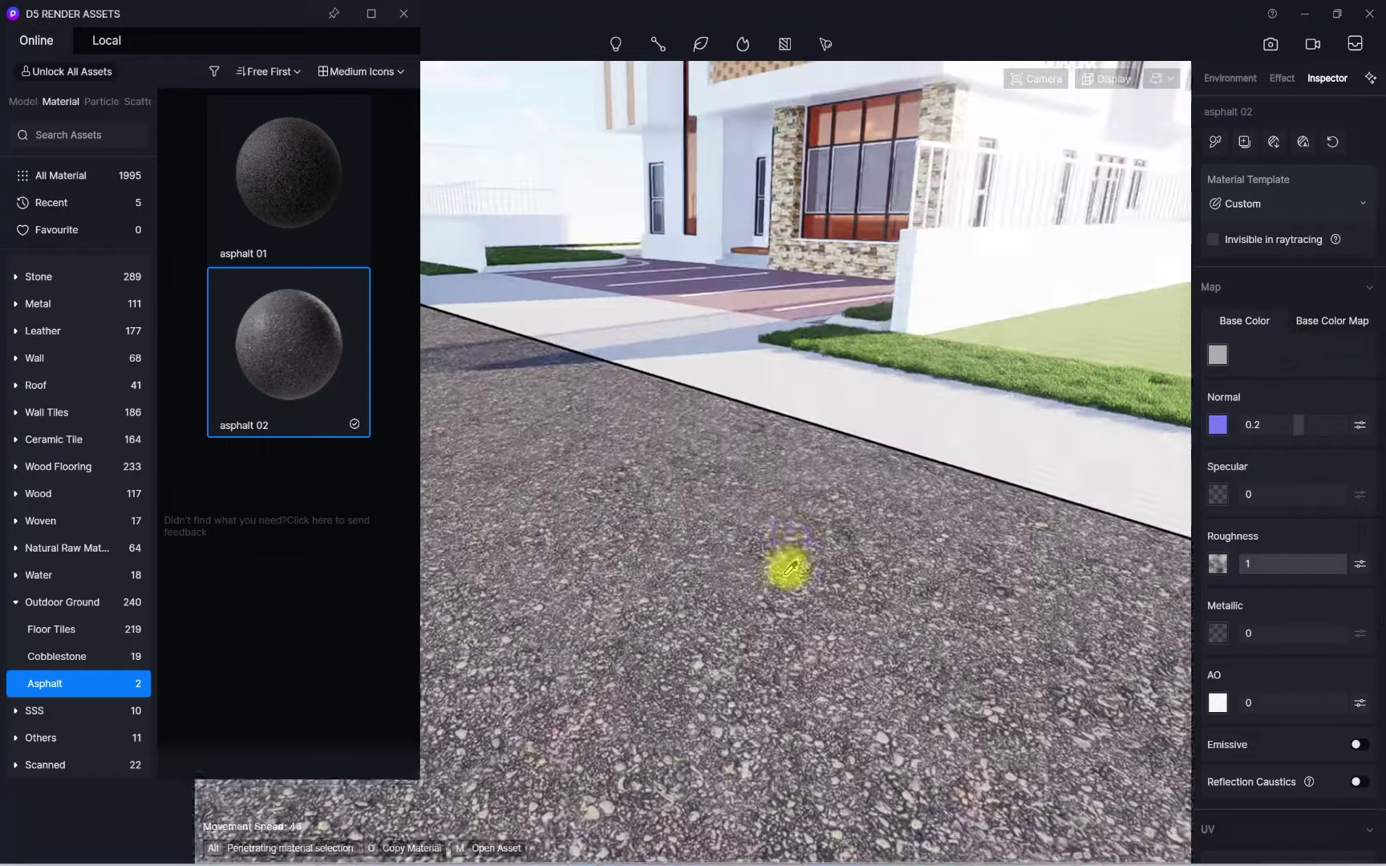
{"action": "scroll", "coordinate": [790, 569], "scroll_direction": "down", "scroll_amount": 2}
{"action": "right_click_drag", "start_coordinate": [790, 569], "coordinate": [783, 569]}
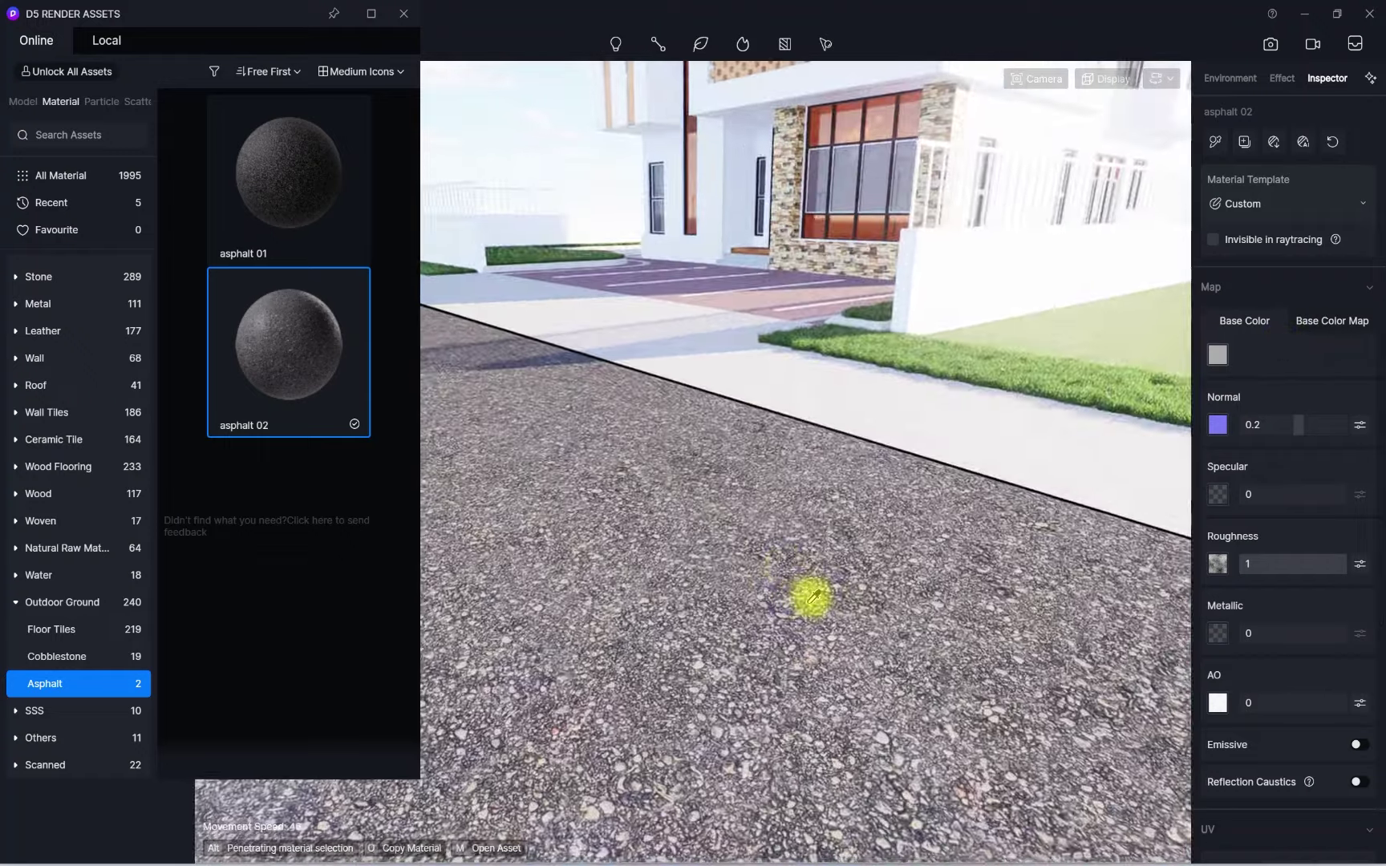
{"action": "scroll", "coordinate": [832, 585], "scroll_direction": "down", "scroll_amount": 5}
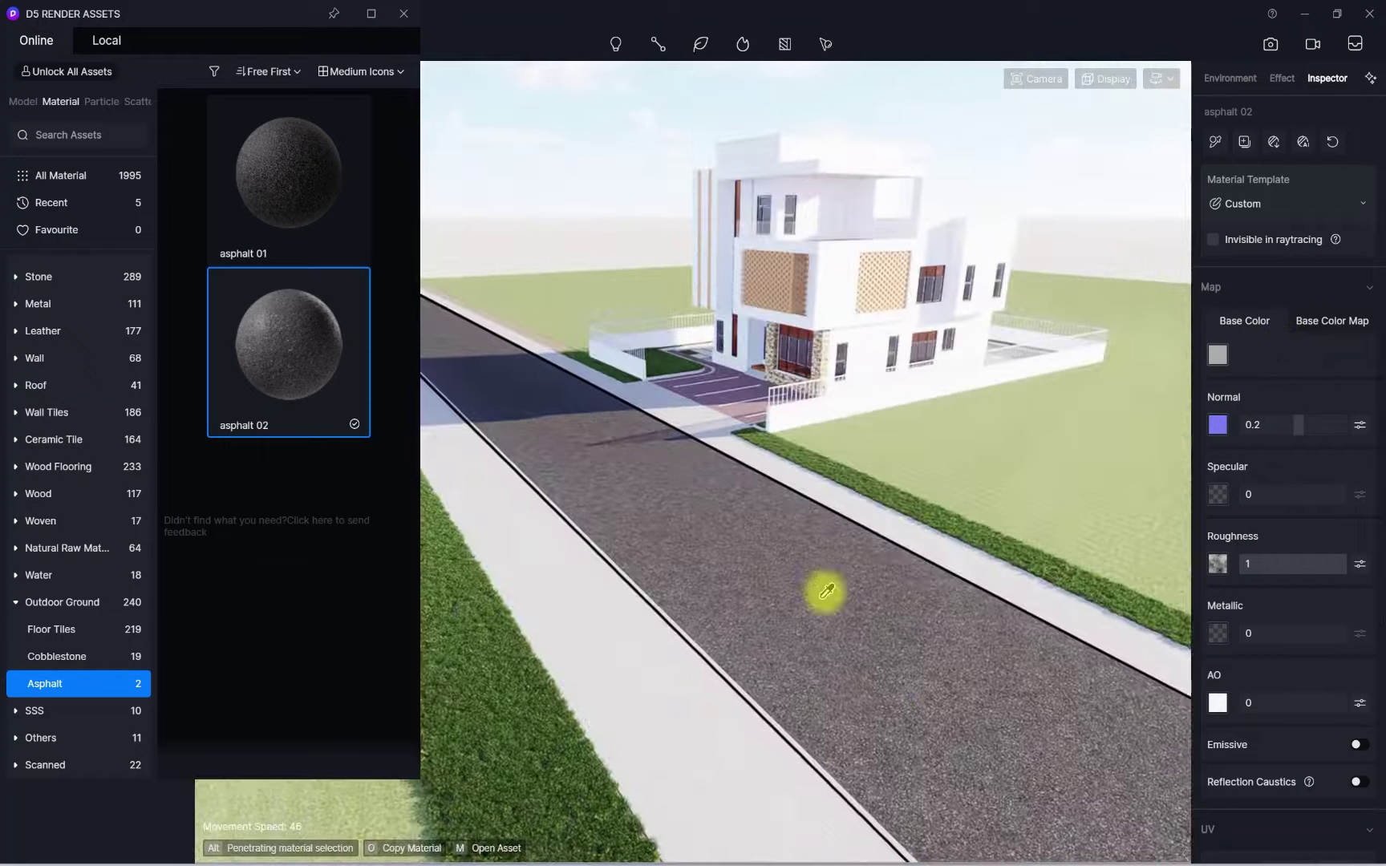
{"action": "right_click_drag", "start_coordinate": [823, 594], "coordinate": [922, 703]}
{"action": "scroll", "coordinate": [872, 634], "scroll_direction": "up", "scroll_amount": 2}
{"action": "scroll", "coordinate": [1227, 675], "scroll_direction": "down", "scroll_amount": 3}
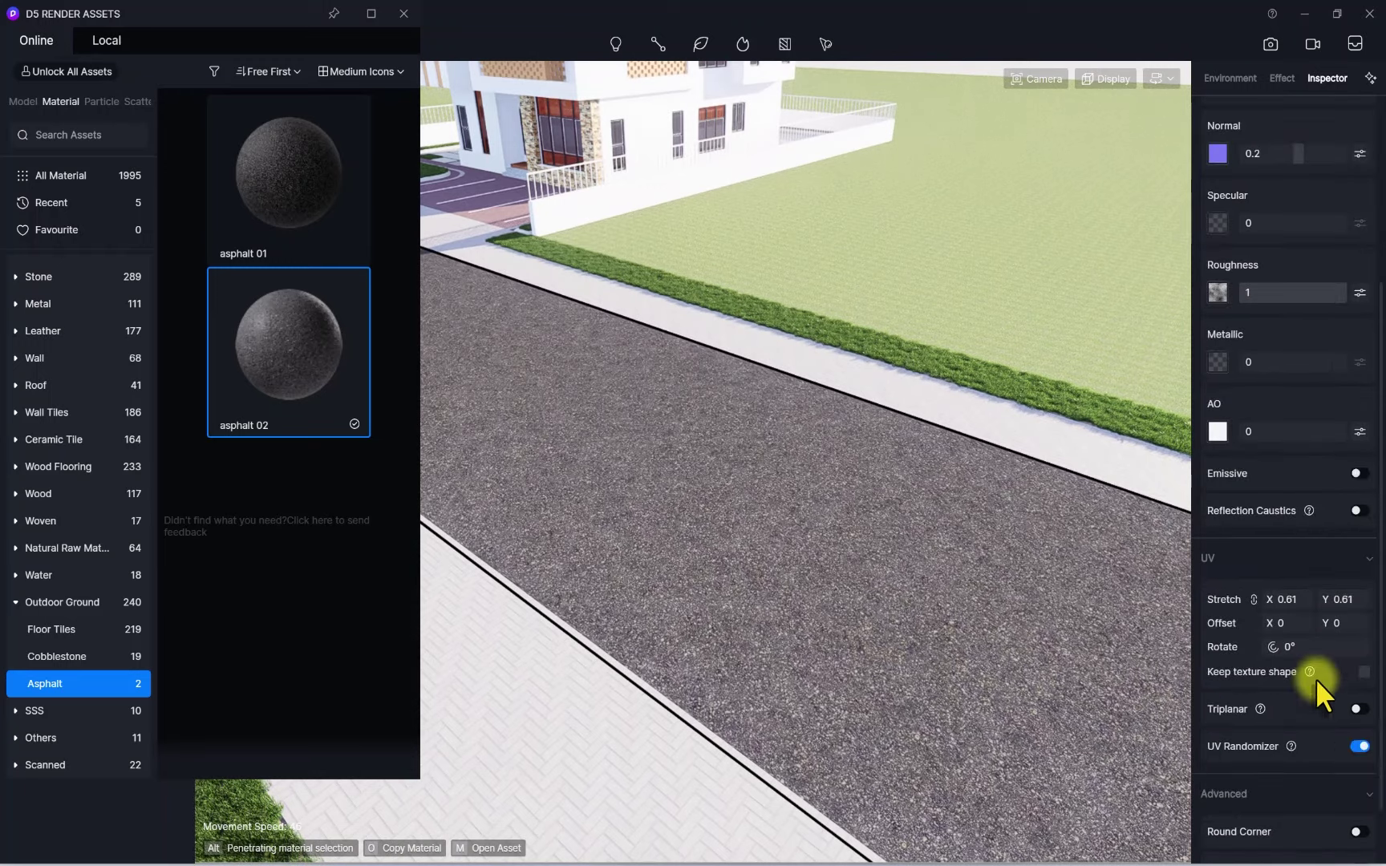
Turn off the UV Randomizer for the road material and inspect the asphalt pattern up close
{"action": "left_click", "coordinate": [1365, 748]}
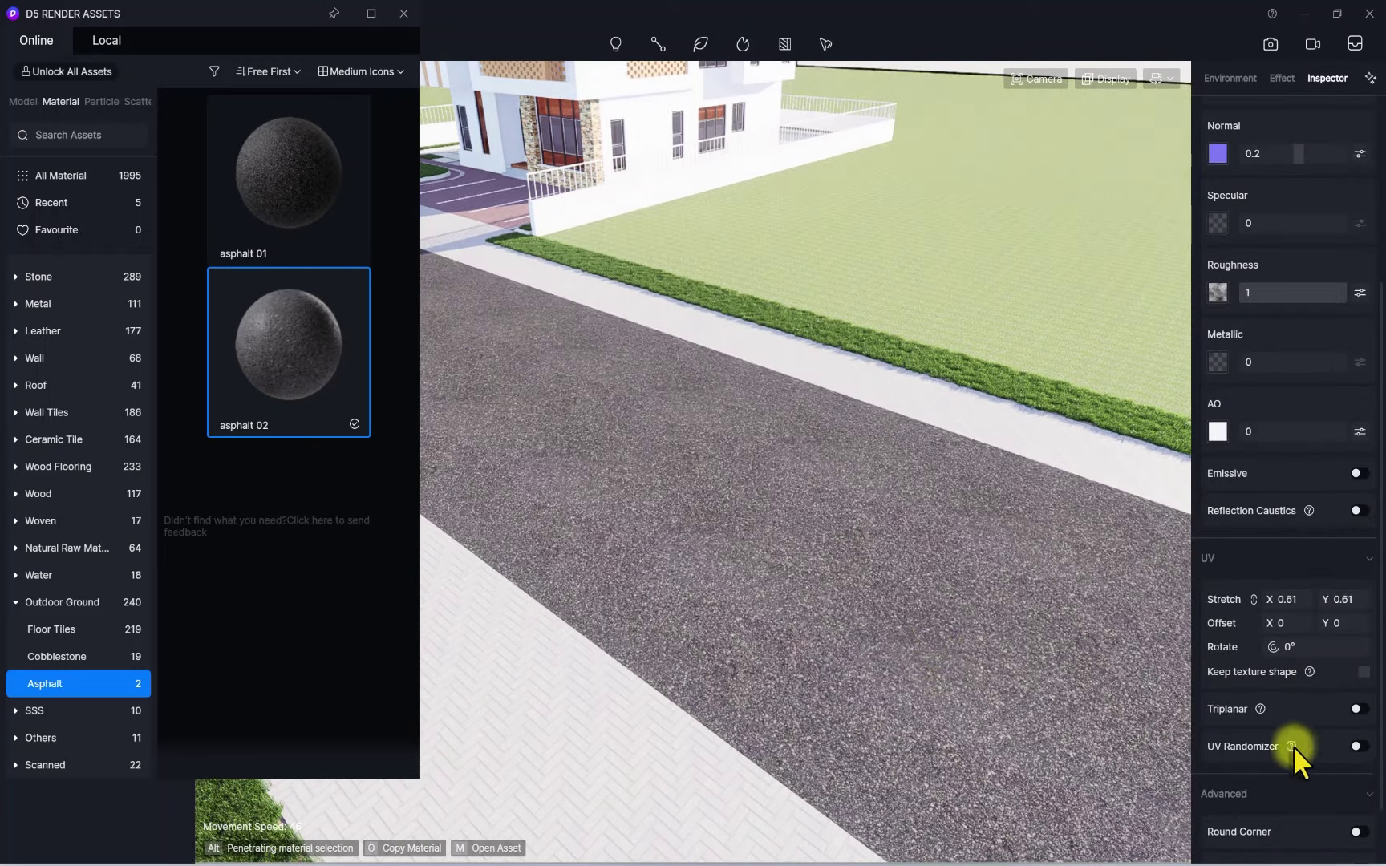
{"action": "scroll", "coordinate": [978, 588], "scroll_direction": "up", "scroll_amount": 3}
{"action": "right_click_drag", "start_coordinate": [978, 588], "coordinate": [860, 544]}
{"action": "scroll", "coordinate": [866, 538], "scroll_direction": "up", "scroll_amount": 4}
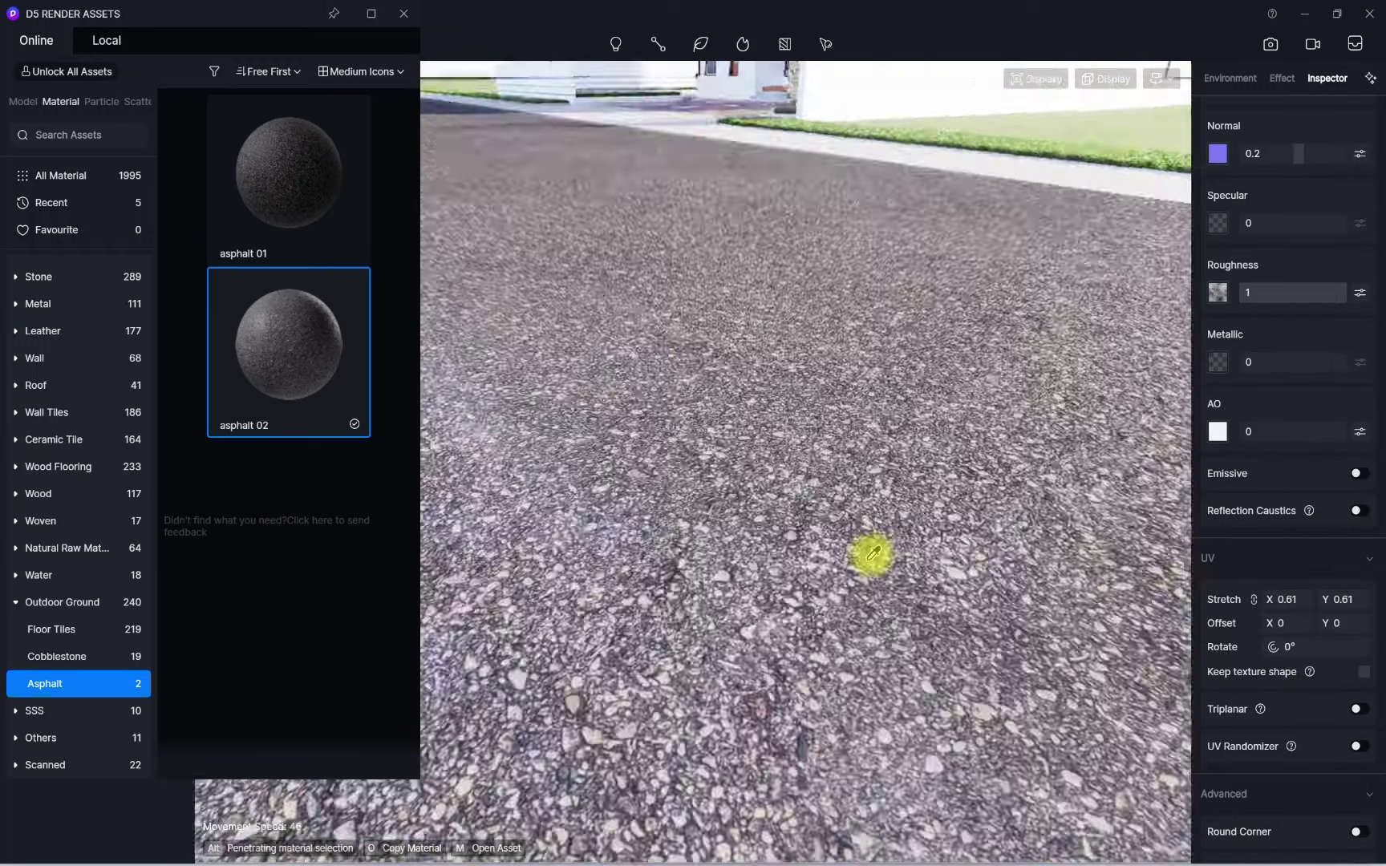
{"action": "scroll", "coordinate": [869, 553], "scroll_direction": "down", "scroll_amount": 2}
Try Triplanar mapping on the road material and switch it back off
{"action": "left_click", "coordinate": [1356, 709]}
{"action": "scroll", "coordinate": [835, 551], "scroll_direction": "down", "scroll_amount": 5}
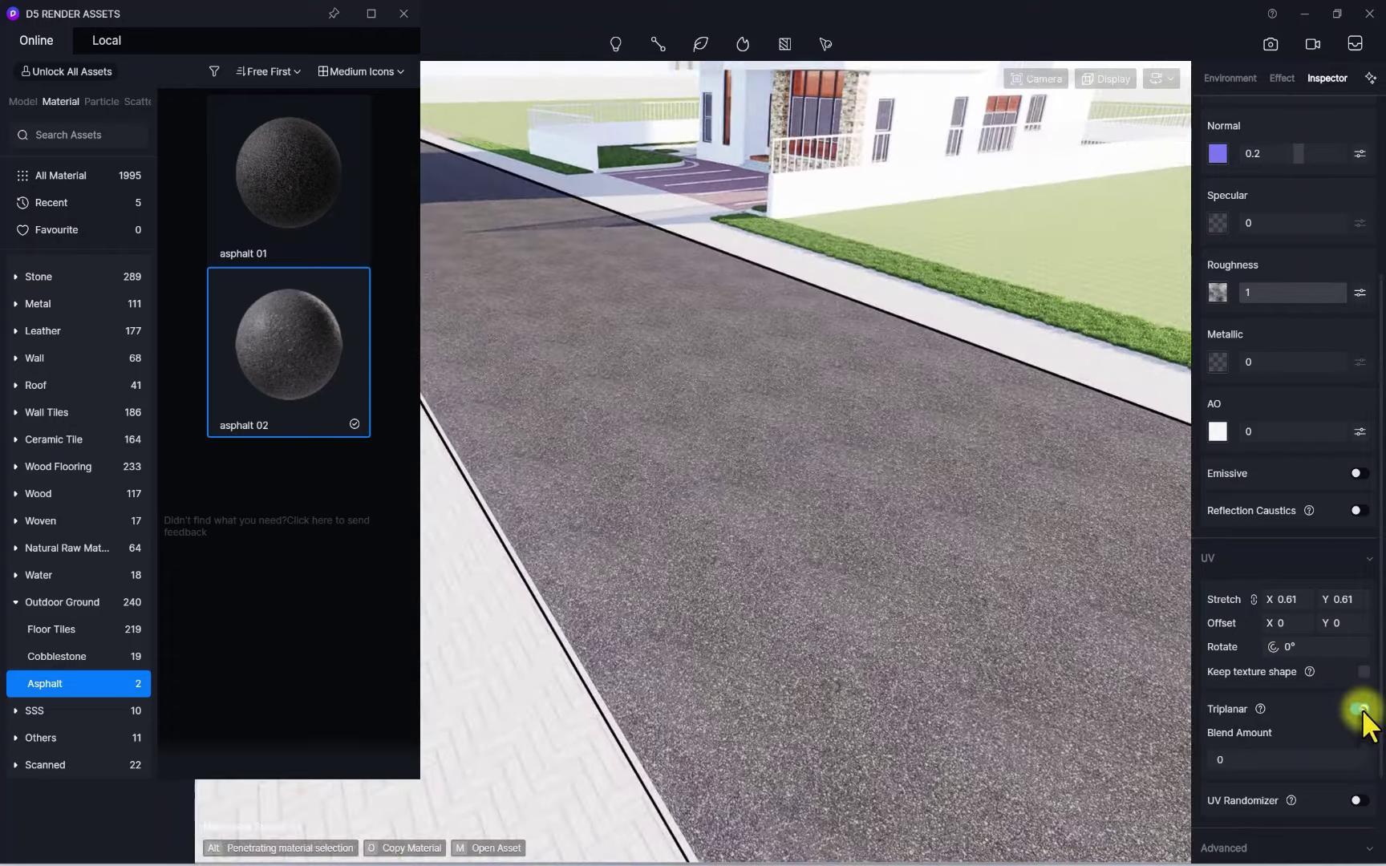
{"action": "left_click", "coordinate": [1359, 709]}
{"action": "scroll", "coordinate": [783, 529], "scroll_direction": "down", "scroll_amount": 5}
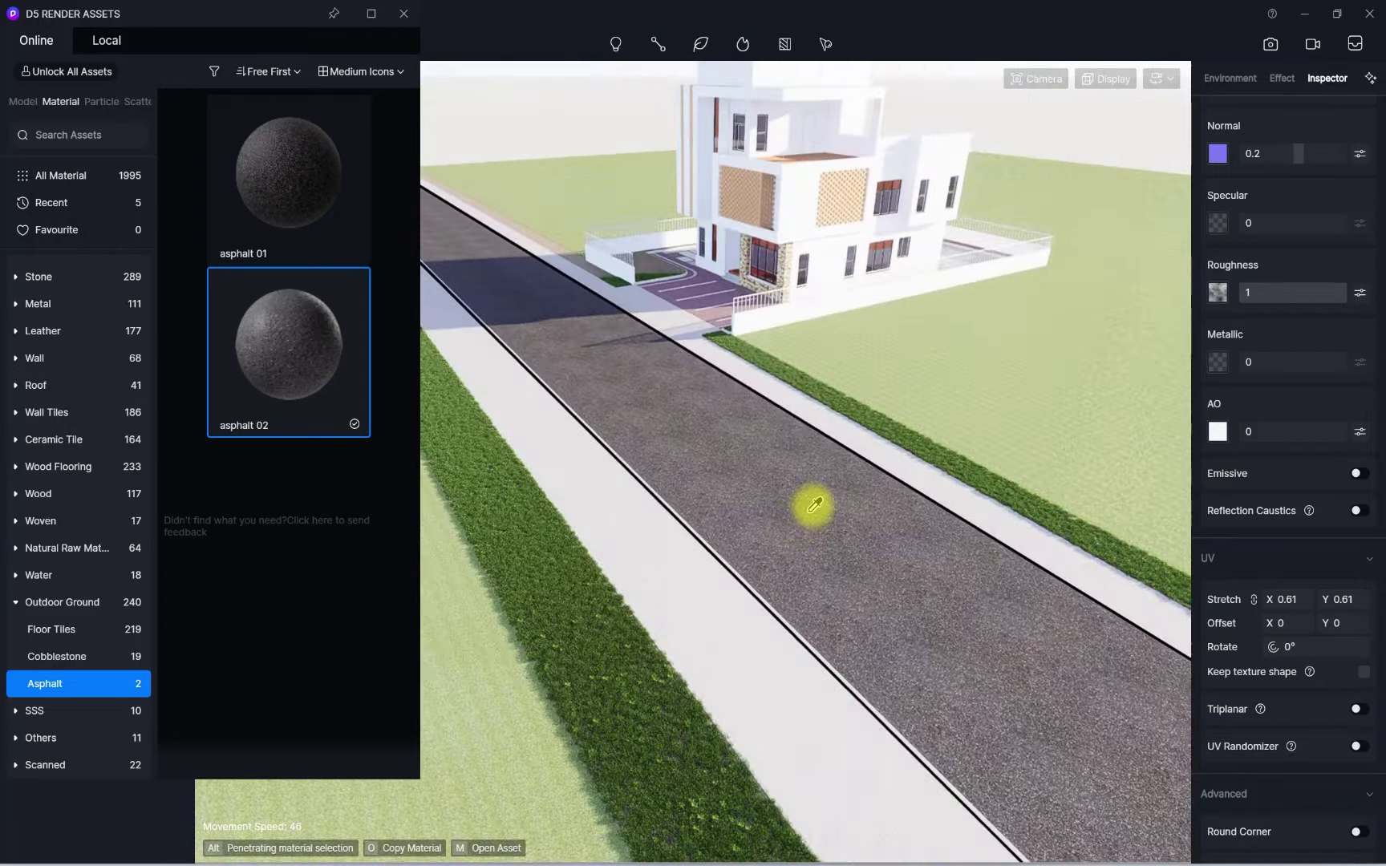
Find Grass Gravel among the natural raw materials and apply it to the open ground outside the house's boundary wall
{"action": "right_click_drag", "start_coordinate": [814, 505], "coordinate": [730, 522]}
{"action": "scroll", "coordinate": [804, 430], "scroll_direction": "up", "scroll_amount": 4}
{"action": "scroll", "coordinate": [730, 517], "scroll_direction": "up", "scroll_amount": 4}
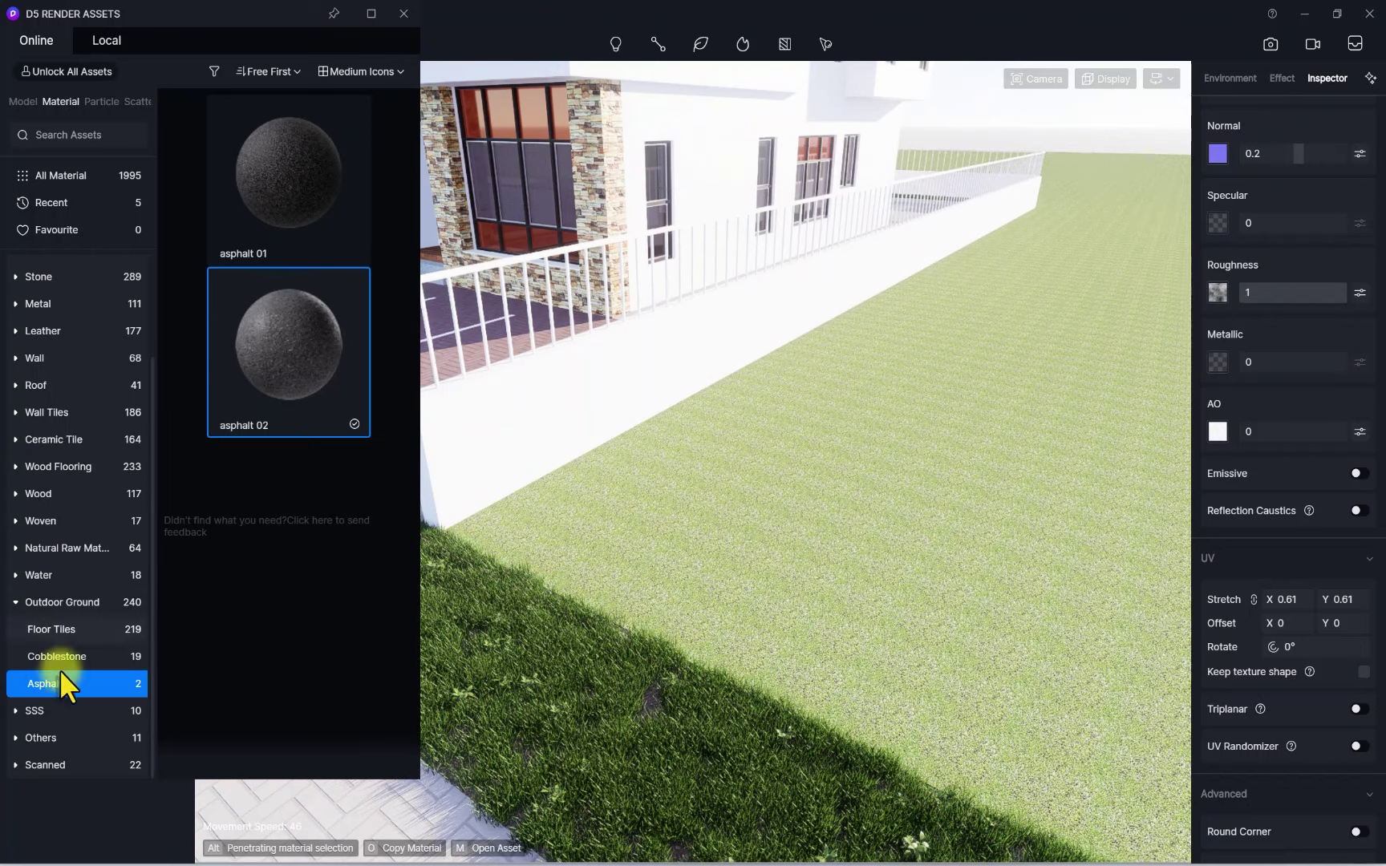
{"action": "left_click", "coordinate": [56, 548]}
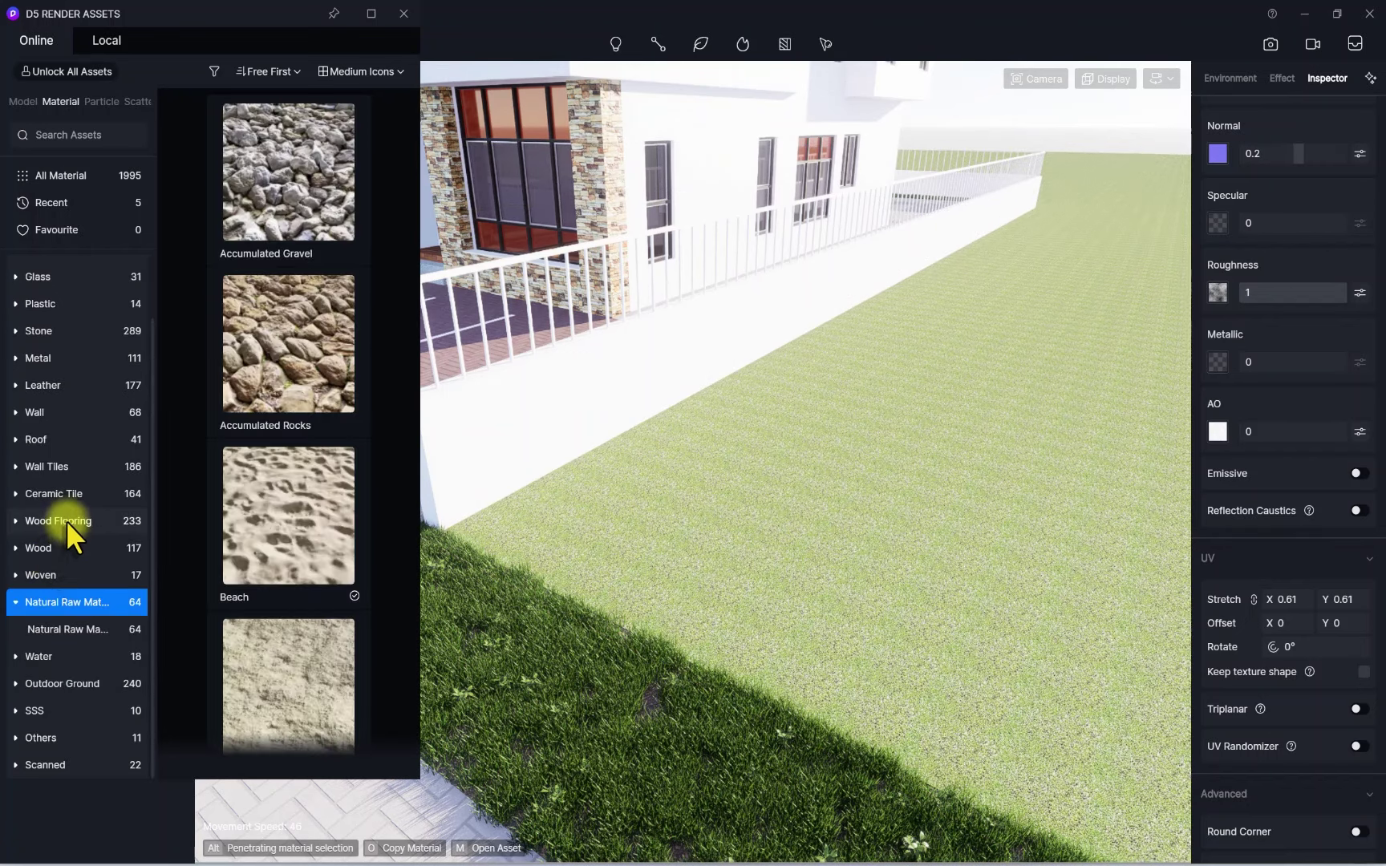
{"action": "scroll", "coordinate": [297, 433], "scroll_direction": "down", "scroll_amount": 8}
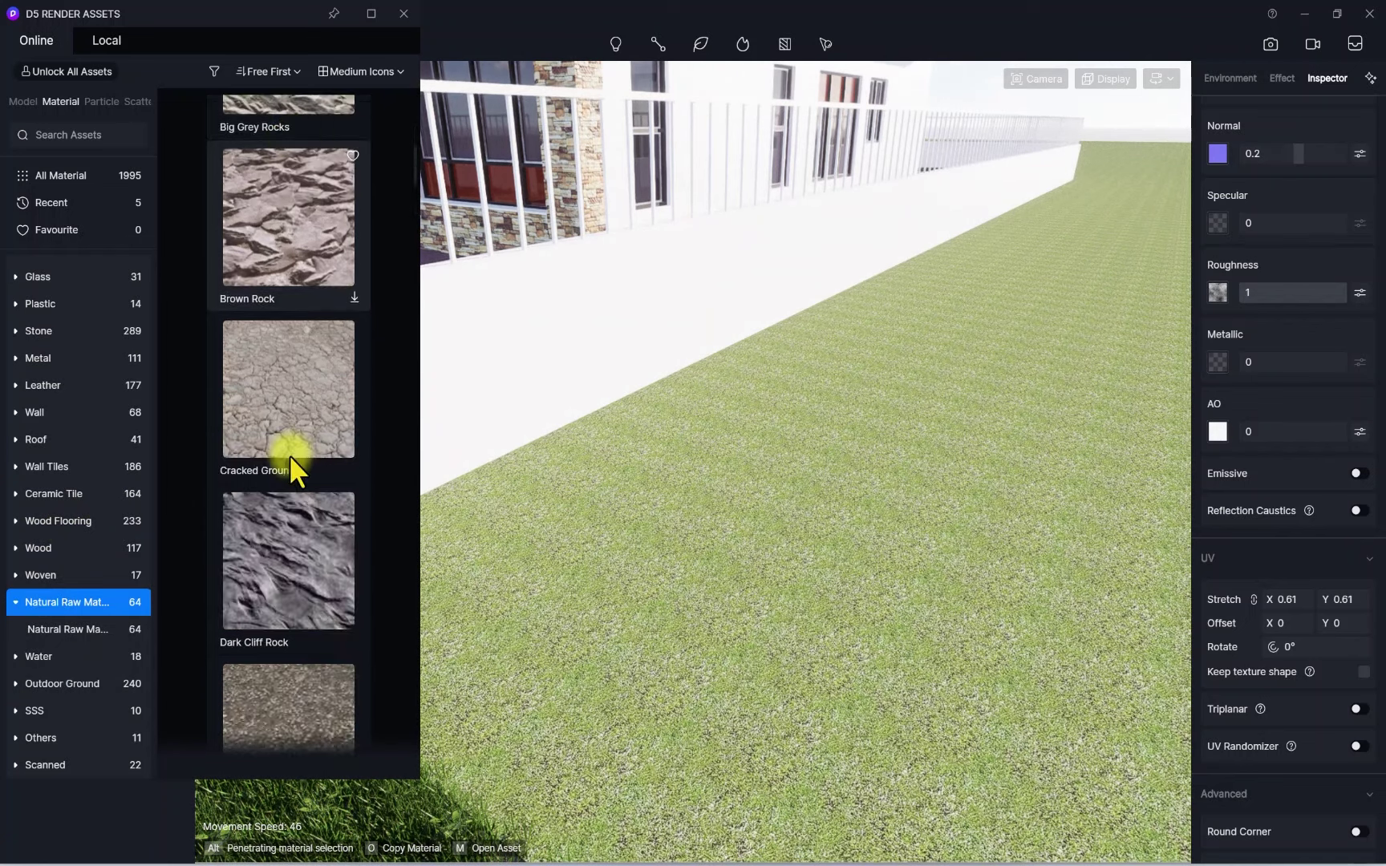
{"action": "scroll", "coordinate": [288, 454], "scroll_direction": "down", "scroll_amount": 12}
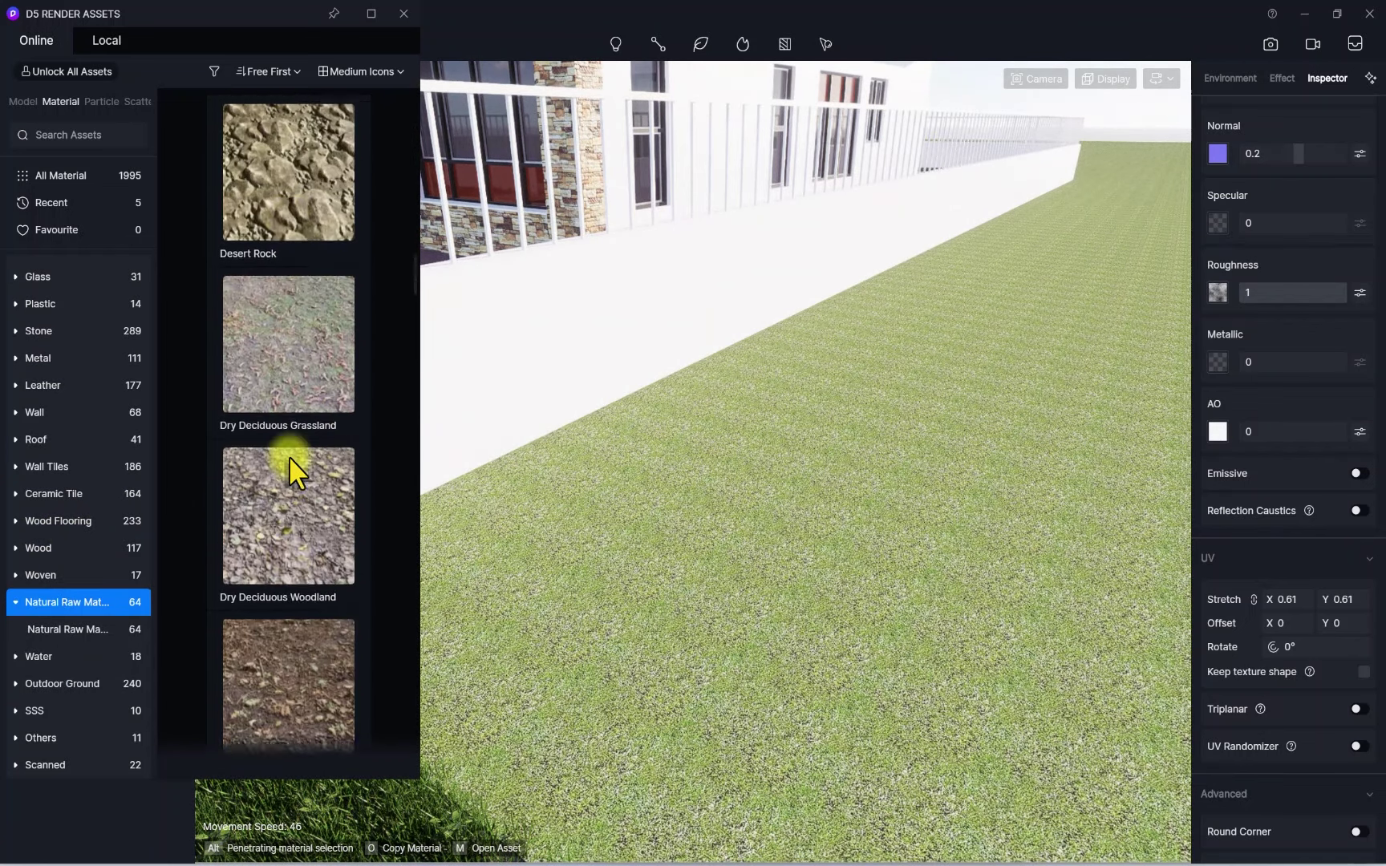
{"action": "scroll", "coordinate": [289, 455], "scroll_direction": "down", "scroll_amount": 6}
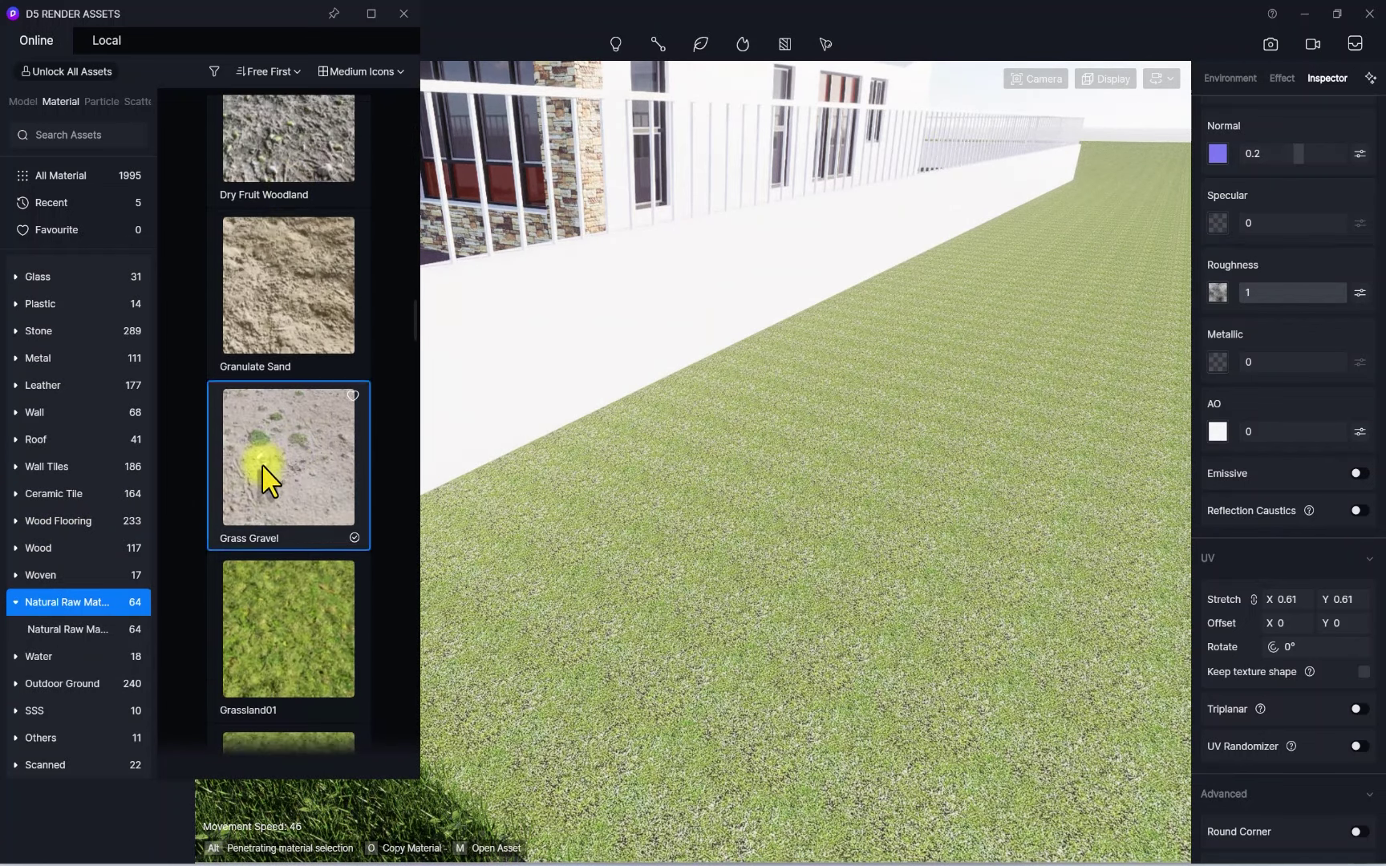
{"action": "left_click_drag", "start_coordinate": [269, 481], "coordinate": [699, 559]}
Tint the Grass Gravel base color a pale yellow-green with saturation 10 and value 86
{"action": "scroll", "coordinate": [1271, 521], "scroll_direction": "up", "scroll_amount": 3}
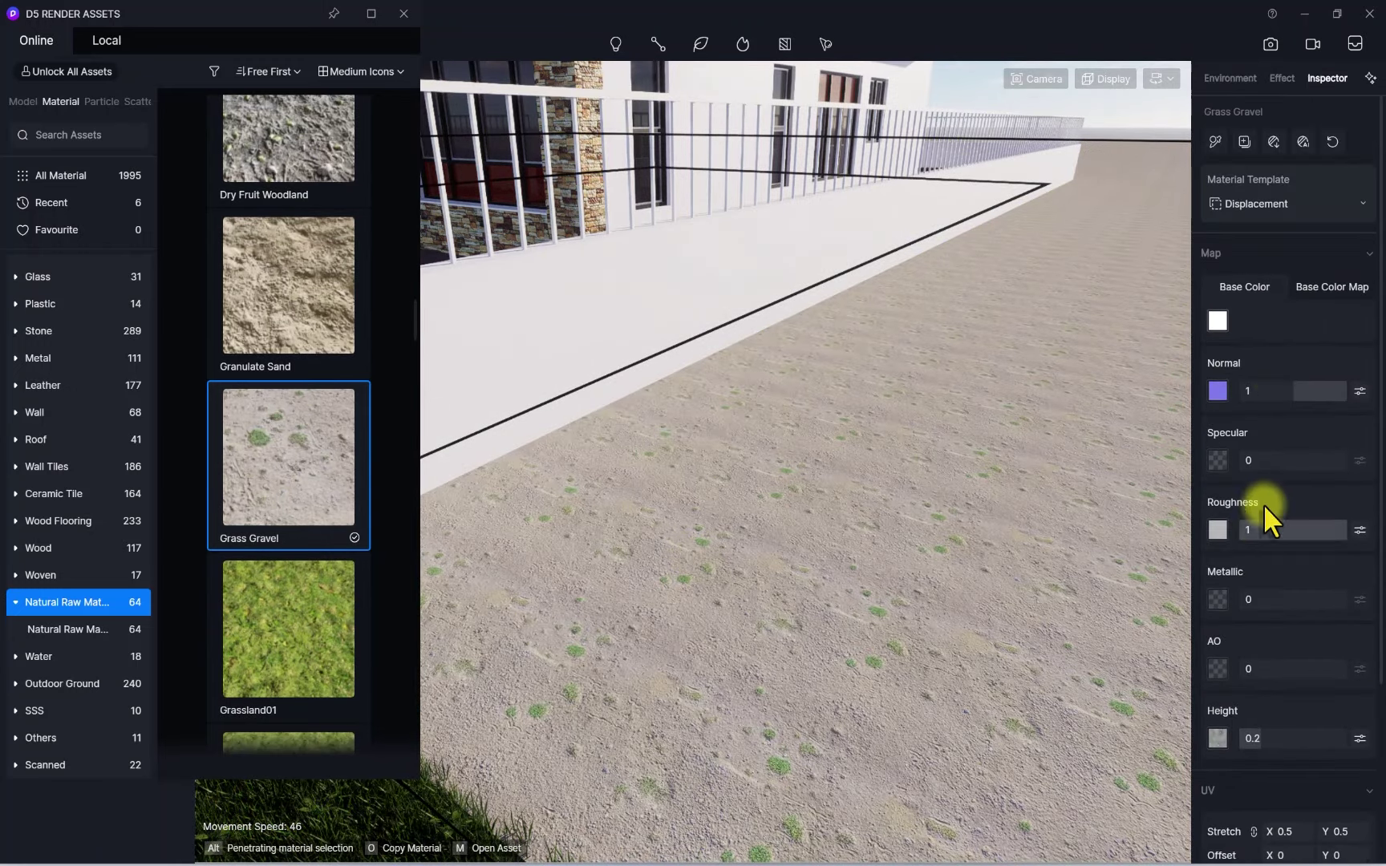
{"action": "left_click", "coordinate": [1217, 320]}
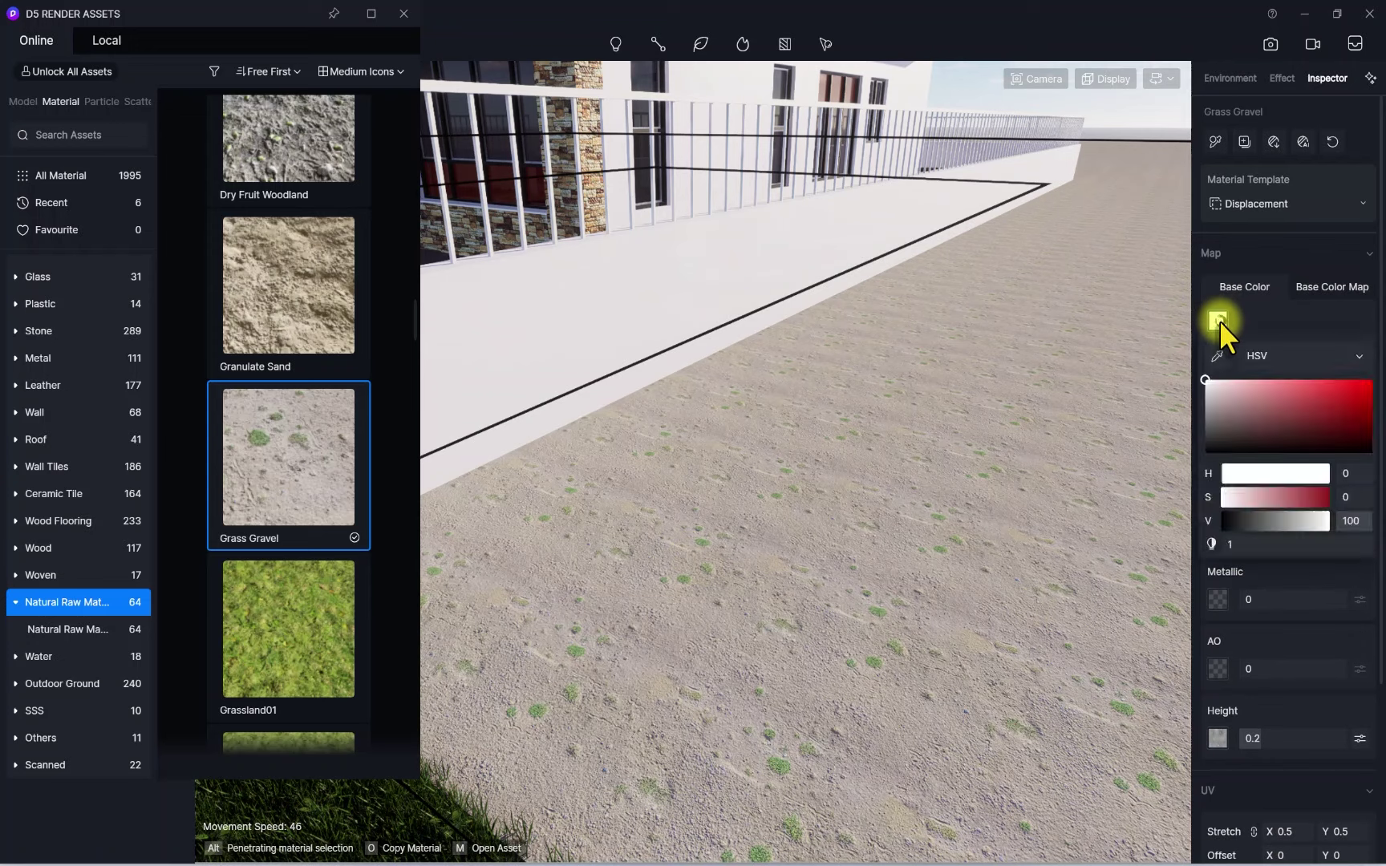
{"action": "left_click_drag", "start_coordinate": [1225, 474], "coordinate": [1241, 474]}
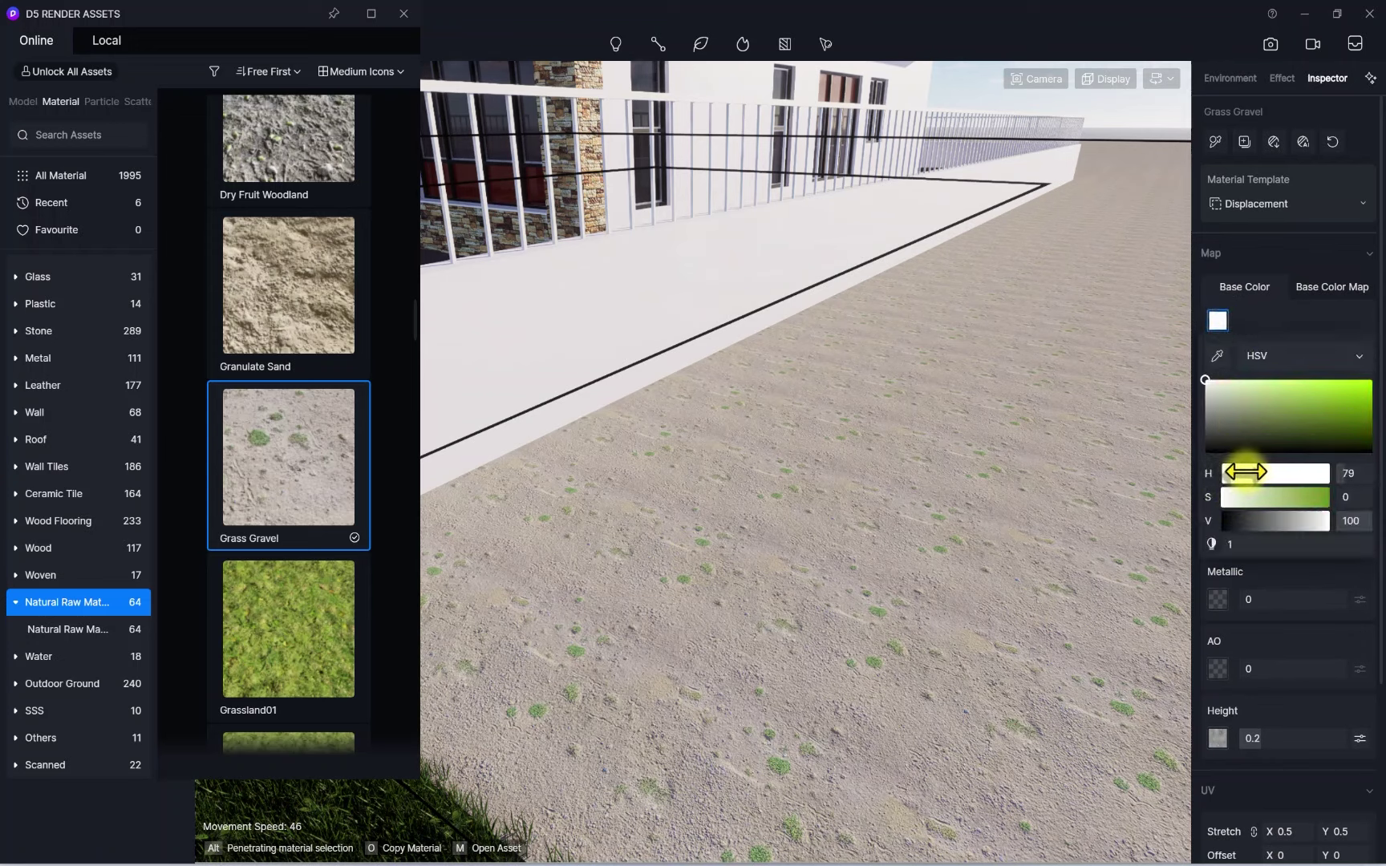
{"action": "left_click_drag", "start_coordinate": [1217, 404], "coordinate": [1222, 406]}
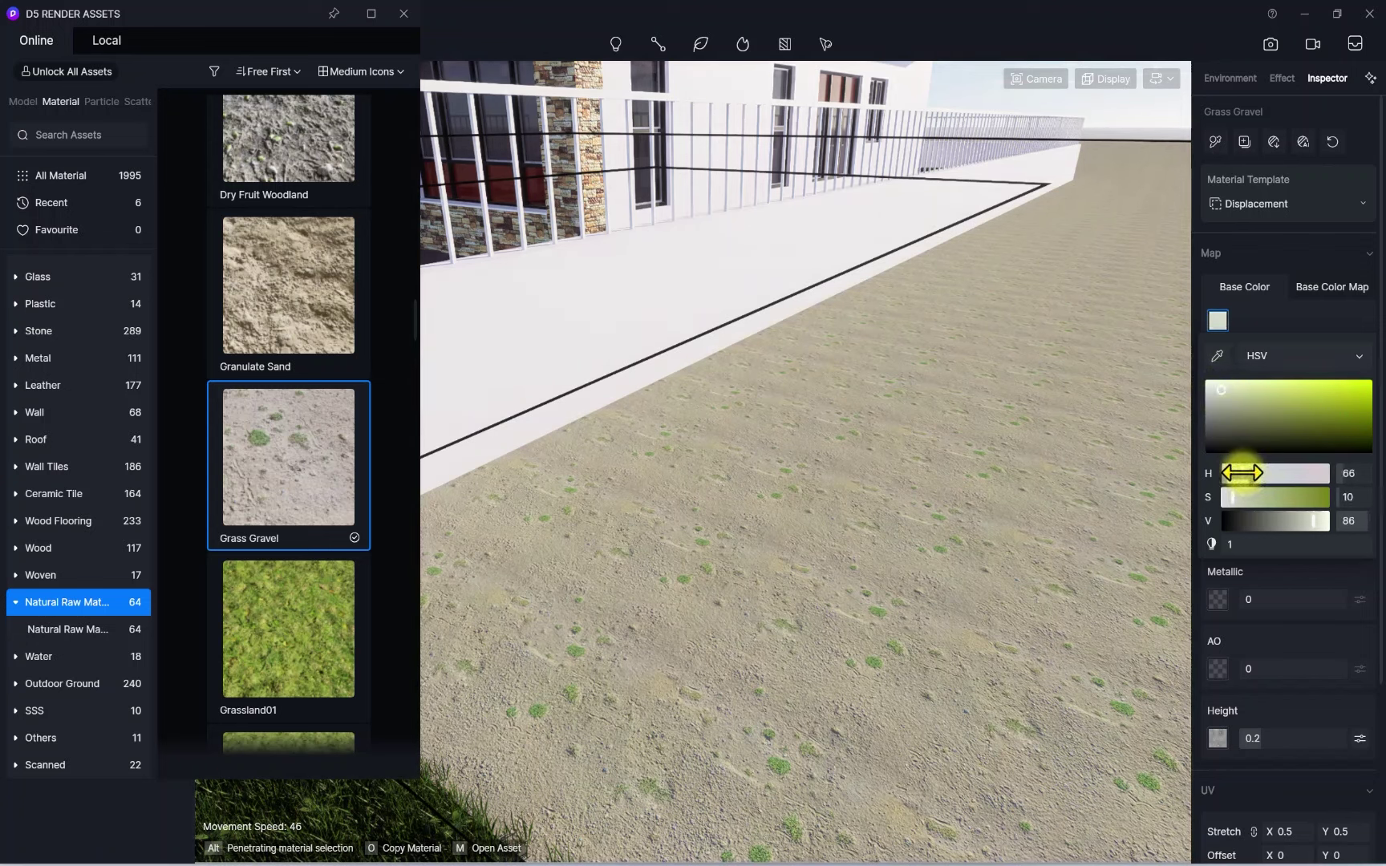
Set the Grass Gravel texture's UV stretch to 0.051 and check the ground from close and far
{"action": "scroll", "coordinate": [1274, 610], "scroll_direction": "down", "scroll_amount": 5}
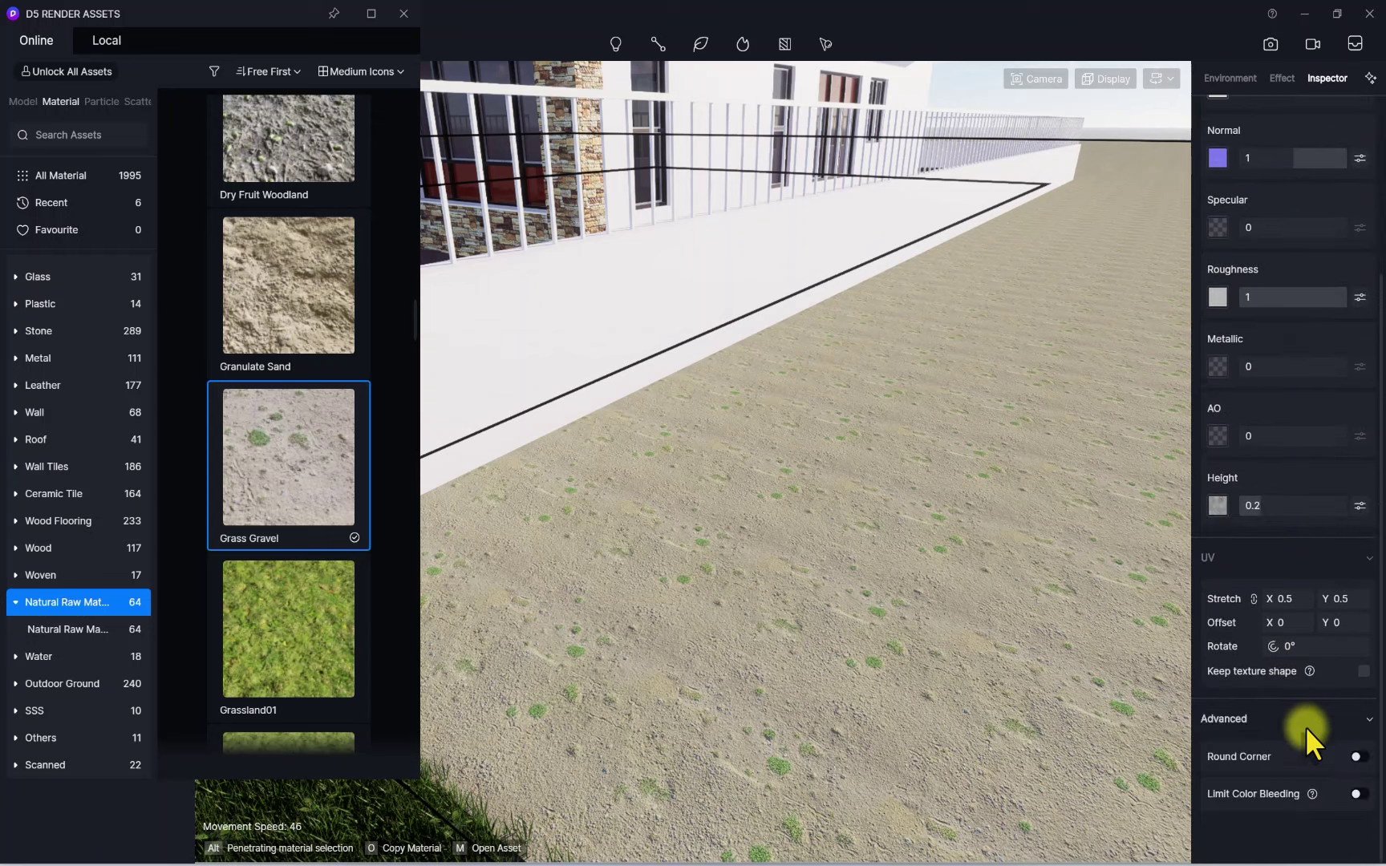
{"action": "left_click", "coordinate": [1366, 720]}
{"action": "left_click", "coordinate": [1368, 802]}
{"action": "scroll", "coordinate": [1283, 705], "scroll_direction": "down", "scroll_amount": 2}
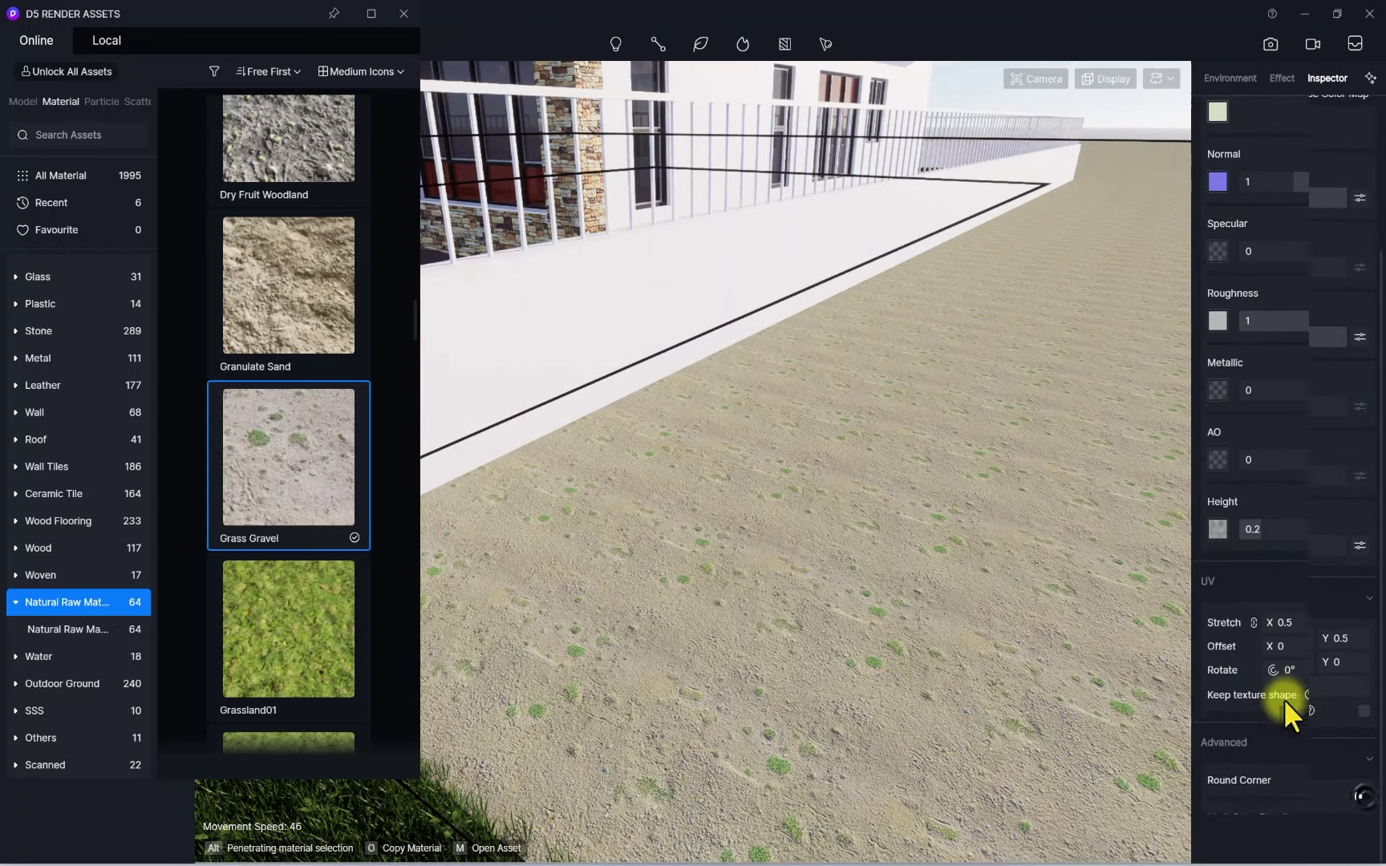
{"action": "scroll", "coordinate": [1266, 680], "scroll_direction": "up", "scroll_amount": 1}
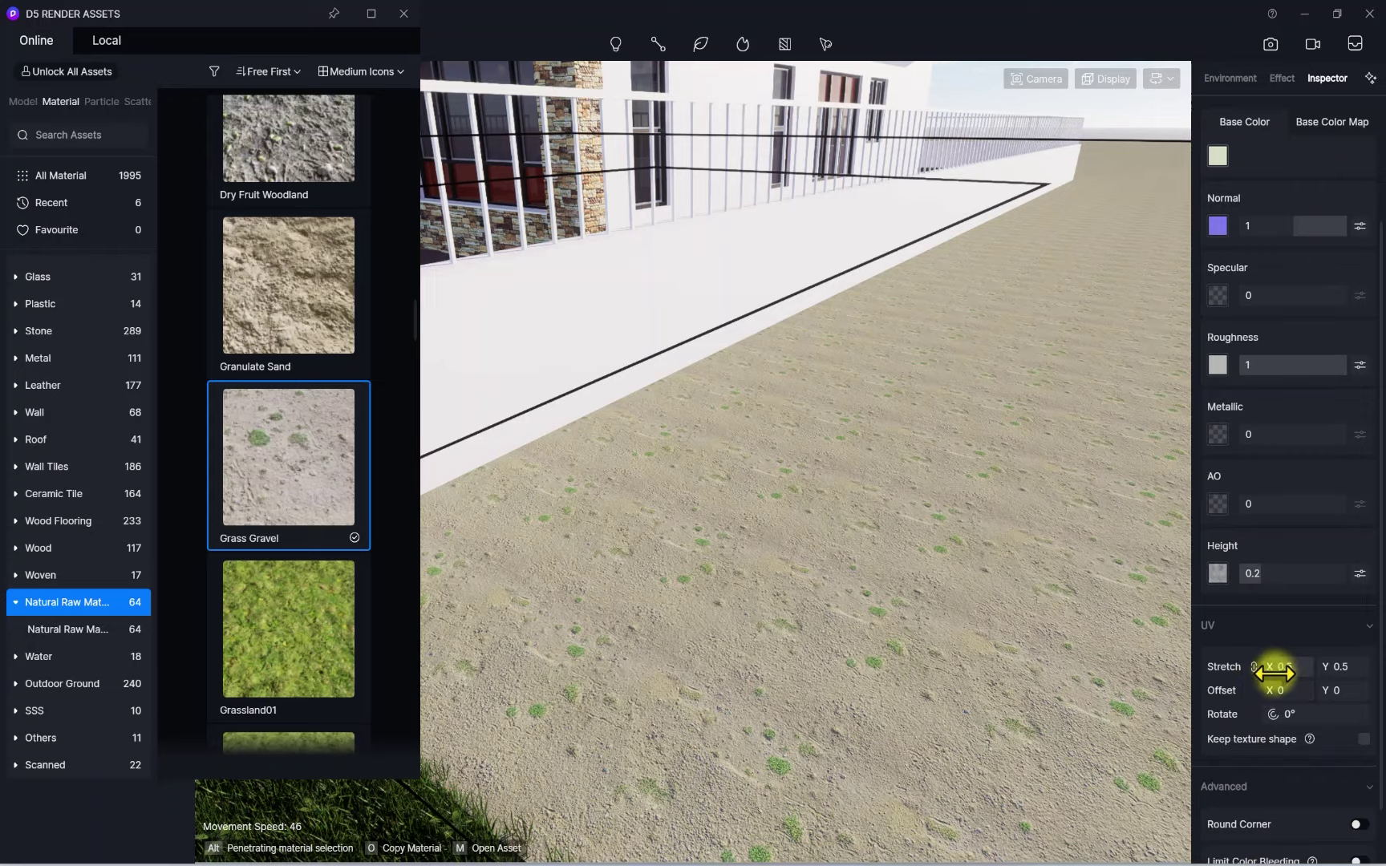
{"action": "left_click_drag", "start_coordinate": [1288, 668], "coordinate": [1266, 673]}
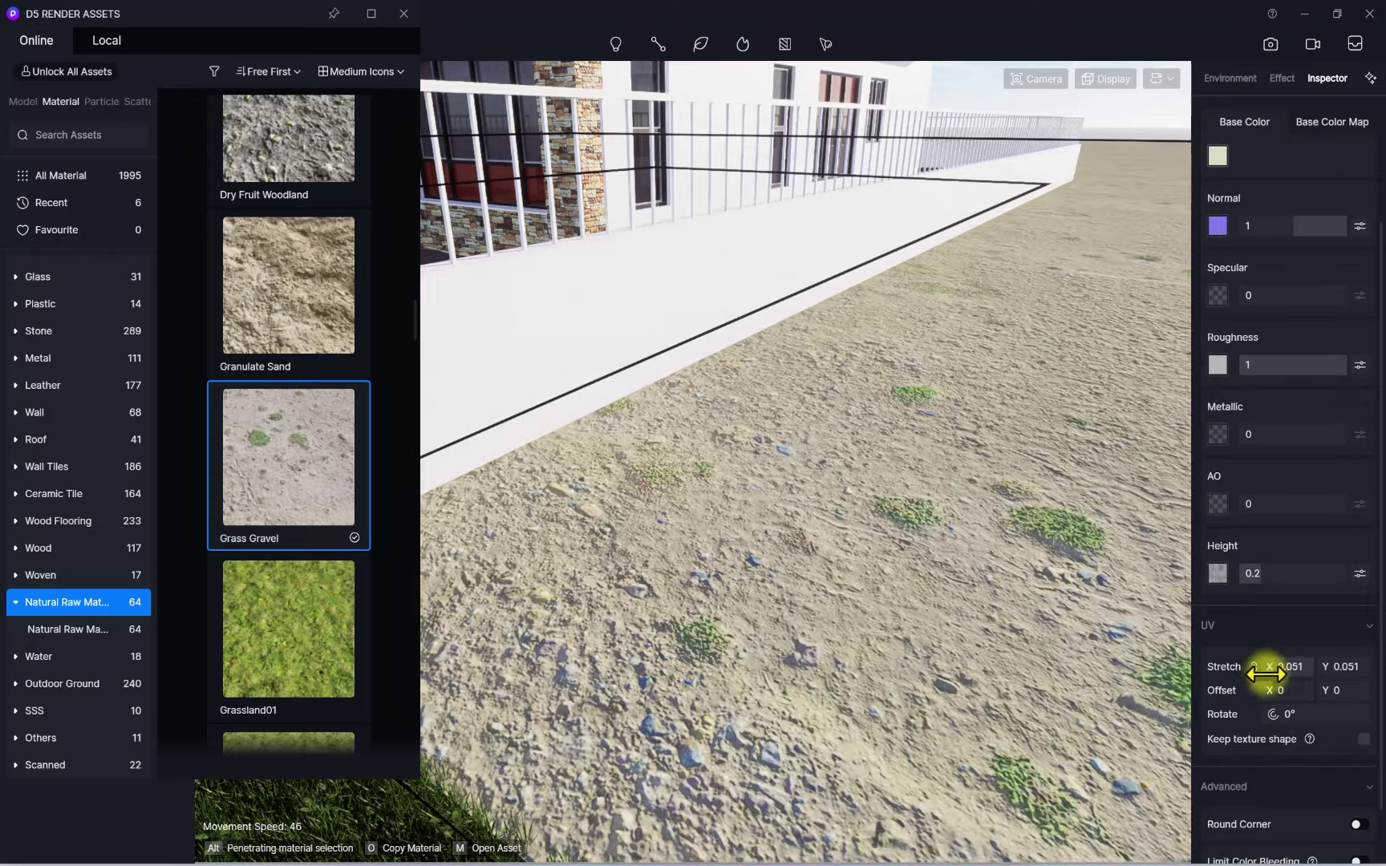
{"action": "scroll", "coordinate": [920, 637], "scroll_direction": "down", "scroll_amount": 5}
{"action": "scroll", "coordinate": [845, 461], "scroll_direction": "up", "scroll_amount": 4}
{"action": "right_click_drag", "start_coordinate": [844, 462], "coordinate": [770, 761]}
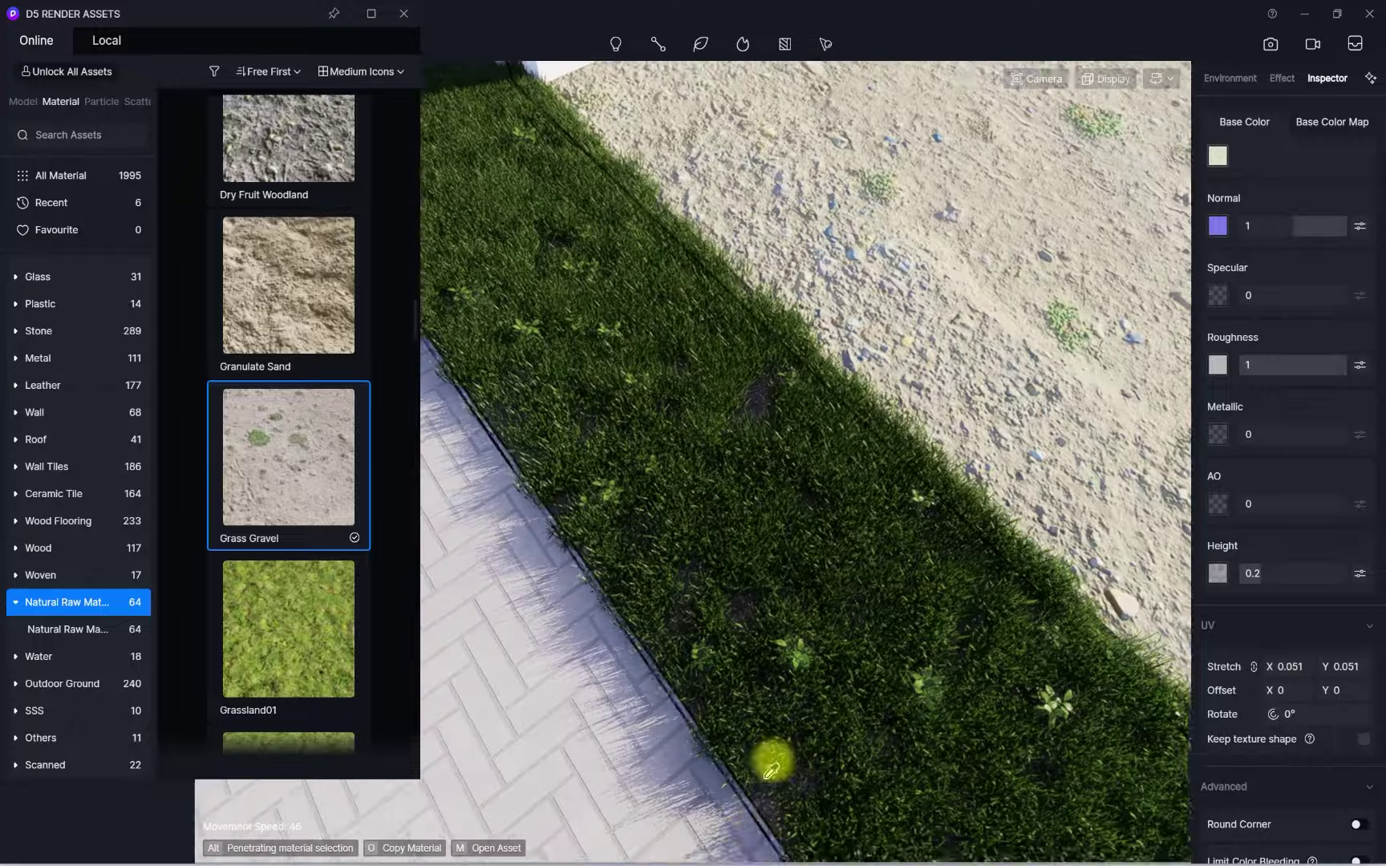
{"action": "scroll", "coordinate": [789, 657], "scroll_direction": "down", "scroll_amount": 3}
{"action": "scroll", "coordinate": [789, 658], "scroll_direction": "down", "scroll_amount": 6}
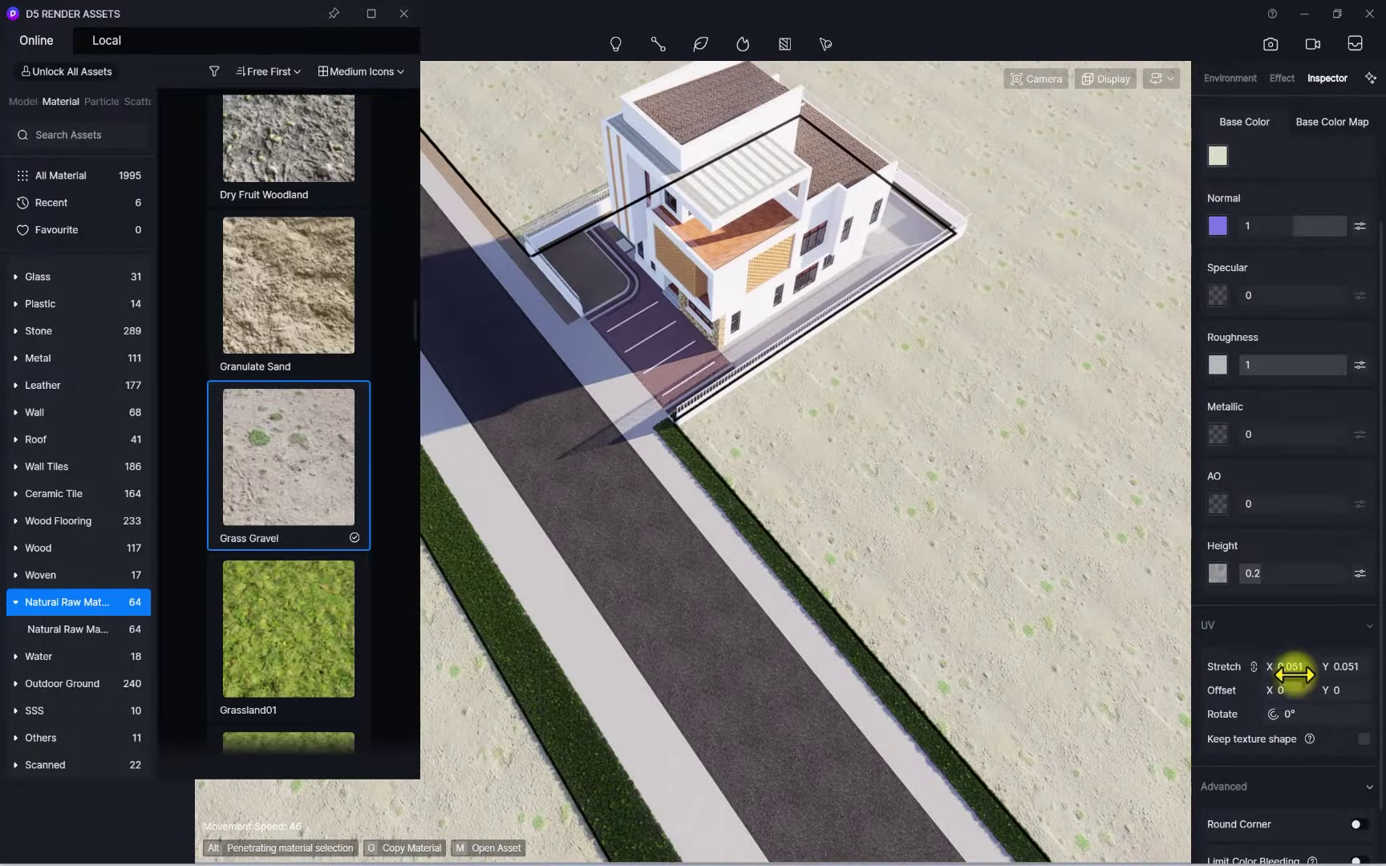
Switch the Grass Gravel material template to Custom and enable Triplanar mapping
{"action": "scroll", "coordinate": [1288, 314], "scroll_direction": "up", "scroll_amount": 3}
{"action": "left_click", "coordinate": [1317, 200]}
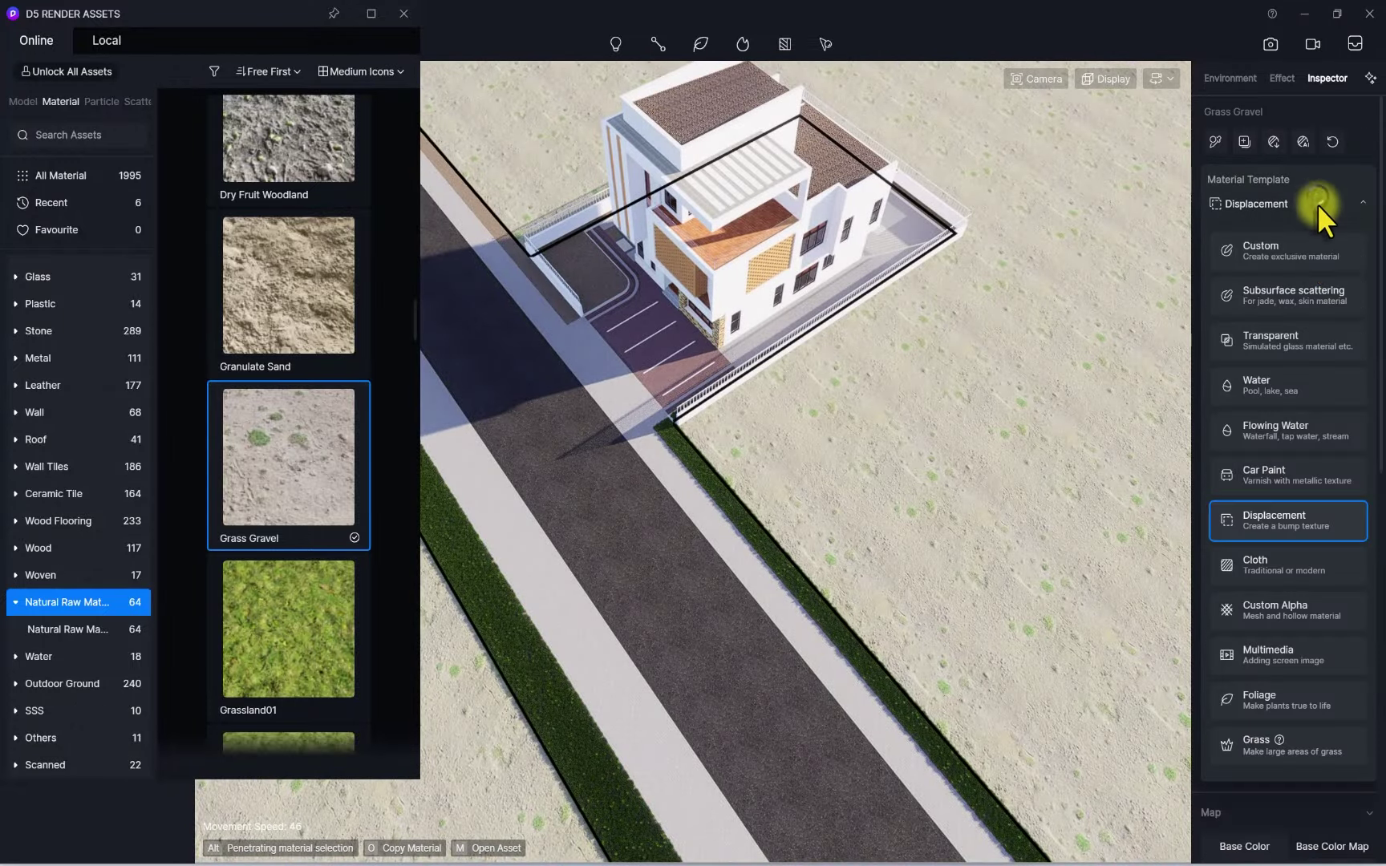
{"action": "left_click", "coordinate": [1252, 252]}
{"action": "scroll", "coordinate": [1283, 486], "scroll_direction": "down", "scroll_amount": 6}
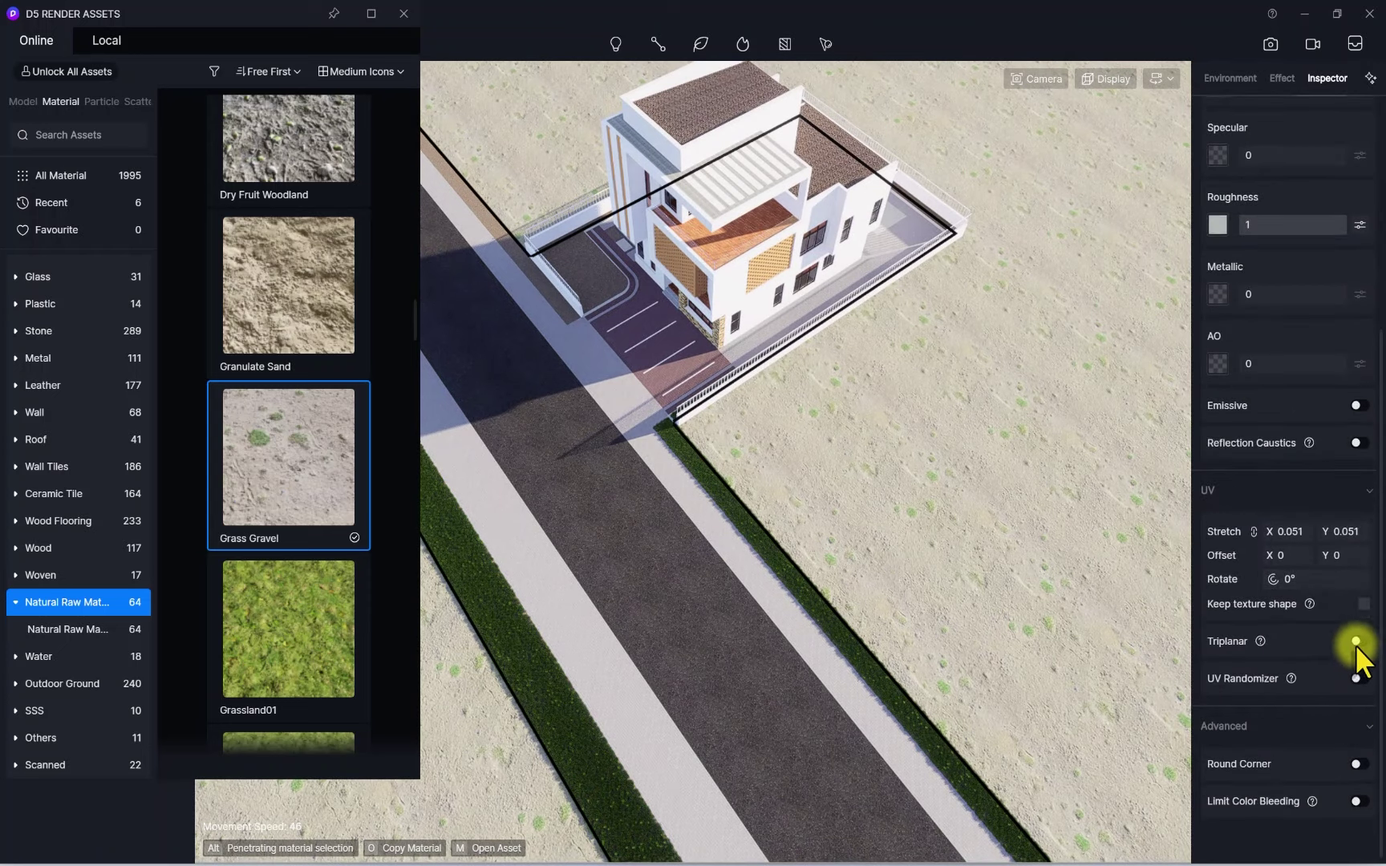
{"action": "left_click", "coordinate": [1356, 641]}
Set the Grass Gravel UV stretch to 0.021 and inspect the ground beside the boundary wall
{"action": "scroll", "coordinate": [1092, 459], "scroll_direction": "up", "scroll_amount": 1}
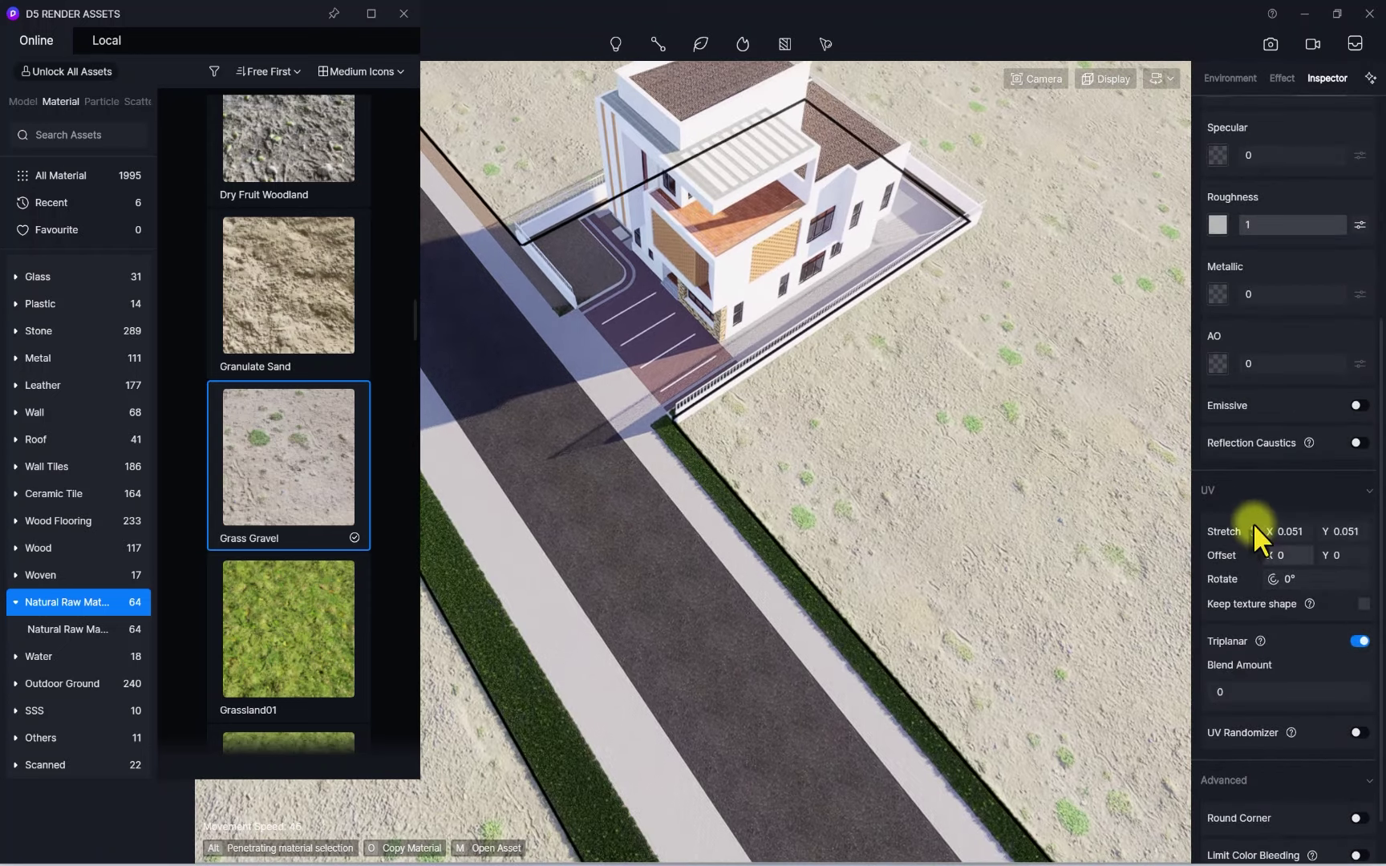
{"action": "left_click_drag", "start_coordinate": [1293, 531], "coordinate": [1290, 531]}
{"action": "right_click_drag", "start_coordinate": [762, 490], "coordinate": [678, 448]}
{"action": "scroll", "coordinate": [677, 449], "scroll_direction": "up", "scroll_amount": 4}
{"action": "scroll", "coordinate": [760, 518], "scroll_direction": "up", "scroll_amount": 4}
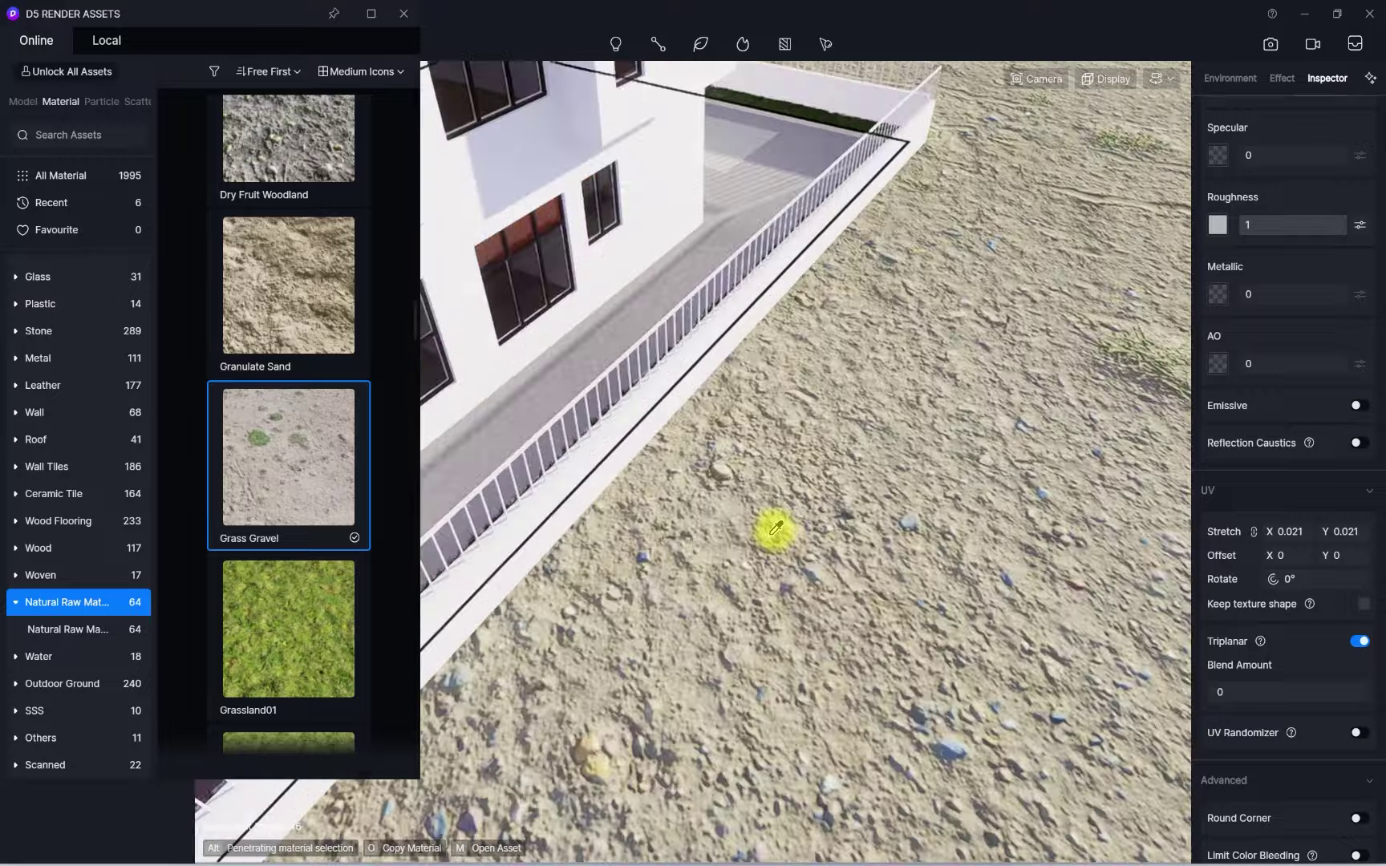
Set the Grass Gravel UV stretch to 0.151 and enable the UV Randomizer
{"action": "right_click_drag", "start_coordinate": [773, 529], "coordinate": [842, 427]}
{"action": "scroll", "coordinate": [841, 427], "scroll_direction": "down", "scroll_amount": 4}
{"action": "left_click_drag", "start_coordinate": [1292, 539], "coordinate": [1299, 535]}
{"action": "scroll", "coordinate": [947, 488], "scroll_direction": "down", "scroll_amount": 5}
{"action": "right_click_drag", "start_coordinate": [724, 482], "coordinate": [551, 548]}
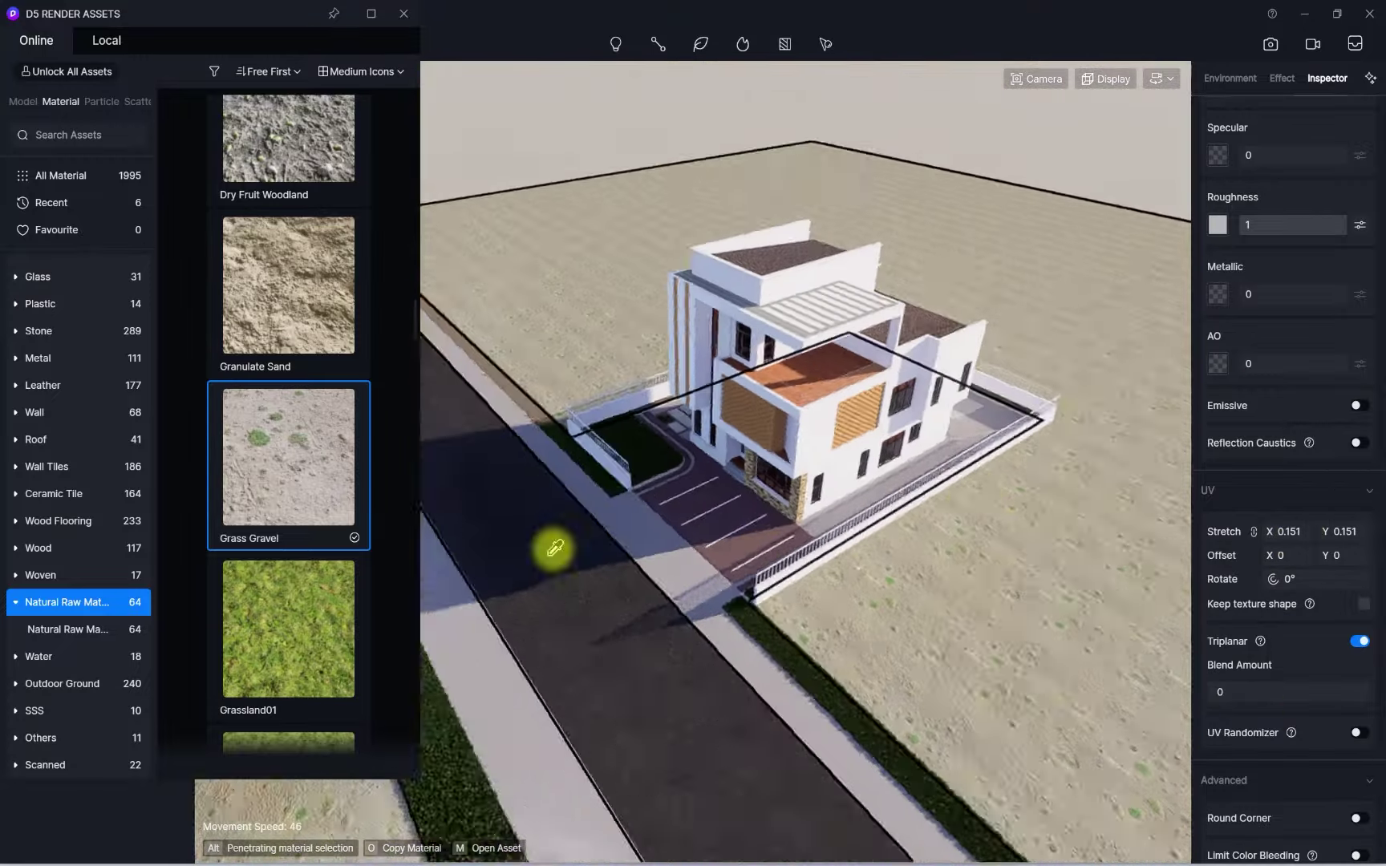
{"action": "middle_click_drag", "start_coordinate": [551, 548], "coordinate": [862, 571]}
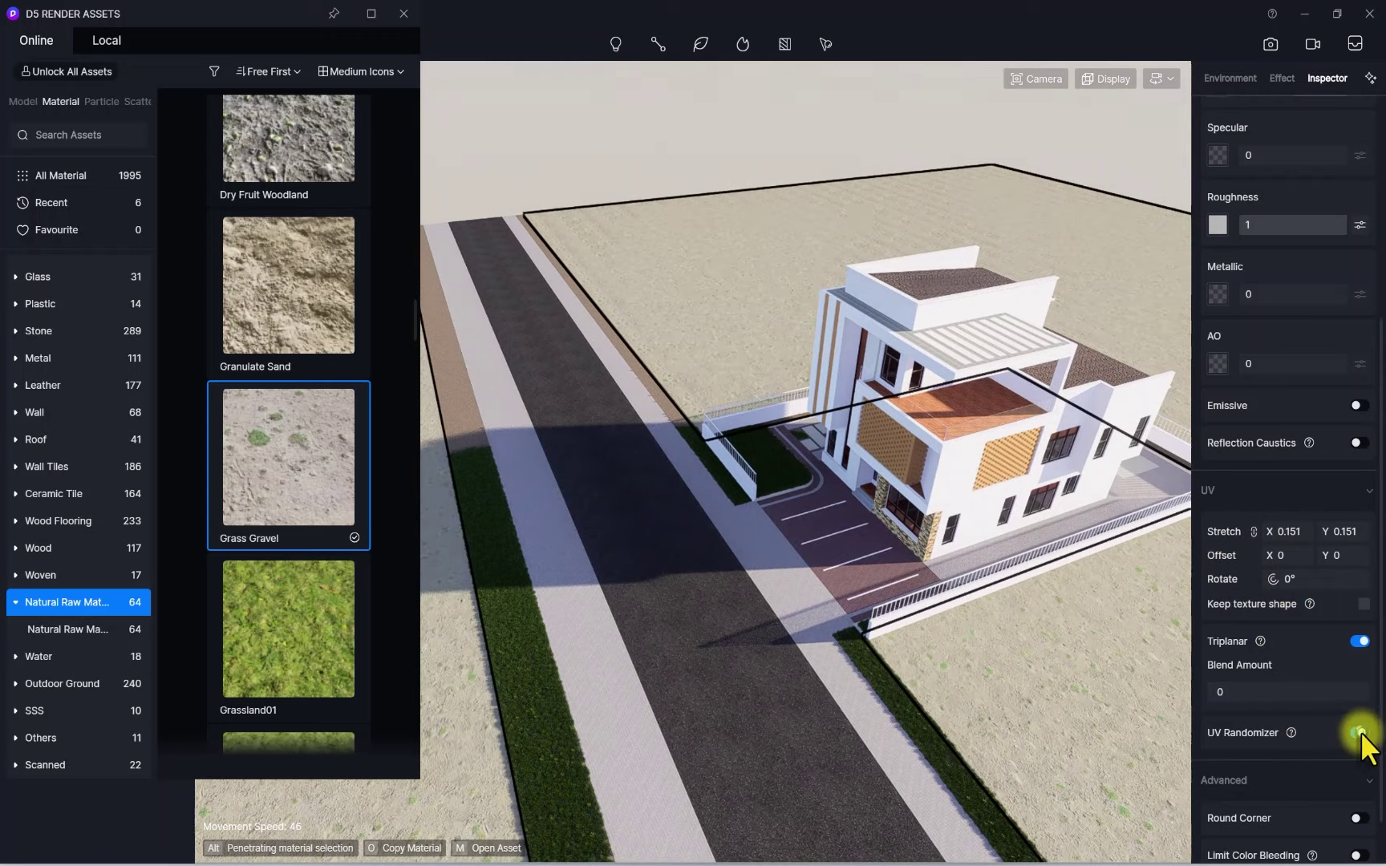
{"action": "middle_click_drag", "start_coordinate": [972, 651], "coordinate": [583, 469]}
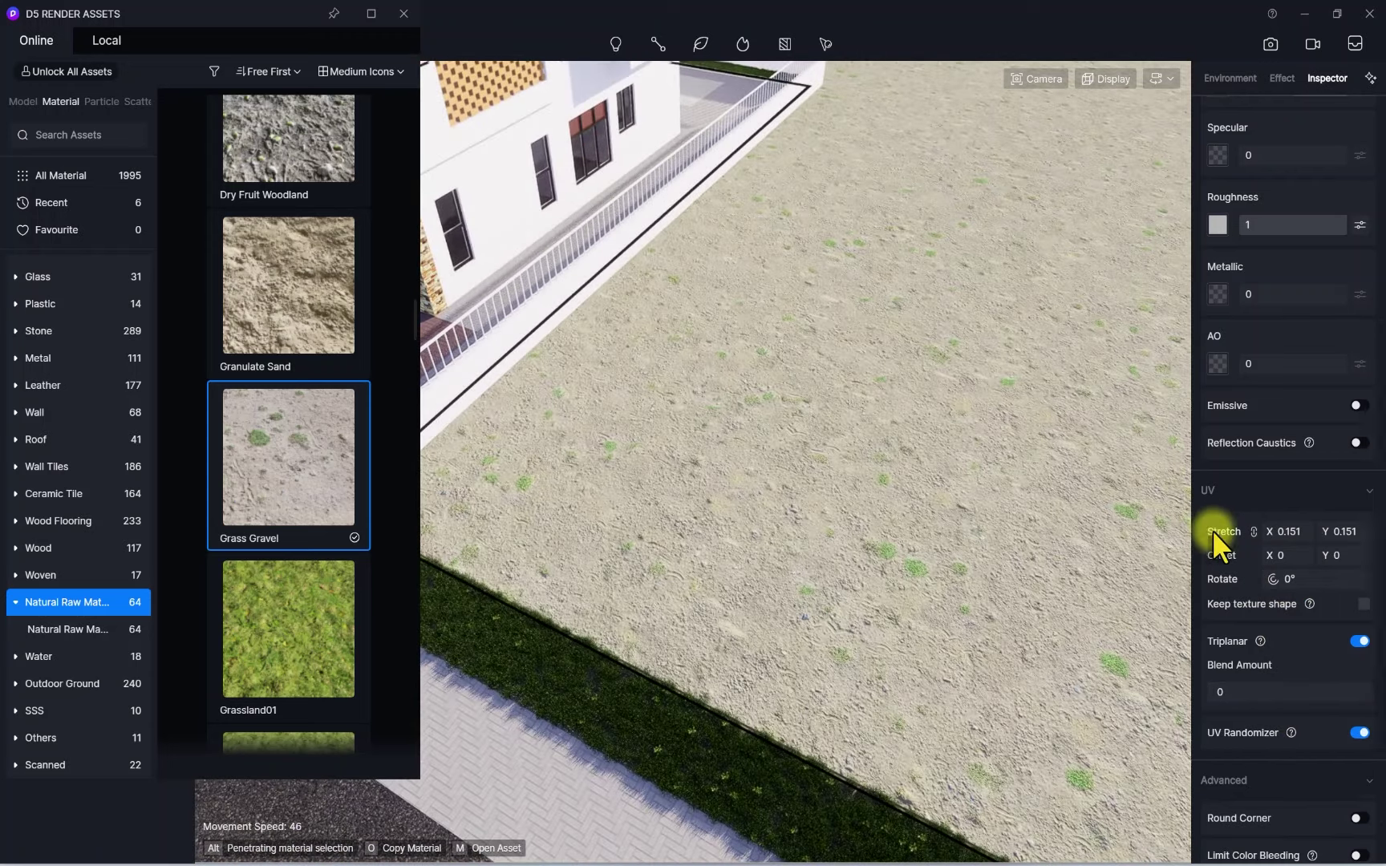
Set the Grass Gravel UV stretch to 0.041
{"action": "left_click_drag", "start_coordinate": [1284, 528], "coordinate": [1278, 531]}
{"action": "scroll", "coordinate": [696, 467], "scroll_direction": "down", "scroll_amount": 3}
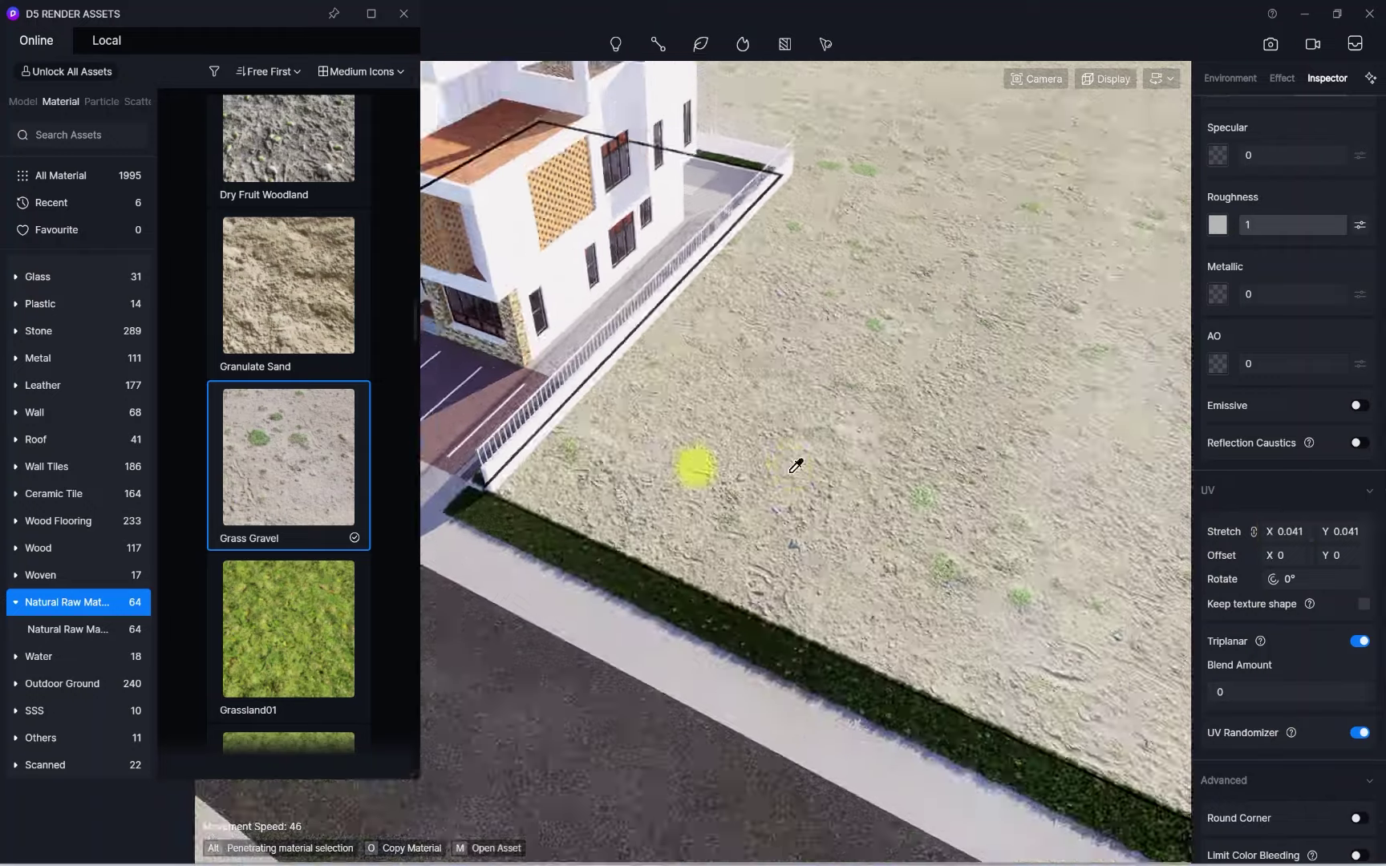
{"action": "scroll", "coordinate": [680, 473], "scroll_direction": "down", "scroll_amount": 3}
Examine the road frontage, the grass strip along the wall and the swimming pool area behind the house
{"action": "right_click_drag", "start_coordinate": [680, 473], "coordinate": [436, 285]}
{"action": "scroll", "coordinate": [669, 385], "scroll_direction": "up", "scroll_amount": 2}
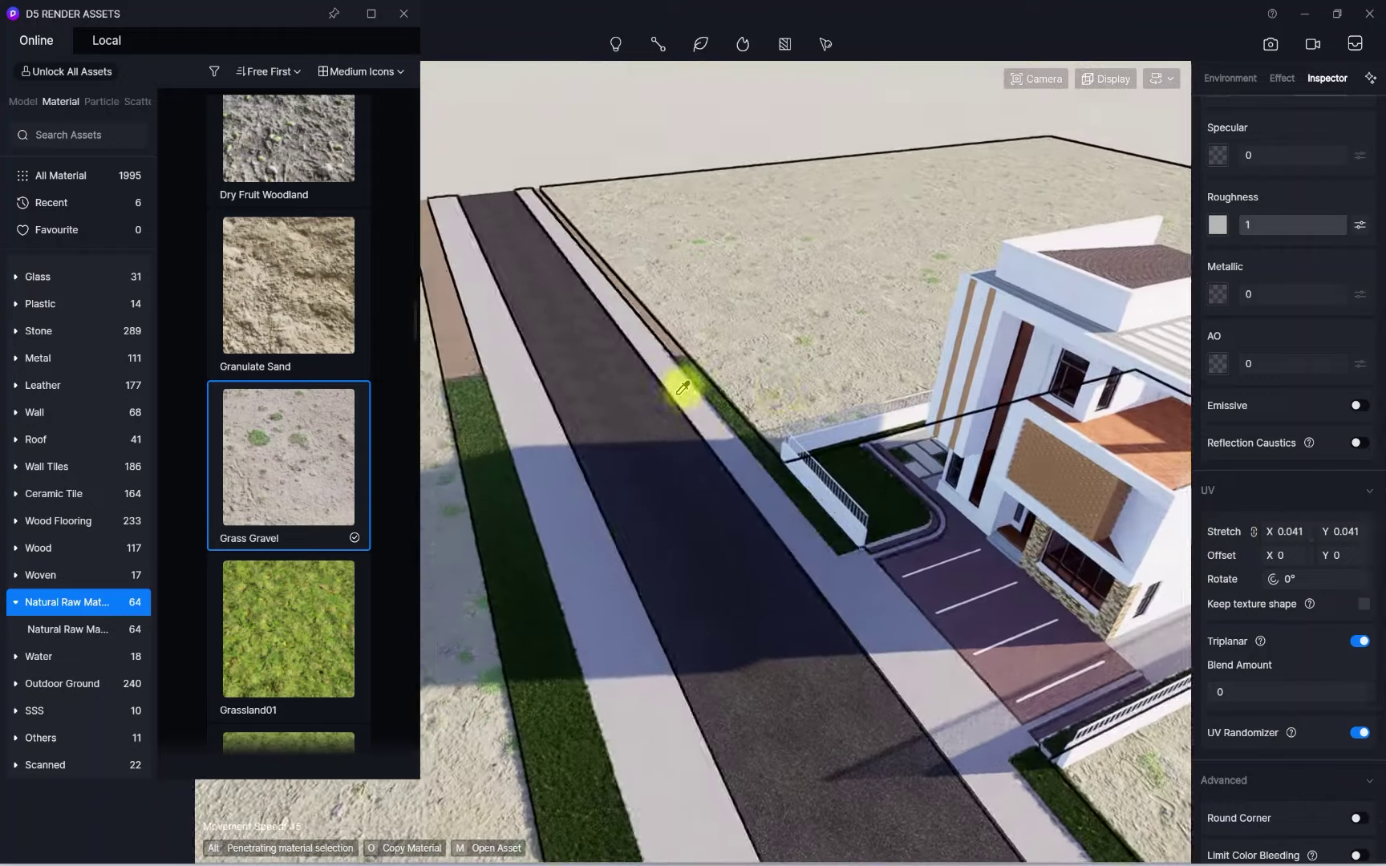
{"action": "scroll", "coordinate": [683, 388], "scroll_direction": "up", "scroll_amount": 4}
{"action": "right_click_drag", "start_coordinate": [708, 439], "coordinate": [748, 383]}
{"action": "scroll", "coordinate": [750, 384], "scroll_direction": "up", "scroll_amount": 4}
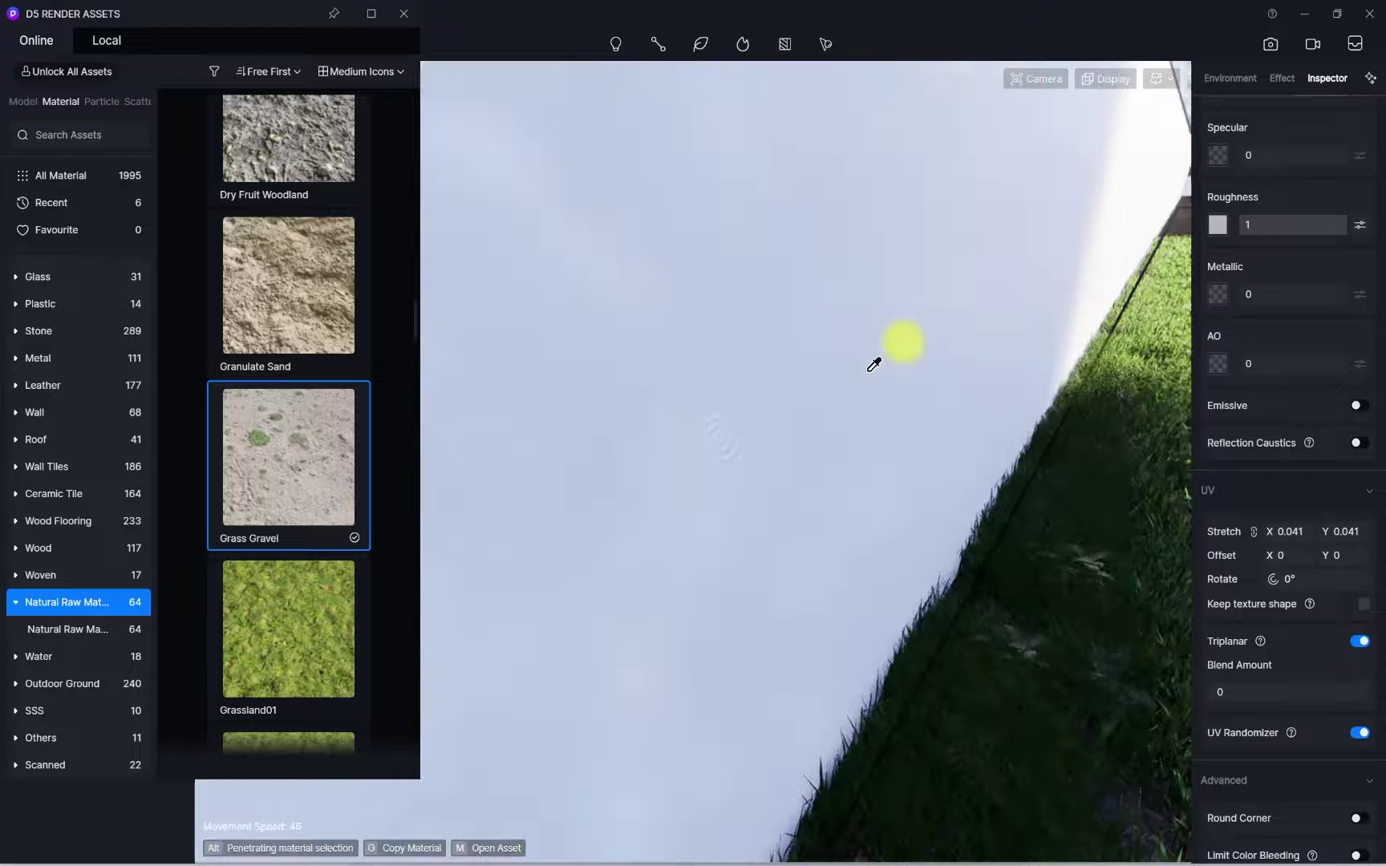
{"action": "middle_click_drag", "start_coordinate": [873, 365], "coordinate": [664, 640]}
{"action": "scroll", "coordinate": [752, 555], "scroll_direction": "up", "scroll_amount": 2}
{"action": "scroll", "coordinate": [593, 551], "scroll_direction": "down", "scroll_amount": 4}
{"action": "scroll", "coordinate": [653, 515], "scroll_direction": "up", "scroll_amount": 6}
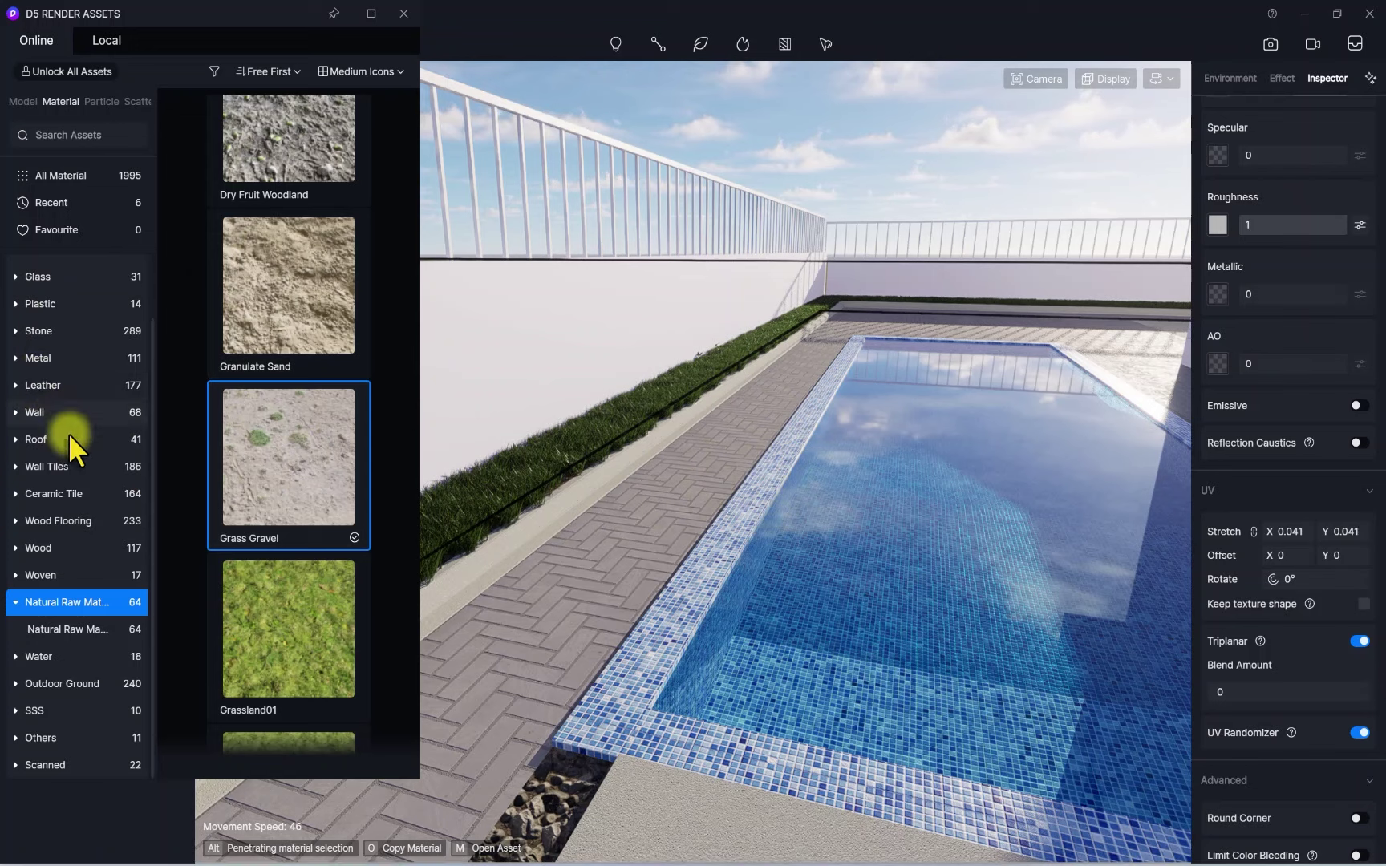
Browse the Wall and Wall Tiles material categories and select the Blue Ceramic Mosaic material
{"action": "left_click", "coordinate": [24, 411]}
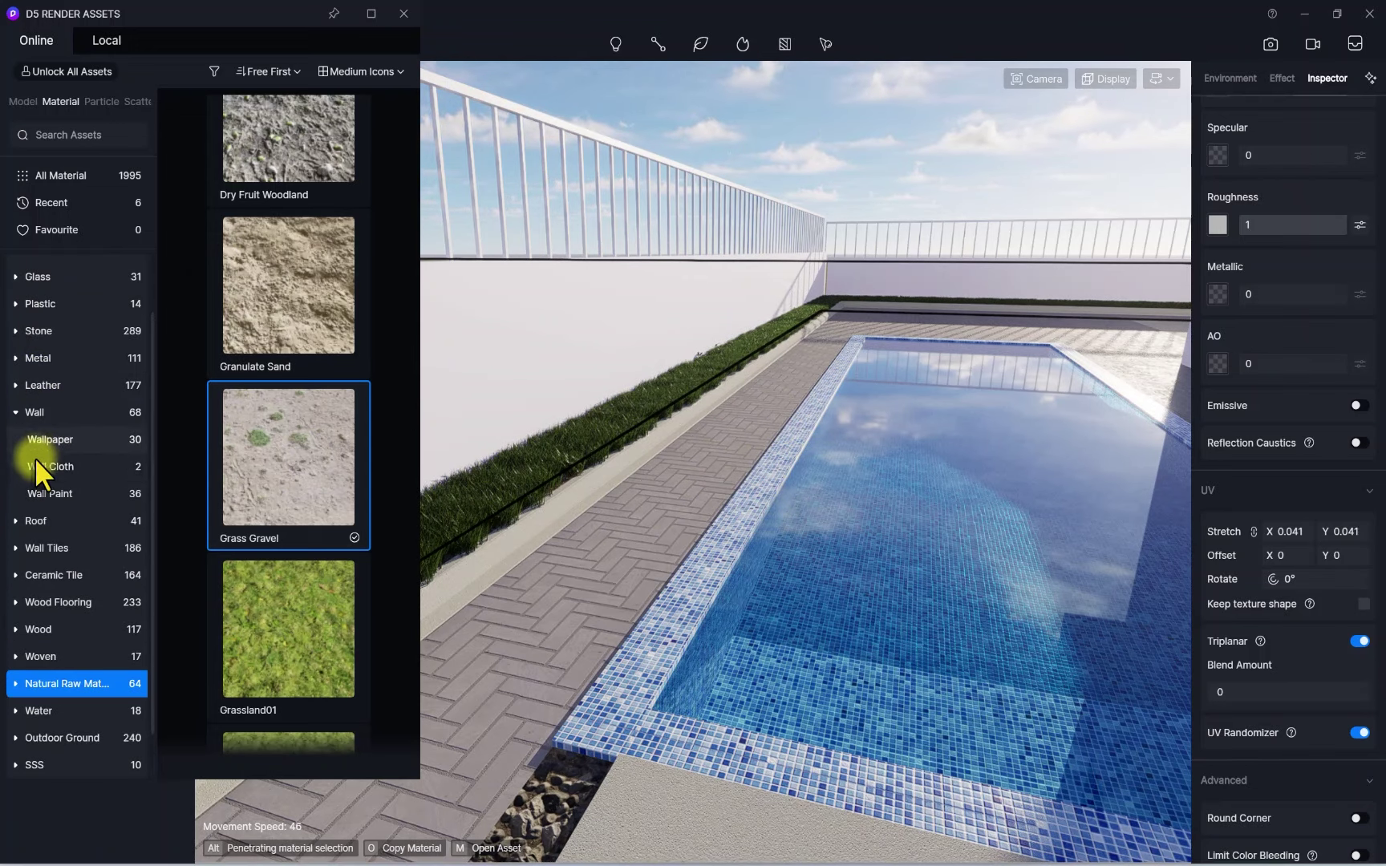
{"action": "left_click", "coordinate": [51, 406]}
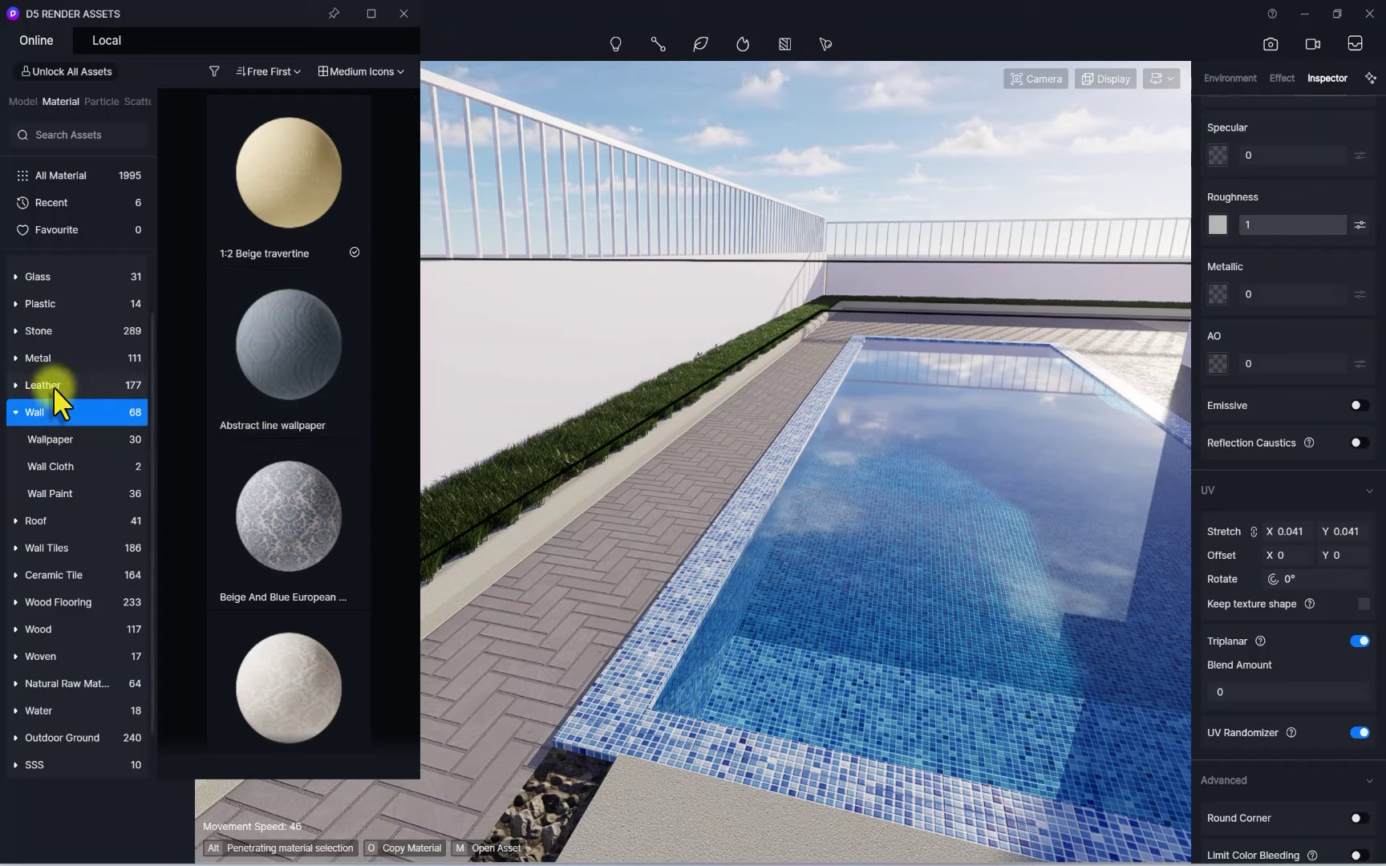
{"action": "left_click", "coordinate": [14, 414]}
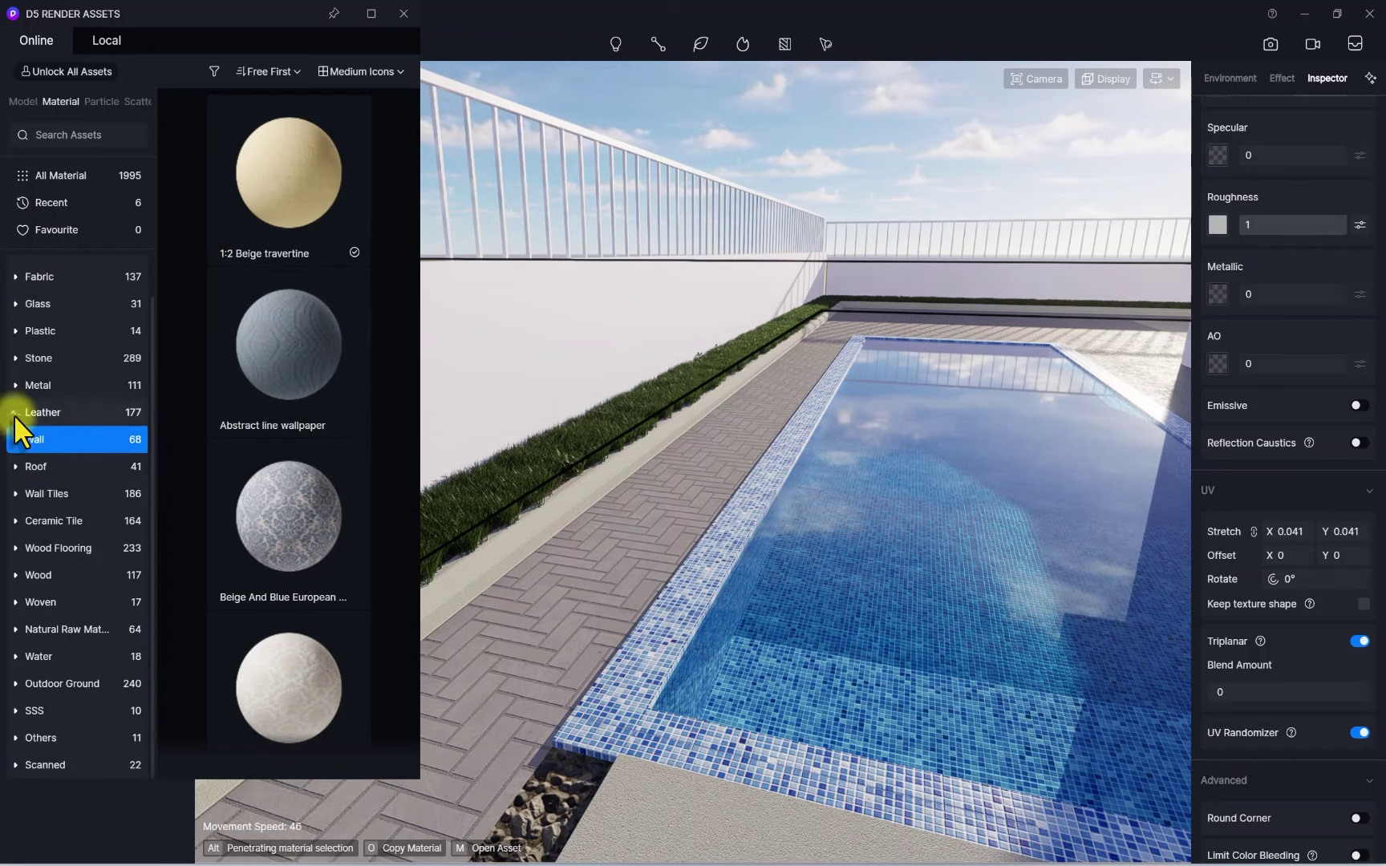
{"action": "left_click", "coordinate": [49, 477]}
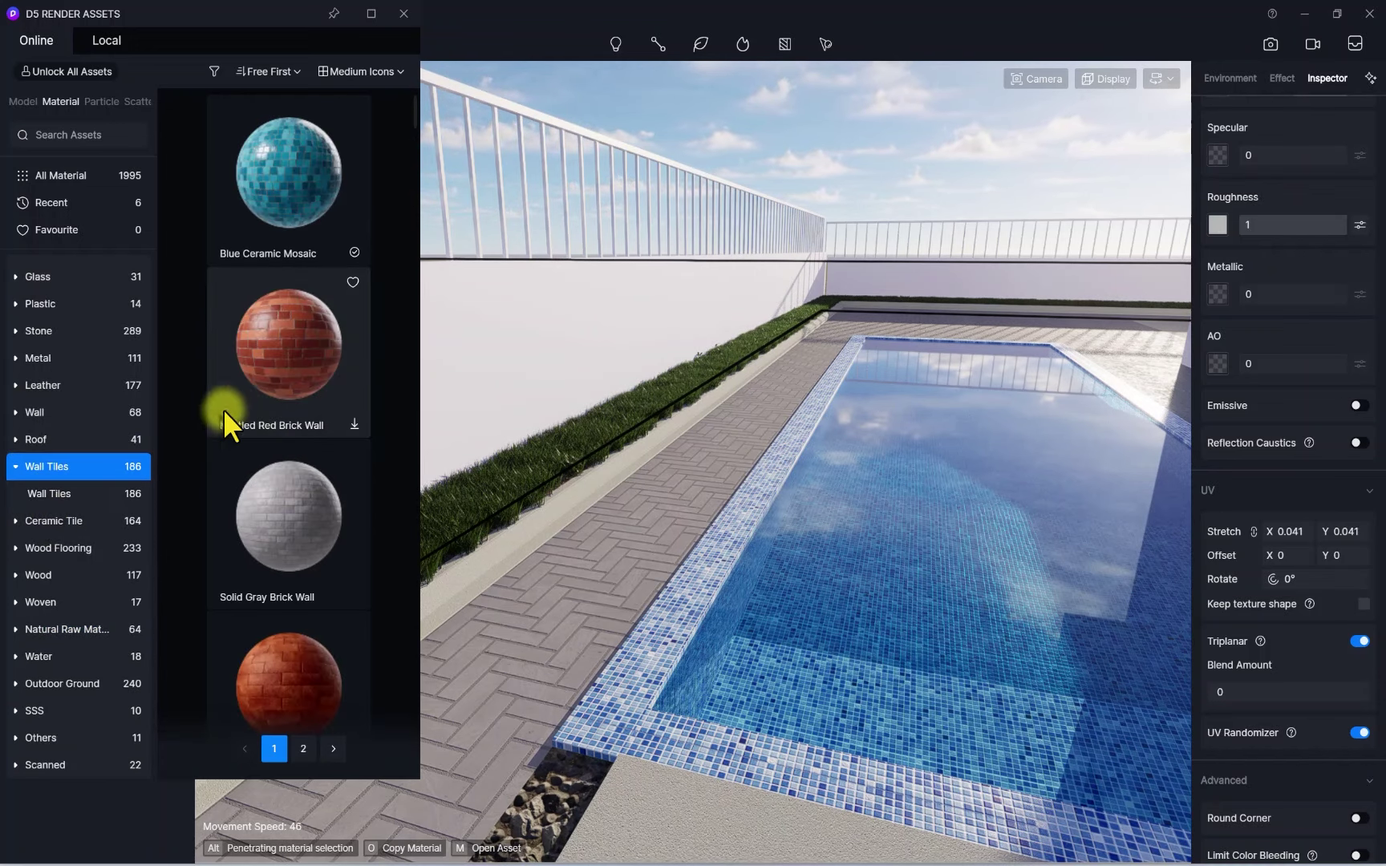
{"action": "left_click", "coordinate": [285, 204]}
{"action": "left_click", "coordinate": [280, 197]}
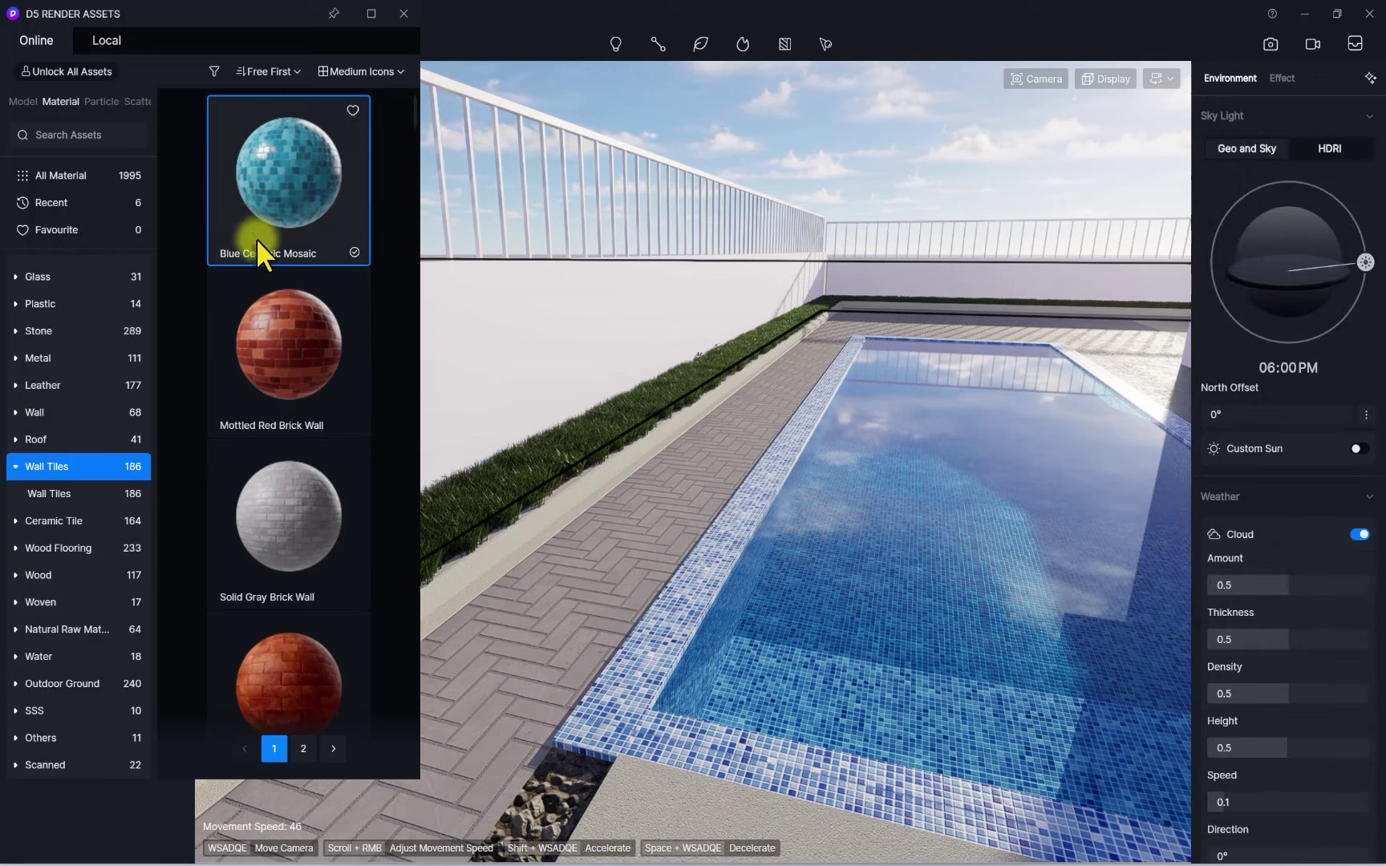
Apply the Blue Ceramic Mosaic material to the tiled border and interior of the swimming pool
{"action": "left_click_drag", "start_coordinate": [630, 632], "coordinate": [836, 683]}
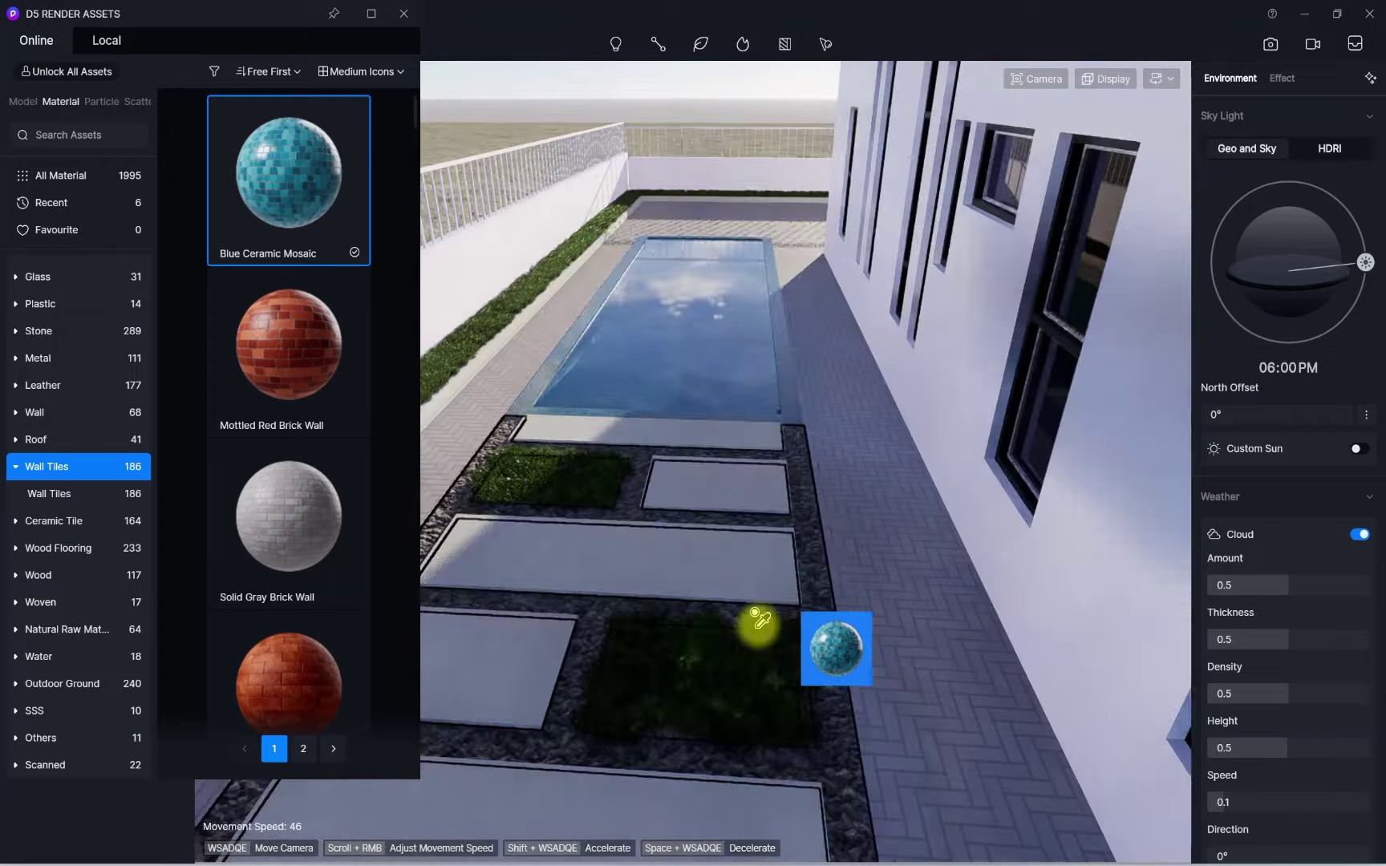
{"action": "left_click", "coordinate": [656, 488]}
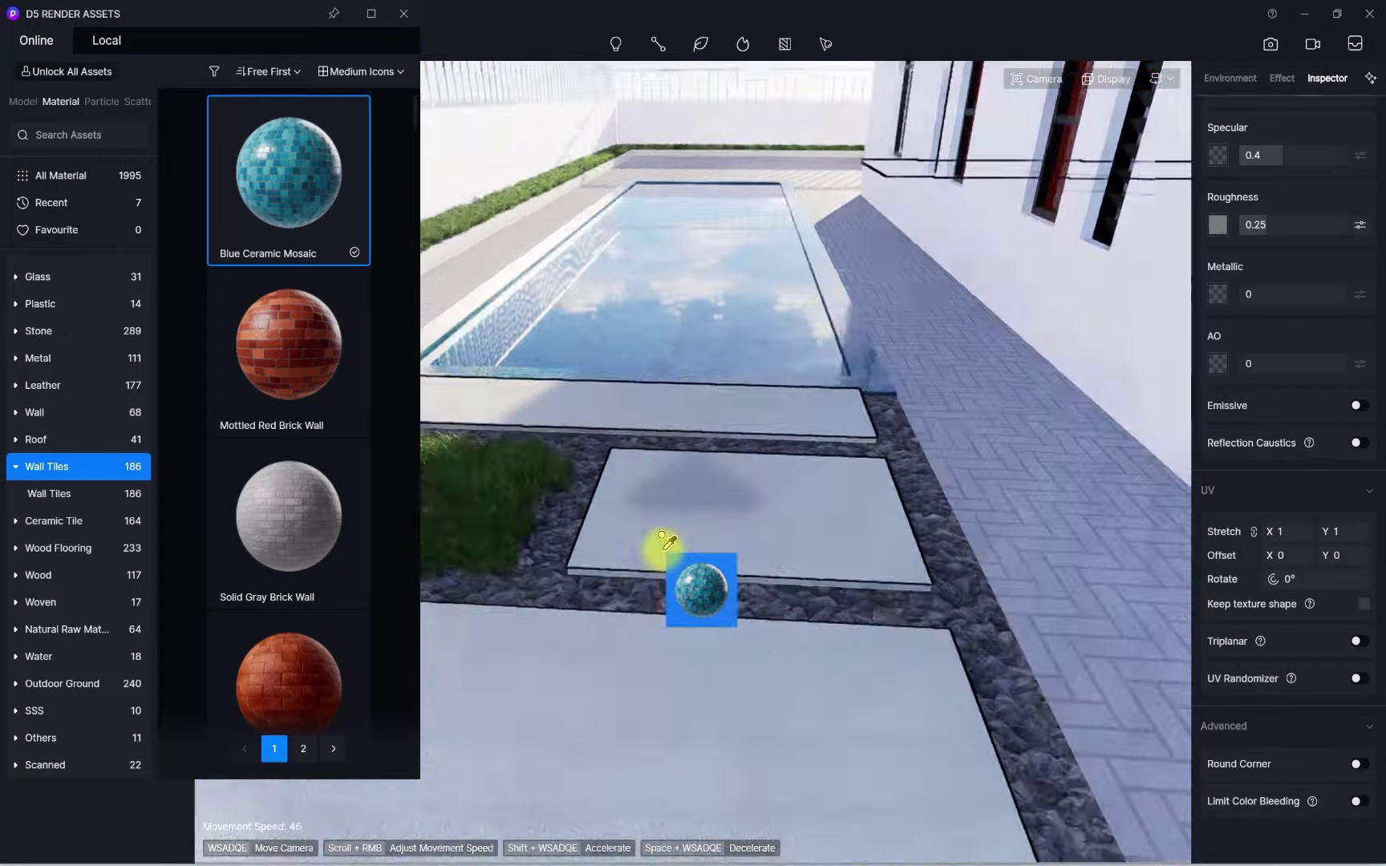
{"action": "right_click_drag", "start_coordinate": [661, 535], "coordinate": [799, 664]}
{"action": "key", "text": "w"}
{"action": "key", "text": "s"}
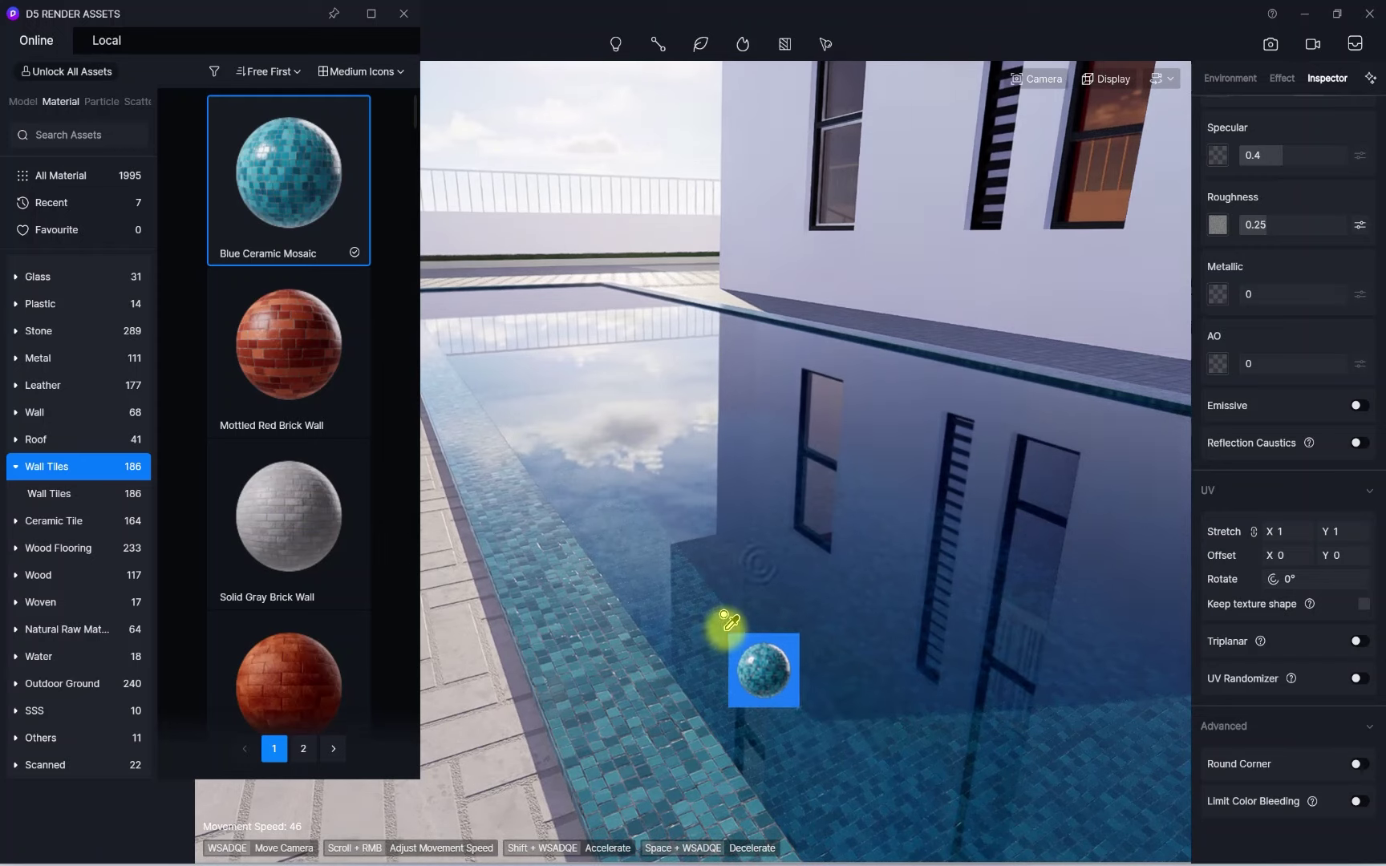
{"action": "right_click_drag", "start_coordinate": [728, 614], "coordinate": [644, 548]}
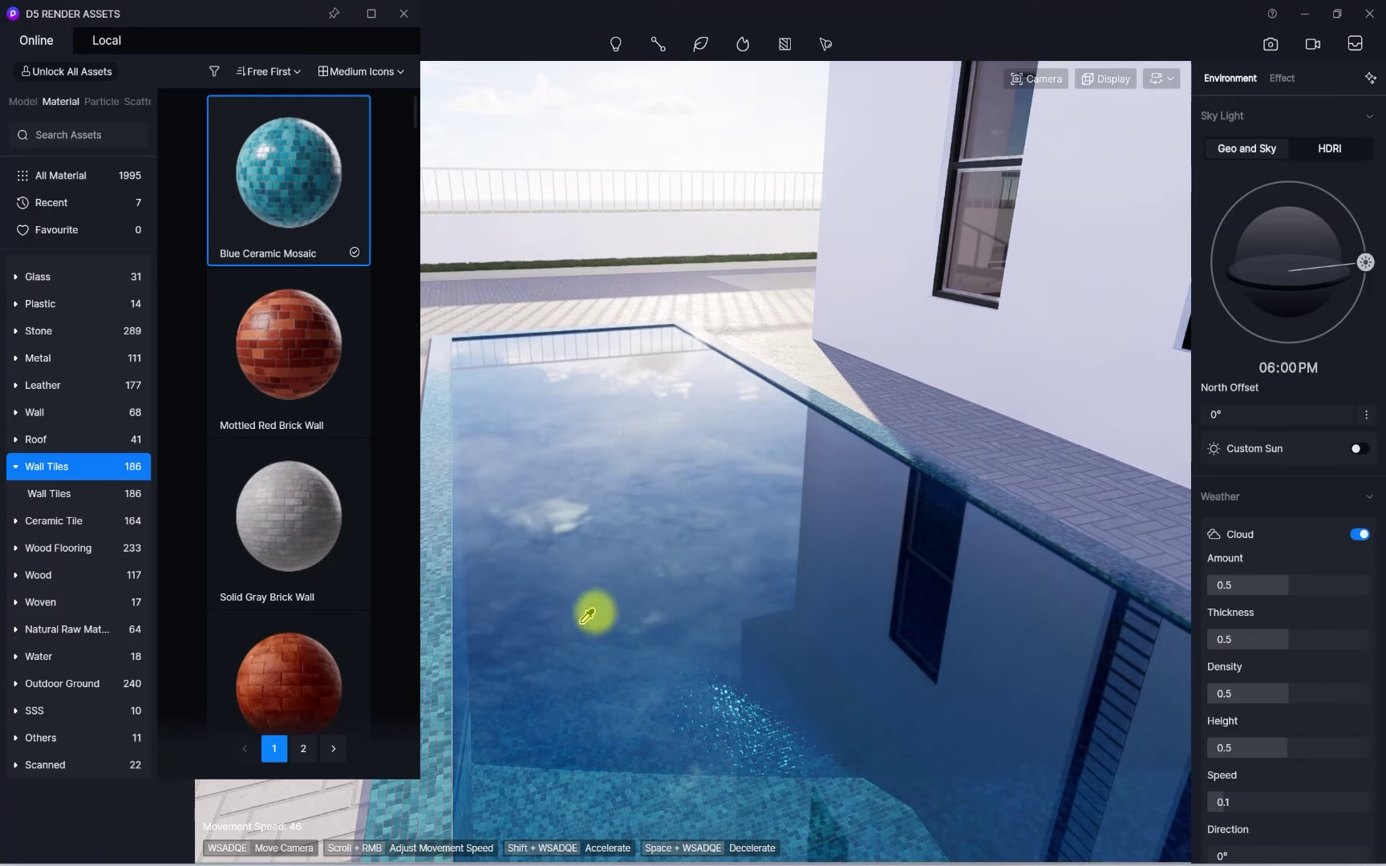
Select the swimming pool water material and change its template from Transparent to Water
{"action": "left_click", "coordinate": [632, 478]}
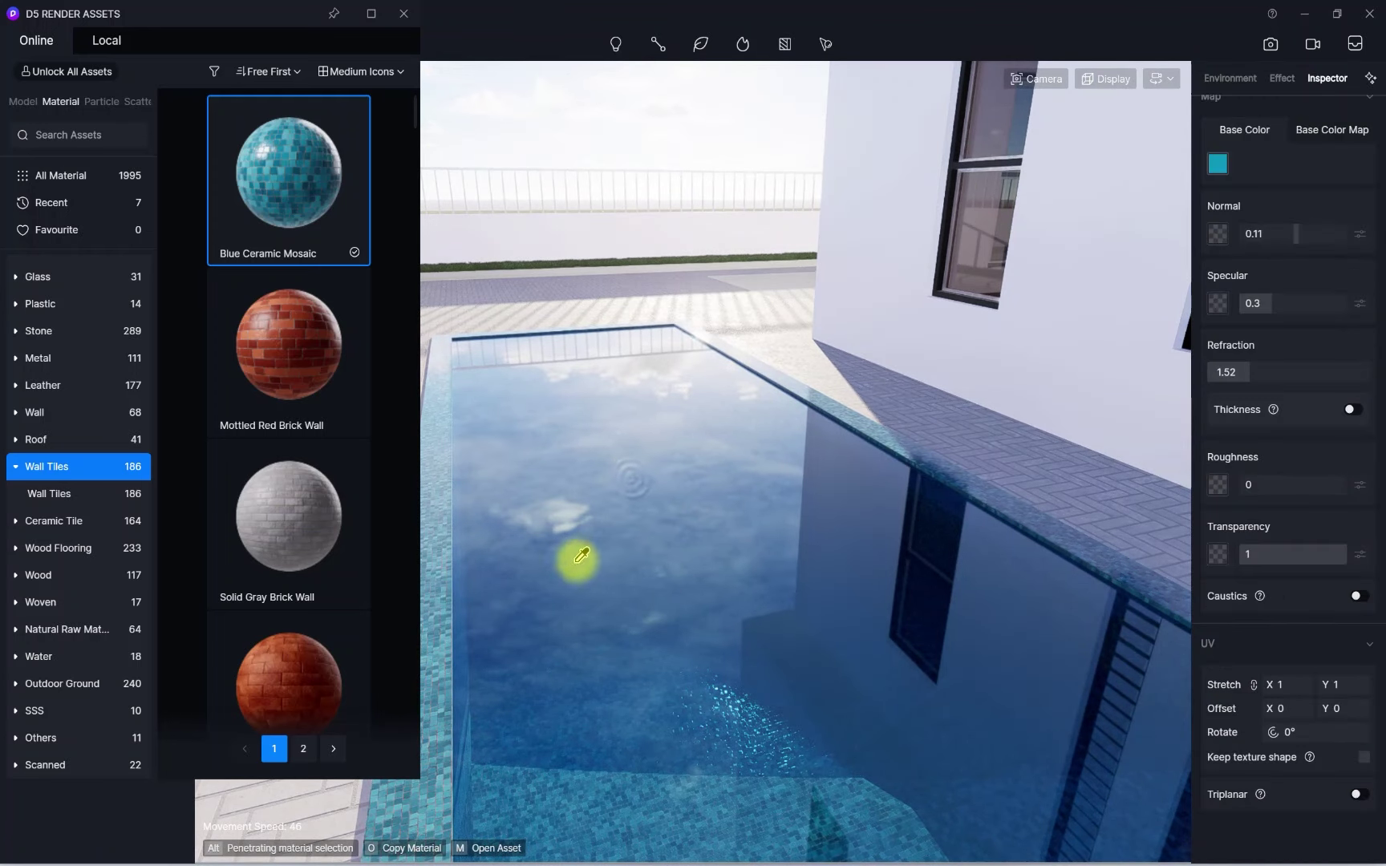
{"action": "scroll", "coordinate": [688, 481], "scroll_direction": "up", "scroll_amount": 3}
{"action": "scroll", "coordinate": [678, 491], "scroll_direction": "down", "scroll_amount": 2}
{"action": "scroll", "coordinate": [752, 517], "scroll_direction": "up", "scroll_amount": 2}
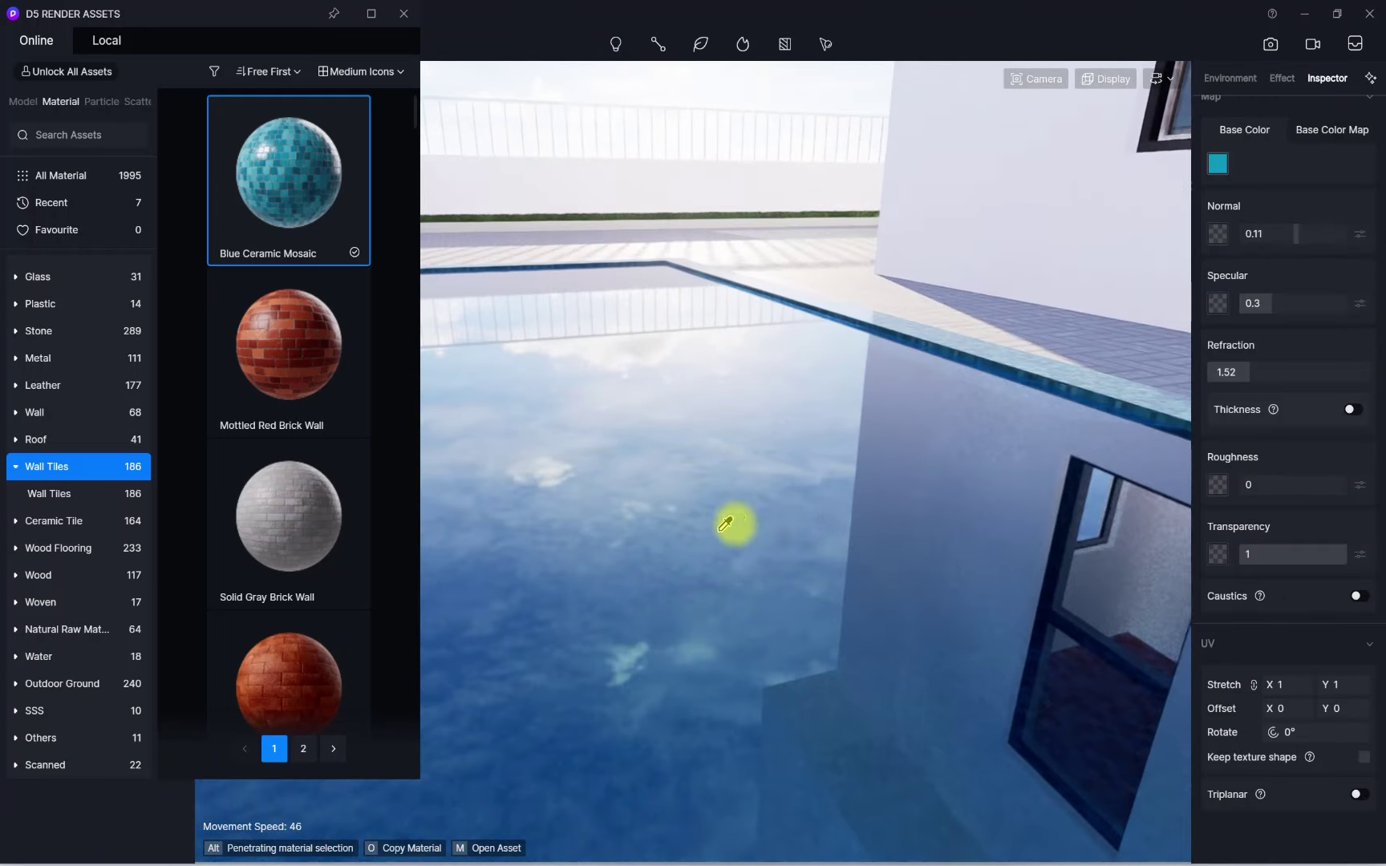
{"action": "right_click_drag", "start_coordinate": [705, 436], "coordinate": [606, 494]}
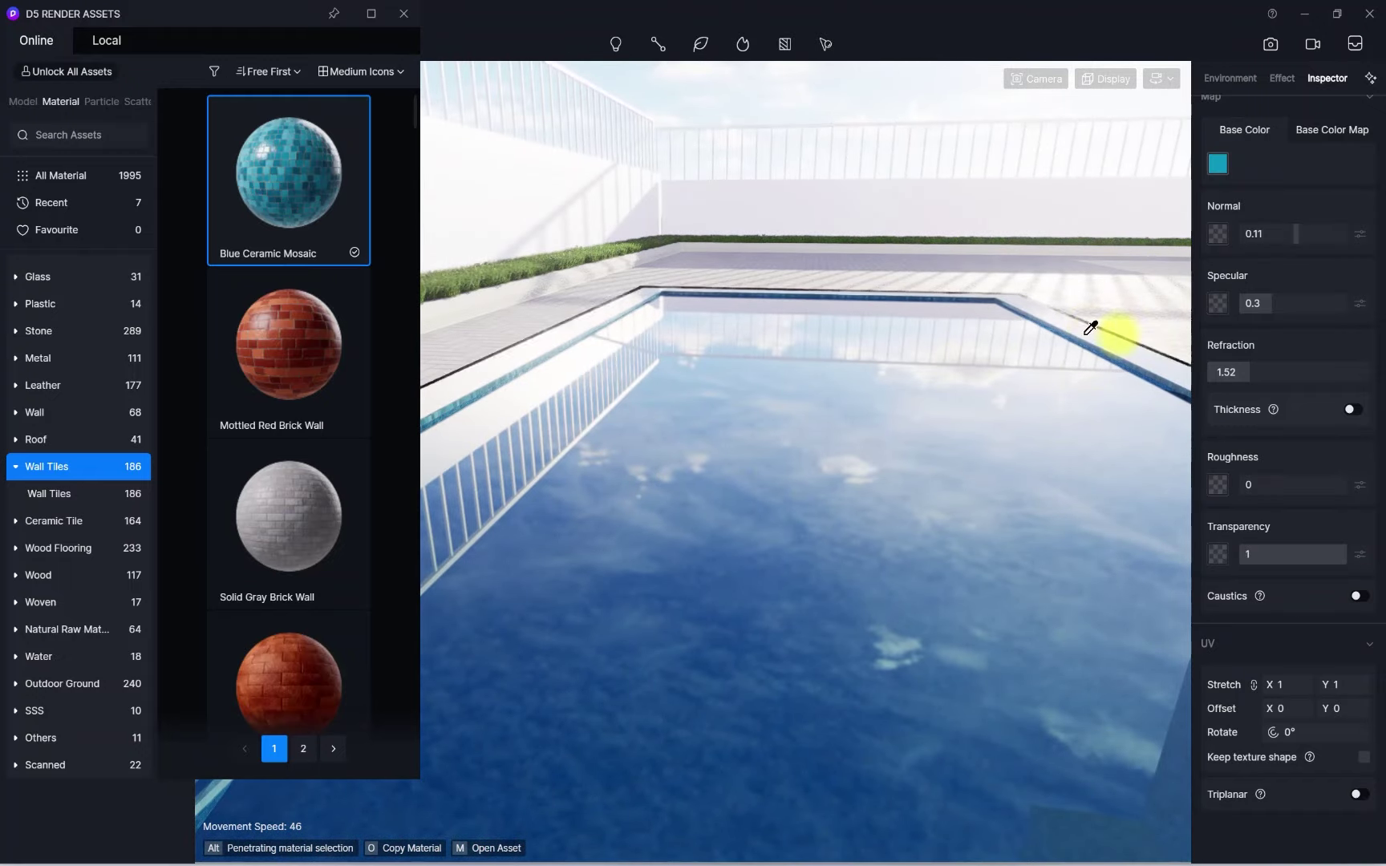
{"action": "scroll", "coordinate": [1283, 275], "scroll_direction": "up", "scroll_amount": 3}
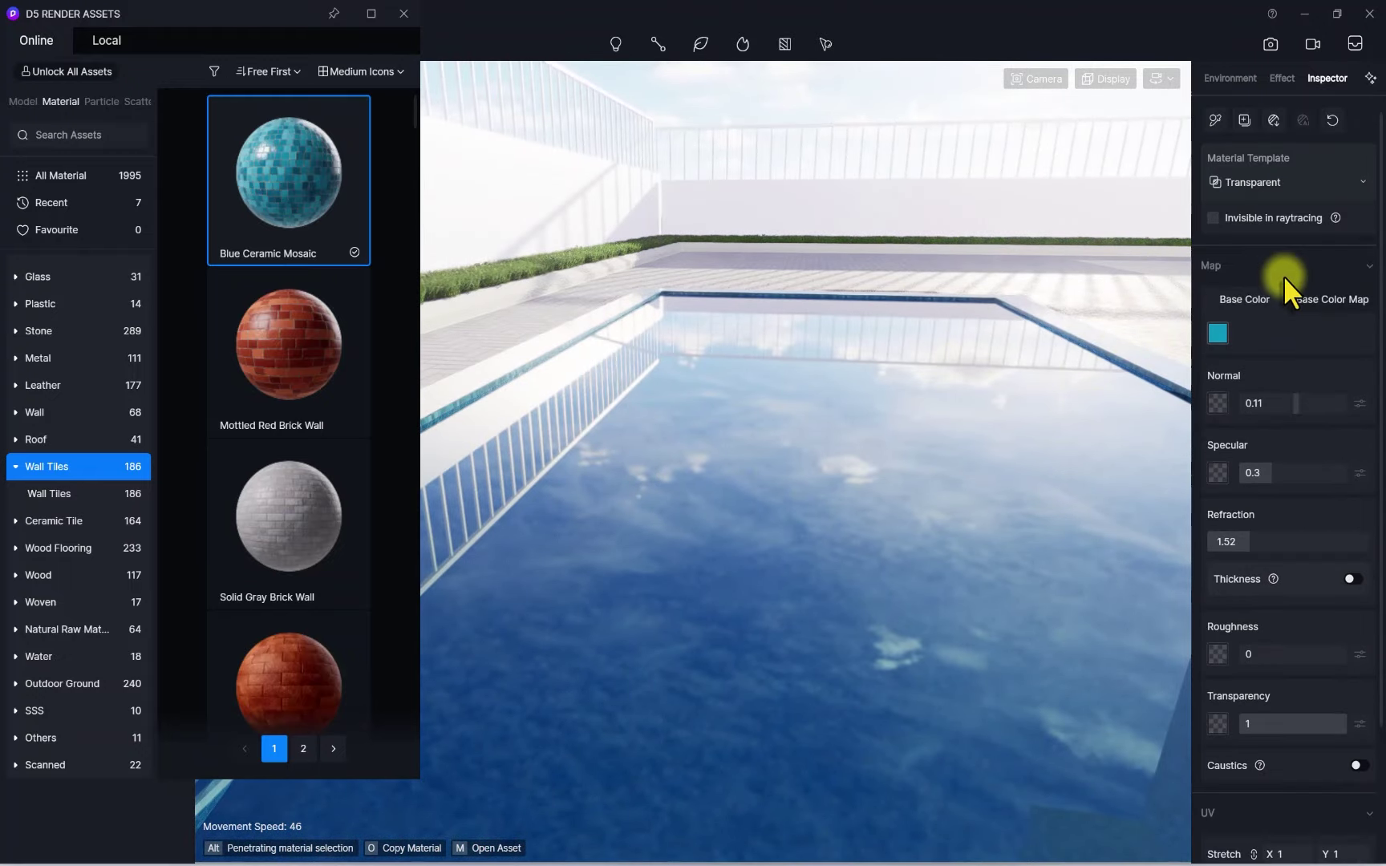
{"action": "left_click", "coordinate": [1301, 192]}
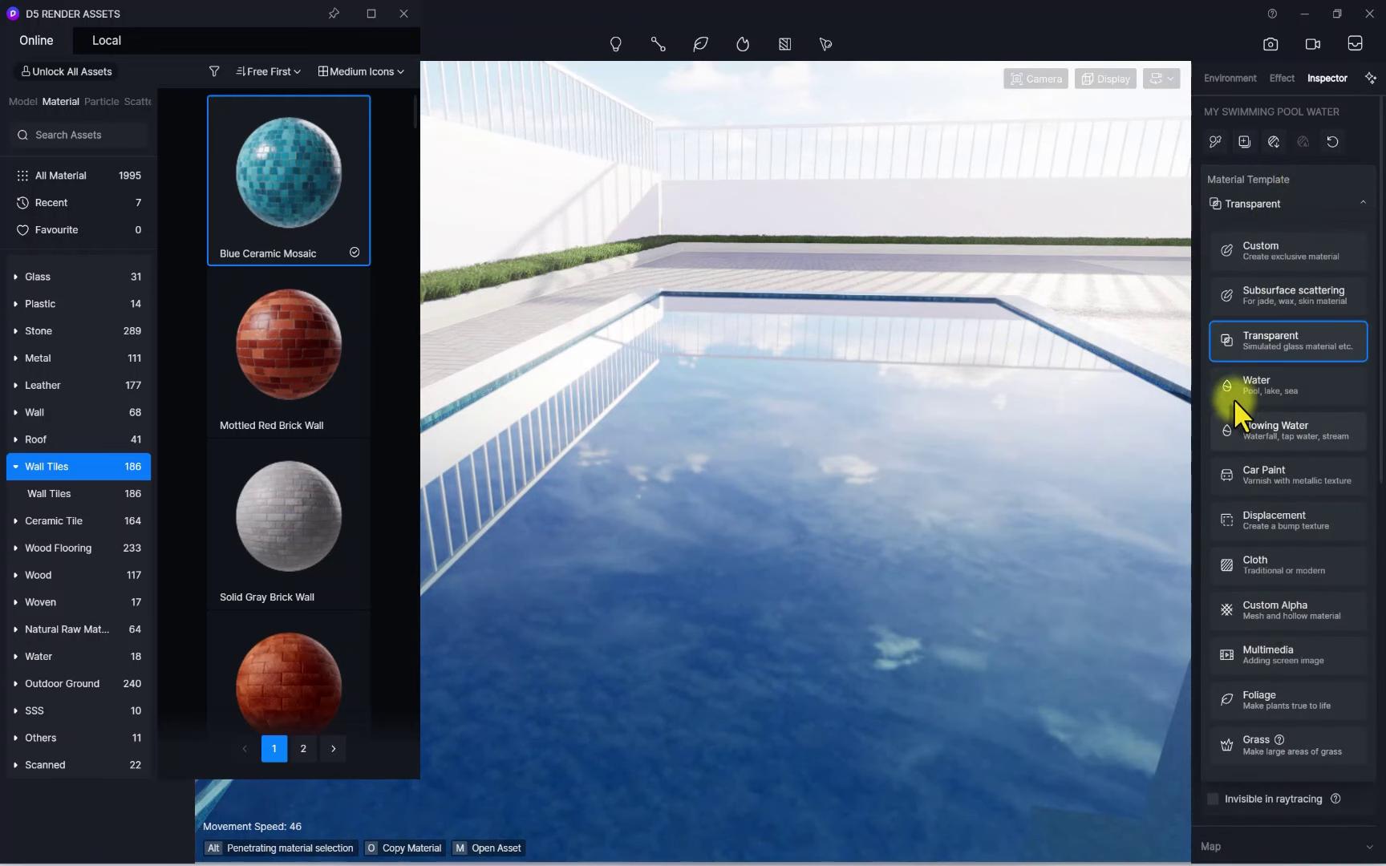
{"action": "scroll", "coordinate": [1248, 455], "scroll_direction": "down", "scroll_amount": 2}
{"action": "scroll", "coordinate": [1260, 521], "scroll_direction": "up", "scroll_amount": 2}
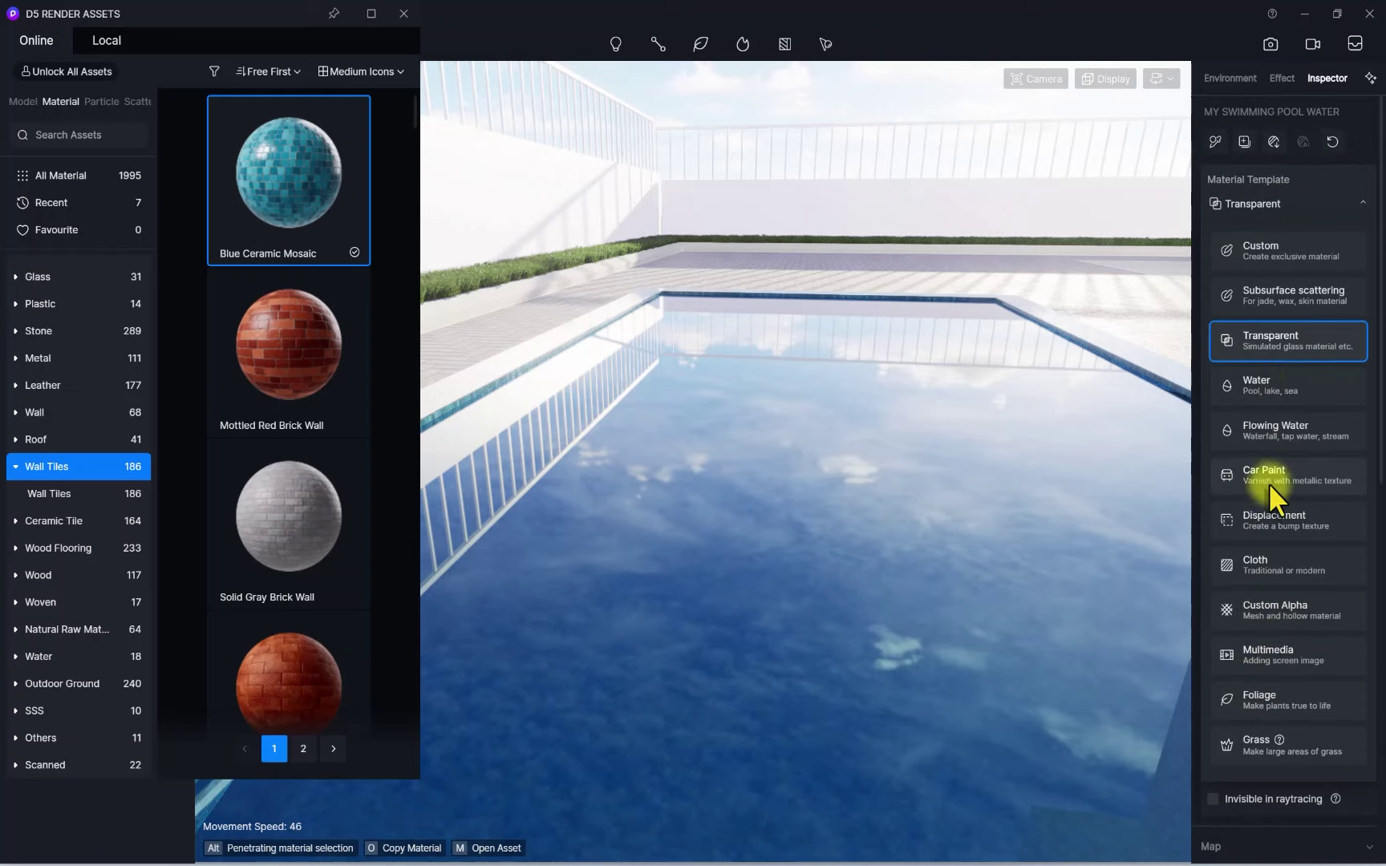
{"action": "left_click", "coordinate": [1277, 385]}
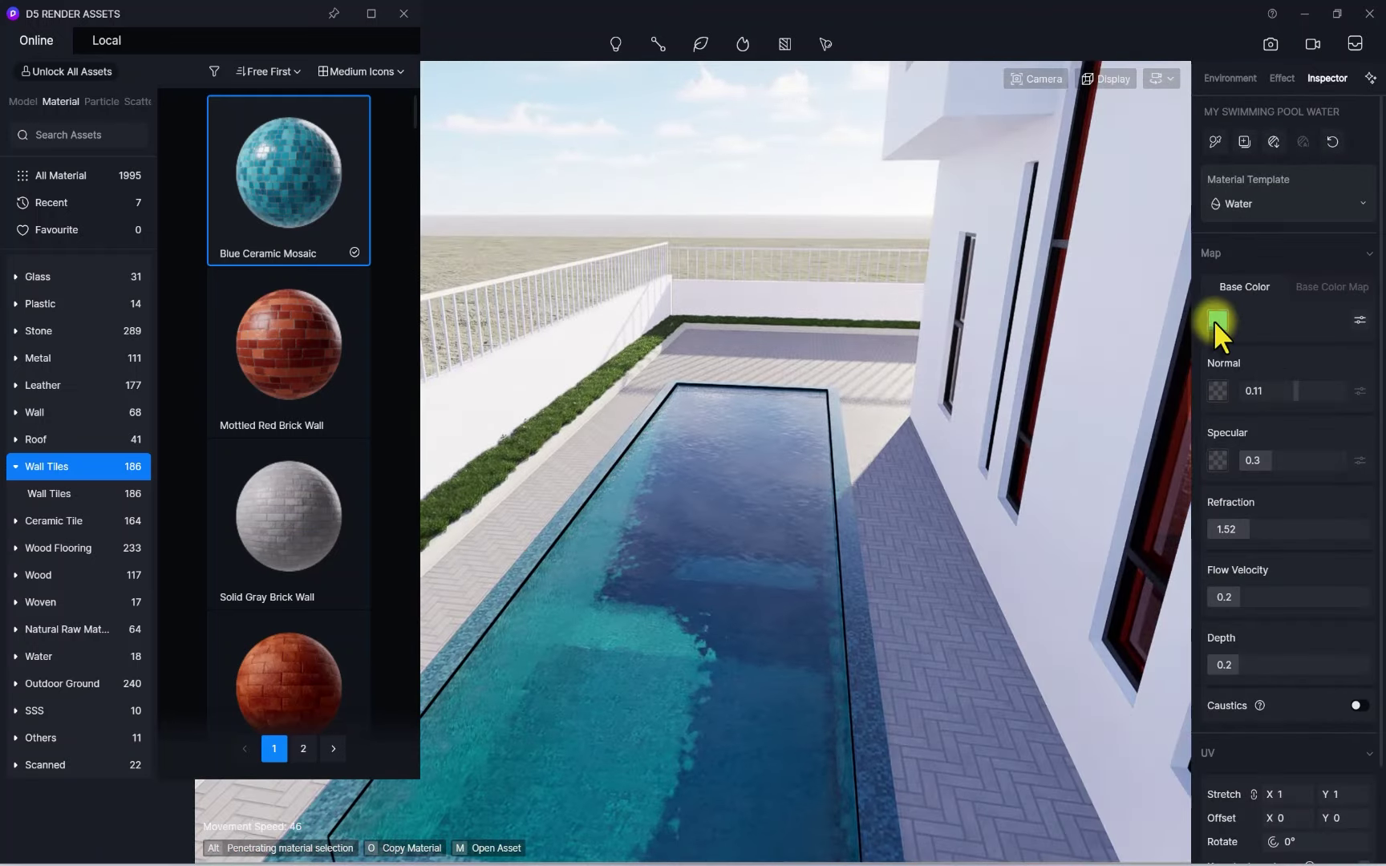
Set the pool water's base color to a brighter cyan with hue 190
{"action": "left_click", "coordinate": [1215, 321]}
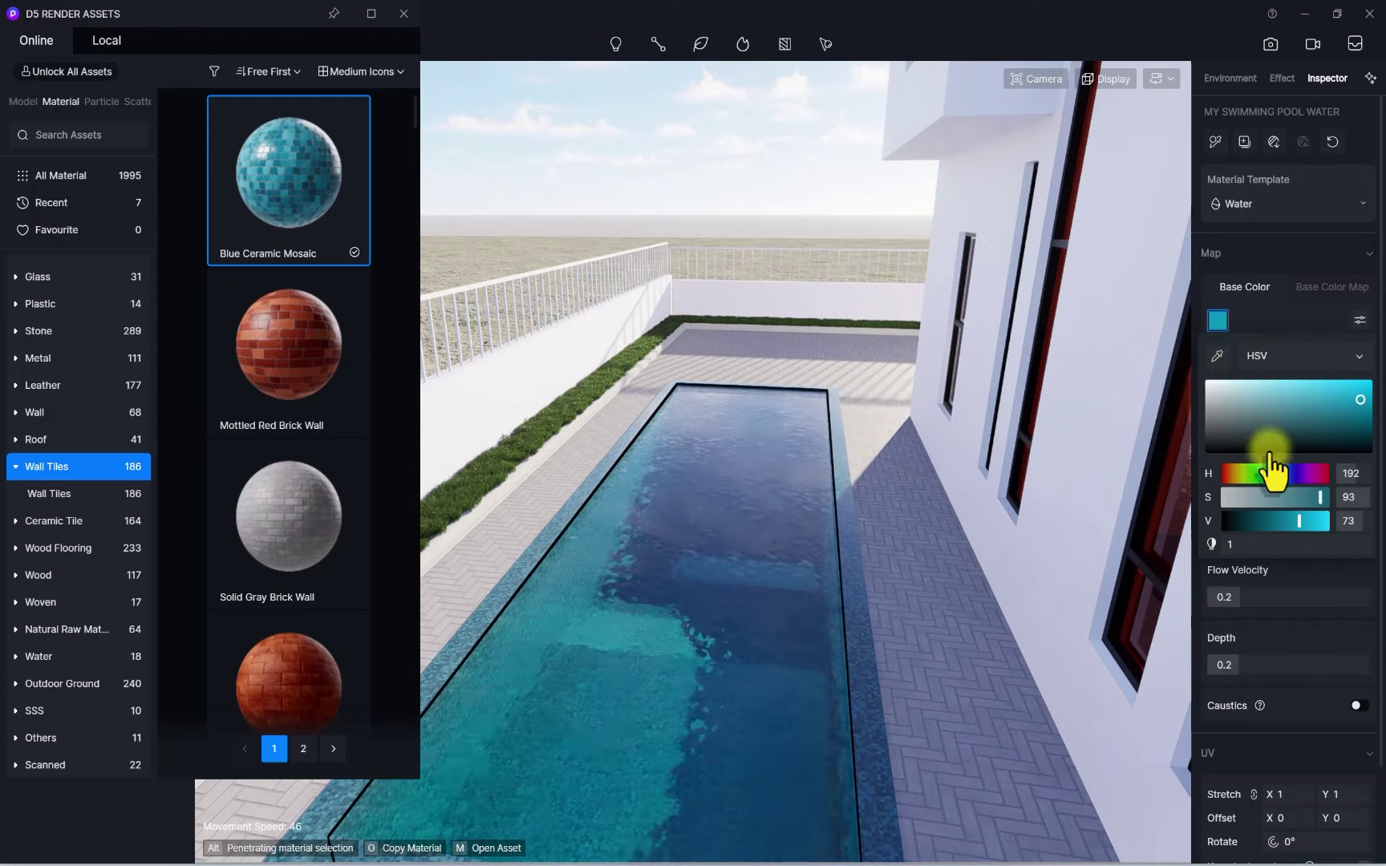
{"action": "mouse_move", "coordinate": [1277, 474]}
{"action": "left_mouse_down"}
{"action": "mouse_move", "coordinate": [1310, 474]}
{"action": "mouse_move", "coordinate": [1207, 477]}
{"action": "mouse_move", "coordinate": [1276, 480]}
{"action": "left_mouse_up"}
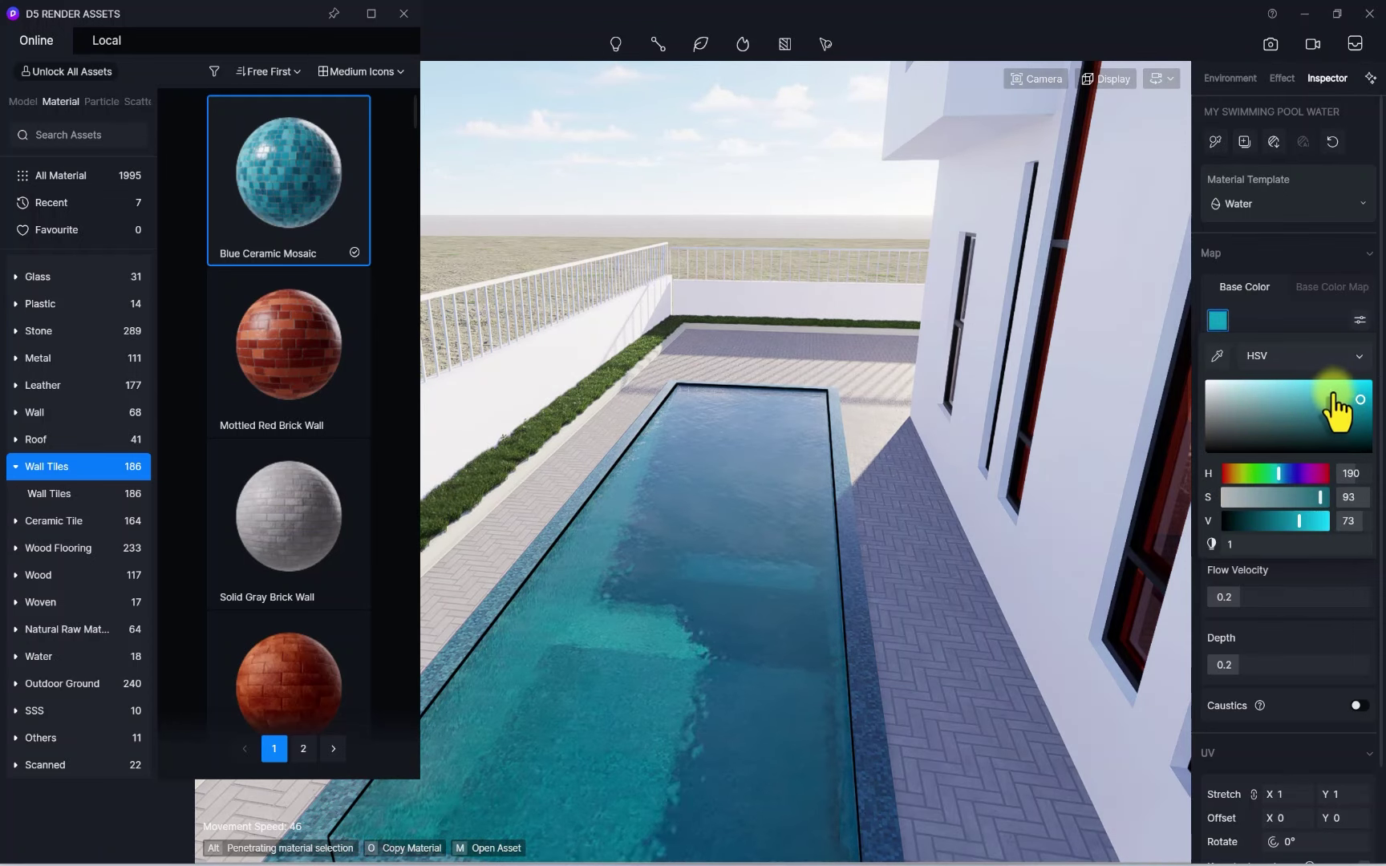
{"action": "left_click_drag", "start_coordinate": [1333, 393], "coordinate": [1337, 386]}
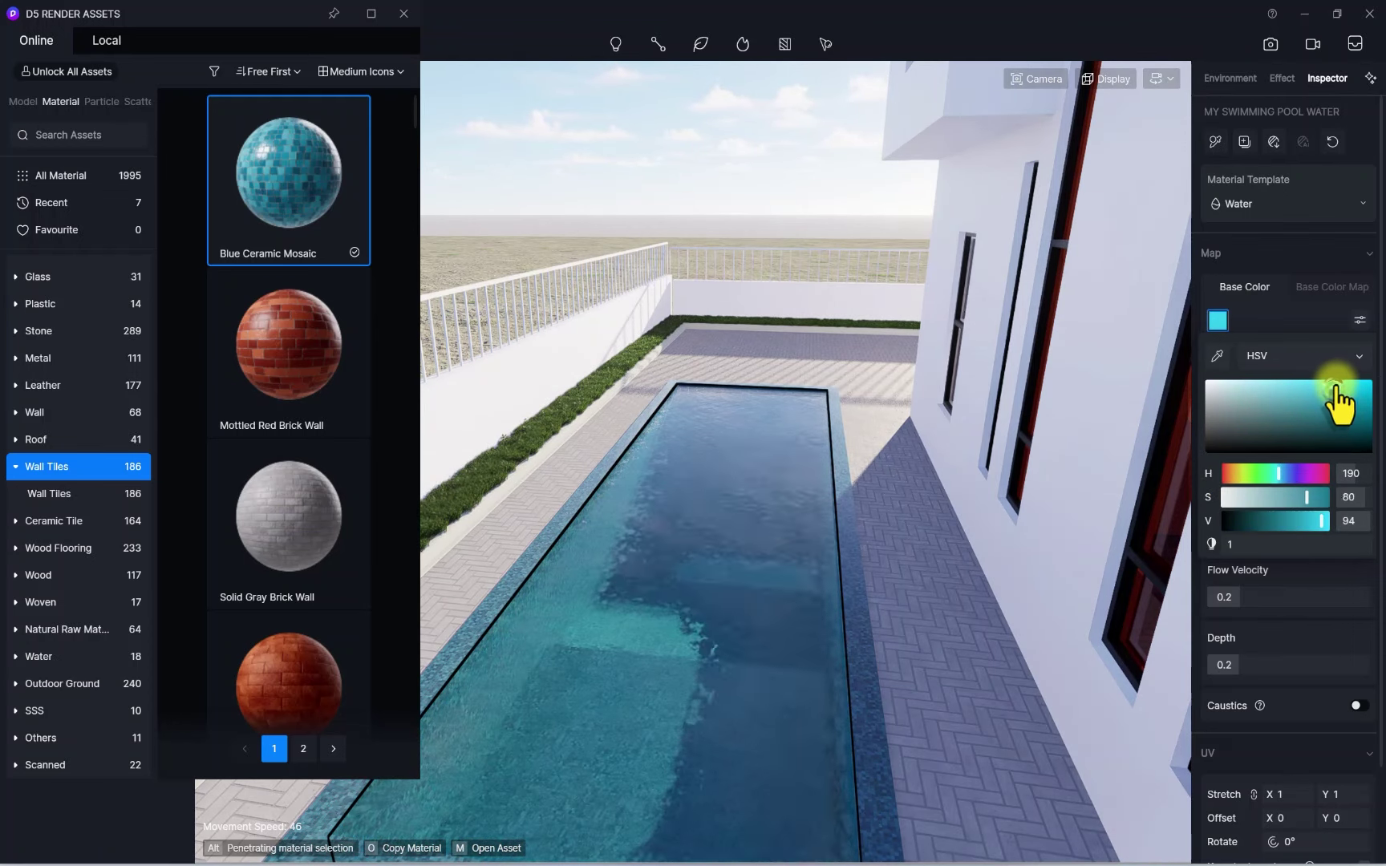
Set the pool water's depth to 0.28 and check the surface from close up
{"action": "left_click", "coordinate": [1250, 663]}
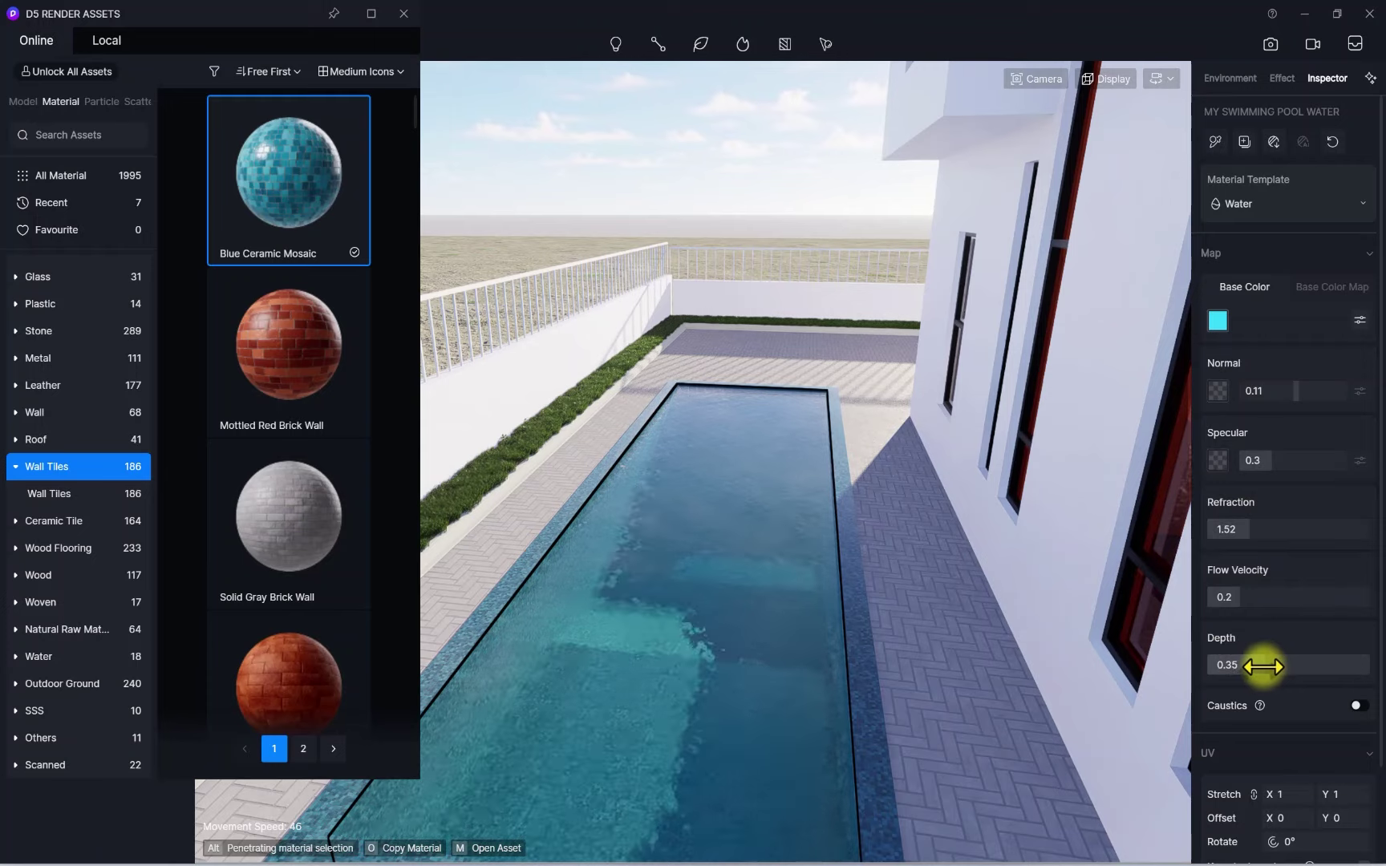
{"action": "scroll", "coordinate": [780, 499], "scroll_direction": "down", "scroll_amount": 5}
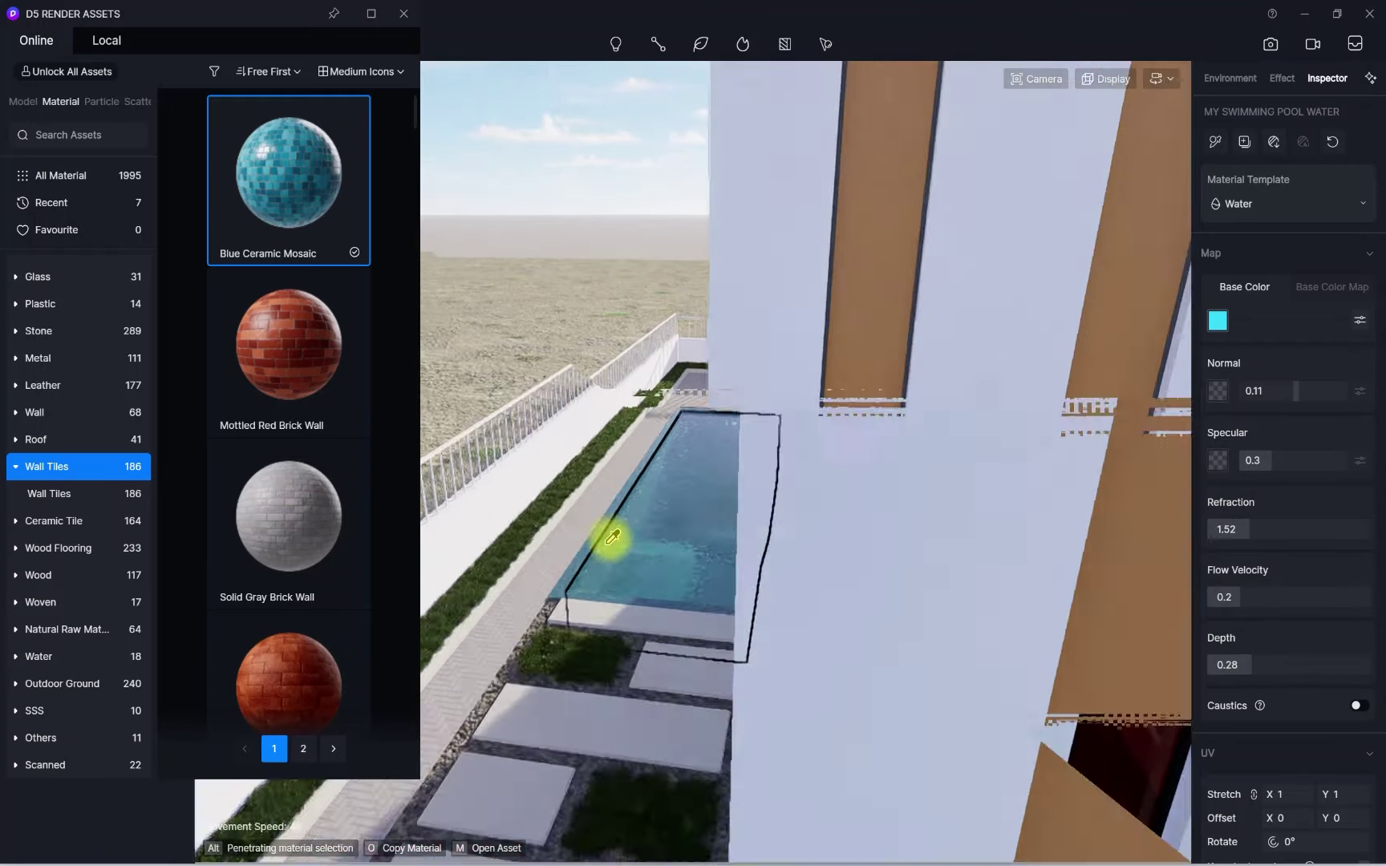
{"action": "scroll", "coordinate": [625, 523], "scroll_direction": "up", "scroll_amount": 8}
{"action": "mouse_move", "coordinate": [634, 517]}
{"action": "right_mouse_down"}
{"action": "mouse_move", "coordinate": [752, 494]}
{"action": "mouse_move", "coordinate": [696, 423]}
{"action": "mouse_move", "coordinate": [869, 427]}
{"action": "right_mouse_up"}
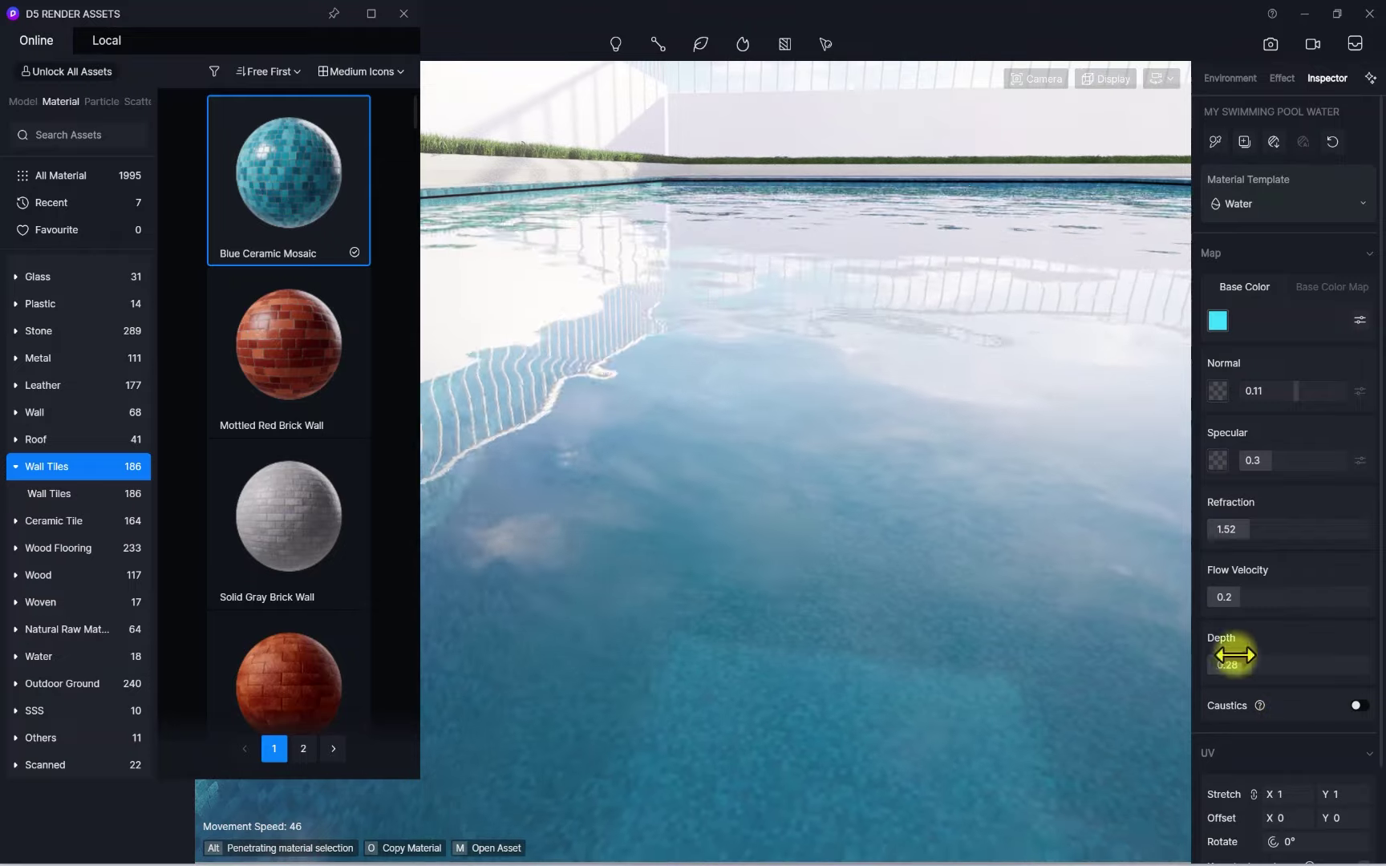
Set the pool water's flow velocity to 0.18, normal to 0.22 and UV stretch to 0.65
{"action": "left_click_drag", "start_coordinate": [1275, 588], "coordinate": [1235, 599]}
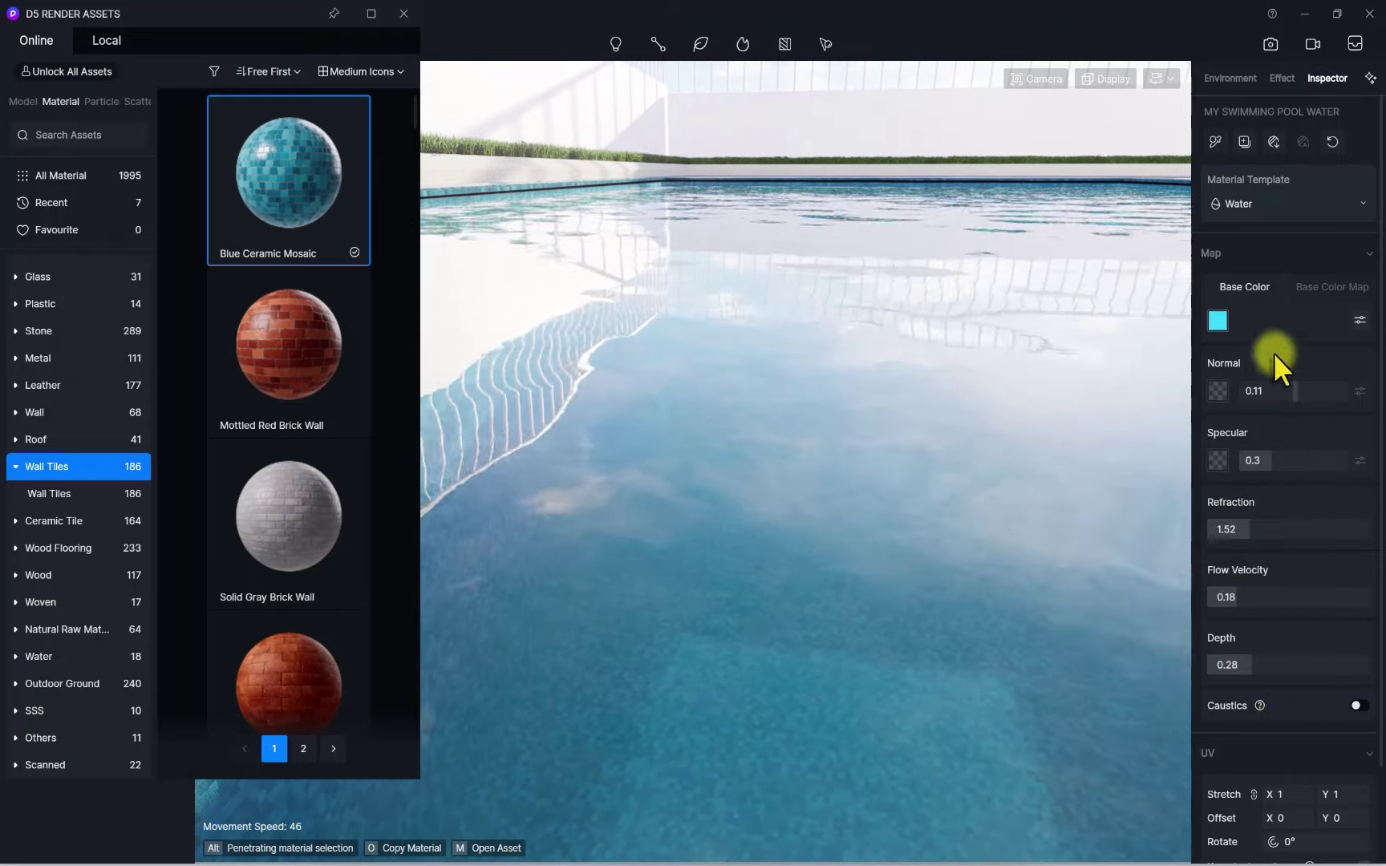
{"action": "mouse_move", "coordinate": [1296, 390]}
{"action": "left_mouse_down"}
{"action": "mouse_move", "coordinate": [1331, 392]}
{"action": "mouse_move", "coordinate": [1307, 386]}
{"action": "left_mouse_up"}
{"action": "scroll", "coordinate": [695, 551], "scroll_direction": "down", "scroll_amount": 5}
{"action": "scroll", "coordinate": [727, 569], "scroll_direction": "up", "scroll_amount": 3}
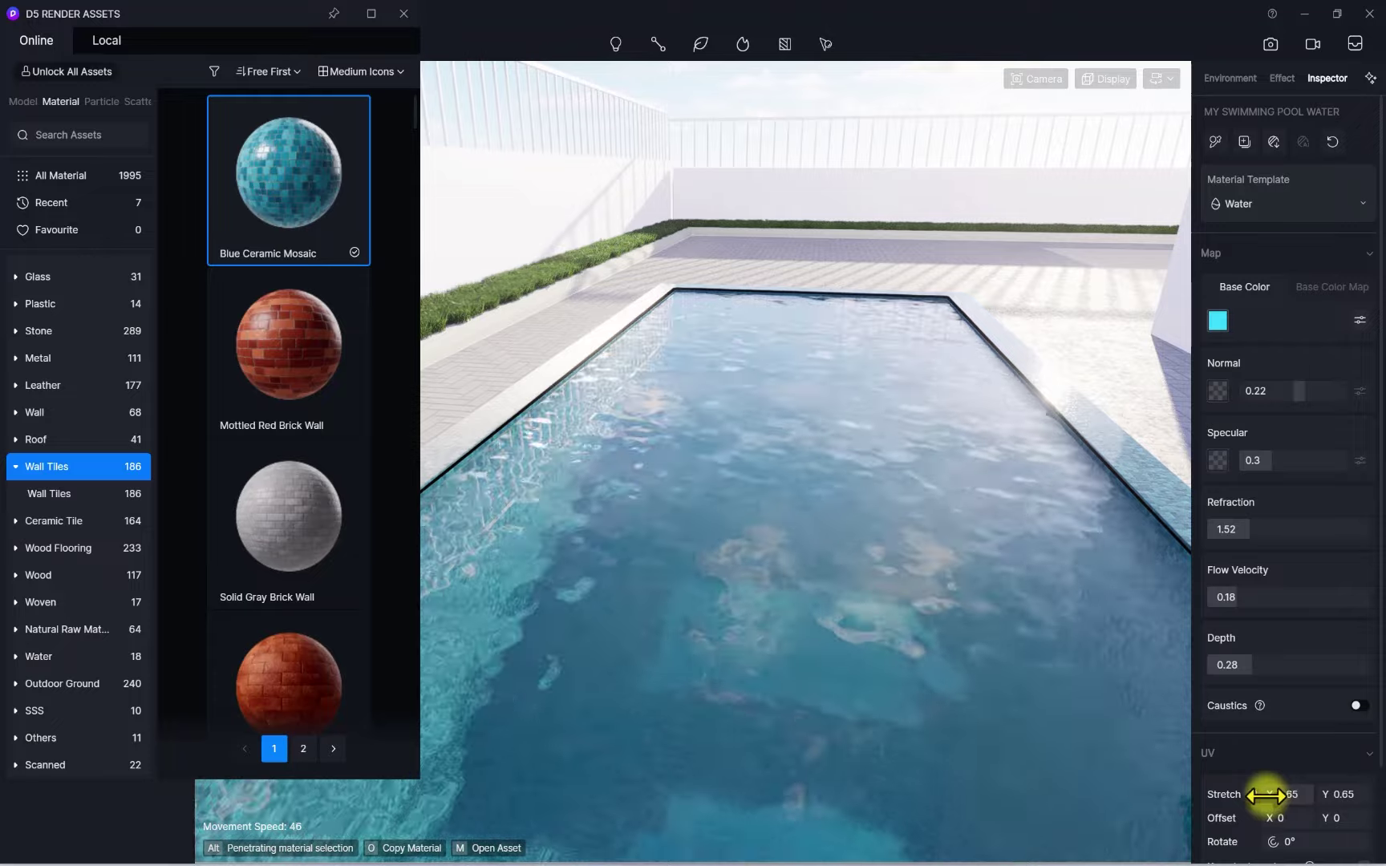
Select the white railing material on the boundary wall and set its specular to 0.2 and metallic to 0.65
{"action": "scroll", "coordinate": [851, 523], "scroll_direction": "down", "scroll_amount": 3}
{"action": "right_click_drag", "start_coordinate": [622, 542], "coordinate": [1065, 408]}
{"action": "scroll", "coordinate": [765, 464], "scroll_direction": "down", "scroll_amount": 5}
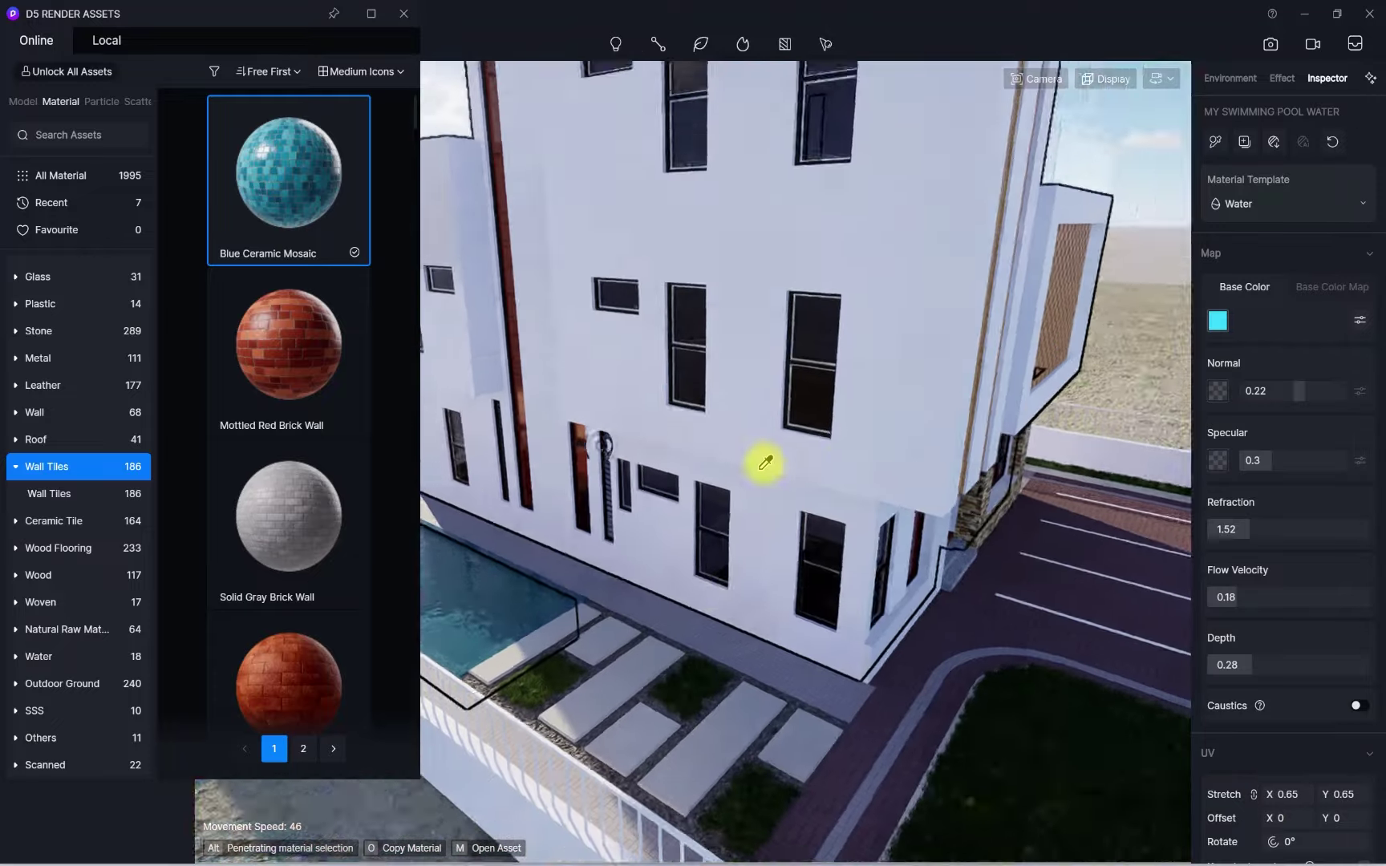
{"action": "right_click_drag", "start_coordinate": [764, 463], "coordinate": [731, 327]}
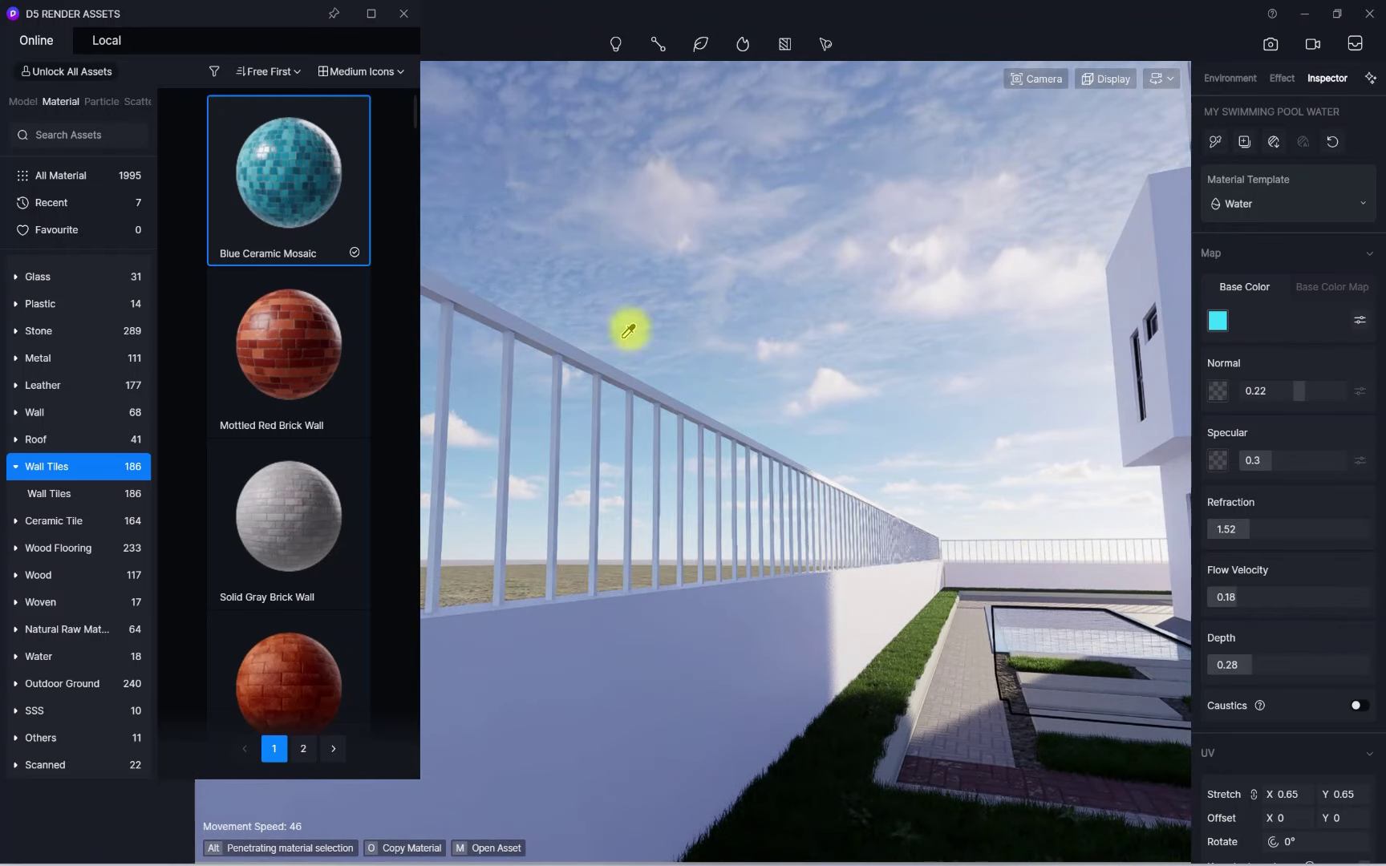
{"action": "left_click", "coordinate": [577, 355]}
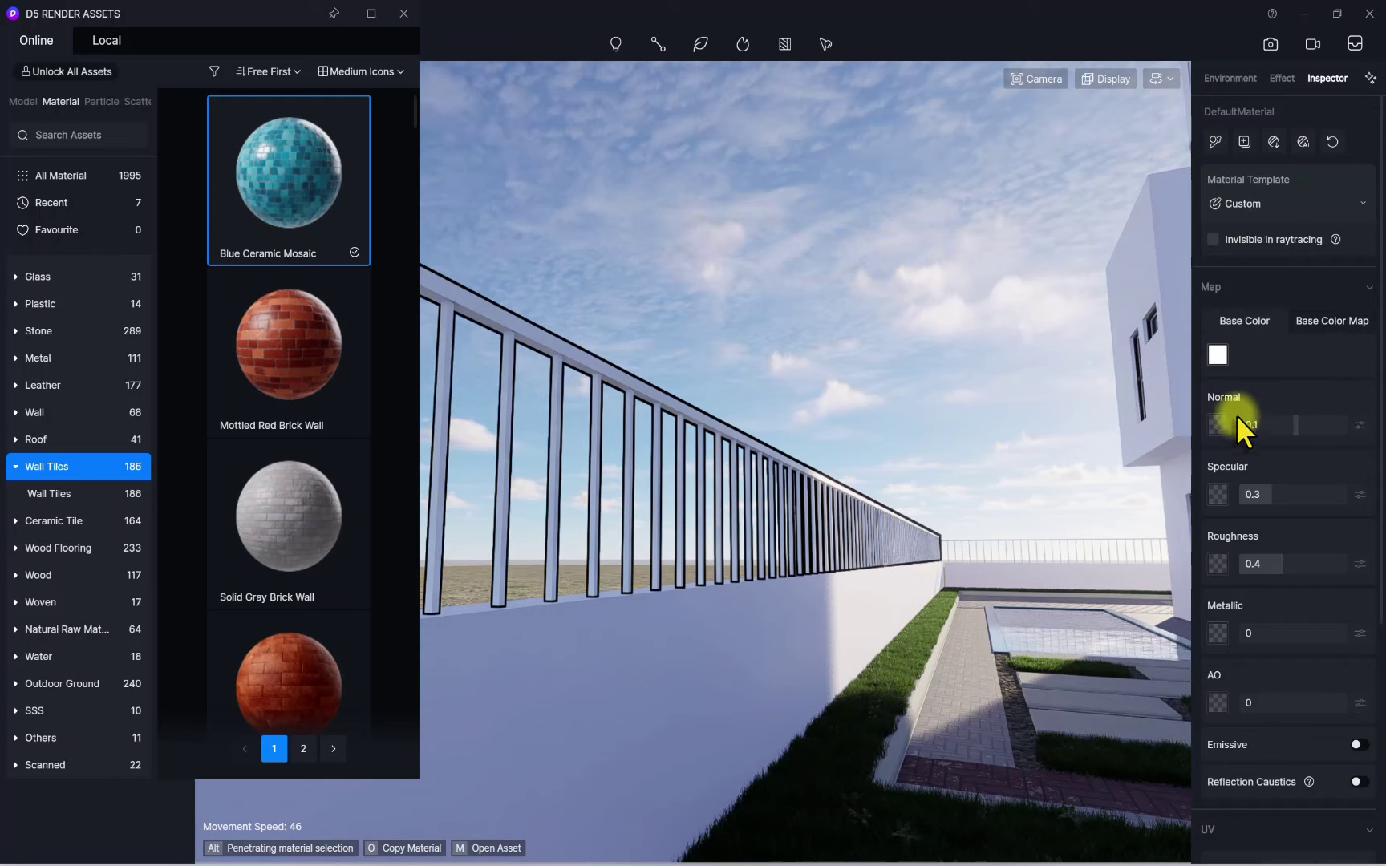
{"action": "scroll", "coordinate": [588, 349], "scroll_direction": "up", "scroll_amount": 3}
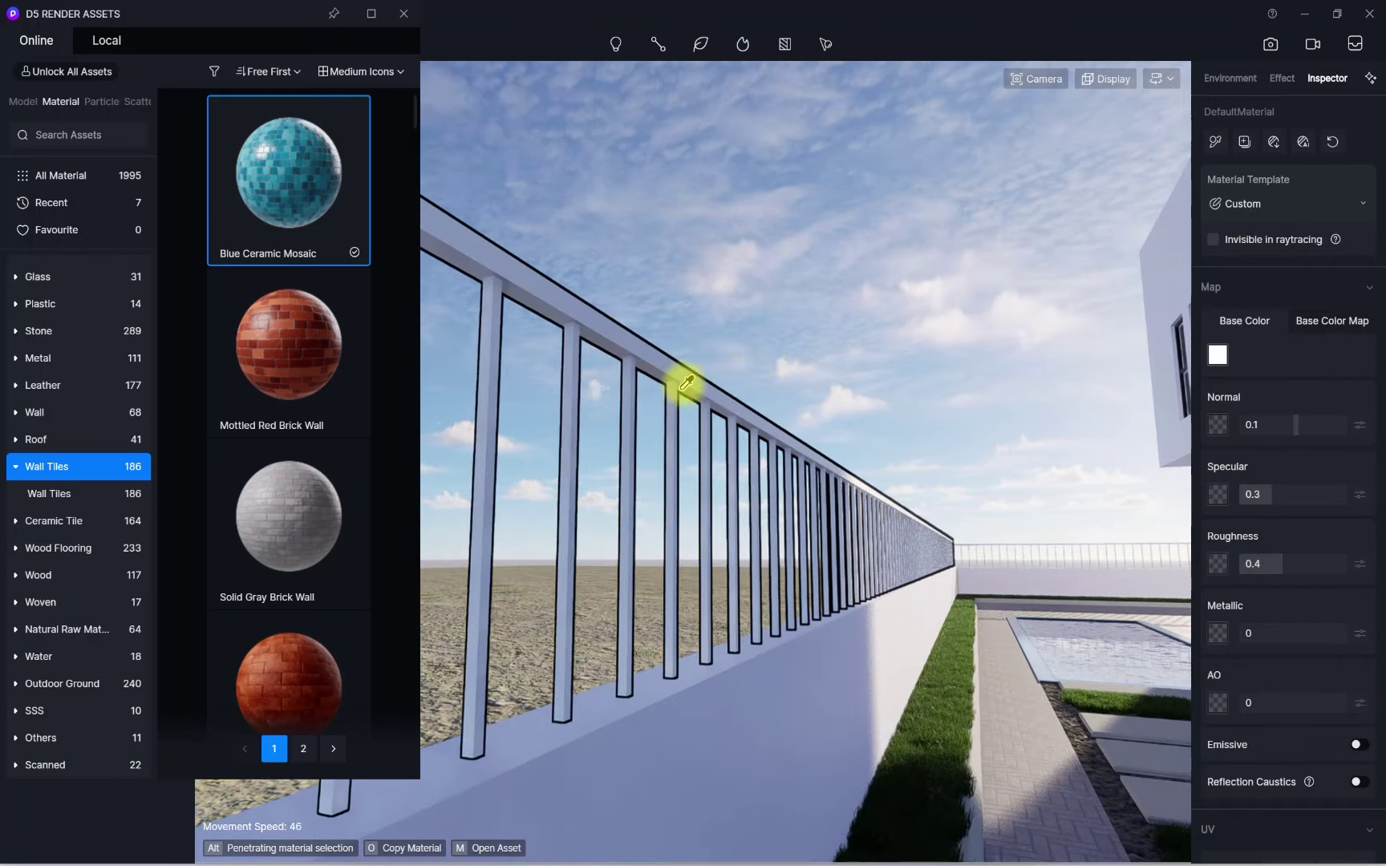
{"action": "scroll", "coordinate": [786, 332], "scroll_direction": "up", "scroll_amount": 3}
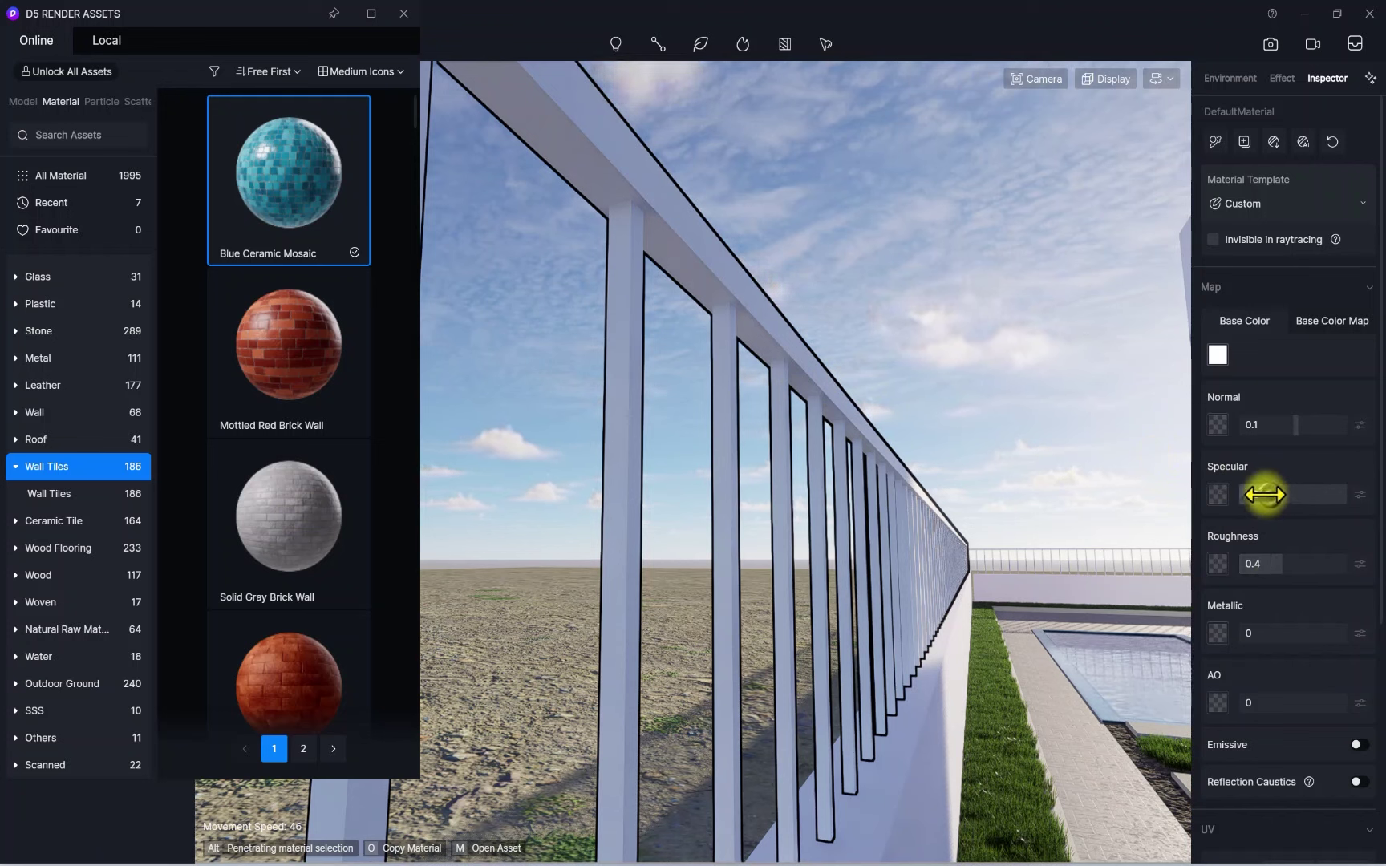
{"action": "left_click_drag", "start_coordinate": [1238, 629], "coordinate": [1281, 631]}
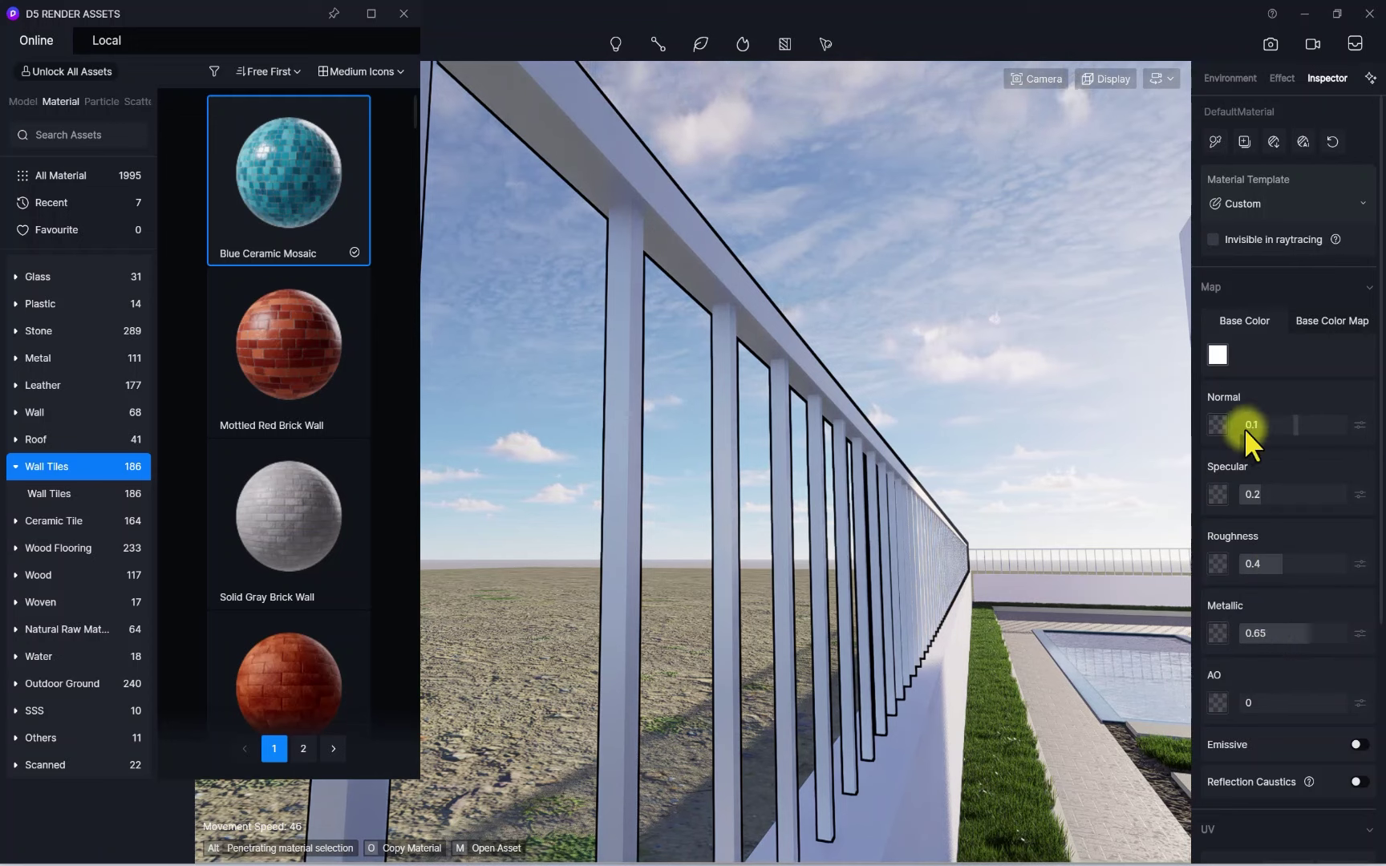
Change the railing material's base color to light grey and set its roughness to 0.22
{"action": "left_click", "coordinate": [1217, 352]}
{"action": "left_click_drag", "start_coordinate": [1225, 464], "coordinate": [1192, 437]}
{"action": "left_click", "coordinate": [1275, 355]}
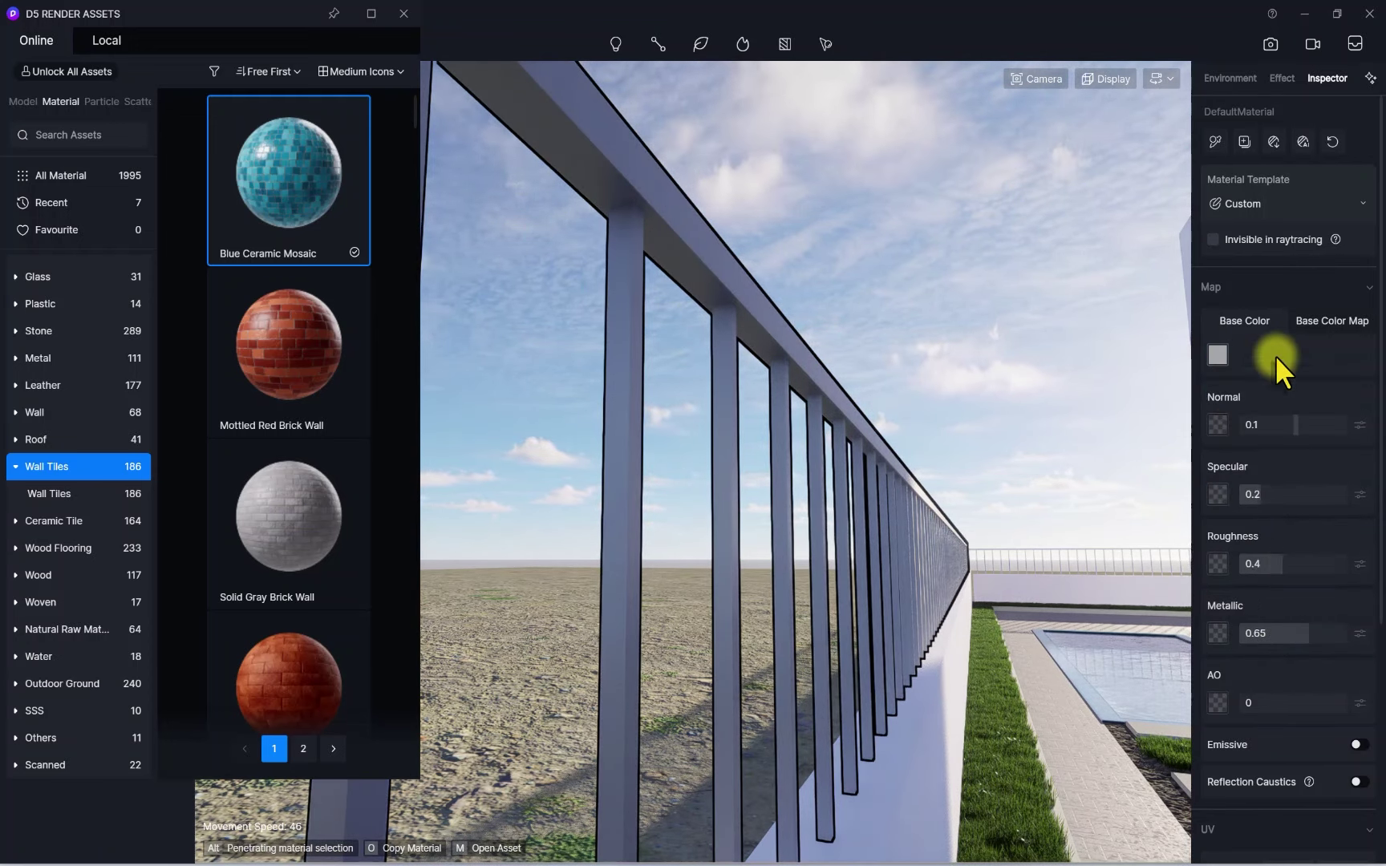
{"action": "left_click_drag", "start_coordinate": [1271, 563], "coordinate": [1261, 561]}
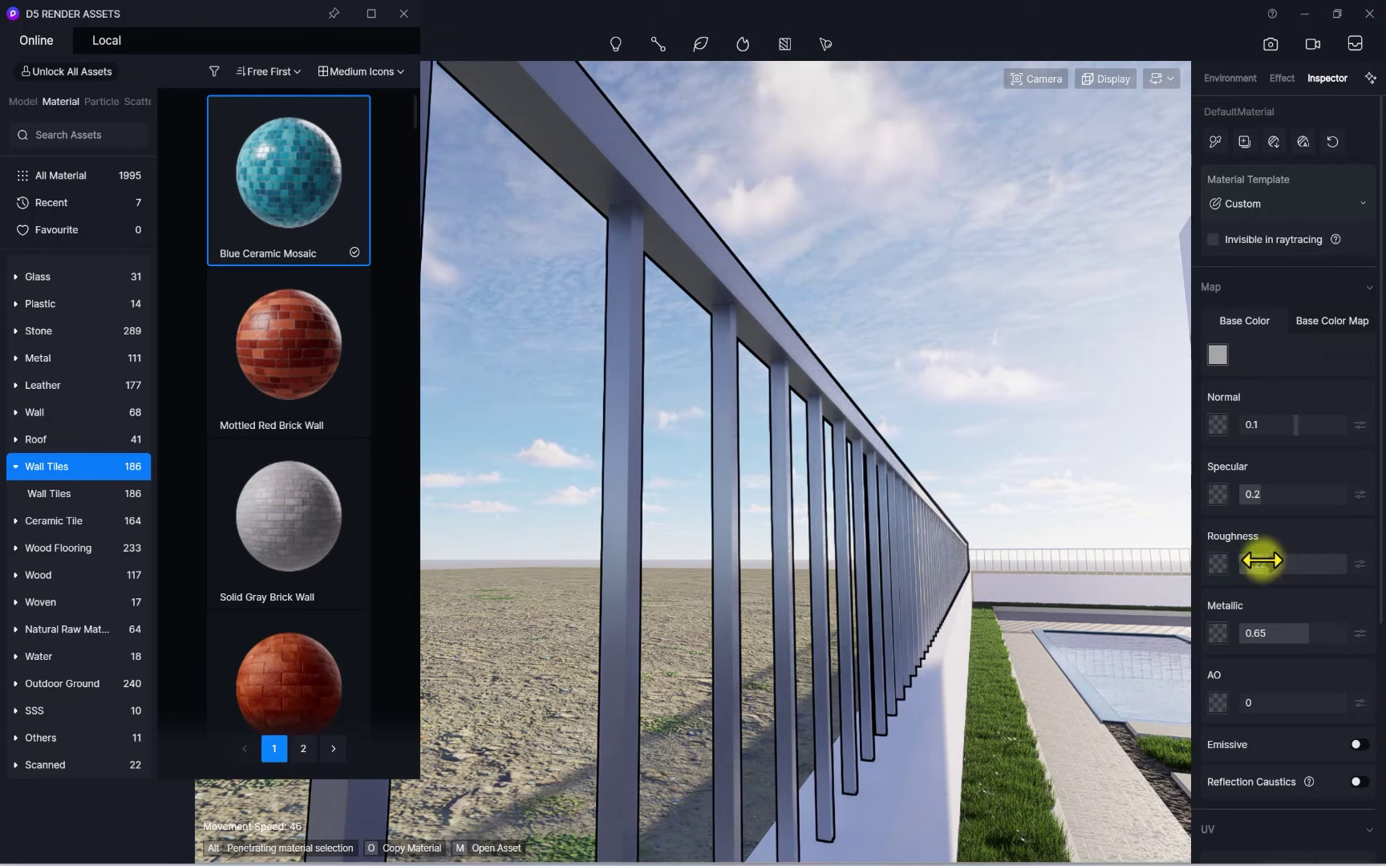
{"action": "scroll", "coordinate": [1353, 683], "scroll_direction": "down", "scroll_amount": 1}
{"action": "middle_click_drag", "start_coordinate": [840, 387], "coordinate": [782, 361]}
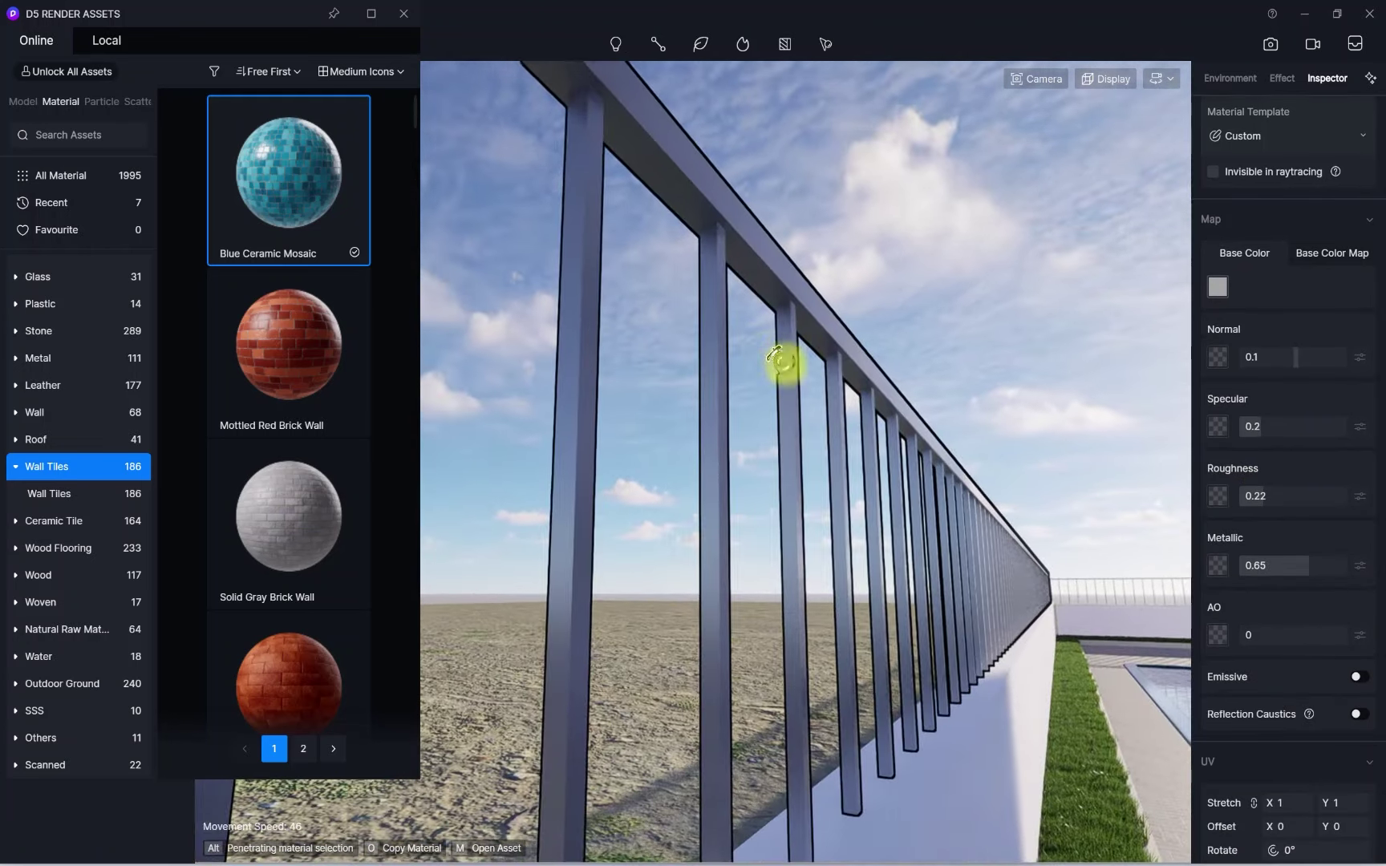
Enable Round Corner on the boundary-wall railing material
{"action": "scroll", "coordinate": [1274, 697], "scroll_direction": "down", "scroll_amount": 3}
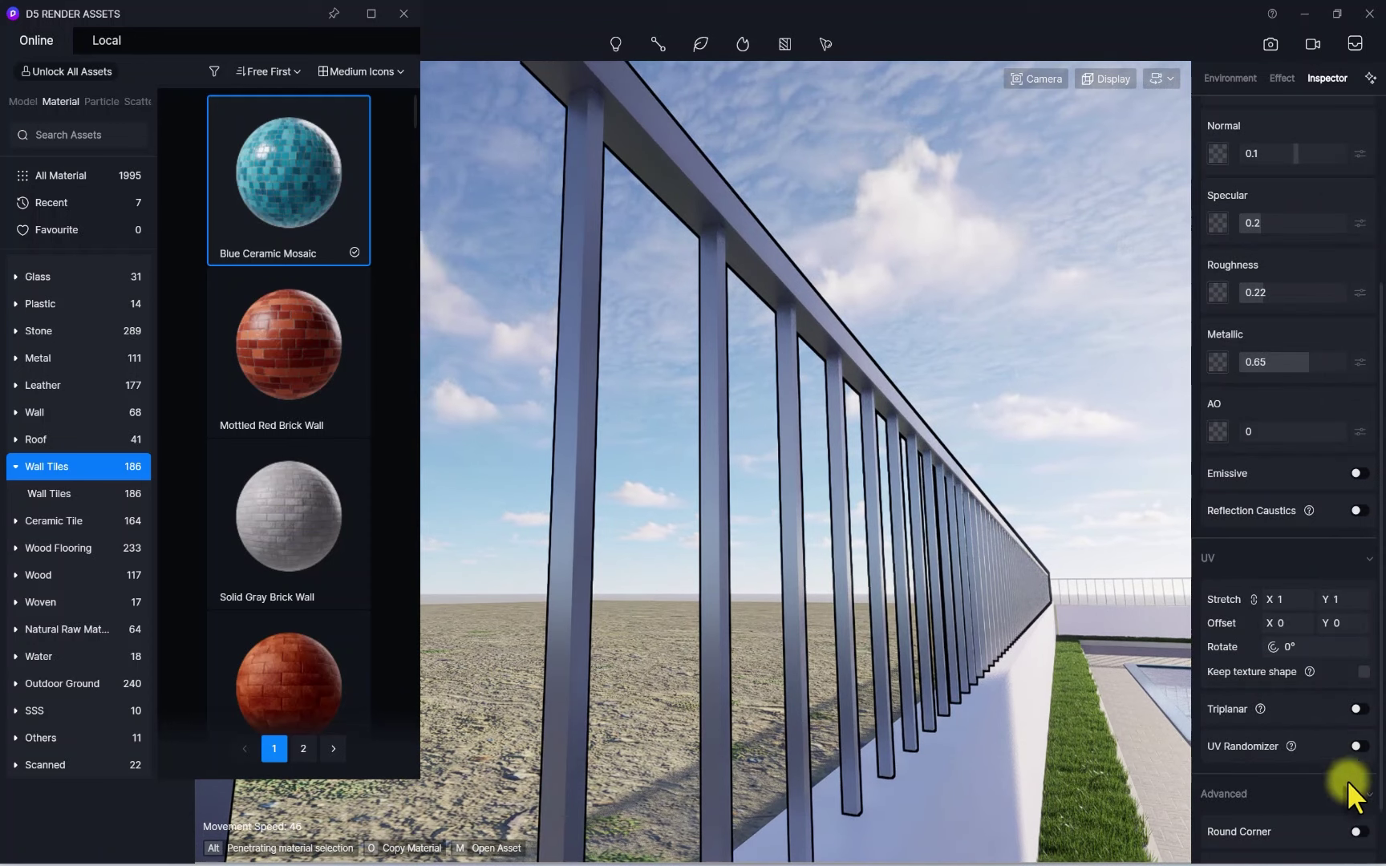
{"action": "scroll", "coordinate": [1352, 794], "scroll_direction": "down", "scroll_amount": 1}
{"action": "left_click", "coordinate": [1356, 798]}
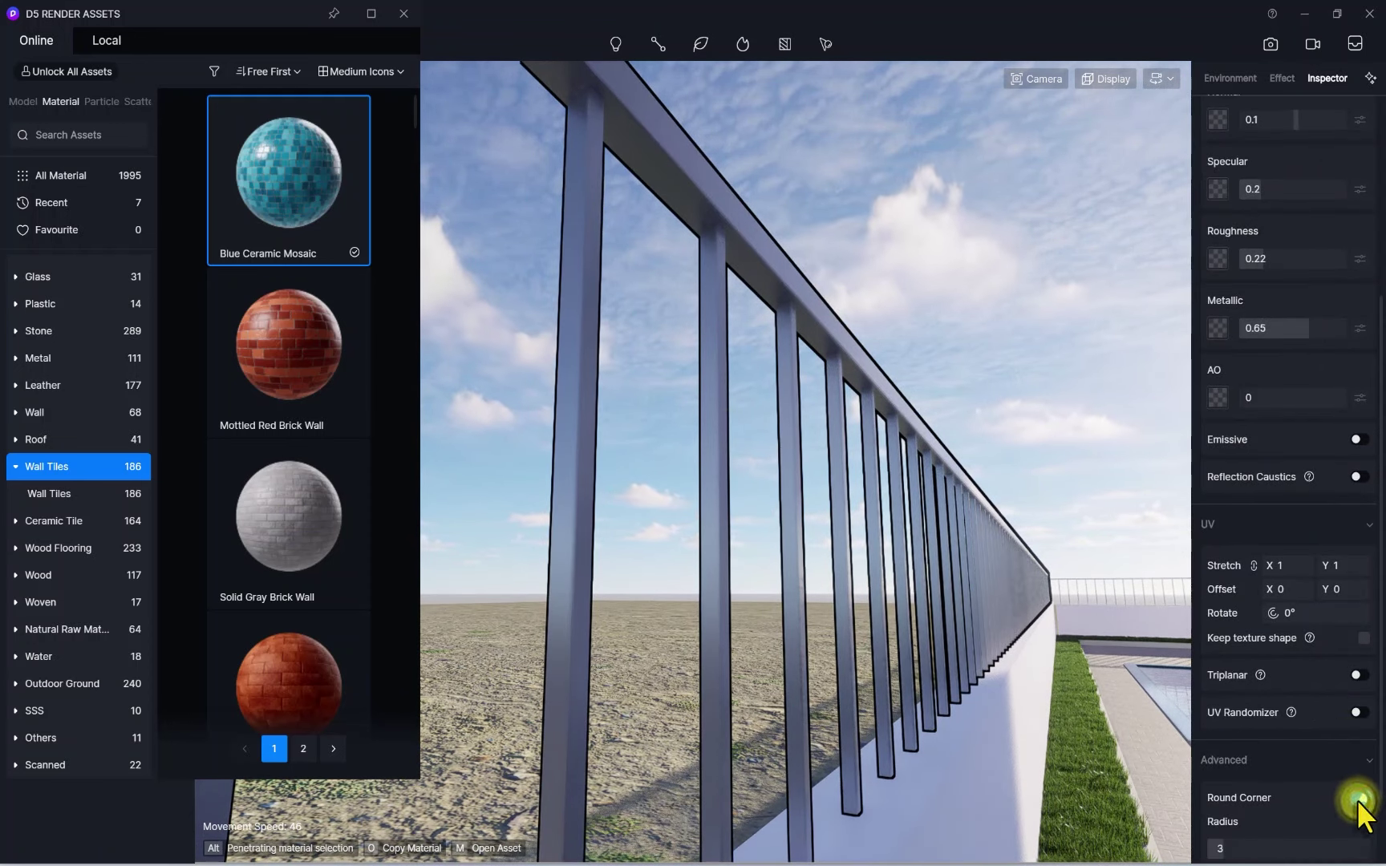
{"action": "scroll", "coordinate": [721, 433], "scroll_direction": "down", "scroll_amount": 3}
{"action": "scroll", "coordinate": [1293, 367], "scroll_direction": "up", "scroll_amount": 5}
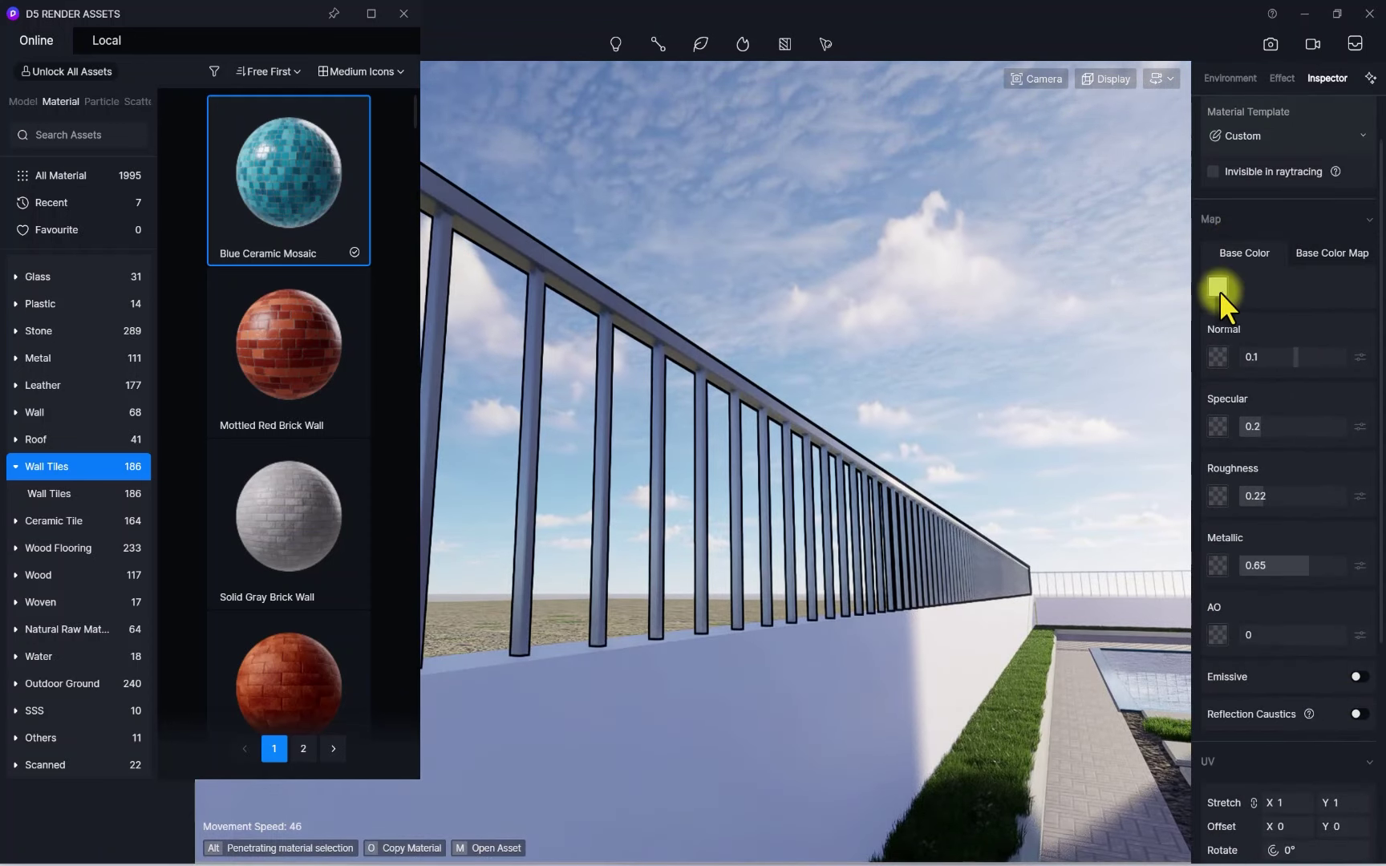
Darken the railing material's base color to a medium grey
{"action": "left_click", "coordinate": [1218, 287]}
{"action": "left_click", "coordinate": [1190, 382]}
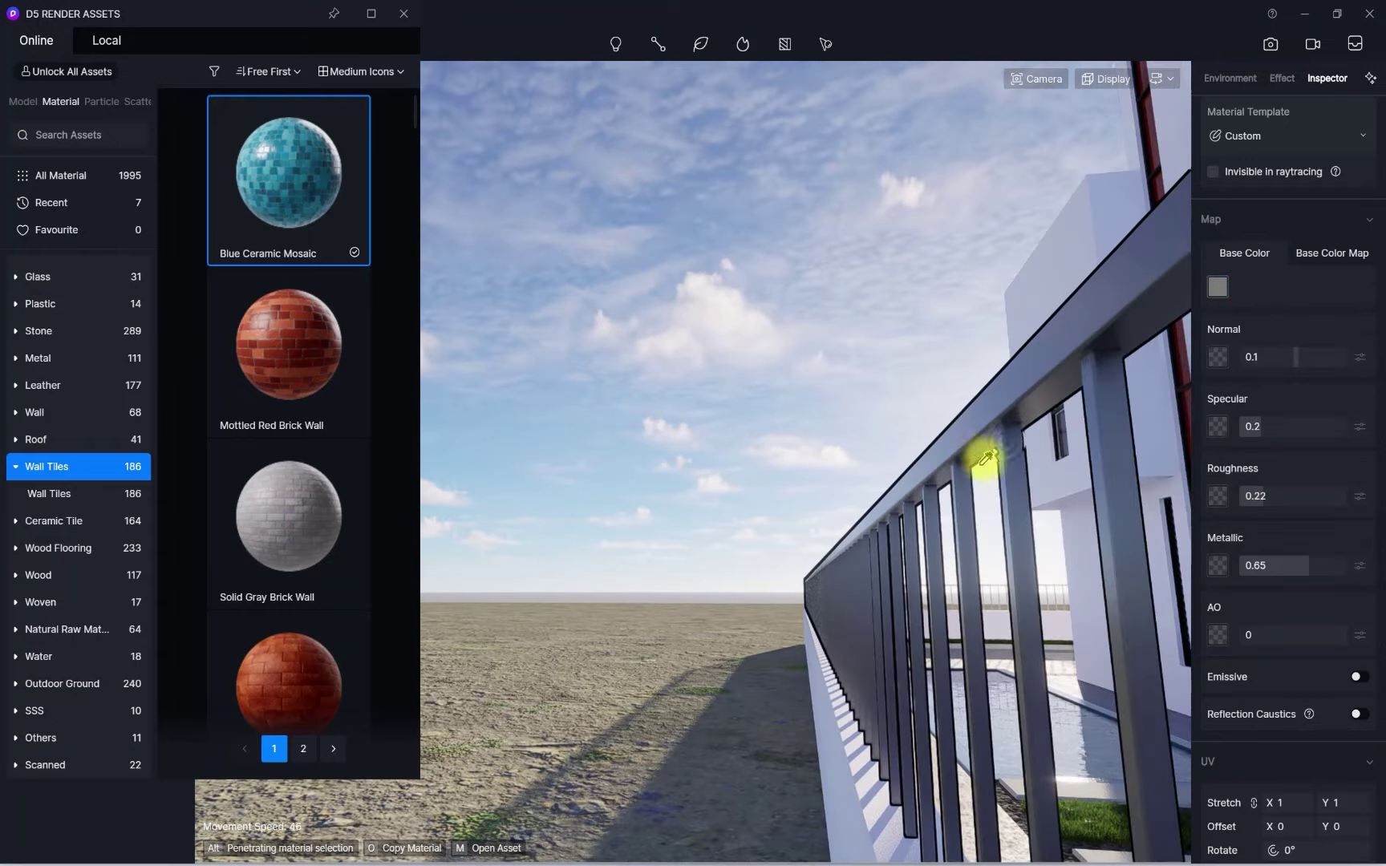
Pick up the grey metallic railing material and apply it to the remaining railings along the boundary wall
{"action": "scroll", "coordinate": [1203, 221], "scroll_direction": "up", "scroll_amount": 1}
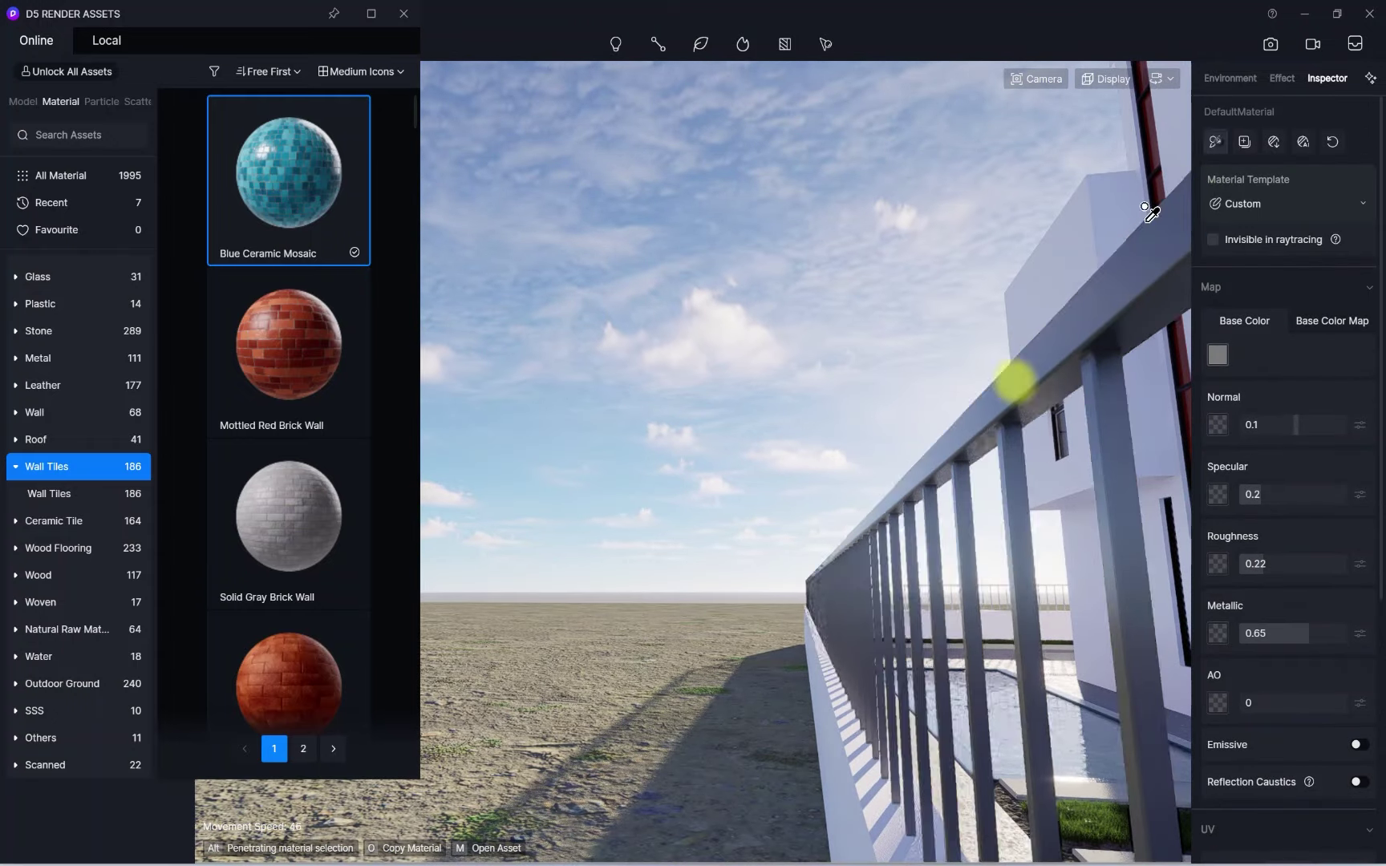
{"action": "right_click_drag", "start_coordinate": [1144, 207], "coordinate": [760, 263]}
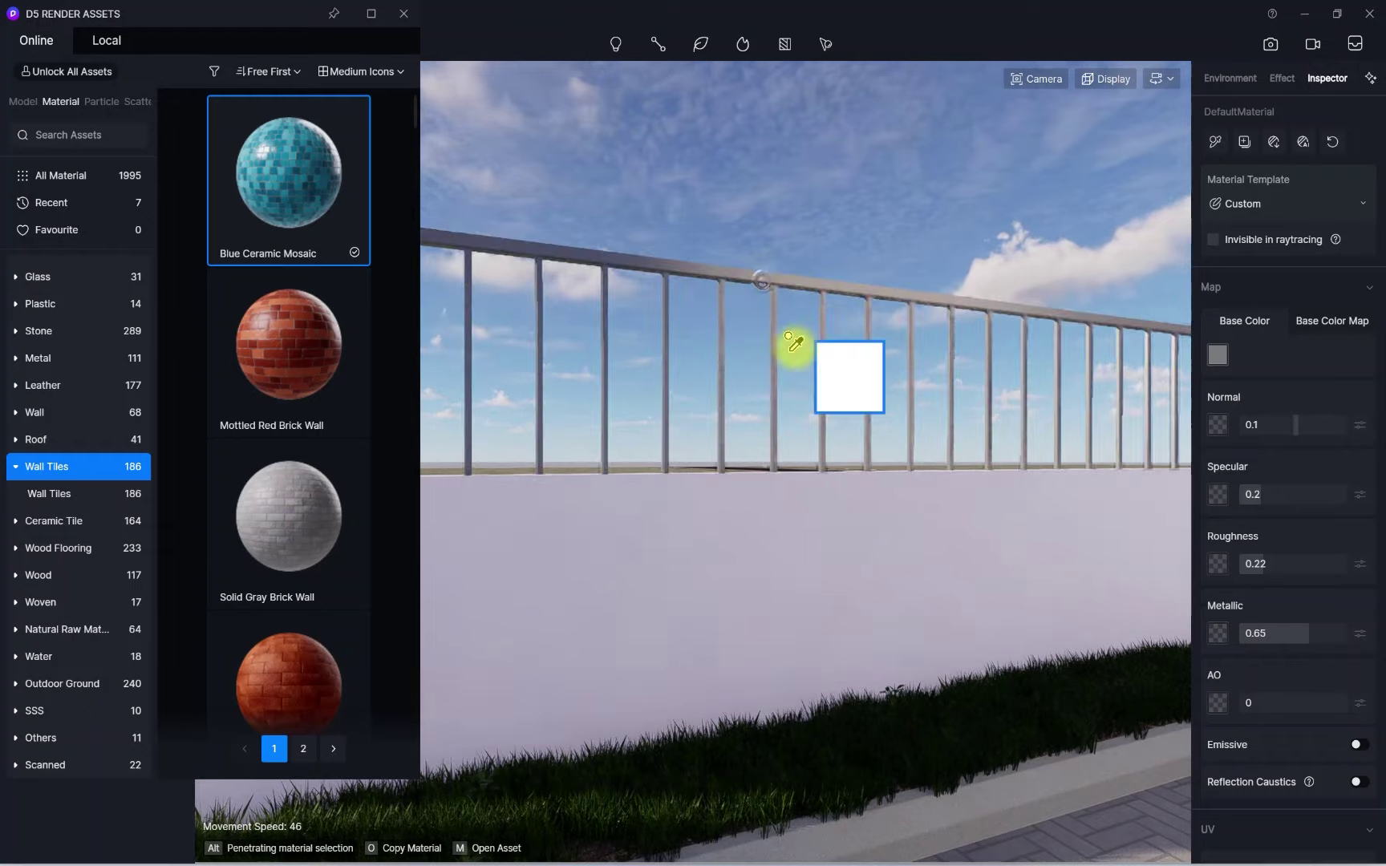
{"action": "right_click_drag", "start_coordinate": [794, 344], "coordinate": [10, 251]}
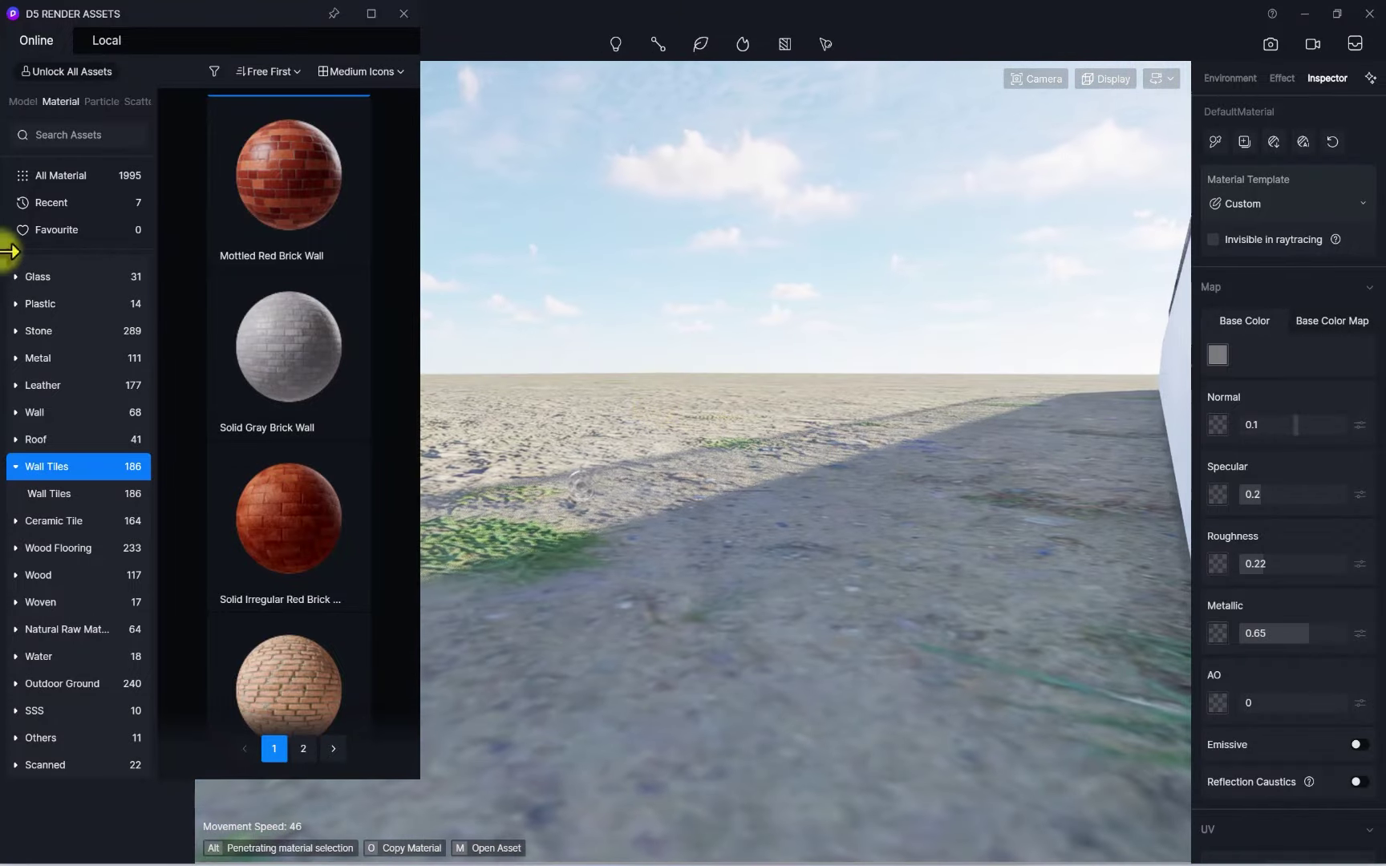
Apply the White Wall Paint material from the library's Wall Paint category to the boundary wall
{"action": "left_click", "coordinate": [66, 415]}
{"action": "right_click_drag", "start_coordinate": [974, 359], "coordinate": [365, 395]}
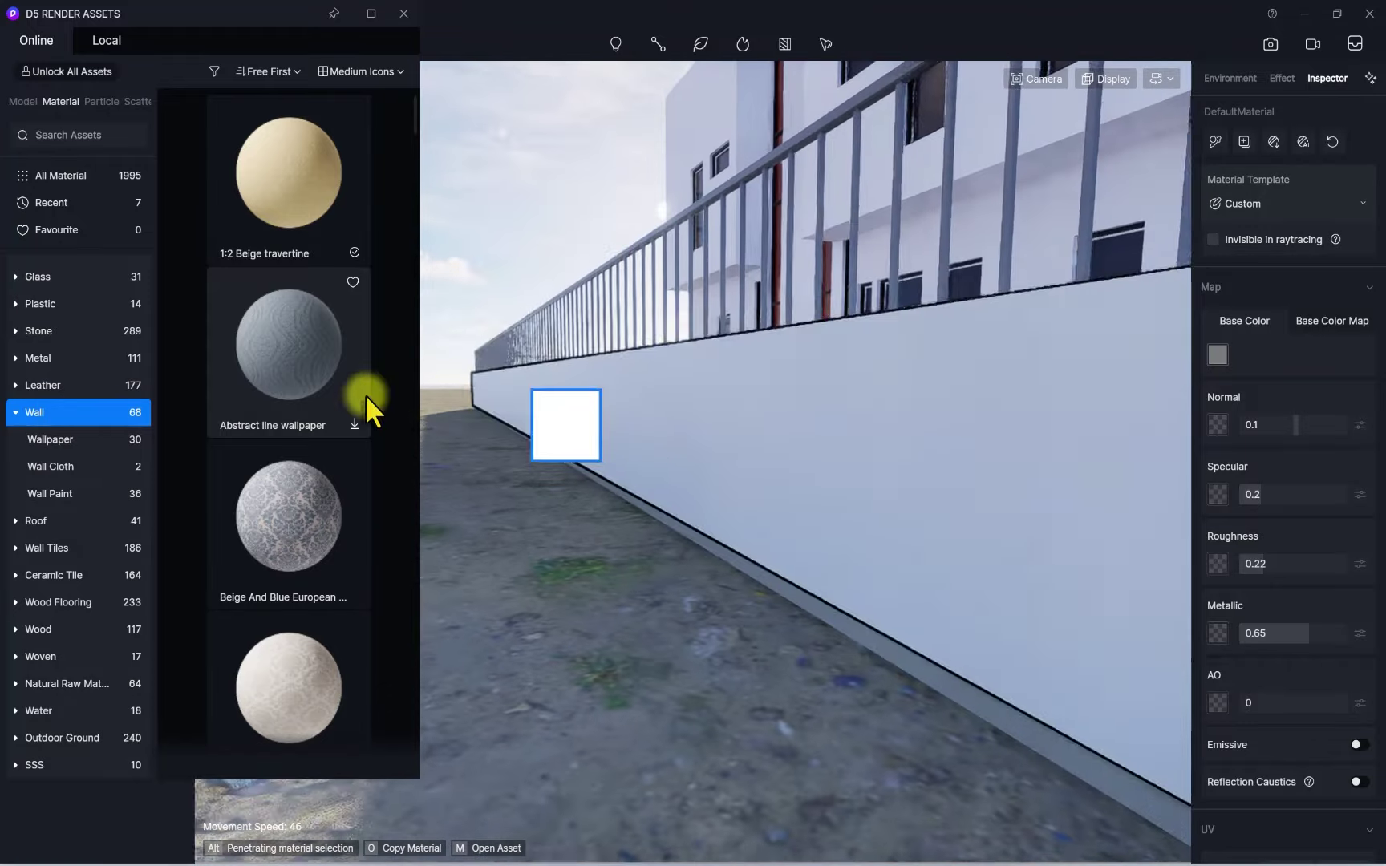
{"action": "left_click", "coordinate": [69, 494]}
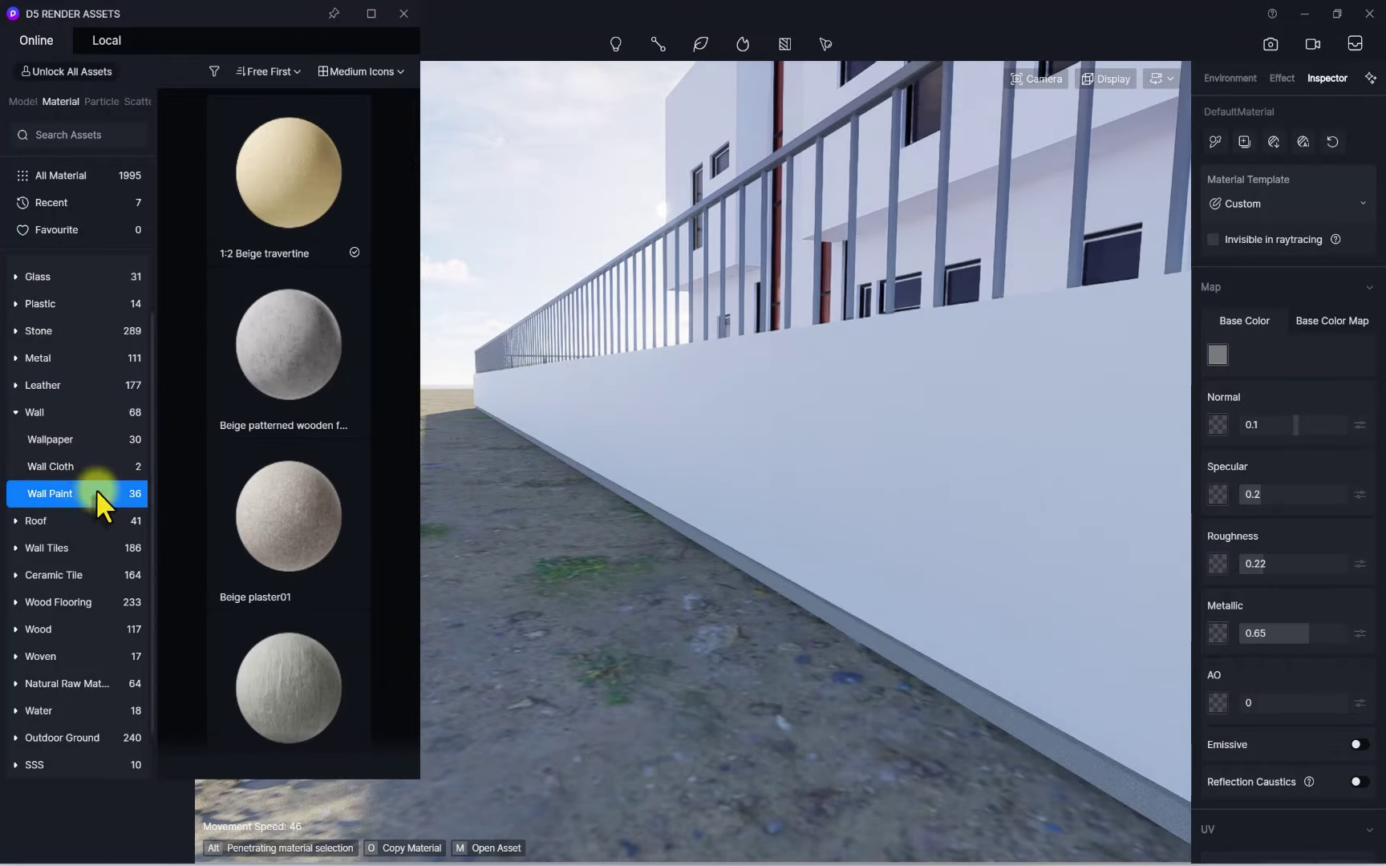
{"action": "scroll", "coordinate": [253, 374], "scroll_direction": "down", "scroll_amount": 10}
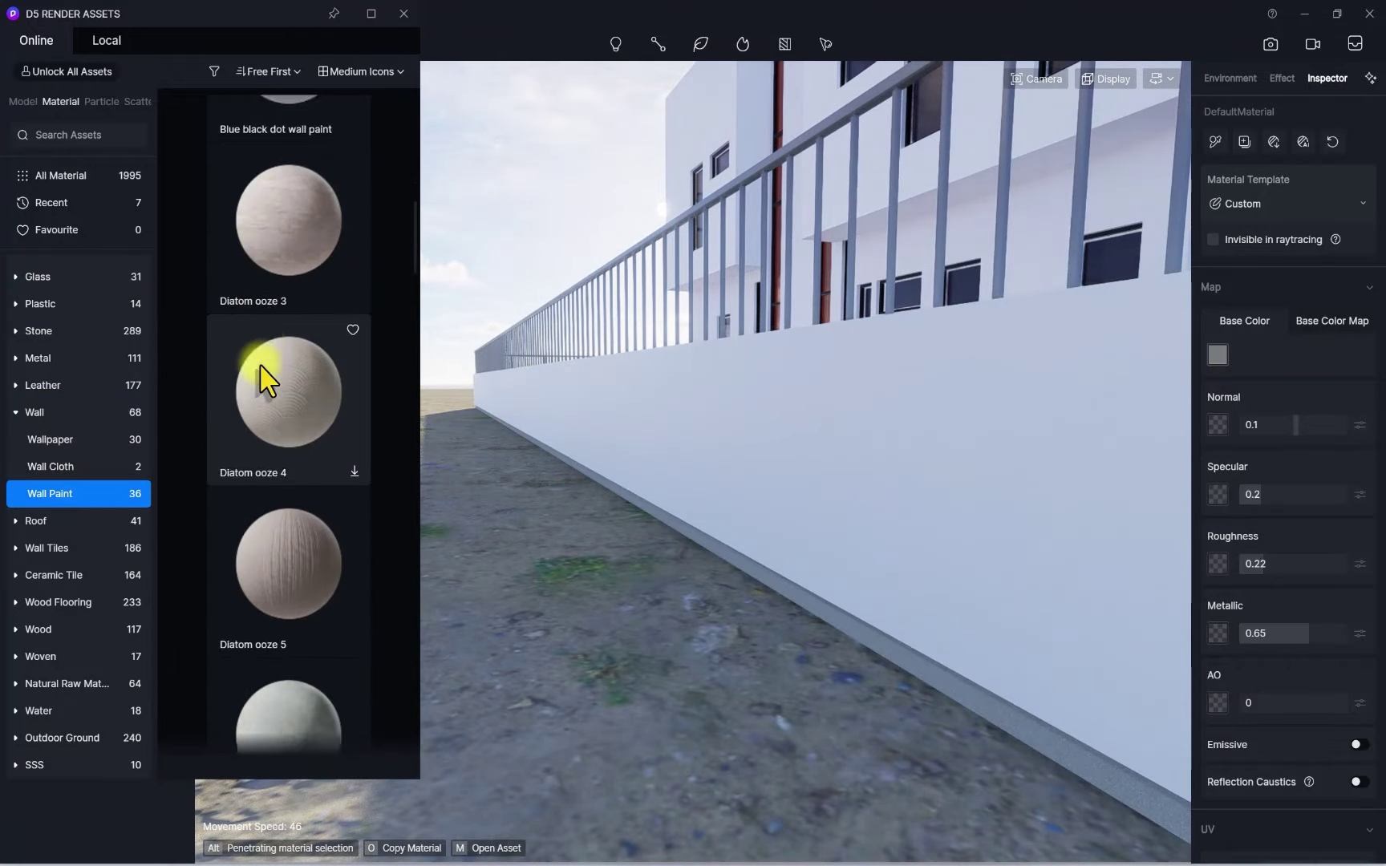
{"action": "scroll", "coordinate": [259, 365], "scroll_direction": "down", "scroll_amount": 10}
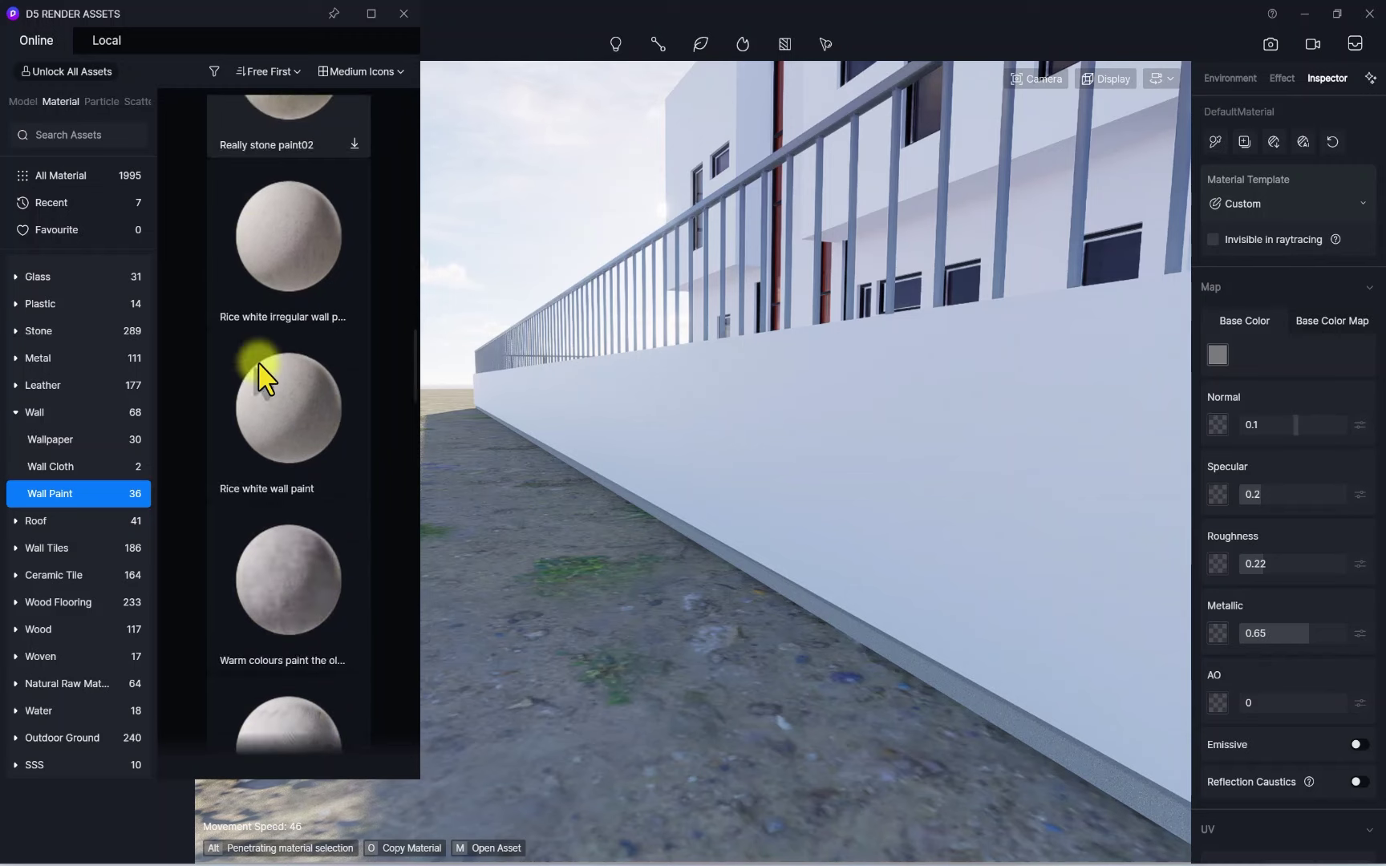
{"action": "scroll", "coordinate": [258, 363], "scroll_direction": "down", "scroll_amount": 10}
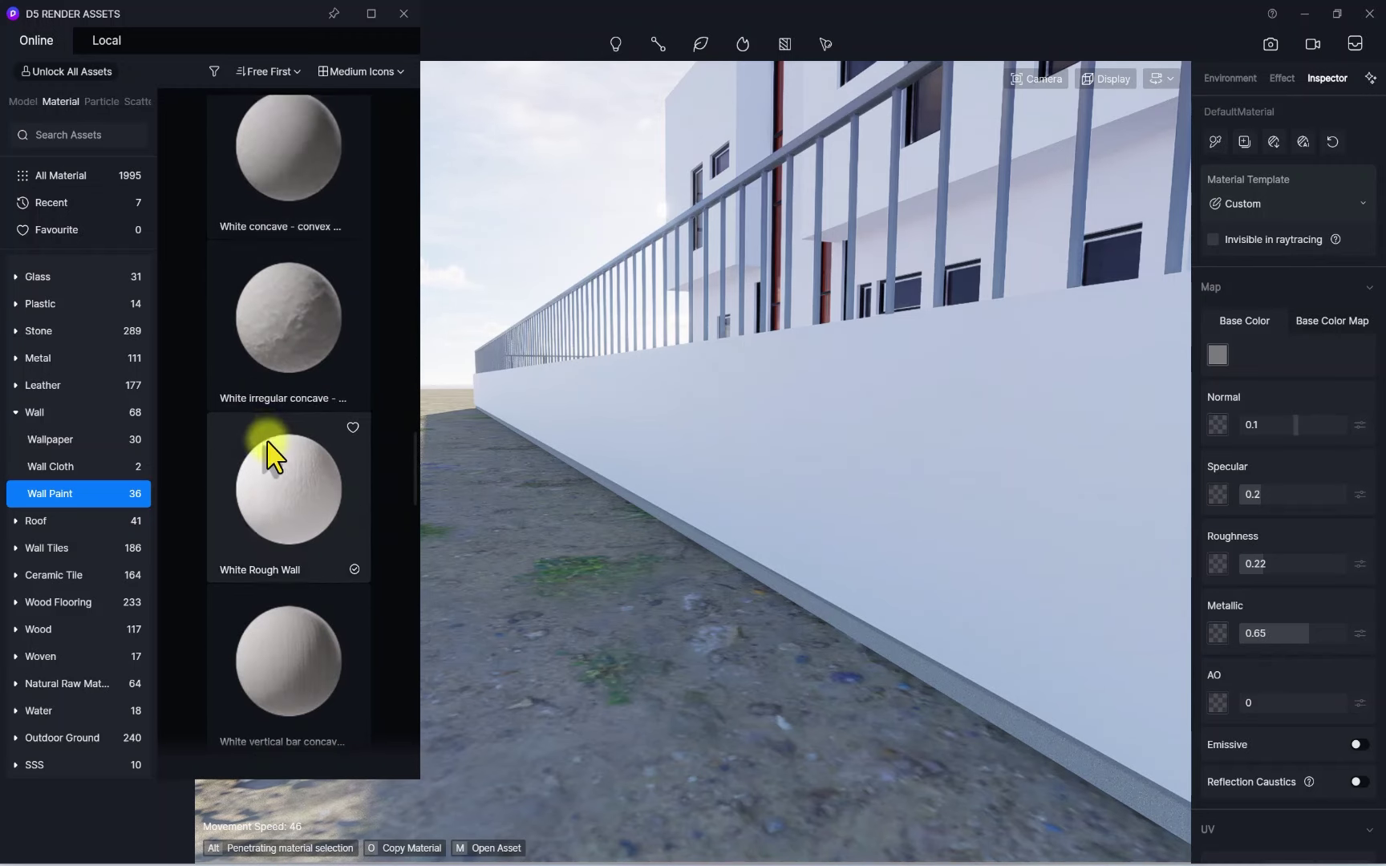
{"action": "scroll", "coordinate": [268, 446], "scroll_direction": "down", "scroll_amount": 3}
{"action": "mouse_move", "coordinate": [275, 597]}
{"action": "left_mouse_down"}
{"action": "mouse_move", "coordinate": [804, 409]}
{"action": "mouse_move", "coordinate": [772, 445]}
{"action": "mouse_move", "coordinate": [771, 377]}
{"action": "left_mouse_up"}
{"action": "left_click", "coordinate": [758, 371]}
Tint the boundary wall's White Wall Paint a very light blue-grey, with base color about hue 197, saturation 6 and value 93
{"action": "mouse_move", "coordinate": [804, 494]}
{"action": "right_mouse_down"}
{"action": "mouse_move", "coordinate": [635, 336]}
{"action": "mouse_move", "coordinate": [675, 428]}
{"action": "mouse_move", "coordinate": [664, 437]}
{"action": "mouse_move", "coordinate": [511, 348]}
{"action": "mouse_move", "coordinate": [628, 389]}
{"action": "right_mouse_up"}
{"action": "key", "text": "w"}
{"action": "key", "text": "w"}
{"action": "key", "text": "s"}
{"action": "key", "text": "w"}
{"action": "left_click", "coordinate": [639, 384]}
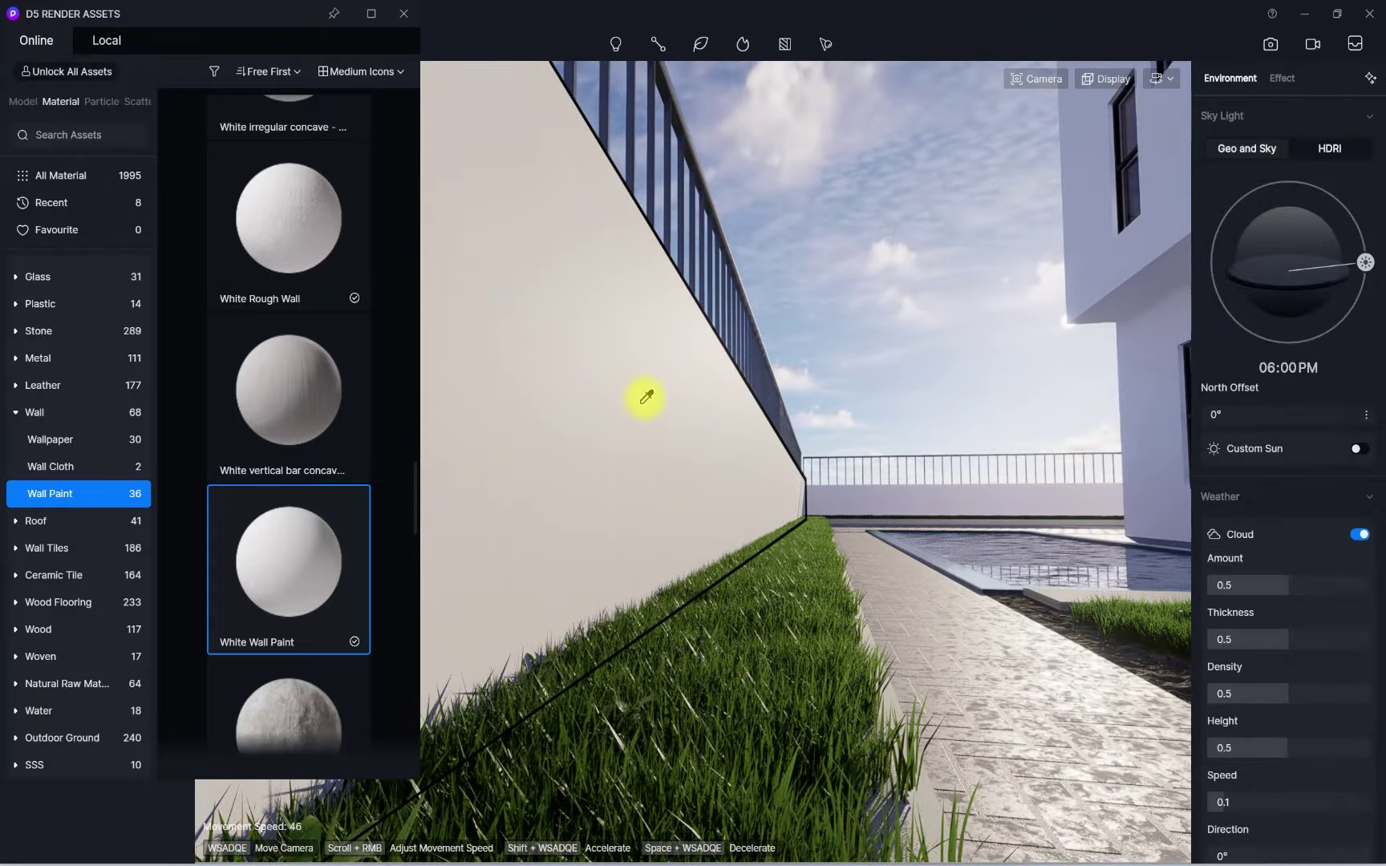
{"action": "left_click", "coordinate": [1217, 354]}
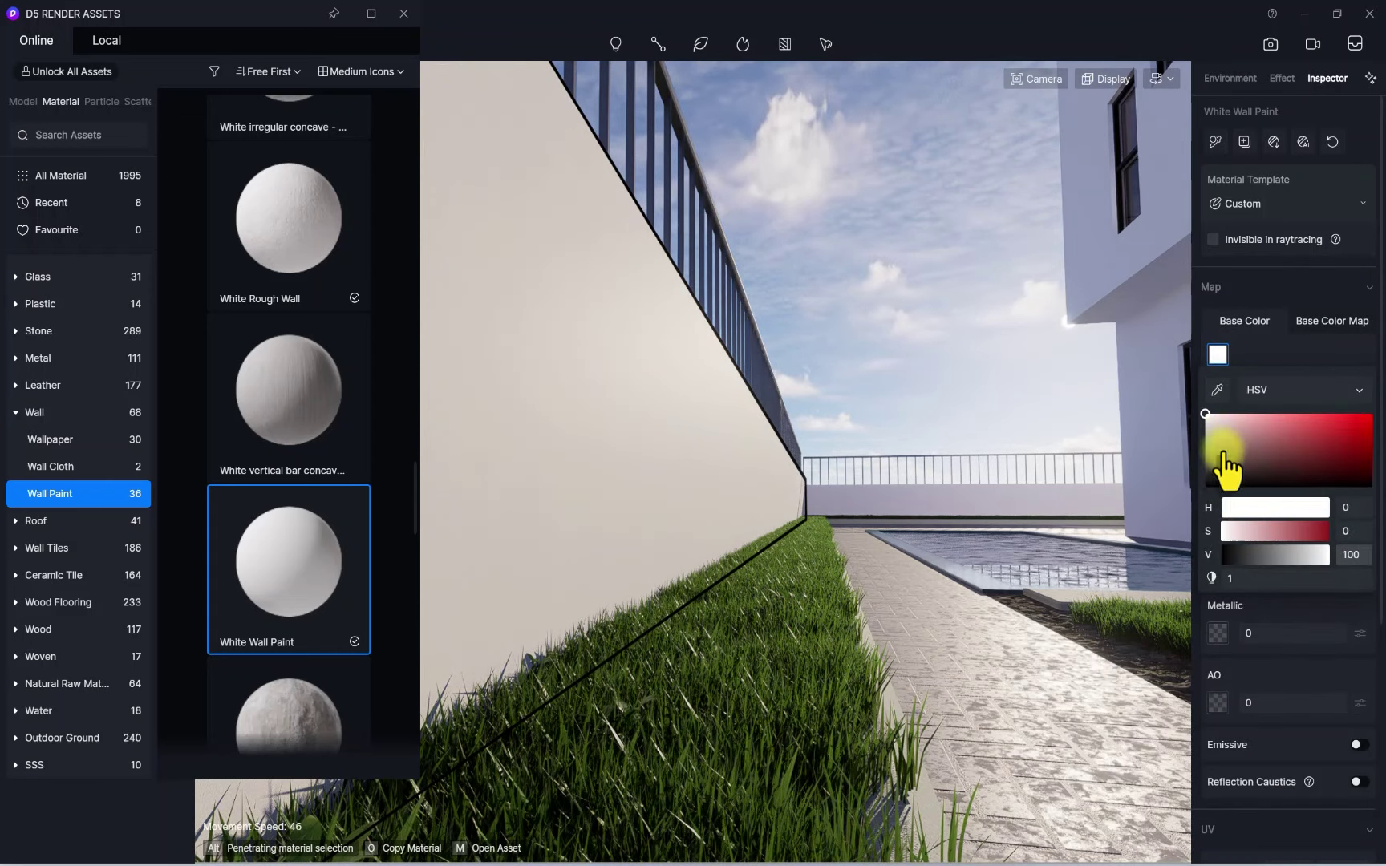
{"action": "left_click_drag", "start_coordinate": [1231, 513], "coordinate": [1284, 510]}
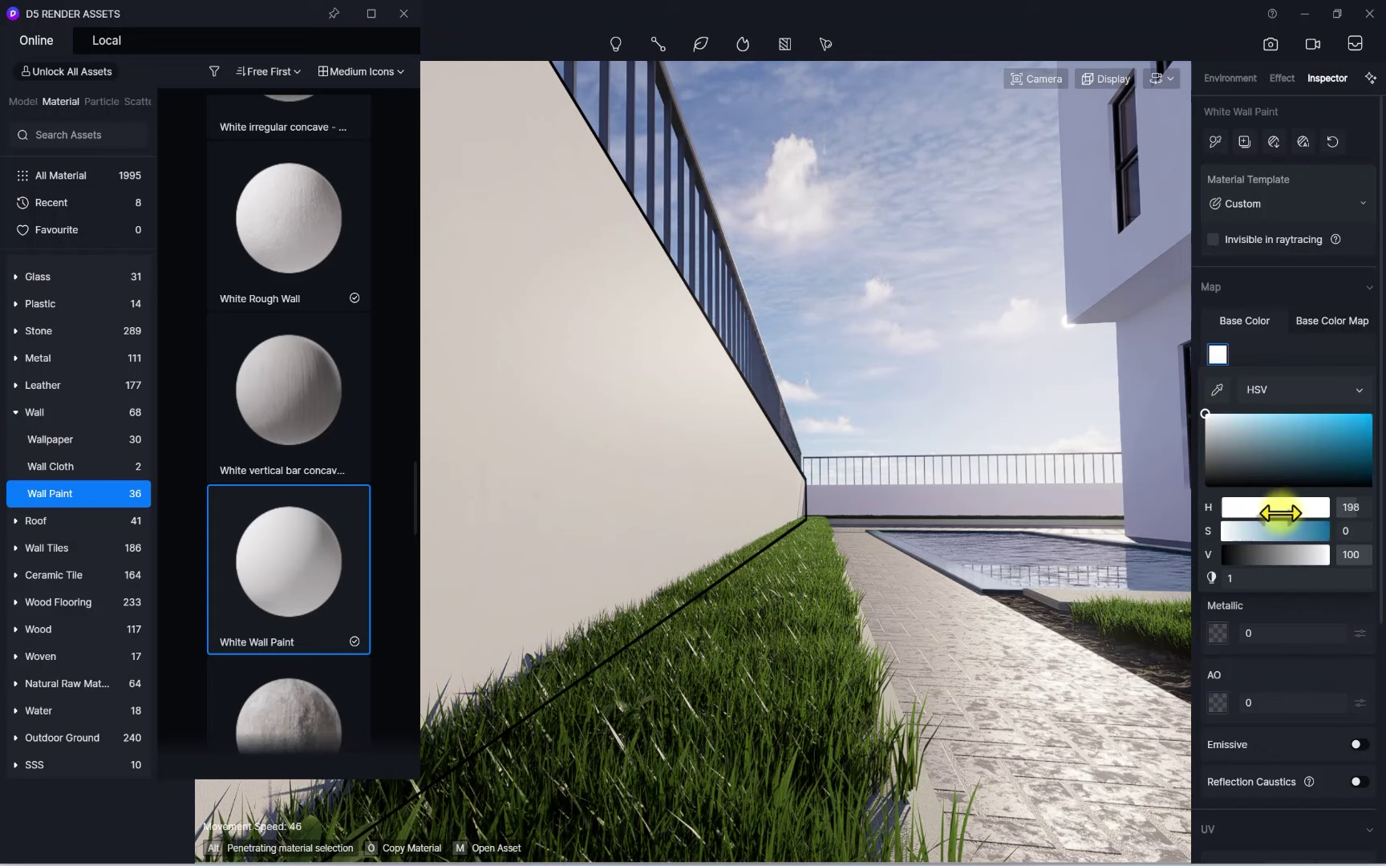
{"action": "left_click", "coordinate": [1208, 416]}
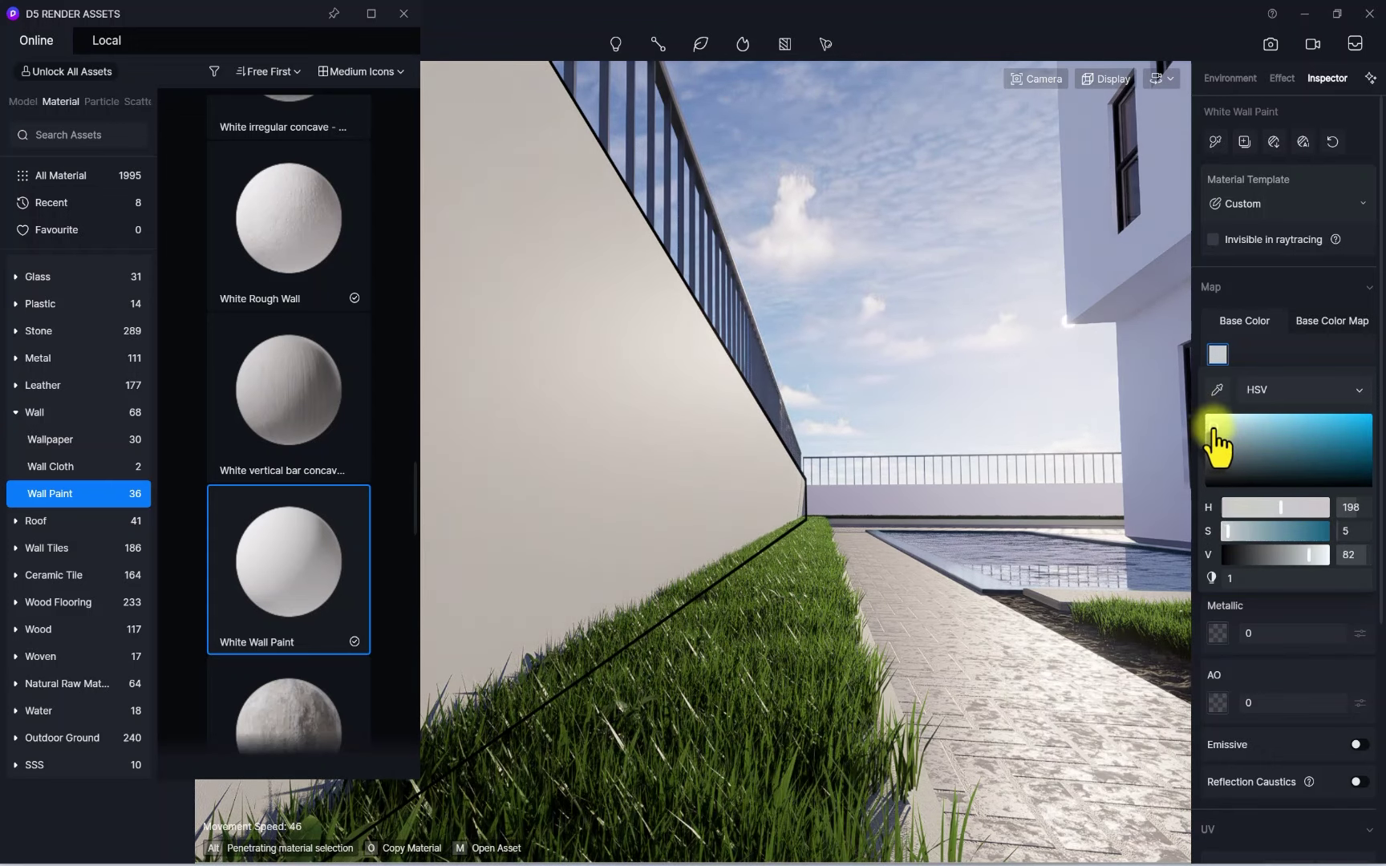
Lower the wall paint's base color map saturation and shift its base color to a stronger pale blue, about hue 197 and saturation 18
{"action": "left_click", "coordinate": [1347, 323]}
{"action": "left_click", "coordinate": [1359, 356]}
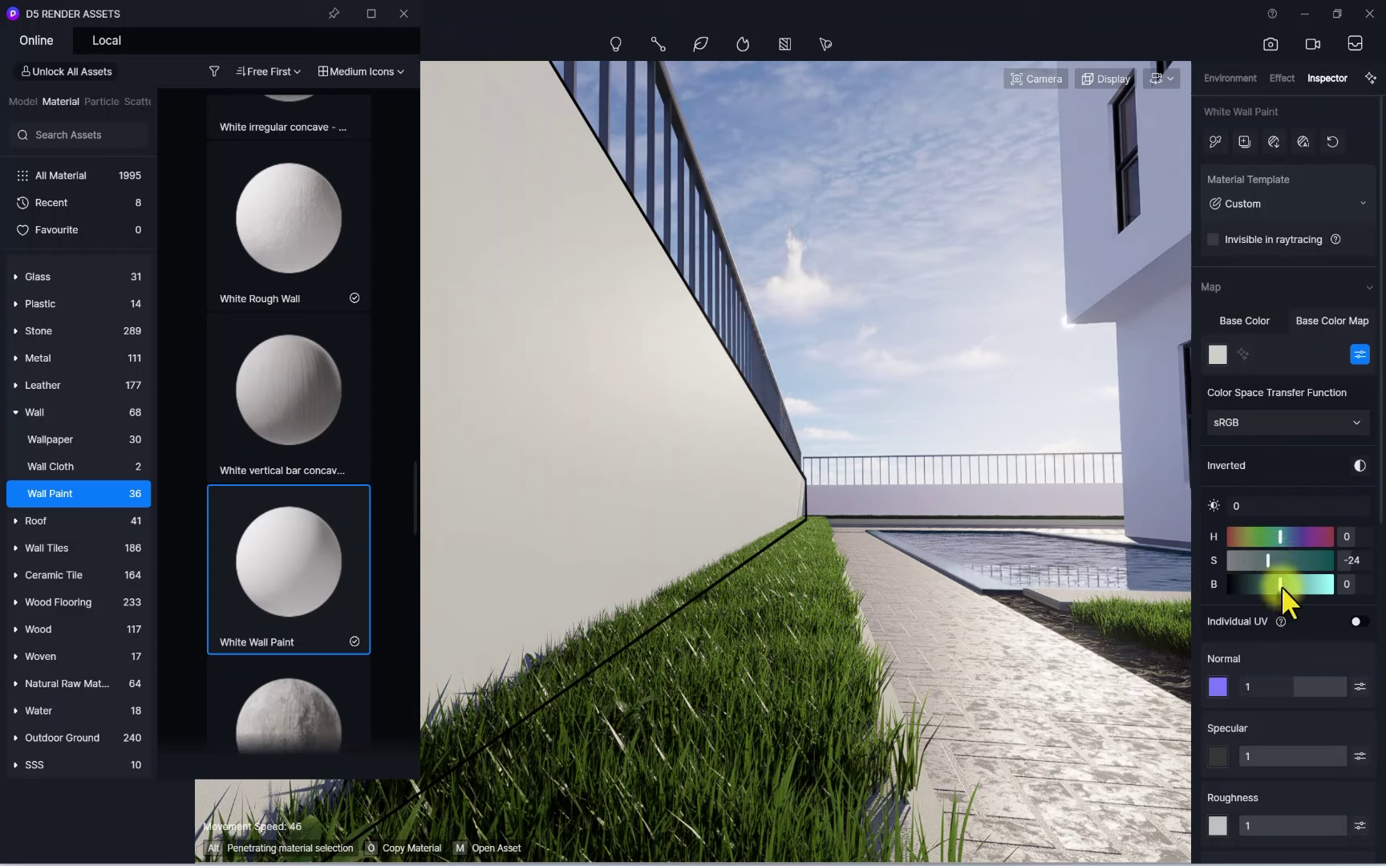
{"action": "left_click", "coordinate": [1235, 323]}
{"action": "left_click", "coordinate": [1217, 354]}
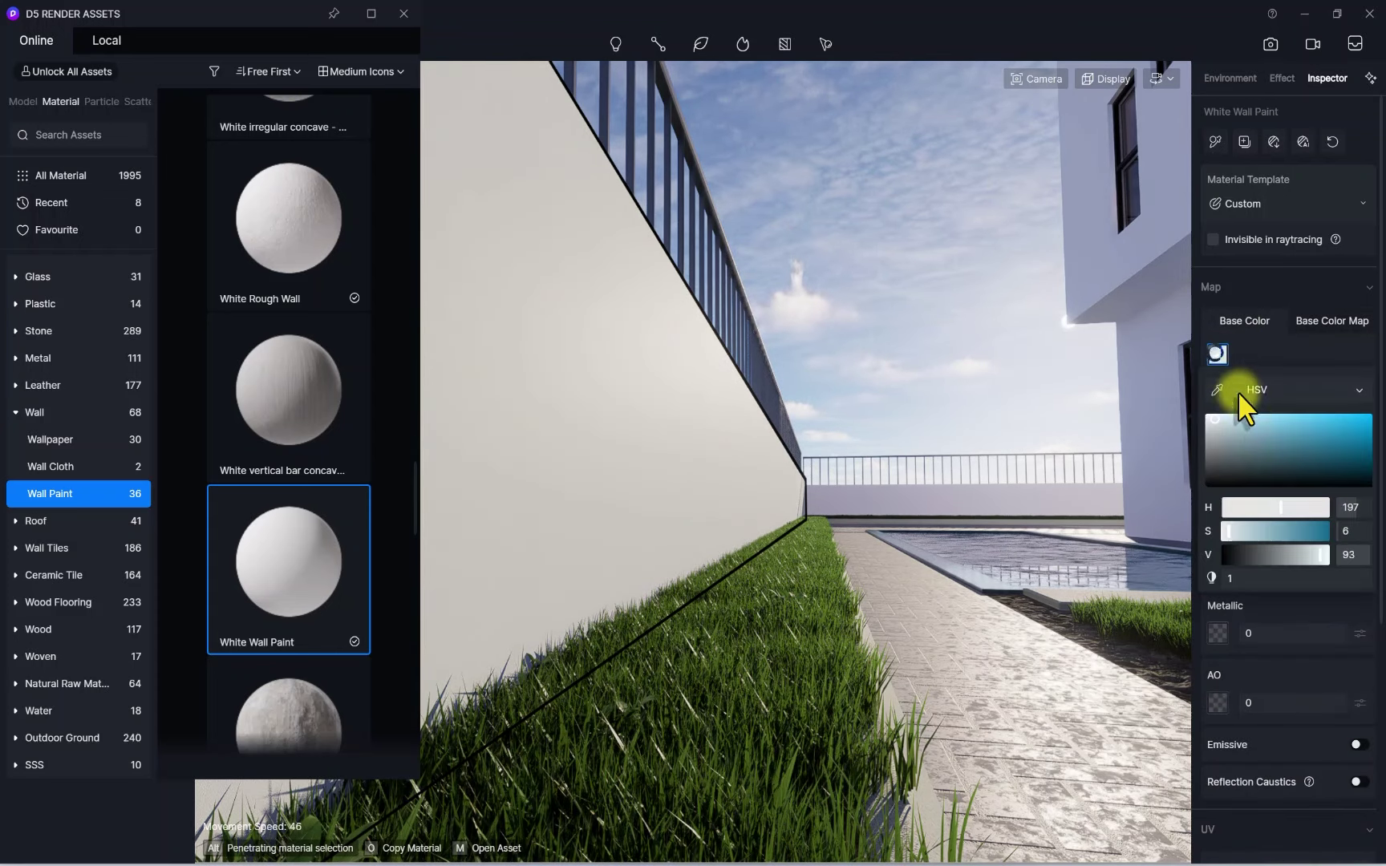
{"action": "left_click", "coordinate": [1254, 424]}
{"action": "left_click_drag", "start_coordinate": [1345, 413], "coordinate": [1282, 415]}
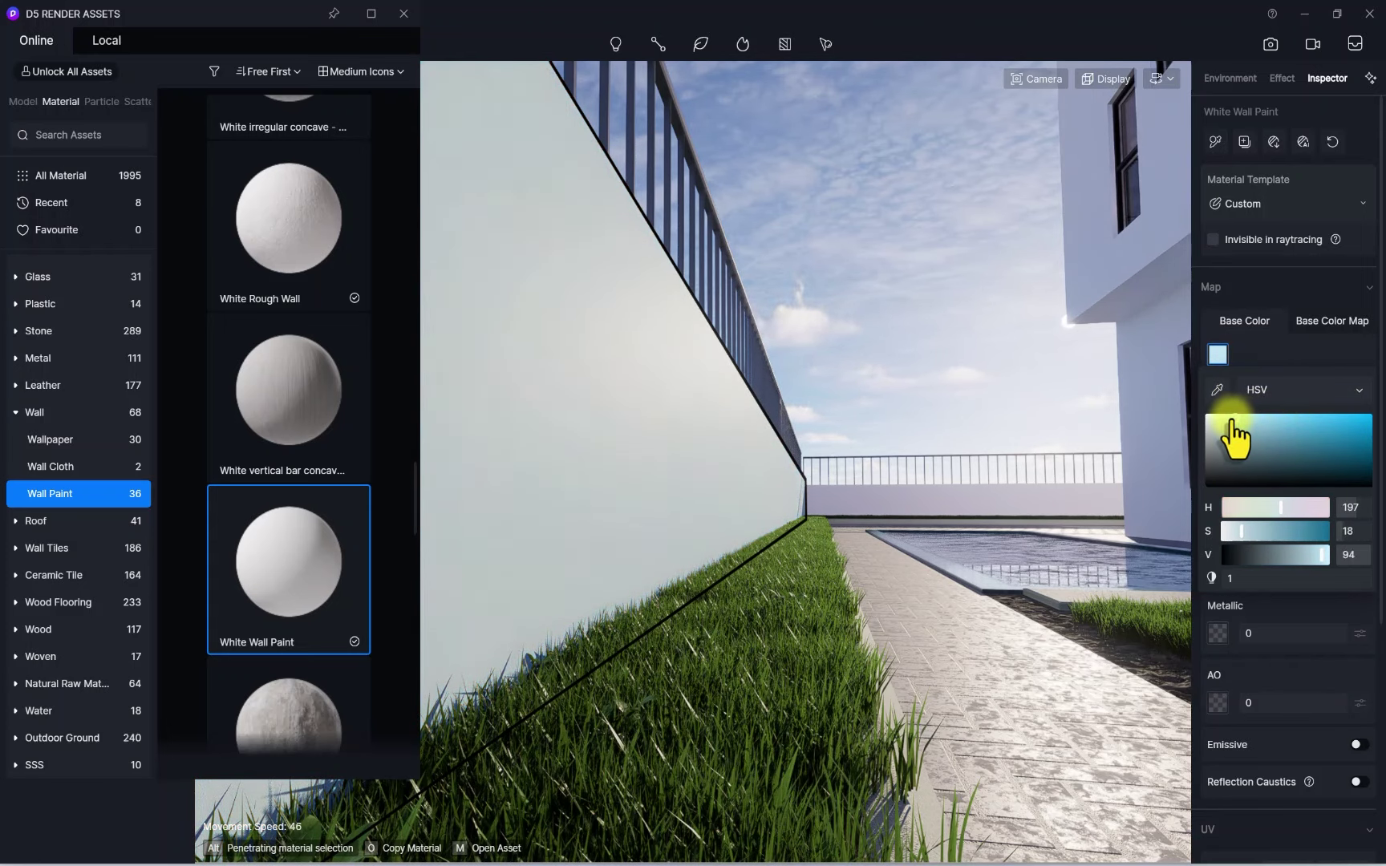
Examine the painted boundary wall's surface texture up close and check its color from the outer side
{"action": "right_click_drag", "start_coordinate": [903, 445], "coordinate": [779, 621]}
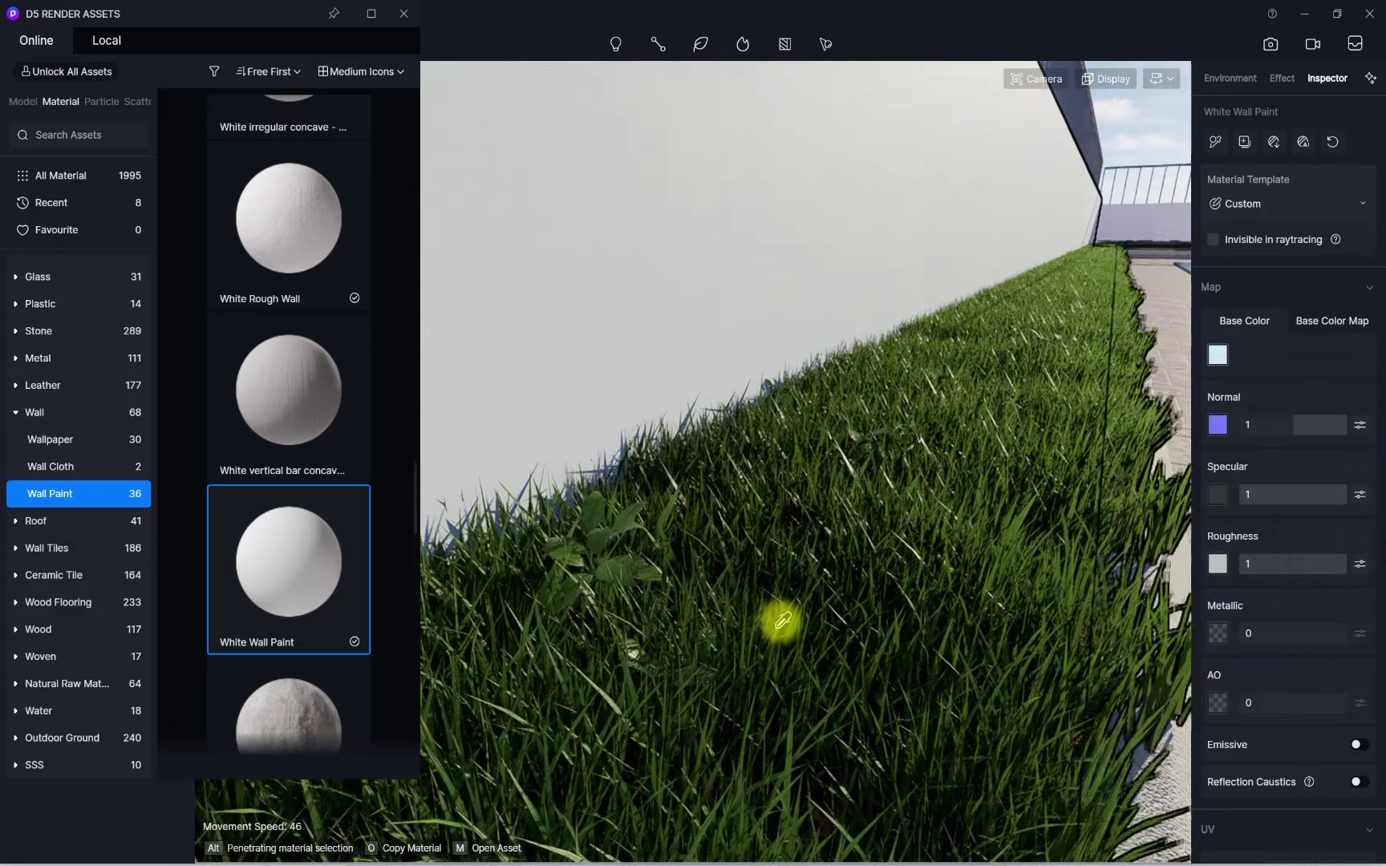
{"action": "scroll", "coordinate": [644, 513], "scroll_direction": "down", "scroll_amount": 5}
{"action": "scroll", "coordinate": [642, 512], "scroll_direction": "up", "scroll_amount": 3}
{"action": "mouse_move", "coordinate": [643, 513]}
{"action": "right_mouse_down"}
{"action": "mouse_move", "coordinate": [758, 452]}
{"action": "mouse_move", "coordinate": [736, 441]}
{"action": "right_mouse_up"}
{"action": "scroll", "coordinate": [738, 441], "scroll_direction": "up", "scroll_amount": 5}
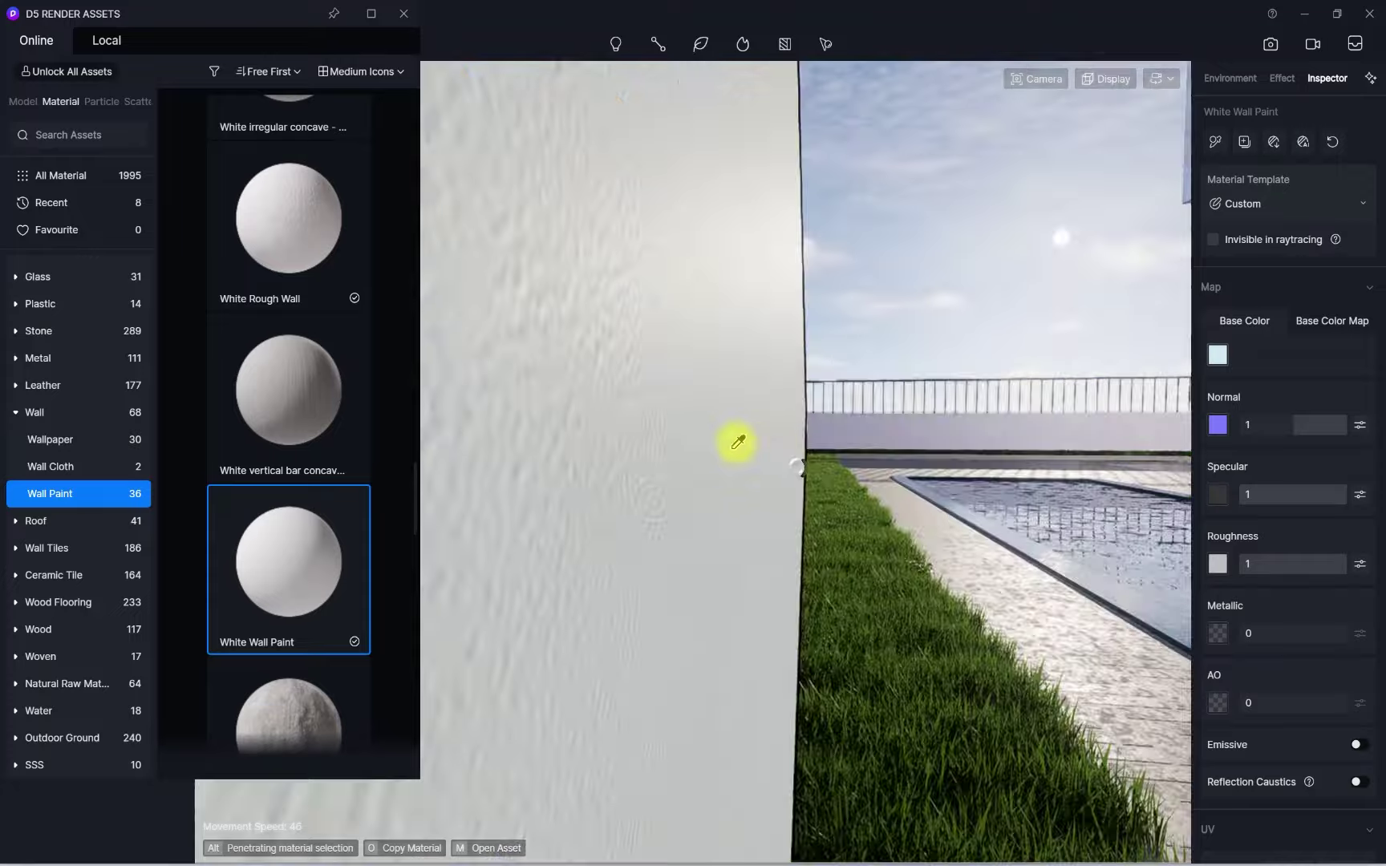
{"action": "scroll", "coordinate": [898, 428], "scroll_direction": "up", "scroll_amount": 3}
{"action": "mouse_move", "coordinate": [899, 425]}
{"action": "right_mouse_down"}
{"action": "mouse_move", "coordinate": [950, 417]}
{"action": "mouse_move", "coordinate": [752, 440]}
{"action": "right_mouse_up"}
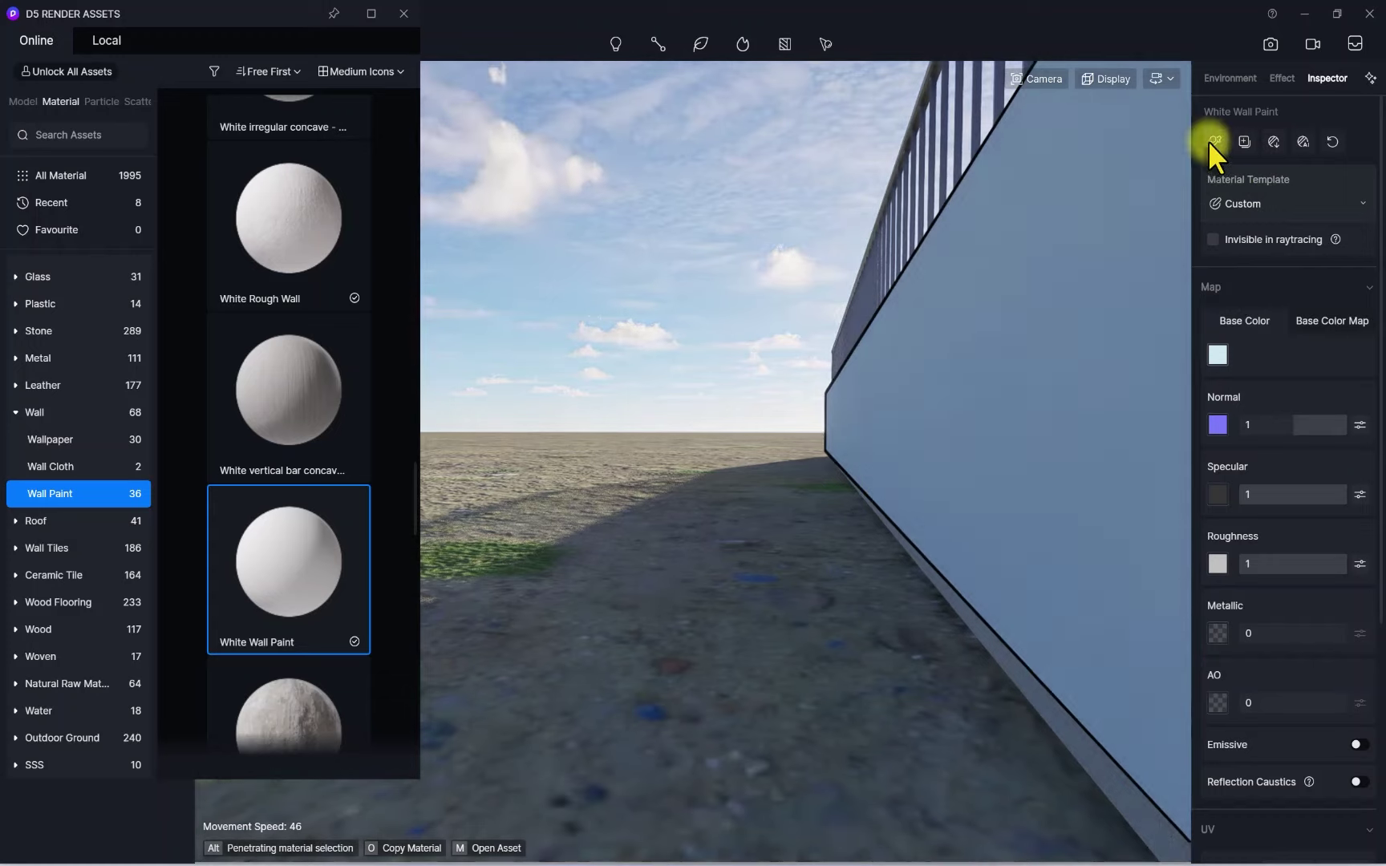
{"action": "left_click", "coordinate": [1212, 142]}
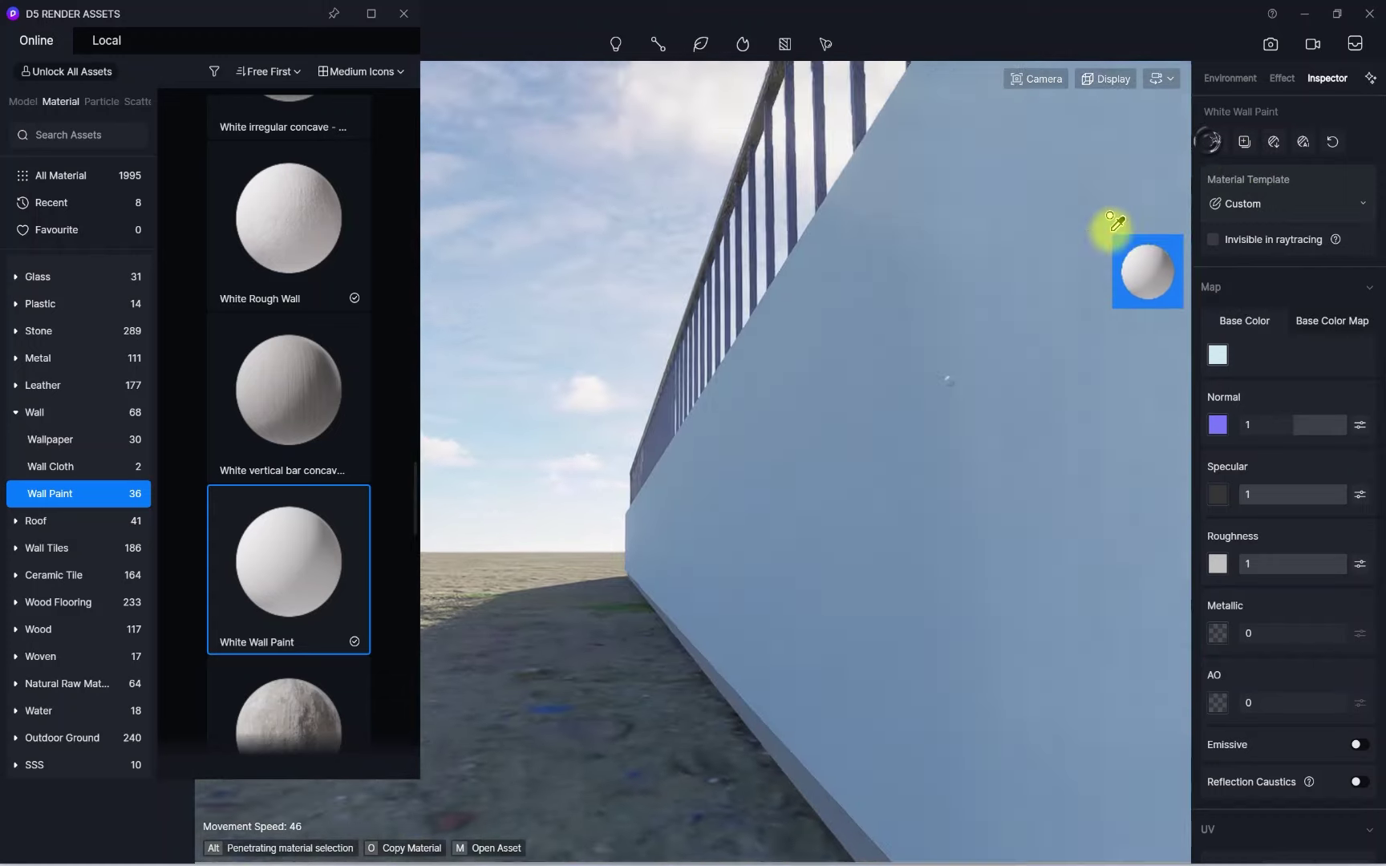
{"action": "right_click_drag", "start_coordinate": [948, 380], "coordinate": [816, 529]}
{"action": "right_click_drag", "start_coordinate": [804, 477], "coordinate": [534, 526]}
{"action": "key", "text": "w"}
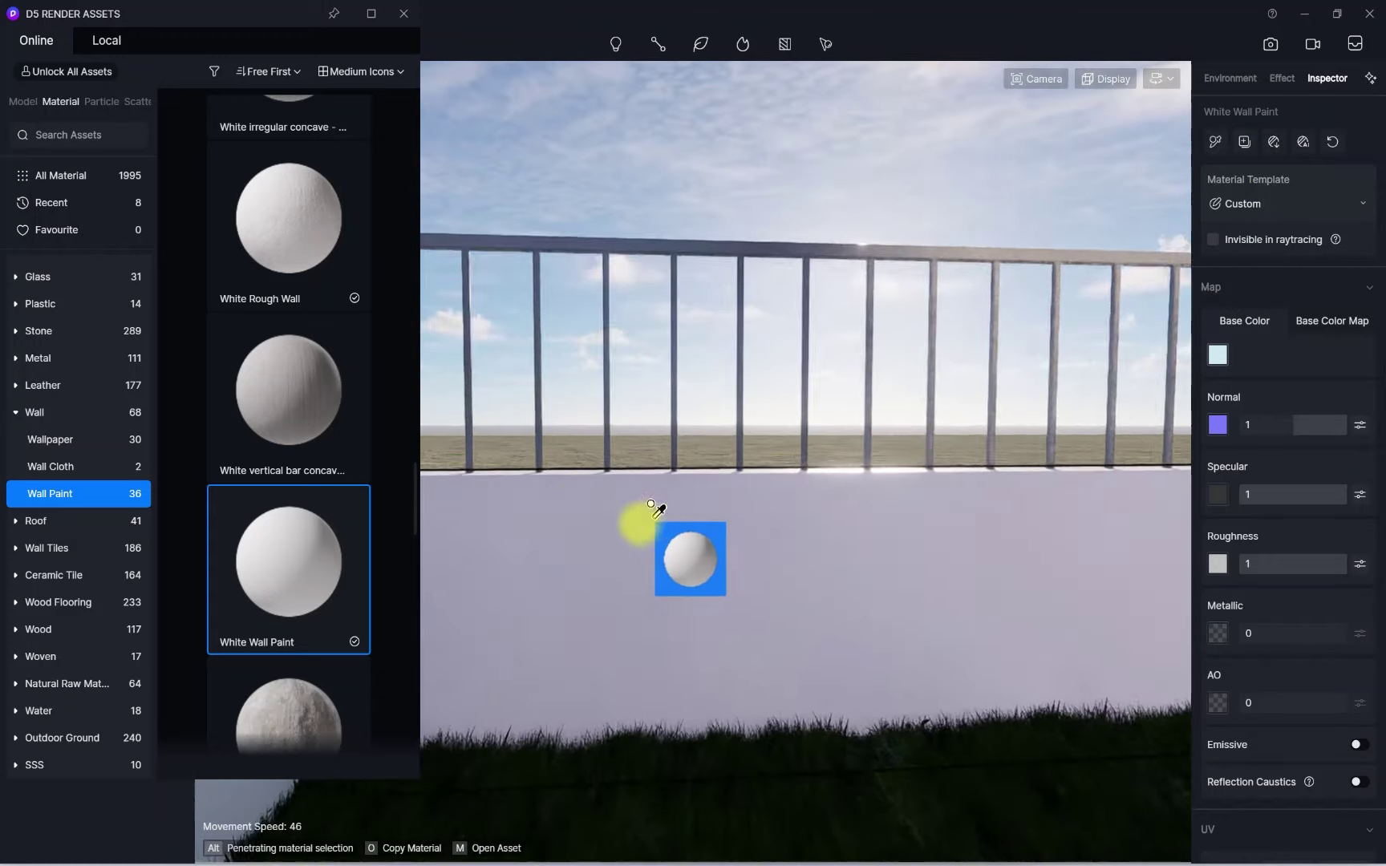
{"action": "right_click_drag", "start_coordinate": [652, 517], "coordinate": [715, 563]}
Lighten the boundary wall paint's base color to a near-white blue with hue 196, saturation 9 and value 98
{"action": "left_click", "coordinate": [648, 617]}
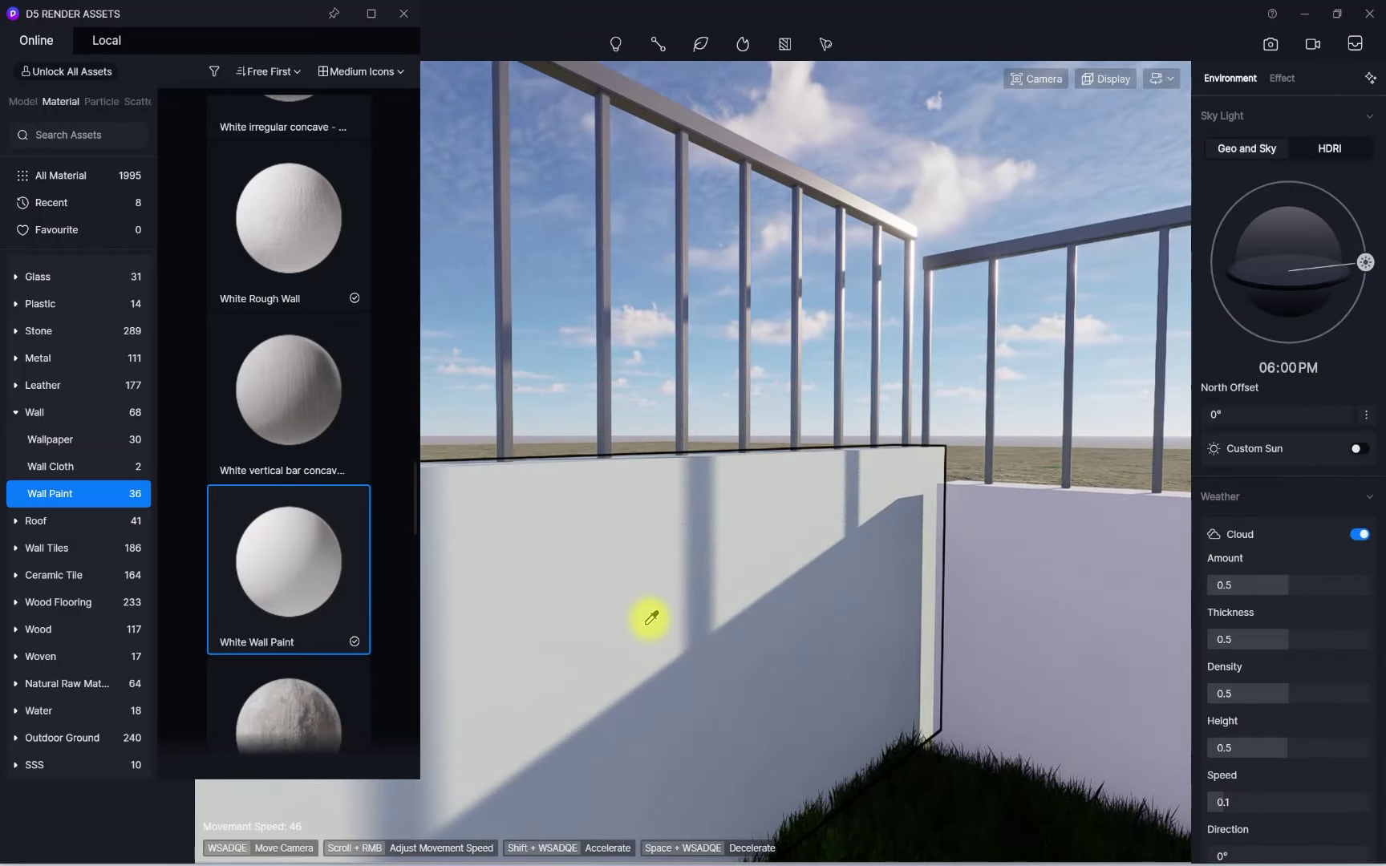
{"action": "left_click", "coordinate": [1217, 356]}
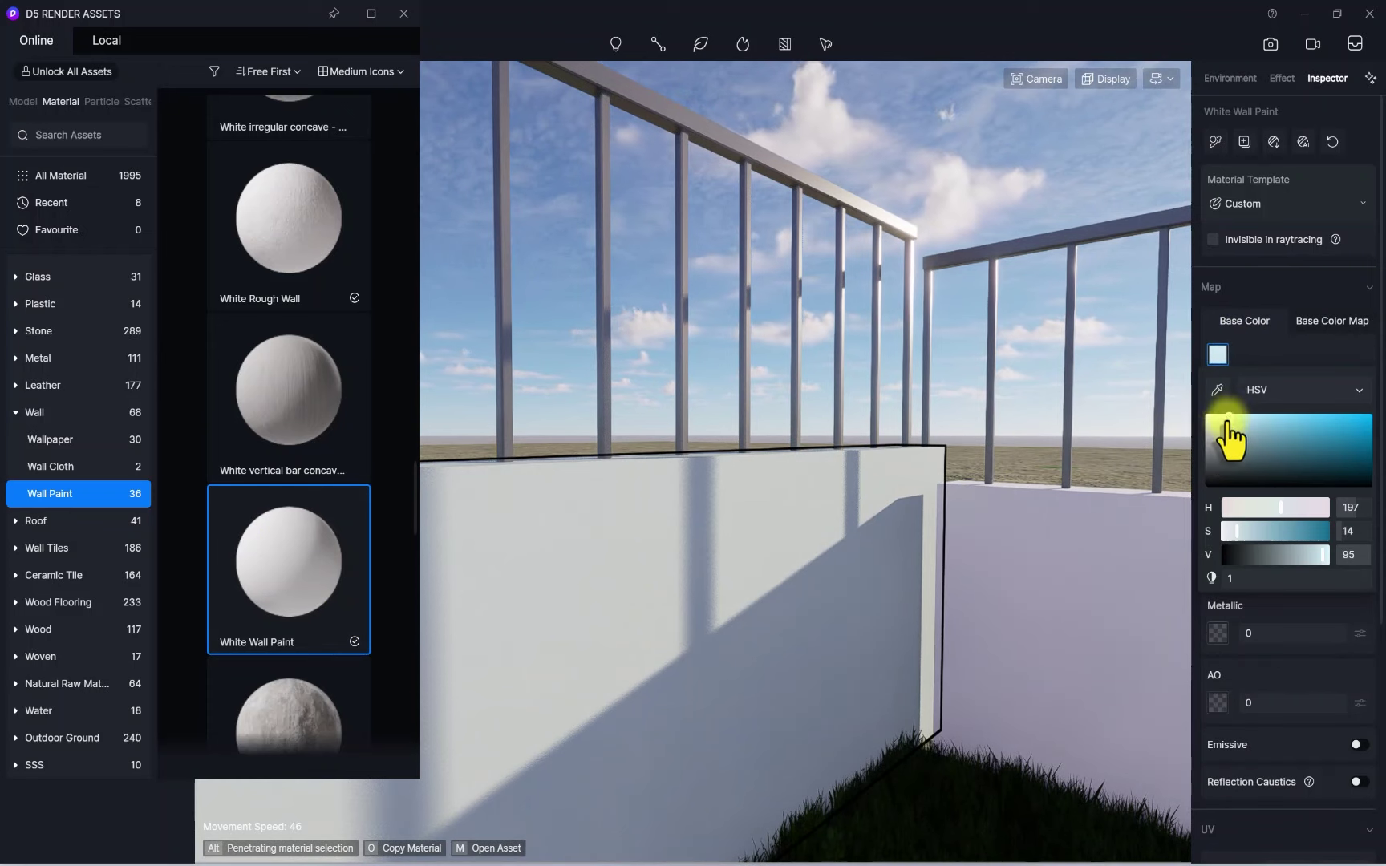
{"action": "left_click", "coordinate": [849, 549]}
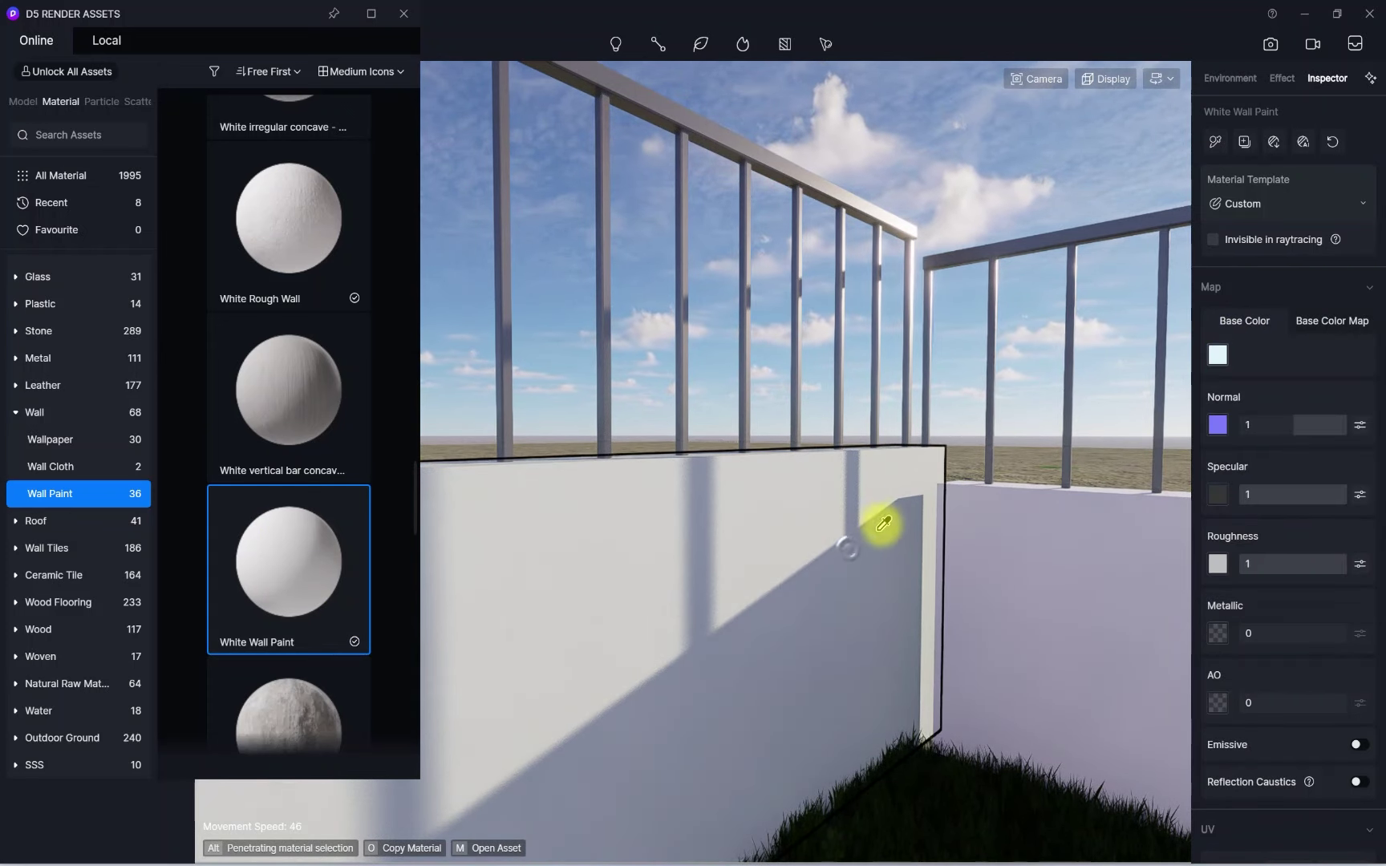
Pick up the pale blue-white wall paint and apply it to the remaining boundary walls and the house's exterior walls
{"action": "left_click", "coordinate": [1214, 143]}
{"action": "scroll", "coordinate": [1252, 497], "scroll_direction": "down", "scroll_amount": 2}
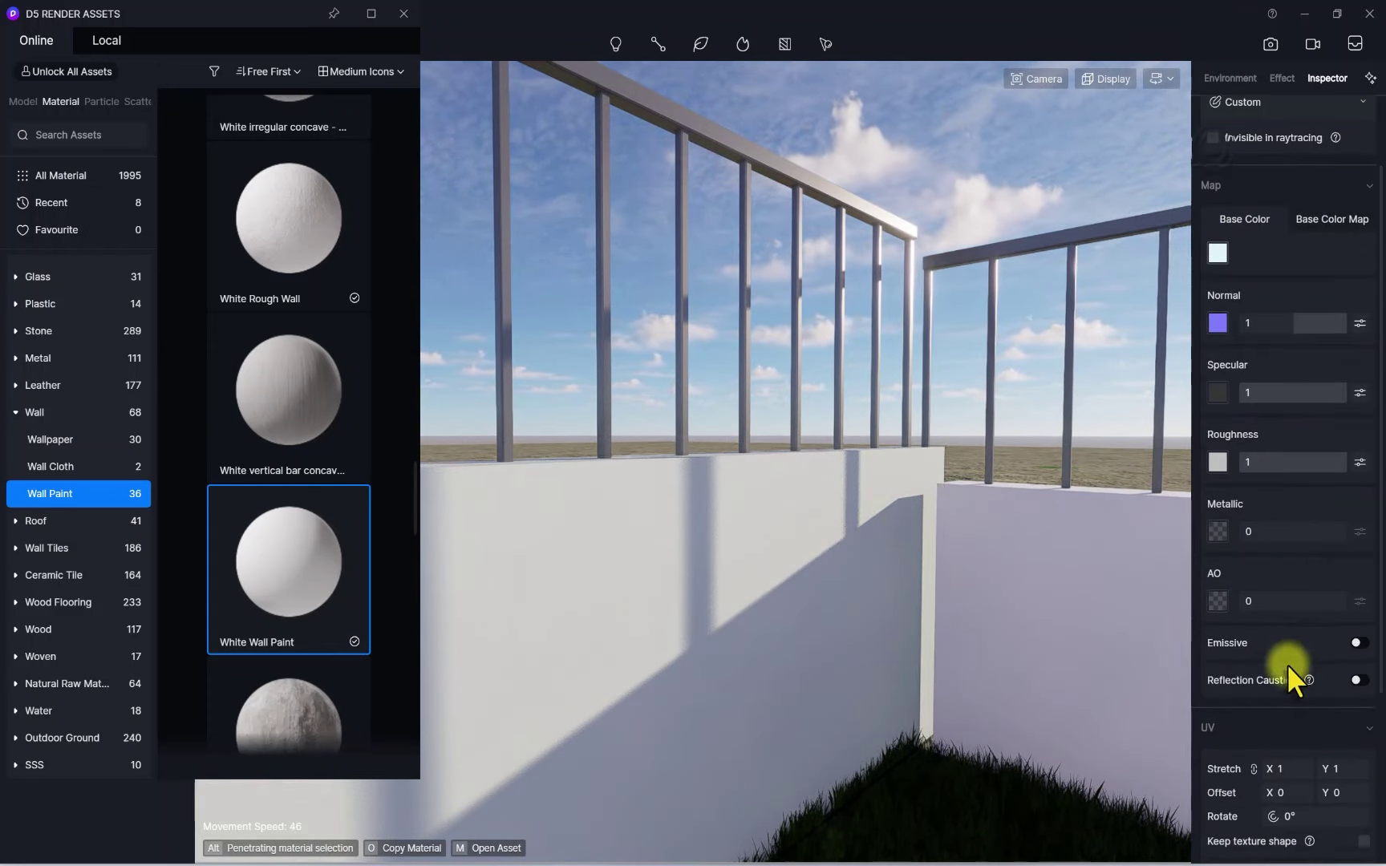
{"action": "right_click_drag", "start_coordinate": [1000, 559], "coordinate": [1020, 586]}
{"action": "left_click_drag", "start_coordinate": [1026, 591], "coordinate": [894, 264]}
{"action": "left_click_drag", "start_coordinate": [722, 324], "coordinate": [636, 499]}
{"action": "left_click_drag", "start_coordinate": [795, 264], "coordinate": [638, 135]}
{"action": "left_click_drag", "start_coordinate": [608, 223], "coordinate": [810, 379]}
{"action": "key", "text": "s"}
{"action": "right_click_drag", "start_coordinate": [810, 379], "coordinate": [718, 423]}
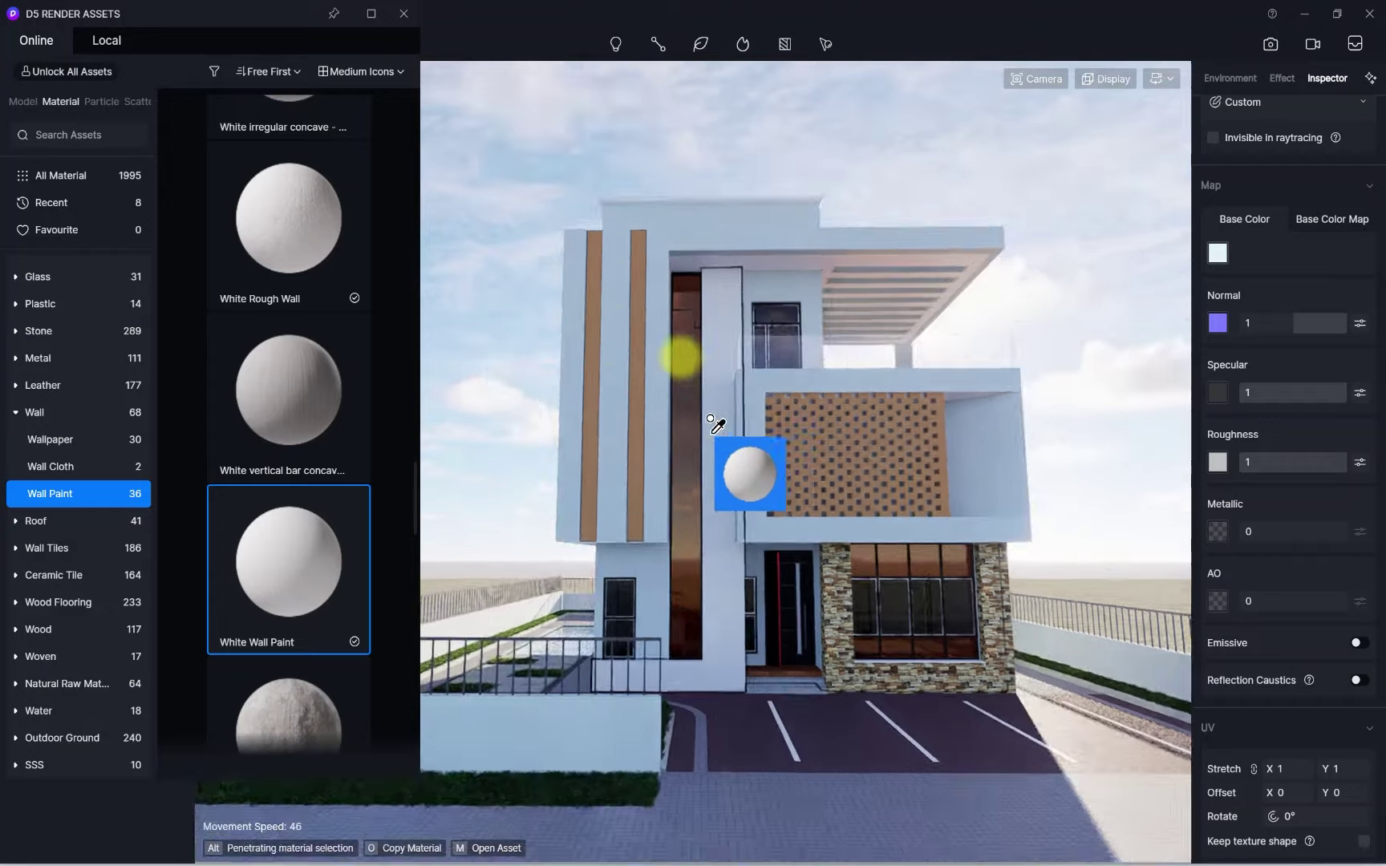
{"action": "key", "text": "Escape"}
Change the house wall paint's base color to a warm off-white with hue 36, saturation 9 and value 98
{"action": "left_click", "coordinate": [713, 207]}
{"action": "left_click", "coordinate": [1217, 253]}
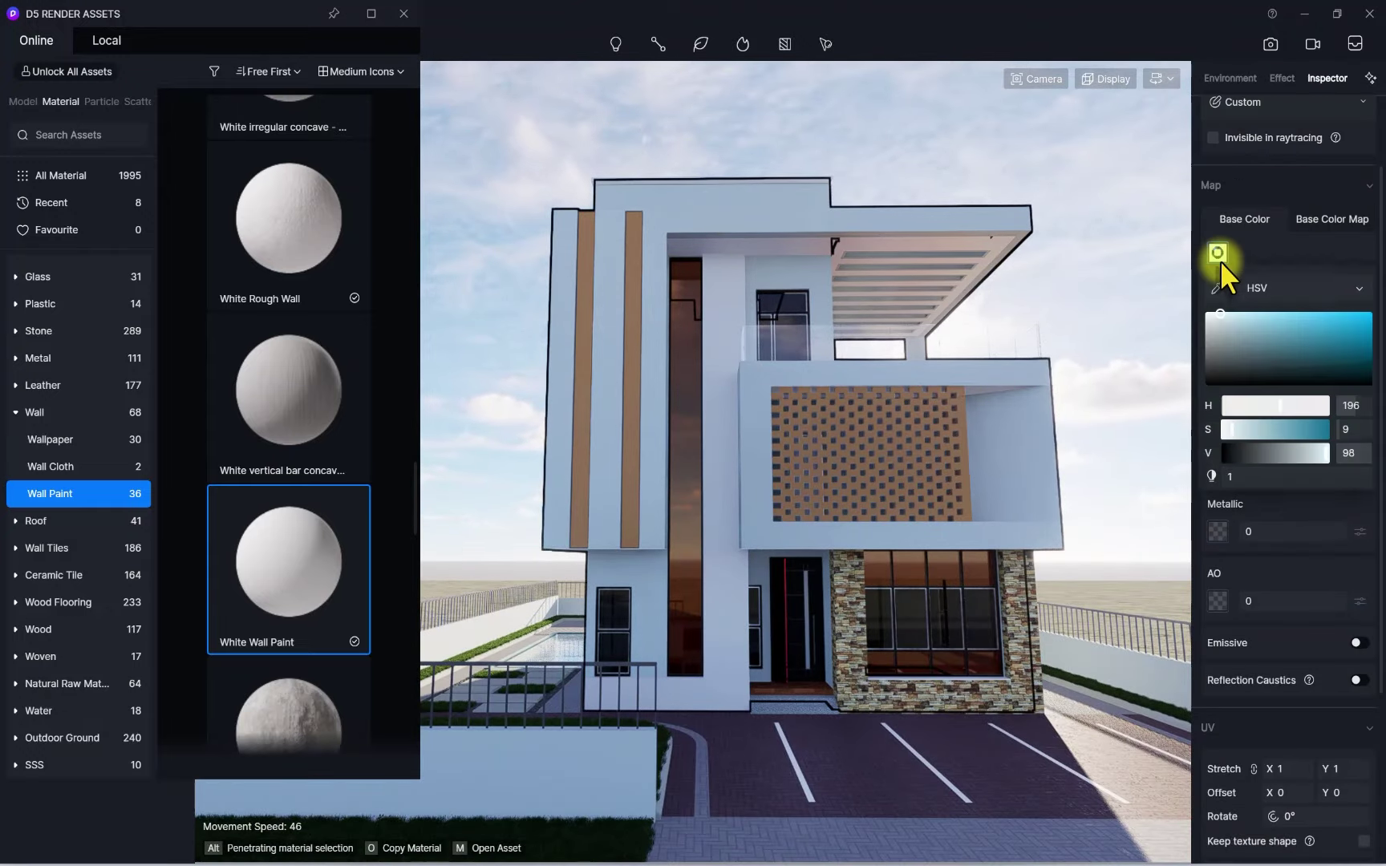
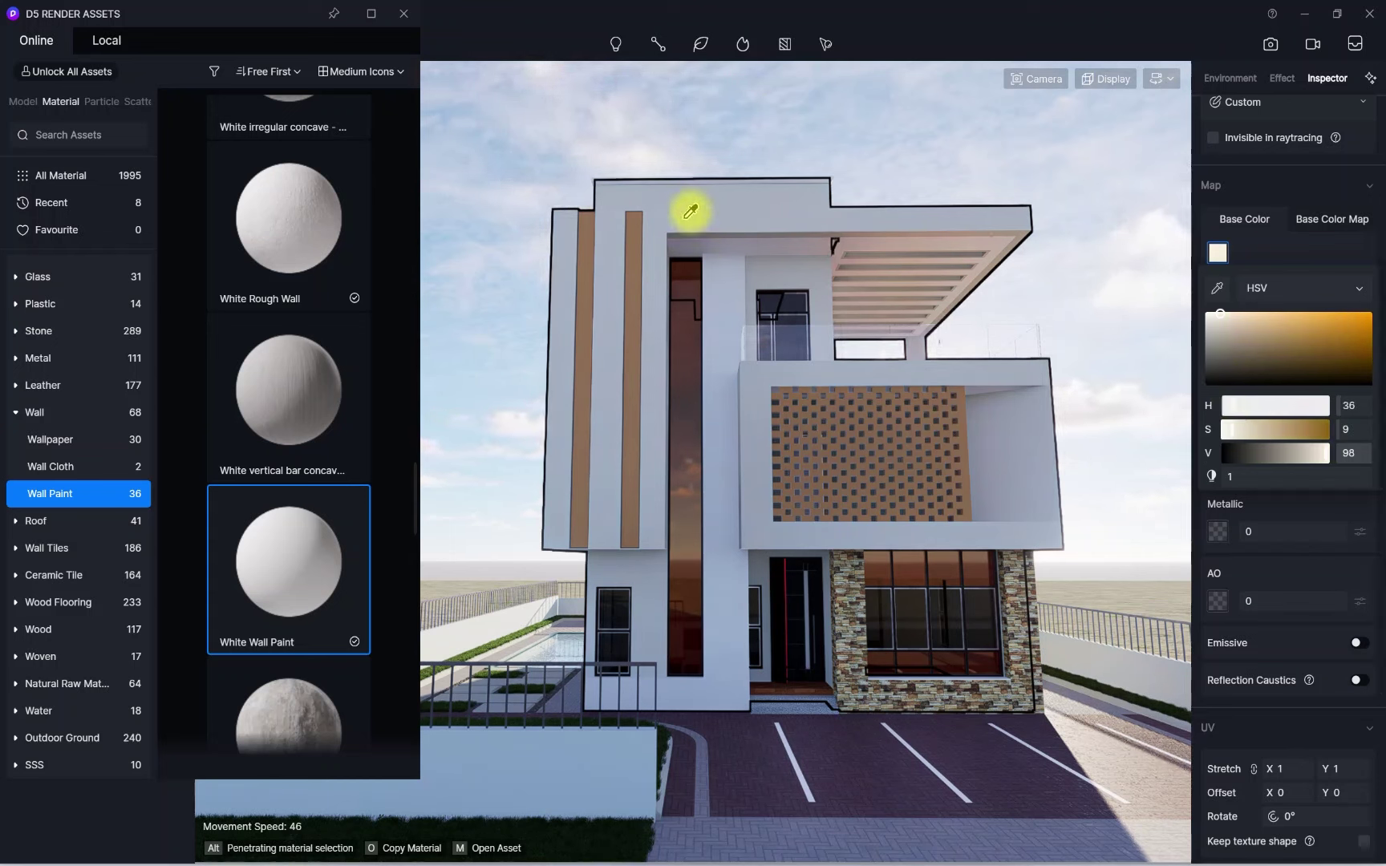
Pick up the warm off-white paint from the facade and apply it to the front and side boundary walls
{"action": "scroll", "coordinate": [1212, 202], "scroll_direction": "up", "scroll_amount": 2}
{"action": "left_click", "coordinate": [1215, 142]}
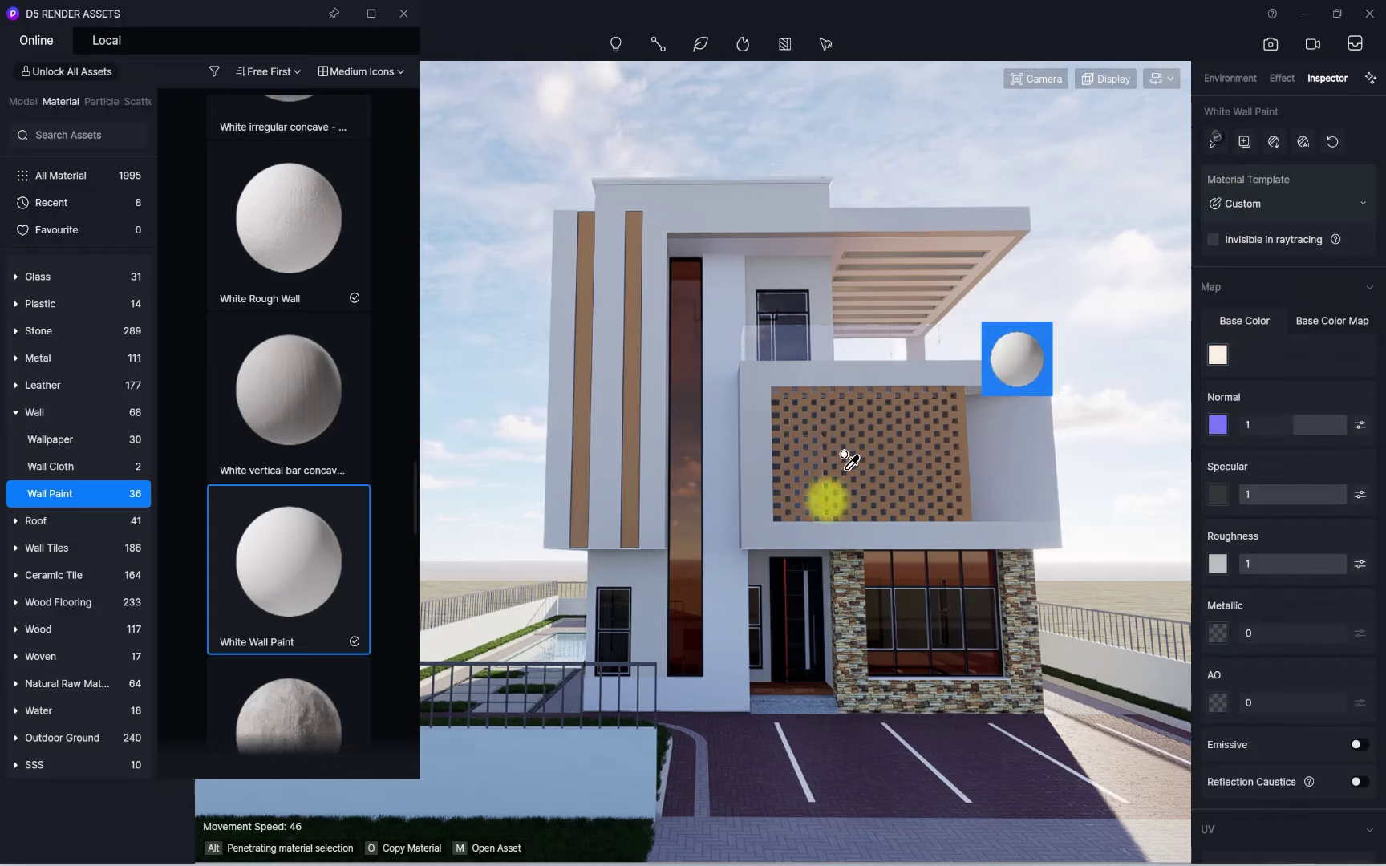
{"action": "left_click", "coordinate": [614, 754]}
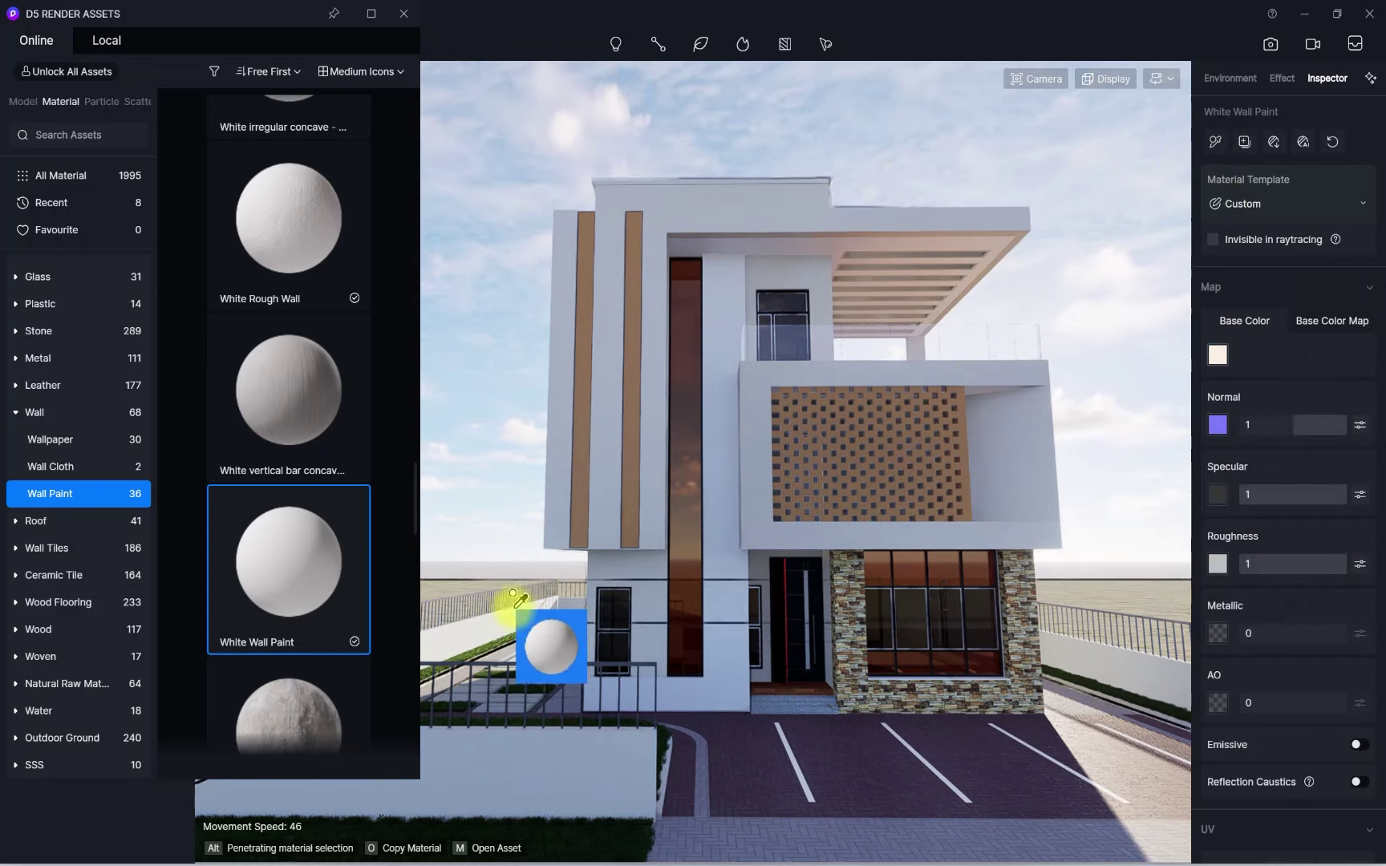
{"action": "key", "text": "Escape"}
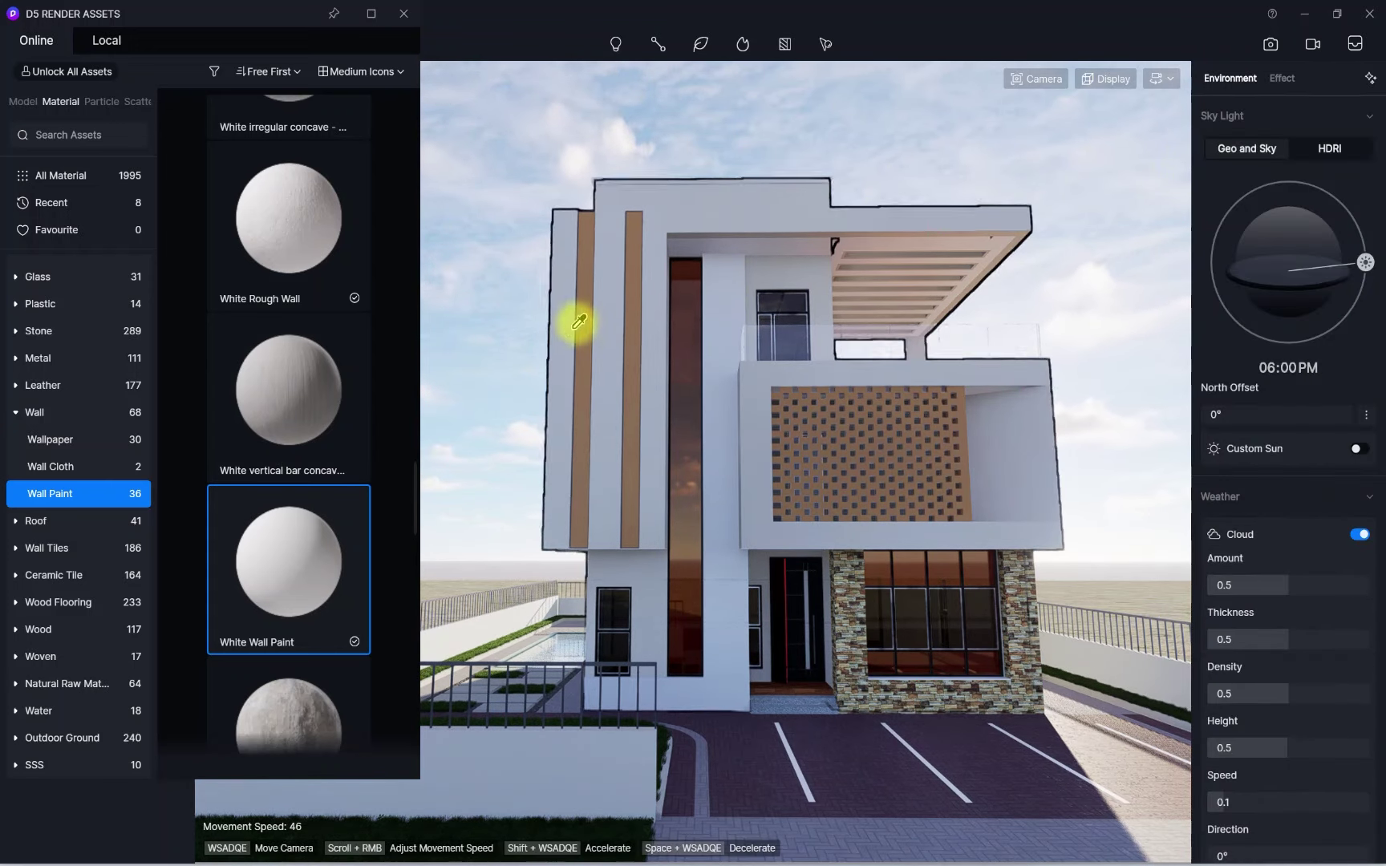
{"action": "left_click", "coordinate": [662, 321]}
{"action": "left_click", "coordinate": [1215, 142]}
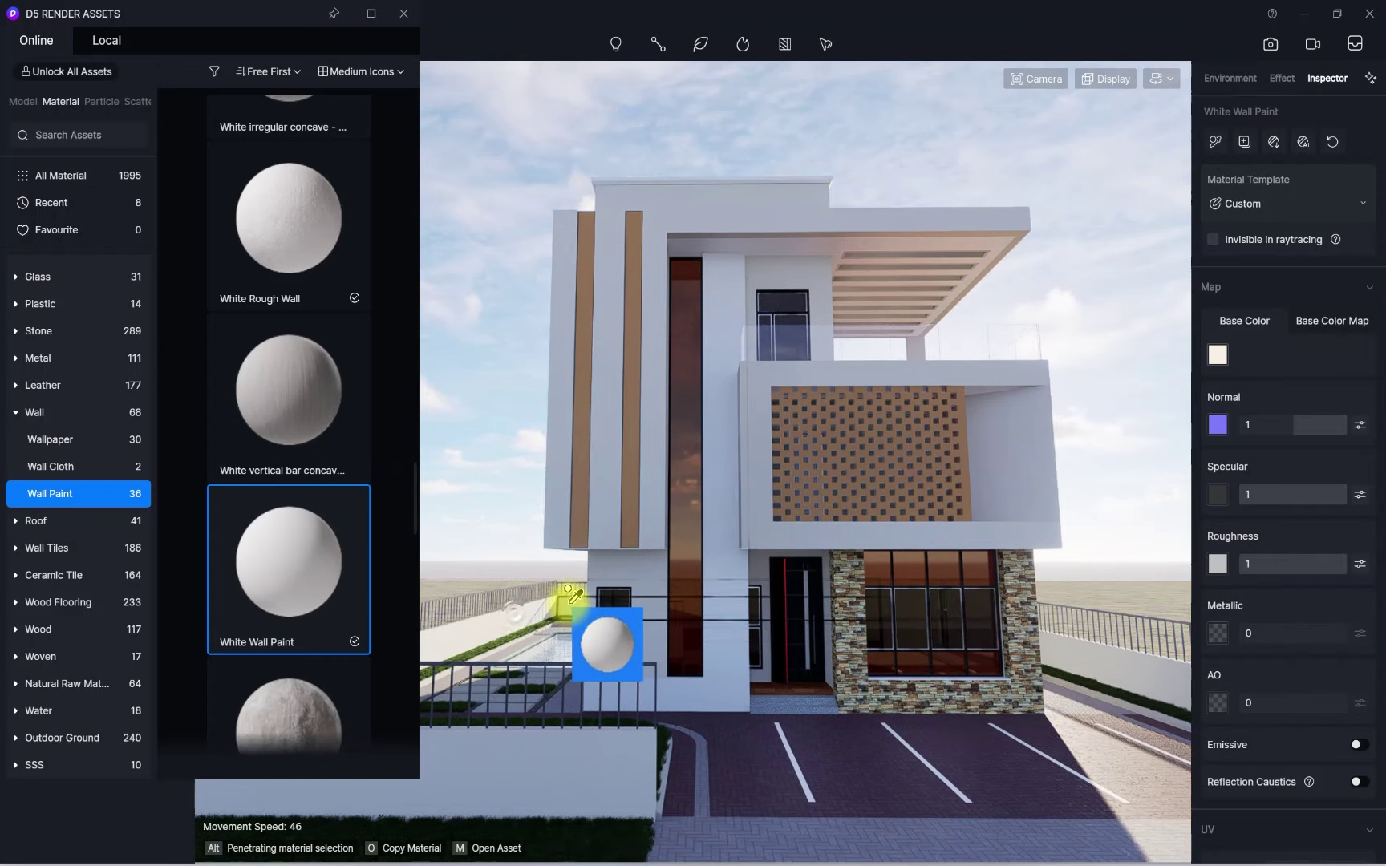
{"action": "scroll", "coordinate": [907, 425], "scroll_direction": "down", "scroll_amount": 1}
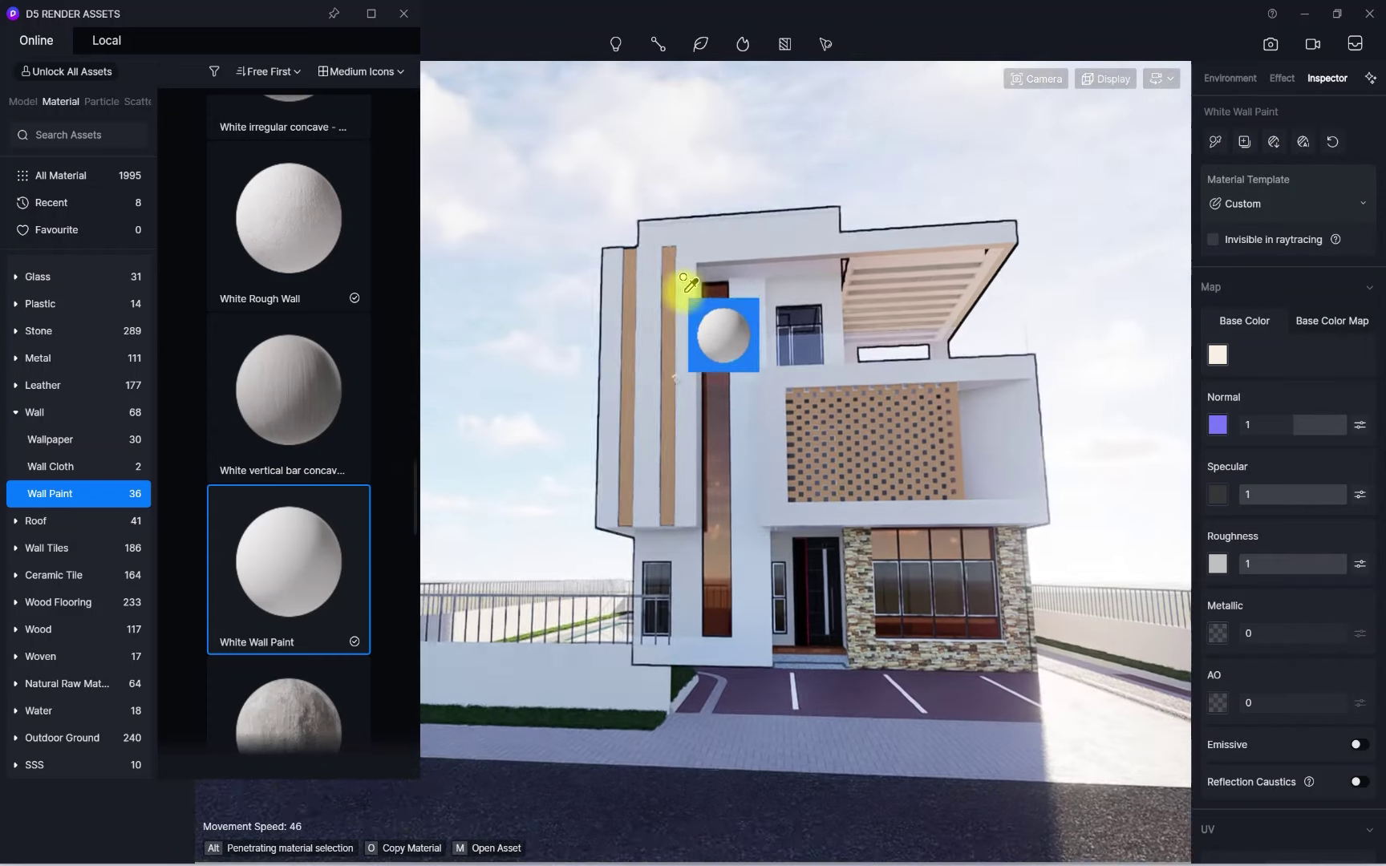
{"action": "scroll", "coordinate": [668, 353], "scroll_direction": "up", "scroll_amount": 3}
{"action": "key", "text": "Escape"}
Apply the Normal Glass material from the library's Glass category to the tall vertical window on the front facade
{"action": "scroll", "coordinate": [719, 435], "scroll_direction": "up", "scroll_amount": 2}
{"action": "scroll", "coordinate": [718, 435], "scroll_direction": "up", "scroll_amount": 2}
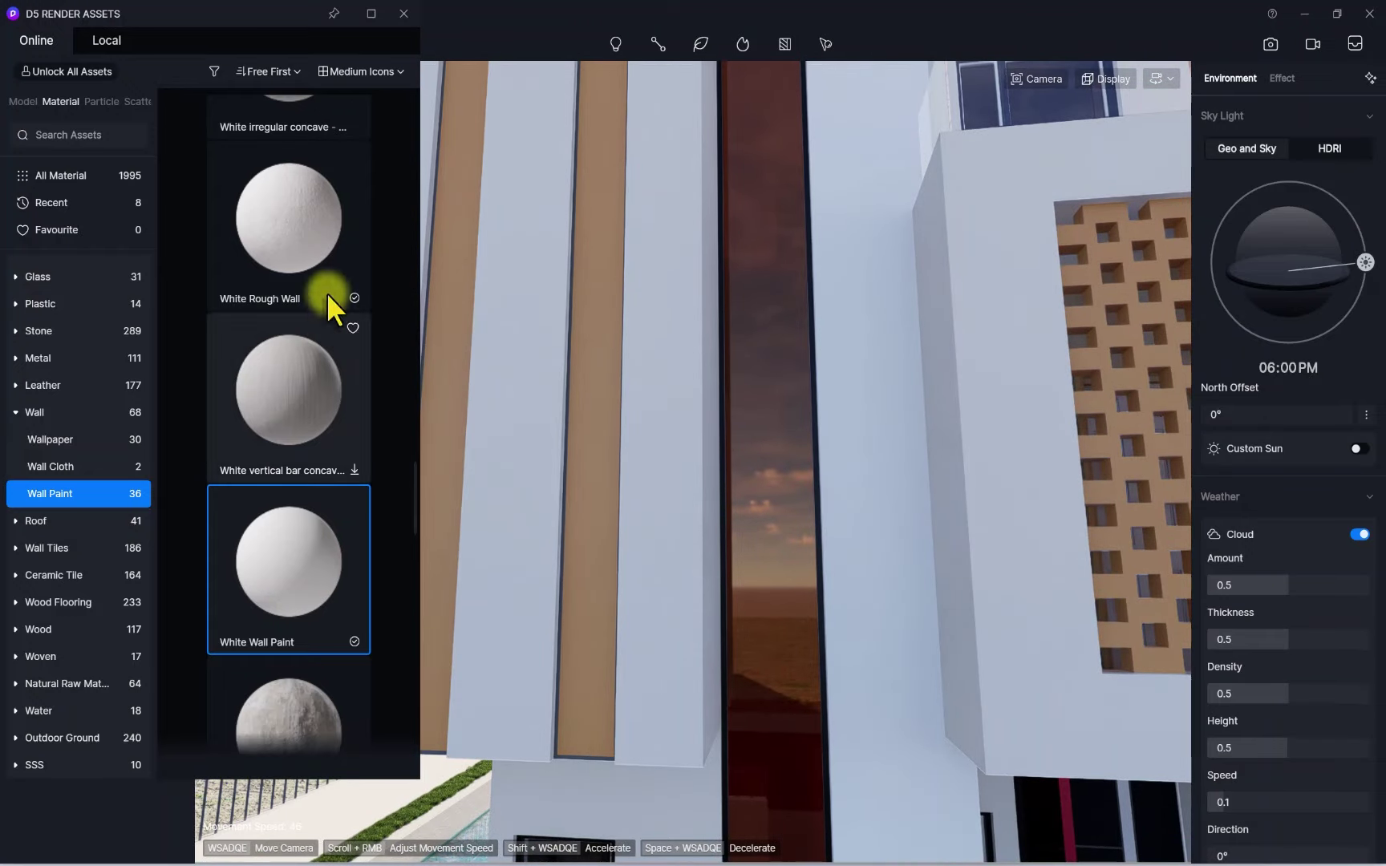
{"action": "scroll", "coordinate": [18, 426], "scroll_direction": "up", "scroll_amount": 2}
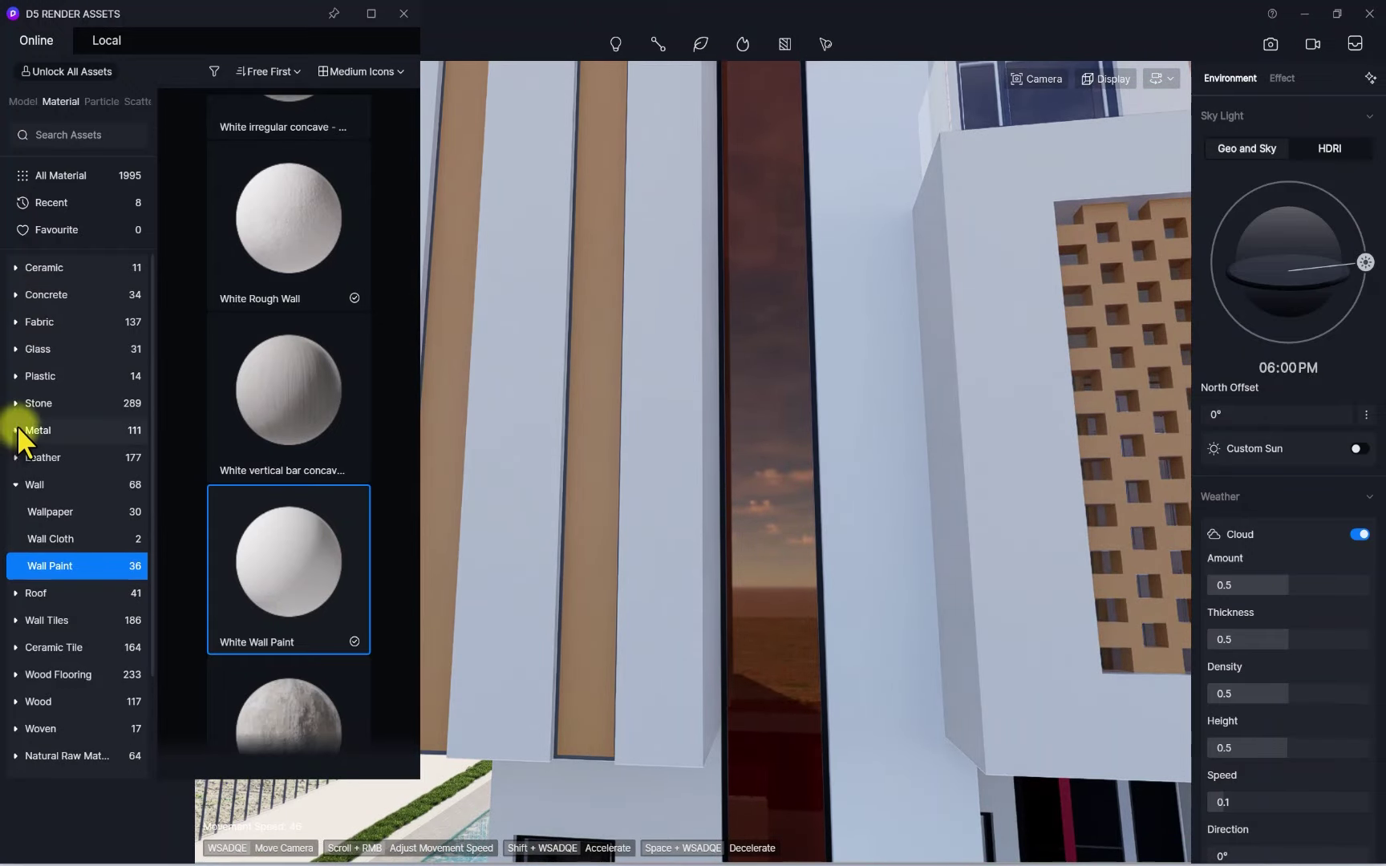
{"action": "left_click", "coordinate": [61, 356]}
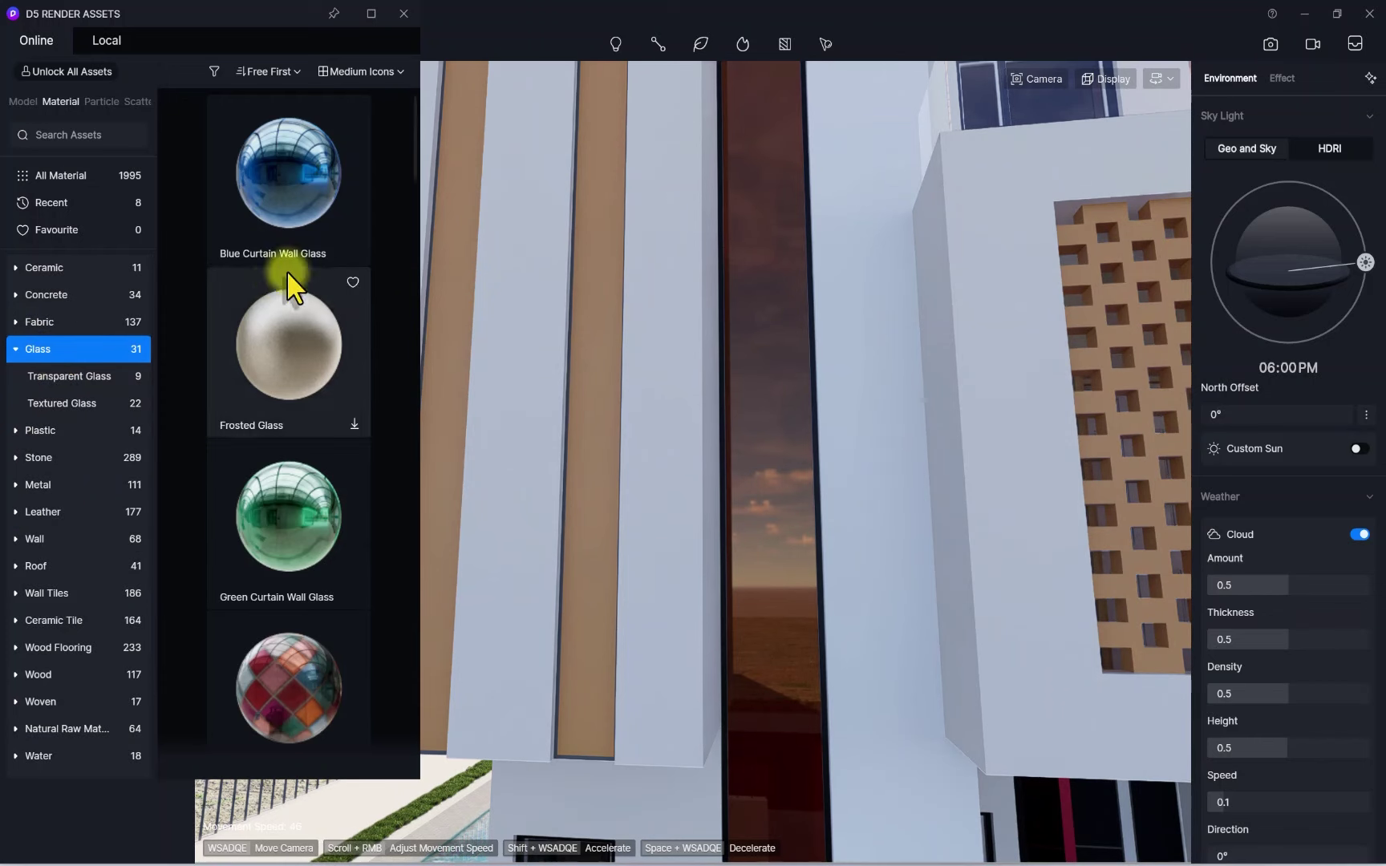
{"action": "scroll", "coordinate": [281, 284], "scroll_direction": "down", "scroll_amount": 2}
{"action": "scroll", "coordinate": [272, 300], "scroll_direction": "down", "scroll_amount": 8}
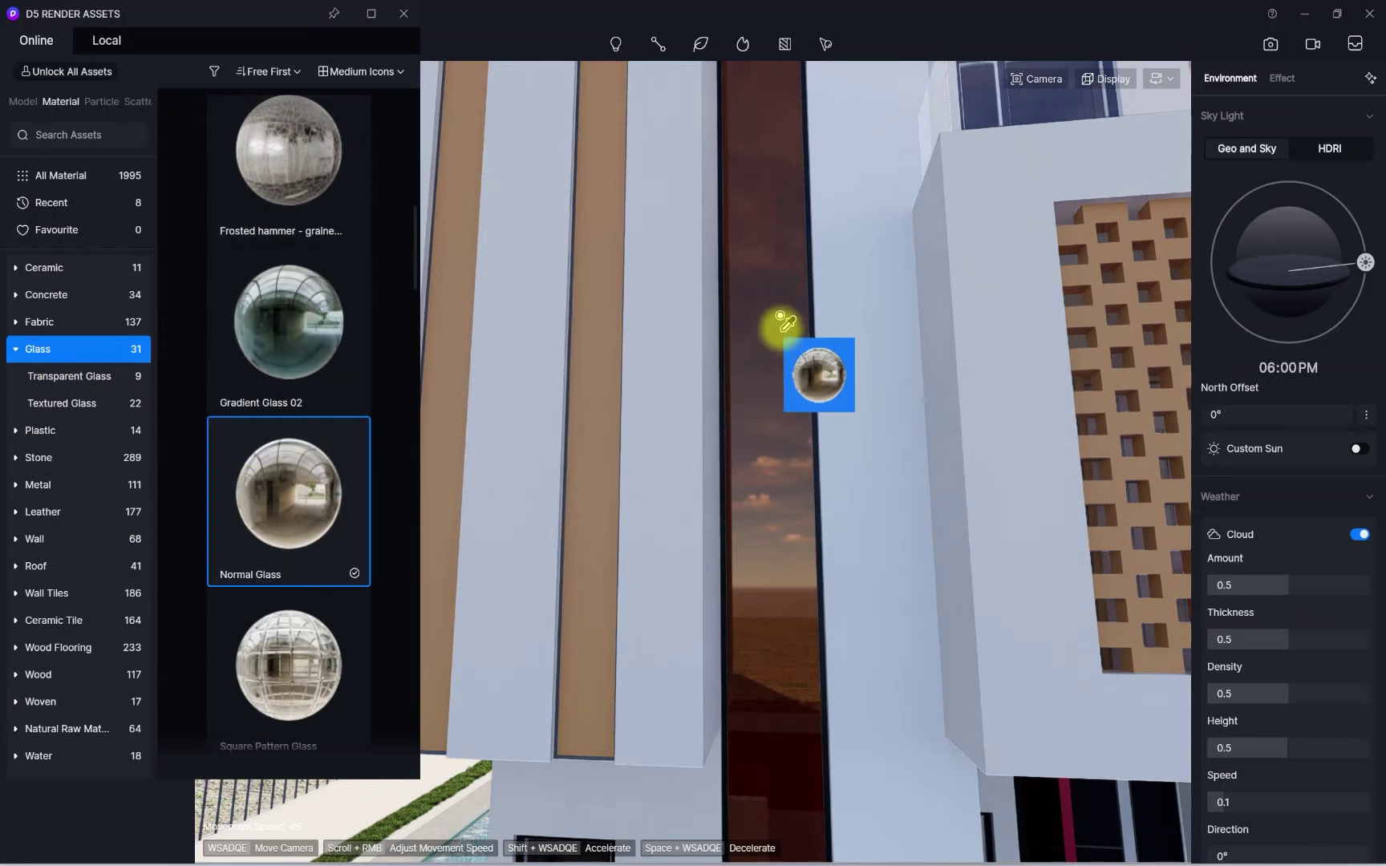
{"action": "left_click", "coordinate": [765, 310]}
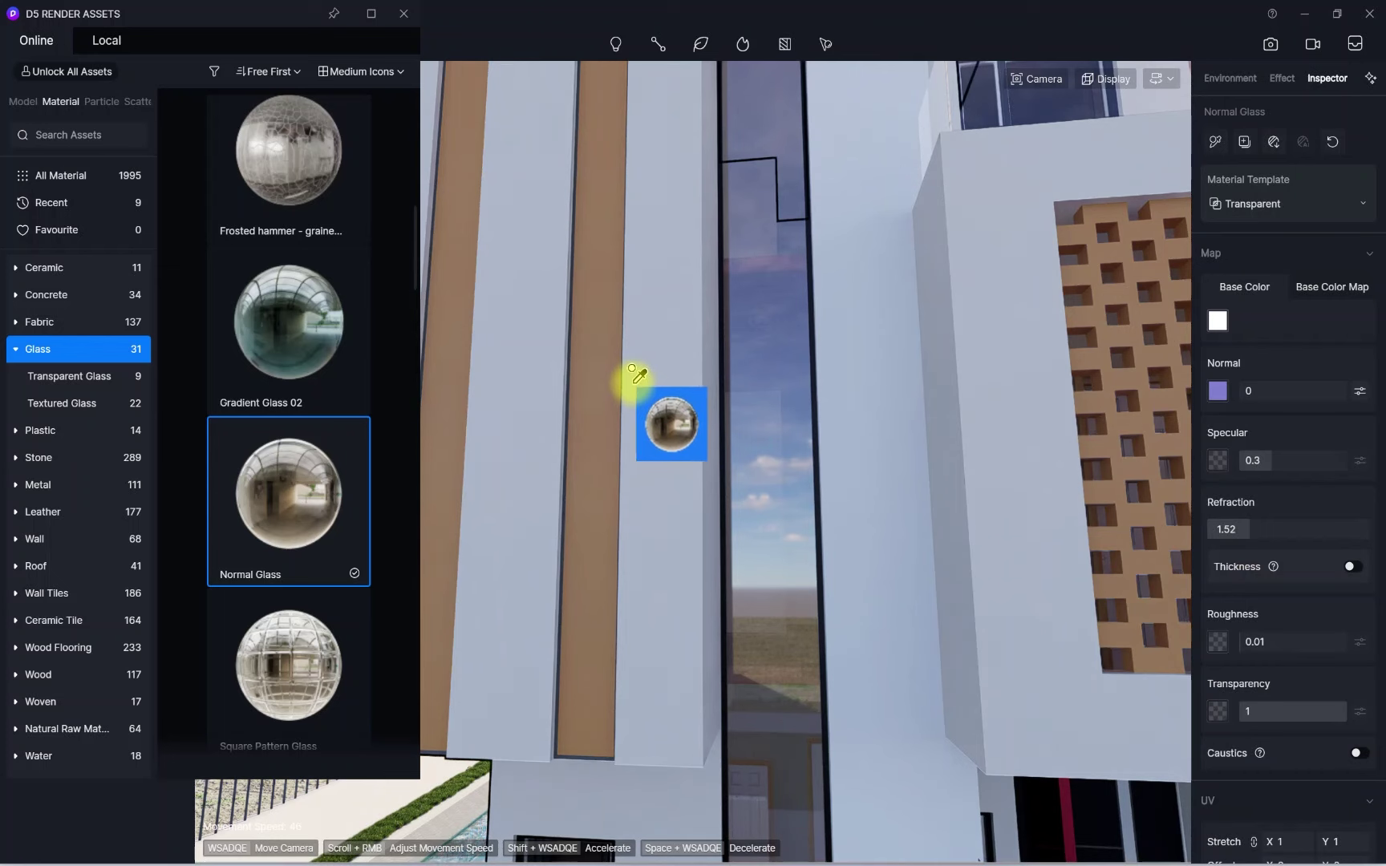
{"action": "key", "text": "Escape"}
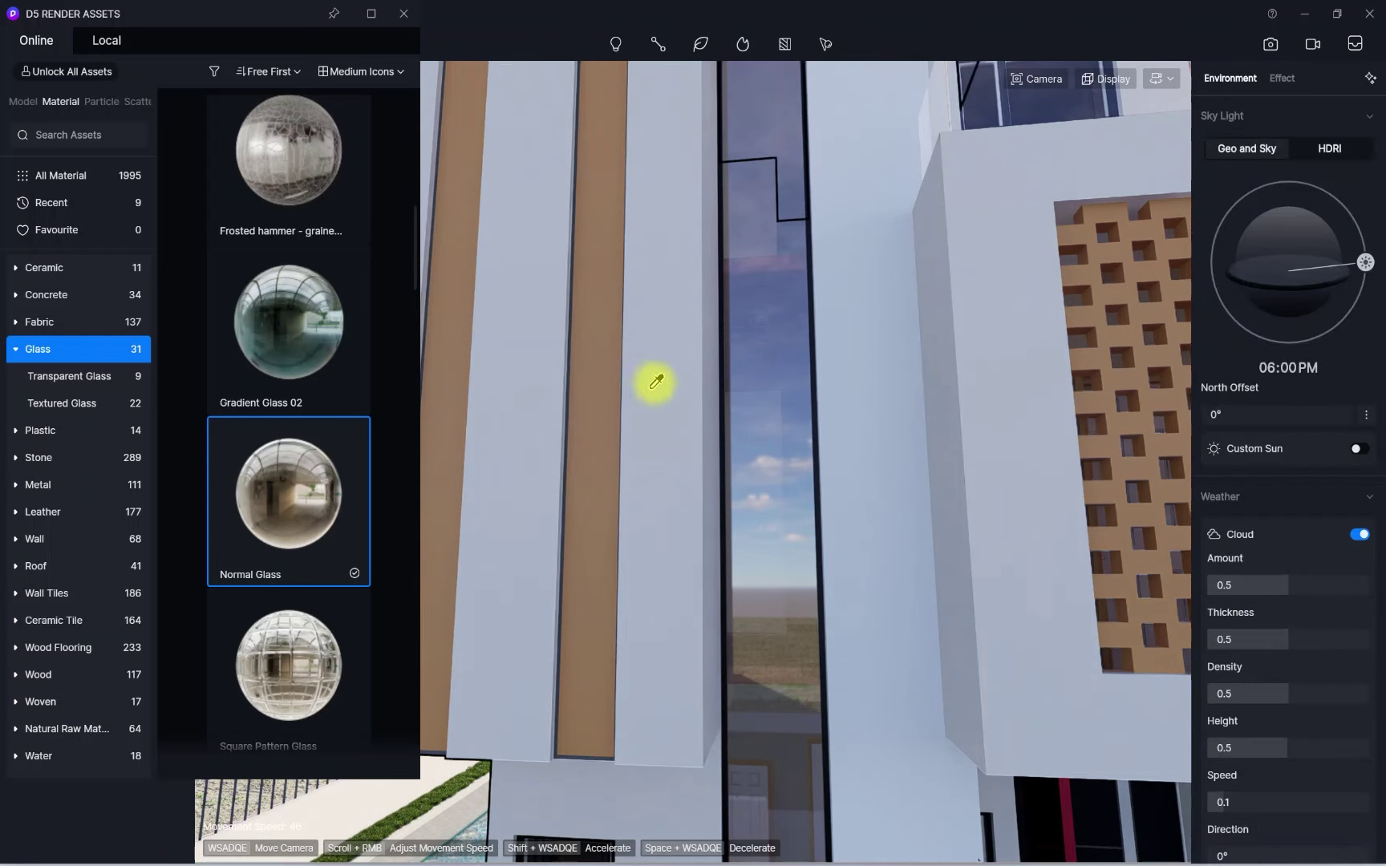
Darken the base color of the front facade's tall window glass slightly to a neutral off-white with an HSV value of 83
{"action": "left_click", "coordinate": [771, 396]}
{"action": "key", "text": "s"}
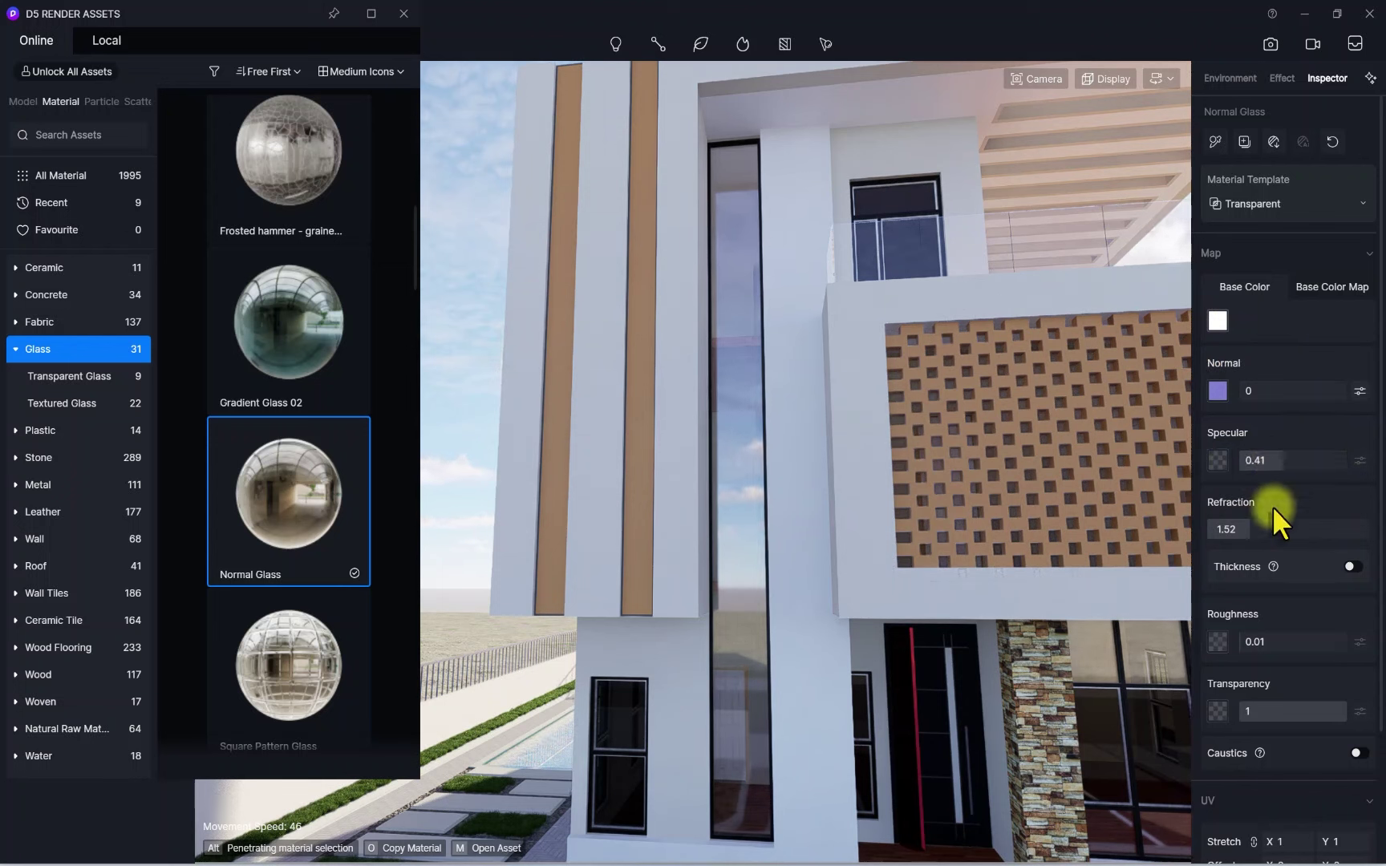
{"action": "left_click", "coordinate": [1216, 319]}
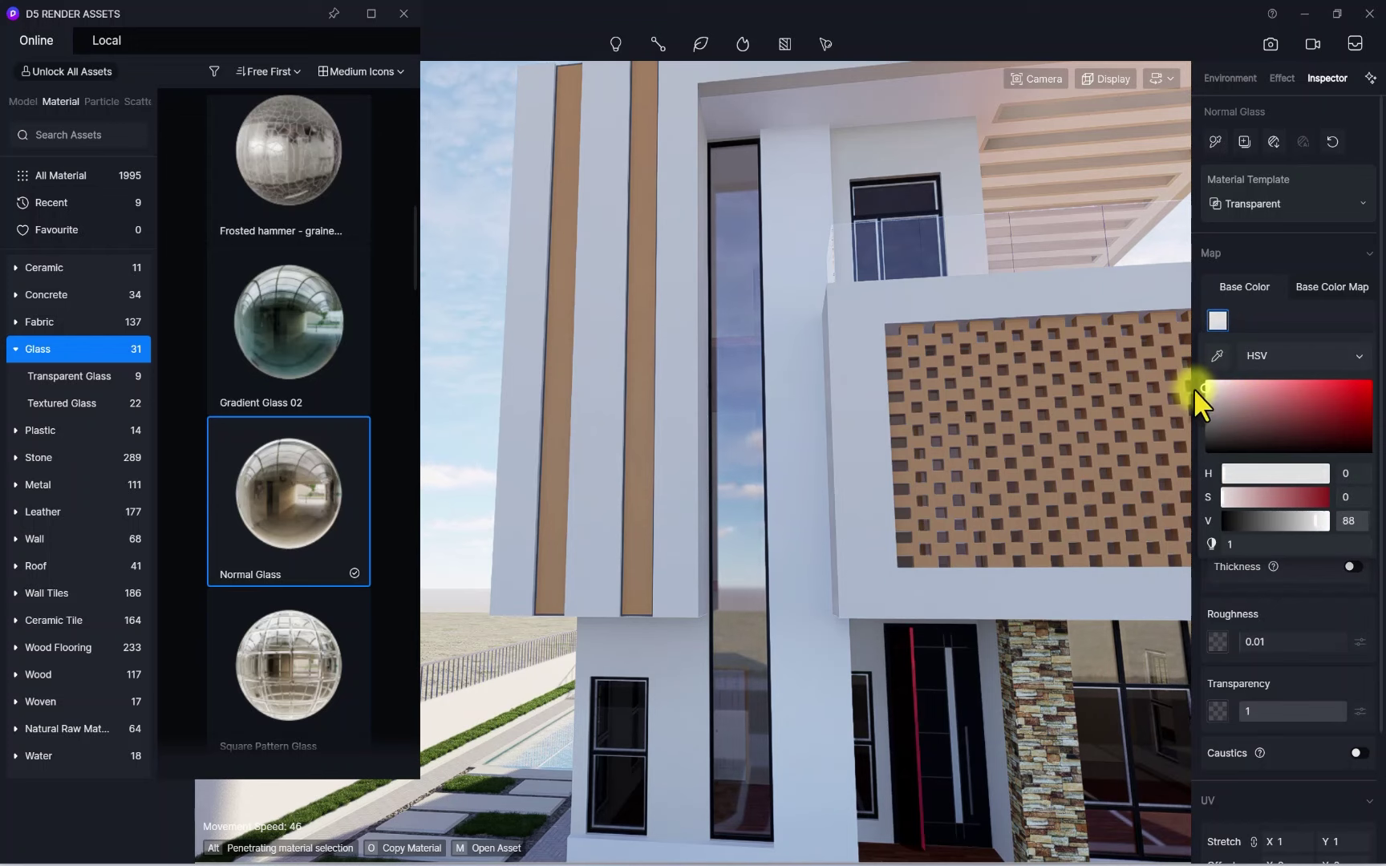
{"action": "left_click_drag", "start_coordinate": [1193, 393], "coordinate": [1175, 387]}
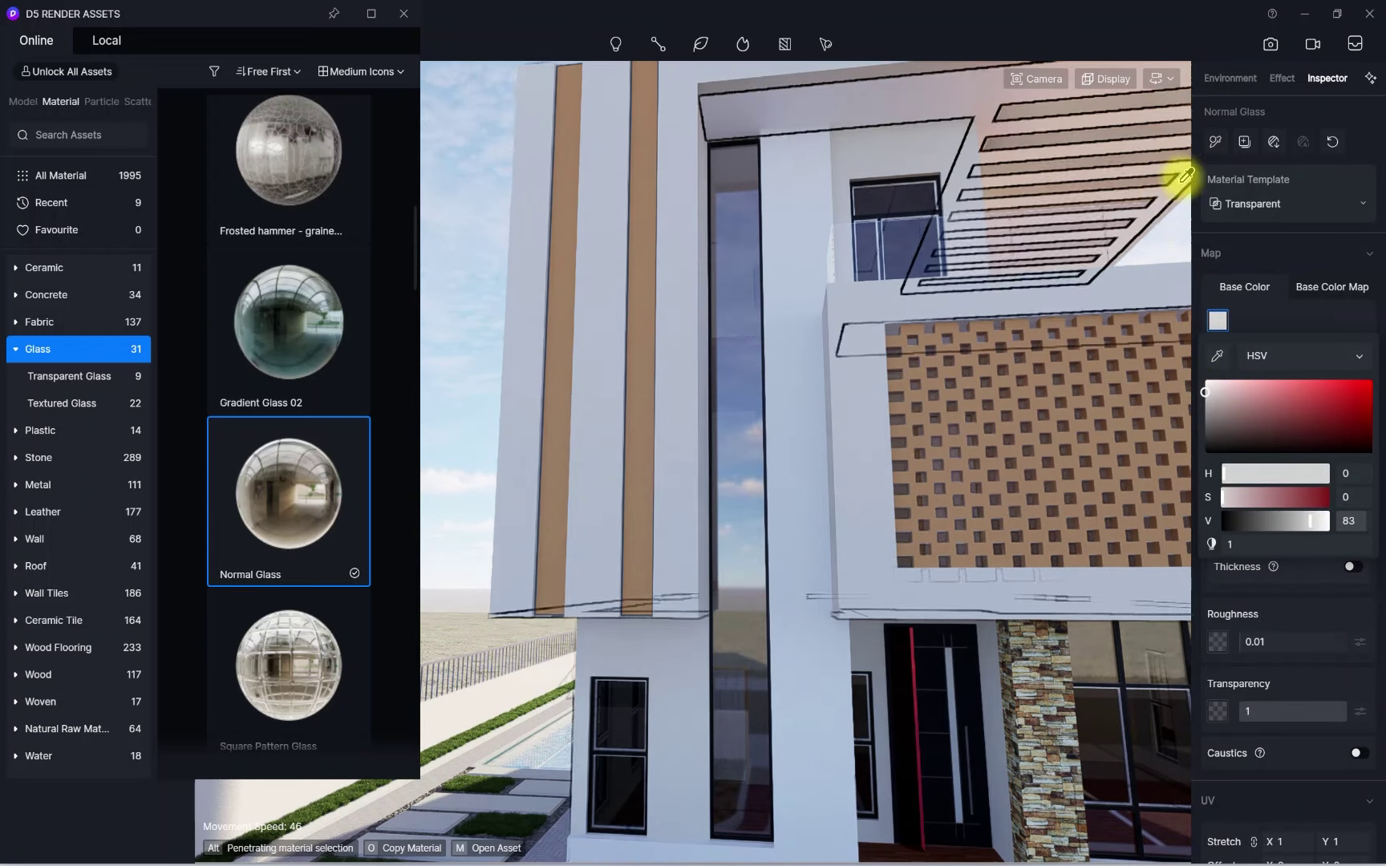
Pick up the adjusted Normal Glass and apply it to the front facade's ground-floor windows and the upper balcony window
{"action": "left_click", "coordinate": [1214, 138]}
{"action": "right_click_drag", "start_coordinate": [798, 443], "coordinate": [810, 567]}
{"action": "key", "text": "w"}
{"action": "scroll", "coordinate": [810, 566], "scroll_direction": "up", "scroll_amount": 3}
{"action": "left_click", "coordinate": [819, 442]}
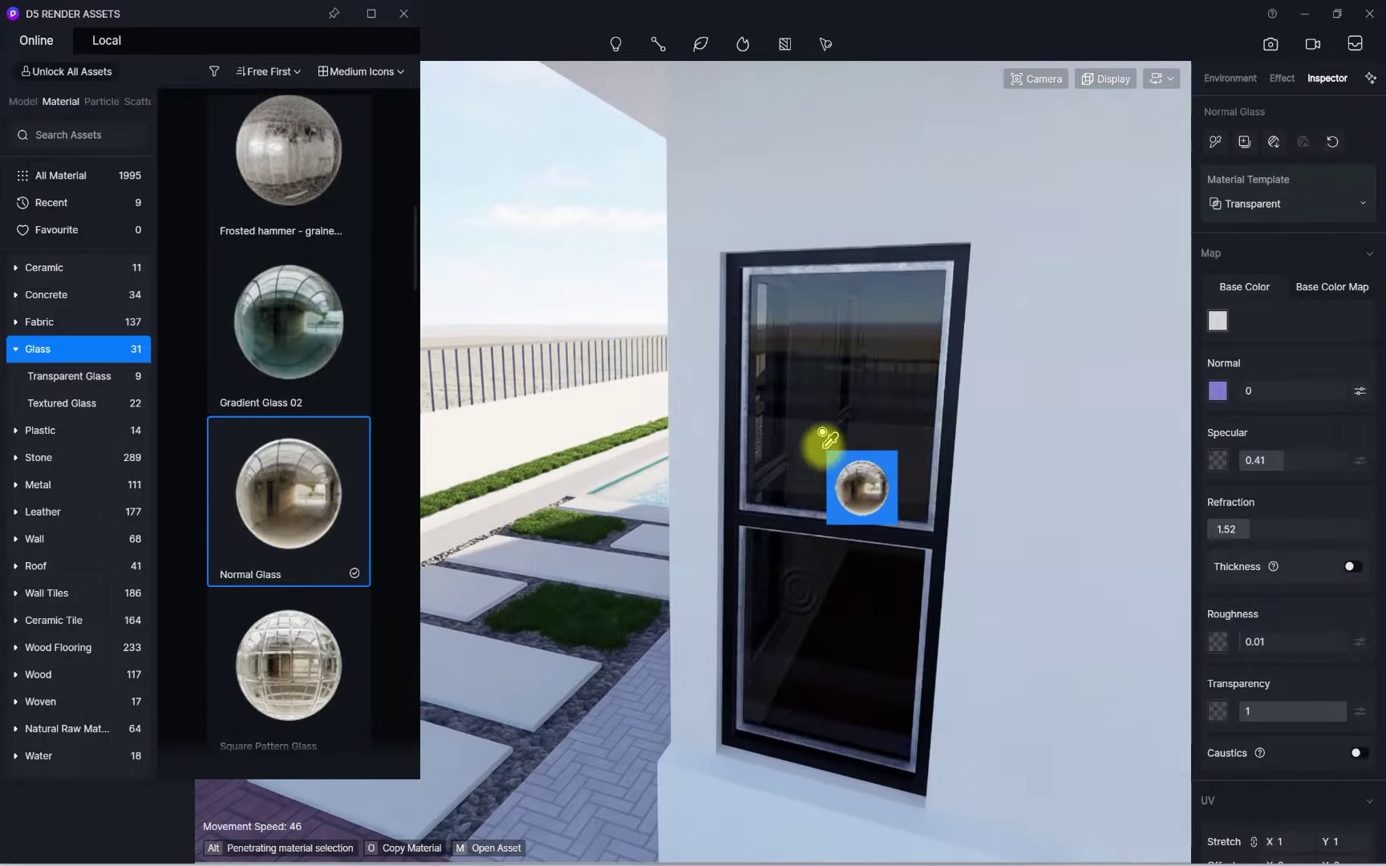
{"action": "scroll", "coordinate": [810, 446], "scroll_direction": "down", "scroll_amount": 8}
{"action": "right_click_drag", "start_coordinate": [819, 453], "coordinate": [758, 340]}
{"action": "scroll", "coordinate": [758, 340], "scroll_direction": "up", "scroll_amount": 8}
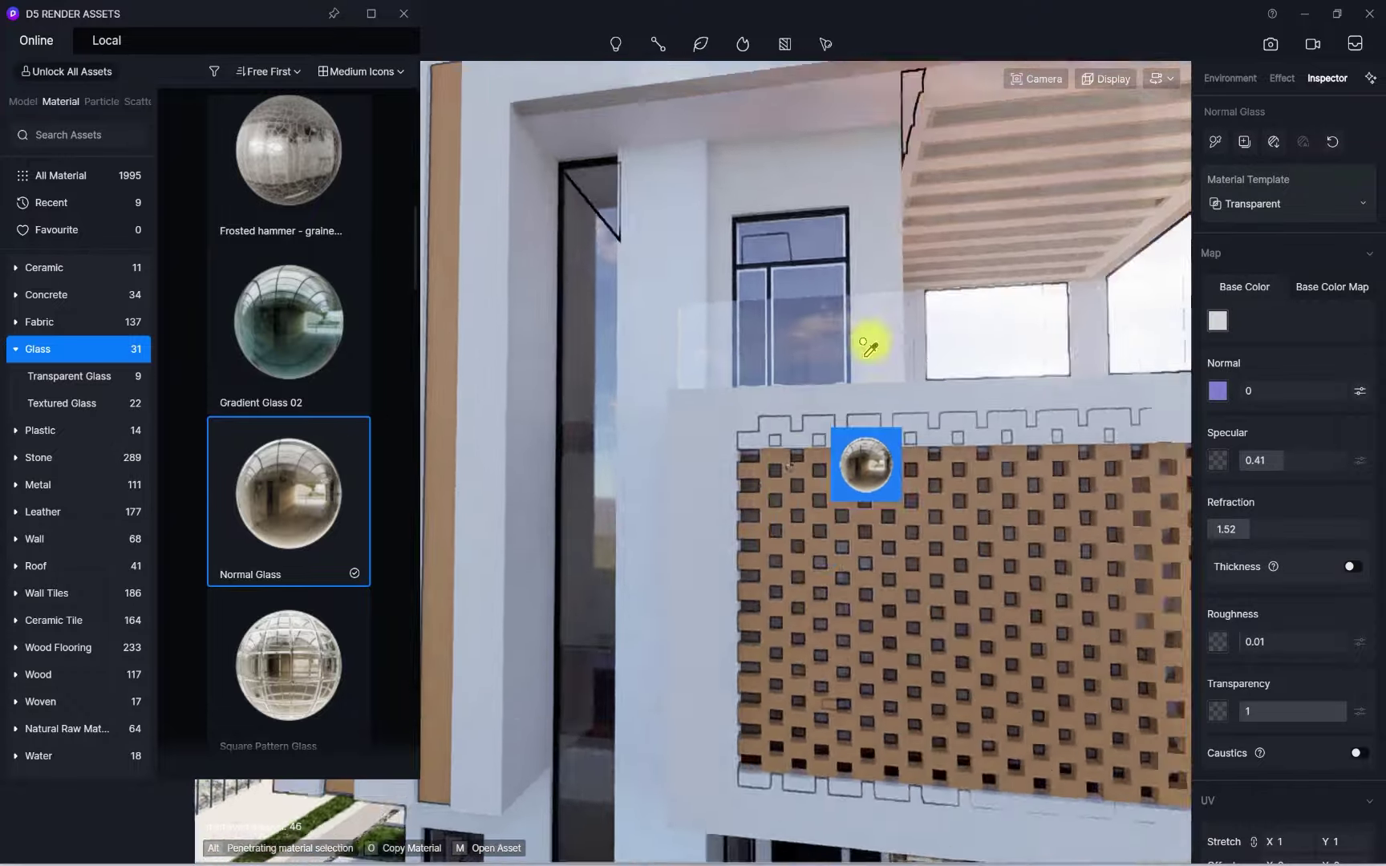
{"action": "right_click_drag", "start_coordinate": [872, 349], "coordinate": [754, 529]}
{"action": "scroll", "coordinate": [683, 338], "scroll_direction": "down", "scroll_amount": 8}
{"action": "scroll", "coordinate": [798, 532], "scroll_direction": "up", "scroll_amount": 6}
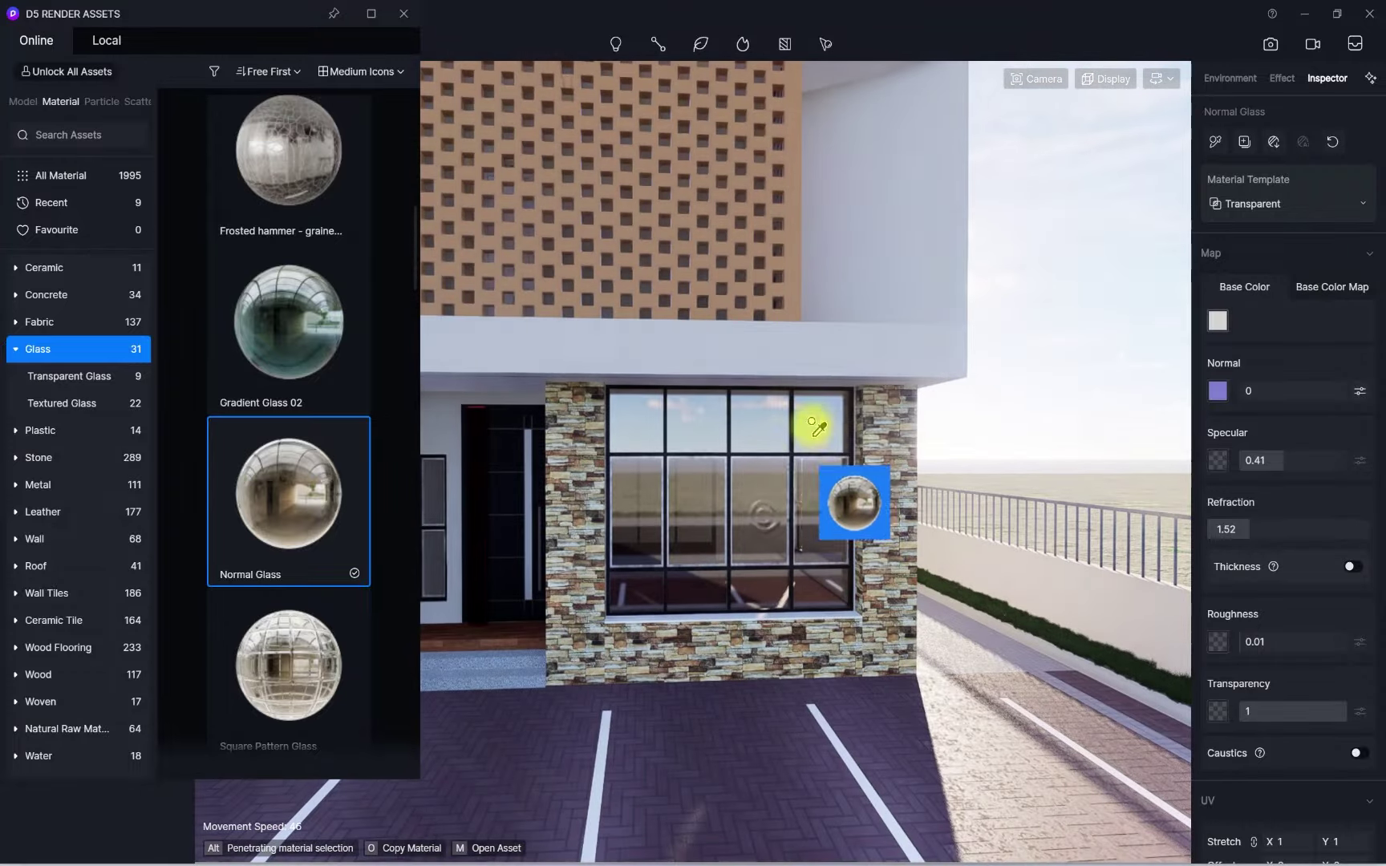
Apply the picked-up Normal Glass to the remaining panes around the side of the house and to the balcony balustrade
{"action": "scroll", "coordinate": [815, 413], "scroll_direction": "down", "scroll_amount": 5}
{"action": "middle_click_drag", "start_coordinate": [872, 421], "coordinate": [680, 440]}
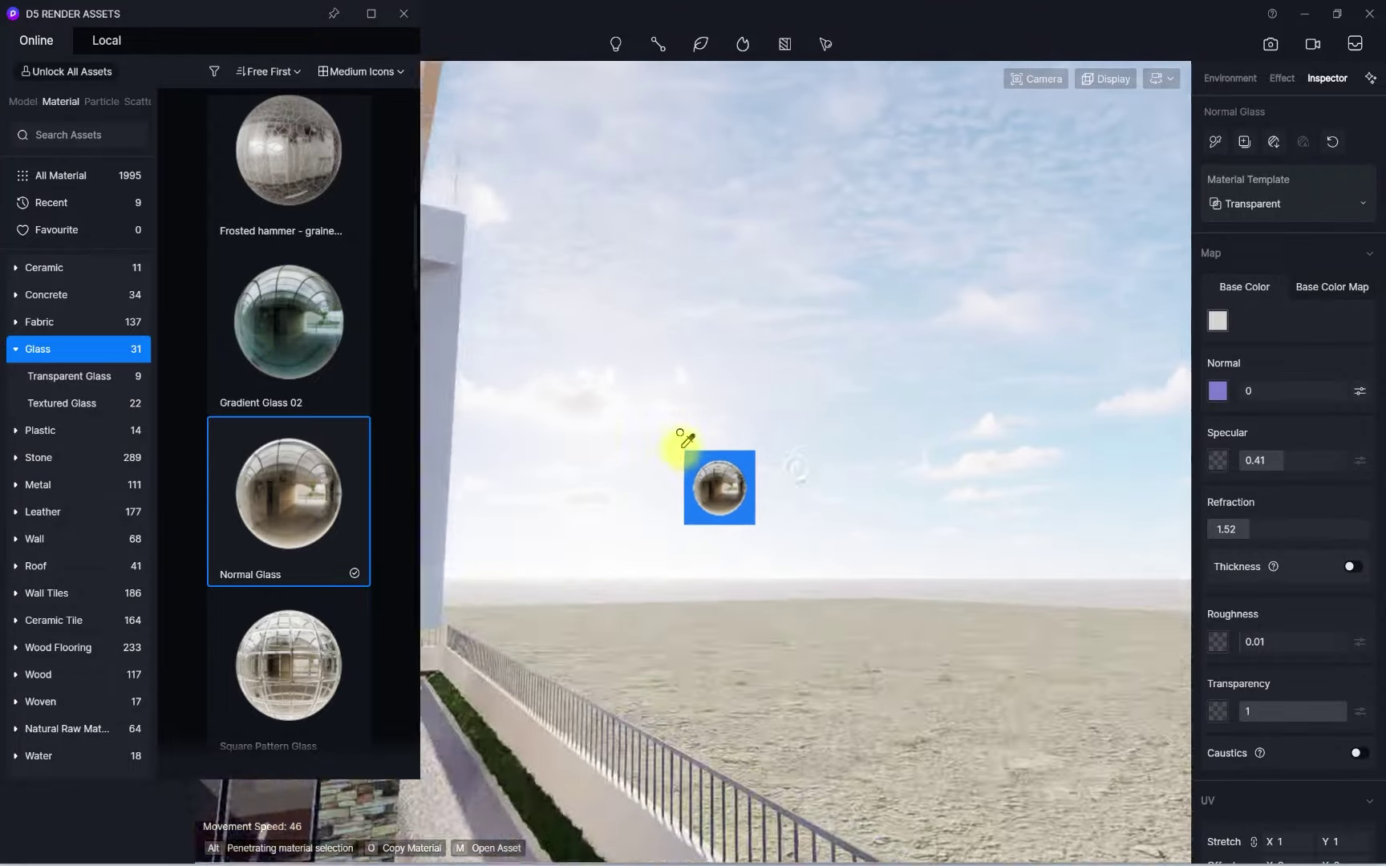
{"action": "right_click_drag", "start_coordinate": [680, 440], "coordinate": [207, 514]}
{"action": "scroll", "coordinate": [495, 405], "scroll_direction": "down", "scroll_amount": 5}
{"action": "scroll", "coordinate": [700, 459], "scroll_direction": "up", "scroll_amount": 8}
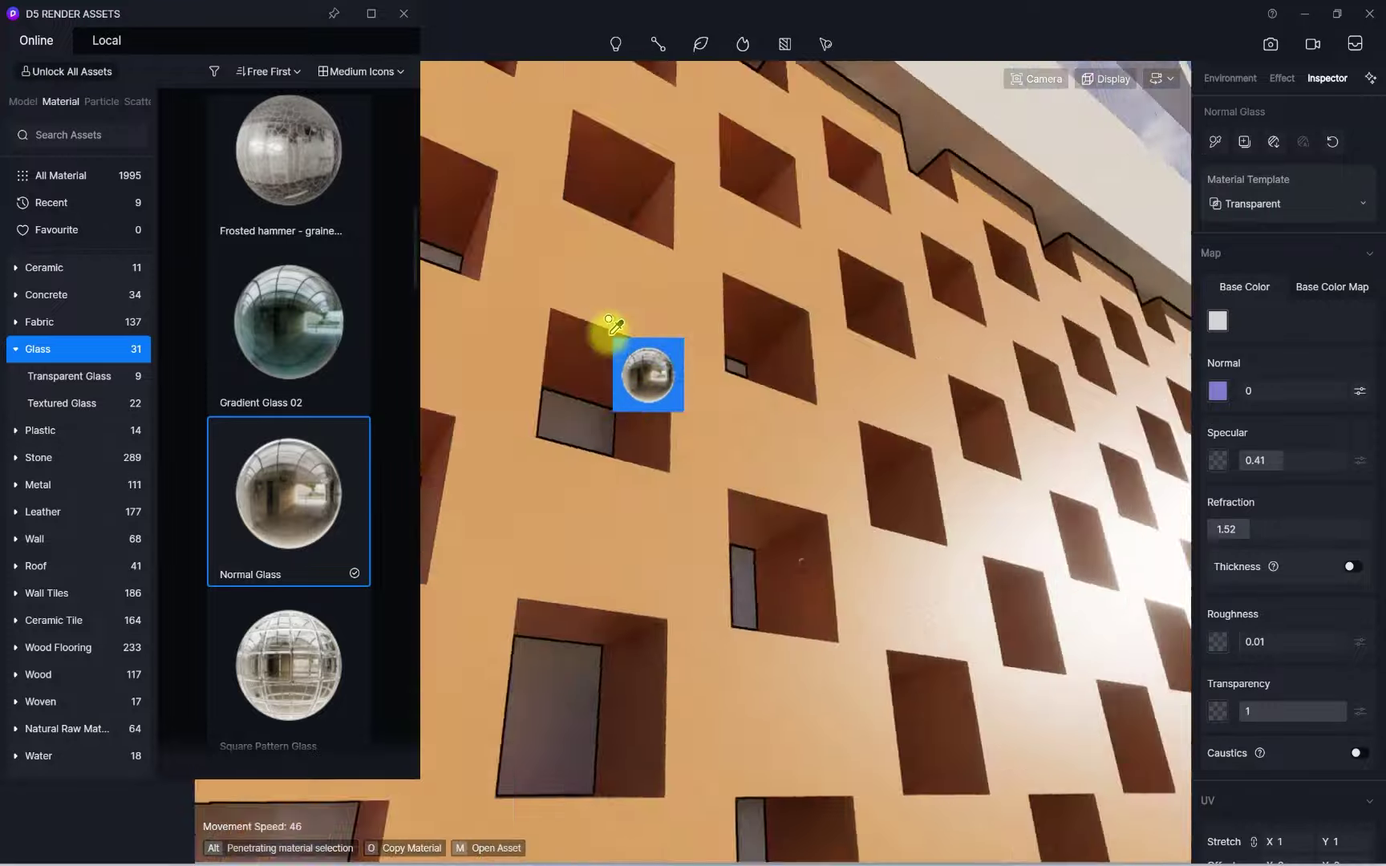
{"action": "scroll", "coordinate": [724, 526], "scroll_direction": "down", "scroll_amount": 5}
{"action": "right_click_drag", "start_coordinate": [724, 527], "coordinate": [663, 414]}
{"action": "scroll", "coordinate": [663, 414], "scroll_direction": "up", "scroll_amount": 3}
{"action": "scroll", "coordinate": [663, 414], "scroll_direction": "up", "scroll_amount": 5}
{"action": "right_click_drag", "start_coordinate": [681, 483], "coordinate": [779, 686]}
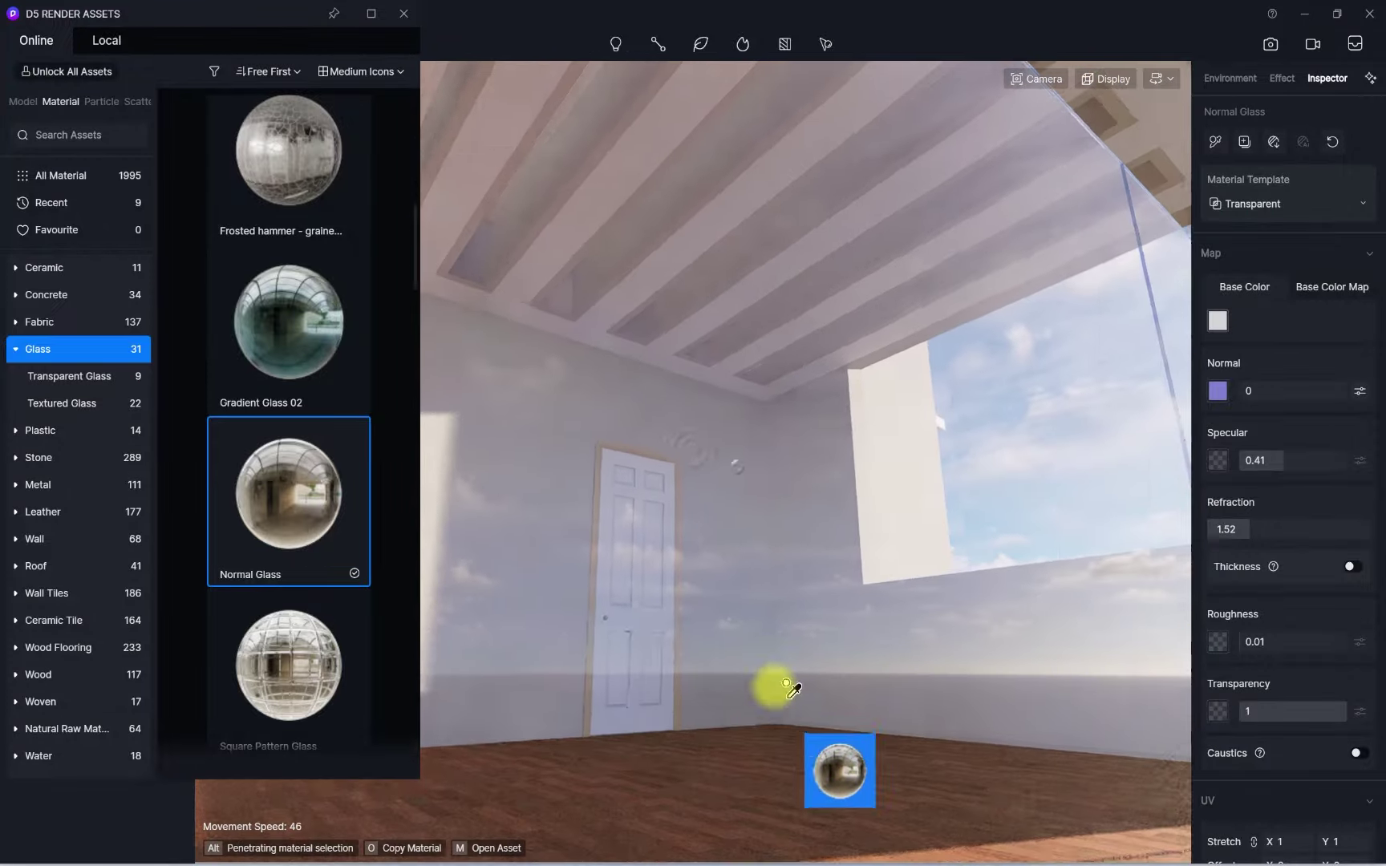
{"action": "scroll", "coordinate": [718, 464], "scroll_direction": "down", "scroll_amount": 5}
{"action": "scroll", "coordinate": [702, 431], "scroll_direction": "up", "scroll_amount": 5}
{"action": "scroll", "coordinate": [700, 442], "scroll_direction": "down", "scroll_amount": 5}
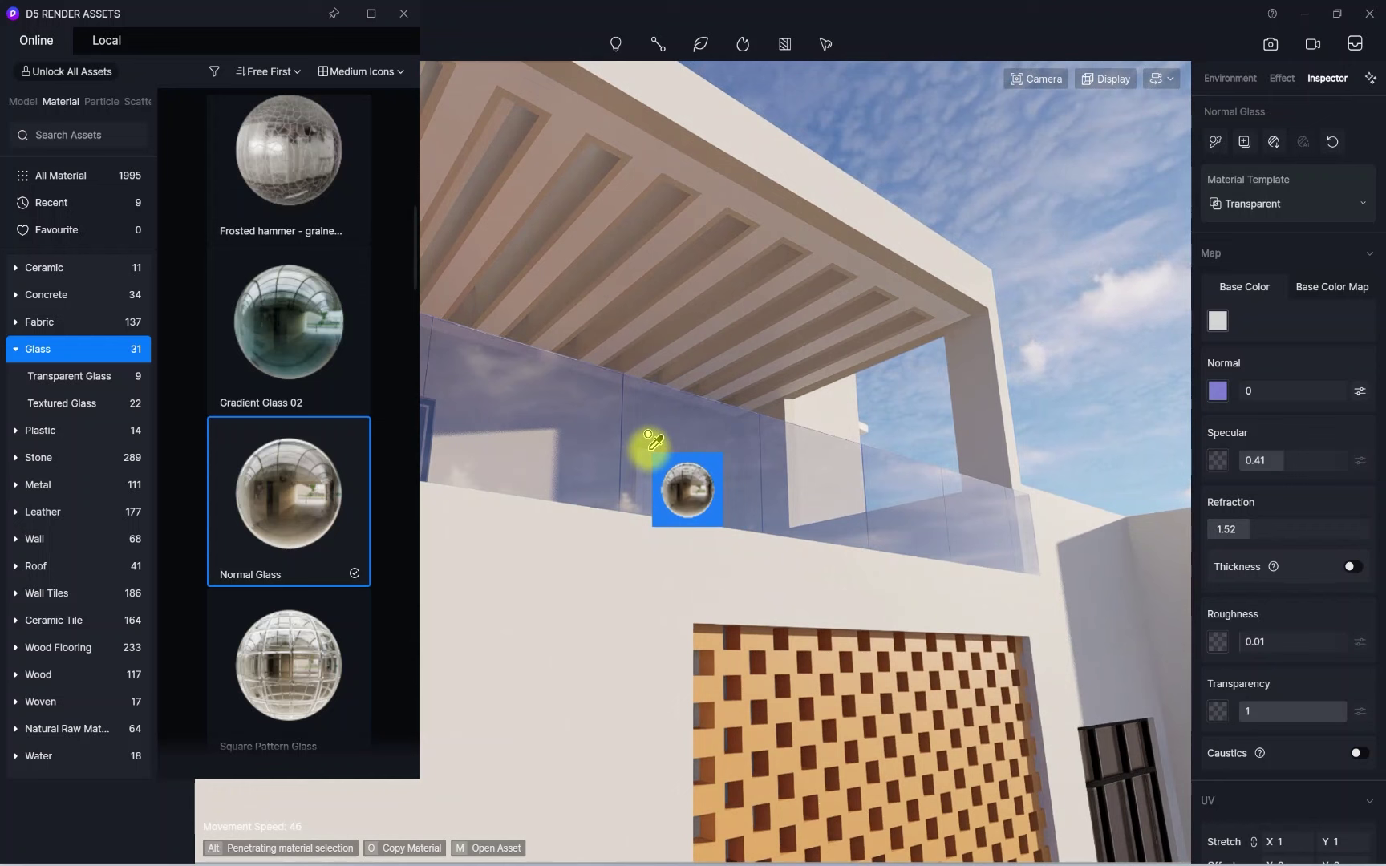
{"action": "key", "text": "Escape"}
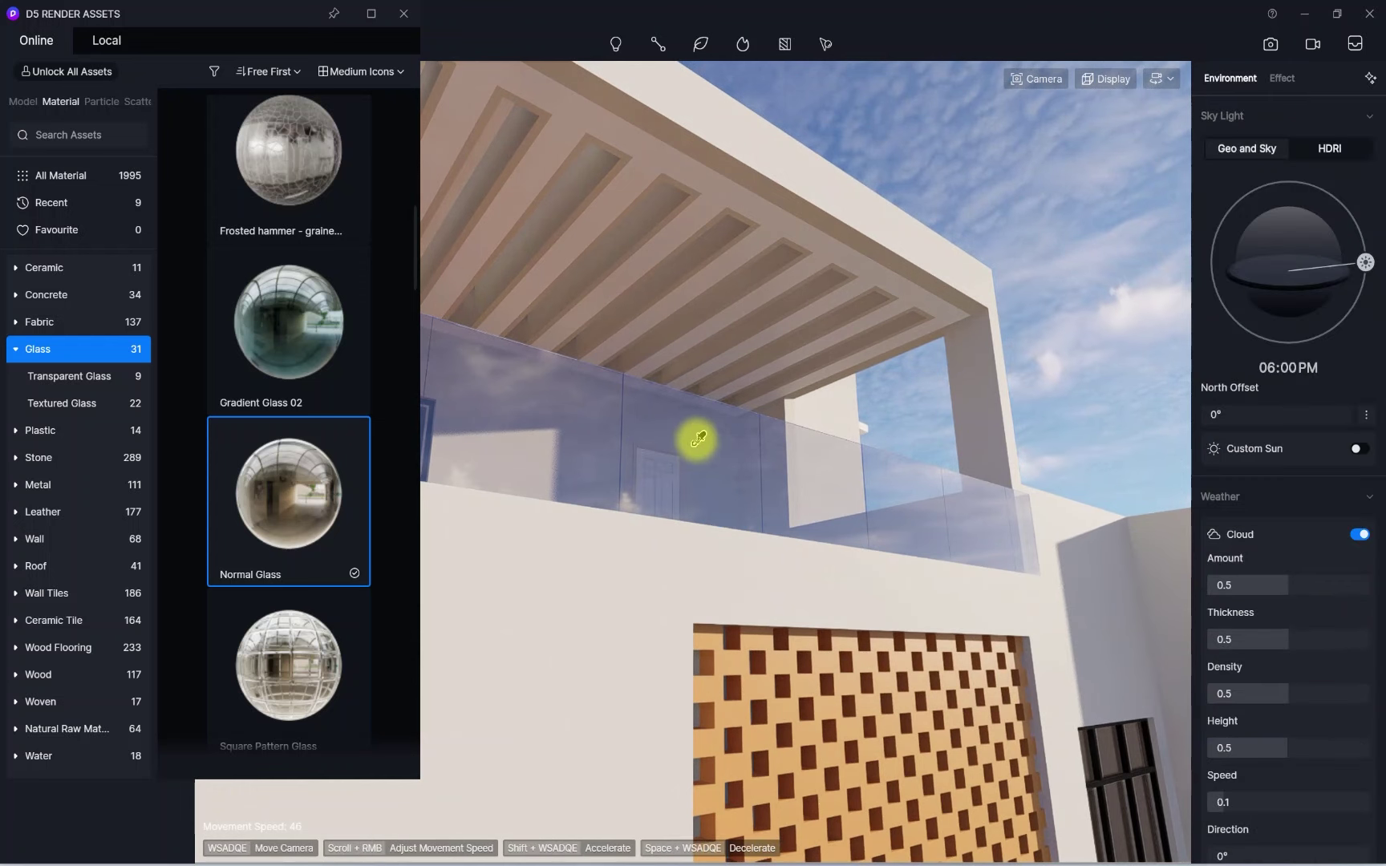
Darken the balcony balustrade glass to a neutral gray with an HSV value of 63 and set its specular to 0.53
{"action": "left_click", "coordinate": [698, 437]}
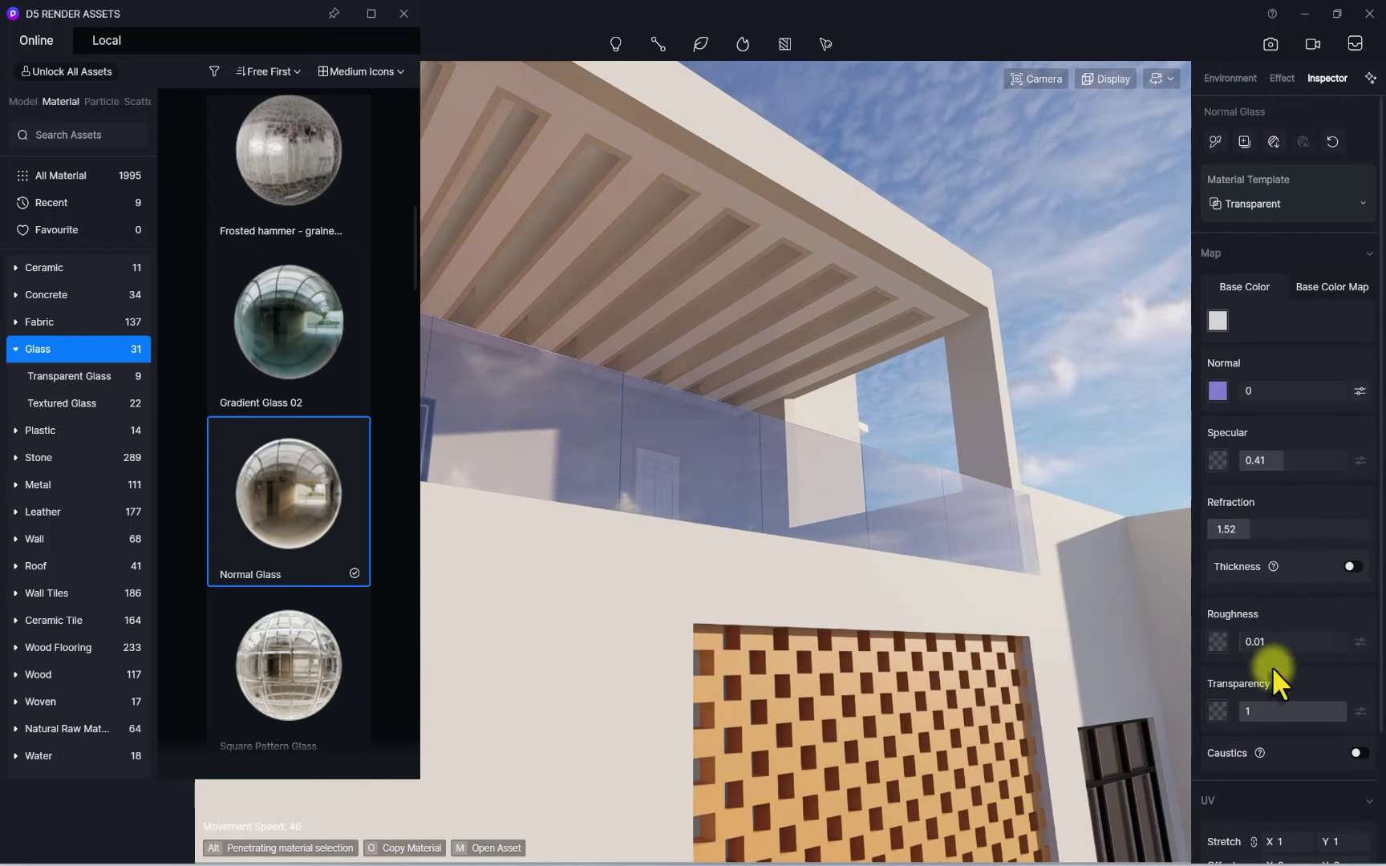
{"action": "left_click", "coordinate": [1216, 319]}
{"action": "left_click_drag", "start_coordinate": [1215, 401], "coordinate": [1185, 407]}
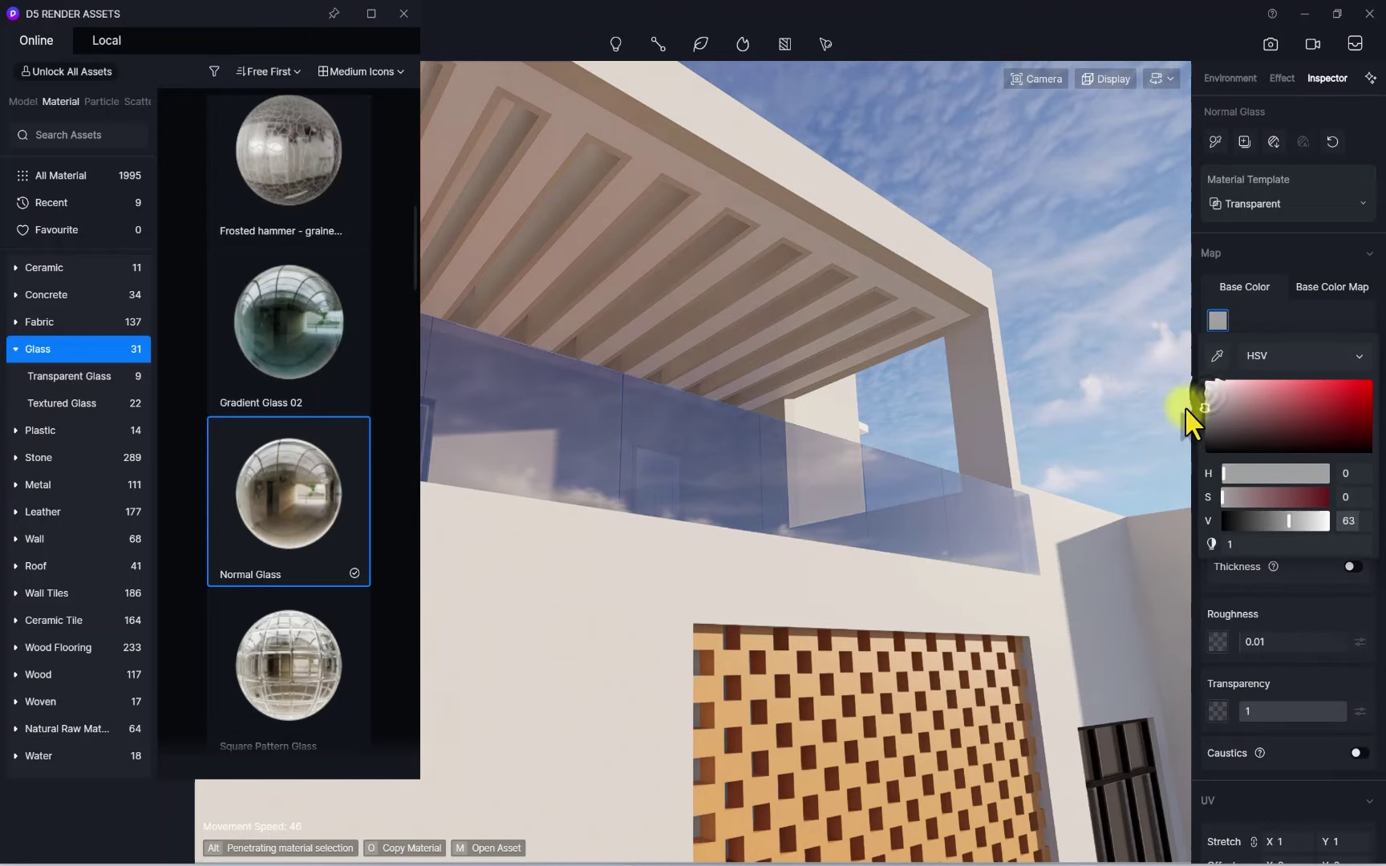
{"action": "scroll", "coordinate": [883, 445], "scroll_direction": "down", "scroll_amount": 5}
{"action": "right_click_drag", "start_coordinate": [882, 445], "coordinate": [906, 571]}
{"action": "scroll", "coordinate": [907, 571], "scroll_direction": "down", "scroll_amount": 5}
{"action": "scroll", "coordinate": [669, 523], "scroll_direction": "up", "scroll_amount": 5}
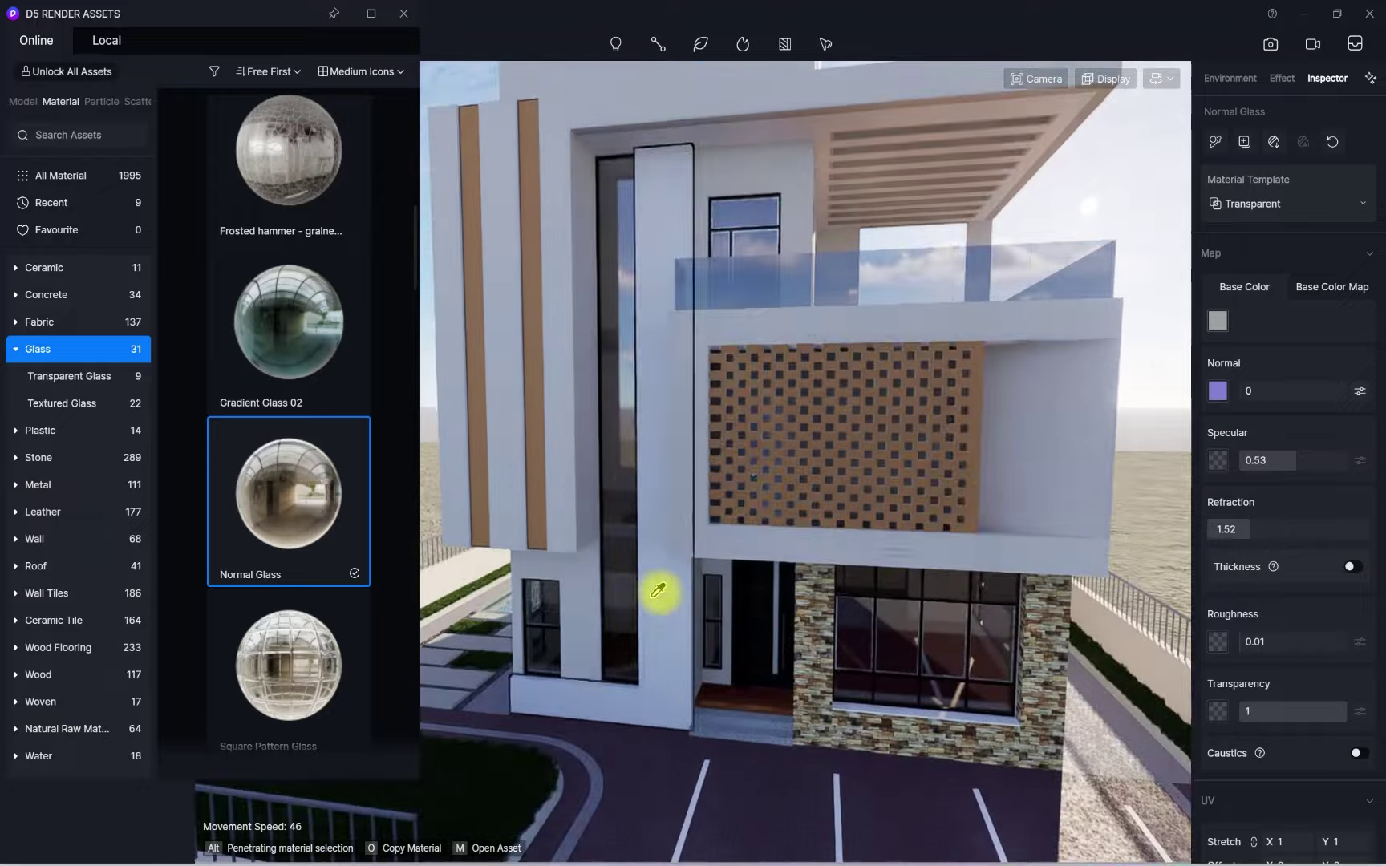
Apply the gray metallic frame material with metallic 0.65 and roughness 0.22 to window frames on the side wall
{"action": "right_click_drag", "start_coordinate": [545, 466], "coordinate": [581, 600]}
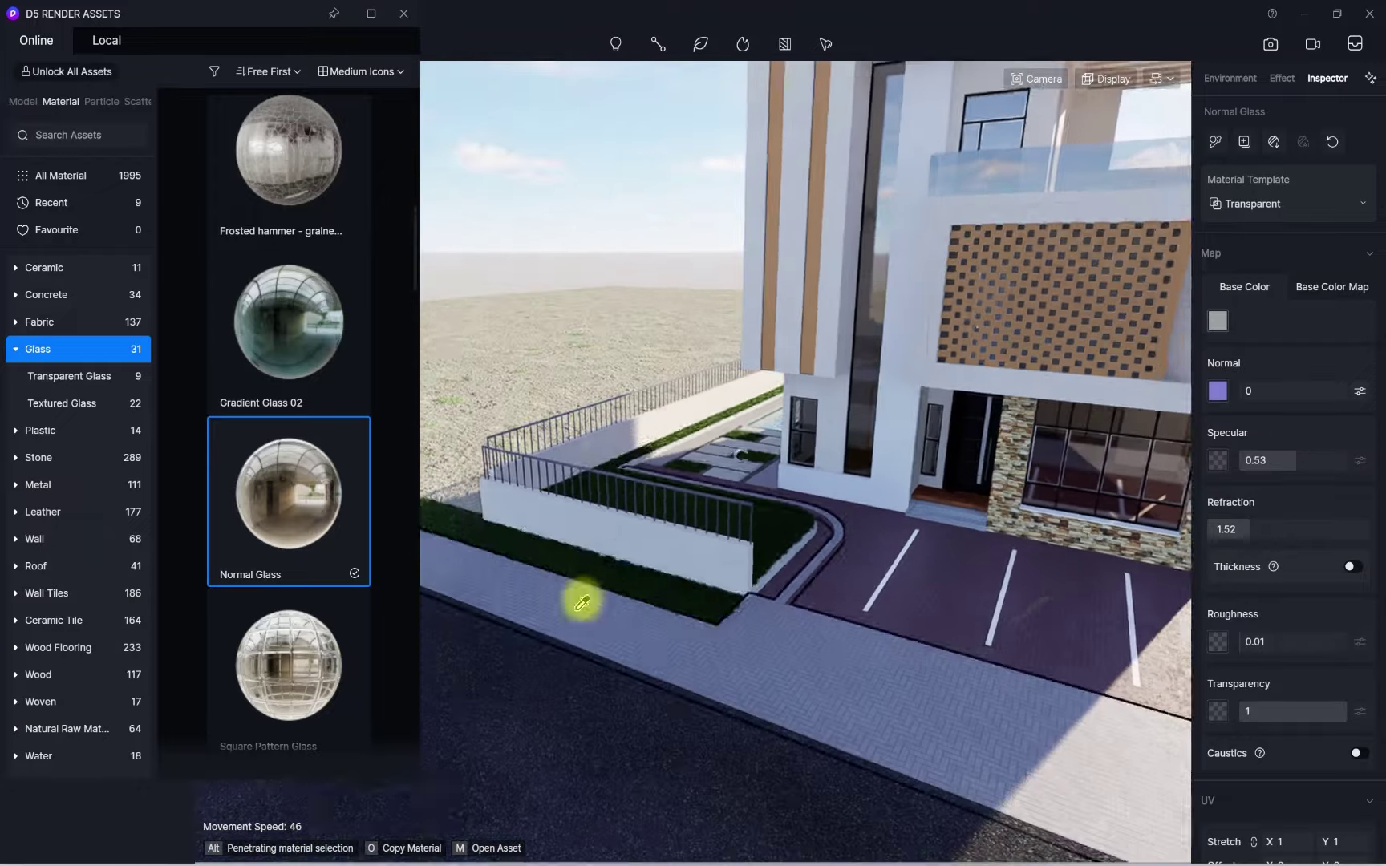
{"action": "scroll", "coordinate": [721, 570], "scroll_direction": "up", "scroll_amount": 3}
{"action": "right_click_drag", "start_coordinate": [721, 570], "coordinate": [670, 418]}
{"action": "key", "text": "w"}
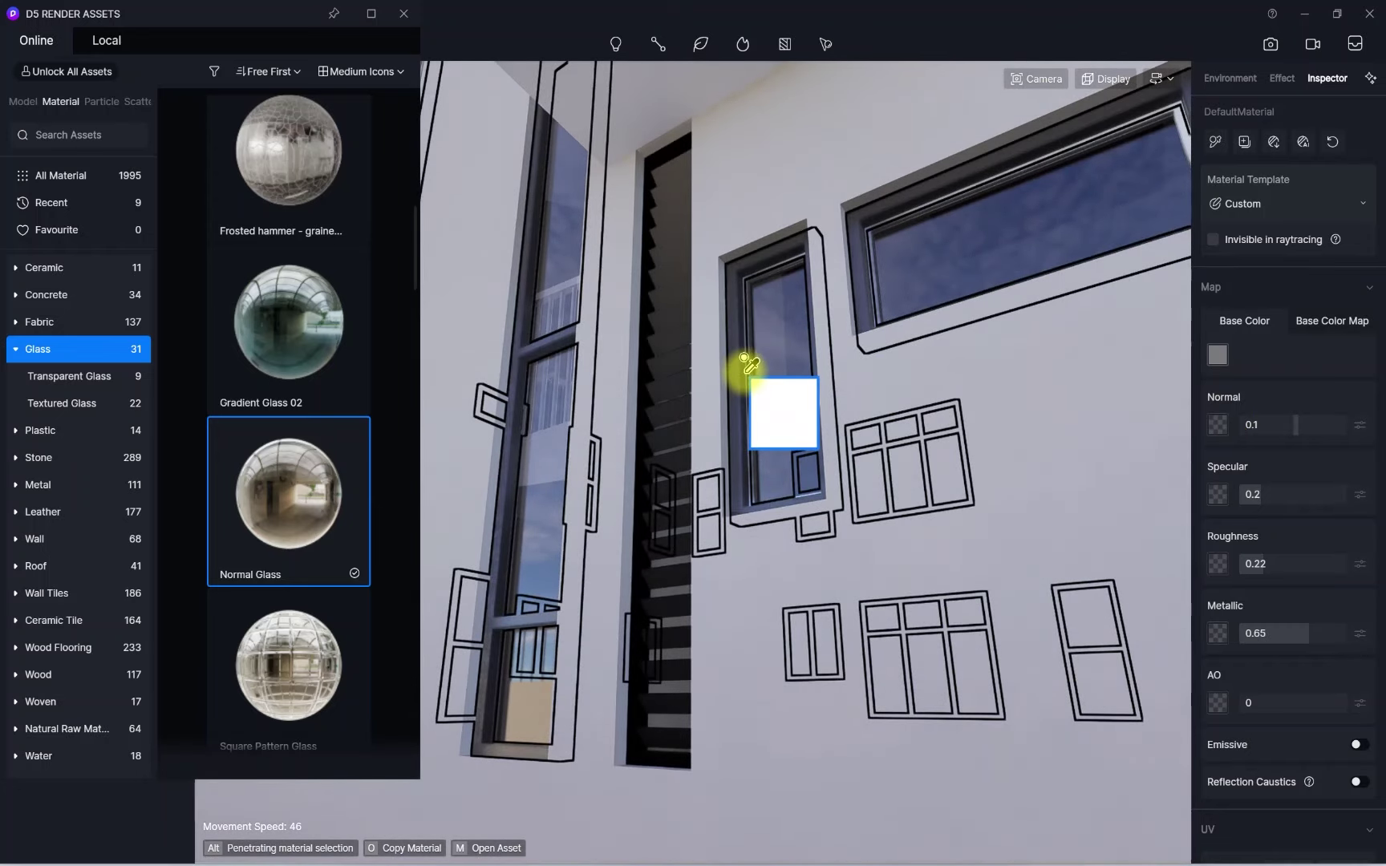
{"action": "key", "text": "Escape"}
{"action": "right_click_drag", "start_coordinate": [731, 437], "coordinate": [1067, 609]}
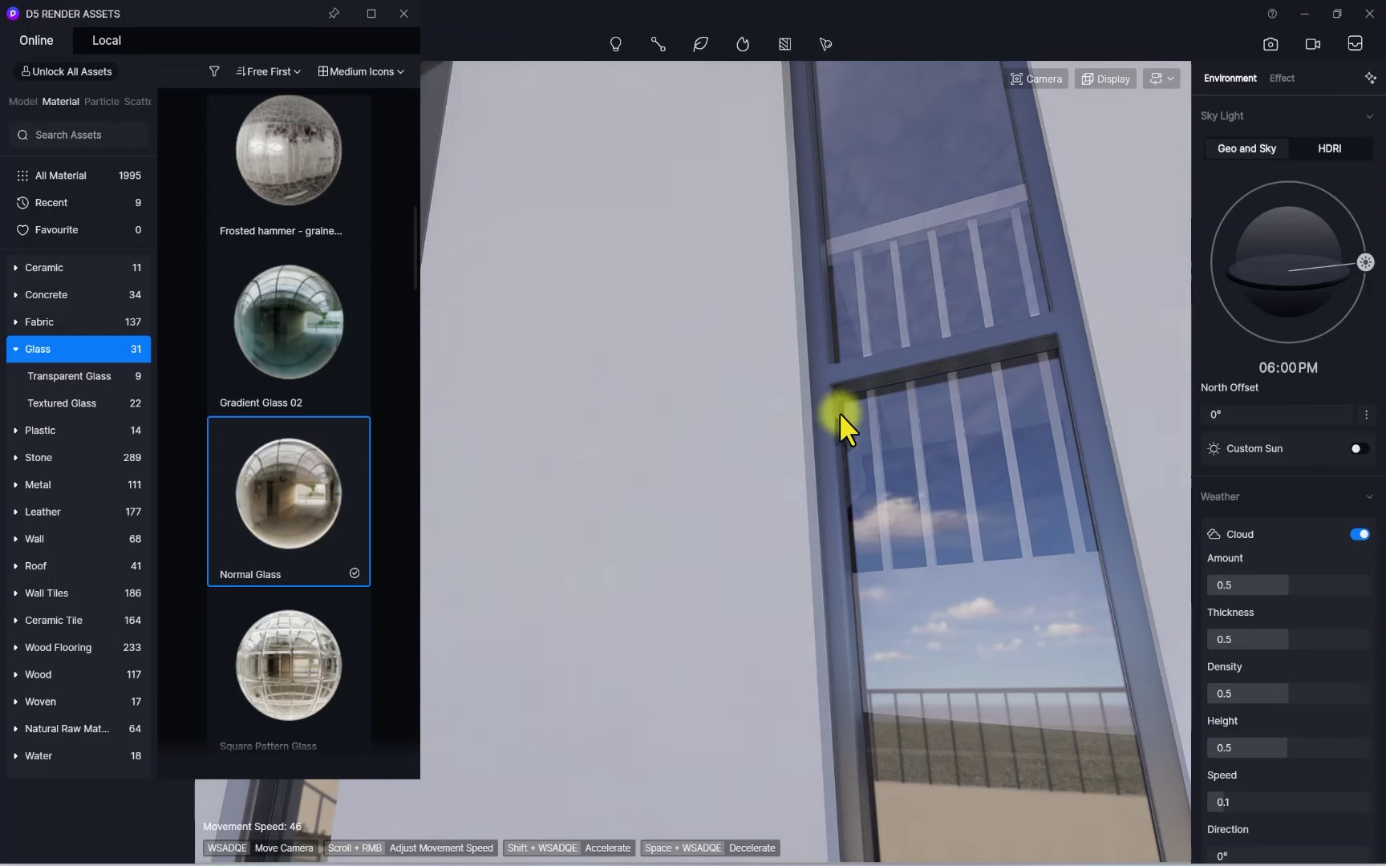
Adjust the tall side window's frame material to specular 0.14, roughness 0.36 and a gray base color with an HSV value of 41
{"action": "left_click", "coordinate": [839, 412]}
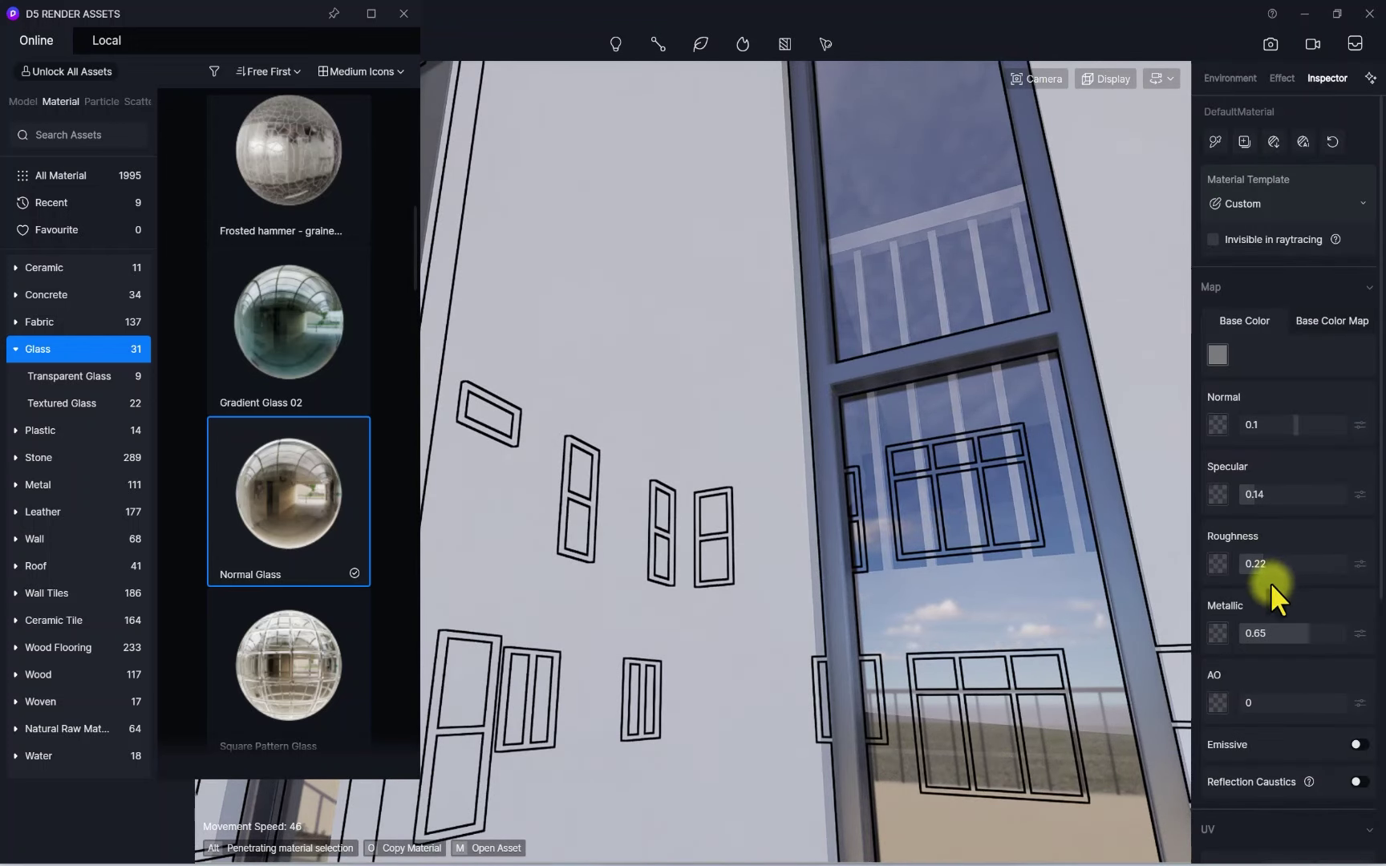
{"action": "scroll", "coordinate": [771, 412], "scroll_direction": "down", "scroll_amount": 3}
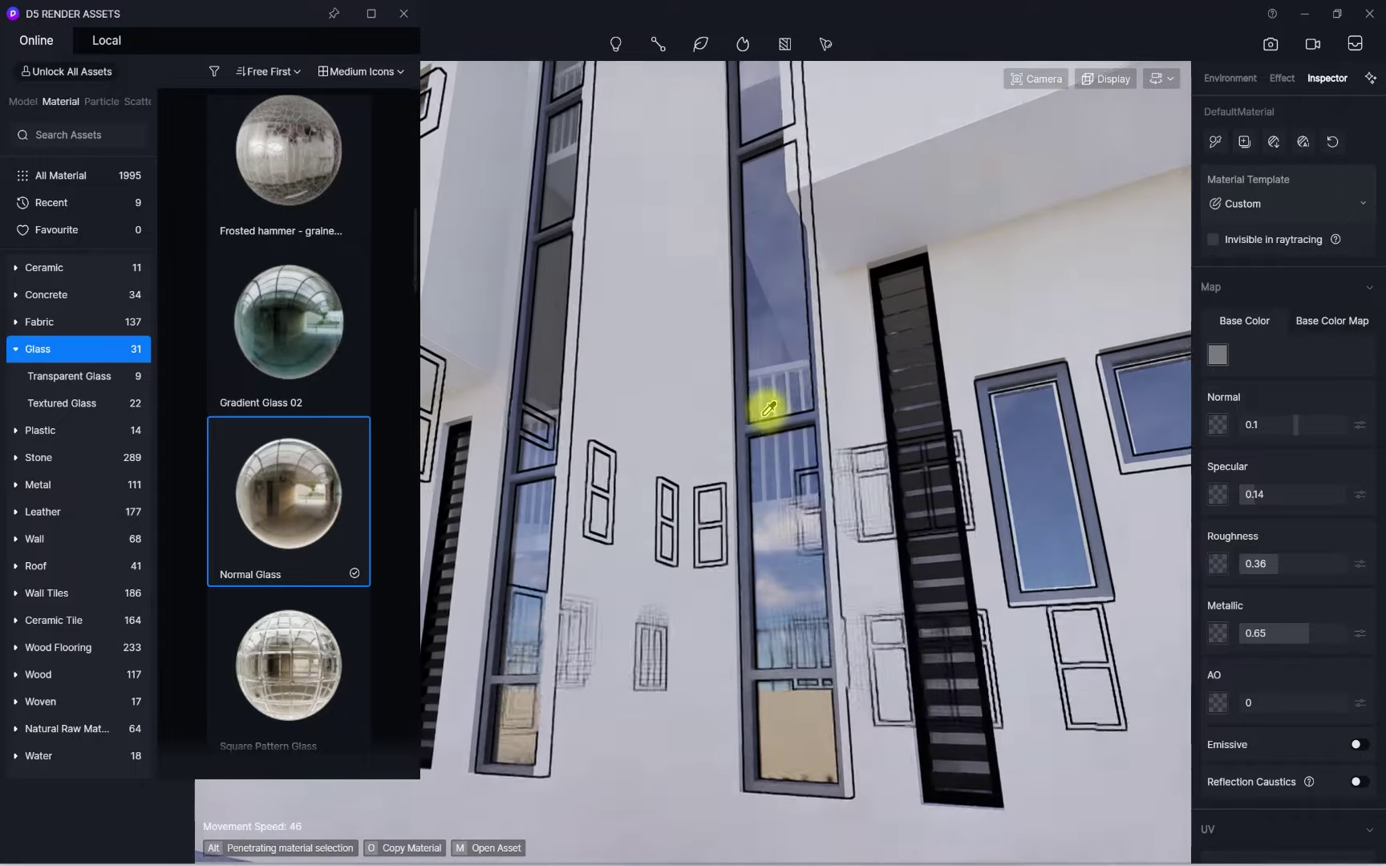
{"action": "scroll", "coordinate": [774, 407], "scroll_direction": "up", "scroll_amount": 2}
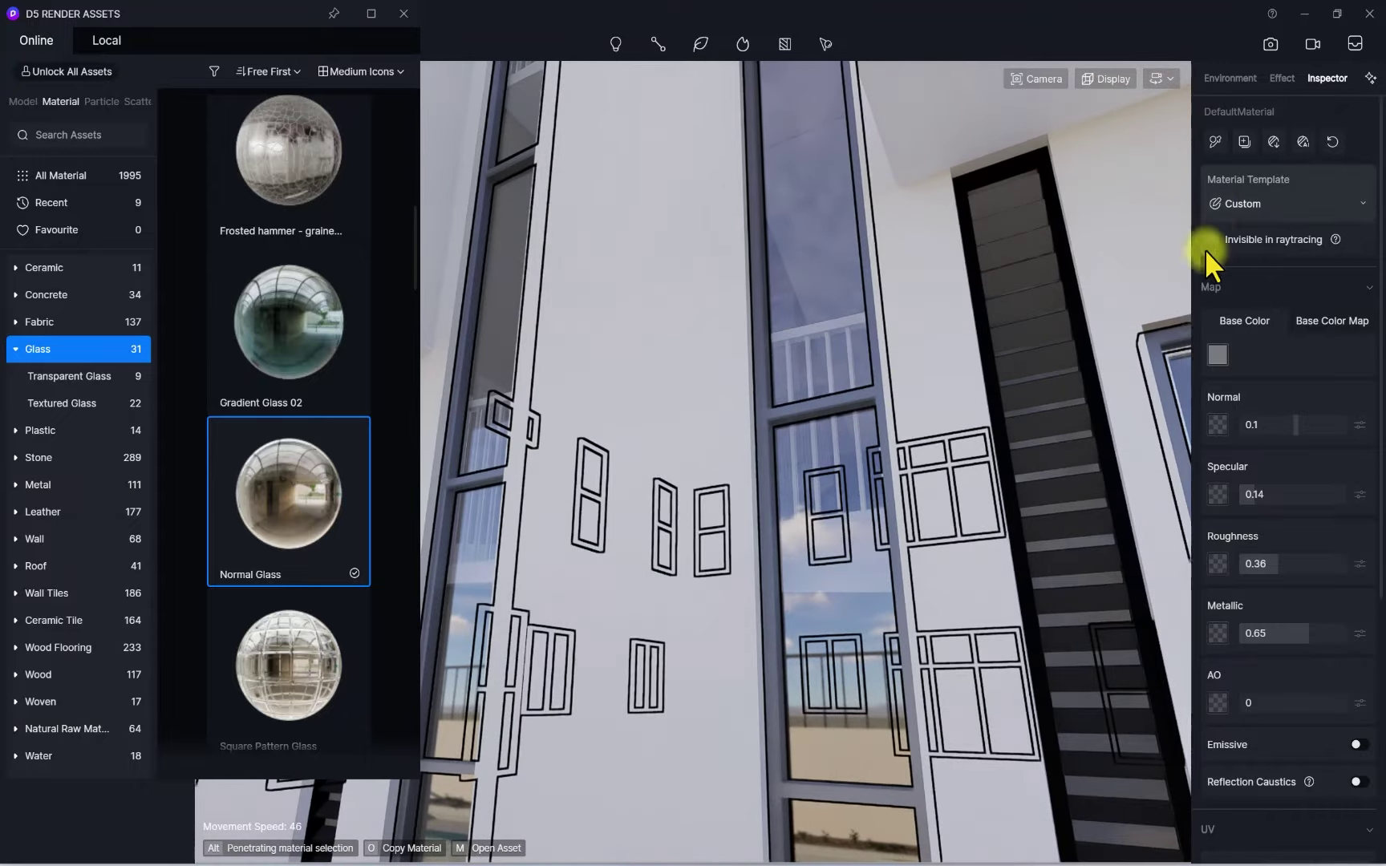
{"action": "left_click", "coordinate": [1213, 352]}
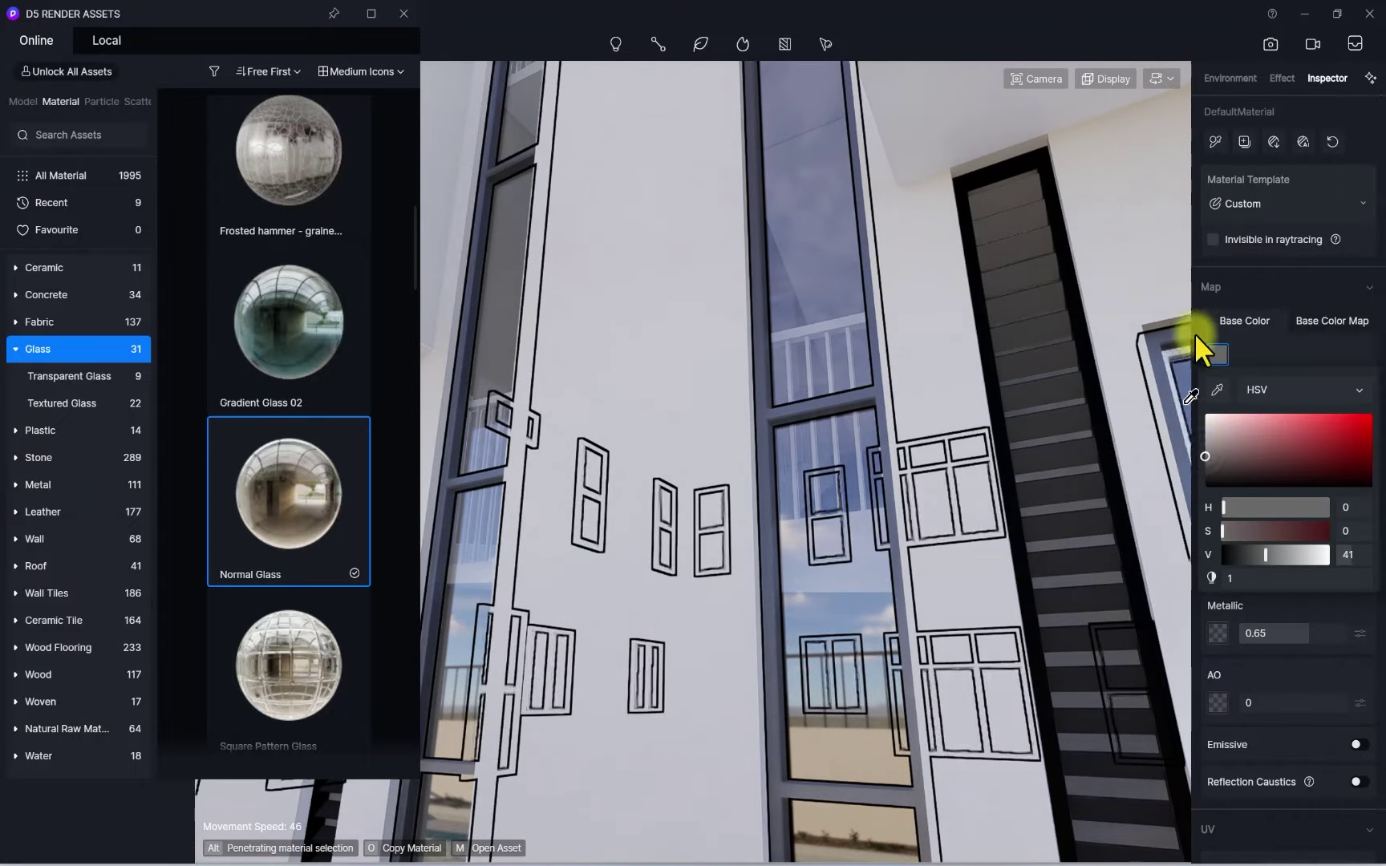
Pick up the adjusted metallic frame material and apply it to the remaining window frames around the house
{"action": "left_click", "coordinate": [1217, 142]}
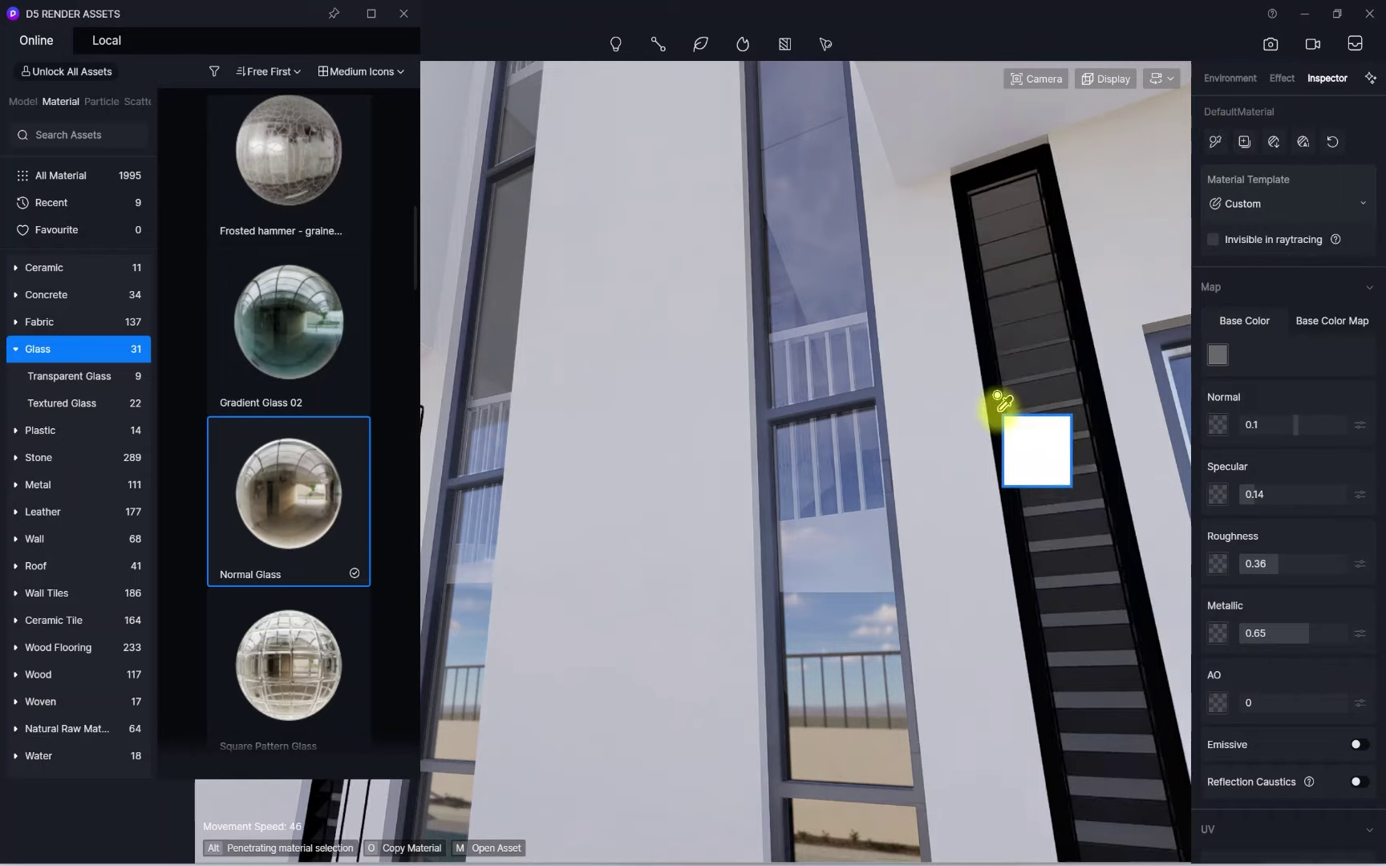
{"action": "right_click_drag", "start_coordinate": [949, 373], "coordinate": [900, 383]}
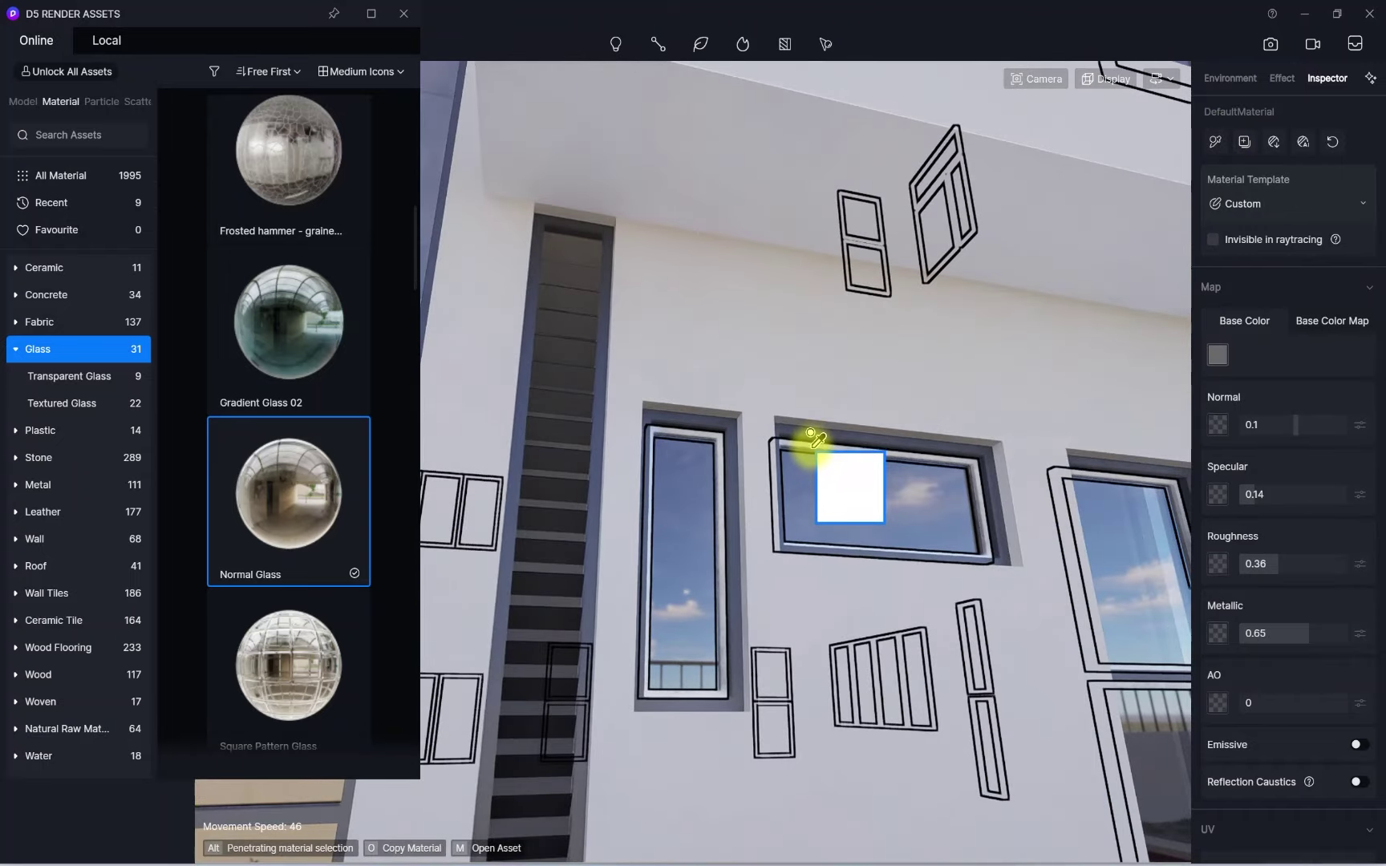
{"action": "right_click_drag", "start_coordinate": [812, 439], "coordinate": [980, 399]}
{"action": "scroll", "coordinate": [965, 415], "scroll_direction": "down", "scroll_amount": 6}
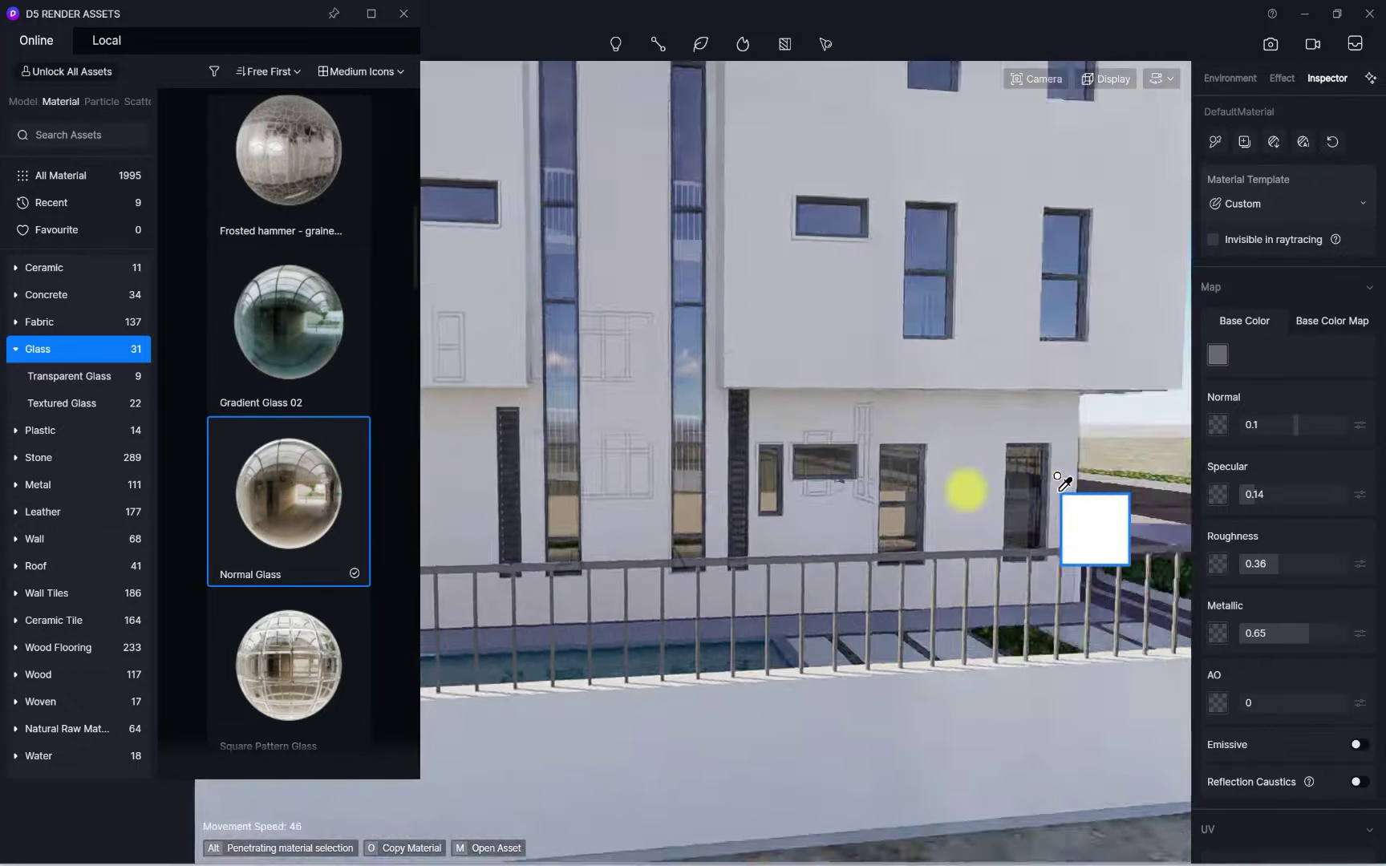
{"action": "scroll", "coordinate": [875, 490], "scroll_direction": "up", "scroll_amount": 6}
{"action": "right_click_drag", "start_coordinate": [603, 434], "coordinate": [566, 537]}
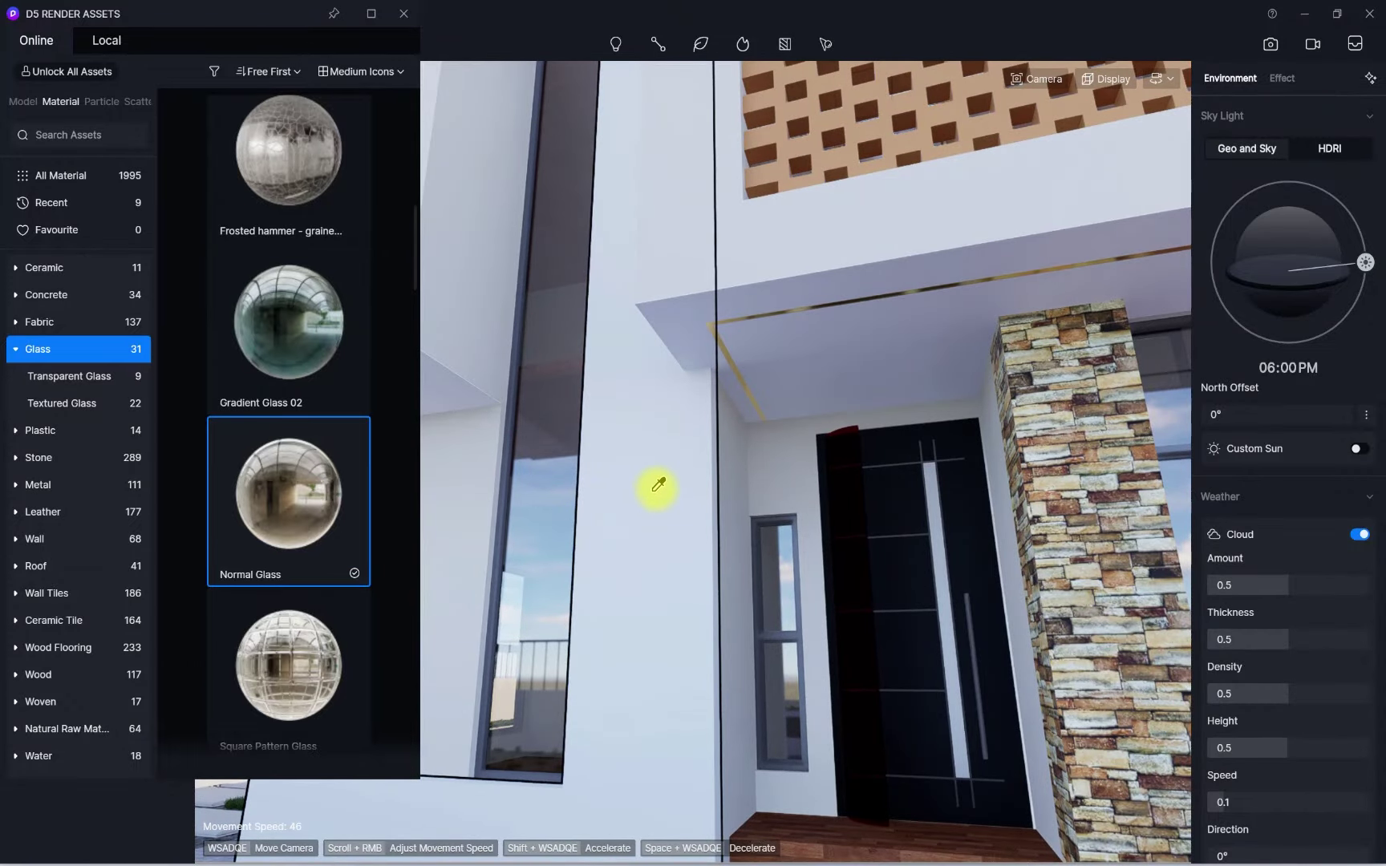
Browse the Marble category of the Stone materials for a dark stone for the tall column beside the entrance
{"action": "right_click_drag", "start_coordinate": [657, 487], "coordinate": [583, 512]}
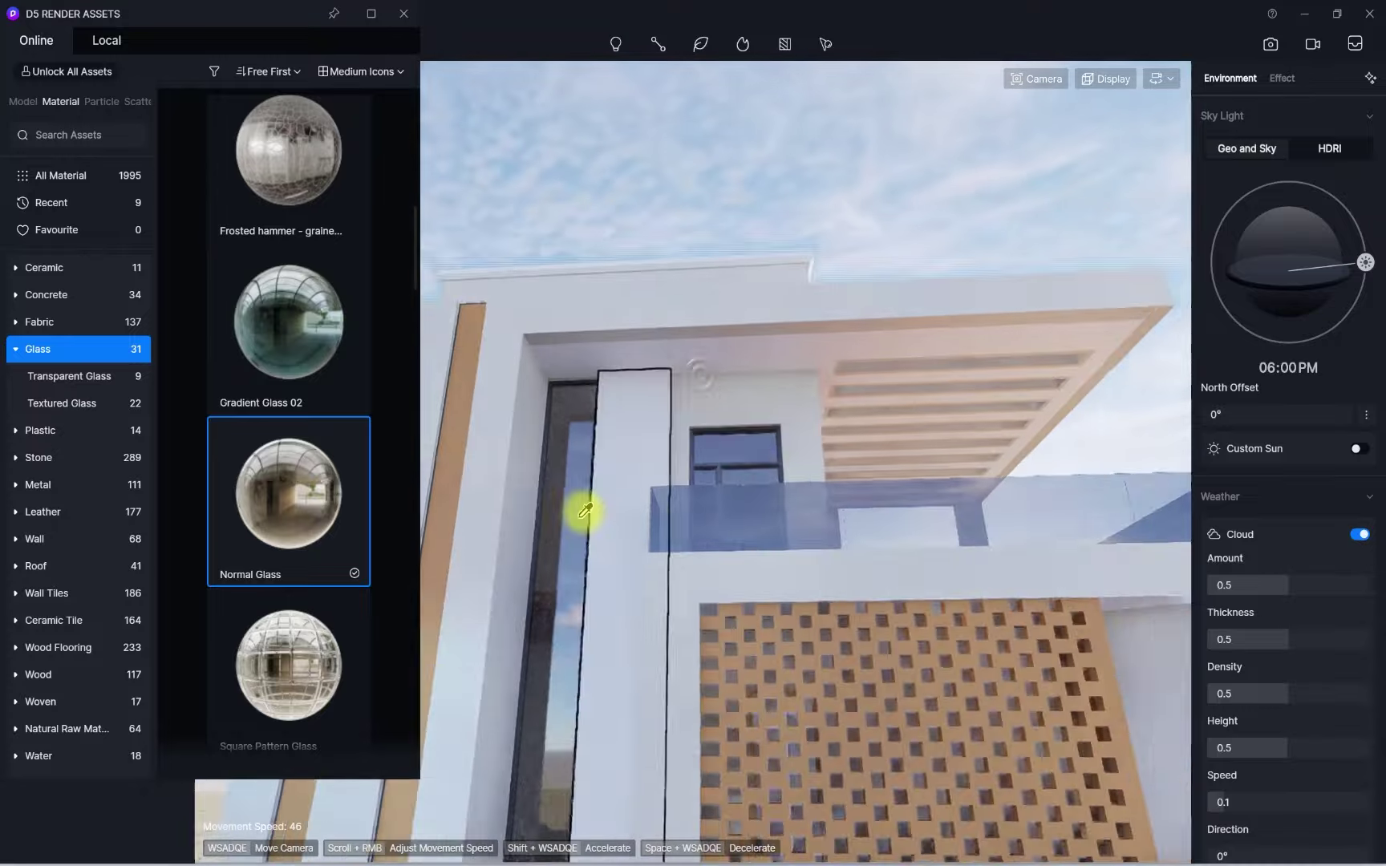
{"action": "right_click_drag", "start_coordinate": [755, 464], "coordinate": [706, 439]}
{"action": "scroll", "coordinate": [705, 440], "scroll_direction": "down", "scroll_amount": 3}
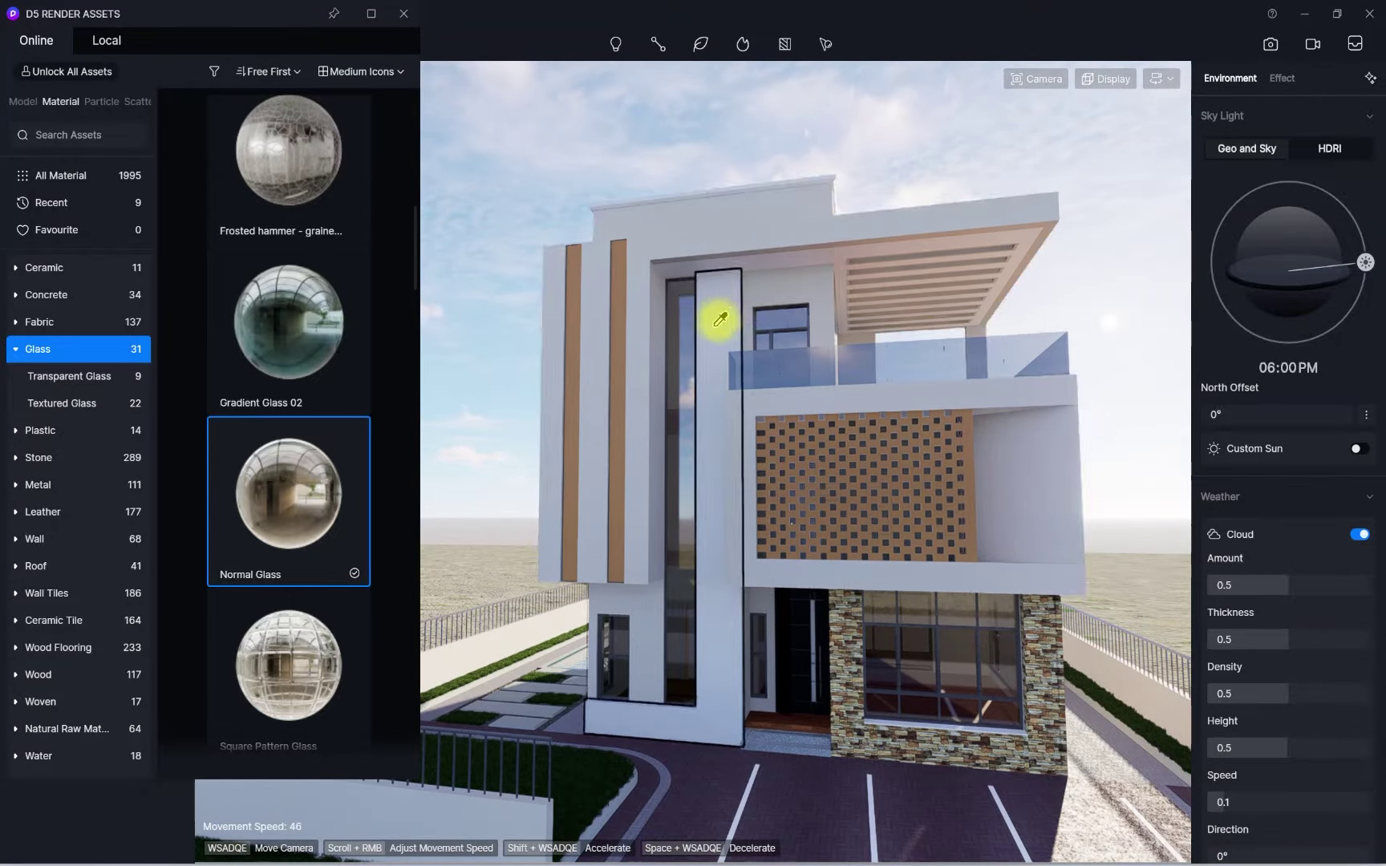
{"action": "scroll", "coordinate": [172, 376], "scroll_direction": "up", "scroll_amount": 1}
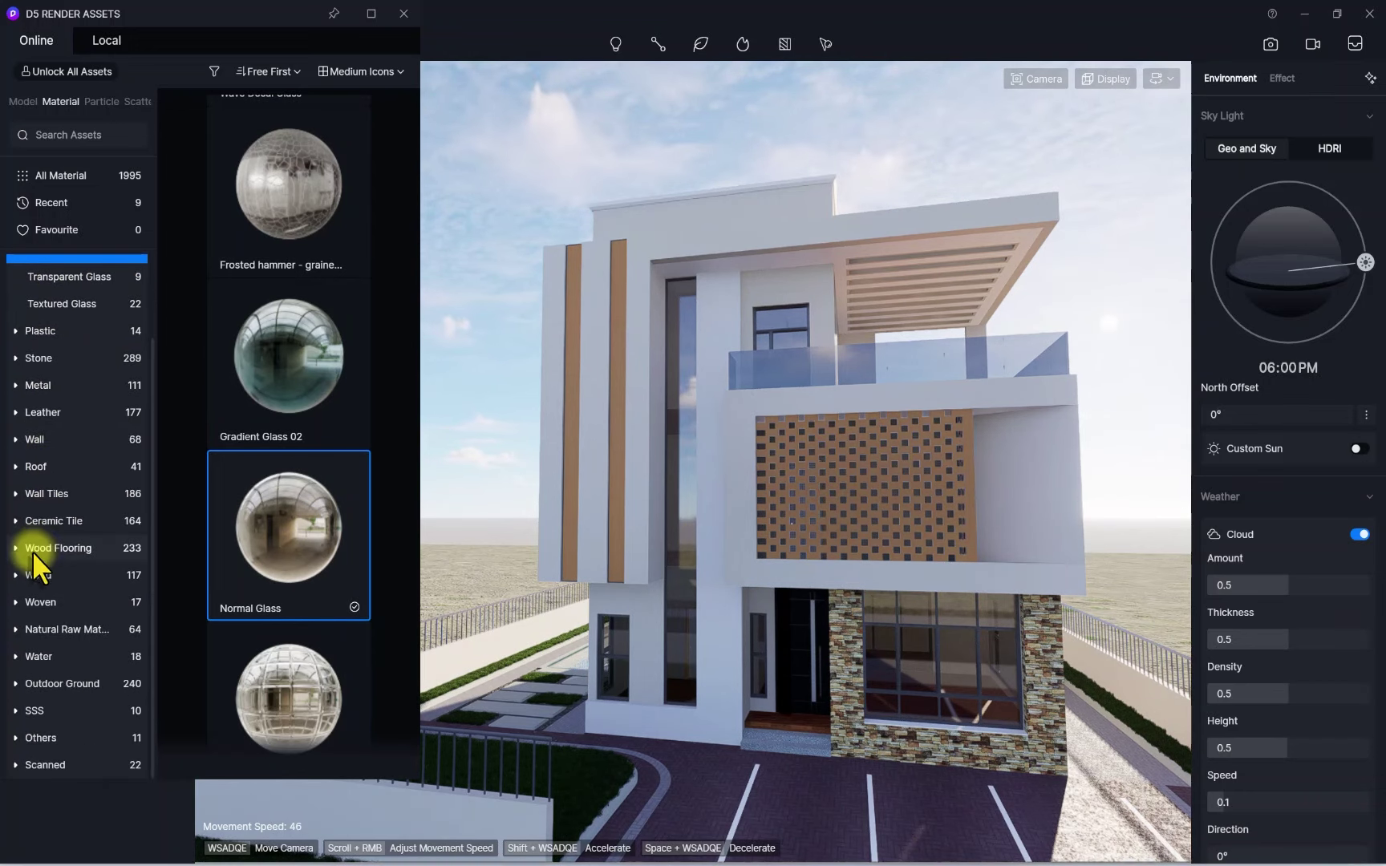
{"action": "left_click", "coordinate": [44, 461]}
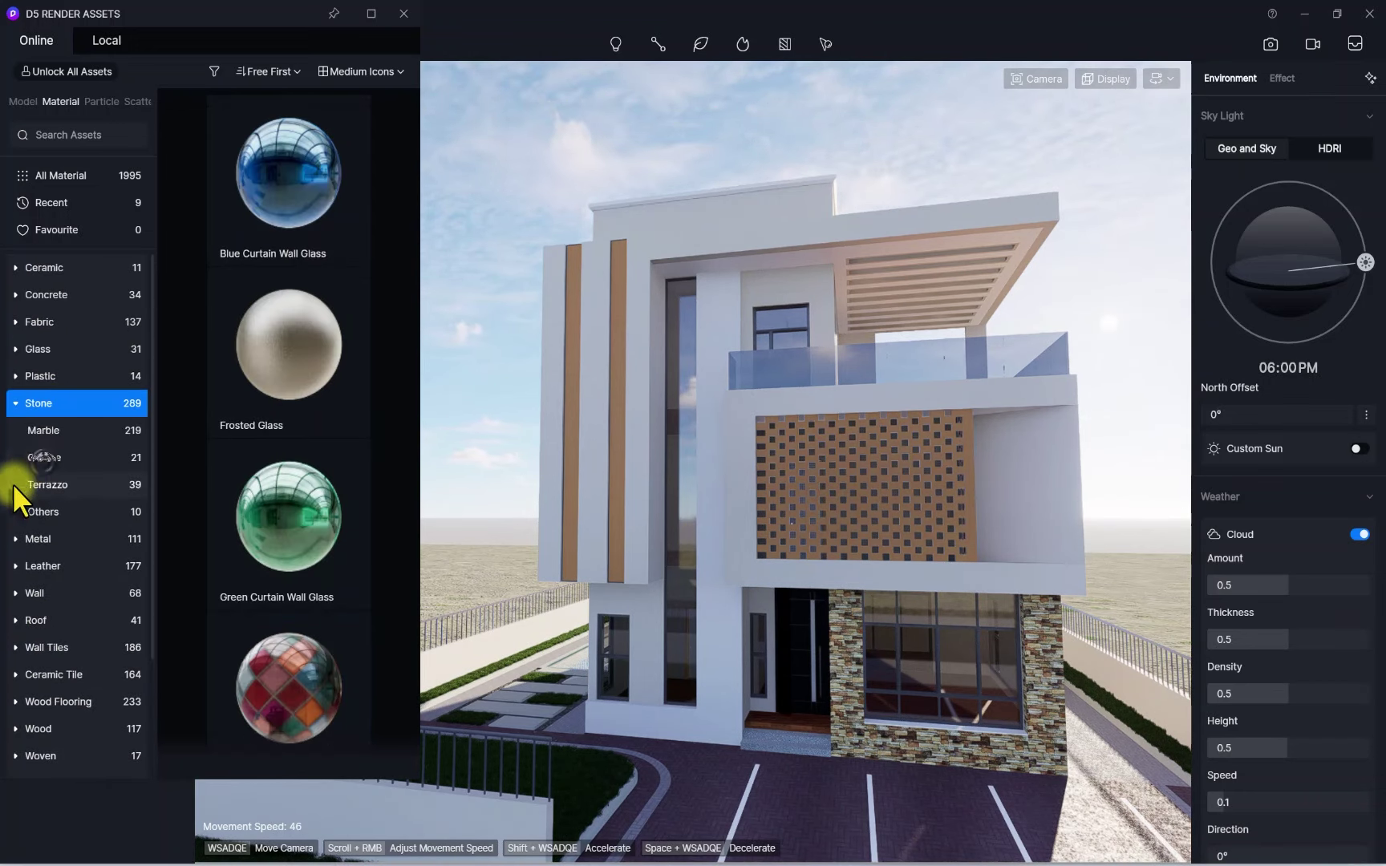
{"action": "left_click", "coordinate": [44, 431]}
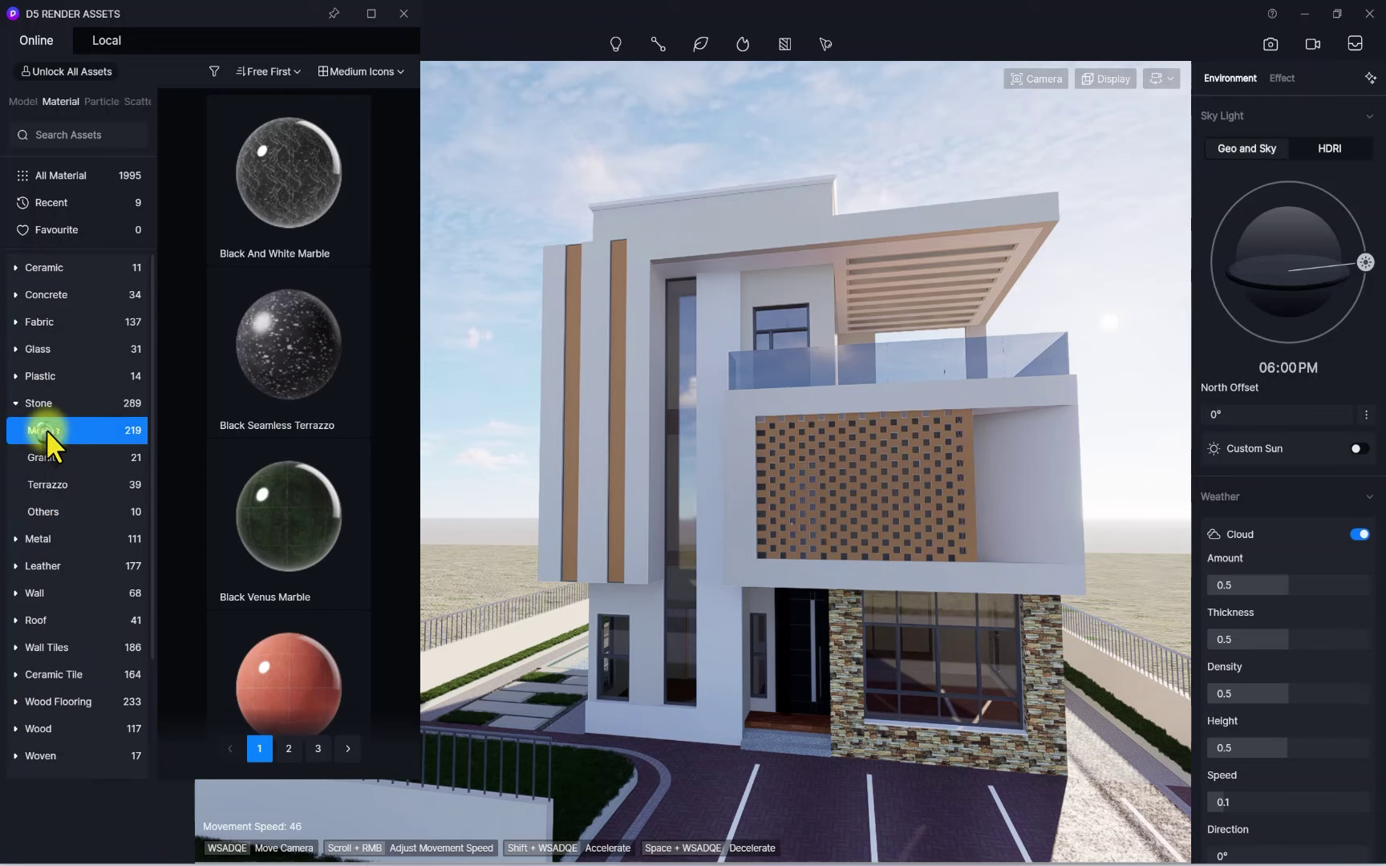
{"action": "scroll", "coordinate": [239, 412], "scroll_direction": "down", "scroll_amount": 5}
{"action": "scroll", "coordinate": [273, 423], "scroll_direction": "down", "scroll_amount": 15}
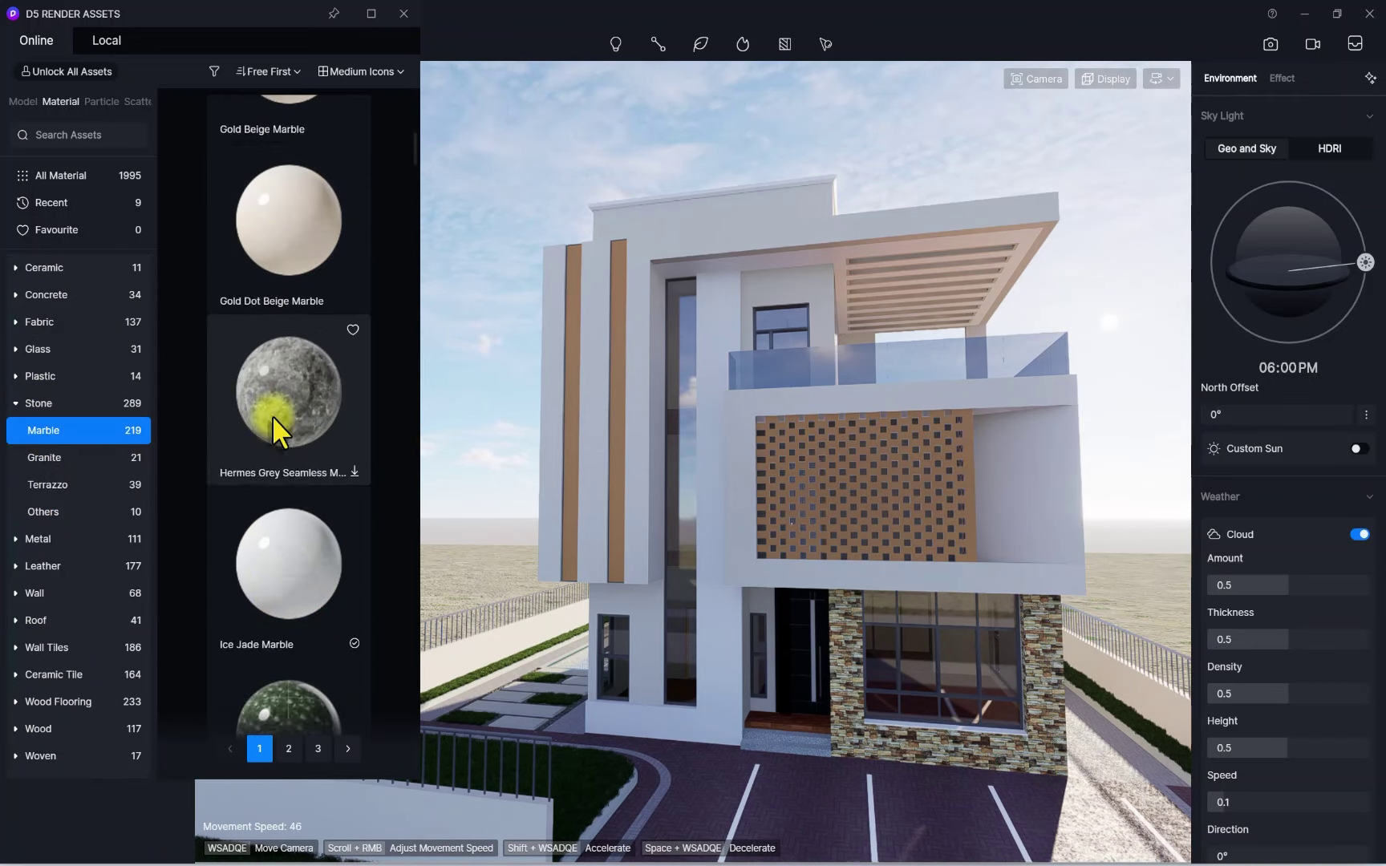
{"action": "scroll", "coordinate": [274, 412], "scroll_direction": "down", "scroll_amount": 20}
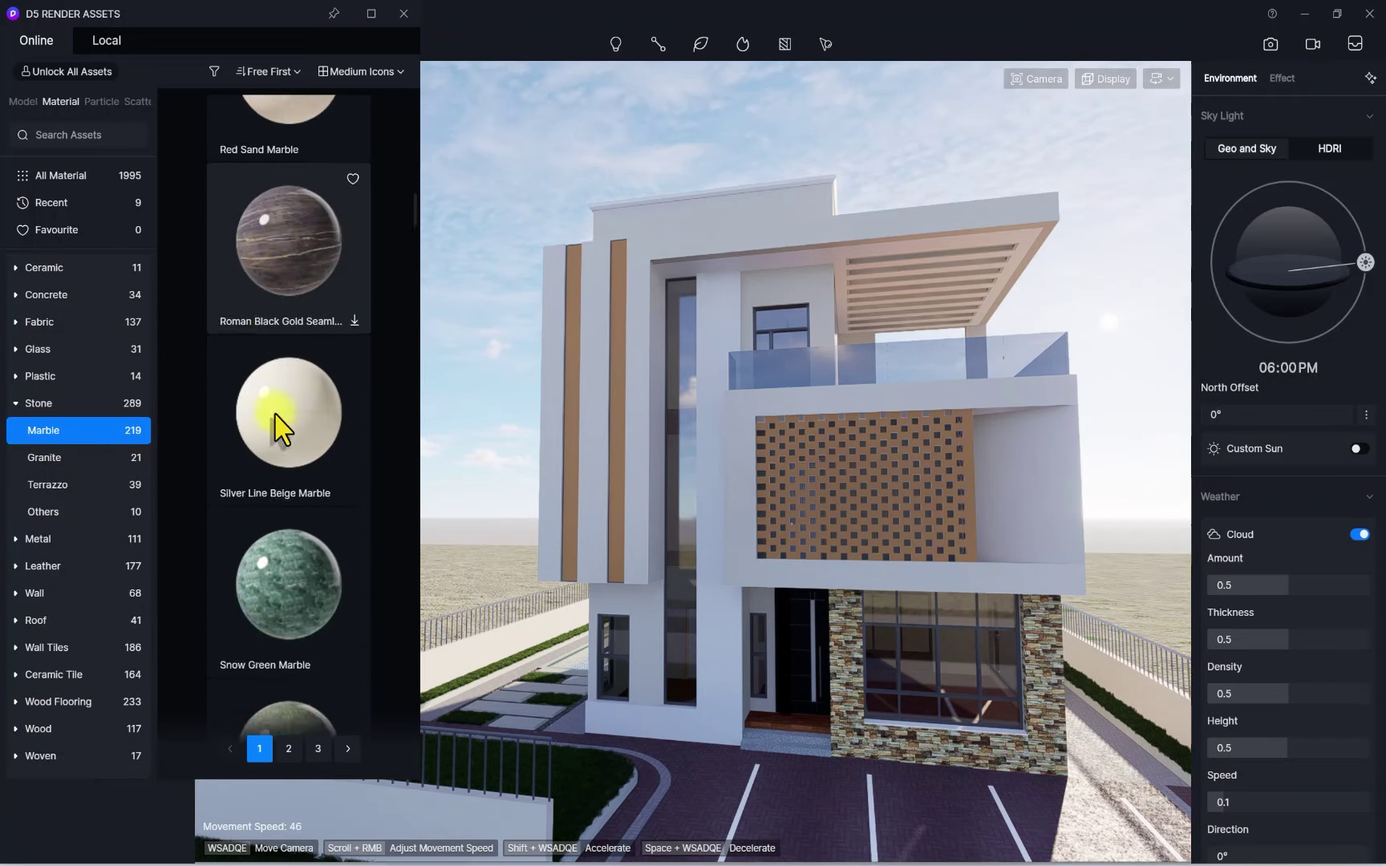
{"action": "scroll", "coordinate": [274, 409], "scroll_direction": "down", "scroll_amount": 12}
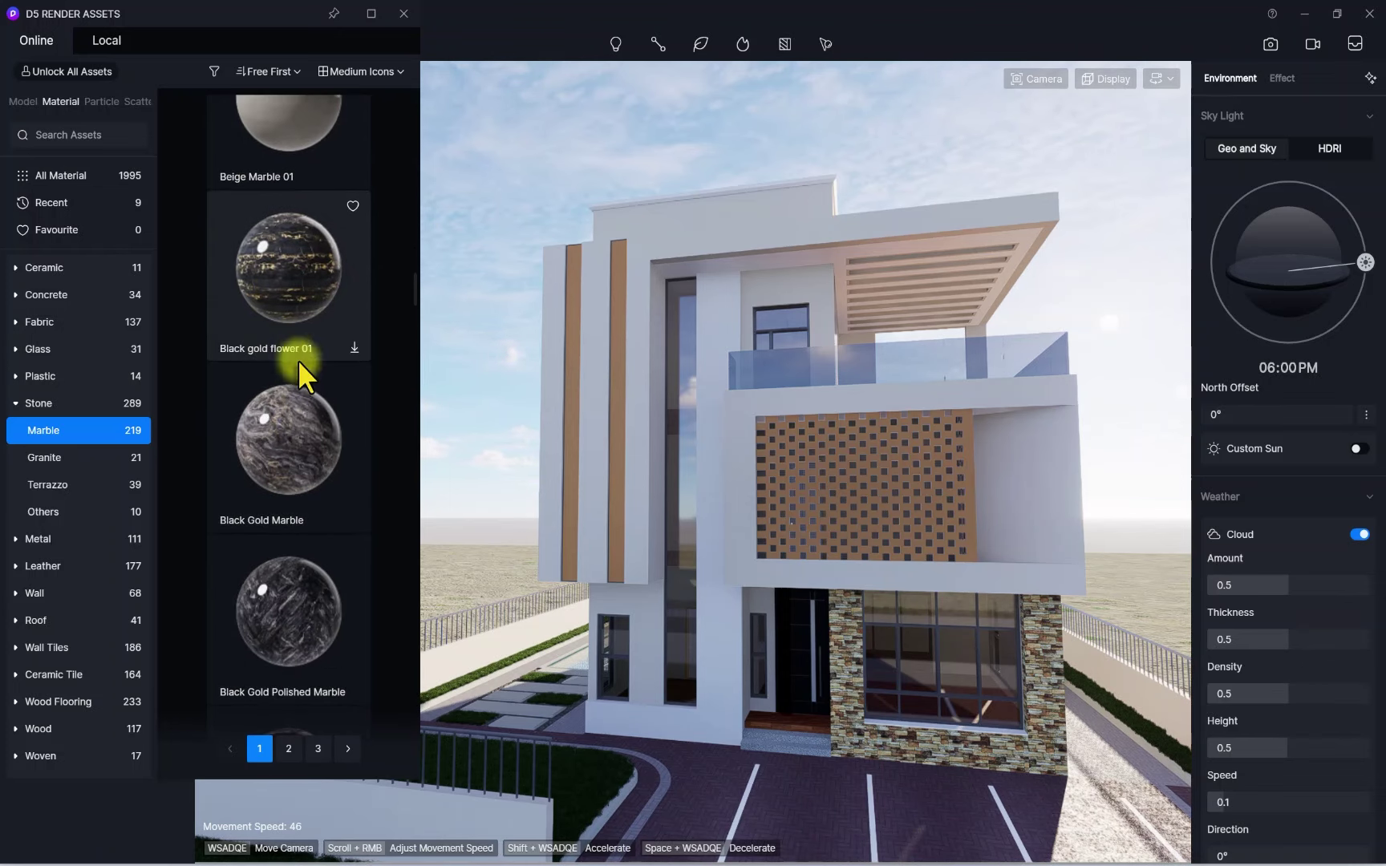
{"action": "scroll", "coordinate": [299, 425], "scroll_direction": "down", "scroll_amount": 15}
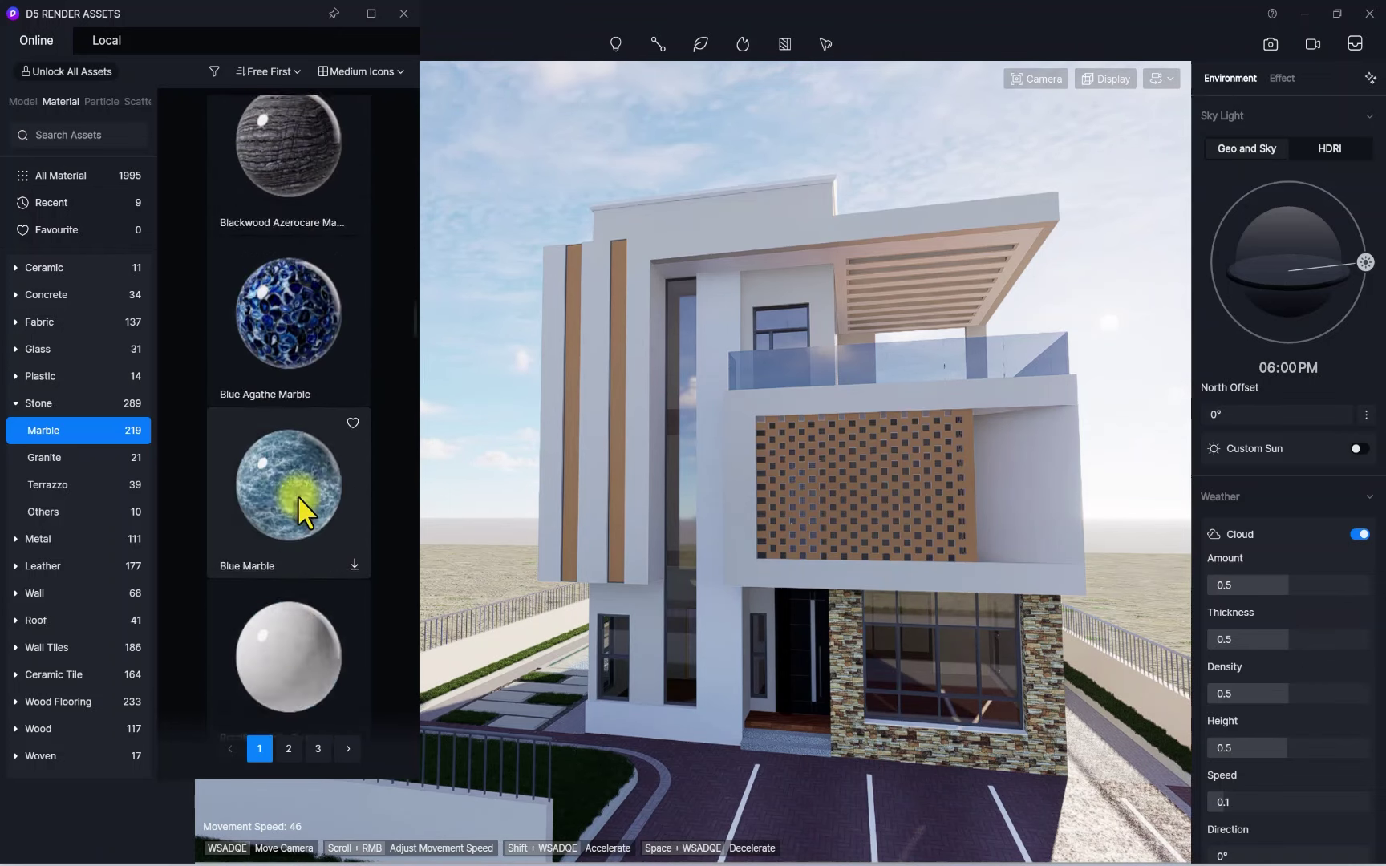
{"action": "scroll", "coordinate": [291, 493], "scroll_direction": "down", "scroll_amount": 1}
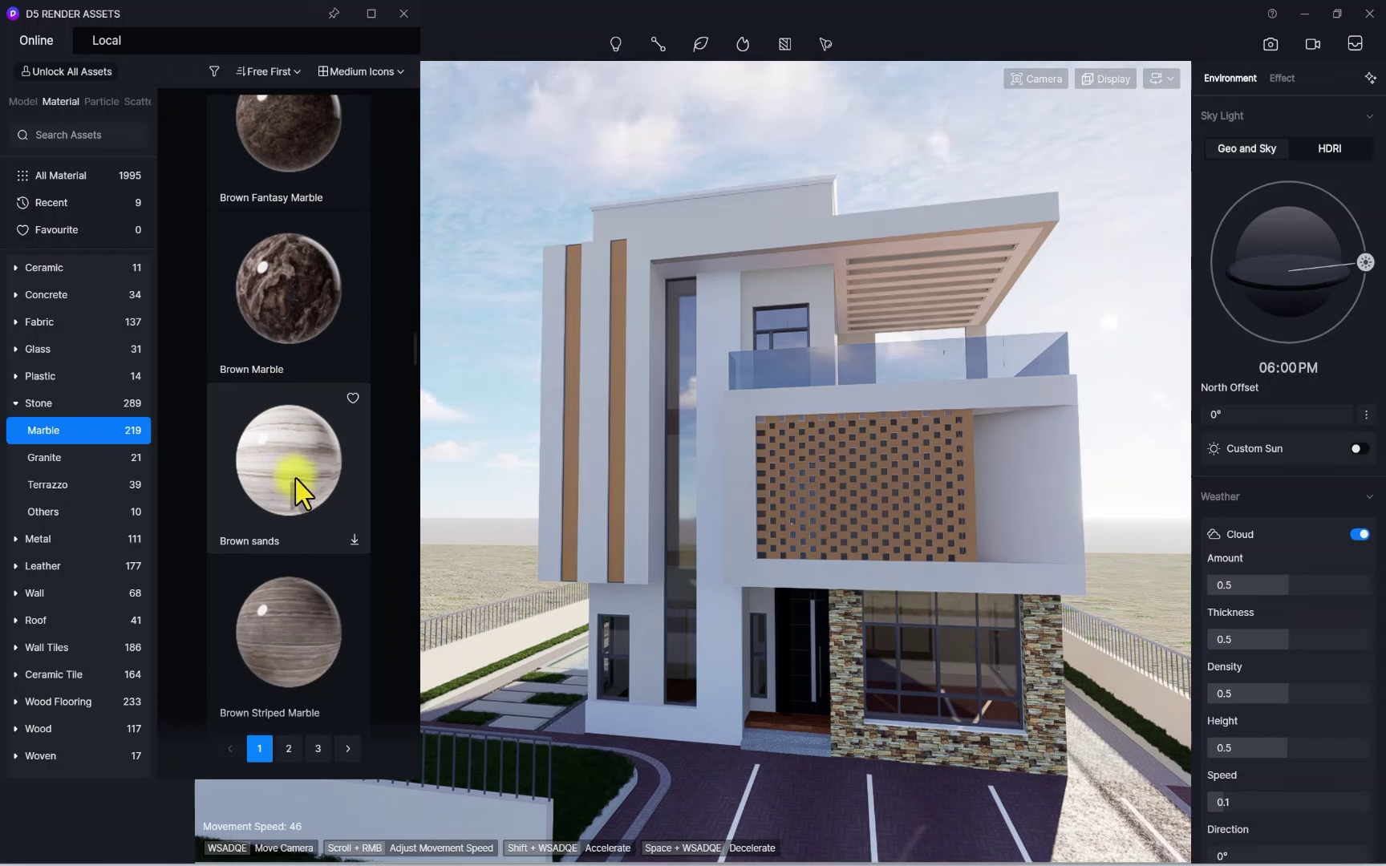
{"action": "scroll", "coordinate": [272, 241], "scroll_direction": "down", "scroll_amount": 1}
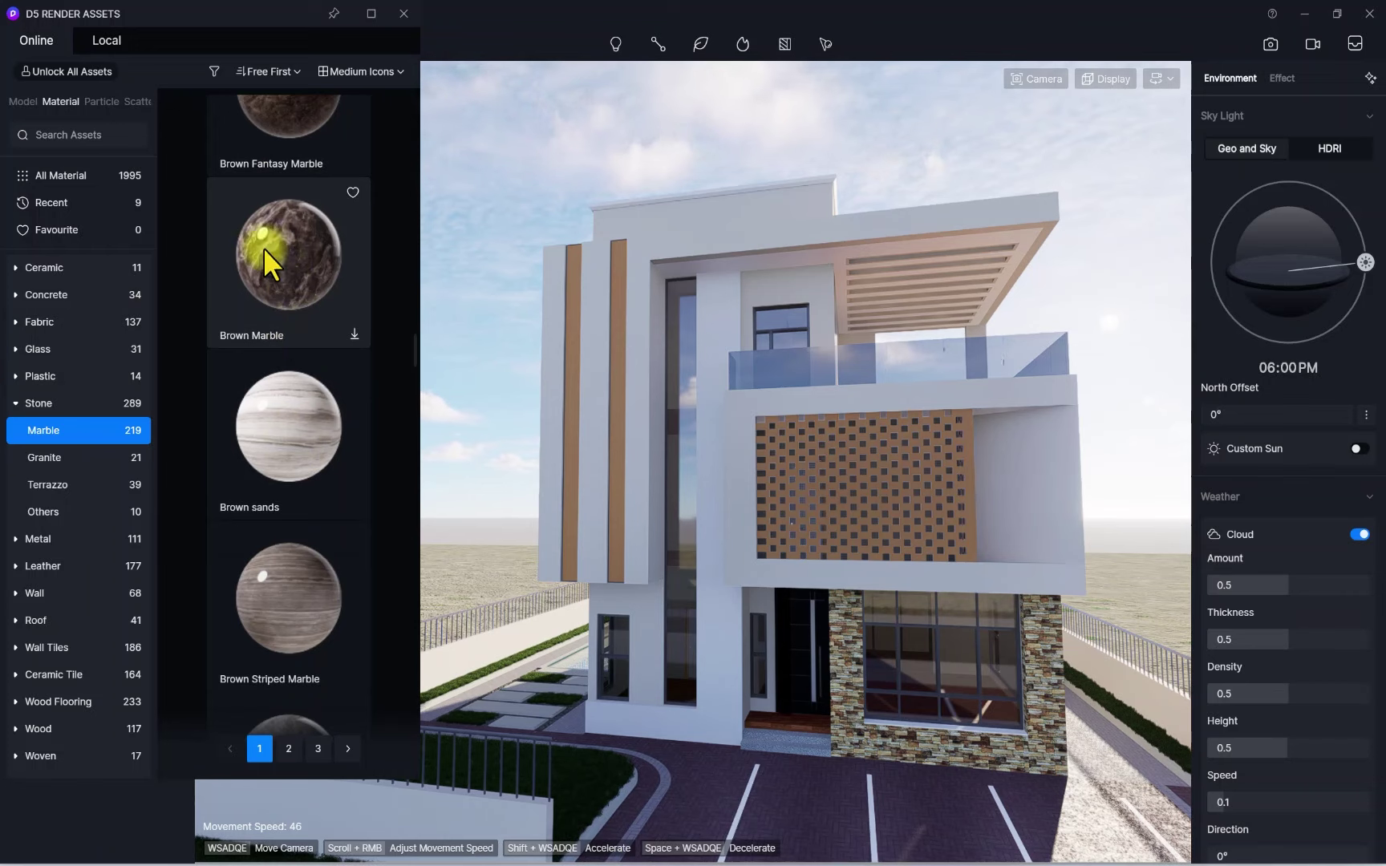
Download a brown marble and the Cappucino polished quartzite from the Marble category as dark stone candidates
{"action": "scroll", "coordinate": [273, 321], "scroll_direction": "up", "scroll_amount": 2}
{"action": "left_click", "coordinate": [281, 404]}
{"action": "scroll", "coordinate": [286, 404], "scroll_direction": "down", "scroll_amount": 7}
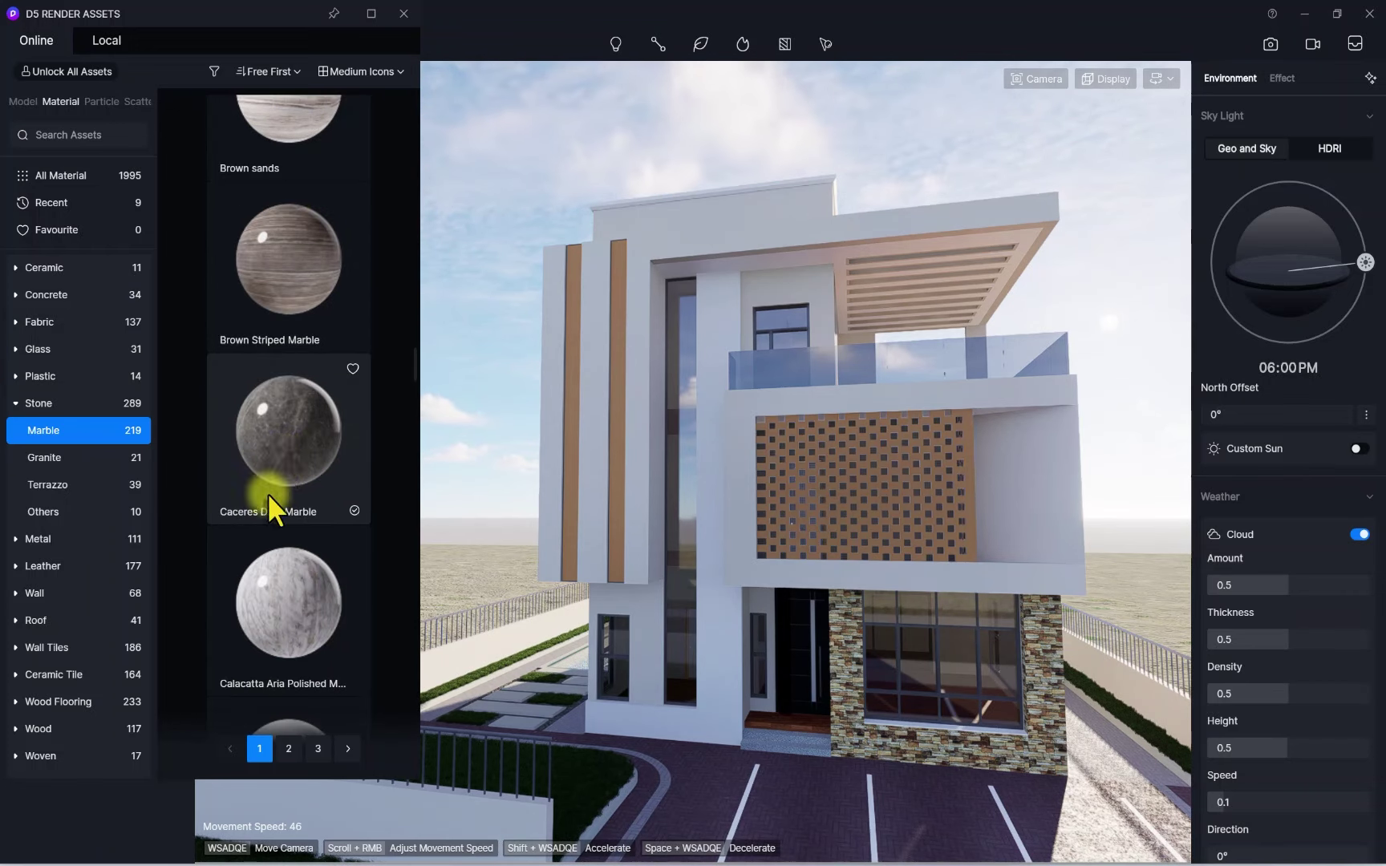
{"action": "scroll", "coordinate": [267, 494], "scroll_direction": "down", "scroll_amount": 4}
{"action": "scroll", "coordinate": [257, 454], "scroll_direction": "down", "scroll_amount": 12}
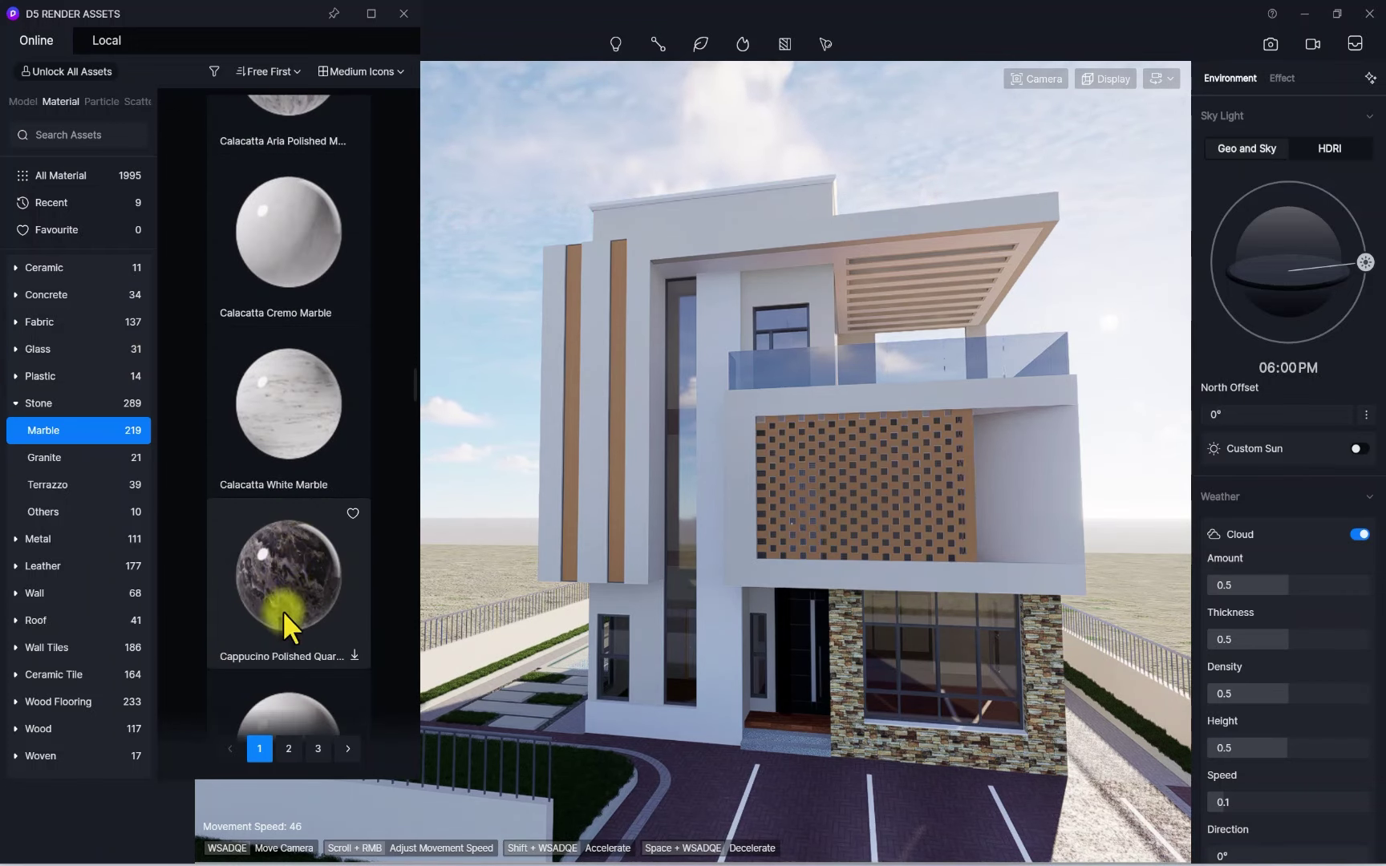
{"action": "left_click", "coordinate": [299, 595]}
{"action": "scroll", "coordinate": [292, 562], "scroll_direction": "down", "scroll_amount": 8}
{"action": "scroll", "coordinate": [287, 537], "scroll_direction": "down", "scroll_amount": 18}
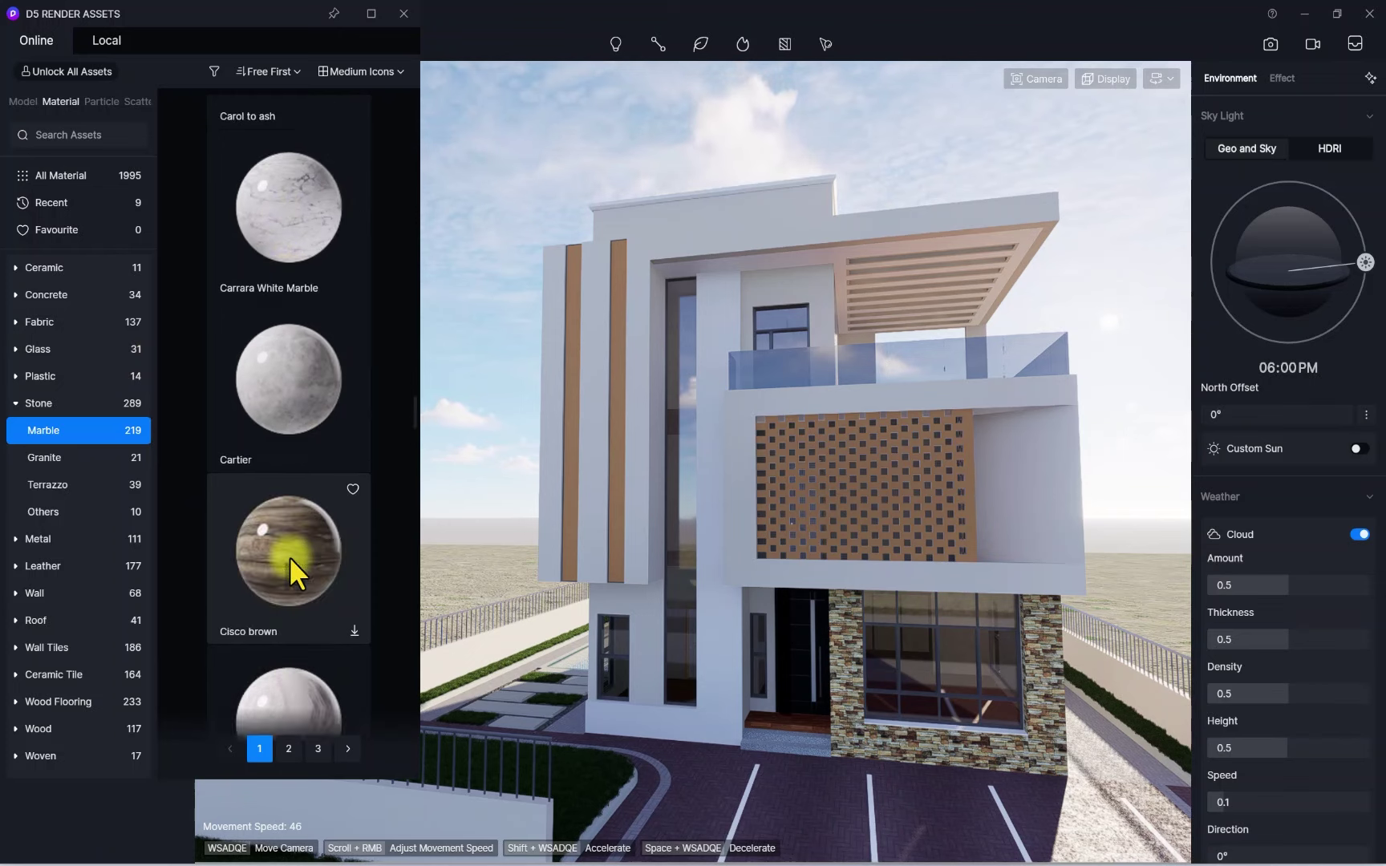
Look through the remaining marbles on the first page for a dark veined stone and download Nero Margiua
{"action": "scroll", "coordinate": [288, 542], "scroll_direction": "down", "scroll_amount": 20}
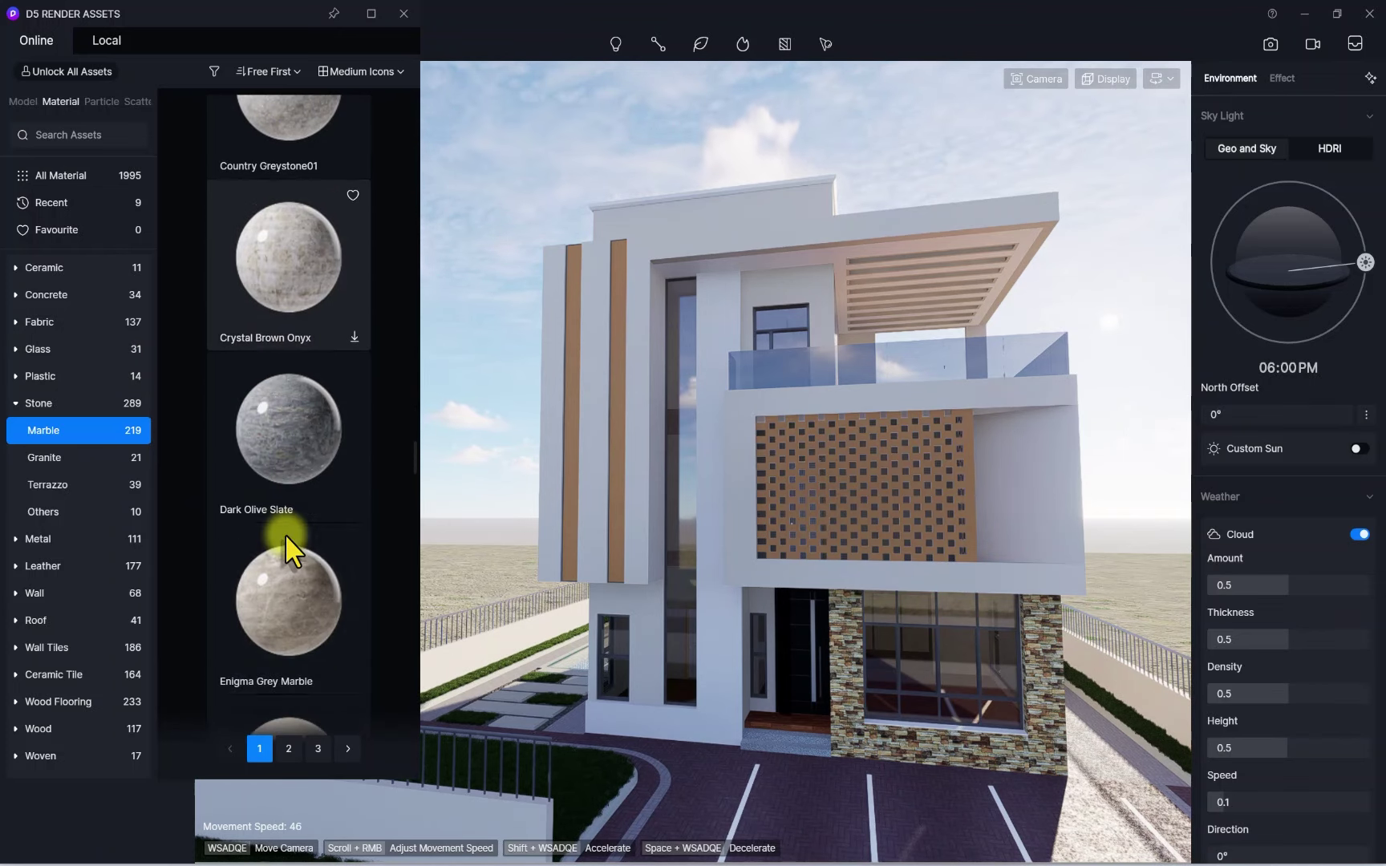
{"action": "scroll", "coordinate": [285, 529], "scroll_direction": "down", "scroll_amount": 18}
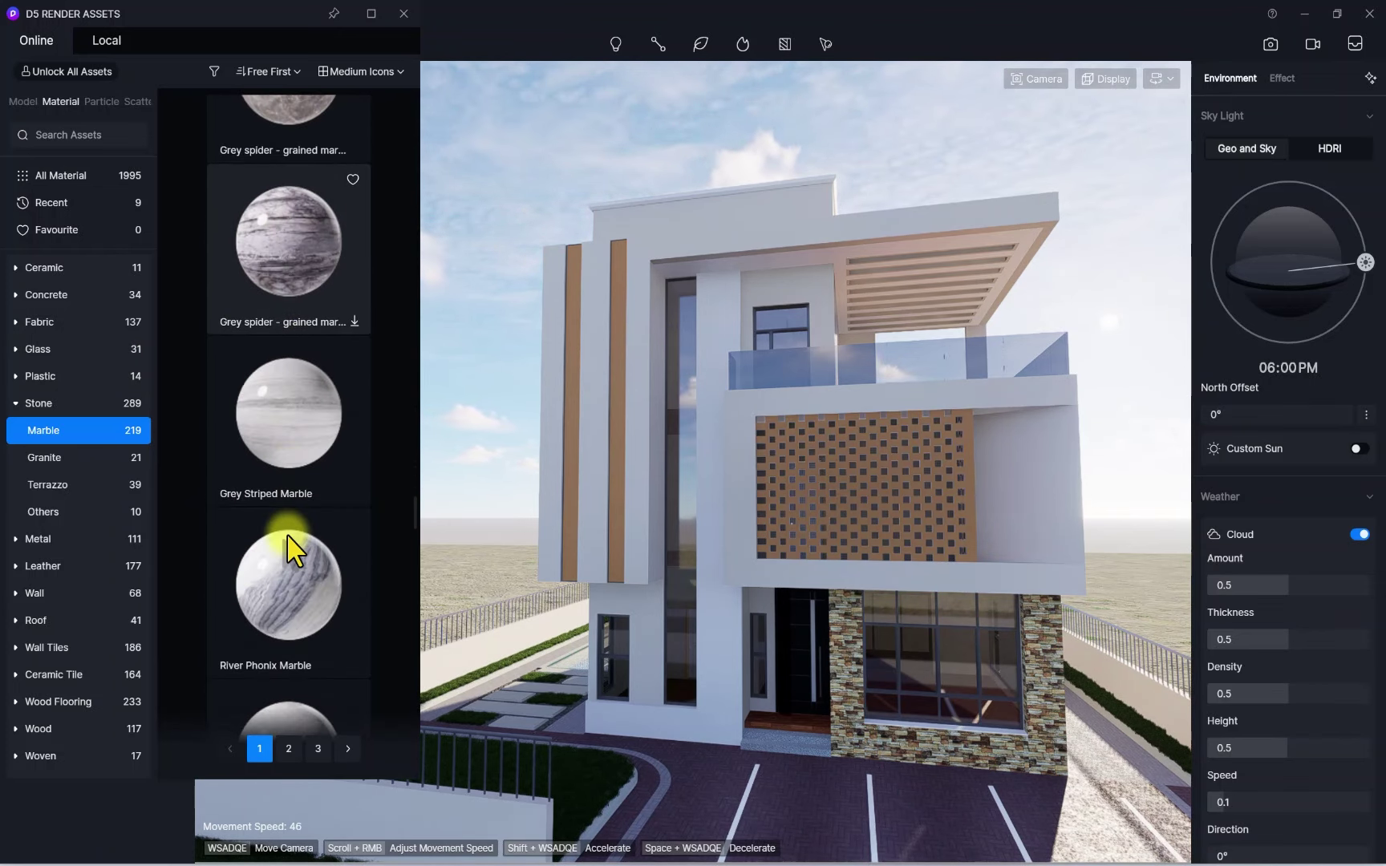
{"action": "scroll", "coordinate": [287, 534], "scroll_direction": "down", "scroll_amount": 7}
{"action": "scroll", "coordinate": [284, 532], "scroll_direction": "up", "scroll_amount": 4}
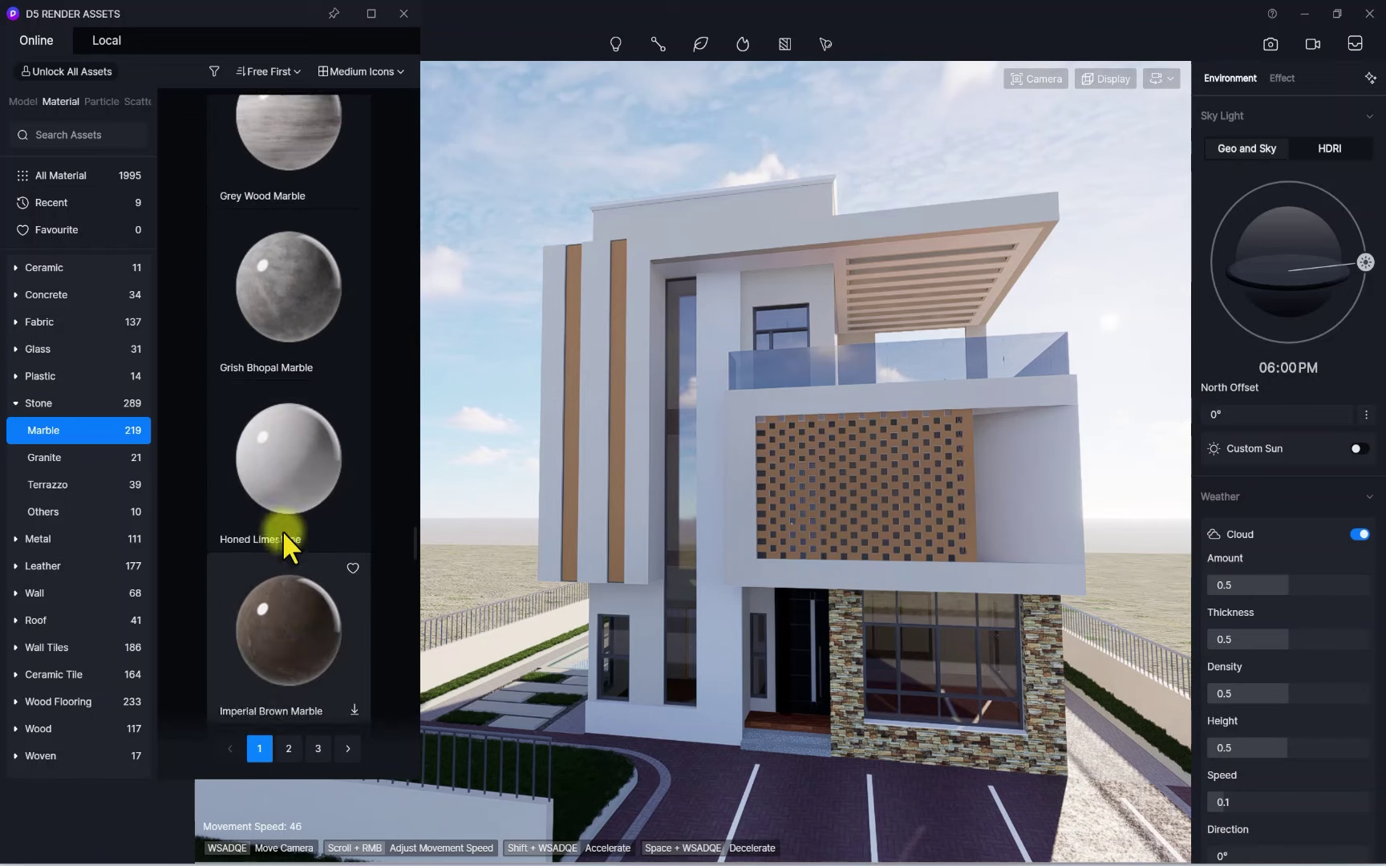
{"action": "scroll", "coordinate": [307, 559], "scroll_direction": "down", "scroll_amount": 20}
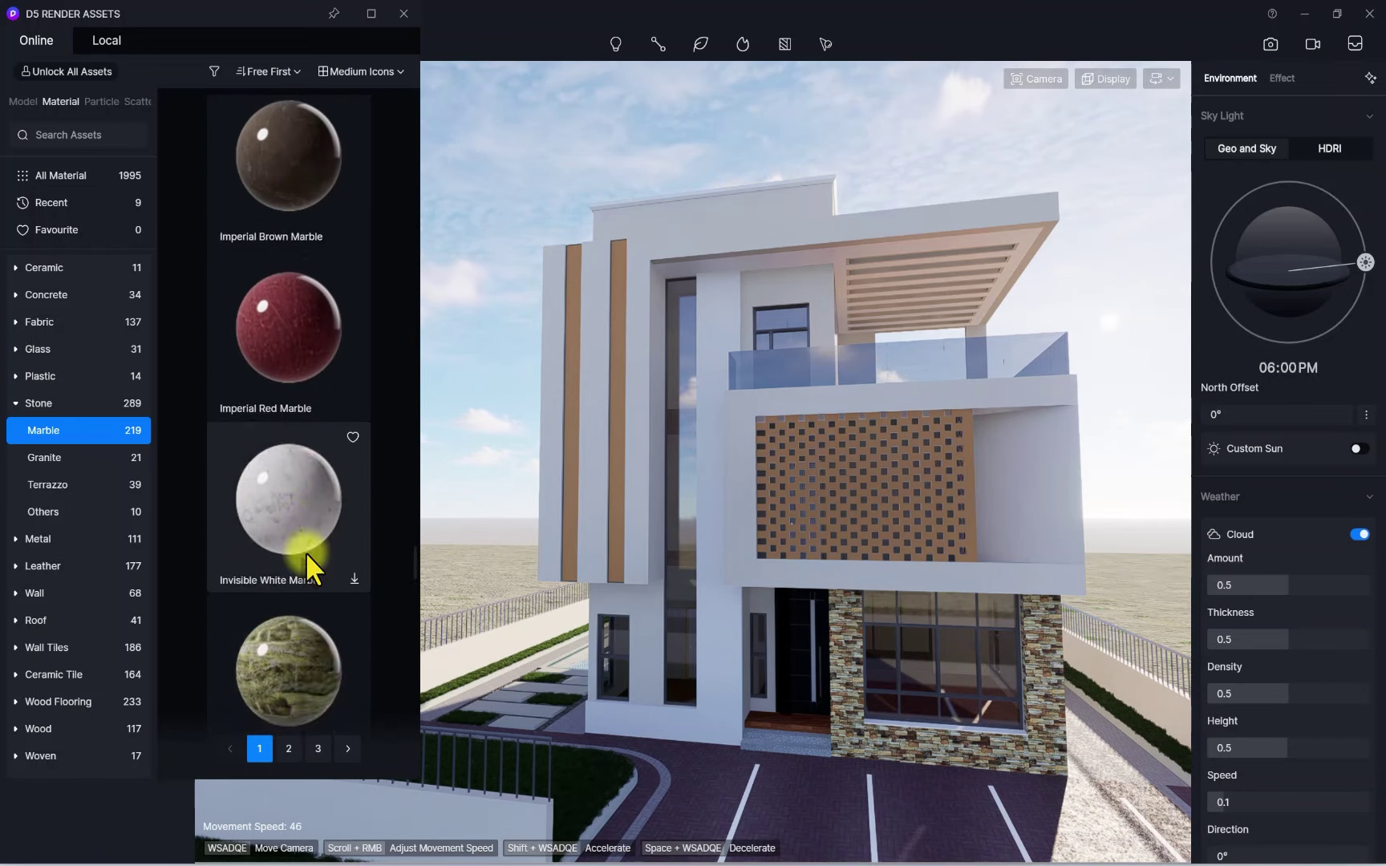
{"action": "scroll", "coordinate": [299, 542], "scroll_direction": "down", "scroll_amount": 12}
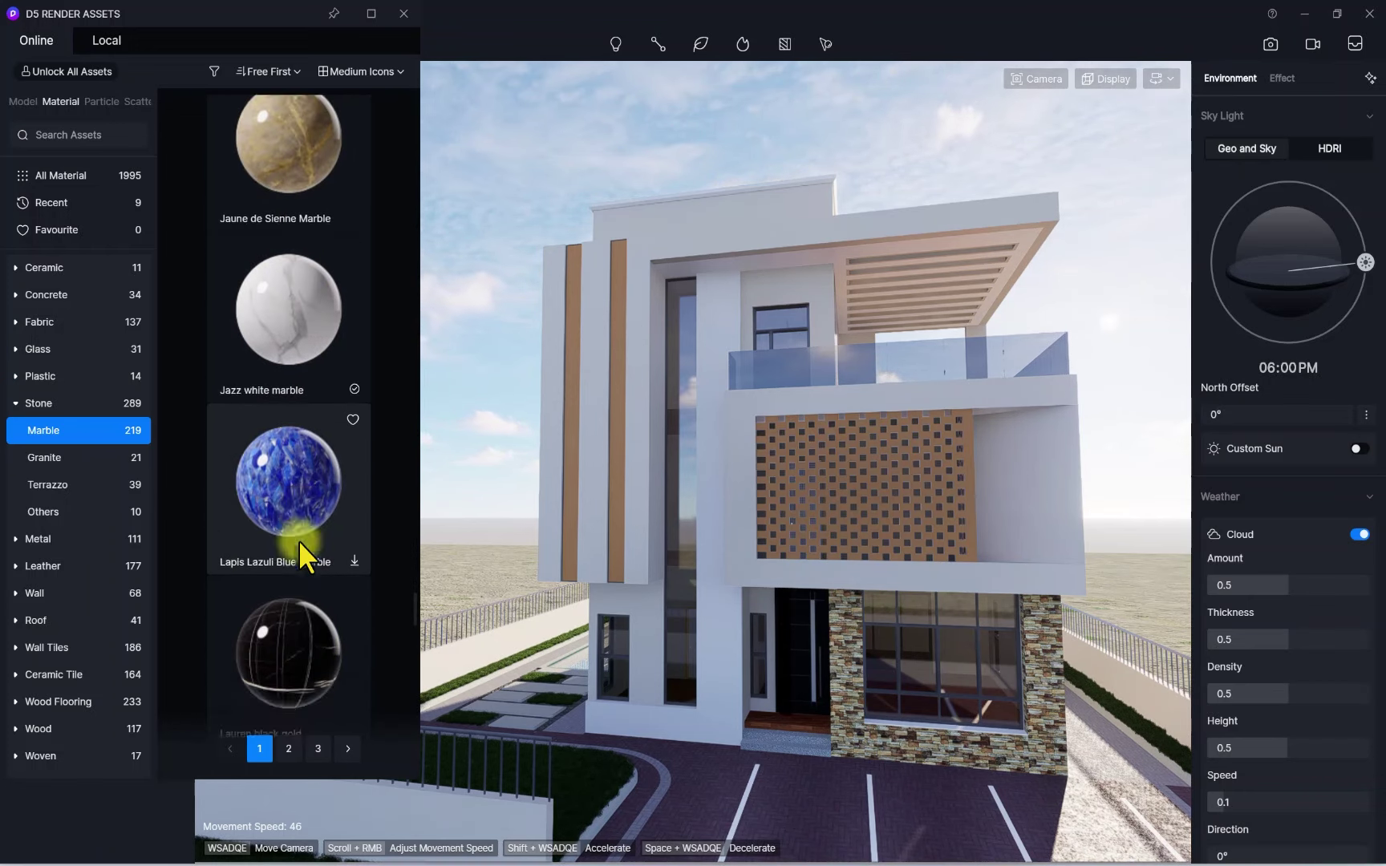
{"action": "scroll", "coordinate": [263, 519], "scroll_direction": "down", "scroll_amount": 18}
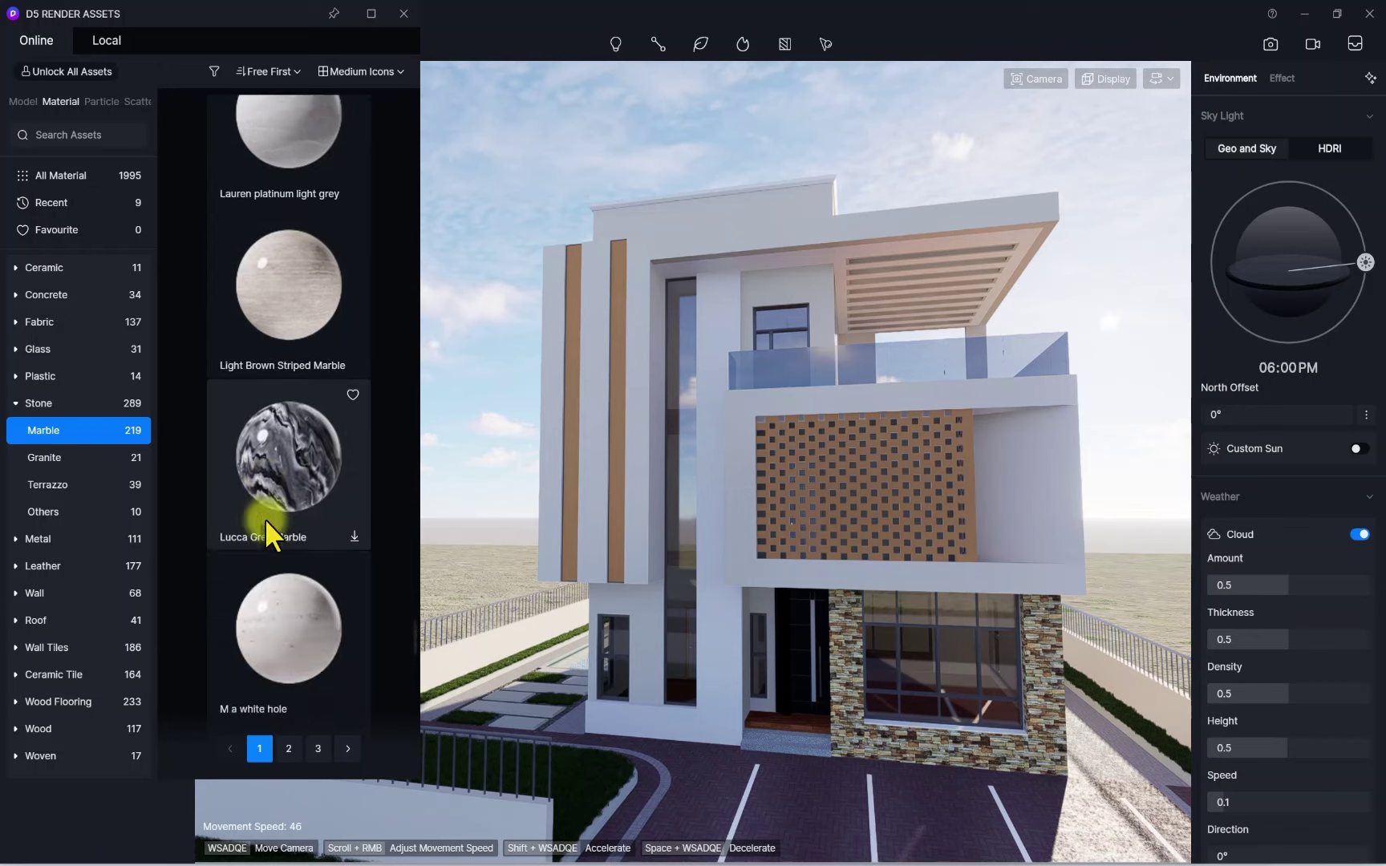
{"action": "scroll", "coordinate": [274, 523], "scroll_direction": "down", "scroll_amount": 16}
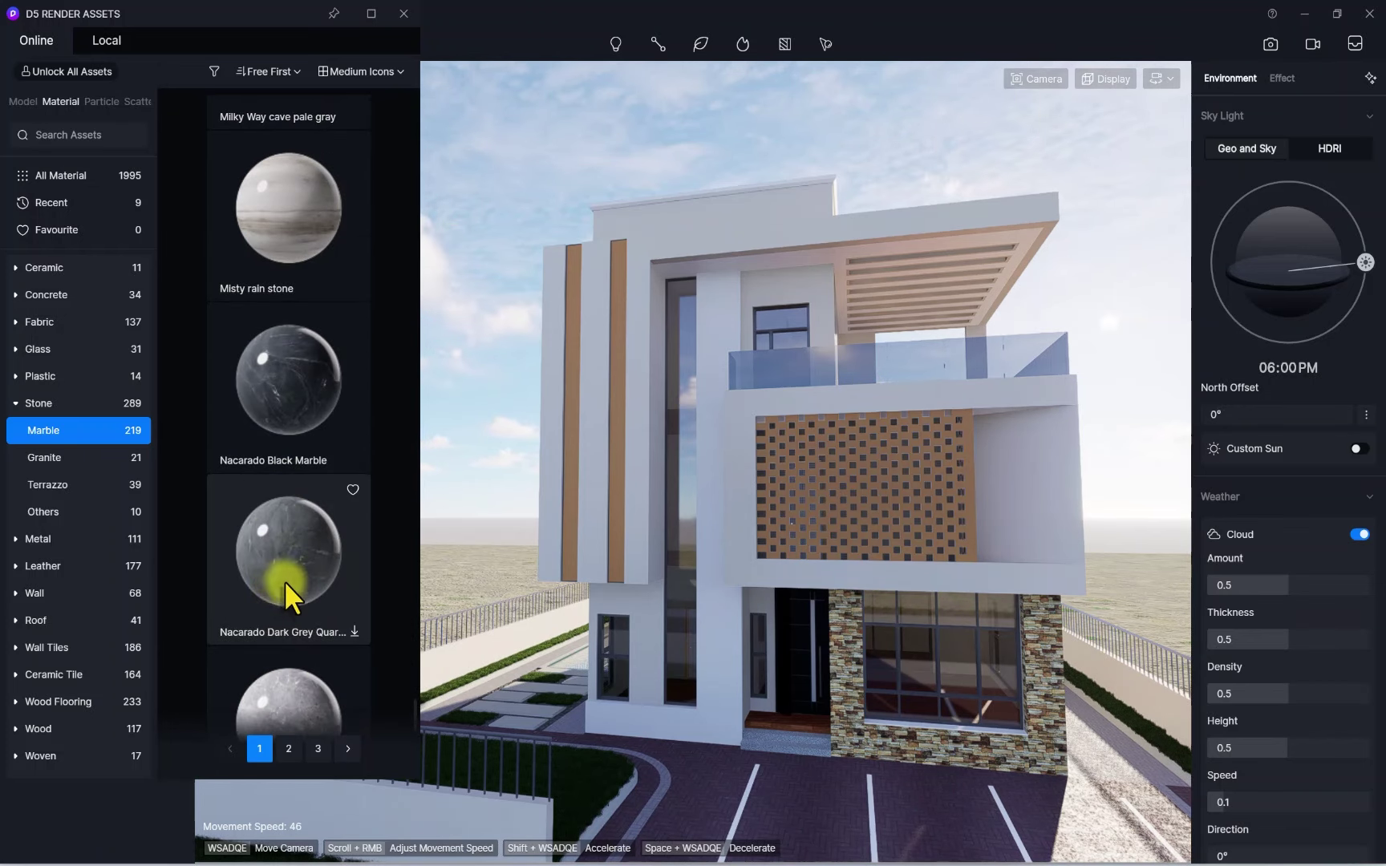
{"action": "scroll", "coordinate": [282, 585], "scroll_direction": "down", "scroll_amount": 9}
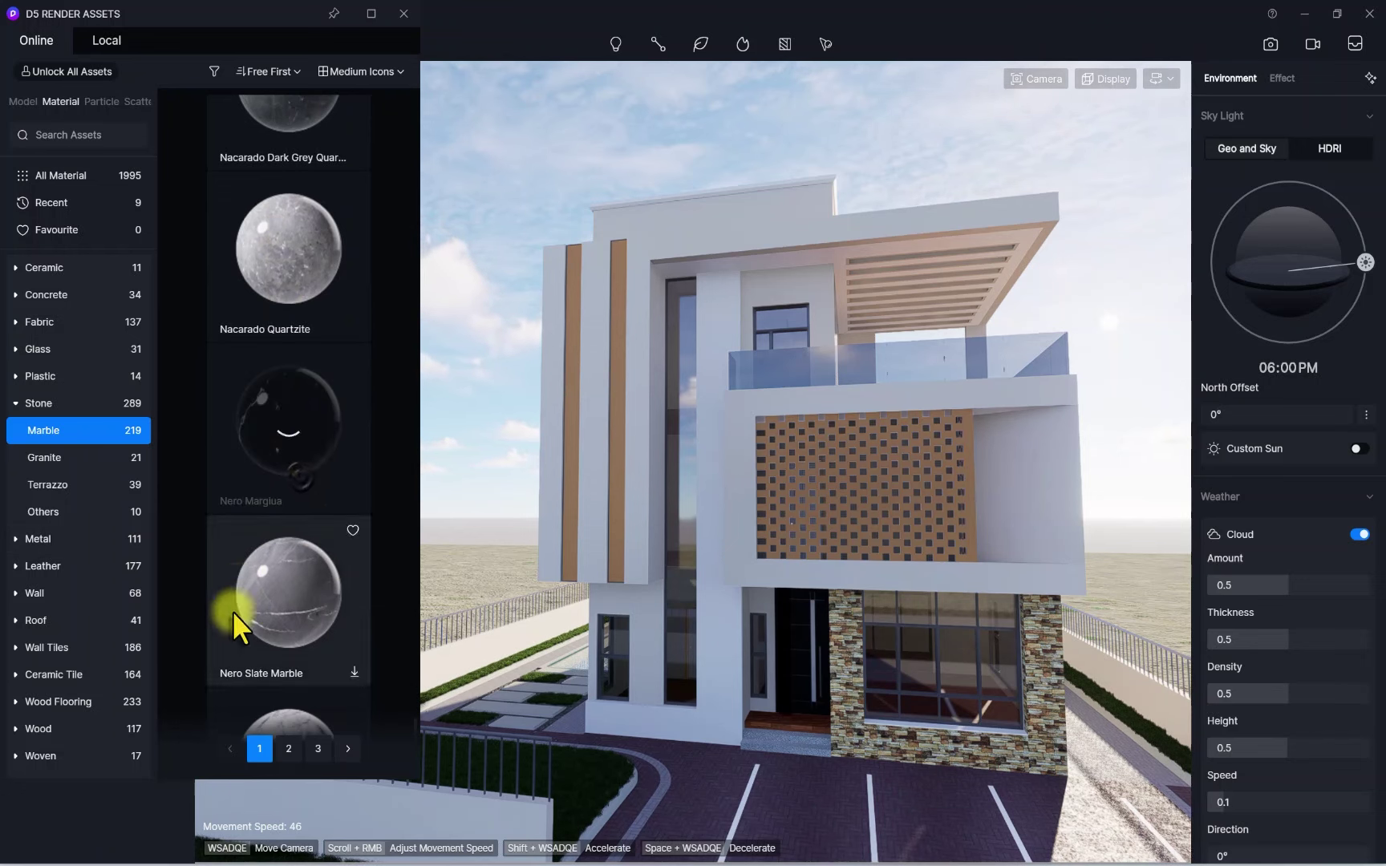
{"action": "scroll", "coordinate": [231, 610], "scroll_direction": "down", "scroll_amount": 12}
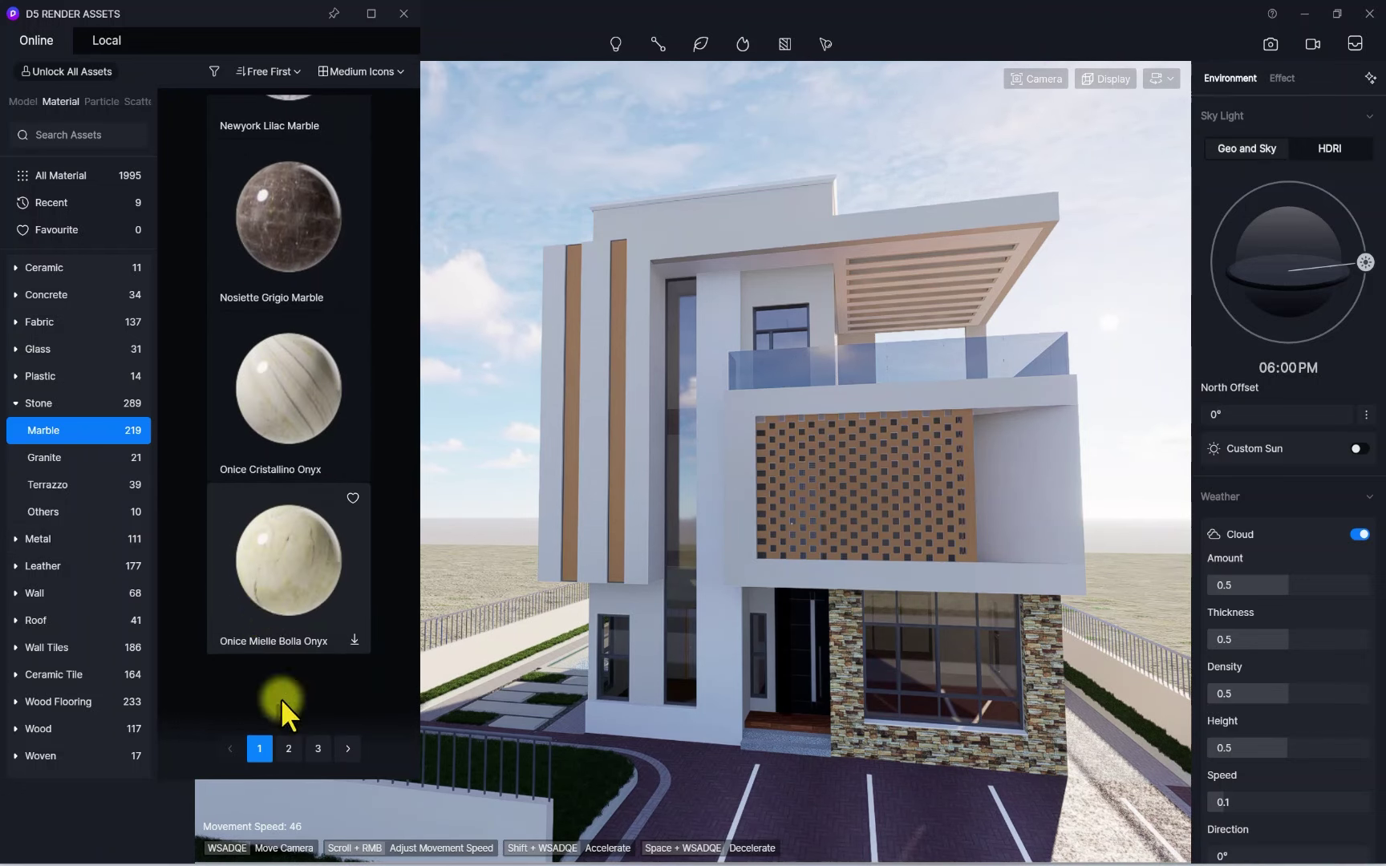
Open the second page of marbles and download Penta Brown Marble as another candidate
{"action": "left_click", "coordinate": [284, 750]}
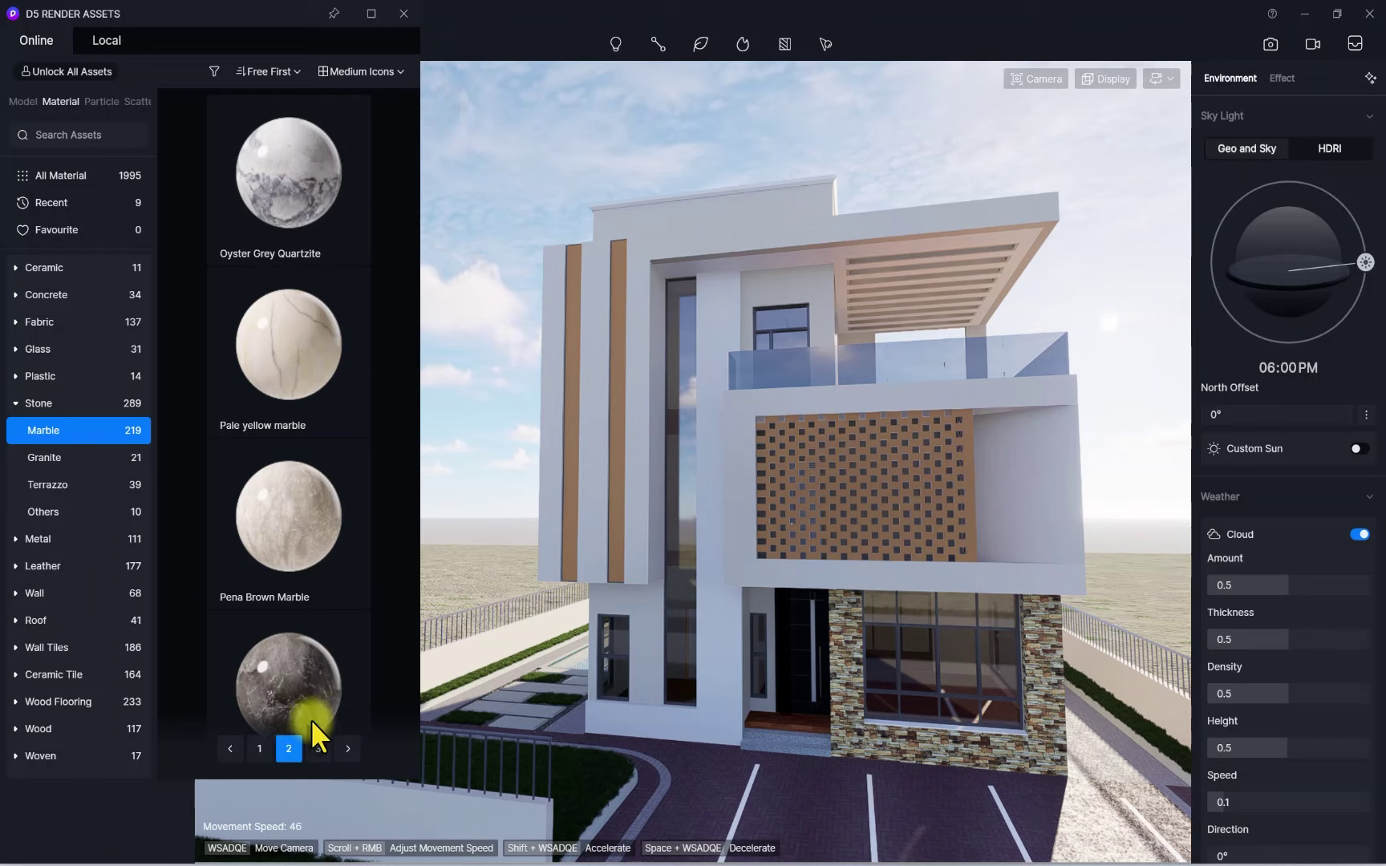
{"action": "scroll", "coordinate": [271, 551], "scroll_direction": "down", "scroll_amount": 7}
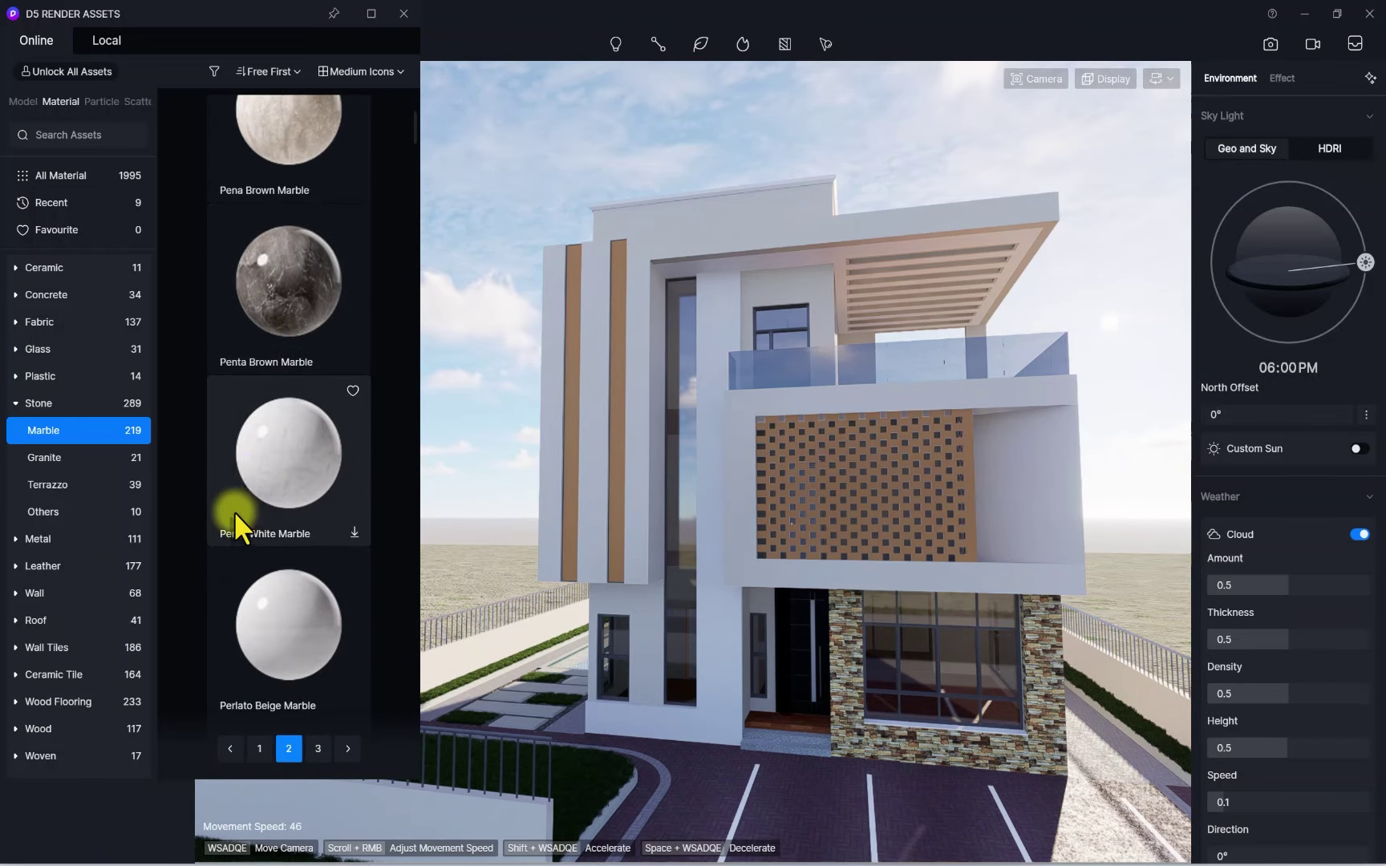
{"action": "scroll", "coordinate": [241, 505], "scroll_direction": "down", "scroll_amount": 3}
{"action": "scroll", "coordinate": [247, 501], "scroll_direction": "up", "scroll_amount": 4}
{"action": "left_click", "coordinate": [334, 345]}
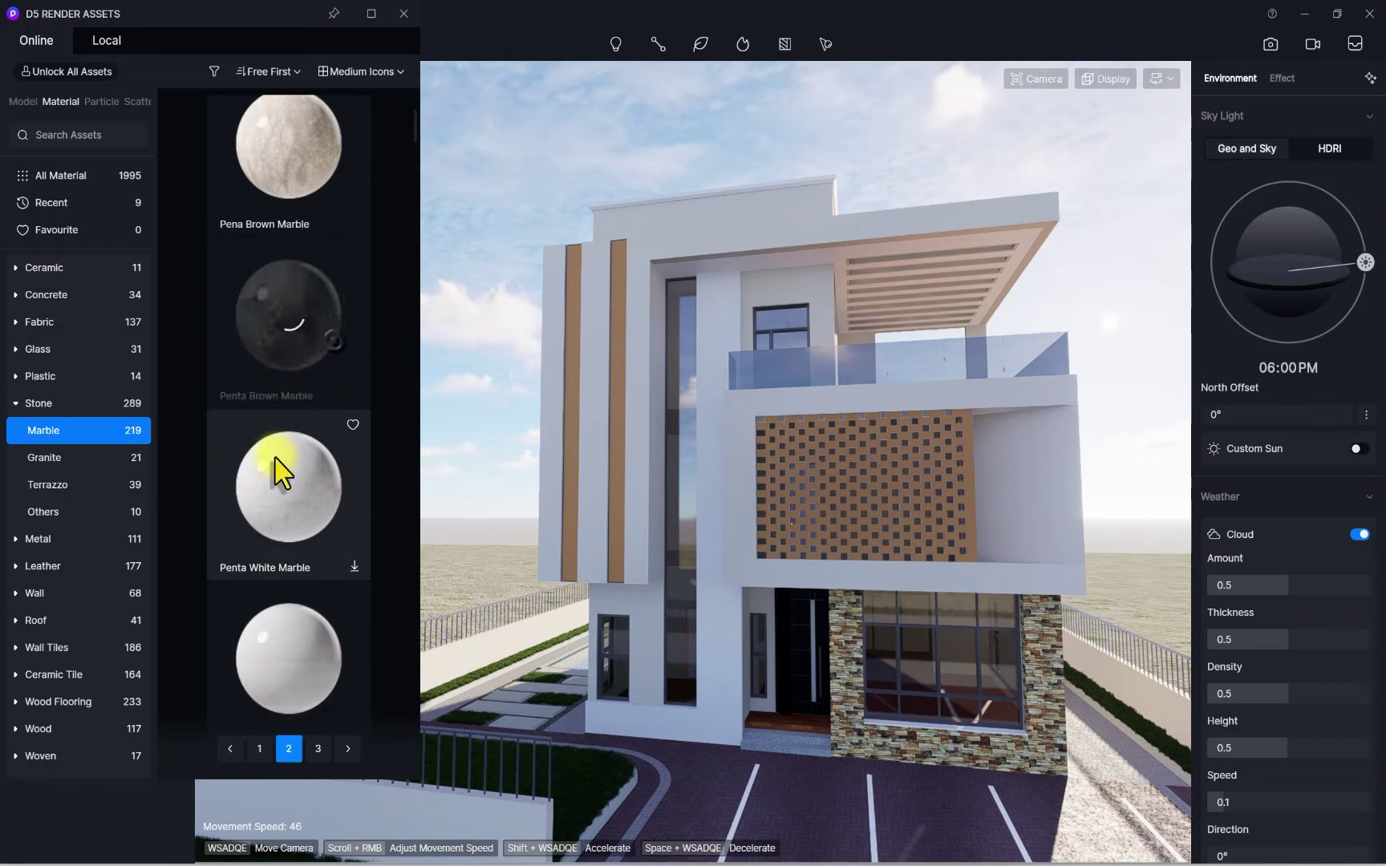
Find the Yves Saint Laurent marble and apply it to the tall column between the narrow window and the balcony
{"action": "scroll", "coordinate": [277, 458], "scroll_direction": "down", "scroll_amount": 12}
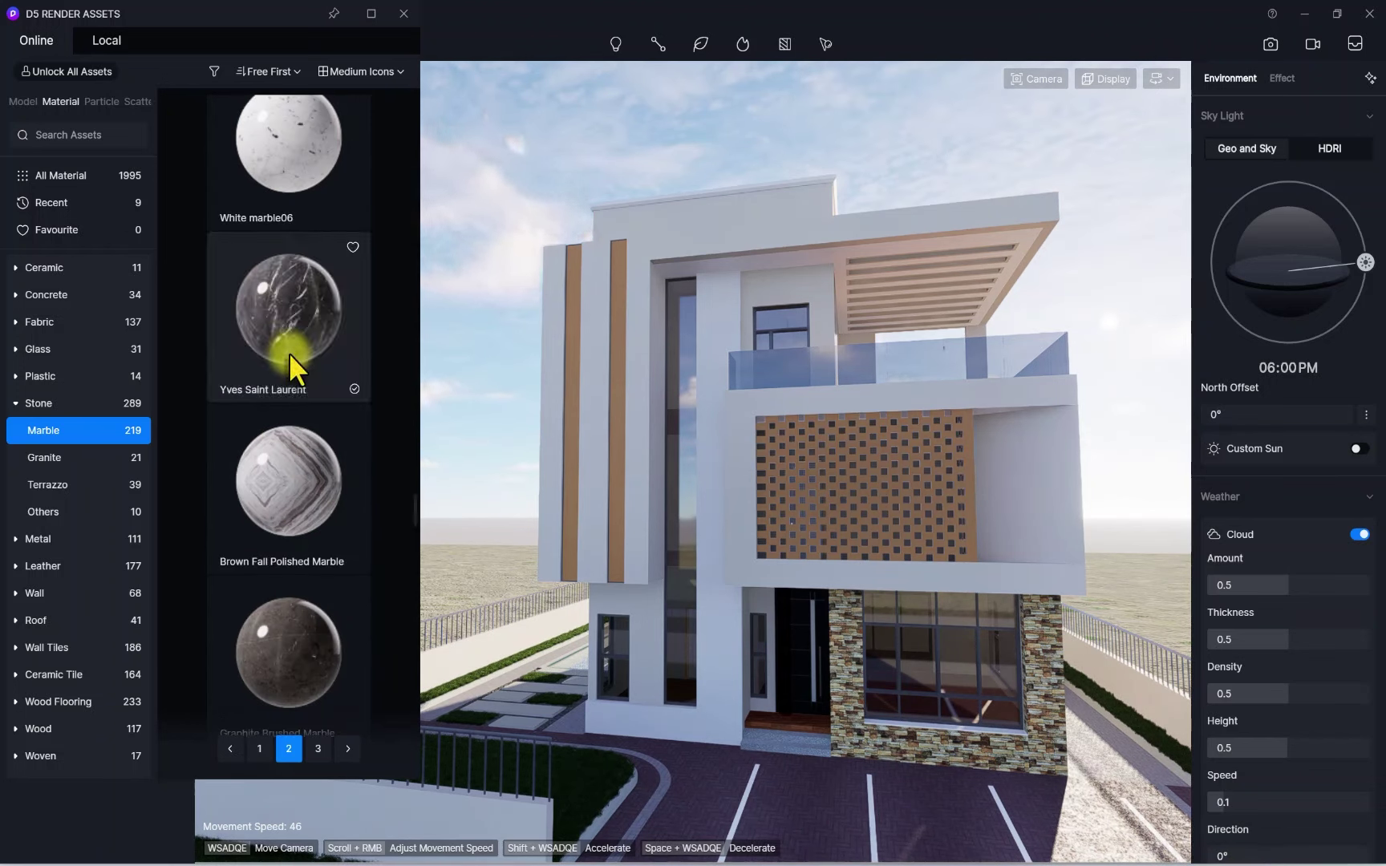
{"action": "left_click", "coordinate": [287, 314]}
{"action": "scroll", "coordinate": [568, 307], "scroll_direction": "up", "scroll_amount": 5}
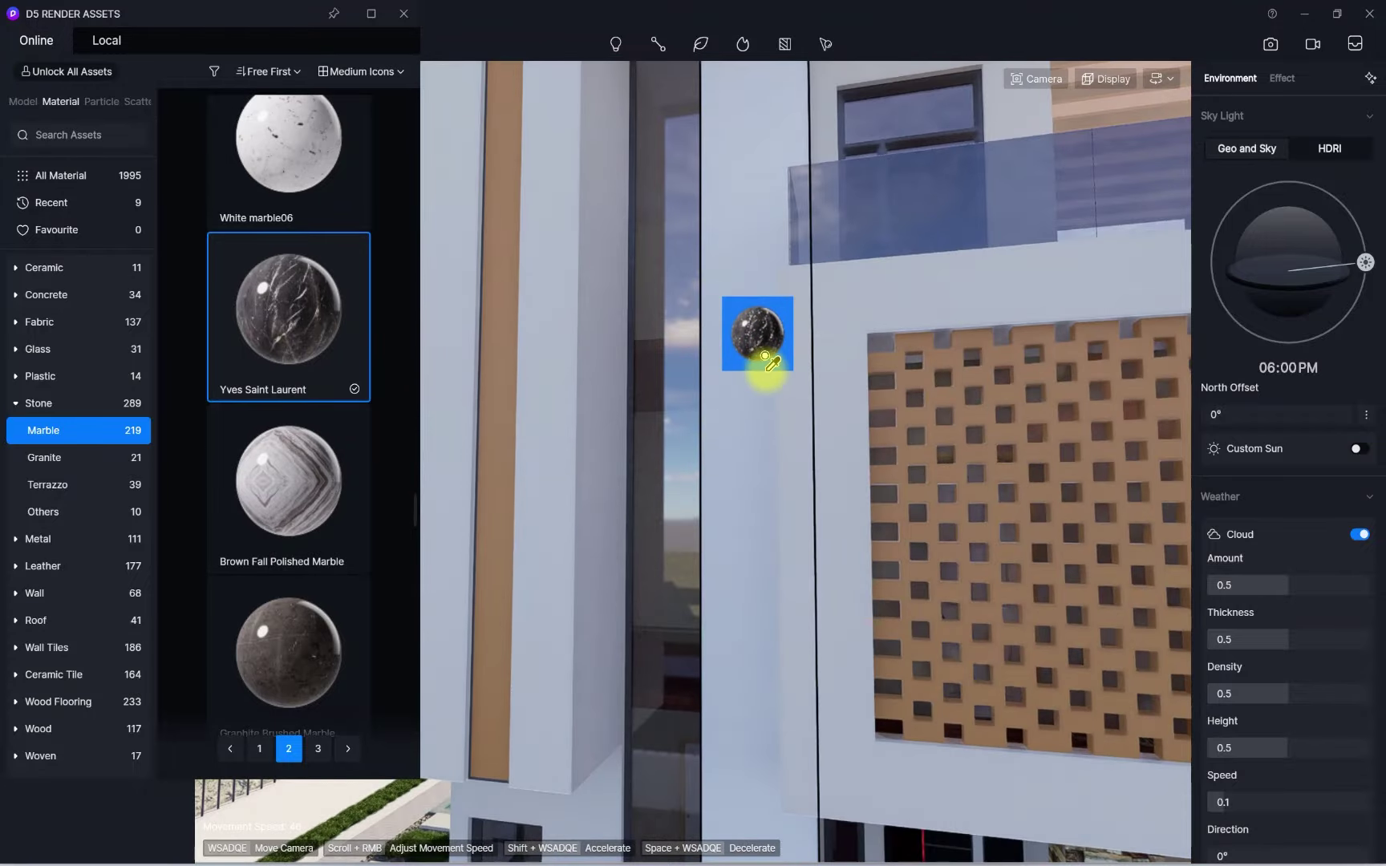
{"action": "left_click", "coordinate": [659, 386]}
{"action": "scroll", "coordinate": [664, 382], "scroll_direction": "down", "scroll_amount": 5}
{"action": "scroll", "coordinate": [674, 385], "scroll_direction": "up", "scroll_amount": 8}
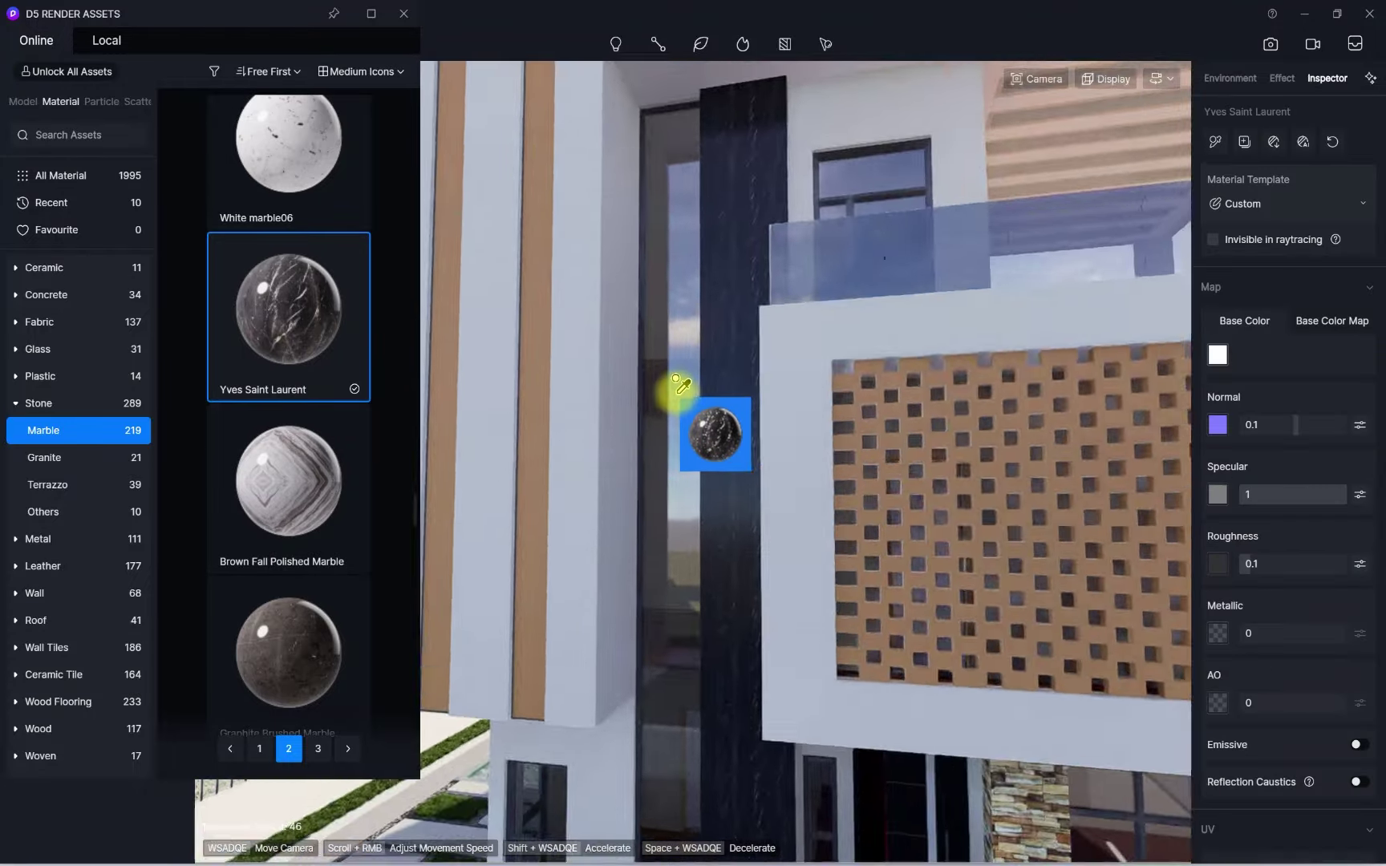
{"action": "scroll", "coordinate": [651, 317], "scroll_direction": "down", "scroll_amount": 5}
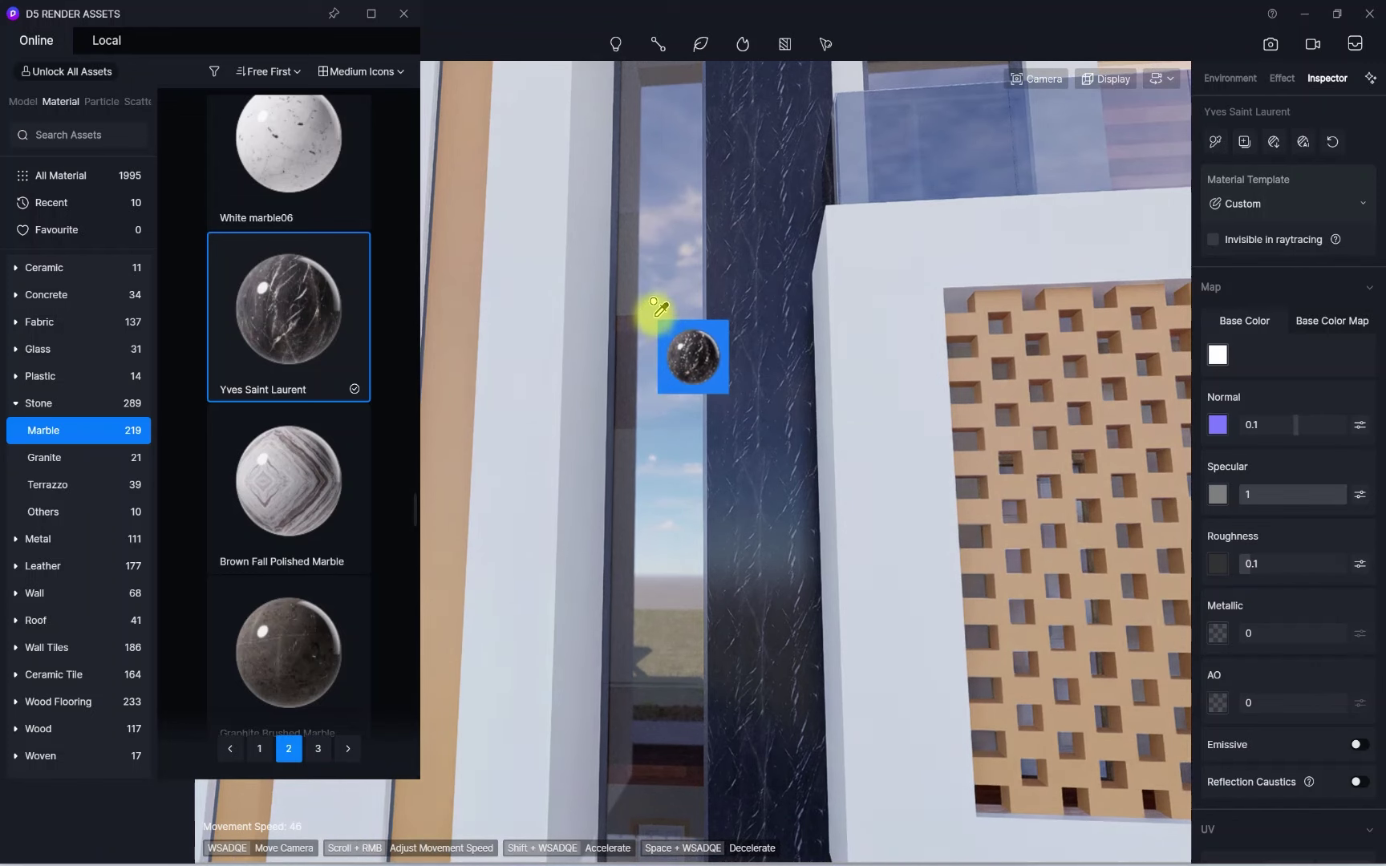
Turn on triplanar mapping for the column's marble and set its texture stretch to 0.2 in X and Y
{"action": "left_click", "coordinate": [758, 302]}
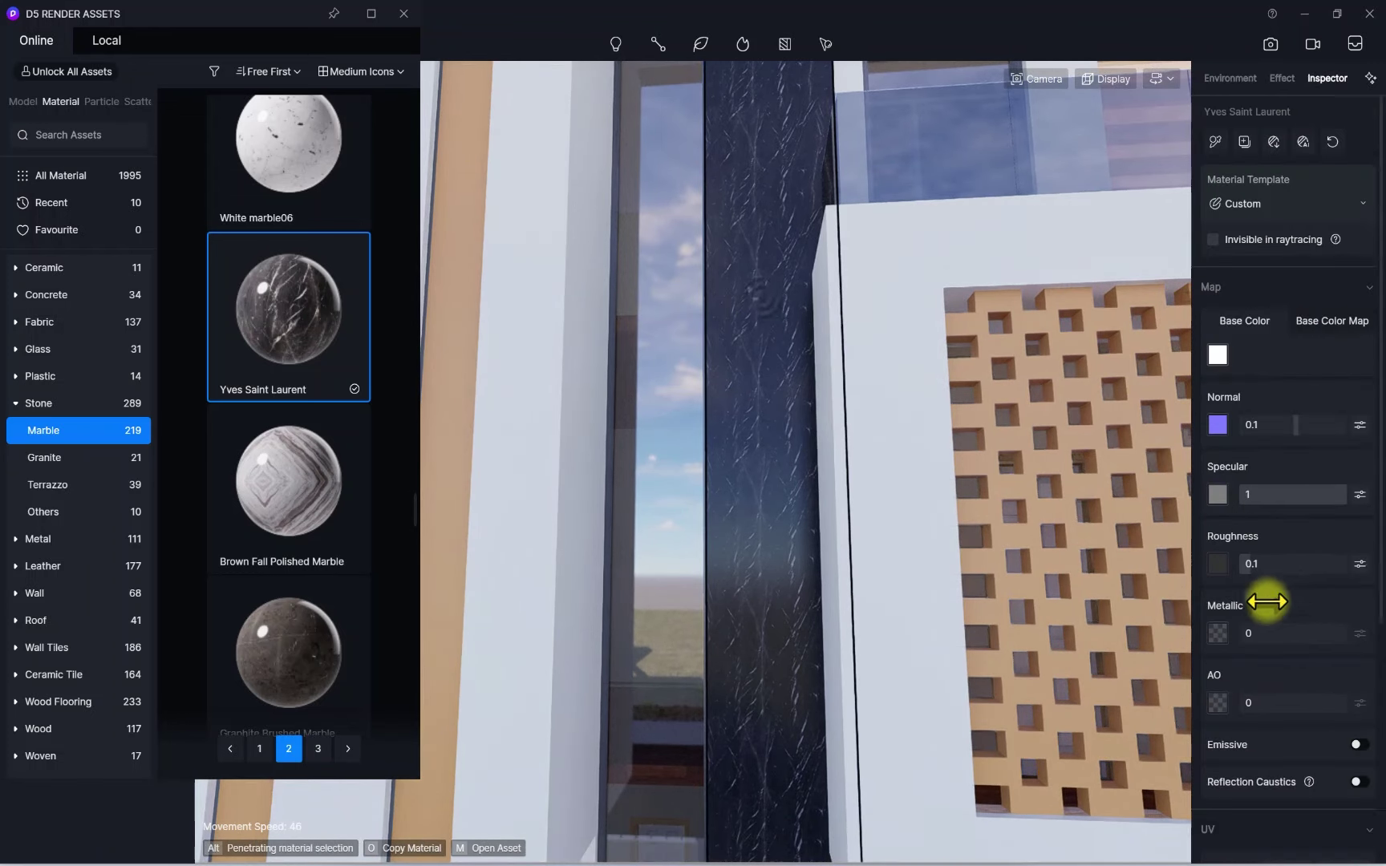
{"action": "scroll", "coordinate": [1291, 634], "scroll_direction": "down", "scroll_amount": 4}
{"action": "left_click", "coordinate": [1356, 676]}
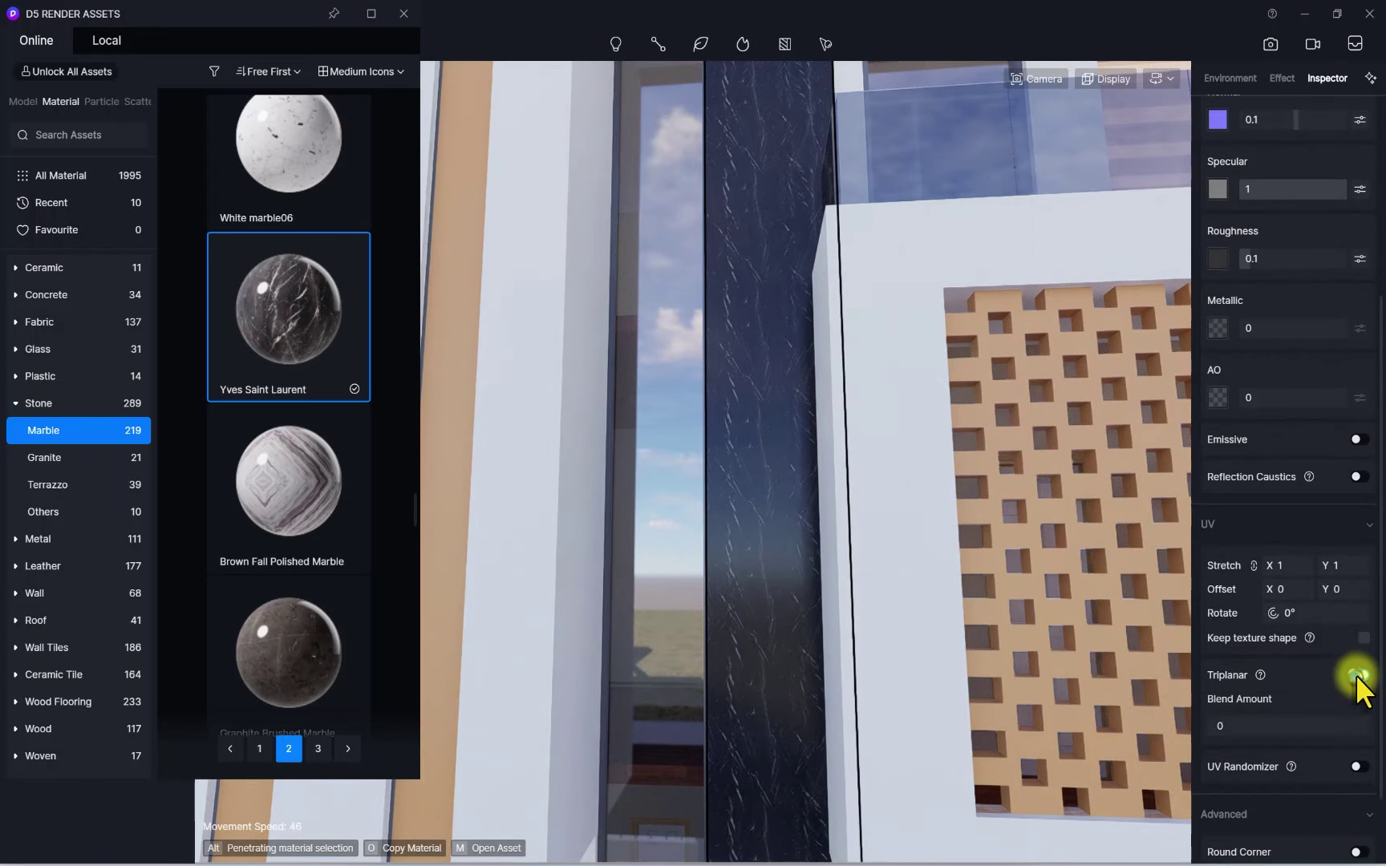
{"action": "scroll", "coordinate": [1276, 569], "scroll_direction": "up", "scroll_amount": 2}
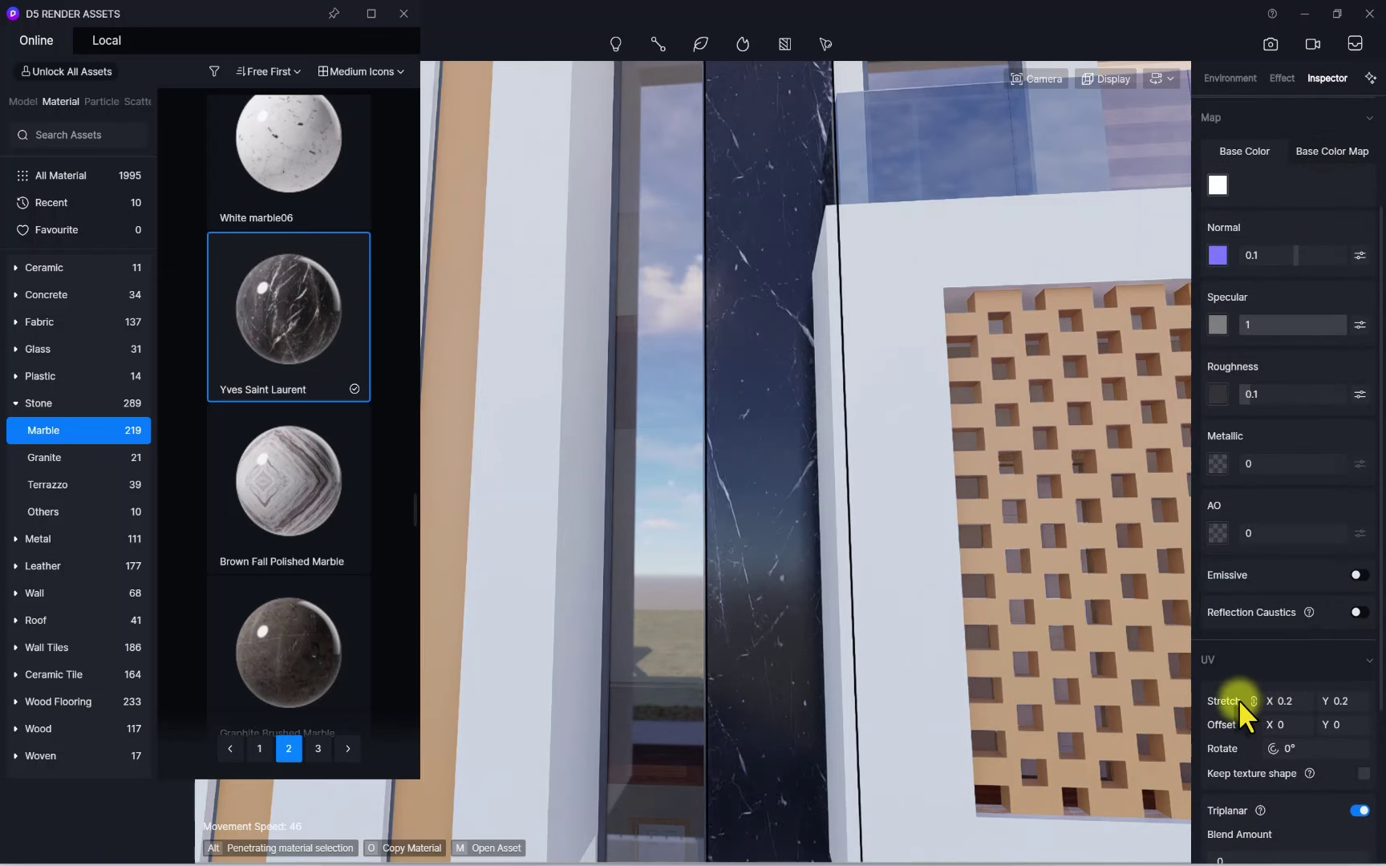
Make the column's Yves Saint Laurent marble glossier by setting its roughness to 0.03 and metallic to 0.32
{"action": "scroll", "coordinate": [783, 455], "scroll_direction": "down", "scroll_amount": 5}
{"action": "scroll", "coordinate": [696, 448], "scroll_direction": "up", "scroll_amount": 4}
{"action": "right_click_drag", "start_coordinate": [696, 448], "coordinate": [703, 377]}
{"action": "scroll", "coordinate": [673, 359], "scroll_direction": "down", "scroll_amount": 4}
{"action": "scroll", "coordinate": [810, 525], "scroll_direction": "up", "scroll_amount": 4}
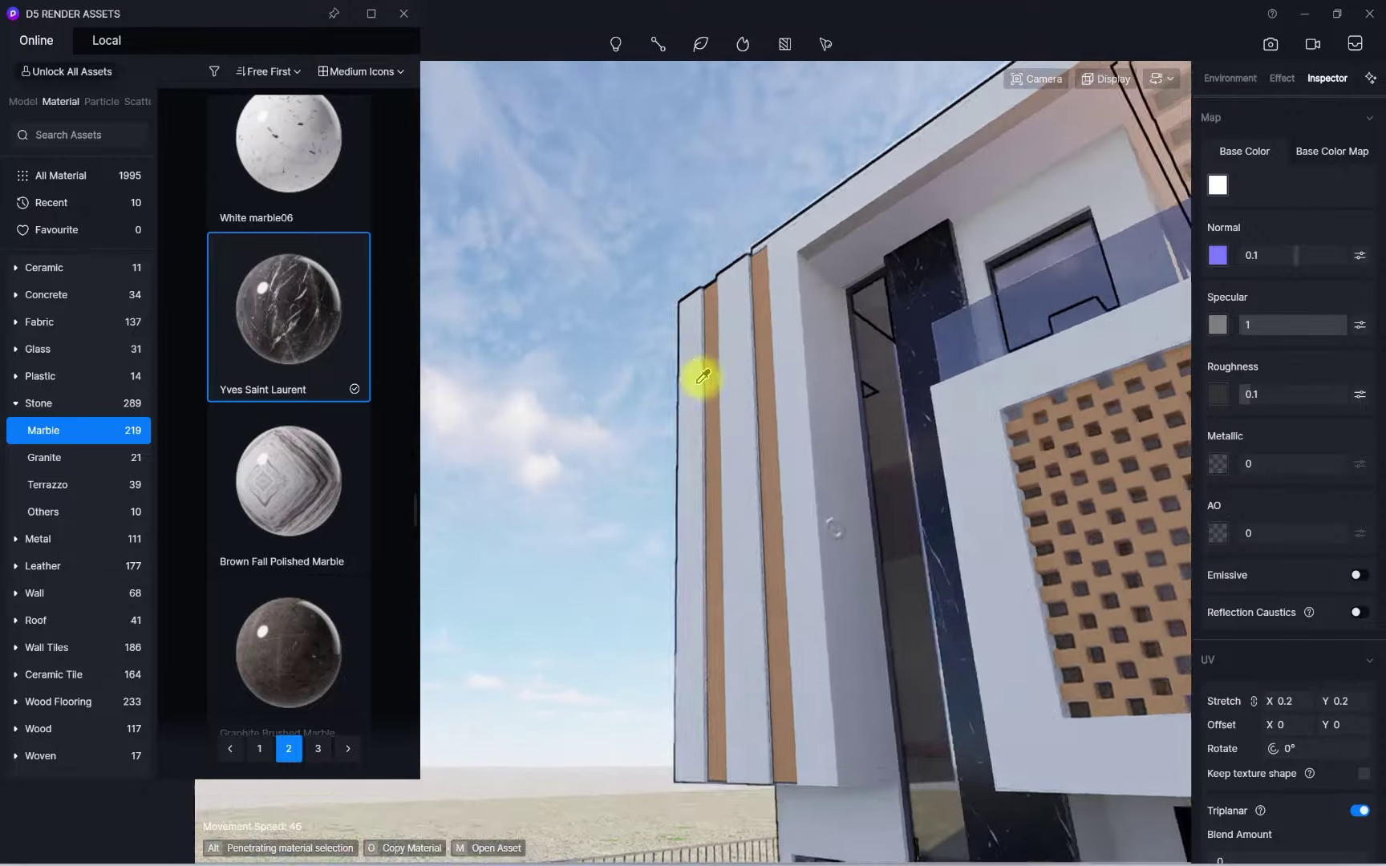
{"action": "scroll", "coordinate": [746, 436], "scroll_direction": "up", "scroll_amount": 6}
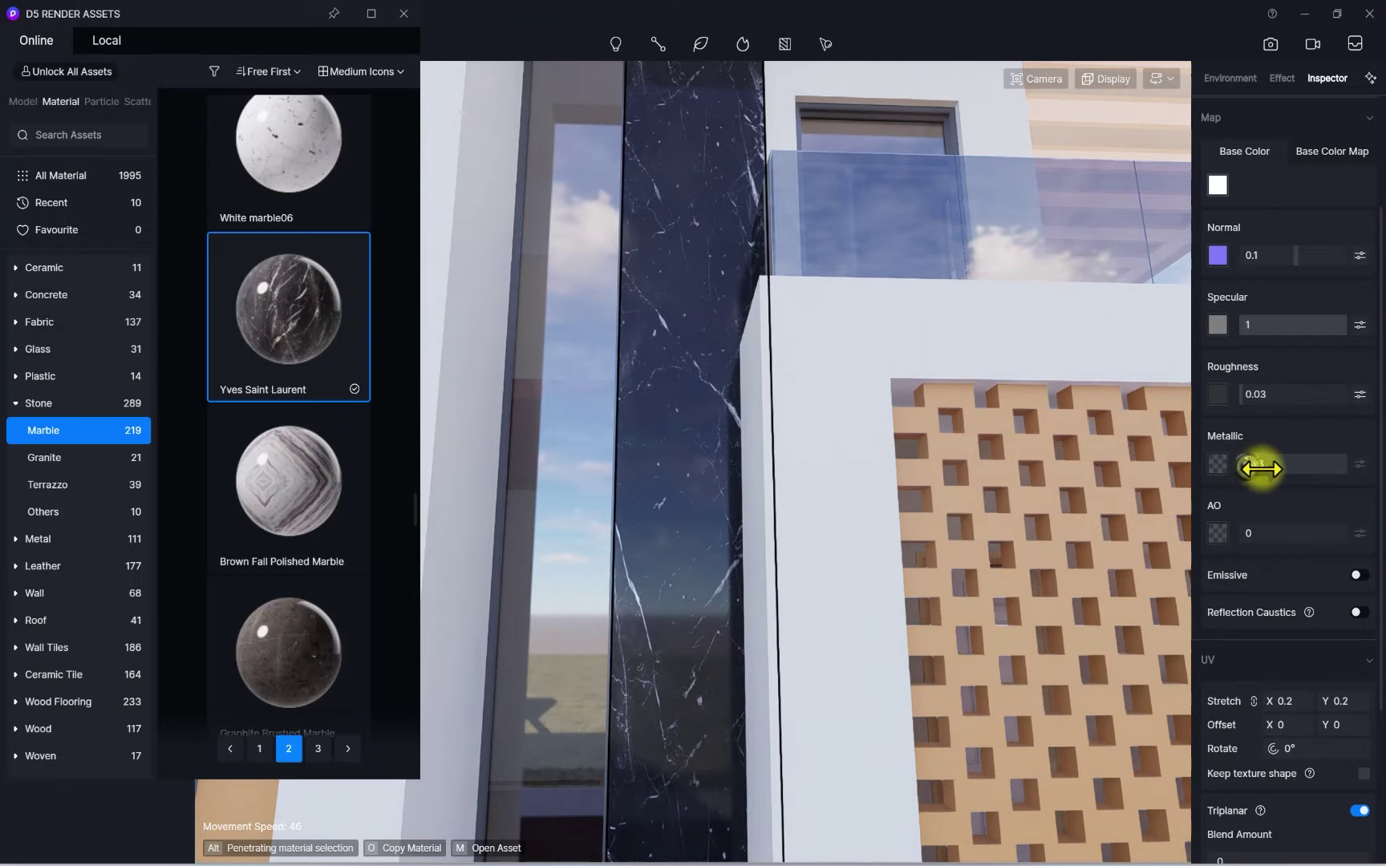
{"action": "scroll", "coordinate": [665, 427], "scroll_direction": "down", "scroll_amount": 5}
{"action": "scroll", "coordinate": [665, 470], "scroll_direction": "up", "scroll_amount": 5}
{"action": "scroll", "coordinate": [619, 445], "scroll_direction": "down", "scroll_amount": 5}
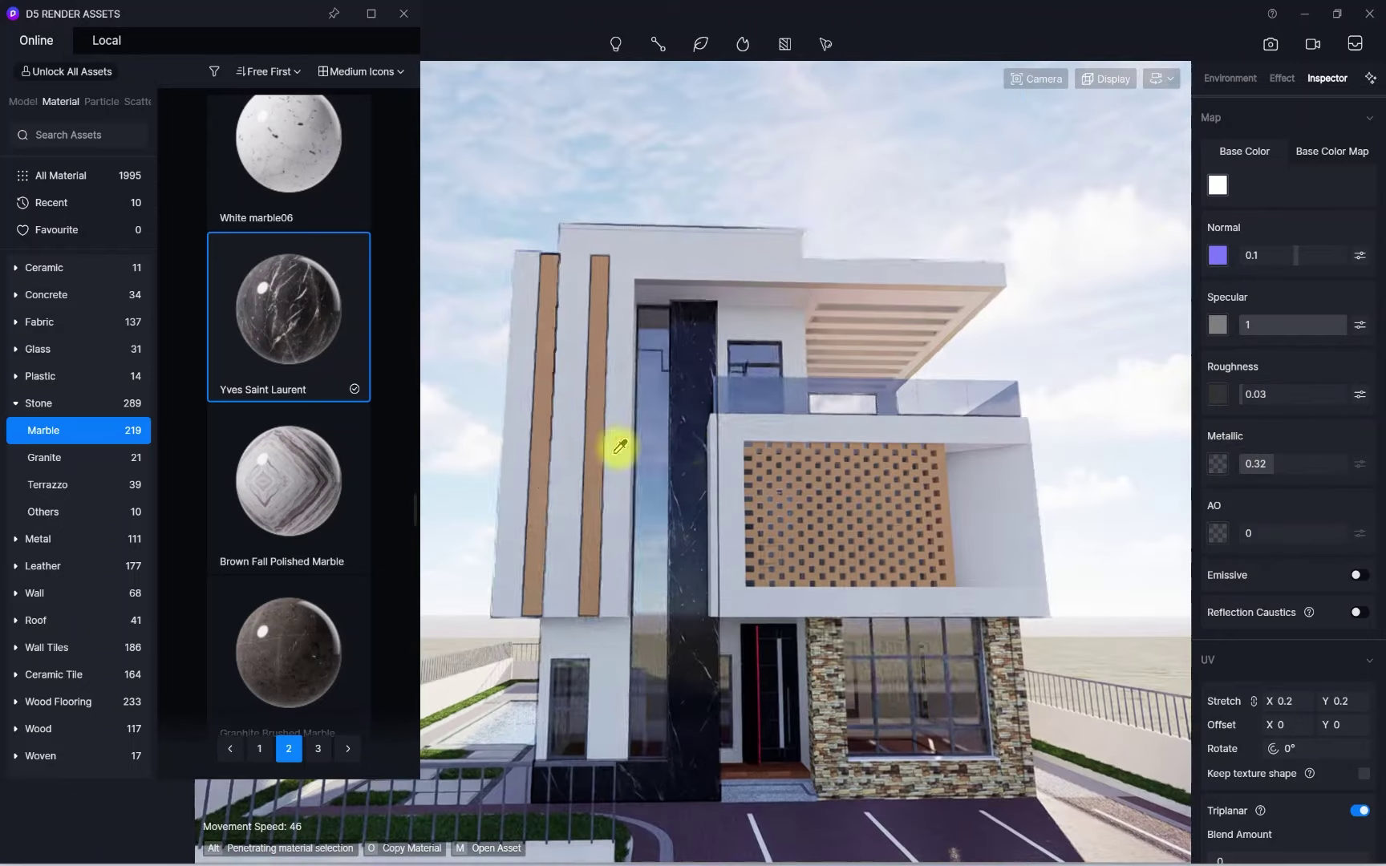
Find the Smoky Quartz Light Marble among the marbles and apply it to the tall column and its base
{"action": "scroll", "coordinate": [718, 494], "scroll_direction": "up", "scroll_amount": 3}
{"action": "scroll", "coordinate": [718, 493], "scroll_direction": "up", "scroll_amount": 3}
{"action": "scroll", "coordinate": [281, 353], "scroll_direction": "up", "scroll_amount": 6}
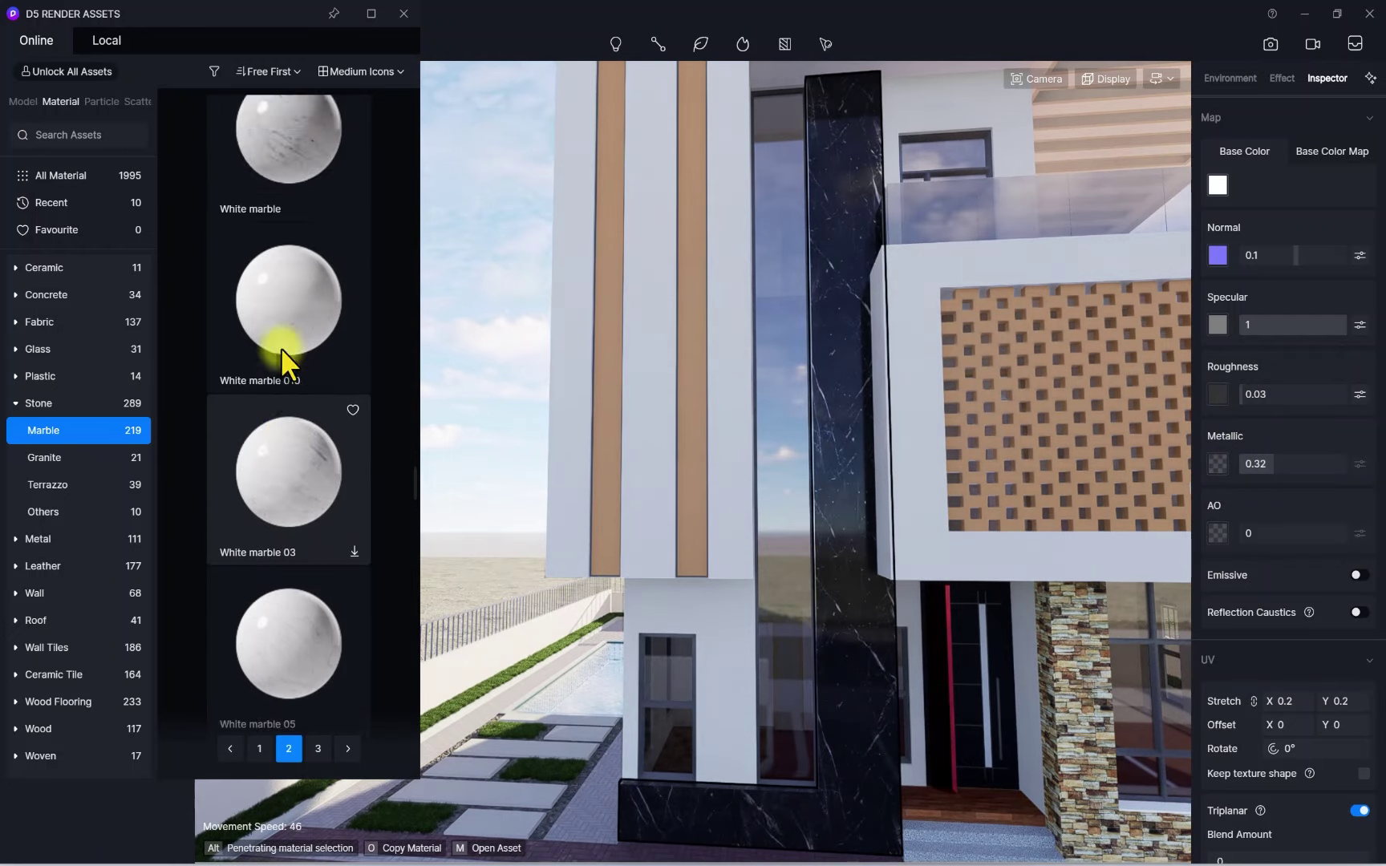
{"action": "scroll", "coordinate": [277, 344], "scroll_direction": "up", "scroll_amount": 12}
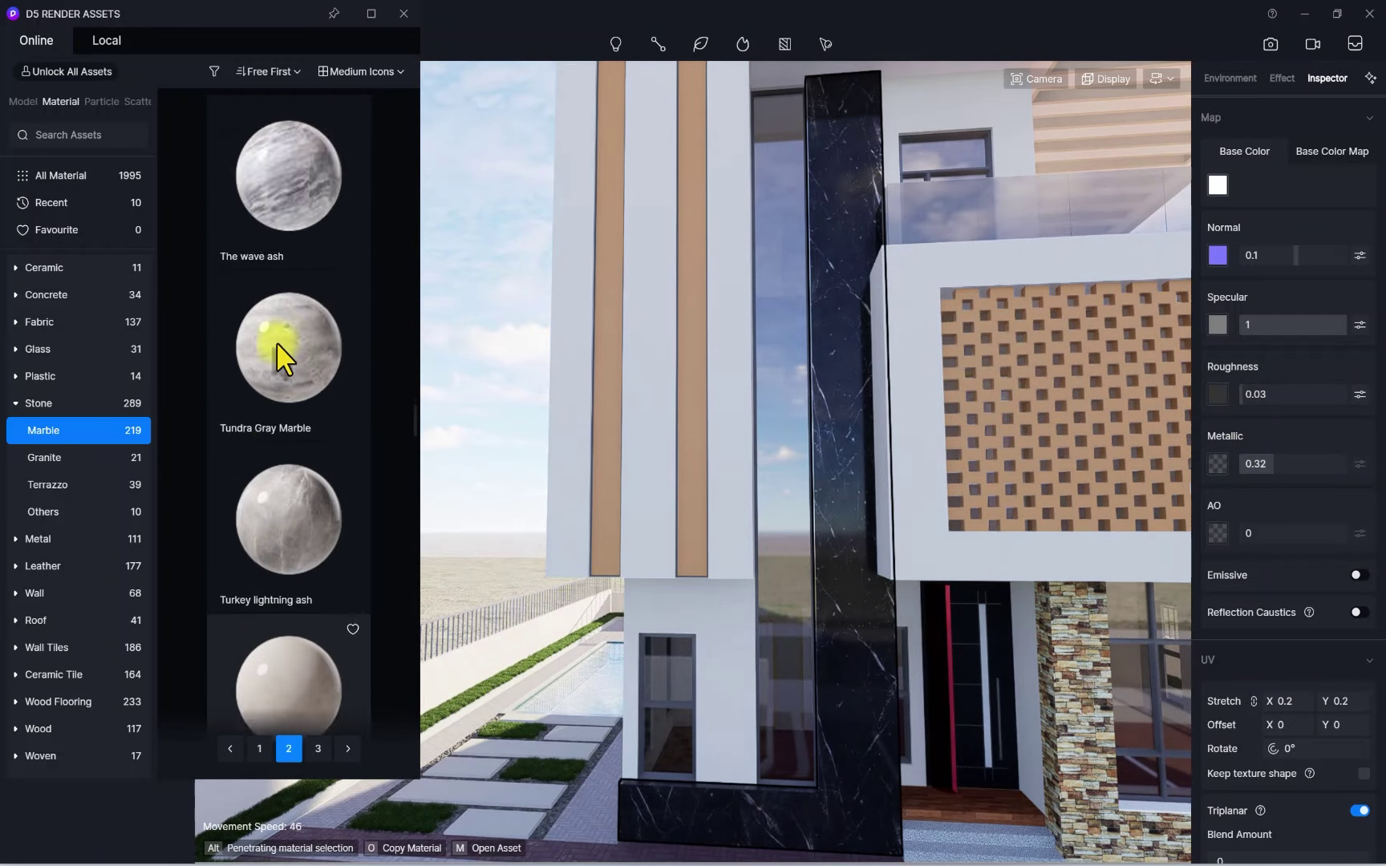
{"action": "scroll", "coordinate": [279, 337], "scroll_direction": "up", "scroll_amount": 10}
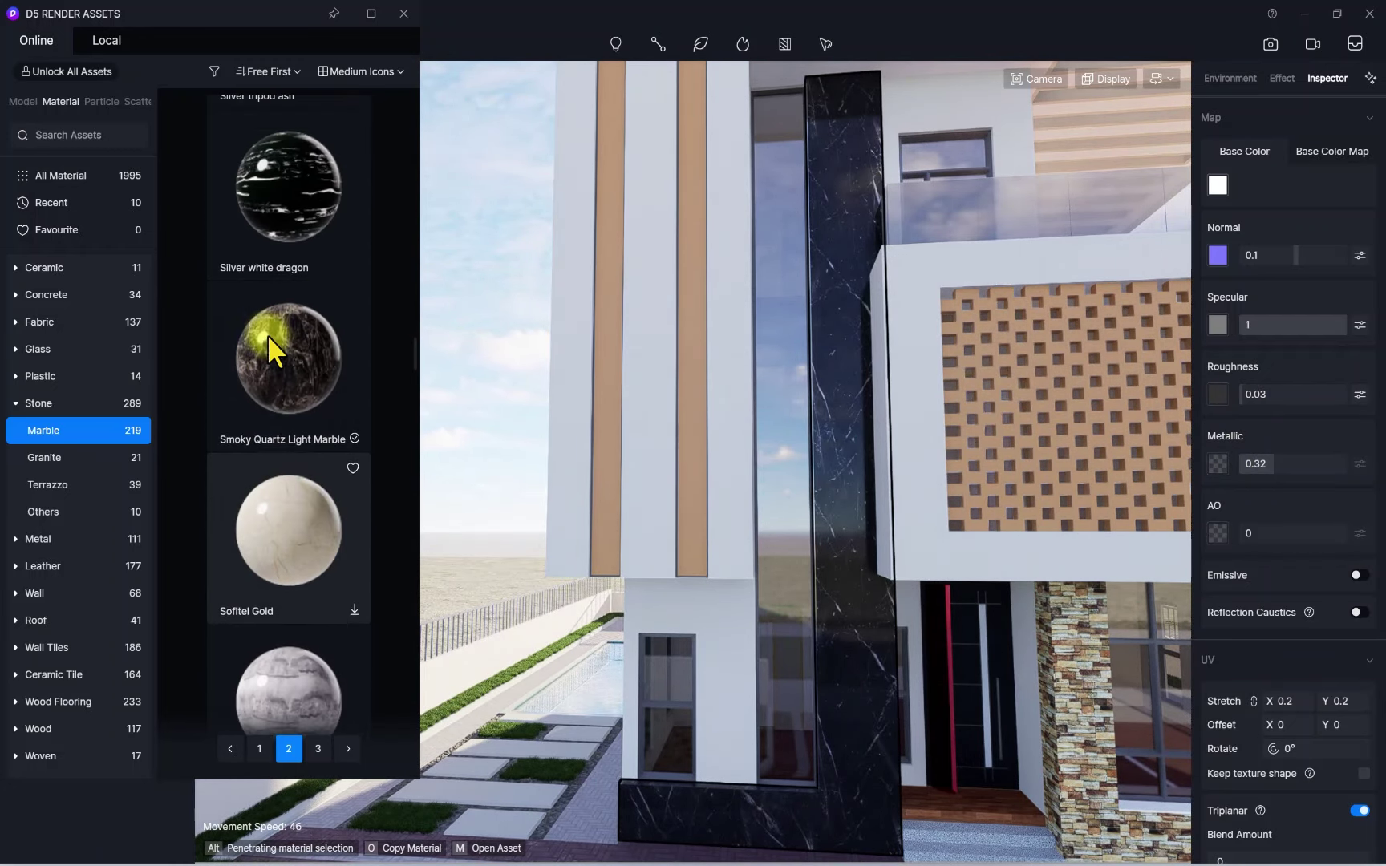
{"action": "left_click_drag", "start_coordinate": [263, 355], "coordinate": [816, 260]}
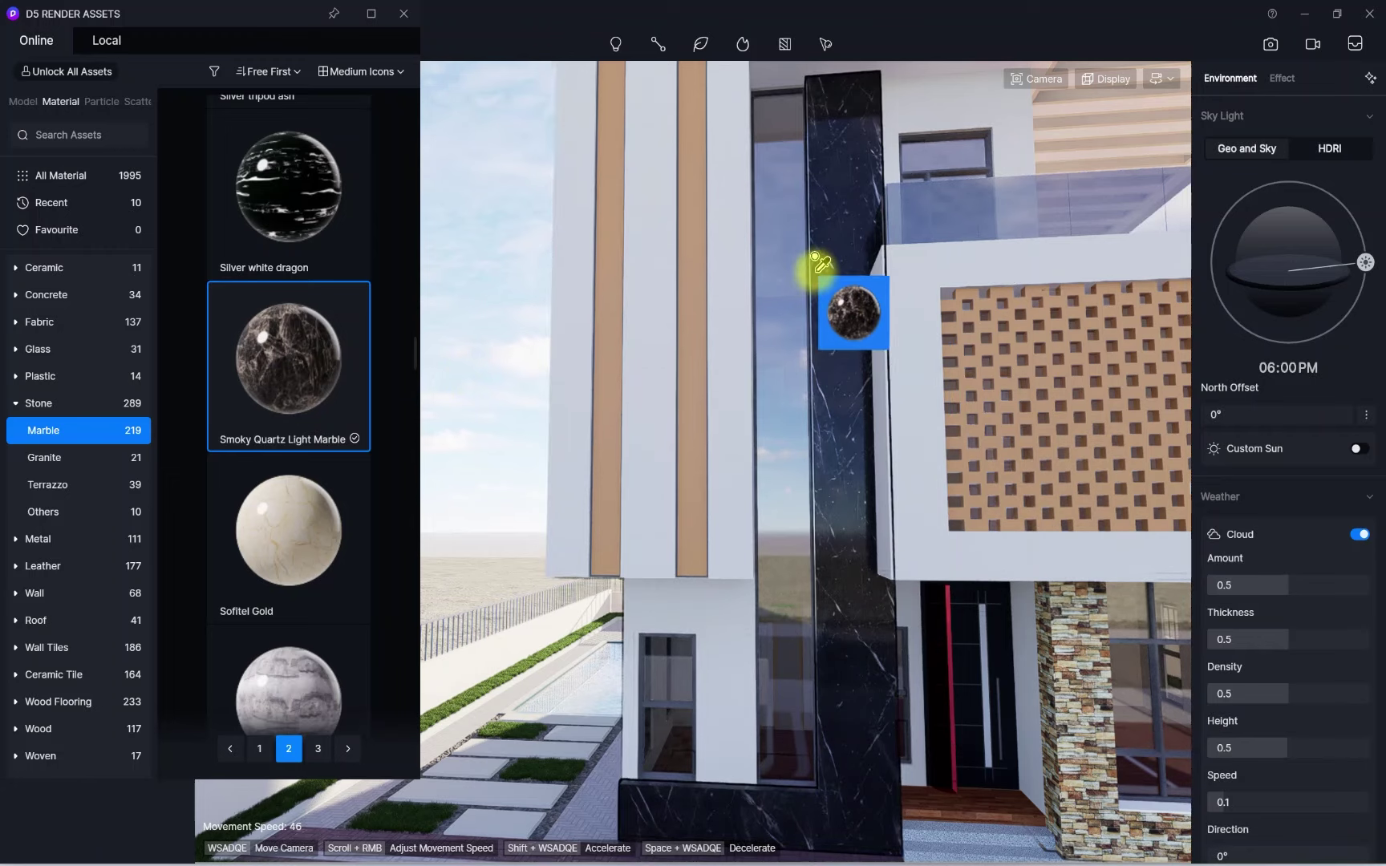
{"action": "left_click_drag", "start_coordinate": [786, 341], "coordinate": [802, 344]}
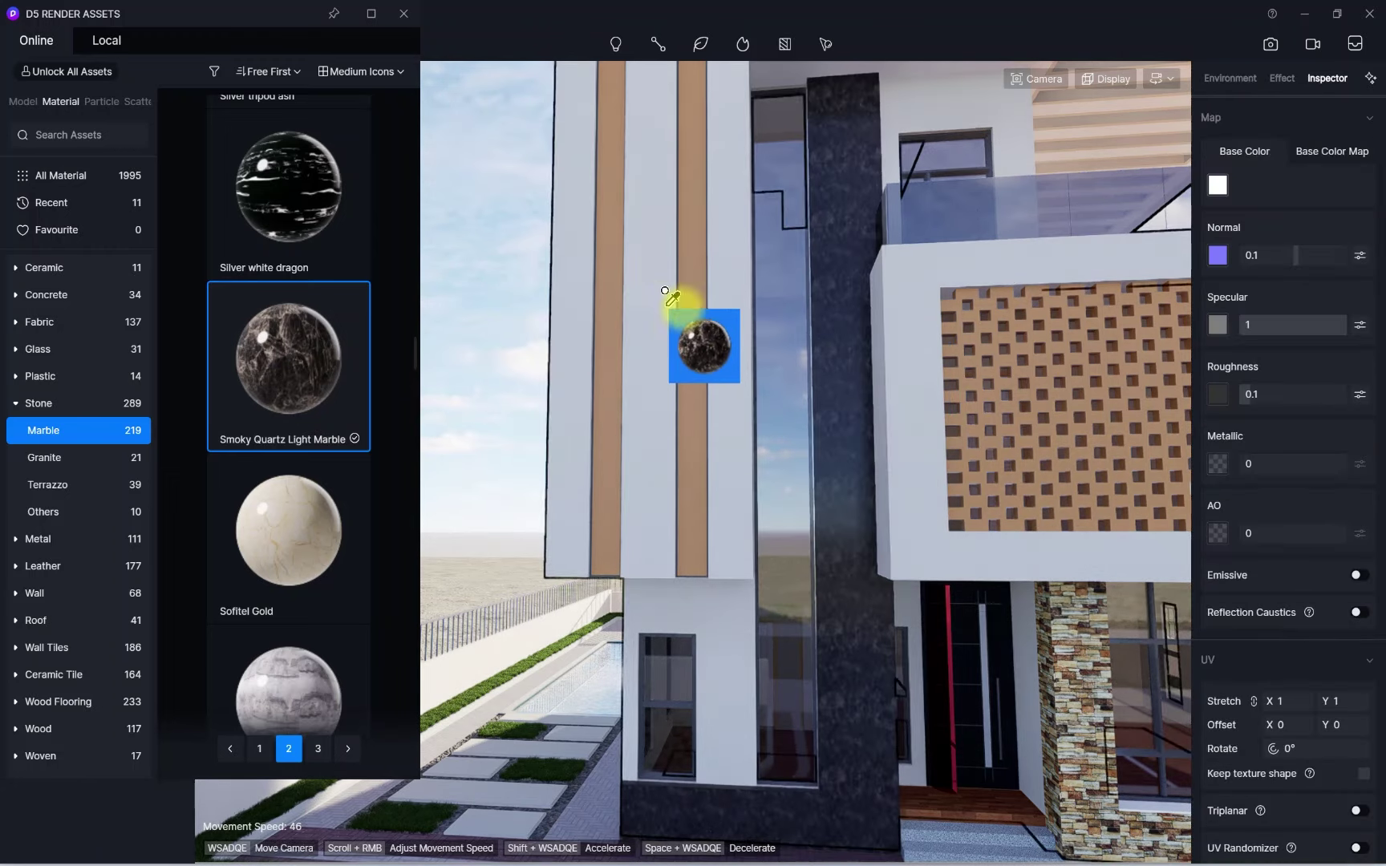
{"action": "scroll", "coordinate": [792, 318], "scroll_direction": "up", "scroll_amount": 3}
{"action": "right_click_drag", "start_coordinate": [698, 349], "coordinate": [584, 300]}
{"action": "scroll", "coordinate": [678, 243], "scroll_direction": "up", "scroll_amount": 5}
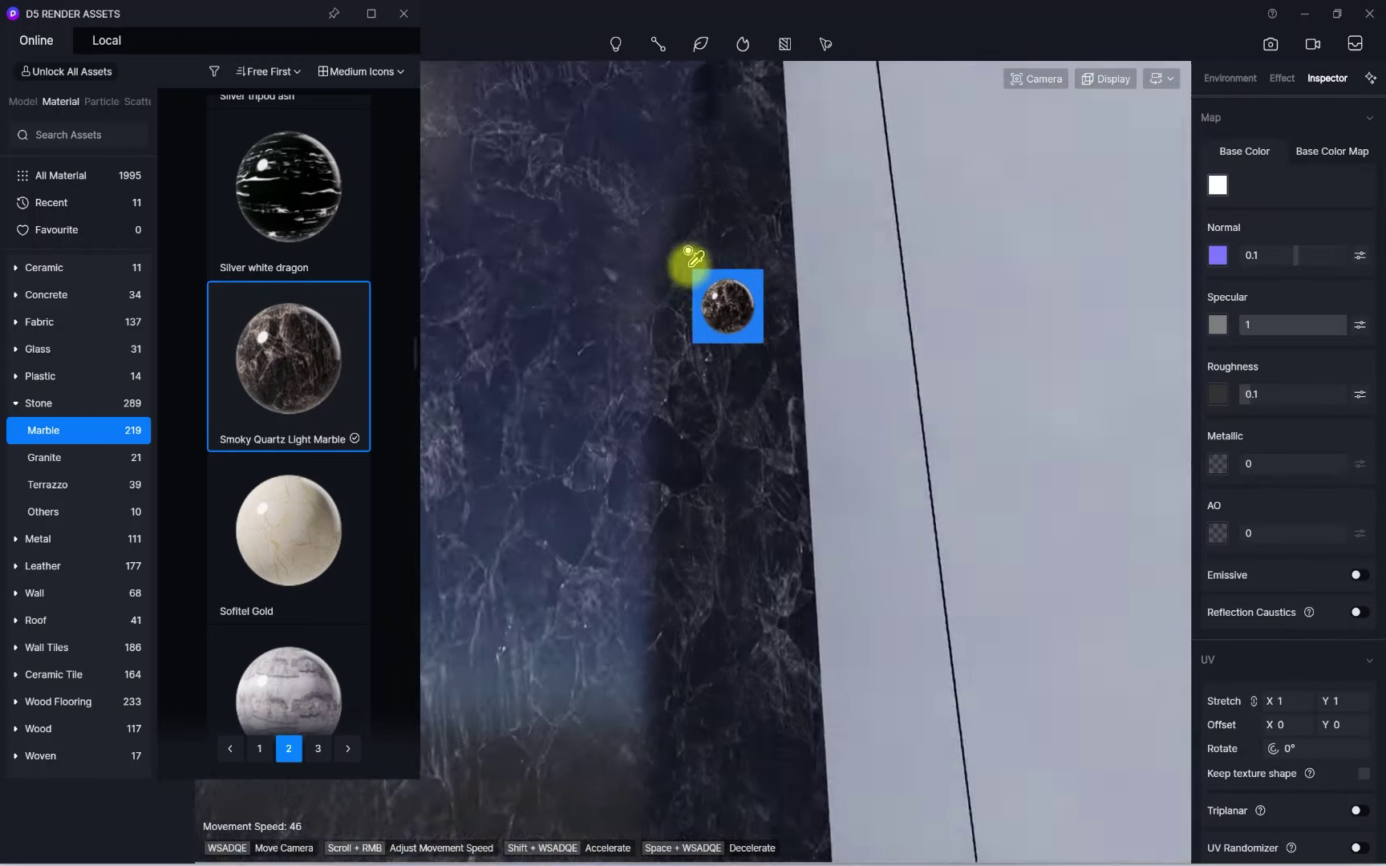
{"action": "key", "text": "Escape"}
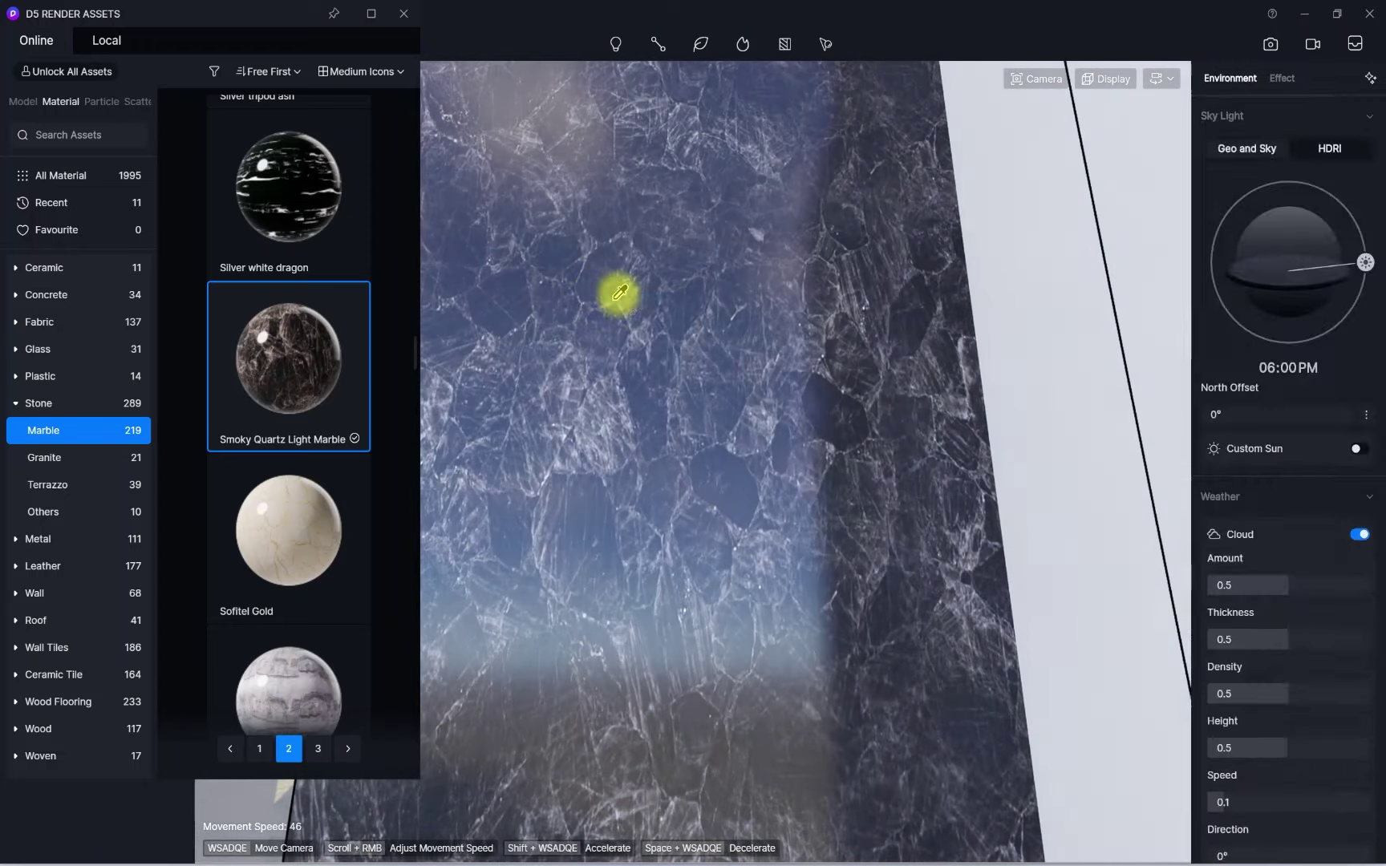
Turn on triplanar mapping for the column's Smoky Quartz marble and set its texture stretch to 0.13 in X and Y
{"action": "left_click", "coordinate": [634, 308]}
{"action": "scroll", "coordinate": [634, 308], "scroll_direction": "down", "scroll_amount": 5}
{"action": "scroll", "coordinate": [1301, 601], "scroll_direction": "down", "scroll_amount": 3}
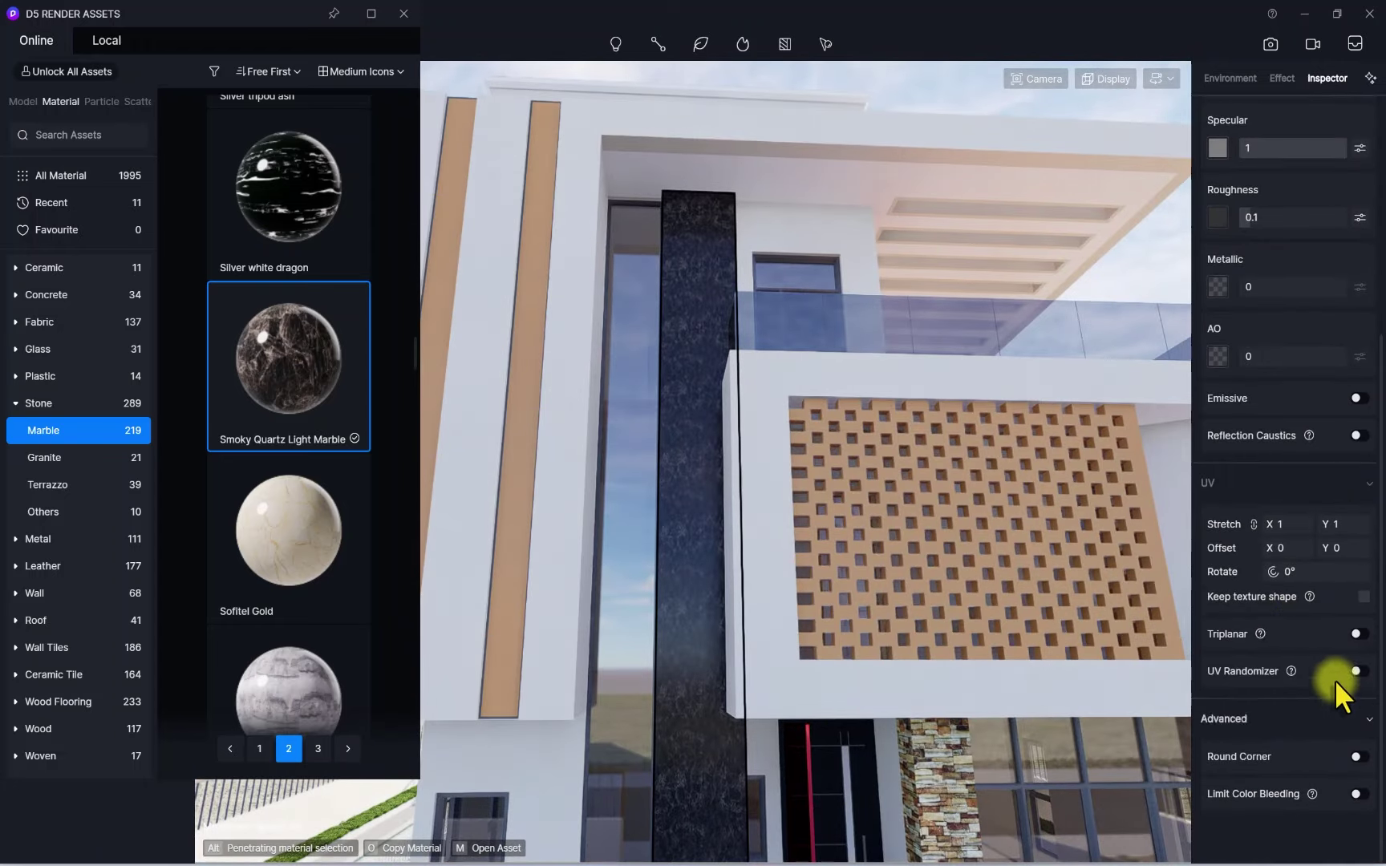
{"action": "left_click", "coordinate": [1358, 635]}
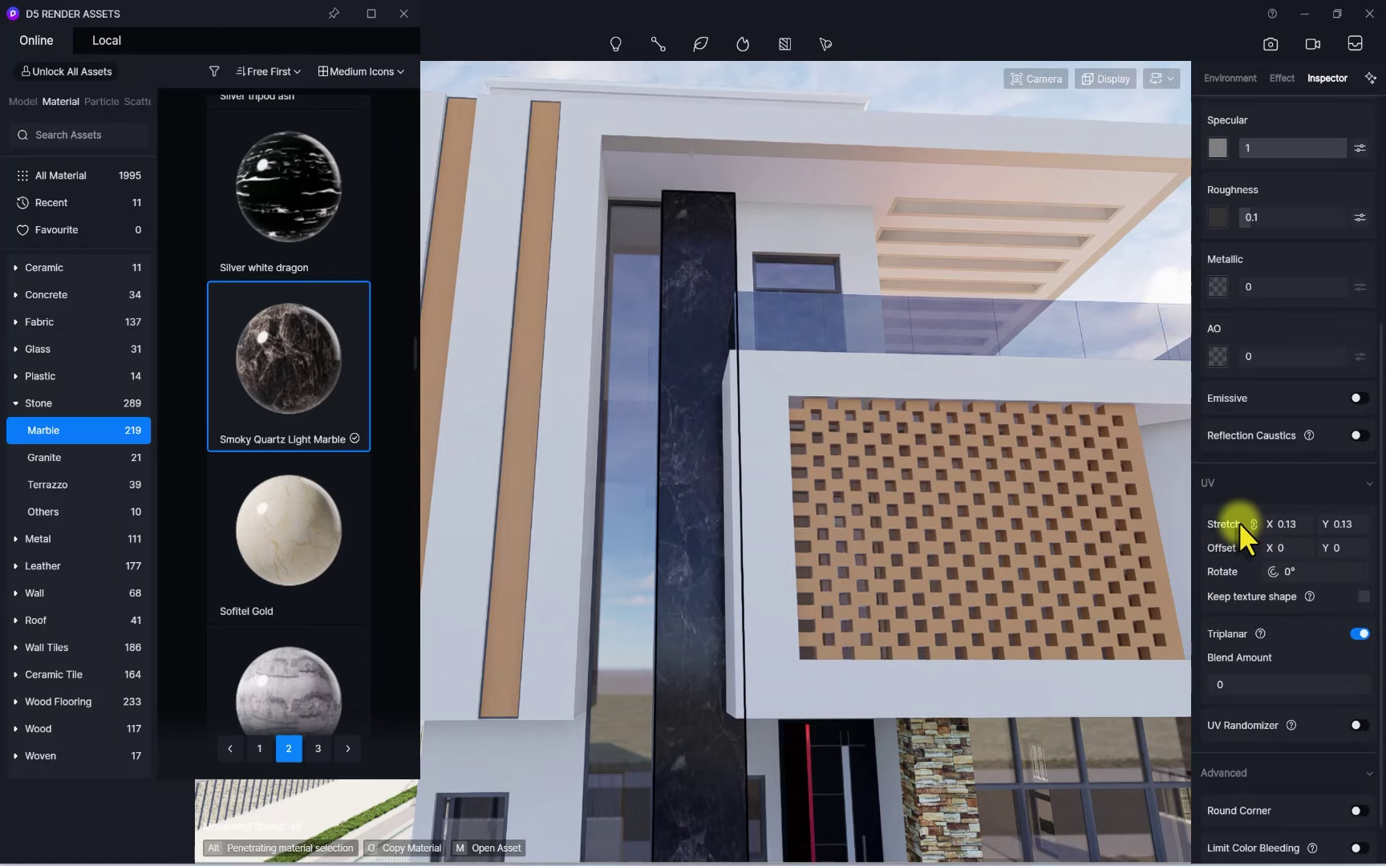
Set the column marble's roughness to 0.02 and its metallic value to 0.14
{"action": "right_click_drag", "start_coordinate": [820, 433], "coordinate": [1239, 404]}
{"action": "scroll", "coordinate": [1230, 266], "scroll_direction": "up", "scroll_amount": 1}
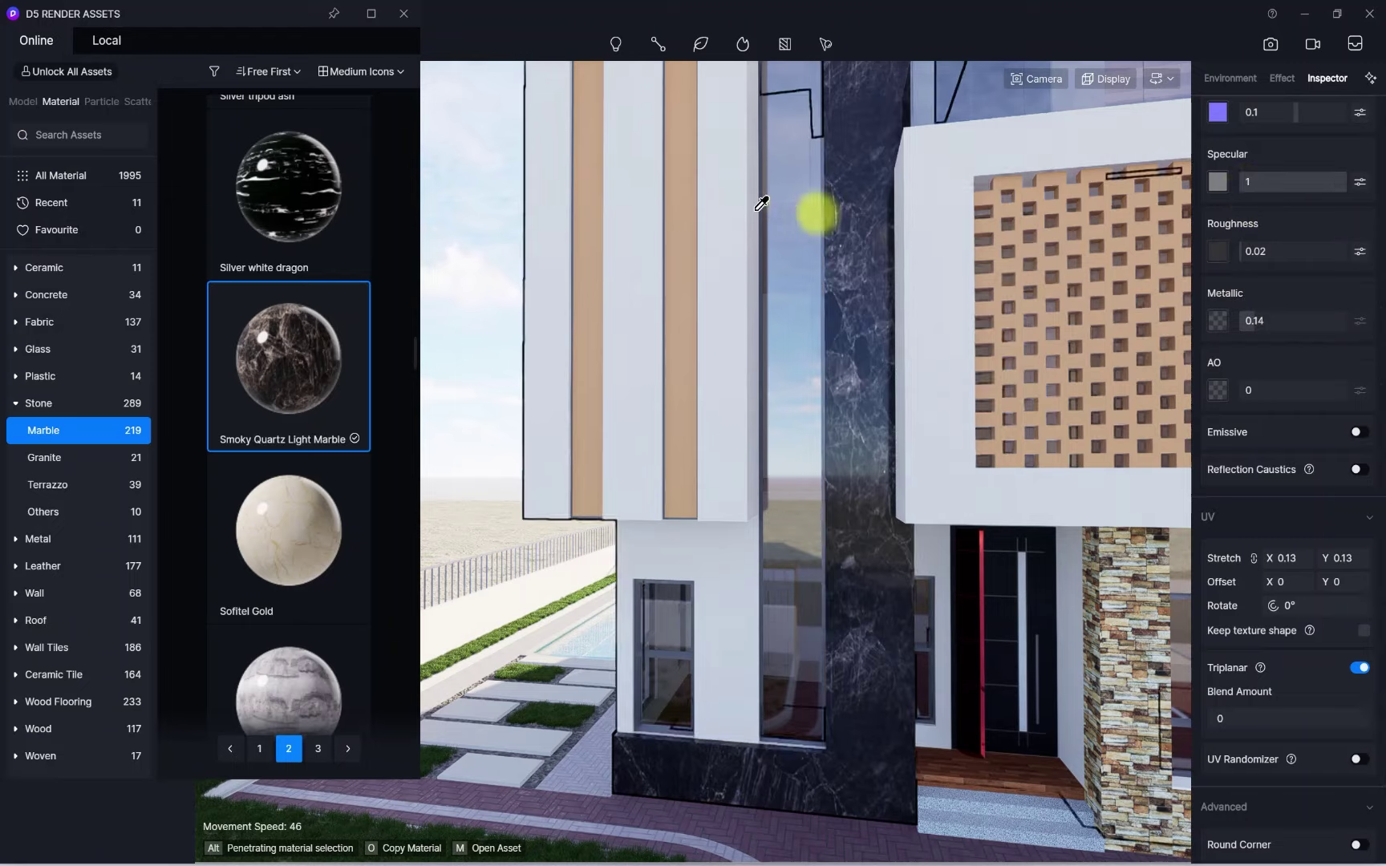
{"action": "scroll", "coordinate": [761, 205], "scroll_direction": "down", "scroll_amount": 5}
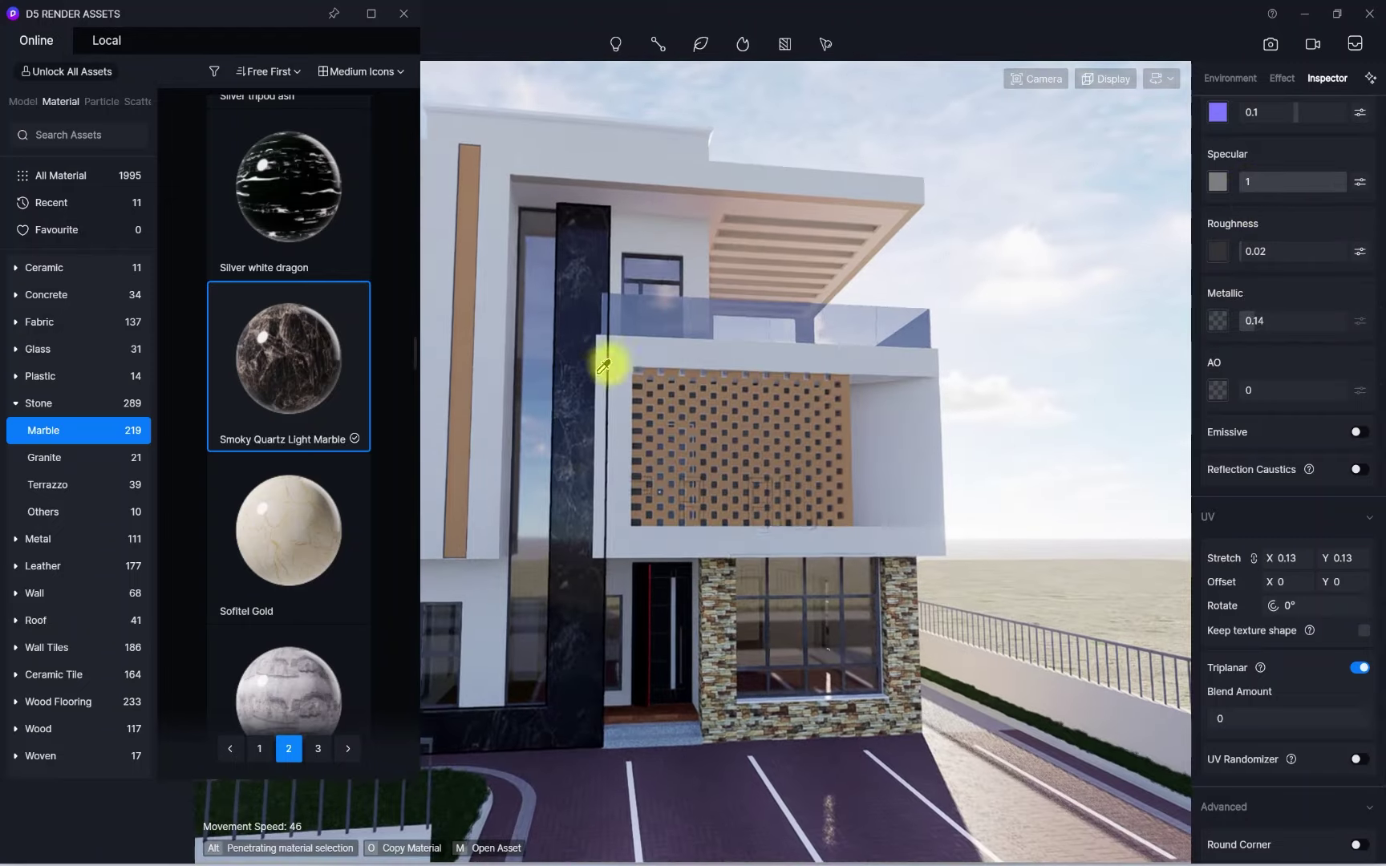
{"action": "scroll", "coordinate": [632, 501], "scroll_direction": "down", "scroll_amount": 4}
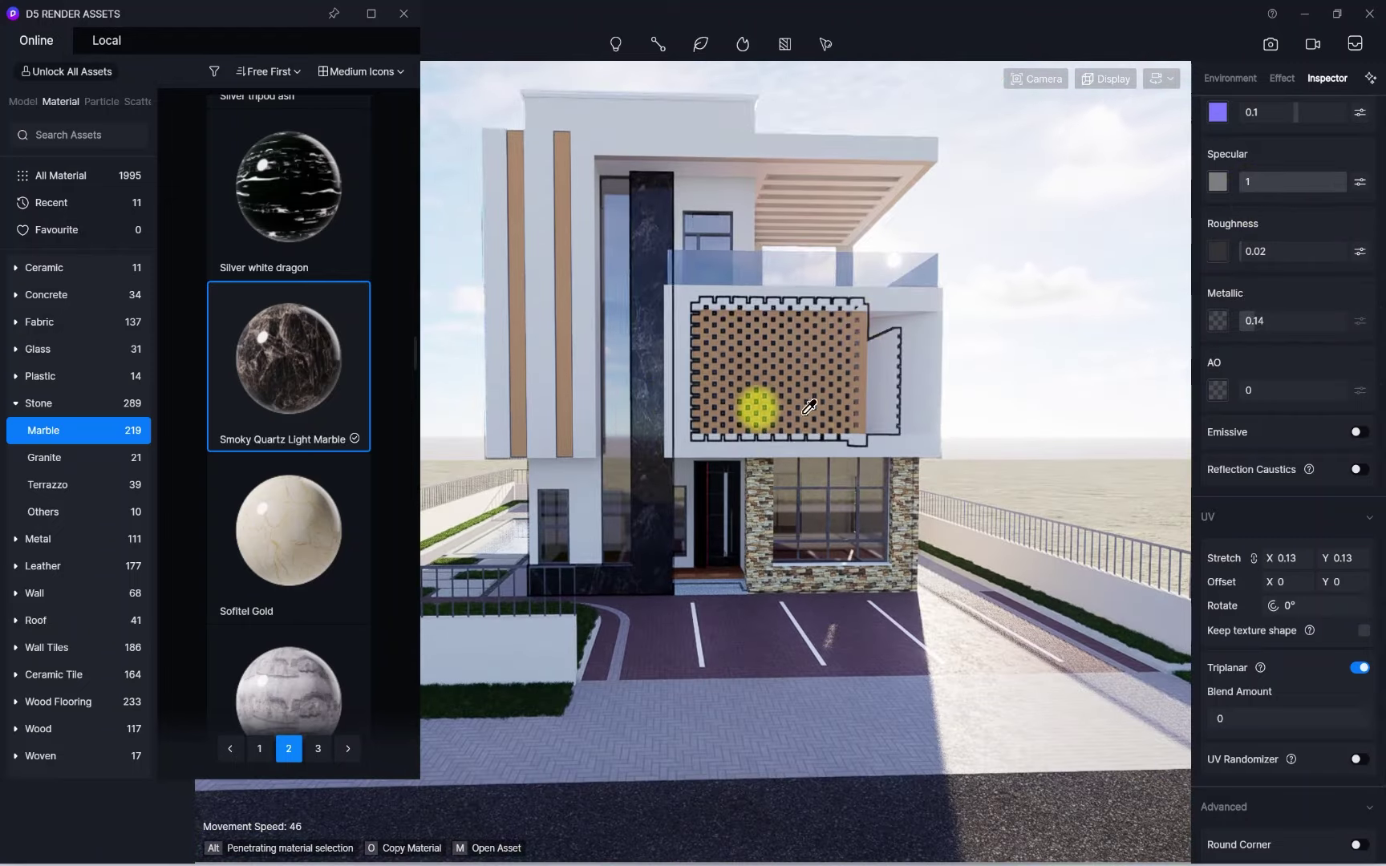
Find the 1:2 Jazz white tile among the ceramic tiles and apply it to the landing at the front door
{"action": "key", "text": "w"}
{"action": "right_click_drag", "start_coordinate": [953, 477], "coordinate": [98, 306]}
{"action": "key", "text": "s"}
{"action": "key", "text": "w"}
{"action": "key", "text": "s"}
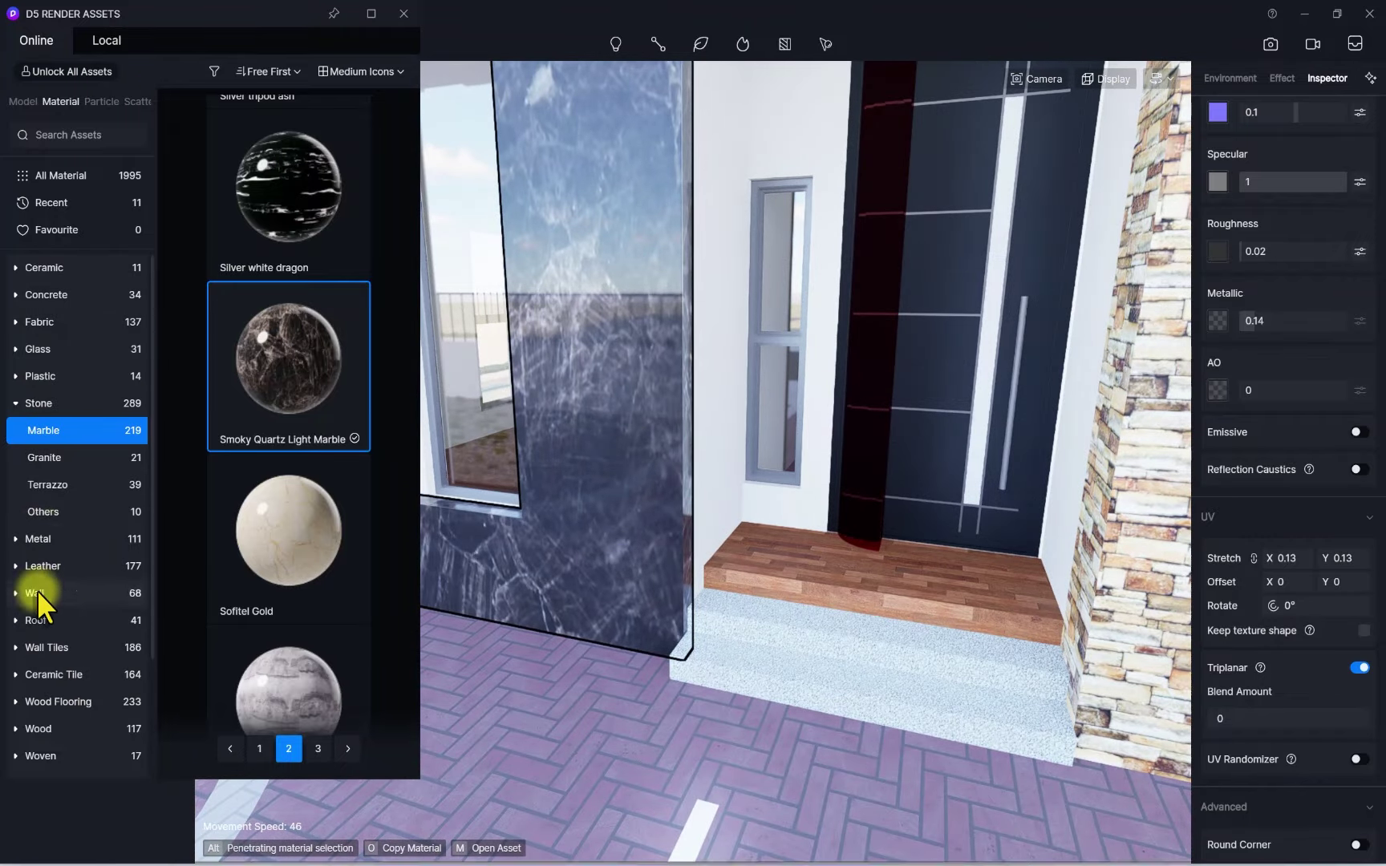
{"action": "scroll", "coordinate": [43, 613], "scroll_direction": "down", "scroll_amount": 1}
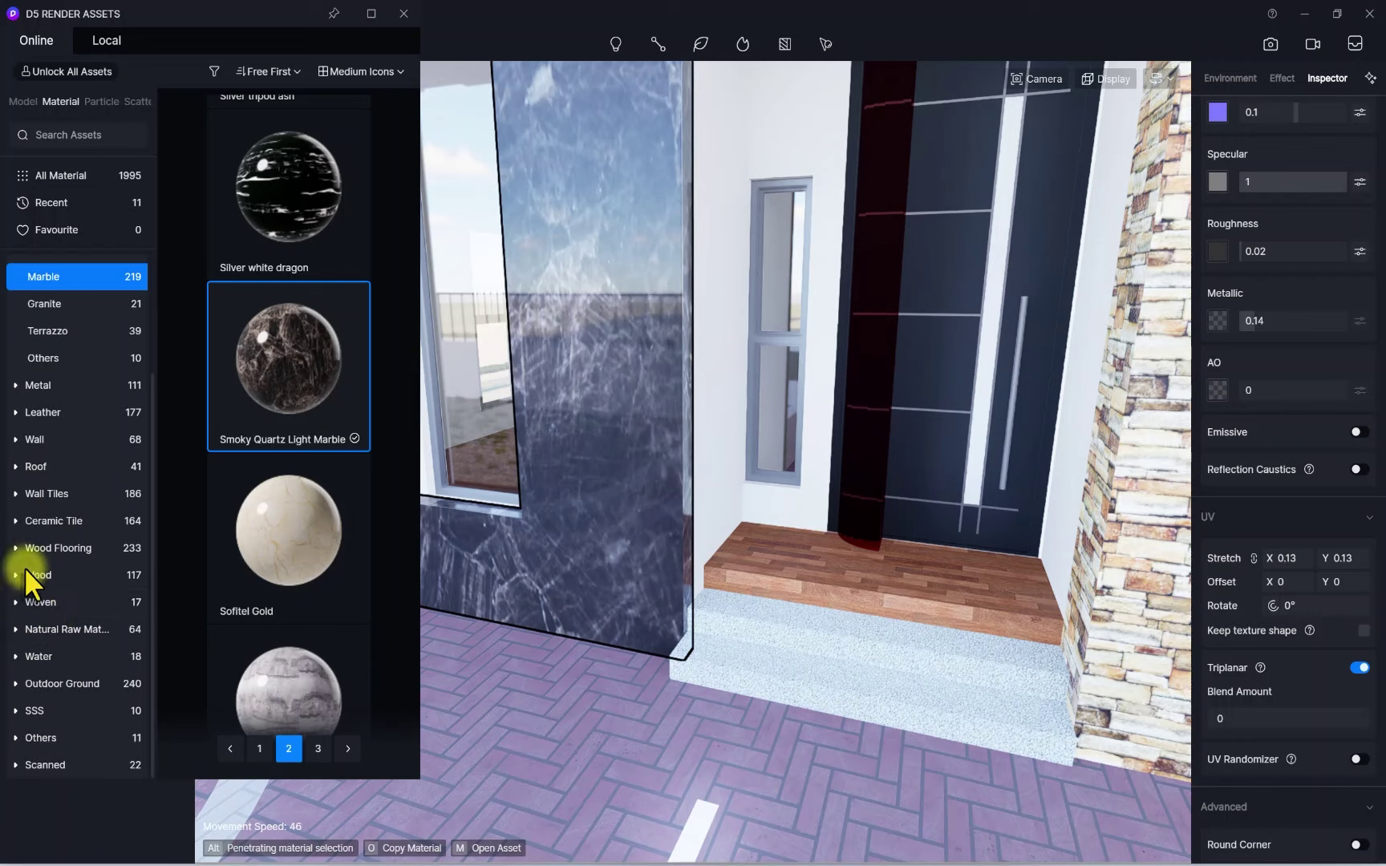
{"action": "scroll", "coordinate": [29, 470], "scroll_direction": "up", "scroll_amount": 1}
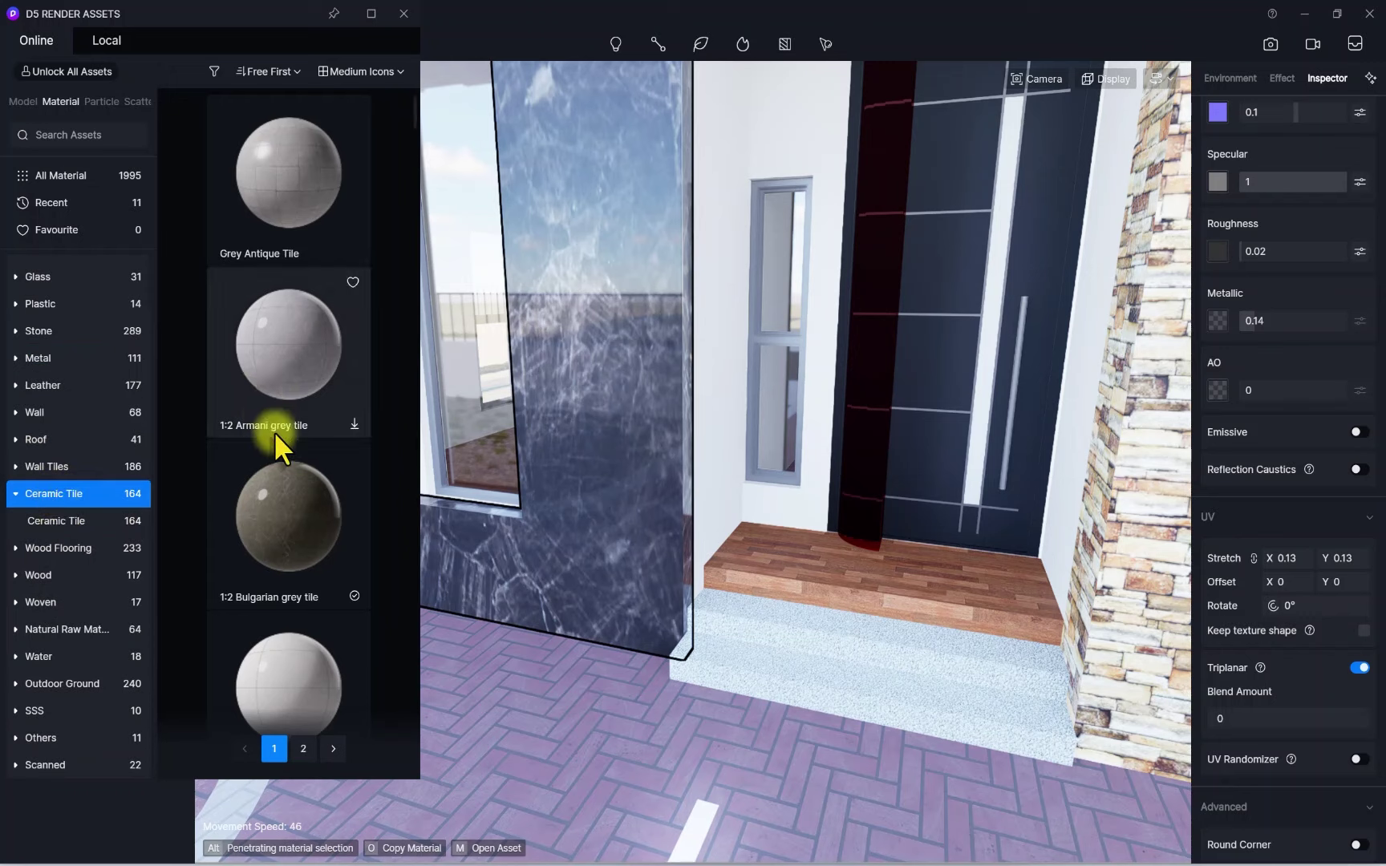
{"action": "scroll", "coordinate": [274, 437], "scroll_direction": "down", "scroll_amount": 5}
{"action": "scroll", "coordinate": [297, 470], "scroll_direction": "down", "scroll_amount": 1}
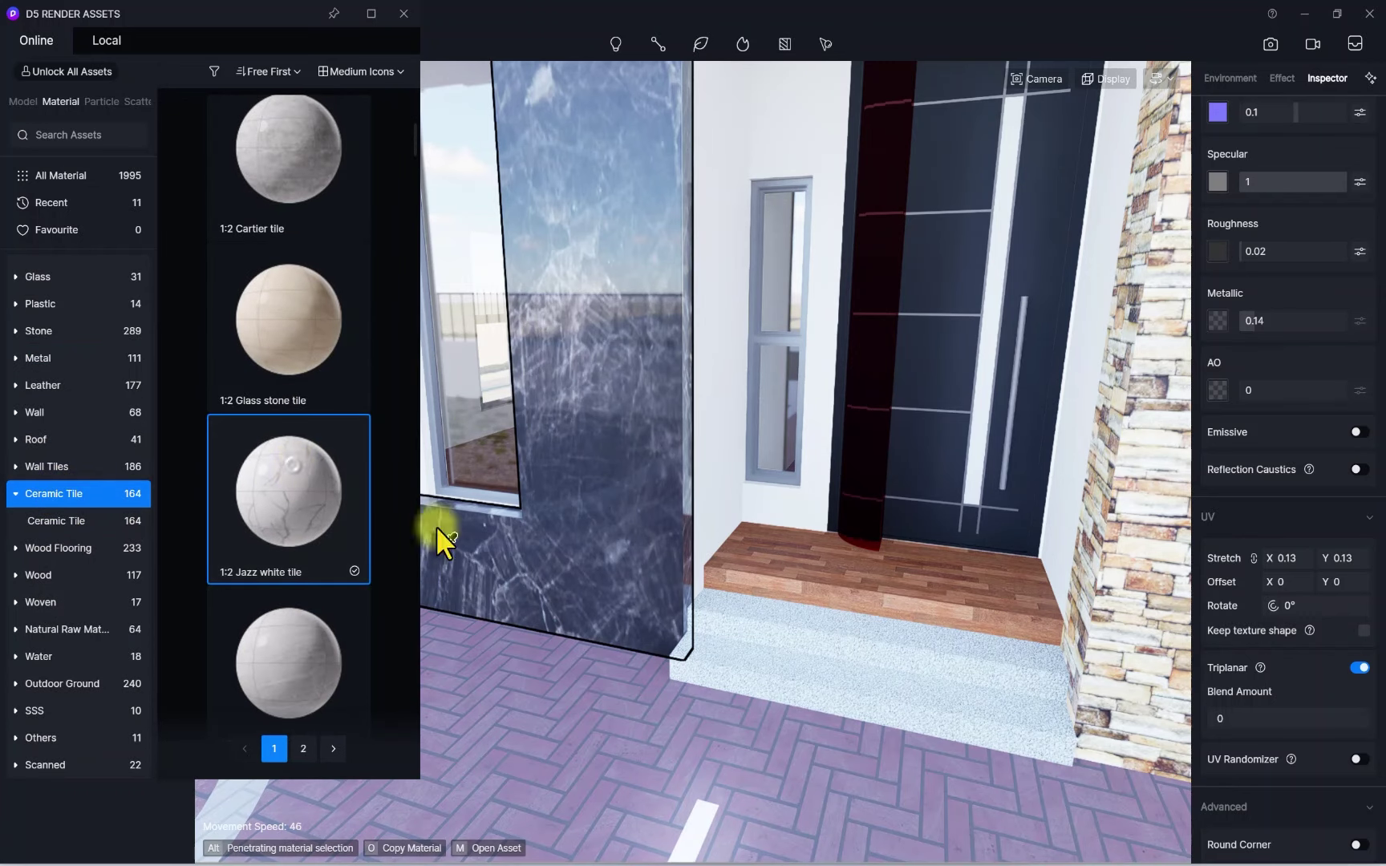
{"action": "left_click_drag", "start_coordinate": [435, 526], "coordinate": [758, 512]}
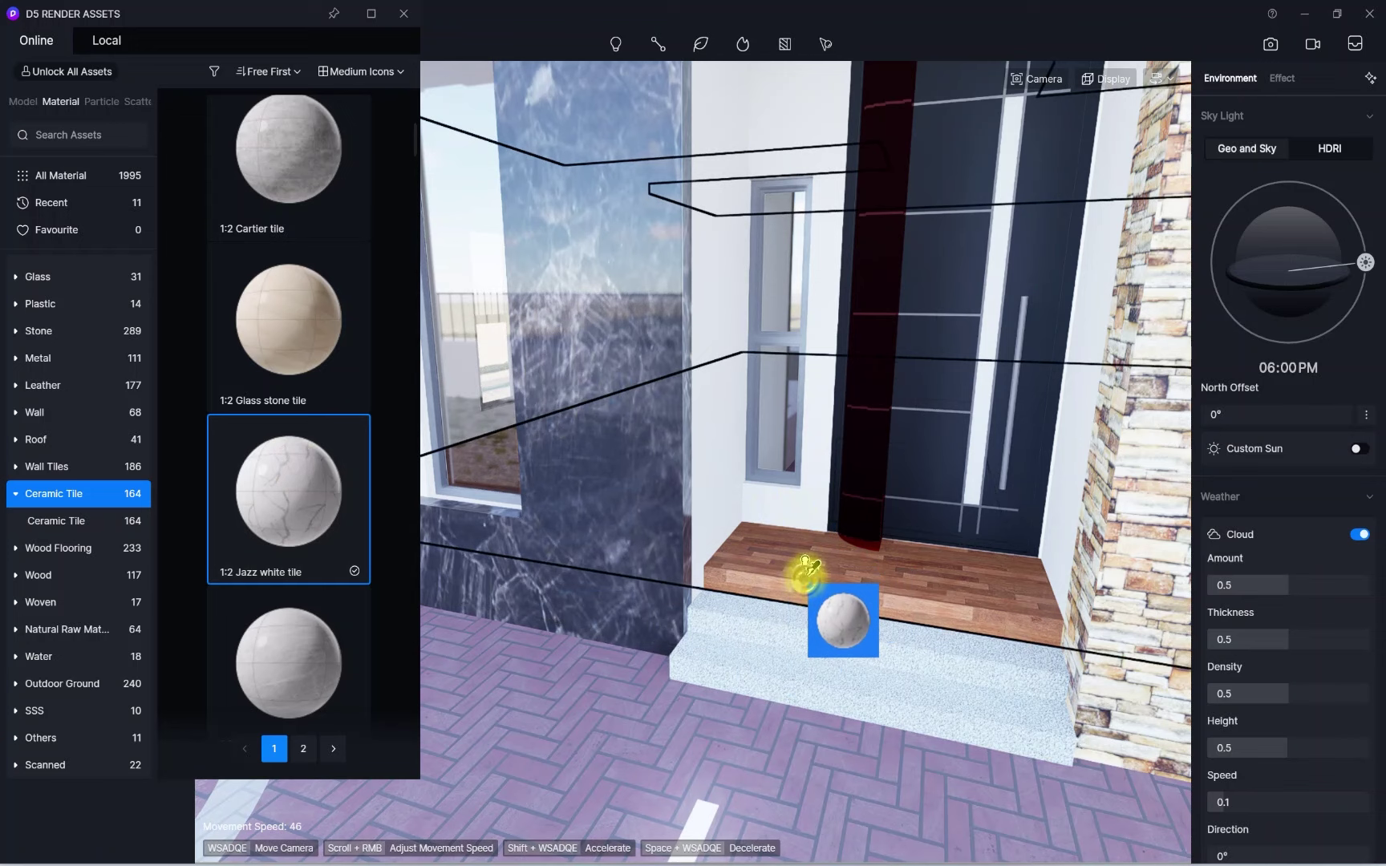
{"action": "left_click_drag", "start_coordinate": [790, 576], "coordinate": [793, 564]}
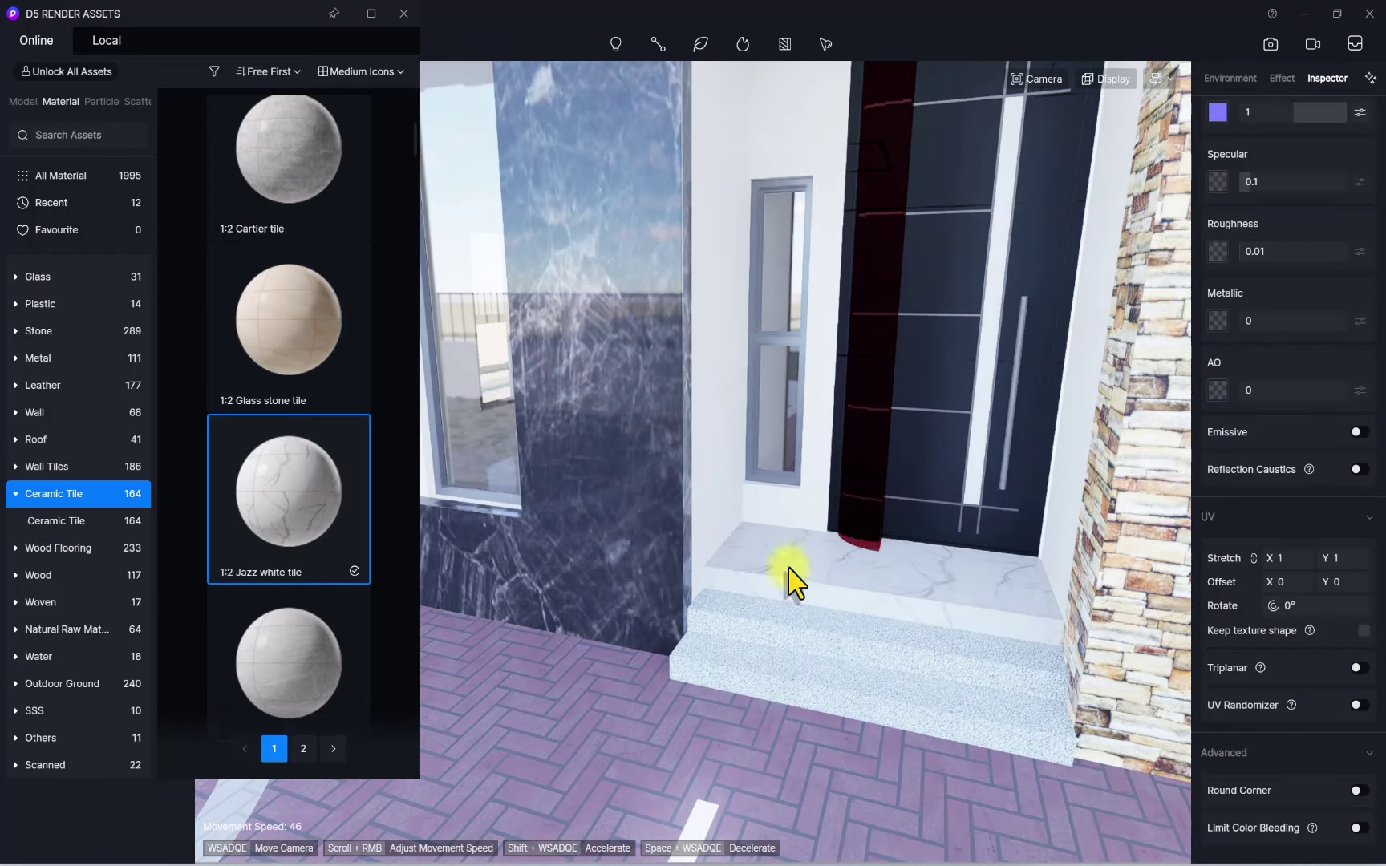
{"action": "key", "text": "Escape"}
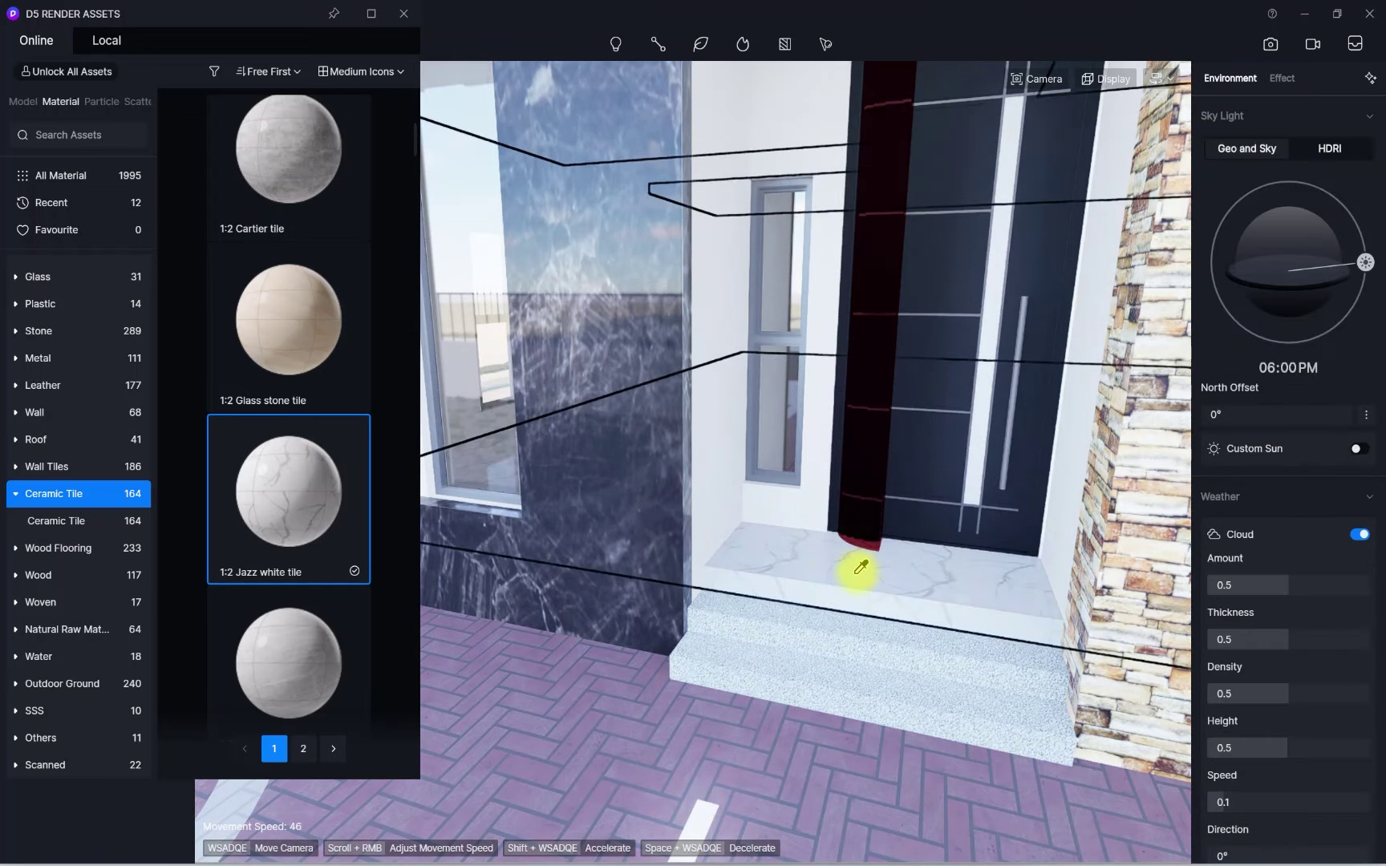
Copy the 1:2 Jazz white tile from the entrance landing onto the speckled entrance steps
{"action": "left_click", "coordinate": [1164, 320]}
{"action": "scroll", "coordinate": [1213, 154], "scroll_direction": "up", "scroll_amount": 5}
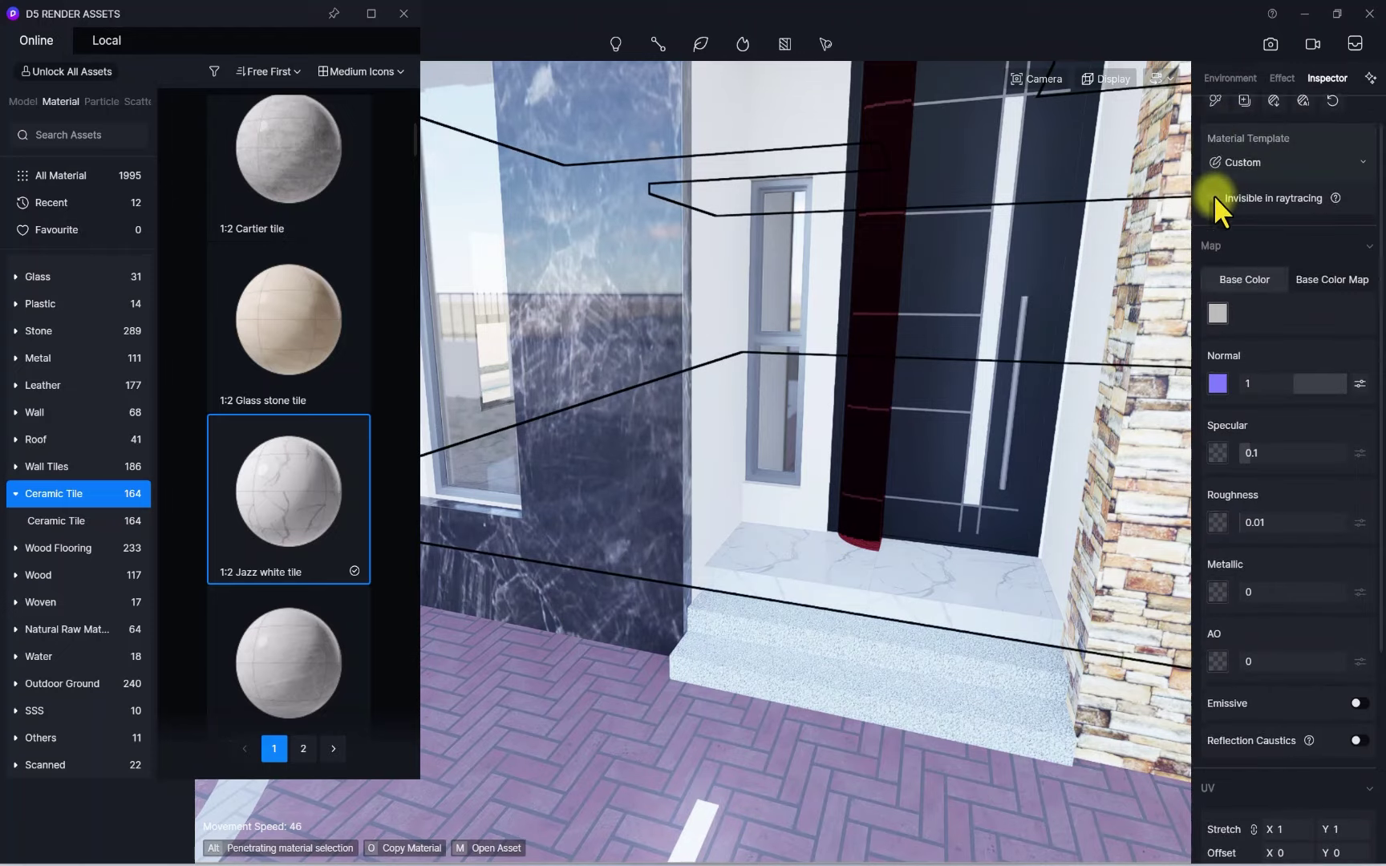
{"action": "left_click", "coordinate": [1216, 140]}
{"action": "left_click", "coordinate": [889, 620]}
{"action": "scroll", "coordinate": [730, 543], "scroll_direction": "down", "scroll_amount": 5}
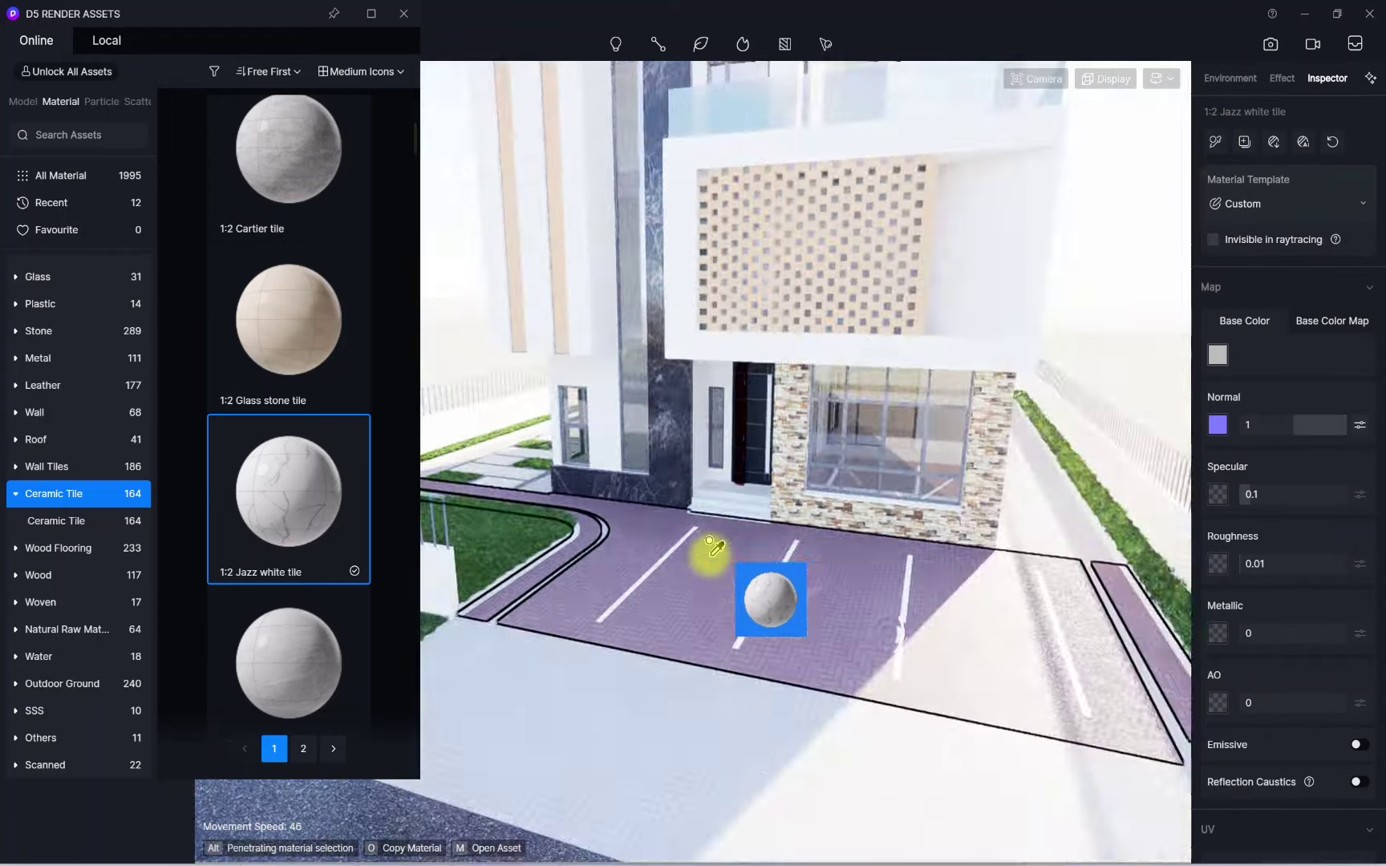
{"action": "right_click_drag", "start_coordinate": [730, 543], "coordinate": [830, 274]}
{"action": "scroll", "coordinate": [770, 397], "scroll_direction": "up", "scroll_amount": 5}
{"action": "scroll", "coordinate": [774, 402], "scroll_direction": "down", "scroll_amount": 10}
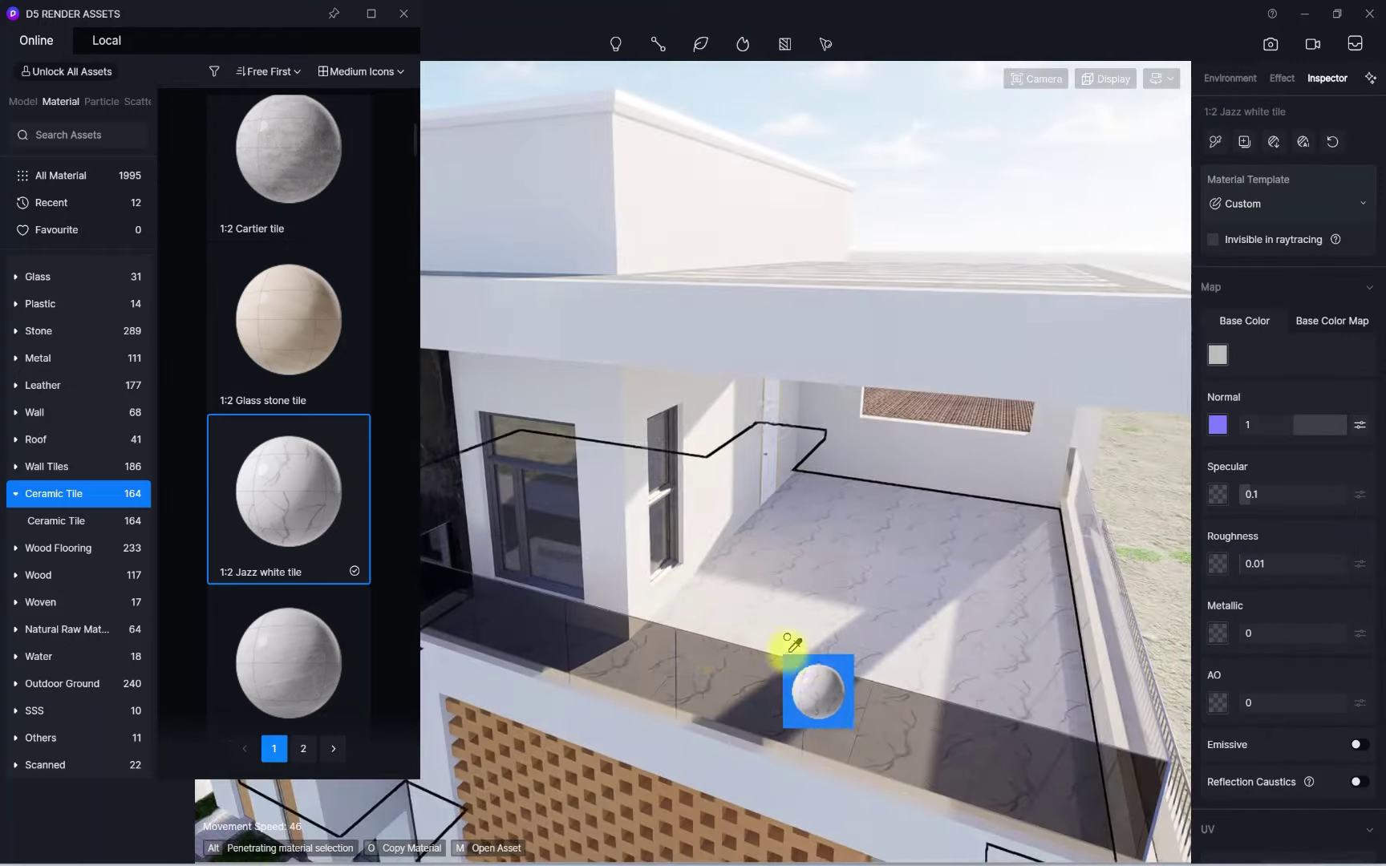
{"action": "scroll", "coordinate": [664, 656], "scroll_direction": "up", "scroll_amount": 5}
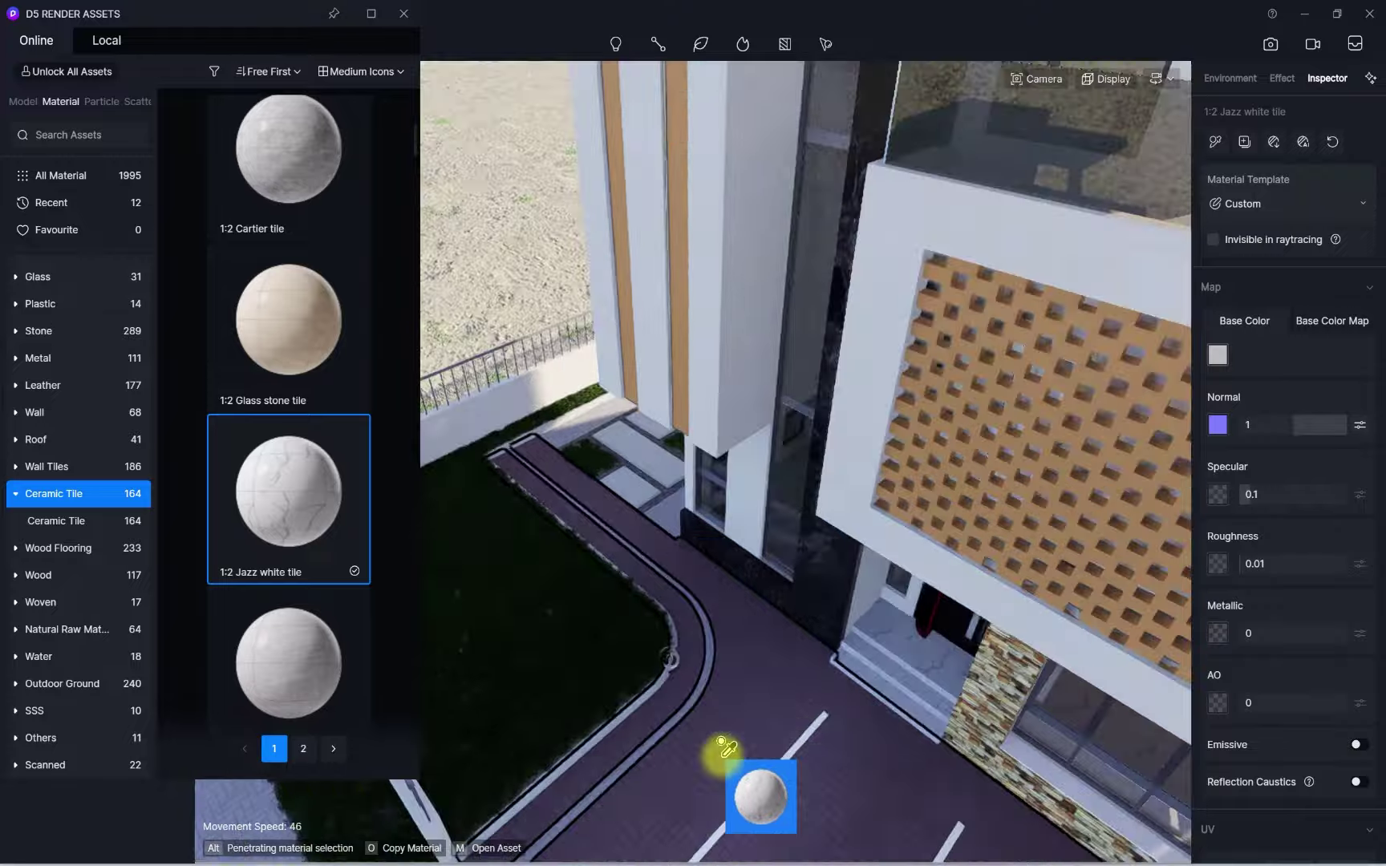
{"action": "right_click", "coordinate": [733, 721]}
{"action": "middle_click_drag", "start_coordinate": [732, 721], "coordinate": [695, 663]}
{"action": "scroll", "coordinate": [706, 660], "scroll_direction": "up", "scroll_amount": 8}
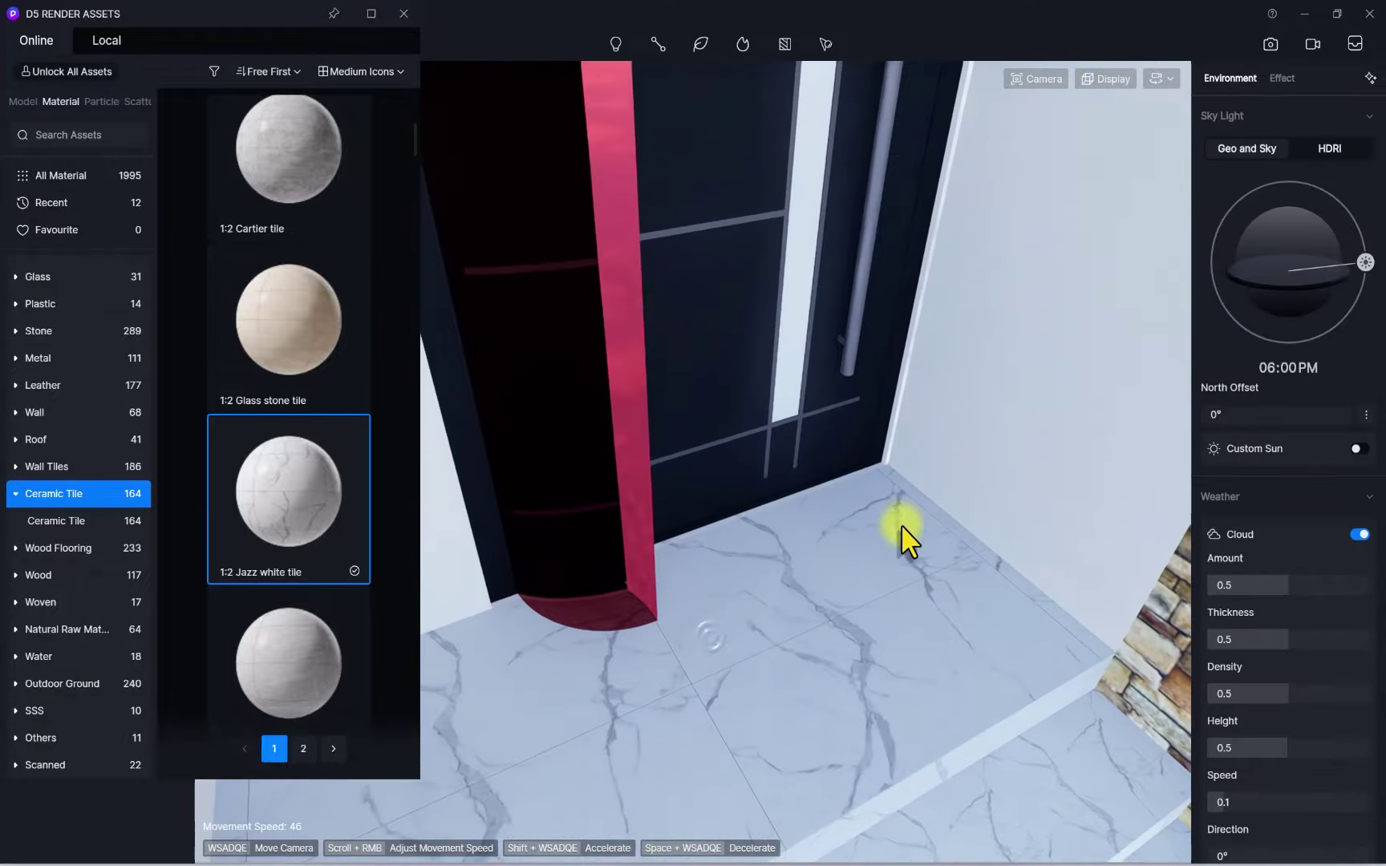
Change the base color of the red transparent clearance zone at the front door to white
{"action": "right_click_drag", "start_coordinate": [901, 526], "coordinate": [782, 503]}
{"action": "key", "text": "s"}
{"action": "key", "text": "w"}
{"action": "key", "text": "s"}
{"action": "key", "text": "w"}
{"action": "key", "text": "s"}
{"action": "key", "text": "w"}
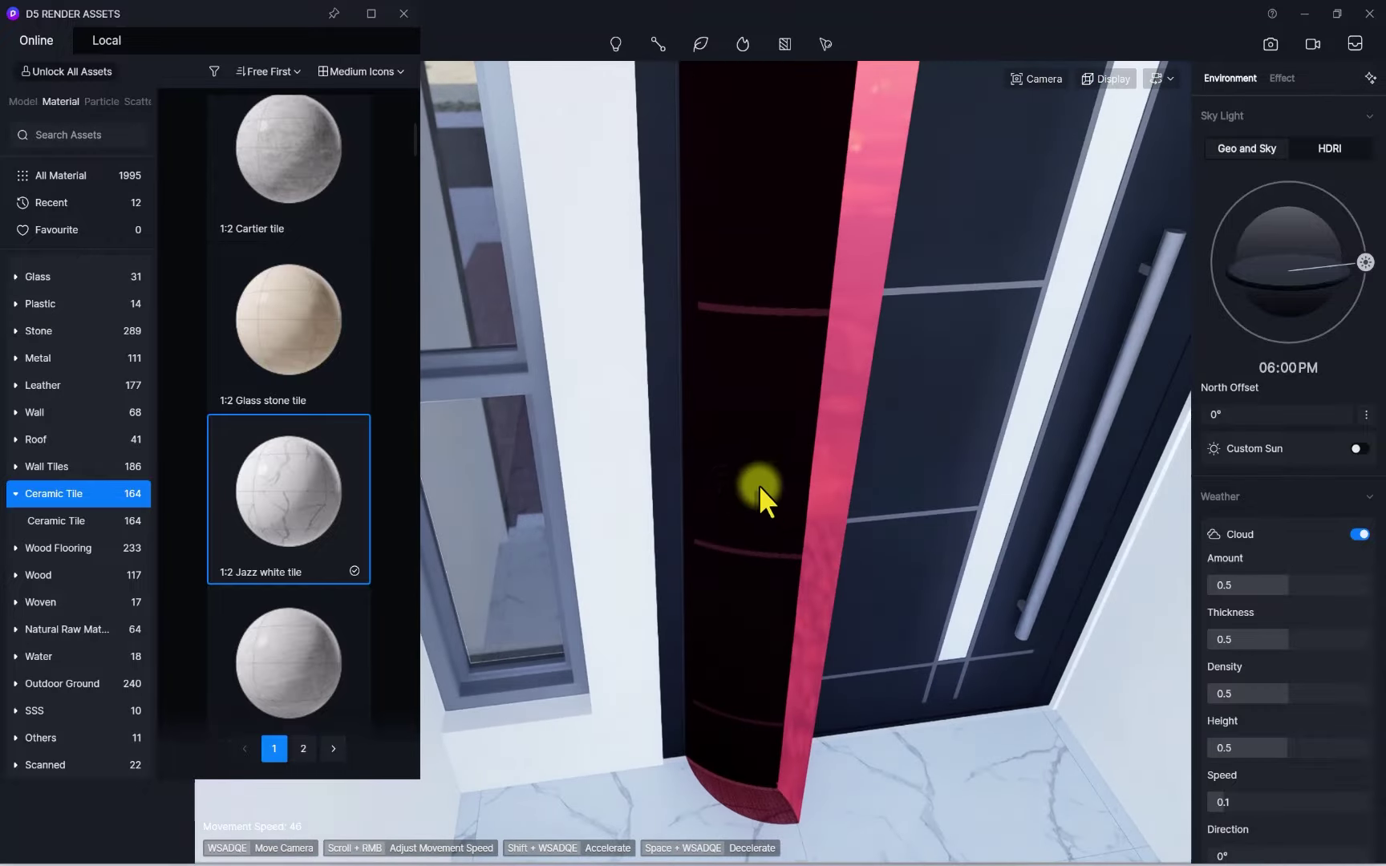
{"action": "left_click", "coordinate": [780, 485]}
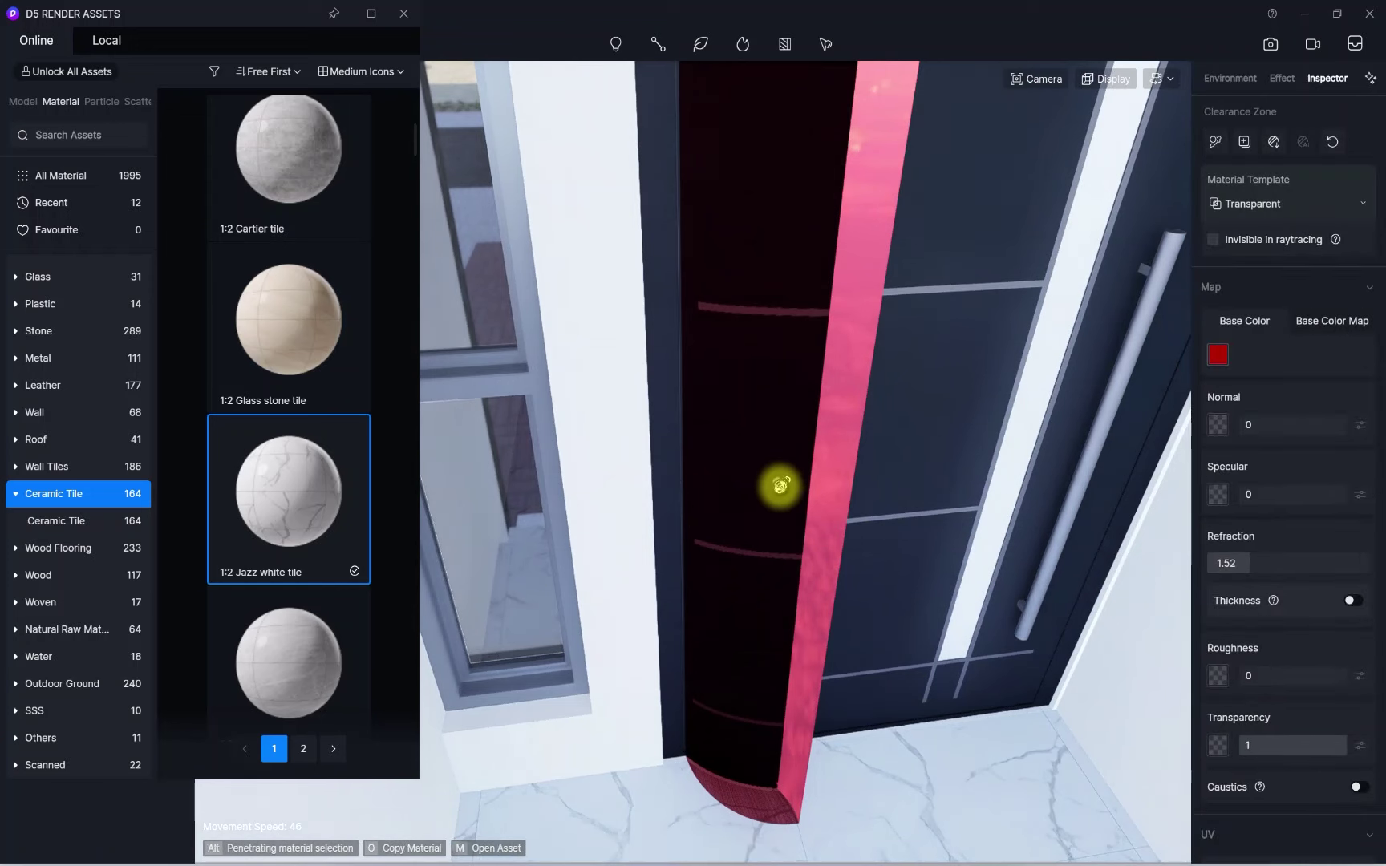
{"action": "left_click", "coordinate": [1216, 355]}
{"action": "left_click_drag", "start_coordinate": [1233, 427], "coordinate": [1076, 367]}
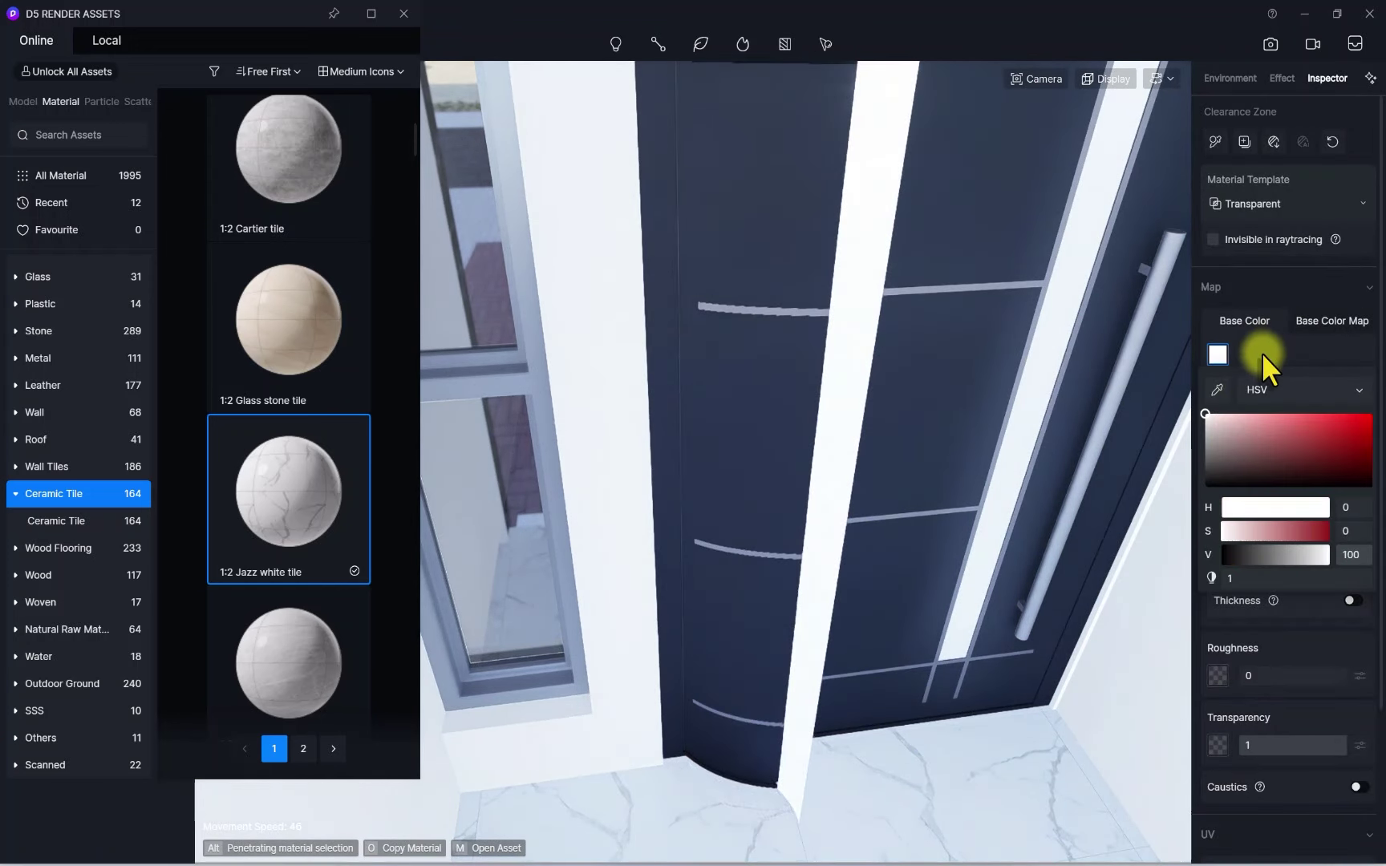
{"action": "left_click", "coordinate": [1261, 352]}
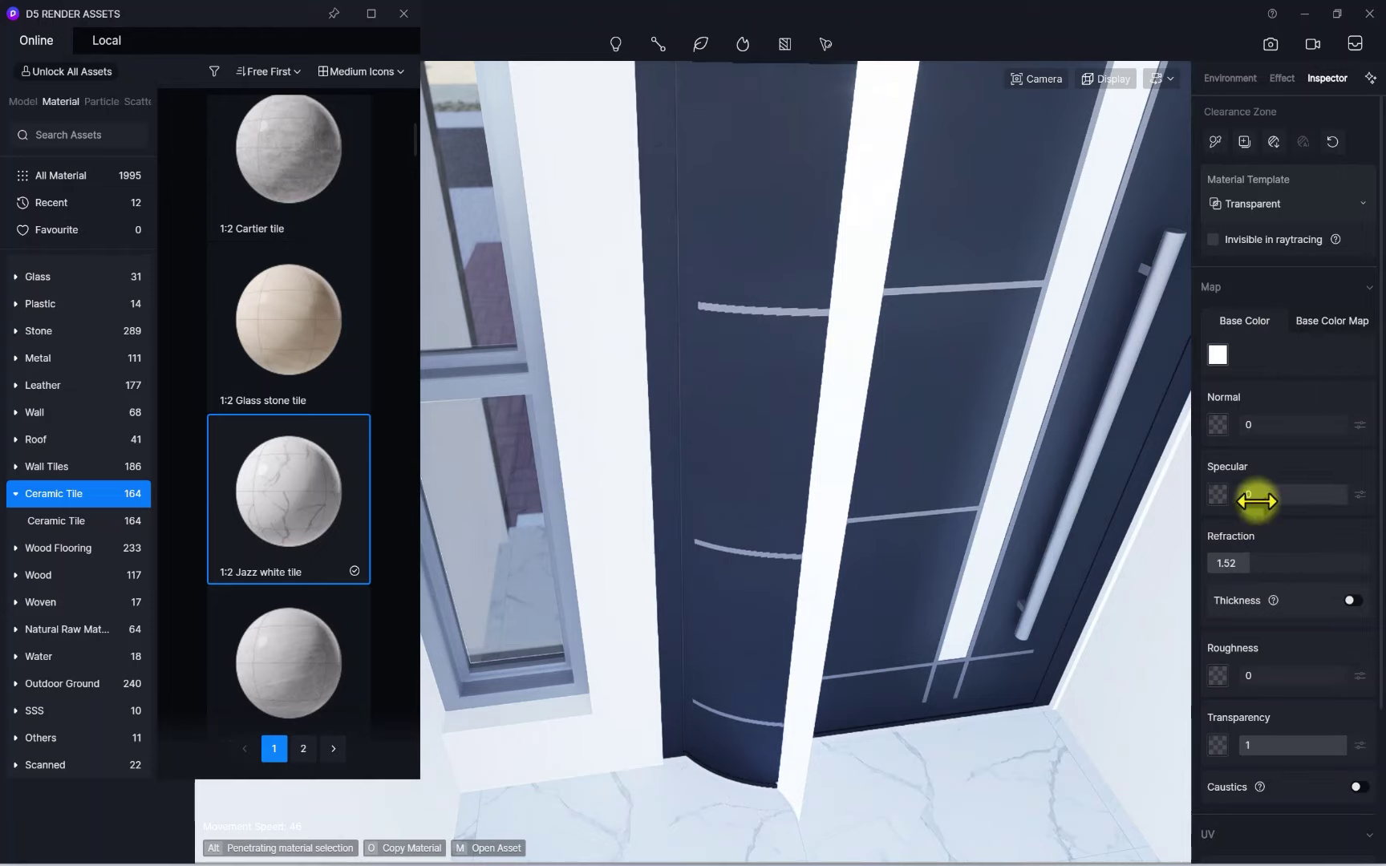
{"action": "right_click_drag", "start_coordinate": [910, 520], "coordinate": [996, 510]}
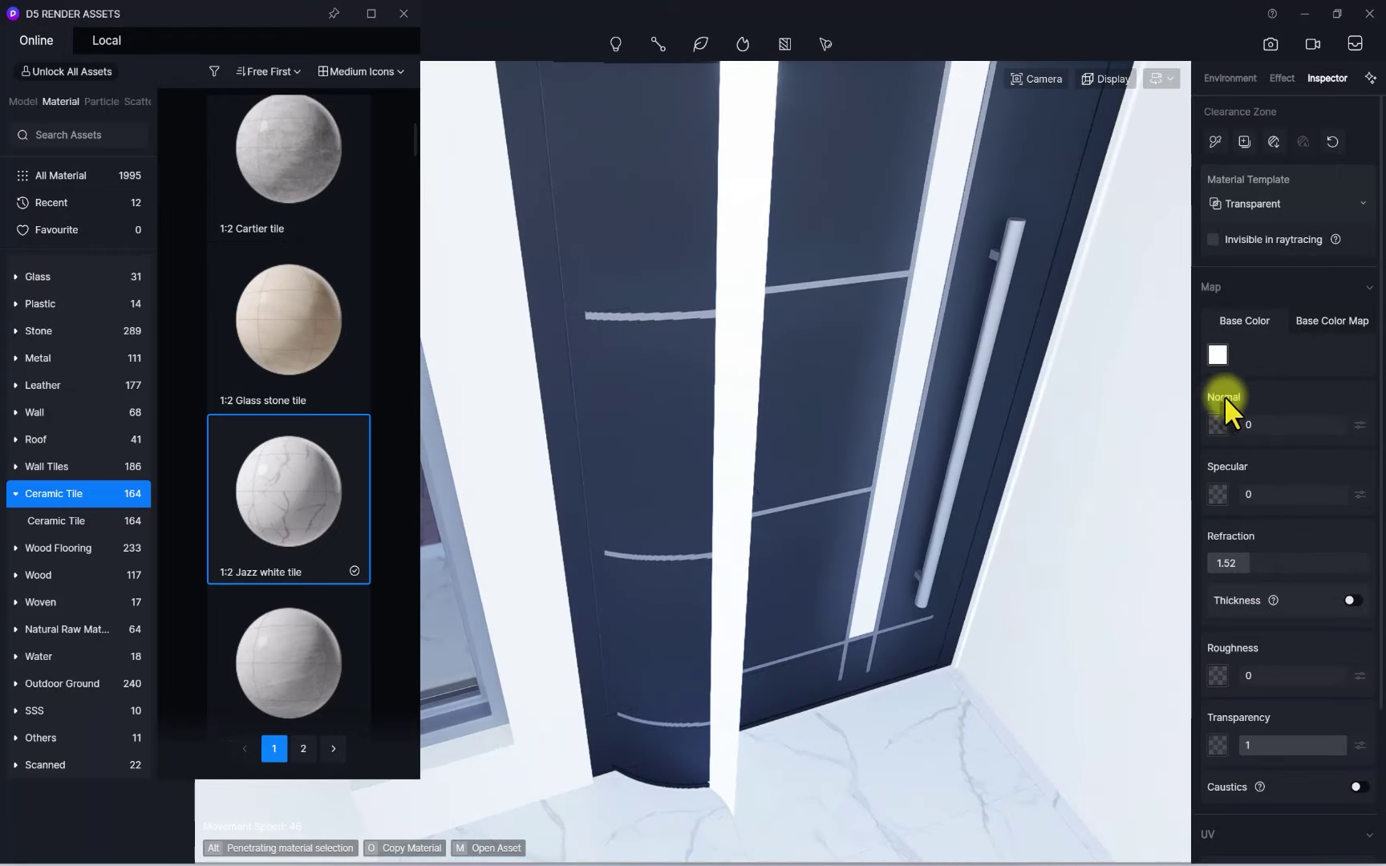
{"action": "right_click_drag", "start_coordinate": [864, 412], "coordinate": [730, 158]}
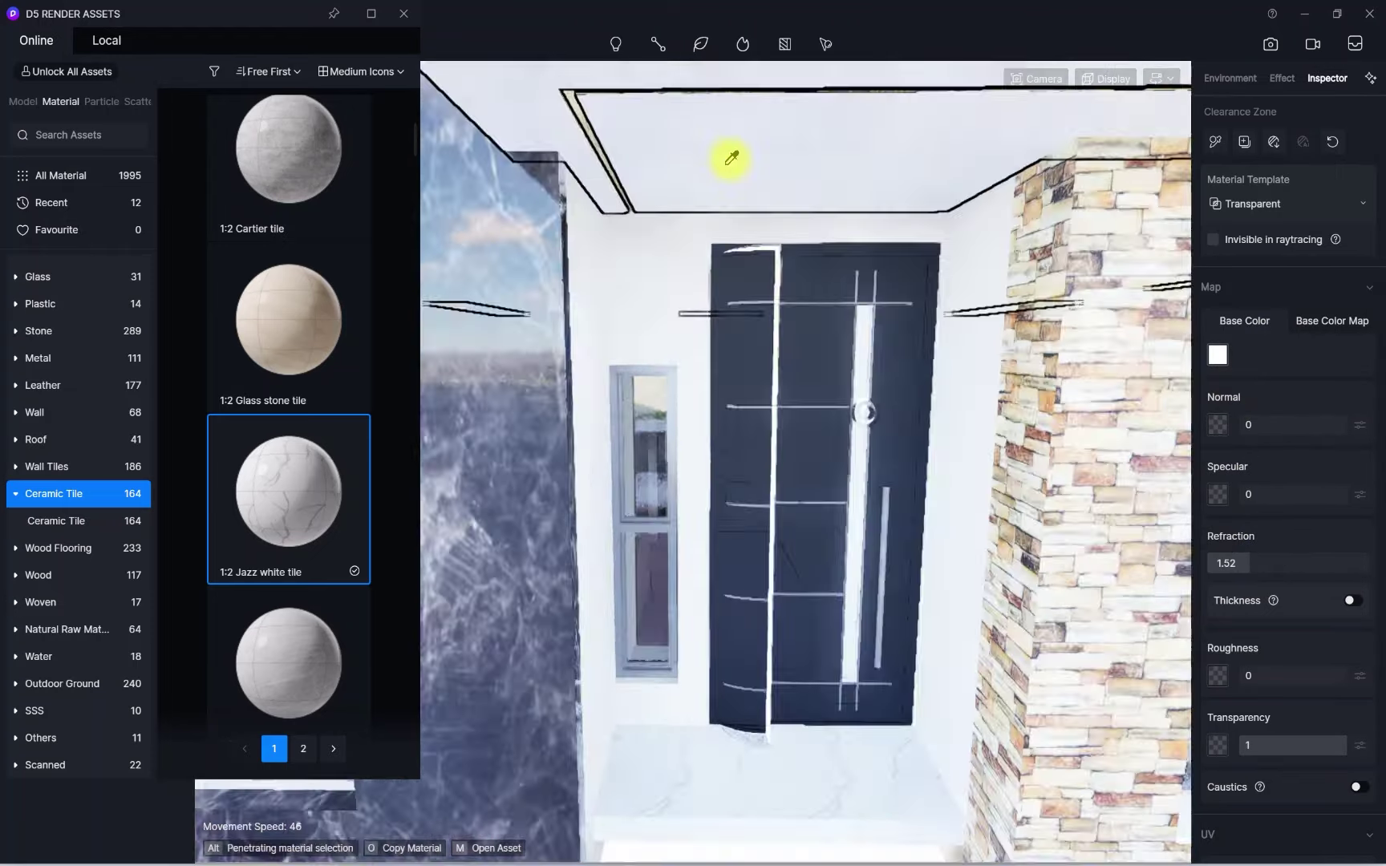
Set the refraction of the transparent material on the front door's vertical strip to 1
{"action": "scroll", "coordinate": [776, 322], "scroll_direction": "up", "scroll_amount": 5}
{"action": "right_click_drag", "start_coordinate": [852, 413], "coordinate": [727, 300]}
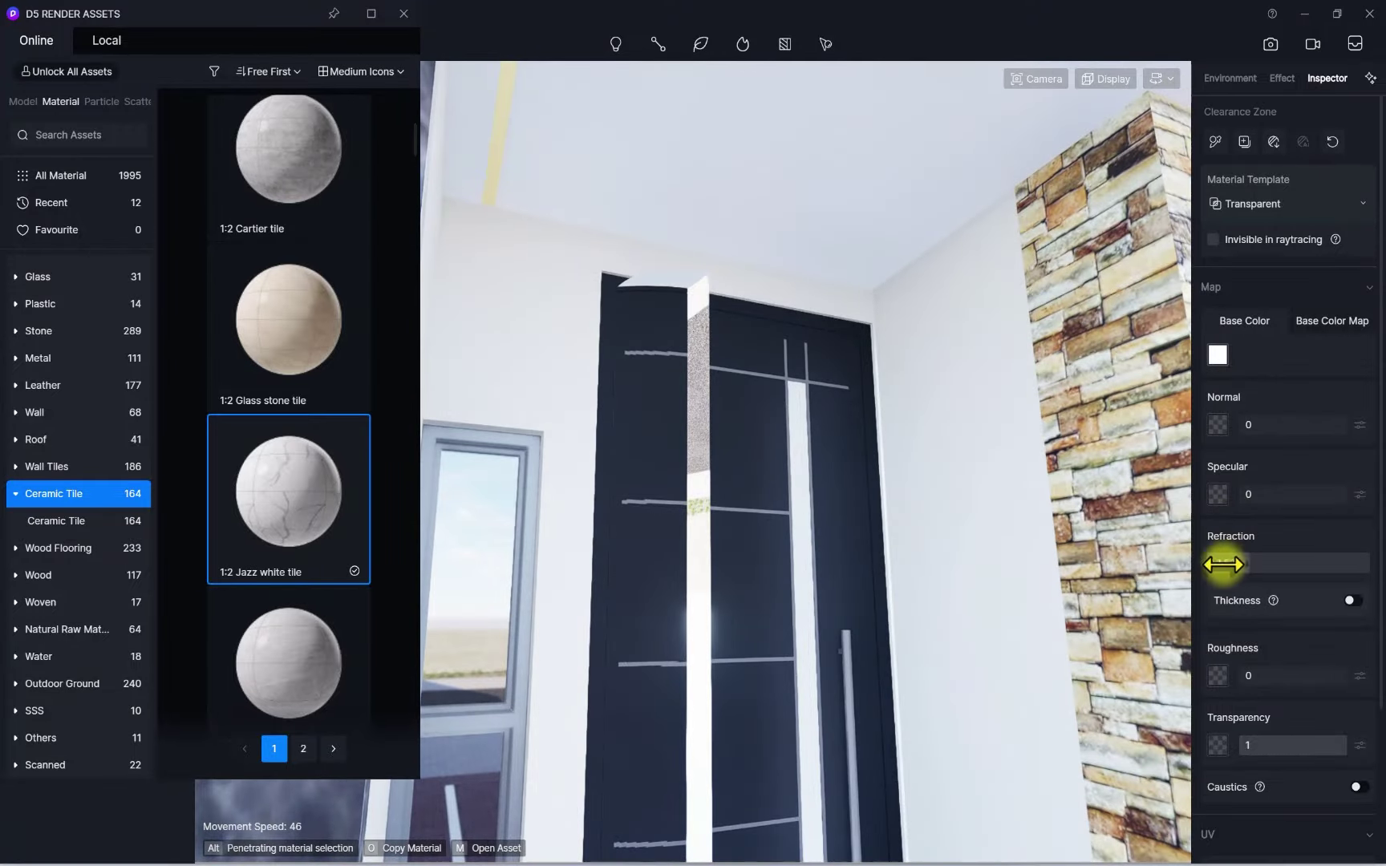
{"action": "left_click_drag", "start_coordinate": [1223, 563], "coordinate": [1013, 566]}
{"action": "right_click_drag", "start_coordinate": [598, 369], "coordinate": [746, 457]}
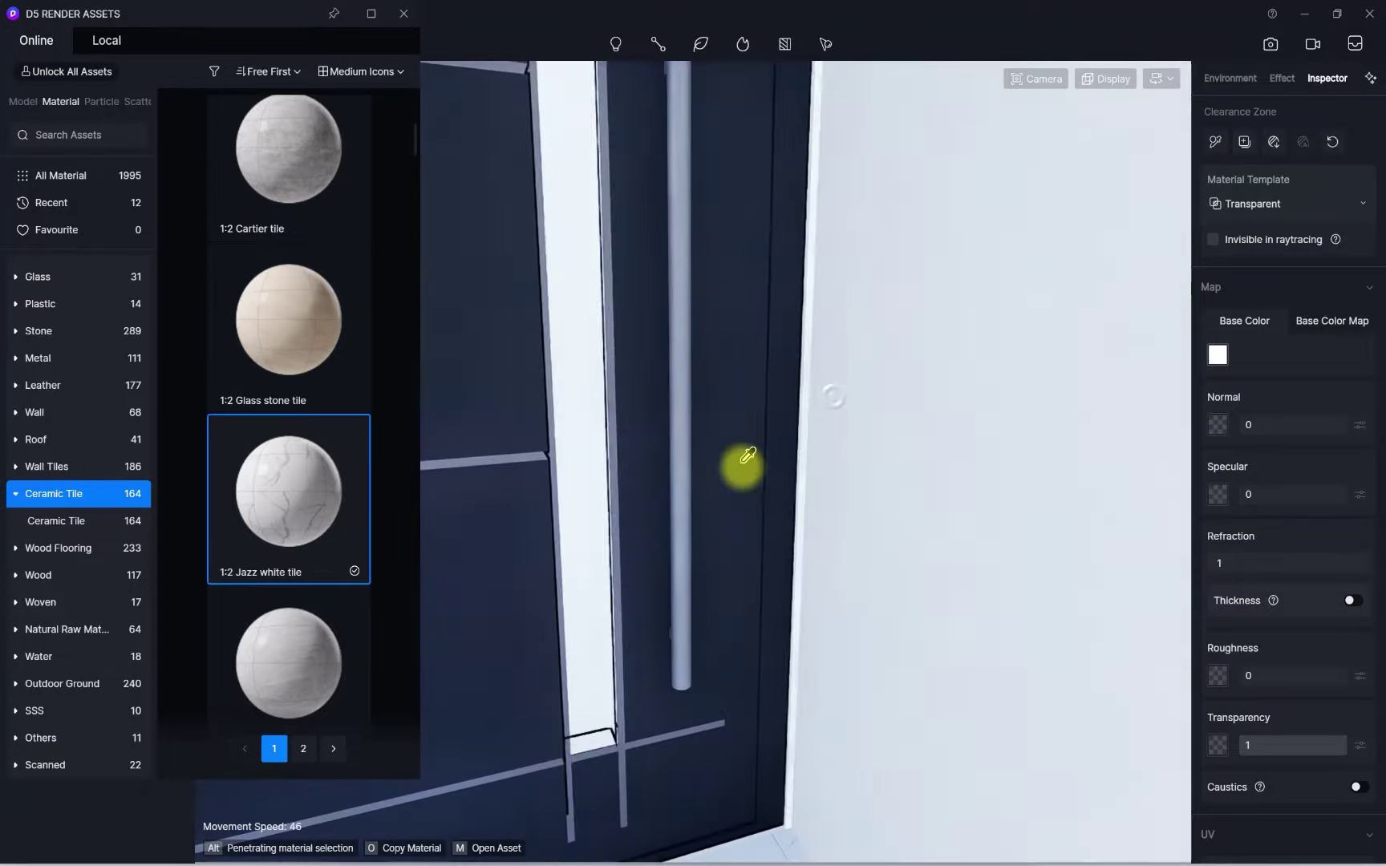
{"action": "scroll", "coordinate": [1282, 595], "scroll_direction": "down", "scroll_amount": 3}
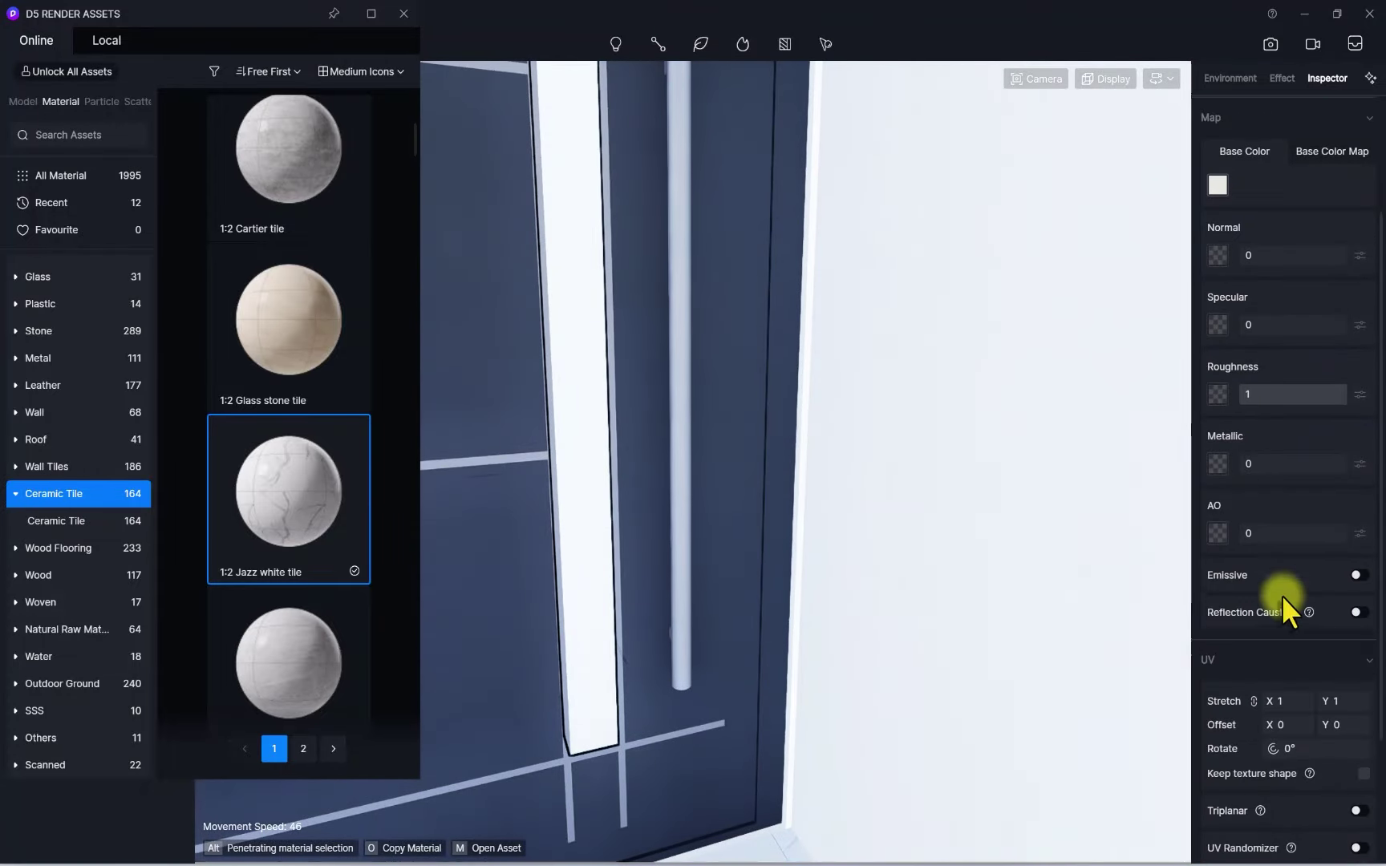
Give the front door handle a polished metal finish with metallic 0.95 and roughness 0.04
{"action": "scroll", "coordinate": [632, 461], "scroll_direction": "down", "scroll_amount": 5}
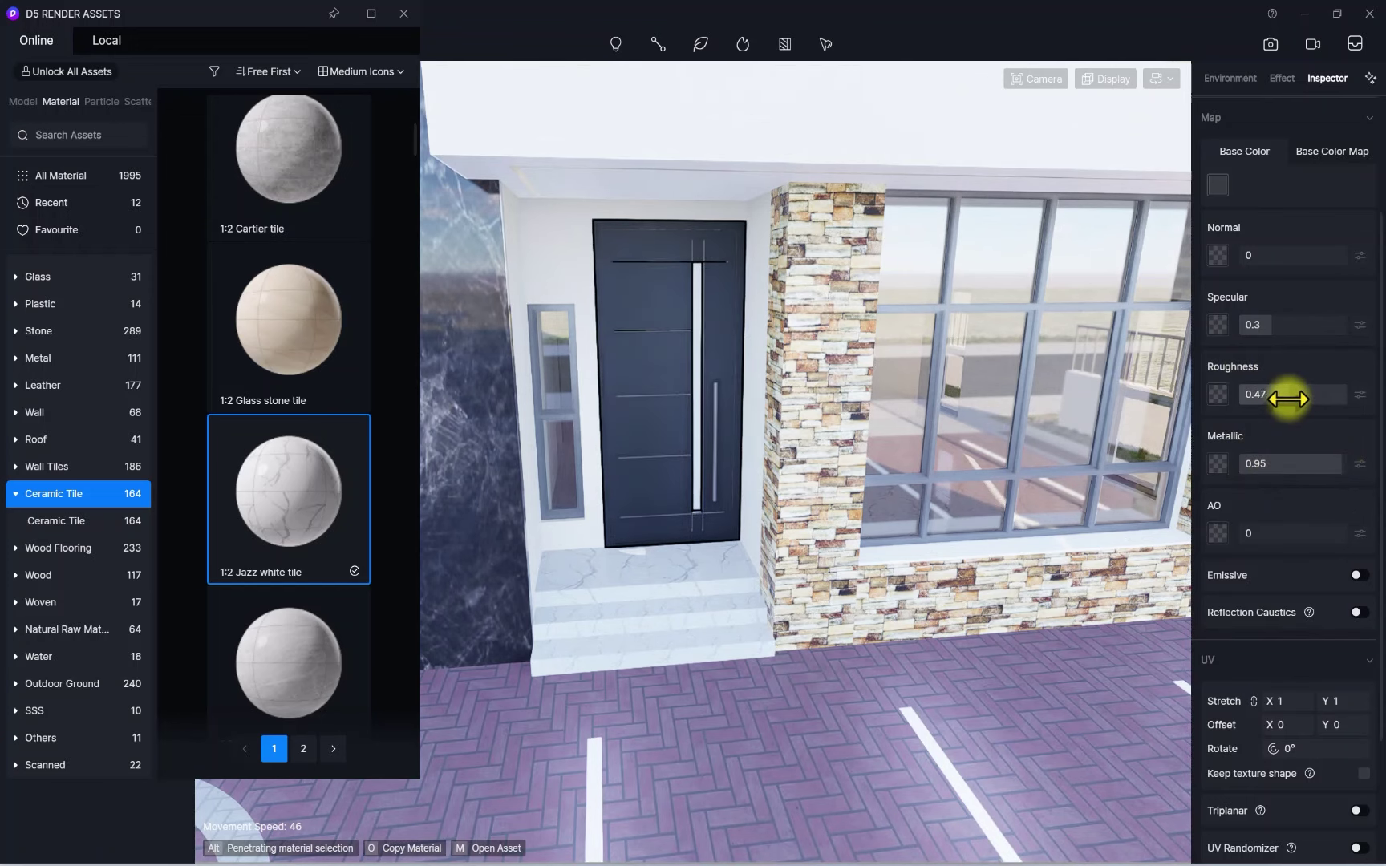
{"action": "scroll", "coordinate": [736, 411], "scroll_direction": "up", "scroll_amount": 6}
{"action": "scroll", "coordinate": [782, 405], "scroll_direction": "down", "scroll_amount": 2}
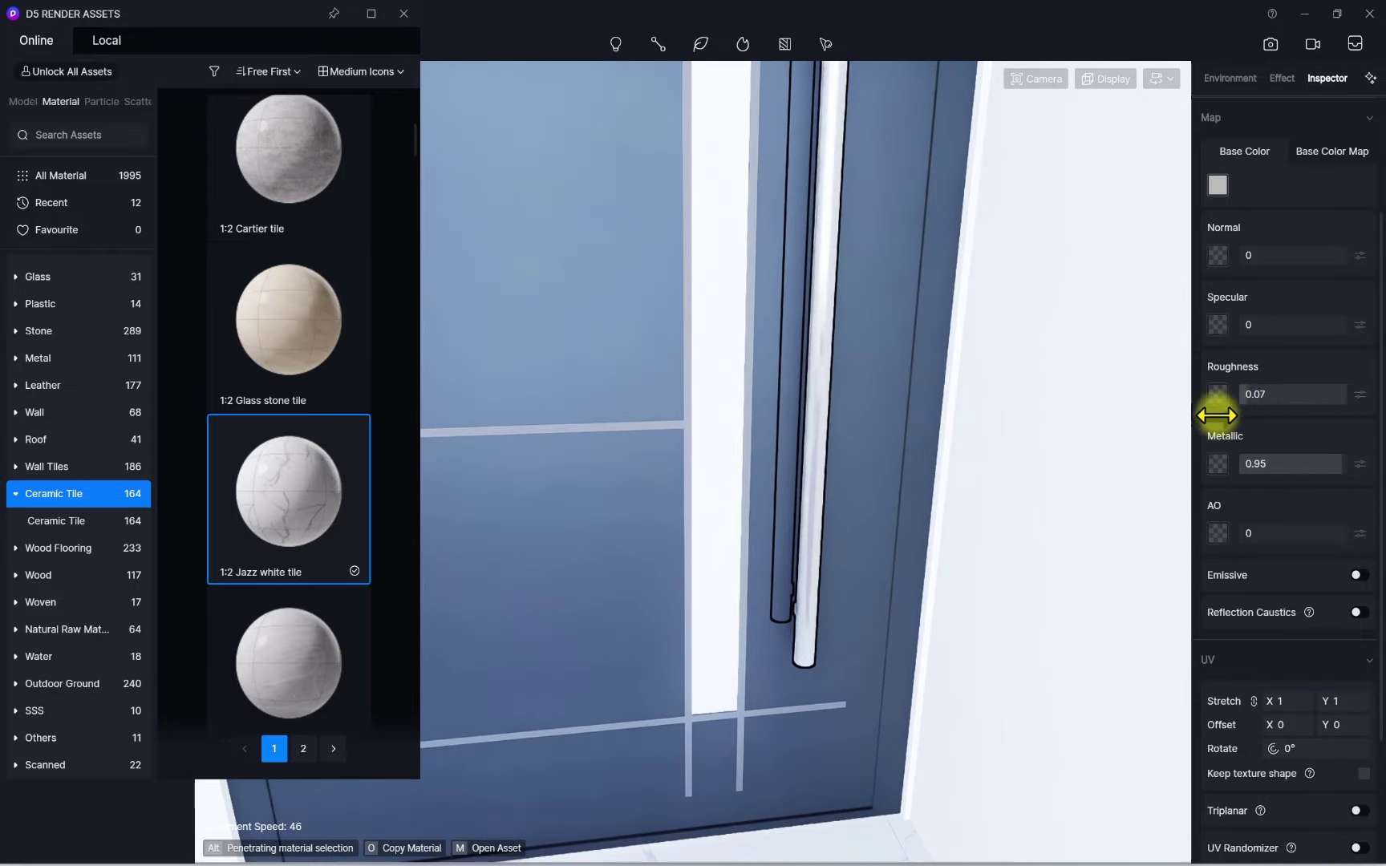
{"action": "left_click_drag", "start_coordinate": [1217, 416], "coordinate": [1207, 415]}
Set the fly camera's movement speed to 1 for close-up work on the balcony's glass railing
{"action": "scroll", "coordinate": [693, 445], "scroll_direction": "down", "scroll_amount": 8}
{"action": "right_click_drag", "start_coordinate": [789, 532], "coordinate": [721, 411]}
{"action": "scroll", "coordinate": [721, 411], "scroll_direction": "up", "scroll_amount": 3}
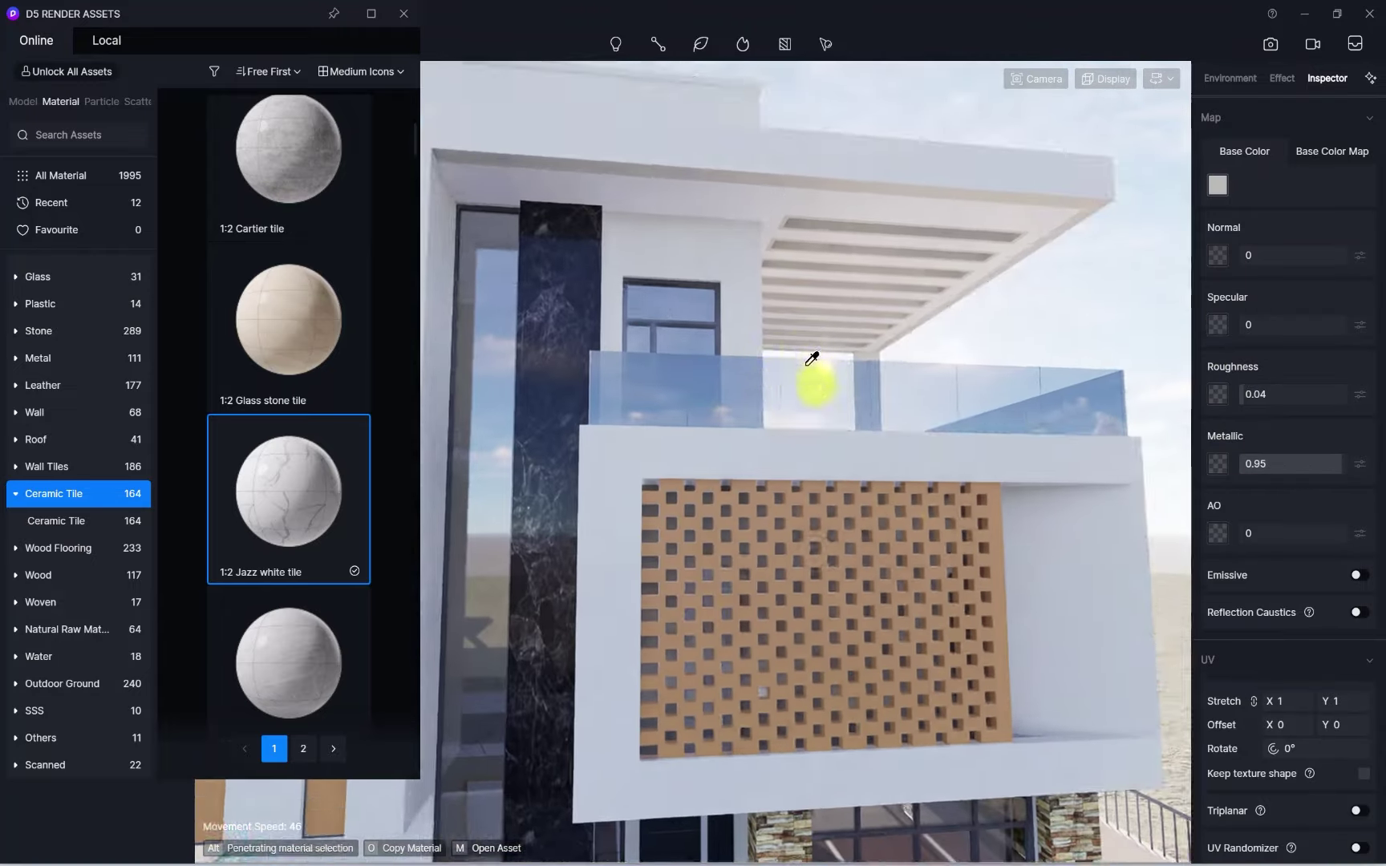
{"action": "right_click_drag", "start_coordinate": [812, 359], "coordinate": [854, 284]}
{"action": "scroll", "coordinate": [742, 423], "scroll_direction": "up", "scroll_amount": 3}
{"action": "scroll", "coordinate": [639, 464], "scroll_direction": "up", "scroll_amount": 4}
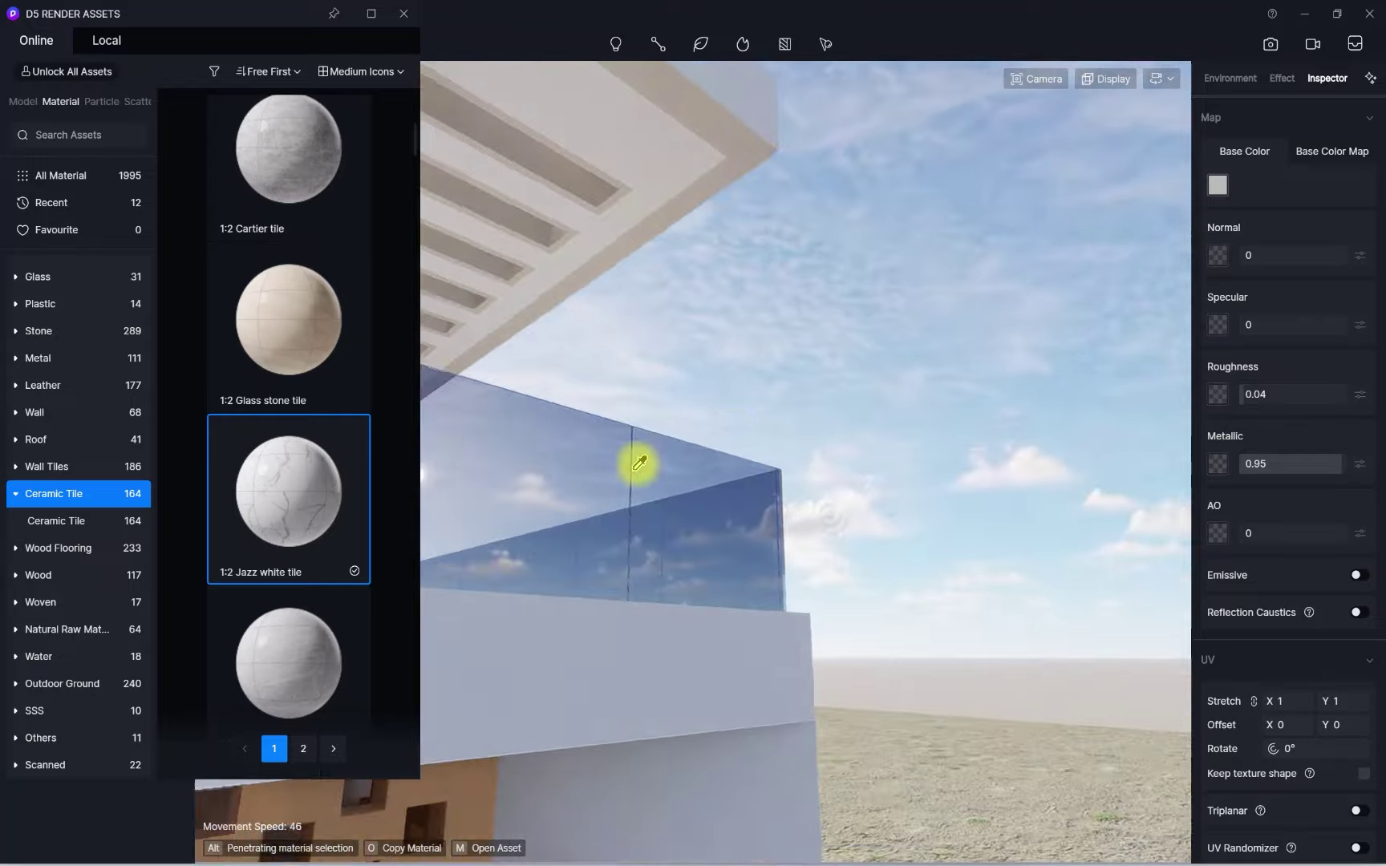
{"action": "scroll", "coordinate": [639, 463], "scroll_direction": "up", "scroll_amount": 3}
{"action": "scroll", "coordinate": [754, 396], "scroll_direction": "down", "scroll_amount": 6}
{"action": "right_click_drag", "start_coordinate": [766, 384], "coordinate": [727, 272]}
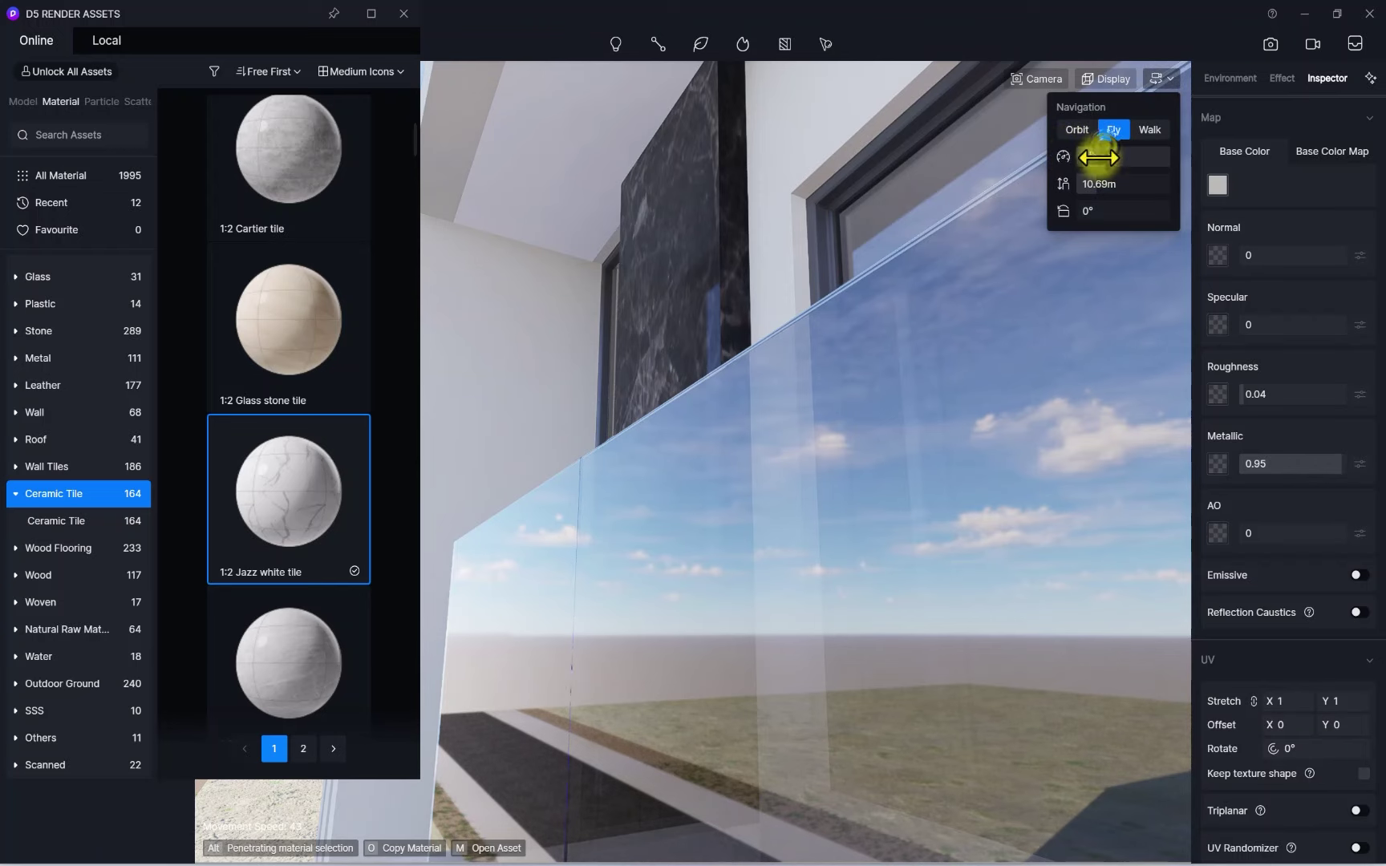
{"action": "right_click_drag", "start_coordinate": [709, 413], "coordinate": [702, 273]}
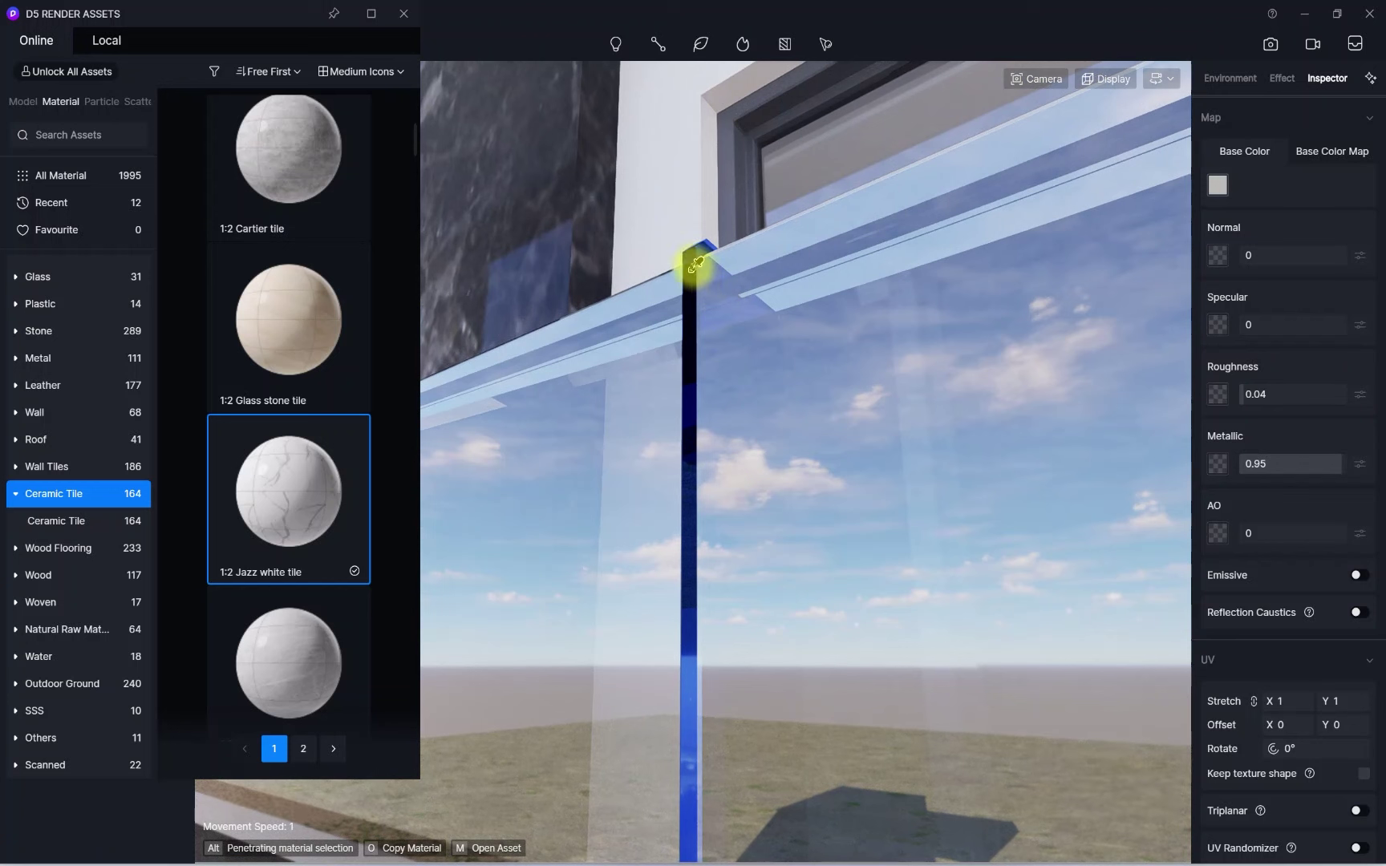
Recolour the blue joint between the balcony glass panels to neutral grey and switch its material template to Custom
{"action": "left_click", "coordinate": [695, 264]}
{"action": "scroll", "coordinate": [1257, 228], "scroll_direction": "up", "scroll_amount": 2}
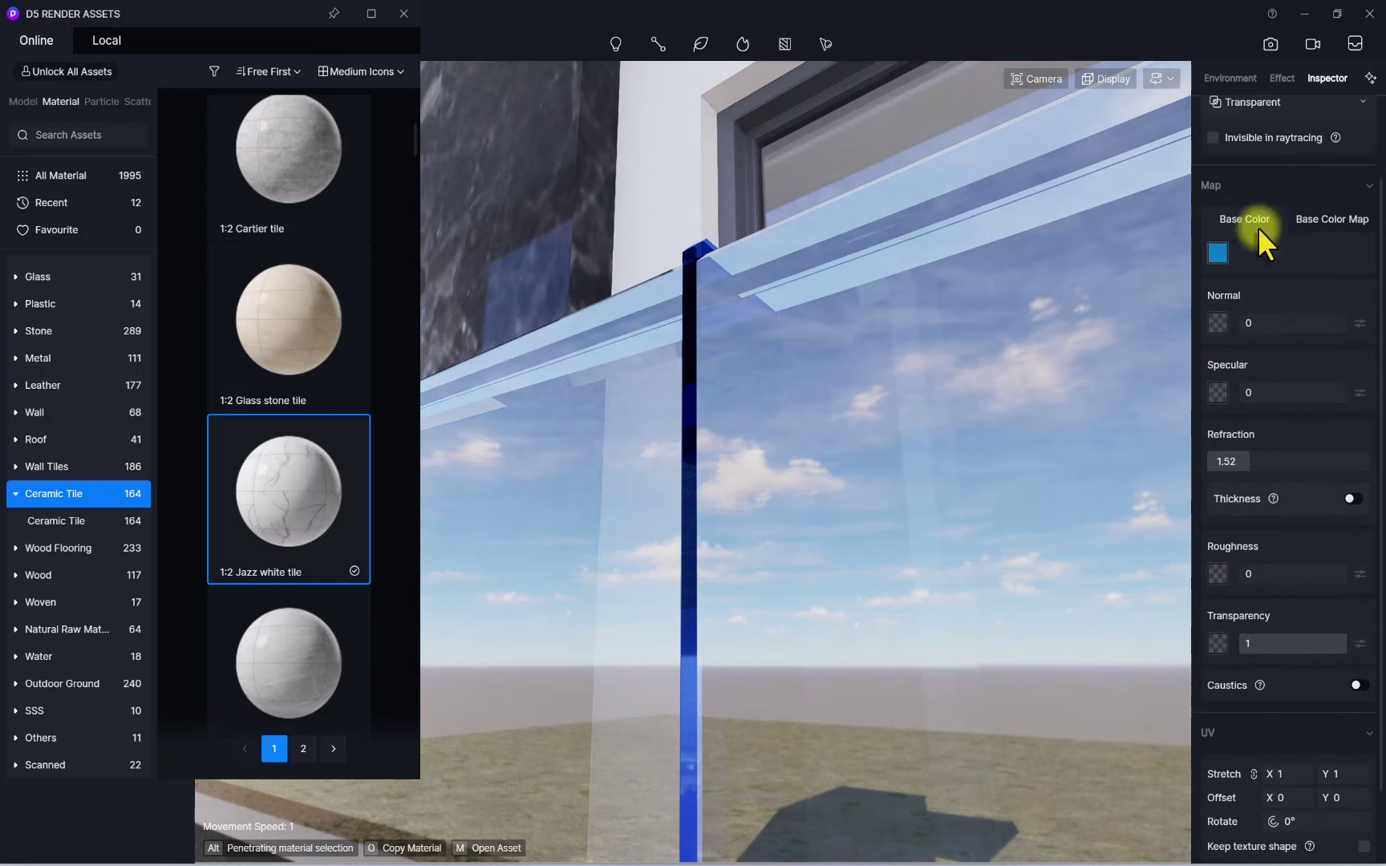
{"action": "left_click", "coordinate": [1222, 252]}
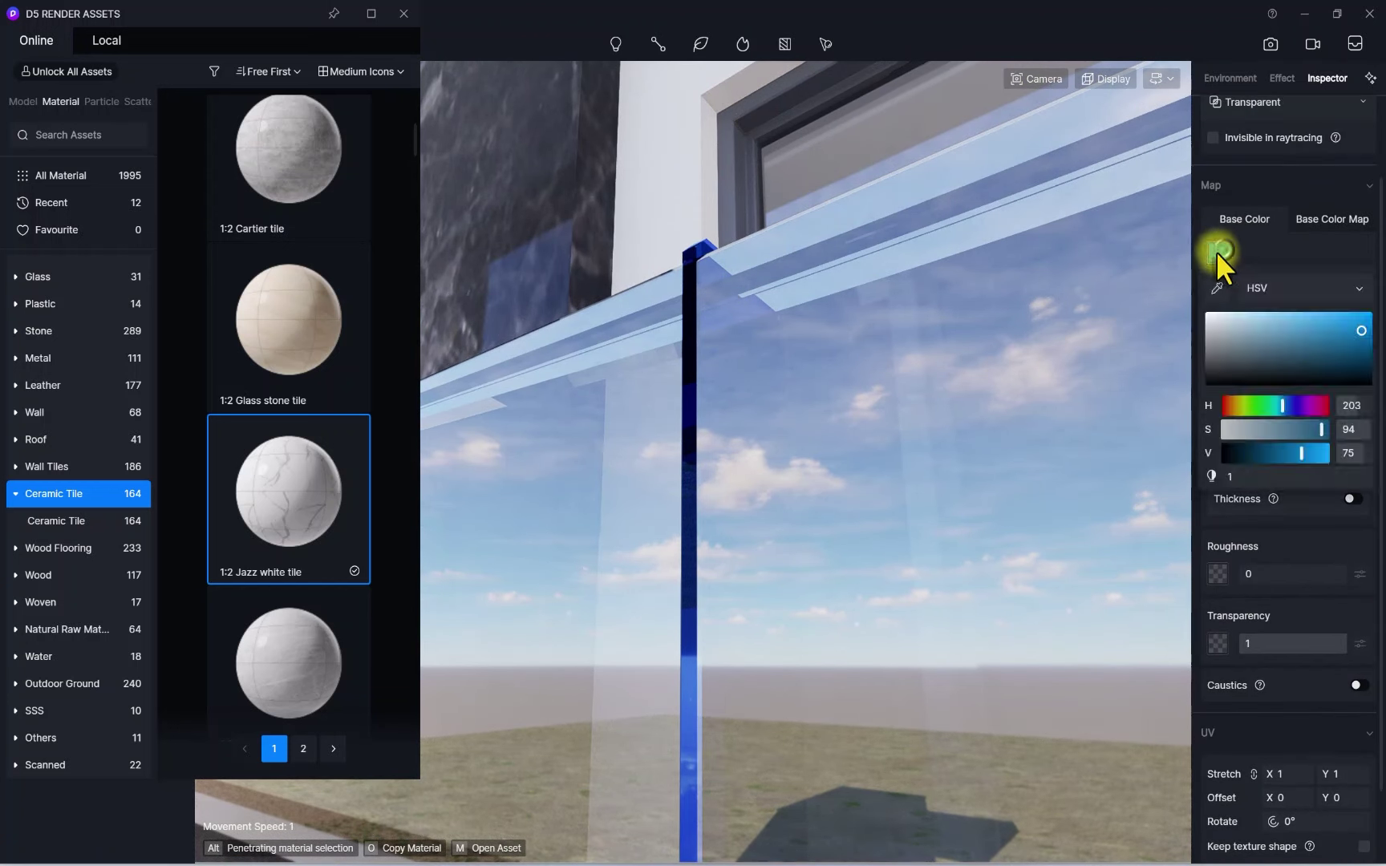
{"action": "left_click_drag", "start_coordinate": [1258, 327], "coordinate": [1161, 345]}
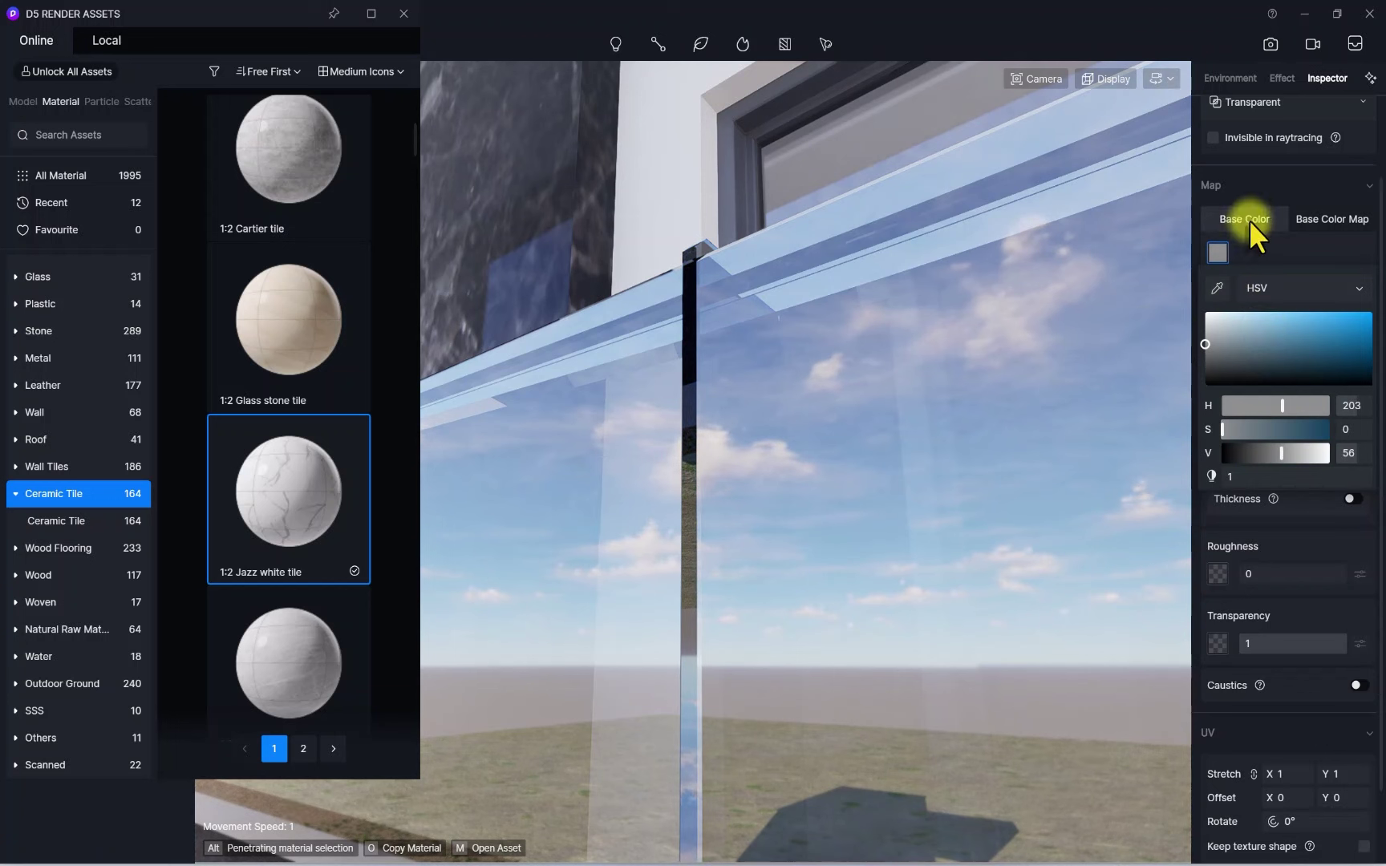
{"action": "left_click", "coordinate": [1284, 102]}
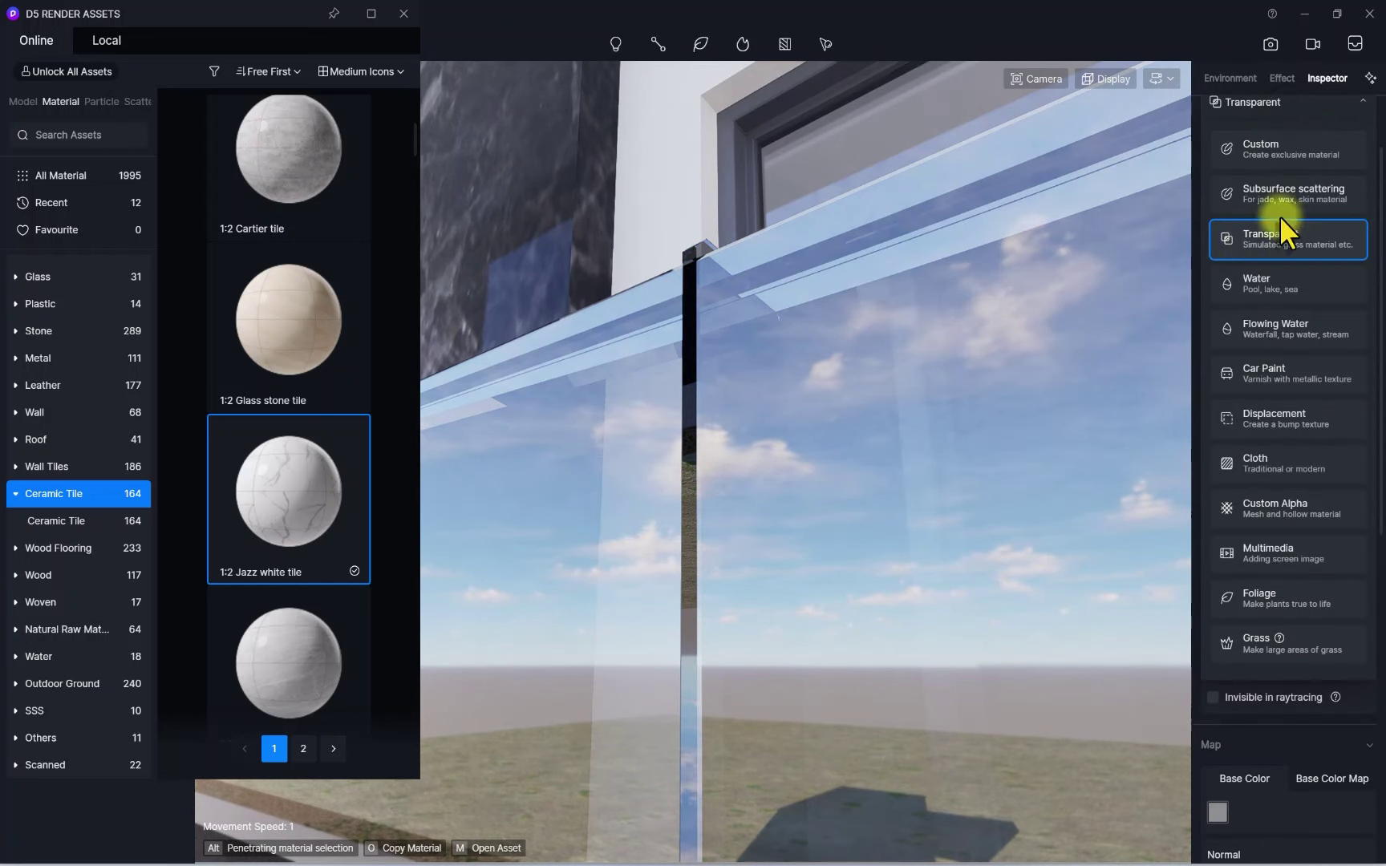
{"action": "scroll", "coordinate": [1279, 215], "scroll_direction": "up", "scroll_amount": 1}
{"action": "left_click", "coordinate": [1271, 186]}
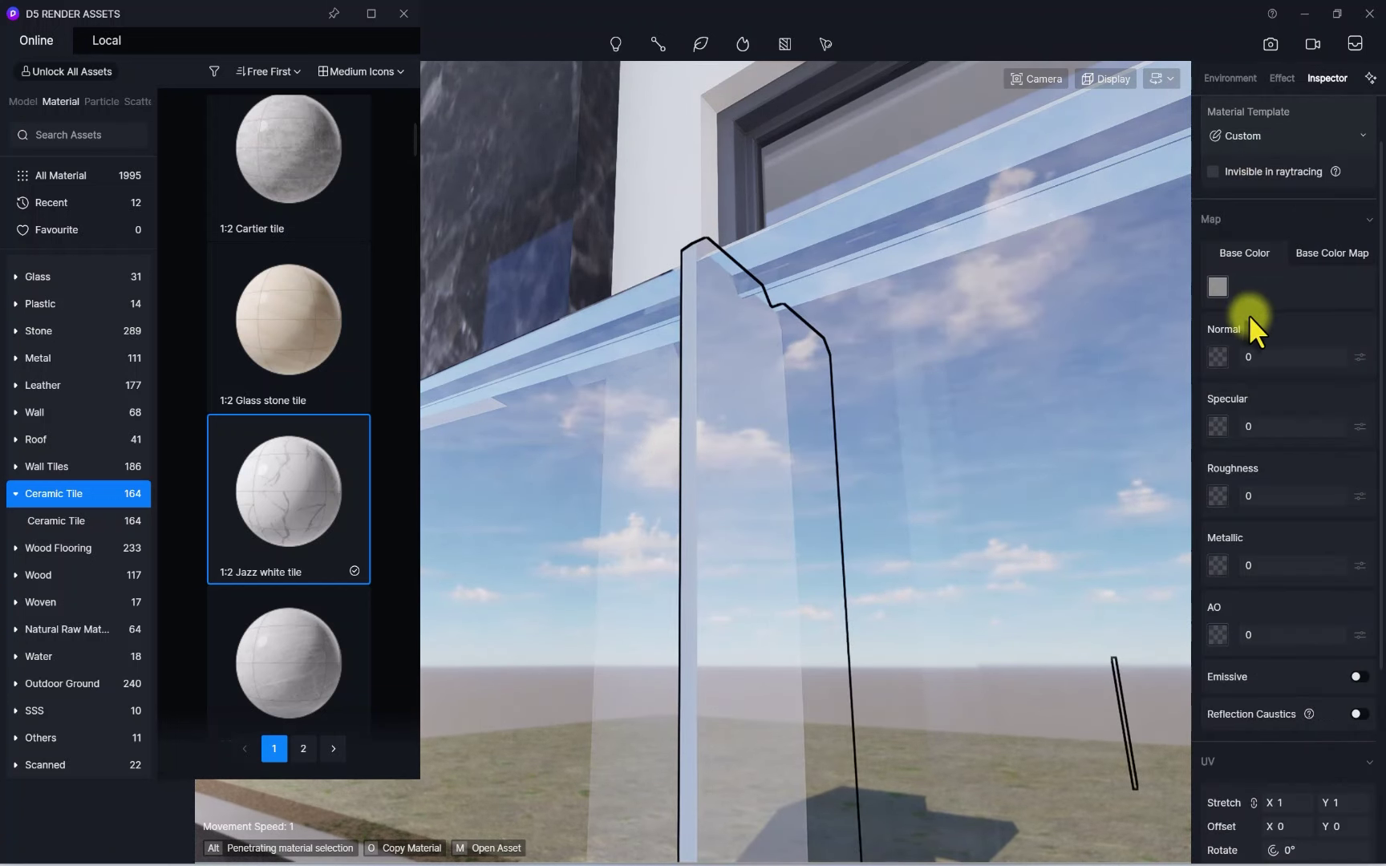
Set the glass joint's base color to dark grey with HSV 0, 0, 12 and its metallic to 0.43
{"action": "left_click", "coordinate": [1217, 286]}
{"action": "left_click_drag", "start_coordinate": [1185, 387], "coordinate": [1174, 409]}
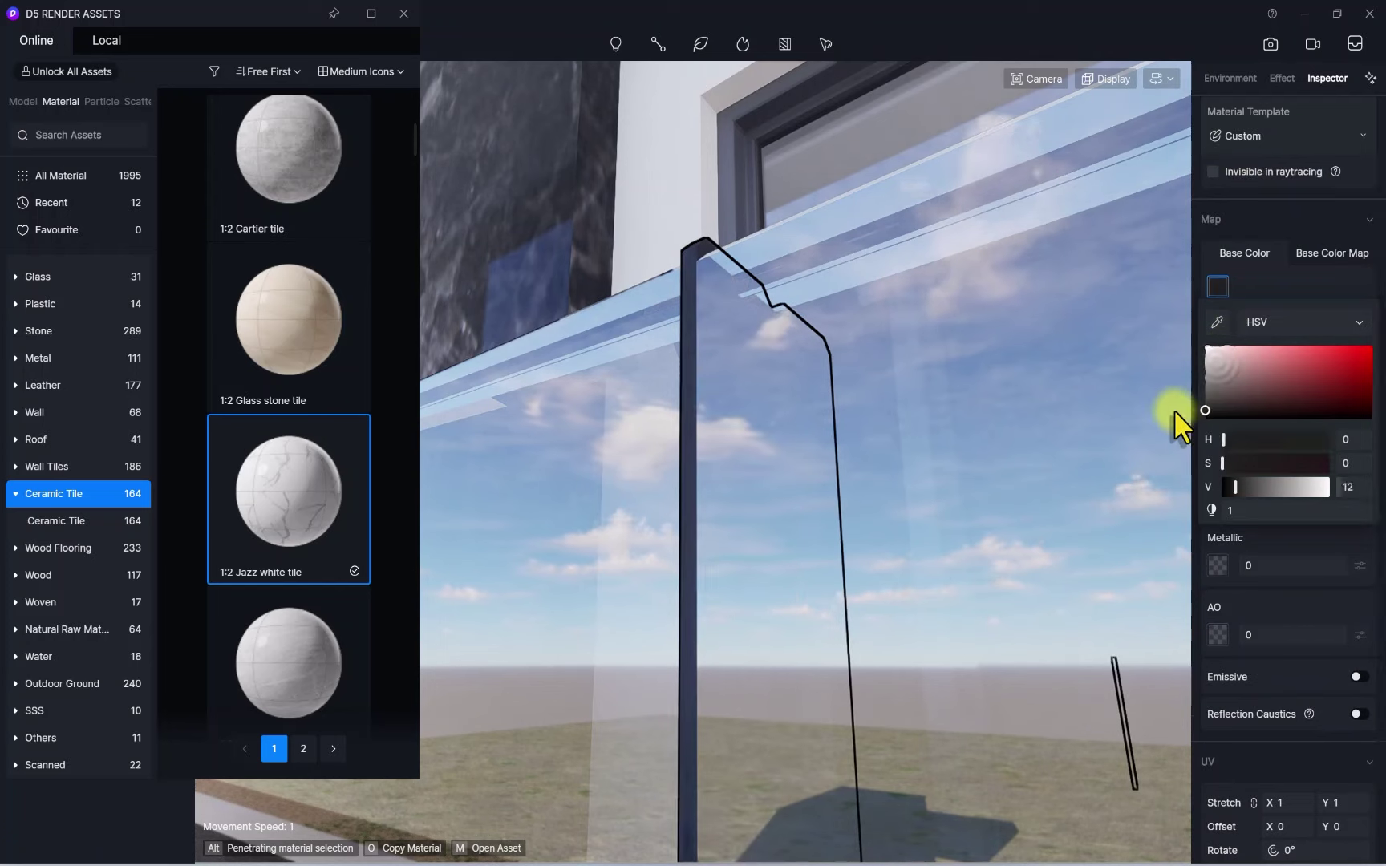
{"action": "left_click", "coordinate": [1276, 296]}
{"action": "left_click_drag", "start_coordinate": [1242, 563], "coordinate": [1284, 563]}
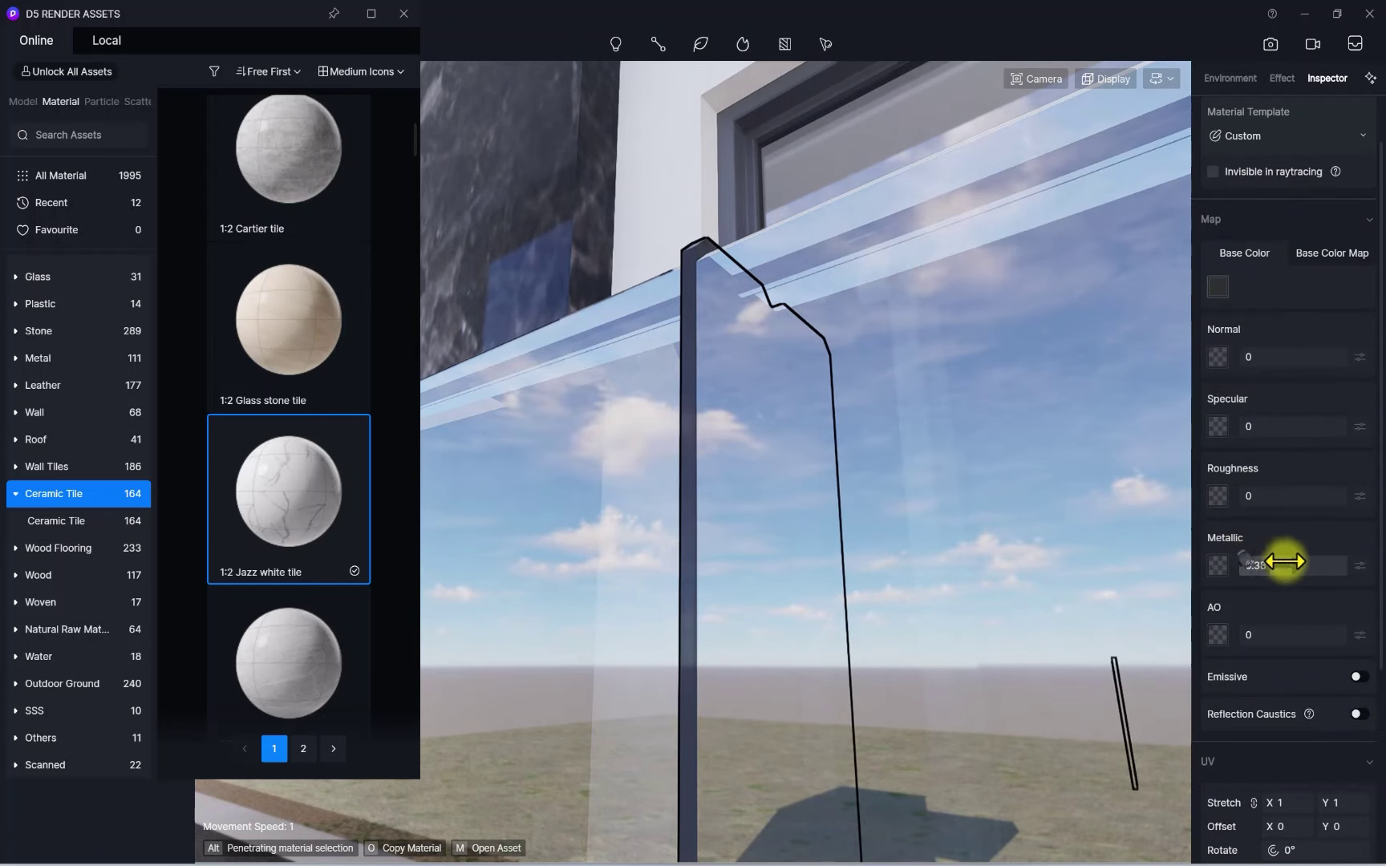
Set the camera movement speed to 95 and return to the stone-clad wall around the ground-floor window
{"action": "scroll", "coordinate": [792, 357], "scroll_direction": "down", "scroll_amount": 2}
{"action": "scroll", "coordinate": [793, 357], "scroll_direction": "down", "scroll_amount": 3}
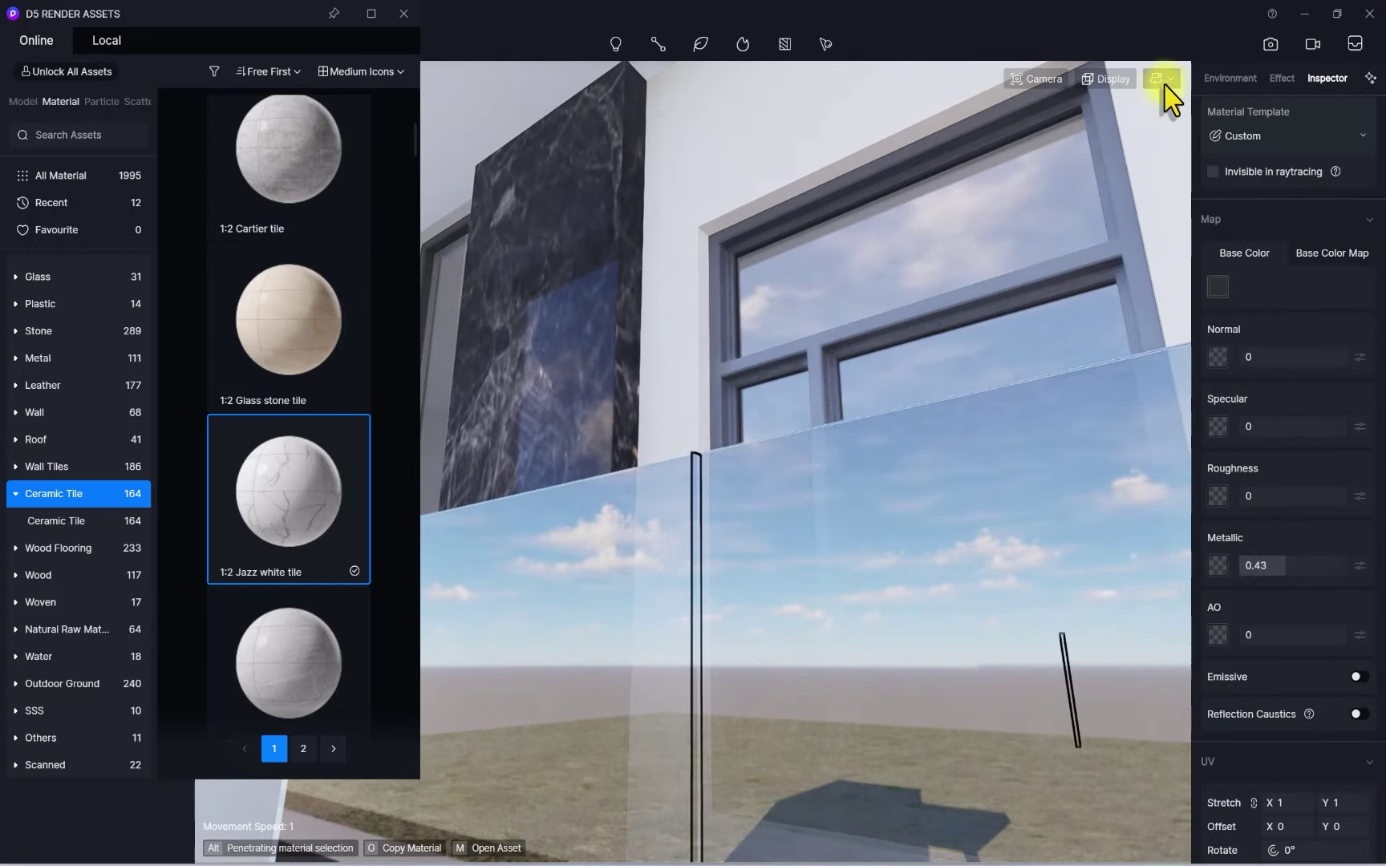
{"action": "left_click_drag", "start_coordinate": [1092, 157], "coordinate": [1119, 157]}
{"action": "scroll", "coordinate": [810, 359], "scroll_direction": "down", "scroll_amount": 4}
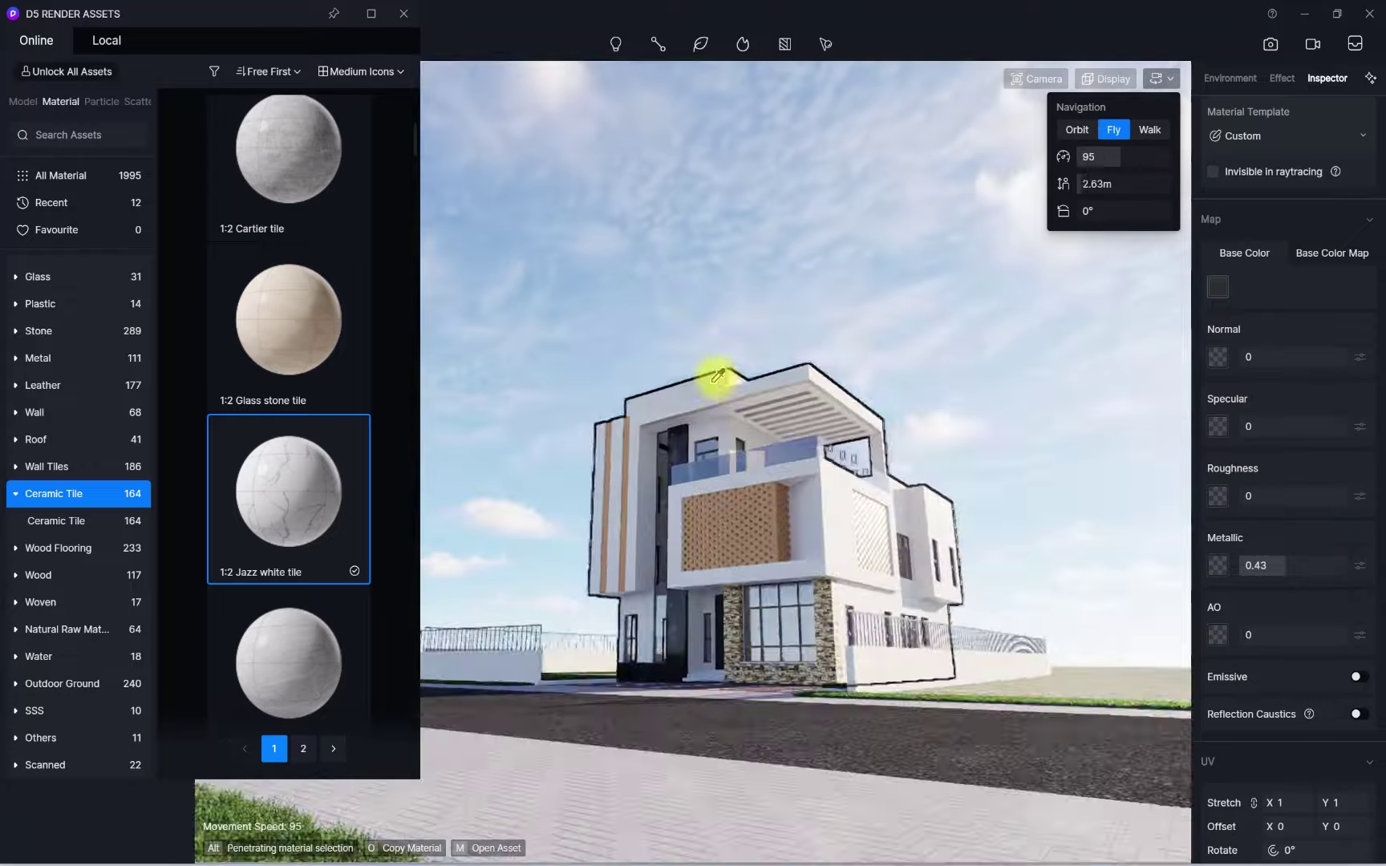
{"action": "scroll", "coordinate": [715, 374], "scroll_direction": "up", "scroll_amount": 3}
{"action": "right_click_drag", "start_coordinate": [699, 489], "coordinate": [916, 470]}
{"action": "scroll", "coordinate": [777, 513], "scroll_direction": "up", "scroll_amount": 5}
{"action": "scroll", "coordinate": [916, 470], "scroll_direction": "down", "scroll_amount": 4}
{"action": "right_click_drag", "start_coordinate": [742, 483], "coordinate": [795, 520]}
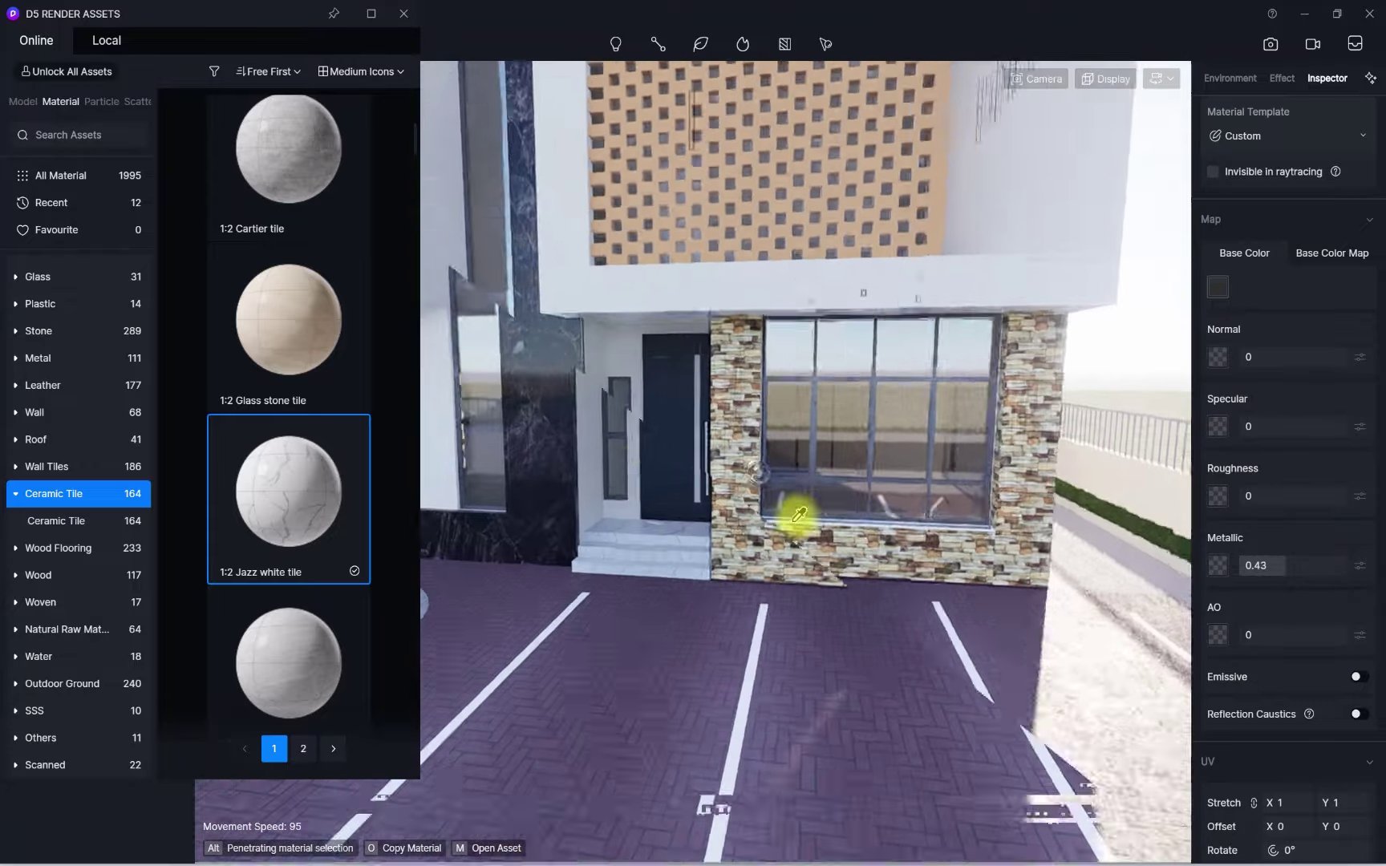
{"action": "scroll", "coordinate": [785, 481], "scroll_direction": "up", "scroll_amount": 2}
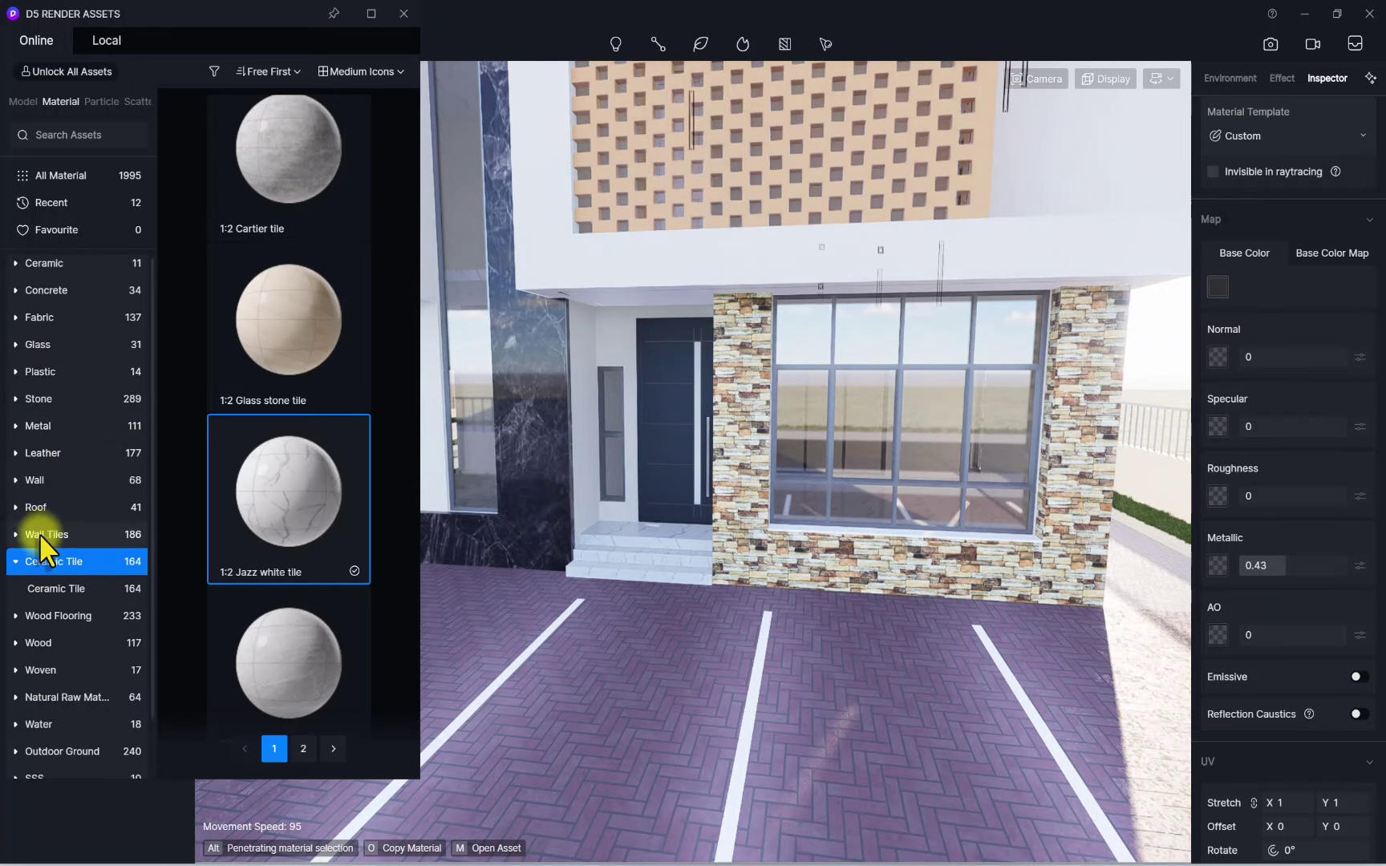
Browse the Wall Tiles materials and download the Brown jumping brick material
{"action": "left_click", "coordinate": [42, 532]}
{"action": "scroll", "coordinate": [255, 391], "scroll_direction": "down", "scroll_amount": 4}
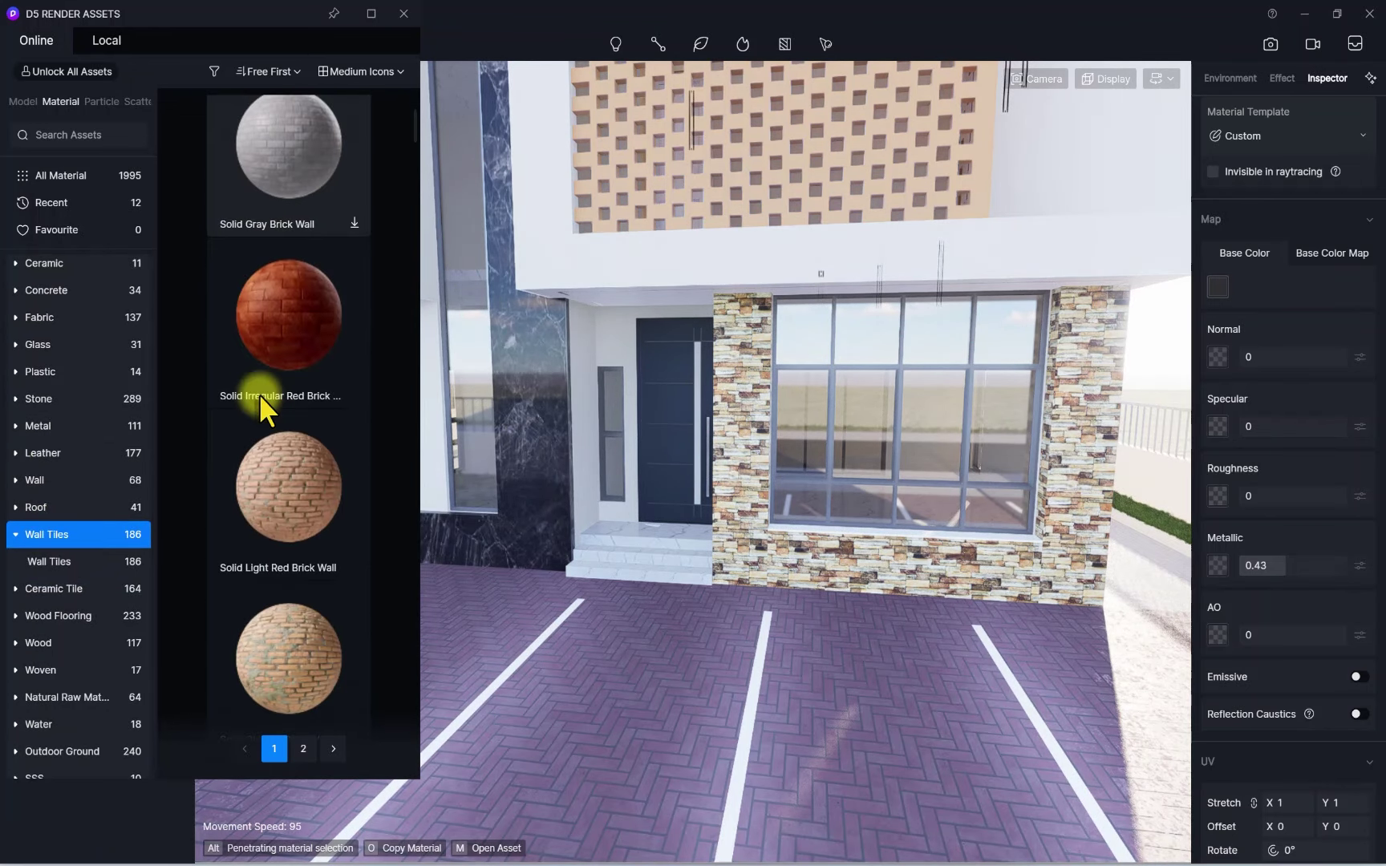
{"action": "scroll", "coordinate": [259, 394], "scroll_direction": "down", "scroll_amount": 10}
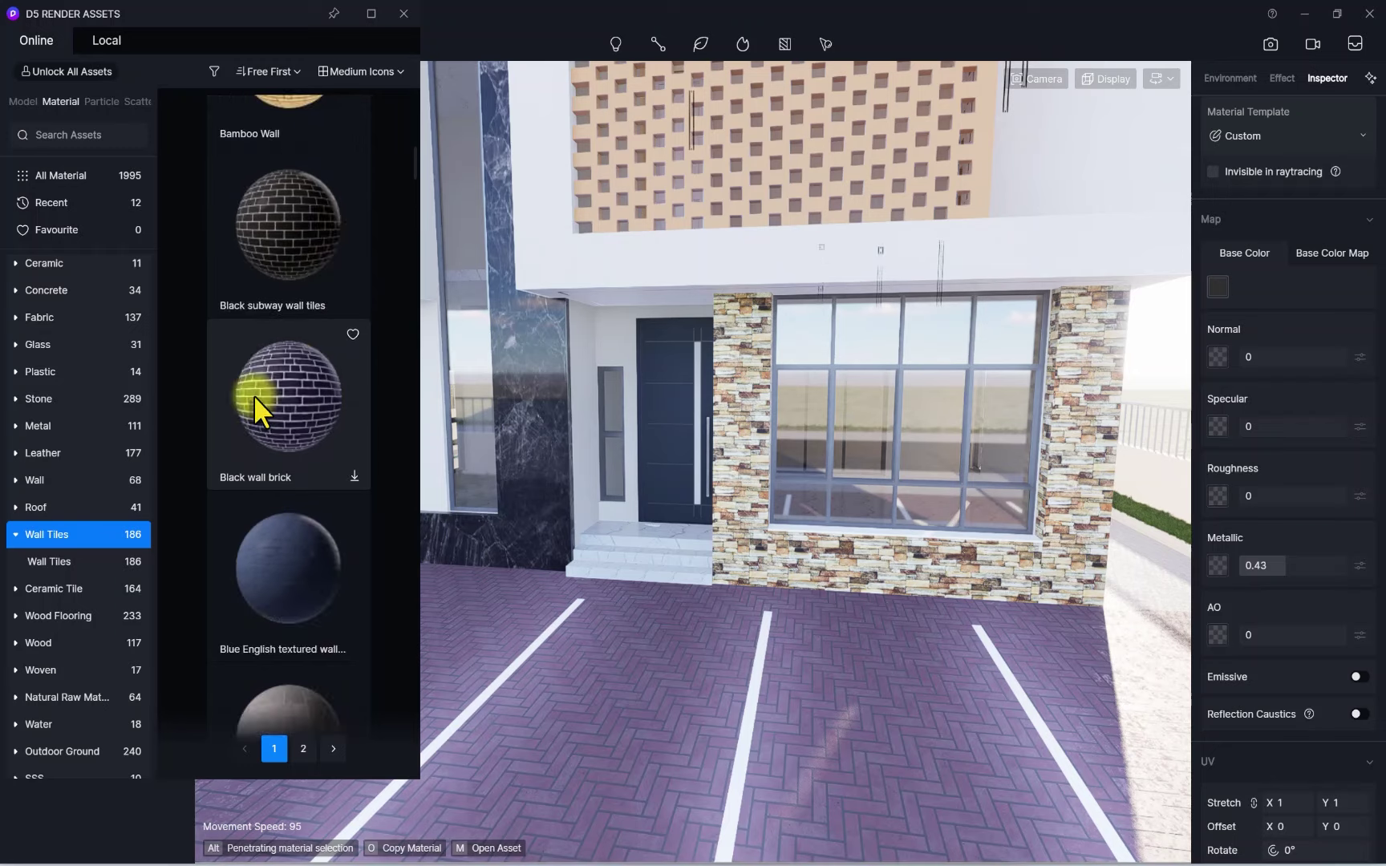
{"action": "scroll", "coordinate": [253, 394], "scroll_direction": "down", "scroll_amount": 7}
{"action": "left_click", "coordinate": [292, 406]}
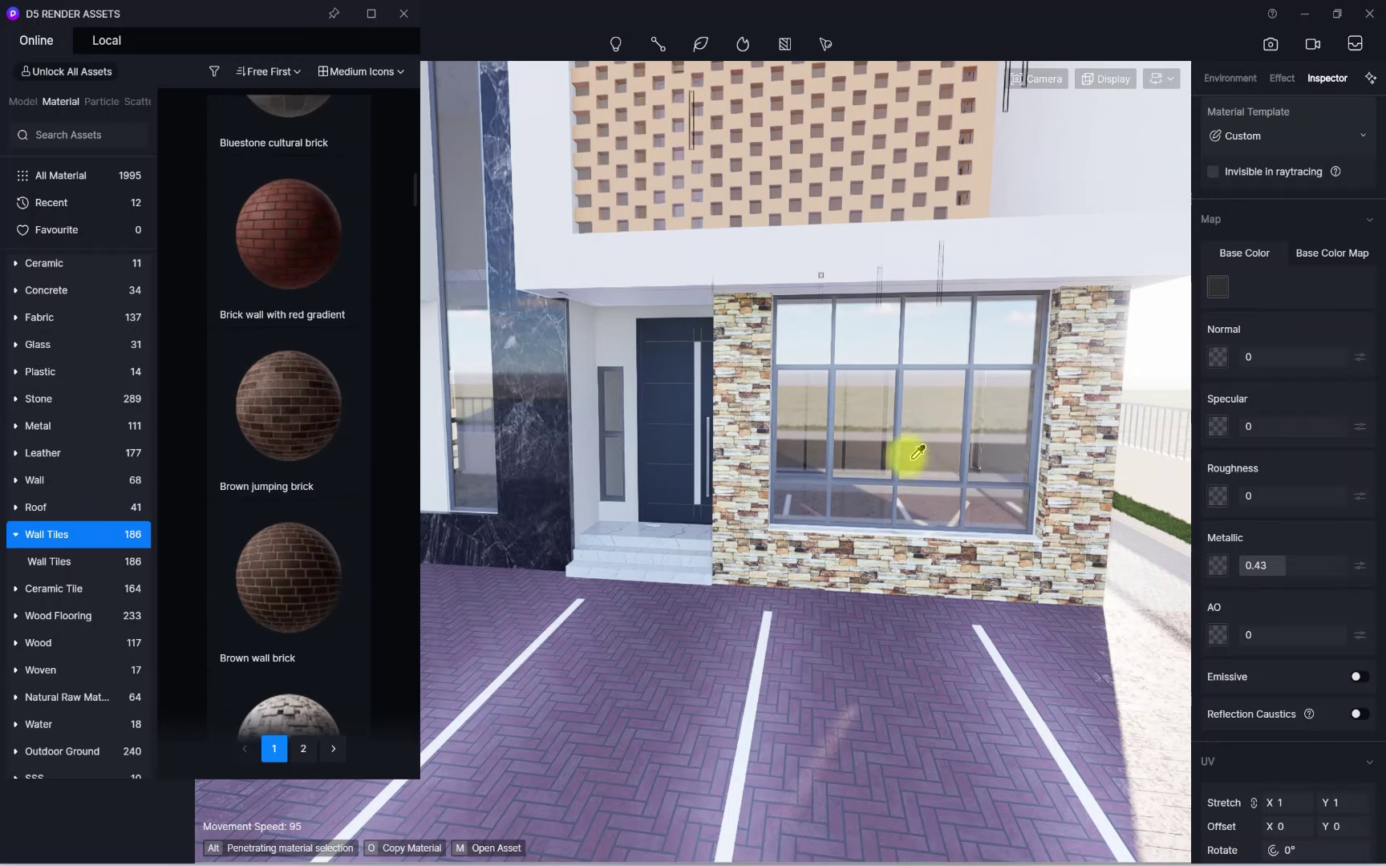
{"action": "scroll", "coordinate": [909, 457], "scroll_direction": "down", "scroll_amount": 6}
{"action": "scroll", "coordinate": [743, 467], "scroll_direction": "up", "scroll_amount": 3}
{"action": "right_click_drag", "start_coordinate": [742, 467], "coordinate": [571, 484]}
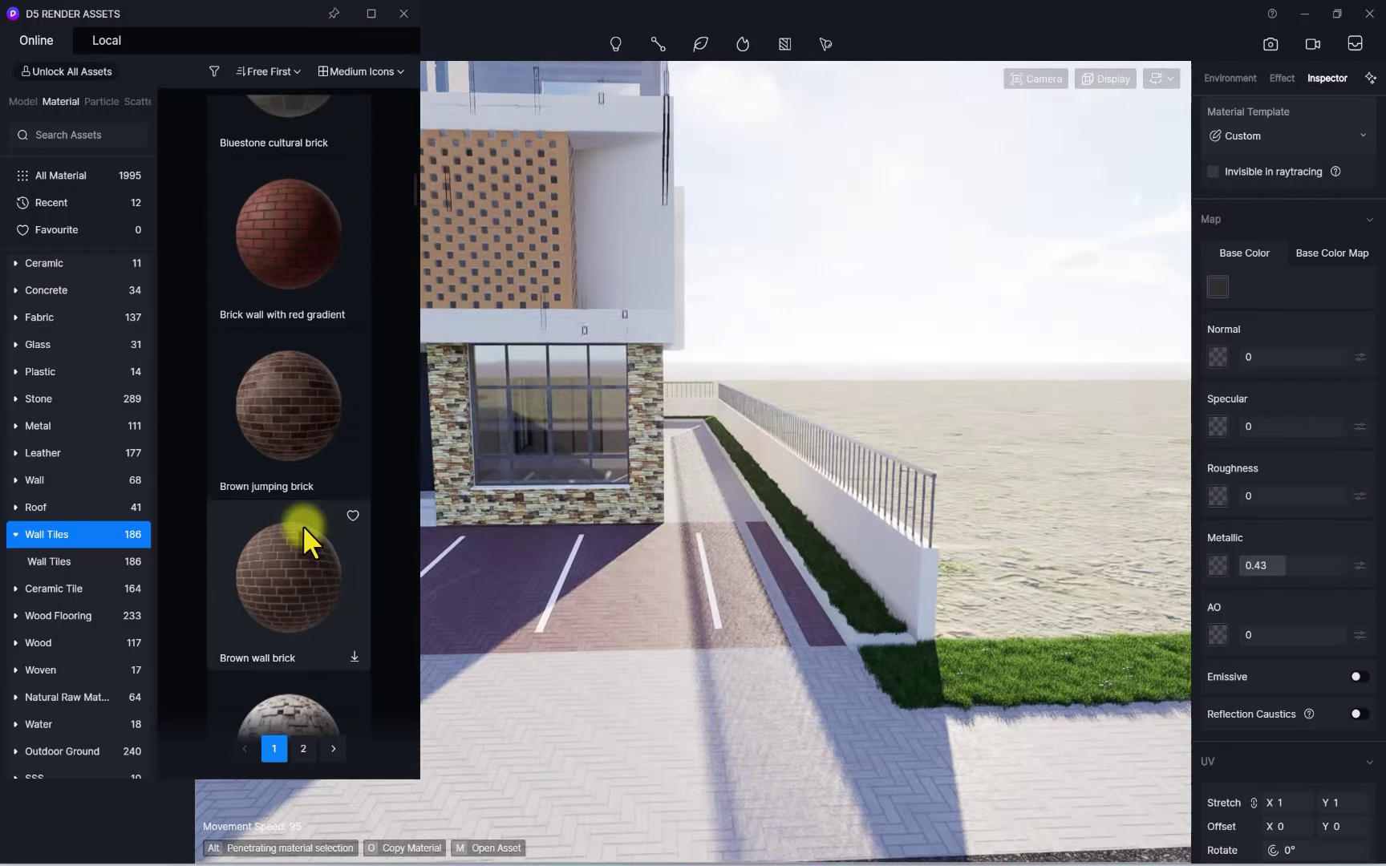
{"action": "scroll", "coordinate": [302, 525], "scroll_direction": "down", "scroll_amount": 2}
{"action": "left_click", "coordinate": [288, 274]}
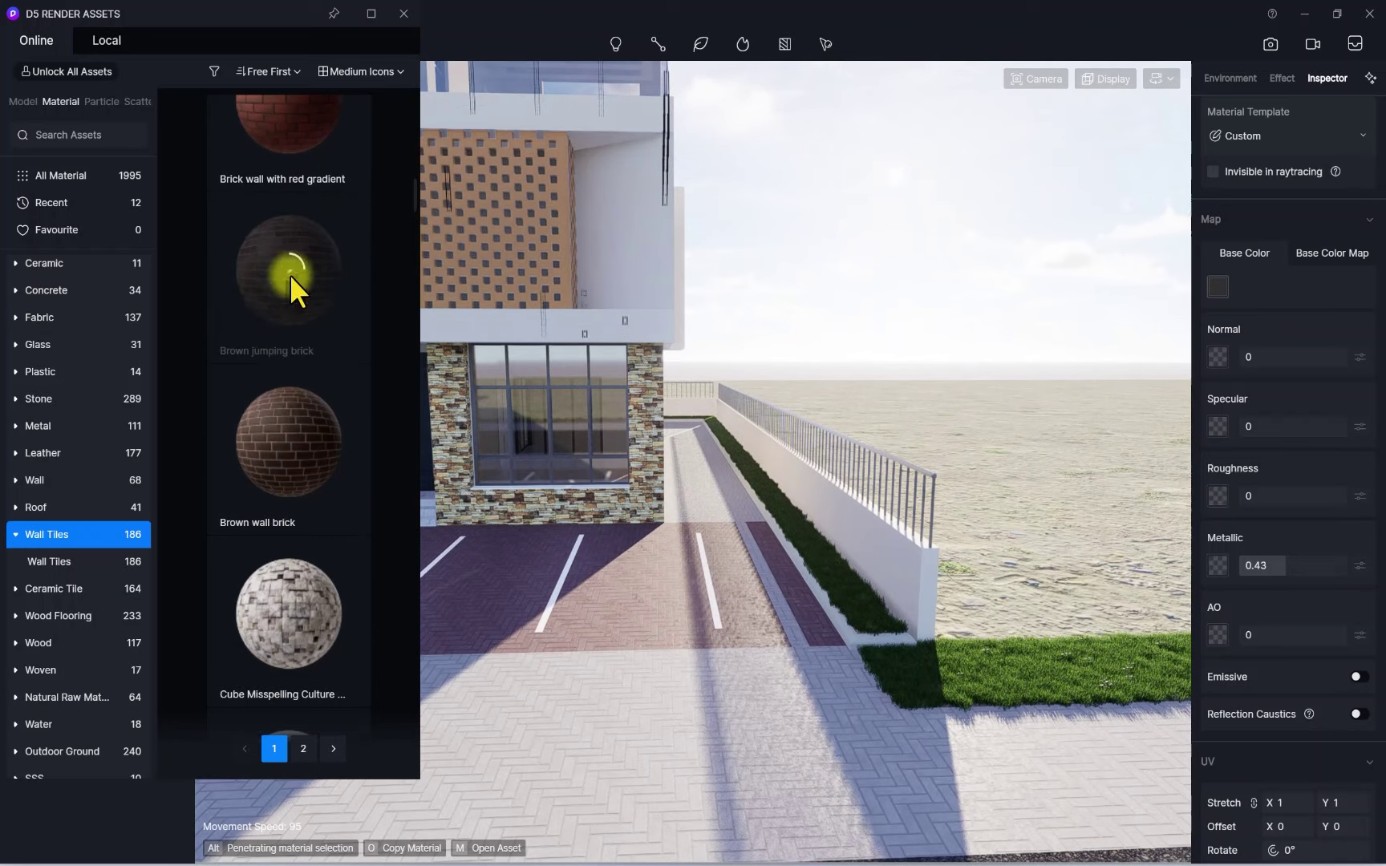
Apply the Brown jumping brick material to the stone-clad wall around the large ground-floor window
{"action": "scroll", "coordinate": [272, 377], "scroll_direction": "down", "scroll_amount": 5}
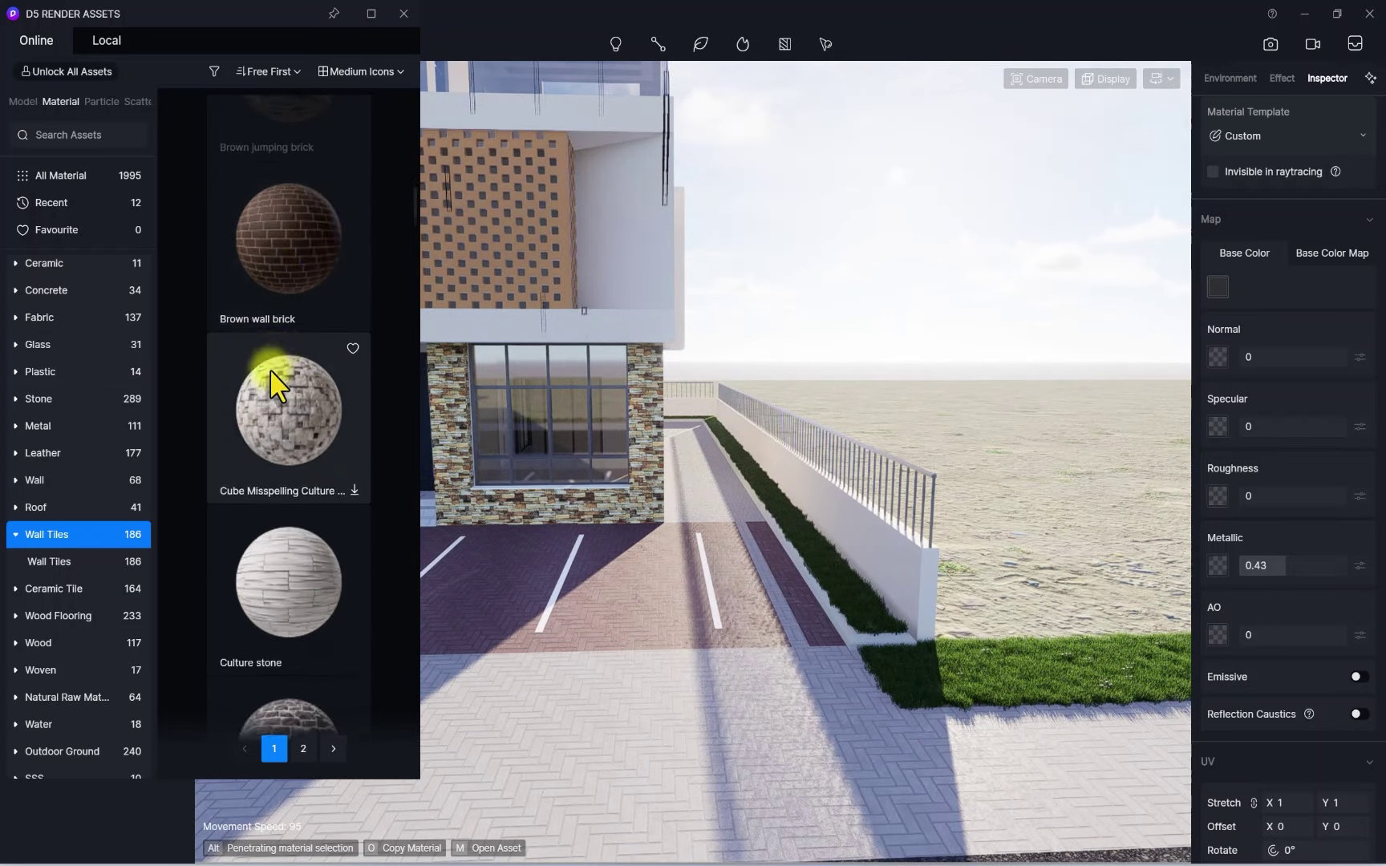
{"action": "left_click_drag", "start_coordinate": [272, 380], "coordinate": [548, 514]}
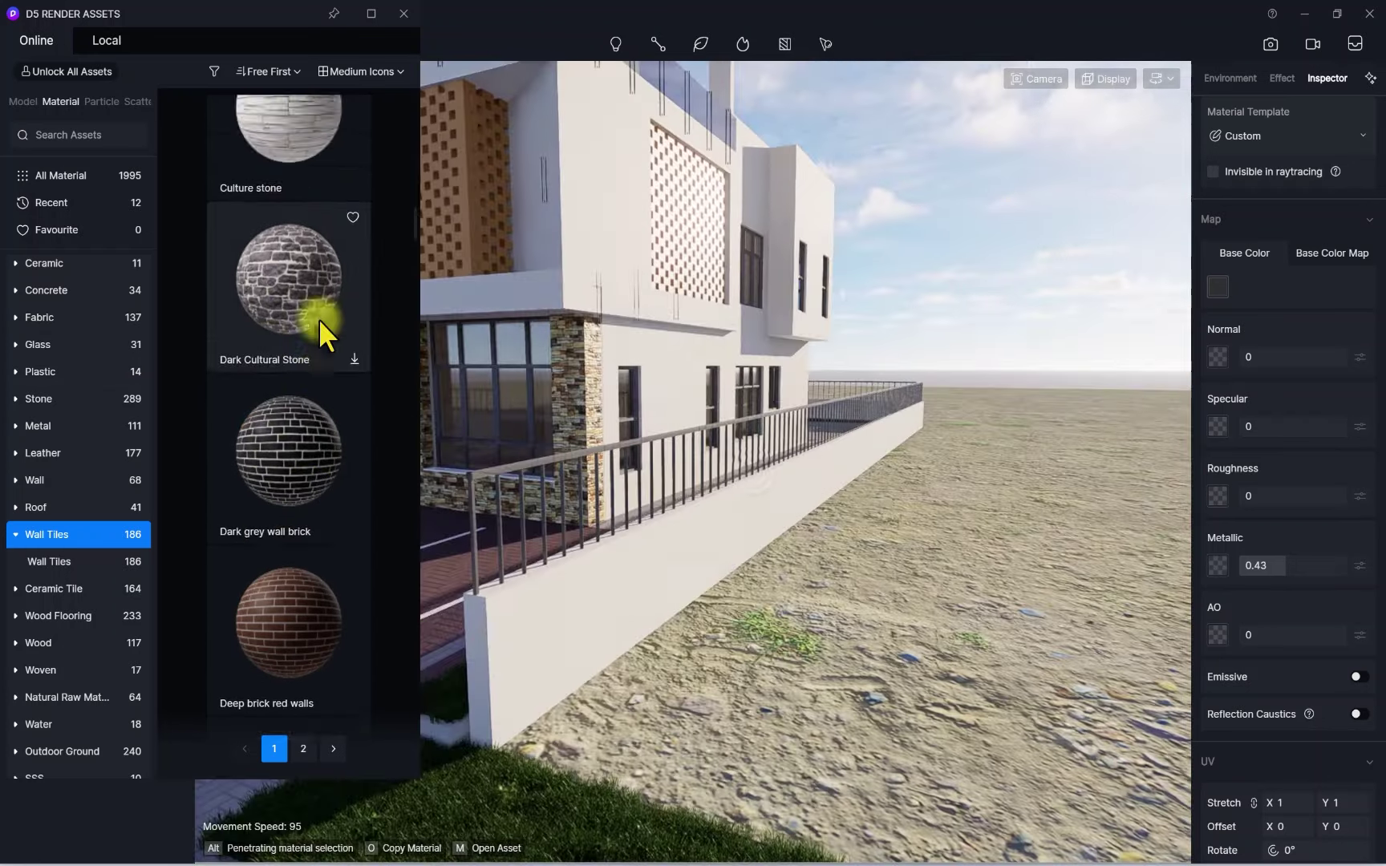
{"action": "scroll", "coordinate": [317, 318], "scroll_direction": "up", "scroll_amount": 2}
{"action": "scroll", "coordinate": [277, 327], "scroll_direction": "up", "scroll_amount": 2}
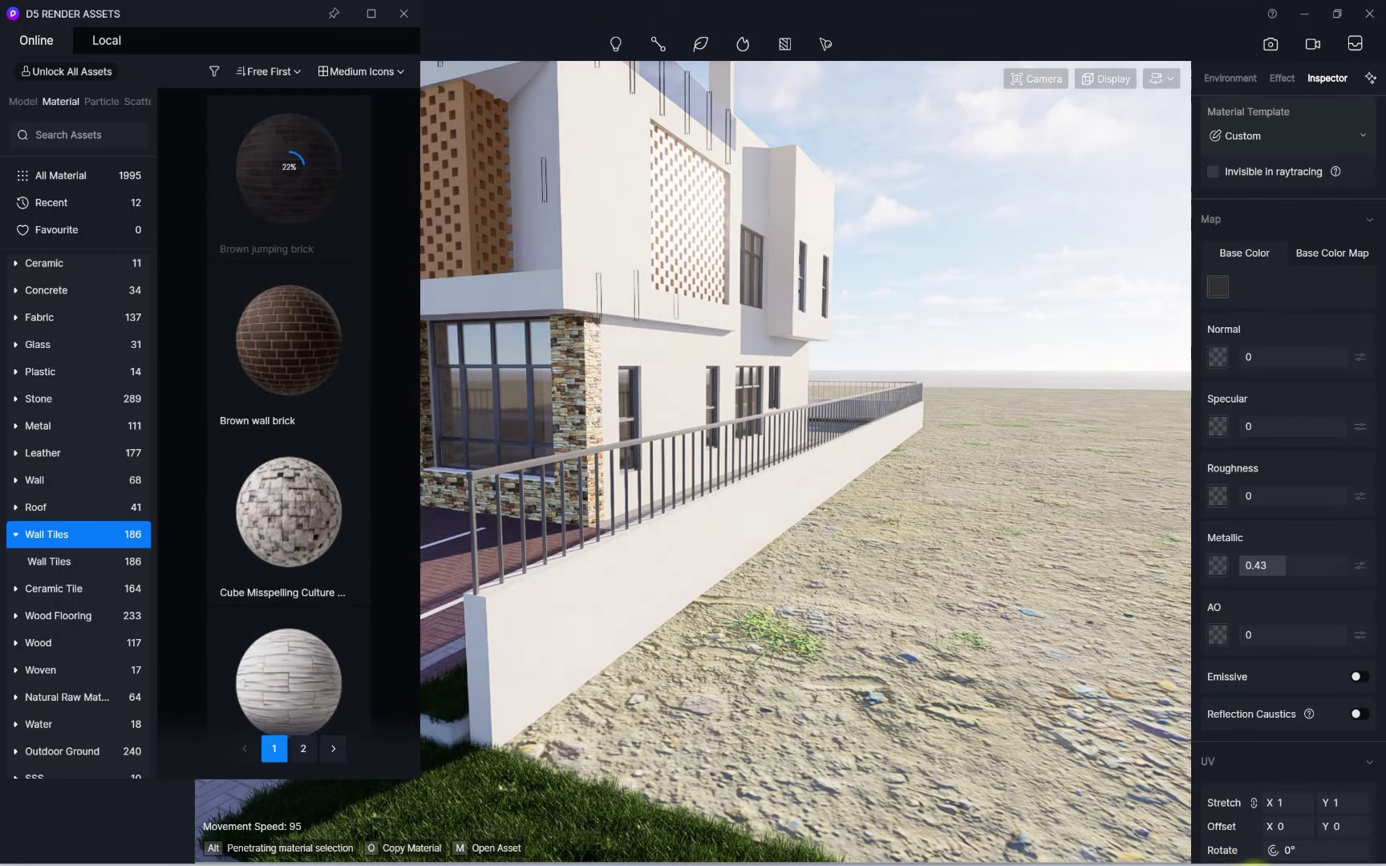
{"action": "left_click_drag", "start_coordinate": [324, 208], "coordinate": [575, 371]}
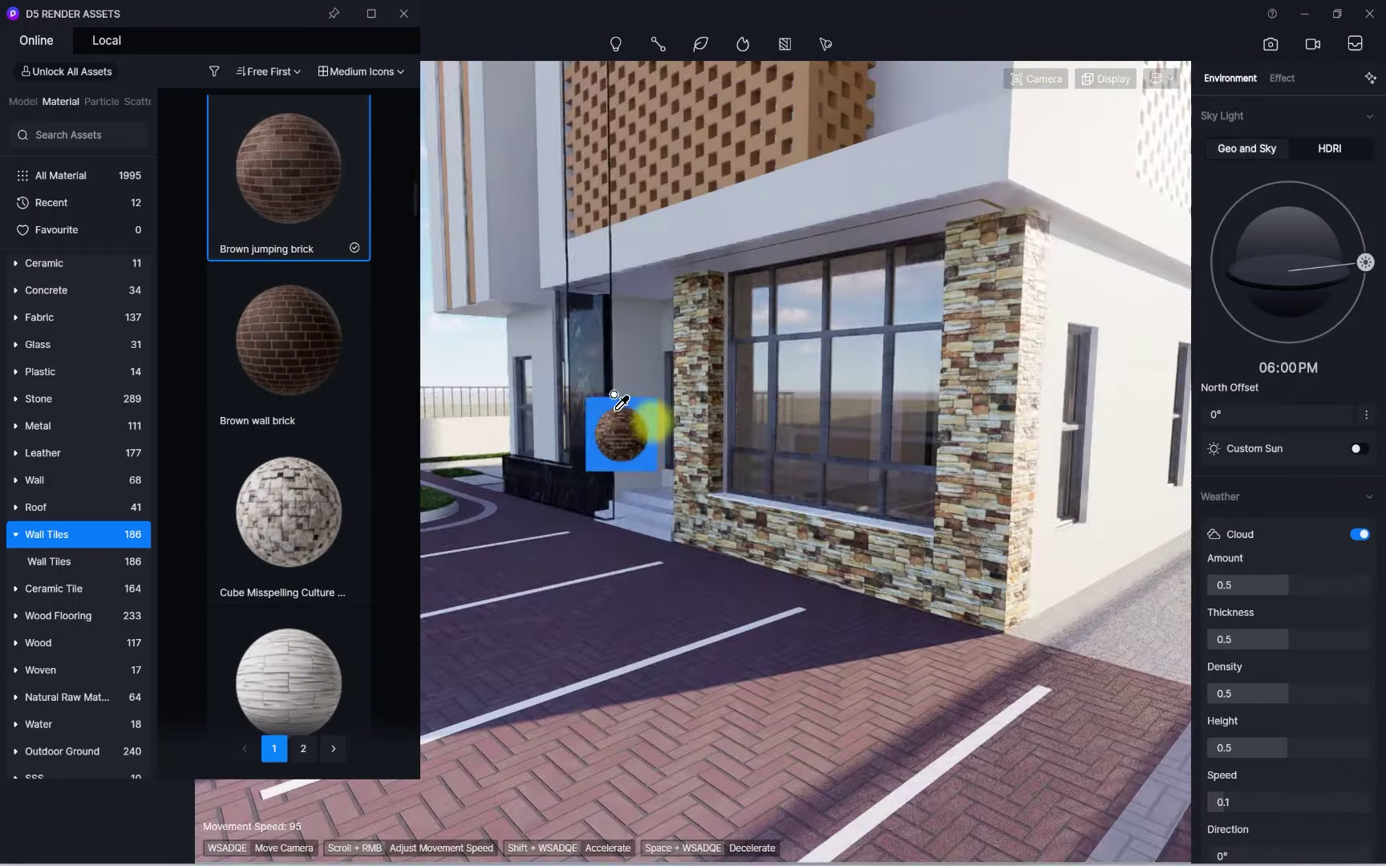
{"action": "left_click_drag", "start_coordinate": [633, 417], "coordinate": [872, 546]}
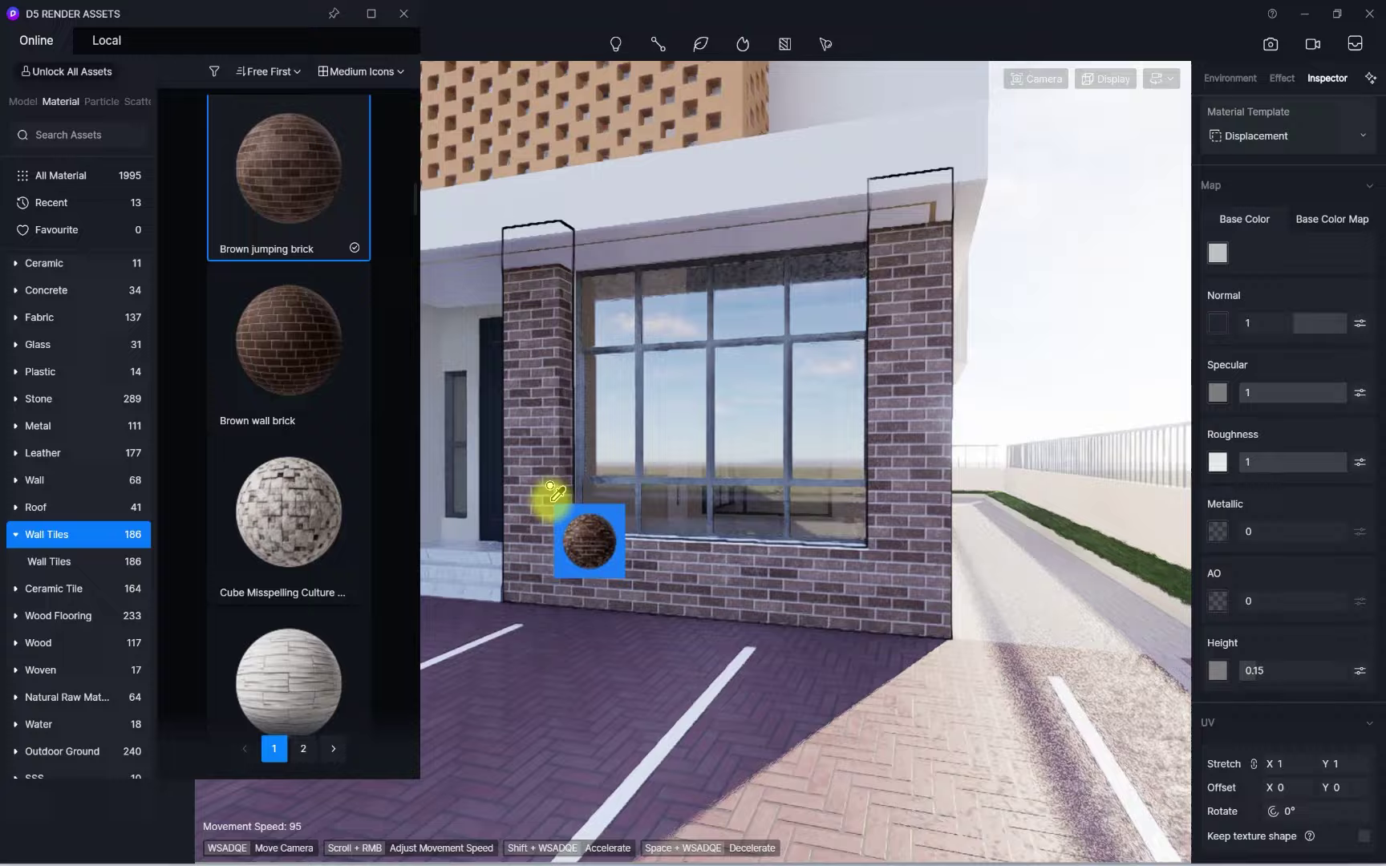
Set the texture stretch of the brown brick around the window to 0.7
{"action": "right_click_drag", "start_coordinate": [551, 486], "coordinate": [785, 514]}
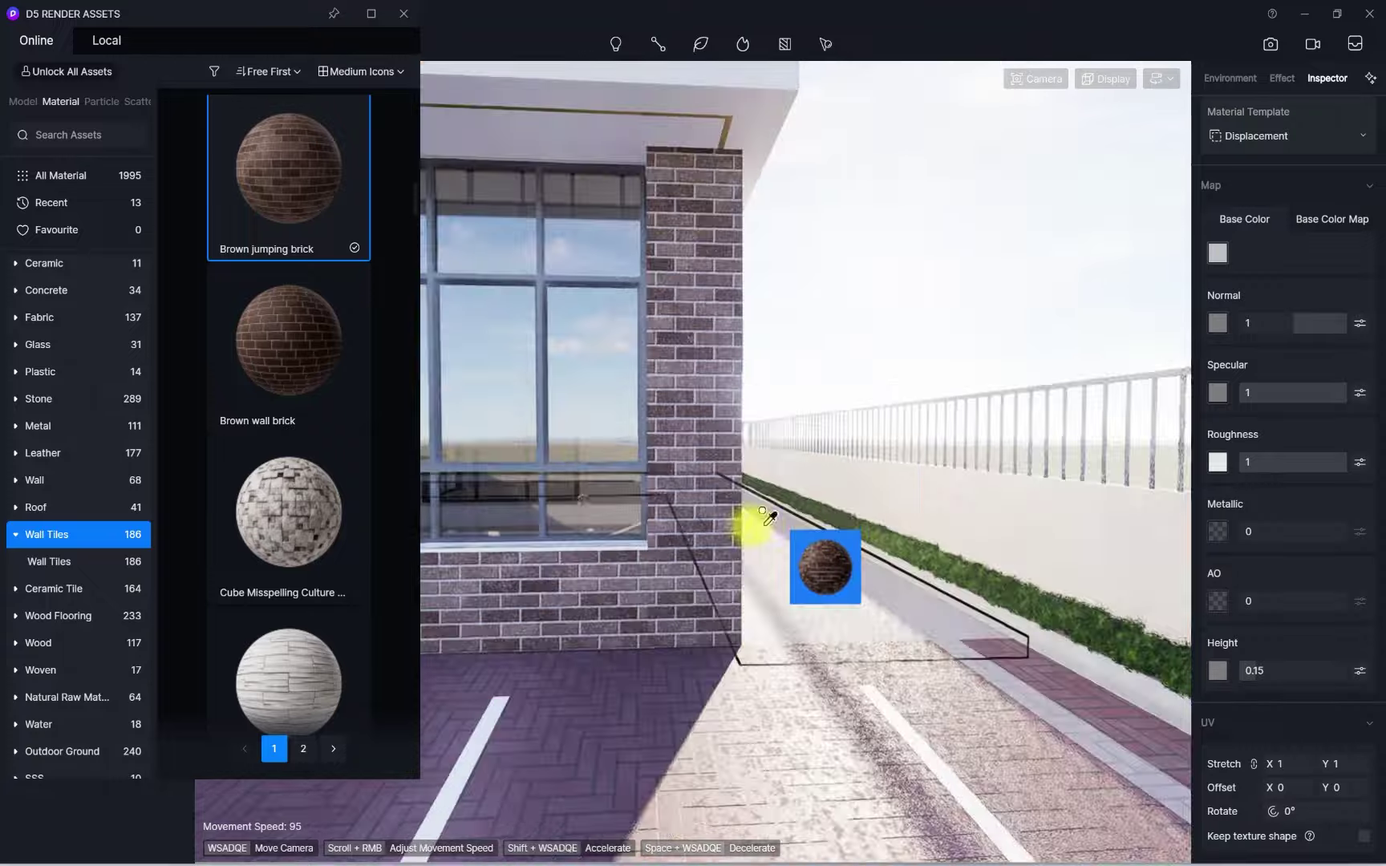
{"action": "key", "text": "s"}
{"action": "right_click_drag", "start_coordinate": [574, 505], "coordinate": [602, 503]}
{"action": "key", "text": "w"}
{"action": "mouse_move", "coordinate": [654, 517]}
{"action": "left_mouse_down"}
{"action": "mouse_move", "coordinate": [624, 504]}
{"action": "mouse_move", "coordinate": [540, 534]}
{"action": "mouse_move", "coordinate": [650, 504]}
{"action": "left_mouse_up"}
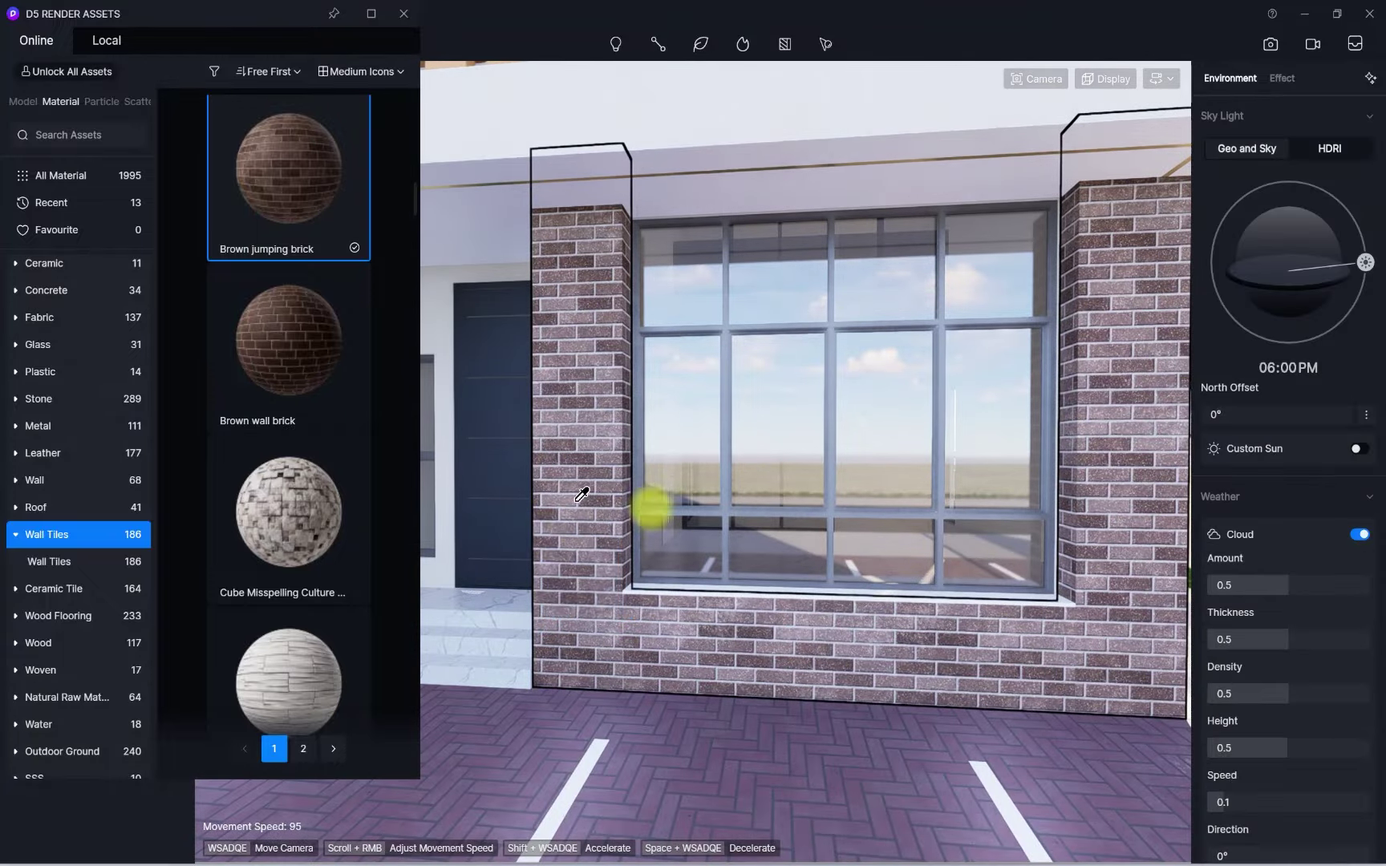
{"action": "left_click_drag", "start_coordinate": [1274, 764], "coordinate": [1292, 768]}
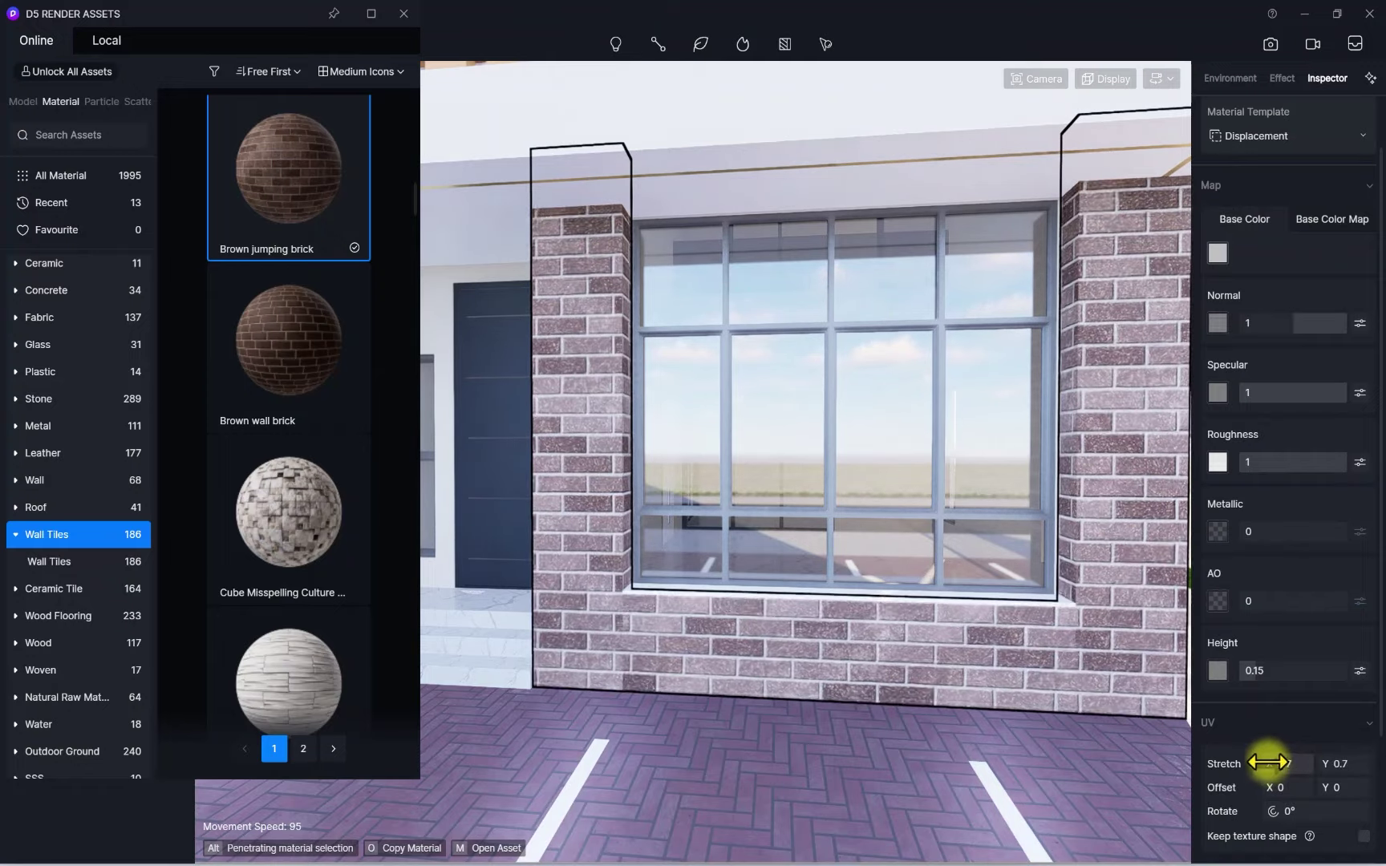
Replace the brown brick around the ground-floor window with the Grey concave and convex wall tile and check it up close
{"action": "key", "text": "s"}
{"action": "key", "text": "w"}
{"action": "key", "text": "d"}
{"action": "right_click_drag", "start_coordinate": [742, 322], "coordinate": [551, 393]}
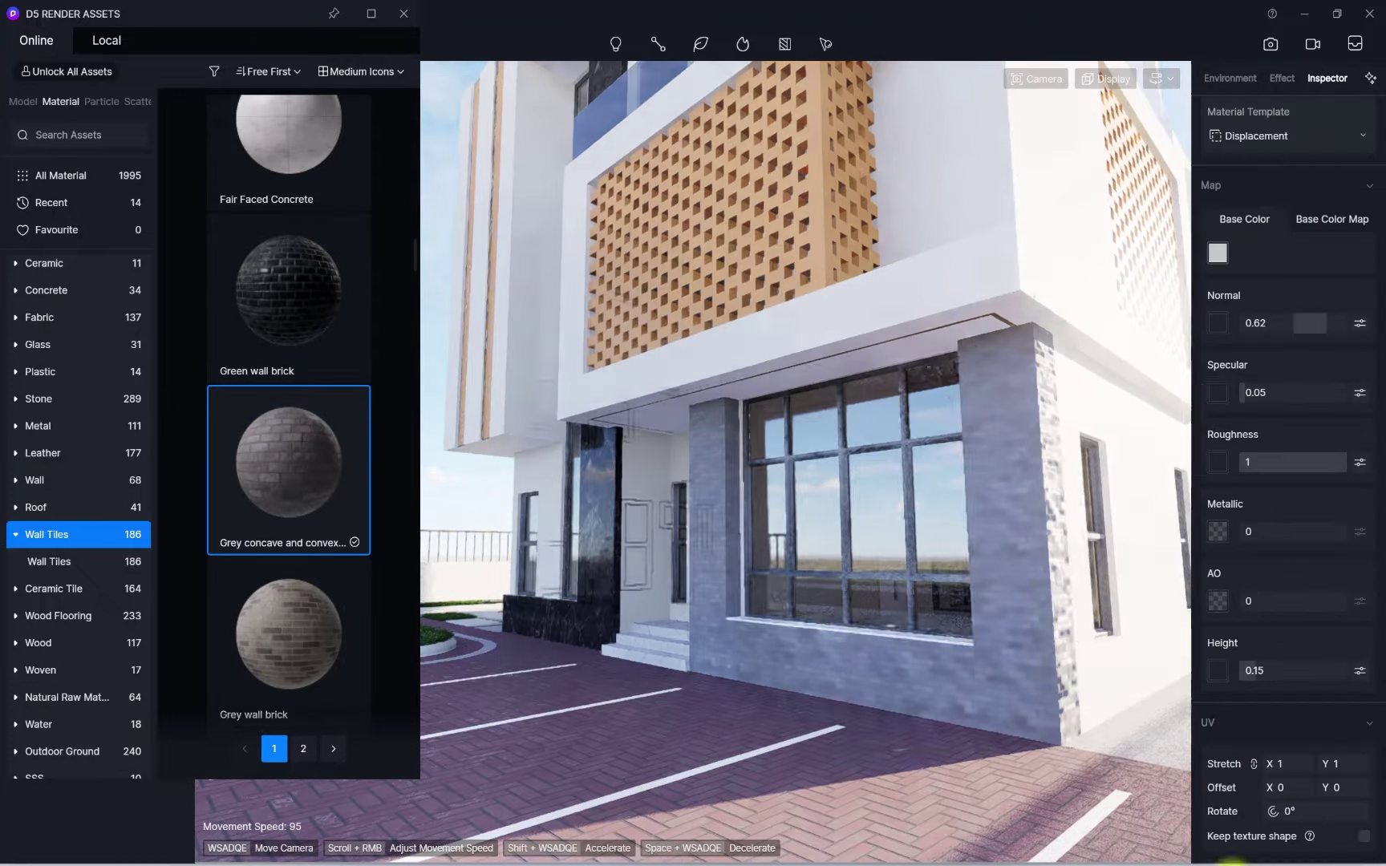
{"action": "key", "text": "w"}
{"action": "right_click_drag", "start_coordinate": [723, 604], "coordinate": [791, 569]}
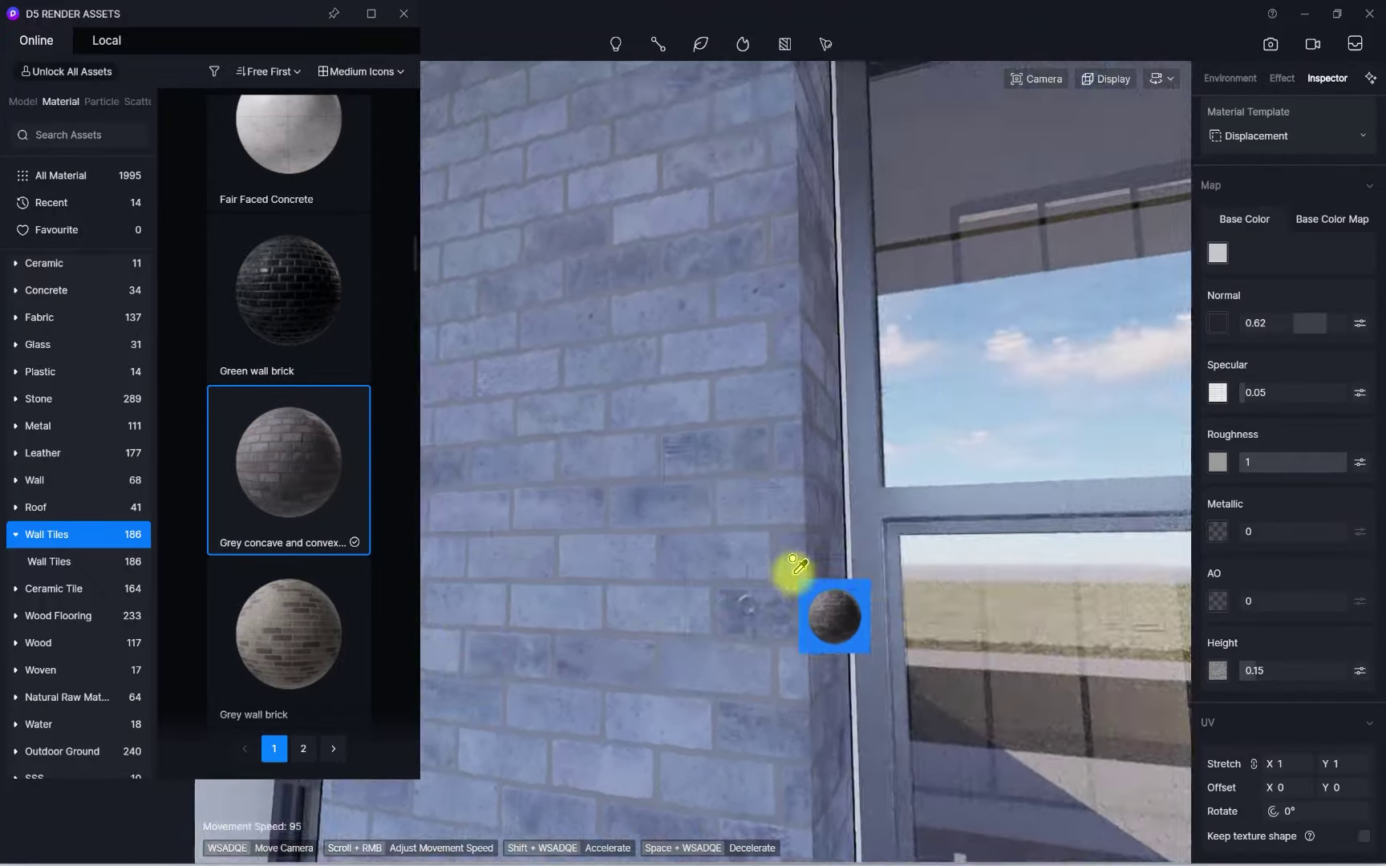
Set the texture stretch of the grey wall tile around the ground-floor window to 0.57 in X and Y
{"action": "scroll", "coordinate": [792, 568], "scroll_direction": "down", "scroll_amount": 5}
{"action": "scroll", "coordinate": [649, 569], "scroll_direction": "up", "scroll_amount": 4}
{"action": "right_click_drag", "start_coordinate": [668, 545], "coordinate": [683, 616]}
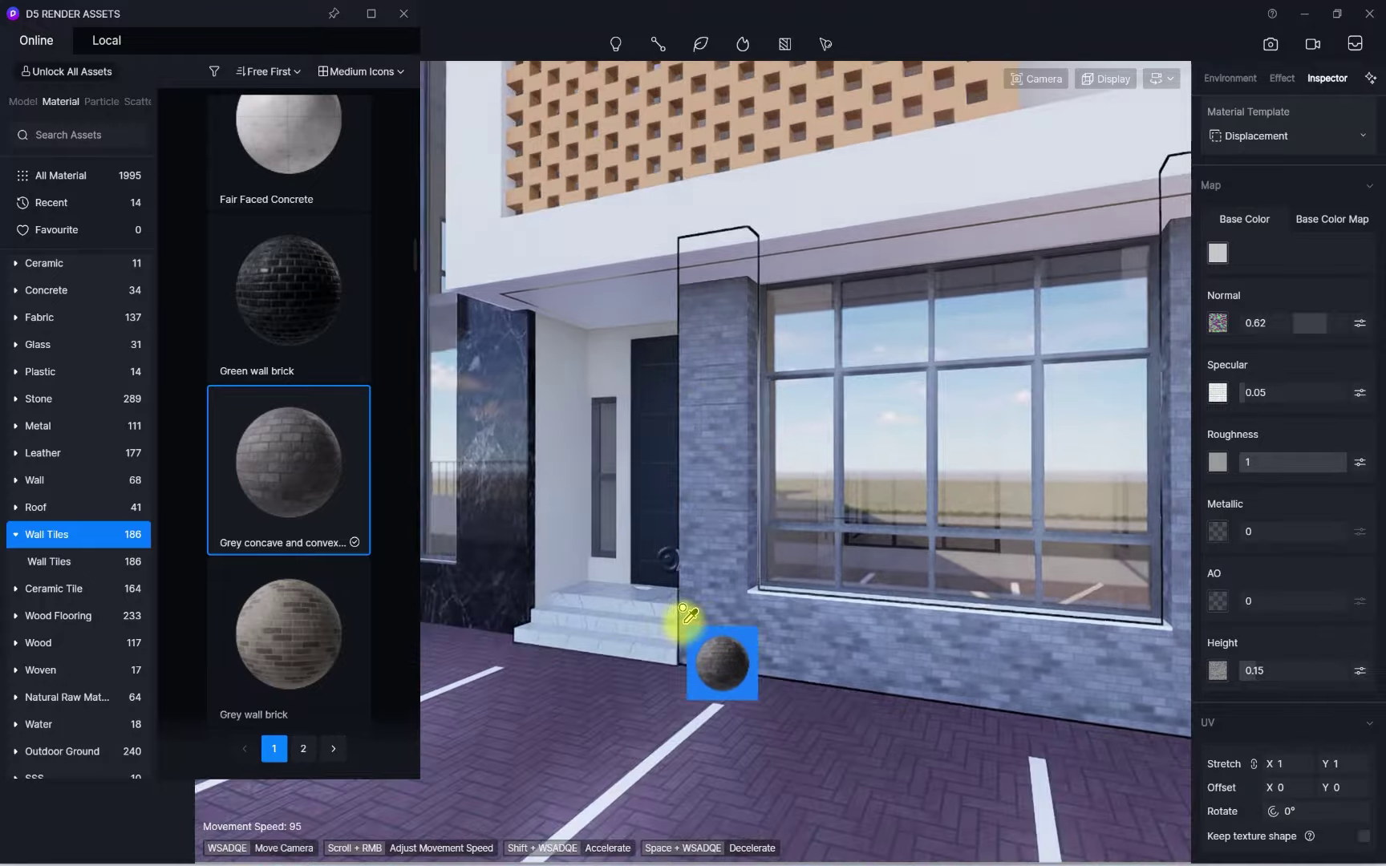
{"action": "scroll", "coordinate": [687, 548], "scroll_direction": "up", "scroll_amount": 5}
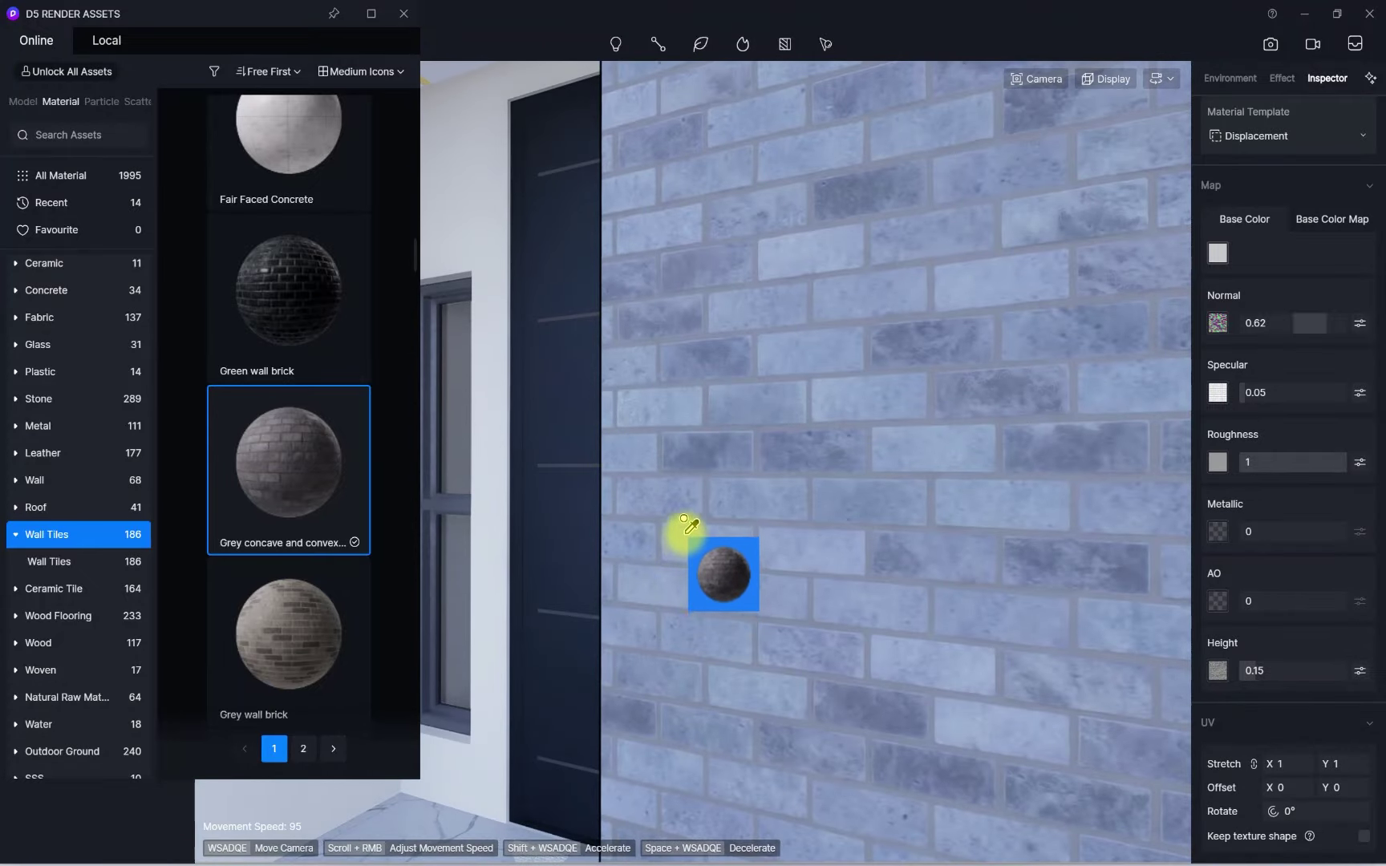
{"action": "left_click_drag", "start_coordinate": [684, 520], "coordinate": [733, 520]}
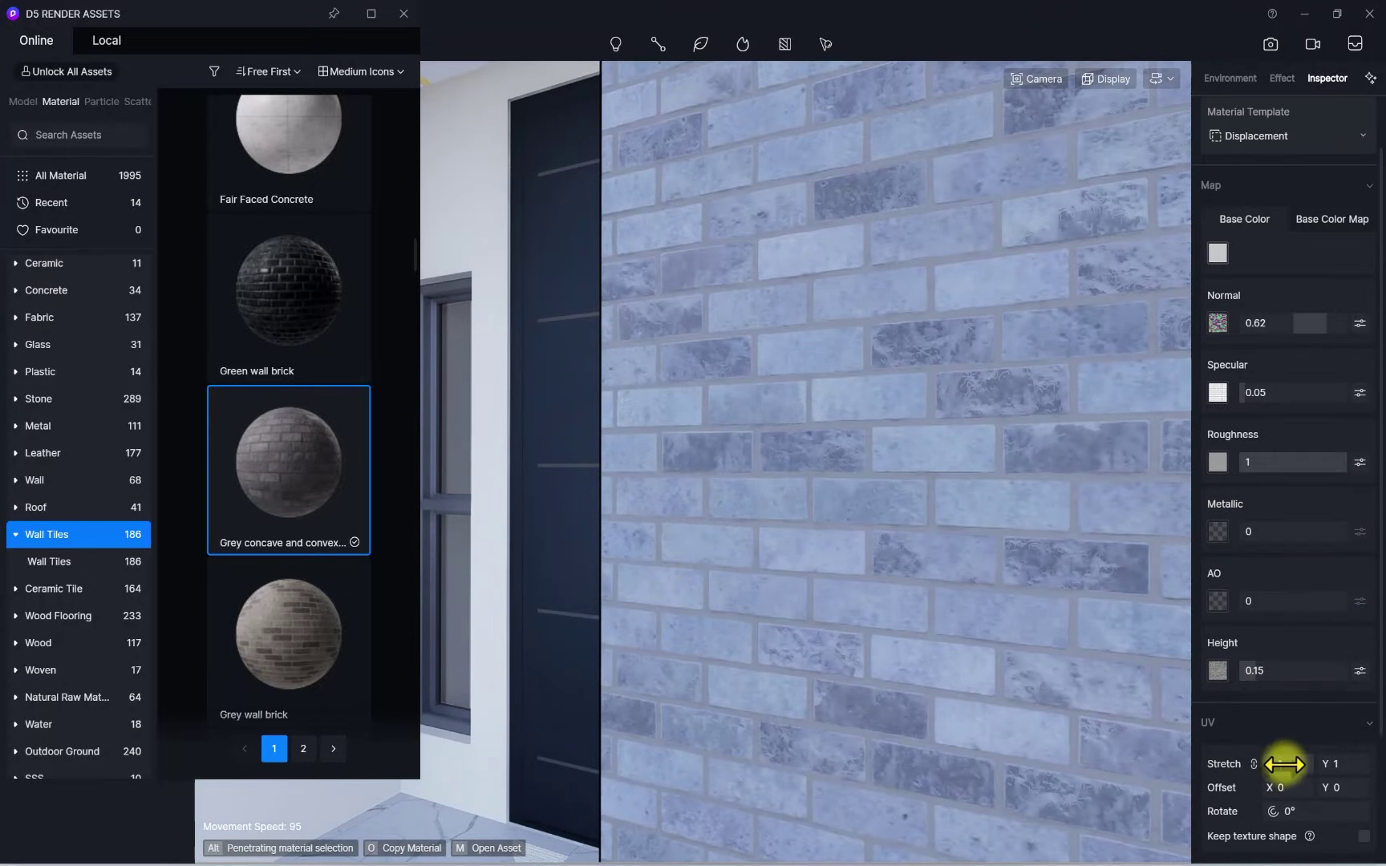
{"action": "left_click_drag", "start_coordinate": [1284, 764], "coordinate": [1253, 756]}
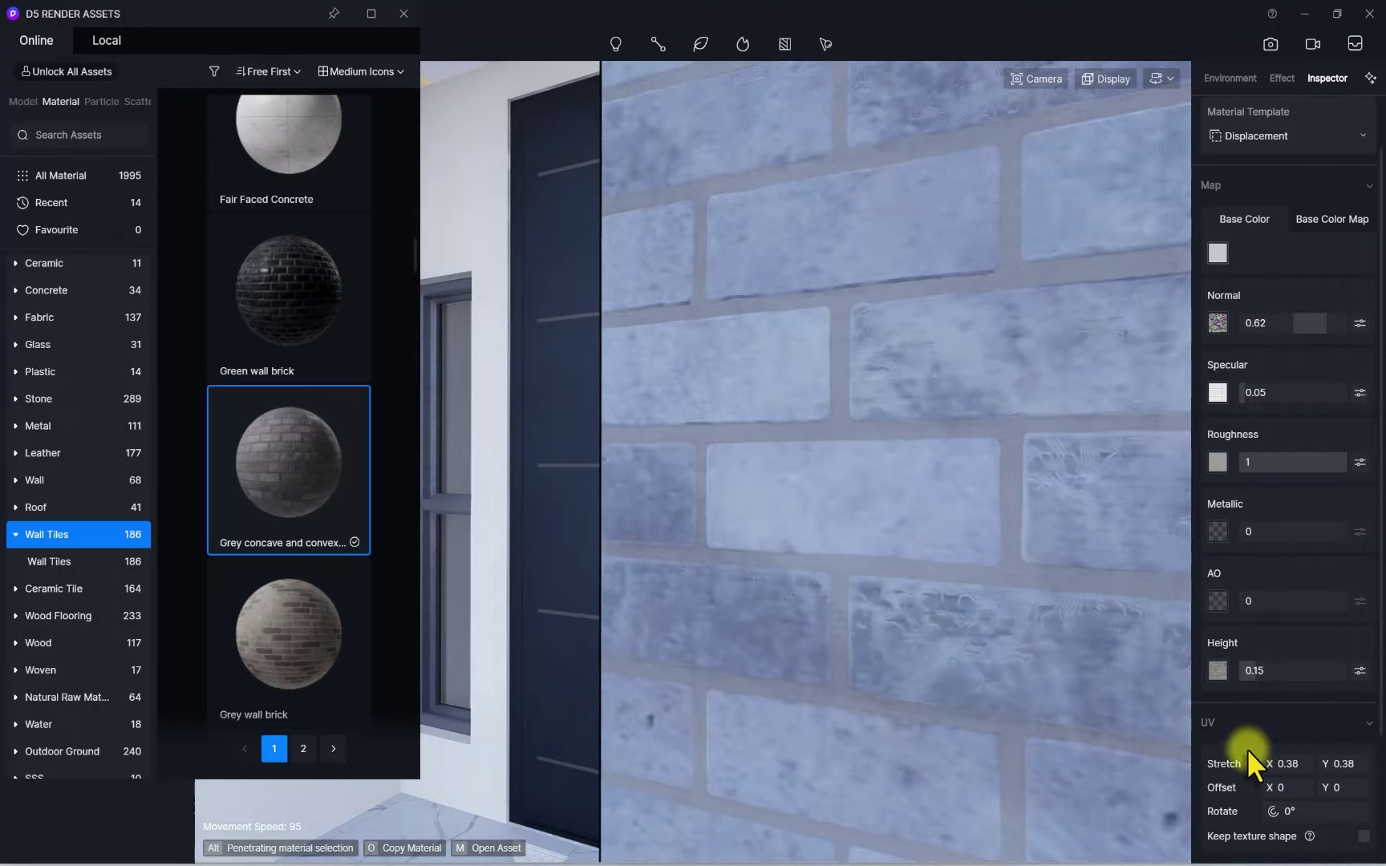
{"action": "scroll", "coordinate": [857, 523], "scroll_direction": "down", "scroll_amount": 10}
{"action": "scroll", "coordinate": [816, 542], "scroll_direction": "up", "scroll_amount": 5}
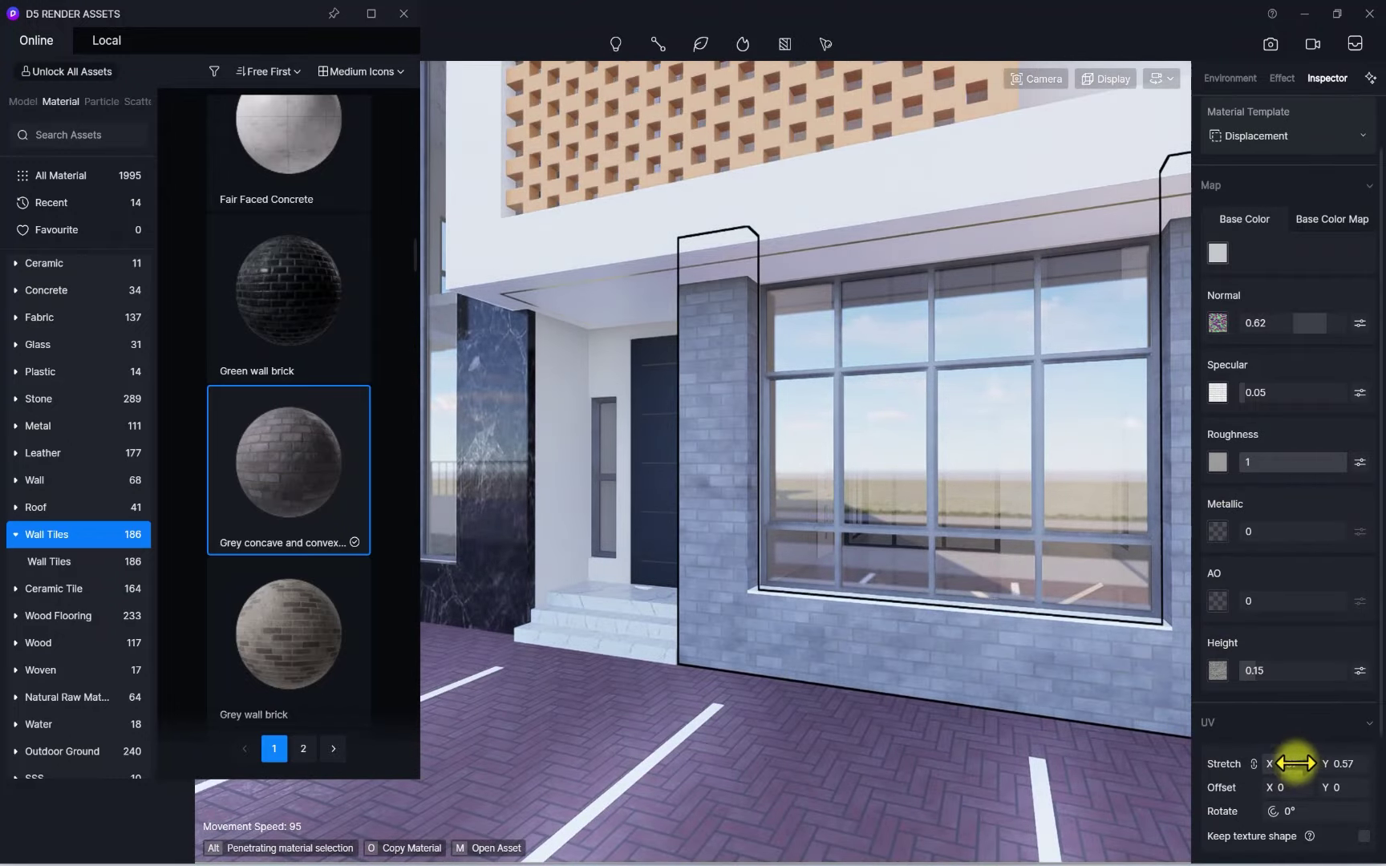
Examine the grey wall tile around the ground-floor window against the rest of the facade from farther away
{"action": "scroll", "coordinate": [730, 570], "scroll_direction": "down", "scroll_amount": 8}
{"action": "scroll", "coordinate": [751, 563], "scroll_direction": "up", "scroll_amount": 2}
{"action": "right_click_drag", "start_coordinate": [751, 563], "coordinate": [842, 411]}
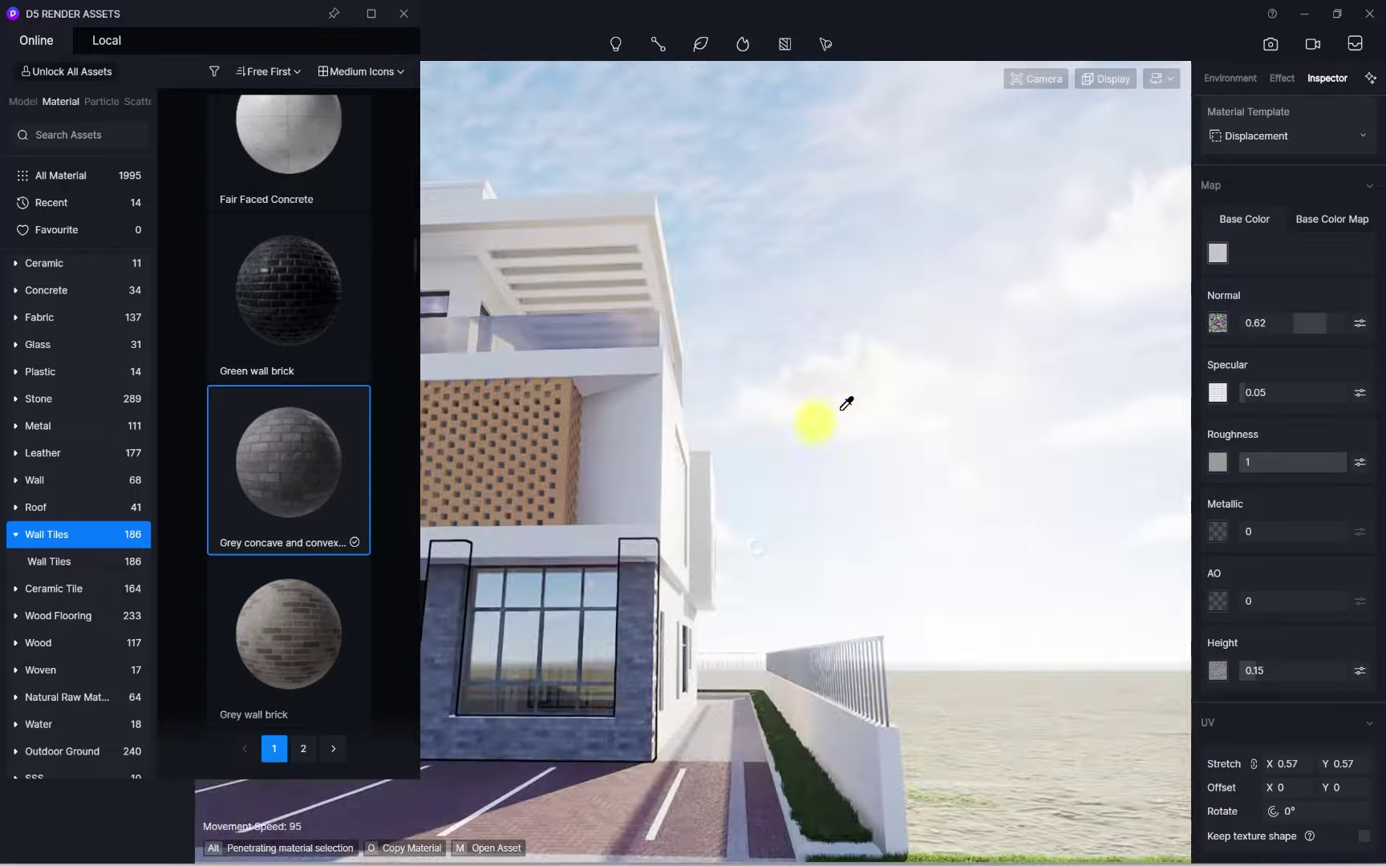
{"action": "scroll", "coordinate": [802, 564], "scroll_direction": "up", "scroll_amount": 4}
{"action": "right_click_drag", "start_coordinate": [805, 559], "coordinate": [702, 488]}
{"action": "scroll", "coordinate": [703, 488], "scroll_direction": "down", "scroll_amount": 8}
{"action": "right_click_drag", "start_coordinate": [692, 427], "coordinate": [663, 402]}
{"action": "scroll", "coordinate": [662, 402], "scroll_direction": "up", "scroll_amount": 4}
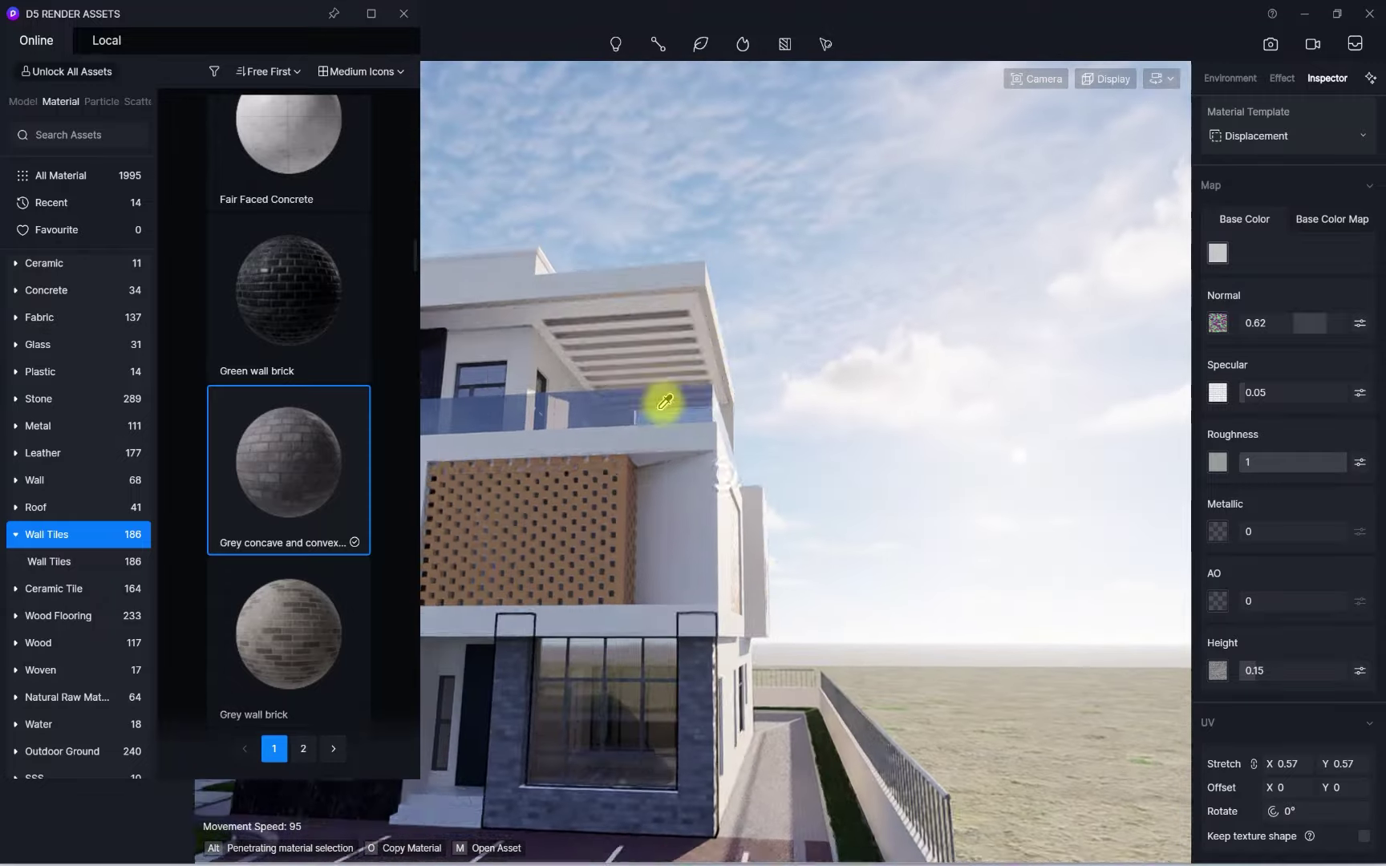
Examine the orange perforated screen below the balcony up close and from several angles
{"action": "scroll", "coordinate": [660, 546], "scroll_direction": "up", "scroll_amount": 5}
{"action": "right_click_drag", "start_coordinate": [660, 546], "coordinate": [449, 566]}
{"action": "left_click", "coordinate": [824, 474]}
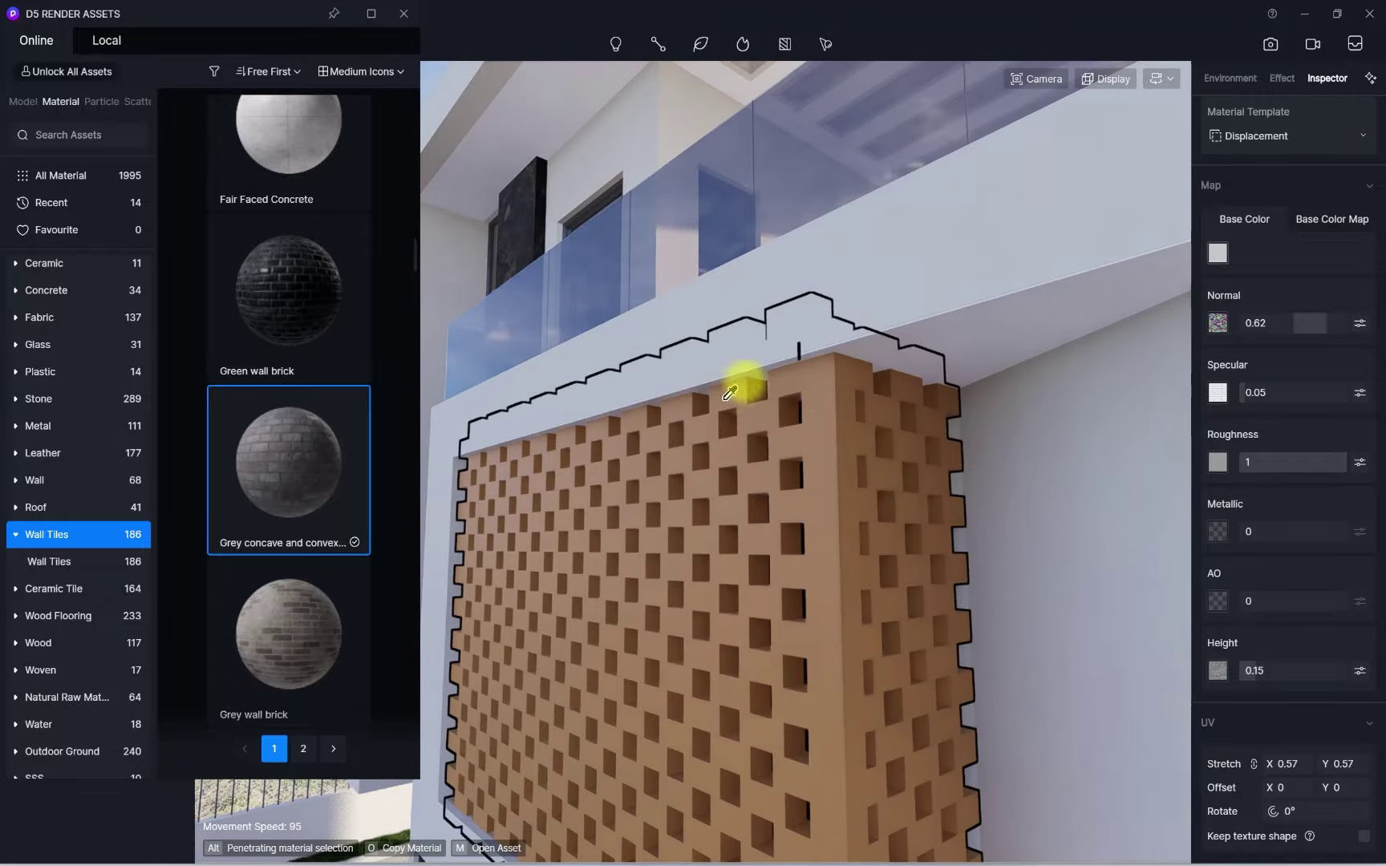
{"action": "scroll", "coordinate": [815, 455], "scroll_direction": "down", "scroll_amount": 8}
{"action": "right_click_drag", "start_coordinate": [815, 454], "coordinate": [978, 498]}
{"action": "scroll", "coordinate": [878, 490], "scroll_direction": "up", "scroll_amount": 6}
{"action": "scroll", "coordinate": [798, 453], "scroll_direction": "down", "scroll_amount": 6}
{"action": "scroll", "coordinate": [978, 498], "scroll_direction": "up", "scroll_amount": 8}
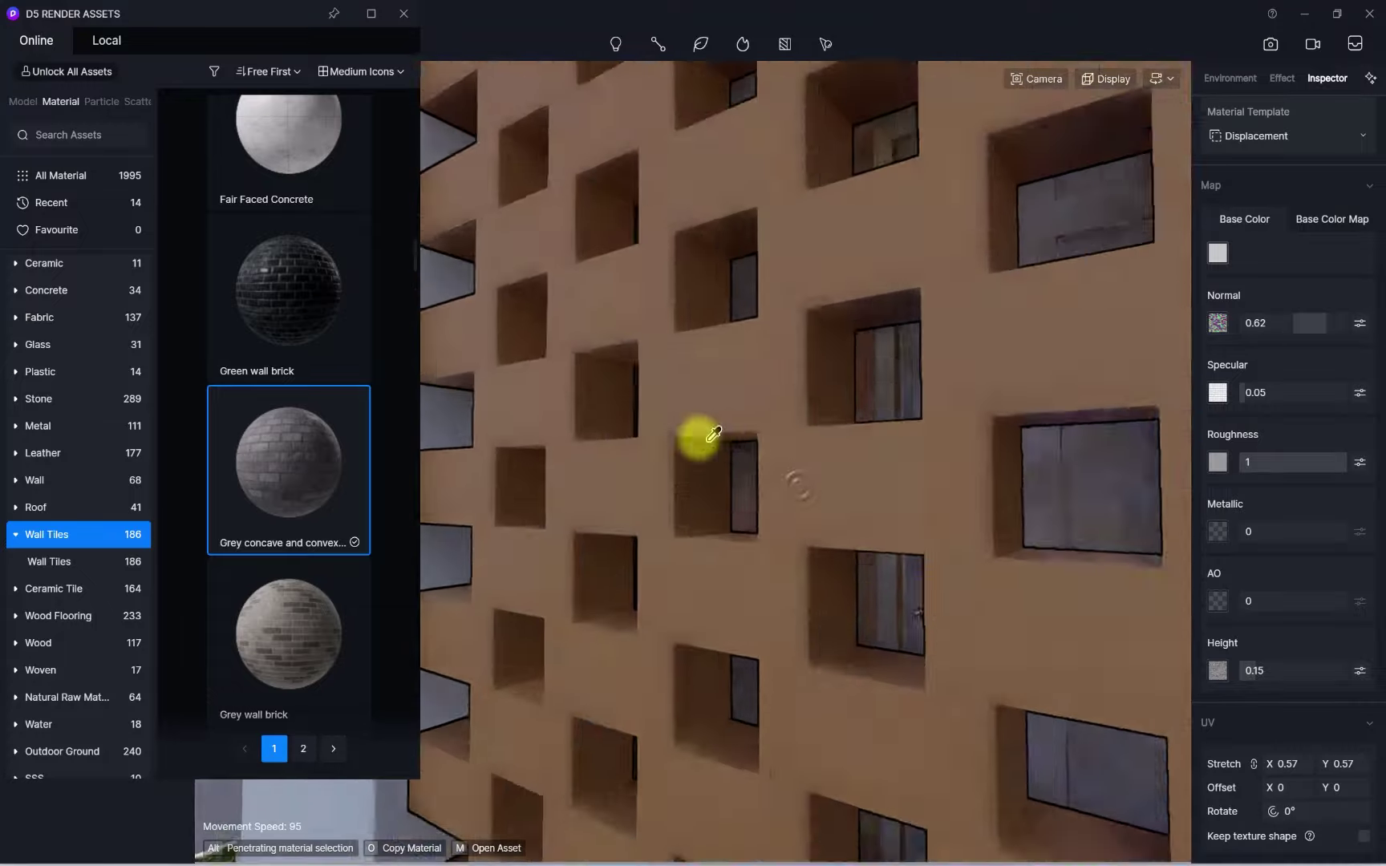
{"action": "scroll", "coordinate": [718, 433], "scroll_direction": "down", "scroll_amount": 5}
{"action": "right_click_drag", "start_coordinate": [674, 421], "coordinate": [879, 461]}
{"action": "scroll", "coordinate": [879, 461], "scroll_direction": "up", "scroll_amount": 5}
{"action": "scroll", "coordinate": [730, 486], "scroll_direction": "down", "scroll_amount": 8}
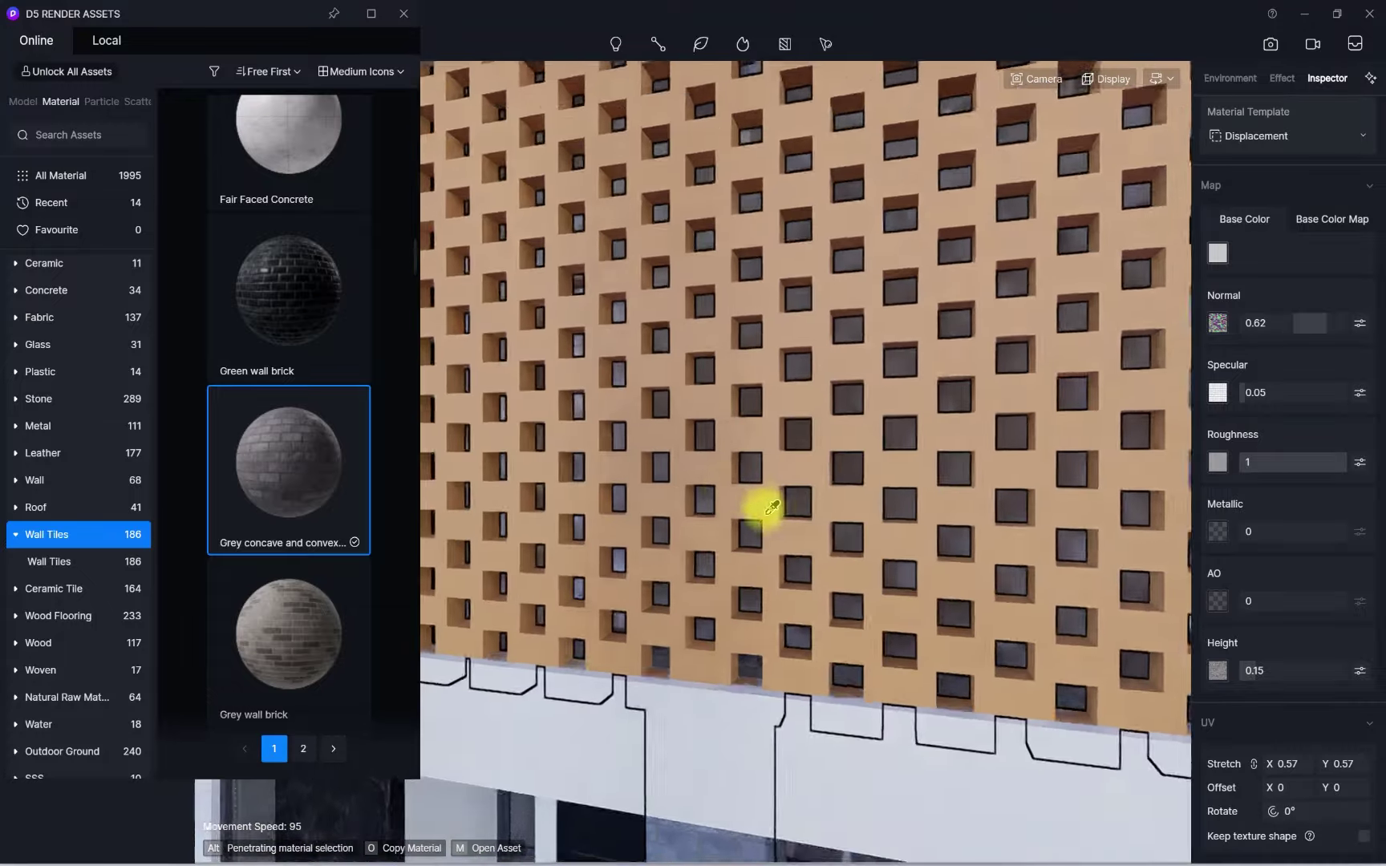
{"action": "right_click_drag", "start_coordinate": [764, 506], "coordinate": [702, 472]}
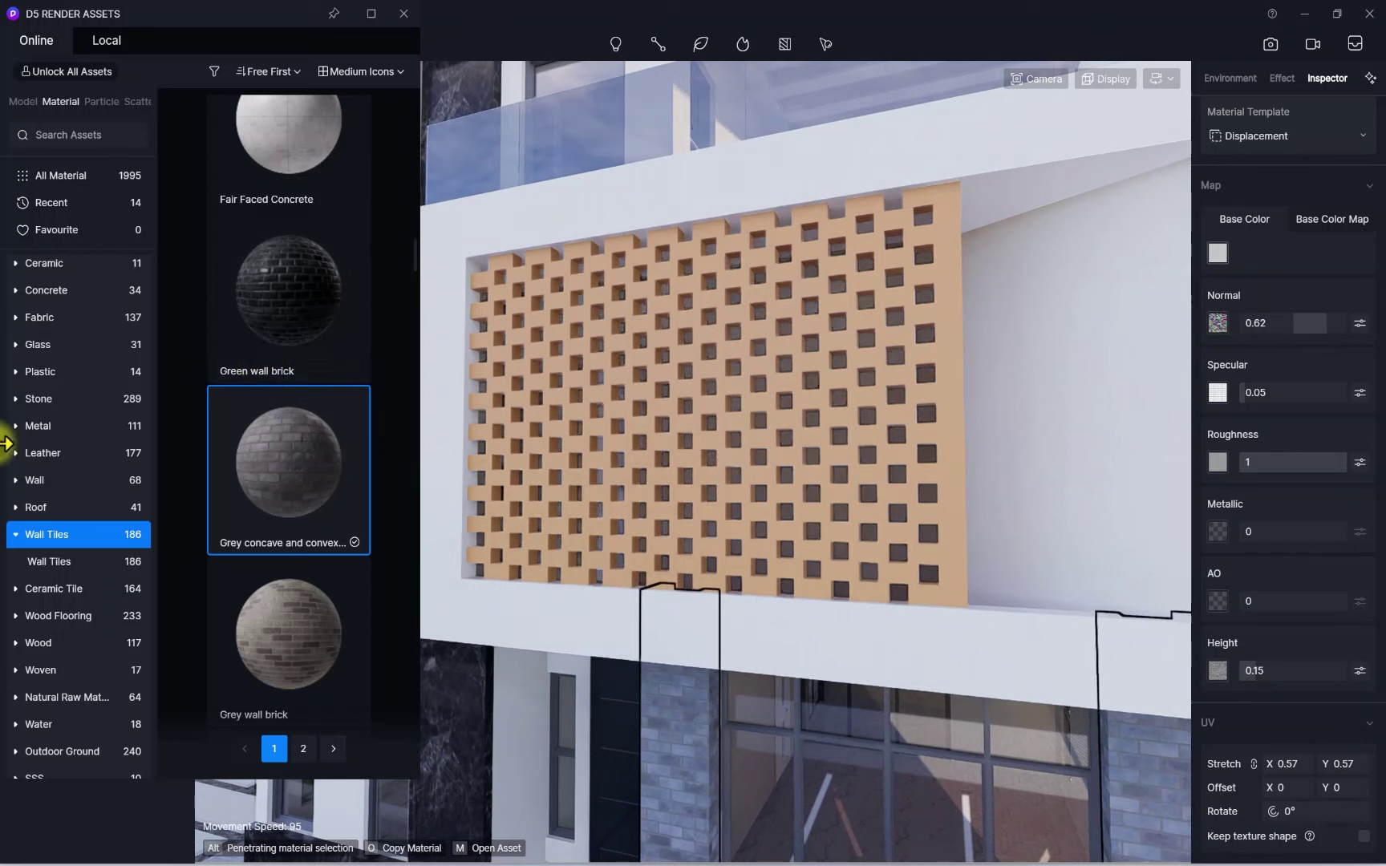
Find Rough Concrete 09 among the Concrete materials, apply it to the perforated screen below the balcony and check its texture up close
{"action": "left_click", "coordinate": [87, 291]}
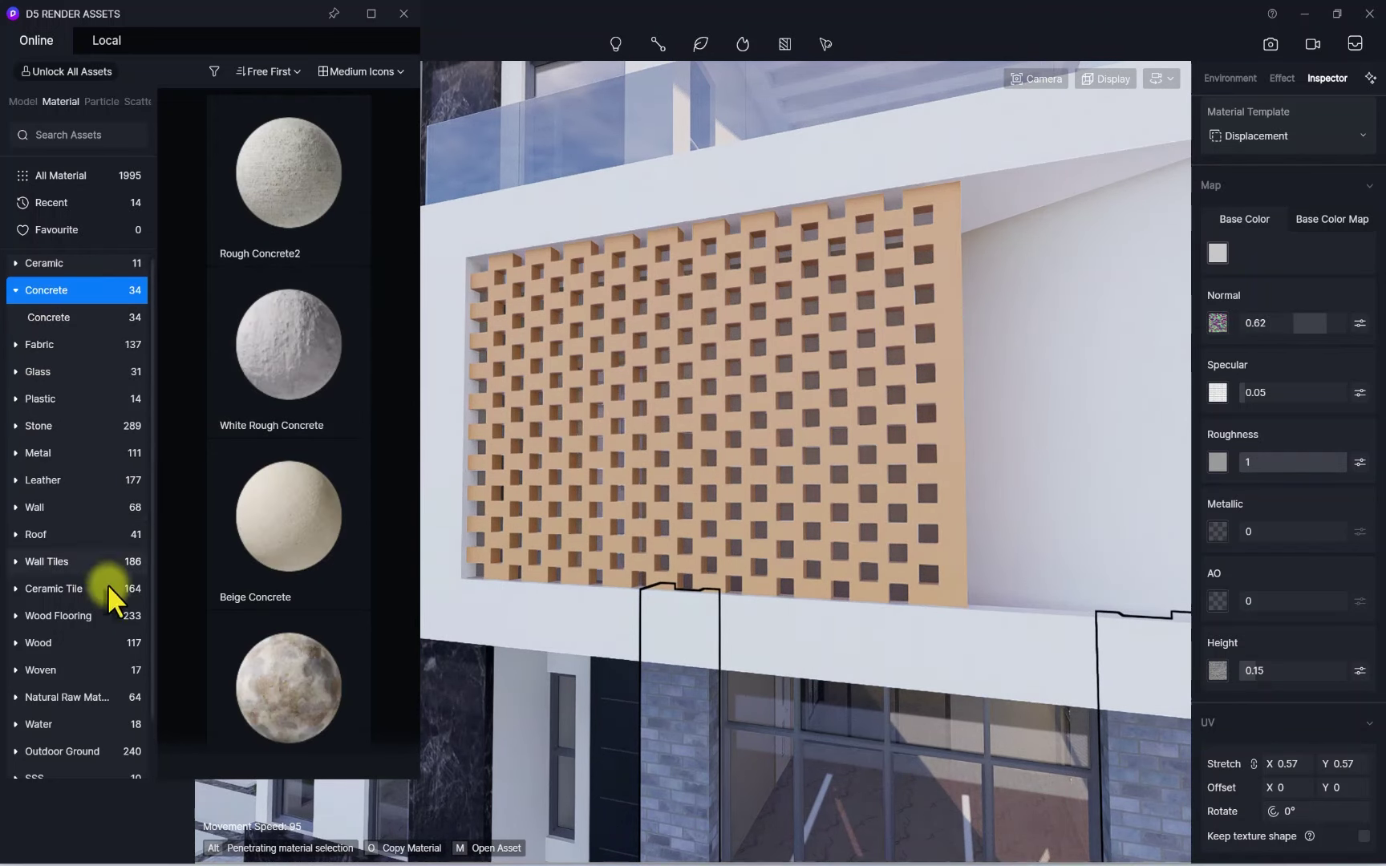
{"action": "scroll", "coordinate": [265, 433], "scroll_direction": "down", "scroll_amount": 3}
{"action": "scroll", "coordinate": [265, 465], "scroll_direction": "down", "scroll_amount": 8}
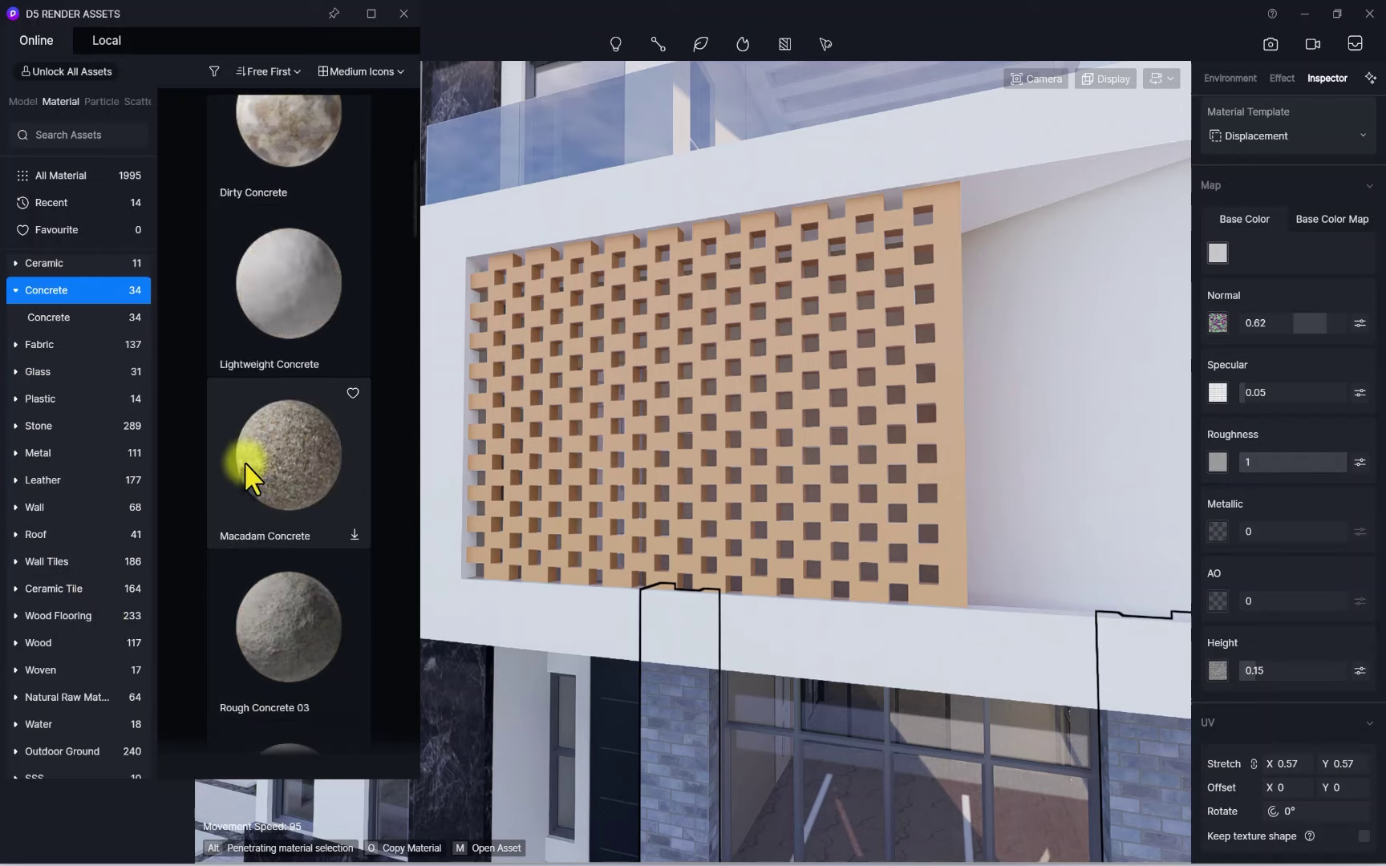
{"action": "scroll", "coordinate": [242, 473], "scroll_direction": "down", "scroll_amount": 5}
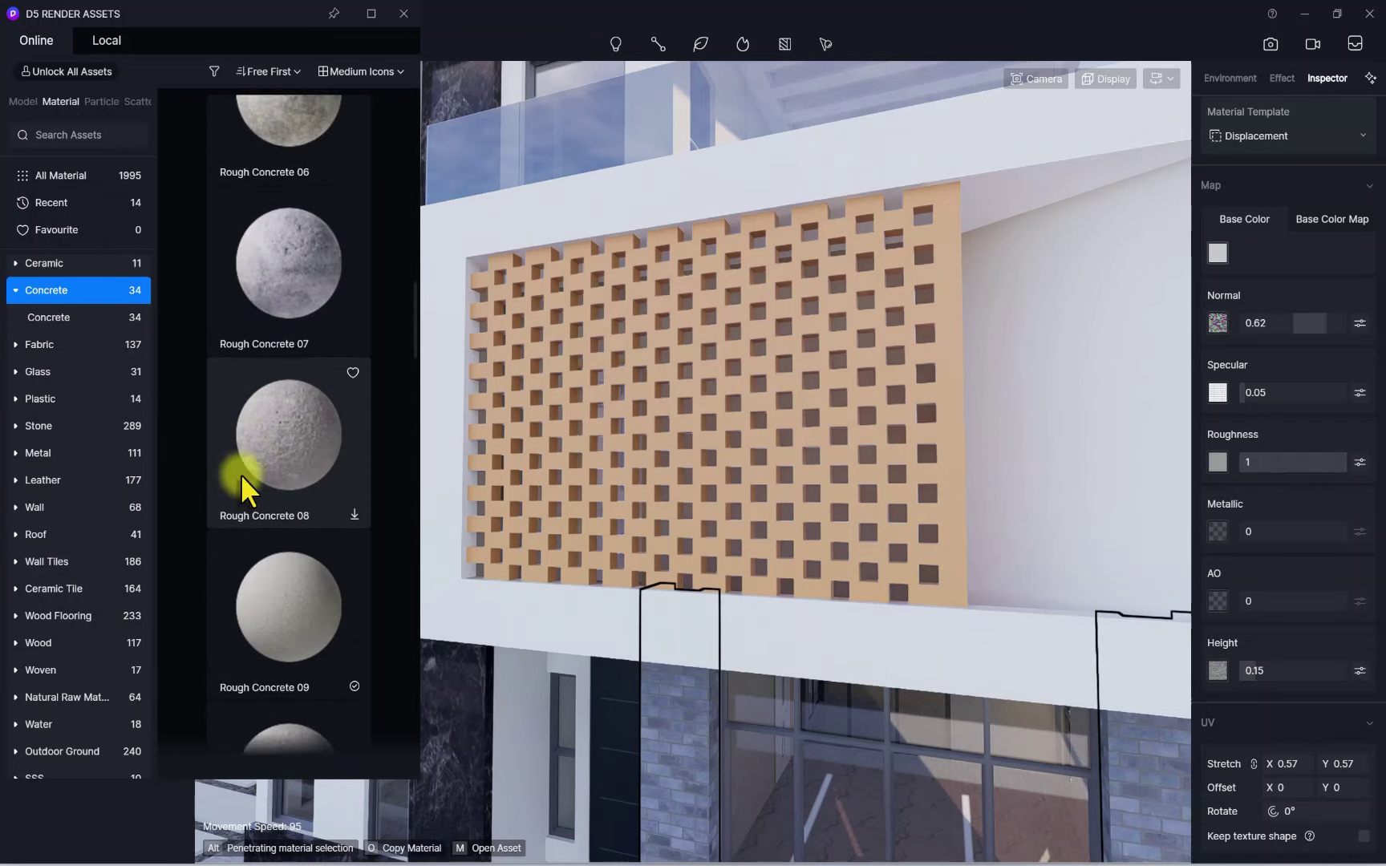
{"action": "left_click_drag", "start_coordinate": [275, 548], "coordinate": [670, 375]}
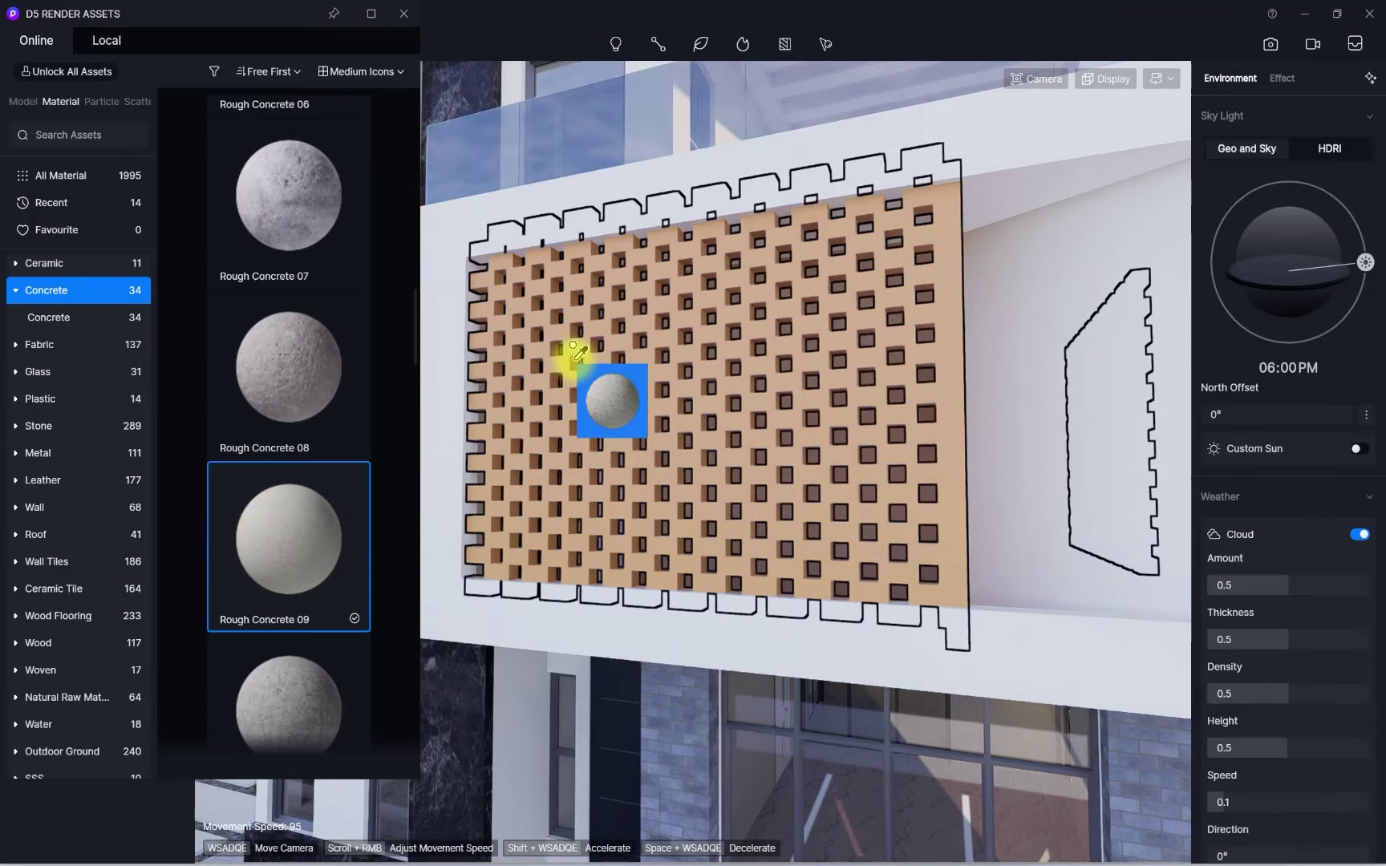
{"action": "left_click", "coordinate": [573, 360]}
{"action": "scroll", "coordinate": [628, 397], "scroll_direction": "up", "scroll_amount": 5}
{"action": "scroll", "coordinate": [622, 396], "scroll_direction": "down", "scroll_amount": 3}
{"action": "scroll", "coordinate": [620, 396], "scroll_direction": "up", "scroll_amount": 3}
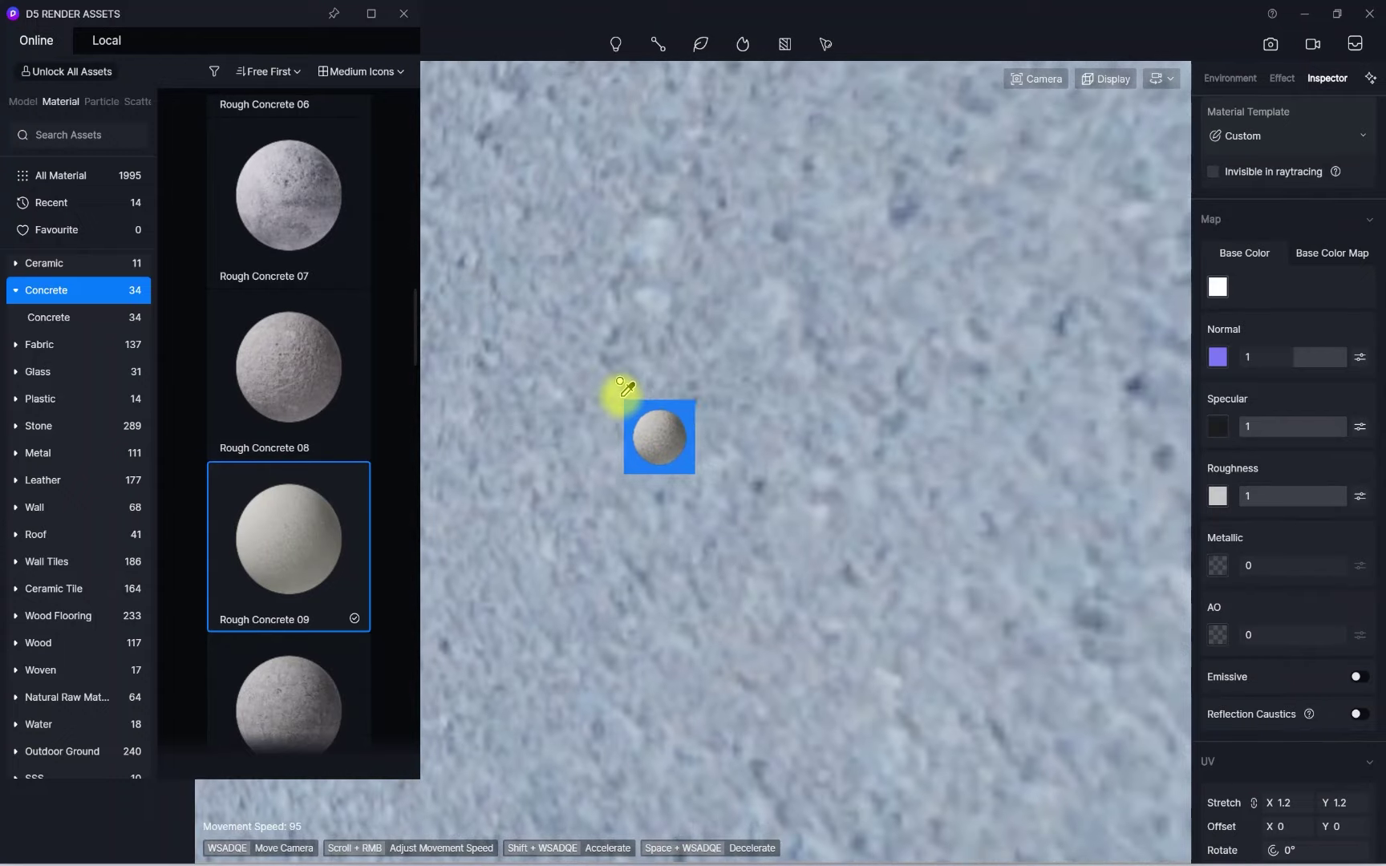
{"action": "left_click_drag", "start_coordinate": [622, 377], "coordinate": [640, 397]}
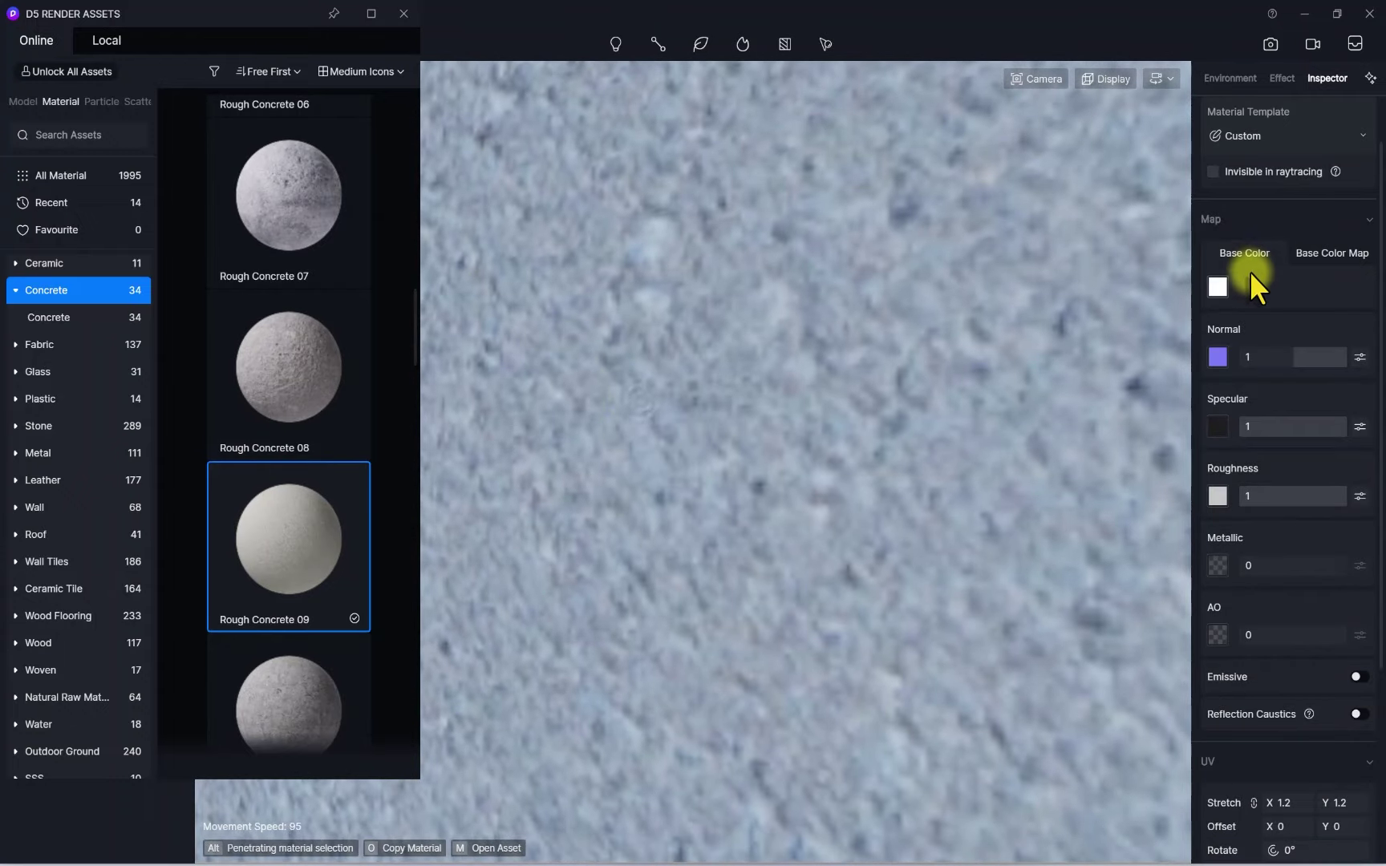
Tint the perforated screen's base color tan with HSV values 32, 42, 73
{"action": "left_click", "coordinate": [1219, 289]}
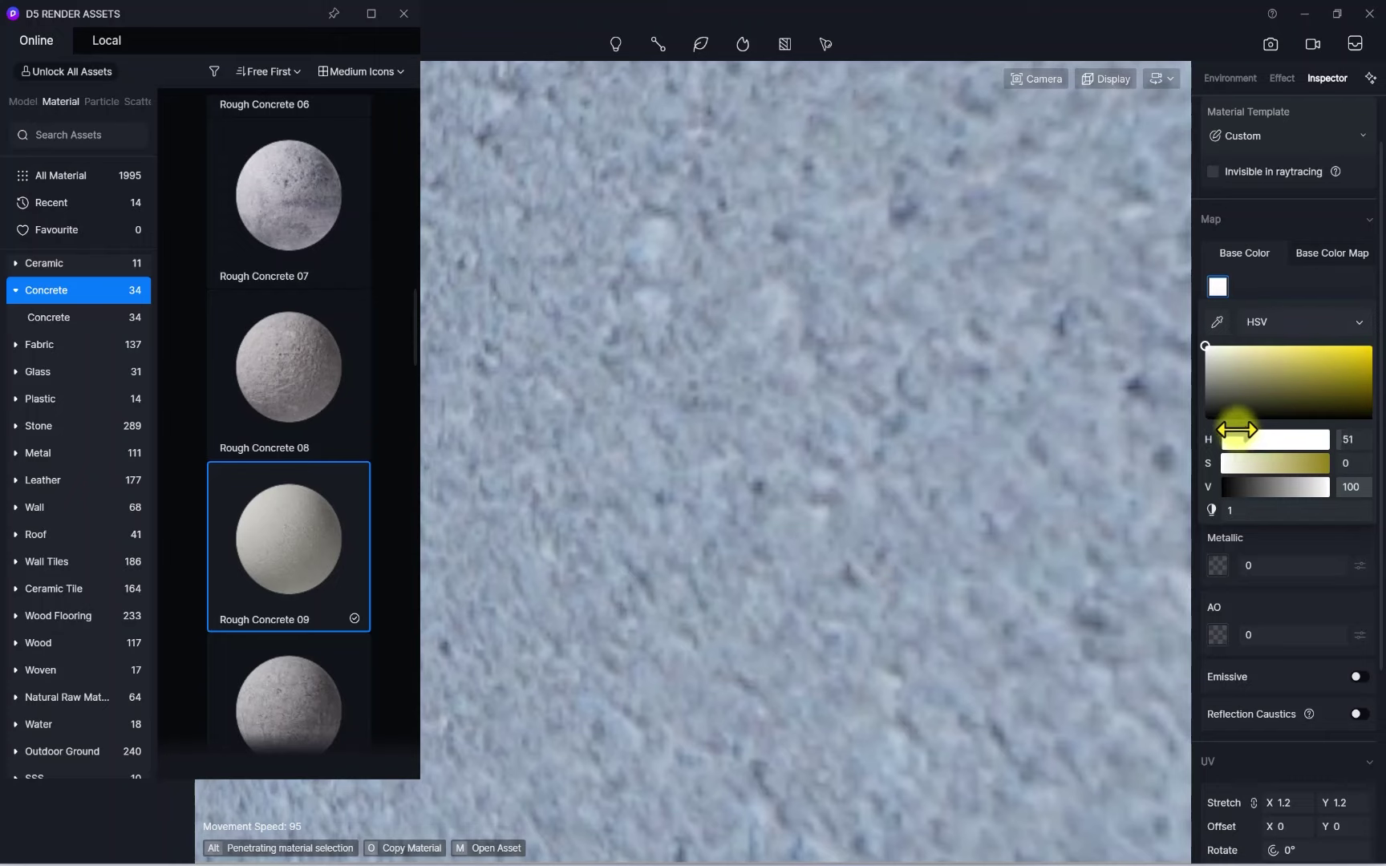
{"action": "left_click_drag", "start_coordinate": [1218, 365], "coordinate": [1266, 382]}
{"action": "scroll", "coordinate": [845, 418], "scroll_direction": "down", "scroll_amount": 5}
{"action": "scroll", "coordinate": [795, 441], "scroll_direction": "up", "scroll_amount": 5}
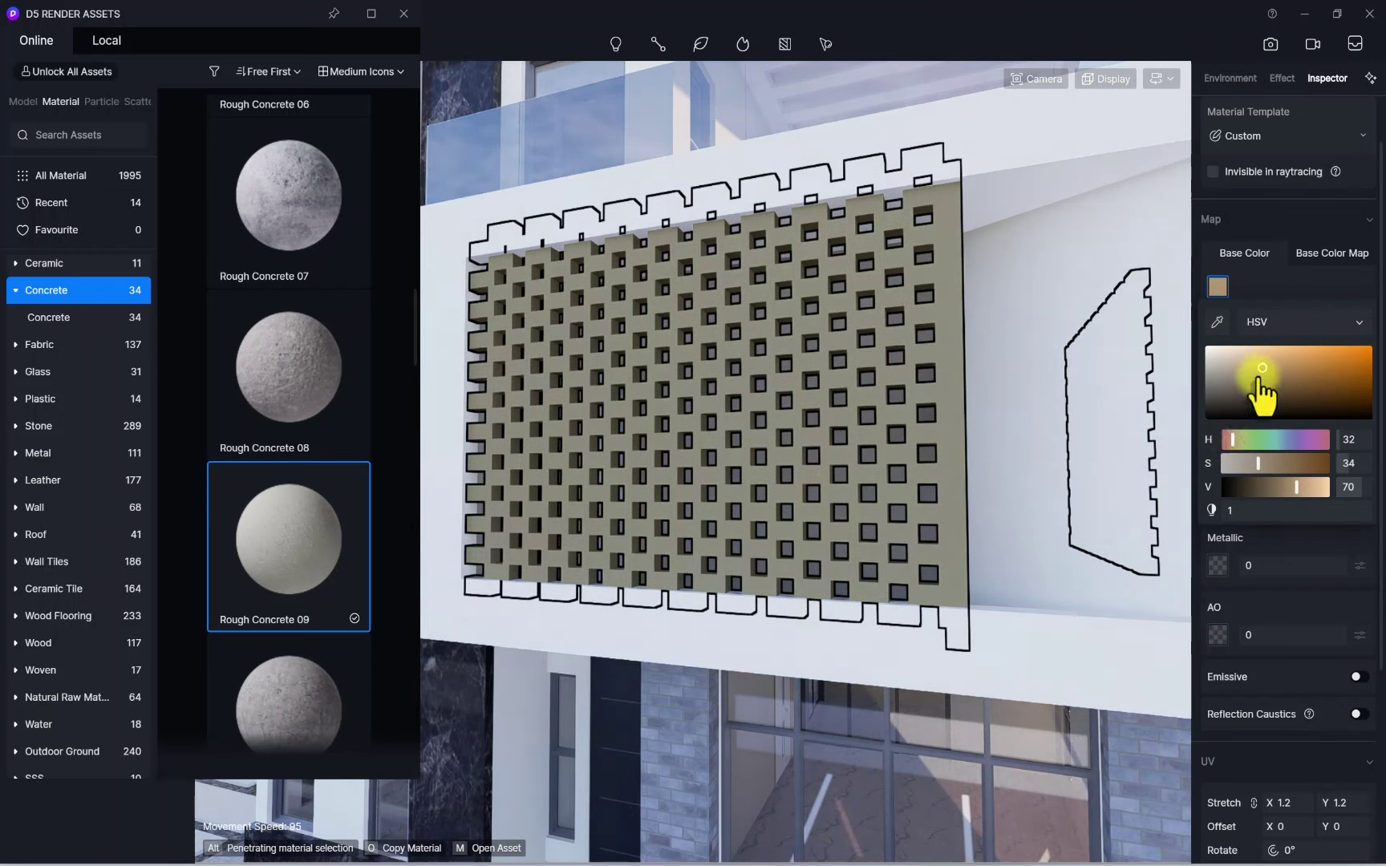
{"action": "left_click_drag", "start_coordinate": [1276, 362], "coordinate": [1256, 358]}
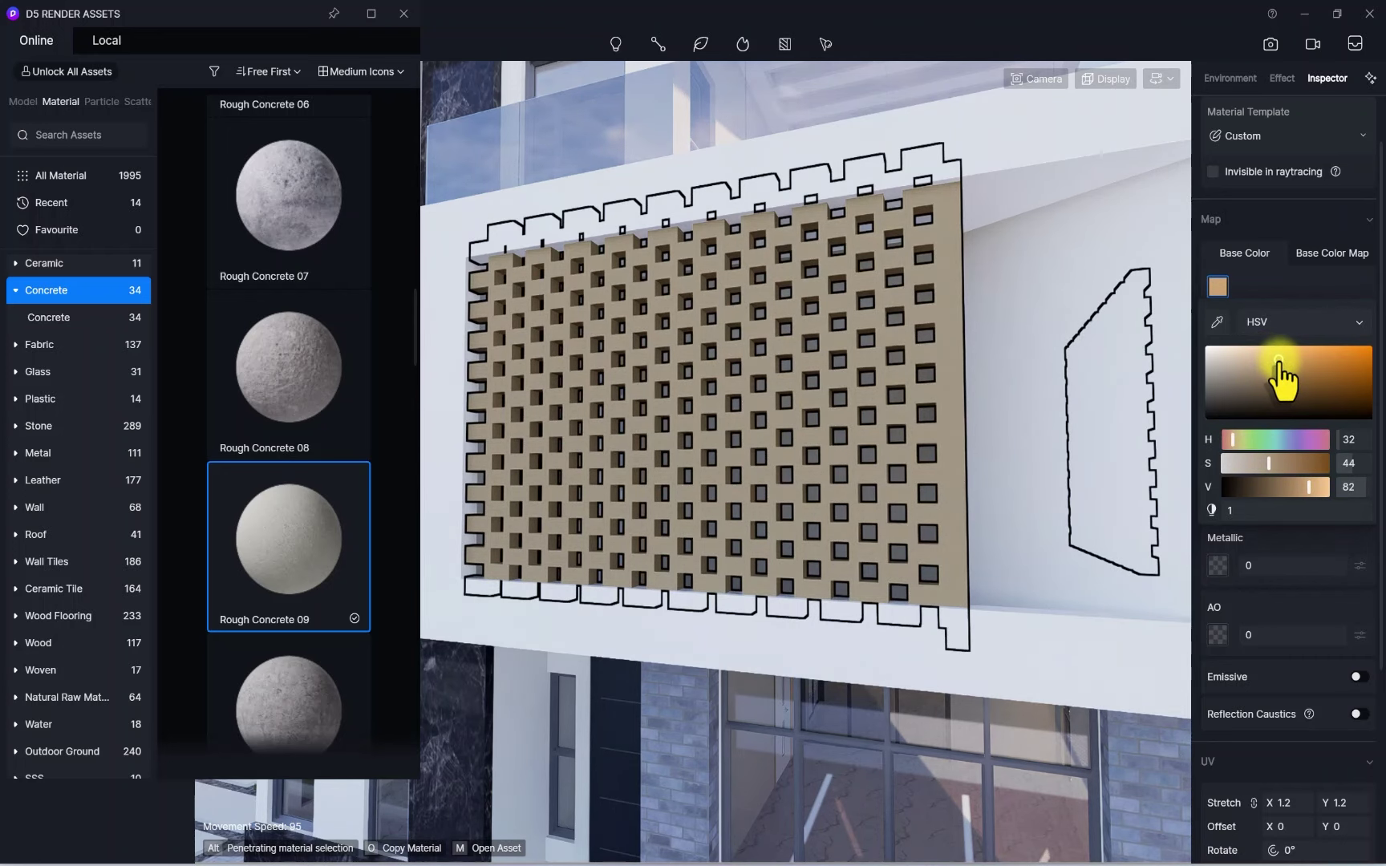
{"action": "left_click_drag", "start_coordinate": [1278, 361], "coordinate": [1275, 366]}
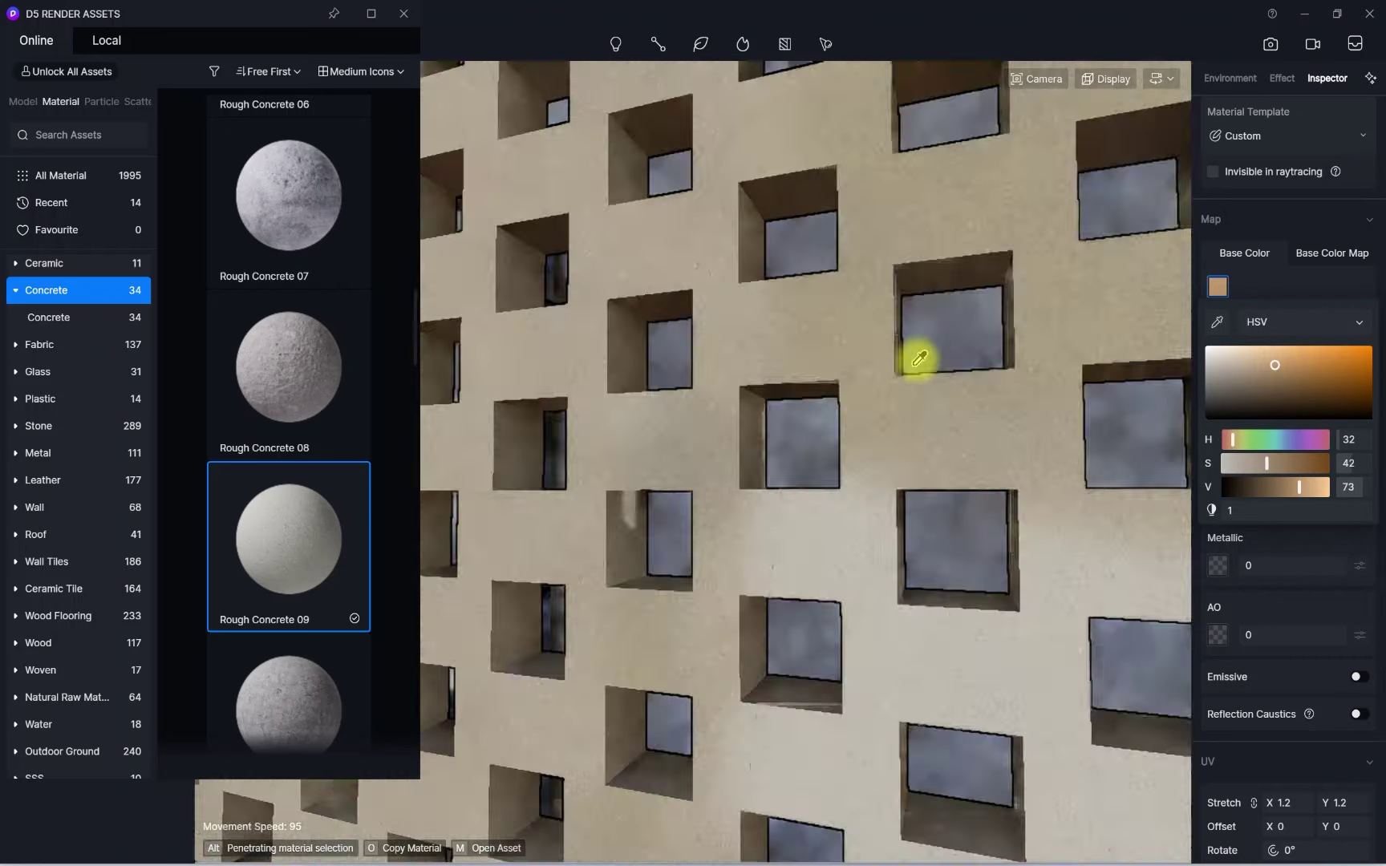
Enable triplanar mapping on the perforated screen's concrete and set its texture stretch to 0.87
{"action": "scroll", "coordinate": [1316, 681], "scroll_direction": "down", "scroll_amount": 3}
{"action": "left_click", "coordinate": [1355, 743]}
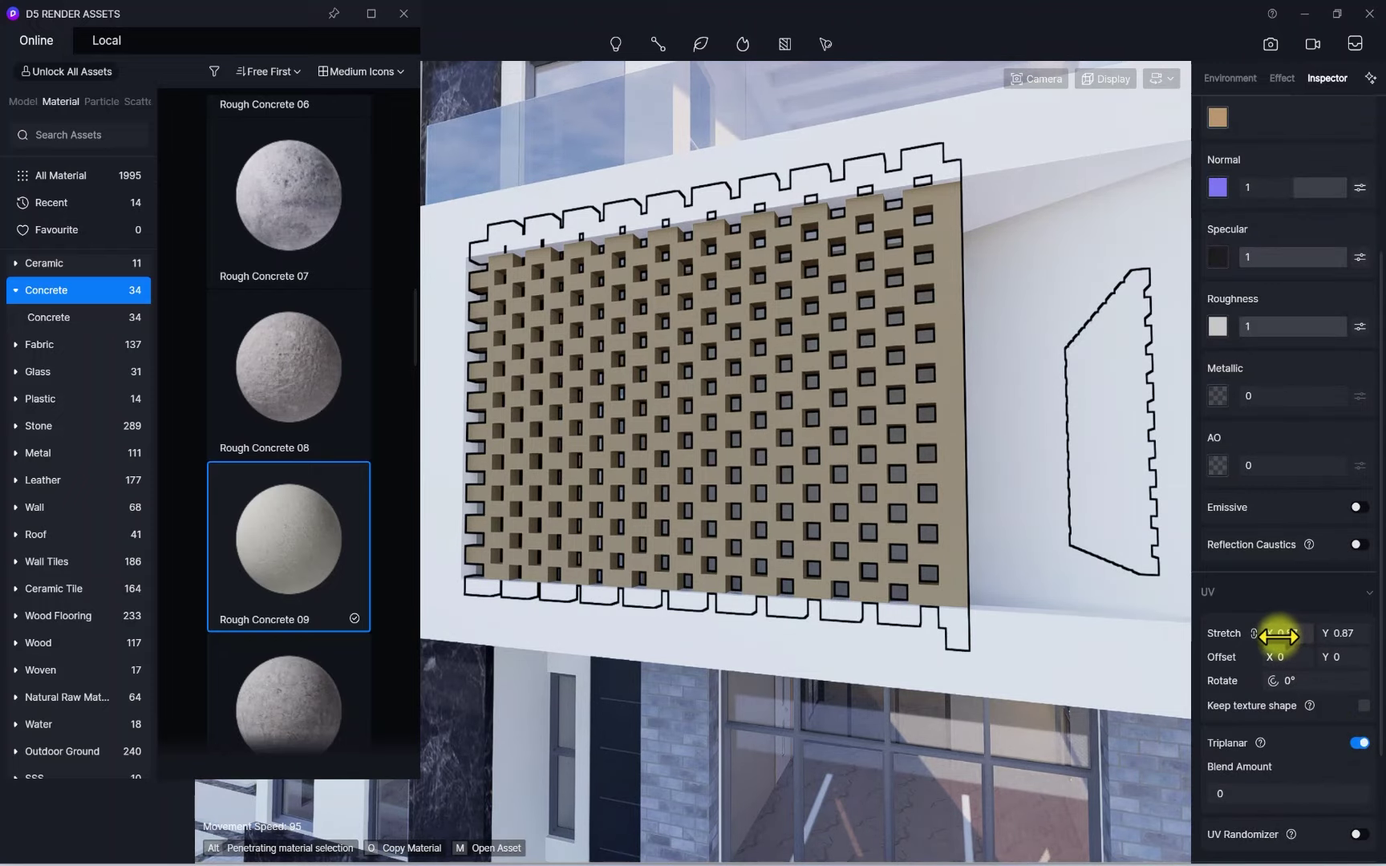
Examine the tan concrete on the front and side perforated screens from several angles
{"action": "scroll", "coordinate": [915, 414], "scroll_direction": "up", "scroll_amount": 3}
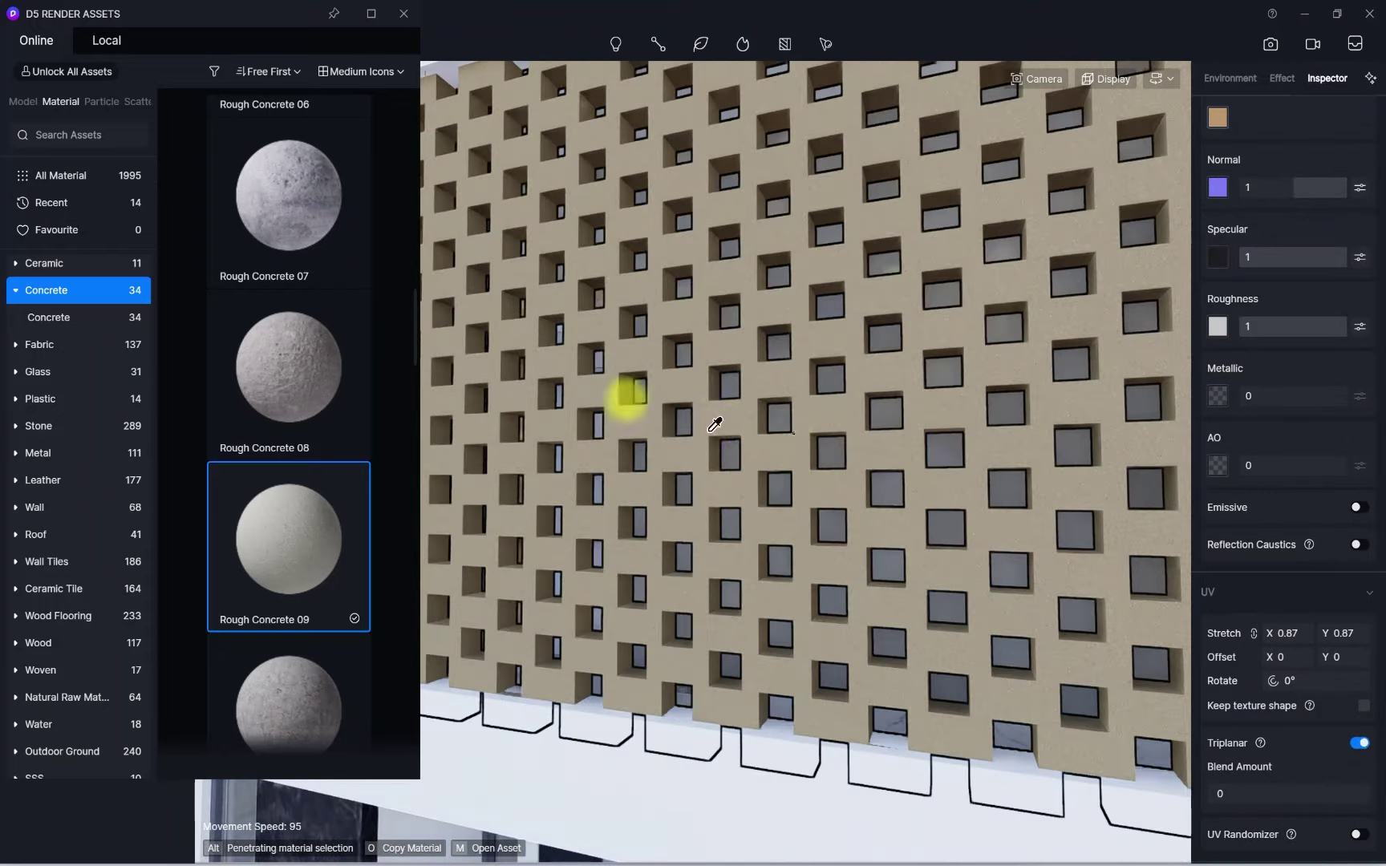
{"action": "scroll", "coordinate": [628, 396], "scroll_direction": "down", "scroll_amount": 6}
{"action": "scroll", "coordinate": [673, 413], "scroll_direction": "down", "scroll_amount": 3}
{"action": "scroll", "coordinate": [727, 418], "scroll_direction": "up", "scroll_amount": 3}
{"action": "right_click_drag", "start_coordinate": [726, 418], "coordinate": [941, 488]}
{"action": "scroll", "coordinate": [727, 436], "scroll_direction": "up", "scroll_amount": 6}
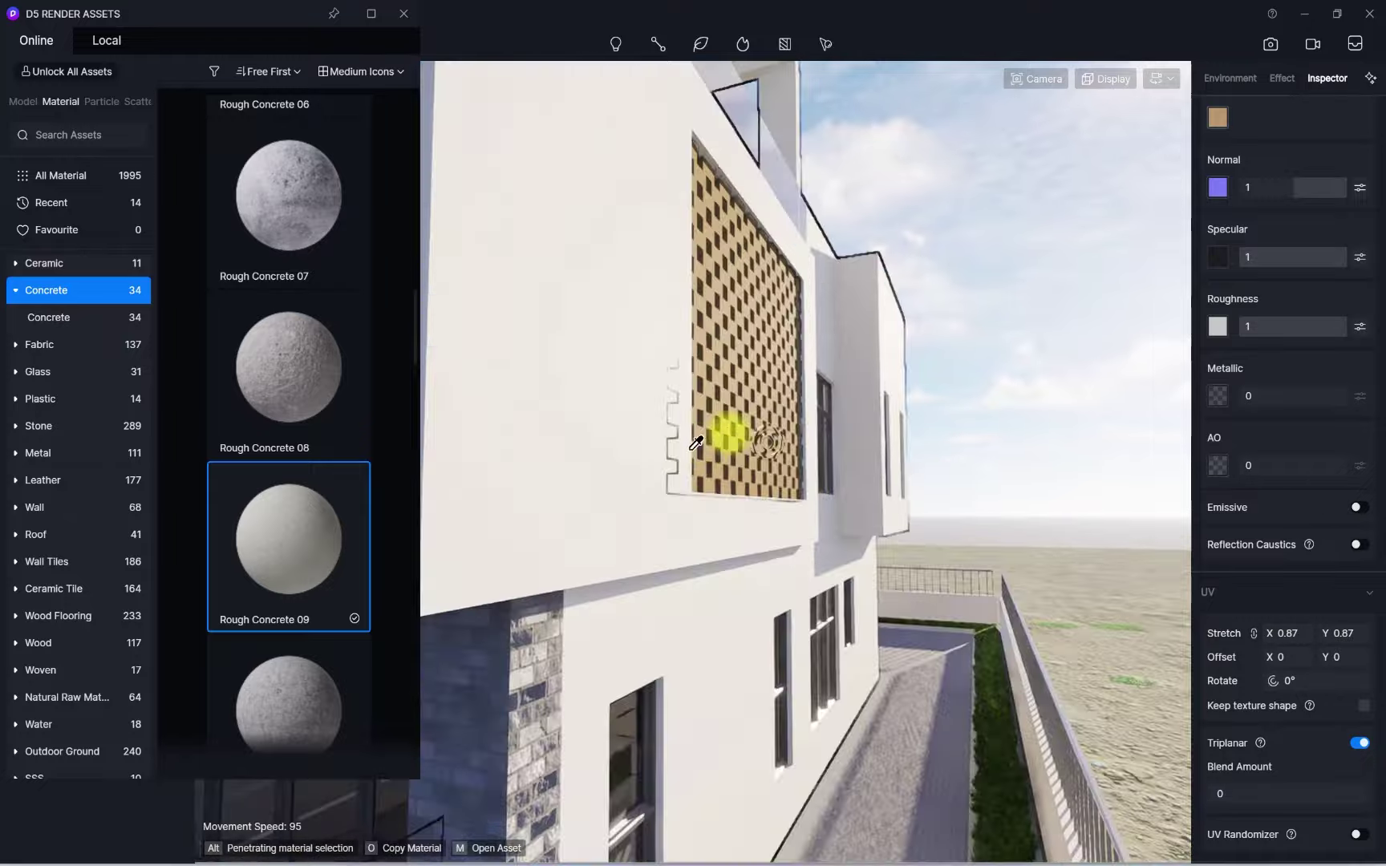
{"action": "scroll", "coordinate": [774, 418], "scroll_direction": "down", "scroll_amount": 5}
{"action": "scroll", "coordinate": [851, 338], "scroll_direction": "up", "scroll_amount": 5}
{"action": "scroll", "coordinate": [769, 392], "scroll_direction": "down", "scroll_amount": 4}
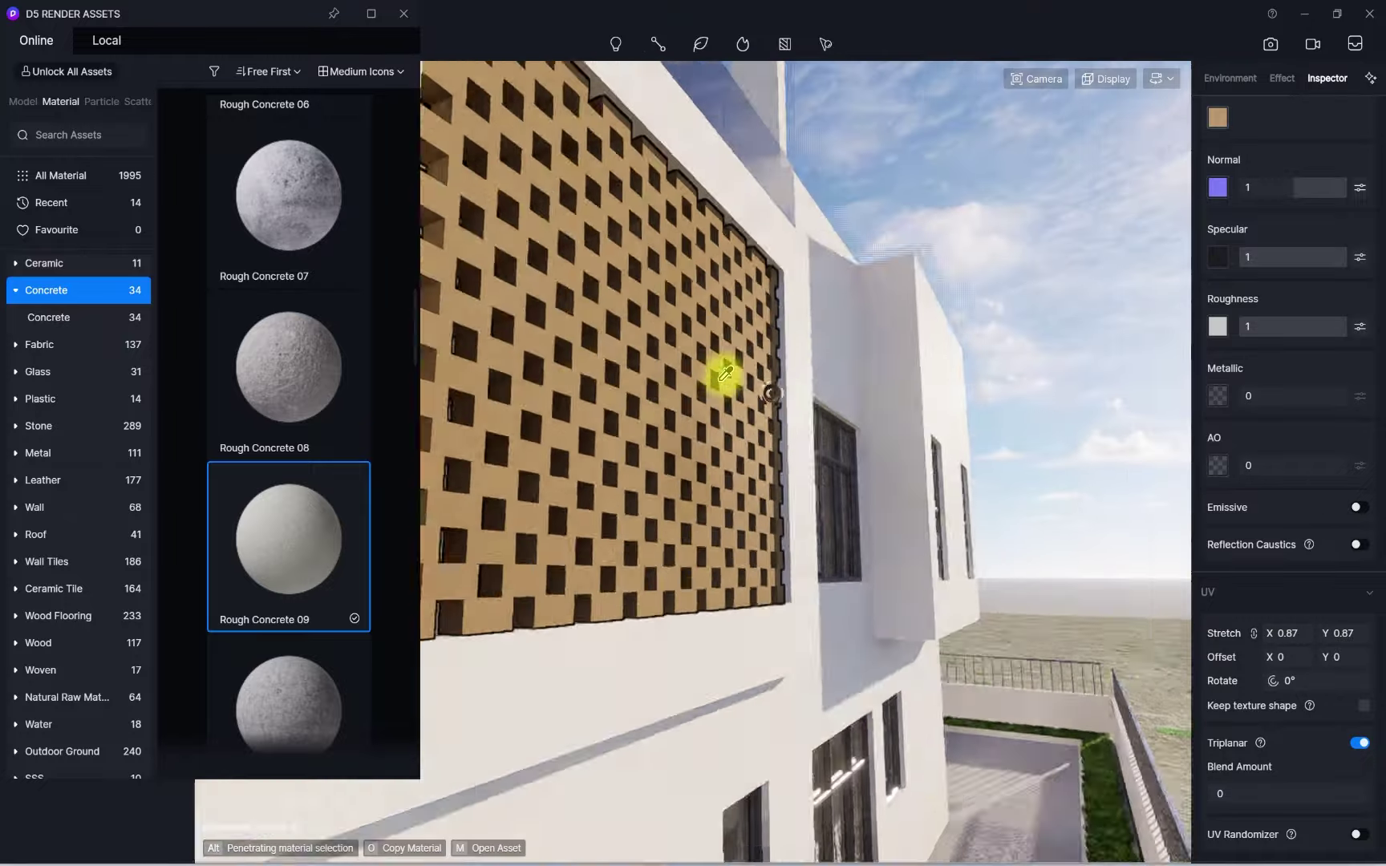
{"action": "scroll", "coordinate": [724, 376], "scroll_direction": "up", "scroll_amount": 2}
{"action": "scroll", "coordinate": [660, 403], "scroll_direction": "down", "scroll_amount": 3}
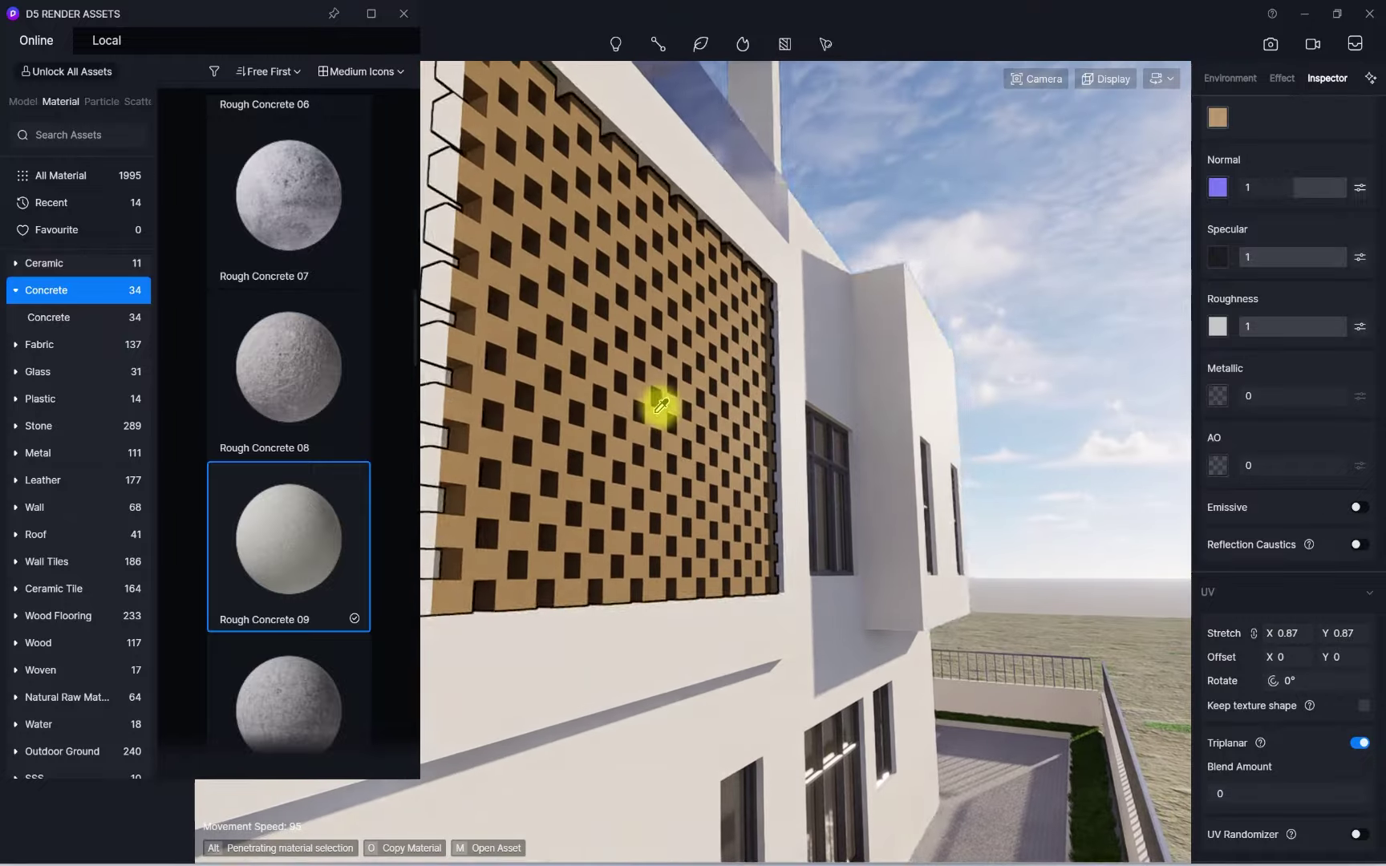
Lighten the perforated screens' base color to a warm light tan and check the concrete surface up close
{"action": "left_click", "coordinate": [1222, 120]}
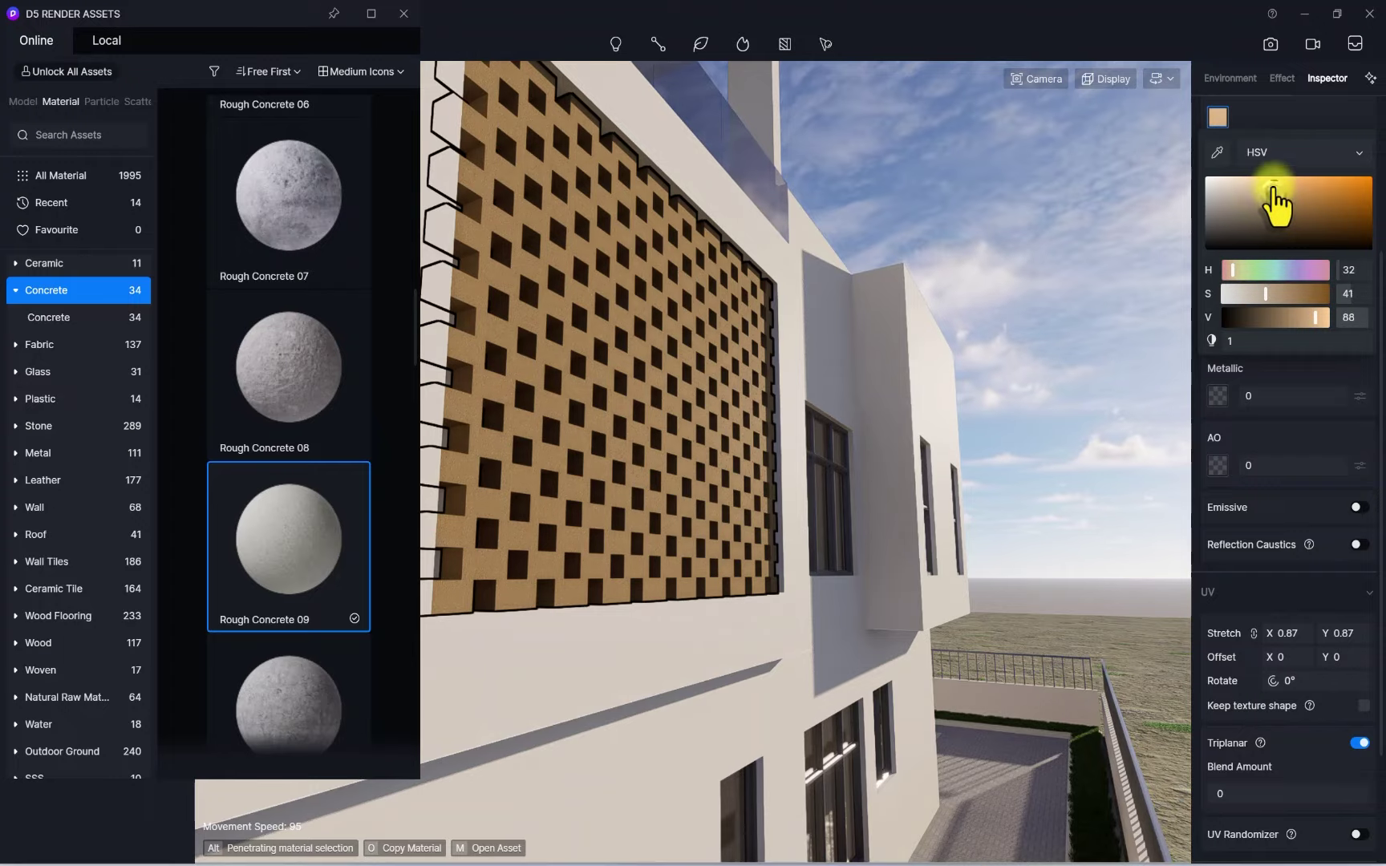
{"action": "scroll", "coordinate": [816, 340], "scroll_direction": "down", "scroll_amount": 5}
{"action": "scroll", "coordinate": [817, 340], "scroll_direction": "up", "scroll_amount": 4}
{"action": "mouse_move", "coordinate": [910, 383]}
{"action": "right_mouse_down"}
{"action": "mouse_move", "coordinate": [1008, 362]}
{"action": "mouse_move", "coordinate": [1105, 376]}
{"action": "mouse_move", "coordinate": [968, 393]}
{"action": "mouse_move", "coordinate": [869, 387]}
{"action": "mouse_move", "coordinate": [910, 397]}
{"action": "right_mouse_up"}
{"action": "scroll", "coordinate": [968, 393], "scroll_direction": "up", "scroll_amount": 4}
{"action": "scroll", "coordinate": [869, 387], "scroll_direction": "down", "scroll_amount": 4}
{"action": "scroll", "coordinate": [909, 396], "scroll_direction": "up", "scroll_amount": 6}
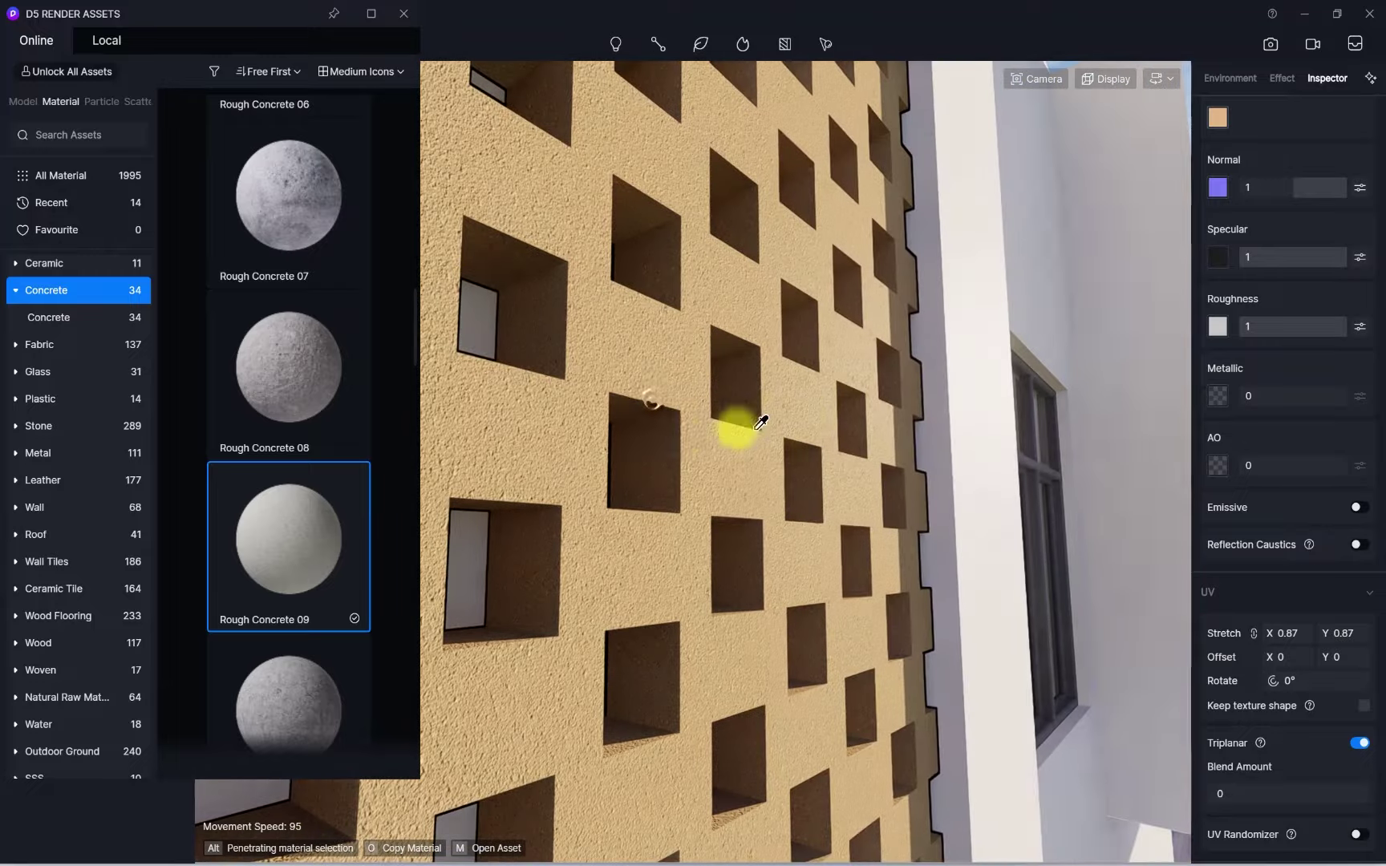
Apply the Light Brown Maple wood material to the frame of the interior door on the upper floor
{"action": "scroll", "coordinate": [675, 438], "scroll_direction": "down", "scroll_amount": 6}
{"action": "right_click_drag", "start_coordinate": [671, 439], "coordinate": [611, 361]}
{"action": "scroll", "coordinate": [666, 405], "scroll_direction": "up", "scroll_amount": 5}
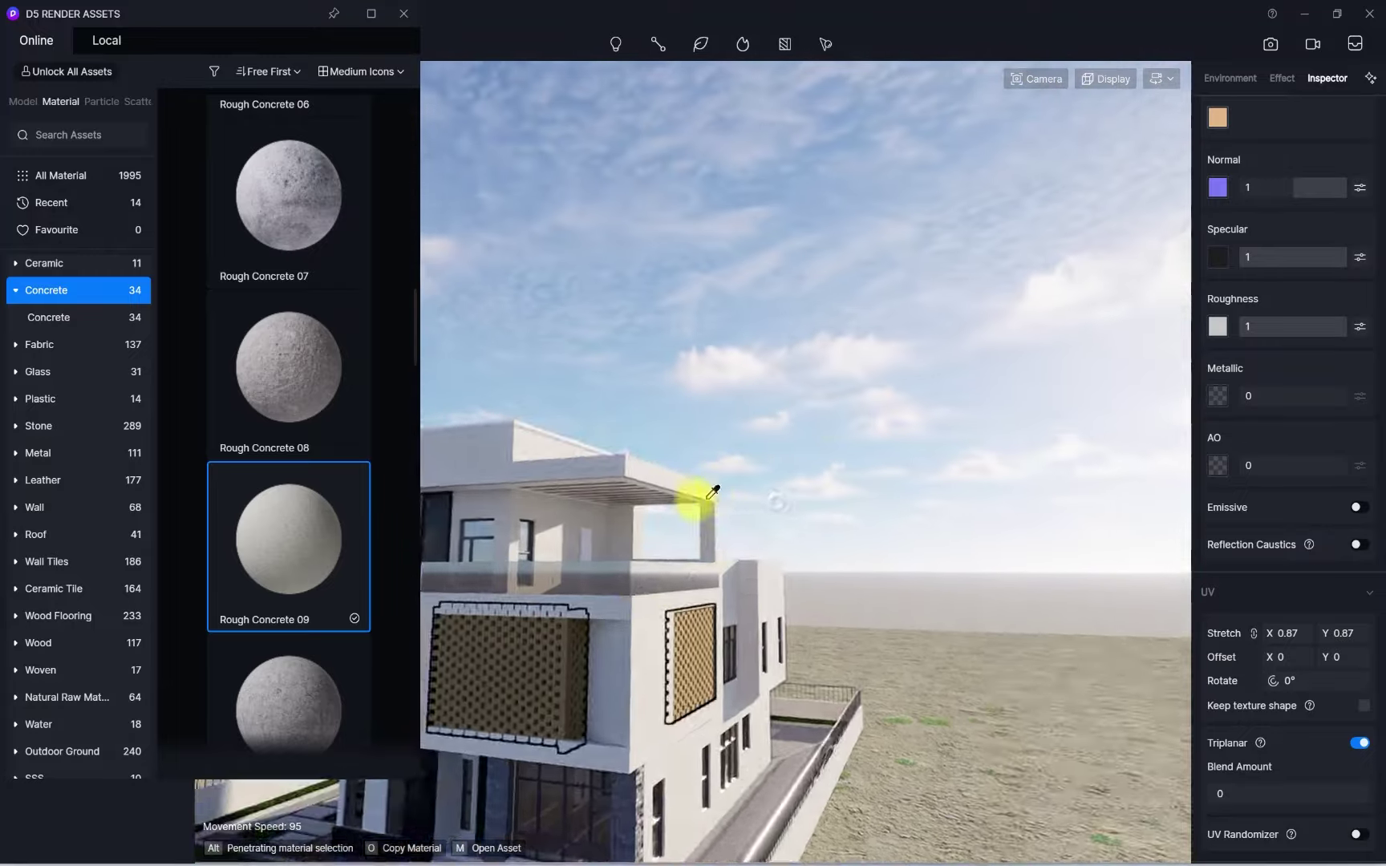
{"action": "right_click_drag", "start_coordinate": [706, 499], "coordinate": [489, 527]}
{"action": "scroll", "coordinate": [642, 586], "scroll_direction": "up", "scroll_amount": 5}
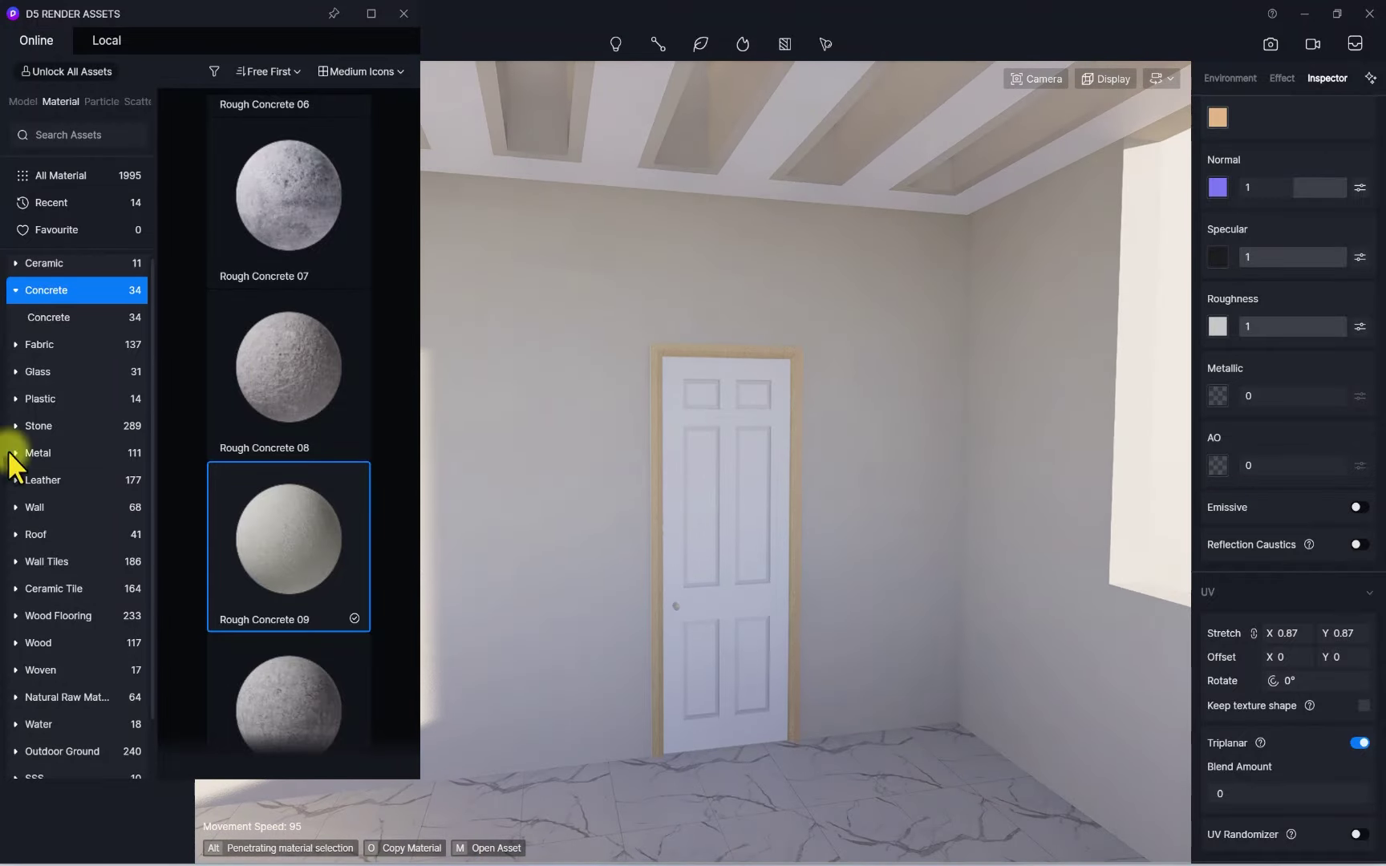
{"action": "scroll", "coordinate": [46, 425], "scroll_direction": "up", "scroll_amount": 1}
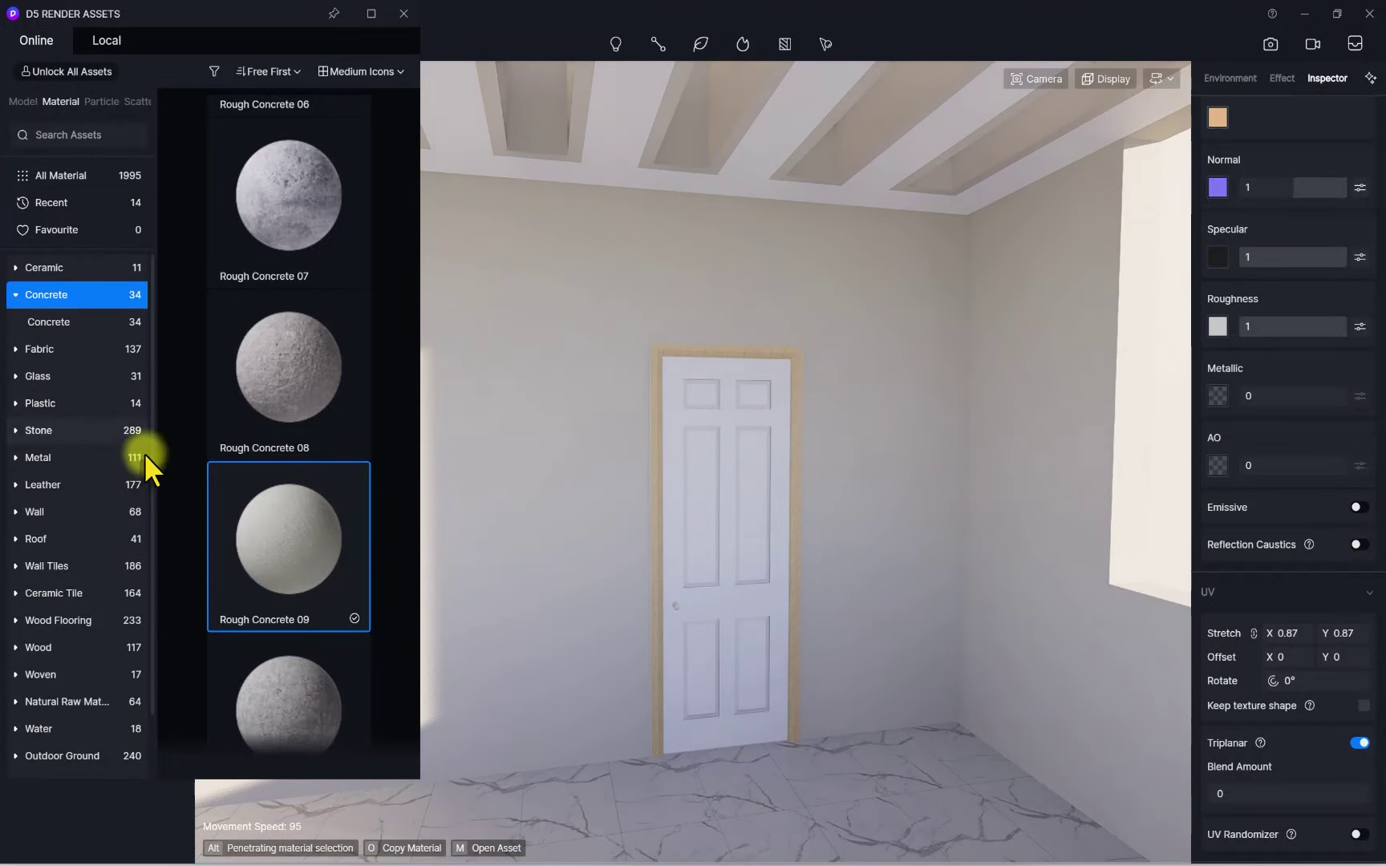
{"action": "left_click", "coordinate": [37, 648]}
{"action": "scroll", "coordinate": [271, 448], "scroll_direction": "down", "scroll_amount": 10}
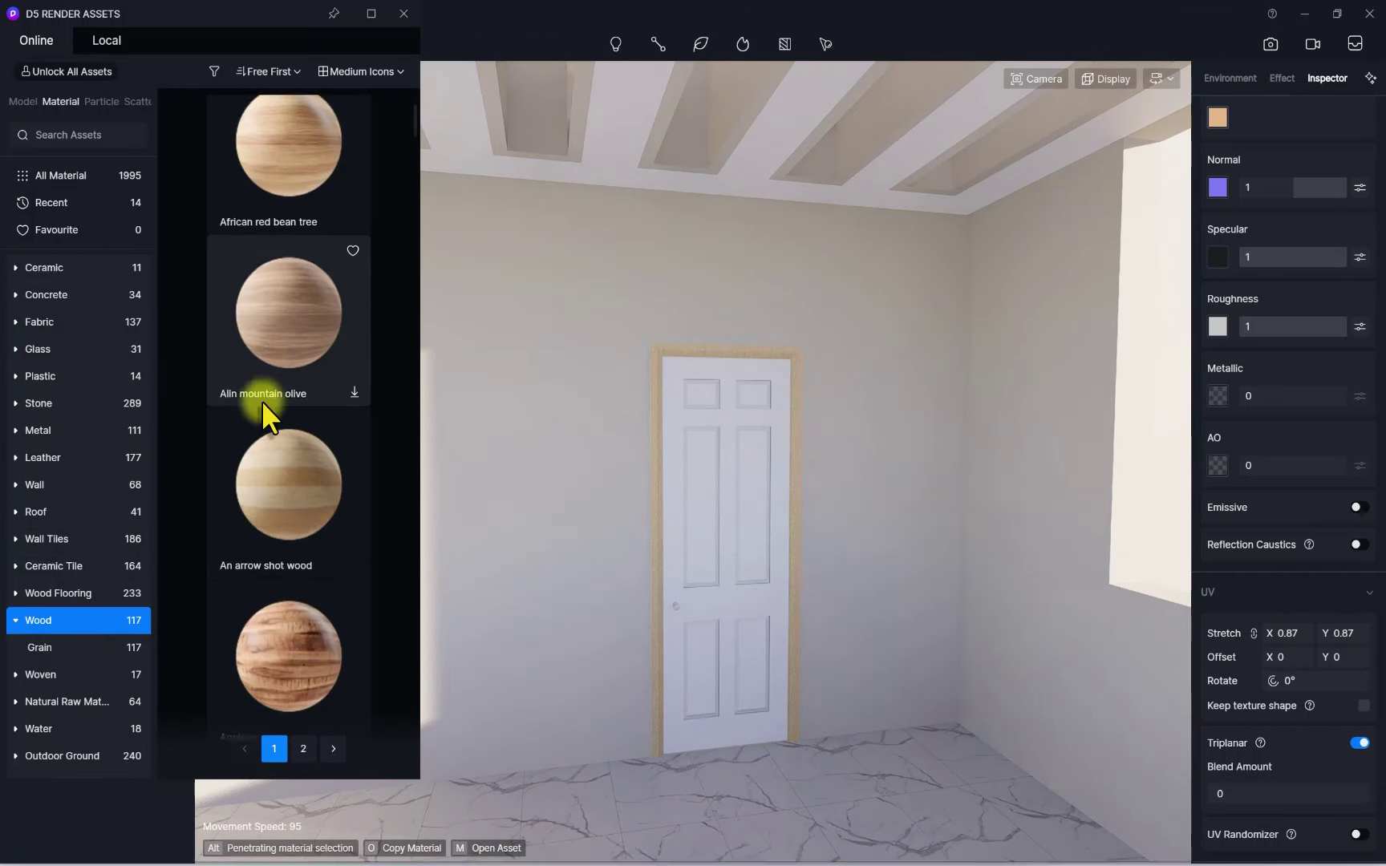
{"action": "scroll", "coordinate": [270, 445], "scroll_direction": "down", "scroll_amount": 10}
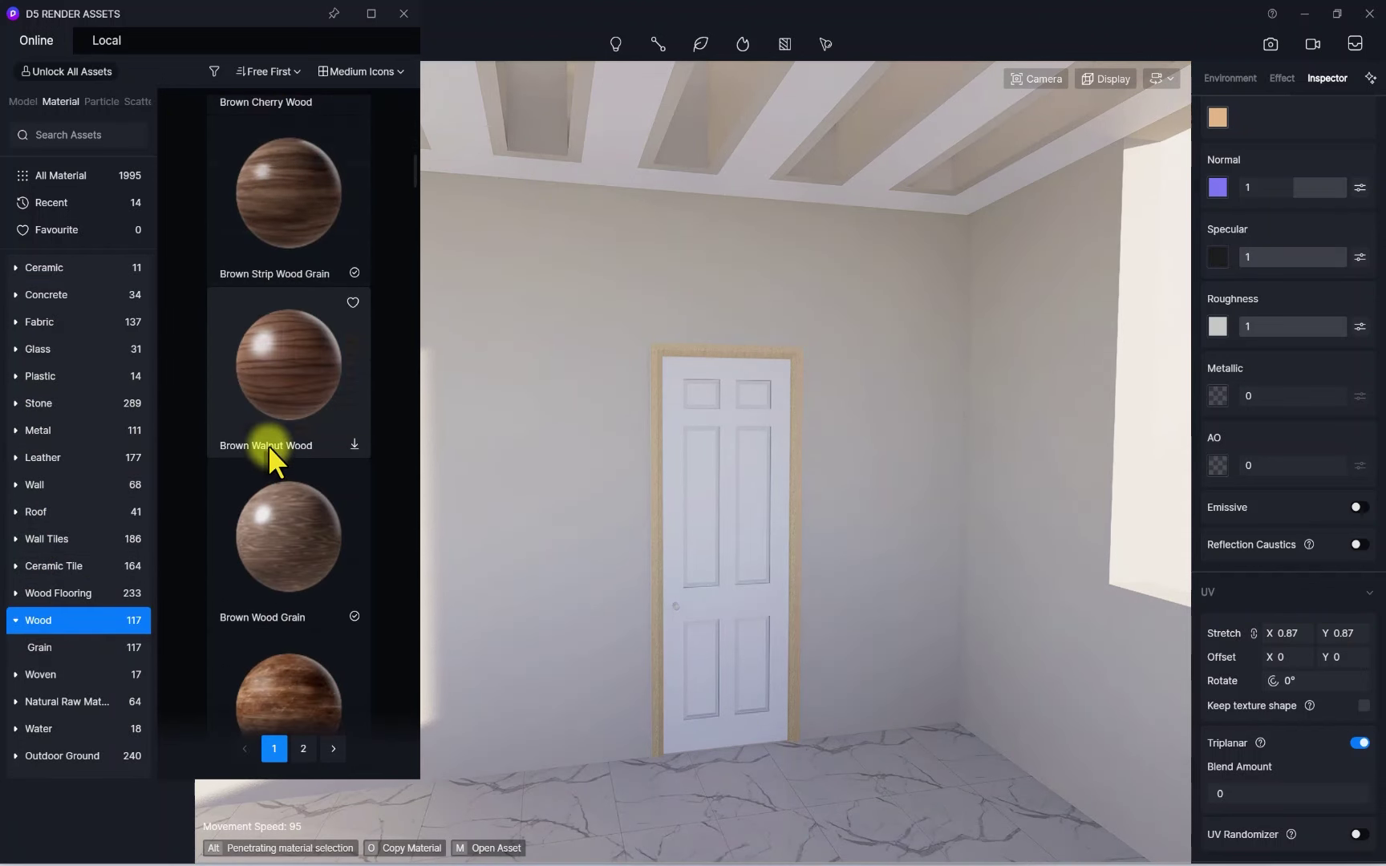
{"action": "scroll", "coordinate": [264, 443], "scroll_direction": "down", "scroll_amount": 10}
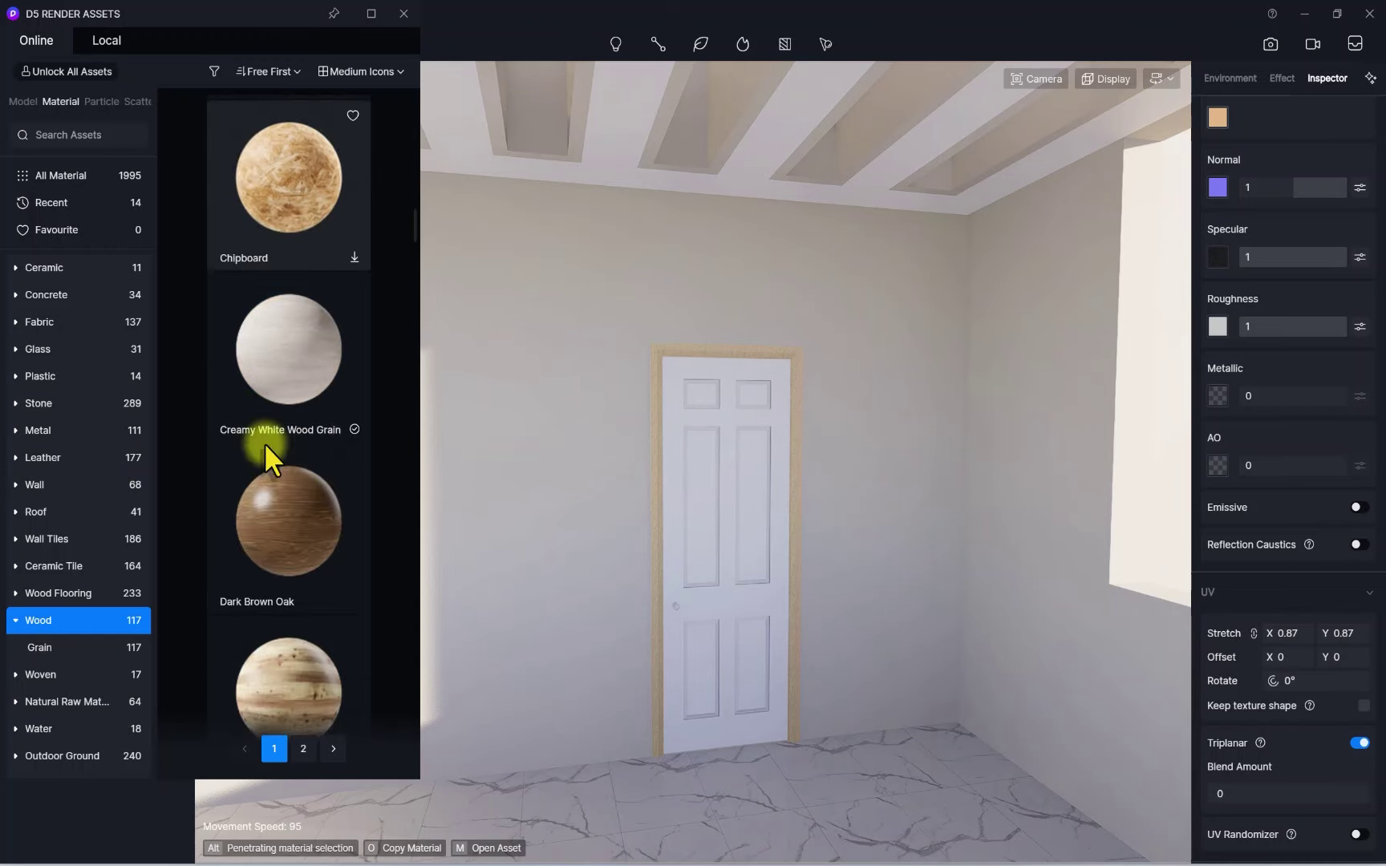
{"action": "scroll", "coordinate": [272, 417], "scroll_direction": "up", "scroll_amount": 2}
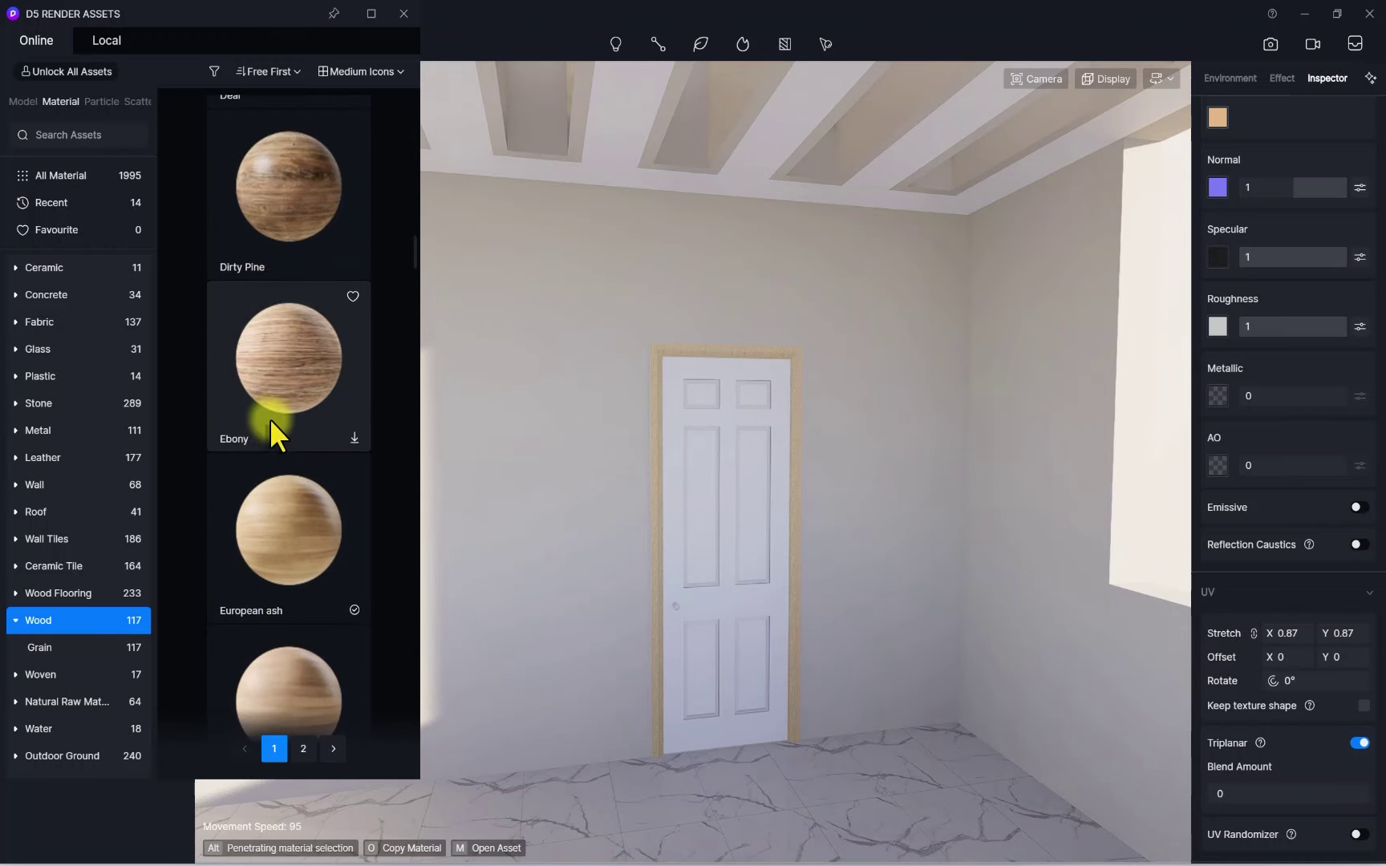
{"action": "scroll", "coordinate": [277, 464], "scroll_direction": "down", "scroll_amount": 10}
{"action": "scroll", "coordinate": [272, 466], "scroll_direction": "down", "scroll_amount": 8}
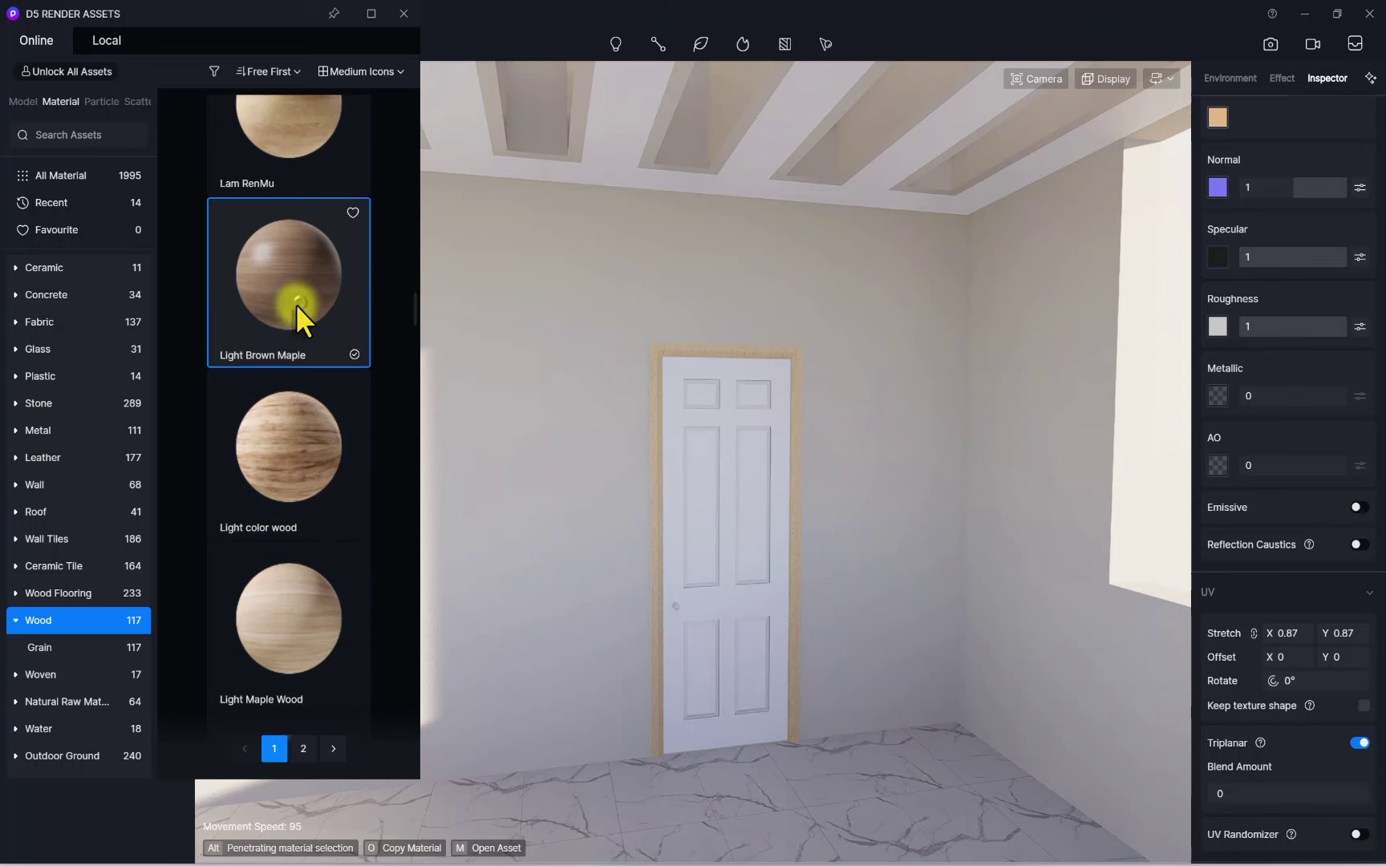
{"action": "left_click_drag", "start_coordinate": [296, 304], "coordinate": [663, 390]}
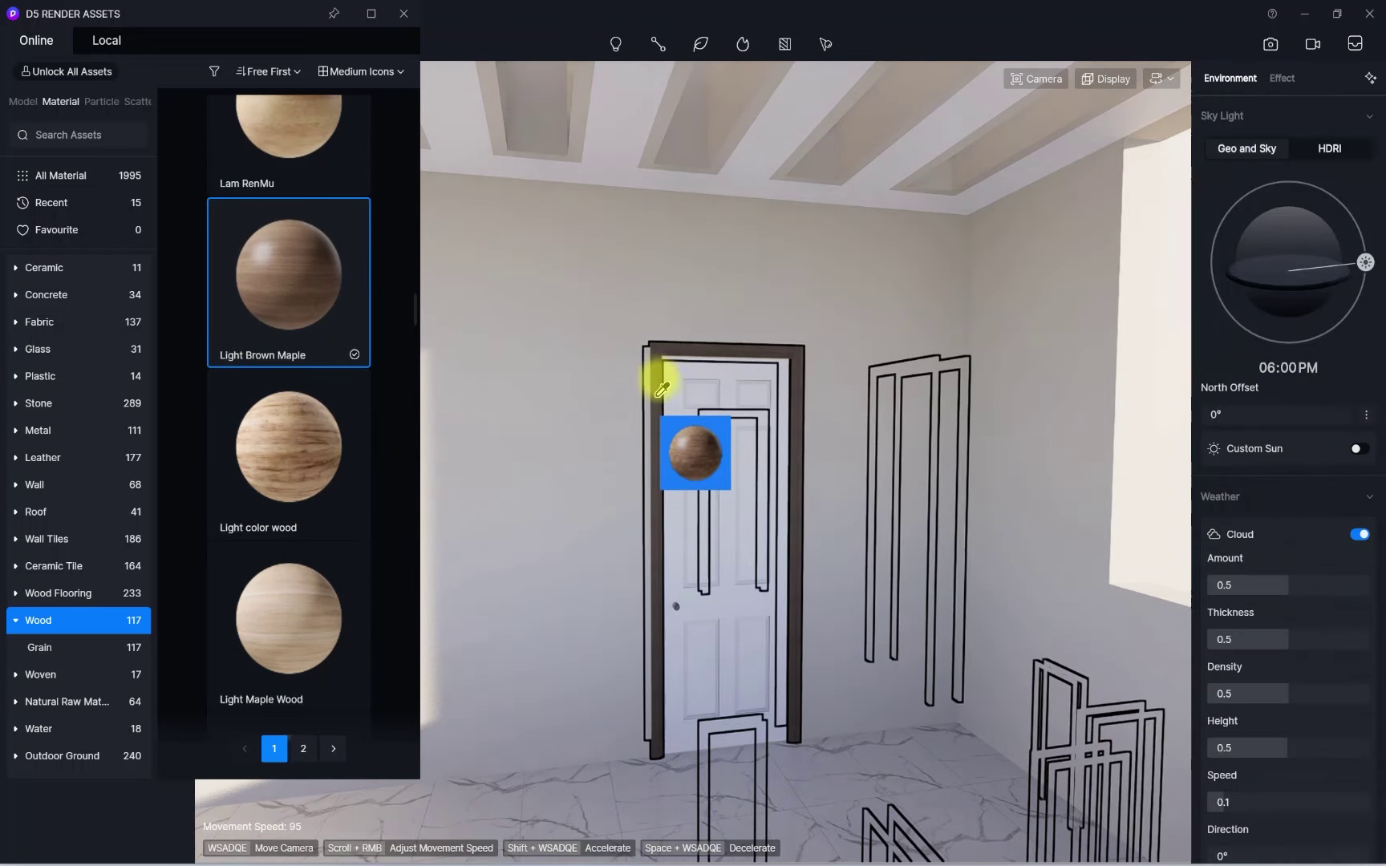
Enable triplanar mapping on the door frame's Light Brown Maple material
{"action": "left_click", "coordinate": [661, 351]}
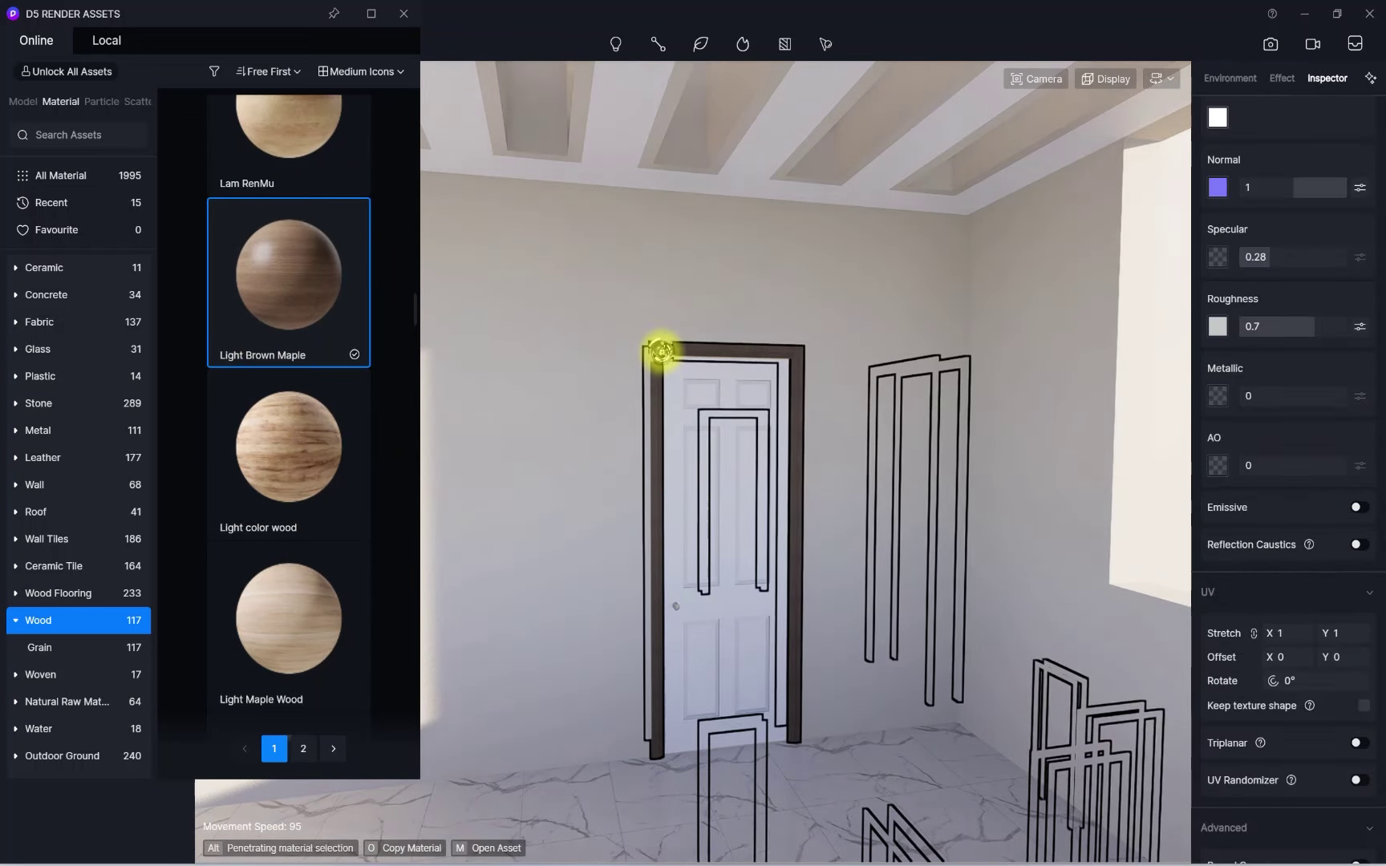
{"action": "left_click", "coordinate": [1359, 745]}
{"action": "scroll", "coordinate": [1282, 172], "scroll_direction": "up", "scroll_amount": 3}
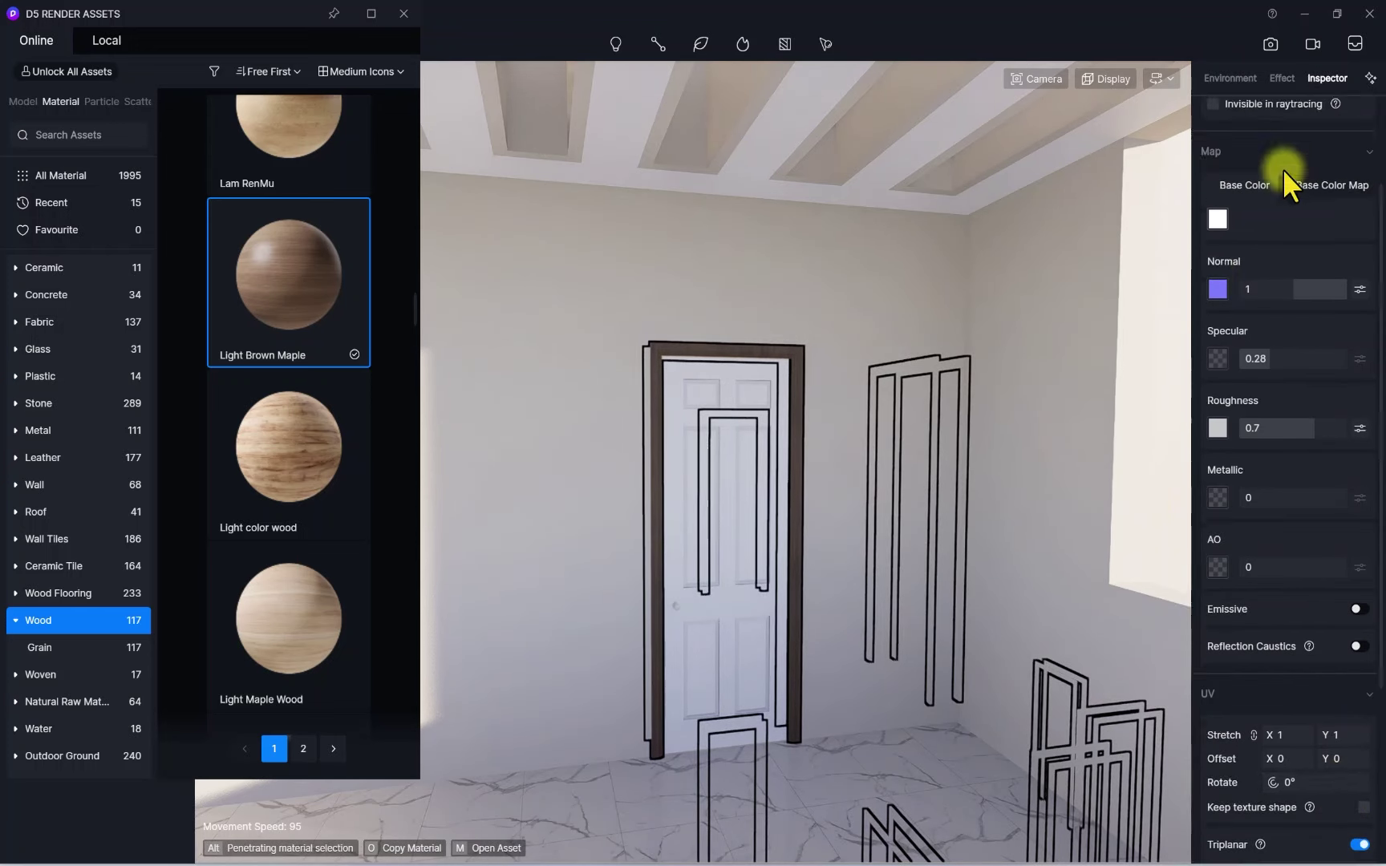
{"action": "scroll", "coordinate": [1208, 176], "scroll_direction": "up", "scroll_amount": 1}
Copy the frame's Light Brown Maple material onto the white paneled door leaf
{"action": "left_click", "coordinate": [1215, 143]}
{"action": "scroll", "coordinate": [746, 441], "scroll_direction": "up", "scroll_amount": 5}
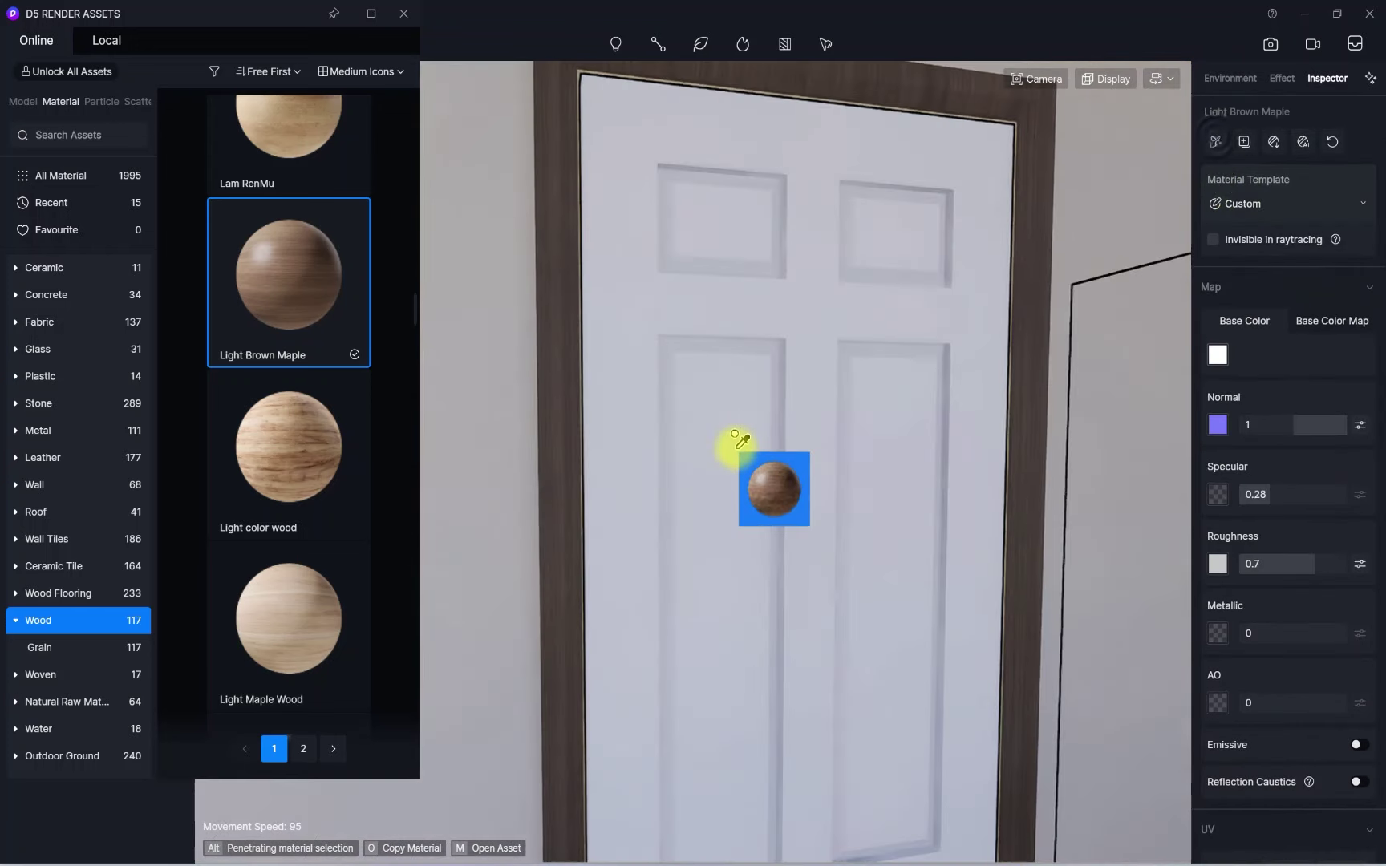
{"action": "left_click", "coordinate": [734, 434]}
Apply the copied Light Brown Maple to the thin trim strip between the door leaf and its frame
{"action": "right_click_drag", "start_coordinate": [987, 257], "coordinate": [764, 313]}
{"action": "scroll", "coordinate": [765, 312], "scroll_direction": "up", "scroll_amount": 3}
{"action": "scroll", "coordinate": [772, 309], "scroll_direction": "down", "scroll_amount": 3}
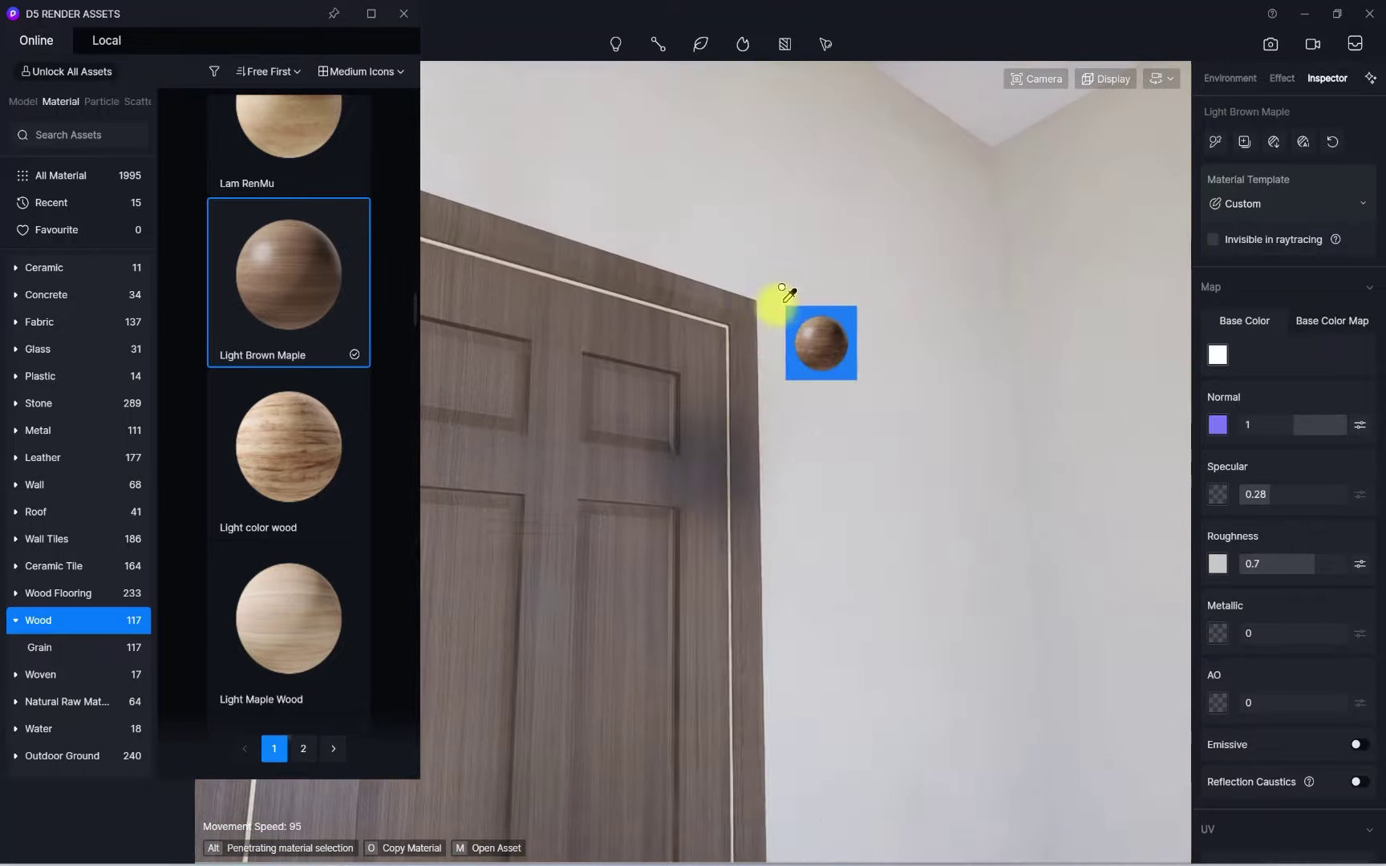
{"action": "left_click_drag", "start_coordinate": [716, 315], "coordinate": [762, 347]}
{"action": "scroll", "coordinate": [642, 409], "scroll_direction": "down", "scroll_amount": 5}
{"action": "scroll", "coordinate": [657, 408], "scroll_direction": "up", "scroll_amount": 5}
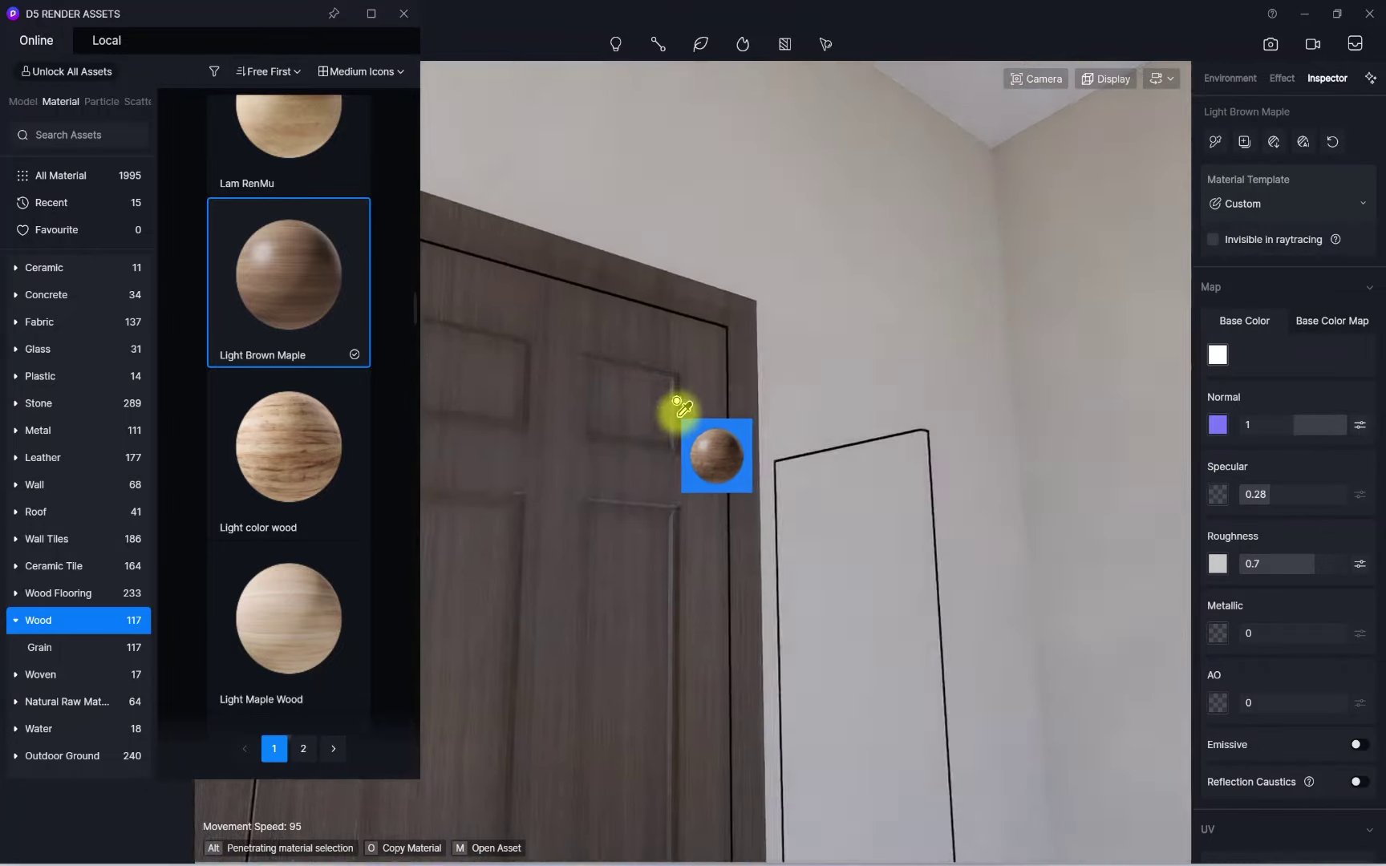
{"action": "scroll", "coordinate": [665, 409], "scroll_direction": "down", "scroll_amount": 5}
{"action": "scroll", "coordinate": [649, 405], "scroll_direction": "down", "scroll_amount": 3}
{"action": "right_click_drag", "start_coordinate": [648, 405], "coordinate": [847, 346]}
{"action": "scroll", "coordinate": [698, 421], "scroll_direction": "up", "scroll_amount": 4}
{"action": "left_click", "coordinate": [683, 395]}
Pick up the Rough Concrete 09 material from the white curb along the lawn for copying
{"action": "scroll", "coordinate": [889, 473], "scroll_direction": "up", "scroll_amount": 6}
{"action": "scroll", "coordinate": [814, 497], "scroll_direction": "down", "scroll_amount": 3}
{"action": "right_click_drag", "start_coordinate": [813, 497], "coordinate": [534, 634]}
{"action": "key", "text": "s"}
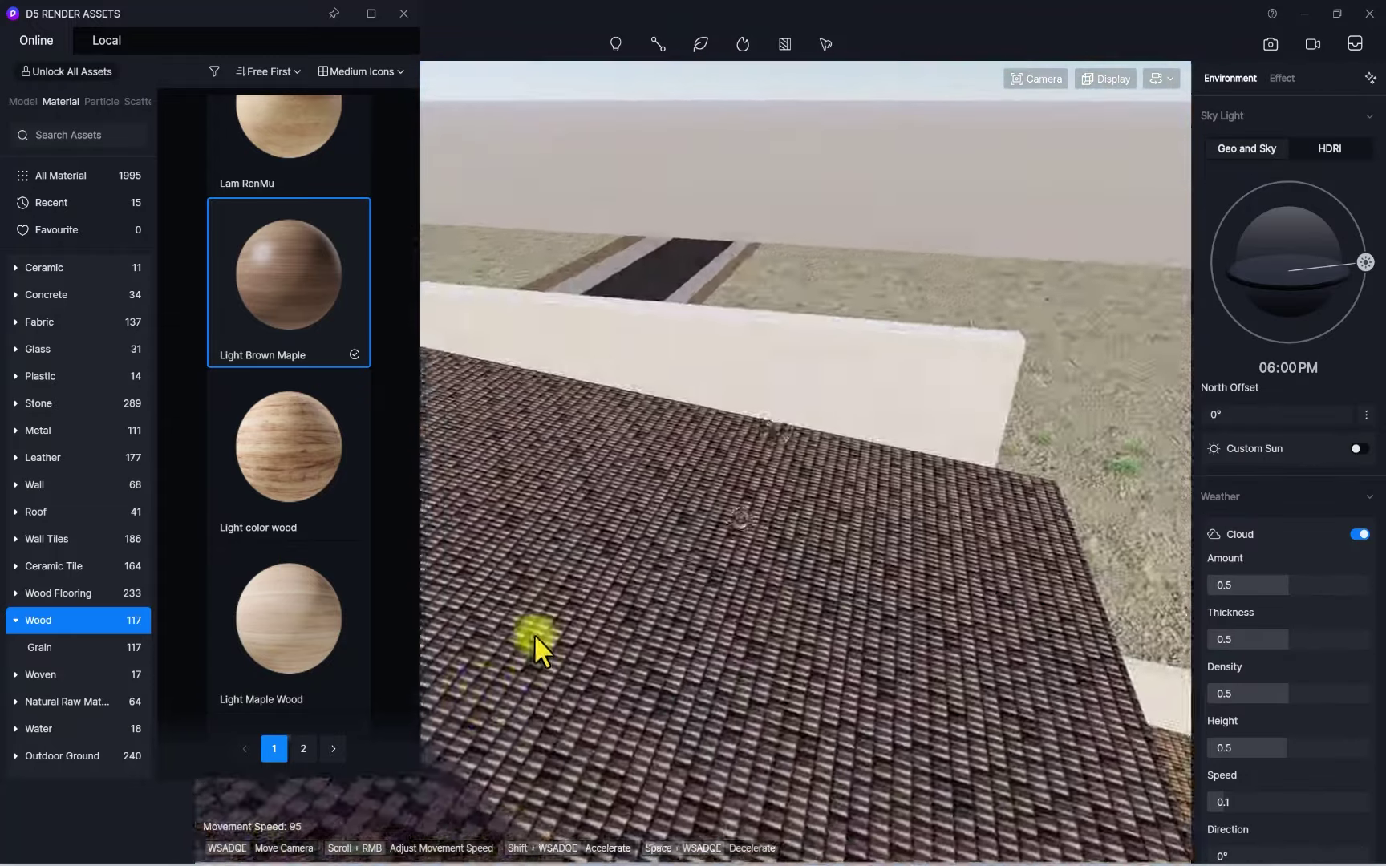
{"action": "scroll", "coordinate": [471, 675], "scroll_direction": "down", "scroll_amount": 10}
{"action": "scroll", "coordinate": [813, 501], "scroll_direction": "up", "scroll_amount": 10}
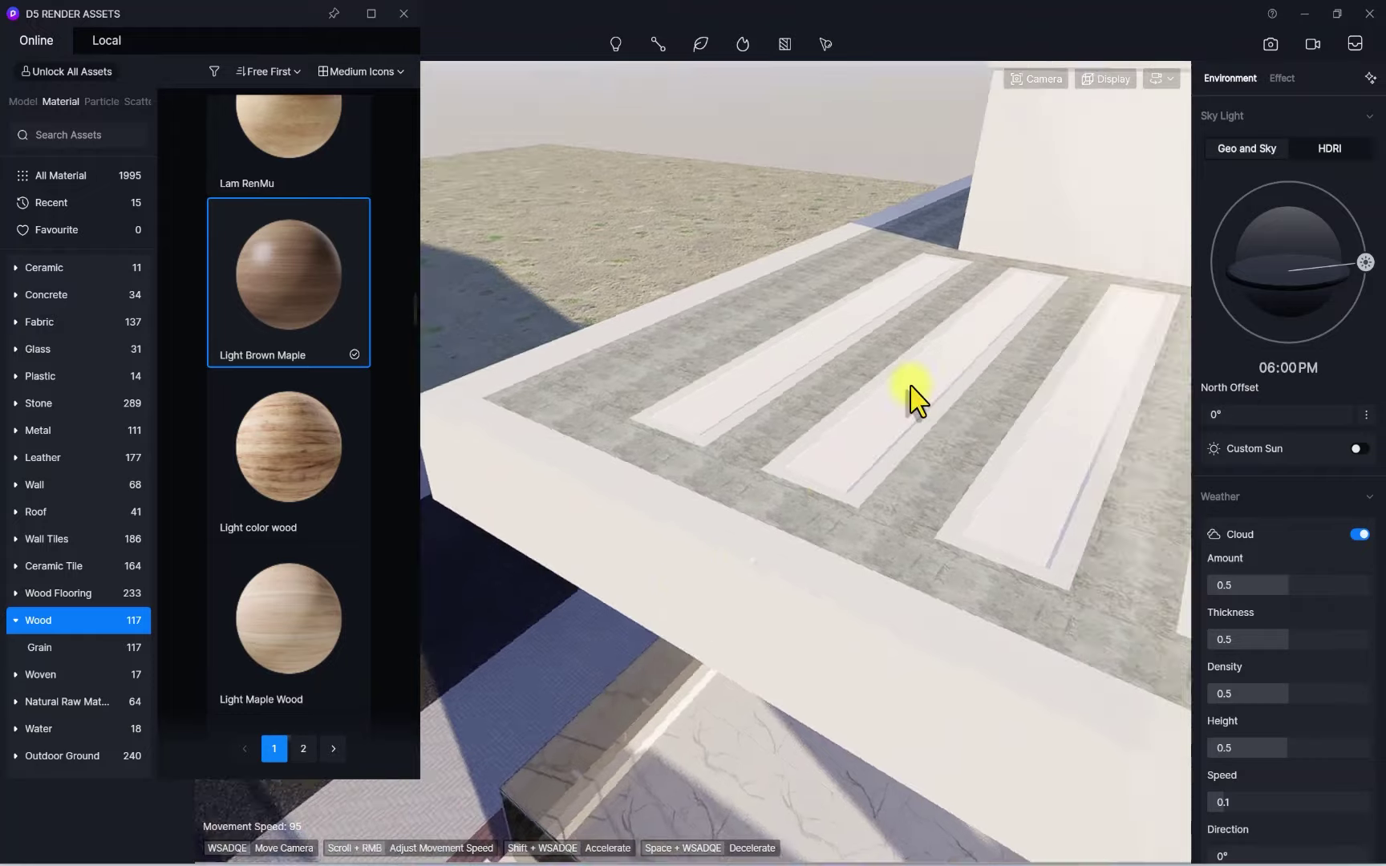
{"action": "right_click_drag", "start_coordinate": [911, 387], "coordinate": [900, 426]}
{"action": "scroll", "coordinate": [900, 425], "scroll_direction": "up", "scroll_amount": 6}
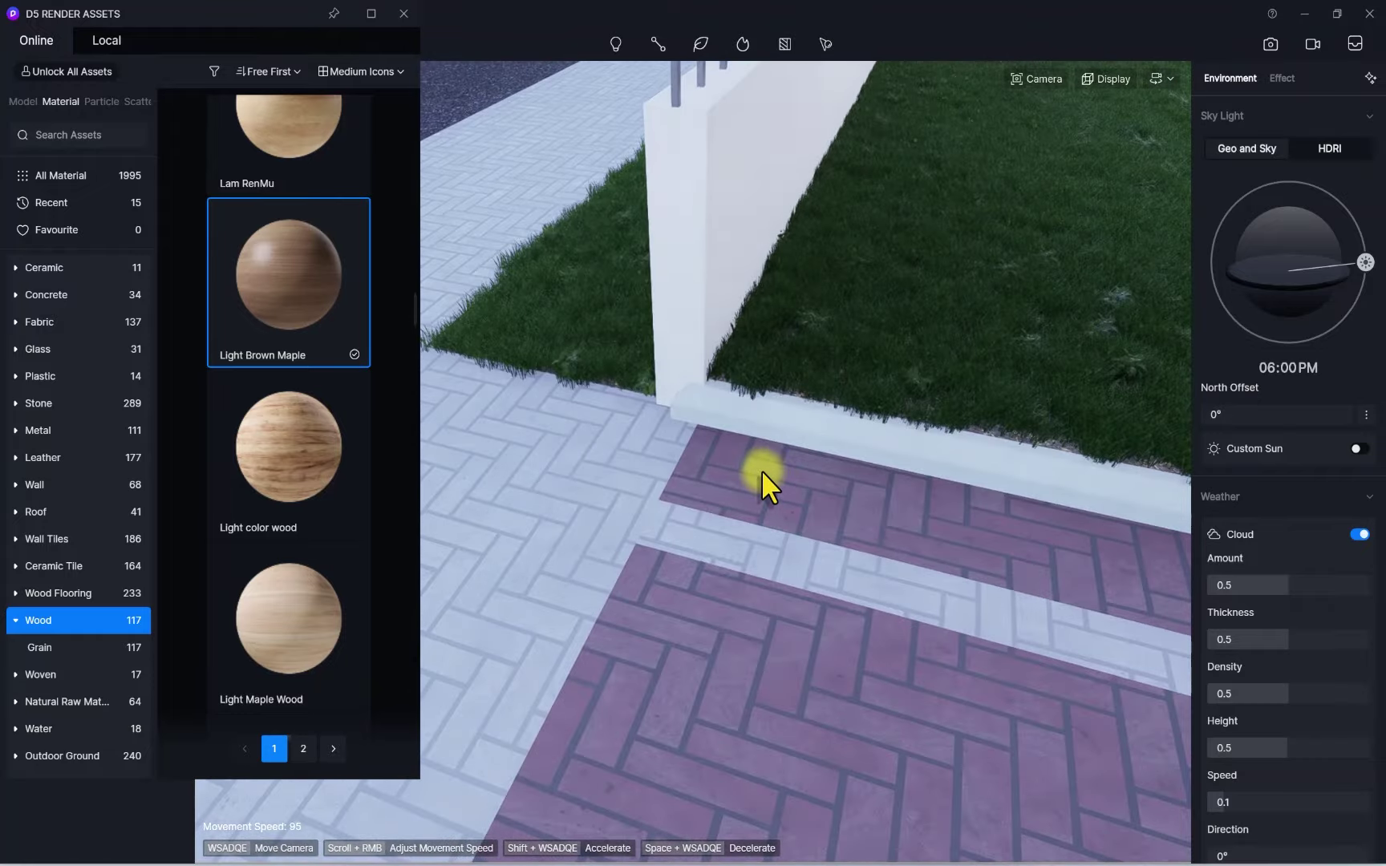
{"action": "left_click", "coordinate": [805, 415]}
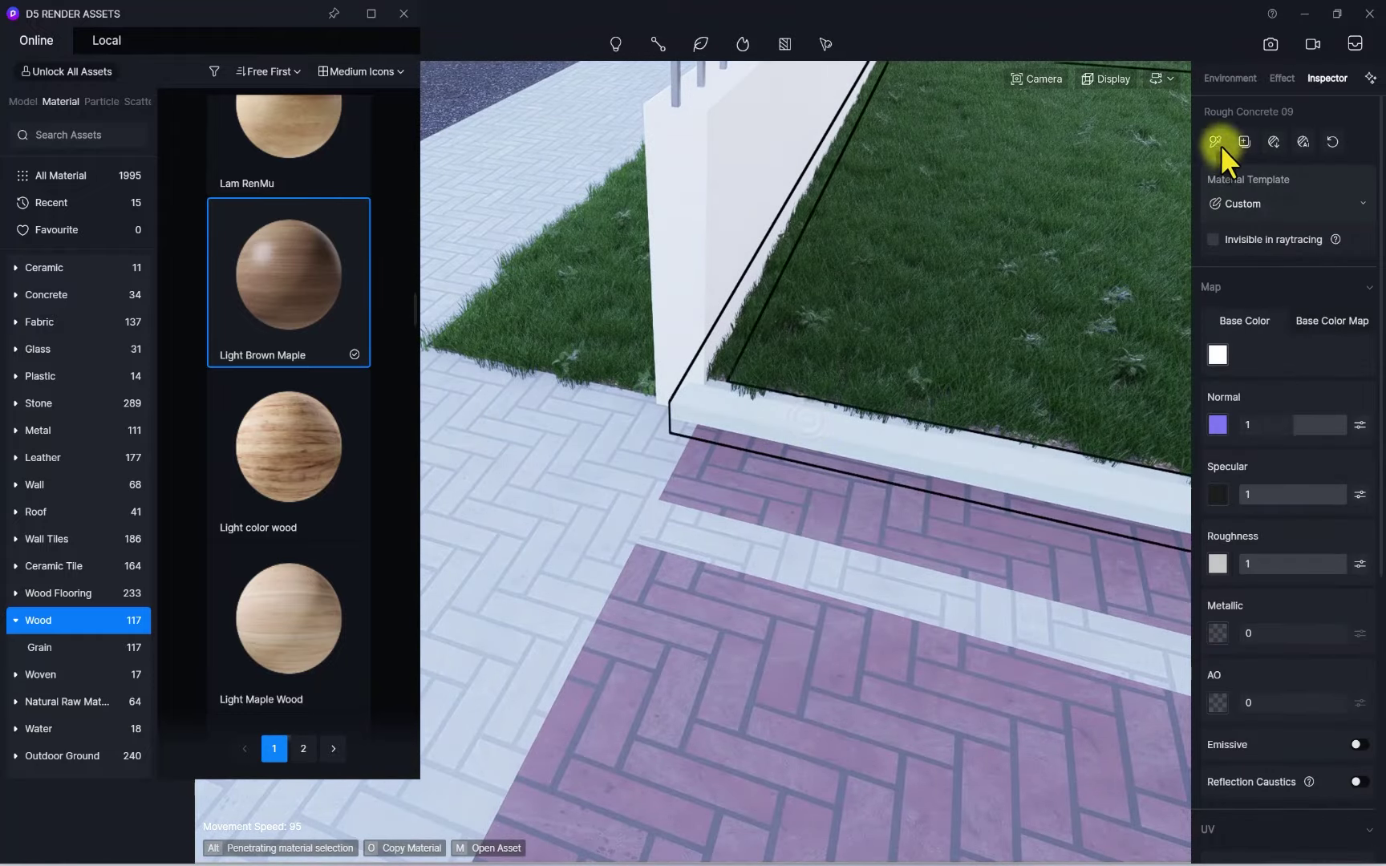
{"action": "scroll", "coordinate": [539, 622], "scroll_direction": "down", "scroll_amount": 10}
Apply the copied Rough Concrete 09 to the slotted roof slab above the terrace
{"action": "scroll", "coordinate": [773, 443], "scroll_direction": "up", "scroll_amount": 12}
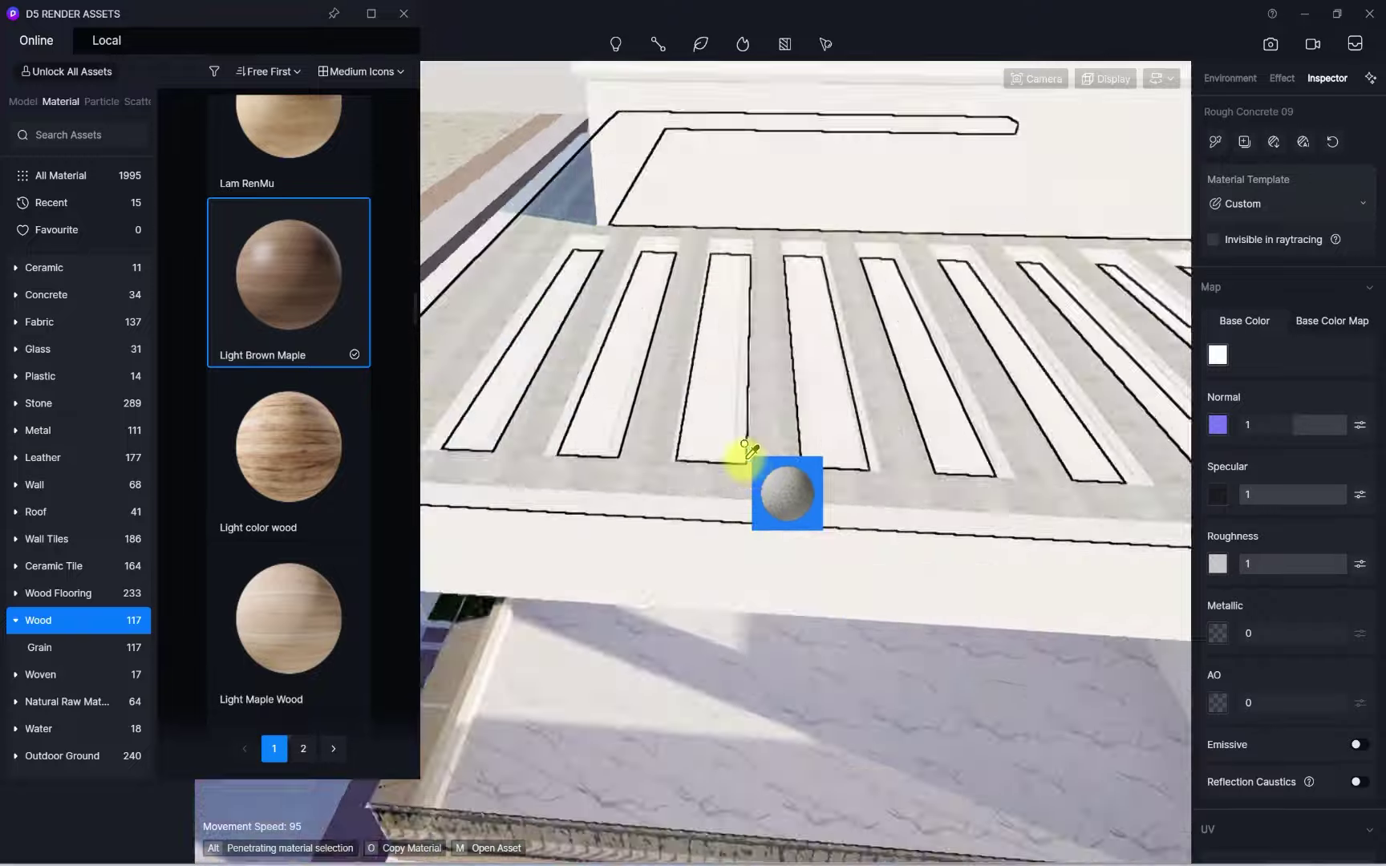
{"action": "scroll", "coordinate": [645, 572], "scroll_direction": "down", "scroll_amount": 10}
{"action": "scroll", "coordinate": [635, 473], "scroll_direction": "up", "scroll_amount": 5}
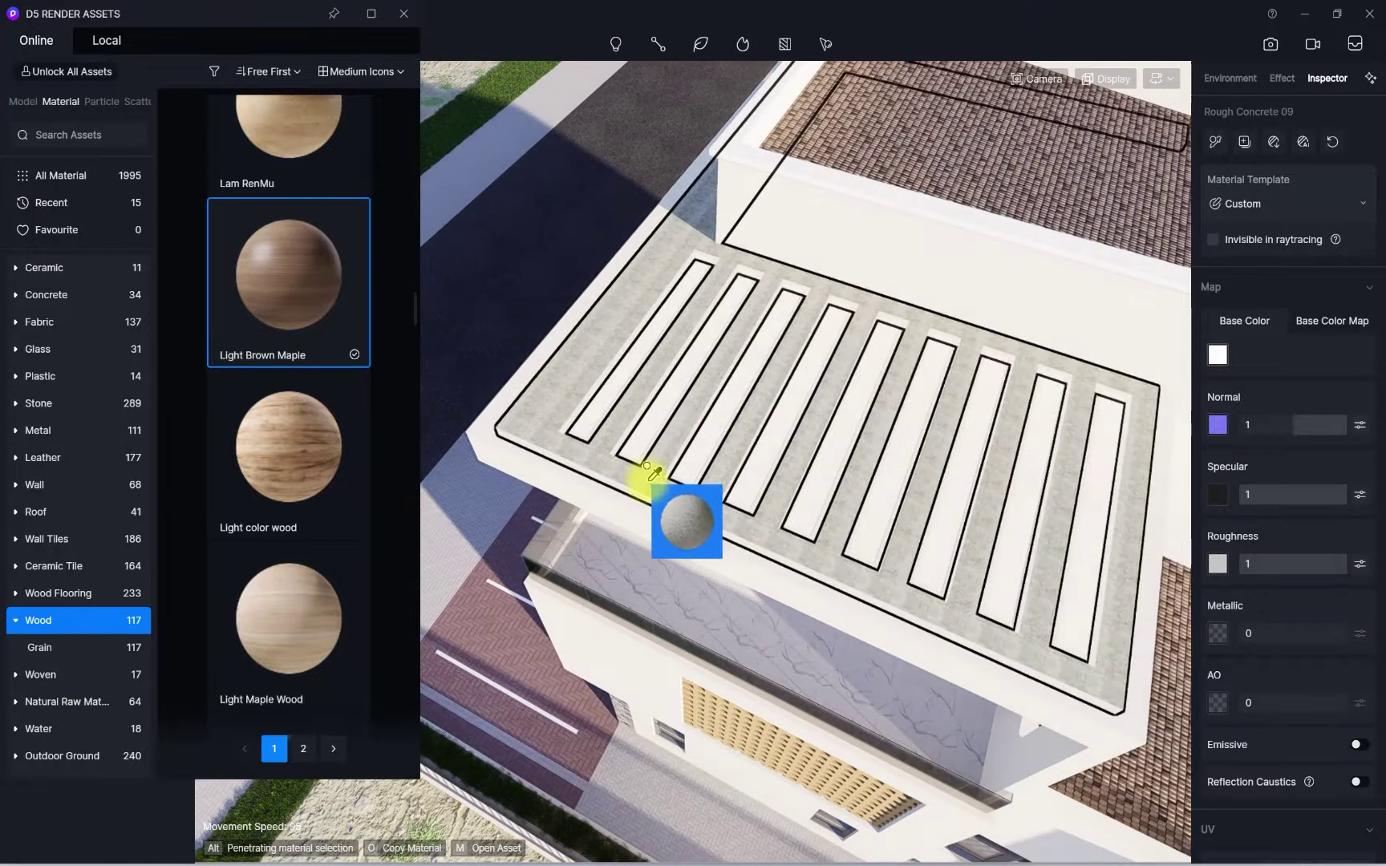
{"action": "scroll", "coordinate": [688, 421], "scroll_direction": "down", "scroll_amount": 5}
{"action": "scroll", "coordinate": [688, 421], "scroll_direction": "up", "scroll_amount": 10}
{"action": "scroll", "coordinate": [730, 525], "scroll_direction": "down", "scroll_amount": 8}
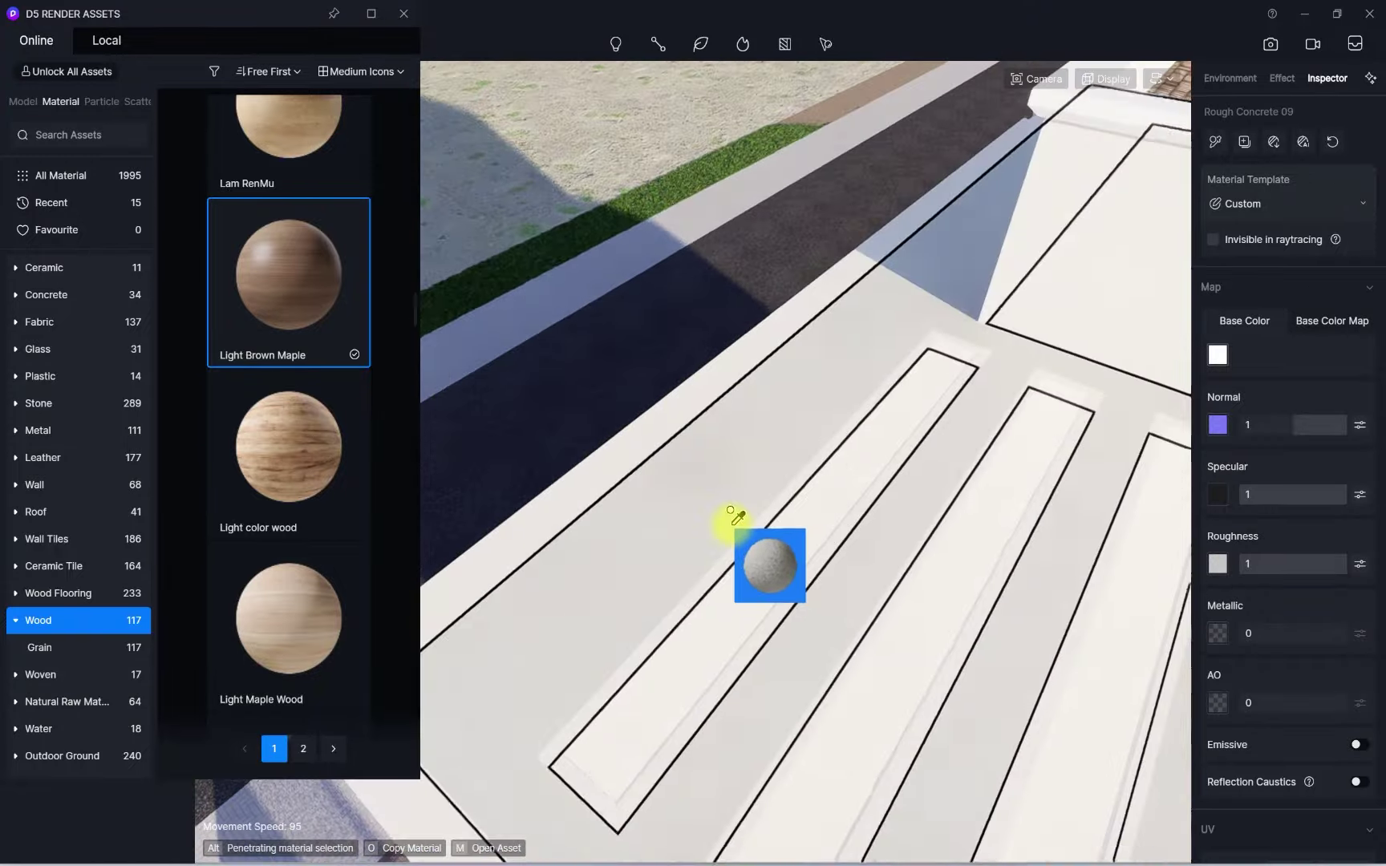
Examine the concrete on the slotted roof slab from several angles and stop copying the material
{"action": "right_click_drag", "start_coordinate": [730, 525], "coordinate": [703, 515]}
{"action": "scroll", "coordinate": [768, 614], "scroll_direction": "down", "scroll_amount": 2}
{"action": "scroll", "coordinate": [755, 603], "scroll_direction": "down", "scroll_amount": 3}
{"action": "right_click_drag", "start_coordinate": [755, 603], "coordinate": [740, 614]}
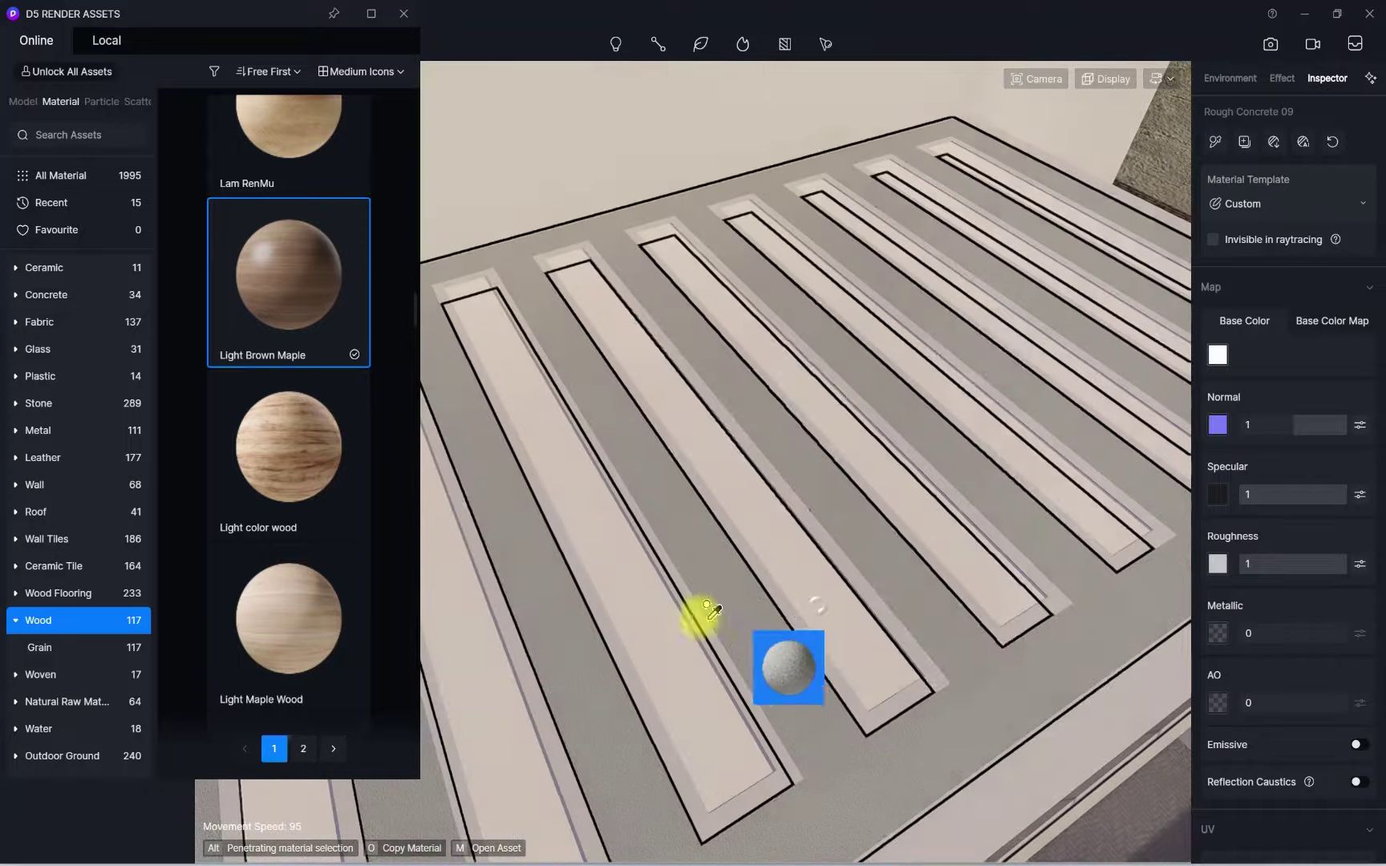
{"action": "right_click_drag", "start_coordinate": [710, 381], "coordinate": [578, 479]}
{"action": "scroll", "coordinate": [578, 479], "scroll_direction": "down", "scroll_amount": 8}
{"action": "scroll", "coordinate": [609, 449], "scroll_direction": "up", "scroll_amount": 8}
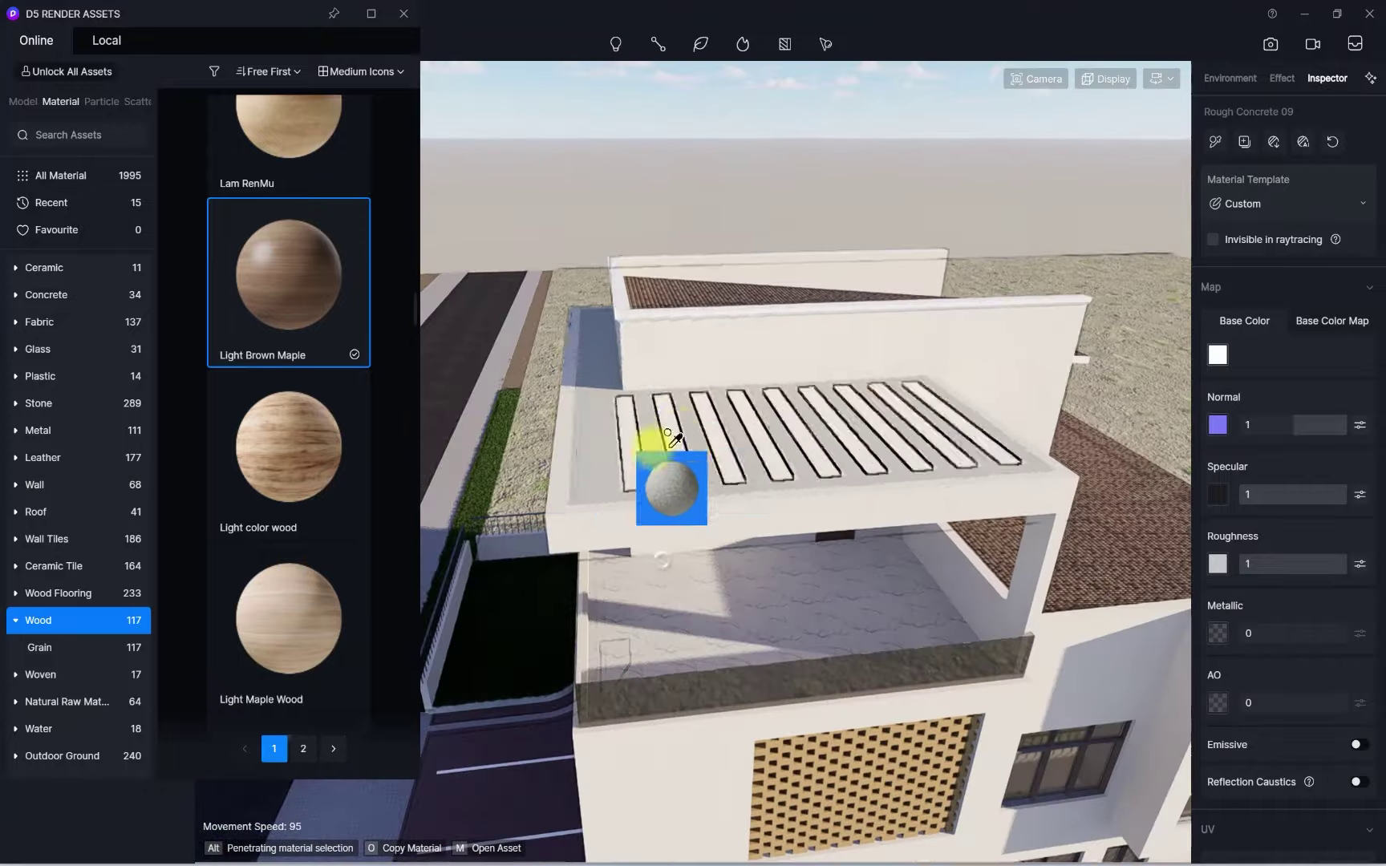
{"action": "key", "text": "Escape"}
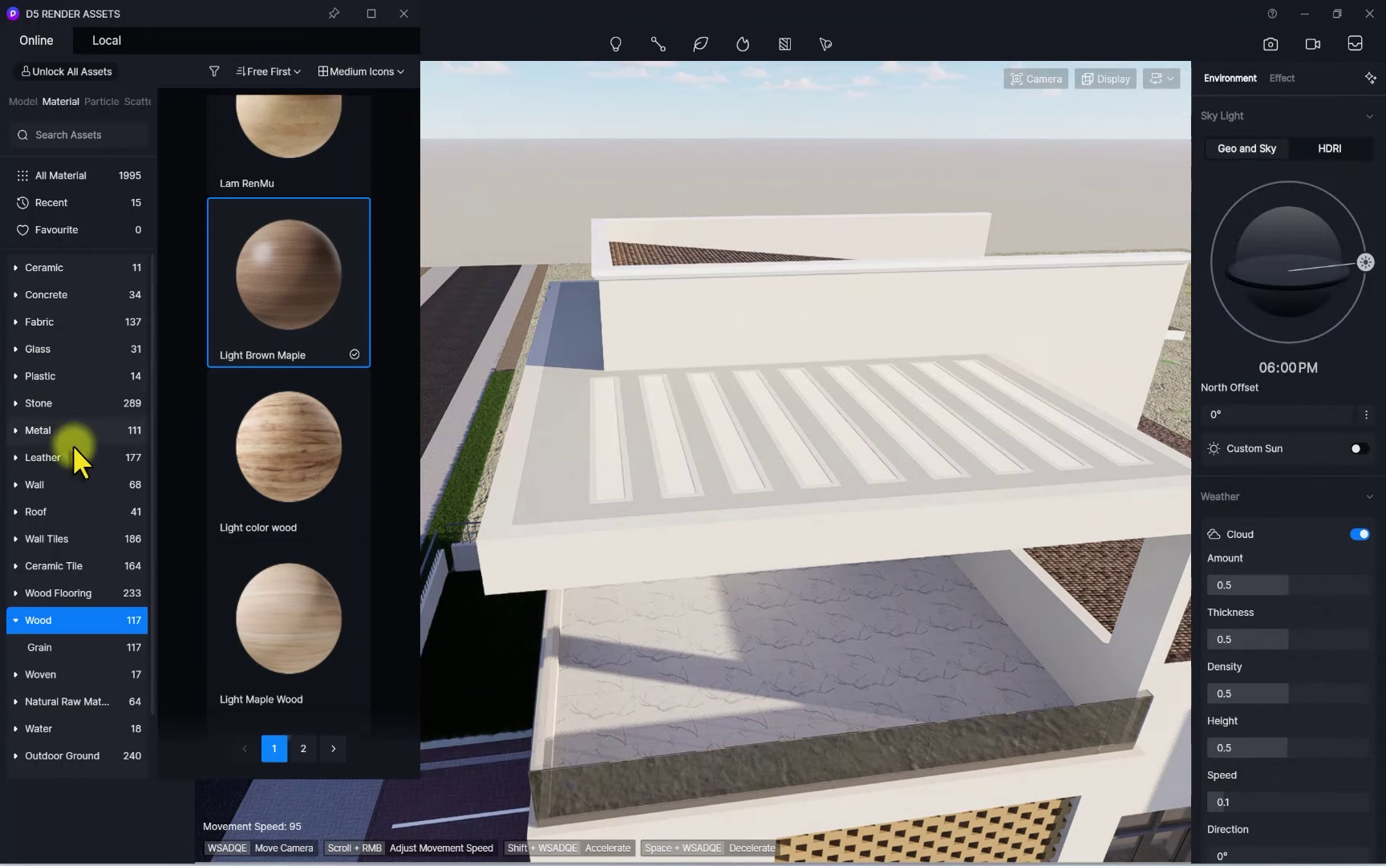
Apply the Frosted hammer - grained glass material to the long skylight panes in the slotted roof slab
{"action": "left_click", "coordinate": [38, 351]}
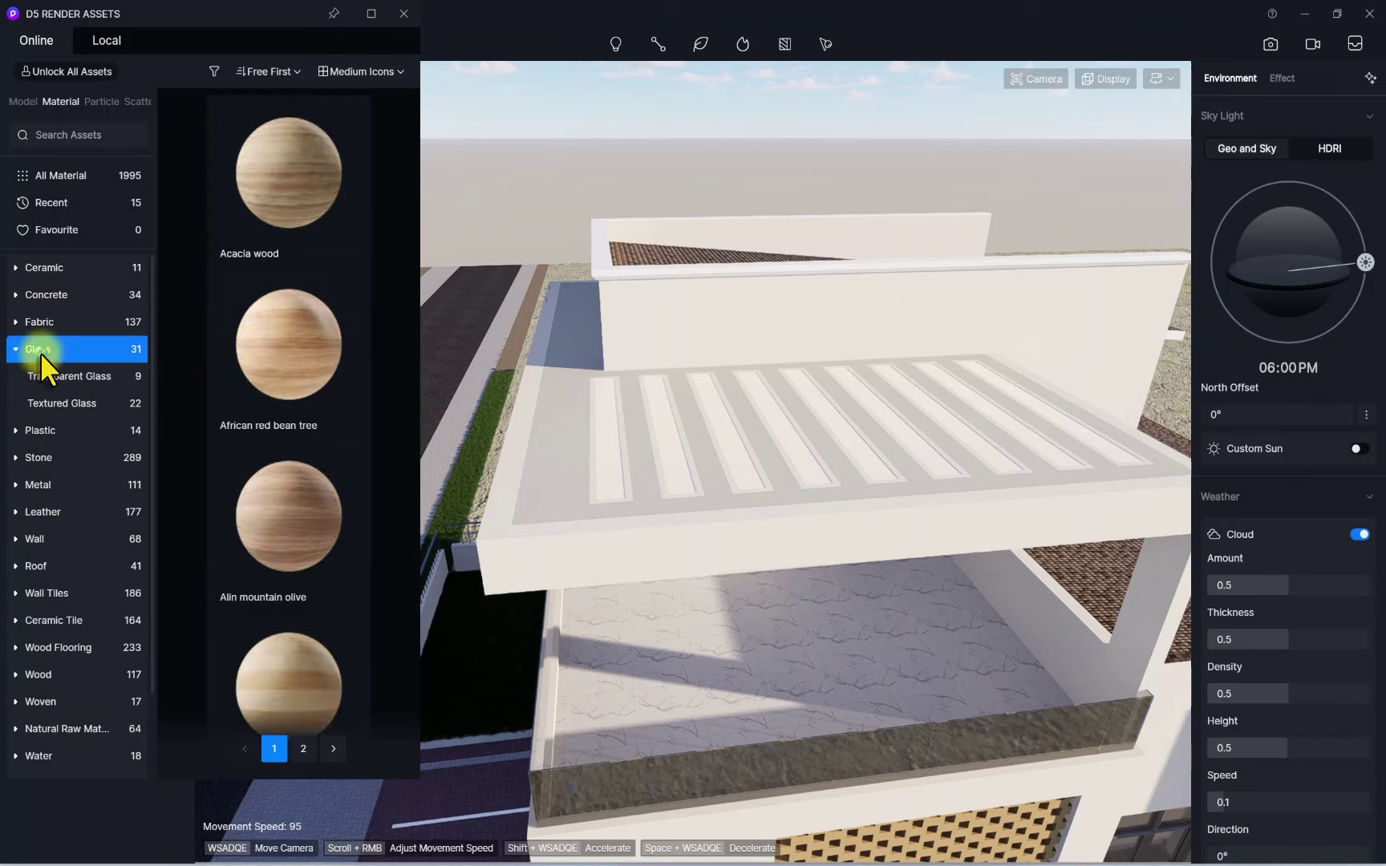
{"action": "scroll", "coordinate": [280, 372], "scroll_direction": "down", "scroll_amount": 5}
{"action": "scroll", "coordinate": [280, 385], "scroll_direction": "down", "scroll_amount": 3}
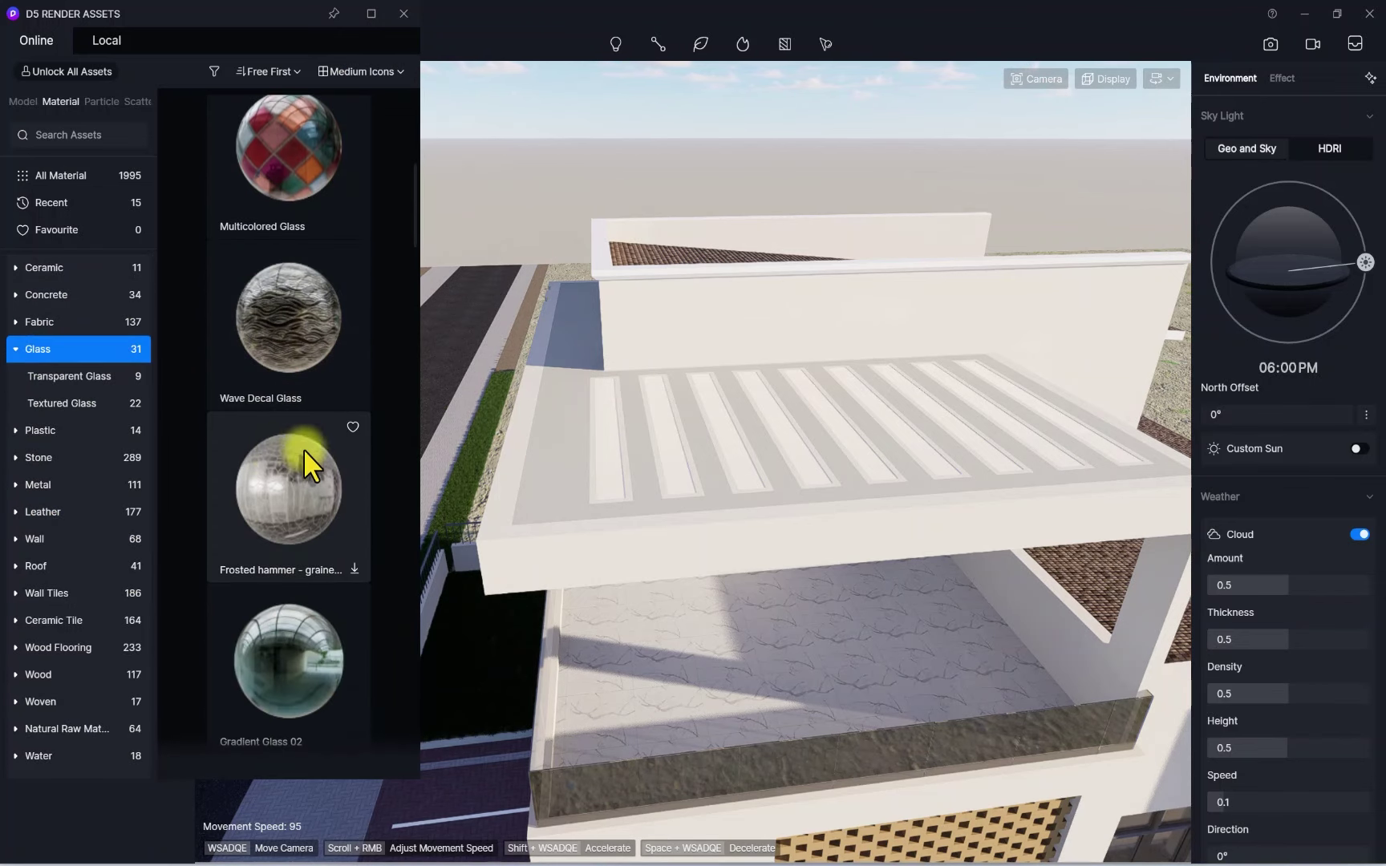
{"action": "left_click", "coordinate": [271, 476]}
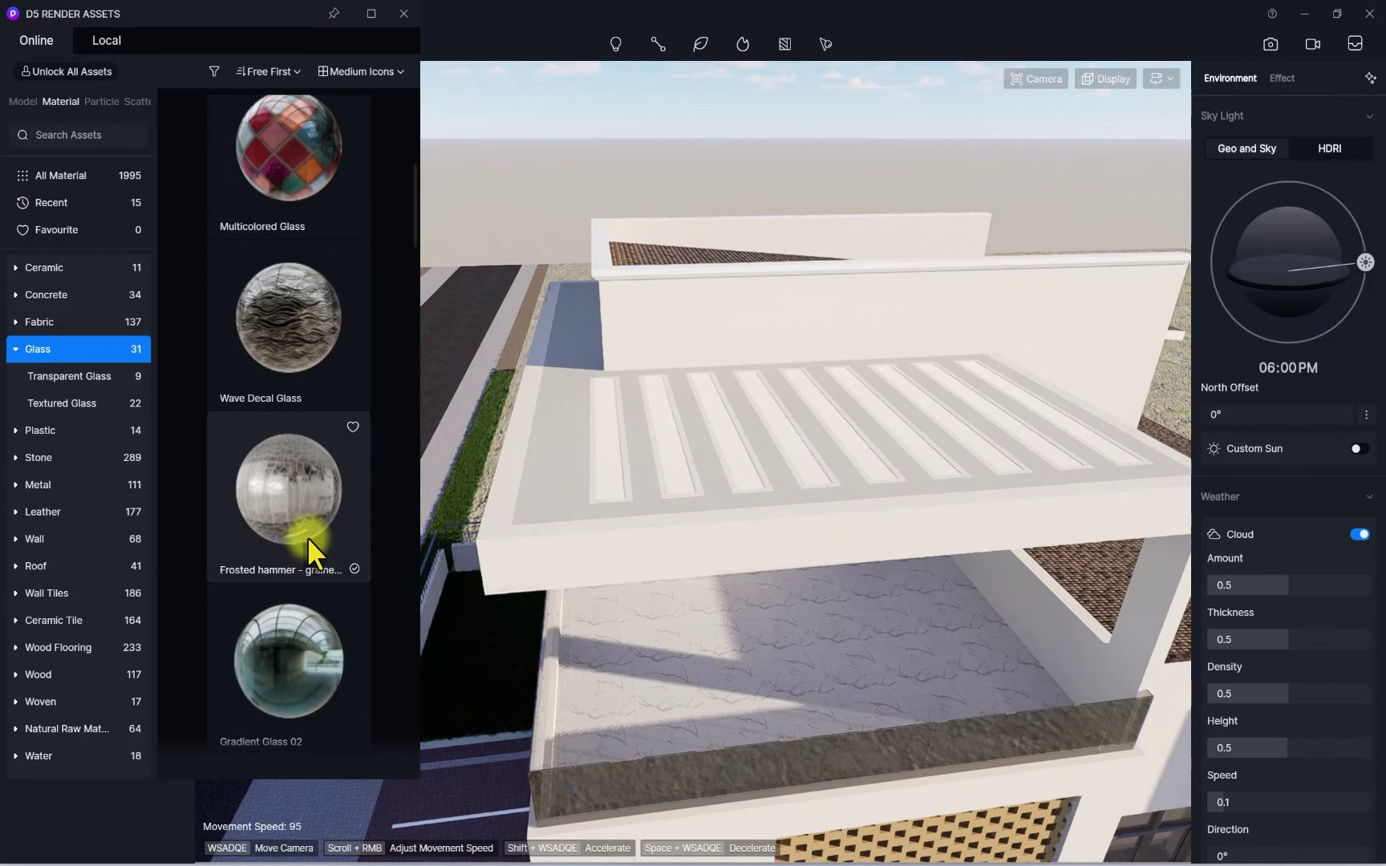
{"action": "scroll", "coordinate": [665, 415], "scroll_direction": "up", "scroll_amount": 3}
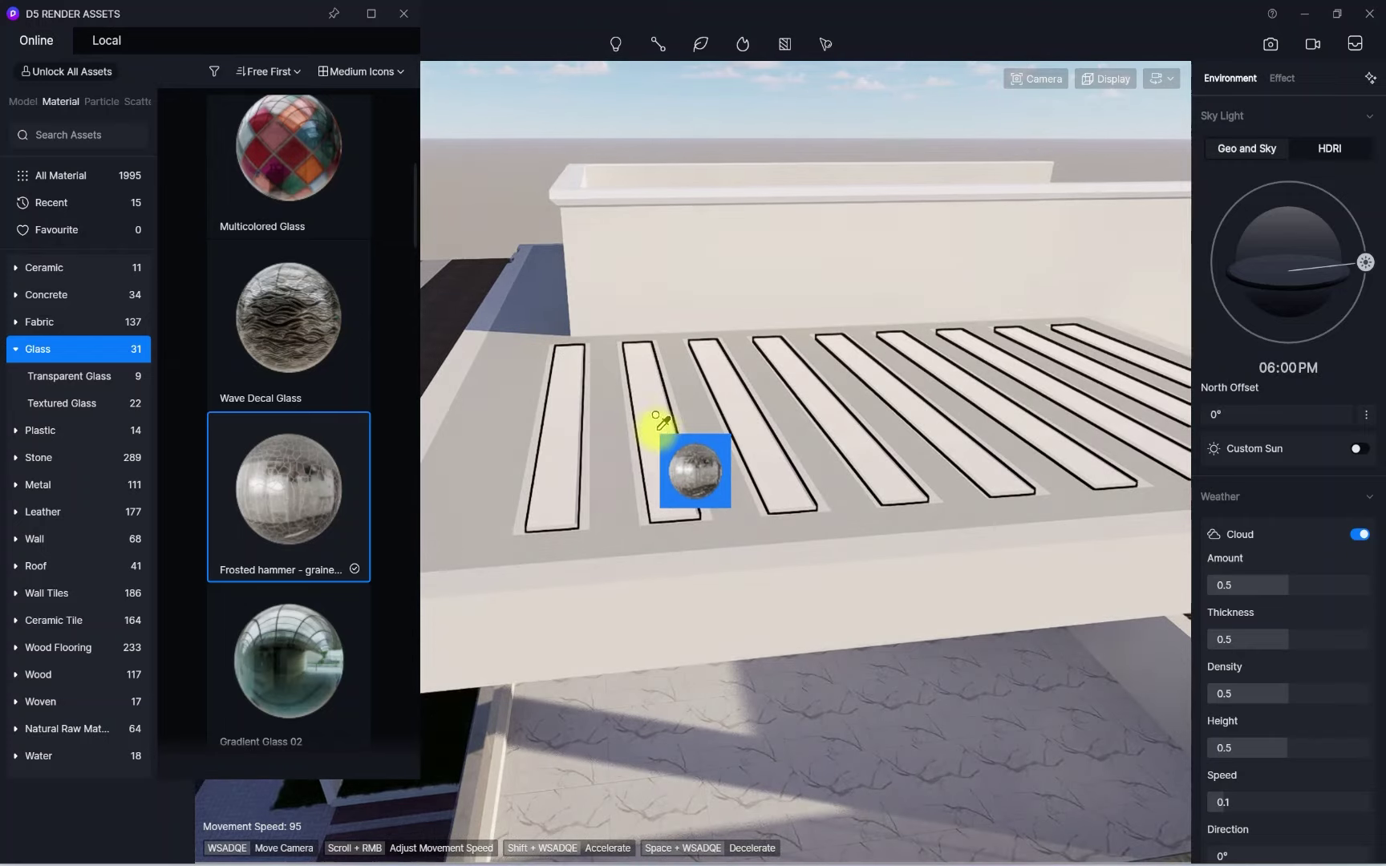
{"action": "left_click", "coordinate": [762, 489]}
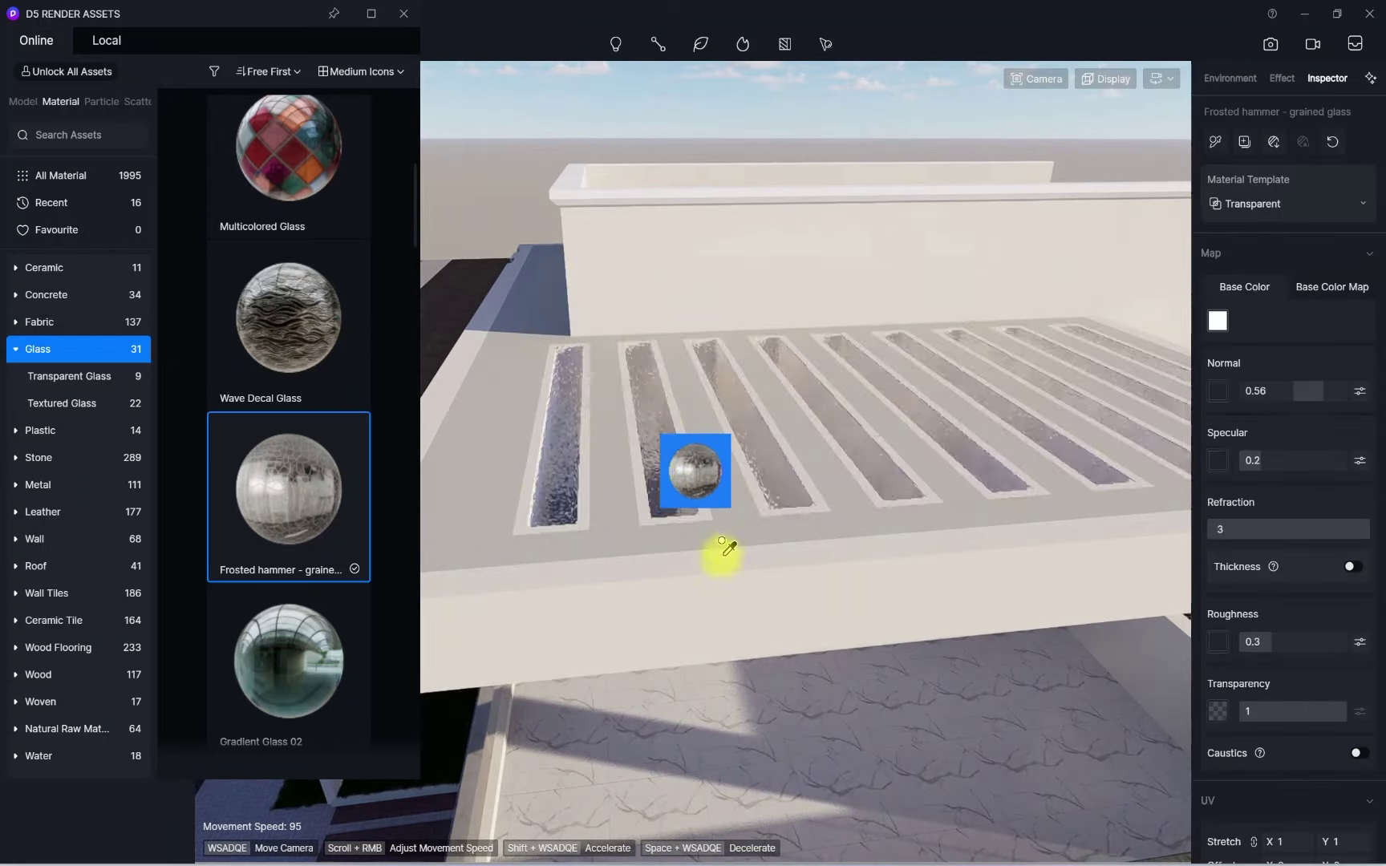
Set the texture stretch of the skylight panes' frosted glass to 0.61
{"action": "scroll", "coordinate": [767, 465], "scroll_direction": "down", "scroll_amount": 3}
{"action": "right_click_drag", "start_coordinate": [834, 433], "coordinate": [958, 375]}
{"action": "scroll", "coordinate": [709, 393], "scroll_direction": "up", "scroll_amount": 4}
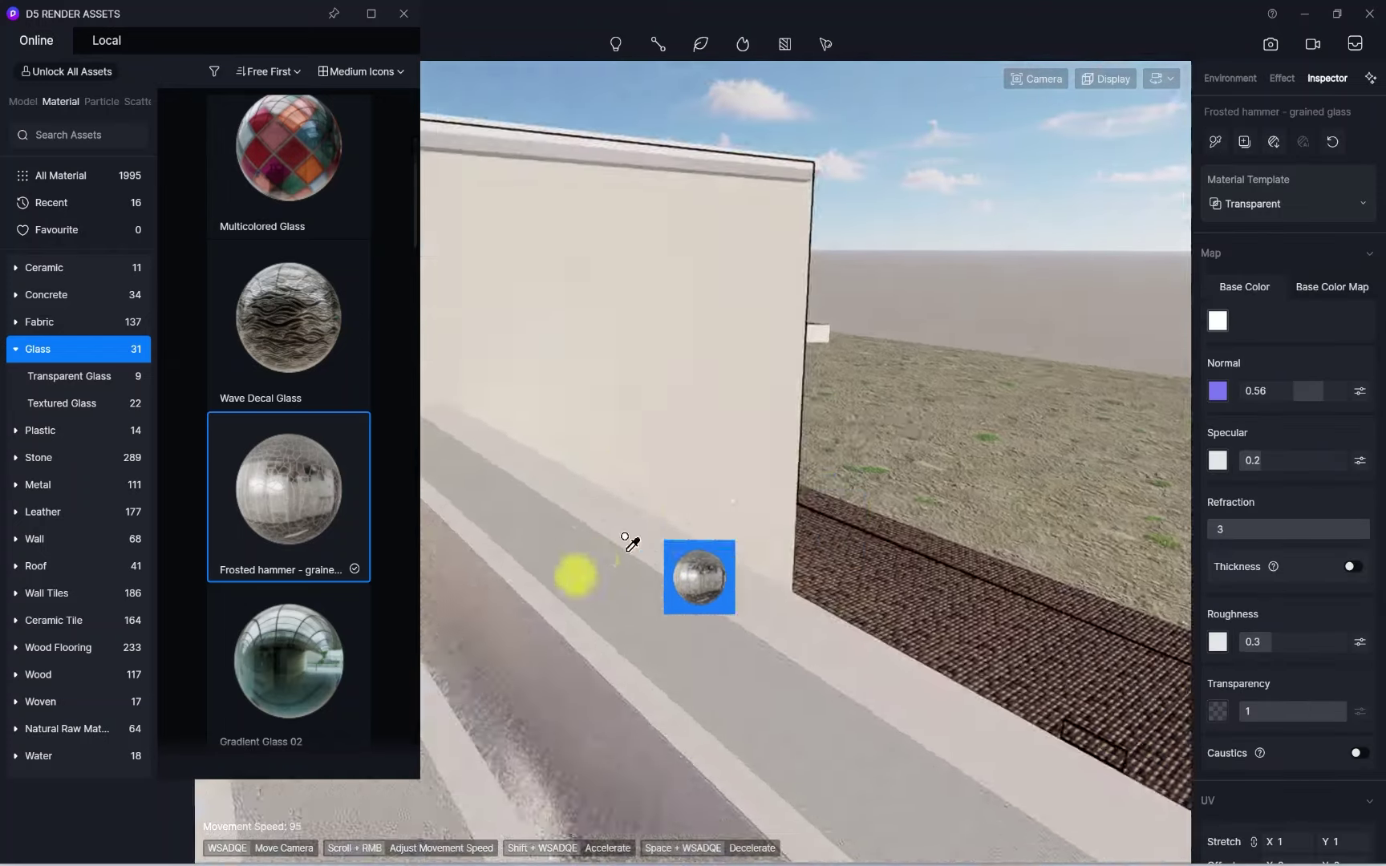
{"action": "right_click_drag", "start_coordinate": [625, 537], "coordinate": [581, 551]}
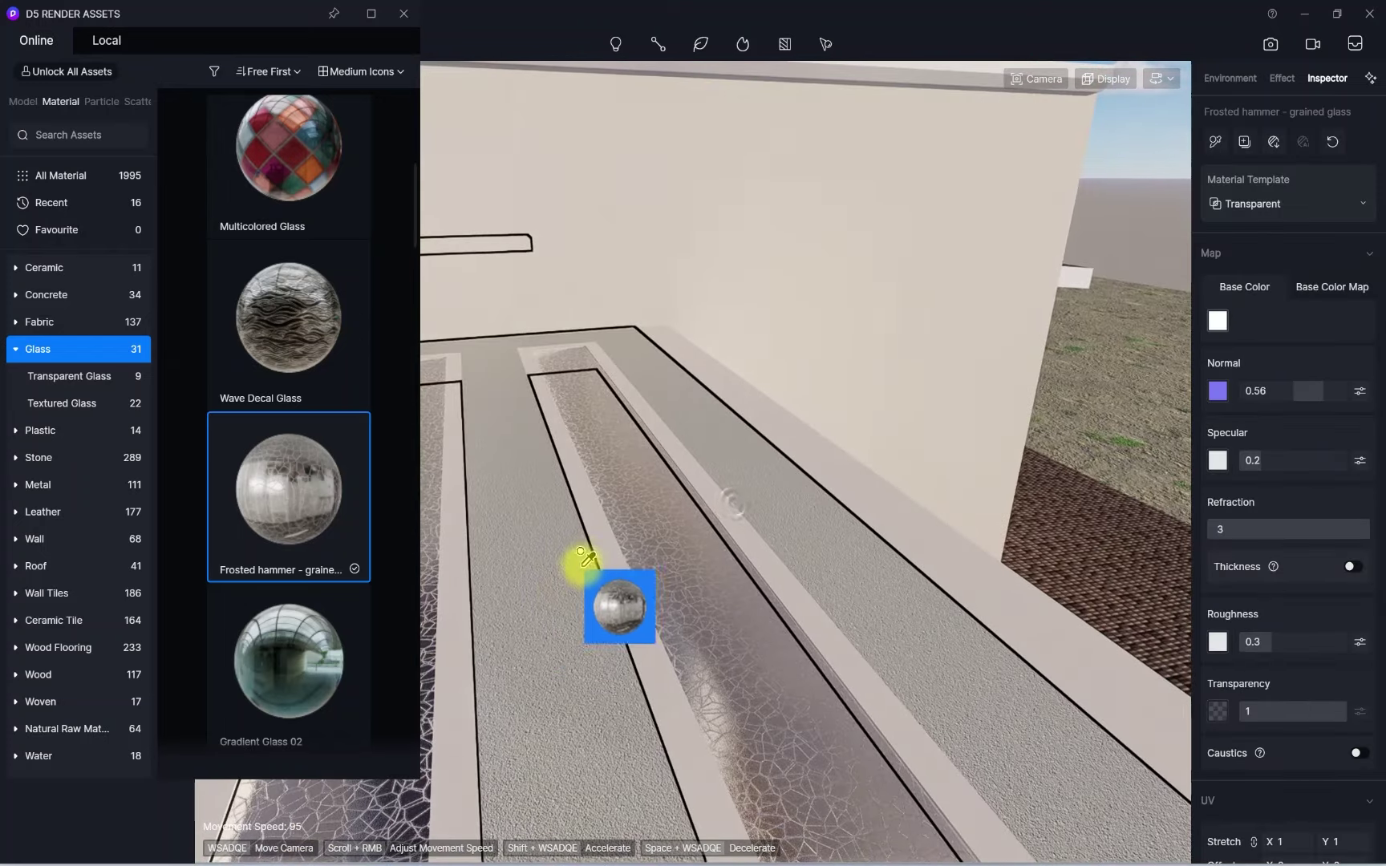
{"action": "right_click", "coordinate": [699, 591]}
{"action": "left_click", "coordinate": [702, 593]}
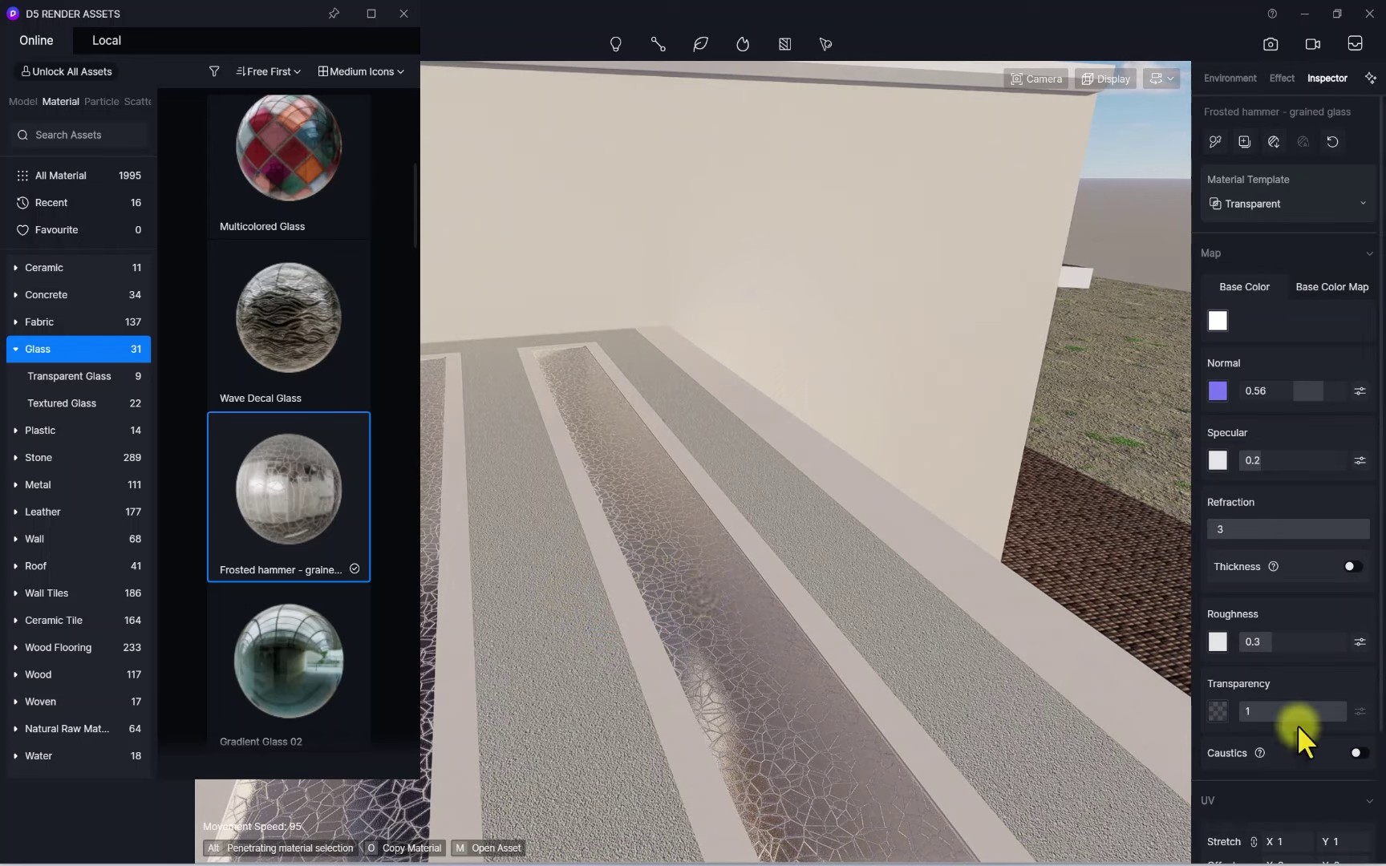
{"action": "scroll", "coordinate": [1299, 730], "scroll_direction": "down", "scroll_amount": 2}
{"action": "left_click_drag", "start_coordinate": [1287, 687], "coordinate": [1269, 684]}
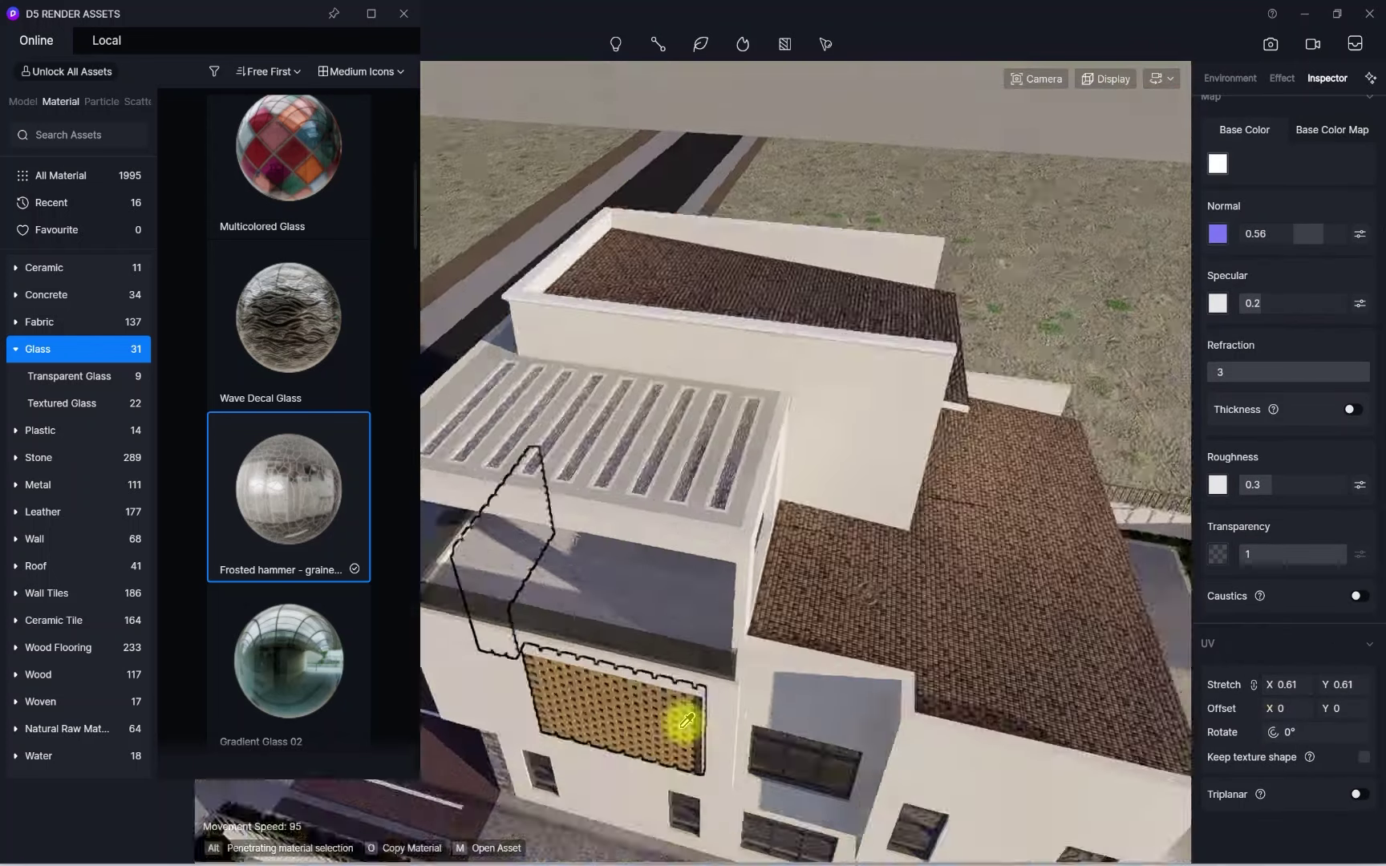
Apply the Red tiles roof material to both tiled roofs of the house and stop assigning it
{"action": "scroll", "coordinate": [693, 597], "scroll_direction": "down", "scroll_amount": 3}
{"action": "mouse_move", "coordinate": [693, 596]}
{"action": "right_mouse_down"}
{"action": "mouse_move", "coordinate": [690, 659]}
{"action": "mouse_move", "coordinate": [702, 600]}
{"action": "right_mouse_up"}
{"action": "scroll", "coordinate": [684, 674], "scroll_direction": "down", "scroll_amount": 4}
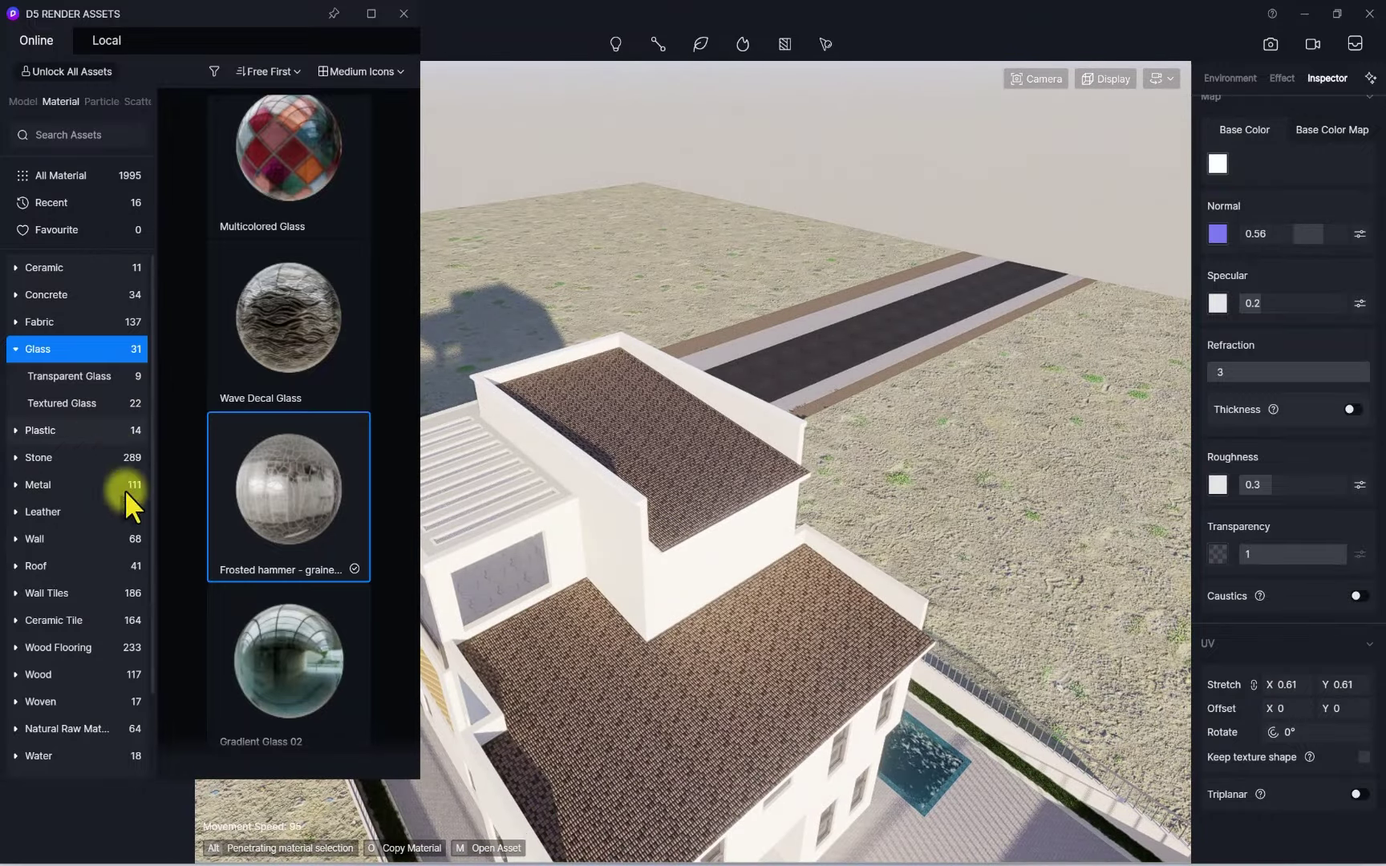
{"action": "scroll", "coordinate": [24, 563], "scroll_direction": "down", "scroll_amount": 1}
{"action": "left_click", "coordinate": [40, 533]}
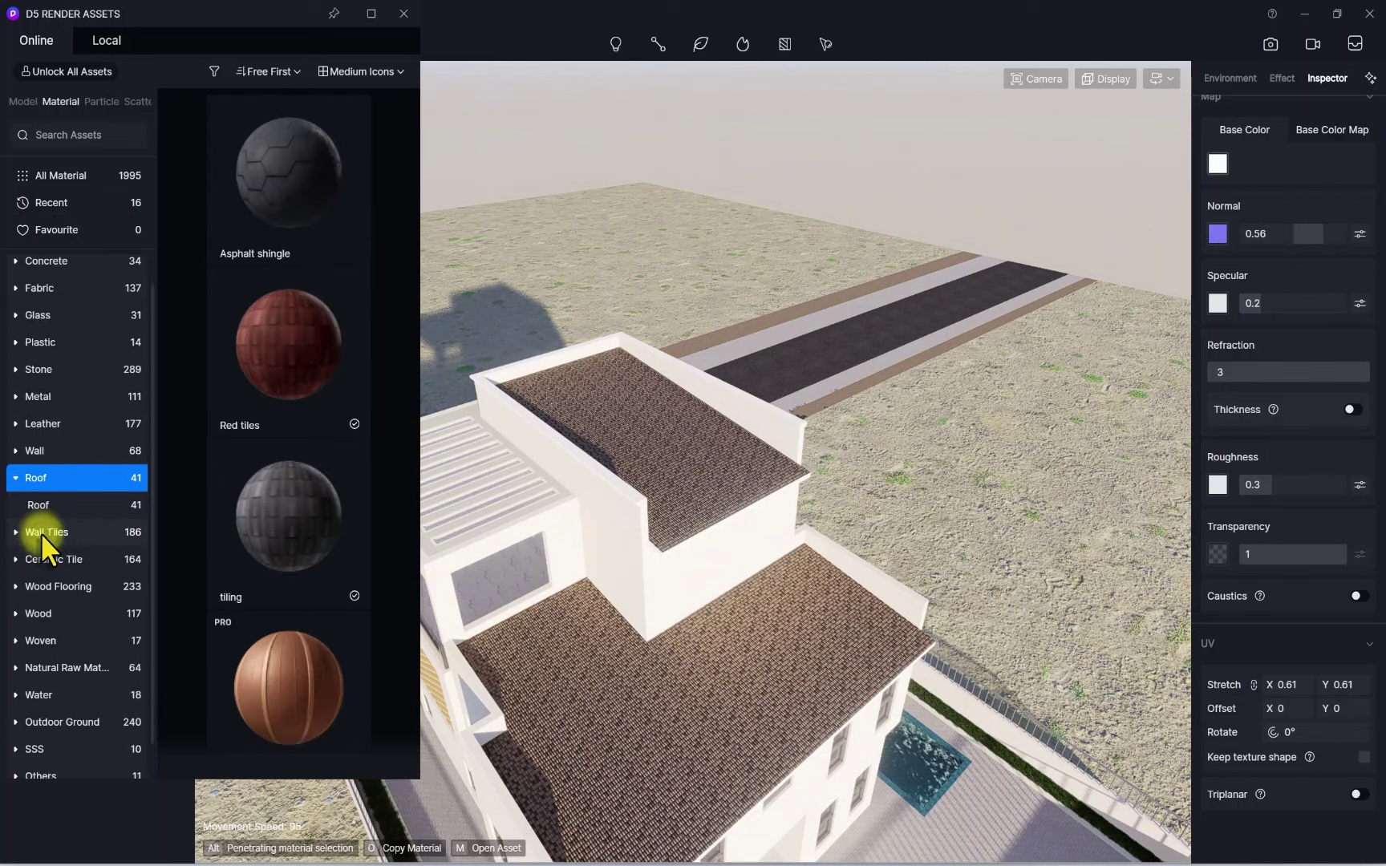
{"action": "left_click", "coordinate": [283, 547]}
{"action": "left_click_drag", "start_coordinate": [430, 520], "coordinate": [434, 520]}
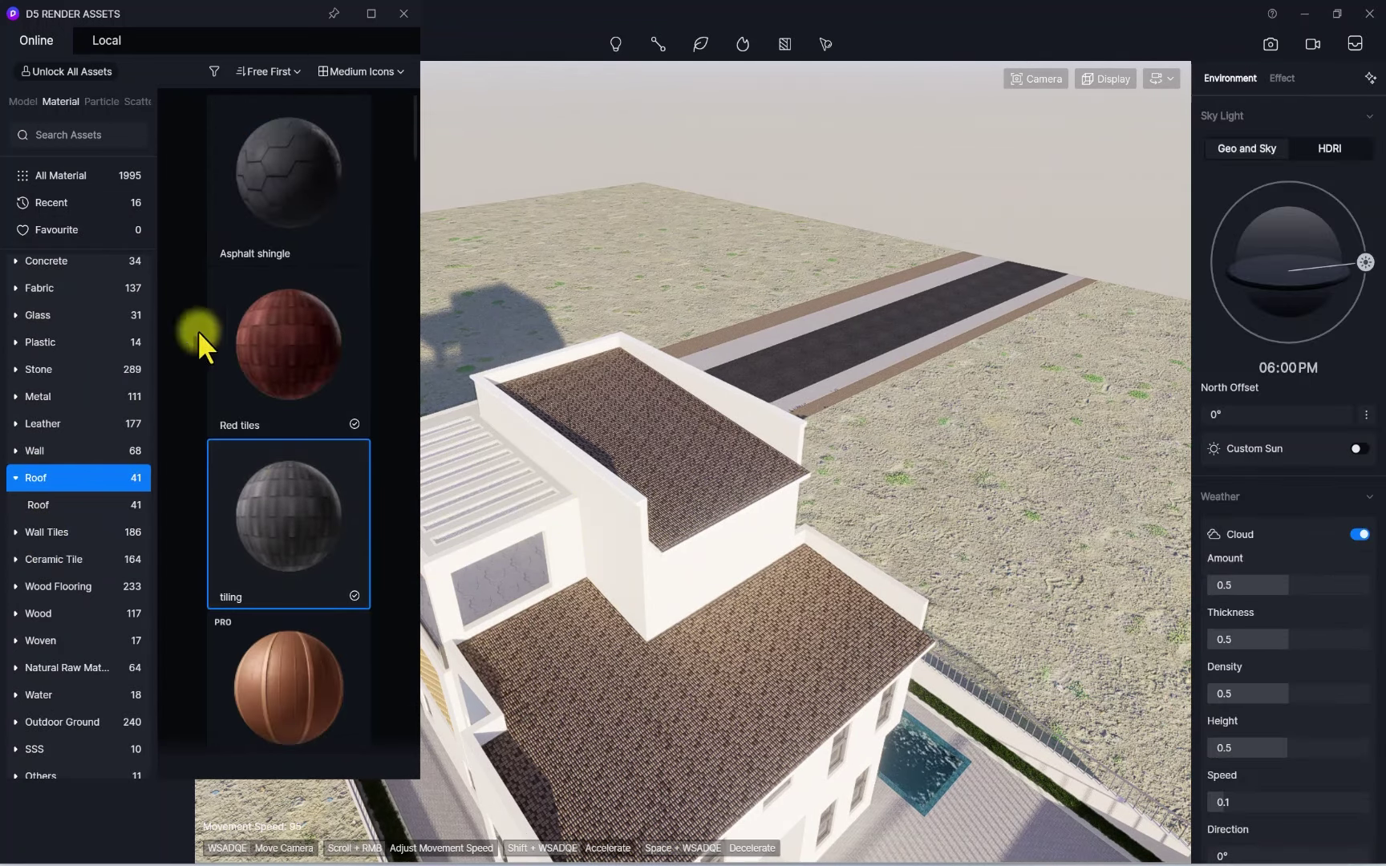
{"action": "scroll", "coordinate": [656, 482], "scroll_direction": "up", "scroll_amount": 2}
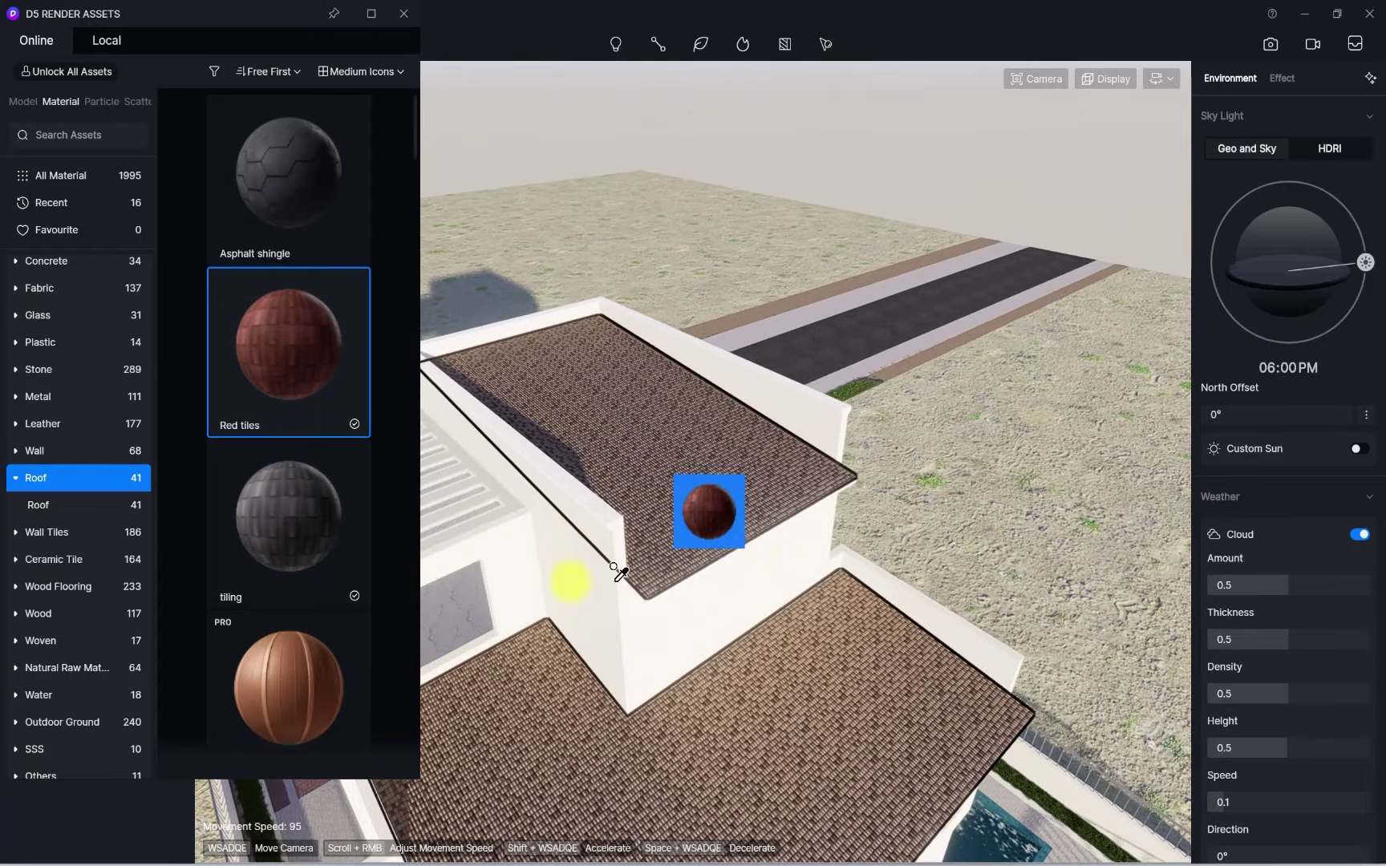
{"action": "left_click_drag", "start_coordinate": [620, 573], "coordinate": [666, 563]}
{"action": "scroll", "coordinate": [704, 565], "scroll_direction": "down", "scroll_amount": 5}
{"action": "right_click_drag", "start_coordinate": [708, 566], "coordinate": [659, 606]}
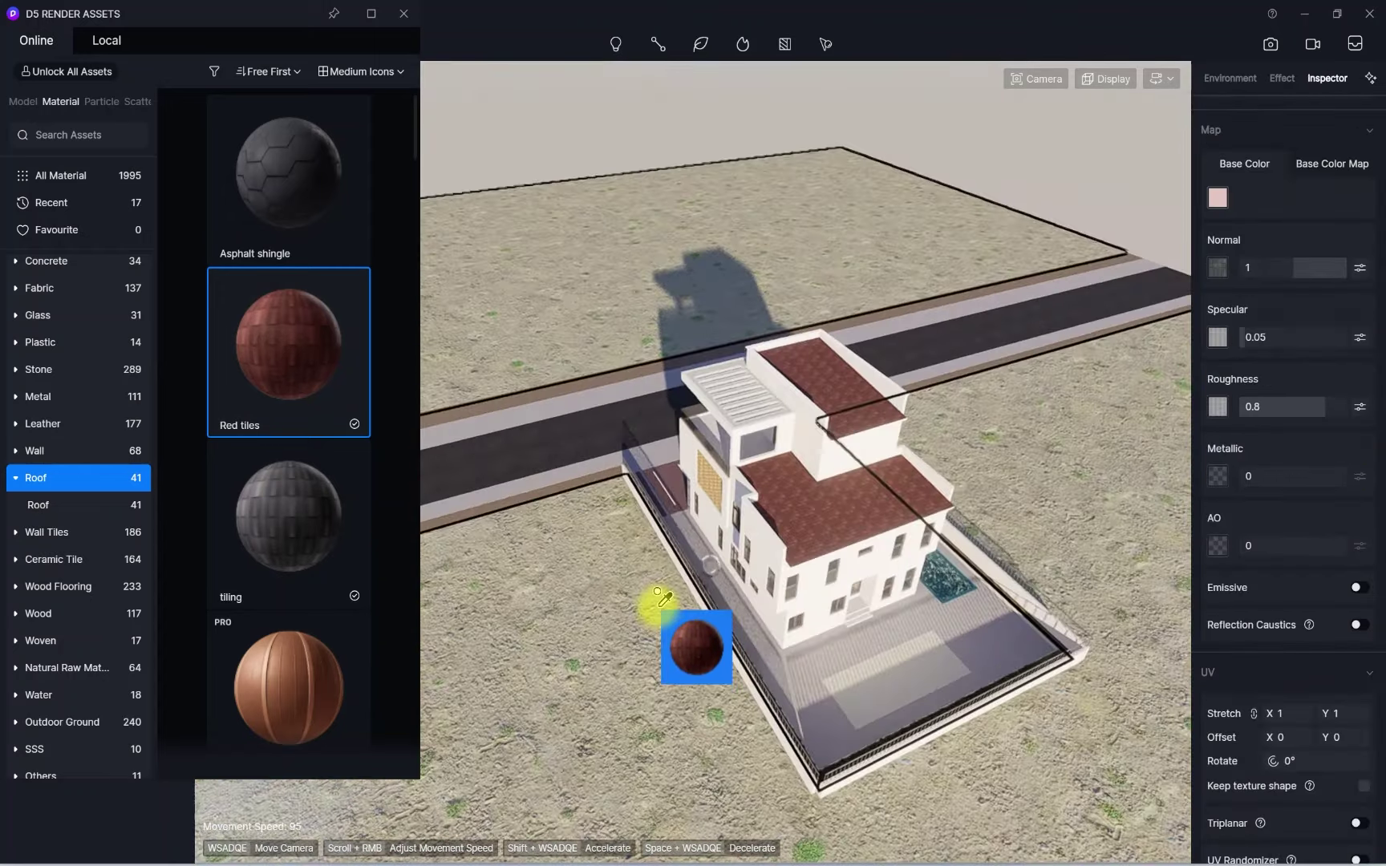
{"action": "scroll", "coordinate": [610, 609], "scroll_direction": "up", "scroll_amount": 6}
{"action": "left_click_drag", "start_coordinate": [561, 600], "coordinate": [622, 467]}
{"action": "key", "text": "Escape"}
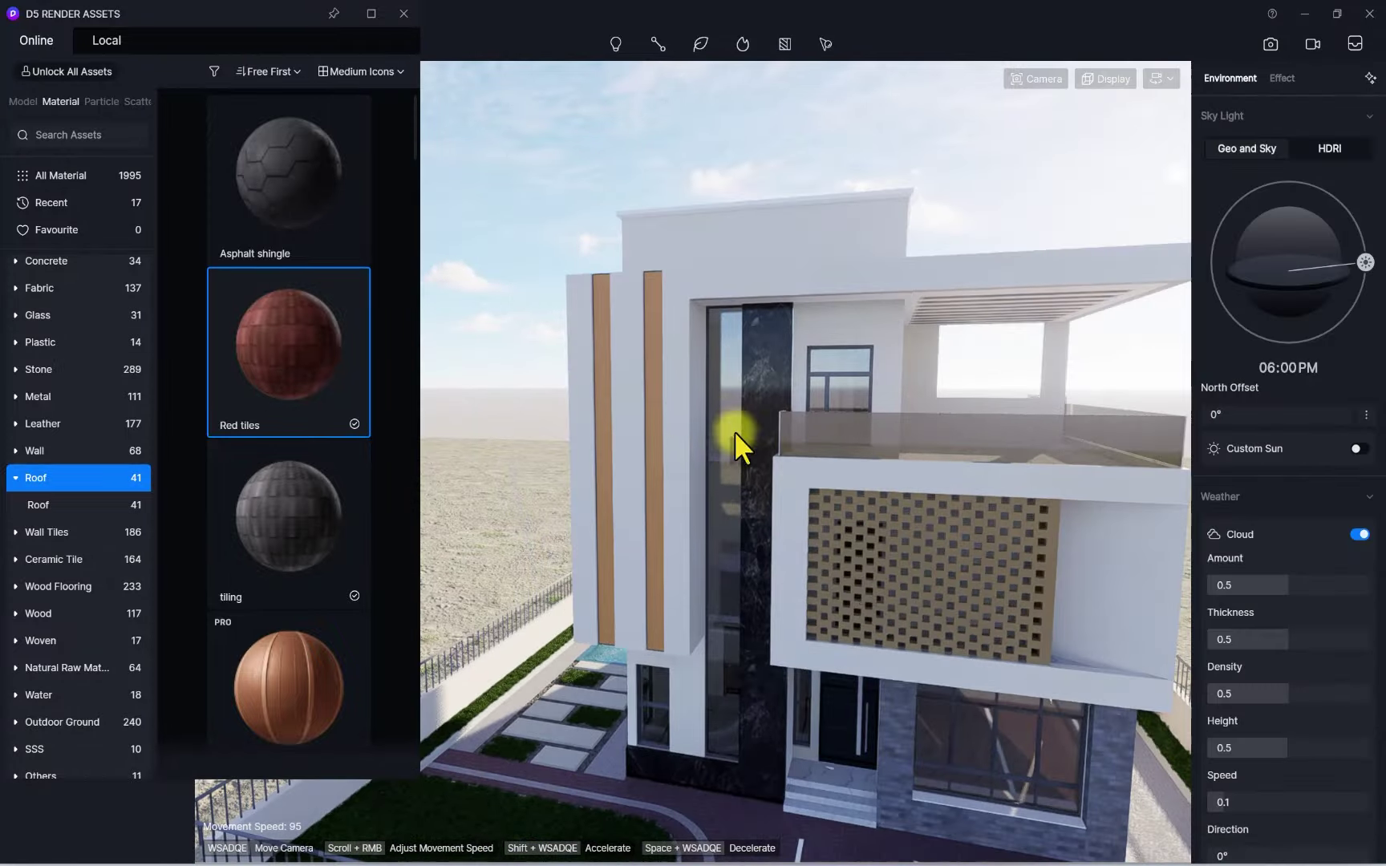
Lower the camera's Fly movement speed to 1 for close-up work near the brown vertical facade panels
{"action": "right_click_drag", "start_coordinate": [734, 431], "coordinate": [634, 354]}
{"action": "scroll", "coordinate": [670, 521], "scroll_direction": "up", "scroll_amount": 4}
{"action": "key", "text": "w"}
{"action": "right_click_drag", "start_coordinate": [869, 350], "coordinate": [1095, 164]}
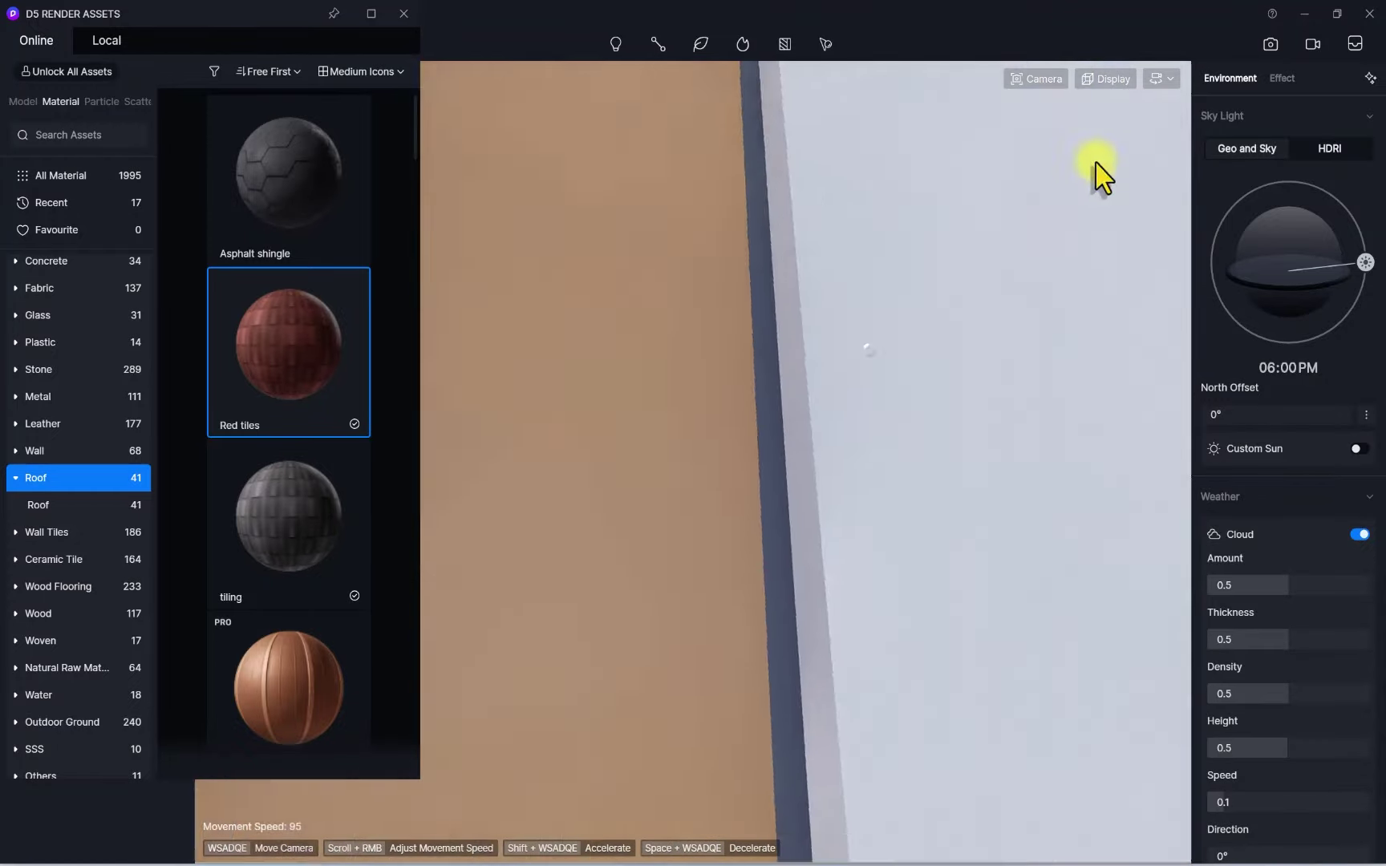
{"action": "left_click_drag", "start_coordinate": [1104, 157], "coordinate": [1071, 154]}
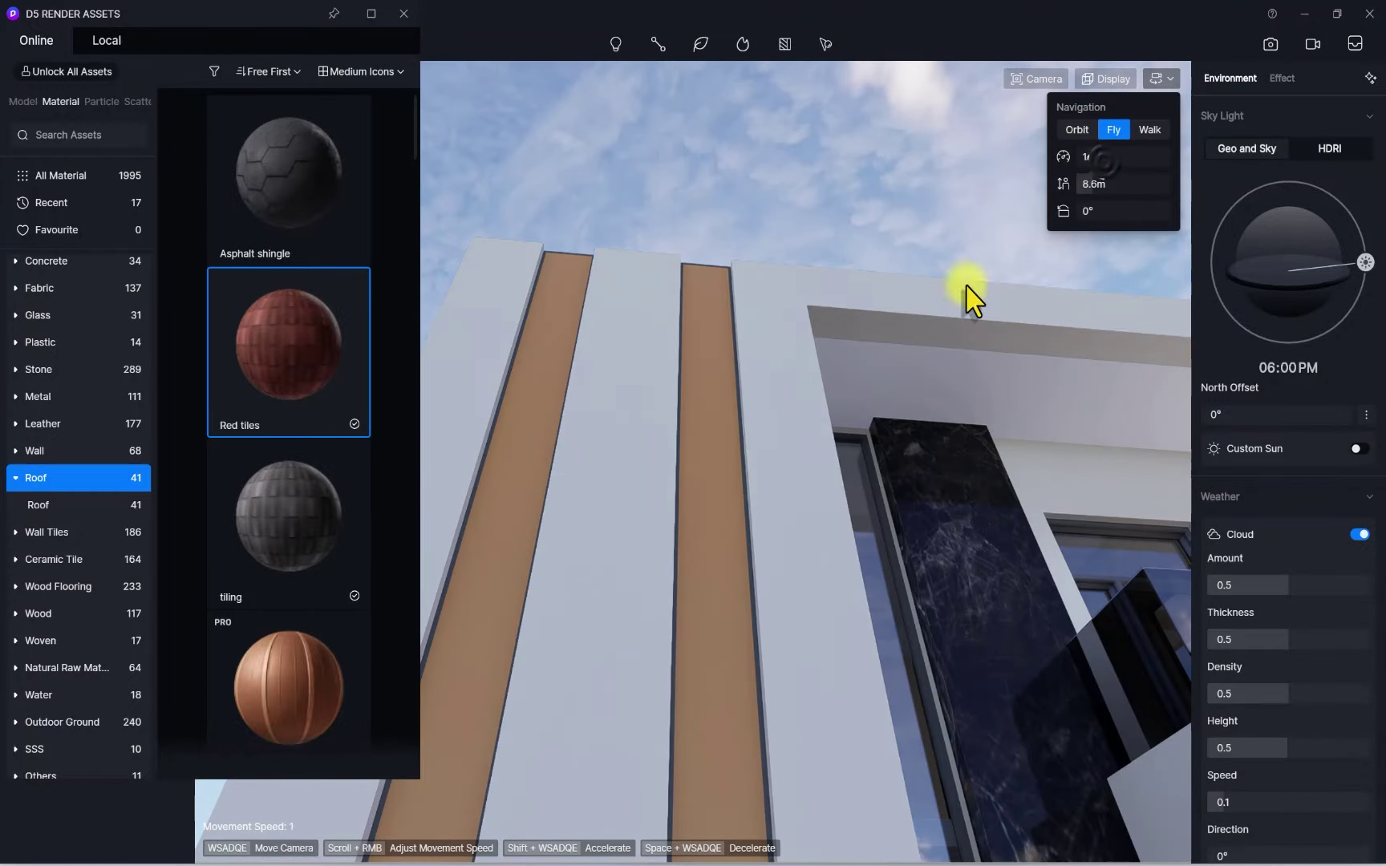
Select the thin dark strip along the edge of the brown vertical facade panel and enable Emissive on its material
{"action": "right_click_drag", "start_coordinate": [971, 299], "coordinate": [1114, 470]}
{"action": "key", "text": "w"}
{"action": "right_click_drag", "start_coordinate": [836, 473], "coordinate": [738, 479]}
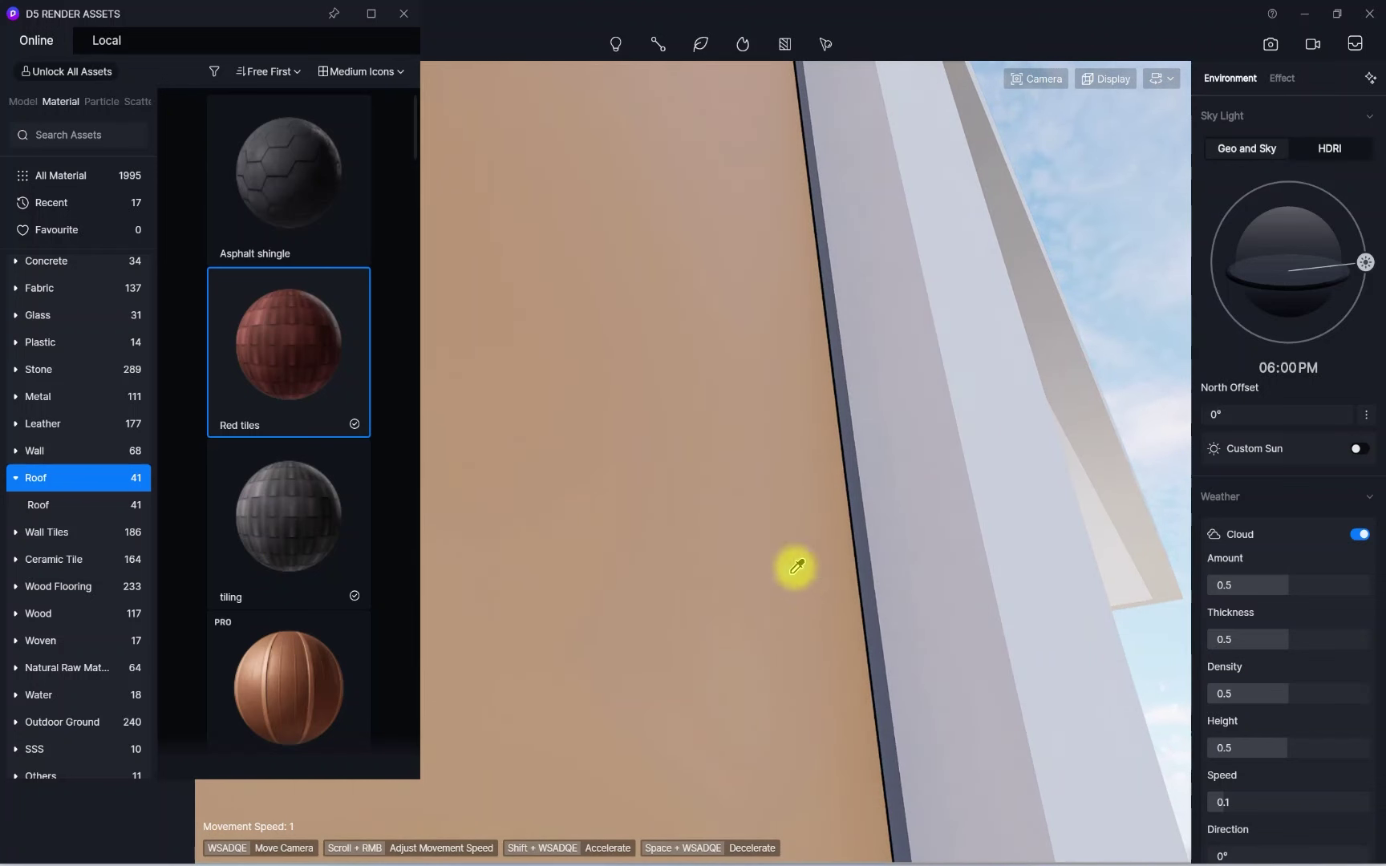
{"action": "left_click", "coordinate": [875, 610]}
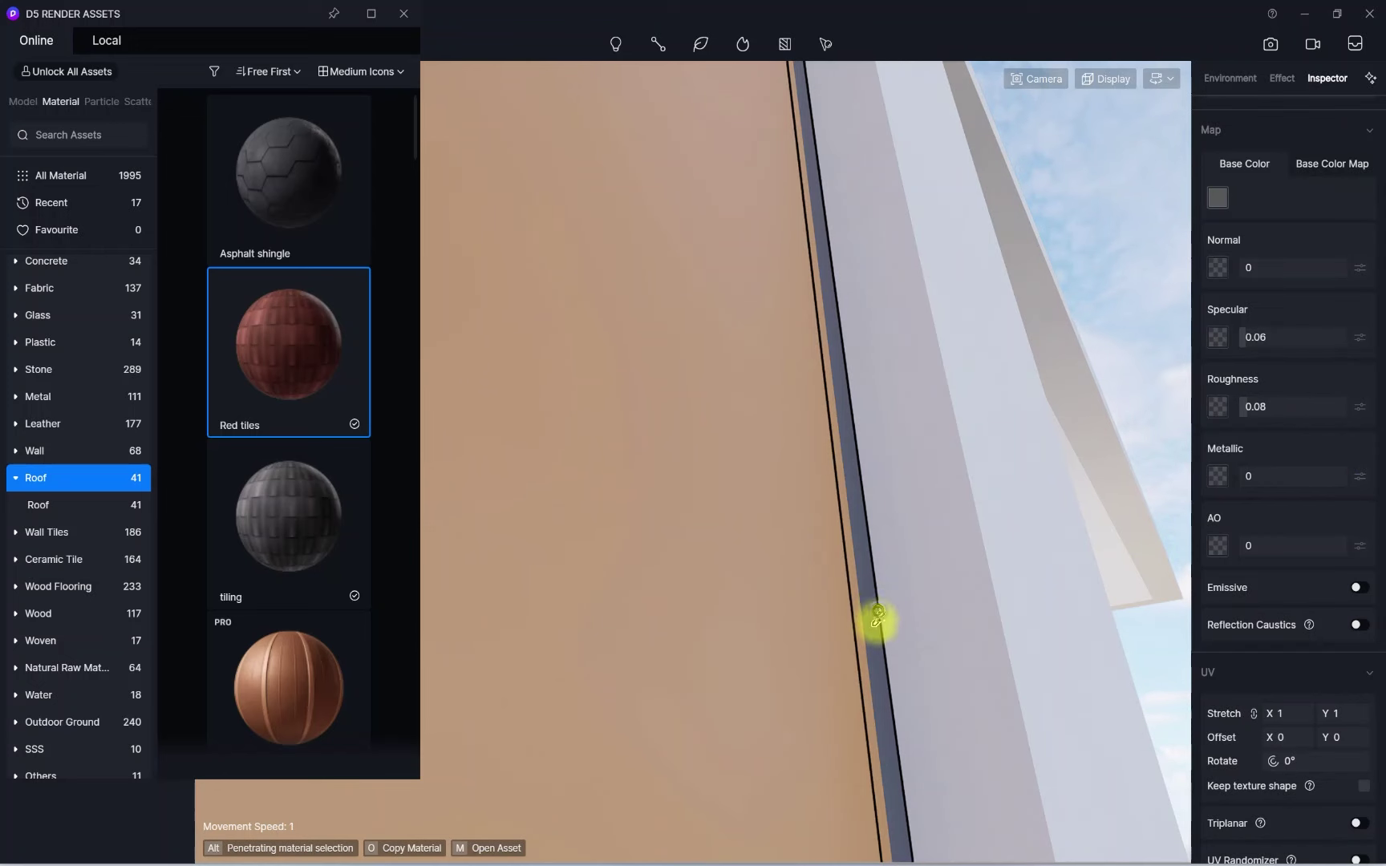
{"action": "scroll", "coordinate": [873, 611], "scroll_direction": "down", "scroll_amount": 5}
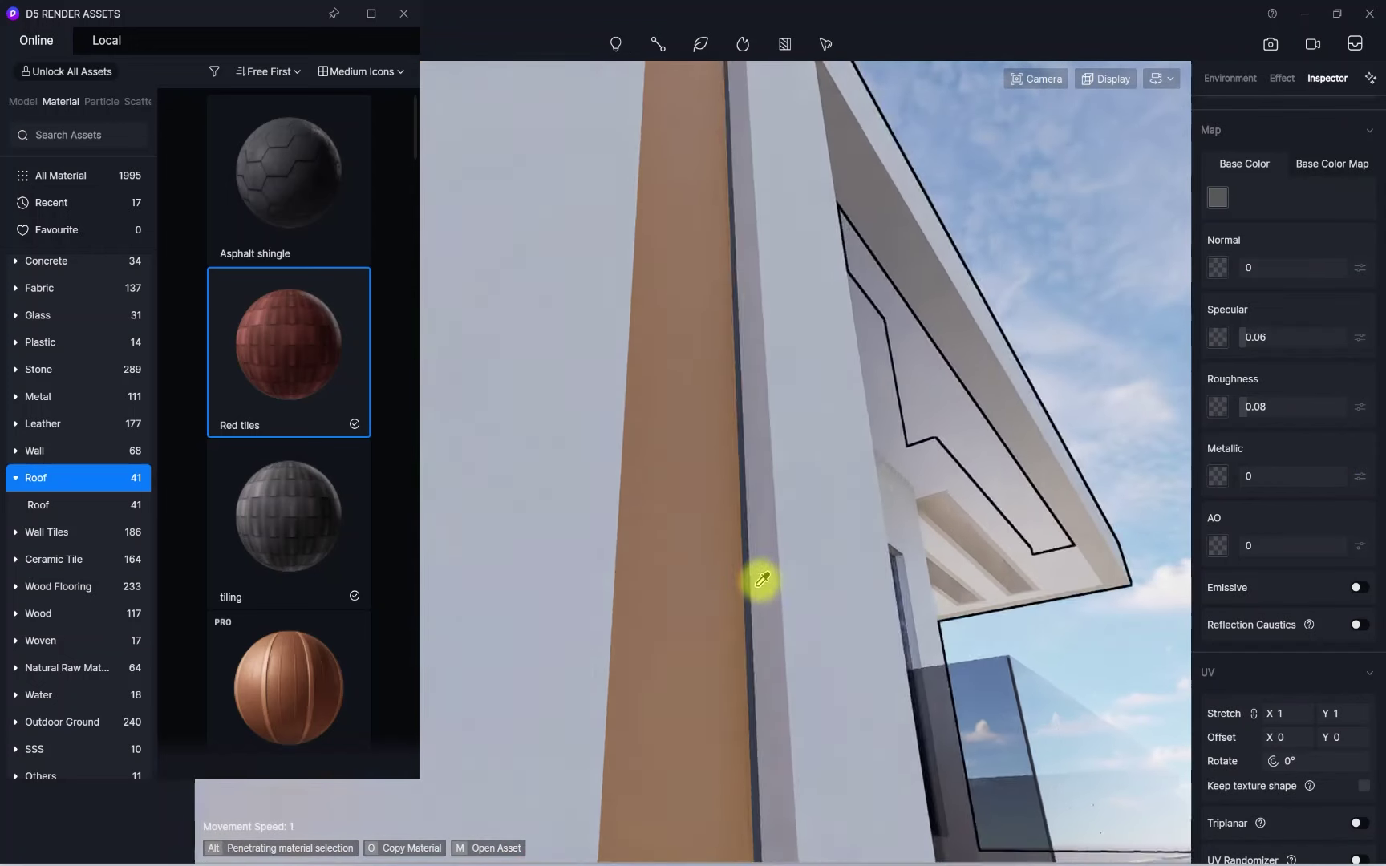
{"action": "scroll", "coordinate": [1268, 610], "scroll_direction": "down", "scroll_amount": 3}
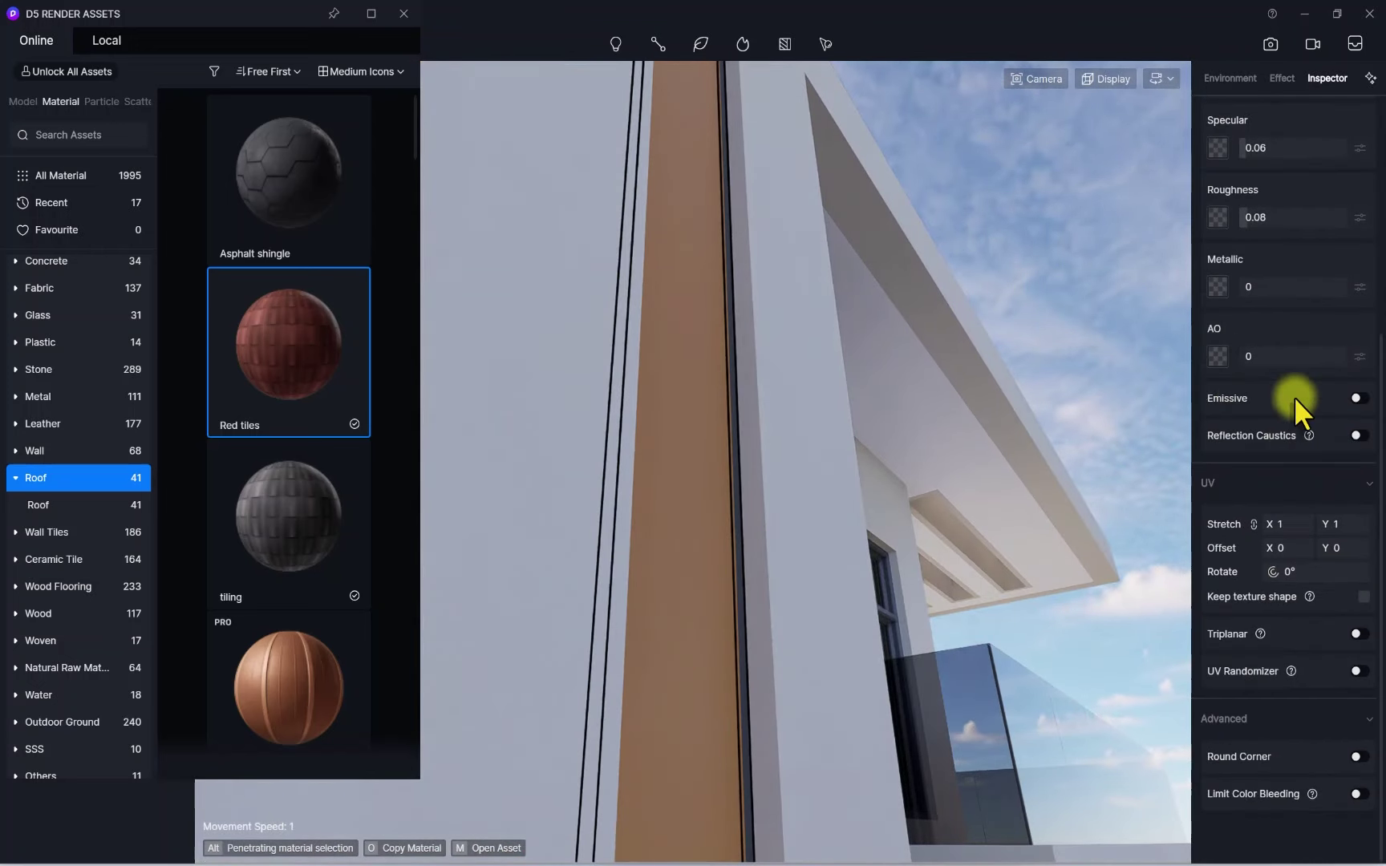
{"action": "scroll", "coordinate": [1293, 396], "scroll_direction": "up", "scroll_amount": 2}
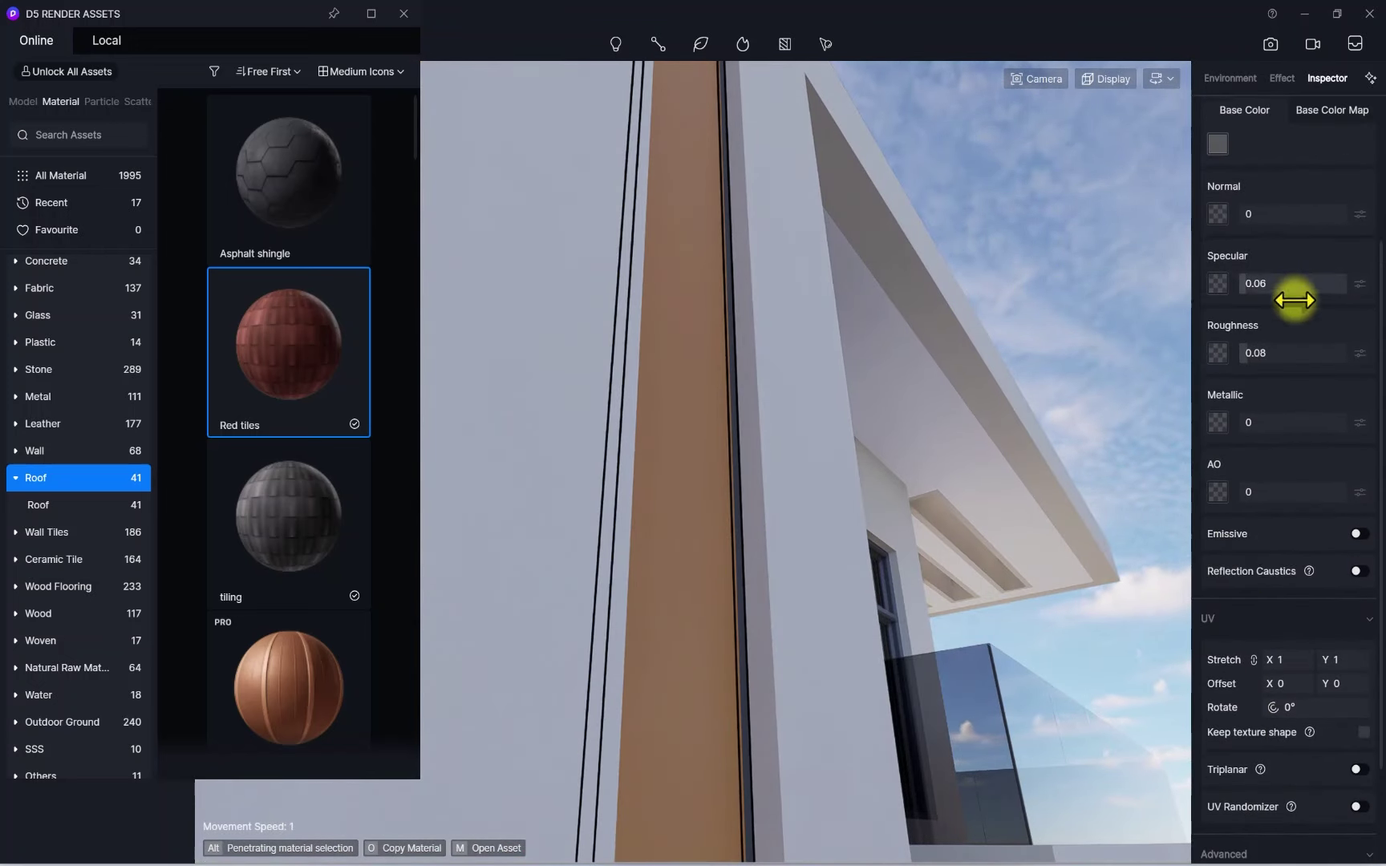
{"action": "left_click", "coordinate": [1358, 534]}
{"action": "scroll", "coordinate": [730, 345], "scroll_direction": "up", "scroll_amount": 3}
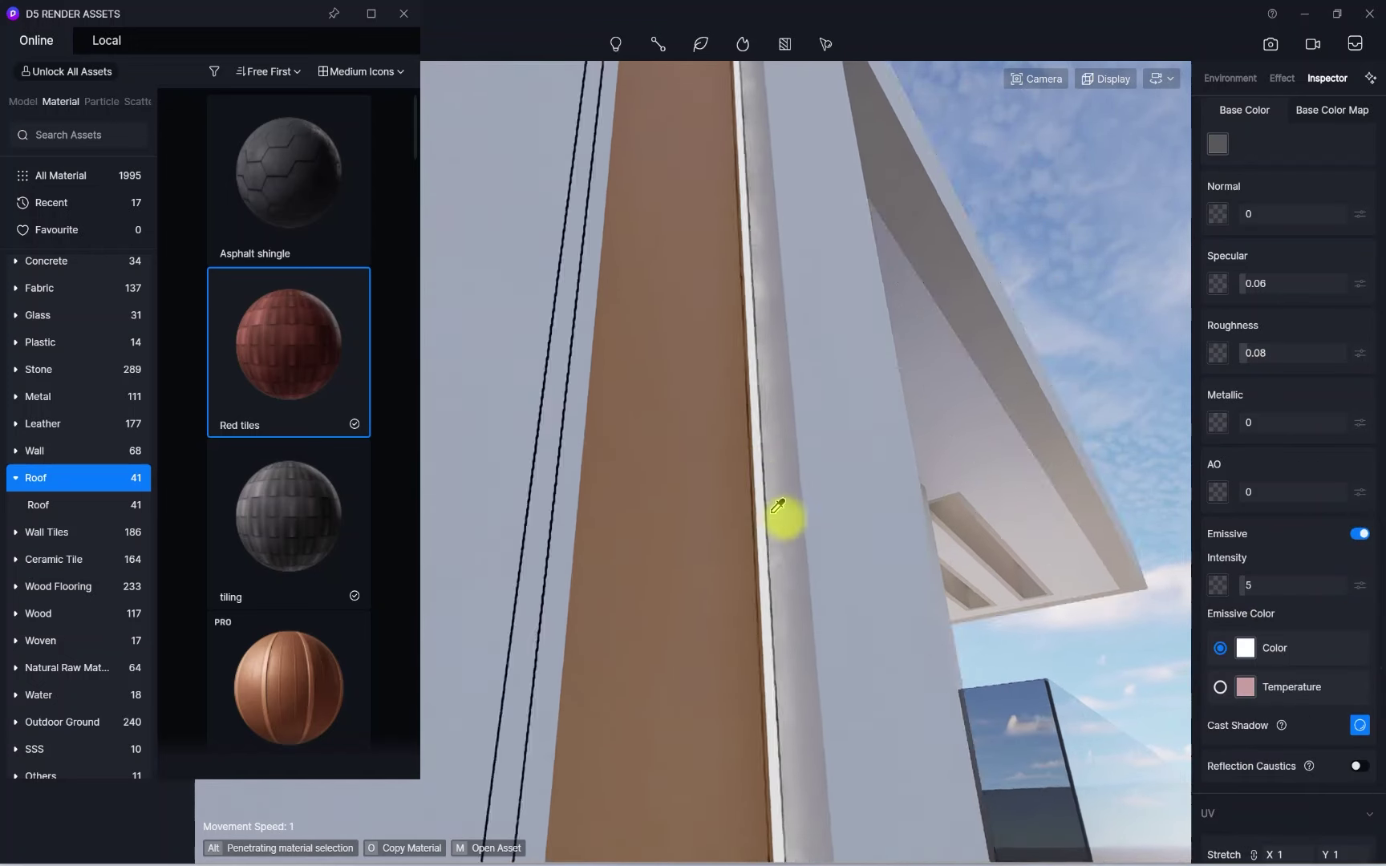
Set the facade strip's emissive color to a temperature of 3450 and its intensity to 50
{"action": "scroll", "coordinate": [771, 513], "scroll_direction": "up", "scroll_amount": 5}
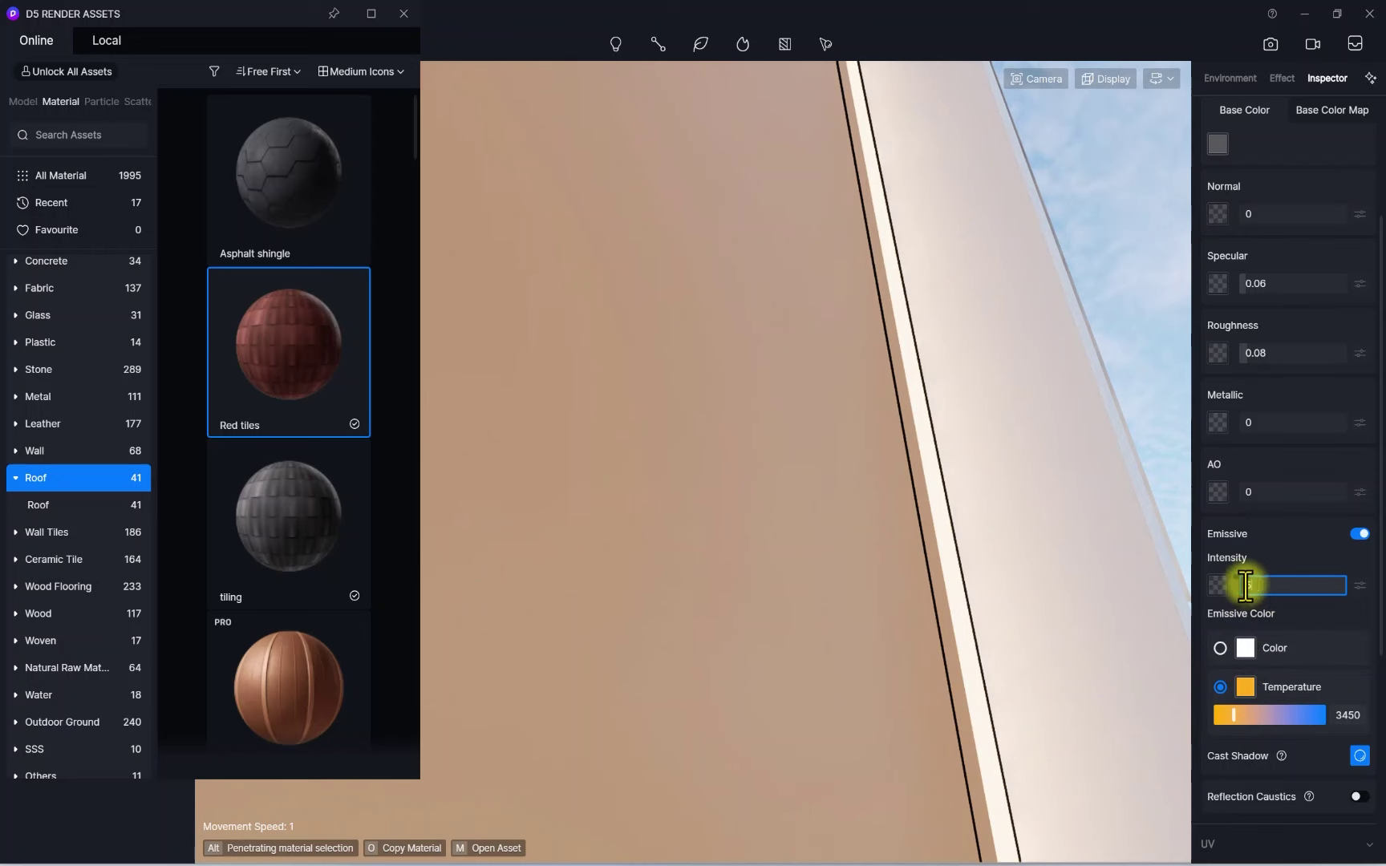
{"action": "type", "text": "50"}
{"action": "key", "text": "Return"}
{"action": "scroll", "coordinate": [1265, 168], "scroll_direction": "up", "scroll_amount": 3}
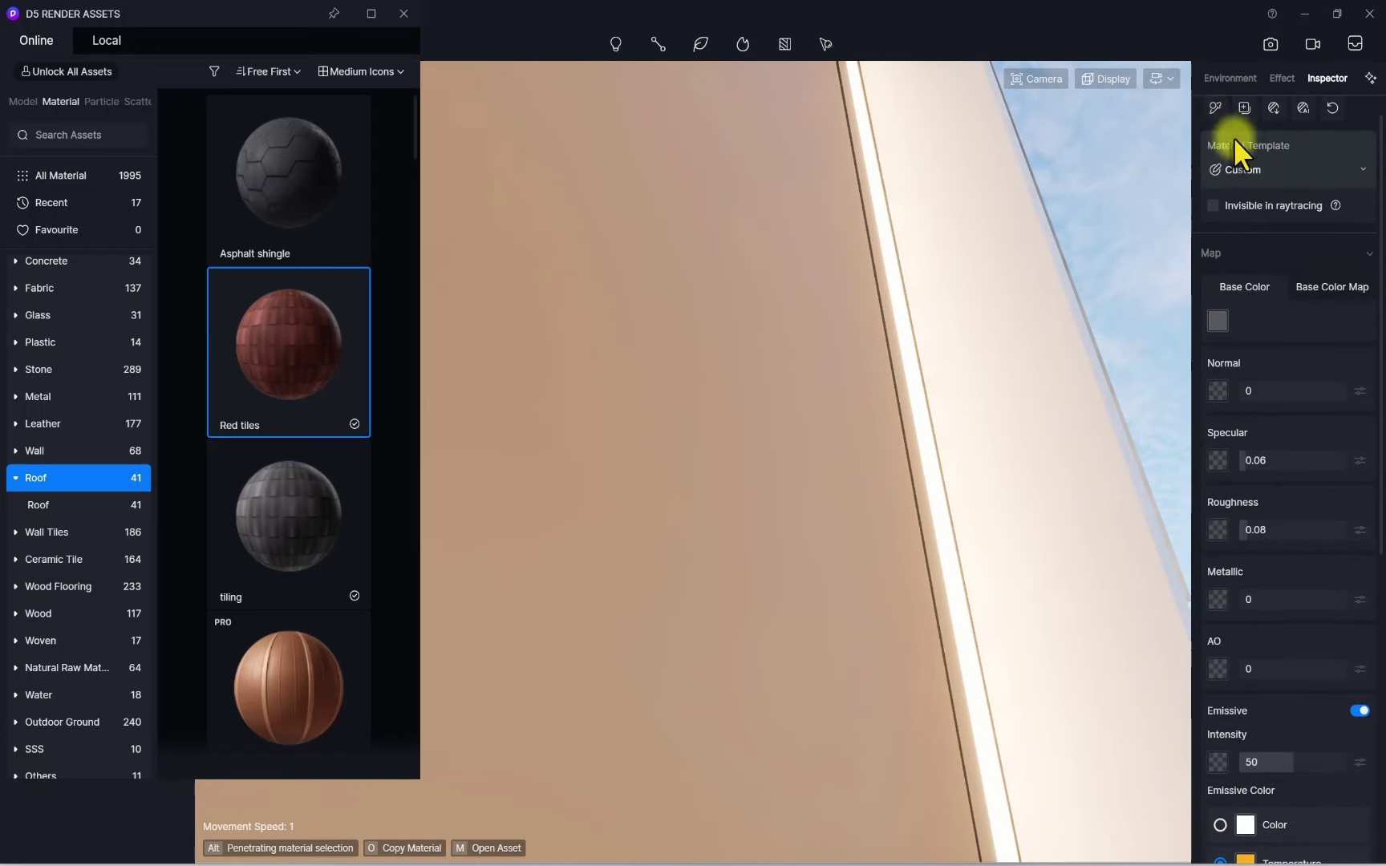
{"action": "scroll", "coordinate": [726, 353], "scroll_direction": "down", "scroll_amount": 5}
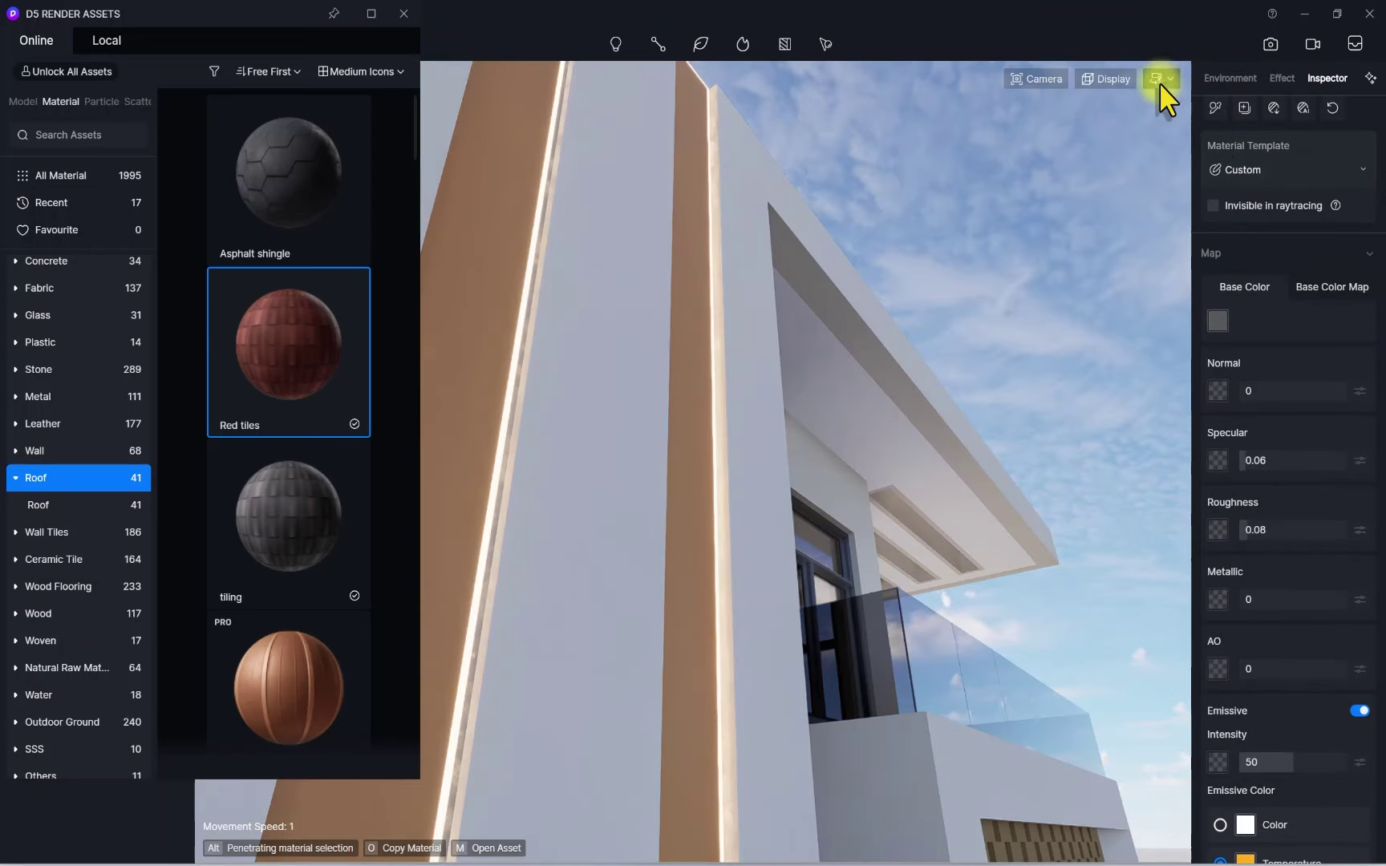
Raise the camera movement speed to 44 and apply the copied emissive material to the recessed strip in the soffit above the entrance
{"action": "left_click", "coordinate": [1159, 80]}
{"action": "left_click_drag", "start_coordinate": [1089, 156], "coordinate": [1110, 165]}
{"action": "scroll", "coordinate": [875, 253], "scroll_direction": "down", "scroll_amount": 5}
{"action": "key", "text": "w"}
{"action": "right_click_drag", "start_coordinate": [875, 252], "coordinate": [756, 302]}
{"action": "right_click_drag", "start_coordinate": [754, 352], "coordinate": [708, 350]}
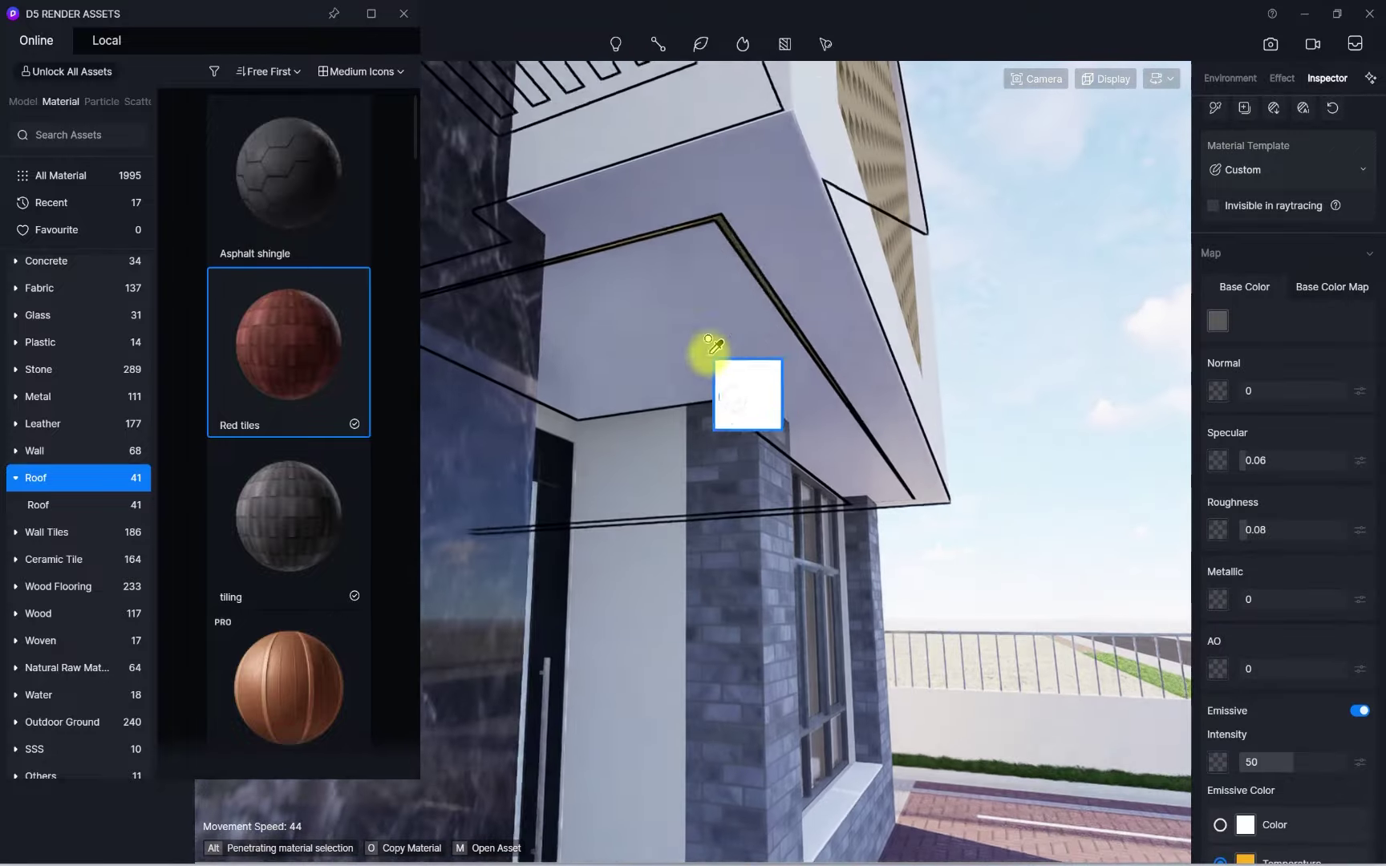
{"action": "scroll", "coordinate": [721, 225], "scroll_direction": "up", "scroll_amount": 3}
{"action": "scroll", "coordinate": [721, 223], "scroll_direction": "down", "scroll_amount": 2}
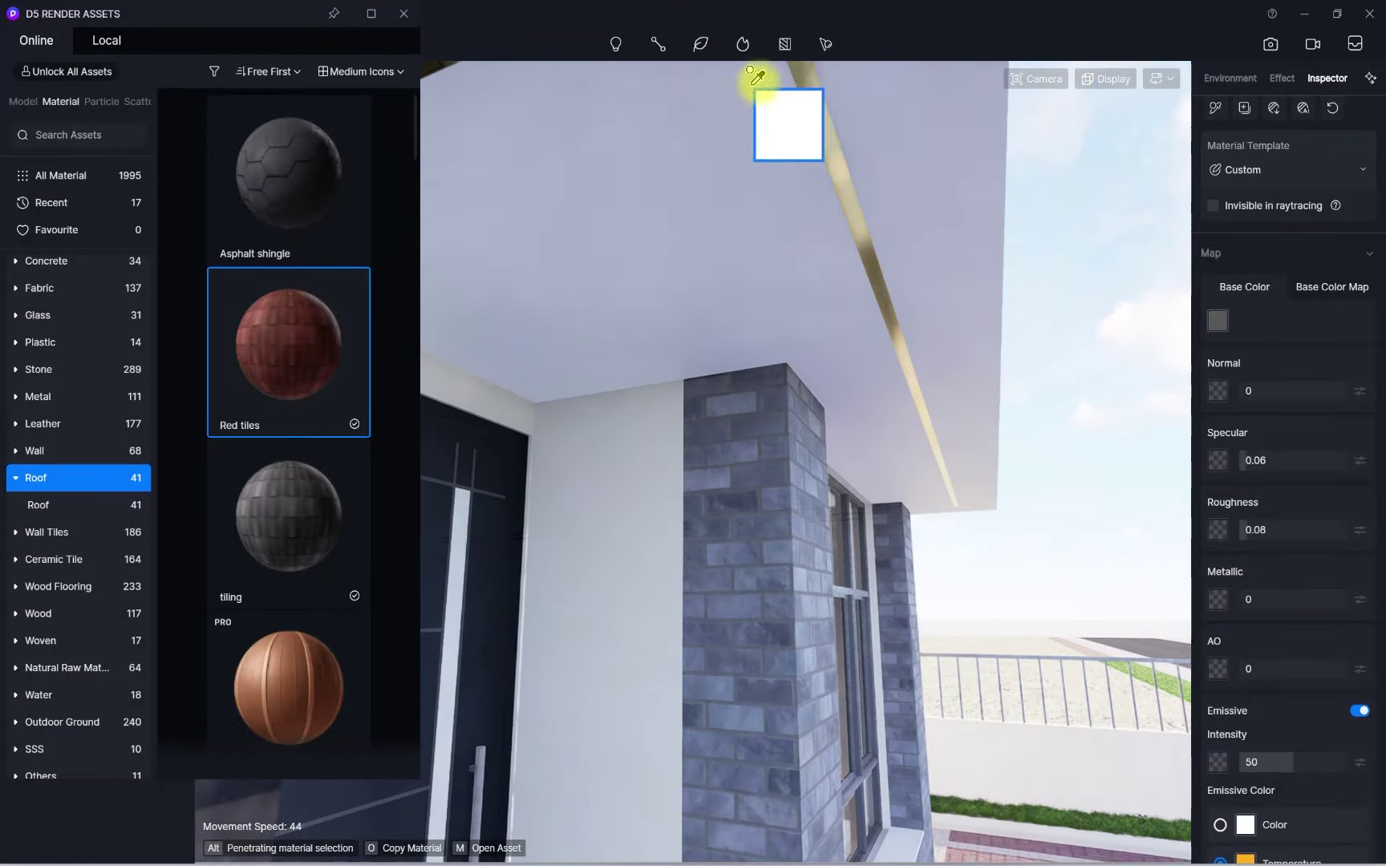
{"action": "left_click", "coordinate": [822, 93]}
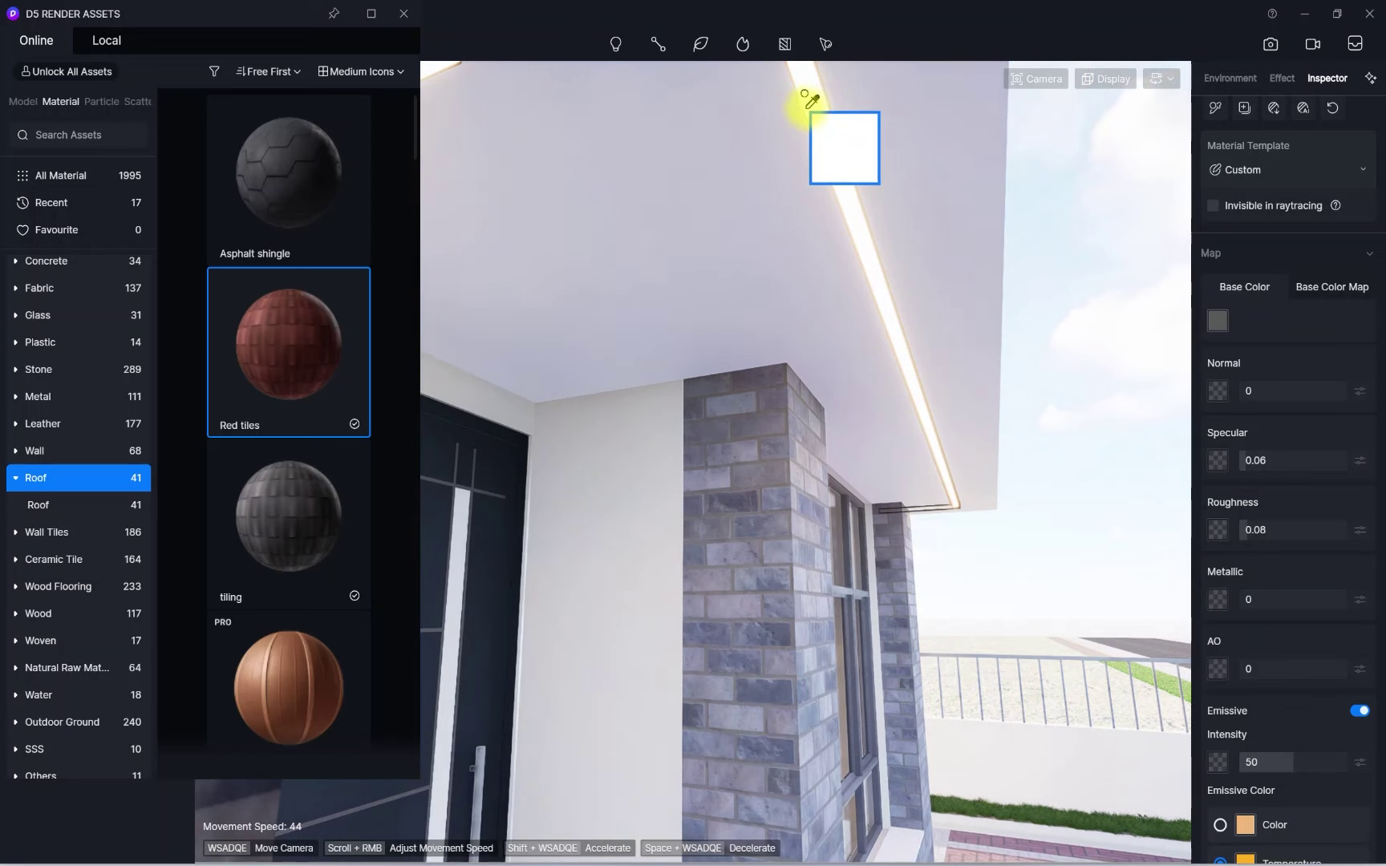
{"action": "left_click", "coordinate": [823, 118]}
{"action": "left_click", "coordinate": [1217, 318]}
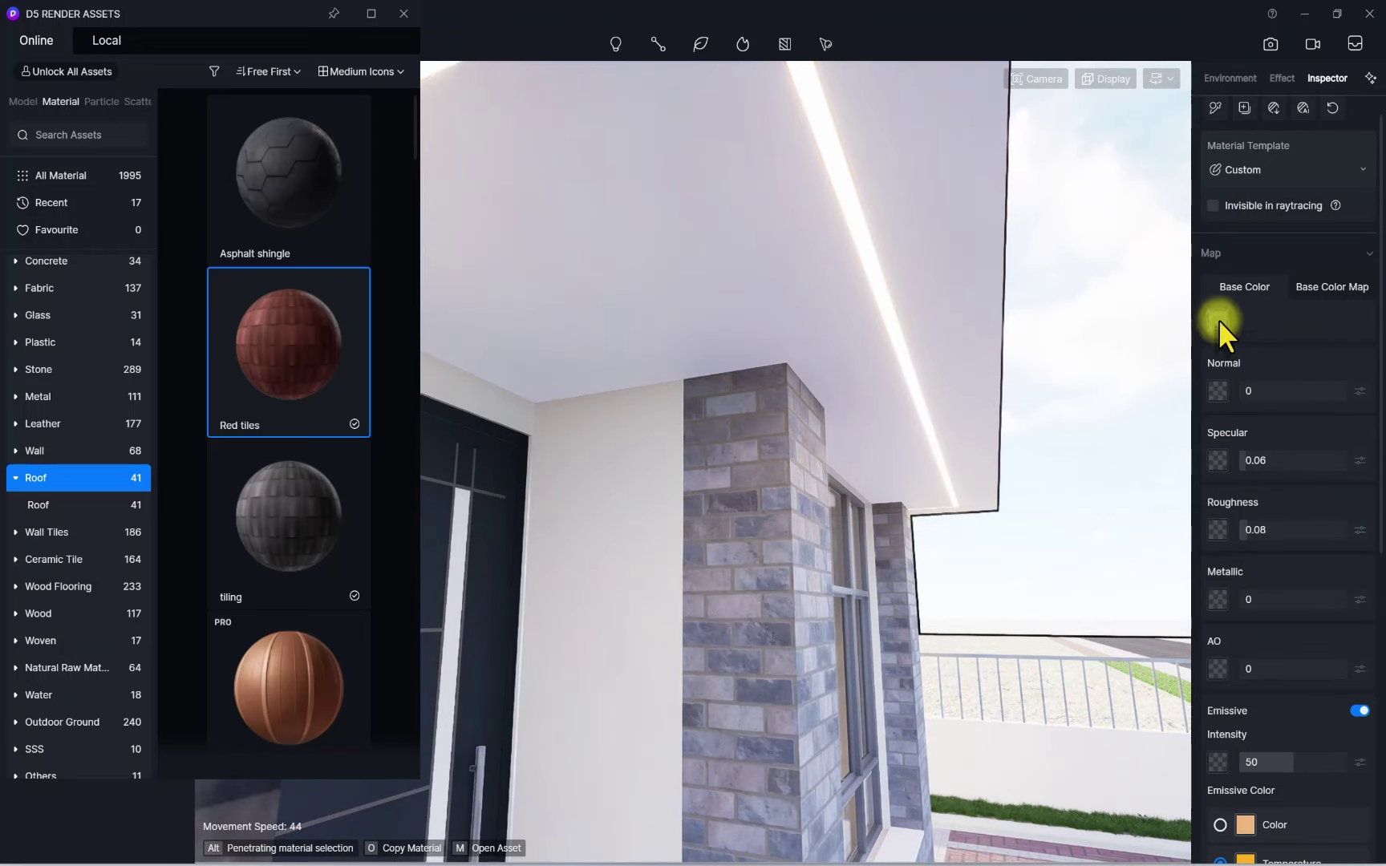
Examine the glowing strips on the entrance soffit and vertical facade panels from several angles
{"action": "right_click_drag", "start_coordinate": [1186, 532], "coordinate": [535, 444]}
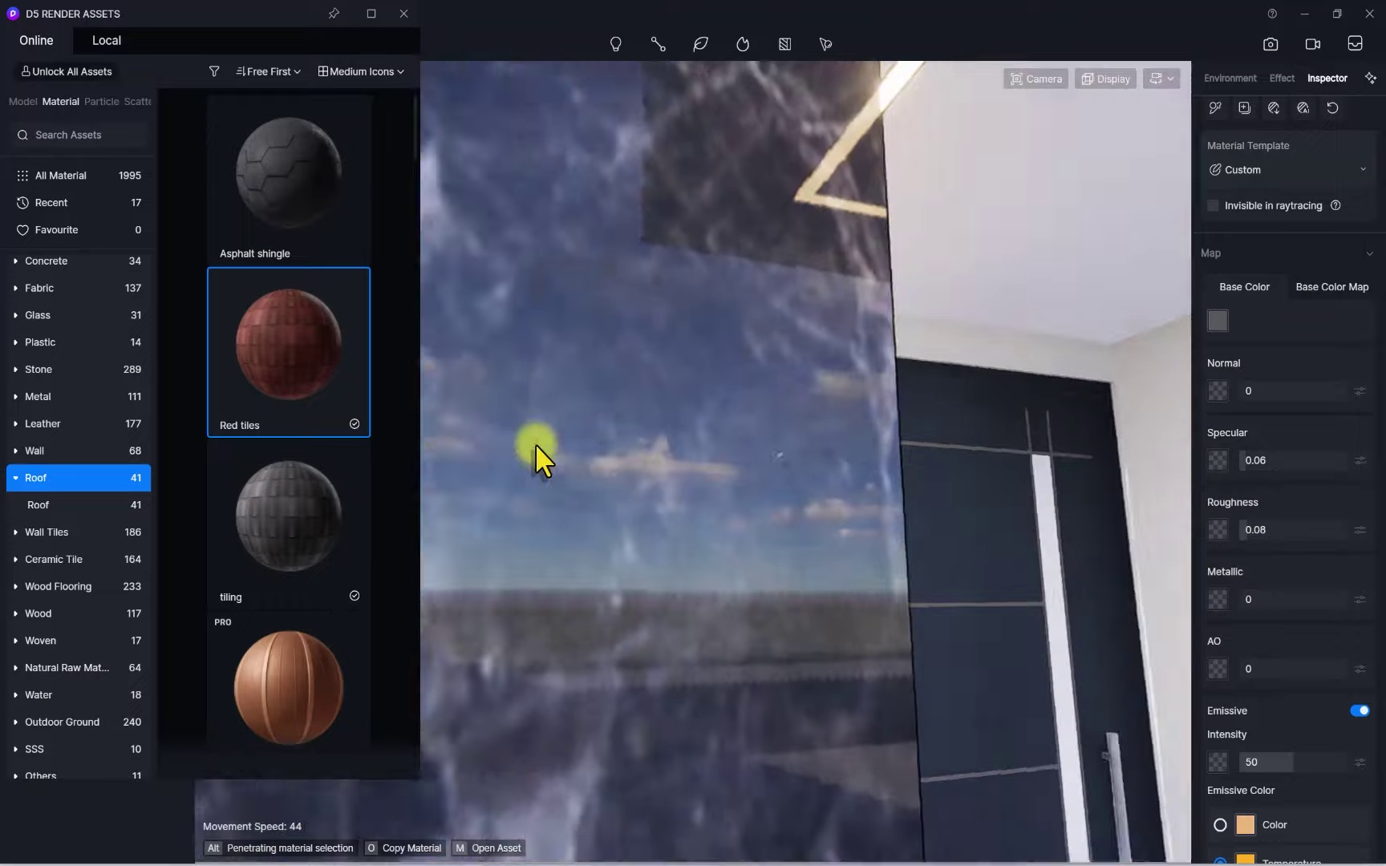
{"action": "scroll", "coordinate": [749, 426], "scroll_direction": "down", "scroll_amount": 5}
{"action": "right_click_drag", "start_coordinate": [748, 426], "coordinate": [622, 293]}
{"action": "scroll", "coordinate": [813, 355], "scroll_direction": "up", "scroll_amount": 3}
{"action": "right_click_drag", "start_coordinate": [814, 365], "coordinate": [666, 579]}
{"action": "scroll", "coordinate": [752, 587], "scroll_direction": "up", "scroll_amount": 5}
{"action": "right_click_drag", "start_coordinate": [752, 586], "coordinate": [730, 454]}
{"action": "scroll", "coordinate": [347, 255], "scroll_direction": "down", "scroll_amount": 2}
{"action": "scroll", "coordinate": [802, 405], "scroll_direction": "down", "scroll_amount": 5}
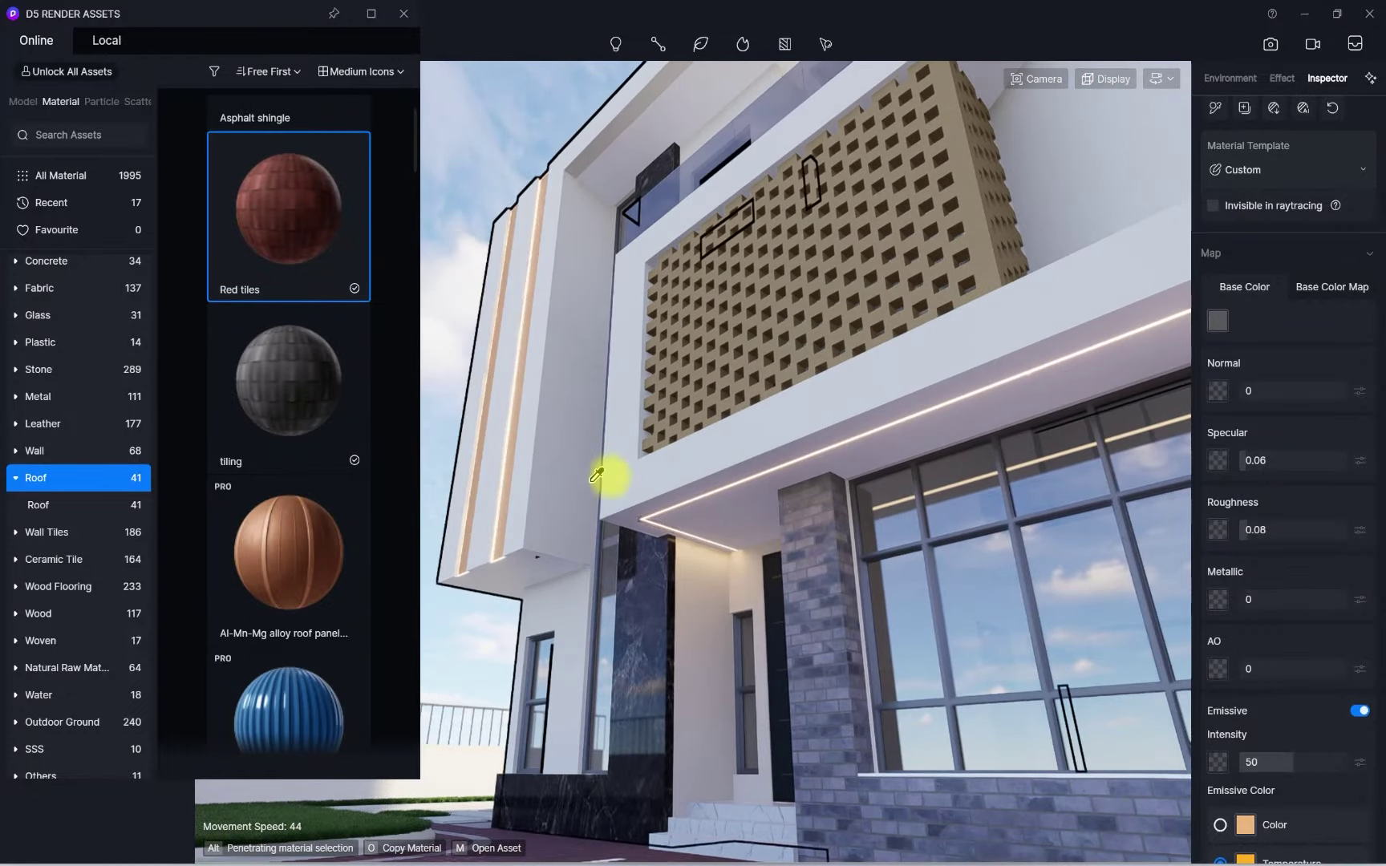
{"action": "right_click_drag", "start_coordinate": [611, 476], "coordinate": [891, 375]}
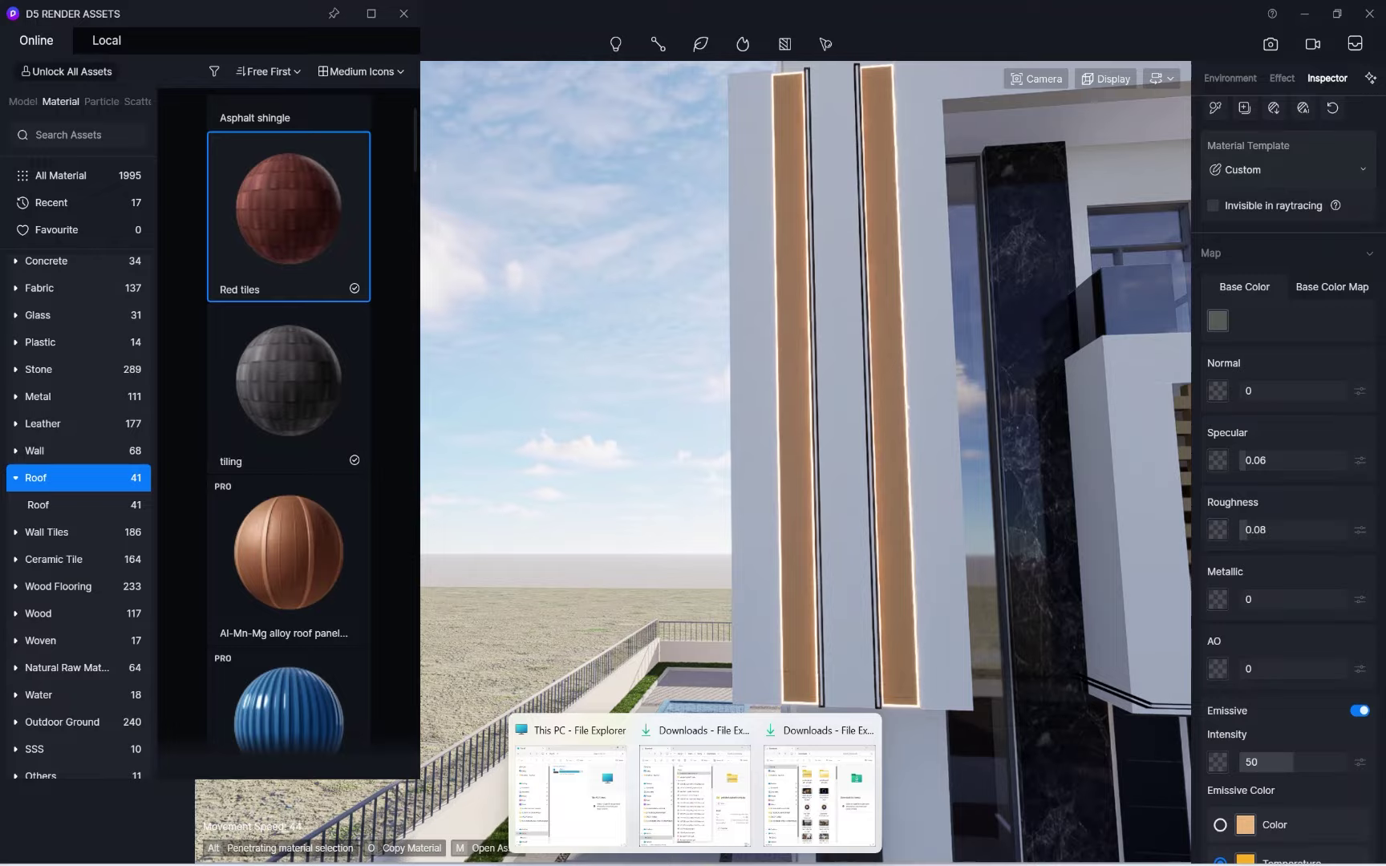
Switch to the web browser and search for "mosiac bitmaps" in a new tab
{"action": "left_click", "coordinate": [731, 864]}
{"action": "left_click", "coordinate": [512, 14]}
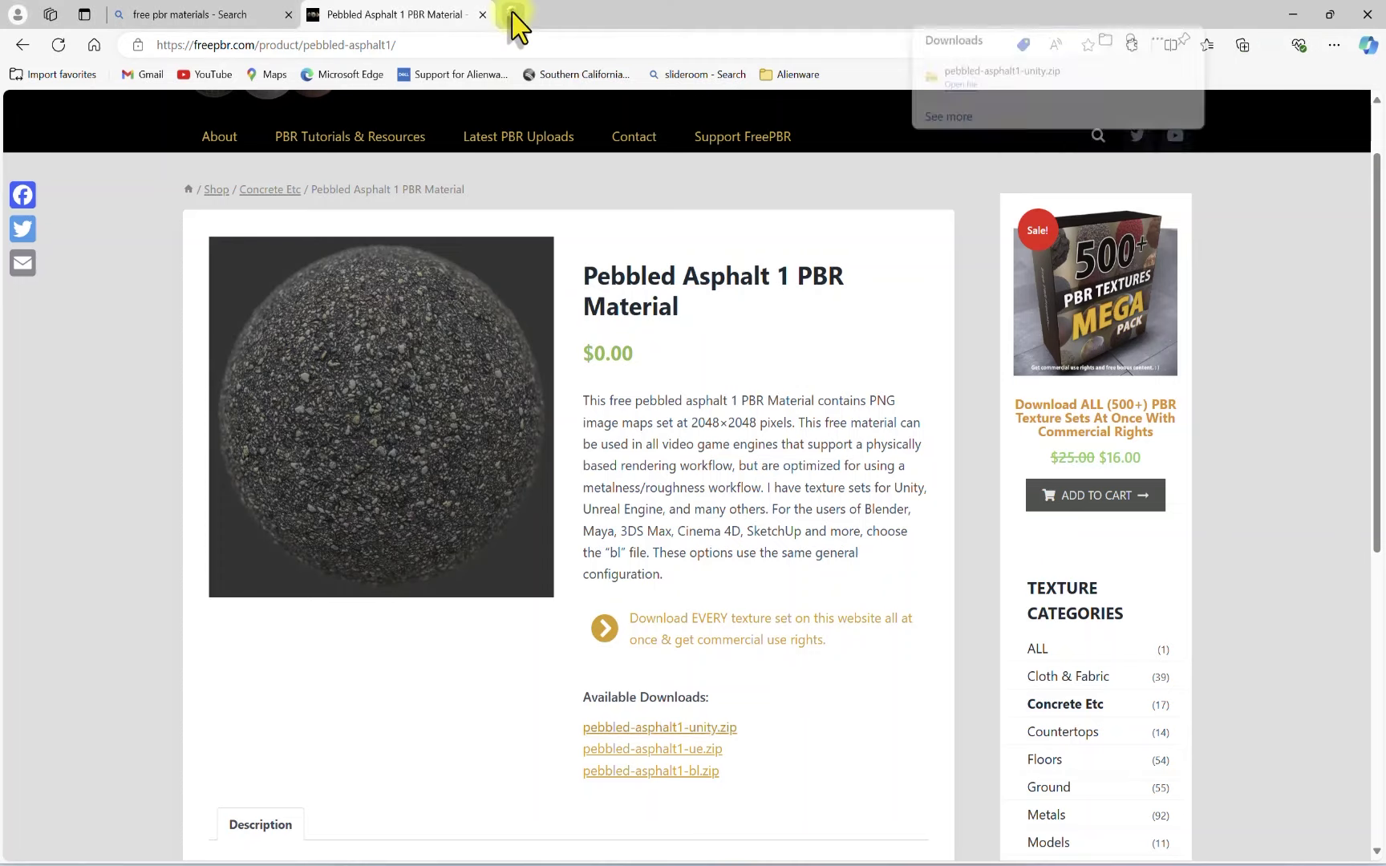
{"action": "left_click", "coordinate": [512, 15]}
{"action": "left_click", "coordinate": [455, 117]}
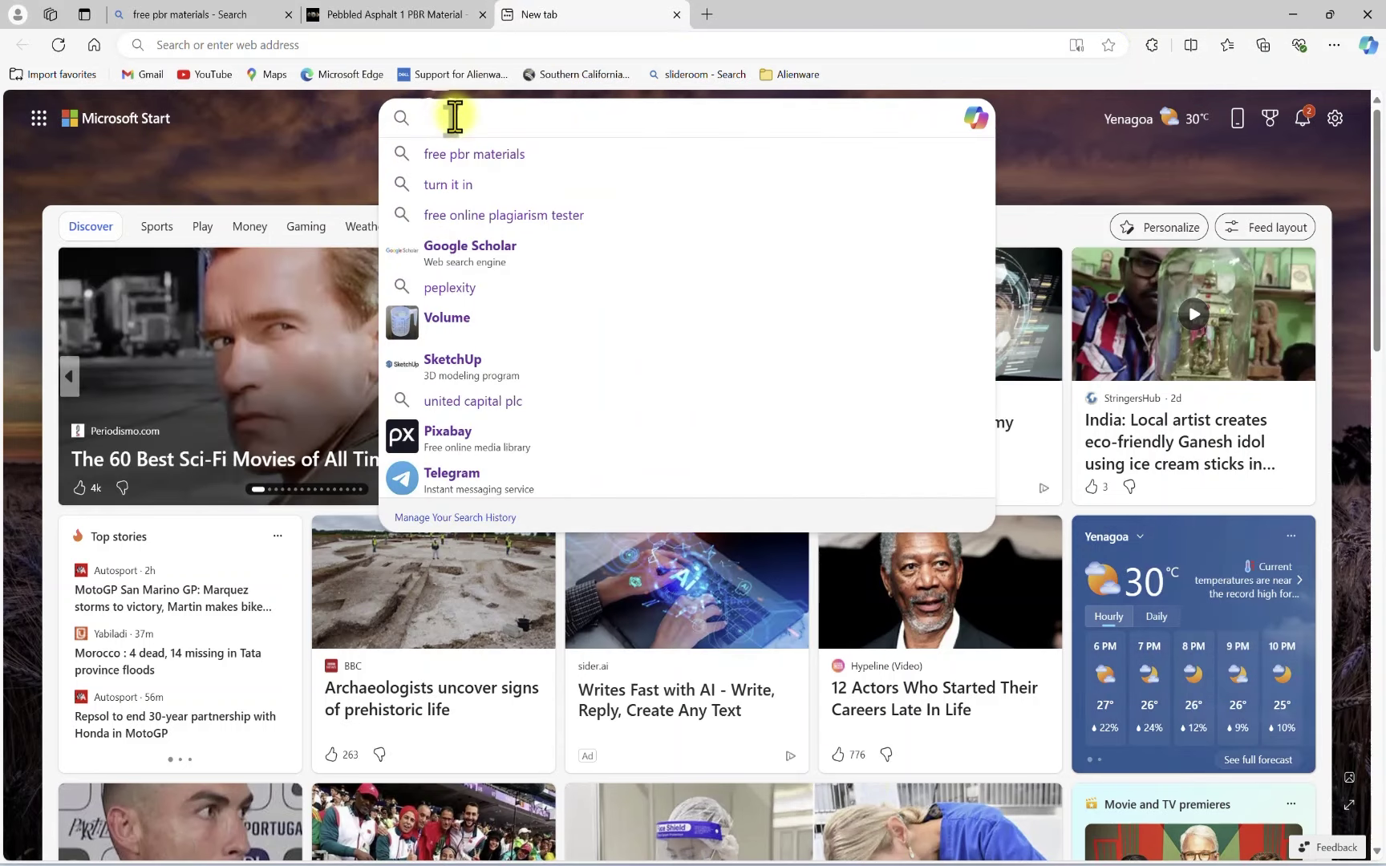
{"action": "type", "text": "mosiac "}
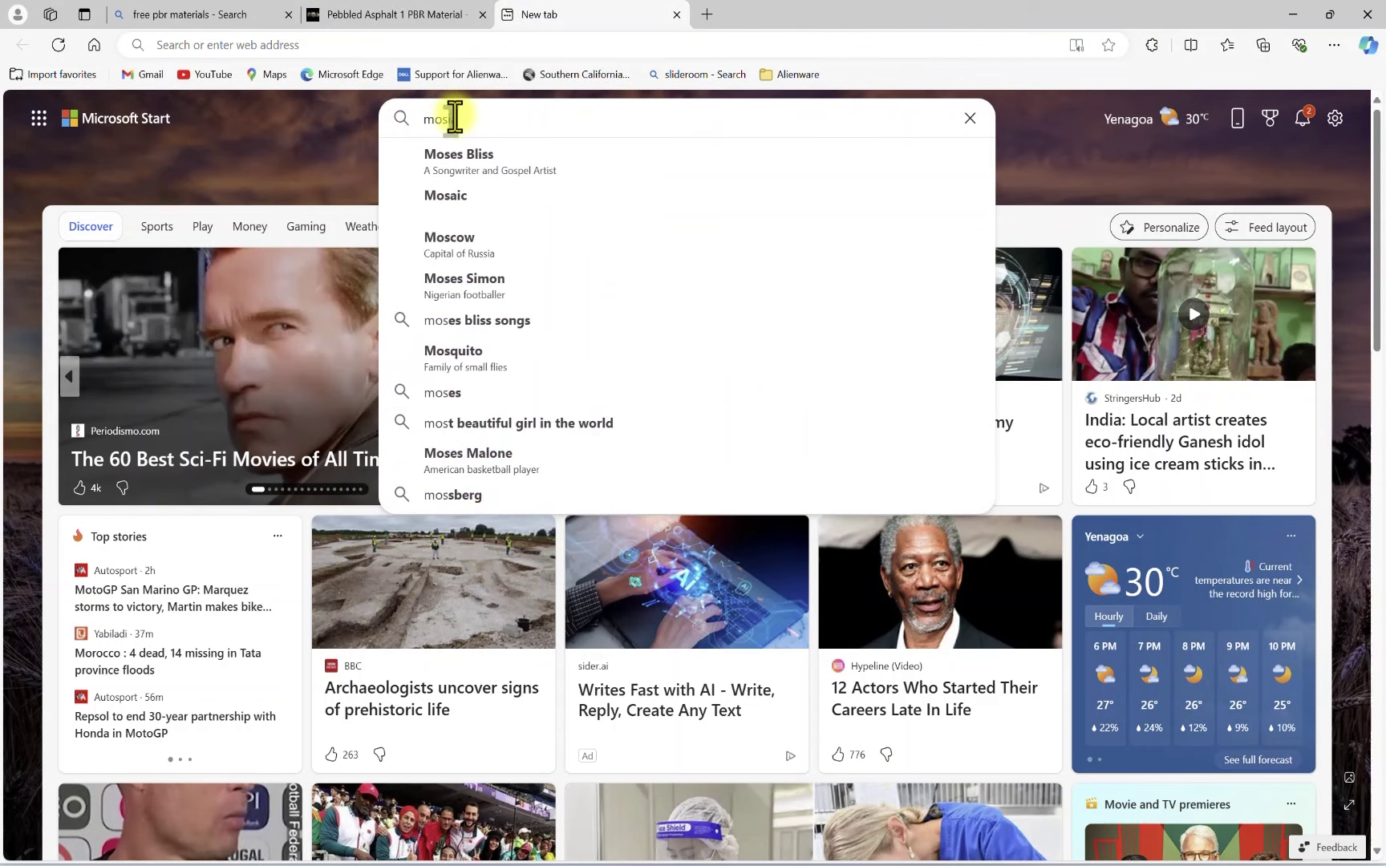
{"action": "type", "text": "bitmaps"}
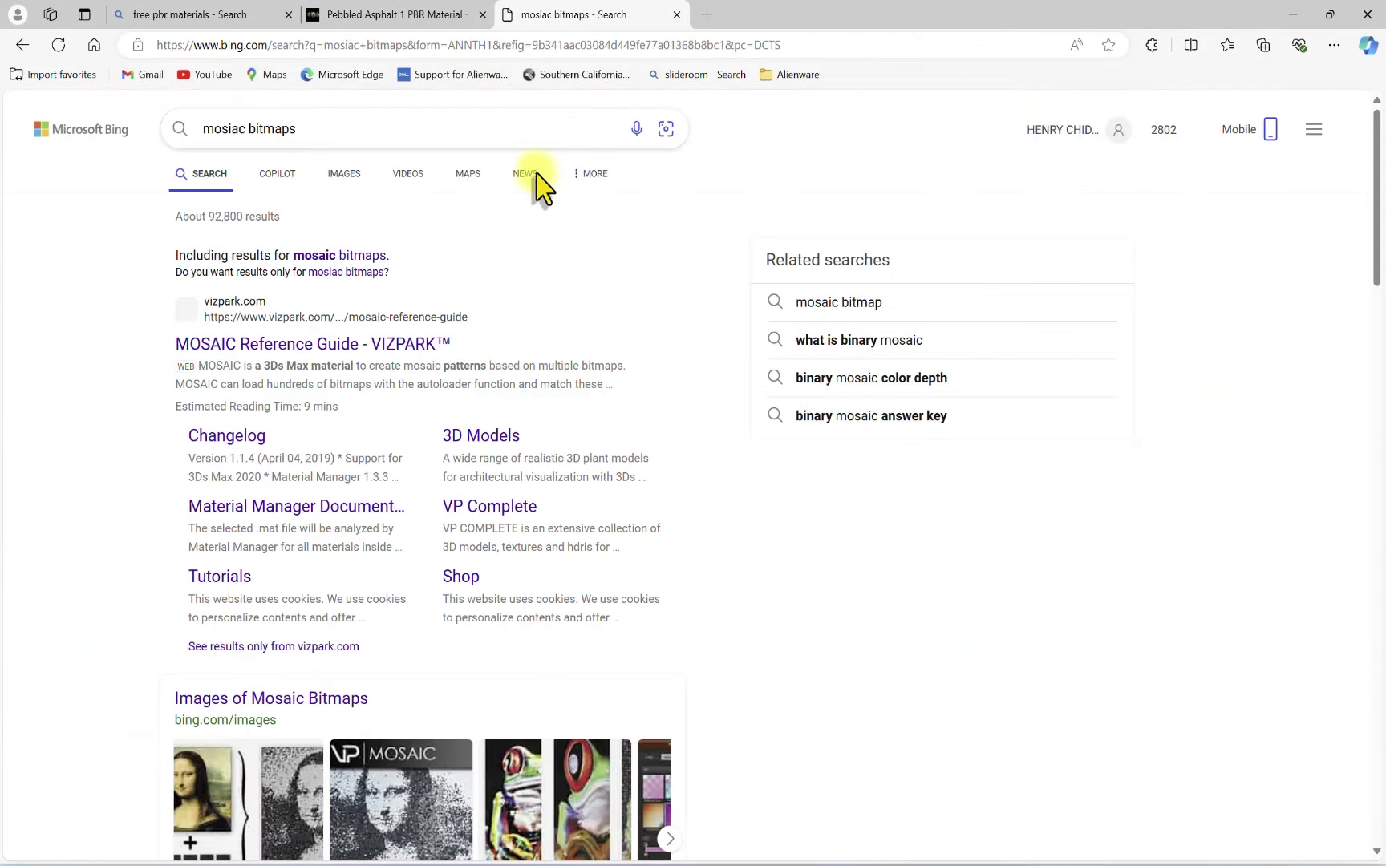
Open the gold mosaic image's wallpaperaccess.com page from the image results and download the 2880x1800 mosaic wallpaper
{"action": "left_click", "coordinate": [345, 175]}
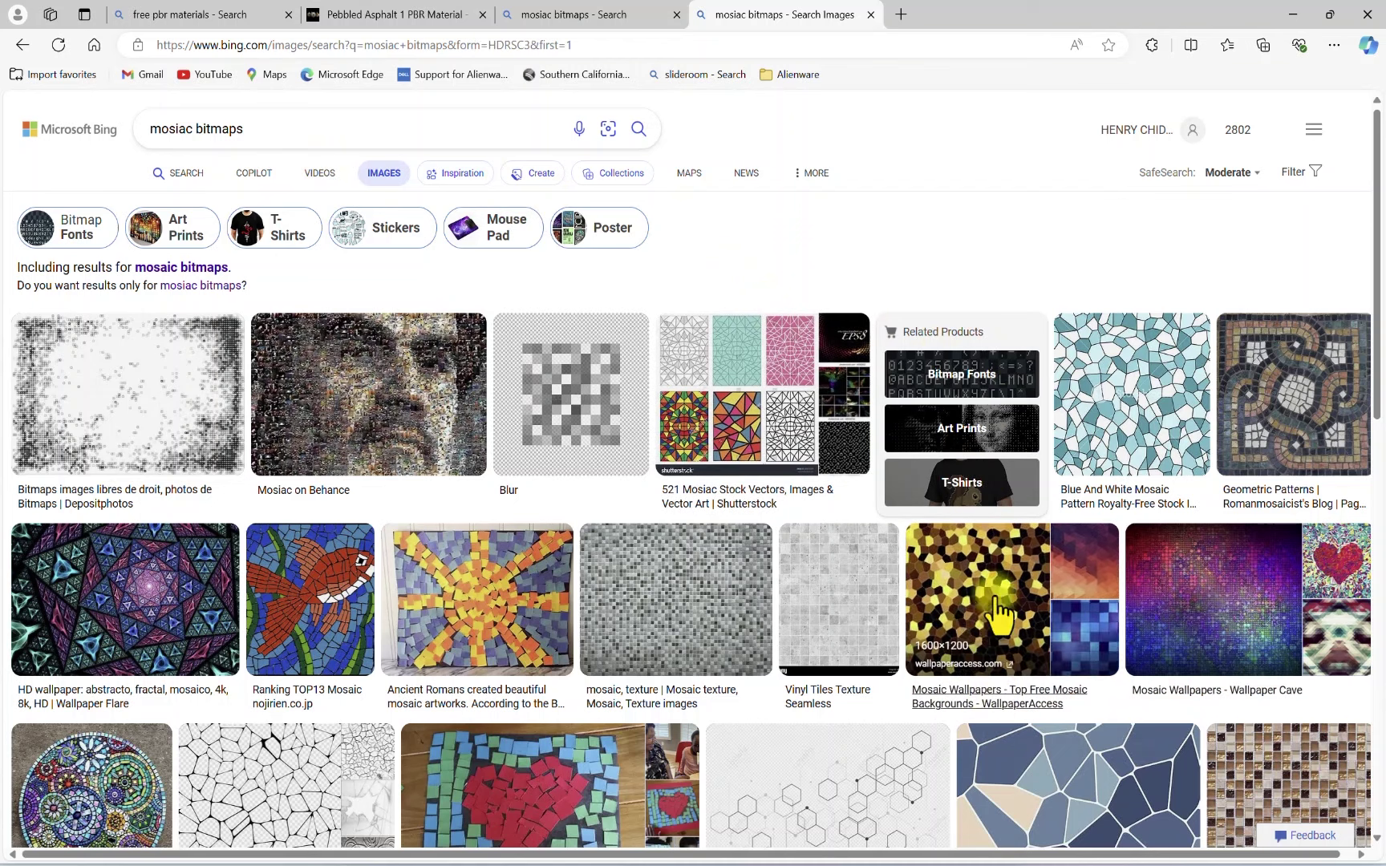
{"action": "left_click", "coordinate": [972, 616]}
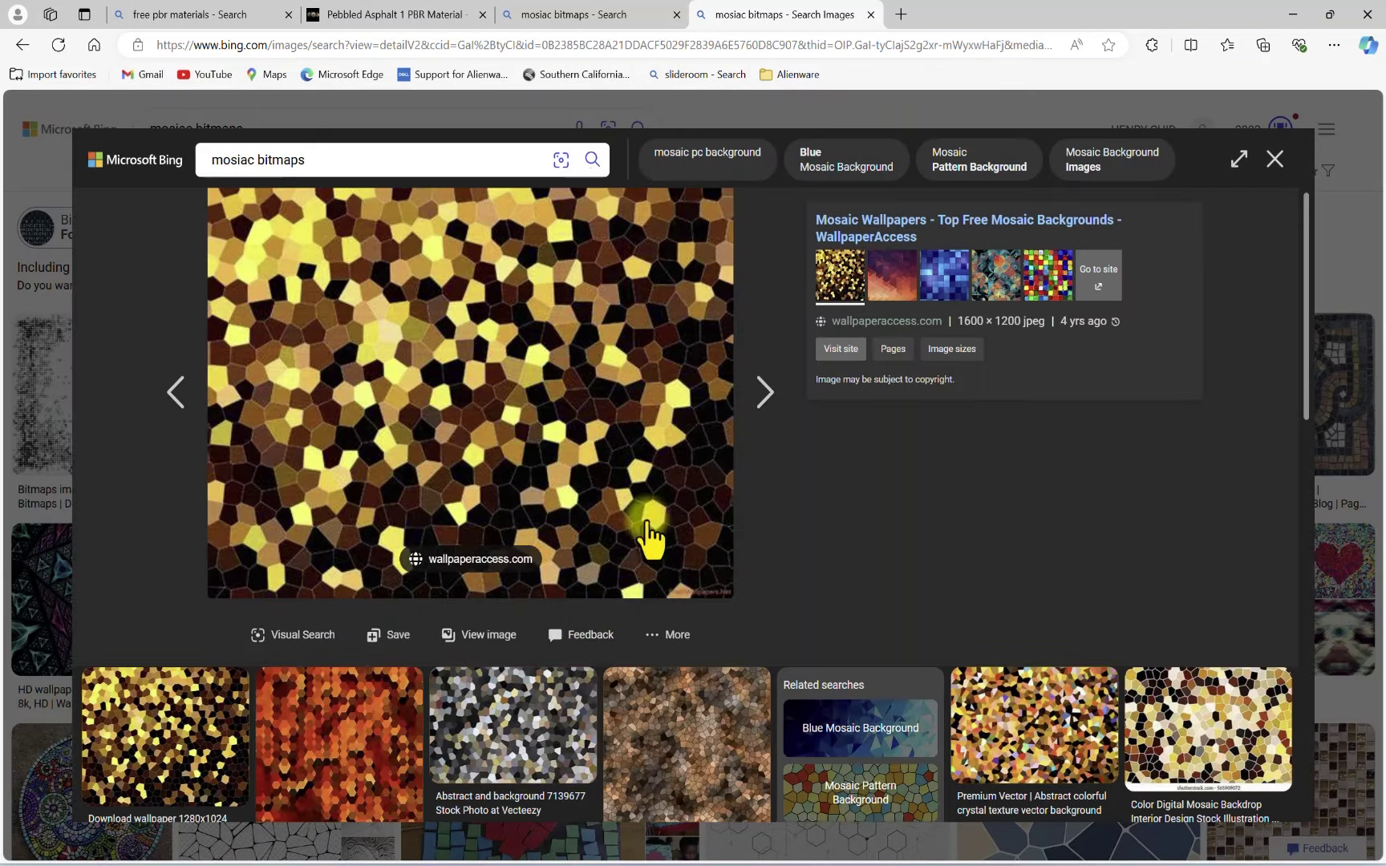
{"action": "left_click", "coordinate": [473, 561]}
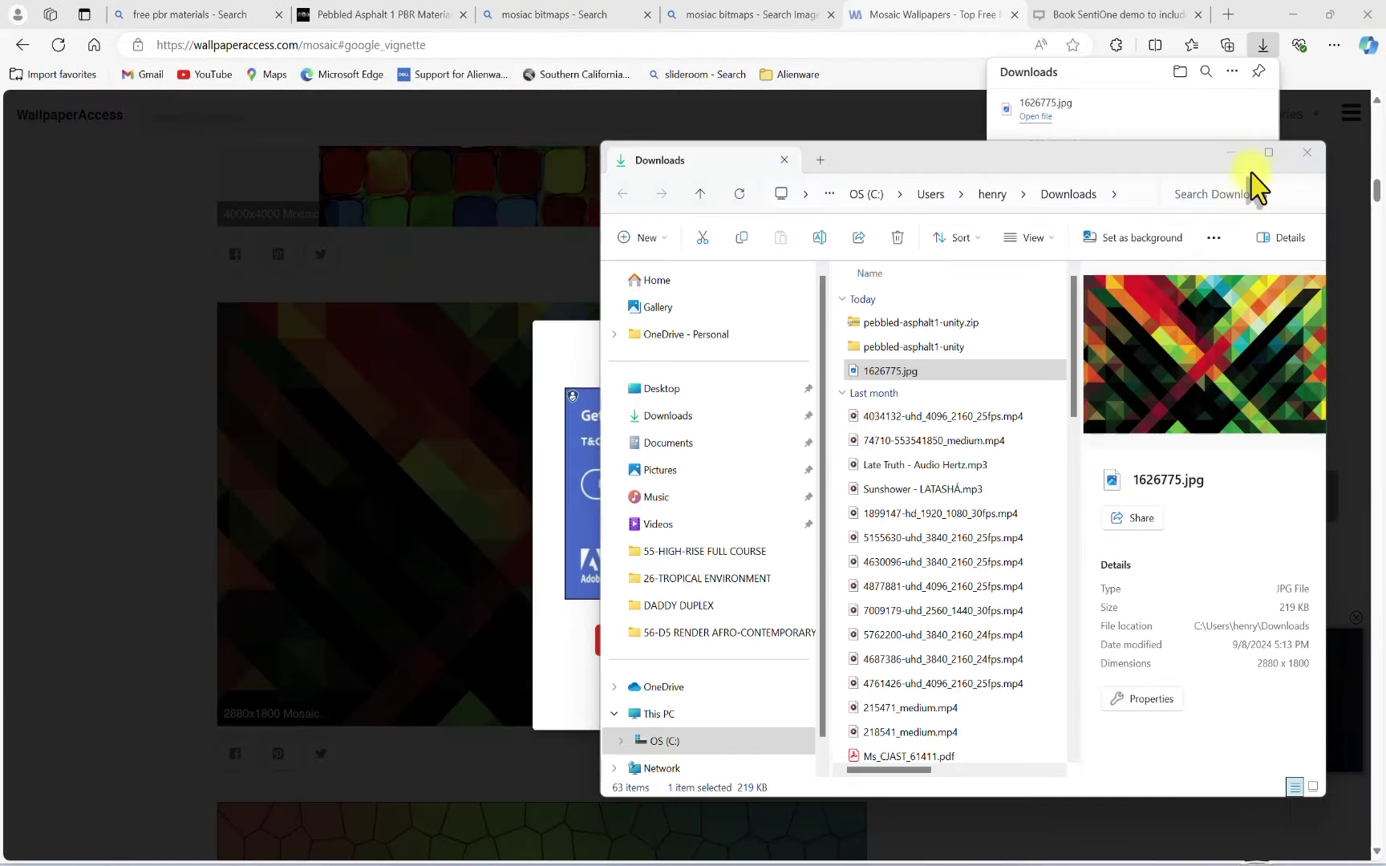
View the downloaded 1626775.jpg in the Downloads folder, dismiss the wallpaper download dialog and switch back to D5 Render
{"action": "left_click", "coordinate": [1268, 152]}
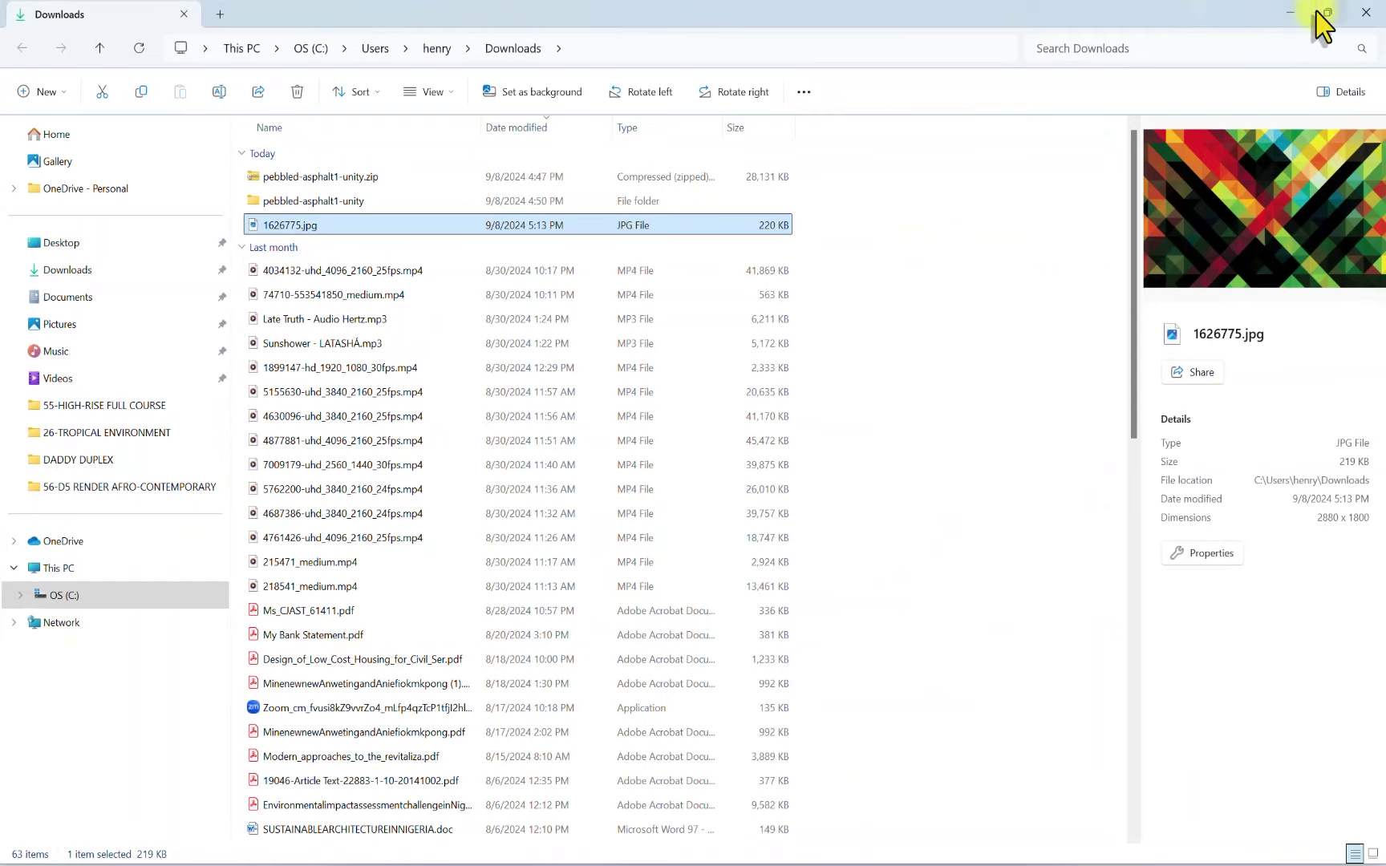
{"action": "left_click", "coordinate": [1290, 13]}
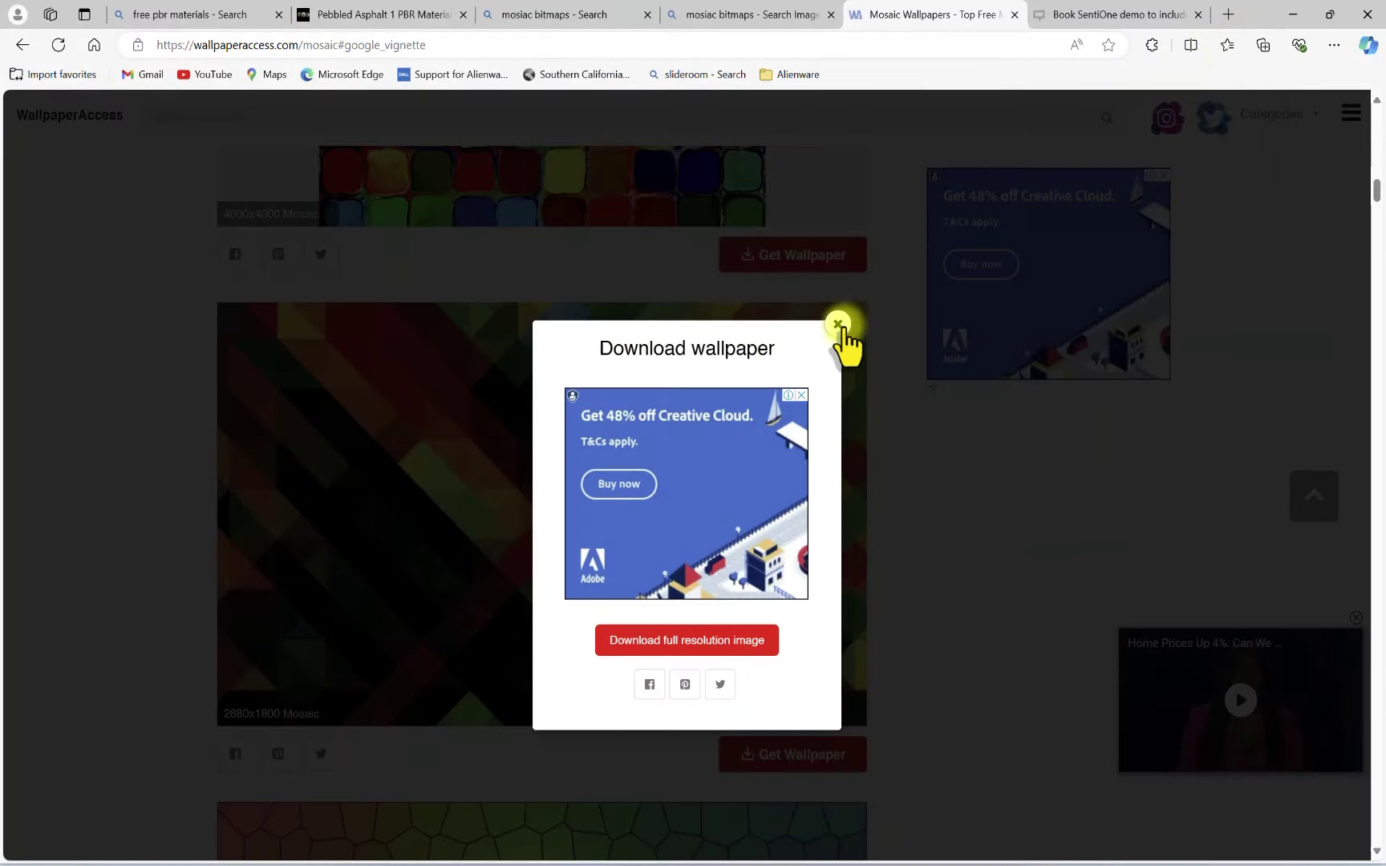
{"action": "left_click", "coordinate": [837, 324]}
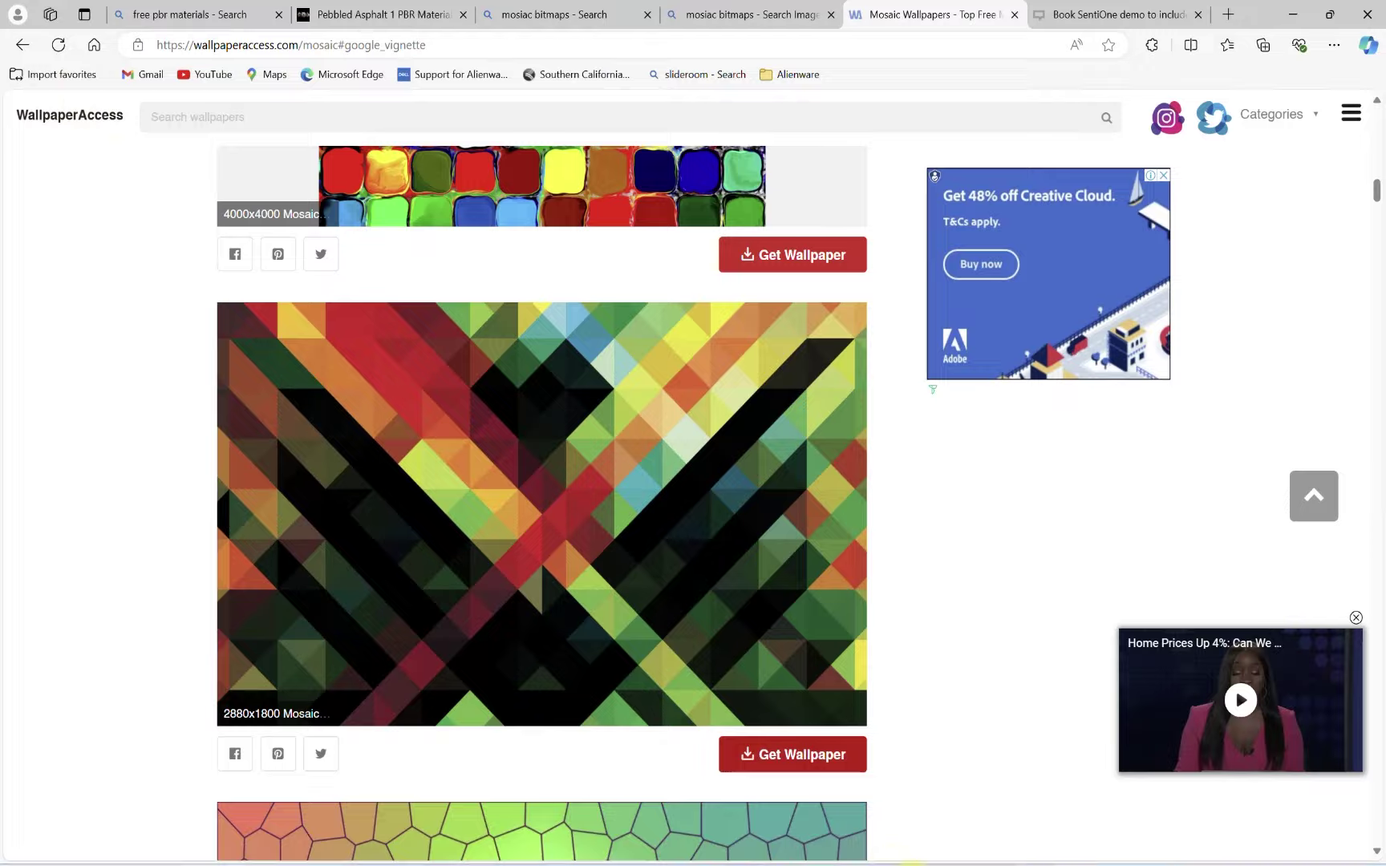
{"action": "left_click", "coordinate": [911, 863]}
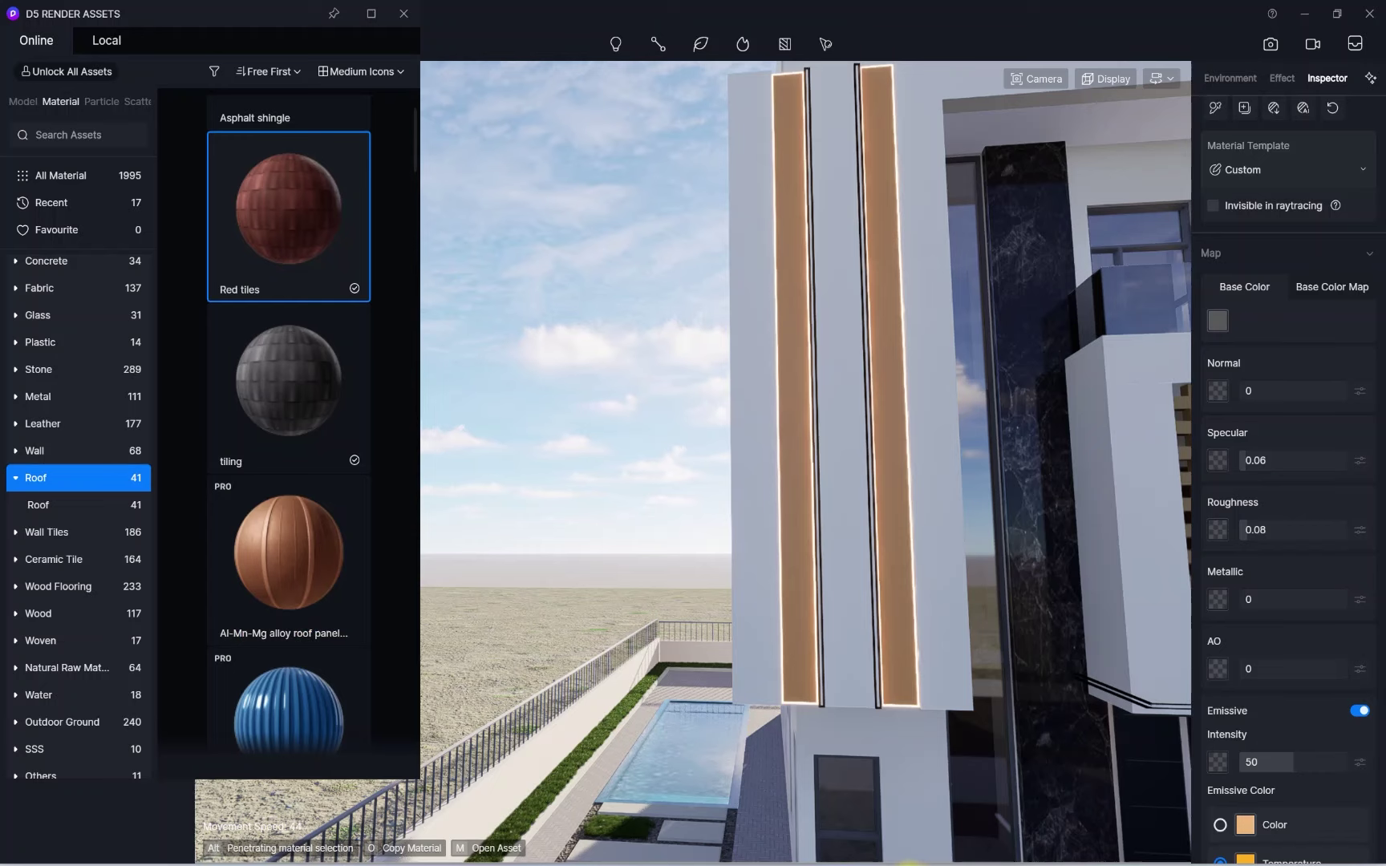
Load 1626775.jpg from the Downloads folder as the base color map of the brown vertical facade panels
{"action": "left_click", "coordinate": [883, 317]}
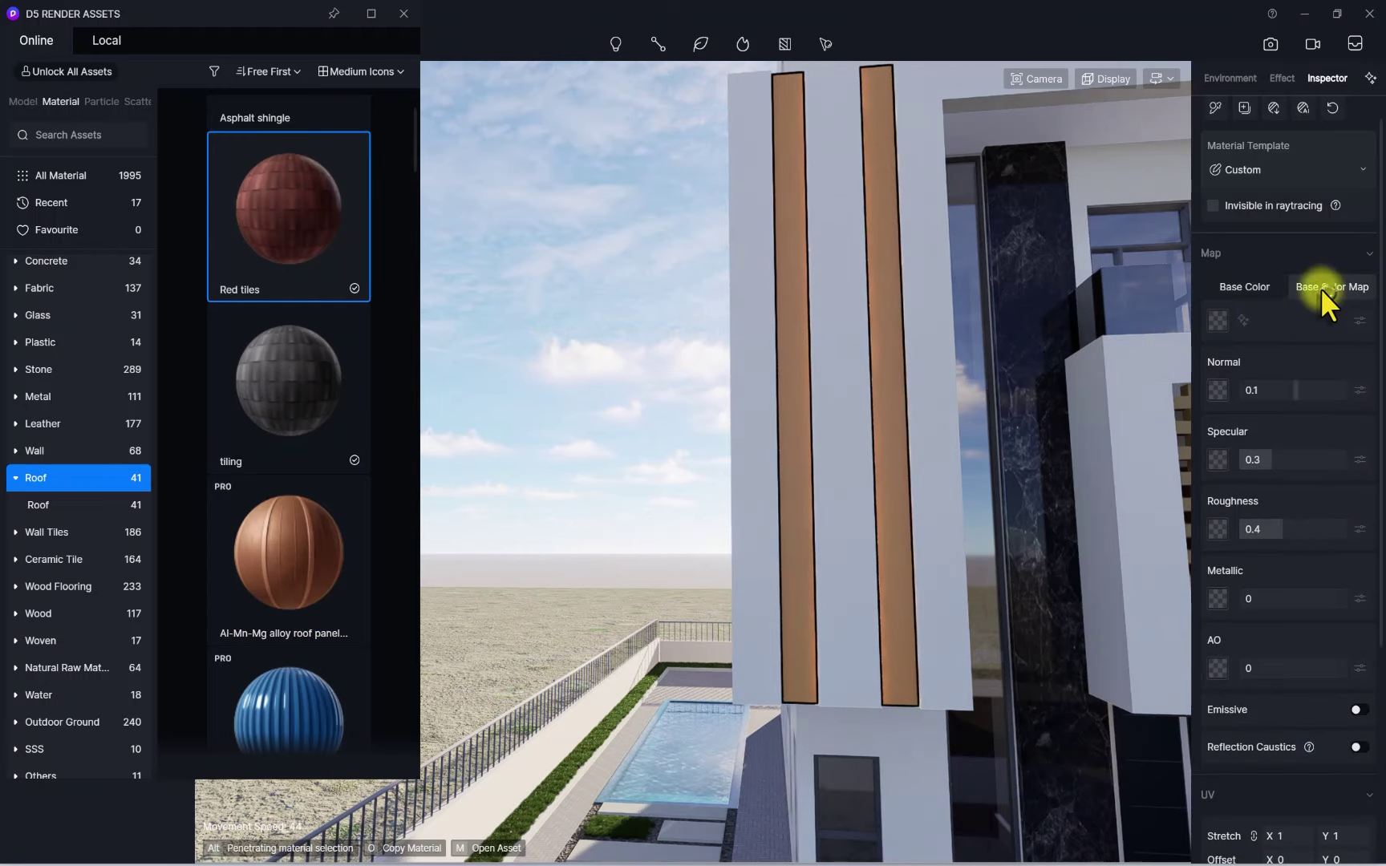
{"action": "left_click", "coordinate": [1215, 317]}
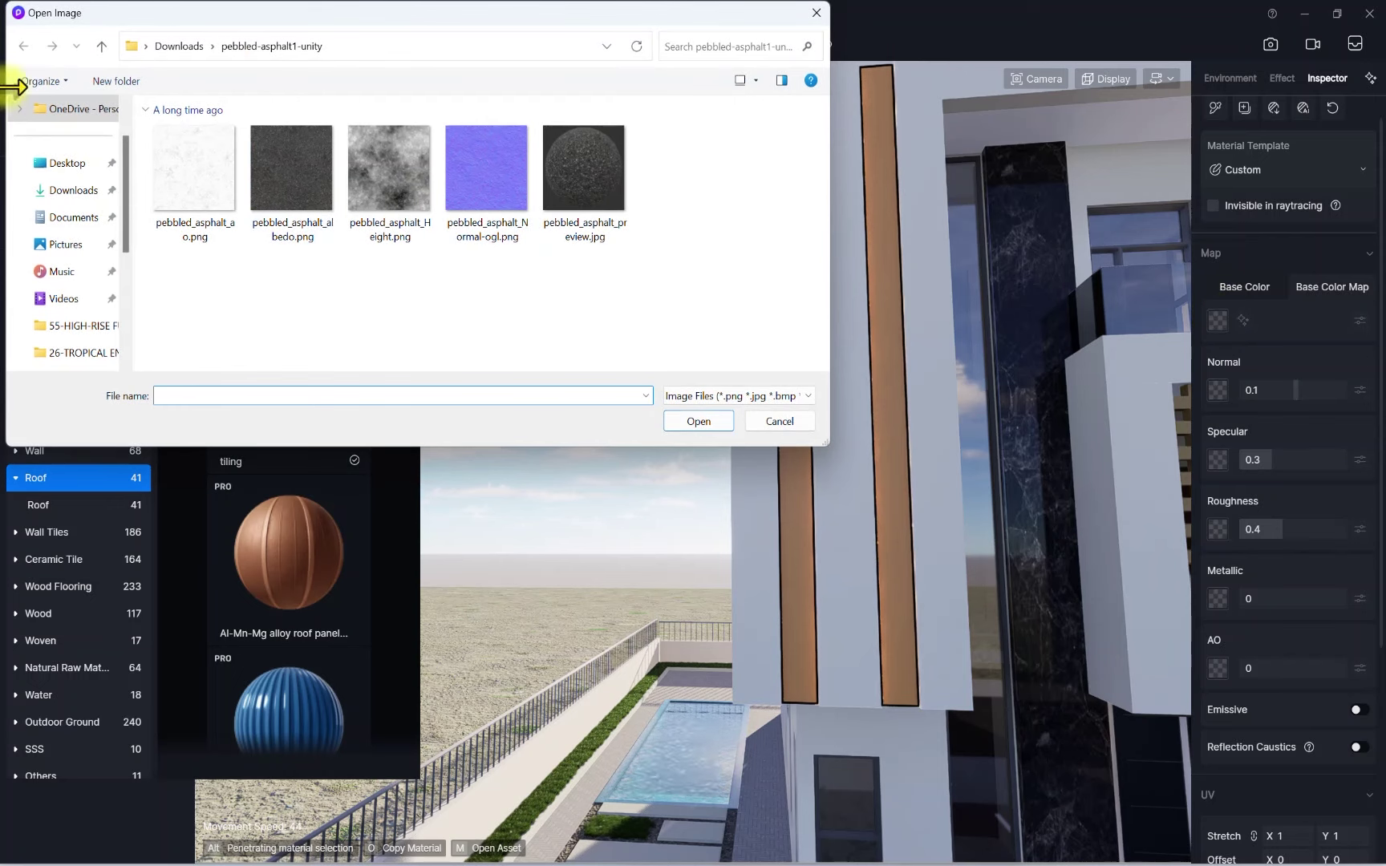
{"action": "left_click", "coordinate": [102, 46]}
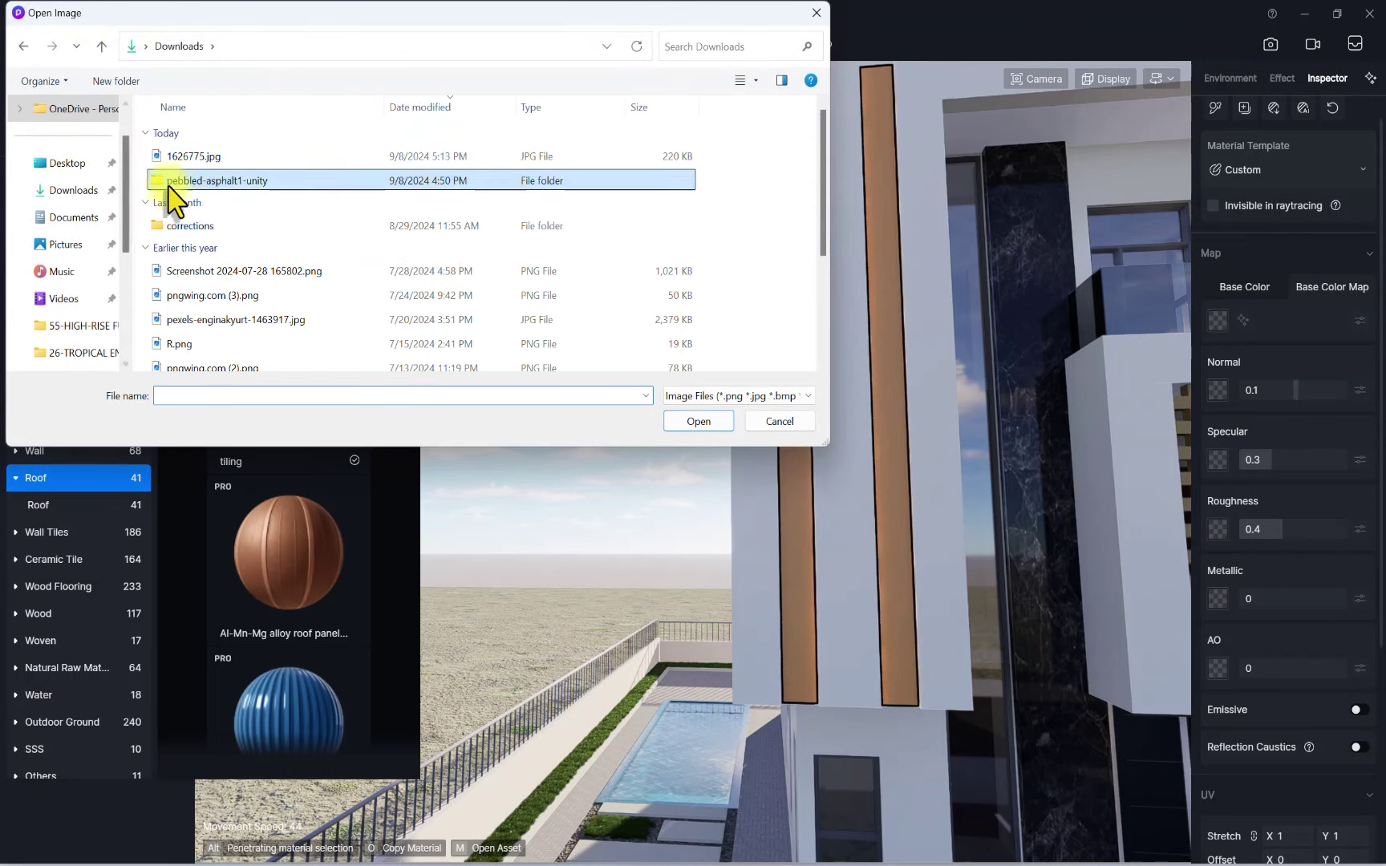
{"action": "left_click", "coordinate": [215, 159]}
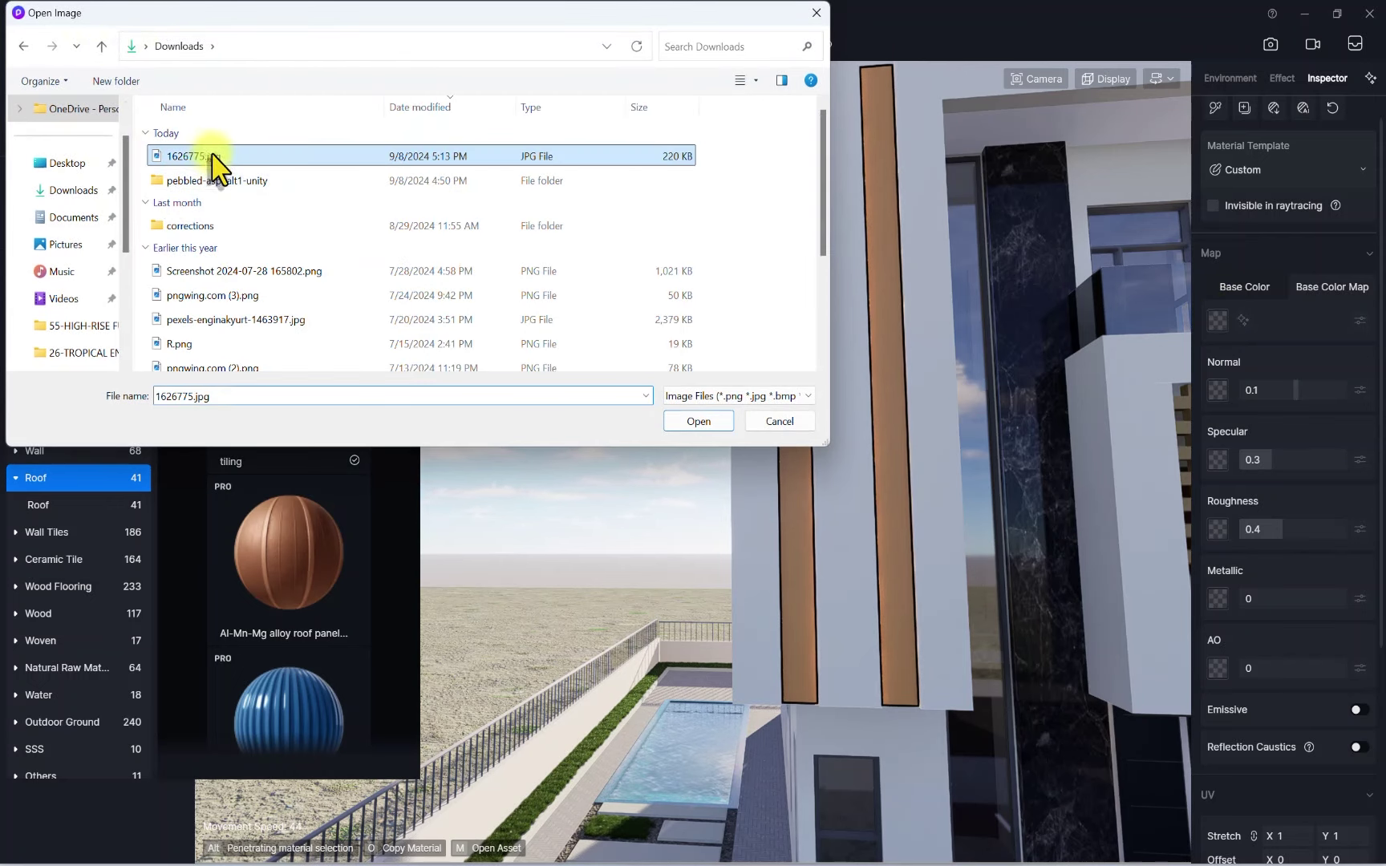
{"action": "left_click", "coordinate": [689, 424]}
{"action": "scroll", "coordinate": [752, 375], "scroll_direction": "up", "scroll_amount": 5}
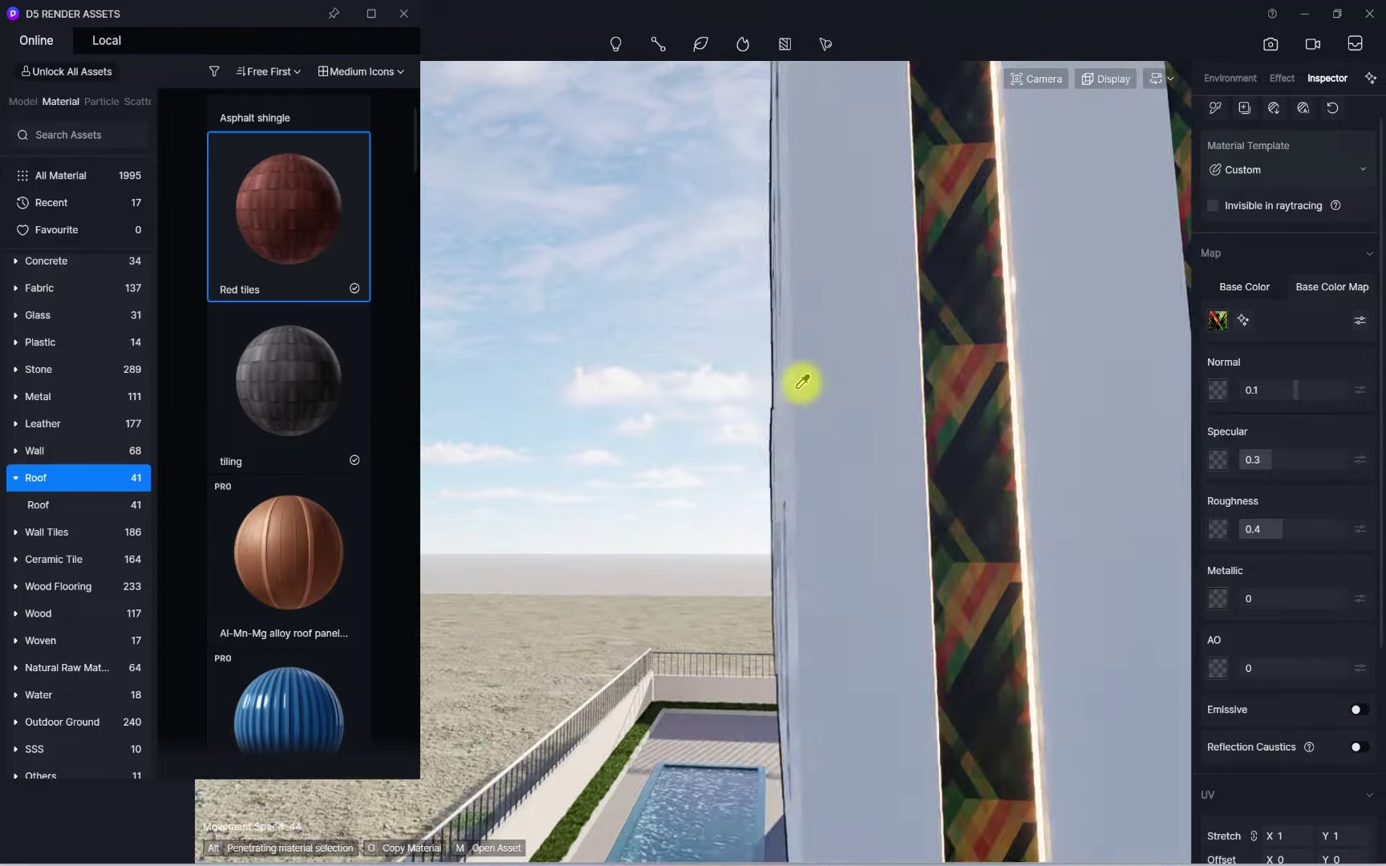
Enable triplanar mapping for the mosaic panel material and set its UV stretch to 0.15 in X and Y
{"action": "scroll", "coordinate": [1286, 512], "scroll_direction": "down", "scroll_amount": 3}
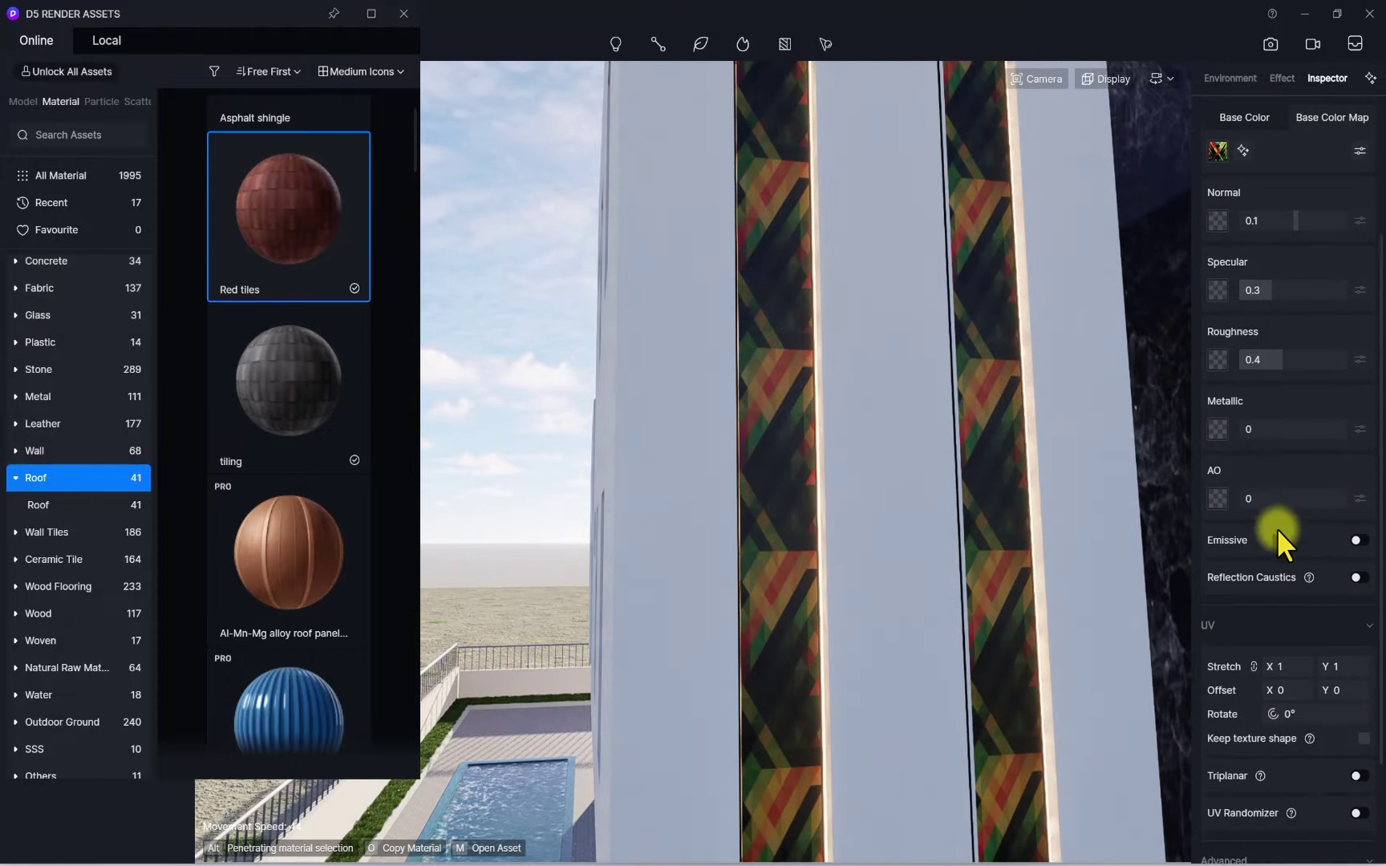
{"action": "scroll", "coordinate": [1307, 642], "scroll_direction": "down", "scroll_amount": 1}
{"action": "left_click", "coordinate": [1355, 709]}
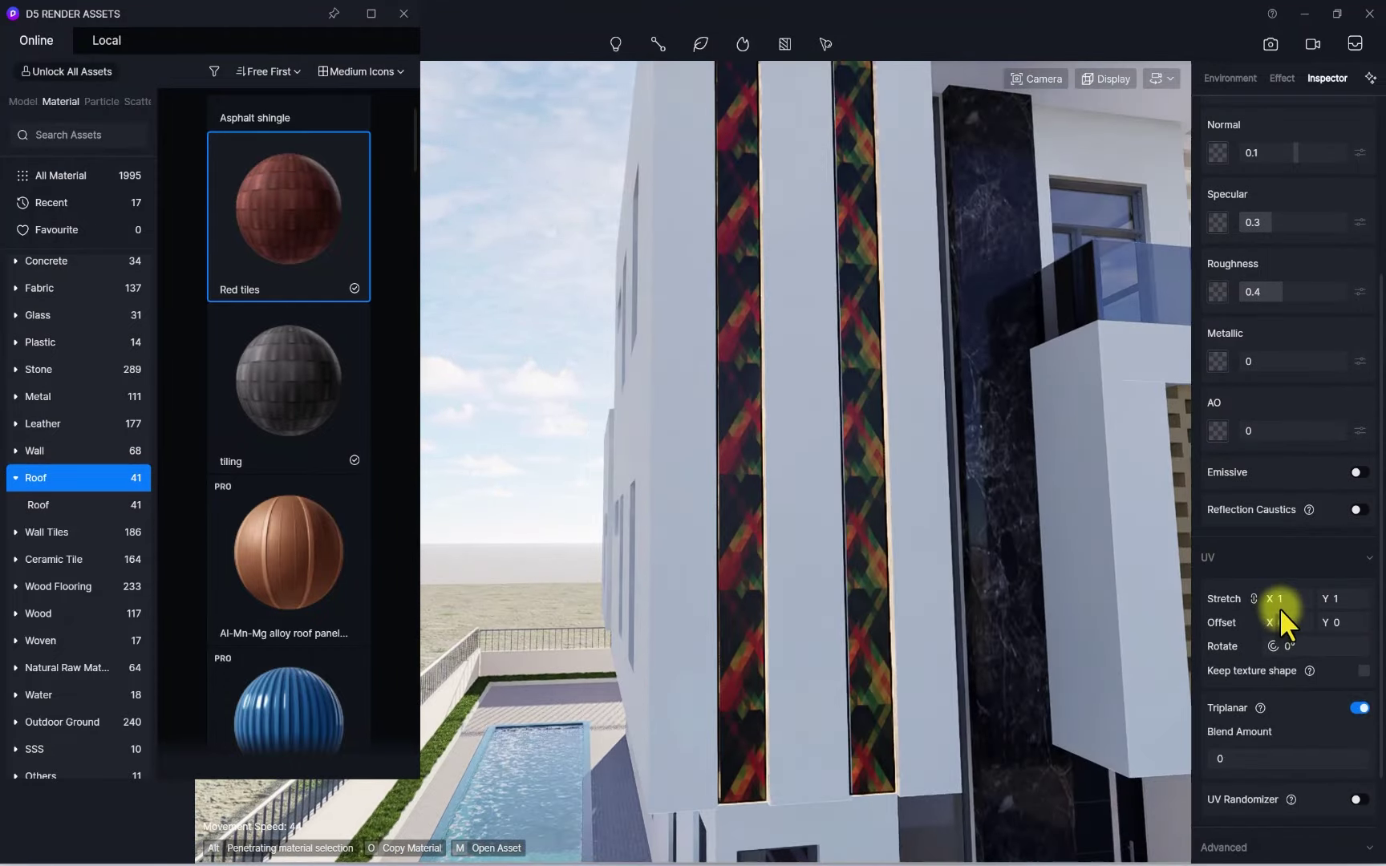
{"action": "left_click_drag", "start_coordinate": [1280, 608], "coordinate": [1240, 600]}
Set the mosaic panel material's base color to white
{"action": "scroll", "coordinate": [1228, 233], "scroll_direction": "up", "scroll_amount": 2}
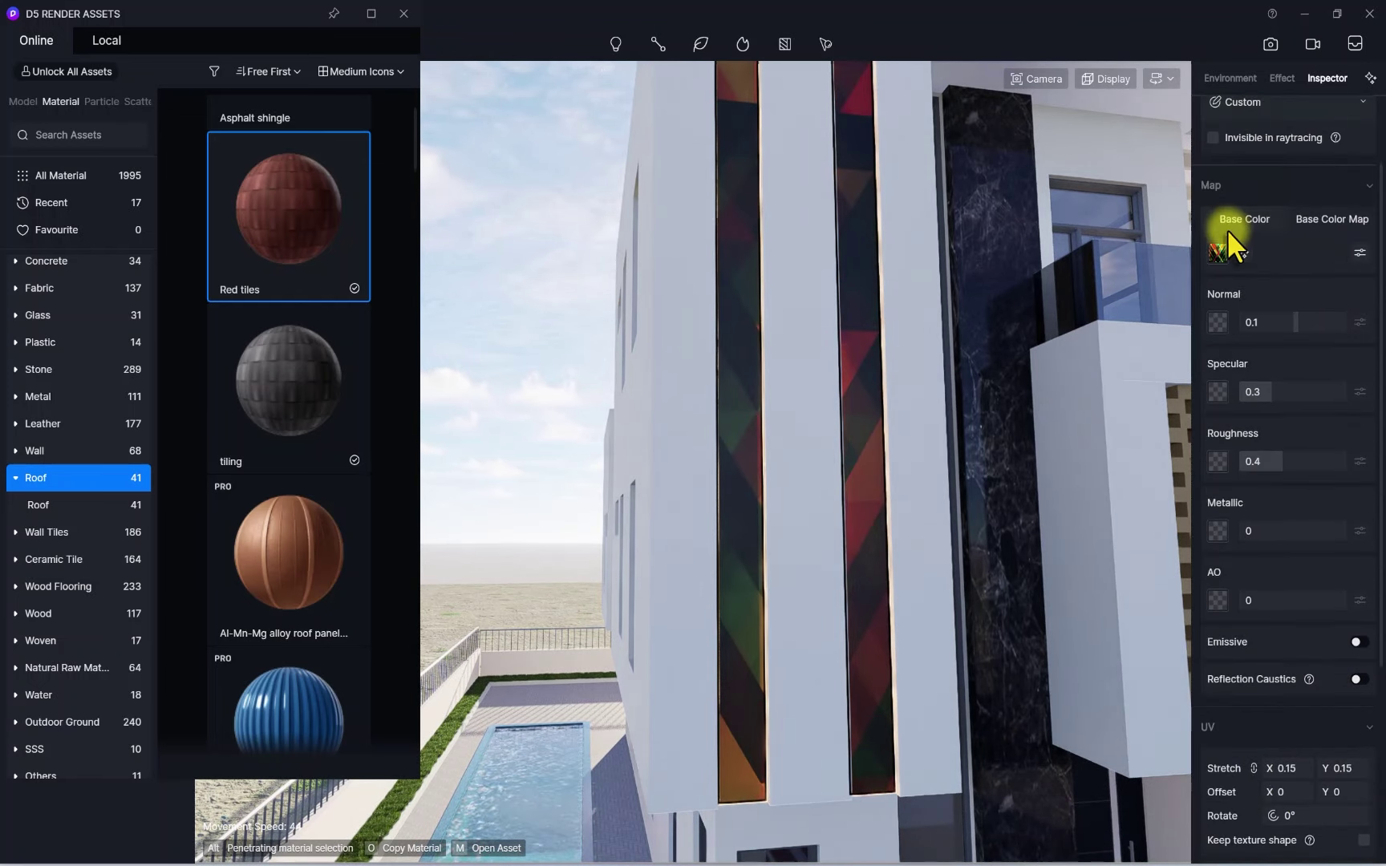
{"action": "left_click", "coordinate": [1252, 219]}
{"action": "left_click", "coordinate": [1217, 252]}
{"action": "left_click", "coordinate": [1216, 288]}
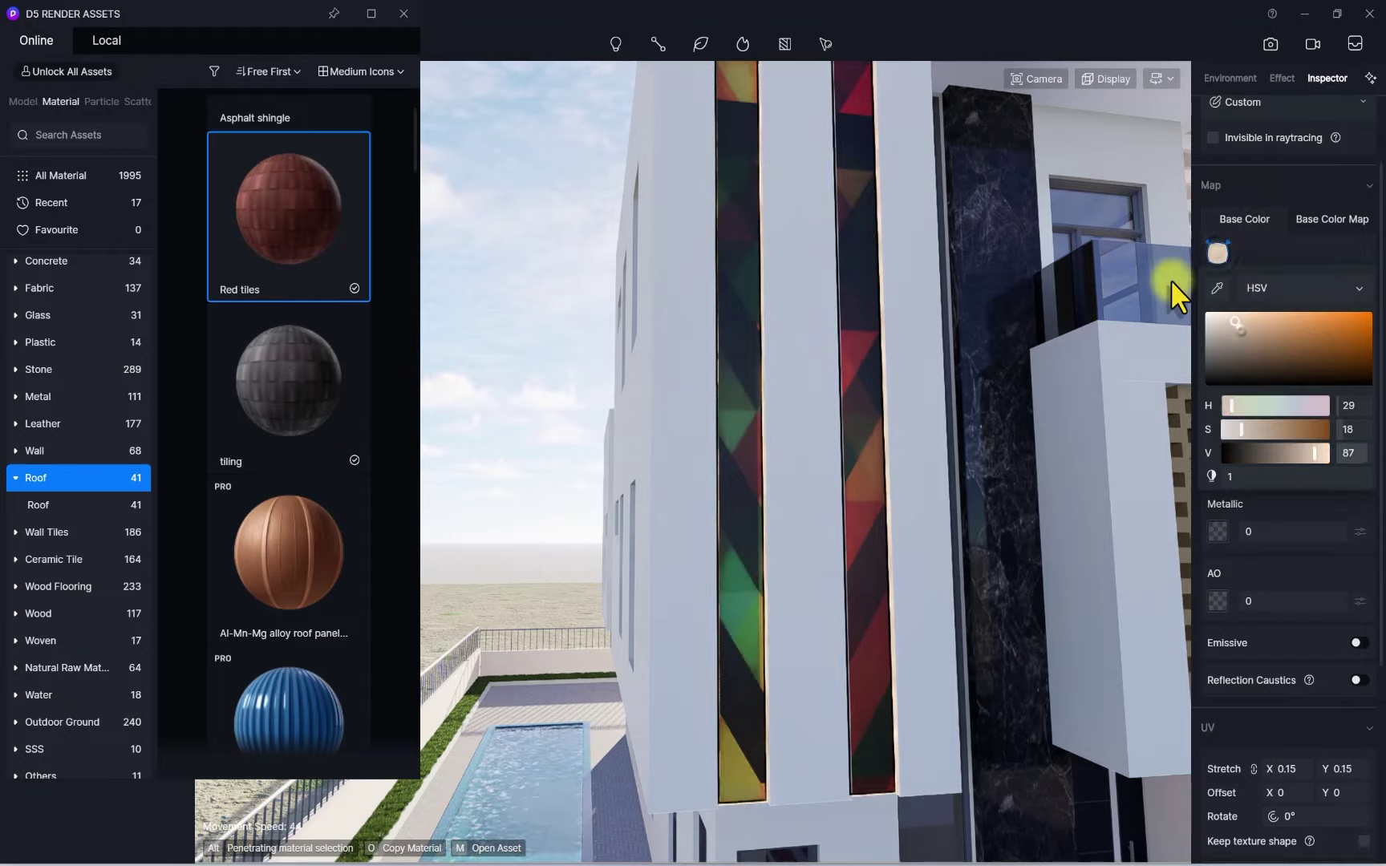
Examine the mosaic texture and glowing edges of the vertical facade panels from near and far
{"action": "right_click_drag", "start_coordinate": [1147, 272], "coordinate": [860, 192]}
{"action": "scroll", "coordinate": [852, 343], "scroll_direction": "up", "scroll_amount": 3}
{"action": "scroll", "coordinate": [826, 325], "scroll_direction": "down", "scroll_amount": 6}
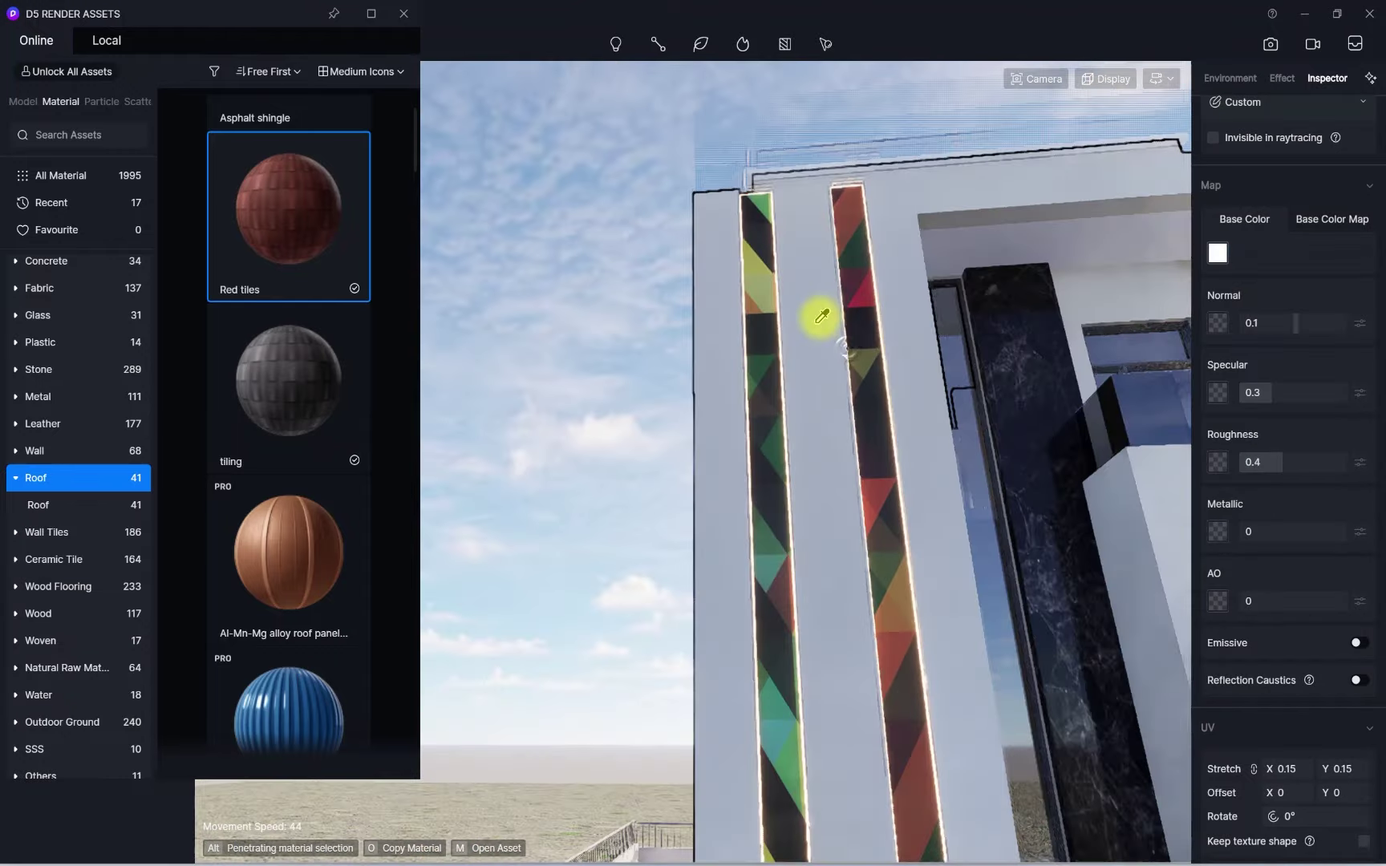
{"action": "scroll", "coordinate": [818, 449], "scroll_direction": "up", "scroll_amount": 2}
{"action": "right_click_drag", "start_coordinate": [819, 453], "coordinate": [766, 490]}
{"action": "scroll", "coordinate": [825, 340], "scroll_direction": "down", "scroll_amount": 3}
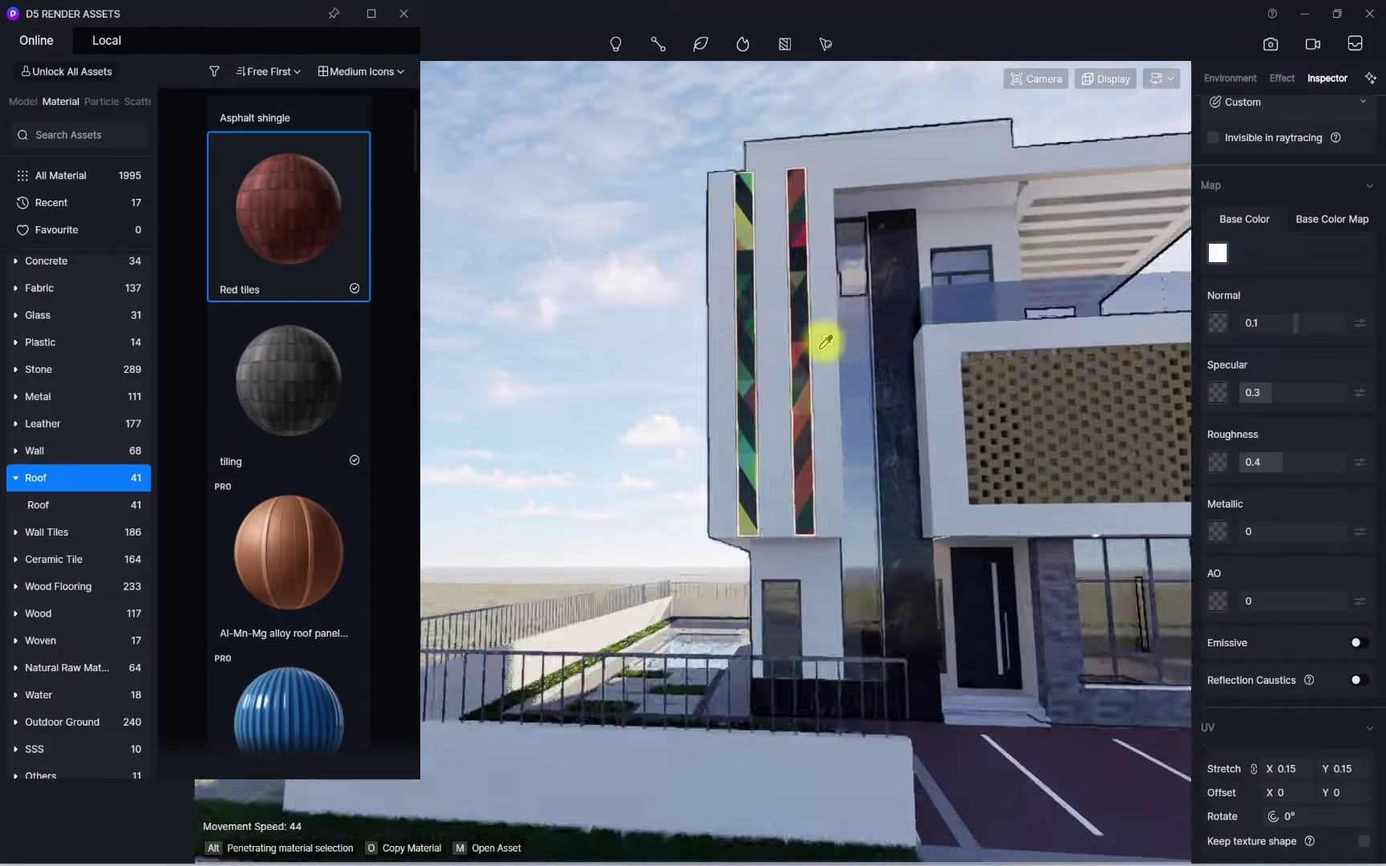
{"action": "scroll", "coordinate": [802, 354], "scroll_direction": "up", "scroll_amount": 5}
{"action": "right_click_drag", "start_coordinate": [801, 357], "coordinate": [914, 335]}
{"action": "scroll", "coordinate": [758, 400], "scroll_direction": "up", "scroll_amount": 3}
{"action": "right_click_drag", "start_coordinate": [758, 399], "coordinate": [764, 309]}
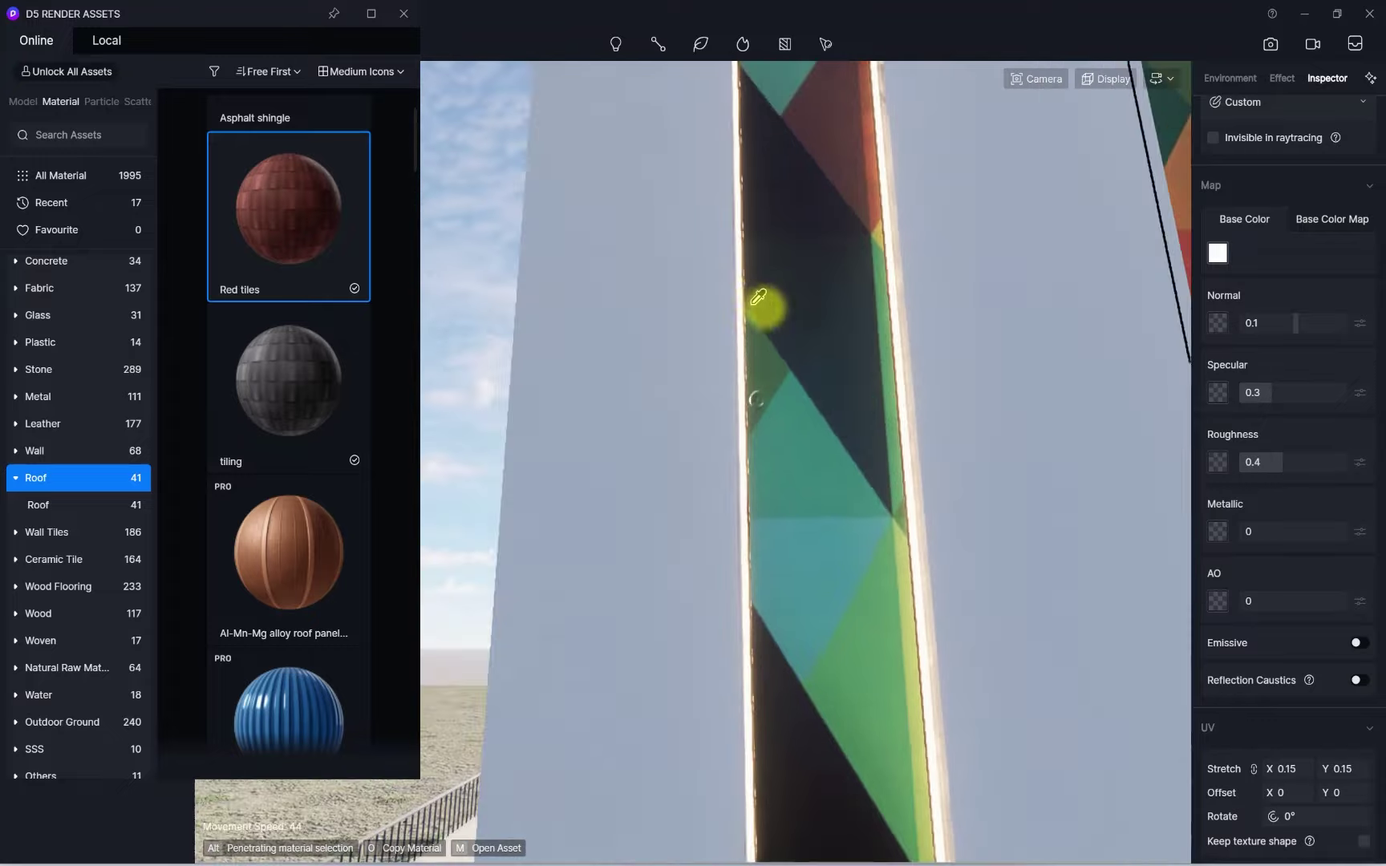
{"action": "scroll", "coordinate": [757, 400], "scroll_direction": "down", "scroll_amount": 6}
{"action": "key", "text": "s"}
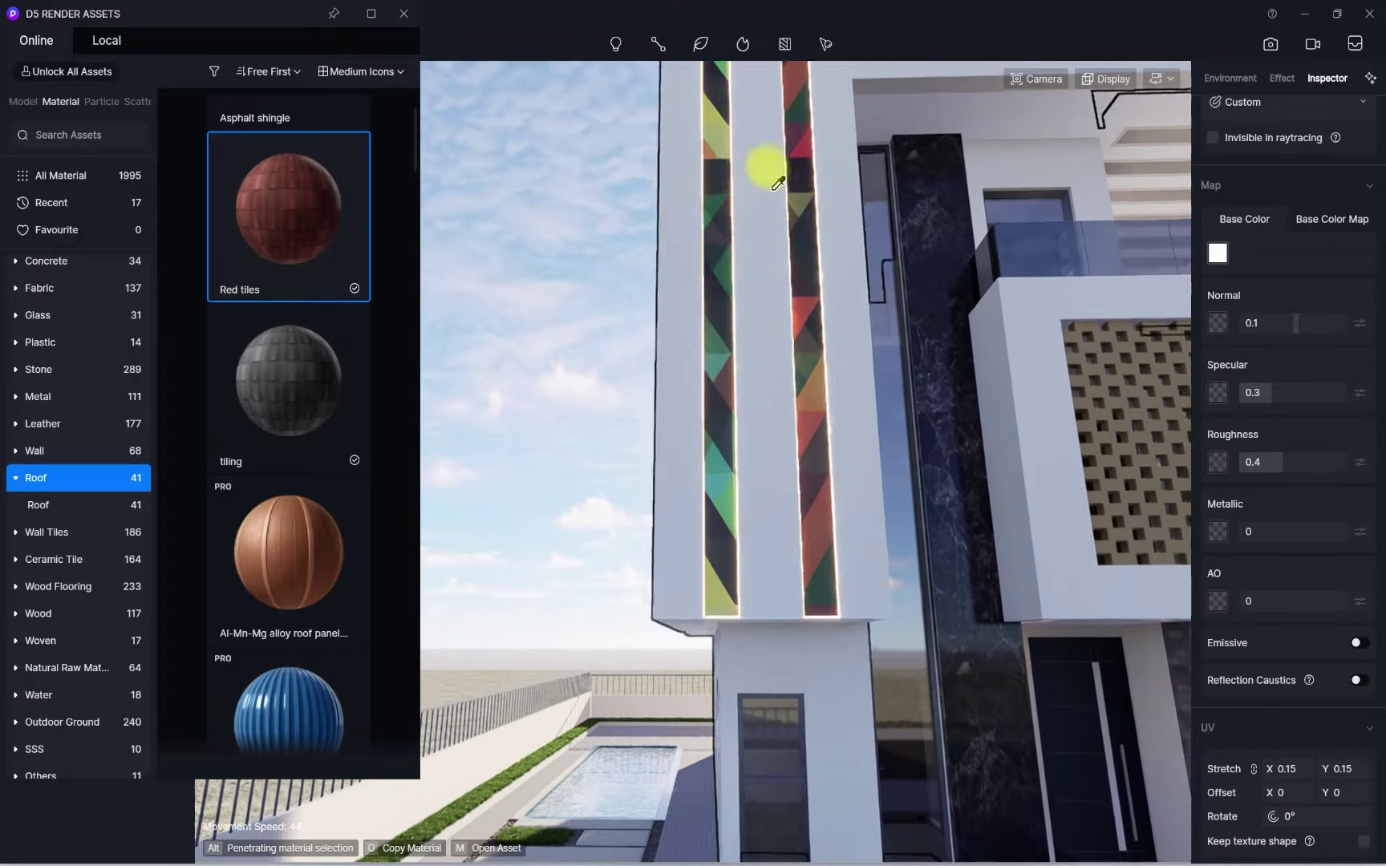
{"action": "scroll", "coordinate": [916, 390], "scroll_direction": "up", "scroll_amount": 3}
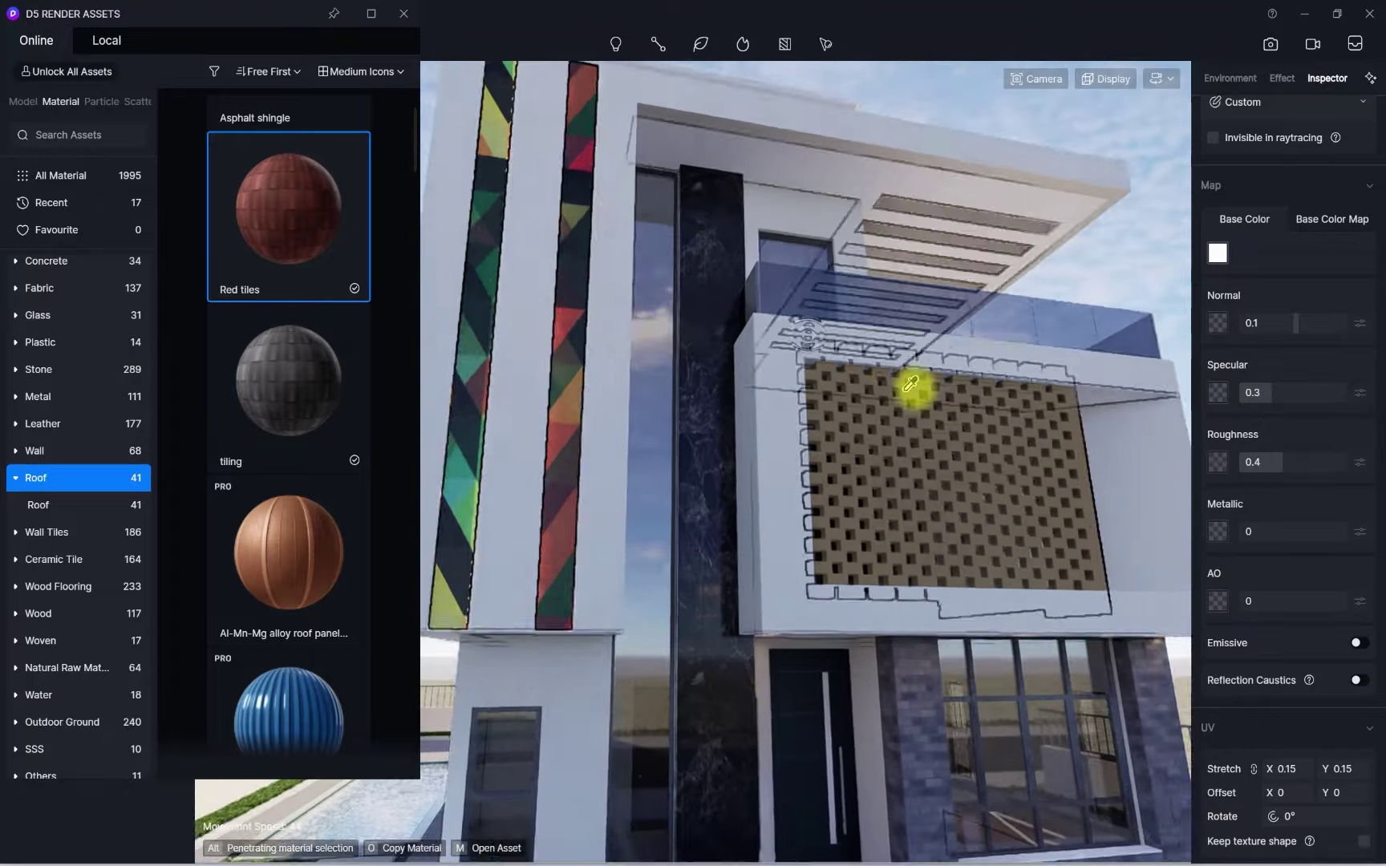
Examine the perforated balcony screen, the tall stair window and the whole front elevation
{"action": "right_click_drag", "start_coordinate": [916, 390], "coordinate": [1022, 446]}
{"action": "scroll", "coordinate": [766, 437], "scroll_direction": "down", "scroll_amount": 5}
{"action": "scroll", "coordinate": [1023, 446], "scroll_direction": "up", "scroll_amount": 3}
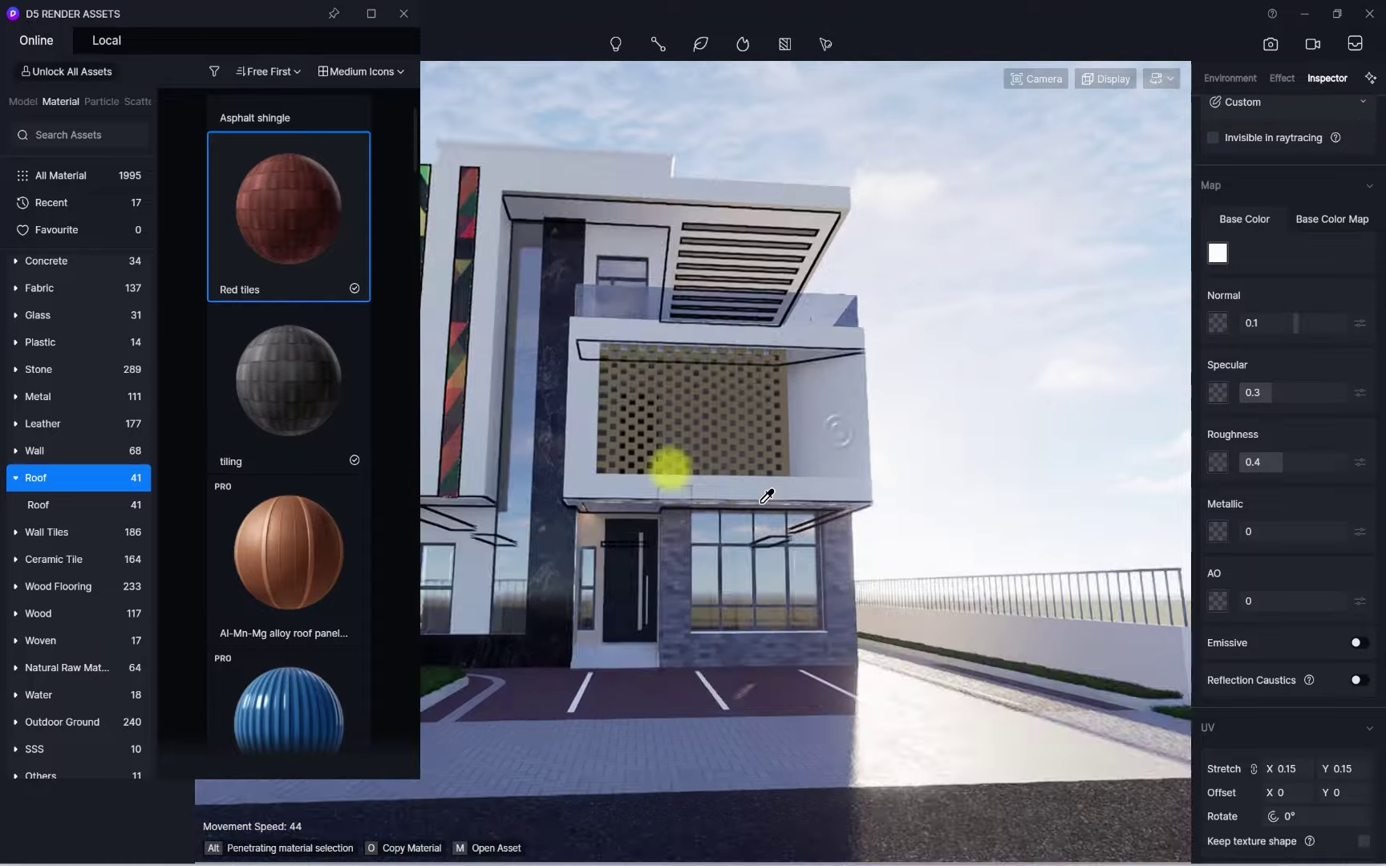
{"action": "right_click_drag", "start_coordinate": [671, 470], "coordinate": [743, 433]}
{"action": "scroll", "coordinate": [743, 433], "scroll_direction": "up", "scroll_amount": 3}
{"action": "scroll", "coordinate": [778, 382], "scroll_direction": "up", "scroll_amount": 3}
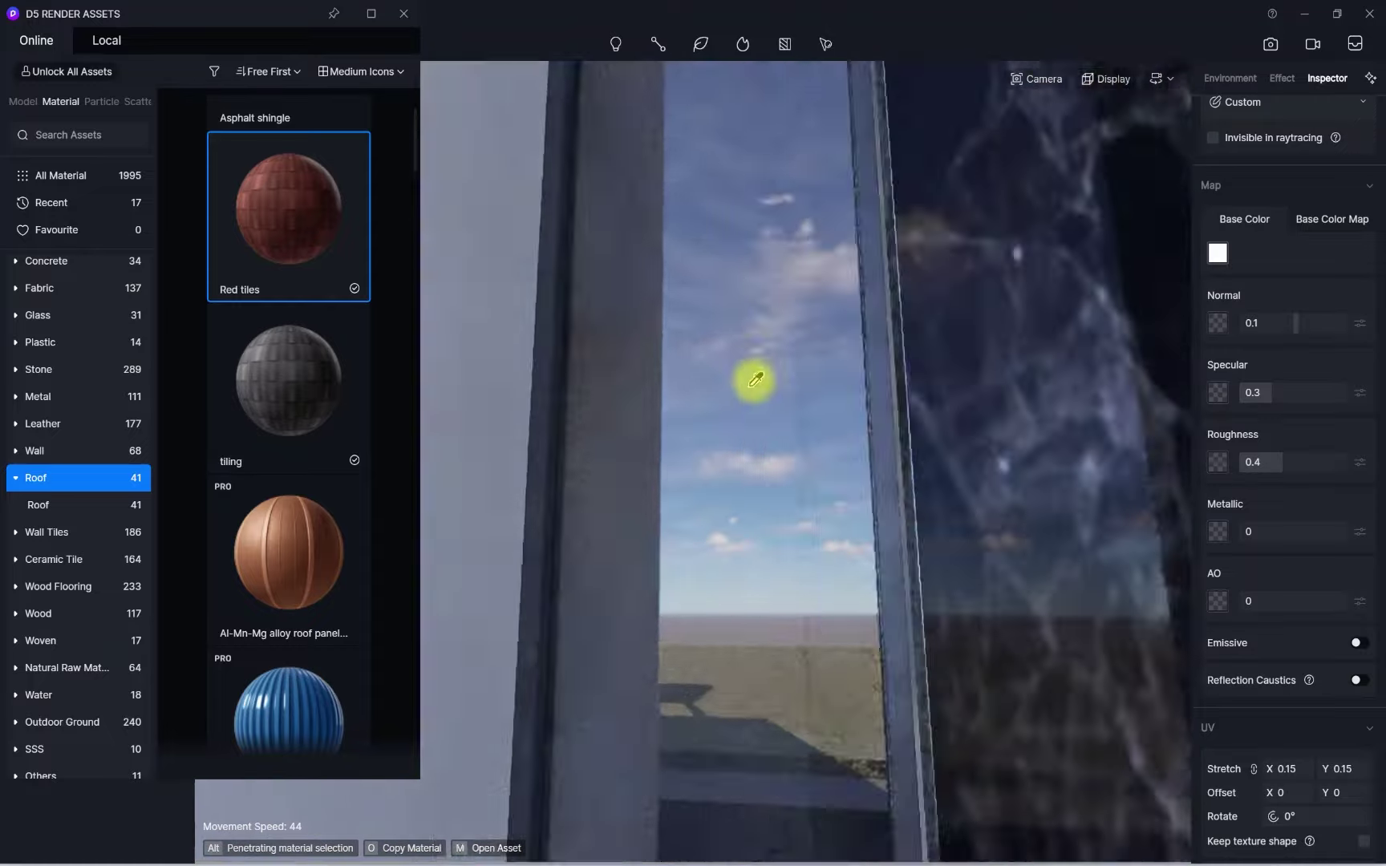
{"action": "right_click_drag", "start_coordinate": [754, 377], "coordinate": [801, 659]}
{"action": "scroll", "coordinate": [801, 660], "scroll_direction": "down", "scroll_amount": 6}
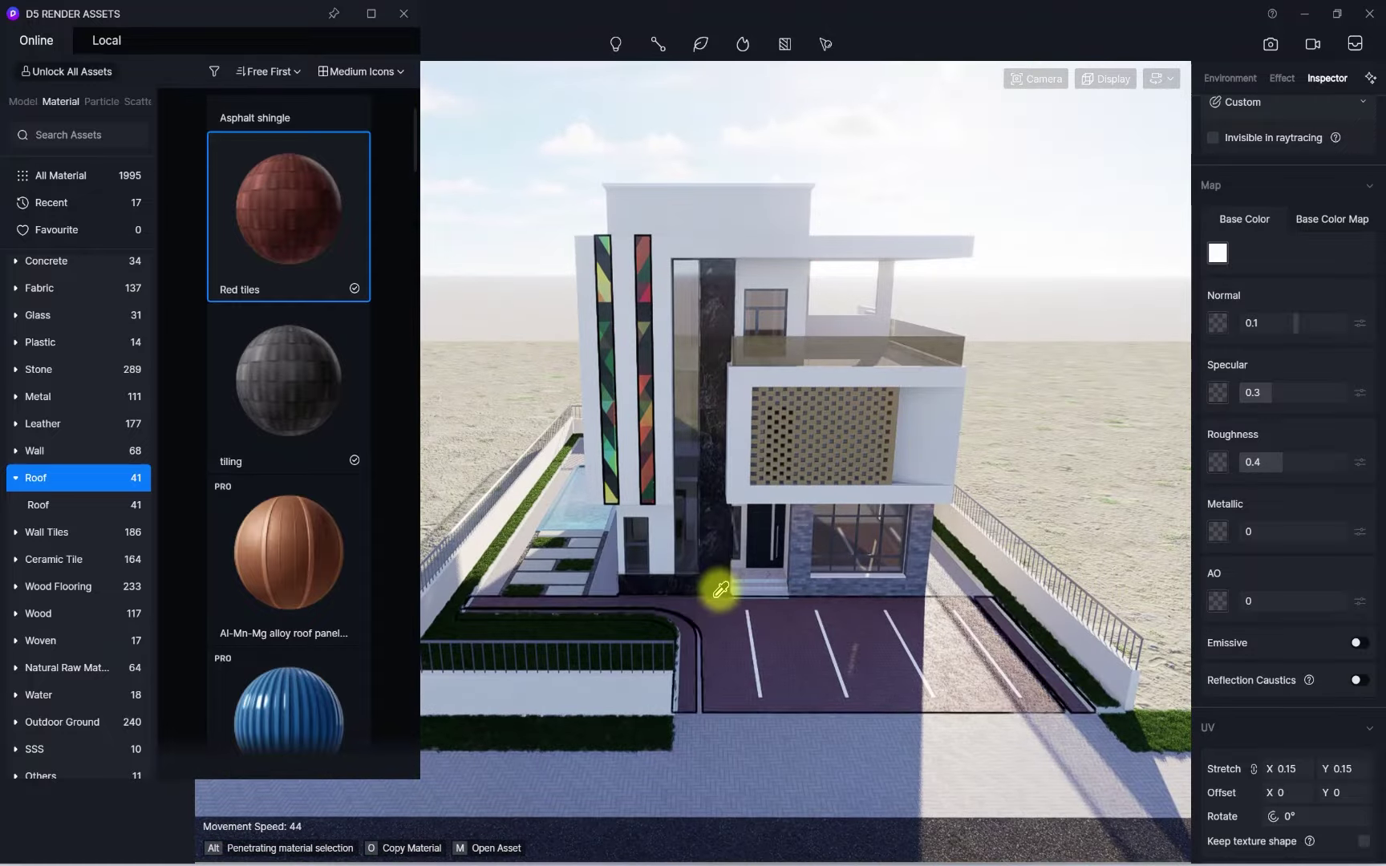
Close the asset library window and inspect the front facade, entrance soffit lighting and brick cladding
{"action": "left_click", "coordinate": [401, 14]}
{"action": "key", "text": "w"}
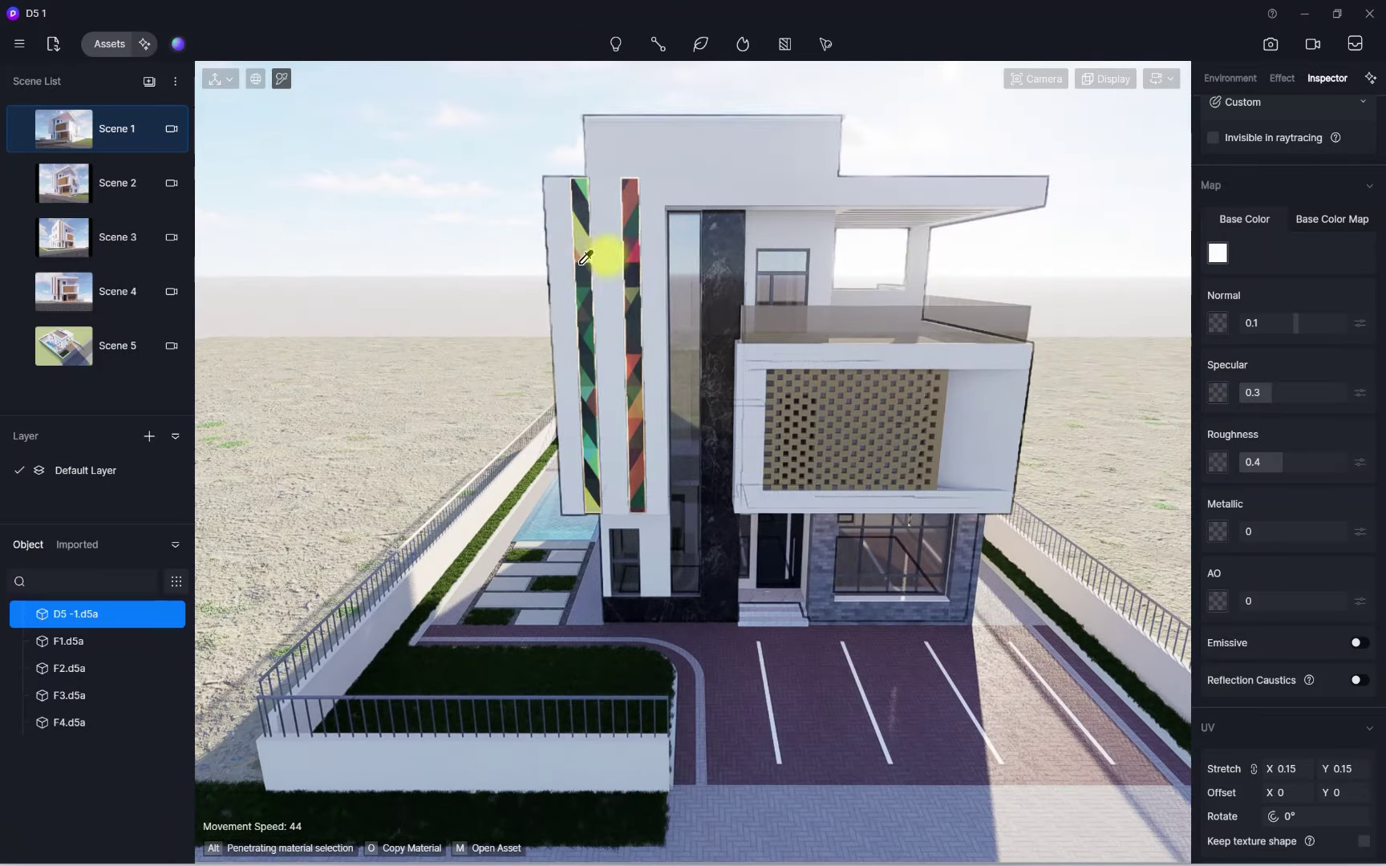
{"action": "right_click_drag", "start_coordinate": [581, 263], "coordinate": [536, 72]}
{"action": "key", "text": "w"}
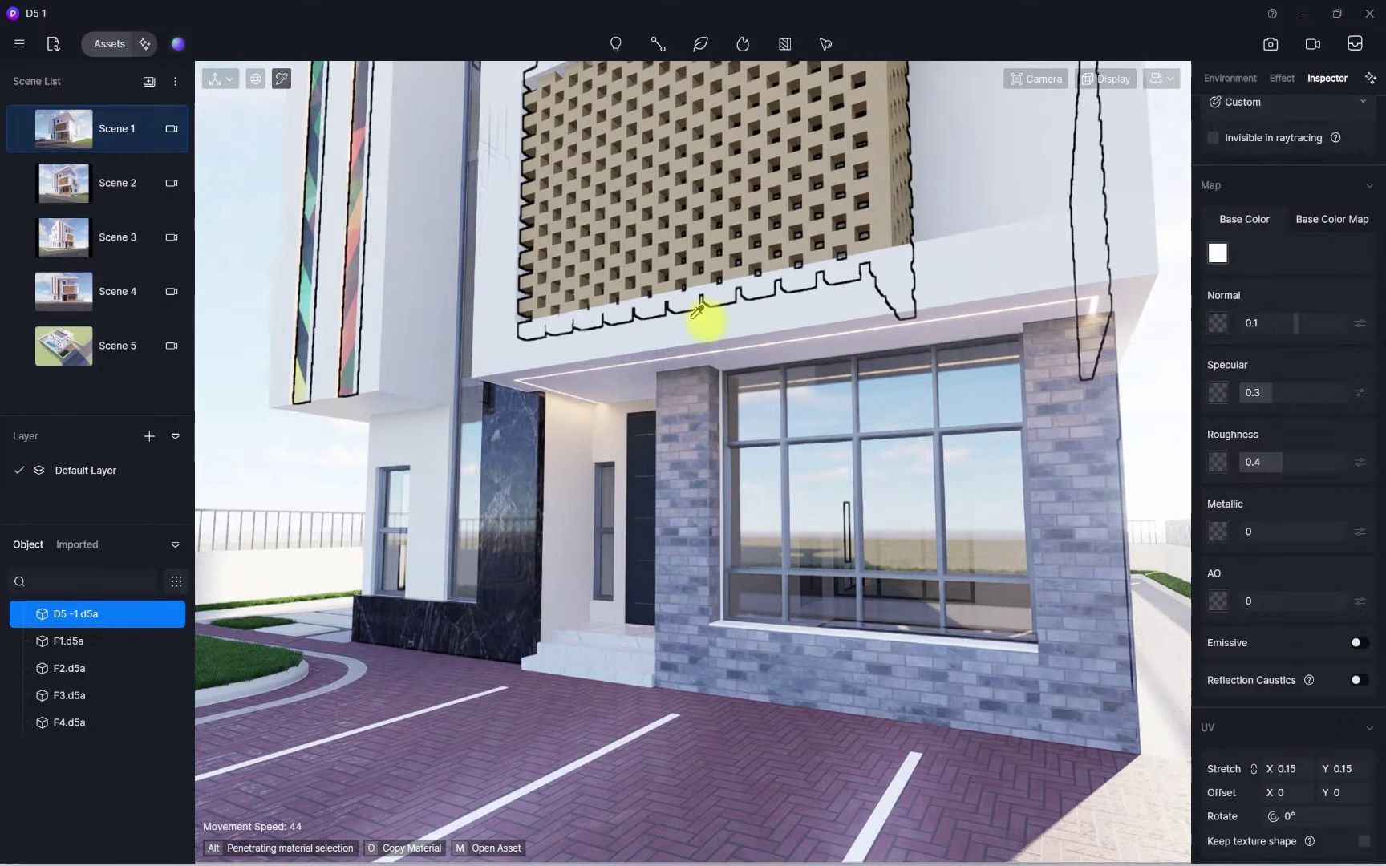
{"action": "scroll", "coordinate": [664, 653], "scroll_direction": "down", "scroll_amount": 5}
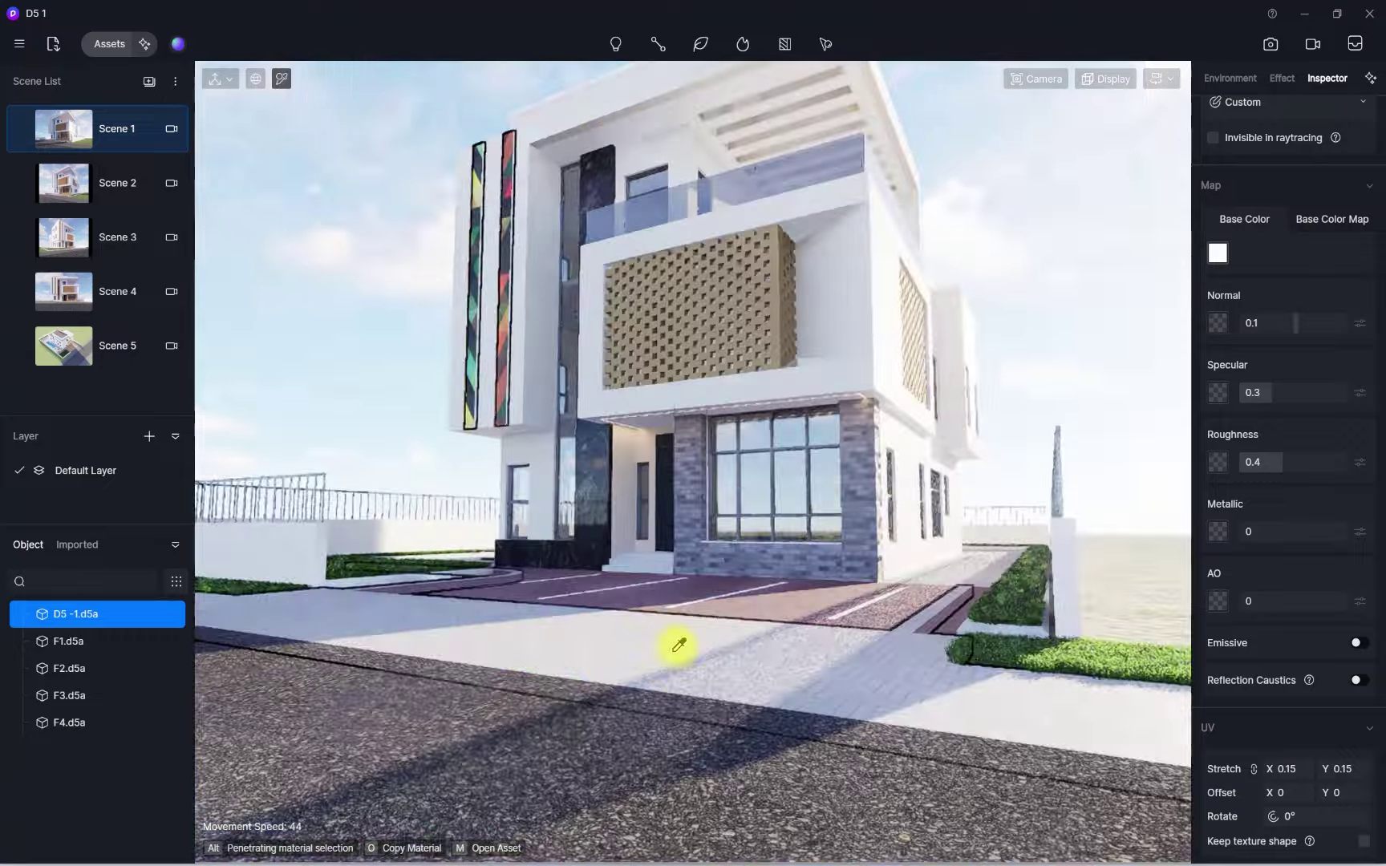
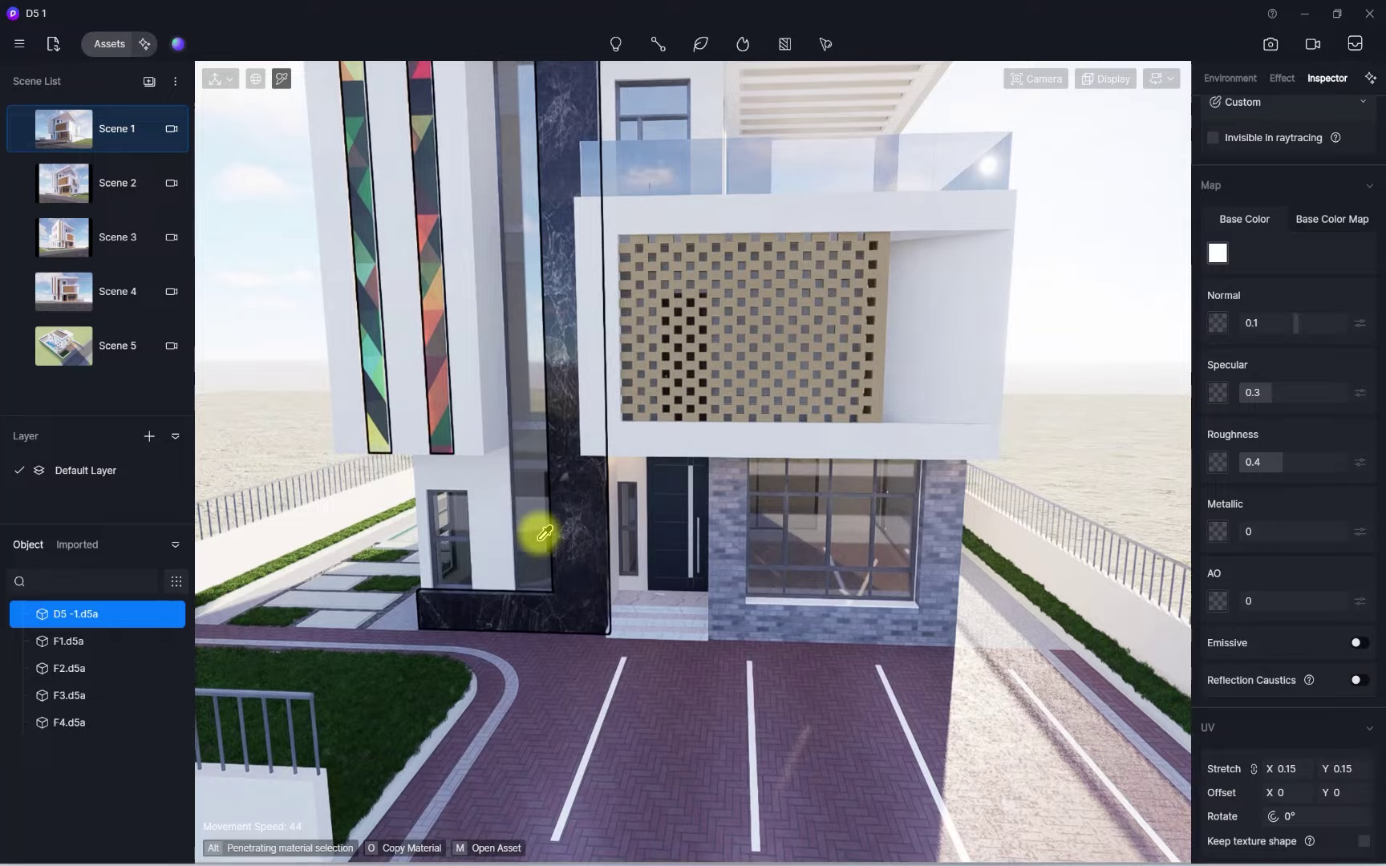
Examine the large ground-floor window's glass and frames from outside, along with the room behind it
{"action": "right_click_drag", "start_coordinate": [544, 533], "coordinate": [791, 643]}
{"action": "key", "text": "w"}
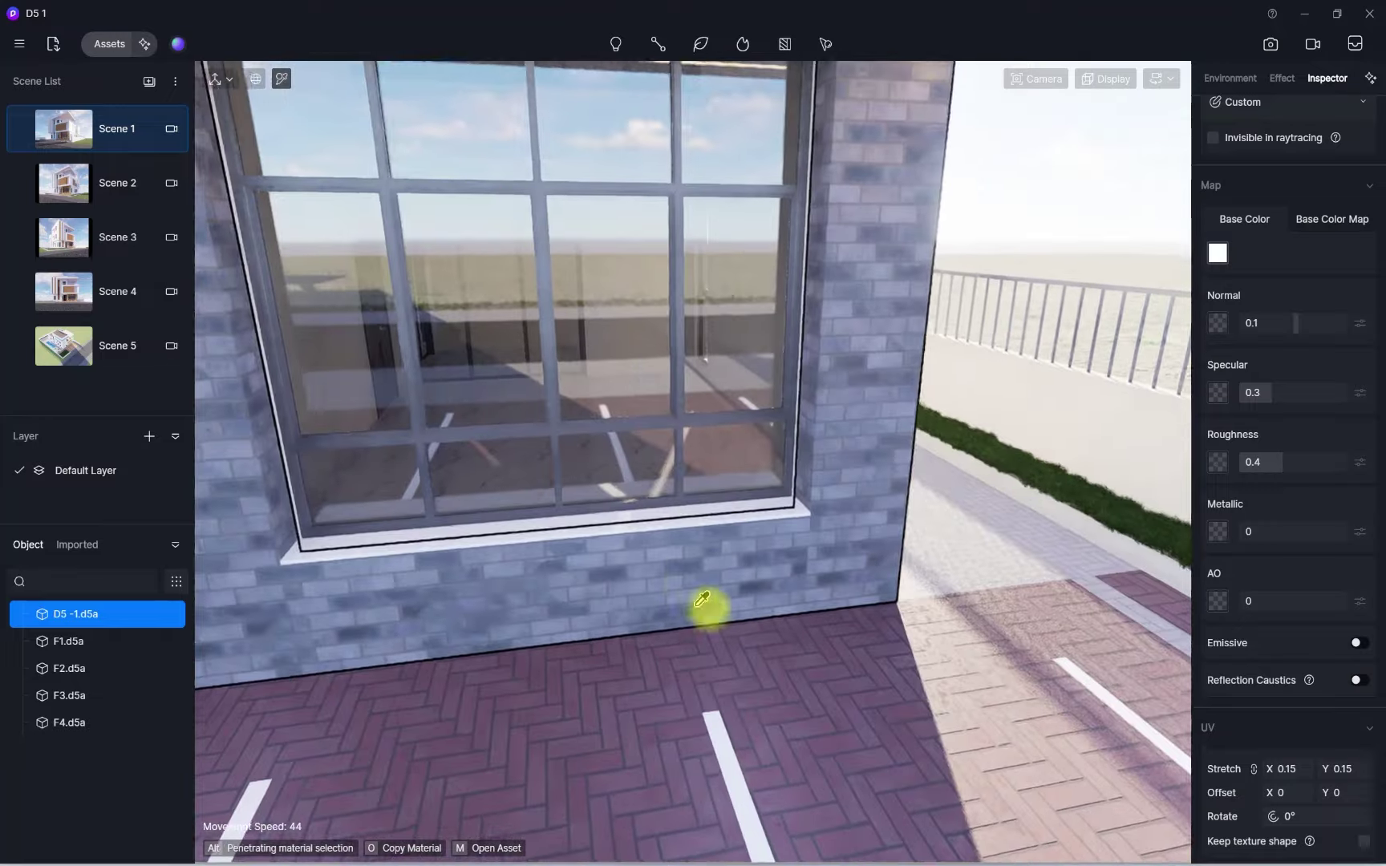
{"action": "right_click_drag", "start_coordinate": [705, 609], "coordinate": [652, 551]}
{"action": "key", "text": "w"}
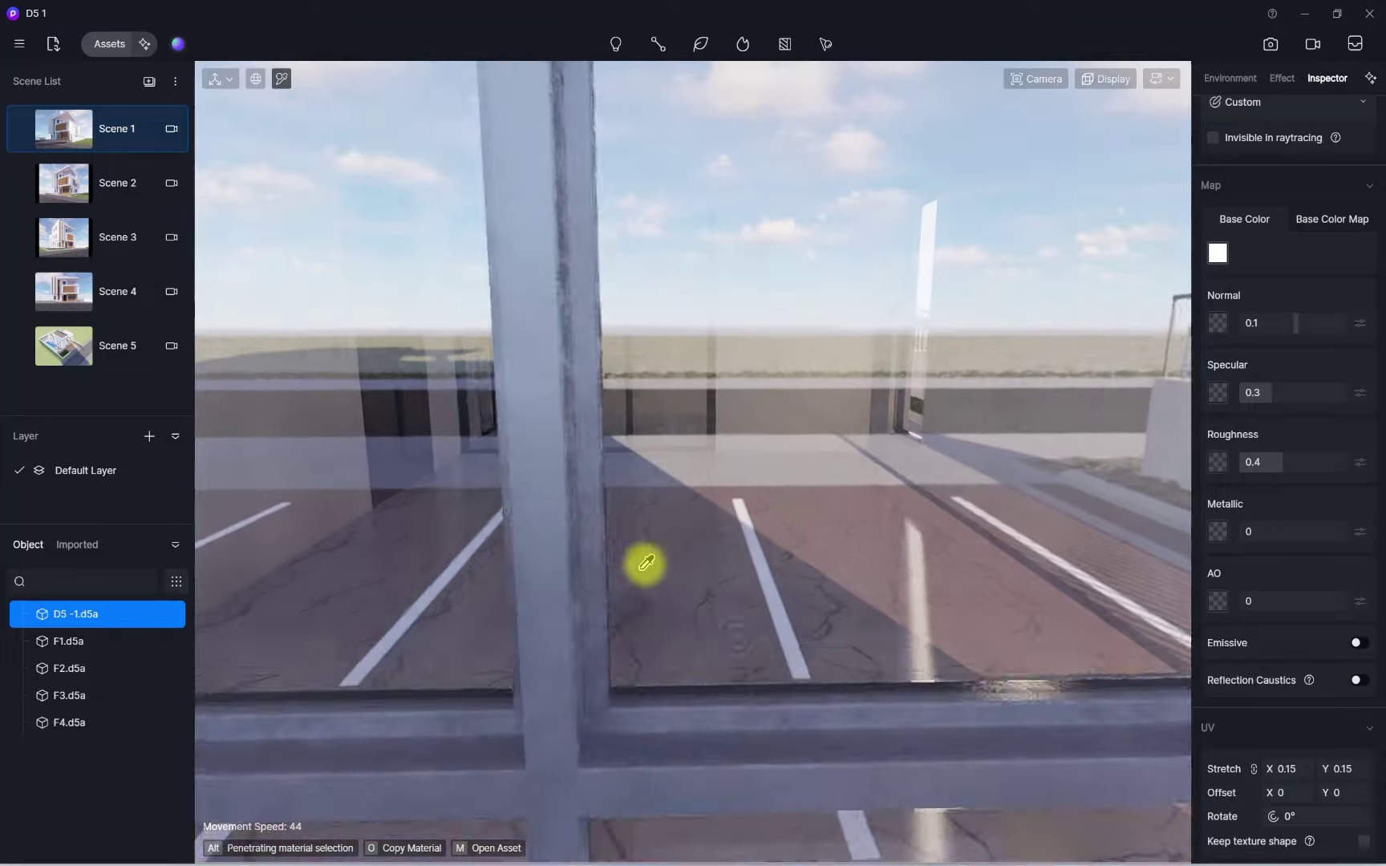
{"action": "right_click_drag", "start_coordinate": [791, 675], "coordinate": [625, 553]}
{"action": "key", "text": "w"}
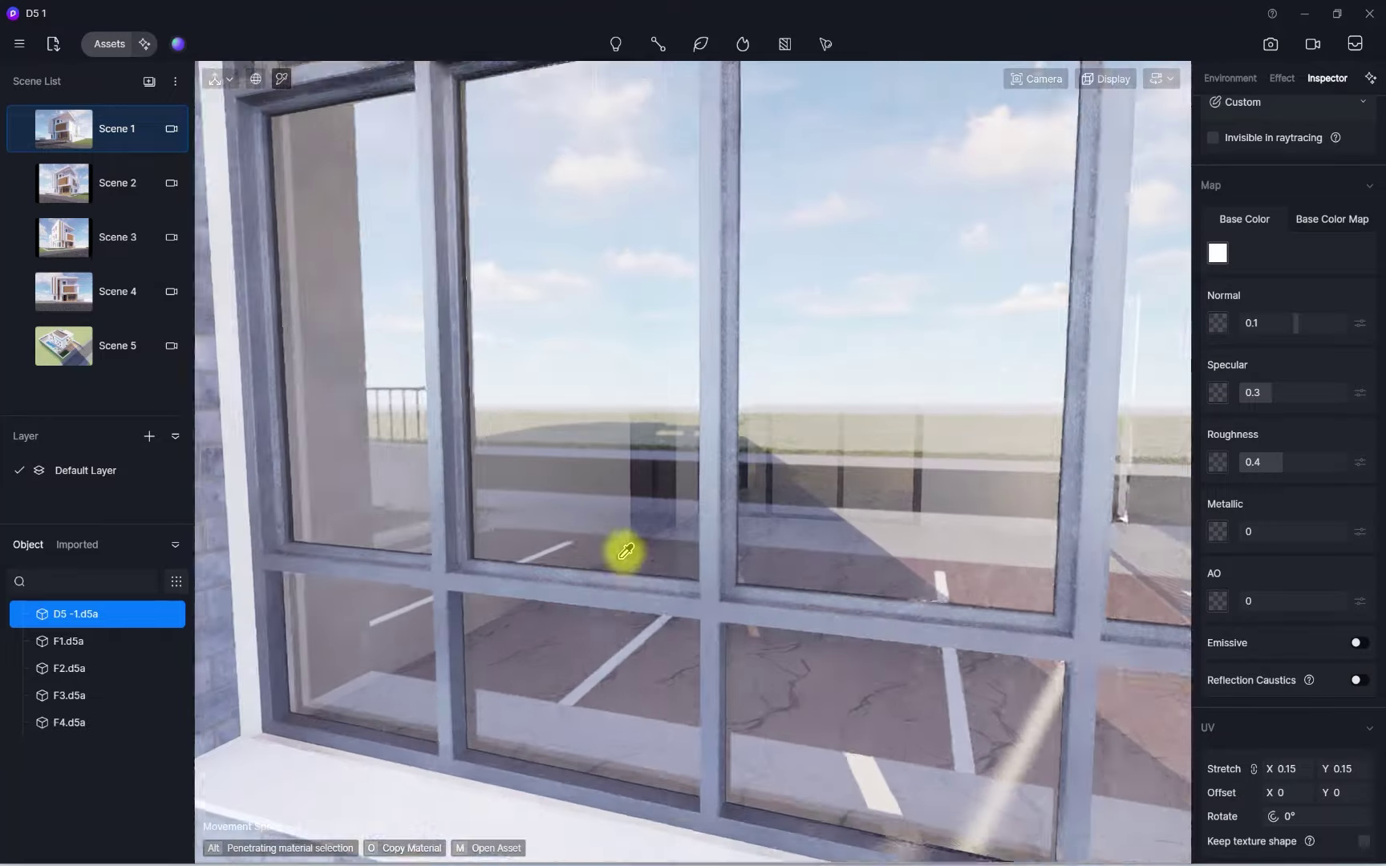
{"action": "scroll", "coordinate": [626, 553], "scroll_direction": "up", "scroll_amount": 10}
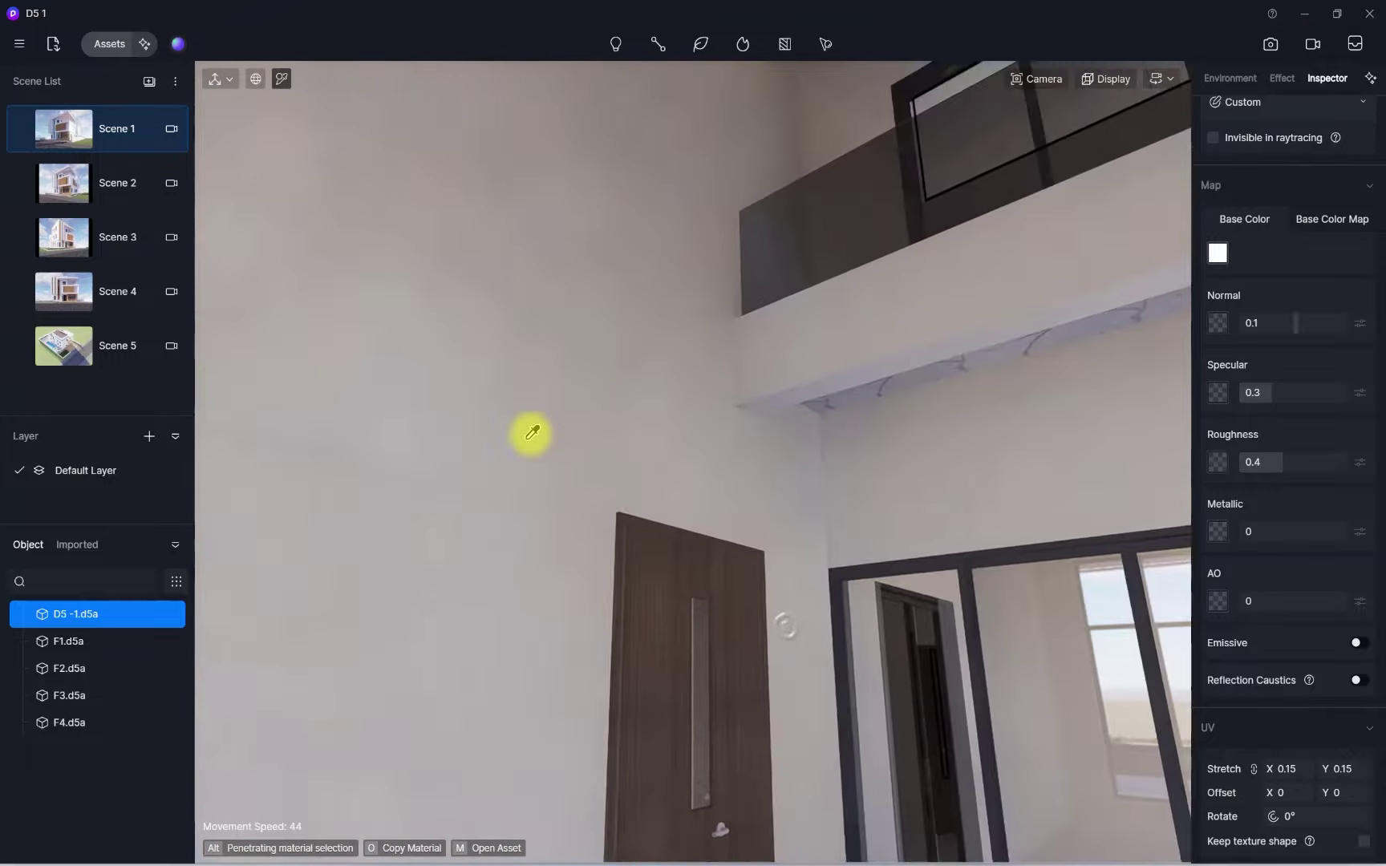
{"action": "scroll", "coordinate": [531, 433], "scroll_direction": "up", "scroll_amount": 3}
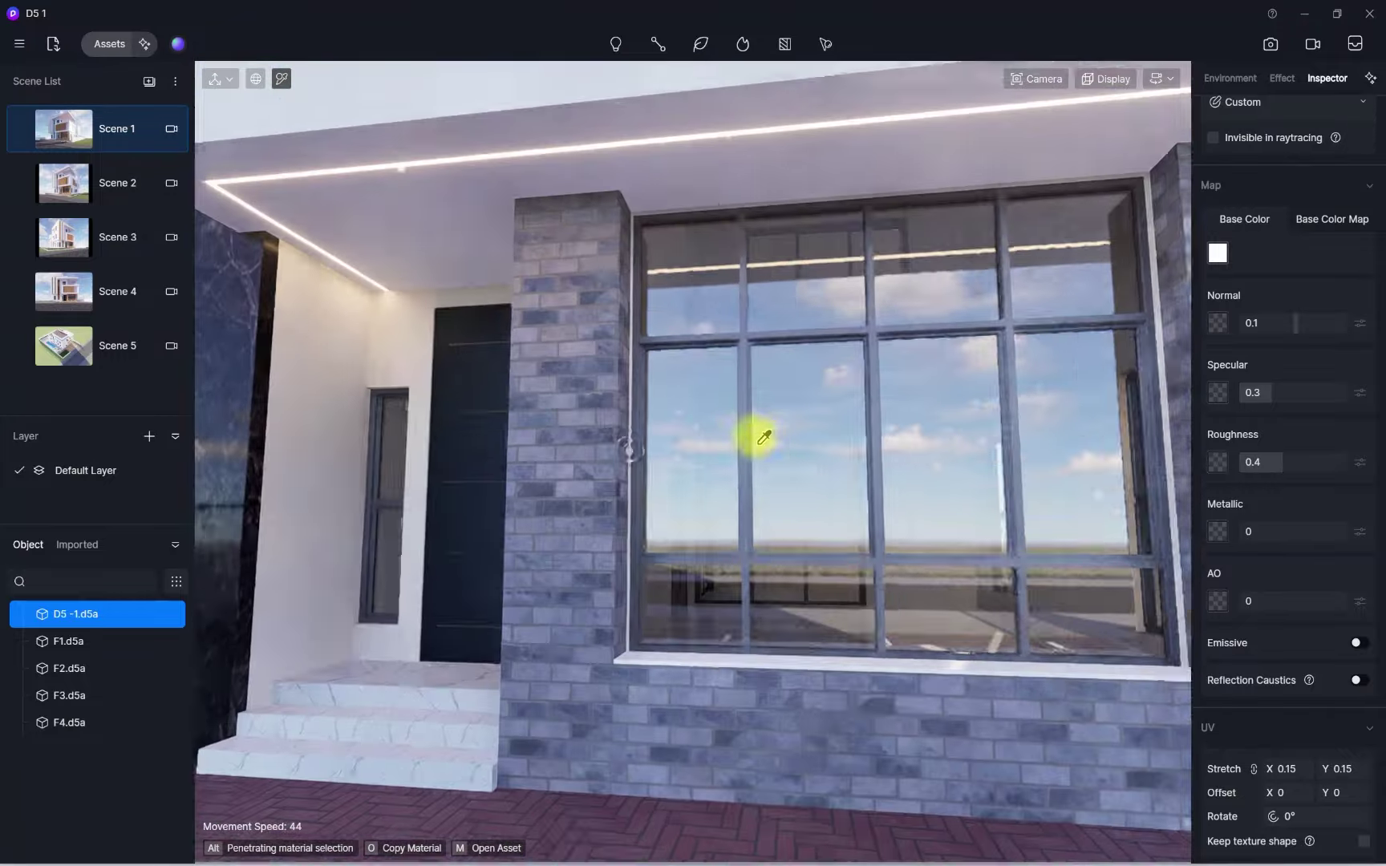
Enter the ground-floor room through the large window and view its tall wall, marble-patterned ceiling and wooden door
{"action": "scroll", "coordinate": [752, 446], "scroll_direction": "up", "scroll_amount": 3}
{"action": "scroll", "coordinate": [741, 465], "scroll_direction": "down", "scroll_amount": 3}
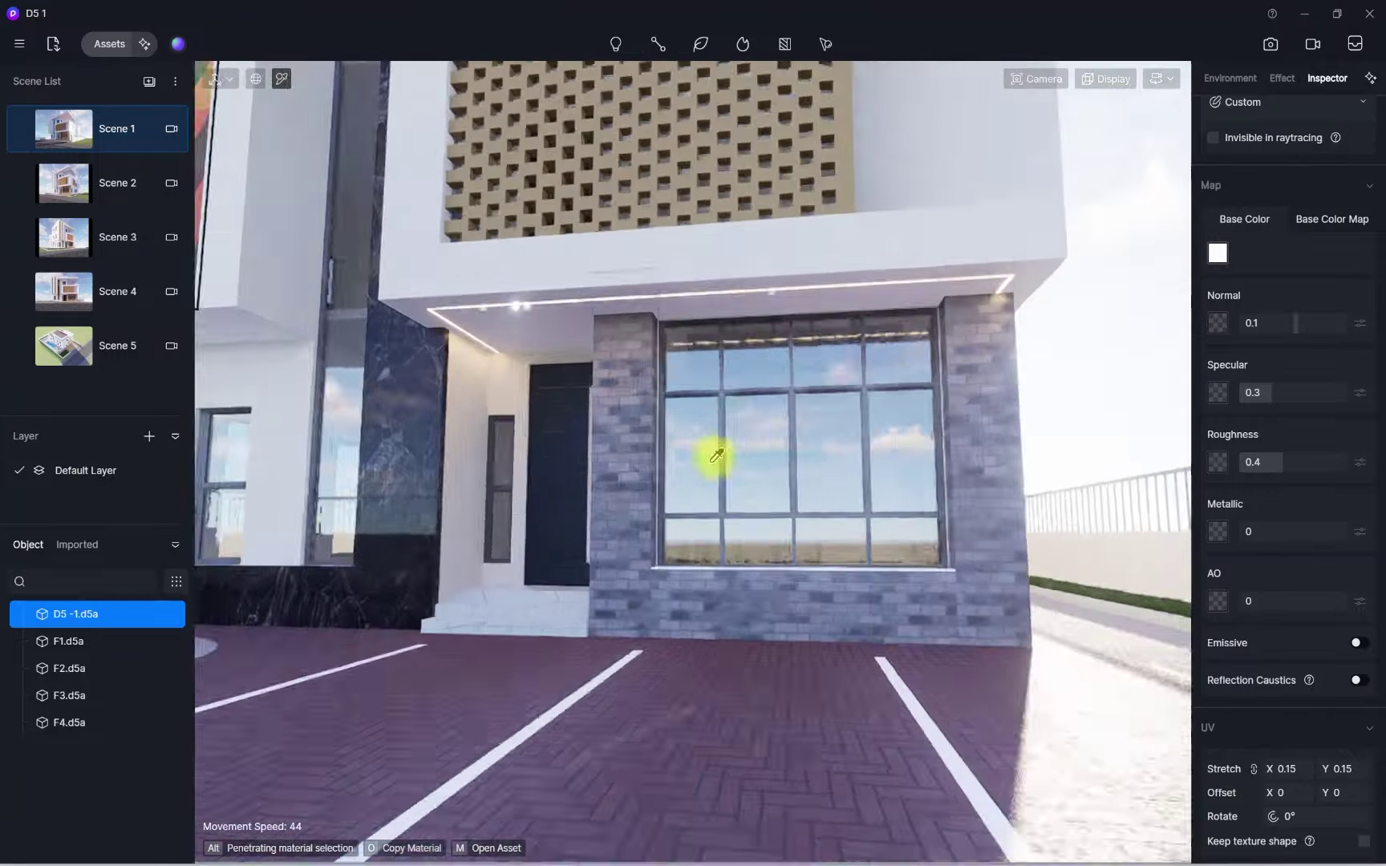
{"action": "scroll", "coordinate": [714, 455], "scroll_direction": "up", "scroll_amount": 1}
{"action": "scroll", "coordinate": [794, 419], "scroll_direction": "up", "scroll_amount": 6}
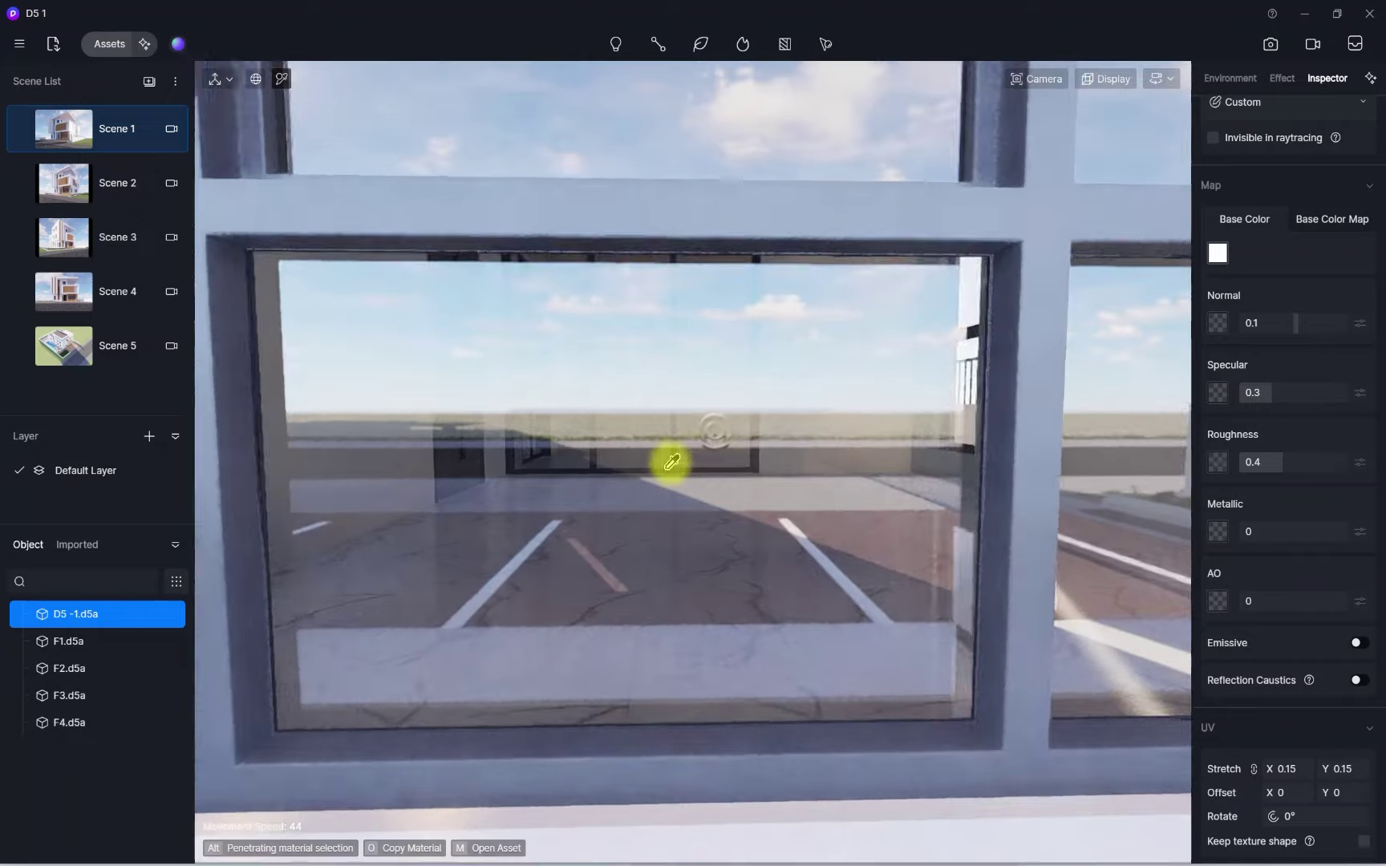
{"action": "scroll", "coordinate": [672, 462], "scroll_direction": "up", "scroll_amount": 3}
{"action": "right_click_drag", "start_coordinate": [672, 462], "coordinate": [449, 200]}
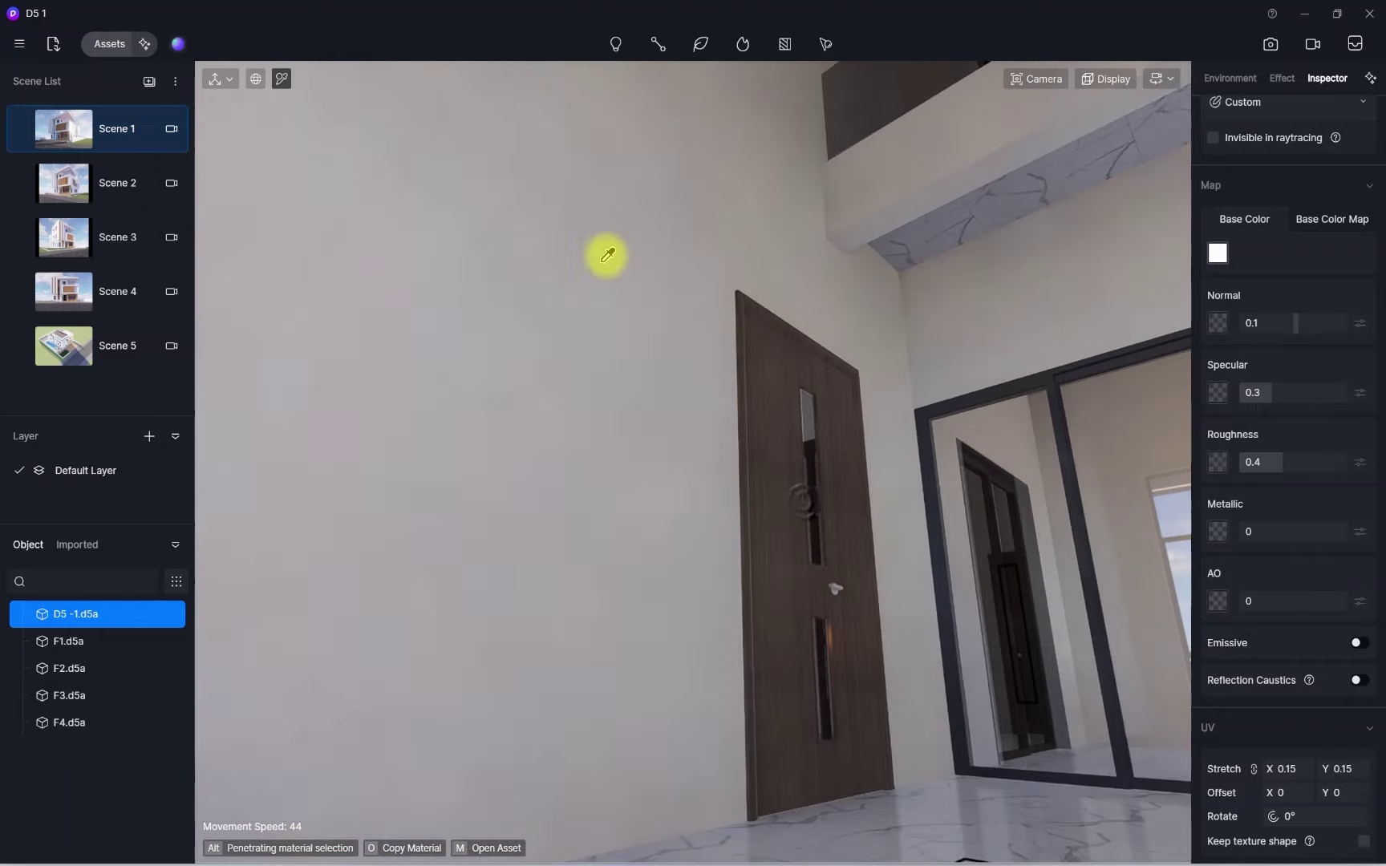
{"action": "right_click_drag", "start_coordinate": [892, 409], "coordinate": [640, 296]}
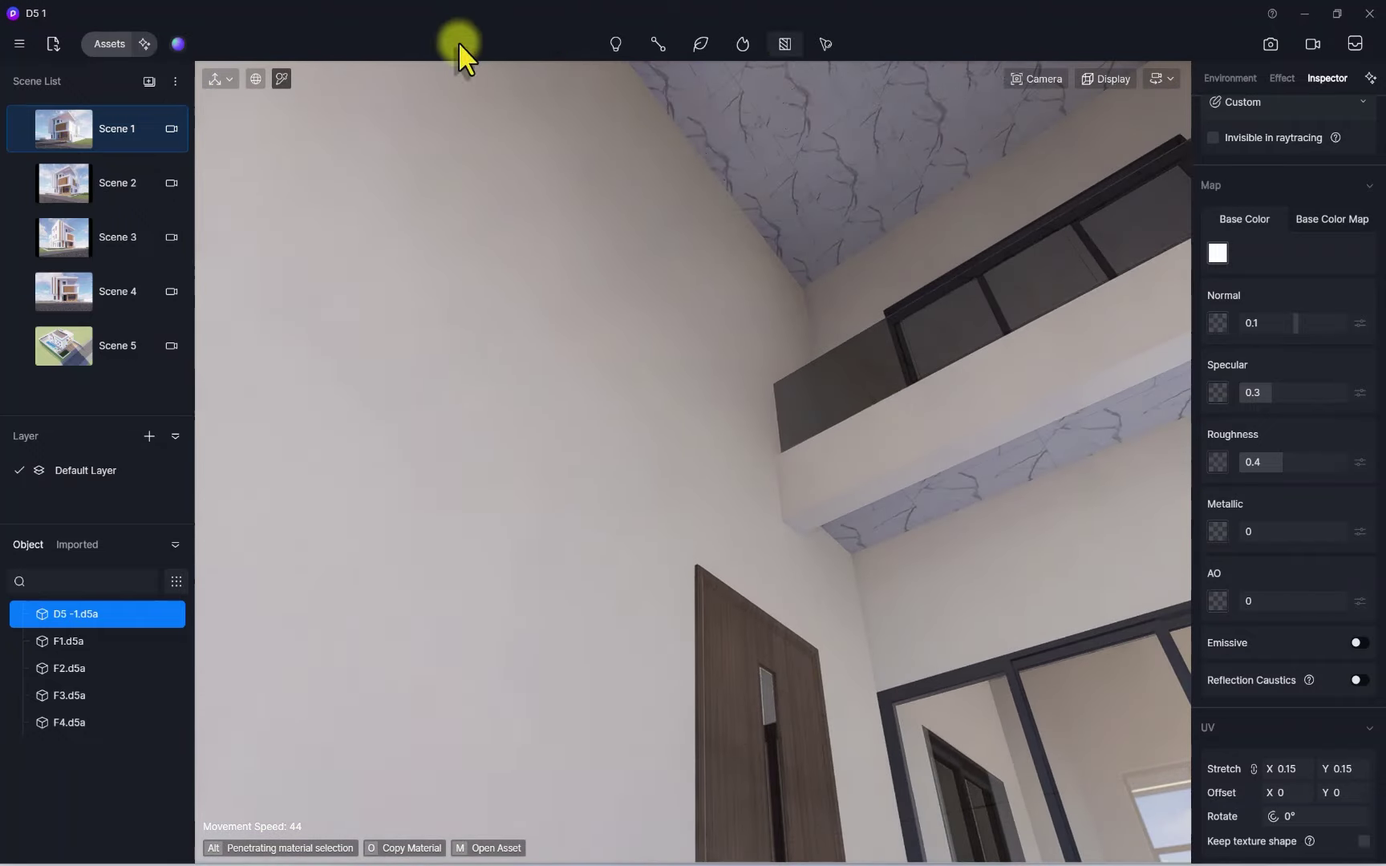
{"action": "left_click", "coordinate": [616, 44]}
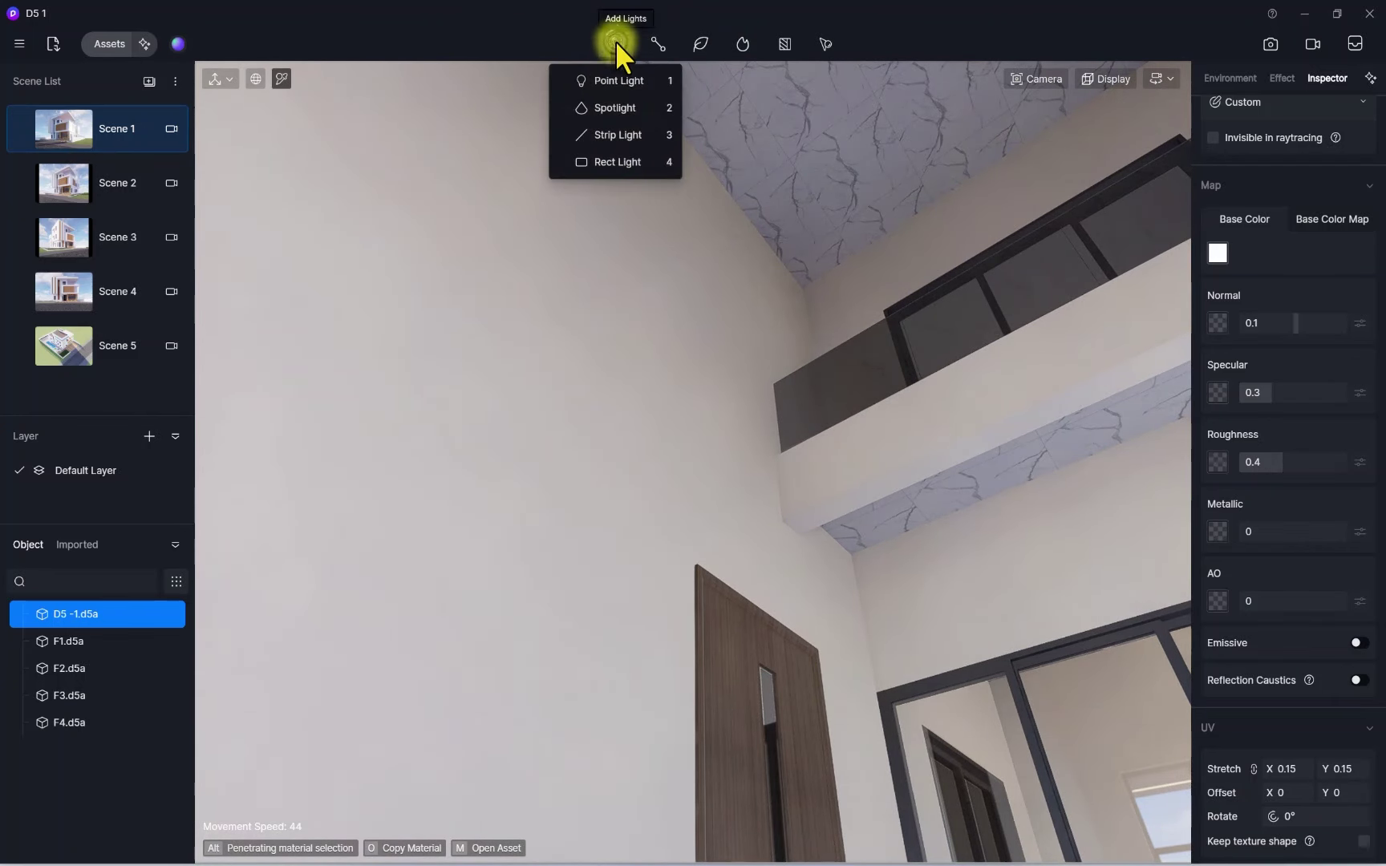
{"action": "left_click", "coordinate": [602, 165]}
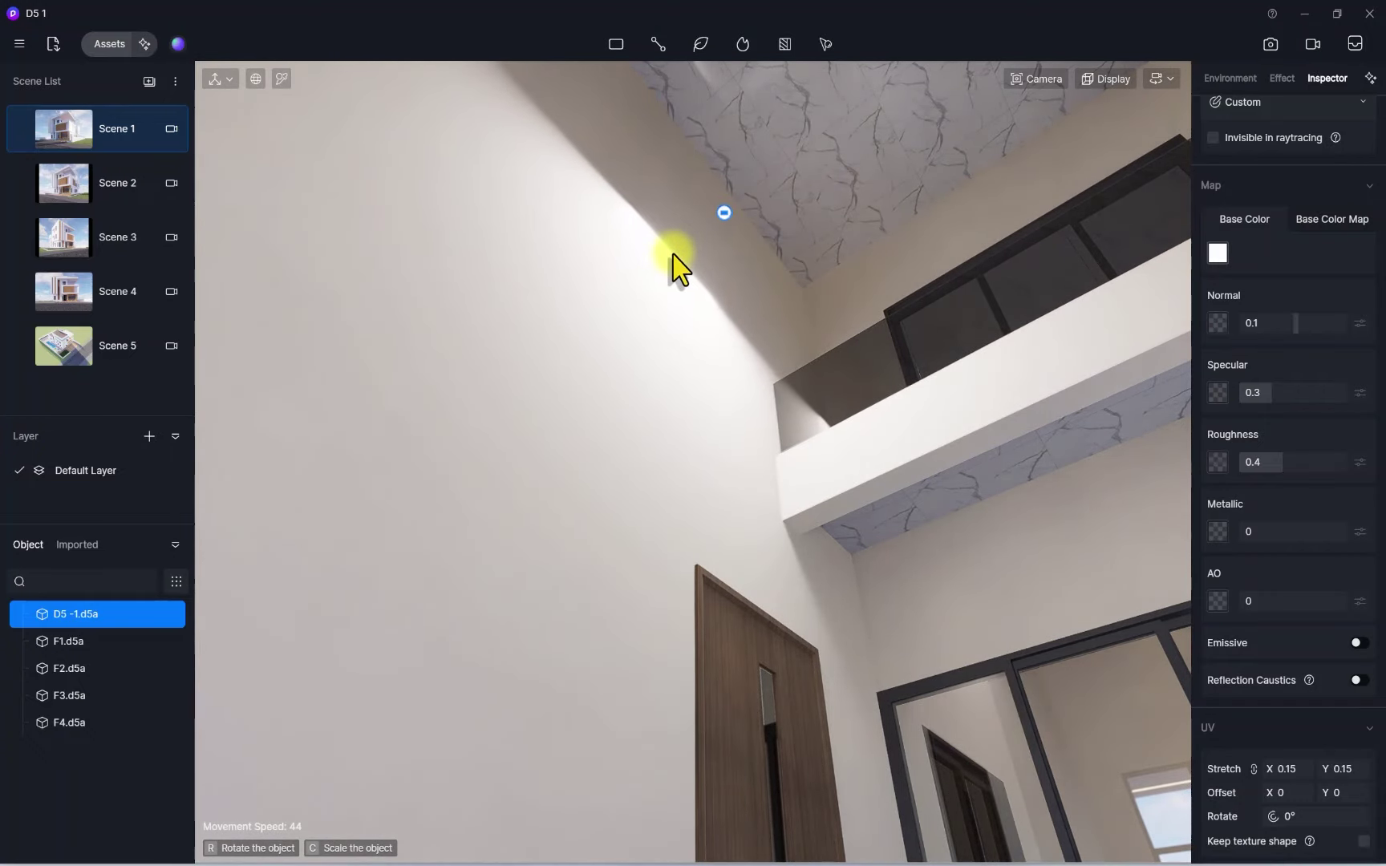
{"action": "key", "text": "Escape"}
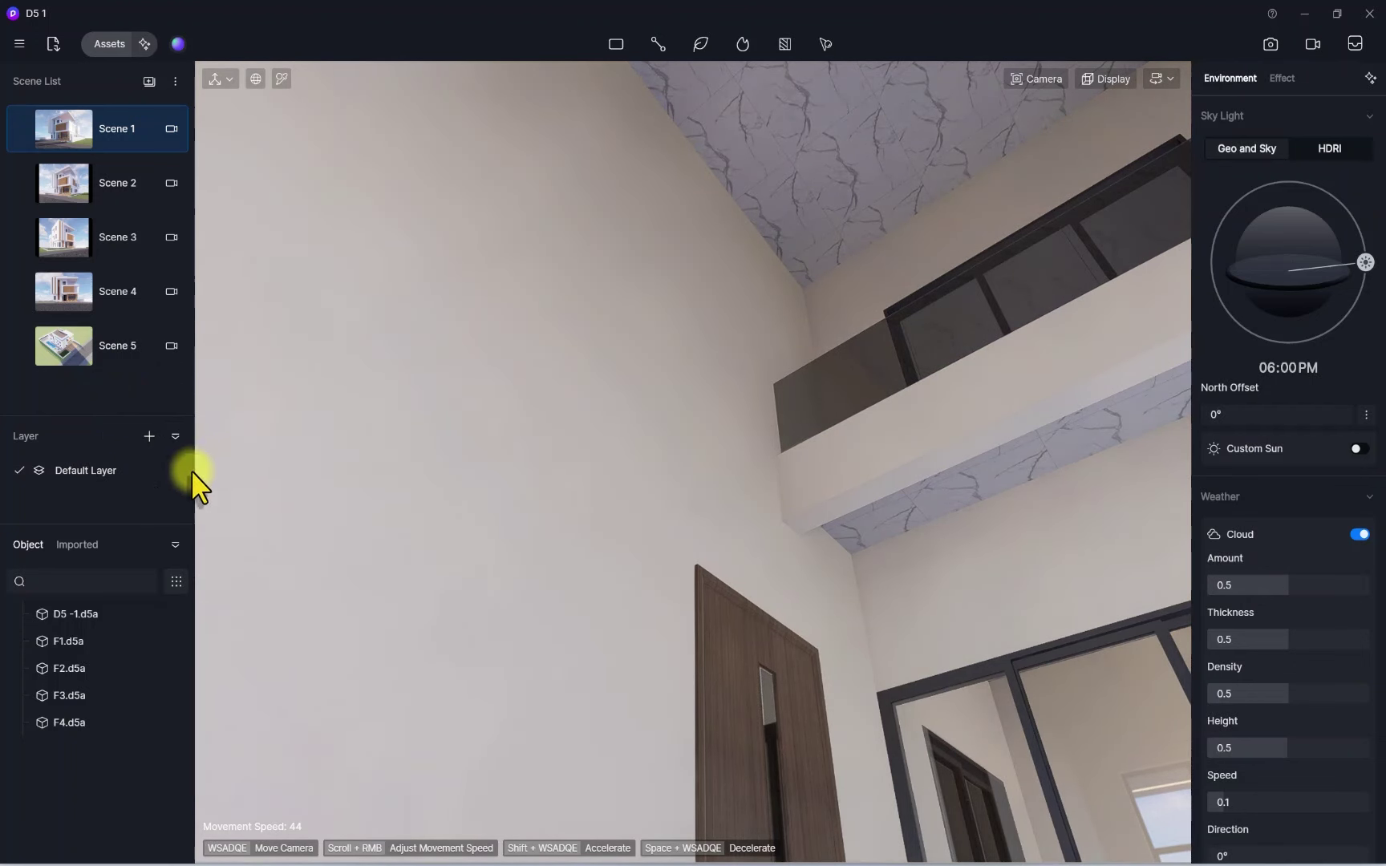
Create a new layer and name it LIGHTING LAYER
{"action": "left_click", "coordinate": [148, 436]}
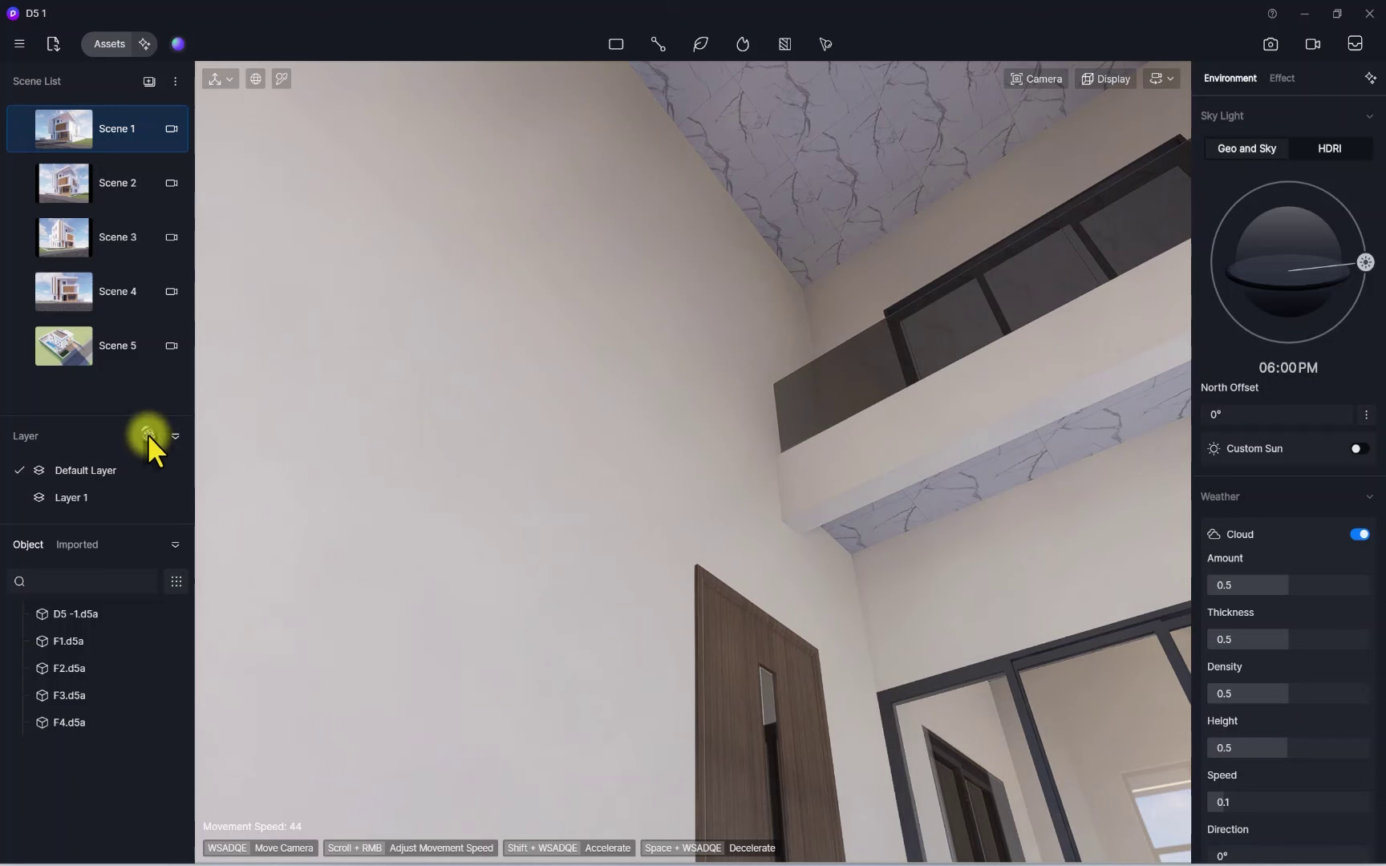
{"action": "right_click", "coordinate": [69, 498]}
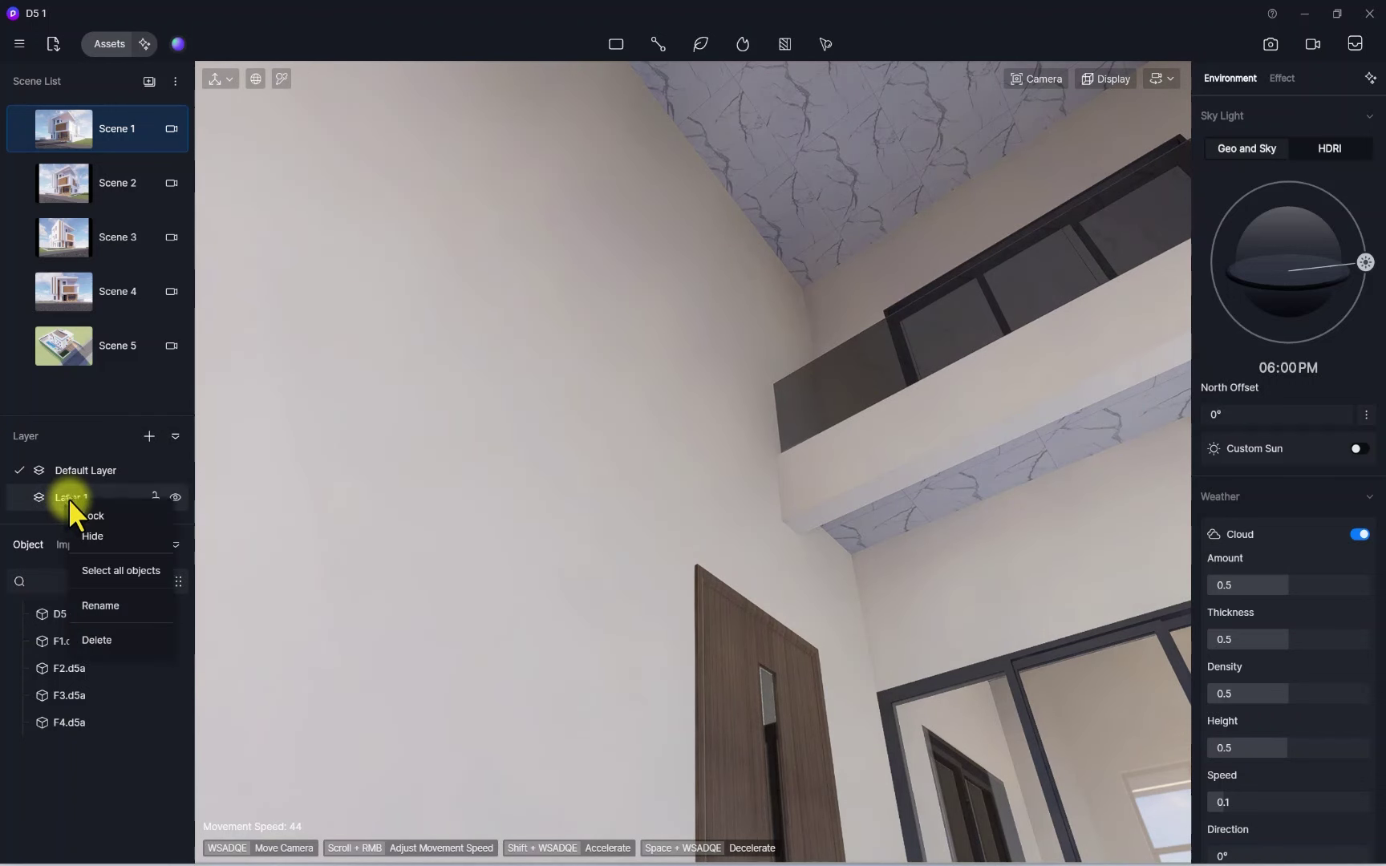
{"action": "left_click", "coordinate": [110, 603]}
{"action": "type", "text": "LI"}
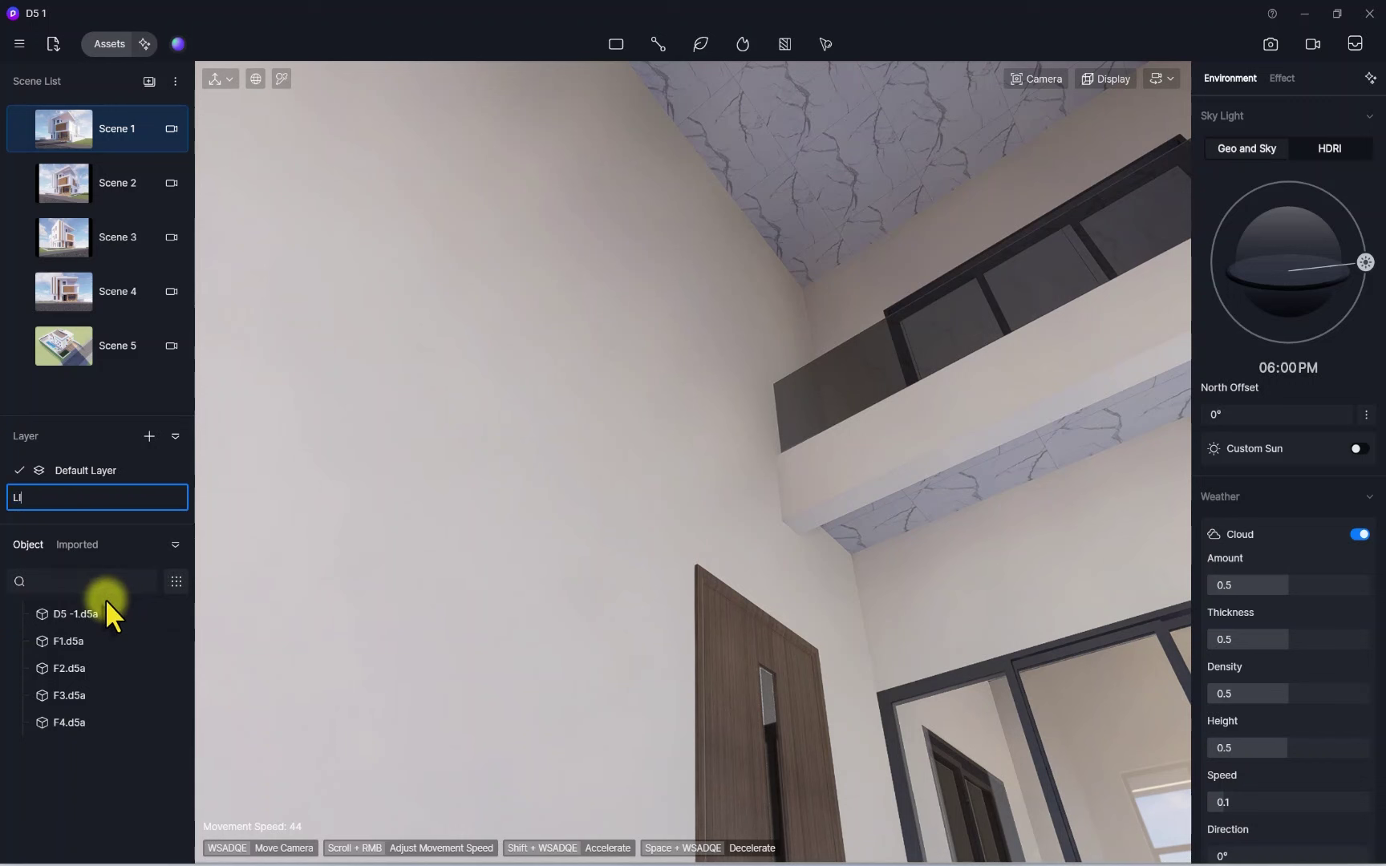
{"action": "type", "text": "GHTING LAYER"}
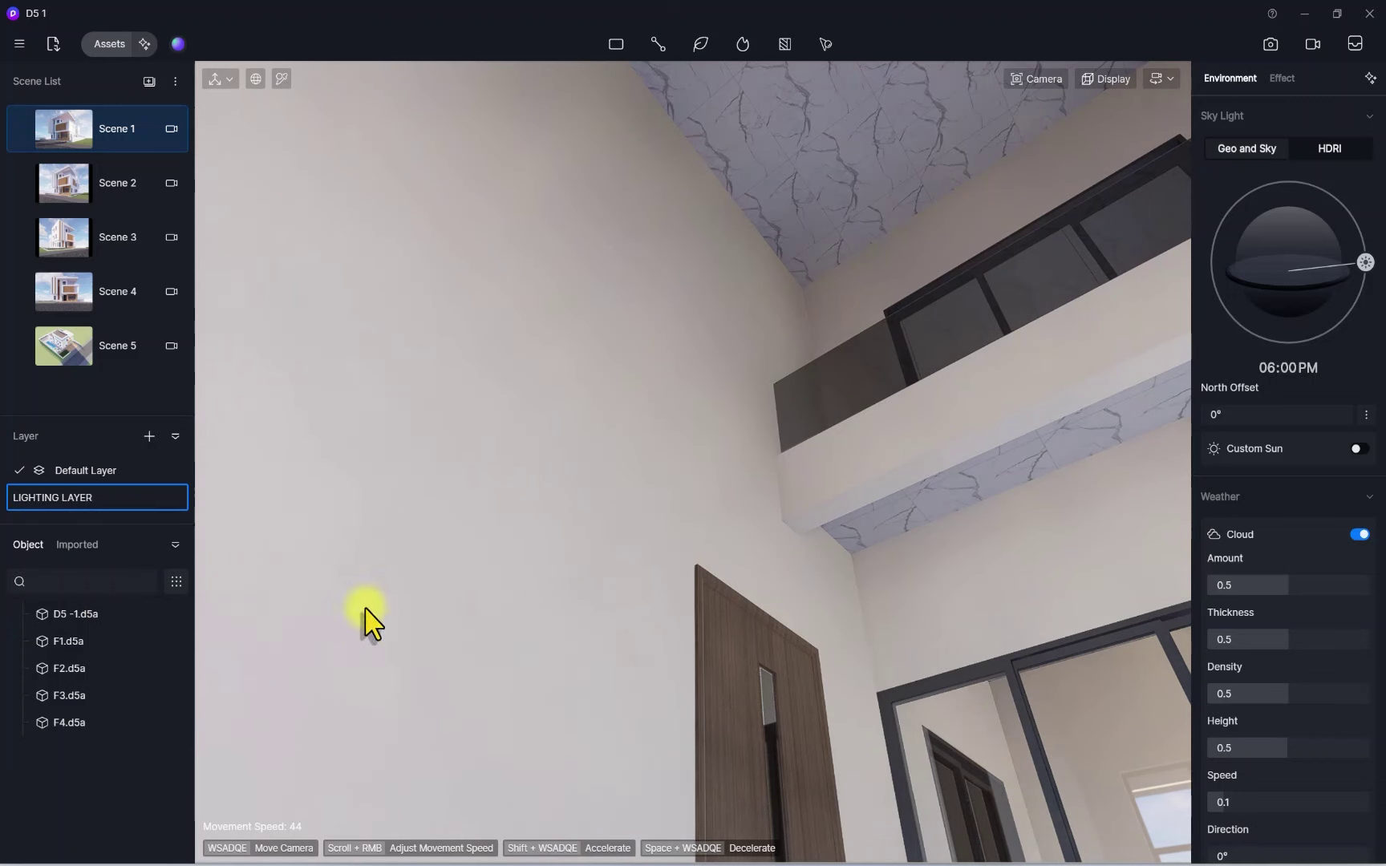
{"action": "left_click", "coordinate": [623, 545]}
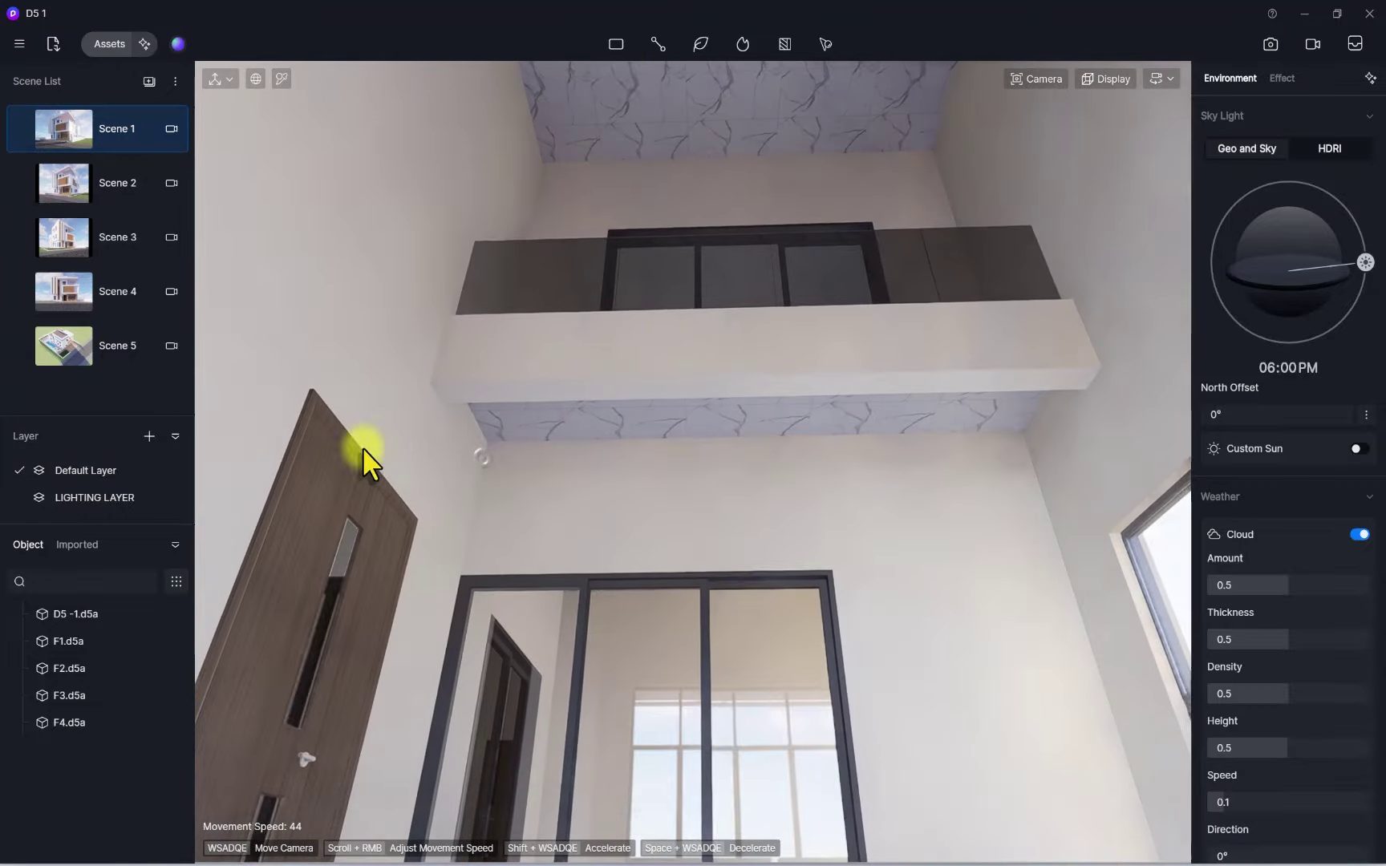
Place a Rect Light near the marble ceiling of the tall room and assign it to LIGHTING LAYER
{"action": "left_click", "coordinate": [617, 42]}
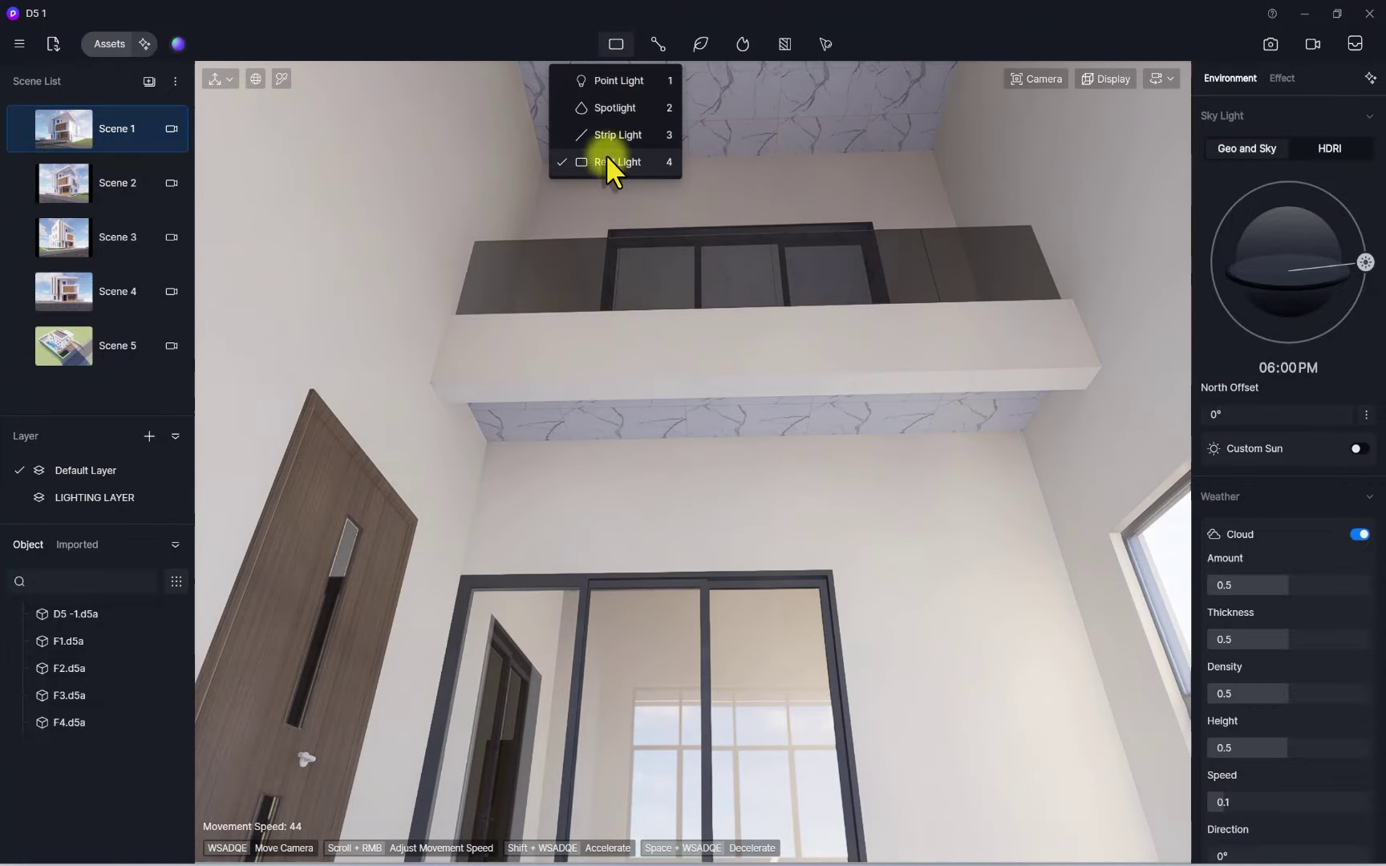
{"action": "left_click", "coordinate": [629, 164]}
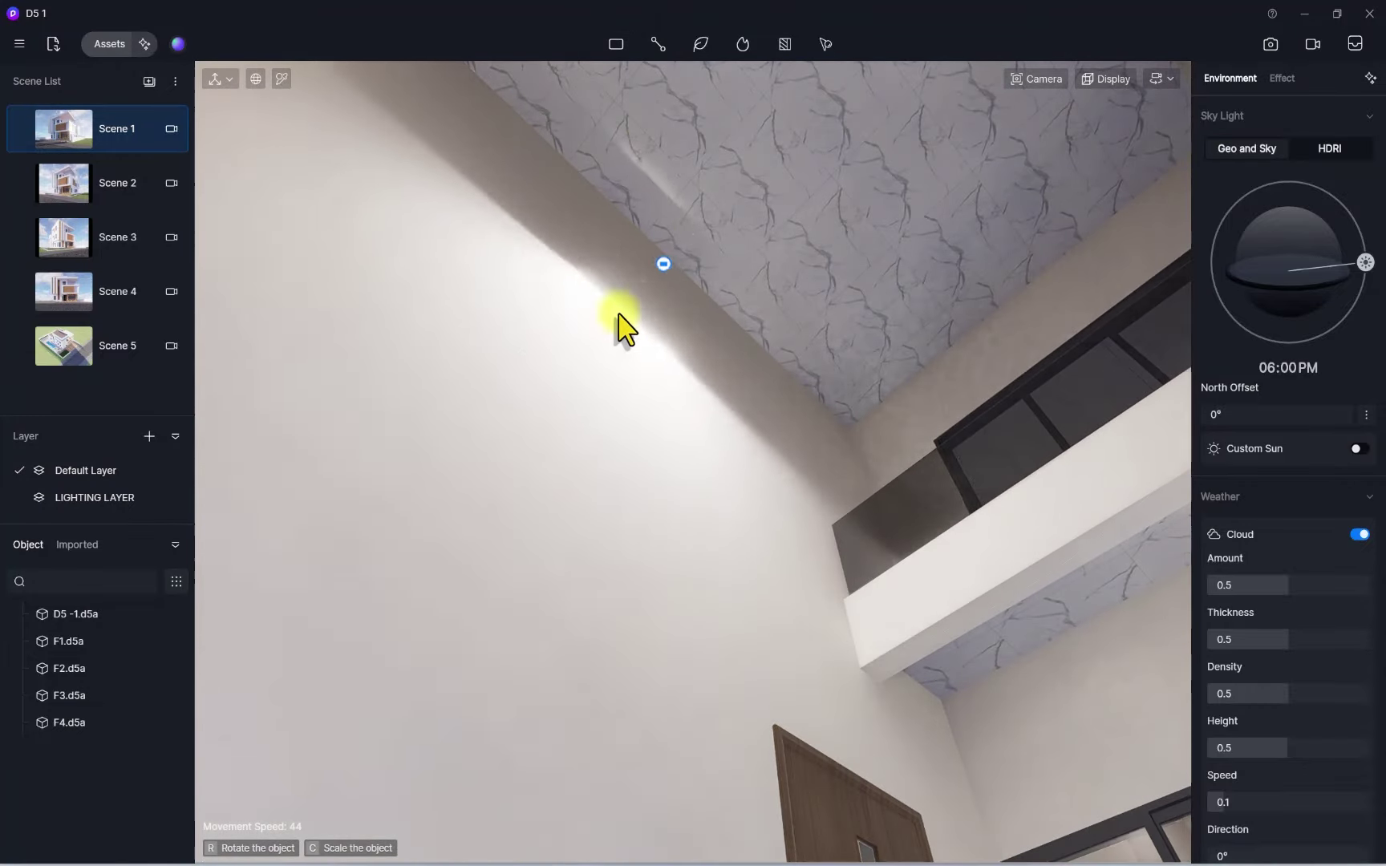
{"action": "left_click", "coordinate": [619, 317]}
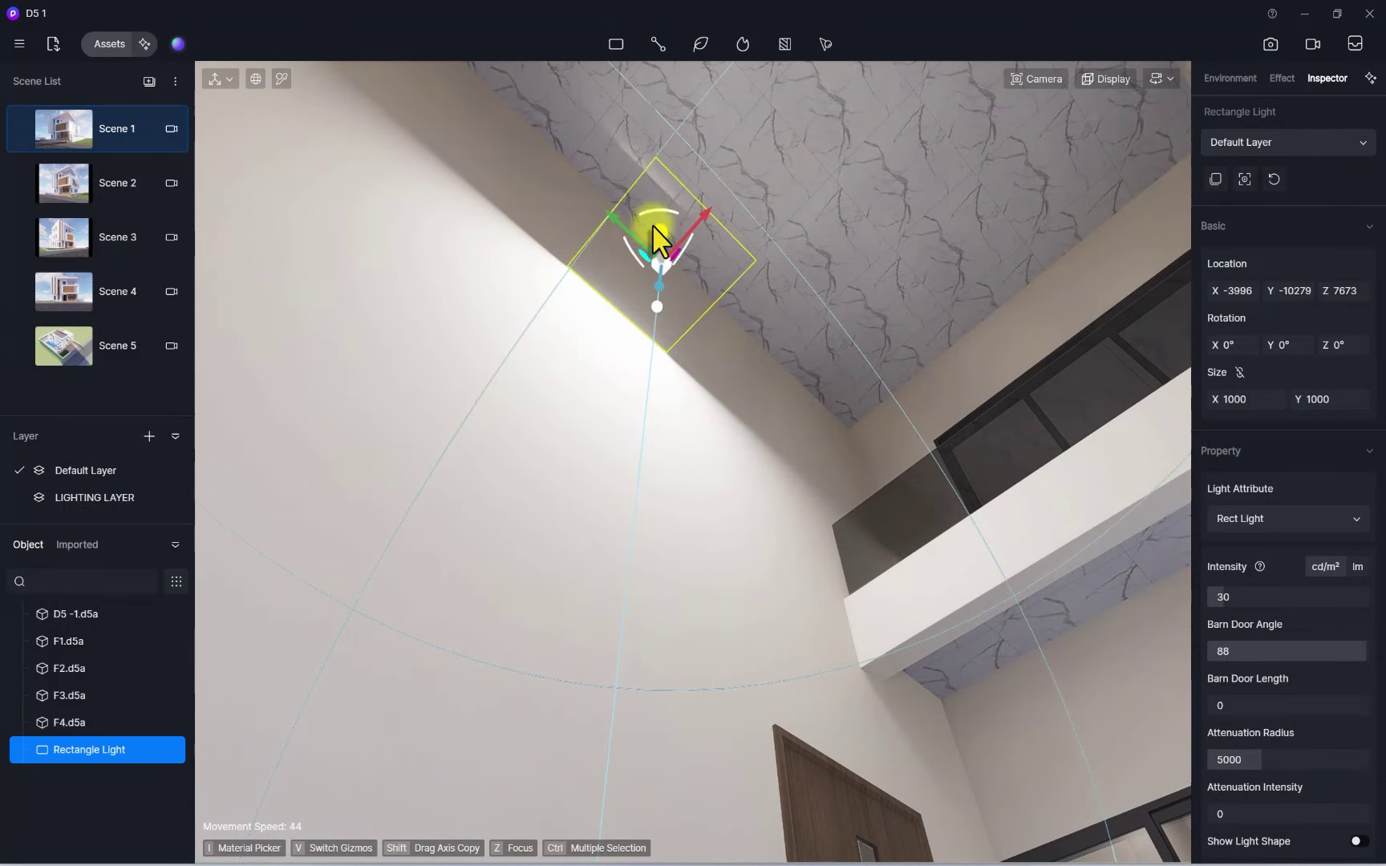
{"action": "left_click", "coordinate": [1284, 142]}
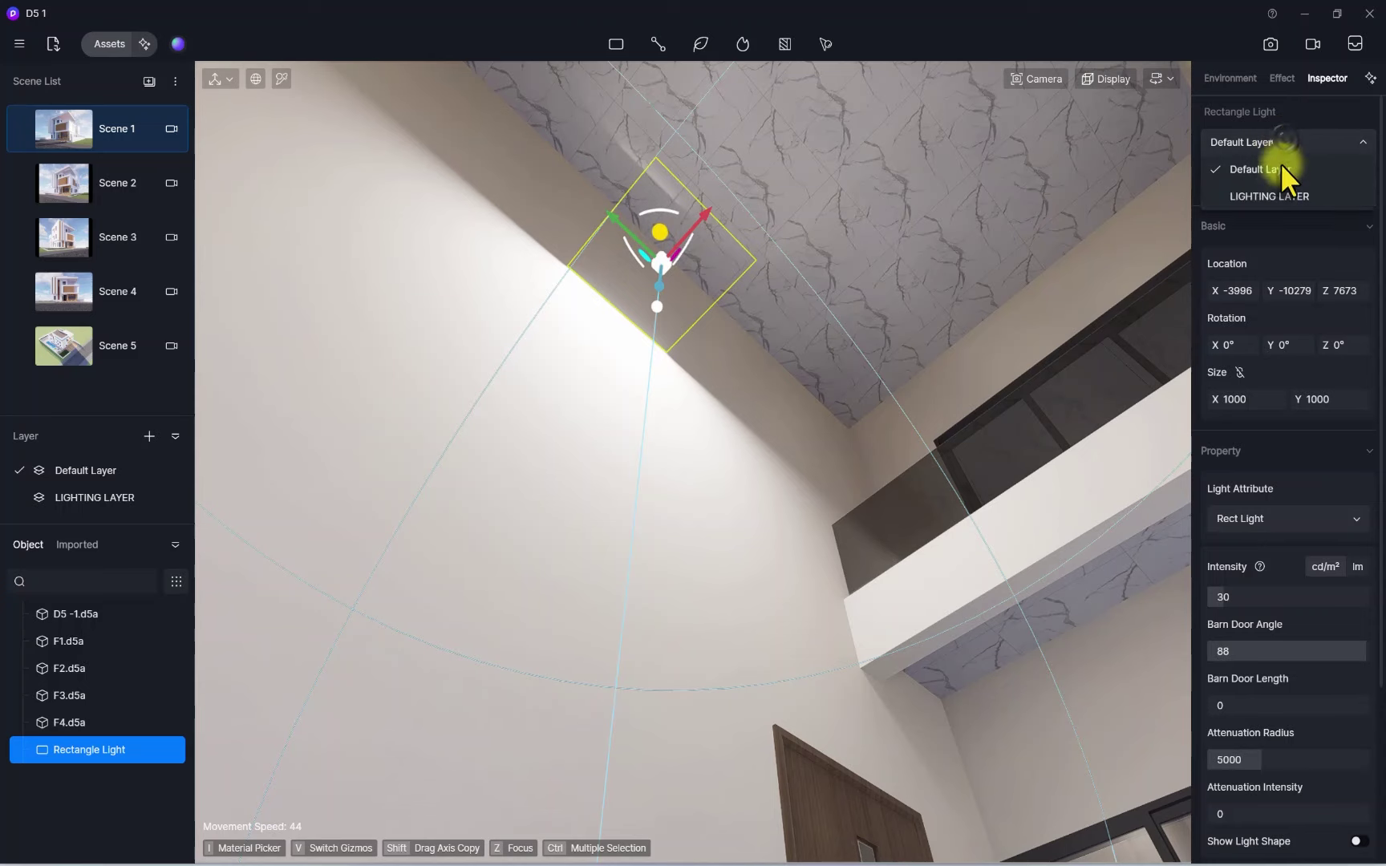
{"action": "left_click", "coordinate": [1275, 195]}
Move the rectangle light away from the wall, under the ceiling, to about X -2829, Y -10223
{"action": "middle_click_drag", "start_coordinate": [823, 301], "coordinate": [705, 376]}
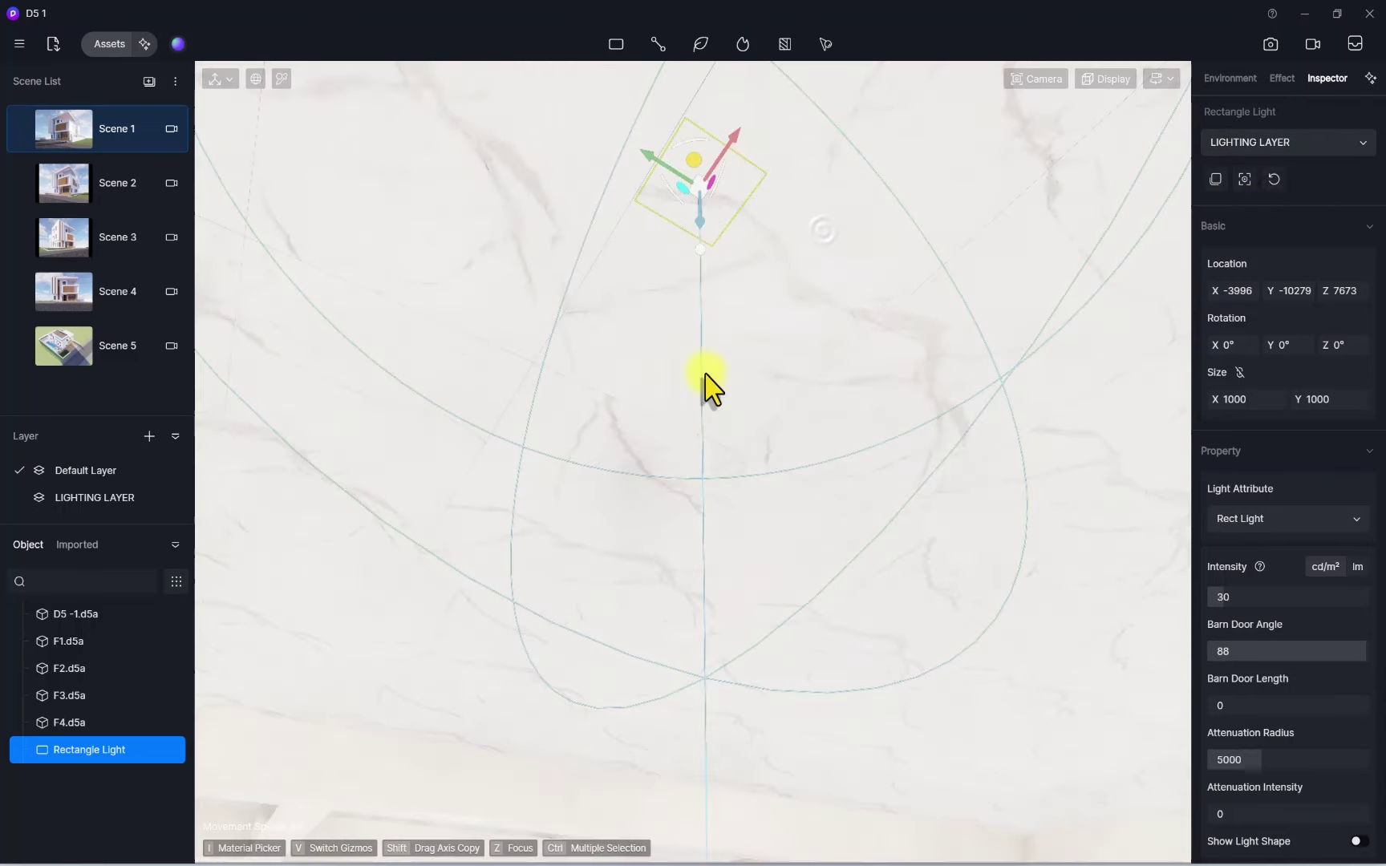
{"action": "scroll", "coordinate": [700, 429], "scroll_direction": "up", "scroll_amount": 3}
{"action": "scroll", "coordinate": [782, 321], "scroll_direction": "down", "scroll_amount": 5}
{"action": "left_click", "coordinate": [739, 436]}
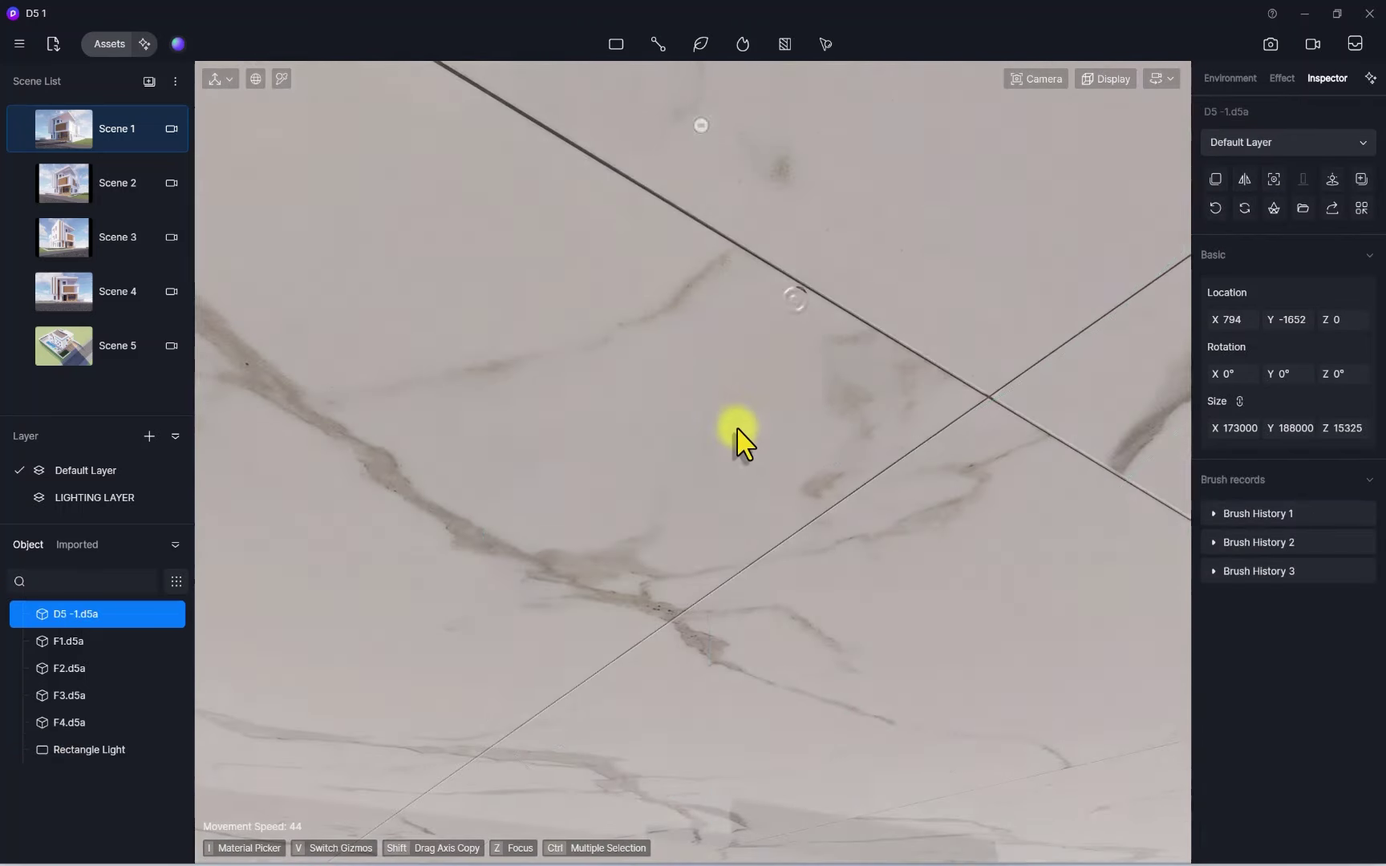
{"action": "scroll", "coordinate": [726, 312], "scroll_direction": "down", "scroll_amount": 5}
{"action": "left_click", "coordinate": [684, 296]}
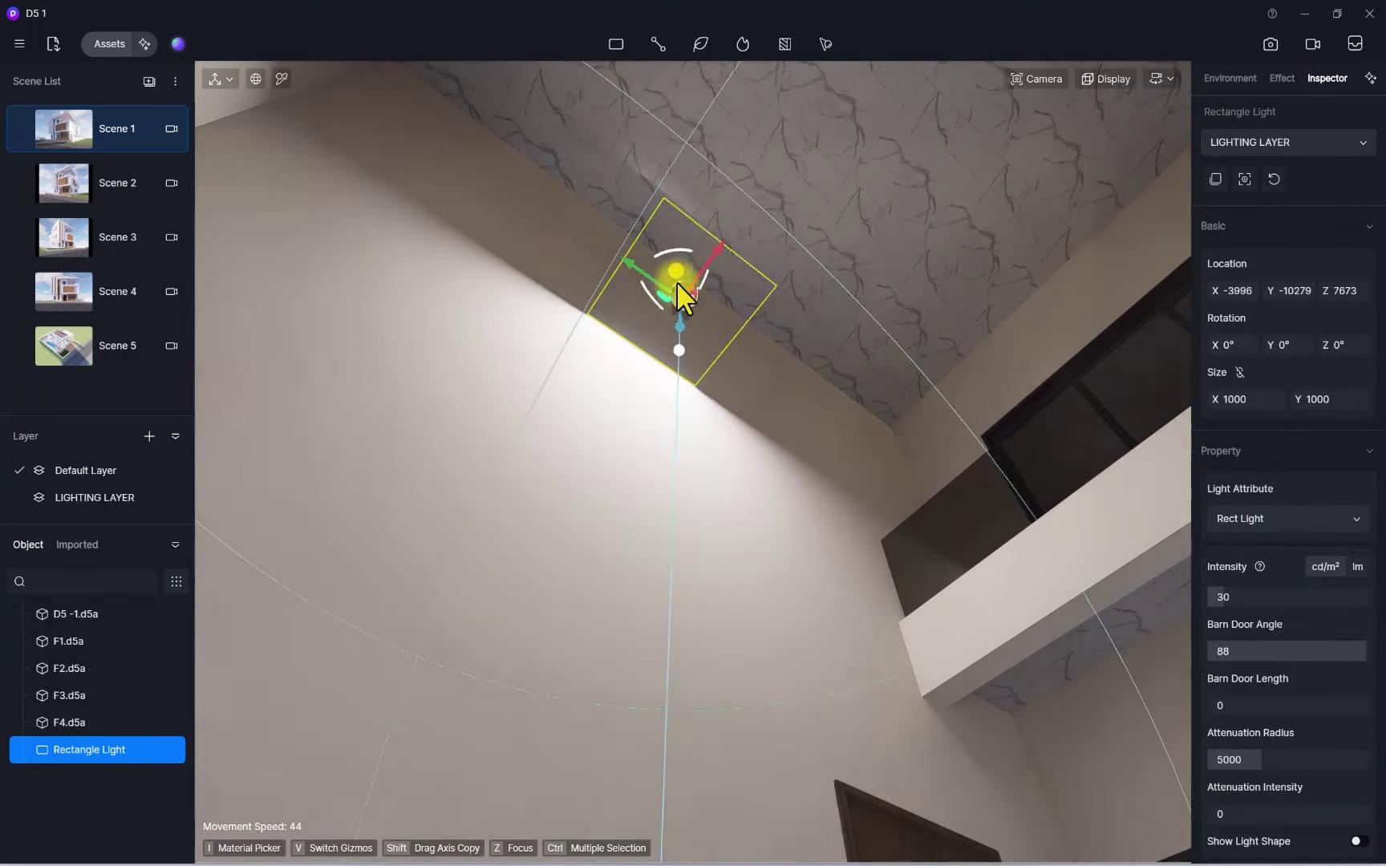
{"action": "left_click_drag", "start_coordinate": [676, 274], "coordinate": [768, 124]}
{"action": "right_click_drag", "start_coordinate": [813, 194], "coordinate": [841, 249]}
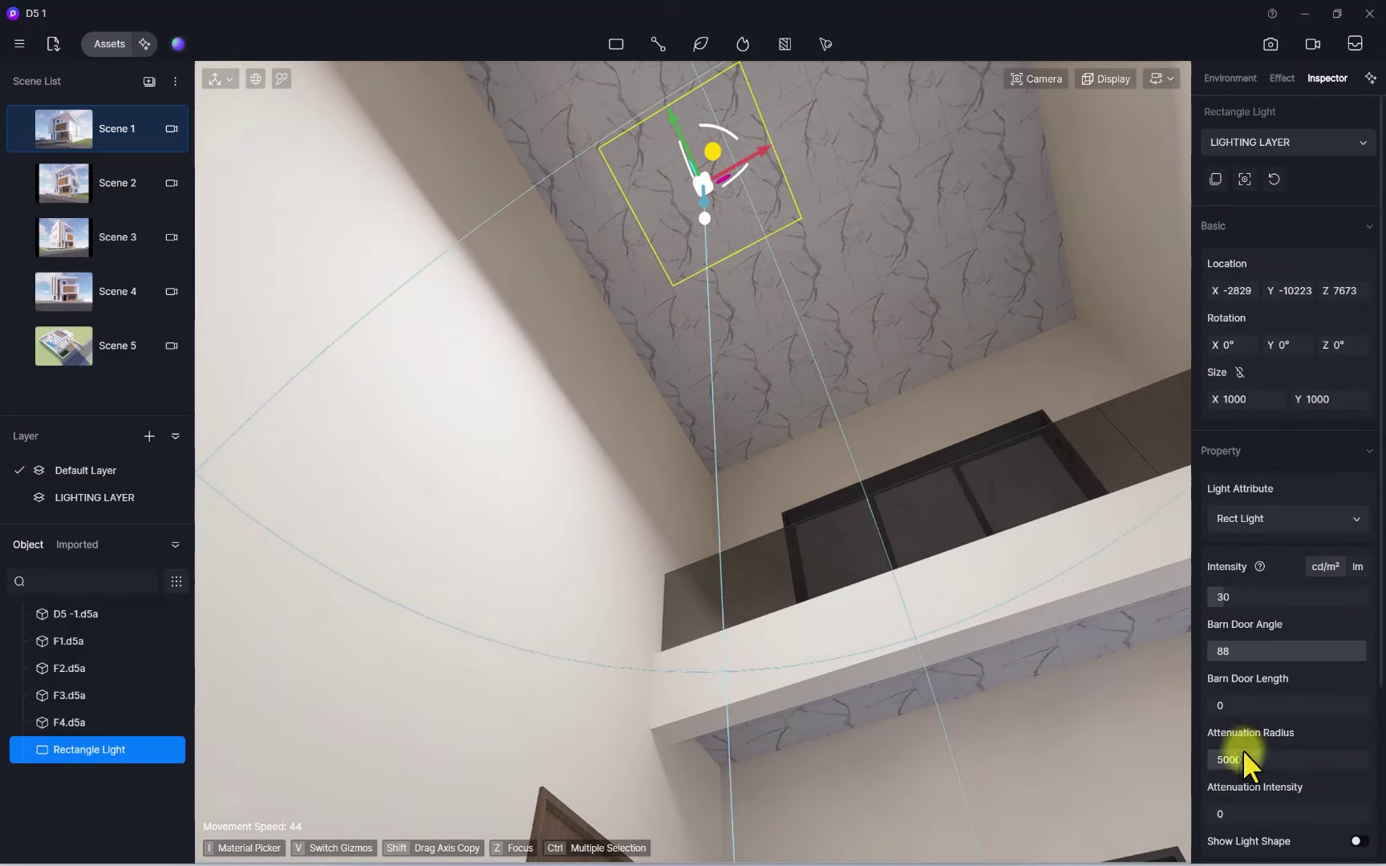
Set the rectangle light's attenuation radius to about 9975, intensity to 50 and colour temperature to a warm 3700
{"action": "left_click_drag", "start_coordinate": [1263, 760], "coordinate": [1312, 763]}
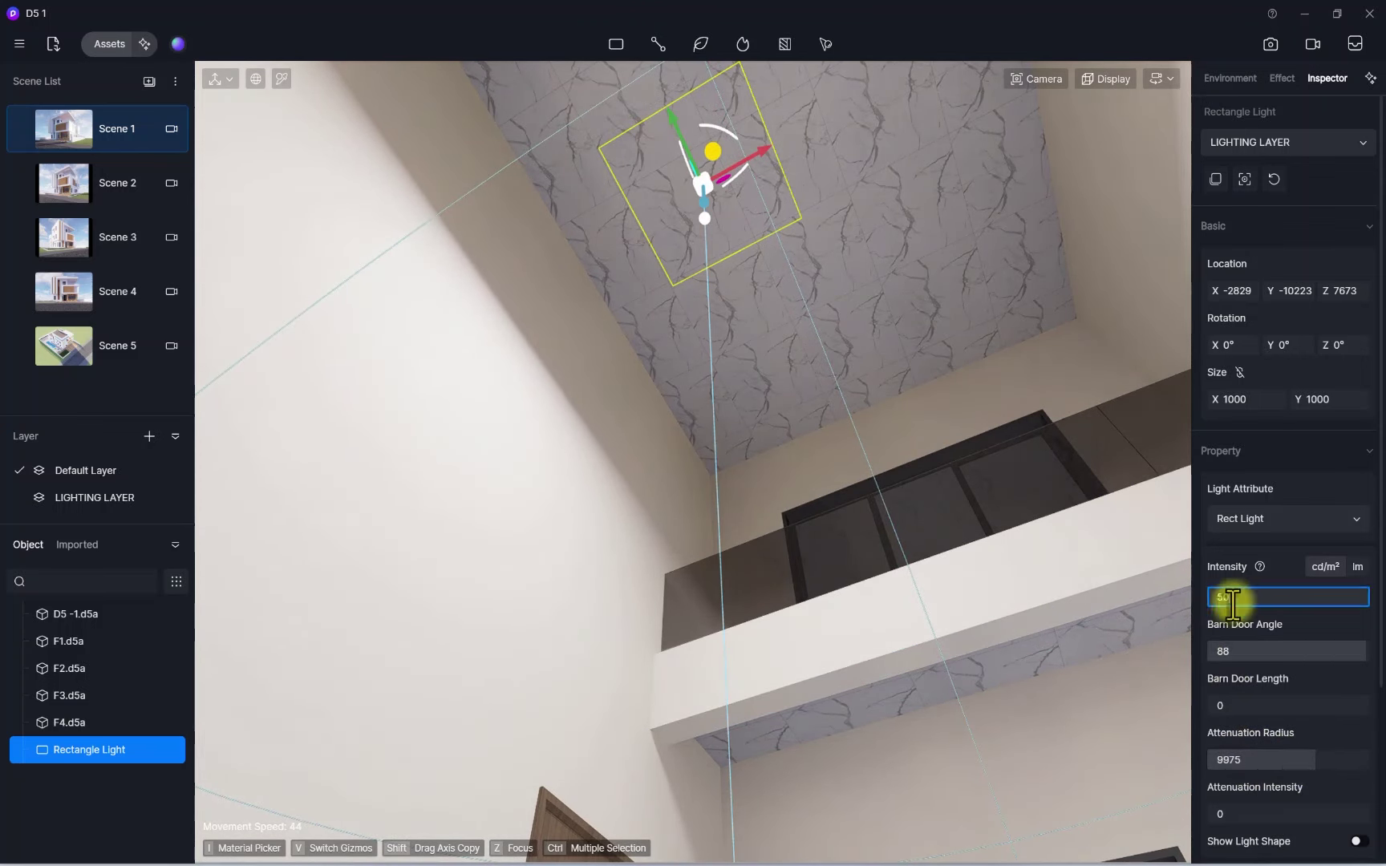
{"action": "scroll", "coordinate": [1262, 675], "scroll_direction": "down", "scroll_amount": 3}
{"action": "left_click_drag", "start_coordinate": [1234, 805], "coordinate": [1228, 806]}
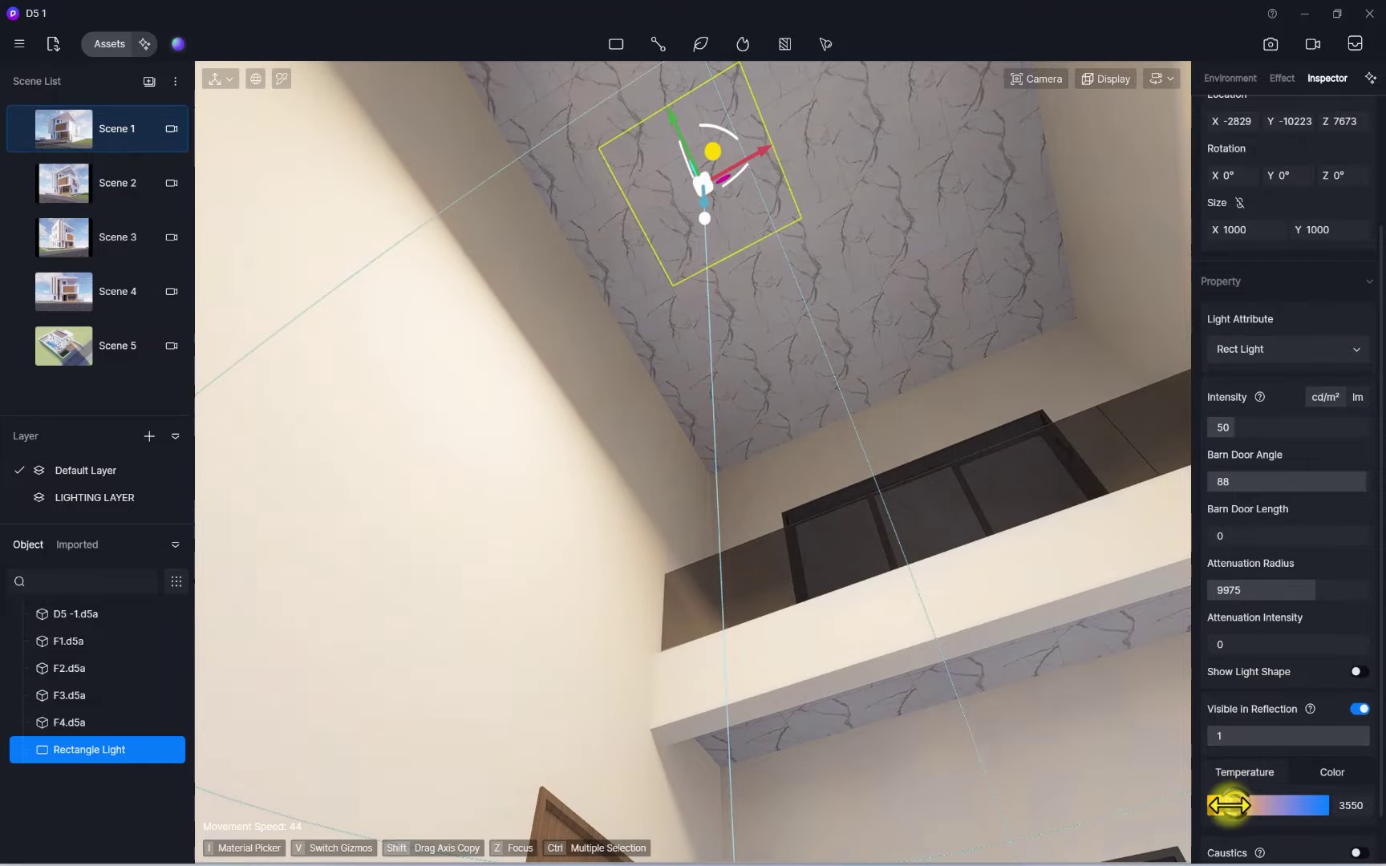
Examine the warm light's effect on the room's floor and through the ground-floor windows from outside
{"action": "right_click_drag", "start_coordinate": [977, 818], "coordinate": [832, 848]}
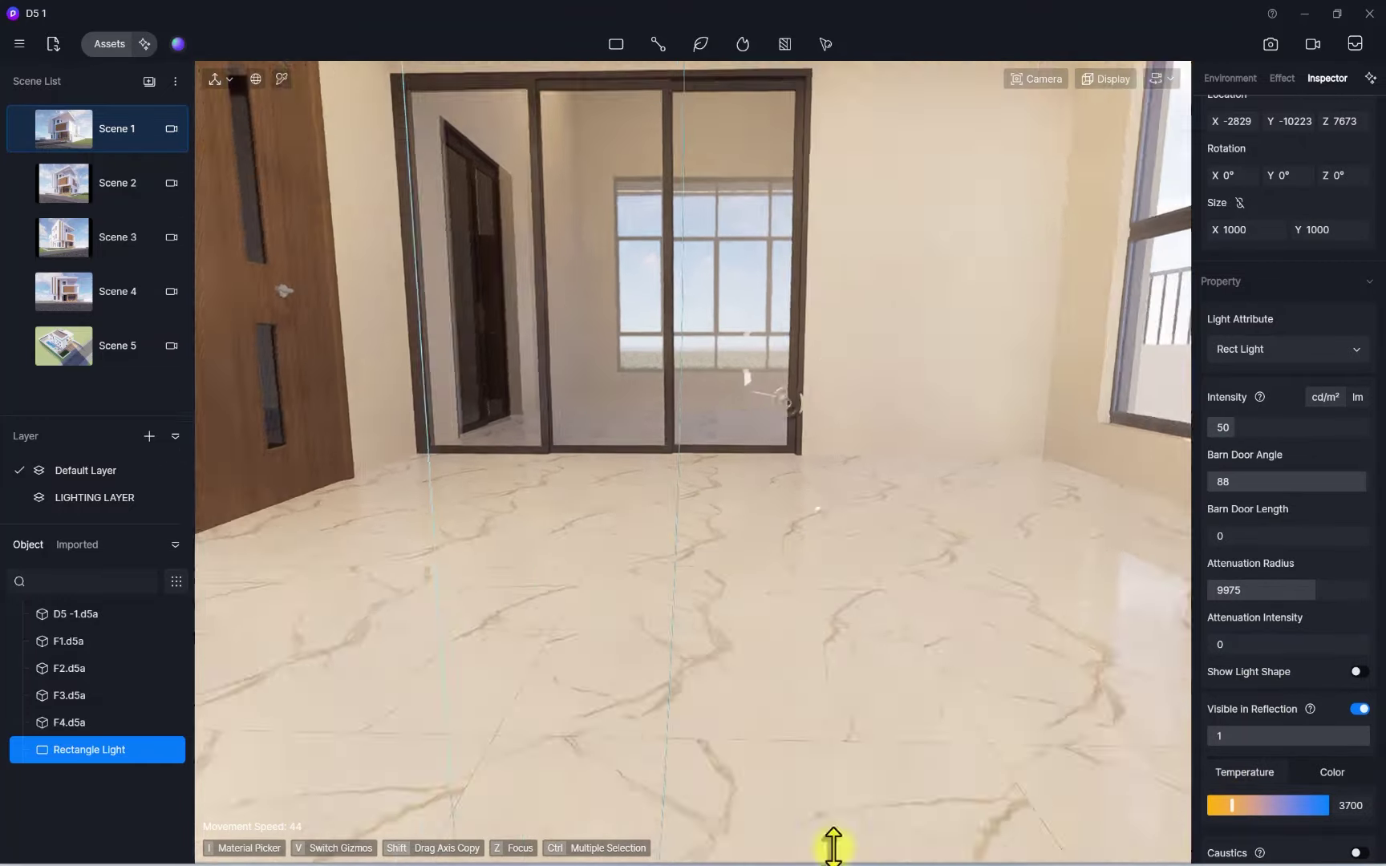
{"action": "scroll", "coordinate": [760, 656], "scroll_direction": "down", "scroll_amount": 6}
{"action": "scroll", "coordinate": [664, 603], "scroll_direction": "up", "scroll_amount": 6}
{"action": "right_click_drag", "start_coordinate": [664, 602], "coordinate": [680, 538]}
{"action": "scroll", "coordinate": [680, 538], "scroll_direction": "down", "scroll_amount": 8}
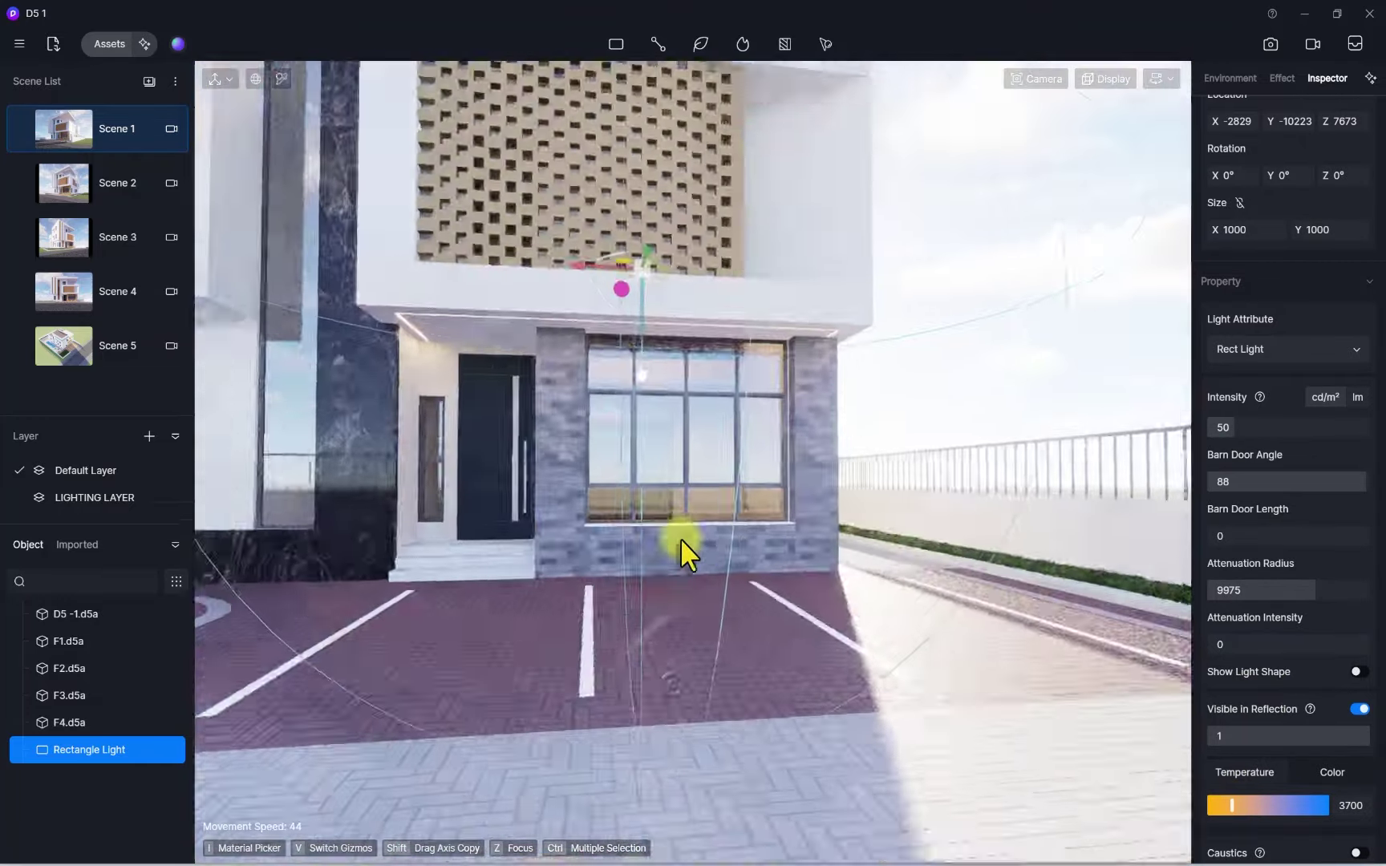
{"action": "scroll", "coordinate": [590, 480], "scroll_direction": "up", "scroll_amount": 4}
{"action": "right_click_drag", "start_coordinate": [590, 480], "coordinate": [610, 473]}
{"action": "scroll", "coordinate": [610, 474], "scroll_direction": "up", "scroll_amount": 6}
{"action": "right_click_drag", "start_coordinate": [755, 479], "coordinate": [875, 600]}
{"action": "scroll", "coordinate": [544, 653], "scroll_direction": "down", "scroll_amount": 5}
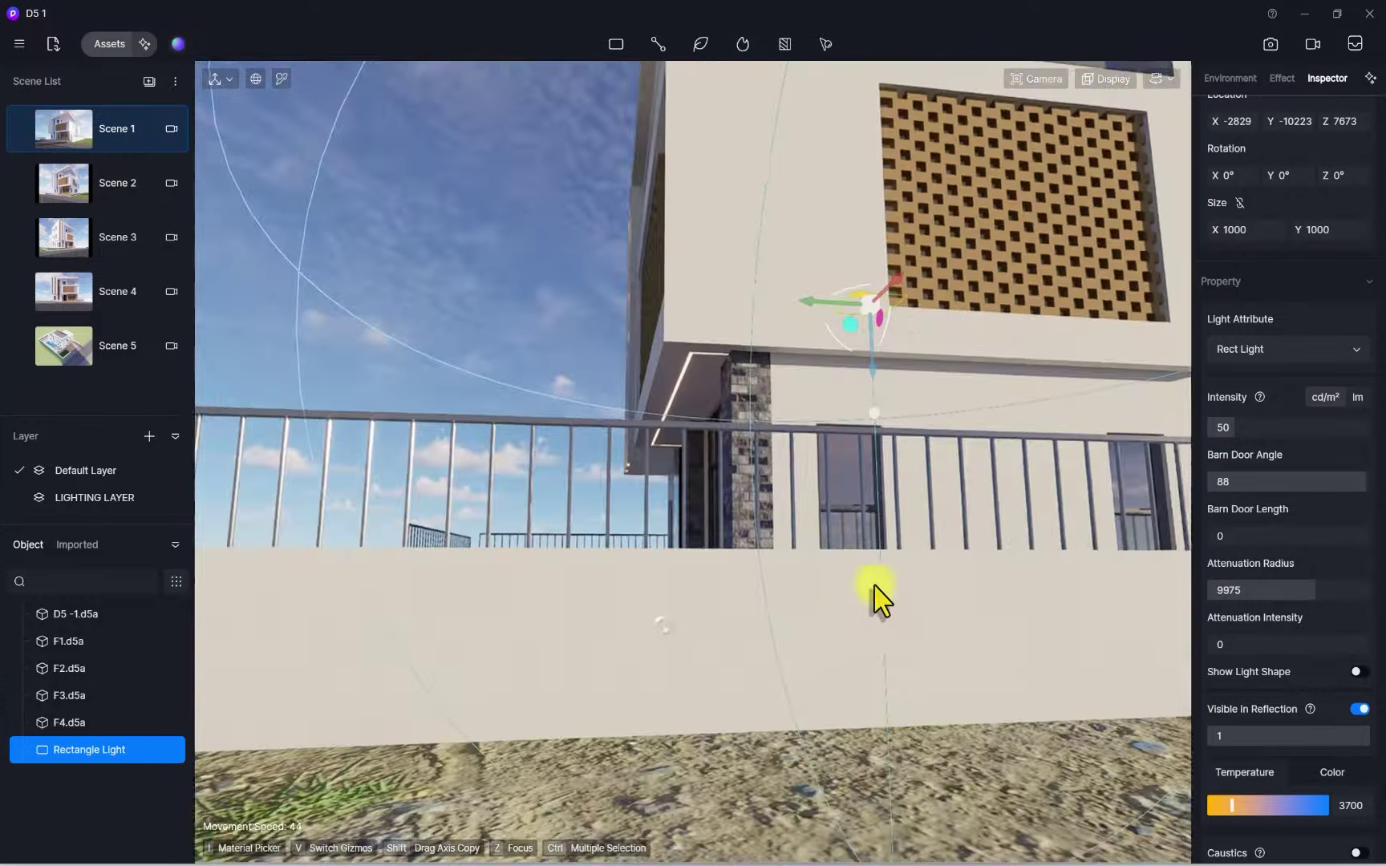
{"action": "scroll", "coordinate": [875, 600], "scroll_direction": "up", "scroll_amount": 6}
{"action": "right_click_drag", "start_coordinate": [978, 786], "coordinate": [1155, 721]}
Increase the light's attenuation radius to 15000 and bring the light into focus inside the room
{"action": "left_click_drag", "start_coordinate": [1319, 589], "coordinate": [1374, 588]}
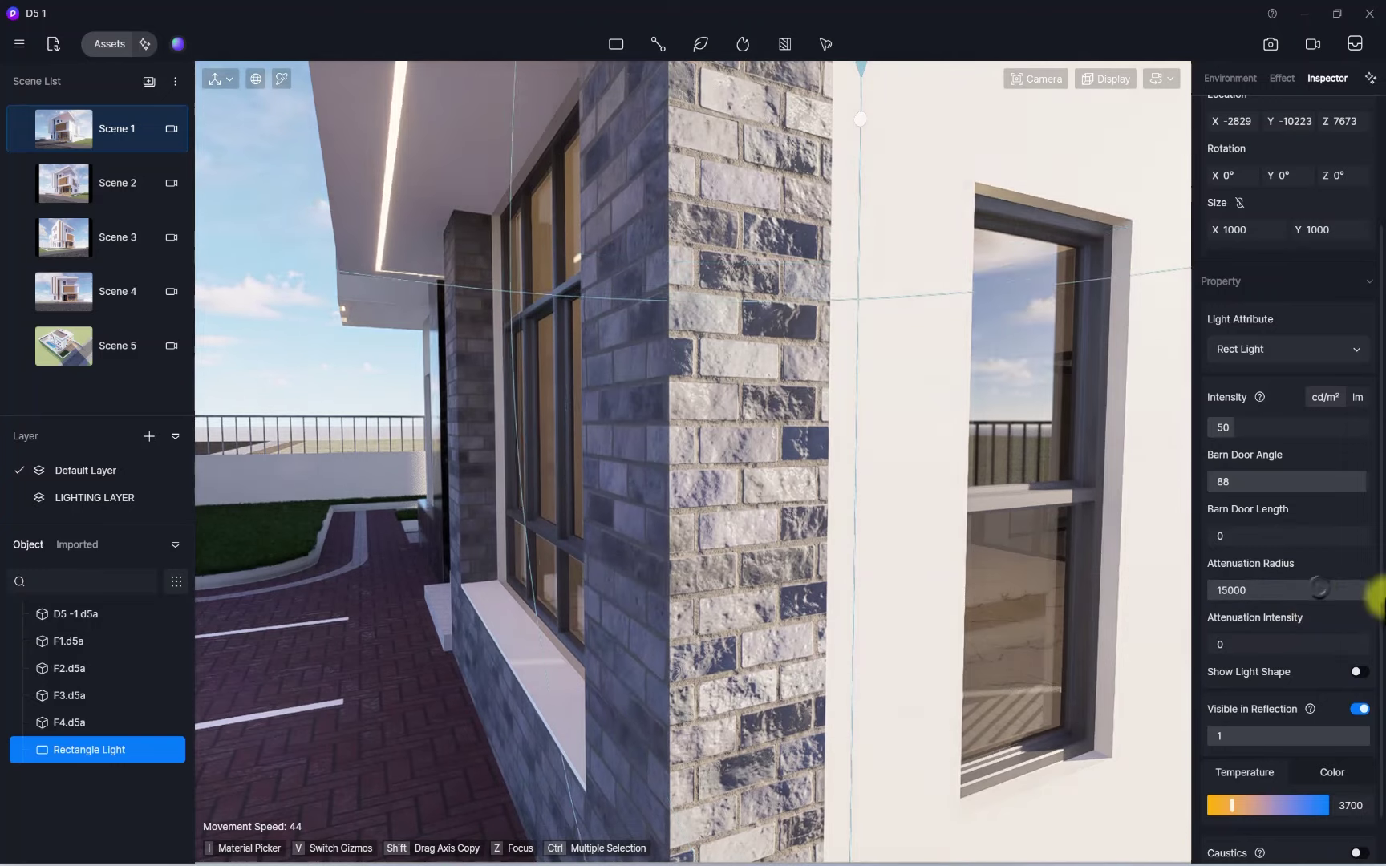
{"action": "scroll", "coordinate": [644, 532], "scroll_direction": "up", "scroll_amount": 8}
{"action": "key", "text": "z"}
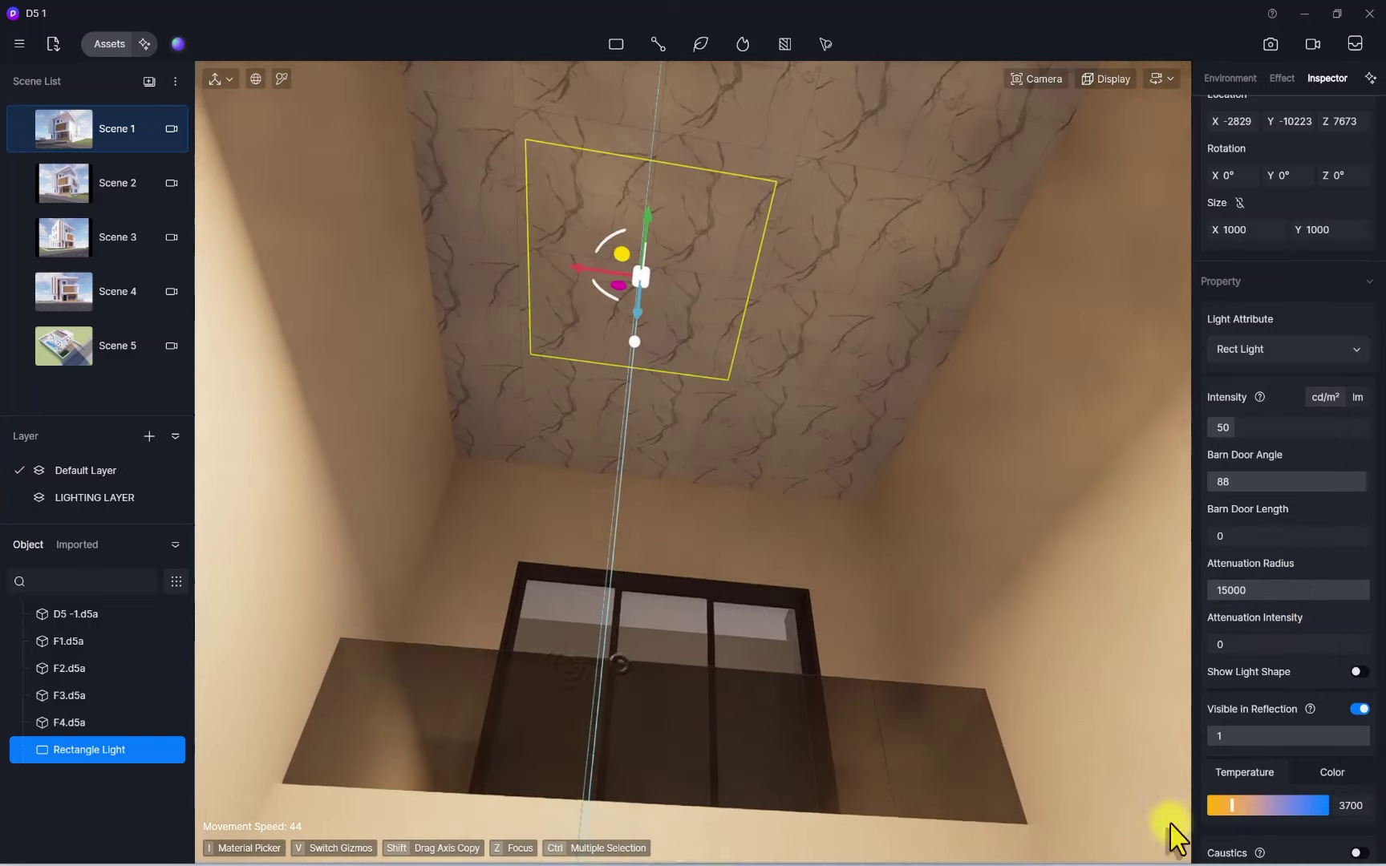
{"action": "scroll", "coordinate": [656, 499], "scroll_direction": "up", "scroll_amount": 2}
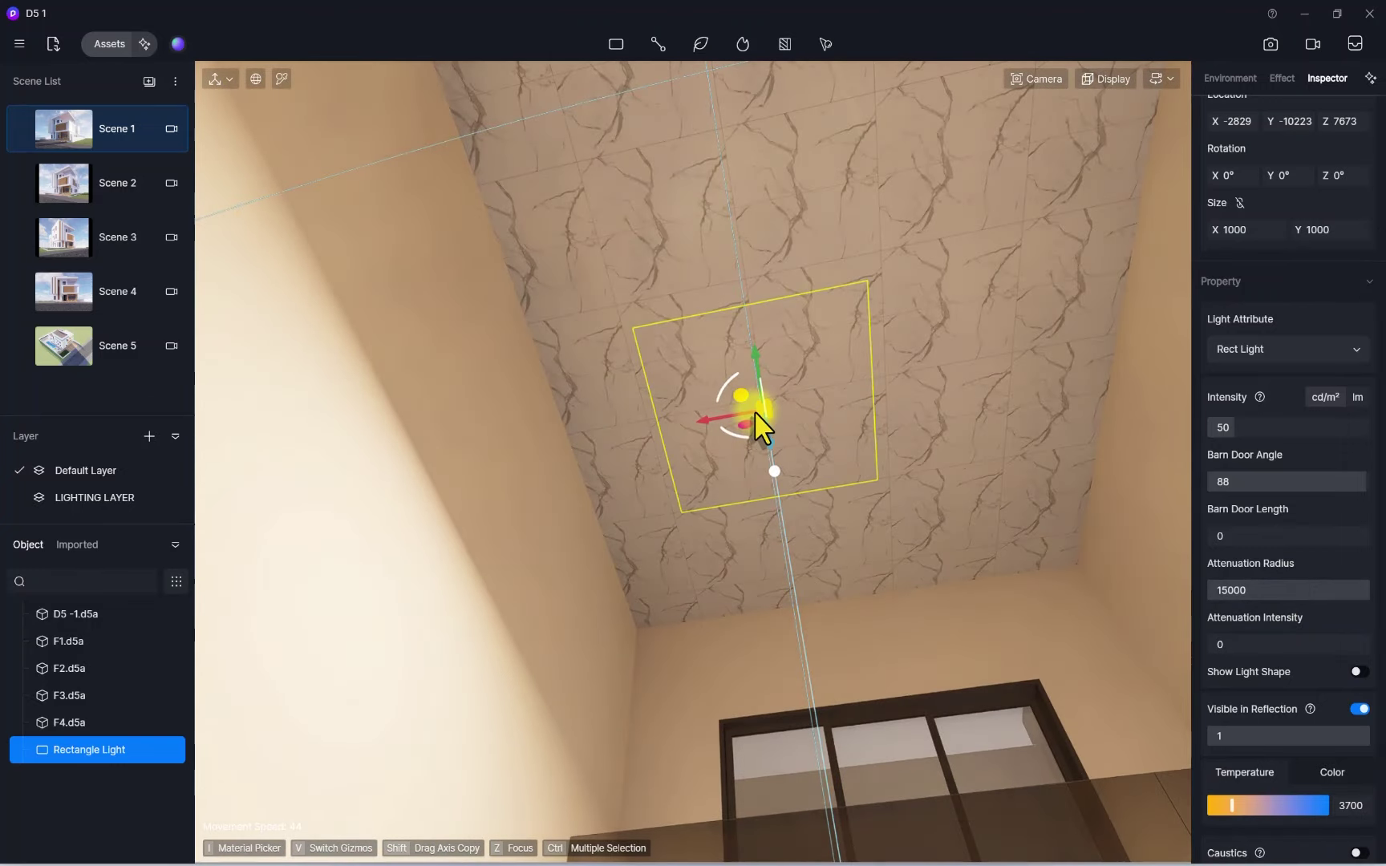
Reposition the rectangle light beneath the marble ceiling to about X -3750, Y -12745, Z 9740
{"action": "mouse_move", "coordinate": [769, 413]}
{"action": "left_mouse_down"}
{"action": "mouse_move", "coordinate": [671, 381]}
{"action": "mouse_move", "coordinate": [758, 412]}
{"action": "left_mouse_up"}
{"action": "scroll", "coordinate": [656, 425], "scroll_direction": "up", "scroll_amount": 3}
{"action": "scroll", "coordinate": [656, 425], "scroll_direction": "down", "scroll_amount": 5}
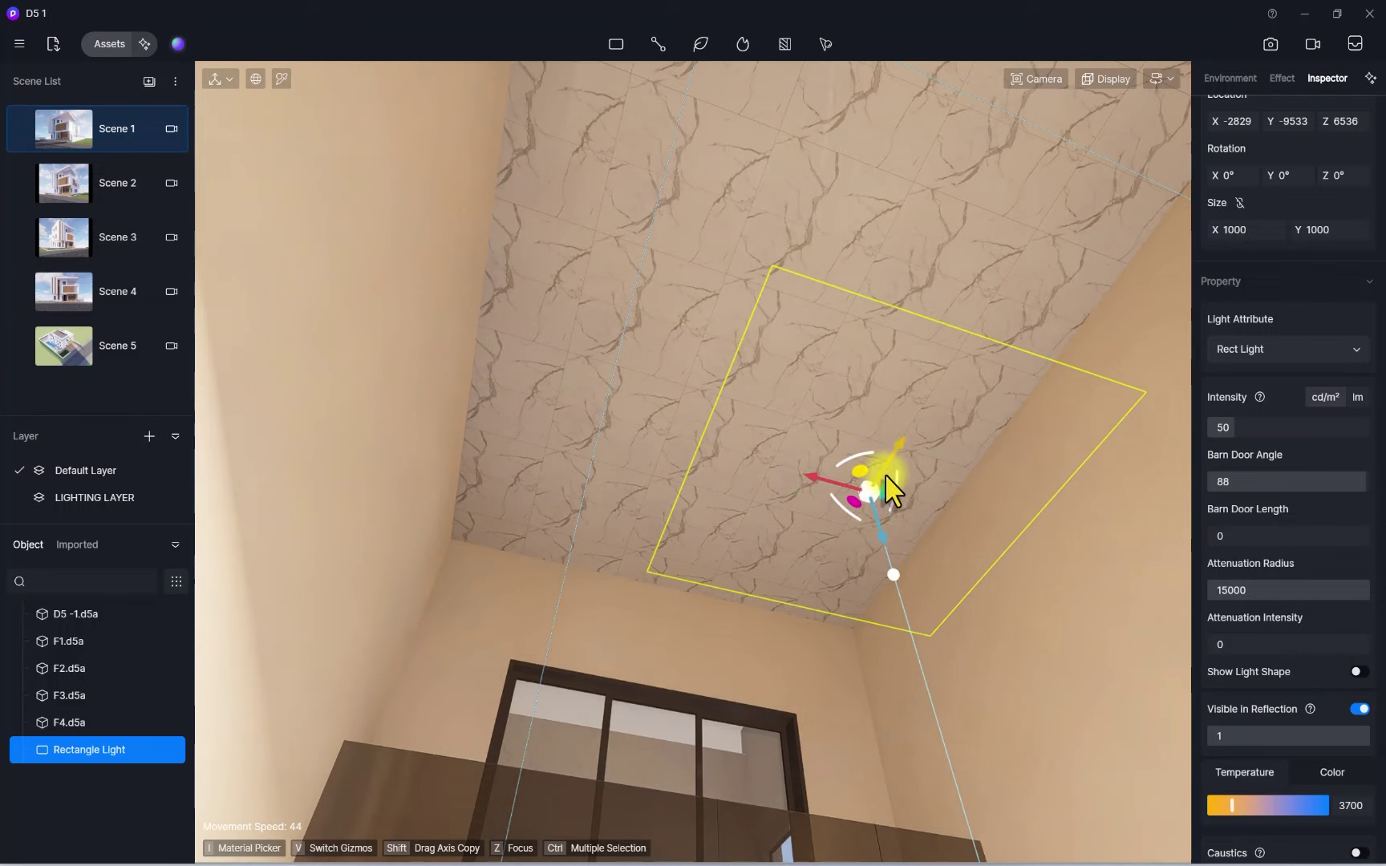
{"action": "left_click_drag", "start_coordinate": [887, 464], "coordinate": [769, 474]}
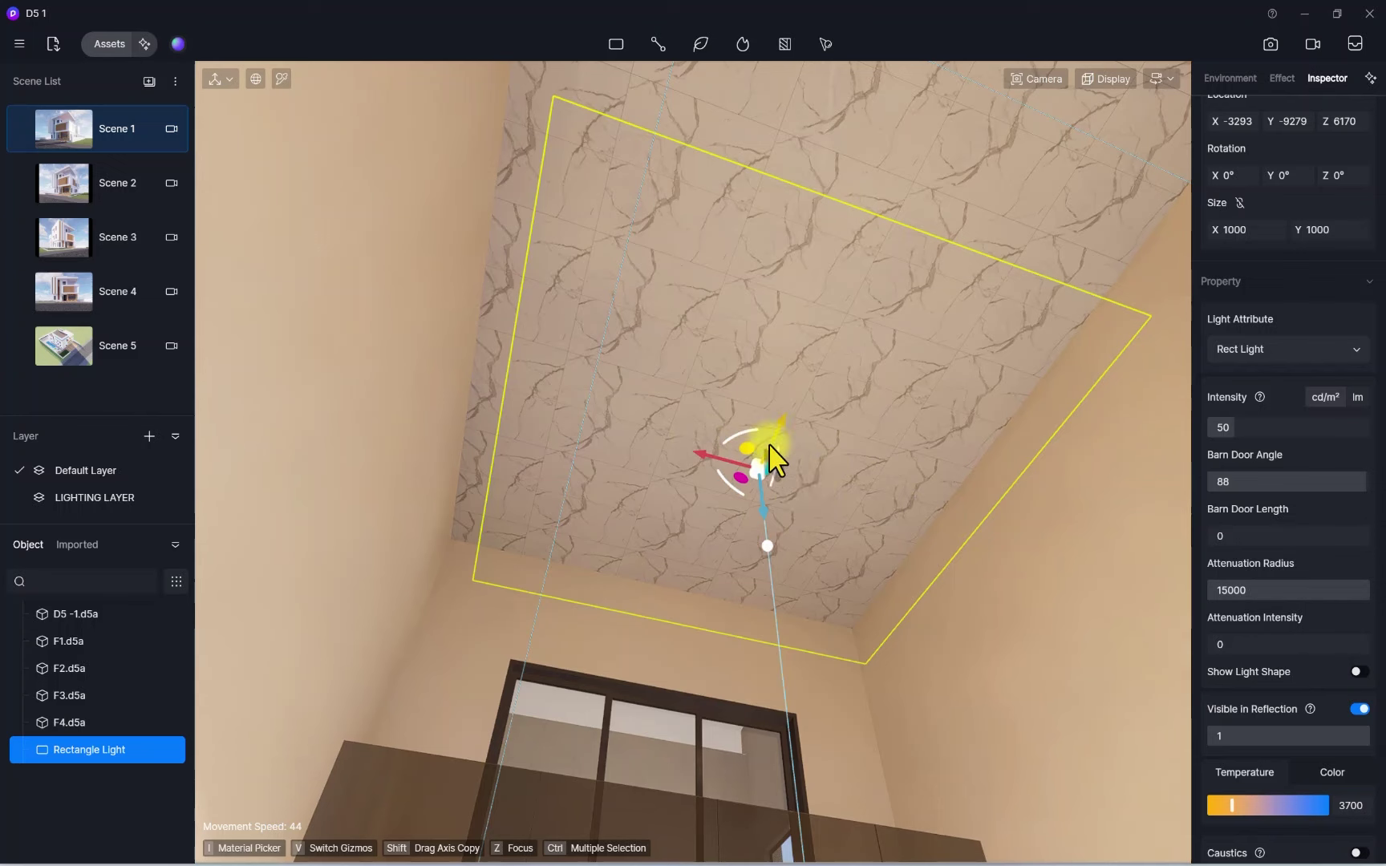
{"action": "key", "text": "v"}
{"action": "mouse_move", "coordinate": [710, 425]}
{"action": "left_mouse_down"}
{"action": "mouse_move", "coordinate": [830, 411]}
{"action": "mouse_move", "coordinate": [715, 402]}
{"action": "mouse_move", "coordinate": [704, 419]}
{"action": "left_mouse_up"}
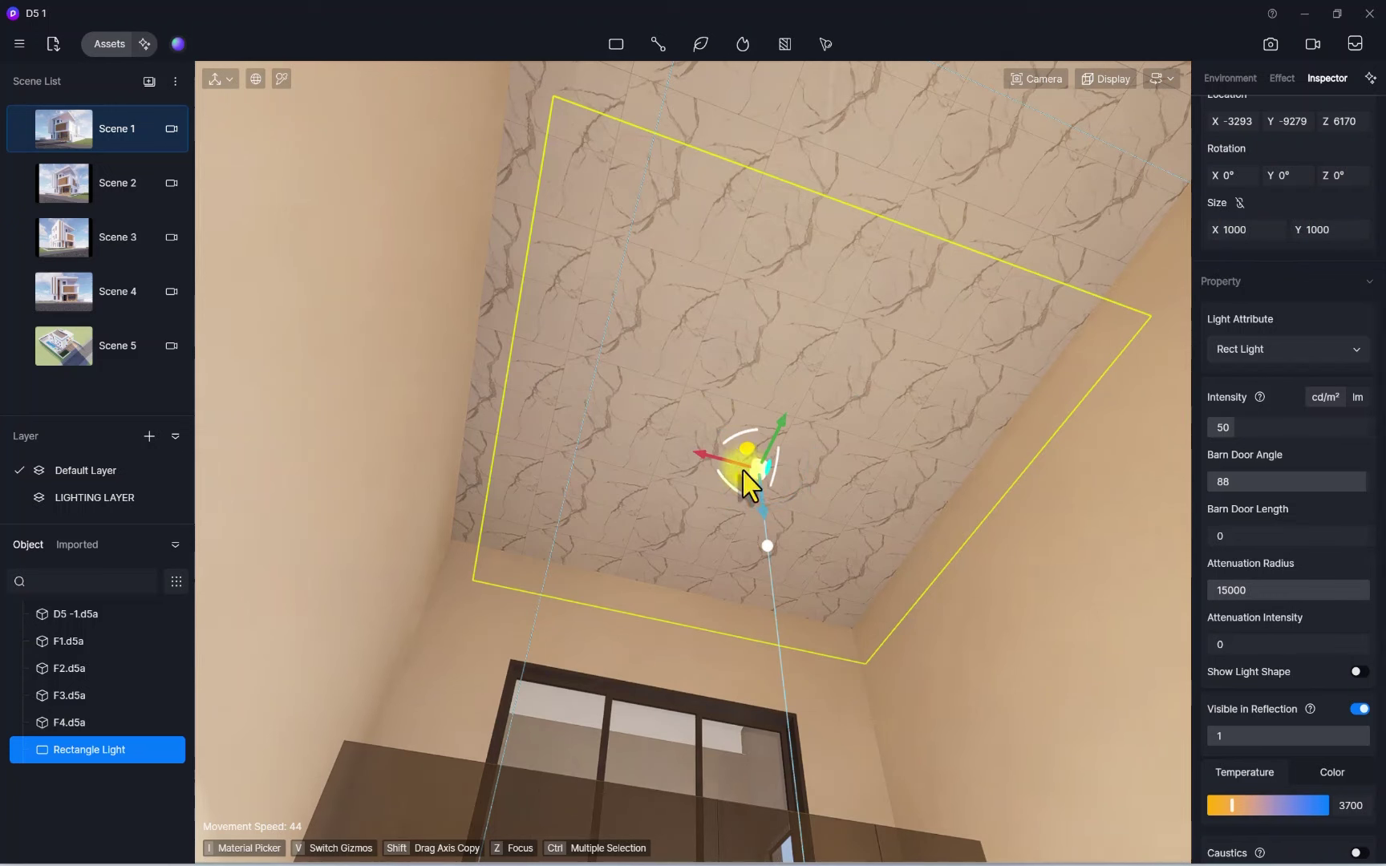
{"action": "left_click_drag", "start_coordinate": [755, 470], "coordinate": [543, 481]}
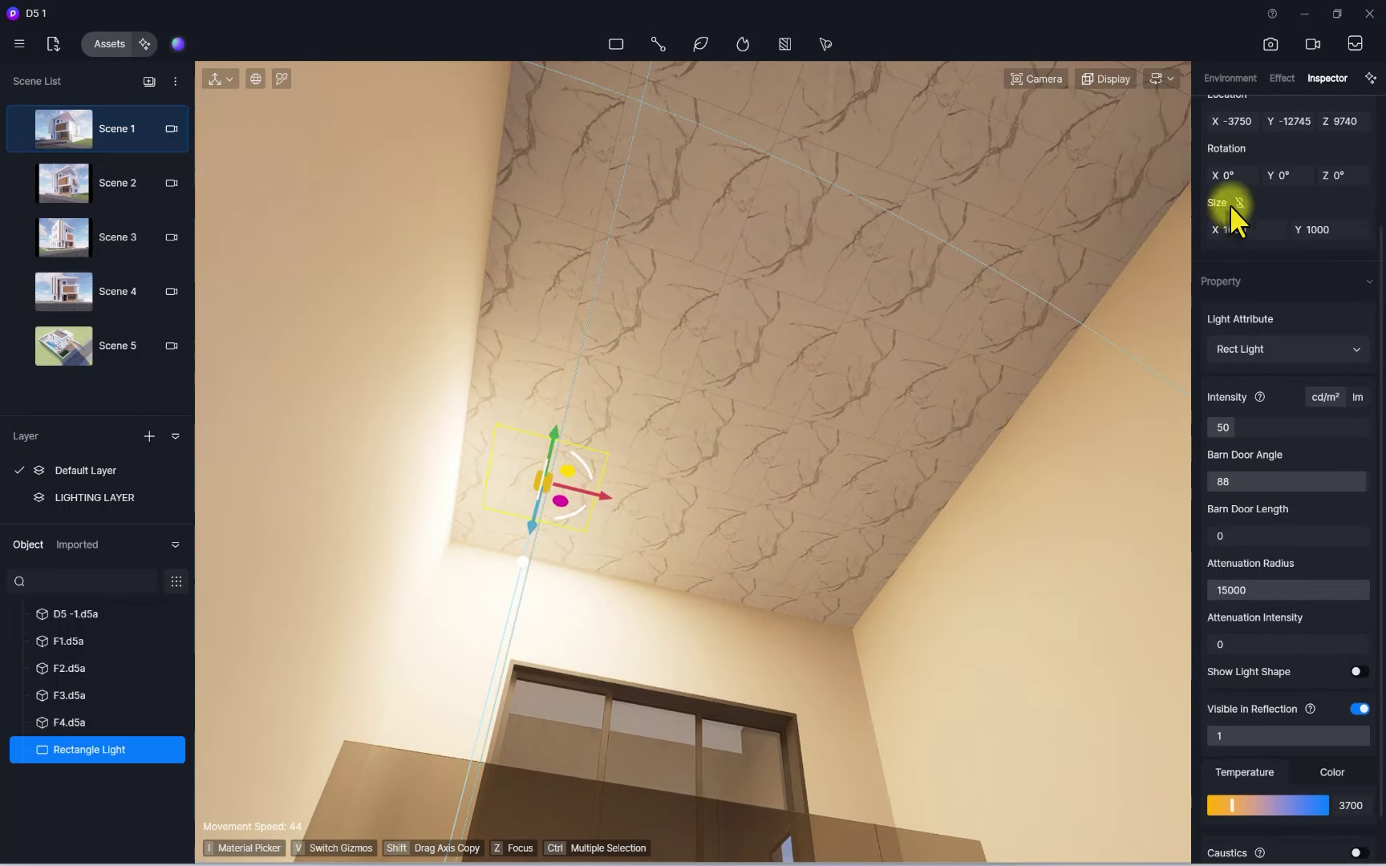
Resize the rectangle light proportionally to 3000 by 3000 and copy it to about X -2549, Y -9224, Z 9740
{"action": "scroll", "coordinate": [1231, 205], "scroll_direction": "up", "scroll_amount": 2}
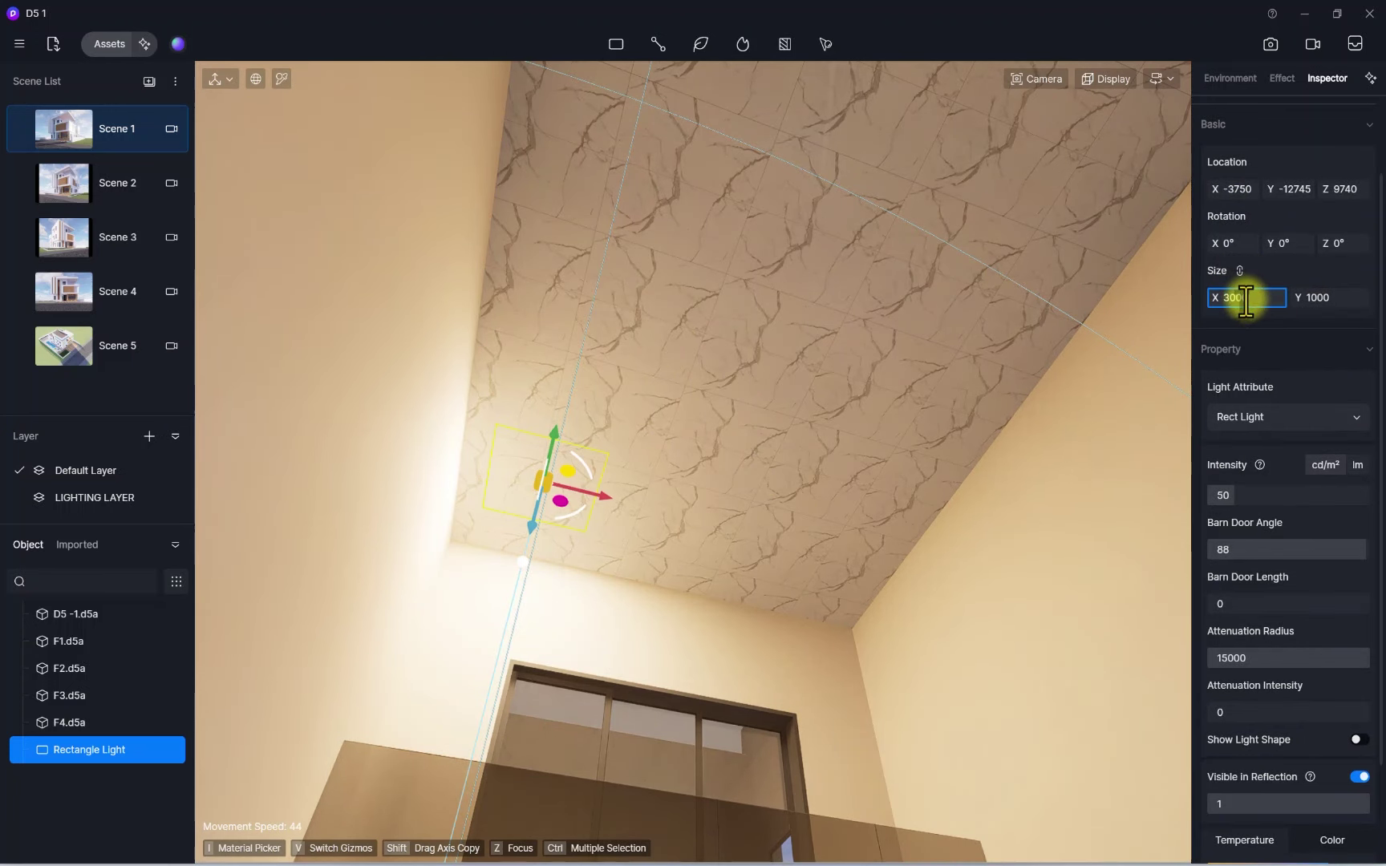
{"action": "key", "text": "Return"}
{"action": "left_click_drag", "start_coordinate": [566, 479], "coordinate": [938, 70]}
Examine the surroundings of the copied light and the front elevation from outside
{"action": "scroll", "coordinate": [680, 429], "scroll_direction": "down", "scroll_amount": 3}
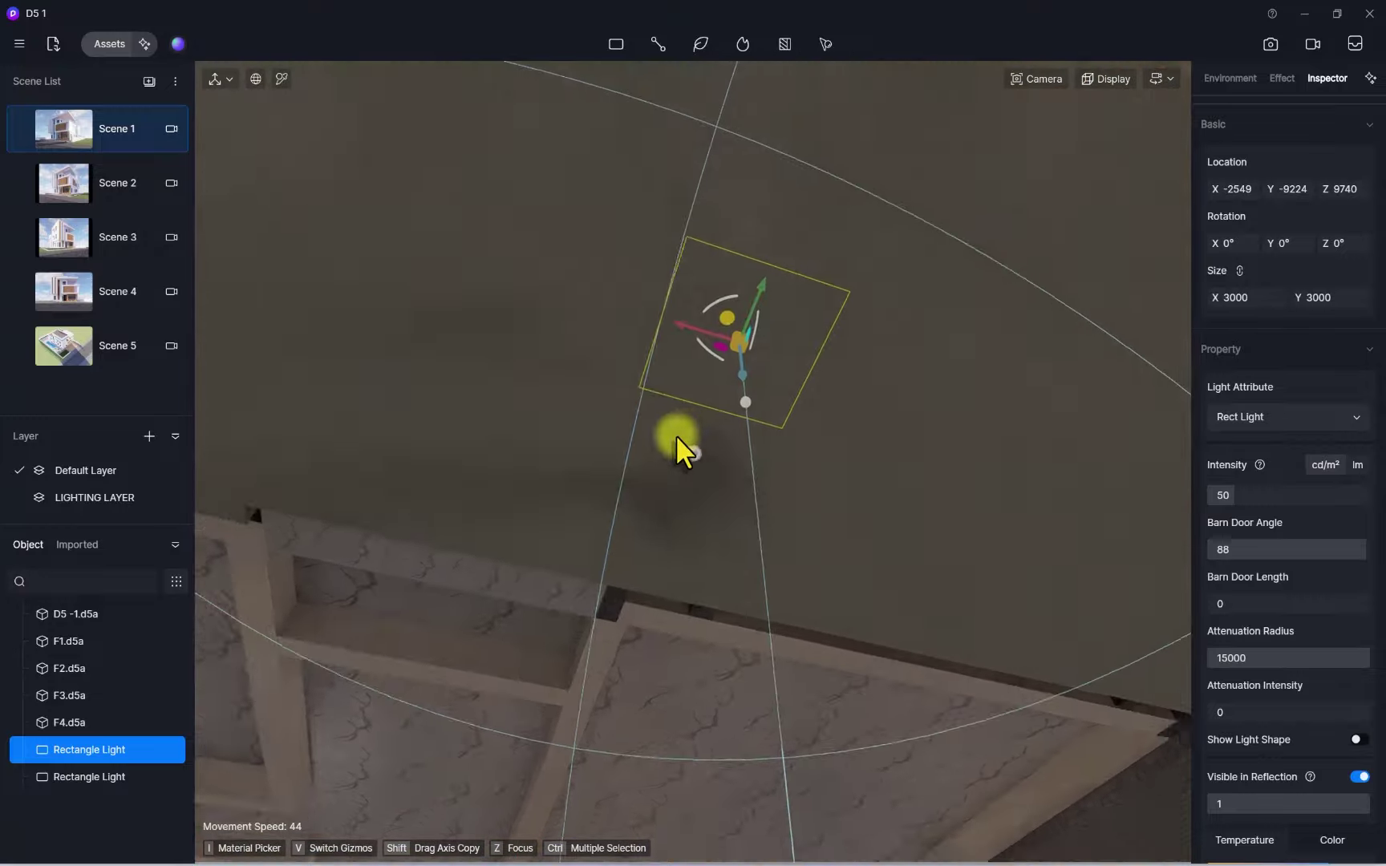
{"action": "scroll", "coordinate": [677, 441], "scroll_direction": "up", "scroll_amount": 3}
{"action": "right_click_drag", "start_coordinate": [684, 458], "coordinate": [792, 590]}
{"action": "scroll", "coordinate": [647, 719], "scroll_direction": "down", "scroll_amount": 3}
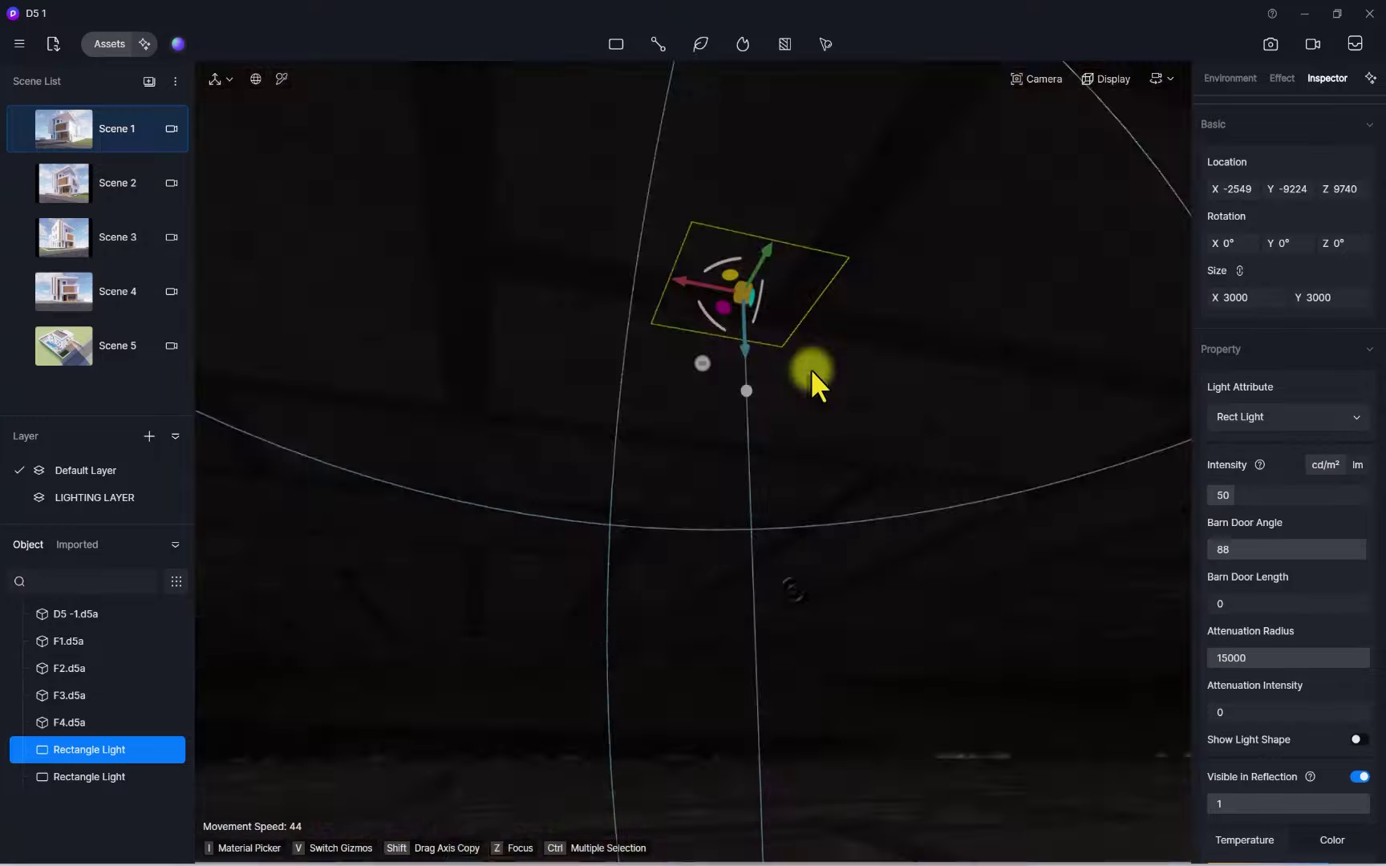
{"action": "scroll", "coordinate": [751, 557], "scroll_direction": "up", "scroll_amount": 3}
{"action": "scroll", "coordinate": [720, 482], "scroll_direction": "down", "scroll_amount": 3}
{"action": "scroll", "coordinate": [720, 482], "scroll_direction": "down", "scroll_amount": 3}
{"action": "right_click_drag", "start_coordinate": [624, 546], "coordinate": [690, 576]}
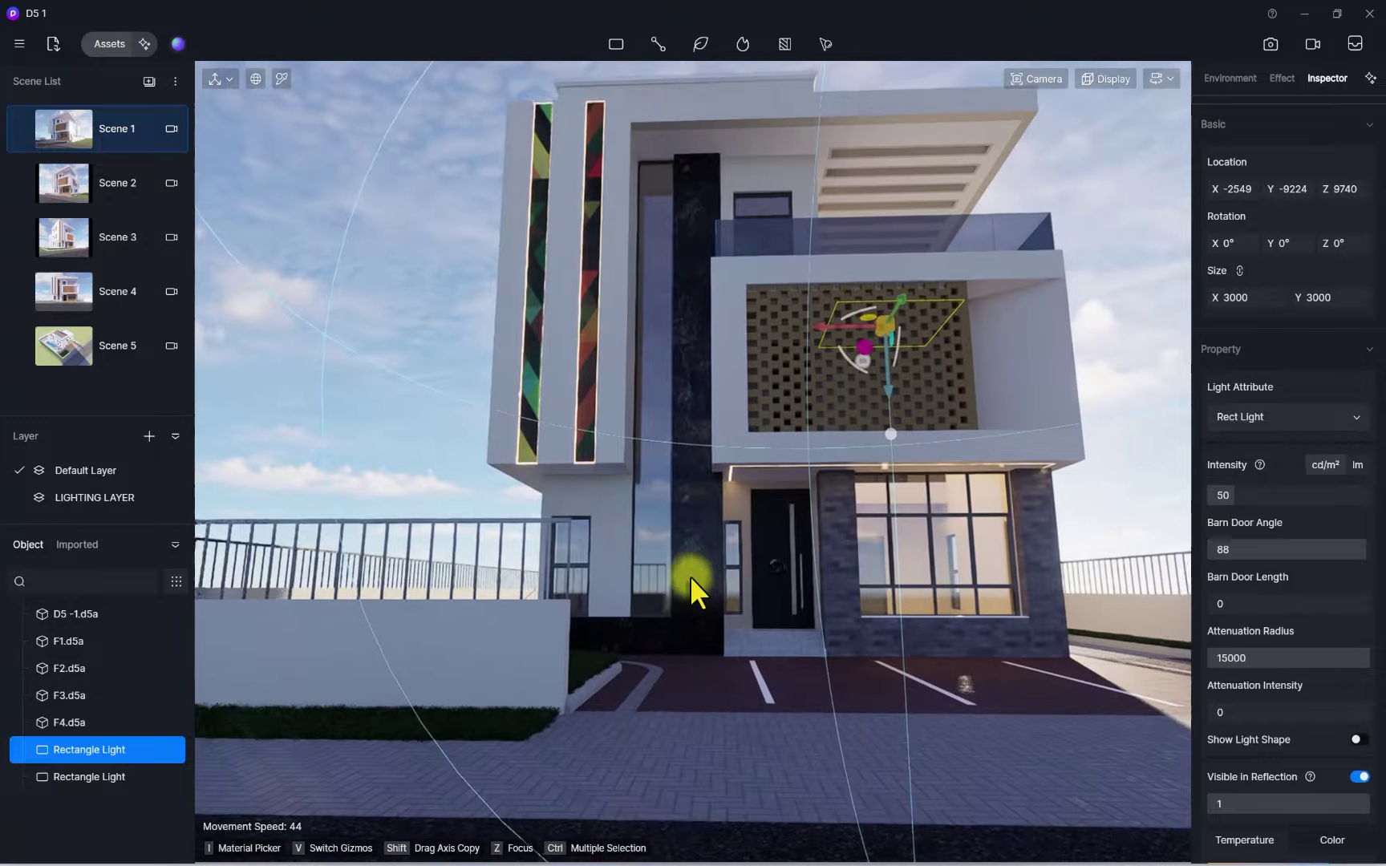
{"action": "scroll", "coordinate": [696, 578], "scroll_direction": "up", "scroll_amount": 3}
{"action": "scroll", "coordinate": [696, 579], "scroll_direction": "down", "scroll_amount": 2}
{"action": "scroll", "coordinate": [891, 542], "scroll_direction": "up", "scroll_amount": 2}
Copy the rectangle light to the area behind the tall stair window, at about X -8611, Y -9568, Z 5990
{"action": "right_click_drag", "start_coordinate": [891, 542], "coordinate": [678, 485]}
{"action": "scroll", "coordinate": [678, 486], "scroll_direction": "up", "scroll_amount": 4}
{"action": "scroll", "coordinate": [646, 544], "scroll_direction": "down", "scroll_amount": 5}
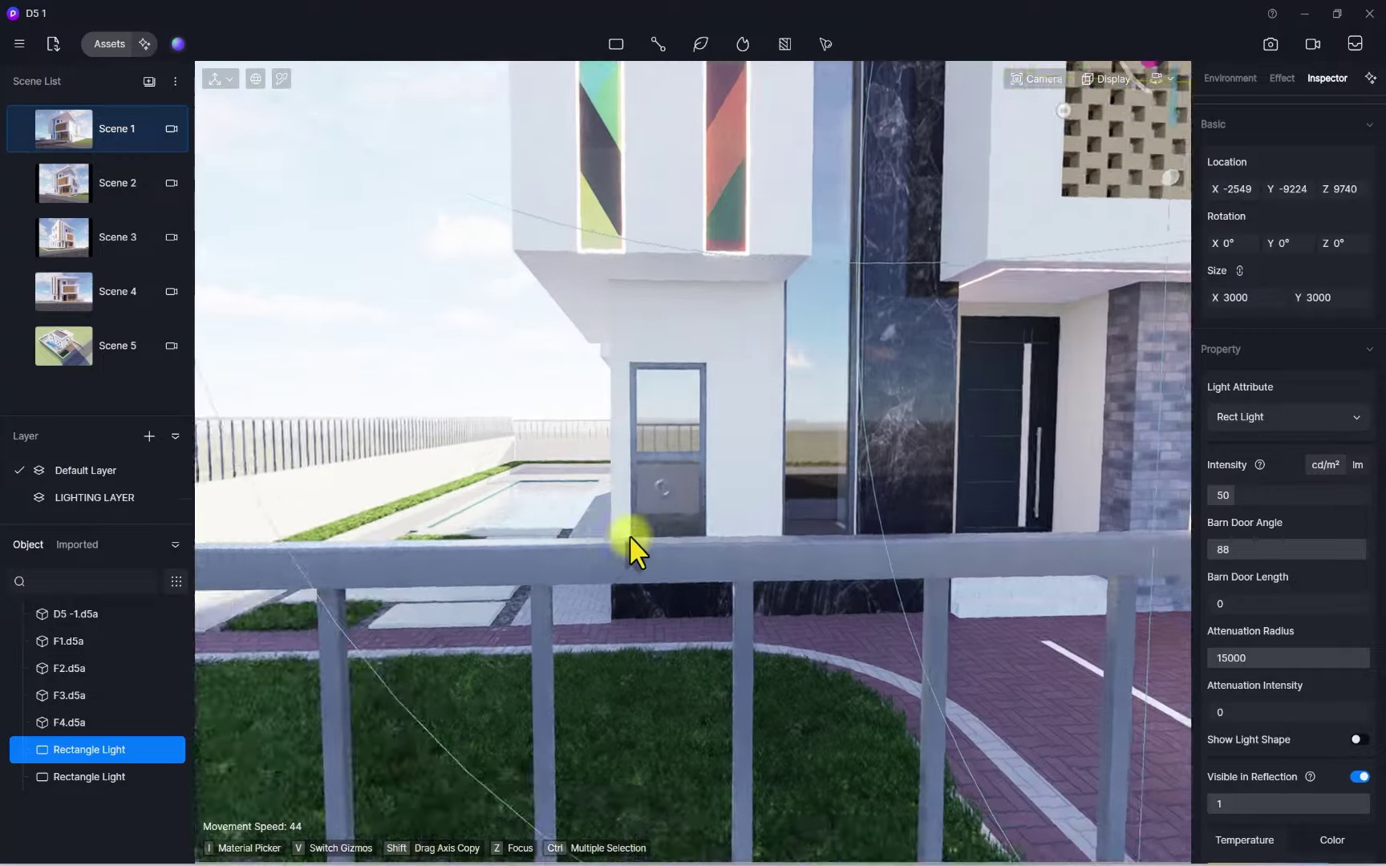
{"action": "scroll", "coordinate": [628, 548], "scroll_direction": "up", "scroll_amount": 6}
{"action": "right_click_drag", "start_coordinate": [605, 548], "coordinate": [859, 326]}
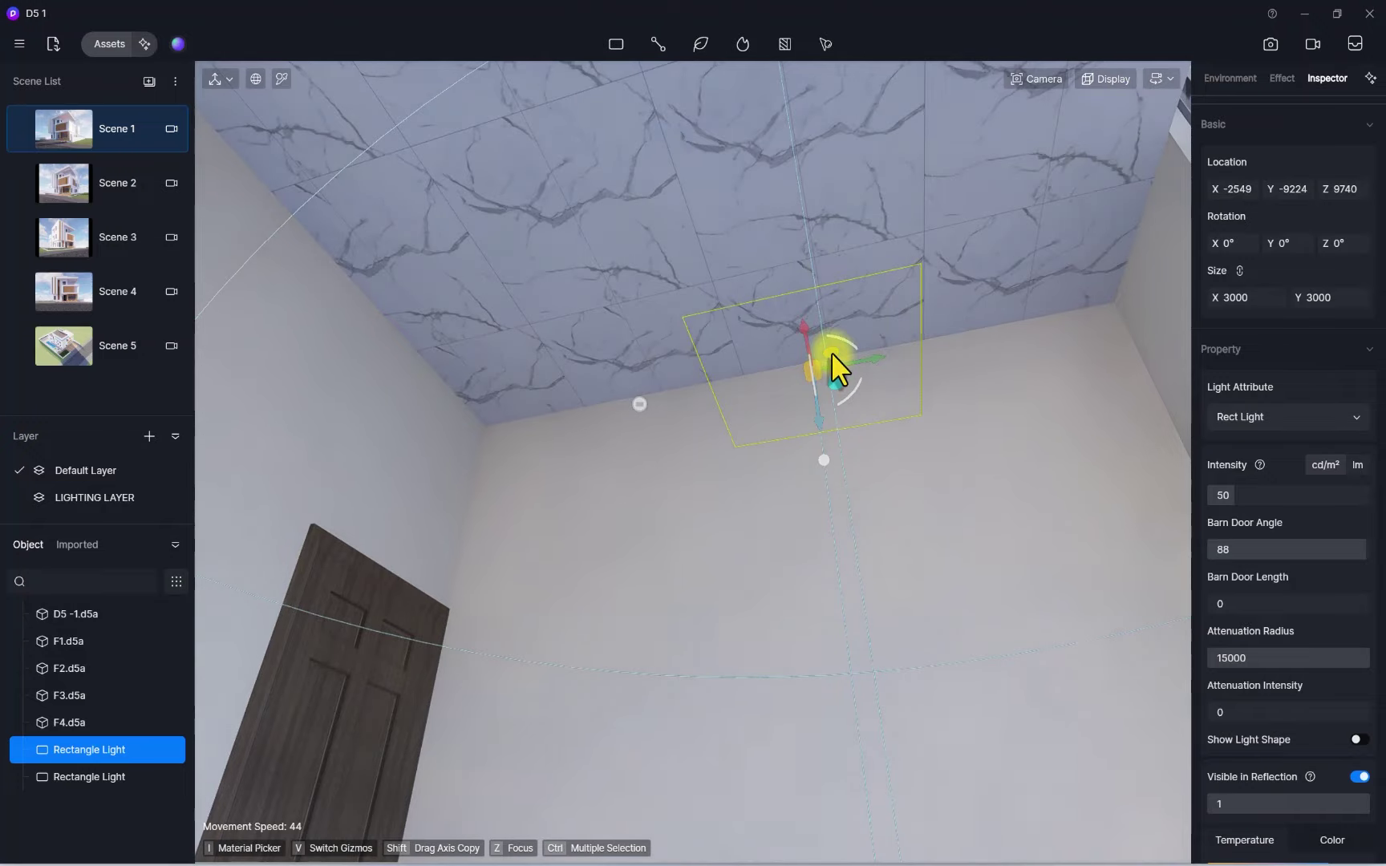
{"action": "left_click_drag", "start_coordinate": [830, 353], "coordinate": [622, 116]}
{"action": "right_click_drag", "start_coordinate": [638, 146], "coordinate": [1053, 520]}
{"action": "key", "text": "s"}
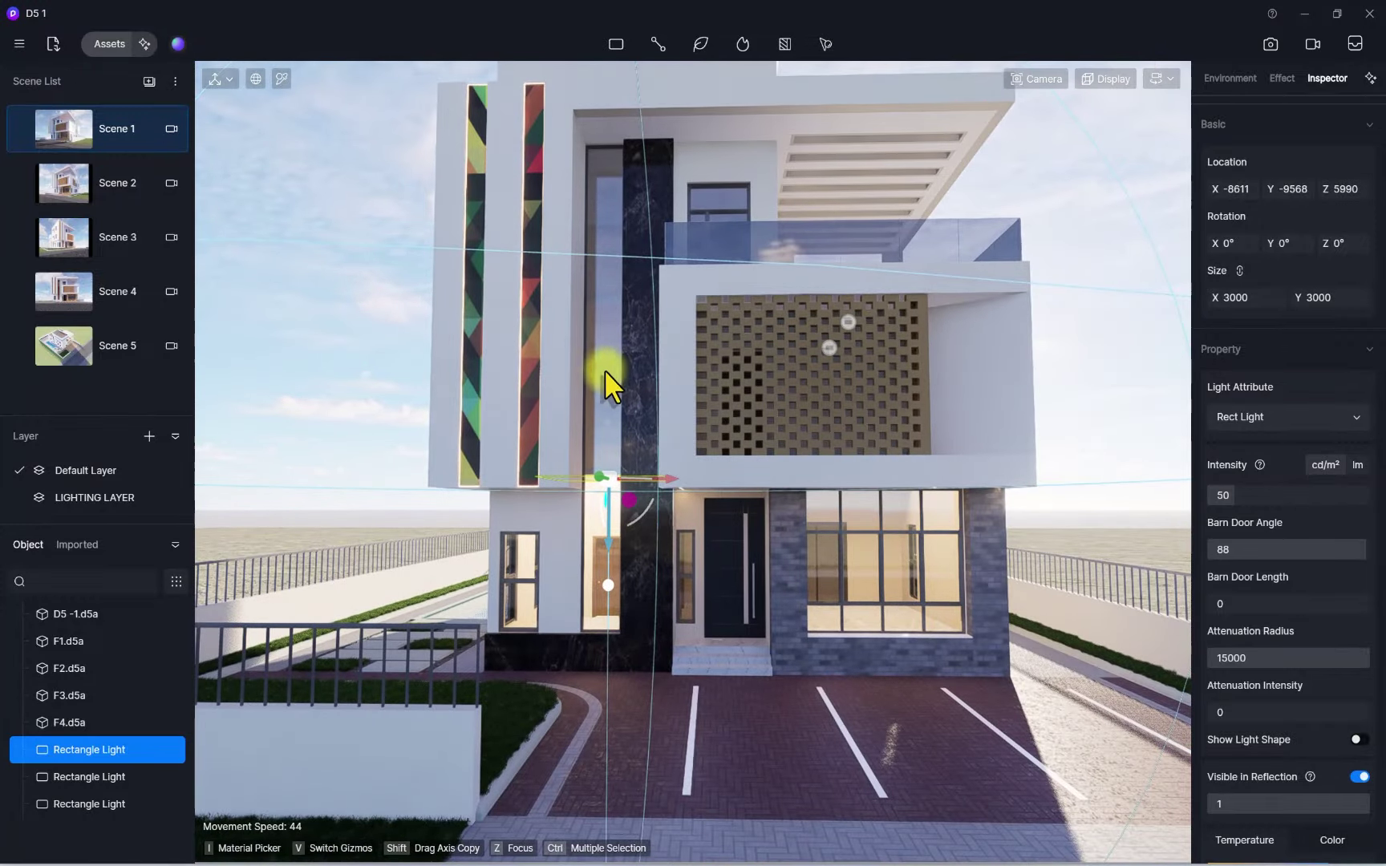
Copy the light straight up behind the tall stair window, placing the highest one at about Z 13003
{"action": "left_click_drag", "start_coordinate": [607, 539], "coordinate": [624, 264]}
{"action": "scroll", "coordinate": [828, 531], "scroll_direction": "down", "scroll_amount": 3}
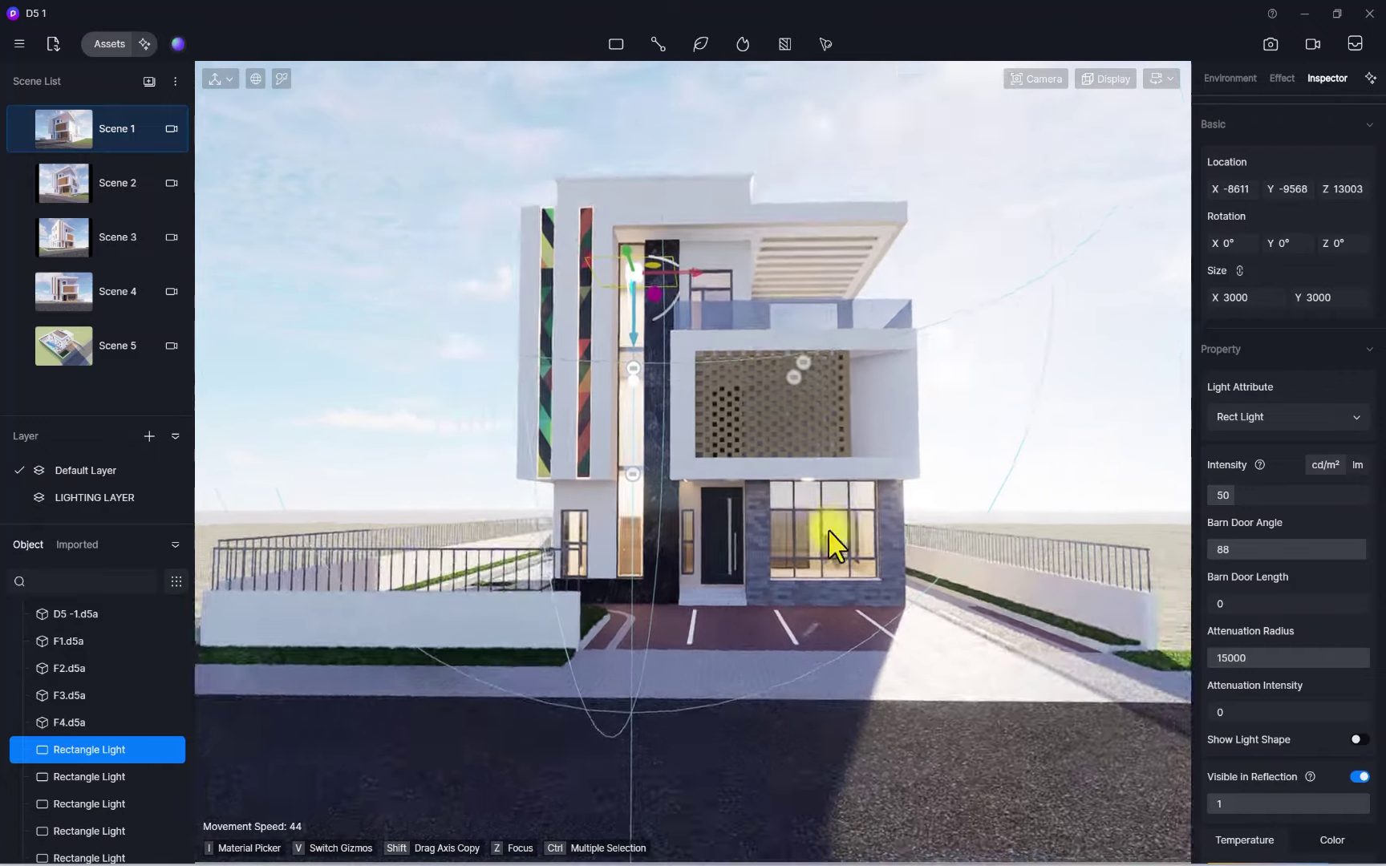
{"action": "key", "text": "w"}
Copy the top-floor rectangle light sideways toward the small high window, to about Y -11774
{"action": "right_click_drag", "start_coordinate": [828, 531], "coordinate": [851, 458]}
{"action": "key", "text": "s"}
{"action": "key", "text": "w"}
{"action": "key", "text": "s"}
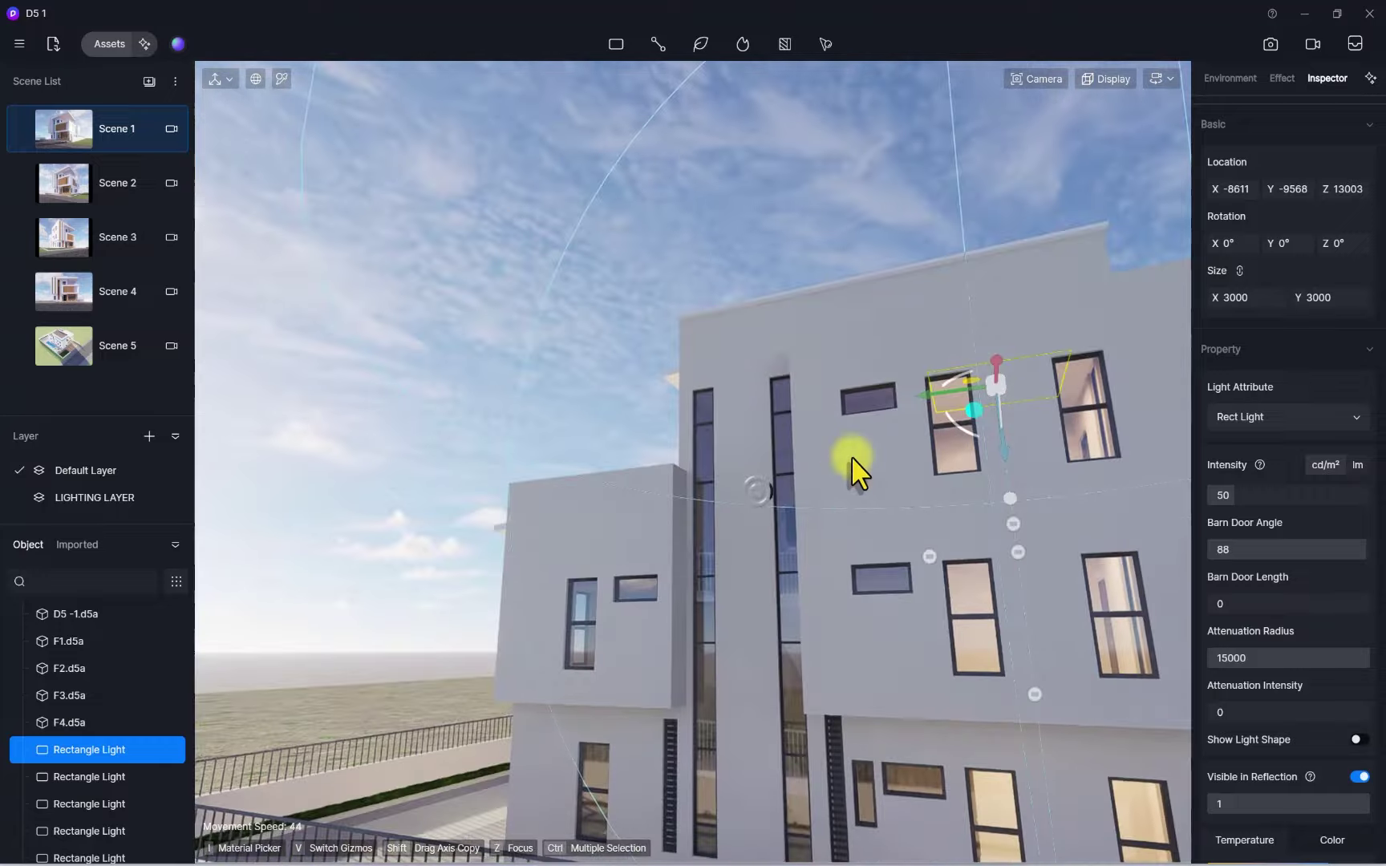
{"action": "left_click_drag", "start_coordinate": [937, 408], "coordinate": [868, 438]}
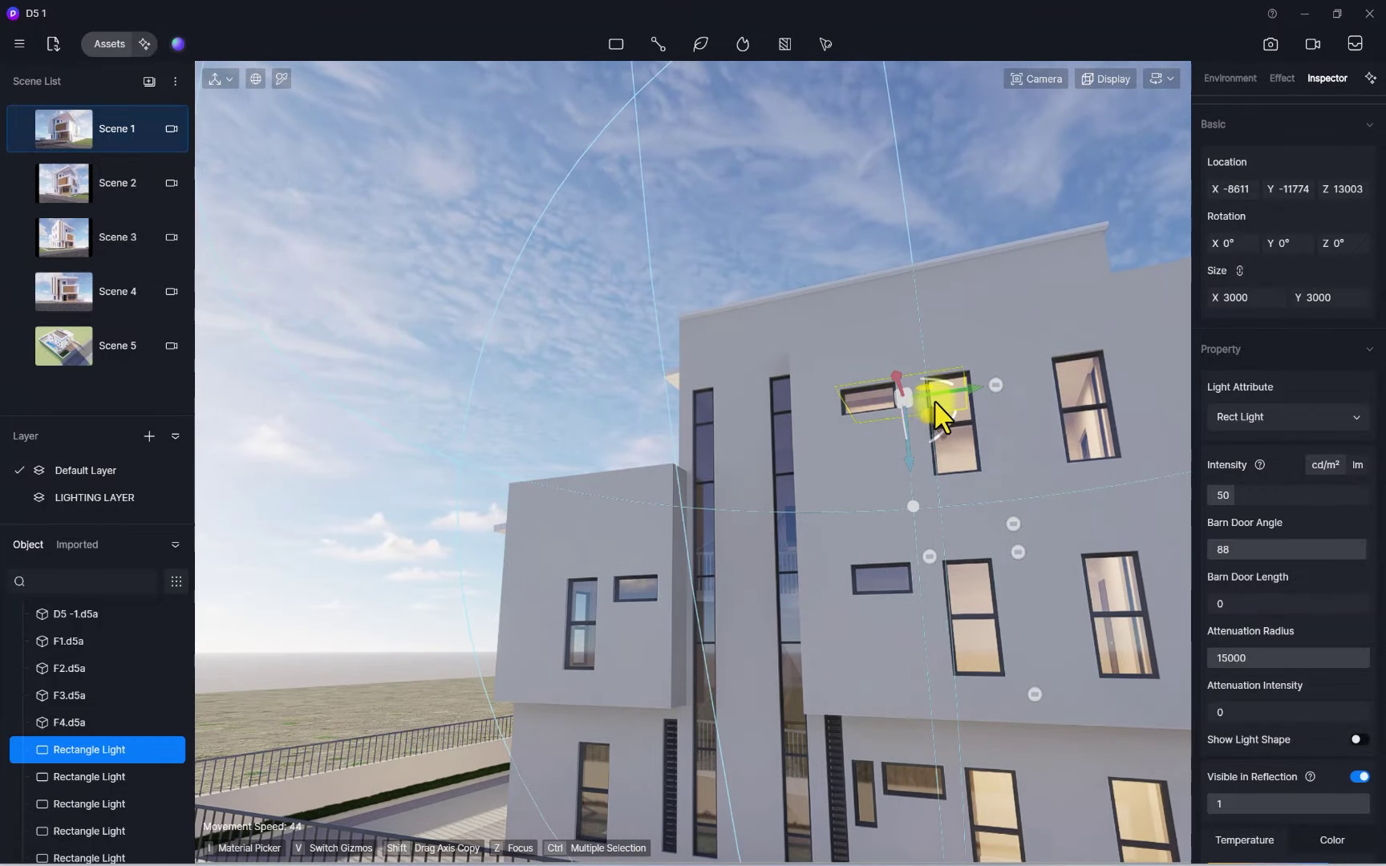
Copy a rectangle light to the upper part of the tall stair windows, at about X -8611, Y -15598, Z 12880
{"action": "right_click_drag", "start_coordinate": [854, 813], "coordinate": [1025, 570]}
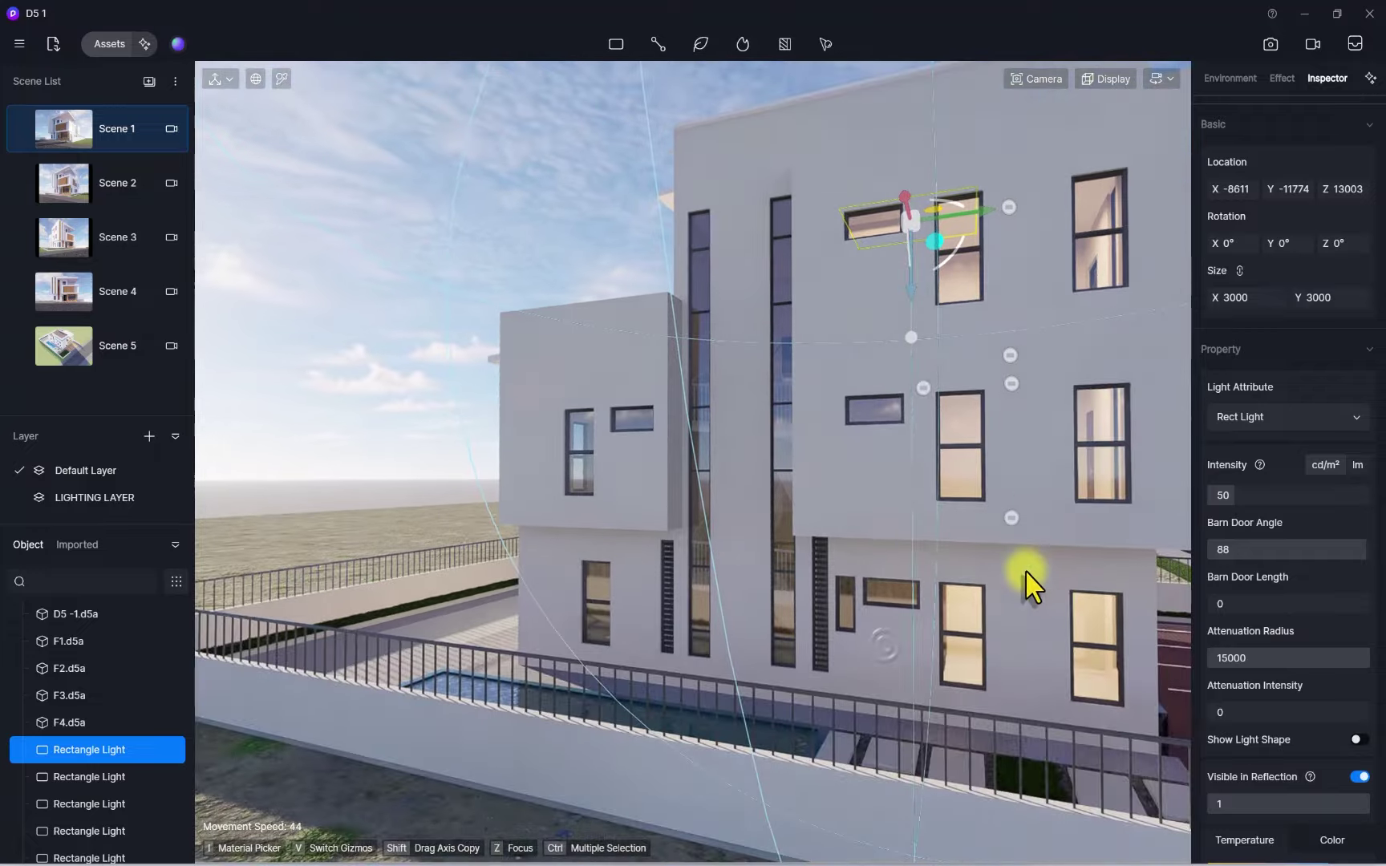
{"action": "left_click", "coordinate": [1010, 522]}
{"action": "left_click_drag", "start_coordinate": [958, 520], "coordinate": [719, 547]}
{"action": "left_click_drag", "start_coordinate": [762, 461], "coordinate": [782, 195]}
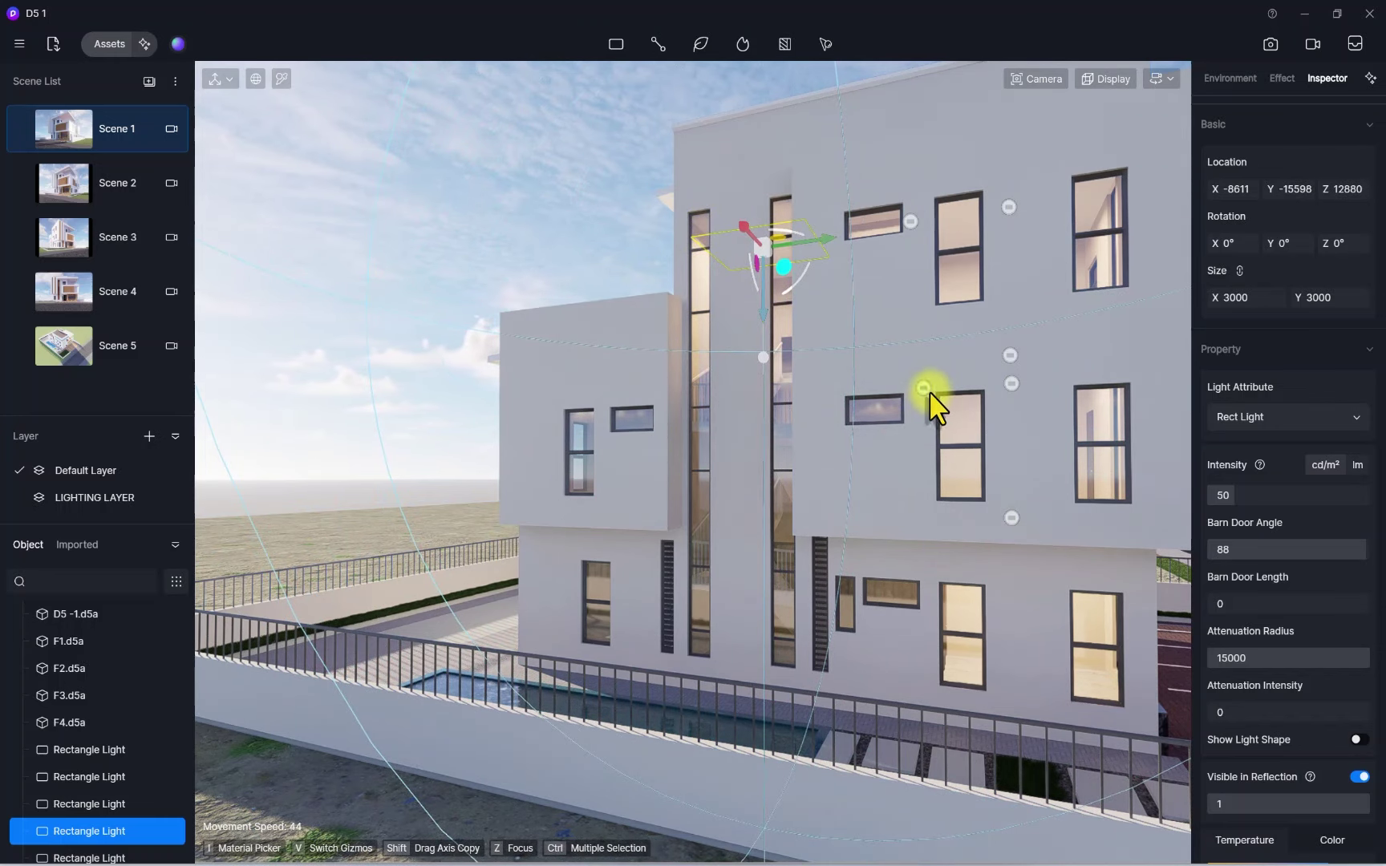
Copy a middle-floor rectangle light into the lower side wing, placing it at about X -9794, Y -19617, Z 8551
{"action": "left_click", "coordinate": [924, 390]}
{"action": "left_click_drag", "start_coordinate": [976, 389], "coordinate": [662, 430]}
{"action": "right_click_drag", "start_coordinate": [662, 430], "coordinate": [702, 678]}
{"action": "key", "text": "w"}
{"action": "left_click_drag", "start_coordinate": [701, 678], "coordinate": [683, 466]}
{"action": "scroll", "coordinate": [681, 453], "scroll_direction": "down", "scroll_amount": 3}
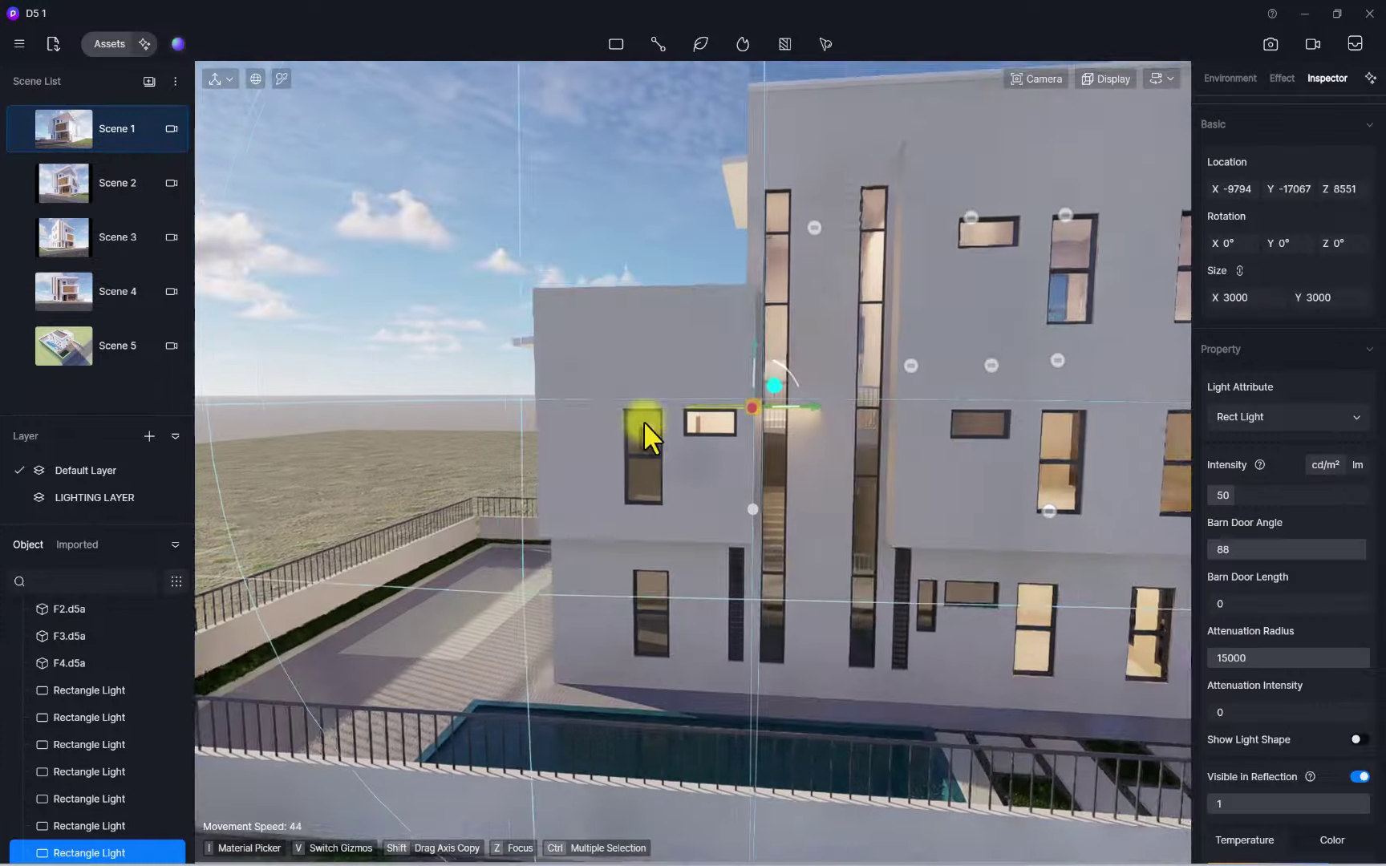
{"action": "scroll", "coordinate": [732, 352], "scroll_direction": "up", "scroll_amount": 1}
{"action": "left_click_drag", "start_coordinate": [834, 401], "coordinate": [699, 399]}
{"action": "scroll", "coordinate": [681, 399], "scroll_direction": "down", "scroll_amount": 3}
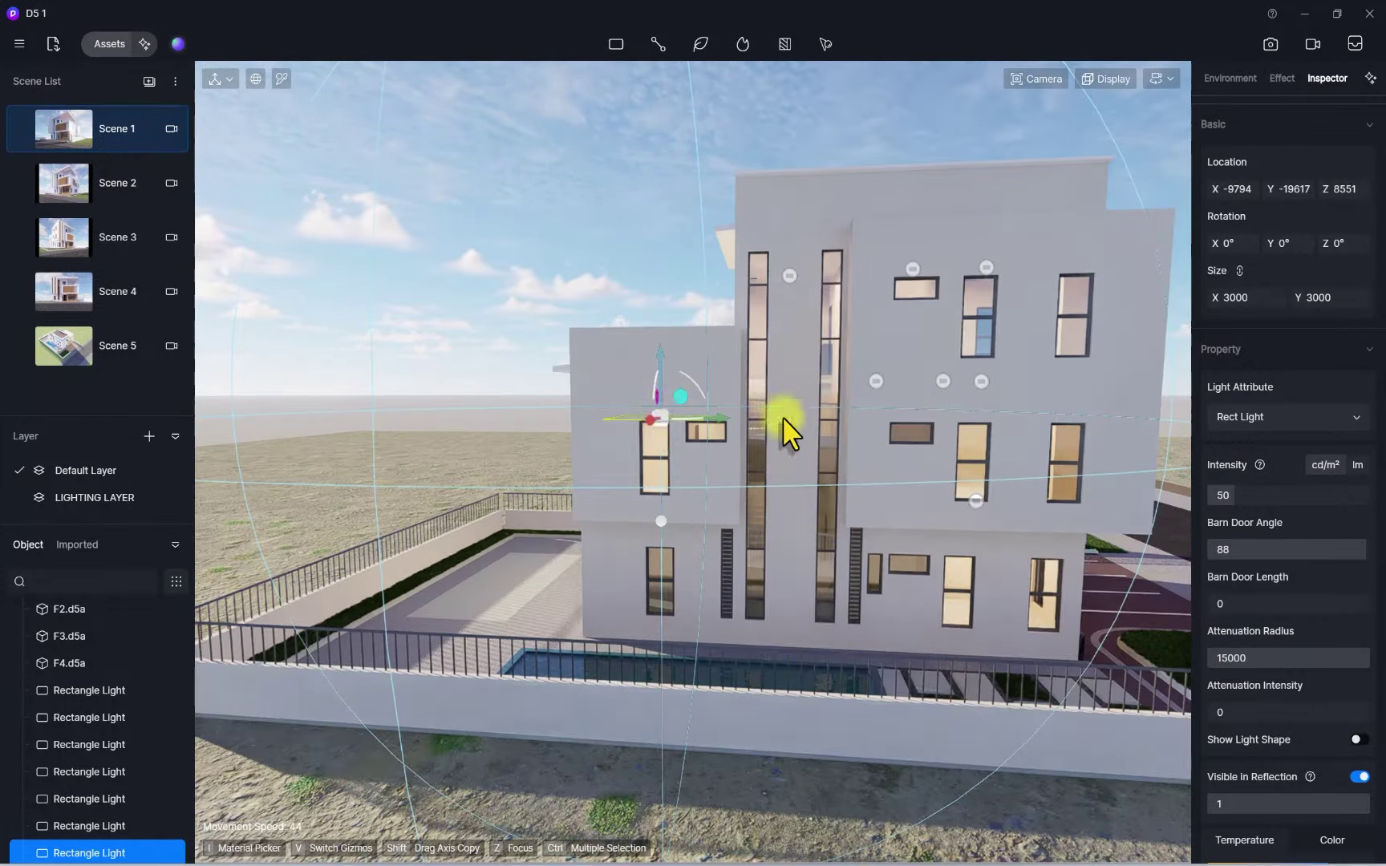
Examine the front elevation and the lighting around the entrance and ground-floor windows from outside
{"action": "scroll", "coordinate": [782, 416], "scroll_direction": "down", "scroll_amount": 3}
{"action": "right_click_drag", "start_coordinate": [696, 415], "coordinate": [130, 453]}
{"action": "scroll", "coordinate": [658, 469], "scroll_direction": "up", "scroll_amount": 8}
{"action": "right_click_drag", "start_coordinate": [445, 484], "coordinate": [144, 518]}
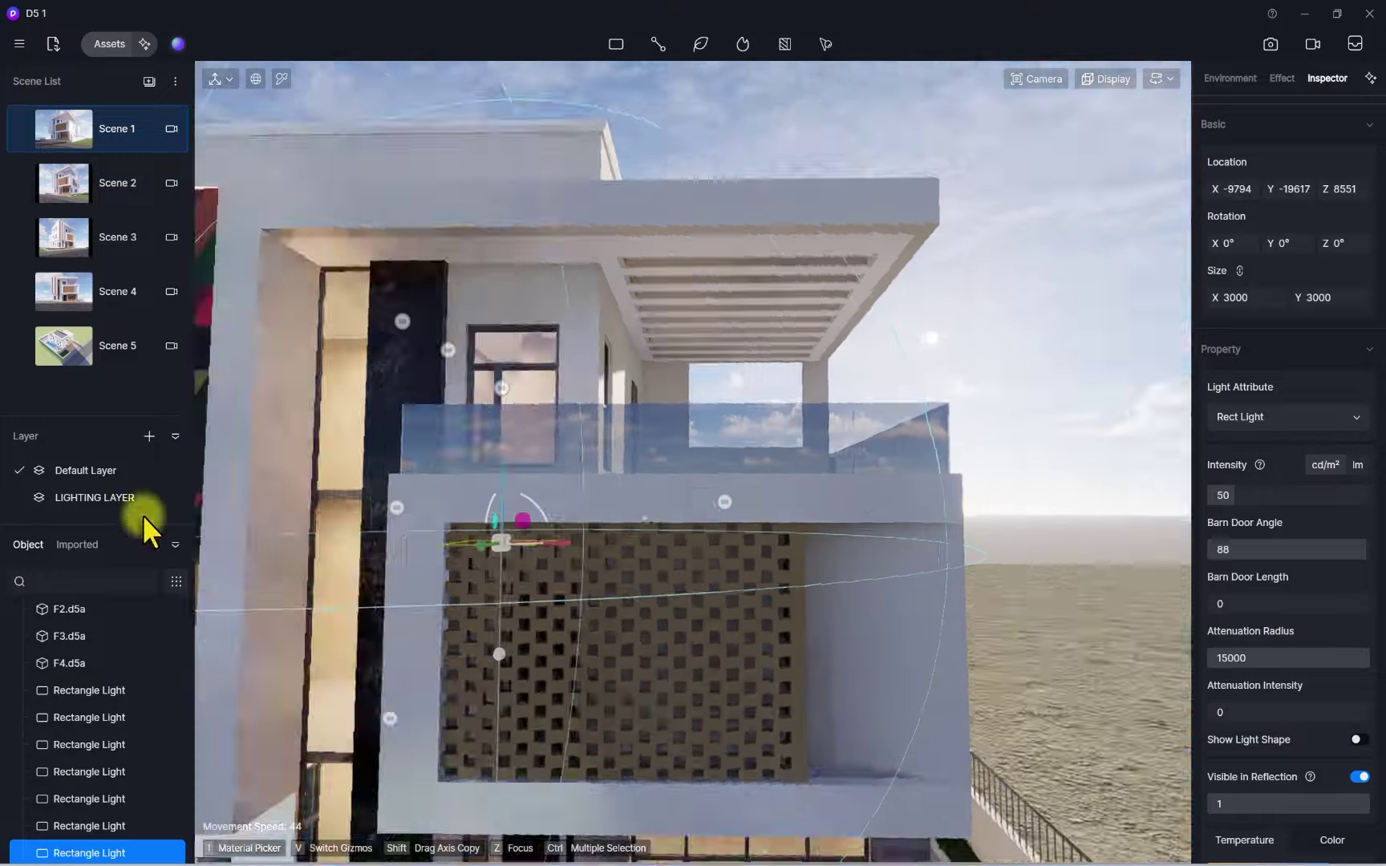
{"action": "scroll", "coordinate": [647, 442], "scroll_direction": "down", "scroll_amount": 4}
{"action": "right_click_drag", "start_coordinate": [647, 441], "coordinate": [609, 465]}
{"action": "scroll", "coordinate": [648, 606], "scroll_direction": "up", "scroll_amount": 2}
{"action": "scroll", "coordinate": [646, 667], "scroll_direction": "down", "scroll_amount": 3}
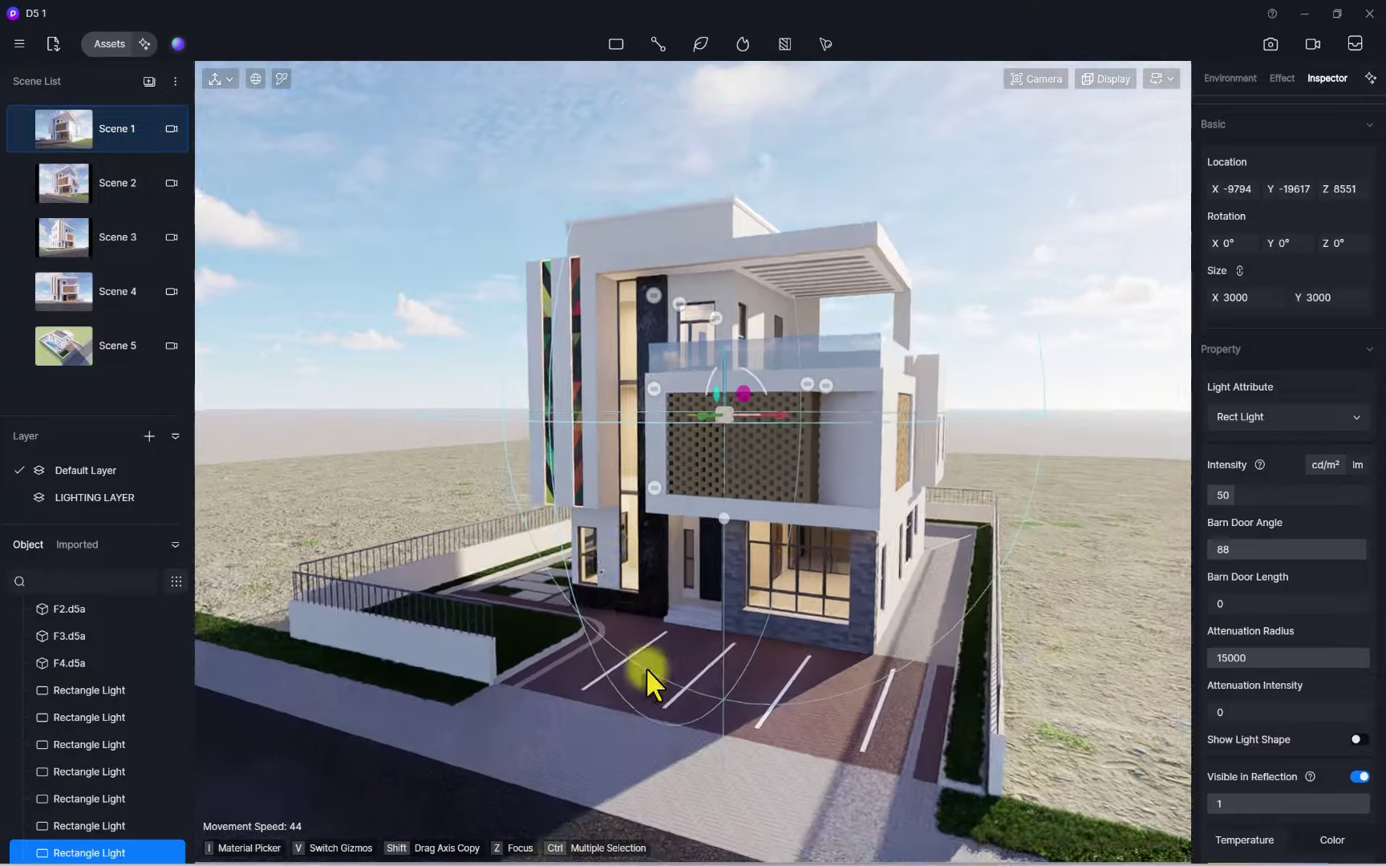
{"action": "scroll", "coordinate": [646, 668], "scroll_direction": "up", "scroll_amount": 5}
{"action": "scroll", "coordinate": [545, 485], "scroll_direction": "up", "scroll_amount": 4}
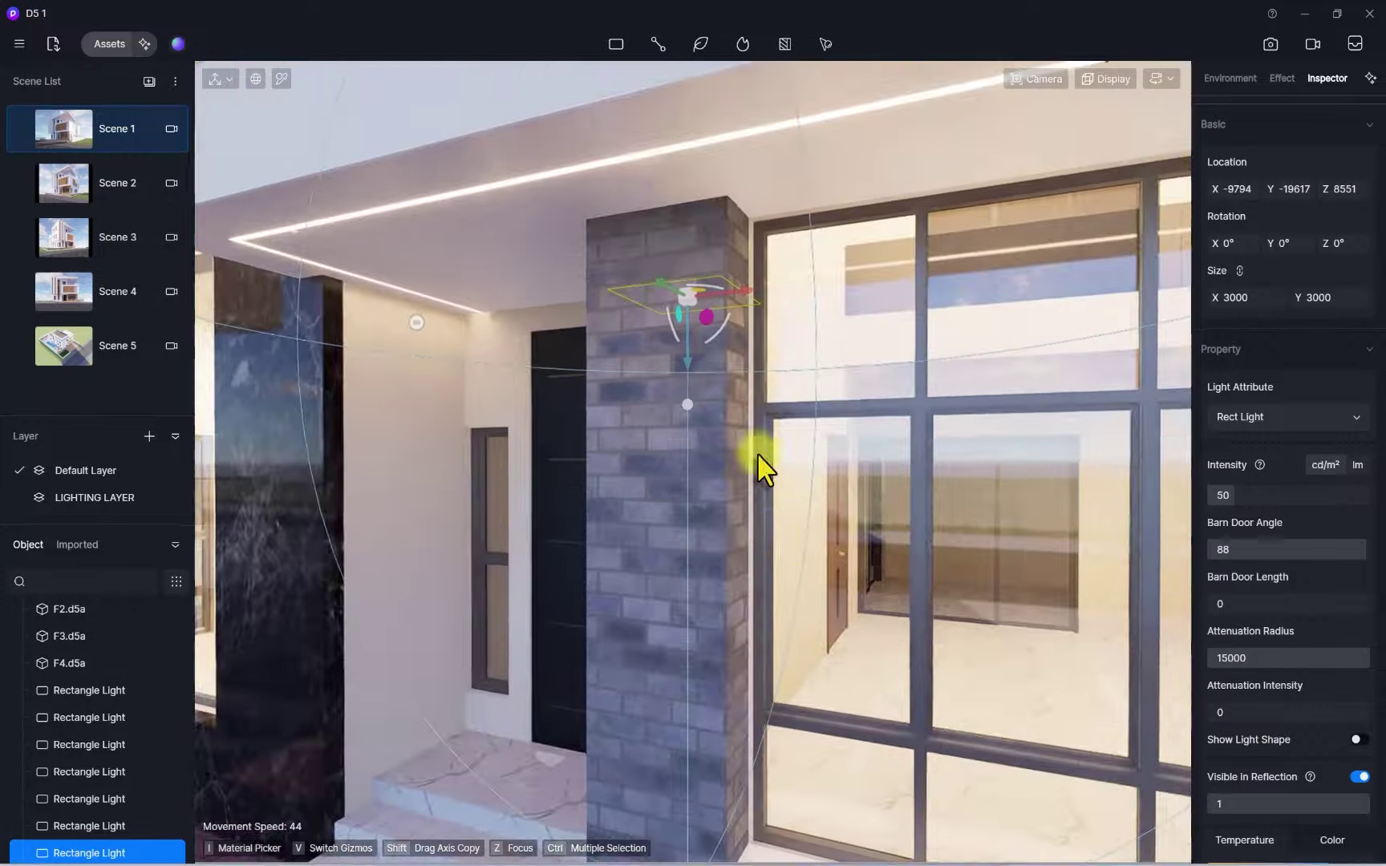
{"action": "right_click_drag", "start_coordinate": [758, 454], "coordinate": [621, 424]}
{"action": "scroll", "coordinate": [621, 424], "scroll_direction": "down", "scroll_amount": 5}
Examine the perforated screen wall, the balcony and the roof overhang from below
{"action": "right_click_drag", "start_coordinate": [720, 433], "coordinate": [870, 332]}
{"action": "scroll", "coordinate": [669, 320], "scroll_direction": "up", "scroll_amount": 4}
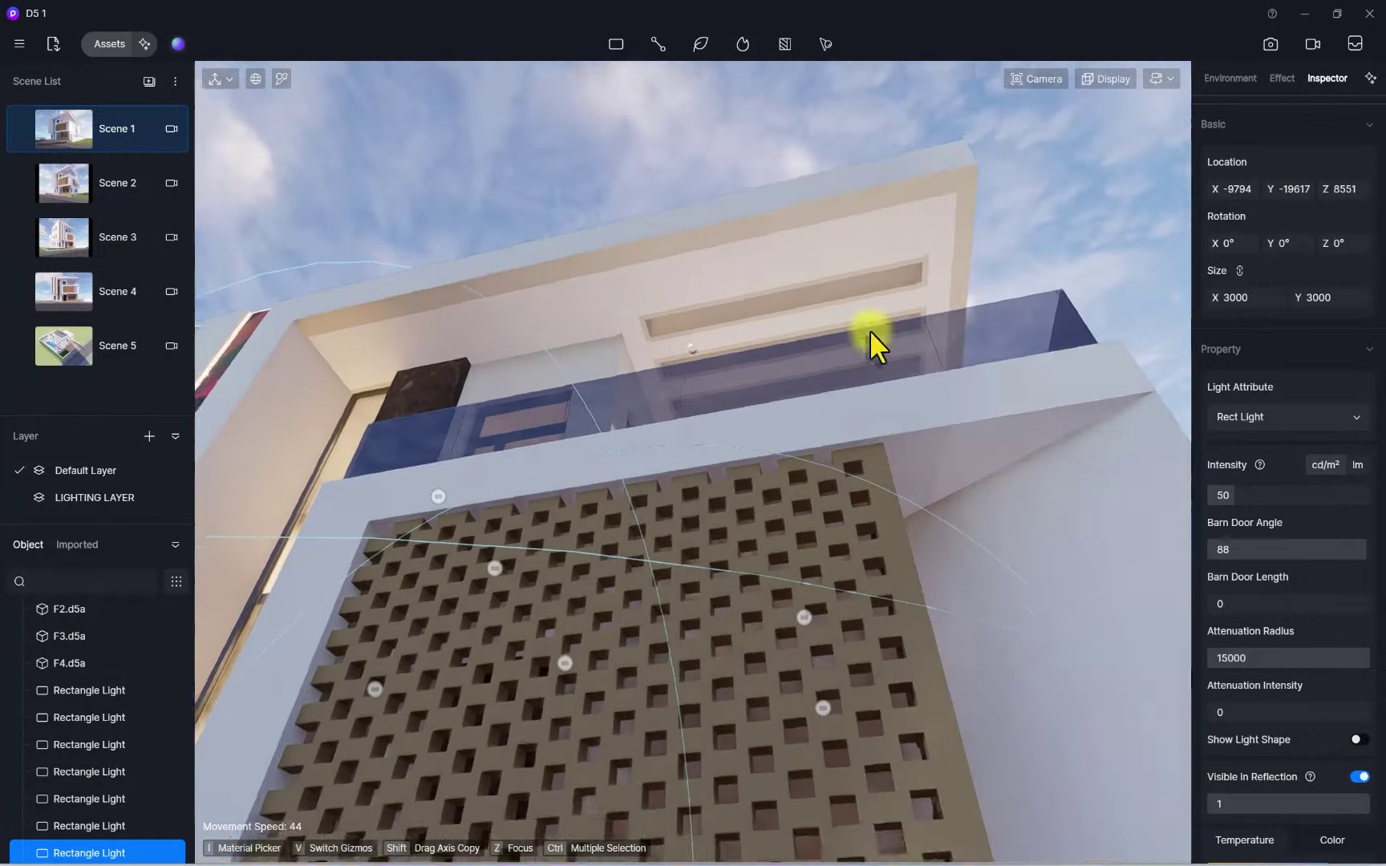
{"action": "scroll", "coordinate": [870, 332], "scroll_direction": "up", "scroll_amount": 4}
{"action": "right_click_drag", "start_coordinate": [758, 318], "coordinate": [656, 488]}
{"action": "scroll", "coordinate": [792, 486], "scroll_direction": "down", "scroll_amount": 5}
{"action": "scroll", "coordinate": [618, 353], "scroll_direction": "up", "scroll_amount": 3}
{"action": "scroll", "coordinate": [656, 487], "scroll_direction": "down", "scroll_amount": 4}
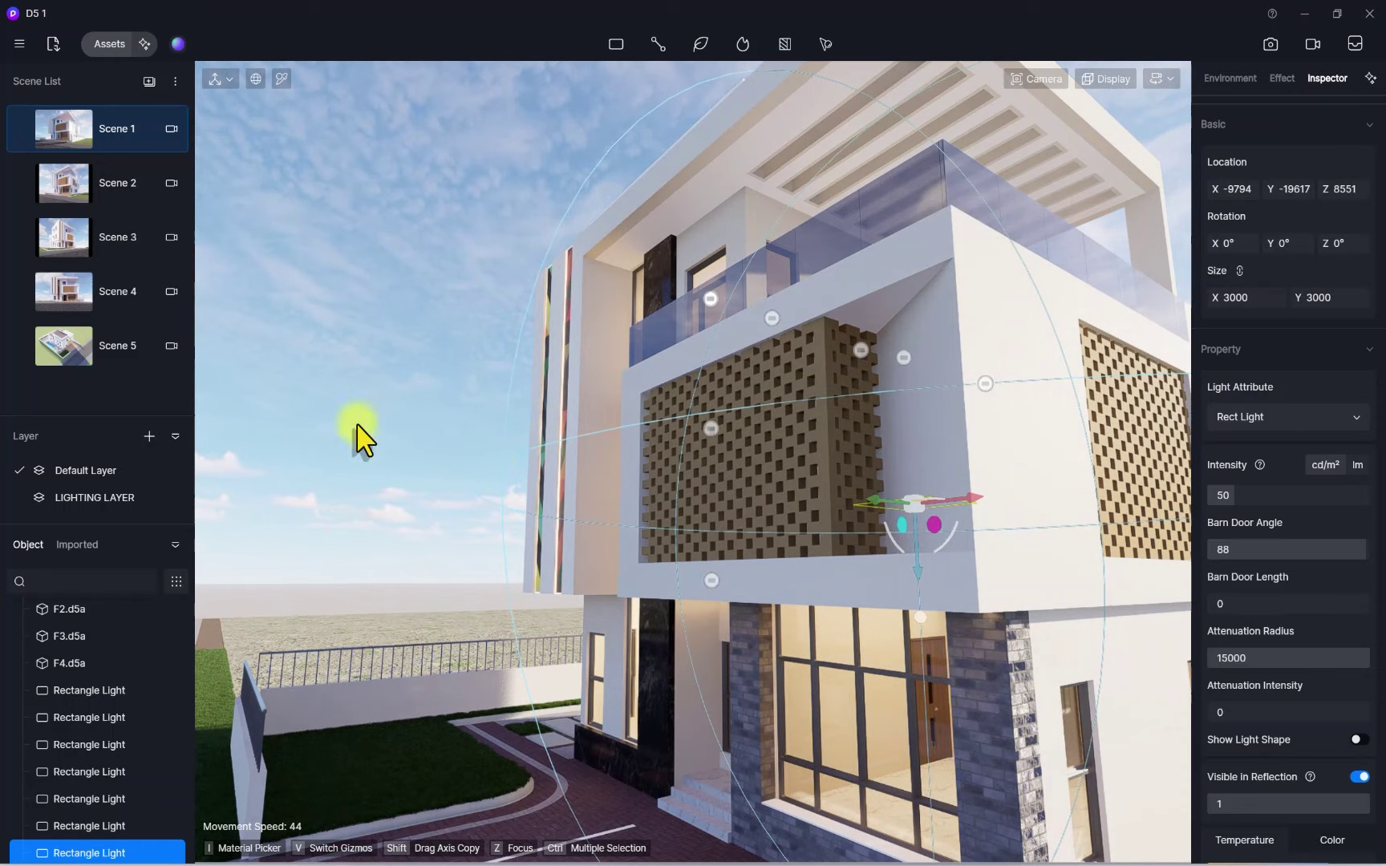
{"action": "right_click_drag", "start_coordinate": [585, 343], "coordinate": [734, 314]}
{"action": "scroll", "coordinate": [520, 516], "scroll_direction": "up", "scroll_amount": 3}
{"action": "scroll", "coordinate": [734, 314], "scroll_direction": "down", "scroll_amount": 4}
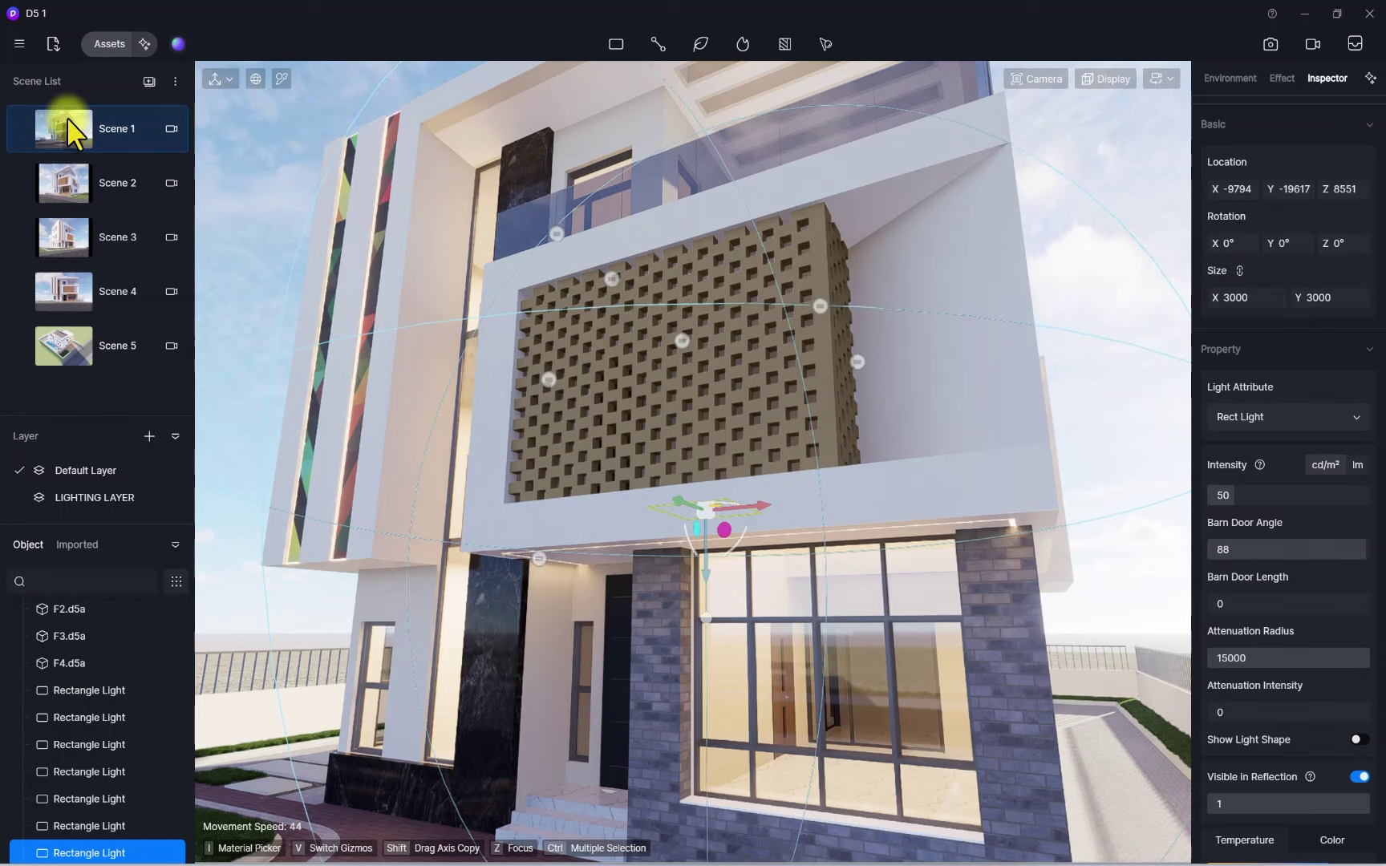
Open the asset library and browse the locally stored models
{"action": "left_click", "coordinate": [110, 44]}
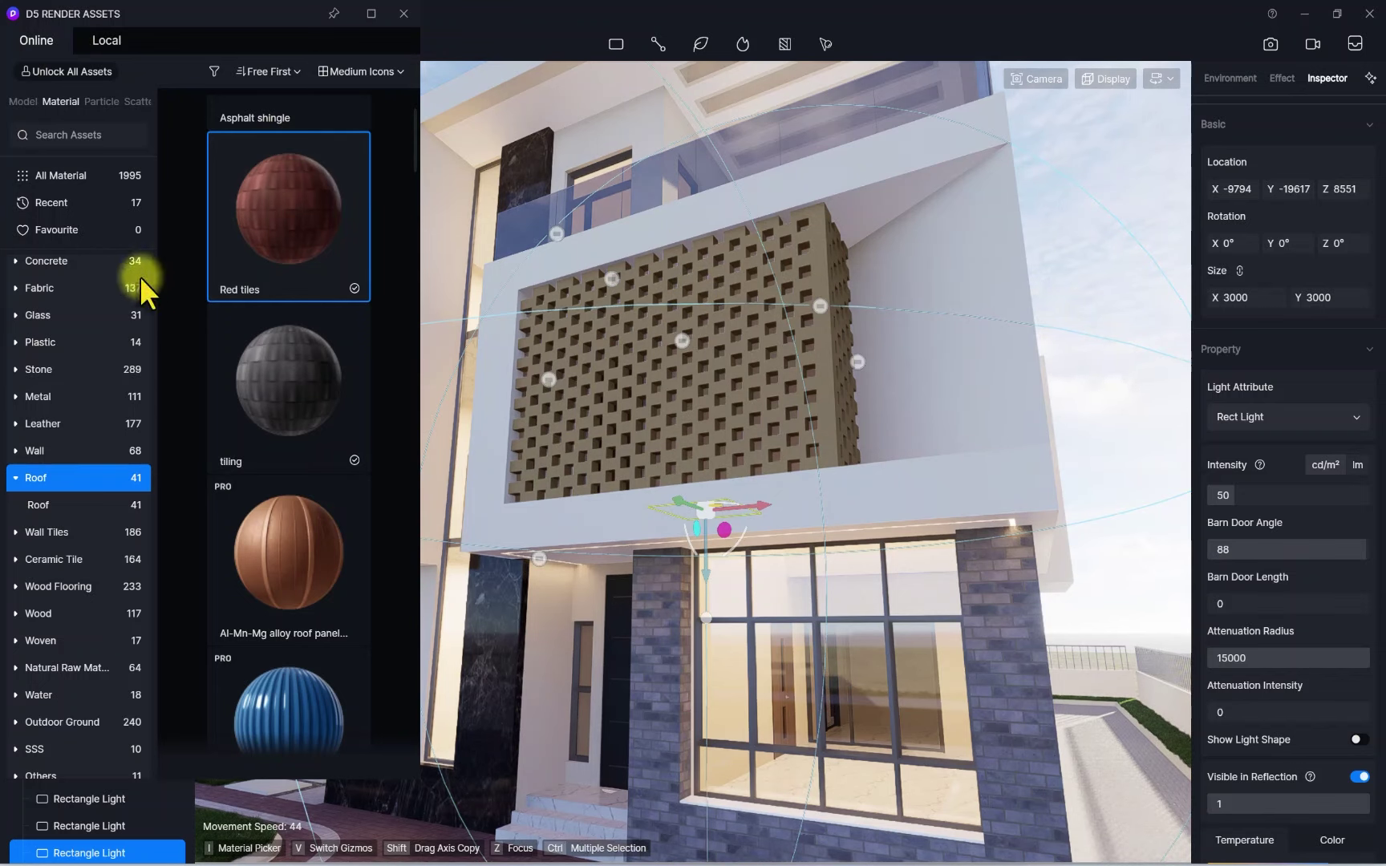
{"action": "right_click_drag", "start_coordinate": [730, 437], "coordinate": [737, 377]}
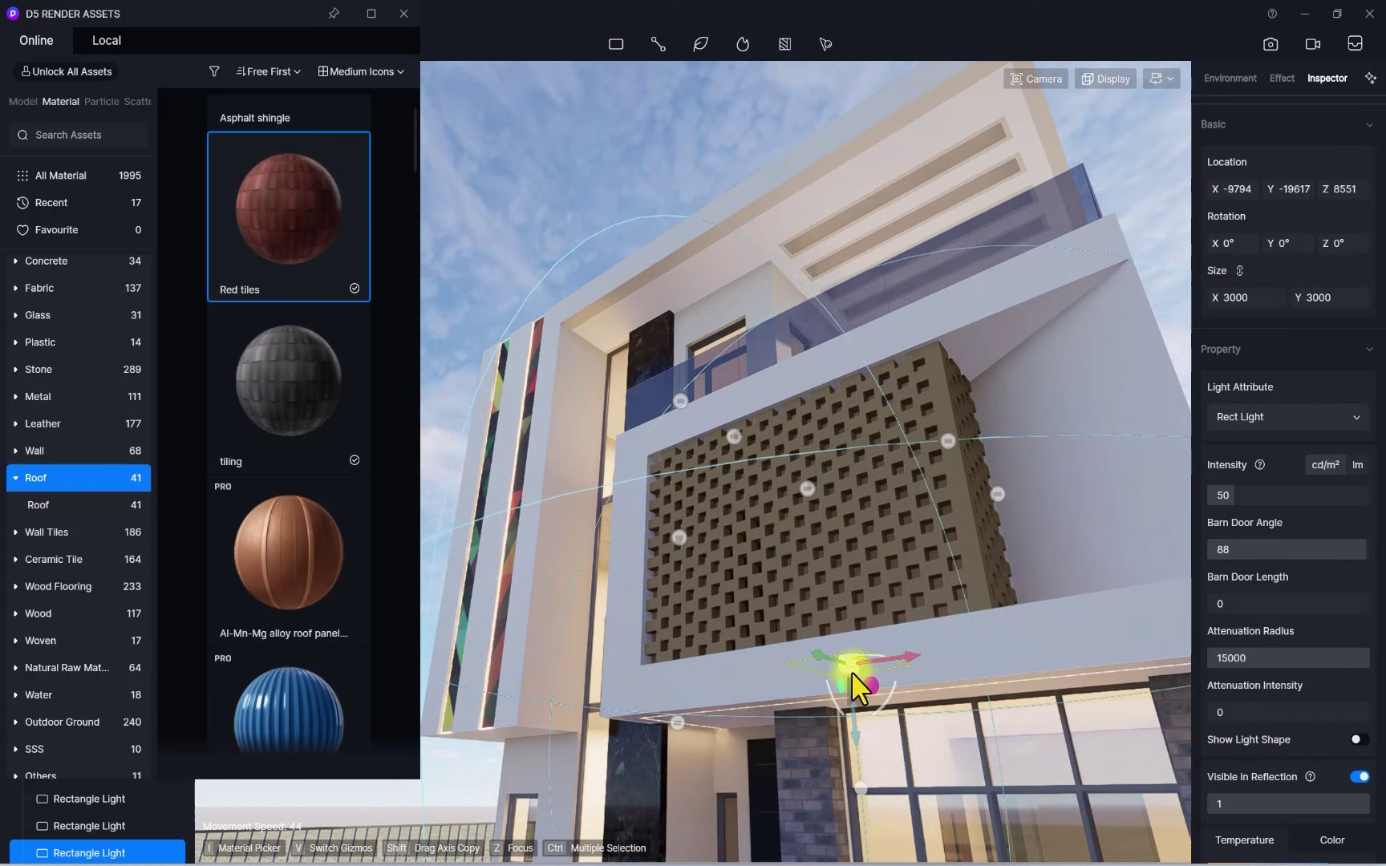
{"action": "scroll", "coordinate": [656, 440], "scroll_direction": "down", "scroll_amount": 1}
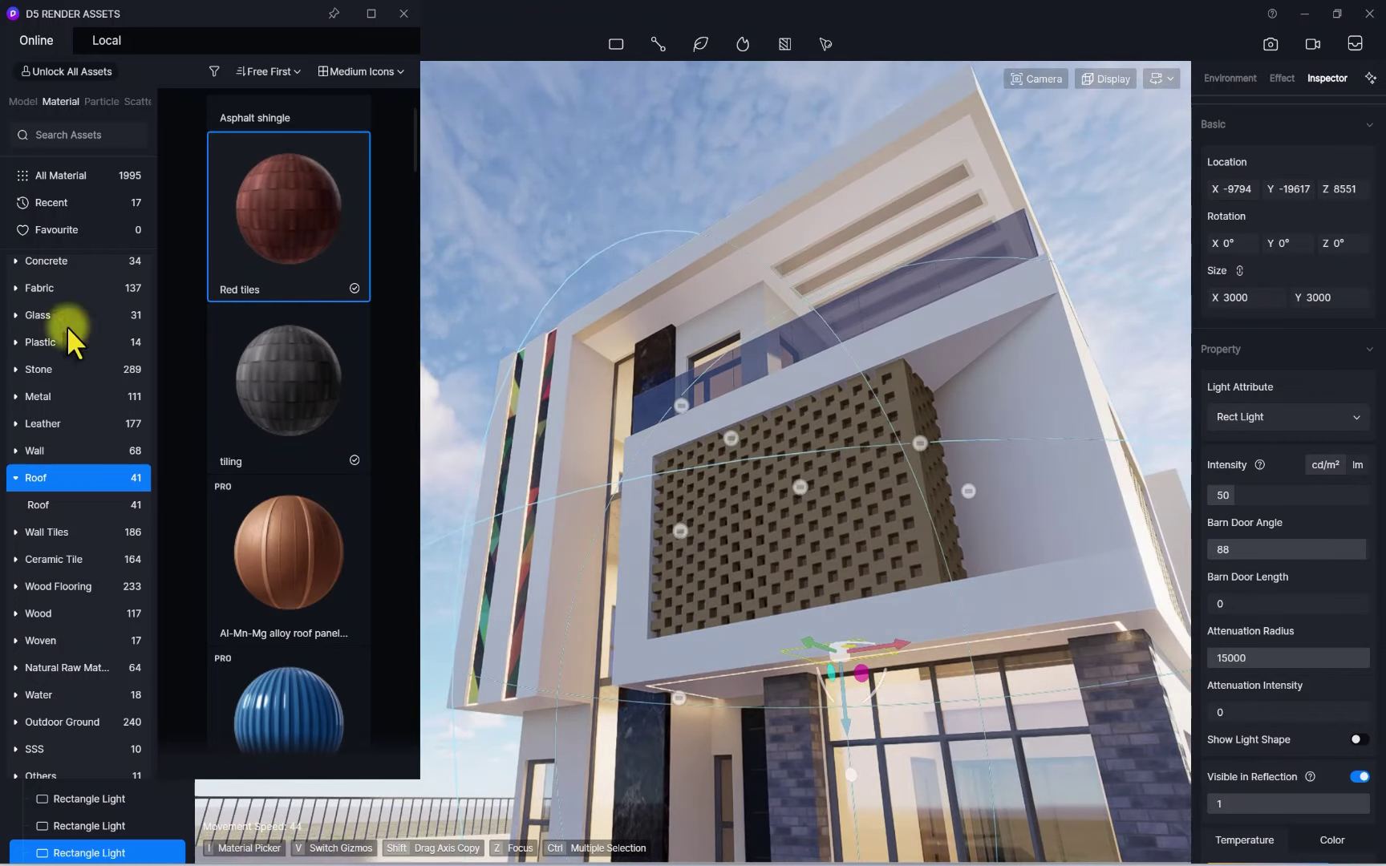
{"action": "scroll", "coordinate": [641, 369], "scroll_direction": "down", "scroll_amount": 3}
{"action": "scroll", "coordinate": [640, 369], "scroll_direction": "up", "scroll_amount": 3}
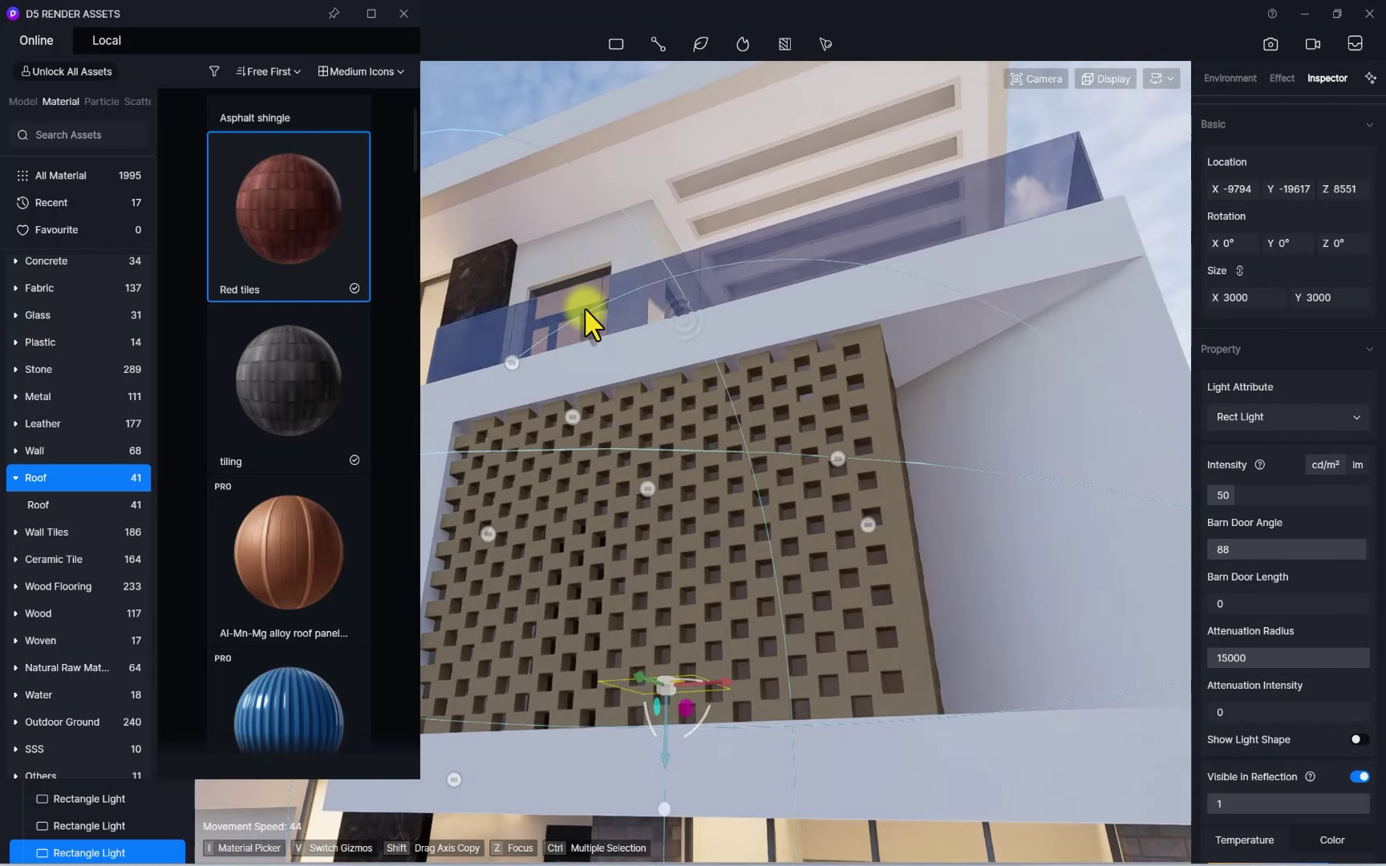
{"action": "scroll", "coordinate": [590, 321], "scroll_direction": "down", "scroll_amount": 1}
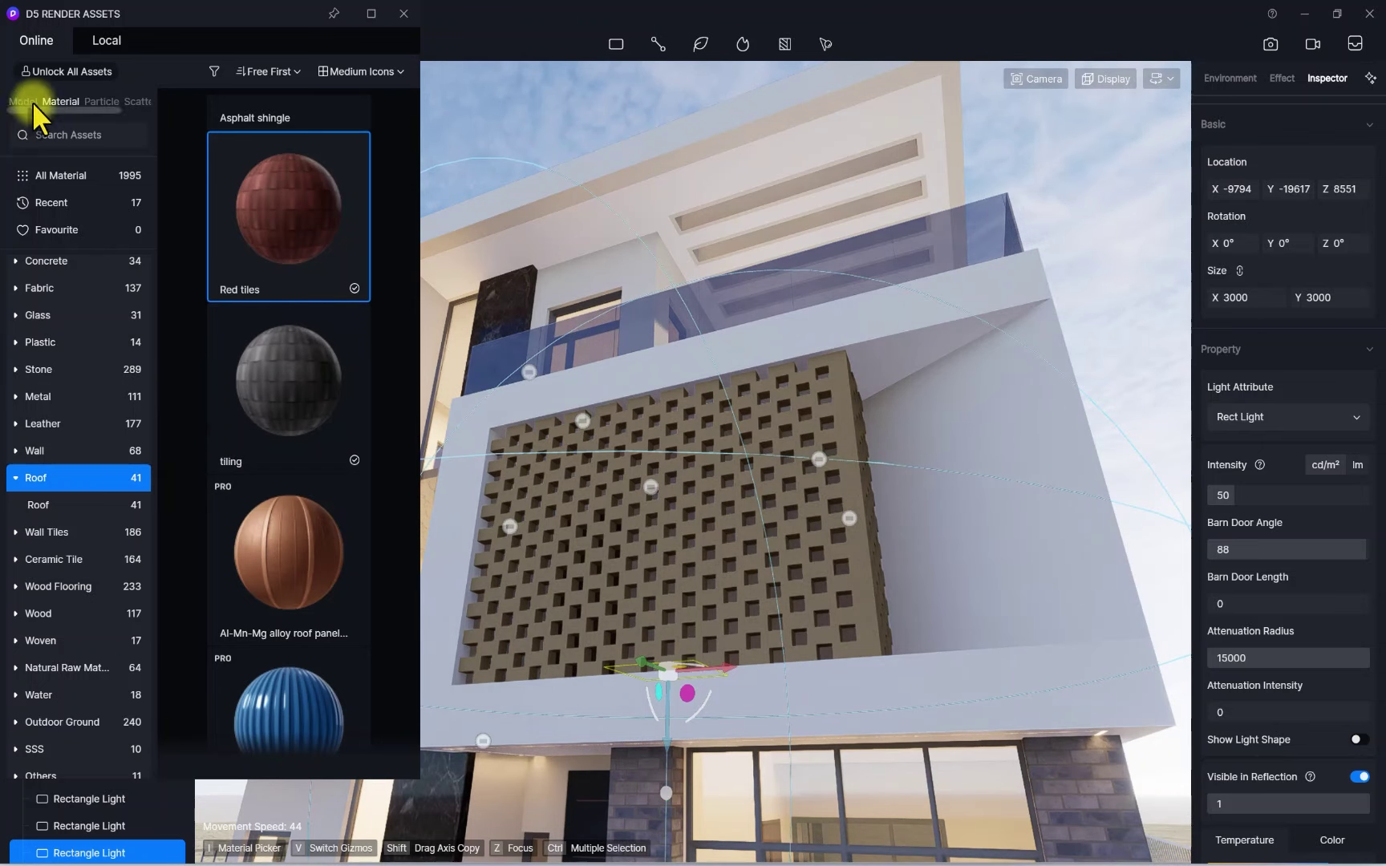
{"action": "left_click", "coordinate": [108, 42]}
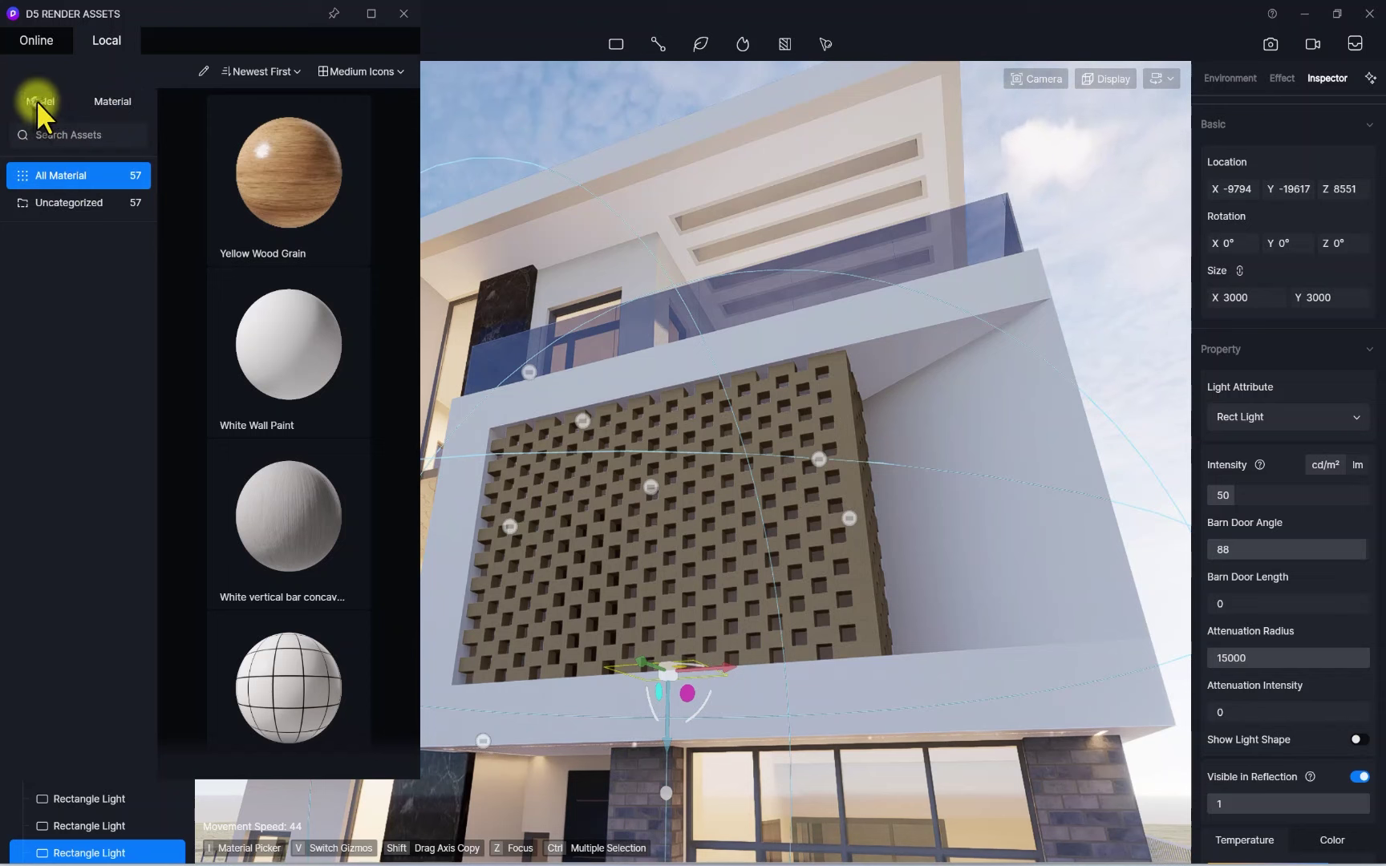
{"action": "left_click", "coordinate": [39, 102]}
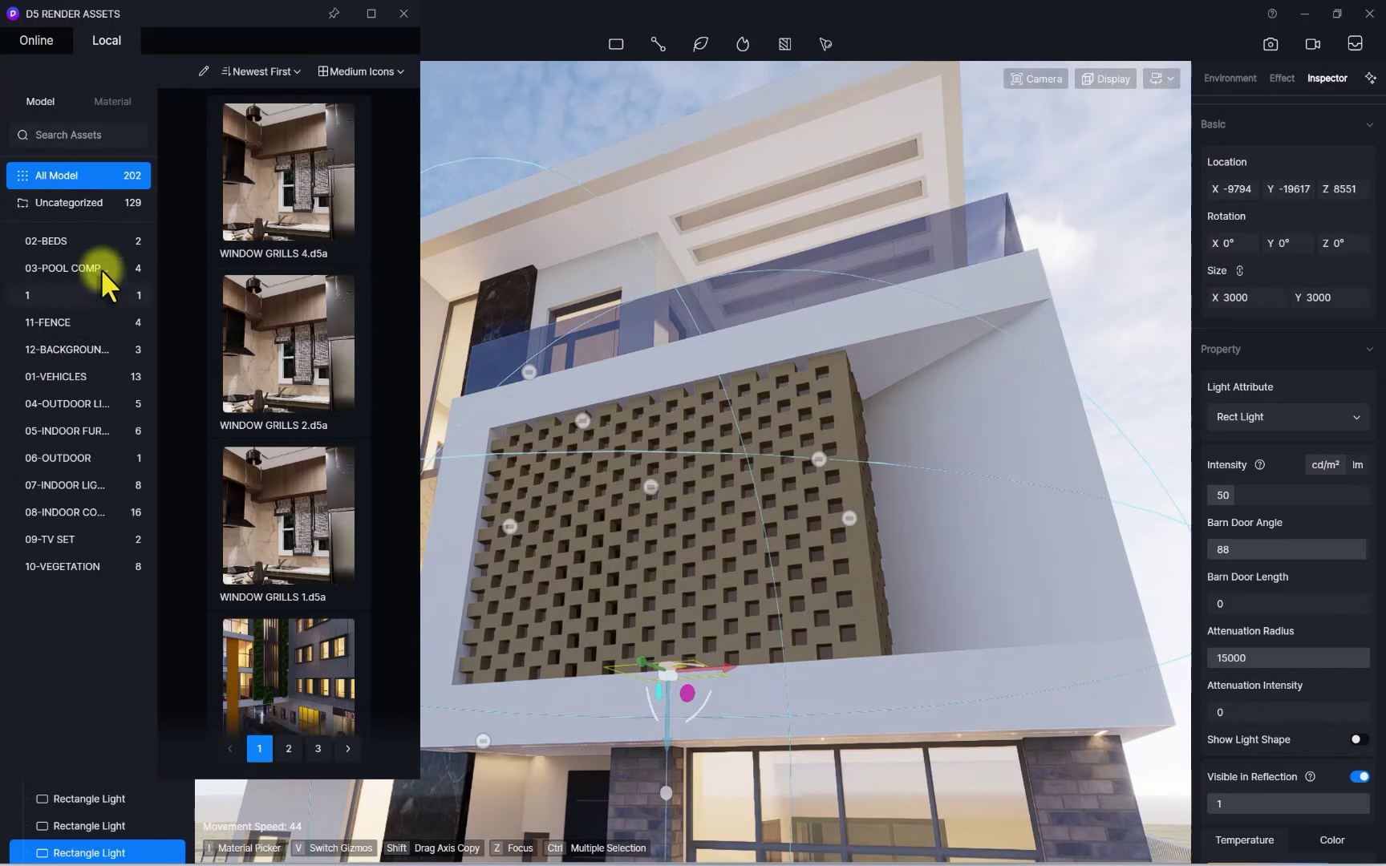
{"action": "scroll", "coordinate": [285, 285], "scroll_direction": "down", "scroll_amount": 5}
{"action": "scroll", "coordinate": [284, 289], "scroll_direction": "down", "scroll_amount": 4}
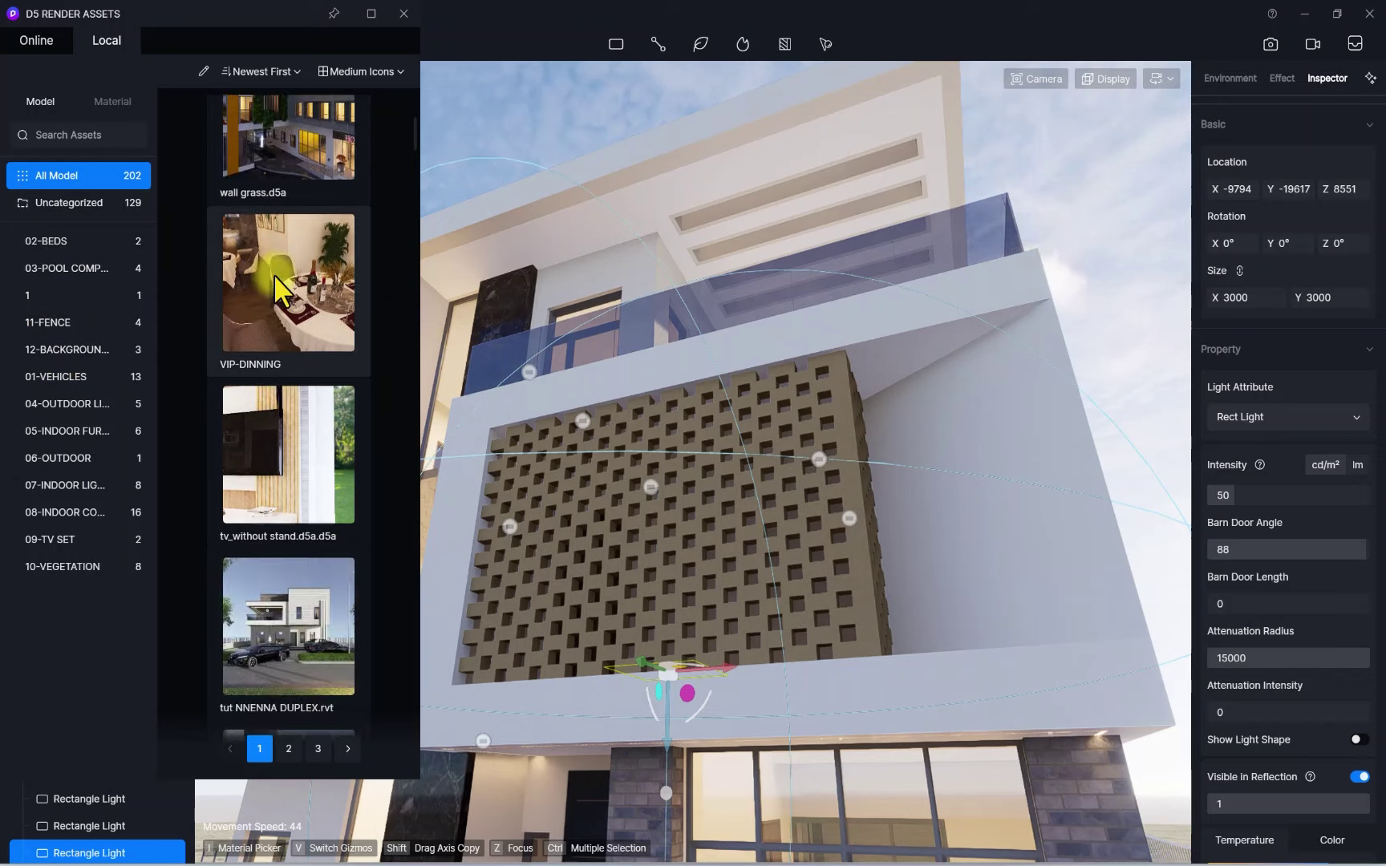
Search the local models for SPOT and choose the D5 SPOT LIGHT.d5a model for placement
{"action": "left_click", "coordinate": [89, 134]}
{"action": "type", "text": "SPOT"}
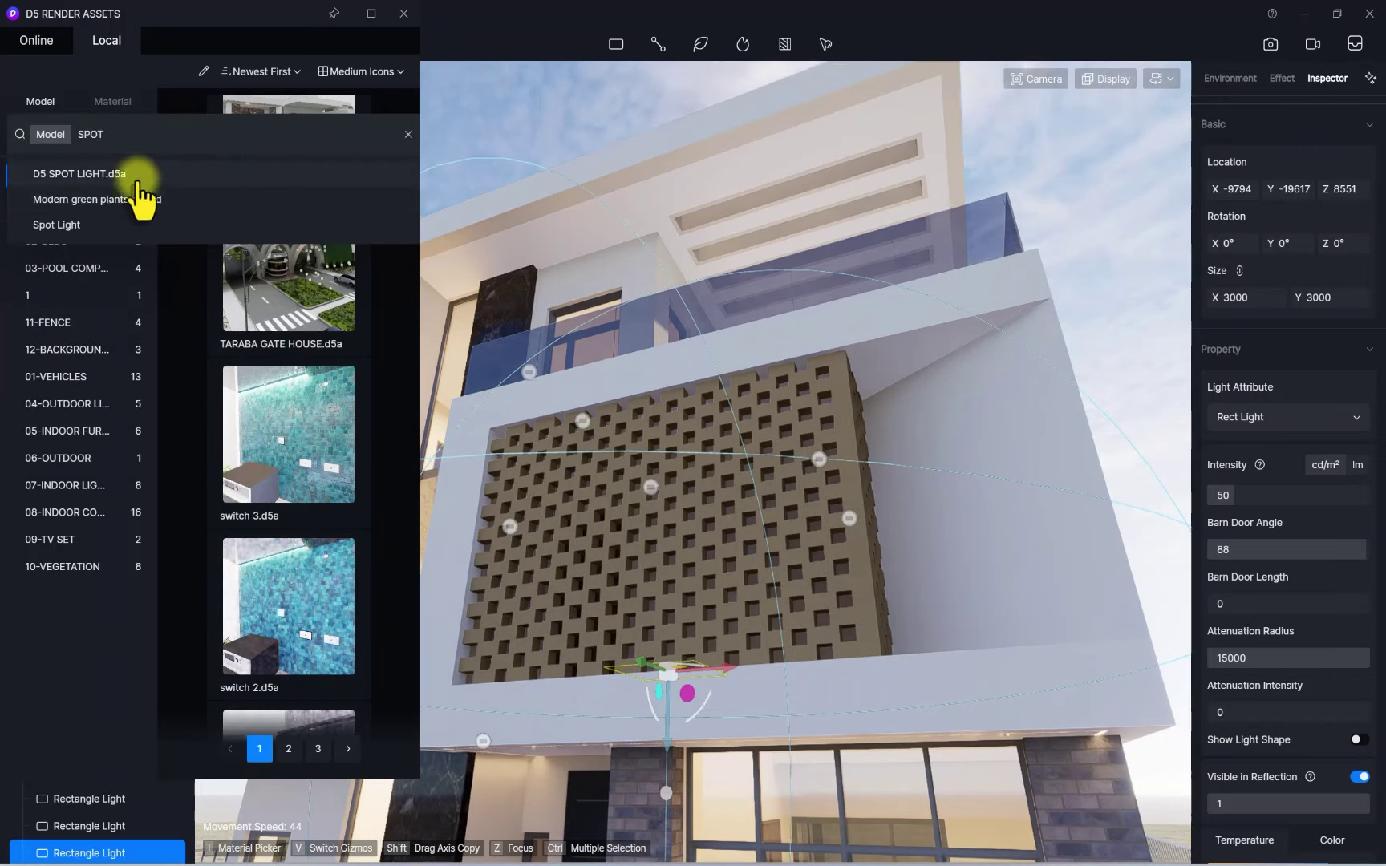
{"action": "left_click", "coordinate": [129, 174]}
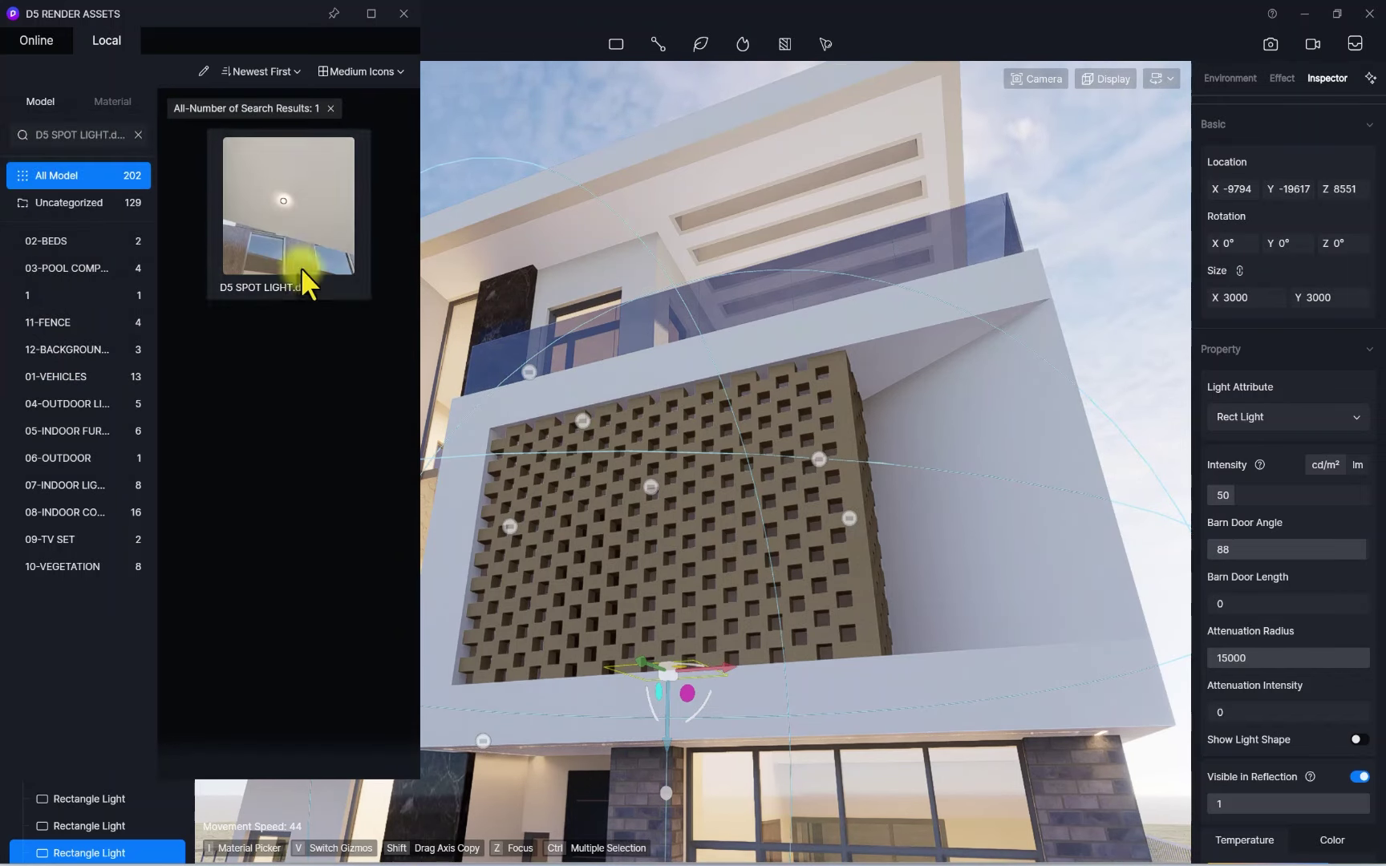
{"action": "left_click", "coordinate": [285, 224]}
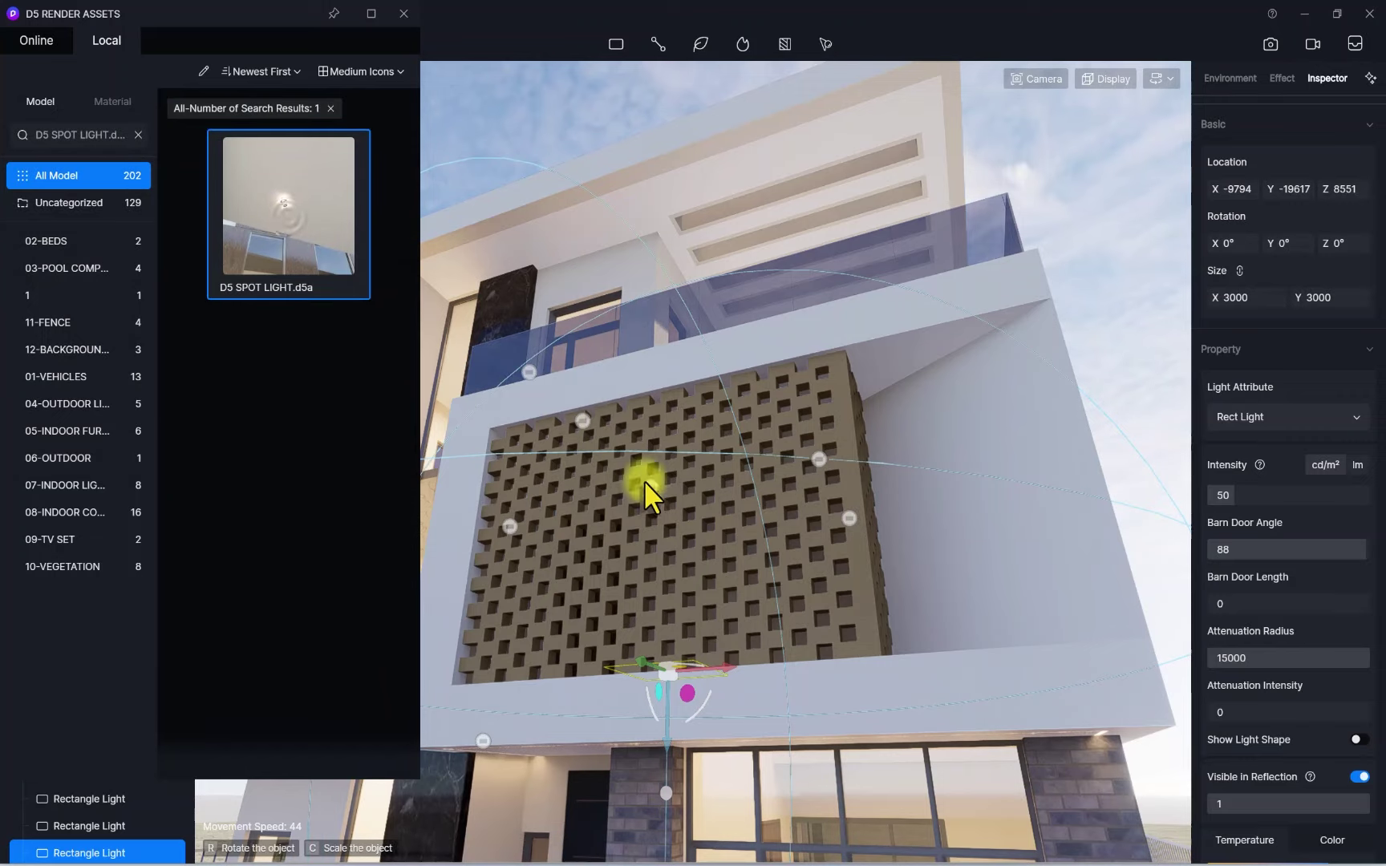
Place the spot light on the entrance ceiling in front of the door, at about X -5676, Y -8115, Z 5695
{"action": "right_click_drag", "start_coordinate": [622, 401], "coordinate": [596, 695]}
{"action": "scroll", "coordinate": [597, 696], "scroll_direction": "up", "scroll_amount": 5}
{"action": "right_click_drag", "start_coordinate": [674, 674], "coordinate": [714, 396]}
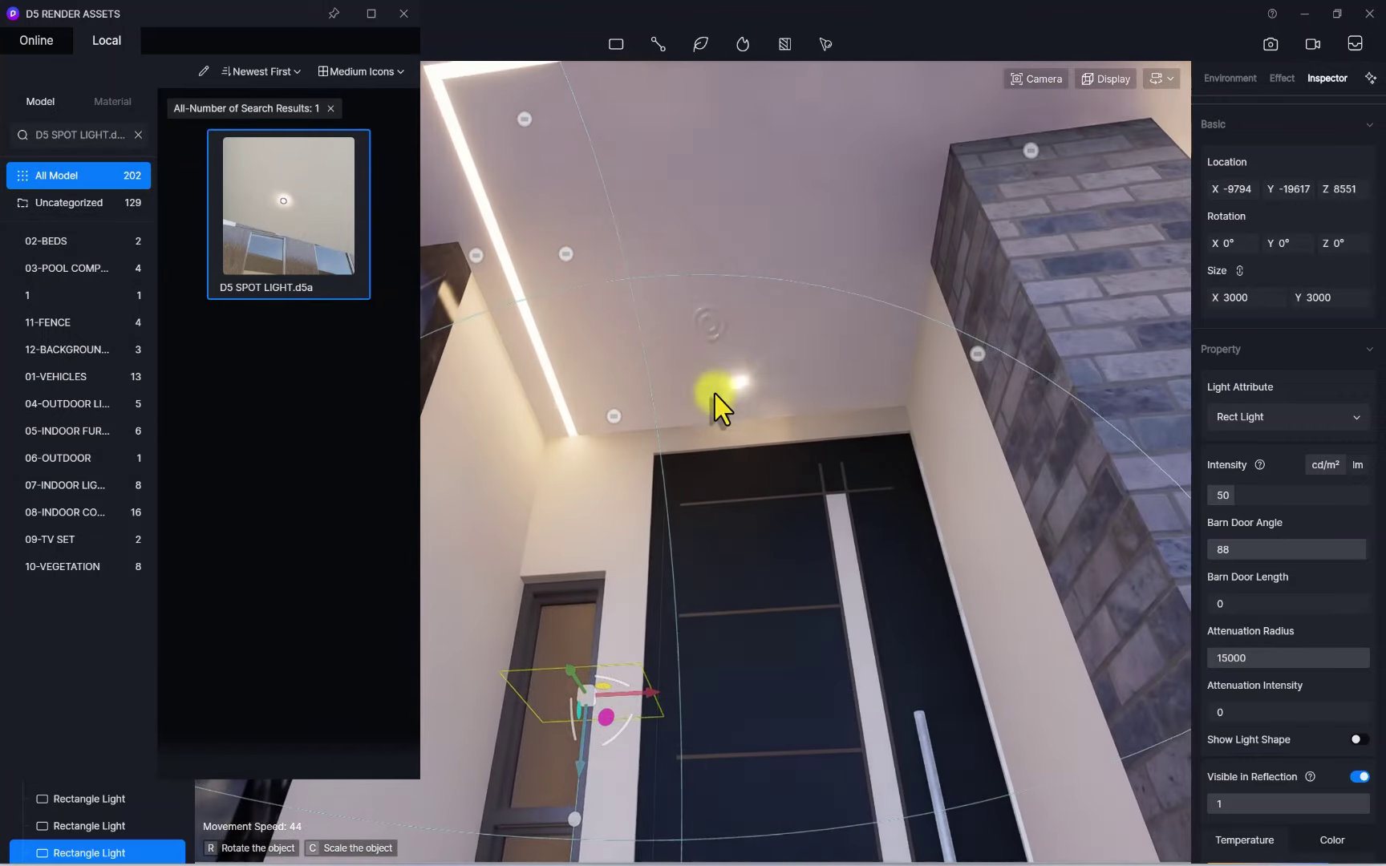
{"action": "left_click", "coordinate": [736, 388]}
{"action": "scroll", "coordinate": [754, 390], "scroll_direction": "up", "scroll_amount": 3}
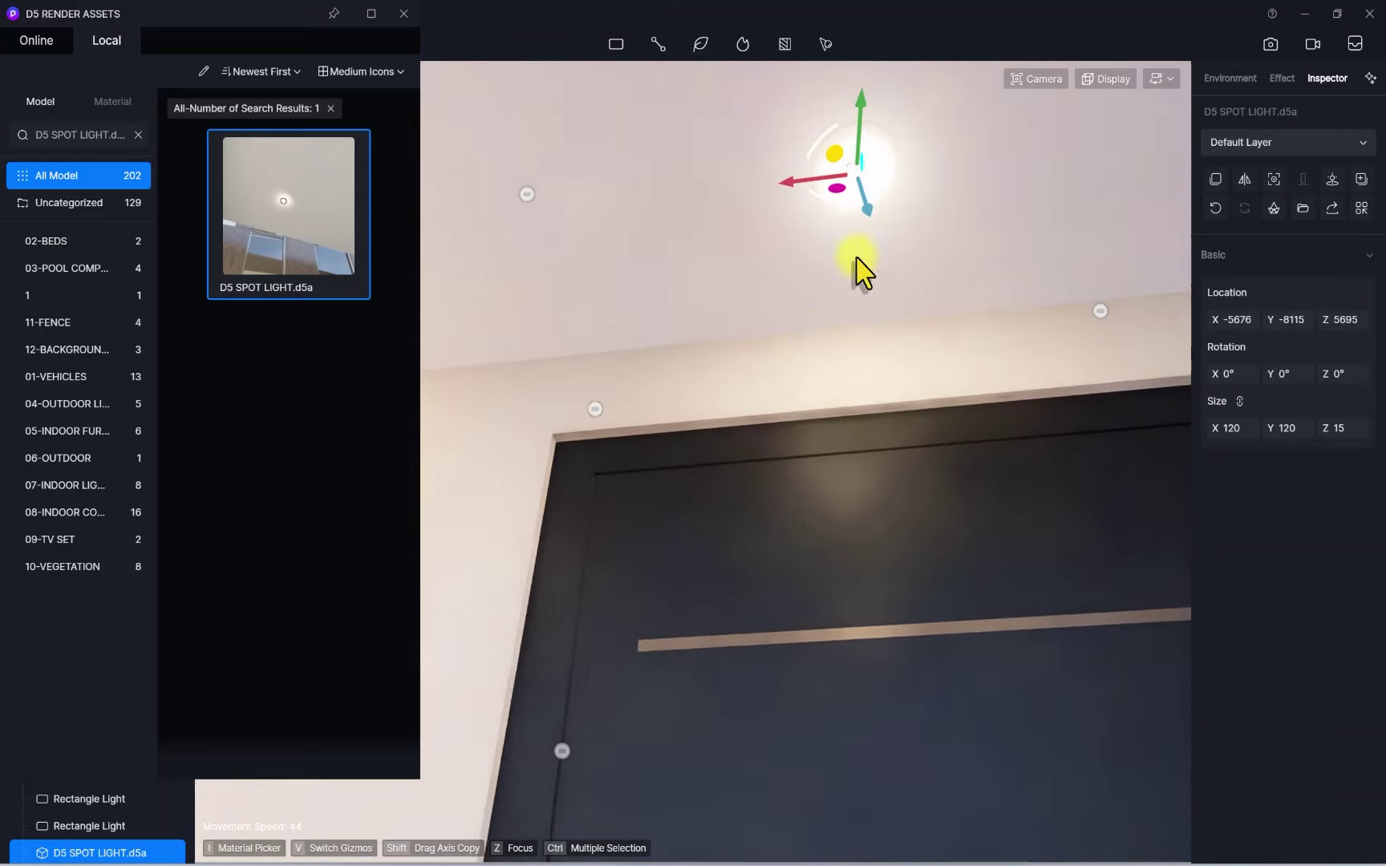
Lower the entrance spot light slightly and shift it along the ceiling to about X -5835, Y -7847, Z 5691
{"action": "right_click_drag", "start_coordinate": [854, 259], "coordinate": [830, 328]}
{"action": "left_click_drag", "start_coordinate": [811, 337], "coordinate": [812, 339]}
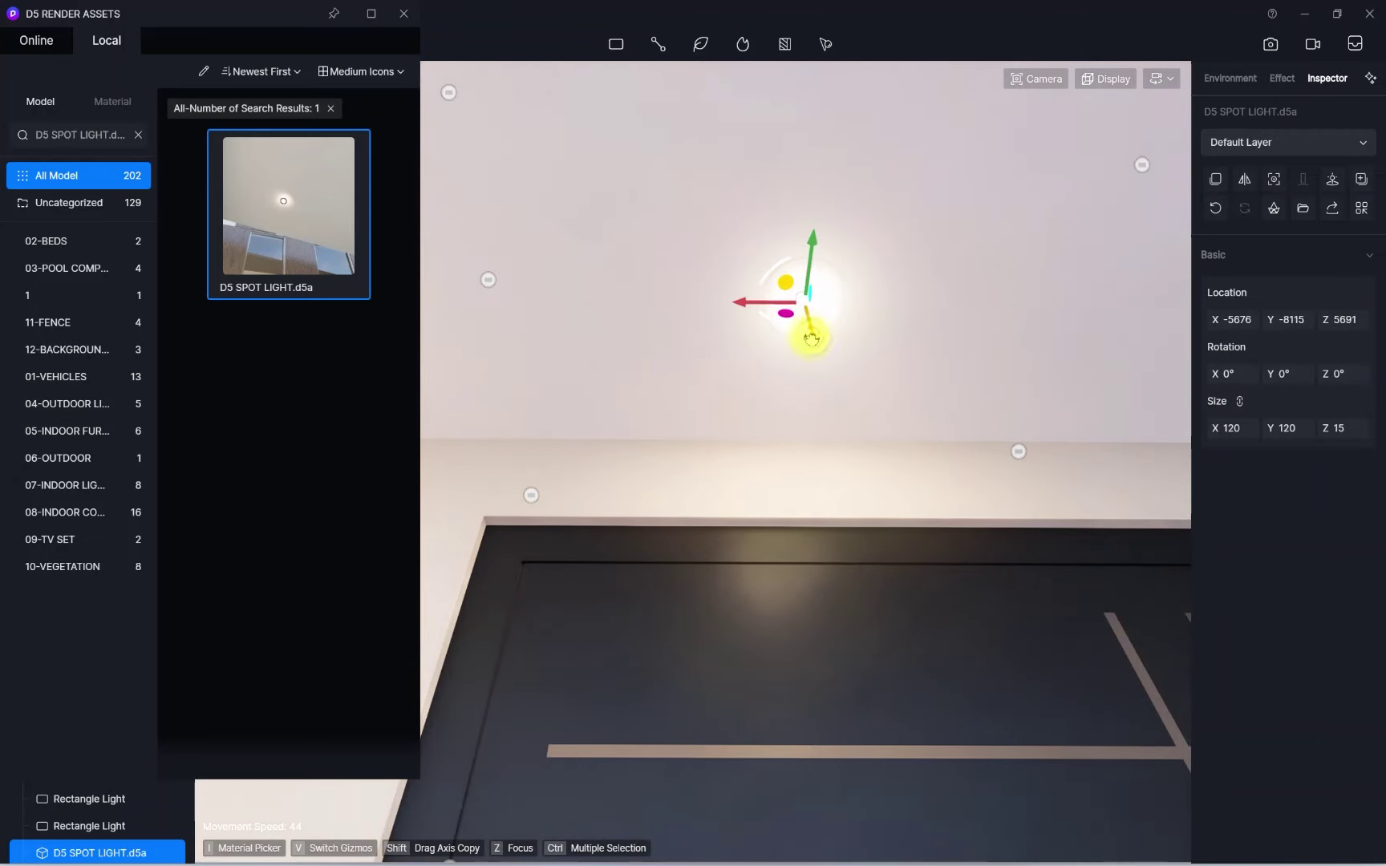
{"action": "right_click_drag", "start_coordinate": [811, 338], "coordinate": [732, 393]}
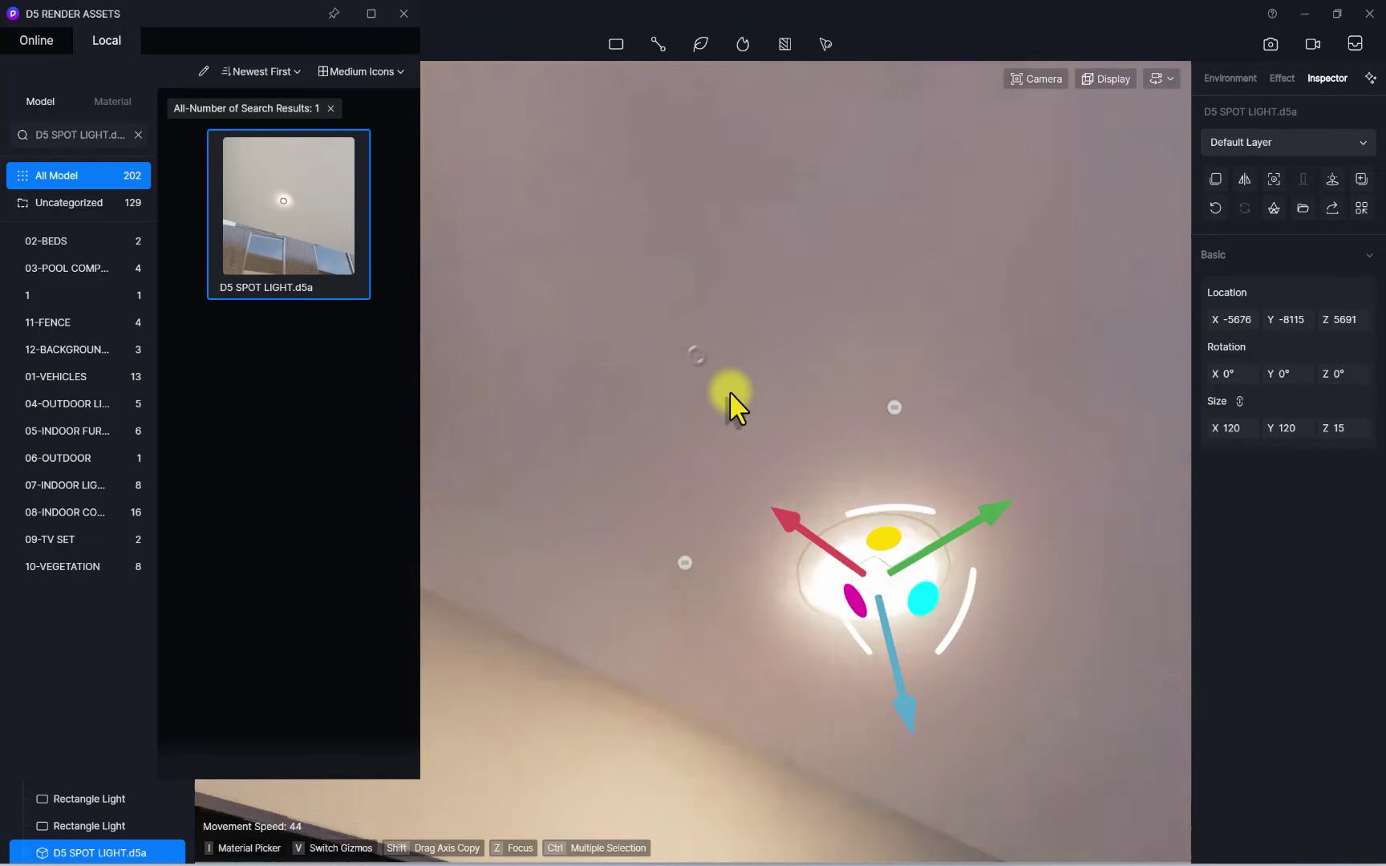
{"action": "scroll", "coordinate": [731, 393], "scroll_direction": "down", "scroll_amount": 3}
{"action": "left_click_drag", "start_coordinate": [724, 465], "coordinate": [665, 449]}
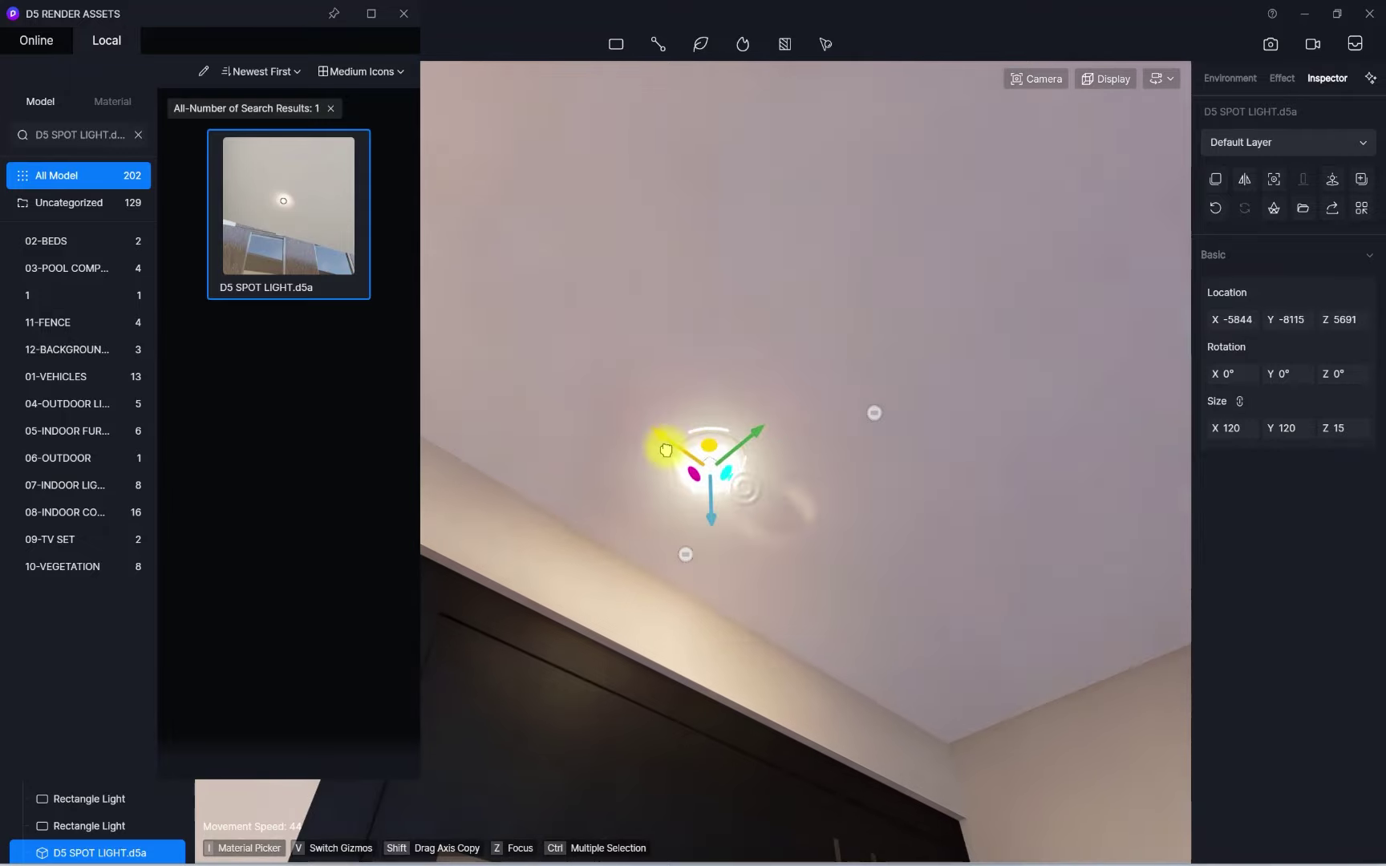
{"action": "left_click_drag", "start_coordinate": [807, 371], "coordinate": [885, 325]}
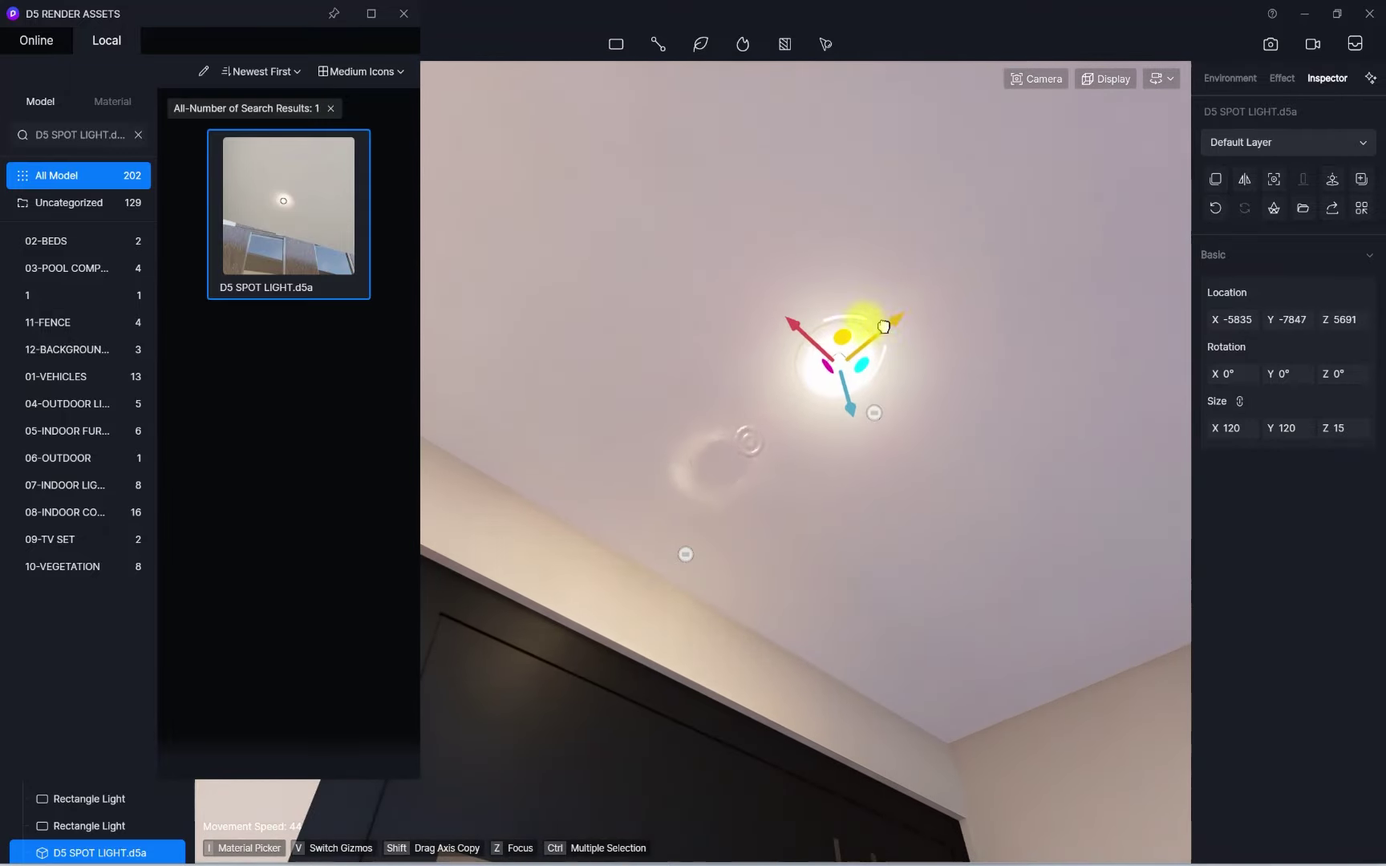
Search the local models for WALL to find a wall-mounted light
{"action": "right_click_drag", "start_coordinate": [736, 531], "coordinate": [661, 606]}
{"action": "scroll", "coordinate": [662, 606], "scroll_direction": "down", "scroll_amount": 5}
{"action": "scroll", "coordinate": [723, 513], "scroll_direction": "up", "scroll_amount": 3}
{"action": "scroll", "coordinate": [702, 556], "scroll_direction": "down", "scroll_amount": 5}
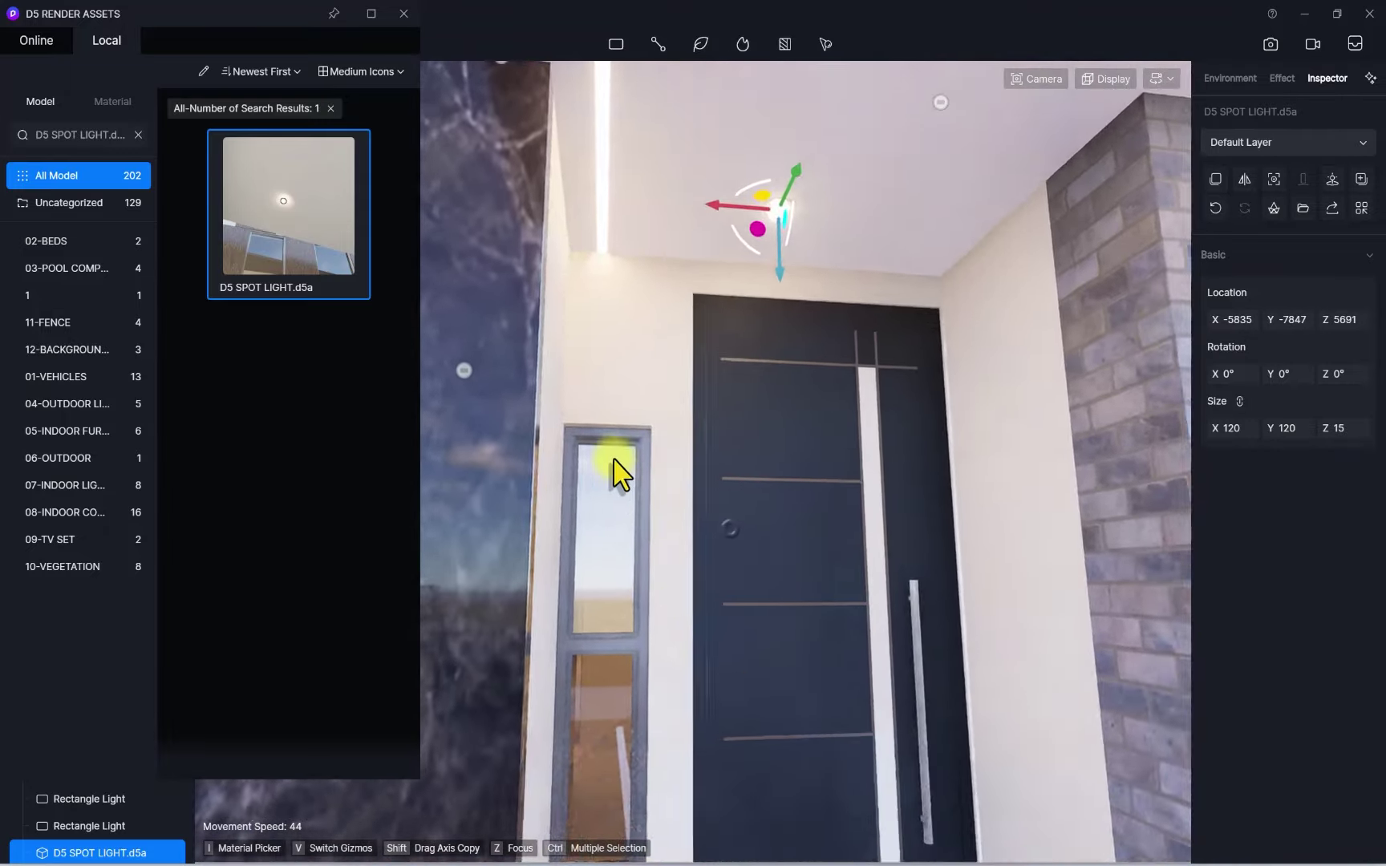
{"action": "right_click_drag", "start_coordinate": [856, 366], "coordinate": [776, 377]}
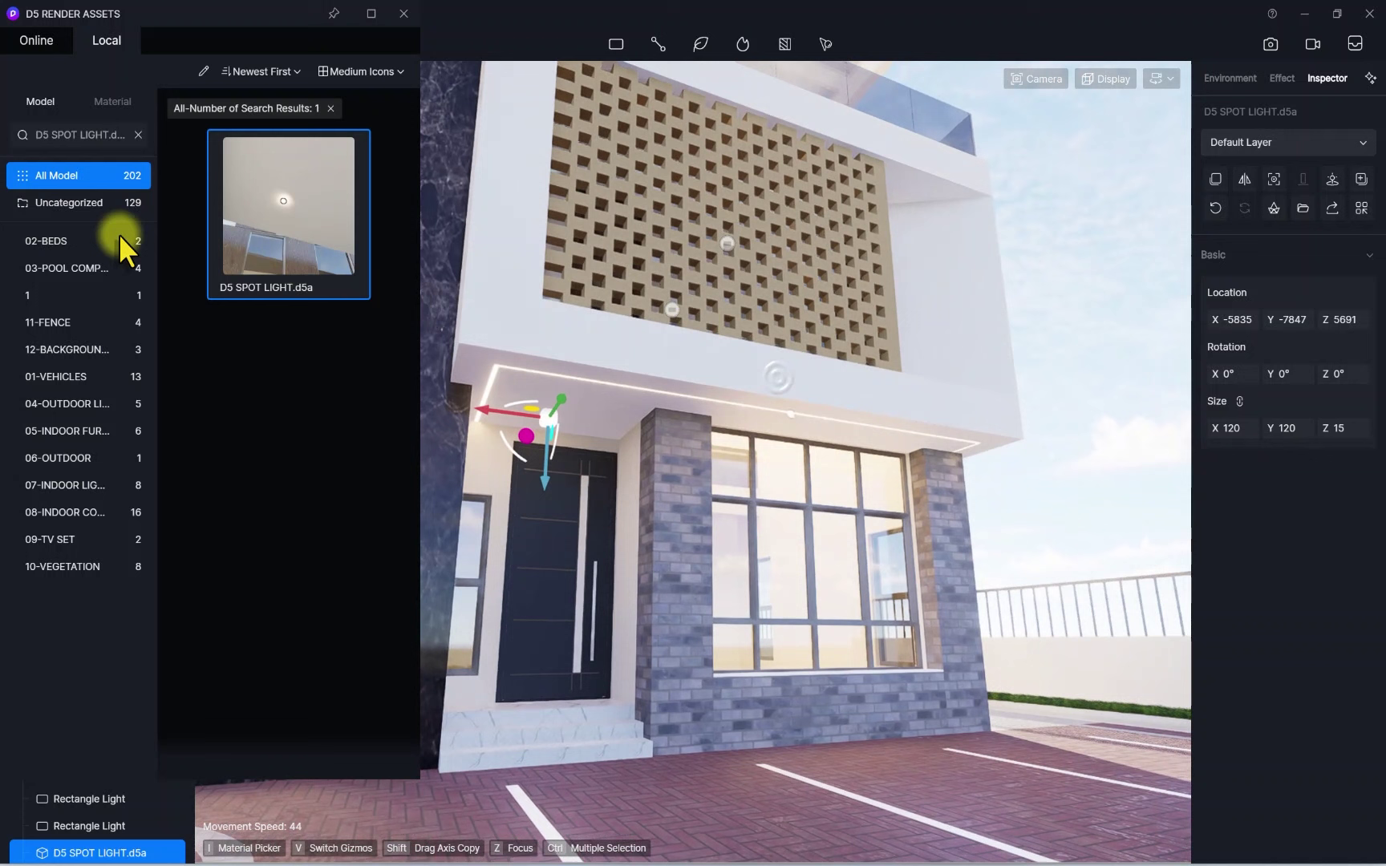
{"action": "left_click", "coordinate": [95, 134]}
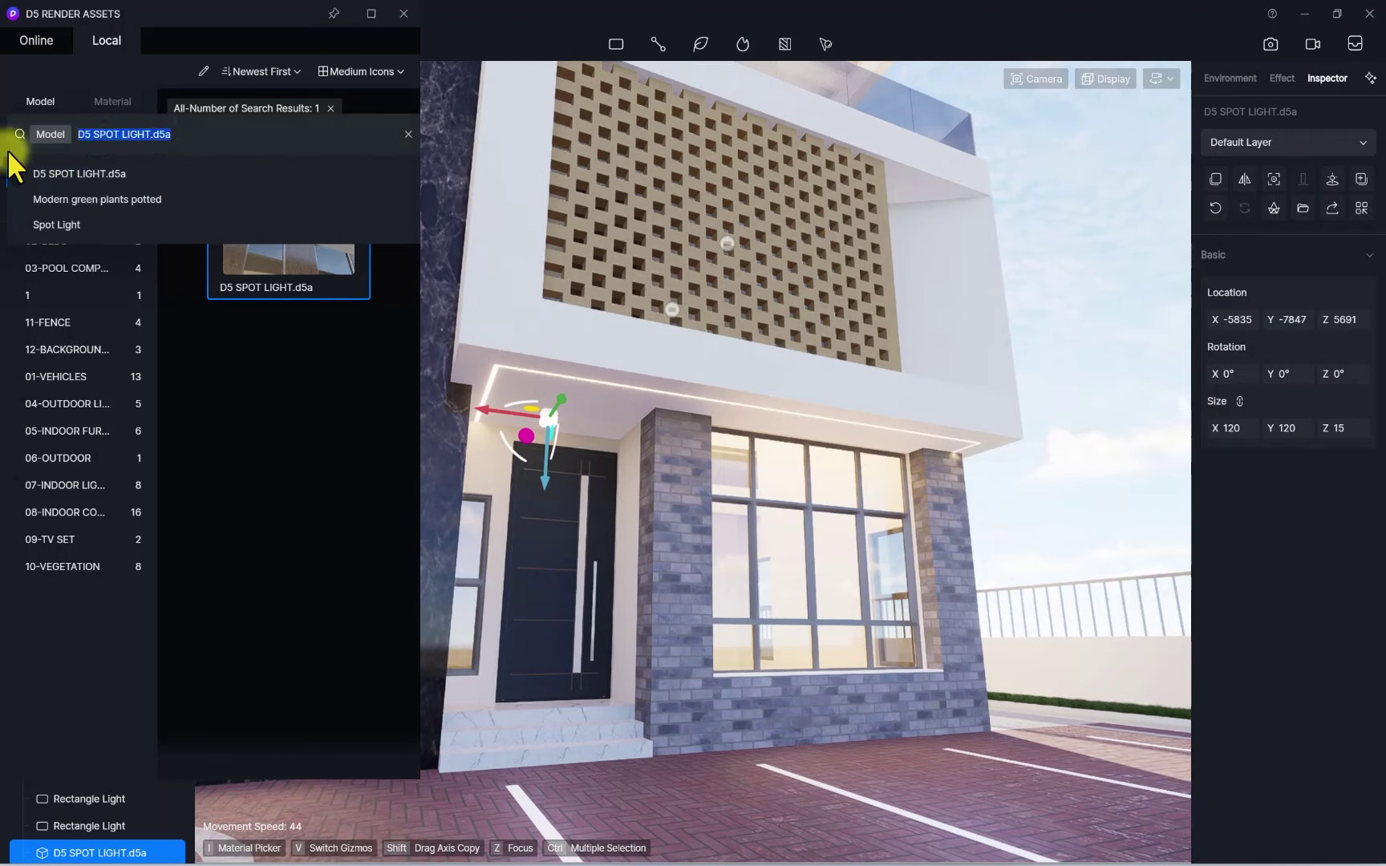
{"action": "type", "text": "W"}
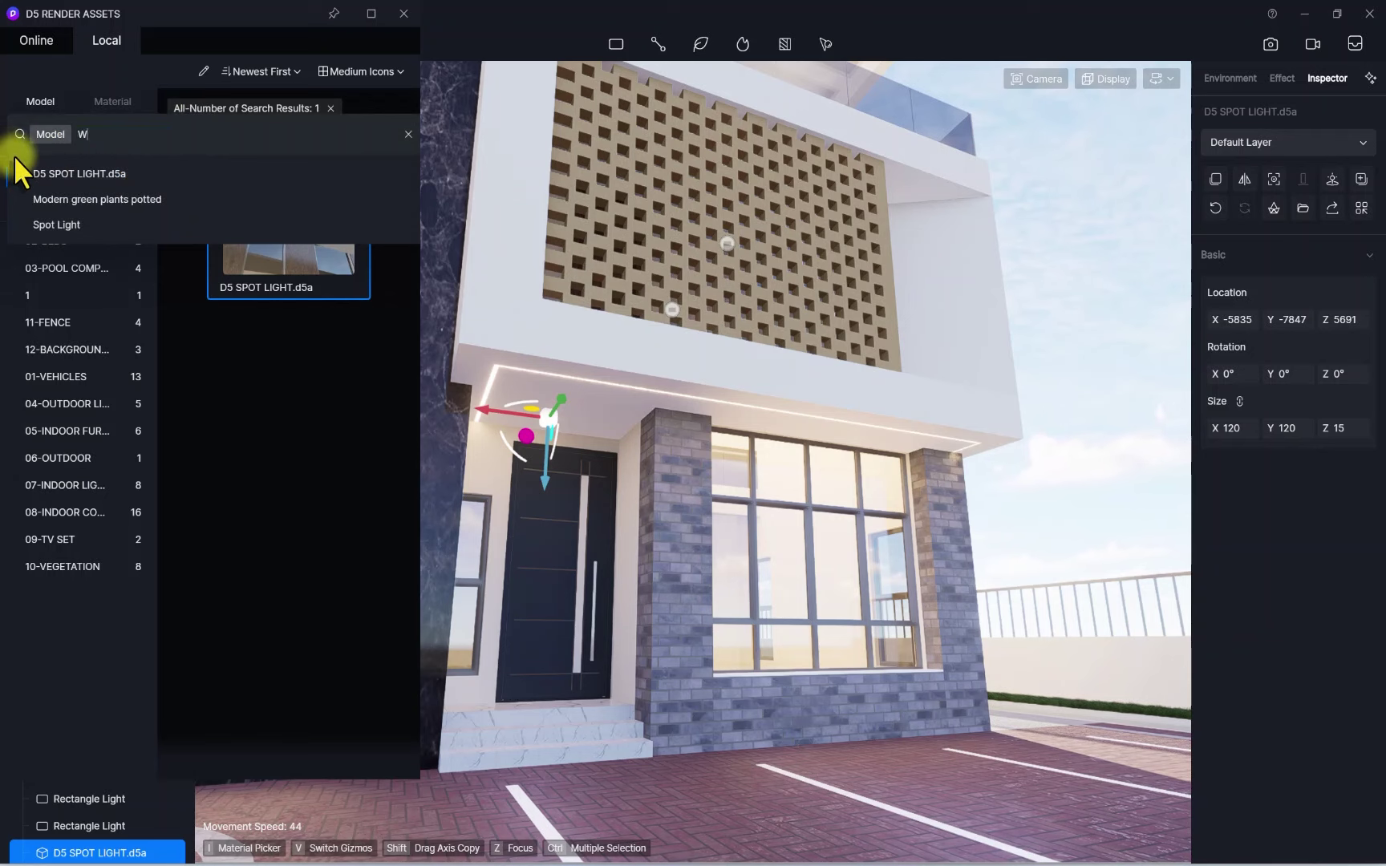
{"action": "type", "text": "ALL"}
{"action": "left_click", "coordinate": [20, 171]}
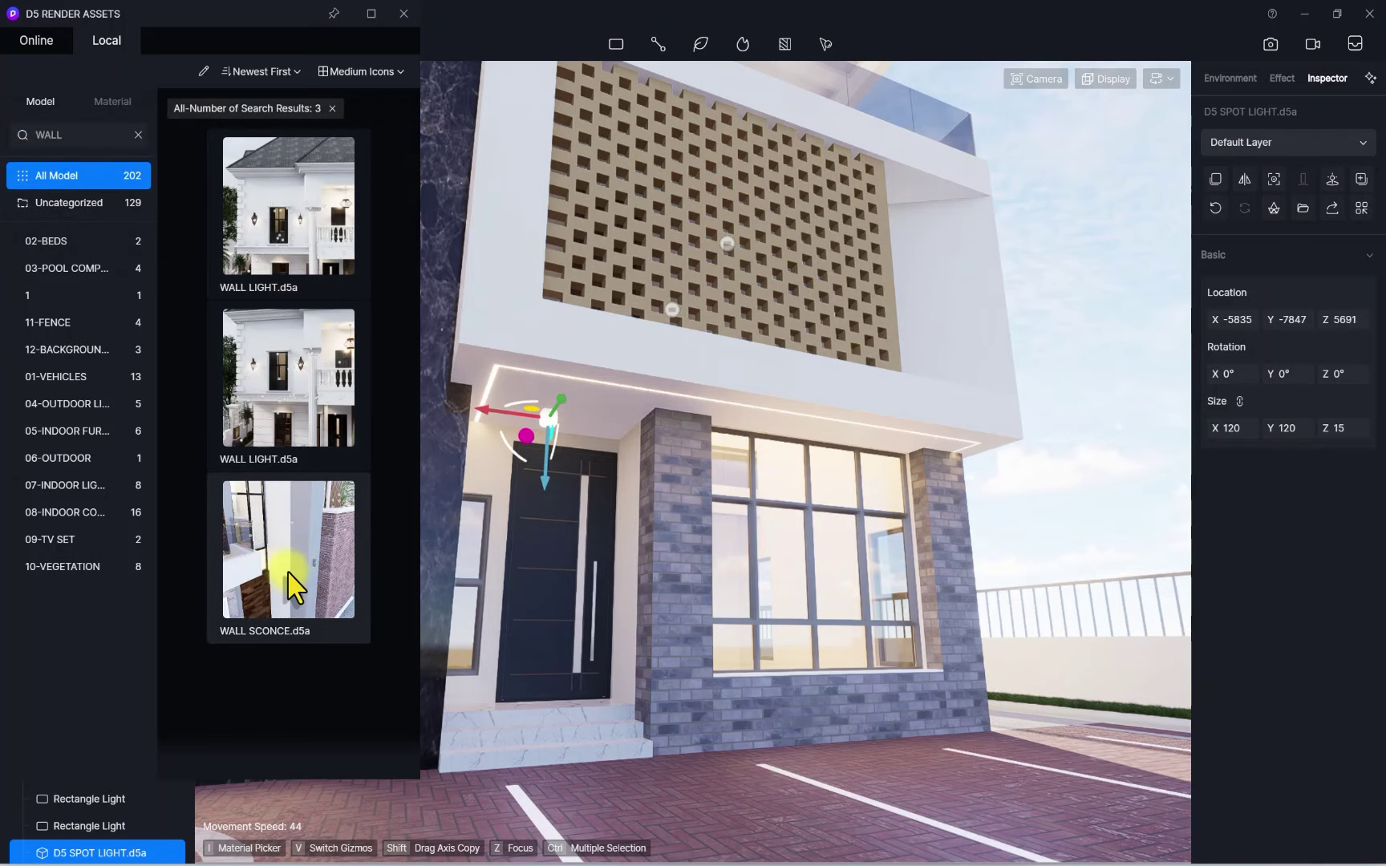
Place the WALL SCONCE.d5a model on the white frame beside the perforated screen, at about X -6786, Y -6052, Z 7508
{"action": "right_click_drag", "start_coordinate": [433, 362], "coordinate": [470, 207]}
{"action": "scroll", "coordinate": [574, 337], "scroll_direction": "up", "scroll_amount": 3}
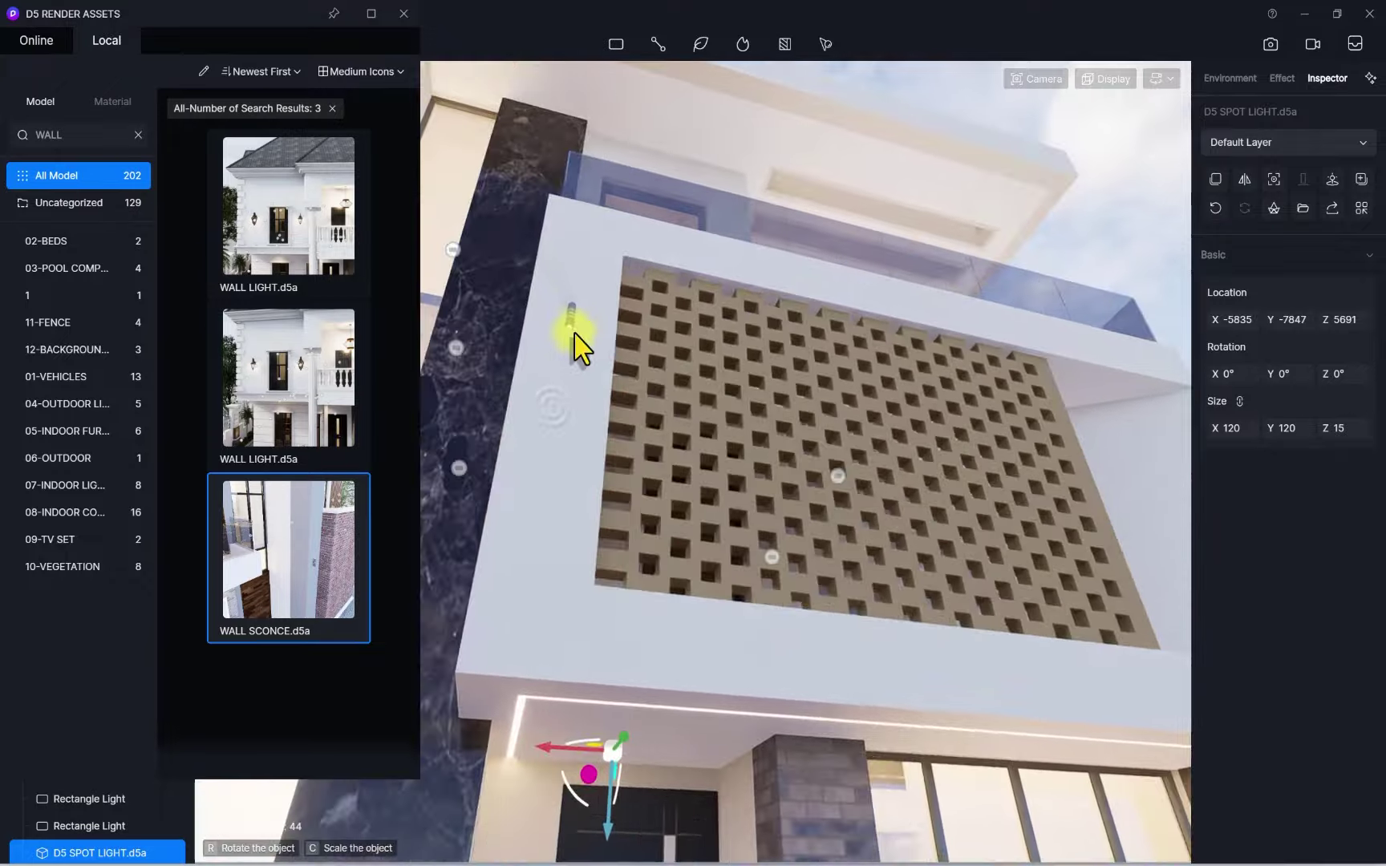
{"action": "right_click_drag", "start_coordinate": [1008, 422], "coordinate": [825, 423]}
{"action": "scroll", "coordinate": [826, 424], "scroll_direction": "up", "scroll_amount": 5}
{"action": "scroll", "coordinate": [916, 508], "scroll_direction": "down", "scroll_amount": 4}
{"action": "scroll", "coordinate": [813, 461], "scroll_direction": "up", "scroll_amount": 4}
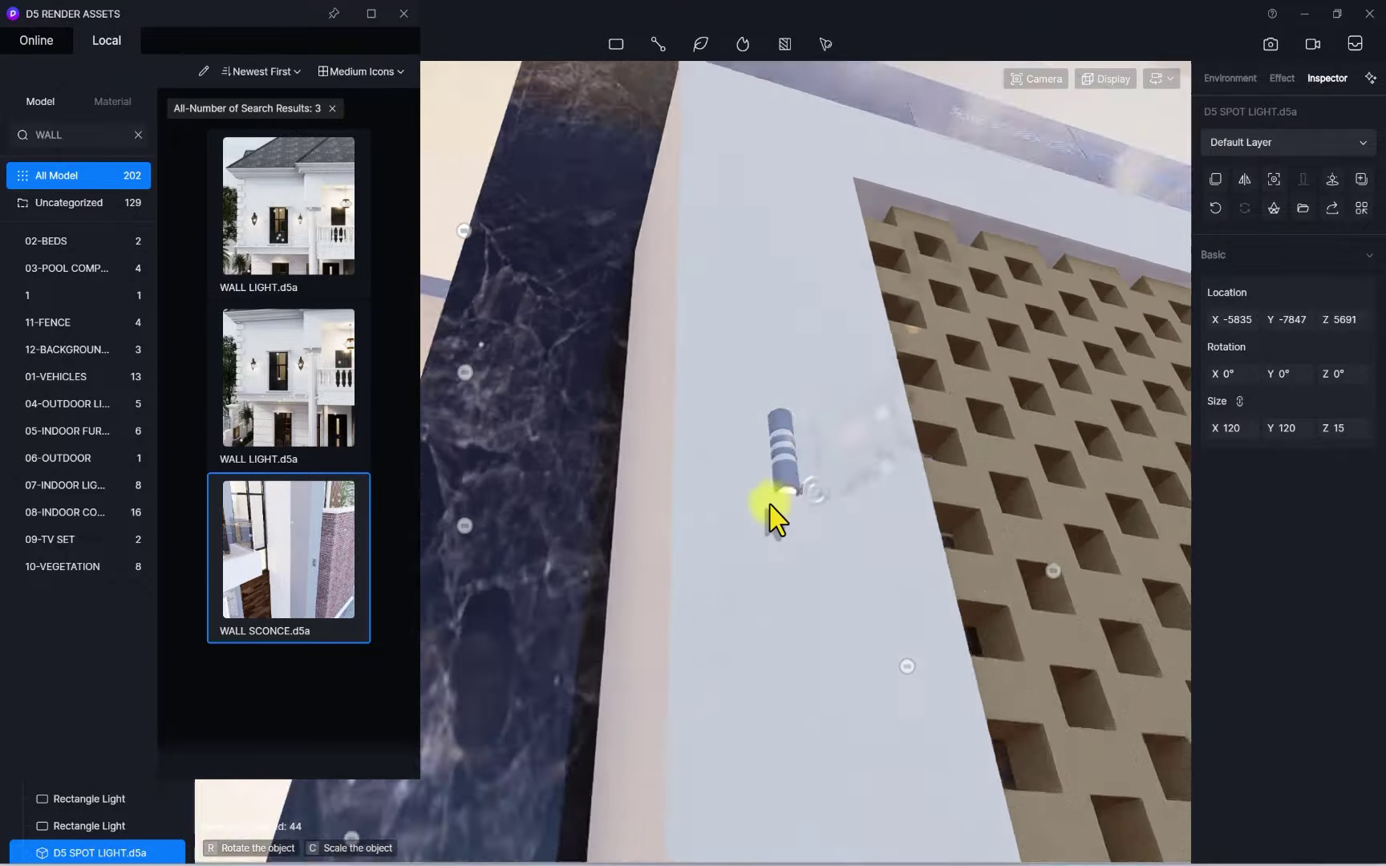
{"action": "left_click", "coordinate": [818, 670]}
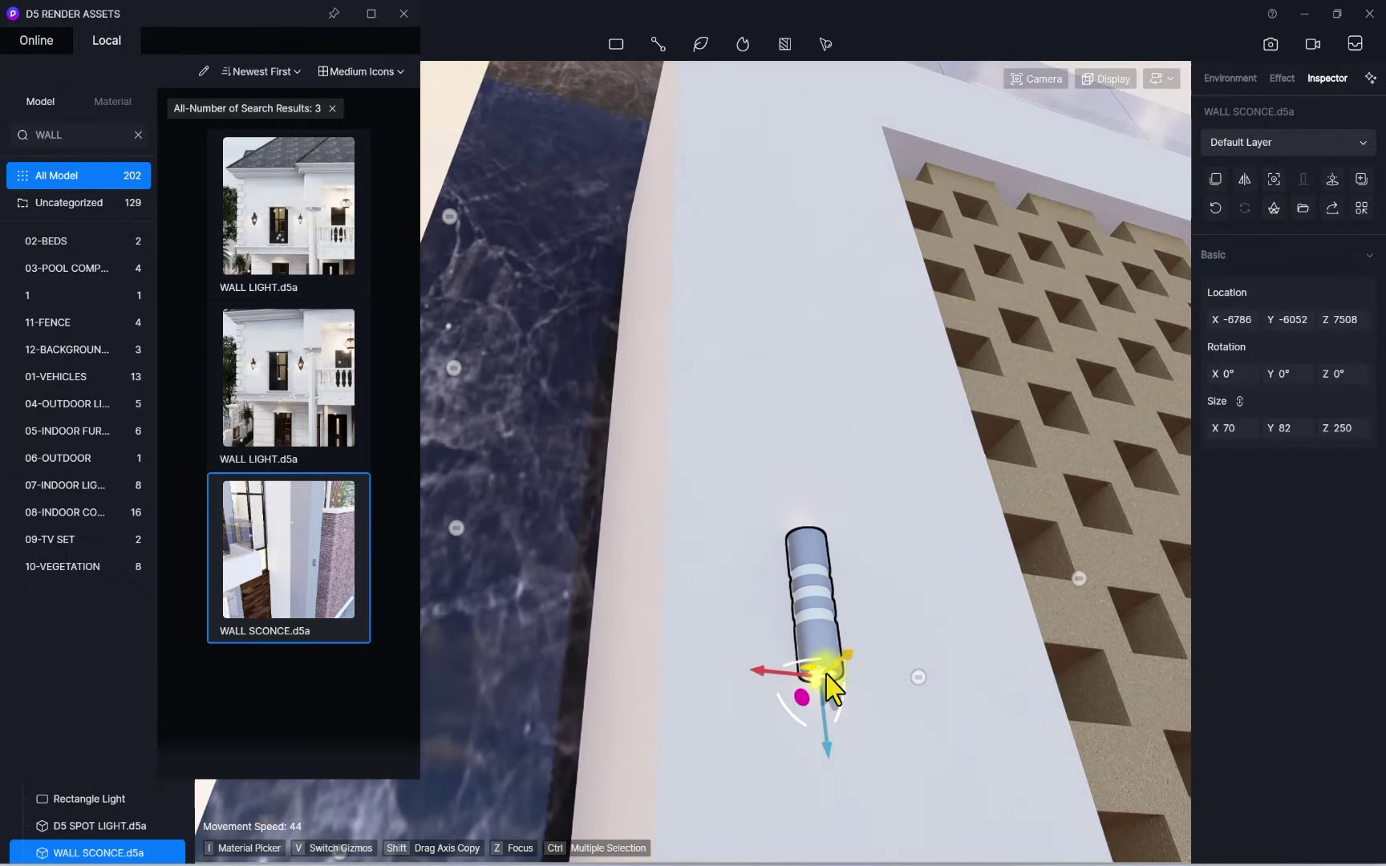
Shift the wall sconce along the white frame face to about X -6781, Y -6018, Z 7508, and close the asset library
{"action": "right_click_drag", "start_coordinate": [829, 688], "coordinate": [979, 368]}
{"action": "left_click_drag", "start_coordinate": [968, 324], "coordinate": [976, 287]}
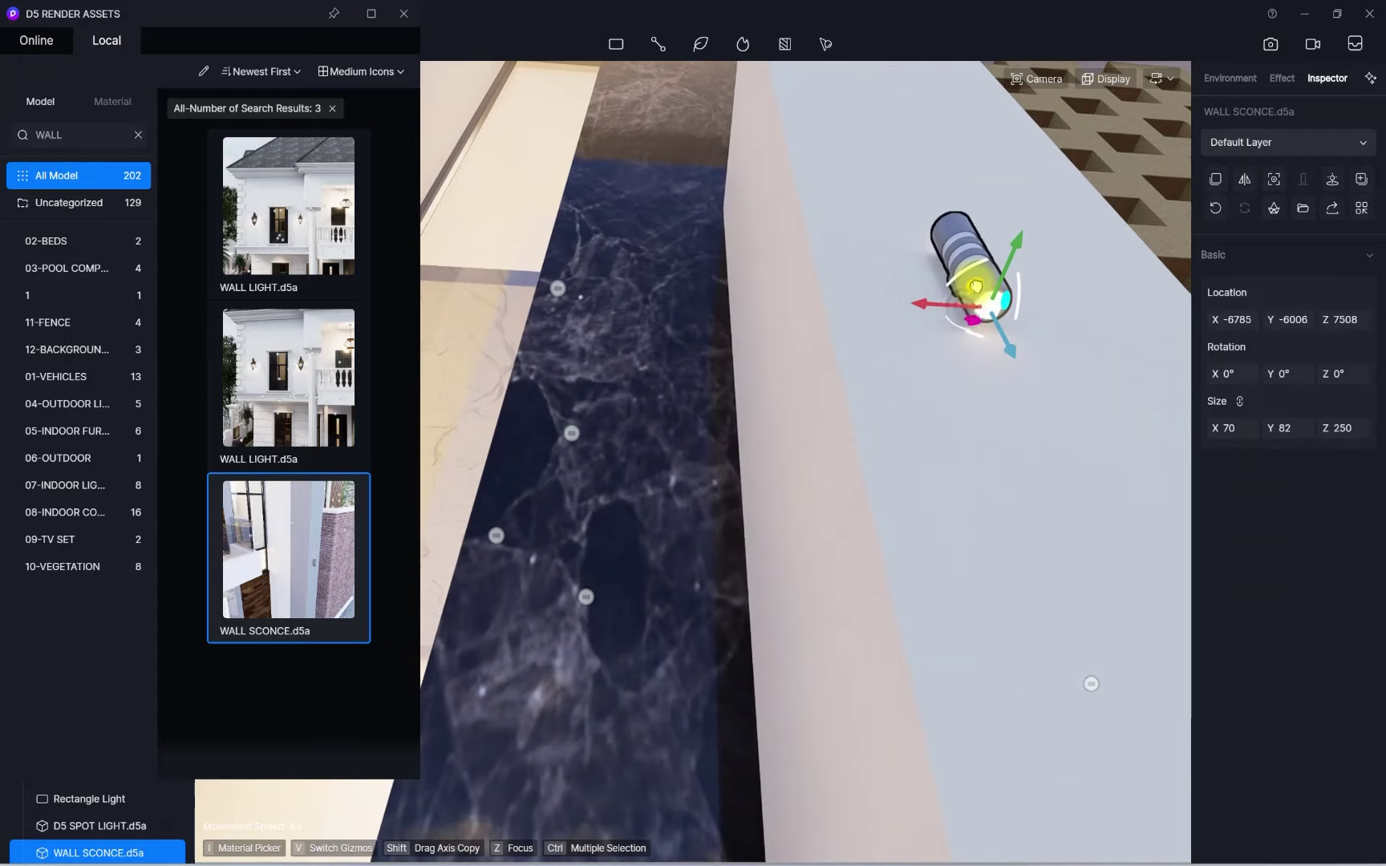
{"action": "left_click", "coordinate": [403, 13]}
{"action": "scroll", "coordinate": [655, 236], "scroll_direction": "down", "scroll_amount": 3}
{"action": "right_click_drag", "start_coordinate": [655, 235], "coordinate": [777, 476]}
{"action": "middle_click_drag", "start_coordinate": [783, 379], "coordinate": [708, 536]}
{"action": "right_click_drag", "start_coordinate": [707, 535], "coordinate": [570, 266]}
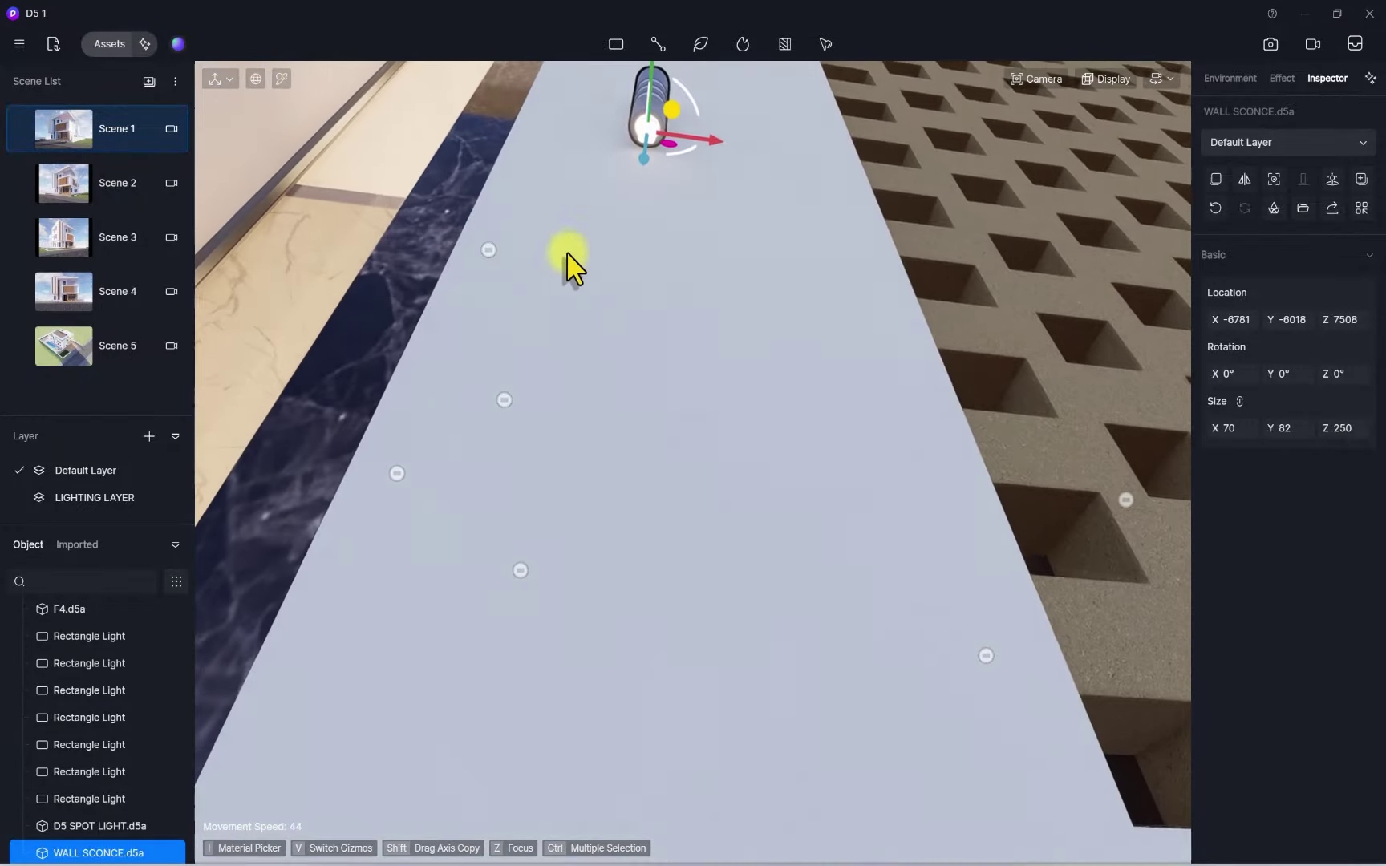
{"action": "right_click_drag", "start_coordinate": [786, 355], "coordinate": [684, 329]}
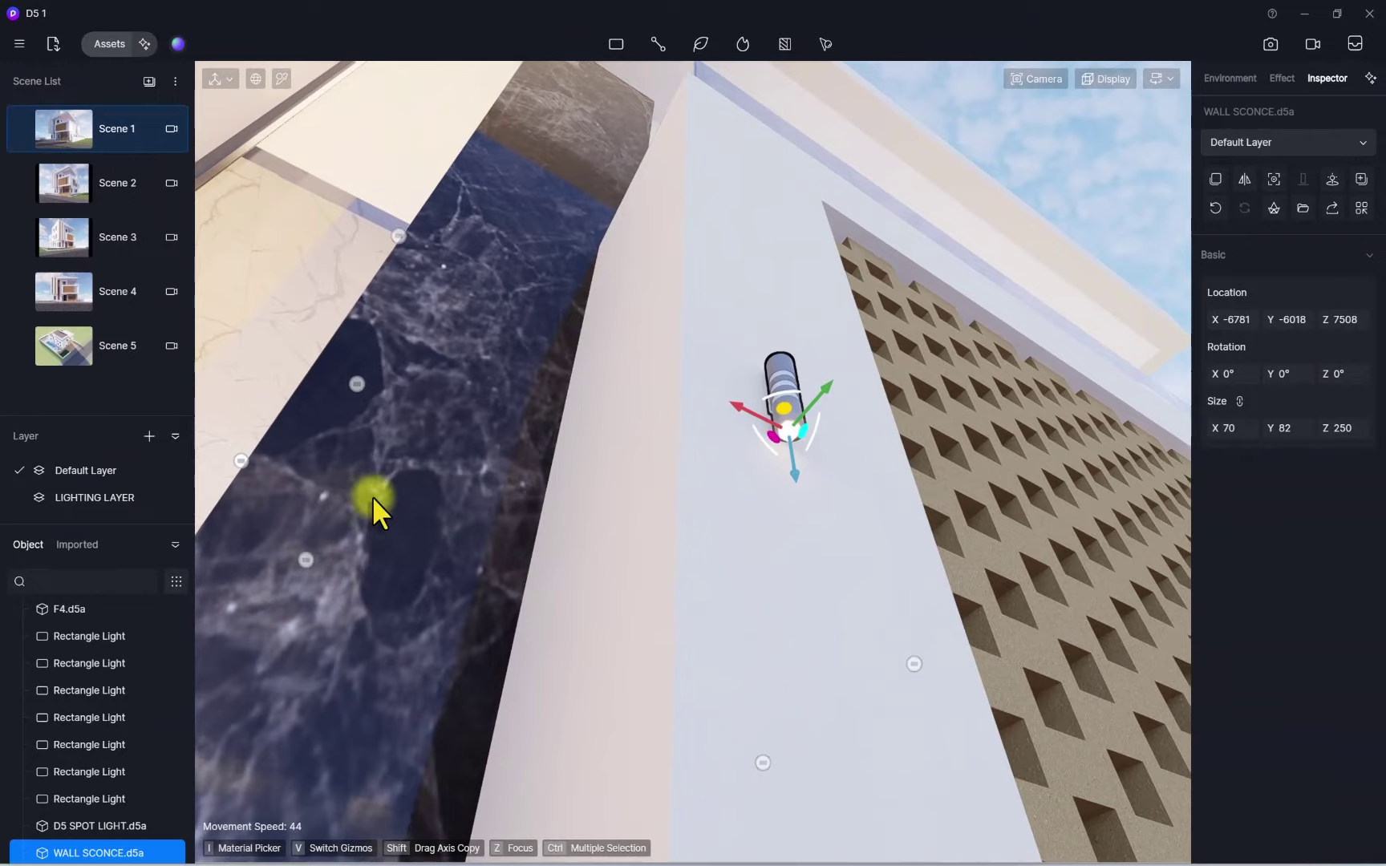
{"action": "scroll", "coordinate": [845, 469], "scroll_direction": "up", "scroll_amount": 3}
{"action": "scroll", "coordinate": [578, 488], "scroll_direction": "down", "scroll_amount": 5}
{"action": "scroll", "coordinate": [679, 480], "scroll_direction": "up", "scroll_amount": 4}
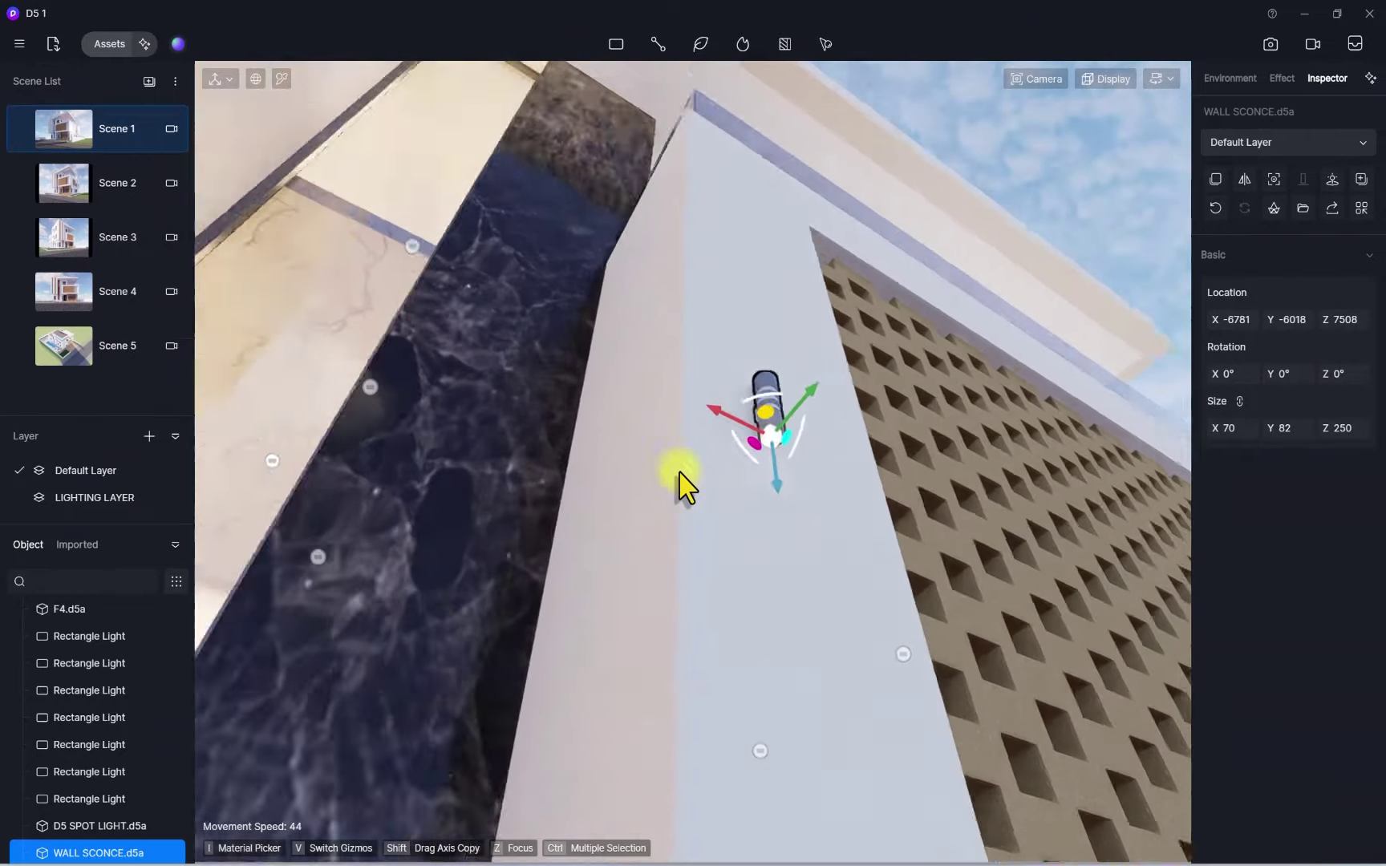
{"action": "scroll", "coordinate": [828, 455], "scroll_direction": "up", "scroll_amount": 3}
{"action": "scroll", "coordinate": [823, 452], "scroll_direction": "down", "scroll_amount": 4}
{"action": "right_click_drag", "start_coordinate": [755, 428], "coordinate": [578, 357]}
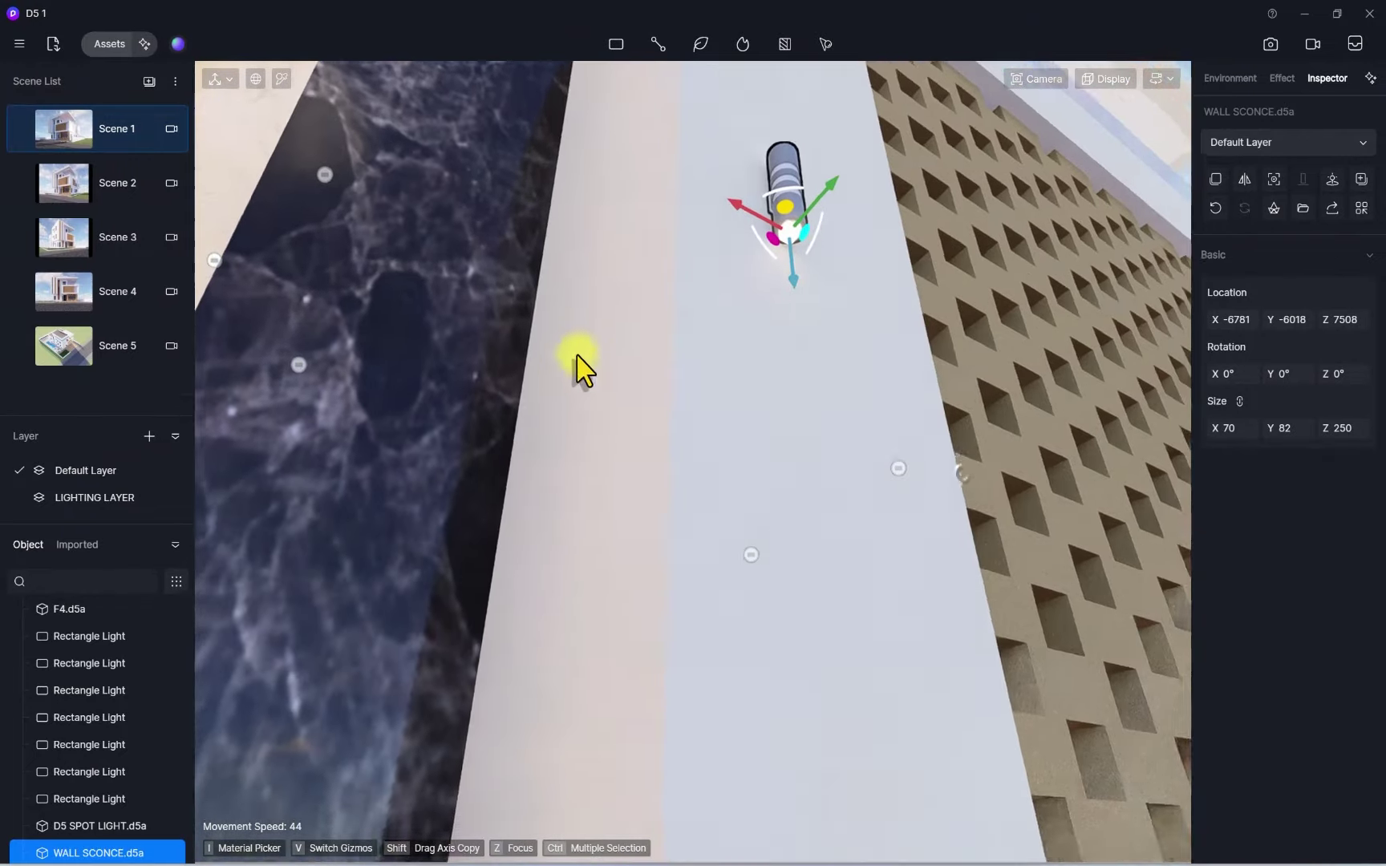
Place a Spotlight on the ceiling fixture above the entrance door, at about X -5840, Y -7862, Z 5681
{"action": "scroll", "coordinate": [679, 552], "scroll_direction": "down", "scroll_amount": 5}
{"action": "scroll", "coordinate": [682, 562], "scroll_direction": "down", "scroll_amount": 4}
{"action": "scroll", "coordinate": [619, 573], "scroll_direction": "up", "scroll_amount": 8}
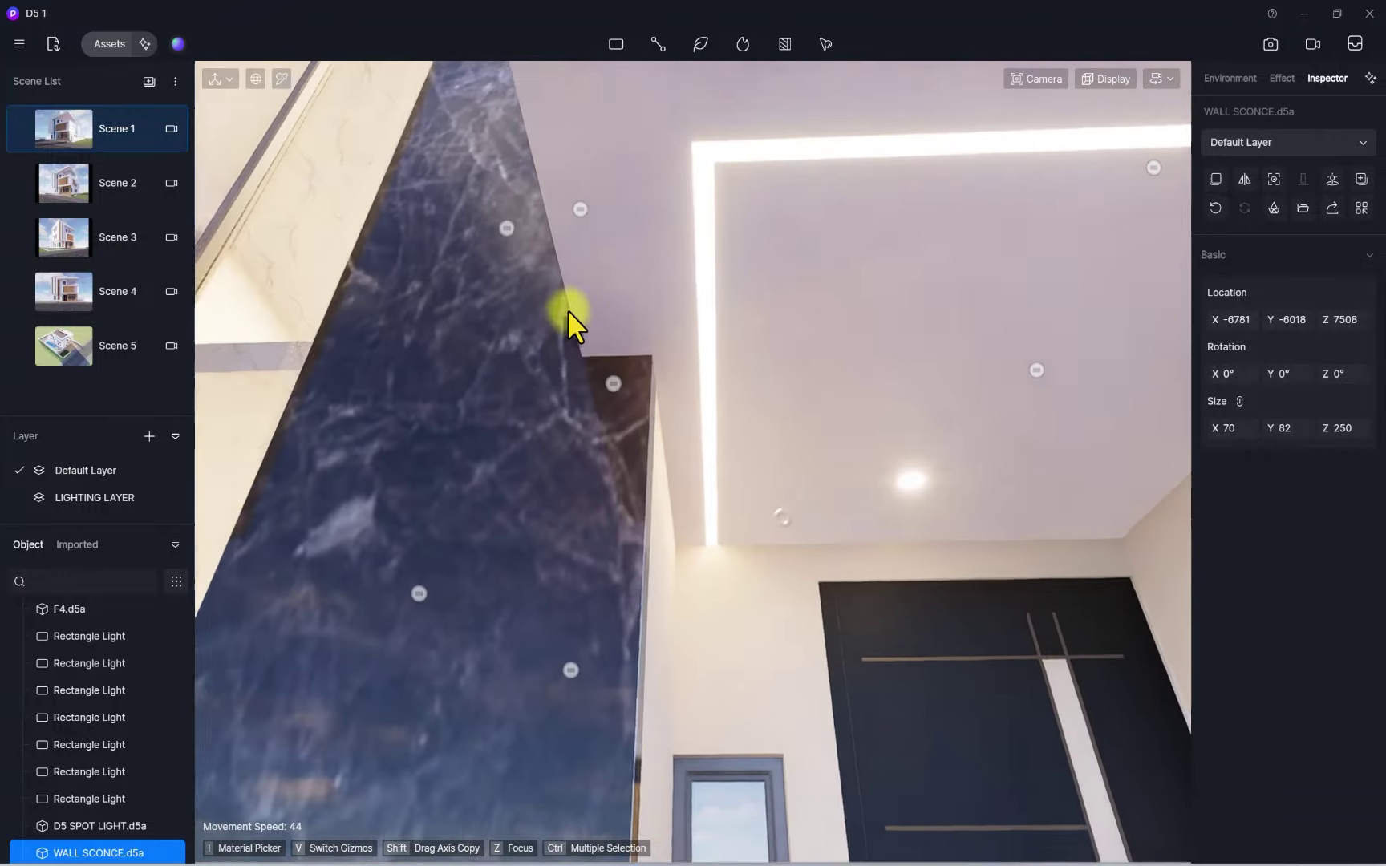
{"action": "scroll", "coordinate": [567, 309], "scroll_direction": "down", "scroll_amount": 4}
{"action": "right_click_drag", "start_coordinate": [567, 309], "coordinate": [703, 400]}
{"action": "scroll", "coordinate": [631, 467], "scroll_direction": "up", "scroll_amount": 3}
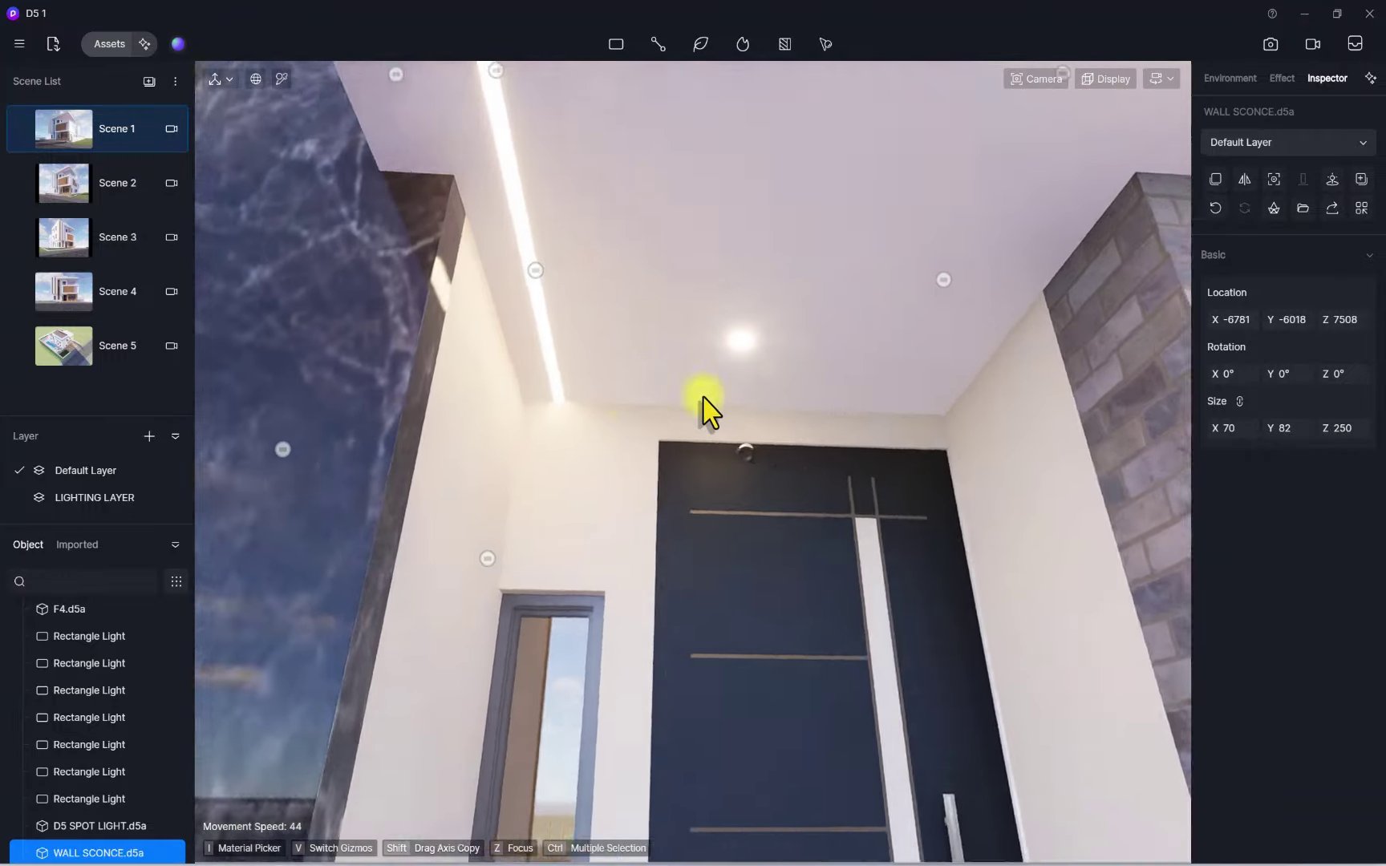
{"action": "scroll", "coordinate": [722, 396], "scroll_direction": "down", "scroll_amount": 3}
{"action": "scroll", "coordinate": [736, 375], "scroll_direction": "up", "scroll_amount": 3}
{"action": "scroll", "coordinate": [814, 378], "scroll_direction": "down", "scroll_amount": 3}
{"action": "scroll", "coordinate": [729, 448], "scroll_direction": "up", "scroll_amount": 4}
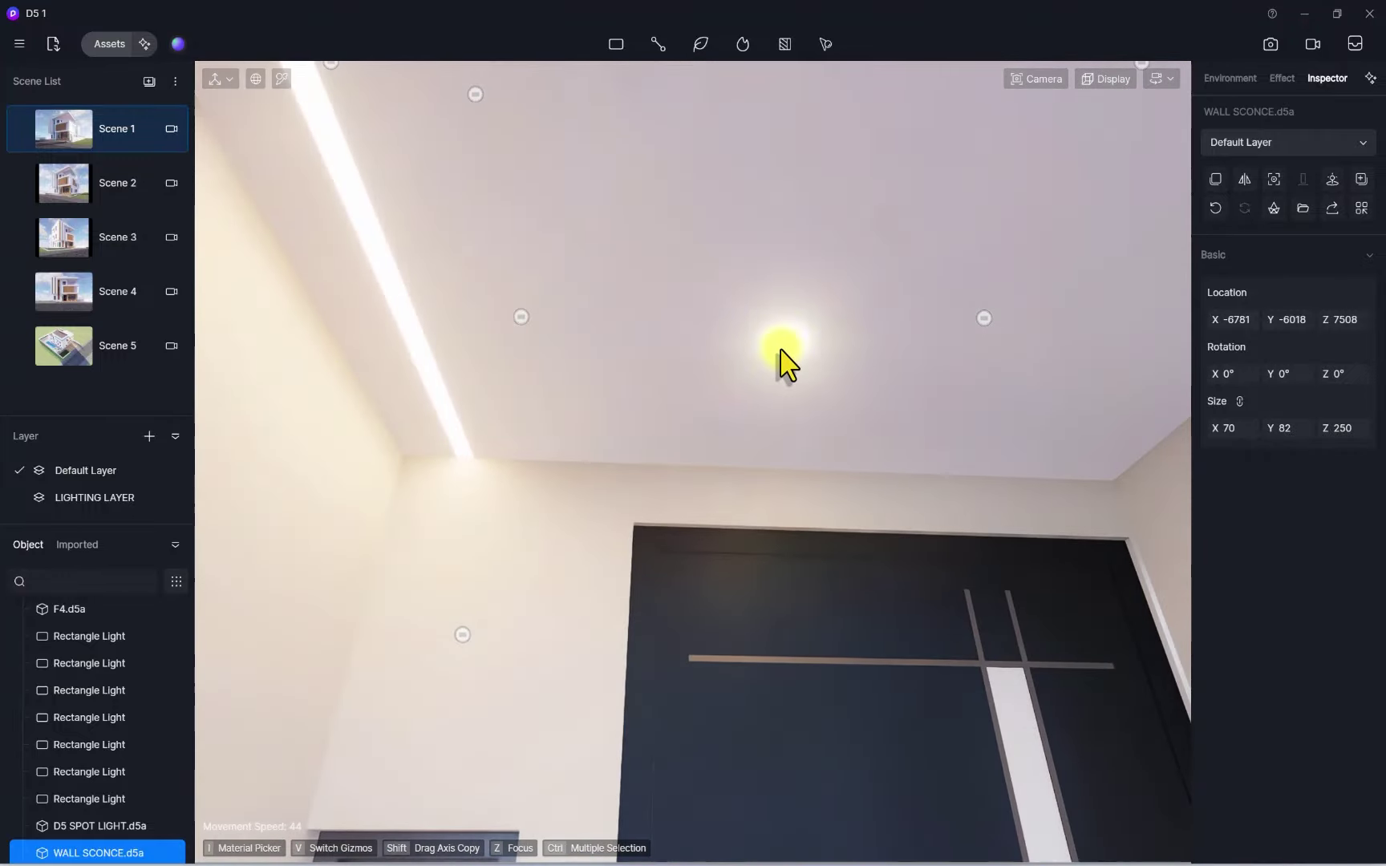
{"action": "left_click", "coordinate": [780, 351]}
{"action": "left_click", "coordinate": [746, 459]}
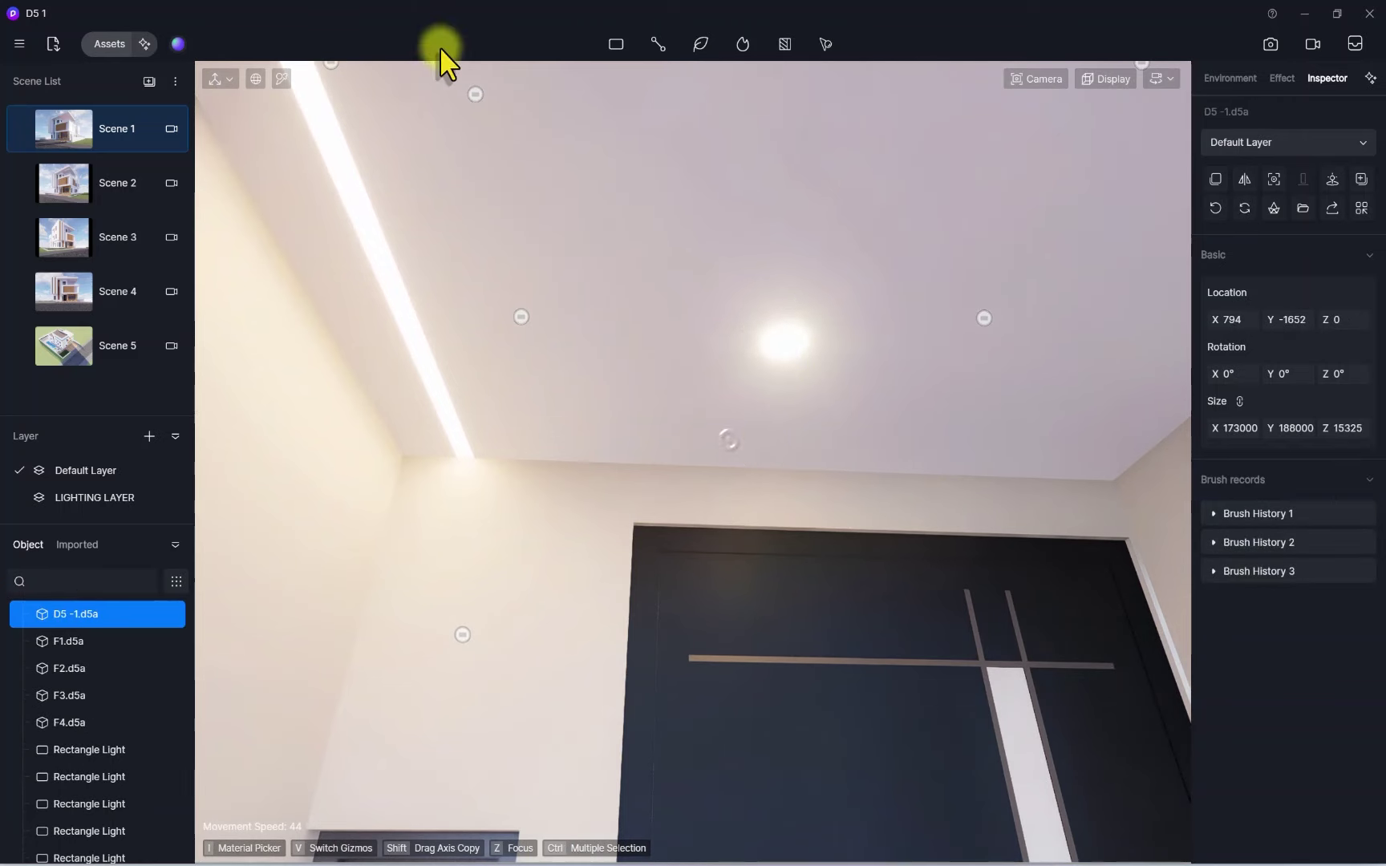
{"action": "mouse_move", "coordinate": [616, 50]}
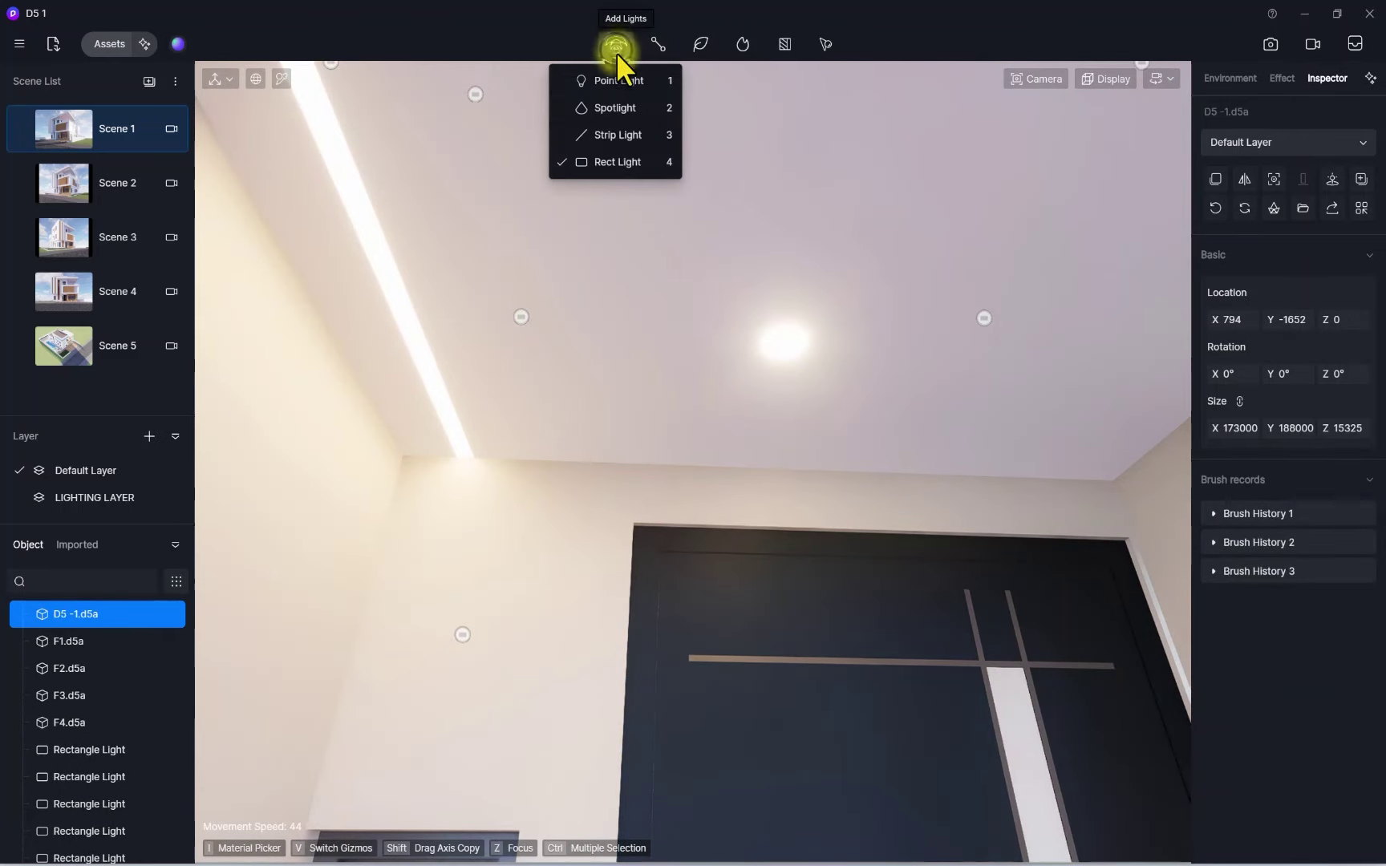
{"action": "left_click", "coordinate": [600, 116]}
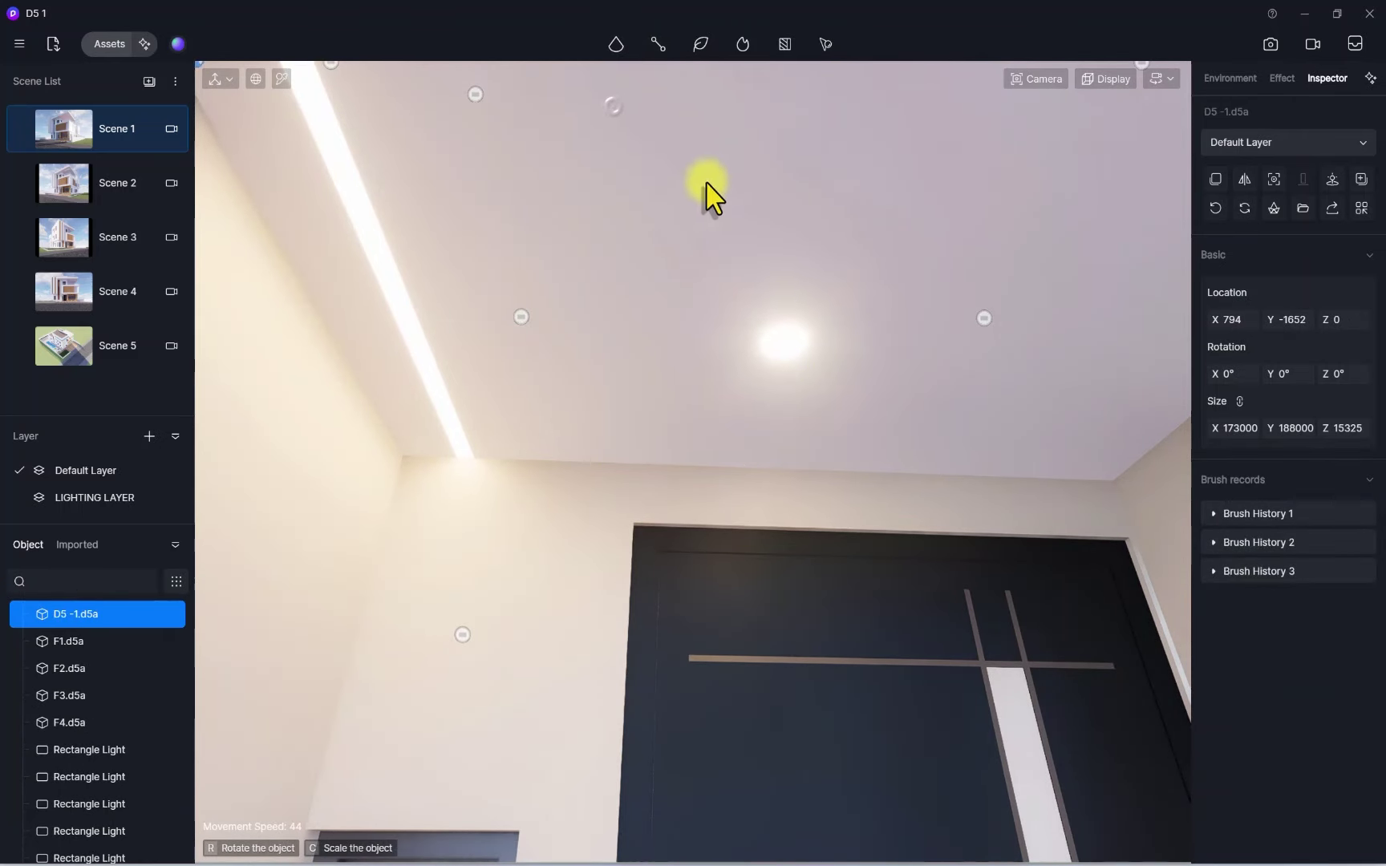
{"action": "left_click", "coordinate": [782, 353]}
{"action": "scroll", "coordinate": [588, 401], "scroll_direction": "down", "scroll_amount": 5}
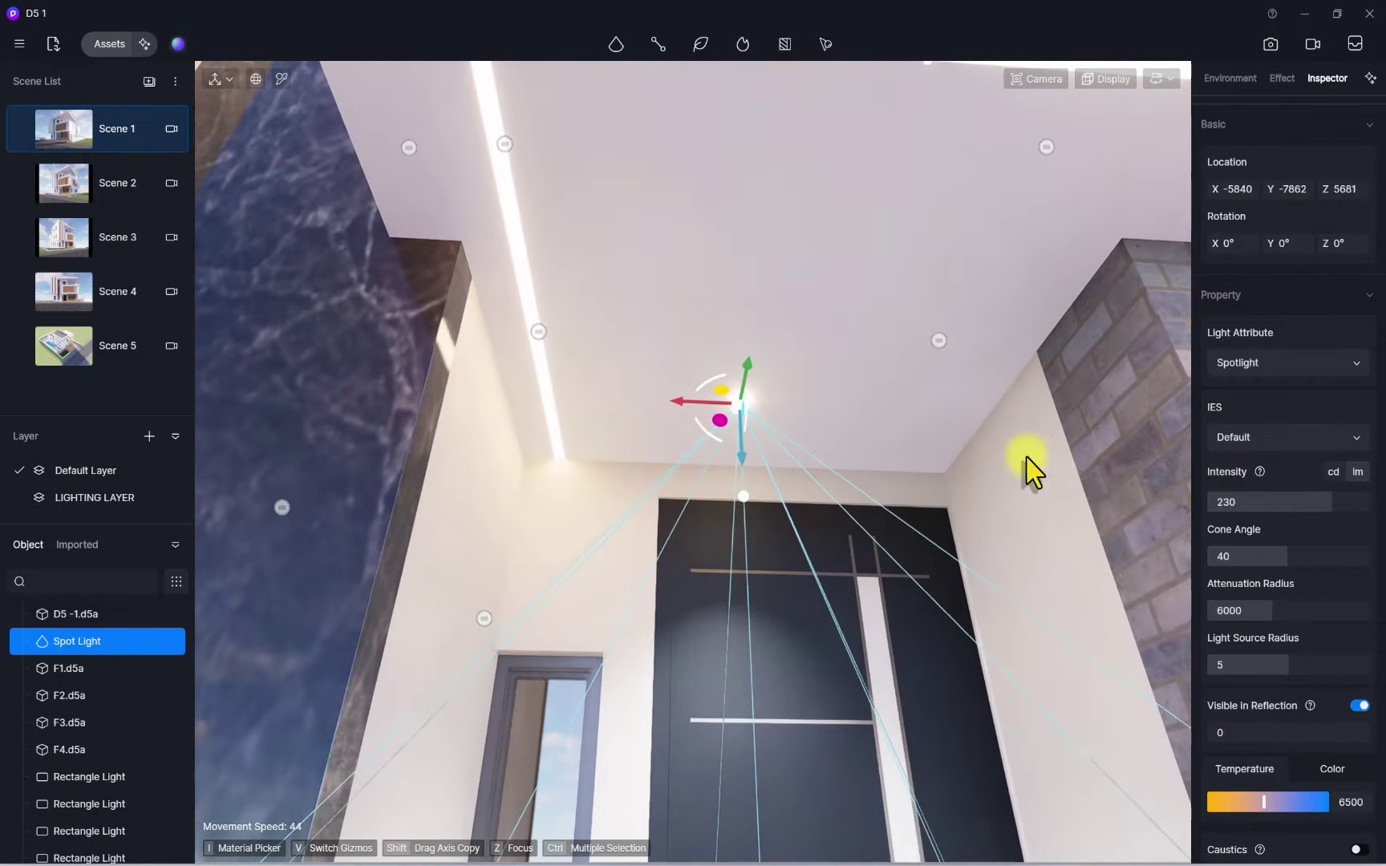
Set the entrance spotlight's intensity to 25 lm, temperature to 5300 and cone angle to about 33.8, and focus on the light
{"action": "left_click_drag", "start_coordinate": [1229, 504], "coordinate": [1227, 505]}
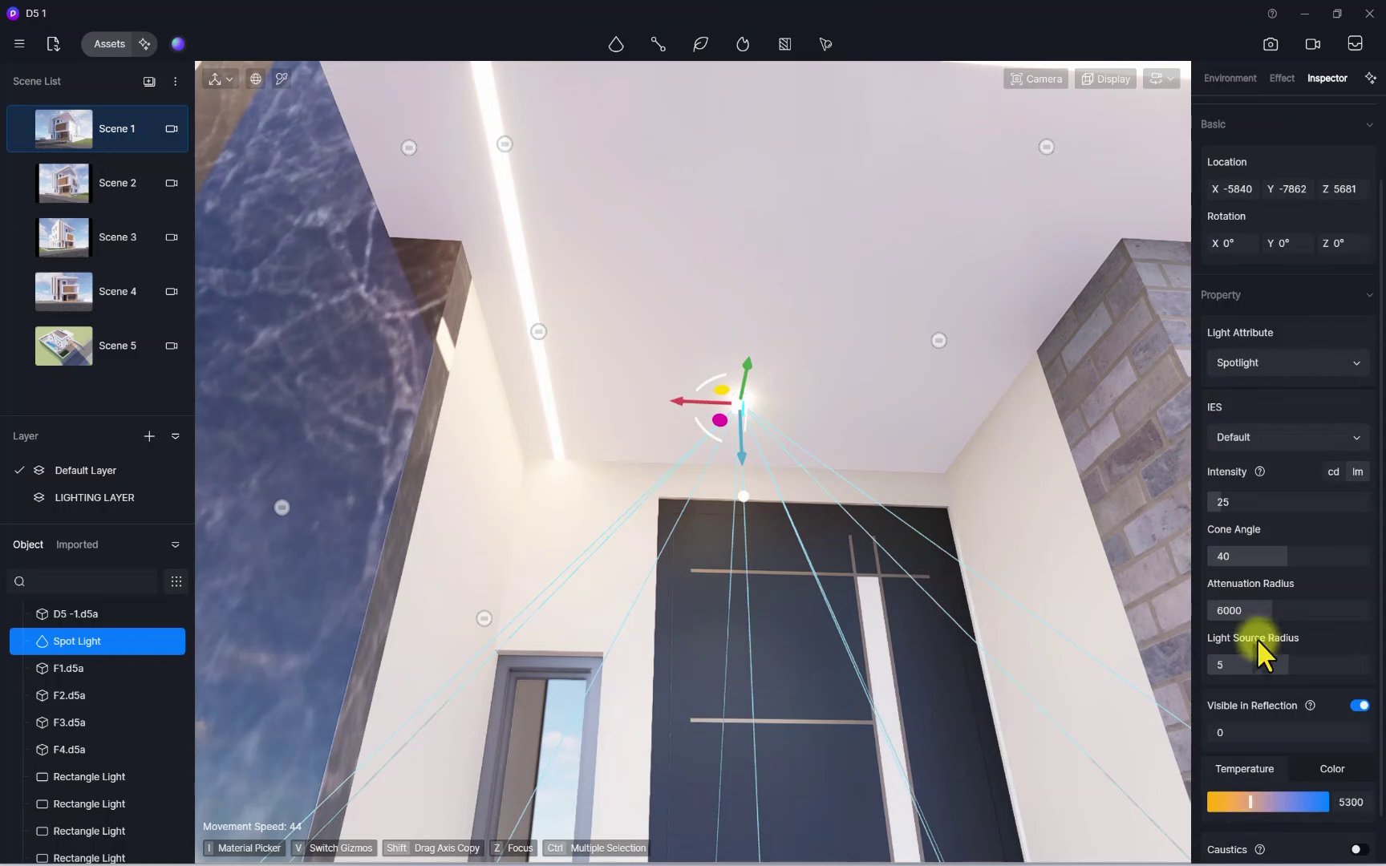
{"action": "left_click_drag", "start_coordinate": [1290, 559], "coordinate": [1274, 557]}
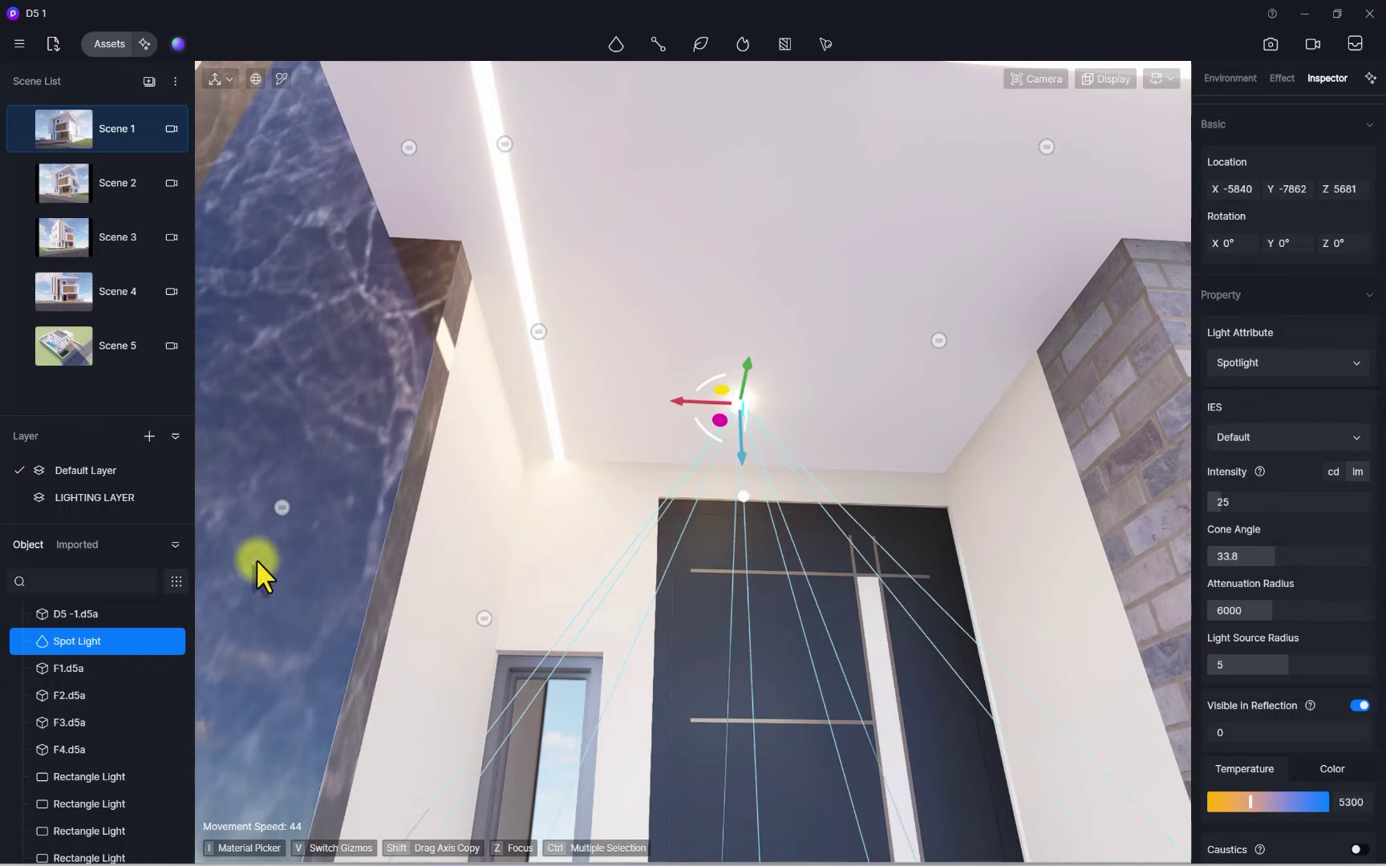
{"action": "left_click", "coordinate": [790, 430]}
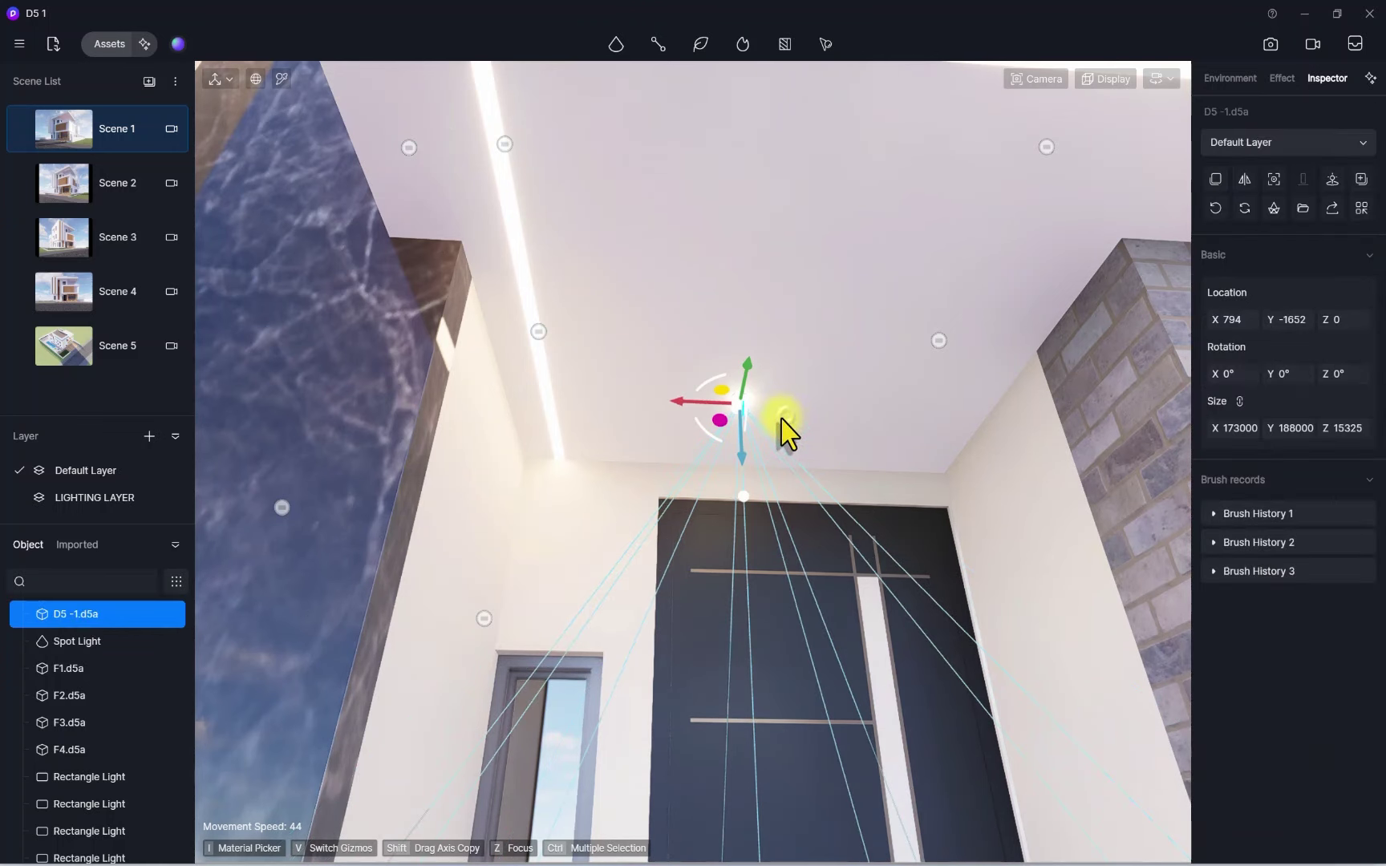
{"action": "left_click", "coordinate": [739, 403]}
{"action": "scroll", "coordinate": [763, 390], "scroll_direction": "up", "scroll_amount": 5}
{"action": "scroll", "coordinate": [782, 401], "scroll_direction": "down", "scroll_amount": 7}
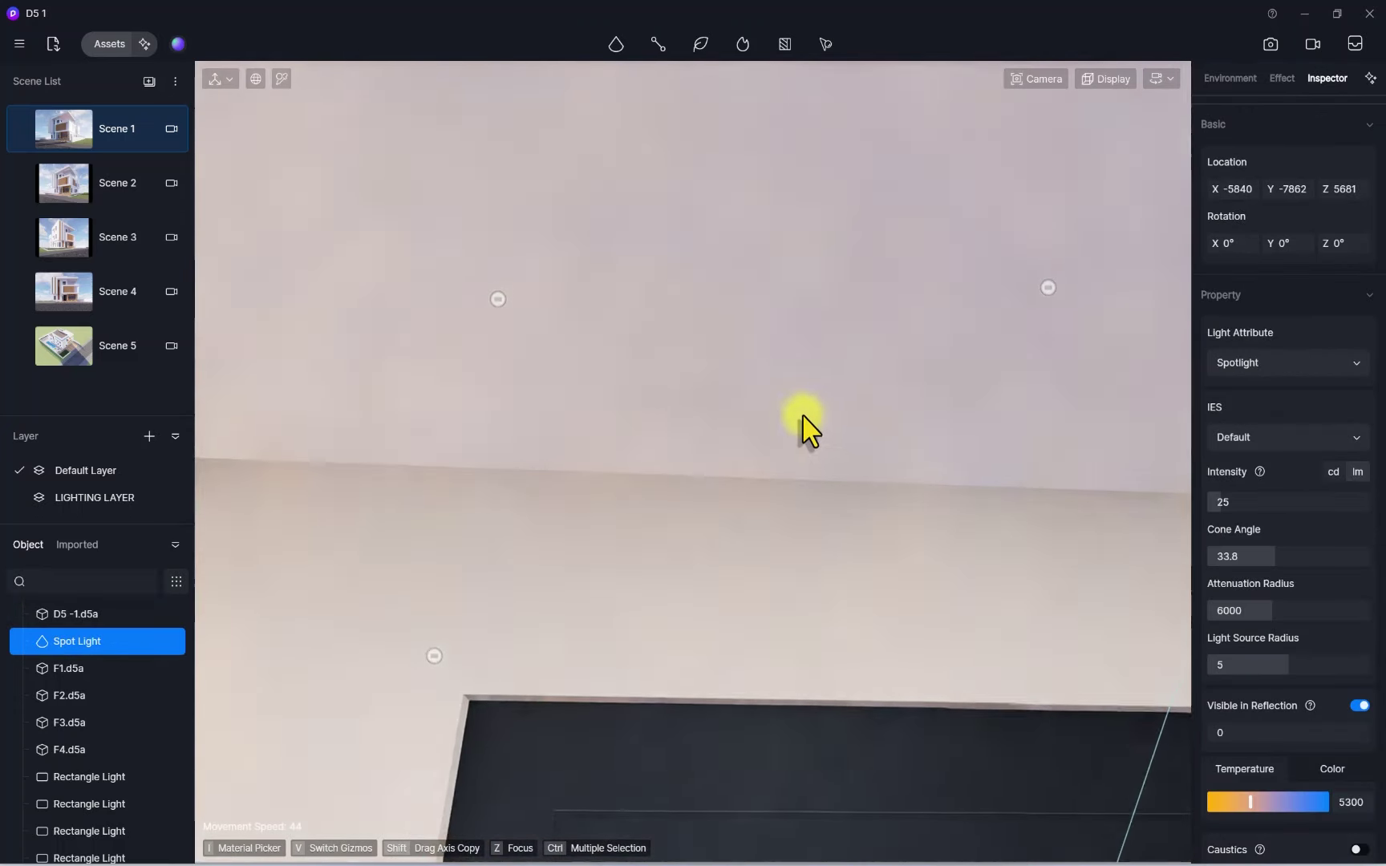
{"action": "key", "text": "z"}
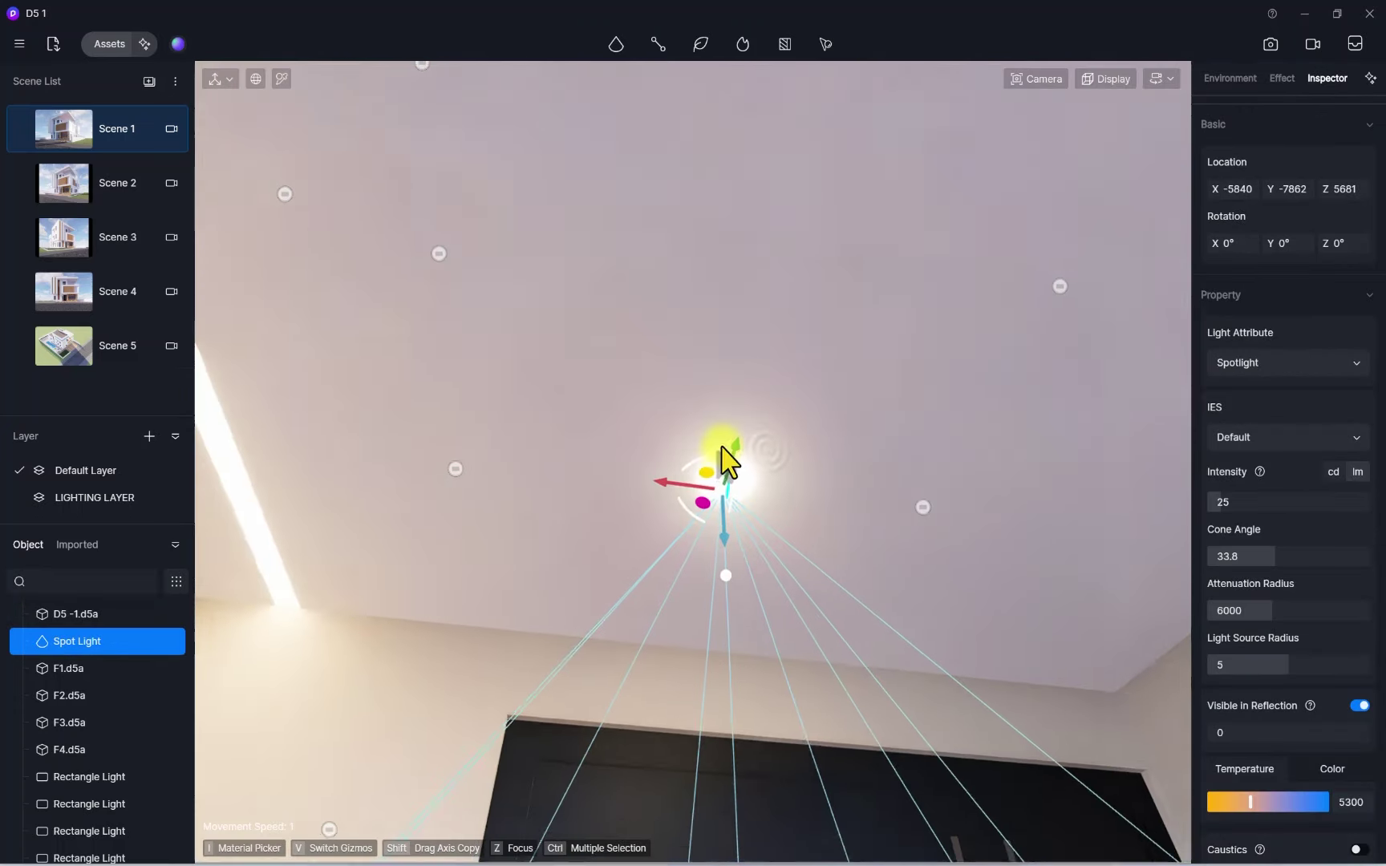
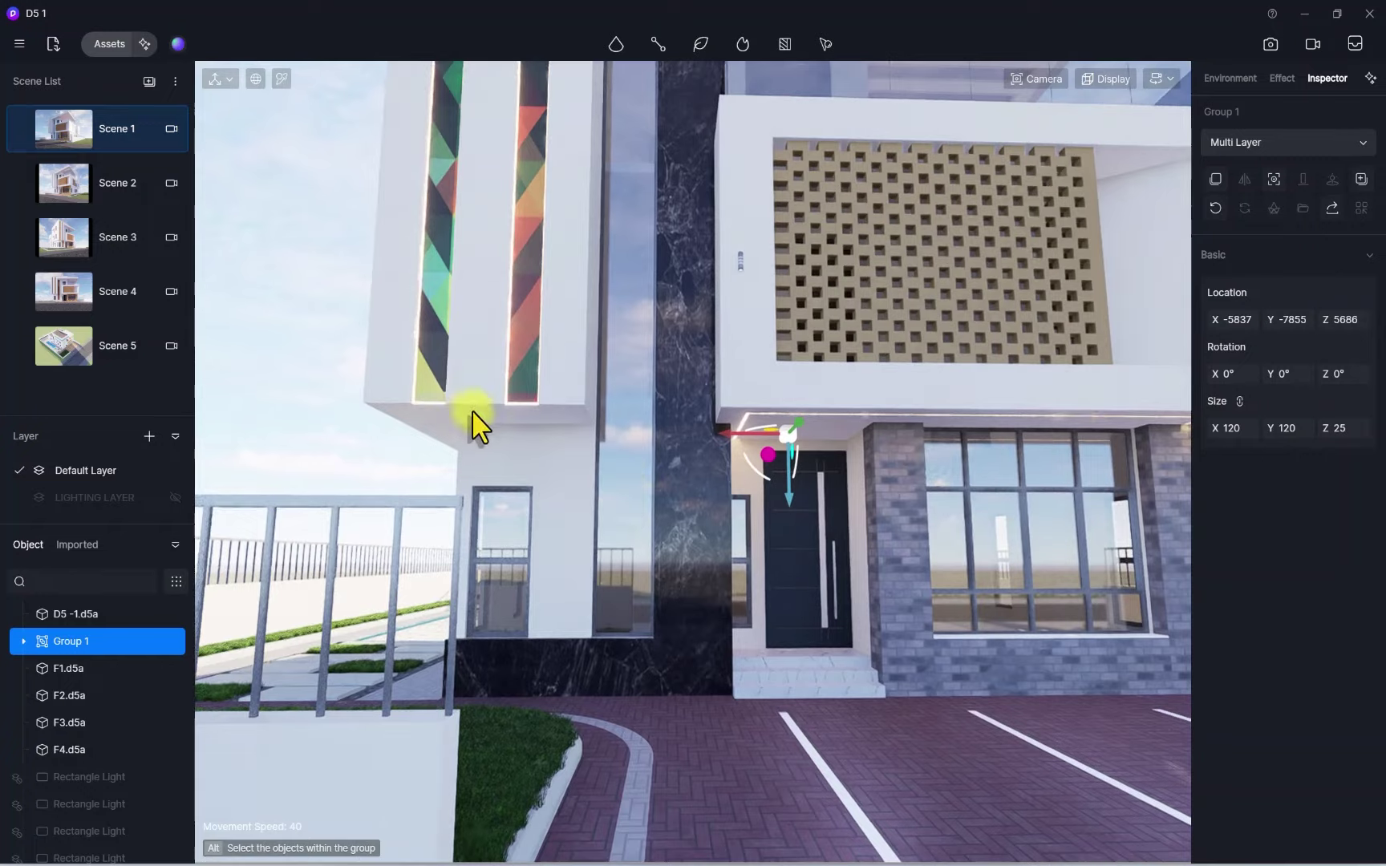
Turn on the visibility of the LIGHTING LAYER
{"action": "scroll", "coordinate": [473, 413], "scroll_direction": "down", "scroll_amount": 3}
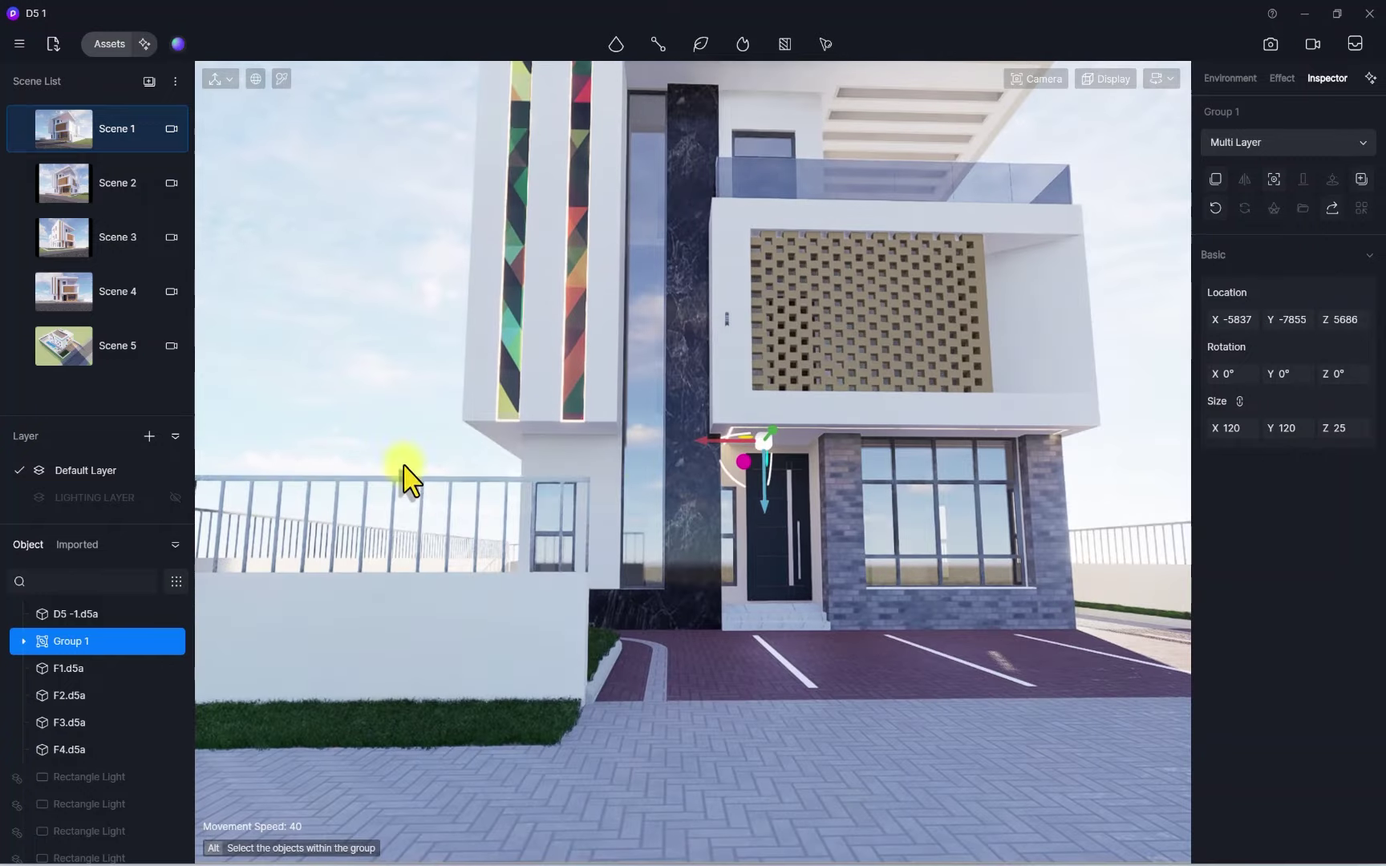
{"action": "left_click", "coordinate": [171, 497]}
{"action": "scroll", "coordinate": [711, 542], "scroll_direction": "up", "scroll_amount": 3}
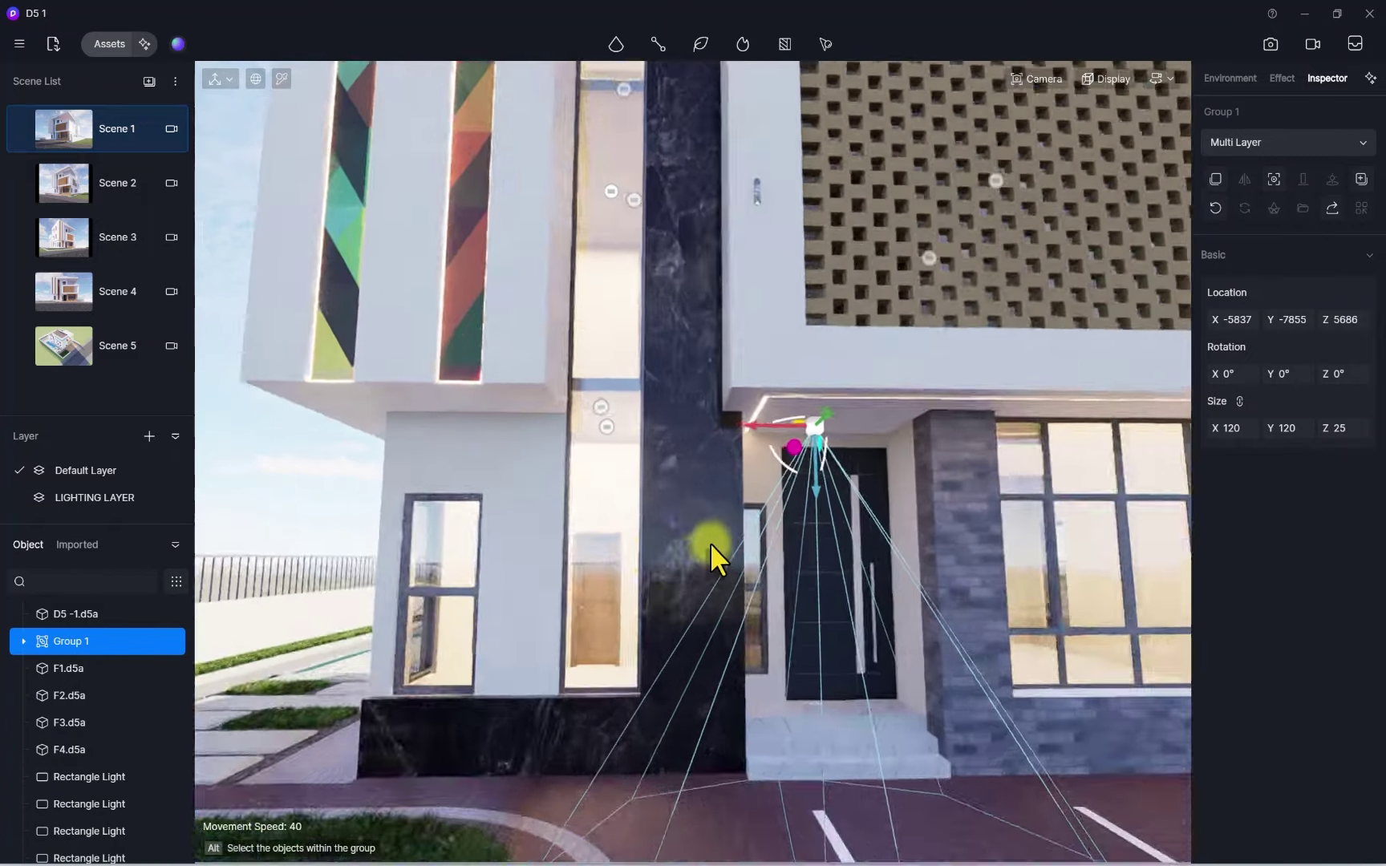
Move the grouped entrance light forward along the ceiling to about X -5663, Y -7522, Z 5686
{"action": "right_click_drag", "start_coordinate": [711, 542], "coordinate": [177, 520]}
{"action": "right_click_drag", "start_coordinate": [320, 550], "coordinate": [769, 484]}
{"action": "left_click", "coordinate": [718, 362]}
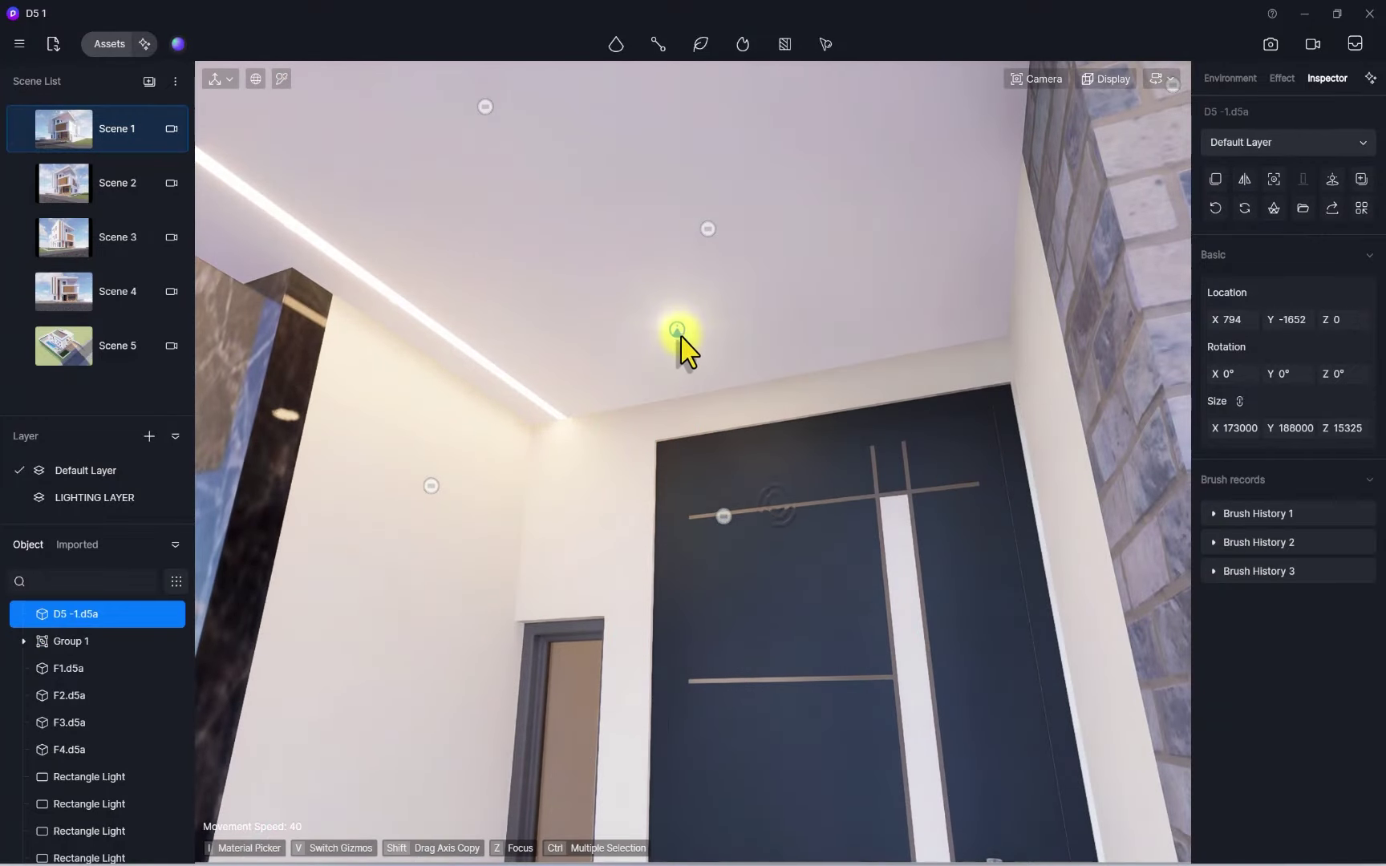
{"action": "left_click", "coordinate": [680, 337]}
{"action": "left_click_drag", "start_coordinate": [726, 320], "coordinate": [665, 238]}
{"action": "scroll", "coordinate": [643, 279], "scroll_direction": "down", "scroll_amount": 5}
{"action": "scroll", "coordinate": [697, 372], "scroll_direction": "up", "scroll_amount": 3}
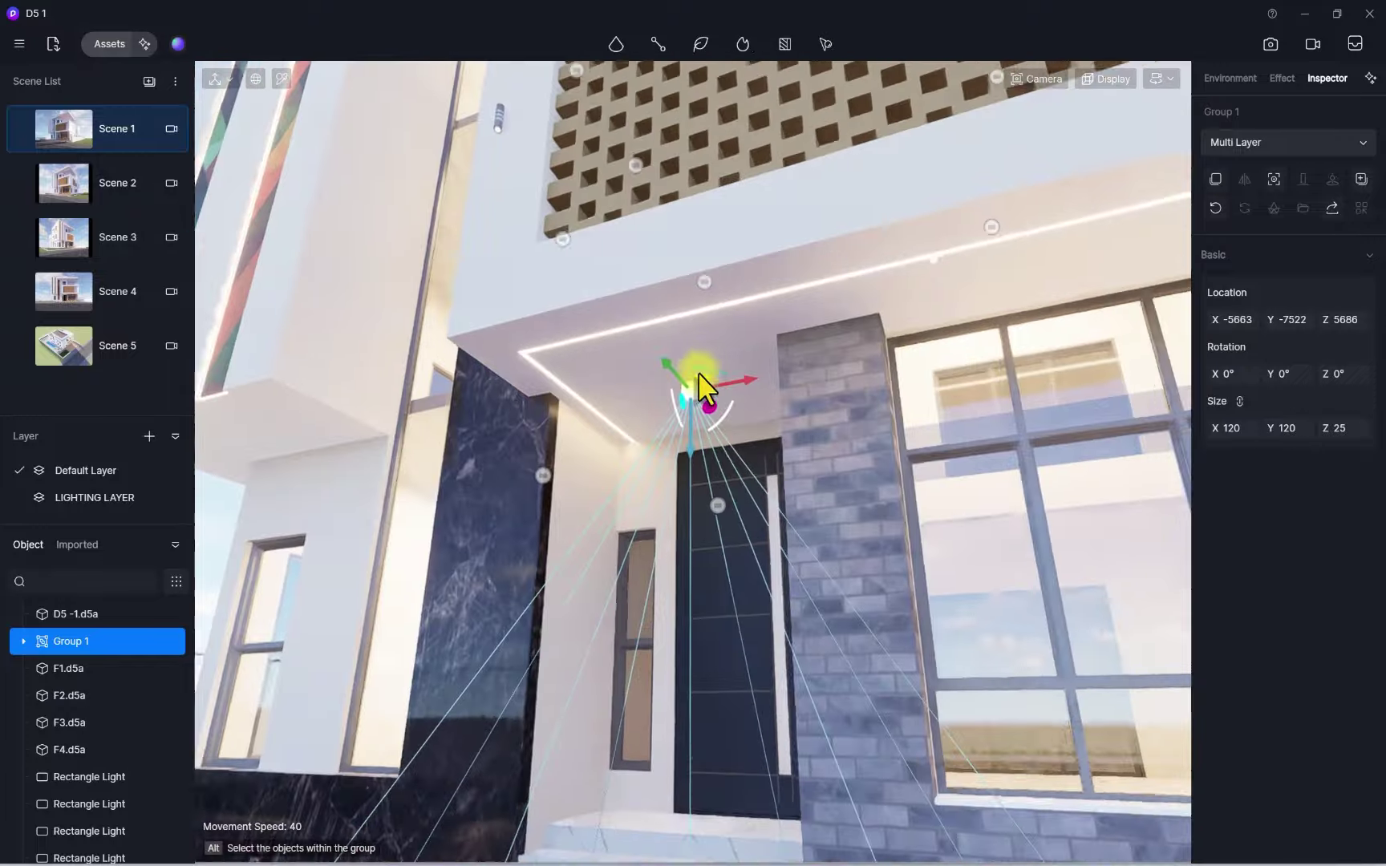
Copy the entrance light group to the front soffit at about X -4363, Y -6722, and again near the far corner at X -216
{"action": "left_click_drag", "start_coordinate": [676, 365], "coordinate": [630, 282]}
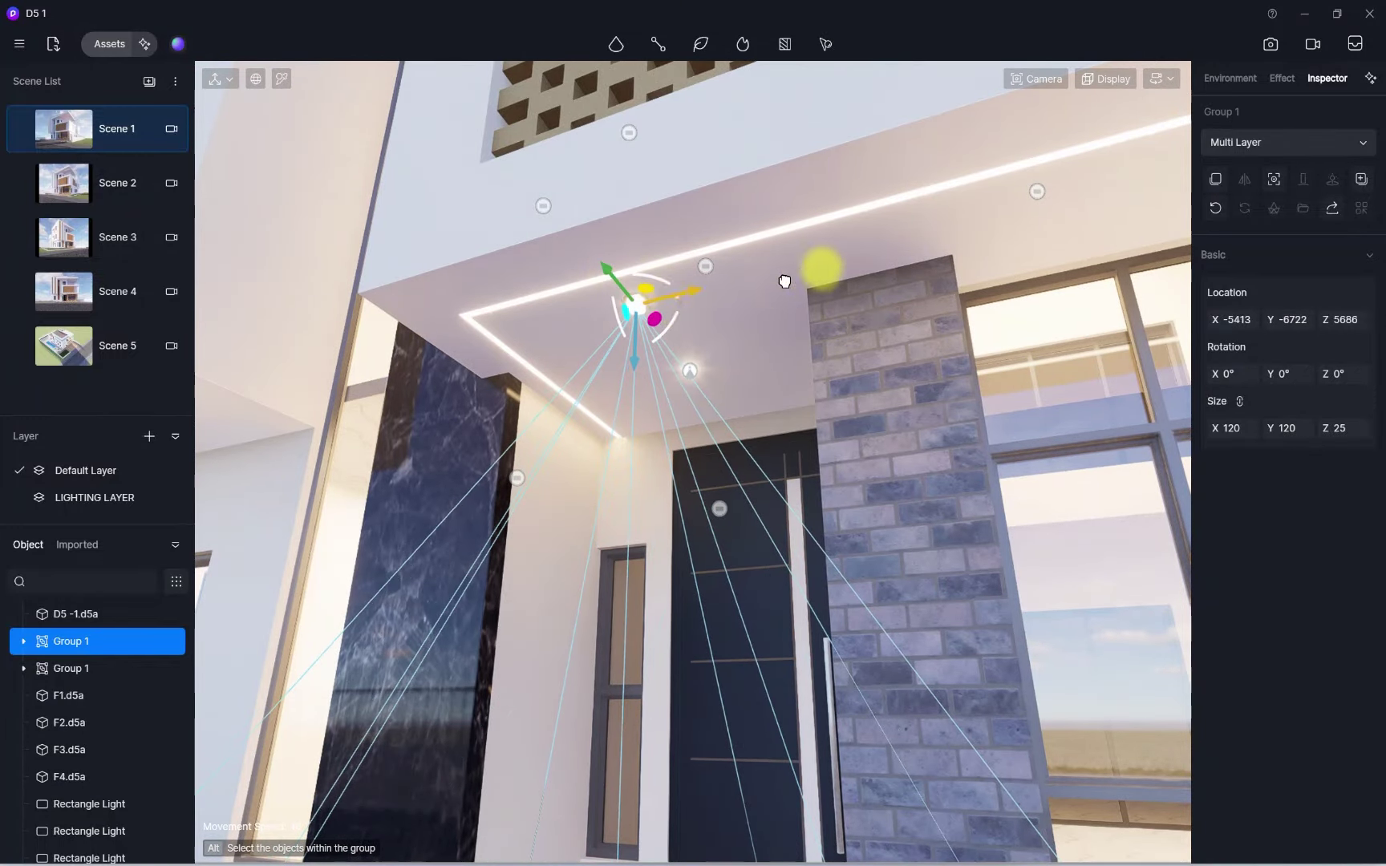
{"action": "left_click_drag", "start_coordinate": [784, 281], "coordinate": [933, 248]}
{"action": "key", "text": "s"}
{"action": "right_click_drag", "start_coordinate": [691, 348], "coordinate": [511, 379]}
{"action": "key", "text": "w"}
{"action": "key", "text": "s"}
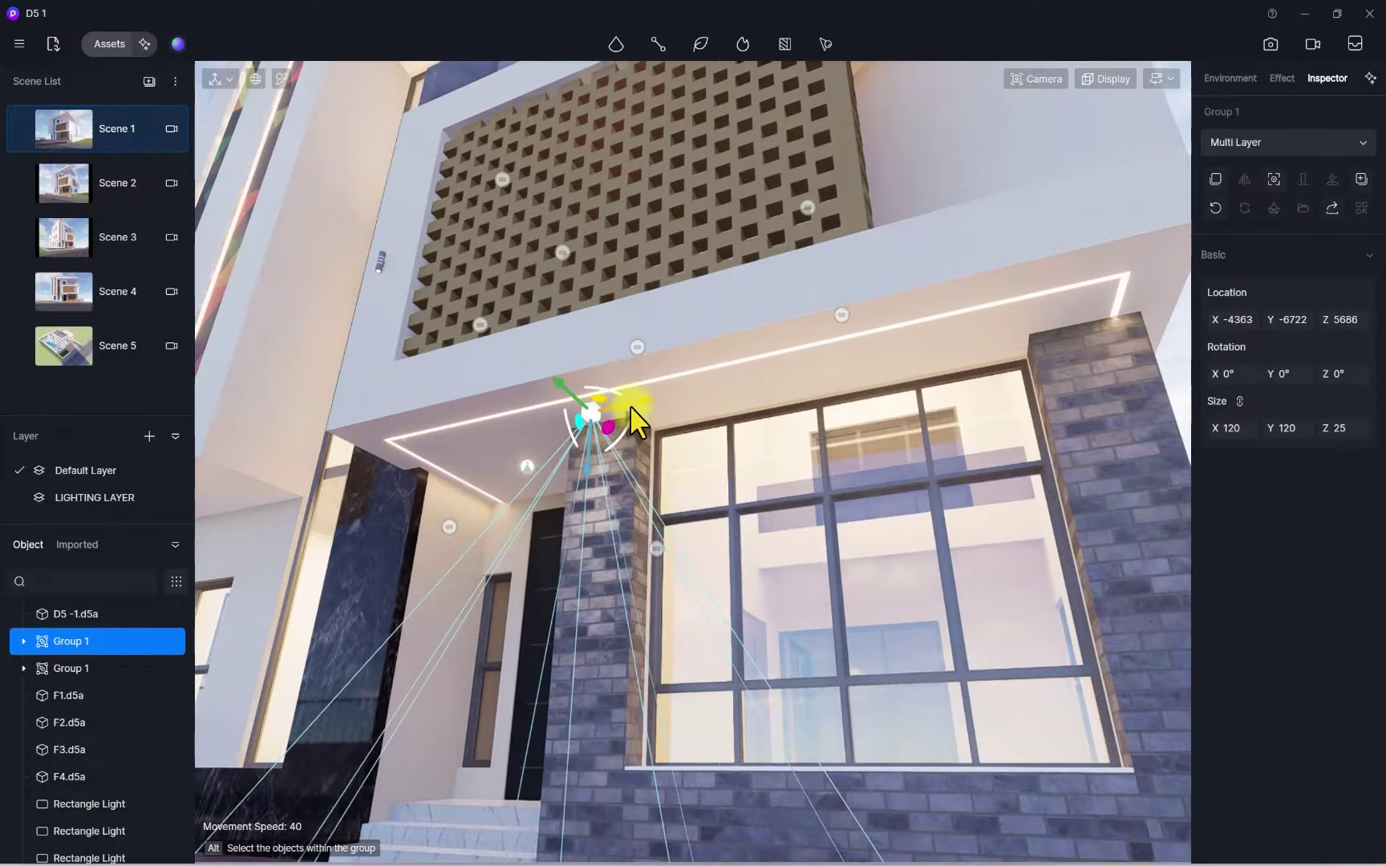
{"action": "left_click_drag", "start_coordinate": [628, 405], "coordinate": [1182, 359]}
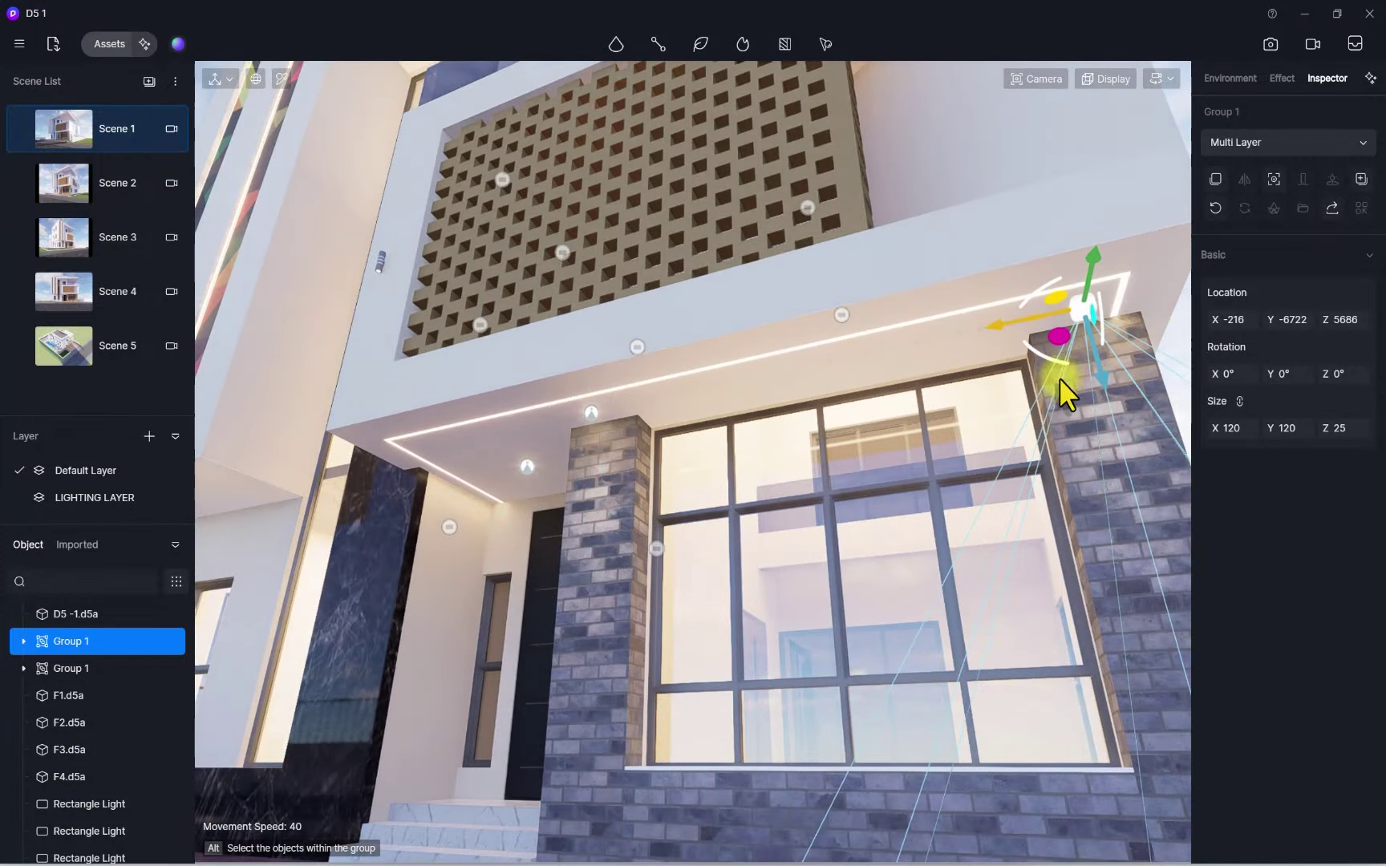
Copy the light group up to the roof overhang's underside beside the dark marble column, at about X -7720, Y -6524, Z 13183
{"action": "right_click_drag", "start_coordinate": [526, 467], "coordinate": [482, 309]}
{"action": "key", "text": "s"}
{"action": "key", "text": "w"}
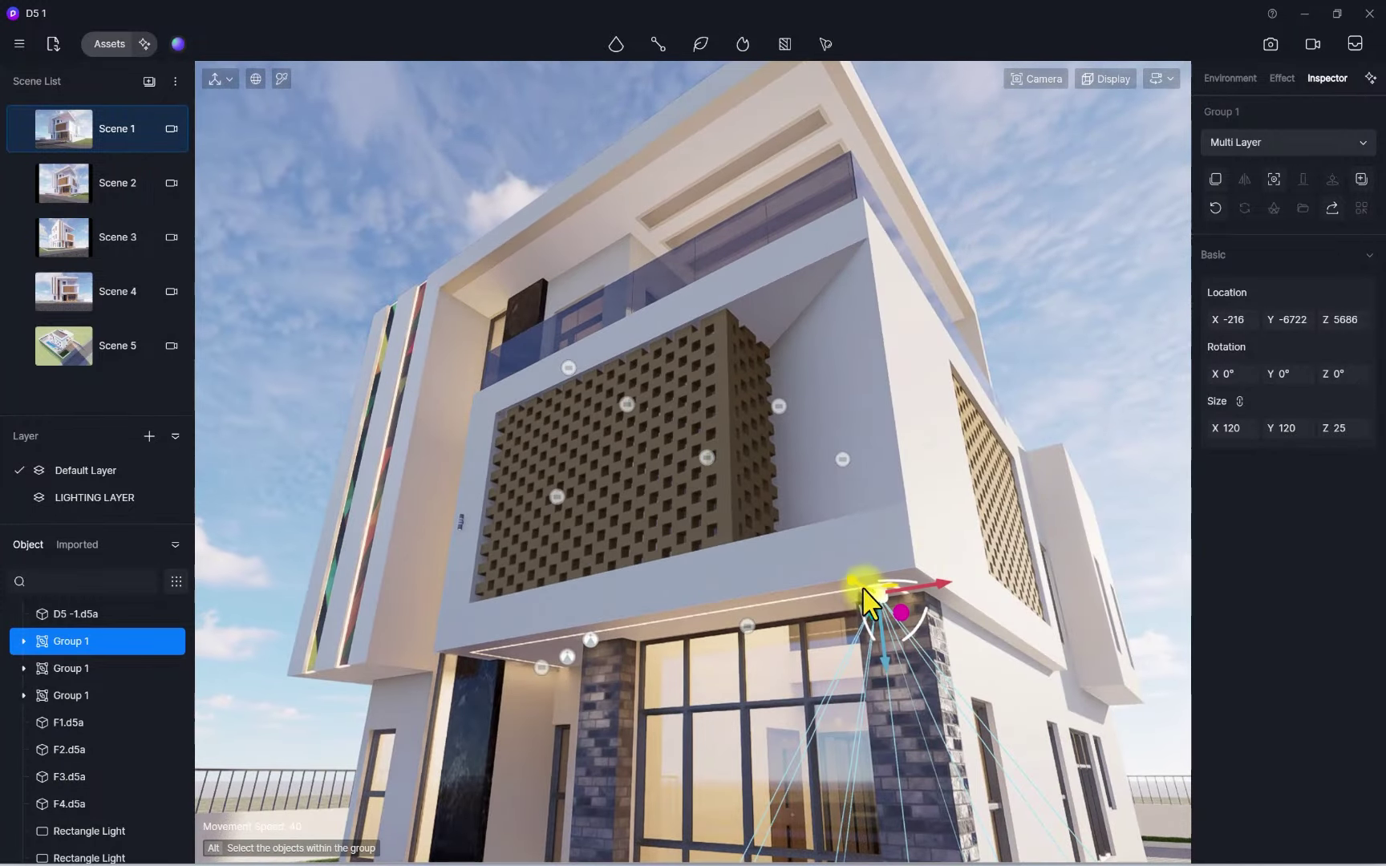
{"action": "left_click_drag", "start_coordinate": [870, 602], "coordinate": [722, 536], "text": "alt"}
{"action": "left_click_drag", "start_coordinate": [565, 380], "coordinate": [480, 287]}
{"action": "right_click_drag", "start_coordinate": [481, 287], "coordinate": [711, 458]}
{"action": "key", "text": "w"}
{"action": "scroll", "coordinate": [711, 458], "scroll_direction": "down", "scroll_amount": 3}
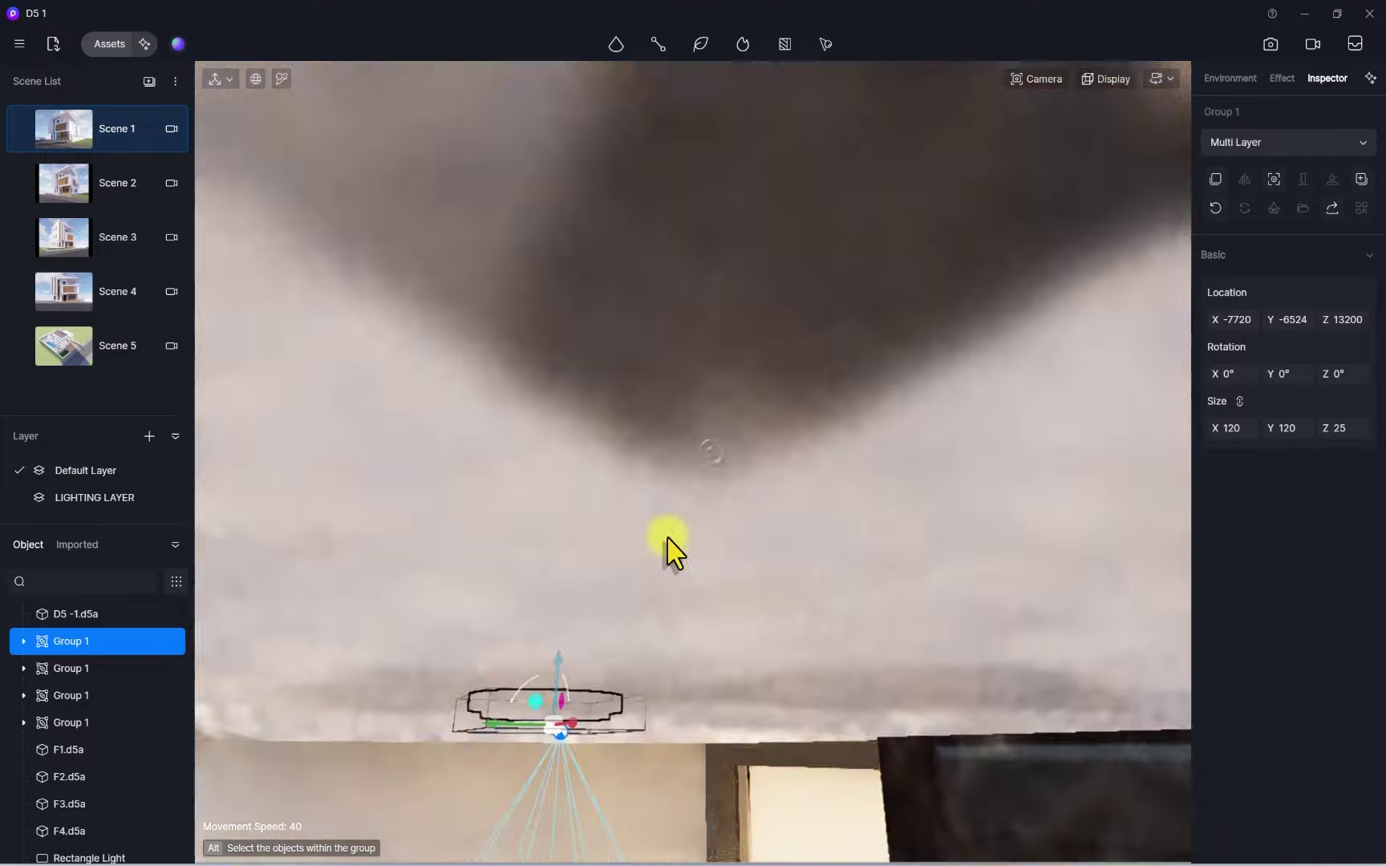
{"action": "left_click_drag", "start_coordinate": [576, 739], "coordinate": [569, 750]}
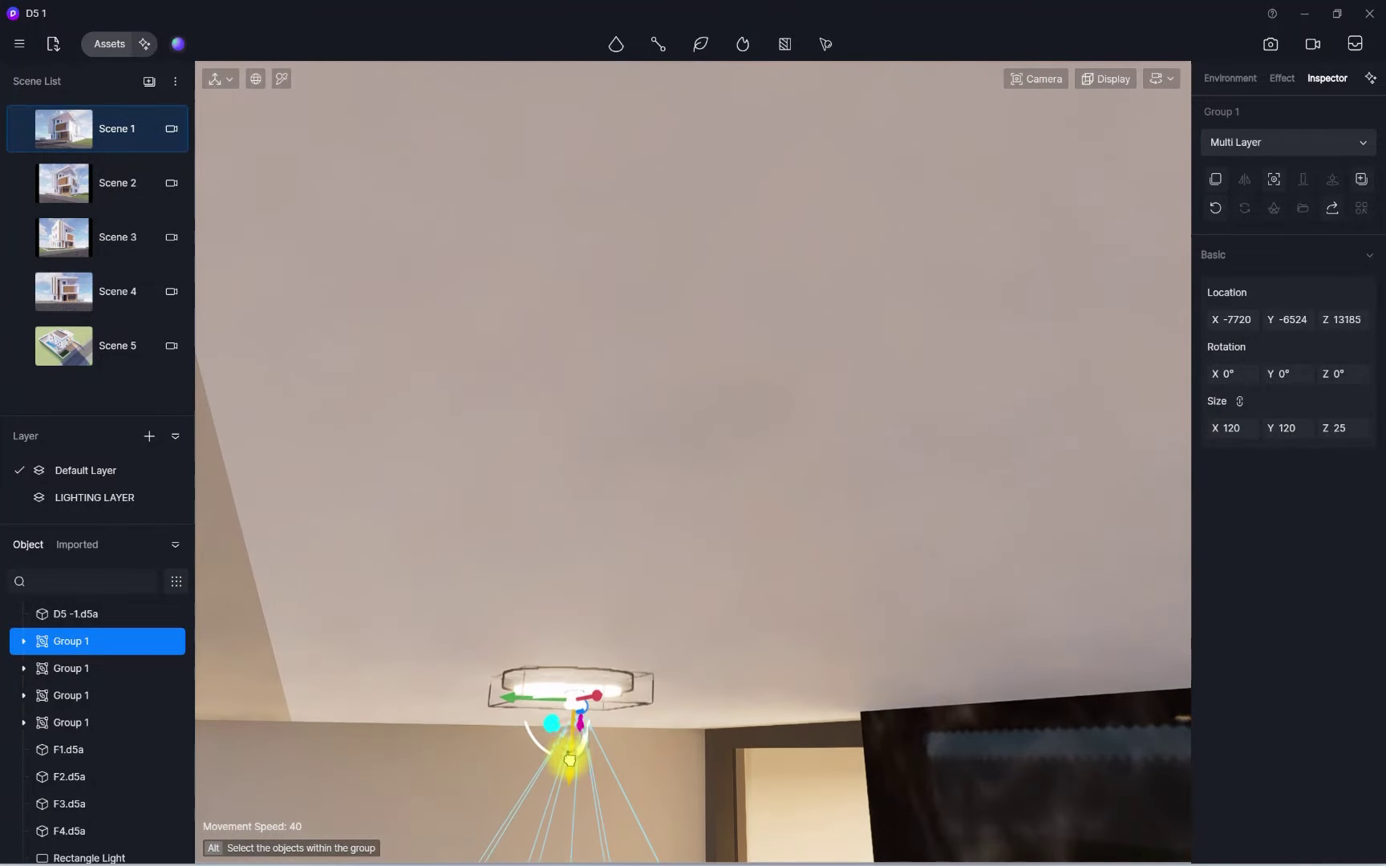
{"action": "right_click_drag", "start_coordinate": [567, 761], "coordinate": [572, 436]}
{"action": "scroll", "coordinate": [573, 435], "scroll_direction": "down", "scroll_amount": 5}
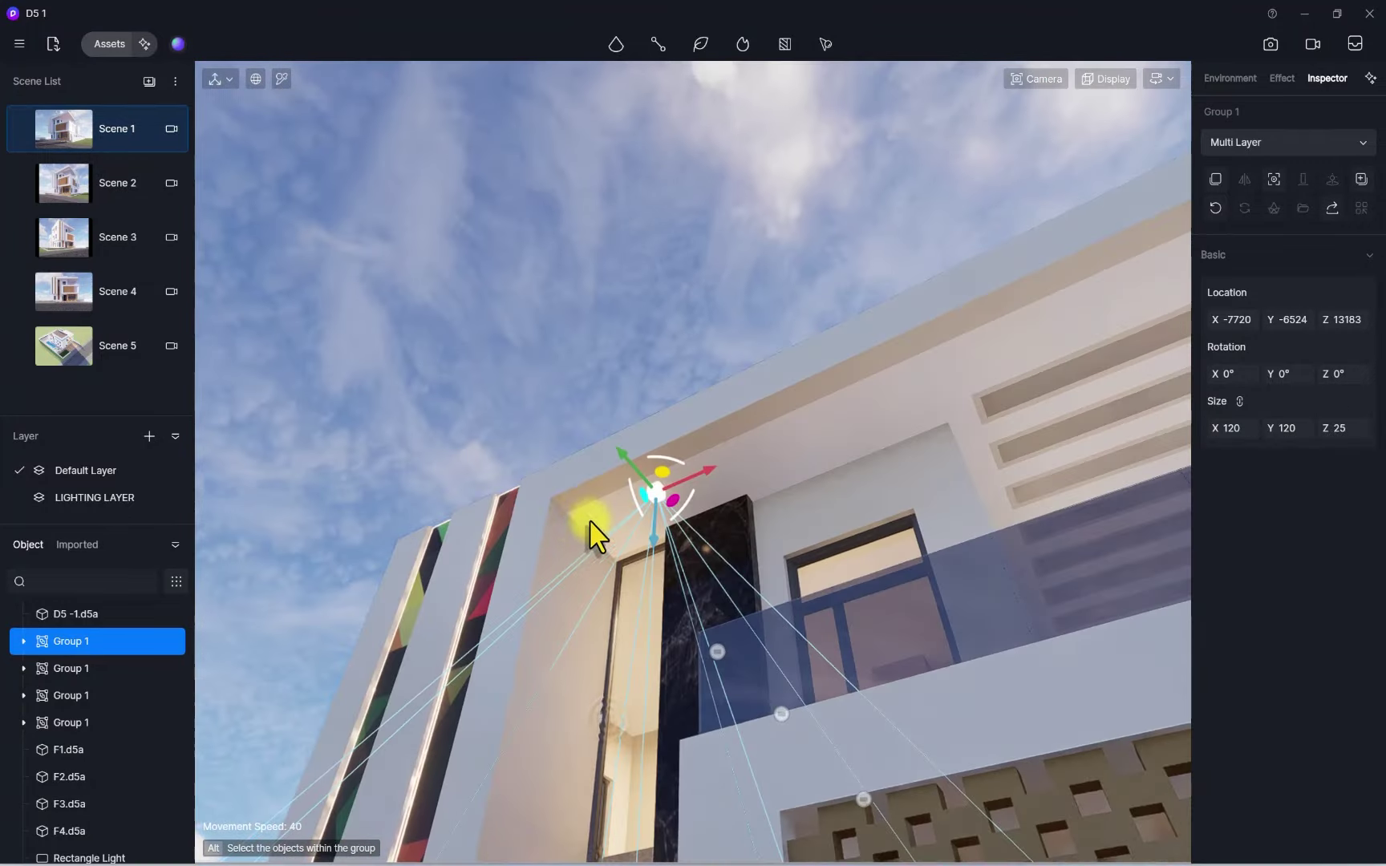
Copy the roof light group along the overhang's front edge, starting at about X -6070, Y -6664, to make a row of four lights
{"action": "scroll", "coordinate": [591, 523], "scroll_direction": "up", "scroll_amount": 2}
{"action": "left_click_drag", "start_coordinate": [628, 509], "coordinate": [889, 447]}
{"action": "scroll", "coordinate": [567, 549], "scroll_direction": "down", "scroll_amount": 2}
{"action": "scroll", "coordinate": [834, 448], "scroll_direction": "down", "scroll_amount": 3}
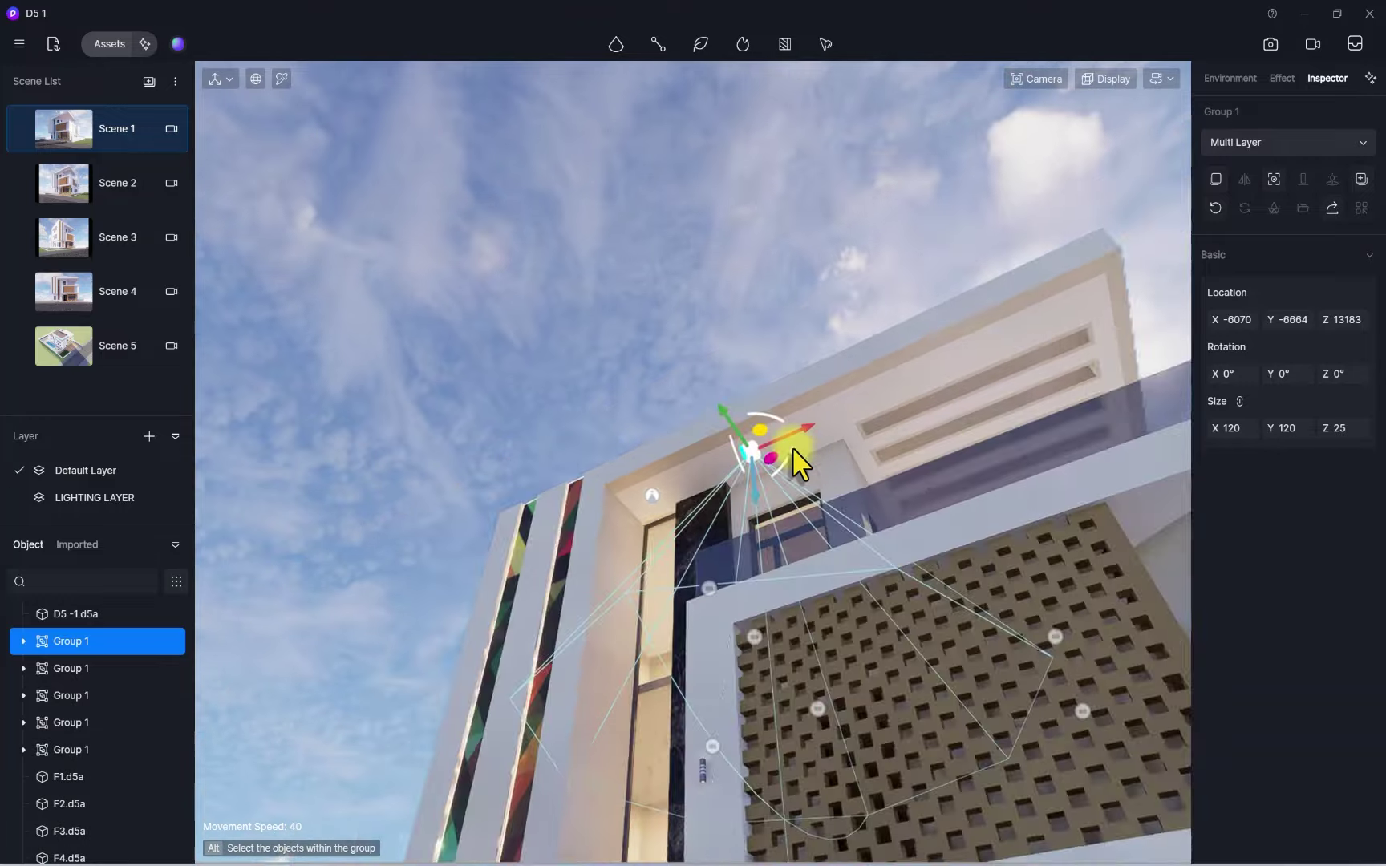
{"action": "left_click_drag", "start_coordinate": [796, 453], "coordinate": [800, 568]}
Select the last two roof light groups and copy the pair back along the slatted overhang until there are four pairs
{"action": "left_click", "coordinate": [563, 508], "text": "ctrl"}
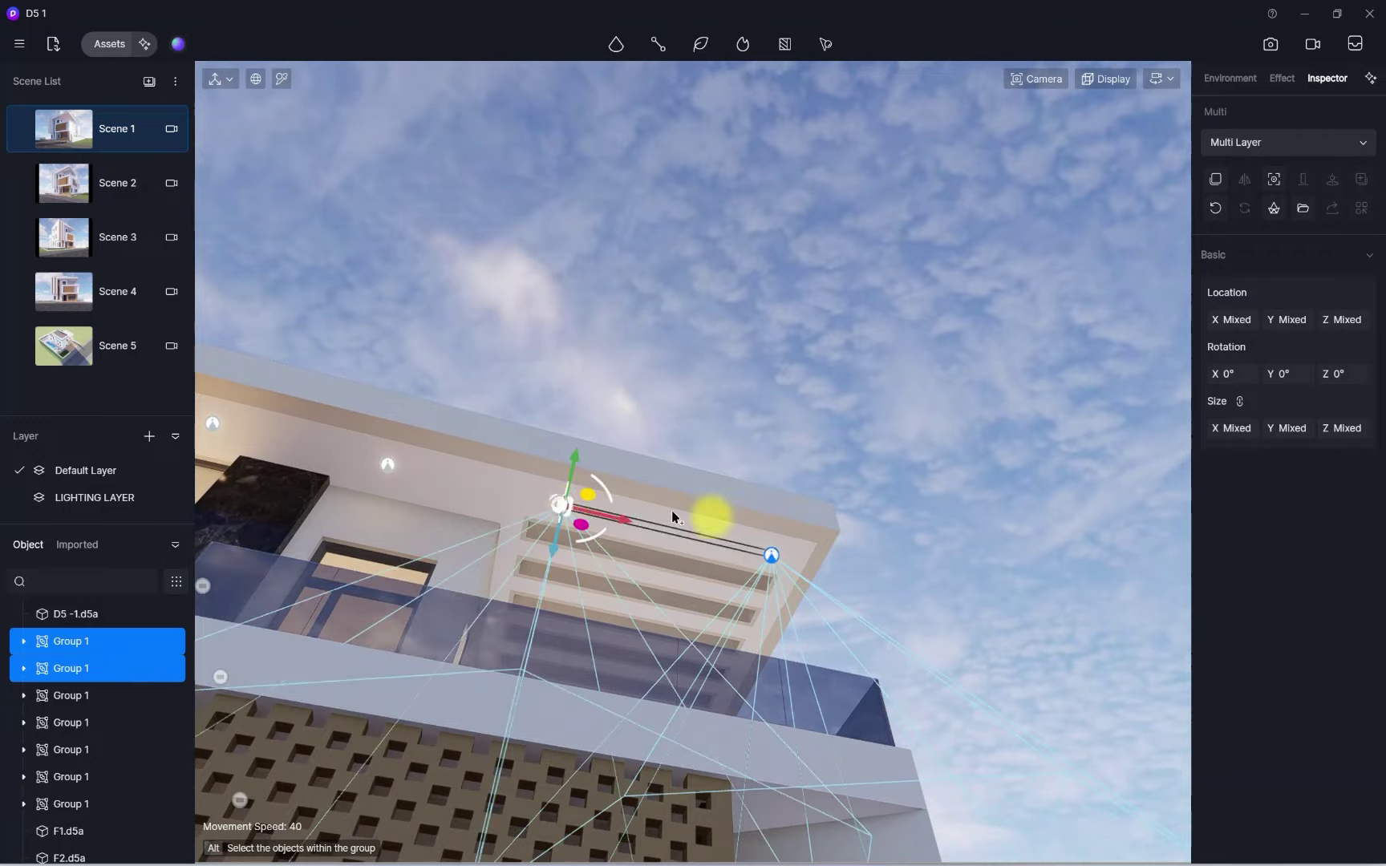
{"action": "scroll", "coordinate": [695, 522], "scroll_direction": "up", "scroll_amount": 3}
{"action": "right_click_drag", "start_coordinate": [773, 572], "coordinate": [591, 554]}
{"action": "scroll", "coordinate": [683, 576], "scroll_direction": "down", "scroll_amount": 3}
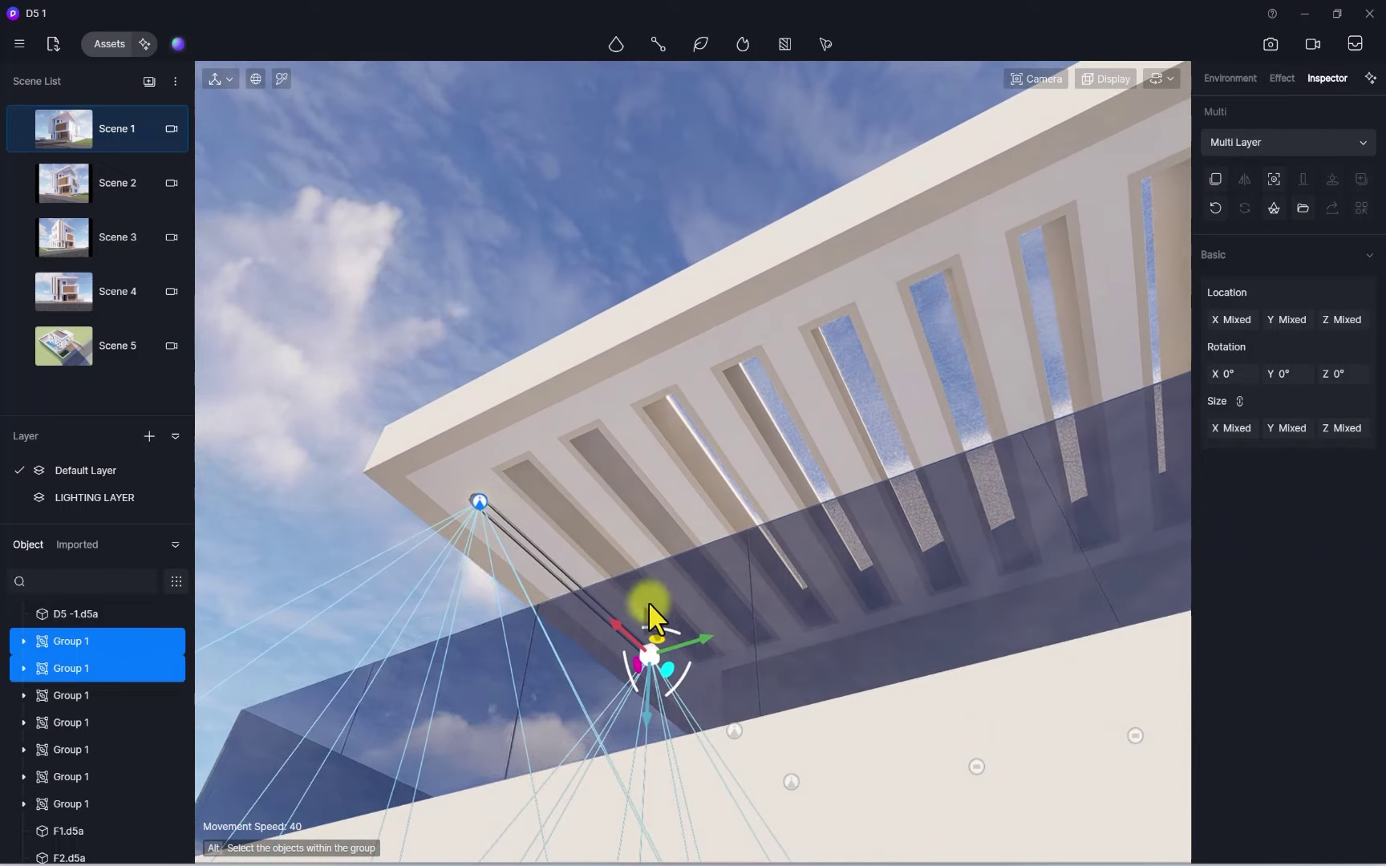
{"action": "left_click_drag", "start_coordinate": [693, 643], "coordinate": [1005, 498]}
{"action": "right_click_drag", "start_coordinate": [1003, 498], "coordinate": [948, 506]}
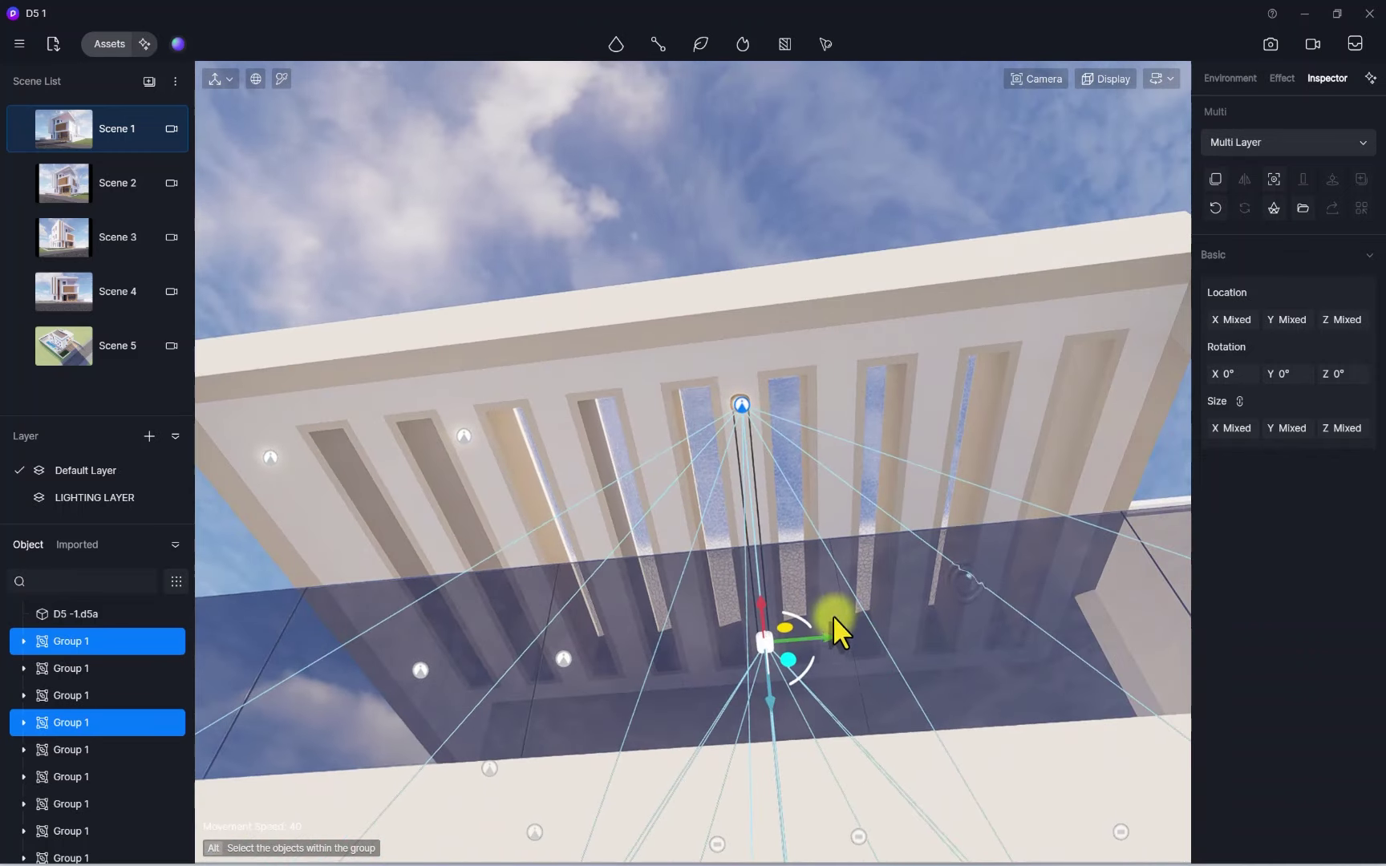
{"action": "left_click_drag", "start_coordinate": [816, 637], "coordinate": [1053, 582]}
{"action": "right_click_drag", "start_coordinate": [709, 526], "coordinate": [634, 562]}
{"action": "scroll", "coordinate": [674, 553], "scroll_direction": "down", "scroll_amount": 5}
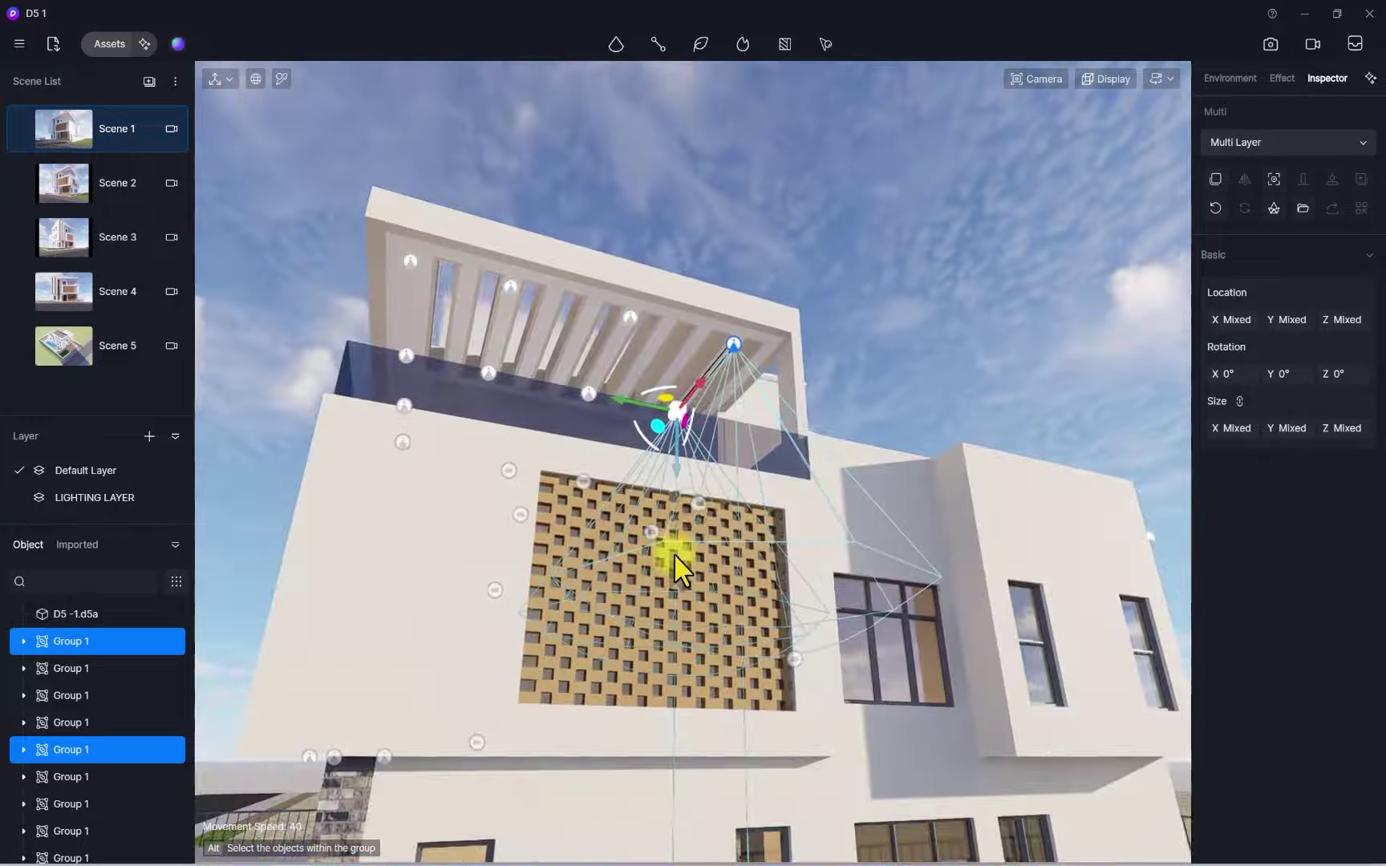
{"action": "right_click_drag", "start_coordinate": [701, 474], "coordinate": [597, 740]}
{"action": "scroll", "coordinate": [934, 514], "scroll_direction": "up", "scroll_amount": 5}
{"action": "right_click_drag", "start_coordinate": [934, 513], "coordinate": [466, 561]}
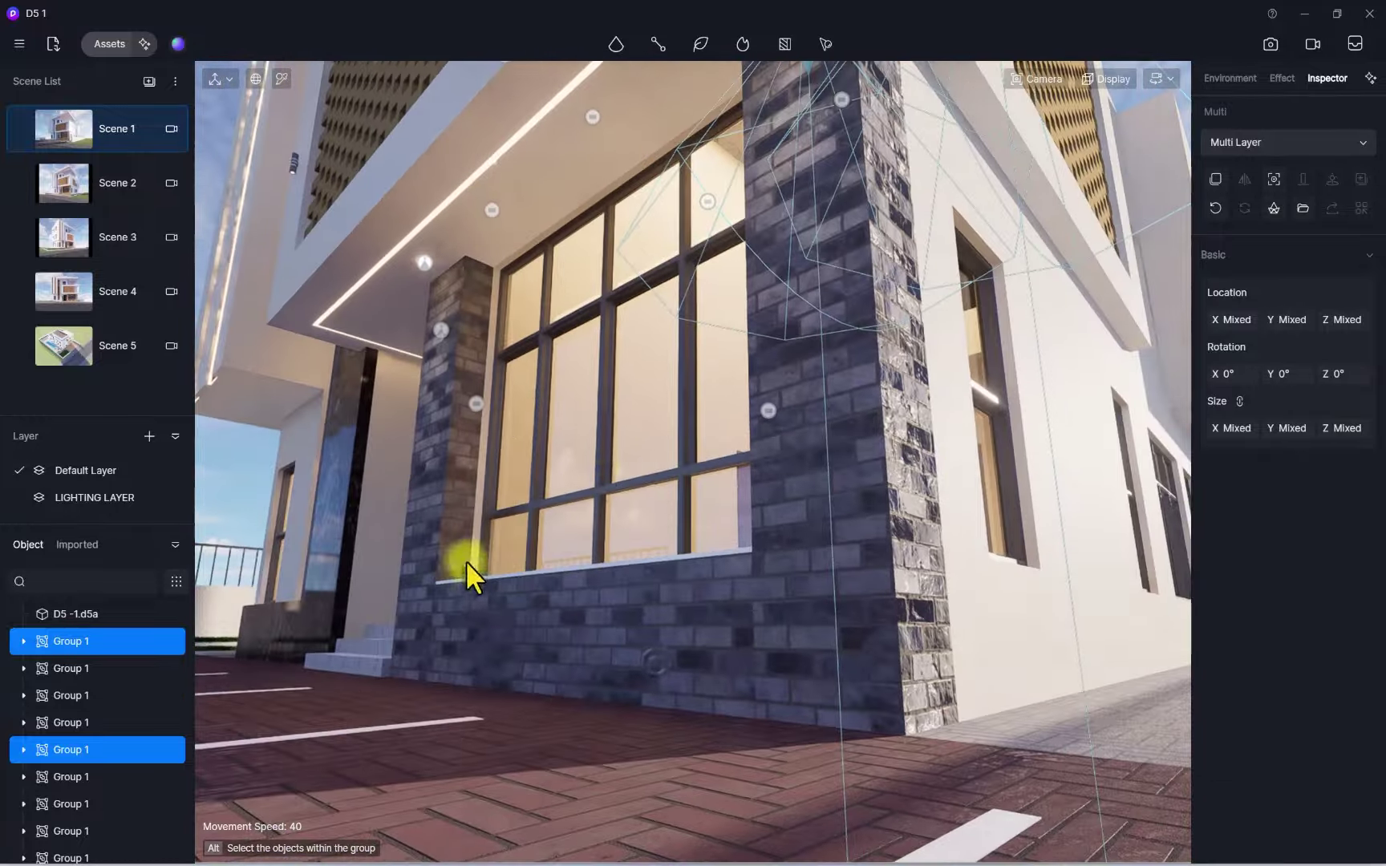
Copy the front soffit's light group beside the entrance across to the far wing's overhang underside, at about X -11263, Y -6722
{"action": "left_click", "coordinate": [419, 263]}
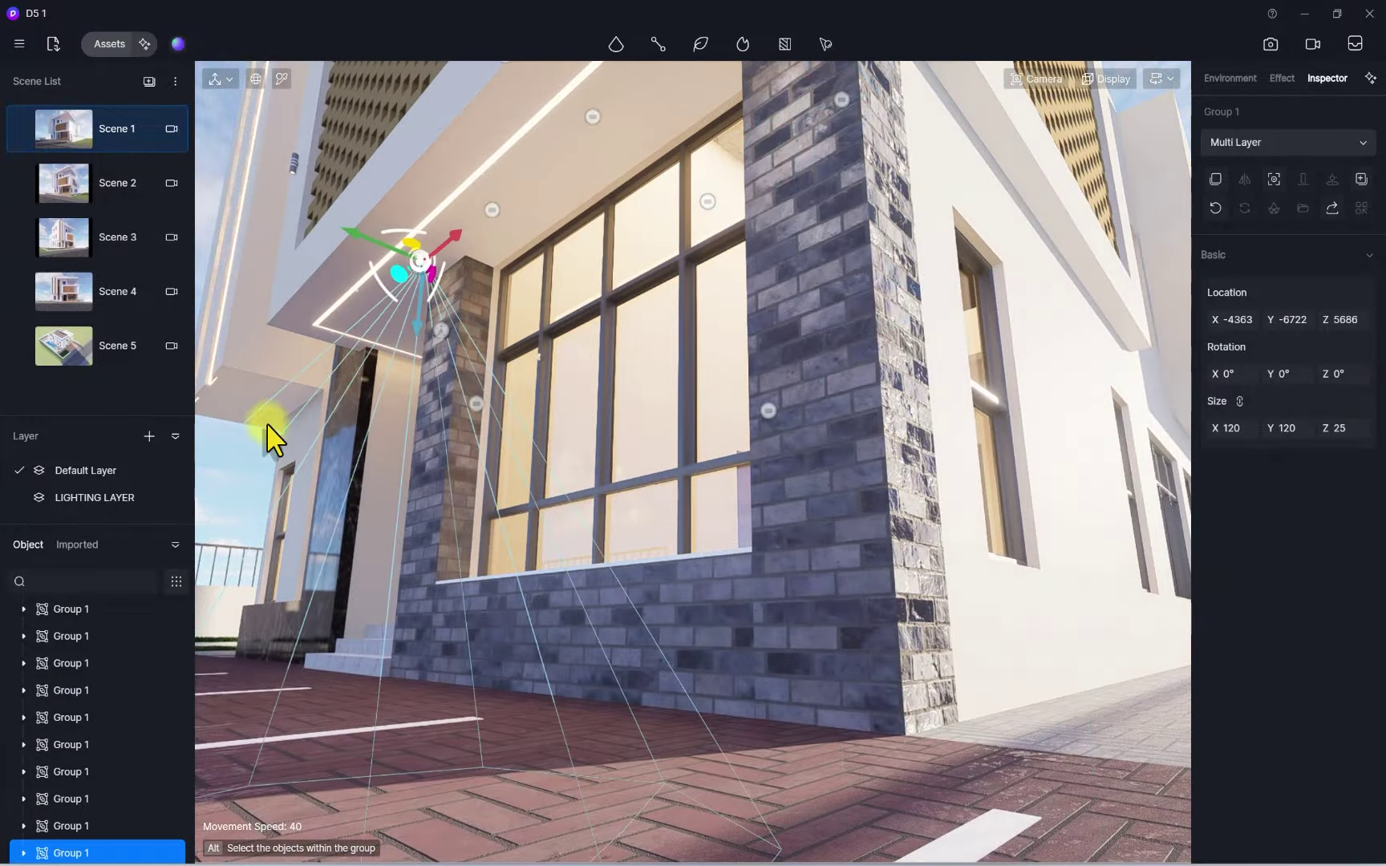
{"action": "right_click_drag", "start_coordinate": [266, 427], "coordinate": [289, 241]}
{"action": "scroll", "coordinate": [747, 370], "scroll_direction": "up", "scroll_amount": 3}
{"action": "scroll", "coordinate": [747, 371], "scroll_direction": "down", "scroll_amount": 5}
{"action": "scroll", "coordinate": [723, 223], "scroll_direction": "up", "scroll_amount": 3}
{"action": "scroll", "coordinate": [778, 359], "scroll_direction": "down", "scroll_amount": 3}
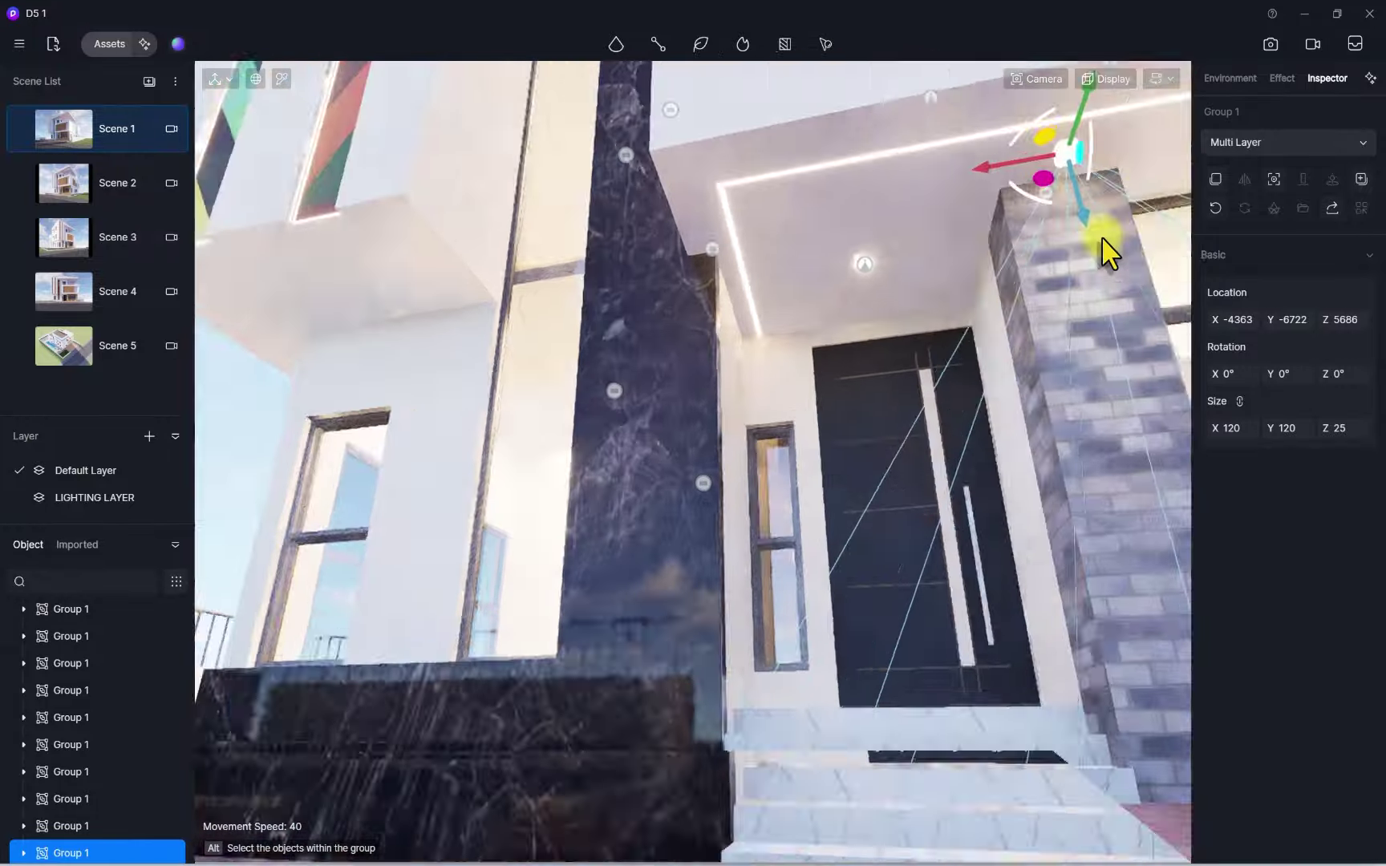
{"action": "scroll", "coordinate": [1101, 236], "scroll_direction": "up", "scroll_amount": 3}
{"action": "scroll", "coordinate": [480, 559], "scroll_direction": "down", "scroll_amount": 4}
{"action": "right_click_drag", "start_coordinate": [479, 560], "coordinate": [688, 365]}
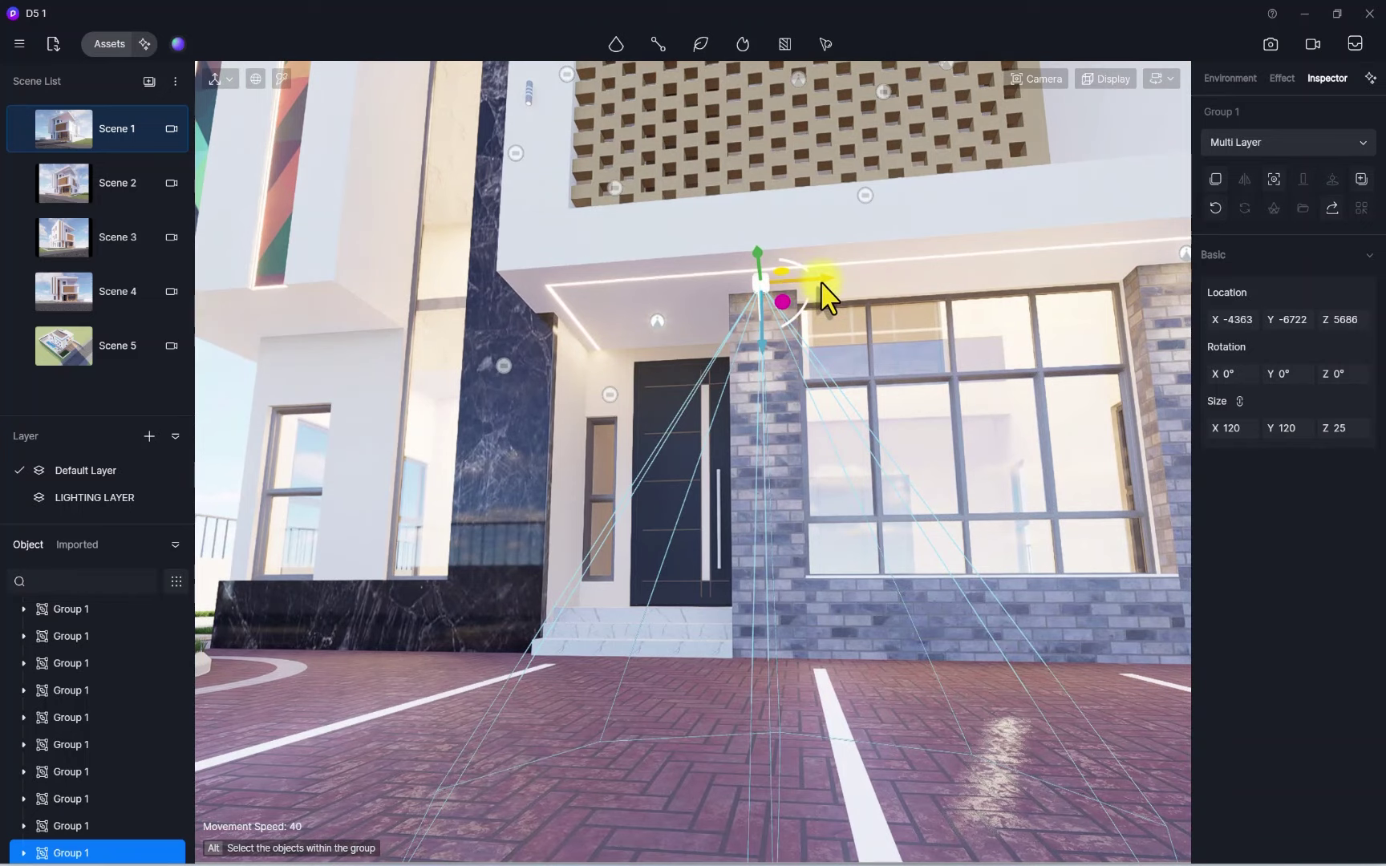
{"action": "left_click_drag", "start_coordinate": [834, 295], "coordinate": [337, 352]}
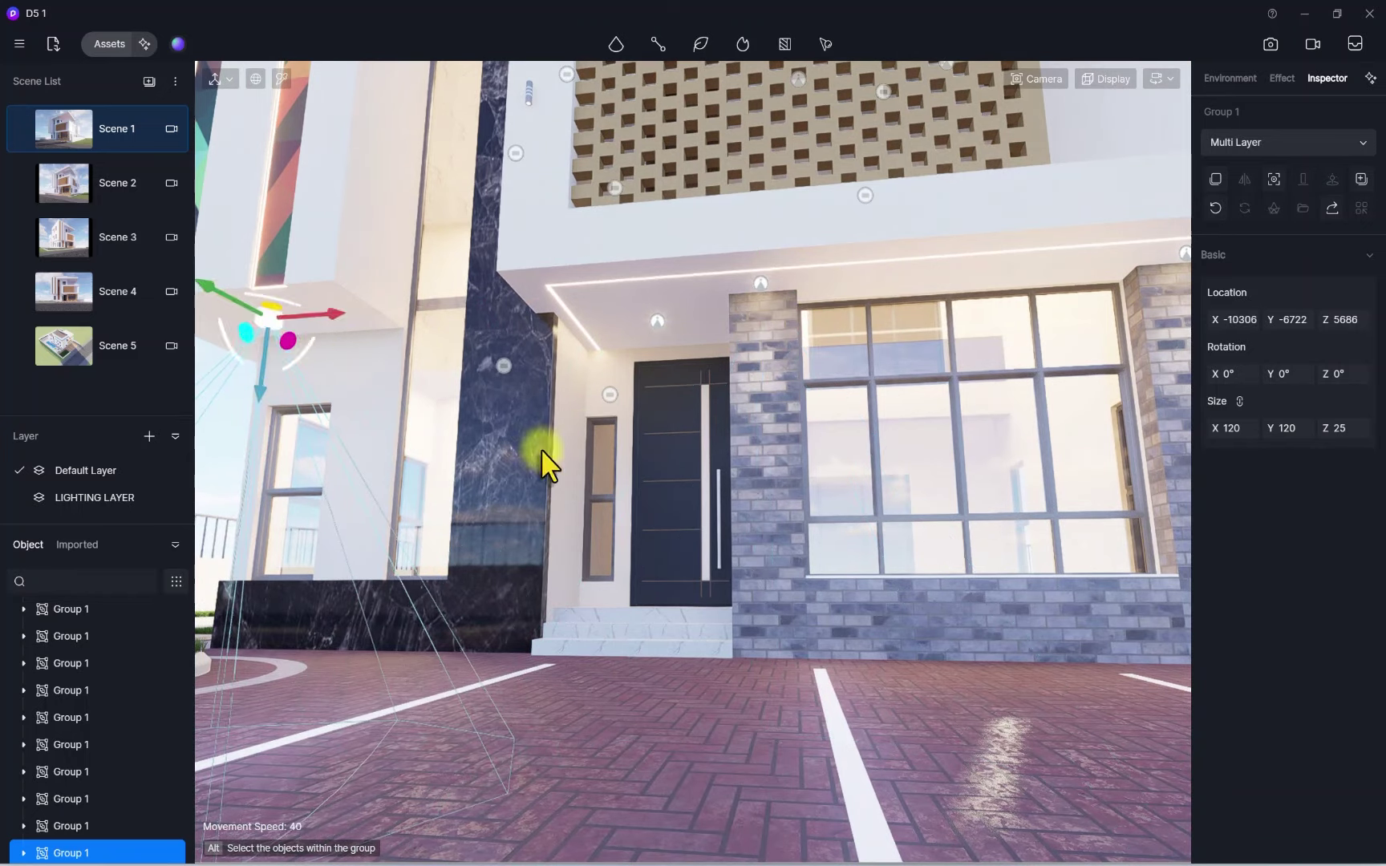
{"action": "right_click_drag", "start_coordinate": [541, 448], "coordinate": [654, 305]}
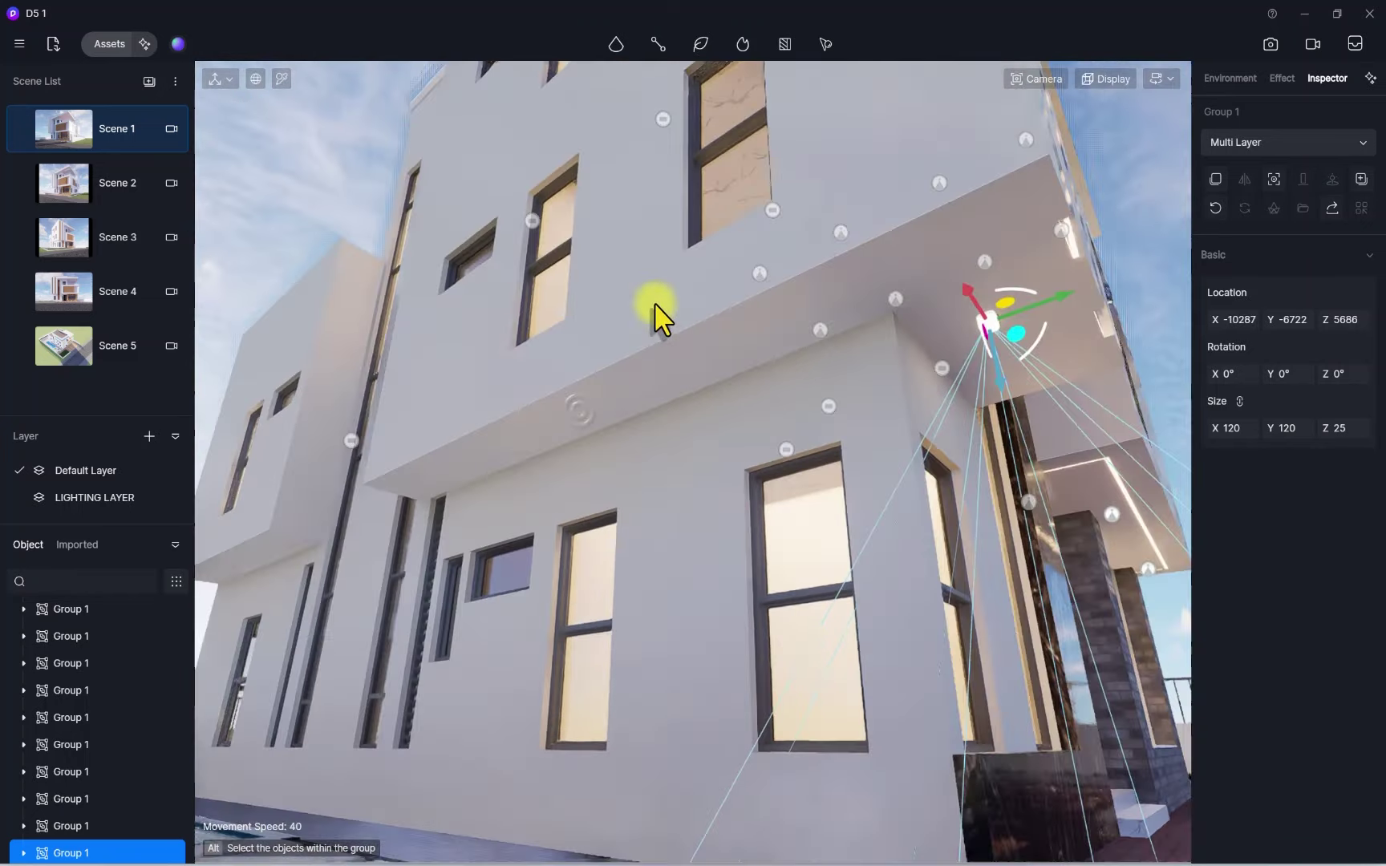
{"action": "left_click_drag", "start_coordinate": [964, 312], "coordinate": [932, 287]}
Copy the light group back along the side wall to the rear block's underside at about Y -18291, and on to about Y -20963
{"action": "left_click_drag", "start_coordinate": [1009, 238], "coordinate": [276, 622]}
{"action": "right_click_drag", "start_coordinate": [276, 621], "coordinate": [176, 743]}
{"action": "scroll", "coordinate": [479, 602], "scroll_direction": "up", "scroll_amount": 3}
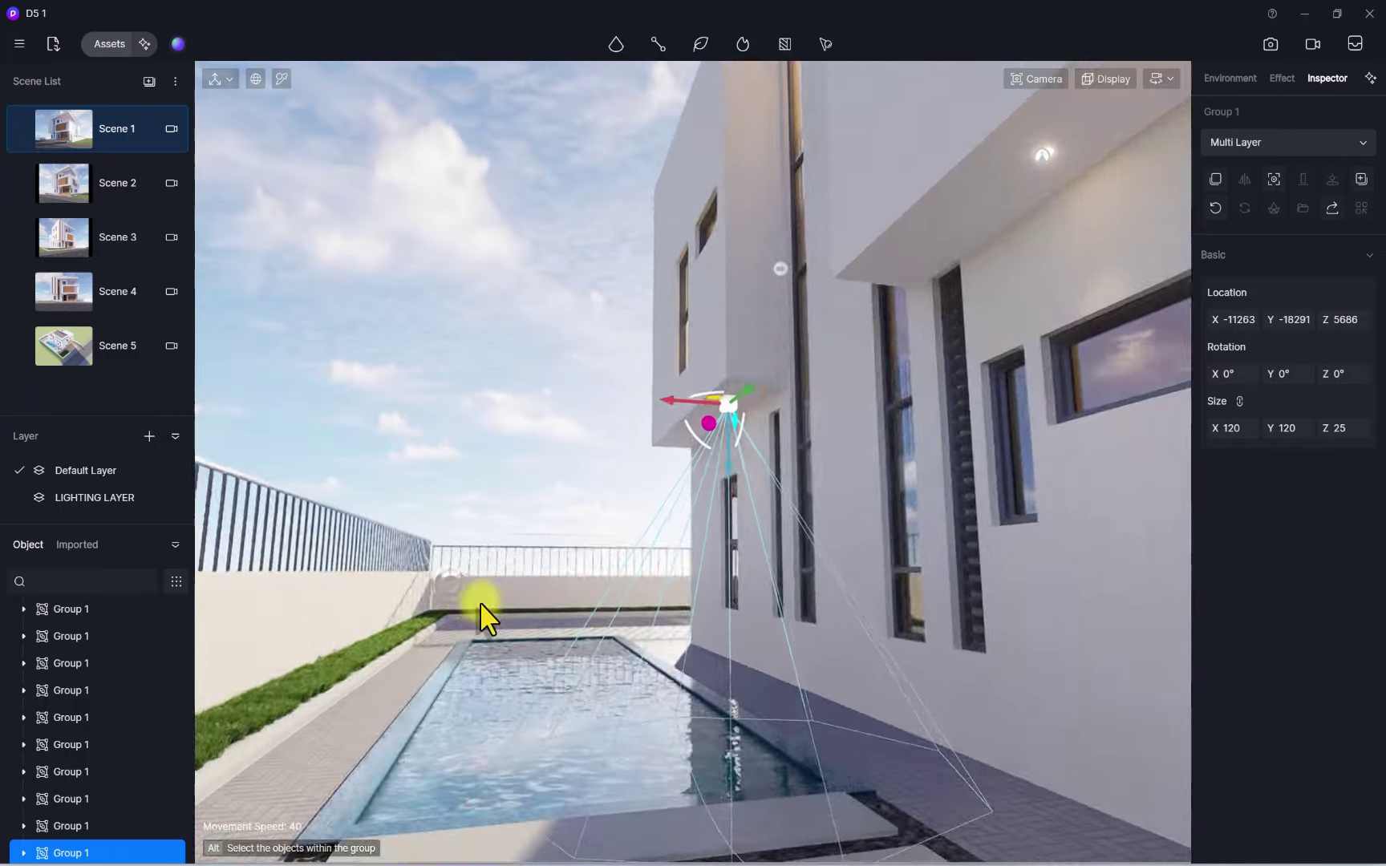
{"action": "right_click_drag", "start_coordinate": [480, 602], "coordinate": [647, 411]}
{"action": "scroll", "coordinate": [435, 439], "scroll_direction": "down", "scroll_amount": 1}
{"action": "key", "text": "f"}
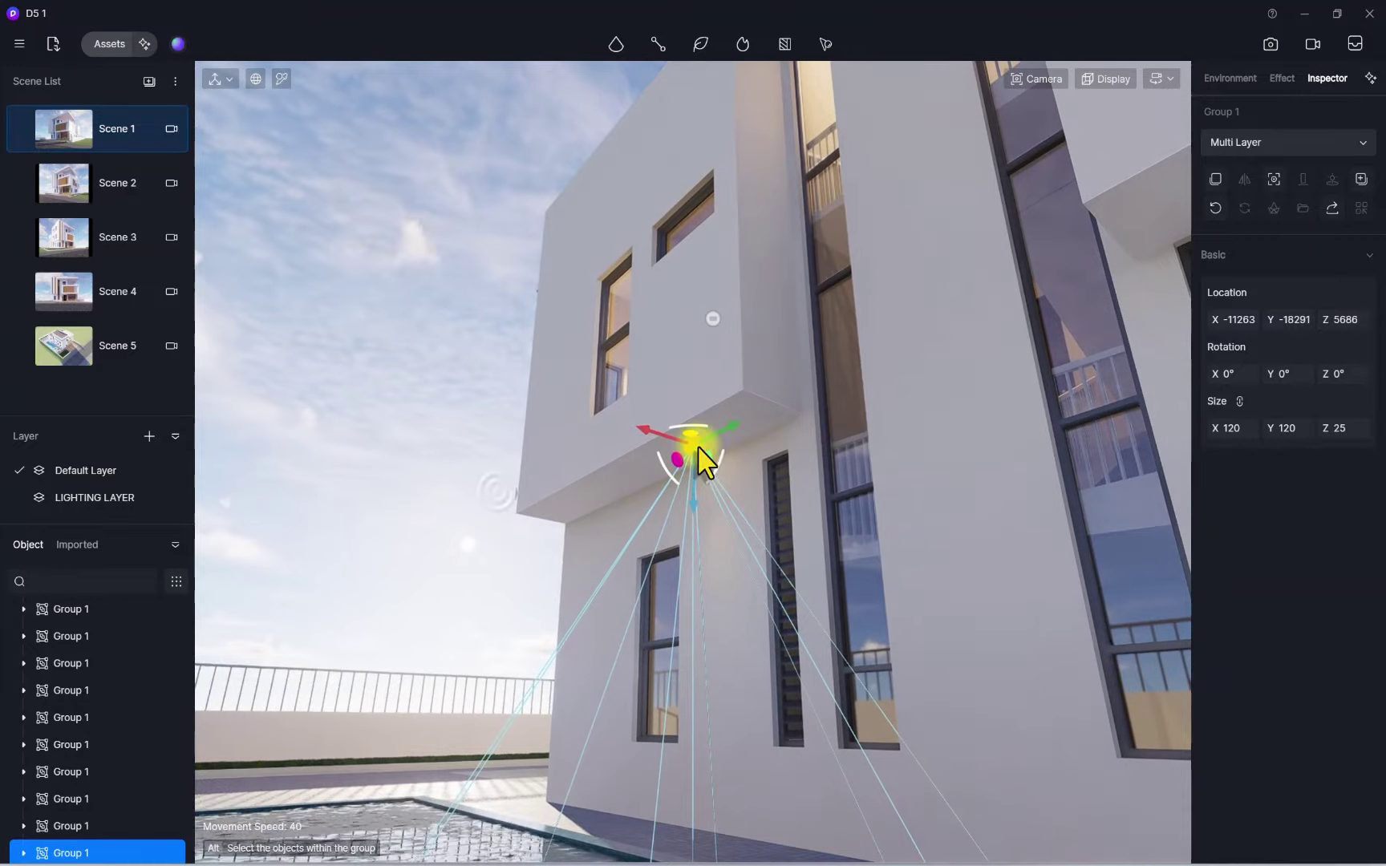
{"action": "left_click_drag", "start_coordinate": [684, 479], "coordinate": [599, 526]}
Undo the wall sconce's accidental tilt, raise the sconce to Z 7950 and scale it proportionally to a height of 300
{"action": "right_click_drag", "start_coordinate": [693, 431], "coordinate": [424, 404]}
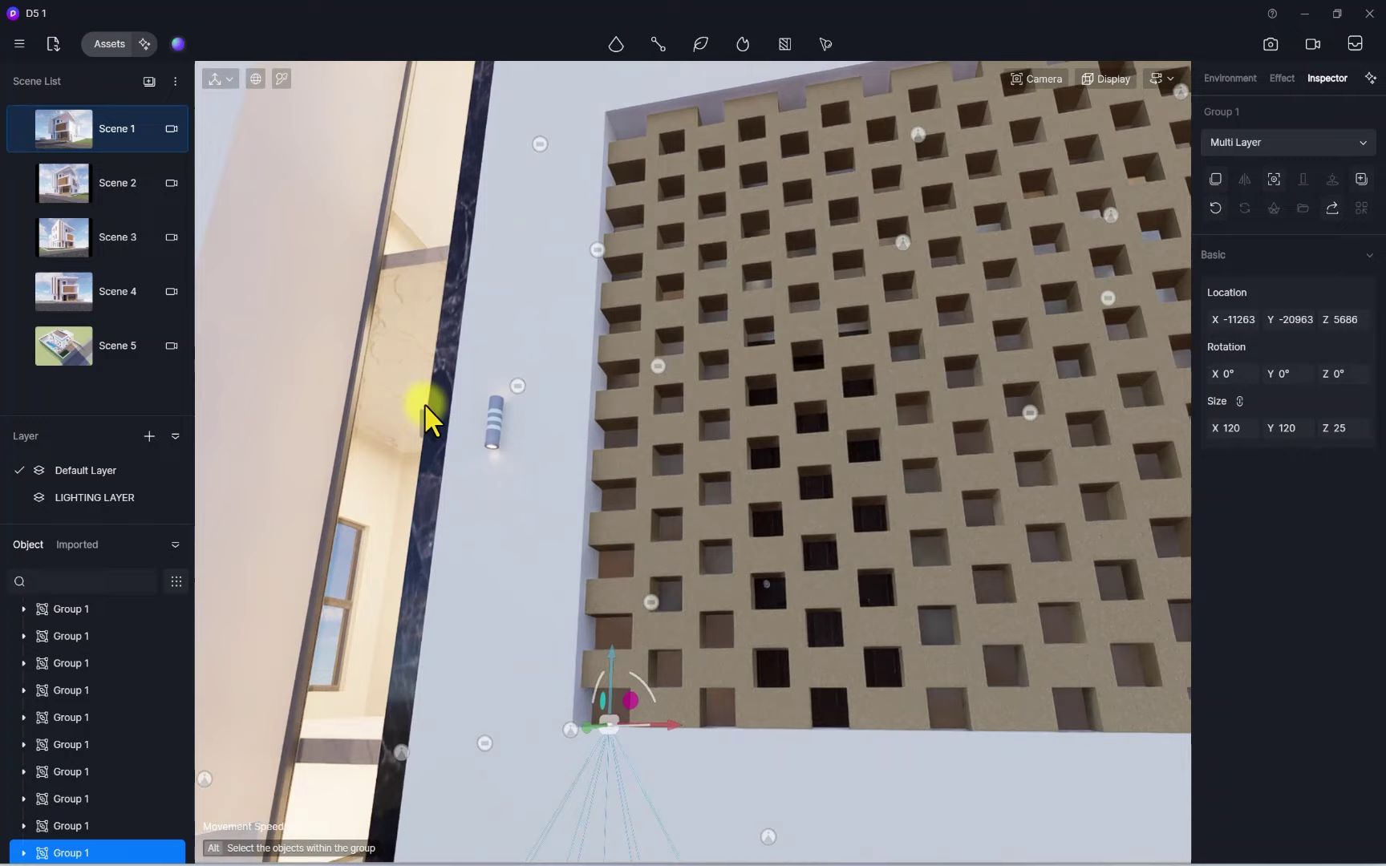
{"action": "left_click", "coordinate": [493, 433]}
{"action": "right_click_drag", "start_coordinate": [495, 433], "coordinate": [625, 659]}
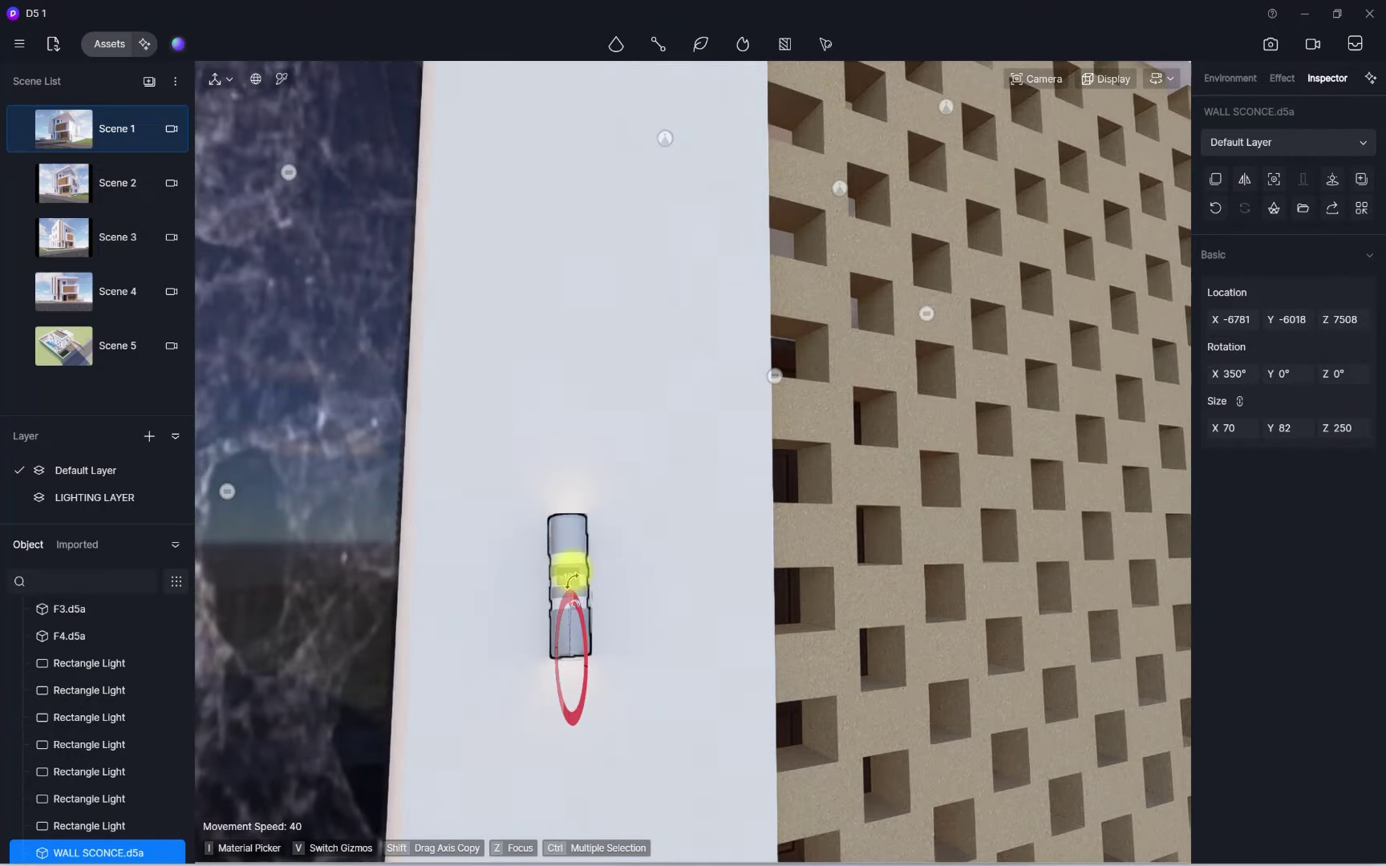
{"action": "key", "text": "ctrl+z"}
{"action": "left_click", "coordinate": [575, 588]}
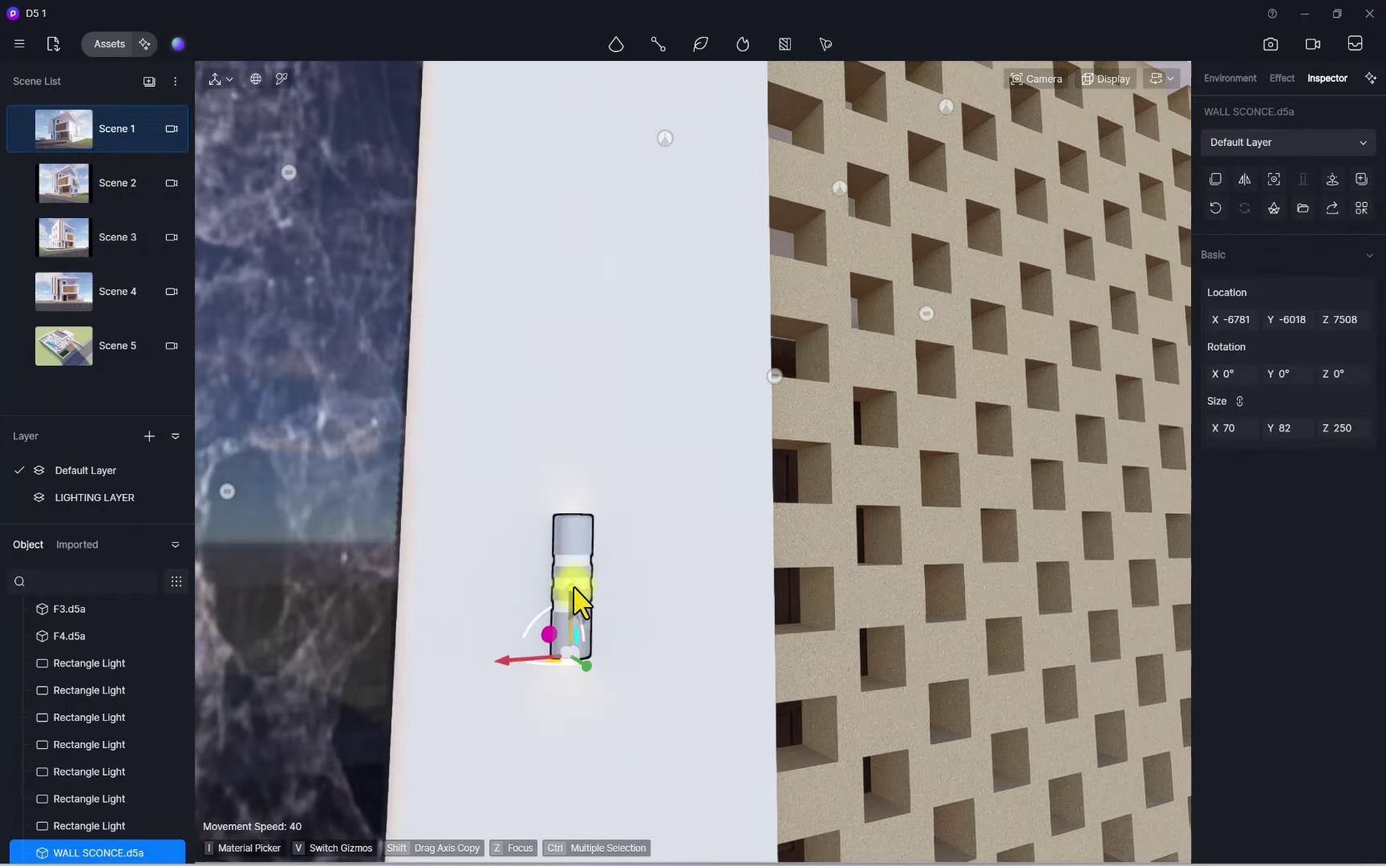
{"action": "right_click_drag", "start_coordinate": [575, 588], "coordinate": [764, 694]}
{"action": "scroll", "coordinate": [754, 674], "scroll_direction": "up", "scroll_amount": 3}
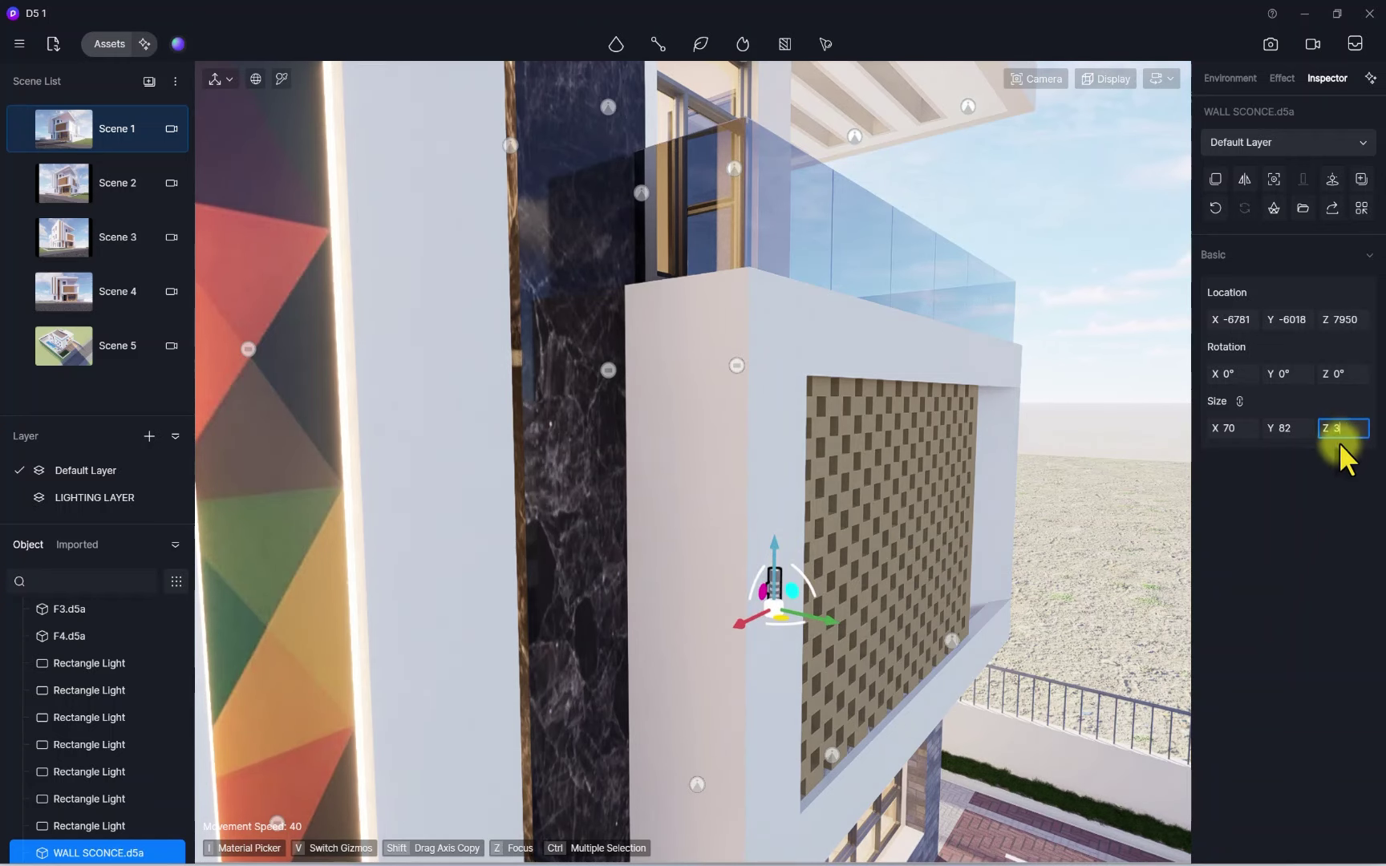
{"action": "right_click_drag", "start_coordinate": [994, 659], "coordinate": [842, 288]}
{"action": "scroll", "coordinate": [841, 289], "scroll_direction": "down", "scroll_amount": 5}
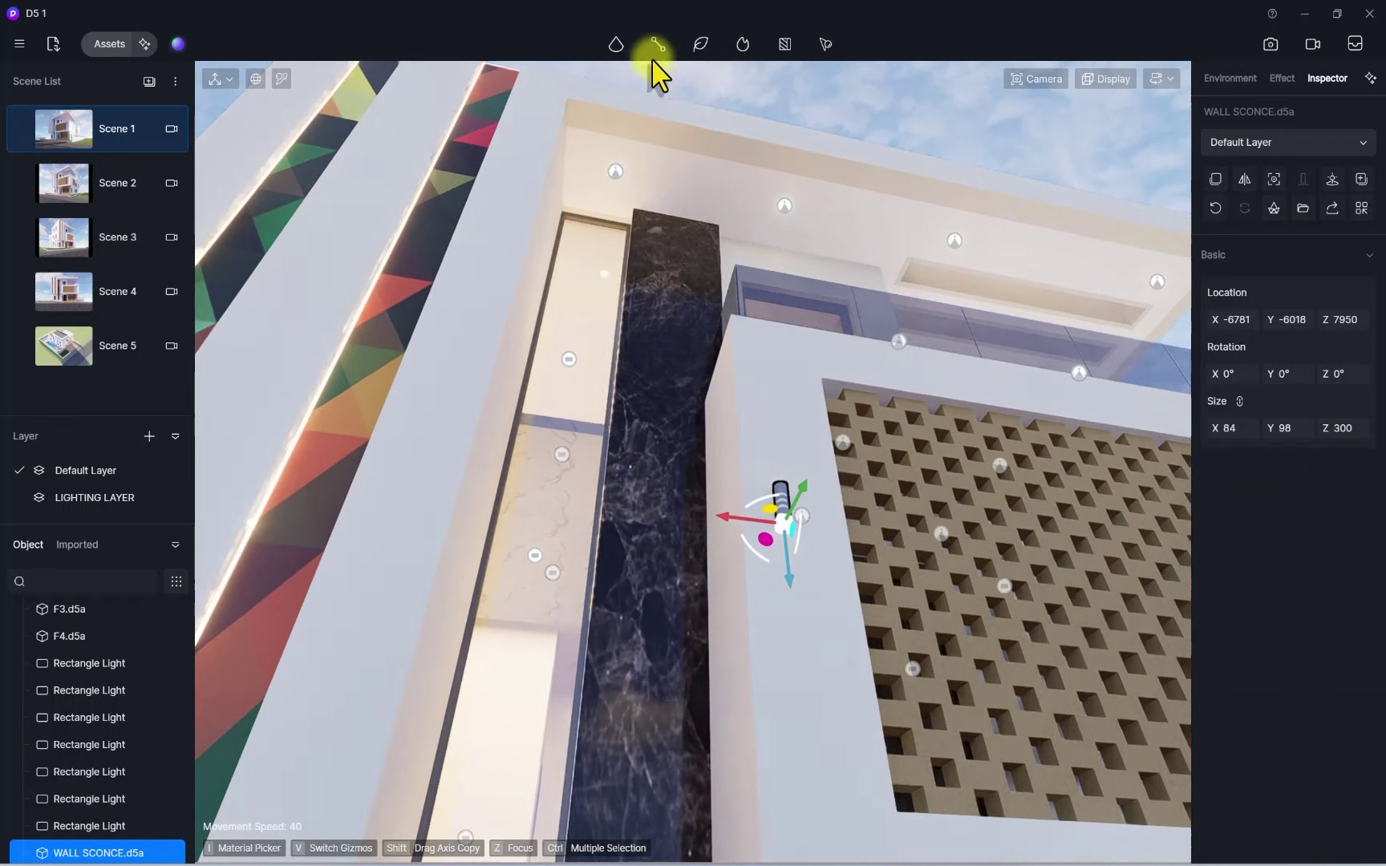
Add a spotlight at the lower opening of the wall sconce, shining down the white wall
{"action": "right_click_drag", "start_coordinate": [743, 340], "coordinate": [609, 80]}
{"action": "right_click_drag", "start_coordinate": [838, 346], "coordinate": [869, 193]}
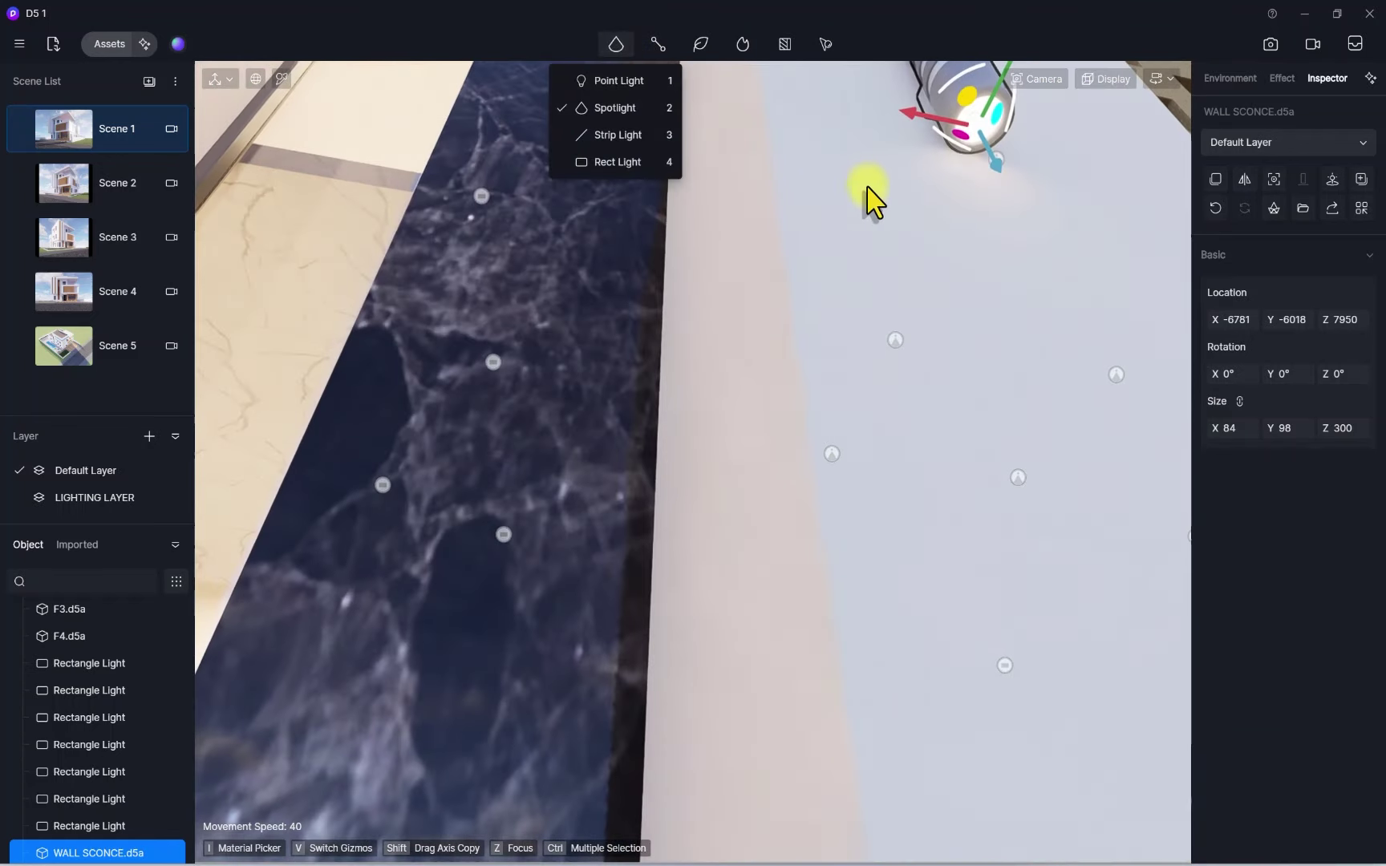
{"action": "right_click_drag", "start_coordinate": [854, 387], "coordinate": [602, 238]}
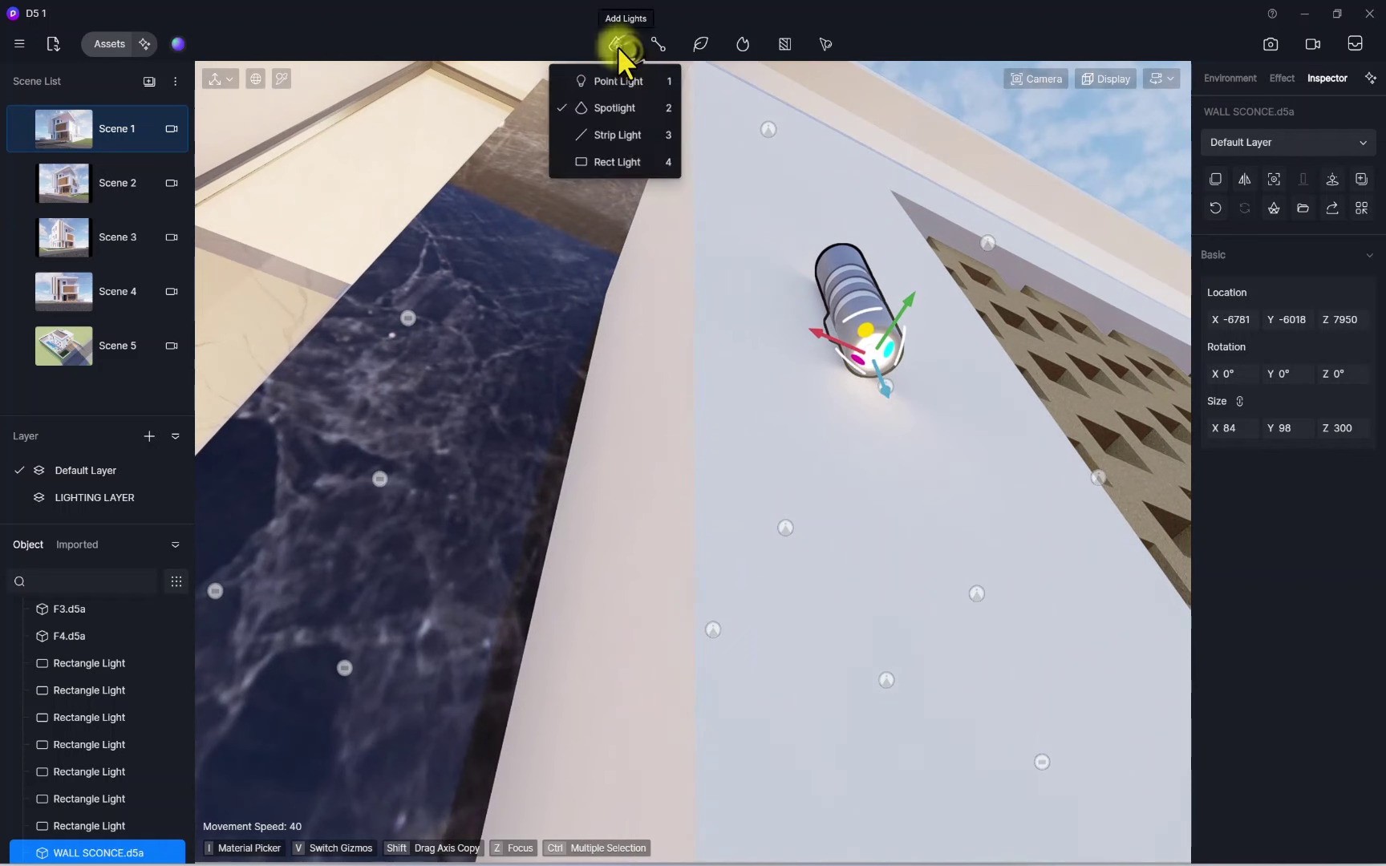
{"action": "left_click", "coordinate": [622, 106]}
{"action": "left_click", "coordinate": [889, 371]}
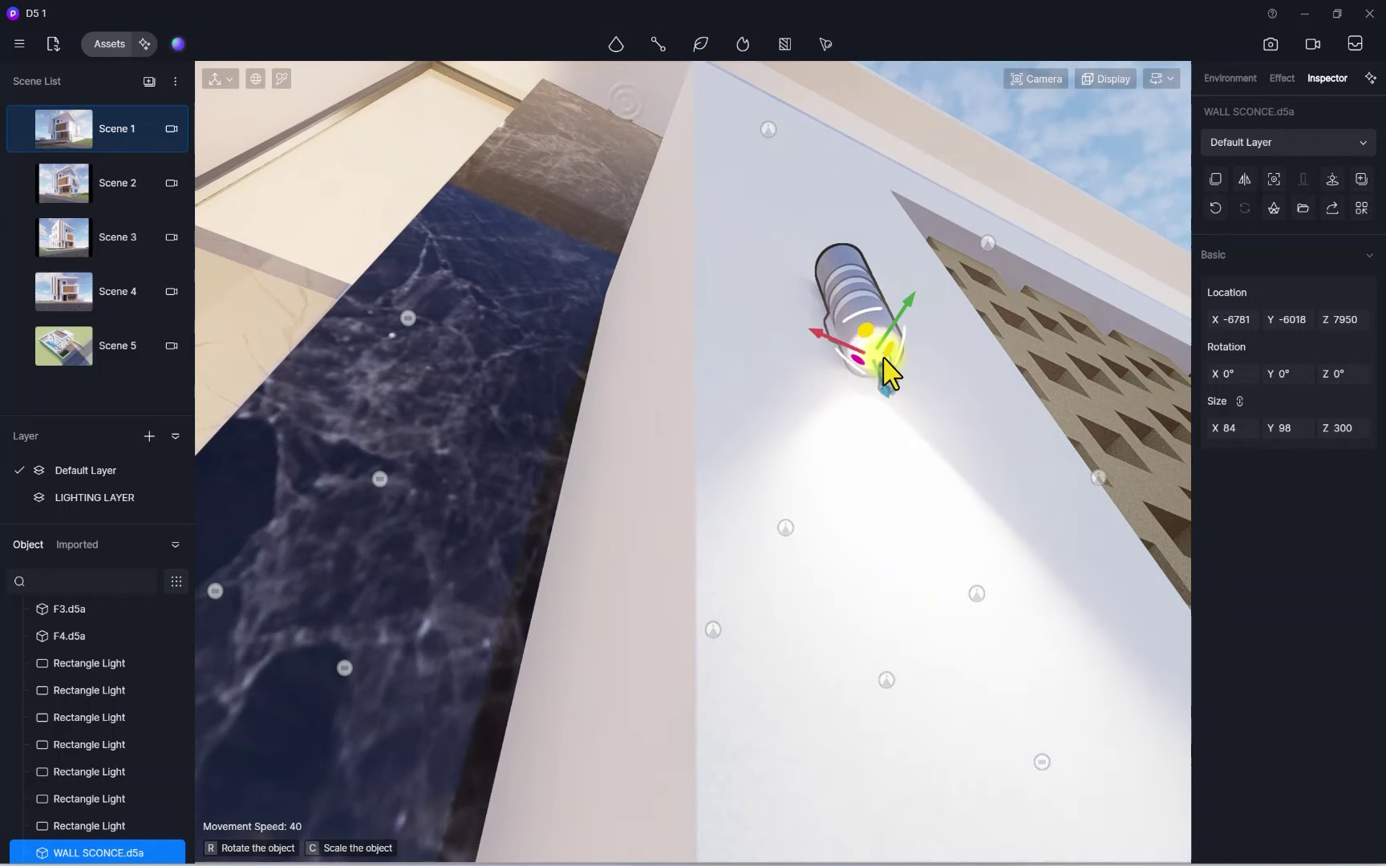
{"action": "left_click", "coordinate": [881, 356]}
{"action": "key", "text": "Escape"}
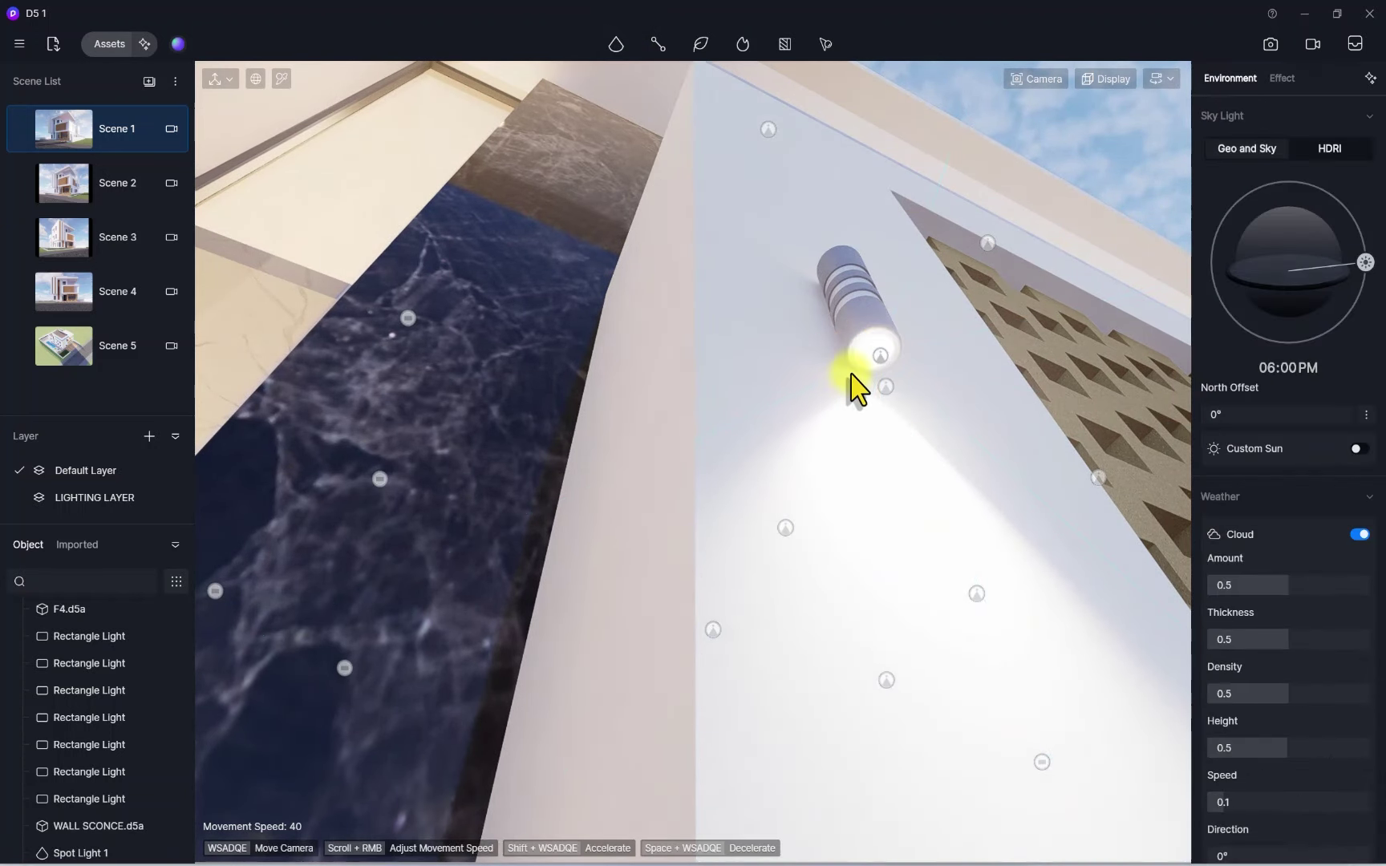
Set the sconce spotlight's intensity to 25, cone angle to 32.6, attenuation radius to 8629 and temperature to 6200
{"action": "left_click", "coordinate": [882, 365]}
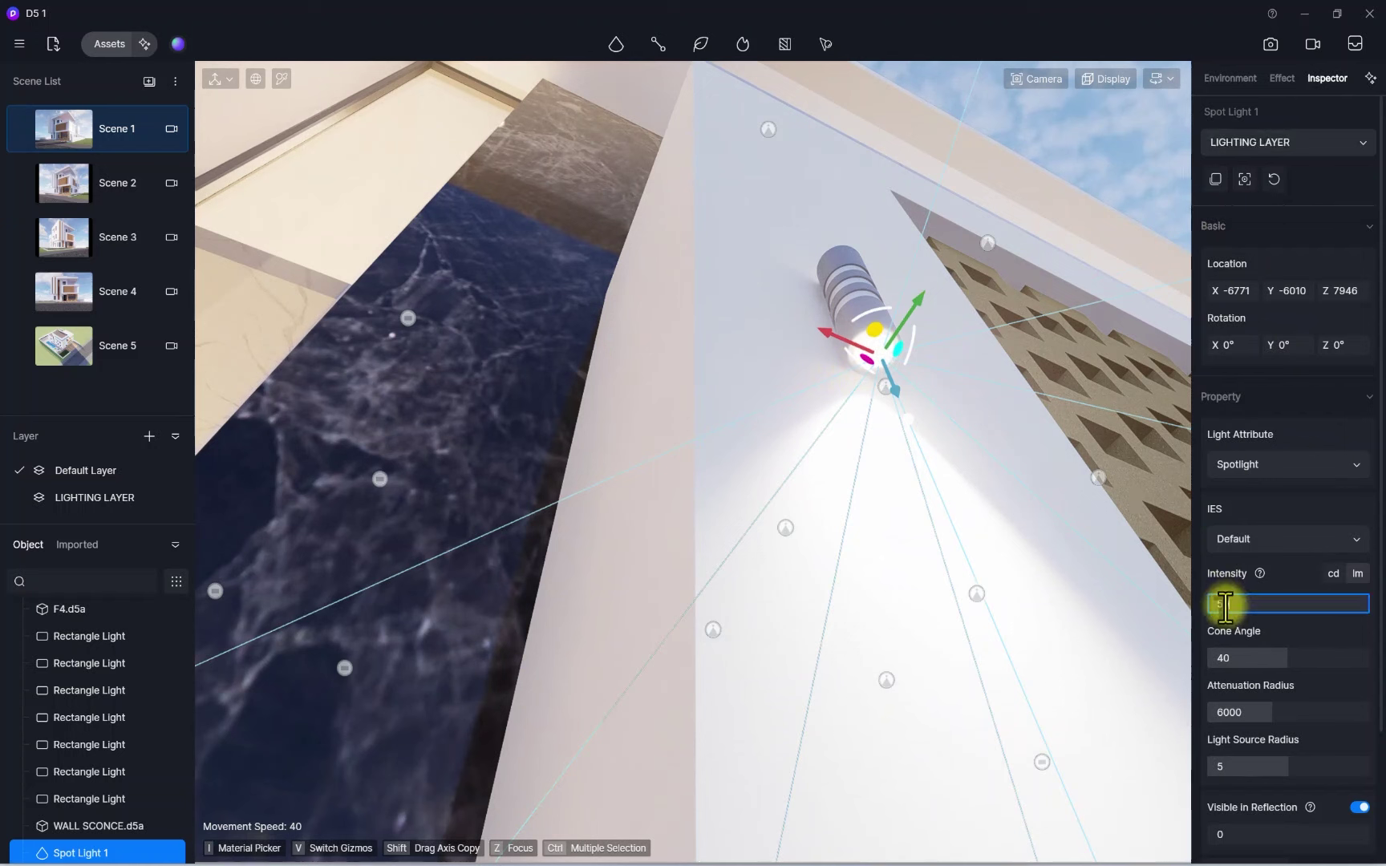
{"action": "type", "text": "0"}
{"action": "key", "text": "Return"}
{"action": "scroll", "coordinate": [1233, 609], "scroll_direction": "down", "scroll_amount": 1}
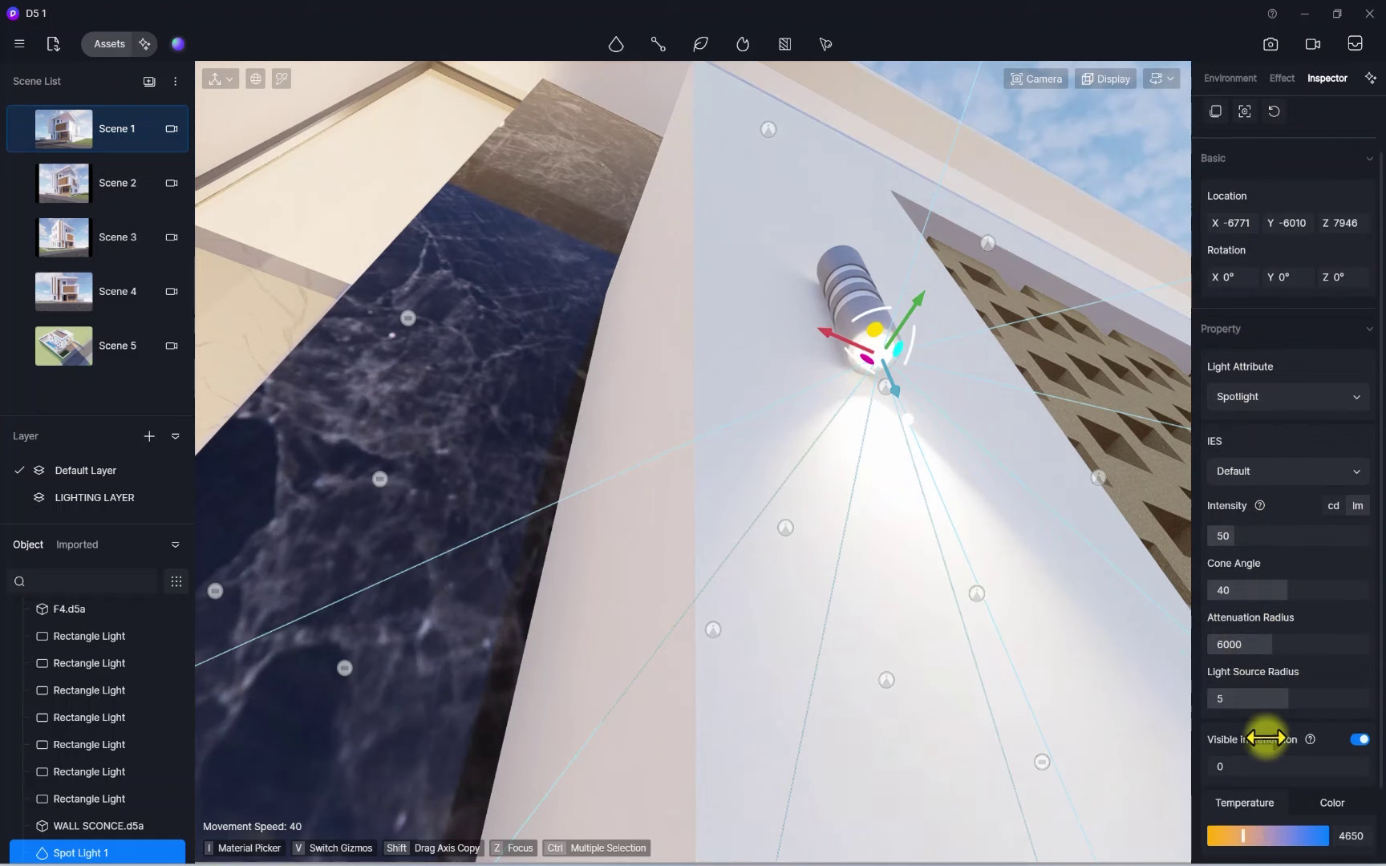
{"action": "left_click_drag", "start_coordinate": [1277, 589], "coordinate": [1272, 589]}
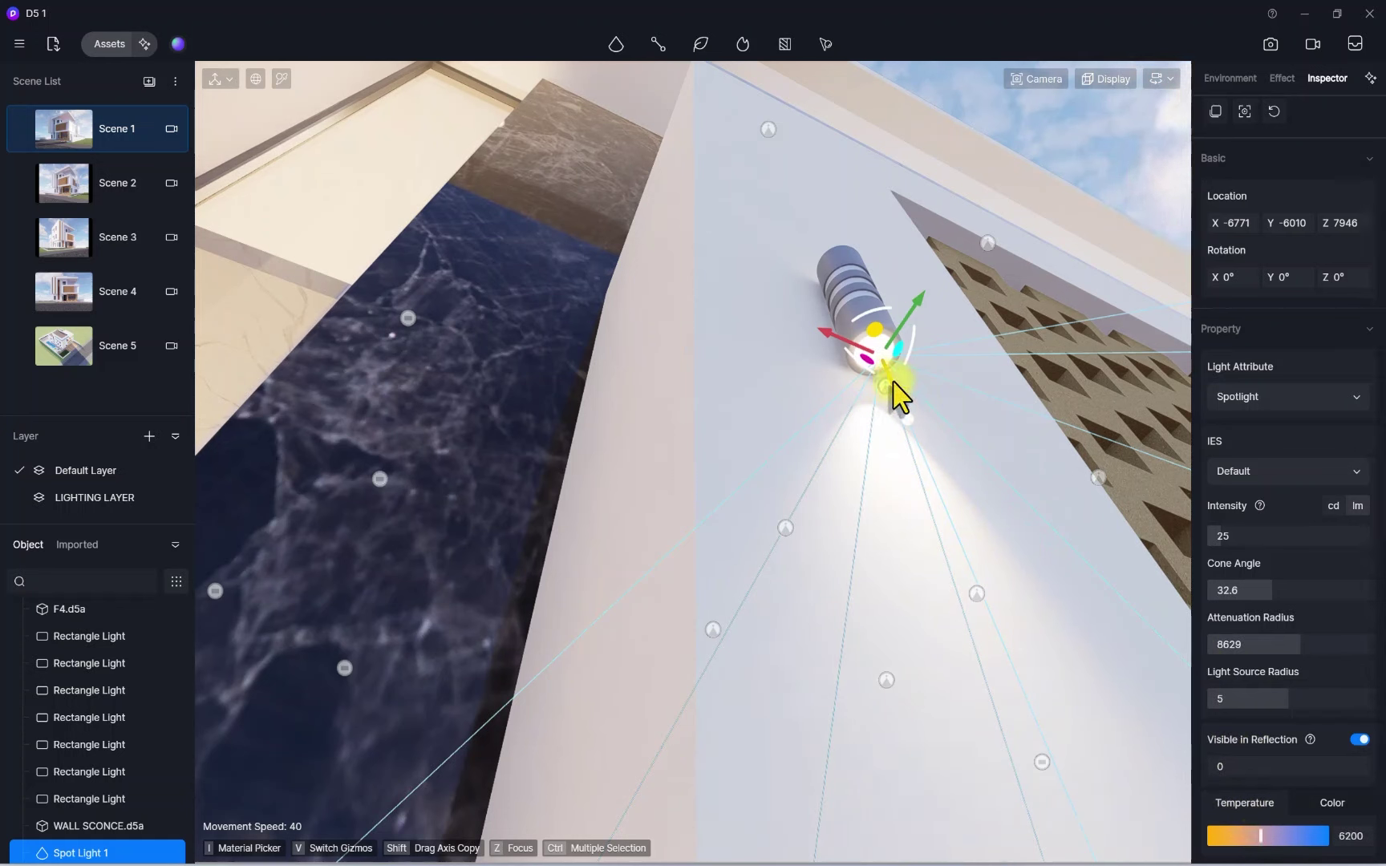
Copy the spotlight above the sconce to about Z 8639 and flip it 180° so it shines up the wall
{"action": "left_click_drag", "start_coordinate": [873, 336], "coordinate": [854, 235]}
{"action": "right_click_drag", "start_coordinate": [853, 235], "coordinate": [848, 522]}
{"action": "key", "text": "w"}
{"action": "key", "text": "s"}
{"action": "key", "text": "w"}
{"action": "key", "text": "s"}
{"action": "key", "text": "w"}
{"action": "left_click_drag", "start_coordinate": [845, 507], "coordinate": [823, 433]}
{"action": "key", "text": "v"}
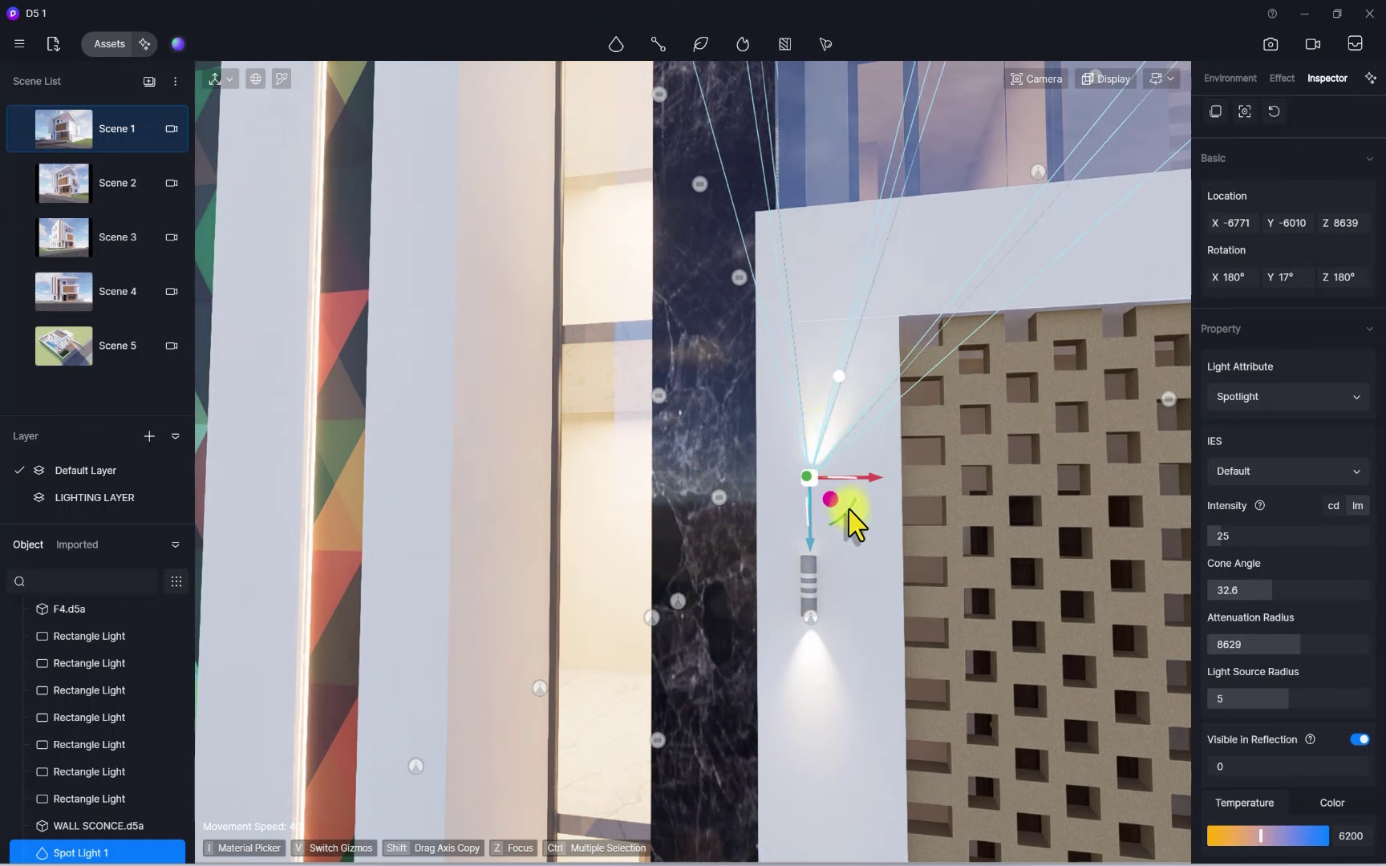
Straighten the upper spotlight by rotating it to 360° about Y so its beam points vertically
{"action": "key", "text": "v"}
{"action": "left_click_drag", "start_coordinate": [856, 491], "coordinate": [858, 493]}
{"action": "key", "text": "v"}
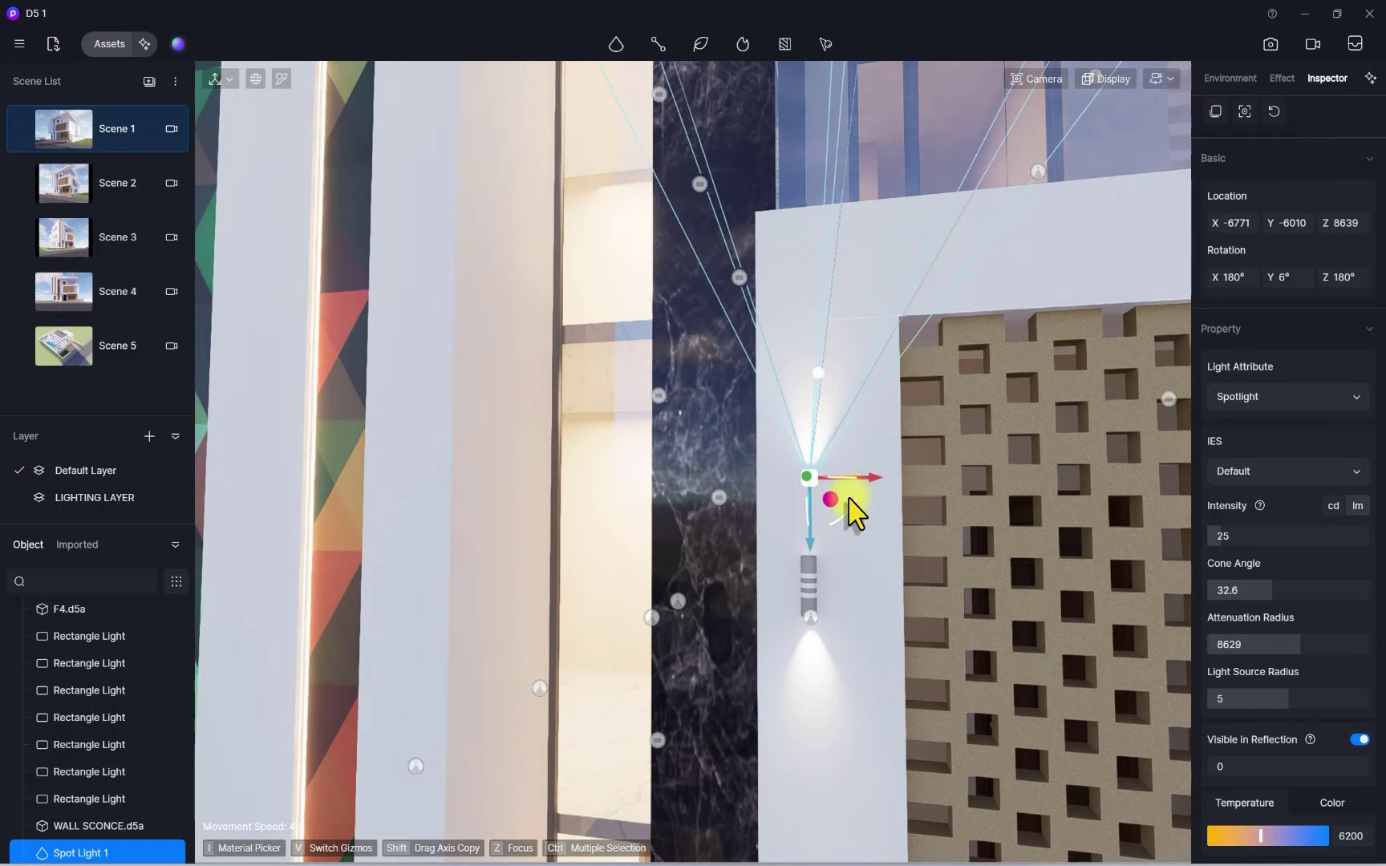
{"action": "left_click", "coordinate": [831, 521]}
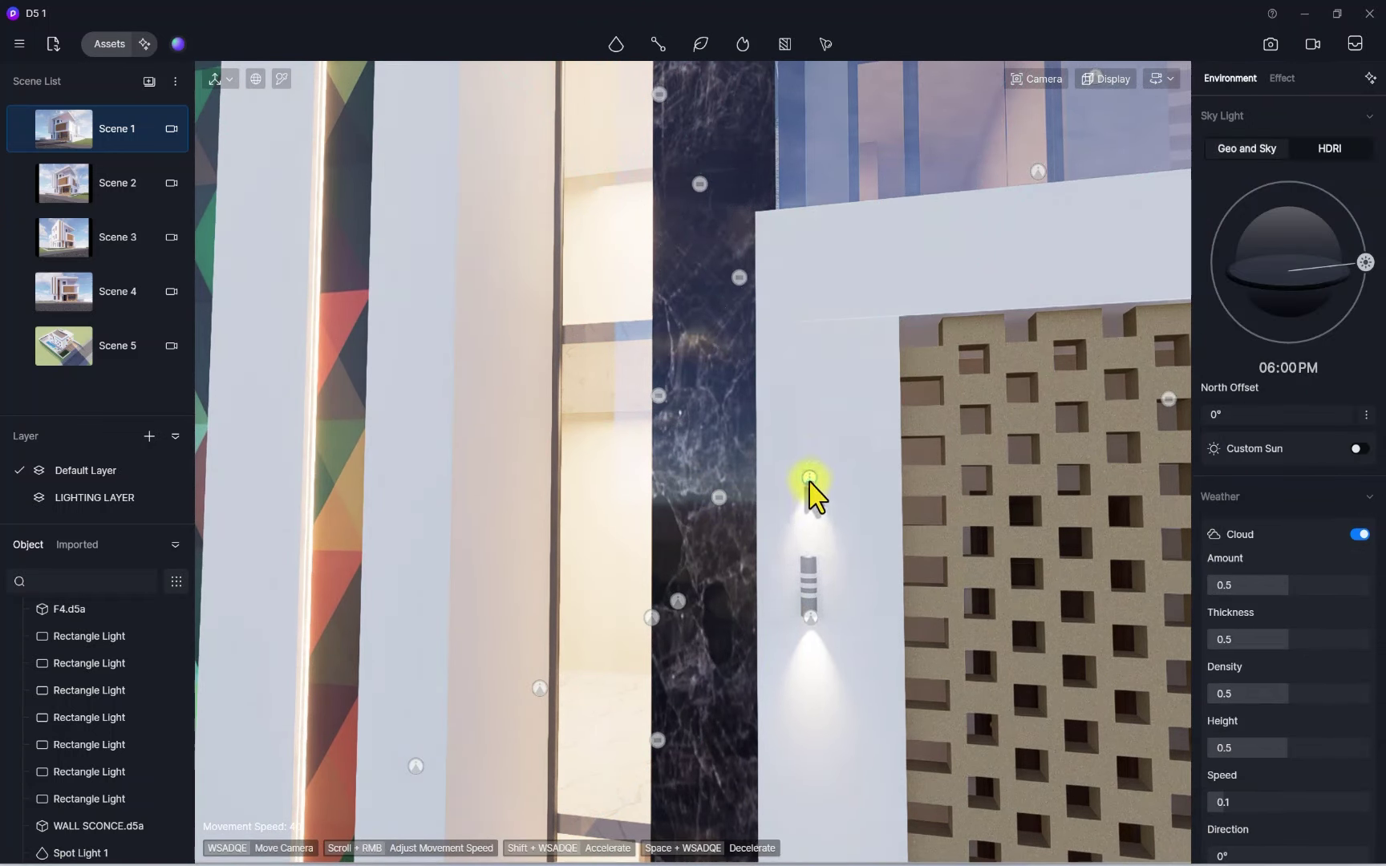
{"action": "left_click", "coordinate": [810, 481]}
{"action": "key", "text": "v"}
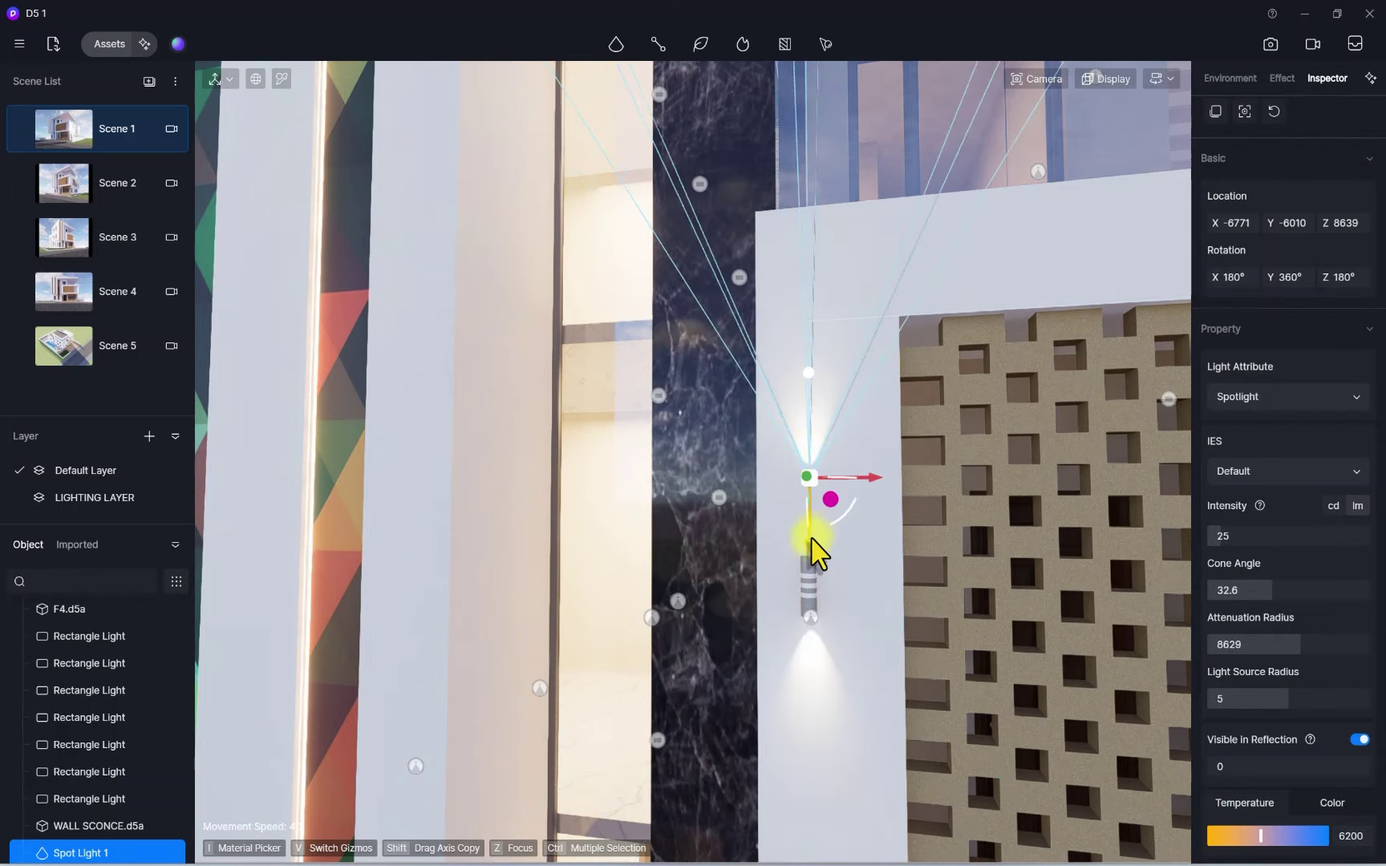
Lower the upward spotlight onto the sconce's top opening, at about X -6776, Y -6008, Z 8254
{"action": "left_click_drag", "start_coordinate": [812, 542], "coordinate": [806, 612]}
{"action": "scroll", "coordinate": [860, 573], "scroll_direction": "up", "scroll_amount": 3}
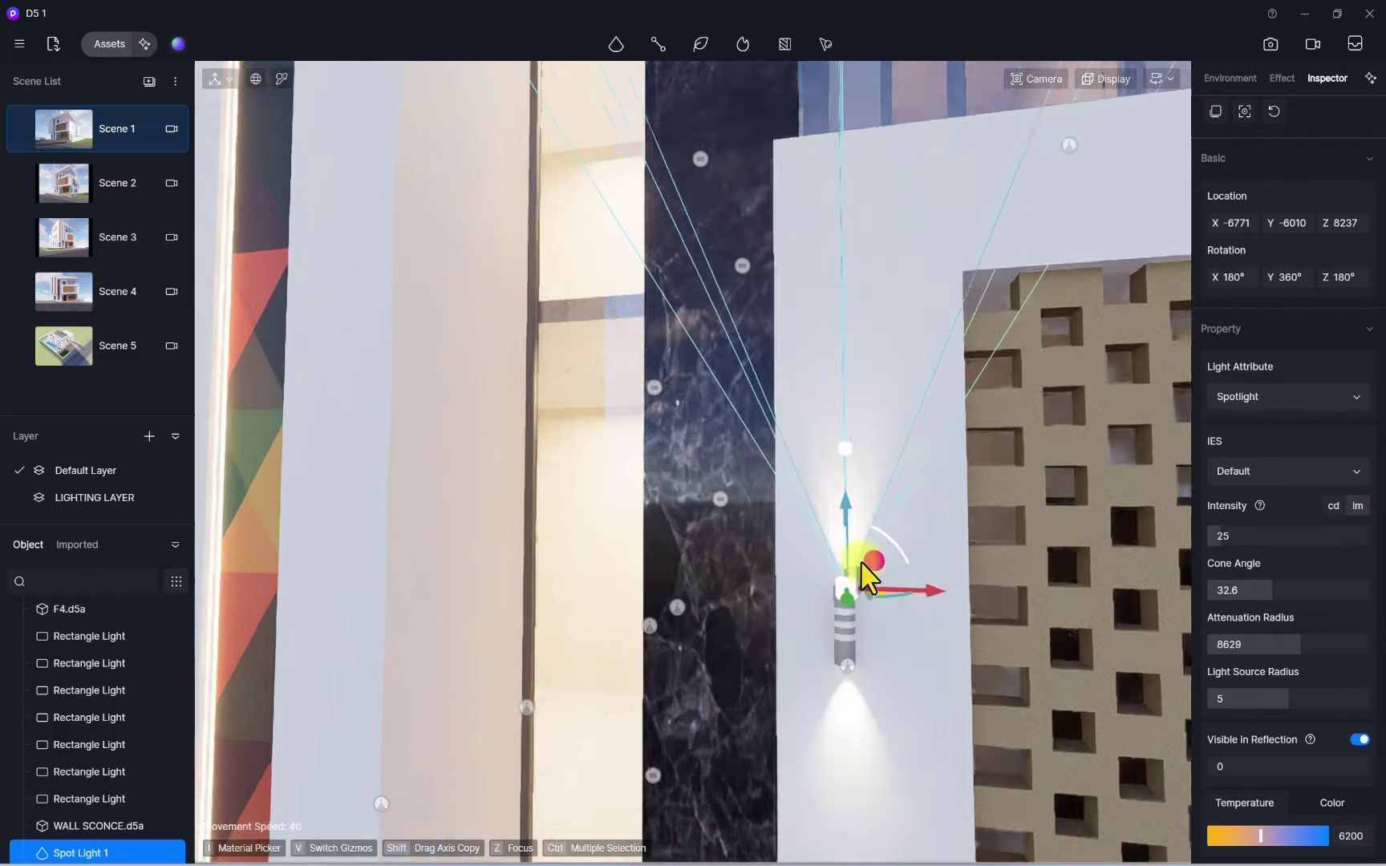
{"action": "right_click_drag", "start_coordinate": [860, 572], "coordinate": [744, 666]}
{"action": "scroll", "coordinate": [736, 622], "scroll_direction": "down", "scroll_amount": 5}
{"action": "scroll", "coordinate": [744, 666], "scroll_direction": "up", "scroll_amount": 5}
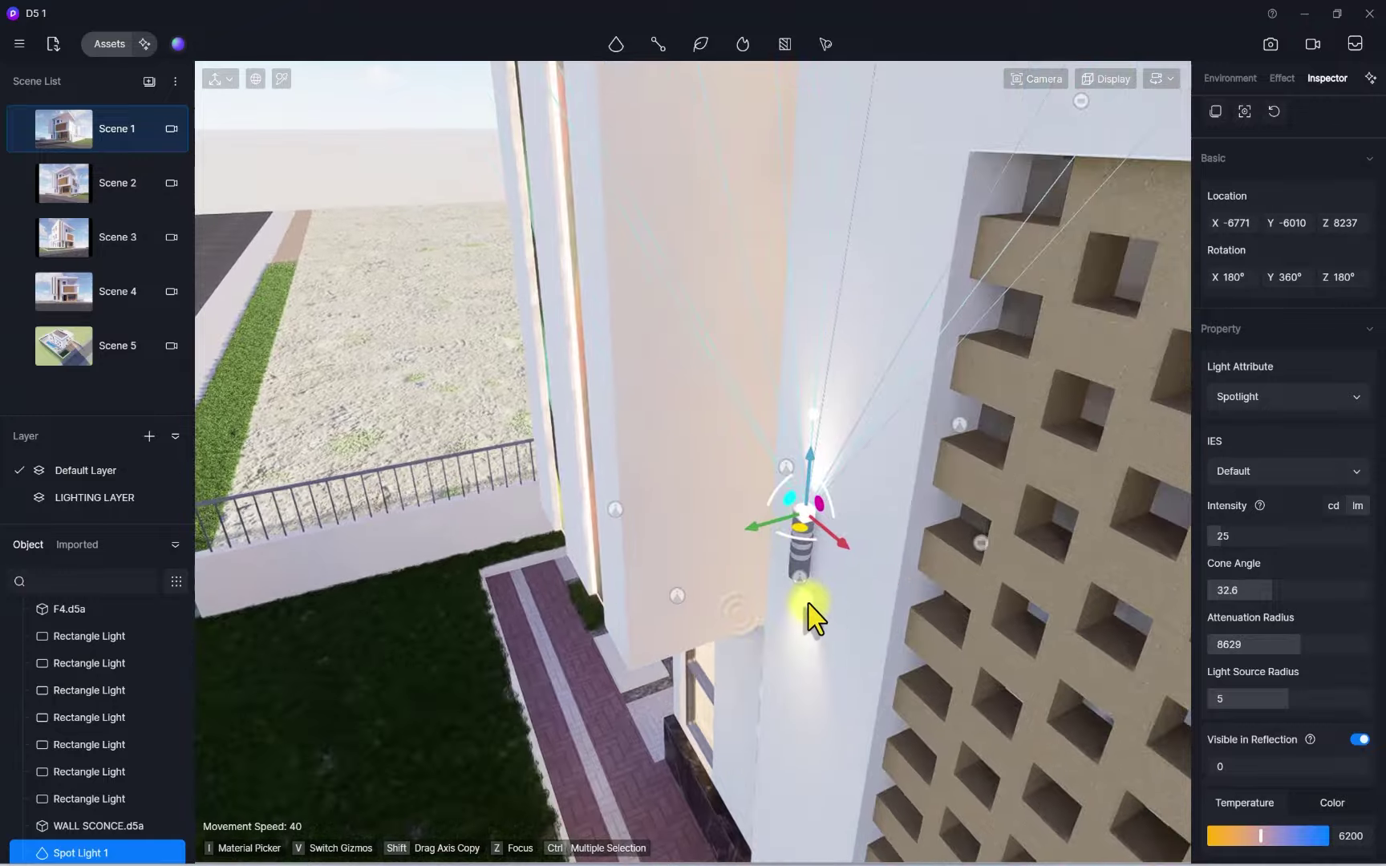
{"action": "scroll", "coordinate": [935, 659], "scroll_direction": "down", "scroll_amount": 3}
{"action": "scroll", "coordinate": [1256, 327], "scroll_direction": "up", "scroll_amount": 2}
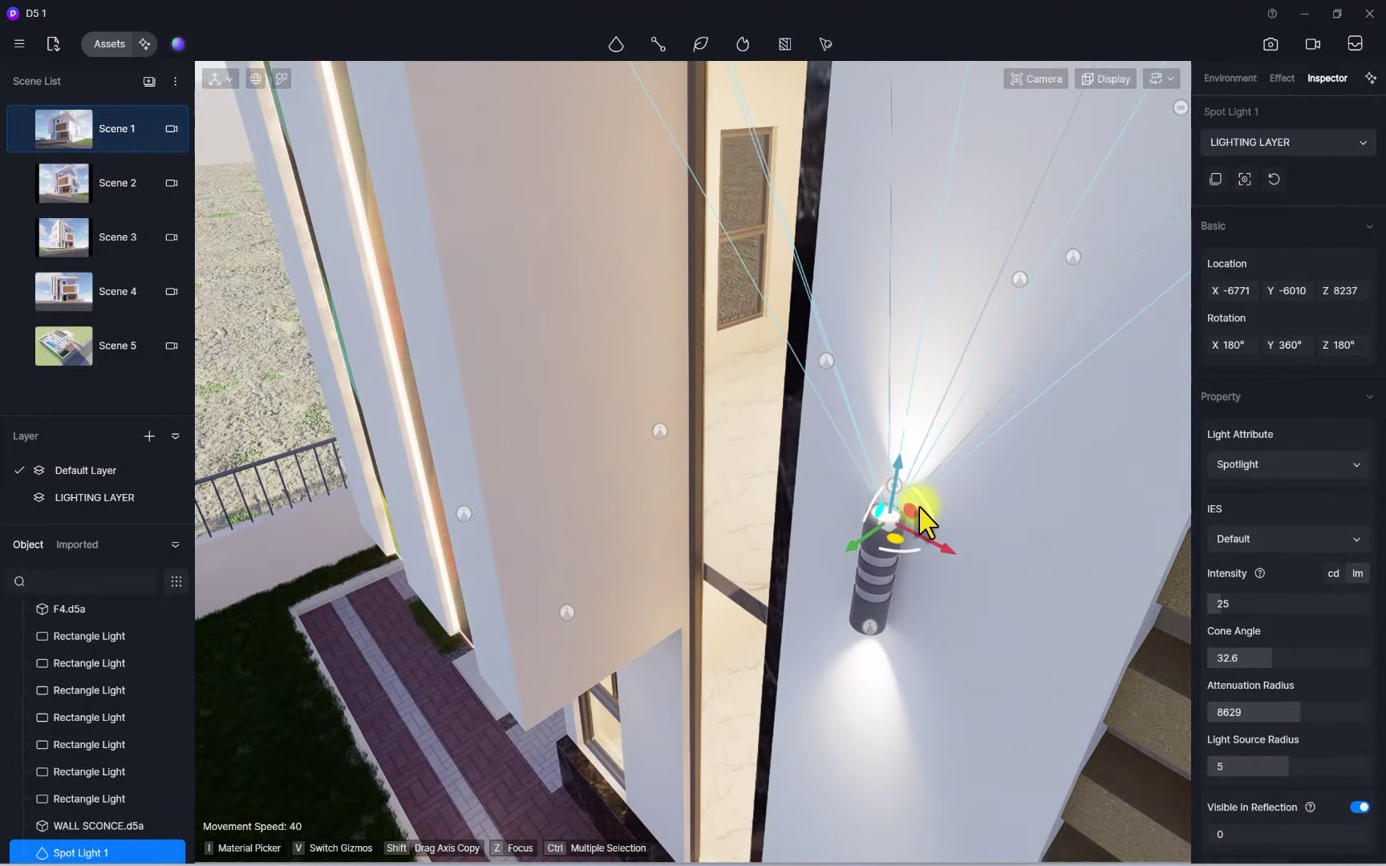
{"action": "left_click_drag", "start_coordinate": [891, 521], "coordinate": [885, 516]}
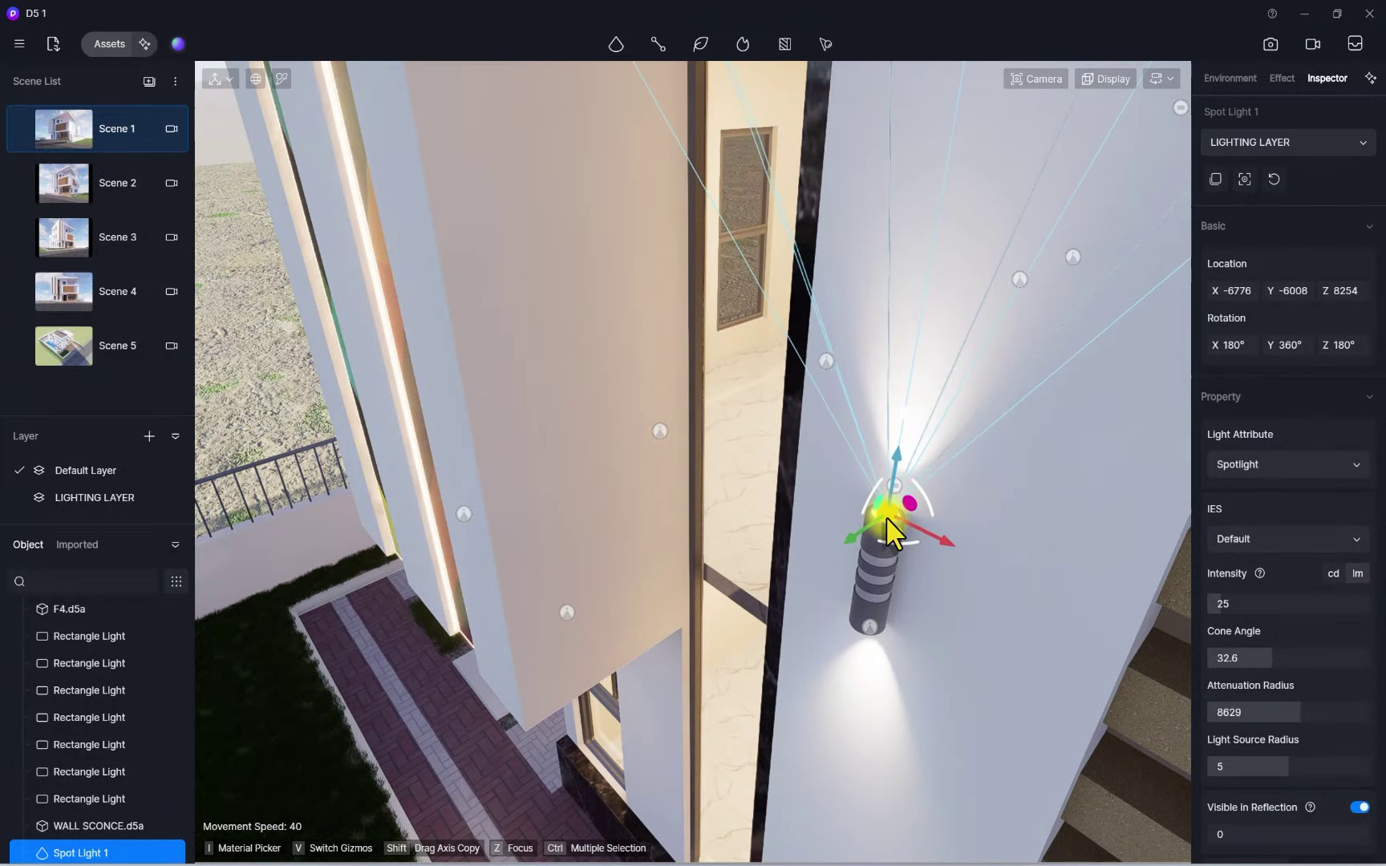
Group the wall sconce with its two spotlights, and hide the LIGHTING LAYER briefly to check the wall without lights
{"action": "left_click", "coordinate": [874, 586], "text": "ctrl"}
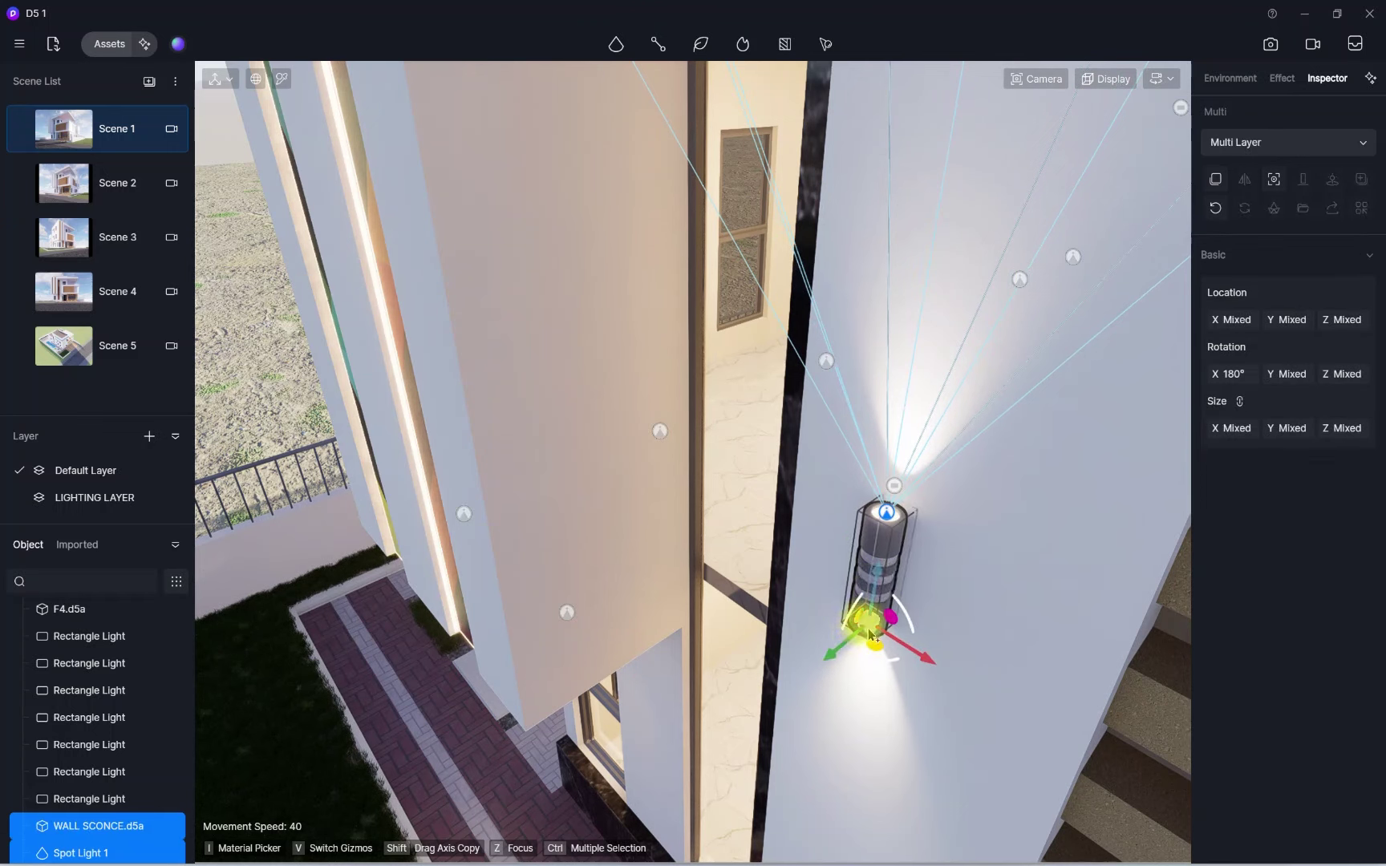
{"action": "right_click", "coordinate": [101, 840]}
{"action": "left_click", "coordinate": [72, 826]}
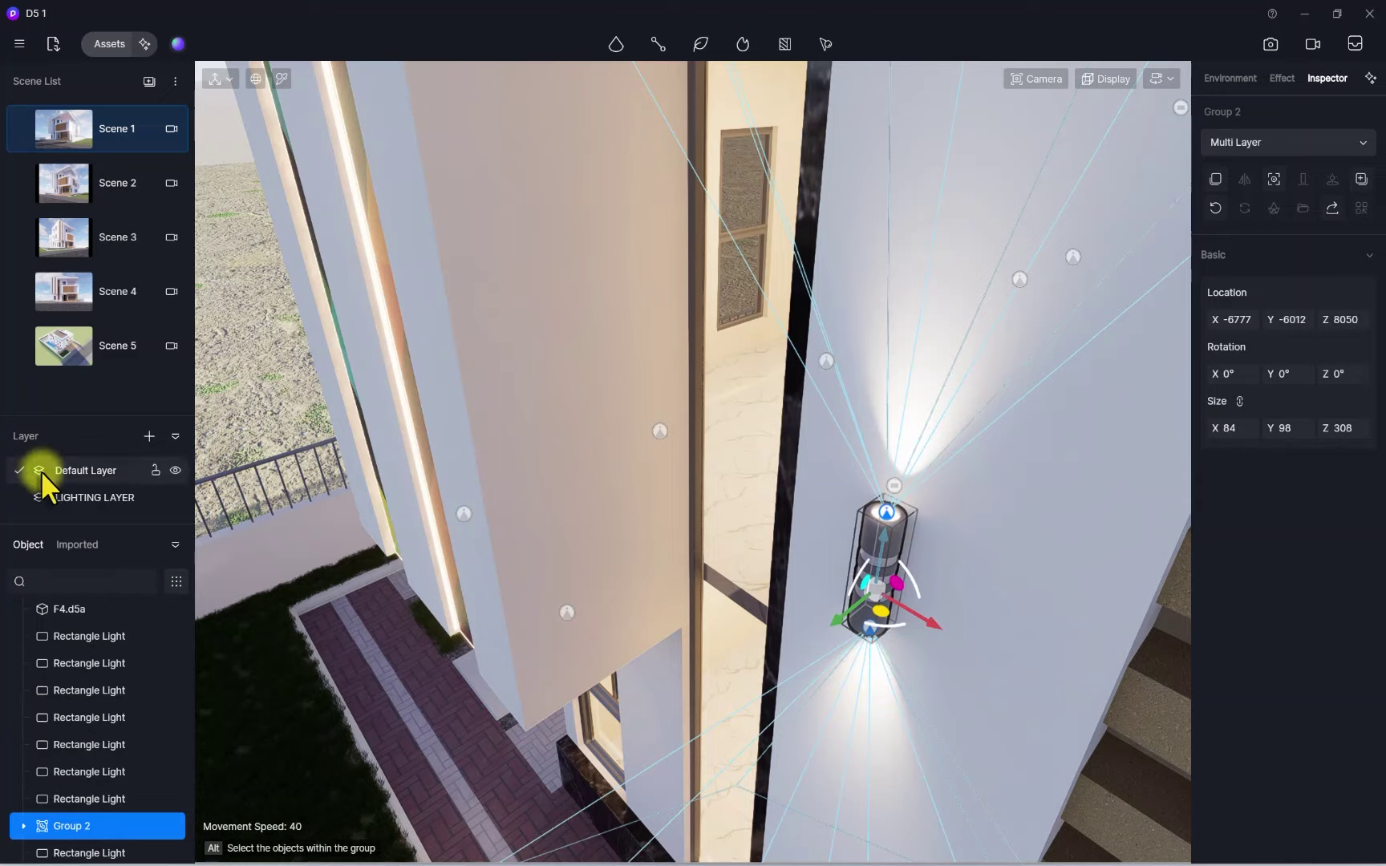
{"action": "left_click", "coordinate": [175, 497]}
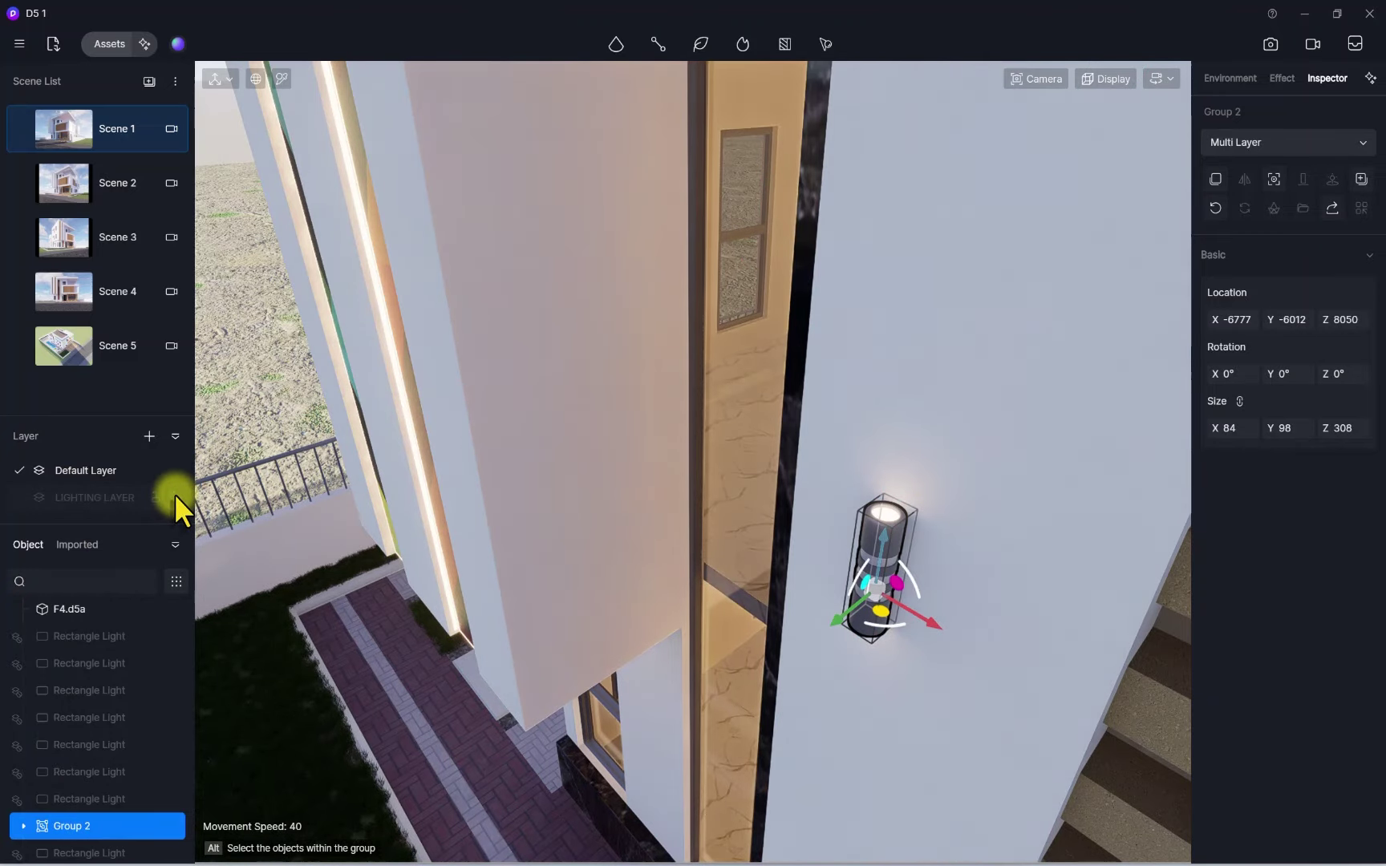
Copy the sconce group across the facade to the opposite side wall, turned to 270° about Z at about X 463, Y -6903
{"action": "scroll", "coordinate": [709, 409], "scroll_direction": "down", "scroll_amount": 5}
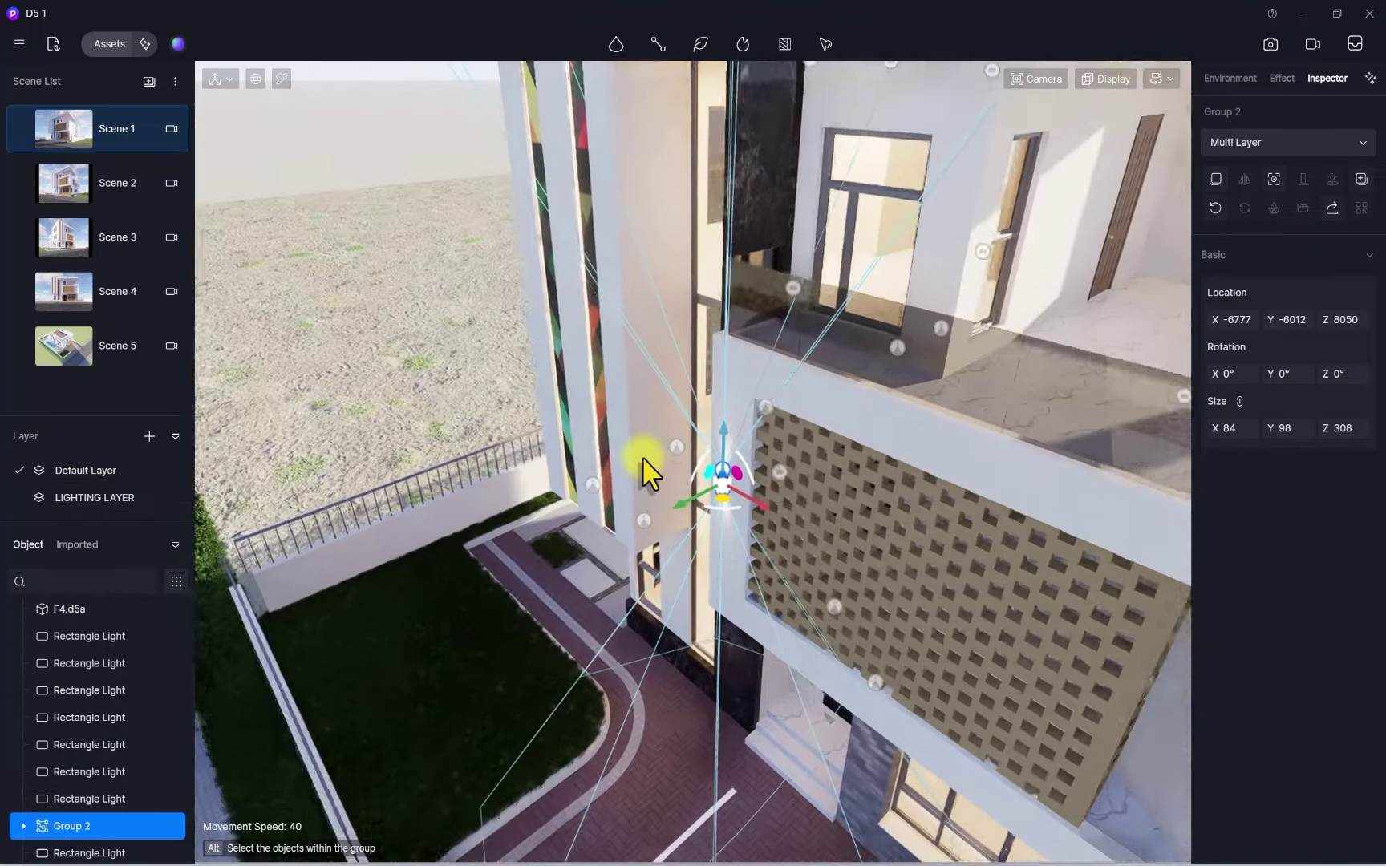
{"action": "right_click_drag", "start_coordinate": [643, 464], "coordinate": [946, 535]}
{"action": "scroll", "coordinate": [733, 498], "scroll_direction": "down", "scroll_amount": 2}
{"action": "scroll", "coordinate": [705, 502], "scroll_direction": "up", "scroll_amount": 2}
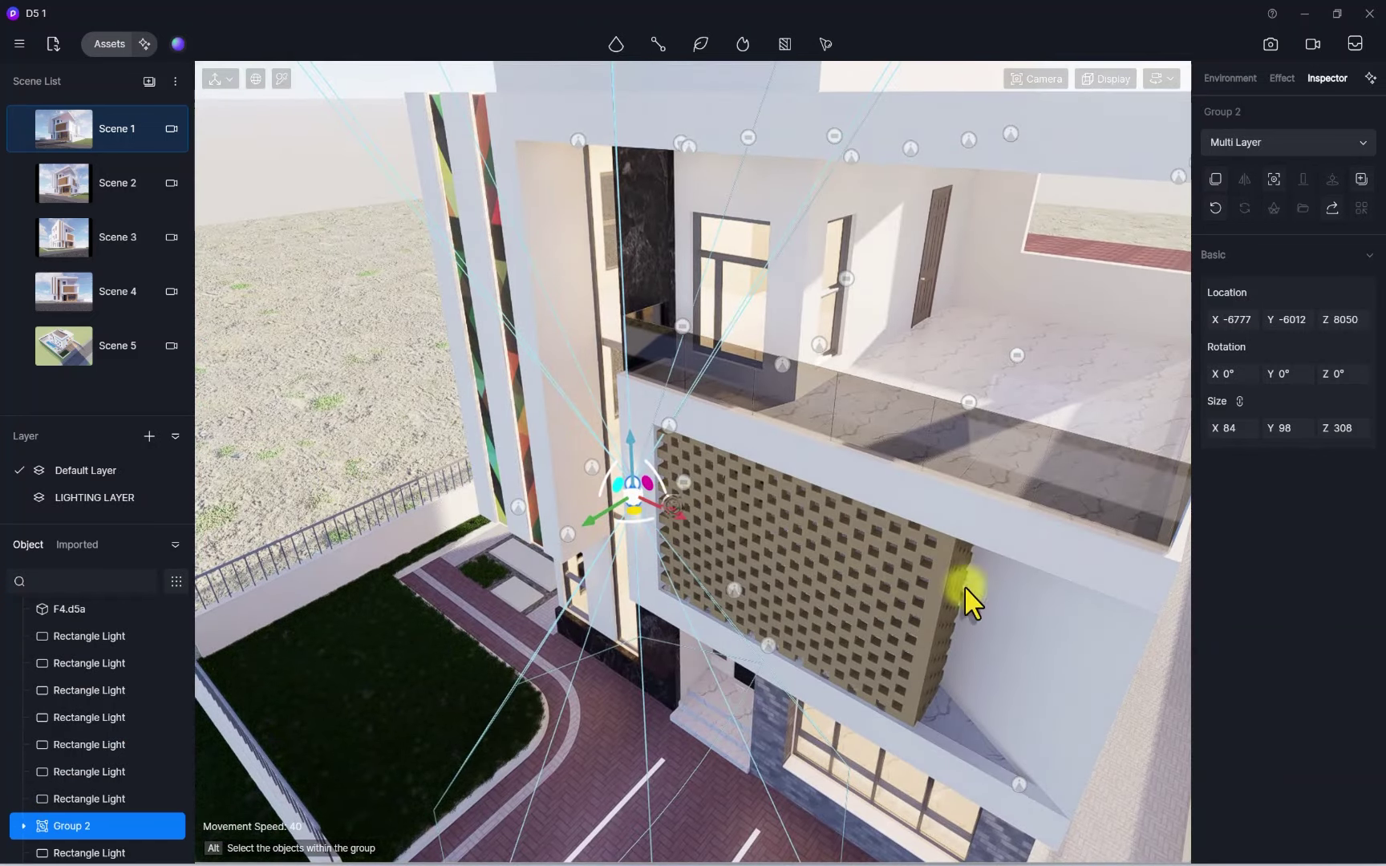
{"action": "left_click_drag", "start_coordinate": [672, 511], "coordinate": [1354, 691], "text": "alt"}
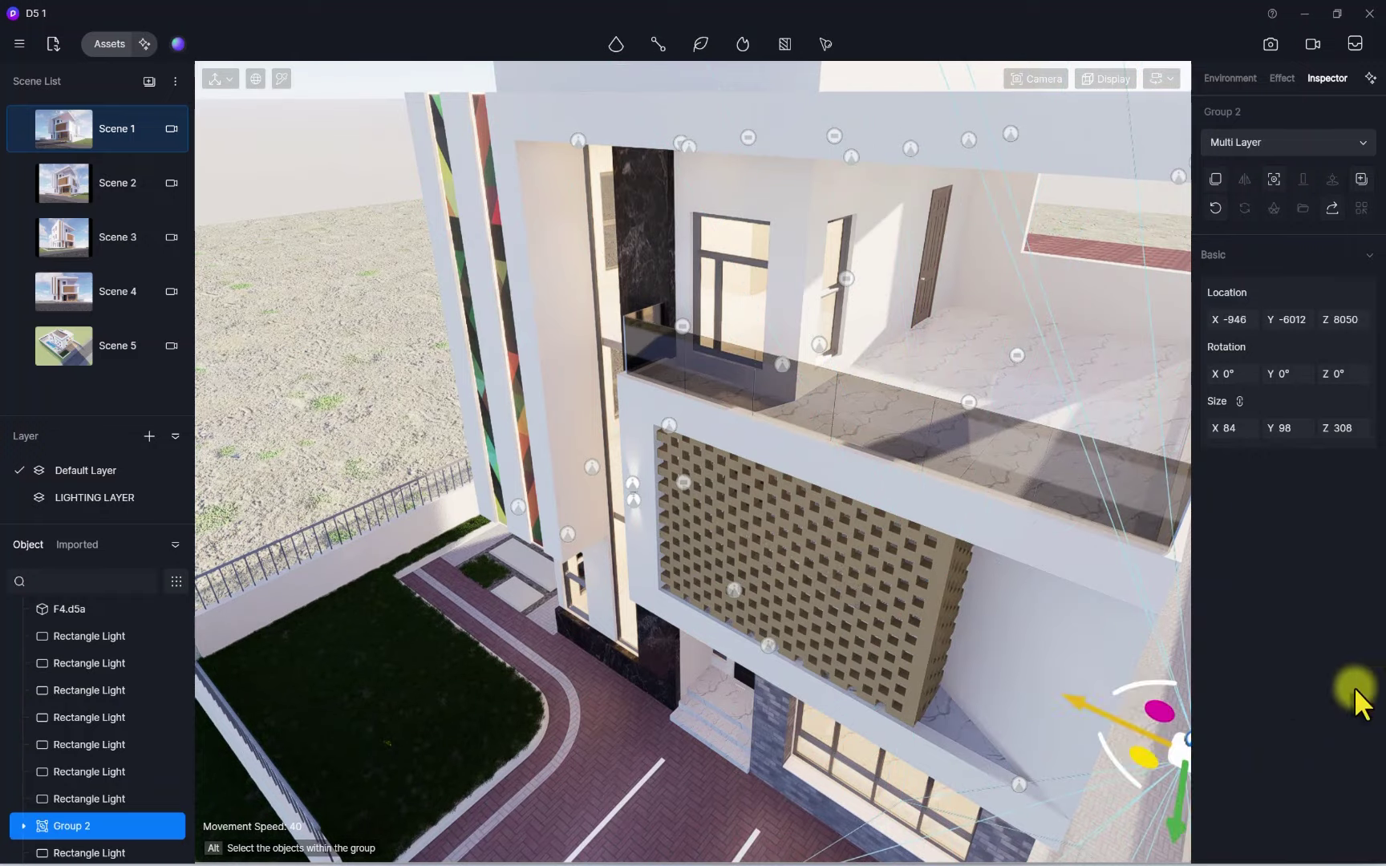
{"action": "right_click_drag", "start_coordinate": [1139, 694], "coordinate": [645, 576]}
{"action": "key", "text": "d"}
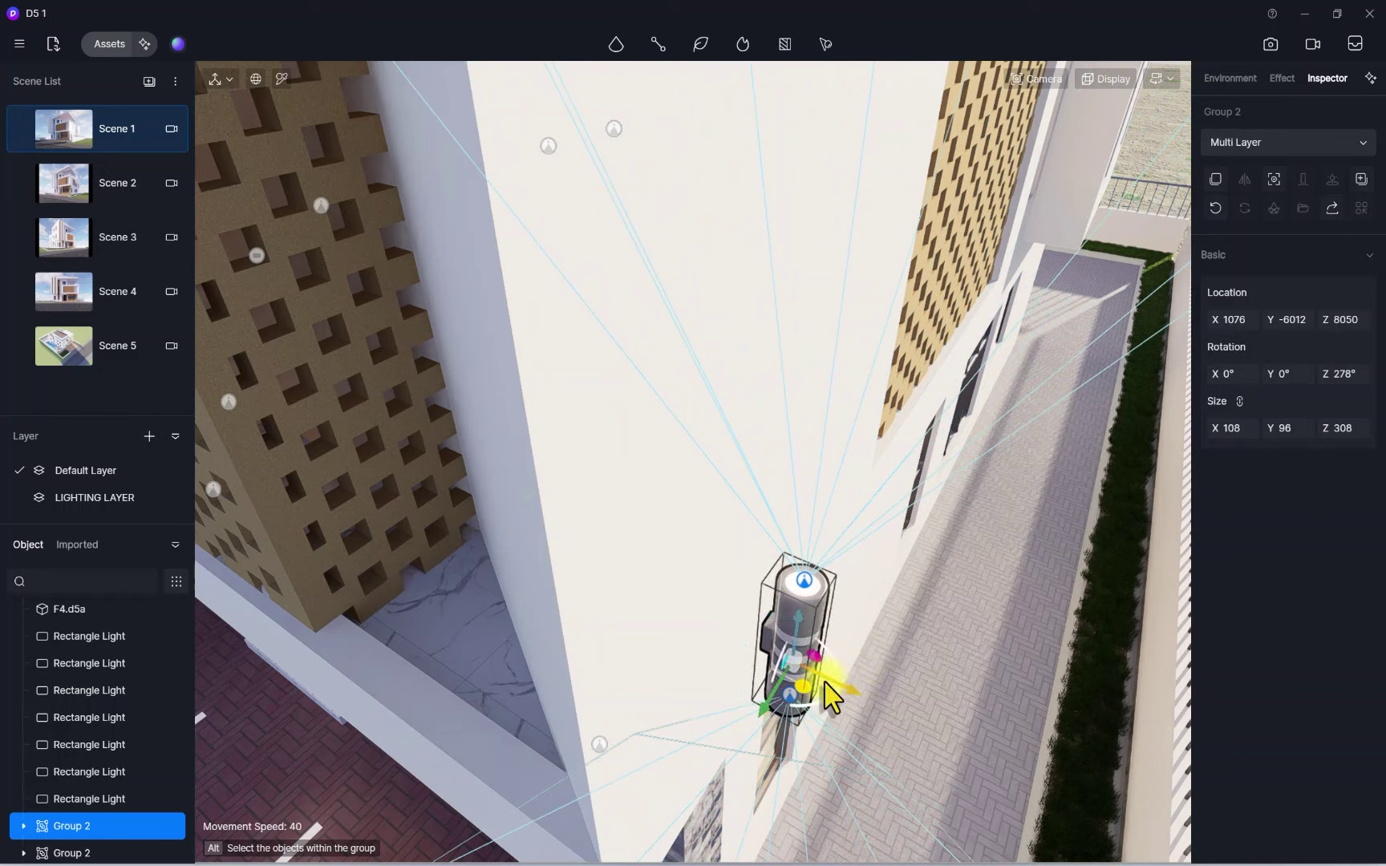
{"action": "left_click_drag", "start_coordinate": [804, 688], "coordinate": [745, 386]}
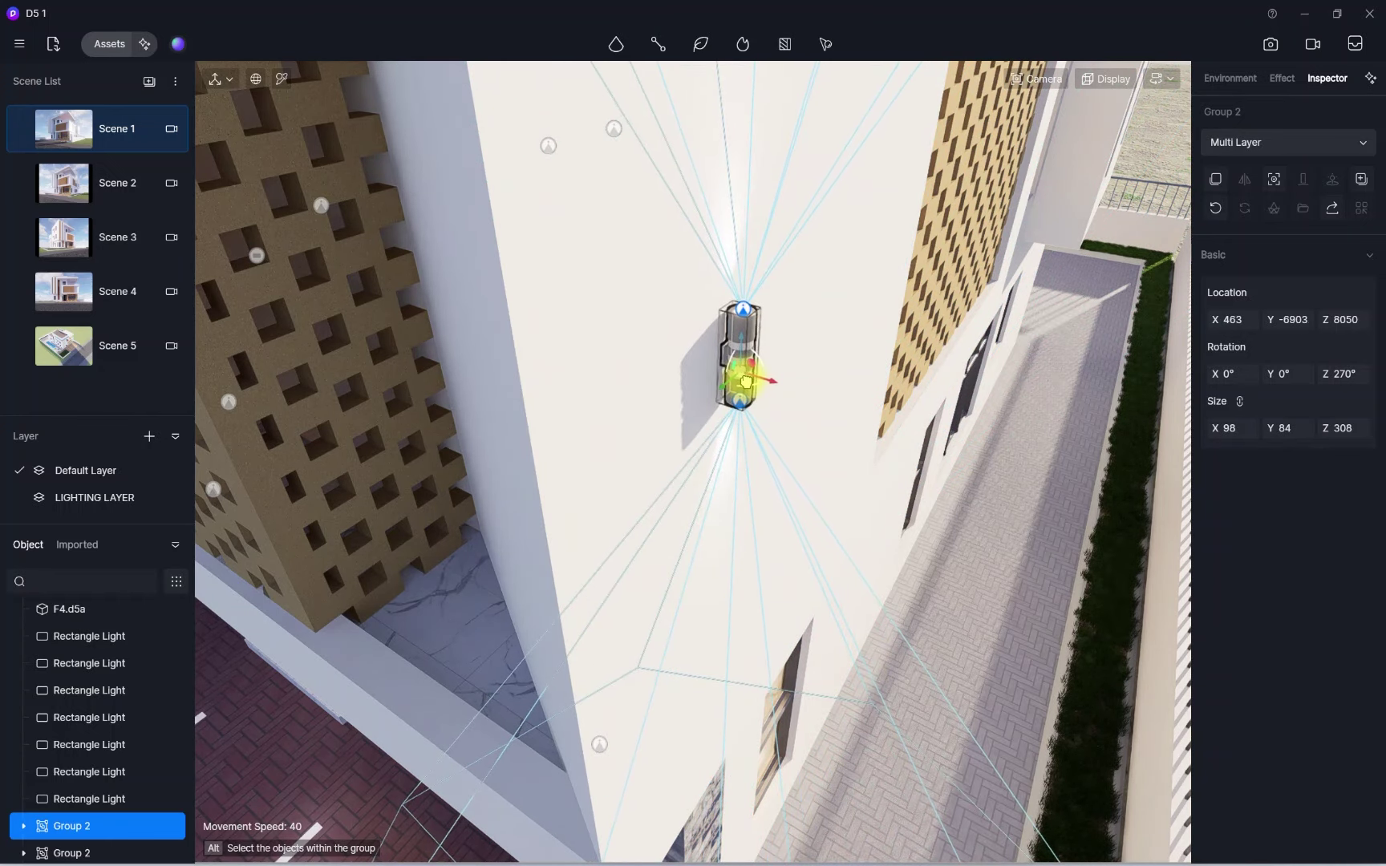
Reposition the copied sconce group on the side wall beside the perforated screen, at about X 466, Y -7761, Z 7831
{"action": "left_click_drag", "start_coordinate": [713, 393], "coordinate": [753, 357]}
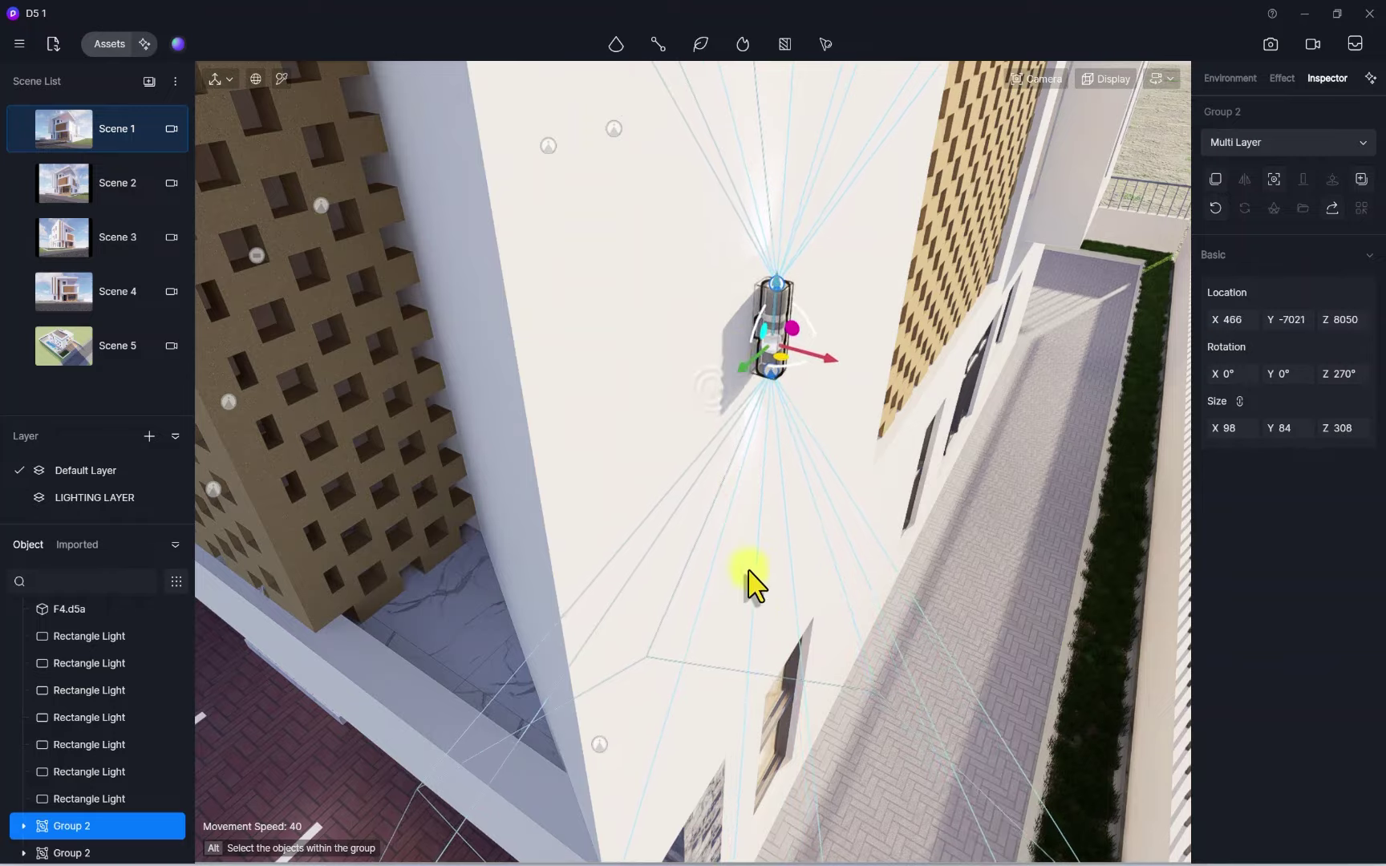
{"action": "right_click_drag", "start_coordinate": [748, 575], "coordinate": [461, 300]}
{"action": "scroll", "coordinate": [469, 305], "scroll_direction": "down", "scroll_amount": 3}
{"action": "scroll", "coordinate": [689, 481], "scroll_direction": "up", "scroll_amount": 3}
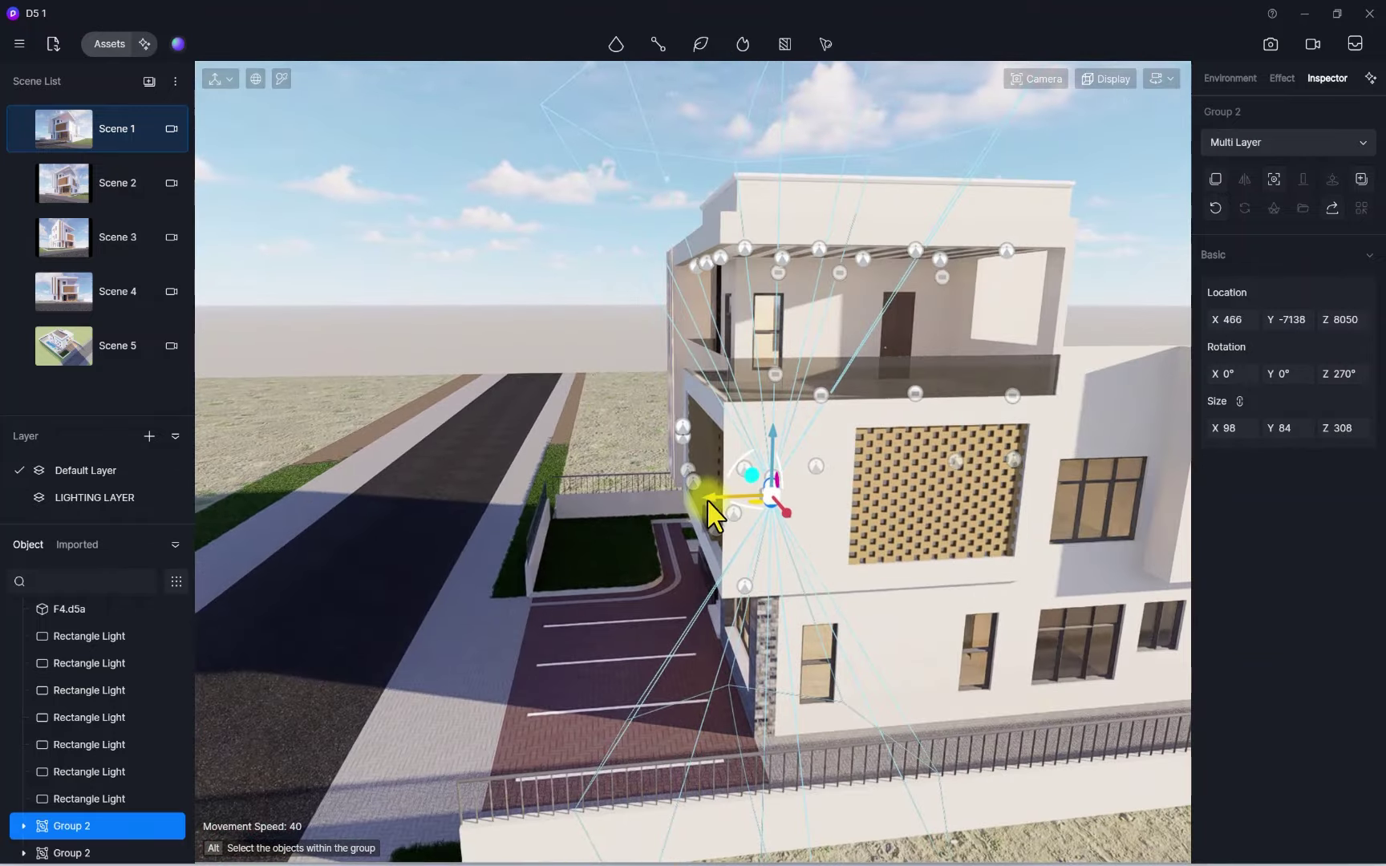
{"action": "left_click_drag", "start_coordinate": [709, 500], "coordinate": [733, 507]}
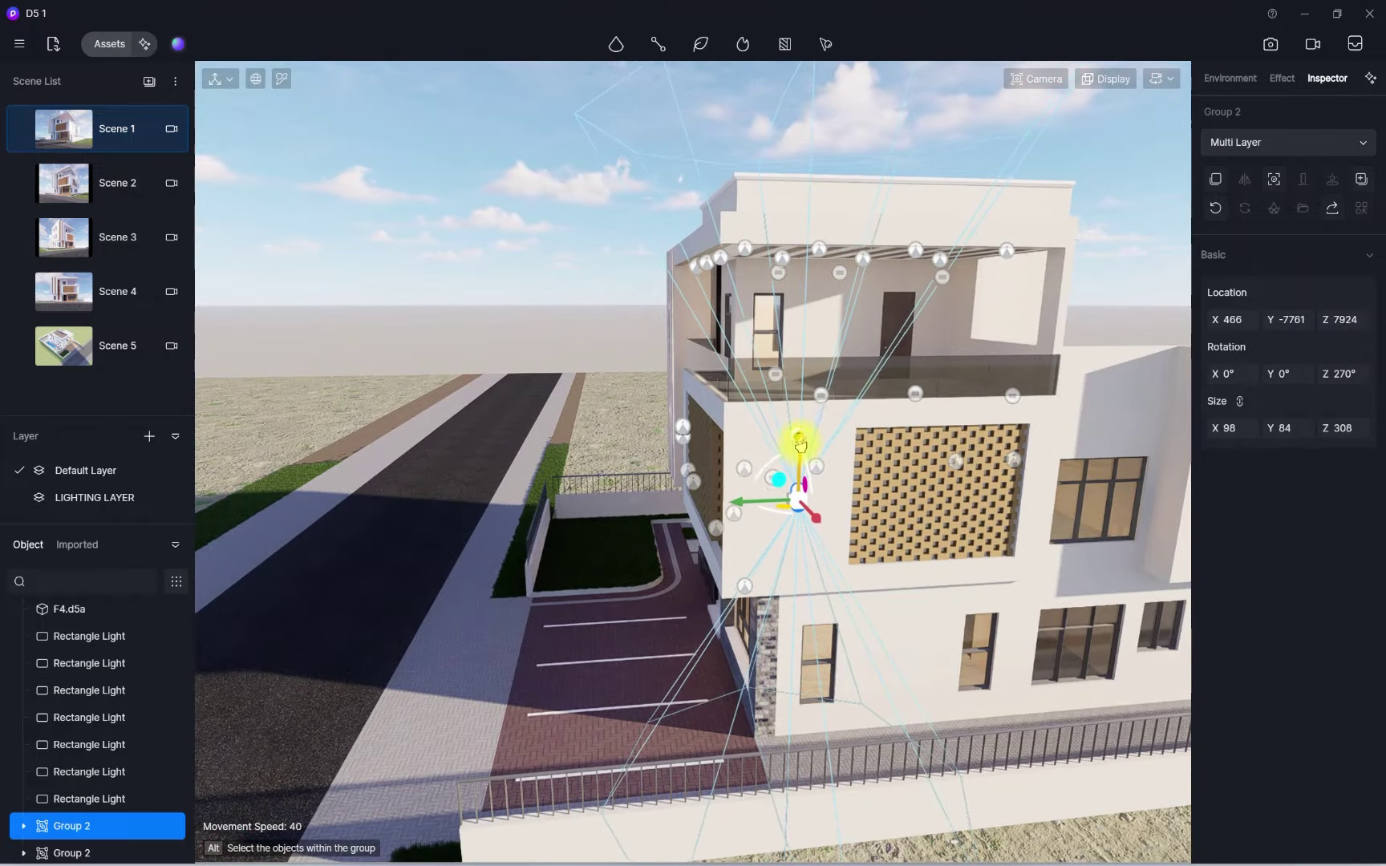
Copy the front balcony wall's sconce group onto the facade strip between the two coloured panels, at about X -10162, Y -6012, Z 8050
{"action": "right_click_drag", "start_coordinate": [696, 464], "coordinate": [740, 525]}
{"action": "middle_click_drag", "start_coordinate": [740, 526], "coordinate": [876, 491]}
{"action": "right_click_drag", "start_coordinate": [875, 491], "coordinate": [938, 396]}
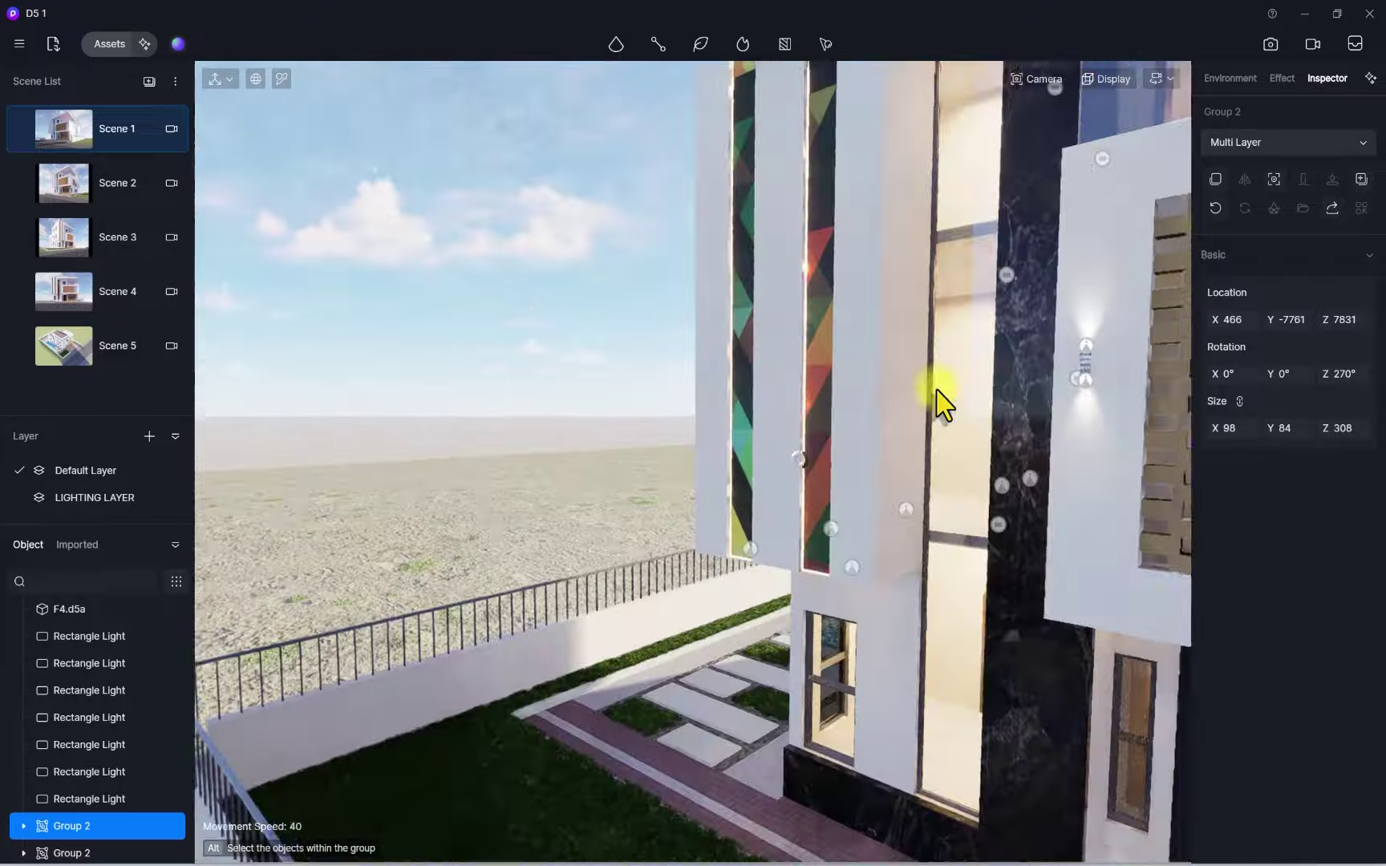
{"action": "scroll", "coordinate": [938, 396], "scroll_direction": "up", "scroll_amount": 4}
{"action": "scroll", "coordinate": [755, 458], "scroll_direction": "down", "scroll_amount": 5}
{"action": "scroll", "coordinate": [773, 272], "scroll_direction": "up", "scroll_amount": 5}
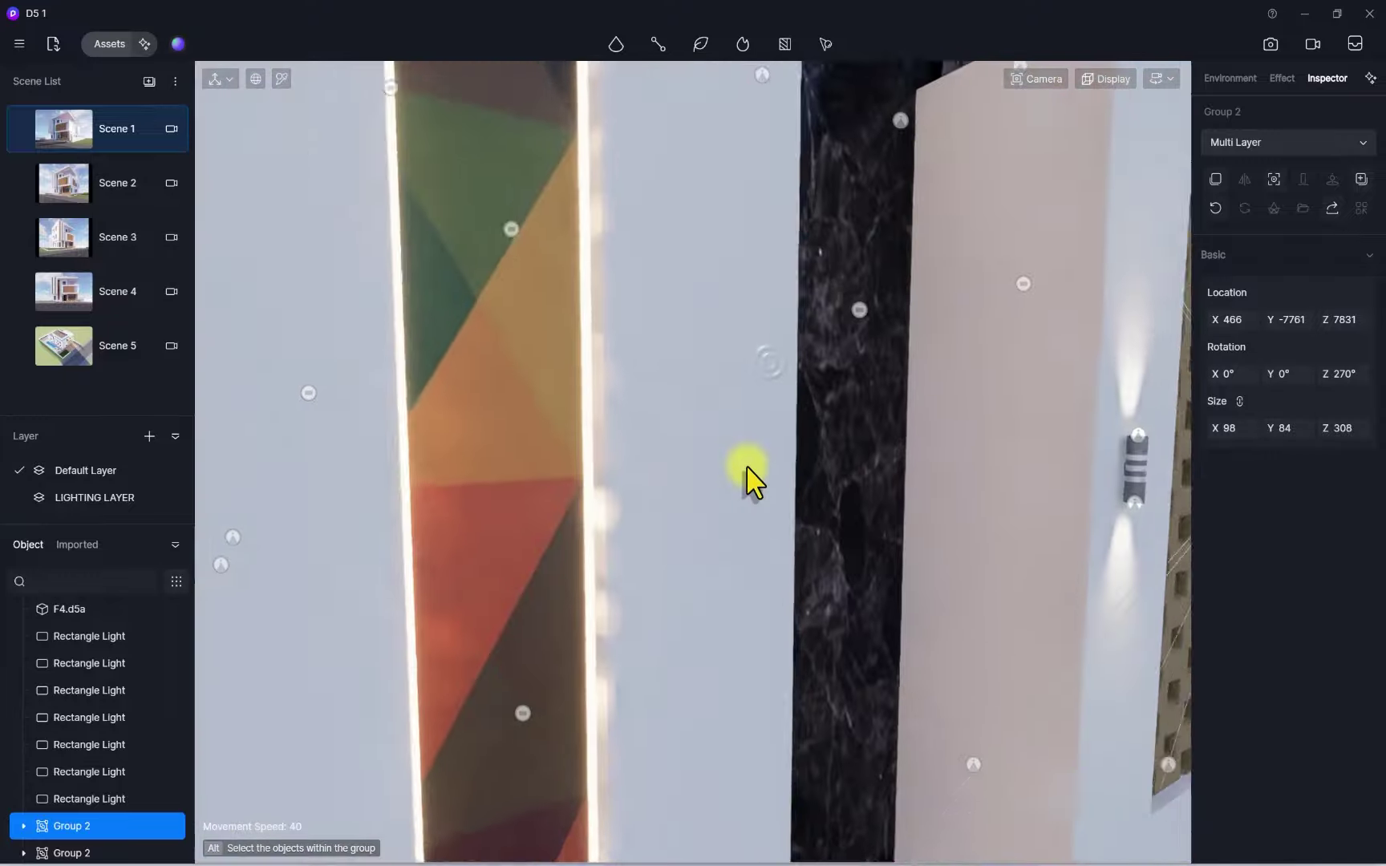
{"action": "right_click_drag", "start_coordinate": [746, 467], "coordinate": [490, 434]}
{"action": "scroll", "coordinate": [494, 450], "scroll_direction": "down", "scroll_amount": 5}
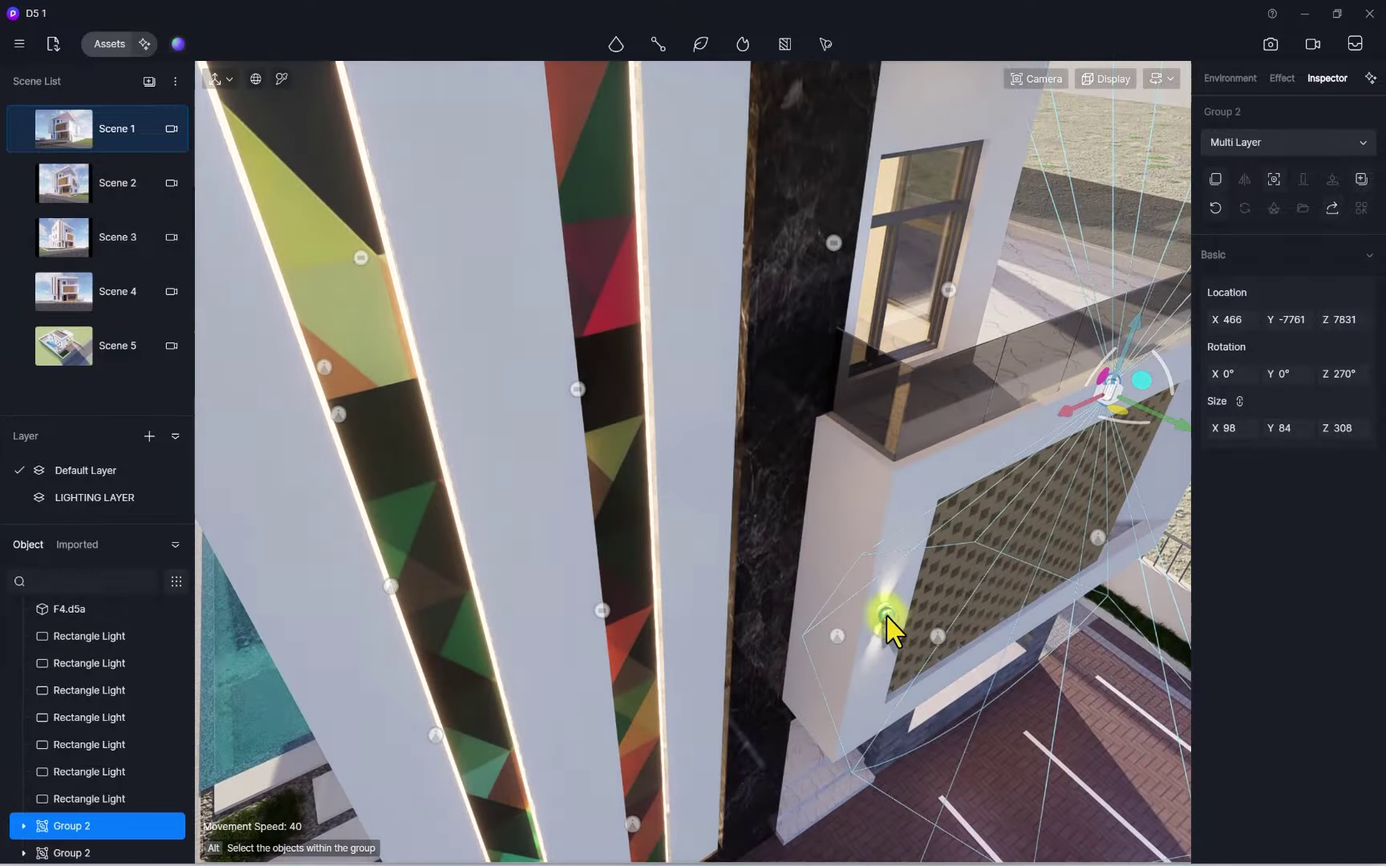
{"action": "scroll", "coordinate": [886, 613], "scroll_direction": "down", "scroll_amount": 1}
{"action": "left_click", "coordinate": [834, 574]}
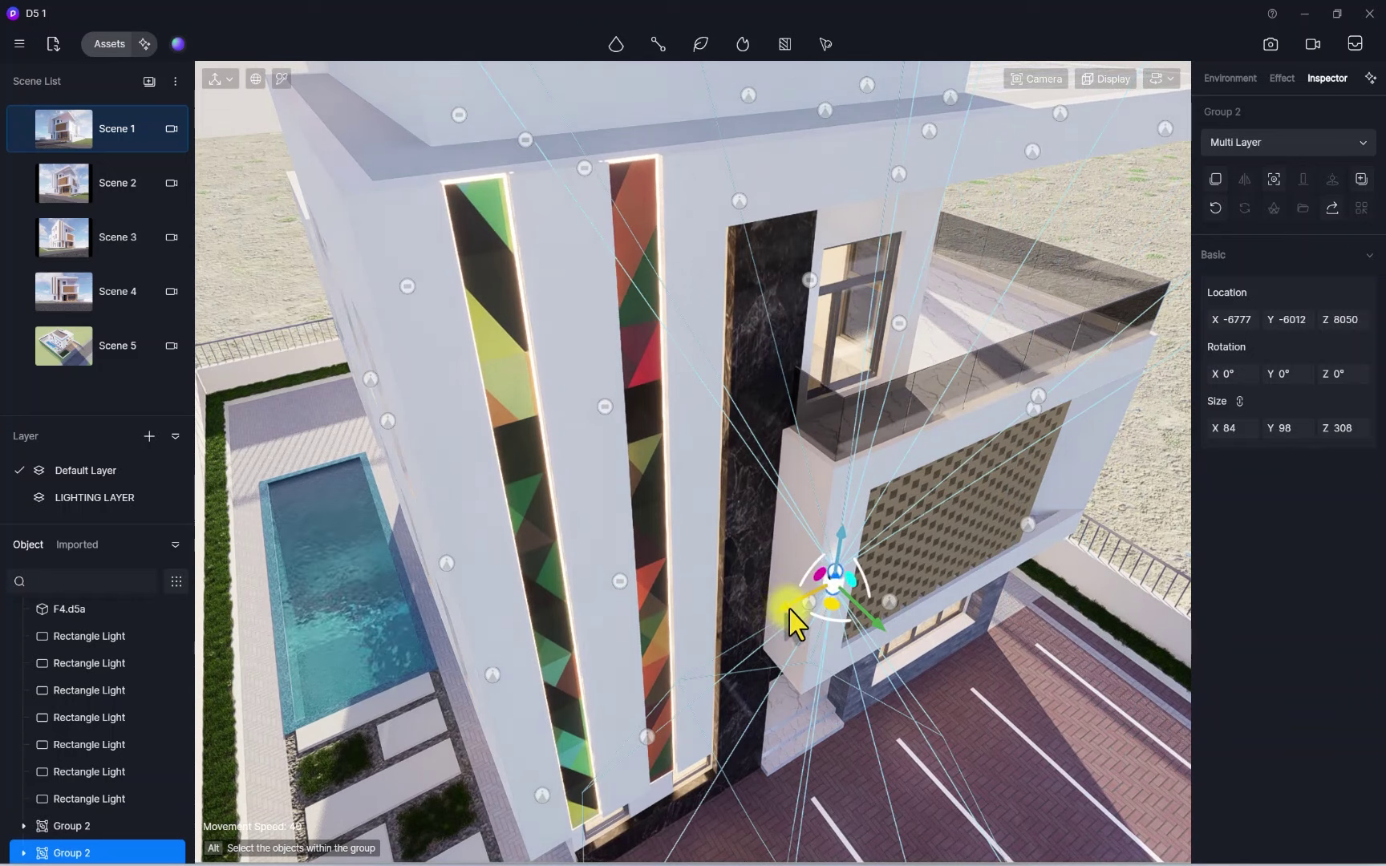
{"action": "left_click_drag", "start_coordinate": [794, 624], "coordinate": [570, 702]}
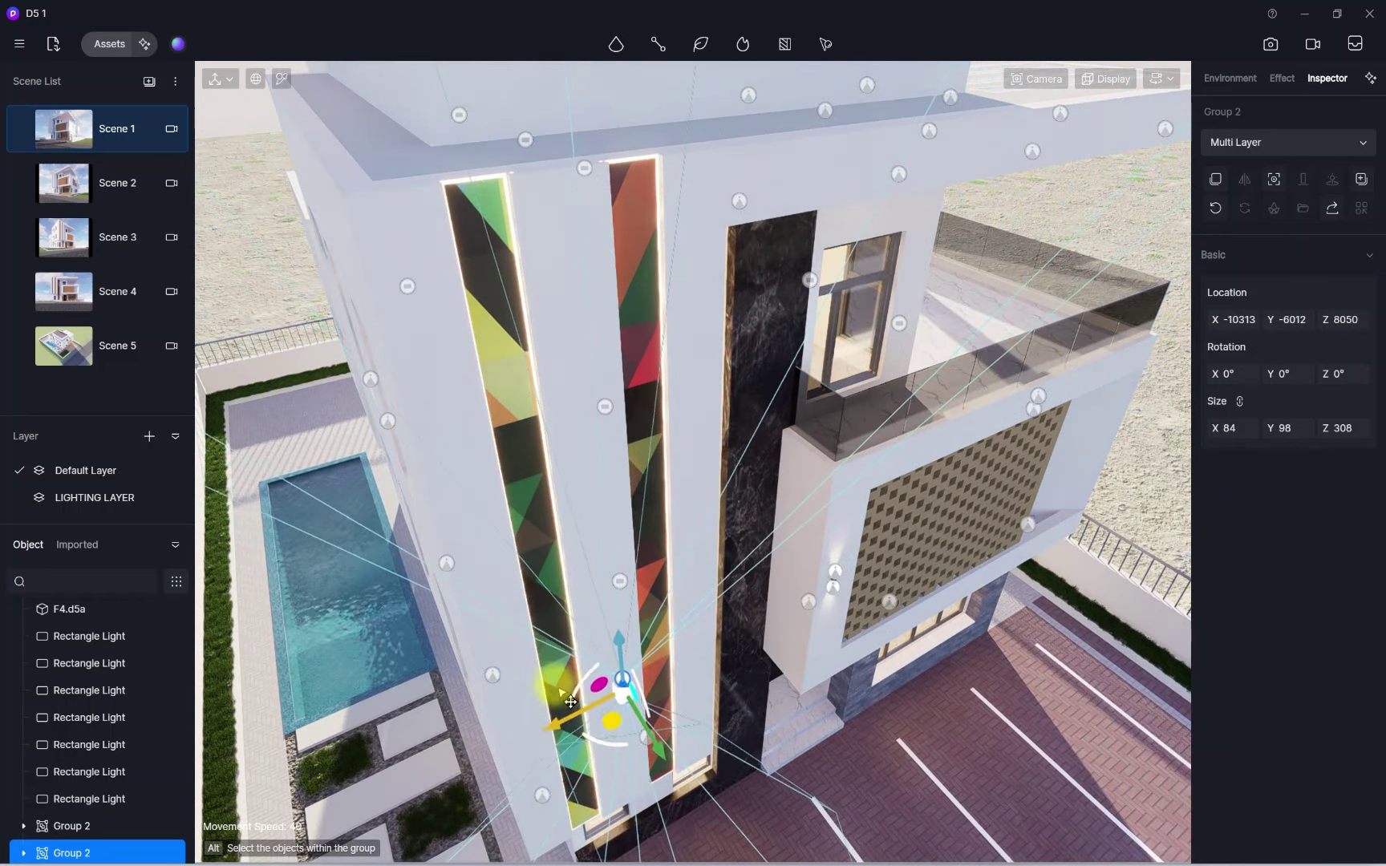
{"action": "right_click_drag", "start_coordinate": [427, 703], "coordinate": [753, 733]}
{"action": "scroll", "coordinate": [754, 733], "scroll_direction": "up", "scroll_amount": 3}
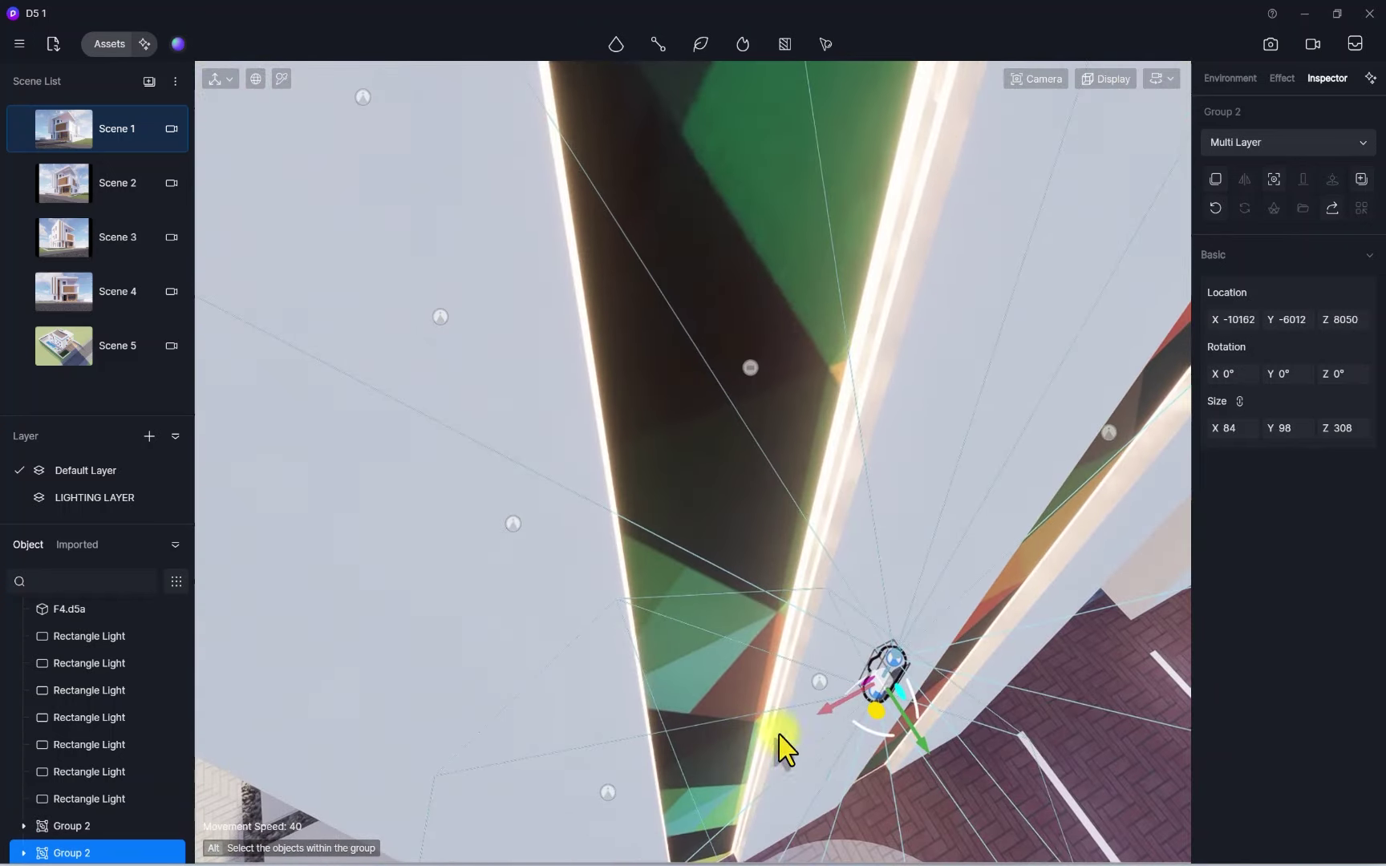
Set the new sconce against the wall between the coloured panels and raise it to about X -10324, Y -5936, Z 10077
{"action": "left_click_drag", "start_coordinate": [891, 683], "coordinate": [1059, 501]}
{"action": "left_click_drag", "start_coordinate": [1101, 383], "coordinate": [1145, 422]}
{"action": "right_click_drag", "start_coordinate": [914, 651], "coordinate": [812, 258]}
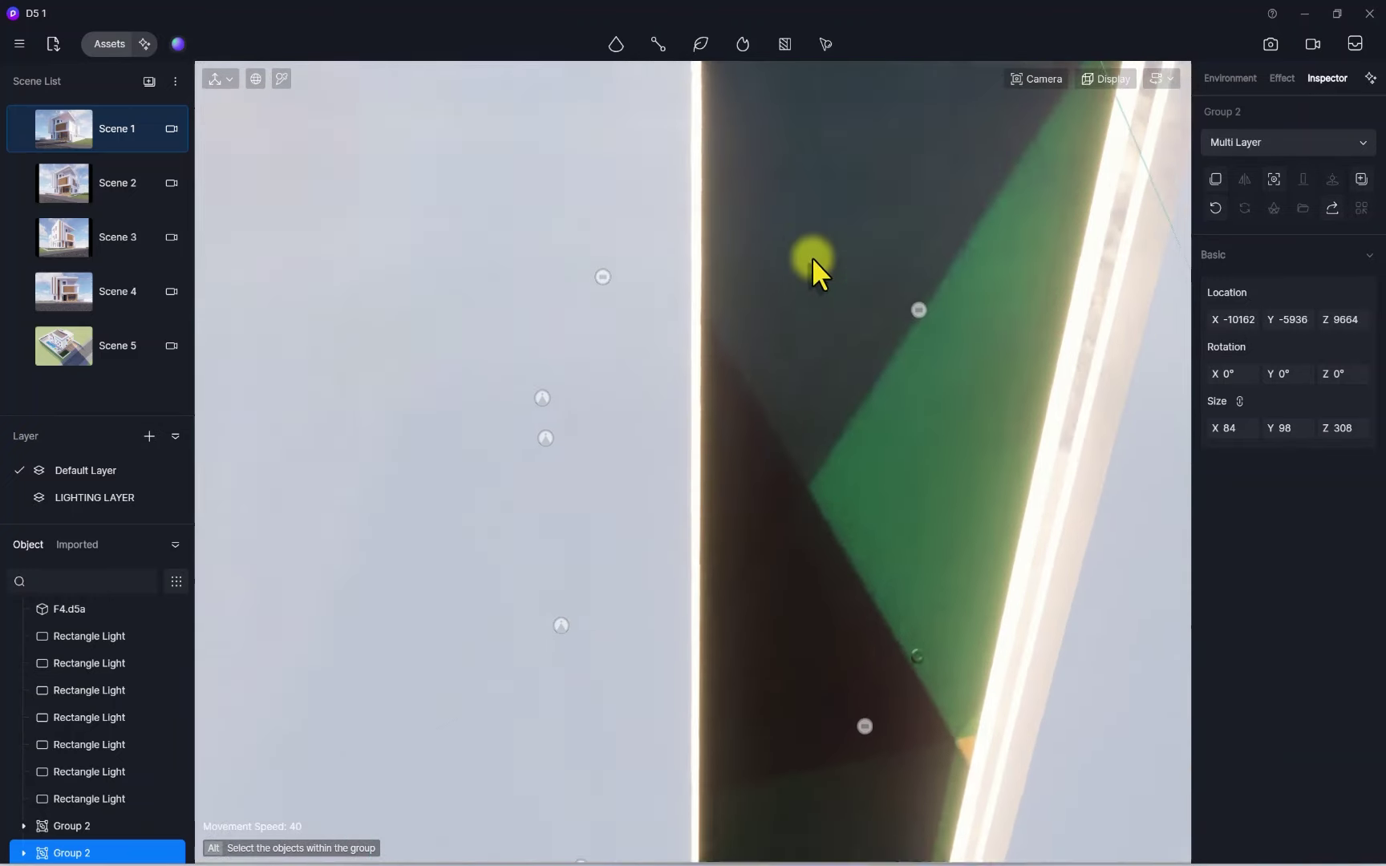
{"action": "scroll", "coordinate": [810, 321], "scroll_direction": "down", "scroll_amount": 5}
{"action": "left_click_drag", "start_coordinate": [715, 504], "coordinate": [708, 507]}
{"action": "left_click_drag", "start_coordinate": [745, 450], "coordinate": [749, 430]}
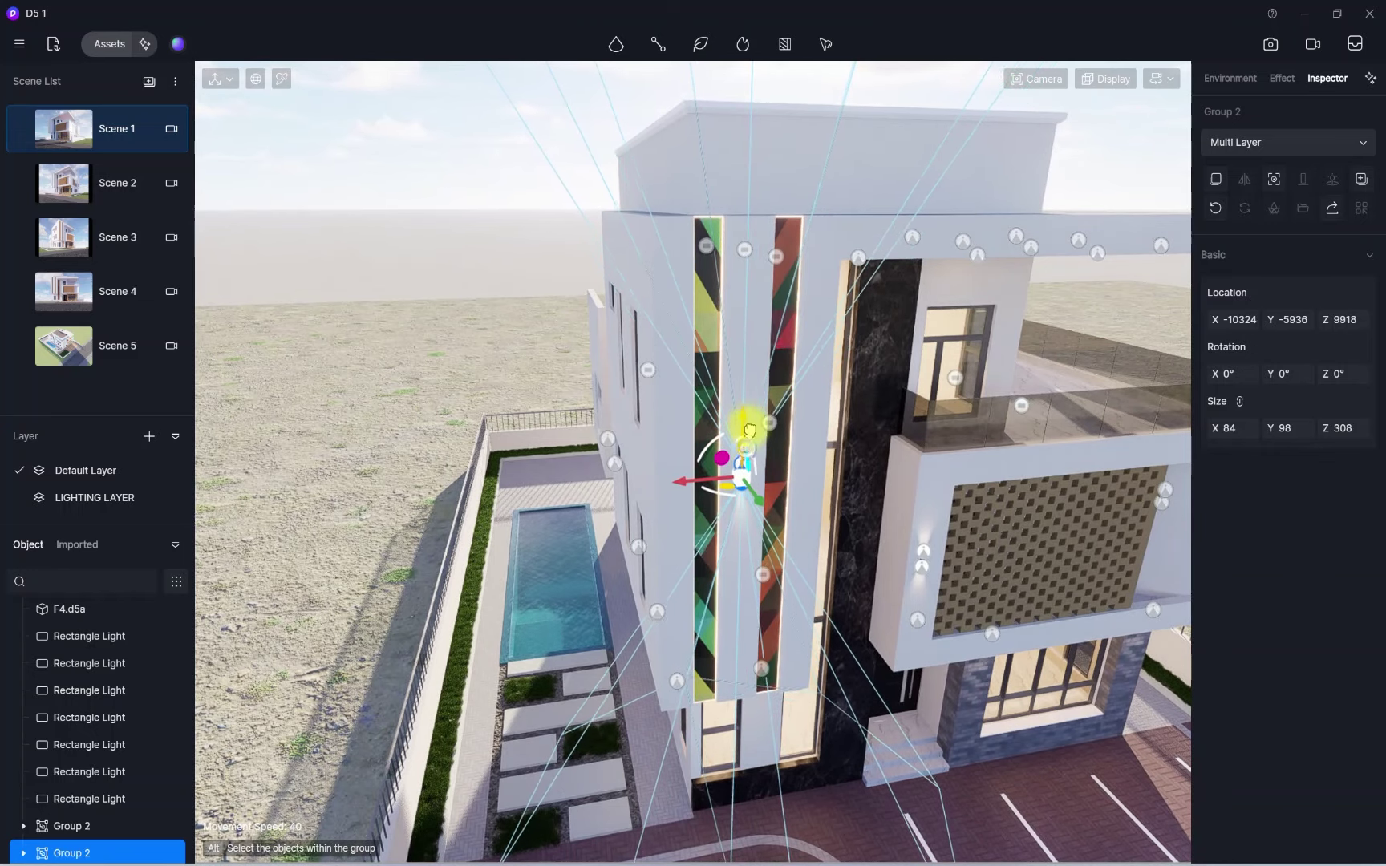
Copy the sconce group to the pool-side wall, turned to 90° about Z, at about X -11730, Y -9267, Z 10077
{"action": "right_click_drag", "start_coordinate": [529, 445], "coordinate": [728, 672]}
{"action": "scroll", "coordinate": [730, 673], "scroll_direction": "down", "scroll_amount": 4}
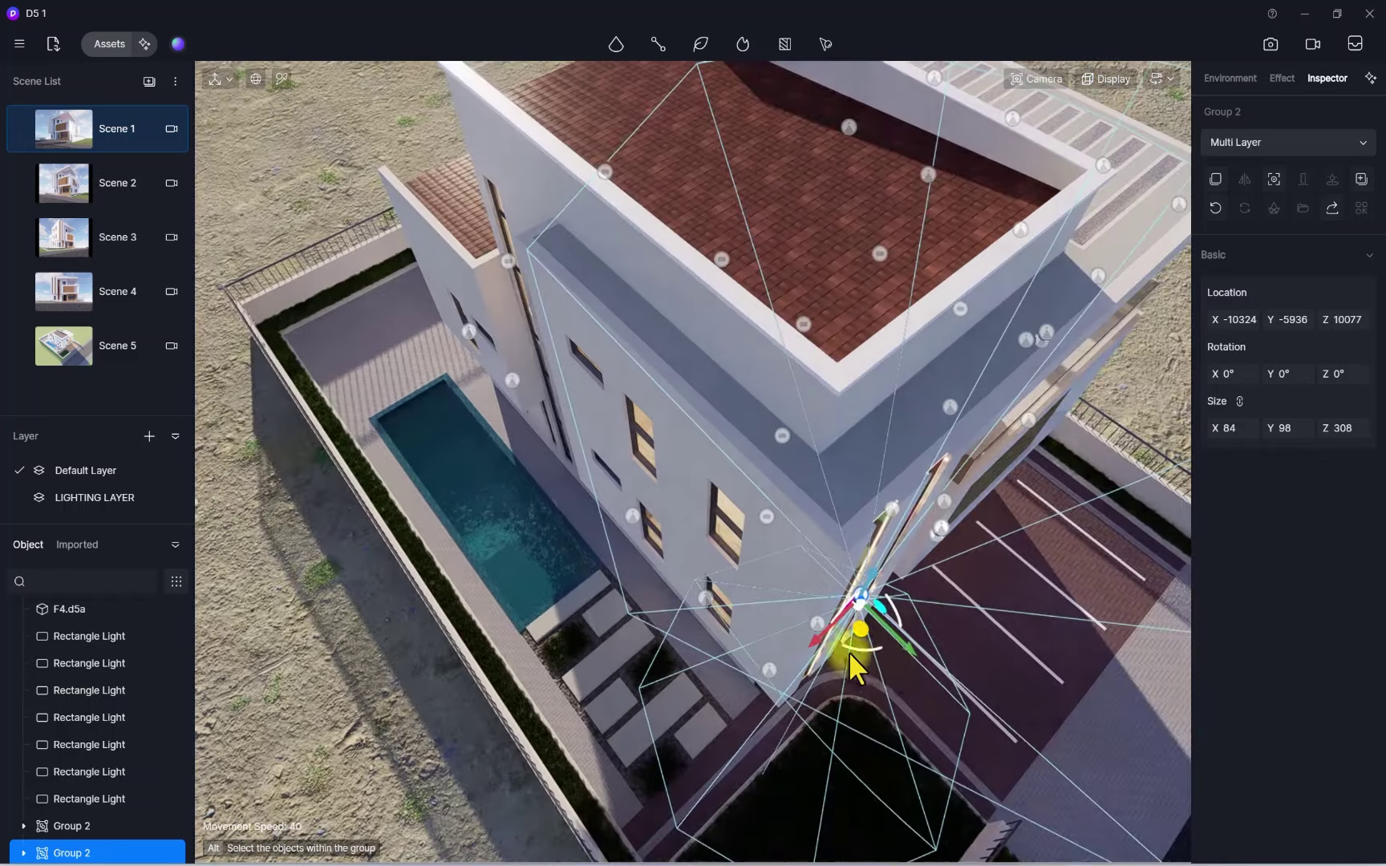
{"action": "left_click_drag", "start_coordinate": [870, 654], "coordinate": [670, 673]}
{"action": "right_click_drag", "start_coordinate": [665, 660], "coordinate": [714, 480]}
{"action": "scroll", "coordinate": [714, 480], "scroll_direction": "up", "scroll_amount": 4}
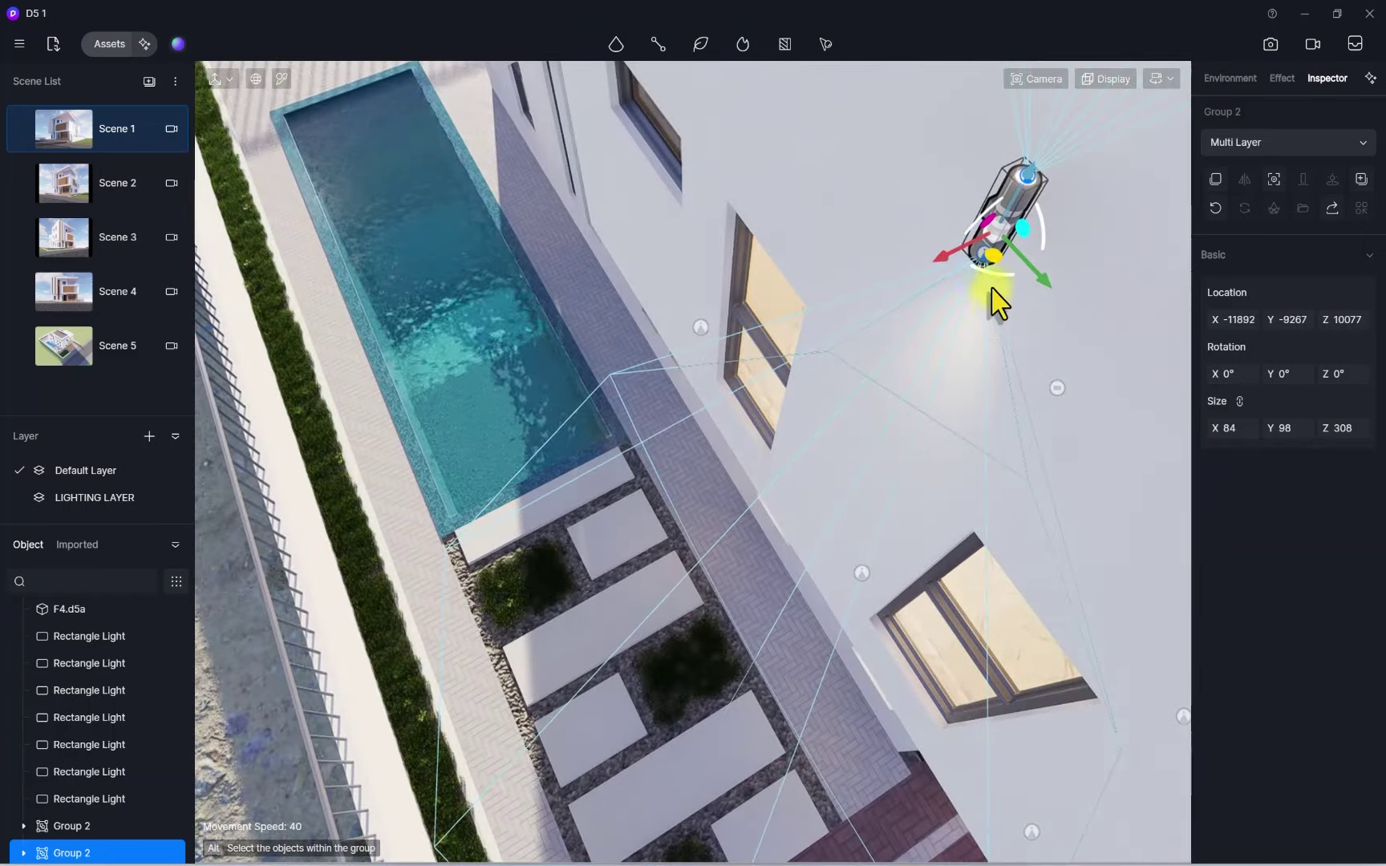
{"action": "left_click_drag", "start_coordinate": [980, 275], "coordinate": [898, 208]}
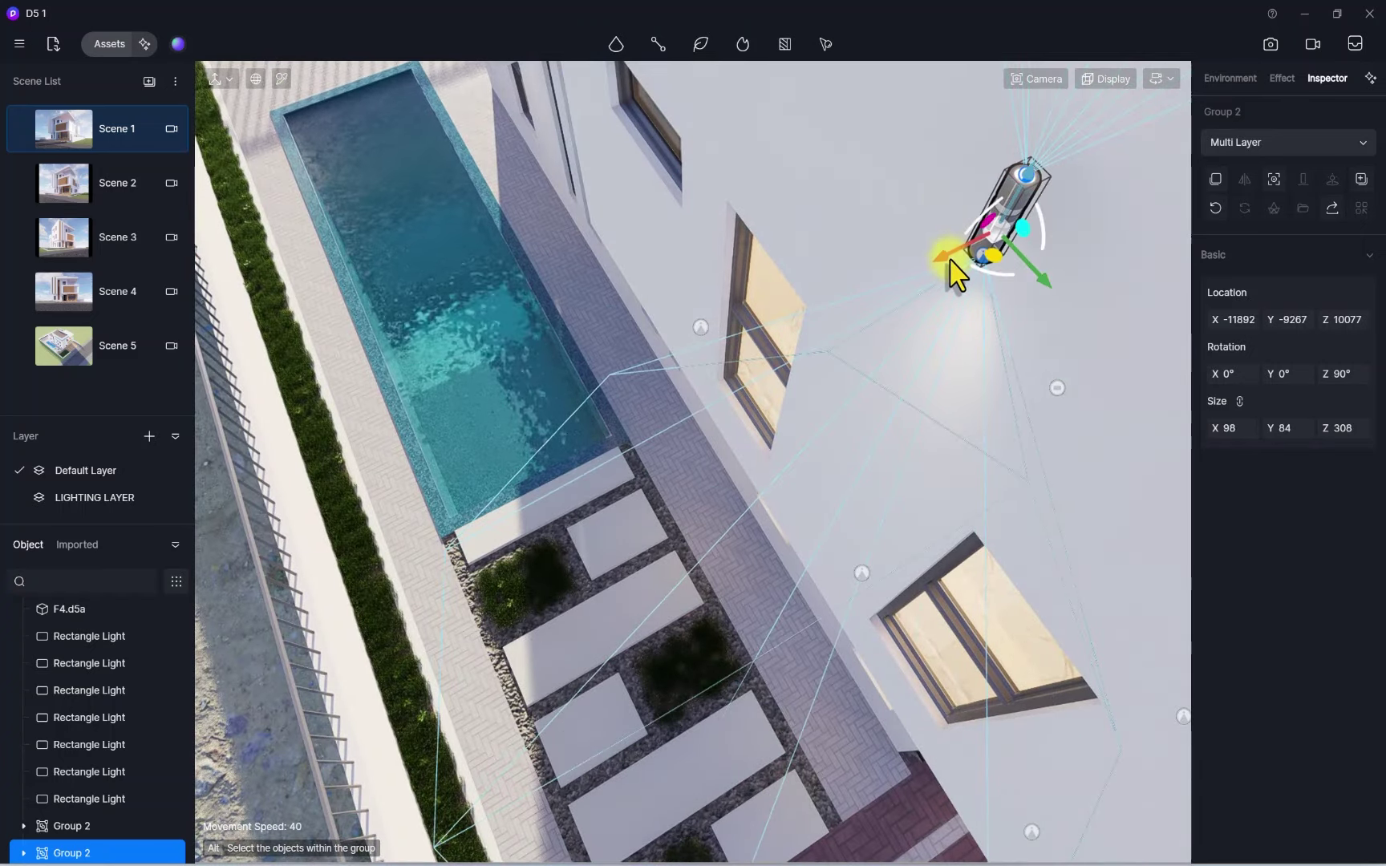
{"action": "left_click_drag", "start_coordinate": [951, 260], "coordinate": [986, 234]}
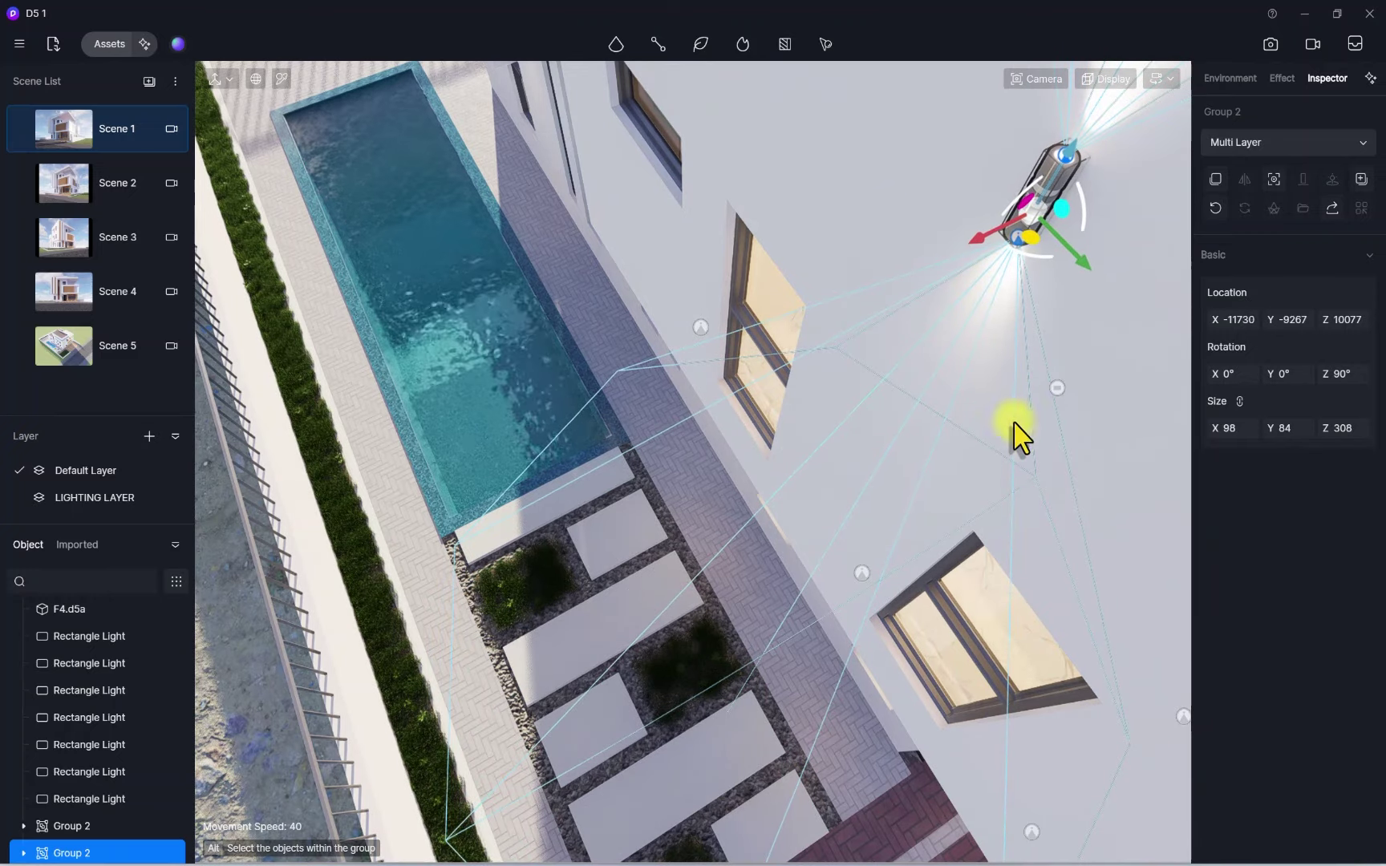
Fit the pool-side sconce against the wall between the windows and lower it to about X -11745, Y -9386, Z 8920
{"action": "right_click_drag", "start_coordinate": [1015, 424], "coordinate": [806, 57]}
{"action": "key", "text": "s"}
{"action": "right_click_drag", "start_coordinate": [921, 301], "coordinate": [891, 253]}
{"action": "key", "text": "w"}
{"action": "left_click_drag", "start_coordinate": [774, 366], "coordinate": [757, 343]}
{"action": "right_click_drag", "start_coordinate": [721, 386], "coordinate": [778, 181]}
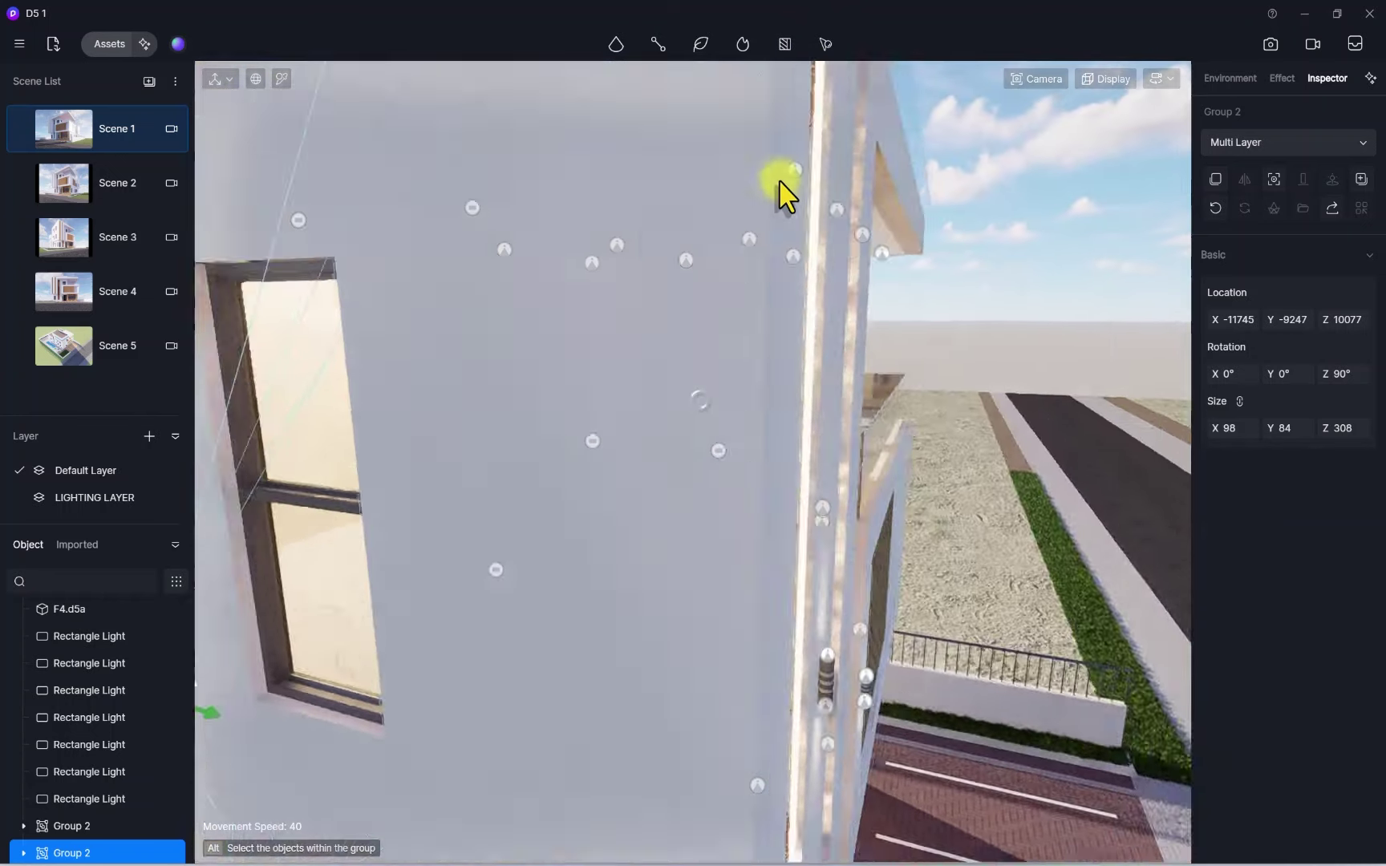
{"action": "scroll", "coordinate": [644, 353], "scroll_direction": "down", "scroll_amount": 5}
{"action": "key", "text": "ctrl+z"}
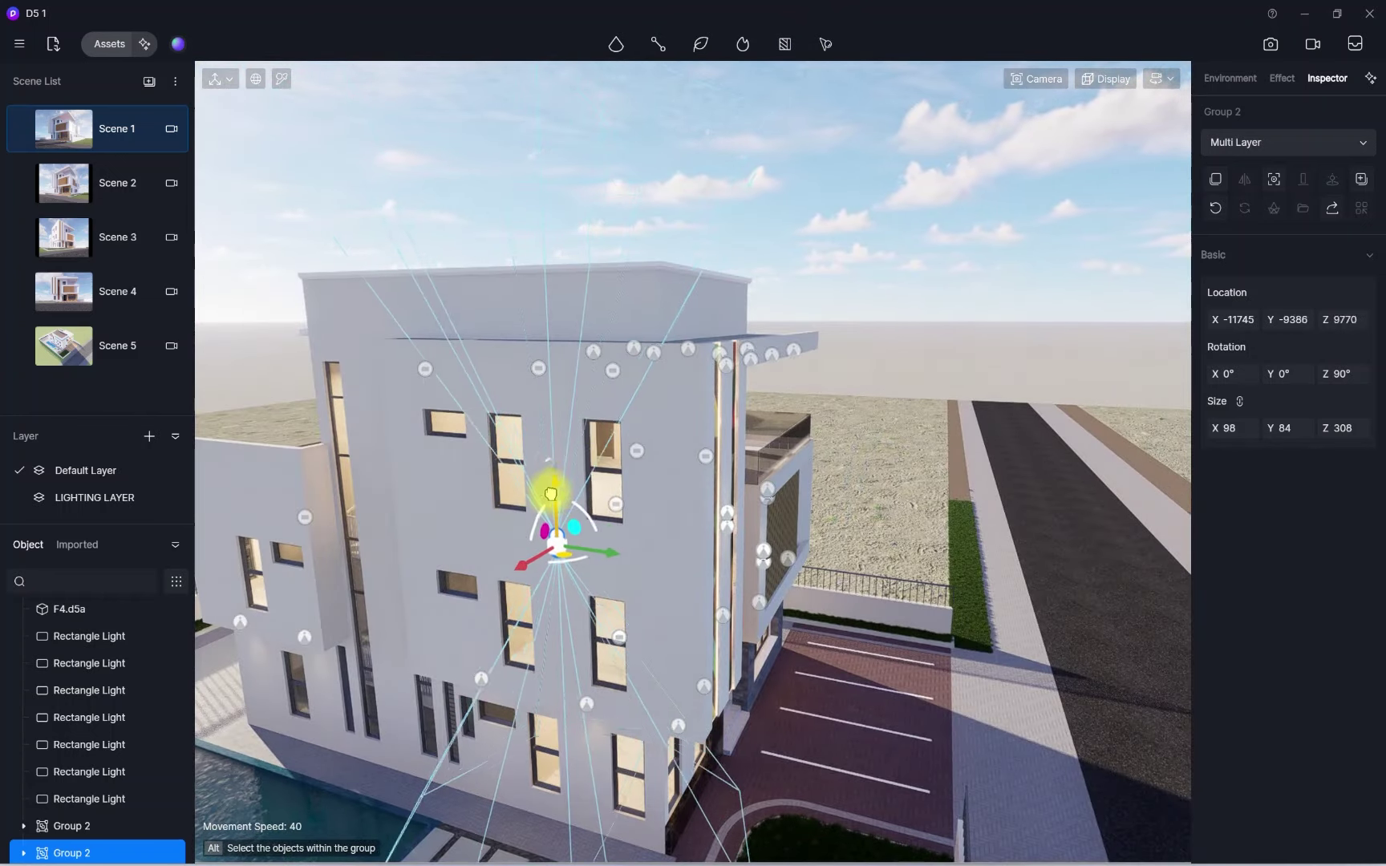
{"action": "key", "text": "ctrl+z"}
Examine the balcony ceiling lights and the sconces on the front and side facades
{"action": "right_click_drag", "start_coordinate": [703, 565], "coordinate": [648, 526]}
{"action": "scroll", "coordinate": [648, 527], "scroll_direction": "up", "scroll_amount": 3}
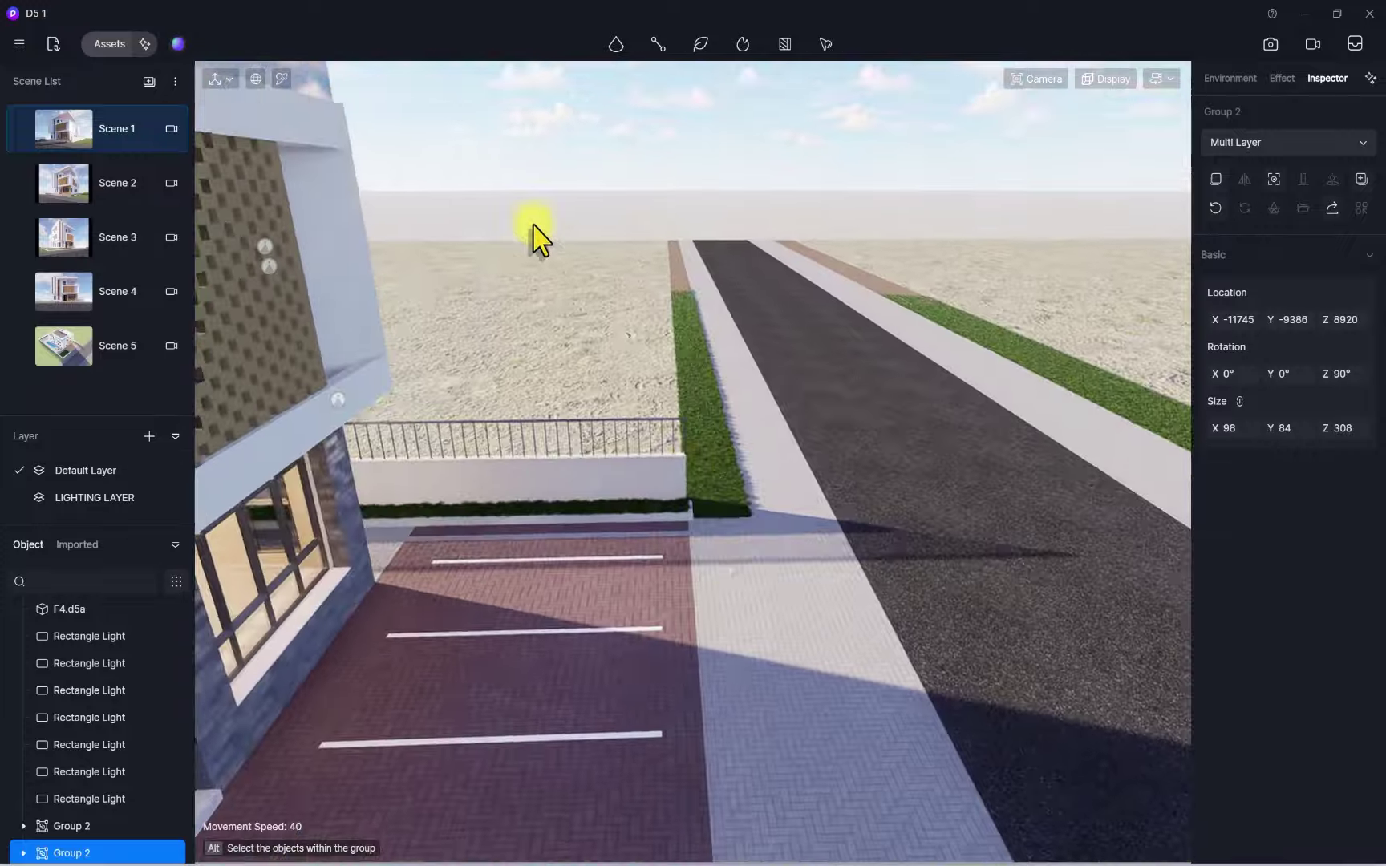
{"action": "right_click_drag", "start_coordinate": [534, 229], "coordinate": [641, 332]}
{"action": "scroll", "coordinate": [641, 332], "scroll_direction": "up", "scroll_amount": 5}
{"action": "right_click_drag", "start_coordinate": [107, 309], "coordinate": [476, 370]}
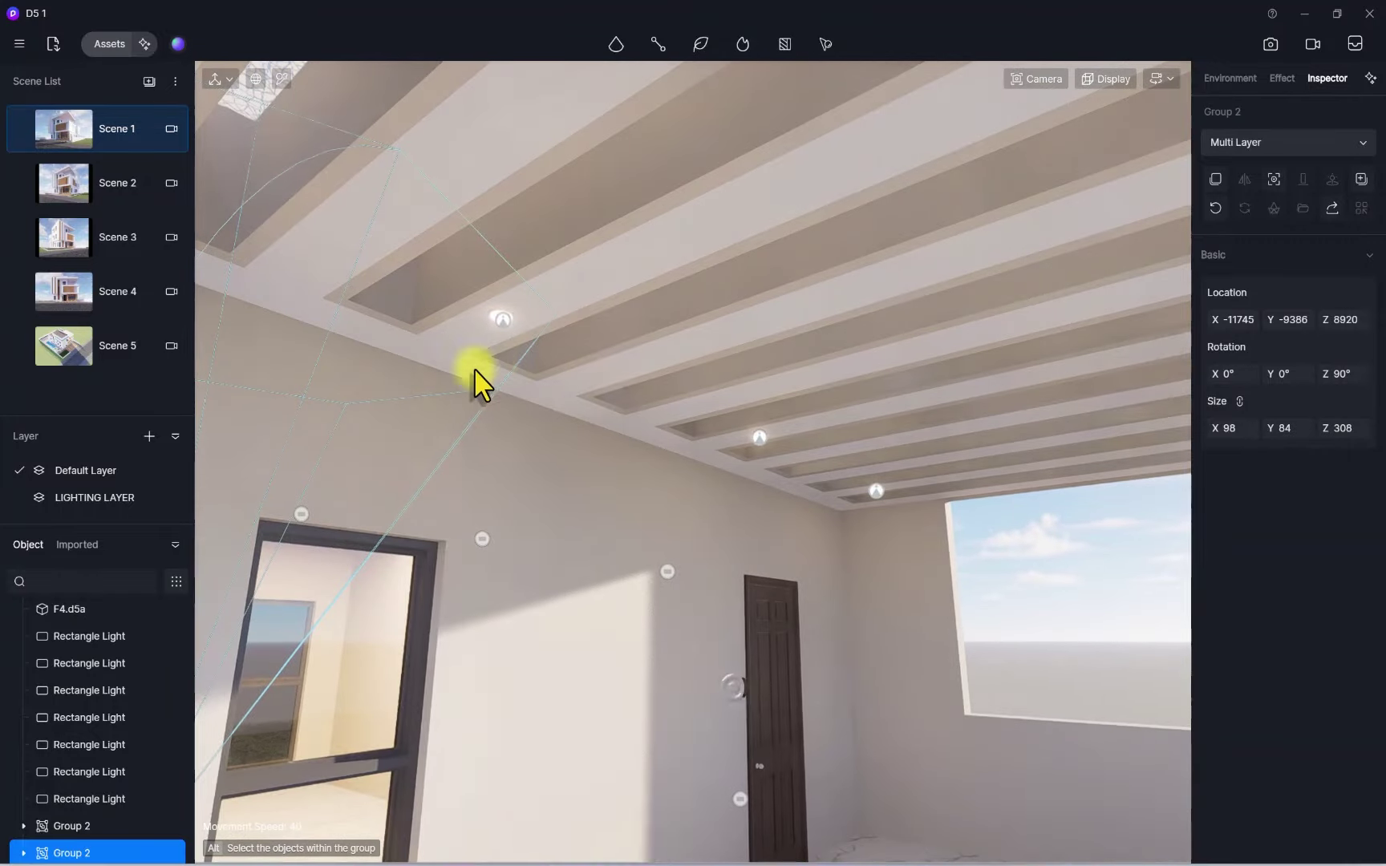
{"action": "right_click_drag", "start_coordinate": [622, 365], "coordinate": [670, 324]}
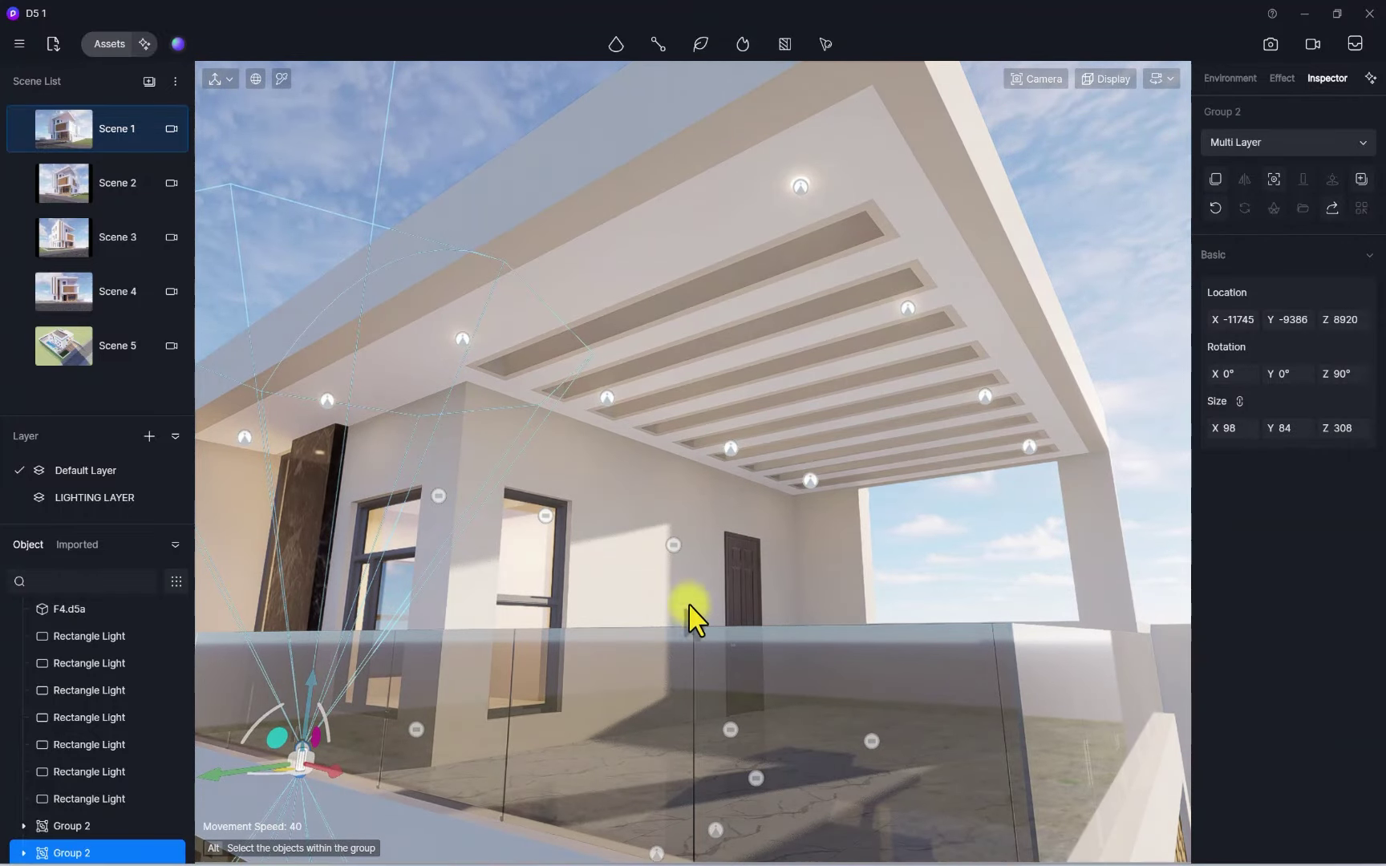
{"action": "left_click", "coordinate": [652, 557]}
{"action": "scroll", "coordinate": [689, 644], "scroll_direction": "down", "scroll_amount": 4}
{"action": "scroll", "coordinate": [672, 549], "scroll_direction": "up", "scroll_amount": 1}
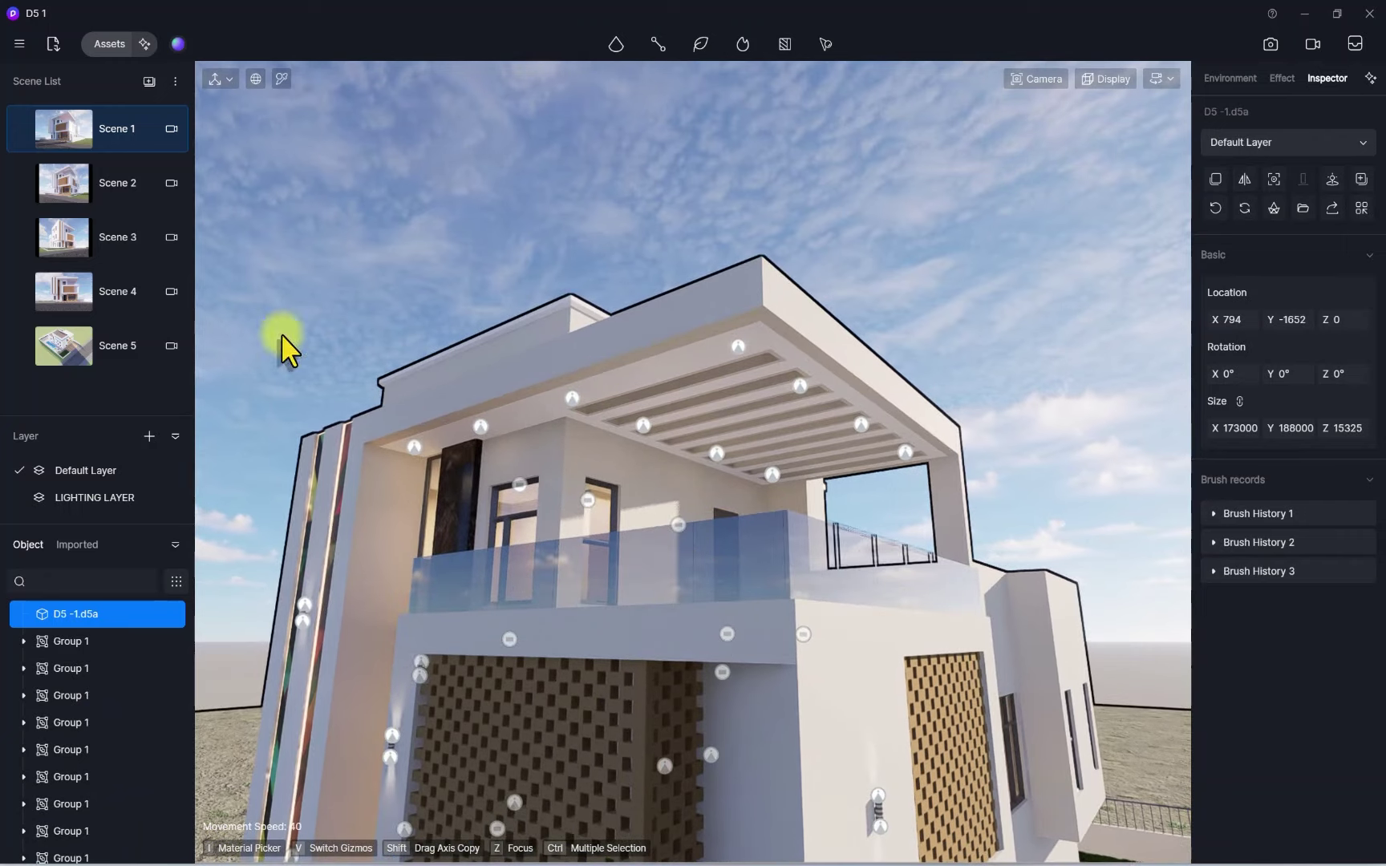
Open the local model asset library and clear its WALL search filter
{"action": "left_click", "coordinate": [102, 45]}
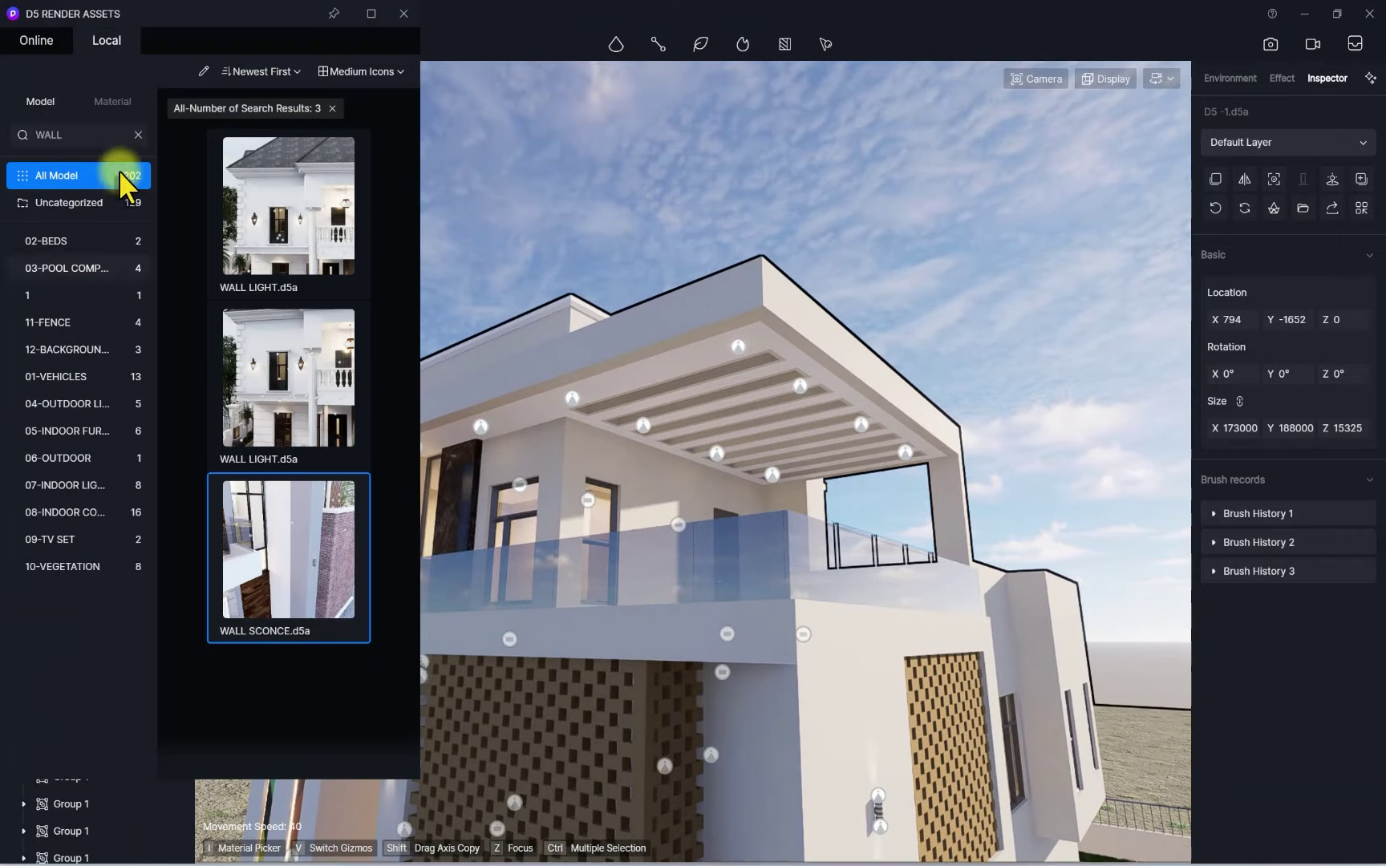
{"action": "left_click", "coordinate": [145, 134]}
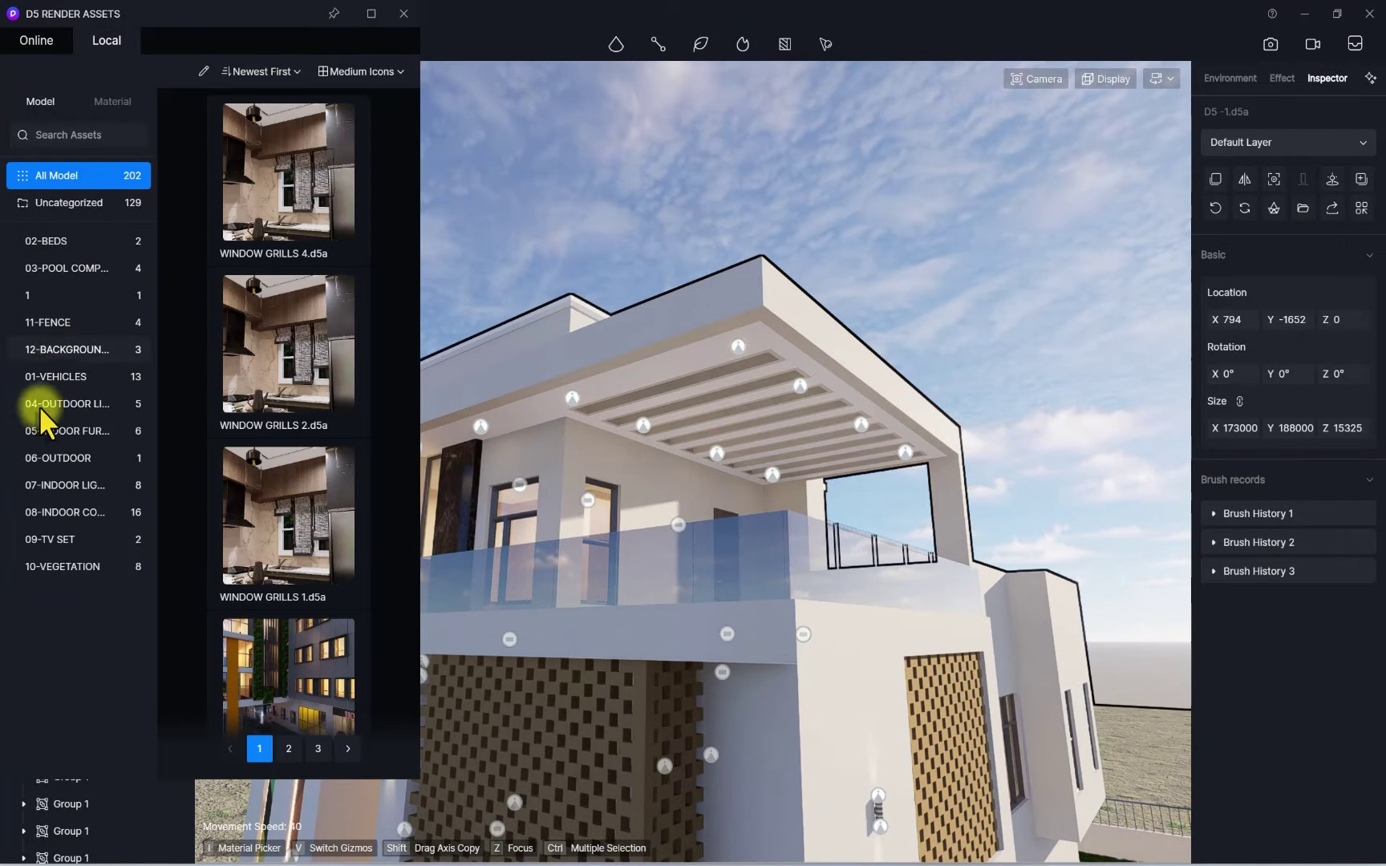